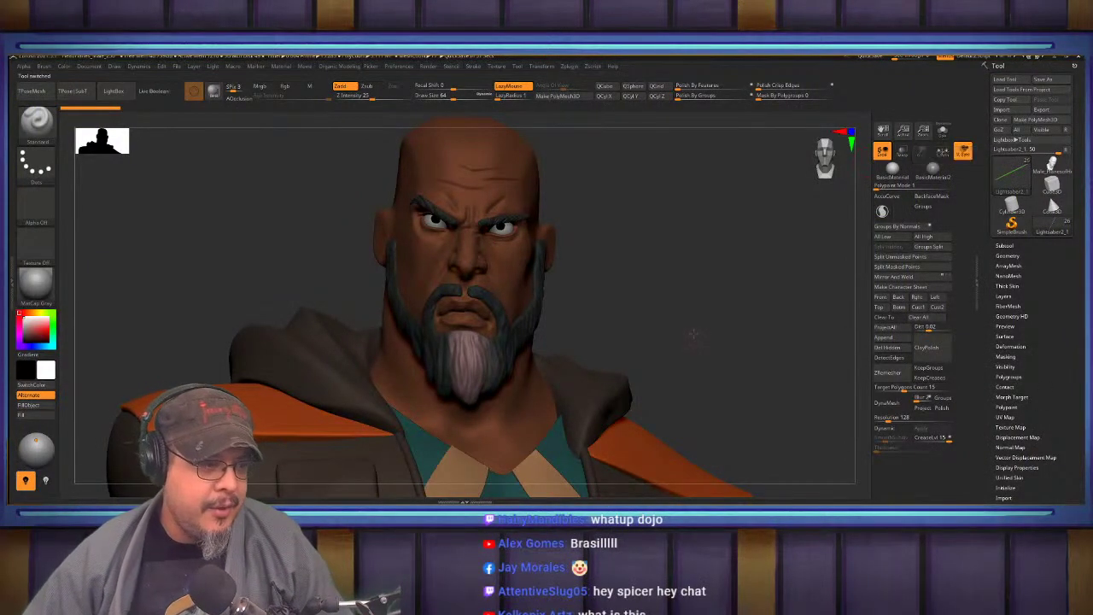
Examine the full lightsaber figure and the Ruined King concept image in the browser
{"action": "key", "text": "f"}
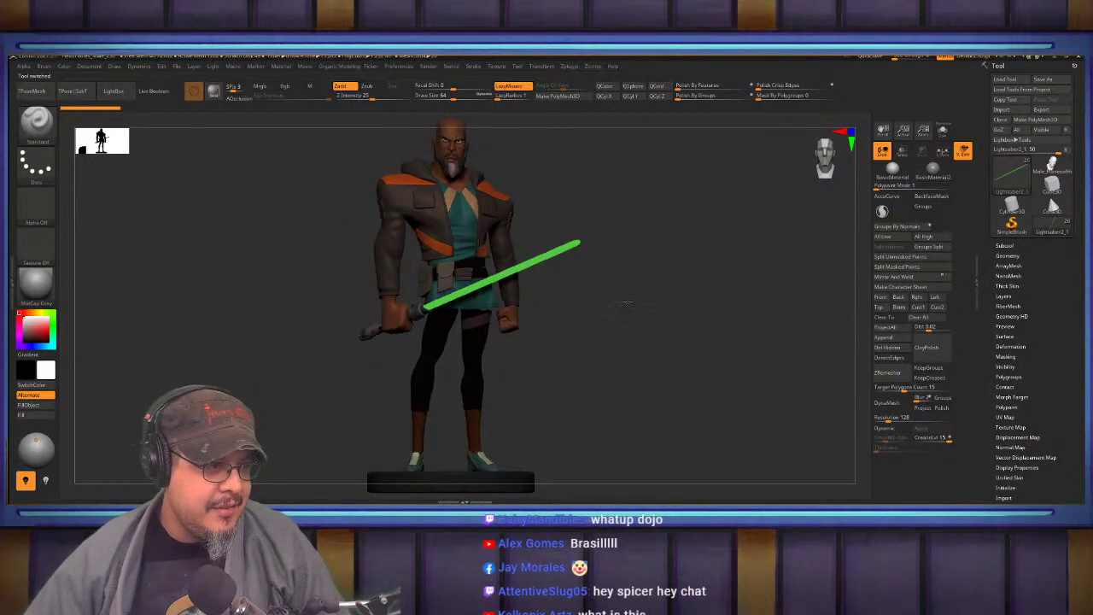
{"action": "left_click_drag", "start_coordinate": [628, 305], "coordinate": [685, 316]}
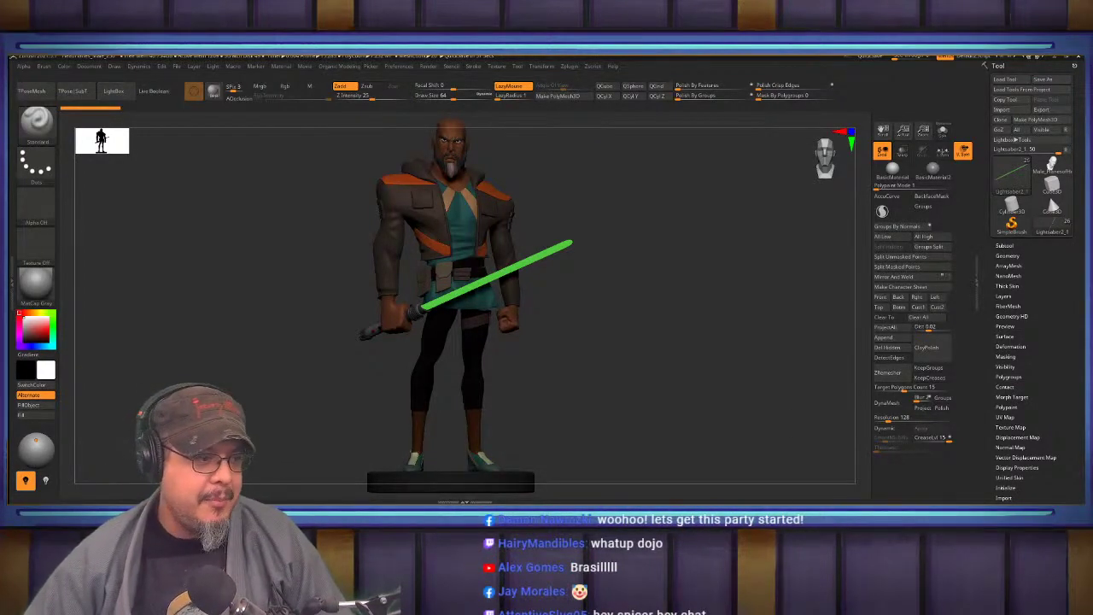
{"action": "mouse_move", "coordinate": [663, 376]}
{"action": "left_mouse_down"}
{"action": "mouse_move", "coordinate": [695, 371]}
{"action": "mouse_move", "coordinate": [590, 394]}
{"action": "mouse_move", "coordinate": [737, 408]}
{"action": "mouse_move", "coordinate": [701, 426]}
{"action": "mouse_move", "coordinate": [705, 394]}
{"action": "mouse_move", "coordinate": [701, 402]}
{"action": "left_mouse_up"}
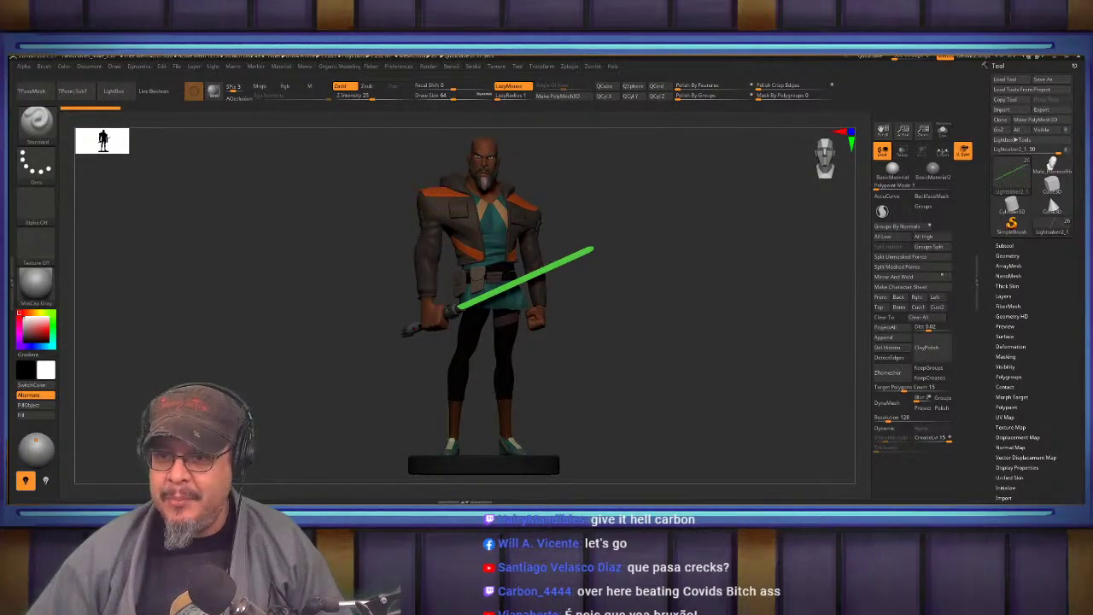
{"action": "left_click_drag", "start_coordinate": [1083, 267], "coordinate": [591, 56]}
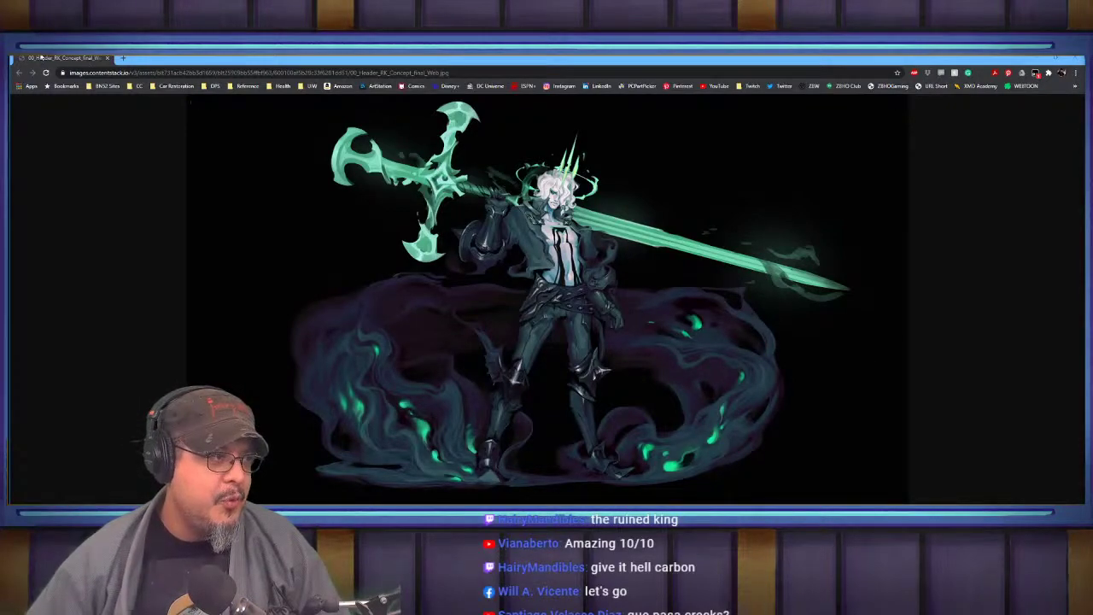
{"action": "left_click_drag", "start_coordinate": [48, 58], "coordinate": [1085, 171]}
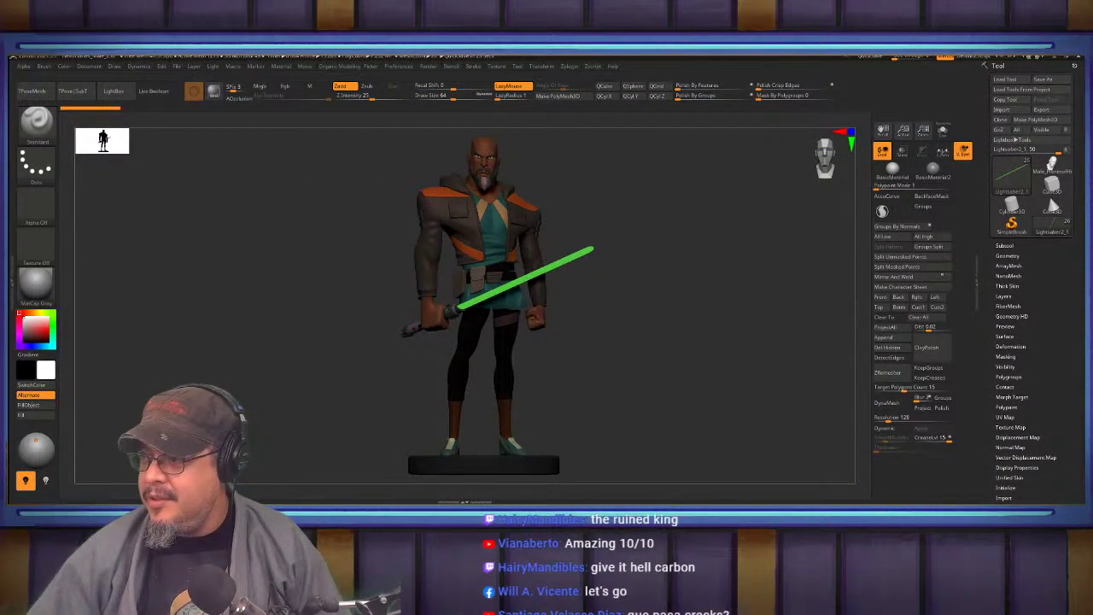
Open the recent swampthing bust file from File Explorer
{"action": "key", "text": "super+e"}
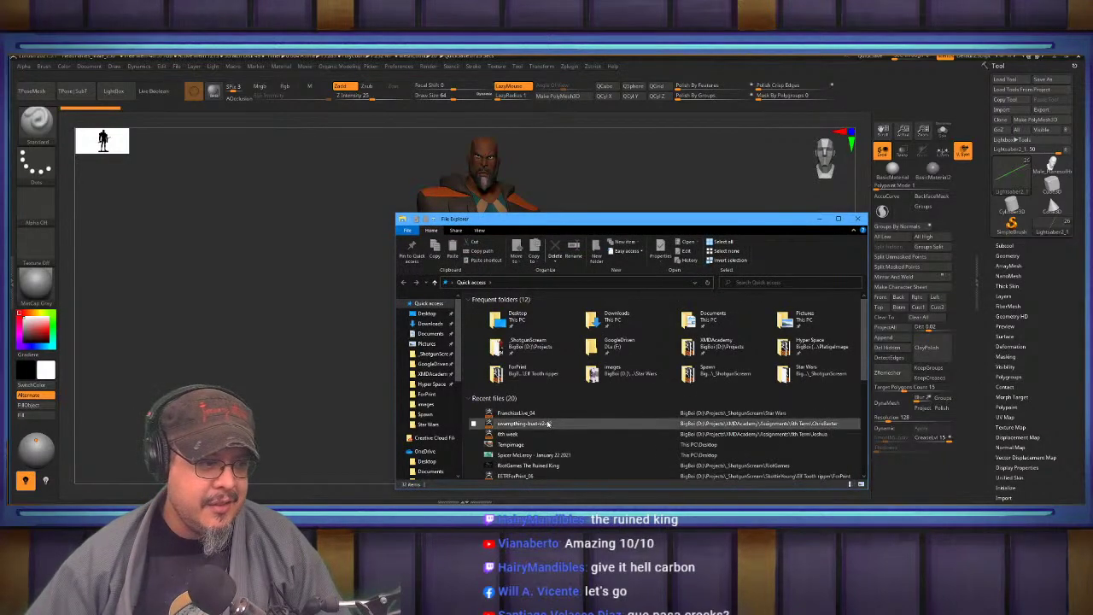
{"action": "double_click", "coordinate": [529, 427]}
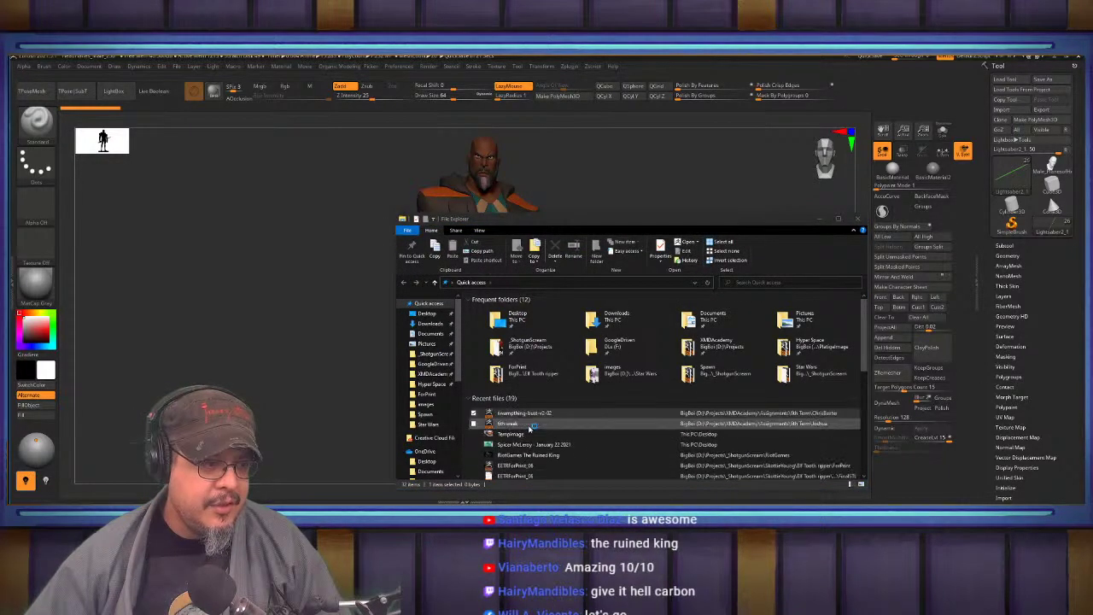
{"action": "left_click_drag", "start_coordinate": [587, 395], "coordinate": [733, 362]}
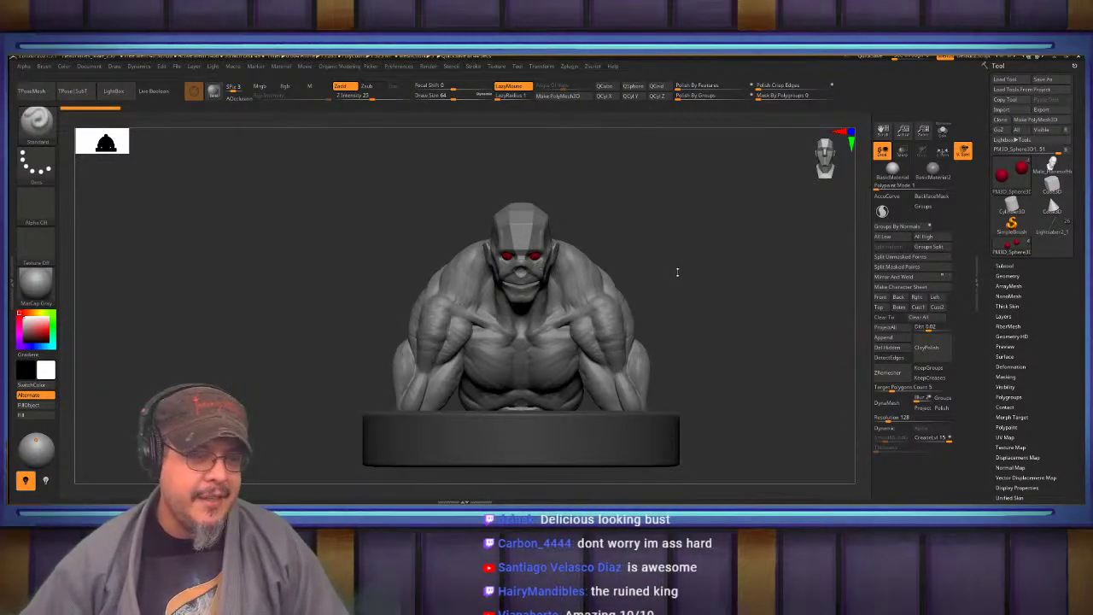
{"action": "mouse_move", "coordinate": [722, 275]}
{"action": "left_mouse_down"}
{"action": "mouse_move", "coordinate": [691, 276]}
{"action": "mouse_move", "coordinate": [672, 248]}
{"action": "mouse_move", "coordinate": [680, 280]}
{"action": "mouse_move", "coordinate": [707, 279]}
{"action": "mouse_move", "coordinate": [709, 226]}
{"action": "mouse_move", "coordinate": [743, 260]}
{"action": "mouse_move", "coordinate": [759, 259]}
{"action": "mouse_move", "coordinate": [739, 278]}
{"action": "mouse_move", "coordinate": [792, 249]}
{"action": "mouse_move", "coordinate": [729, 264]}
{"action": "left_mouse_up"}
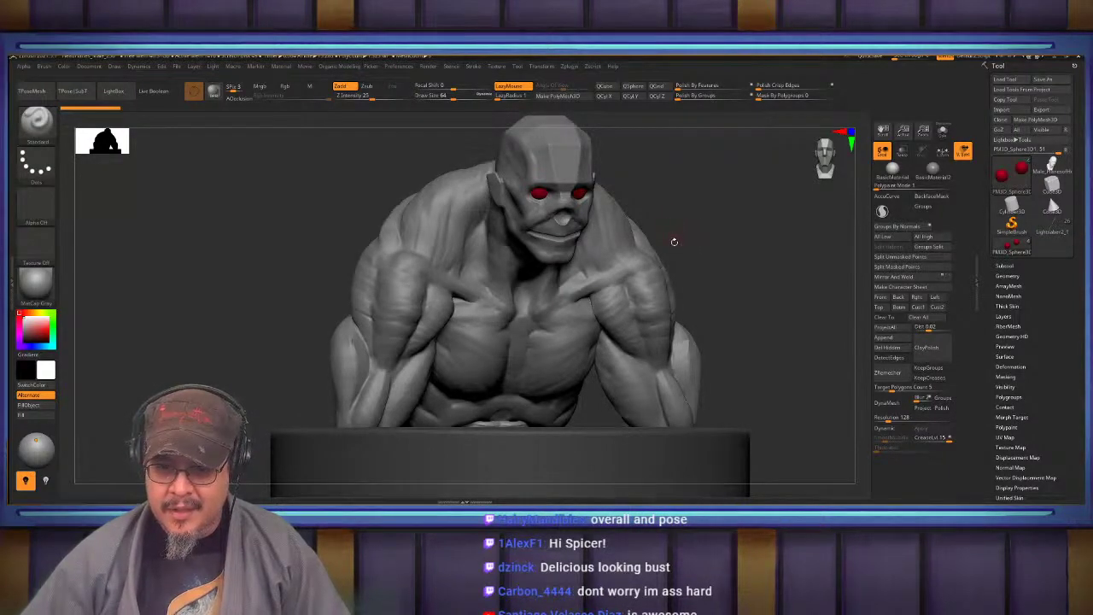
Select the posed body subtool and check its polygroups and wireframe, returning to the plain shaded display
{"action": "left_click_drag", "start_coordinate": [681, 248], "coordinate": [728, 300]}
{"action": "mouse_move", "coordinate": [741, 295]}
{"action": "left_mouse_down"}
{"action": "mouse_move", "coordinate": [718, 293]}
{"action": "mouse_move", "coordinate": [729, 262]}
{"action": "mouse_move", "coordinate": [681, 271]}
{"action": "mouse_move", "coordinate": [746, 266]}
{"action": "mouse_move", "coordinate": [694, 262]}
{"action": "mouse_move", "coordinate": [722, 285]}
{"action": "mouse_move", "coordinate": [729, 273]}
{"action": "mouse_move", "coordinate": [701, 253]}
{"action": "mouse_move", "coordinate": [728, 265]}
{"action": "mouse_move", "coordinate": [681, 260]}
{"action": "mouse_move", "coordinate": [702, 272]}
{"action": "mouse_move", "coordinate": [728, 262]}
{"action": "mouse_move", "coordinate": [727, 162]}
{"action": "left_mouse_up"}
{"action": "left_click", "coordinate": [659, 282], "text": "alt"}
{"action": "left_click_drag", "start_coordinate": [729, 243], "coordinate": [692, 293]}
{"action": "key", "text": "w"}
{"action": "left_click_drag", "start_coordinate": [809, 242], "coordinate": [786, 342], "text": "alt"}
{"action": "left_click_drag", "start_coordinate": [572, 206], "coordinate": [540, 419], "text": "alt"}
{"action": "left_click", "coordinate": [551, 310]}
{"action": "key", "text": "q"}
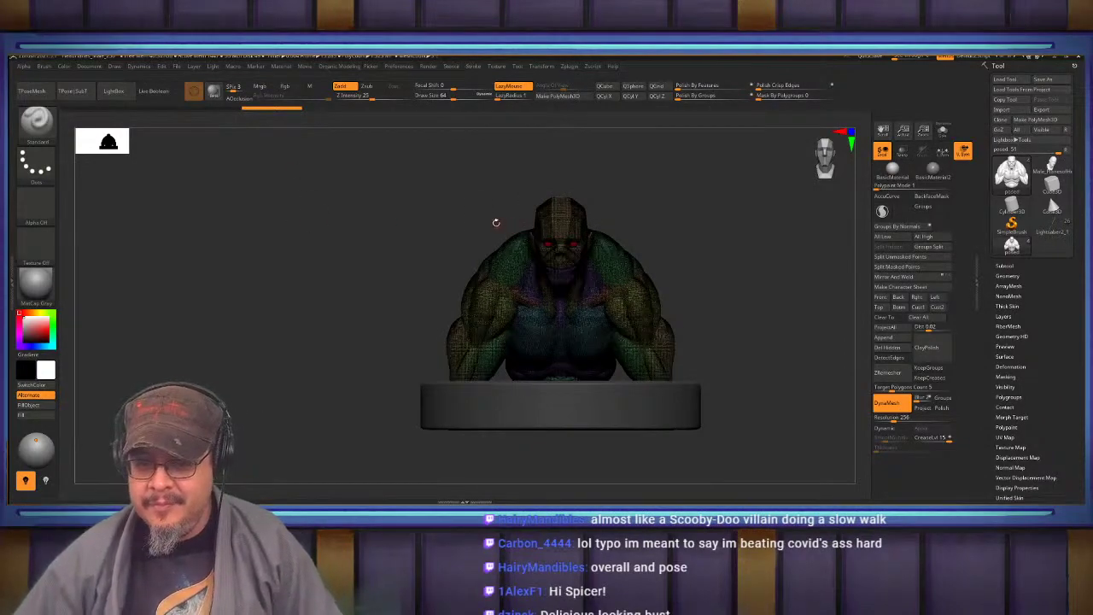
{"action": "mouse_move", "coordinate": [708, 242]}
{"action": "left_mouse_down"}
{"action": "mouse_move", "coordinate": [727, 265]}
{"action": "mouse_move", "coordinate": [712, 217]}
{"action": "mouse_move", "coordinate": [739, 262]}
{"action": "mouse_move", "coordinate": [674, 245]}
{"action": "mouse_move", "coordinate": [686, 228]}
{"action": "mouse_move", "coordinate": [742, 227]}
{"action": "mouse_move", "coordinate": [707, 259]}
{"action": "left_mouse_up"}
{"action": "mouse_move", "coordinate": [691, 219]}
{"action": "left_mouse_down", "text": "ctrl"}
{"action": "mouse_move", "coordinate": [724, 251]}
{"action": "mouse_move", "coordinate": [681, 203]}
{"action": "left_mouse_up", "text": "ctrl"}
{"action": "key", "text": "shift+f"}
Set MaskLasso as the active masking brush, skipping its note until the next restart, and try it on the torso
{"action": "key", "text": "b"}
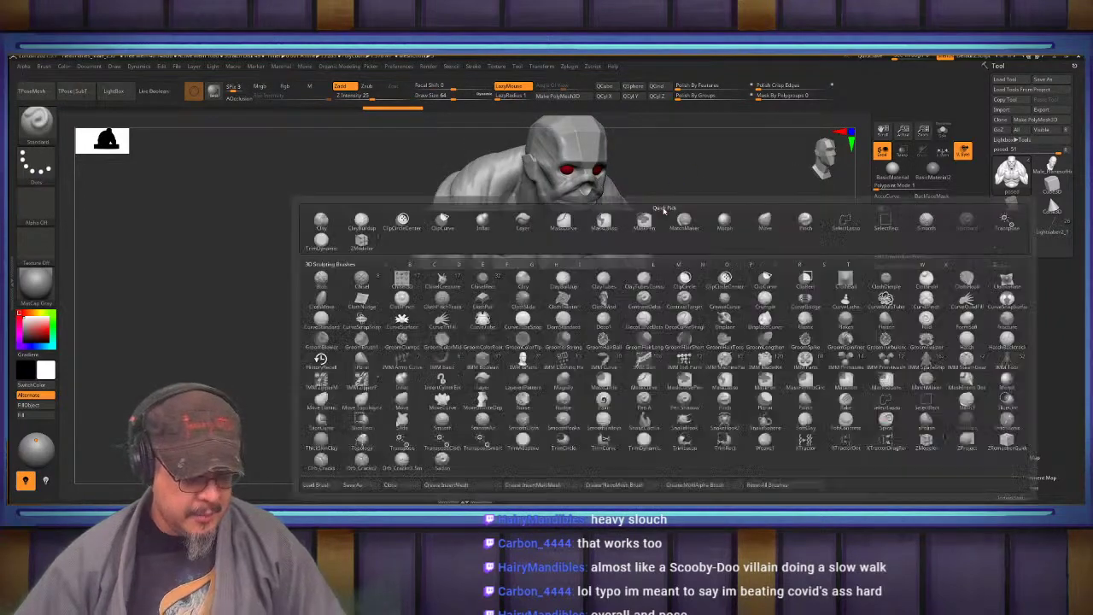
{"action": "key", "text": "m"}
{"action": "key", "text": "c"}
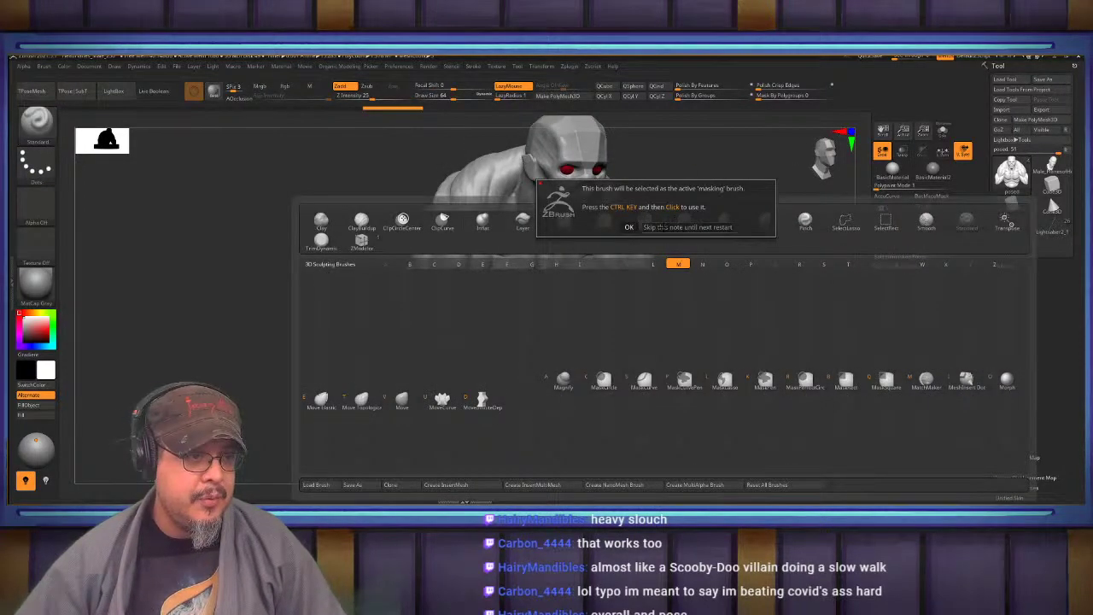
{"action": "left_click", "coordinate": [662, 227]}
{"action": "left_click_drag", "start_coordinate": [637, 198], "coordinate": [592, 257]}
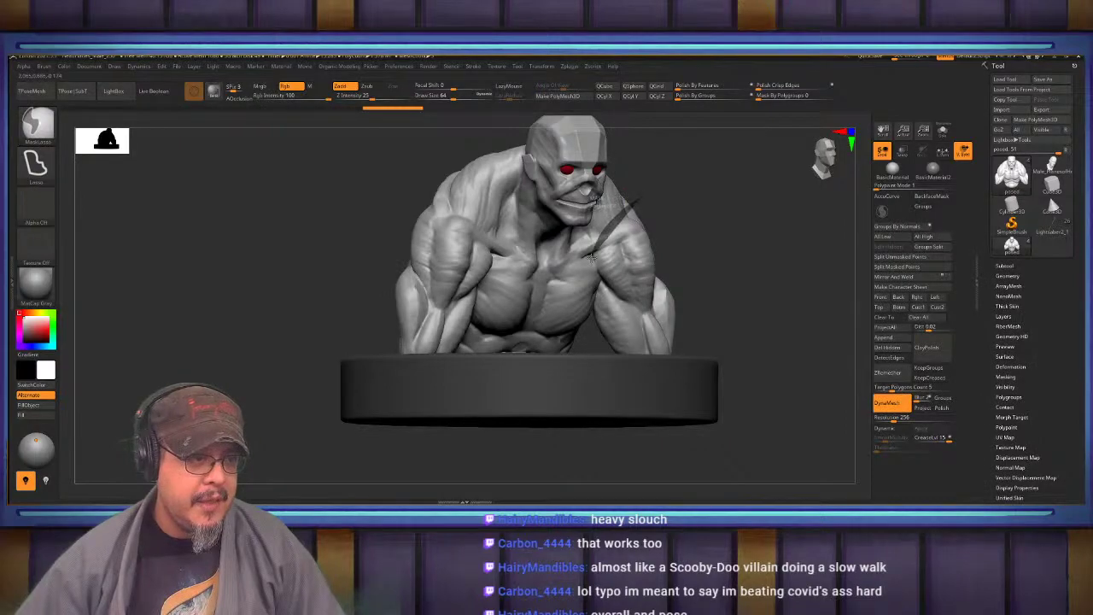
{"action": "mouse_move", "coordinate": [592, 330]}
{"action": "left_mouse_down", "text": "ctrl"}
{"action": "mouse_move", "coordinate": [706, 390]}
{"action": "mouse_move", "coordinate": [745, 226]}
{"action": "mouse_move", "coordinate": [719, 225]}
{"action": "mouse_move", "coordinate": [751, 232]}
{"action": "mouse_move", "coordinate": [664, 235]}
{"action": "left_mouse_up", "text": "ctrl"}
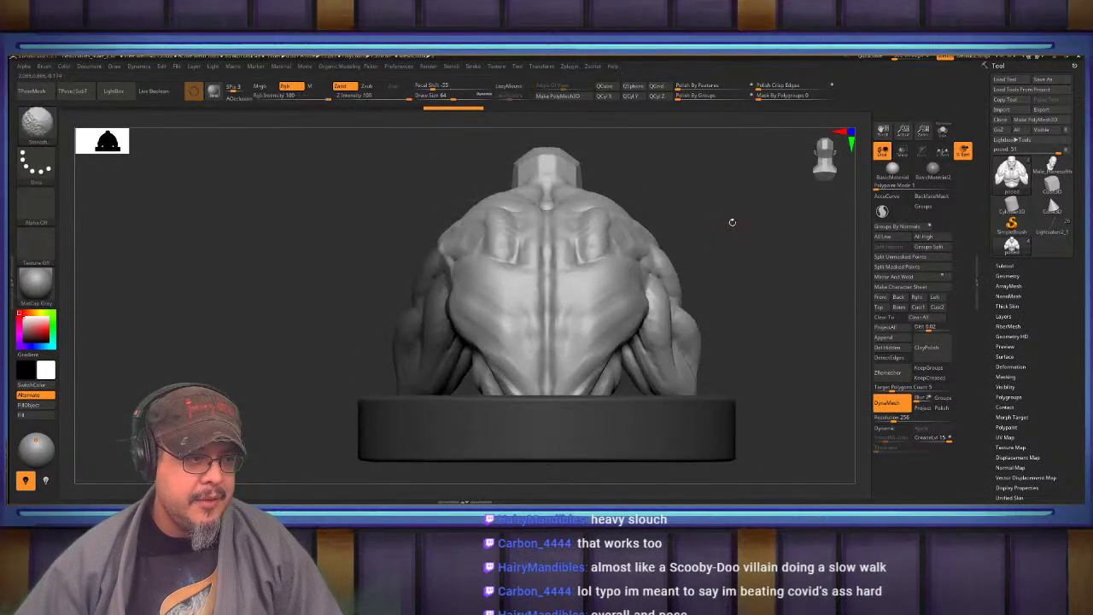
Lasso-mask the whole head in side view and trim the mask away from the neck and shoulder area
{"action": "left_click_drag", "start_coordinate": [732, 222], "coordinate": [641, 217], "text": "alt"}
{"action": "mouse_move", "coordinate": [671, 227]}
{"action": "left_mouse_down"}
{"action": "mouse_move", "coordinate": [592, 227]}
{"action": "mouse_move", "coordinate": [683, 245]}
{"action": "mouse_move", "coordinate": [692, 220]}
{"action": "mouse_move", "coordinate": [734, 225]}
{"action": "left_mouse_up"}
{"action": "left_click_drag", "start_coordinate": [669, 204], "coordinate": [664, 248], "text": "alt"}
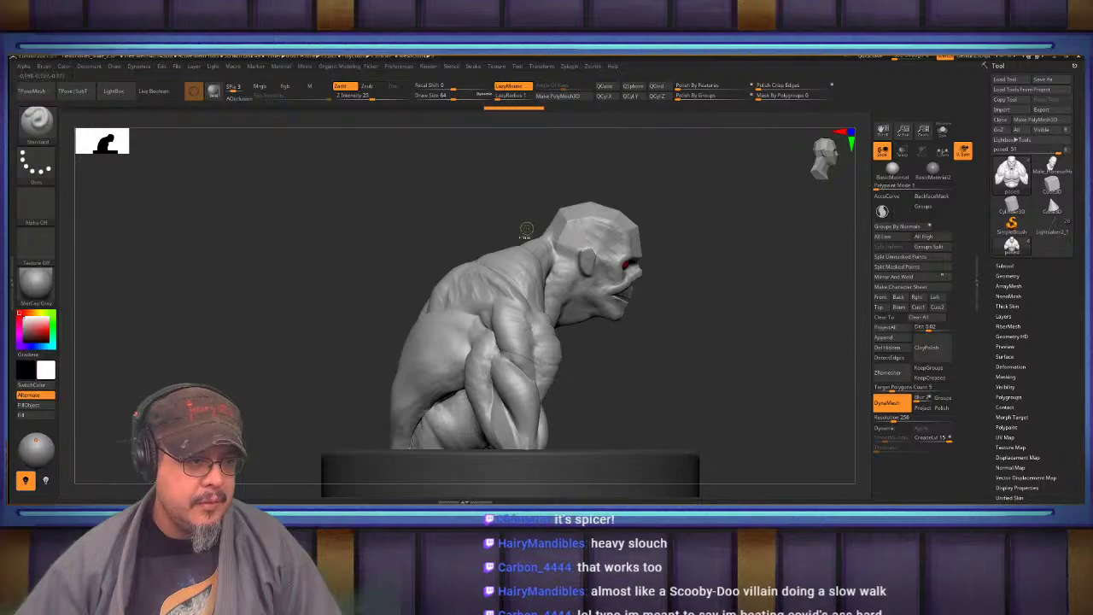
{"action": "mouse_move", "coordinate": [537, 260]}
{"action": "left_mouse_down", "text": "ctrl"}
{"action": "mouse_move", "coordinate": [600, 343]}
{"action": "mouse_move", "coordinate": [526, 144]}
{"action": "left_mouse_up", "text": "ctrl"}
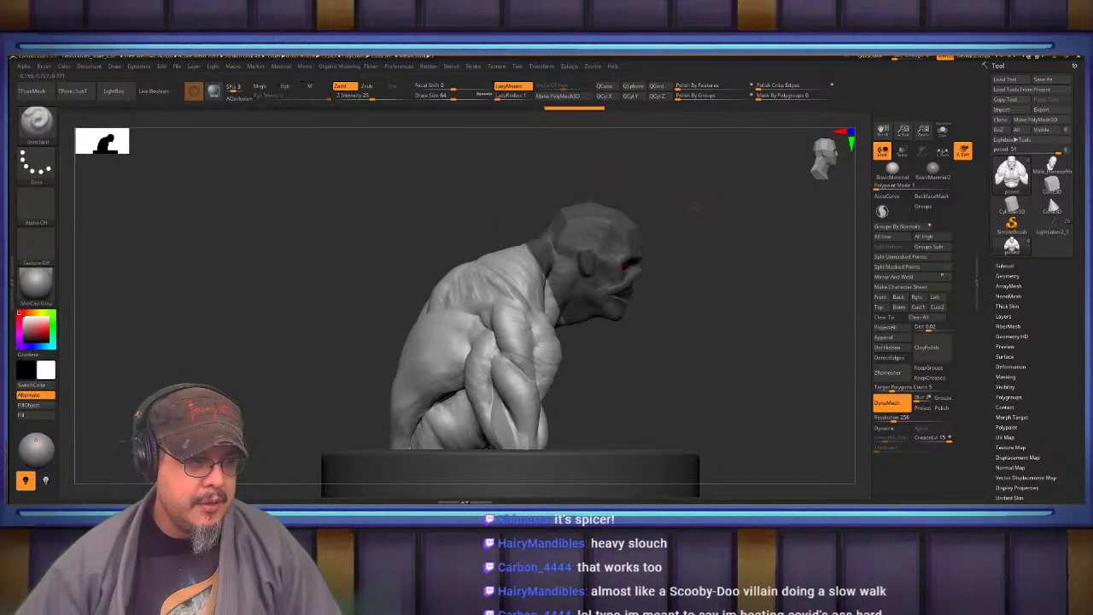
{"action": "mouse_move", "coordinate": [695, 210]}
{"action": "left_mouse_down", "text": "shift"}
{"action": "mouse_move", "coordinate": [651, 207]}
{"action": "mouse_move", "coordinate": [719, 209]}
{"action": "mouse_move", "coordinate": [710, 264]}
{"action": "left_mouse_up", "text": "shift"}
{"action": "left_click_drag", "start_coordinate": [710, 264], "coordinate": [747, 266]}
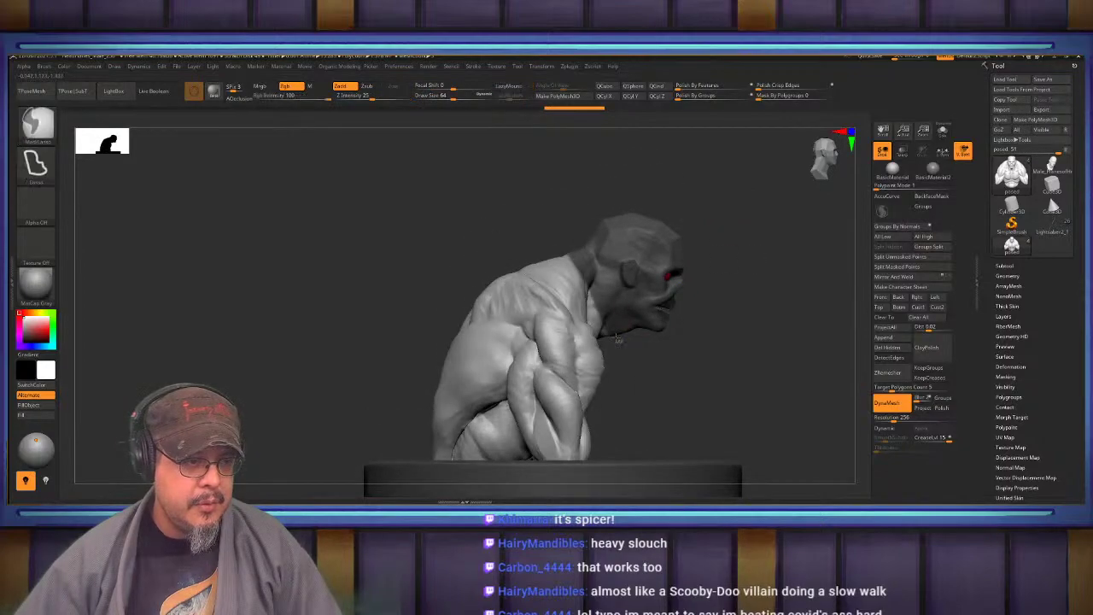
{"action": "mouse_move", "coordinate": [597, 313]}
{"action": "left_mouse_down", "text": "ctrl+alt"}
{"action": "mouse_move", "coordinate": [601, 262]}
{"action": "mouse_move", "coordinate": [527, 219]}
{"action": "mouse_move", "coordinate": [477, 286]}
{"action": "left_mouse_up", "text": "ctrl+alt"}
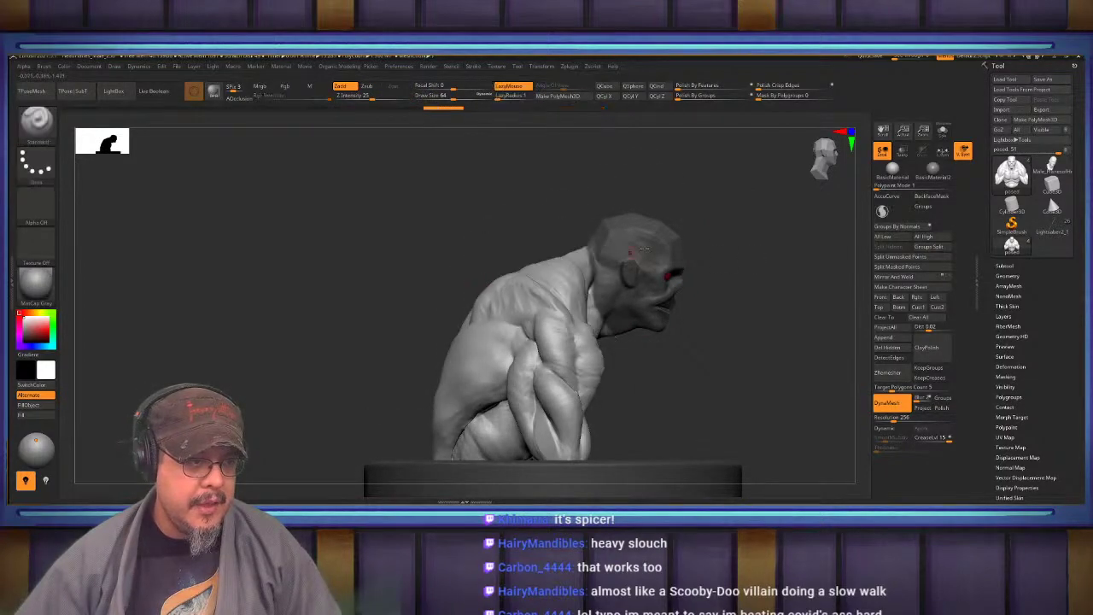
Blur the head mask four times to soften its edge along the neck
{"action": "mouse_move", "coordinate": [755, 229]}
{"action": "left_mouse_down"}
{"action": "mouse_move", "coordinate": [689, 228]}
{"action": "mouse_move", "coordinate": [726, 201]}
{"action": "mouse_move", "coordinate": [719, 162]}
{"action": "mouse_move", "coordinate": [745, 229]}
{"action": "left_mouse_up"}
{"action": "left_click", "coordinate": [1005, 376]}
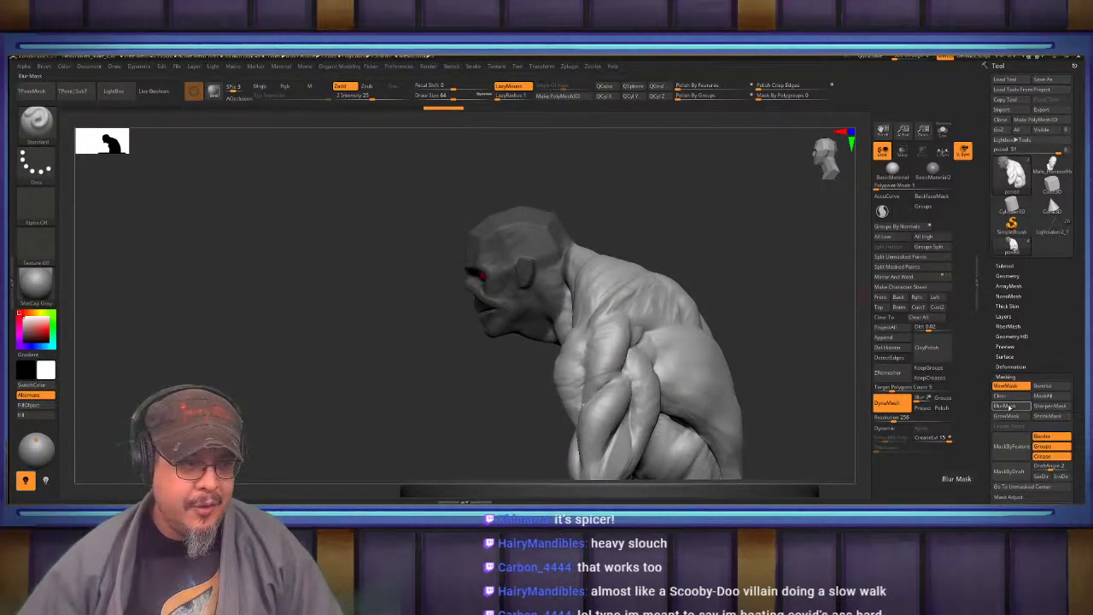
{"action": "left_click", "coordinate": [1010, 408]}
{"action": "left_click", "coordinate": [1011, 407]}
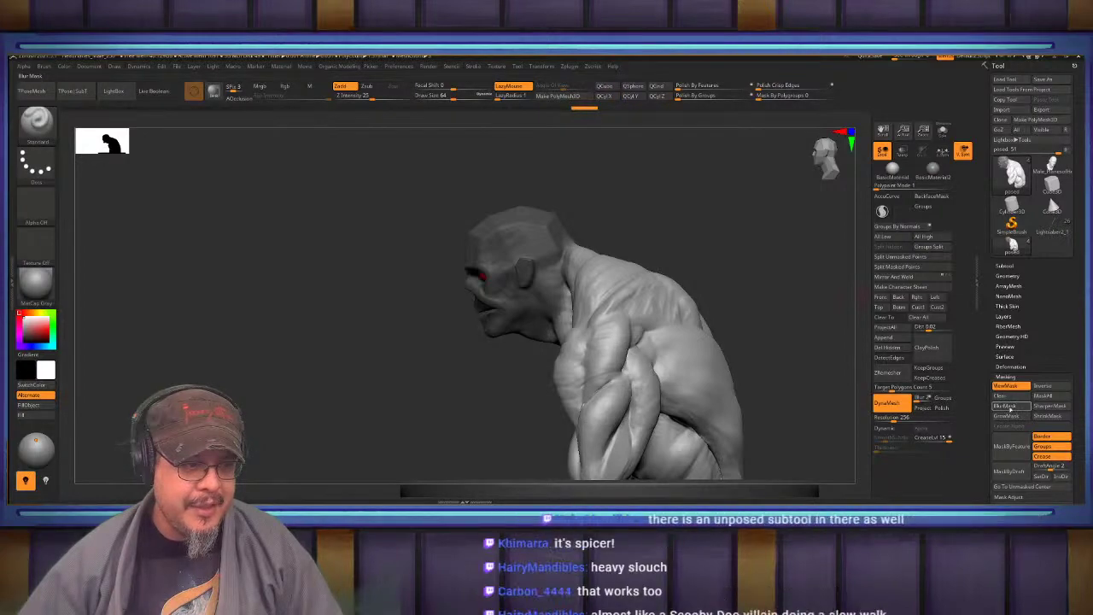
{"action": "left_click", "coordinate": [1009, 409]}
{"action": "left_click", "coordinate": [1012, 408]}
{"action": "mouse_move", "coordinate": [710, 261]}
{"action": "left_mouse_down", "text": "shift"}
{"action": "mouse_move", "coordinate": [749, 279]}
{"action": "mouse_move", "coordinate": [657, 234]}
{"action": "left_mouse_up", "text": "shift"}
Invert the mask to protect the body and center the reoriented gizmo on the unmasked head
{"action": "key", "text": "w"}
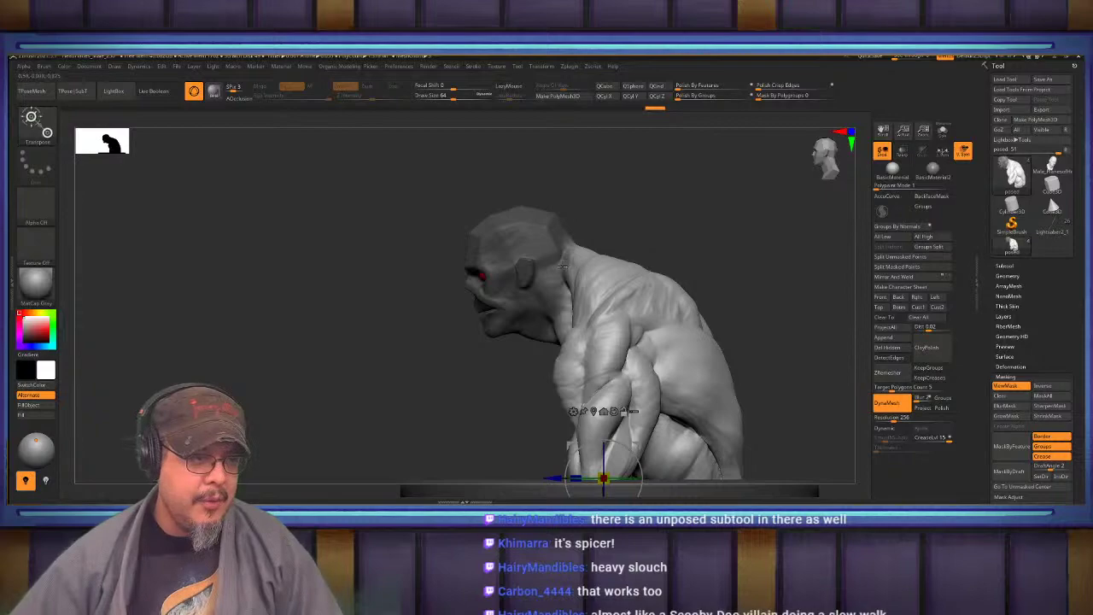
{"action": "left_click", "coordinate": [551, 273]}
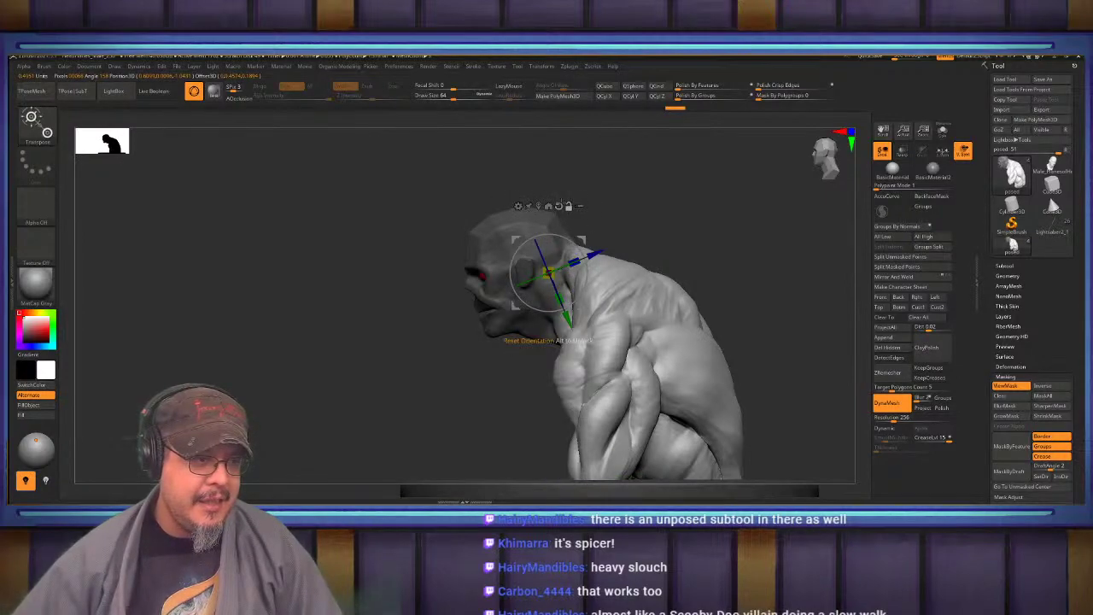
{"action": "left_click", "coordinate": [560, 206]}
{"action": "left_click", "coordinate": [674, 214], "text": "ctrl"}
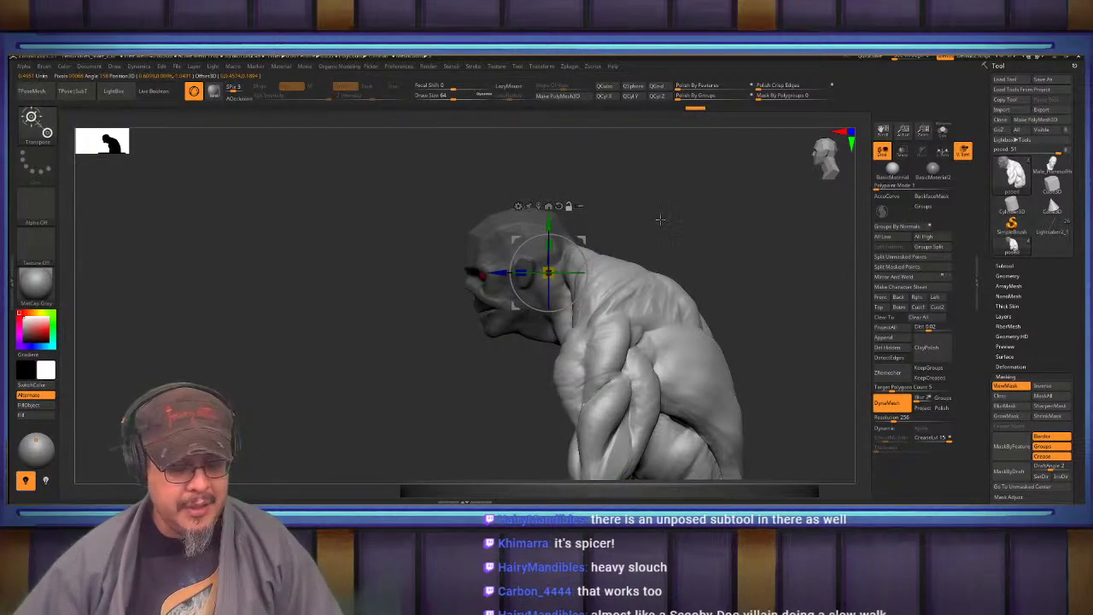
{"action": "left_click_drag", "start_coordinate": [662, 230], "coordinate": [696, 231], "text": "shift"}
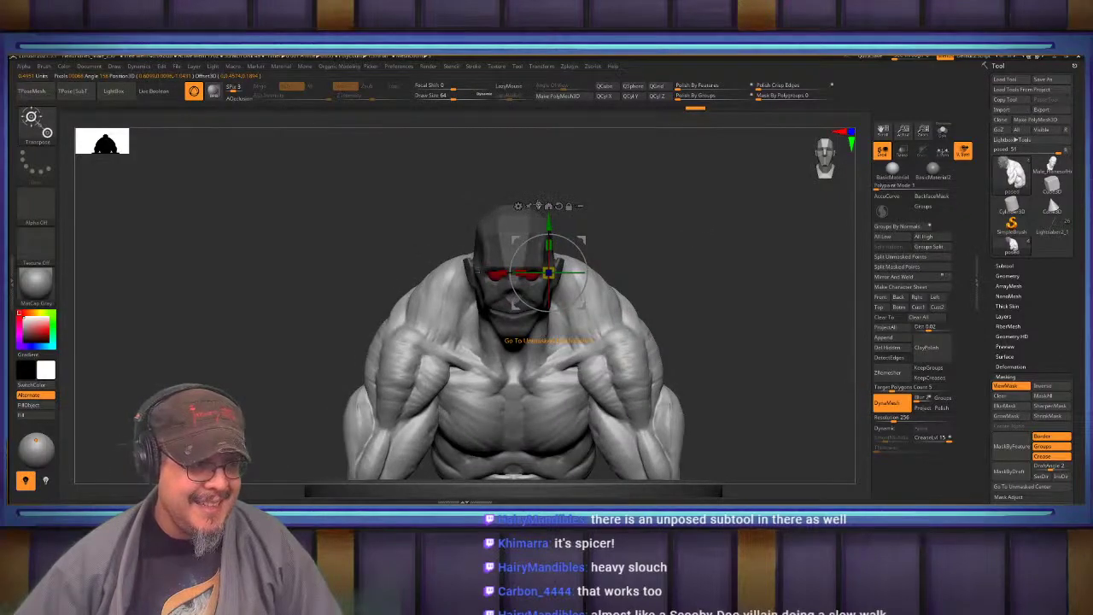
{"action": "left_click", "coordinate": [536, 206]}
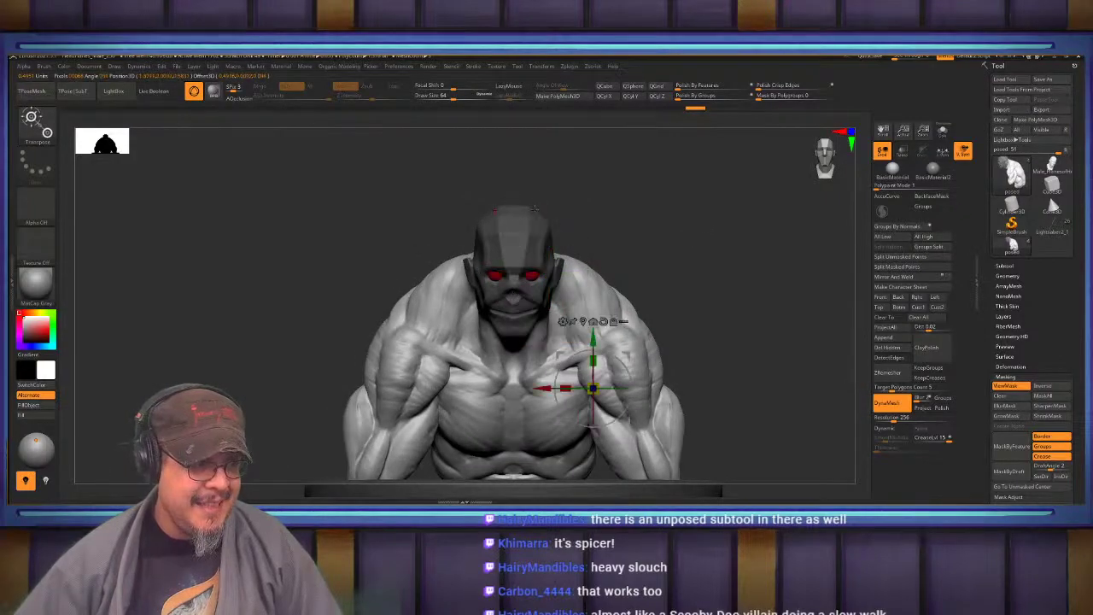
{"action": "left_click", "coordinate": [686, 197], "text": "ctrl"}
{"action": "left_click", "coordinate": [584, 322]}
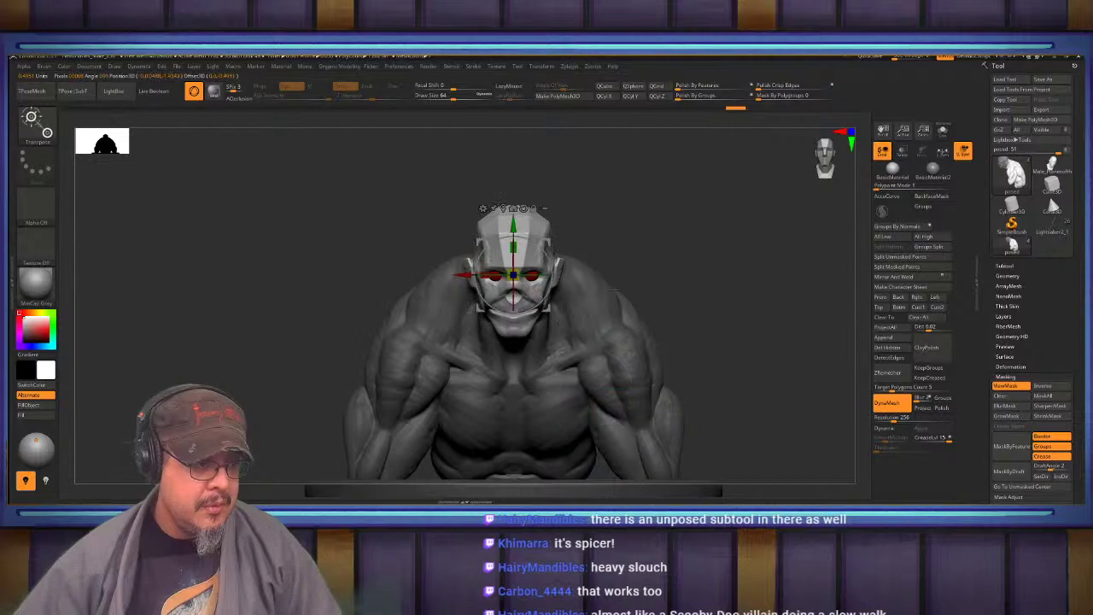
Nudge the head slightly along its front-to-back axis in side view
{"action": "left_click_drag", "start_coordinate": [689, 203], "coordinate": [641, 201], "text": "shift"}
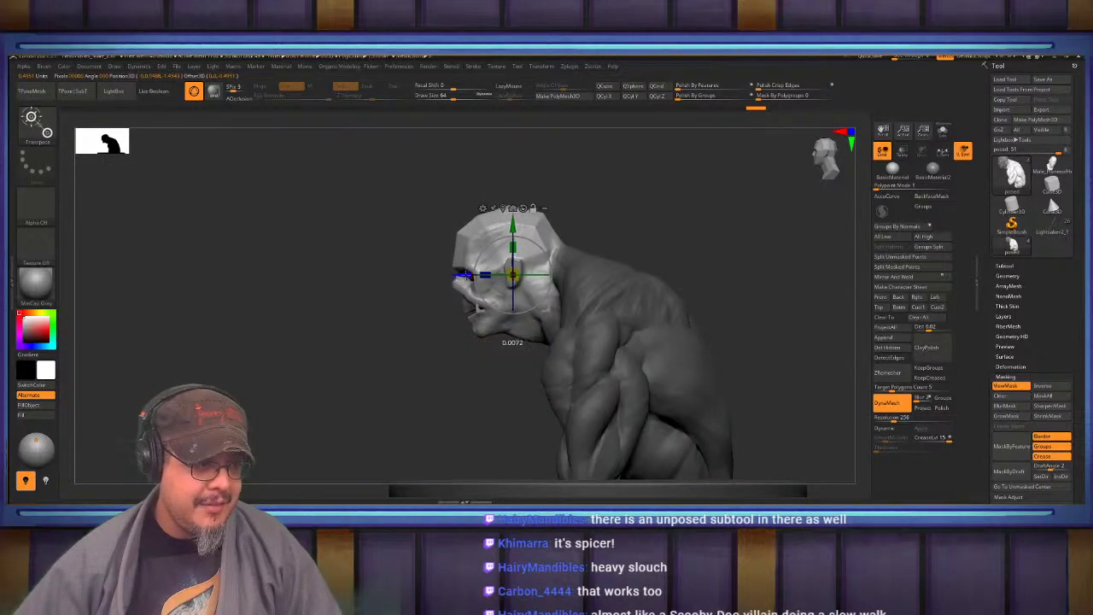
{"action": "left_click_drag", "start_coordinate": [465, 275], "coordinate": [484, 275]}
{"action": "left_click_drag", "start_coordinate": [628, 210], "coordinate": [674, 211], "text": "shift"}
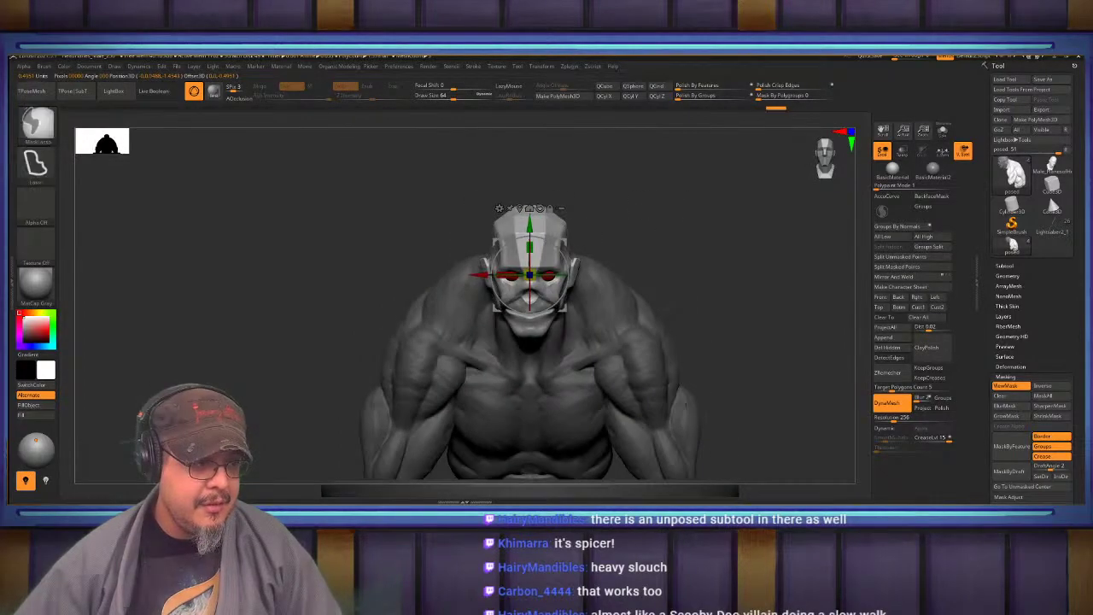
Invert the mask again and twist the unmasked body slightly about the vertical axis while the head stays protected
{"action": "left_click", "coordinate": [674, 211], "text": "ctrl"}
{"action": "left_click_drag", "start_coordinate": [547, 275], "coordinate": [538, 275]}
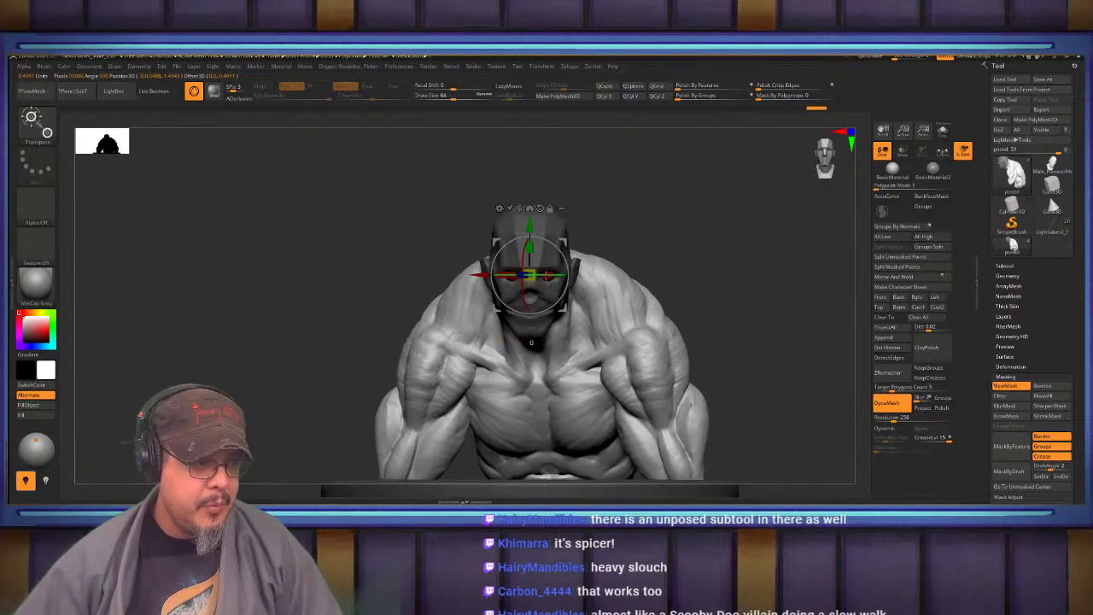
{"action": "left_click_drag", "start_coordinate": [547, 275], "coordinate": [544, 276]}
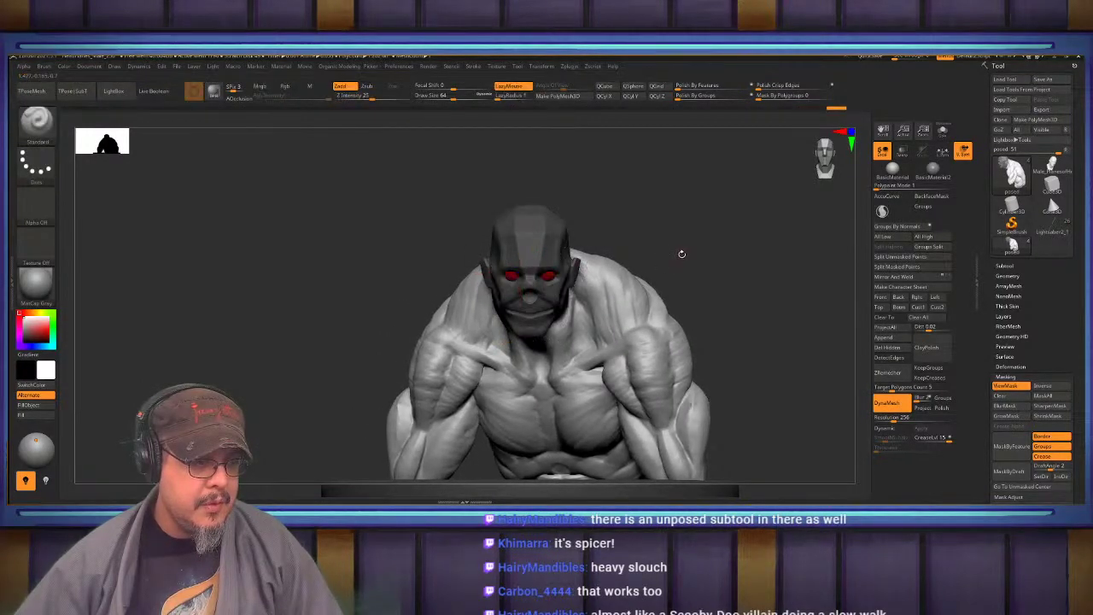
{"action": "left_click_drag", "start_coordinate": [681, 254], "coordinate": [663, 215], "text": "shift"}
Hide the mask display and shift the left arm resting on the base with the Move brush at draw size 1000
{"action": "mouse_move", "coordinate": [663, 215]}
{"action": "left_mouse_down"}
{"action": "mouse_move", "coordinate": [697, 235]}
{"action": "mouse_move", "coordinate": [680, 229]}
{"action": "mouse_move", "coordinate": [691, 247]}
{"action": "mouse_move", "coordinate": [691, 227]}
{"action": "mouse_move", "coordinate": [724, 225]}
{"action": "mouse_move", "coordinate": [732, 245]}
{"action": "mouse_move", "coordinate": [712, 176]}
{"action": "mouse_move", "coordinate": [738, 232]}
{"action": "mouse_move", "coordinate": [725, 267]}
{"action": "mouse_move", "coordinate": [773, 276]}
{"action": "left_mouse_up"}
{"action": "key", "text": "ctrl+h"}
{"action": "key", "text": "b"}
{"action": "key", "text": "m"}
{"action": "key", "text": "v"}
{"action": "key", "text": "s"}
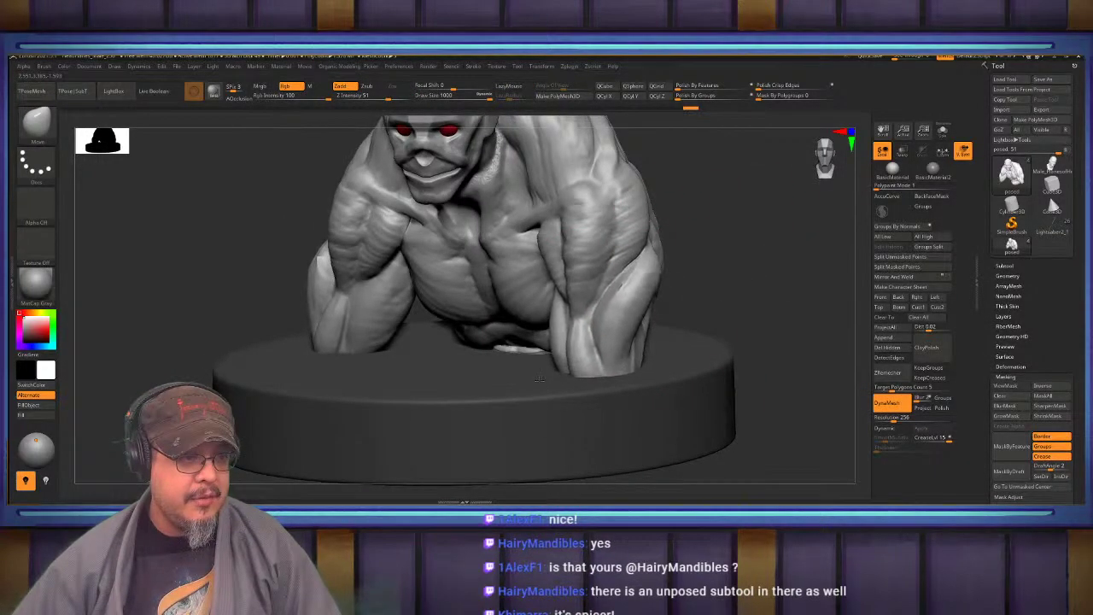
{"action": "left_click_drag", "start_coordinate": [540, 379], "coordinate": [541, 380]}
{"action": "left_click_drag", "start_coordinate": [753, 283], "coordinate": [547, 256]}
{"action": "left_click_drag", "start_coordinate": [635, 353], "coordinate": [642, 351]}
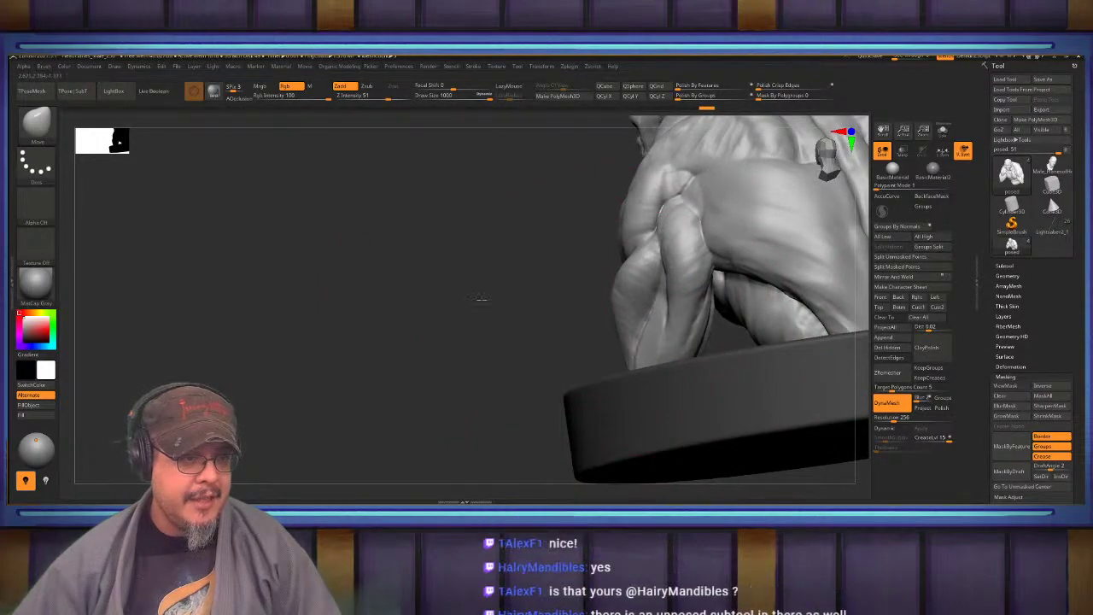
{"action": "left_click_drag", "start_coordinate": [481, 299], "coordinate": [540, 315]}
{"action": "left_click_drag", "start_coordinate": [594, 346], "coordinate": [600, 343]}
Pull the right elbow and forearm toward the back with the Move brush in side view
{"action": "left_click_drag", "start_coordinate": [719, 278], "coordinate": [702, 273]}
{"action": "mouse_move", "coordinate": [393, 287]}
{"action": "left_mouse_down", "text": "alt"}
{"action": "mouse_move", "coordinate": [430, 341]}
{"action": "mouse_move", "coordinate": [517, 317]}
{"action": "mouse_move", "coordinate": [501, 315]}
{"action": "mouse_move", "coordinate": [434, 213]}
{"action": "left_mouse_up", "text": "alt"}
{"action": "right_click_drag", "start_coordinate": [434, 317], "coordinate": [542, 318]}
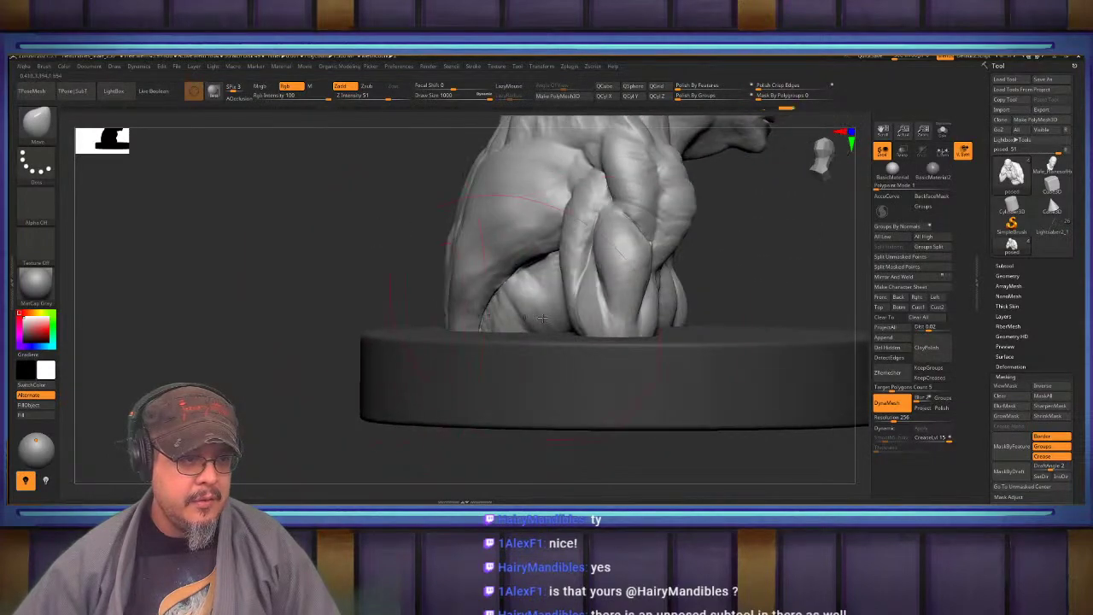
{"action": "left_click_drag", "start_coordinate": [651, 229], "coordinate": [644, 226]}
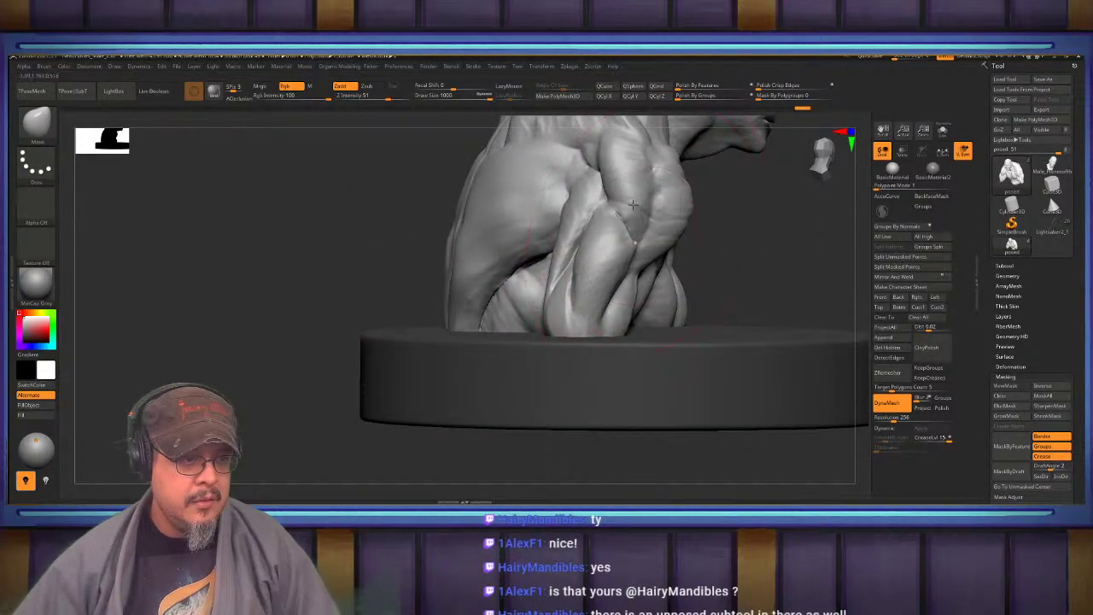
Nudge the left shoulder up and outward with the Move brush in front view
{"action": "left_click_drag", "start_coordinate": [428, 248], "coordinate": [299, 244]}
{"action": "left_click_drag", "start_coordinate": [453, 212], "coordinate": [324, 340], "text": "alt"}
{"action": "left_click_drag", "start_coordinate": [830, 199], "coordinate": [752, 128], "text": "alt"}
{"action": "left_click_drag", "start_coordinate": [731, 194], "coordinate": [740, 185]}
{"action": "left_click_drag", "start_coordinate": [777, 186], "coordinate": [796, 306], "text": "alt"}
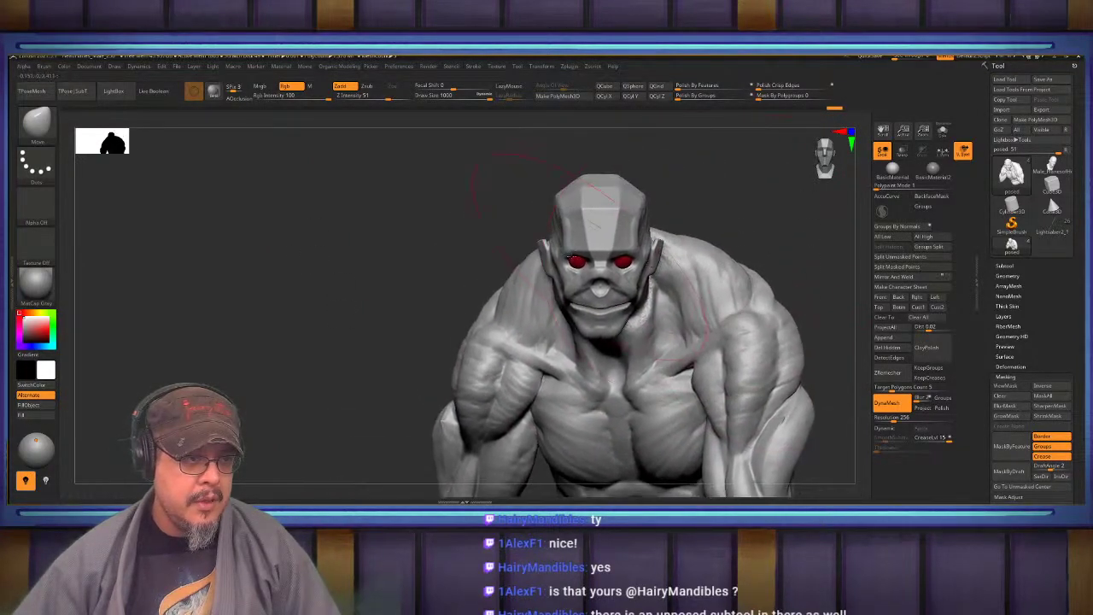
Nudge the chest and left shoulder into a more asymmetric pose with the Move brush at draw size 1000
{"action": "left_click_drag", "start_coordinate": [355, 281], "coordinate": [713, 282]}
{"action": "left_click_drag", "start_coordinate": [629, 301], "coordinate": [635, 320]}
{"action": "mouse_move", "coordinate": [462, 232]}
{"action": "left_mouse_down"}
{"action": "mouse_move", "coordinate": [456, 245]}
{"action": "mouse_move", "coordinate": [416, 241]}
{"action": "left_mouse_up"}
{"action": "mouse_move", "coordinate": [665, 250]}
{"action": "left_mouse_down"}
{"action": "mouse_move", "coordinate": [691, 210]}
{"action": "mouse_move", "coordinate": [661, 229]}
{"action": "mouse_move", "coordinate": [675, 241]}
{"action": "mouse_move", "coordinate": [678, 302]}
{"action": "mouse_move", "coordinate": [589, 284]}
{"action": "mouse_move", "coordinate": [732, 296]}
{"action": "mouse_move", "coordinate": [762, 320]}
{"action": "mouse_move", "coordinate": [700, 294]}
{"action": "left_mouse_up"}
{"action": "key", "text": "f"}
{"action": "left_click_drag", "start_coordinate": [545, 314], "coordinate": [516, 299]}
Adjust the shoulder and upper-arm silhouette with the Move brush from both sides of the creature
{"action": "mouse_move", "coordinate": [739, 261]}
{"action": "left_mouse_down"}
{"action": "mouse_move", "coordinate": [677, 268]}
{"action": "mouse_move", "coordinate": [586, 327]}
{"action": "mouse_move", "coordinate": [616, 296]}
{"action": "left_mouse_up"}
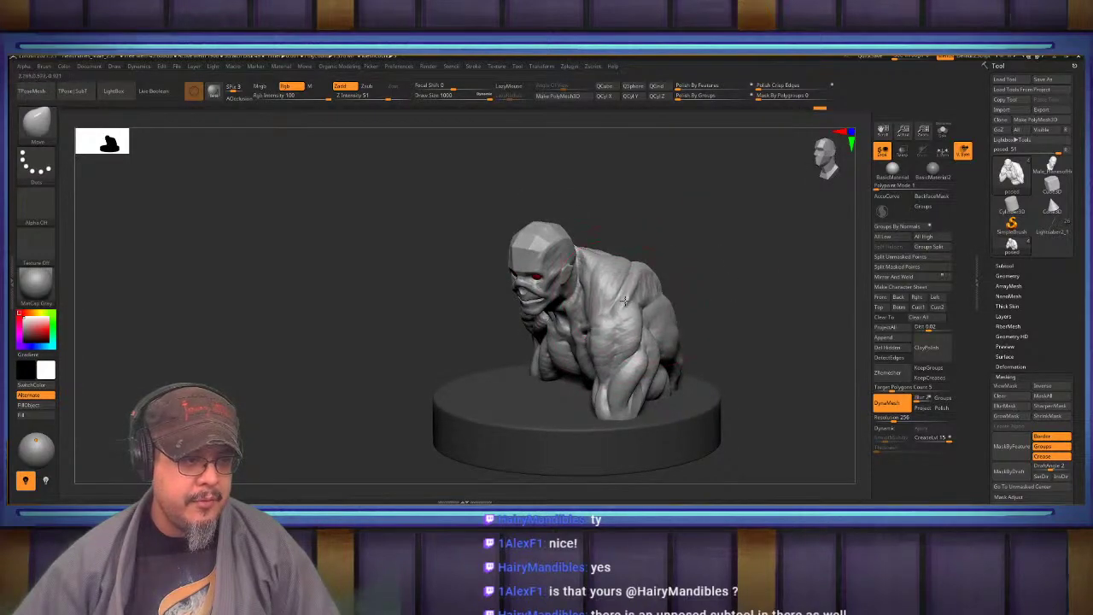
{"action": "left_click_drag", "start_coordinate": [705, 267], "coordinate": [634, 239]}
{"action": "left_click_drag", "start_coordinate": [689, 280], "coordinate": [697, 287]}
{"action": "right_click_drag", "start_coordinate": [778, 240], "coordinate": [709, 254]}
{"action": "left_click_drag", "start_coordinate": [655, 330], "coordinate": [670, 327]}
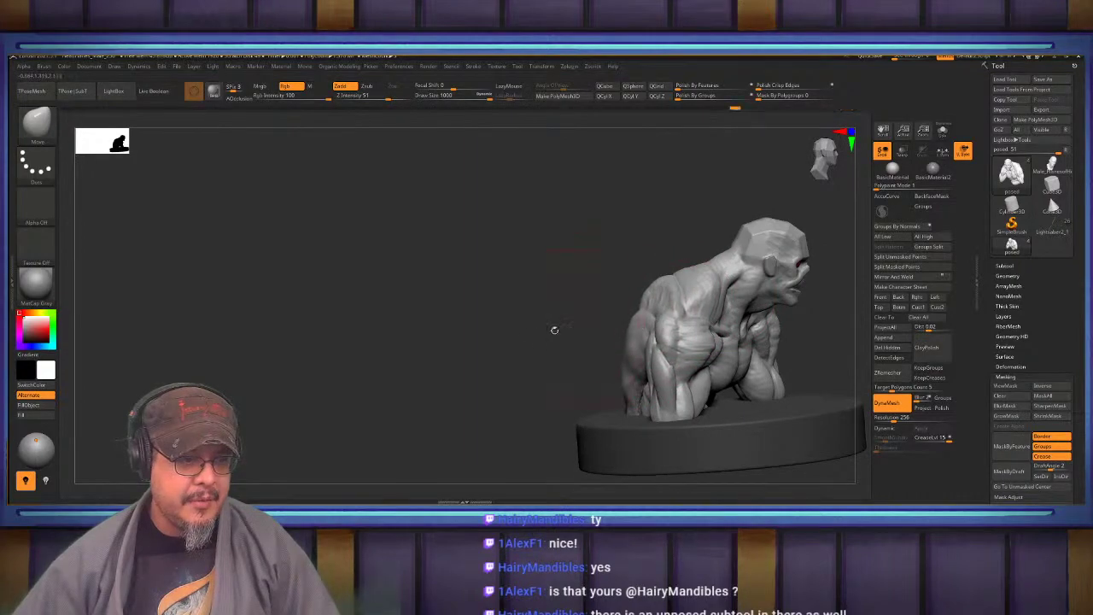
{"action": "mouse_move", "coordinate": [553, 330]}
{"action": "left_mouse_down", "text": "shift"}
{"action": "mouse_move", "coordinate": [391, 314]}
{"action": "mouse_move", "coordinate": [388, 354]}
{"action": "mouse_move", "coordinate": [455, 369]}
{"action": "left_mouse_up", "text": "shift"}
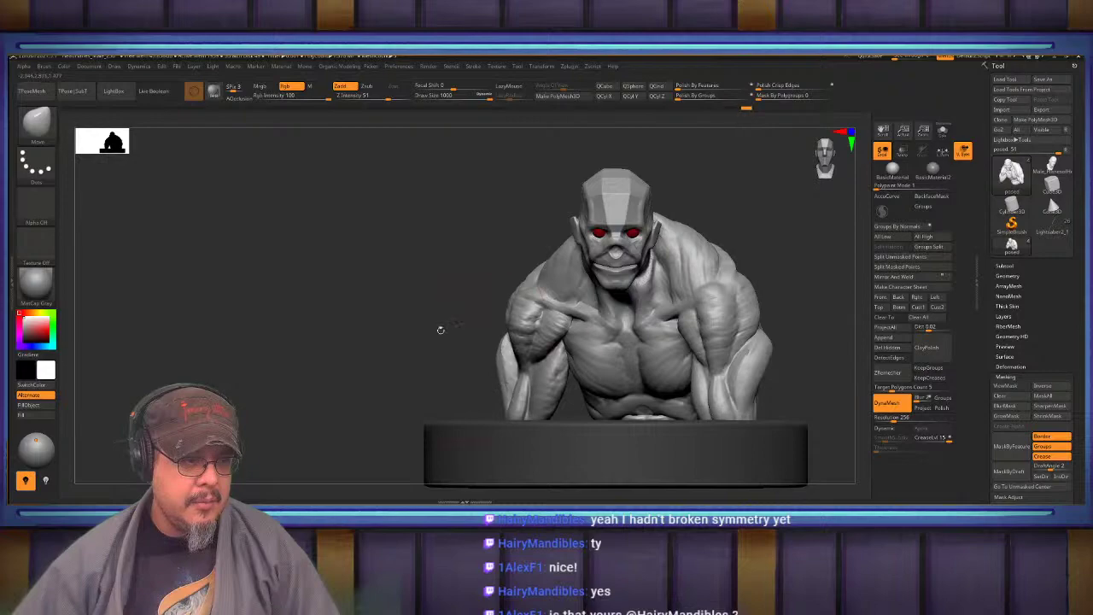
Reduce the Move brush to a draw size of about 553 and reshape the right shoulder and upper arm
{"action": "mouse_move", "coordinate": [441, 330]}
{"action": "left_mouse_down"}
{"action": "mouse_move", "coordinate": [408, 332]}
{"action": "mouse_move", "coordinate": [429, 329]}
{"action": "left_mouse_up"}
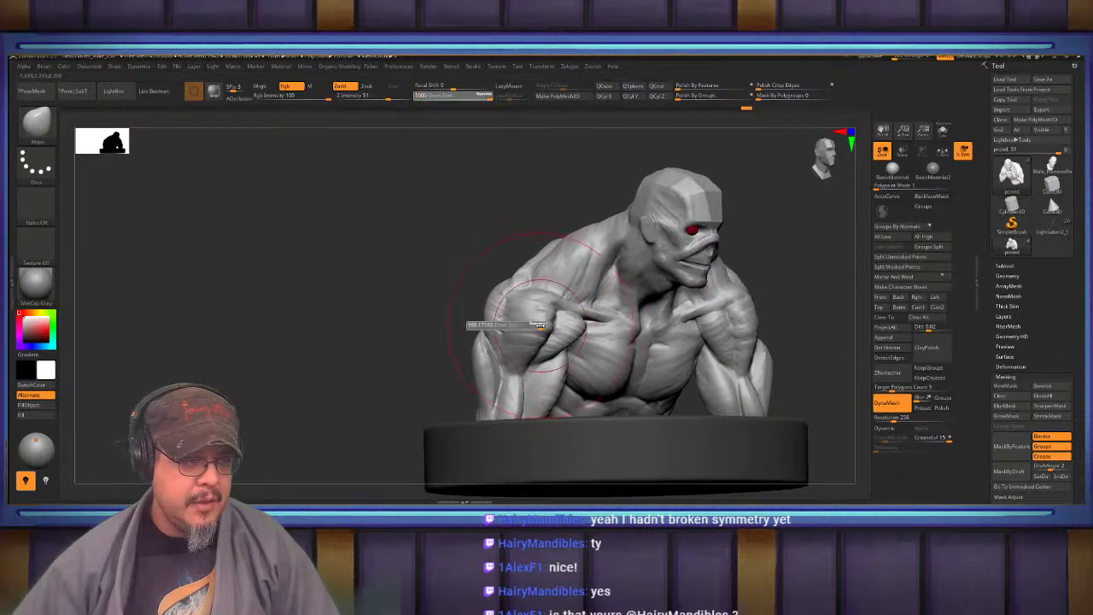
{"action": "left_click_drag", "start_coordinate": [534, 325], "coordinate": [532, 325]}
{"action": "left_click_drag", "start_coordinate": [533, 325], "coordinate": [516, 321]}
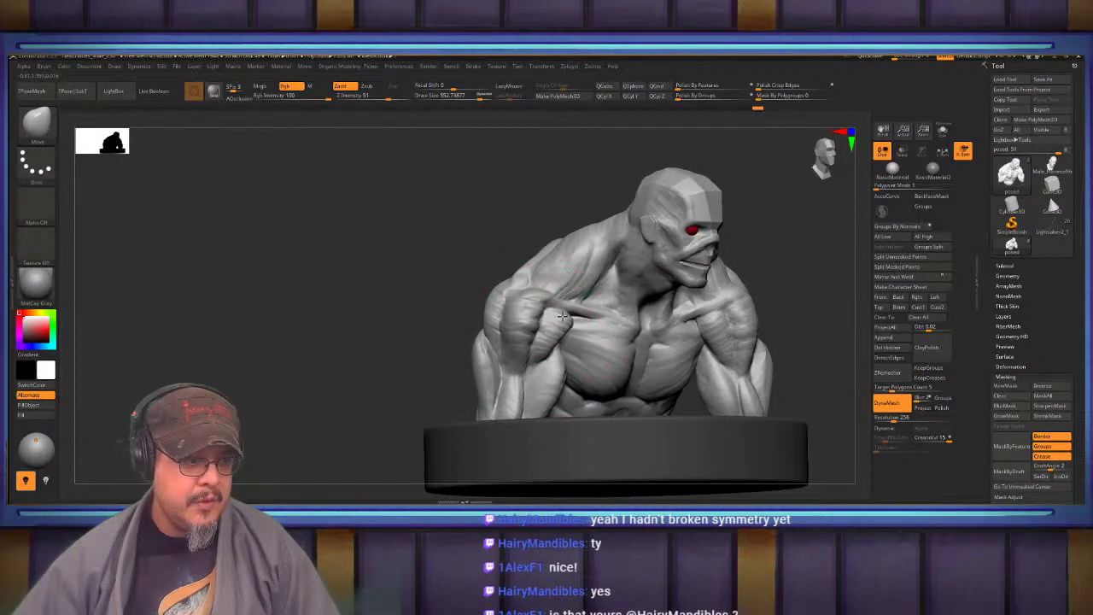
{"action": "mouse_move", "coordinate": [389, 299]}
{"action": "left_mouse_down"}
{"action": "mouse_move", "coordinate": [635, 288]}
{"action": "mouse_move", "coordinate": [511, 350]}
{"action": "mouse_move", "coordinate": [519, 366]}
{"action": "left_mouse_up"}
{"action": "mouse_move", "coordinate": [821, 269]}
{"action": "left_mouse_down"}
{"action": "mouse_move", "coordinate": [682, 233]}
{"action": "mouse_move", "coordinate": [720, 241]}
{"action": "mouse_move", "coordinate": [733, 261]}
{"action": "mouse_move", "coordinate": [703, 261]}
{"action": "mouse_move", "coordinate": [761, 236]}
{"action": "mouse_move", "coordinate": [733, 240]}
{"action": "mouse_move", "coordinate": [818, 259]}
{"action": "mouse_move", "coordinate": [726, 269]}
{"action": "left_mouse_up"}
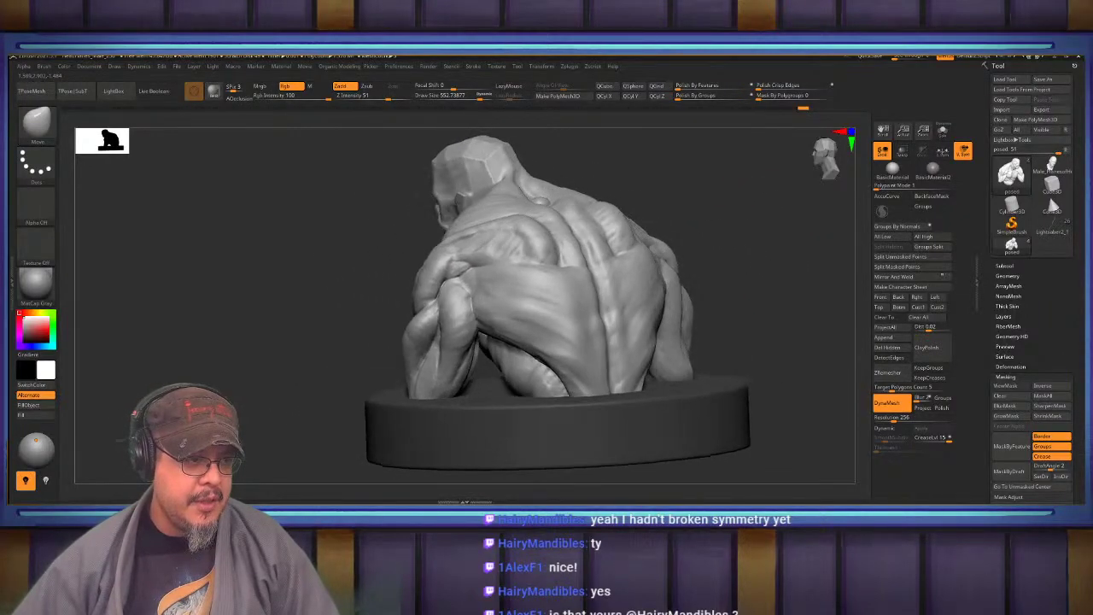
Mask the left arm with a lasso, blur the mask and invert it so only that arm can be edited
{"action": "key", "text": "ctrl"}
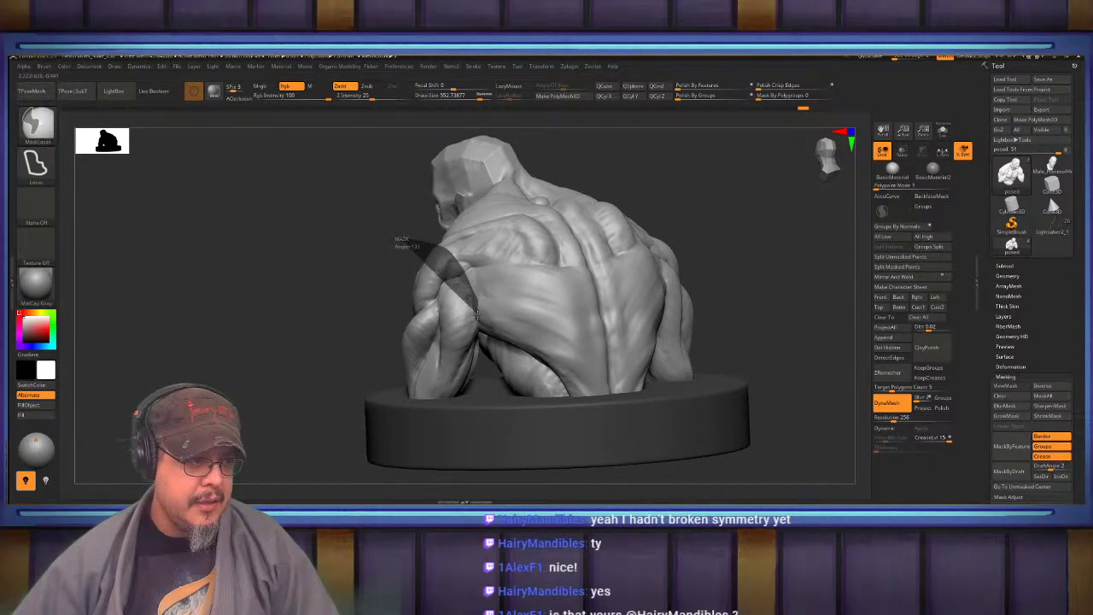
{"action": "mouse_move", "coordinate": [480, 359]}
{"action": "left_mouse_down", "text": "ctrl"}
{"action": "mouse_move", "coordinate": [320, 388]}
{"action": "mouse_move", "coordinate": [341, 316]}
{"action": "left_mouse_up", "text": "ctrl"}
{"action": "left_click_drag", "start_coordinate": [119, 303], "coordinate": [244, 317]}
{"action": "left_click_drag", "start_coordinate": [244, 318], "coordinate": [313, 338]}
{"action": "key", "text": "f"}
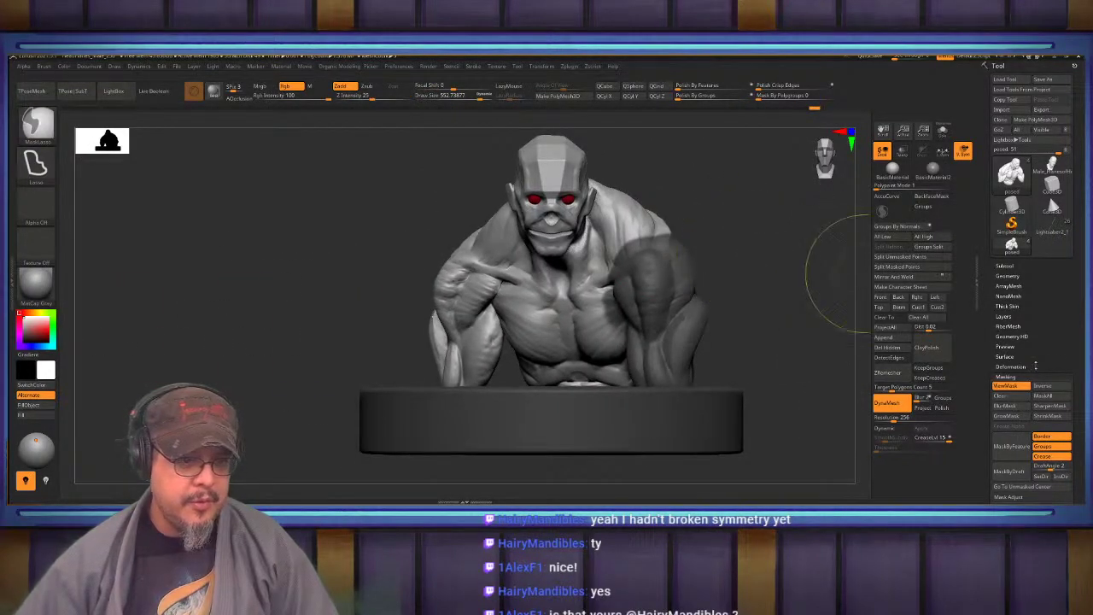
{"action": "left_click", "coordinate": [1008, 408]}
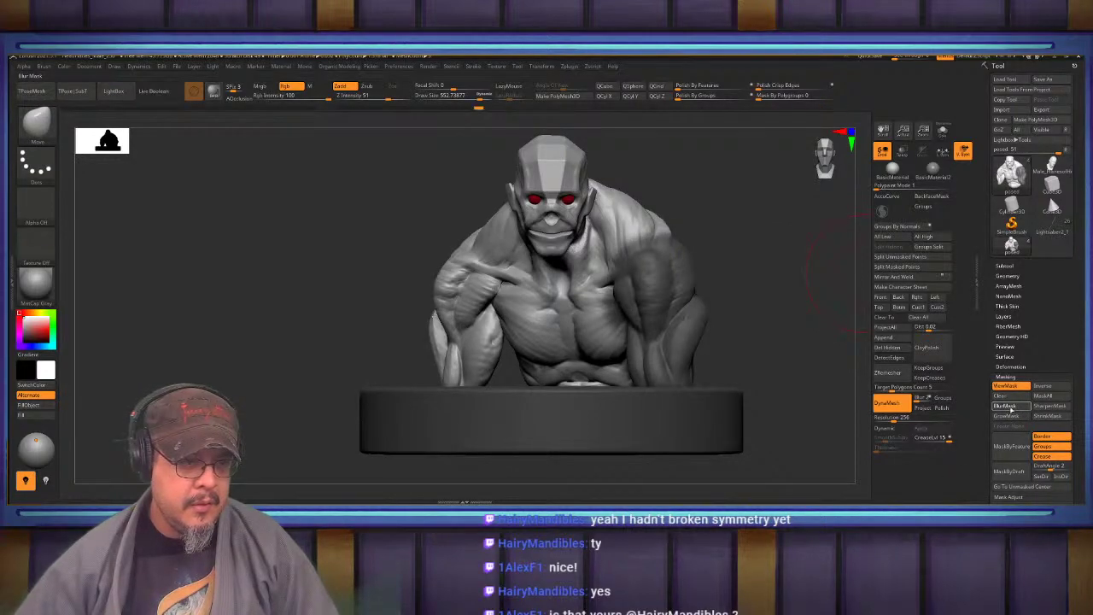
{"action": "left_click_drag", "start_coordinate": [731, 239], "coordinate": [529, 244], "text": "ctrl"}
{"action": "key", "text": "ctrl+z"}
{"action": "left_click", "coordinate": [721, 241], "text": "ctrl"}
Shift the unmasked left arm slightly toward the back with the Transpose move line in side view
{"action": "key", "text": "w"}
{"action": "key", "text": "f"}
{"action": "left_click", "coordinate": [512, 293], "text": "alt"}
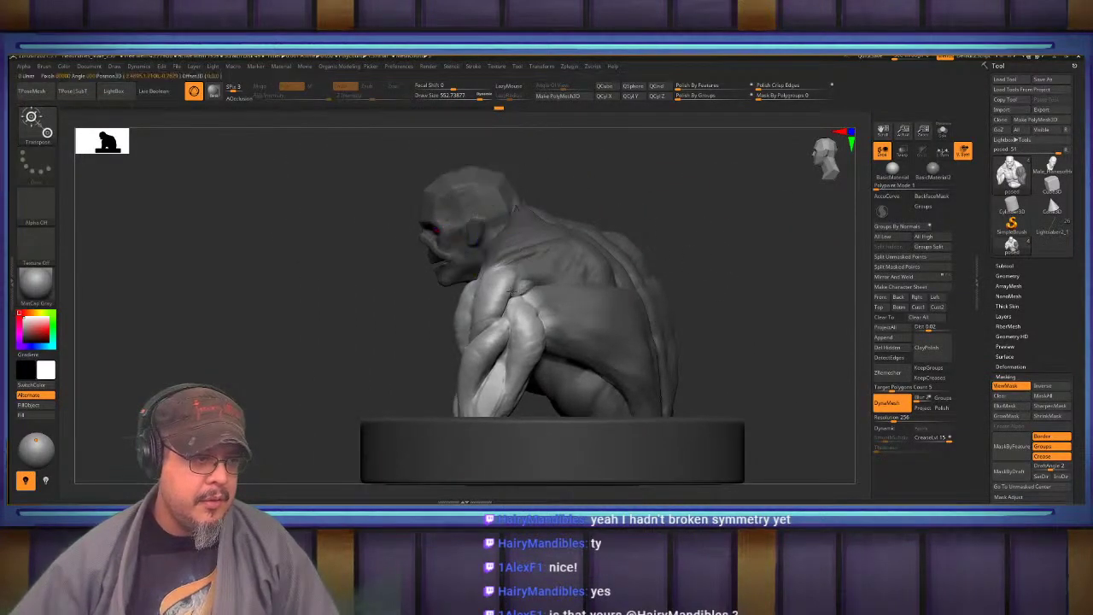
{"action": "mouse_move", "coordinate": [530, 255]}
{"action": "left_mouse_down"}
{"action": "mouse_move", "coordinate": [537, 267]}
{"action": "mouse_move", "coordinate": [547, 262]}
{"action": "left_mouse_up"}
{"action": "key", "text": "q"}
Reposition the left wrist and lower forearm on the base with the Move brush
{"action": "left_click_drag", "start_coordinate": [619, 224], "coordinate": [743, 248]}
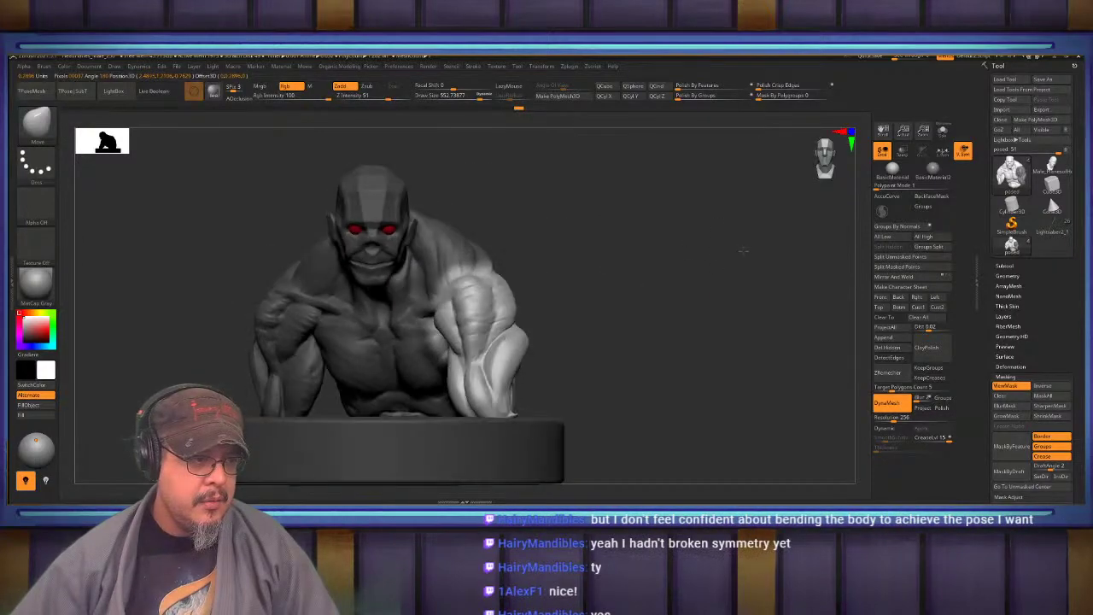
{"action": "left_click_drag", "start_coordinate": [551, 324], "coordinate": [685, 316], "text": "alt"}
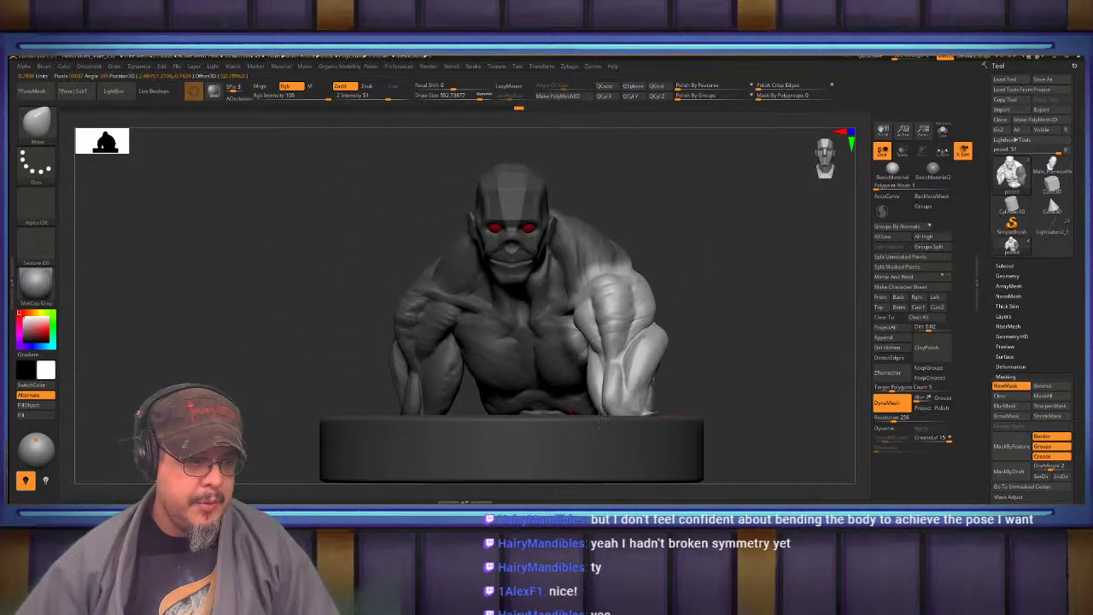
{"action": "left_click_drag", "start_coordinate": [643, 387], "coordinate": [630, 401]}
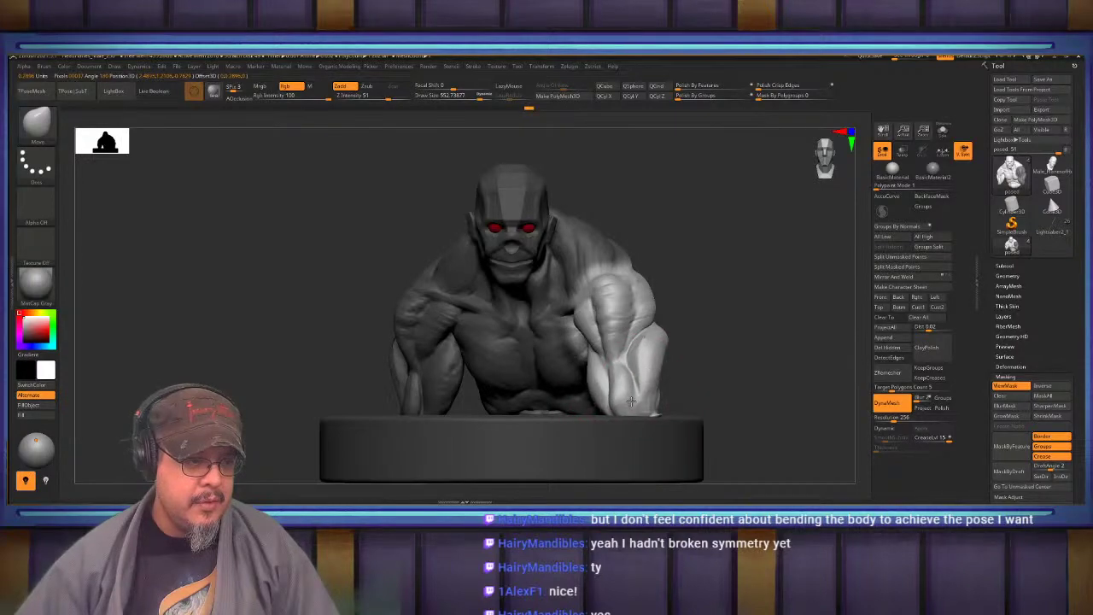
{"action": "left_click_drag", "start_coordinate": [698, 364], "coordinate": [810, 376]}
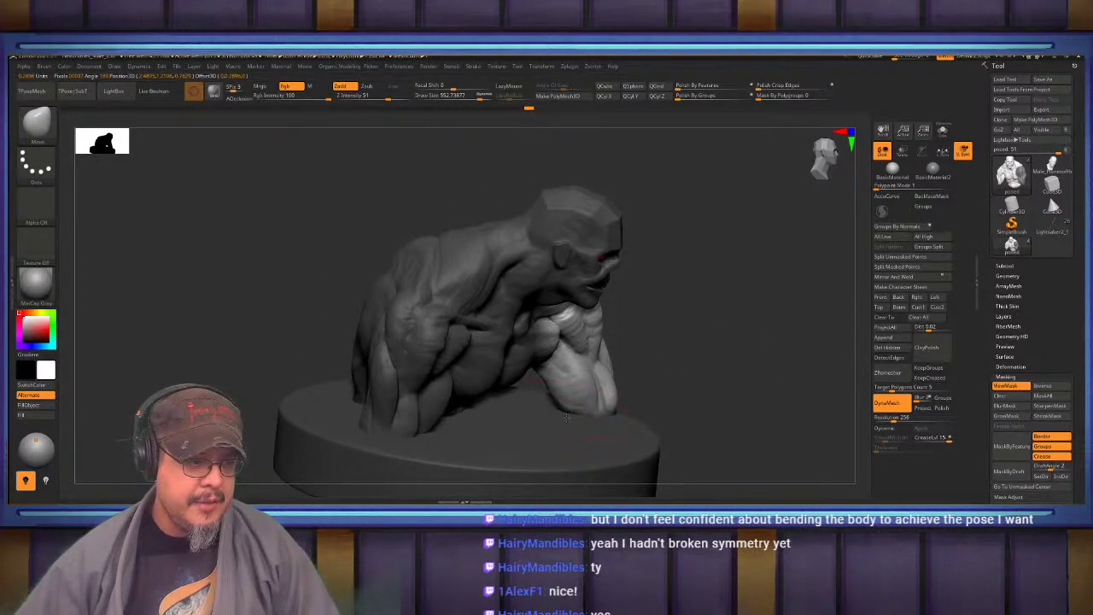
{"action": "left_click_drag", "start_coordinate": [566, 417], "coordinate": [560, 416]}
Refine the left elbow and forearm from the side and back with the Move brush, and clear the mask
{"action": "mouse_move", "coordinate": [733, 374]}
{"action": "left_mouse_down"}
{"action": "mouse_move", "coordinate": [647, 384]}
{"action": "mouse_move", "coordinate": [556, 367]}
{"action": "left_mouse_up"}
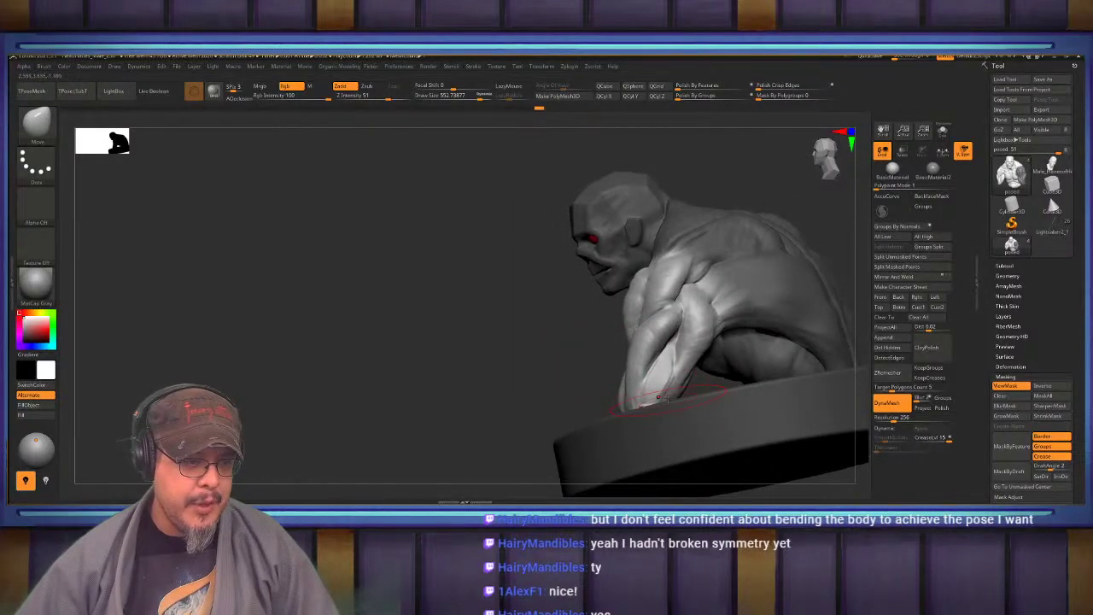
{"action": "left_click_drag", "start_coordinate": [645, 361], "coordinate": [653, 357]}
{"action": "mouse_move", "coordinate": [547, 371]}
{"action": "left_mouse_down"}
{"action": "mouse_move", "coordinate": [471, 379]}
{"action": "mouse_move", "coordinate": [499, 376]}
{"action": "left_mouse_up"}
{"action": "left_click_drag", "start_coordinate": [626, 367], "coordinate": [625, 361]}
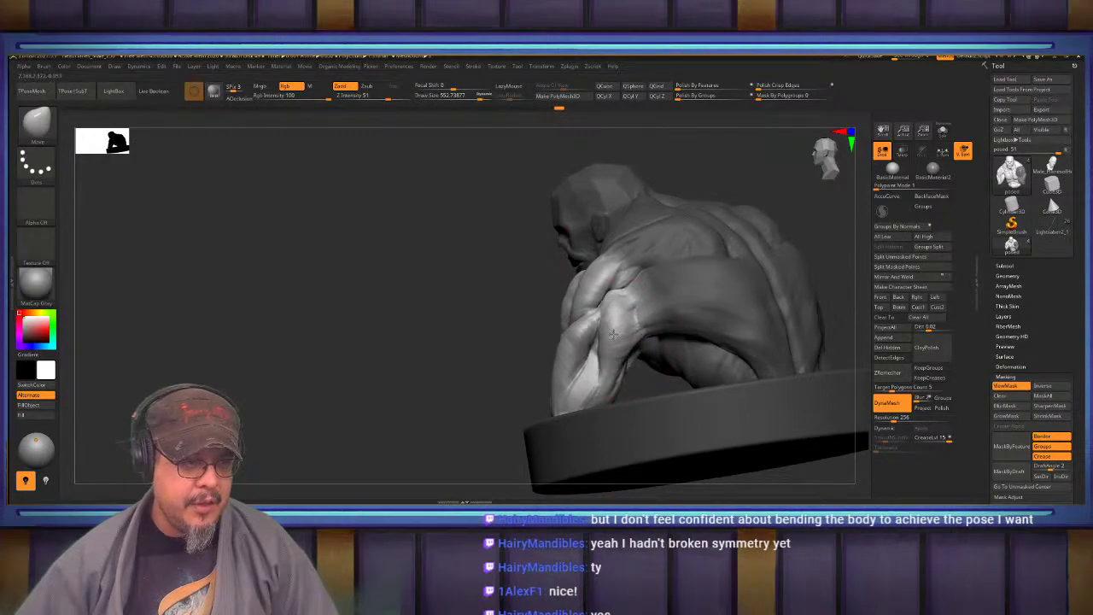
{"action": "left_click_drag", "start_coordinate": [431, 365], "coordinate": [530, 356]}
{"action": "left_click_drag", "start_coordinate": [637, 299], "coordinate": [673, 341], "text": "ctrl"}
Reshape the shoulders with a larger Move brush, working from the front and side
{"action": "mouse_move", "coordinate": [619, 323]}
{"action": "left_mouse_down", "text": "alt"}
{"action": "mouse_move", "coordinate": [678, 287]}
{"action": "mouse_move", "coordinate": [687, 304]}
{"action": "mouse_move", "coordinate": [659, 349]}
{"action": "mouse_move", "coordinate": [641, 349]}
{"action": "mouse_move", "coordinate": [720, 325]}
{"action": "left_mouse_up", "text": "alt"}
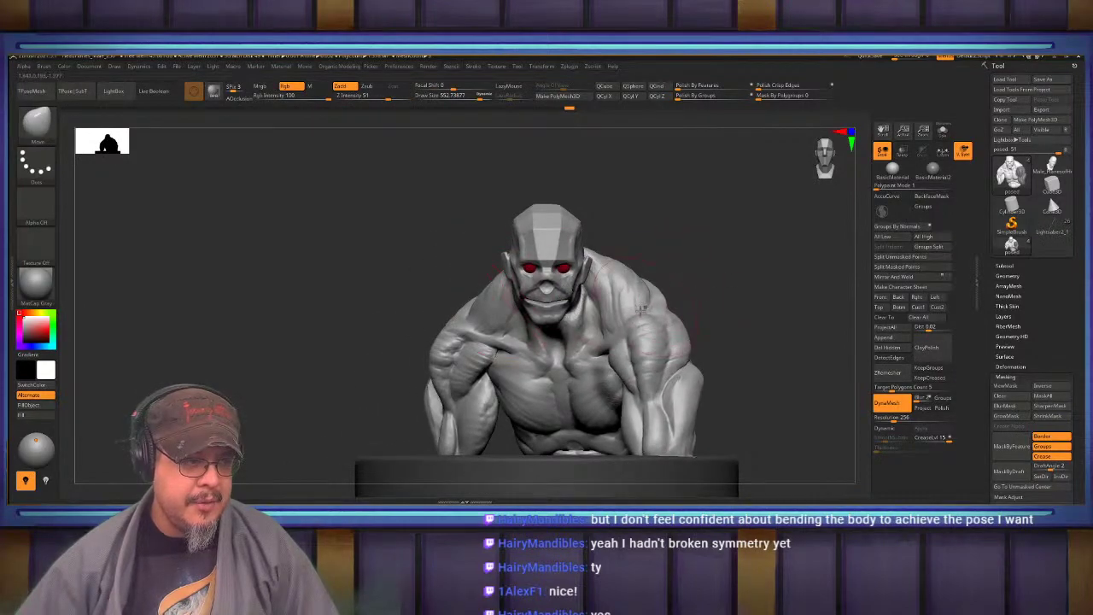
{"action": "key", "text": "s"}
{"action": "left_click_drag", "start_coordinate": [641, 313], "coordinate": [653, 307]}
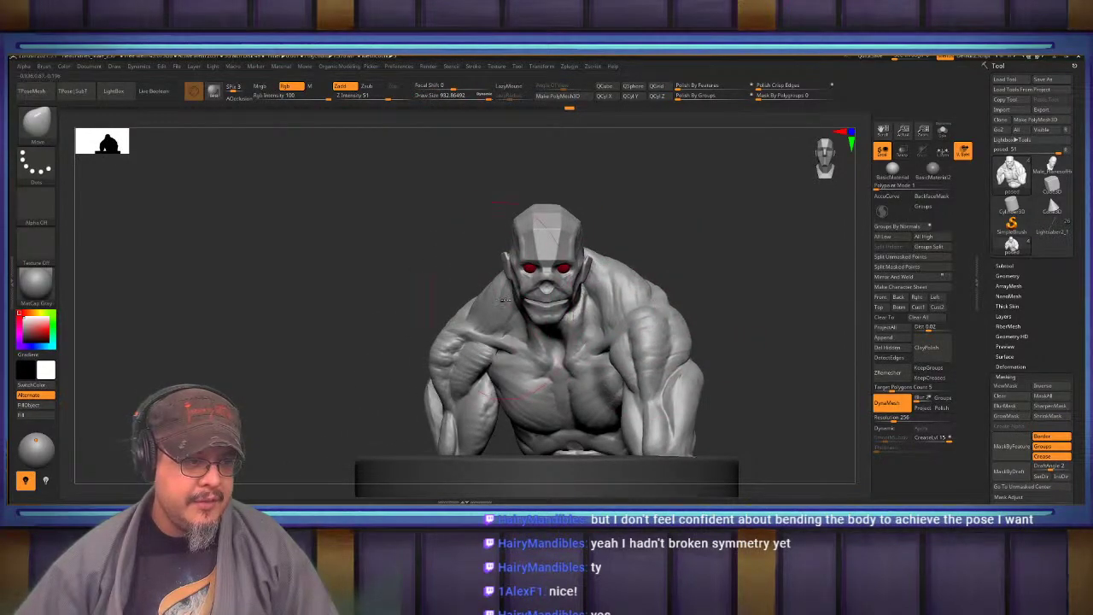
{"action": "left_click_drag", "start_coordinate": [426, 275], "coordinate": [701, 308]}
{"action": "key", "text": "s"}
{"action": "mouse_move", "coordinate": [556, 327]}
{"action": "left_mouse_down"}
{"action": "mouse_move", "coordinate": [753, 270]}
{"action": "mouse_move", "coordinate": [477, 284]}
{"action": "mouse_move", "coordinate": [640, 256]}
{"action": "left_mouse_up"}
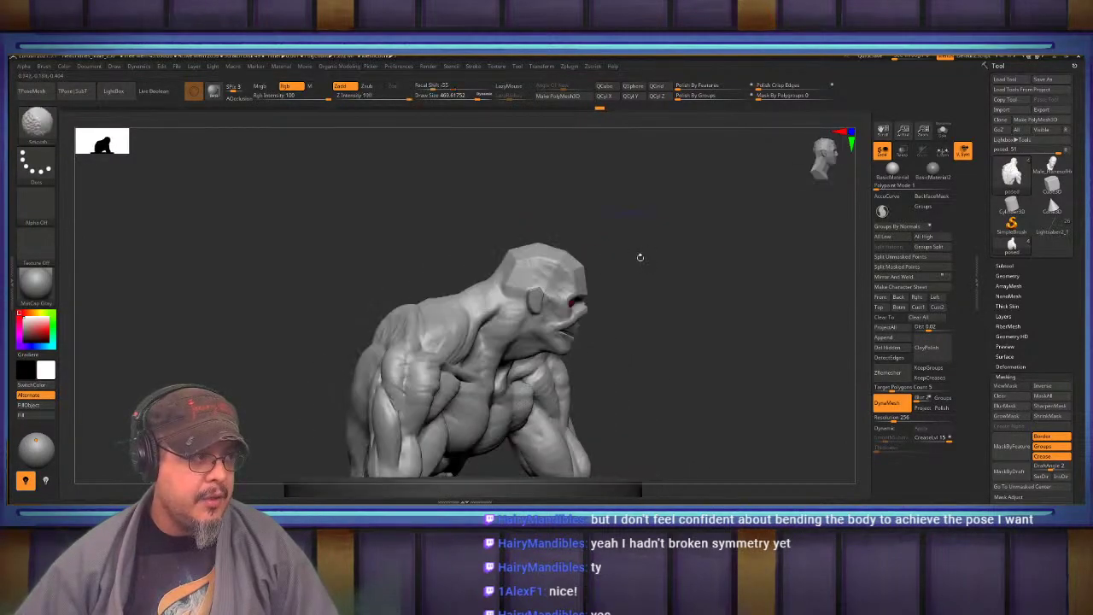
Shift the right wrist outward and the forearm inward with the Move brush at a draw size of about 646
{"action": "key", "text": "f"}
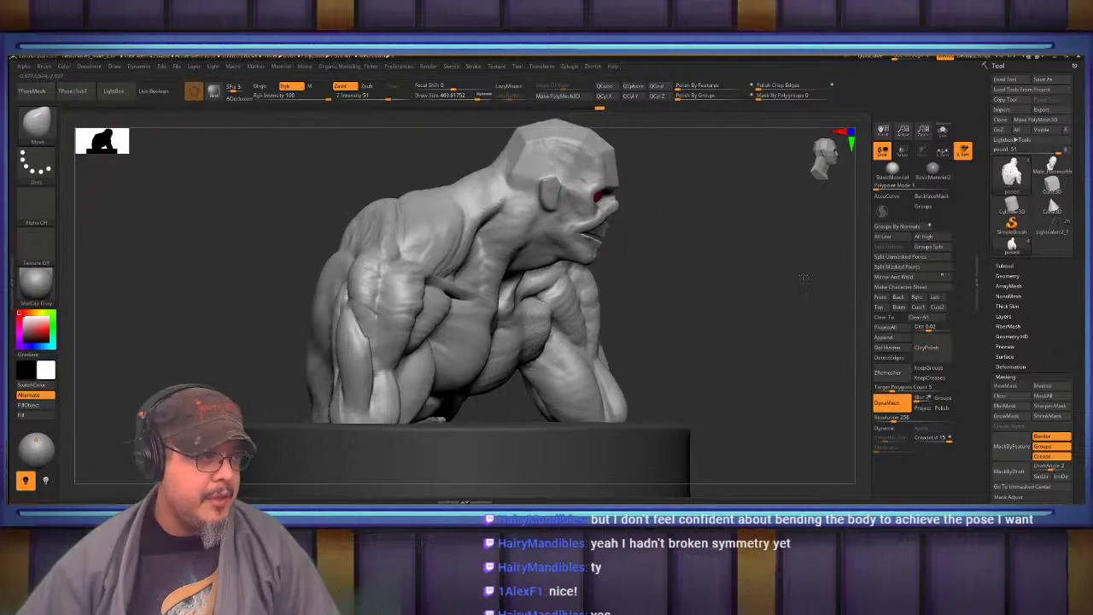
{"action": "mouse_move", "coordinate": [775, 282]}
{"action": "left_mouse_down"}
{"action": "mouse_move", "coordinate": [745, 287]}
{"action": "mouse_move", "coordinate": [771, 293]}
{"action": "mouse_move", "coordinate": [739, 281]}
{"action": "left_mouse_up"}
{"action": "left_click_drag", "start_coordinate": [652, 308], "coordinate": [671, 296], "text": "alt"}
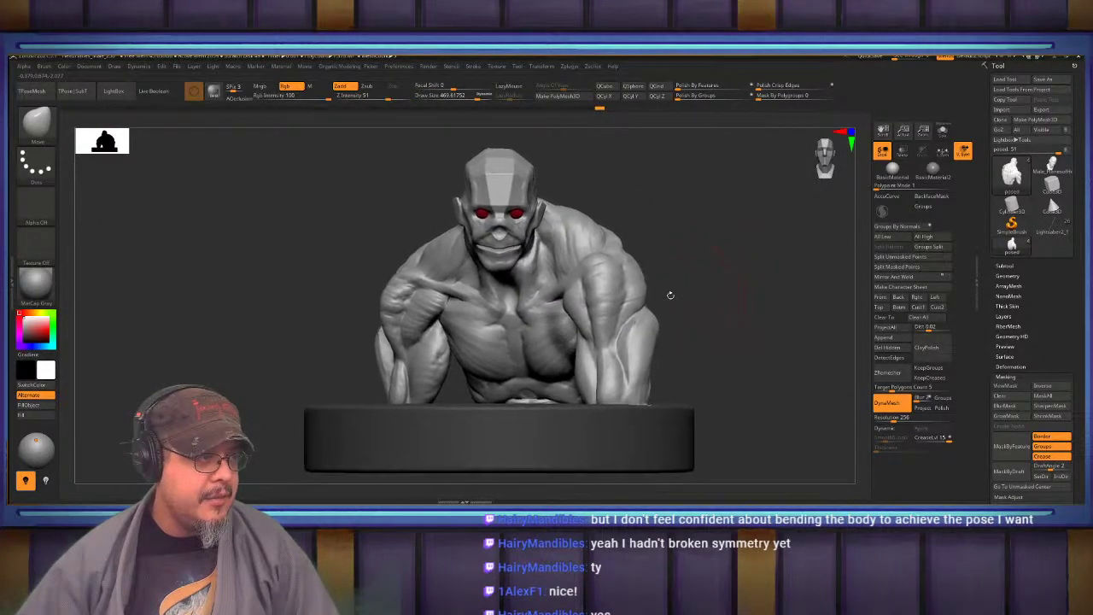
{"action": "left_click_drag", "start_coordinate": [382, 348], "coordinate": [387, 348]}
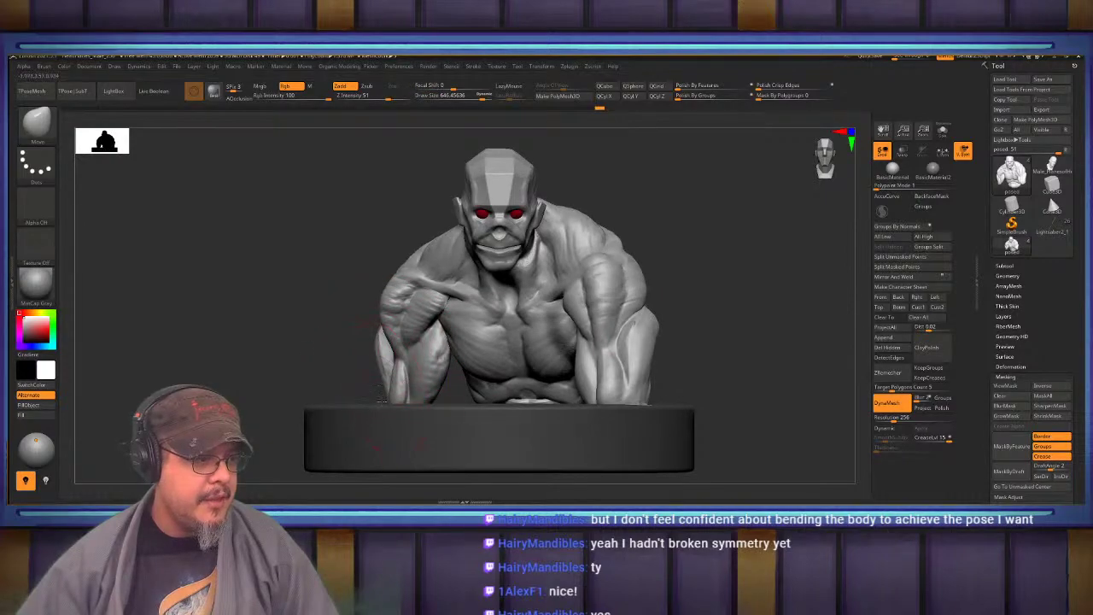
{"action": "left_click_drag", "start_coordinate": [391, 393], "coordinate": [379, 393]}
{"action": "left_click_drag", "start_coordinate": [381, 344], "coordinate": [387, 345]}
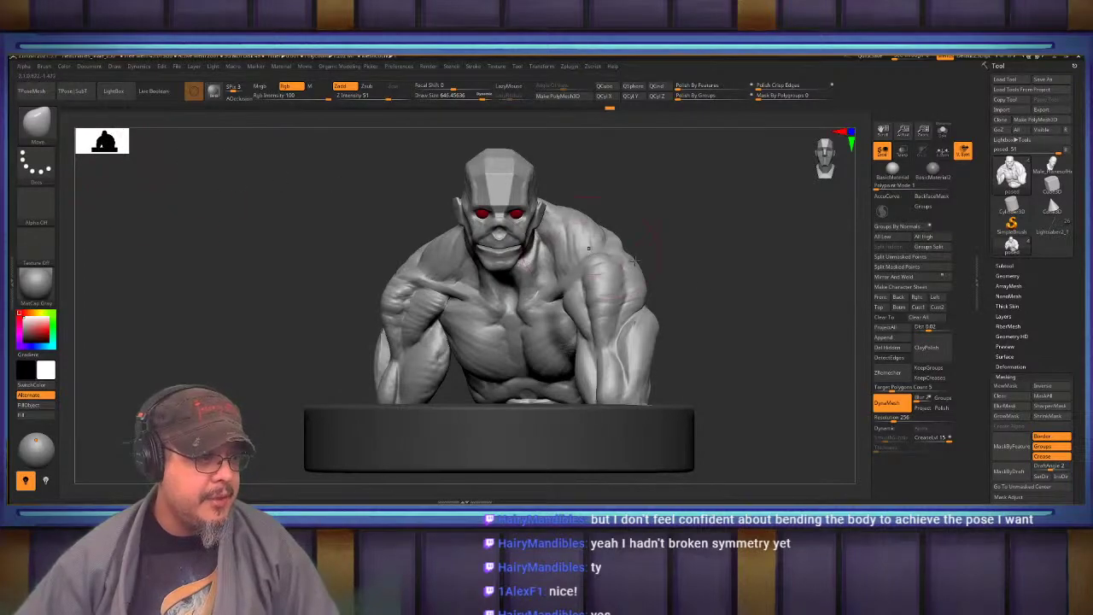
Reshape the right upper arm and forearm contours with the Move brush, ending at a draw size of about 663
{"action": "left_click_drag", "start_coordinate": [708, 299], "coordinate": [791, 310]}
{"action": "left_click_drag", "start_coordinate": [595, 331], "coordinate": [682, 314], "text": "alt"}
{"action": "key", "text": "s"}
{"action": "left_click_drag", "start_coordinate": [571, 359], "coordinate": [508, 369]}
{"action": "left_click_drag", "start_coordinate": [588, 272], "coordinate": [576, 272]}
{"action": "mouse_move", "coordinate": [725, 264]}
{"action": "left_mouse_down", "text": "shift"}
{"action": "mouse_move", "coordinate": [651, 266]}
{"action": "mouse_move", "coordinate": [580, 296]}
{"action": "left_mouse_up", "text": "shift"}
{"action": "key", "text": "s"}
{"action": "left_click_drag", "start_coordinate": [568, 356], "coordinate": [562, 357]}
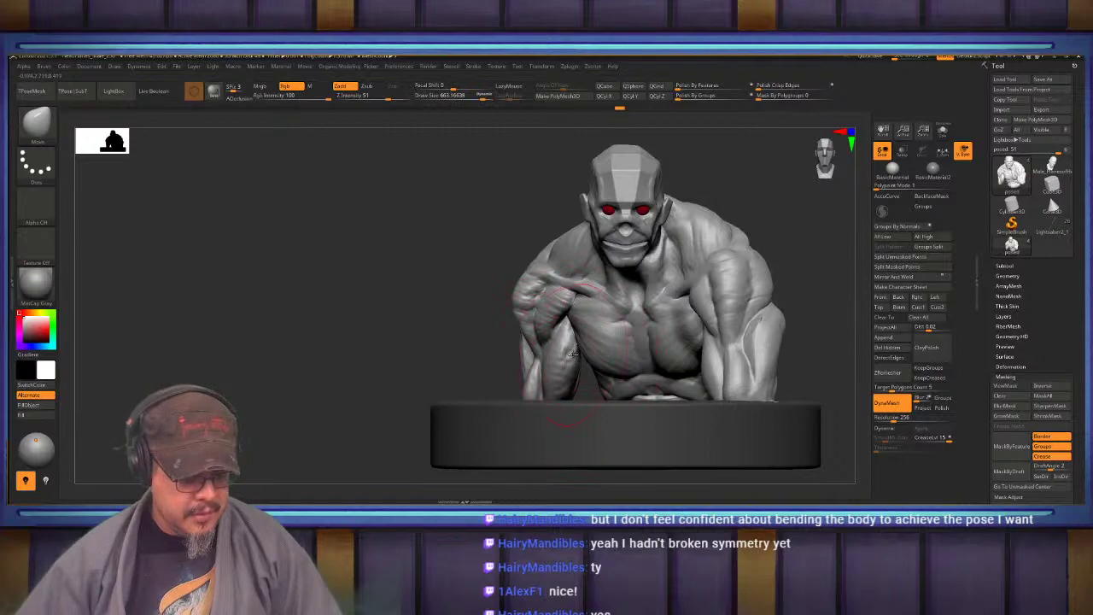
Thicken the right forearm with the Inflat brush at a draw size of about 890, from the back and front
{"action": "key", "text": "b"}
{"action": "key", "text": "i"}
{"action": "key", "text": "n"}
{"action": "mouse_move", "coordinate": [427, 322]}
{"action": "left_mouse_down"}
{"action": "mouse_move", "coordinate": [617, 329]}
{"action": "mouse_move", "coordinate": [440, 340]}
{"action": "left_mouse_up"}
{"action": "key", "text": "s"}
{"action": "left_click_drag", "start_coordinate": [427, 387], "coordinate": [439, 399]}
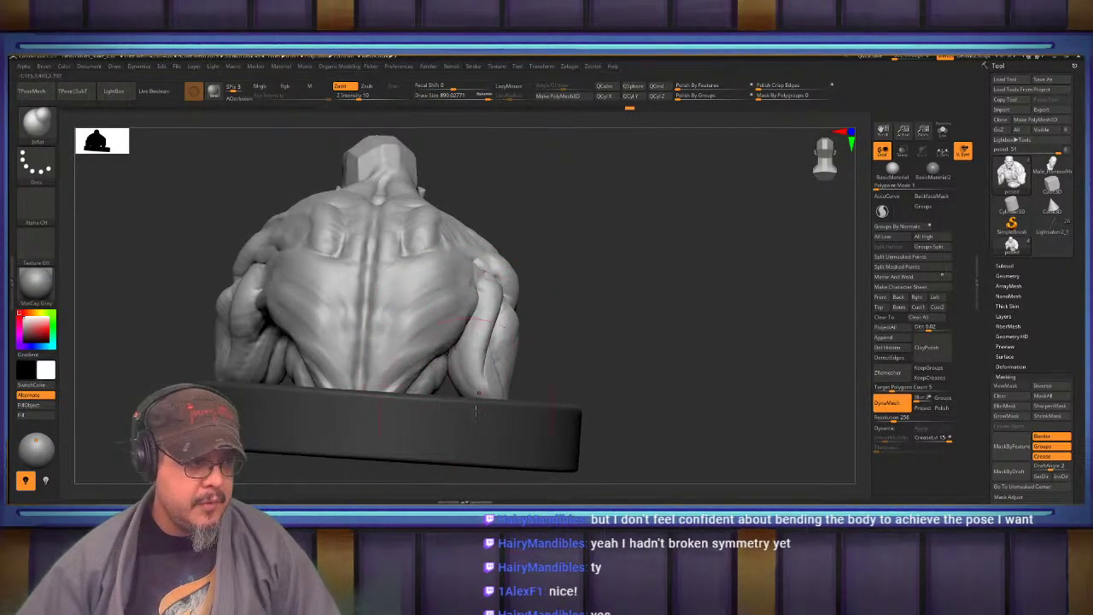
{"action": "right_click_drag", "start_coordinate": [477, 410], "coordinate": [329, 388]}
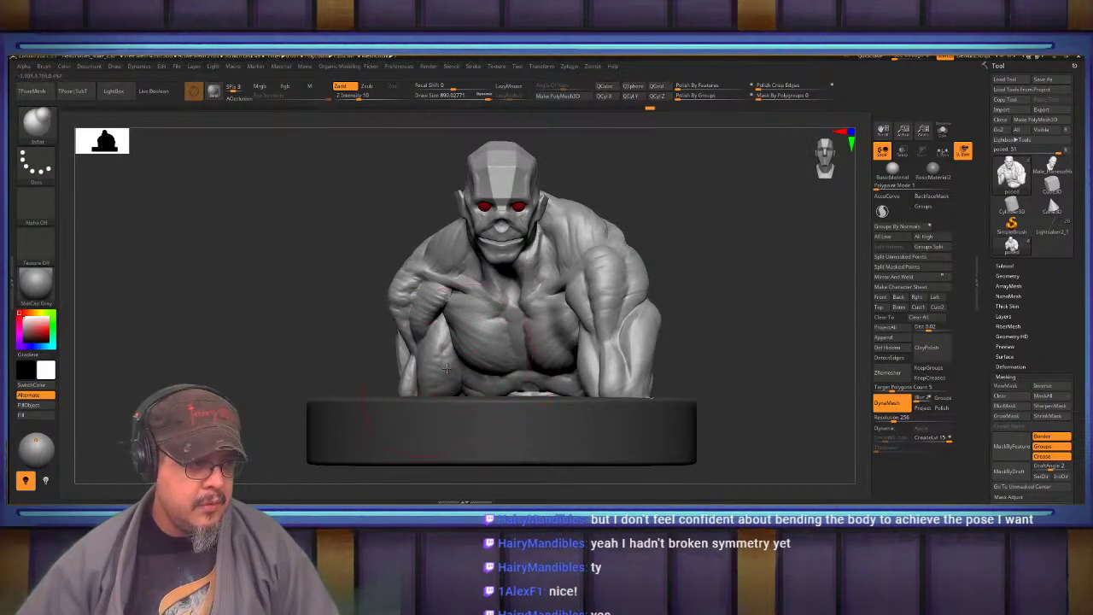
{"action": "left_click_drag", "start_coordinate": [447, 369], "coordinate": [439, 362]}
{"action": "mouse_move", "coordinate": [317, 333]}
{"action": "left_mouse_down", "text": "alt"}
{"action": "mouse_move", "coordinate": [338, 382]}
{"action": "mouse_move", "coordinate": [330, 388]}
{"action": "left_mouse_up", "text": "alt"}
{"action": "mouse_move", "coordinate": [731, 285]}
{"action": "left_mouse_down", "text": "alt"}
{"action": "mouse_move", "coordinate": [715, 266]}
{"action": "mouse_move", "coordinate": [728, 255]}
{"action": "left_mouse_up", "text": "alt"}
Refine the arm contours with the Move brush at a draw size of about 432
{"action": "key", "text": "b"}
{"action": "key", "text": "m"}
{"action": "key", "text": "v"}
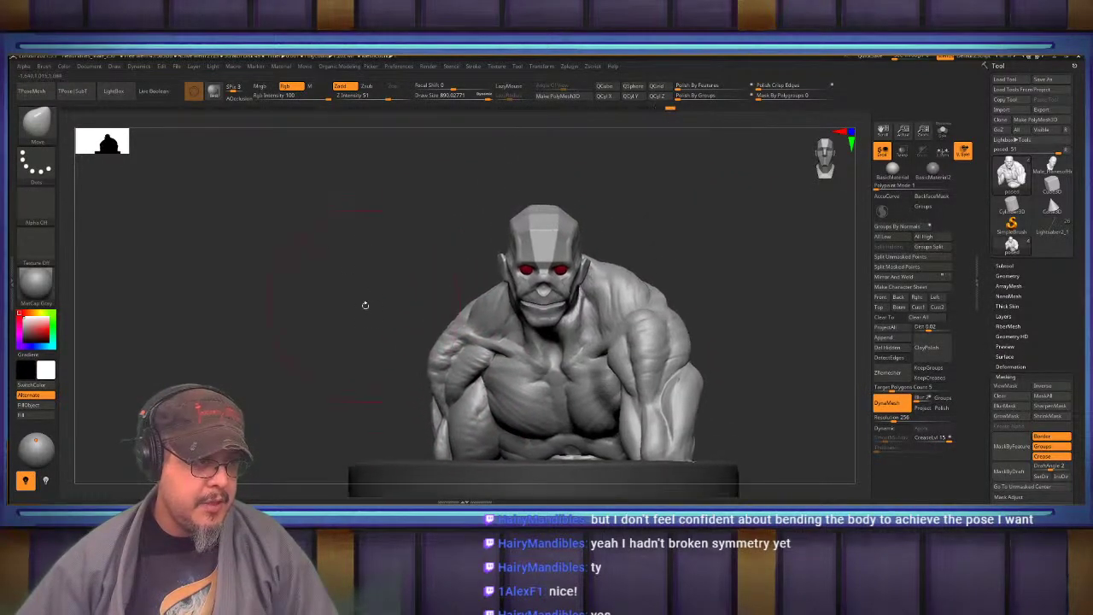
{"action": "mouse_move", "coordinate": [364, 305]}
{"action": "left_mouse_down"}
{"action": "mouse_move", "coordinate": [416, 305]}
{"action": "mouse_move", "coordinate": [399, 305]}
{"action": "left_mouse_up"}
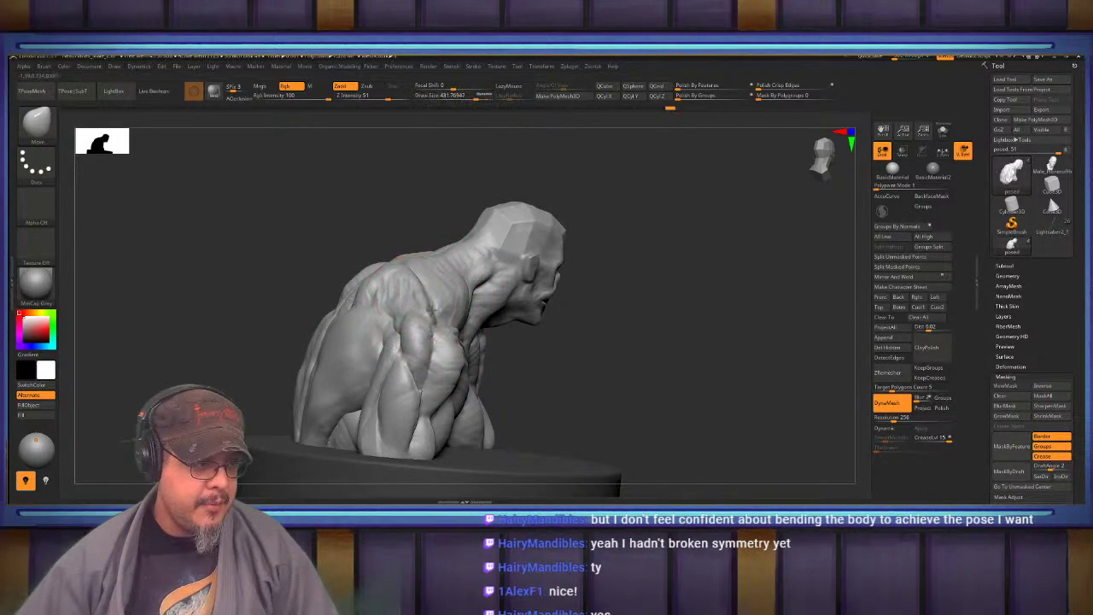
{"action": "left_click_drag", "start_coordinate": [551, 344], "coordinate": [487, 331], "text": "shift"}
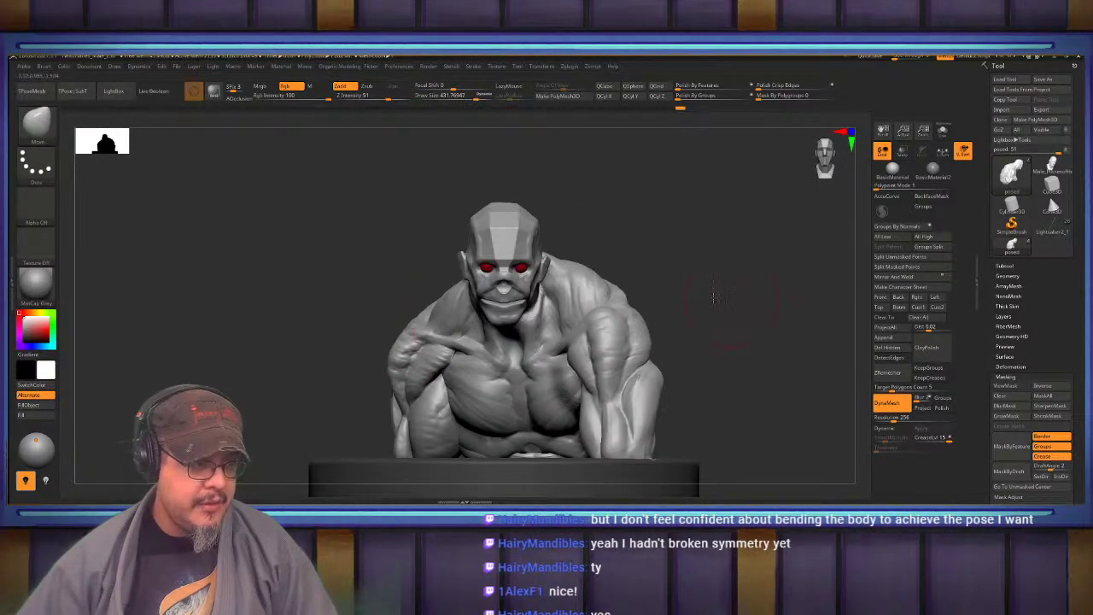
{"action": "mouse_move", "coordinate": [713, 297]}
{"action": "left_mouse_down", "text": "alt"}
{"action": "mouse_move", "coordinate": [654, 288]}
{"action": "mouse_move", "coordinate": [645, 259]}
{"action": "mouse_move", "coordinate": [666, 329]}
{"action": "mouse_move", "coordinate": [604, 349]}
{"action": "left_mouse_up", "text": "alt"}
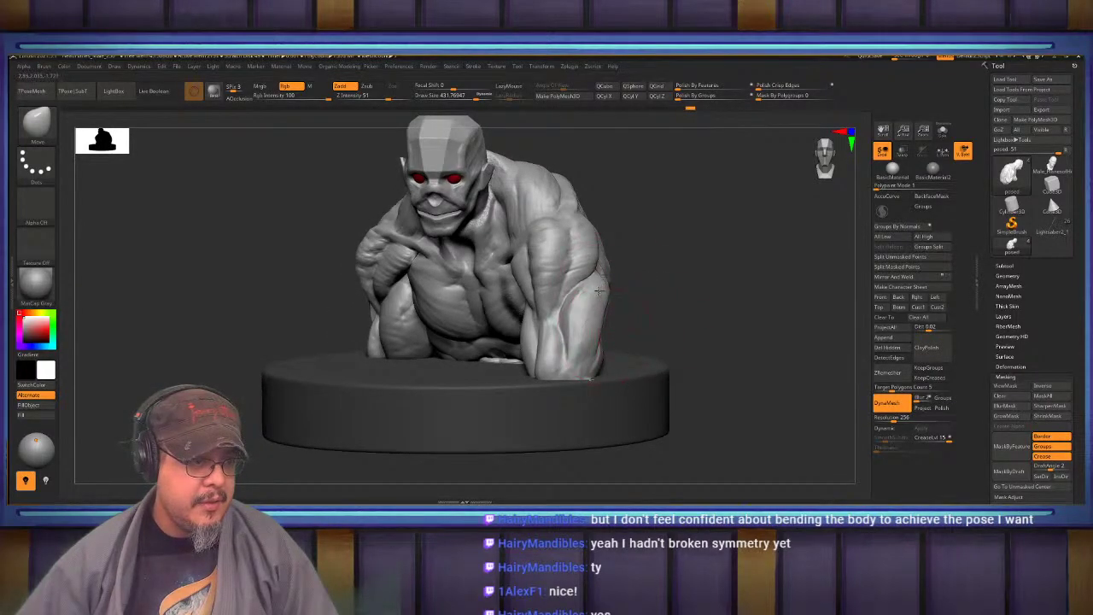
{"action": "mouse_move", "coordinate": [671, 260]}
{"action": "left_mouse_down"}
{"action": "mouse_move", "coordinate": [671, 287]}
{"action": "mouse_move", "coordinate": [633, 283]}
{"action": "mouse_move", "coordinate": [690, 280]}
{"action": "mouse_move", "coordinate": [736, 259]}
{"action": "mouse_move", "coordinate": [769, 267]}
{"action": "mouse_move", "coordinate": [733, 258]}
{"action": "mouse_move", "coordinate": [755, 305]}
{"action": "mouse_move", "coordinate": [584, 369]}
{"action": "left_mouse_up"}
Build up the left pectoral where it meets the arm with the ClayBuildup brush at a draw size of about 322
{"action": "key", "text": "b"}
{"action": "key", "text": "c"}
{"action": "key", "text": "b"}
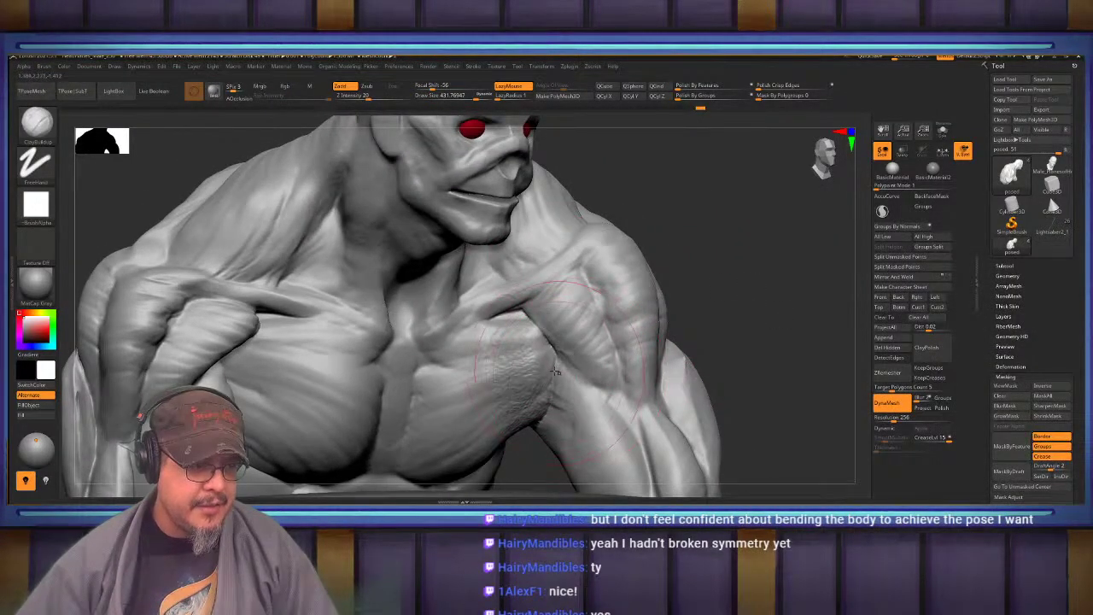
{"action": "key", "text": "s"}
{"action": "left_click_drag", "start_coordinate": [566, 399], "coordinate": [607, 407]}
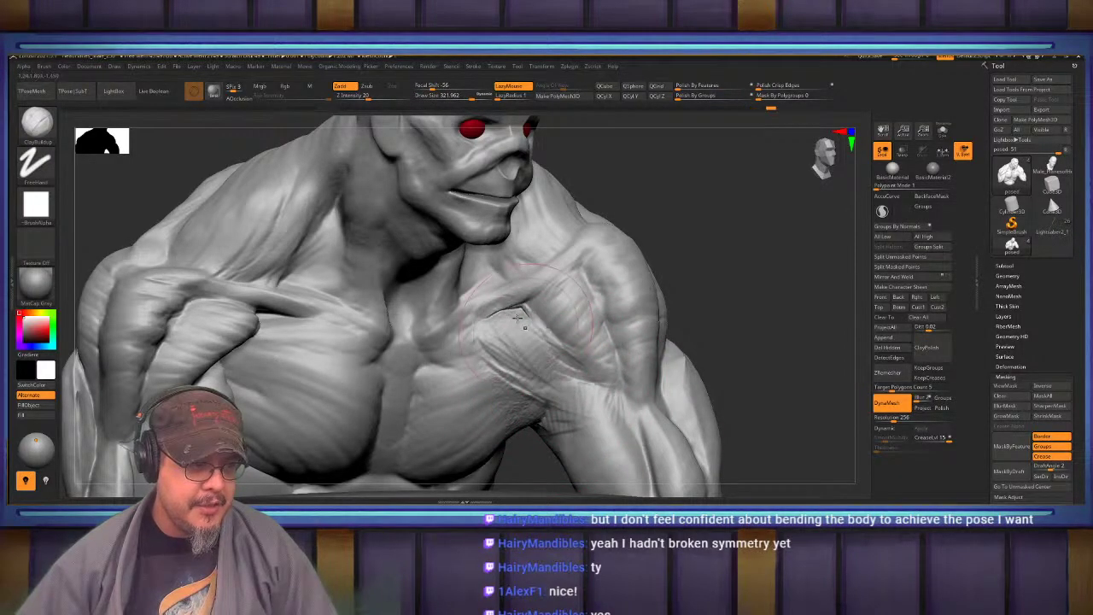
Add ClayBuildup strokes across the upper right pectoral and the inner part of the left pectoral
{"action": "left_click_drag", "start_coordinate": [701, 258], "coordinate": [656, 244]}
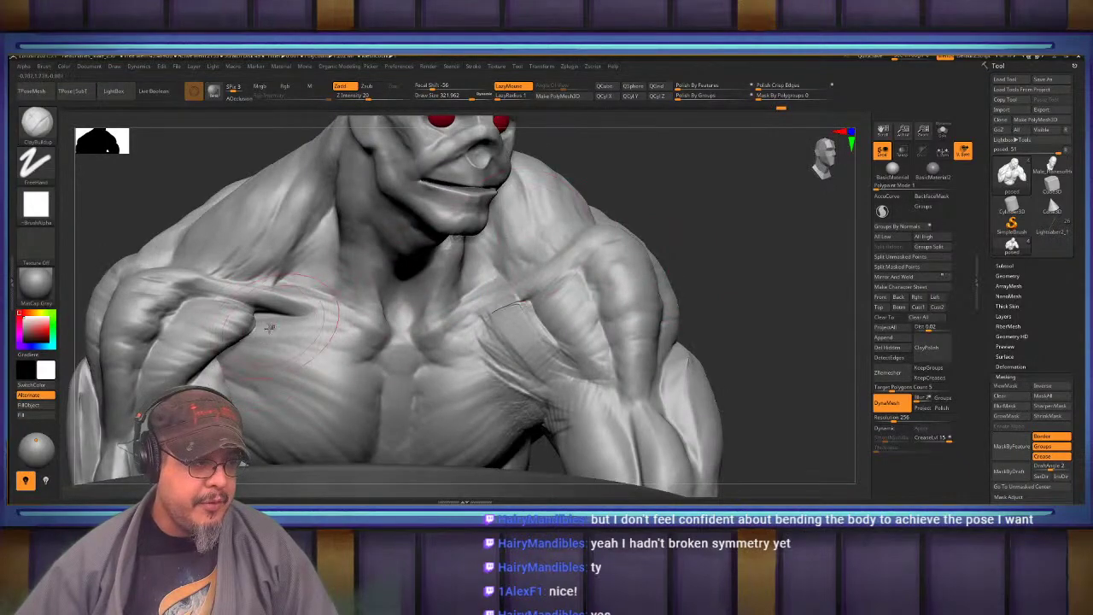
{"action": "left_click_drag", "start_coordinate": [277, 314], "coordinate": [295, 304]}
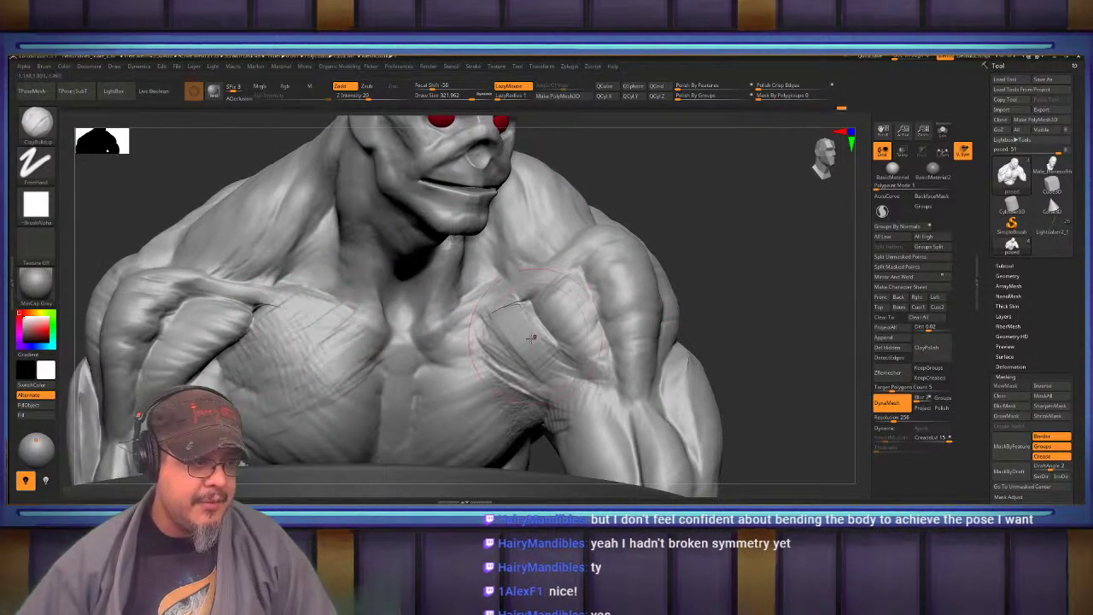
{"action": "mouse_move", "coordinate": [500, 329]}
{"action": "left_mouse_down"}
{"action": "mouse_move", "coordinate": [475, 349]}
{"action": "mouse_move", "coordinate": [507, 347]}
{"action": "left_mouse_up"}
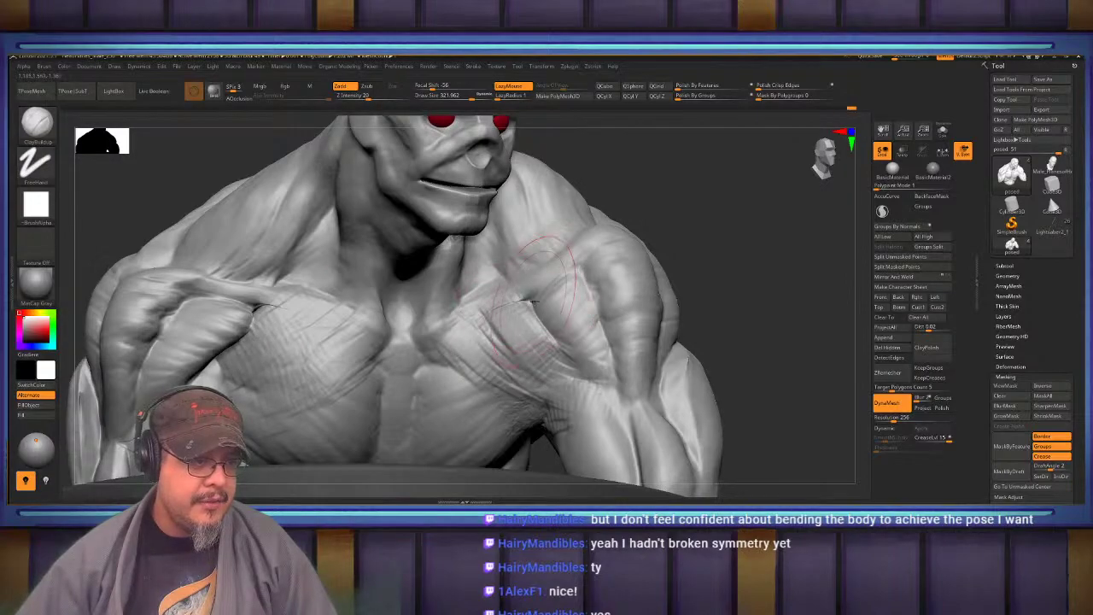
Work the crease between the left pectoral and deltoid with ClayBuildup at draw size about 155, and reshape the left shoulder with the Move brush at about 390
{"action": "left_click_drag", "start_coordinate": [533, 301], "coordinate": [522, 301]}
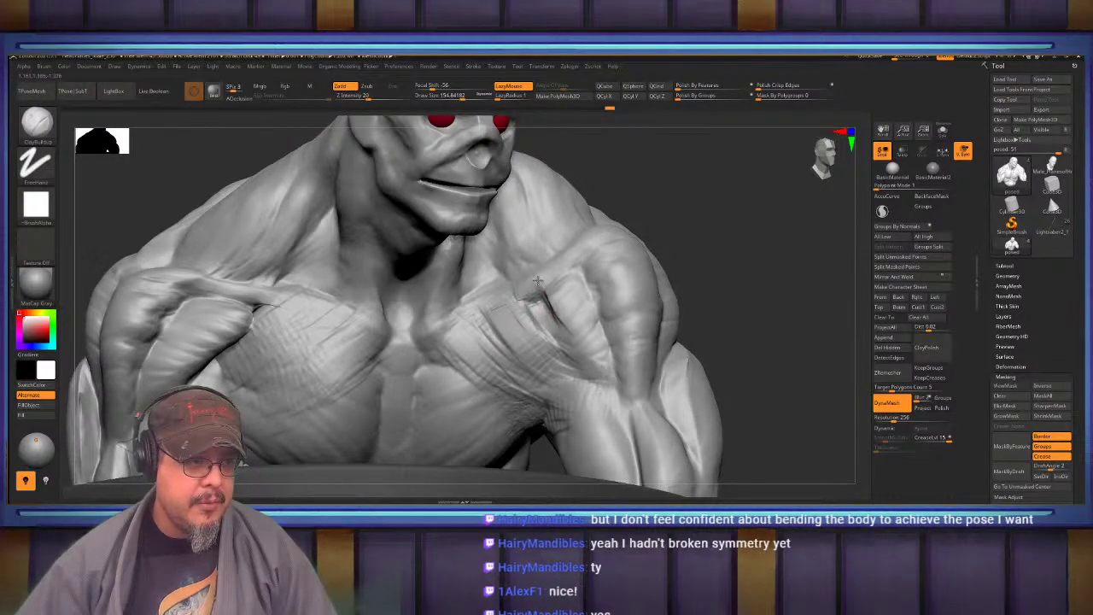
{"action": "mouse_move", "coordinate": [775, 239]}
{"action": "left_mouse_down"}
{"action": "mouse_move", "coordinate": [744, 257]}
{"action": "mouse_move", "coordinate": [755, 266]}
{"action": "mouse_move", "coordinate": [696, 220]}
{"action": "left_mouse_up"}
{"action": "key", "text": "n"}
{"action": "key", "text": "b"}
{"action": "key", "text": "m"}
{"action": "key", "text": "v"}
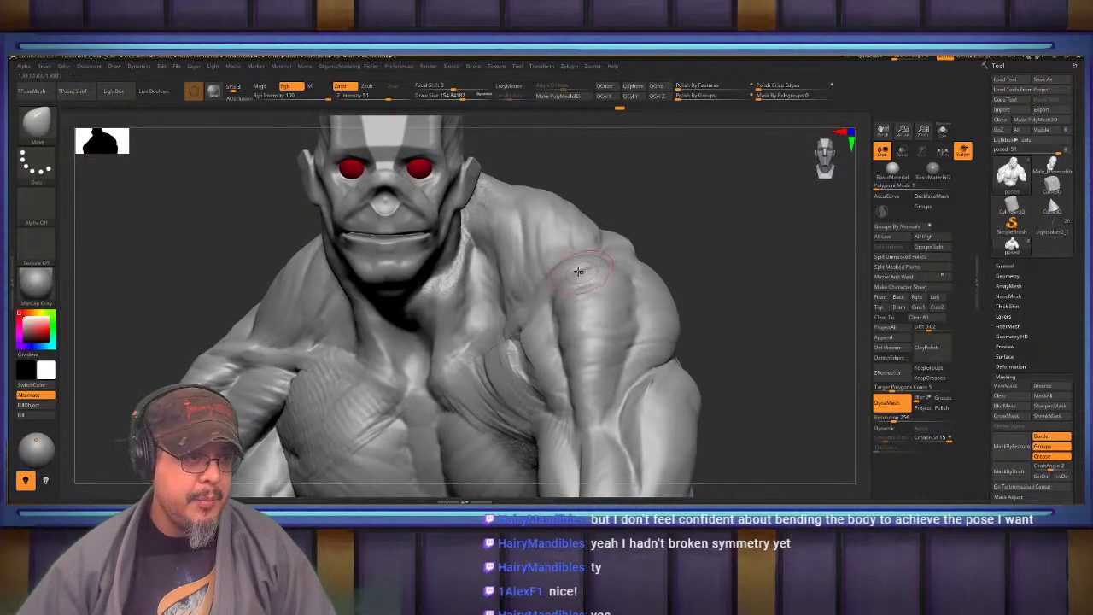
{"action": "left_click_drag", "start_coordinate": [580, 270], "coordinate": [583, 269]}
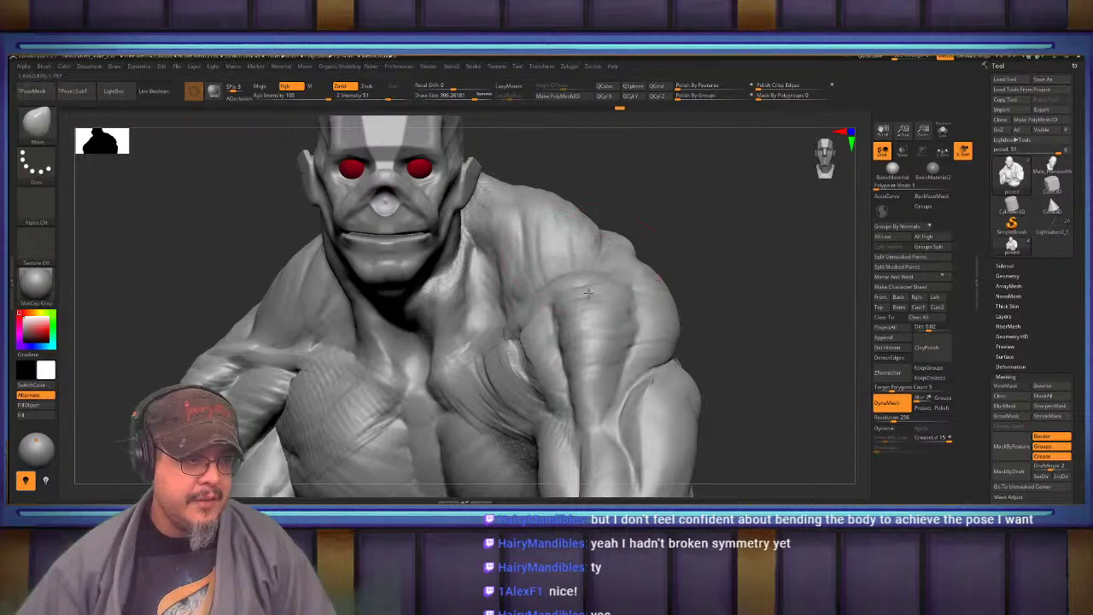
{"action": "mouse_move", "coordinate": [675, 247]}
{"action": "left_mouse_down"}
{"action": "mouse_move", "coordinate": [716, 249]}
{"action": "mouse_move", "coordinate": [698, 223]}
{"action": "mouse_move", "coordinate": [704, 243]}
{"action": "mouse_move", "coordinate": [725, 251]}
{"action": "mouse_move", "coordinate": [711, 257]}
{"action": "left_mouse_up"}
Build up the left pectoral with ClayBuildup strokes running from the sternum to the armpit, at draw sizes of about 390 and 212
{"action": "key", "text": "b"}
{"action": "key", "text": "c"}
{"action": "key", "text": "b"}
{"action": "left_click_drag", "start_coordinate": [523, 340], "coordinate": [448, 323]}
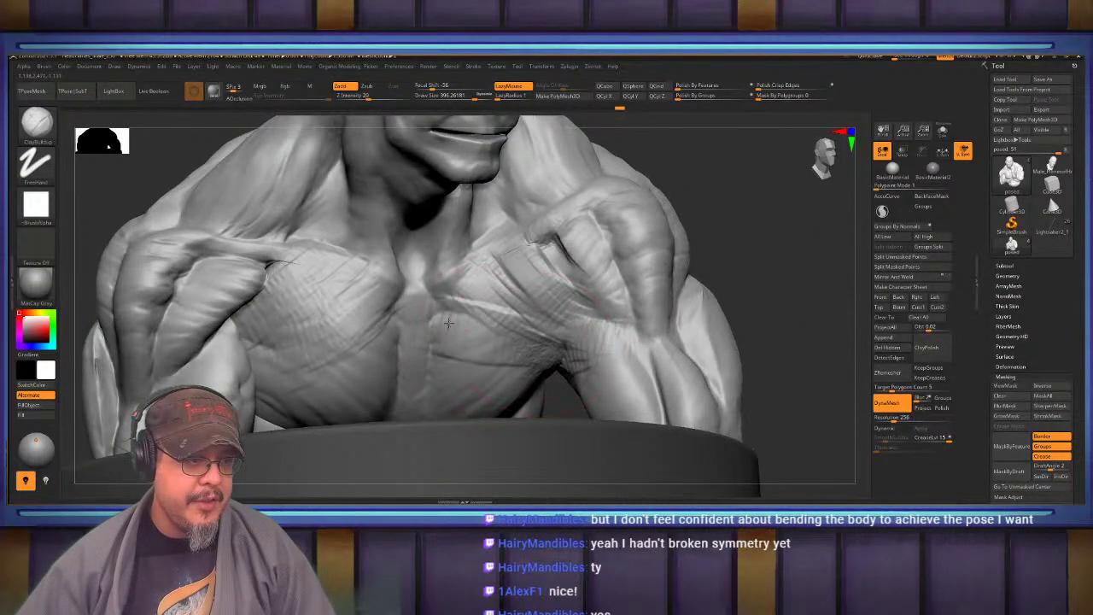
{"action": "left_click_drag", "start_coordinate": [507, 382], "coordinate": [462, 366]}
{"action": "mouse_move", "coordinate": [732, 291]}
{"action": "left_mouse_down"}
{"action": "mouse_move", "coordinate": [706, 288]}
{"action": "mouse_move", "coordinate": [692, 310]}
{"action": "mouse_move", "coordinate": [666, 401]}
{"action": "left_mouse_up"}
{"action": "key", "text": "s"}
{"action": "left_click_drag", "start_coordinate": [481, 308], "coordinate": [472, 309]}
Adjust the left collarbone and upper chest from above with the Move brush at a draw size of about 332
{"action": "mouse_move", "coordinate": [651, 259]}
{"action": "left_mouse_down"}
{"action": "mouse_move", "coordinate": [673, 263]}
{"action": "mouse_move", "coordinate": [650, 297]}
{"action": "mouse_move", "coordinate": [652, 335]}
{"action": "mouse_move", "coordinate": [691, 476]}
{"action": "left_mouse_up"}
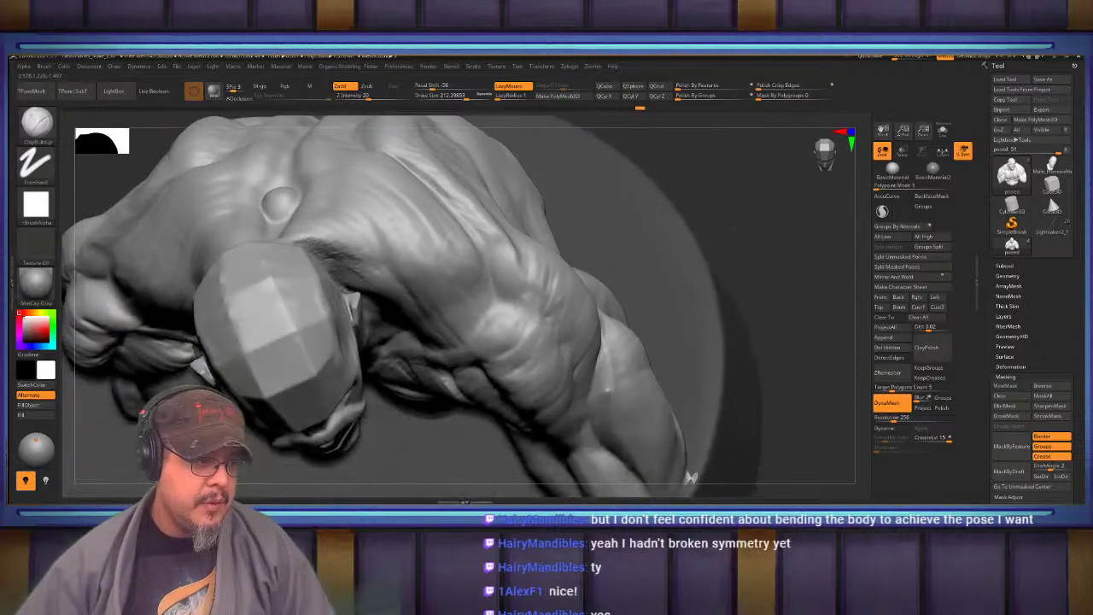
{"action": "key", "text": "b"}
{"action": "key", "text": "m"}
{"action": "key", "text": "v"}
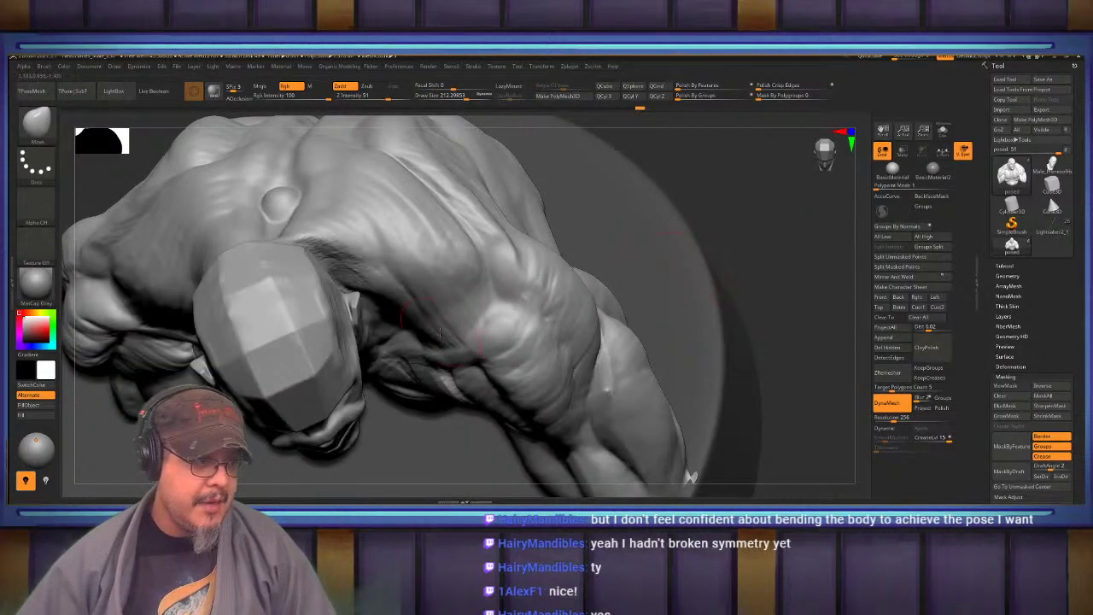
{"action": "left_click_drag", "start_coordinate": [461, 307], "coordinate": [427, 332]}
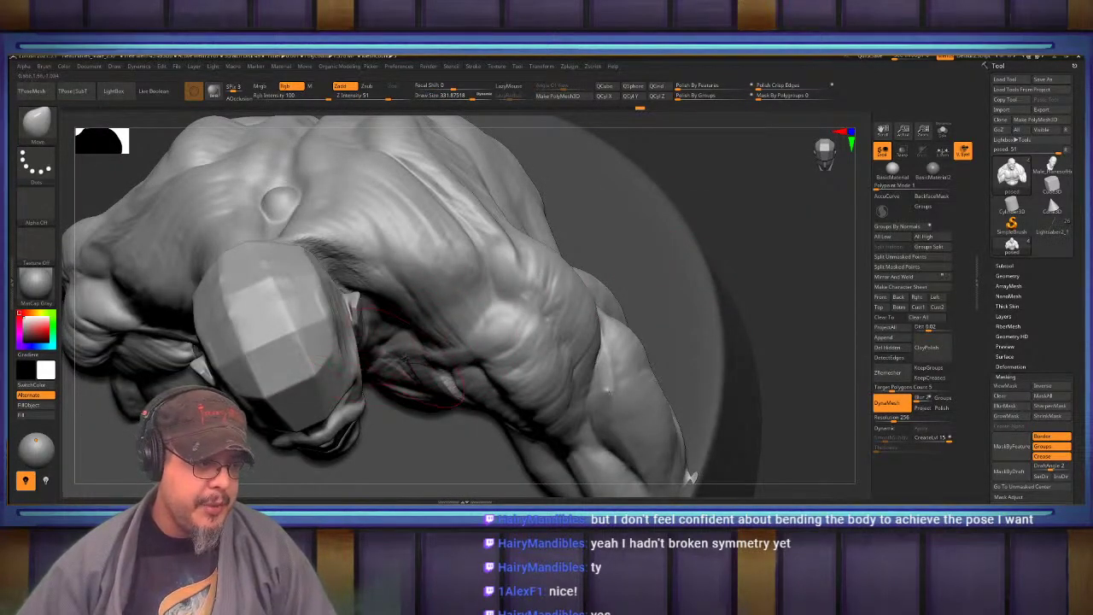
{"action": "left_click_drag", "start_coordinate": [760, 321], "coordinate": [628, 276]}
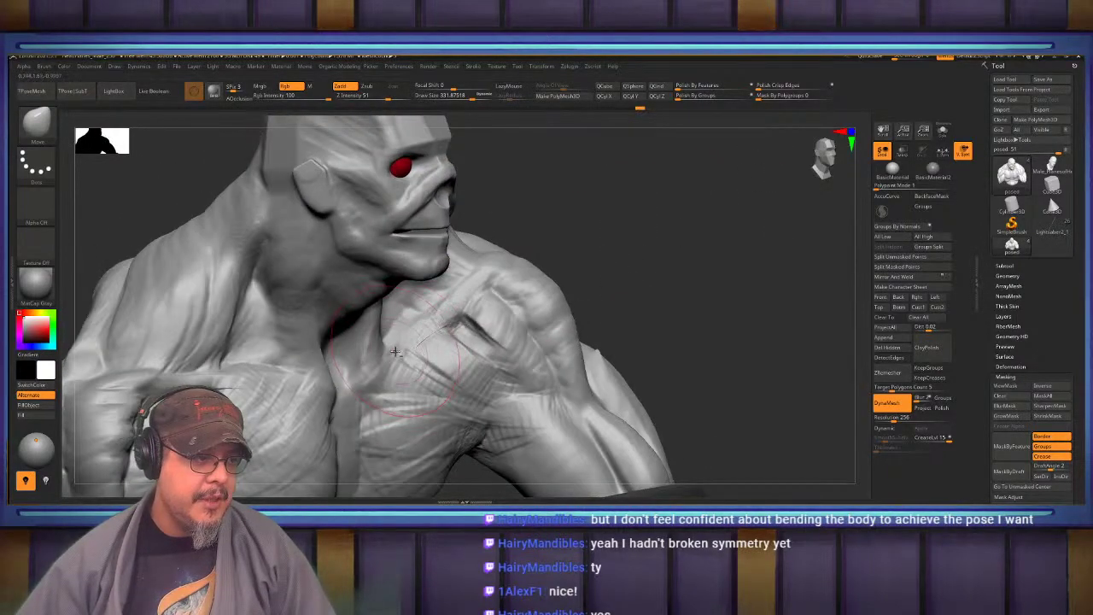
Refine the left shoulder's contour with the Move brush at a draw size of about 332, checking it from the front, below and above
{"action": "left_click_drag", "start_coordinate": [679, 233], "coordinate": [650, 252]}
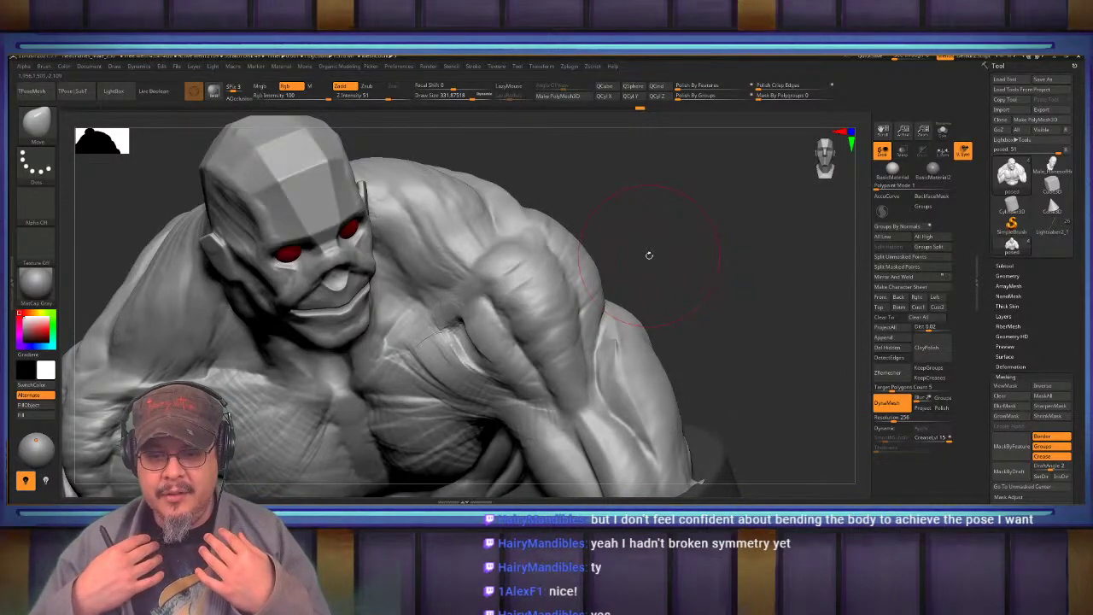
{"action": "mouse_move", "coordinate": [578, 205]}
{"action": "left_mouse_down"}
{"action": "mouse_move", "coordinate": [703, 262]}
{"action": "mouse_move", "coordinate": [653, 269]}
{"action": "mouse_move", "coordinate": [737, 282]}
{"action": "left_mouse_up"}
{"action": "left_click_drag", "start_coordinate": [583, 260], "coordinate": [645, 275]}
{"action": "left_click_drag", "start_coordinate": [735, 265], "coordinate": [615, 242]}
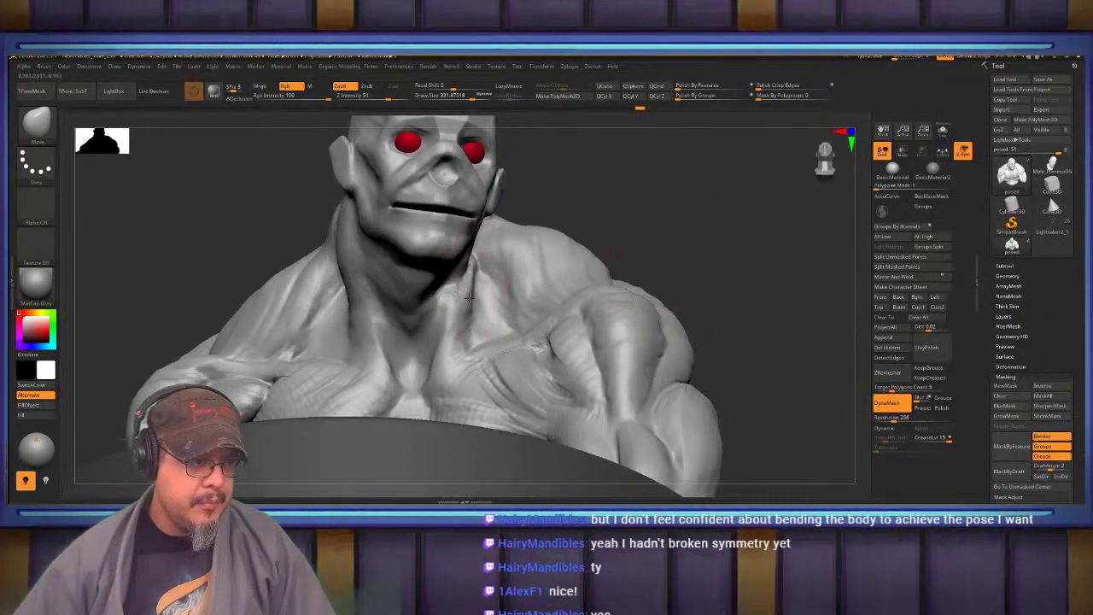
{"action": "left_click_drag", "start_coordinate": [656, 210], "coordinate": [673, 405]}
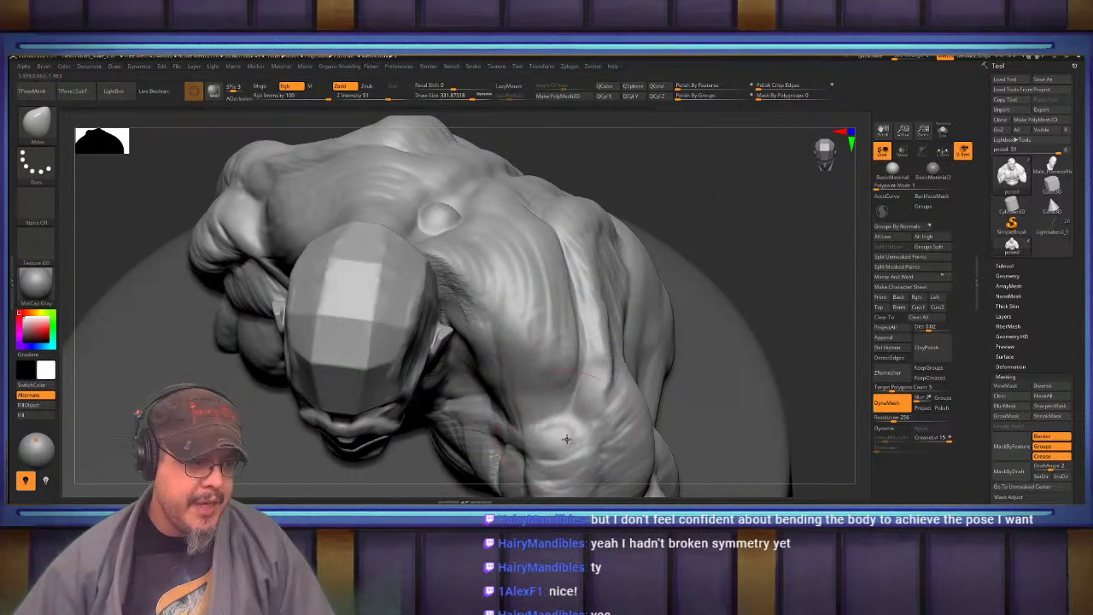
{"action": "left_click_drag", "start_coordinate": [567, 439], "coordinate": [579, 430]}
{"action": "left_click_drag", "start_coordinate": [756, 359], "coordinate": [784, 219]}
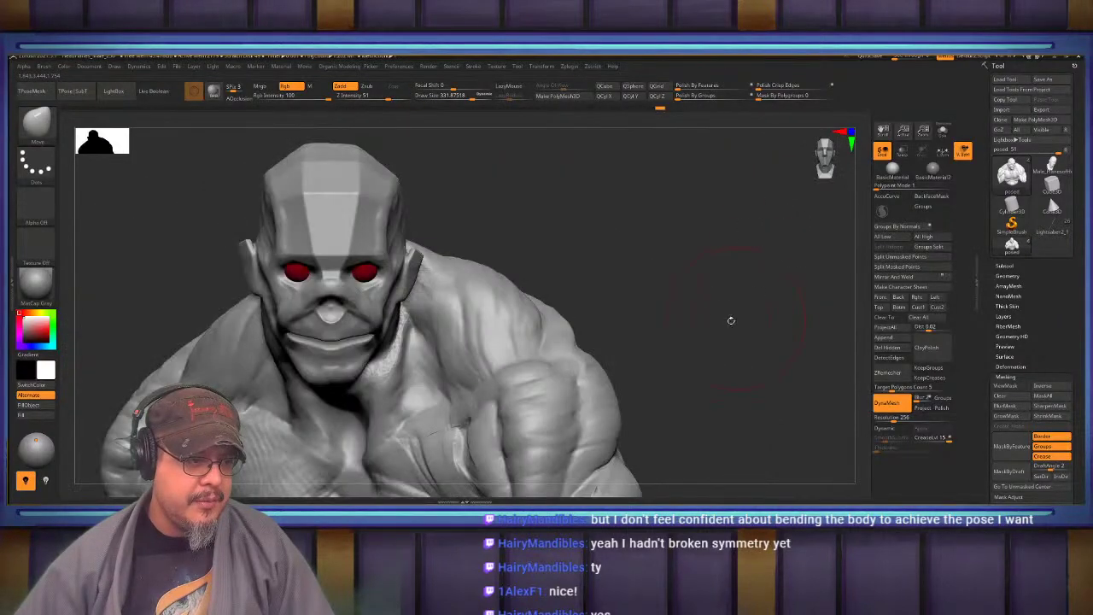
Build up the front head of the left deltoid with ClayBuildup strokes at a draw size of about 185
{"action": "mouse_move", "coordinate": [731, 320]}
{"action": "left_mouse_down", "text": "alt"}
{"action": "mouse_move", "coordinate": [640, 241]}
{"action": "mouse_move", "coordinate": [692, 248]}
{"action": "mouse_move", "coordinate": [692, 354]}
{"action": "mouse_move", "coordinate": [707, 237]}
{"action": "left_mouse_up", "text": "alt"}
{"action": "key", "text": "b"}
{"action": "key", "text": "c"}
{"action": "key", "text": "b"}
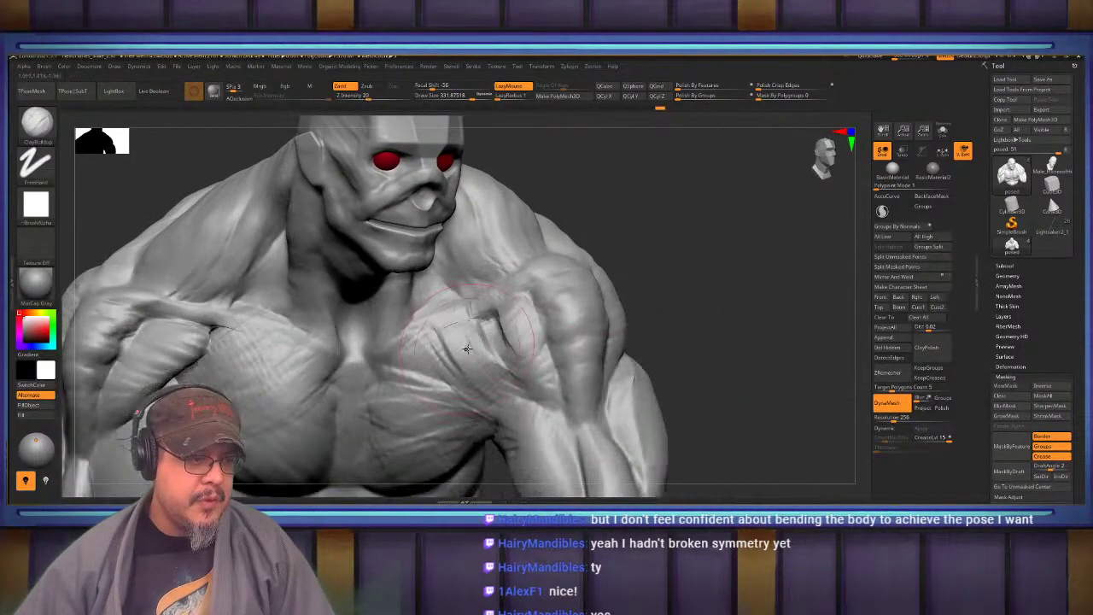
{"action": "key", "text": "s"}
{"action": "left_click_drag", "start_coordinate": [512, 322], "coordinate": [531, 312]}
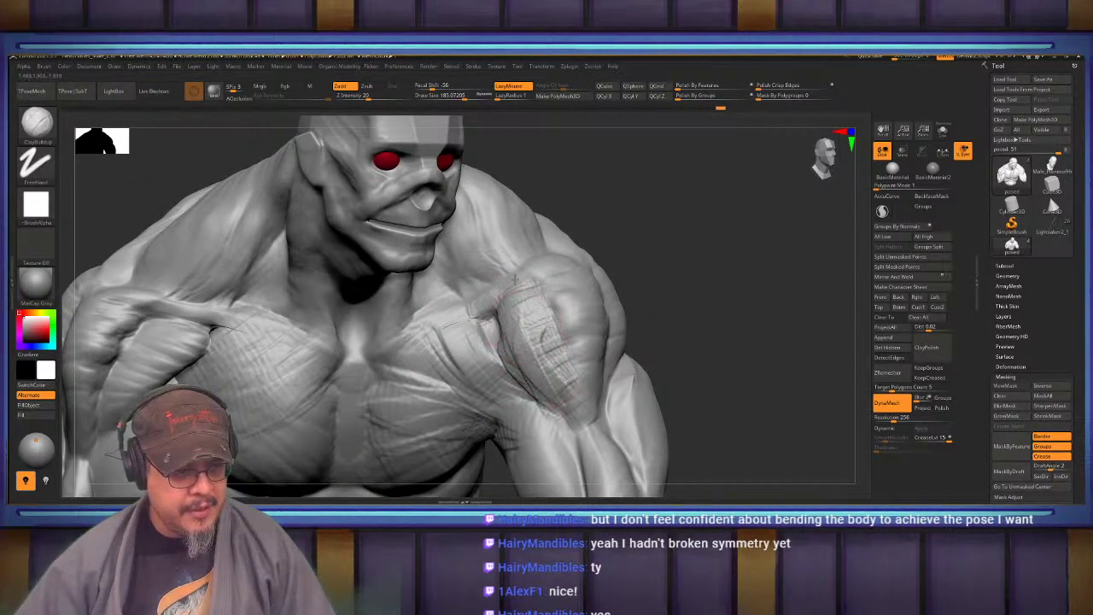
Add lengthwise ClayBuildup strokes over the middle of the left deltoid
{"action": "left_click_drag", "start_coordinate": [690, 351], "coordinate": [589, 342]}
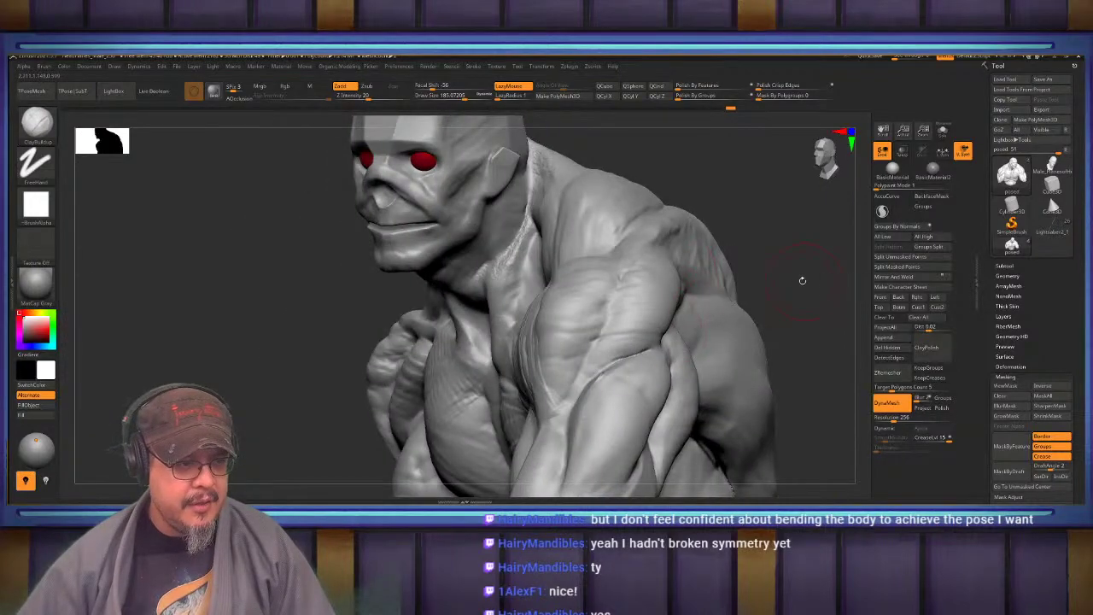
{"action": "left_click_drag", "start_coordinate": [683, 272], "coordinate": [752, 262]}
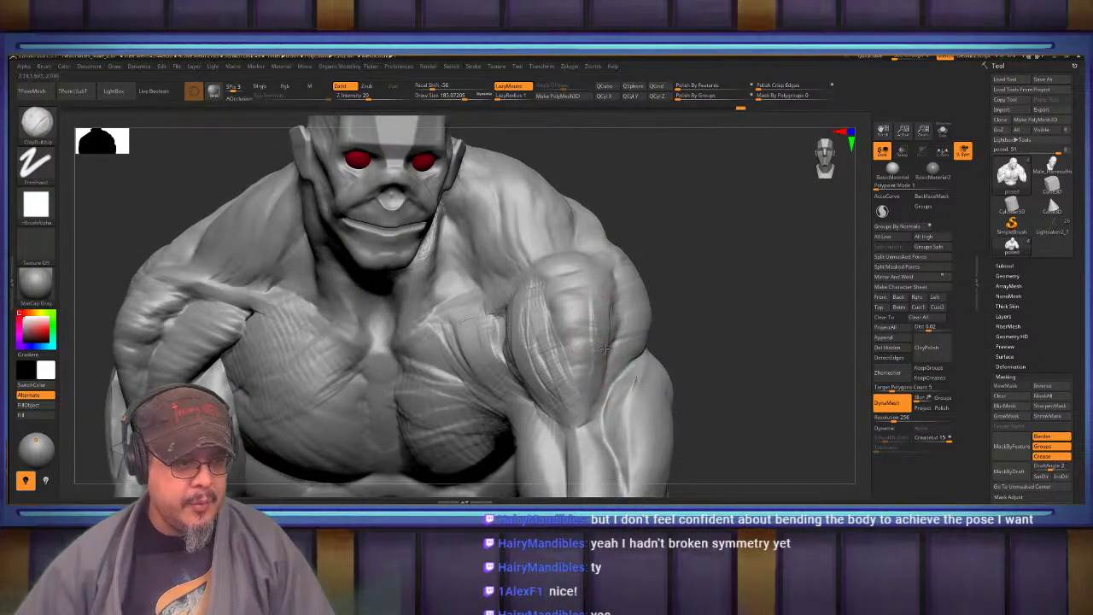
{"action": "left_click_drag", "start_coordinate": [604, 349], "coordinate": [608, 336]}
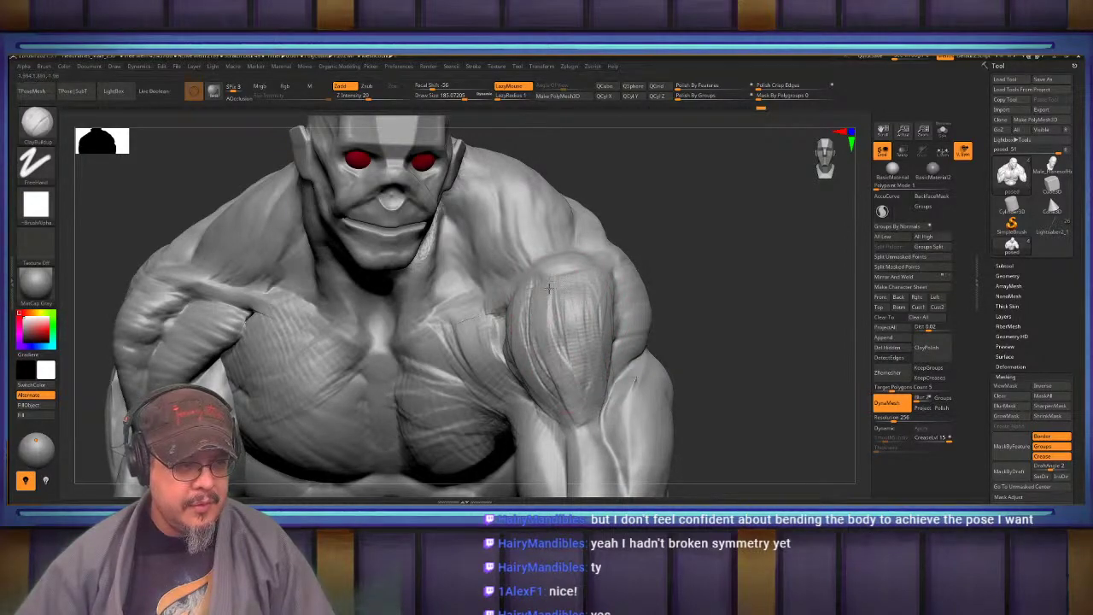
Build up the outer and rear parts of the left deltoid with ClayBuildup strokes along the muscle fibres
{"action": "left_click_drag", "start_coordinate": [739, 275], "coordinate": [352, 358]}
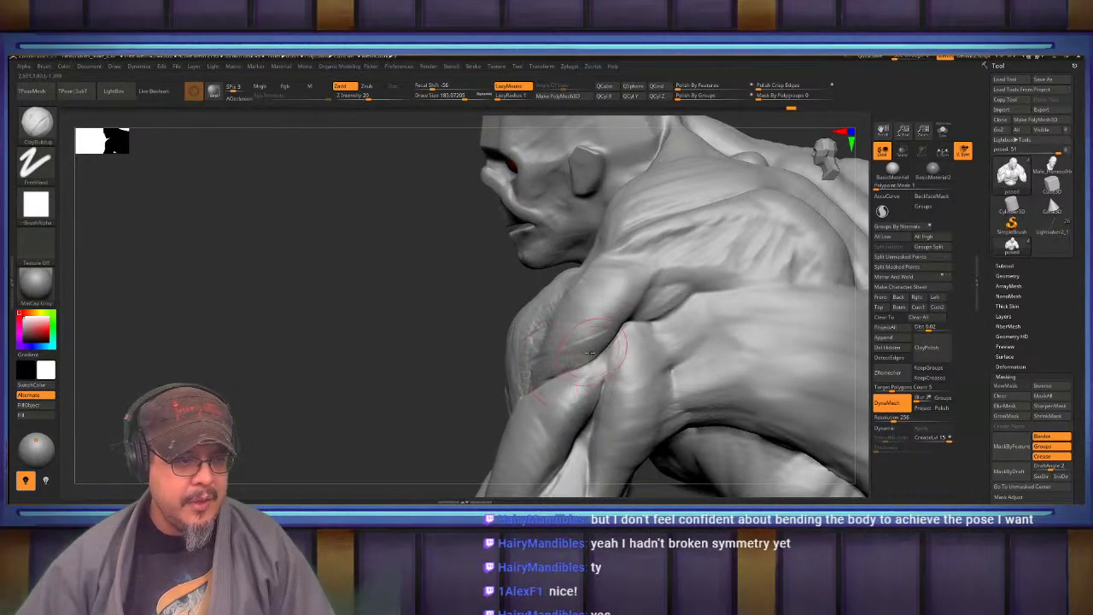
{"action": "left_click_drag", "start_coordinate": [590, 353], "coordinate": [638, 320]}
{"action": "left_click_drag", "start_coordinate": [444, 359], "coordinate": [590, 295]}
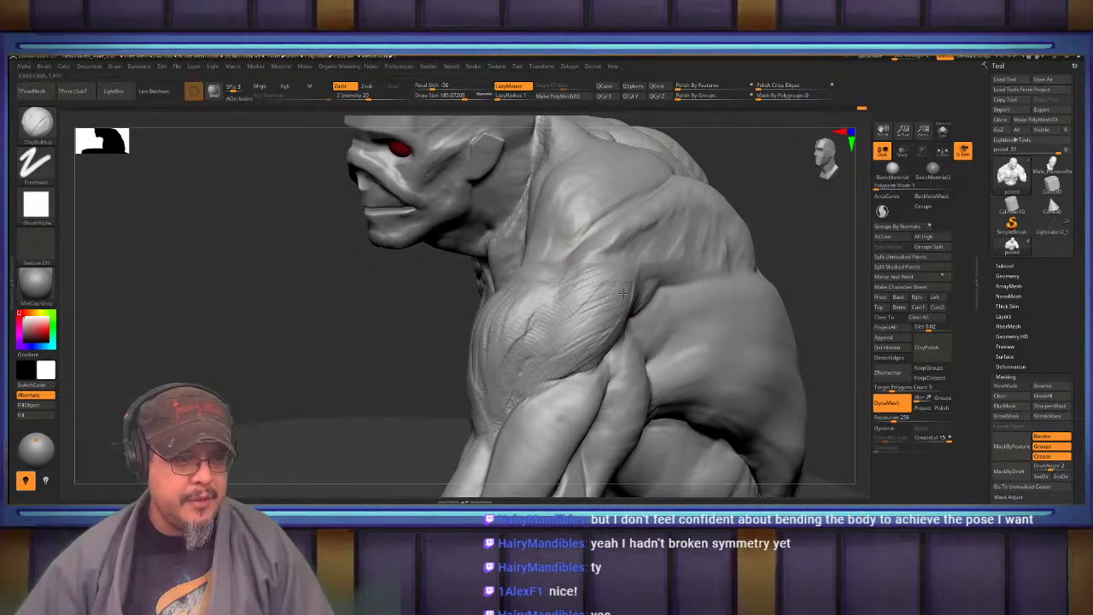
Build up the top of the left shoulder and the collarbone, where the deltoid meets the trapezius, with ClayBuildup at draw size about 185
{"action": "left_click_drag", "start_coordinate": [318, 371], "coordinate": [504, 342]}
{"action": "mouse_move", "coordinate": [790, 248]}
{"action": "left_mouse_down"}
{"action": "mouse_move", "coordinate": [755, 291]}
{"action": "mouse_move", "coordinate": [683, 309]}
{"action": "left_mouse_up"}
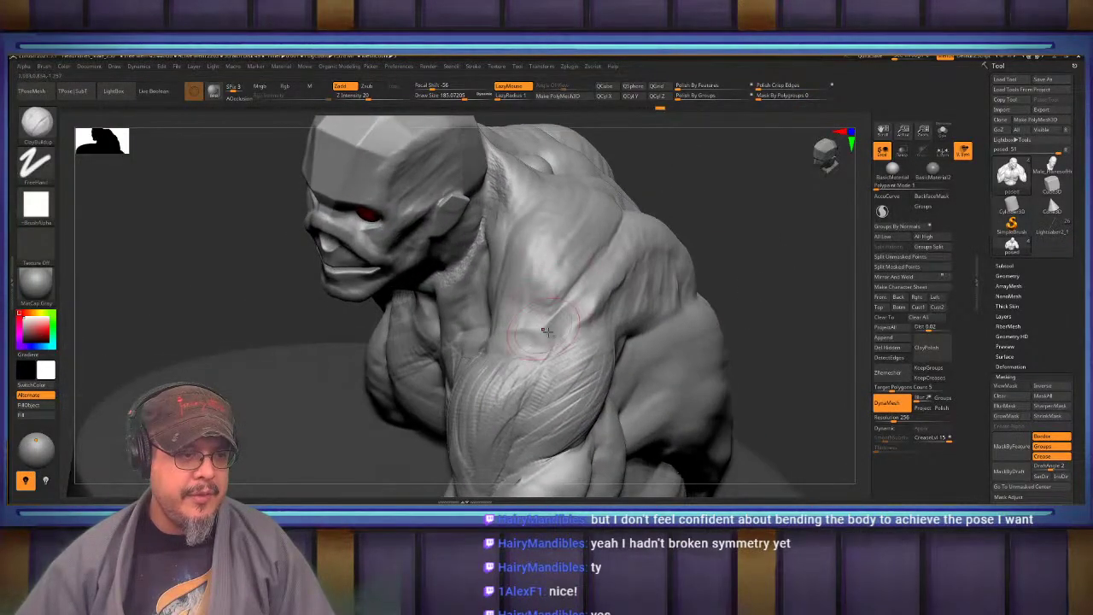
{"action": "right_click_drag", "start_coordinate": [824, 235], "coordinate": [765, 257]}
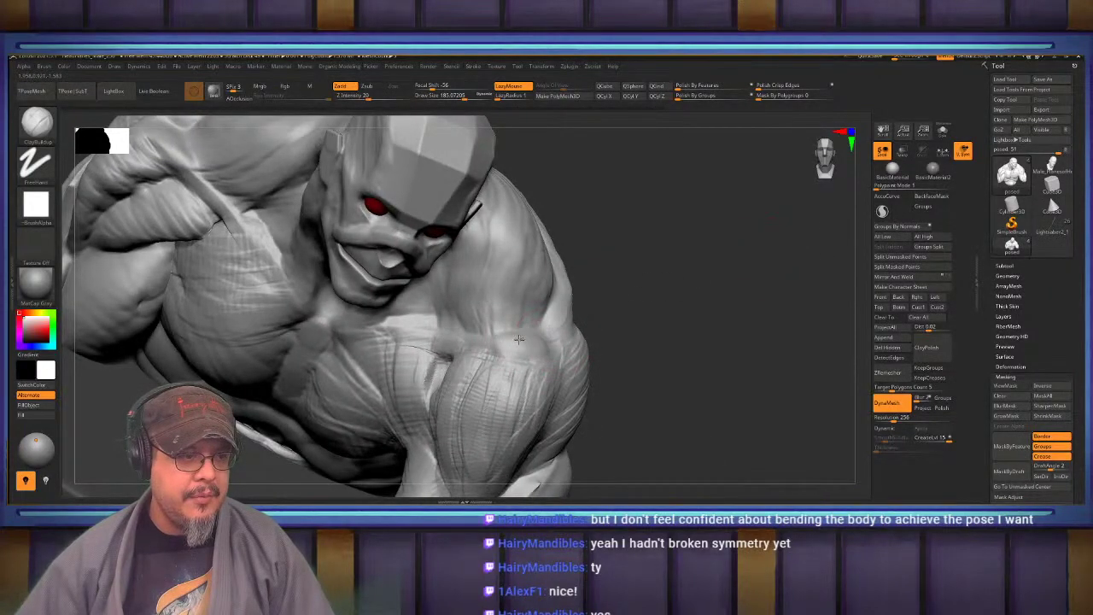
{"action": "left_click_drag", "start_coordinate": [769, 248], "coordinate": [671, 288]}
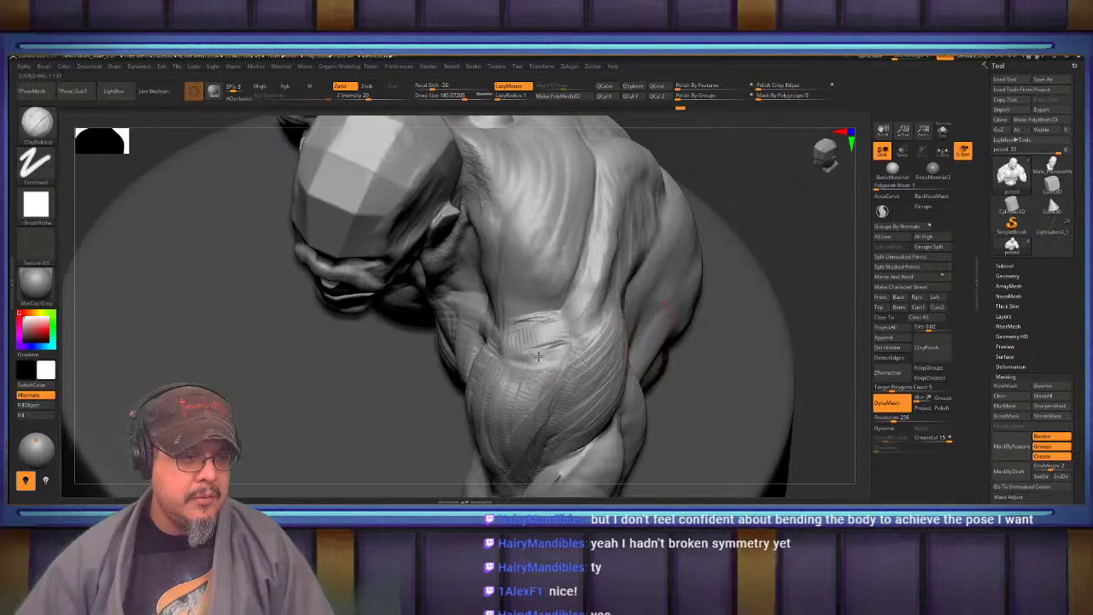
{"action": "left_click_drag", "start_coordinate": [722, 313], "coordinate": [799, 261]}
{"action": "left_click_drag", "start_coordinate": [684, 291], "coordinate": [714, 285]}
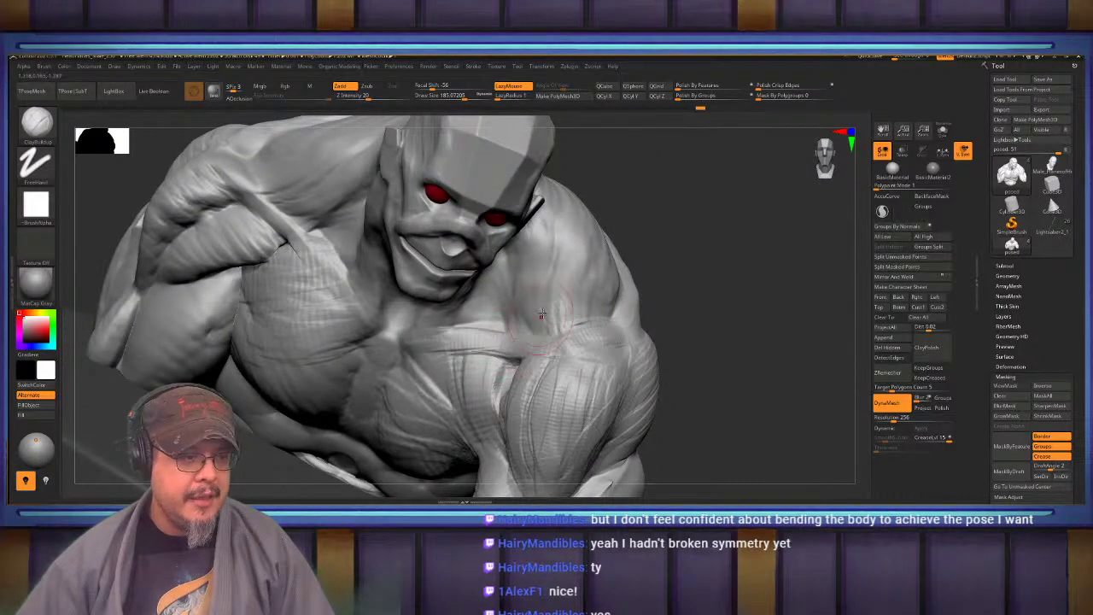
{"action": "left_click_drag", "start_coordinate": [709, 316], "coordinate": [740, 274]}
{"action": "right_click_drag", "start_coordinate": [740, 275], "coordinate": [730, 305]}
Reshape the left side of the back below the armpit with the Move brush at a draw size of about 646
{"action": "mouse_move", "coordinate": [802, 286]}
{"action": "left_mouse_down"}
{"action": "mouse_move", "coordinate": [384, 342]}
{"action": "mouse_move", "coordinate": [398, 348]}
{"action": "mouse_move", "coordinate": [307, 299]}
{"action": "left_mouse_up"}
{"action": "key", "text": "b"}
{"action": "key", "text": "m"}
{"action": "key", "text": "v"}
{"action": "right_click_drag", "start_coordinate": [631, 285], "coordinate": [586, 311]}
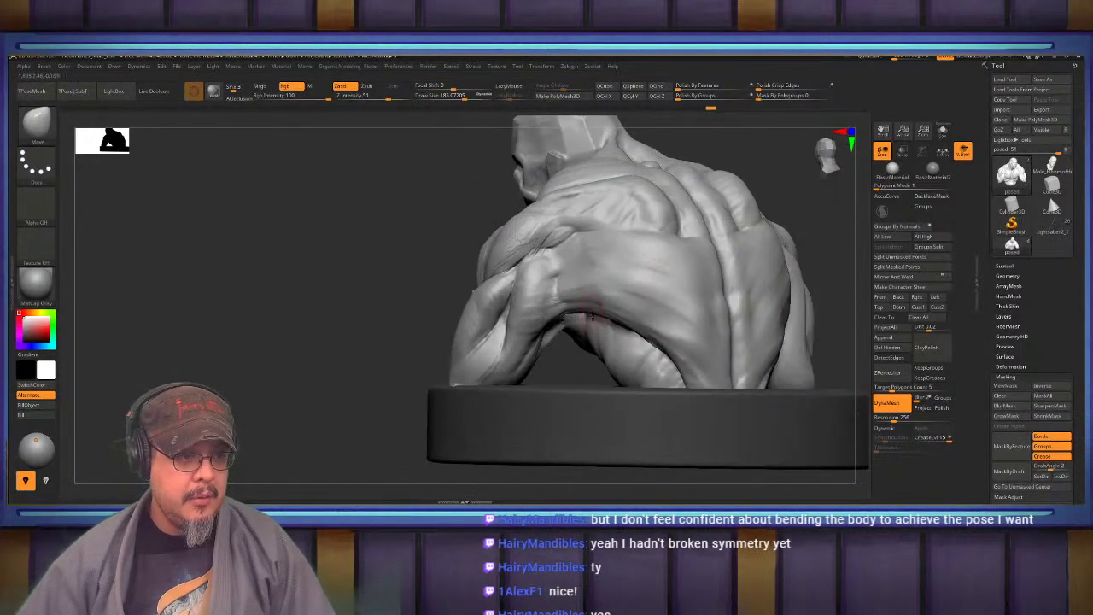
{"action": "key", "text": "s"}
{"action": "left_click_drag", "start_coordinate": [589, 313], "coordinate": [610, 313]}
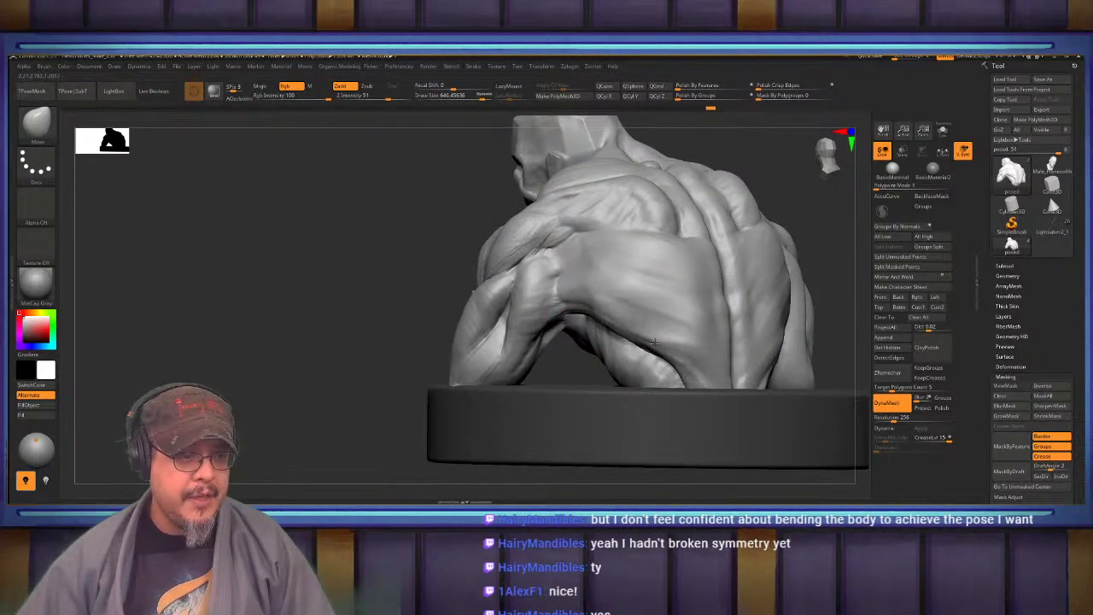
Refine the lower edge of the left lat and the back contour with the Move brush at draw sizes of about 312 and 568
{"action": "left_click_drag", "start_coordinate": [380, 302], "coordinate": [413, 311]}
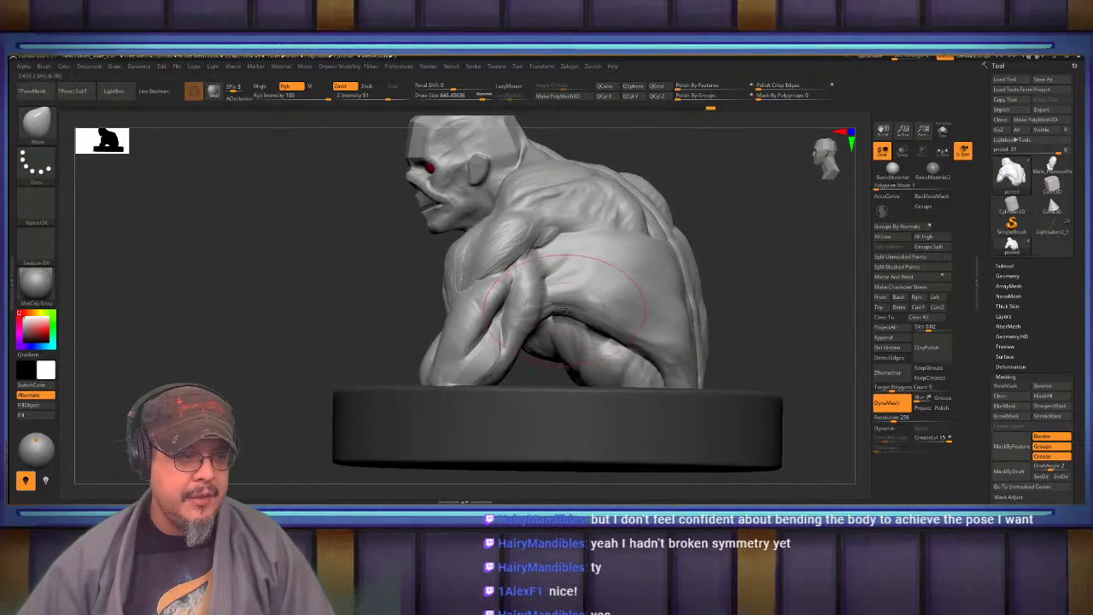
{"action": "key", "text": "s"}
{"action": "left_click_drag", "start_coordinate": [586, 310], "coordinate": [572, 311]}
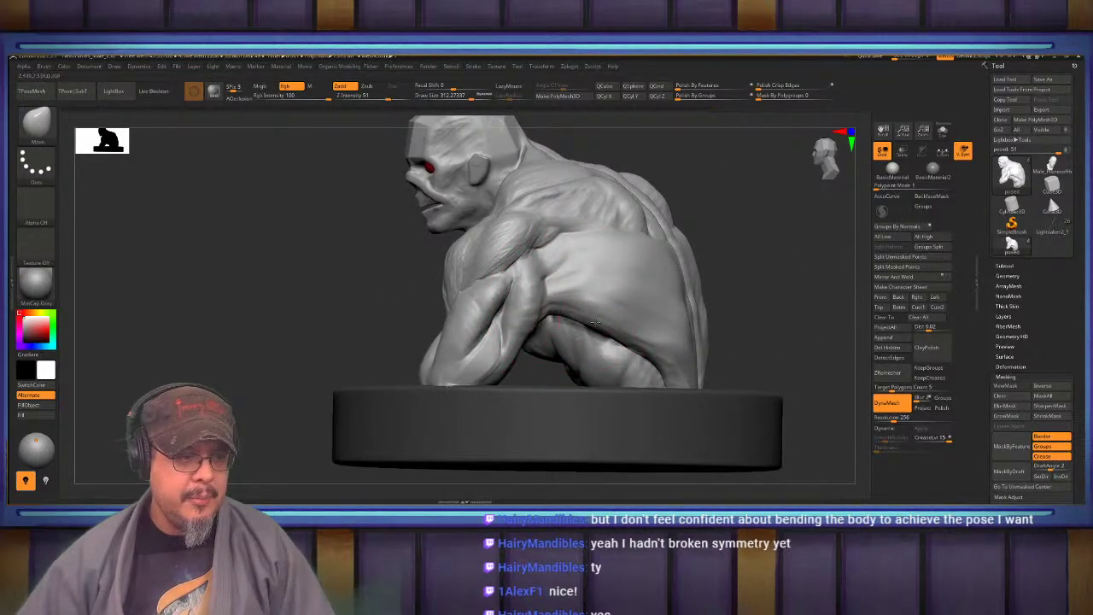
{"action": "left_click_drag", "start_coordinate": [729, 329], "coordinate": [687, 346]}
{"action": "key", "text": "s"}
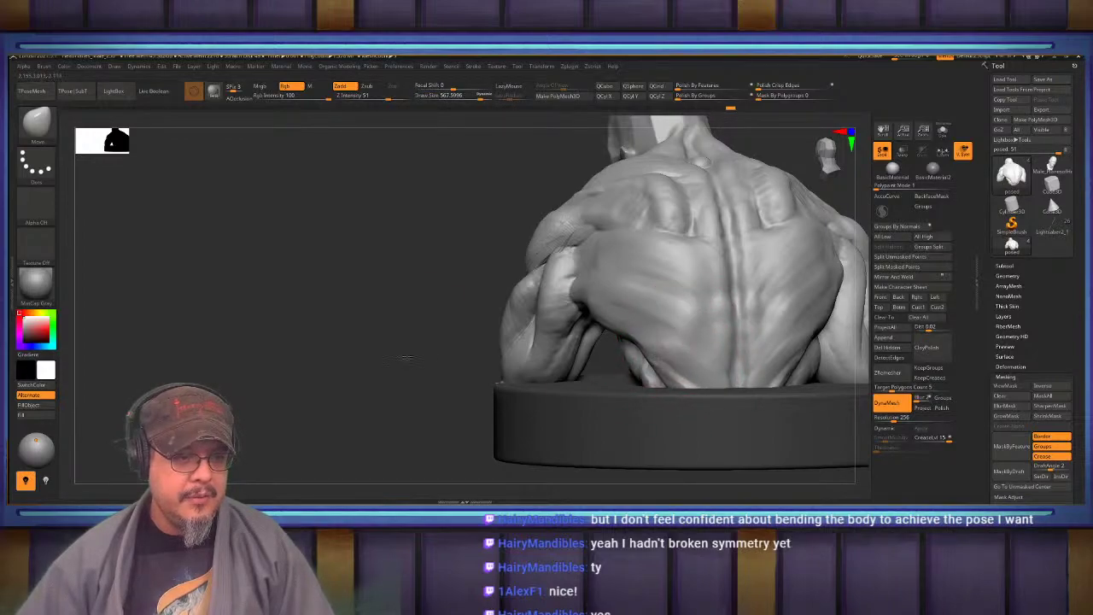
{"action": "left_click_drag", "start_coordinate": [410, 357], "coordinate": [222, 373], "text": "alt"}
{"action": "left_click_drag", "start_coordinate": [786, 285], "coordinate": [725, 292]}
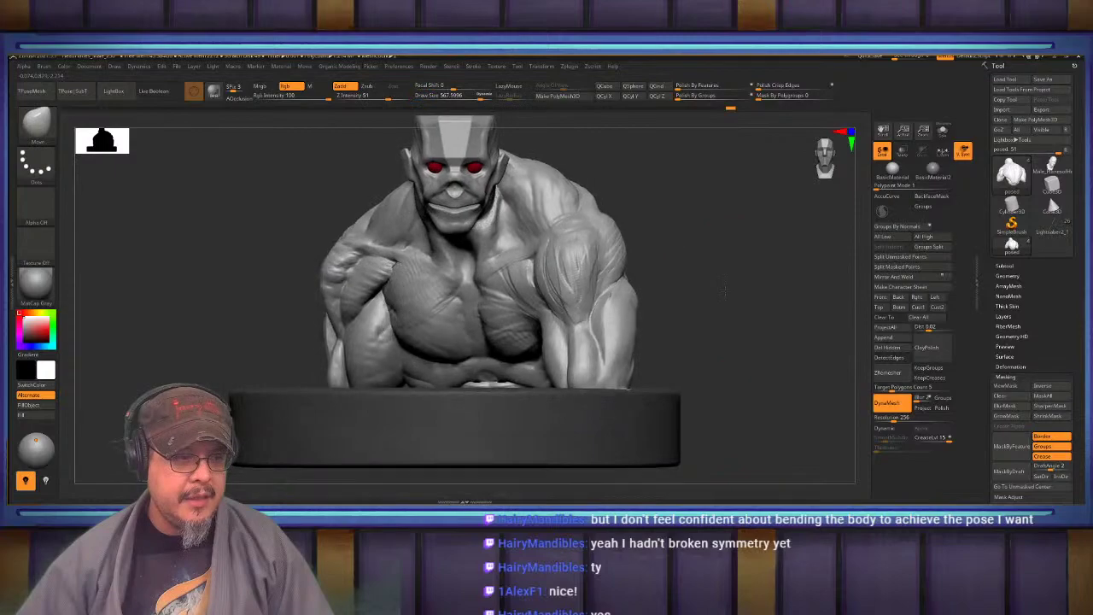
{"action": "mouse_move", "coordinate": [726, 293]}
{"action": "right_mouse_down"}
{"action": "mouse_move", "coordinate": [664, 312]}
{"action": "mouse_move", "coordinate": [698, 298]}
{"action": "right_mouse_up"}
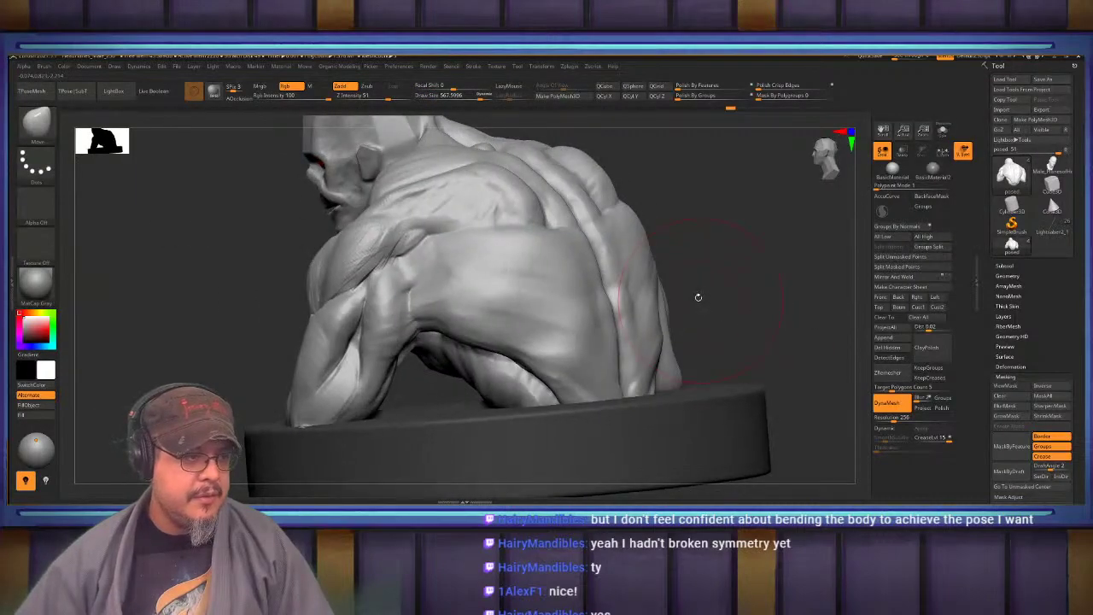
Build up the outer muscle of the left arm just below the deltoid with ClayBuildup at a draw size of about 294
{"action": "key", "text": "b"}
{"action": "key", "text": "c"}
{"action": "key", "text": "b"}
{"action": "mouse_move", "coordinate": [274, 272]}
{"action": "left_mouse_down"}
{"action": "mouse_move", "coordinate": [323, 278]}
{"action": "mouse_move", "coordinate": [300, 286]}
{"action": "left_mouse_up"}
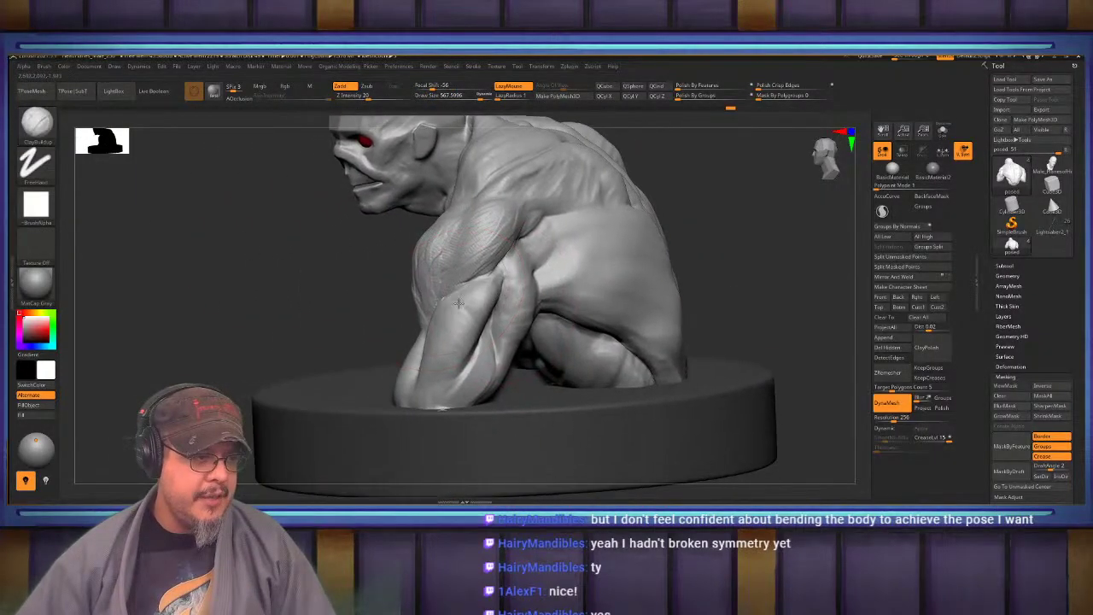
{"action": "mouse_move", "coordinate": [459, 303]}
{"action": "right_mouse_down", "text": "ctrl"}
{"action": "mouse_move", "coordinate": [516, 340]}
{"action": "mouse_move", "coordinate": [532, 334]}
{"action": "right_mouse_up", "text": "ctrl"}
{"action": "key", "text": "s"}
{"action": "left_click_drag", "start_coordinate": [533, 334], "coordinate": [522, 334]}
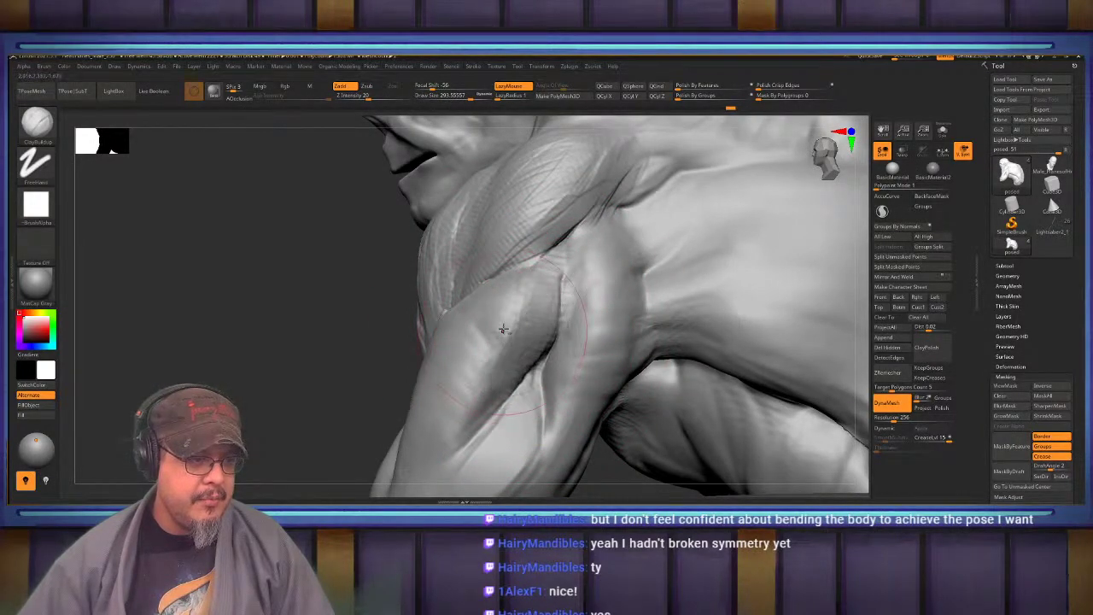
{"action": "right_click_drag", "start_coordinate": [504, 329], "coordinate": [531, 296], "text": "alt"}
{"action": "right_click_drag", "start_coordinate": [495, 340], "coordinate": [433, 264]}
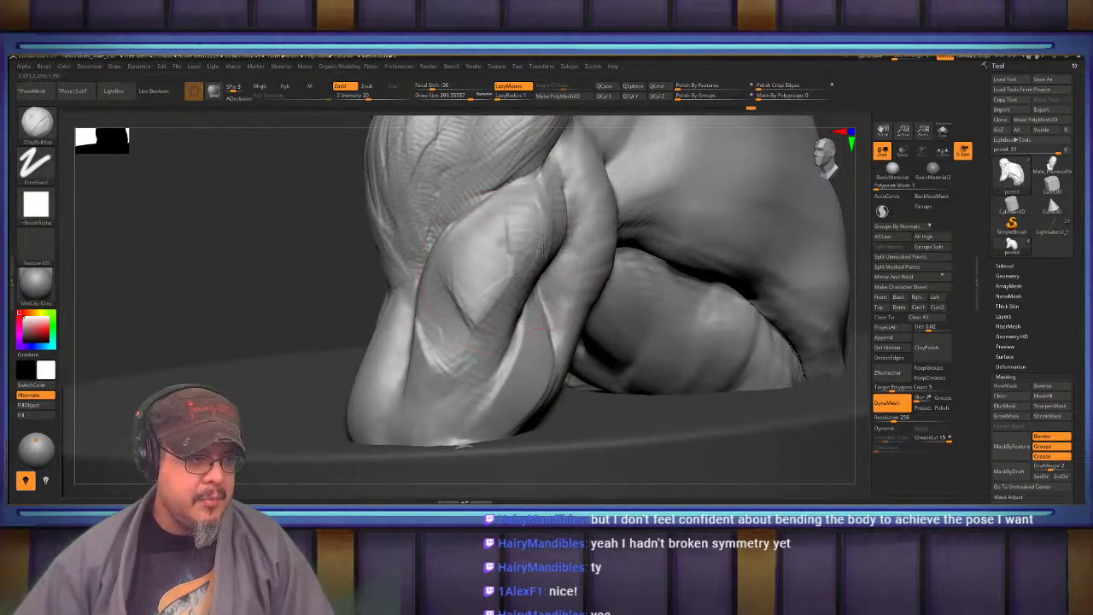
{"action": "left_click_drag", "start_coordinate": [542, 248], "coordinate": [503, 297]}
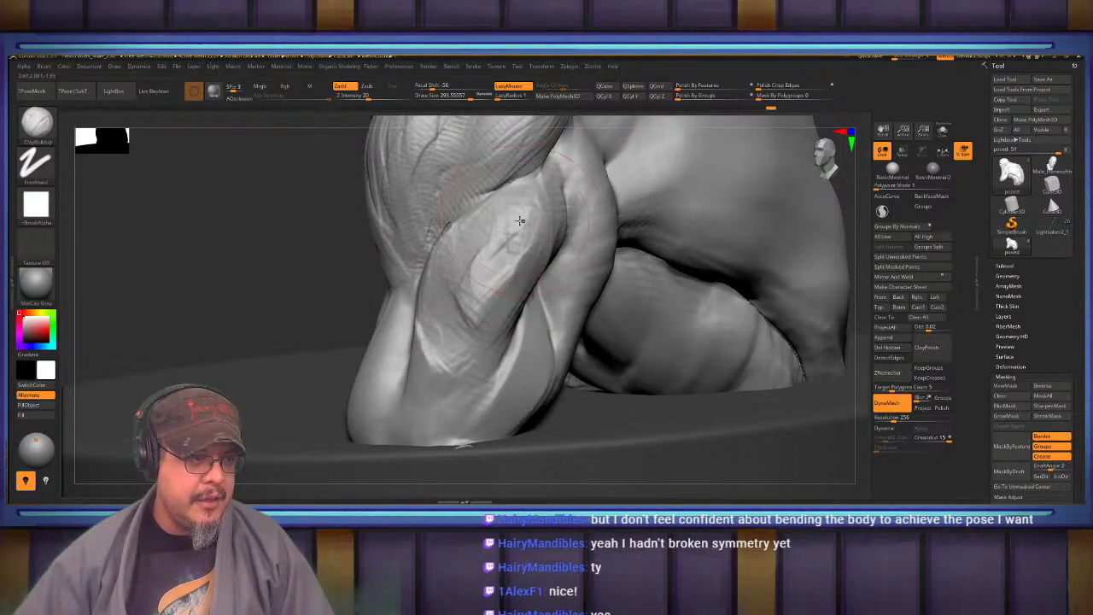
Add lengthwise ClayBuildup strokes down the outer lower part of the left arm toward the base
{"action": "left_click_drag", "start_coordinate": [430, 342], "coordinate": [417, 428]}
{"action": "mouse_move", "coordinate": [436, 309]}
{"action": "left_mouse_down"}
{"action": "mouse_move", "coordinate": [433, 342]}
{"action": "mouse_move", "coordinate": [463, 434]}
{"action": "left_mouse_up"}
{"action": "left_click_drag", "start_coordinate": [447, 335], "coordinate": [453, 403]}
{"action": "left_click_drag", "start_coordinate": [432, 340], "coordinate": [420, 427]}
Build up the rounded muscle below the left deltoid with ClayBuildup strokes from the front
{"action": "mouse_move", "coordinate": [260, 356]}
{"action": "left_mouse_down"}
{"action": "mouse_move", "coordinate": [367, 342]}
{"action": "mouse_move", "coordinate": [400, 314]}
{"action": "mouse_move", "coordinate": [415, 331]}
{"action": "mouse_move", "coordinate": [404, 287]}
{"action": "left_mouse_up"}
{"action": "left_click_drag", "start_coordinate": [421, 237], "coordinate": [446, 295]}
{"action": "mouse_move", "coordinate": [455, 256]}
{"action": "left_mouse_down"}
{"action": "mouse_move", "coordinate": [456, 225]}
{"action": "mouse_move", "coordinate": [476, 296]}
{"action": "left_mouse_up"}
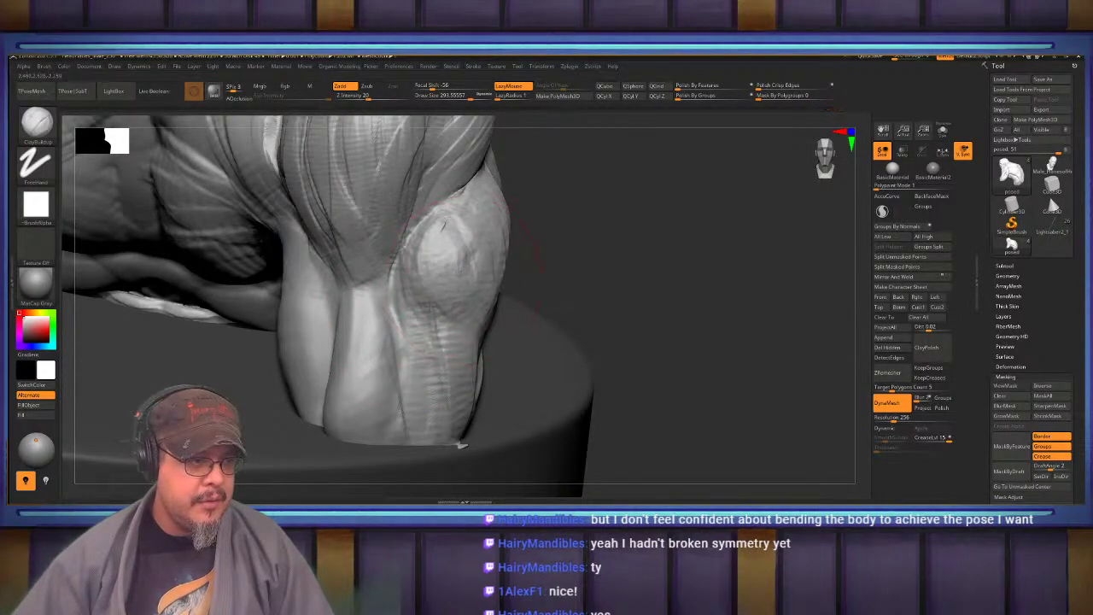
Build up the triceps and lower outer muscles of the left arm with ClayBuildup strokes at a draw size of about 294
{"action": "left_click_drag", "start_coordinate": [463, 255], "coordinate": [448, 295]}
{"action": "left_click_drag", "start_coordinate": [649, 278], "coordinate": [523, 238]}
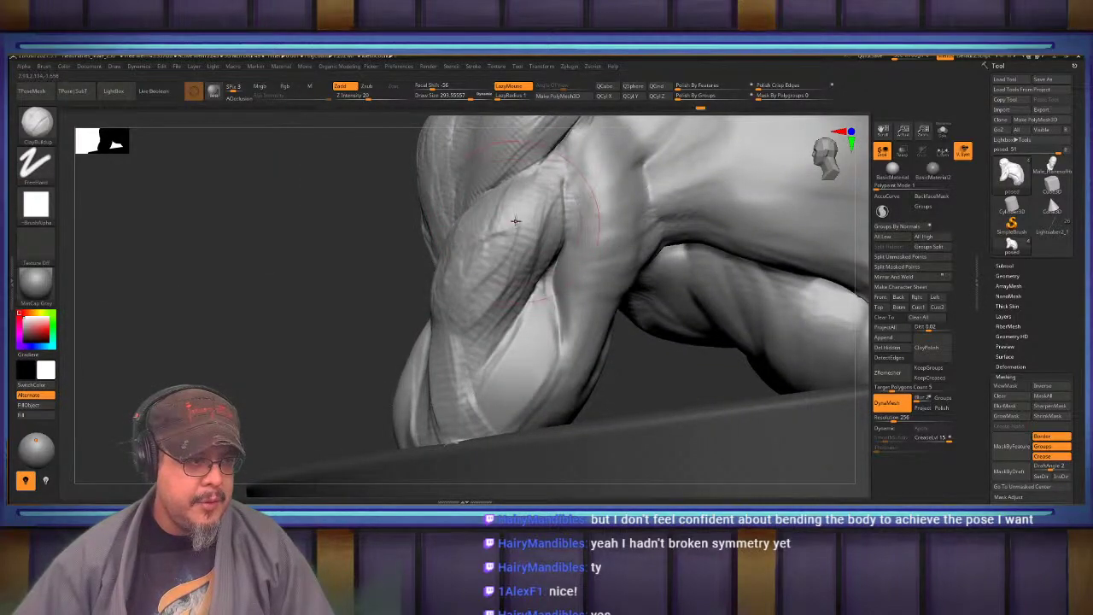
{"action": "left_click_drag", "start_coordinate": [485, 290], "coordinate": [500, 300]}
{"action": "right_click_drag", "start_coordinate": [530, 315], "coordinate": [479, 266], "text": "alt"}
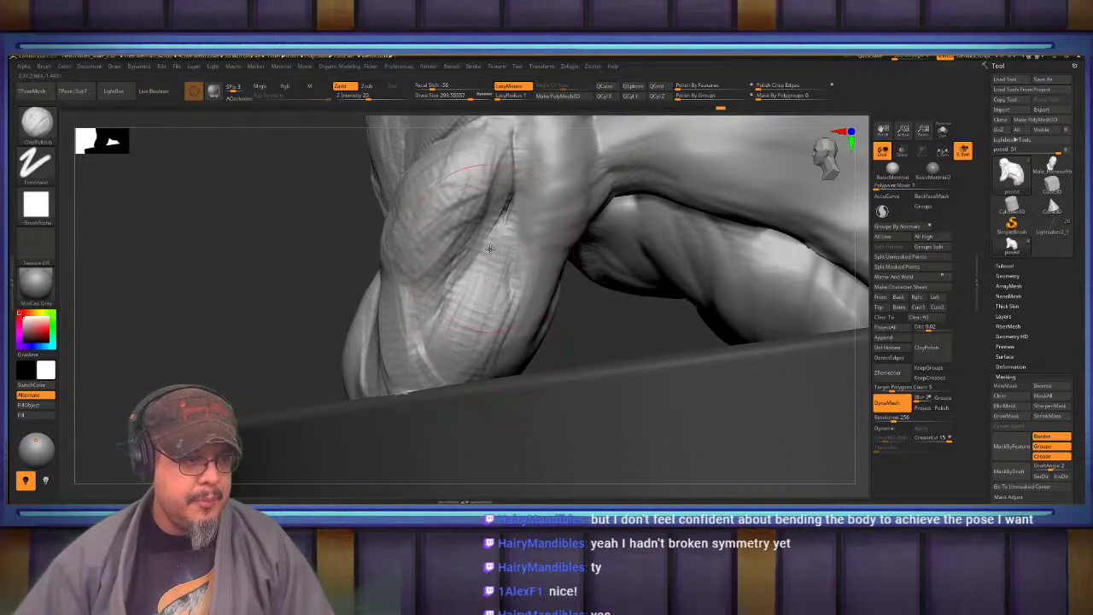
{"action": "left_click_drag", "start_coordinate": [462, 287], "coordinate": [447, 364]}
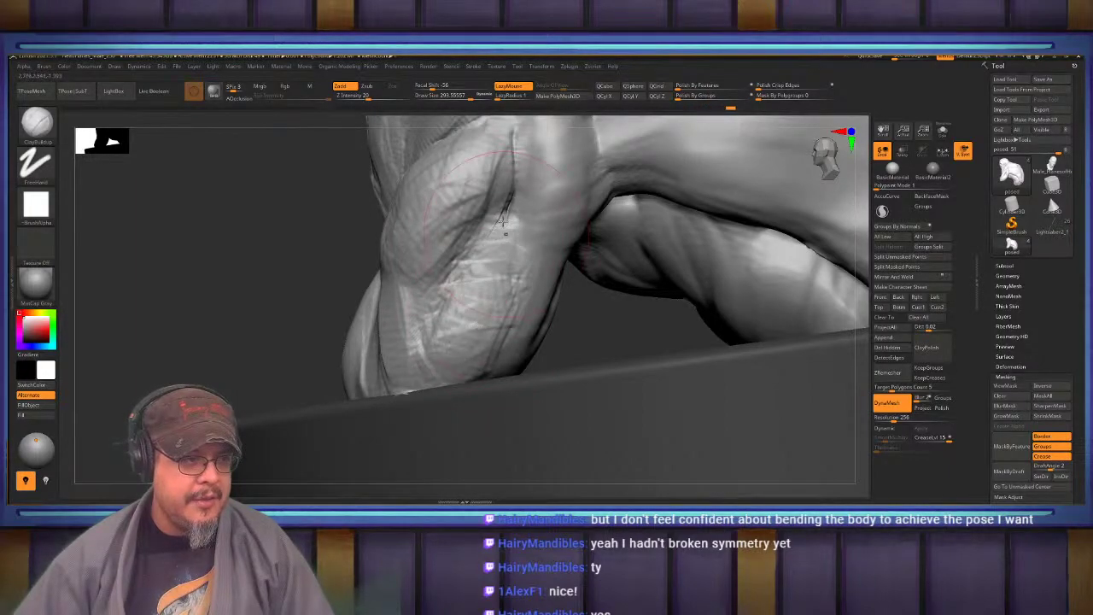
Add lengthwise ClayBuildup strokes along the rear inner triceps of the left arm up toward the armpit
{"action": "right_click_drag", "start_coordinate": [503, 222], "coordinate": [466, 269]}
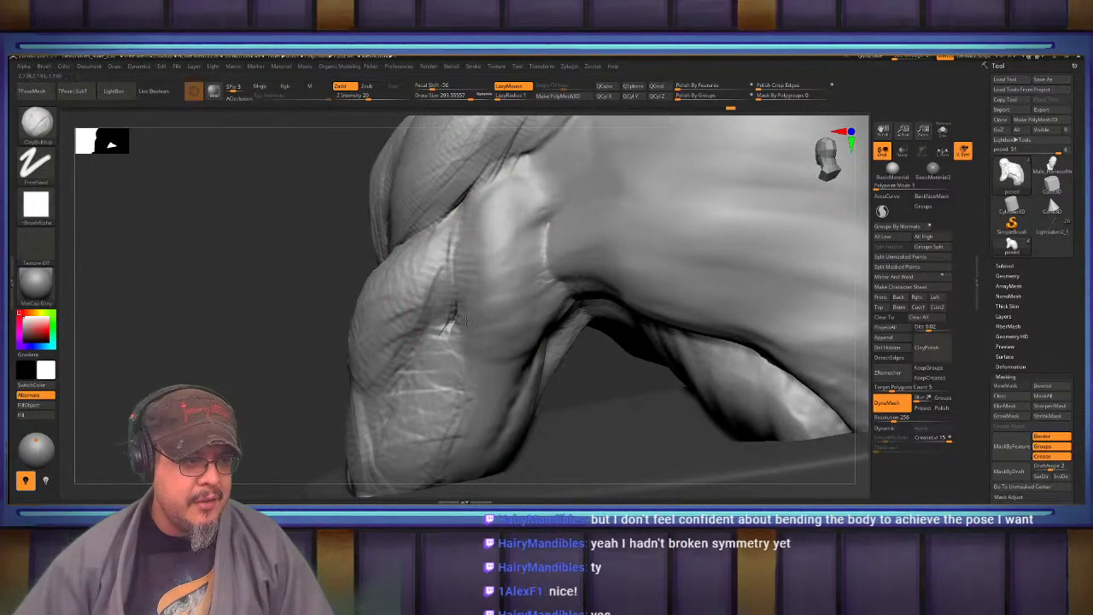
{"action": "left_click_drag", "start_coordinate": [466, 321], "coordinate": [474, 363]}
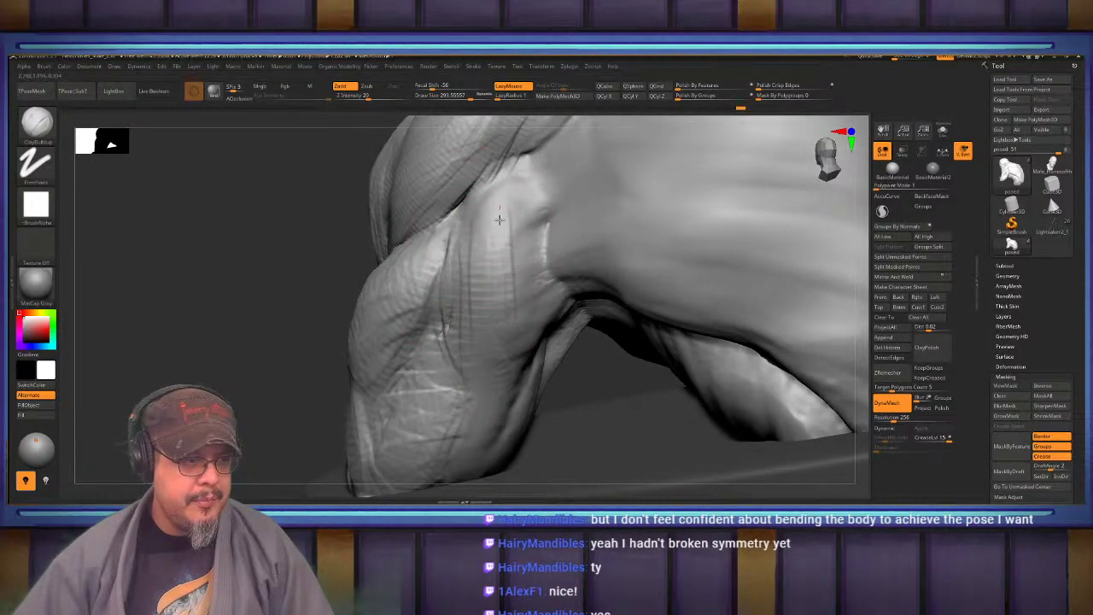
{"action": "mouse_move", "coordinate": [499, 220]}
{"action": "left_mouse_down"}
{"action": "mouse_move", "coordinate": [493, 286]}
{"action": "mouse_move", "coordinate": [481, 264]}
{"action": "mouse_move", "coordinate": [479, 298]}
{"action": "left_mouse_up"}
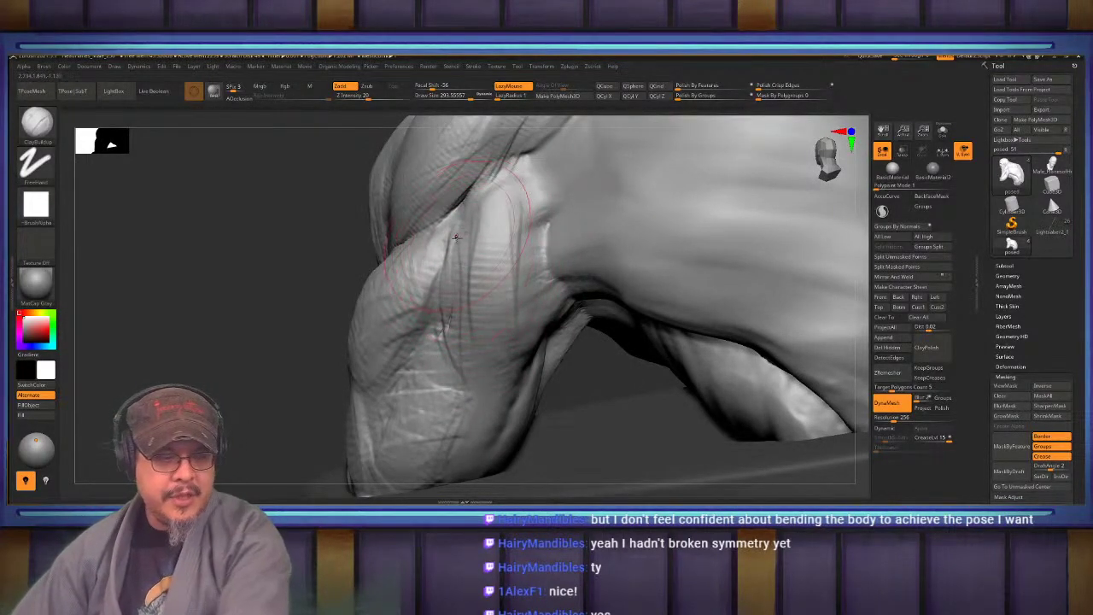
{"action": "right_click_drag", "start_coordinate": [445, 299], "coordinate": [446, 321]}
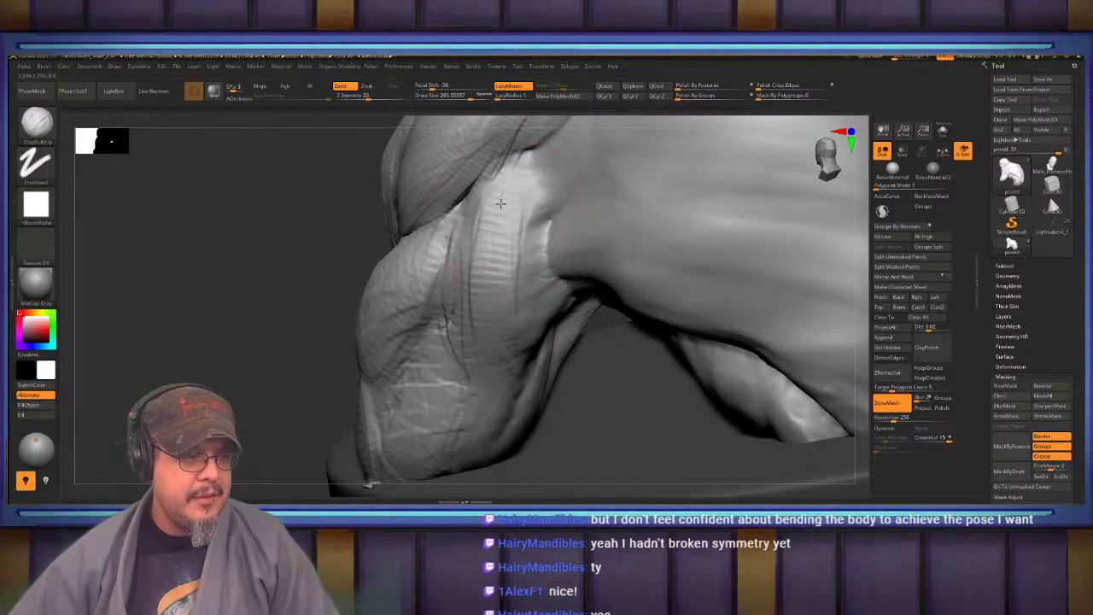
{"action": "right_click_drag", "start_coordinate": [529, 205], "coordinate": [484, 331]}
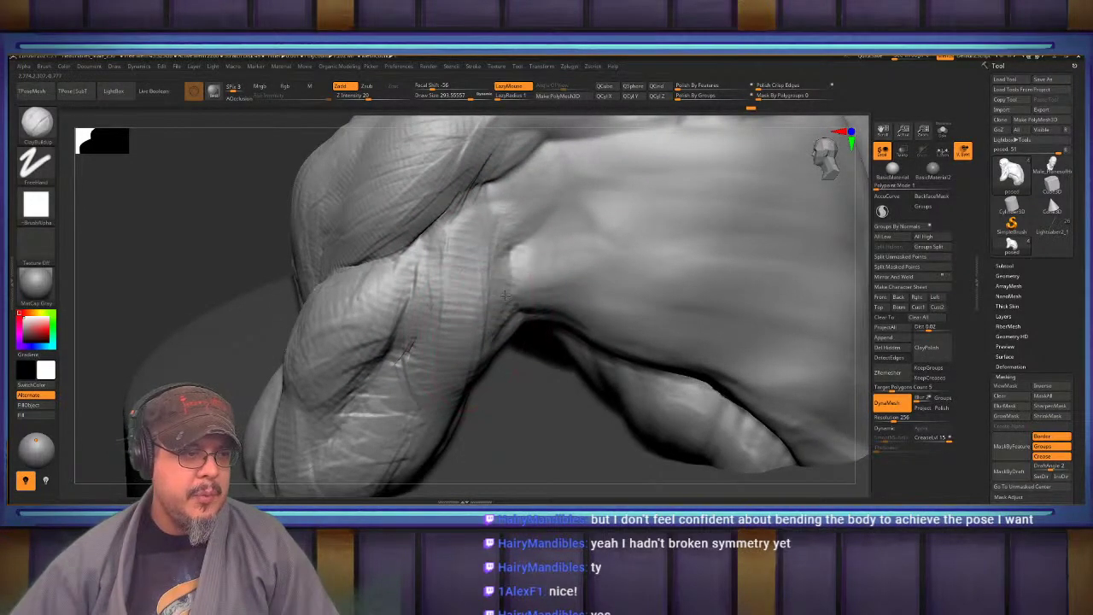
{"action": "right_click_drag", "start_coordinate": [533, 225], "coordinate": [627, 261]}
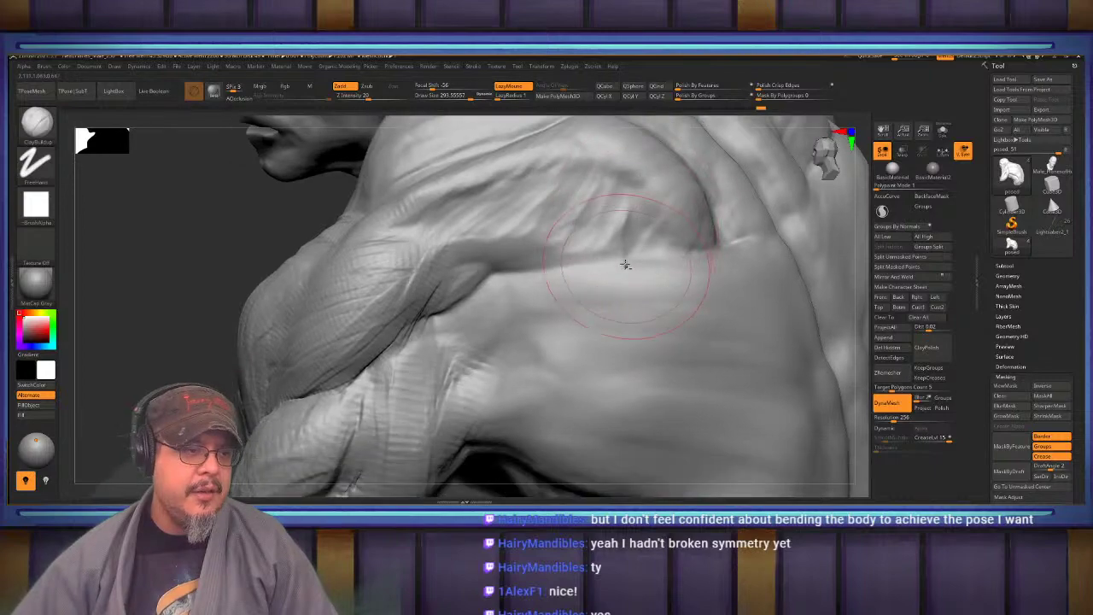
Block in the left shoulder blade, its ridge and the muscle fibers running toward the rear deltoid with ClayBuildup strokes
{"action": "mouse_move", "coordinate": [696, 247]}
{"action": "left_mouse_down"}
{"action": "mouse_move", "coordinate": [558, 415]}
{"action": "mouse_move", "coordinate": [523, 437]}
{"action": "left_mouse_up"}
{"action": "right_click_drag", "start_coordinate": [630, 221], "coordinate": [586, 263]}
{"action": "mouse_move", "coordinate": [557, 227]}
{"action": "left_mouse_down"}
{"action": "mouse_move", "coordinate": [576, 244]}
{"action": "mouse_move", "coordinate": [593, 330]}
{"action": "mouse_move", "coordinate": [521, 225]}
{"action": "left_mouse_up"}
{"action": "mouse_move", "coordinate": [334, 295]}
{"action": "left_mouse_down"}
{"action": "mouse_move", "coordinate": [427, 363]}
{"action": "mouse_move", "coordinate": [440, 390]}
{"action": "left_mouse_up"}
{"action": "left_click_drag", "start_coordinate": [363, 349], "coordinate": [499, 416]}
{"action": "mouse_move", "coordinate": [523, 229]}
{"action": "left_mouse_down"}
{"action": "mouse_move", "coordinate": [574, 342]}
{"action": "mouse_move", "coordinate": [566, 335]}
{"action": "mouse_move", "coordinate": [574, 380]}
{"action": "left_mouse_up"}
{"action": "mouse_move", "coordinate": [464, 249]}
{"action": "left_mouse_down"}
{"action": "mouse_move", "coordinate": [504, 372]}
{"action": "mouse_move", "coordinate": [578, 421]}
{"action": "left_mouse_up"}
{"action": "mouse_move", "coordinate": [528, 193]}
{"action": "left_mouse_down"}
{"action": "mouse_move", "coordinate": [641, 337]}
{"action": "mouse_move", "coordinate": [662, 338]}
{"action": "mouse_move", "coordinate": [427, 185]}
{"action": "mouse_move", "coordinate": [653, 357]}
{"action": "mouse_move", "coordinate": [615, 265]}
{"action": "mouse_move", "coordinate": [665, 372]}
{"action": "left_mouse_up"}
Strengthen the inner border of the left shoulder blade and build the muscle band from its lower corner to the armpit
{"action": "right_click_drag", "start_coordinate": [665, 372], "coordinate": [619, 256]}
{"action": "mouse_move", "coordinate": [543, 201]}
{"action": "left_mouse_down"}
{"action": "mouse_move", "coordinate": [580, 274]}
{"action": "mouse_move", "coordinate": [570, 205]}
{"action": "mouse_move", "coordinate": [598, 326]}
{"action": "left_mouse_up"}
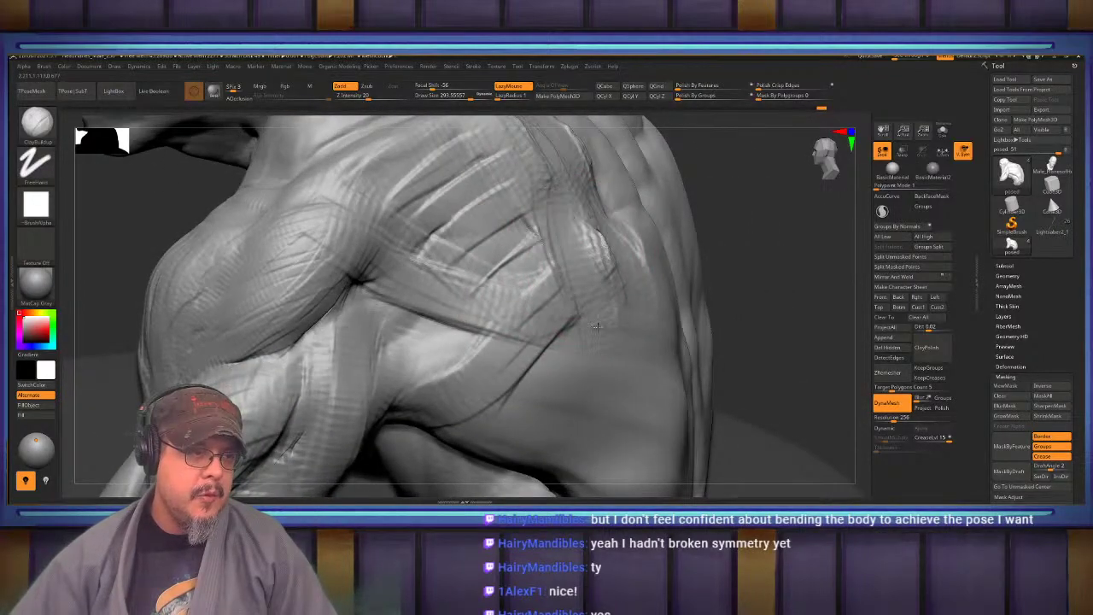
{"action": "right_click_drag", "start_coordinate": [581, 260], "coordinate": [579, 357], "text": "alt"}
{"action": "mouse_move", "coordinate": [521, 267]}
{"action": "left_mouse_down"}
{"action": "mouse_move", "coordinate": [494, 224]}
{"action": "mouse_move", "coordinate": [512, 368]}
{"action": "mouse_move", "coordinate": [459, 222]}
{"action": "mouse_move", "coordinate": [349, 268]}
{"action": "mouse_move", "coordinate": [485, 265]}
{"action": "mouse_move", "coordinate": [516, 376]}
{"action": "mouse_move", "coordinate": [542, 414]}
{"action": "left_mouse_up"}
{"action": "mouse_move", "coordinate": [538, 252]}
{"action": "right_mouse_down"}
{"action": "mouse_move", "coordinate": [540, 182]}
{"action": "mouse_move", "coordinate": [551, 192]}
{"action": "mouse_move", "coordinate": [543, 261]}
{"action": "right_mouse_up"}
{"action": "left_click_drag", "start_coordinate": [533, 326], "coordinate": [440, 349]}
{"action": "mouse_move", "coordinate": [559, 304]}
{"action": "left_mouse_down"}
{"action": "mouse_move", "coordinate": [444, 369]}
{"action": "mouse_move", "coordinate": [462, 376]}
{"action": "left_mouse_up"}
{"action": "left_click_drag", "start_coordinate": [542, 350], "coordinate": [434, 381]}
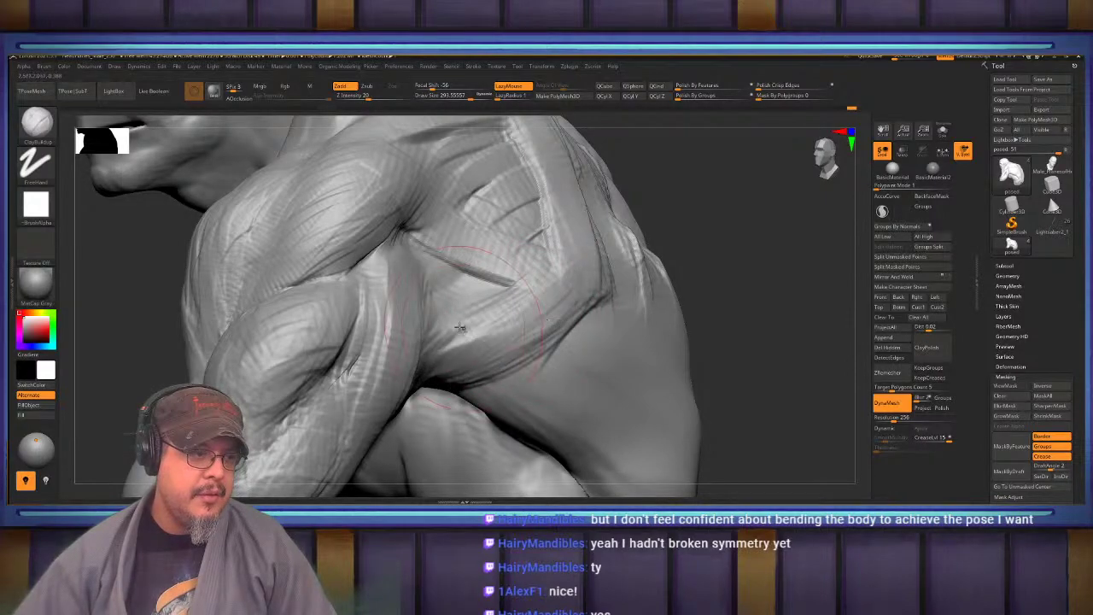
Add ClayBuildup strokes along the upper left lat from below the armpit down the side of the back
{"action": "mouse_move", "coordinate": [437, 367]}
{"action": "right_mouse_down"}
{"action": "mouse_move", "coordinate": [432, 288]}
{"action": "mouse_move", "coordinate": [468, 295]}
{"action": "mouse_move", "coordinate": [439, 299]}
{"action": "right_mouse_up"}
{"action": "left_click_drag", "start_coordinate": [354, 340], "coordinate": [461, 423]}
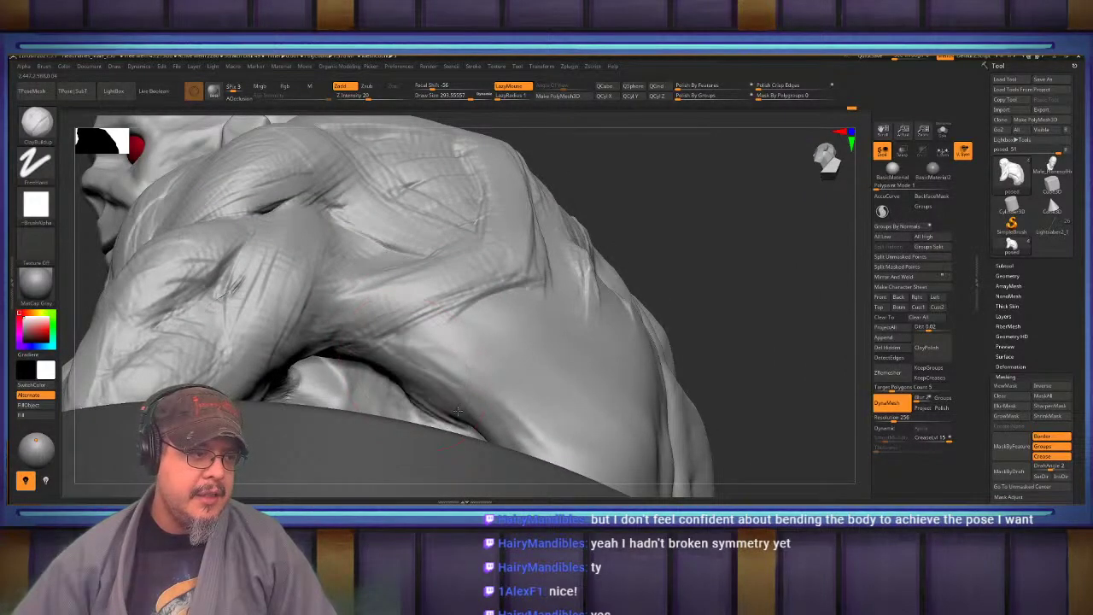
{"action": "left_click_drag", "start_coordinate": [376, 354], "coordinate": [504, 438]}
{"action": "left_click_drag", "start_coordinate": [434, 361], "coordinate": [542, 443]}
{"action": "left_click_drag", "start_coordinate": [397, 335], "coordinate": [470, 416]}
{"action": "mouse_move", "coordinate": [478, 376]}
{"action": "right_mouse_down"}
{"action": "mouse_move", "coordinate": [502, 295]}
{"action": "mouse_move", "coordinate": [455, 294]}
{"action": "right_mouse_up"}
{"action": "left_click_drag", "start_coordinate": [409, 275], "coordinate": [491, 337]}
Define the muscle band behind the left armpit and the rear deltoid fibers with ClayBuildup at draw sizes of about 155 and 250
{"action": "mouse_move", "coordinate": [491, 336]}
{"action": "right_mouse_down"}
{"action": "mouse_move", "coordinate": [539, 286]}
{"action": "mouse_move", "coordinate": [581, 320]}
{"action": "right_mouse_up"}
{"action": "mouse_move", "coordinate": [585, 334]}
{"action": "left_mouse_down"}
{"action": "mouse_move", "coordinate": [474, 351]}
{"action": "mouse_move", "coordinate": [497, 292]}
{"action": "mouse_move", "coordinate": [435, 273]}
{"action": "mouse_move", "coordinate": [515, 301]}
{"action": "mouse_move", "coordinate": [464, 294]}
{"action": "mouse_move", "coordinate": [451, 336]}
{"action": "left_mouse_up"}
{"action": "key", "text": "s"}
{"action": "mouse_move", "coordinate": [416, 295]}
{"action": "left_mouse_down"}
{"action": "mouse_move", "coordinate": [398, 295]}
{"action": "mouse_move", "coordinate": [415, 289]}
{"action": "left_mouse_up"}
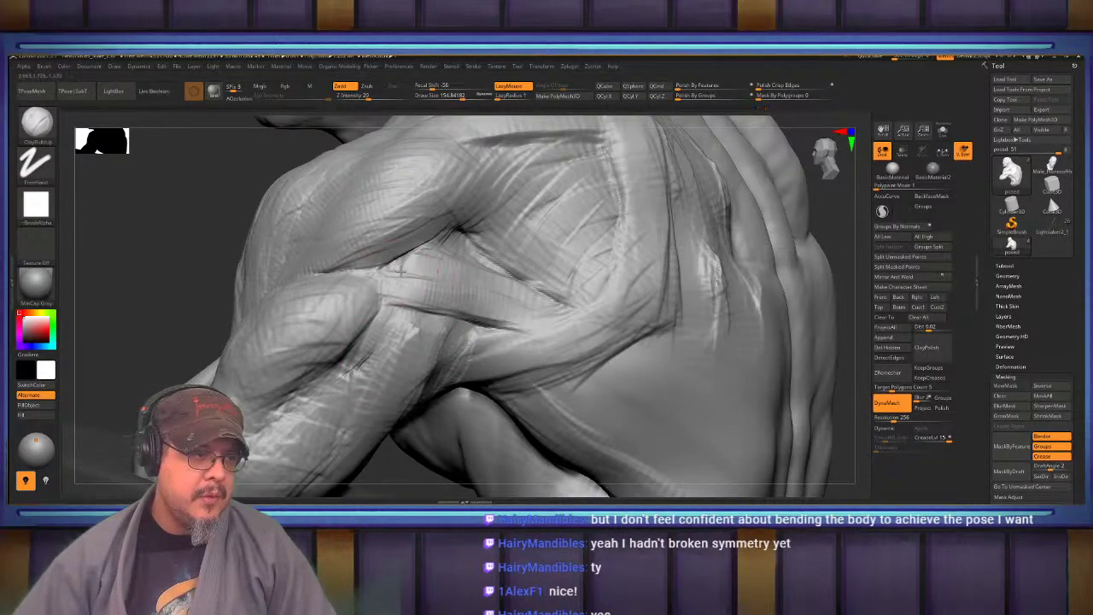
{"action": "right_click_drag", "start_coordinate": [400, 271], "coordinate": [479, 316]}
{"action": "key", "text": "s"}
{"action": "left_click_drag", "start_coordinate": [479, 316], "coordinate": [490, 316]}
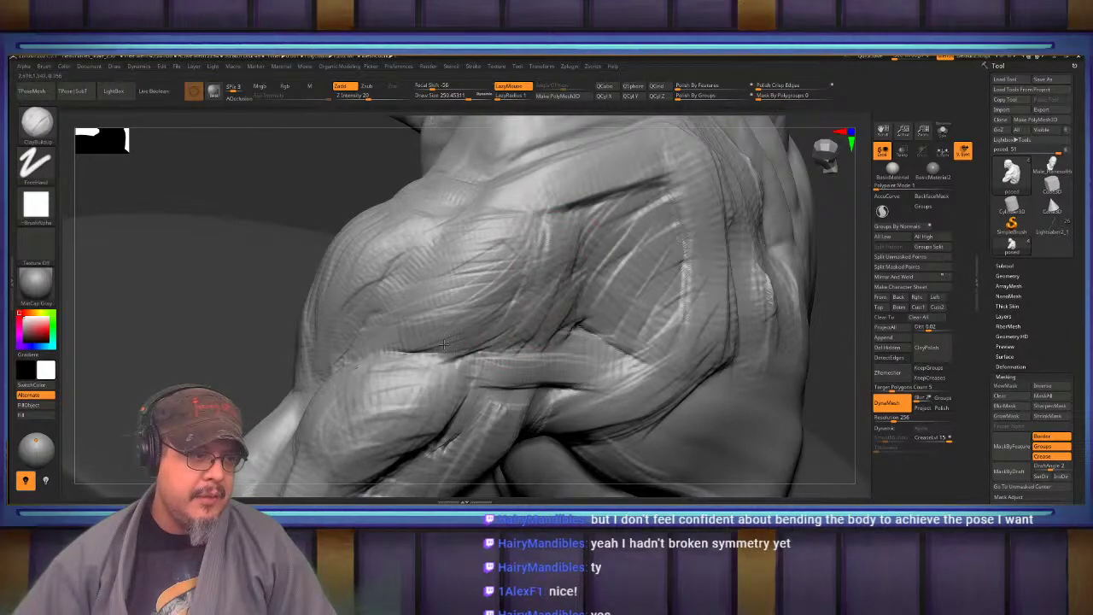
{"action": "left_click_drag", "start_coordinate": [452, 336], "coordinate": [568, 220]}
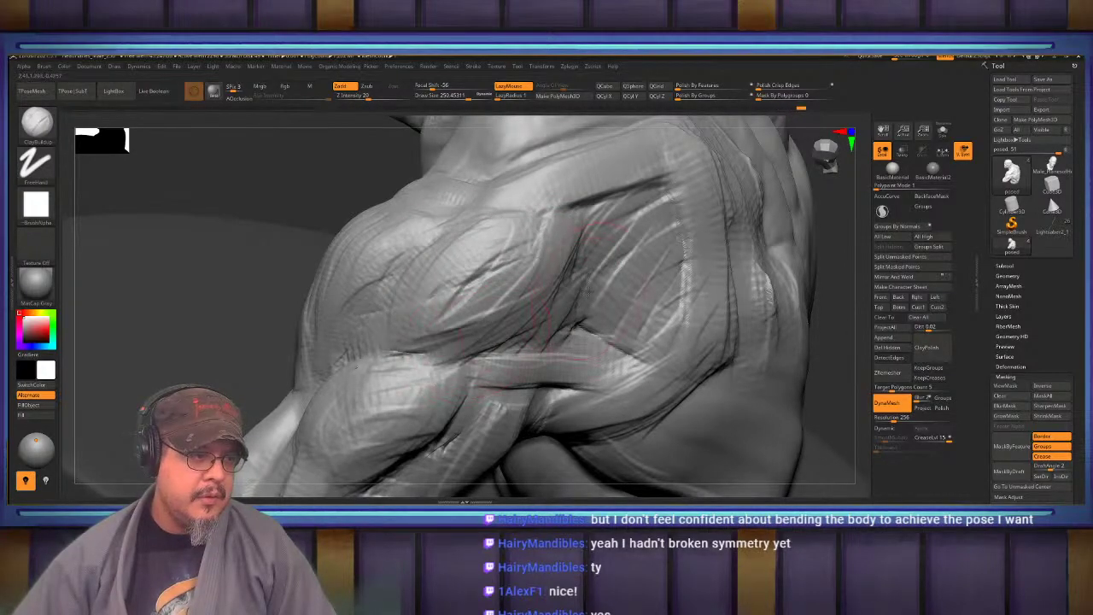
Adjust the form of the left shoulder and upper arm with the Move brush at a draw size of about 432
{"action": "right_click_drag", "start_coordinate": [484, 342], "coordinate": [537, 270], "text": "ctrl"}
{"action": "right_click_drag", "start_coordinate": [466, 253], "coordinate": [549, 280], "text": "alt"}
{"action": "key", "text": "b"}
{"action": "key", "text": "m"}
{"action": "key", "text": "v"}
{"action": "key", "text": "s"}
{"action": "left_click_drag", "start_coordinate": [547, 294], "coordinate": [560, 296]}
{"action": "left_click_drag", "start_coordinate": [544, 343], "coordinate": [552, 344]}
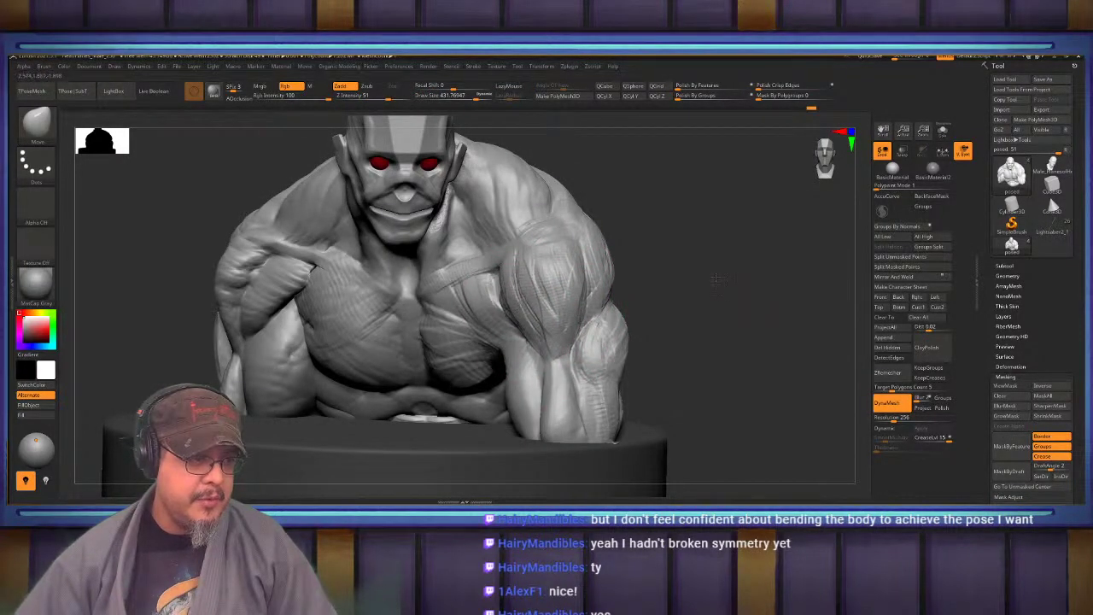
Build up the front deltoid fibers of the left shoulder with diagonal ClayBuildup strokes at a draw size of about 312
{"action": "mouse_move", "coordinate": [716, 277]}
{"action": "right_mouse_down"}
{"action": "mouse_move", "coordinate": [752, 272]}
{"action": "mouse_move", "coordinate": [712, 286]}
{"action": "right_mouse_up"}
{"action": "key", "text": "b"}
{"action": "key", "text": "c"}
{"action": "key", "text": "b"}
{"action": "key", "text": "s"}
{"action": "mouse_move", "coordinate": [417, 309]}
{"action": "left_mouse_down"}
{"action": "mouse_move", "coordinate": [488, 371]}
{"action": "mouse_move", "coordinate": [481, 415]}
{"action": "mouse_move", "coordinate": [540, 414]}
{"action": "mouse_move", "coordinate": [468, 376]}
{"action": "left_mouse_up"}
{"action": "mouse_move", "coordinate": [391, 252]}
{"action": "left_mouse_down"}
{"action": "mouse_move", "coordinate": [439, 254]}
{"action": "mouse_move", "coordinate": [456, 309]}
{"action": "mouse_move", "coordinate": [499, 367]}
{"action": "mouse_move", "coordinate": [564, 407]}
{"action": "left_mouse_up"}
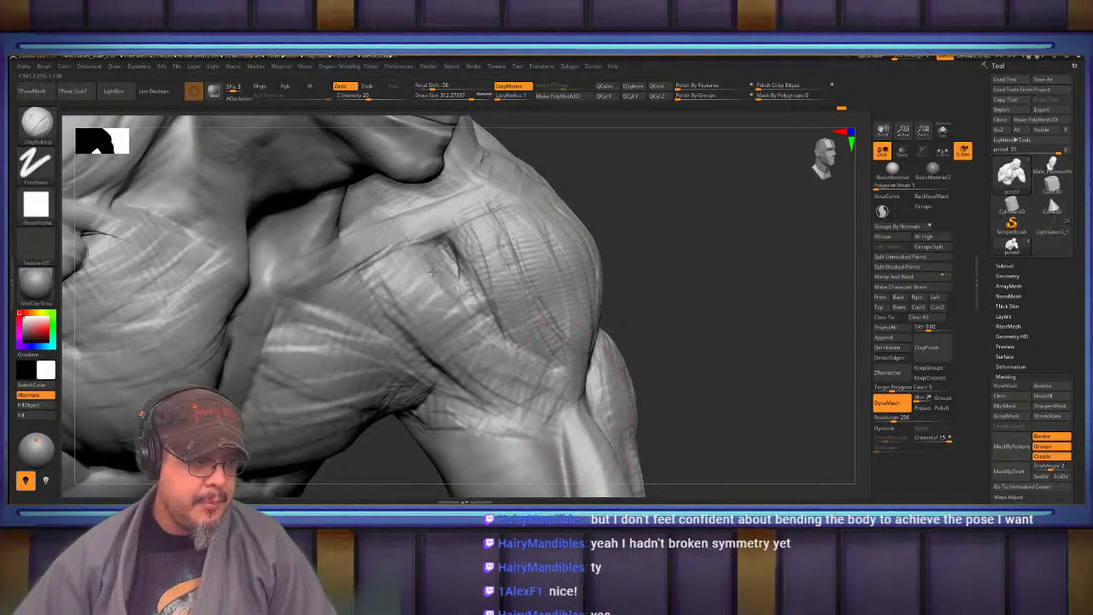
{"action": "mouse_move", "coordinate": [434, 274]}
{"action": "left_mouse_down"}
{"action": "mouse_move", "coordinate": [502, 362]}
{"action": "mouse_move", "coordinate": [562, 407]}
{"action": "left_mouse_up"}
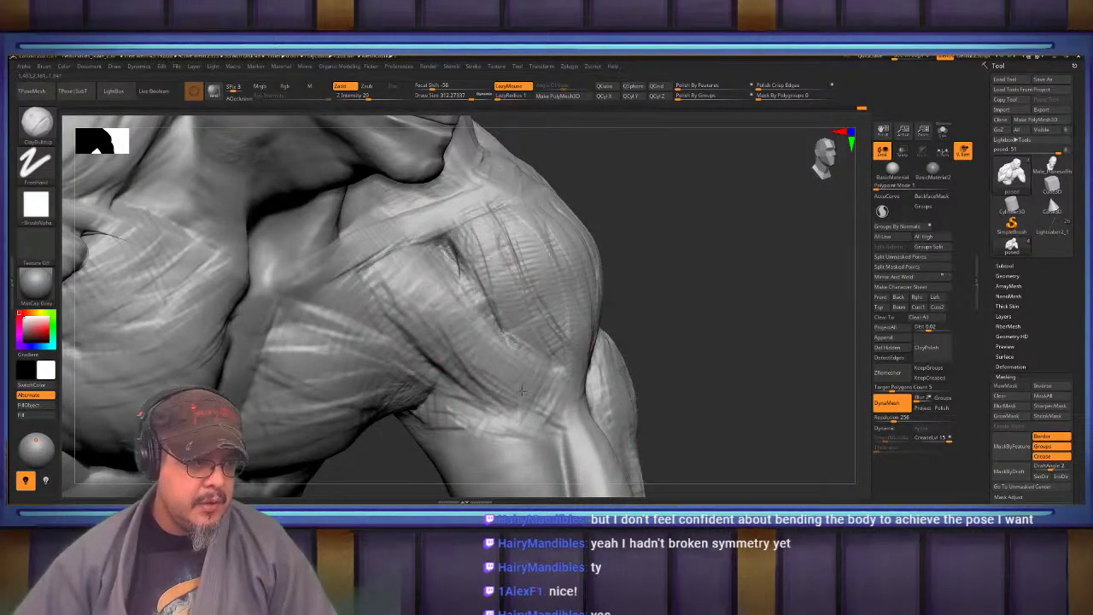
Add ClayBuildup strokes down the left biceps and inner upper arm, starting below the armpit
{"action": "left_click_drag", "start_coordinate": [725, 339], "coordinate": [709, 243]}
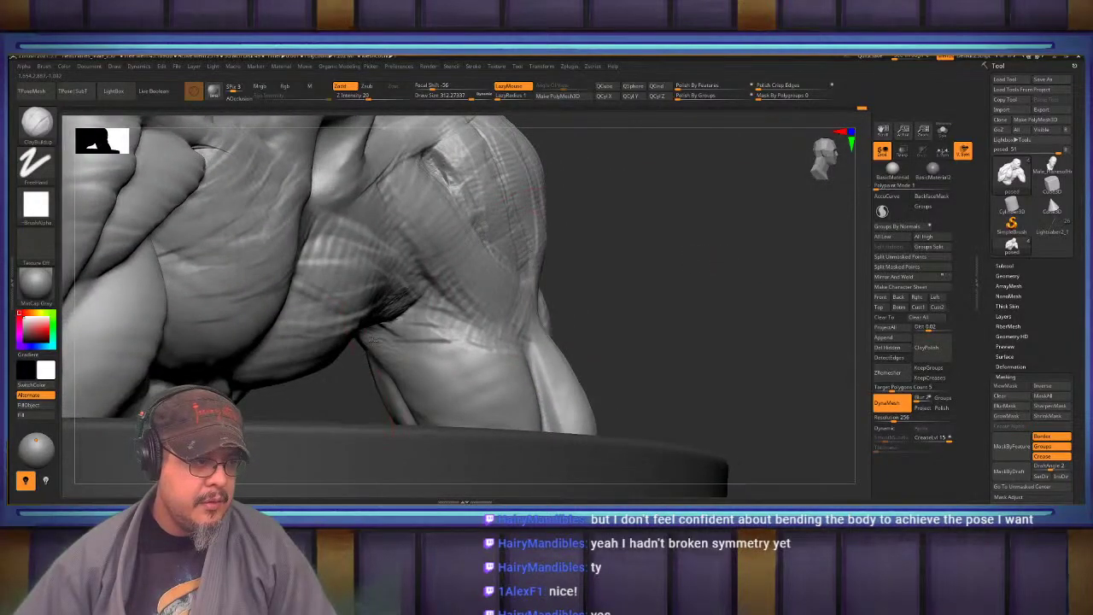
{"action": "left_click_drag", "start_coordinate": [374, 340], "coordinate": [373, 367]}
{"action": "left_click_drag", "start_coordinate": [586, 311], "coordinate": [521, 292]}
{"action": "mouse_move", "coordinate": [411, 339]}
{"action": "left_mouse_down"}
{"action": "mouse_move", "coordinate": [478, 427]}
{"action": "mouse_move", "coordinate": [516, 444]}
{"action": "left_mouse_up"}
{"action": "left_click_drag", "start_coordinate": [317, 320], "coordinate": [381, 300]}
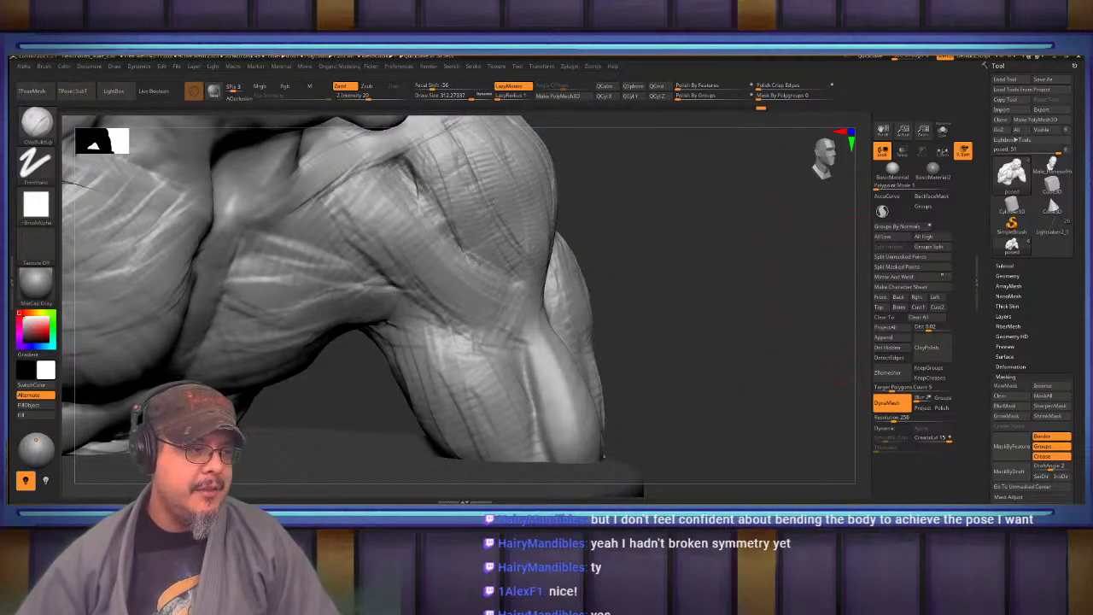
{"action": "mouse_move", "coordinate": [766, 301]}
{"action": "left_mouse_down"}
{"action": "mouse_move", "coordinate": [695, 310]}
{"action": "mouse_move", "coordinate": [754, 299]}
{"action": "left_mouse_up"}
Deepen the creases around the left armpit with DamStandard at a draw size of about 312 and smooth the area from behind
{"action": "key", "text": "b"}
{"action": "key", "text": "d"}
{"action": "key", "text": "s"}
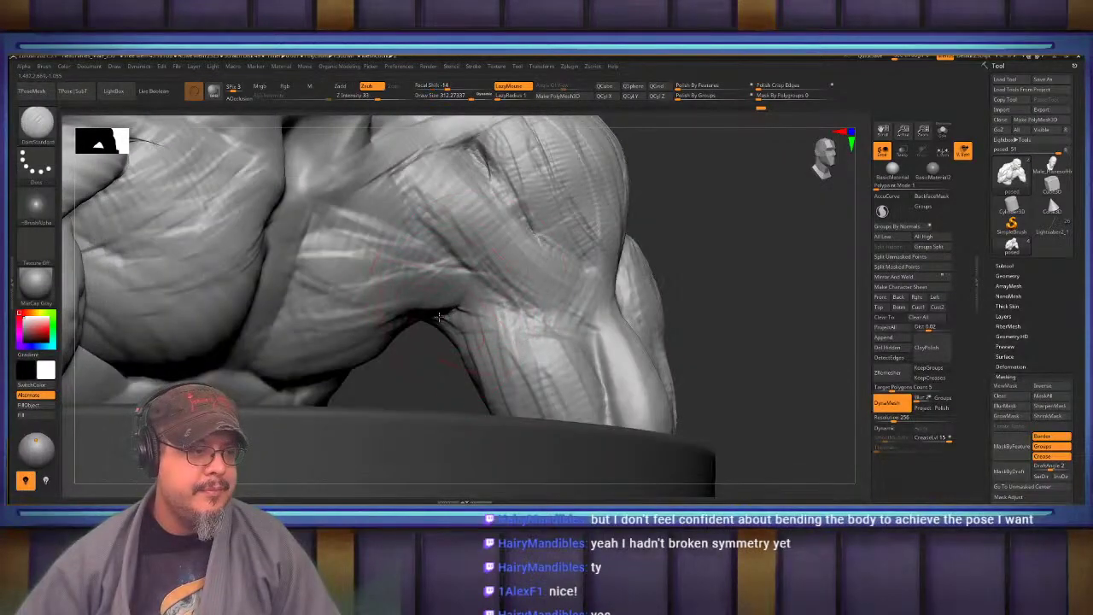
{"action": "left_click_drag", "start_coordinate": [439, 317], "coordinate": [588, 330]}
{"action": "left_click_drag", "start_coordinate": [427, 325], "coordinate": [208, 298]}
{"action": "left_click_drag", "start_coordinate": [163, 299], "coordinate": [178, 299]}
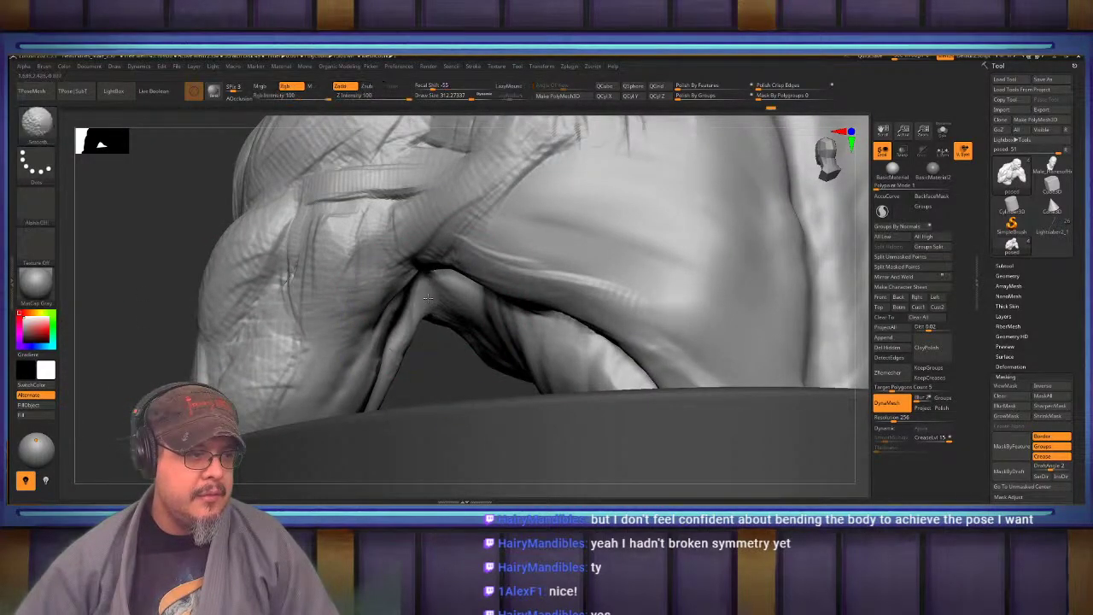
{"action": "mouse_move", "coordinate": [427, 341]}
{"action": "left_mouse_down"}
{"action": "mouse_move", "coordinate": [642, 257]}
{"action": "mouse_move", "coordinate": [664, 282]}
{"action": "mouse_move", "coordinate": [648, 277]}
{"action": "mouse_move", "coordinate": [672, 317]}
{"action": "left_mouse_up"}
{"action": "key", "text": "f"}
{"action": "left_click_drag", "start_coordinate": [656, 267], "coordinate": [651, 300]}
Build up the left trapezius from the side of the neck to the shoulder with ClayBuildup strokes
{"action": "key", "text": "b"}
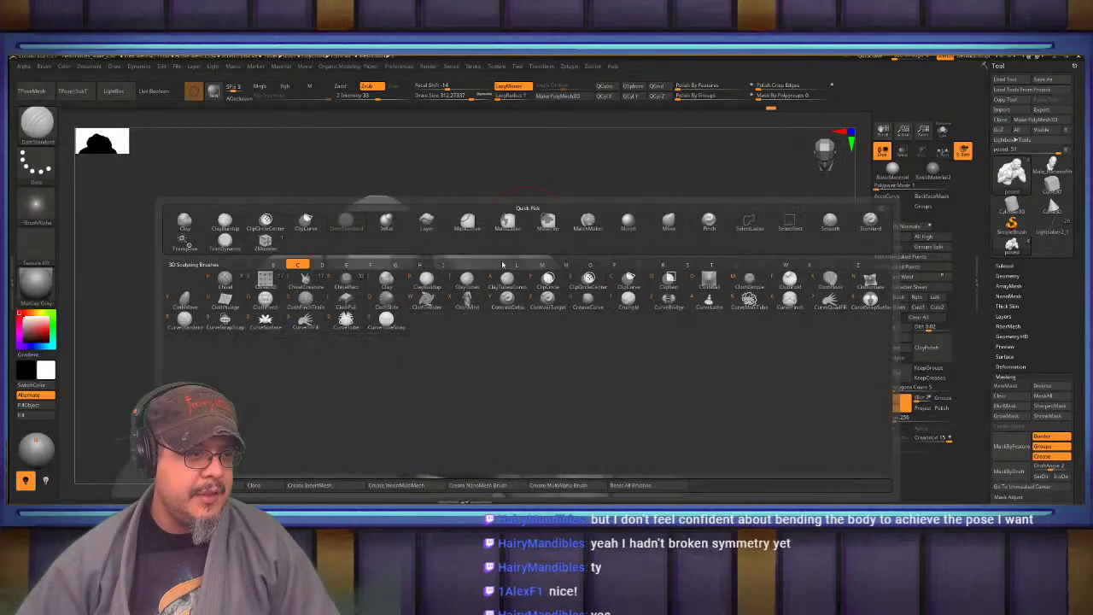
{"action": "key", "text": "c"}
{"action": "key", "text": "b"}
{"action": "left_click_drag", "start_coordinate": [521, 281], "coordinate": [360, 276]}
{"action": "mouse_move", "coordinate": [361, 276]}
{"action": "right_mouse_down"}
{"action": "mouse_move", "coordinate": [328, 318]}
{"action": "mouse_move", "coordinate": [368, 294]}
{"action": "mouse_move", "coordinate": [419, 310]}
{"action": "mouse_move", "coordinate": [452, 232]}
{"action": "mouse_move", "coordinate": [489, 248]}
{"action": "mouse_move", "coordinate": [442, 245]}
{"action": "right_mouse_up"}
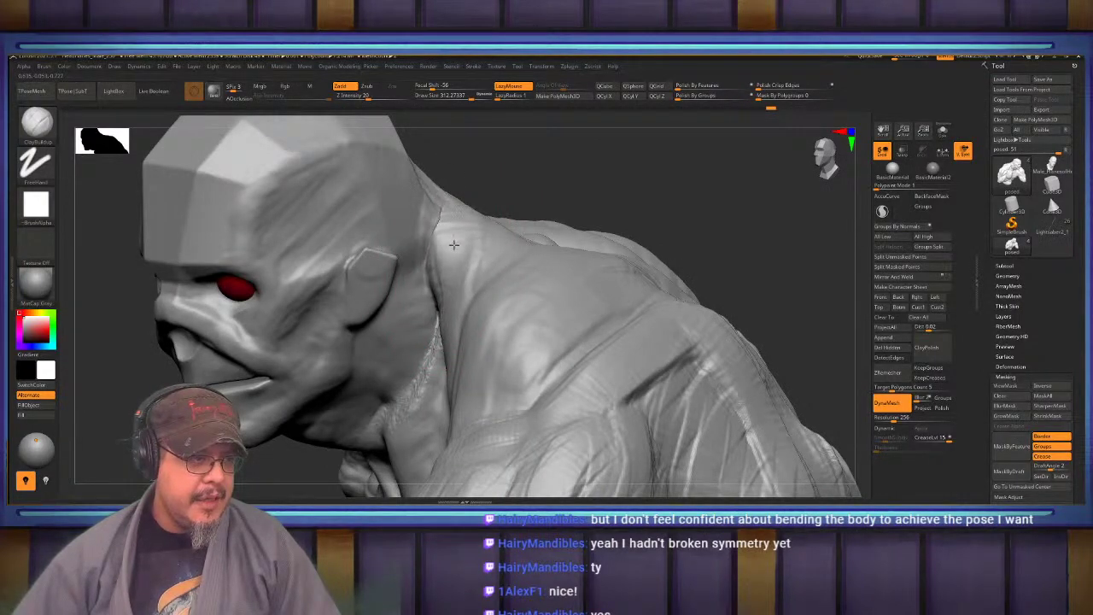
{"action": "mouse_move", "coordinate": [464, 273]}
{"action": "right_mouse_down"}
{"action": "mouse_move", "coordinate": [480, 270]}
{"action": "mouse_move", "coordinate": [459, 244]}
{"action": "right_mouse_up"}
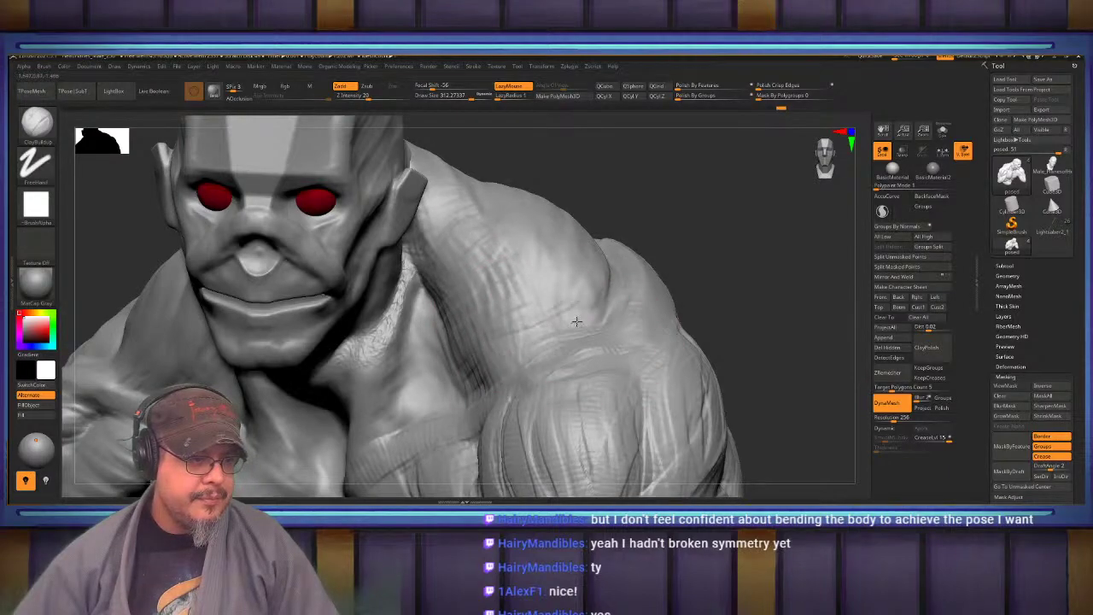
{"action": "mouse_move", "coordinate": [621, 284]}
{"action": "right_mouse_down"}
{"action": "mouse_move", "coordinate": [377, 295]}
{"action": "mouse_move", "coordinate": [428, 278]}
{"action": "right_mouse_up"}
Add lengthwise muscle strands on the back of the neck with ClayBuildup at a draw size of about 185
{"action": "mouse_move", "coordinate": [455, 236]}
{"action": "left_mouse_down"}
{"action": "mouse_move", "coordinate": [476, 278]}
{"action": "mouse_move", "coordinate": [457, 266]}
{"action": "mouse_move", "coordinate": [468, 294]}
{"action": "mouse_move", "coordinate": [463, 272]}
{"action": "left_mouse_up"}
{"action": "key", "text": "s"}
{"action": "right_click_drag", "start_coordinate": [408, 198], "coordinate": [462, 278], "text": "alt"}
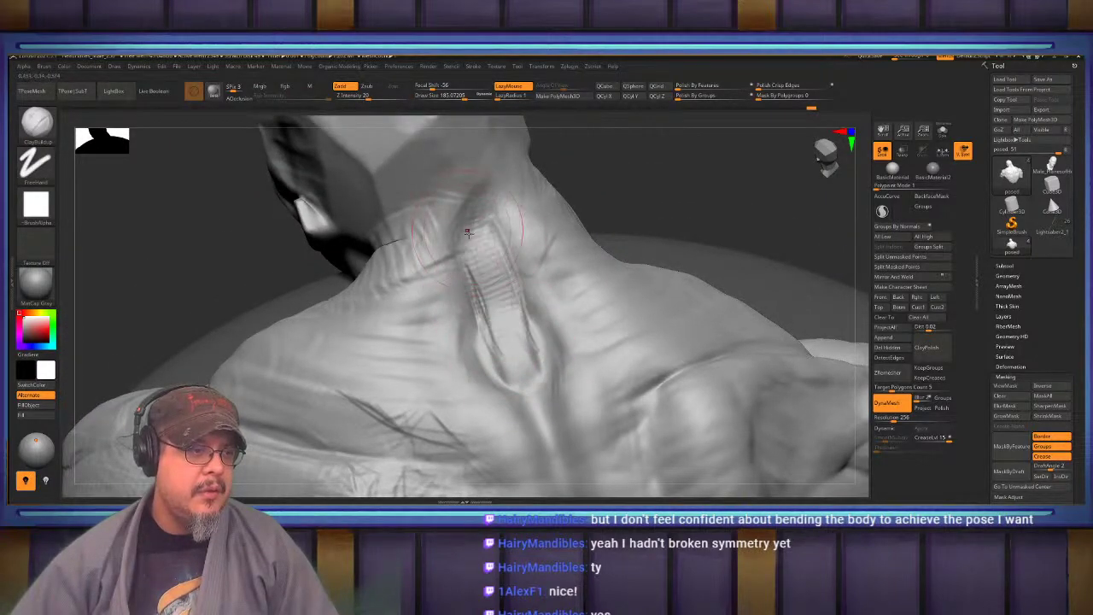
{"action": "mouse_move", "coordinate": [438, 261]}
{"action": "right_mouse_down"}
{"action": "mouse_move", "coordinate": [488, 257]}
{"action": "mouse_move", "coordinate": [547, 220]}
{"action": "right_mouse_up"}
{"action": "left_click_drag", "start_coordinate": [518, 285], "coordinate": [545, 296]}
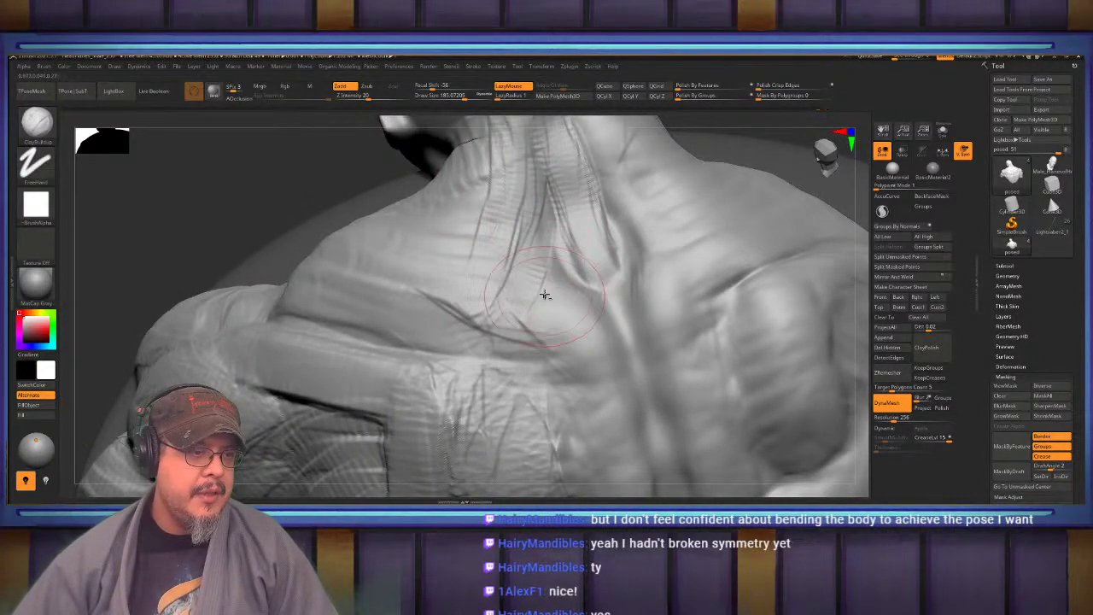
Lay ClayBuildup strokes across the upper back beside the spine and along the inner edge of the left shoulder blade
{"action": "left_click_drag", "start_coordinate": [555, 252], "coordinate": [634, 328]}
{"action": "left_click_drag", "start_coordinate": [540, 272], "coordinate": [608, 338]}
{"action": "mouse_move", "coordinate": [612, 188]}
{"action": "left_mouse_down"}
{"action": "mouse_move", "coordinate": [644, 224]}
{"action": "mouse_move", "coordinate": [660, 288]}
{"action": "mouse_move", "coordinate": [647, 335]}
{"action": "left_mouse_up"}
{"action": "left_click_drag", "start_coordinate": [566, 248], "coordinate": [636, 368]}
{"action": "mouse_move", "coordinate": [558, 285]}
{"action": "right_mouse_down"}
{"action": "mouse_move", "coordinate": [588, 235]}
{"action": "mouse_move", "coordinate": [608, 245]}
{"action": "right_mouse_up"}
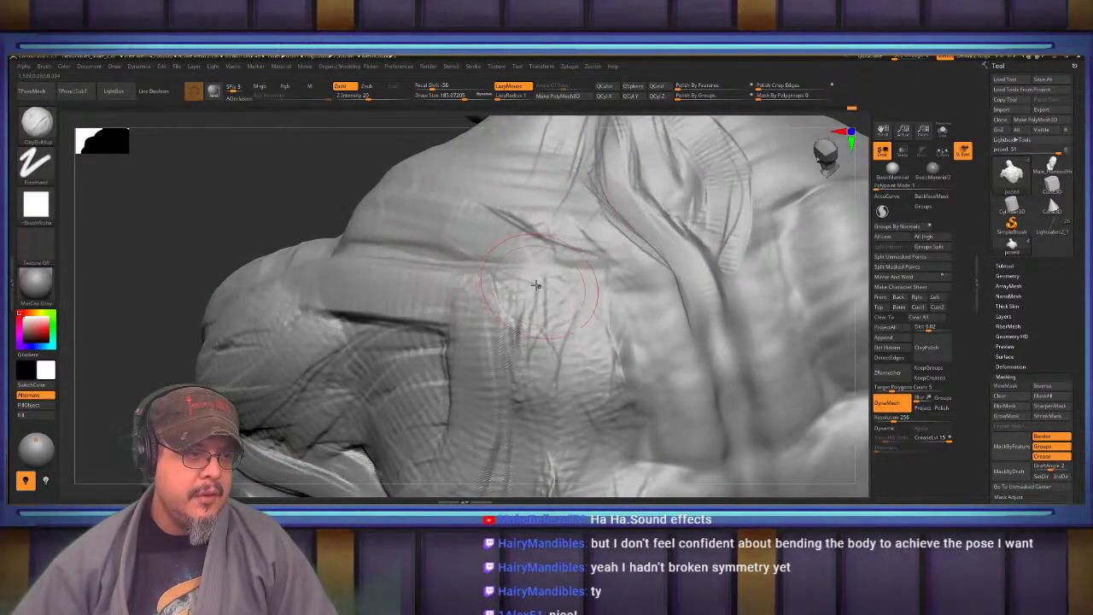
{"action": "mouse_move", "coordinate": [468, 212]}
{"action": "left_mouse_down"}
{"action": "mouse_move", "coordinate": [533, 289]}
{"action": "mouse_move", "coordinate": [518, 408]}
{"action": "left_mouse_up"}
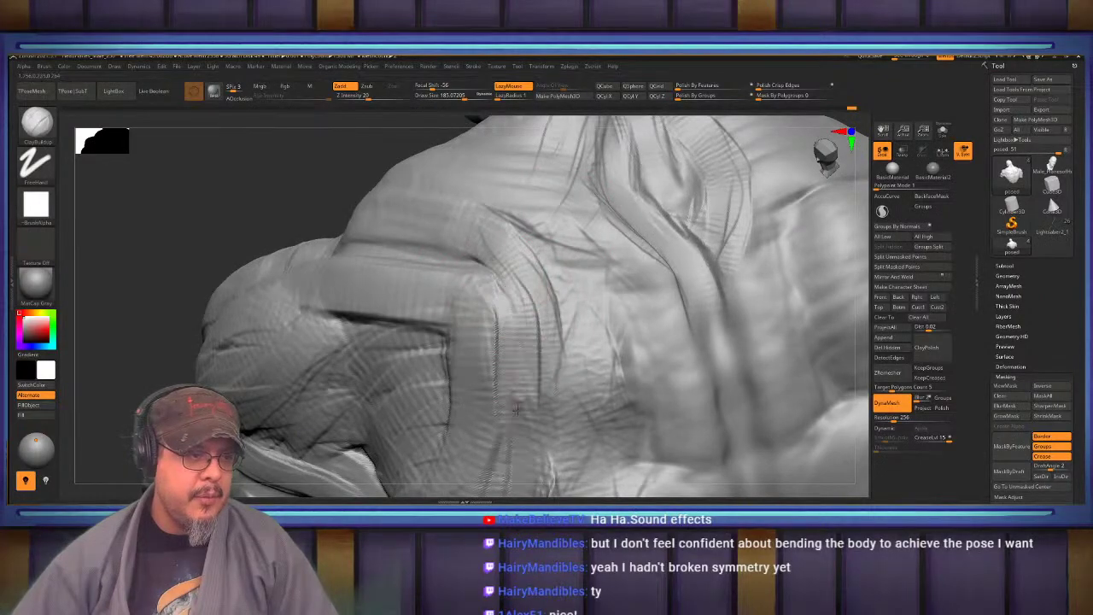
{"action": "mouse_move", "coordinate": [452, 283]}
{"action": "right_mouse_down"}
{"action": "mouse_move", "coordinate": [535, 255]}
{"action": "mouse_move", "coordinate": [561, 299]}
{"action": "mouse_move", "coordinate": [530, 224]}
{"action": "mouse_move", "coordinate": [511, 256]}
{"action": "right_mouse_up"}
Cut a crease between the left trapezius and the ridge of the shoulder blade with DamStandard
{"action": "key", "text": "b"}
{"action": "key", "text": "d"}
{"action": "key", "text": "s"}
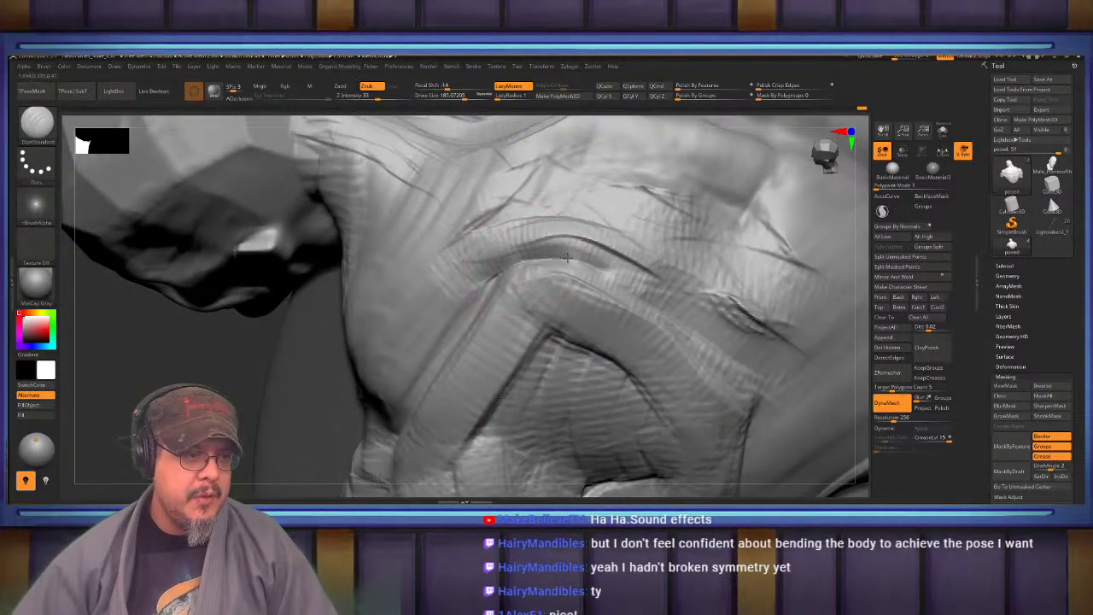
{"action": "left_click_drag", "start_coordinate": [567, 258], "coordinate": [517, 265]}
{"action": "right_click_drag", "start_coordinate": [518, 265], "coordinate": [453, 306]}
Fill out the left trapezius above the shoulder blade ridge with broad ClayBuildup strokes at a draw size of about 342
{"action": "key", "text": "b"}
{"action": "key", "text": "c"}
{"action": "key", "text": "b"}
{"action": "key", "text": "s"}
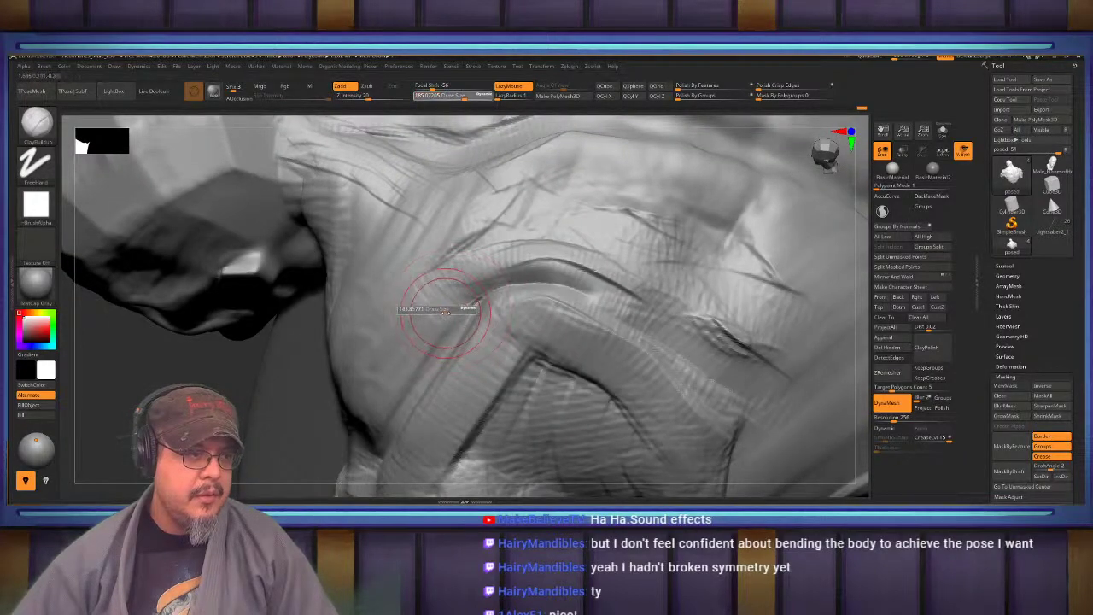
{"action": "left_click_drag", "start_coordinate": [446, 313], "coordinate": [547, 261]}
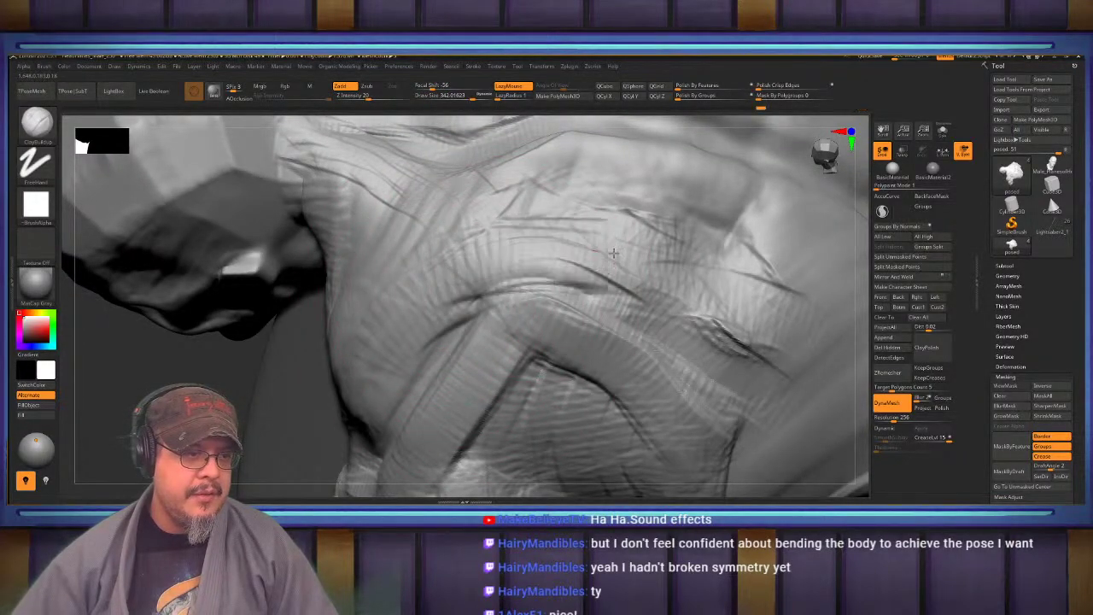
{"action": "mouse_move", "coordinate": [614, 253]}
{"action": "left_mouse_down"}
{"action": "mouse_move", "coordinate": [619, 186]}
{"action": "mouse_move", "coordinate": [683, 265]}
{"action": "mouse_move", "coordinate": [700, 329]}
{"action": "left_mouse_up"}
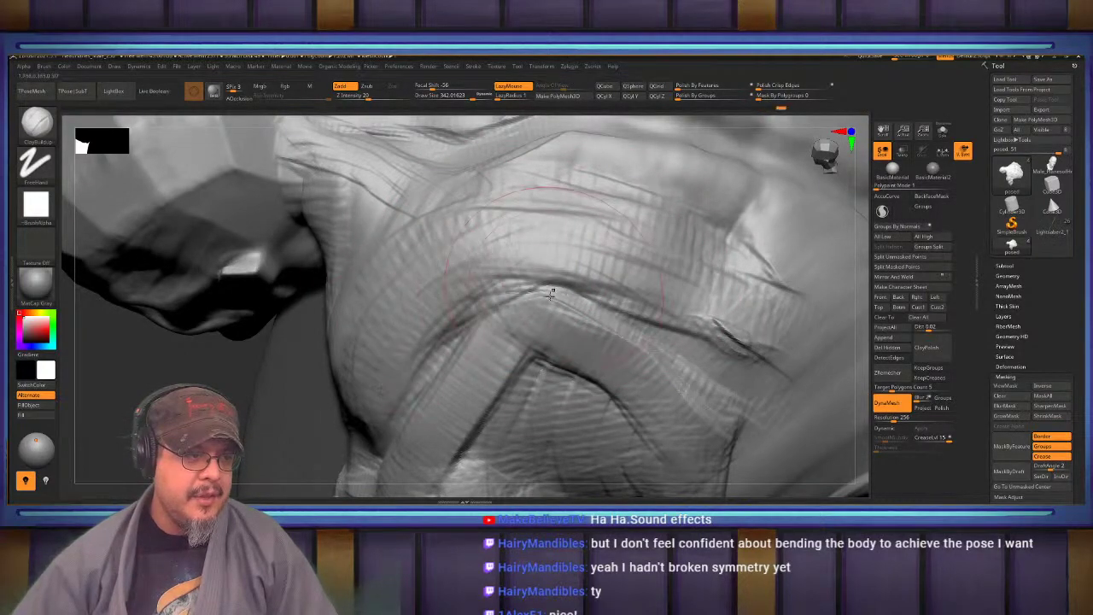
{"action": "left_click_drag", "start_coordinate": [534, 310], "coordinate": [581, 324]}
Add ClayBuildup strokes to the muscle in the hollow between the left shoulder blade ridge and the rear armpit band
{"action": "mouse_move", "coordinate": [554, 275]}
{"action": "right_mouse_down"}
{"action": "mouse_move", "coordinate": [530, 181]}
{"action": "mouse_move", "coordinate": [530, 238]}
{"action": "right_mouse_up"}
{"action": "left_click_drag", "start_coordinate": [498, 389], "coordinate": [589, 359]}
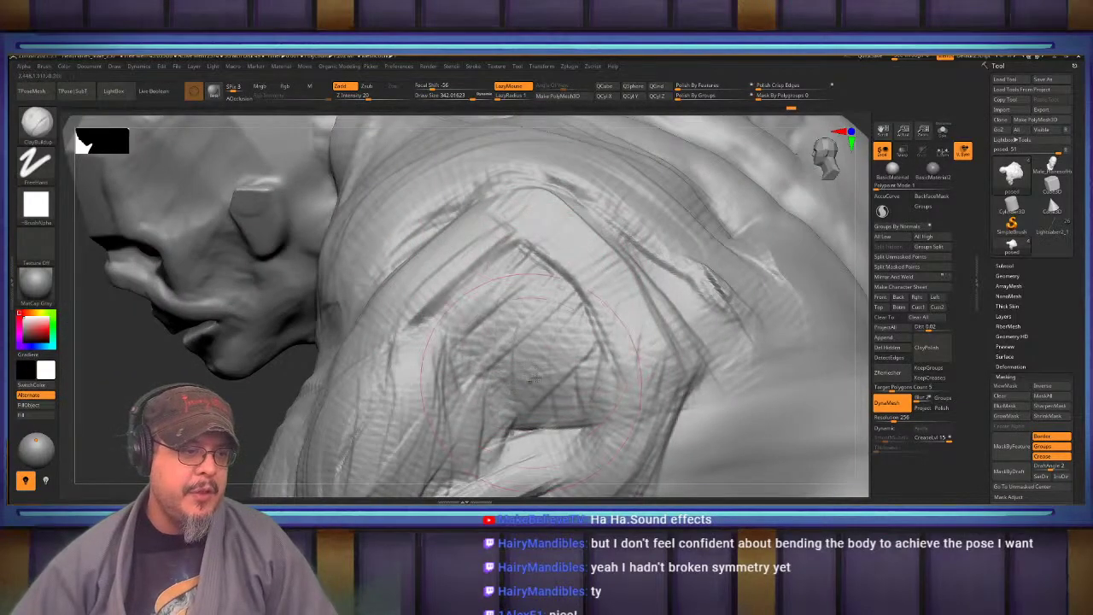
{"action": "left_click_drag", "start_coordinate": [504, 419], "coordinate": [589, 393]}
{"action": "key", "text": "f"}
{"action": "mouse_move", "coordinate": [598, 295]}
{"action": "right_mouse_down"}
{"action": "mouse_move", "coordinate": [479, 256]}
{"action": "mouse_move", "coordinate": [521, 250]}
{"action": "mouse_move", "coordinate": [498, 232]}
{"action": "mouse_move", "coordinate": [510, 226]}
{"action": "mouse_move", "coordinate": [485, 230]}
{"action": "mouse_move", "coordinate": [462, 266]}
{"action": "mouse_move", "coordinate": [467, 231]}
{"action": "mouse_move", "coordinate": [463, 262]}
{"action": "right_mouse_up"}
{"action": "right_click_drag", "start_coordinate": [473, 337], "coordinate": [444, 259]}
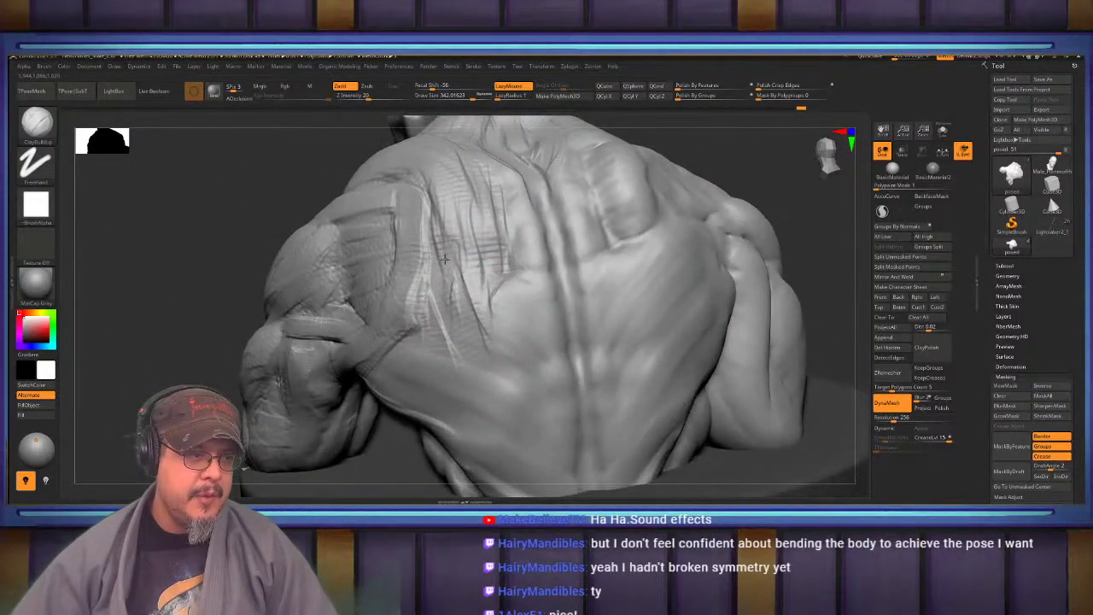
Lay ClayBuildup strokes across the left latissimus, from the rear armpit band and flank down to the lower spine
{"action": "left_click_drag", "start_coordinate": [565, 441], "coordinate": [571, 454]}
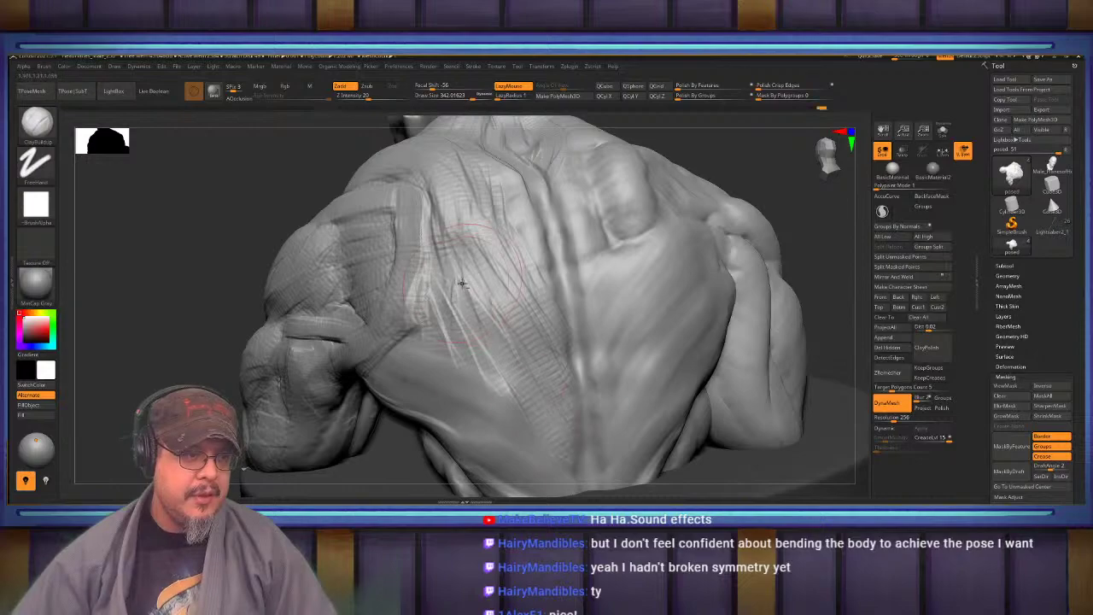
{"action": "mouse_move", "coordinate": [462, 284]}
{"action": "right_mouse_down"}
{"action": "mouse_move", "coordinate": [518, 241]}
{"action": "mouse_move", "coordinate": [466, 247]}
{"action": "mouse_move", "coordinate": [447, 278]}
{"action": "right_mouse_up"}
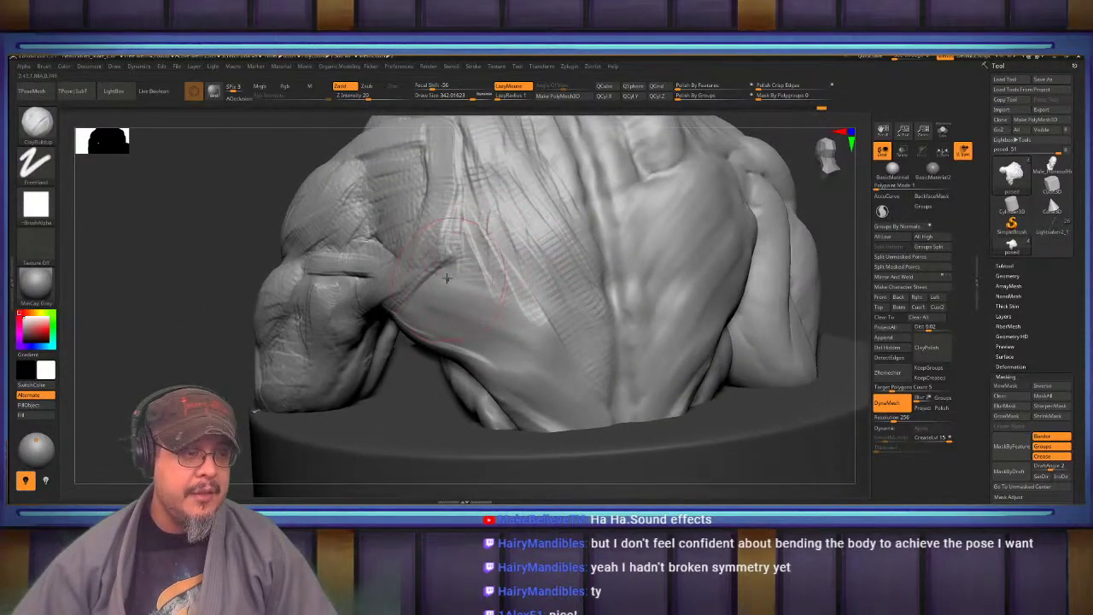
{"action": "mouse_move", "coordinate": [435, 275]}
{"action": "left_mouse_down"}
{"action": "mouse_move", "coordinate": [499, 263]}
{"action": "mouse_move", "coordinate": [546, 271]}
{"action": "mouse_move", "coordinate": [435, 299]}
{"action": "mouse_move", "coordinate": [469, 328]}
{"action": "mouse_move", "coordinate": [453, 343]}
{"action": "mouse_move", "coordinate": [504, 367]}
{"action": "mouse_move", "coordinate": [556, 312]}
{"action": "mouse_move", "coordinate": [529, 369]}
{"action": "mouse_move", "coordinate": [557, 424]}
{"action": "left_mouse_up"}
{"action": "mouse_move", "coordinate": [477, 320]}
{"action": "left_mouse_down"}
{"action": "mouse_move", "coordinate": [554, 399]}
{"action": "mouse_move", "coordinate": [556, 427]}
{"action": "left_mouse_up"}
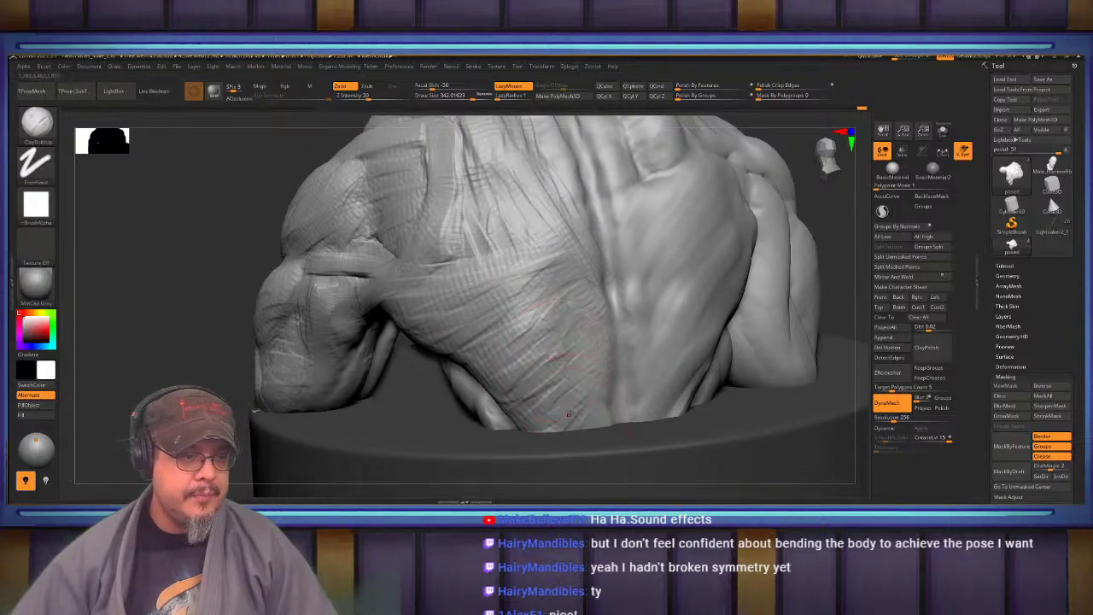
{"action": "right_click_drag", "start_coordinate": [481, 282], "coordinate": [415, 319]}
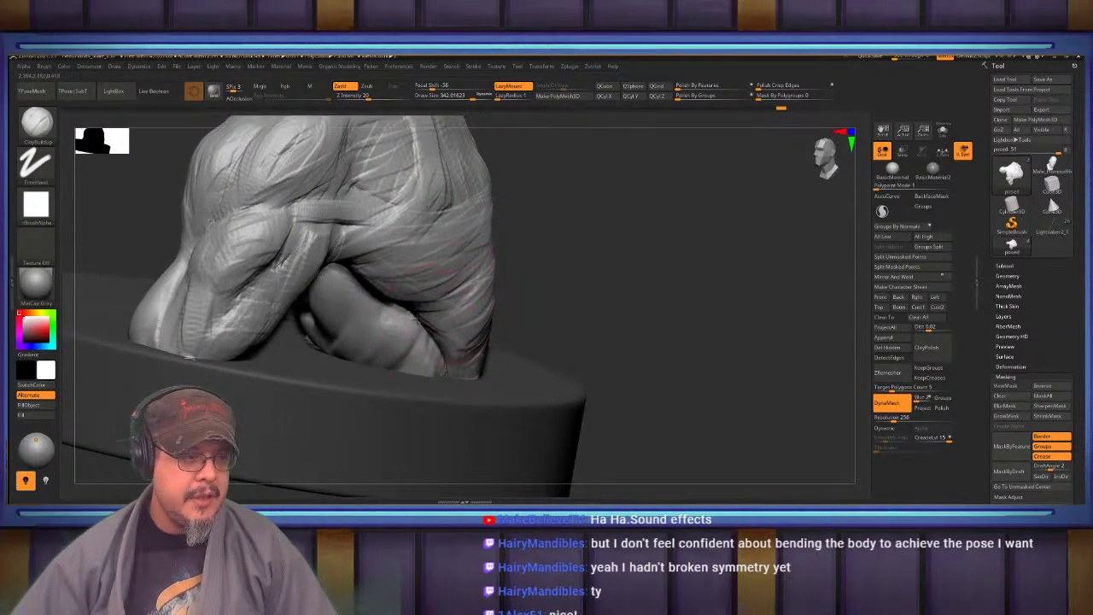
{"action": "left_click_drag", "start_coordinate": [432, 340], "coordinate": [395, 307]}
{"action": "right_click_drag", "start_coordinate": [453, 306], "coordinate": [676, 259]}
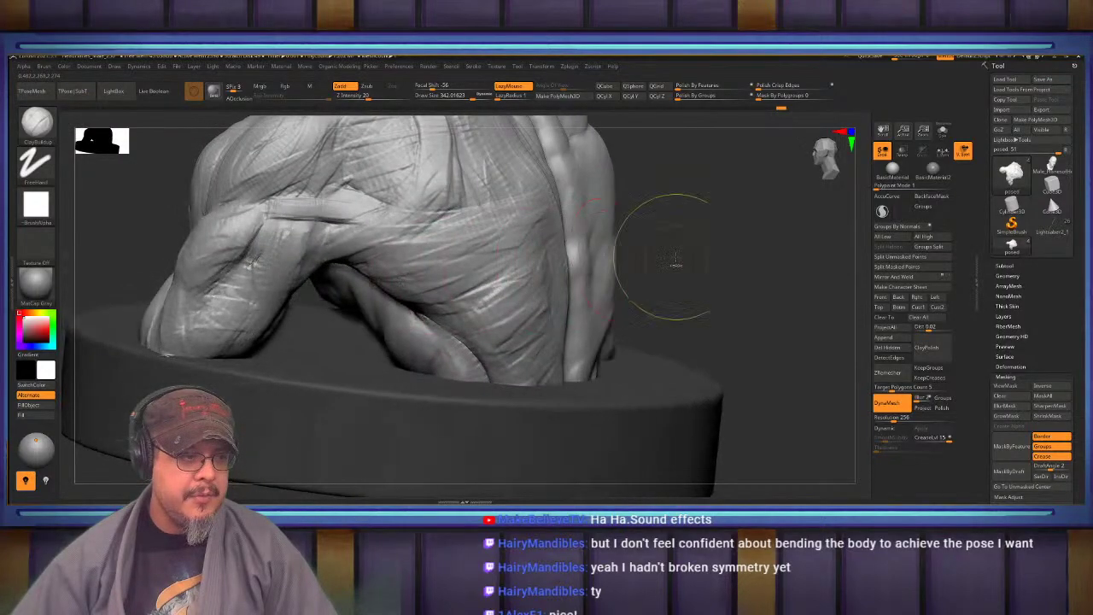
Remesh the sculpted body with DynaMesh and return to the full front view of the bust
{"action": "left_click_drag", "start_coordinate": [632, 245], "coordinate": [626, 250], "text": "ctrl"}
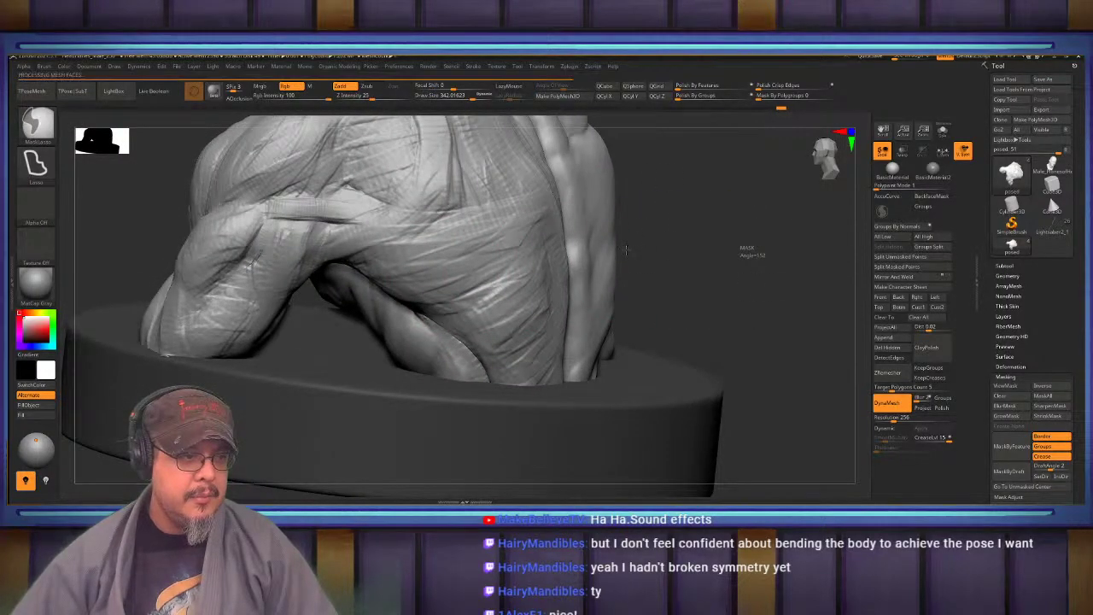
{"action": "key", "text": "f"}
{"action": "mouse_move", "coordinate": [453, 295]}
{"action": "right_mouse_down"}
{"action": "mouse_move", "coordinate": [590, 262]}
{"action": "mouse_move", "coordinate": [574, 246]}
{"action": "mouse_move", "coordinate": [555, 277]}
{"action": "right_mouse_up"}
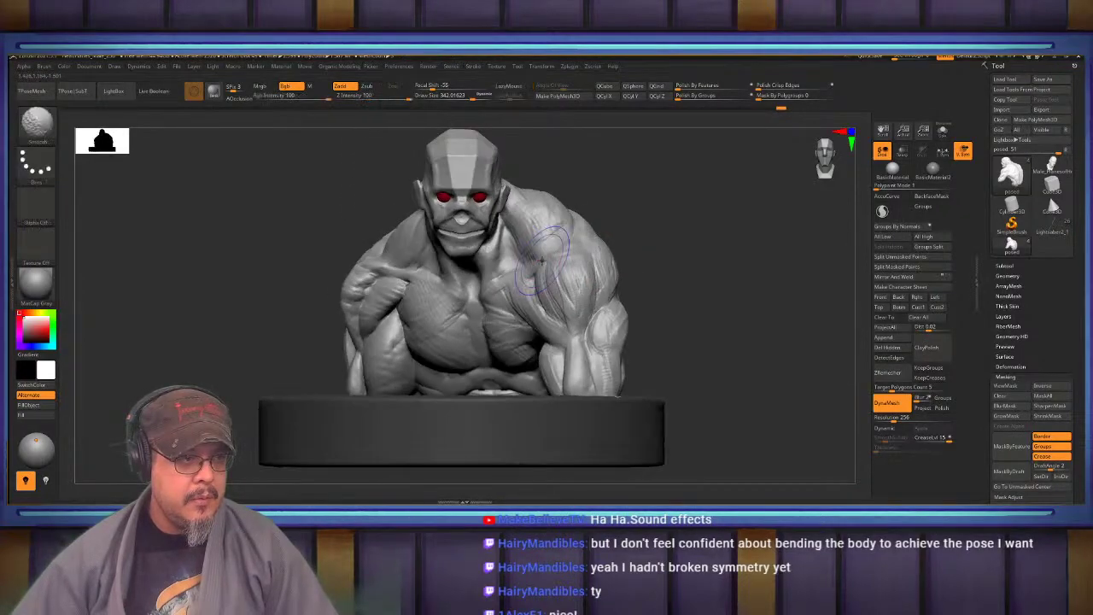
Turn the smile into a frown by arching the middle of the mouth and lowering both corners with the Move brush at a draw size of about 185
{"action": "mouse_move", "coordinate": [459, 239]}
{"action": "right_mouse_down", "text": "alt"}
{"action": "mouse_move", "coordinate": [545, 284]}
{"action": "mouse_move", "coordinate": [646, 294]}
{"action": "mouse_move", "coordinate": [559, 337]}
{"action": "mouse_move", "coordinate": [562, 305]}
{"action": "mouse_move", "coordinate": [570, 323]}
{"action": "mouse_move", "coordinate": [637, 299]}
{"action": "mouse_move", "coordinate": [648, 280]}
{"action": "mouse_move", "coordinate": [552, 295]}
{"action": "mouse_move", "coordinate": [488, 322]}
{"action": "mouse_move", "coordinate": [547, 325]}
{"action": "mouse_move", "coordinate": [557, 342]}
{"action": "right_mouse_up", "text": "alt"}
{"action": "key", "text": "b"}
{"action": "key", "text": "m"}
{"action": "key", "text": "v"}
{"action": "key", "text": "bracketleft"}
{"action": "left_click_drag", "start_coordinate": [565, 337], "coordinate": [563, 323]}
{"action": "right_click_drag", "start_coordinate": [559, 327], "coordinate": [553, 285]}
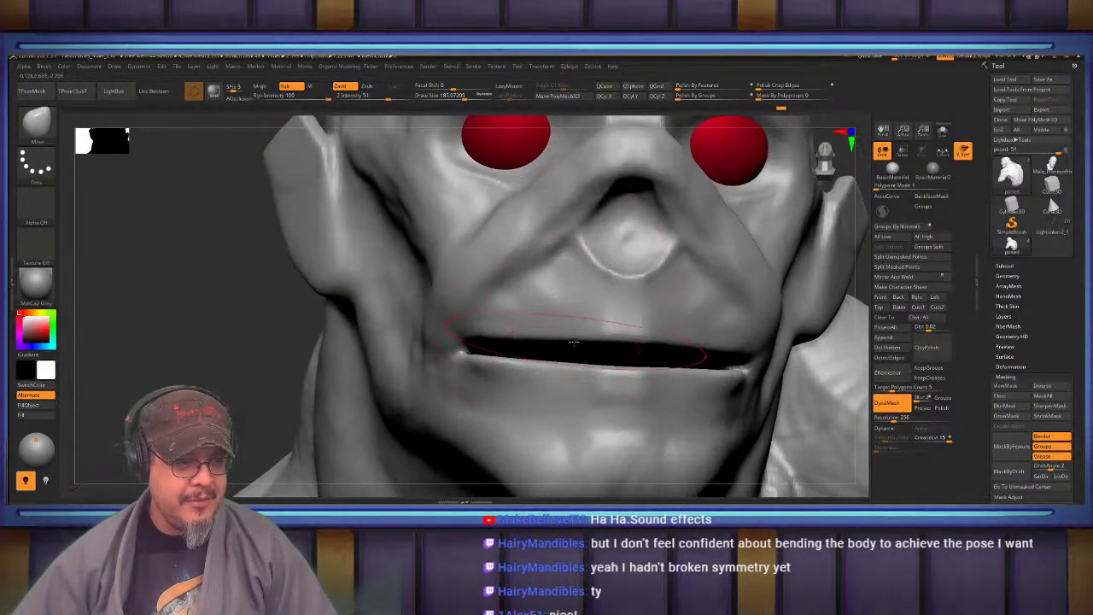
{"action": "left_click_drag", "start_coordinate": [566, 336], "coordinate": [564, 307]}
{"action": "left_click_drag", "start_coordinate": [679, 346], "coordinate": [680, 330]}
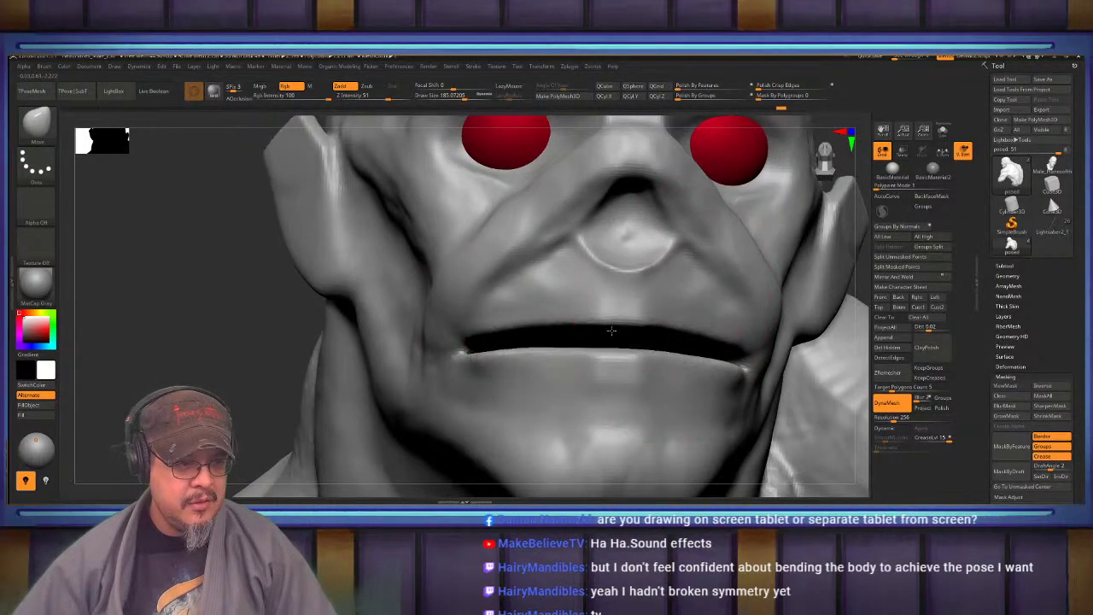
{"action": "left_click_drag", "start_coordinate": [472, 350], "coordinate": [470, 371]}
{"action": "right_click_drag", "start_coordinate": [521, 375], "coordinate": [471, 376]}
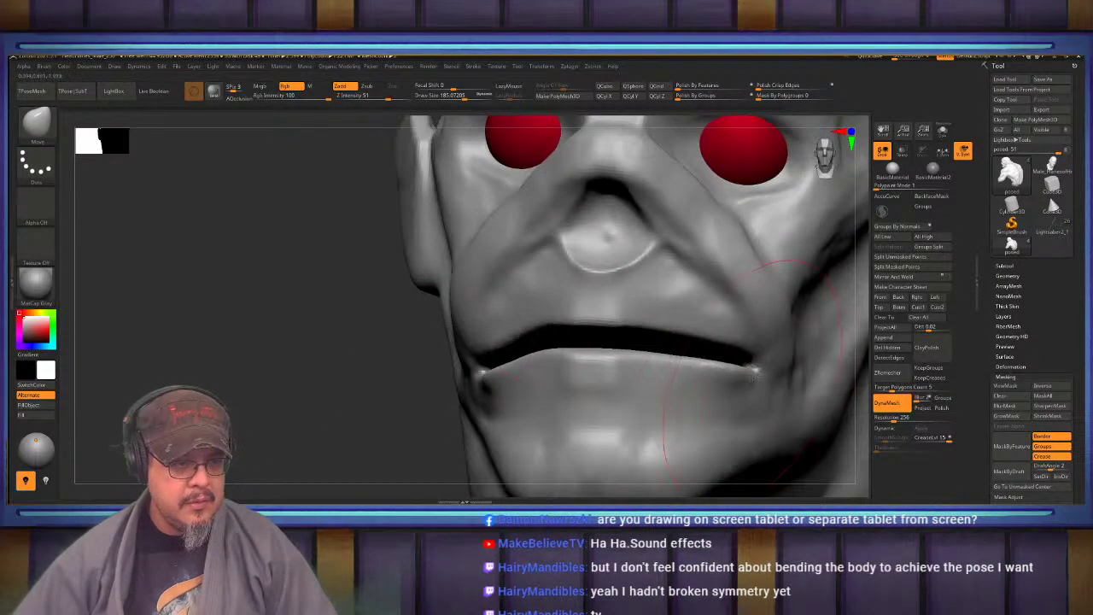
{"action": "left_click_drag", "start_coordinate": [743, 372], "coordinate": [741, 398]}
Reshape the folds running from the nose to the cheeks on both sides with the Move brush at a draw size of about 83
{"action": "mouse_move", "coordinate": [363, 315]}
{"action": "right_mouse_down"}
{"action": "mouse_move", "coordinate": [479, 318]}
{"action": "mouse_move", "coordinate": [520, 296]}
{"action": "right_mouse_up"}
{"action": "key", "text": "s"}
{"action": "mouse_move", "coordinate": [543, 297]}
{"action": "left_mouse_down"}
{"action": "mouse_move", "coordinate": [532, 296]}
{"action": "mouse_move", "coordinate": [544, 275]}
{"action": "left_mouse_up"}
{"action": "left_click_drag", "start_coordinate": [508, 310], "coordinate": [500, 338]}
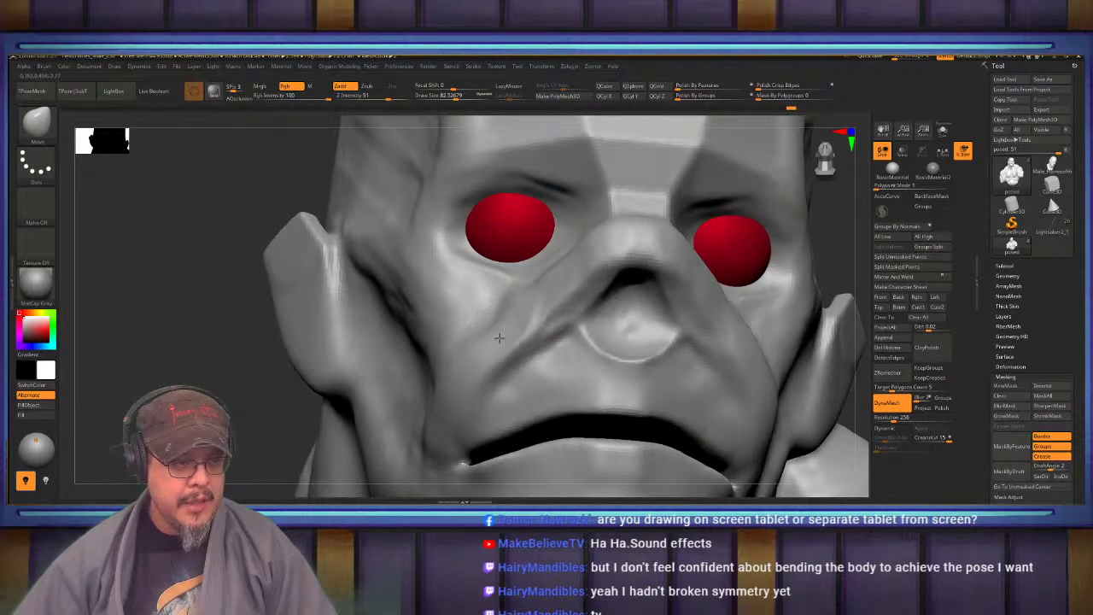
{"action": "right_click_drag", "start_coordinate": [708, 280], "coordinate": [617, 277]}
{"action": "left_click_drag", "start_coordinate": [641, 241], "coordinate": [649, 258]}
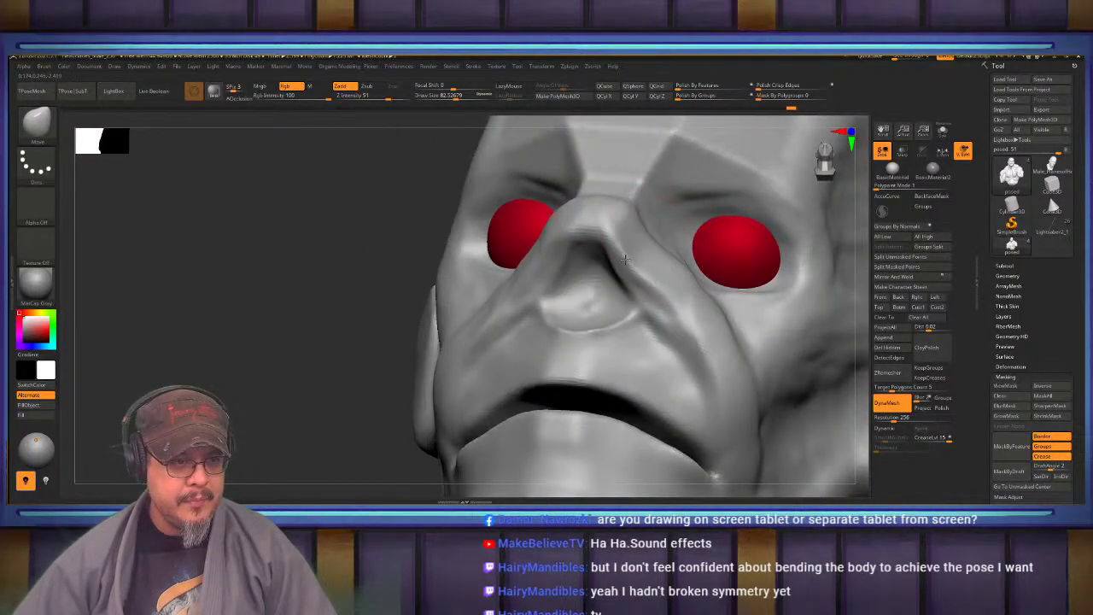
{"action": "mouse_move", "coordinate": [686, 304]}
{"action": "left_mouse_down"}
{"action": "mouse_move", "coordinate": [704, 332]}
{"action": "mouse_move", "coordinate": [707, 373]}
{"action": "left_mouse_up"}
{"action": "right_click_drag", "start_coordinate": [709, 290], "coordinate": [700, 325]}
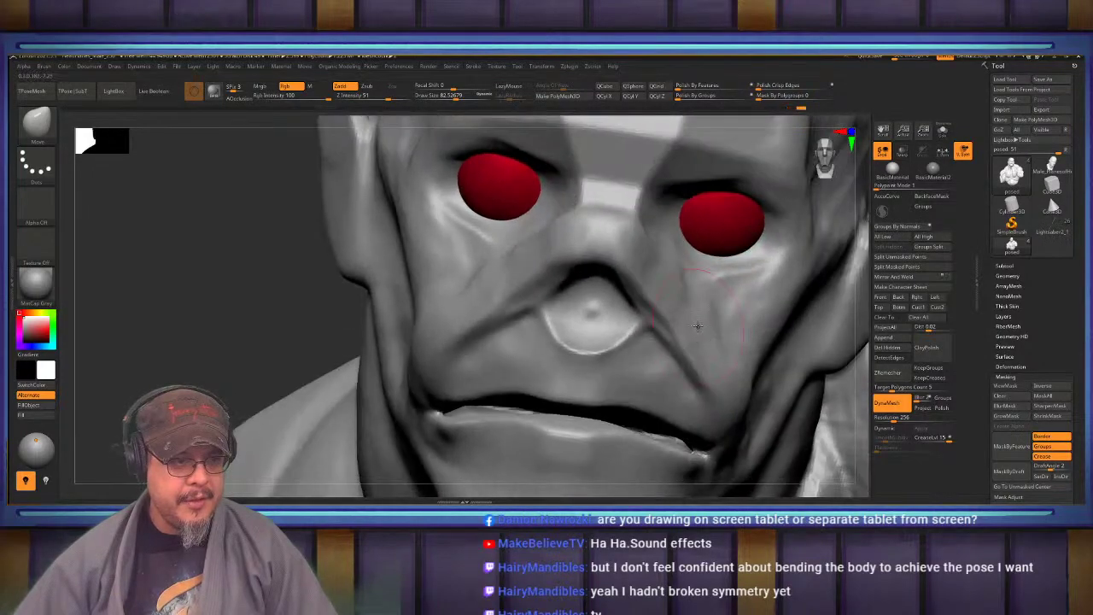
Refine the lip line and both mouth corners in the front view with the Move brush at a draw size of about 155
{"action": "key", "text": "f"}
{"action": "mouse_move", "coordinate": [637, 285]}
{"action": "right_mouse_down", "text": "shift"}
{"action": "mouse_move", "coordinate": [780, 377]}
{"action": "mouse_move", "coordinate": [783, 440]}
{"action": "right_mouse_up", "text": "shift"}
{"action": "key", "text": "s"}
{"action": "left_click_drag", "start_coordinate": [563, 341], "coordinate": [559, 350]}
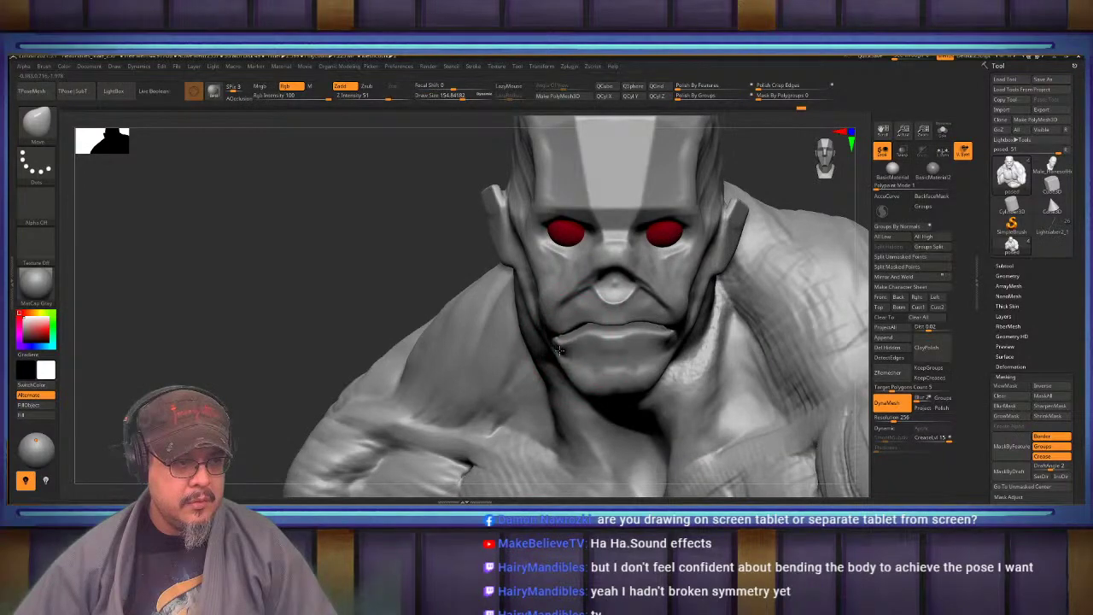
{"action": "left_click_drag", "start_coordinate": [677, 338], "coordinate": [672, 342]}
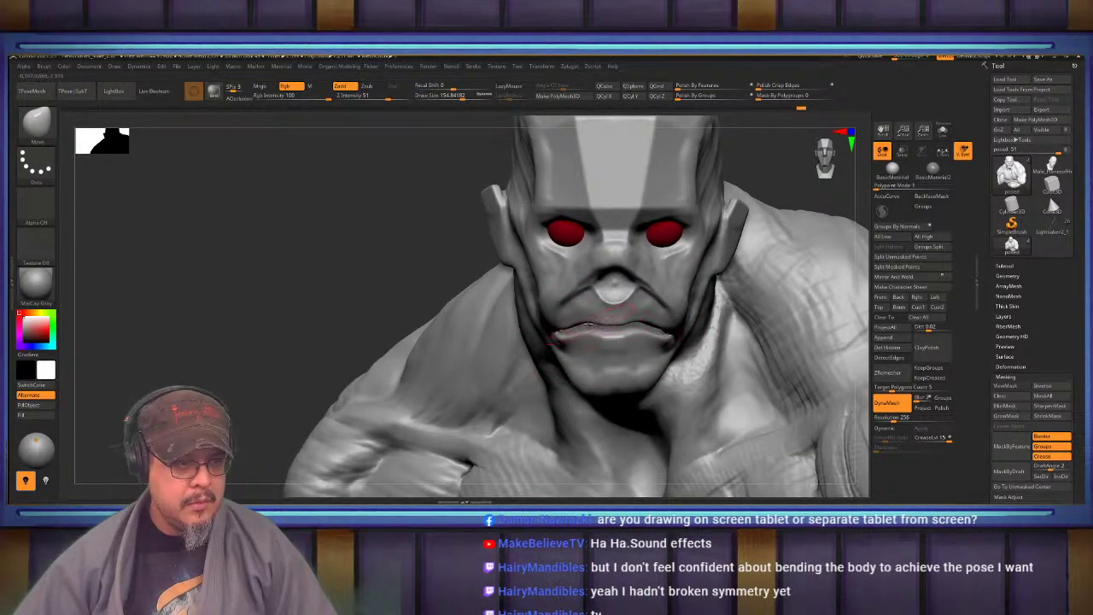
{"action": "mouse_move", "coordinate": [588, 323]}
{"action": "left_mouse_down"}
{"action": "mouse_move", "coordinate": [610, 326]}
{"action": "mouse_move", "coordinate": [567, 343]}
{"action": "left_mouse_up"}
{"action": "key", "text": "s"}
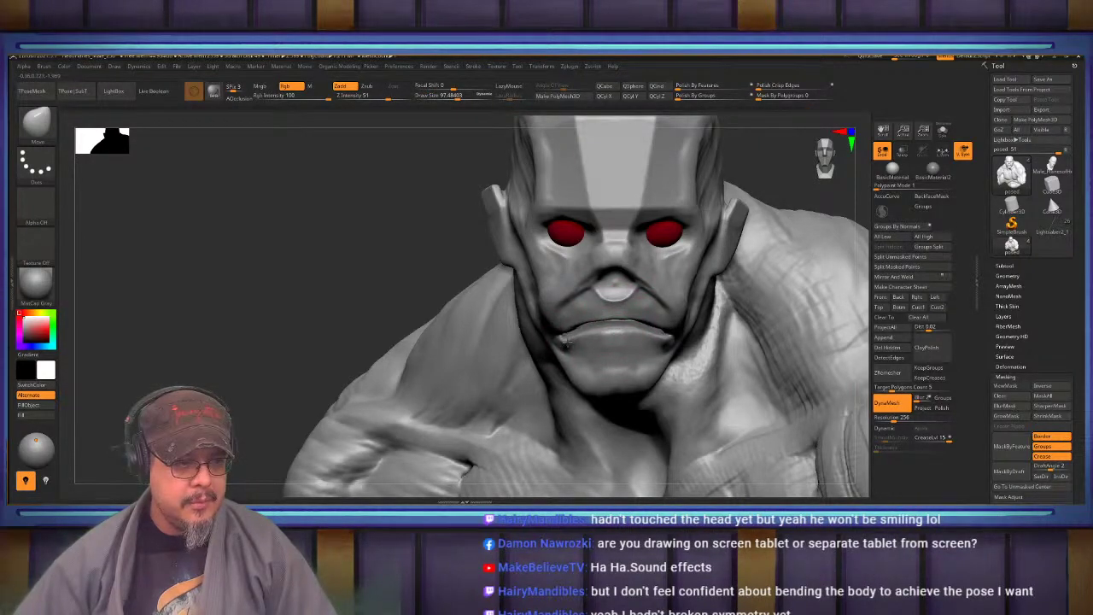
Puff up the flesh at both mouth corners with the Inflat brush
{"action": "mouse_move", "coordinate": [577, 328]}
{"action": "right_mouse_down"}
{"action": "mouse_move", "coordinate": [726, 331]}
{"action": "mouse_move", "coordinate": [724, 359]}
{"action": "mouse_move", "coordinate": [543, 325]}
{"action": "mouse_move", "coordinate": [545, 367]}
{"action": "right_mouse_up"}
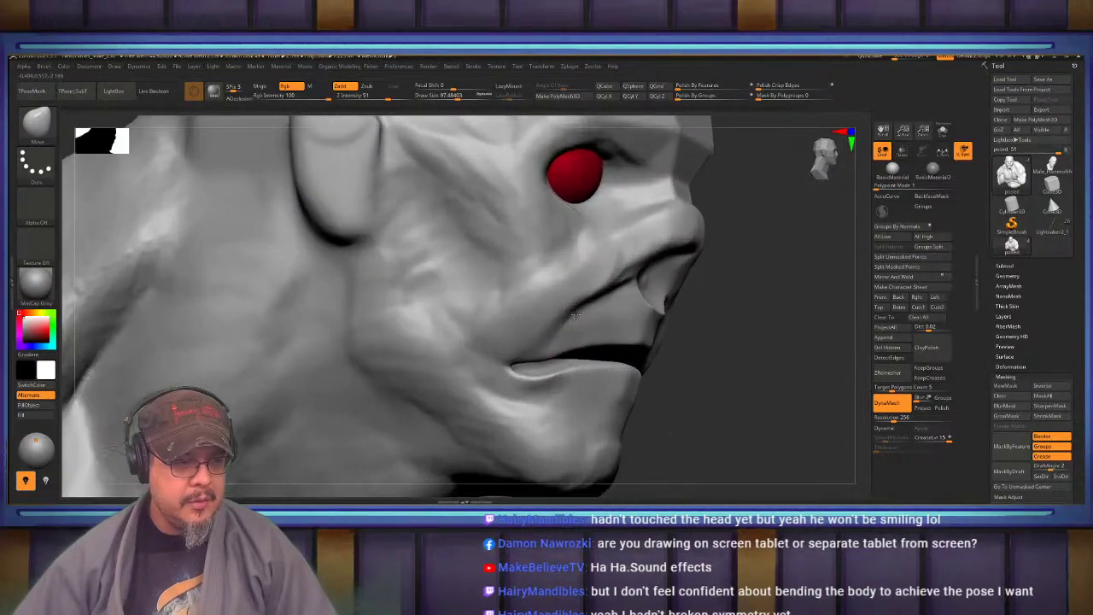
{"action": "key", "text": "n"}
{"action": "key", "text": "b"}
{"action": "key", "text": "i"}
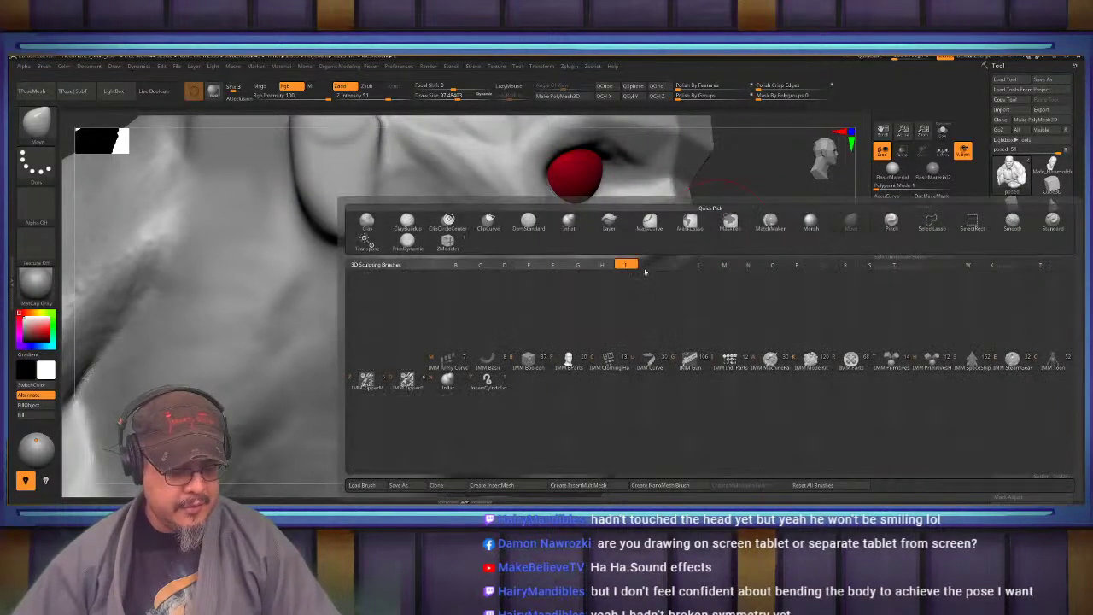
{"action": "key", "text": "n"}
{"action": "mouse_move", "coordinate": [657, 278]}
{"action": "right_mouse_down"}
{"action": "mouse_move", "coordinate": [594, 316]}
{"action": "mouse_move", "coordinate": [580, 359]}
{"action": "right_mouse_up"}
{"action": "key", "text": "s"}
{"action": "left_click_drag", "start_coordinate": [580, 372], "coordinate": [564, 366]}
{"action": "right_click_drag", "start_coordinate": [598, 367], "coordinate": [560, 362]}
{"action": "mouse_move", "coordinate": [748, 382]}
{"action": "left_mouse_down"}
{"action": "mouse_move", "coordinate": [714, 368]}
{"action": "mouse_move", "coordinate": [736, 374]}
{"action": "mouse_move", "coordinate": [726, 371]}
{"action": "left_mouse_up"}
{"action": "right_click_drag", "start_coordinate": [726, 358], "coordinate": [808, 317]}
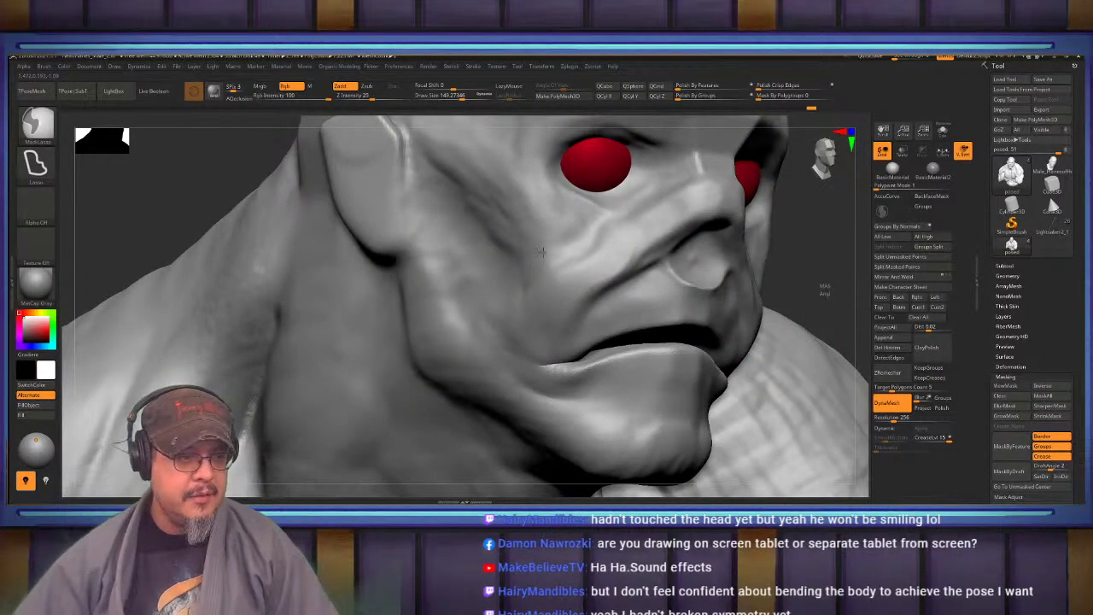
Expand the Subtool list and inspect the whole bust from the front and three-quarter angles
{"action": "key", "text": "f"}
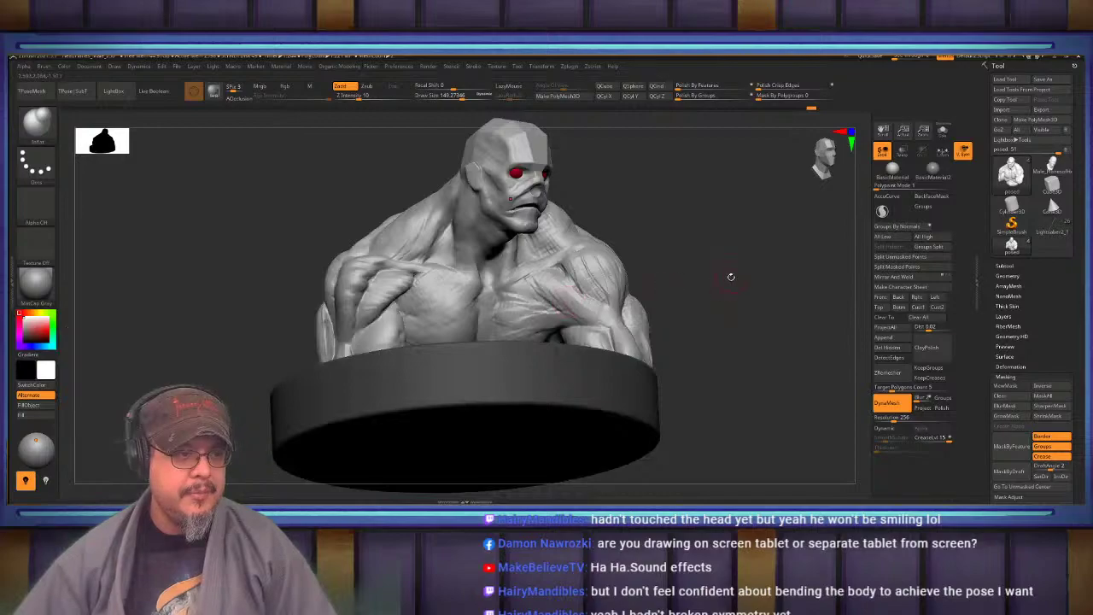
{"action": "left_click_drag", "start_coordinate": [731, 277], "coordinate": [760, 378], "text": "shift"}
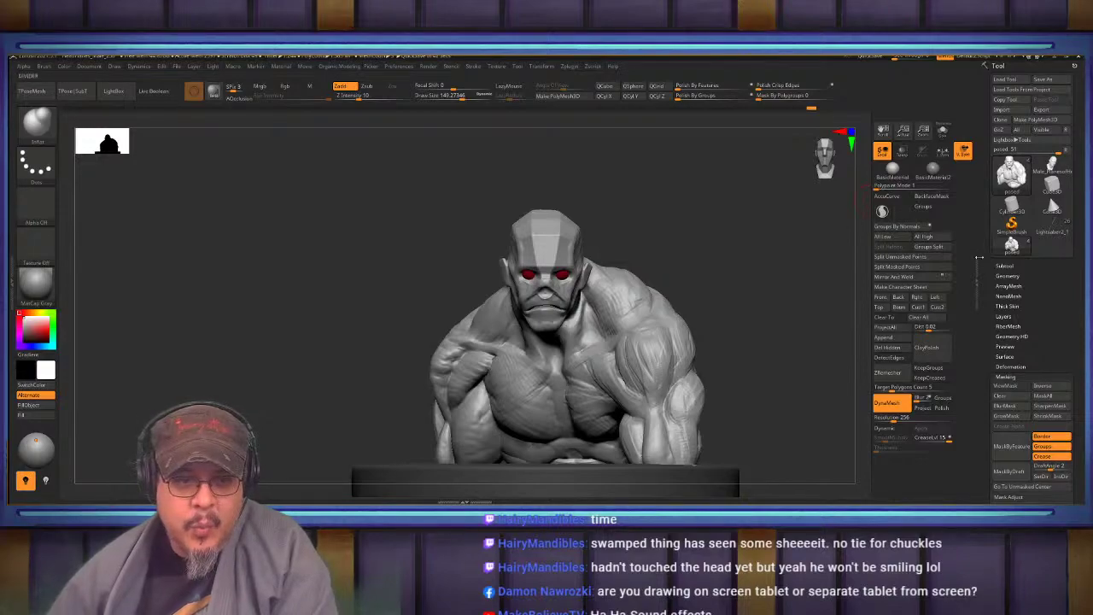
{"action": "left_click", "coordinate": [1008, 266]}
{"action": "mouse_move", "coordinate": [1012, 295]}
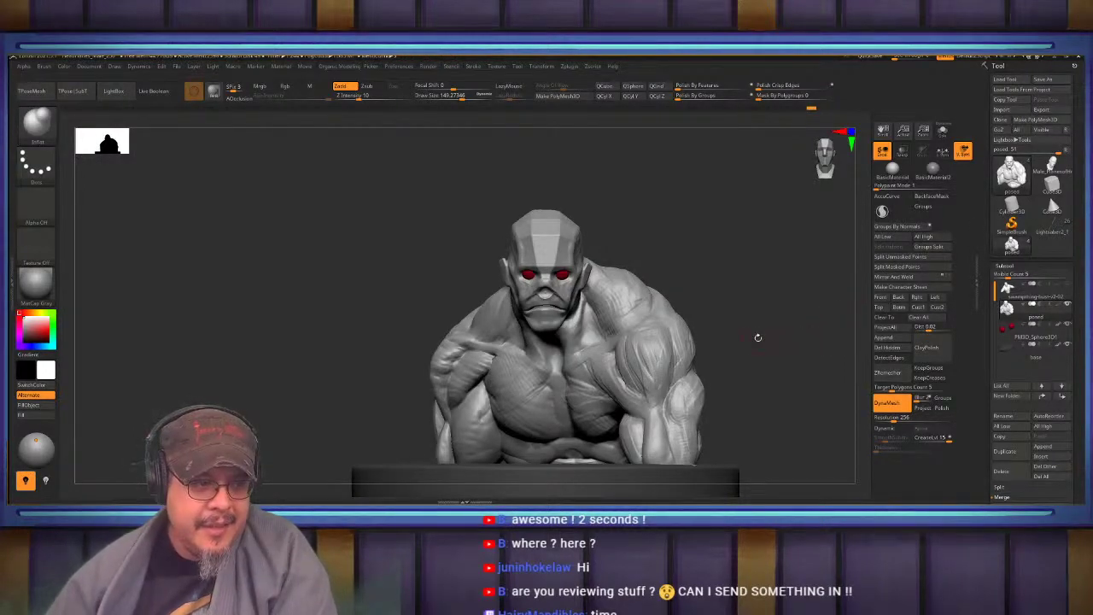
{"action": "left_click_drag", "start_coordinate": [758, 334], "coordinate": [696, 251]}
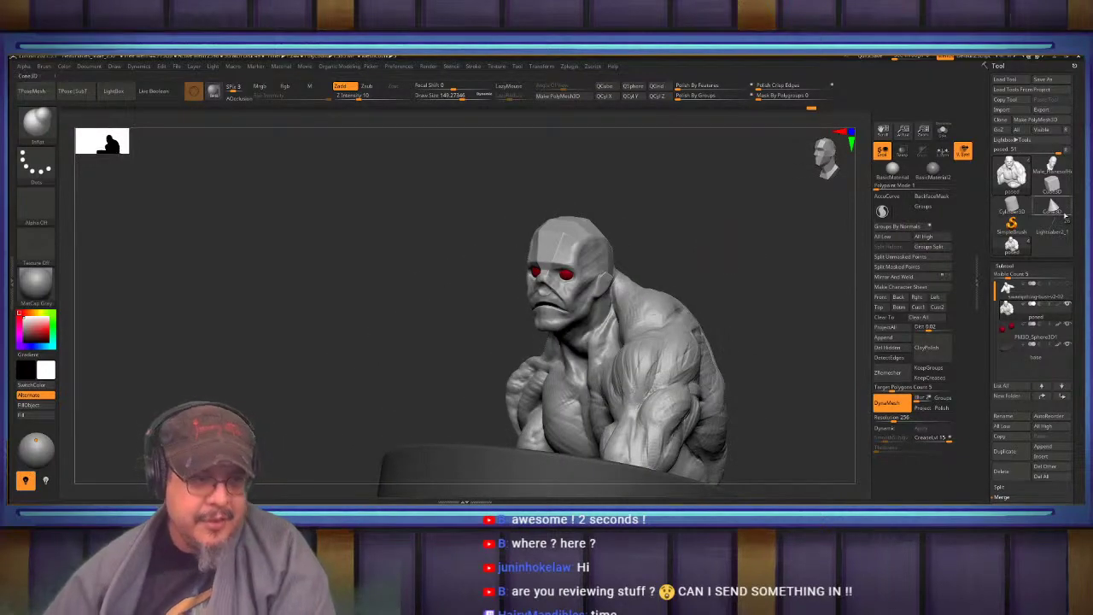
{"action": "mouse_move", "coordinate": [771, 279]}
{"action": "left_mouse_down", "text": "alt"}
{"action": "mouse_move", "coordinate": [772, 328]}
{"action": "mouse_move", "coordinate": [766, 299]}
{"action": "left_mouse_up", "text": "alt"}
{"action": "right_click_drag", "start_coordinate": [653, 306], "coordinate": [670, 303]}
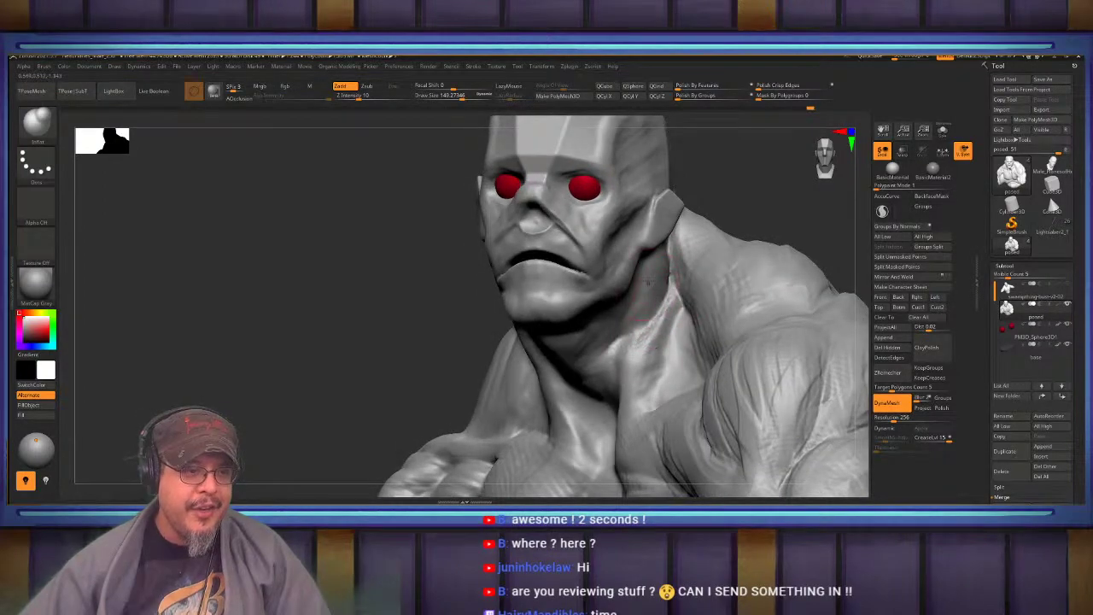
Undo the last neck stroke and build up the muscle on the left side of the neck toward the breastbone with ClayBuildup
{"action": "key", "text": "ctrl+z"}
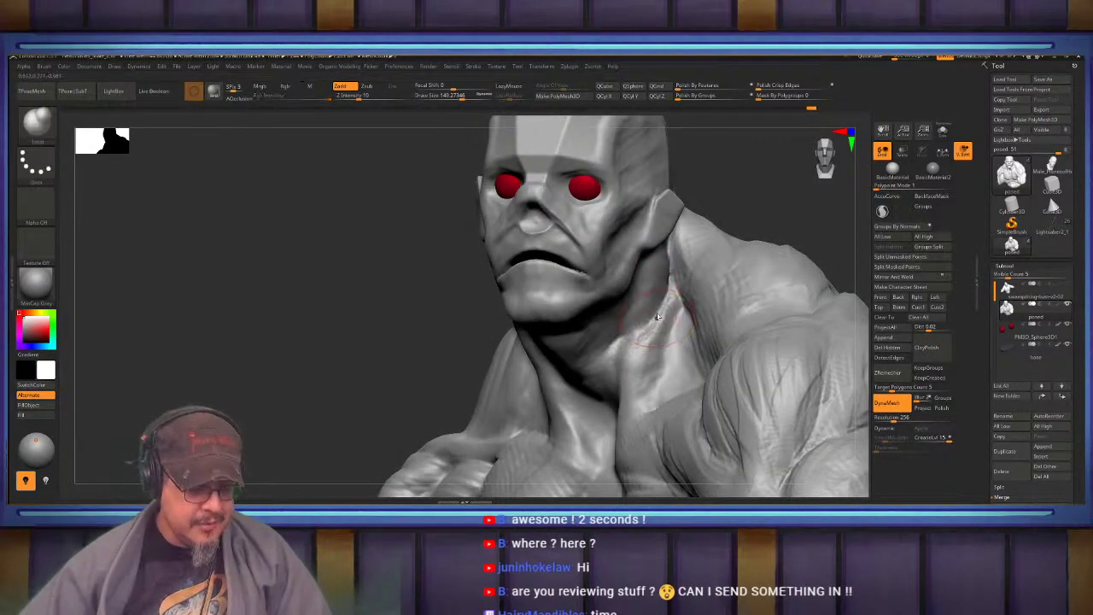
{"action": "key", "text": "b"}
{"action": "key", "text": "c"}
{"action": "key", "text": "b"}
{"action": "mouse_move", "coordinate": [651, 282]}
{"action": "left_mouse_down"}
{"action": "mouse_move", "coordinate": [636, 363]}
{"action": "mouse_move", "coordinate": [661, 293]}
{"action": "mouse_move", "coordinate": [647, 333]}
{"action": "left_mouse_up"}
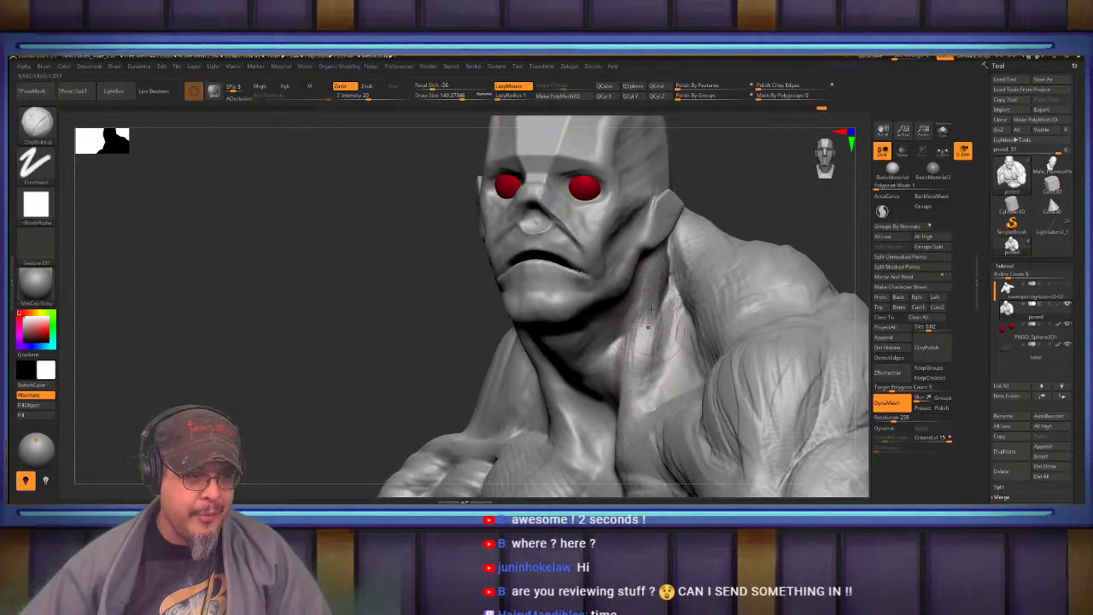
{"action": "right_click_drag", "start_coordinate": [653, 309], "coordinate": [683, 306]}
{"action": "left_click_drag", "start_coordinate": [659, 340], "coordinate": [645, 374]}
{"action": "mouse_move", "coordinate": [651, 301]}
{"action": "left_mouse_down"}
{"action": "mouse_move", "coordinate": [658, 288]}
{"action": "mouse_move", "coordinate": [636, 400]}
{"action": "left_mouse_up"}
{"action": "mouse_move", "coordinate": [636, 376]}
{"action": "right_mouse_down"}
{"action": "mouse_move", "coordinate": [647, 316]}
{"action": "mouse_move", "coordinate": [644, 329]}
{"action": "right_mouse_up"}
{"action": "left_click_drag", "start_coordinate": [617, 312], "coordinate": [592, 400]}
{"action": "left_click_drag", "start_coordinate": [601, 363], "coordinate": [596, 394]}
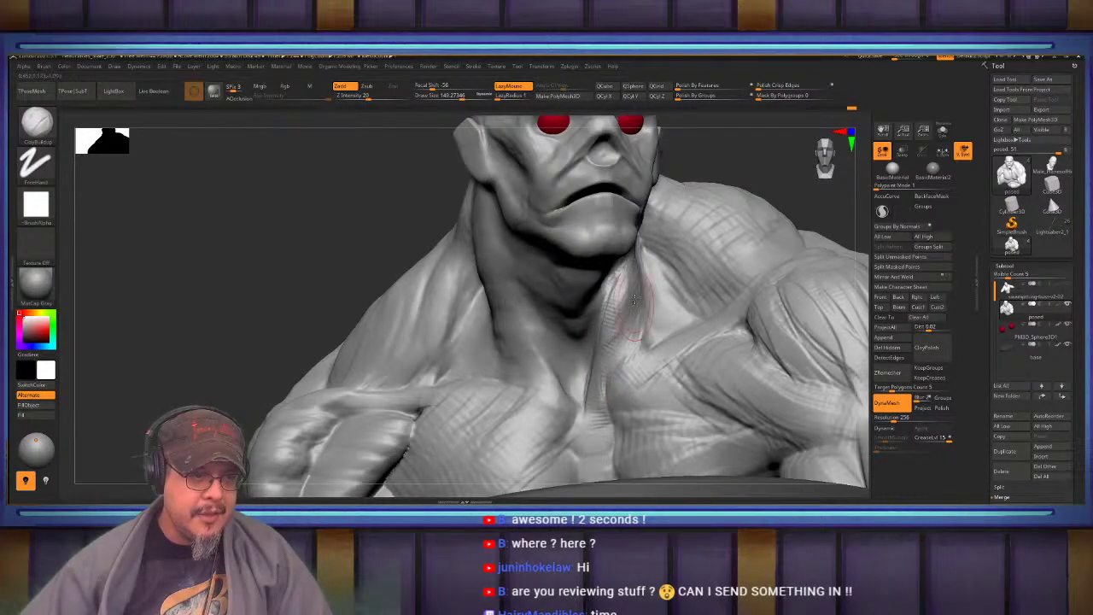
Define the left neck muscle as a continuous band with ClayBuildup strokes from behind the ear down toward the collarbone
{"action": "mouse_move", "coordinate": [635, 299]}
{"action": "right_mouse_down"}
{"action": "mouse_move", "coordinate": [495, 290]}
{"action": "mouse_move", "coordinate": [474, 329]}
{"action": "mouse_move", "coordinate": [564, 321]}
{"action": "right_mouse_up"}
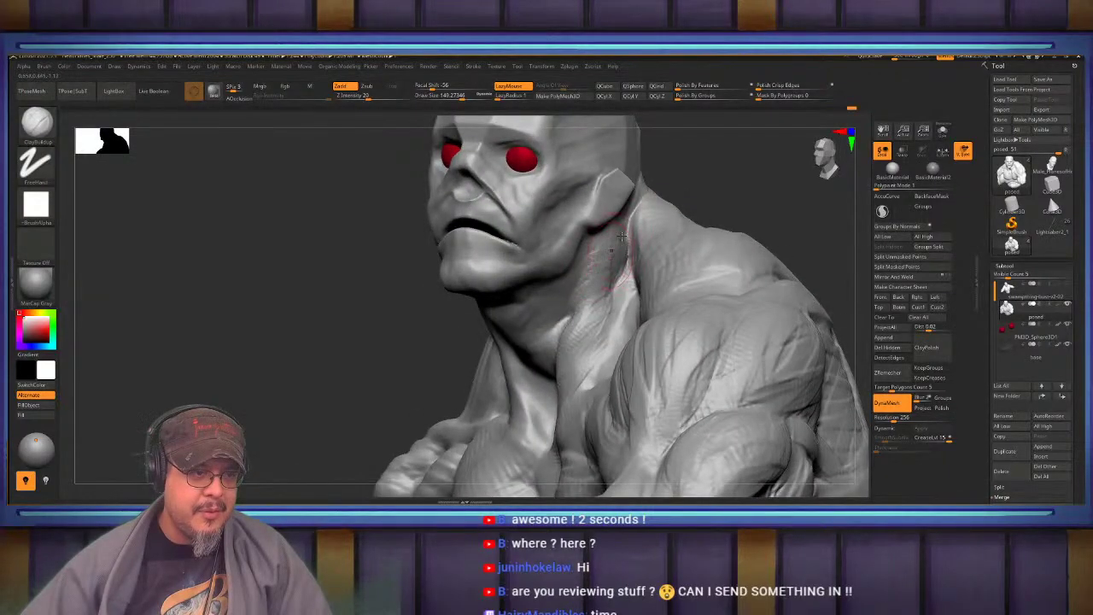
{"action": "left_click_drag", "start_coordinate": [617, 237], "coordinate": [573, 325]}
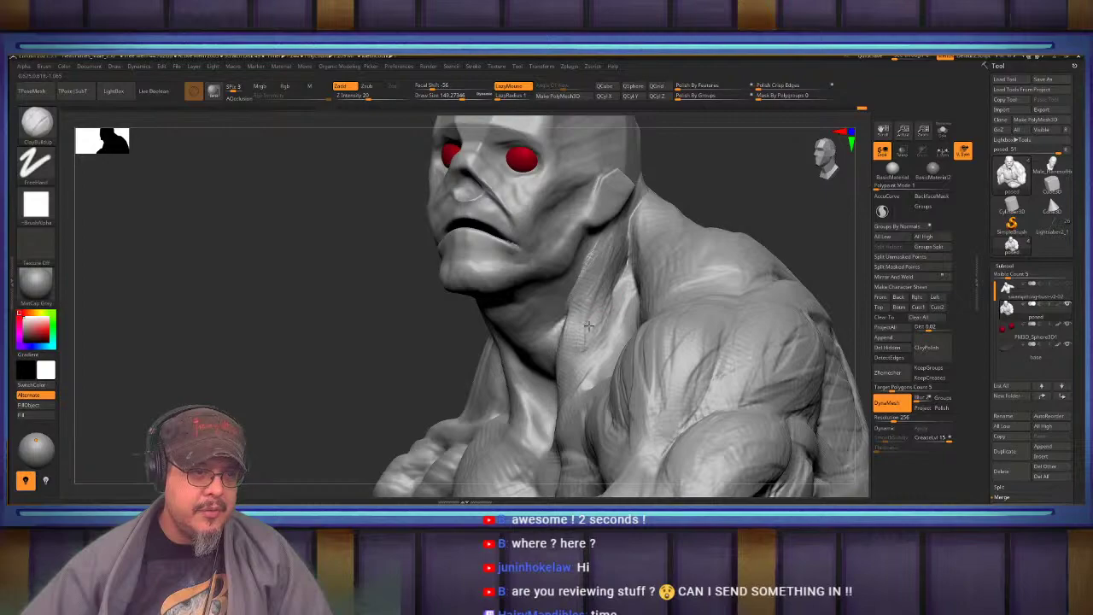
{"action": "right_click_drag", "start_coordinate": [588, 365], "coordinate": [618, 264]}
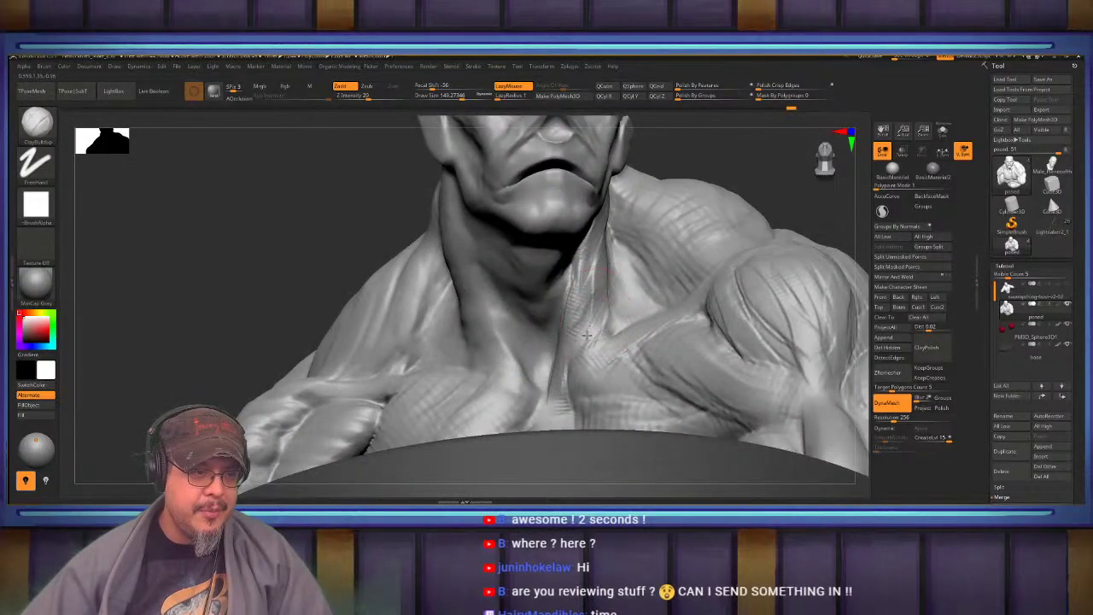
{"action": "mouse_move", "coordinate": [600, 306]}
{"action": "left_mouse_down"}
{"action": "mouse_move", "coordinate": [605, 281]}
{"action": "mouse_move", "coordinate": [590, 313]}
{"action": "left_mouse_up"}
{"action": "right_click_drag", "start_coordinate": [589, 312], "coordinate": [552, 392]}
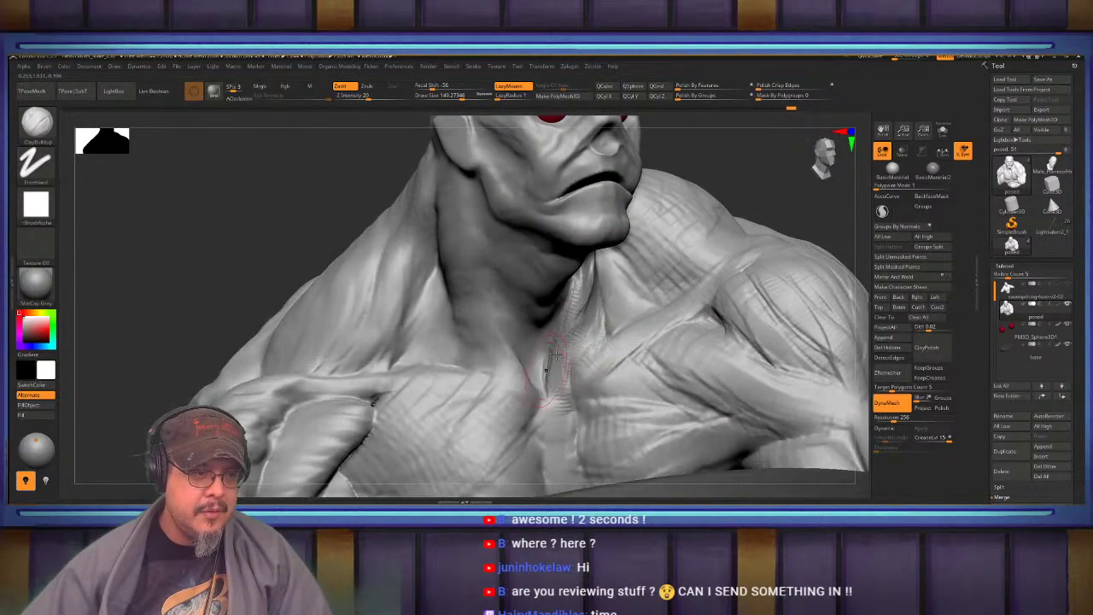
Fill the hollow between the left neck muscle, collarbone and trapezius with ClayBuildup strokes
{"action": "mouse_move", "coordinate": [581, 370]}
{"action": "left_mouse_down"}
{"action": "mouse_move", "coordinate": [631, 349]}
{"action": "mouse_move", "coordinate": [632, 321]}
{"action": "left_mouse_up"}
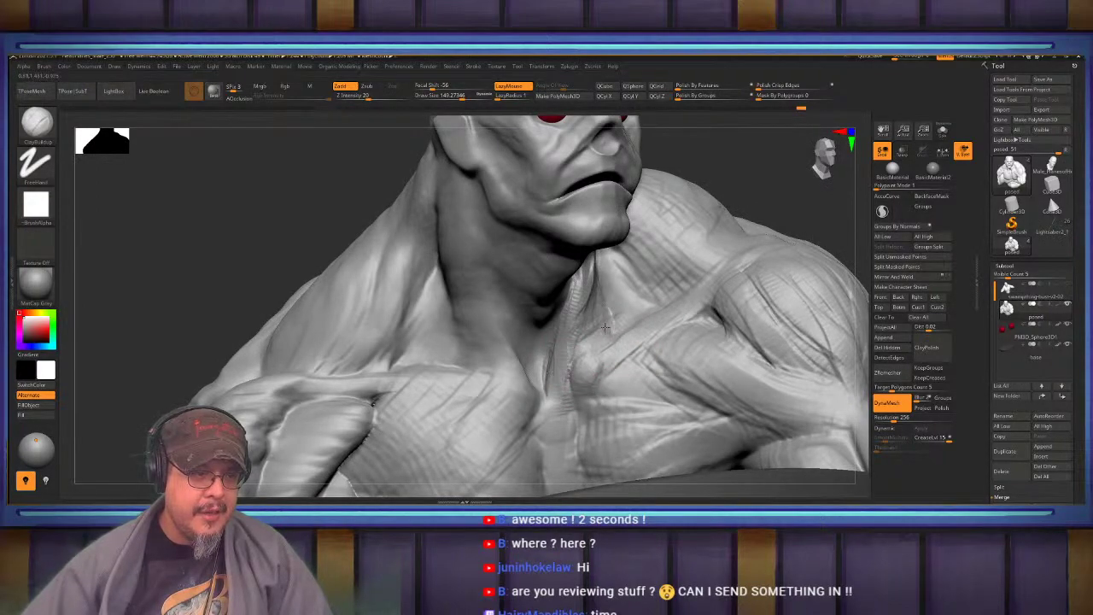
{"action": "right_click_drag", "start_coordinate": [610, 311], "coordinate": [546, 361]}
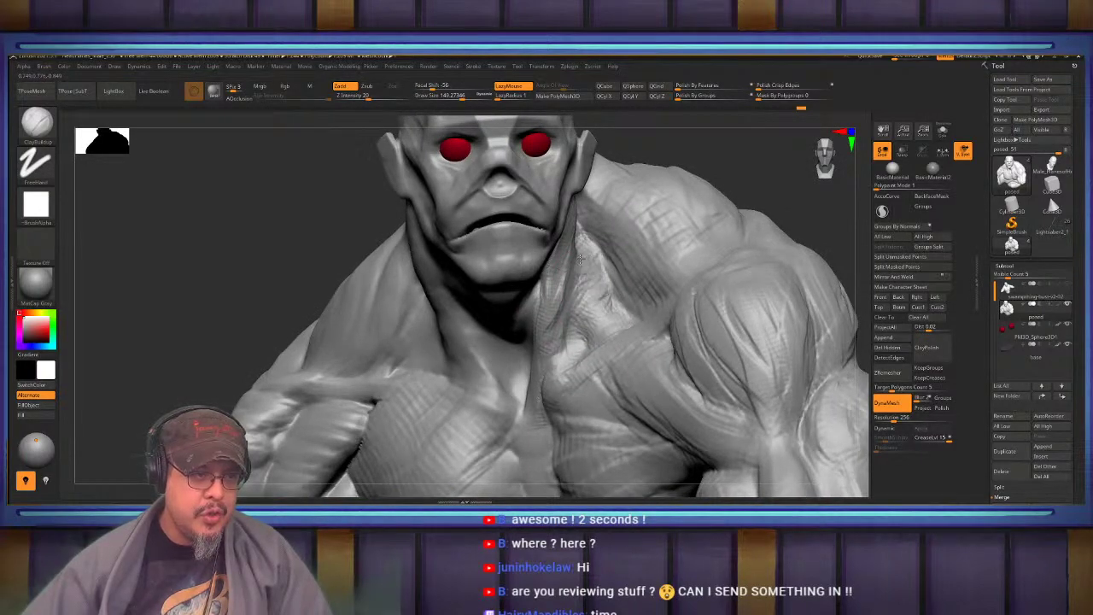
{"action": "right_click_drag", "start_coordinate": [580, 259], "coordinate": [563, 254]}
{"action": "left_click_drag", "start_coordinate": [586, 232], "coordinate": [609, 310]}
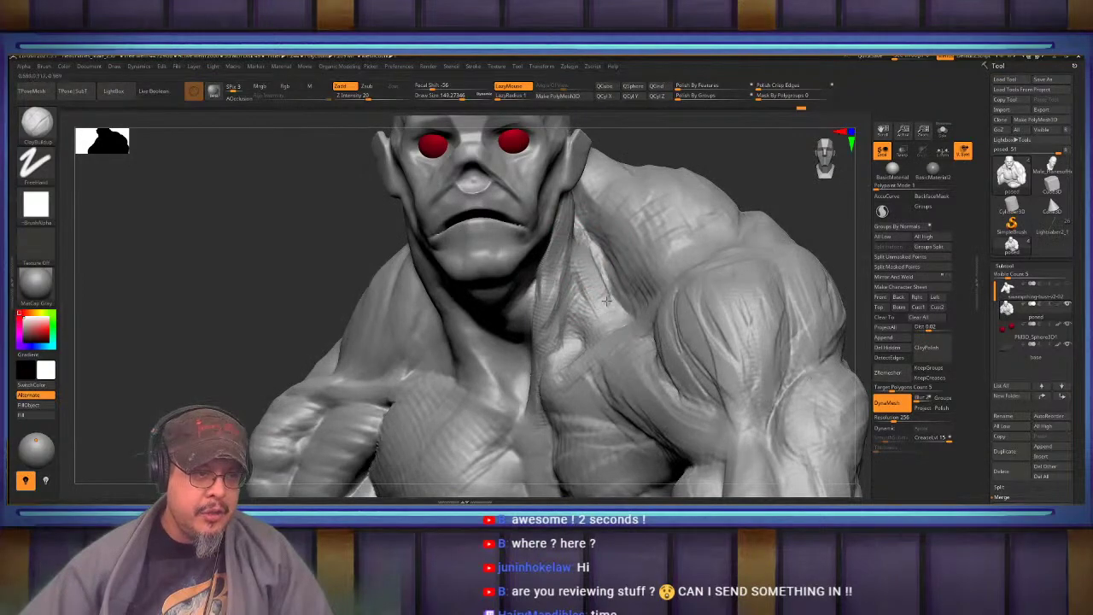
{"action": "right_click_drag", "start_coordinate": [600, 311], "coordinate": [574, 328]}
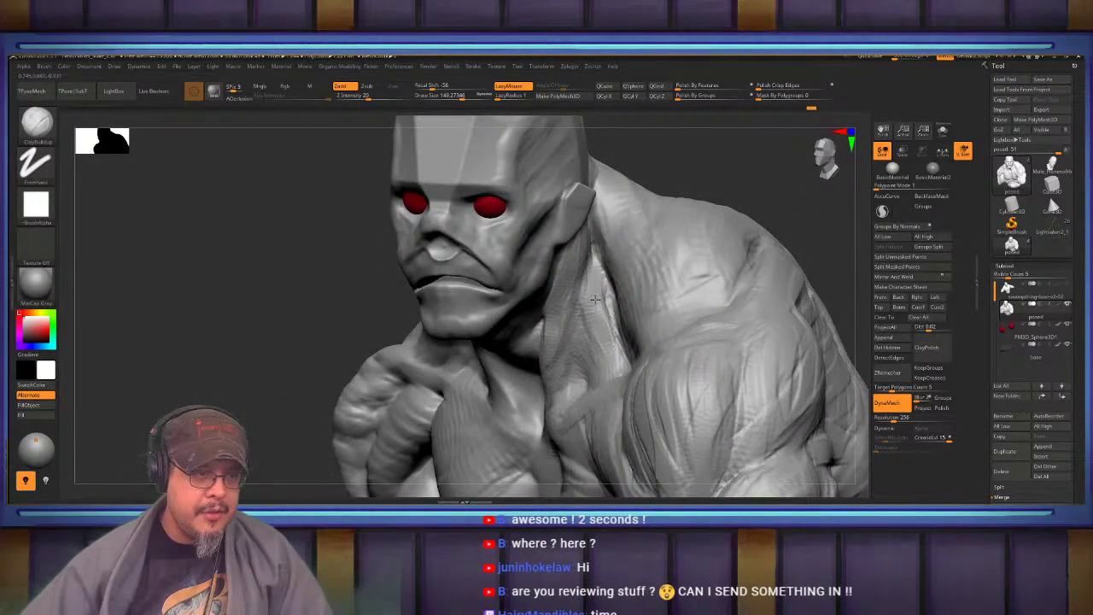
Build up the left neck muscle just below the jaw with a ClayBuildup stroke
{"action": "right_click_drag", "start_coordinate": [605, 322], "coordinate": [628, 258]}
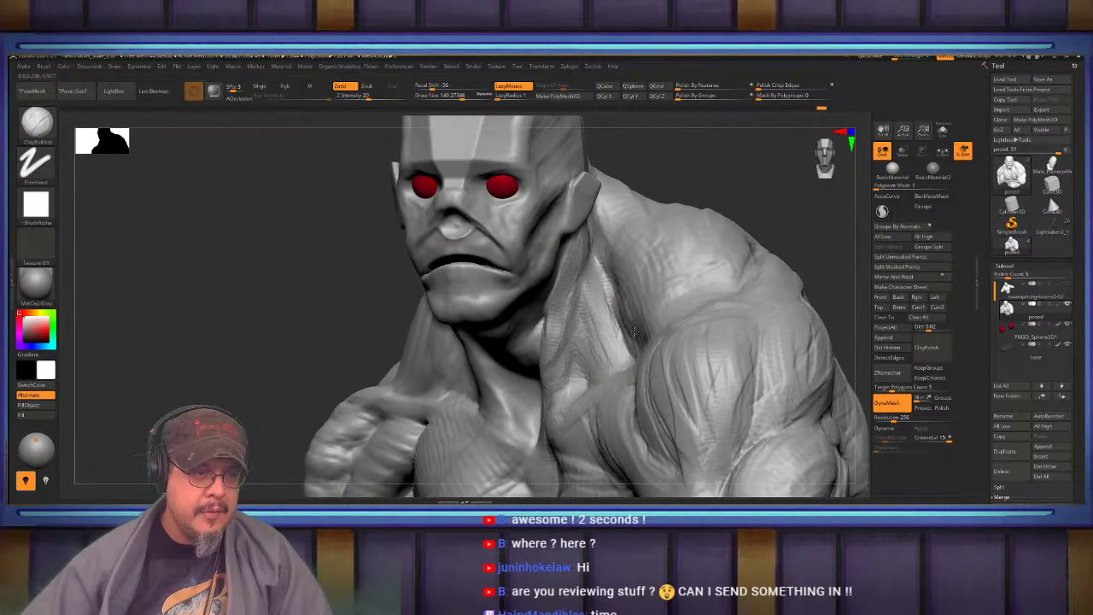
{"action": "right_click_drag", "start_coordinate": [639, 328], "coordinate": [651, 274]}
{"action": "key", "text": "f"}
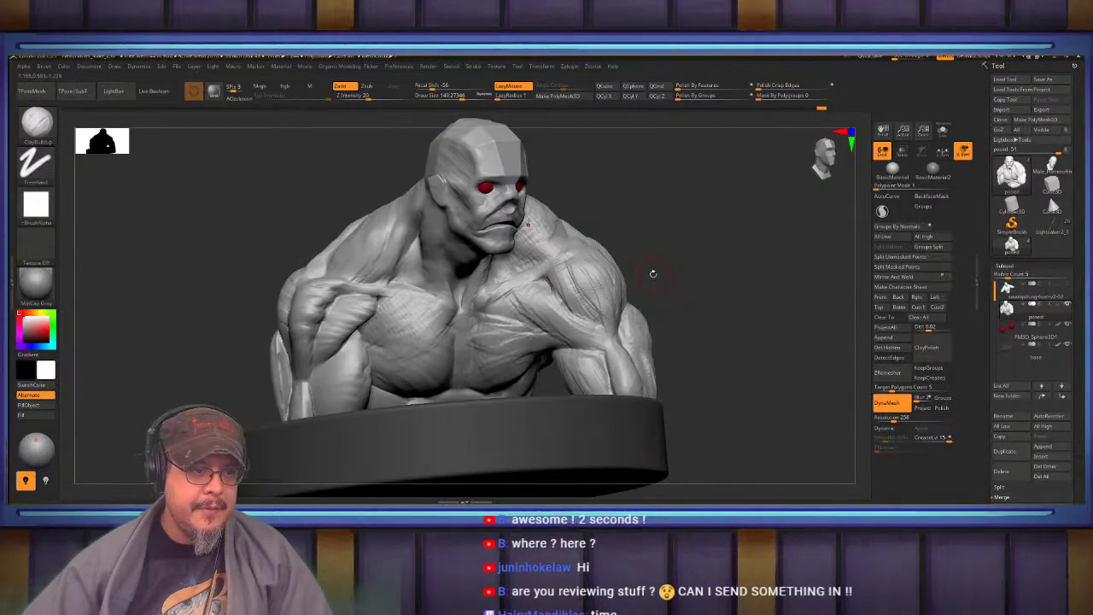
{"action": "right_click_drag", "start_coordinate": [744, 257], "coordinate": [763, 275]}
{"action": "mouse_move", "coordinate": [763, 275]}
{"action": "right_mouse_down", "text": "ctrl"}
{"action": "mouse_move", "coordinate": [752, 318]}
{"action": "mouse_move", "coordinate": [688, 256]}
{"action": "mouse_move", "coordinate": [726, 316]}
{"action": "mouse_move", "coordinate": [572, 300]}
{"action": "mouse_move", "coordinate": [598, 278]}
{"action": "mouse_move", "coordinate": [584, 318]}
{"action": "mouse_move", "coordinate": [574, 305]}
{"action": "mouse_move", "coordinate": [593, 353]}
{"action": "mouse_move", "coordinate": [619, 373]}
{"action": "right_mouse_up", "text": "ctrl"}
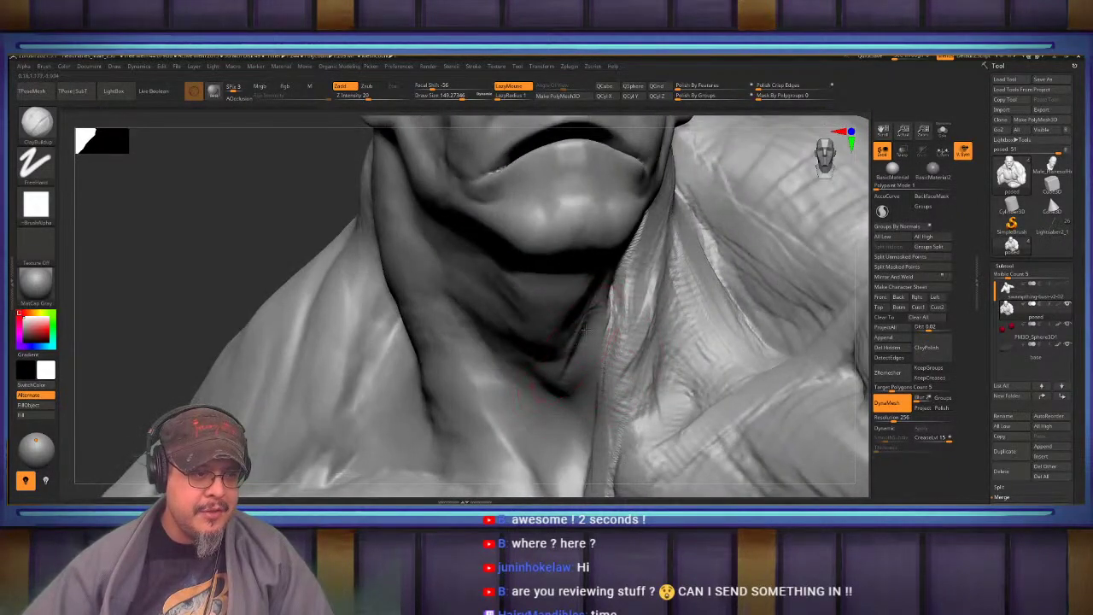
{"action": "right_click_drag", "start_coordinate": [540, 369], "coordinate": [478, 342]}
{"action": "right_click_drag", "start_coordinate": [574, 320], "coordinate": [612, 266]}
{"action": "left_click_drag", "start_coordinate": [653, 222], "coordinate": [626, 296]}
{"action": "mouse_move", "coordinate": [628, 297]}
{"action": "right_mouse_down"}
{"action": "mouse_move", "coordinate": [646, 342]}
{"action": "mouse_move", "coordinate": [644, 291]}
{"action": "right_mouse_up"}
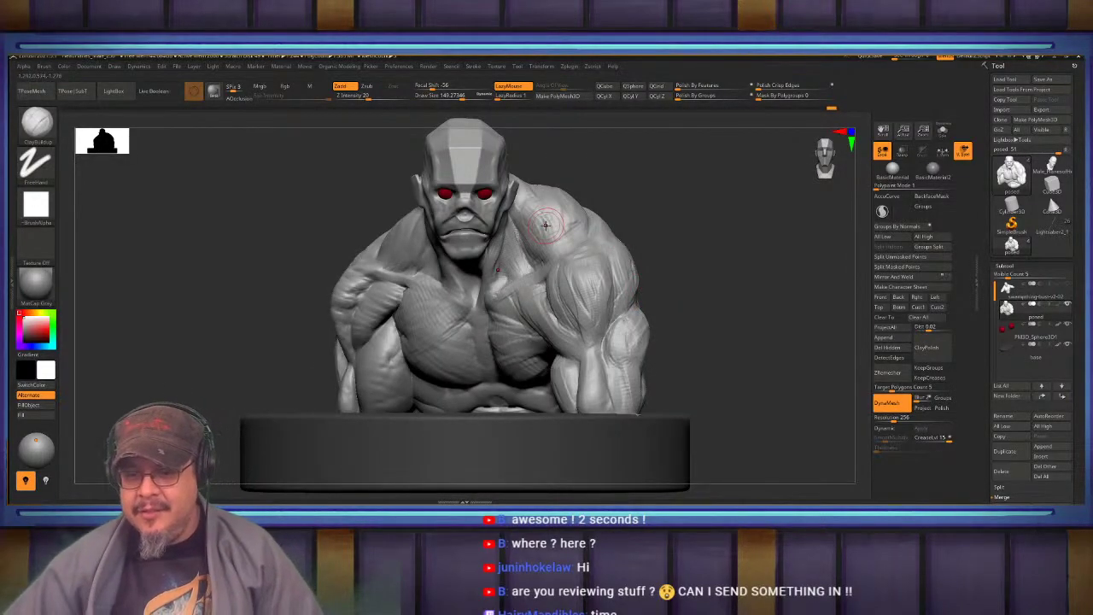
{"action": "mouse_move", "coordinate": [713, 281]}
{"action": "right_mouse_down"}
{"action": "mouse_move", "coordinate": [726, 288]}
{"action": "mouse_move", "coordinate": [732, 270]}
{"action": "mouse_move", "coordinate": [747, 299]}
{"action": "mouse_move", "coordinate": [710, 300]}
{"action": "right_mouse_up"}
{"action": "right_click_drag", "start_coordinate": [710, 299], "coordinate": [737, 353], "text": "ctrl"}
{"action": "right_click_drag", "start_coordinate": [736, 353], "coordinate": [732, 305], "text": "alt"}
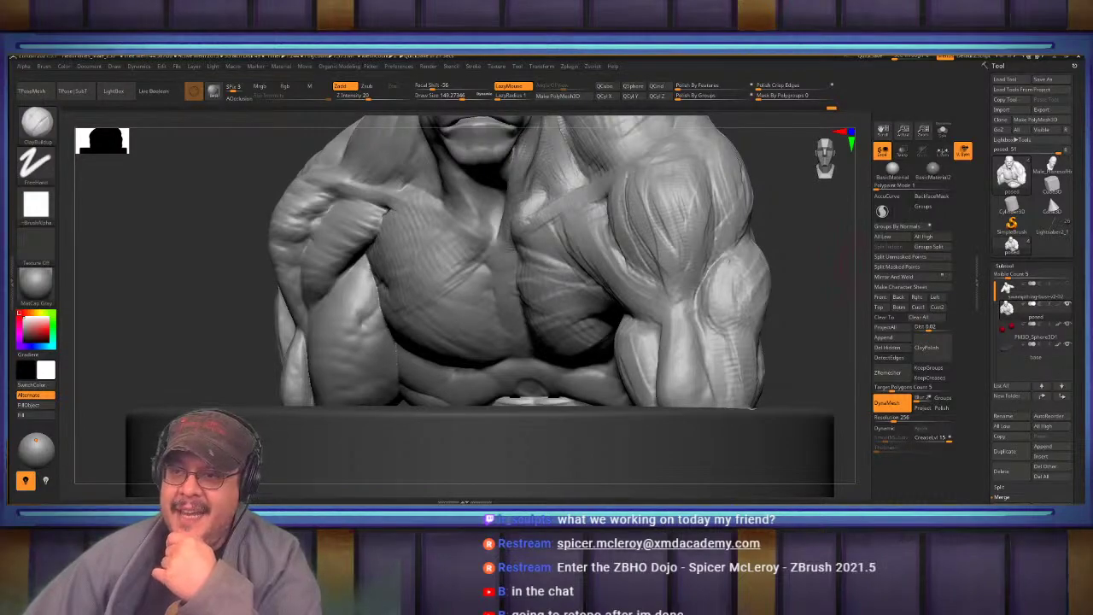
Bring the browser forward to view the concept art of the crowned swordsman, and switch back to ZBrush
{"action": "left_click_drag", "start_coordinate": [1092, 224], "coordinate": [683, 56]}
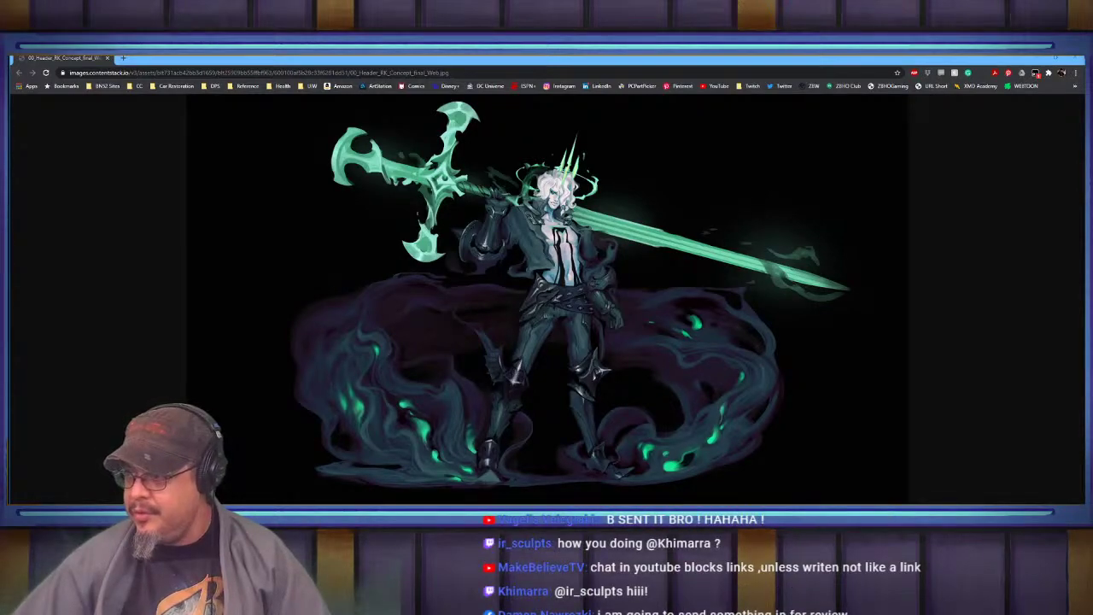
{"action": "key", "text": "super+d"}
{"action": "key", "text": "super+d"}
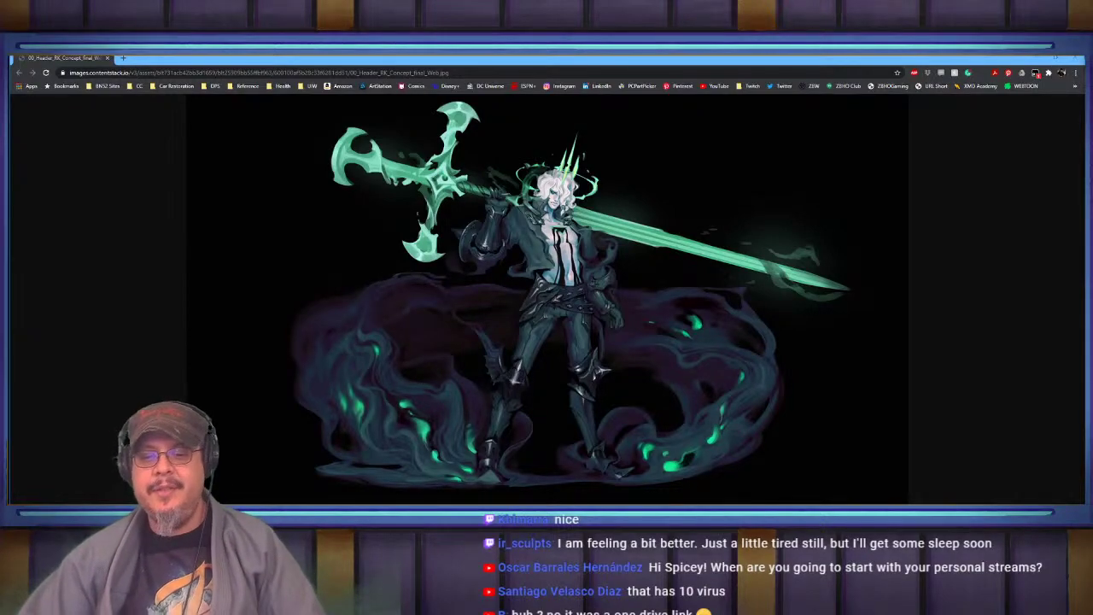
{"action": "key", "text": "alt+Tab"}
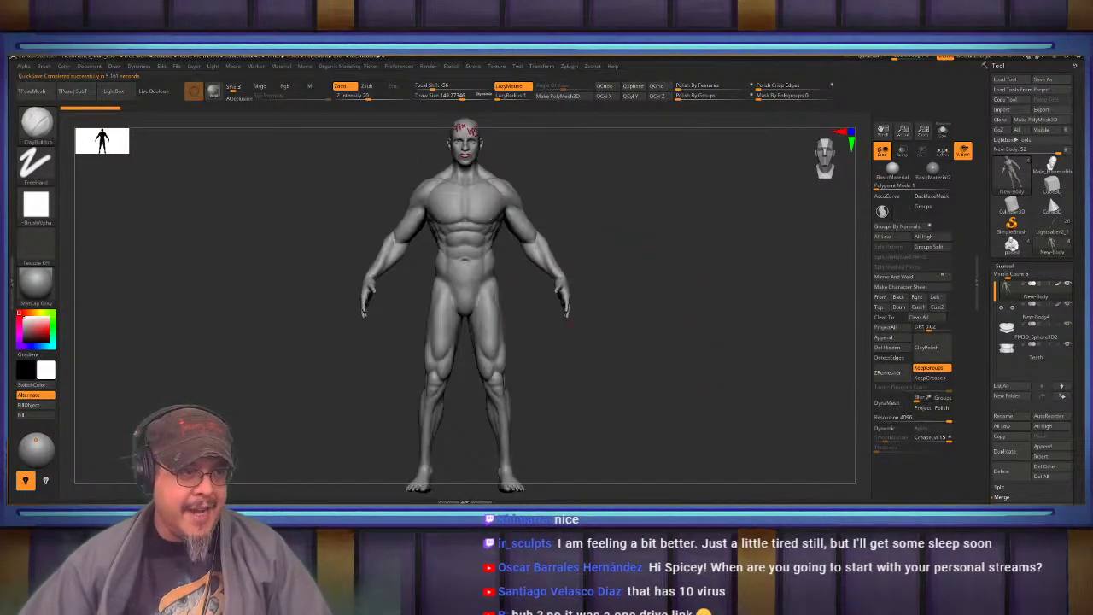
Examine the full male body model, its chest and shoulders, and its painted face
{"action": "left_click_drag", "start_coordinate": [590, 350], "coordinate": [623, 351]}
{"action": "left_click_drag", "start_coordinate": [651, 277], "coordinate": [723, 247], "text": "alt"}
{"action": "left_click_drag", "start_coordinate": [675, 175], "coordinate": [700, 316], "text": "alt"}
{"action": "left_click_drag", "start_coordinate": [669, 269], "coordinate": [744, 313], "text": "alt"}
{"action": "left_click_drag", "start_coordinate": [729, 189], "coordinate": [701, 293], "text": "alt"}
{"action": "left_click_drag", "start_coordinate": [675, 260], "coordinate": [708, 346], "text": "alt"}
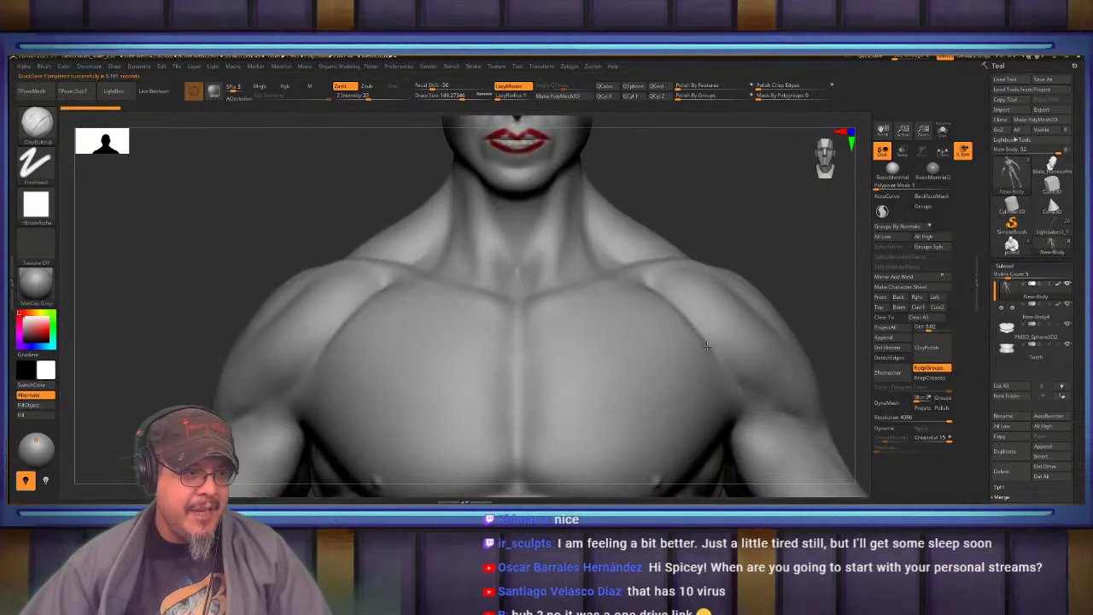
{"action": "left_click_drag", "start_coordinate": [708, 153], "coordinate": [713, 322], "text": "alt"}
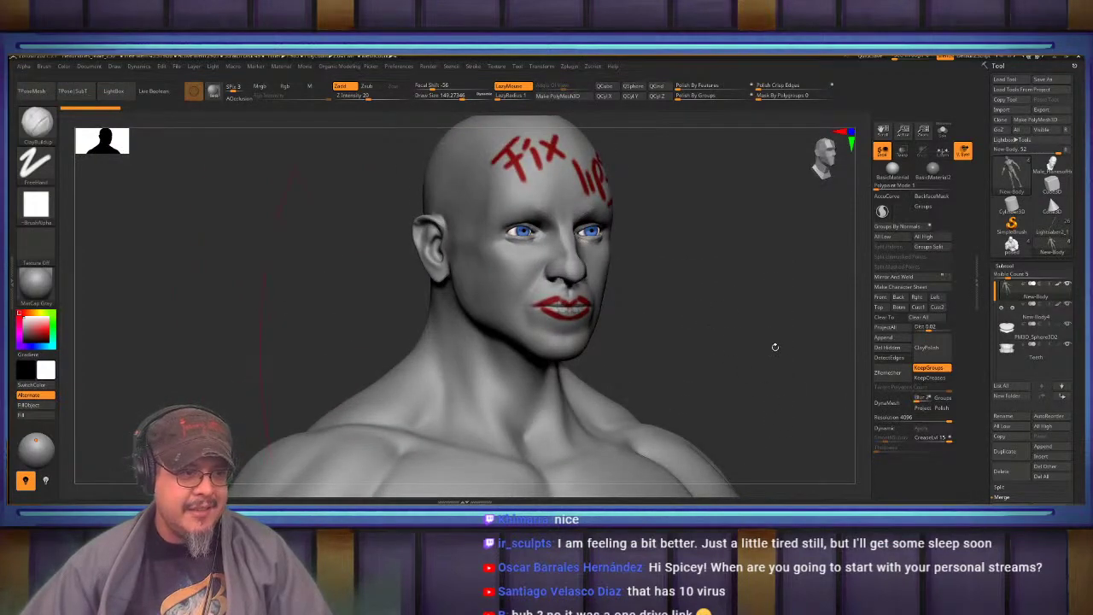
Turn off the polypaint display on all subtools of the male body model
{"action": "mouse_move", "coordinate": [1010, 305]}
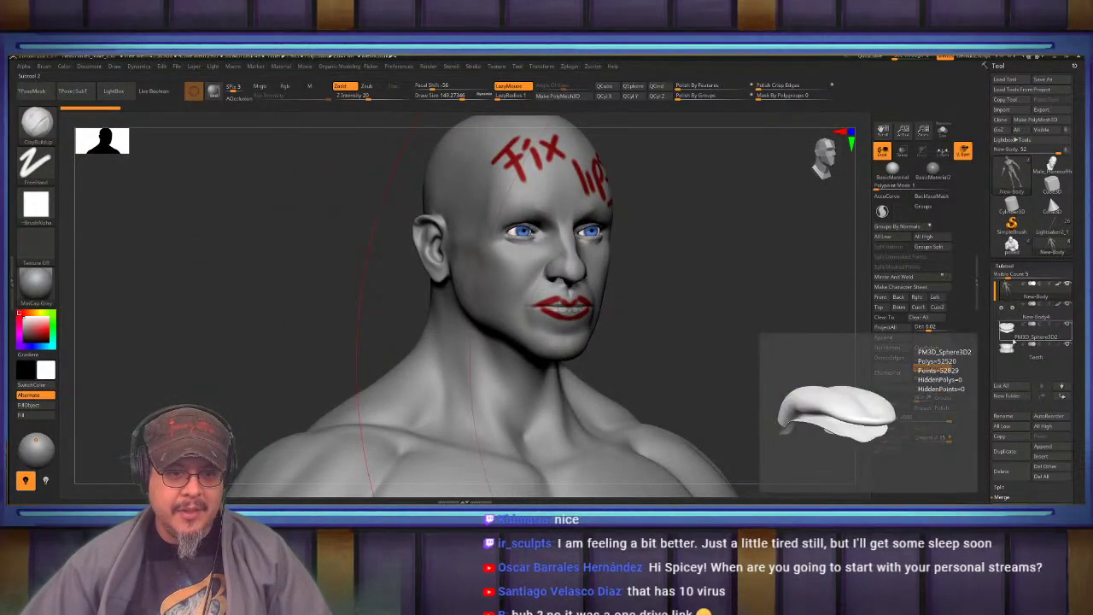
{"action": "key", "text": "shift"}
{"action": "left_click", "coordinate": [1059, 286], "text": "shift"}
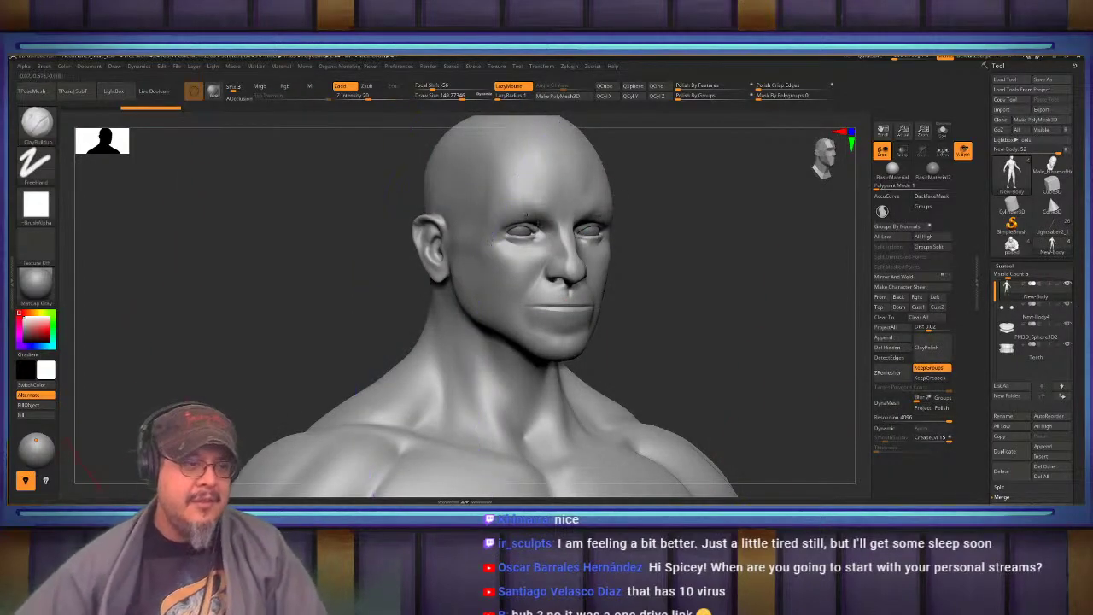
{"action": "left_click_drag", "start_coordinate": [695, 258], "coordinate": [552, 224], "text": "shift"}
{"action": "right_click_drag", "start_coordinate": [529, 239], "coordinate": [397, 245]}
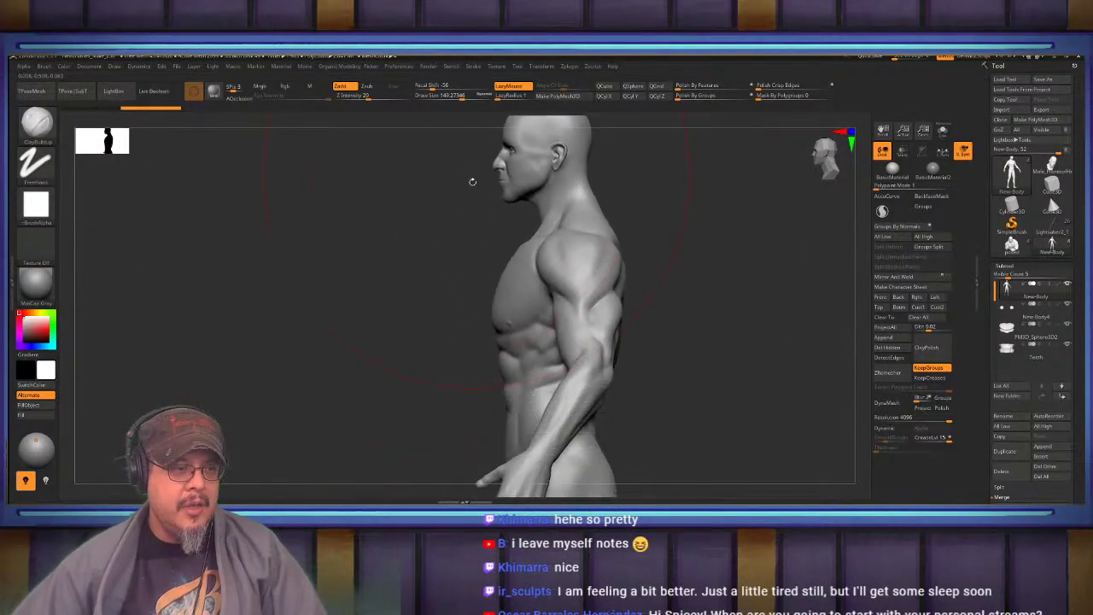
{"action": "mouse_move", "coordinate": [515, 240]}
{"action": "right_mouse_down"}
{"action": "mouse_move", "coordinate": [509, 229]}
{"action": "mouse_move", "coordinate": [508, 258]}
{"action": "right_mouse_up"}
{"action": "right_click_drag", "start_coordinate": [508, 258], "coordinate": [427, 251]}
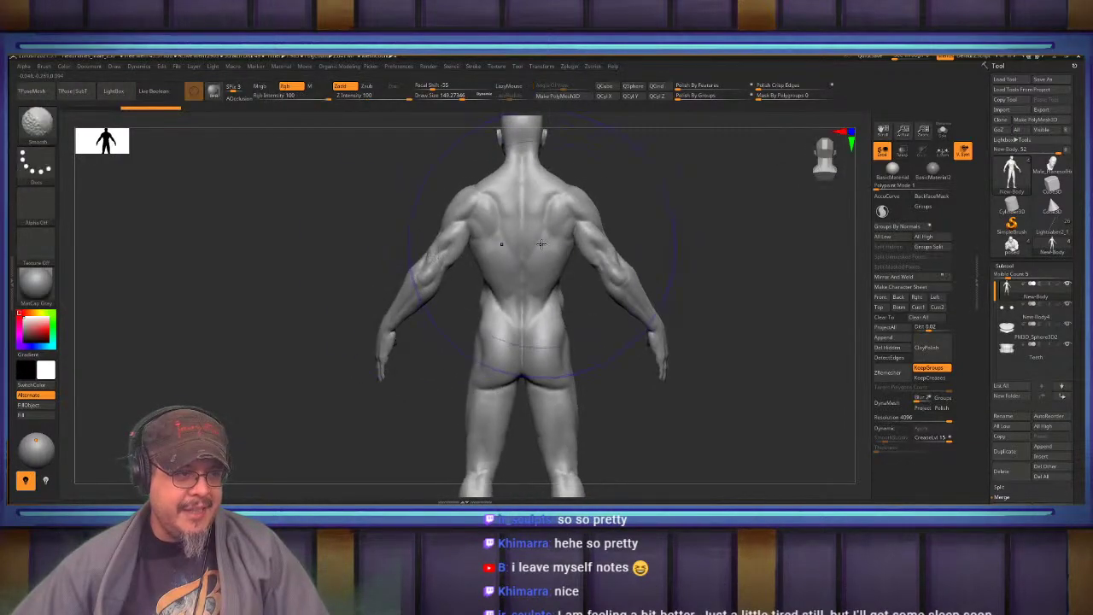
Choose the DamStandard brush at a draw size of about 9 and define where the deltoids meet the upper arms
{"action": "right_click_drag", "start_coordinate": [501, 236], "coordinate": [468, 282]}
{"action": "right_click_drag", "start_coordinate": [496, 183], "coordinate": [488, 235], "text": "alt"}
{"action": "key", "text": "b"}
{"action": "key", "text": "d"}
{"action": "key", "text": "s"}
{"action": "key", "text": "s"}
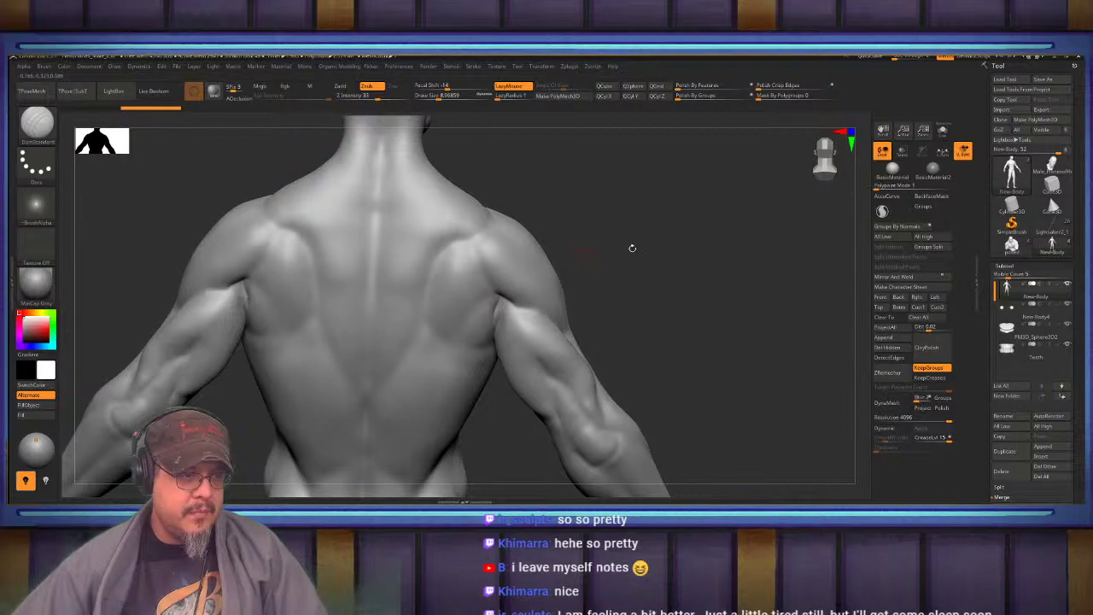
{"action": "right_click_drag", "start_coordinate": [633, 249], "coordinate": [560, 237]}
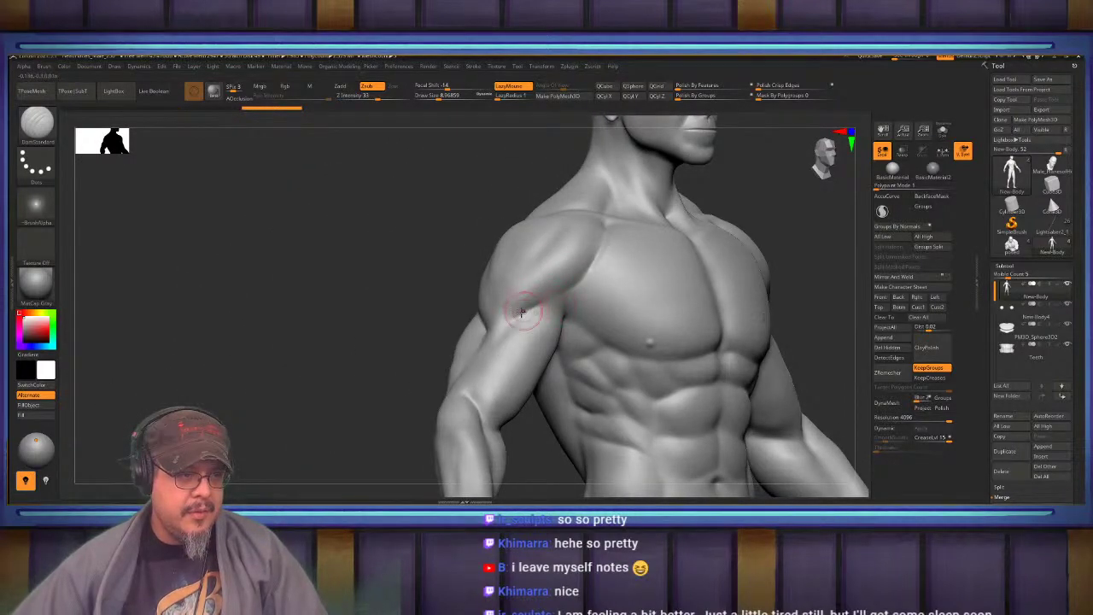
{"action": "right_click_drag", "start_coordinate": [584, 281], "coordinate": [525, 180], "text": "alt"}
{"action": "right_click_drag", "start_coordinate": [525, 179], "coordinate": [487, 99], "text": "alt"}
Carve the inner edges of both shoulder blades with DamStandard strokes
{"action": "right_click_drag", "start_coordinate": [531, 255], "coordinate": [562, 286]}
{"action": "key", "text": "f"}
{"action": "right_click_drag", "start_coordinate": [561, 286], "coordinate": [680, 255], "text": "ctrl"}
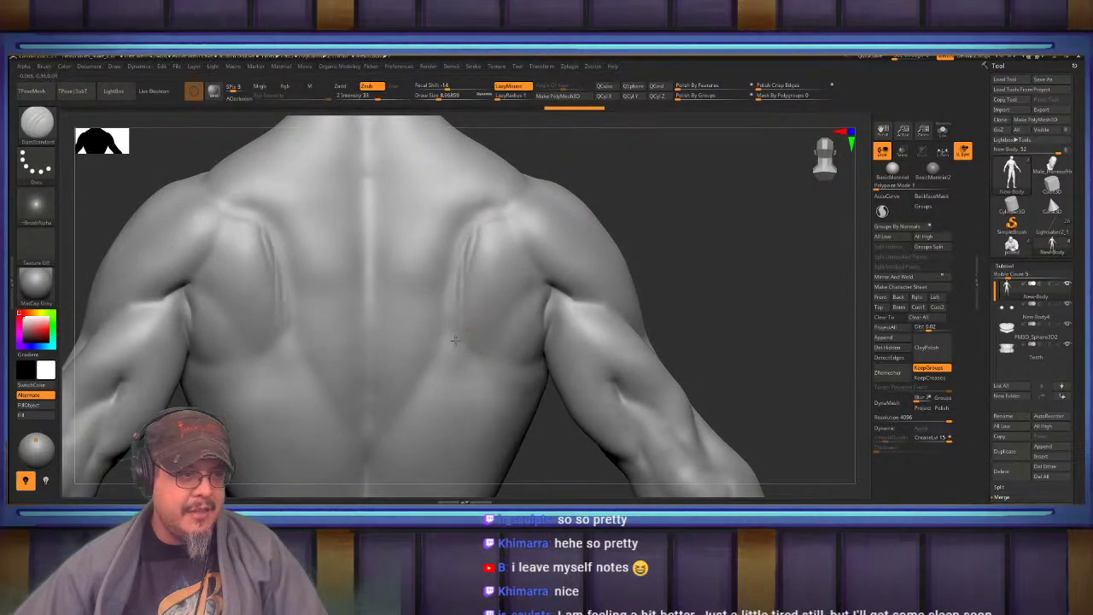
{"action": "key", "text": "ctrl"}
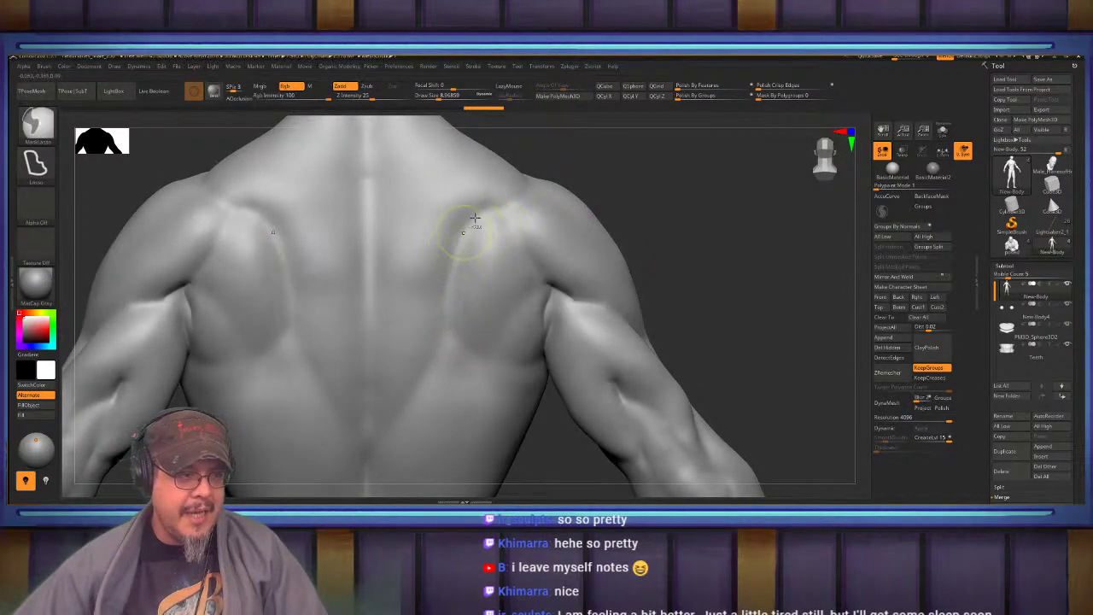
{"action": "mouse_move", "coordinate": [677, 189]}
{"action": "right_mouse_down"}
{"action": "mouse_move", "coordinate": [662, 186]}
{"action": "mouse_move", "coordinate": [705, 227]}
{"action": "mouse_move", "coordinate": [466, 244]}
{"action": "mouse_move", "coordinate": [521, 222]}
{"action": "mouse_move", "coordinate": [553, 177]}
{"action": "right_mouse_up"}
{"action": "key", "text": "b"}
{"action": "key", "text": "m"}
{"action": "key", "text": "v"}
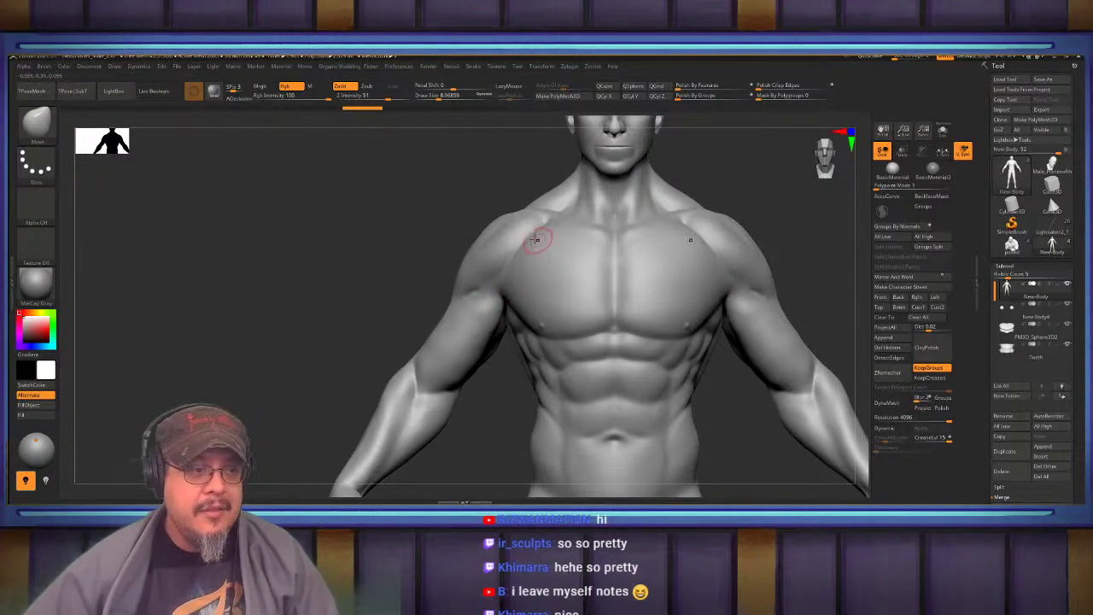
{"action": "right_click_drag", "start_coordinate": [536, 240], "coordinate": [479, 301], "text": "alt"}
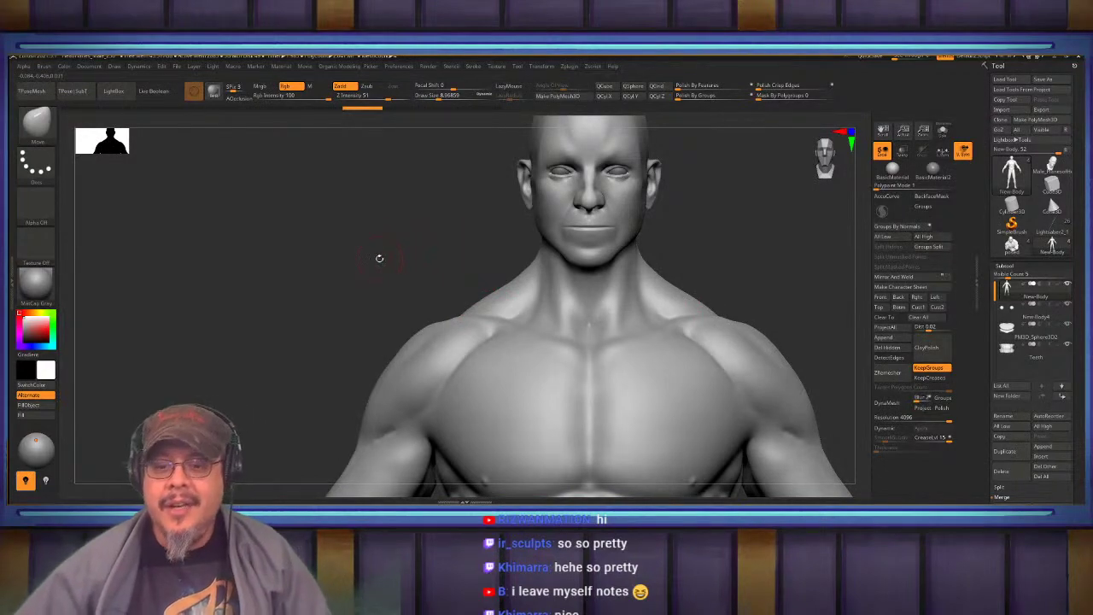
Build up the forehead above the brows with the FormSoft brush and smooth the surface
{"action": "key", "text": "b"}
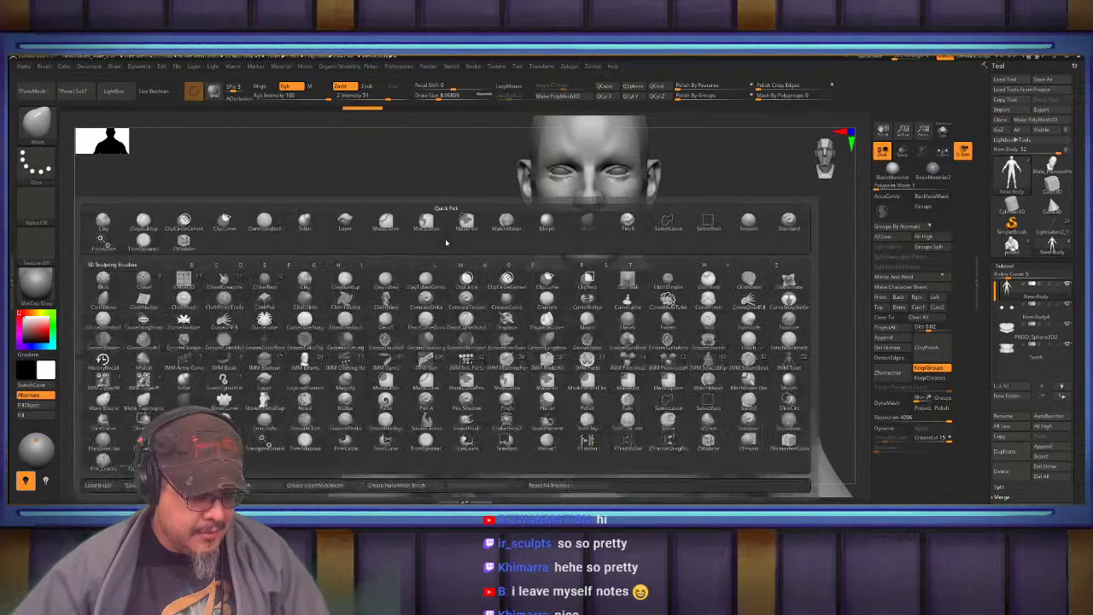
{"action": "key", "text": "f"}
{"action": "key", "text": "s"}
{"action": "mouse_move", "coordinate": [532, 247]}
{"action": "right_mouse_down", "text": "alt"}
{"action": "mouse_move", "coordinate": [478, 322]}
{"action": "mouse_move", "coordinate": [589, 263]}
{"action": "mouse_move", "coordinate": [564, 310]}
{"action": "mouse_move", "coordinate": [598, 321]}
{"action": "mouse_move", "coordinate": [551, 239]}
{"action": "mouse_move", "coordinate": [520, 246]}
{"action": "mouse_move", "coordinate": [540, 204]}
{"action": "right_mouse_up", "text": "alt"}
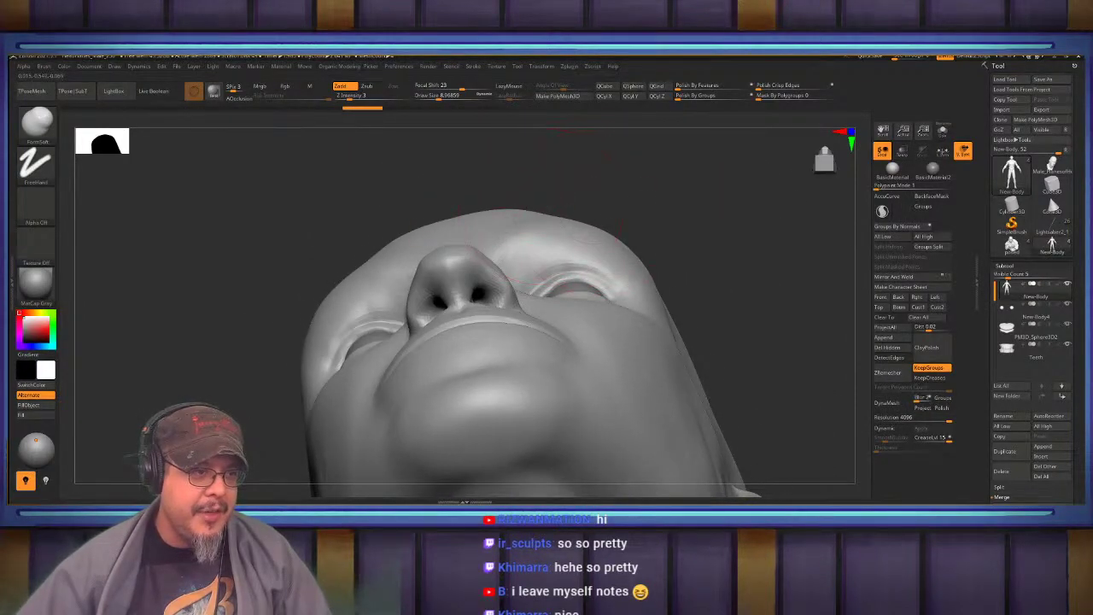
{"action": "right_click_drag", "start_coordinate": [608, 156], "coordinate": [692, 407]}
{"action": "mouse_move", "coordinate": [505, 253]}
{"action": "right_mouse_down"}
{"action": "mouse_move", "coordinate": [457, 286]}
{"action": "mouse_move", "coordinate": [547, 317]}
{"action": "mouse_move", "coordinate": [598, 318]}
{"action": "mouse_move", "coordinate": [453, 248]}
{"action": "right_mouse_up"}
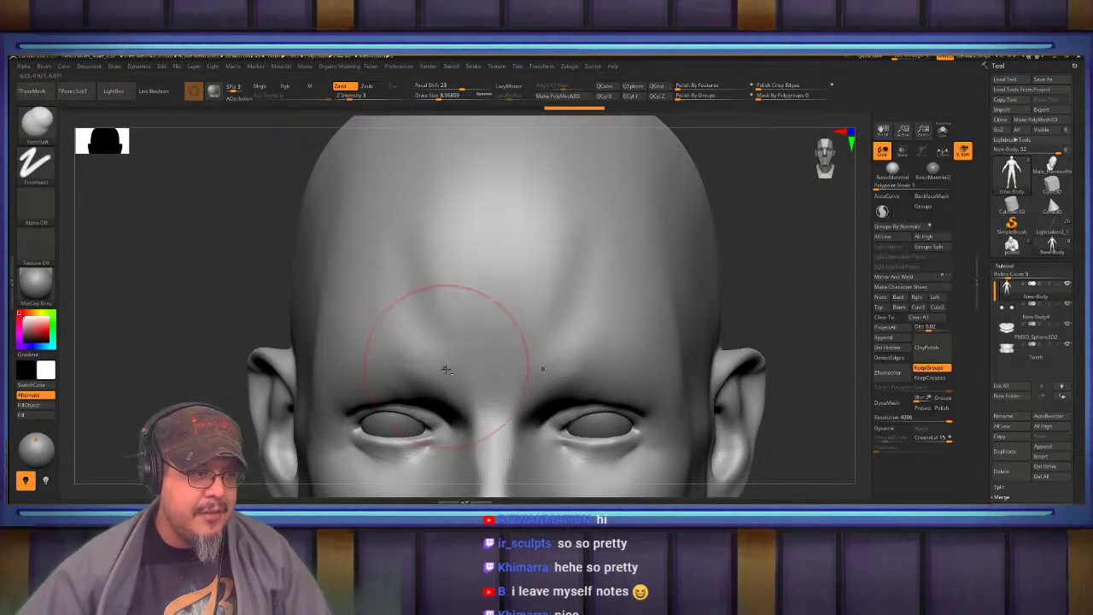
{"action": "mouse_move", "coordinate": [455, 334]}
{"action": "right_mouse_down"}
{"action": "mouse_move", "coordinate": [434, 297]}
{"action": "mouse_move", "coordinate": [506, 211]}
{"action": "mouse_move", "coordinate": [542, 276]}
{"action": "mouse_move", "coordinate": [598, 267]}
{"action": "right_mouse_up"}
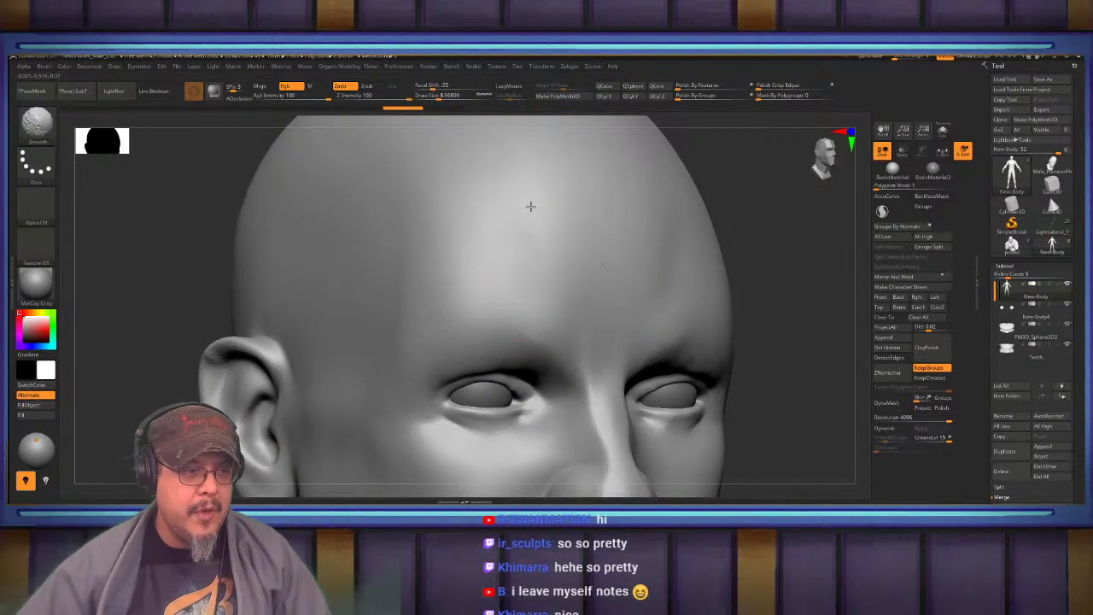
{"action": "mouse_move", "coordinate": [531, 206]}
{"action": "right_mouse_down"}
{"action": "mouse_move", "coordinate": [501, 207]}
{"action": "mouse_move", "coordinate": [506, 167]}
{"action": "mouse_move", "coordinate": [512, 264]}
{"action": "mouse_move", "coordinate": [543, 262]}
{"action": "mouse_move", "coordinate": [577, 282]}
{"action": "right_mouse_up"}
Set the FormSoft draw size to about 4 and try building up the area around the outer eye corners
{"action": "key", "text": "s"}
{"action": "mouse_move", "coordinate": [584, 286]}
{"action": "left_mouse_down"}
{"action": "mouse_move", "coordinate": [555, 258]}
{"action": "mouse_move", "coordinate": [494, 246]}
{"action": "mouse_move", "coordinate": [436, 272]}
{"action": "left_mouse_up"}
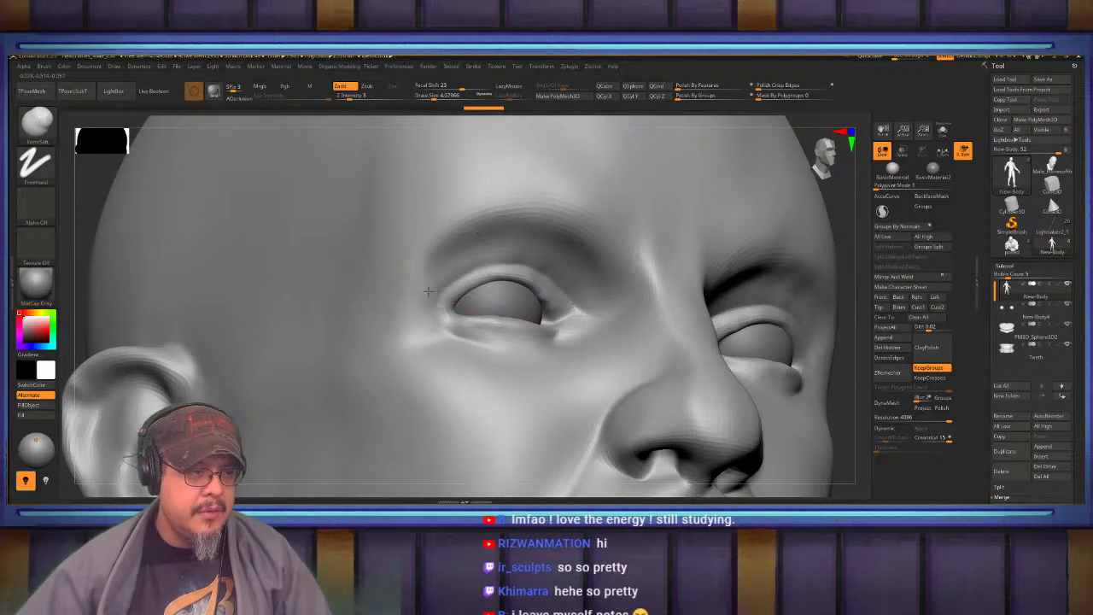
{"action": "left_click_drag", "start_coordinate": [434, 343], "coordinate": [454, 330]}
{"action": "mouse_move", "coordinate": [514, 338]}
{"action": "right_mouse_down"}
{"action": "mouse_move", "coordinate": [491, 409]}
{"action": "mouse_move", "coordinate": [461, 376]}
{"action": "right_mouse_up"}
Undo the last four strokes around the eyes
{"action": "key", "text": "ctrl+z"}
{"action": "key", "text": "ctrl+z"}
{"action": "key", "text": "ctrl+z"}
{"action": "key", "text": "ctrl+z"}
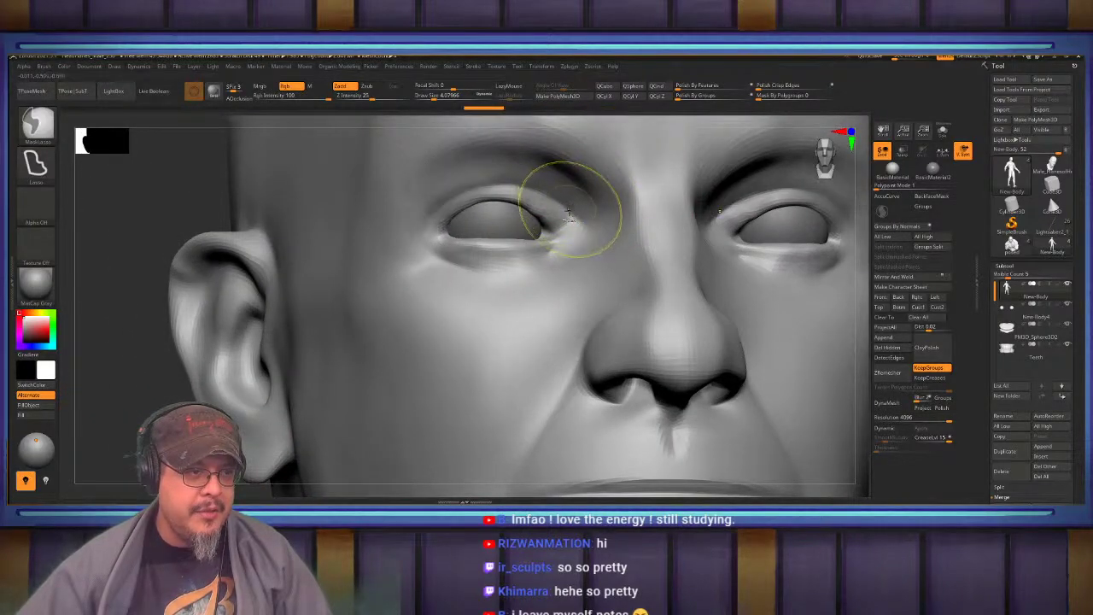
Form a curved fold under the eyes from the inner corners to the outer corners with FormSoft
{"action": "right_click_drag", "start_coordinate": [570, 213], "coordinate": [596, 266]}
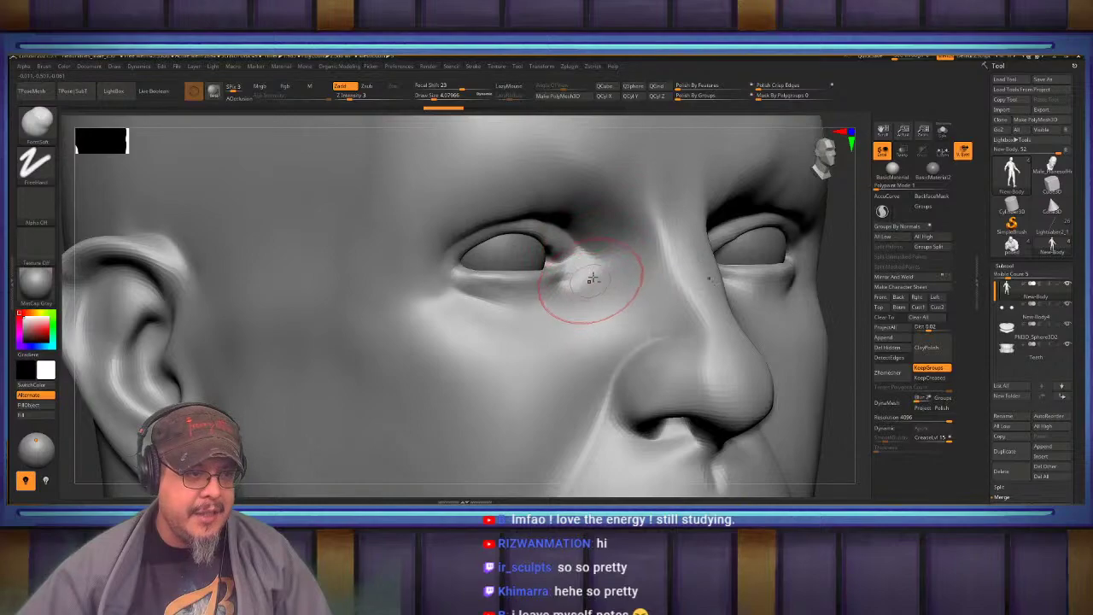
{"action": "mouse_move", "coordinate": [593, 279]}
{"action": "left_mouse_down", "text": "alt"}
{"action": "mouse_move", "coordinate": [558, 305]}
{"action": "mouse_move", "coordinate": [488, 325]}
{"action": "mouse_move", "coordinate": [425, 285]}
{"action": "left_mouse_up", "text": "alt"}
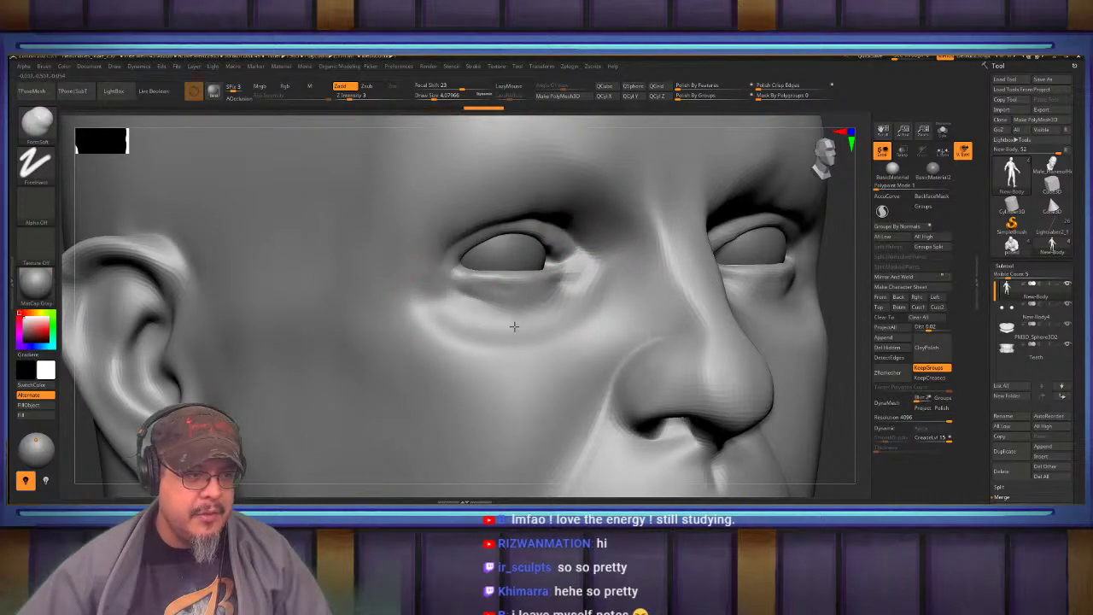
{"action": "right_click_drag", "start_coordinate": [591, 256], "coordinate": [570, 226]}
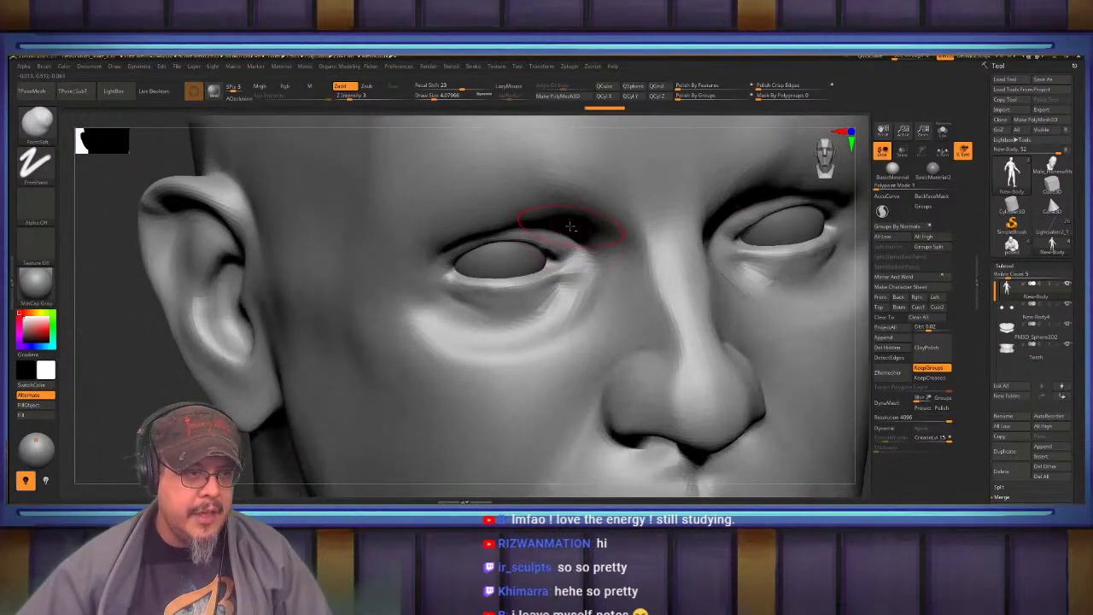
Build up the upper eyelids and carry the volume down to the outer eye corners with FormSoft
{"action": "left_click_drag", "start_coordinate": [527, 217], "coordinate": [502, 220]}
{"action": "right_click_drag", "start_coordinate": [504, 265], "coordinate": [516, 232]}
{"action": "mouse_move", "coordinate": [516, 233]}
{"action": "left_mouse_down"}
{"action": "mouse_move", "coordinate": [477, 240]}
{"action": "mouse_move", "coordinate": [441, 268]}
{"action": "left_mouse_up"}
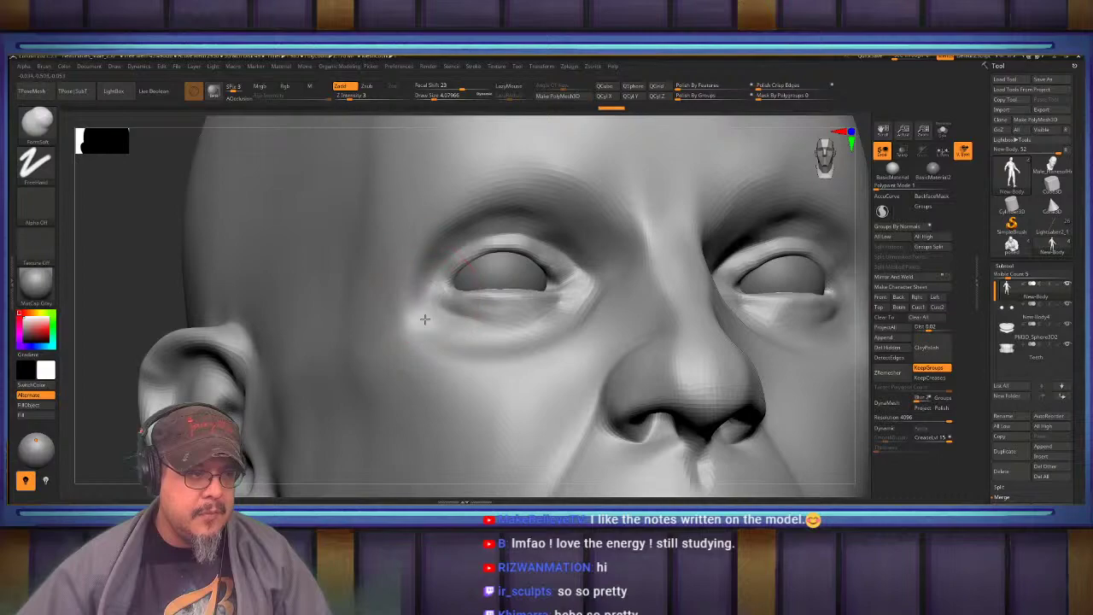
{"action": "right_click_drag", "start_coordinate": [425, 320], "coordinate": [497, 316]}
{"action": "left_click_drag", "start_coordinate": [477, 253], "coordinate": [467, 285]}
Add soft volume beneath the lower eyelids toward the nose with FormSoft
{"action": "right_click_drag", "start_coordinate": [466, 285], "coordinate": [418, 340]}
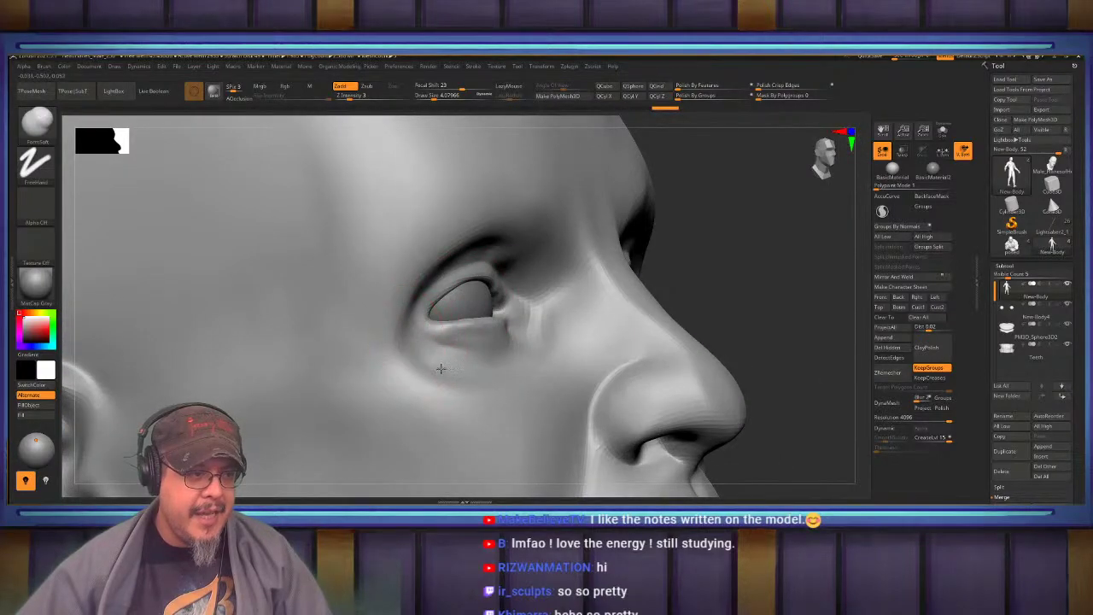
{"action": "left_click_drag", "start_coordinate": [516, 376], "coordinate": [497, 369]}
{"action": "mouse_move", "coordinate": [497, 369]}
{"action": "right_mouse_down"}
{"action": "mouse_move", "coordinate": [427, 393]}
{"action": "mouse_move", "coordinate": [543, 293]}
{"action": "right_mouse_up"}
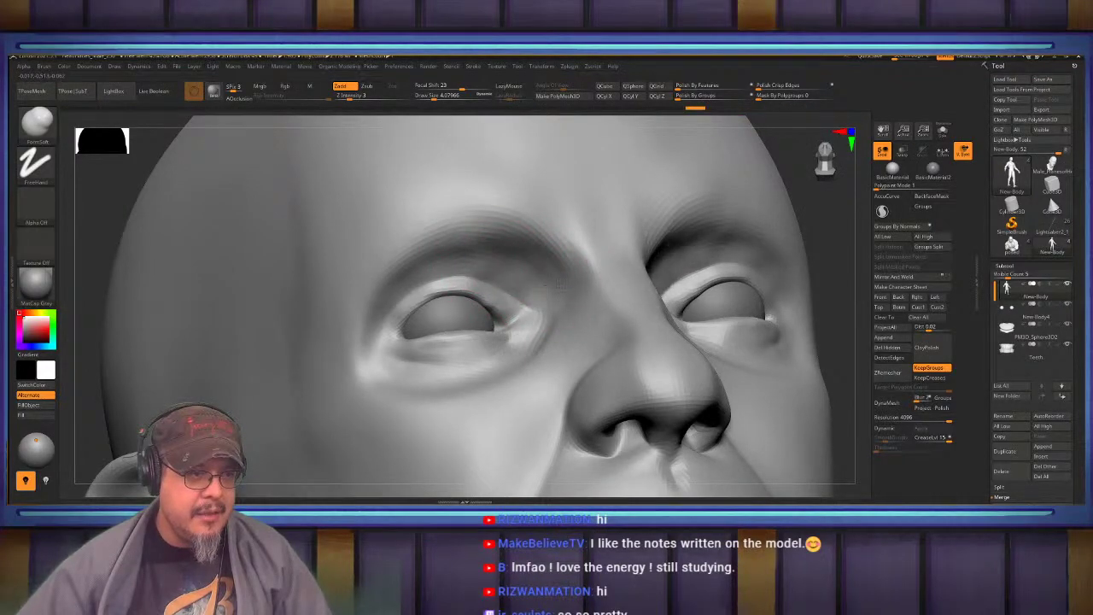
Shape the inner eye sockets beside the nose bridge with FormSoft, undoing the stray stroke on the bridge
{"action": "left_click_drag", "start_coordinate": [556, 278], "coordinate": [540, 267]}
{"action": "mouse_move", "coordinate": [540, 267]}
{"action": "right_mouse_down"}
{"action": "mouse_move", "coordinate": [531, 289]}
{"action": "mouse_move", "coordinate": [527, 270]}
{"action": "mouse_move", "coordinate": [513, 272]}
{"action": "mouse_move", "coordinate": [539, 264]}
{"action": "mouse_move", "coordinate": [498, 279]}
{"action": "mouse_move", "coordinate": [468, 271]}
{"action": "mouse_move", "coordinate": [483, 285]}
{"action": "right_mouse_up"}
{"action": "left_click_drag", "start_coordinate": [619, 281], "coordinate": [624, 282]}
{"action": "key", "text": "ctrl+z"}
{"action": "mouse_move", "coordinate": [510, 270]}
{"action": "right_mouse_down"}
{"action": "mouse_move", "coordinate": [515, 262]}
{"action": "mouse_move", "coordinate": [495, 245]}
{"action": "right_mouse_up"}
{"action": "left_click_drag", "start_coordinate": [506, 257], "coordinate": [499, 272]}
{"action": "right_click_drag", "start_coordinate": [475, 268], "coordinate": [502, 251]}
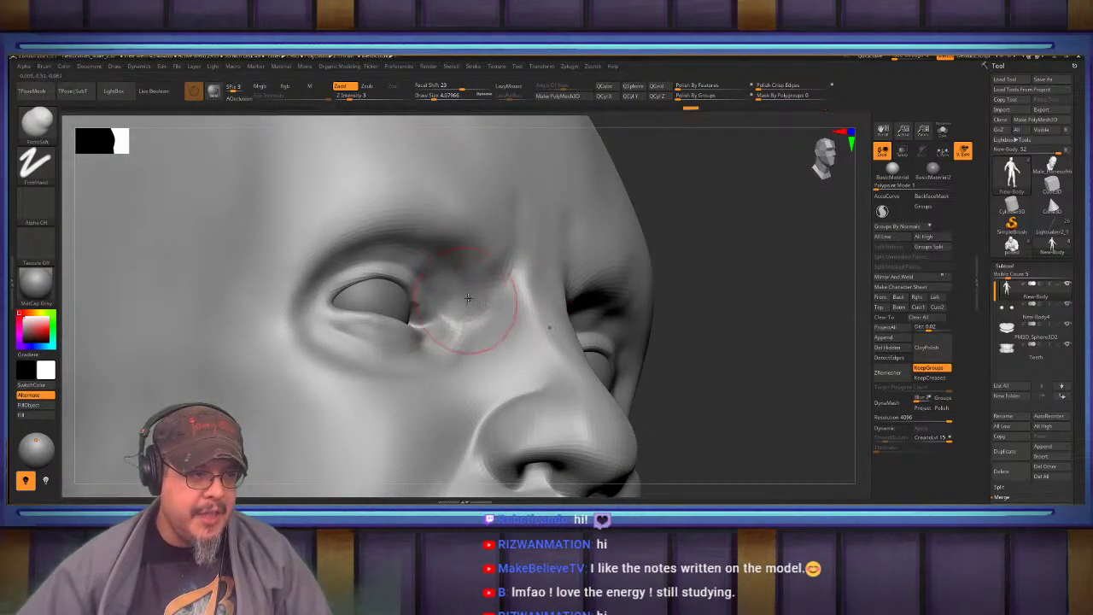
Detail the inner eye corners with FormSoft, reducing the draw size to about 2.5
{"action": "left_click_drag", "start_coordinate": [452, 325], "coordinate": [457, 333]}
{"action": "mouse_move", "coordinate": [456, 334]}
{"action": "right_mouse_down"}
{"action": "mouse_move", "coordinate": [419, 336]}
{"action": "mouse_move", "coordinate": [474, 312]}
{"action": "right_mouse_up"}
{"action": "key", "text": "s"}
{"action": "left_click_drag", "start_coordinate": [484, 306], "coordinate": [493, 314]}
{"action": "mouse_move", "coordinate": [493, 313]}
{"action": "right_mouse_down", "text": "alt"}
{"action": "mouse_move", "coordinate": [540, 275]}
{"action": "mouse_move", "coordinate": [518, 282]}
{"action": "mouse_move", "coordinate": [573, 275]}
{"action": "mouse_move", "coordinate": [572, 266]}
{"action": "mouse_move", "coordinate": [572, 275]}
{"action": "right_mouse_up", "text": "alt"}
{"action": "left_click_drag", "start_coordinate": [571, 275], "coordinate": [400, 304], "text": "shift"}
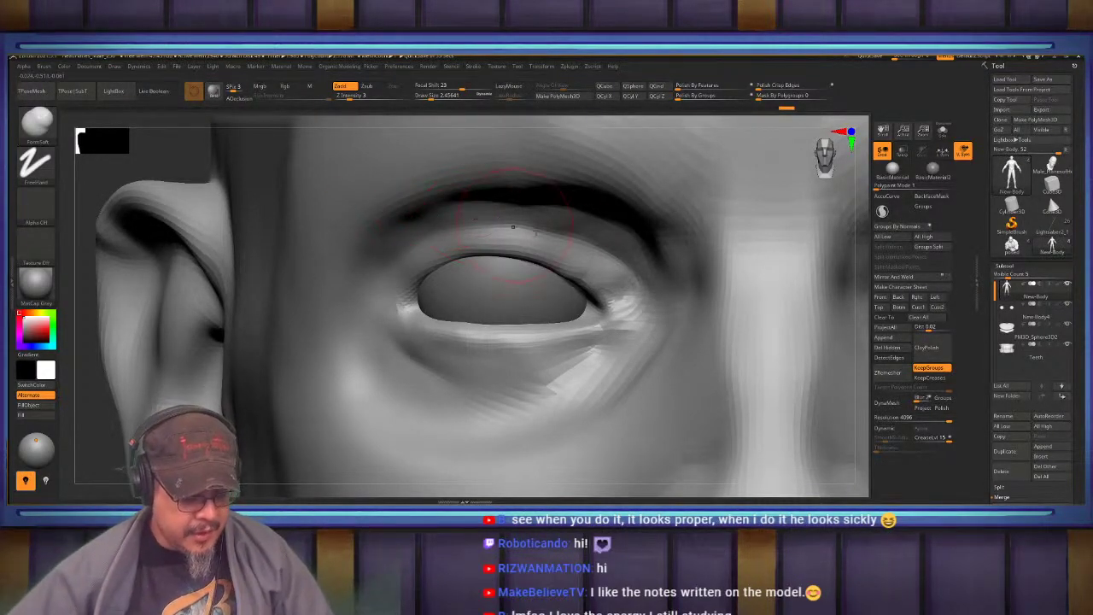
Reshape the upper eyelid's edge from the inner to the outer eye corner with the Move brush
{"action": "key", "text": "b"}
{"action": "key", "text": "m"}
{"action": "key", "text": "v"}
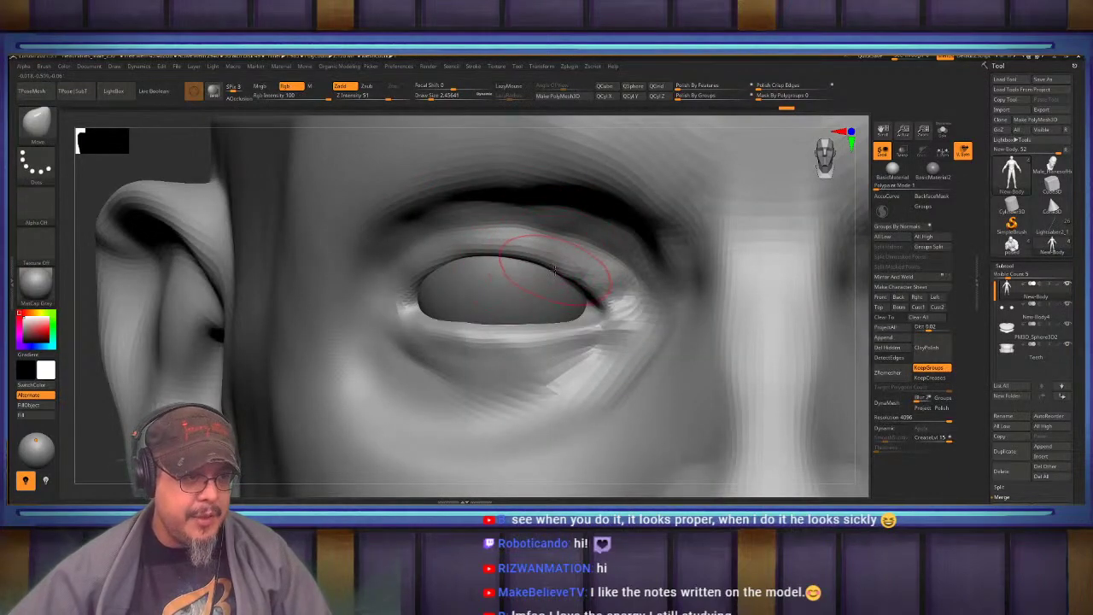
{"action": "left_click_drag", "start_coordinate": [555, 270], "coordinate": [554, 254]}
{"action": "right_click_drag", "start_coordinate": [512, 255], "coordinate": [571, 262]}
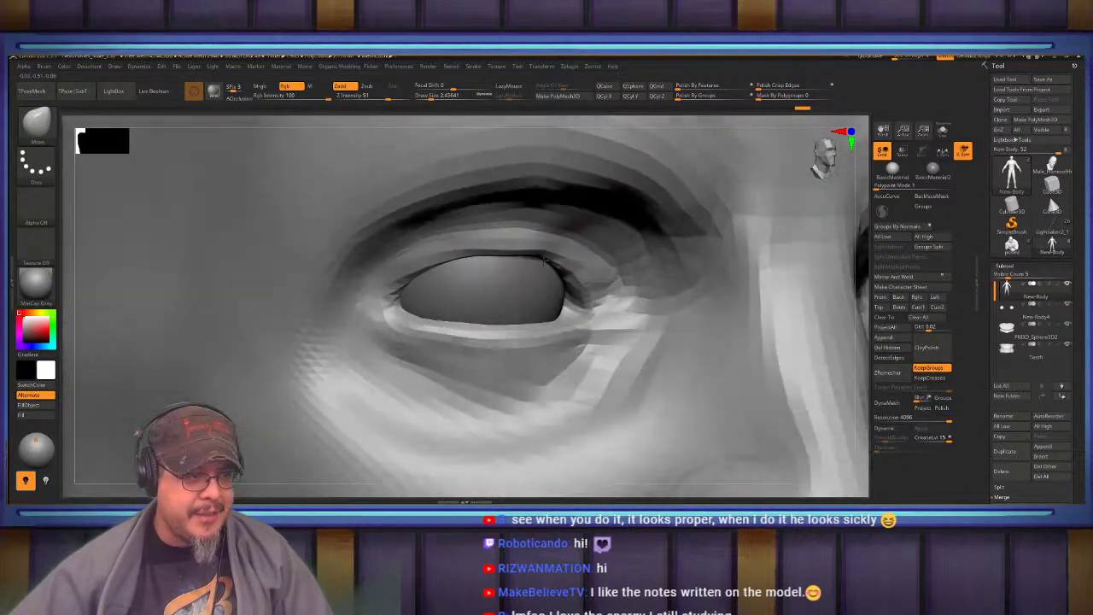
{"action": "right_click_drag", "start_coordinate": [489, 262], "coordinate": [475, 271]}
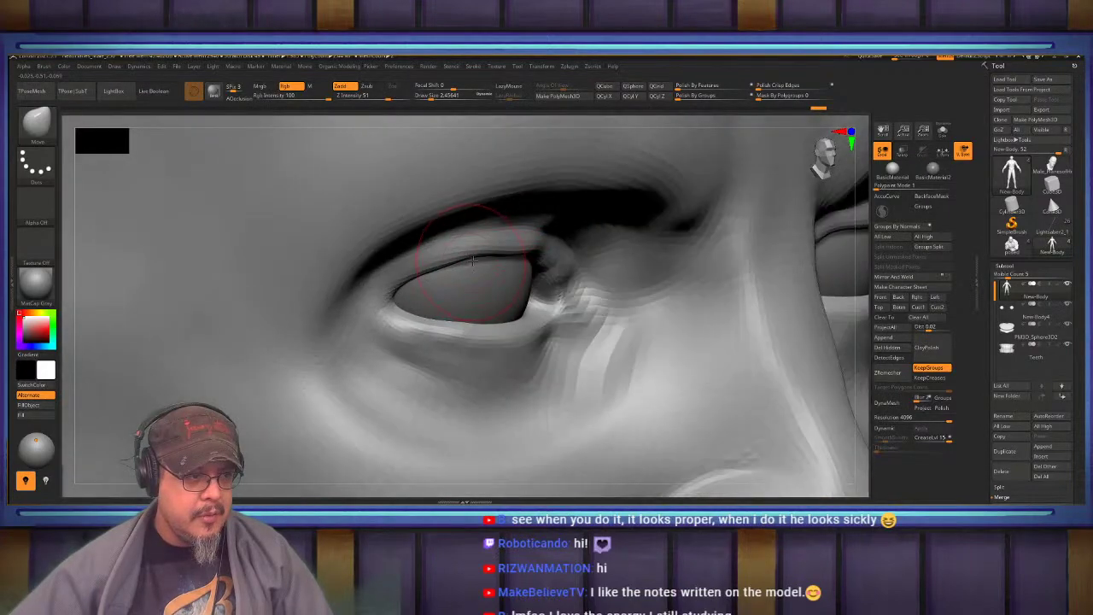
{"action": "mouse_move", "coordinate": [478, 274]}
{"action": "left_mouse_down"}
{"action": "mouse_move", "coordinate": [479, 264]}
{"action": "mouse_move", "coordinate": [413, 287]}
{"action": "left_mouse_up"}
Adjust the upper eyelid's curvature around the eyeball with the Move brush, working from beneath the face
{"action": "right_click_drag", "start_coordinate": [413, 287], "coordinate": [422, 181]}
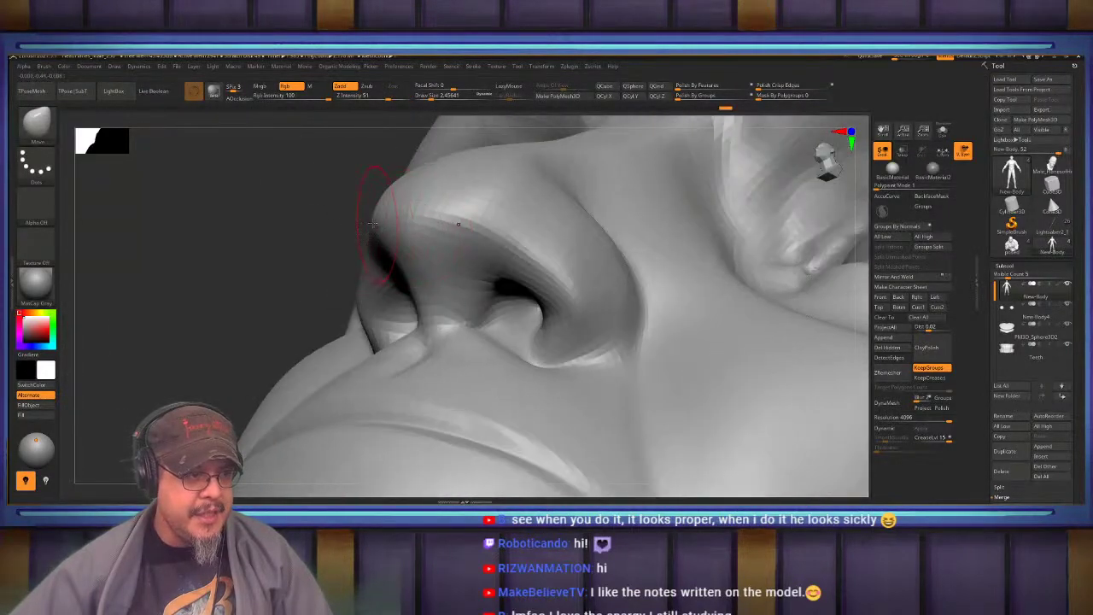
{"action": "mouse_move", "coordinate": [410, 256]}
{"action": "right_mouse_down"}
{"action": "mouse_move", "coordinate": [452, 234]}
{"action": "mouse_move", "coordinate": [461, 255]}
{"action": "right_mouse_up"}
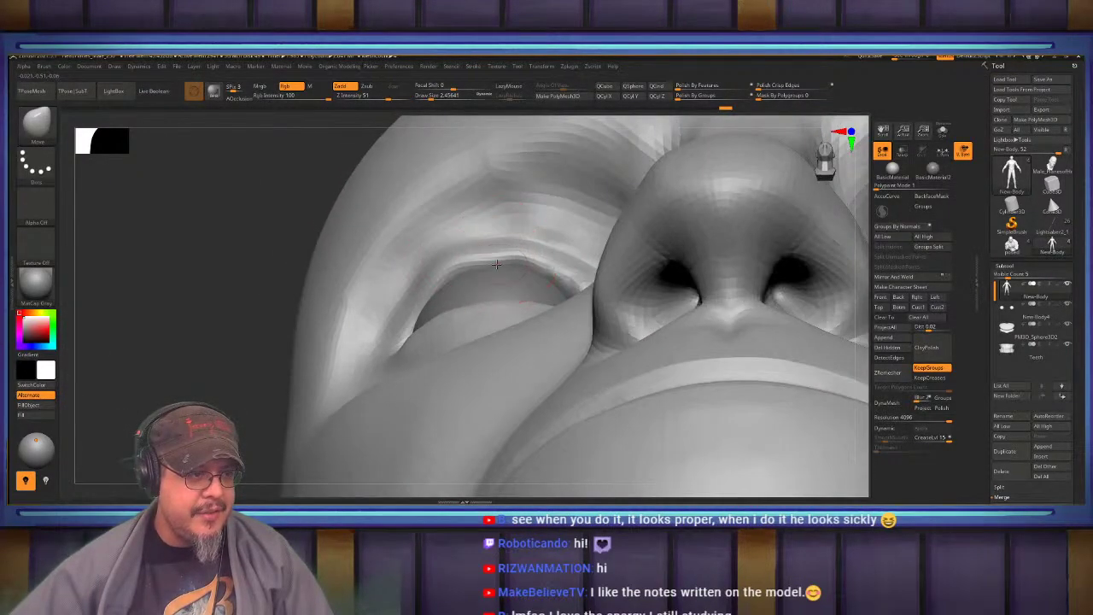
{"action": "left_click_drag", "start_coordinate": [499, 263], "coordinate": [499, 254]}
{"action": "right_click_drag", "start_coordinate": [504, 249], "coordinate": [493, 299]}
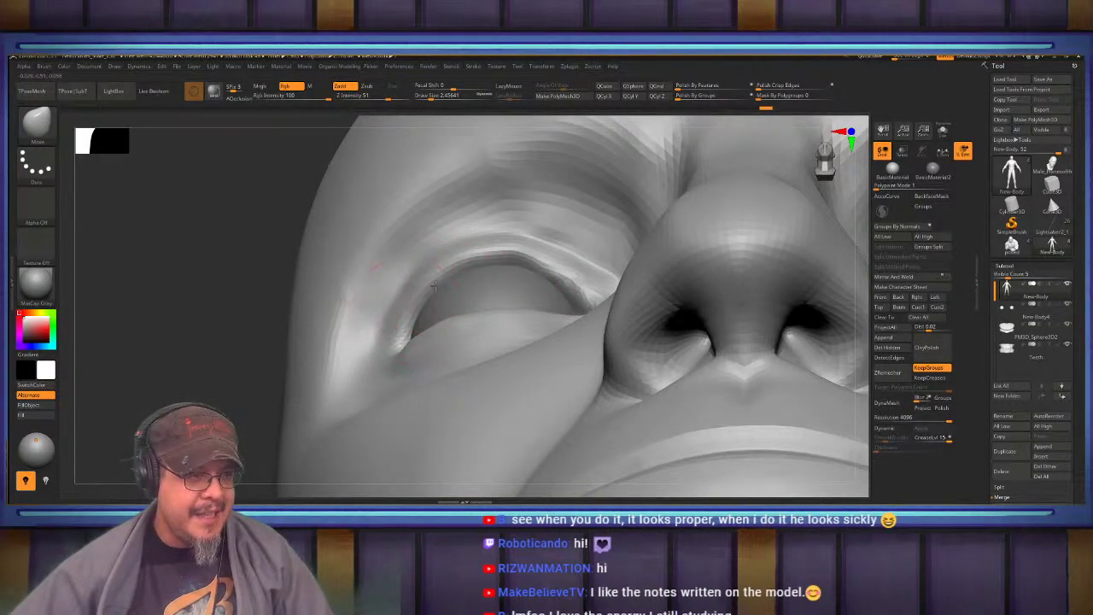
{"action": "mouse_move", "coordinate": [500, 246]}
{"action": "right_mouse_down"}
{"action": "mouse_move", "coordinate": [496, 283]}
{"action": "mouse_move", "coordinate": [553, 205]}
{"action": "mouse_move", "coordinate": [567, 253]}
{"action": "right_mouse_up"}
Switch to the DamStandard brush and smooth the upper eyelid fold from its inner end outward
{"action": "key", "text": "b"}
{"action": "key", "text": "d"}
{"action": "key", "text": "s"}
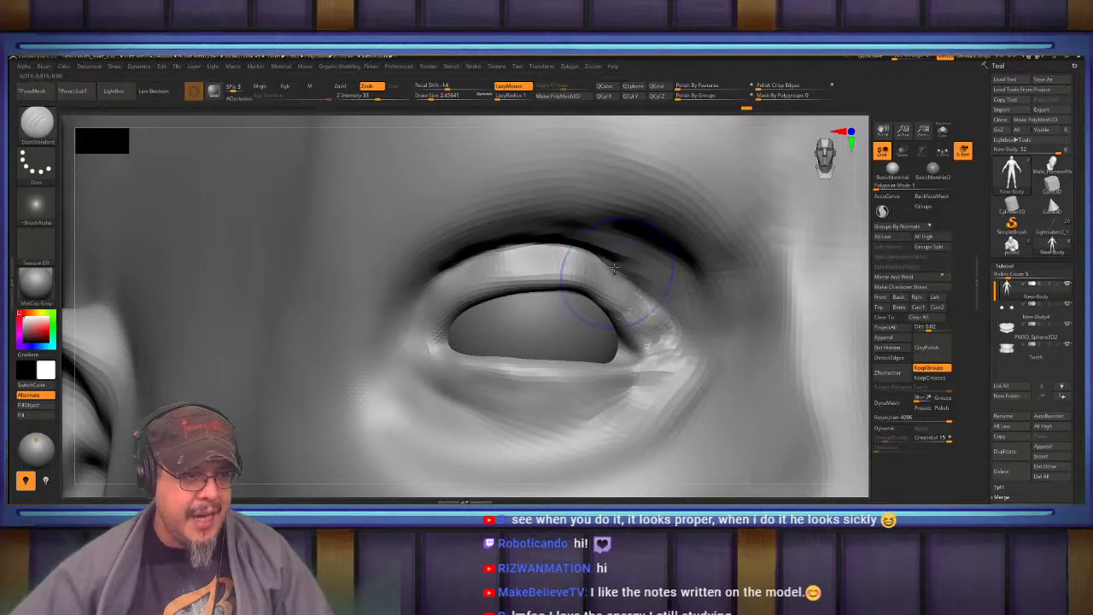
{"action": "mouse_move", "coordinate": [614, 269]}
{"action": "left_mouse_down", "text": "shift"}
{"action": "mouse_move", "coordinate": [575, 249]}
{"action": "mouse_move", "coordinate": [517, 256]}
{"action": "left_mouse_up", "text": "shift"}
{"action": "mouse_move", "coordinate": [504, 260]}
{"action": "right_mouse_down"}
{"action": "mouse_move", "coordinate": [540, 280]}
{"action": "mouse_move", "coordinate": [452, 301]}
{"action": "mouse_move", "coordinate": [435, 292]}
{"action": "mouse_move", "coordinate": [444, 258]}
{"action": "mouse_move", "coordinate": [451, 286]}
{"action": "right_mouse_up"}
{"action": "right_click", "coordinate": [453, 281]}
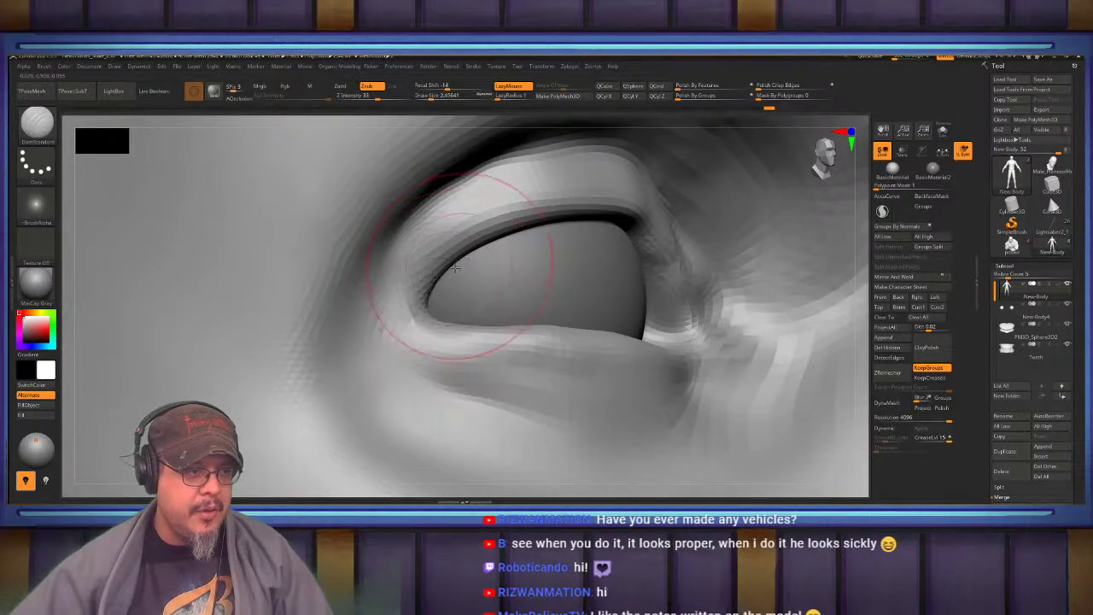
Carve the outer eye corner with DamStandard at a draw size of about 1.4 and smooth the lid above it
{"action": "key", "text": "s"}
{"action": "left_click_drag", "start_coordinate": [449, 281], "coordinate": [439, 281]}
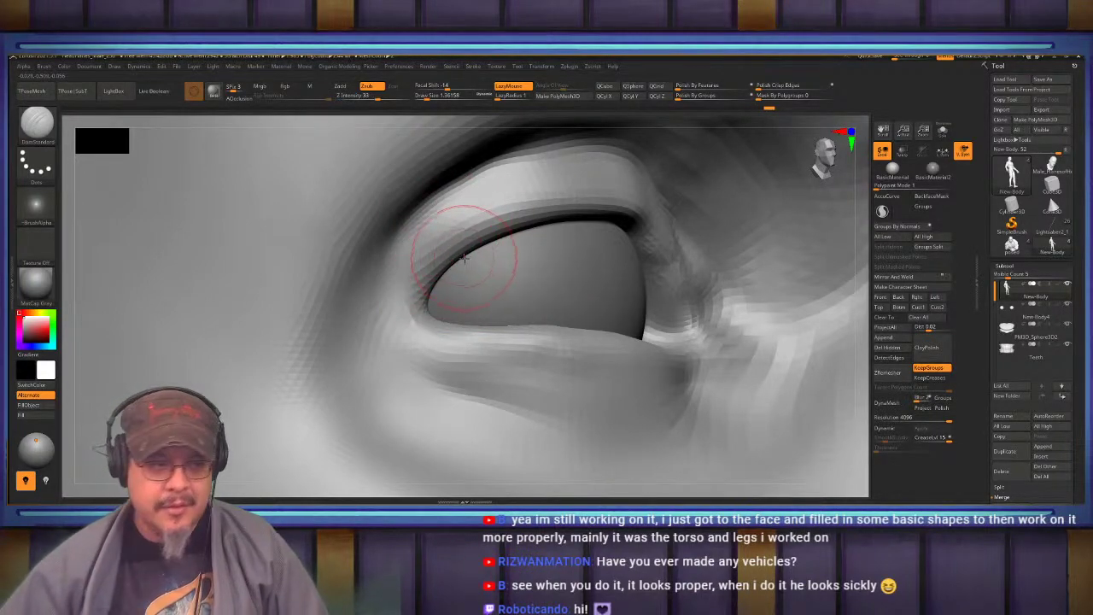
{"action": "mouse_move", "coordinate": [464, 258]}
{"action": "right_mouse_down"}
{"action": "mouse_move", "coordinate": [481, 259]}
{"action": "mouse_move", "coordinate": [437, 282]}
{"action": "mouse_move", "coordinate": [452, 297]}
{"action": "right_mouse_up"}
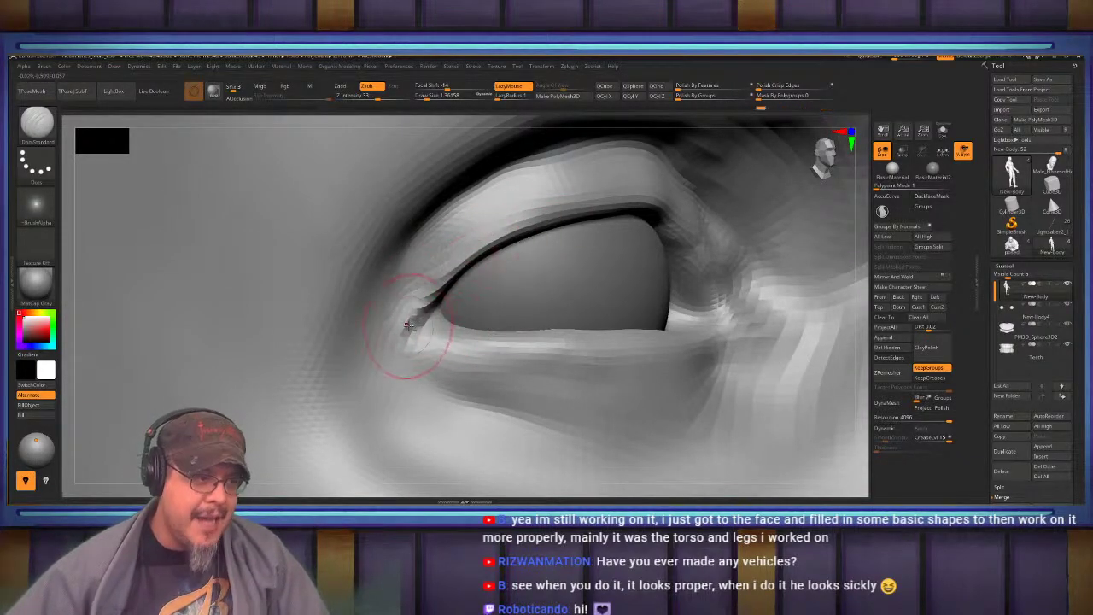
{"action": "left_click_drag", "start_coordinate": [408, 326], "coordinate": [405, 338]}
{"action": "left_click_drag", "start_coordinate": [434, 276], "coordinate": [455, 251], "text": "shift"}
{"action": "mouse_move", "coordinate": [459, 232]}
{"action": "right_mouse_down"}
{"action": "mouse_move", "coordinate": [444, 272]}
{"action": "mouse_move", "coordinate": [404, 315]}
{"action": "right_mouse_up"}
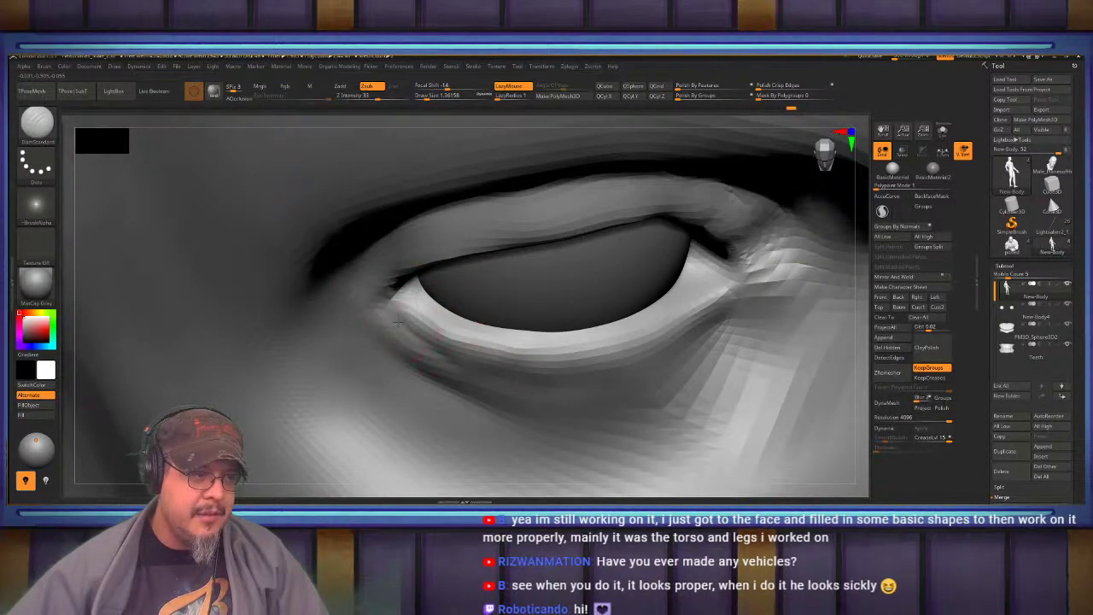
Carve the crease beneath the lower eyelid from the outer corner inward and smooth it
{"action": "mouse_move", "coordinate": [405, 335]}
{"action": "left_mouse_down"}
{"action": "mouse_move", "coordinate": [457, 364]}
{"action": "mouse_move", "coordinate": [523, 370]}
{"action": "left_mouse_up"}
{"action": "mouse_move", "coordinate": [444, 355]}
{"action": "left_mouse_down"}
{"action": "mouse_move", "coordinate": [568, 376]}
{"action": "mouse_move", "coordinate": [394, 350]}
{"action": "left_mouse_up"}
{"action": "left_click_drag", "start_coordinate": [459, 362], "coordinate": [526, 374], "text": "shift"}
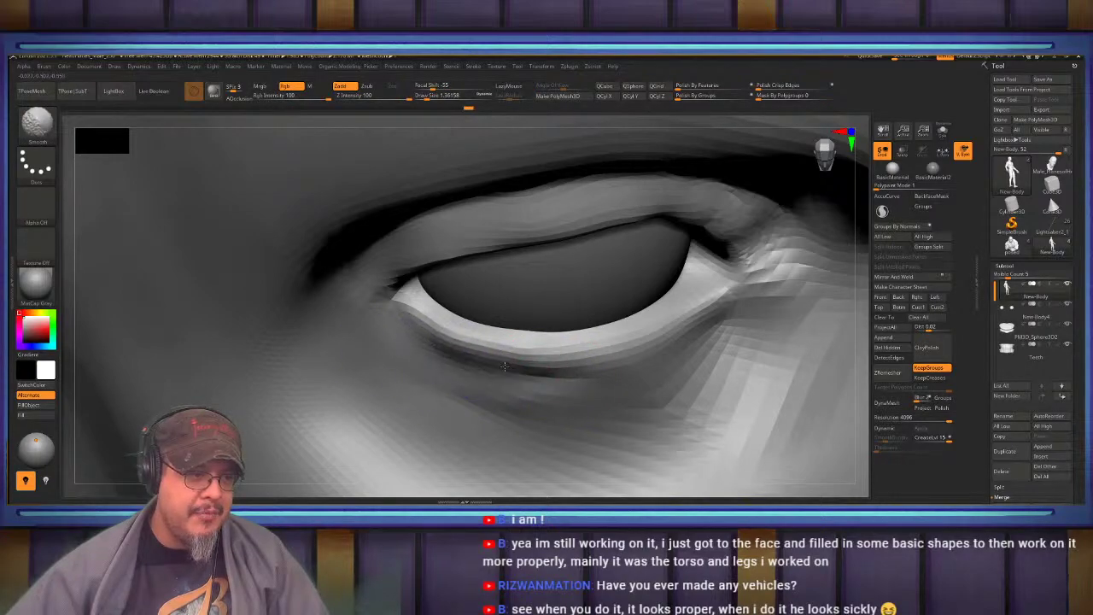
{"action": "mouse_move", "coordinate": [352, 299]}
{"action": "right_mouse_down"}
{"action": "mouse_move", "coordinate": [347, 259]}
{"action": "mouse_move", "coordinate": [370, 264]}
{"action": "right_mouse_up"}
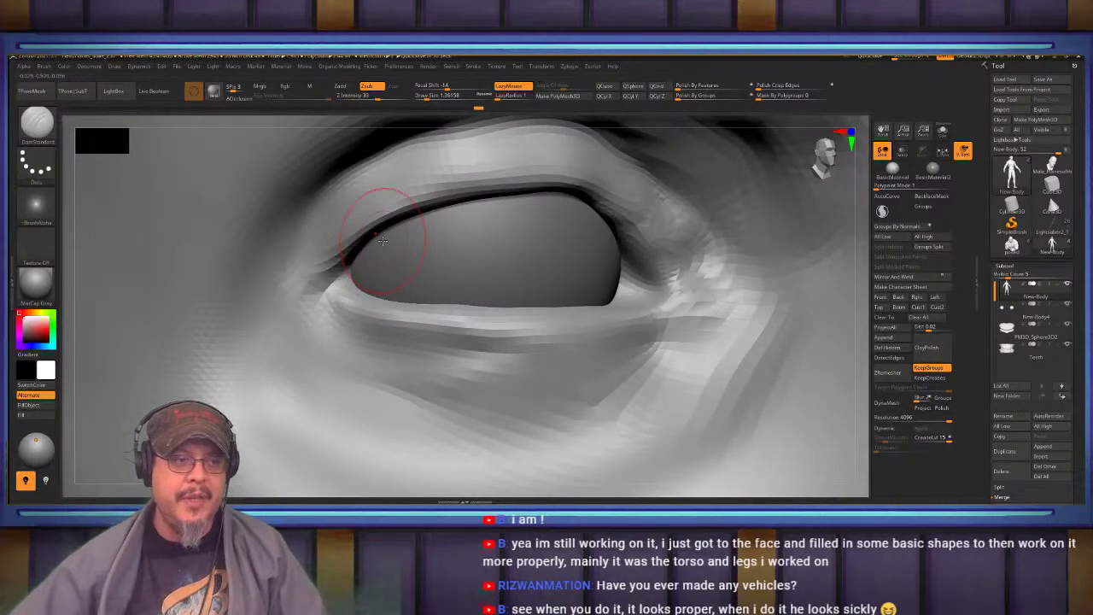
Define the inner eye corner and tear duct area with DamStandard, checking the topology with the wireframe
{"action": "mouse_move", "coordinate": [541, 311]}
{"action": "right_mouse_down"}
{"action": "mouse_move", "coordinate": [498, 329]}
{"action": "mouse_move", "coordinate": [470, 292]}
{"action": "mouse_move", "coordinate": [482, 329]}
{"action": "mouse_move", "coordinate": [637, 146]}
{"action": "mouse_move", "coordinate": [596, 210]}
{"action": "right_mouse_up"}
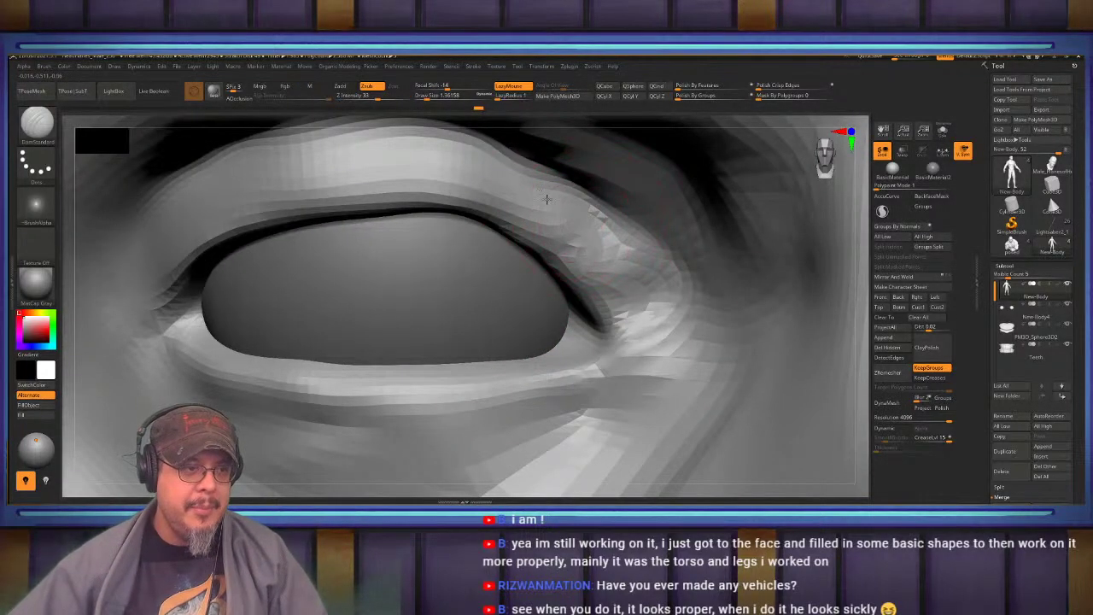
{"action": "mouse_move", "coordinate": [591, 229]}
{"action": "left_mouse_down"}
{"action": "mouse_move", "coordinate": [666, 341]}
{"action": "mouse_move", "coordinate": [666, 290]}
{"action": "mouse_move", "coordinate": [581, 198]}
{"action": "mouse_move", "coordinate": [673, 348]}
{"action": "left_mouse_up"}
{"action": "right_click_drag", "start_coordinate": [607, 229], "coordinate": [622, 196], "text": "alt"}
{"action": "key", "text": "shift+f"}
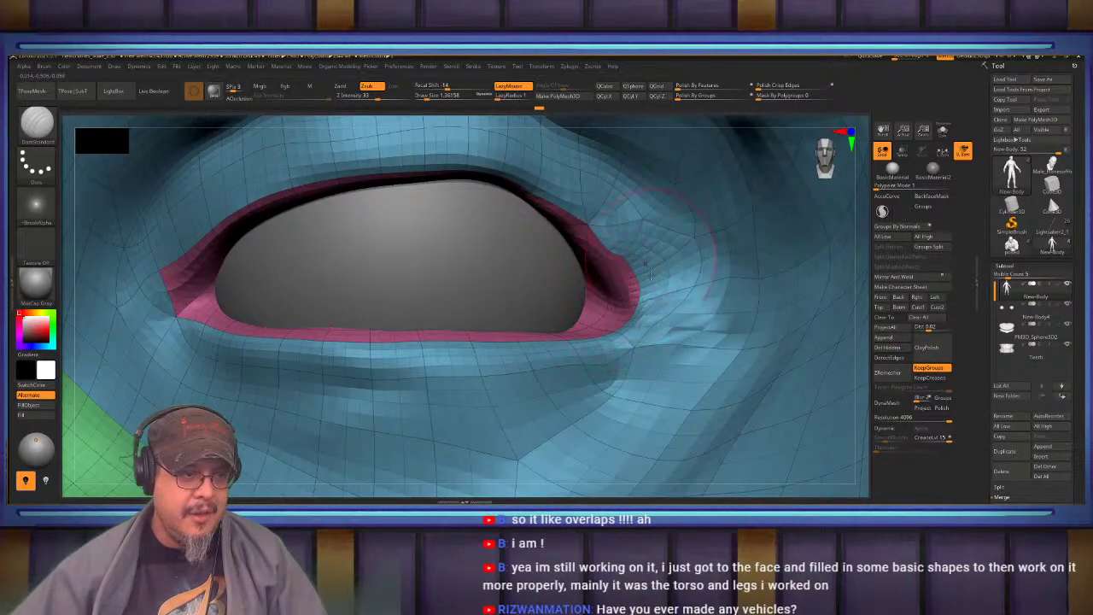
{"action": "key", "text": "shift+f"}
{"action": "mouse_move", "coordinate": [556, 214]}
{"action": "right_mouse_down"}
{"action": "mouse_move", "coordinate": [582, 249]}
{"action": "mouse_move", "coordinate": [581, 237]}
{"action": "mouse_move", "coordinate": [632, 243]}
{"action": "mouse_move", "coordinate": [654, 212]}
{"action": "mouse_move", "coordinate": [634, 210]}
{"action": "mouse_move", "coordinate": [621, 257]}
{"action": "right_mouse_up"}
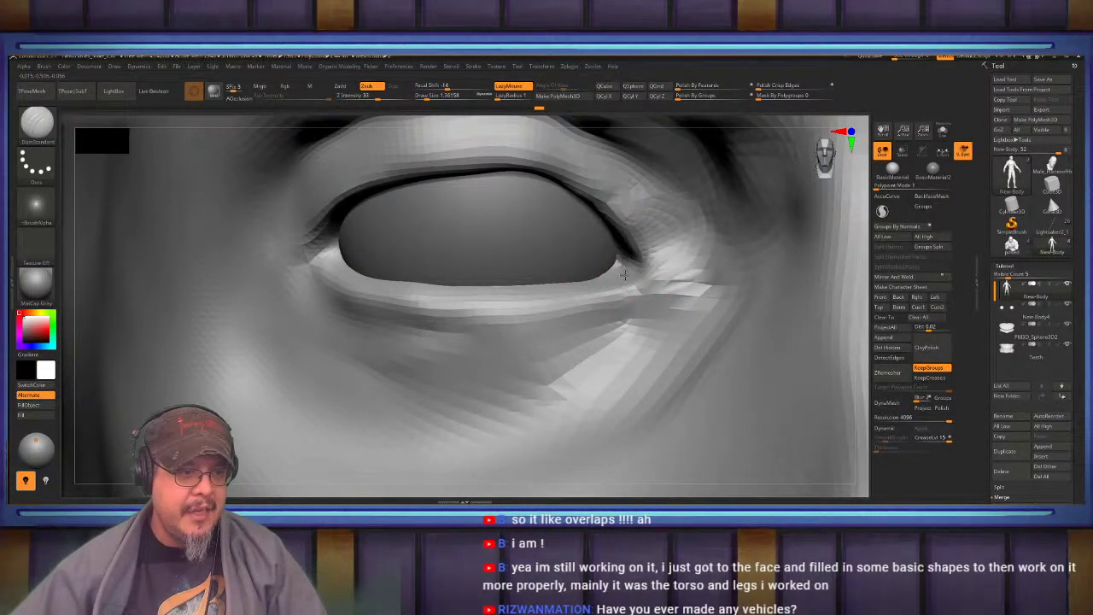
{"action": "left_click_drag", "start_coordinate": [621, 261], "coordinate": [614, 271]}
{"action": "mouse_move", "coordinate": [556, 244]}
{"action": "right_mouse_down"}
{"action": "mouse_move", "coordinate": [598, 232]}
{"action": "mouse_move", "coordinate": [586, 242]}
{"action": "mouse_move", "coordinate": [497, 232]}
{"action": "mouse_move", "coordinate": [555, 239]}
{"action": "mouse_move", "coordinate": [523, 256]}
{"action": "right_mouse_up"}
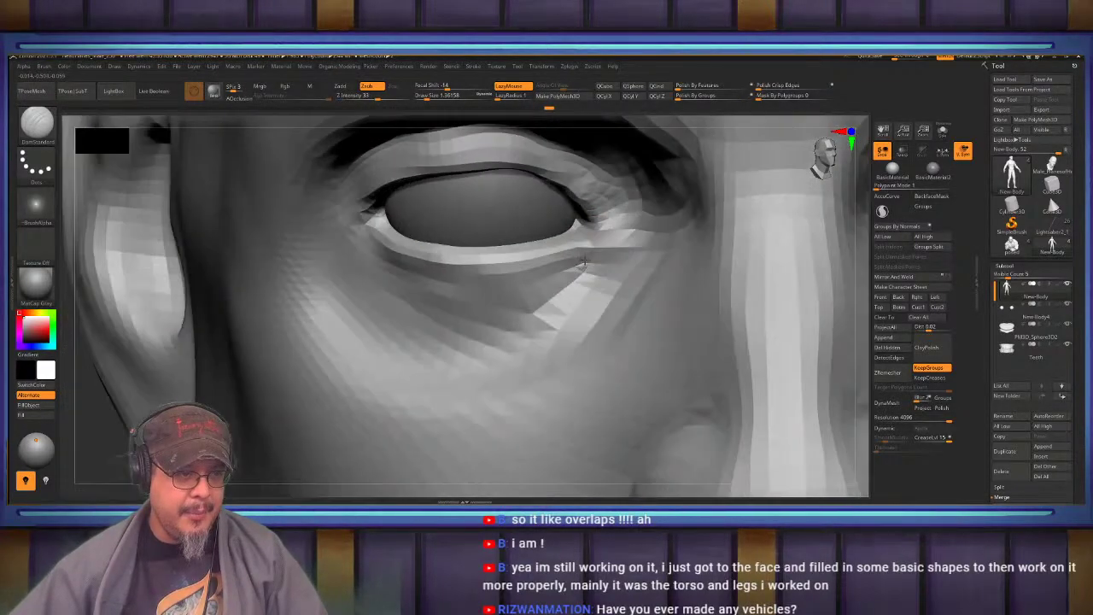
Build up the area below the inner eye corner with ClayBuildup at a draw size of about 1.8
{"action": "key", "text": "b"}
{"action": "key", "text": "c"}
{"action": "key", "text": "b"}
{"action": "key", "text": "s"}
{"action": "left_click_drag", "start_coordinate": [613, 298], "coordinate": [619, 299]}
{"action": "right_click_drag", "start_coordinate": [618, 299], "coordinate": [681, 256]}
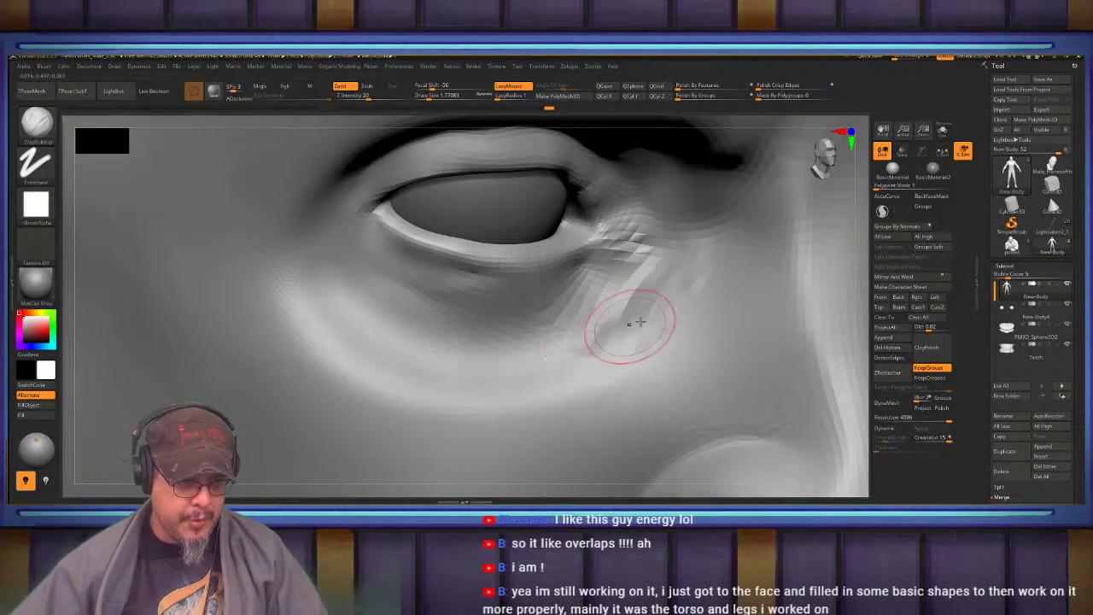
{"action": "left_click_drag", "start_coordinate": [641, 322], "coordinate": [591, 343]}
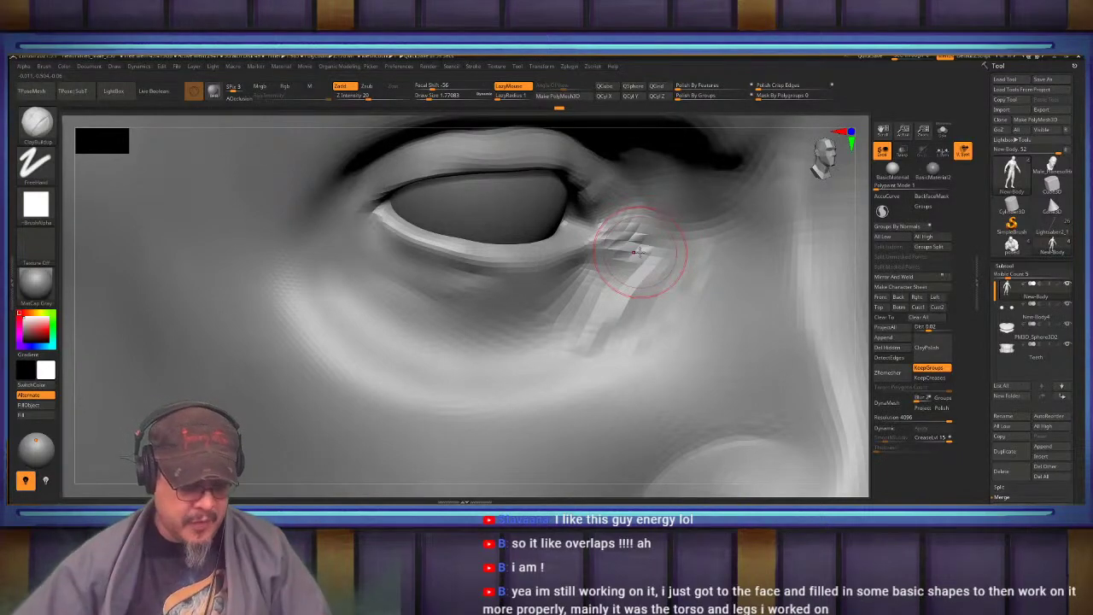
Enlarge the ClayBuildup draw size to about 3.8 and fill the transition between the inner lower eyelid and the nose
{"action": "key", "text": "b"}
{"action": "key", "text": "m"}
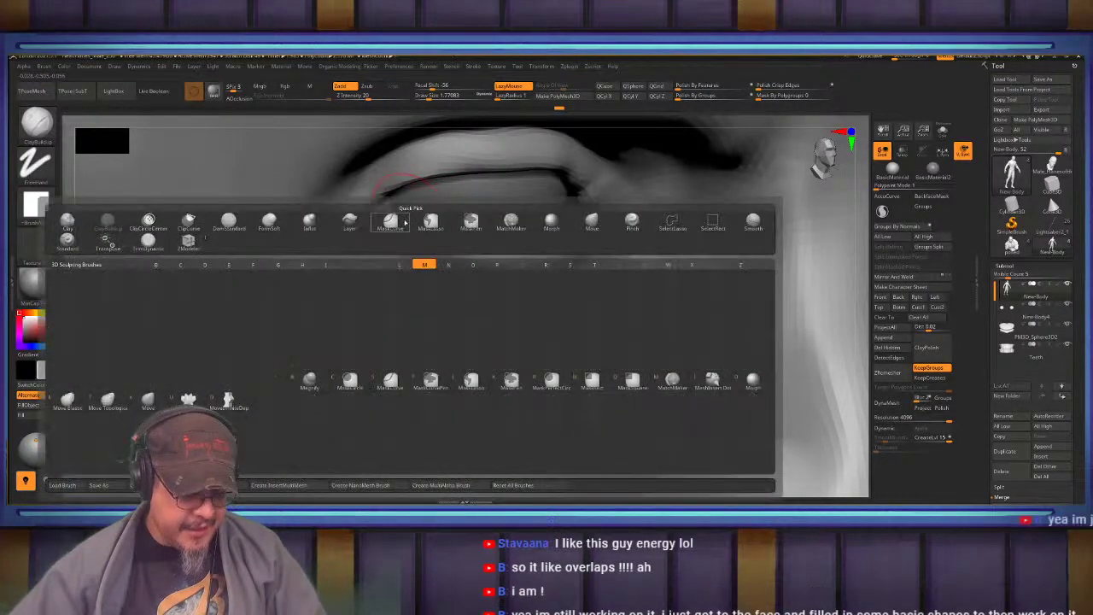
{"action": "key", "text": "v"}
{"action": "key", "text": "b"}
{"action": "key", "text": "c"}
{"action": "key", "text": "b"}
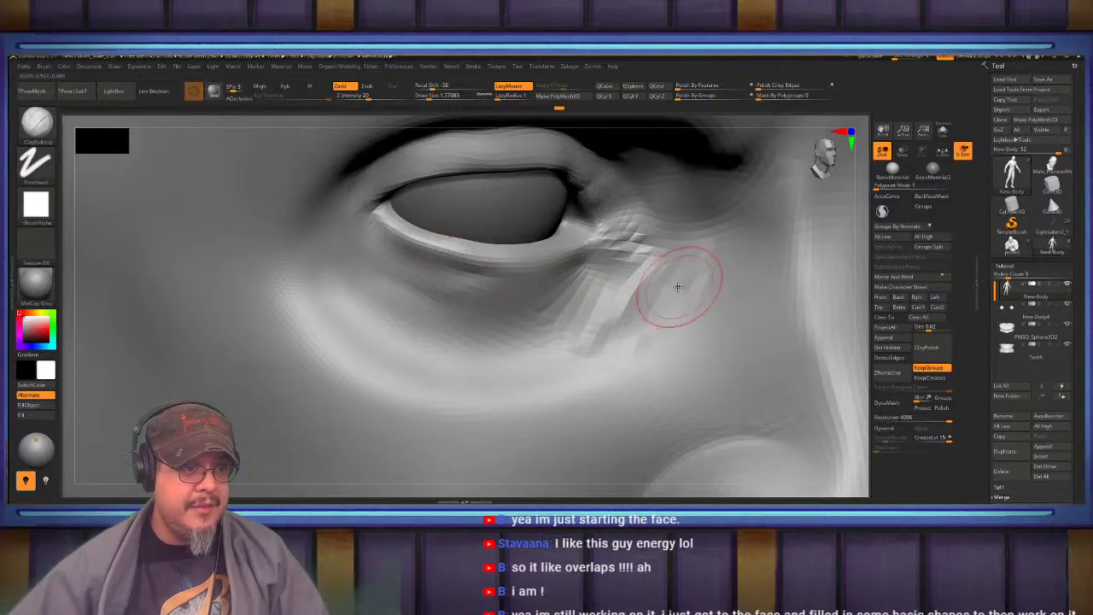
{"action": "key", "text": "s"}
{"action": "left_click_drag", "start_coordinate": [679, 288], "coordinate": [706, 290]}
{"action": "left_click_drag", "start_coordinate": [630, 330], "coordinate": [655, 278]}
{"action": "mouse_move", "coordinate": [654, 278]}
{"action": "right_mouse_down", "text": "ctrl"}
{"action": "mouse_move", "coordinate": [617, 295]}
{"action": "mouse_move", "coordinate": [636, 288]}
{"action": "mouse_move", "coordinate": [607, 241]}
{"action": "mouse_move", "coordinate": [593, 245]}
{"action": "mouse_move", "coordinate": [603, 285]}
{"action": "mouse_move", "coordinate": [742, 247]}
{"action": "mouse_move", "coordinate": [693, 276]}
{"action": "mouse_move", "coordinate": [732, 313]}
{"action": "mouse_move", "coordinate": [727, 257]}
{"action": "mouse_move", "coordinate": [647, 269]}
{"action": "right_mouse_up", "text": "ctrl"}
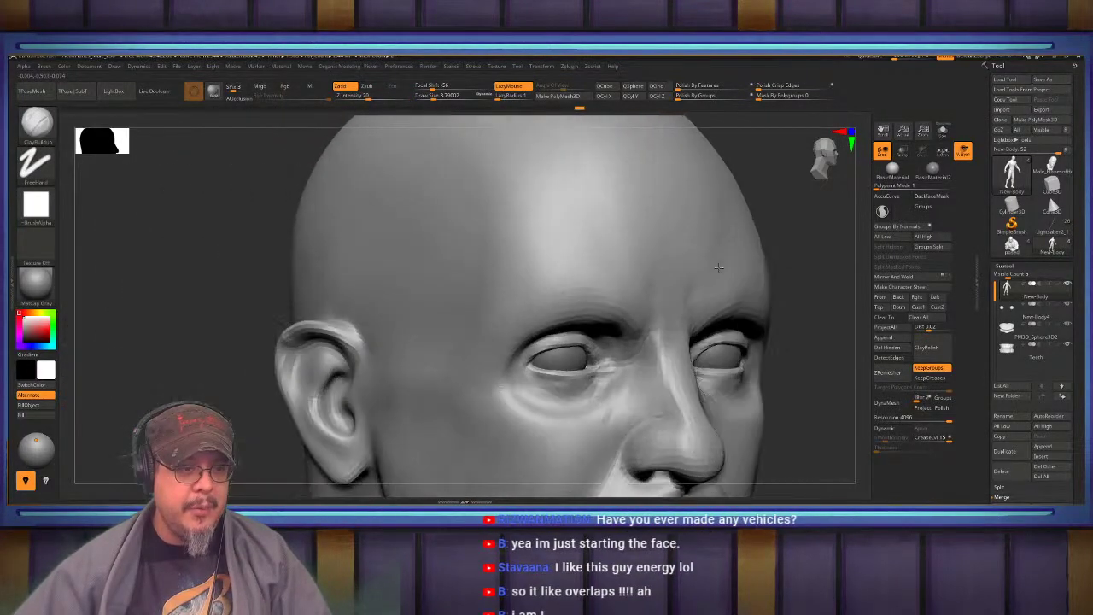
Build up the brow ridges above both eyes with ClayBuildup at a draw size of about 5.1
{"action": "mouse_move", "coordinate": [725, 244]}
{"action": "right_mouse_down"}
{"action": "mouse_move", "coordinate": [615, 304]}
{"action": "mouse_move", "coordinate": [639, 293]}
{"action": "right_mouse_up"}
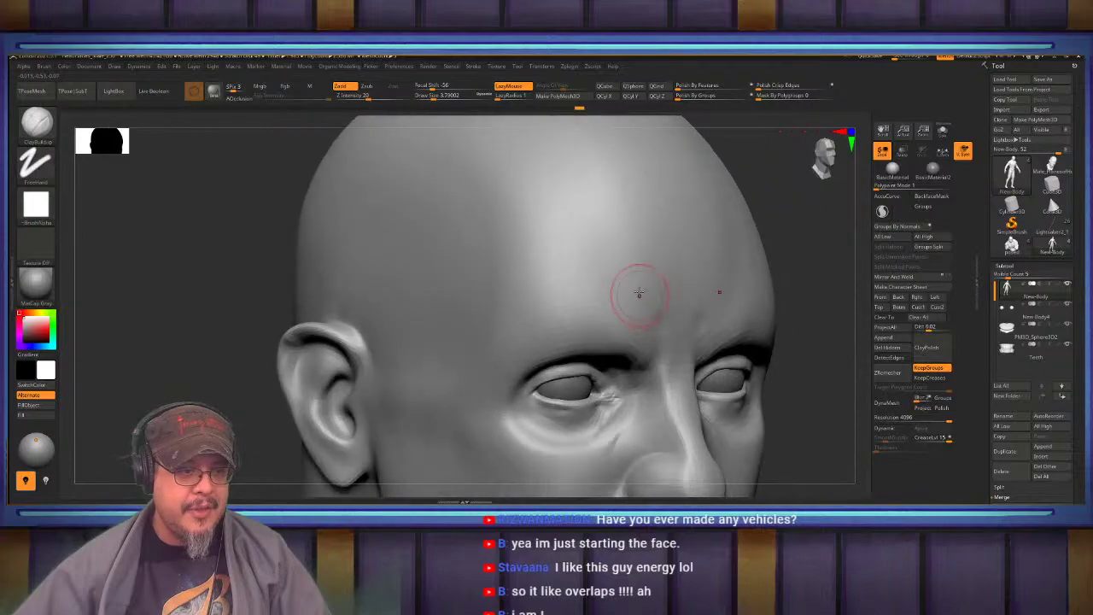
{"action": "key", "text": "s"}
{"action": "mouse_move", "coordinate": [624, 306]}
{"action": "left_mouse_down"}
{"action": "mouse_move", "coordinate": [558, 308]}
{"action": "mouse_move", "coordinate": [634, 317]}
{"action": "left_mouse_up"}
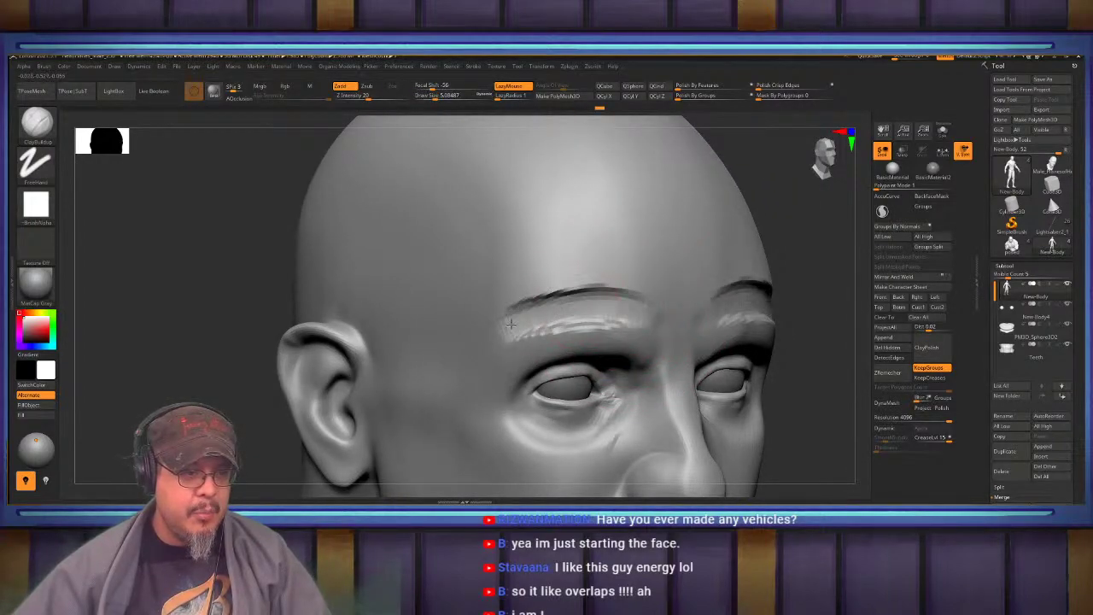
{"action": "left_click_drag", "start_coordinate": [511, 324], "coordinate": [504, 328]}
Add volume to the forehead planes with ClayBuildup at a draw size of about 9.6 and smooth the strokes
{"action": "key", "text": "s"}
{"action": "left_click_drag", "start_coordinate": [533, 258], "coordinate": [539, 258]}
{"action": "mouse_move", "coordinate": [514, 209]}
{"action": "left_mouse_down"}
{"action": "mouse_move", "coordinate": [556, 218]}
{"action": "mouse_move", "coordinate": [628, 264]}
{"action": "mouse_move", "coordinate": [598, 206]}
{"action": "mouse_move", "coordinate": [569, 228]}
{"action": "mouse_move", "coordinate": [596, 222]}
{"action": "mouse_move", "coordinate": [559, 166]}
{"action": "mouse_move", "coordinate": [620, 196]}
{"action": "left_mouse_up"}
{"action": "mouse_move", "coordinate": [619, 198]}
{"action": "right_mouse_down"}
{"action": "mouse_move", "coordinate": [537, 251]}
{"action": "mouse_move", "coordinate": [557, 235]}
{"action": "right_mouse_up"}
{"action": "mouse_move", "coordinate": [555, 234]}
{"action": "left_mouse_down"}
{"action": "mouse_move", "coordinate": [536, 222]}
{"action": "mouse_move", "coordinate": [570, 299]}
{"action": "left_mouse_up"}
{"action": "mouse_move", "coordinate": [660, 320]}
{"action": "left_mouse_down"}
{"action": "mouse_move", "coordinate": [610, 351]}
{"action": "mouse_move", "coordinate": [560, 316]}
{"action": "mouse_move", "coordinate": [536, 337]}
{"action": "mouse_move", "coordinate": [551, 255]}
{"action": "left_mouse_up"}
{"action": "left_click_drag", "start_coordinate": [576, 298], "coordinate": [574, 248], "text": "shift"}
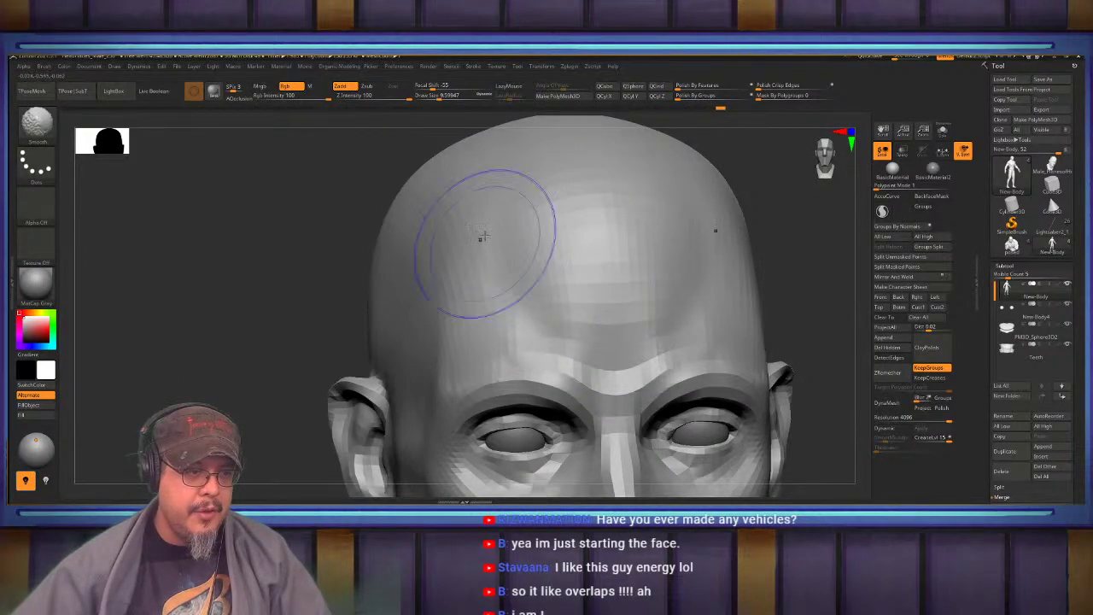
Try to build up the cheekbone ridge from the eye to the ear with ClayBuildup
{"action": "mouse_move", "coordinate": [481, 237]}
{"action": "right_mouse_down"}
{"action": "mouse_move", "coordinate": [541, 231]}
{"action": "mouse_move", "coordinate": [586, 208]}
{"action": "mouse_move", "coordinate": [620, 228]}
{"action": "mouse_move", "coordinate": [603, 268]}
{"action": "mouse_move", "coordinate": [562, 289]}
{"action": "mouse_move", "coordinate": [618, 167]}
{"action": "right_mouse_up"}
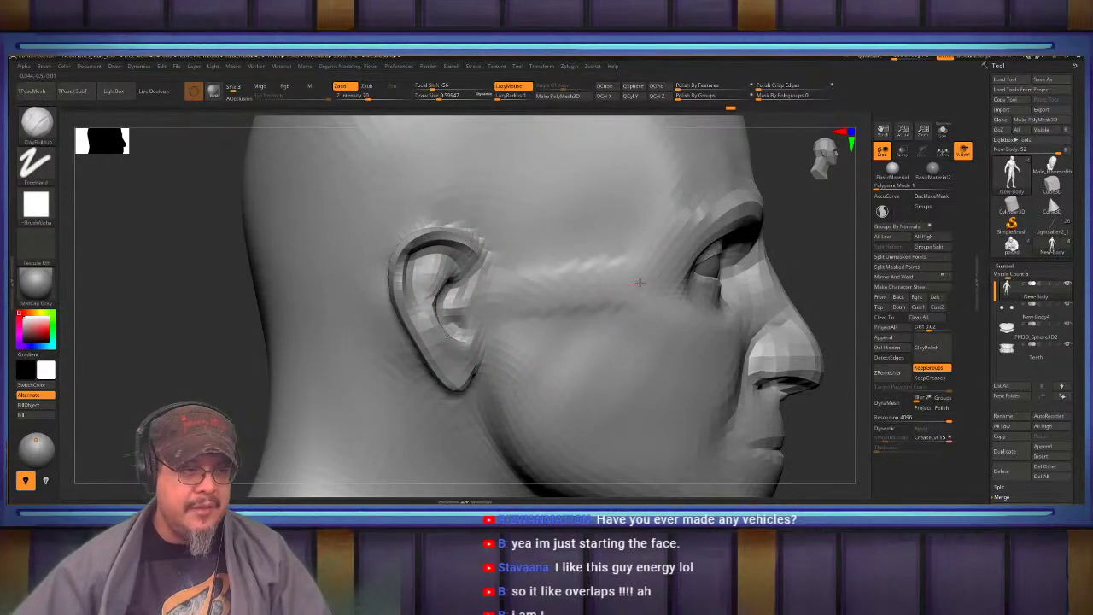
{"action": "left_click_drag", "start_coordinate": [642, 284], "coordinate": [468, 289]}
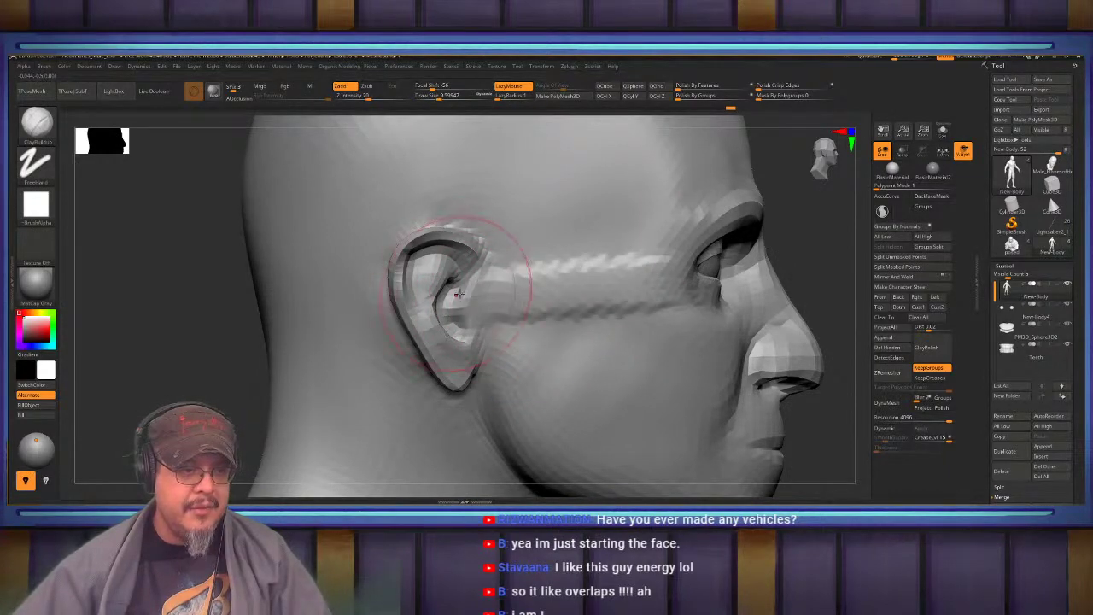
{"action": "key", "text": "ctrl+z"}
Build the zygomatic arch and outer brow edge with ClayBuildup at a draw size of about 6.3, undoing the first stroke and smoothing
{"action": "key", "text": "s"}
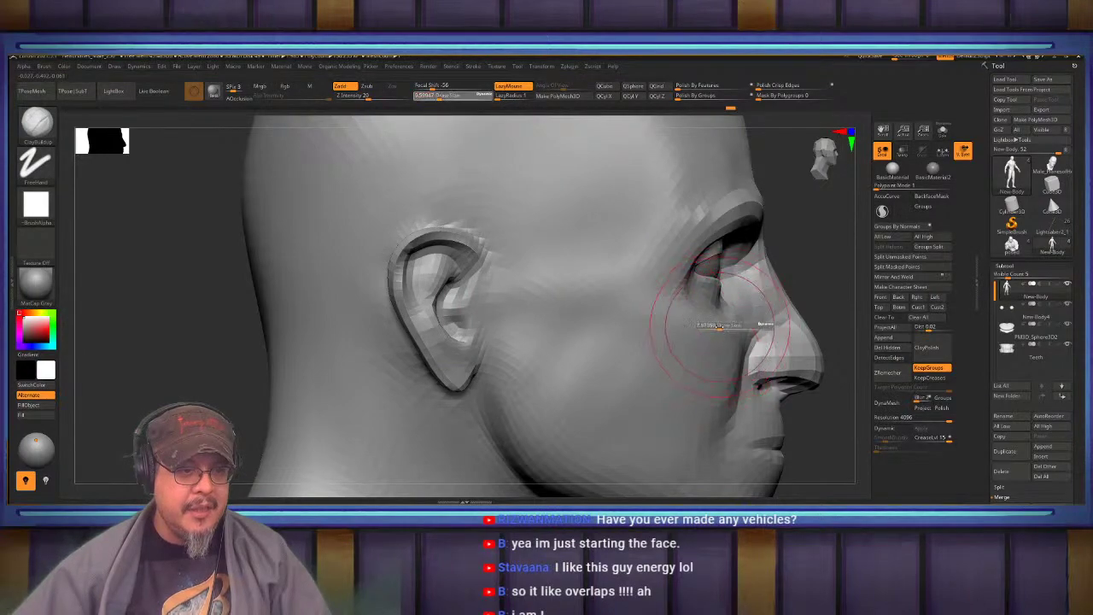
{"action": "left_click_drag", "start_coordinate": [724, 326], "coordinate": [717, 326]}
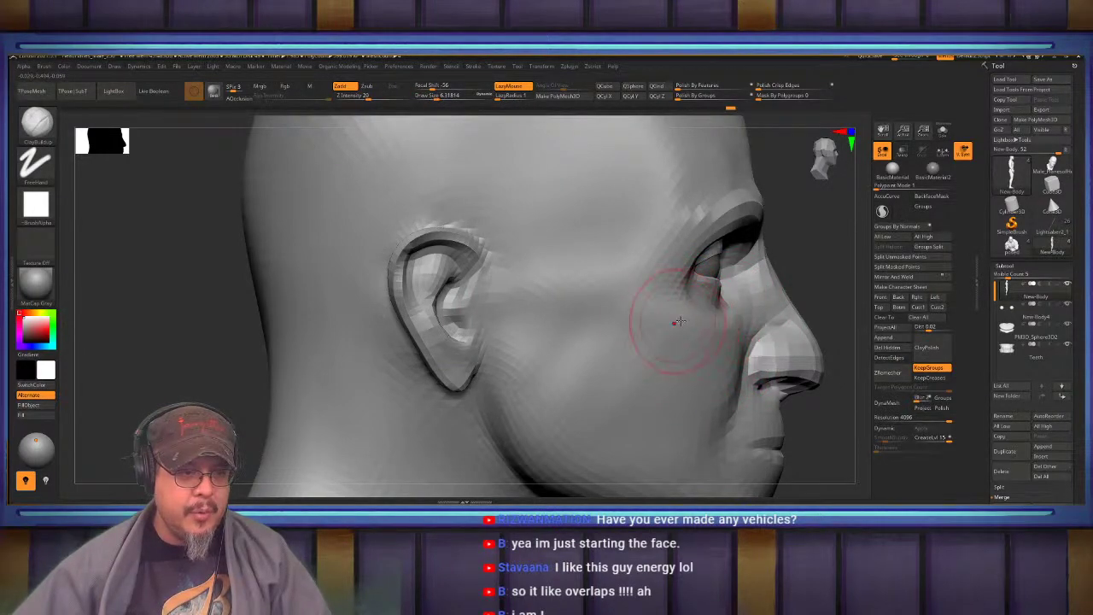
{"action": "left_click_drag", "start_coordinate": [484, 296], "coordinate": [633, 280]}
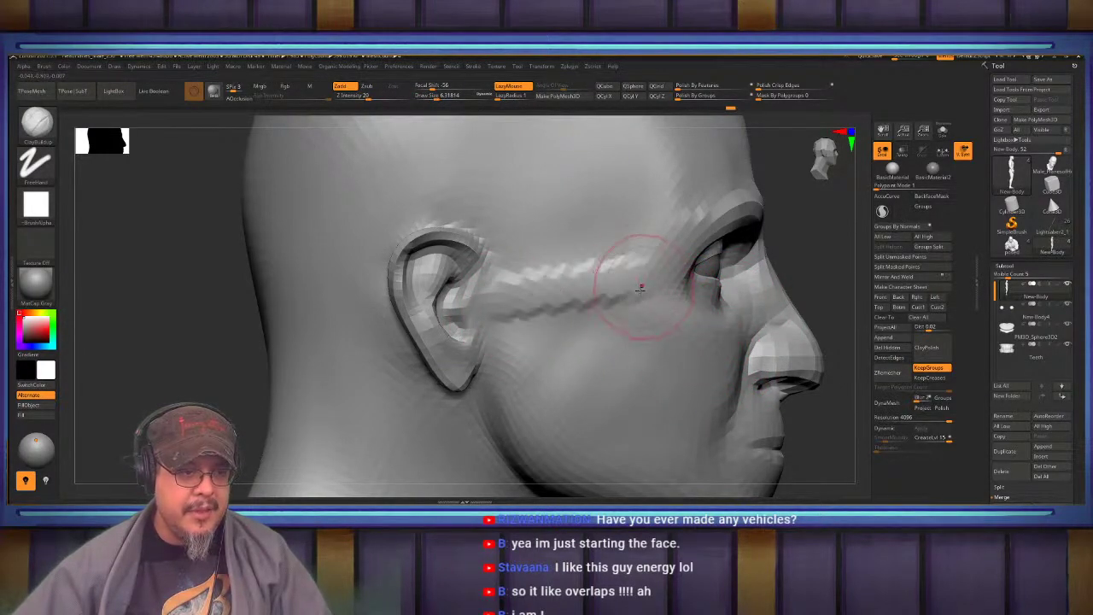
{"action": "key", "text": "ctrl+z"}
{"action": "mouse_move", "coordinate": [497, 313]}
{"action": "left_mouse_down"}
{"action": "mouse_move", "coordinate": [589, 328]}
{"action": "mouse_move", "coordinate": [649, 318]}
{"action": "left_mouse_up"}
{"action": "mouse_move", "coordinate": [655, 249]}
{"action": "left_mouse_down"}
{"action": "mouse_move", "coordinate": [622, 279]}
{"action": "mouse_move", "coordinate": [511, 278]}
{"action": "mouse_move", "coordinate": [646, 224]}
{"action": "mouse_move", "coordinate": [665, 232]}
{"action": "mouse_move", "coordinate": [660, 214]}
{"action": "left_mouse_up"}
{"action": "mouse_move", "coordinate": [658, 208]}
{"action": "right_mouse_down"}
{"action": "mouse_move", "coordinate": [573, 293]}
{"action": "mouse_move", "coordinate": [591, 299]}
{"action": "right_mouse_up"}
{"action": "mouse_move", "coordinate": [592, 299]}
{"action": "left_mouse_down"}
{"action": "mouse_move", "coordinate": [602, 321]}
{"action": "mouse_move", "coordinate": [656, 280]}
{"action": "left_mouse_up"}
{"action": "mouse_move", "coordinate": [605, 330]}
{"action": "left_mouse_down"}
{"action": "mouse_move", "coordinate": [666, 261]}
{"action": "mouse_move", "coordinate": [567, 331]}
{"action": "left_mouse_up"}
{"action": "left_click_drag", "start_coordinate": [645, 272], "coordinate": [523, 366], "text": "shift"}
Sculpt the temple plane behind the outer brow with ClayBuildup and smooth it above the cheekbone
{"action": "mouse_move", "coordinate": [569, 293]}
{"action": "right_mouse_down"}
{"action": "mouse_move", "coordinate": [547, 299]}
{"action": "mouse_move", "coordinate": [513, 264]}
{"action": "mouse_move", "coordinate": [532, 282]}
{"action": "mouse_move", "coordinate": [573, 262]}
{"action": "right_mouse_up"}
{"action": "mouse_move", "coordinate": [640, 363]}
{"action": "left_mouse_down"}
{"action": "mouse_move", "coordinate": [776, 312]}
{"action": "mouse_move", "coordinate": [825, 311]}
{"action": "left_mouse_up"}
{"action": "mouse_move", "coordinate": [446, 301]}
{"action": "left_mouse_down"}
{"action": "mouse_move", "coordinate": [387, 360]}
{"action": "mouse_move", "coordinate": [410, 328]}
{"action": "left_mouse_up"}
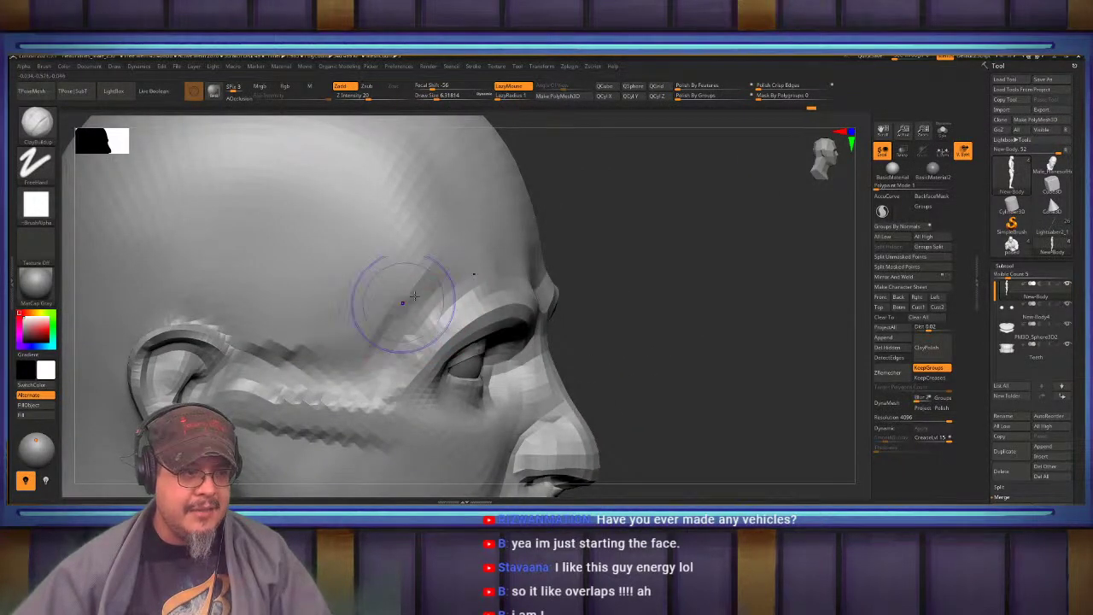
{"action": "right_click_drag", "start_coordinate": [405, 305], "coordinate": [392, 308]}
{"action": "mouse_move", "coordinate": [317, 343]}
{"action": "left_mouse_down", "text": "shift"}
{"action": "mouse_move", "coordinate": [278, 335]}
{"action": "mouse_move", "coordinate": [410, 244]}
{"action": "mouse_move", "coordinate": [409, 335]}
{"action": "left_mouse_up", "text": "shift"}
Pull the jawline and jaw angle into a sharper shape with the Move brush at a draw size of about 12.5
{"action": "mouse_move", "coordinate": [358, 331]}
{"action": "right_mouse_down", "text": "alt"}
{"action": "mouse_move", "coordinate": [479, 214]}
{"action": "mouse_move", "coordinate": [443, 273]}
{"action": "mouse_move", "coordinate": [434, 205]}
{"action": "right_mouse_up", "text": "alt"}
{"action": "mouse_move", "coordinate": [456, 259]}
{"action": "right_mouse_down"}
{"action": "mouse_move", "coordinate": [439, 256]}
{"action": "mouse_move", "coordinate": [515, 205]}
{"action": "right_mouse_up"}
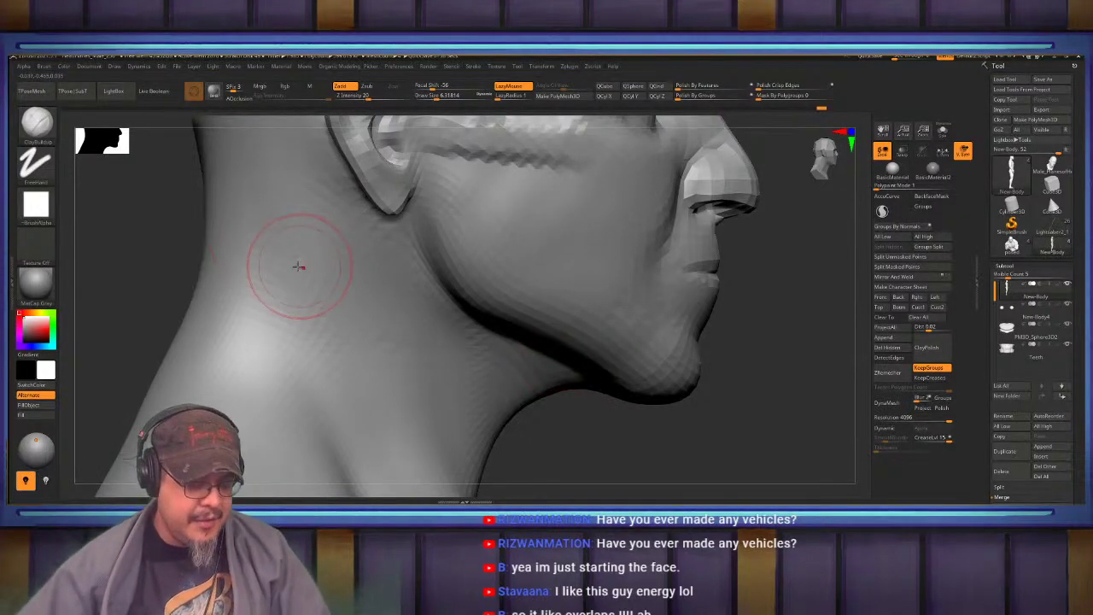
{"action": "key", "text": "b"}
{"action": "key", "text": "m"}
{"action": "key", "text": "v"}
{"action": "key", "text": "s"}
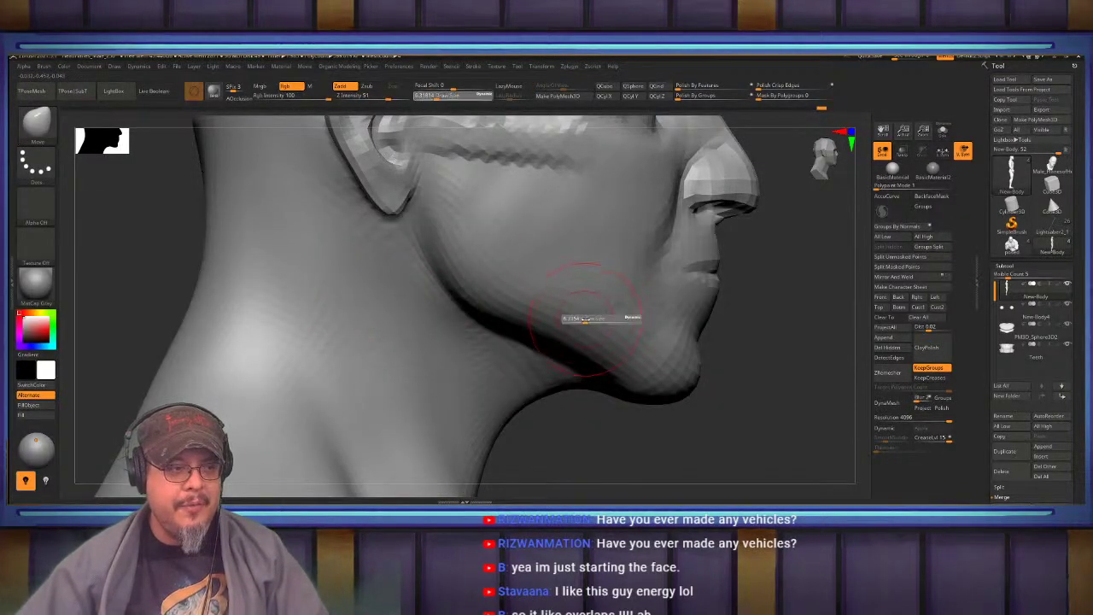
{"action": "left_click_drag", "start_coordinate": [591, 319], "coordinate": [559, 351]}
{"action": "mouse_move", "coordinate": [513, 314]}
{"action": "left_mouse_down"}
{"action": "mouse_move", "coordinate": [500, 323]}
{"action": "mouse_move", "coordinate": [433, 294]}
{"action": "left_mouse_up"}
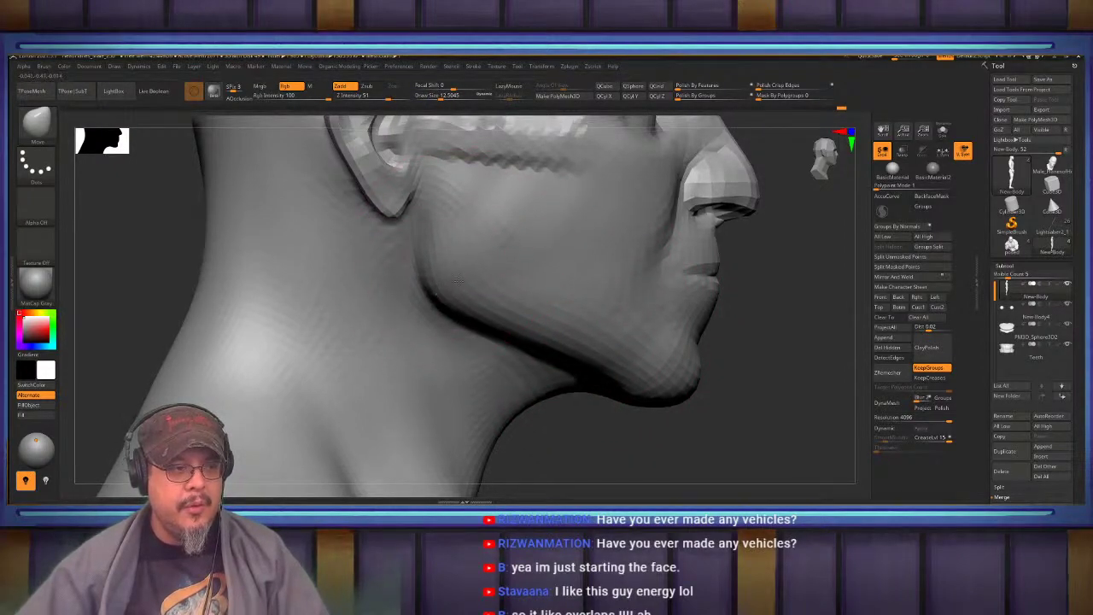
{"action": "right_click_drag", "start_coordinate": [436, 171], "coordinate": [434, 249], "text": "alt"}
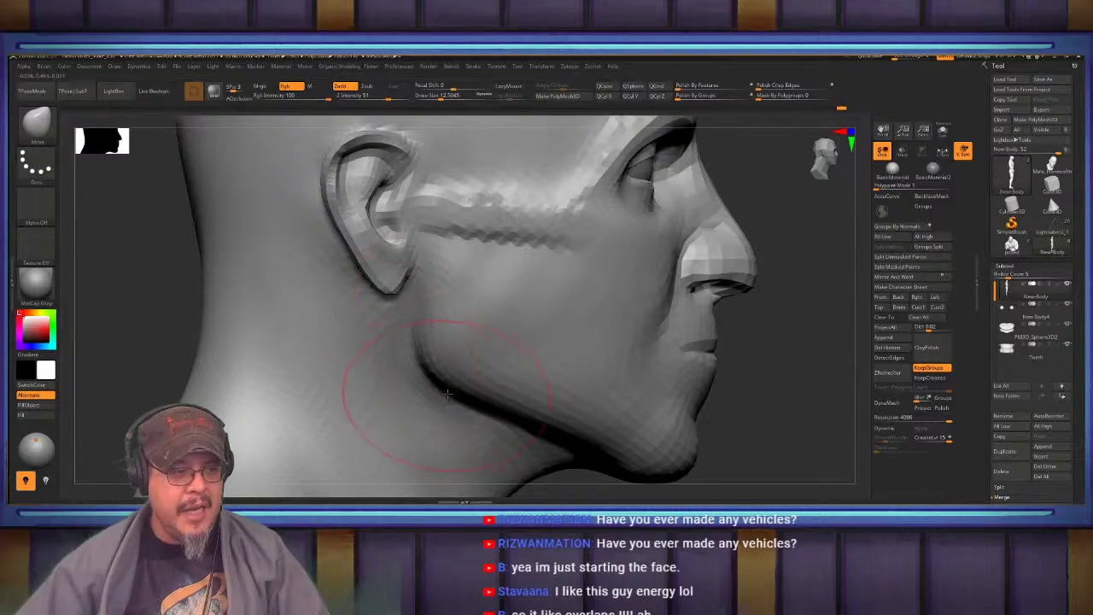
Refine the lower jaw edge between the jaw angle and the chin with the Move brush
{"action": "right_click_drag", "start_coordinate": [436, 394], "coordinate": [367, 307], "text": "alt"}
{"action": "left_click_drag", "start_coordinate": [535, 357], "coordinate": [528, 364]}
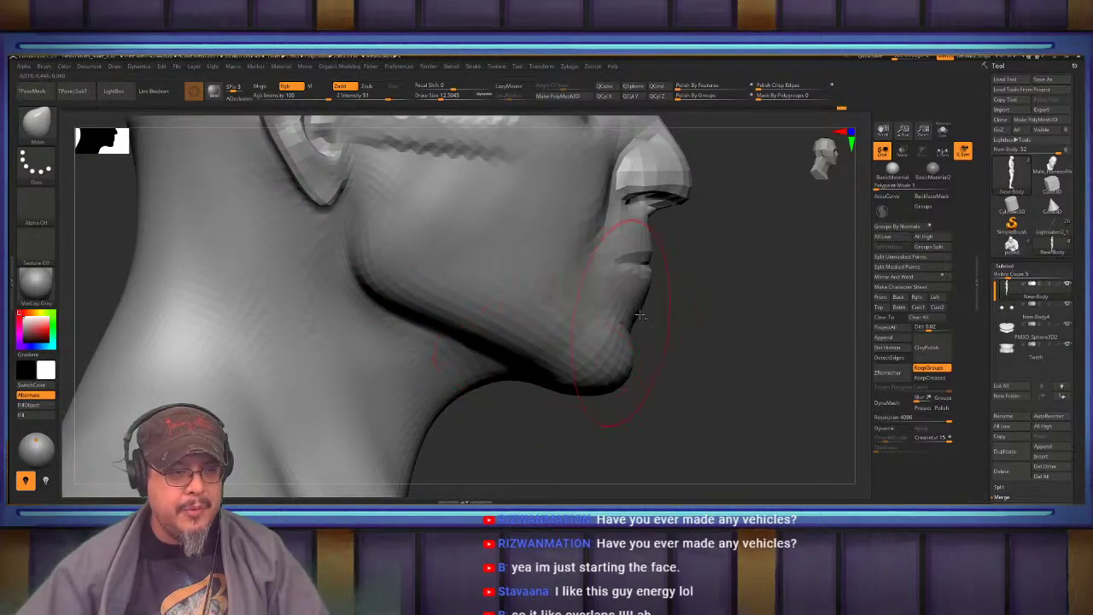
{"action": "mouse_move", "coordinate": [686, 266]}
{"action": "right_mouse_down", "text": "alt"}
{"action": "mouse_move", "coordinate": [659, 341]}
{"action": "mouse_move", "coordinate": [640, 347]}
{"action": "mouse_move", "coordinate": [526, 319]}
{"action": "mouse_move", "coordinate": [431, 335]}
{"action": "right_mouse_up", "text": "alt"}
{"action": "right_click_drag", "start_coordinate": [431, 335], "coordinate": [515, 317]}
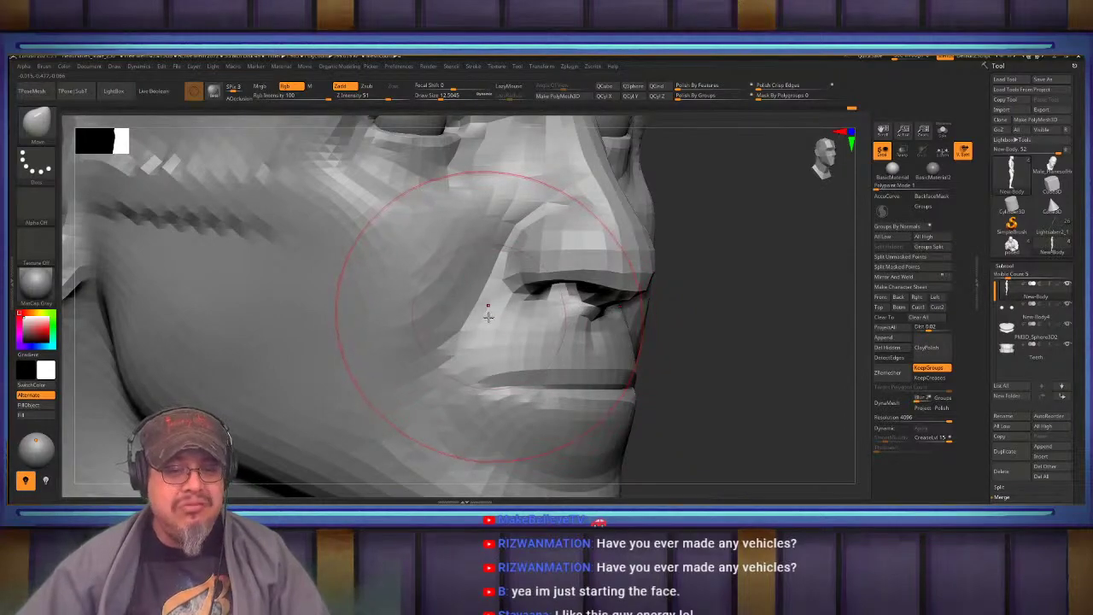
Build up the inner cheek plane between the lower eyelid and the side of the nose with ClayBuildup
{"action": "mouse_move", "coordinate": [493, 213]}
{"action": "right_mouse_down", "text": "alt"}
{"action": "mouse_move", "coordinate": [503, 303]}
{"action": "mouse_move", "coordinate": [511, 267]}
{"action": "right_mouse_up", "text": "alt"}
{"action": "key", "text": "b"}
{"action": "key", "text": "c"}
{"action": "key", "text": "b"}
{"action": "key", "text": "s"}
{"action": "left_click_drag", "start_coordinate": [543, 262], "coordinate": [527, 264]}
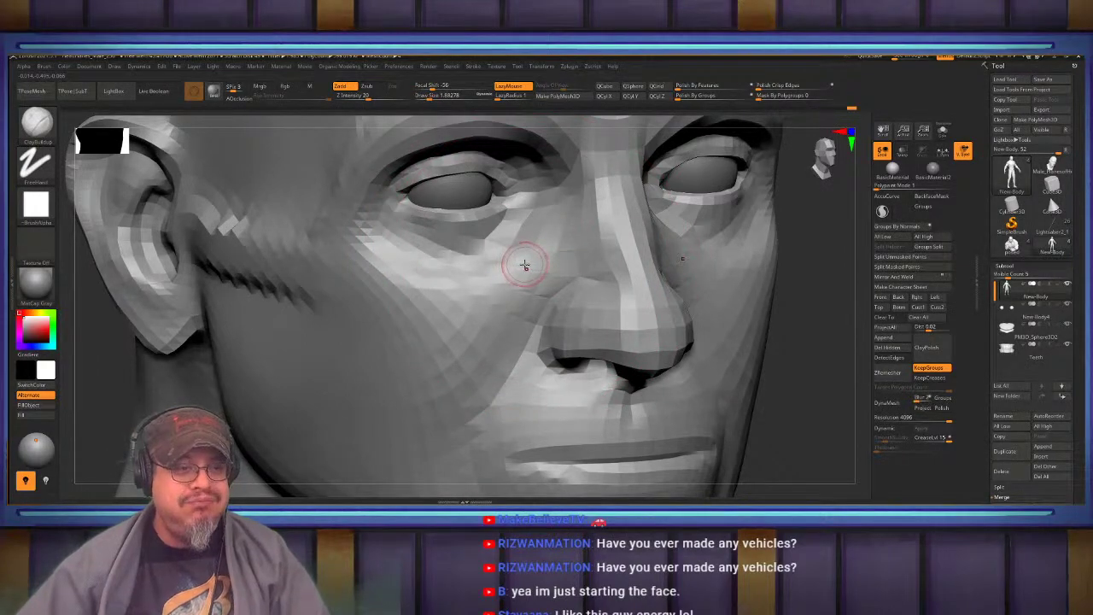
{"action": "right_click_drag", "start_coordinate": [525, 265], "coordinate": [538, 253]}
{"action": "key", "text": "s"}
{"action": "left_click_drag", "start_coordinate": [532, 258], "coordinate": [538, 256]}
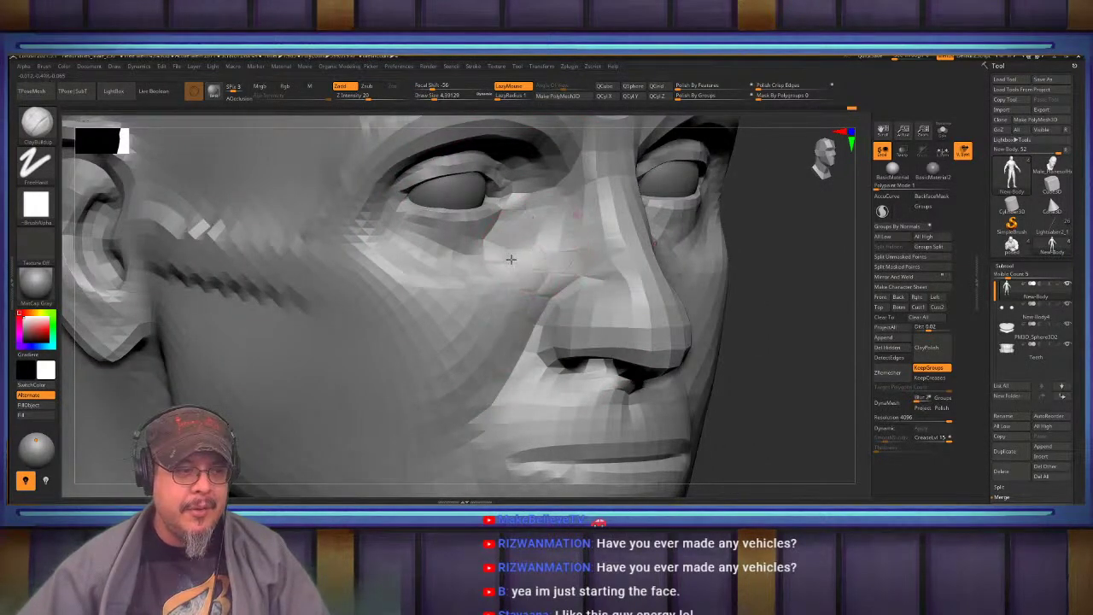
Round the curve of the muzzle and mouth from beneath with the Move brush at a draw size of about 8.4
{"action": "mouse_move", "coordinate": [515, 393]}
{"action": "right_mouse_down", "text": "alt"}
{"action": "mouse_move", "coordinate": [522, 293]}
{"action": "mouse_move", "coordinate": [547, 301]}
{"action": "mouse_move", "coordinate": [501, 261]}
{"action": "mouse_move", "coordinate": [525, 274]}
{"action": "mouse_move", "coordinate": [538, 216]}
{"action": "right_mouse_up", "text": "alt"}
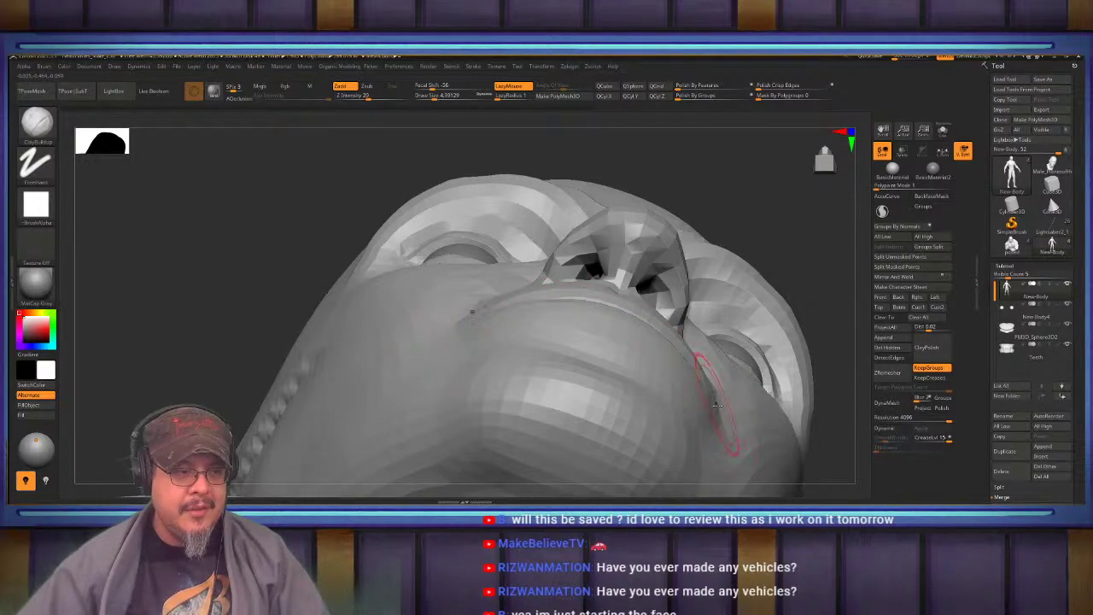
{"action": "key", "text": "b"}
{"action": "key", "text": "m"}
{"action": "key", "text": "v"}
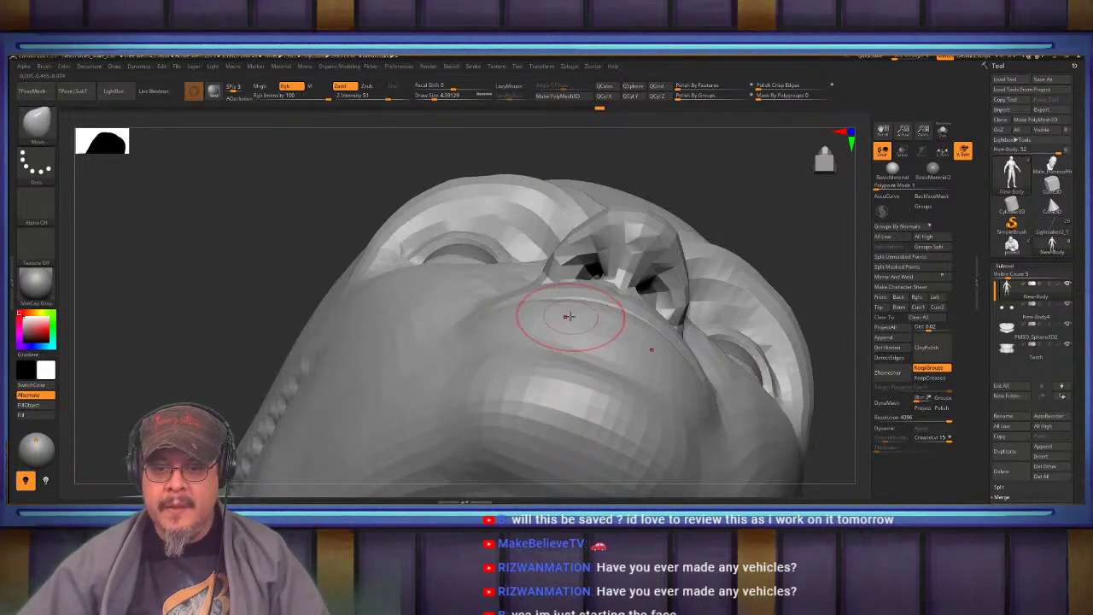
{"action": "key", "text": "s"}
{"action": "left_click_drag", "start_coordinate": [570, 317], "coordinate": [575, 315]}
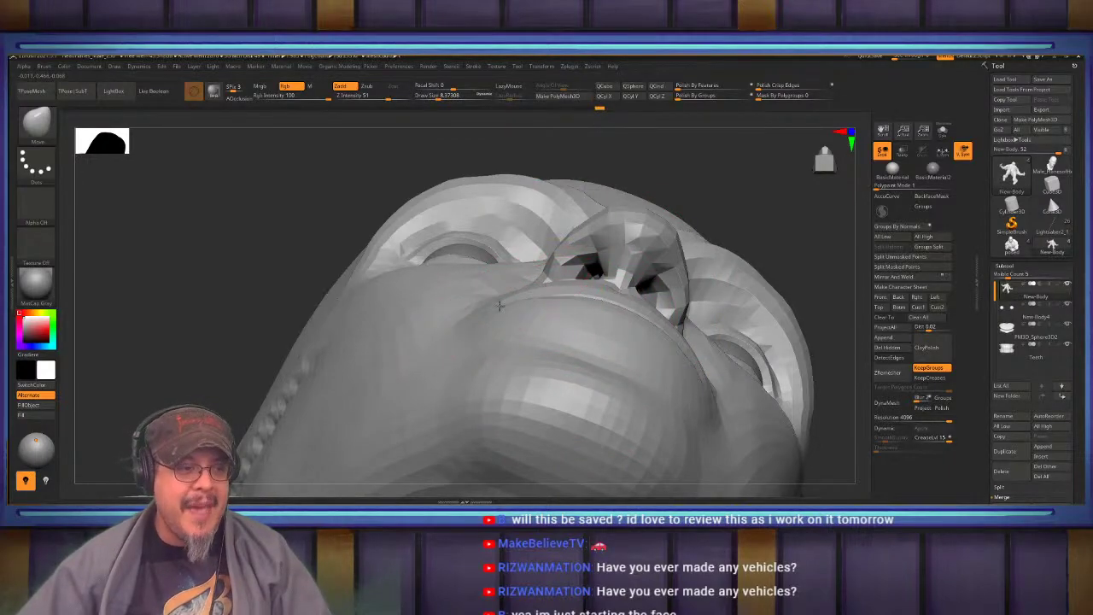
Reshape the forehead and brow ridge above the eyes with the Move brush and smooth the brow
{"action": "right_click_drag", "start_coordinate": [433, 235], "coordinate": [464, 268]}
{"action": "right_click_drag", "start_coordinate": [504, 154], "coordinate": [533, 265], "text": "alt"}
{"action": "mouse_move", "coordinate": [534, 270]}
{"action": "left_mouse_down"}
{"action": "mouse_move", "coordinate": [520, 291]}
{"action": "mouse_move", "coordinate": [463, 296]}
{"action": "left_mouse_up"}
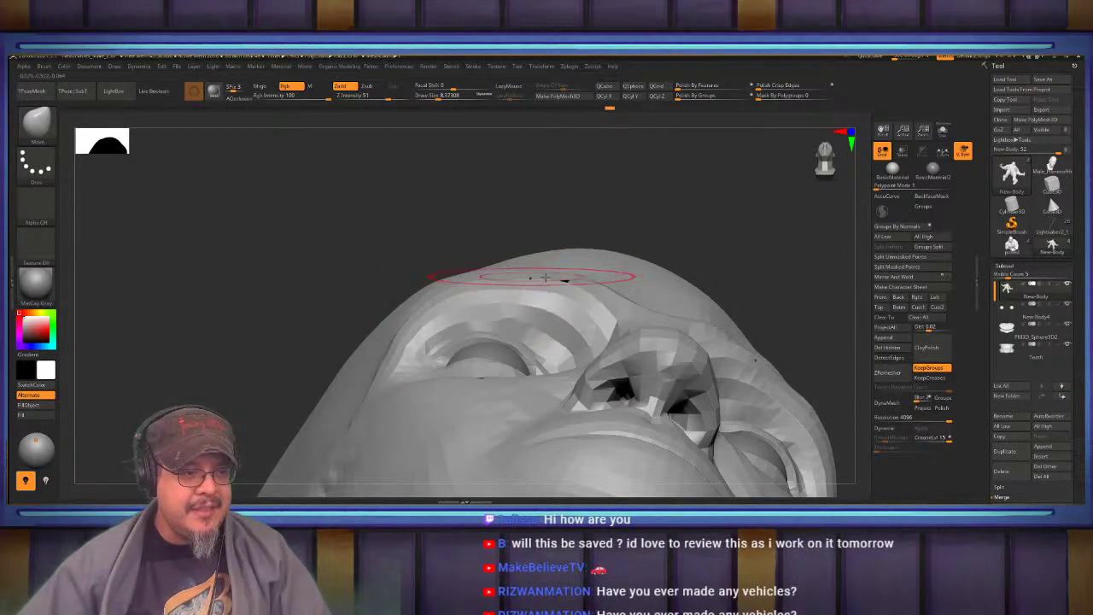
{"action": "left_click_drag", "start_coordinate": [565, 279], "coordinate": [557, 291]}
{"action": "right_click_drag", "start_coordinate": [538, 341], "coordinate": [542, 453]}
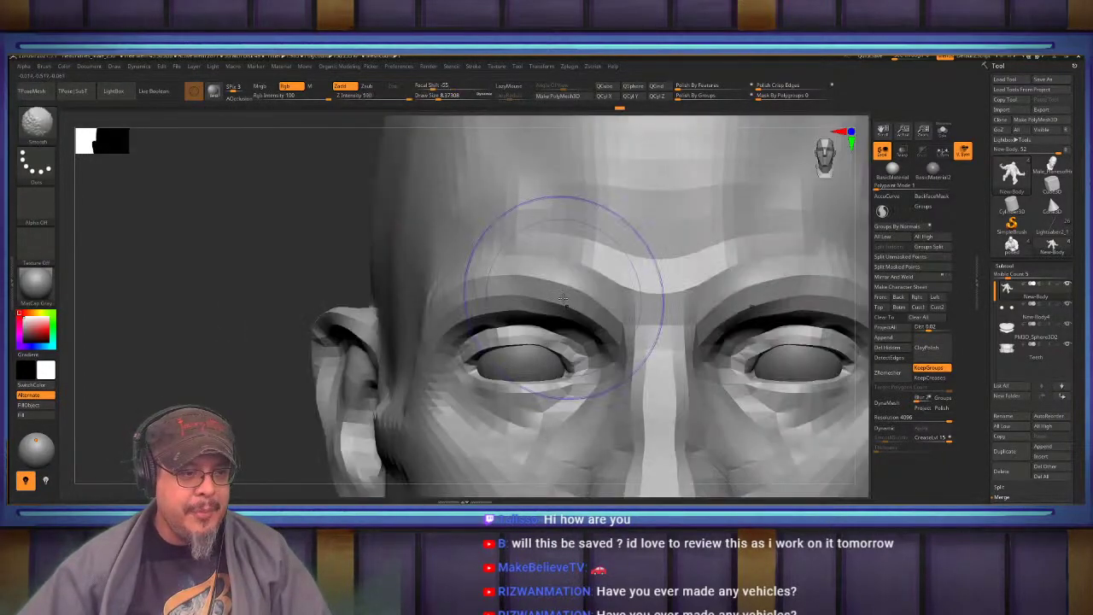
{"action": "right_click_drag", "start_coordinate": [564, 299], "coordinate": [598, 240], "text": "alt"}
{"action": "right_click_drag", "start_coordinate": [530, 299], "coordinate": [470, 303]}
{"action": "right_click_drag", "start_coordinate": [333, 384], "coordinate": [489, 290], "text": "alt"}
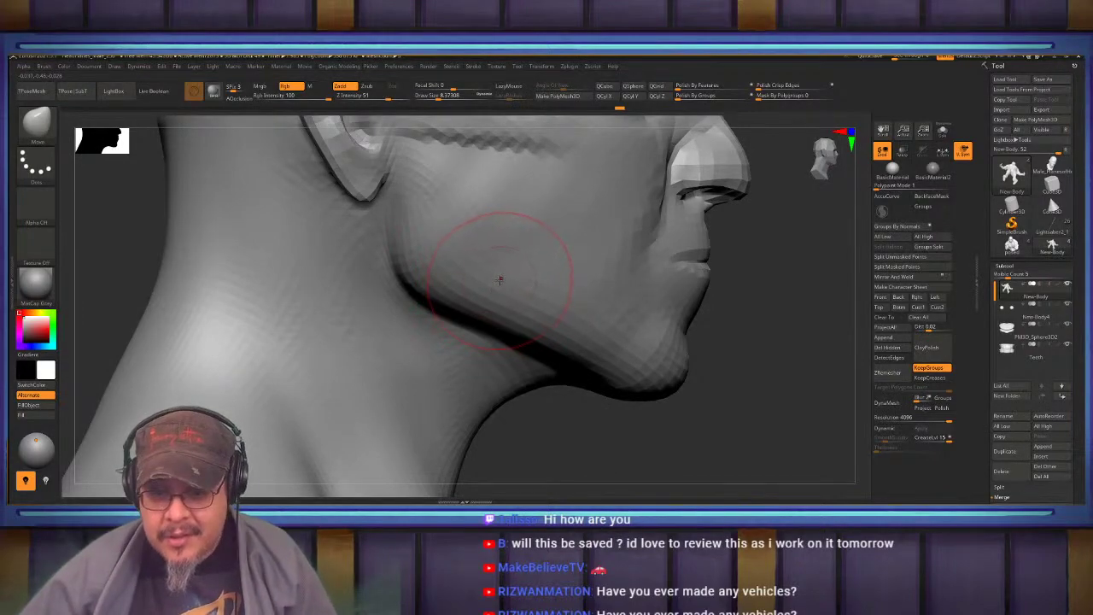
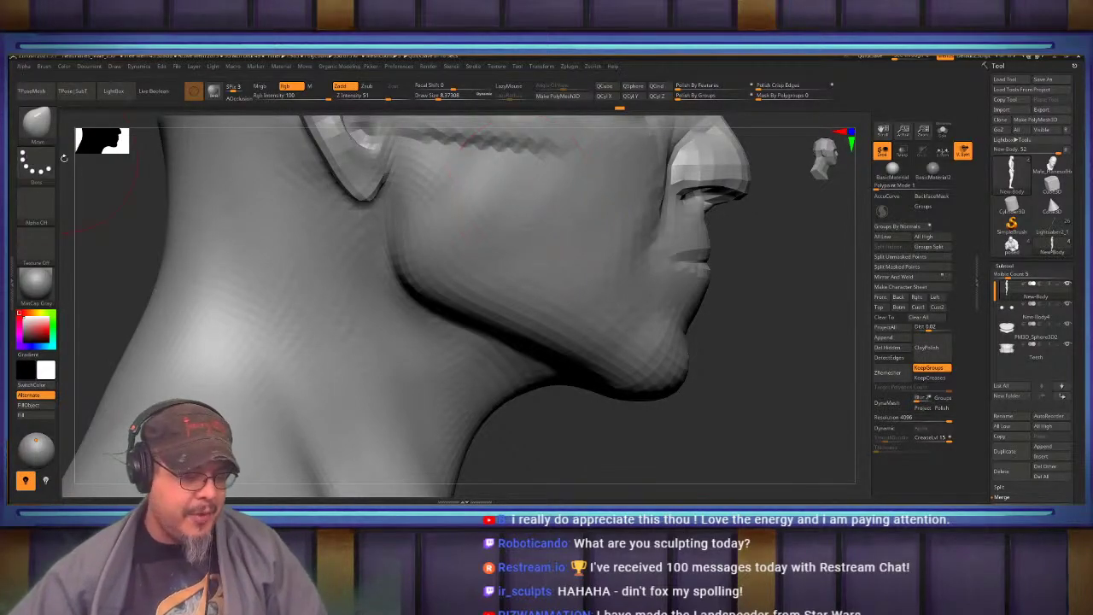
Switch to the browser to view the concept art of the figure with the green sword, and return to ZBrush
{"action": "key", "text": "alt+Tab"}
{"action": "key", "text": "alt+Tab"}
{"action": "key", "text": "alt+Tab"}
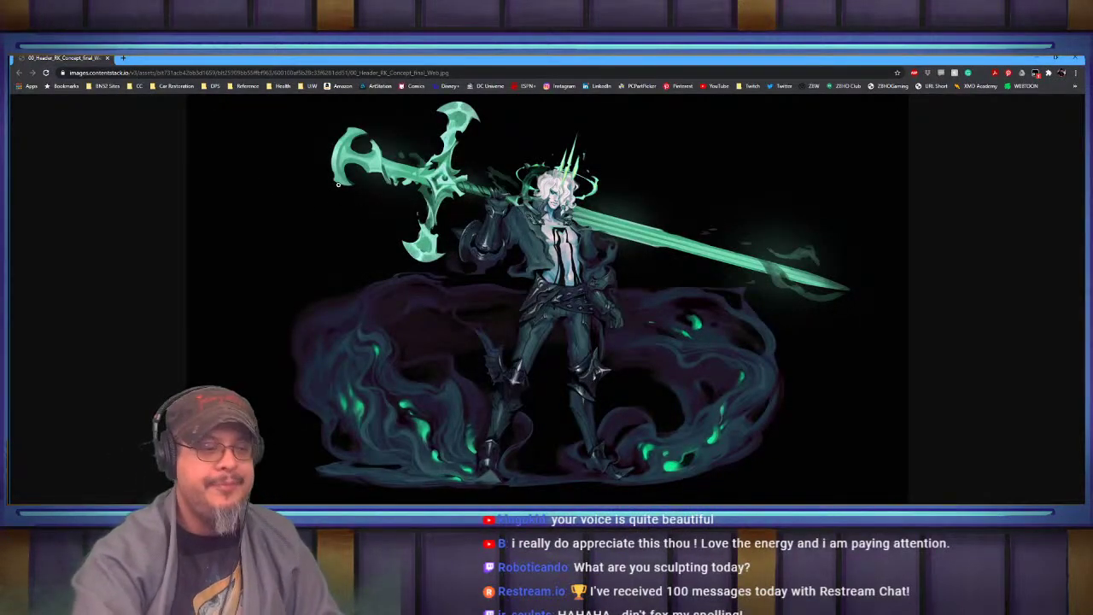
{"action": "key", "text": "alt+Tab"}
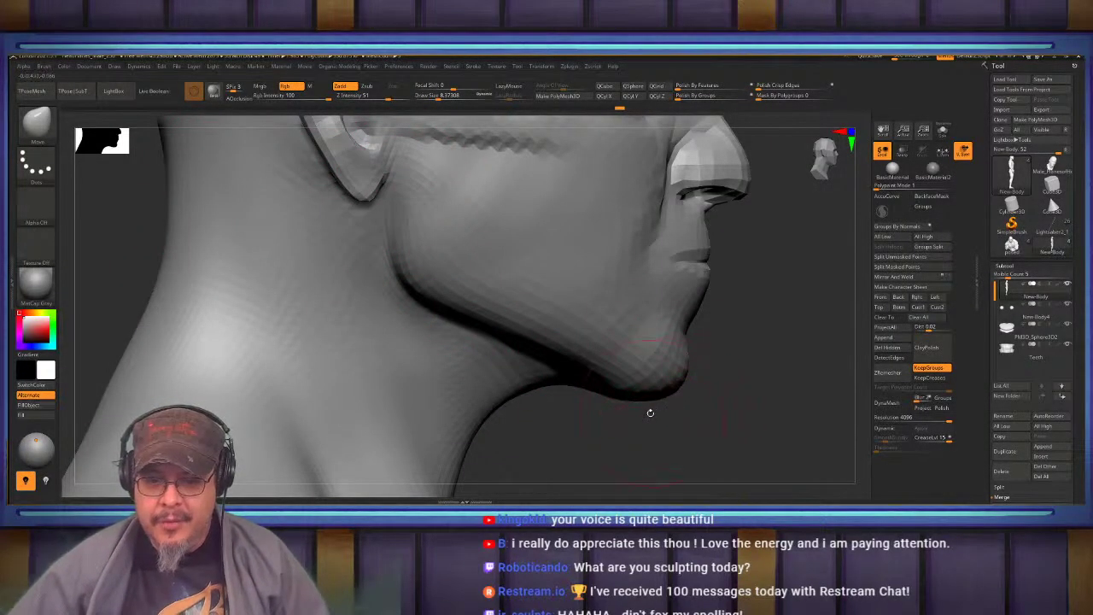
Pull the throat profile under the chin into shape with the Move brush at a draw size of about 13.3, undoing the first stroke
{"action": "mouse_move", "coordinate": [670, 420]}
{"action": "left_mouse_down", "text": "alt"}
{"action": "mouse_move", "coordinate": [606, 376]}
{"action": "mouse_move", "coordinate": [659, 366]}
{"action": "mouse_move", "coordinate": [564, 344]}
{"action": "mouse_move", "coordinate": [564, 368]}
{"action": "mouse_move", "coordinate": [571, 357]}
{"action": "mouse_move", "coordinate": [552, 350]}
{"action": "mouse_move", "coordinate": [537, 373]}
{"action": "left_mouse_up", "text": "alt"}
{"action": "key", "text": "s"}
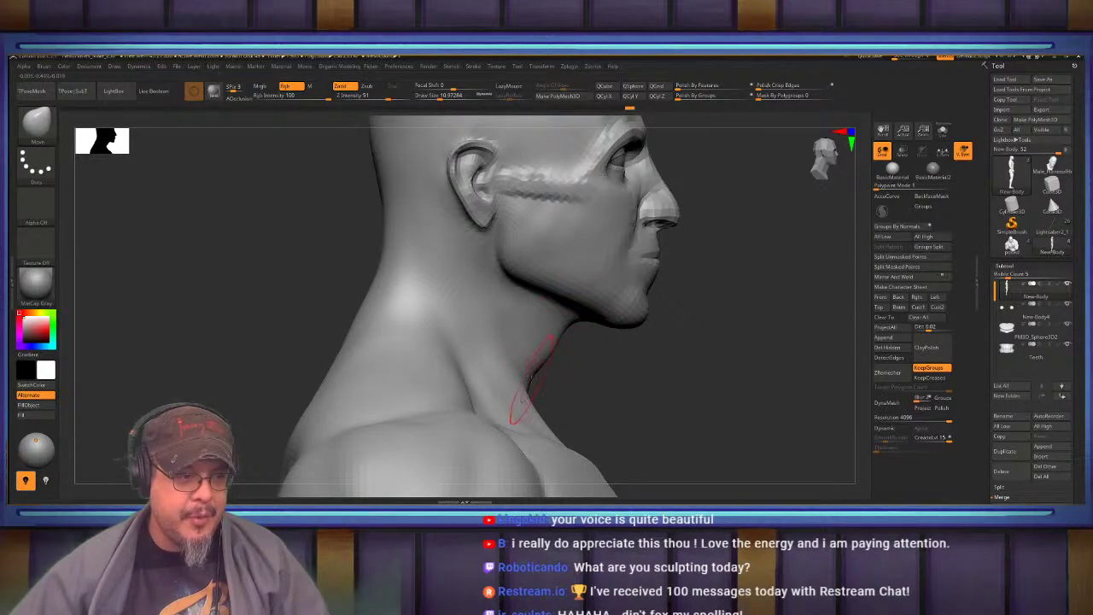
{"action": "left_click_drag", "start_coordinate": [623, 359], "coordinate": [641, 381], "text": "alt"}
{"action": "key", "text": "ctrl+z"}
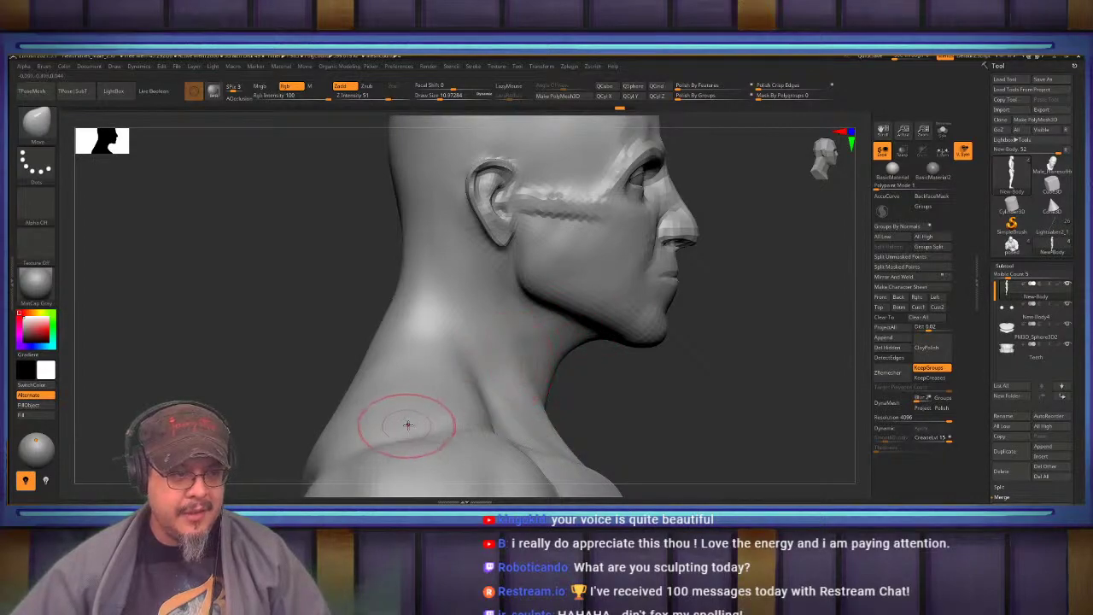
{"action": "key", "text": "s"}
{"action": "left_click_drag", "start_coordinate": [560, 357], "coordinate": [577, 368]}
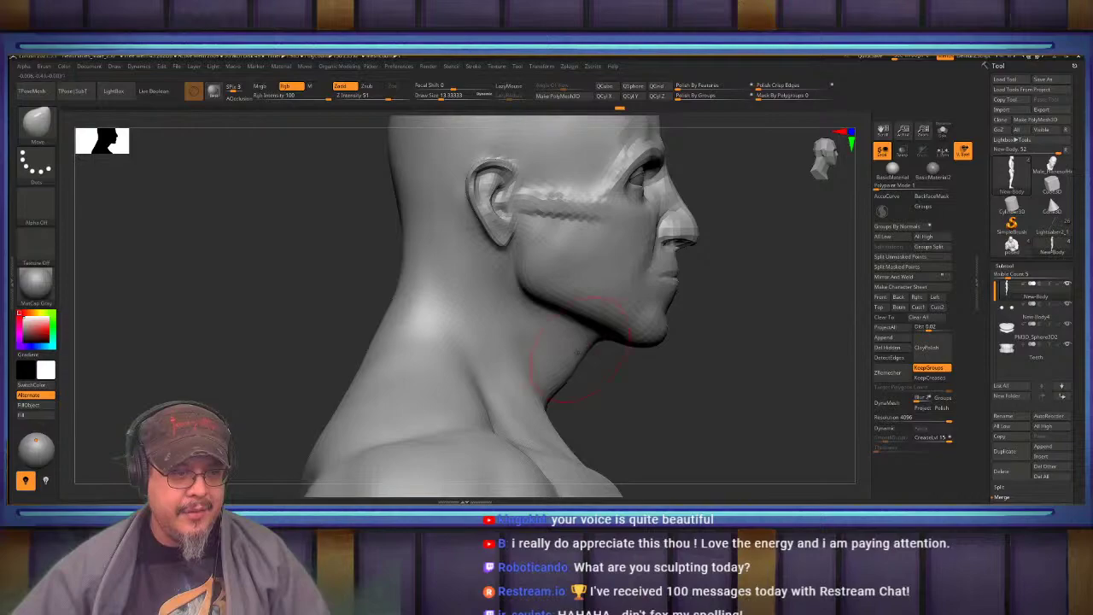
{"action": "left_click_drag", "start_coordinate": [665, 371], "coordinate": [644, 414], "text": "alt"}
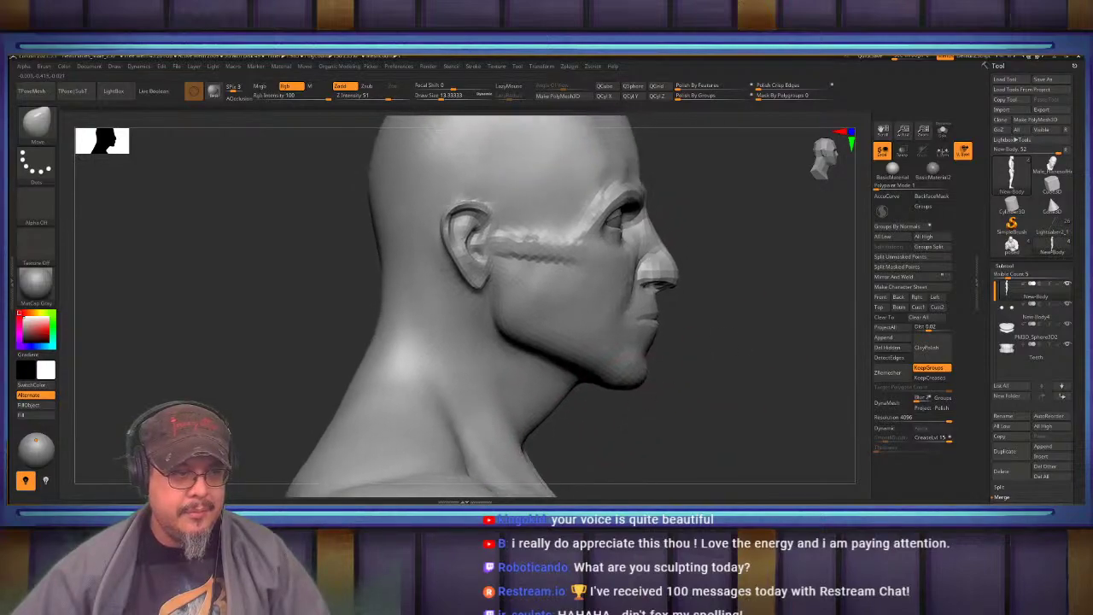
Shift the ear and rear jaw forward in profile with the Move brush at draw sizes of about 33.7 and 17.1
{"action": "left_click_drag", "start_coordinate": [700, 368], "coordinate": [617, 330], "text": "shift"}
{"action": "left_click_drag", "start_coordinate": [684, 324], "coordinate": [649, 329], "text": "alt"}
{"action": "left_click_drag", "start_coordinate": [636, 286], "coordinate": [589, 278], "text": "alt"}
{"action": "mouse_move", "coordinate": [590, 278]}
{"action": "left_mouse_down", "text": "alt"}
{"action": "mouse_move", "coordinate": [617, 296]}
{"action": "mouse_move", "coordinate": [555, 302]}
{"action": "mouse_move", "coordinate": [593, 272]}
{"action": "left_mouse_up", "text": "alt"}
{"action": "key", "text": "s"}
{"action": "right_click_drag", "start_coordinate": [586, 260], "coordinate": [593, 260]}
{"action": "right_click_drag", "start_coordinate": [594, 260], "coordinate": [603, 289], "text": "alt"}
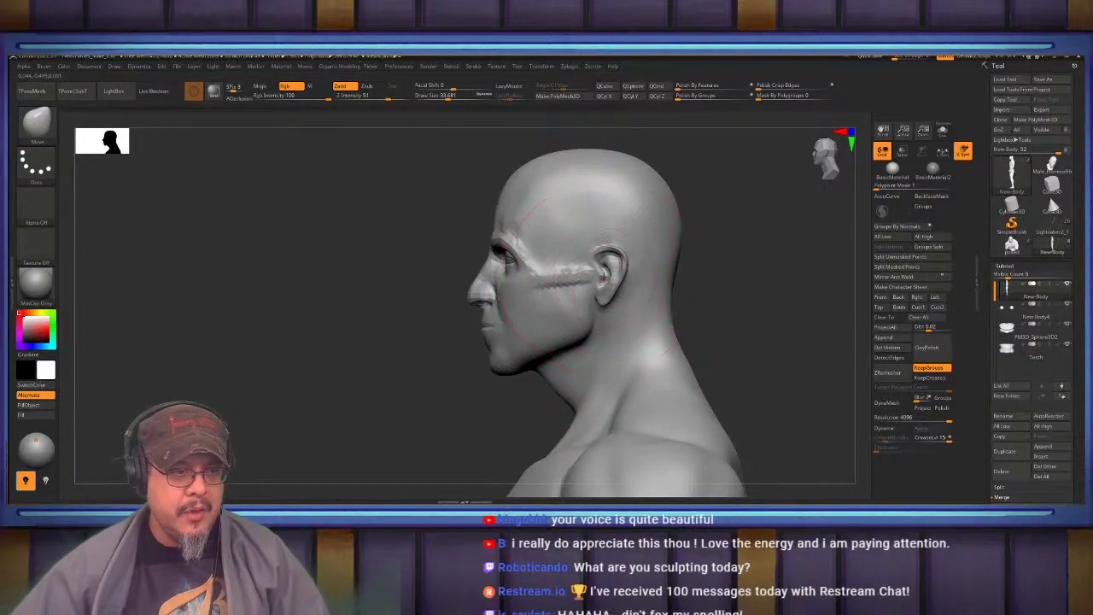
{"action": "left_click_drag", "start_coordinate": [574, 278], "coordinate": [597, 270]}
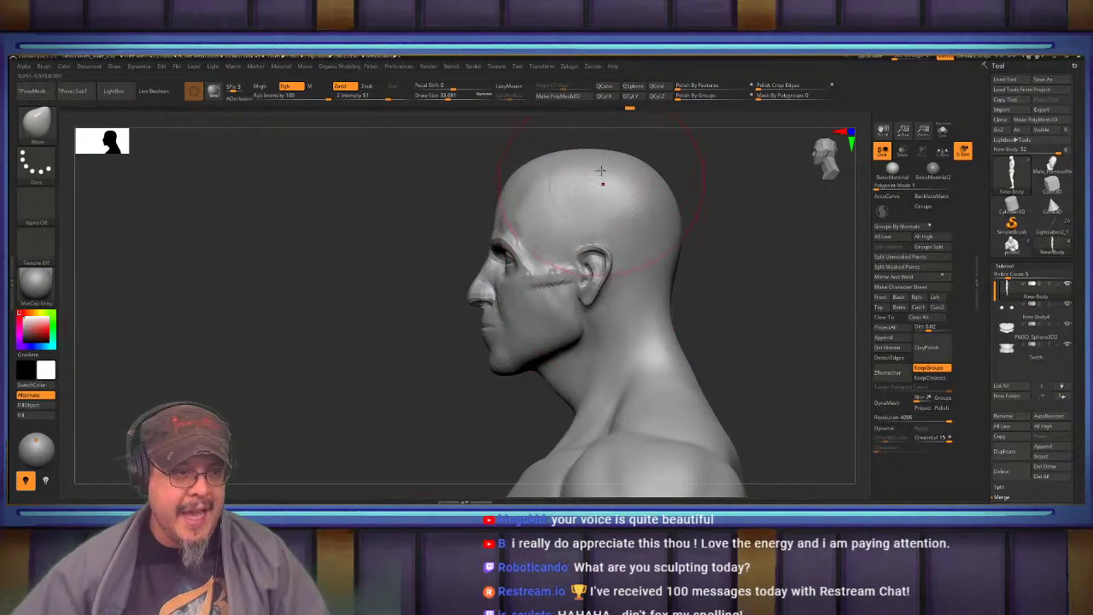
{"action": "key", "text": "s"}
{"action": "left_click_drag", "start_coordinate": [586, 336], "coordinate": [571, 334]}
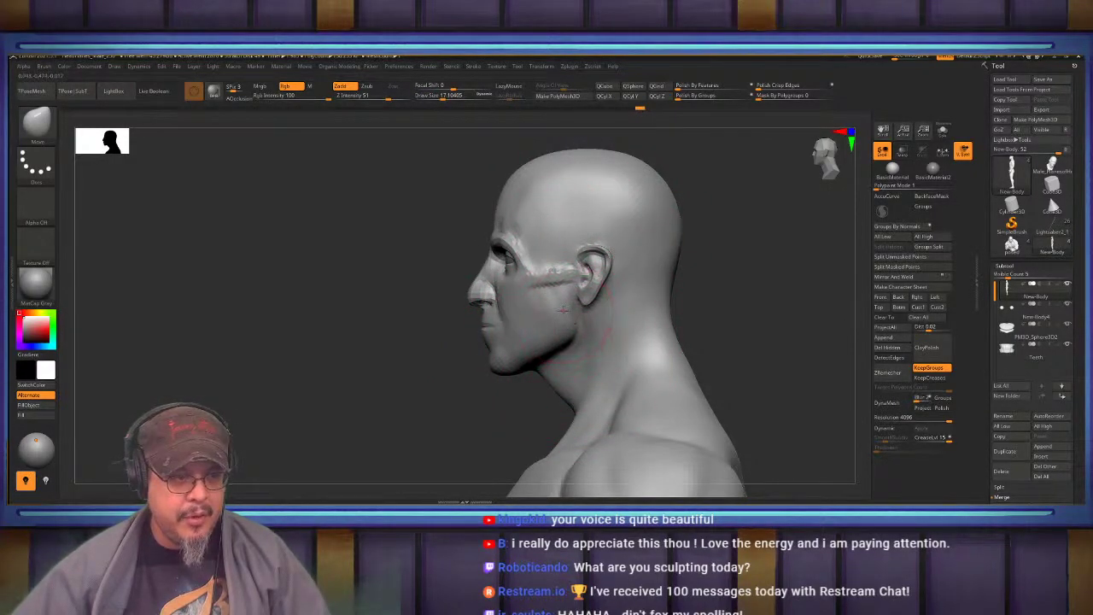
Build up the chin and the area below the lower lip with the FormSoft brush at a draw size of about 5.5
{"action": "left_click_drag", "start_coordinate": [363, 362], "coordinate": [456, 334], "text": "alt"}
{"action": "left_click_drag", "start_coordinate": [376, 329], "coordinate": [547, 302]}
{"action": "mouse_move", "coordinate": [453, 304]}
{"action": "right_mouse_down"}
{"action": "mouse_move", "coordinate": [564, 300]}
{"action": "mouse_move", "coordinate": [532, 290]}
{"action": "mouse_move", "coordinate": [542, 239]}
{"action": "right_mouse_up"}
{"action": "key", "text": "b"}
{"action": "key", "text": "f"}
{"action": "key", "text": "s"}
{"action": "key", "text": "s"}
{"action": "mouse_move", "coordinate": [579, 317]}
{"action": "left_mouse_down"}
{"action": "mouse_move", "coordinate": [545, 323]}
{"action": "mouse_move", "coordinate": [586, 315]}
{"action": "mouse_move", "coordinate": [545, 334]}
{"action": "left_mouse_up"}
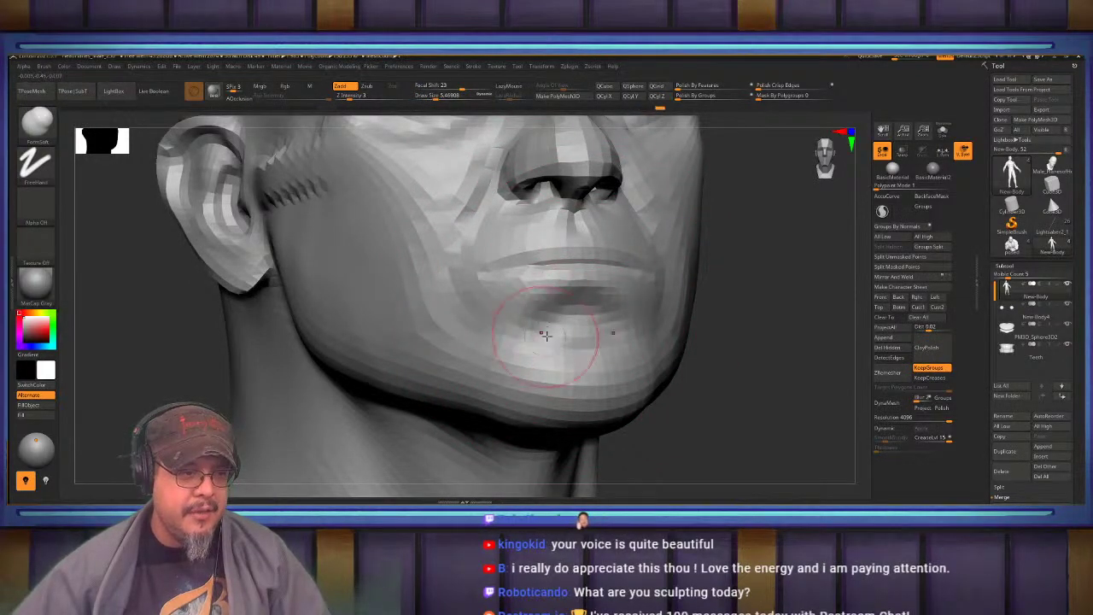
Round the mouth area forward with the Move brush at a draw size of about 7.8 and smooth the old lip line
{"action": "mouse_move", "coordinate": [545, 333]}
{"action": "right_mouse_down"}
{"action": "mouse_move", "coordinate": [567, 323]}
{"action": "mouse_move", "coordinate": [542, 296]}
{"action": "mouse_move", "coordinate": [547, 278]}
{"action": "mouse_move", "coordinate": [526, 234]}
{"action": "mouse_move", "coordinate": [551, 247]}
{"action": "mouse_move", "coordinate": [543, 271]}
{"action": "right_mouse_up"}
{"action": "key", "text": "b"}
{"action": "key", "text": "m"}
{"action": "key", "text": "v"}
{"action": "key", "text": "s"}
{"action": "left_click_drag", "start_coordinate": [541, 284], "coordinate": [541, 289]}
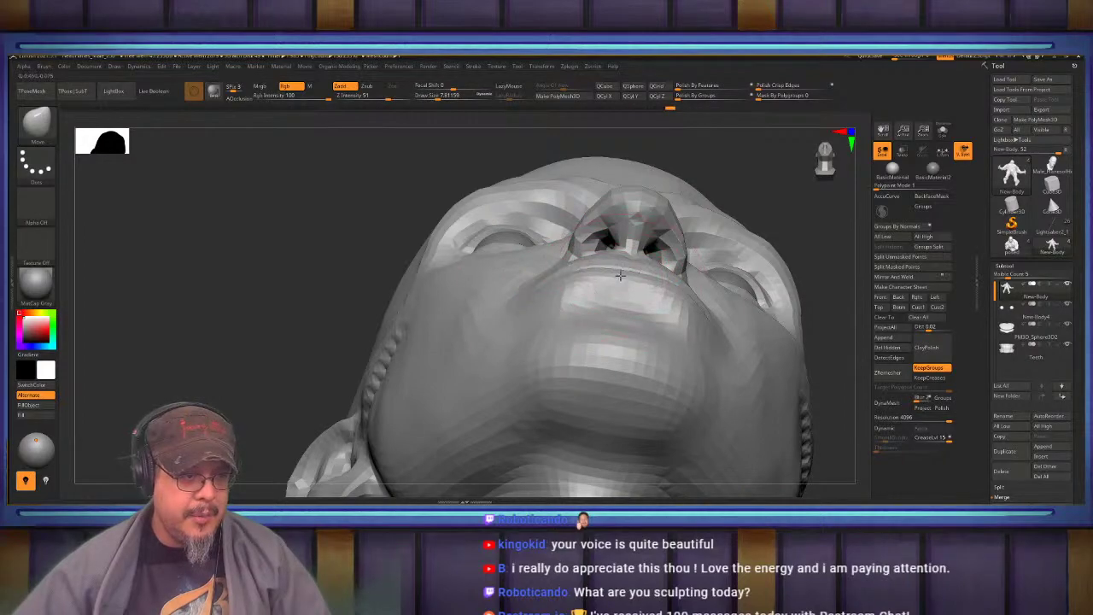
{"action": "right_click_drag", "start_coordinate": [620, 275], "coordinate": [647, 350]}
{"action": "right_click_drag", "start_coordinate": [563, 299], "coordinate": [590, 300]}
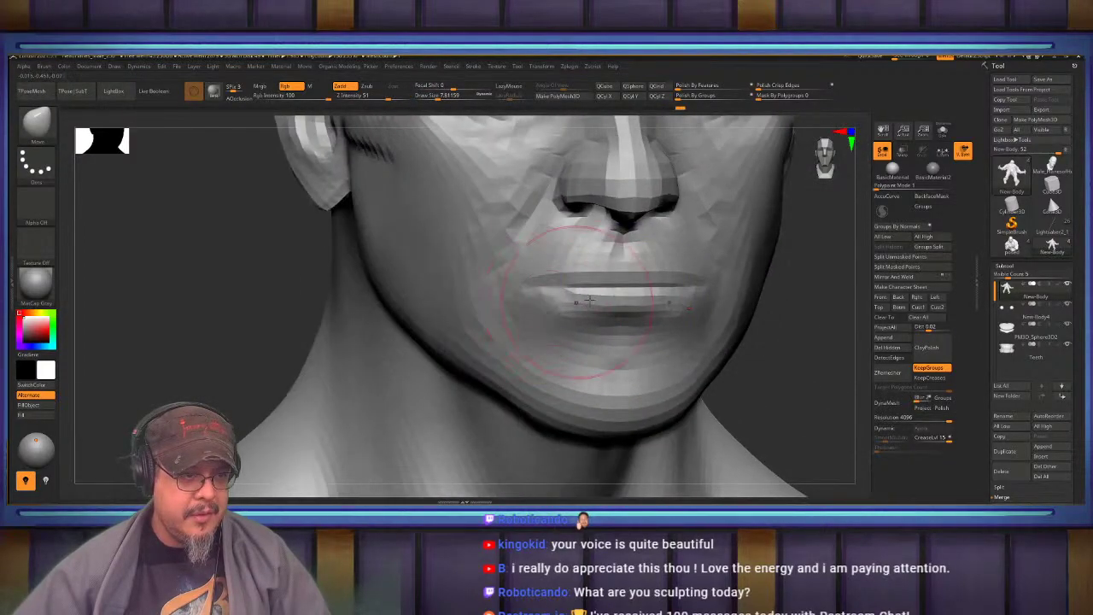
{"action": "mouse_move", "coordinate": [590, 300]}
{"action": "left_mouse_down", "text": "shift"}
{"action": "mouse_move", "coordinate": [658, 295]}
{"action": "mouse_move", "coordinate": [537, 298]}
{"action": "left_mouse_up", "text": "shift"}
Raise the body mesh by two subdivision levels and smooth the mouth area into a clean surface
{"action": "right_click_drag", "start_coordinate": [537, 298], "coordinate": [566, 229]}
{"action": "key", "text": "b"}
{"action": "key", "text": "d"}
{"action": "key", "text": "s"}
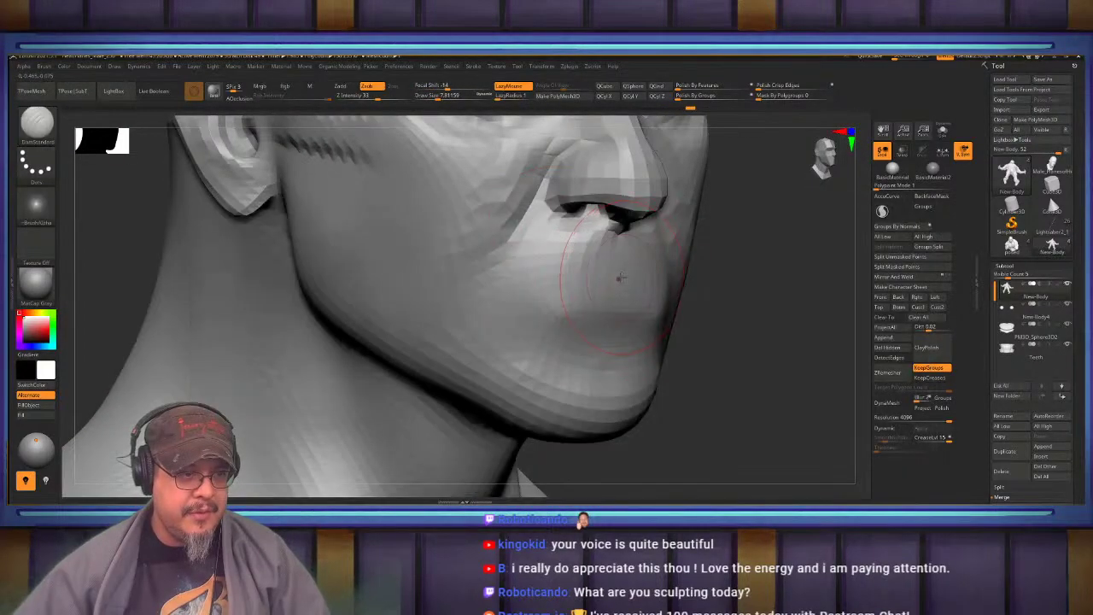
{"action": "right_click_drag", "start_coordinate": [621, 278], "coordinate": [601, 298]}
{"action": "key", "text": "d"}
{"action": "key", "text": "d"}
{"action": "left_click_drag", "start_coordinate": [600, 298], "coordinate": [496, 298], "text": "shift"}
Carve a new mouth line with a cupid's bow using DamStandard, starting at a draw size of about 1.5 and widening the brush
{"action": "right_click_drag", "start_coordinate": [495, 298], "coordinate": [647, 283]}
{"action": "key", "text": "s"}
{"action": "left_click_drag", "start_coordinate": [647, 283], "coordinate": [631, 283]}
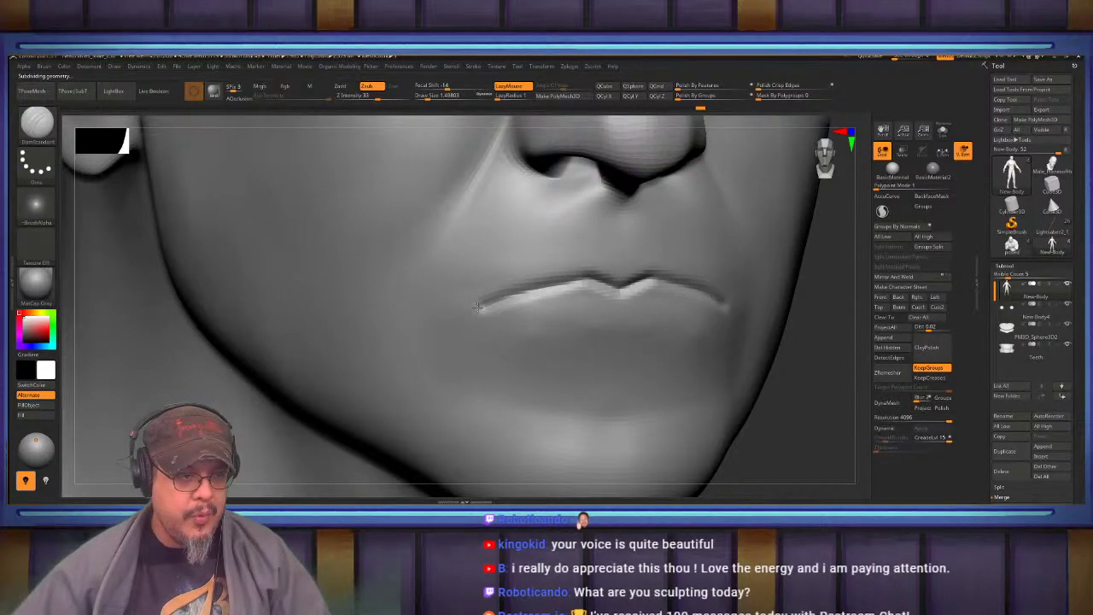
{"action": "left_click_drag", "start_coordinate": [617, 285], "coordinate": [475, 308]}
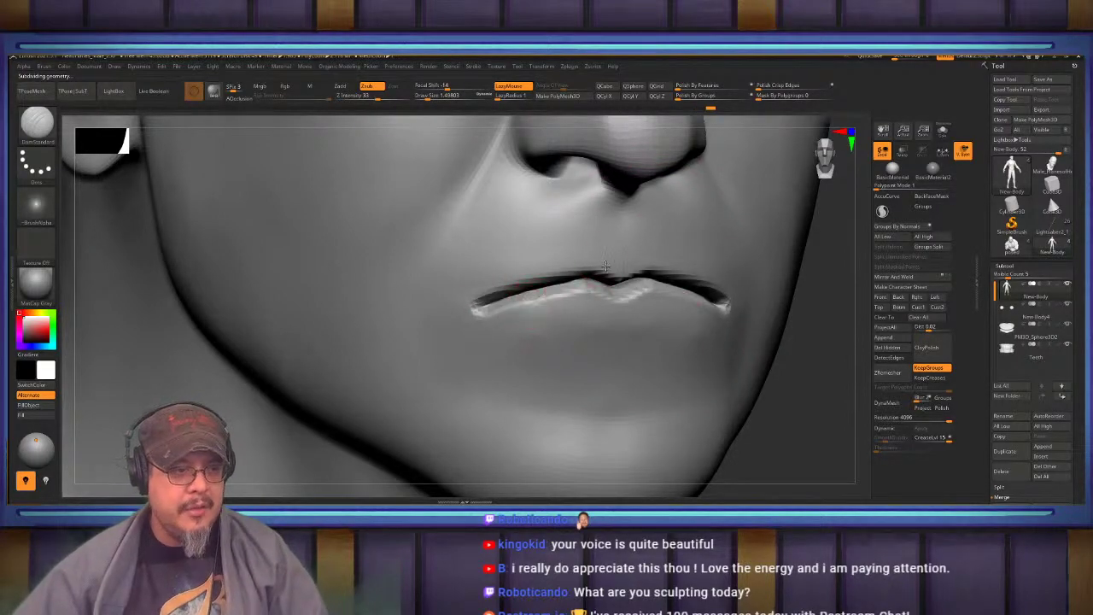
{"action": "mouse_move", "coordinate": [589, 288]}
{"action": "right_mouse_down"}
{"action": "mouse_move", "coordinate": [643, 257]}
{"action": "mouse_move", "coordinate": [588, 261]}
{"action": "mouse_move", "coordinate": [563, 278]}
{"action": "right_mouse_up"}
{"action": "key", "text": "s"}
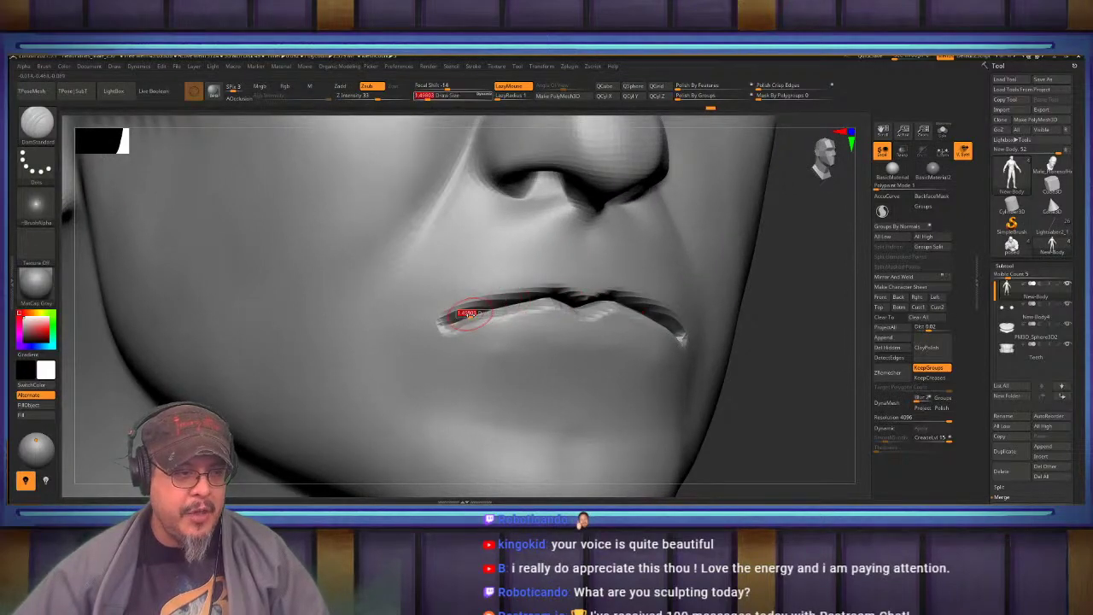
{"action": "left_click_drag", "start_coordinate": [469, 314], "coordinate": [616, 295]}
{"action": "right_click_drag", "start_coordinate": [604, 263], "coordinate": [654, 244]}
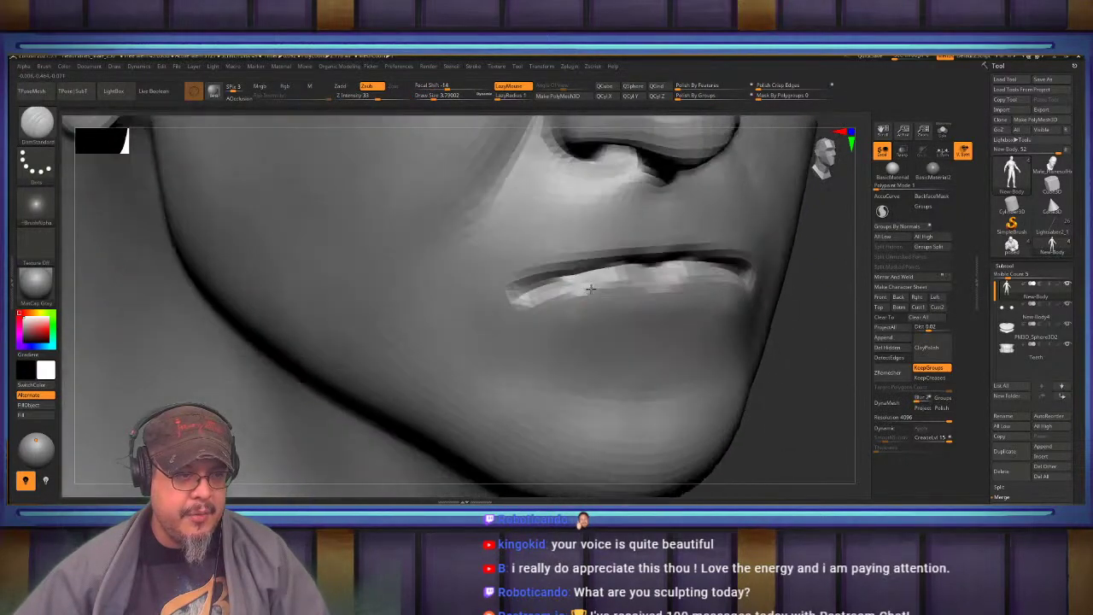
Build the lower lip's volume with ClayBuildup at a draw size of about 3.3, undoing early strokes, and smooth it towards the mouth corner
{"action": "key", "text": "b"}
{"action": "key", "text": "c"}
{"action": "key", "text": "b"}
{"action": "mouse_move", "coordinate": [547, 293]}
{"action": "left_mouse_down"}
{"action": "mouse_move", "coordinate": [533, 293]}
{"action": "mouse_move", "coordinate": [567, 334]}
{"action": "mouse_move", "coordinate": [558, 302]}
{"action": "mouse_move", "coordinate": [560, 315]}
{"action": "left_mouse_up"}
{"action": "key", "text": "ctrl+z"}
{"action": "key", "text": "ctrl+z"}
{"action": "key", "text": "ctrl+z"}
{"action": "key", "text": "s"}
{"action": "key", "text": "ctrl+shift+z"}
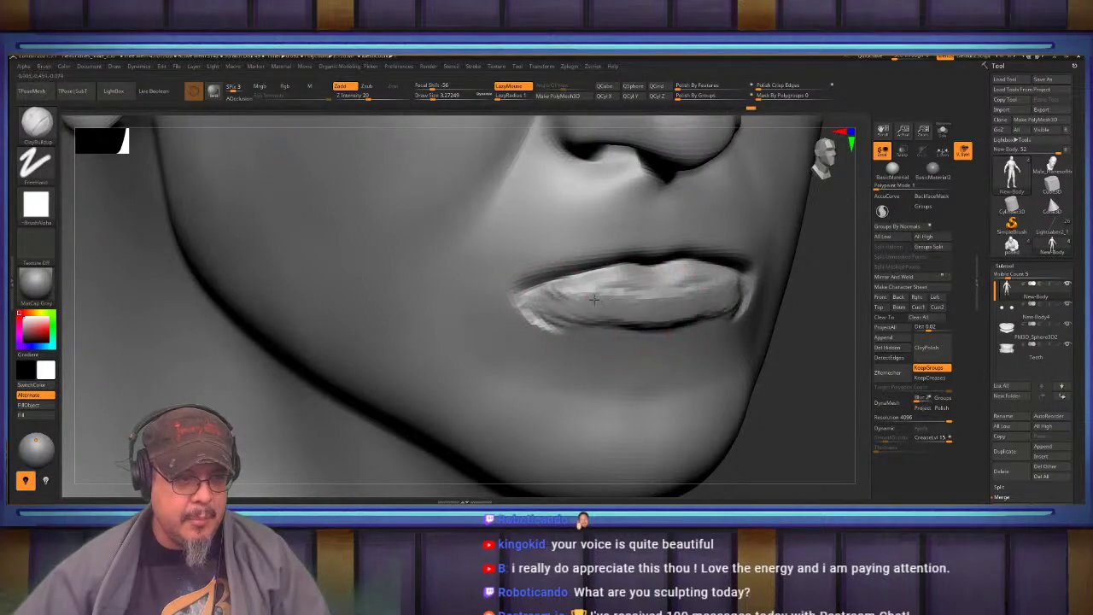
{"action": "left_click_drag", "start_coordinate": [610, 285], "coordinate": [662, 275], "text": "shift"}
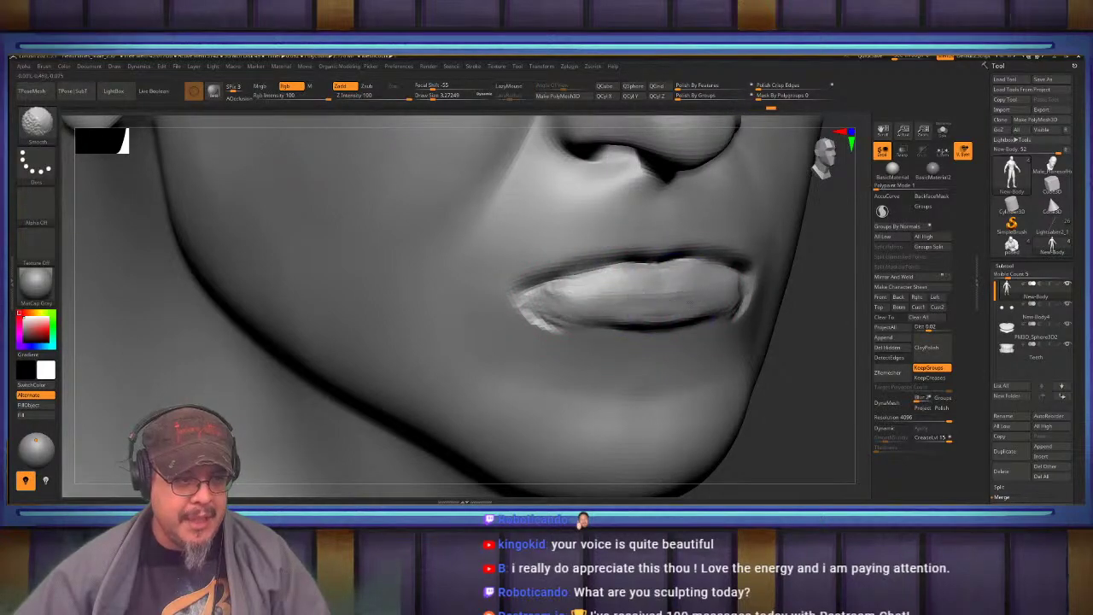
{"action": "mouse_move", "coordinate": [565, 303]}
{"action": "left_mouse_down", "text": "shift"}
{"action": "mouse_move", "coordinate": [537, 313]}
{"action": "mouse_move", "coordinate": [528, 299]}
{"action": "left_mouse_up", "text": "shift"}
Define the philtrum dip and deepen the parting line between the lips with DamStandard
{"action": "mouse_move", "coordinate": [717, 316]}
{"action": "right_mouse_down"}
{"action": "mouse_move", "coordinate": [612, 274]}
{"action": "mouse_move", "coordinate": [632, 276]}
{"action": "right_mouse_up"}
{"action": "key", "text": "b"}
{"action": "key", "text": "d"}
{"action": "key", "text": "s"}
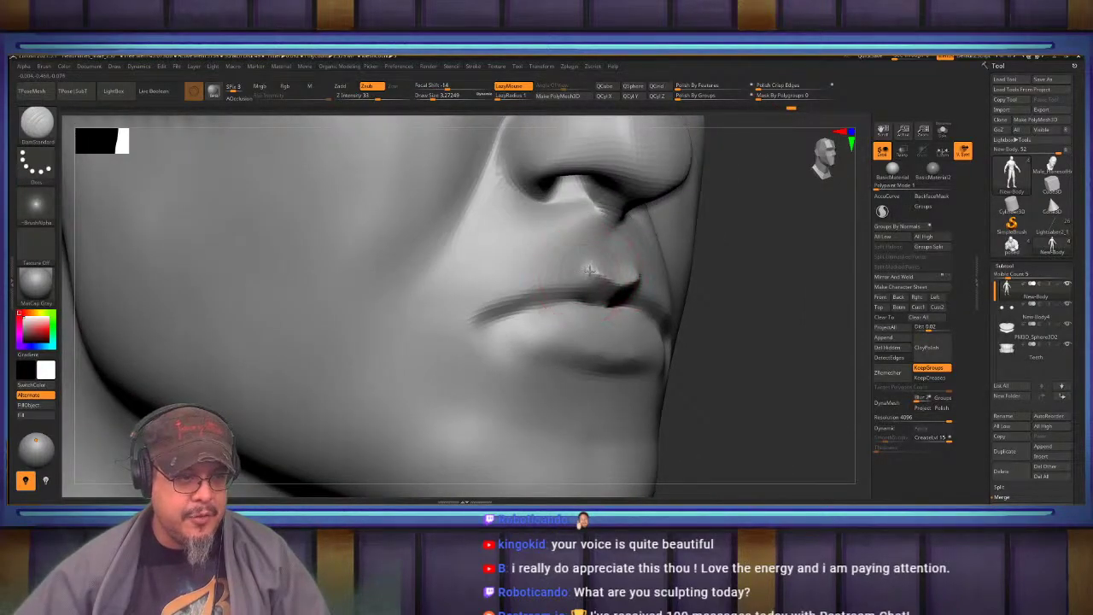
{"action": "right_click_drag", "start_coordinate": [567, 270], "coordinate": [609, 295]}
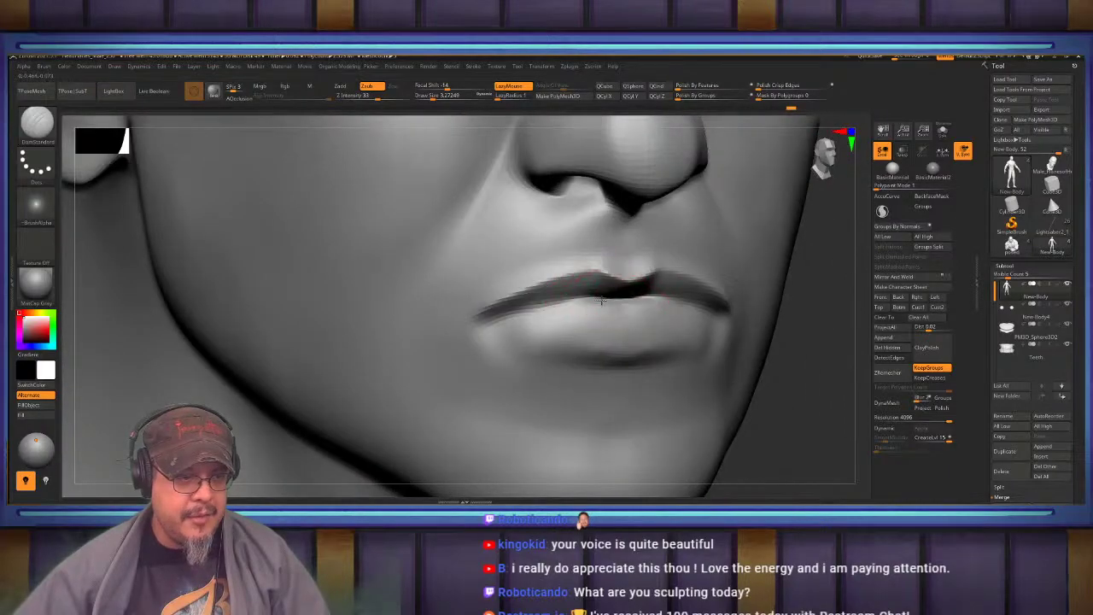
{"action": "left_click_drag", "start_coordinate": [578, 302], "coordinate": [496, 325]}
Fill out the upper lip from its centre to the mouth corner with the FormSoft brush at a draw size of about 3.3
{"action": "mouse_move", "coordinate": [504, 323]}
{"action": "right_mouse_down"}
{"action": "mouse_move", "coordinate": [541, 287]}
{"action": "mouse_move", "coordinate": [624, 295]}
{"action": "right_mouse_up"}
{"action": "key", "text": "b"}
{"action": "key", "text": "c"}
{"action": "key", "text": "b"}
{"action": "key", "text": "space"}
{"action": "key", "text": "b"}
{"action": "key", "text": "f"}
{"action": "key", "text": "s"}
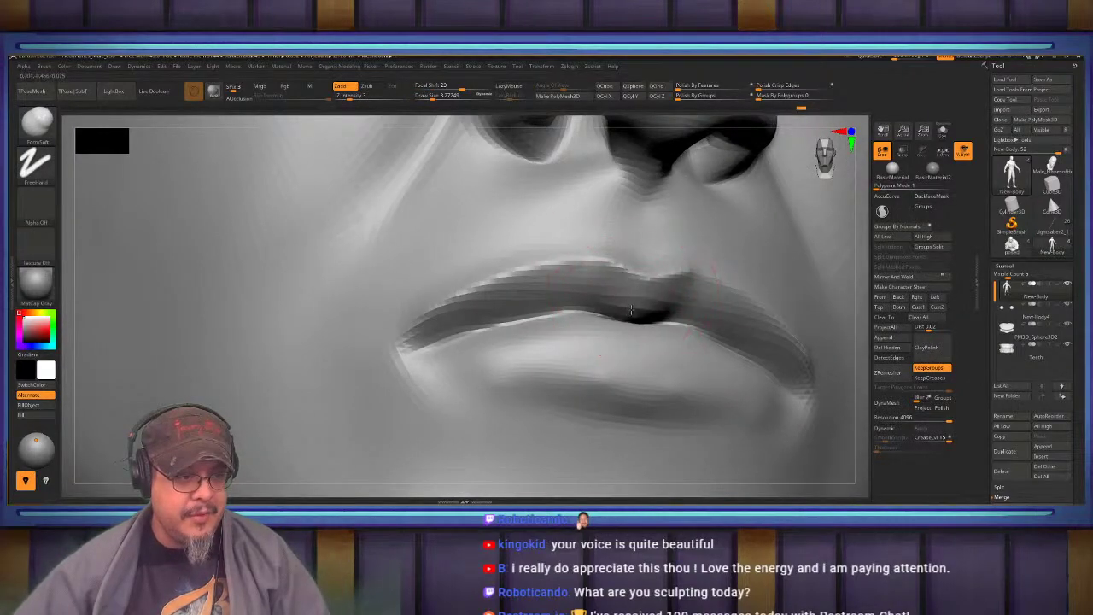
{"action": "mouse_move", "coordinate": [577, 299]}
{"action": "left_mouse_down"}
{"action": "mouse_move", "coordinate": [413, 347]}
{"action": "mouse_move", "coordinate": [453, 335]}
{"action": "mouse_move", "coordinate": [443, 330]}
{"action": "left_mouse_up"}
Sharpen the lip parting line into the mouth corner with DamStandard
{"action": "mouse_move", "coordinate": [486, 322]}
{"action": "right_mouse_down"}
{"action": "mouse_move", "coordinate": [475, 297]}
{"action": "mouse_move", "coordinate": [141, 292]}
{"action": "mouse_move", "coordinate": [166, 295]}
{"action": "right_mouse_up"}
{"action": "key", "text": "b"}
{"action": "key", "text": "d"}
{"action": "key", "text": "s"}
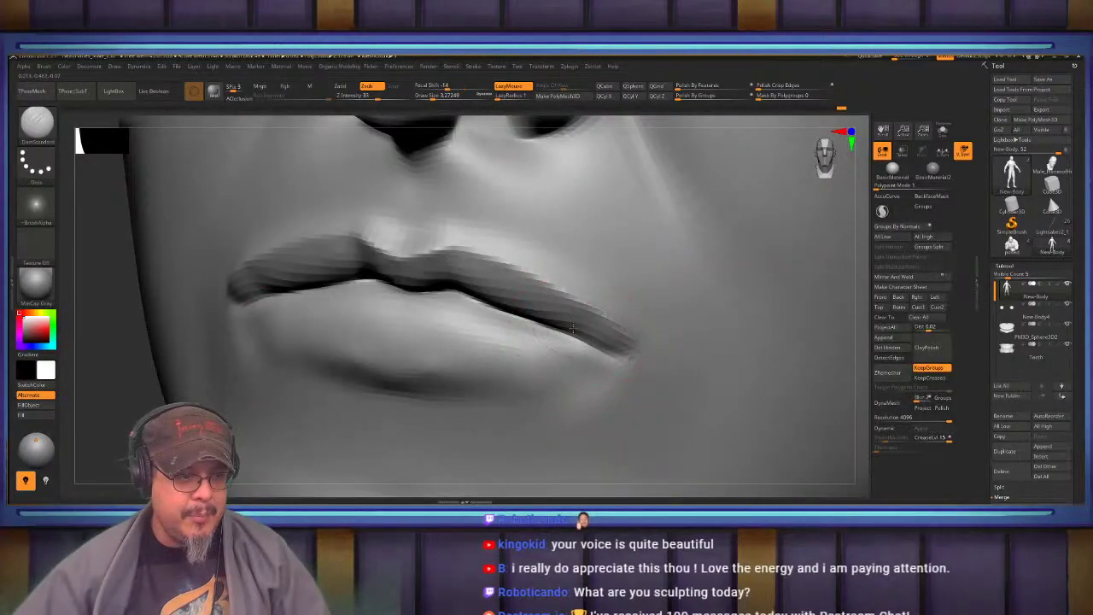
{"action": "left_click_drag", "start_coordinate": [592, 335], "coordinate": [616, 358]}
Build a curved muscle mass around the outer corners of the mouth with ClayBuildup
{"action": "key", "text": "b"}
{"action": "key", "text": "c"}
{"action": "key", "text": "b"}
{"action": "mouse_move", "coordinate": [637, 300]}
{"action": "left_mouse_down"}
{"action": "mouse_move", "coordinate": [643, 390]}
{"action": "mouse_move", "coordinate": [631, 396]}
{"action": "mouse_move", "coordinate": [640, 366]}
{"action": "mouse_move", "coordinate": [656, 400]}
{"action": "left_mouse_up"}
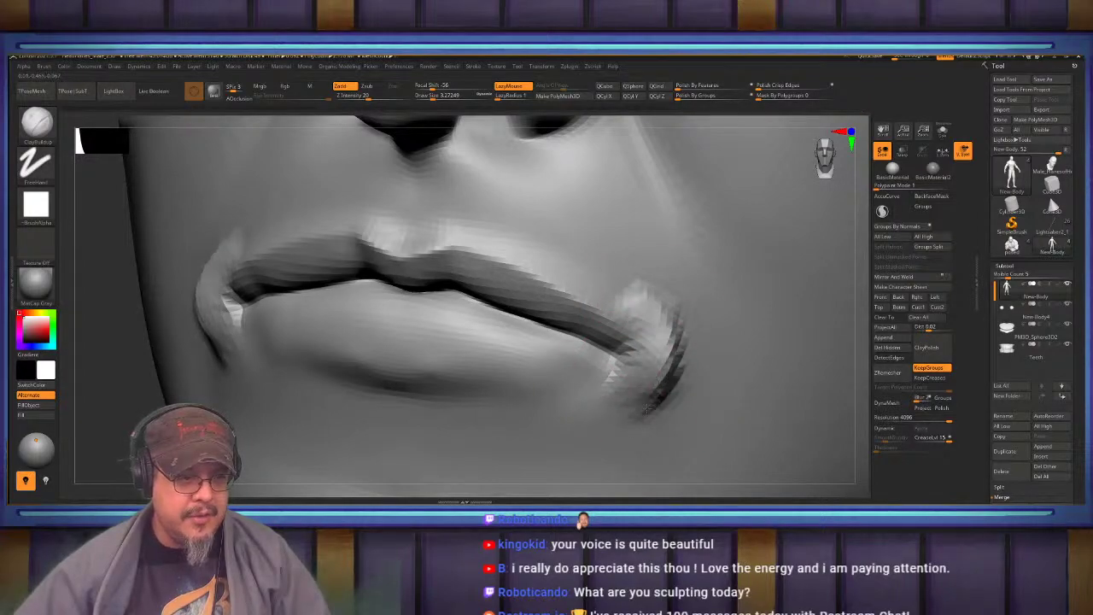
Smooth the muscle mass at the mouth corners and fill the area between the nose and upper lip with ClayBuildup
{"action": "mouse_move", "coordinate": [664, 342]}
{"action": "left_mouse_down", "text": "shift"}
{"action": "mouse_move", "coordinate": [661, 402]}
{"action": "mouse_move", "coordinate": [656, 318]}
{"action": "left_mouse_up", "text": "shift"}
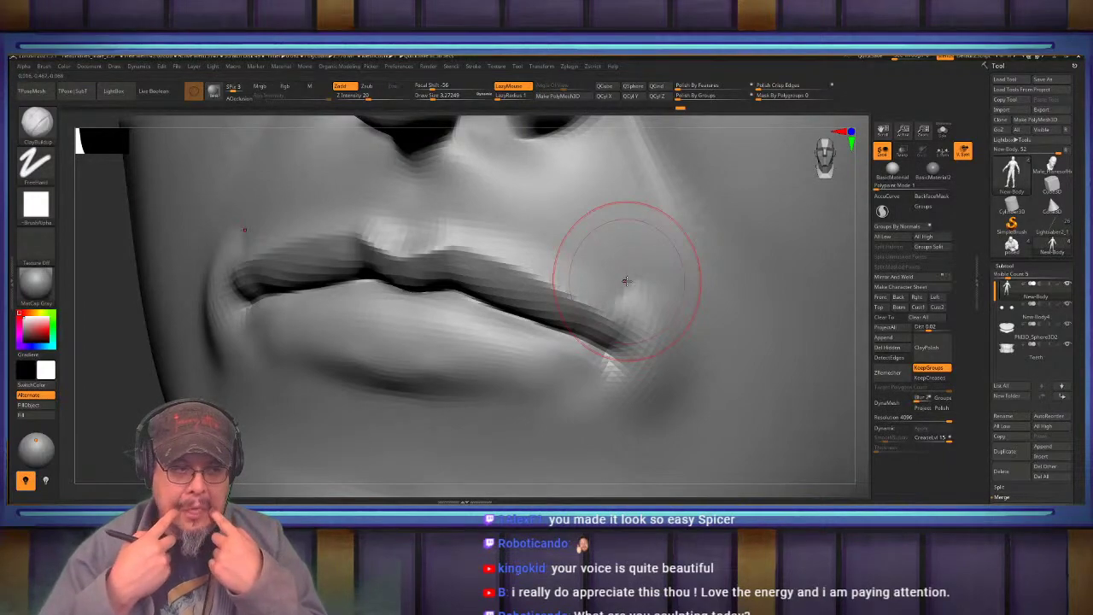
{"action": "mouse_move", "coordinate": [313, 192]}
{"action": "right_mouse_down"}
{"action": "mouse_move", "coordinate": [350, 239]}
{"action": "mouse_move", "coordinate": [410, 256]}
{"action": "mouse_move", "coordinate": [396, 279]}
{"action": "mouse_move", "coordinate": [264, 266]}
{"action": "mouse_move", "coordinate": [491, 256]}
{"action": "right_mouse_up"}
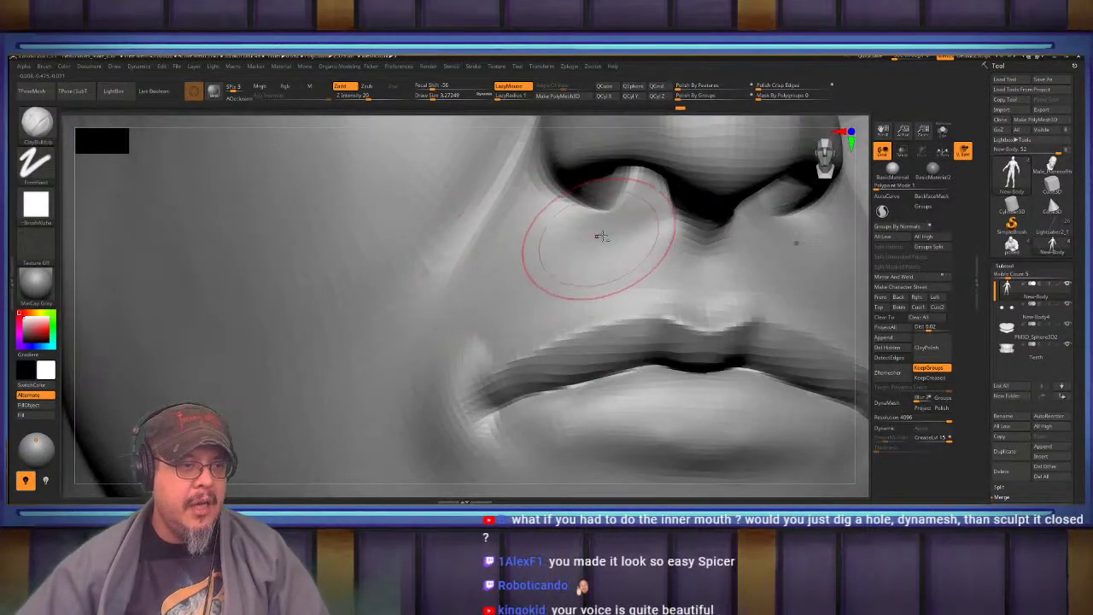
{"action": "mouse_move", "coordinate": [591, 251]}
{"action": "left_mouse_down"}
{"action": "mouse_move", "coordinate": [634, 213]}
{"action": "mouse_move", "coordinate": [635, 262]}
{"action": "left_mouse_up"}
{"action": "right_click_drag", "start_coordinate": [653, 269], "coordinate": [574, 295], "text": "alt"}
{"action": "mouse_move", "coordinate": [605, 299]}
{"action": "left_mouse_down"}
{"action": "mouse_move", "coordinate": [613, 324]}
{"action": "mouse_move", "coordinate": [603, 285]}
{"action": "mouse_move", "coordinate": [587, 318]}
{"action": "mouse_move", "coordinate": [563, 224]}
{"action": "mouse_move", "coordinate": [581, 318]}
{"action": "left_mouse_up"}
{"action": "mouse_move", "coordinate": [571, 278]}
{"action": "left_mouse_down"}
{"action": "mouse_move", "coordinate": [570, 312]}
{"action": "mouse_move", "coordinate": [551, 323]}
{"action": "left_mouse_up"}
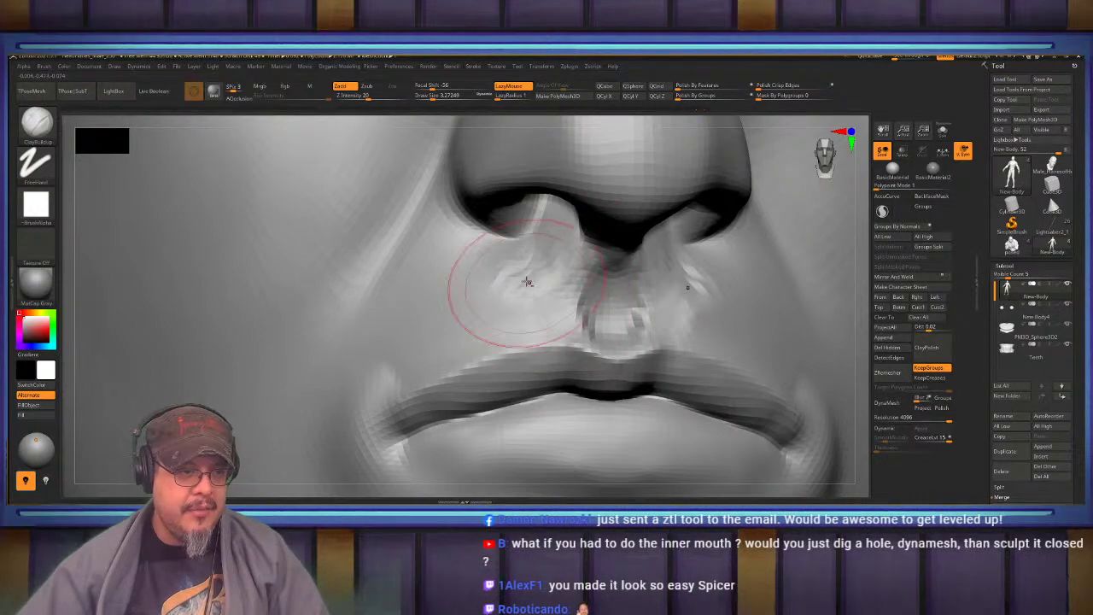
{"action": "mouse_move", "coordinate": [526, 282]}
{"action": "left_mouse_down"}
{"action": "mouse_move", "coordinate": [495, 323]}
{"action": "mouse_move", "coordinate": [459, 303]}
{"action": "mouse_move", "coordinate": [398, 333]}
{"action": "left_mouse_up"}
{"action": "mouse_move", "coordinate": [393, 335]}
{"action": "right_mouse_down", "text": "alt"}
{"action": "mouse_move", "coordinate": [481, 271]}
{"action": "mouse_move", "coordinate": [547, 286]}
{"action": "right_mouse_up", "text": "alt"}
{"action": "mouse_move", "coordinate": [457, 303]}
{"action": "left_mouse_down", "text": "shift"}
{"action": "mouse_move", "coordinate": [476, 402]}
{"action": "mouse_move", "coordinate": [475, 320]}
{"action": "left_mouse_up", "text": "shift"}
{"action": "key", "text": "f"}
{"action": "mouse_move", "coordinate": [496, 373]}
{"action": "right_mouse_down"}
{"action": "mouse_move", "coordinate": [466, 346]}
{"action": "mouse_move", "coordinate": [497, 475]}
{"action": "mouse_move", "coordinate": [556, 349]}
{"action": "mouse_move", "coordinate": [505, 263]}
{"action": "mouse_move", "coordinate": [596, 323]}
{"action": "mouse_move", "coordinate": [619, 314]}
{"action": "right_mouse_up"}
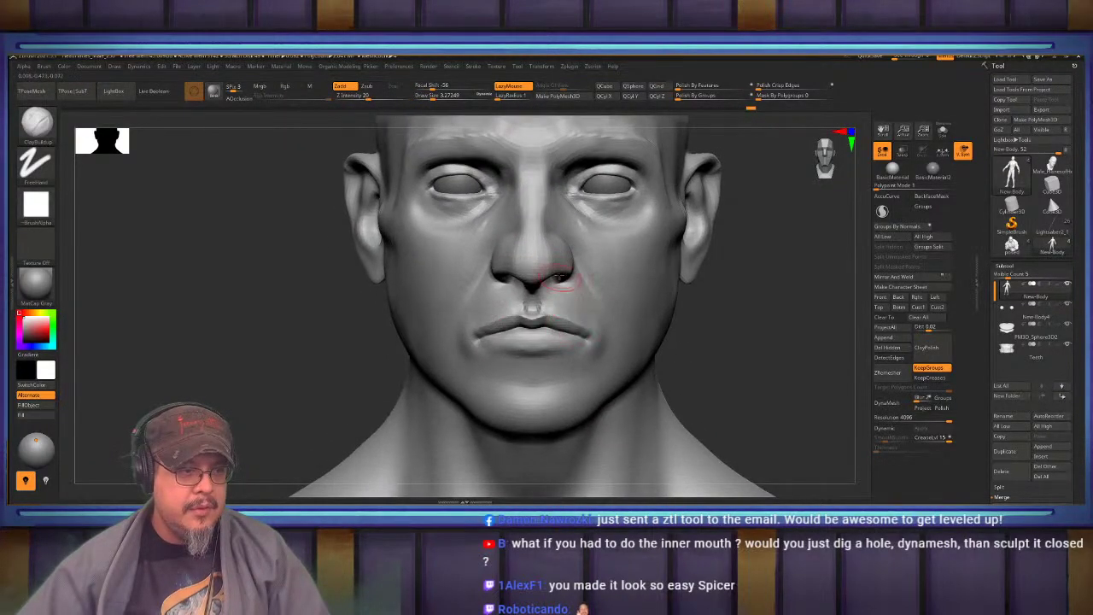
{"action": "key", "text": "b"}
{"action": "key", "text": "m"}
{"action": "key", "text": "v"}
{"action": "key", "text": "s"}
{"action": "left_click_drag", "start_coordinate": [534, 336], "coordinate": [544, 339]}
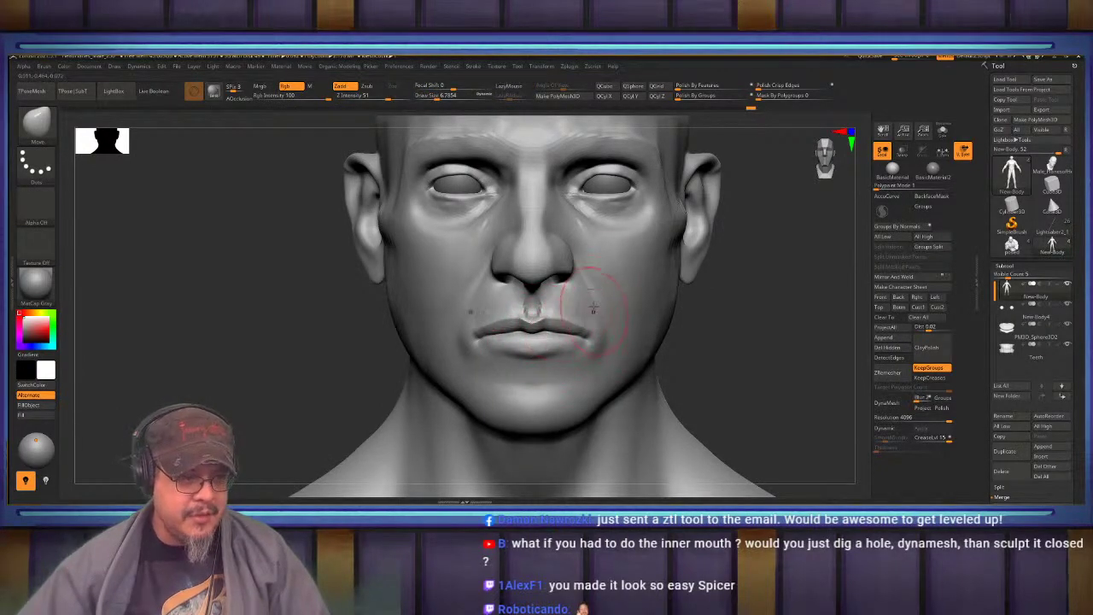
Build up the side of the nose tip and the nostril wing with ClayBuildup at a draw size of about 3.5
{"action": "mouse_move", "coordinate": [574, 239]}
{"action": "right_mouse_down", "text": "alt"}
{"action": "mouse_move", "coordinate": [544, 285]}
{"action": "mouse_move", "coordinate": [461, 277]}
{"action": "mouse_move", "coordinate": [509, 304]}
{"action": "mouse_move", "coordinate": [731, 289]}
{"action": "right_mouse_up", "text": "alt"}
{"action": "key", "text": "b"}
{"action": "key", "text": "c"}
{"action": "key", "text": "b"}
{"action": "mouse_move", "coordinate": [551, 293]}
{"action": "right_mouse_down", "text": "ctrl"}
{"action": "mouse_move", "coordinate": [559, 324]}
{"action": "mouse_move", "coordinate": [579, 298]}
{"action": "mouse_move", "coordinate": [647, 305]}
{"action": "right_mouse_up", "text": "ctrl"}
{"action": "key", "text": "s"}
{"action": "left_click_drag", "start_coordinate": [646, 307], "coordinate": [613, 312]}
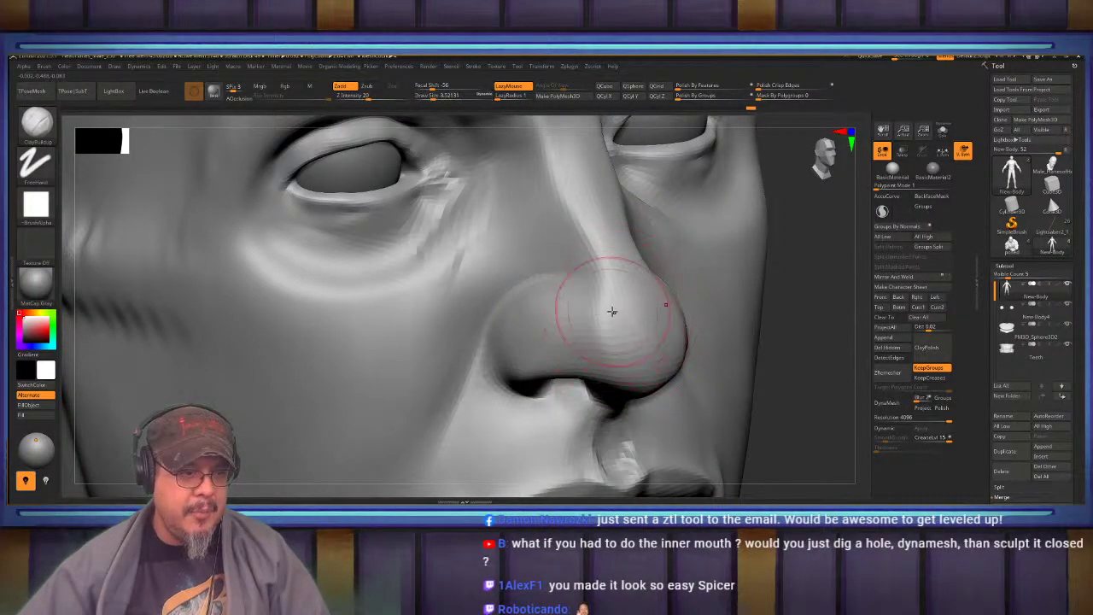
{"action": "right_click_drag", "start_coordinate": [521, 292], "coordinate": [581, 283]}
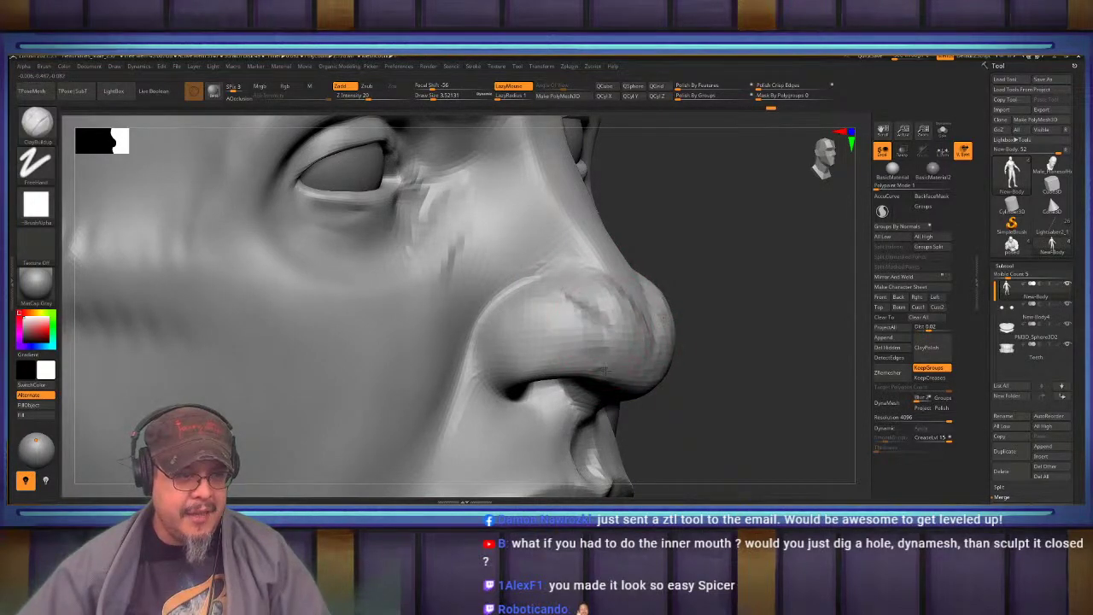
{"action": "left_click_drag", "start_coordinate": [605, 371], "coordinate": [591, 348]}
{"action": "right_click_drag", "start_coordinate": [591, 348], "coordinate": [576, 294]}
Carve the groove between the nose tip and the nostril wing with DamStandard, soften it, and define the wing's upper crease
{"action": "key", "text": "b"}
{"action": "key", "text": "d"}
{"action": "key", "text": "s"}
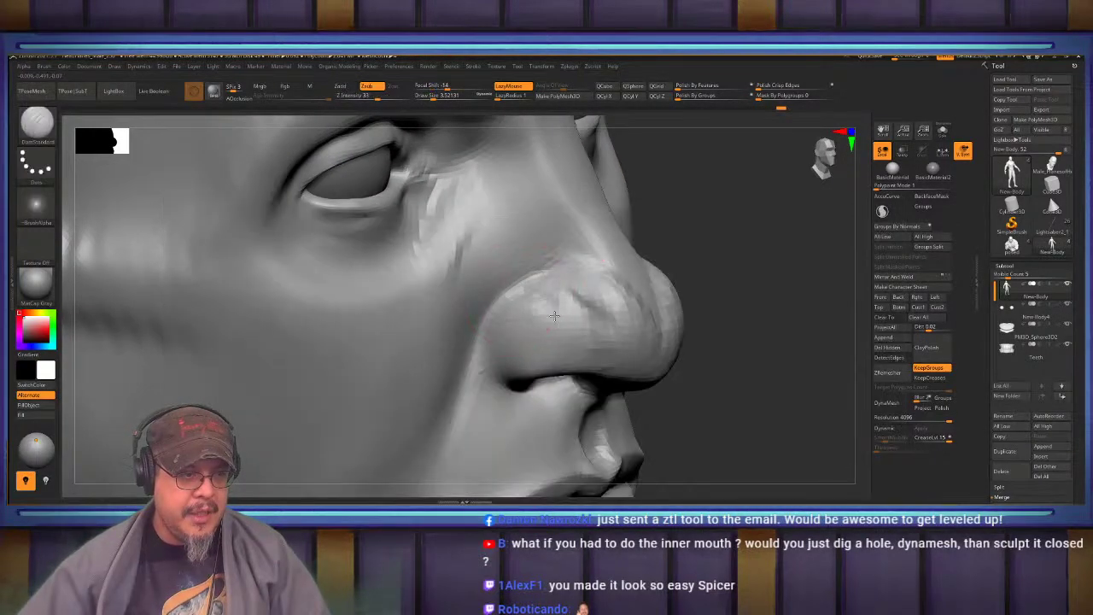
{"action": "mouse_move", "coordinate": [555, 316]}
{"action": "left_mouse_down"}
{"action": "mouse_move", "coordinate": [538, 299]}
{"action": "mouse_move", "coordinate": [554, 305]}
{"action": "left_mouse_up"}
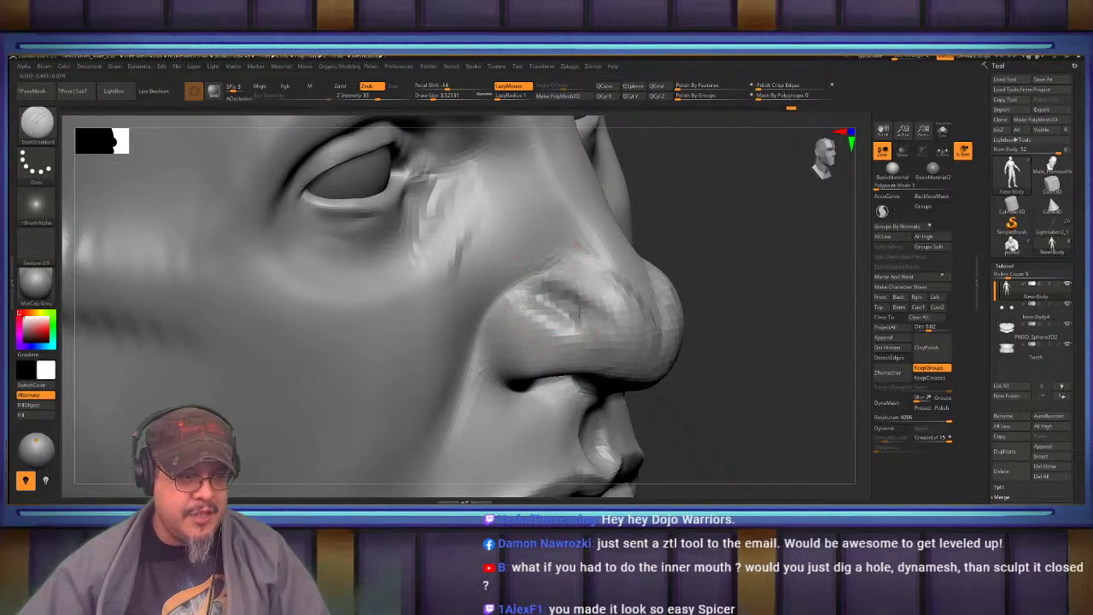
{"action": "left_click_drag", "start_coordinate": [484, 338], "coordinate": [551, 305], "text": "shift"}
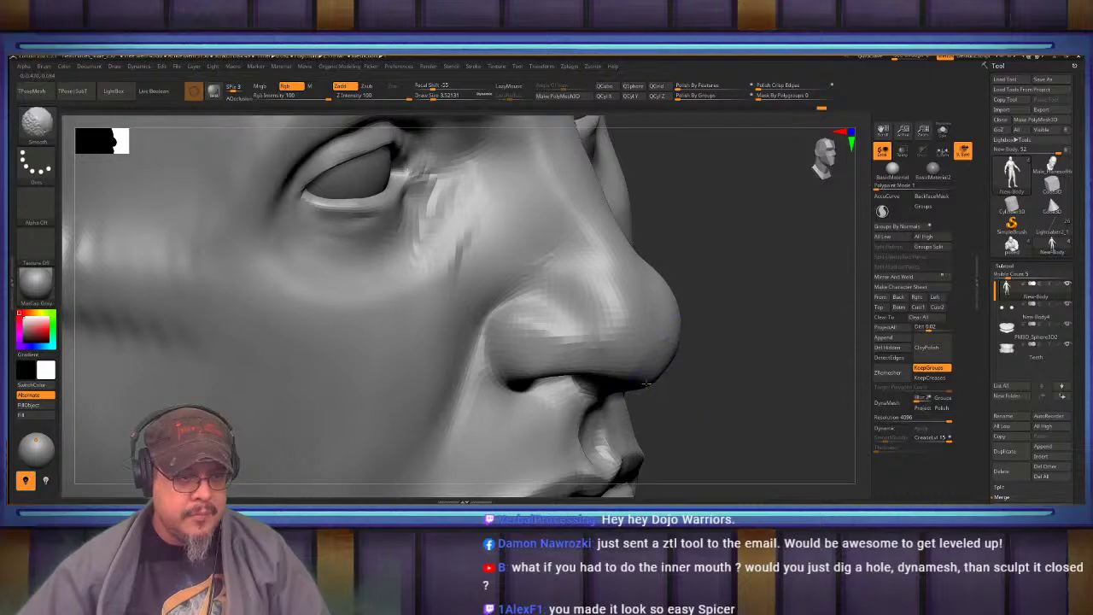
{"action": "right_click_drag", "start_coordinate": [647, 384], "coordinate": [578, 295]}
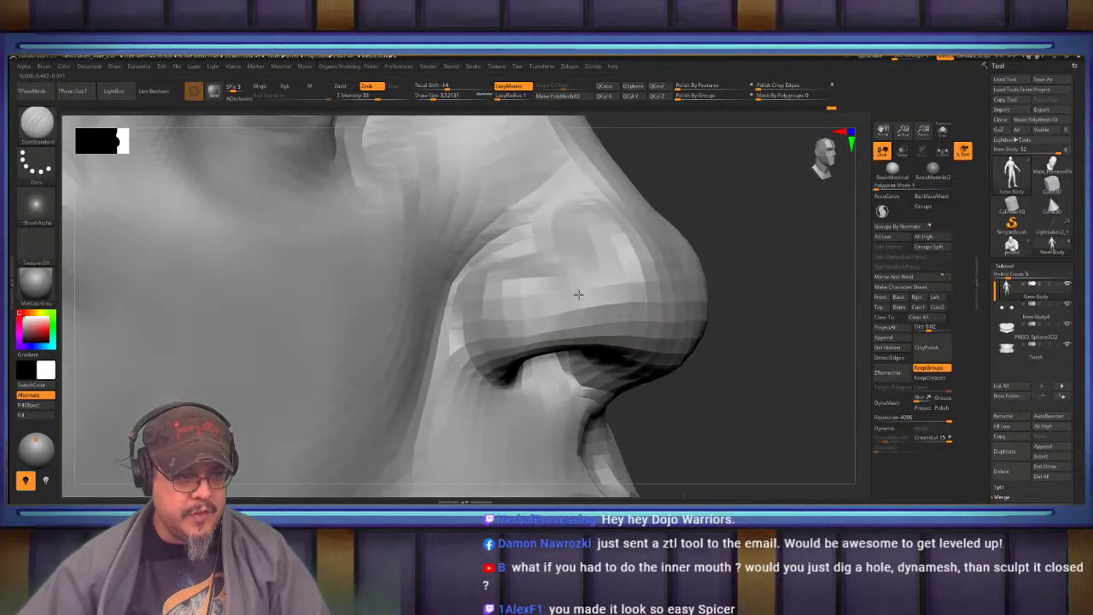
{"action": "mouse_move", "coordinate": [574, 267]}
{"action": "left_mouse_down"}
{"action": "mouse_move", "coordinate": [496, 259]}
{"action": "mouse_move", "coordinate": [459, 303]}
{"action": "left_mouse_up"}
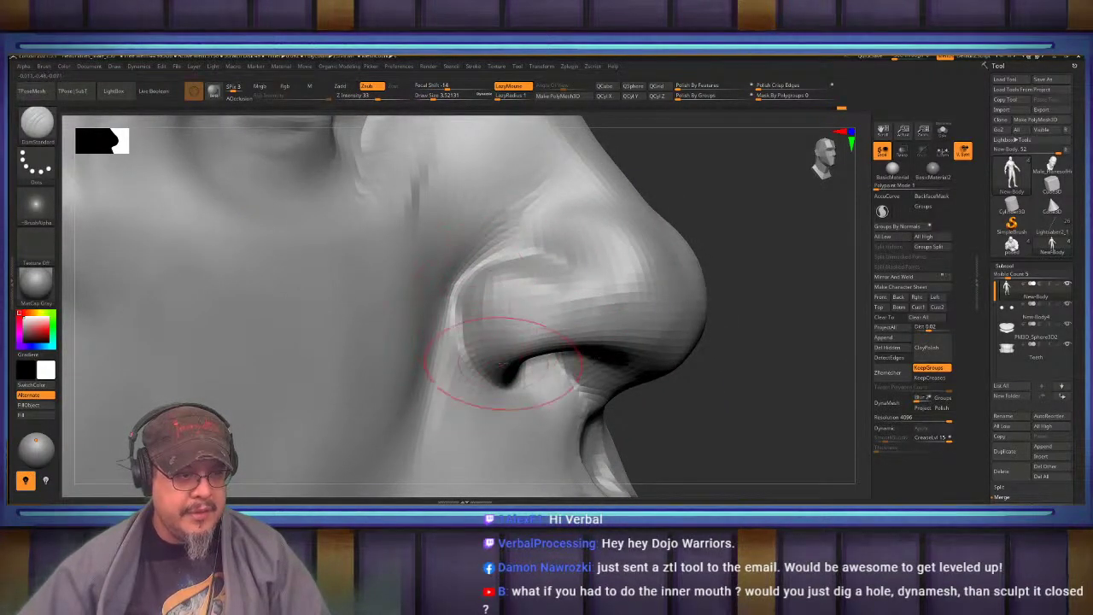
Refine the inside of the nostril with the Standard brush at a draw size of about 1.8, undo the unwanted strokes, and smooth the area
{"action": "right_click_drag", "start_coordinate": [504, 364], "coordinate": [500, 256]}
{"action": "mouse_move", "coordinate": [639, 233]}
{"action": "right_mouse_down"}
{"action": "mouse_move", "coordinate": [620, 227]}
{"action": "mouse_move", "coordinate": [623, 244]}
{"action": "mouse_move", "coordinate": [608, 229]}
{"action": "mouse_move", "coordinate": [598, 256]}
{"action": "mouse_move", "coordinate": [598, 278]}
{"action": "mouse_move", "coordinate": [627, 288]}
{"action": "mouse_move", "coordinate": [560, 317]}
{"action": "mouse_move", "coordinate": [604, 295]}
{"action": "mouse_move", "coordinate": [603, 310]}
{"action": "mouse_move", "coordinate": [626, 313]}
{"action": "right_mouse_up"}
{"action": "key", "text": "b"}
{"action": "key", "text": "m"}
{"action": "key", "text": "v"}
{"action": "key", "text": "b"}
{"action": "key", "text": "s"}
{"action": "key", "text": "t"}
{"action": "key", "text": "s"}
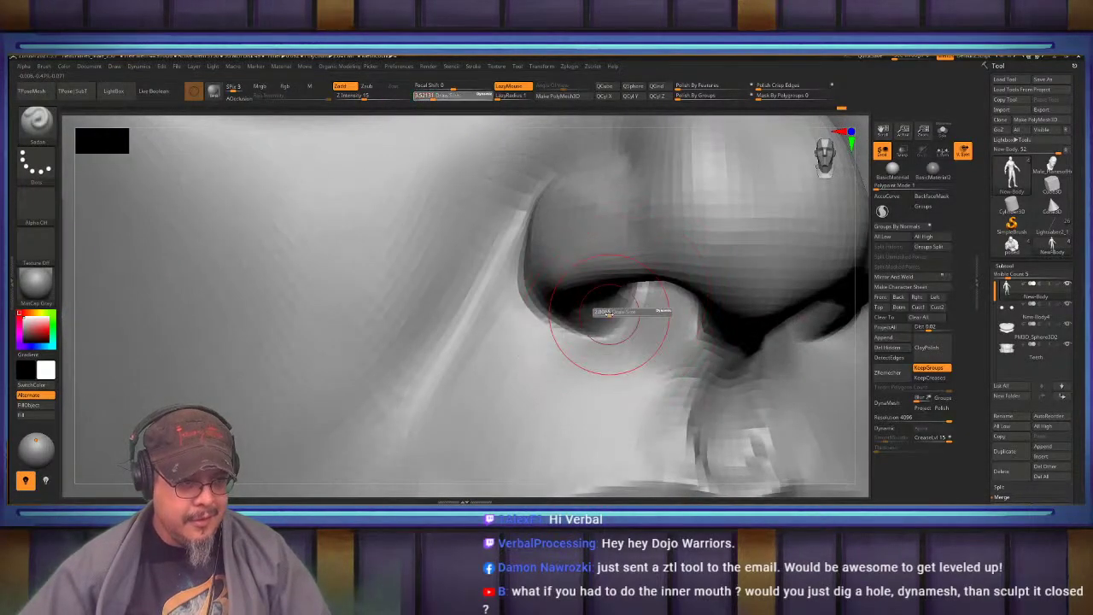
{"action": "mouse_move", "coordinate": [626, 313]}
{"action": "left_mouse_down"}
{"action": "mouse_move", "coordinate": [610, 312]}
{"action": "mouse_move", "coordinate": [641, 309]}
{"action": "left_mouse_up"}
{"action": "right_click_drag", "start_coordinate": [640, 310], "coordinate": [741, 289]}
{"action": "mouse_move", "coordinate": [742, 288]}
{"action": "left_mouse_down"}
{"action": "mouse_move", "coordinate": [749, 304]}
{"action": "mouse_move", "coordinate": [695, 296]}
{"action": "left_mouse_up"}
{"action": "key", "text": "ctrl+z"}
{"action": "key", "text": "ctrl+z"}
{"action": "key", "text": "ctrl+z"}
{"action": "right_click_drag", "start_coordinate": [788, 330], "coordinate": [741, 331]}
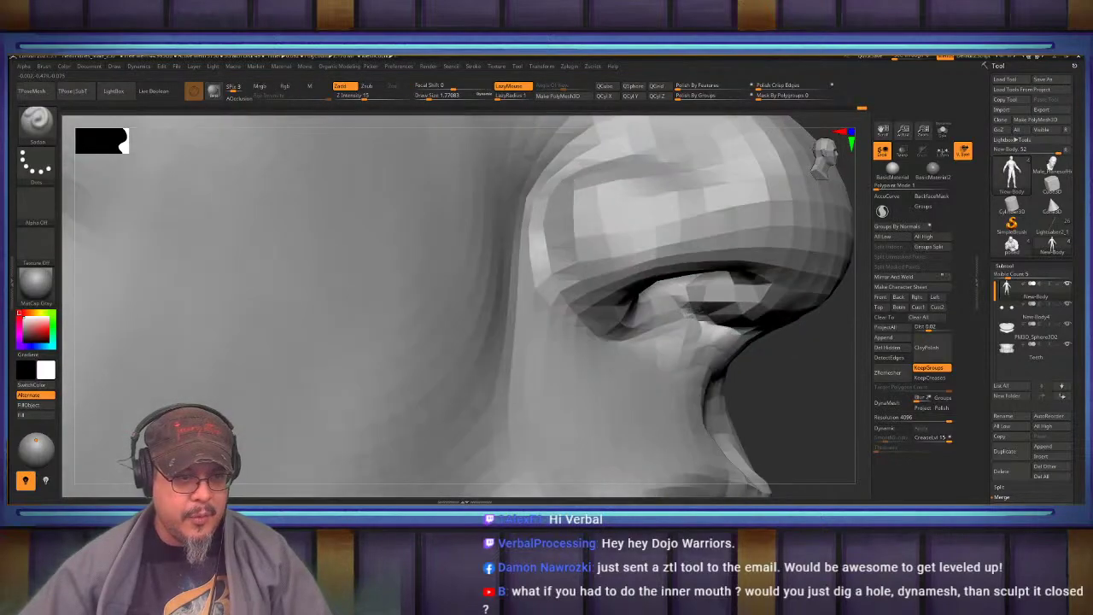
{"action": "left_click_drag", "start_coordinate": [690, 315], "coordinate": [666, 328], "text": "shift"}
{"action": "mouse_move", "coordinate": [586, 332]}
{"action": "right_mouse_down"}
{"action": "mouse_move", "coordinate": [521, 330]}
{"action": "mouse_move", "coordinate": [564, 257]}
{"action": "mouse_move", "coordinate": [518, 298]}
{"action": "mouse_move", "coordinate": [538, 325]}
{"action": "mouse_move", "coordinate": [569, 309]}
{"action": "right_mouse_up"}
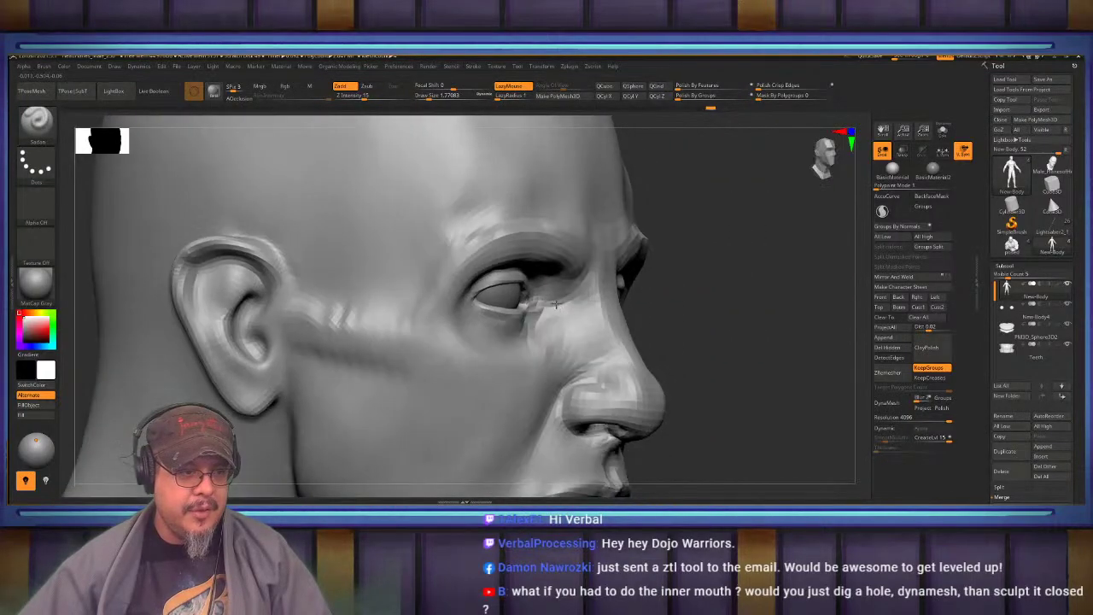
Build up the form between the inner eye corner and the side of the nose with ClayBuildup at about 4.4, and smooth it
{"action": "key", "text": "b"}
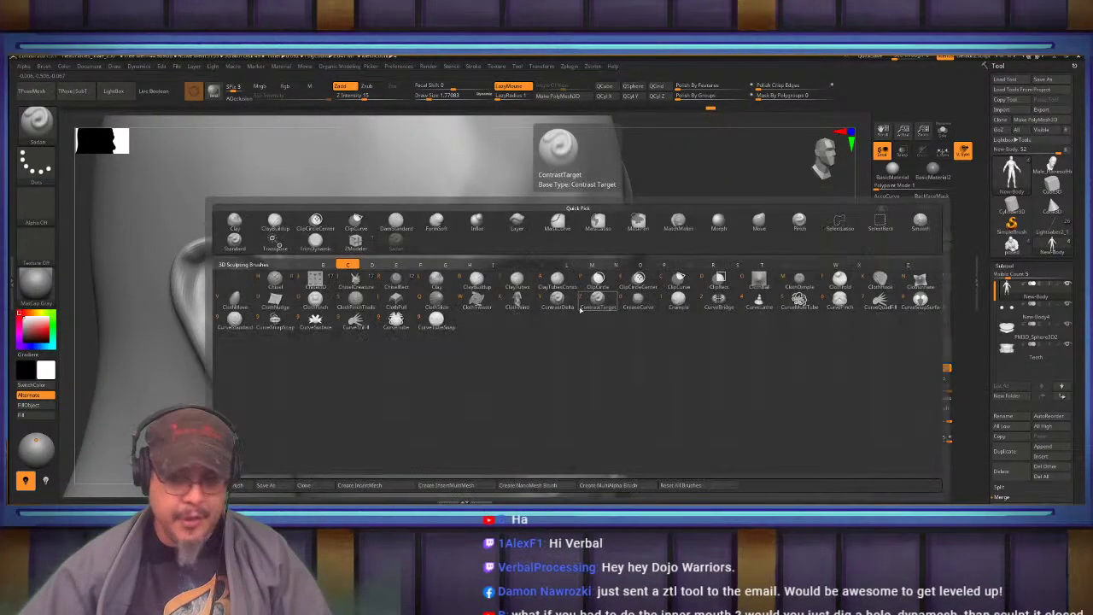
{"action": "key", "text": "c"}
{"action": "key", "text": "b"}
{"action": "mouse_move", "coordinate": [586, 313]}
{"action": "right_mouse_down", "text": "ctrl"}
{"action": "mouse_move", "coordinate": [601, 321]}
{"action": "mouse_move", "coordinate": [591, 292]}
{"action": "mouse_move", "coordinate": [579, 313]}
{"action": "right_mouse_up", "text": "ctrl"}
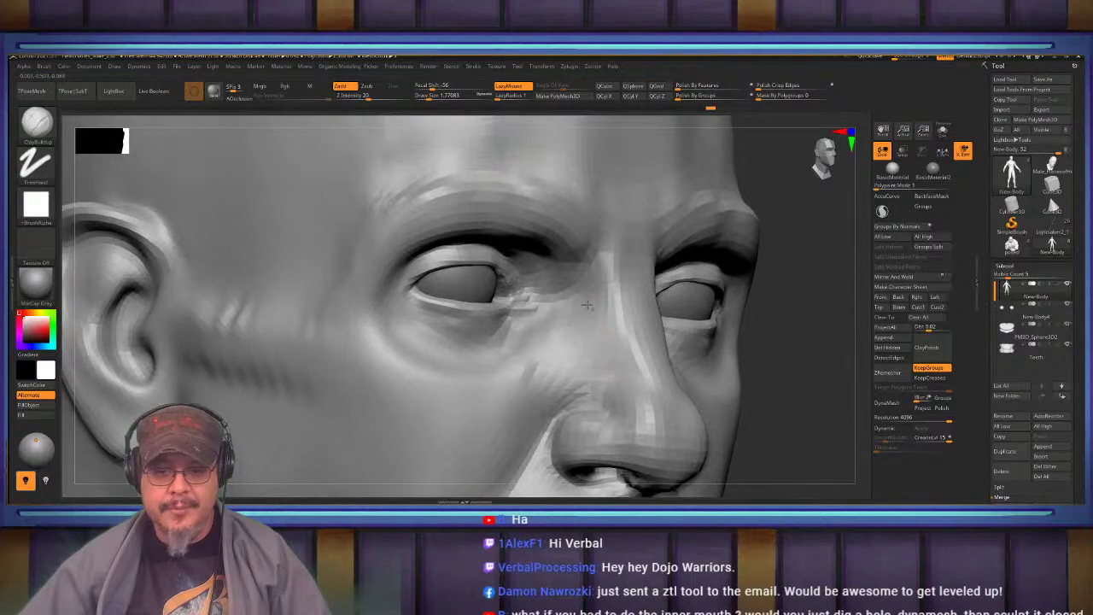
{"action": "key", "text": "s"}
{"action": "left_click_drag", "start_coordinate": [581, 311], "coordinate": [585, 310]}
{"action": "mouse_move", "coordinate": [581, 310]}
{"action": "right_mouse_down"}
{"action": "mouse_move", "coordinate": [593, 301]}
{"action": "mouse_move", "coordinate": [599, 310]}
{"action": "right_mouse_up"}
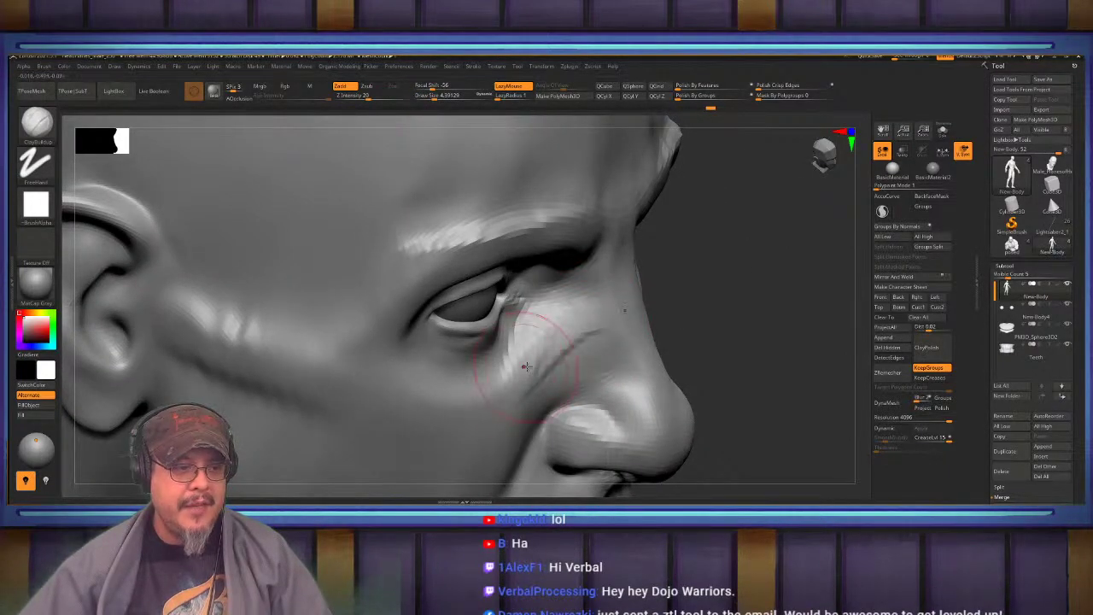
{"action": "right_click_drag", "start_coordinate": [526, 366], "coordinate": [542, 322]}
{"action": "left_click_drag", "start_coordinate": [541, 322], "coordinate": [589, 336], "text": "shift"}
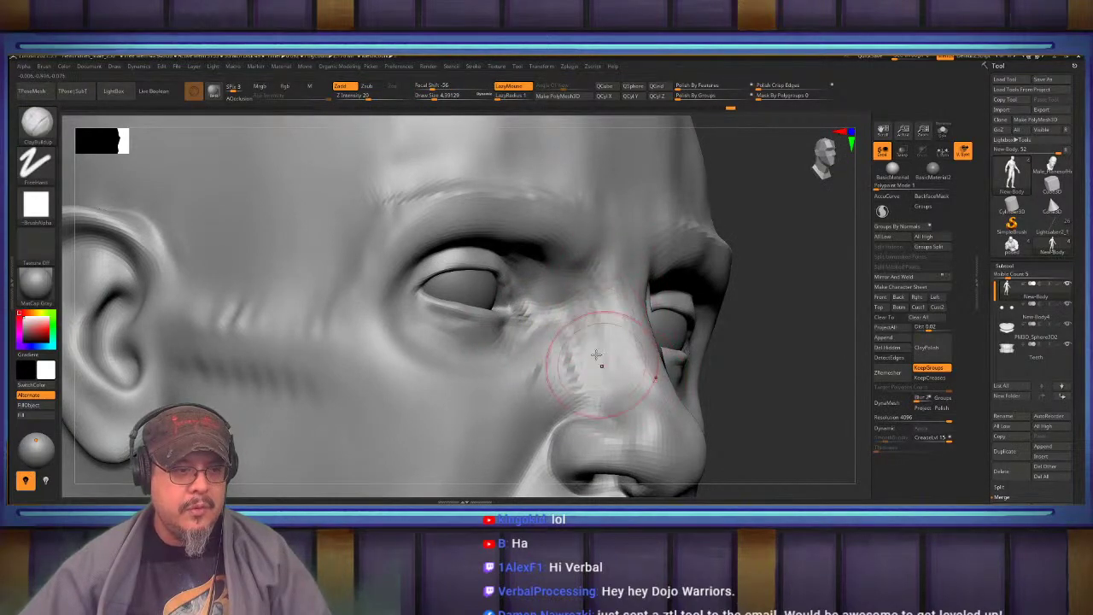
{"action": "right_click_drag", "start_coordinate": [572, 403], "coordinate": [578, 252], "text": "alt"}
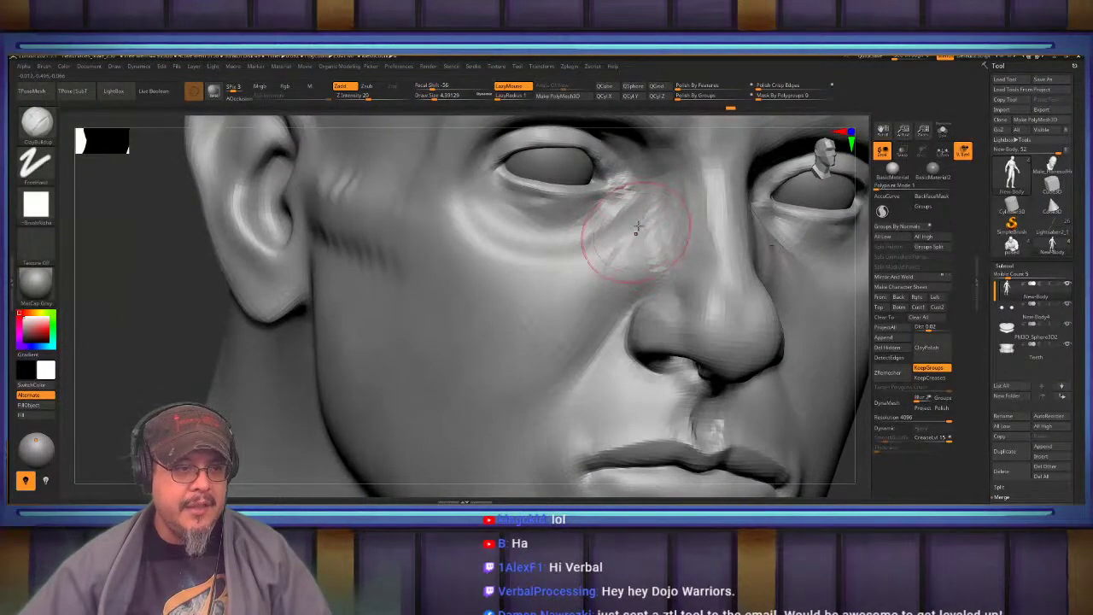
{"action": "right_click_drag", "start_coordinate": [640, 230], "coordinate": [661, 214]}
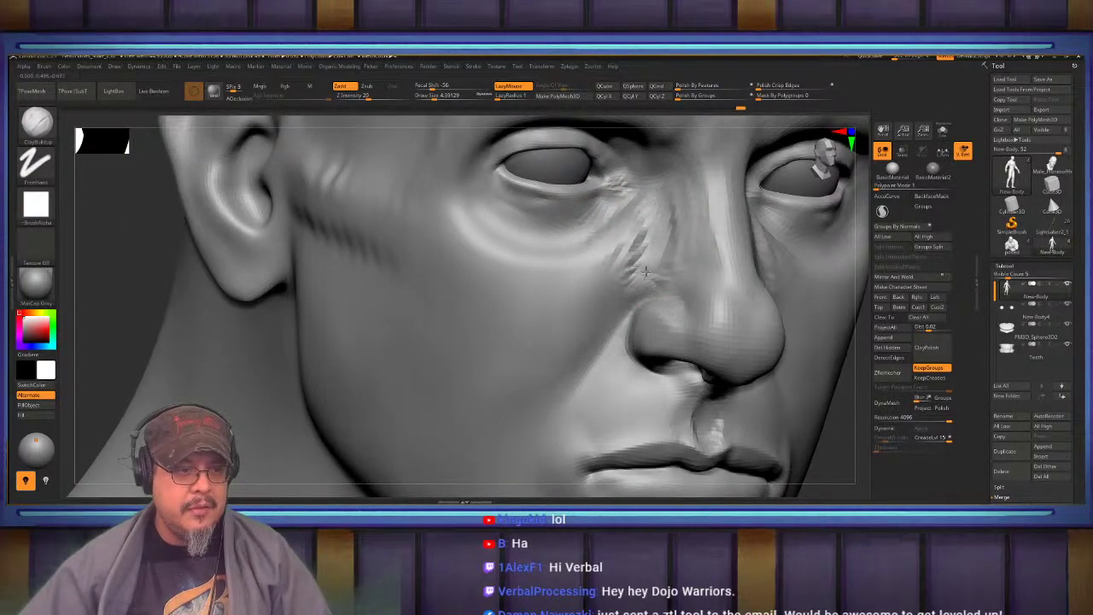
{"action": "mouse_move", "coordinate": [666, 209]}
{"action": "left_mouse_down", "text": "shift"}
{"action": "mouse_move", "coordinate": [668, 266]}
{"action": "mouse_move", "coordinate": [632, 254]}
{"action": "left_mouse_up", "text": "shift"}
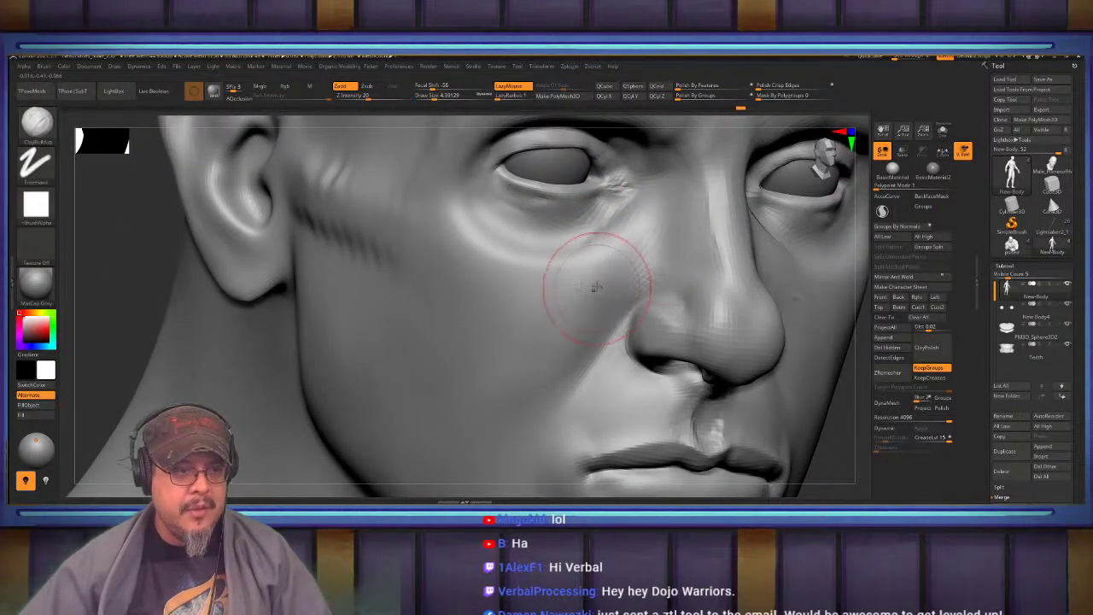
Build a raised fold from beside the nose diagonally down the cheek with ClayBuildup, using draw sizes of about 3.5 and 5.1
{"action": "right_click_drag", "start_coordinate": [596, 288], "coordinate": [636, 214]}
{"action": "right_click_drag", "start_coordinate": [548, 357], "coordinate": [604, 248], "text": "alt"}
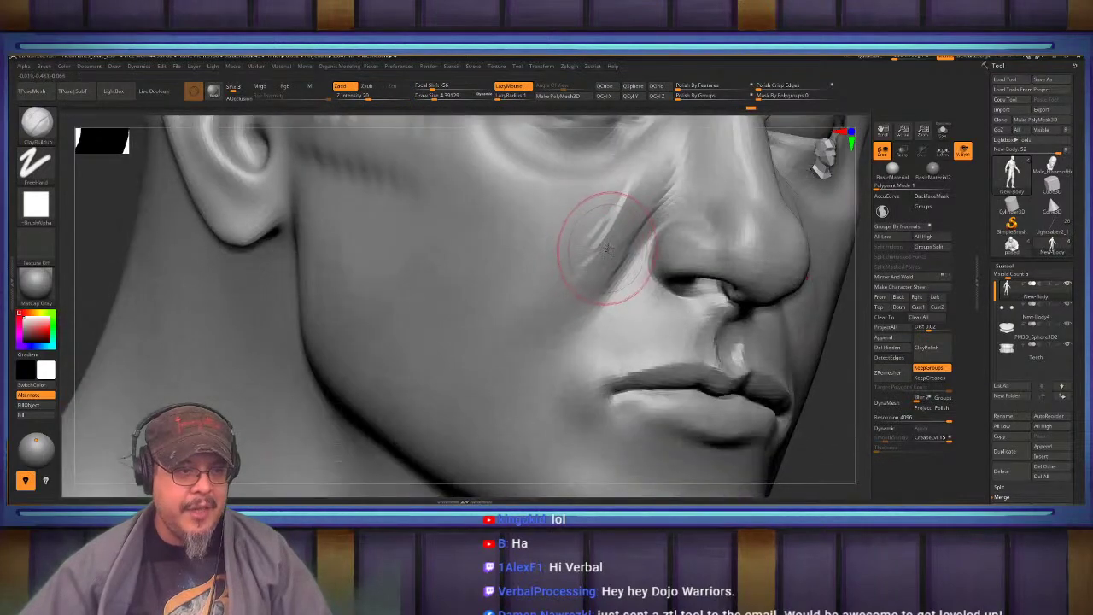
{"action": "key", "text": "s"}
{"action": "mouse_move", "coordinate": [605, 248]}
{"action": "left_mouse_down"}
{"action": "mouse_move", "coordinate": [589, 247]}
{"action": "mouse_move", "coordinate": [598, 243]}
{"action": "left_mouse_up"}
{"action": "right_click_drag", "start_coordinate": [600, 241], "coordinate": [621, 231]}
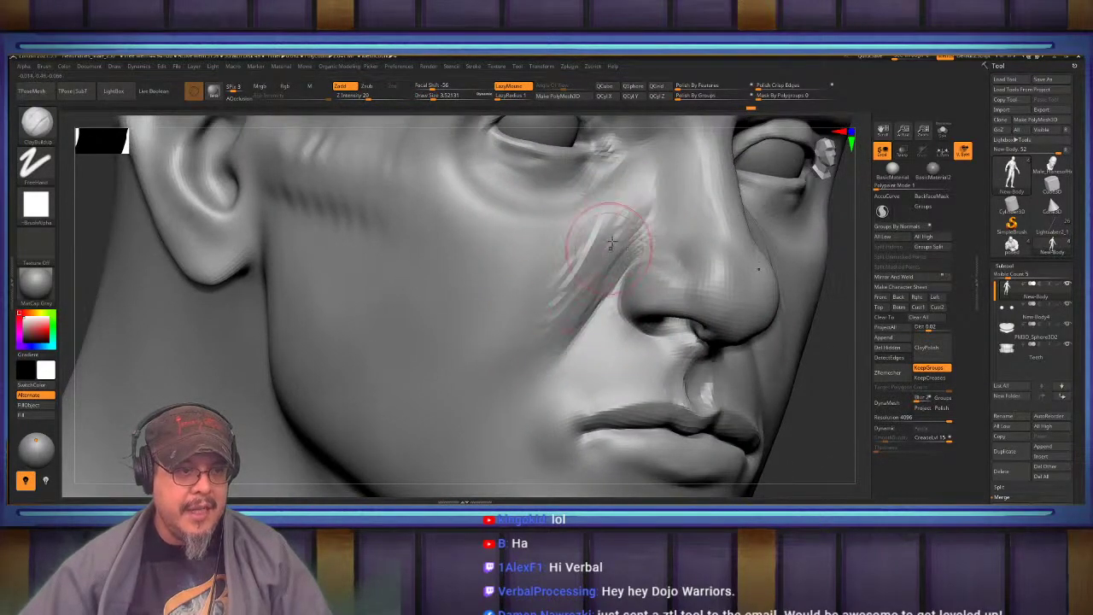
{"action": "key", "text": "s"}
{"action": "mouse_move", "coordinate": [636, 205]}
{"action": "left_mouse_down"}
{"action": "mouse_move", "coordinate": [647, 205]}
{"action": "mouse_move", "coordinate": [541, 347]}
{"action": "left_mouse_up"}
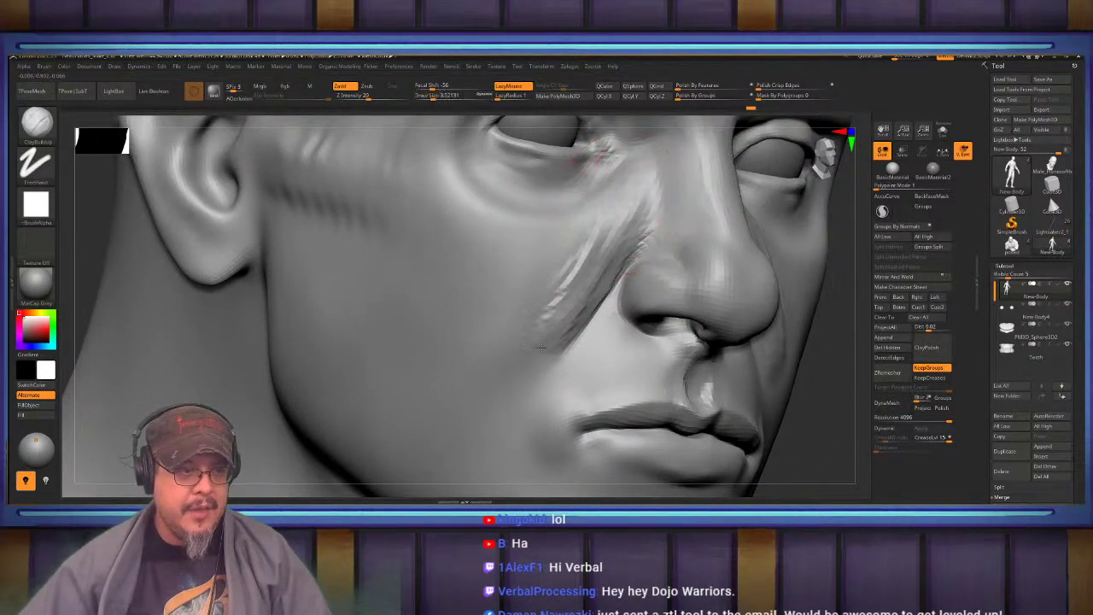
{"action": "key", "text": "s"}
{"action": "mouse_move", "coordinate": [609, 231]}
{"action": "left_mouse_down"}
{"action": "mouse_move", "coordinate": [627, 230]}
{"action": "mouse_move", "coordinate": [615, 230]}
{"action": "left_mouse_up"}
{"action": "left_click_drag", "start_coordinate": [638, 176], "coordinate": [551, 338]}
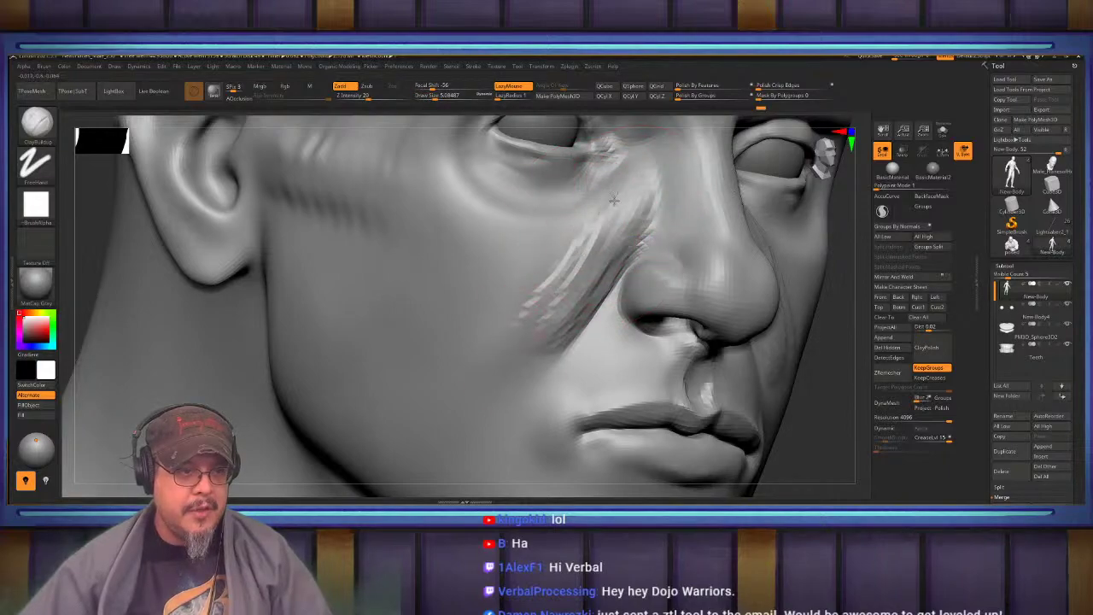
{"action": "left_click_drag", "start_coordinate": [615, 200], "coordinate": [491, 355]}
Extend the cheek fold down to and around the outer corner of the mouth with ClayBuildup
{"action": "right_click_drag", "start_coordinate": [470, 376], "coordinate": [511, 267], "text": "alt"}
{"action": "left_click_drag", "start_coordinate": [624, 186], "coordinate": [527, 320]}
{"action": "mouse_move", "coordinate": [574, 234]}
{"action": "left_mouse_down"}
{"action": "mouse_move", "coordinate": [520, 335]}
{"action": "mouse_move", "coordinate": [513, 329]}
{"action": "left_mouse_up"}
{"action": "mouse_move", "coordinate": [589, 193]}
{"action": "left_mouse_down"}
{"action": "mouse_move", "coordinate": [549, 248]}
{"action": "mouse_move", "coordinate": [528, 330]}
{"action": "left_mouse_up"}
{"action": "mouse_move", "coordinate": [573, 228]}
{"action": "left_mouse_down"}
{"action": "mouse_move", "coordinate": [517, 316]}
{"action": "mouse_move", "coordinate": [556, 329]}
{"action": "left_mouse_up"}
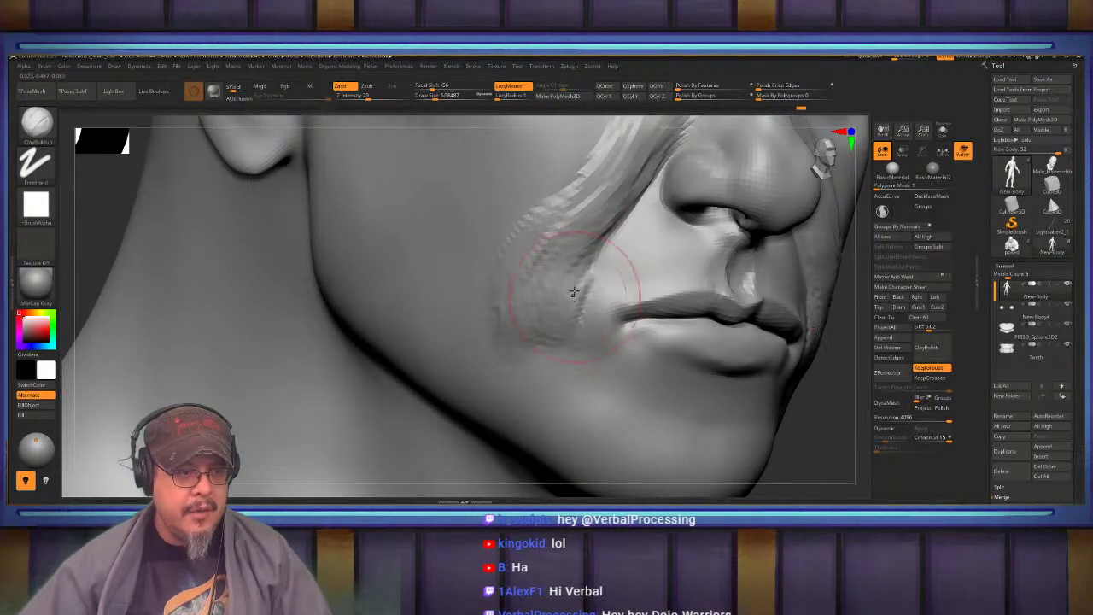
{"action": "left_click_drag", "start_coordinate": [587, 297], "coordinate": [554, 277]}
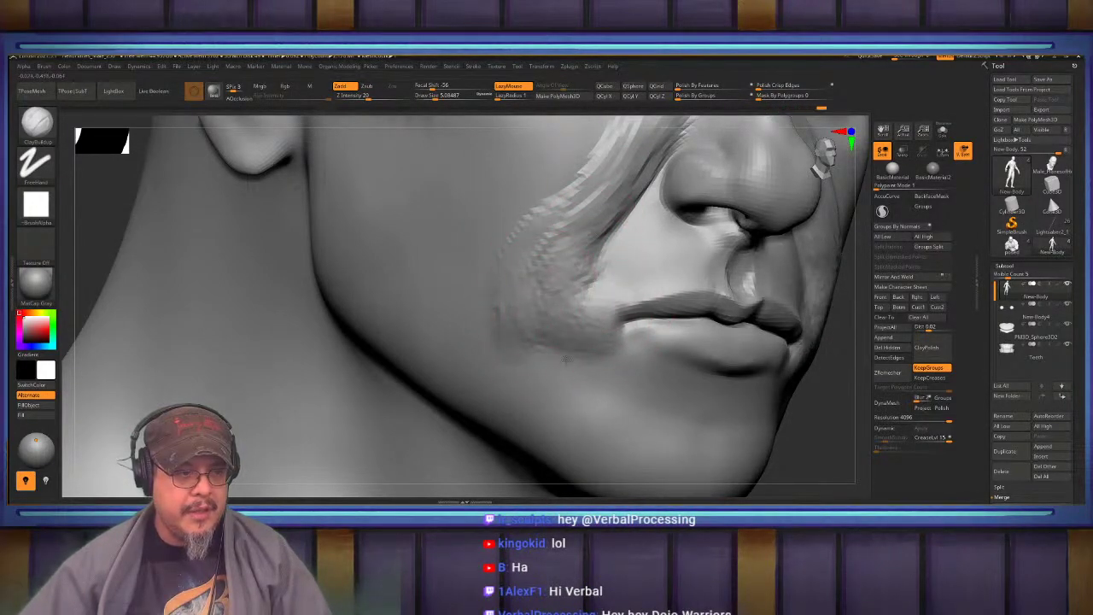
Smooth the new cheek fold, the area beside the mouth, and the rough strokes along the cheekbone and around the eye
{"action": "mouse_move", "coordinate": [565, 359]}
{"action": "left_mouse_down", "text": "shift"}
{"action": "mouse_move", "coordinate": [542, 311]}
{"action": "mouse_move", "coordinate": [587, 328]}
{"action": "mouse_move", "coordinate": [574, 299]}
{"action": "left_mouse_up", "text": "shift"}
{"action": "right_click_drag", "start_coordinate": [570, 233], "coordinate": [566, 334], "text": "alt"}
{"action": "mouse_move", "coordinate": [639, 242]}
{"action": "left_mouse_down", "text": "shift"}
{"action": "mouse_move", "coordinate": [574, 296]}
{"action": "mouse_move", "coordinate": [551, 332]}
{"action": "left_mouse_up", "text": "shift"}
{"action": "right_click_drag", "start_coordinate": [552, 333], "coordinate": [620, 426], "text": "alt"}
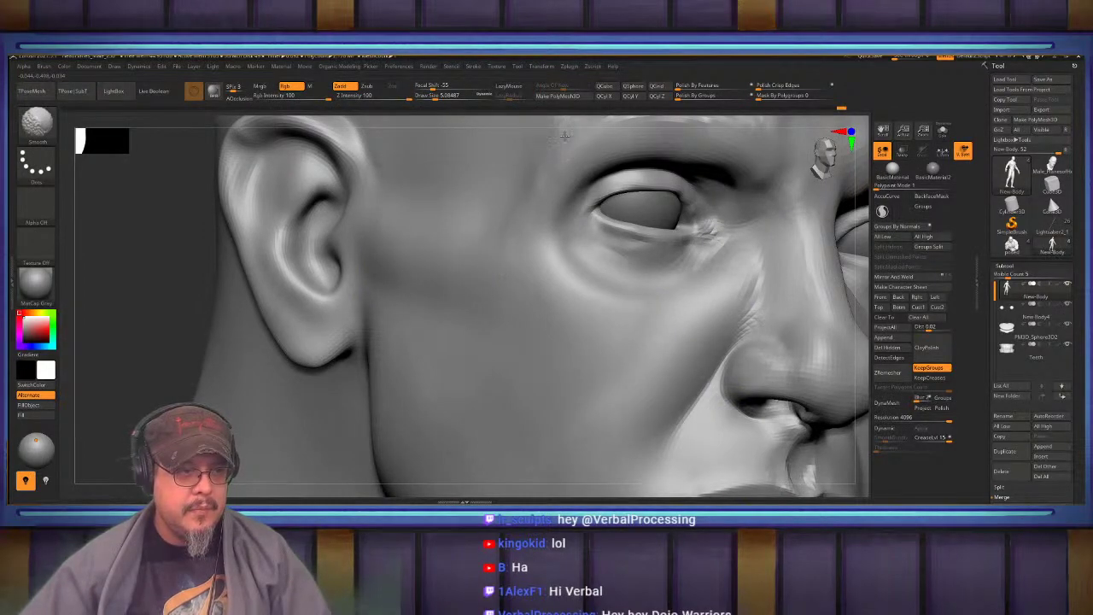
{"action": "right_click_drag", "start_coordinate": [565, 136], "coordinate": [555, 269], "text": "alt"}
{"action": "left_click_drag", "start_coordinate": [688, 245], "coordinate": [556, 243], "text": "shift"}
Build a rounded mass on the centre of the chin with ClayBuildup at a draw size of about 6.8, and smooth it
{"action": "key", "text": "f"}
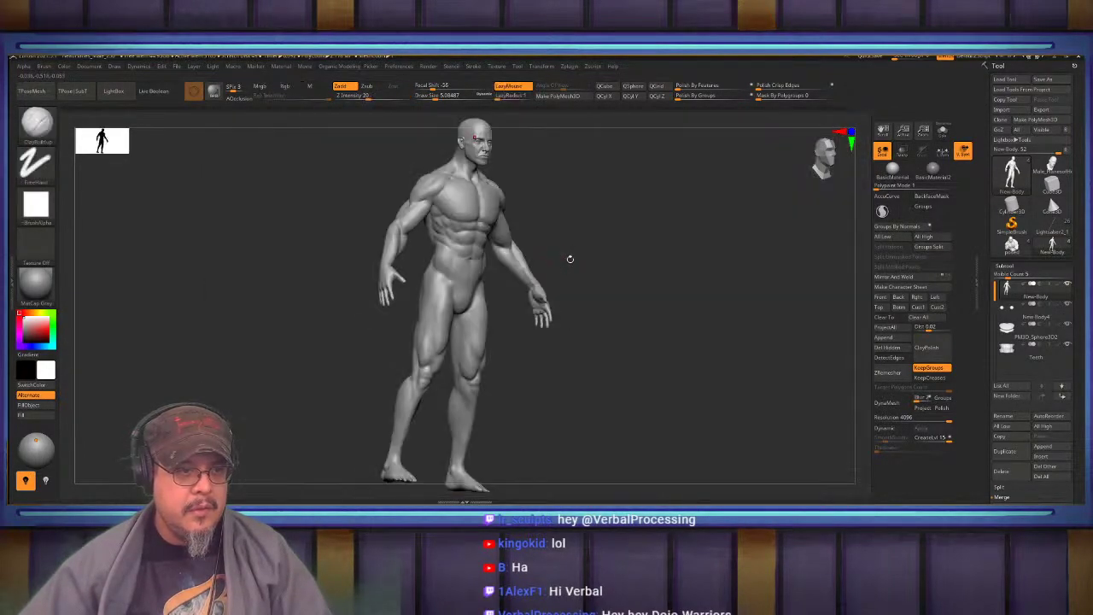
{"action": "right_click_drag", "start_coordinate": [569, 256], "coordinate": [516, 254], "text": "shift"}
{"action": "right_click_drag", "start_coordinate": [546, 128], "coordinate": [617, 452], "text": "alt"}
{"action": "right_click_drag", "start_coordinate": [465, 299], "coordinate": [522, 294]}
{"action": "right_click_drag", "start_coordinate": [636, 290], "coordinate": [587, 281], "text": "alt"}
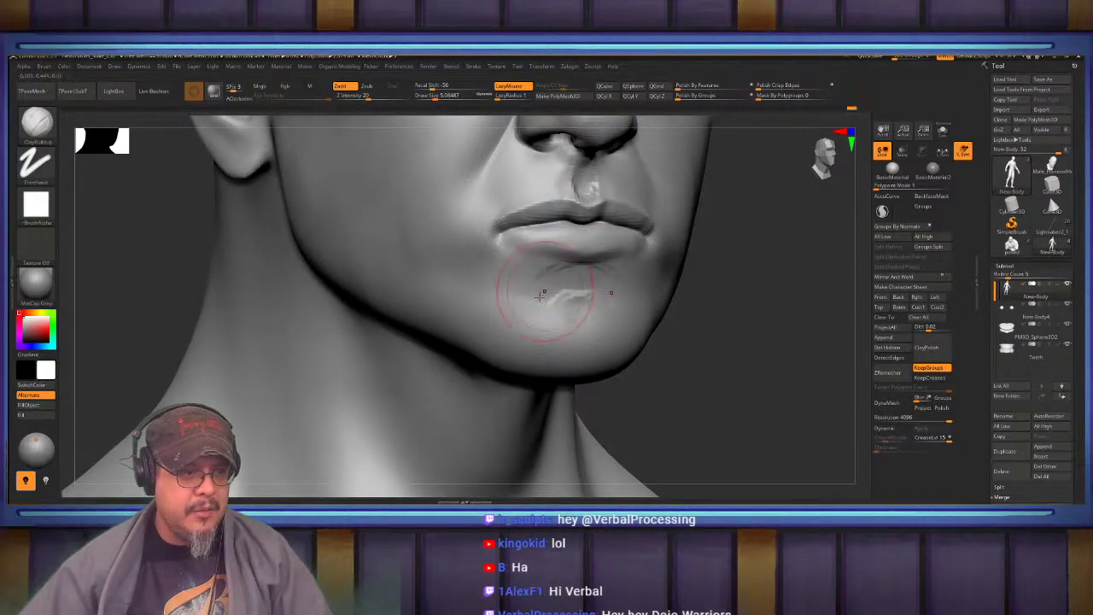
{"action": "key", "text": "s"}
{"action": "mouse_move", "coordinate": [565, 322]}
{"action": "left_mouse_down"}
{"action": "mouse_move", "coordinate": [585, 321]}
{"action": "mouse_move", "coordinate": [469, 338]}
{"action": "left_mouse_up"}
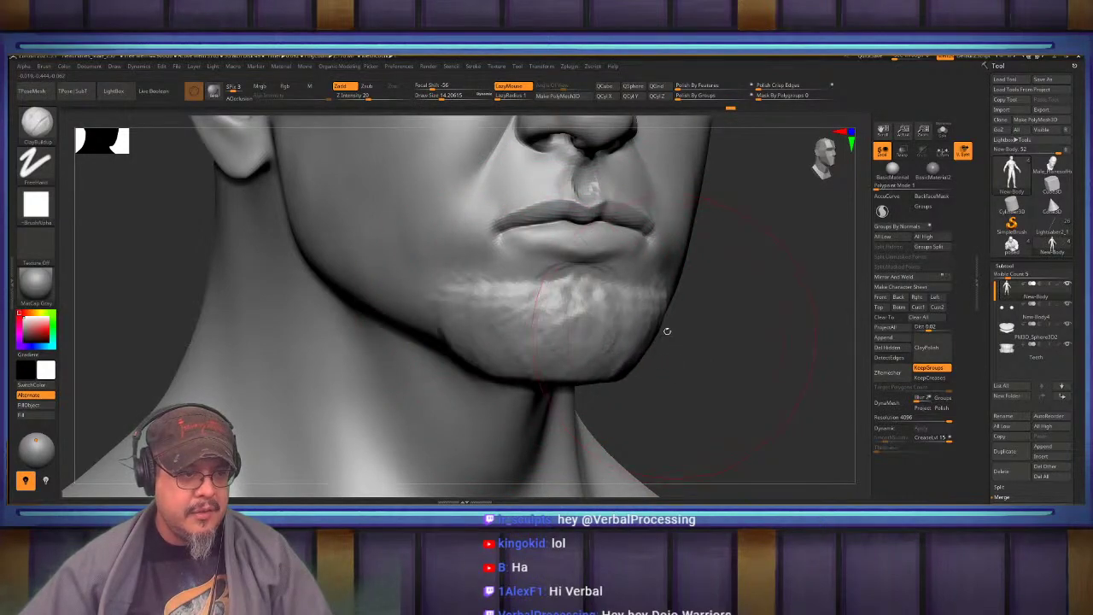
{"action": "key", "text": "s"}
{"action": "left_click_drag", "start_coordinate": [583, 324], "coordinate": [580, 325]}
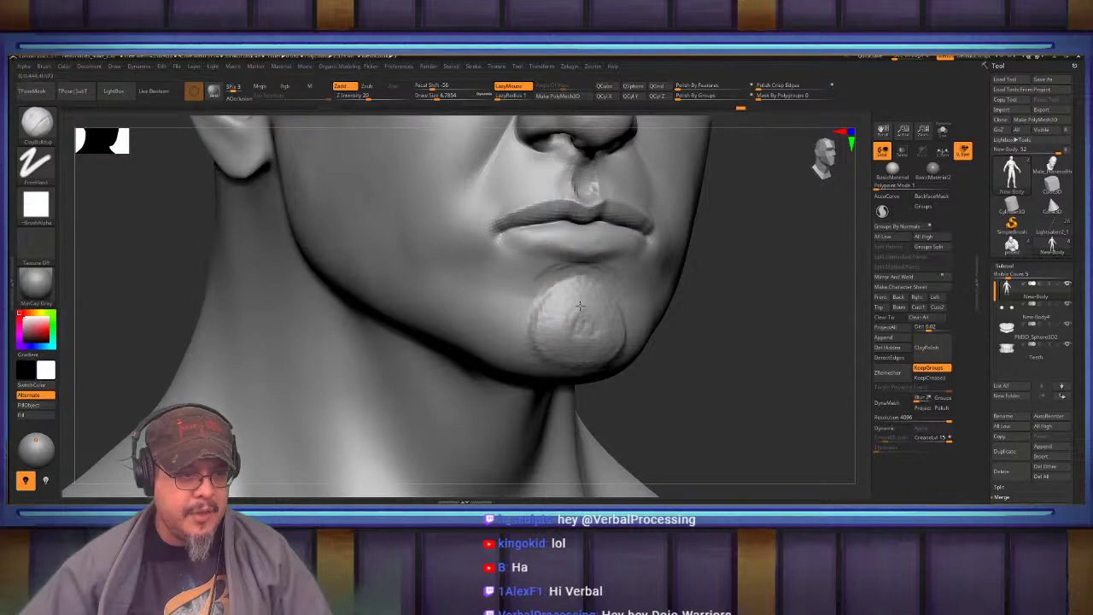
{"action": "key", "text": "shift"}
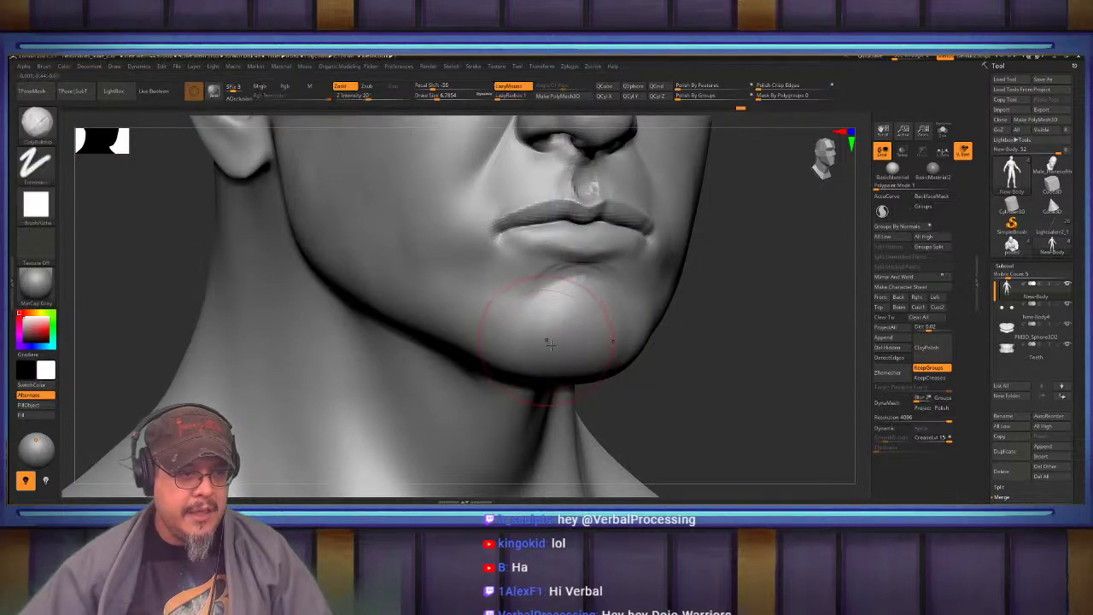
{"action": "right_click_drag", "start_coordinate": [551, 342], "coordinate": [634, 333]}
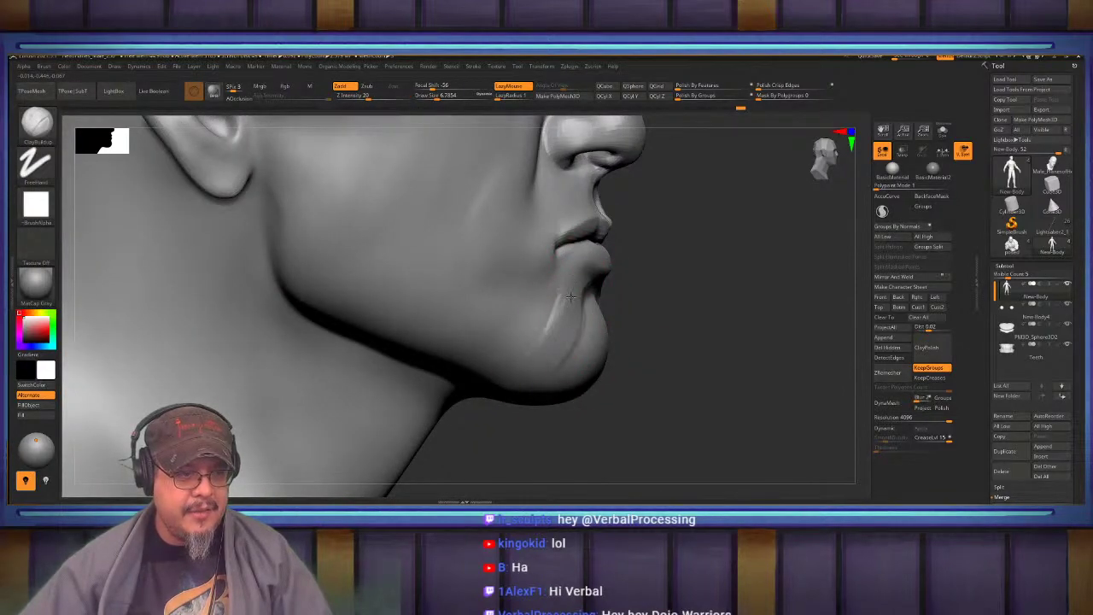
Smooth the rough strokes beside the chin and define the hollow under the lower lip with ClayBuildup at a draw size of about 2.5
{"action": "right_click_drag", "start_coordinate": [551, 339], "coordinate": [479, 337]}
{"action": "key", "text": "shift"}
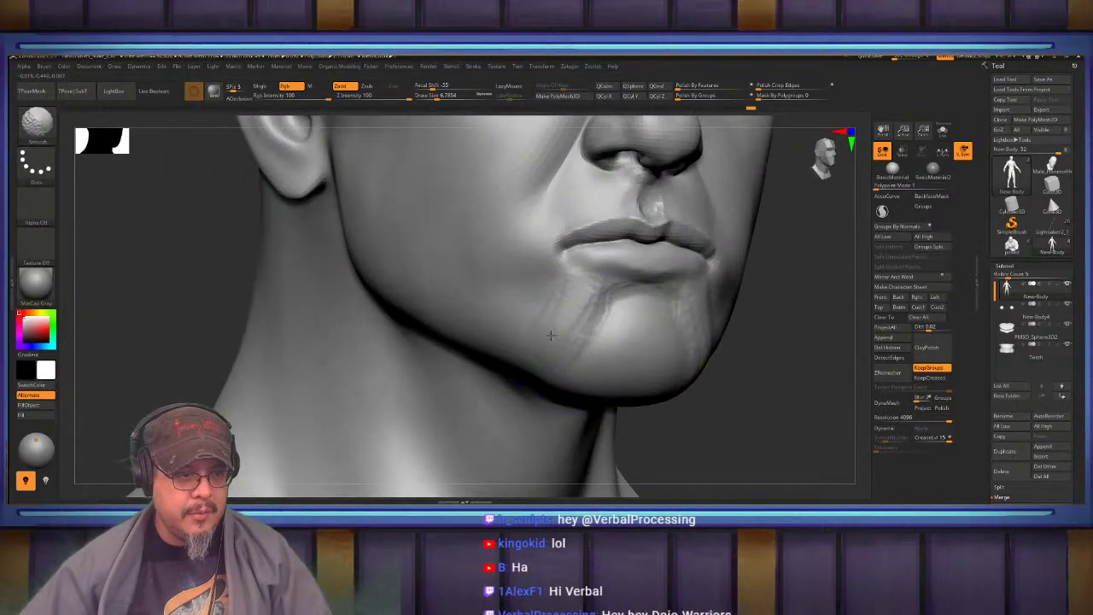
{"action": "mouse_move", "coordinate": [567, 313]}
{"action": "right_mouse_down"}
{"action": "mouse_move", "coordinate": [508, 314]}
{"action": "mouse_move", "coordinate": [574, 312]}
{"action": "right_mouse_up"}
{"action": "key", "text": "s"}
{"action": "left_click_drag", "start_coordinate": [574, 313], "coordinate": [573, 313]}
{"action": "left_click_drag", "start_coordinate": [589, 306], "coordinate": [595, 318]}
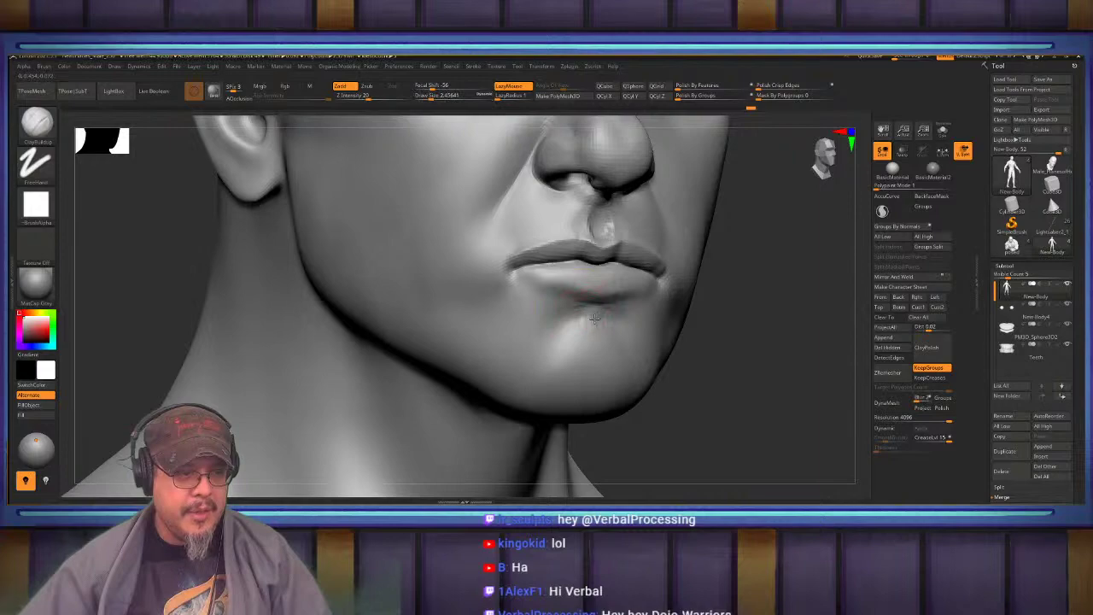
{"action": "key", "text": "shift"}
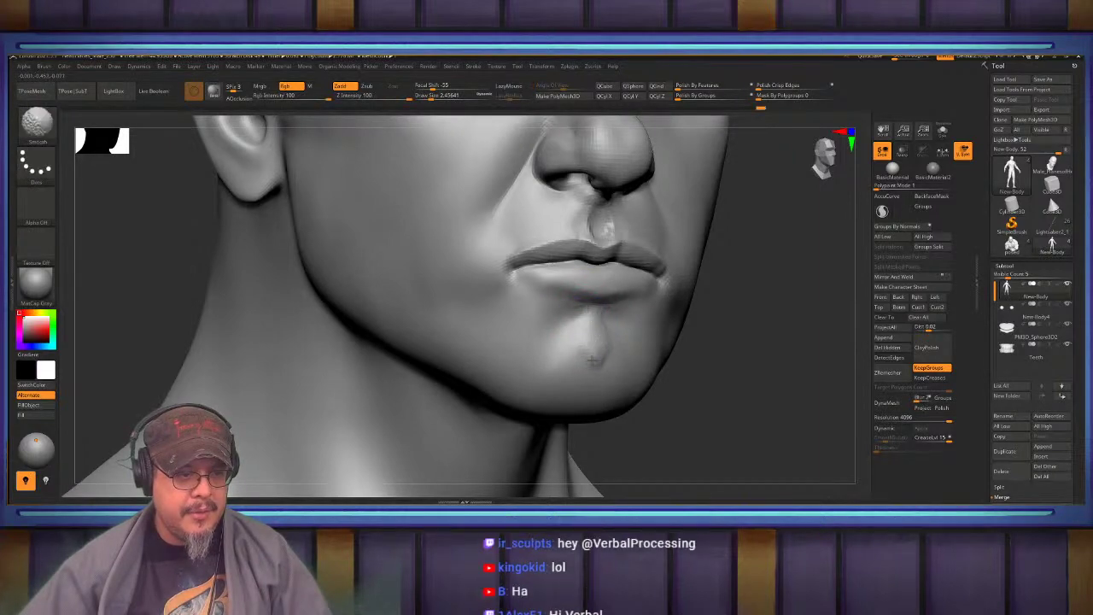
Build up a thick band along the lower jawline with ClayBuildup at a draw size of about 6.8
{"action": "mouse_move", "coordinate": [537, 324]}
{"action": "right_mouse_down", "text": "ctrl"}
{"action": "mouse_move", "coordinate": [586, 335]}
{"action": "mouse_move", "coordinate": [573, 317]}
{"action": "right_mouse_up", "text": "ctrl"}
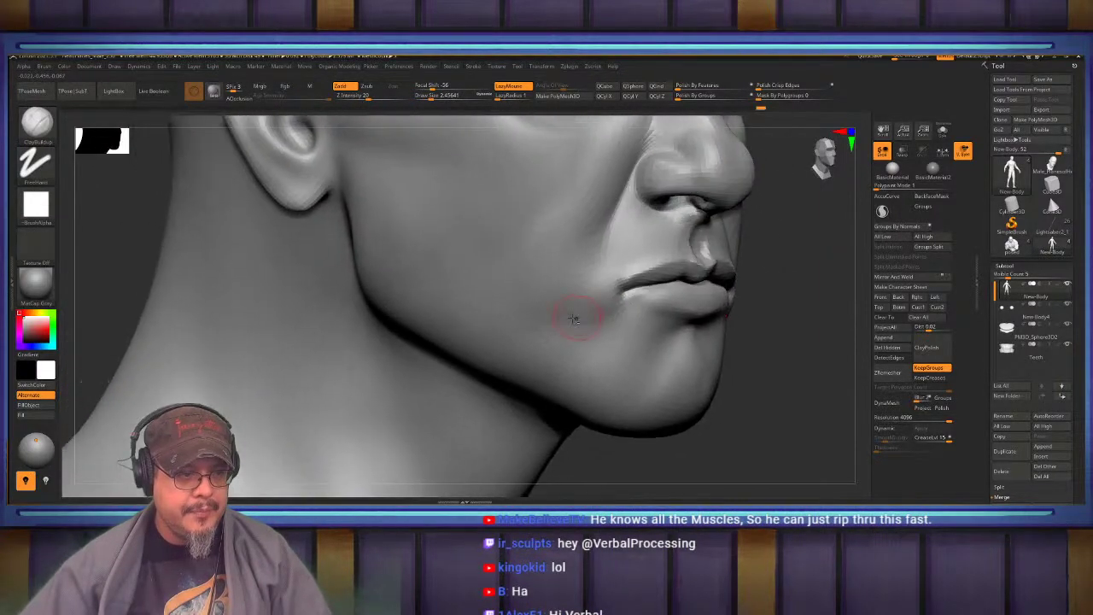
{"action": "key", "text": "s"}
{"action": "left_click_drag", "start_coordinate": [573, 318], "coordinate": [591, 328]}
{"action": "mouse_move", "coordinate": [478, 267]}
{"action": "right_mouse_down", "text": "alt"}
{"action": "mouse_move", "coordinate": [533, 335]}
{"action": "mouse_move", "coordinate": [503, 361]}
{"action": "mouse_move", "coordinate": [469, 307]}
{"action": "right_mouse_up", "text": "alt"}
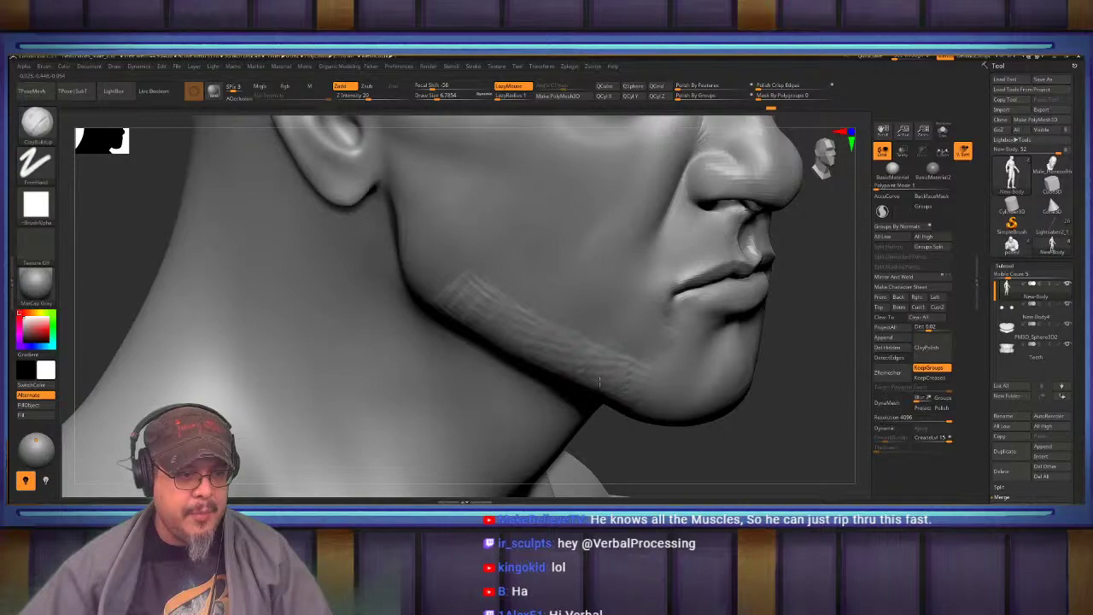
Add volume to the front of the cheek below the eye and lay a diagonal band from the ear across the cheek
{"action": "mouse_move", "coordinate": [504, 213]}
{"action": "right_mouse_down", "text": "alt"}
{"action": "mouse_move", "coordinate": [562, 286]}
{"action": "mouse_move", "coordinate": [617, 310]}
{"action": "mouse_move", "coordinate": [588, 236]}
{"action": "mouse_move", "coordinate": [615, 232]}
{"action": "mouse_move", "coordinate": [573, 364]}
{"action": "mouse_move", "coordinate": [593, 314]}
{"action": "right_mouse_up", "text": "alt"}
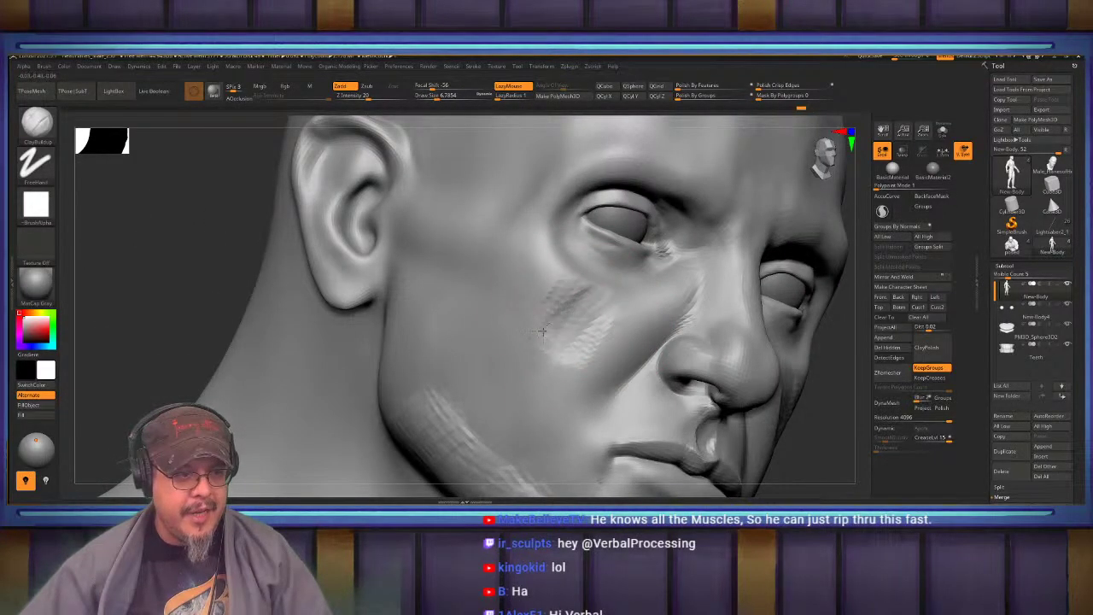
{"action": "mouse_move", "coordinate": [601, 306]}
{"action": "left_mouse_down", "text": "shift"}
{"action": "mouse_move", "coordinate": [563, 309]}
{"action": "mouse_move", "coordinate": [542, 327]}
{"action": "mouse_move", "coordinate": [578, 299]}
{"action": "mouse_move", "coordinate": [548, 311]}
{"action": "left_mouse_up", "text": "shift"}
{"action": "mouse_move", "coordinate": [510, 318]}
{"action": "right_mouse_down"}
{"action": "mouse_move", "coordinate": [552, 319]}
{"action": "mouse_move", "coordinate": [598, 287]}
{"action": "mouse_move", "coordinate": [572, 307]}
{"action": "mouse_move", "coordinate": [590, 306]}
{"action": "right_mouse_up"}
{"action": "left_click_drag", "start_coordinate": [436, 245], "coordinate": [534, 322]}
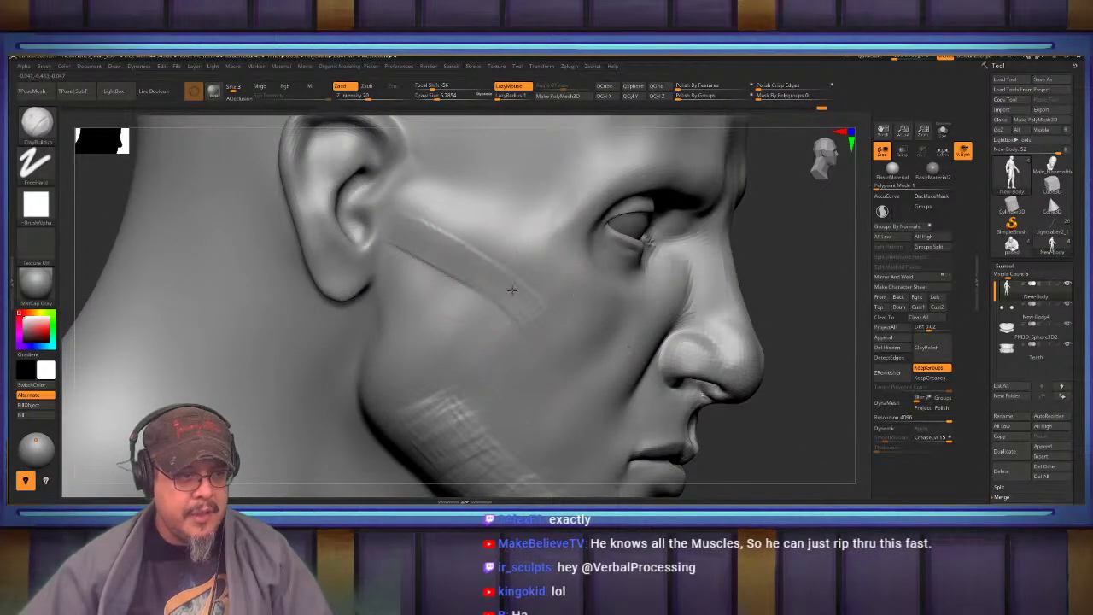
Extend the diagonal cheek band forward and down below the cheekbone, checking it from the front
{"action": "right_click_drag", "start_coordinate": [560, 349], "coordinate": [589, 332]}
{"action": "right_click_drag", "start_coordinate": [769, 329], "coordinate": [684, 315]}
{"action": "mouse_move", "coordinate": [760, 280]}
{"action": "left_mouse_down"}
{"action": "mouse_move", "coordinate": [735, 305]}
{"action": "mouse_move", "coordinate": [740, 330]}
{"action": "mouse_move", "coordinate": [725, 326]}
{"action": "left_mouse_up"}
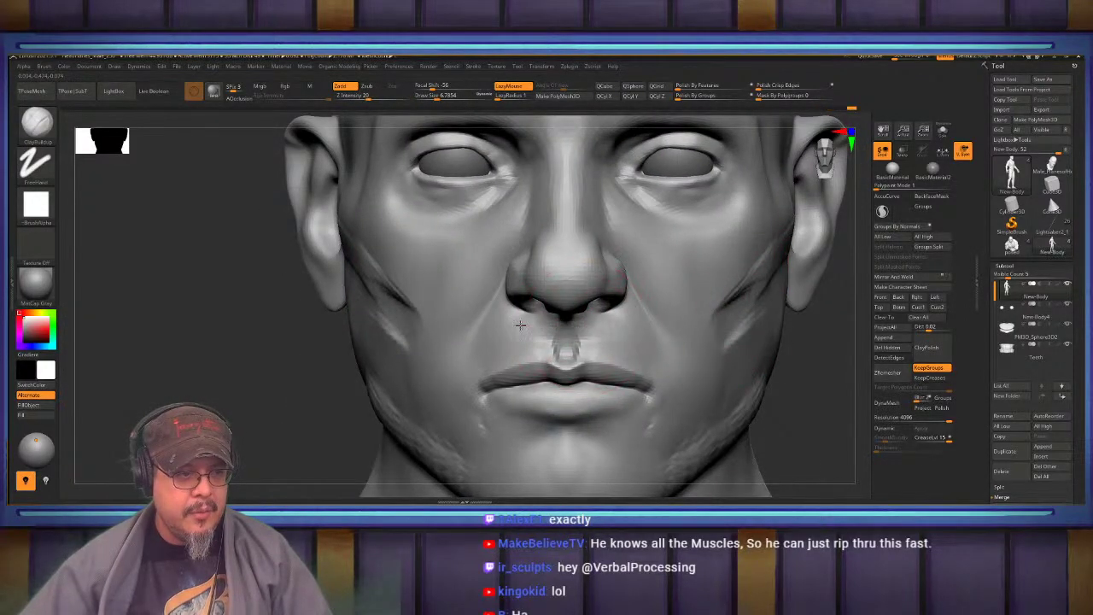
{"action": "left_click_drag", "start_coordinate": [521, 326], "coordinate": [740, 321]}
{"action": "right_click_drag", "start_coordinate": [726, 269], "coordinate": [669, 285], "text": "alt"}
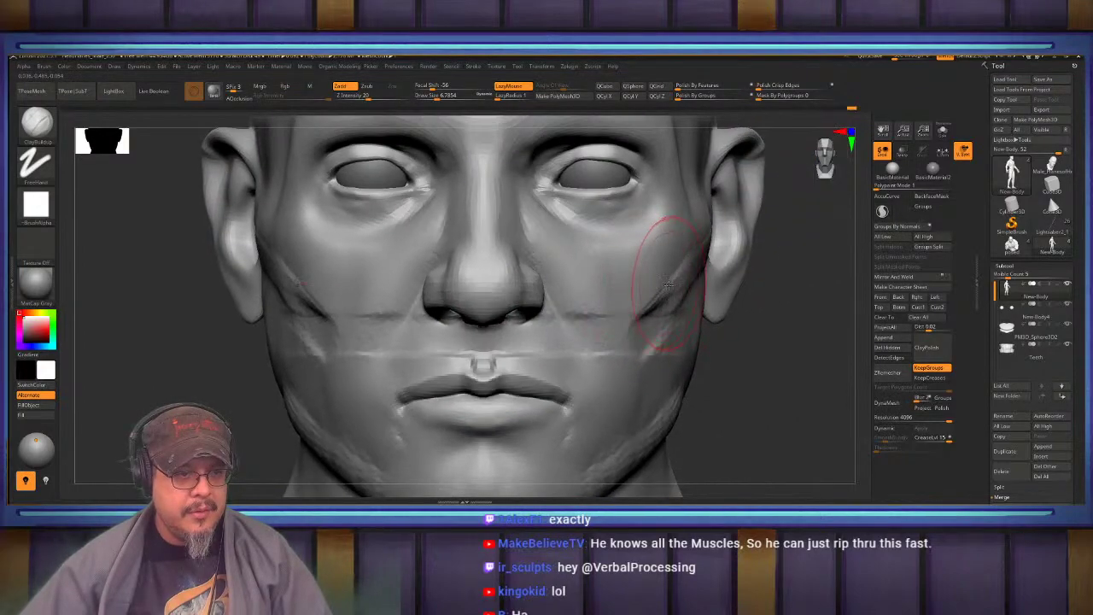
{"action": "left_click_drag", "start_coordinate": [693, 282], "coordinate": [640, 329]}
Rework the front end of the cheek band with strokes angled down toward the mouth, and soften their rough edges
{"action": "right_click_drag", "start_coordinate": [641, 336], "coordinate": [564, 329]}
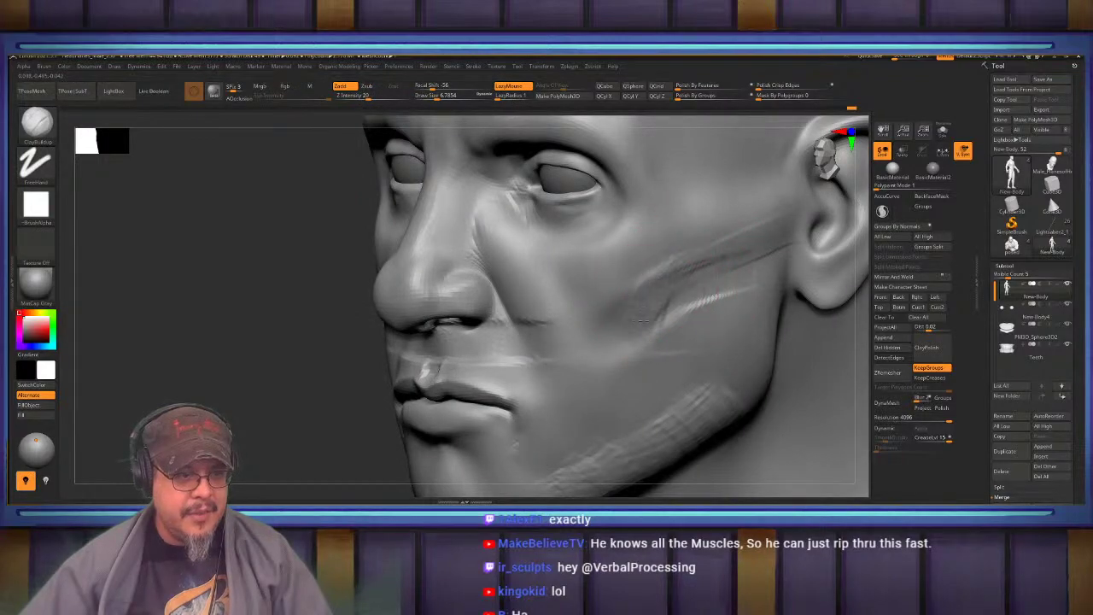
{"action": "mouse_move", "coordinate": [617, 320]}
{"action": "left_mouse_down", "text": "shift"}
{"action": "mouse_move", "coordinate": [632, 295]}
{"action": "mouse_move", "coordinate": [615, 287]}
{"action": "mouse_move", "coordinate": [676, 285]}
{"action": "mouse_move", "coordinate": [604, 353]}
{"action": "left_mouse_up", "text": "shift"}
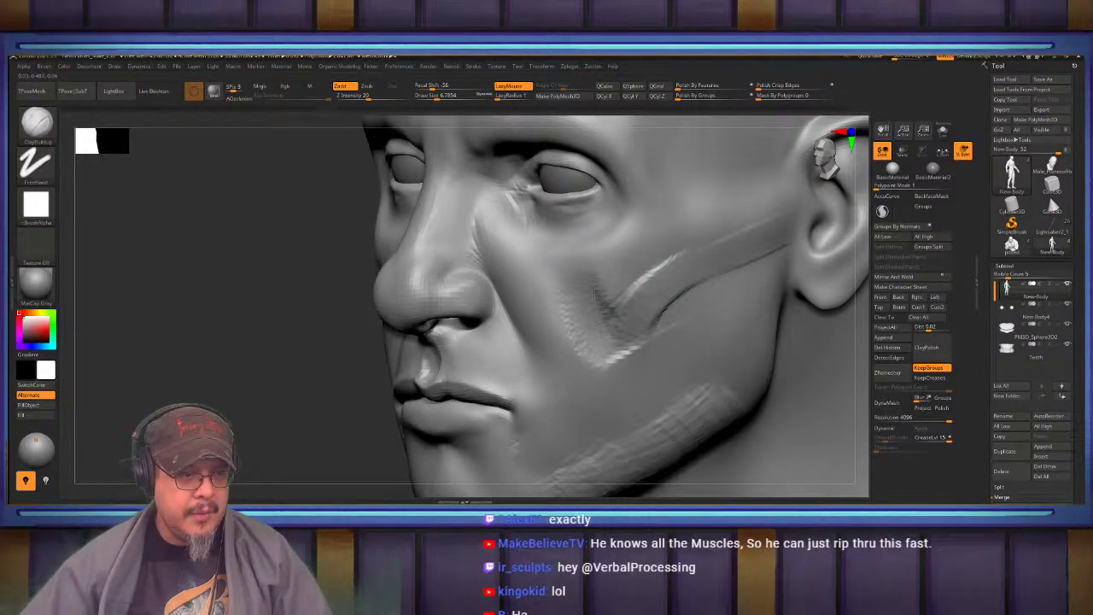
{"action": "left_click_drag", "start_coordinate": [586, 293], "coordinate": [605, 348], "text": "shift"}
{"action": "right_click_drag", "start_coordinate": [594, 345], "coordinate": [591, 281]}
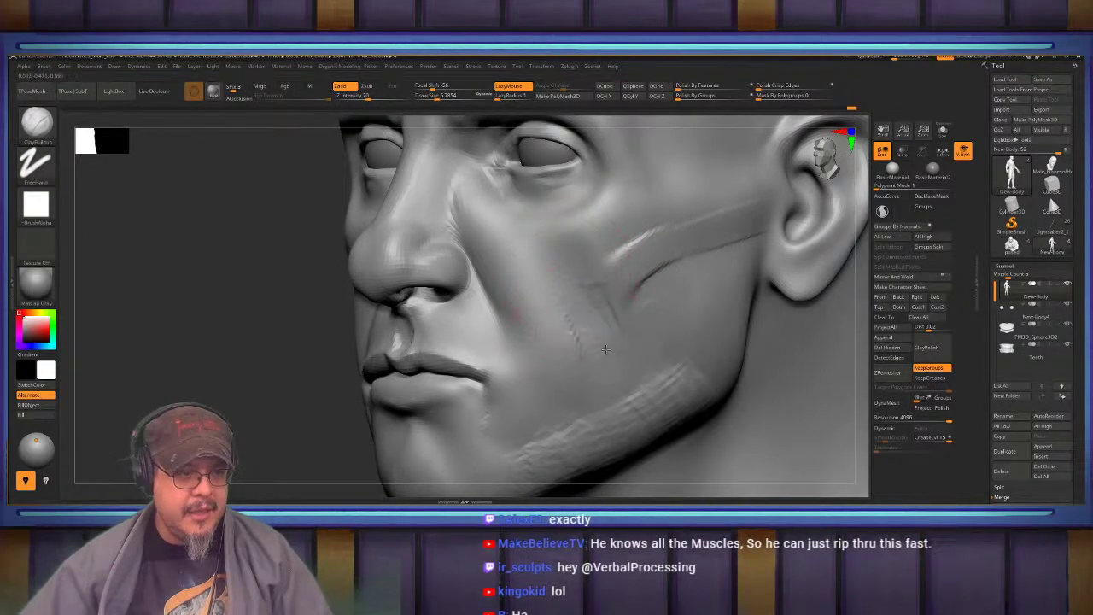
{"action": "left_click_drag", "start_coordinate": [606, 350], "coordinate": [595, 310]}
Build a diagonal ridge from the cheek down to the jaw and fill out the jaw muscle behind it with ClayBuildup
{"action": "mouse_move", "coordinate": [617, 354]}
{"action": "right_mouse_down"}
{"action": "mouse_move", "coordinate": [560, 339]}
{"action": "mouse_move", "coordinate": [547, 321]}
{"action": "right_mouse_up"}
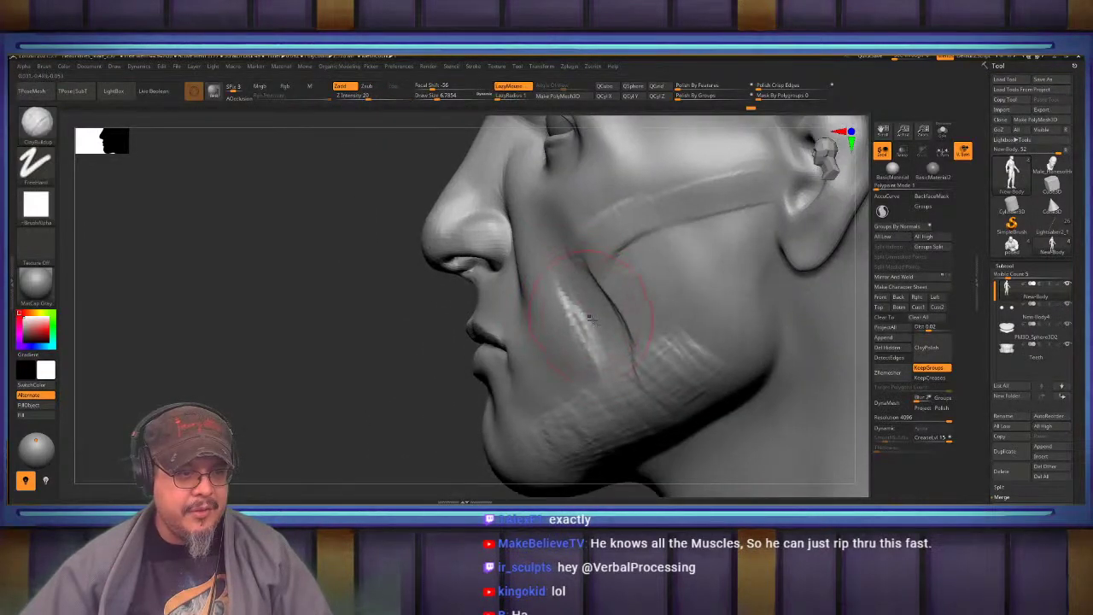
{"action": "left_click_drag", "start_coordinate": [593, 320], "coordinate": [602, 323]}
{"action": "left_click_drag", "start_coordinate": [604, 408], "coordinate": [609, 434]}
{"action": "right_click_drag", "start_coordinate": [647, 245], "coordinate": [652, 271]}
{"action": "mouse_move", "coordinate": [652, 247]}
{"action": "left_mouse_down"}
{"action": "mouse_move", "coordinate": [611, 258]}
{"action": "mouse_move", "coordinate": [671, 263]}
{"action": "mouse_move", "coordinate": [634, 292]}
{"action": "mouse_move", "coordinate": [711, 328]}
{"action": "mouse_move", "coordinate": [702, 392]}
{"action": "mouse_move", "coordinate": [688, 342]}
{"action": "mouse_move", "coordinate": [635, 289]}
{"action": "left_mouse_up"}
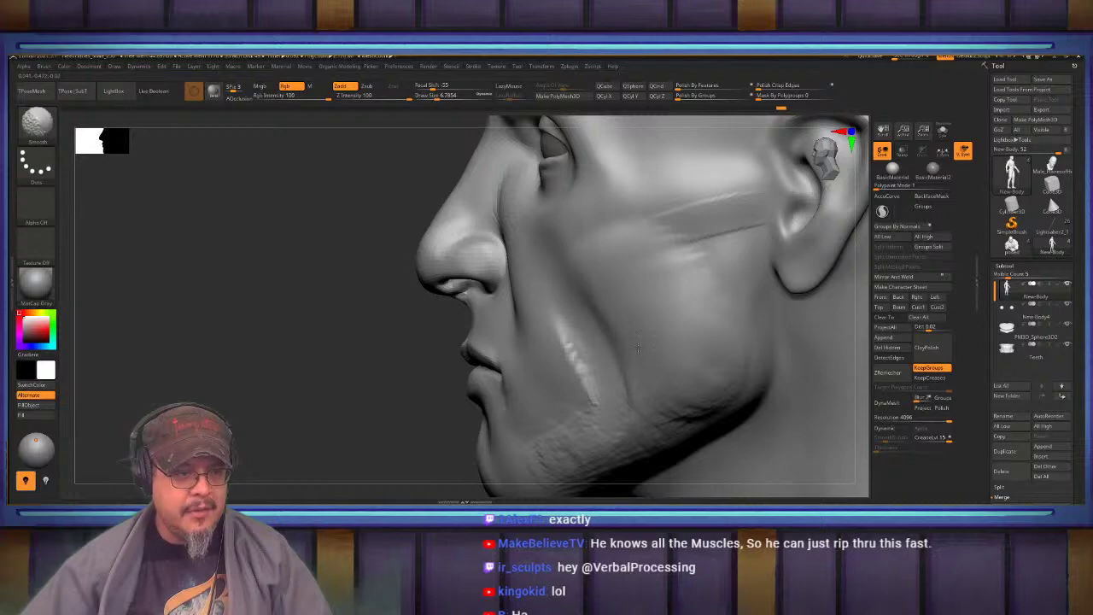
Smooth the new cheek ridge, the jaw muscle and the jawline strokes into the surrounding face
{"action": "left_click_drag", "start_coordinate": [516, 465], "coordinate": [573, 364], "text": "shift"}
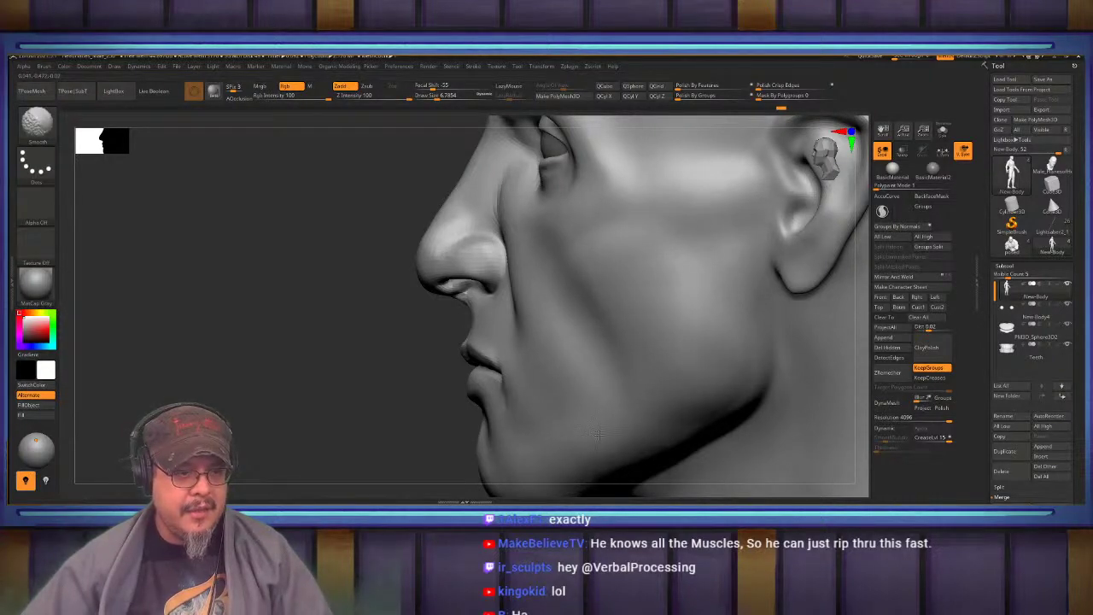
{"action": "right_click_drag", "start_coordinate": [599, 436], "coordinate": [635, 305]}
{"action": "key", "text": "f"}
{"action": "mouse_move", "coordinate": [457, 152]}
{"action": "right_mouse_down", "text": "alt"}
{"action": "mouse_move", "coordinate": [540, 190]}
{"action": "mouse_move", "coordinate": [592, 297]}
{"action": "mouse_move", "coordinate": [654, 317]}
{"action": "mouse_move", "coordinate": [610, 257]}
{"action": "mouse_move", "coordinate": [618, 330]}
{"action": "mouse_move", "coordinate": [632, 330]}
{"action": "mouse_move", "coordinate": [603, 277]}
{"action": "right_mouse_up", "text": "alt"}
{"action": "mouse_move", "coordinate": [602, 278]}
{"action": "right_mouse_down", "text": "ctrl"}
{"action": "mouse_move", "coordinate": [644, 293]}
{"action": "mouse_move", "coordinate": [634, 287]}
{"action": "right_mouse_up", "text": "ctrl"}
{"action": "mouse_move", "coordinate": [634, 288]}
{"action": "right_mouse_down", "text": "alt"}
{"action": "mouse_move", "coordinate": [621, 313]}
{"action": "mouse_move", "coordinate": [564, 329]}
{"action": "right_mouse_up", "text": "alt"}
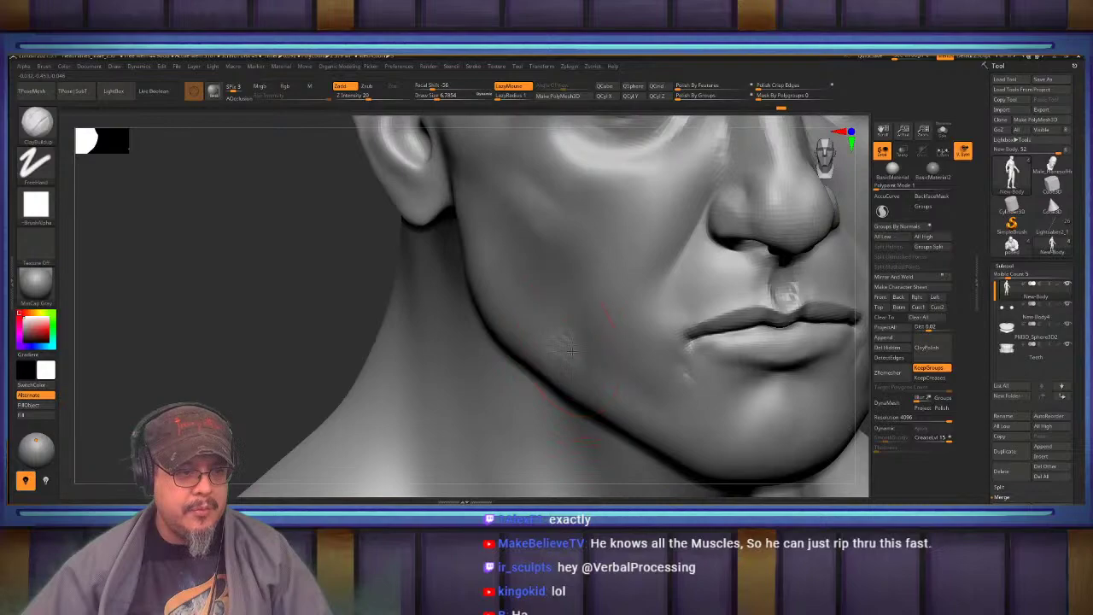
{"action": "left_click_drag", "start_coordinate": [589, 363], "coordinate": [598, 344], "text": "shift"}
Sharpen the crease running from the nose to beside the mouth using the DamStandard brush, and soften its lower end
{"action": "mouse_move", "coordinate": [601, 339]}
{"action": "right_mouse_down"}
{"action": "mouse_move", "coordinate": [638, 298]}
{"action": "mouse_move", "coordinate": [647, 312]}
{"action": "right_mouse_up"}
{"action": "left_click_drag", "start_coordinate": [647, 309], "coordinate": [653, 278]}
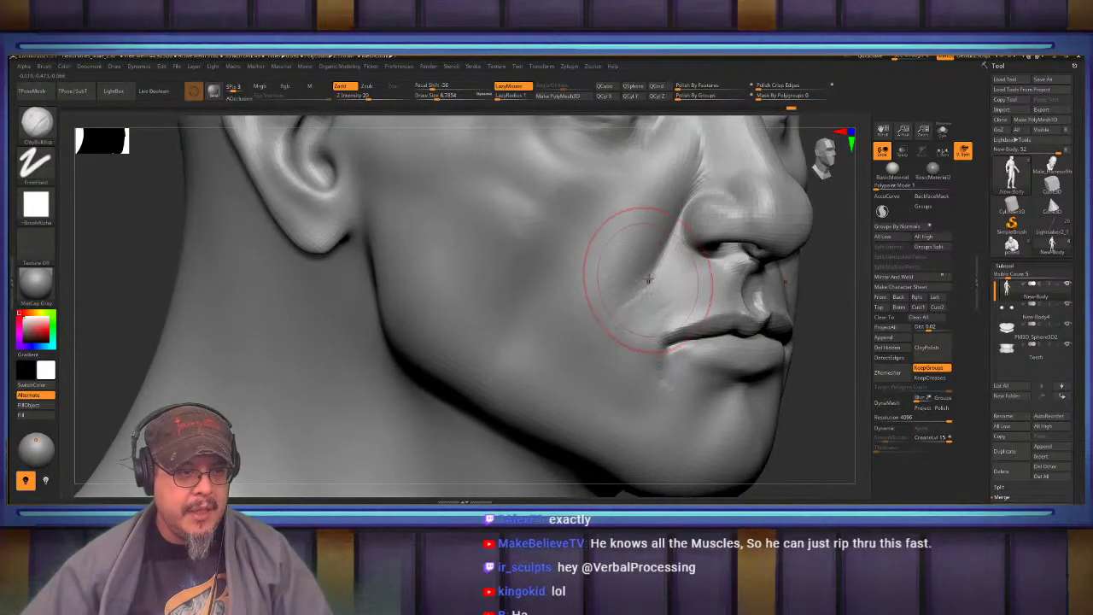
{"action": "key", "text": "b"}
{"action": "key", "text": "d"}
{"action": "key", "text": "s"}
{"action": "key", "text": "shift"}
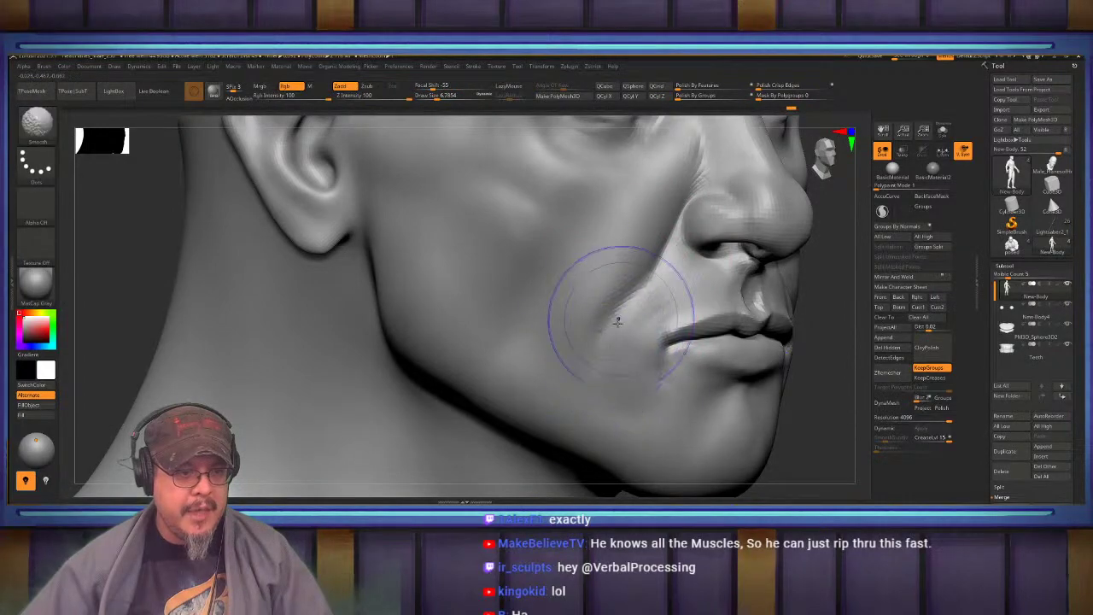
Reshape the cheek fold beside the mouth with a resized Move brush and smooth the area
{"action": "mouse_move", "coordinate": [622, 312]}
{"action": "right_mouse_down"}
{"action": "mouse_move", "coordinate": [656, 272]}
{"action": "mouse_move", "coordinate": [663, 301]}
{"action": "mouse_move", "coordinate": [622, 321]}
{"action": "mouse_move", "coordinate": [569, 309]}
{"action": "mouse_move", "coordinate": [647, 293]}
{"action": "right_mouse_up"}
{"action": "key", "text": "b"}
{"action": "key", "text": "m"}
{"action": "key", "text": "v"}
{"action": "key", "text": "s"}
{"action": "left_click_drag", "start_coordinate": [646, 293], "coordinate": [661, 324]}
{"action": "right_click_drag", "start_coordinate": [659, 393], "coordinate": [723, 350], "text": "shift"}
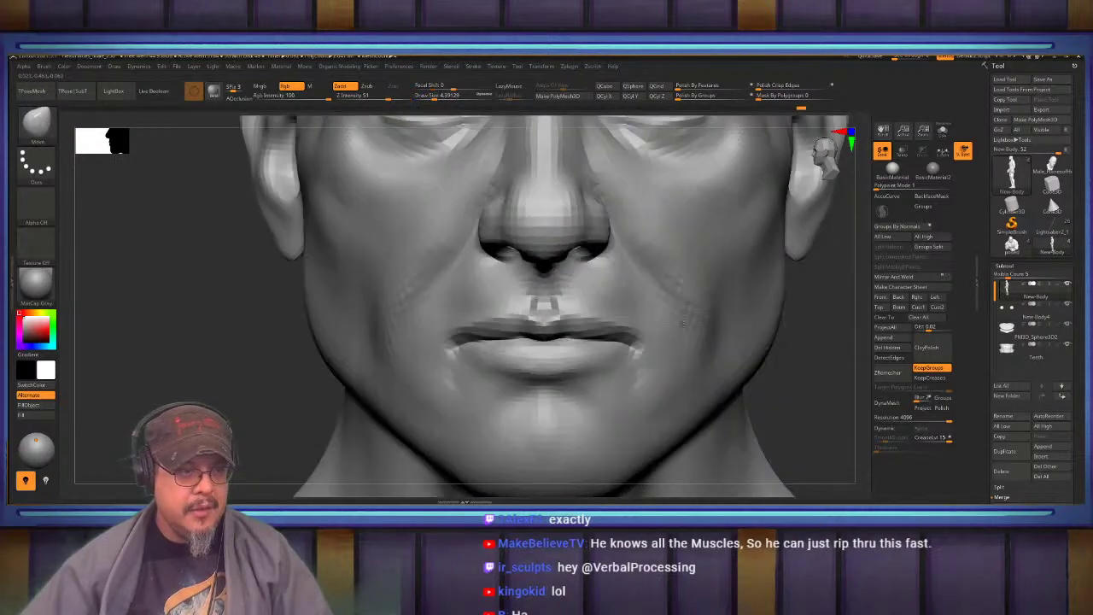
Set the draw size to about 7.8 and refine the forehead and temple with the Move brush and smoothing
{"action": "key", "text": "f"}
{"action": "mouse_move", "coordinate": [641, 287]}
{"action": "right_mouse_down", "text": "alt"}
{"action": "mouse_move", "coordinate": [681, 393]}
{"action": "mouse_move", "coordinate": [681, 470]}
{"action": "right_mouse_up", "text": "alt"}
{"action": "mouse_move", "coordinate": [540, 313]}
{"action": "right_mouse_down", "text": "alt"}
{"action": "mouse_move", "coordinate": [669, 336]}
{"action": "mouse_move", "coordinate": [669, 398]}
{"action": "right_mouse_up", "text": "alt"}
{"action": "mouse_move", "coordinate": [513, 223]}
{"action": "right_mouse_down"}
{"action": "mouse_move", "coordinate": [604, 239]}
{"action": "mouse_move", "coordinate": [597, 320]}
{"action": "mouse_move", "coordinate": [615, 322]}
{"action": "mouse_move", "coordinate": [634, 261]}
{"action": "right_mouse_up"}
{"action": "key", "text": "s"}
{"action": "left_click_drag", "start_coordinate": [632, 259], "coordinate": [642, 258]}
{"action": "left_click_drag", "start_coordinate": [631, 257], "coordinate": [633, 244], "text": "shift"}
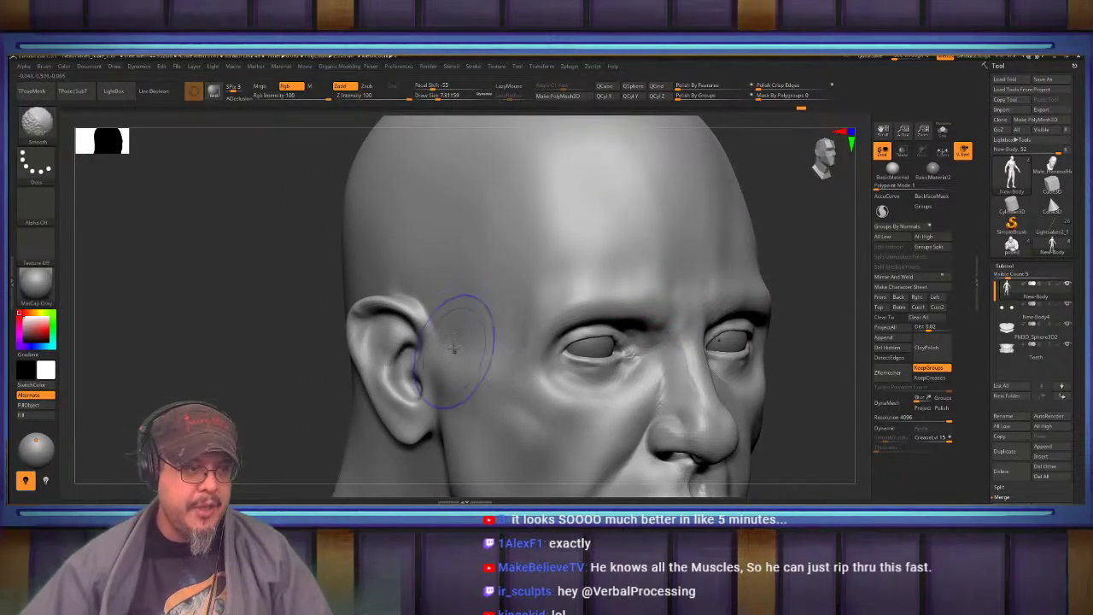
{"action": "mouse_move", "coordinate": [453, 349]}
{"action": "right_mouse_down", "text": "alt"}
{"action": "mouse_move", "coordinate": [510, 243]}
{"action": "mouse_move", "coordinate": [495, 282]}
{"action": "mouse_move", "coordinate": [535, 290]}
{"action": "right_mouse_up", "text": "alt"}
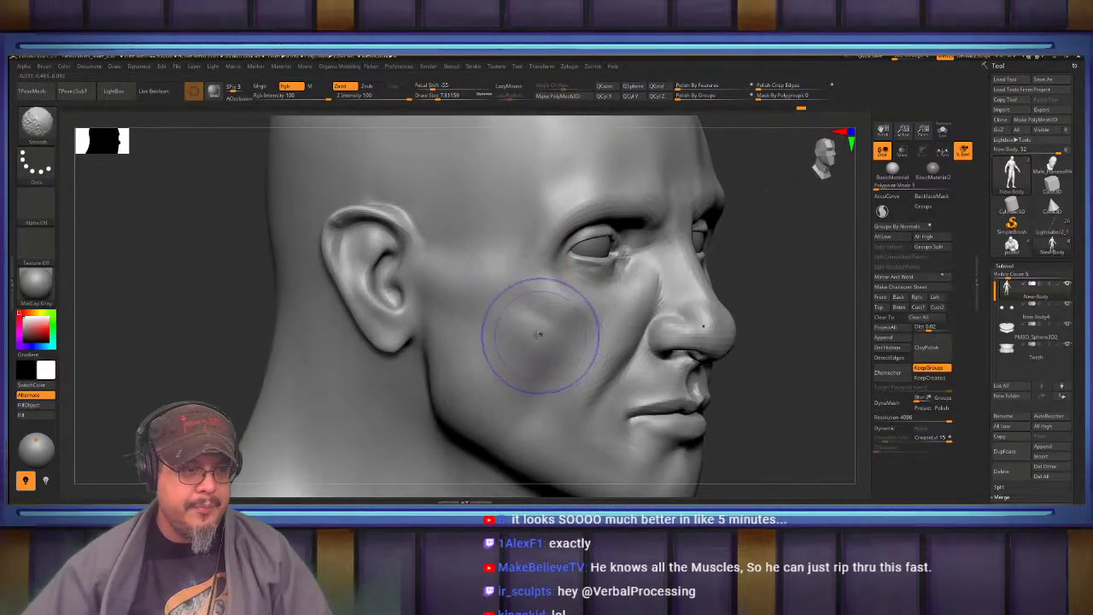
{"action": "left_click_drag", "start_coordinate": [541, 333], "coordinate": [529, 366], "text": "shift"}
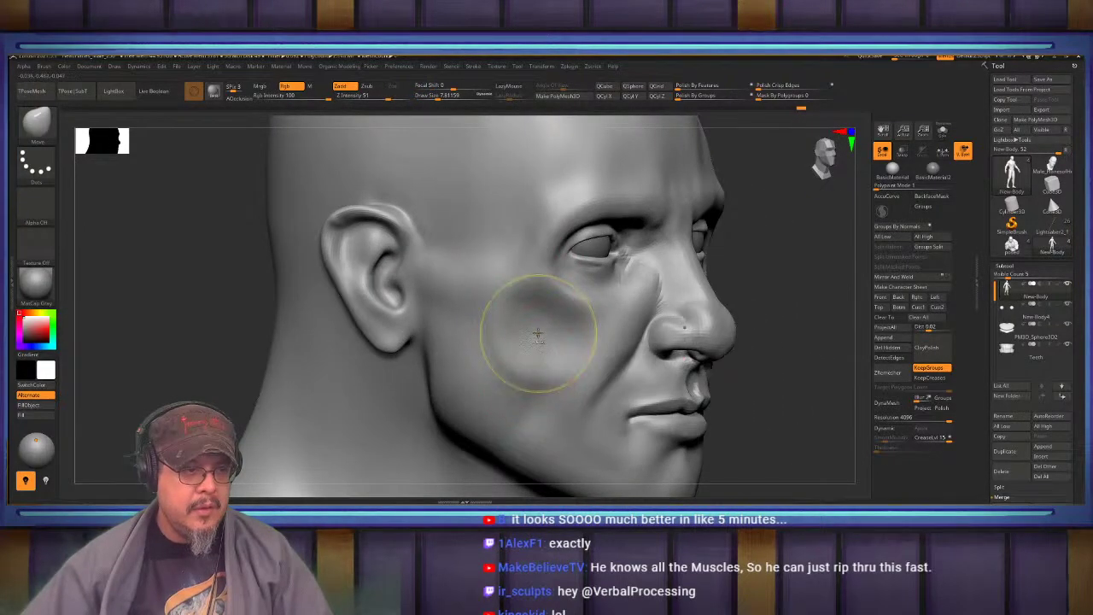
{"action": "key", "text": "ctrl+z"}
Fill the hollow below the cheekbone with ClayBuildup and smooth it into the side of the face
{"action": "key", "text": "b"}
{"action": "key", "text": "c"}
{"action": "key", "text": "b"}
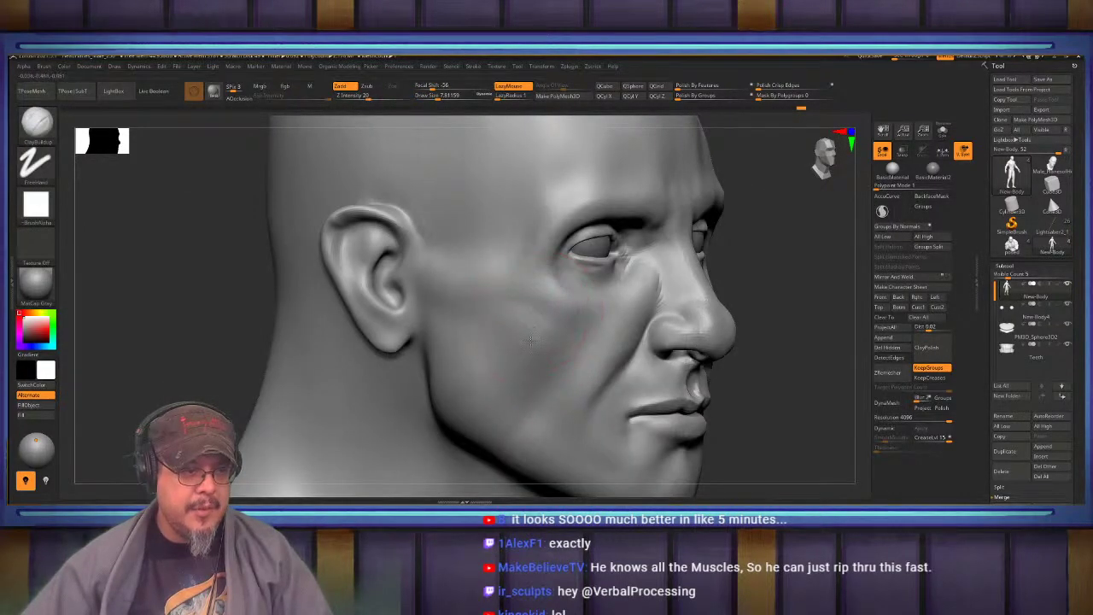
{"action": "left_click_drag", "start_coordinate": [509, 345], "coordinate": [533, 334], "text": "shift"}
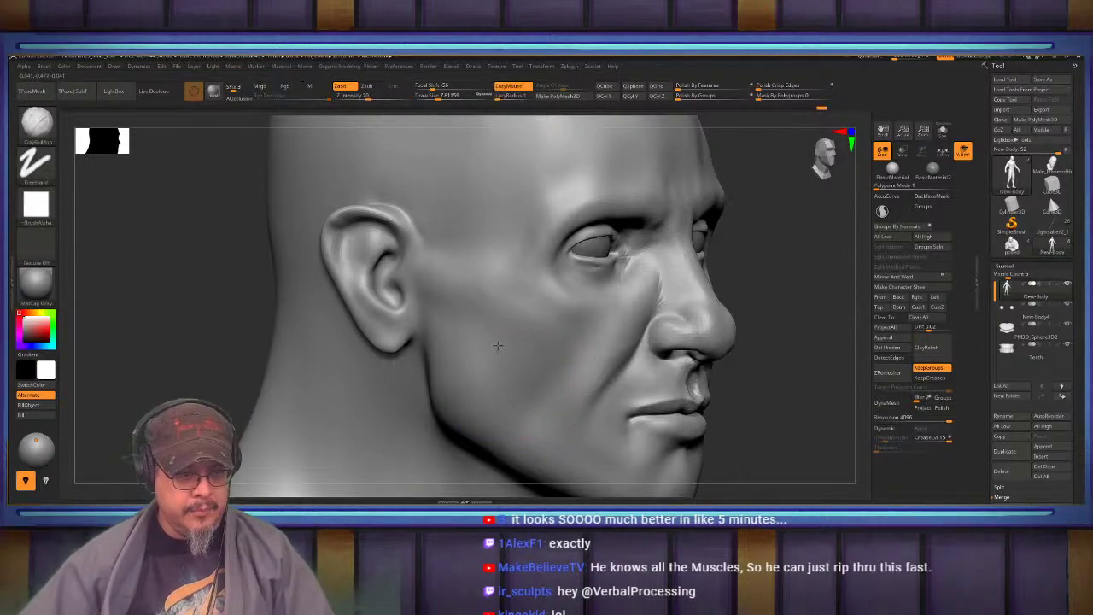
Build strands from the inner eye corner down beside the nose and across the cheek with ClayBuildup at a draw size of about 5.7
{"action": "right_click_drag", "start_coordinate": [498, 344], "coordinate": [419, 325]}
{"action": "mouse_move", "coordinate": [495, 323]}
{"action": "right_mouse_down", "text": "ctrl"}
{"action": "mouse_move", "coordinate": [556, 310]}
{"action": "mouse_move", "coordinate": [577, 289]}
{"action": "right_mouse_up", "text": "ctrl"}
{"action": "key", "text": "s"}
{"action": "mouse_move", "coordinate": [595, 255]}
{"action": "left_mouse_down"}
{"action": "mouse_move", "coordinate": [617, 248]}
{"action": "mouse_move", "coordinate": [555, 343]}
{"action": "left_mouse_up"}
{"action": "left_click_drag", "start_coordinate": [550, 289], "coordinate": [532, 328]}
{"action": "left_click_drag", "start_coordinate": [613, 234], "coordinate": [547, 405]}
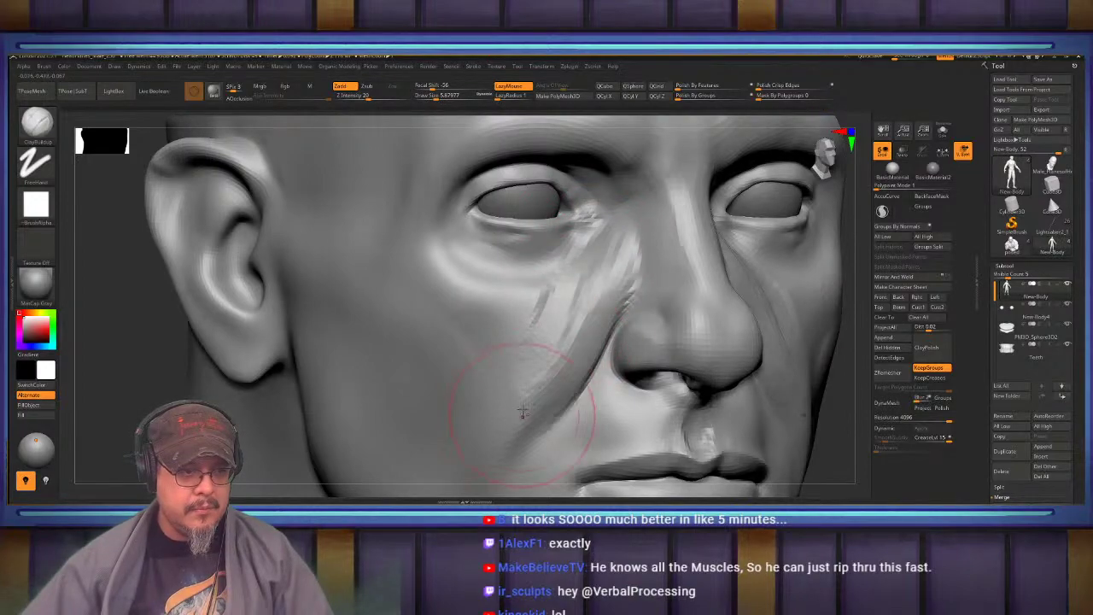
Extend the cheek fold down beside the corner of the mouth and smooth its strokes
{"action": "mouse_move", "coordinate": [543, 401]}
{"action": "right_mouse_down", "text": "alt"}
{"action": "mouse_move", "coordinate": [556, 310]}
{"action": "mouse_move", "coordinate": [586, 281]}
{"action": "right_mouse_up", "text": "alt"}
{"action": "left_click_drag", "start_coordinate": [600, 280], "coordinate": [529, 386]}
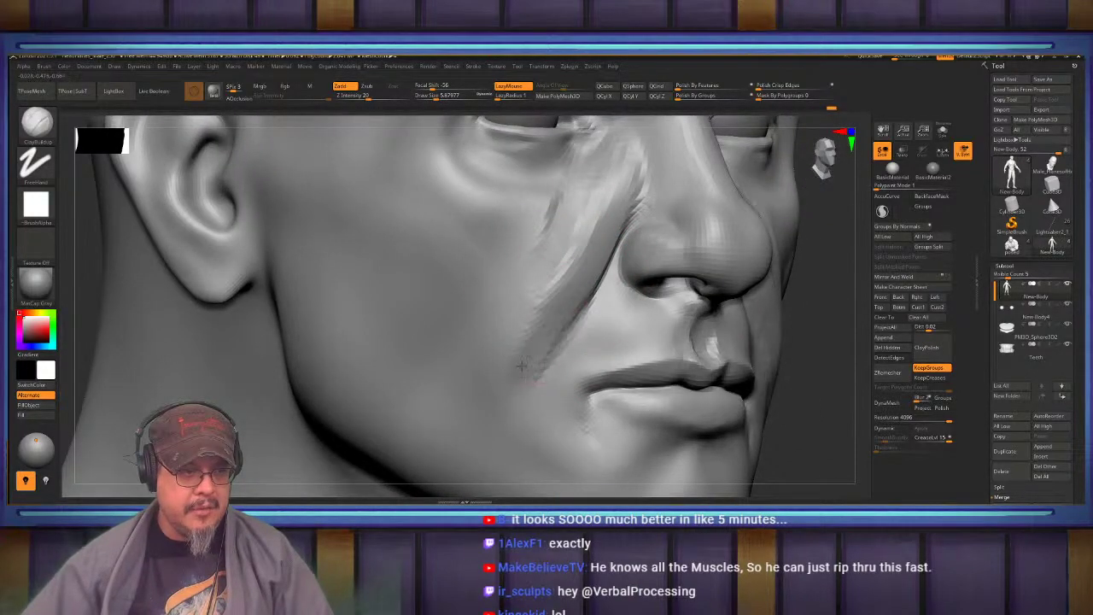
{"action": "mouse_move", "coordinate": [552, 289]}
{"action": "left_mouse_down", "text": "shift"}
{"action": "mouse_move", "coordinate": [588, 220]}
{"action": "mouse_move", "coordinate": [599, 280]}
{"action": "mouse_move", "coordinate": [522, 339]}
{"action": "mouse_move", "coordinate": [502, 393]}
{"action": "mouse_move", "coordinate": [527, 370]}
{"action": "mouse_move", "coordinate": [532, 408]}
{"action": "mouse_move", "coordinate": [521, 369]}
{"action": "mouse_move", "coordinate": [518, 398]}
{"action": "left_mouse_up", "text": "shift"}
{"action": "right_click_drag", "start_coordinate": [519, 399], "coordinate": [539, 317], "text": "alt"}
{"action": "mouse_move", "coordinate": [539, 319]}
{"action": "left_mouse_down"}
{"action": "mouse_move", "coordinate": [523, 381]}
{"action": "mouse_move", "coordinate": [538, 363]}
{"action": "left_mouse_up"}
{"action": "left_click_drag", "start_coordinate": [600, 320], "coordinate": [610, 352]}
Set the draw size to about 3.3 and clean up the bumps below the corner of the mouth
{"action": "mouse_move", "coordinate": [602, 350]}
{"action": "right_mouse_down"}
{"action": "mouse_move", "coordinate": [501, 351]}
{"action": "mouse_move", "coordinate": [510, 359]}
{"action": "right_mouse_up"}
{"action": "key", "text": "s"}
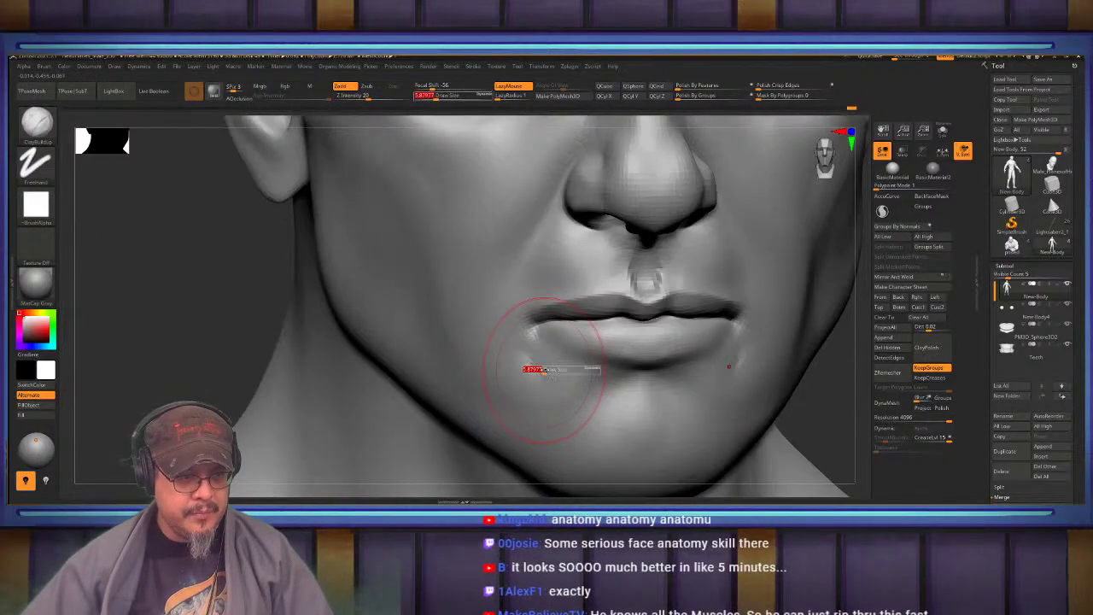
{"action": "mouse_move", "coordinate": [535, 369]}
{"action": "left_mouse_down"}
{"action": "mouse_move", "coordinate": [542, 360]}
{"action": "mouse_move", "coordinate": [517, 367]}
{"action": "mouse_move", "coordinate": [564, 366]}
{"action": "mouse_move", "coordinate": [523, 378]}
{"action": "left_mouse_up"}
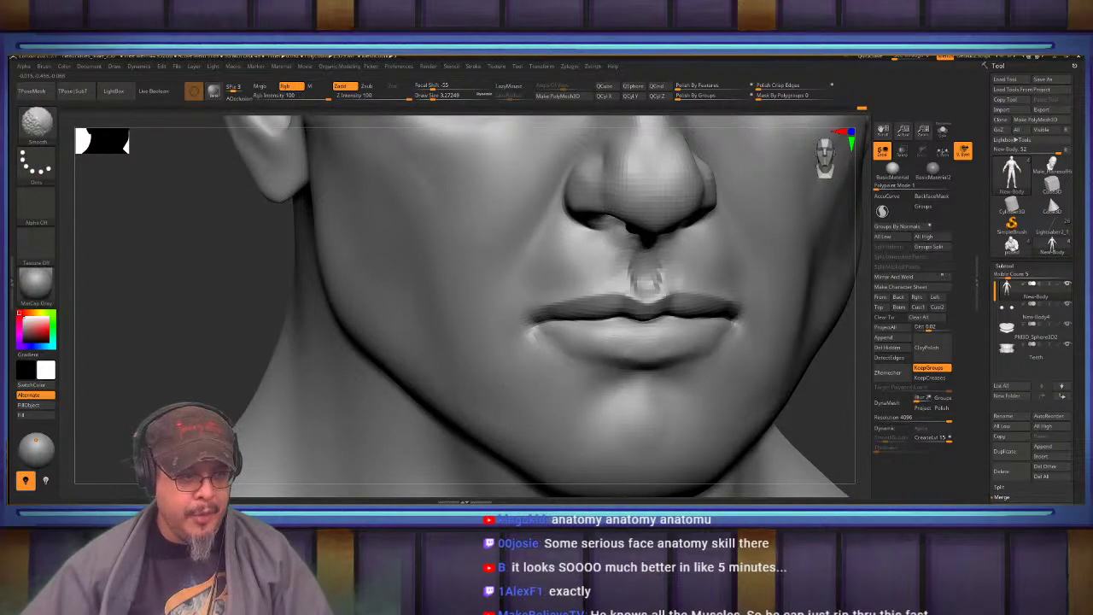
{"action": "right_click_drag", "start_coordinate": [447, 317], "coordinate": [525, 465], "text": "alt"}
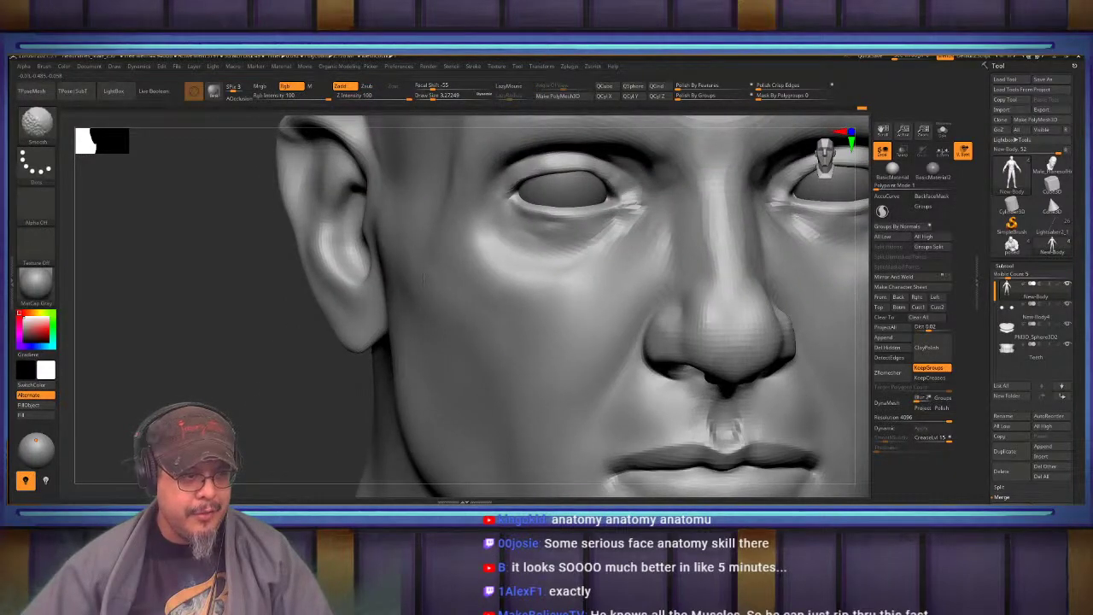
Shape the area beneath the character's right eye with the ClayBuildup brush and smooth the strokes
{"action": "right_click_drag", "start_coordinate": [397, 269], "coordinate": [427, 299]}
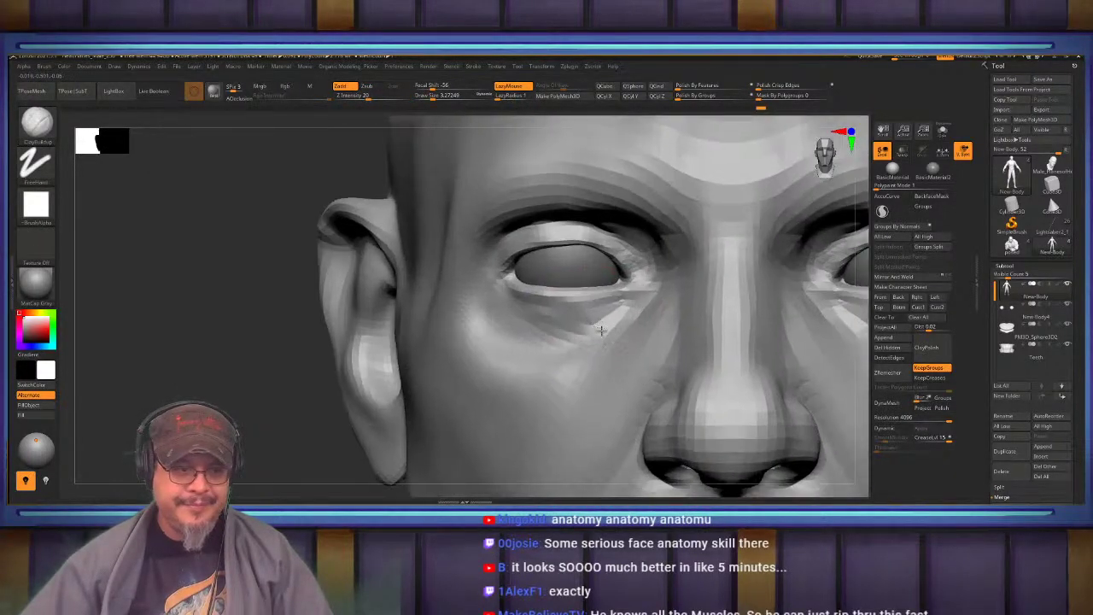
{"action": "right_click_drag", "start_coordinate": [598, 330], "coordinate": [600, 299], "text": "ctrl"}
{"action": "left_click_drag", "start_coordinate": [599, 312], "coordinate": [513, 327]}
{"action": "left_click_drag", "start_coordinate": [530, 323], "coordinate": [605, 311], "text": "shift"}
{"action": "mouse_move", "coordinate": [604, 310]}
{"action": "right_mouse_down"}
{"action": "mouse_move", "coordinate": [546, 282]}
{"action": "mouse_move", "coordinate": [560, 299]}
{"action": "right_mouse_up"}
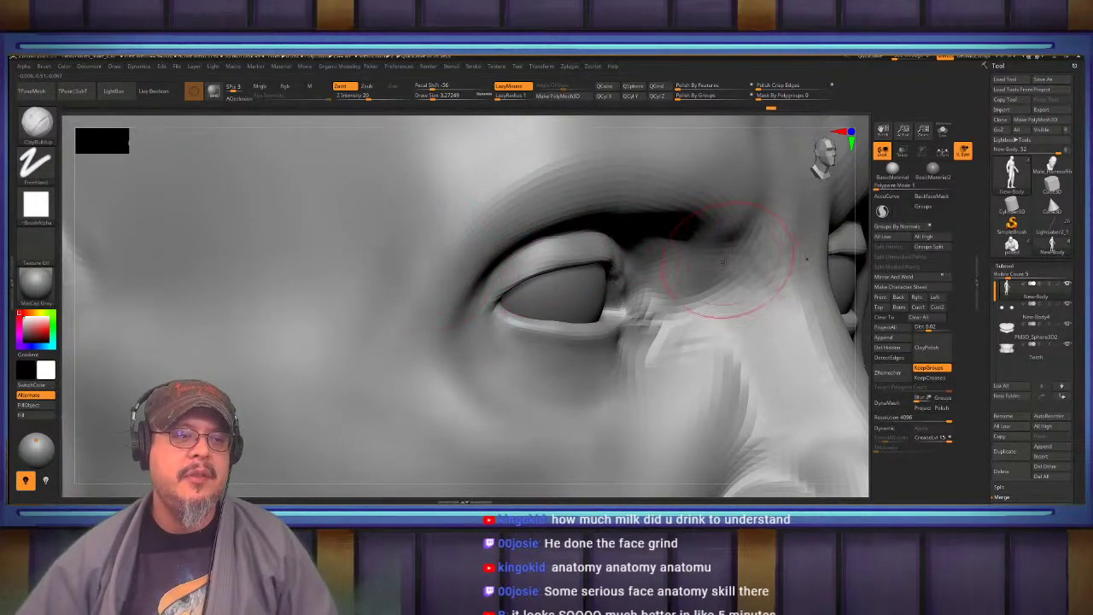
Sculpt the inner eye socket between the brow and nose bridge with ClayBuildup strokes and smooth the transition
{"action": "right_click_drag", "start_coordinate": [726, 260], "coordinate": [634, 294]}
{"action": "left_click_drag", "start_coordinate": [737, 257], "coordinate": [715, 314]}
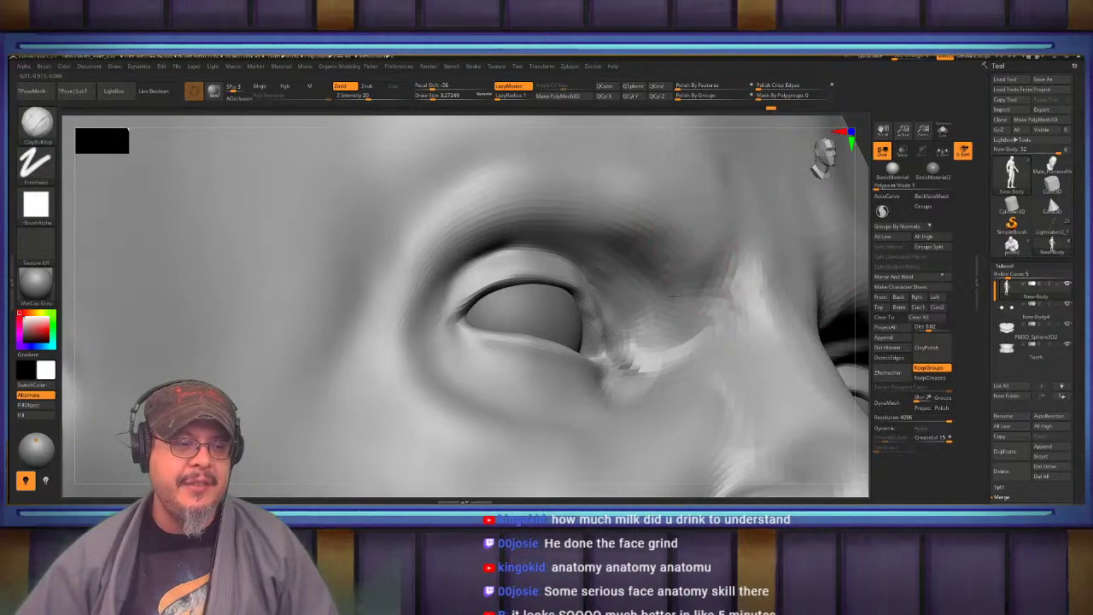
{"action": "left_click_drag", "start_coordinate": [658, 283], "coordinate": [634, 339]}
{"action": "mouse_move", "coordinate": [627, 239]}
{"action": "left_mouse_down"}
{"action": "mouse_move", "coordinate": [655, 295]}
{"action": "mouse_move", "coordinate": [651, 345]}
{"action": "left_mouse_up"}
{"action": "left_click_drag", "start_coordinate": [716, 291], "coordinate": [690, 332]}
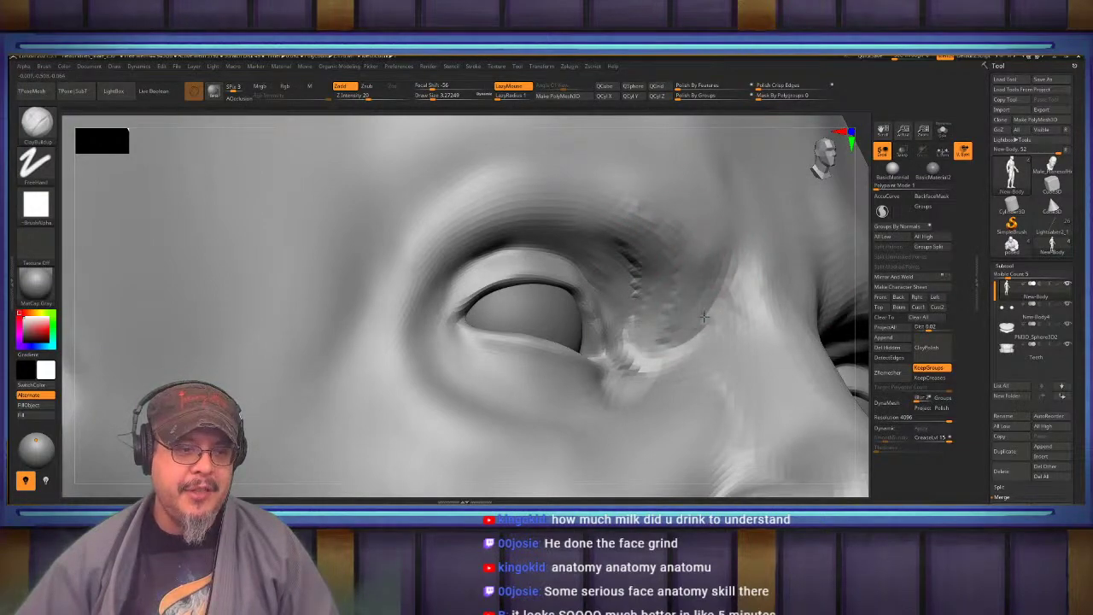
{"action": "left_click_drag", "start_coordinate": [750, 248], "coordinate": [738, 337]}
{"action": "right_click_drag", "start_coordinate": [766, 299], "coordinate": [740, 253], "text": "shift"}
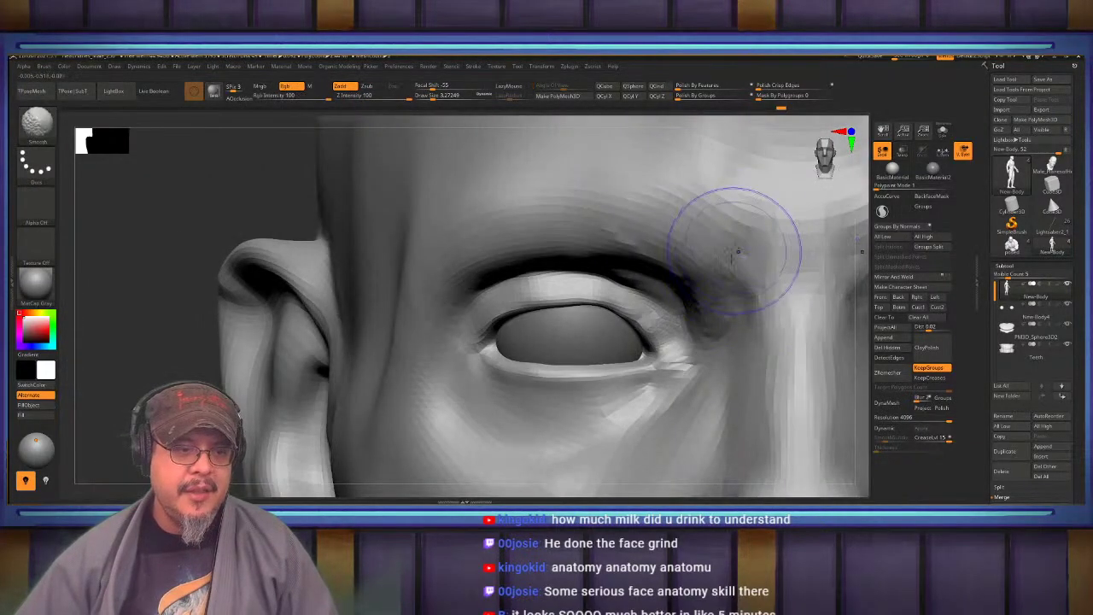
{"action": "mouse_move", "coordinate": [740, 253]}
{"action": "left_mouse_down", "text": "shift"}
{"action": "mouse_move", "coordinate": [738, 237]}
{"action": "mouse_move", "coordinate": [711, 228]}
{"action": "left_mouse_up", "text": "shift"}
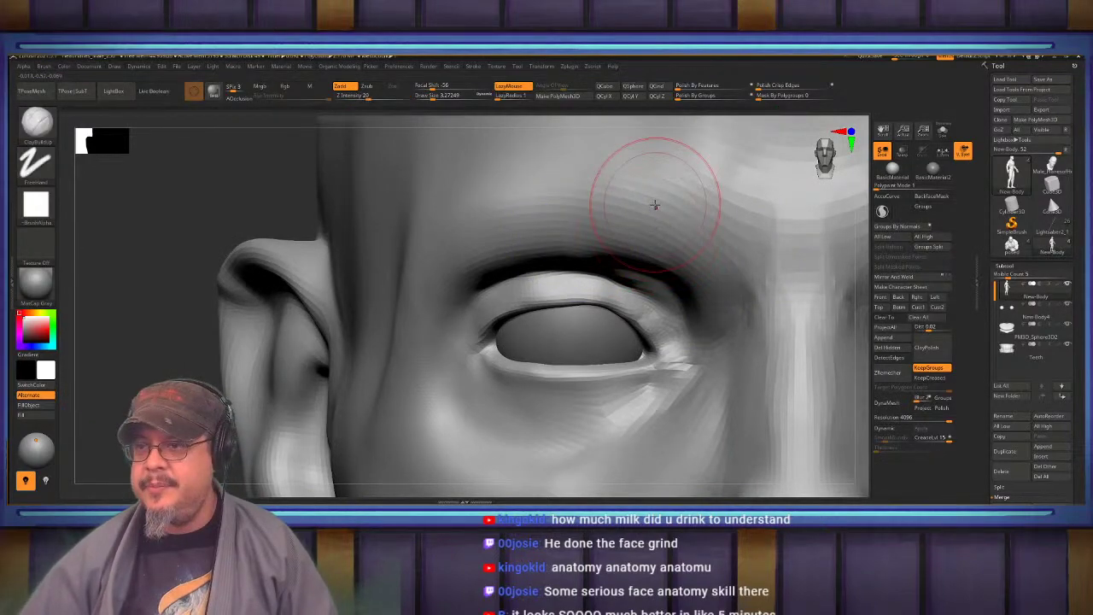
Frame the grey head, place it on one side of the canvas and take a canvas snapshot for comparison
{"action": "key", "text": "f"}
{"action": "right_click_drag", "start_coordinate": [426, 164], "coordinate": [561, 319], "text": "alt"}
{"action": "right_click_drag", "start_coordinate": [642, 285], "coordinate": [548, 371], "text": "alt"}
{"action": "right_click_drag", "start_coordinate": [548, 370], "coordinate": [908, 361], "text": "alt"}
{"action": "key", "text": "shift+s"}
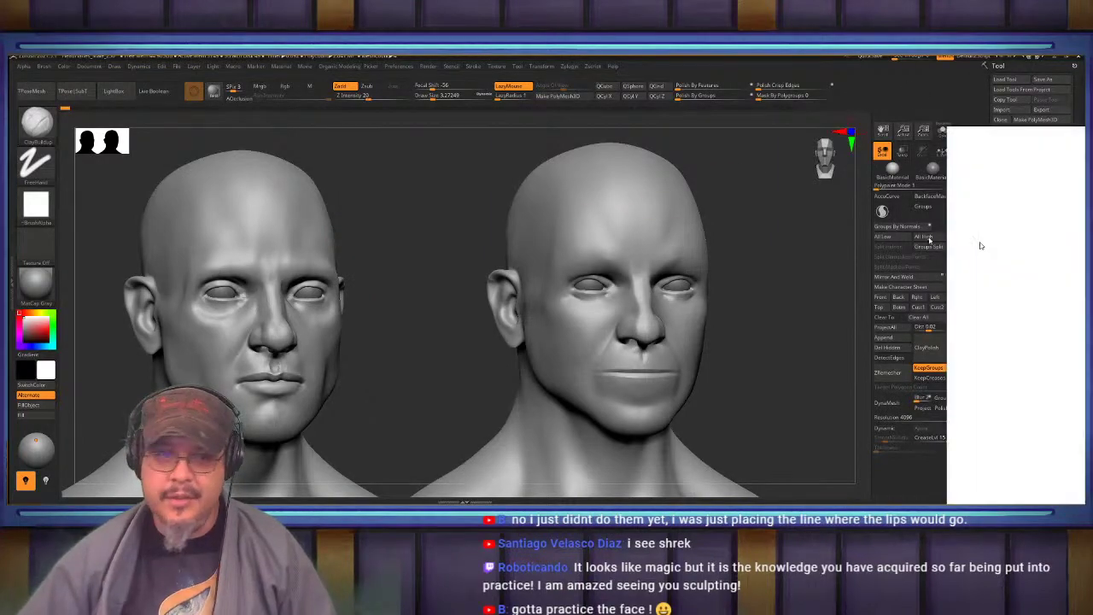
Bring up the browser with the Character Creation for Collectibles course page, review its pricing and registration sections, and move the window away
{"action": "left_click_drag", "start_coordinate": [1085, 120], "coordinate": [590, 67]}
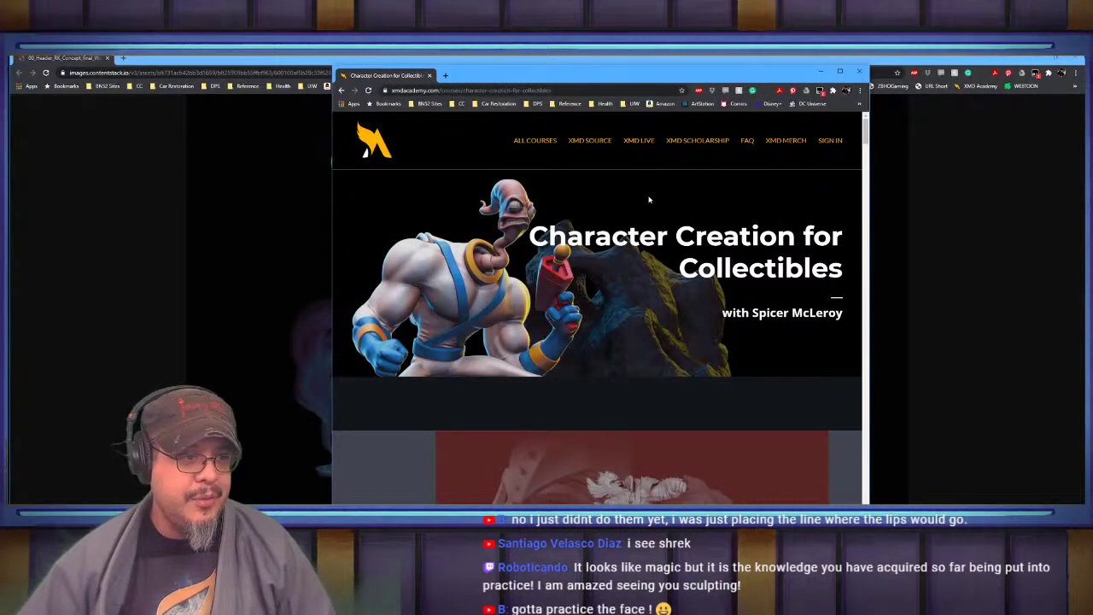
{"action": "scroll", "coordinate": [649, 200], "scroll_direction": "down", "scroll_amount": 8}
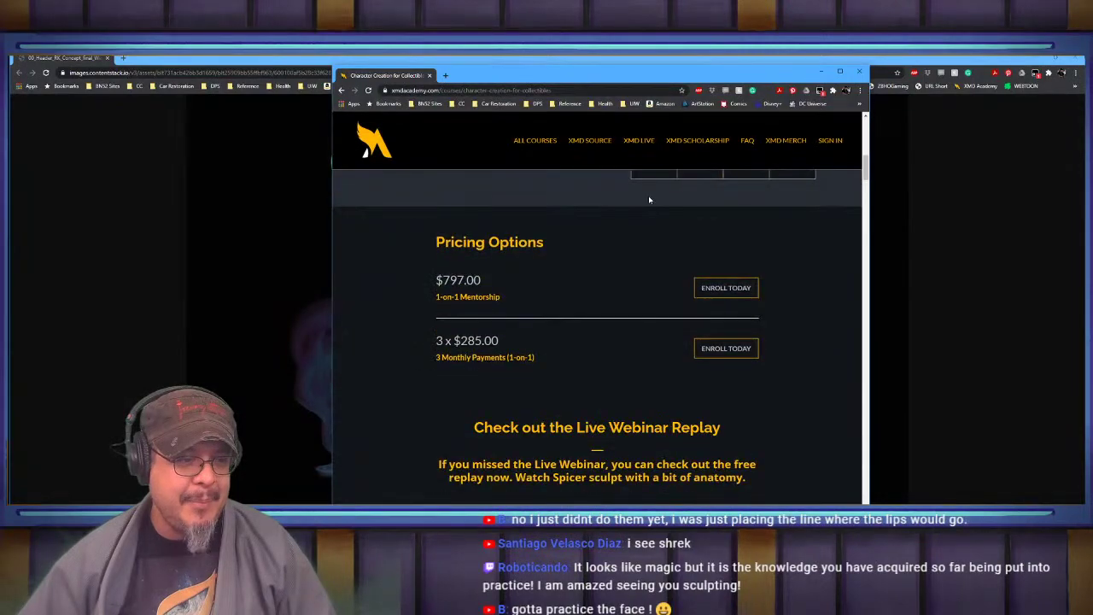
{"action": "scroll", "coordinate": [606, 250], "scroll_direction": "up", "scroll_amount": 8}
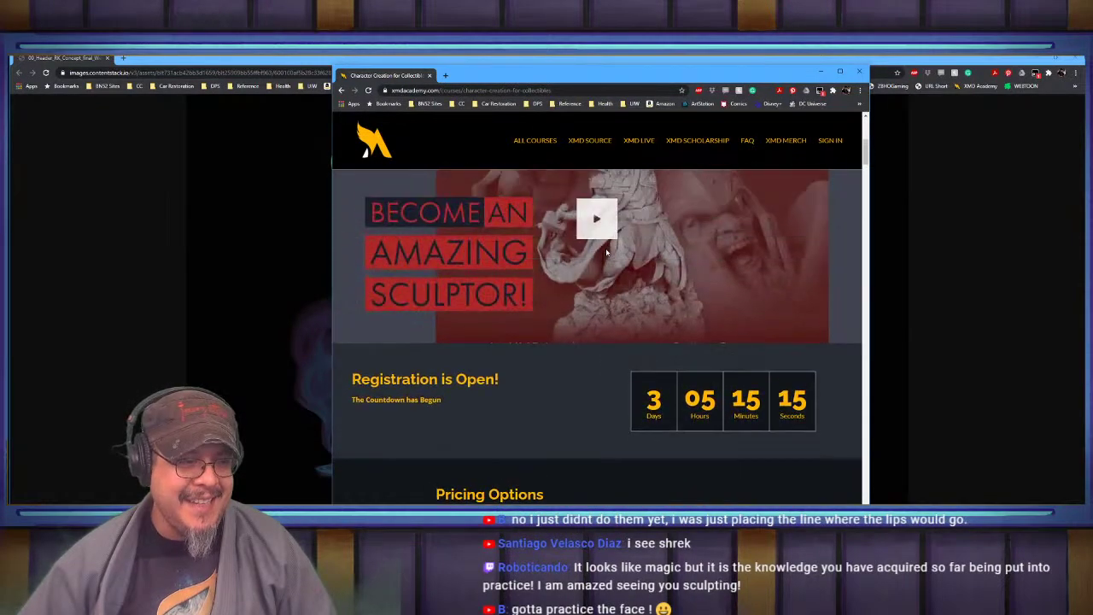
{"action": "scroll", "coordinate": [605, 251], "scroll_direction": "up", "scroll_amount": 1}
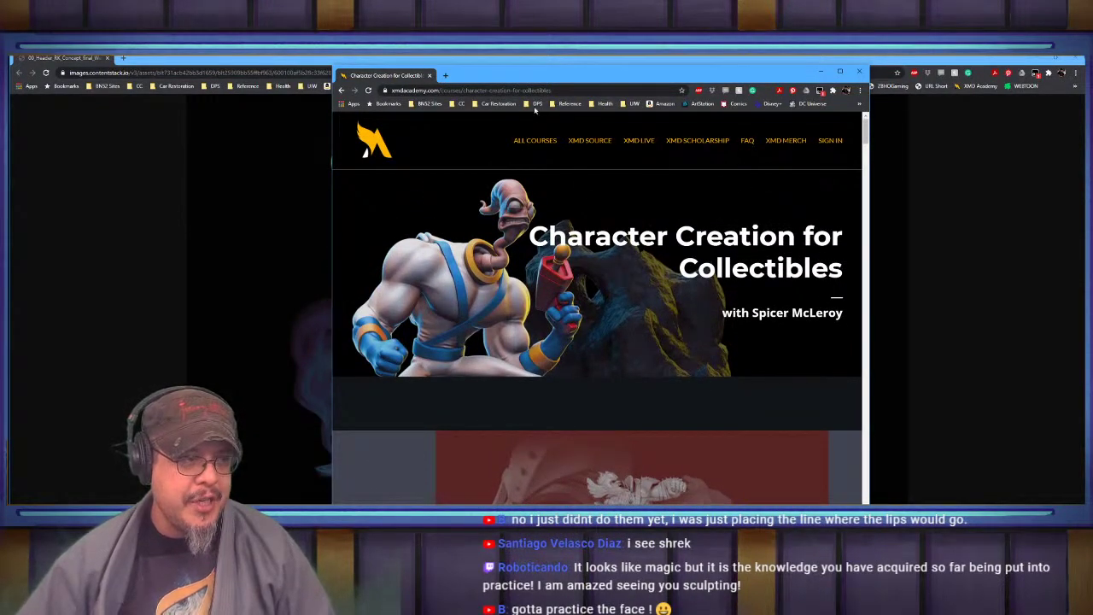
{"action": "left_click", "coordinate": [565, 91]}
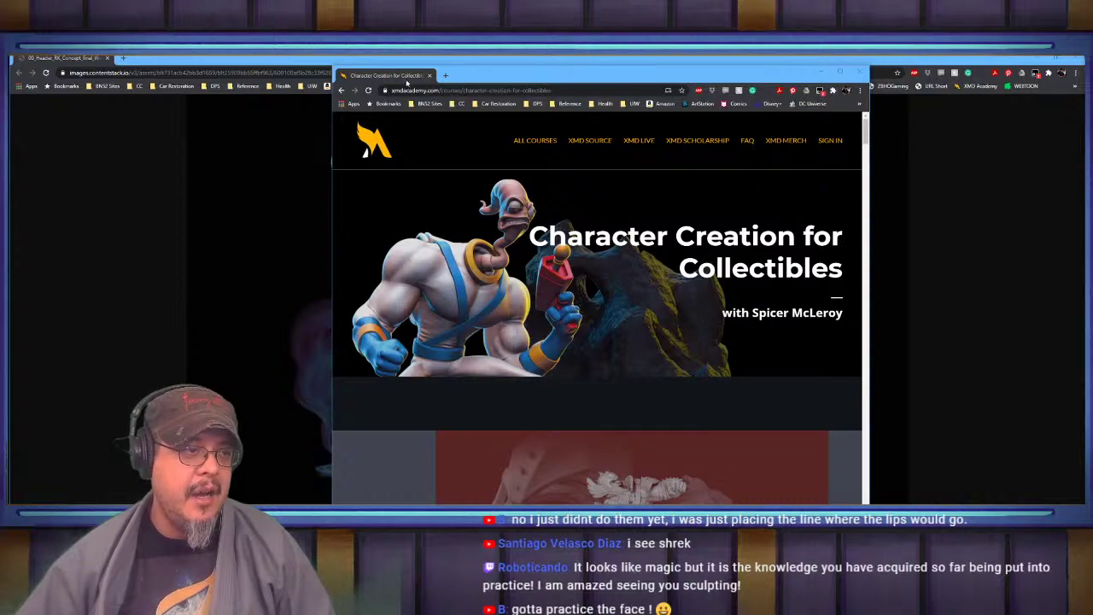
{"action": "left_click_drag", "start_coordinate": [395, 77], "coordinate": [1084, 176]}
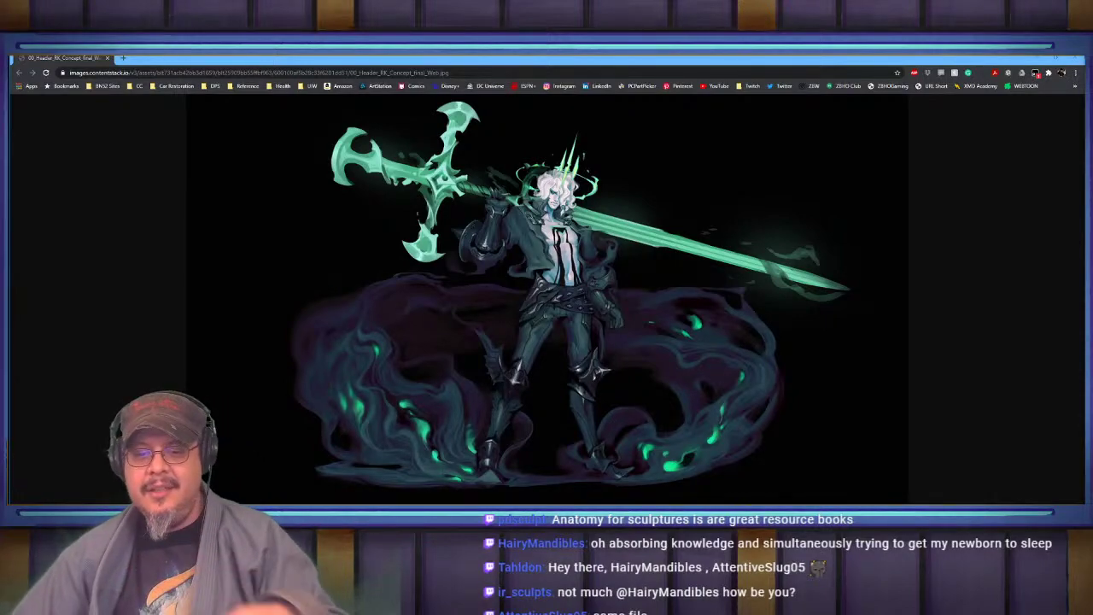
Switch back to ZBrush and clear the leftover grey head snapshot from the canvas around the caricature bust
{"action": "key", "text": "alt+Tab"}
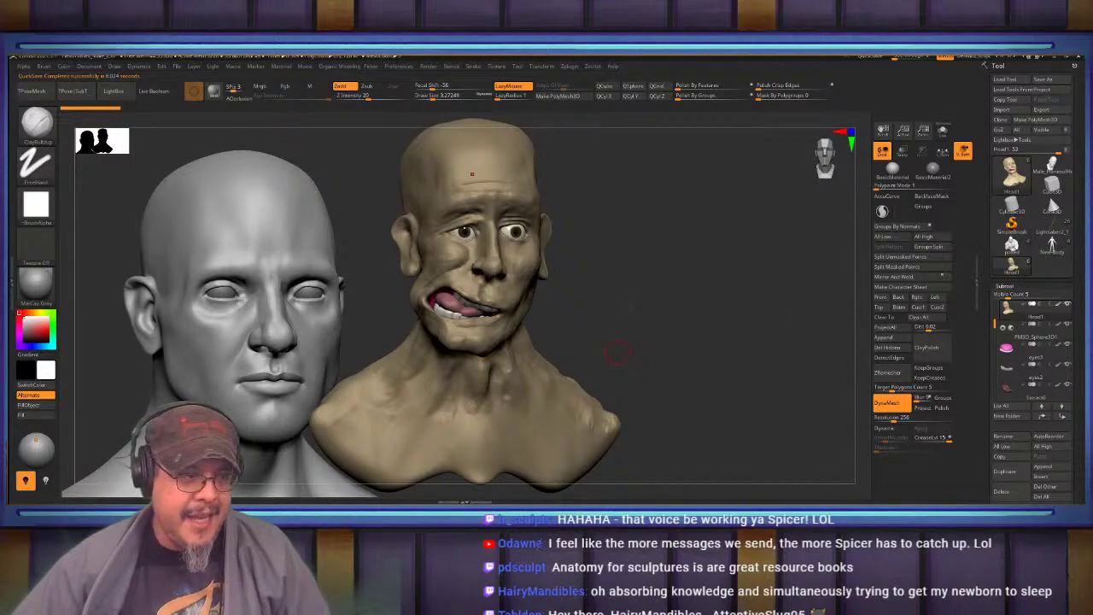
{"action": "mouse_move", "coordinate": [625, 317]}
{"action": "left_mouse_down"}
{"action": "mouse_move", "coordinate": [677, 321]}
{"action": "mouse_move", "coordinate": [651, 317]}
{"action": "mouse_move", "coordinate": [676, 308]}
{"action": "mouse_move", "coordinate": [702, 337]}
{"action": "left_mouse_up"}
{"action": "key", "text": "ctrl+n"}
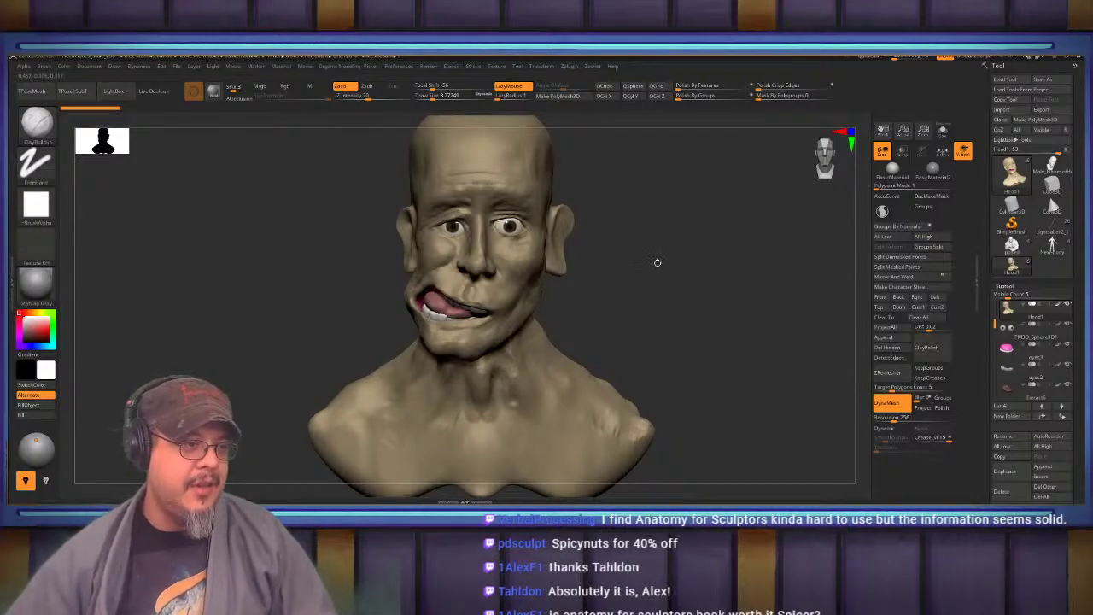
{"action": "left_click_drag", "start_coordinate": [658, 263], "coordinate": [707, 276]}
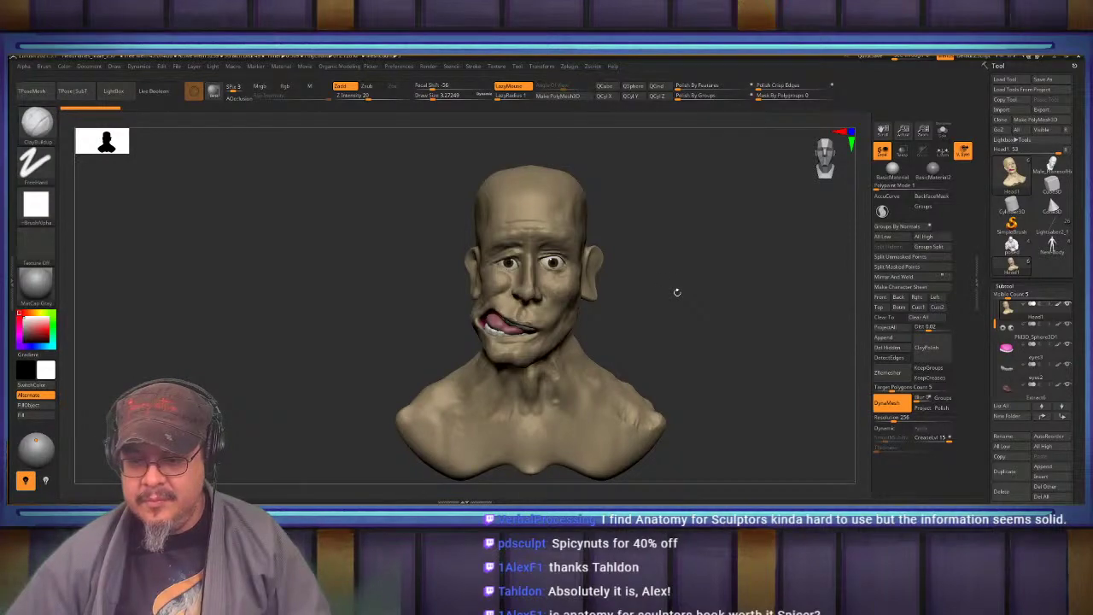
{"action": "mouse_move", "coordinate": [668, 304]}
{"action": "left_mouse_down"}
{"action": "mouse_move", "coordinate": [697, 305]}
{"action": "mouse_move", "coordinate": [658, 307]}
{"action": "mouse_move", "coordinate": [690, 309]}
{"action": "mouse_move", "coordinate": [680, 306]}
{"action": "left_mouse_up"}
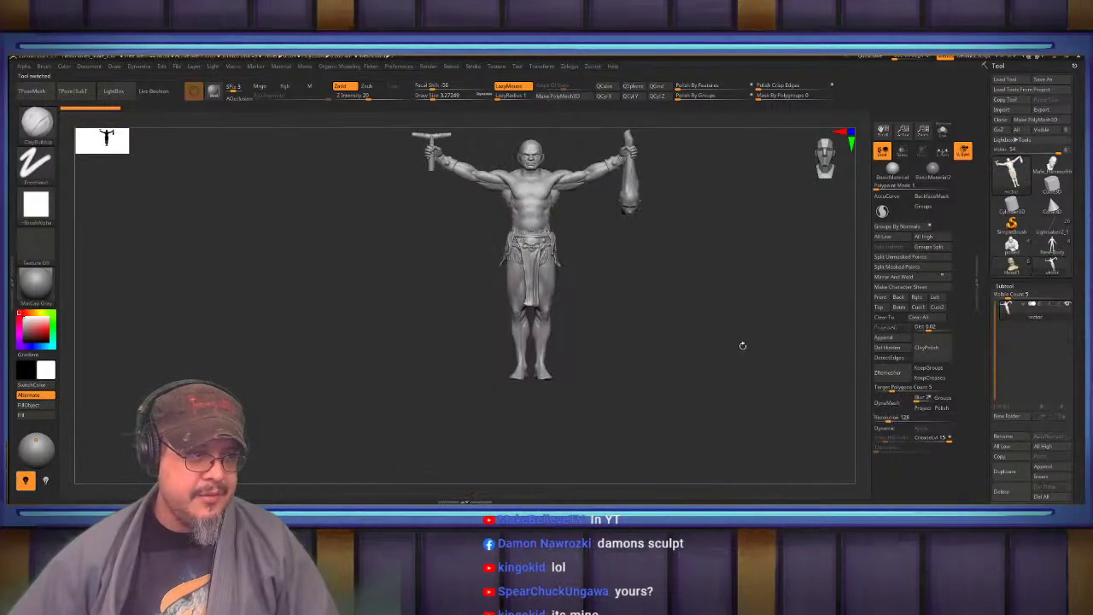
Examine the standing muscular figure's proportions, raised arms, torso and held props up close and from several angles
{"action": "key", "text": "f"}
{"action": "left_click_drag", "start_coordinate": [716, 368], "coordinate": [751, 366], "text": "shift"}
{"action": "left_click_drag", "start_coordinate": [684, 334], "coordinate": [742, 408], "text": "alt"}
{"action": "left_click_drag", "start_coordinate": [725, 354], "coordinate": [727, 439], "text": "alt"}
{"action": "left_click_drag", "start_coordinate": [696, 372], "coordinate": [855, 420], "text": "alt"}
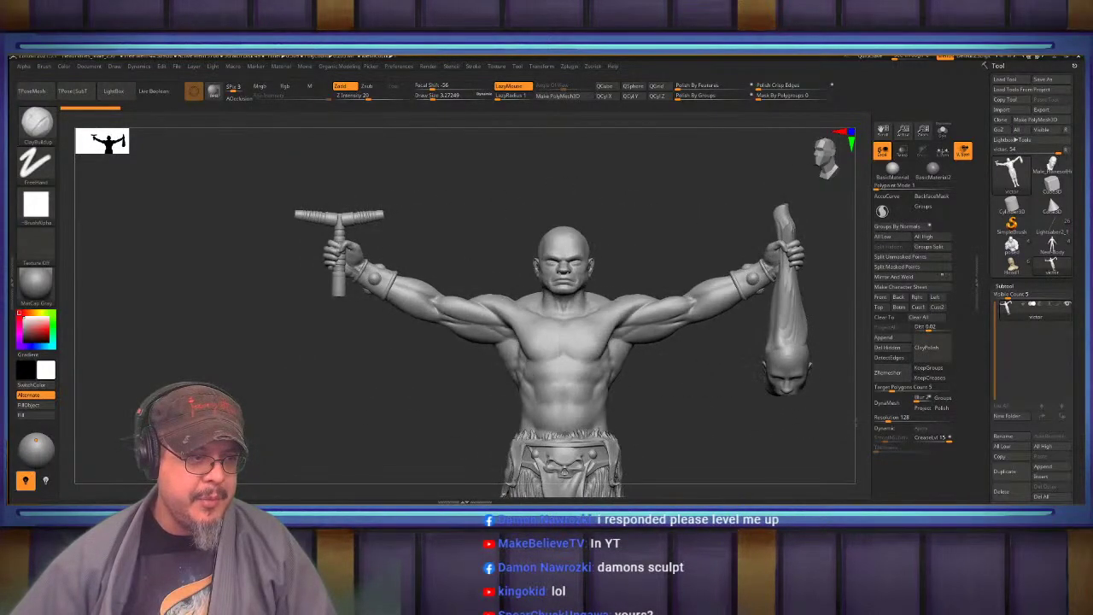
{"action": "left_click_drag", "start_coordinate": [756, 408], "coordinate": [659, 384], "text": "alt"}
{"action": "left_click_drag", "start_coordinate": [728, 391], "coordinate": [706, 392]}
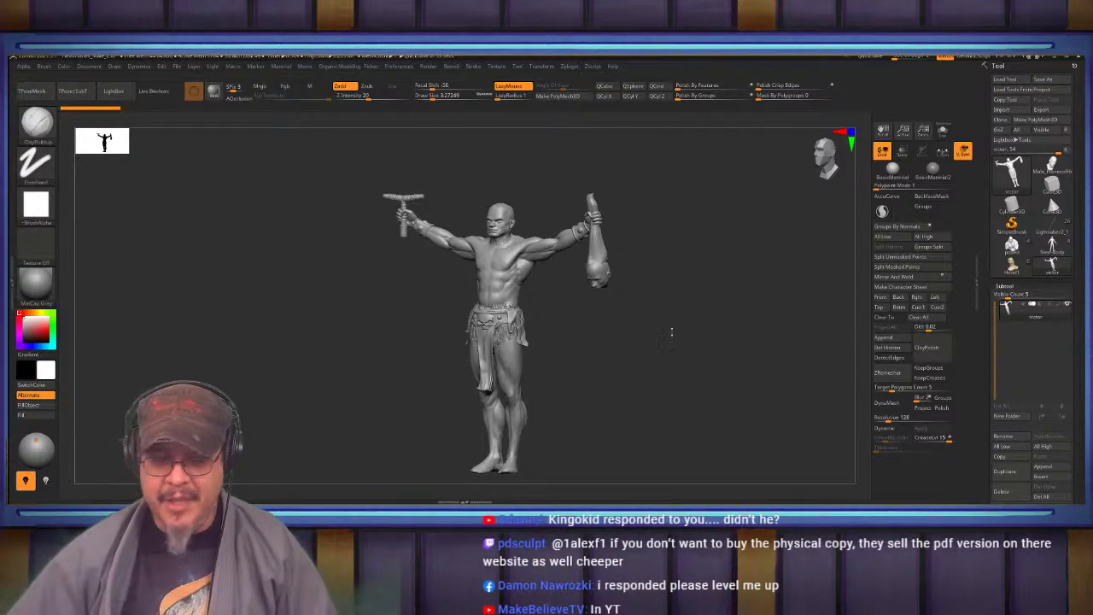
Make the caricature bust the active tool and bring its neck and jaw into close view
{"action": "left_click", "coordinate": [1014, 267]}
{"action": "mouse_move", "coordinate": [1053, 250]}
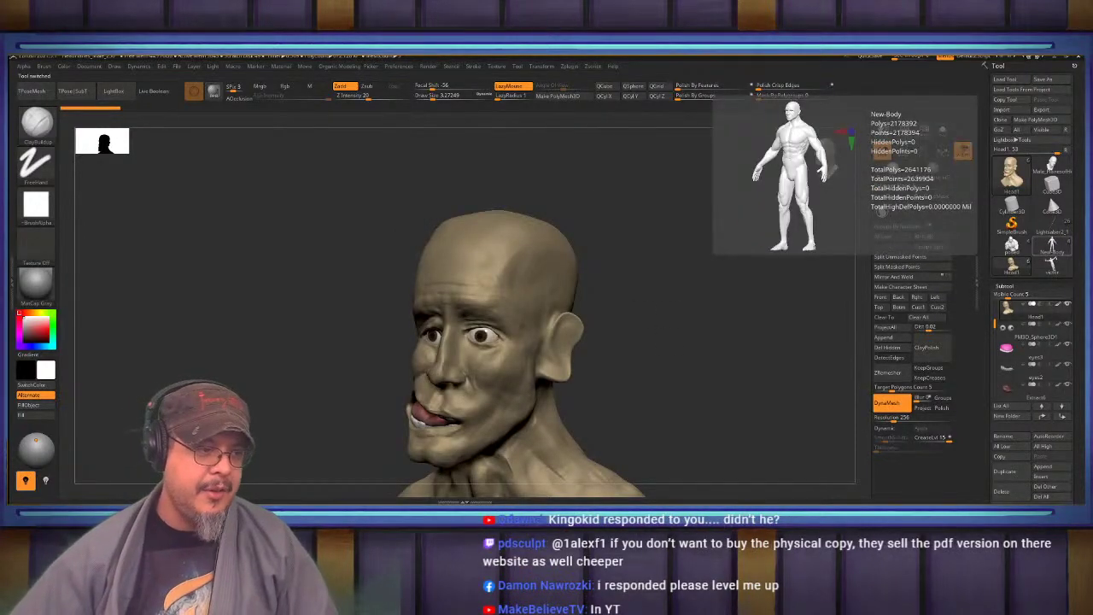
{"action": "left_click_drag", "start_coordinate": [606, 317], "coordinate": [683, 292]}
{"action": "right_click_drag", "start_coordinate": [514, 297], "coordinate": [352, 237], "text": "ctrl"}
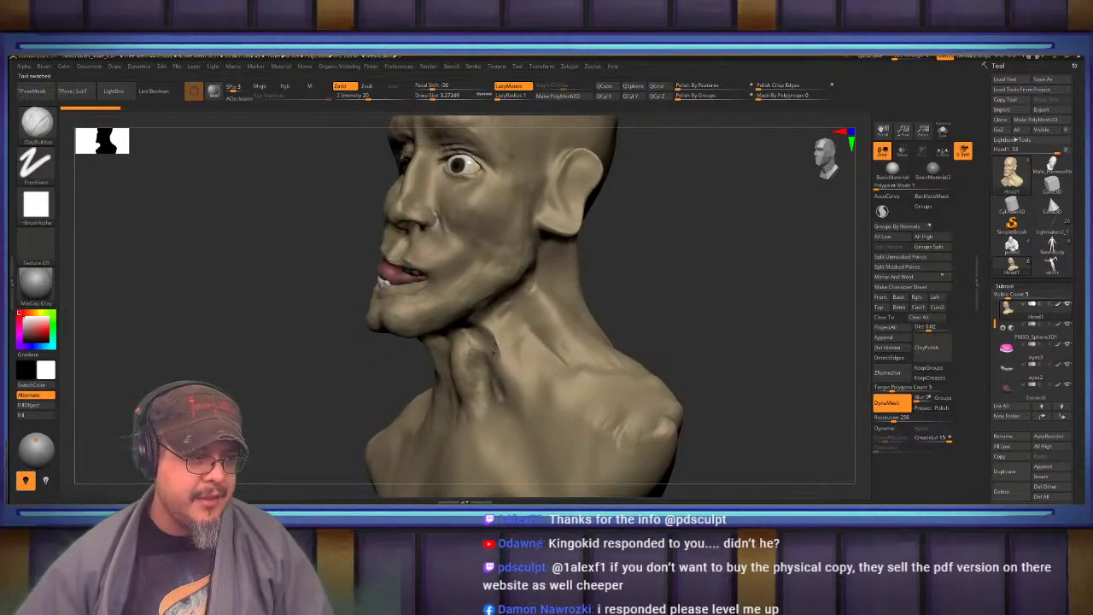
Rework the front of the bust's neck beneath the jaw with the ClayBuildup brush at a draw size of about 155
{"action": "key", "text": "s"}
{"action": "left_click_drag", "start_coordinate": [494, 351], "coordinate": [519, 351]}
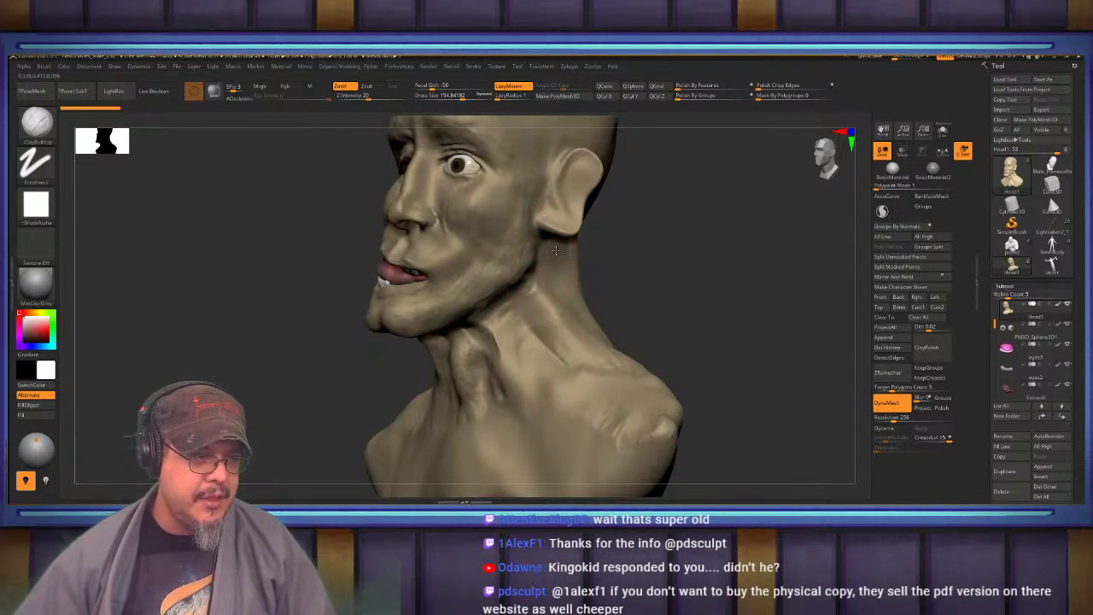
{"action": "left_click_drag", "start_coordinate": [553, 255], "coordinate": [475, 410]}
{"action": "mouse_move", "coordinate": [581, 282]}
{"action": "right_mouse_down"}
{"action": "mouse_move", "coordinate": [731, 276]}
{"action": "mouse_move", "coordinate": [688, 288]}
{"action": "mouse_move", "coordinate": [681, 263]}
{"action": "right_mouse_up"}
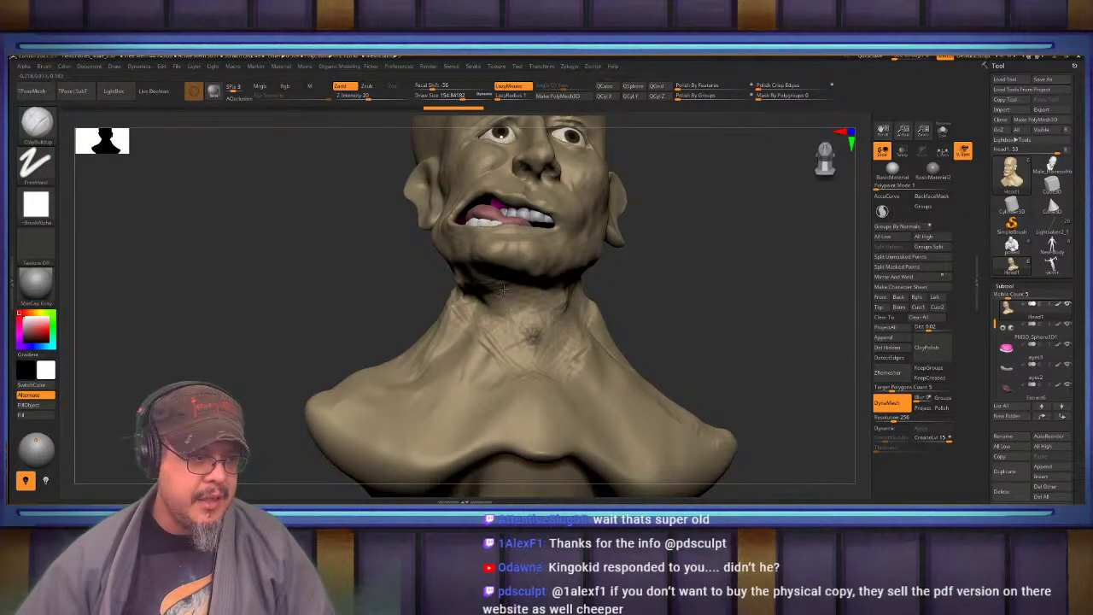
{"action": "left_click_drag", "start_coordinate": [469, 276], "coordinate": [509, 295]}
{"action": "right_click_drag", "start_coordinate": [664, 281], "coordinate": [741, 286]}
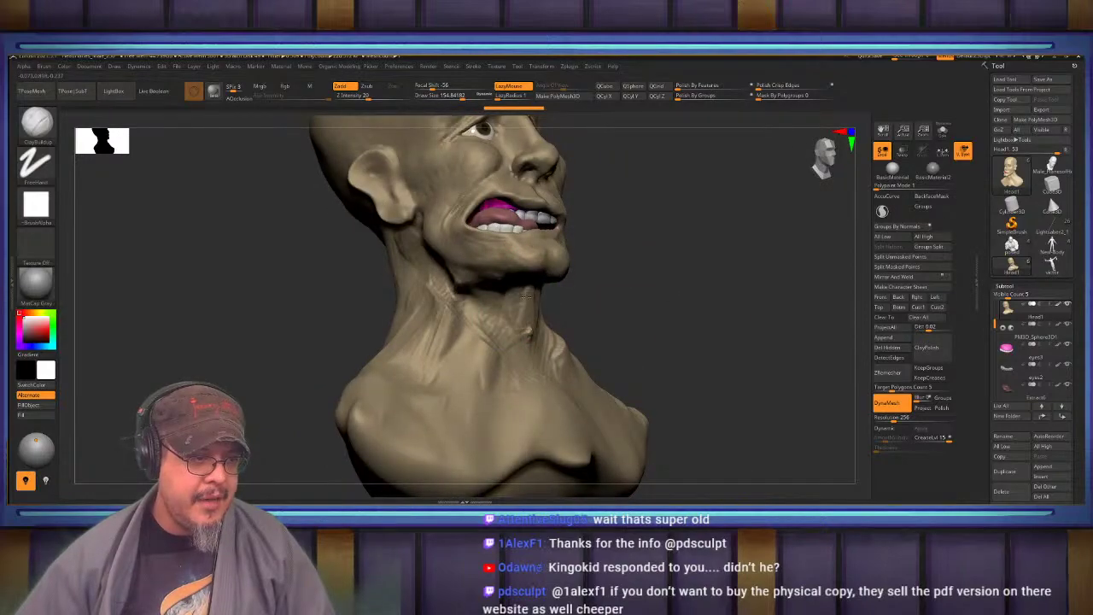
{"action": "left_click_drag", "start_coordinate": [526, 296], "coordinate": [525, 322]}
{"action": "left_click_drag", "start_coordinate": [461, 281], "coordinate": [500, 318]}
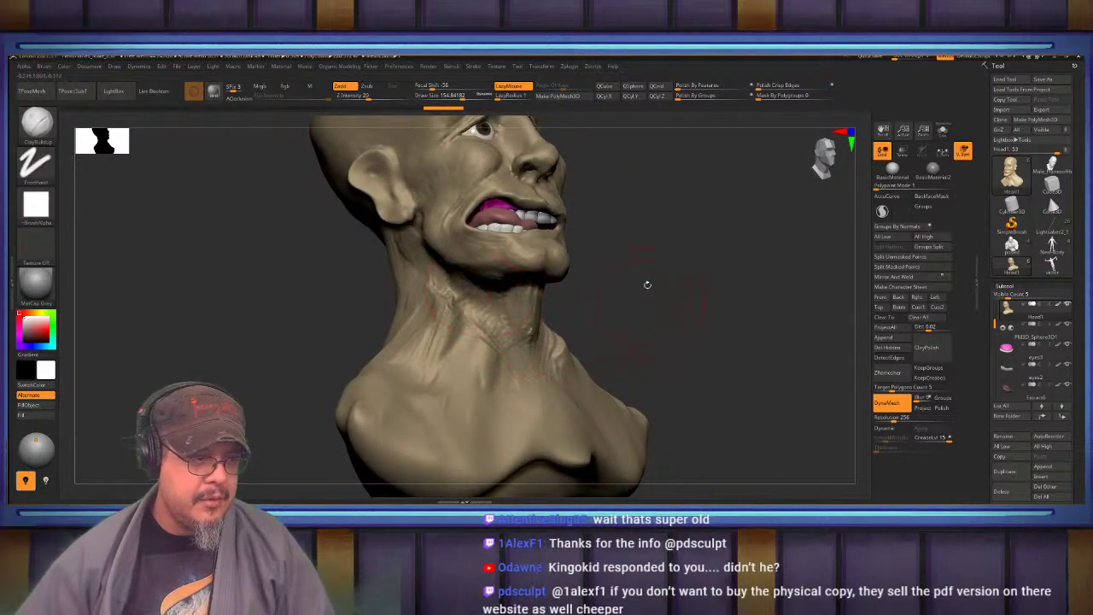
Build up the muscles on the left side of the bust's neck from below the jaw to the collarbone
{"action": "mouse_move", "coordinate": [647, 285]}
{"action": "left_mouse_down", "text": "shift"}
{"action": "mouse_move", "coordinate": [540, 291]}
{"action": "mouse_move", "coordinate": [499, 265]}
{"action": "left_mouse_up", "text": "shift"}
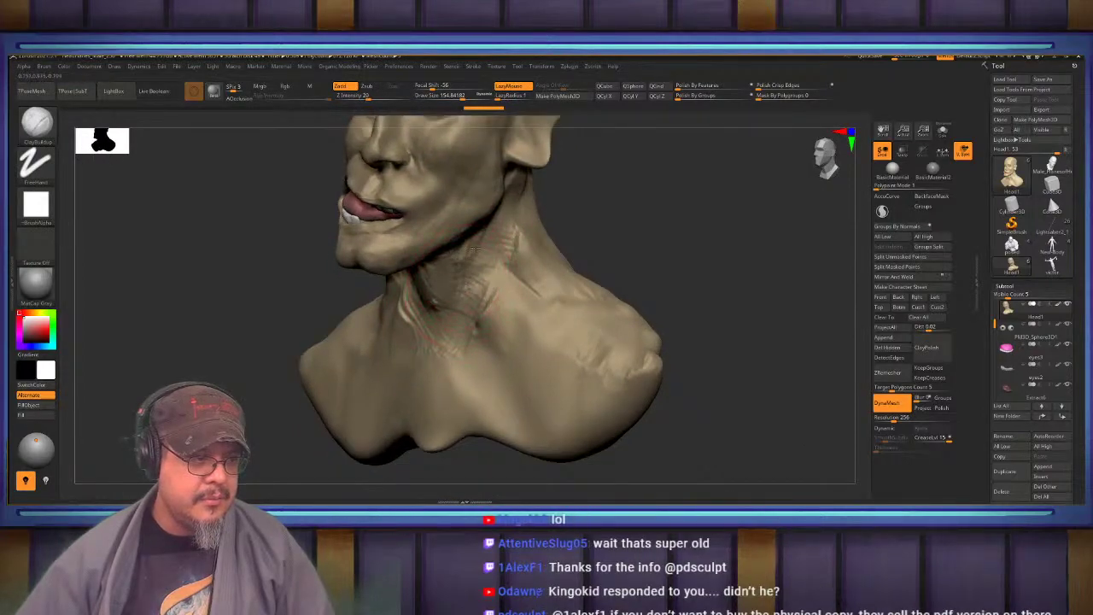
{"action": "right_click_drag", "start_coordinate": [504, 259], "coordinate": [495, 272]}
{"action": "left_click_drag", "start_coordinate": [495, 266], "coordinate": [510, 235]}
{"action": "mouse_move", "coordinate": [590, 224]}
{"action": "right_mouse_down"}
{"action": "mouse_move", "coordinate": [530, 211]}
{"action": "mouse_move", "coordinate": [570, 248]}
{"action": "right_mouse_up"}
{"action": "mouse_move", "coordinate": [523, 252]}
{"action": "left_mouse_down"}
{"action": "mouse_move", "coordinate": [496, 312]}
{"action": "mouse_move", "coordinate": [559, 355]}
{"action": "mouse_move", "coordinate": [551, 306]}
{"action": "left_mouse_up"}
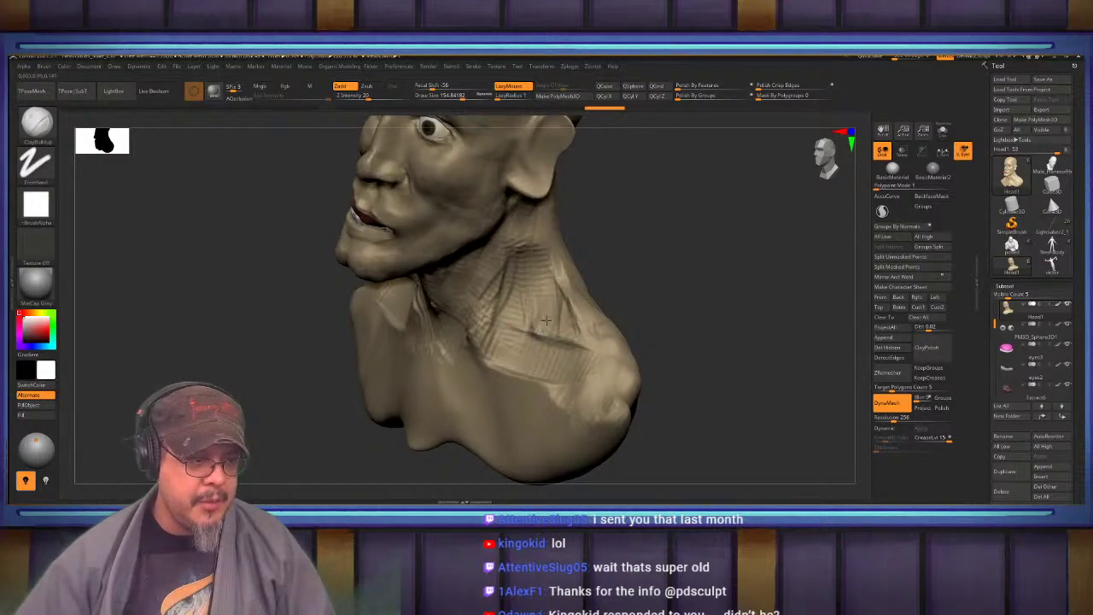
{"action": "mouse_move", "coordinate": [554, 250]}
{"action": "left_mouse_down"}
{"action": "mouse_move", "coordinate": [538, 225]}
{"action": "mouse_move", "coordinate": [578, 274]}
{"action": "left_mouse_up"}
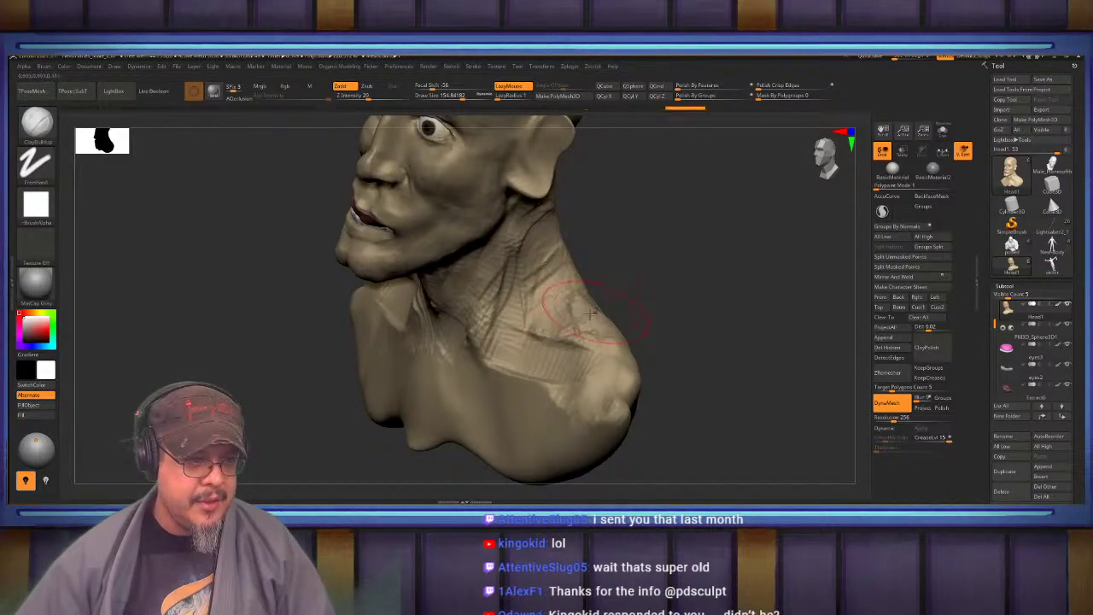
Refine the side neck muscles beneath the bust's left ear with ClayBuildup strokes
{"action": "mouse_move", "coordinate": [598, 347]}
{"action": "right_mouse_down"}
{"action": "mouse_move", "coordinate": [675, 329]}
{"action": "mouse_move", "coordinate": [709, 299]}
{"action": "mouse_move", "coordinate": [769, 295]}
{"action": "mouse_move", "coordinate": [751, 312]}
{"action": "right_mouse_up"}
{"action": "right_click_drag", "start_coordinate": [457, 245], "coordinate": [525, 275]}
{"action": "left_click_drag", "start_coordinate": [524, 273], "coordinate": [494, 249]}
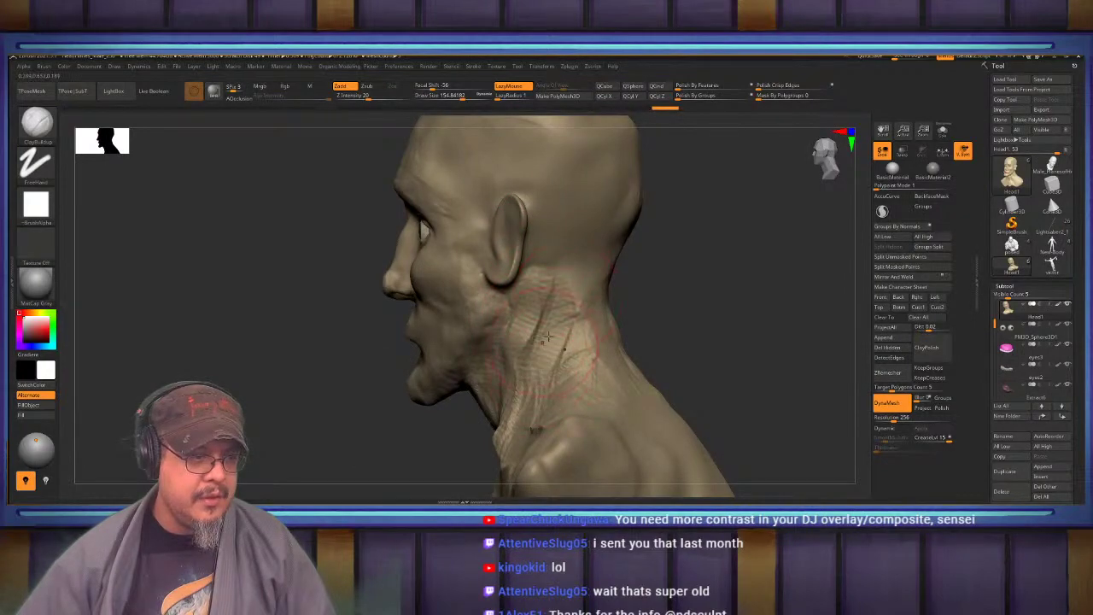
{"action": "left_click_drag", "start_coordinate": [547, 336], "coordinate": [555, 289]}
{"action": "left_click_drag", "start_coordinate": [514, 373], "coordinate": [545, 353]}
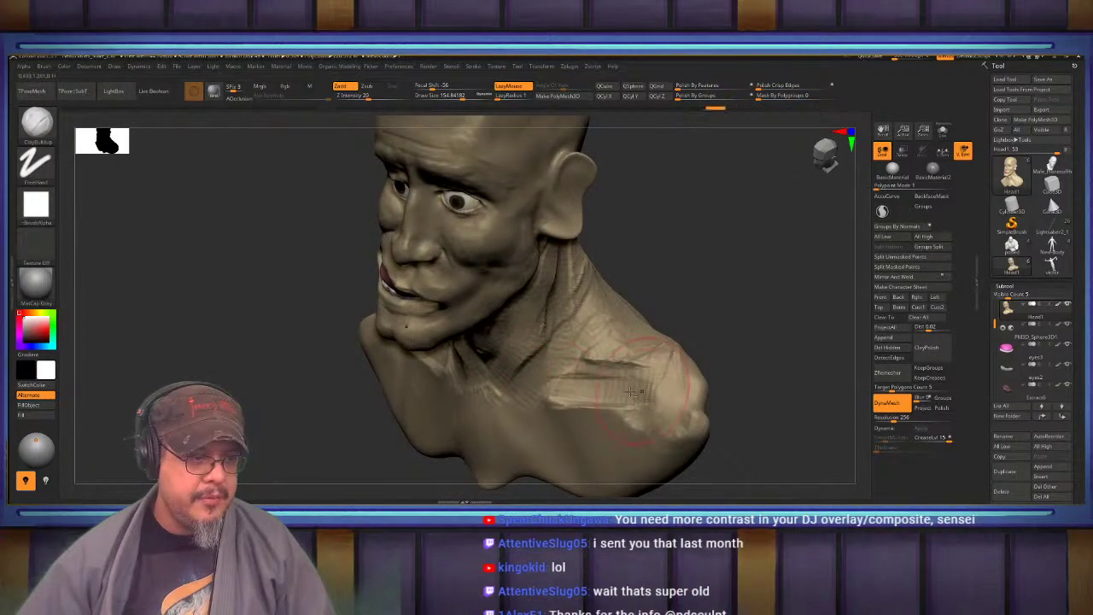
Carve the upper inner lid area of the bust's right eye with the DamStandard brush at a draw size of about 48
{"action": "right_click_drag", "start_coordinate": [563, 384], "coordinate": [527, 393]}
{"action": "mouse_move", "coordinate": [513, 265]}
{"action": "right_mouse_down", "text": "ctrl"}
{"action": "mouse_move", "coordinate": [516, 359]}
{"action": "mouse_move", "coordinate": [560, 371]}
{"action": "mouse_move", "coordinate": [516, 306]}
{"action": "mouse_move", "coordinate": [589, 271]}
{"action": "mouse_move", "coordinate": [566, 332]}
{"action": "mouse_move", "coordinate": [559, 311]}
{"action": "mouse_move", "coordinate": [573, 274]}
{"action": "mouse_move", "coordinate": [574, 297]}
{"action": "mouse_move", "coordinate": [586, 298]}
{"action": "mouse_move", "coordinate": [565, 294]}
{"action": "mouse_move", "coordinate": [590, 287]}
{"action": "right_mouse_up", "text": "ctrl"}
{"action": "key", "text": "b"}
{"action": "key", "text": "d"}
{"action": "key", "text": "s"}
{"action": "key", "text": "s"}
{"action": "left_click_drag", "start_coordinate": [567, 296], "coordinate": [553, 294]}
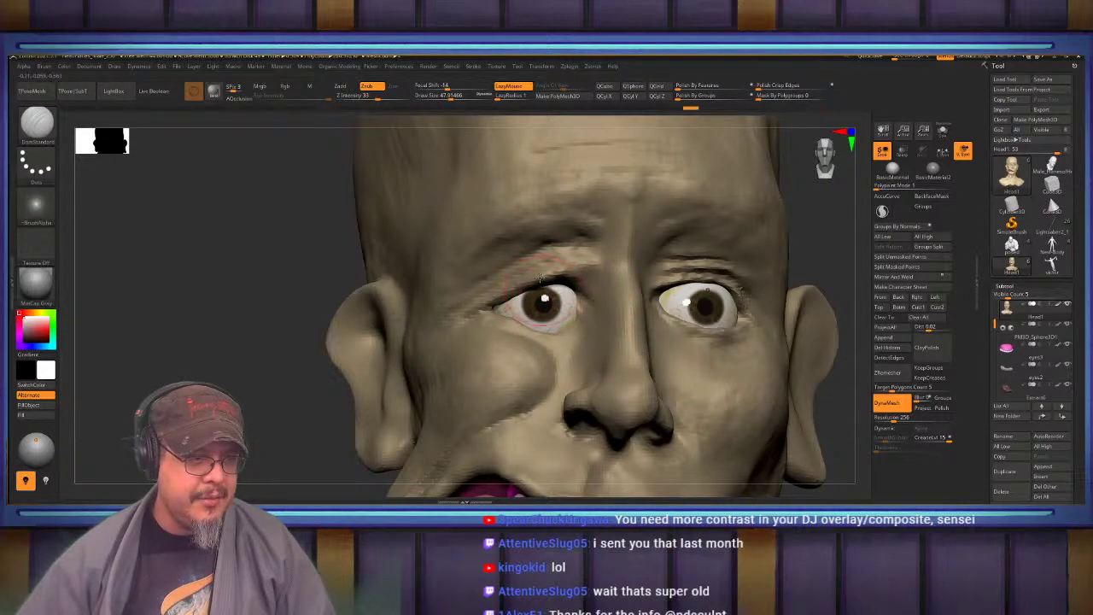
{"action": "mouse_move", "coordinate": [578, 296]}
{"action": "right_mouse_down"}
{"action": "mouse_move", "coordinate": [551, 295]}
{"action": "mouse_move", "coordinate": [568, 277]}
{"action": "mouse_move", "coordinate": [553, 270]}
{"action": "right_mouse_up"}
{"action": "mouse_move", "coordinate": [563, 306]}
{"action": "right_mouse_down"}
{"action": "mouse_move", "coordinate": [583, 292]}
{"action": "mouse_move", "coordinate": [556, 269]}
{"action": "right_mouse_up"}
{"action": "left_click_drag", "start_coordinate": [561, 295], "coordinate": [558, 311]}
{"action": "left_click_drag", "start_coordinate": [543, 268], "coordinate": [557, 296]}
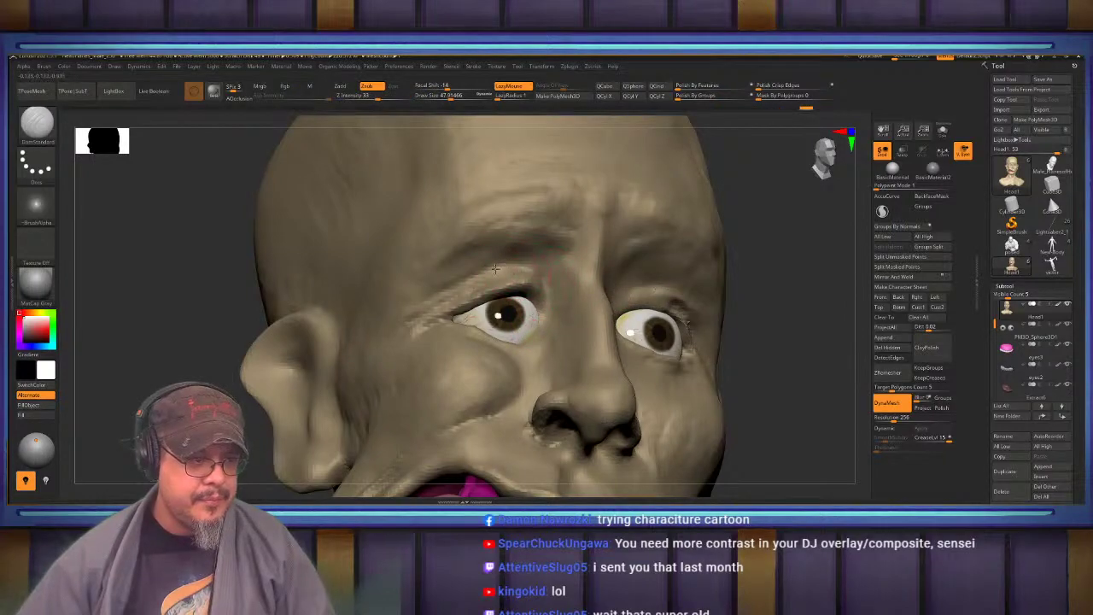
Define the inner corner of the bust's right eye where it meets the side of the nose
{"action": "left_click_drag", "start_coordinate": [551, 332], "coordinate": [555, 309]}
{"action": "right_click_drag", "start_coordinate": [555, 310], "coordinate": [531, 328]}
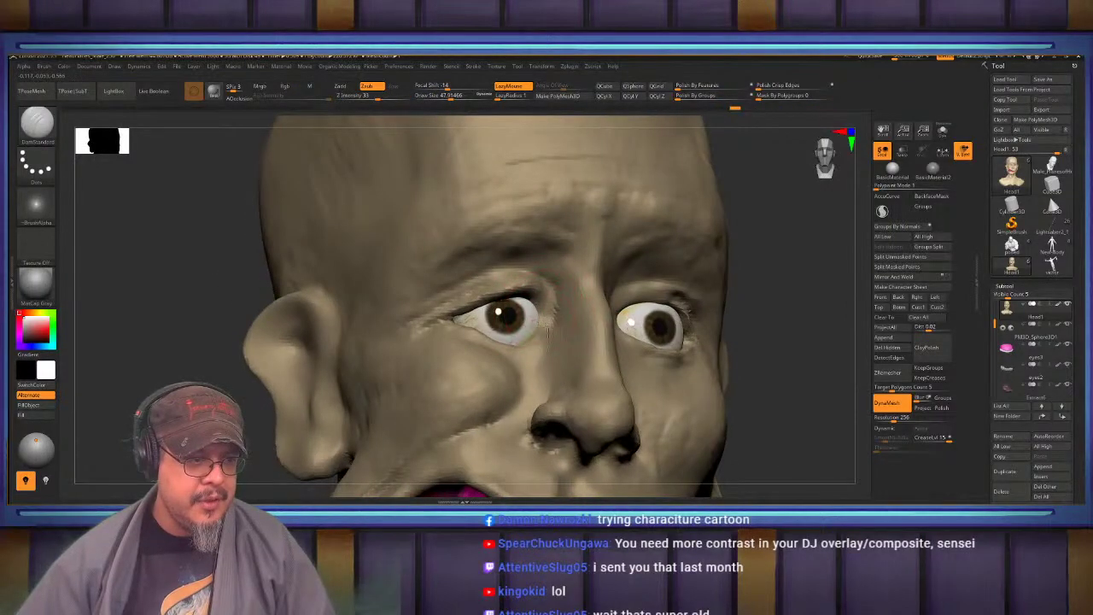
{"action": "left_click_drag", "start_coordinate": [557, 299], "coordinate": [551, 327]}
{"action": "right_click_drag", "start_coordinate": [564, 329], "coordinate": [543, 336]}
{"action": "left_click_drag", "start_coordinate": [544, 337], "coordinate": [554, 315]}
Cut a crease along the lower eyelid of the bust's right eye with DamStandard strokes
{"action": "mouse_move", "coordinate": [521, 342]}
{"action": "right_mouse_down"}
{"action": "mouse_move", "coordinate": [554, 372]}
{"action": "mouse_move", "coordinate": [469, 348]}
{"action": "right_mouse_up"}
{"action": "mouse_move", "coordinate": [464, 343]}
{"action": "left_mouse_down"}
{"action": "mouse_move", "coordinate": [508, 352]}
{"action": "mouse_move", "coordinate": [531, 343]}
{"action": "left_mouse_up"}
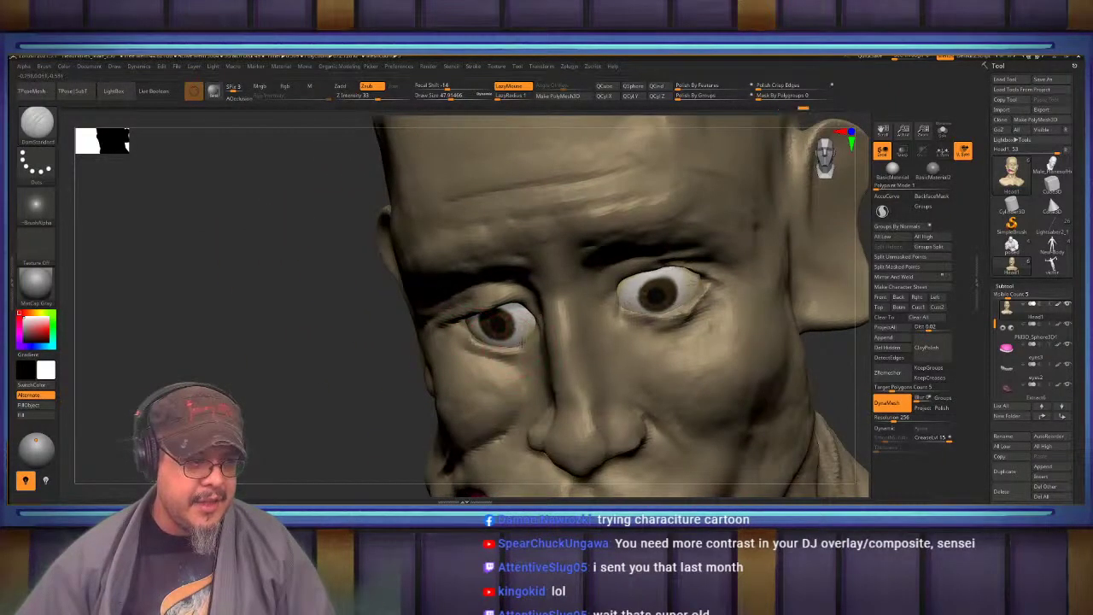
{"action": "right_click_drag", "start_coordinate": [511, 363], "coordinate": [554, 374]}
{"action": "left_click_drag", "start_coordinate": [488, 349], "coordinate": [523, 345]}
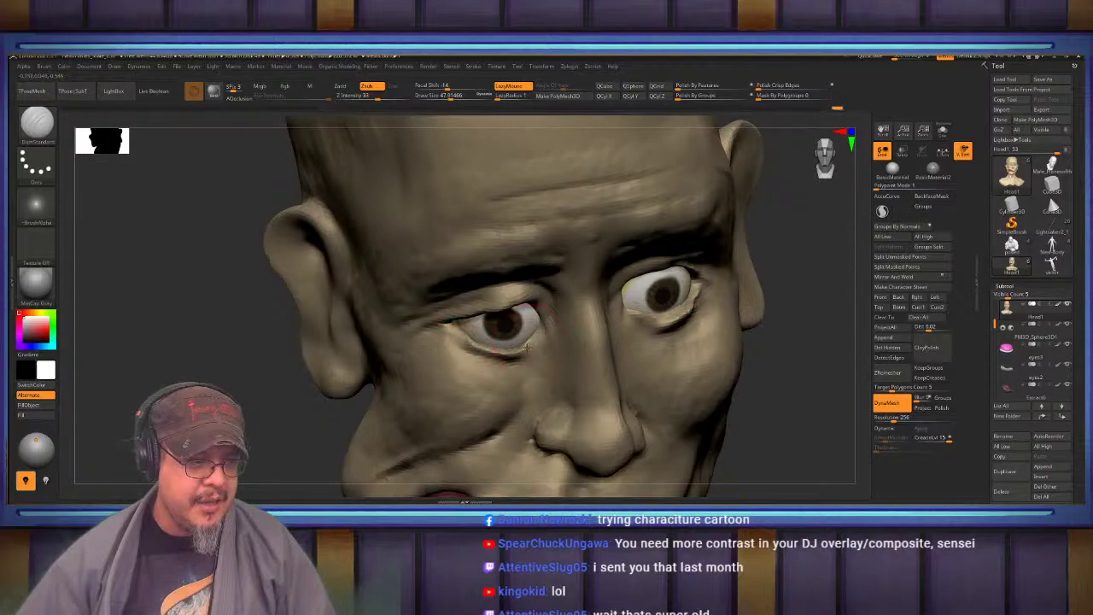
Smooth the lower lid of the bust's right eye and carve the under-eye crease with DamStandard at a draw size of about 48
{"action": "right_click_drag", "start_coordinate": [528, 348], "coordinate": [523, 372]}
{"action": "mouse_move", "coordinate": [518, 348]}
{"action": "left_mouse_down", "text": "shift"}
{"action": "mouse_move", "coordinate": [480, 338]}
{"action": "mouse_move", "coordinate": [509, 349]}
{"action": "left_mouse_up", "text": "shift"}
{"action": "mouse_move", "coordinate": [509, 351]}
{"action": "right_mouse_down"}
{"action": "mouse_move", "coordinate": [536, 318]}
{"action": "mouse_move", "coordinate": [577, 313]}
{"action": "mouse_move", "coordinate": [563, 294]}
{"action": "mouse_move", "coordinate": [562, 314]}
{"action": "mouse_move", "coordinate": [585, 339]}
{"action": "mouse_move", "coordinate": [577, 334]}
{"action": "right_mouse_up"}
{"action": "left_click_drag", "start_coordinate": [586, 330], "coordinate": [558, 354]}
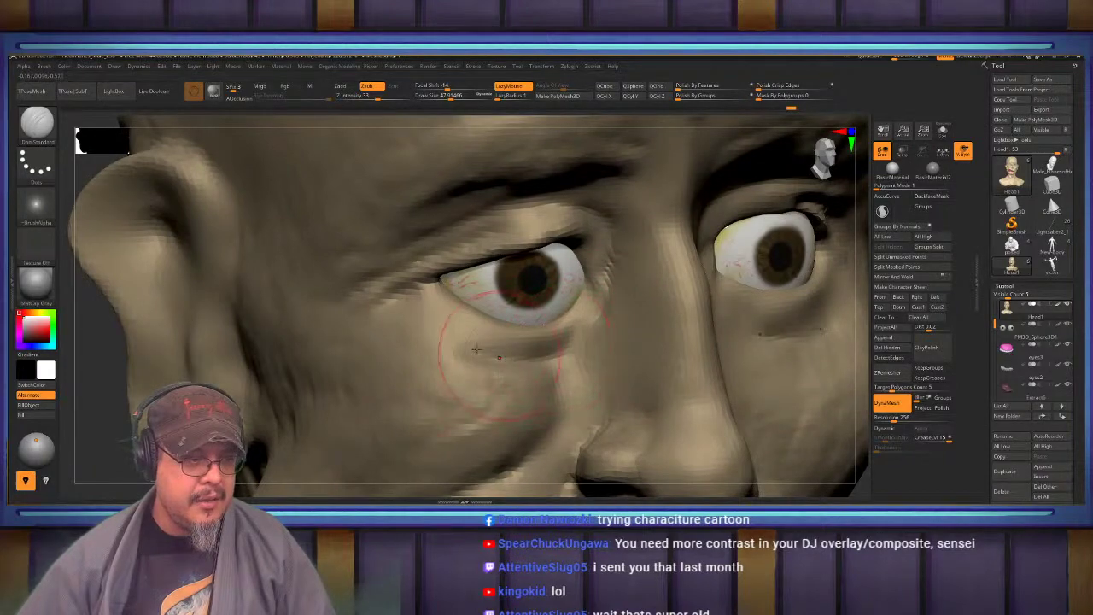
{"action": "left_click_drag", "start_coordinate": [425, 309], "coordinate": [532, 356]}
{"action": "right_click_drag", "start_coordinate": [555, 329], "coordinate": [491, 317]}
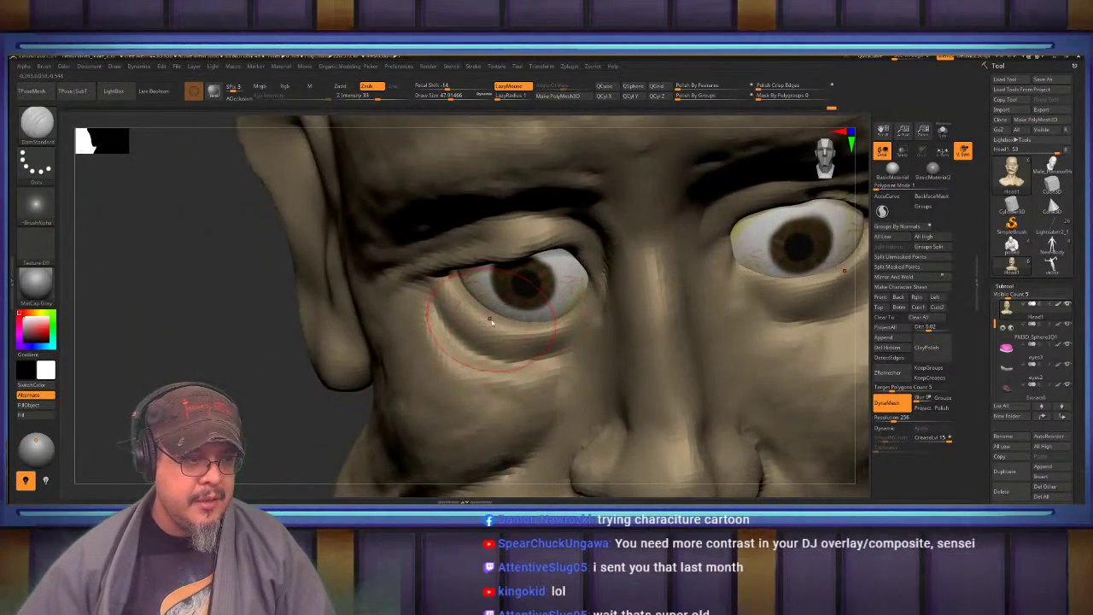
Raise the lower lid rim of the bust's right eye with an inverted DamStandard stroke at a draw size of about 22
{"action": "key", "text": "s"}
{"action": "left_click_drag", "start_coordinate": [492, 317], "coordinate": [485, 317]}
{"action": "mouse_move", "coordinate": [441, 282]}
{"action": "left_mouse_down", "text": "alt"}
{"action": "mouse_move", "coordinate": [489, 316]}
{"action": "mouse_move", "coordinate": [532, 327]}
{"action": "mouse_move", "coordinate": [592, 305]}
{"action": "left_mouse_up", "text": "alt"}
{"action": "right_click_drag", "start_coordinate": [590, 286], "coordinate": [547, 250]}
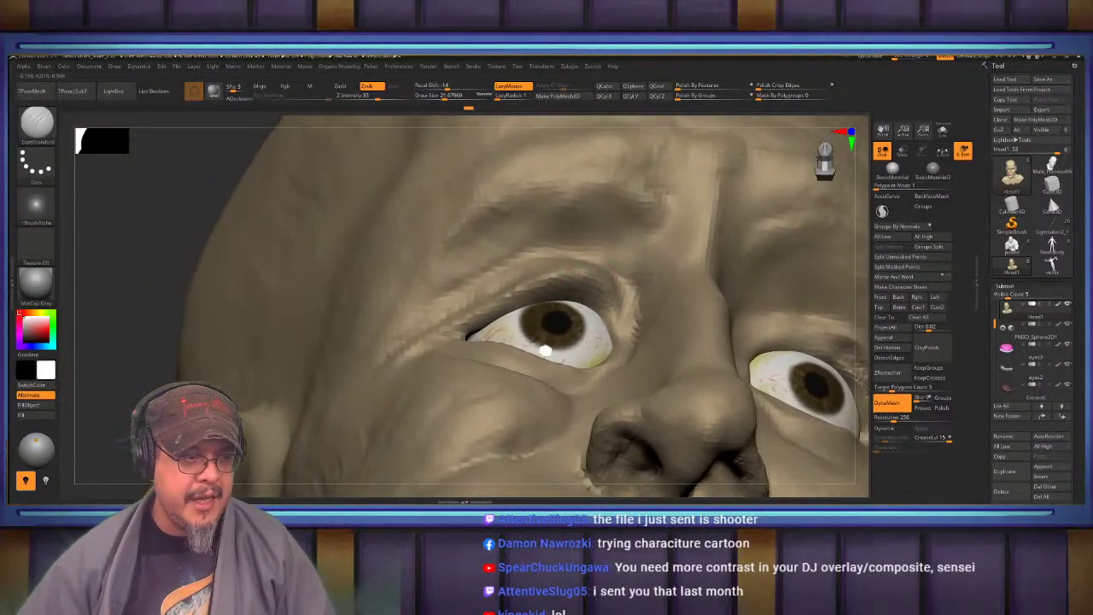
{"action": "mouse_move", "coordinate": [478, 289]}
{"action": "right_mouse_down"}
{"action": "mouse_move", "coordinate": [518, 268]}
{"action": "mouse_move", "coordinate": [564, 293]}
{"action": "right_mouse_up"}
Reshape the lid contours and outer corner of the bust's right eye using the Move brush at a draw size of about 37
{"action": "key", "text": "b"}
{"action": "key", "text": "m"}
{"action": "key", "text": "v"}
{"action": "key", "text": "s"}
{"action": "left_click_drag", "start_coordinate": [550, 288], "coordinate": [559, 288]}
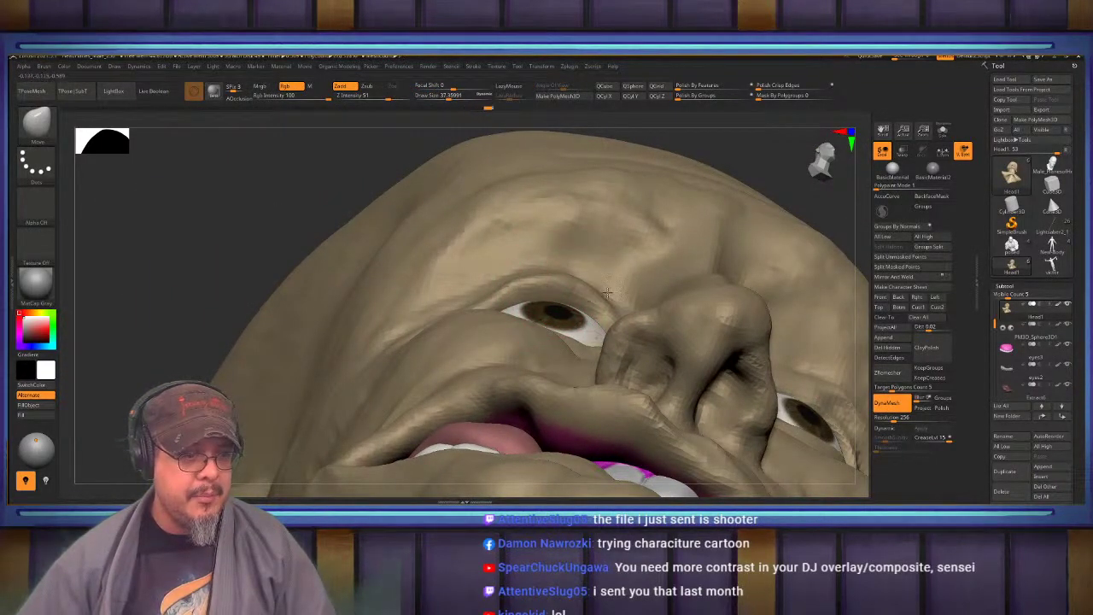
{"action": "right_click_drag", "start_coordinate": [608, 293], "coordinate": [571, 280]}
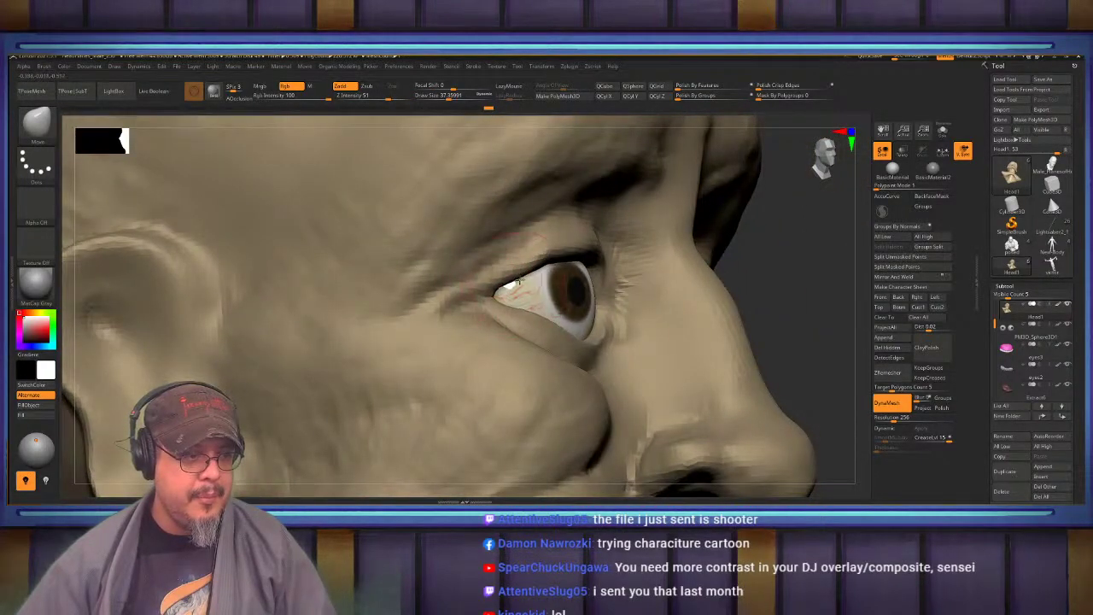
{"action": "left_click_drag", "start_coordinate": [519, 281], "coordinate": [515, 287]}
{"action": "right_click_drag", "start_coordinate": [567, 301], "coordinate": [495, 341]}
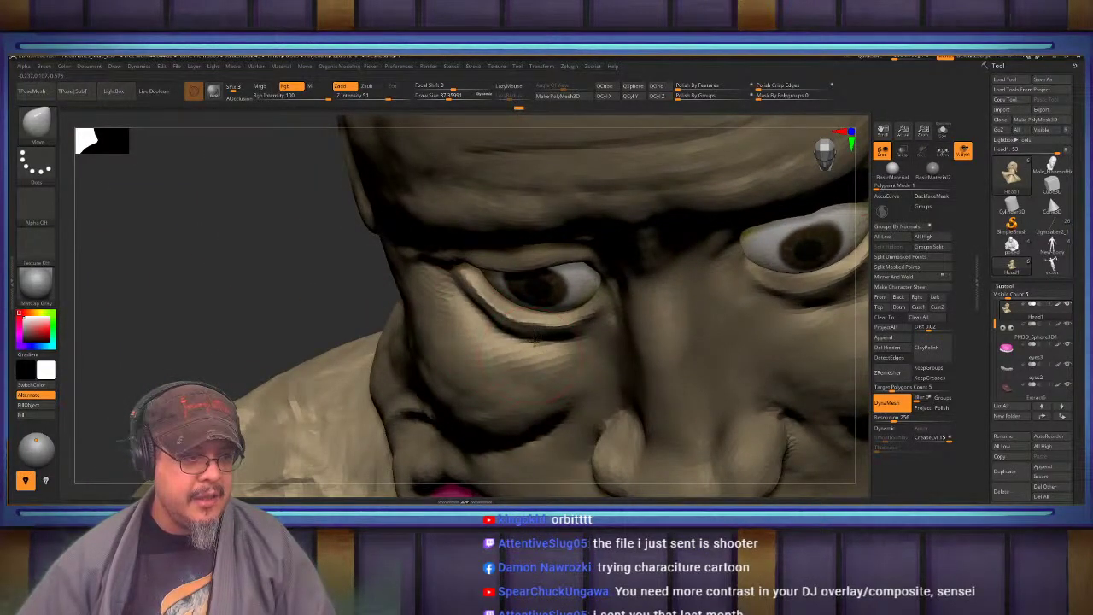
{"action": "left_click_drag", "start_coordinate": [536, 342], "coordinate": [539, 336]}
{"action": "mouse_move", "coordinate": [539, 337]}
{"action": "right_mouse_down"}
{"action": "mouse_move", "coordinate": [642, 301]}
{"action": "mouse_move", "coordinate": [660, 282]}
{"action": "mouse_move", "coordinate": [645, 281]}
{"action": "mouse_move", "coordinate": [623, 332]}
{"action": "right_mouse_up"}
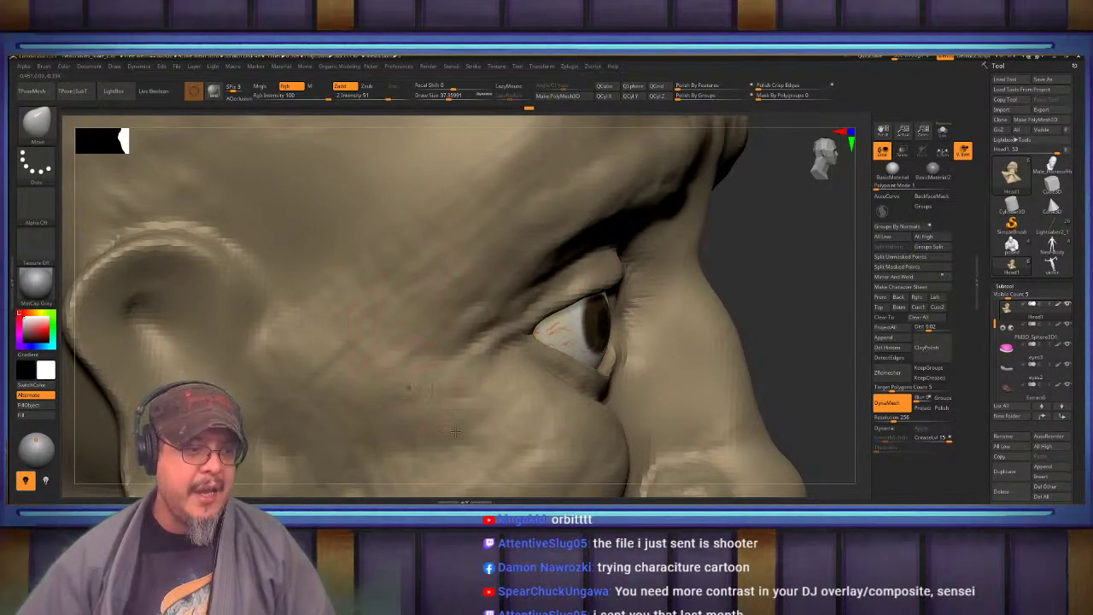
Build up the area from the right eye's inner corner down beside the nose with ClayBuildup at a draw size of about 29
{"action": "mouse_move", "coordinate": [665, 229]}
{"action": "right_mouse_down"}
{"action": "mouse_move", "coordinate": [601, 265]}
{"action": "mouse_move", "coordinate": [626, 242]}
{"action": "mouse_move", "coordinate": [550, 248]}
{"action": "mouse_move", "coordinate": [513, 224]}
{"action": "mouse_move", "coordinate": [555, 258]}
{"action": "mouse_move", "coordinate": [561, 312]}
{"action": "mouse_move", "coordinate": [506, 315]}
{"action": "mouse_move", "coordinate": [498, 295]}
{"action": "mouse_move", "coordinate": [503, 311]}
{"action": "mouse_move", "coordinate": [523, 289]}
{"action": "right_mouse_up"}
{"action": "key", "text": "b"}
{"action": "key", "text": "c"}
{"action": "key", "text": "b"}
{"action": "key", "text": "s"}
{"action": "left_click_drag", "start_coordinate": [527, 278], "coordinate": [525, 278]}
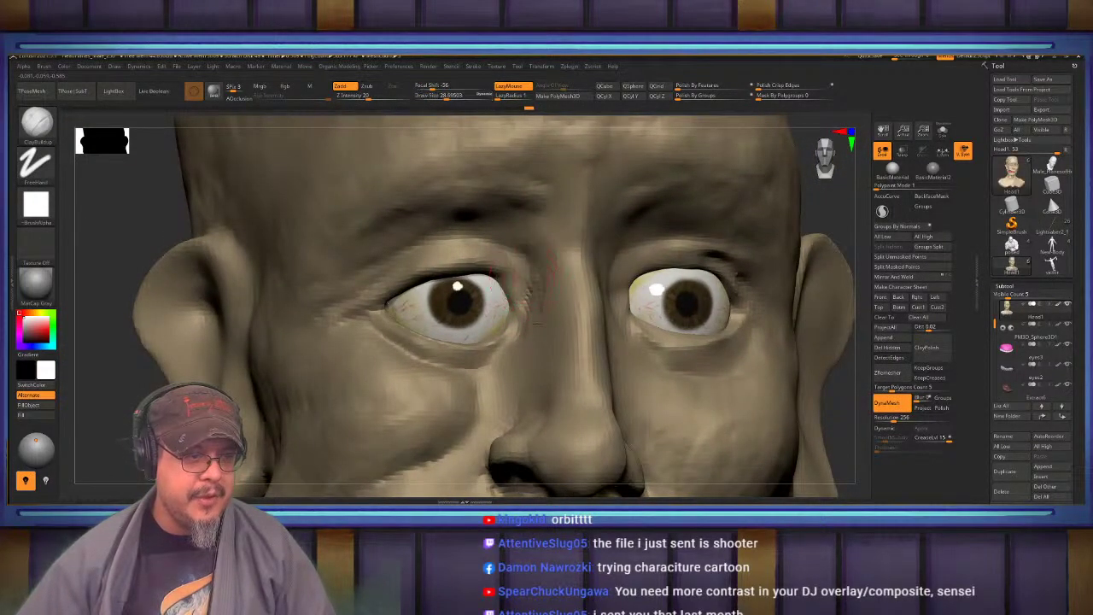
{"action": "left_click_drag", "start_coordinate": [534, 317], "coordinate": [497, 385]}
{"action": "mouse_move", "coordinate": [497, 375]}
{"action": "right_mouse_down"}
{"action": "mouse_move", "coordinate": [523, 399]}
{"action": "mouse_move", "coordinate": [535, 244]}
{"action": "right_mouse_up"}
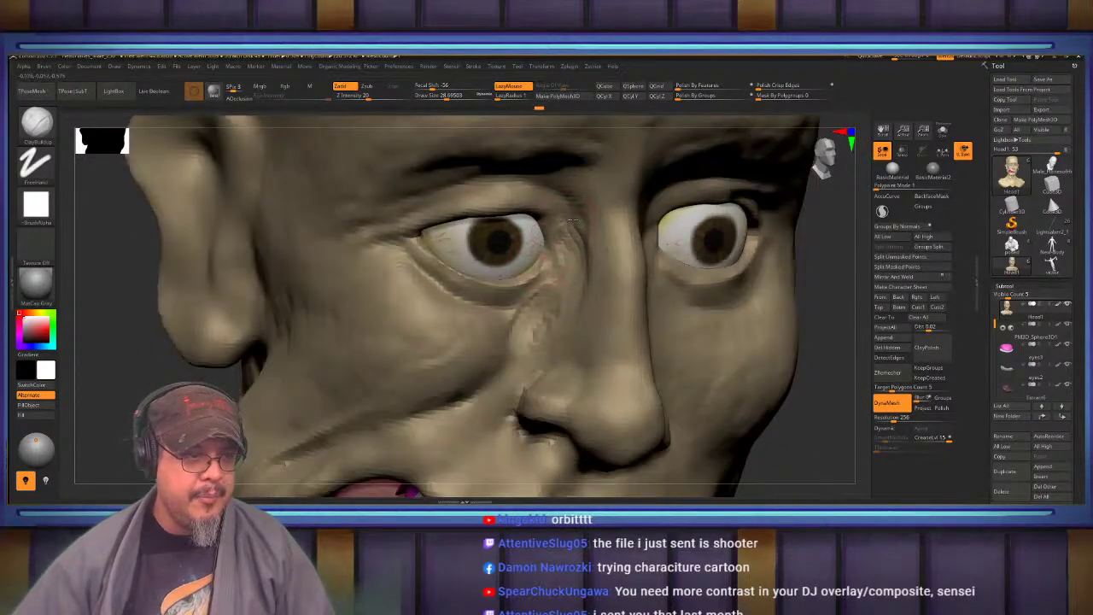
Sculpt and smooth the transition between the right eye's inner corner, the nose bridge and the inner upper eye socket
{"action": "left_click_drag", "start_coordinate": [561, 213], "coordinate": [574, 243]}
{"action": "right_click_drag", "start_coordinate": [574, 244], "coordinate": [504, 257]}
{"action": "left_click_drag", "start_coordinate": [571, 205], "coordinate": [585, 242], "text": "shift"}
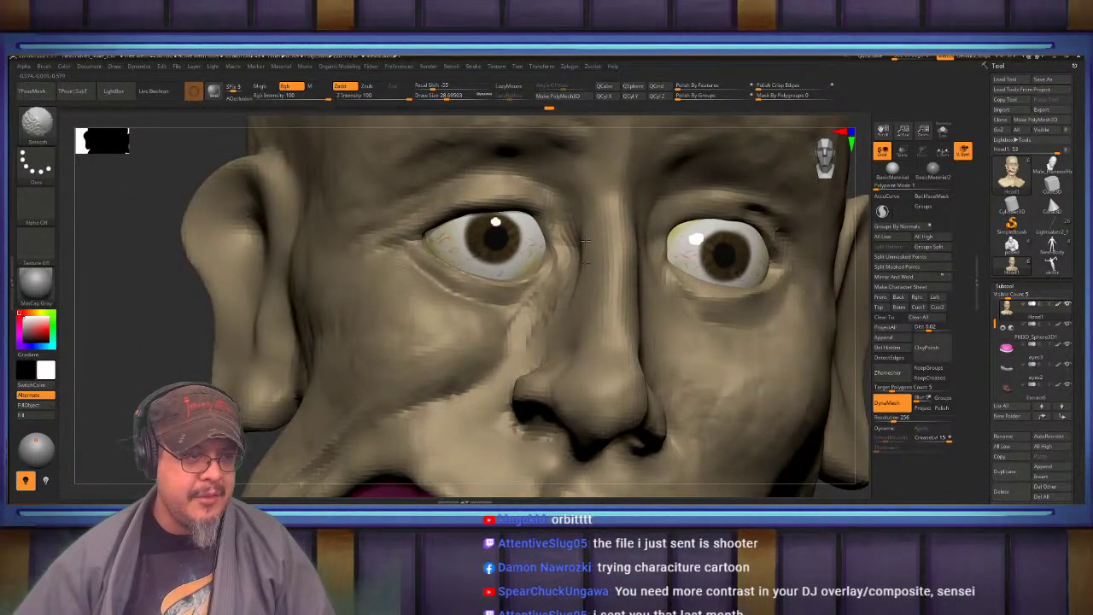
{"action": "right_click_drag", "start_coordinate": [574, 230], "coordinate": [557, 271]}
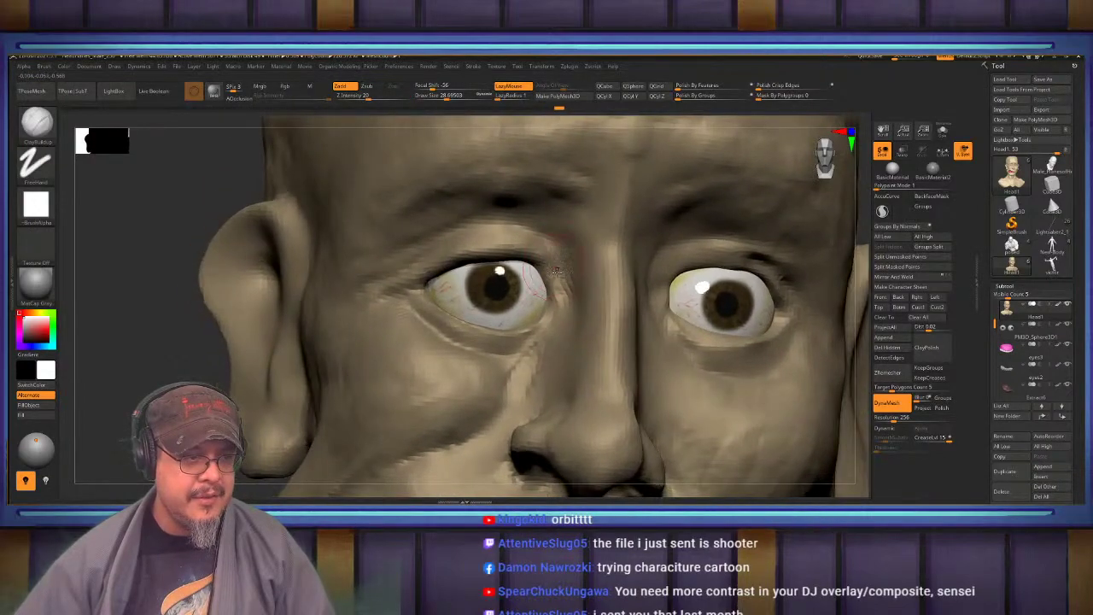
{"action": "mouse_move", "coordinate": [573, 295]}
{"action": "left_mouse_down"}
{"action": "mouse_move", "coordinate": [568, 269]}
{"action": "mouse_move", "coordinate": [514, 210]}
{"action": "left_mouse_up"}
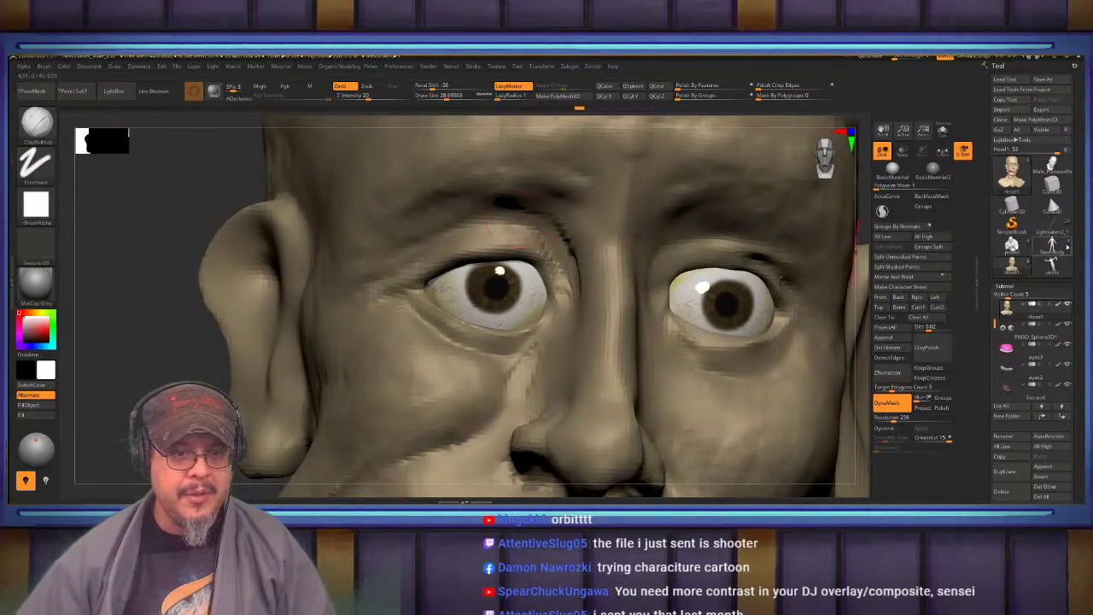
Switch to the Lightsaber2_1 character, show its full figure and examine the bearded face's brows and eyelids from several angles
{"action": "left_click", "coordinate": [1052, 229]}
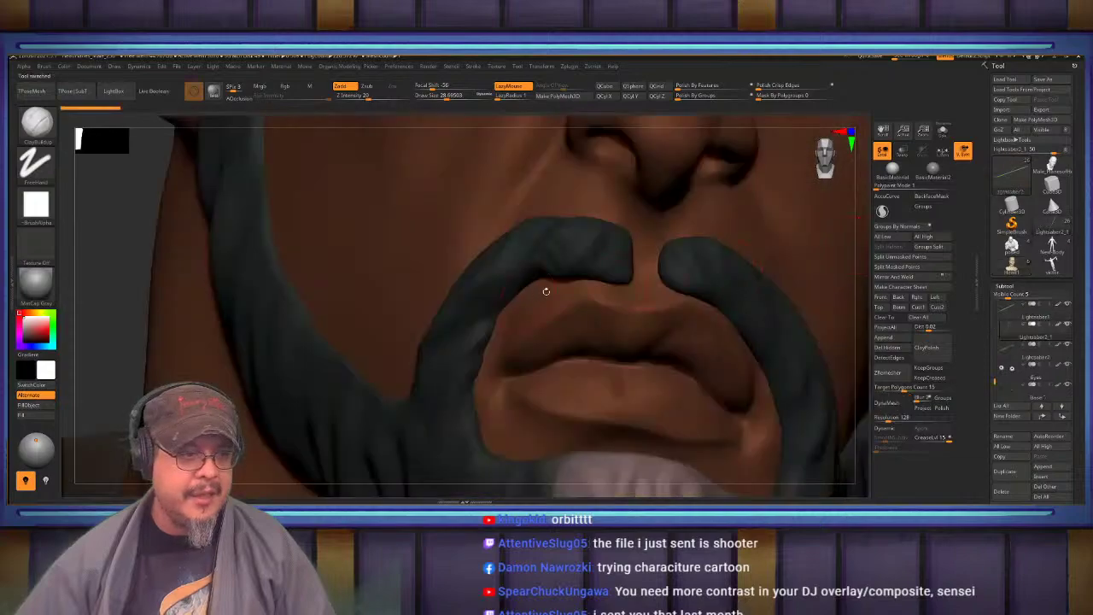
{"action": "key", "text": "f"}
{"action": "right_click_drag", "start_coordinate": [547, 291], "coordinate": [688, 331]}
{"action": "left_click", "coordinate": [1057, 305], "text": "shift"}
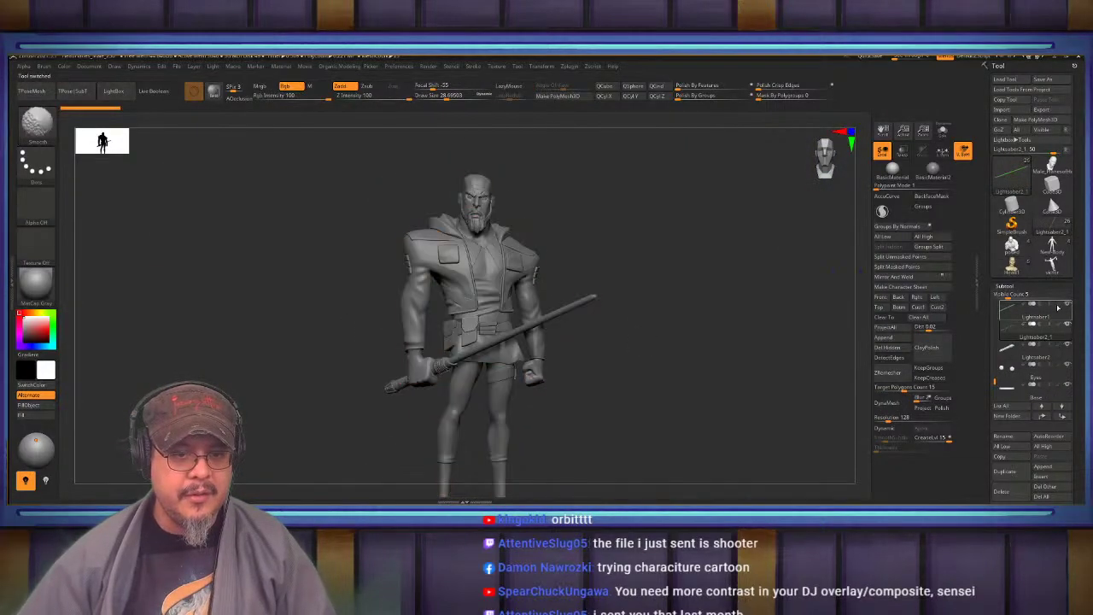
{"action": "right_click_drag", "start_coordinate": [598, 222], "coordinate": [265, 278], "text": "alt"}
{"action": "right_click_drag", "start_coordinate": [359, 266], "coordinate": [312, 479], "text": "alt"}
{"action": "right_click_drag", "start_coordinate": [642, 278], "coordinate": [735, 270]}
{"action": "right_click_drag", "start_coordinate": [415, 325], "coordinate": [444, 384], "text": "ctrl"}
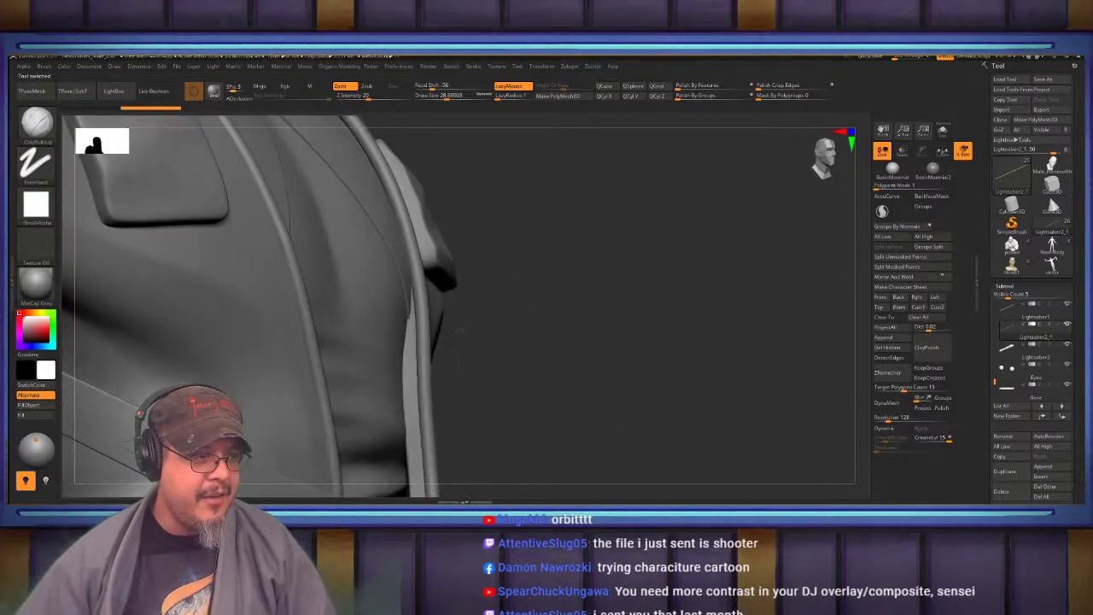
{"action": "right_click_drag", "start_coordinate": [521, 179], "coordinate": [583, 277], "text": "alt"}
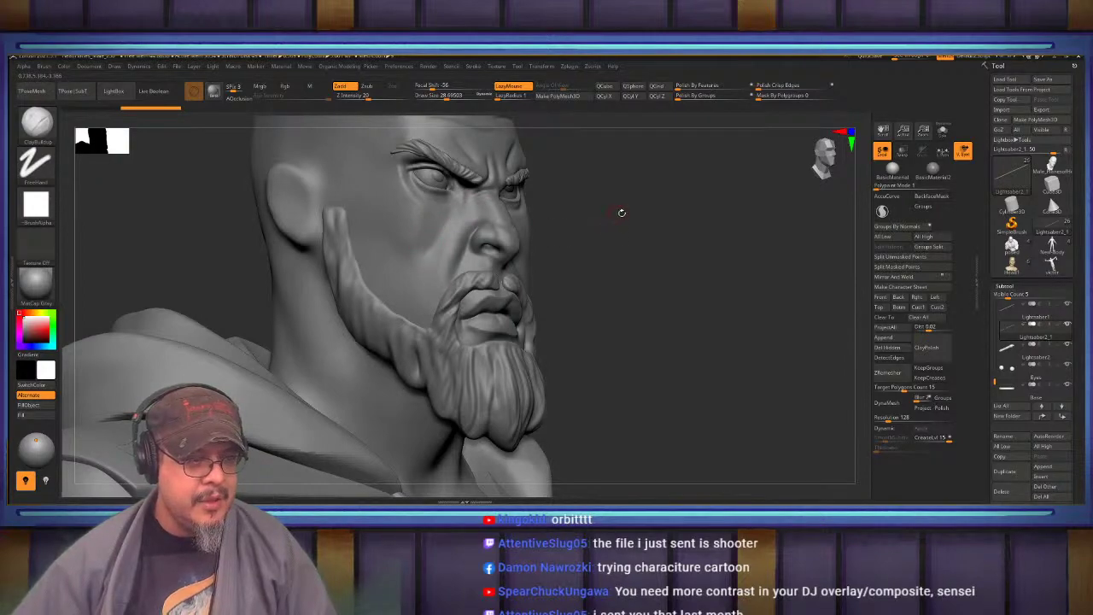
{"action": "left_click_drag", "start_coordinate": [622, 225], "coordinate": [607, 298]}
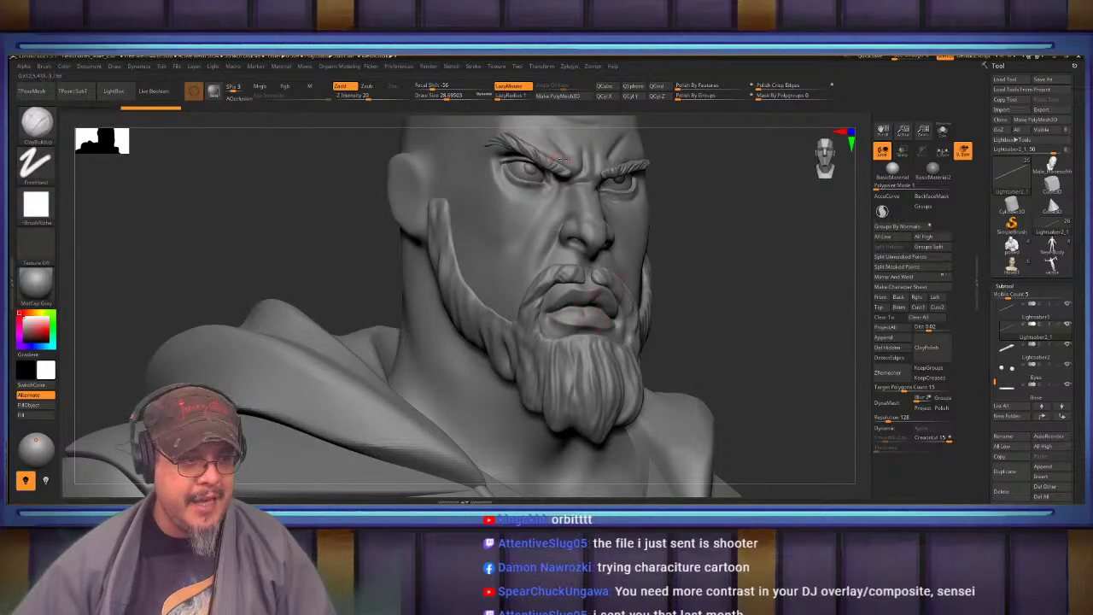
{"action": "left_click_drag", "start_coordinate": [646, 212], "coordinate": [483, 228]}
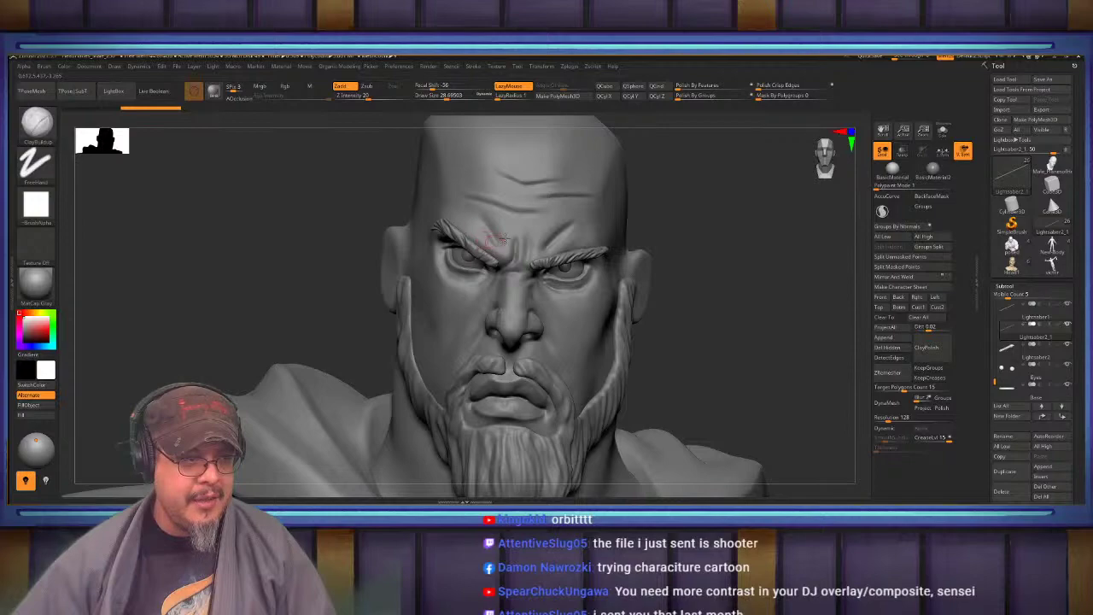
{"action": "left_click_drag", "start_coordinate": [468, 241], "coordinate": [620, 259]}
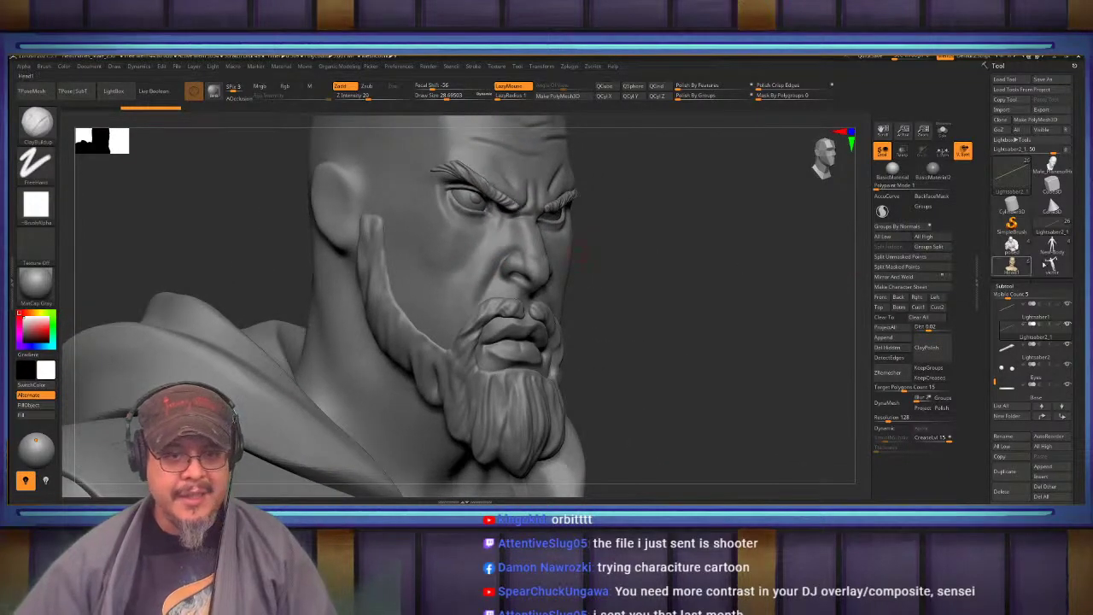
Return to the Head1 bust, set the draw size to about 44 and smooth the upper lid area of its right eye
{"action": "left_click", "coordinate": [1013, 267]}
{"action": "left_click_drag", "start_coordinate": [734, 265], "coordinate": [531, 281]}
{"action": "right_click_drag", "start_coordinate": [531, 281], "coordinate": [662, 224], "text": "alt"}
{"action": "mouse_move", "coordinate": [574, 240]}
{"action": "right_mouse_down", "text": "alt"}
{"action": "mouse_move", "coordinate": [532, 251]}
{"action": "mouse_move", "coordinate": [545, 261]}
{"action": "mouse_move", "coordinate": [529, 268]}
{"action": "right_mouse_up", "text": "alt"}
{"action": "key", "text": "s"}
{"action": "left_click_drag", "start_coordinate": [529, 268], "coordinate": [532, 269]}
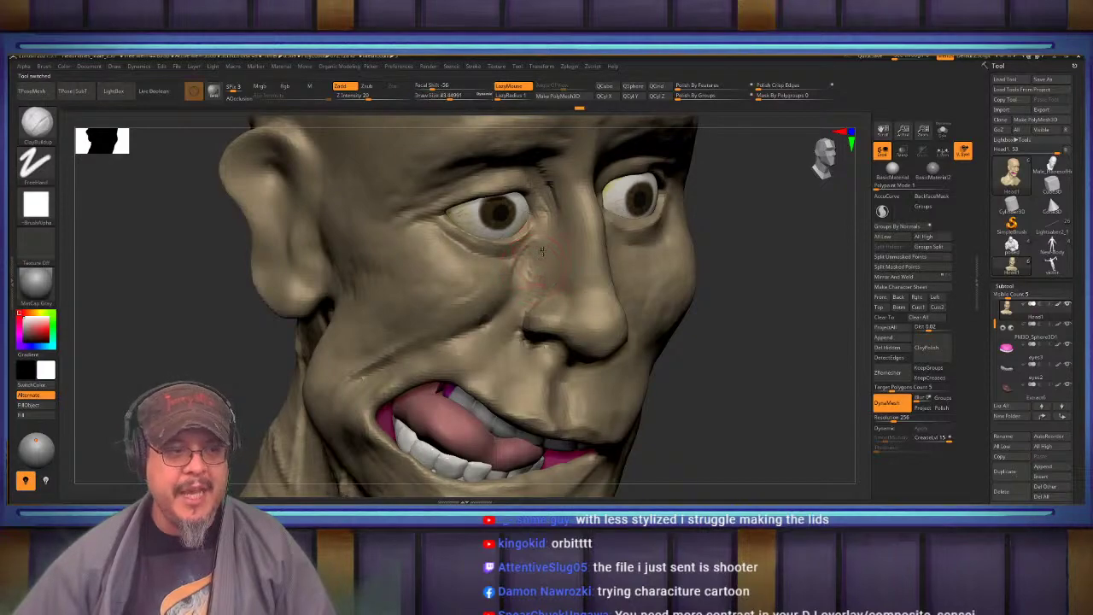
{"action": "right_click_drag", "start_coordinate": [542, 251], "coordinate": [531, 263], "text": "alt"}
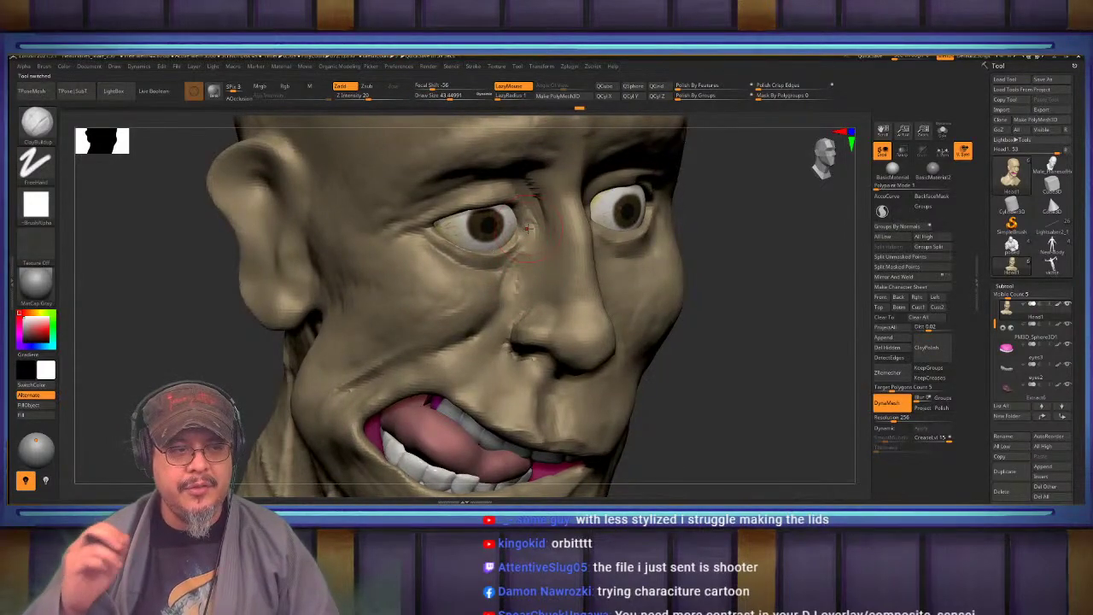
{"action": "left_click_drag", "start_coordinate": [477, 198], "coordinate": [465, 205], "text": "shift"}
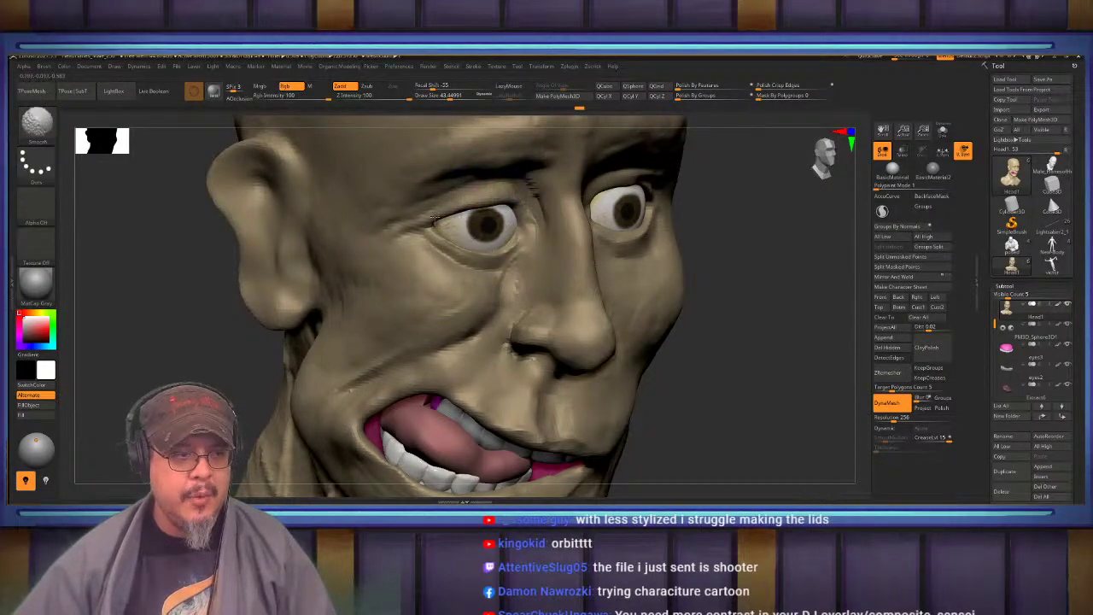
{"action": "right_click_drag", "start_coordinate": [518, 207], "coordinate": [473, 164]}
{"action": "right_click_drag", "start_coordinate": [472, 164], "coordinate": [557, 226], "text": "alt"}
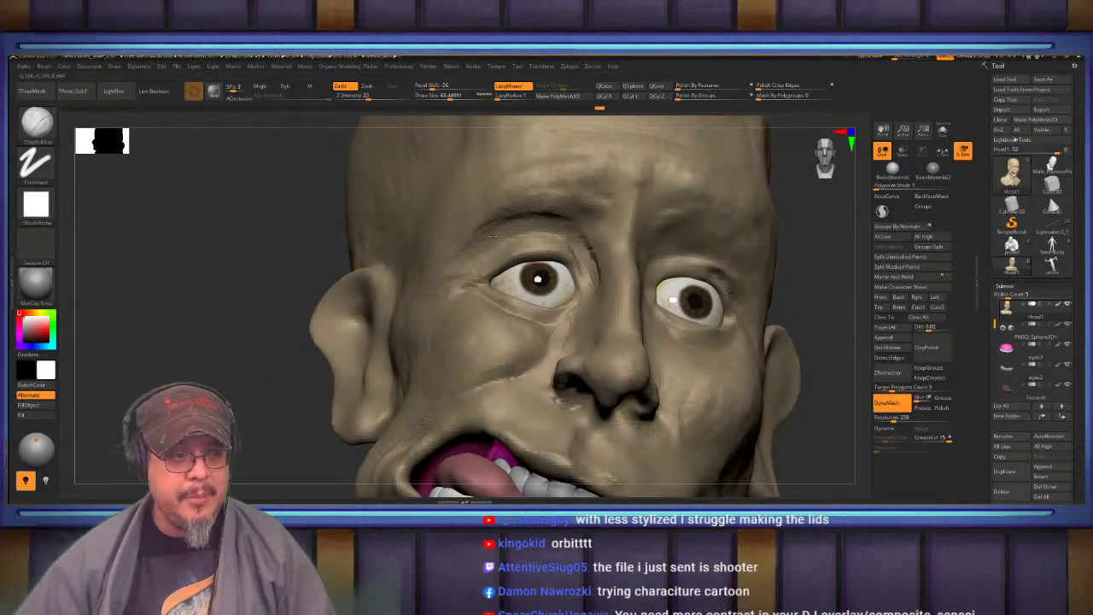
{"action": "mouse_move", "coordinate": [540, 213]}
{"action": "right_mouse_down"}
{"action": "mouse_move", "coordinate": [500, 262]}
{"action": "mouse_move", "coordinate": [486, 261]}
{"action": "mouse_move", "coordinate": [563, 245]}
{"action": "mouse_move", "coordinate": [421, 217]}
{"action": "right_mouse_up"}
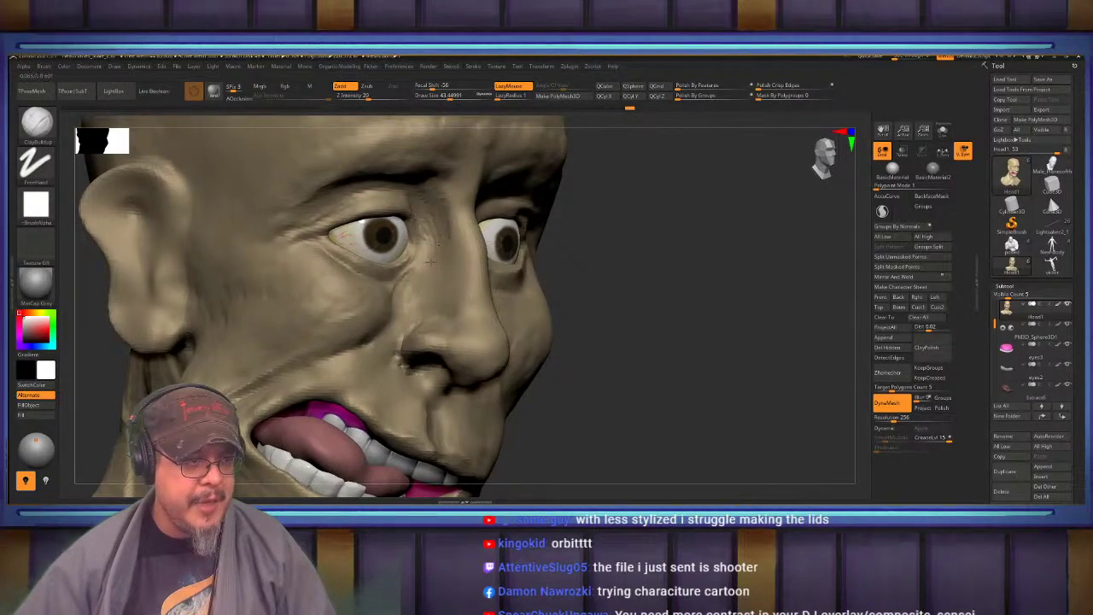
{"action": "right_click_drag", "start_coordinate": [412, 283], "coordinate": [448, 251]}
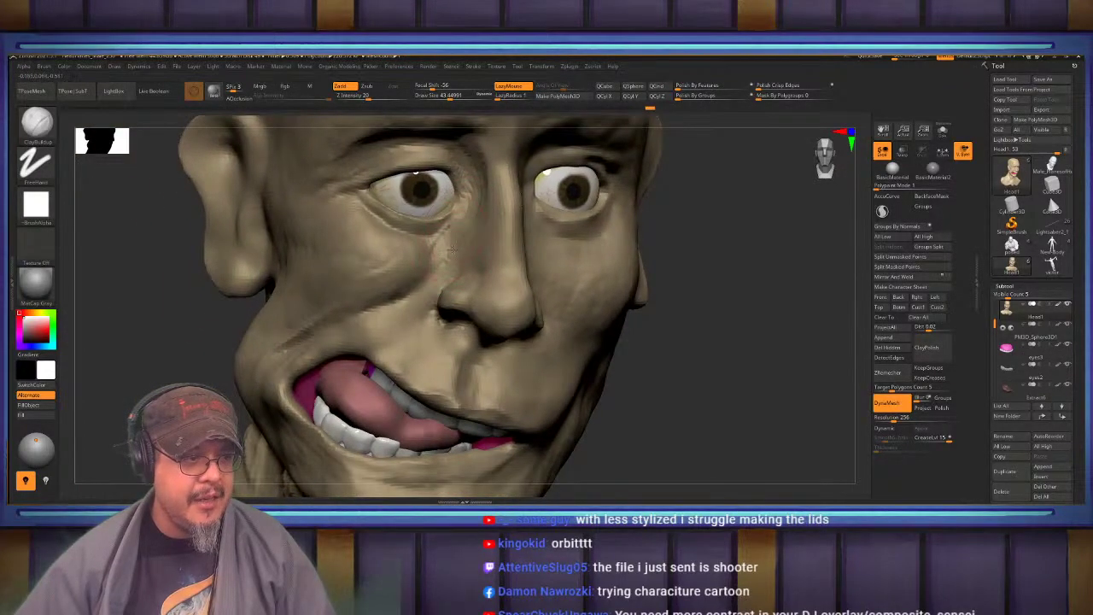
Build muscle bands across the bust's right cheek from beside the nose with ClayBuildup, and smooth them into the surface
{"action": "mouse_move", "coordinate": [452, 250]}
{"action": "left_mouse_down"}
{"action": "mouse_move", "coordinate": [420, 274]}
{"action": "mouse_move", "coordinate": [381, 270]}
{"action": "left_mouse_up"}
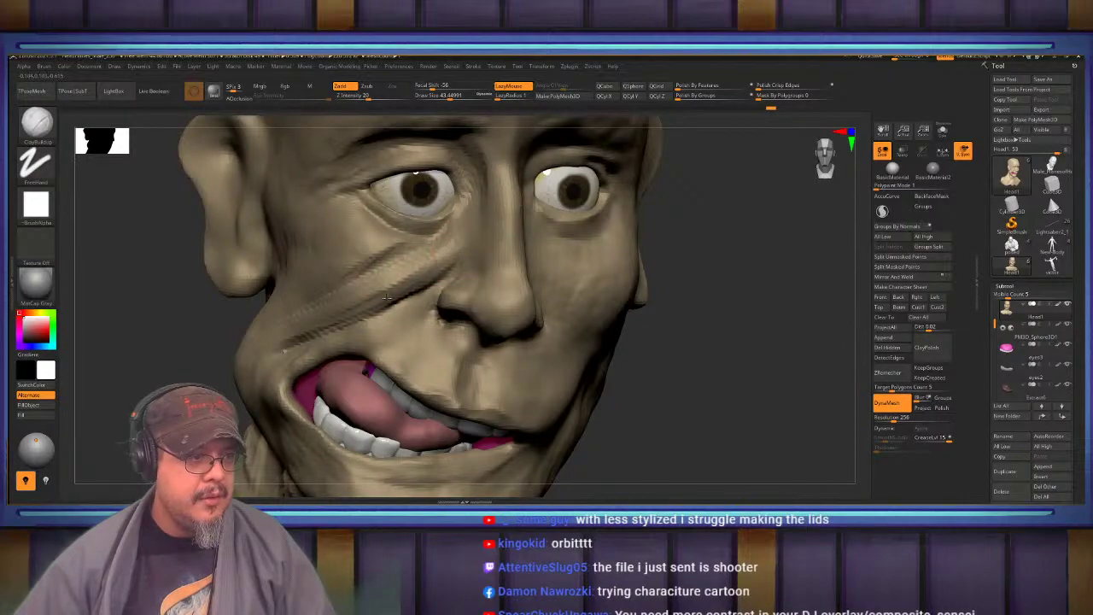
{"action": "key", "text": "shift"}
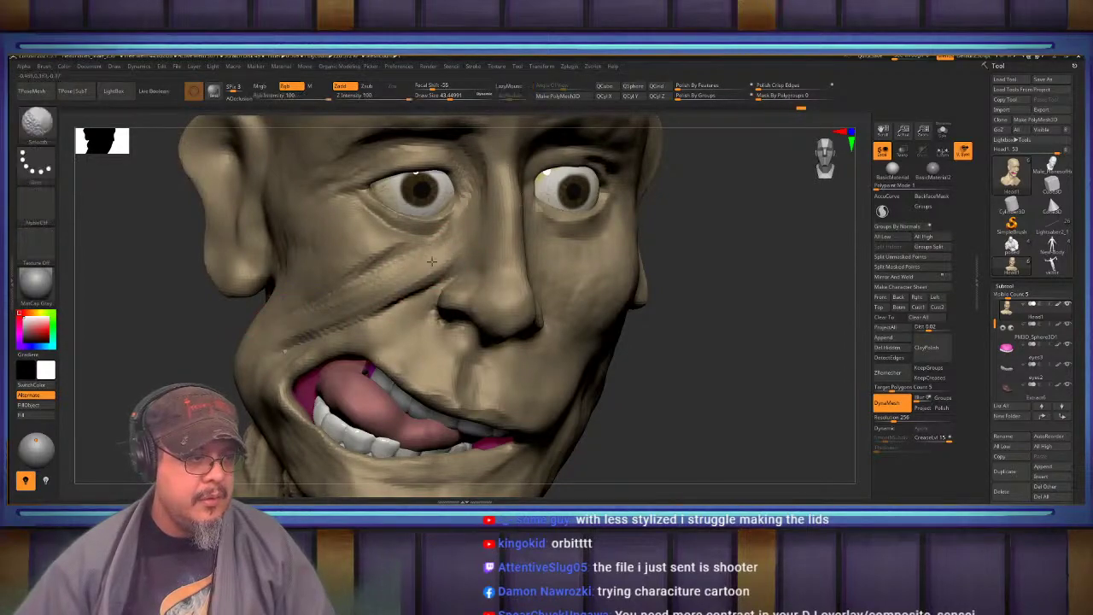
{"action": "mouse_move", "coordinate": [278, 342]}
{"action": "right_mouse_down"}
{"action": "mouse_move", "coordinate": [289, 323]}
{"action": "mouse_move", "coordinate": [299, 374]}
{"action": "right_mouse_up"}
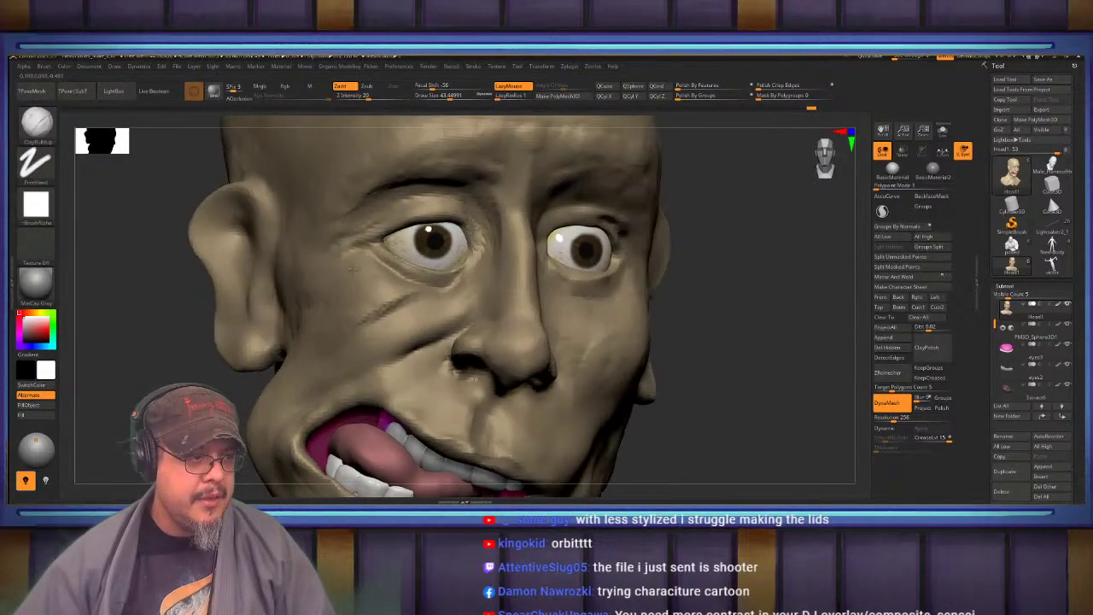
{"action": "left_click_drag", "start_coordinate": [401, 302], "coordinate": [363, 323]}
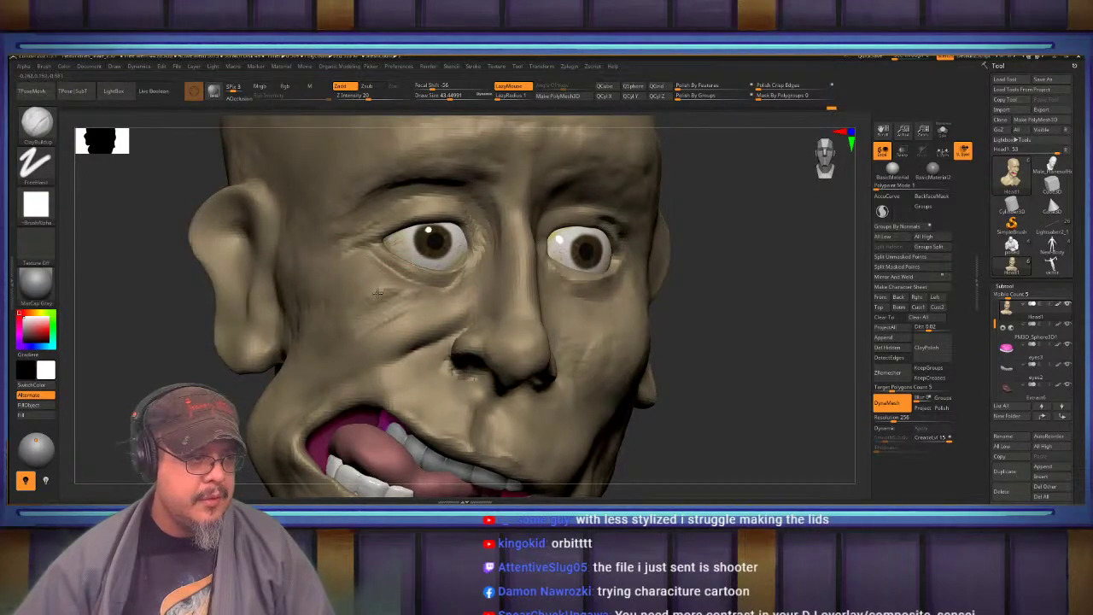
{"action": "key", "text": "shift"}
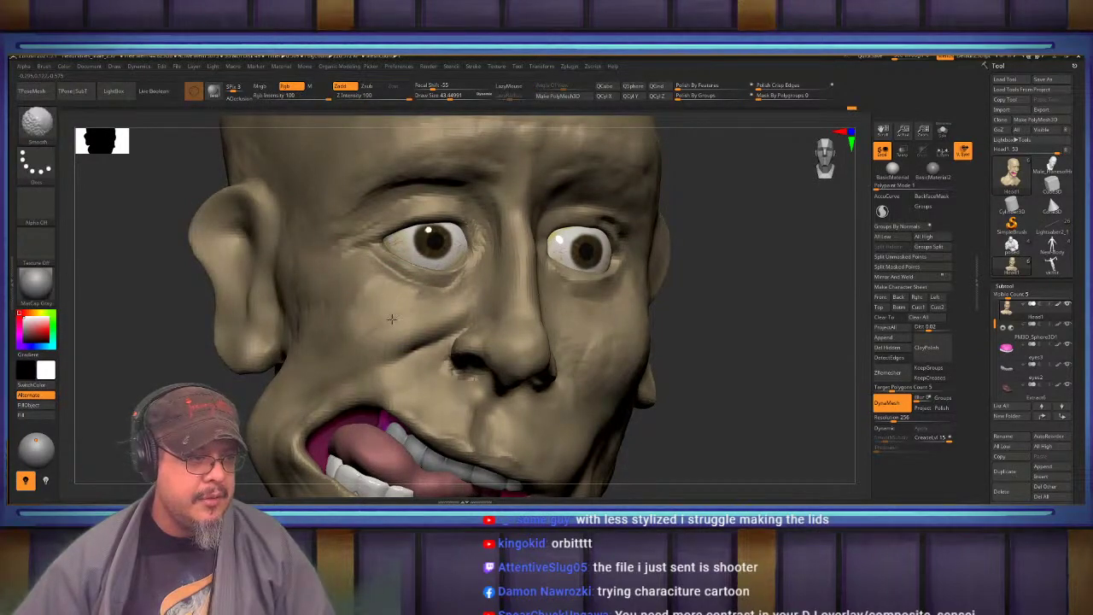
Build up the right cheekbone arch from the ear to below the eye with ClayBuildup at a draw size of about 66
{"action": "right_click_drag", "start_coordinate": [350, 321], "coordinate": [410, 316]}
{"action": "mouse_move", "coordinate": [291, 295]}
{"action": "right_mouse_down", "text": "alt"}
{"action": "mouse_move", "coordinate": [343, 299]}
{"action": "mouse_move", "coordinate": [324, 295]}
{"action": "right_mouse_up", "text": "alt"}
{"action": "key", "text": "s"}
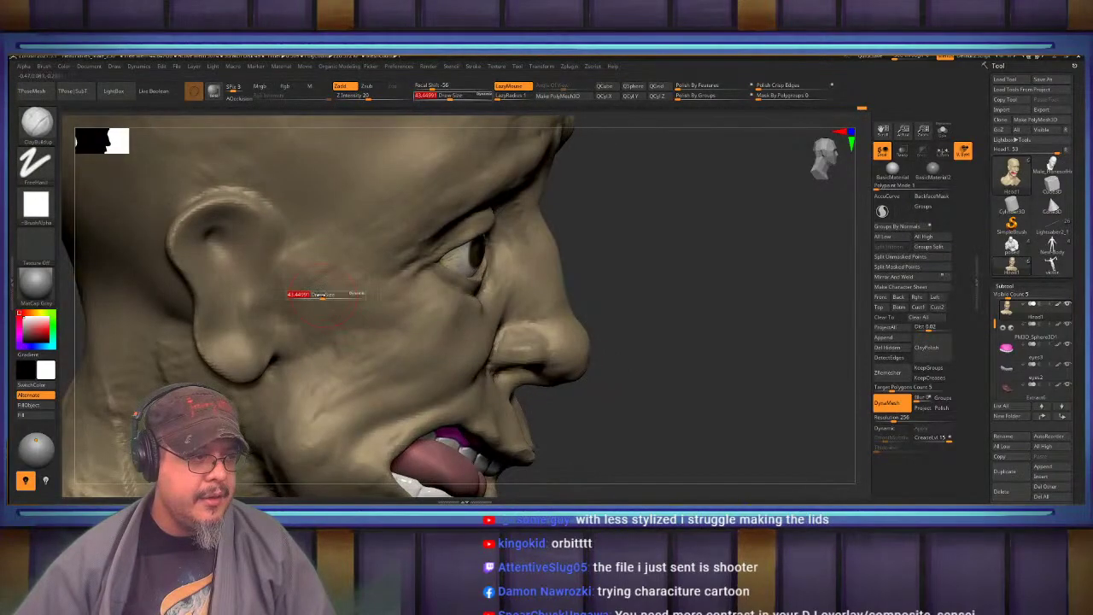
{"action": "left_click_drag", "start_coordinate": [322, 295], "coordinate": [416, 314]}
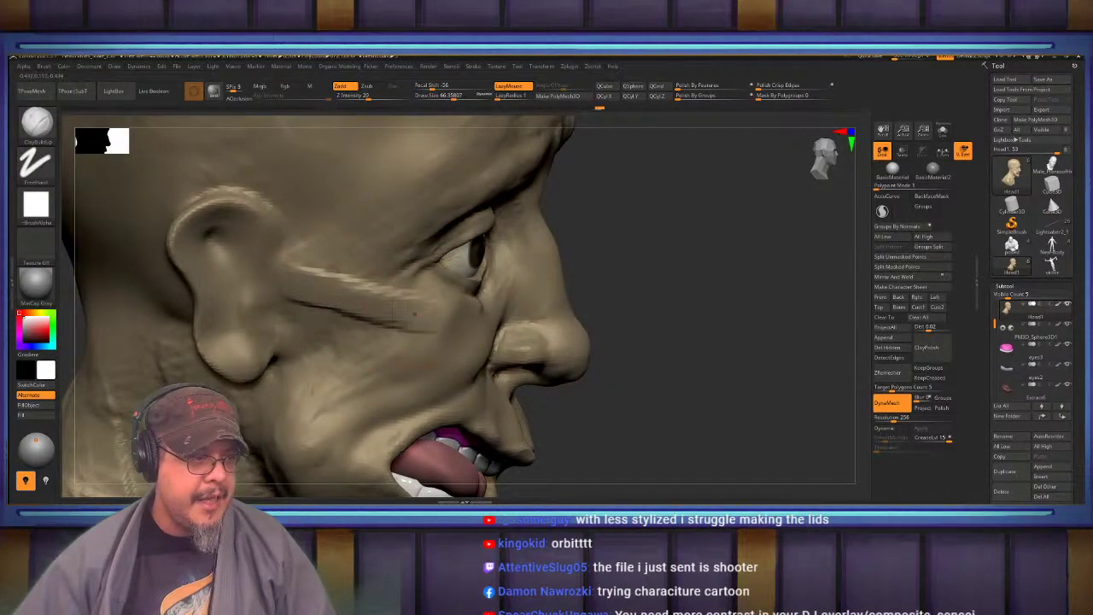
Carve the hollow above the right cheekbone and the temple edge up along the forehead with inverted ClayBuildup strokes
{"action": "right_click_drag", "start_coordinate": [355, 296], "coordinate": [341, 354], "text": "alt"}
{"action": "left_click_drag", "start_coordinate": [380, 297], "coordinate": [369, 313], "text": "alt"}
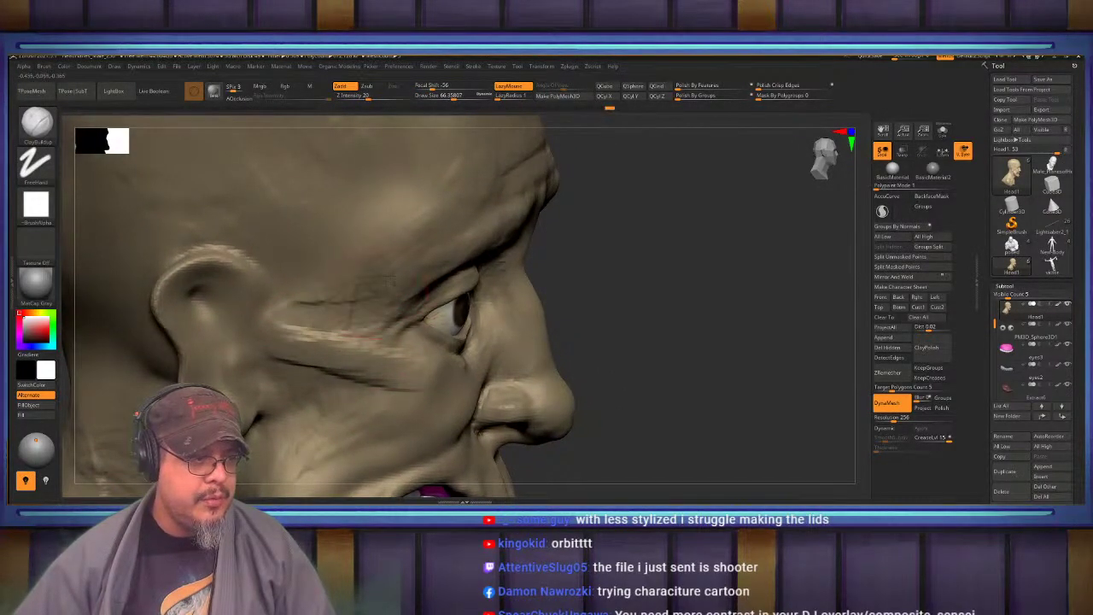
{"action": "mouse_move", "coordinate": [380, 263]}
{"action": "left_mouse_down", "text": "alt"}
{"action": "mouse_move", "coordinate": [448, 200]}
{"action": "mouse_move", "coordinate": [420, 179]}
{"action": "mouse_move", "coordinate": [380, 263]}
{"action": "left_mouse_up", "text": "alt"}
{"action": "right_click_drag", "start_coordinate": [401, 214], "coordinate": [389, 286], "text": "alt"}
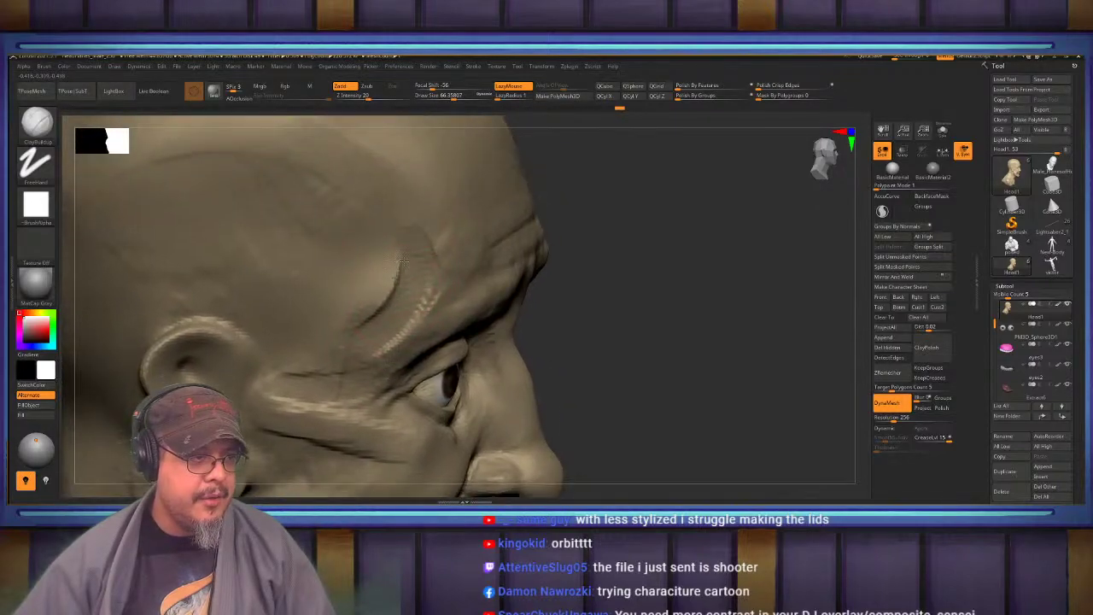
{"action": "left_click_drag", "start_coordinate": [410, 219], "coordinate": [311, 150], "text": "alt"}
{"action": "right_click_drag", "start_coordinate": [475, 223], "coordinate": [452, 224]}
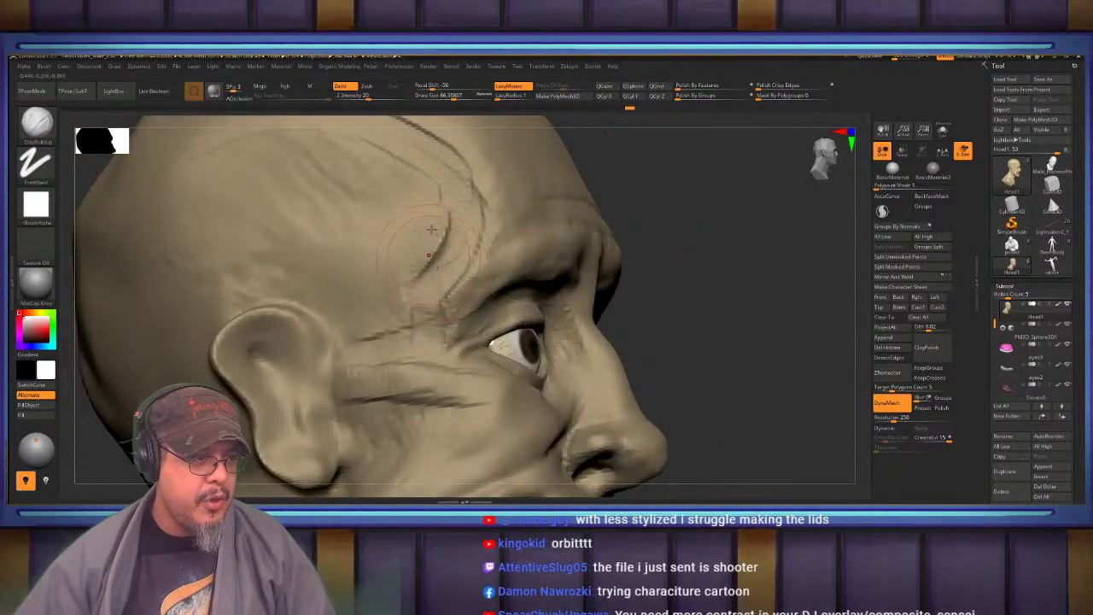
Carve the right temple line up toward the forehead and build up the forehead surface beside it with ClayBuildup strokes
{"action": "left_click_drag", "start_coordinate": [408, 303], "coordinate": [428, 225]}
{"action": "right_click_drag", "start_coordinate": [428, 225], "coordinate": [350, 224]}
{"action": "mouse_move", "coordinate": [516, 202]}
{"action": "left_mouse_down", "text": "alt"}
{"action": "mouse_move", "coordinate": [468, 224]}
{"action": "mouse_move", "coordinate": [504, 212]}
{"action": "left_mouse_up", "text": "alt"}
{"action": "right_click_drag", "start_coordinate": [493, 214], "coordinate": [439, 287], "text": "alt"}
{"action": "mouse_move", "coordinate": [458, 255]}
{"action": "left_mouse_down", "text": "alt"}
{"action": "mouse_move", "coordinate": [429, 270]}
{"action": "mouse_move", "coordinate": [410, 171]}
{"action": "left_mouse_up", "text": "alt"}
{"action": "right_click_drag", "start_coordinate": [374, 213], "coordinate": [464, 257]}
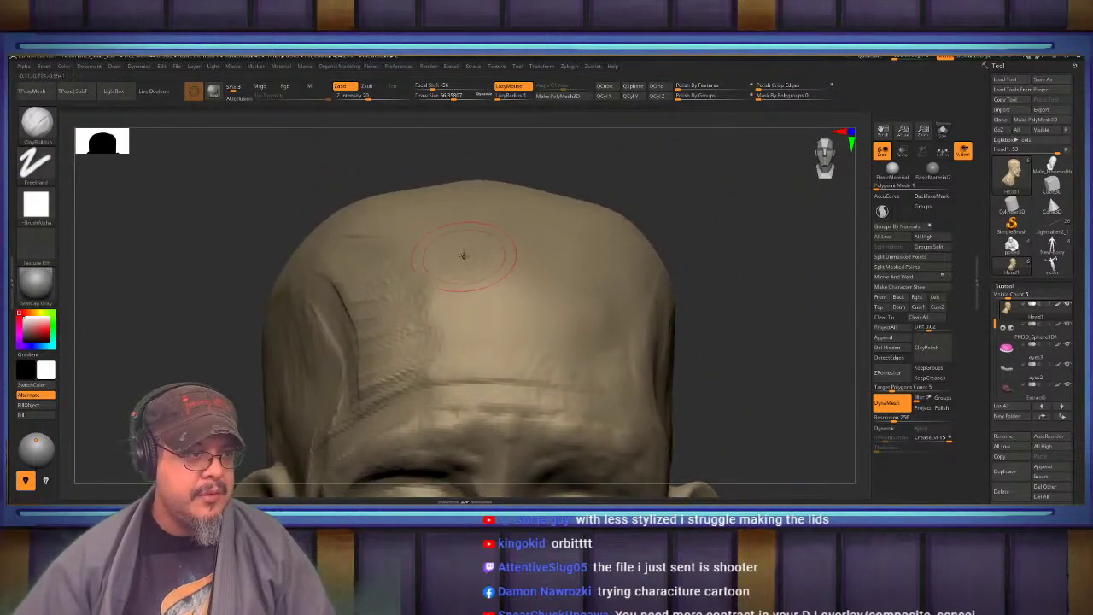
Set the draw size to about 101 and outline a round frontal bulge in the middle of the forehead
{"action": "key", "text": "s"}
{"action": "left_click_drag", "start_coordinate": [464, 257], "coordinate": [519, 309]}
{"action": "mouse_move", "coordinate": [509, 229]}
{"action": "left_mouse_down"}
{"action": "mouse_move", "coordinate": [509, 301]}
{"action": "mouse_move", "coordinate": [487, 277]}
{"action": "mouse_move", "coordinate": [506, 253]}
{"action": "mouse_move", "coordinate": [492, 275]}
{"action": "left_mouse_up"}
{"action": "key", "text": "s"}
{"action": "right_click_drag", "start_coordinate": [387, 229], "coordinate": [441, 184], "text": "alt"}
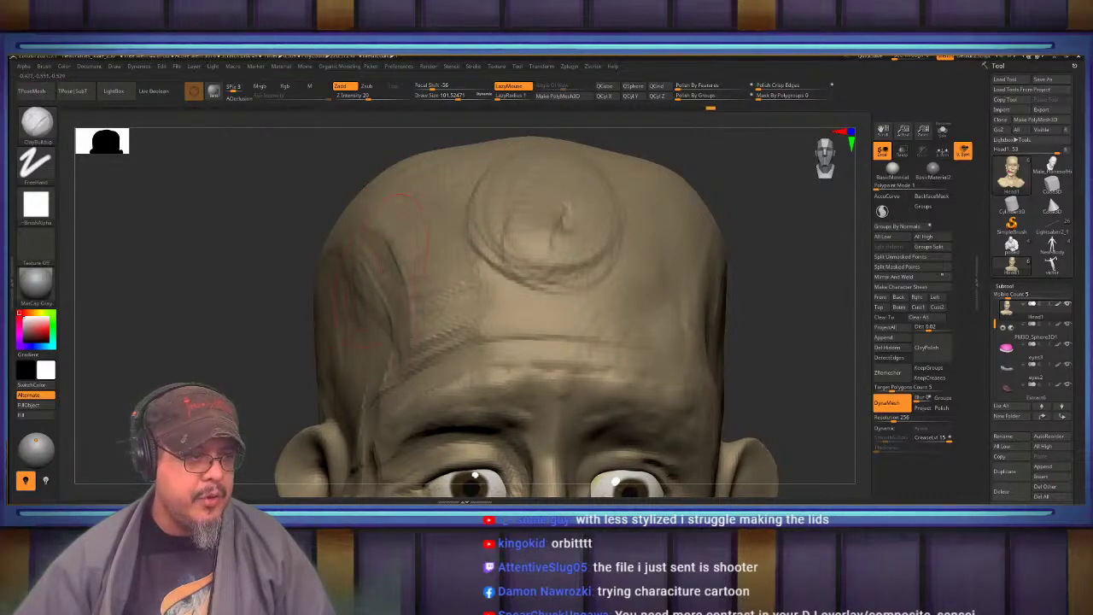
Fill the right side of the skull with fanned temporalis muscle strokes converging from above the ear toward the cheekbone
{"action": "mouse_move", "coordinate": [381, 270]}
{"action": "right_mouse_down"}
{"action": "mouse_move", "coordinate": [449, 251]}
{"action": "mouse_move", "coordinate": [547, 183]}
{"action": "right_mouse_up"}
{"action": "mouse_move", "coordinate": [485, 213]}
{"action": "left_mouse_down"}
{"action": "mouse_move", "coordinate": [437, 192]}
{"action": "mouse_move", "coordinate": [299, 391]}
{"action": "mouse_move", "coordinate": [343, 424]}
{"action": "left_mouse_up"}
{"action": "right_click_drag", "start_coordinate": [378, 418], "coordinate": [271, 407]}
{"action": "mouse_move", "coordinate": [321, 255]}
{"action": "left_mouse_down"}
{"action": "mouse_move", "coordinate": [295, 302]}
{"action": "mouse_move", "coordinate": [356, 237]}
{"action": "mouse_move", "coordinate": [282, 316]}
{"action": "mouse_move", "coordinate": [328, 348]}
{"action": "mouse_move", "coordinate": [319, 248]}
{"action": "mouse_move", "coordinate": [369, 232]}
{"action": "mouse_move", "coordinate": [419, 329]}
{"action": "mouse_move", "coordinate": [461, 316]}
{"action": "mouse_move", "coordinate": [547, 342]}
{"action": "mouse_move", "coordinate": [513, 295]}
{"action": "mouse_move", "coordinate": [457, 265]}
{"action": "mouse_move", "coordinate": [329, 295]}
{"action": "mouse_move", "coordinate": [280, 324]}
{"action": "mouse_move", "coordinate": [337, 232]}
{"action": "mouse_move", "coordinate": [369, 256]}
{"action": "mouse_move", "coordinate": [504, 282]}
{"action": "mouse_move", "coordinate": [574, 277]}
{"action": "mouse_move", "coordinate": [589, 376]}
{"action": "left_mouse_up"}
{"action": "mouse_move", "coordinate": [589, 257]}
{"action": "right_mouse_down"}
{"action": "mouse_move", "coordinate": [463, 207]}
{"action": "mouse_move", "coordinate": [447, 224]}
{"action": "mouse_move", "coordinate": [419, 227]}
{"action": "mouse_move", "coordinate": [437, 227]}
{"action": "right_mouse_up"}
{"action": "mouse_move", "coordinate": [439, 272]}
{"action": "right_mouse_down"}
{"action": "mouse_move", "coordinate": [518, 261]}
{"action": "mouse_move", "coordinate": [549, 242]}
{"action": "mouse_move", "coordinate": [563, 266]}
{"action": "right_mouse_up"}
{"action": "left_click_drag", "start_coordinate": [565, 264], "coordinate": [594, 335]}
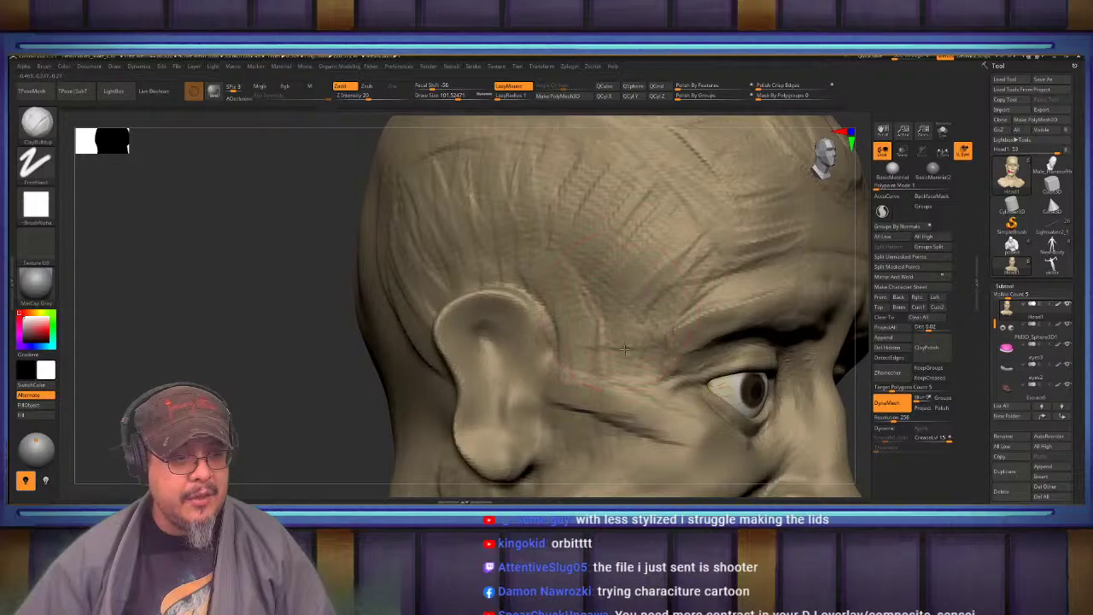
Reinforce the right cheekbone arch from the ear toward the eye and work the surface just beneath it
{"action": "right_click_drag", "start_coordinate": [637, 362], "coordinate": [641, 419]}
{"action": "mouse_move", "coordinate": [562, 374]}
{"action": "left_mouse_down"}
{"action": "mouse_move", "coordinate": [715, 432]}
{"action": "mouse_move", "coordinate": [645, 411]}
{"action": "left_mouse_up"}
{"action": "mouse_move", "coordinate": [636, 414]}
{"action": "right_mouse_down"}
{"action": "mouse_move", "coordinate": [593, 299]}
{"action": "mouse_move", "coordinate": [589, 376]}
{"action": "mouse_move", "coordinate": [563, 385]}
{"action": "mouse_move", "coordinate": [568, 342]}
{"action": "right_mouse_up"}
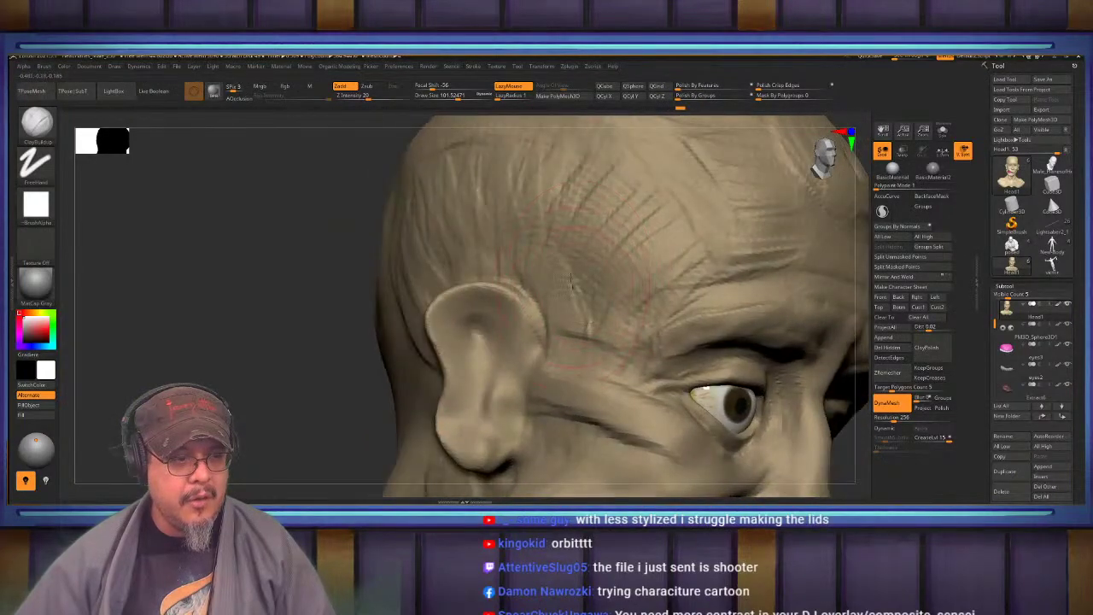
{"action": "mouse_move", "coordinate": [647, 301]}
{"action": "right_mouse_down"}
{"action": "mouse_move", "coordinate": [621, 349]}
{"action": "mouse_move", "coordinate": [646, 293]}
{"action": "right_mouse_up"}
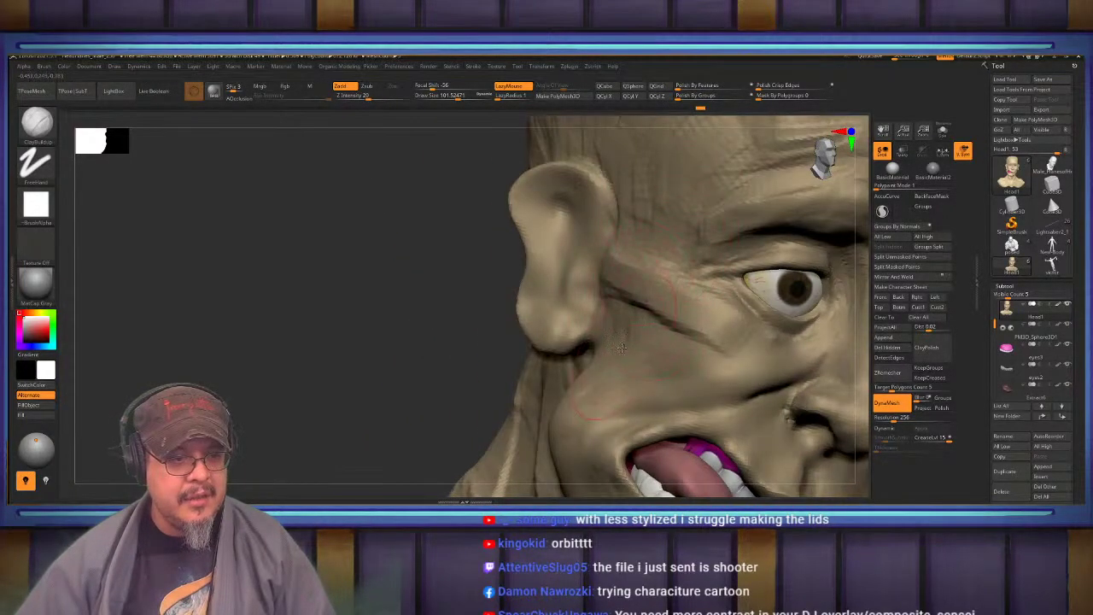
{"action": "right_click_drag", "start_coordinate": [632, 332], "coordinate": [639, 301]}
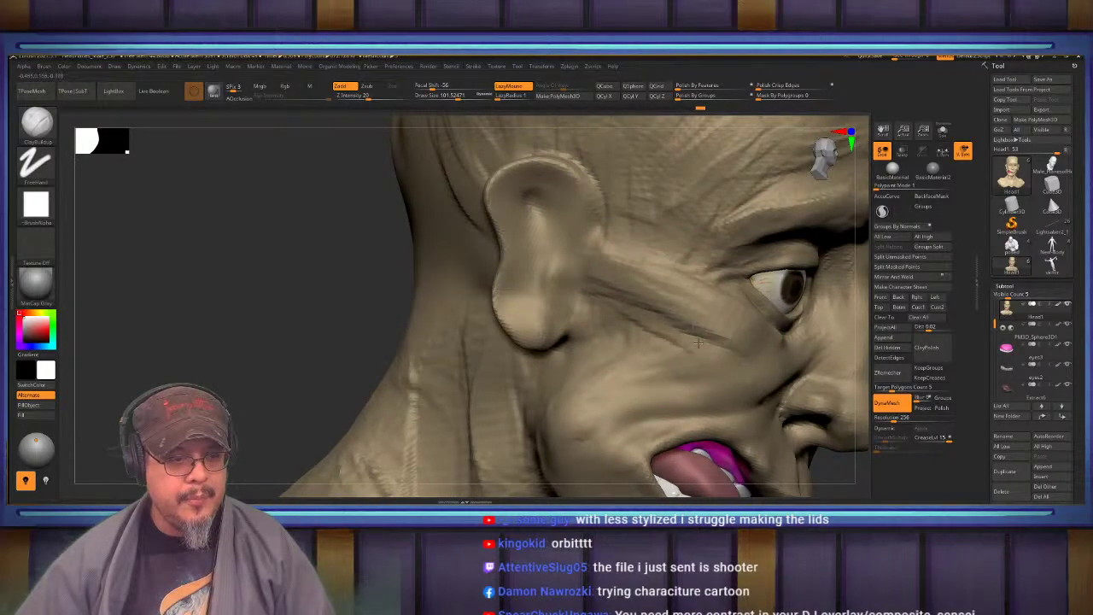
Build the right masseter muscle from the cheekbone down to the jaw corner and add a stroke along the lower jaw
{"action": "right_click_drag", "start_coordinate": [623, 261], "coordinate": [445, 240]}
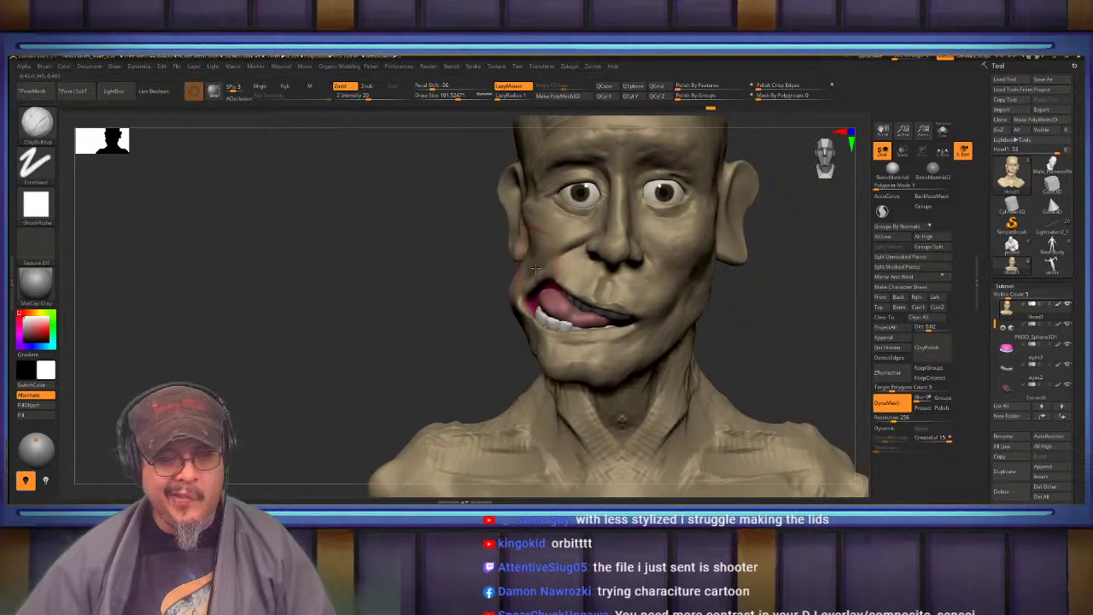
{"action": "right_click_drag", "start_coordinate": [526, 275], "coordinate": [558, 279]}
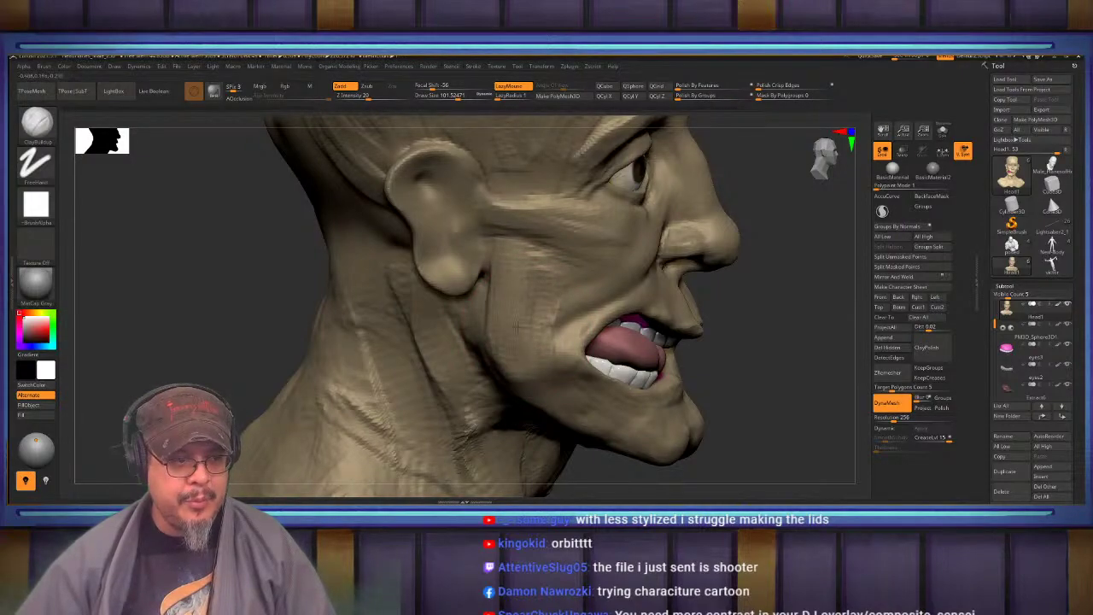
{"action": "mouse_move", "coordinate": [515, 340]}
{"action": "right_mouse_down"}
{"action": "mouse_move", "coordinate": [501, 375]}
{"action": "mouse_move", "coordinate": [485, 312]}
{"action": "right_mouse_up"}
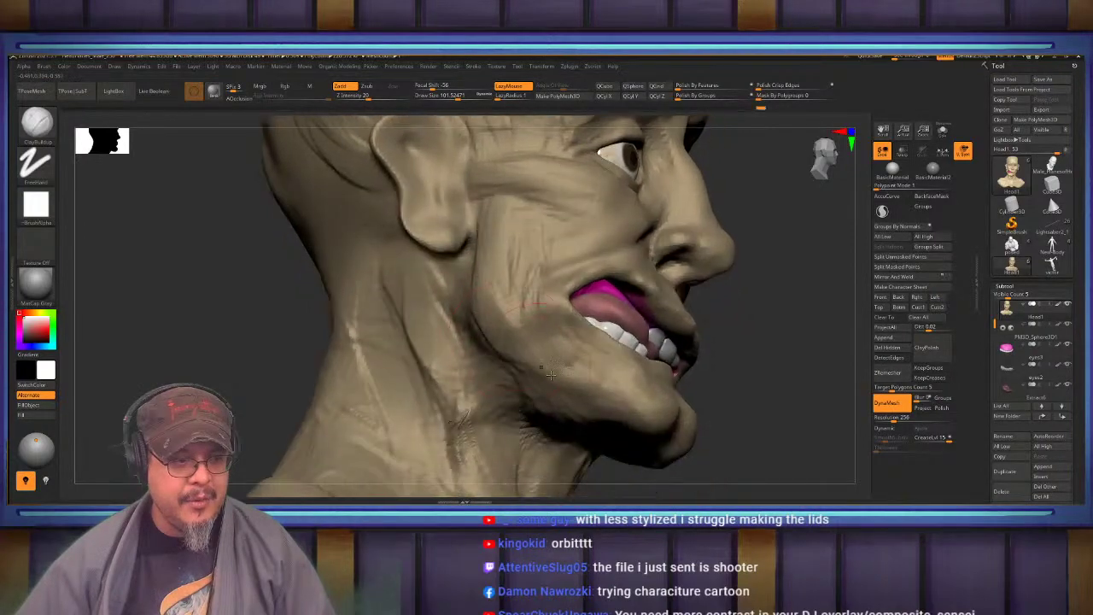
{"action": "mouse_move", "coordinate": [515, 348]}
{"action": "left_mouse_down"}
{"action": "mouse_move", "coordinate": [605, 402]}
{"action": "mouse_move", "coordinate": [611, 384]}
{"action": "left_mouse_up"}
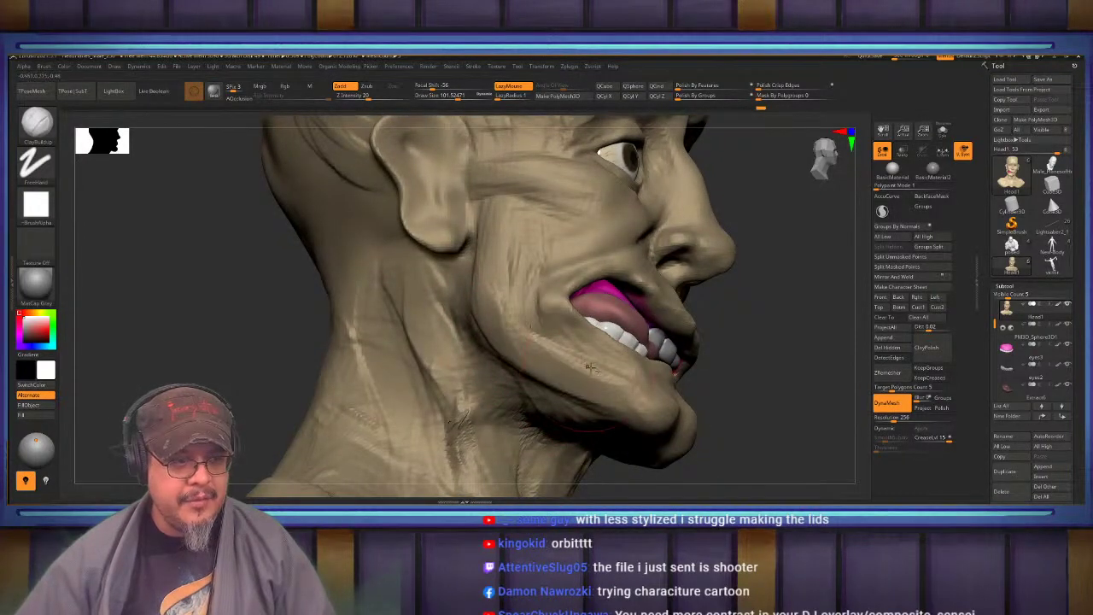
Sculpt converging strokes on the forehead from below the round frontal bulge down between the eyebrows
{"action": "right_click_drag", "start_coordinate": [510, 301], "coordinate": [574, 384]}
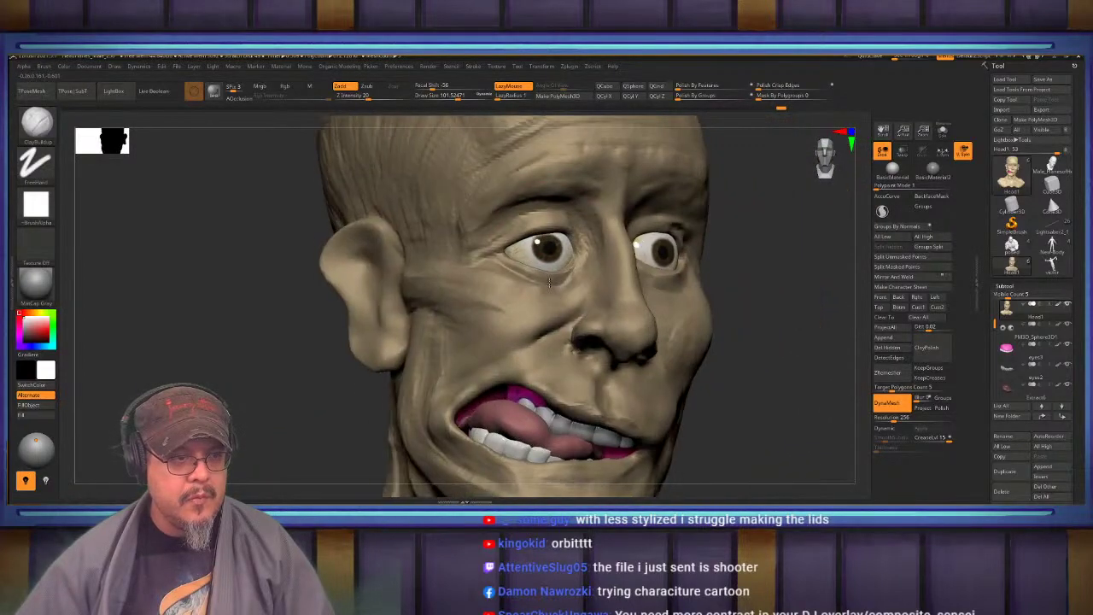
{"action": "right_click_drag", "start_coordinate": [574, 257], "coordinate": [560, 376], "text": "alt"}
{"action": "right_click_drag", "start_coordinate": [616, 239], "coordinate": [579, 290]}
{"action": "mouse_move", "coordinate": [573, 277]}
{"action": "left_mouse_down"}
{"action": "mouse_move", "coordinate": [601, 320]}
{"action": "mouse_move", "coordinate": [620, 248]}
{"action": "left_mouse_up"}
{"action": "left_click_drag", "start_coordinate": [635, 249], "coordinate": [613, 340]}
{"action": "right_click_drag", "start_coordinate": [566, 291], "coordinate": [575, 344], "text": "alt"}
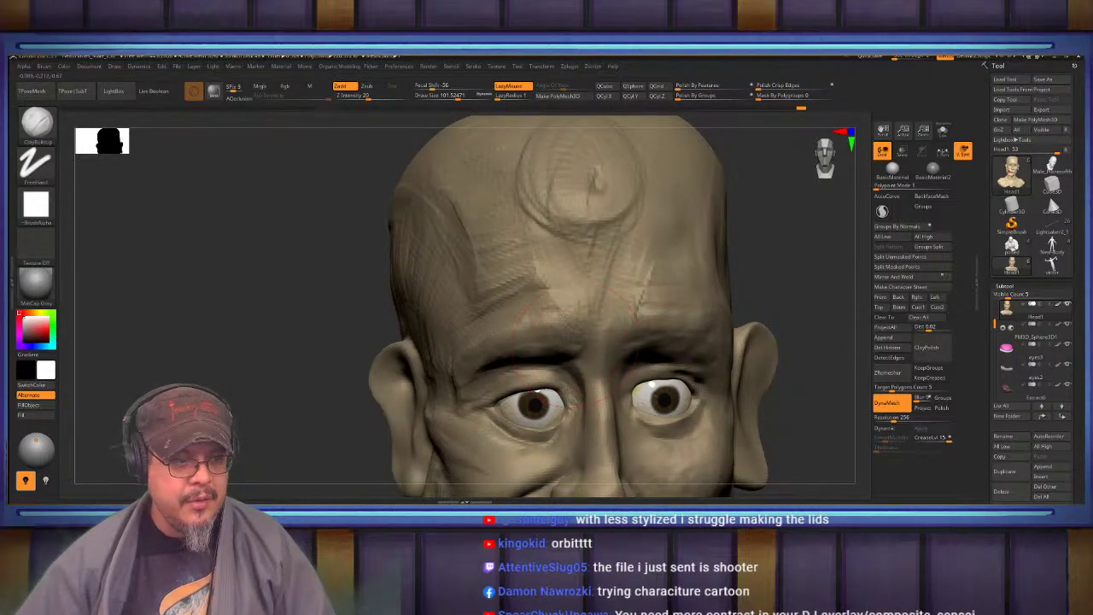
Set the draw size to about 83 and shape the inner brow bulges and the creases above the left eyebrow
{"action": "key", "text": "s"}
{"action": "left_click_drag", "start_coordinate": [570, 318], "coordinate": [566, 318]}
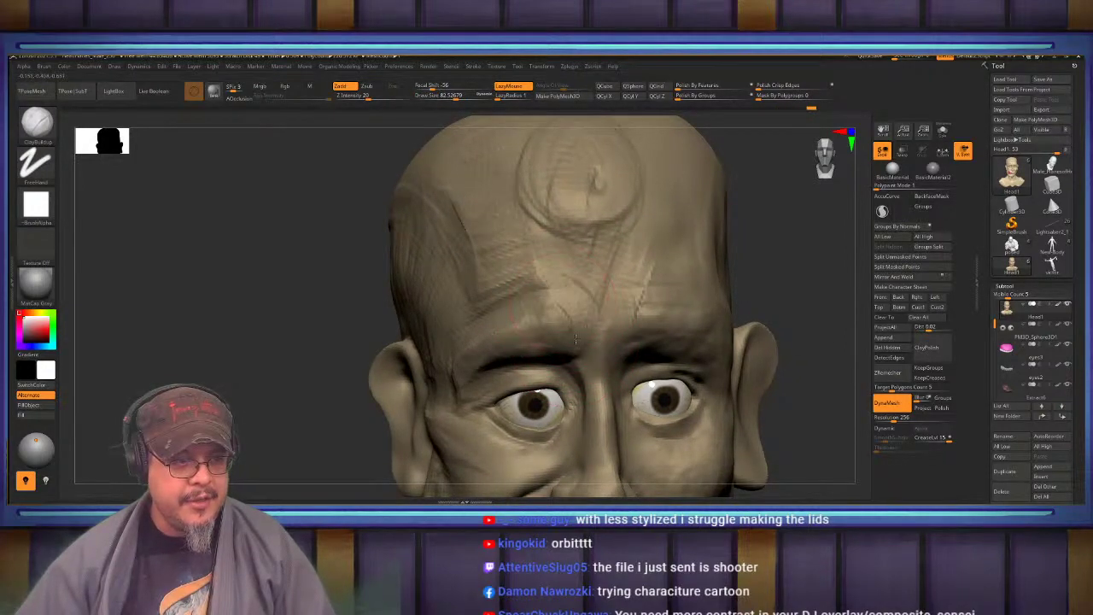
{"action": "mouse_move", "coordinate": [555, 317]}
{"action": "right_mouse_down"}
{"action": "mouse_move", "coordinate": [639, 332]}
{"action": "mouse_move", "coordinate": [596, 318]}
{"action": "mouse_move", "coordinate": [646, 282]}
{"action": "right_mouse_up"}
{"action": "left_click_drag", "start_coordinate": [645, 263], "coordinate": [658, 235]}
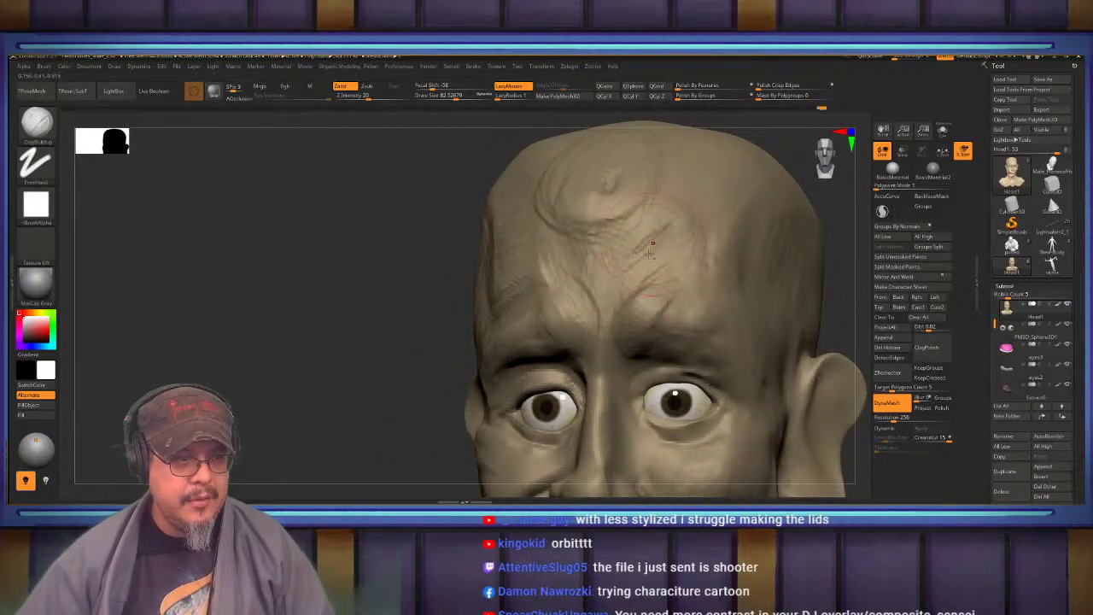
{"action": "right_click_drag", "start_coordinate": [683, 243], "coordinate": [642, 314]}
Set the draw size to about 139, fill in the round frontal bulge on the forehead and smooth it into the surface
{"action": "key", "text": "s"}
{"action": "left_click_drag", "start_coordinate": [559, 237], "coordinate": [603, 271]}
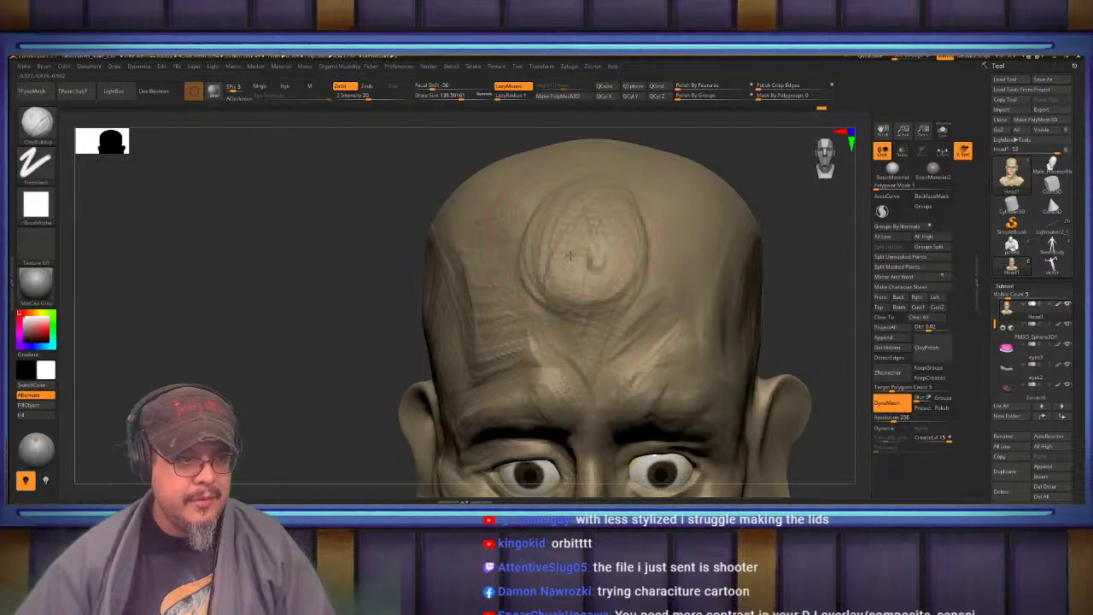
{"action": "mouse_move", "coordinate": [622, 221]}
{"action": "left_mouse_down"}
{"action": "mouse_move", "coordinate": [608, 267]}
{"action": "mouse_move", "coordinate": [631, 284]}
{"action": "left_mouse_up"}
{"action": "mouse_move", "coordinate": [658, 243]}
{"action": "left_mouse_down"}
{"action": "mouse_move", "coordinate": [631, 311]}
{"action": "mouse_move", "coordinate": [663, 289]}
{"action": "left_mouse_up"}
{"action": "mouse_move", "coordinate": [616, 229]}
{"action": "left_mouse_down", "text": "shift"}
{"action": "mouse_move", "coordinate": [604, 271]}
{"action": "mouse_move", "coordinate": [577, 299]}
{"action": "mouse_move", "coordinate": [551, 282]}
{"action": "mouse_move", "coordinate": [630, 243]}
{"action": "left_mouse_up", "text": "shift"}
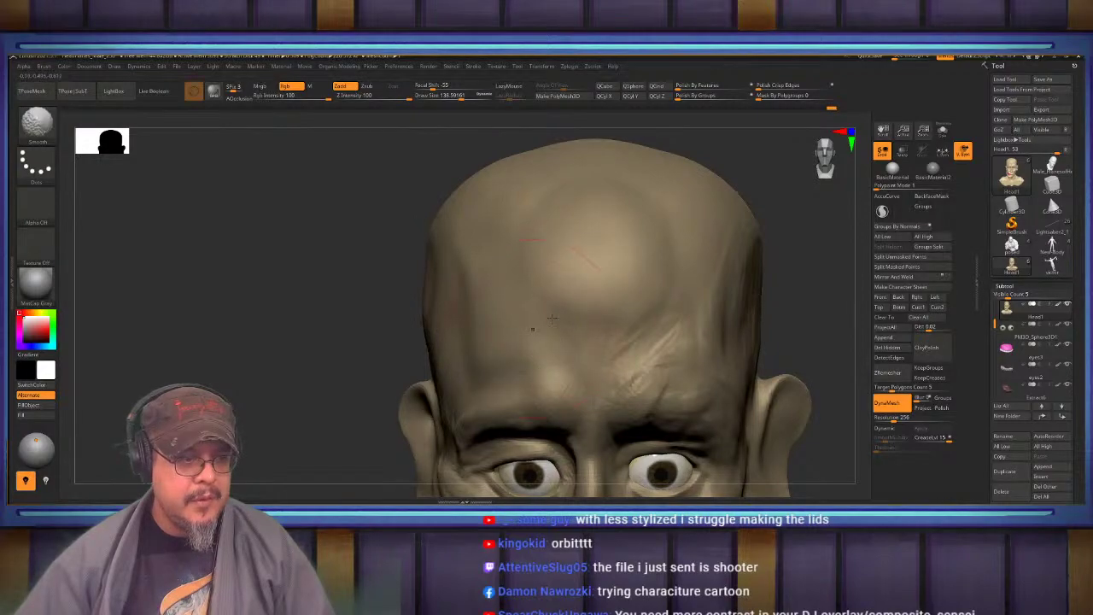
Set the draw size to about 86 and define the outer rim of the right eye socket down onto the cheekbone
{"action": "right_click_drag", "start_coordinate": [551, 319], "coordinate": [546, 256], "text": "ctrl"}
{"action": "mouse_move", "coordinate": [547, 257]}
{"action": "right_mouse_down"}
{"action": "mouse_move", "coordinate": [598, 247]}
{"action": "mouse_move", "coordinate": [504, 256]}
{"action": "mouse_move", "coordinate": [529, 256]}
{"action": "mouse_move", "coordinate": [484, 301]}
{"action": "mouse_move", "coordinate": [528, 299]}
{"action": "mouse_move", "coordinate": [547, 277]}
{"action": "right_mouse_up"}
{"action": "key", "text": "s"}
{"action": "left_click_drag", "start_coordinate": [543, 272], "coordinate": [537, 273]}
{"action": "right_click_drag", "start_coordinate": [536, 273], "coordinate": [500, 270]}
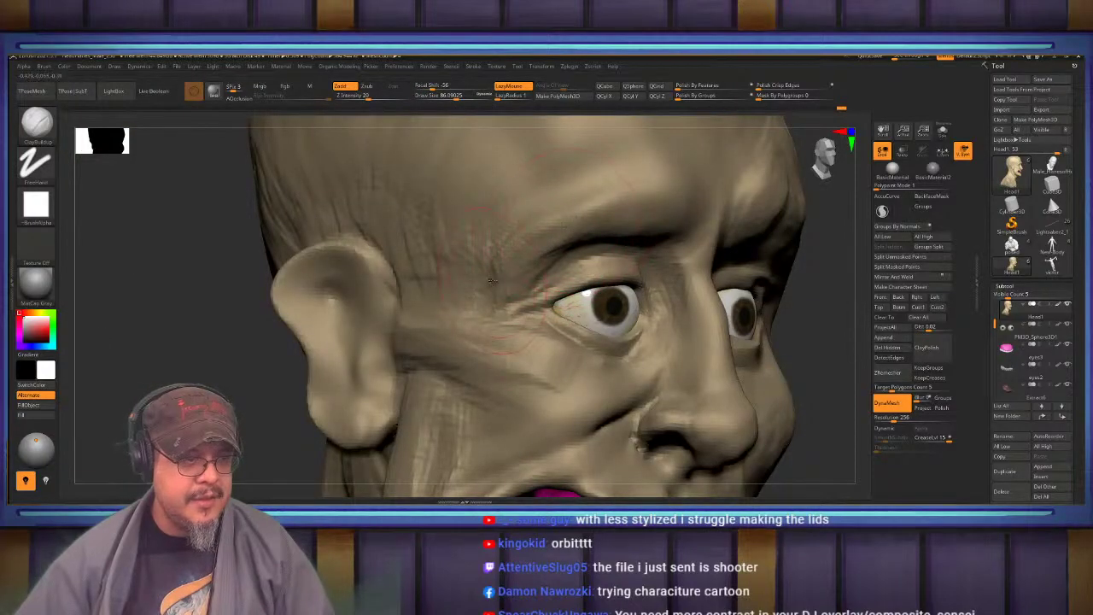
{"action": "mouse_move", "coordinate": [515, 270]}
{"action": "left_mouse_down"}
{"action": "mouse_move", "coordinate": [511, 310]}
{"action": "mouse_move", "coordinate": [555, 376]}
{"action": "left_mouse_up"}
Set the draw size to about 50, build up the lower rim of the right eye socket and smooth it
{"action": "right_click_drag", "start_coordinate": [598, 359], "coordinate": [556, 353]}
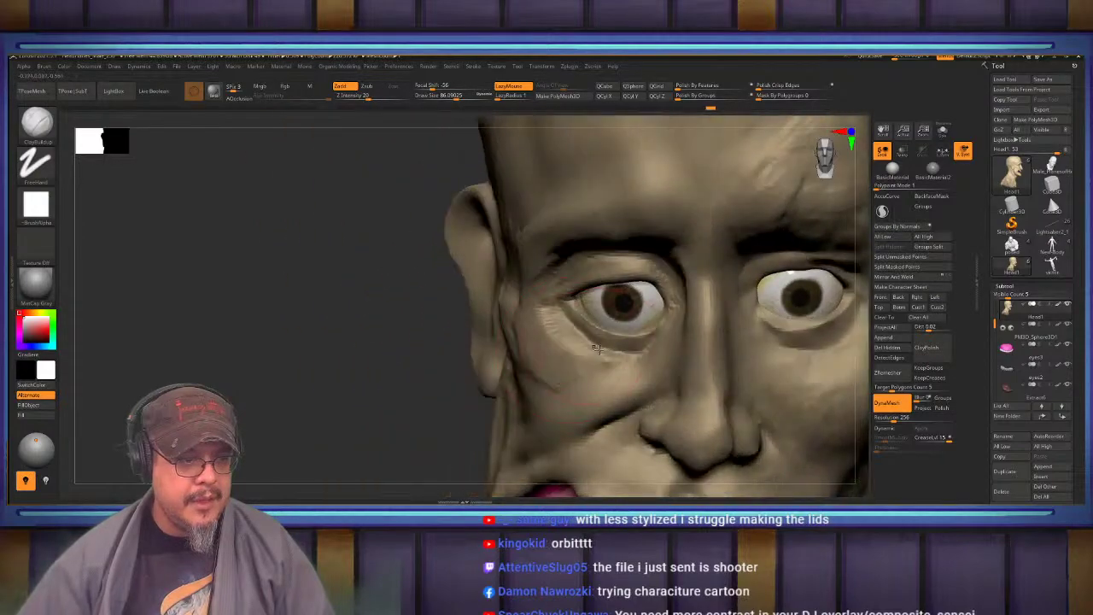
{"action": "key", "text": "s"}
{"action": "left_click_drag", "start_coordinate": [581, 346], "coordinate": [573, 346]}
{"action": "right_click_drag", "start_coordinate": [585, 367], "coordinate": [580, 406]}
{"action": "mouse_move", "coordinate": [552, 316]}
{"action": "left_mouse_down"}
{"action": "mouse_move", "coordinate": [600, 366]}
{"action": "mouse_move", "coordinate": [632, 371]}
{"action": "mouse_move", "coordinate": [641, 352]}
{"action": "mouse_move", "coordinate": [567, 338]}
{"action": "mouse_move", "coordinate": [555, 311]}
{"action": "left_mouse_up"}
{"action": "key", "text": "s"}
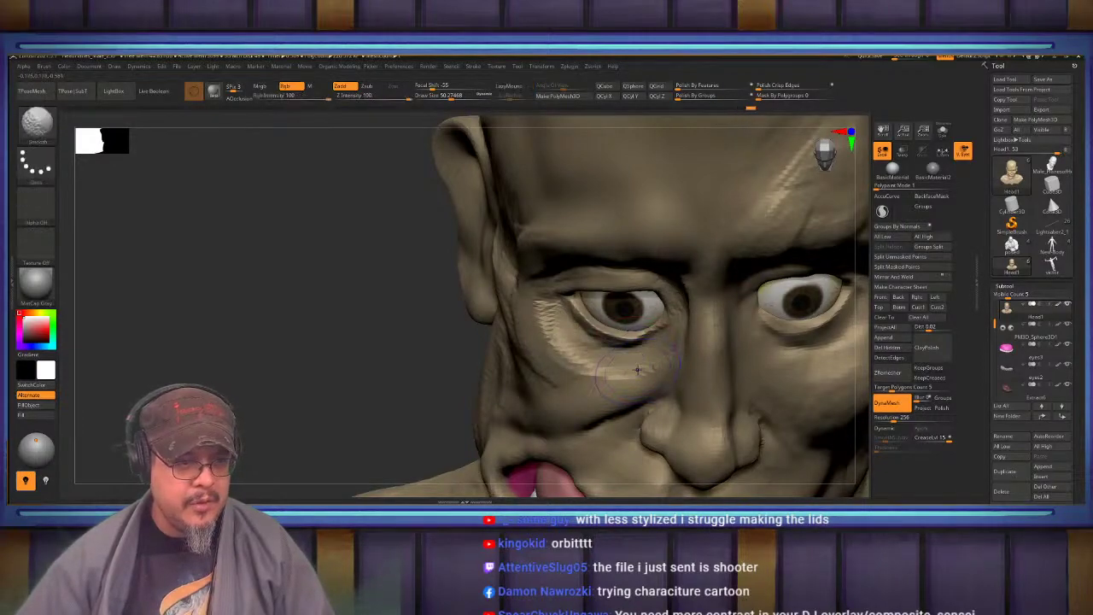
{"action": "mouse_move", "coordinate": [639, 368]}
{"action": "left_mouse_down", "text": "shift"}
{"action": "mouse_move", "coordinate": [547, 321]}
{"action": "mouse_move", "coordinate": [552, 336]}
{"action": "left_mouse_up", "text": "shift"}
Define the outer end of the right brow ridge above the corner of the eye with ClayBuildup
{"action": "right_click_drag", "start_coordinate": [571, 349], "coordinate": [624, 293]}
{"action": "left_click_drag", "start_coordinate": [624, 293], "coordinate": [575, 293]}
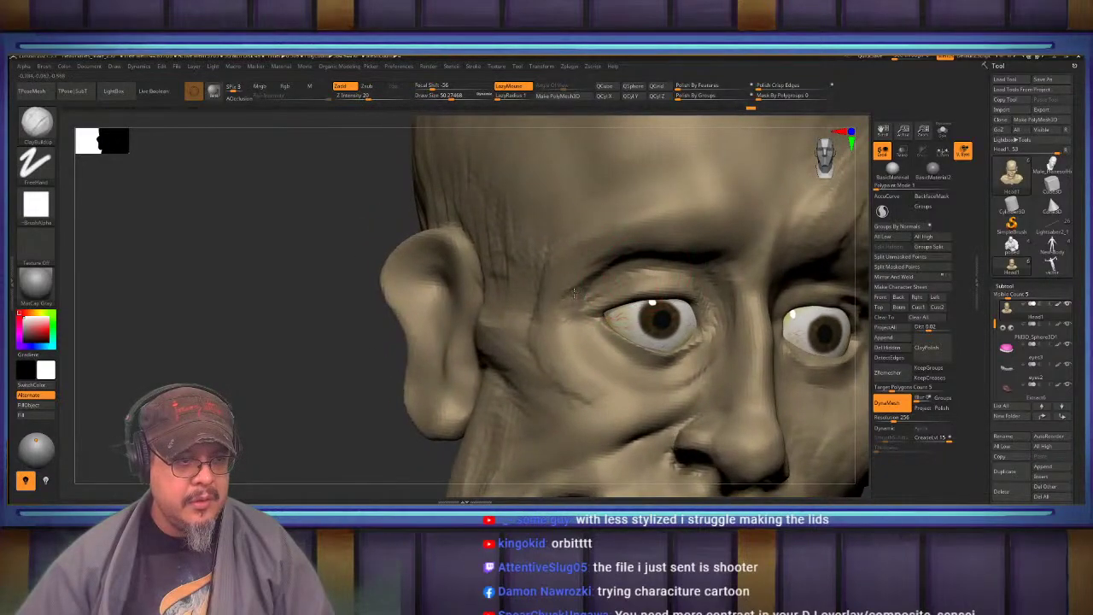
{"action": "right_click_drag", "start_coordinate": [568, 305], "coordinate": [644, 269]}
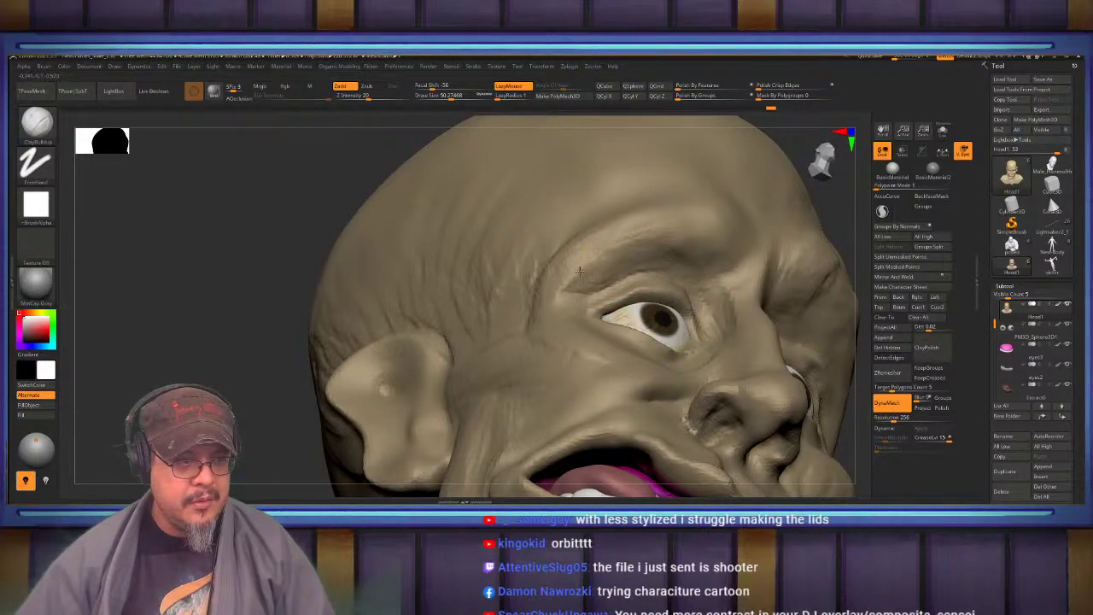
Examine the whole bust from the front, then its jaw, cheek and neck from the right side
{"action": "right_click_drag", "start_coordinate": [580, 271], "coordinate": [487, 286]}
{"action": "key", "text": "f"}
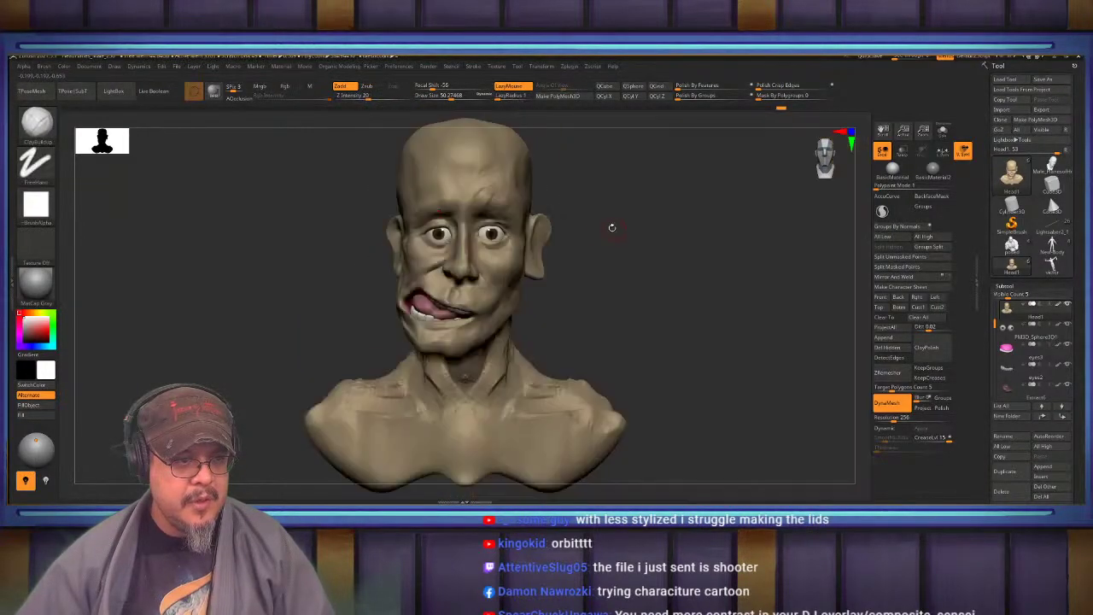
{"action": "right_click_drag", "start_coordinate": [612, 228], "coordinate": [832, 269], "text": "alt"}
{"action": "right_click_drag", "start_coordinate": [666, 317], "coordinate": [739, 296]}
{"action": "right_click_drag", "start_coordinate": [564, 156], "coordinate": [560, 342], "text": "alt"}
{"action": "mouse_move", "coordinate": [560, 286]}
{"action": "right_mouse_down"}
{"action": "mouse_move", "coordinate": [572, 269]}
{"action": "mouse_move", "coordinate": [547, 249]}
{"action": "mouse_move", "coordinate": [557, 306]}
{"action": "mouse_move", "coordinate": [674, 287]}
{"action": "mouse_move", "coordinate": [571, 299]}
{"action": "right_mouse_up"}
{"action": "right_click_drag", "start_coordinate": [637, 320], "coordinate": [672, 292], "text": "ctrl"}
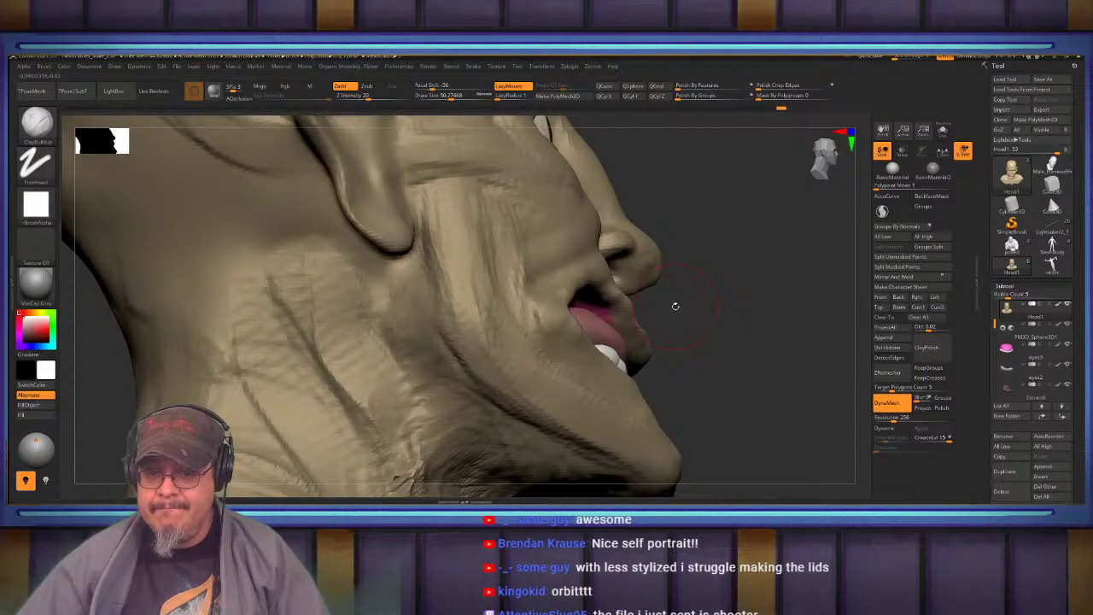
{"action": "mouse_move", "coordinate": [677, 305]}
{"action": "right_mouse_down"}
{"action": "mouse_move", "coordinate": [658, 313]}
{"action": "mouse_move", "coordinate": [623, 299]}
{"action": "mouse_move", "coordinate": [652, 247]}
{"action": "mouse_move", "coordinate": [680, 375]}
{"action": "mouse_move", "coordinate": [656, 319]}
{"action": "right_mouse_up"}
{"action": "key", "text": "f"}
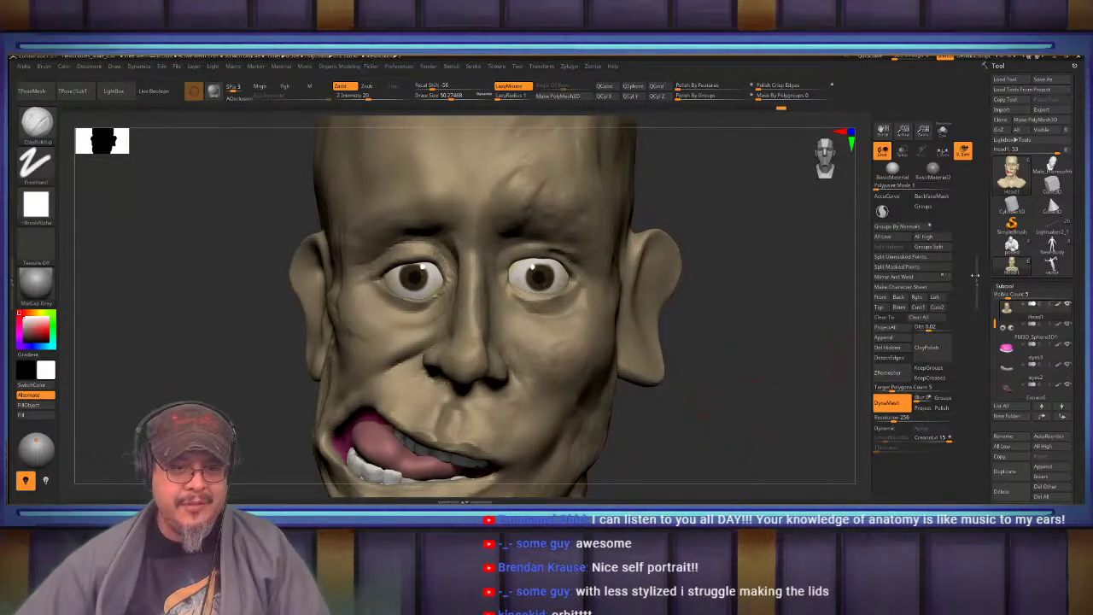
Switch to the full-body warrior figure with outstretched arms and examine its overall anatomy
{"action": "left_click", "coordinate": [1049, 267]}
{"action": "key", "text": "f"}
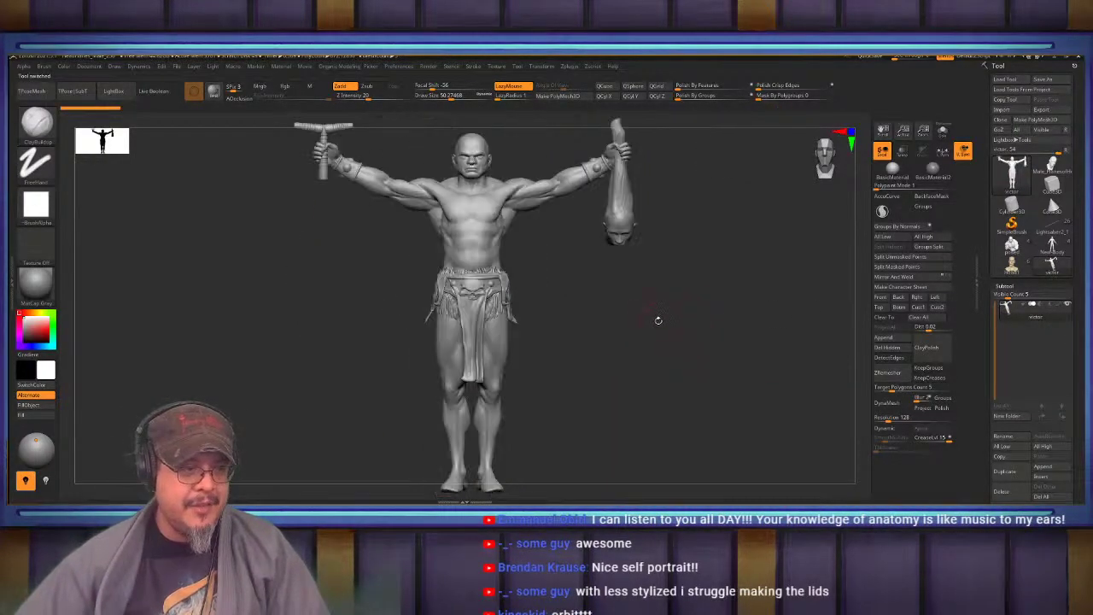
{"action": "mouse_move", "coordinate": [636, 340]}
{"action": "left_mouse_down"}
{"action": "mouse_move", "coordinate": [660, 341]}
{"action": "mouse_move", "coordinate": [639, 333]}
{"action": "left_mouse_up"}
{"action": "left_click_drag", "start_coordinate": [638, 333], "coordinate": [705, 460], "text": "alt"}
{"action": "left_click_drag", "start_coordinate": [658, 278], "coordinate": [685, 298], "text": "alt"}
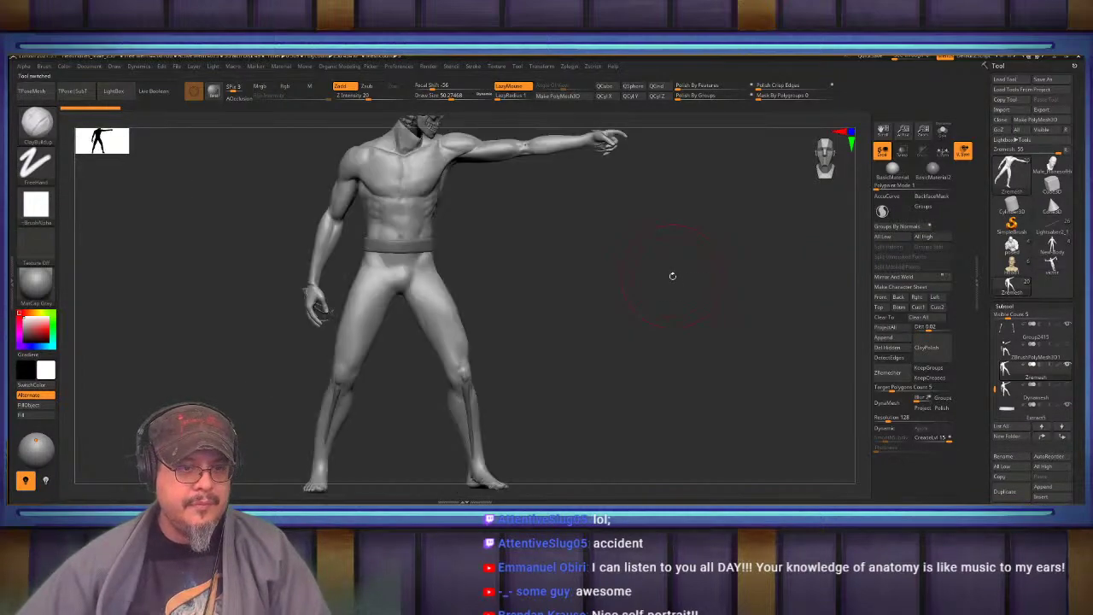
Examine the pointing Zremesh figure's head, shoulders, chest and abdomen from several angles
{"action": "left_click_drag", "start_coordinate": [589, 281], "coordinate": [716, 337], "text": "alt"}
{"action": "left_click_drag", "start_coordinate": [715, 337], "coordinate": [741, 372]}
{"action": "left_click_drag", "start_coordinate": [741, 372], "coordinate": [868, 346], "text": "alt"}
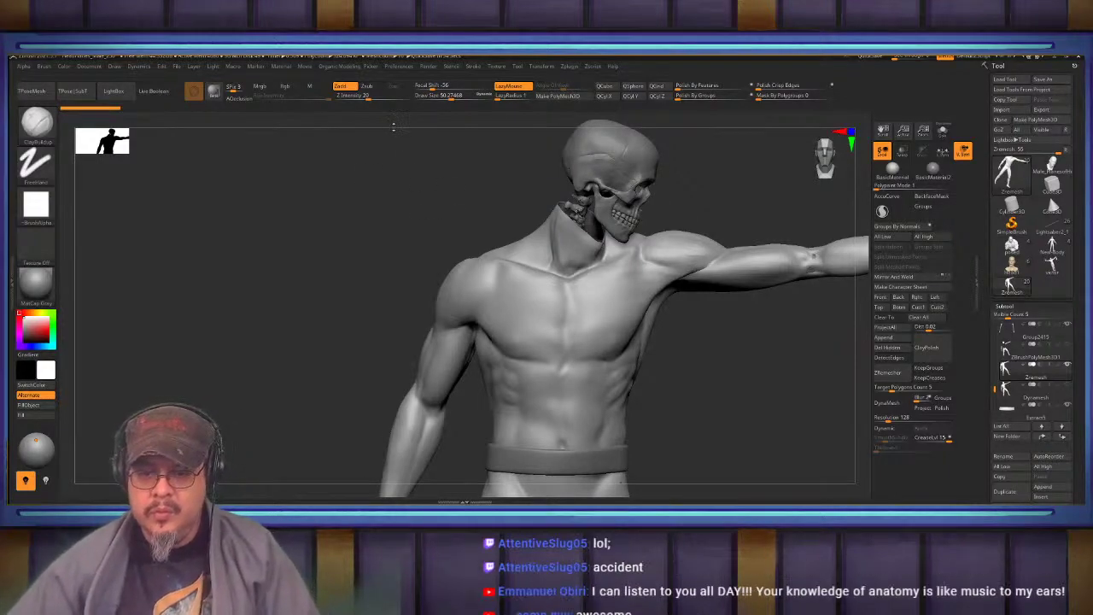
{"action": "left_click_drag", "start_coordinate": [384, 240], "coordinate": [534, 235]}
{"action": "left_click_drag", "start_coordinate": [429, 210], "coordinate": [218, 203], "text": "alt"}
{"action": "left_click_drag", "start_coordinate": [218, 203], "coordinate": [64, 217]}
{"action": "left_click_drag", "start_coordinate": [547, 201], "coordinate": [628, 176]}
{"action": "left_click_drag", "start_coordinate": [513, 282], "coordinate": [634, 342]}
{"action": "right_click_drag", "start_coordinate": [371, 258], "coordinate": [427, 241]}
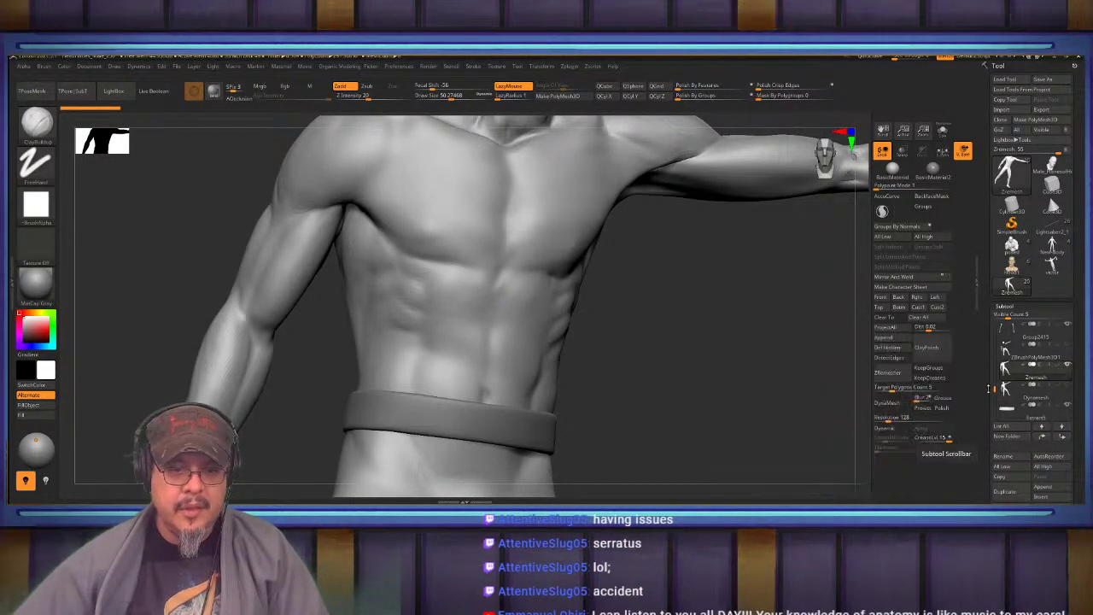
Show the Group16814 ribcage subtool within the pointing figure's torso
{"action": "mouse_move", "coordinate": [993, 388]}
{"action": "left_mouse_down"}
{"action": "mouse_move", "coordinate": [994, 325]}
{"action": "mouse_move", "coordinate": [989, 378]}
{"action": "mouse_move", "coordinate": [994, 369]}
{"action": "left_mouse_up"}
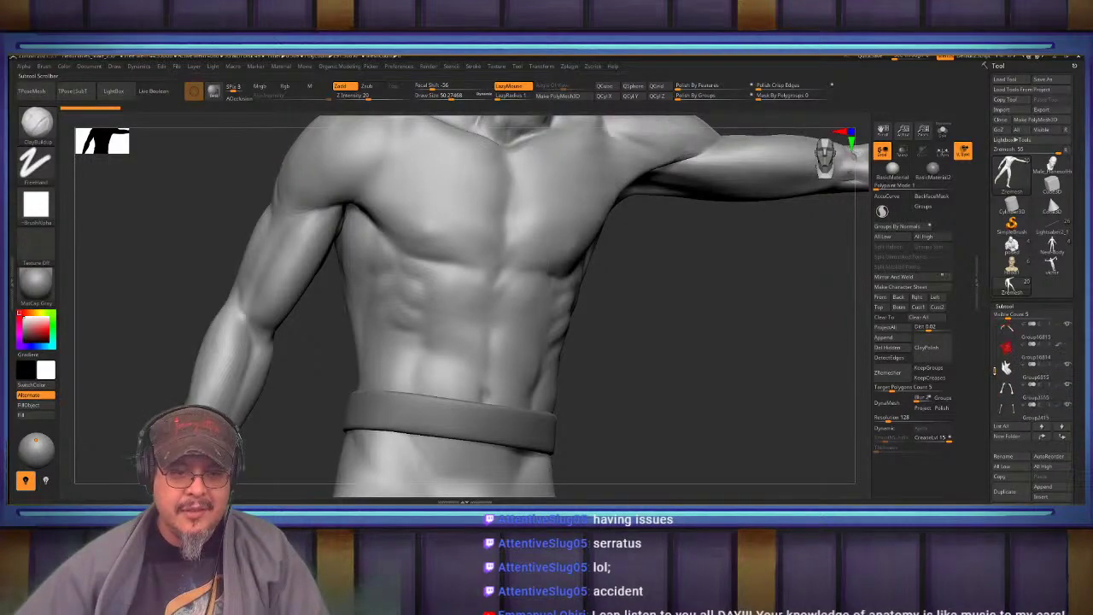
{"action": "left_click", "coordinate": [1060, 345]}
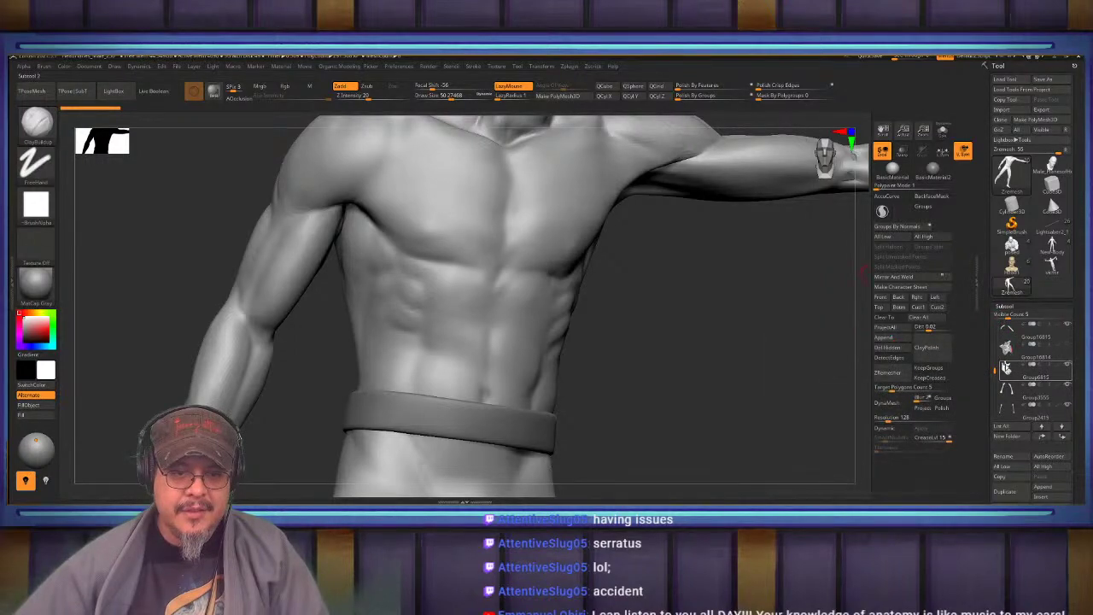
{"action": "mouse_move", "coordinate": [996, 369]}
{"action": "left_mouse_down"}
{"action": "mouse_move", "coordinate": [991, 401]}
{"action": "mouse_move", "coordinate": [993, 381]}
{"action": "left_mouse_up"}
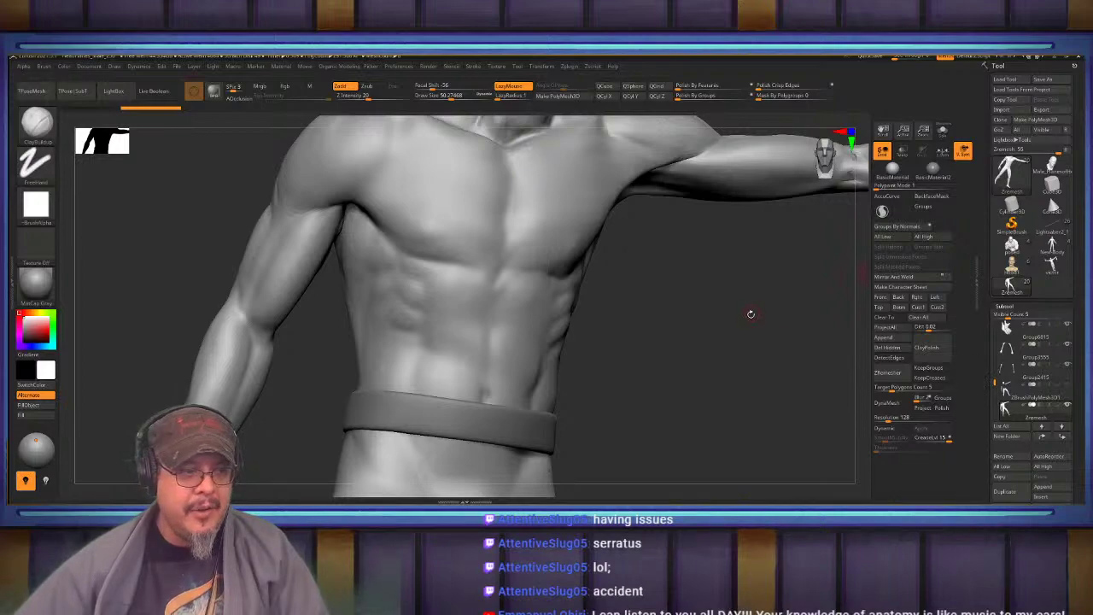
{"action": "left_click_drag", "start_coordinate": [749, 313], "coordinate": [749, 314], "text": "shift"}
{"action": "left_click_drag", "start_coordinate": [995, 381], "coordinate": [995, 369]}
{"action": "left_click", "coordinate": [1068, 345]}
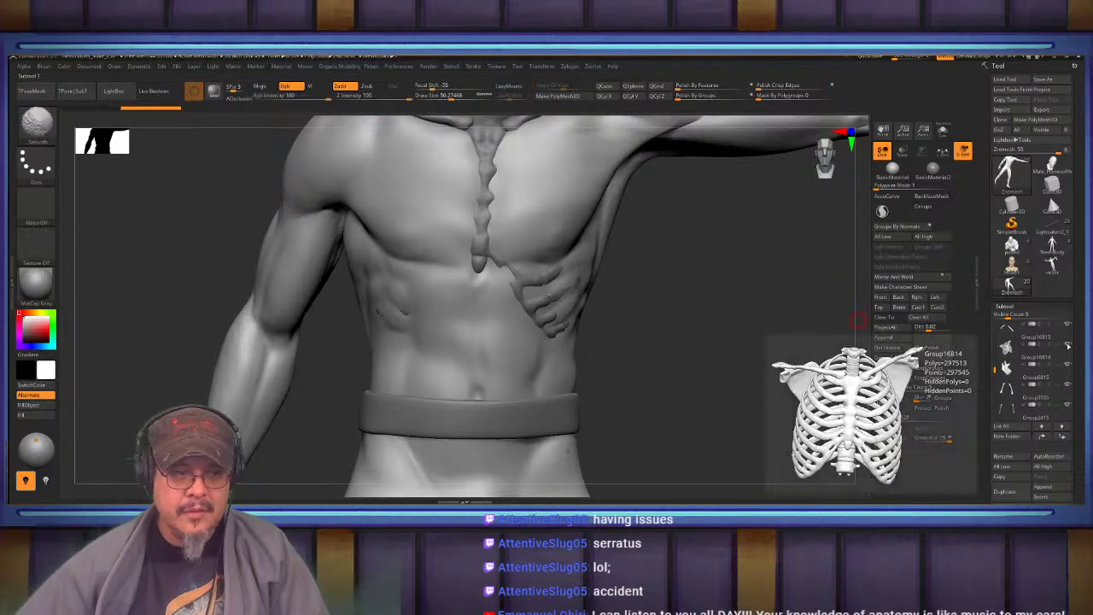
Hide all subtools except the body, show the Group16814 ribcage with it, and bring the upper chest into view
{"action": "left_click", "coordinate": [1067, 346], "text": "shift"}
{"action": "left_click_drag", "start_coordinate": [995, 370], "coordinate": [995, 384]}
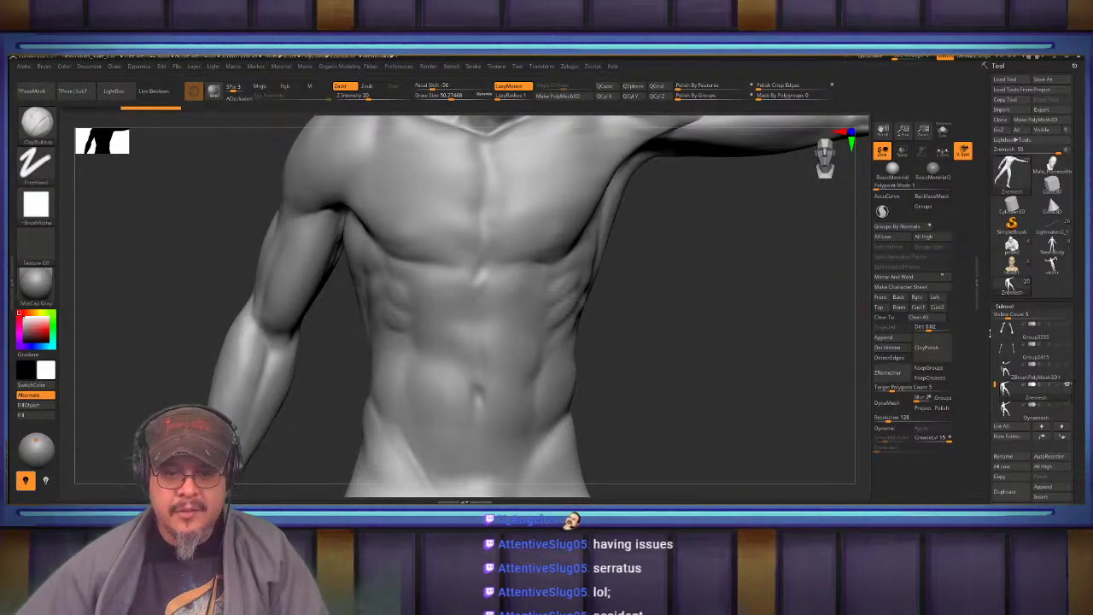
{"action": "mouse_move", "coordinate": [995, 383]}
{"action": "left_mouse_down"}
{"action": "mouse_move", "coordinate": [987, 325]}
{"action": "mouse_move", "coordinate": [988, 363]}
{"action": "left_mouse_up"}
{"action": "left_click", "coordinate": [1067, 385]}
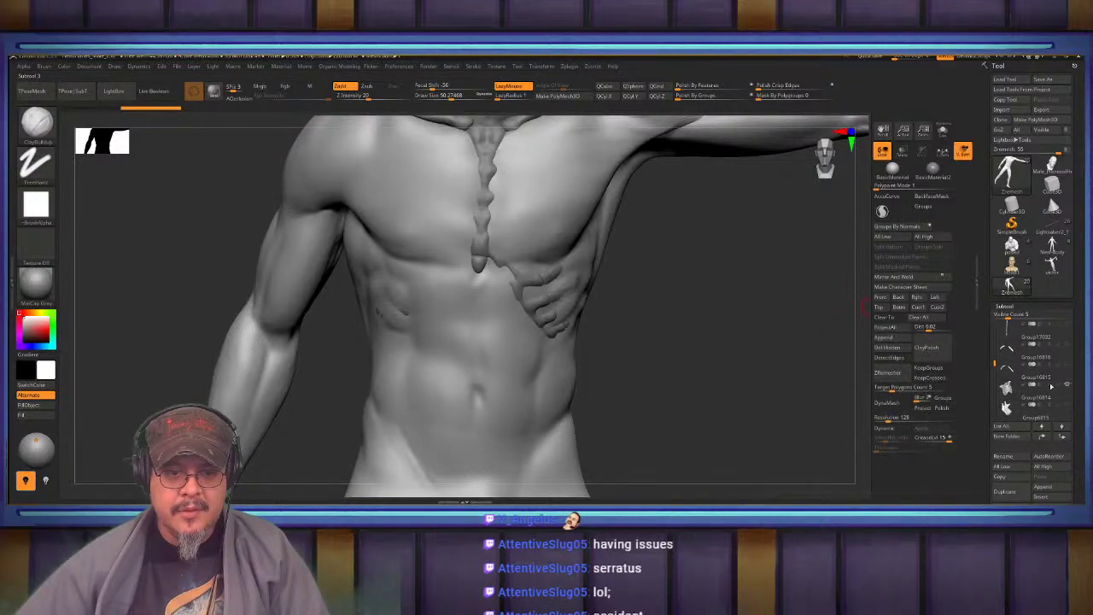
{"action": "mouse_move", "coordinate": [669, 292]}
{"action": "left_mouse_down"}
{"action": "mouse_move", "coordinate": [693, 296]}
{"action": "mouse_move", "coordinate": [651, 282]}
{"action": "mouse_move", "coordinate": [692, 299]}
{"action": "mouse_move", "coordinate": [698, 281]}
{"action": "mouse_move", "coordinate": [665, 290]}
{"action": "mouse_move", "coordinate": [660, 313]}
{"action": "mouse_move", "coordinate": [651, 306]}
{"action": "left_mouse_up"}
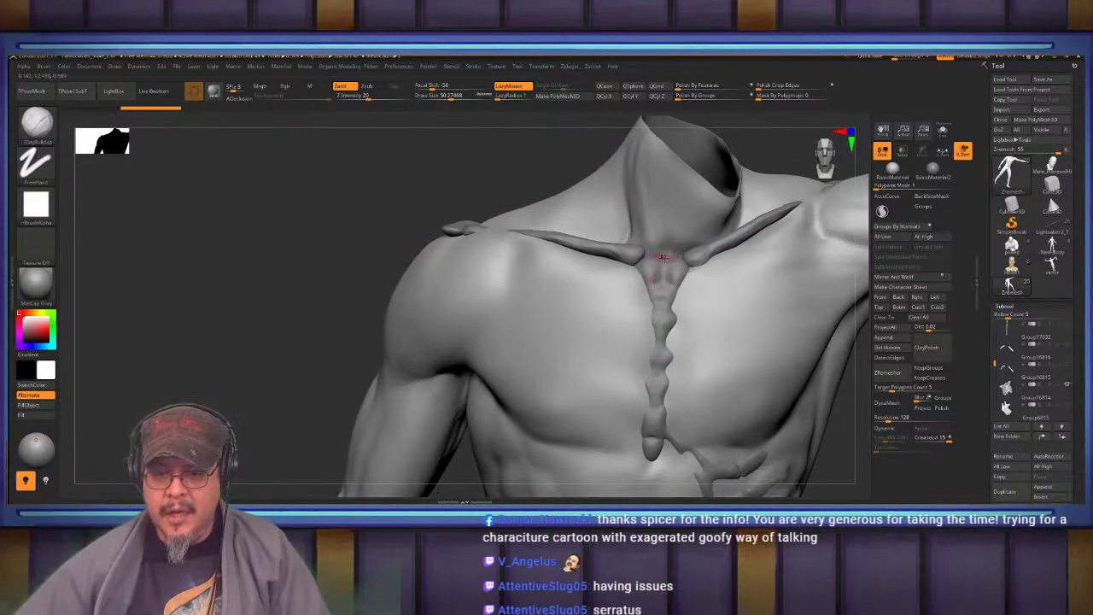
Pull the skin at the base of the neck over the top of the breastbone with the Move brush at draw size about 568
{"action": "key", "text": "b"}
{"action": "key", "text": "m"}
{"action": "key", "text": "v"}
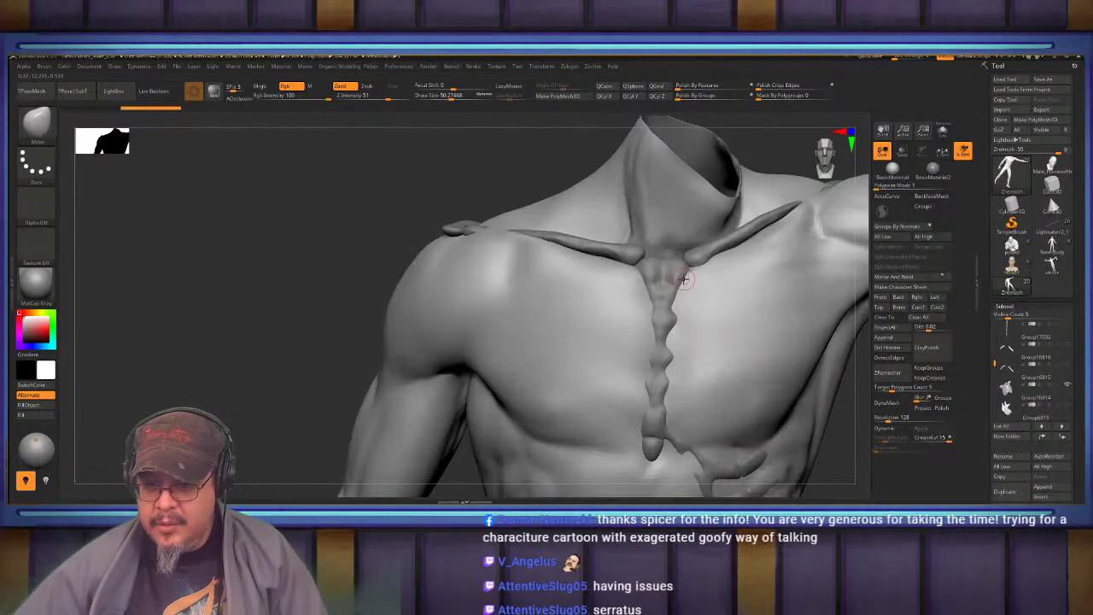
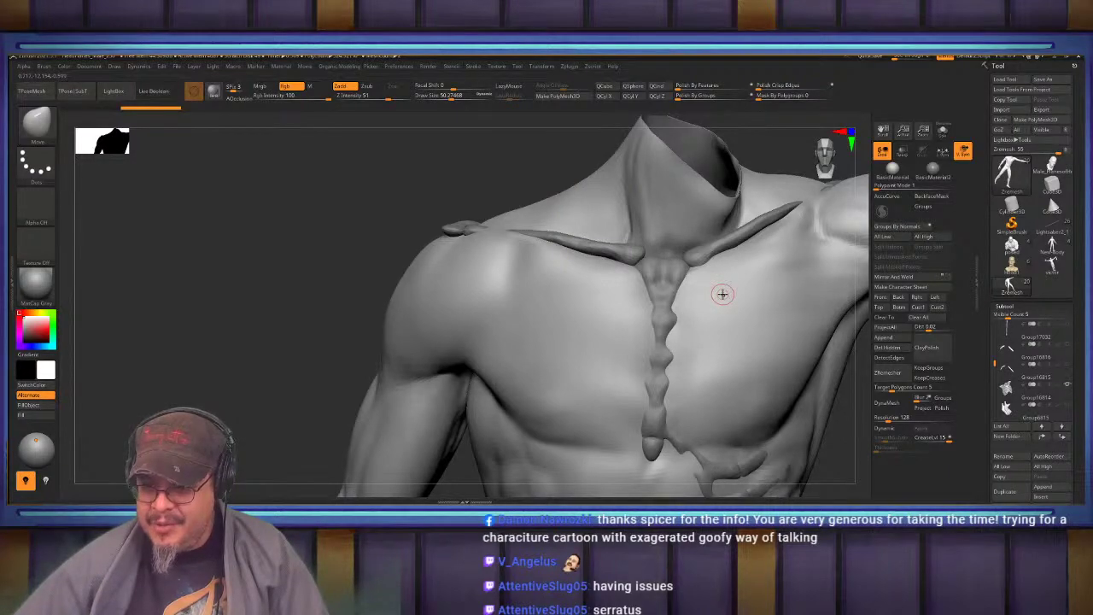
{"action": "mouse_move", "coordinate": [641, 272]}
{"action": "right_mouse_down"}
{"action": "mouse_move", "coordinate": [675, 302]}
{"action": "mouse_move", "coordinate": [573, 288]}
{"action": "mouse_move", "coordinate": [634, 281]}
{"action": "right_mouse_up"}
{"action": "key", "text": "s"}
{"action": "left_click_drag", "start_coordinate": [630, 281], "coordinate": [655, 282]}
{"action": "left_click_drag", "start_coordinate": [655, 278], "coordinate": [656, 251]}
{"action": "right_click_drag", "start_coordinate": [656, 246], "coordinate": [613, 239]}
Move the upper chest surface outward on both sides to cover the protruding collarbones and top of the sternum
{"action": "left_click_drag", "start_coordinate": [756, 280], "coordinate": [769, 242]}
{"action": "mouse_move", "coordinate": [796, 253]}
{"action": "right_mouse_down", "text": "alt"}
{"action": "mouse_move", "coordinate": [664, 254]}
{"action": "mouse_move", "coordinate": [664, 303]}
{"action": "mouse_move", "coordinate": [646, 272]}
{"action": "right_mouse_up", "text": "alt"}
{"action": "key", "text": "ctrl+z"}
{"action": "mouse_move", "coordinate": [625, 289]}
{"action": "left_mouse_down"}
{"action": "mouse_move", "coordinate": [636, 264]}
{"action": "mouse_move", "coordinate": [578, 249]}
{"action": "left_mouse_up"}
{"action": "right_click_drag", "start_coordinate": [726, 256], "coordinate": [626, 270], "text": "alt"}
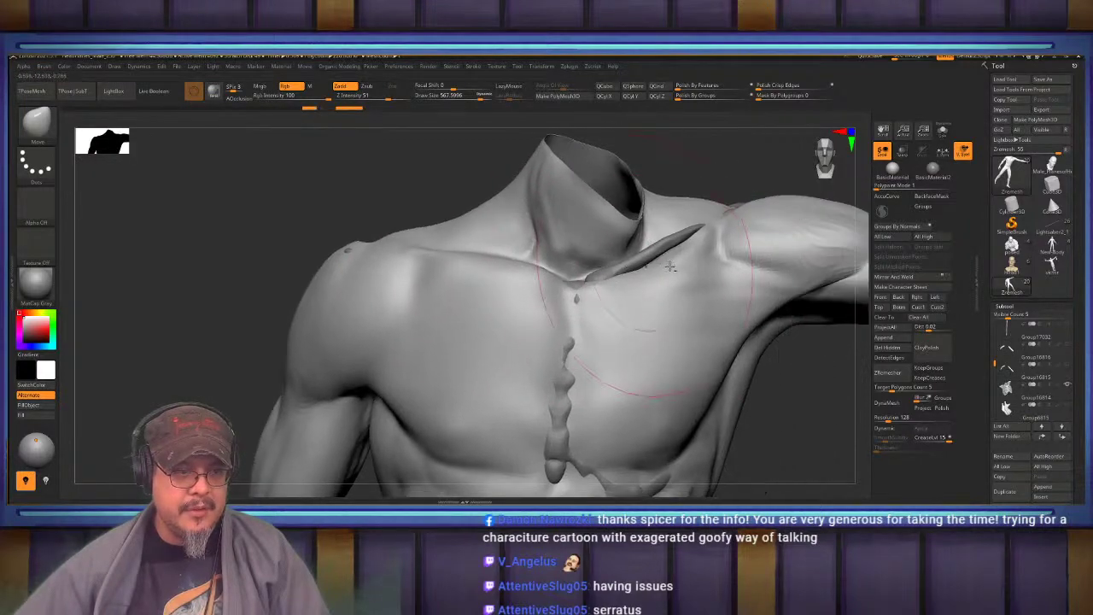
{"action": "left_click_drag", "start_coordinate": [628, 278], "coordinate": [649, 256]}
{"action": "right_click_drag", "start_coordinate": [639, 262], "coordinate": [710, 237], "text": "alt"}
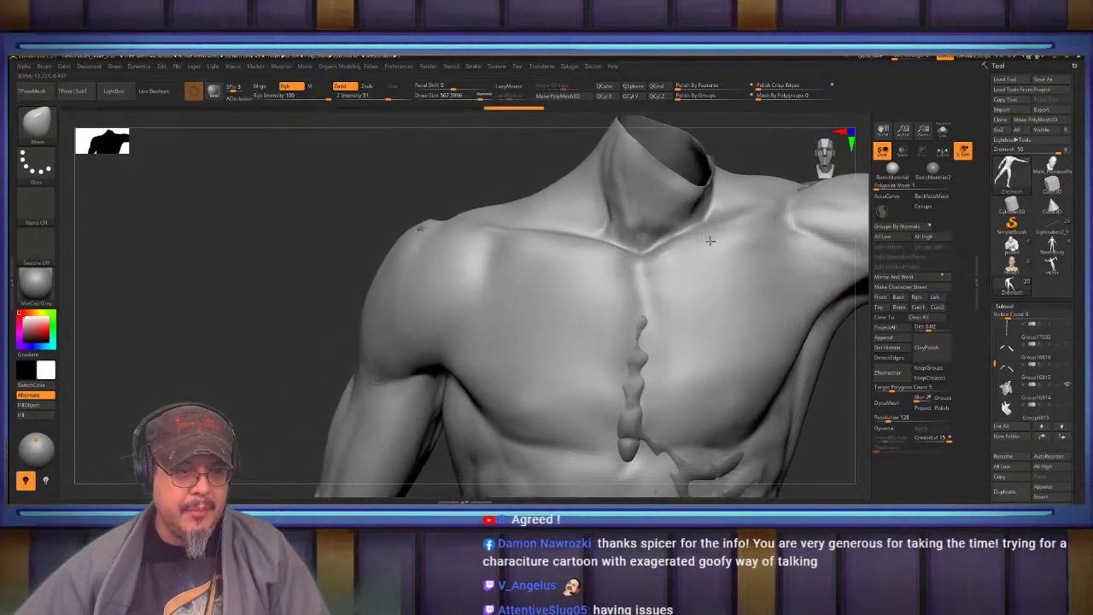
Pull the middle of the chest out over the exposed lower sternum and smooth the surface
{"action": "left_click_drag", "start_coordinate": [758, 359], "coordinate": [740, 338]}
{"action": "mouse_move", "coordinate": [568, 385]}
{"action": "right_mouse_down", "text": "alt"}
{"action": "mouse_move", "coordinate": [589, 274]}
{"action": "mouse_move", "coordinate": [618, 266]}
{"action": "right_mouse_up", "text": "alt"}
{"action": "left_click_drag", "start_coordinate": [618, 266], "coordinate": [672, 314], "text": "shift"}
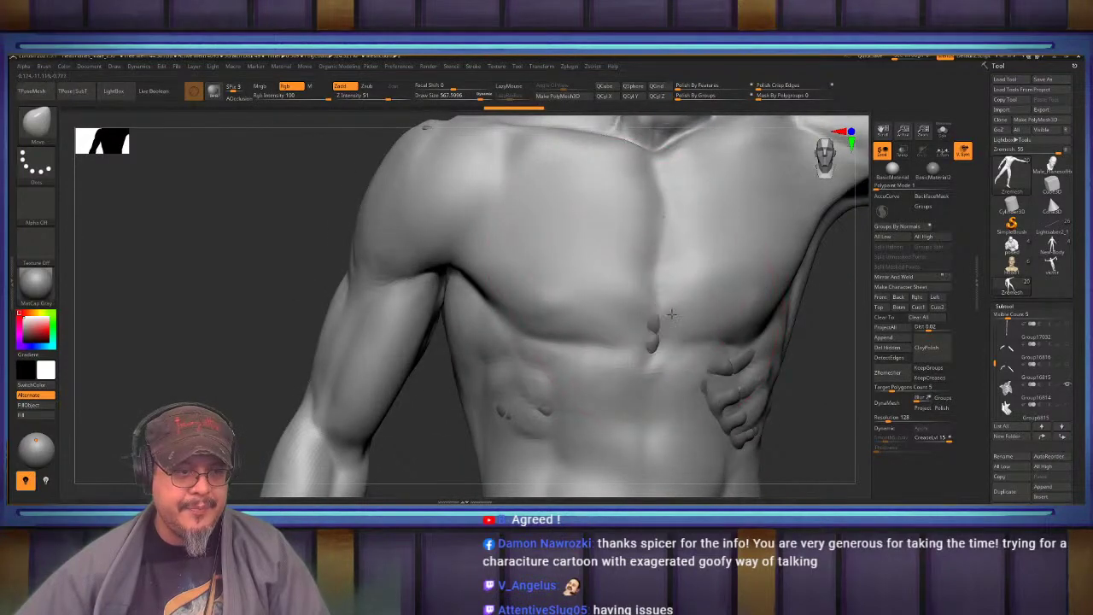
{"action": "right_click_drag", "start_coordinate": [672, 315], "coordinate": [657, 256]}
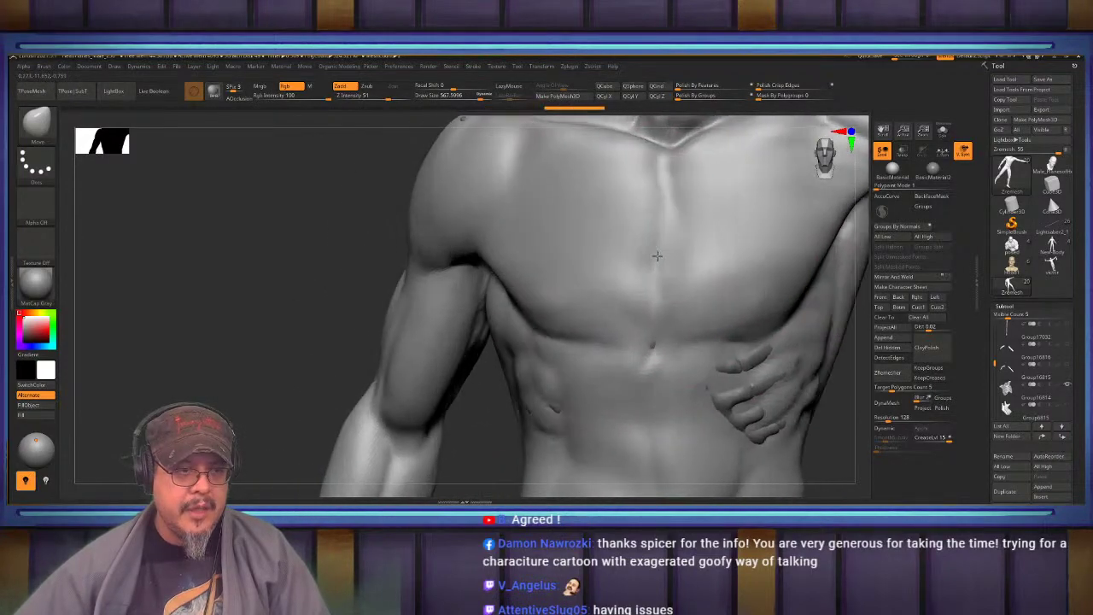
Make the body transparent to reveal the ribcage and adjust the lower chest muscles against it with the Move brush
{"action": "left_click", "coordinate": [897, 154]}
{"action": "right_click_drag", "start_coordinate": [735, 201], "coordinate": [659, 219]}
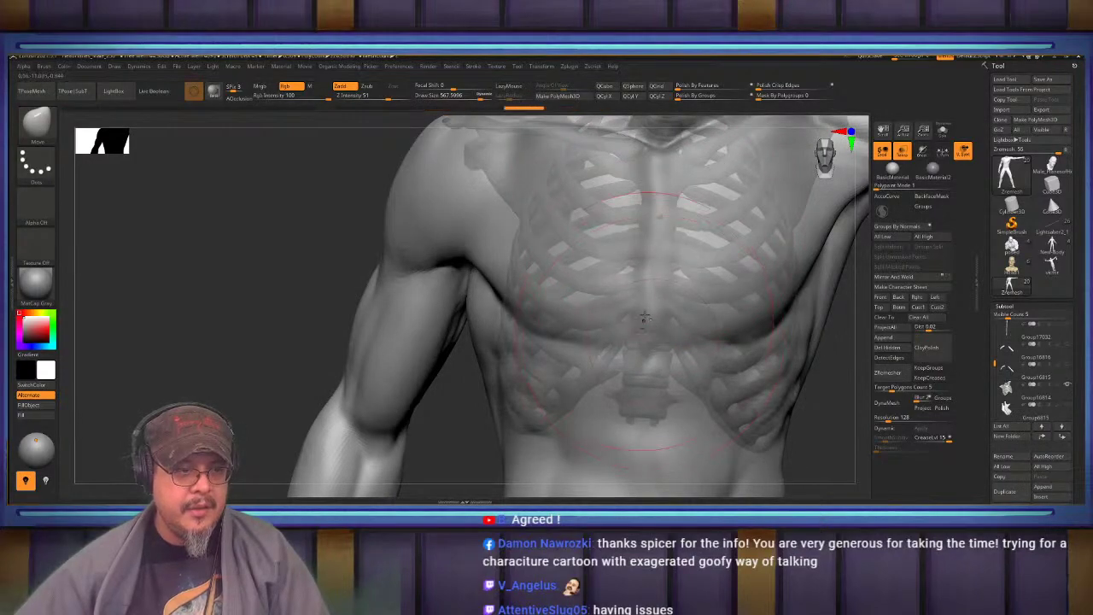
{"action": "mouse_move", "coordinate": [645, 318]}
{"action": "right_mouse_down"}
{"action": "mouse_move", "coordinate": [640, 310]}
{"action": "mouse_move", "coordinate": [683, 295]}
{"action": "mouse_move", "coordinate": [675, 260]}
{"action": "mouse_move", "coordinate": [657, 249]}
{"action": "right_mouse_up"}
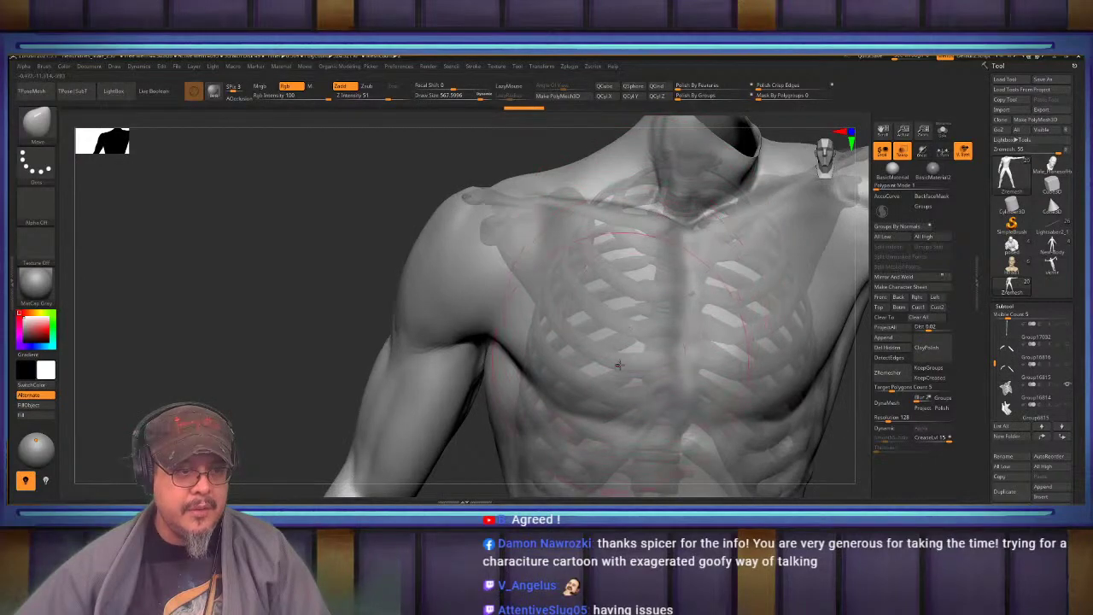
{"action": "right_click_drag", "start_coordinate": [585, 377], "coordinate": [583, 405]}
{"action": "left_click_drag", "start_coordinate": [587, 422], "coordinate": [592, 408]}
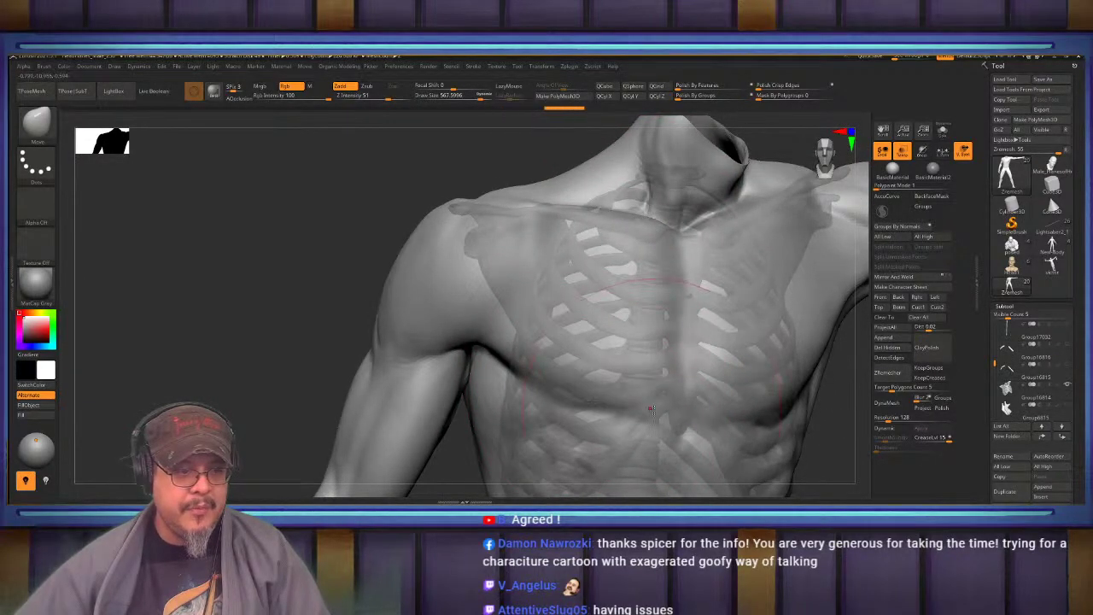
{"action": "mouse_move", "coordinate": [662, 418]}
{"action": "left_mouse_down"}
{"action": "mouse_move", "coordinate": [664, 403]}
{"action": "mouse_move", "coordinate": [650, 411]}
{"action": "left_mouse_up"}
{"action": "key", "text": "s"}
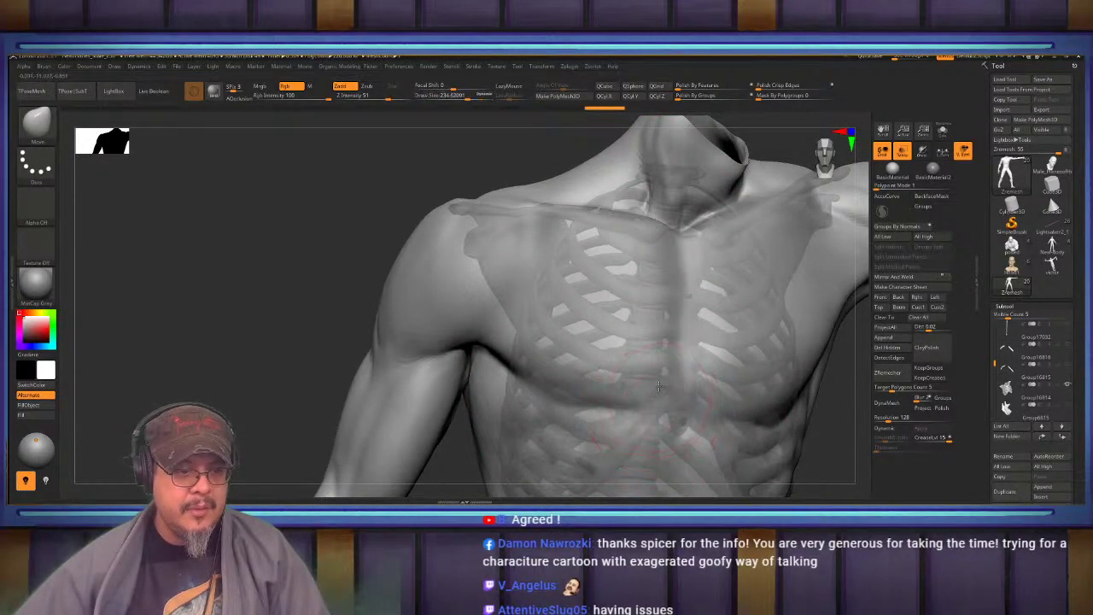
{"action": "right_click_drag", "start_coordinate": [589, 390], "coordinate": [563, 377]}
{"action": "key", "text": "s"}
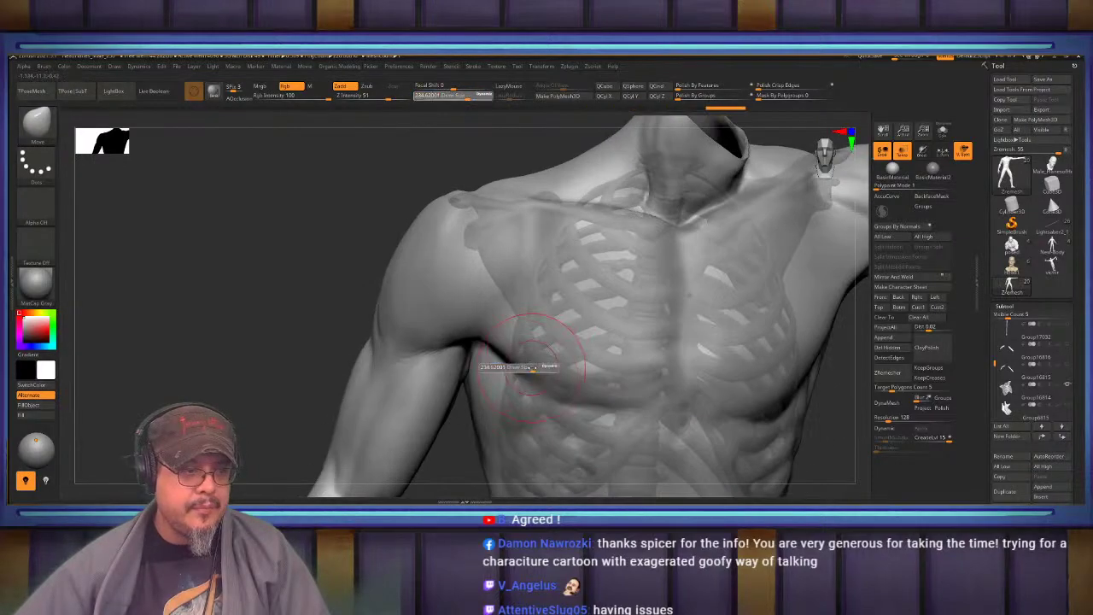
{"action": "mouse_move", "coordinate": [480, 373]}
{"action": "right_mouse_down"}
{"action": "mouse_move", "coordinate": [521, 376]}
{"action": "mouse_move", "coordinate": [496, 346]}
{"action": "right_mouse_up"}
{"action": "mouse_move", "coordinate": [560, 298]}
{"action": "right_mouse_down"}
{"action": "mouse_move", "coordinate": [603, 317]}
{"action": "mouse_move", "coordinate": [539, 287]}
{"action": "mouse_move", "coordinate": [554, 310]}
{"action": "mouse_move", "coordinate": [573, 314]}
{"action": "mouse_move", "coordinate": [552, 288]}
{"action": "right_mouse_up"}
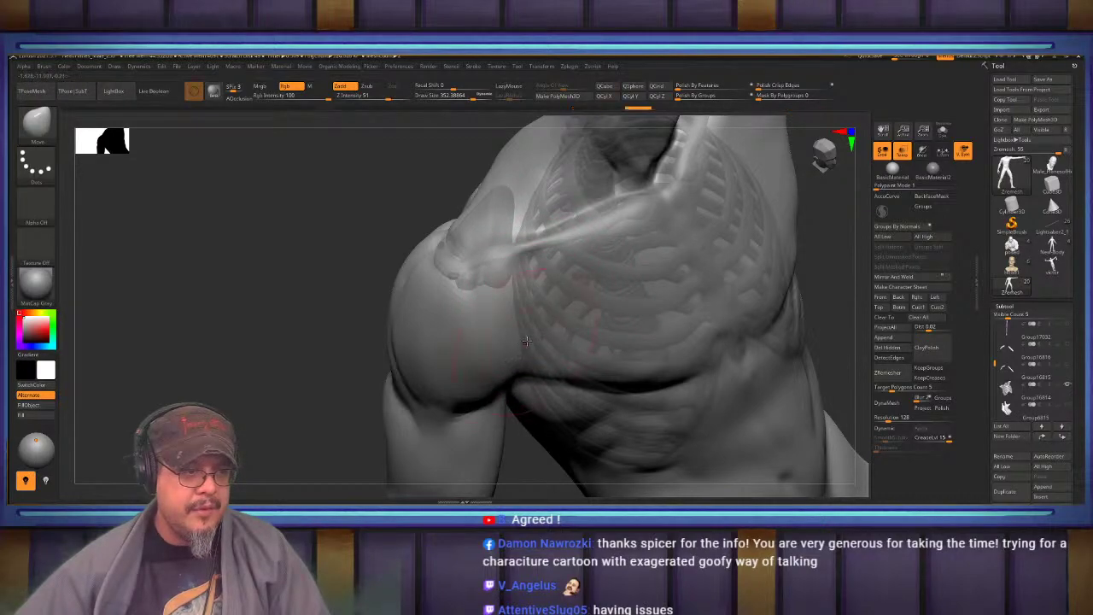
Hide the arm hanging beside the body so the side of the torso under the armpit is exposed
{"action": "right_click_drag", "start_coordinate": [526, 342], "coordinate": [575, 195]}
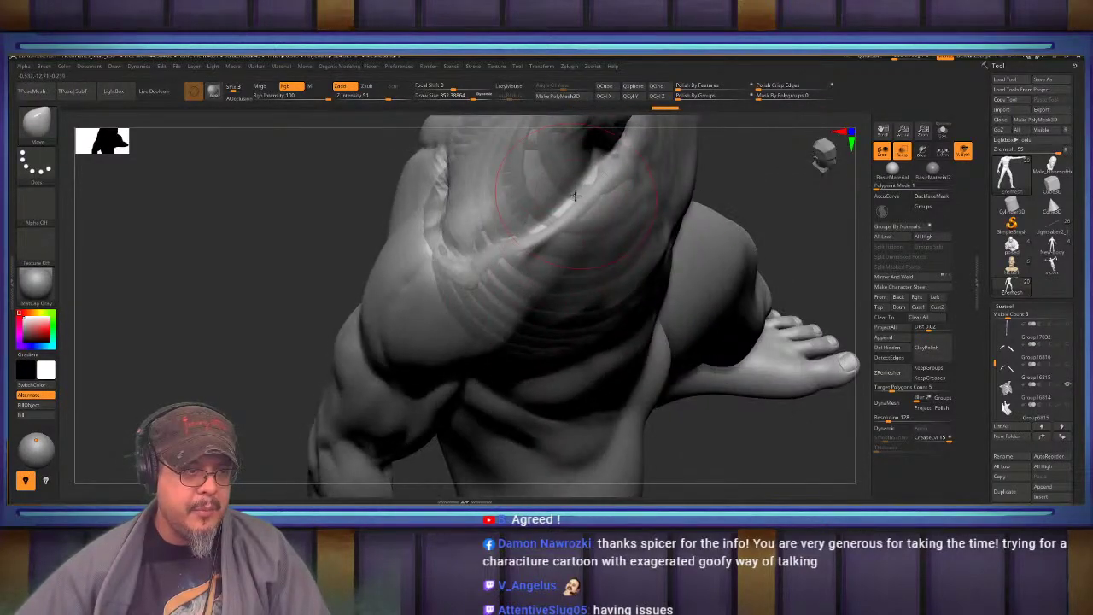
{"action": "mouse_move", "coordinate": [489, 260]}
{"action": "right_mouse_down"}
{"action": "mouse_move", "coordinate": [528, 245]}
{"action": "mouse_move", "coordinate": [560, 290]}
{"action": "mouse_move", "coordinate": [590, 307]}
{"action": "mouse_move", "coordinate": [585, 278]}
{"action": "mouse_move", "coordinate": [513, 274]}
{"action": "mouse_move", "coordinate": [520, 267]}
{"action": "mouse_move", "coordinate": [526, 324]}
{"action": "mouse_move", "coordinate": [570, 292]}
{"action": "mouse_move", "coordinate": [571, 318]}
{"action": "mouse_move", "coordinate": [546, 273]}
{"action": "mouse_move", "coordinate": [556, 224]}
{"action": "mouse_move", "coordinate": [543, 311]}
{"action": "mouse_move", "coordinate": [530, 311]}
{"action": "mouse_move", "coordinate": [549, 343]}
{"action": "right_mouse_up"}
{"action": "left_click", "coordinate": [553, 348], "text": "ctrl+shift"}
{"action": "key", "text": "ctrl+z"}
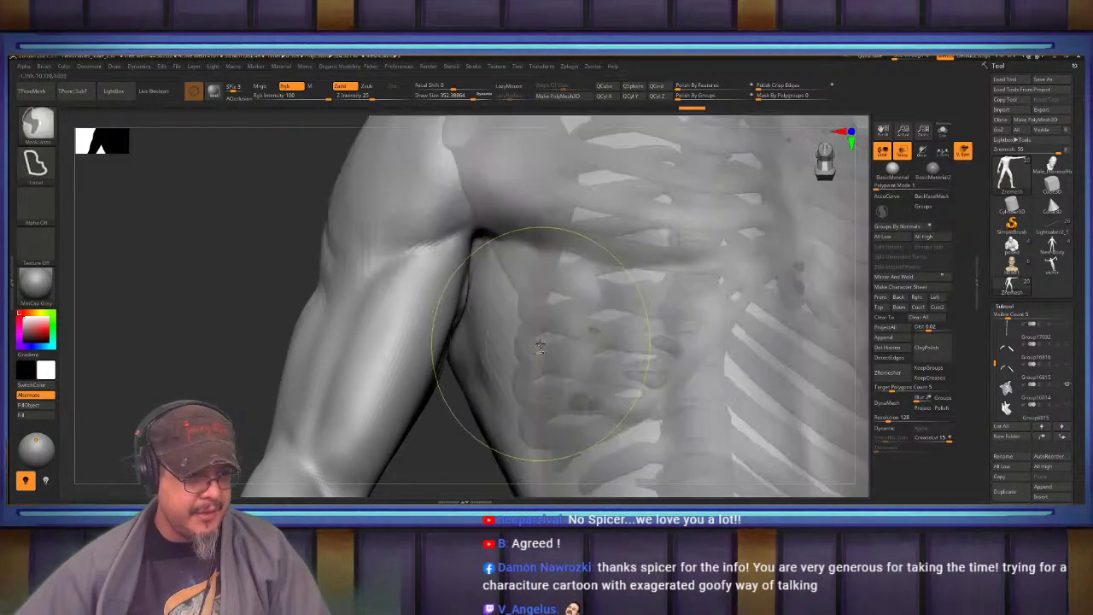
{"action": "key", "text": "ctrl+shift+z"}
{"action": "key", "text": "ctrl+z"}
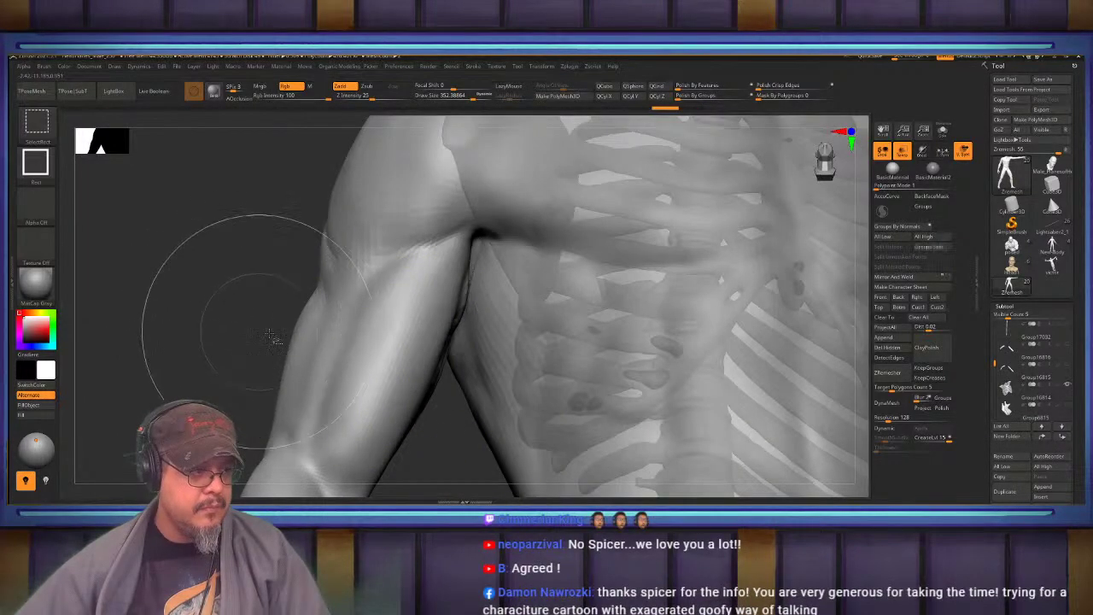
{"action": "left_click", "coordinate": [488, 358], "text": "ctrl+shift"}
{"action": "mouse_move", "coordinate": [488, 360]}
{"action": "right_mouse_down"}
{"action": "mouse_move", "coordinate": [500, 335]}
{"action": "mouse_move", "coordinate": [484, 323]}
{"action": "mouse_move", "coordinate": [518, 302]}
{"action": "right_mouse_up"}
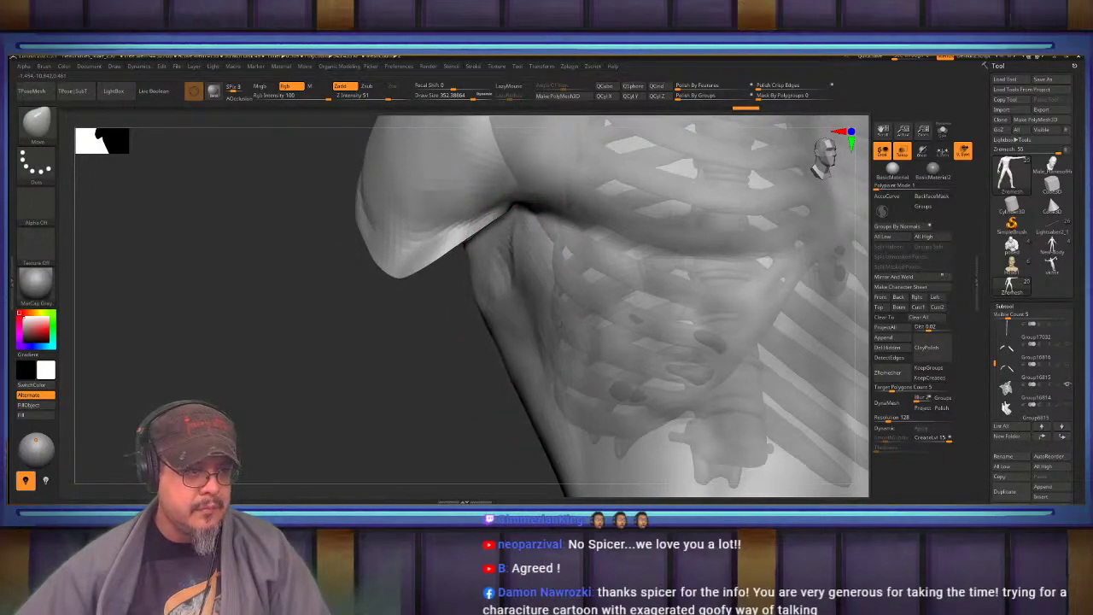
Push the edge of the latissimus below the armpit toward the front ribs with the Move brush at draw size about 352
{"action": "left_click_drag", "start_coordinate": [540, 252], "coordinate": [553, 247]}
{"action": "left_click_drag", "start_coordinate": [548, 321], "coordinate": [559, 316]}
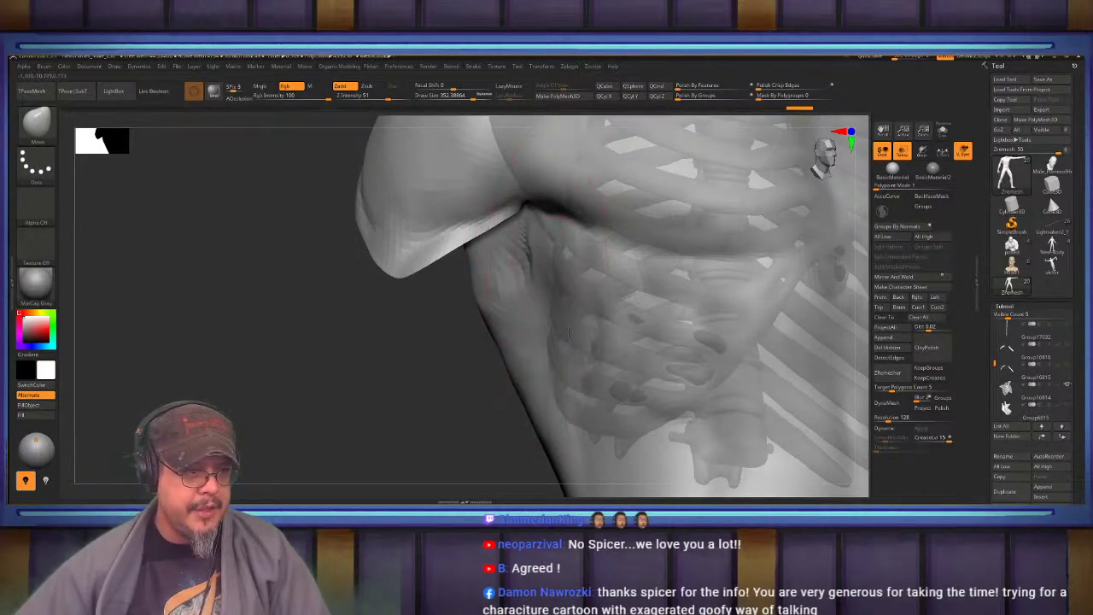
{"action": "left_click_drag", "start_coordinate": [536, 253], "coordinate": [552, 249]}
{"action": "left_click_drag", "start_coordinate": [550, 317], "coordinate": [562, 309]}
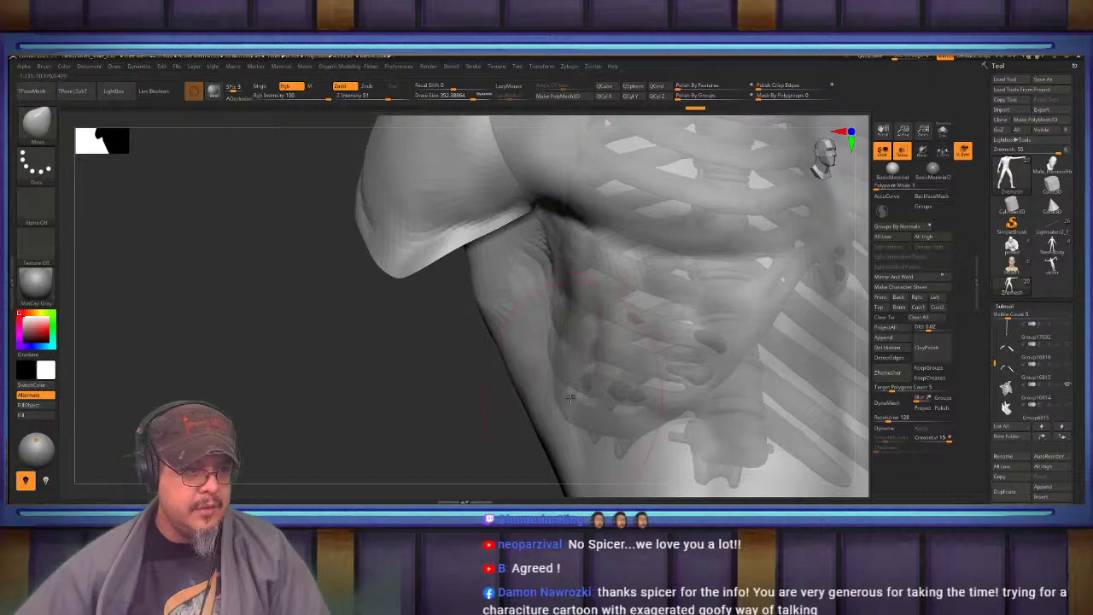
{"action": "left_click_drag", "start_coordinate": [574, 355], "coordinate": [591, 348]}
{"action": "right_click_drag", "start_coordinate": [569, 312], "coordinate": [605, 299]}
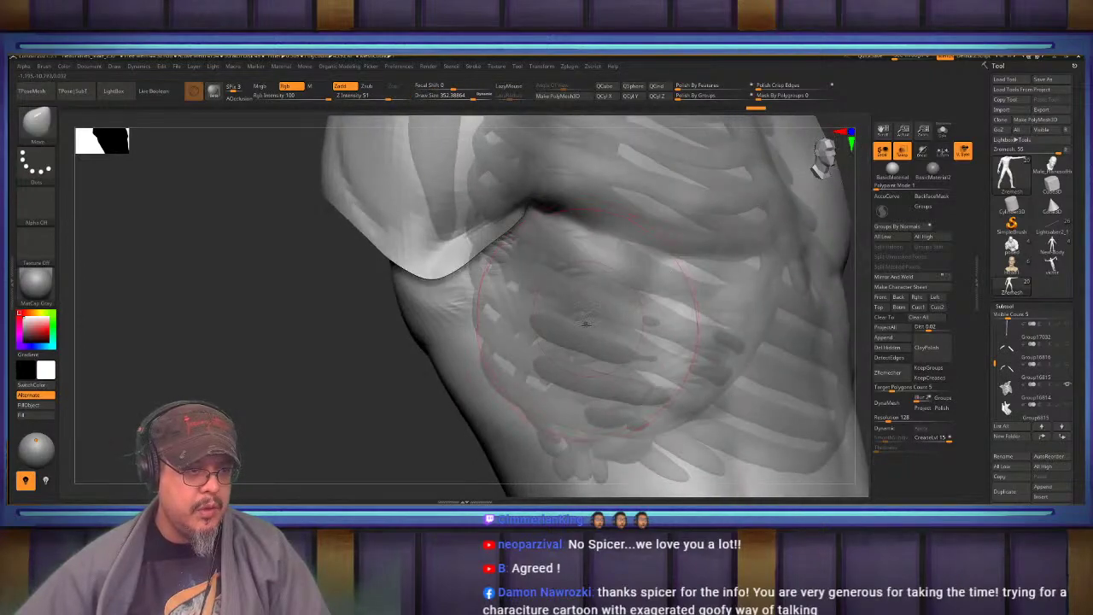
Build up the side of the torso over the protruding ribs with ClayBuildup at draw size about 312 and smooth it
{"action": "key", "text": "b"}
{"action": "key", "text": "c"}
{"action": "key", "text": "b"}
{"action": "key", "text": "s"}
{"action": "mouse_move", "coordinate": [601, 270]}
{"action": "left_mouse_down"}
{"action": "mouse_move", "coordinate": [628, 280]}
{"action": "mouse_move", "coordinate": [589, 248]}
{"action": "mouse_move", "coordinate": [612, 305]}
{"action": "mouse_move", "coordinate": [581, 345]}
{"action": "mouse_move", "coordinate": [583, 402]}
{"action": "mouse_move", "coordinate": [662, 391]}
{"action": "mouse_move", "coordinate": [723, 358]}
{"action": "mouse_move", "coordinate": [643, 363]}
{"action": "mouse_move", "coordinate": [590, 346]}
{"action": "mouse_move", "coordinate": [567, 379]}
{"action": "left_mouse_up"}
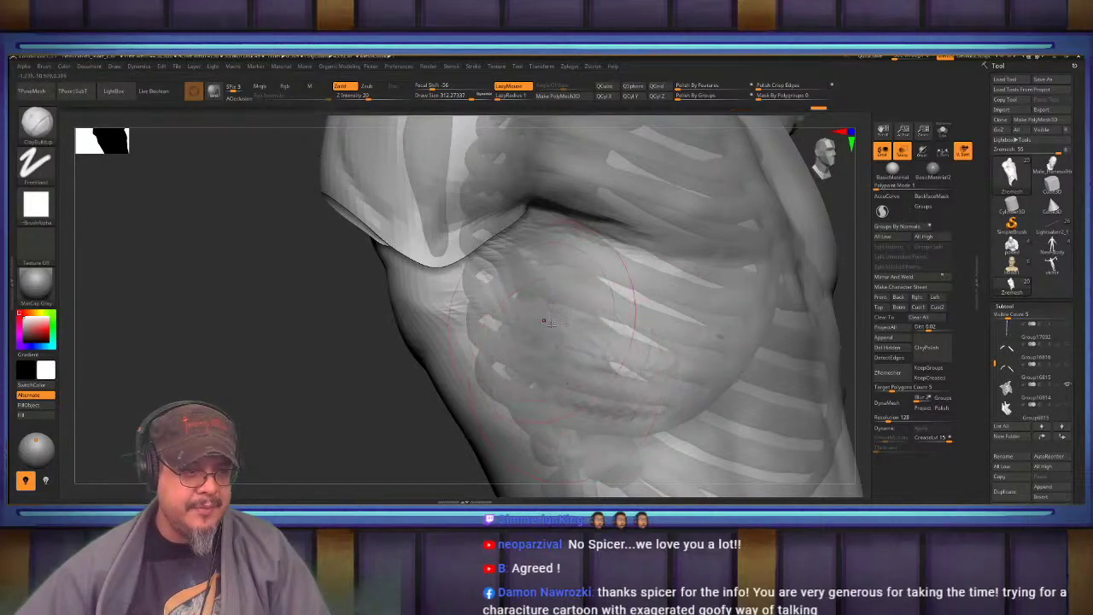
{"action": "left_click_drag", "start_coordinate": [547, 322], "coordinate": [717, 351], "text": "shift"}
{"action": "left_click_drag", "start_coordinate": [546, 350], "coordinate": [608, 312], "text": "shift"}
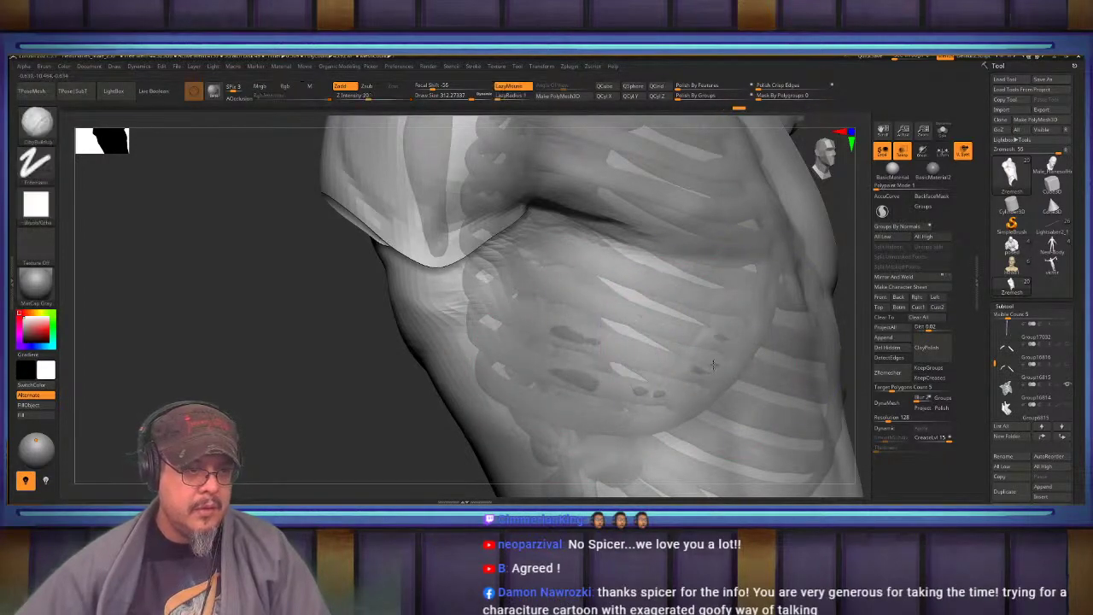
{"action": "mouse_move", "coordinate": [706, 344]}
{"action": "left_mouse_down"}
{"action": "mouse_move", "coordinate": [598, 372]}
{"action": "mouse_move", "coordinate": [681, 360]}
{"action": "left_mouse_up"}
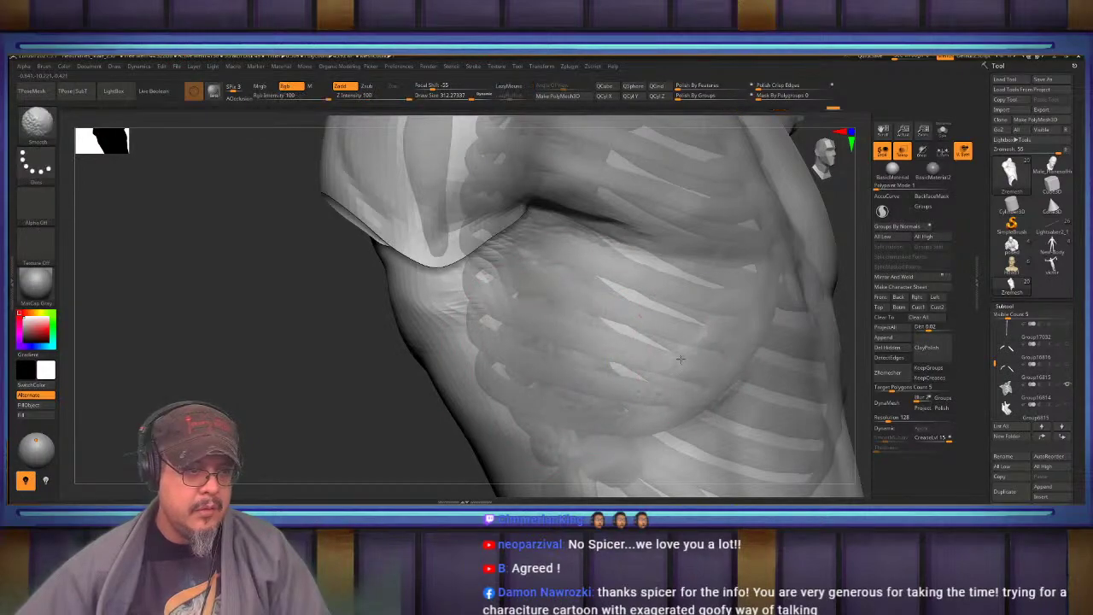
{"action": "mouse_move", "coordinate": [715, 317]}
{"action": "right_mouse_down"}
{"action": "mouse_move", "coordinate": [535, 249]}
{"action": "mouse_move", "coordinate": [523, 260]}
{"action": "mouse_move", "coordinate": [532, 295]}
{"action": "mouse_move", "coordinate": [726, 291]}
{"action": "right_mouse_up"}
Add clay to the side of the torso just below the armpit opening at draw size about 267 and smooth it
{"action": "right_click_drag", "start_coordinate": [528, 289], "coordinate": [578, 251]}
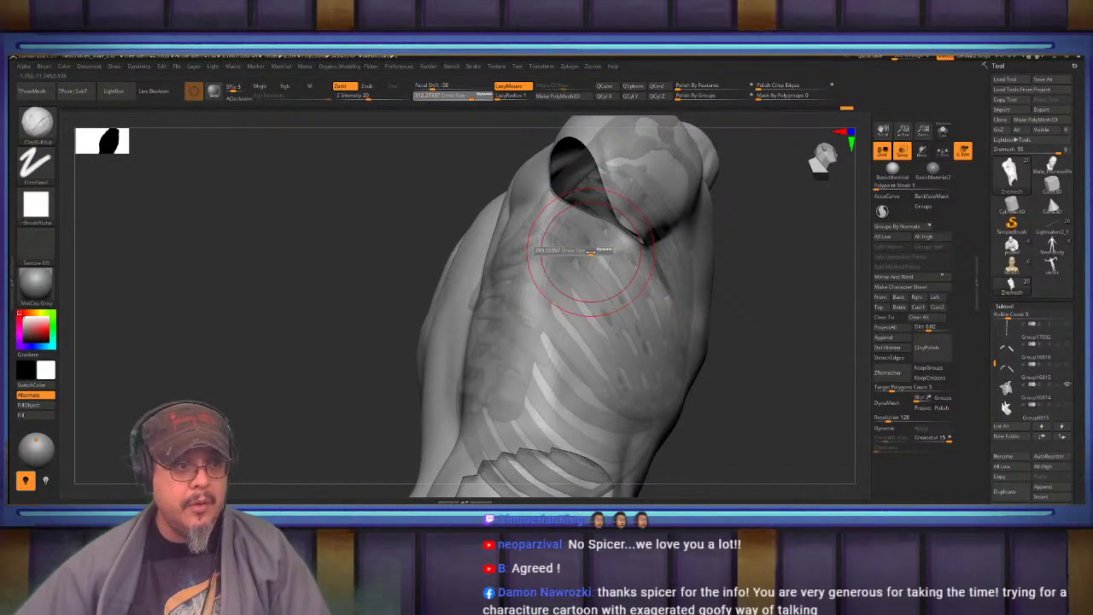
{"action": "left_click_drag", "start_coordinate": [591, 252], "coordinate": [588, 251]}
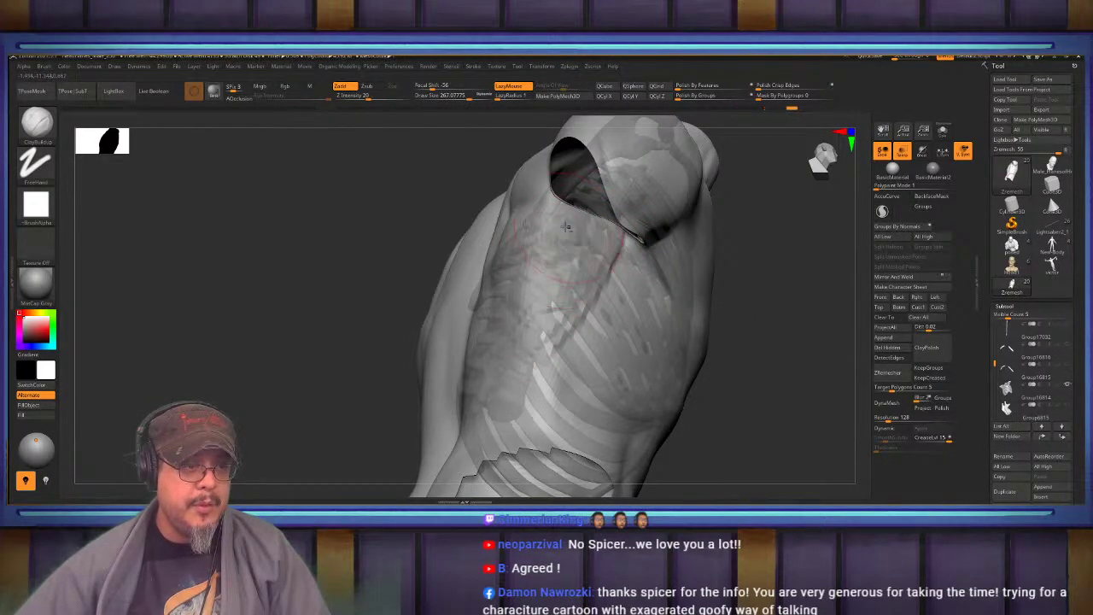
{"action": "right_click_drag", "start_coordinate": [556, 290], "coordinate": [534, 246]}
{"action": "left_click_drag", "start_coordinate": [522, 268], "coordinate": [547, 295], "text": "shift"}
{"action": "mouse_move", "coordinate": [523, 301]}
{"action": "right_mouse_down"}
{"action": "mouse_move", "coordinate": [570, 295]}
{"action": "mouse_move", "coordinate": [579, 231]}
{"action": "mouse_move", "coordinate": [559, 292]}
{"action": "mouse_move", "coordinate": [519, 232]}
{"action": "mouse_move", "coordinate": [523, 264]}
{"action": "mouse_move", "coordinate": [548, 284]}
{"action": "mouse_move", "coordinate": [533, 241]}
{"action": "right_mouse_up"}
Reshape the body contour around the shoulder blade and upper ribs with the Move brush at draw size about 524
{"action": "key", "text": "b"}
{"action": "key", "text": "m"}
{"action": "key", "text": "v"}
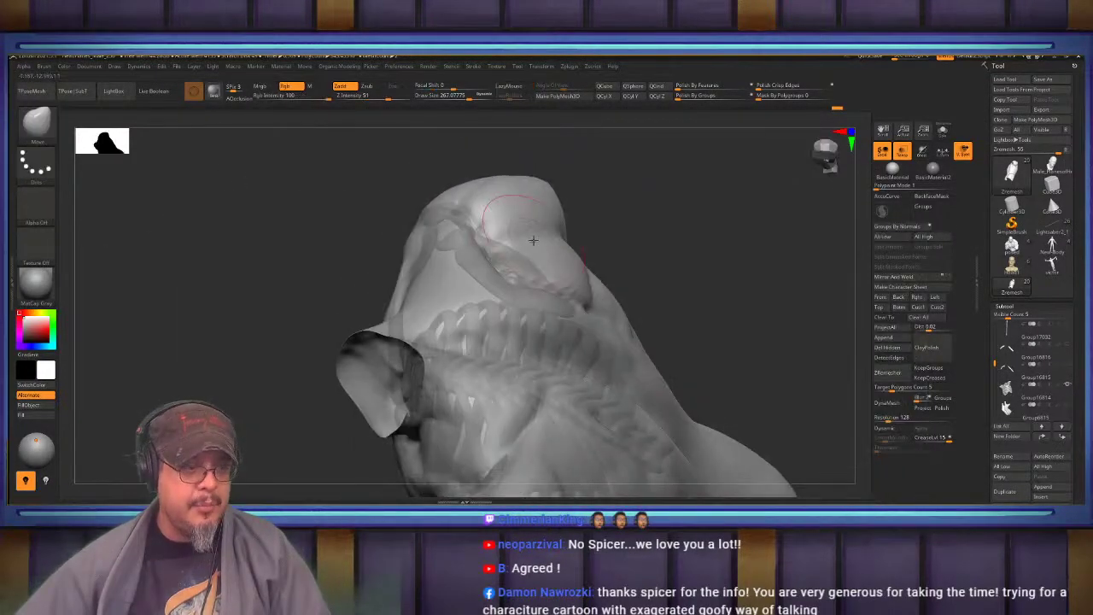
{"action": "left_click_drag", "start_coordinate": [554, 284], "coordinate": [545, 300]}
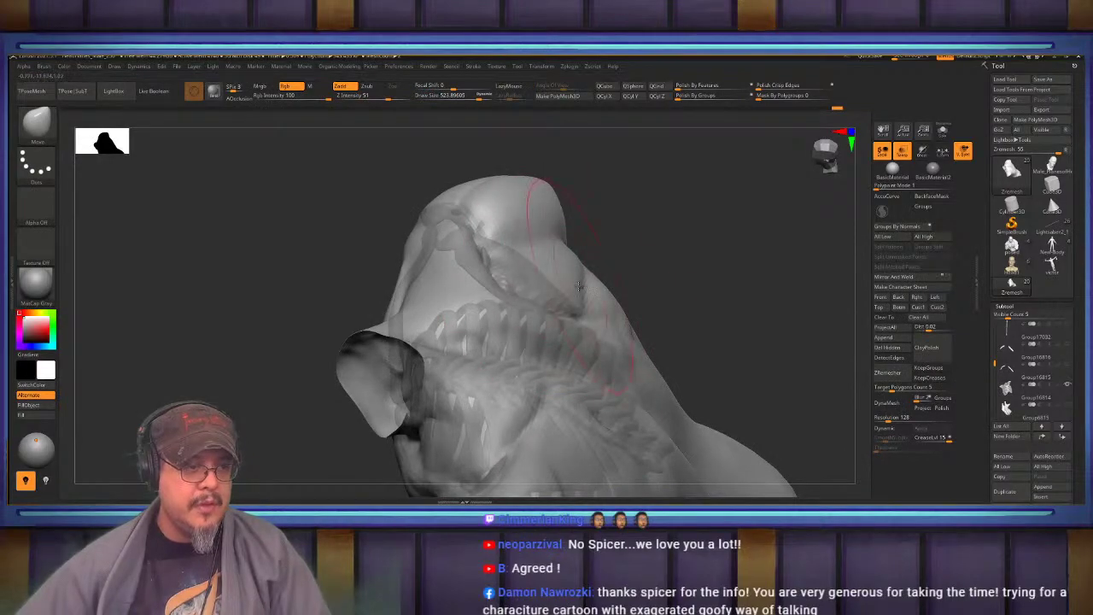
{"action": "right_click_drag", "start_coordinate": [579, 286], "coordinate": [645, 330]}
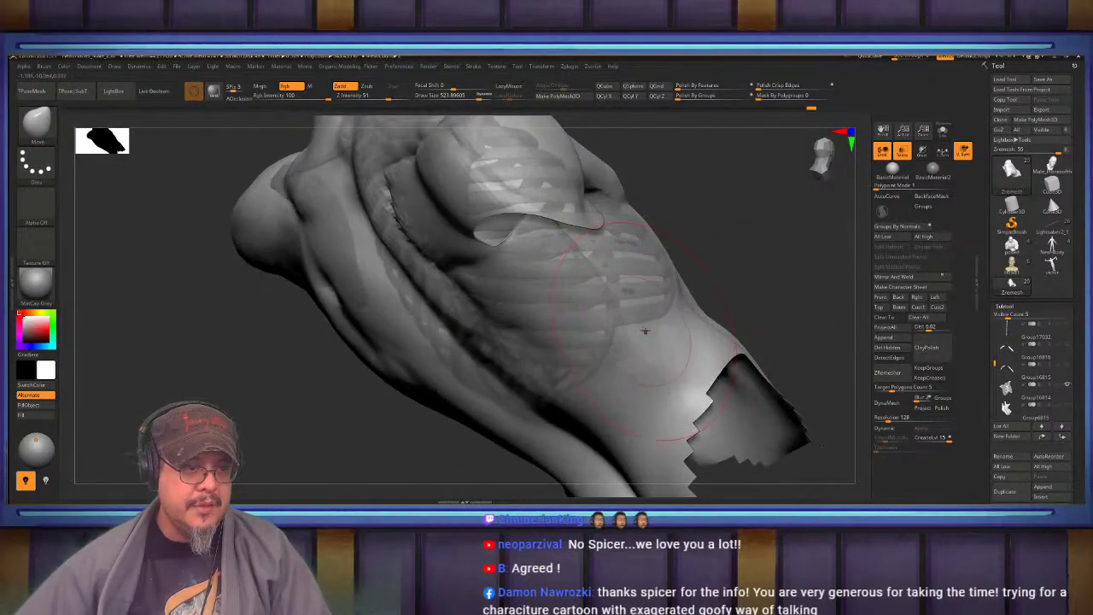
{"action": "right_click_drag", "start_coordinate": [745, 268], "coordinate": [675, 292]}
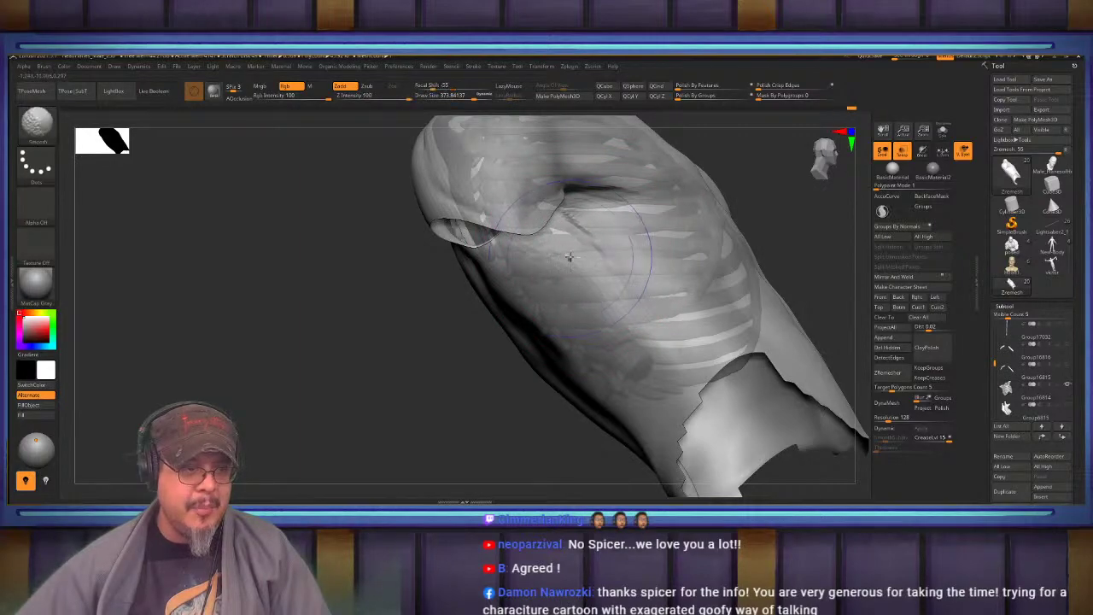
Adjust the flank and rear side of the ribcage with the Move brush at draw size about 614
{"action": "mouse_move", "coordinate": [588, 286]}
{"action": "right_mouse_down"}
{"action": "mouse_move", "coordinate": [621, 341]}
{"action": "mouse_move", "coordinate": [575, 304]}
{"action": "right_mouse_up"}
{"action": "key", "text": "s"}
{"action": "left_click_drag", "start_coordinate": [583, 305], "coordinate": [586, 305]}
{"action": "left_click_drag", "start_coordinate": [586, 306], "coordinate": [600, 316]}
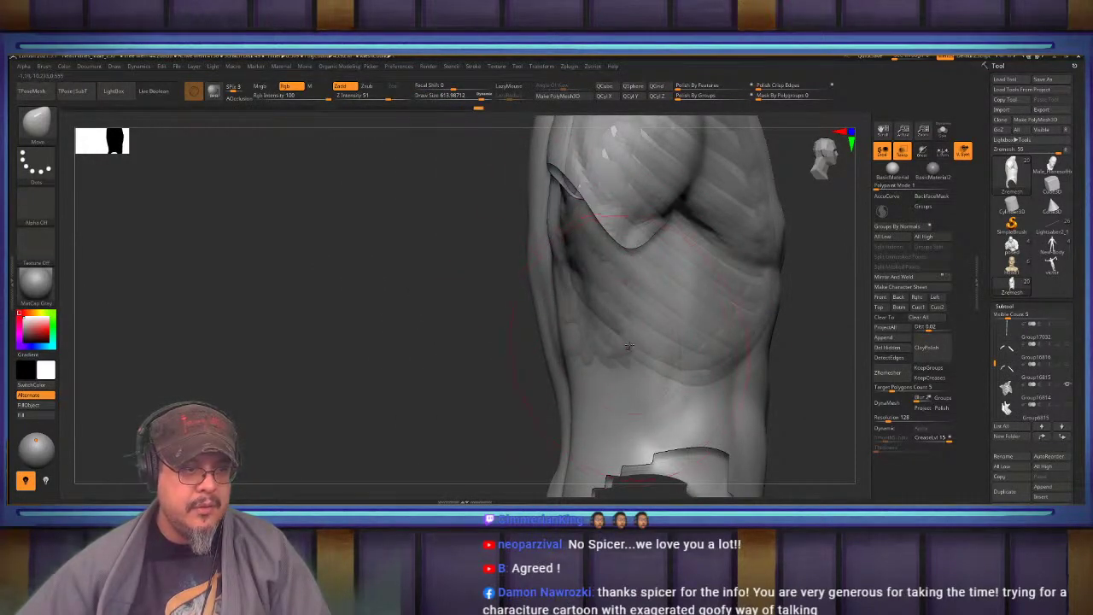
Build up the back muscles between the spine and the shoulder blade with ClayBuildup at draw size about 312
{"action": "mouse_move", "coordinate": [589, 288]}
{"action": "right_mouse_down"}
{"action": "mouse_move", "coordinate": [557, 297]}
{"action": "mouse_move", "coordinate": [574, 304]}
{"action": "mouse_move", "coordinate": [562, 313]}
{"action": "mouse_move", "coordinate": [571, 331]}
{"action": "mouse_move", "coordinate": [553, 296]}
{"action": "mouse_move", "coordinate": [557, 312]}
{"action": "mouse_move", "coordinate": [571, 275]}
{"action": "mouse_move", "coordinate": [582, 281]}
{"action": "mouse_move", "coordinate": [506, 287]}
{"action": "mouse_move", "coordinate": [493, 241]}
{"action": "mouse_move", "coordinate": [522, 246]}
{"action": "mouse_move", "coordinate": [508, 234]}
{"action": "mouse_move", "coordinate": [542, 237]}
{"action": "mouse_move", "coordinate": [494, 325]}
{"action": "mouse_move", "coordinate": [553, 246]}
{"action": "right_mouse_up"}
{"action": "key", "text": "b"}
{"action": "key", "text": "c"}
{"action": "key", "text": "b"}
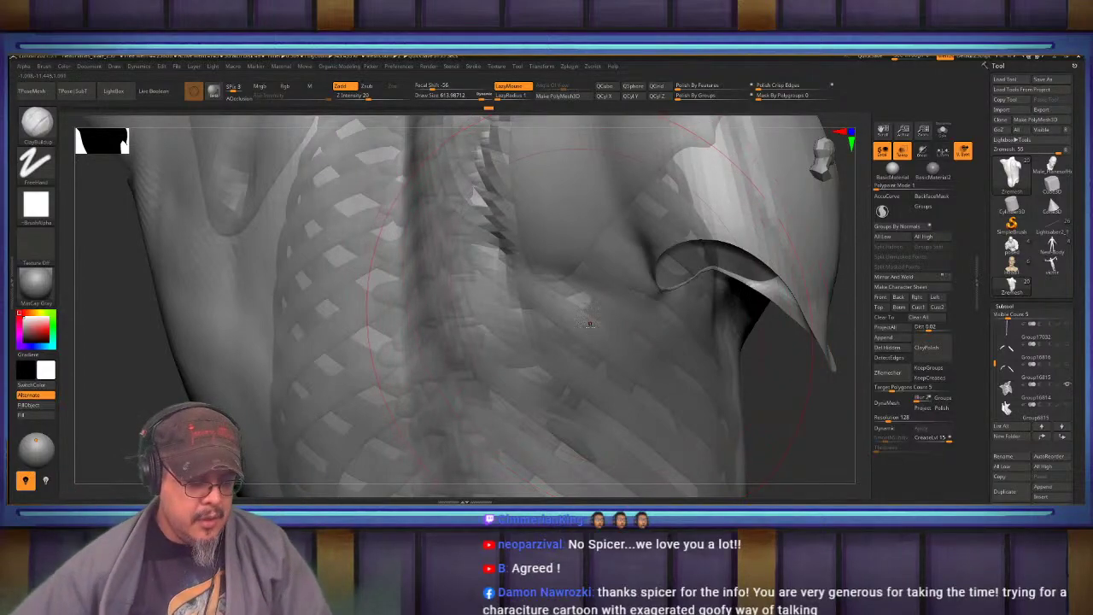
{"action": "key", "text": "b"}
{"action": "key", "text": "c"}
{"action": "key", "text": "b"}
{"action": "key", "text": "s"}
{"action": "left_click_drag", "start_coordinate": [555, 307], "coordinate": [535, 309]}
{"action": "mouse_move", "coordinate": [528, 209]}
{"action": "right_mouse_down"}
{"action": "mouse_move", "coordinate": [547, 342]}
{"action": "mouse_move", "coordinate": [550, 280]}
{"action": "right_mouse_up"}
{"action": "left_click_drag", "start_coordinate": [521, 271], "coordinate": [560, 350]}
{"action": "left_click_drag", "start_coordinate": [484, 227], "coordinate": [571, 368]}
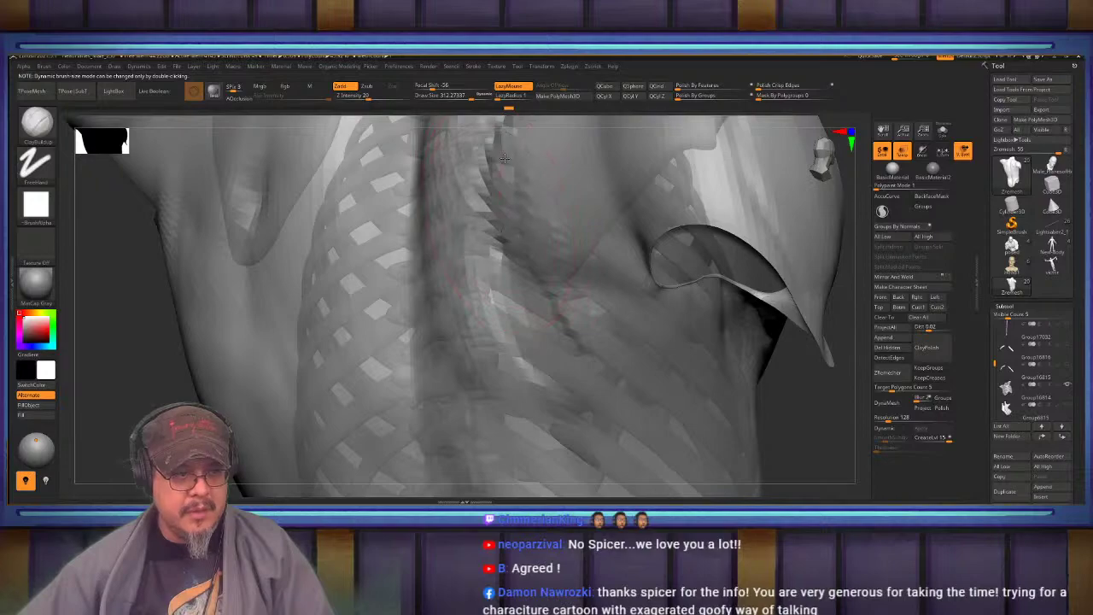
{"action": "left_click_drag", "start_coordinate": [547, 274], "coordinate": [570, 352]}
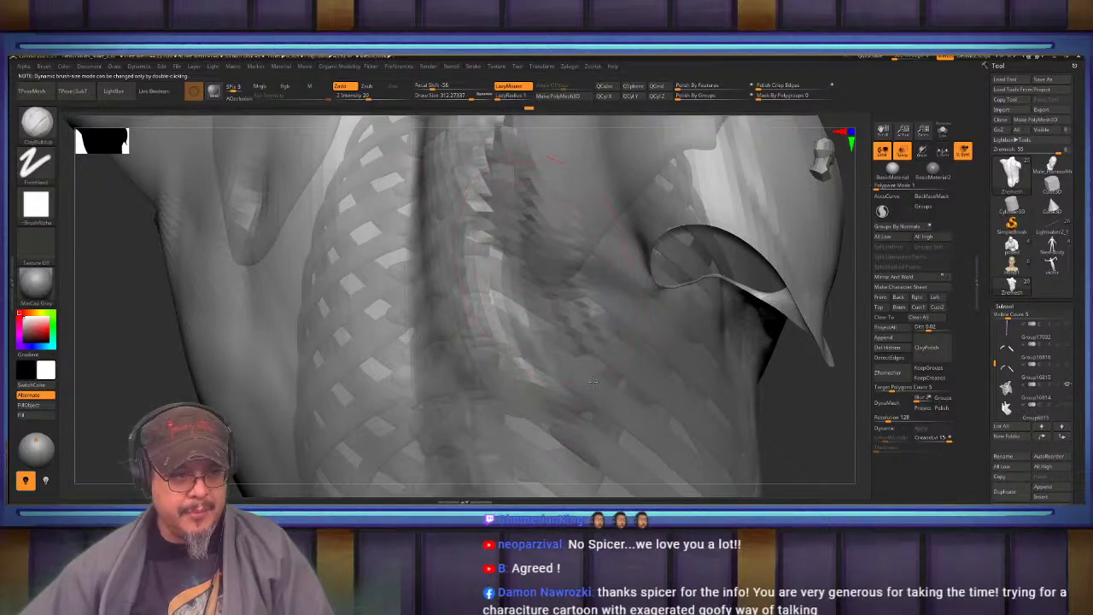
{"action": "left_click_drag", "start_coordinate": [549, 294], "coordinate": [580, 388]}
{"action": "right_click_drag", "start_coordinate": [560, 295], "coordinate": [546, 194]}
{"action": "left_click_drag", "start_coordinate": [547, 184], "coordinate": [615, 325]}
Add clay over the rear ribs on the side of the torso below the armpit
{"action": "right_click_drag", "start_coordinate": [735, 299], "coordinate": [645, 276]}
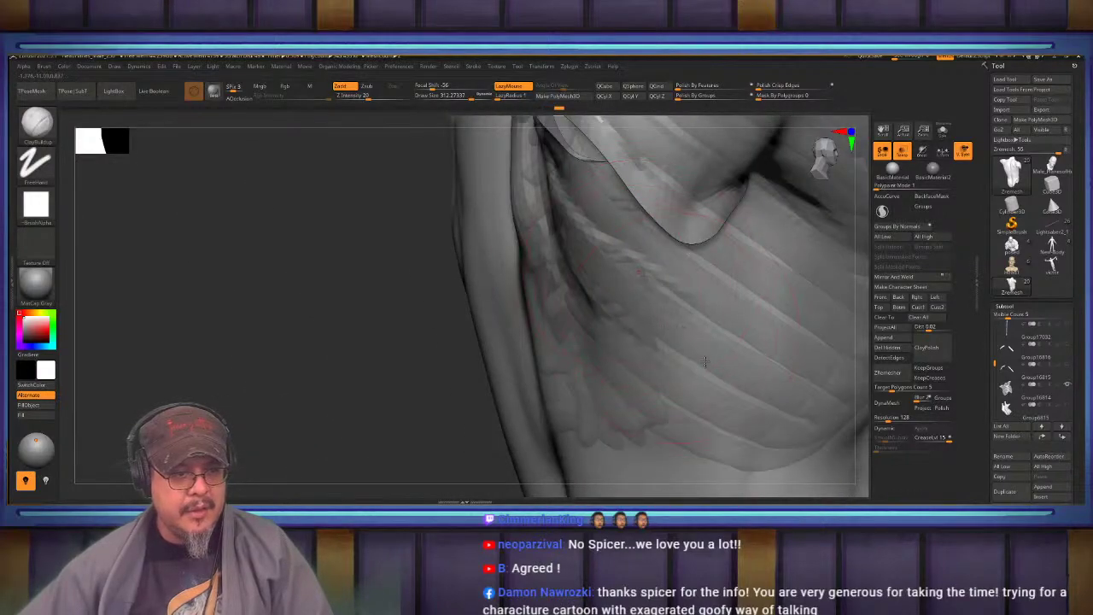
{"action": "left_click_drag", "start_coordinate": [694, 329], "coordinate": [635, 349]}
{"action": "mouse_move", "coordinate": [649, 316]}
{"action": "right_mouse_down"}
{"action": "mouse_move", "coordinate": [566, 310]}
{"action": "mouse_move", "coordinate": [571, 298]}
{"action": "mouse_move", "coordinate": [513, 376]}
{"action": "right_mouse_up"}
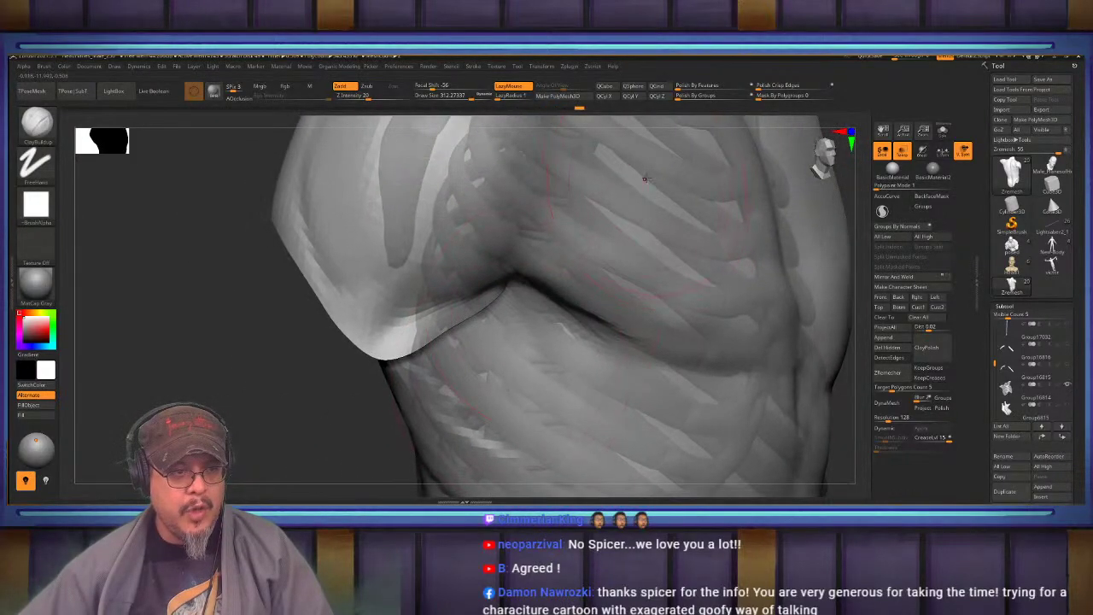
{"action": "right_click_drag", "start_coordinate": [645, 179], "coordinate": [598, 249]}
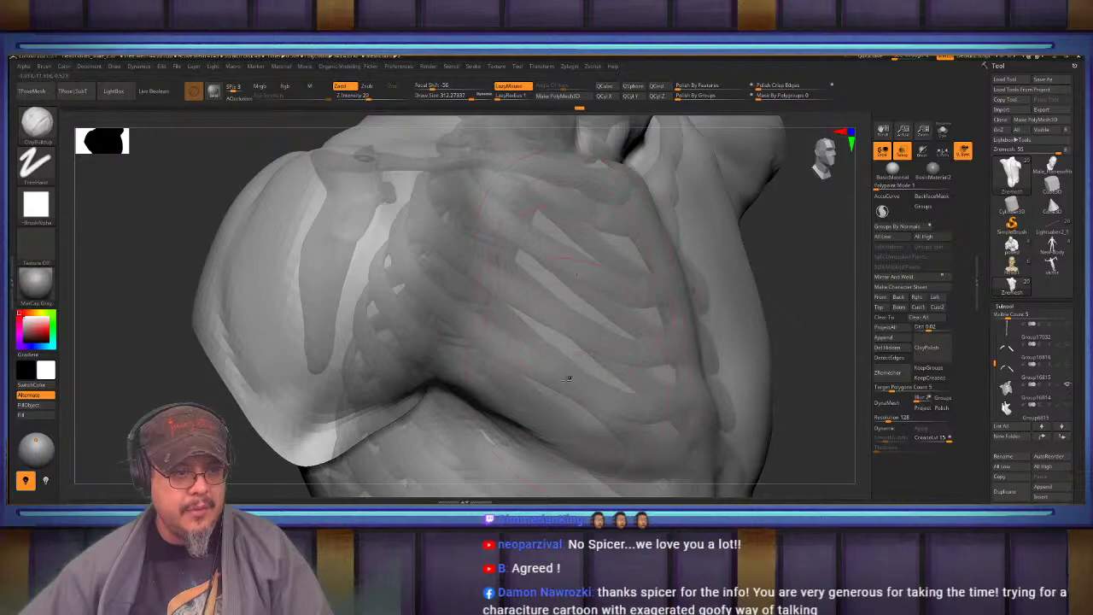
Lay ClayBuildup strokes at draw size about 312 across the side ribs below the armpit and toward the back
{"action": "right_click_drag", "start_coordinate": [561, 428], "coordinate": [595, 275]}
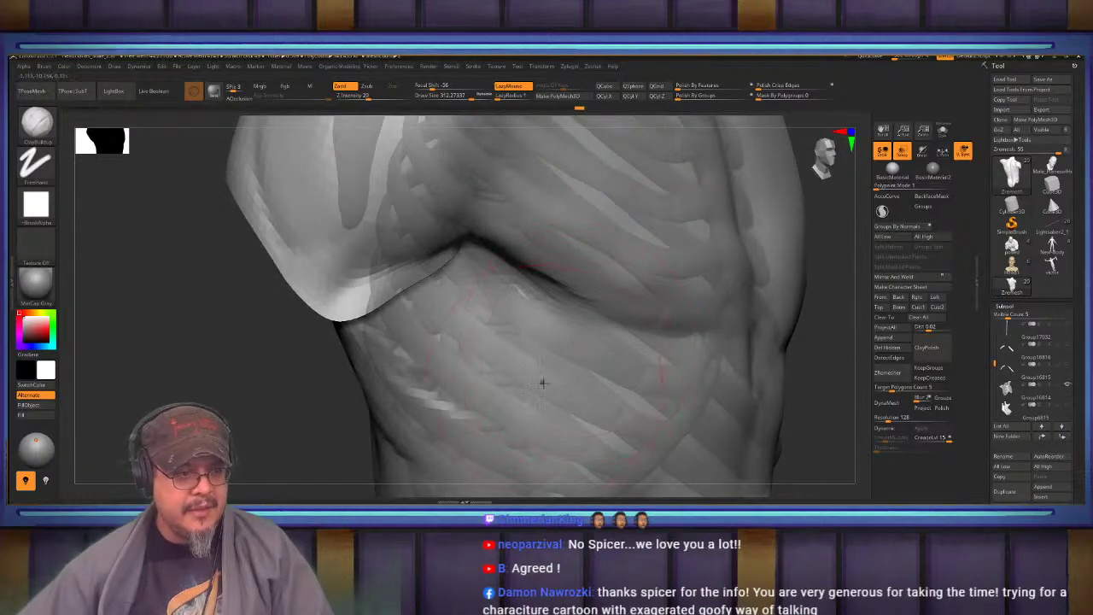
{"action": "right_click_drag", "start_coordinate": [509, 433], "coordinate": [637, 411]}
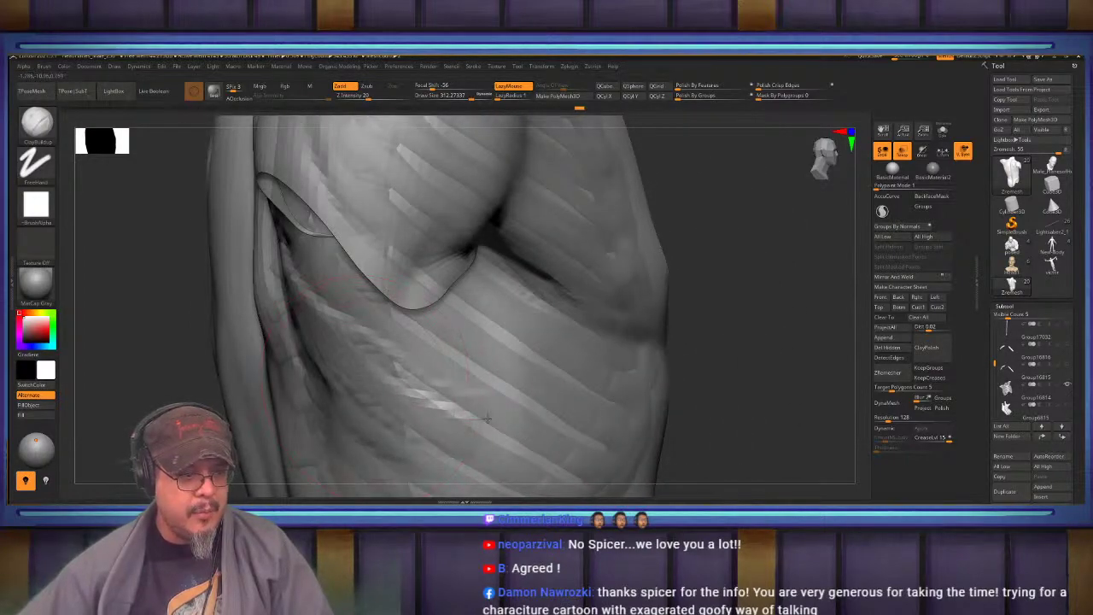
{"action": "right_click_drag", "start_coordinate": [516, 391], "coordinate": [487, 404]}
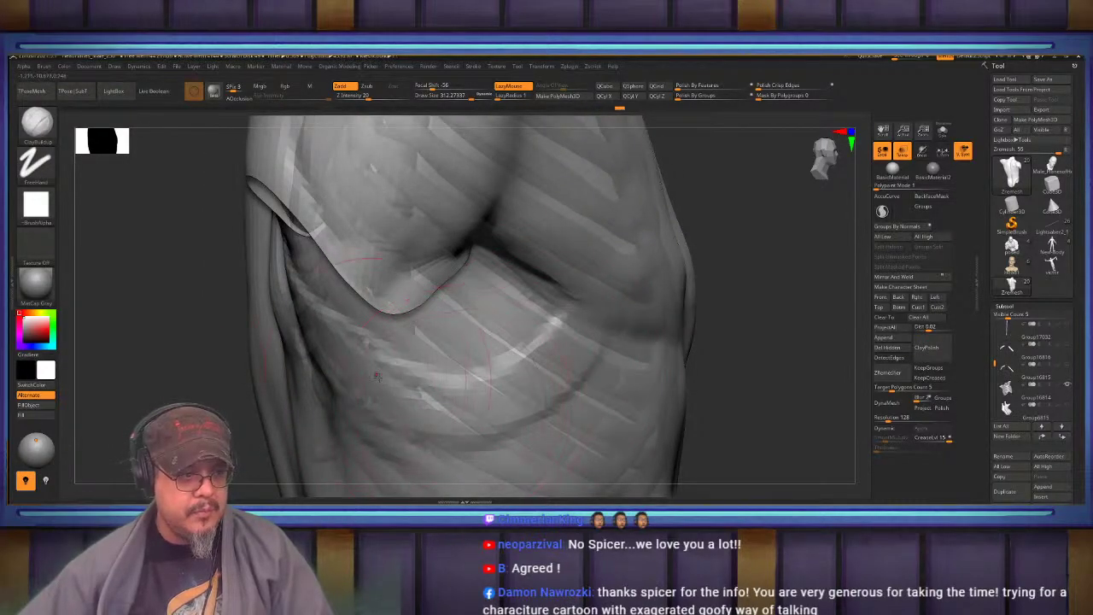
{"action": "right_click_drag", "start_coordinate": [376, 376], "coordinate": [330, 318]}
{"action": "mouse_move", "coordinate": [298, 276]}
{"action": "left_mouse_down"}
{"action": "mouse_move", "coordinate": [329, 293]}
{"action": "mouse_move", "coordinate": [381, 402]}
{"action": "left_mouse_up"}
{"action": "mouse_move", "coordinate": [381, 359]}
{"action": "left_mouse_down"}
{"action": "mouse_move", "coordinate": [325, 281]}
{"action": "mouse_move", "coordinate": [357, 356]}
{"action": "left_mouse_up"}
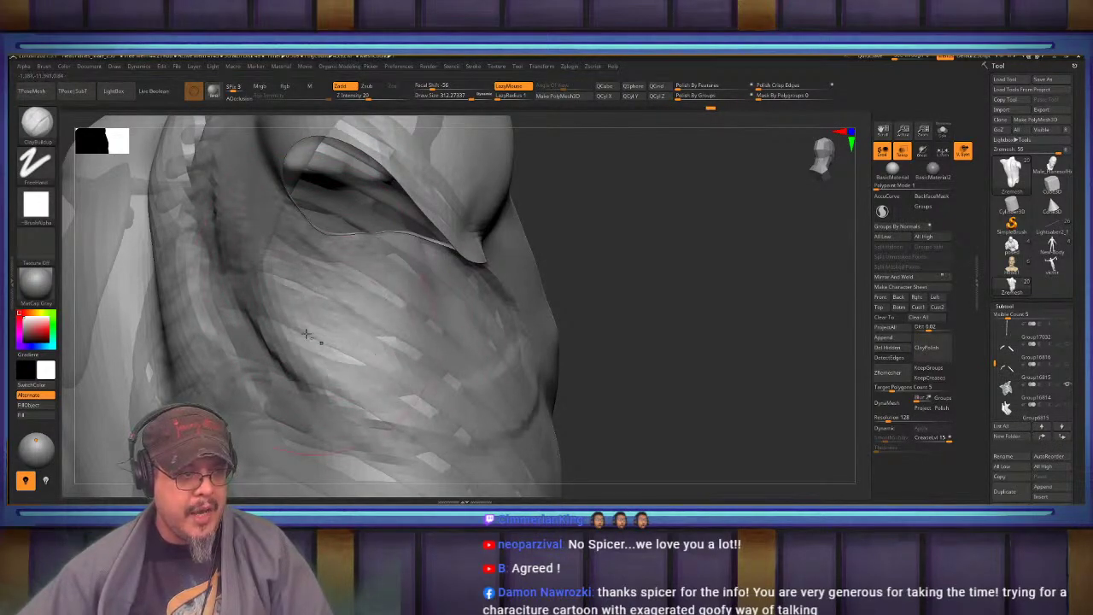
Fill in the surface between the ribs on the rear flank below the arm opening with diagonal clay strokes
{"action": "mouse_move", "coordinate": [295, 368]}
{"action": "left_mouse_down"}
{"action": "mouse_move", "coordinate": [372, 415]}
{"action": "mouse_move", "coordinate": [401, 380]}
{"action": "left_mouse_up"}
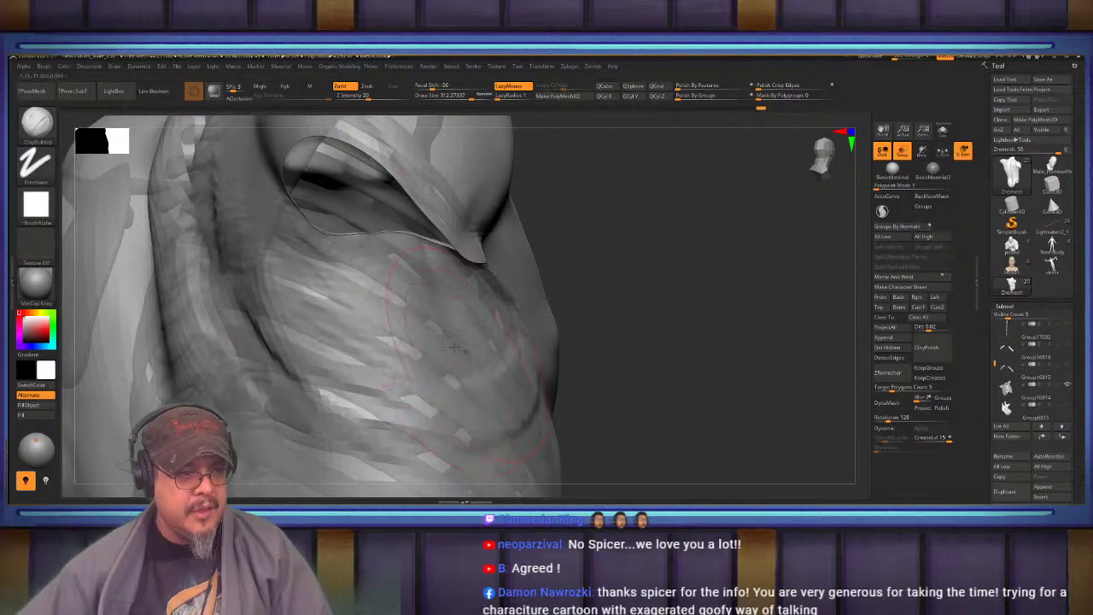
{"action": "left_click_drag", "start_coordinate": [311, 373], "coordinate": [385, 414]}
{"action": "left_click_drag", "start_coordinate": [314, 403], "coordinate": [427, 461]}
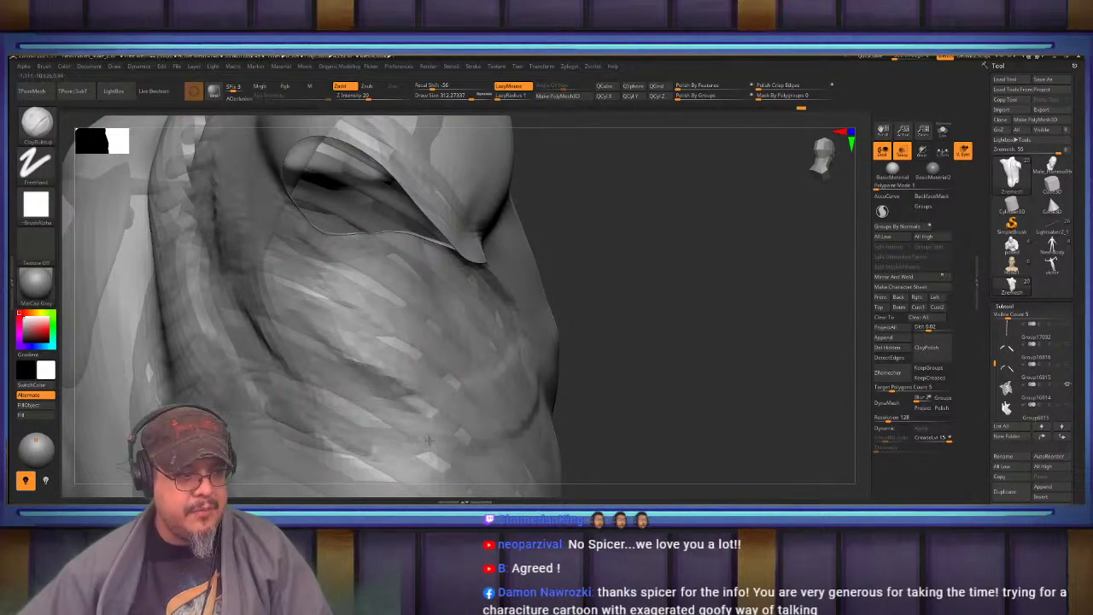
{"action": "mouse_move", "coordinate": [324, 346]}
{"action": "left_mouse_down"}
{"action": "mouse_move", "coordinate": [434, 391]}
{"action": "mouse_move", "coordinate": [422, 395]}
{"action": "left_mouse_up"}
{"action": "left_click_drag", "start_coordinate": [317, 309], "coordinate": [412, 338]}
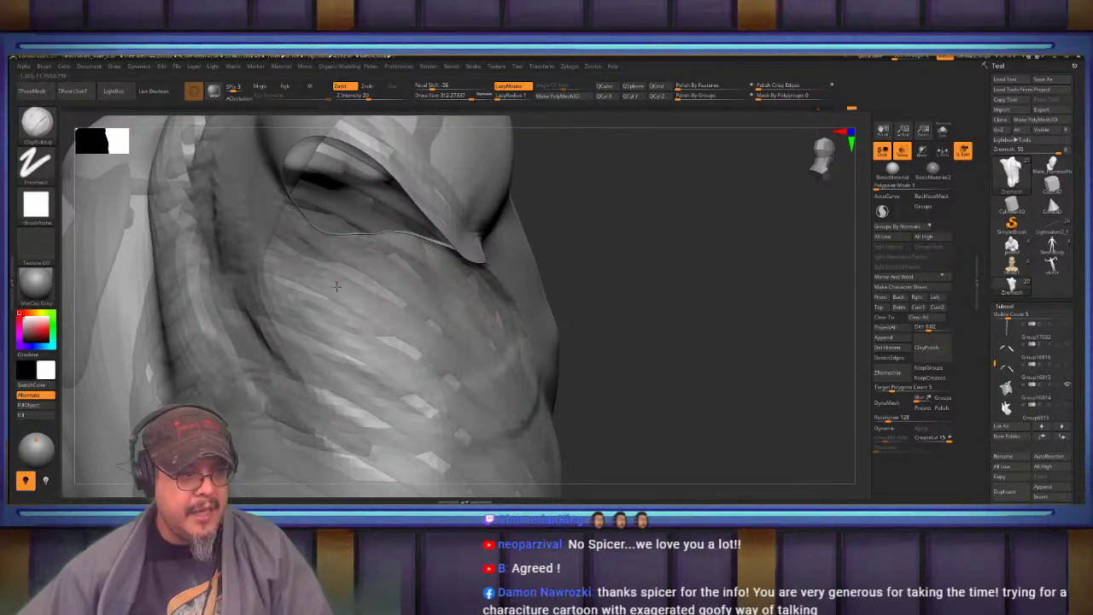
{"action": "left_click_drag", "start_coordinate": [336, 362], "coordinate": [428, 408]}
{"action": "left_click_drag", "start_coordinate": [311, 388], "coordinate": [437, 416]}
Build up clay from the shoulder blade's lower edge down the rear flank behind the arm opening
{"action": "mouse_move", "coordinate": [401, 367]}
{"action": "right_mouse_down"}
{"action": "mouse_move", "coordinate": [282, 342]}
{"action": "mouse_move", "coordinate": [248, 316]}
{"action": "mouse_move", "coordinate": [366, 343]}
{"action": "mouse_move", "coordinate": [334, 307]}
{"action": "right_mouse_up"}
{"action": "left_click_drag", "start_coordinate": [304, 292], "coordinate": [357, 309]}
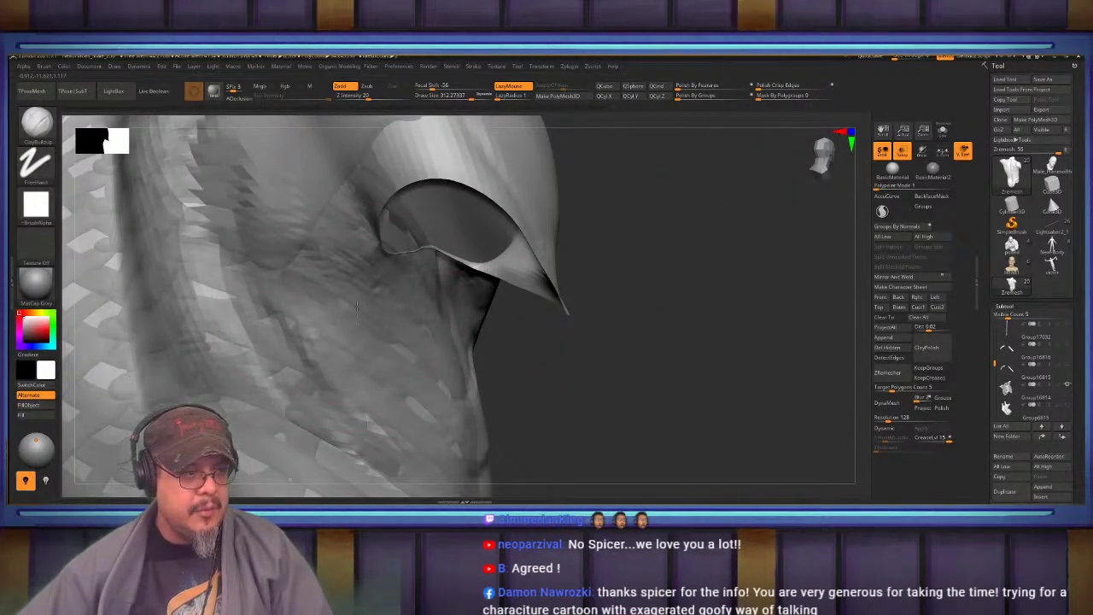
{"action": "left_click_drag", "start_coordinate": [324, 214], "coordinate": [376, 250]}
{"action": "left_click_drag", "start_coordinate": [295, 247], "coordinate": [363, 295]}
{"action": "left_click_drag", "start_coordinate": [294, 320], "coordinate": [363, 388]}
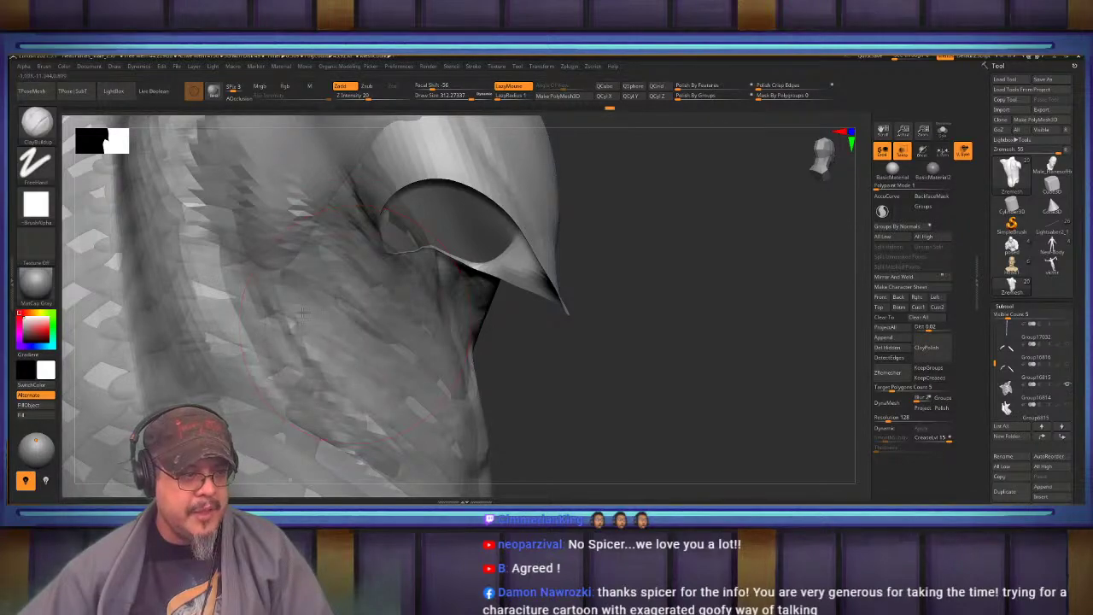
{"action": "left_click_drag", "start_coordinate": [299, 351], "coordinate": [395, 423]}
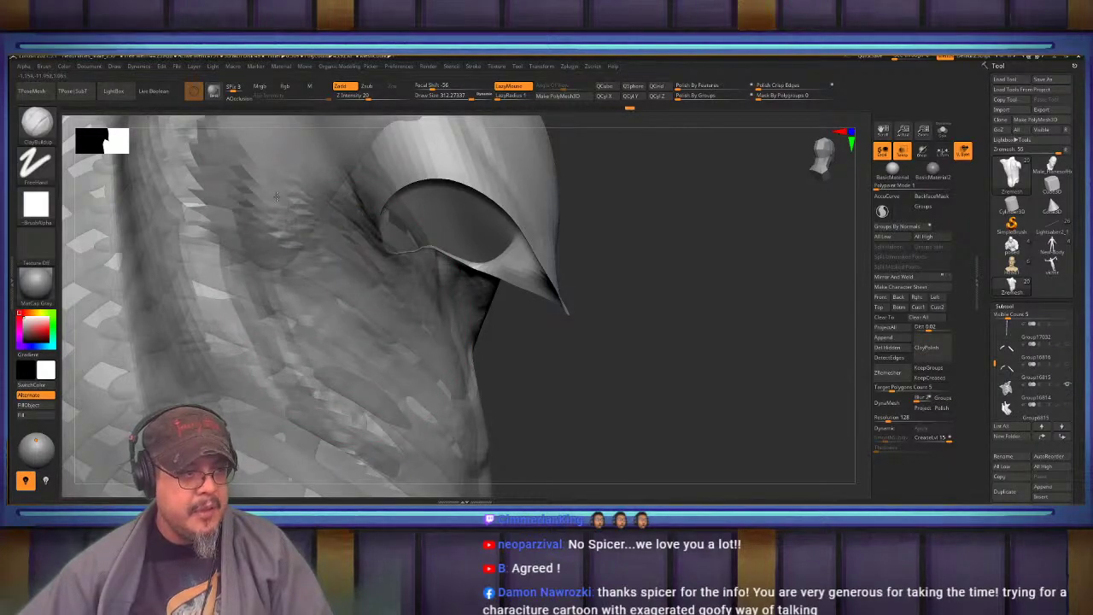
{"action": "mouse_move", "coordinate": [276, 196]}
{"action": "left_mouse_down"}
{"action": "mouse_move", "coordinate": [252, 223]}
{"action": "mouse_move", "coordinate": [329, 354]}
{"action": "mouse_move", "coordinate": [446, 431]}
{"action": "left_mouse_up"}
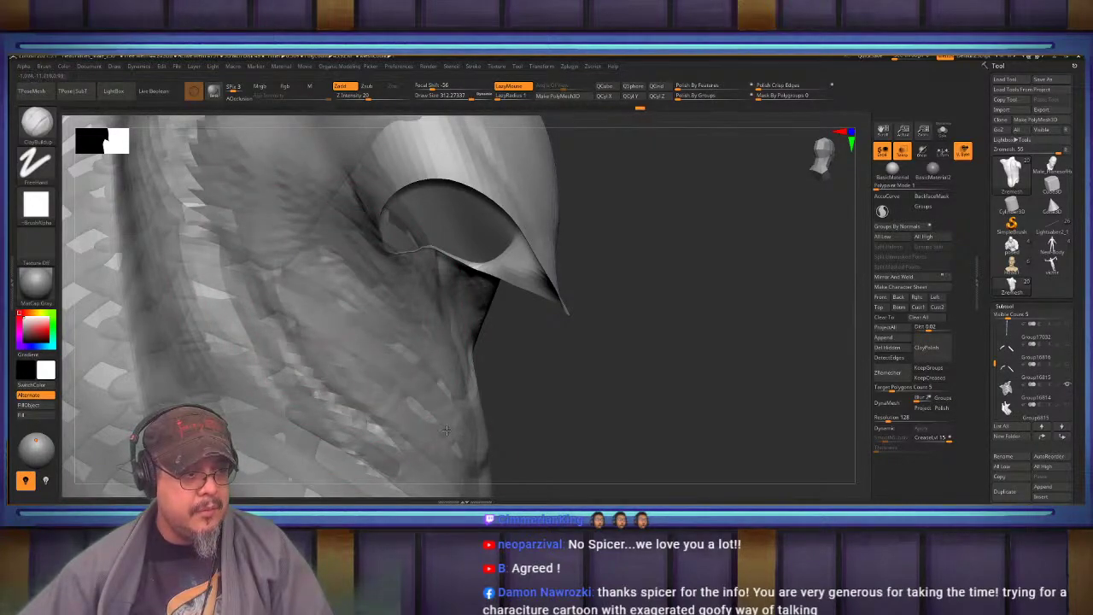
{"action": "right_click_drag", "start_coordinate": [352, 360], "coordinate": [336, 358]}
{"action": "mouse_move", "coordinate": [295, 338]}
{"action": "left_mouse_down"}
{"action": "mouse_move", "coordinate": [337, 409]}
{"action": "mouse_move", "coordinate": [385, 434]}
{"action": "left_mouse_up"}
Add clay along the upper side ribs directly under the armpit, following the rib direction
{"action": "mouse_move", "coordinate": [258, 355]}
{"action": "right_mouse_down"}
{"action": "mouse_move", "coordinate": [262, 242]}
{"action": "mouse_move", "coordinate": [276, 277]}
{"action": "right_mouse_up"}
{"action": "left_click_drag", "start_coordinate": [376, 299], "coordinate": [442, 344]}
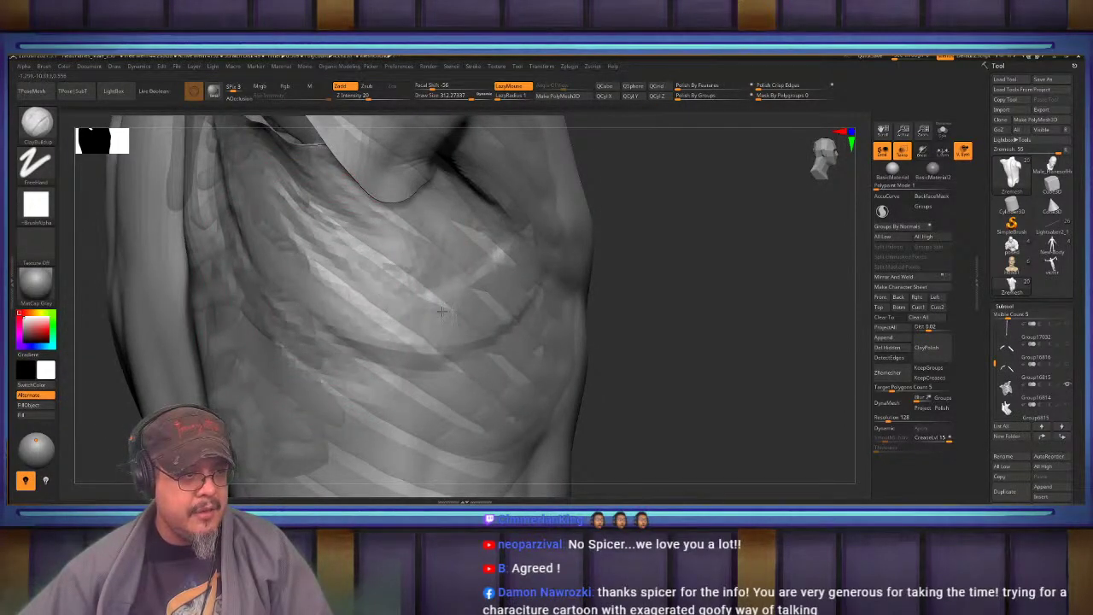
{"action": "left_click_drag", "start_coordinate": [371, 227], "coordinate": [417, 255]}
{"action": "left_click_drag", "start_coordinate": [354, 196], "coordinate": [415, 238]}
{"action": "left_click_drag", "start_coordinate": [322, 173], "coordinate": [365, 194]}
{"action": "mouse_move", "coordinate": [359, 183]}
{"action": "right_mouse_down"}
{"action": "mouse_move", "coordinate": [402, 256]}
{"action": "mouse_move", "coordinate": [350, 208]}
{"action": "right_mouse_up"}
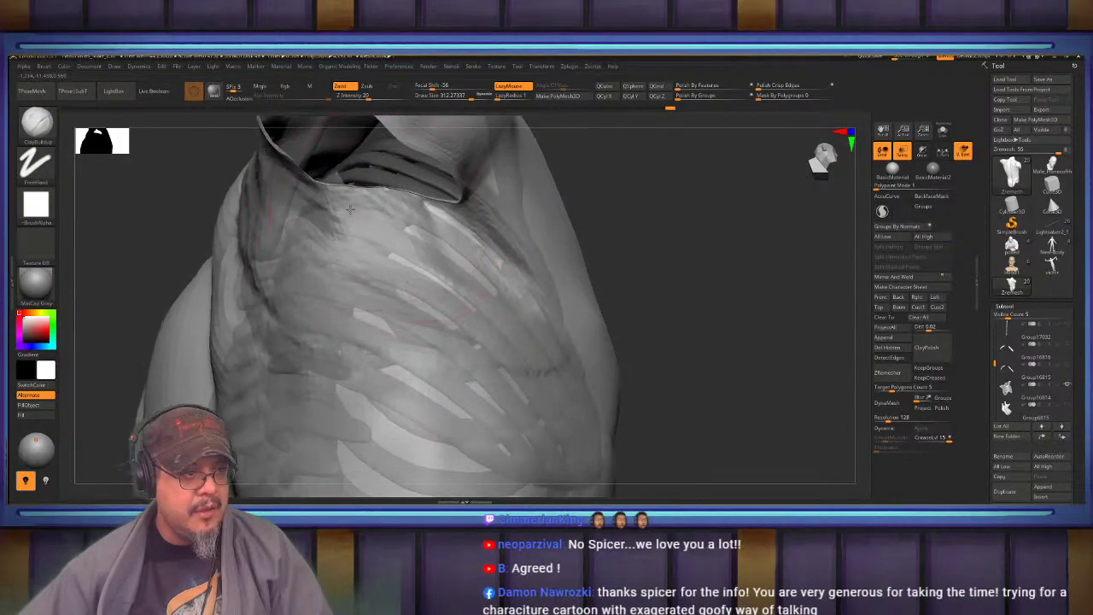
{"action": "left_click_drag", "start_coordinate": [391, 235], "coordinate": [433, 251]}
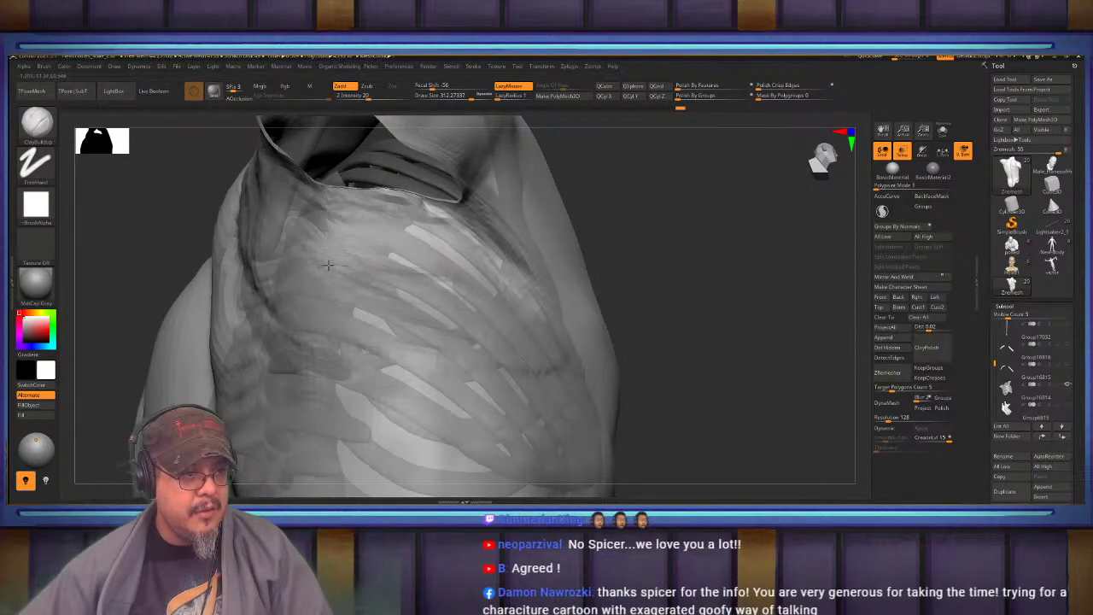
{"action": "left_click_drag", "start_coordinate": [391, 333], "coordinate": [450, 321]}
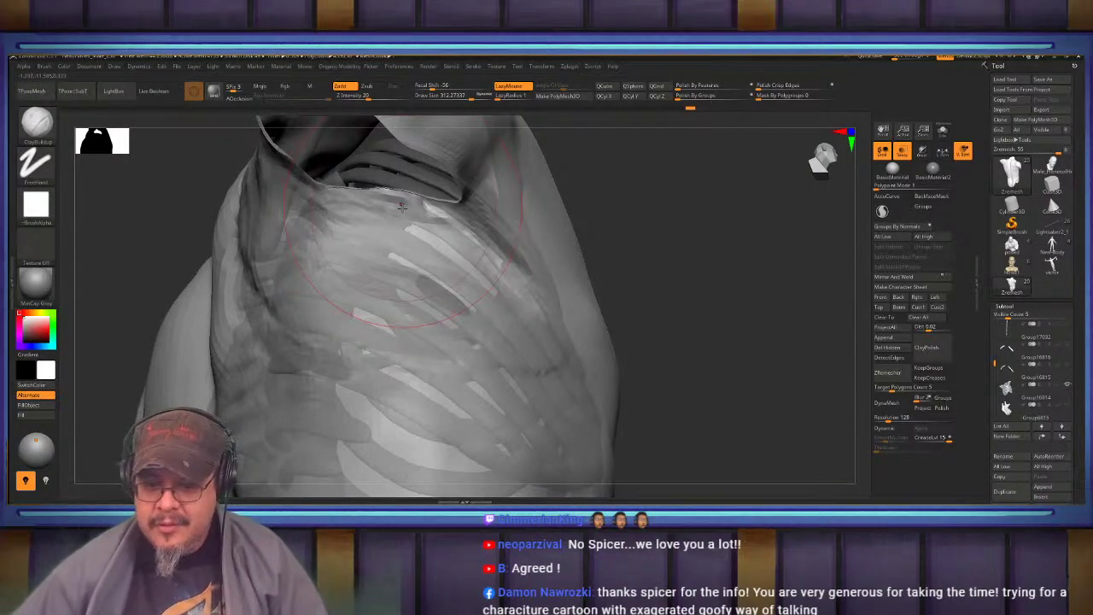
Smooth the clay strokes over the side of the ribcage below the armpit
{"action": "left_click_drag", "start_coordinate": [205, 238], "coordinate": [206, 294]}
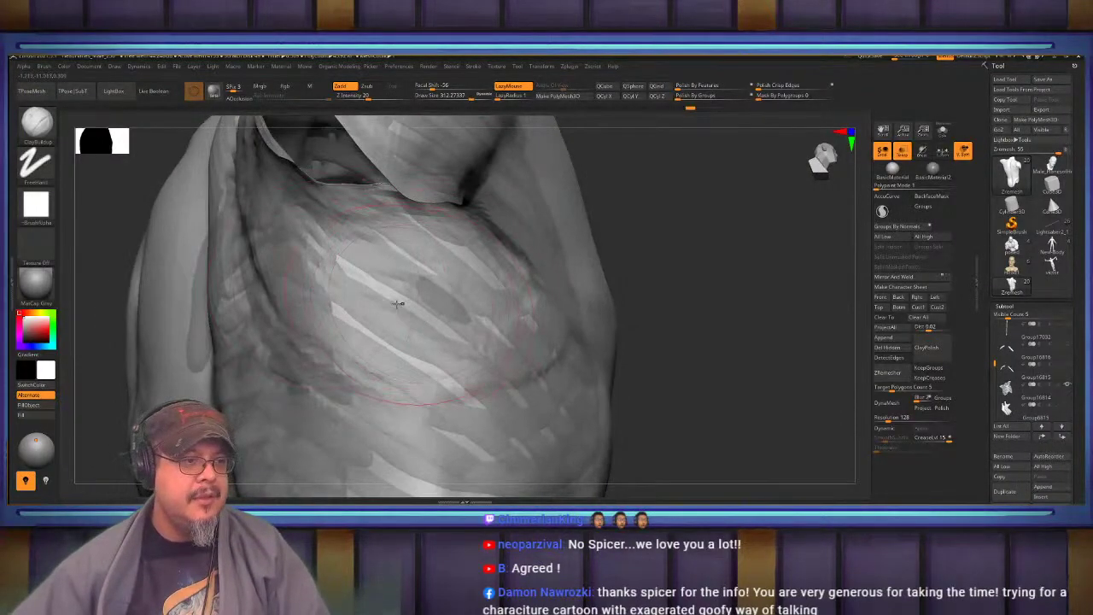
{"action": "mouse_move", "coordinate": [398, 302]}
{"action": "left_mouse_down"}
{"action": "mouse_move", "coordinate": [473, 321]}
{"action": "mouse_move", "coordinate": [342, 259]}
{"action": "mouse_move", "coordinate": [352, 308]}
{"action": "left_mouse_up"}
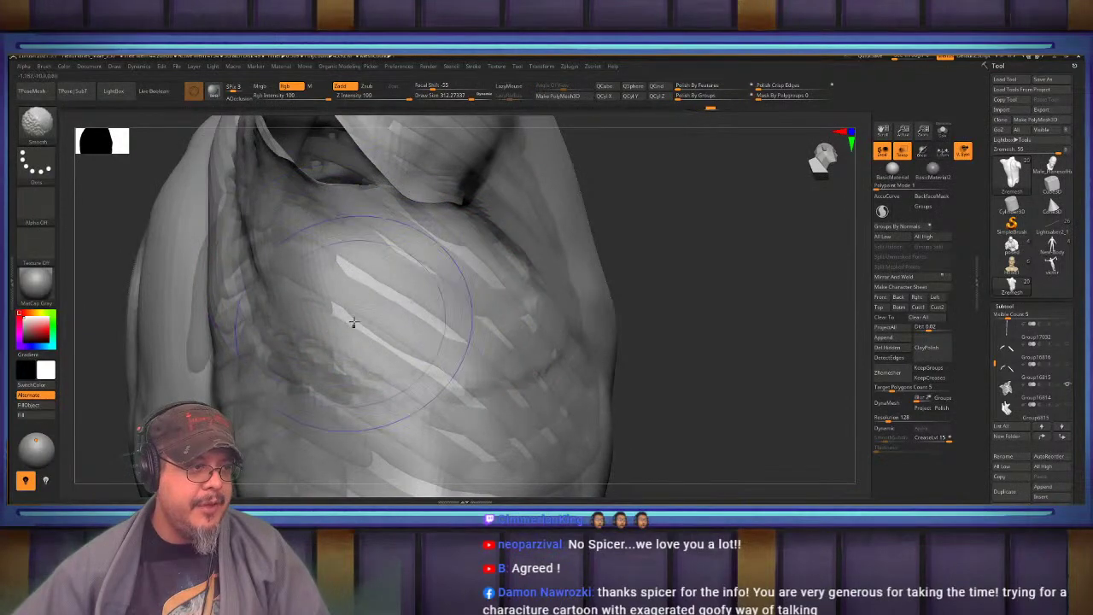
{"action": "left_click_drag", "start_coordinate": [510, 320], "coordinate": [376, 312], "text": "shift"}
Add clay over the lower back ribs beside the spine and smooth the surface
{"action": "mouse_move", "coordinate": [107, 299]}
{"action": "left_mouse_down"}
{"action": "mouse_move", "coordinate": [175, 282]}
{"action": "mouse_move", "coordinate": [257, 312]}
{"action": "mouse_move", "coordinate": [286, 299]}
{"action": "left_mouse_up"}
{"action": "mouse_move", "coordinate": [273, 355]}
{"action": "left_mouse_down"}
{"action": "mouse_move", "coordinate": [367, 333]}
{"action": "mouse_move", "coordinate": [363, 290]}
{"action": "mouse_move", "coordinate": [341, 299]}
{"action": "left_mouse_up"}
{"action": "left_click_drag", "start_coordinate": [188, 325], "coordinate": [413, 342]}
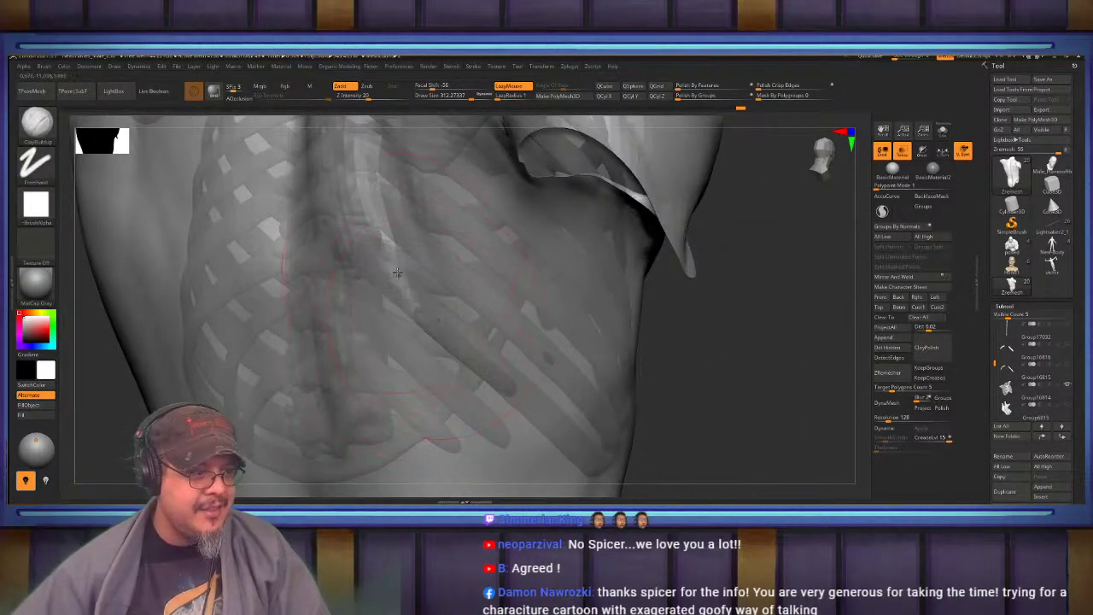
{"action": "left_click_drag", "start_coordinate": [512, 370], "coordinate": [436, 338]}
{"action": "left_click_drag", "start_coordinate": [445, 375], "coordinate": [480, 315], "text": "shift"}
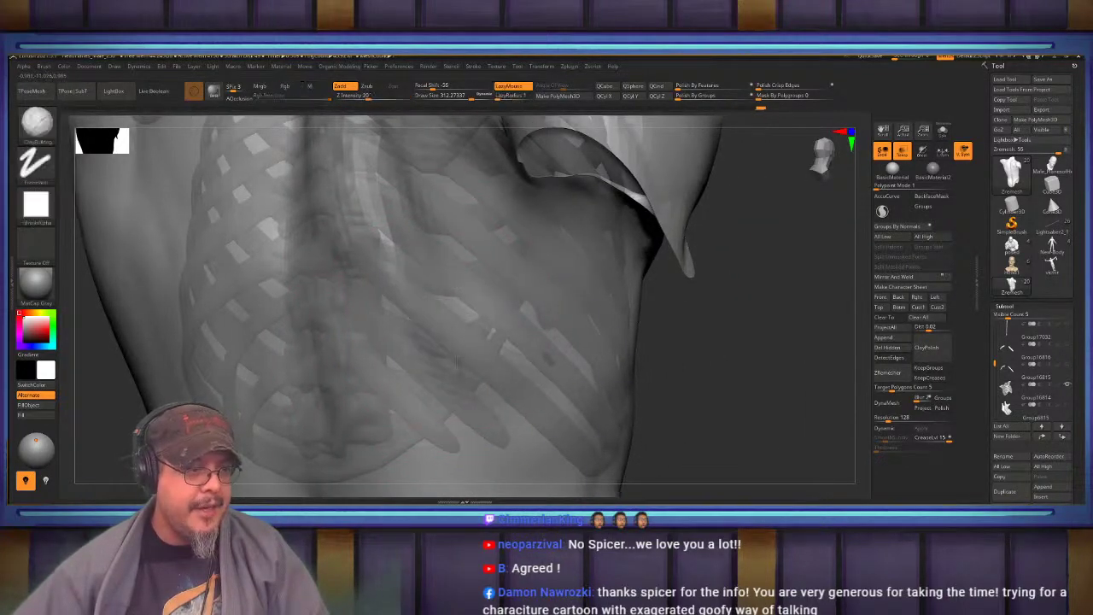
Reduce the ClayBuildup draw size to about 198 and carve the first serratus groove between the upper side ribs
{"action": "right_click_drag", "start_coordinate": [440, 184], "coordinate": [451, 296], "text": "alt"}
{"action": "left_click_drag", "start_coordinate": [447, 294], "coordinate": [442, 294]}
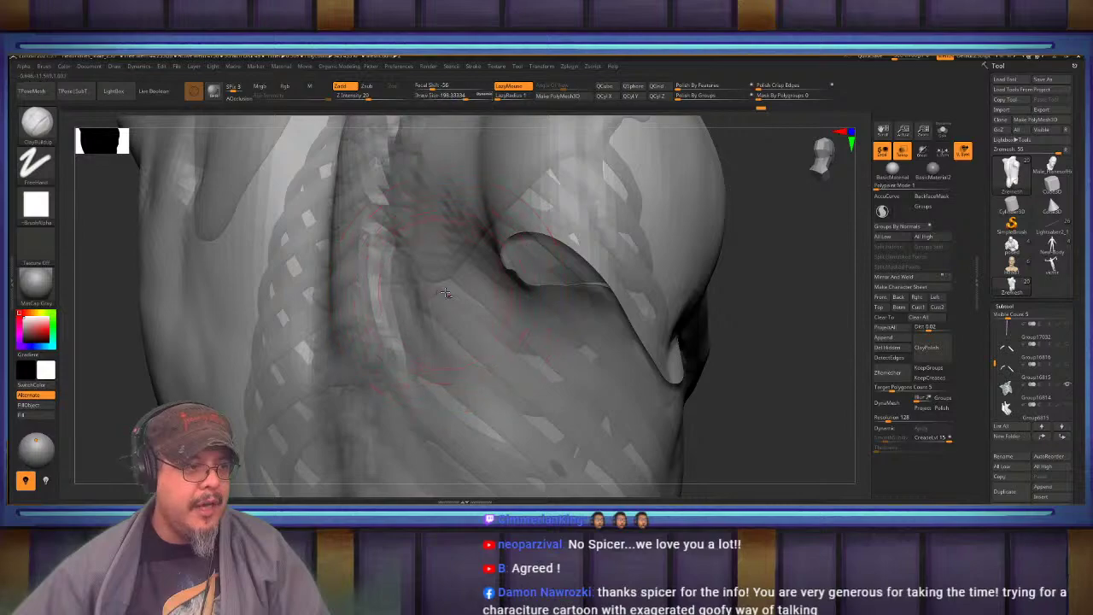
{"action": "mouse_move", "coordinate": [455, 360]}
{"action": "right_mouse_down", "text": "alt"}
{"action": "mouse_move", "coordinate": [435, 300]}
{"action": "mouse_move", "coordinate": [370, 298]}
{"action": "mouse_move", "coordinate": [342, 248]}
{"action": "mouse_move", "coordinate": [398, 309]}
{"action": "right_mouse_up", "text": "alt"}
{"action": "right_click_drag", "start_coordinate": [398, 309], "coordinate": [345, 357], "text": "alt"}
{"action": "right_click_drag", "start_coordinate": [345, 357], "coordinate": [326, 353]}
{"action": "mouse_move", "coordinate": [514, 251]}
{"action": "right_mouse_down"}
{"action": "mouse_move", "coordinate": [532, 246]}
{"action": "mouse_move", "coordinate": [451, 256]}
{"action": "mouse_move", "coordinate": [517, 282]}
{"action": "mouse_move", "coordinate": [357, 253]}
{"action": "mouse_move", "coordinate": [369, 249]}
{"action": "right_mouse_up"}
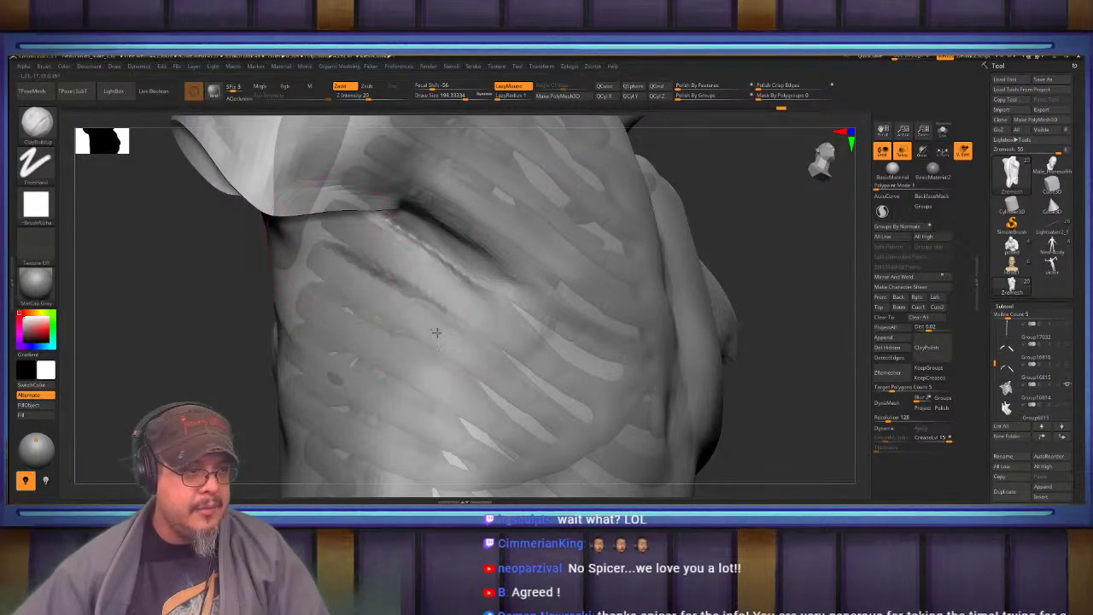
Carve further serratus grooves between the lower side ribs with ClayBuildup at draw size about 133
{"action": "key", "text": "s"}
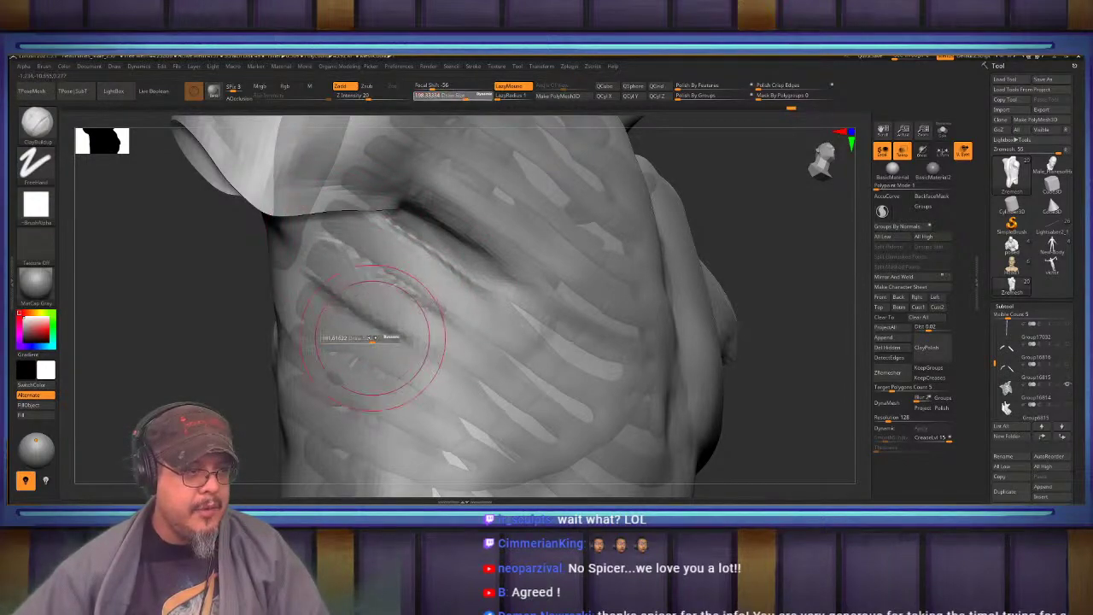
{"action": "left_click_drag", "start_coordinate": [375, 339], "coordinate": [392, 363]}
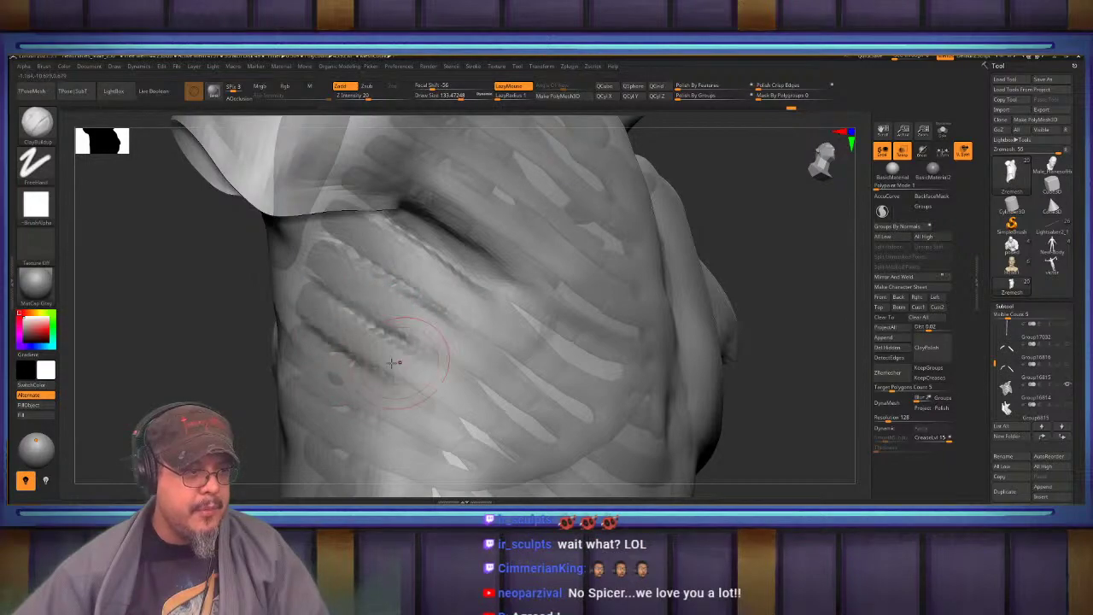
{"action": "left_click_drag", "start_coordinate": [319, 354], "coordinate": [376, 397]}
{"action": "left_click_drag", "start_coordinate": [295, 369], "coordinate": [354, 410], "text": "alt"}
{"action": "mouse_move", "coordinate": [341, 389]}
{"action": "right_mouse_down"}
{"action": "mouse_move", "coordinate": [286, 376]}
{"action": "mouse_move", "coordinate": [388, 347]}
{"action": "mouse_move", "coordinate": [332, 358]}
{"action": "mouse_move", "coordinate": [476, 301]}
{"action": "mouse_move", "coordinate": [367, 295]}
{"action": "mouse_move", "coordinate": [417, 318]}
{"action": "mouse_move", "coordinate": [394, 312]}
{"action": "mouse_move", "coordinate": [376, 260]}
{"action": "mouse_move", "coordinate": [469, 251]}
{"action": "right_mouse_up"}
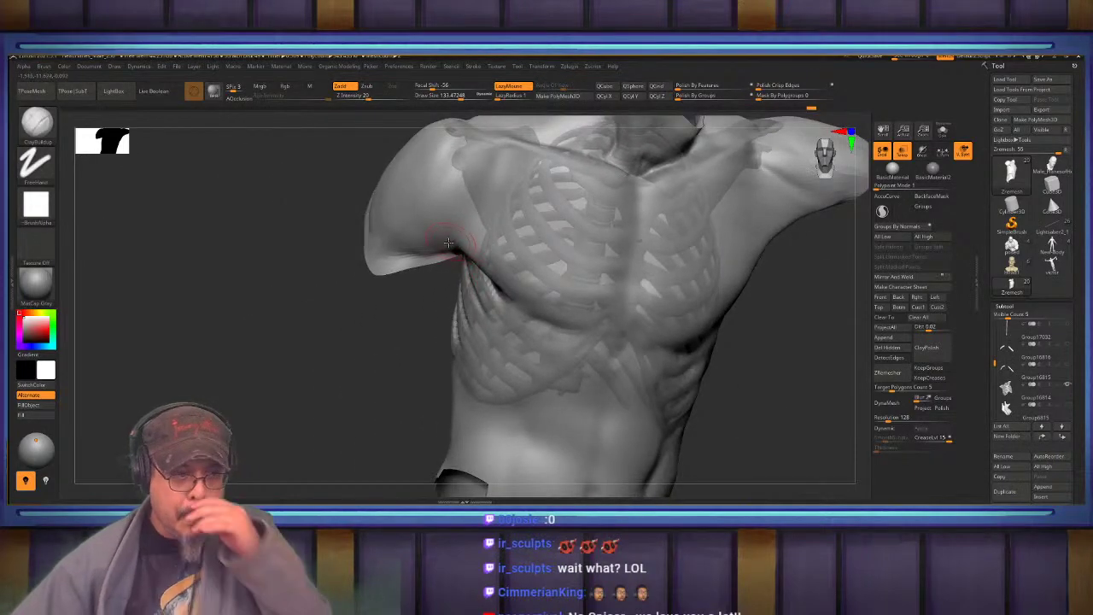
Build a vertical band of back muscle from the armpit down the side with ClayBuildup at draw size about 235
{"action": "mouse_move", "coordinate": [416, 309]}
{"action": "right_mouse_down"}
{"action": "mouse_move", "coordinate": [462, 336]}
{"action": "mouse_move", "coordinate": [457, 272]}
{"action": "mouse_move", "coordinate": [503, 269]}
{"action": "mouse_move", "coordinate": [503, 293]}
{"action": "mouse_move", "coordinate": [509, 243]}
{"action": "mouse_move", "coordinate": [538, 242]}
{"action": "mouse_move", "coordinate": [521, 287]}
{"action": "mouse_move", "coordinate": [532, 297]}
{"action": "mouse_move", "coordinate": [502, 260]}
{"action": "mouse_move", "coordinate": [445, 266]}
{"action": "right_mouse_up"}
{"action": "key", "text": "s"}
{"action": "left_click_drag", "start_coordinate": [445, 266], "coordinate": [453, 266]}
{"action": "mouse_move", "coordinate": [453, 266]}
{"action": "right_mouse_down"}
{"action": "mouse_move", "coordinate": [464, 342]}
{"action": "mouse_move", "coordinate": [470, 335]}
{"action": "right_mouse_up"}
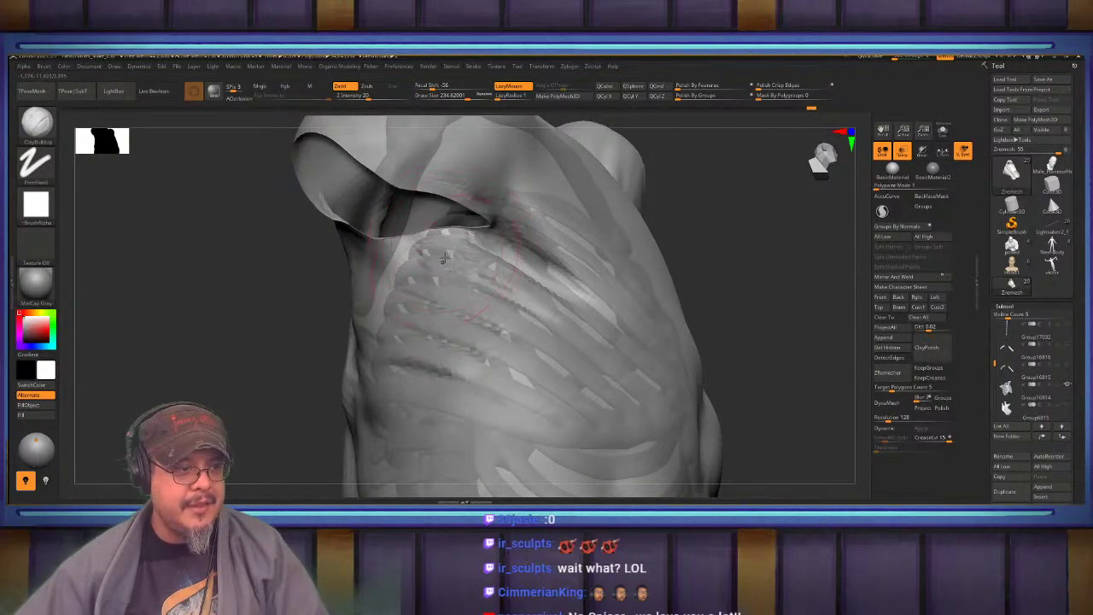
{"action": "left_click_drag", "start_coordinate": [442, 251], "coordinate": [391, 406]}
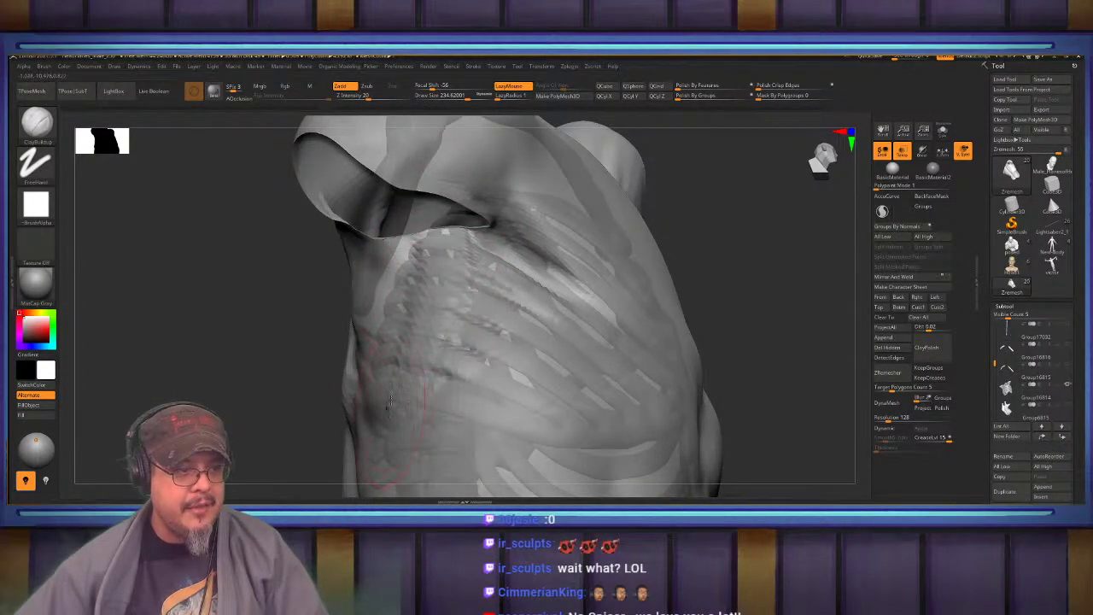
{"action": "right_click_drag", "start_coordinate": [480, 309], "coordinate": [439, 288]}
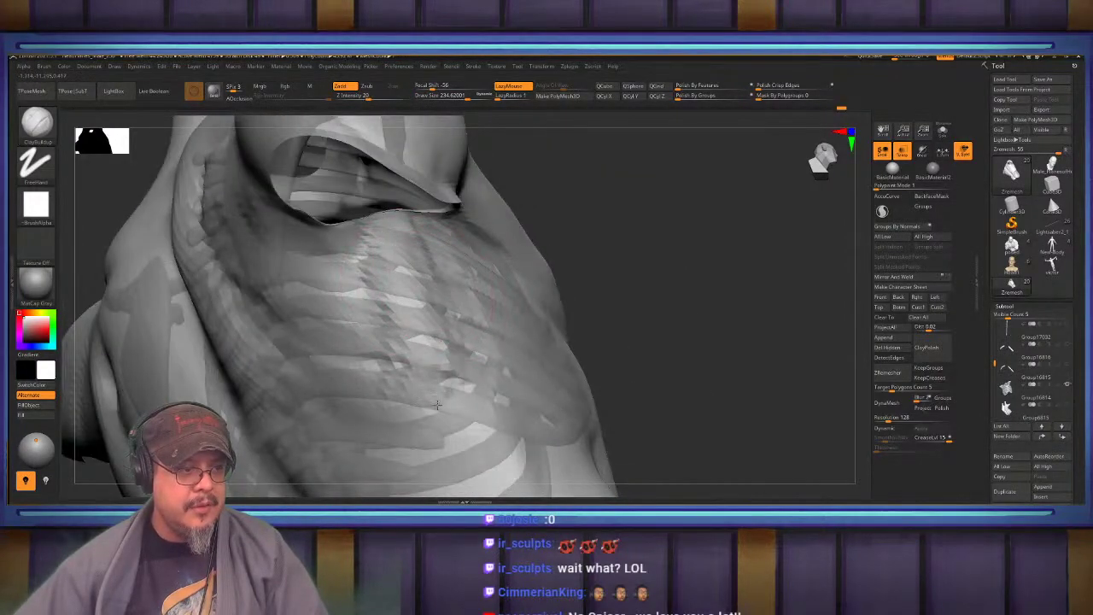
Extend the side muscle band over the lower ribs down to the waist and thicken it below the arm opening
{"action": "right_click_drag", "start_coordinate": [427, 405], "coordinate": [449, 282], "text": "alt"}
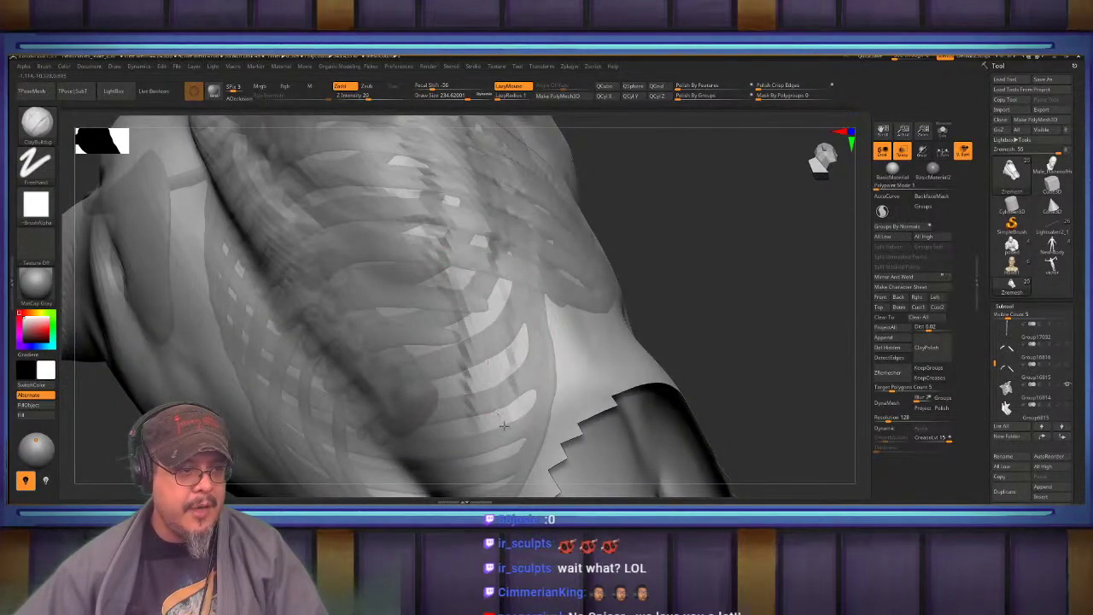
{"action": "left_click_drag", "start_coordinate": [504, 425], "coordinate": [480, 444]}
{"action": "right_click_drag", "start_coordinate": [468, 265], "coordinate": [474, 398], "text": "alt"}
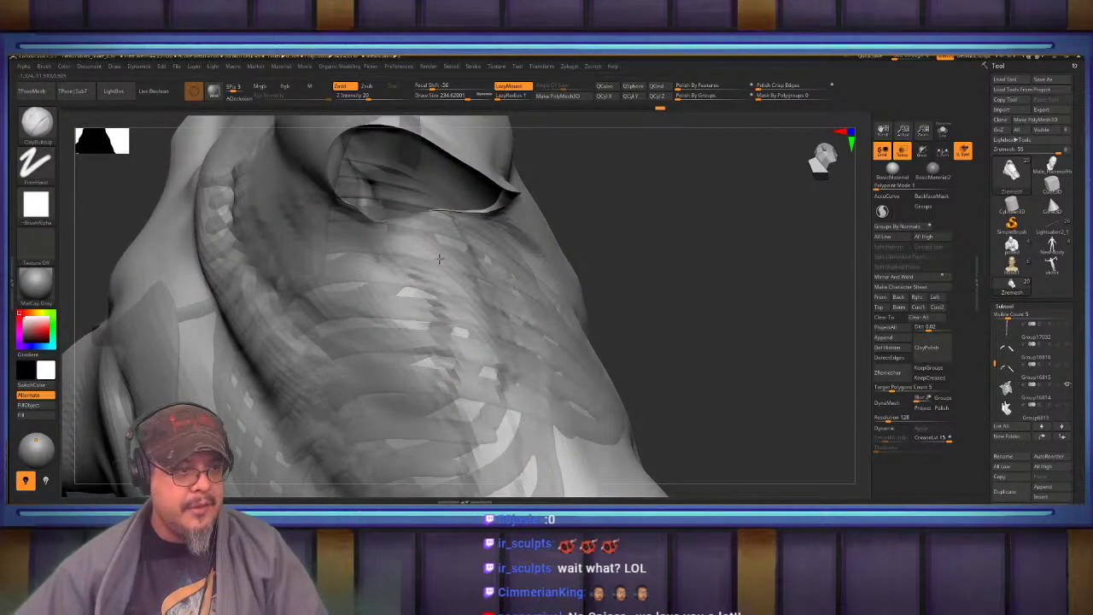
{"action": "mouse_move", "coordinate": [439, 259]}
{"action": "right_mouse_down"}
{"action": "mouse_move", "coordinate": [462, 239]}
{"action": "mouse_move", "coordinate": [473, 299]}
{"action": "right_mouse_up"}
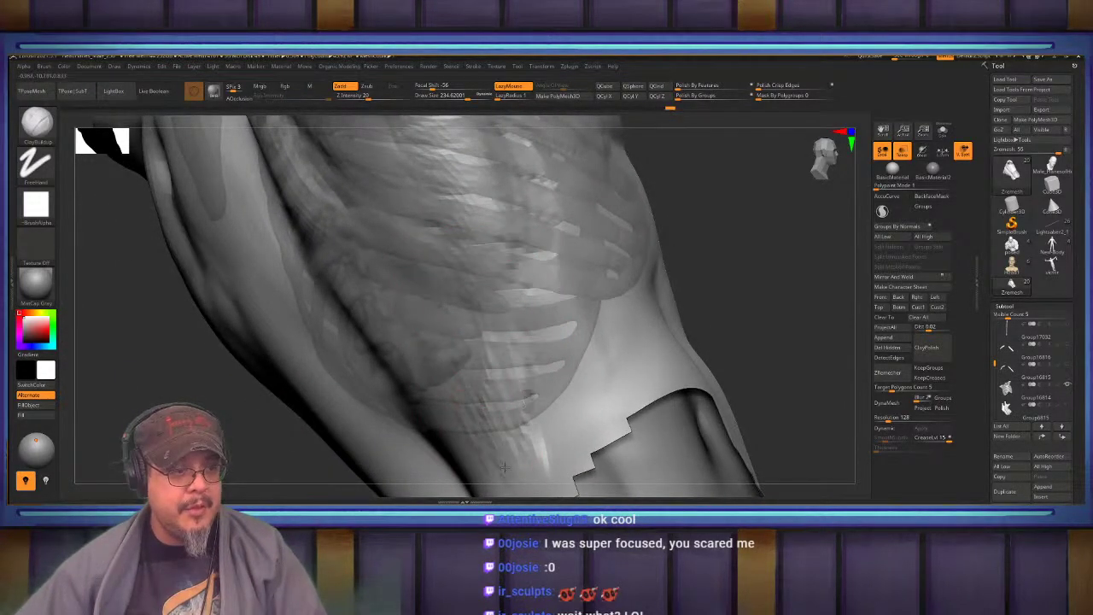
Refine the front edge of the side muscle band with ClayBuildup at draw size about 161
{"action": "mouse_move", "coordinate": [504, 468]}
{"action": "right_mouse_down"}
{"action": "mouse_move", "coordinate": [498, 342]}
{"action": "mouse_move", "coordinate": [421, 269]}
{"action": "mouse_move", "coordinate": [435, 250]}
{"action": "right_mouse_up"}
{"action": "key", "text": "s"}
{"action": "left_click_drag", "start_coordinate": [437, 250], "coordinate": [434, 250]}
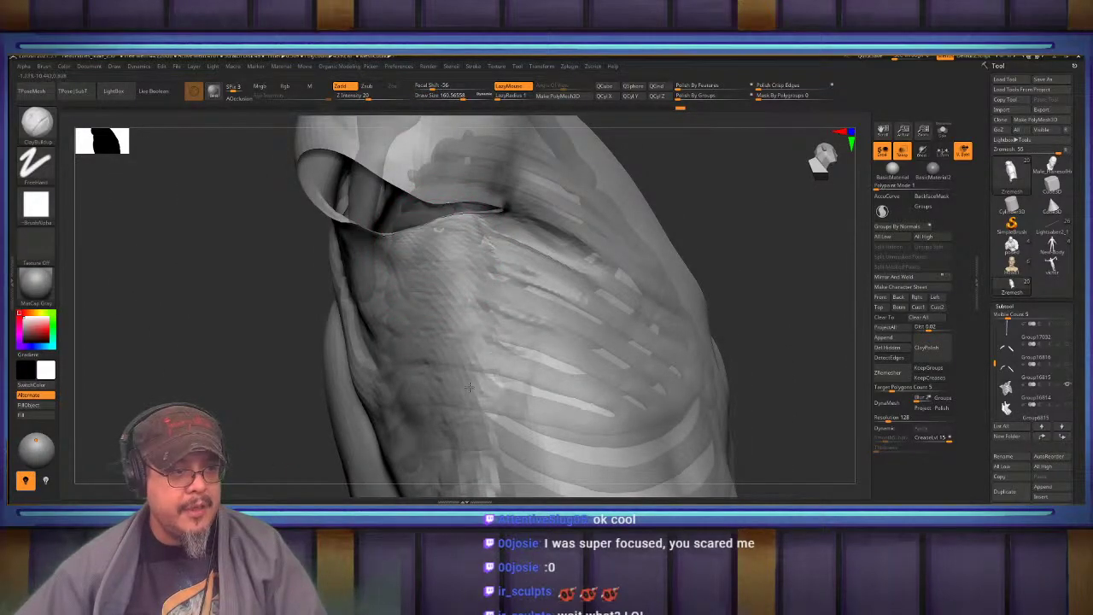
{"action": "mouse_move", "coordinate": [469, 387]}
{"action": "right_mouse_down"}
{"action": "mouse_move", "coordinate": [462, 286]}
{"action": "mouse_move", "coordinate": [430, 322]}
{"action": "mouse_move", "coordinate": [479, 239]}
{"action": "mouse_move", "coordinate": [467, 250]}
{"action": "right_mouse_up"}
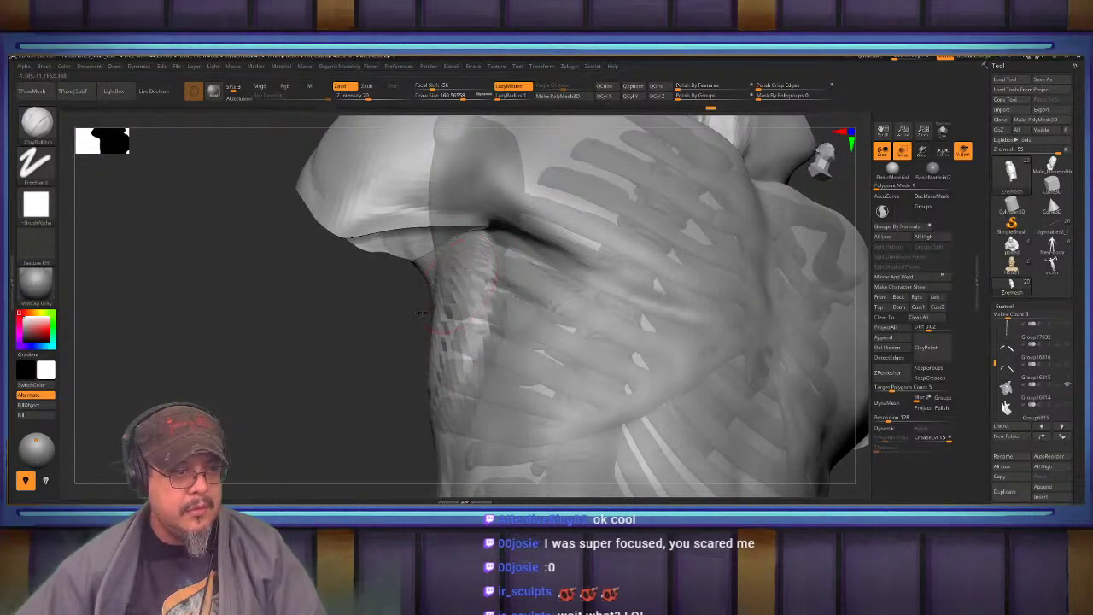
{"action": "key", "text": "shift"}
Deepen the serratus grooves between the upper side ribs below the armpit with ClayBuildup at draw size about 161
{"action": "mouse_move", "coordinate": [430, 422]}
{"action": "right_mouse_down"}
{"action": "mouse_move", "coordinate": [393, 378]}
{"action": "mouse_move", "coordinate": [416, 339]}
{"action": "mouse_move", "coordinate": [402, 287]}
{"action": "mouse_move", "coordinate": [459, 283]}
{"action": "mouse_move", "coordinate": [472, 344]}
{"action": "mouse_move", "coordinate": [466, 389]}
{"action": "mouse_move", "coordinate": [430, 290]}
{"action": "right_mouse_up"}
{"action": "right_click_drag", "start_coordinate": [489, 326], "coordinate": [471, 323]}
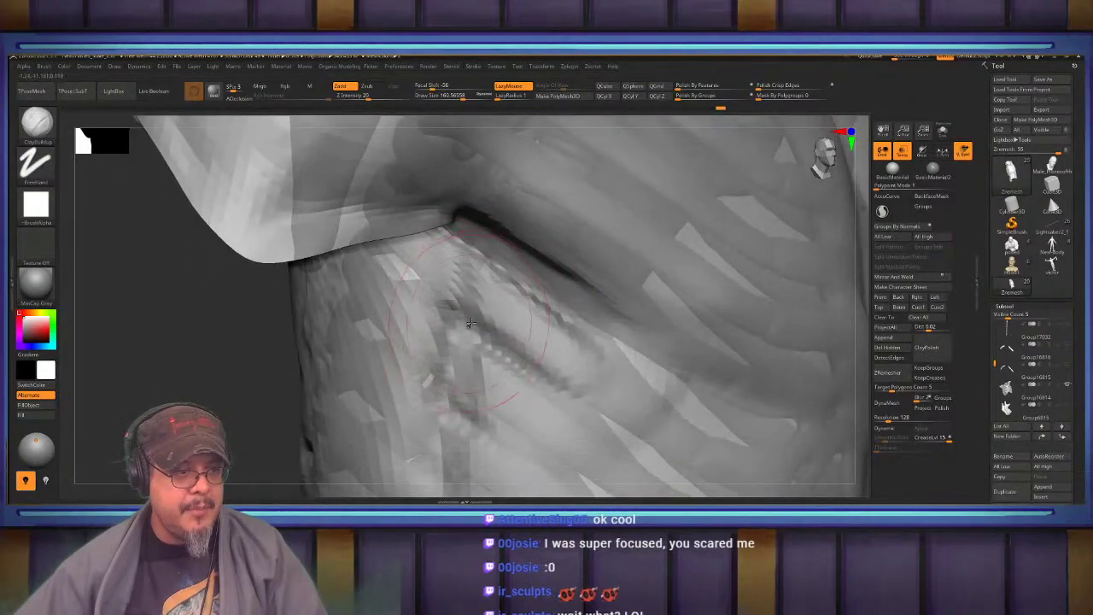
{"action": "left_click_drag", "start_coordinate": [485, 289], "coordinate": [595, 357]}
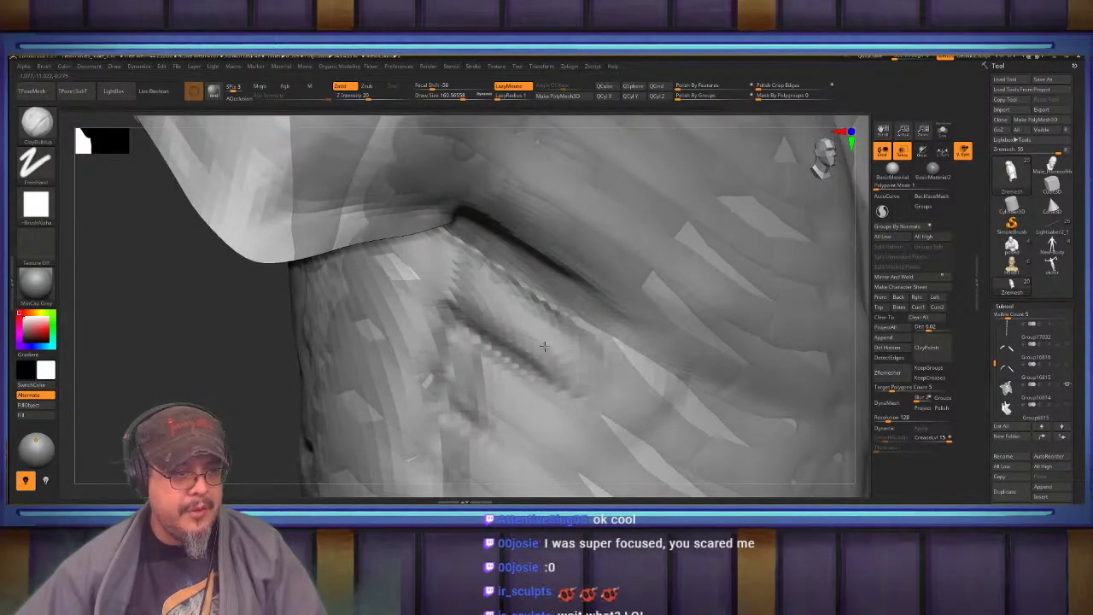
{"action": "right_click_drag", "start_coordinate": [545, 346], "coordinate": [522, 280], "text": "alt"}
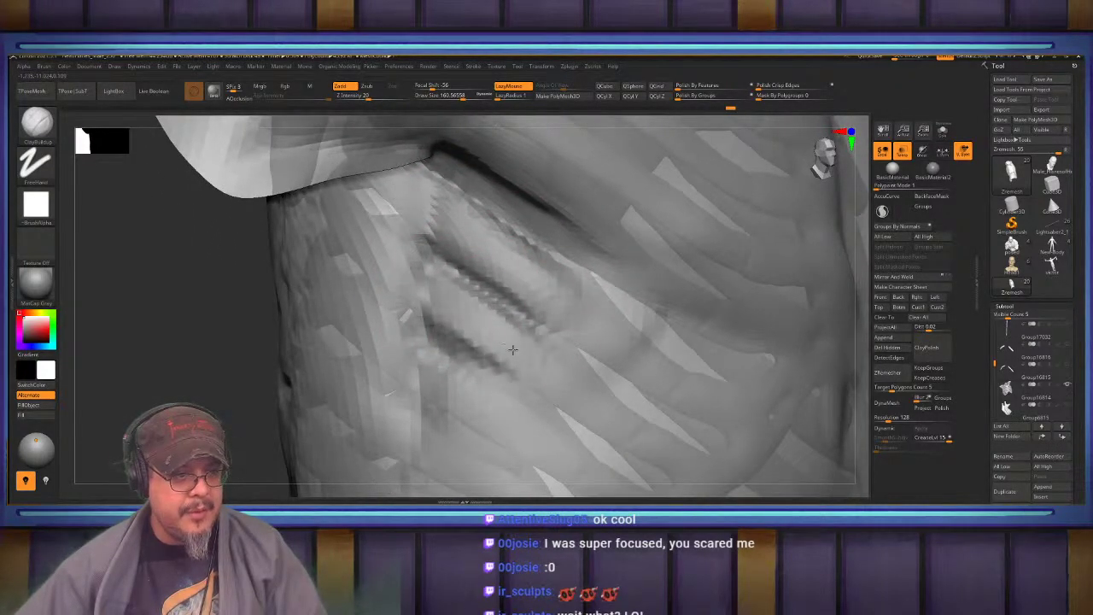
{"action": "mouse_move", "coordinate": [512, 350]}
{"action": "right_mouse_down"}
{"action": "mouse_move", "coordinate": [456, 320]}
{"action": "mouse_move", "coordinate": [463, 336]}
{"action": "mouse_move", "coordinate": [523, 365]}
{"action": "right_mouse_up"}
{"action": "mouse_move", "coordinate": [321, 328]}
{"action": "right_mouse_down"}
{"action": "mouse_move", "coordinate": [383, 341]}
{"action": "mouse_move", "coordinate": [445, 334]}
{"action": "mouse_move", "coordinate": [518, 305]}
{"action": "mouse_move", "coordinate": [495, 277]}
{"action": "mouse_move", "coordinate": [500, 247]}
{"action": "right_mouse_up"}
Carve diagonal grooves between the front lower ribs, continuing down past the ribcage edge toward the waist
{"action": "left_click_drag", "start_coordinate": [501, 247], "coordinate": [553, 315]}
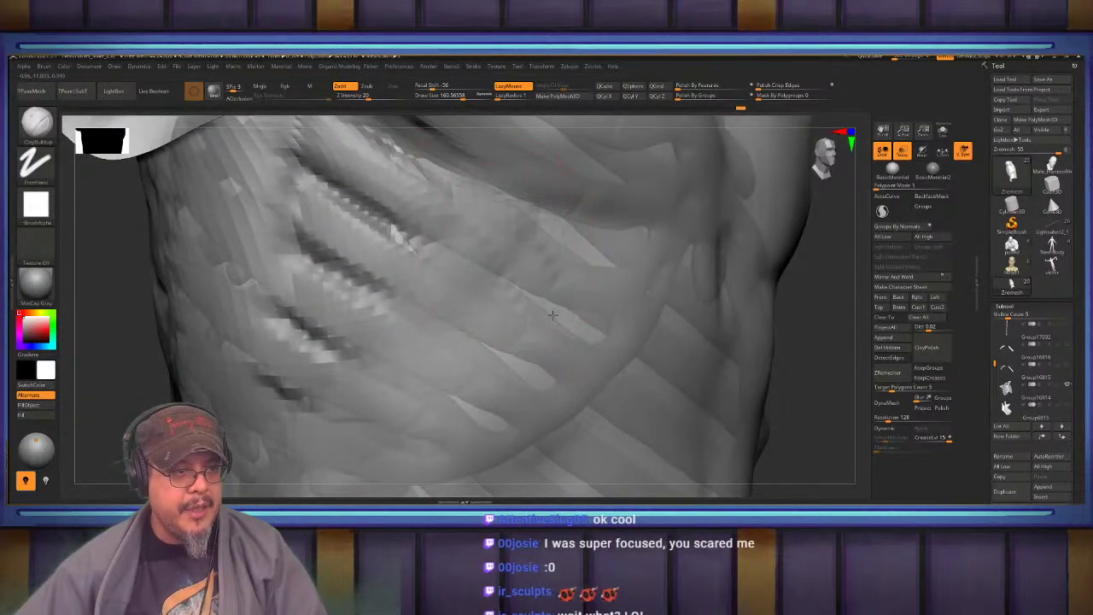
{"action": "left_click_drag", "start_coordinate": [595, 359], "coordinate": [623, 394]}
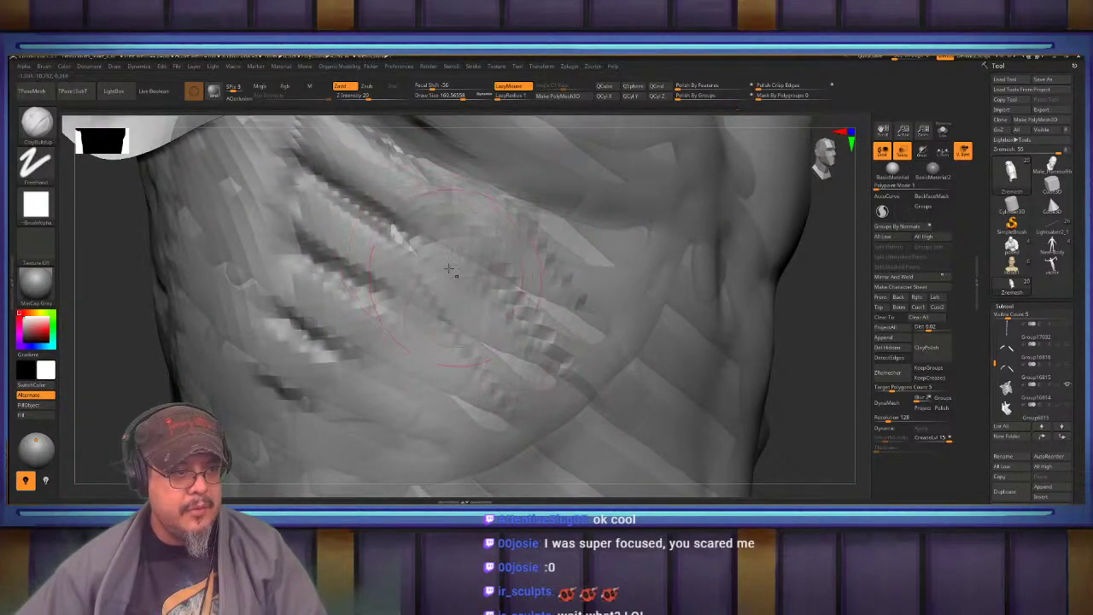
{"action": "left_click_drag", "start_coordinate": [450, 269], "coordinate": [514, 363]}
{"action": "right_click_drag", "start_coordinate": [410, 329], "coordinate": [475, 260]}
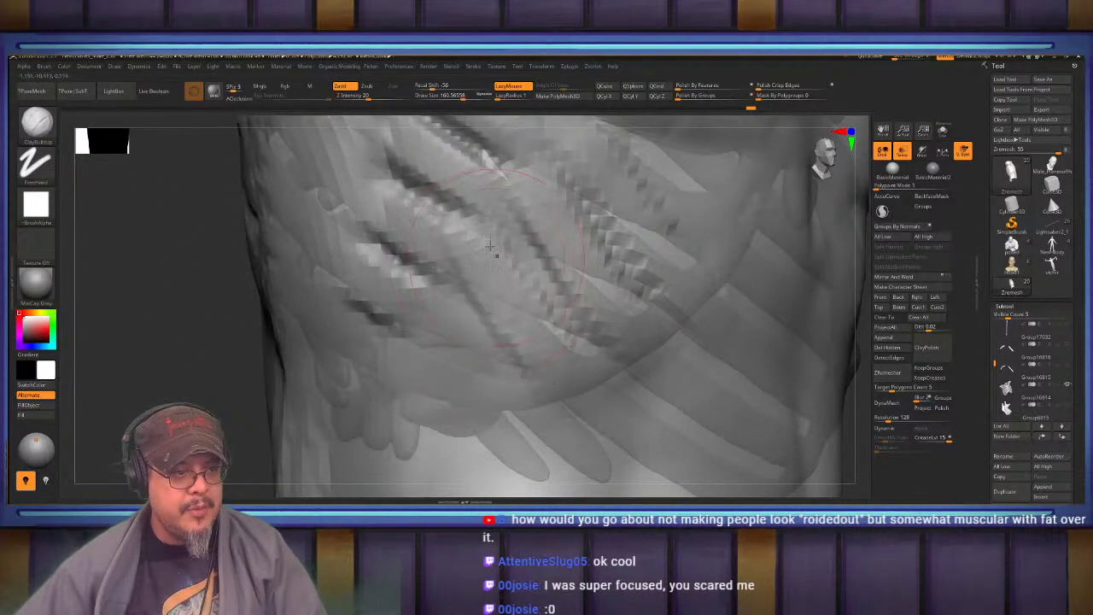
{"action": "left_click_drag", "start_coordinate": [449, 307], "coordinate": [520, 420]}
{"action": "right_click_drag", "start_coordinate": [428, 369], "coordinate": [437, 252], "text": "alt"}
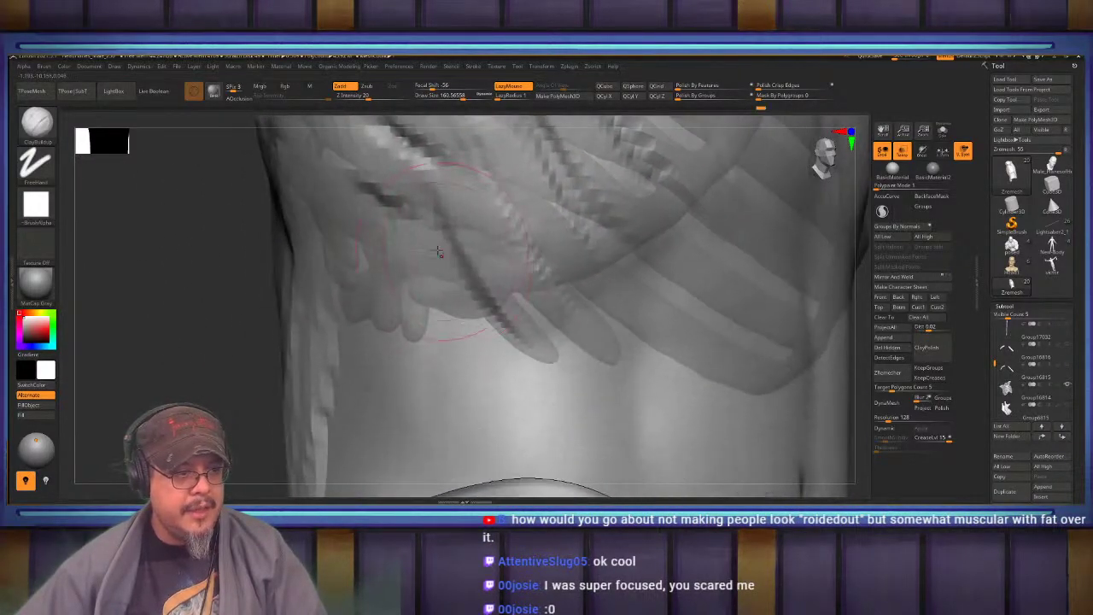
{"action": "mouse_move", "coordinate": [440, 235]}
{"action": "left_mouse_down"}
{"action": "mouse_move", "coordinate": [505, 362]}
{"action": "mouse_move", "coordinate": [574, 453]}
{"action": "left_mouse_up"}
{"action": "right_click_drag", "start_coordinate": [568, 428], "coordinate": [504, 368]}
{"action": "key", "text": "f"}
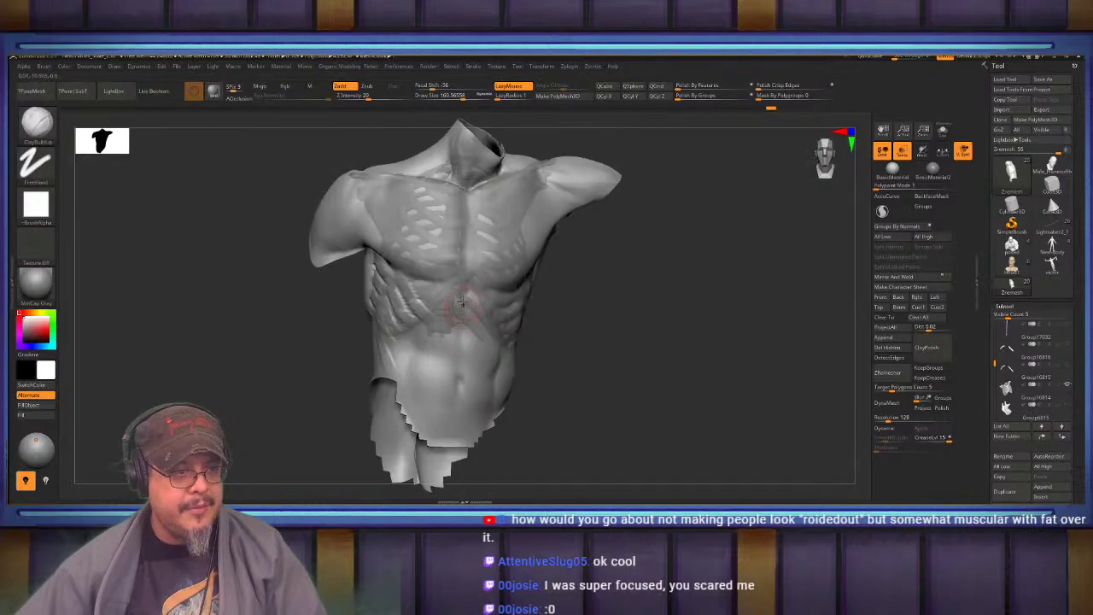
Build up the upper abdominal muscle between the sternum base and the serratus, and smooth its surface
{"action": "right_click_drag", "start_coordinate": [461, 302], "coordinate": [483, 373], "text": "alt"}
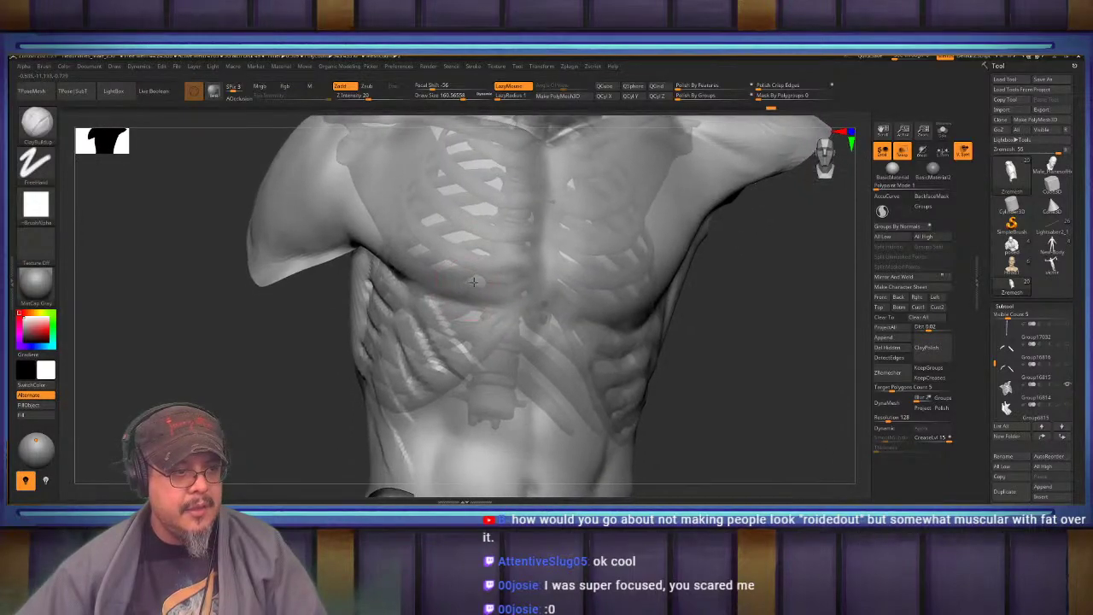
{"action": "mouse_move", "coordinate": [474, 282]}
{"action": "right_mouse_down", "text": "ctrl"}
{"action": "mouse_move", "coordinate": [500, 329]}
{"action": "mouse_move", "coordinate": [493, 341]}
{"action": "right_mouse_up", "text": "ctrl"}
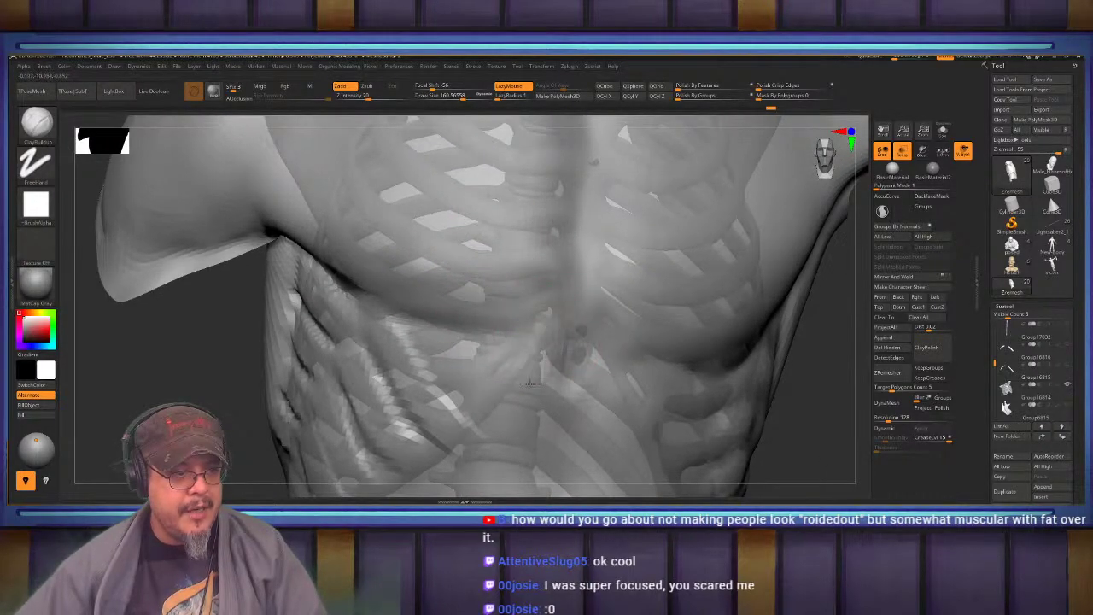
{"action": "left_click_drag", "start_coordinate": [472, 335], "coordinate": [523, 334]}
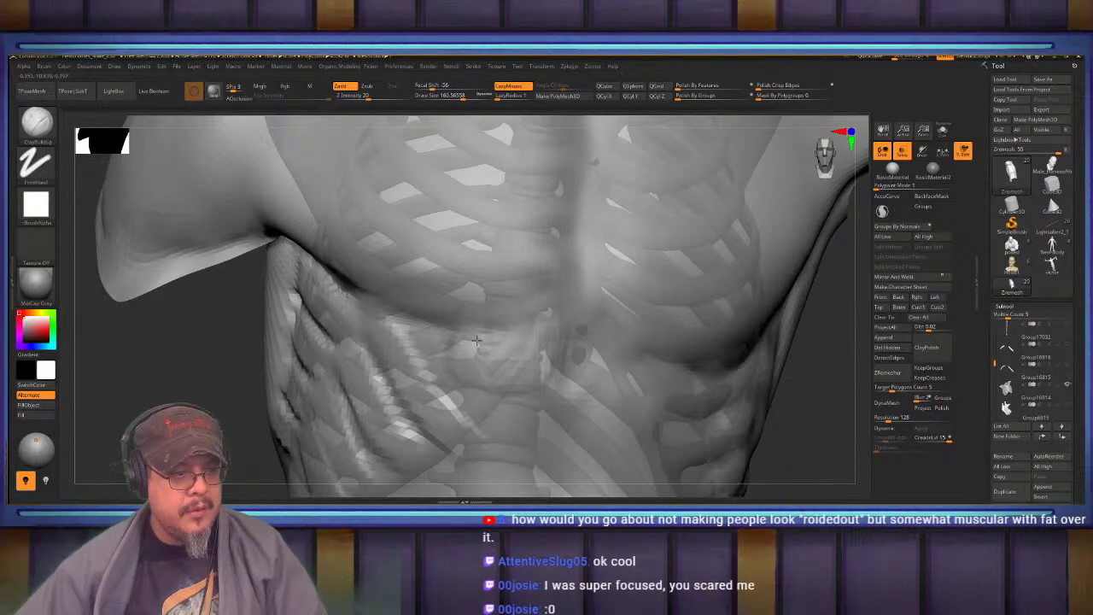
{"action": "left_click_drag", "start_coordinate": [418, 362], "coordinate": [431, 399]}
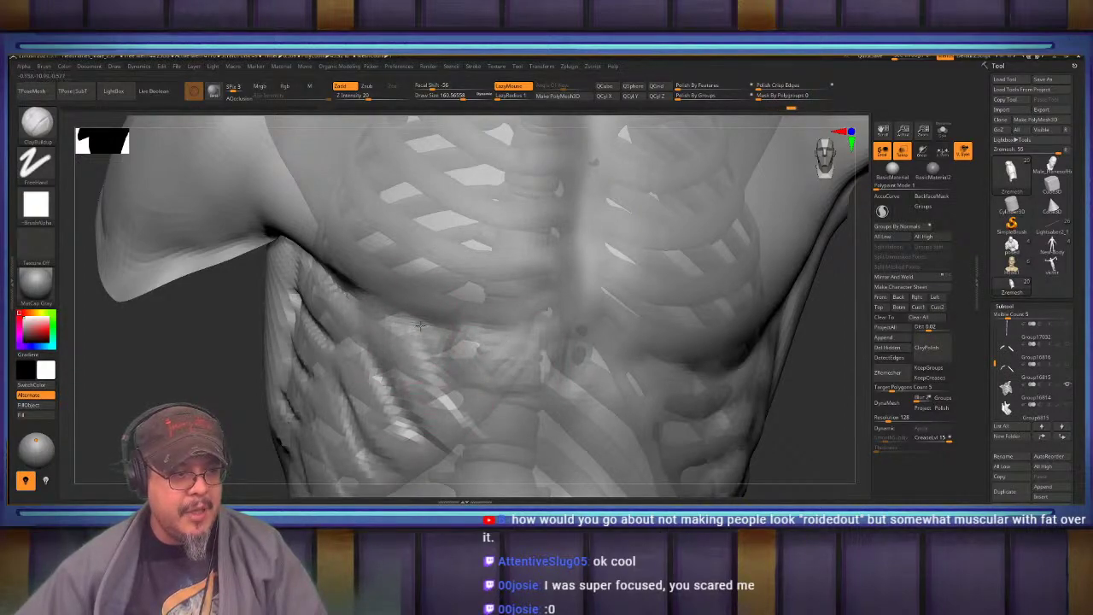
{"action": "left_click_drag", "start_coordinate": [420, 325], "coordinate": [495, 346]}
{"action": "right_click_drag", "start_coordinate": [523, 363], "coordinate": [560, 346]}
{"action": "left_click_drag", "start_coordinate": [481, 344], "coordinate": [549, 329]}
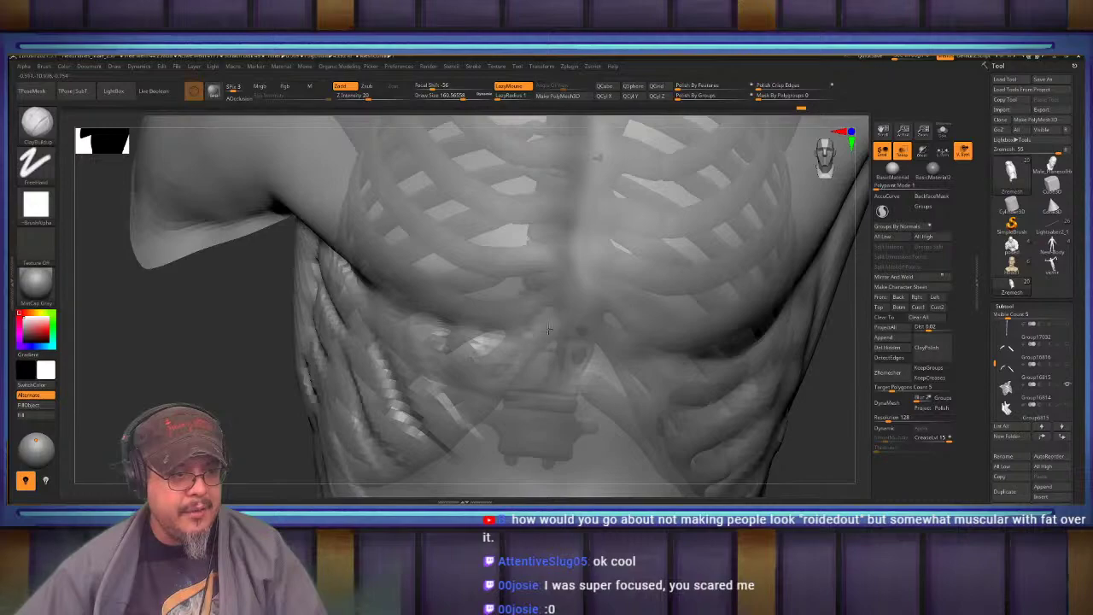
{"action": "left_click_drag", "start_coordinate": [470, 343], "coordinate": [494, 328], "text": "shift"}
Turn off transparency and inspect the sculpted torso from the front and side
{"action": "right_click_drag", "start_coordinate": [513, 338], "coordinate": [653, 335]}
{"action": "left_click", "coordinate": [905, 161]}
{"action": "key", "text": "f"}
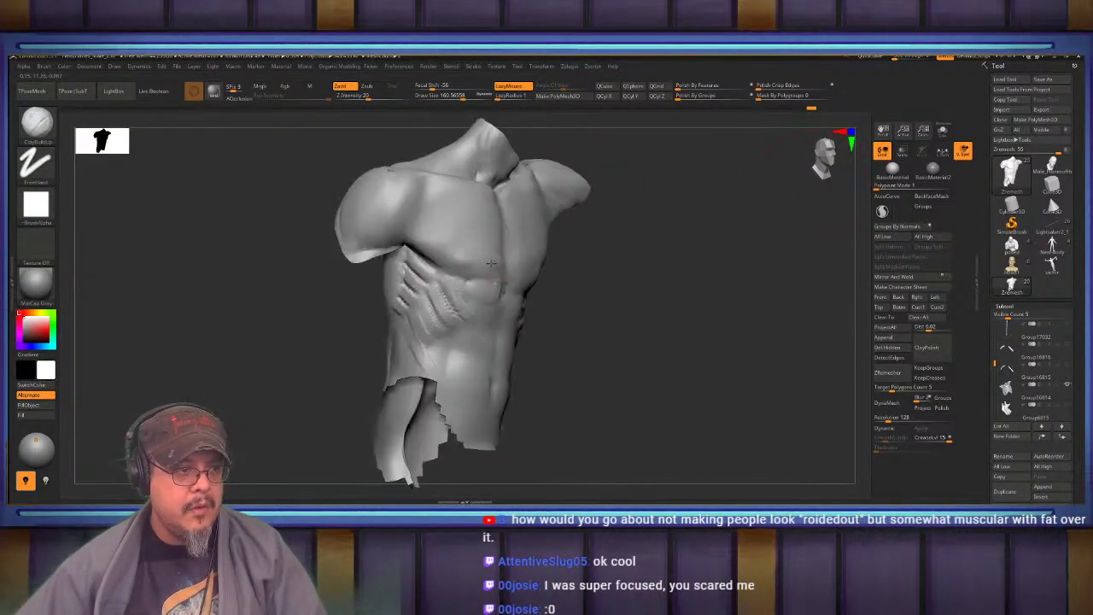
{"action": "right_click_drag", "start_coordinate": [504, 275], "coordinate": [556, 302]}
{"action": "mouse_move", "coordinate": [436, 307]}
{"action": "right_mouse_down"}
{"action": "mouse_move", "coordinate": [478, 322]}
{"action": "mouse_move", "coordinate": [539, 281]}
{"action": "mouse_move", "coordinate": [490, 287]}
{"action": "mouse_move", "coordinate": [457, 263]}
{"action": "right_mouse_up"}
{"action": "right_click_drag", "start_coordinate": [548, 275], "coordinate": [490, 275], "text": "alt"}
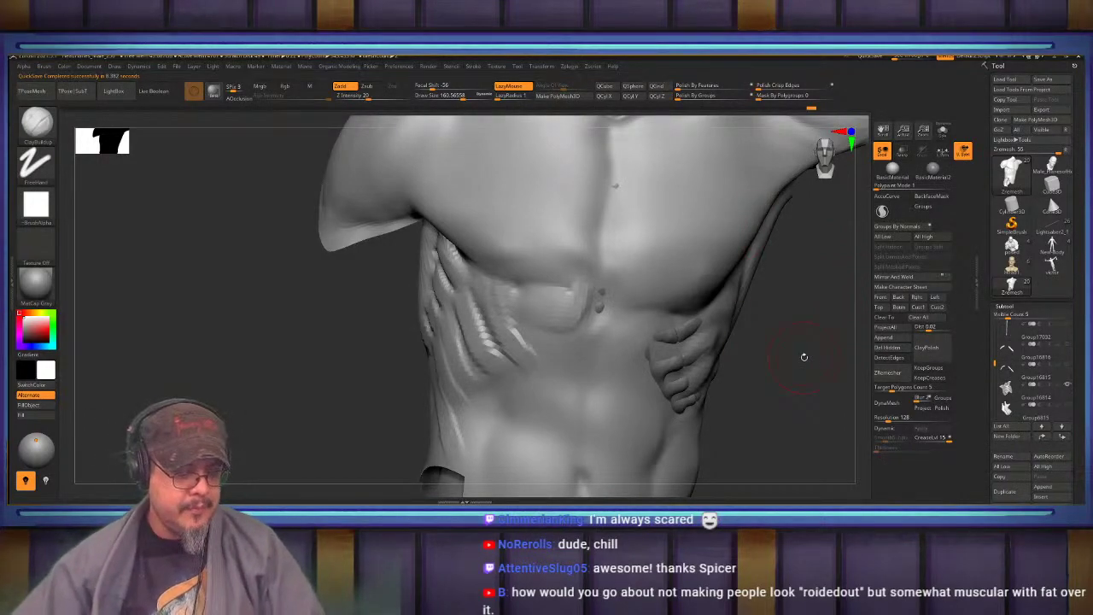
{"action": "key", "text": "f"}
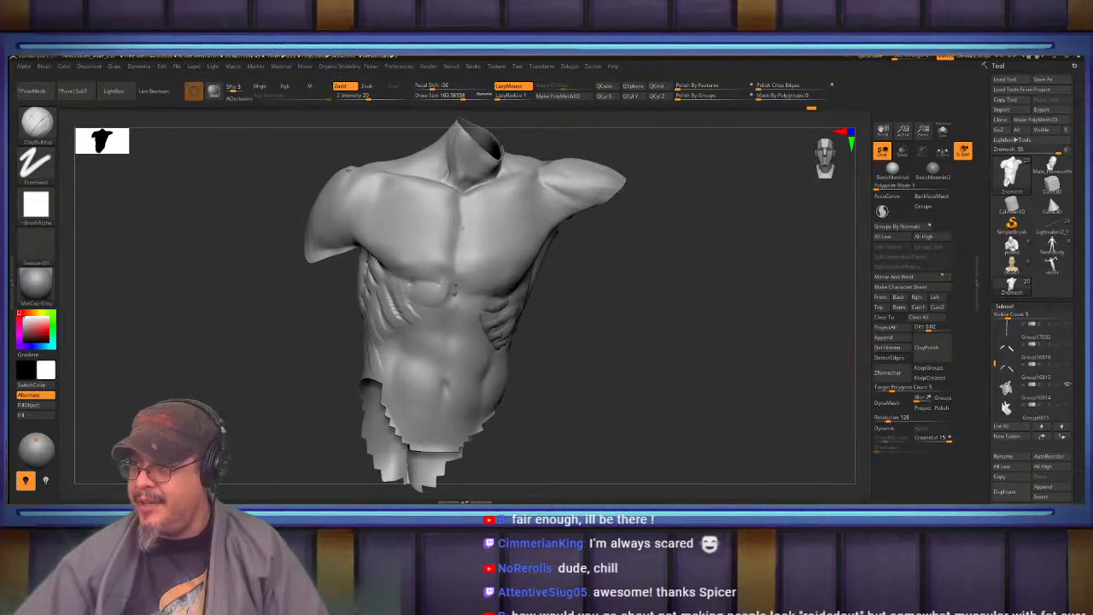
Unhide the rest of the pointing figure so the head and arms show with the torso
{"action": "key", "text": "alt+Tab"}
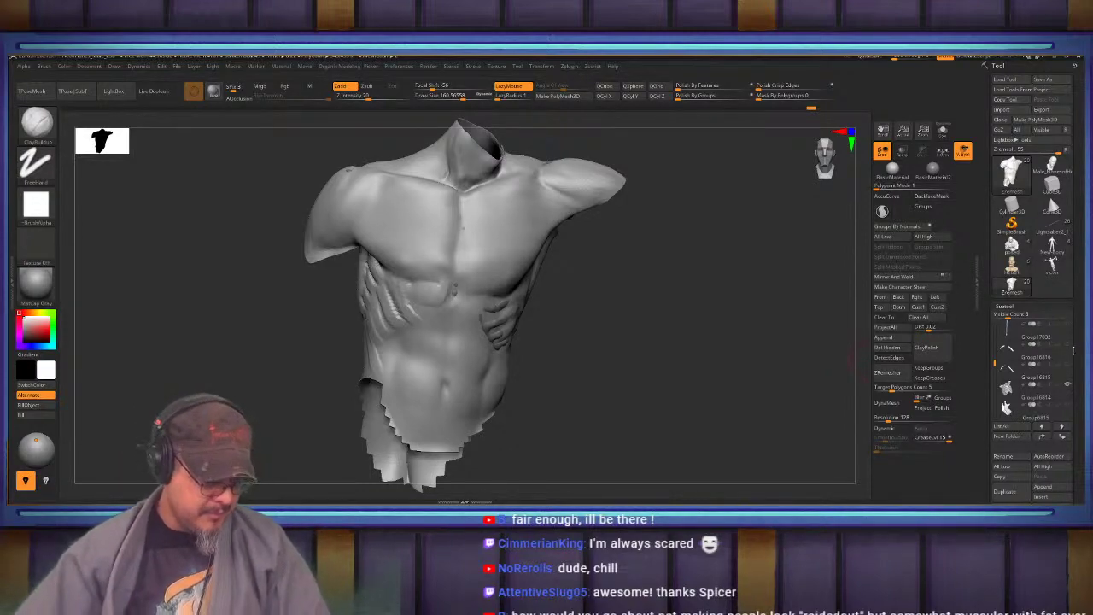
{"action": "mouse_move", "coordinate": [689, 350]}
{"action": "left_mouse_down"}
{"action": "mouse_move", "coordinate": [655, 354]}
{"action": "mouse_move", "coordinate": [689, 402]}
{"action": "mouse_move", "coordinate": [673, 415]}
{"action": "mouse_move", "coordinate": [689, 398]}
{"action": "mouse_move", "coordinate": [650, 389]}
{"action": "mouse_move", "coordinate": [668, 402]}
{"action": "mouse_move", "coordinate": [673, 459]}
{"action": "left_mouse_up"}
{"action": "left_click", "coordinate": [646, 356], "text": "ctrl+shift"}
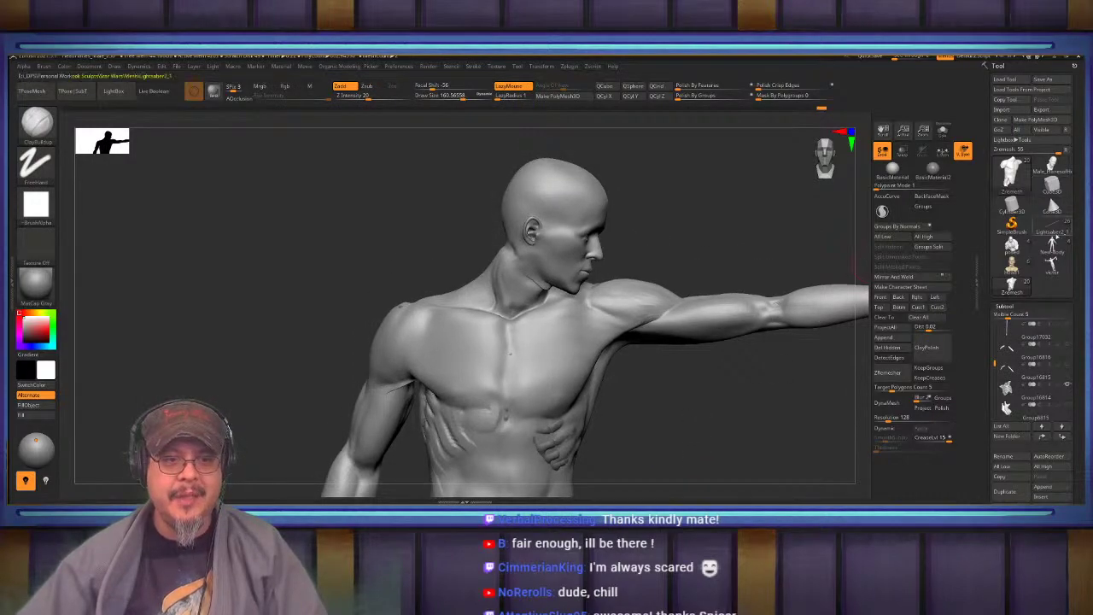
Look over the lightsaber character tool and make the male planes-of-the-head model the active tool
{"action": "left_click", "coordinate": [1052, 231]}
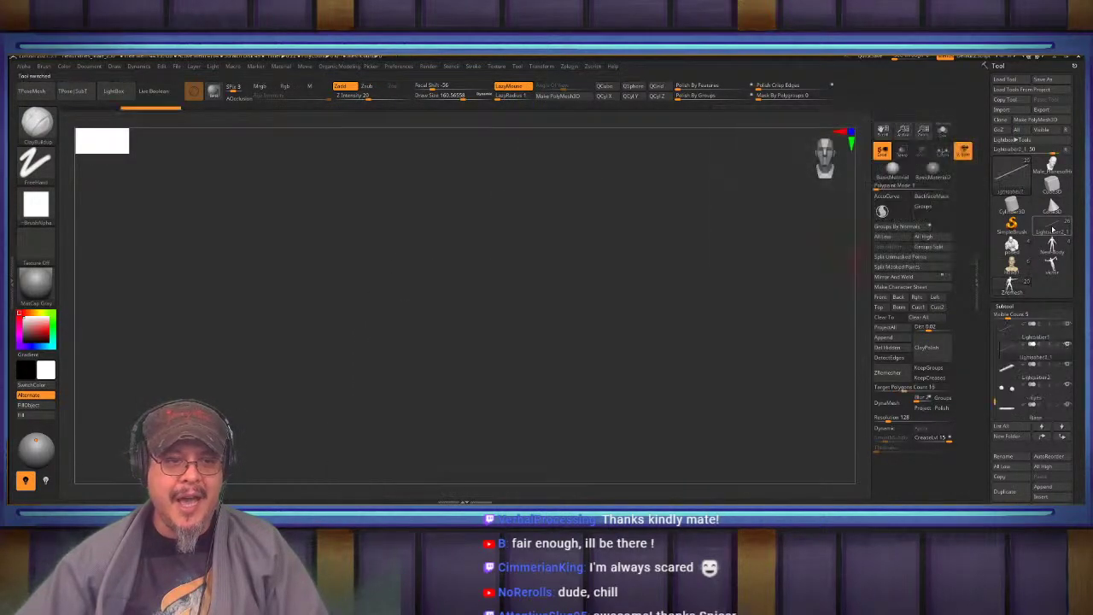
{"action": "key", "text": "f"}
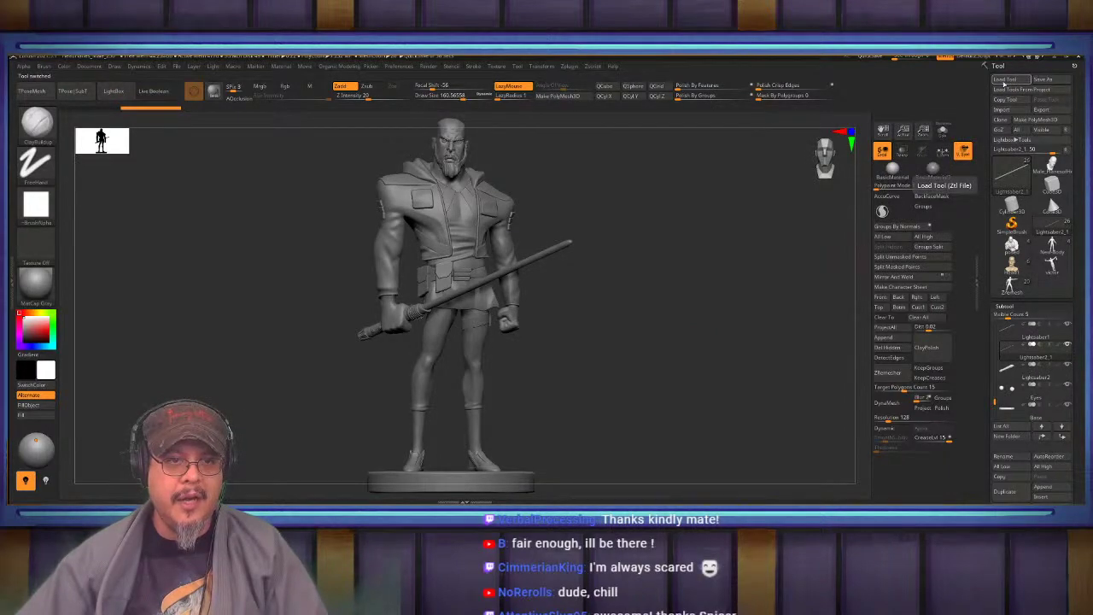
{"action": "left_click", "coordinate": [1055, 163]}
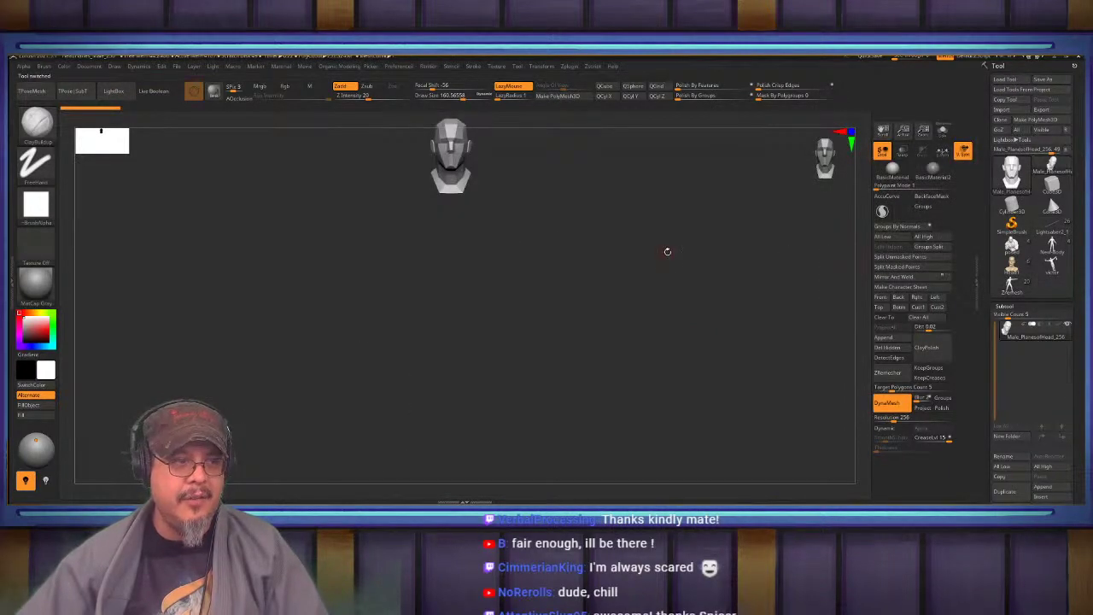
{"action": "left_click_drag", "start_coordinate": [658, 258], "coordinate": [672, 291], "text": "alt"}
Switch to Chrome to examine the crowned swordsman concept image and return to ZBrush
{"action": "key", "text": "alt+Tab"}
{"action": "key", "text": "alt+Tab"}
{"action": "key", "text": "alt+Tab"}
{"action": "key", "text": "alt+Tab"}
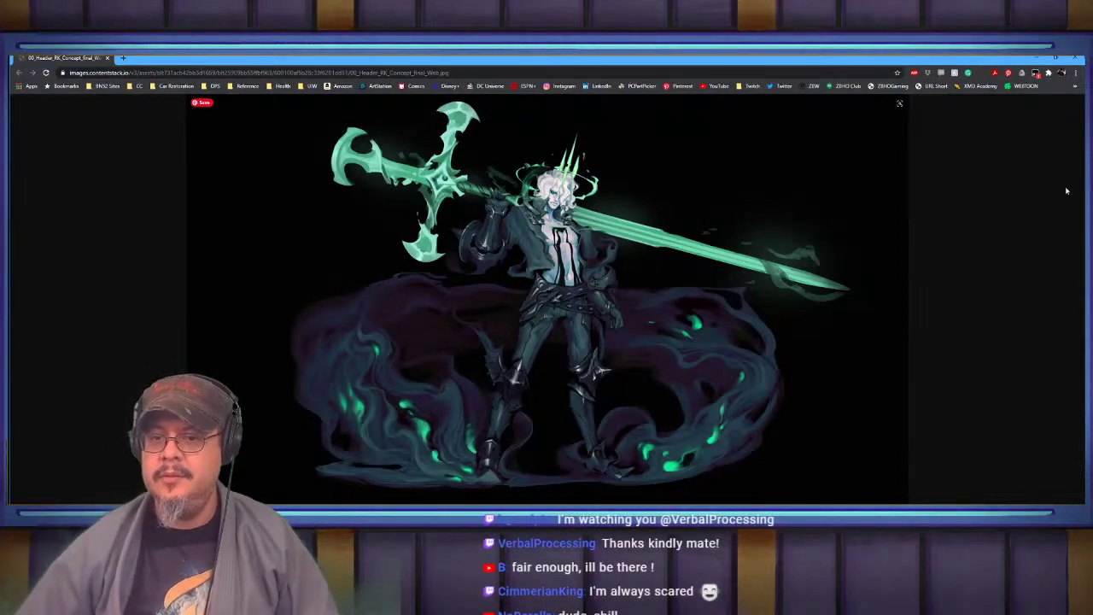
{"action": "key", "text": "alt+Tab"}
{"action": "key", "text": "alt+Tab"}
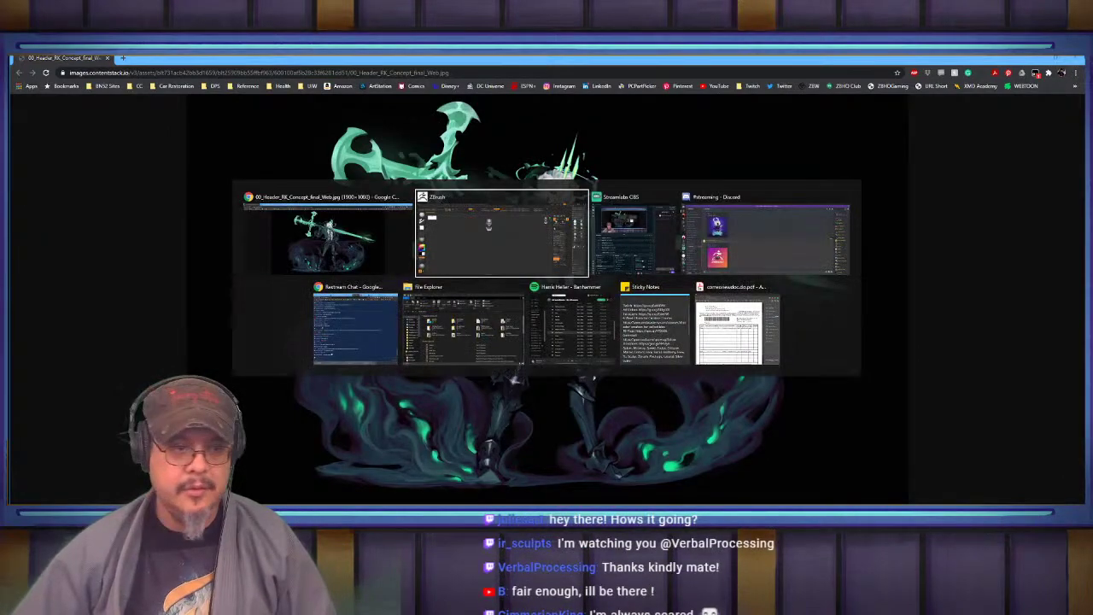
{"action": "key", "text": "alt+Tab"}
{"action": "key", "text": "alt+Tab"}
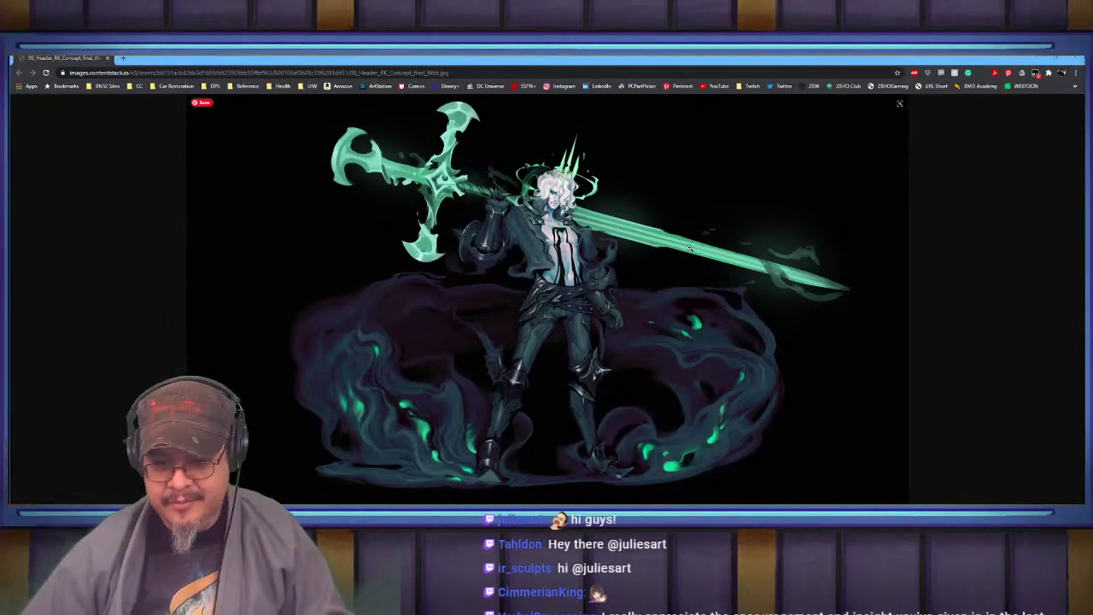
{"action": "key", "text": "alt+Tab"}
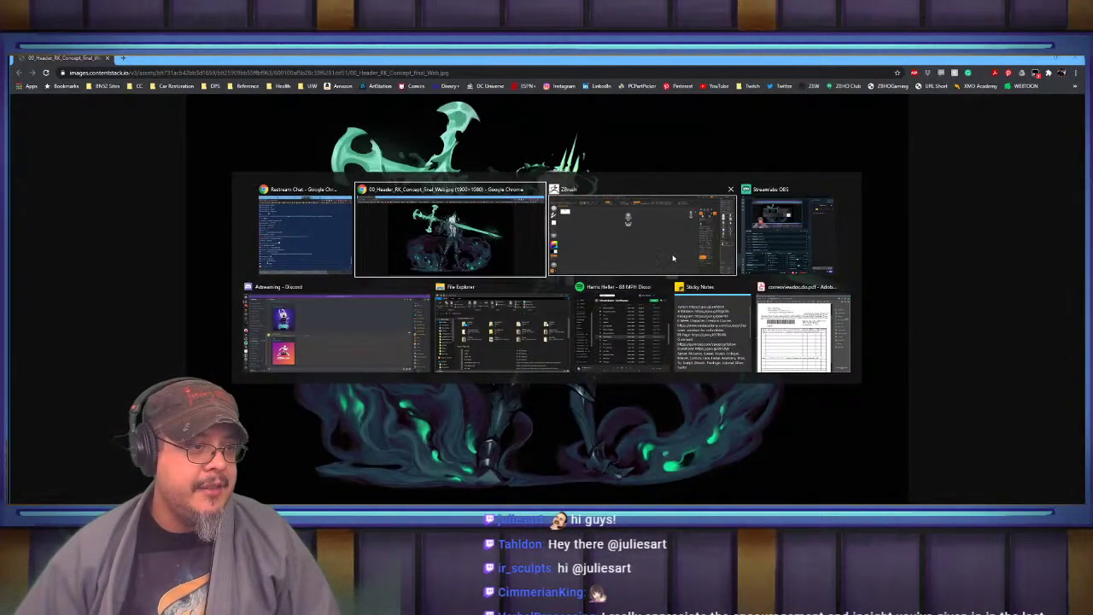
{"action": "left_click", "coordinate": [673, 261]}
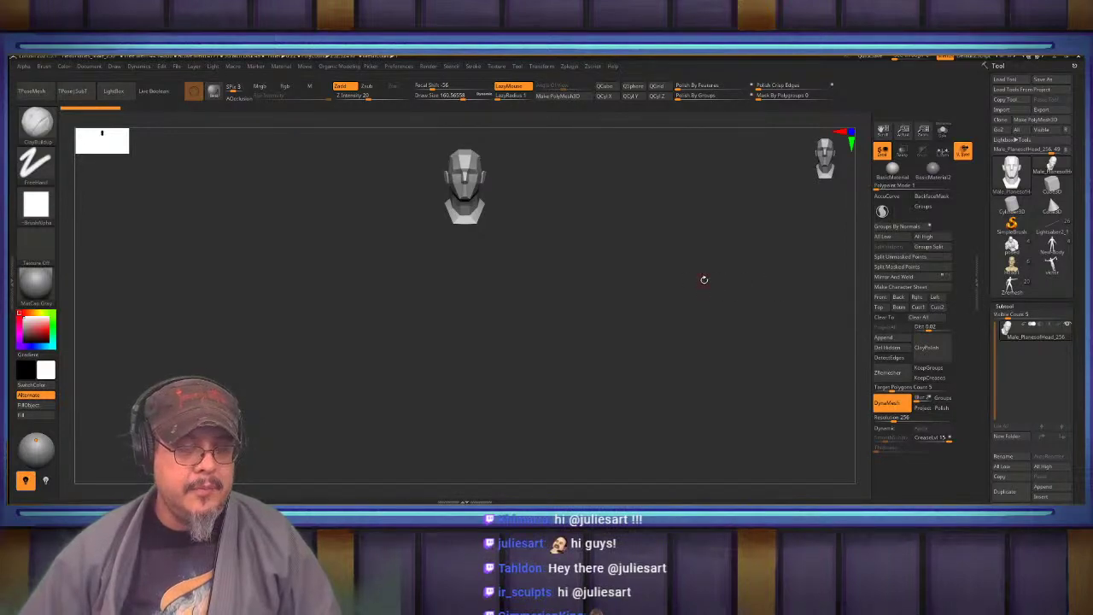
Insert a Plane3D subtool alongside the planes-of-the-head model
{"action": "left_click", "coordinate": [1009, 307]}
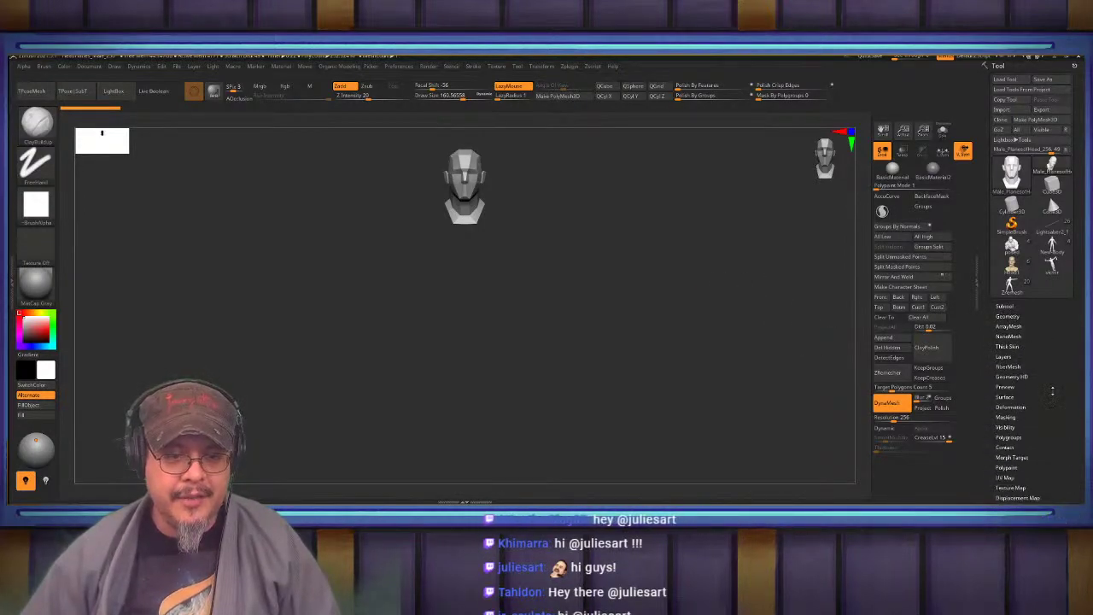
{"action": "left_click_drag", "start_coordinate": [1052, 392], "coordinate": [1053, 374]}
{"action": "left_click", "coordinate": [1001, 288]}
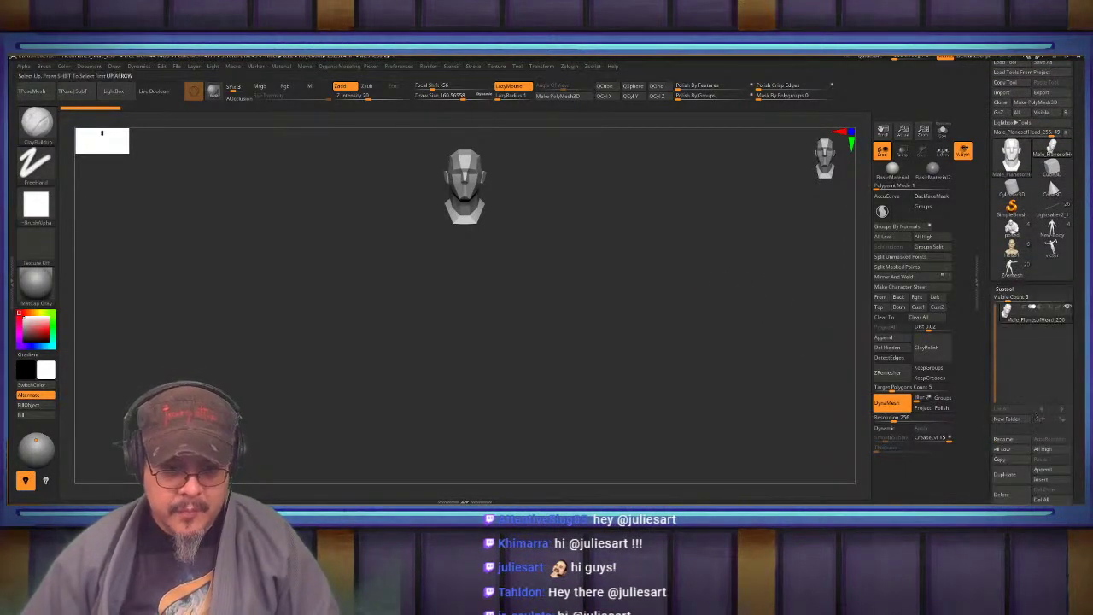
{"action": "left_click_drag", "start_coordinate": [1058, 487], "coordinate": [1058, 378]}
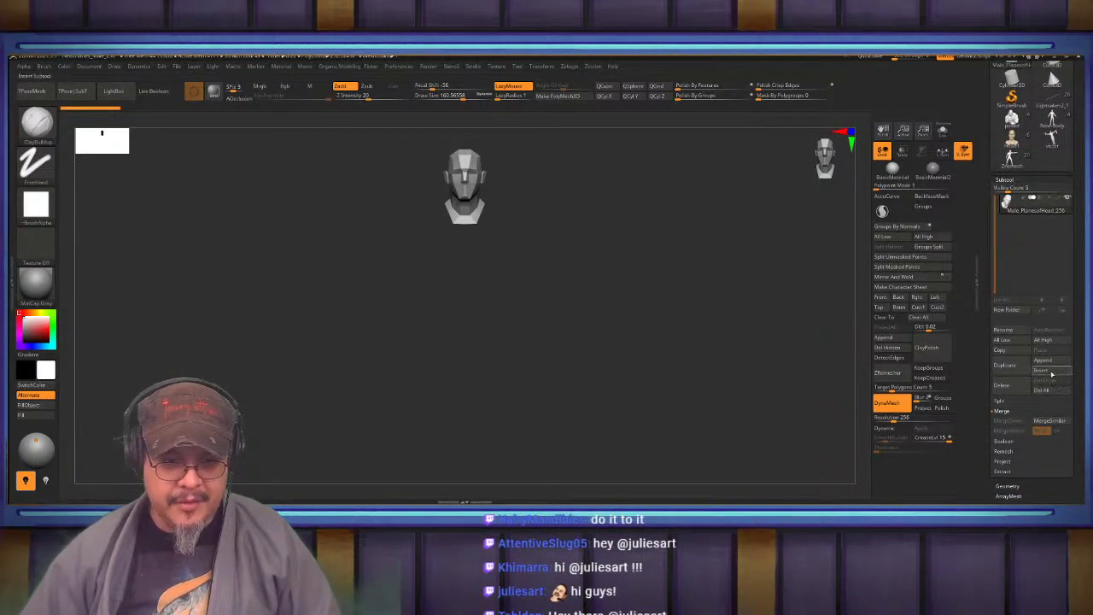
{"action": "left_click", "coordinate": [1052, 373]}
{"action": "left_click", "coordinate": [924, 346]}
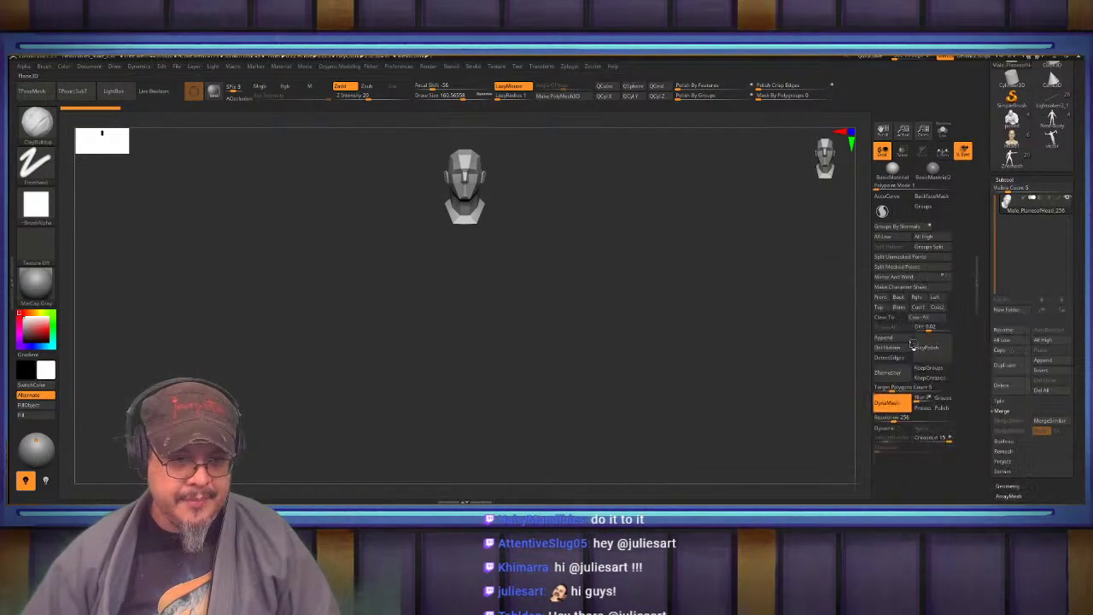
Import the Ruined King image from the RiotGames folder as the plane's texture map
{"action": "left_click", "coordinate": [1003, 179]}
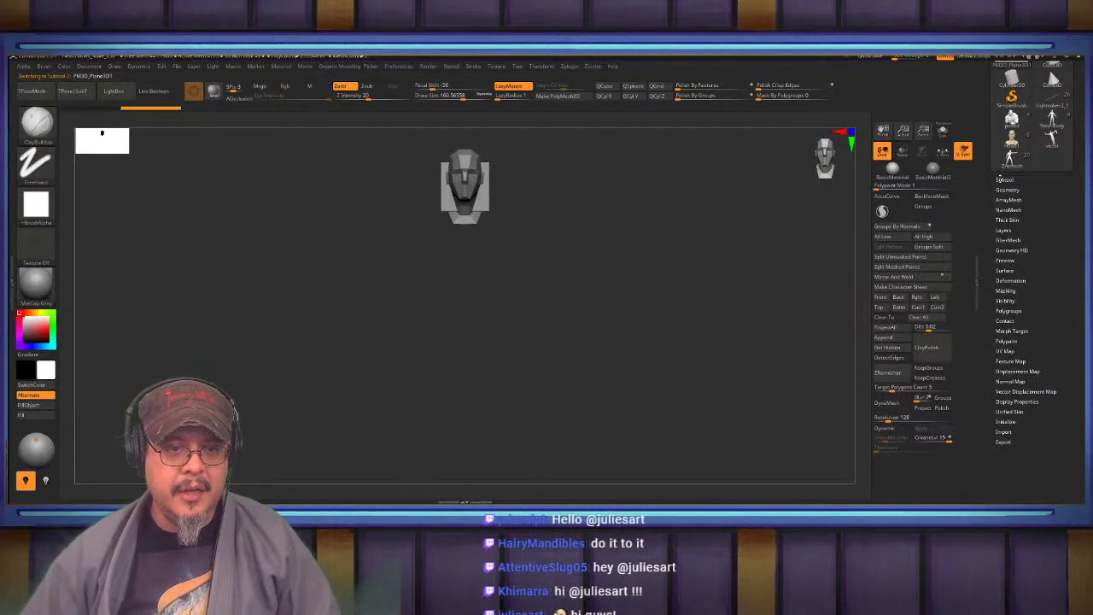
{"action": "left_click", "coordinate": [1017, 361]}
{"action": "left_click", "coordinate": [1011, 389]}
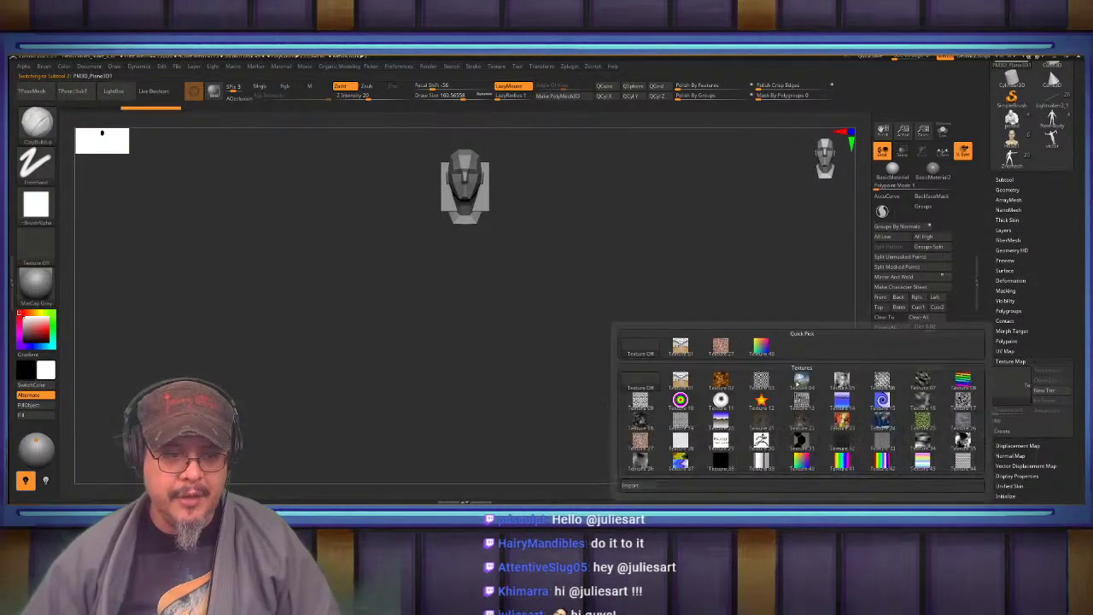
{"action": "left_click", "coordinate": [647, 484]}
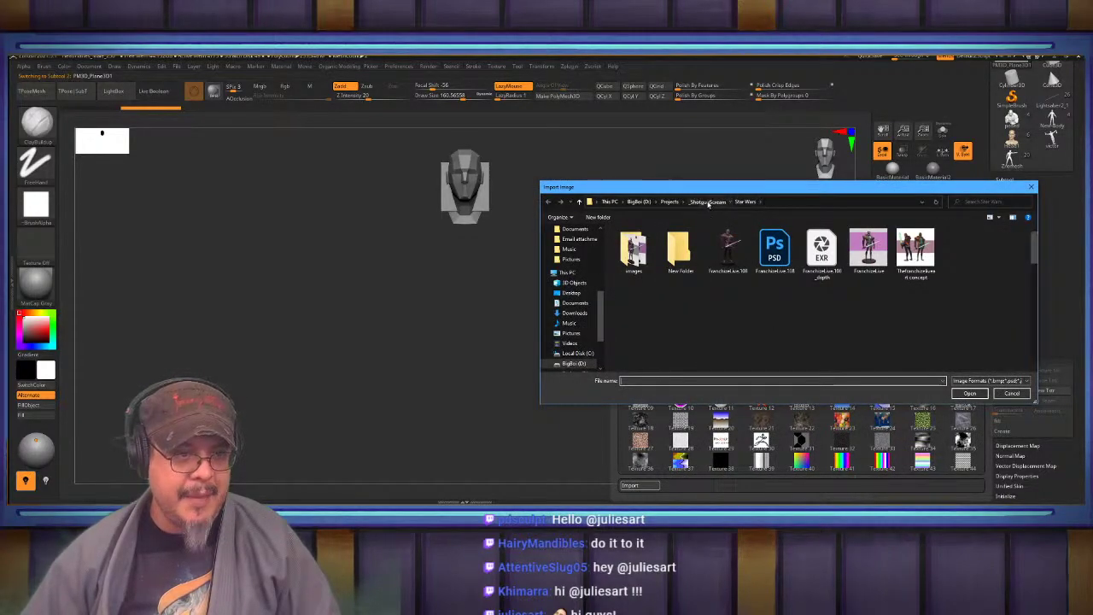
{"action": "left_click", "coordinate": [708, 203]}
{"action": "double_click", "coordinate": [670, 254]}
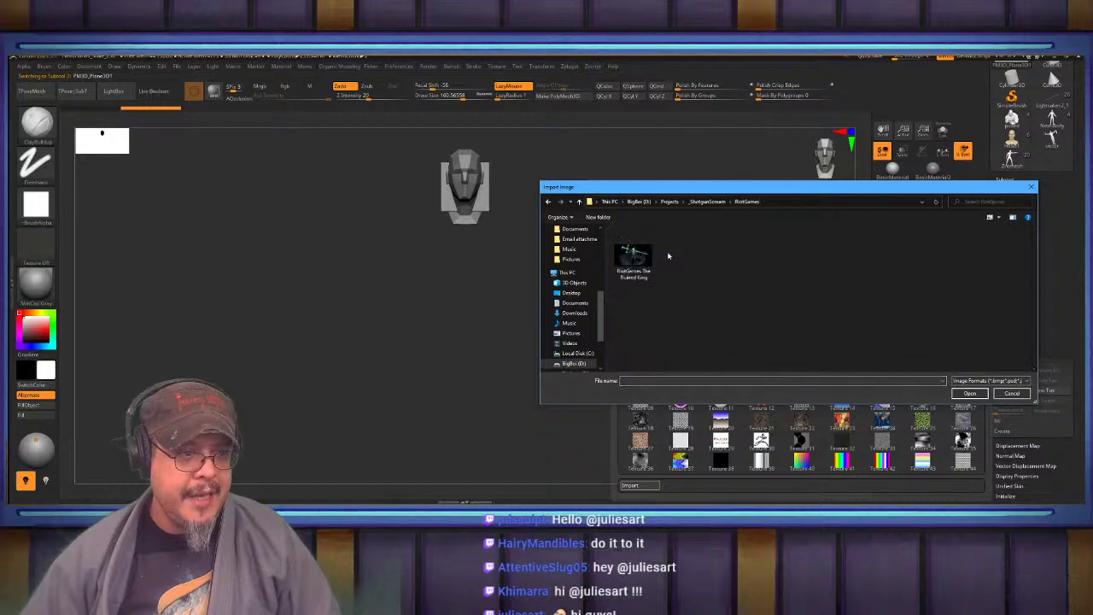
{"action": "double_click", "coordinate": [639, 263]}
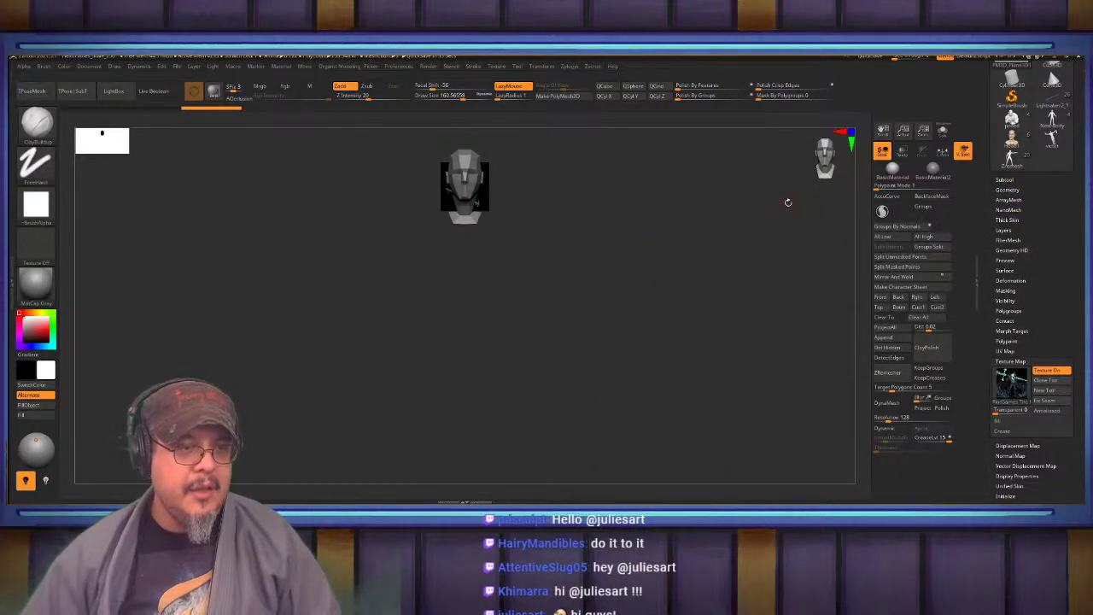
Isolate the reference plane, rotate it upright, enlarge and lower it behind the head, and bring the head back into view
{"action": "left_click_drag", "start_coordinate": [729, 290], "coordinate": [744, 363], "text": "alt"}
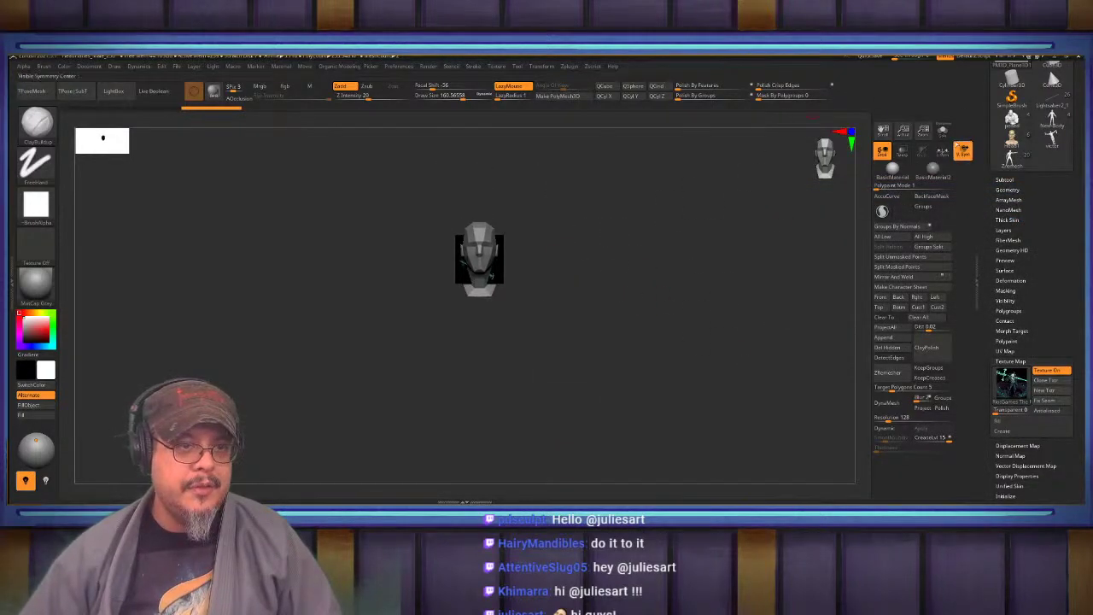
{"action": "left_click", "coordinate": [943, 131]}
{"action": "key", "text": "w"}
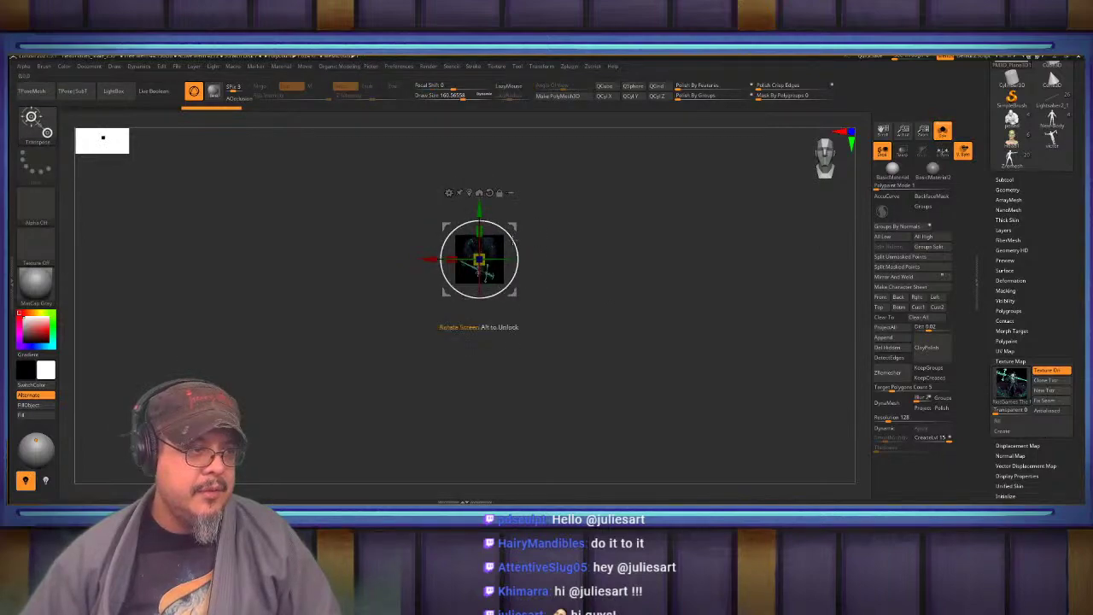
{"action": "left_click_drag", "start_coordinate": [516, 243], "coordinate": [395, 300], "text": "shift"}
{"action": "left_click_drag", "start_coordinate": [483, 258], "coordinate": [600, 258]}
{"action": "left_click_drag", "start_coordinate": [480, 312], "coordinate": [490, 427]}
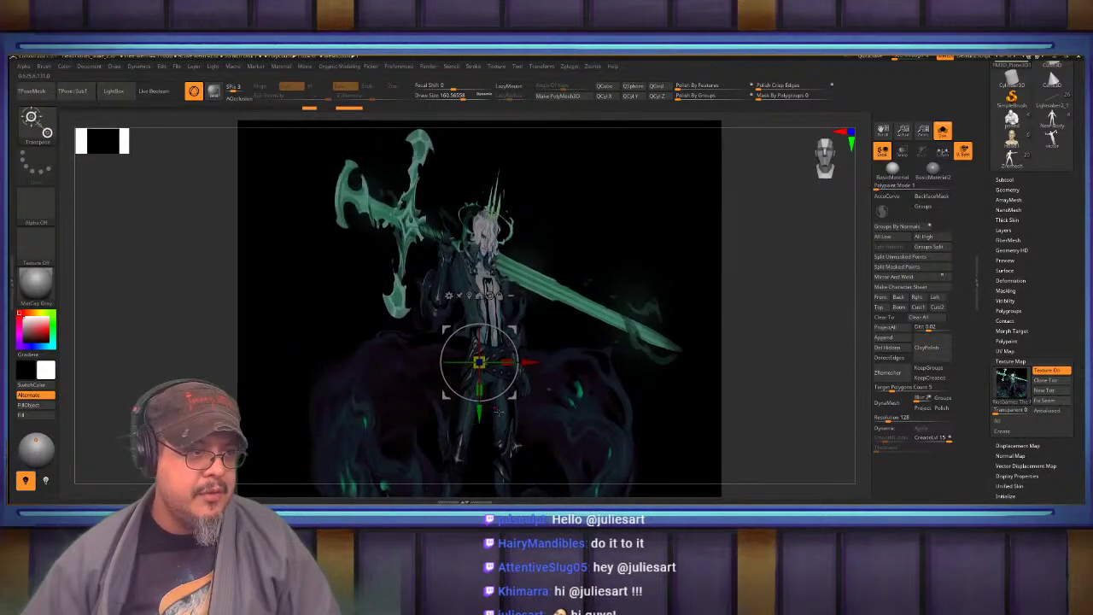
{"action": "left_click", "coordinate": [943, 131]}
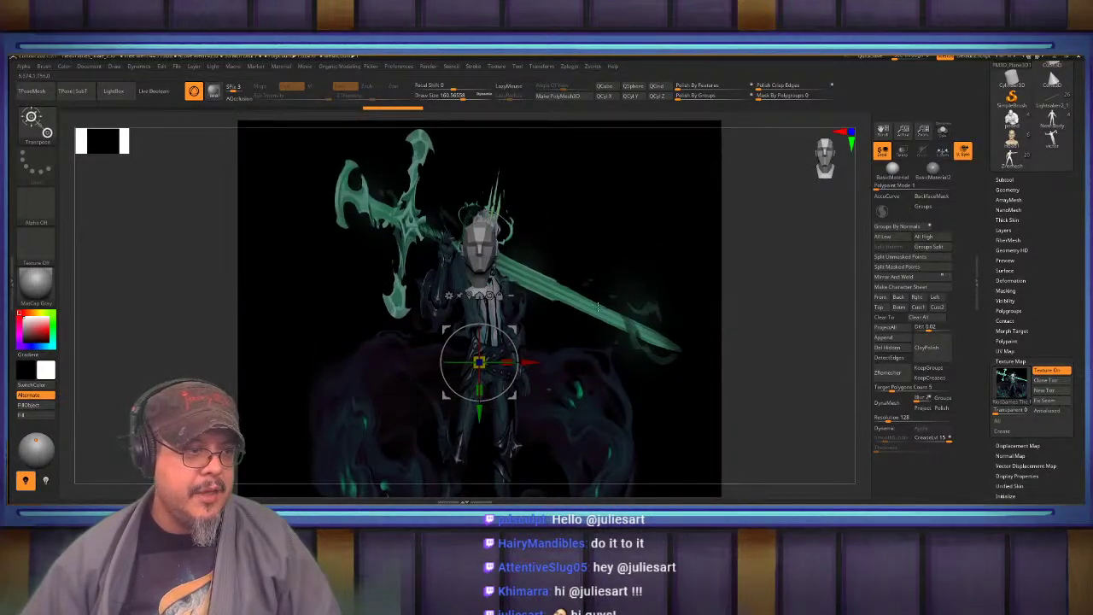
Enlarge the reference plane further, lower it to line the character up with the head, and widen it toward the concept image's proportions
{"action": "left_click_drag", "start_coordinate": [485, 360], "coordinate": [505, 361]}
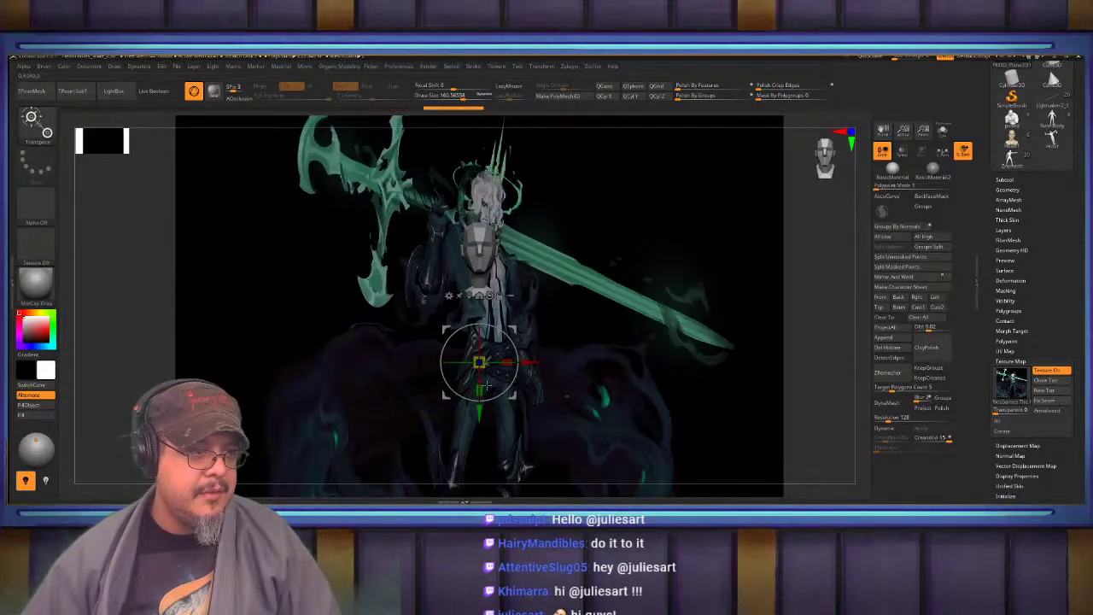
{"action": "left_click_drag", "start_coordinate": [477, 418], "coordinate": [475, 468]}
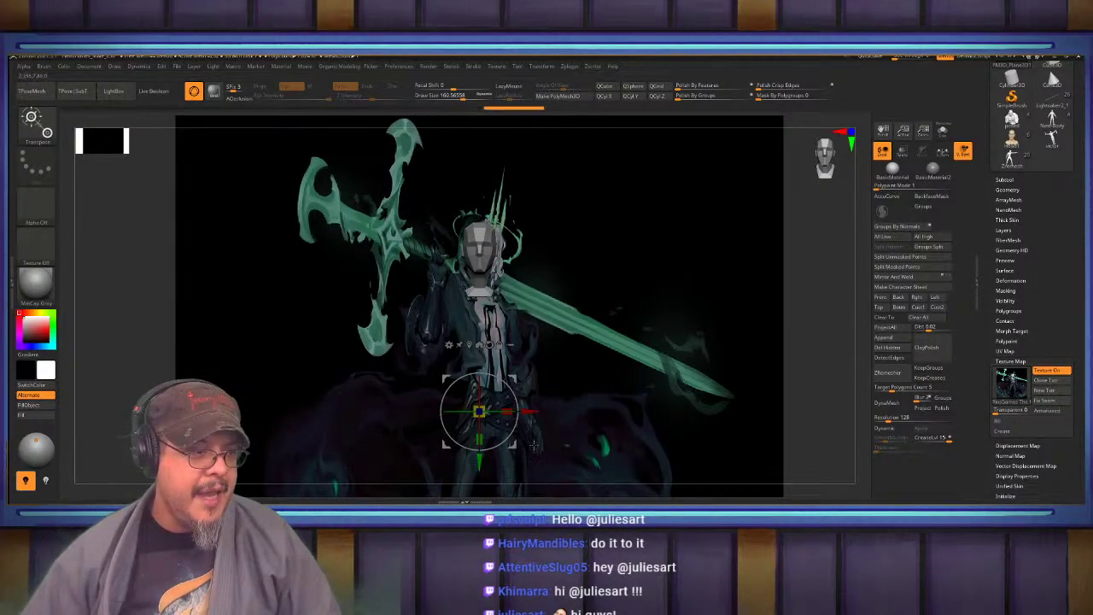
{"action": "mouse_move", "coordinate": [507, 412]}
{"action": "left_mouse_down"}
{"action": "mouse_move", "coordinate": [712, 416]}
{"action": "mouse_move", "coordinate": [699, 416]}
{"action": "left_mouse_up"}
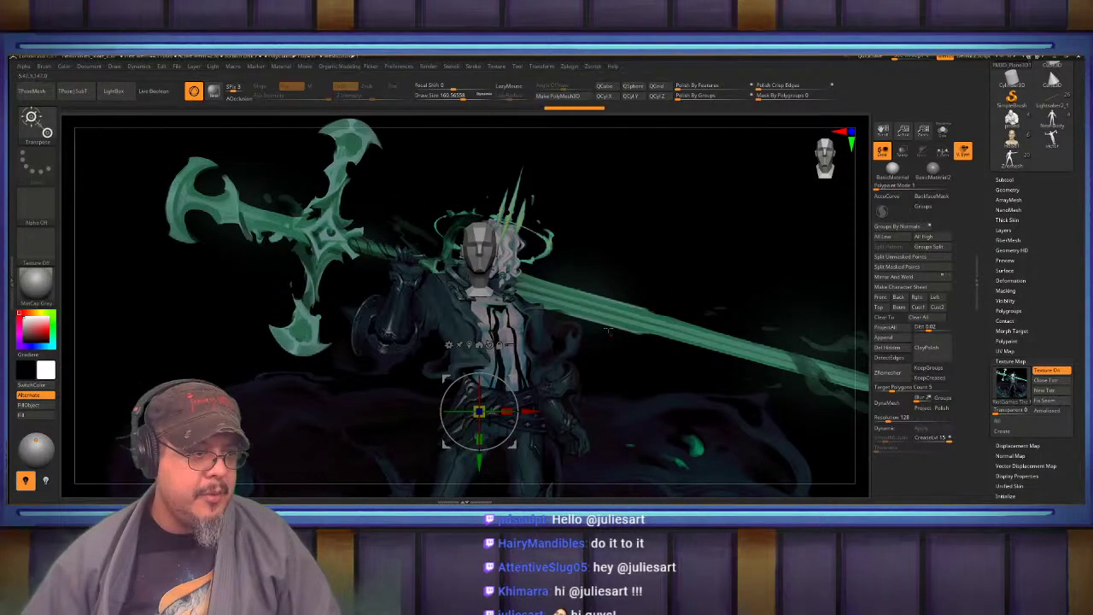
{"action": "key", "text": "f"}
{"action": "key", "text": "q"}
Make the ZBrush window see-through to compare the plane's proportions against the original concept image behind it, and restore full opacity
{"action": "mouse_move", "coordinate": [820, 358]}
{"action": "left_mouse_down", "text": "alt"}
{"action": "mouse_move", "coordinate": [808, 322]}
{"action": "mouse_move", "coordinate": [815, 347]}
{"action": "left_mouse_up", "text": "alt"}
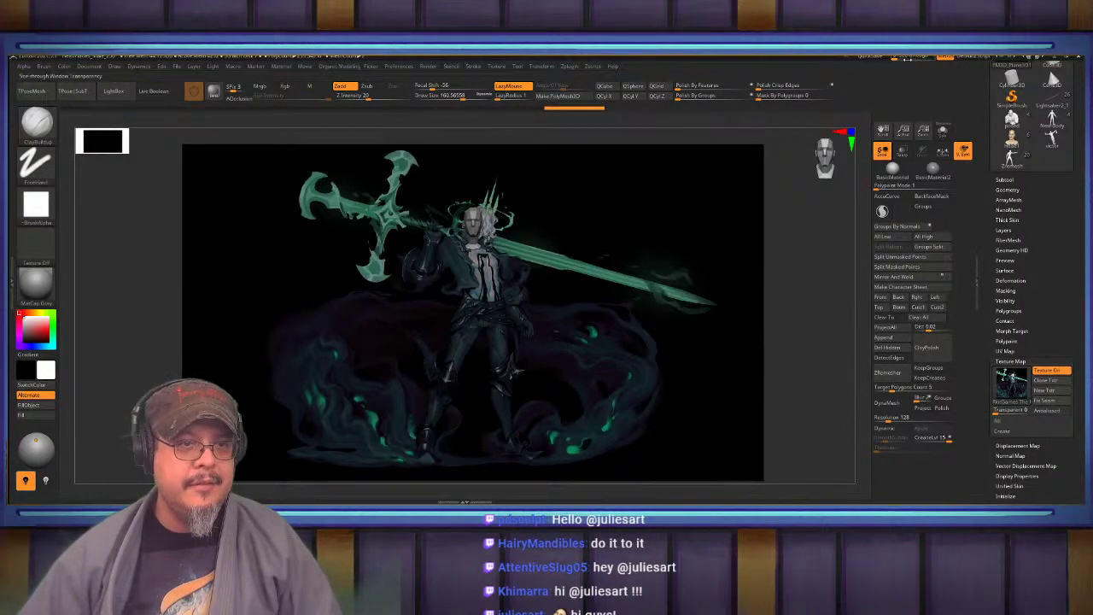
{"action": "left_click_drag", "start_coordinate": [900, 58], "coordinate": [925, 59]}
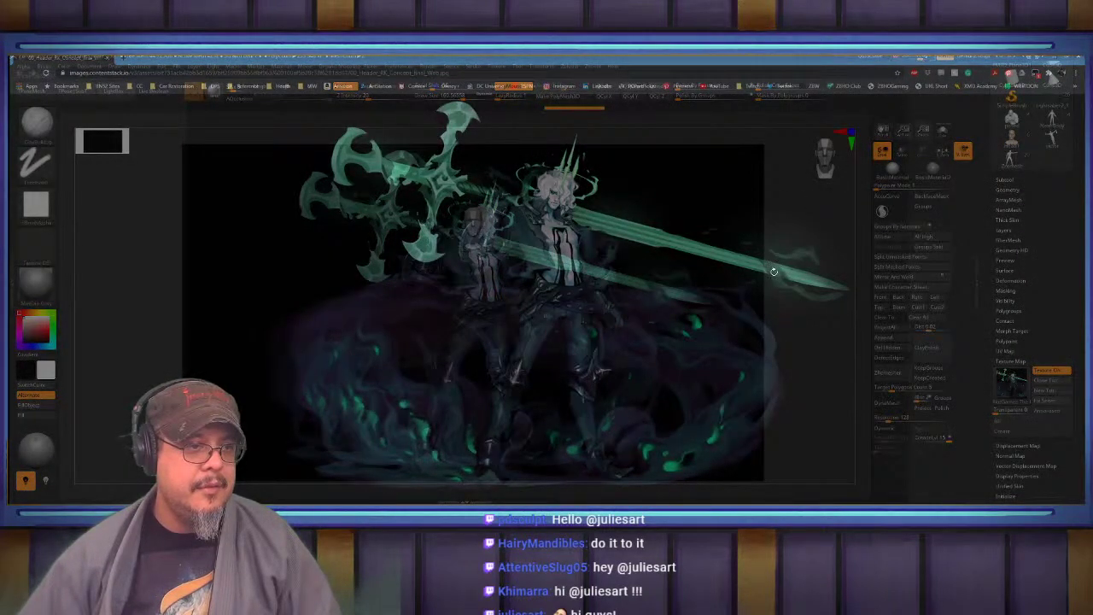
{"action": "left_click_drag", "start_coordinate": [804, 267], "coordinate": [831, 266], "text": "alt"}
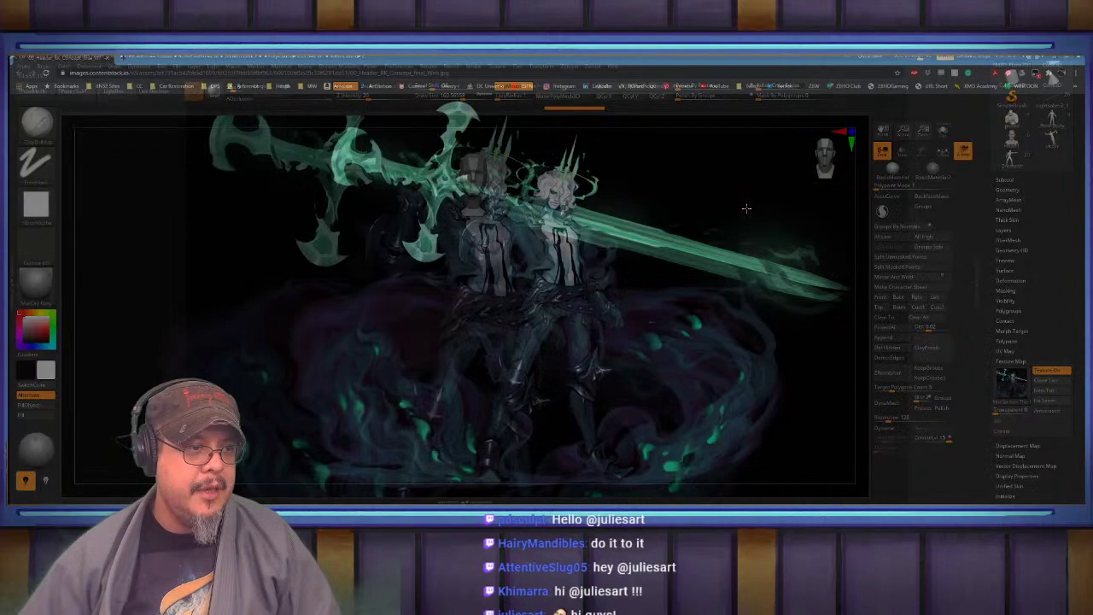
{"action": "left_click_drag", "start_coordinate": [758, 205], "coordinate": [799, 219], "text": "alt"}
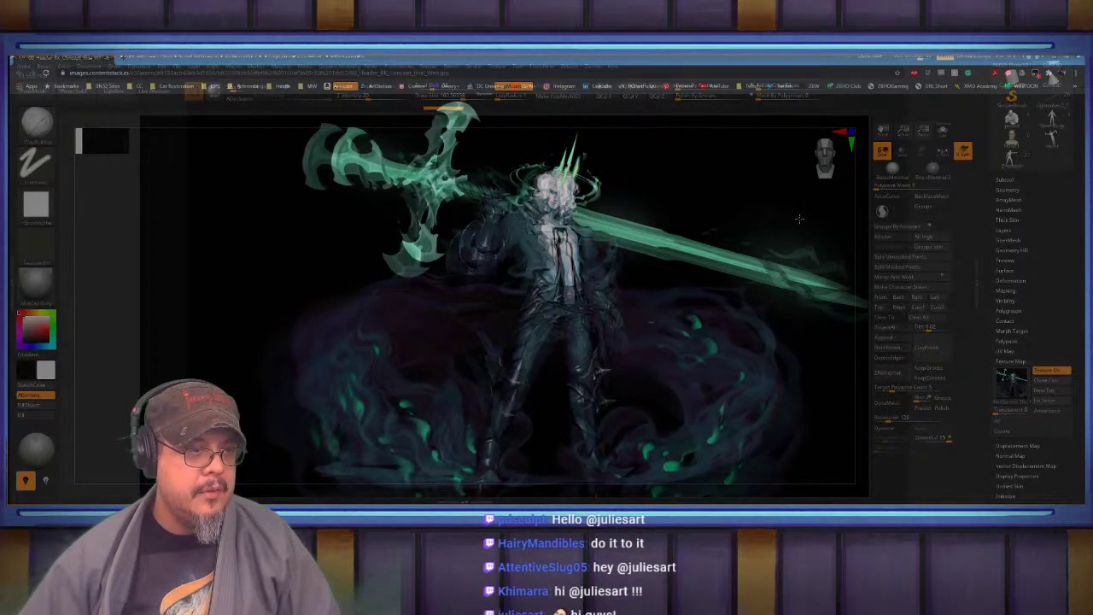
{"action": "left_click_drag", "start_coordinate": [799, 219], "coordinate": [764, 244], "text": "alt"}
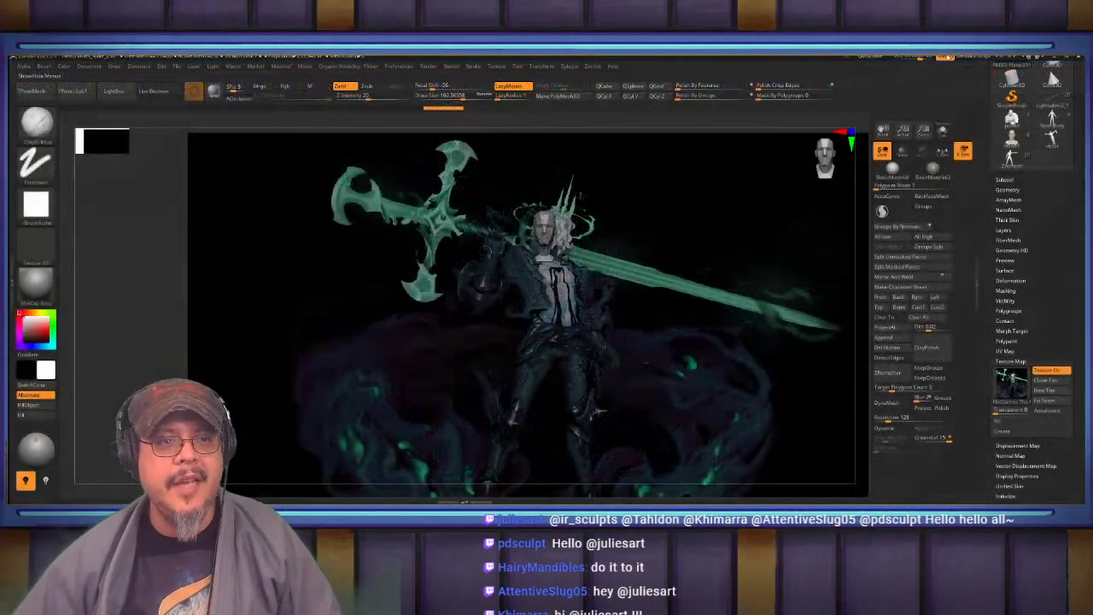
{"action": "left_click_drag", "start_coordinate": [921, 57], "coordinate": [893, 57]}
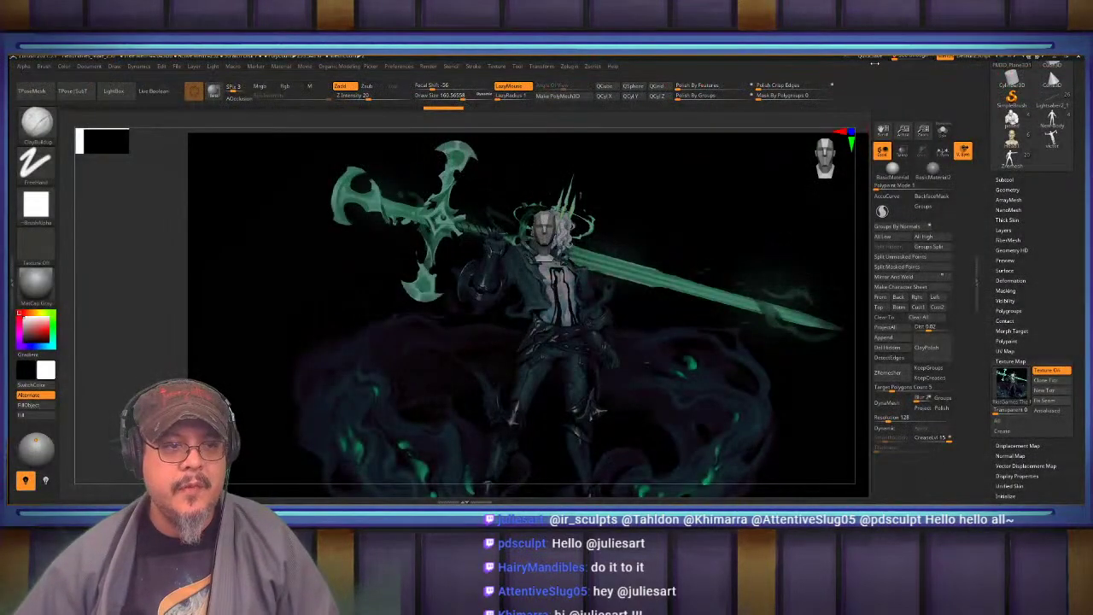
{"action": "left_click_drag", "start_coordinate": [733, 225], "coordinate": [622, 159], "text": "alt"}
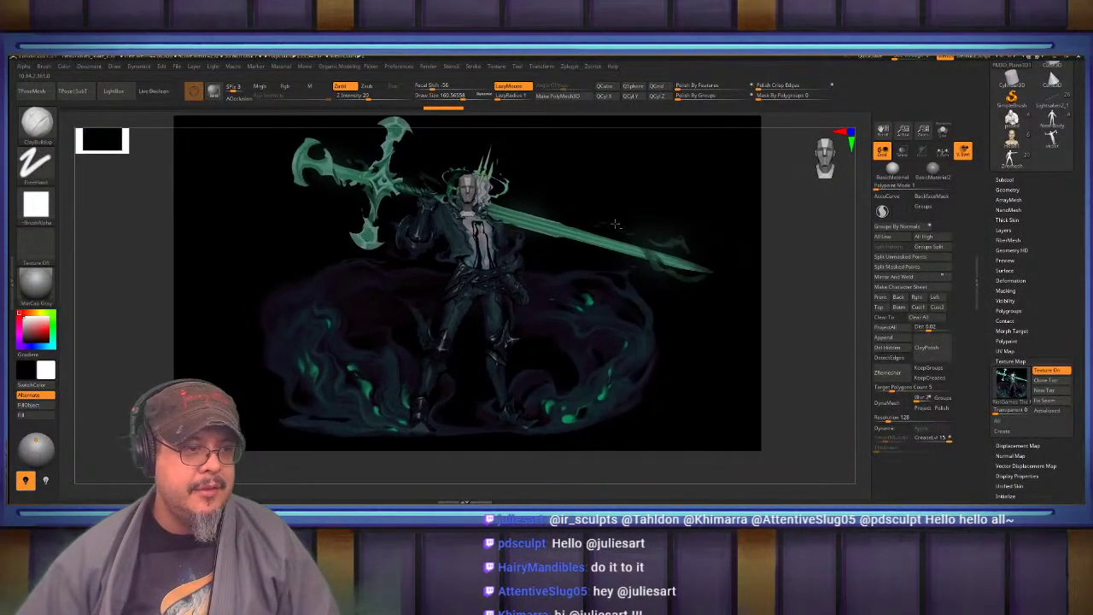
Push the reference plane back in depth behind the head and return to the front view
{"action": "left_click_drag", "start_coordinate": [810, 264], "coordinate": [862, 264]}
{"action": "left_click_drag", "start_coordinate": [795, 262], "coordinate": [750, 246]}
{"action": "left_click_drag", "start_coordinate": [750, 246], "coordinate": [752, 287], "text": "alt"}
{"action": "key", "text": "w"}
{"action": "left_click_drag", "start_coordinate": [633, 318], "coordinate": [546, 315]}
{"action": "key", "text": "q"}
{"action": "left_click_drag", "start_coordinate": [703, 312], "coordinate": [675, 310], "text": "shift"}
{"action": "left_click_drag", "start_coordinate": [752, 299], "coordinate": [768, 338], "text": "alt"}
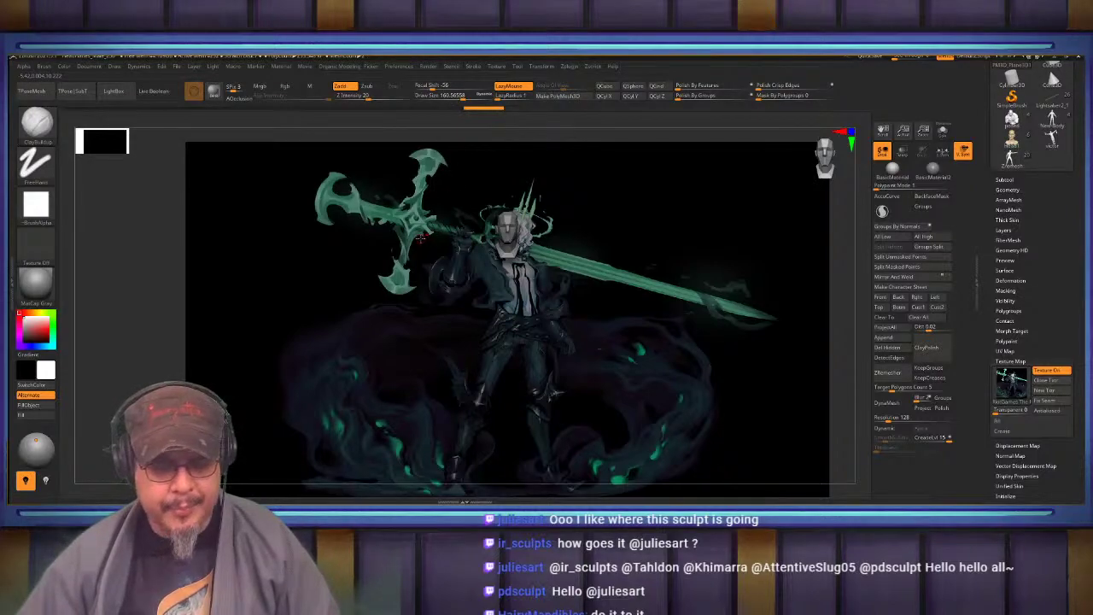
Undo the accidental plane rotation and shift the reference plane sideways by about 4 units so the concept character's face sits beside the head
{"action": "right_click_drag", "start_coordinate": [528, 236], "coordinate": [538, 295], "text": "ctrl"}
{"action": "right_click_drag", "start_coordinate": [657, 224], "coordinate": [543, 260], "text": "ctrl"}
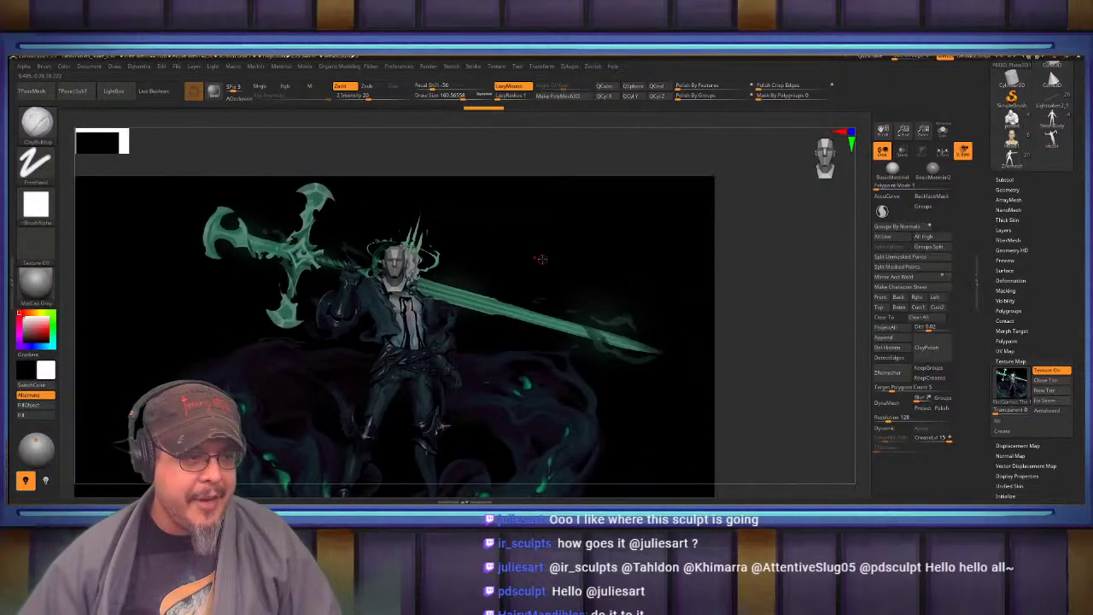
{"action": "key", "text": "w"}
{"action": "left_click_drag", "start_coordinate": [434, 359], "coordinate": [388, 363]}
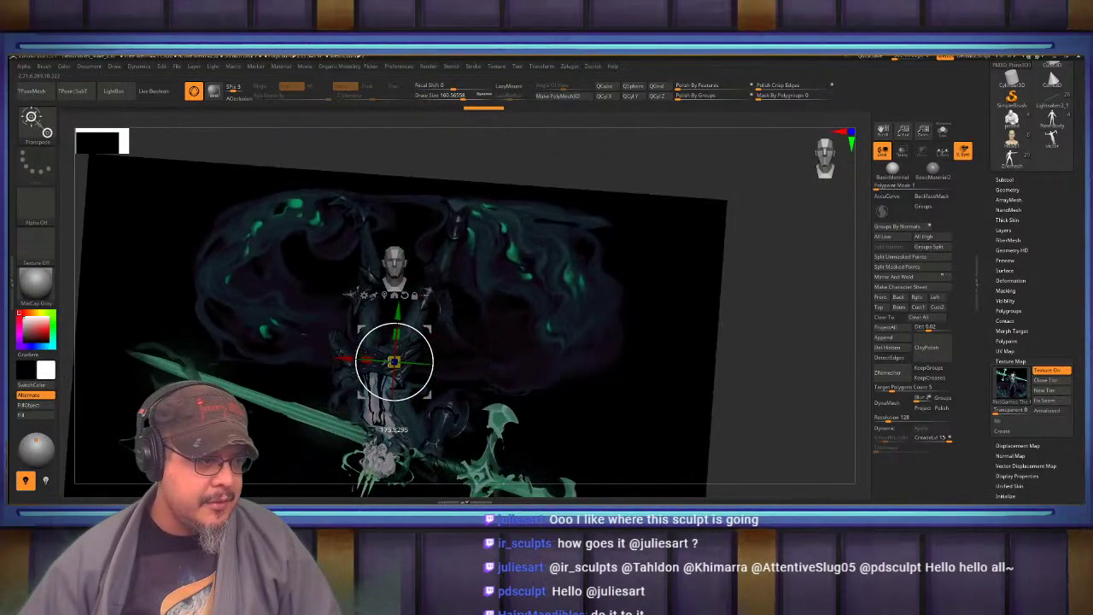
{"action": "key", "text": "ctrl+z"}
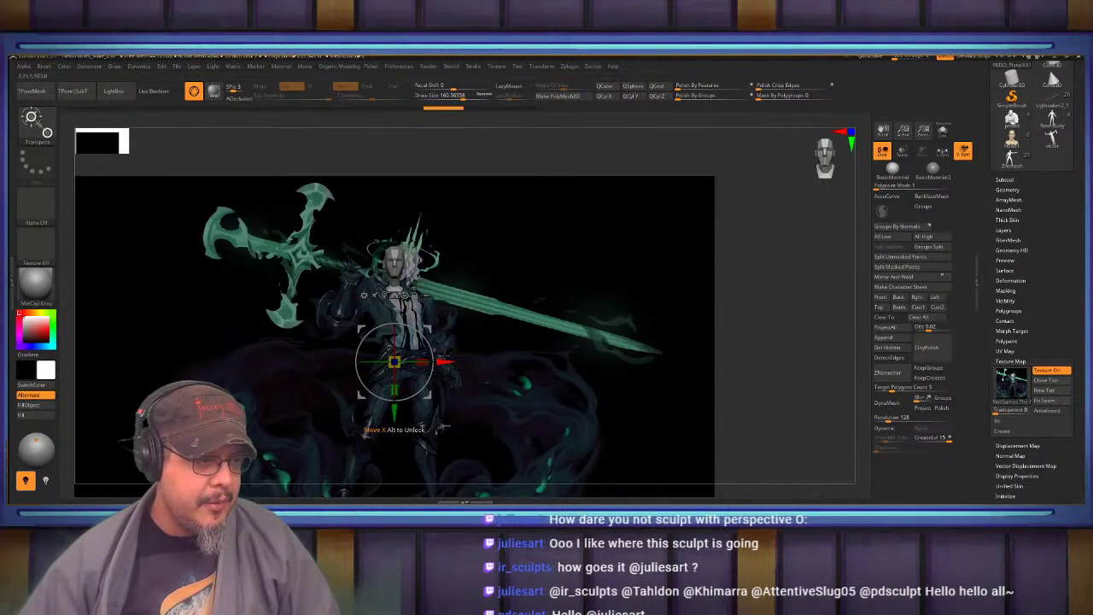
{"action": "mouse_move", "coordinate": [445, 362]}
{"action": "left_mouse_down"}
{"action": "mouse_move", "coordinate": [373, 362]}
{"action": "mouse_move", "coordinate": [384, 362]}
{"action": "left_mouse_up"}
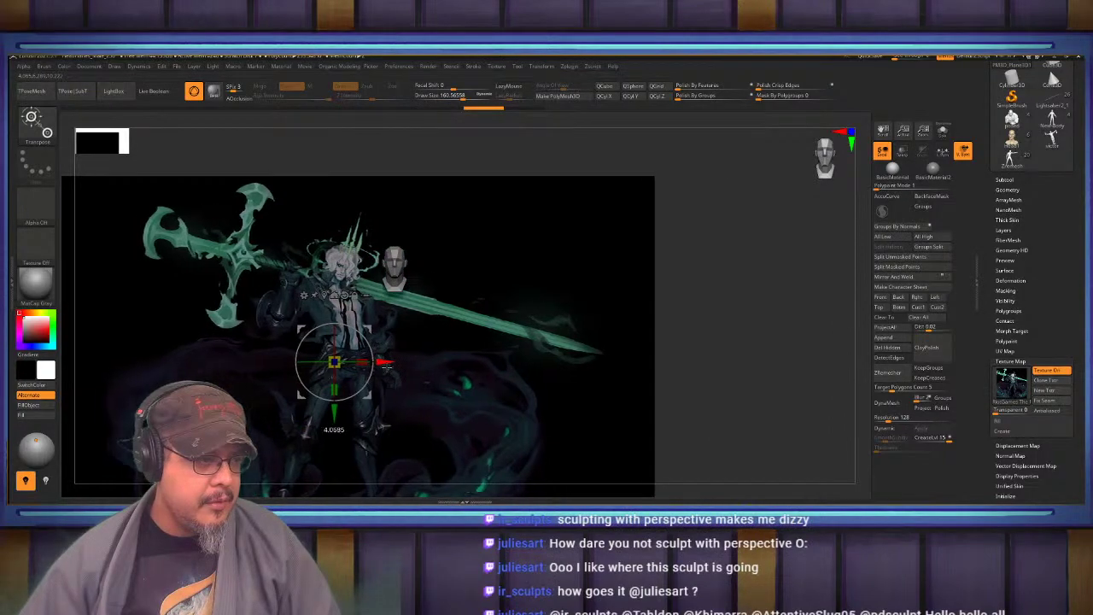
{"action": "key", "text": "q"}
{"action": "right_click_drag", "start_coordinate": [500, 227], "coordinate": [688, 205], "text": "alt"}
{"action": "right_click_drag", "start_coordinate": [687, 205], "coordinate": [683, 329], "text": "ctrl"}
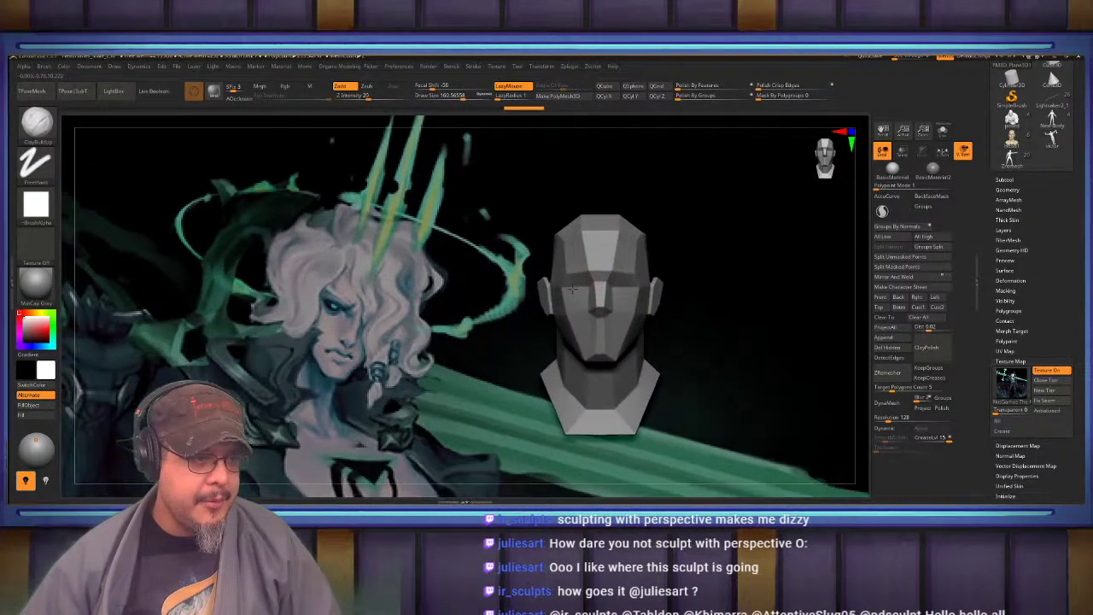
Make the planes-of-the-head model the active subtool and try a small adjustment on the face with the Move brush
{"action": "left_click", "coordinate": [600, 247], "text": "alt"}
{"action": "mouse_move", "coordinate": [593, 248]}
{"action": "right_mouse_down", "text": "ctrl"}
{"action": "mouse_move", "coordinate": [579, 277]}
{"action": "mouse_move", "coordinate": [633, 233]}
{"action": "mouse_move", "coordinate": [598, 224]}
{"action": "right_mouse_up", "text": "ctrl"}
{"action": "mouse_move", "coordinate": [598, 224]}
{"action": "right_mouse_down"}
{"action": "mouse_move", "coordinate": [576, 254]}
{"action": "mouse_move", "coordinate": [586, 264]}
{"action": "mouse_move", "coordinate": [607, 234]}
{"action": "mouse_move", "coordinate": [596, 262]}
{"action": "mouse_move", "coordinate": [605, 239]}
{"action": "right_mouse_up"}
{"action": "key", "text": "b"}
{"action": "key", "text": "m"}
{"action": "key", "text": "v"}
{"action": "mouse_move", "coordinate": [606, 238]}
{"action": "left_mouse_down"}
{"action": "mouse_move", "coordinate": [610, 249]}
{"action": "mouse_move", "coordinate": [586, 243]}
{"action": "left_mouse_up"}
{"action": "mouse_move", "coordinate": [590, 244]}
{"action": "right_mouse_down", "text": "shift"}
{"action": "mouse_move", "coordinate": [562, 236]}
{"action": "mouse_move", "coordinate": [557, 254]}
{"action": "mouse_move", "coordinate": [592, 250]}
{"action": "right_mouse_up", "text": "shift"}
Shape the side of the nose bridge toward the inner eye with ClayBuildup at draw size about 90, and smooth it
{"action": "key", "text": "c"}
{"action": "key", "text": "b"}
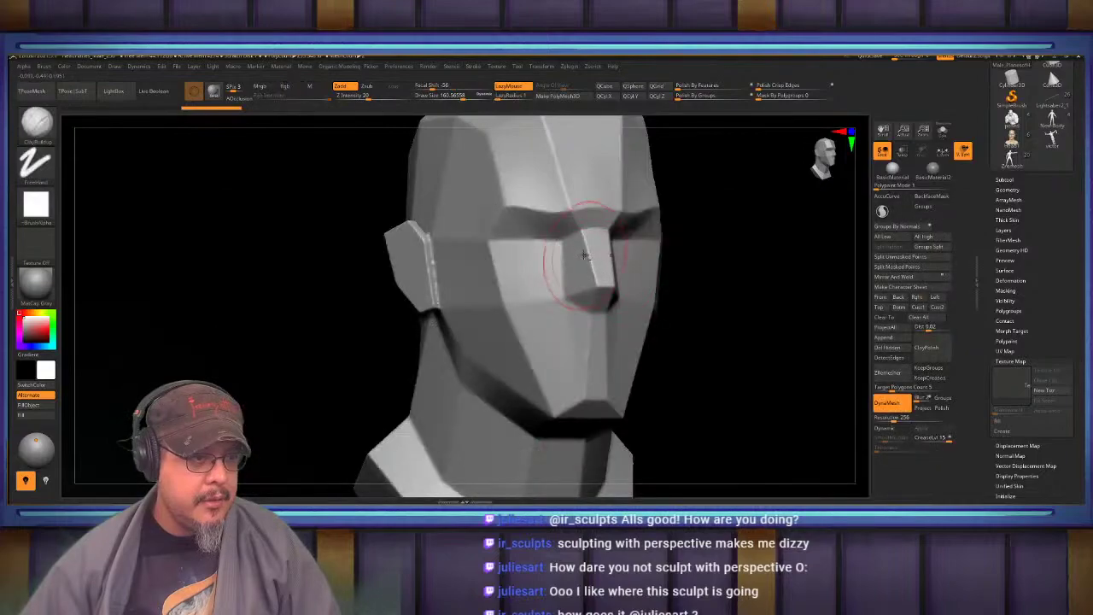
{"action": "right_click_drag", "start_coordinate": [583, 251], "coordinate": [591, 294], "text": "ctrl"}
{"action": "key", "text": "s"}
{"action": "left_click_drag", "start_coordinate": [591, 258], "coordinate": [582, 258]}
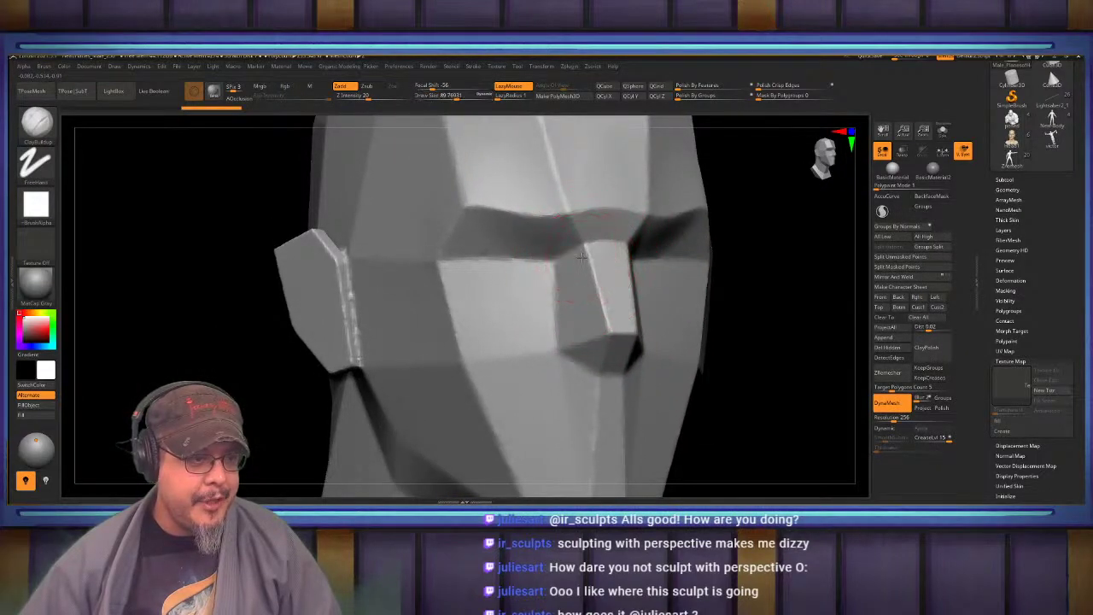
{"action": "left_click_drag", "start_coordinate": [595, 297], "coordinate": [589, 296]}
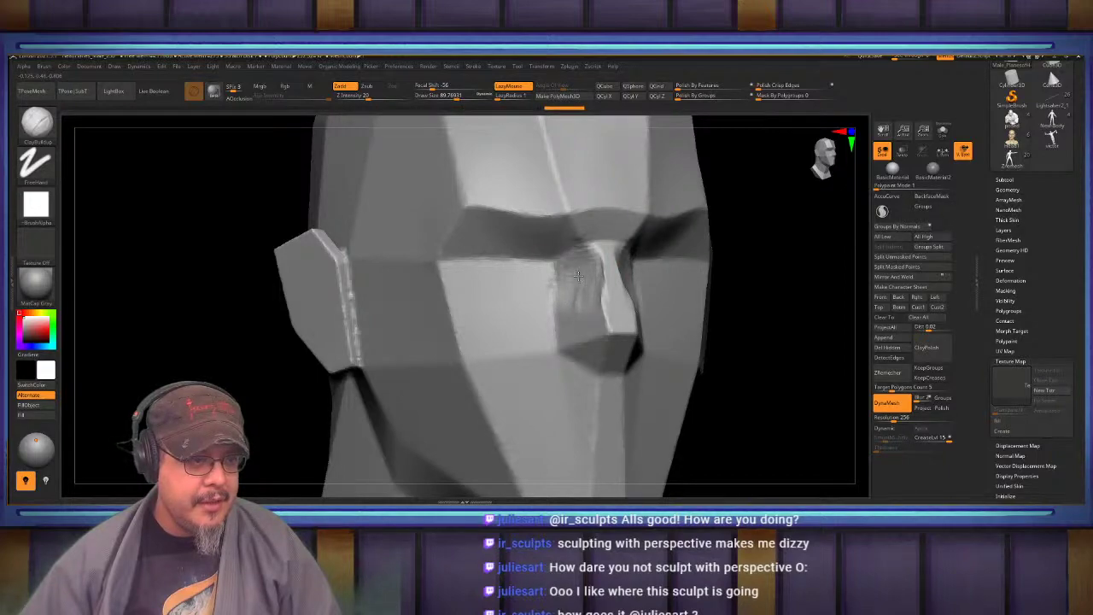
{"action": "left_click_drag", "start_coordinate": [578, 275], "coordinate": [572, 292]}
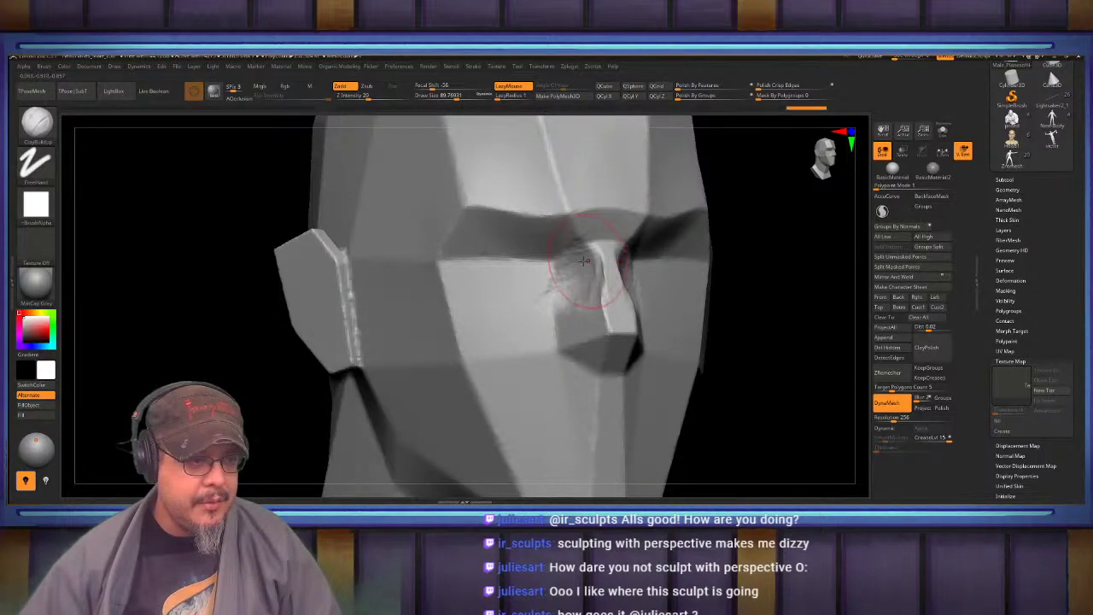
{"action": "left_click_drag", "start_coordinate": [570, 291], "coordinate": [577, 282], "text": "shift"}
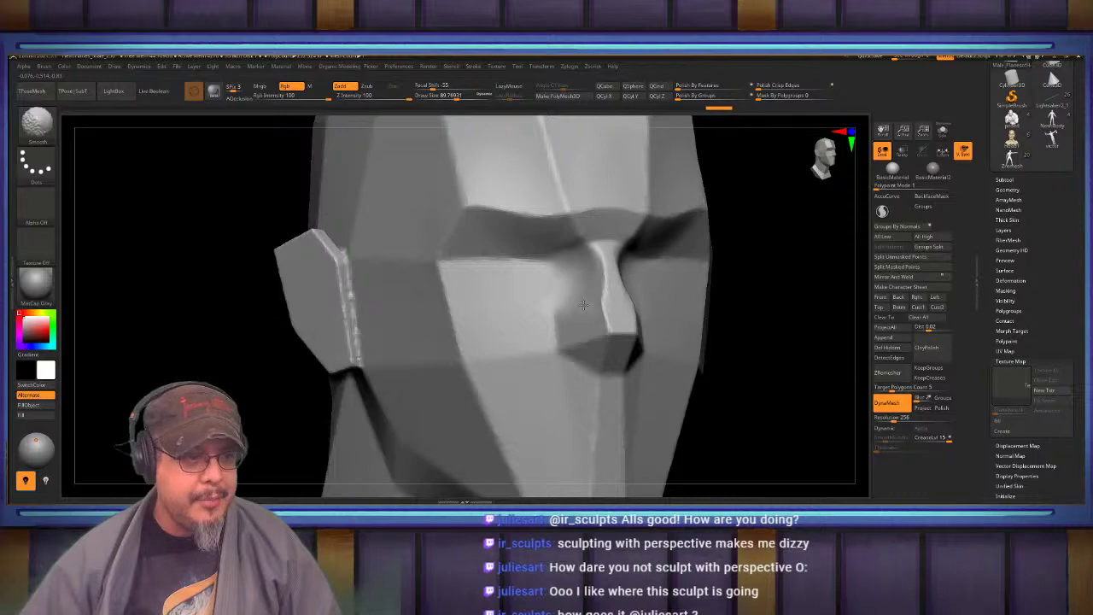
Build up the nose tip and the rounded nostril wing with ClayBuildup at draw size about 55
{"action": "mouse_move", "coordinate": [549, 265]}
{"action": "right_mouse_down", "text": "alt"}
{"action": "mouse_move", "coordinate": [487, 224]}
{"action": "mouse_move", "coordinate": [539, 281]}
{"action": "right_mouse_up", "text": "alt"}
{"action": "key", "text": "s"}
{"action": "left_click_drag", "start_coordinate": [553, 281], "coordinate": [564, 298]}
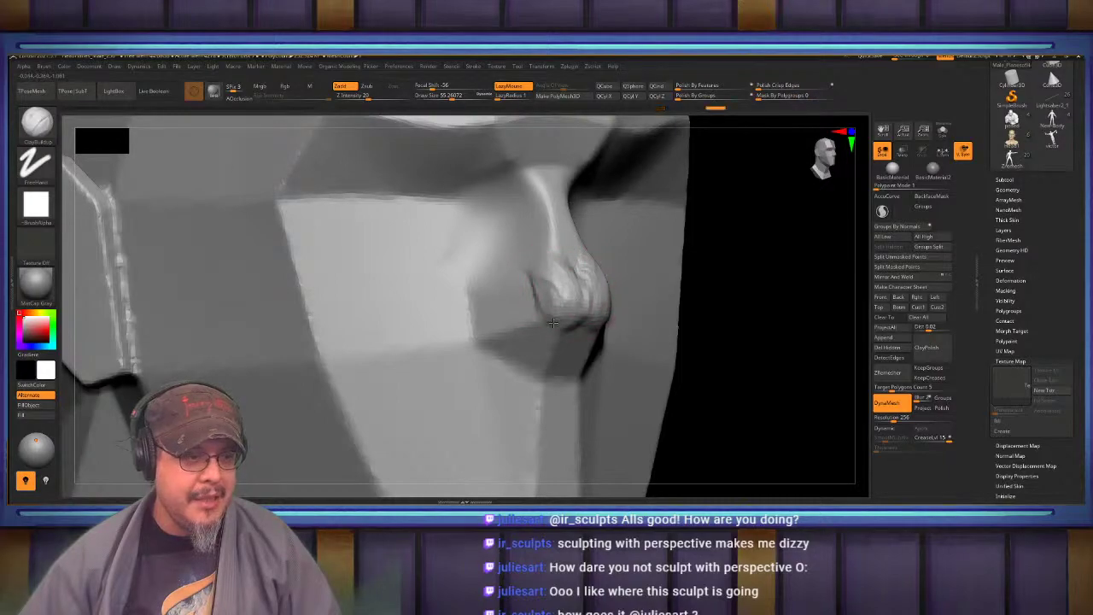
{"action": "left_click_drag", "start_coordinate": [537, 268], "coordinate": [546, 288]}
{"action": "right_click_drag", "start_coordinate": [547, 288], "coordinate": [493, 323]}
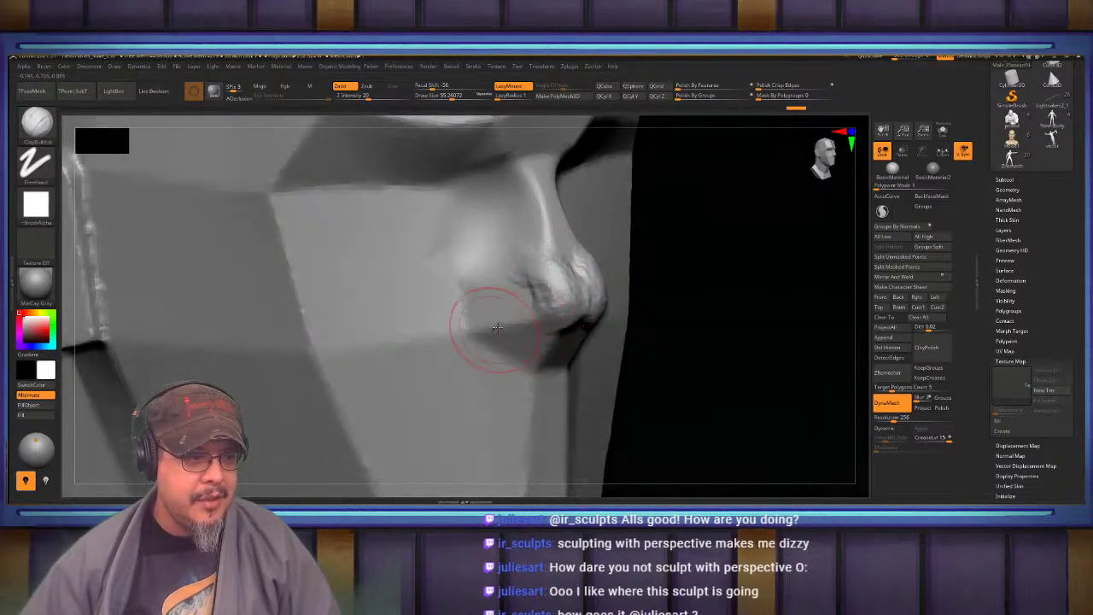
{"action": "left_click_drag", "start_coordinate": [518, 277], "coordinate": [512, 298]}
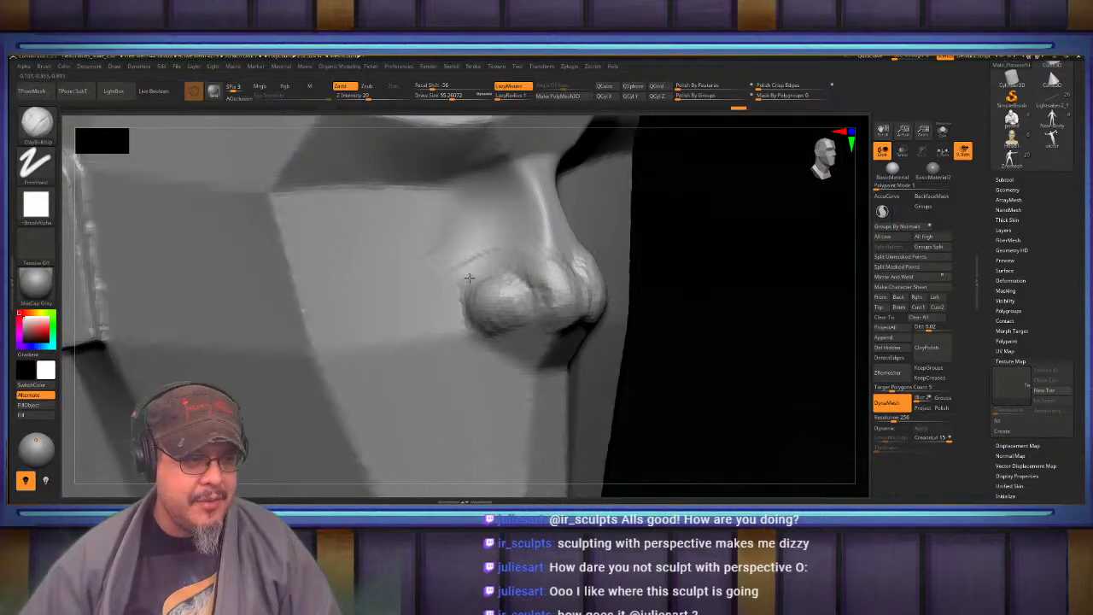
{"action": "mouse_move", "coordinate": [469, 278]}
{"action": "left_mouse_down"}
{"action": "mouse_move", "coordinate": [455, 319]}
{"action": "mouse_move", "coordinate": [495, 262]}
{"action": "mouse_move", "coordinate": [517, 256]}
{"action": "mouse_move", "coordinate": [459, 316]}
{"action": "mouse_move", "coordinate": [479, 253]}
{"action": "left_mouse_up"}
Shape the nostril opening on the underside of the nose with the Standard brush, re-DynaMesh the head, and smooth the area
{"action": "mouse_move", "coordinate": [467, 319]}
{"action": "right_mouse_down"}
{"action": "mouse_move", "coordinate": [484, 207]}
{"action": "mouse_move", "coordinate": [493, 237]}
{"action": "right_mouse_up"}
{"action": "key", "text": "b"}
{"action": "key", "text": "s"}
{"action": "key", "text": "t"}
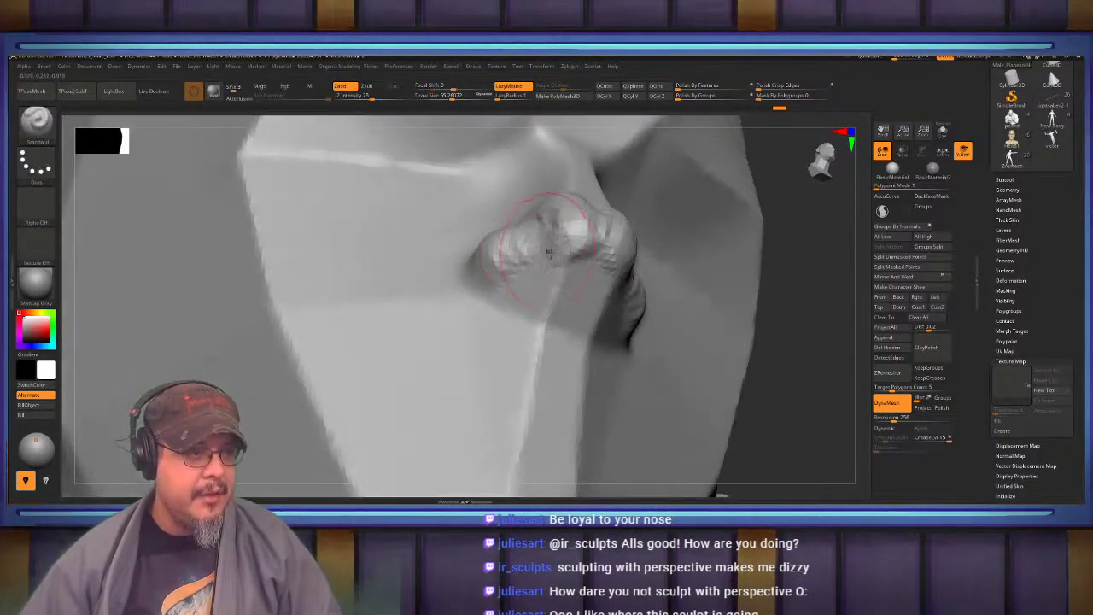
{"action": "mouse_move", "coordinate": [543, 270]}
{"action": "left_mouse_down"}
{"action": "mouse_move", "coordinate": [520, 286]}
{"action": "mouse_move", "coordinate": [547, 272]}
{"action": "left_mouse_up"}
{"action": "left_click_drag", "start_coordinate": [801, 308], "coordinate": [812, 325], "text": "ctrl"}
{"action": "mouse_move", "coordinate": [518, 259]}
{"action": "right_mouse_down"}
{"action": "mouse_move", "coordinate": [532, 274]}
{"action": "mouse_move", "coordinate": [548, 265]}
{"action": "right_mouse_up"}
{"action": "left_click_drag", "start_coordinate": [549, 282], "coordinate": [536, 311], "text": "shift"}
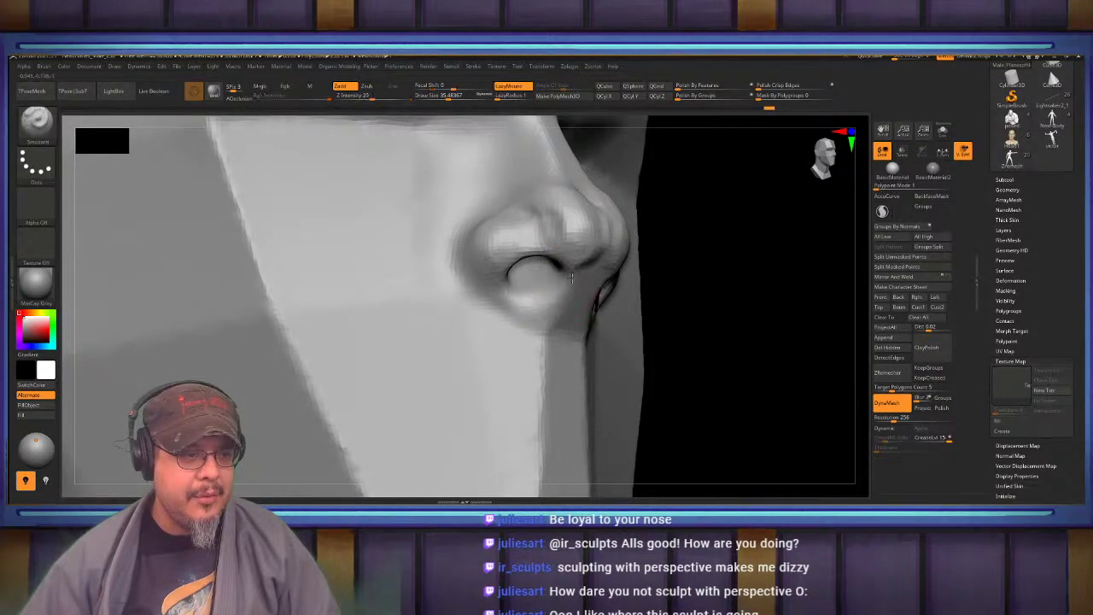
Pull the nose tip down and forward and reshape its underside in profile with the Move brush at draw size about 69
{"action": "right_click_drag", "start_coordinate": [642, 249], "coordinate": [717, 249]}
{"action": "right_click_drag", "start_coordinate": [600, 168], "coordinate": [598, 235], "text": "alt"}
{"action": "key", "text": "b"}
{"action": "key", "text": "m"}
{"action": "key", "text": "v"}
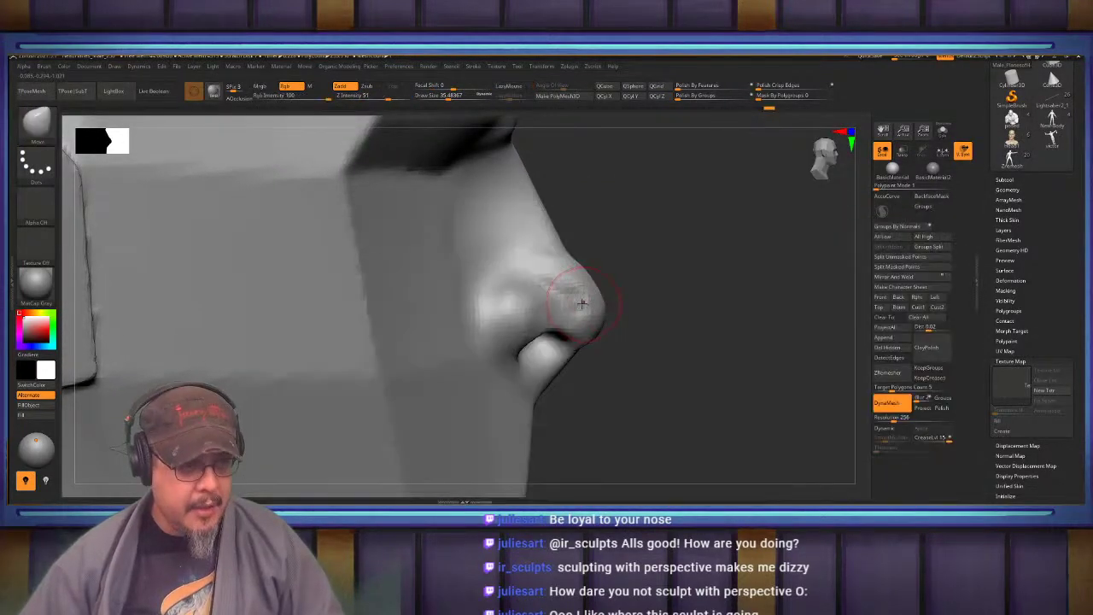
{"action": "key", "text": "s"}
{"action": "left_click_drag", "start_coordinate": [581, 303], "coordinate": [601, 338]}
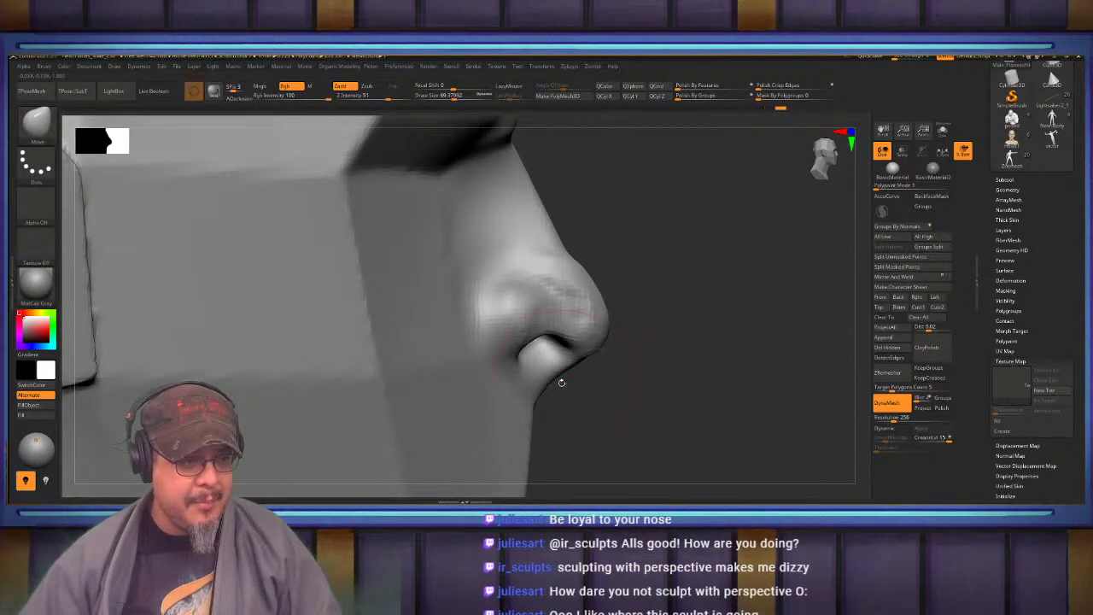
{"action": "mouse_move", "coordinate": [561, 382]}
{"action": "left_mouse_down"}
{"action": "mouse_move", "coordinate": [527, 373]}
{"action": "mouse_move", "coordinate": [568, 370]}
{"action": "left_mouse_up"}
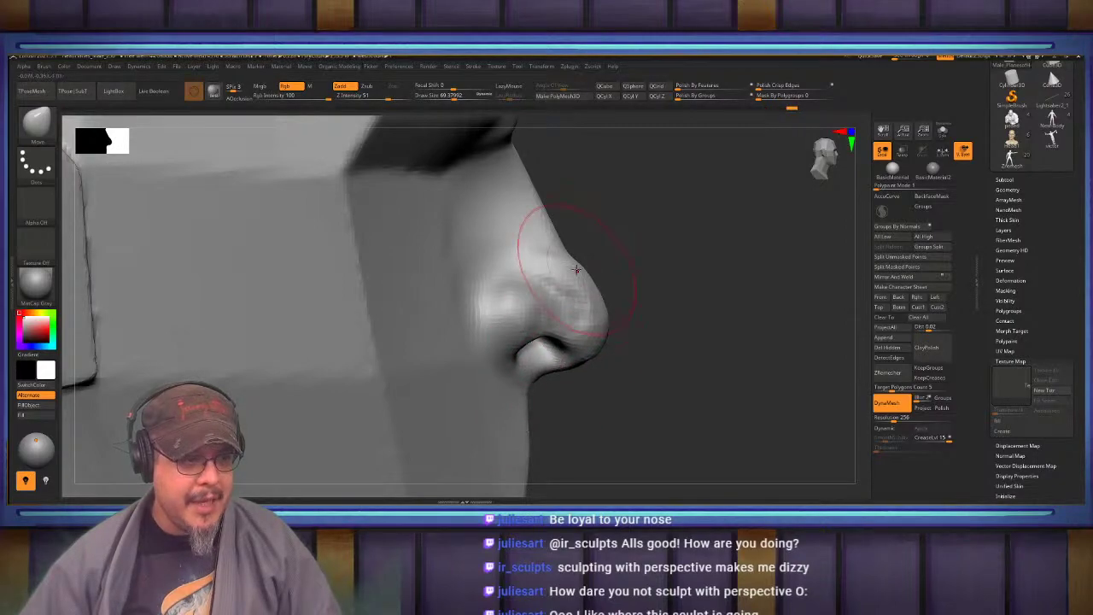
Refine the nose profile with the Move brush by adjusting the root below the brow and the bridge
{"action": "left_click_drag", "start_coordinate": [595, 207], "coordinate": [612, 284], "text": "alt"}
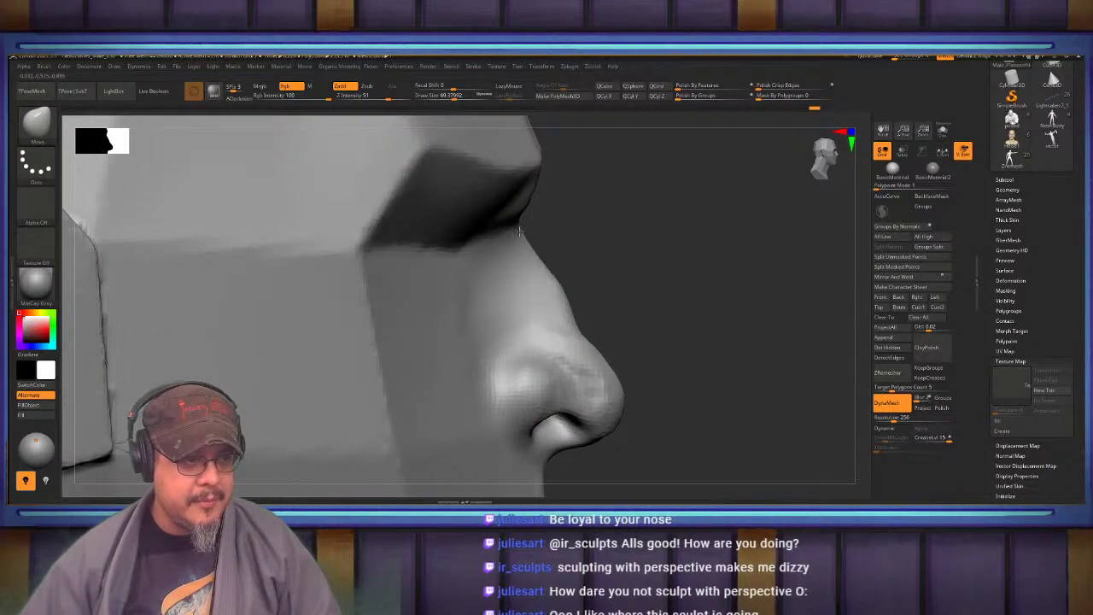
{"action": "left_click_drag", "start_coordinate": [519, 231], "coordinate": [526, 233]}
{"action": "left_click_drag", "start_coordinate": [541, 281], "coordinate": [549, 280]}
{"action": "mouse_move", "coordinate": [635, 293]}
{"action": "left_mouse_down"}
{"action": "mouse_move", "coordinate": [555, 251]}
{"action": "mouse_move", "coordinate": [524, 276]}
{"action": "left_mouse_up"}
{"action": "right_click", "coordinate": [493, 355]}
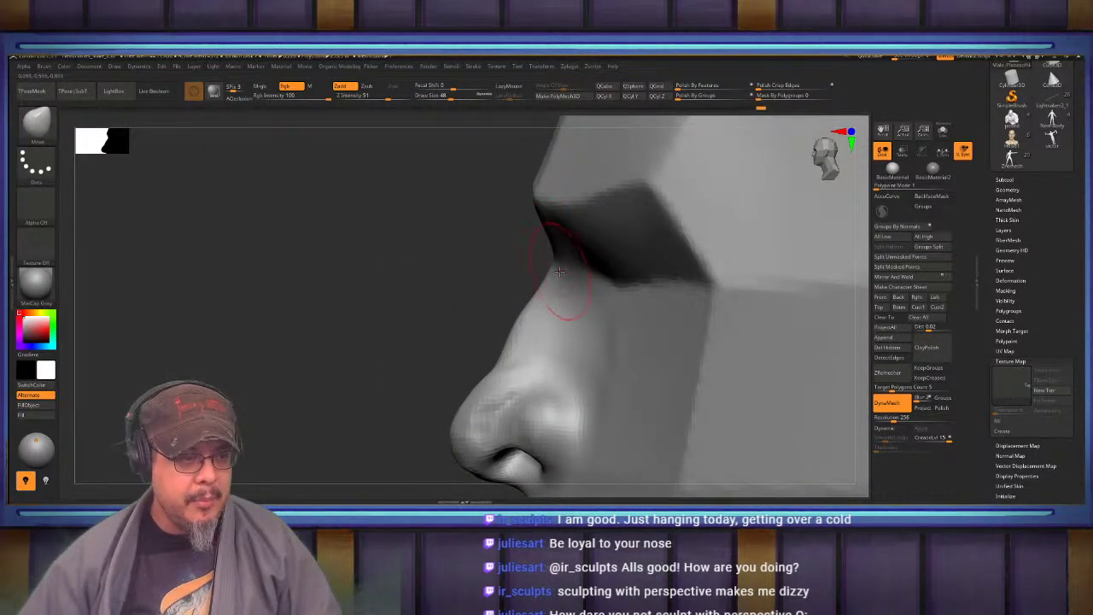
Adjust the lower nose bridge in profile with the Move brush at draw size about 61
{"action": "right_click_drag", "start_coordinate": [559, 284], "coordinate": [570, 247], "text": "alt"}
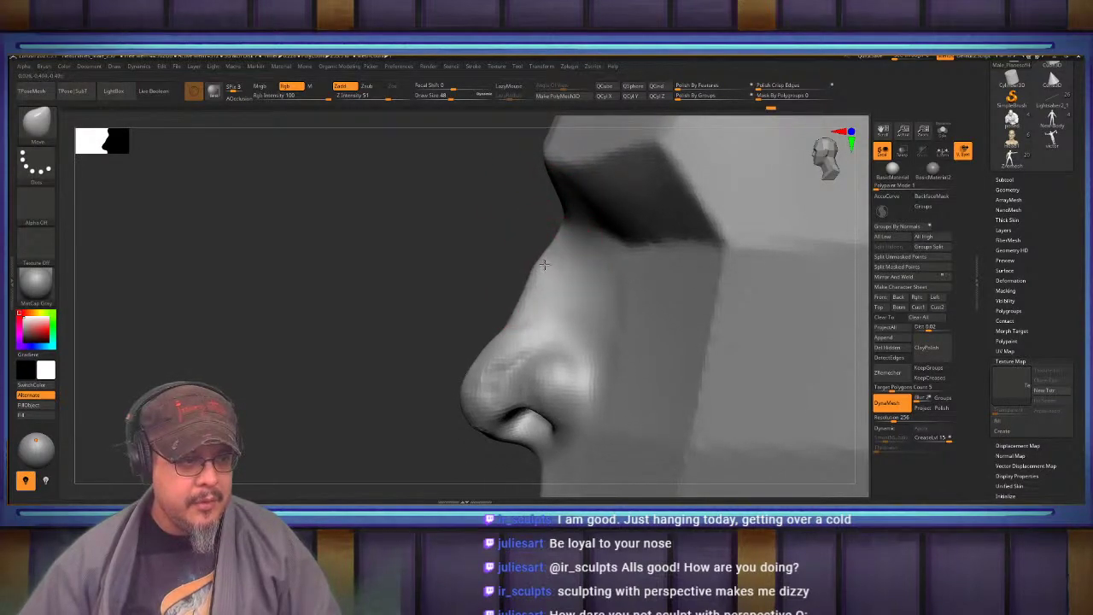
{"action": "right_click_drag", "start_coordinate": [529, 287], "coordinate": [575, 231], "text": "alt"}
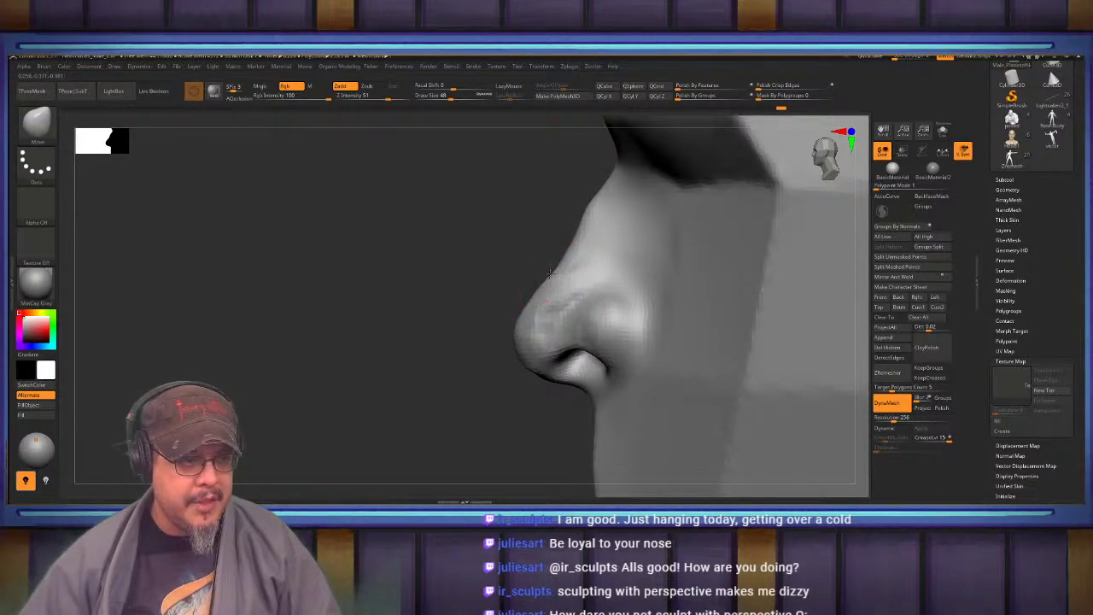
{"action": "key", "text": "s"}
{"action": "left_click_drag", "start_coordinate": [550, 274], "coordinate": [560, 257]}
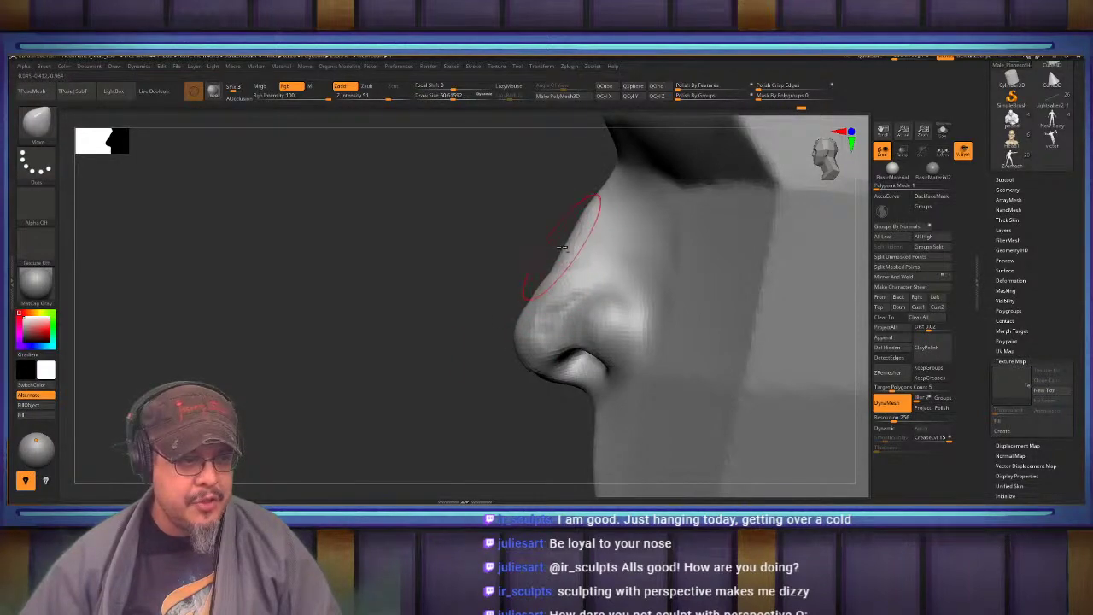
Smooth the root of the nose between the brows and push in the inner corners of the eye sockets with the Move brush
{"action": "mouse_move", "coordinate": [563, 248]}
{"action": "right_mouse_down"}
{"action": "mouse_move", "coordinate": [611, 278]}
{"action": "mouse_move", "coordinate": [666, 264]}
{"action": "mouse_move", "coordinate": [590, 273]}
{"action": "mouse_move", "coordinate": [581, 247]}
{"action": "right_mouse_up"}
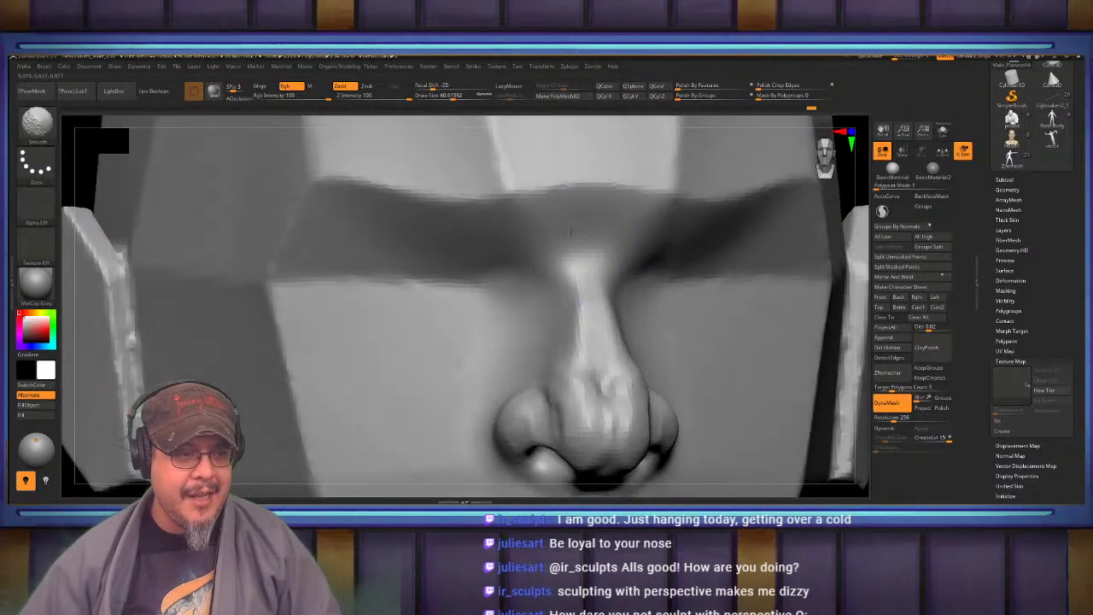
{"action": "left_click_drag", "start_coordinate": [571, 232], "coordinate": [513, 231], "text": "shift"}
{"action": "mouse_move", "coordinate": [547, 235]}
{"action": "right_mouse_down", "text": "ctrl"}
{"action": "mouse_move", "coordinate": [502, 235]}
{"action": "mouse_move", "coordinate": [617, 243]}
{"action": "mouse_move", "coordinate": [461, 273]}
{"action": "right_mouse_up", "text": "ctrl"}
{"action": "right_click_drag", "start_coordinate": [462, 274], "coordinate": [582, 288], "text": "ctrl"}
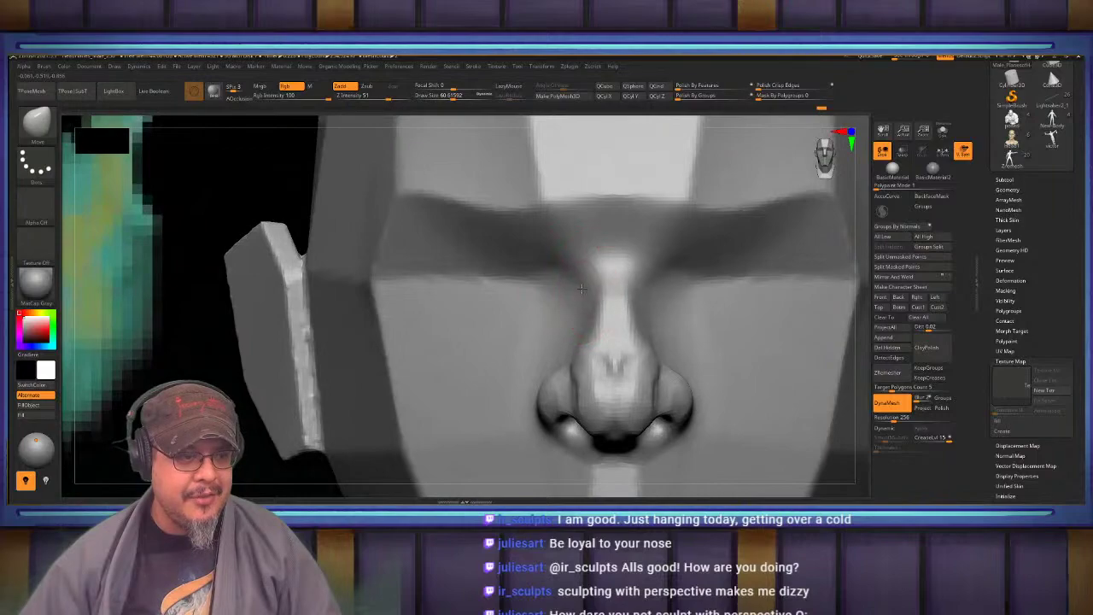
{"action": "mouse_move", "coordinate": [581, 289]}
{"action": "left_mouse_down"}
{"action": "mouse_move", "coordinate": [552, 250]}
{"action": "mouse_move", "coordinate": [513, 241]}
{"action": "left_mouse_up"}
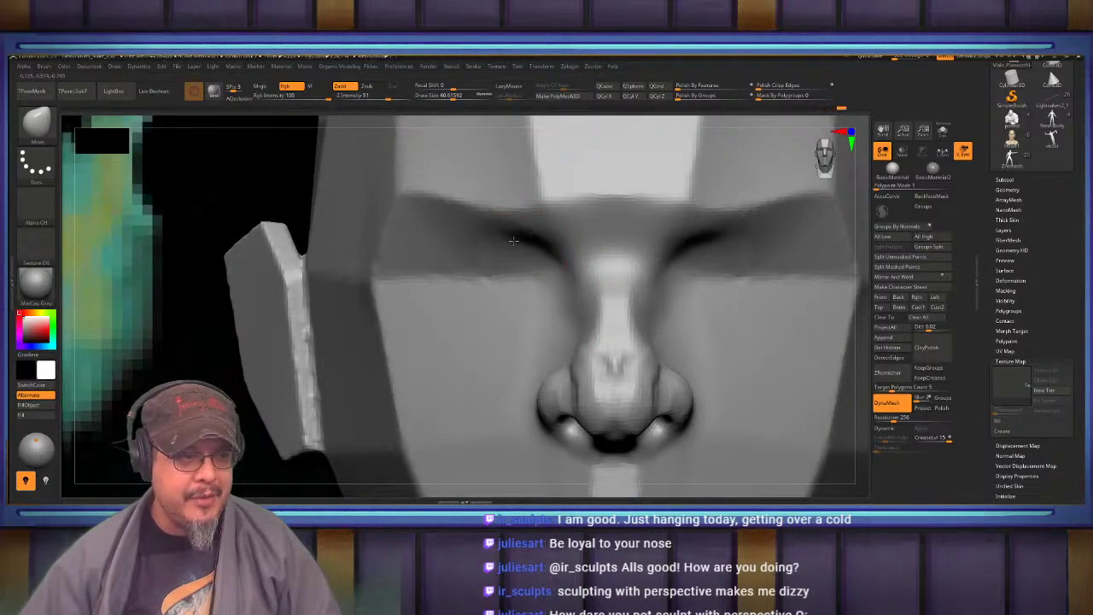
Carve the upper and lower edges of the eyes with the DamStandard brush at draw size about 61
{"action": "right_click_drag", "start_coordinate": [513, 241], "coordinate": [591, 256]}
{"action": "key", "text": "b"}
{"action": "key", "text": "d"}
{"action": "key", "text": "s"}
{"action": "mouse_move", "coordinate": [597, 266]}
{"action": "left_mouse_down"}
{"action": "mouse_move", "coordinate": [536, 226]}
{"action": "mouse_move", "coordinate": [474, 253]}
{"action": "left_mouse_up"}
{"action": "mouse_move", "coordinate": [533, 225]}
{"action": "left_mouse_down"}
{"action": "mouse_move", "coordinate": [466, 257]}
{"action": "mouse_move", "coordinate": [486, 296]}
{"action": "mouse_move", "coordinate": [513, 303]}
{"action": "mouse_move", "coordinate": [591, 270]}
{"action": "mouse_move", "coordinate": [518, 276]}
{"action": "mouse_move", "coordinate": [531, 253]}
{"action": "mouse_move", "coordinate": [530, 262]}
{"action": "left_mouse_up"}
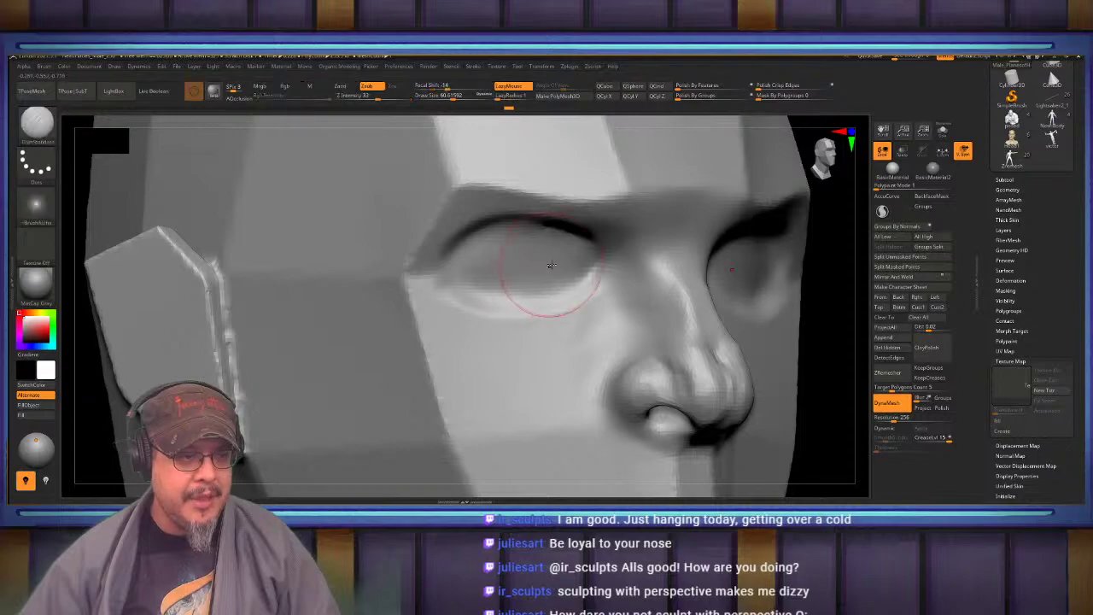
{"action": "mouse_move", "coordinate": [549, 266]}
{"action": "right_mouse_down"}
{"action": "mouse_move", "coordinate": [542, 276]}
{"action": "mouse_move", "coordinate": [468, 278]}
{"action": "right_mouse_up"}
{"action": "mouse_move", "coordinate": [564, 342]}
{"action": "right_mouse_down", "text": "ctrl"}
{"action": "mouse_move", "coordinate": [630, 261]}
{"action": "mouse_move", "coordinate": [742, 248]}
{"action": "right_mouse_up", "text": "ctrl"}
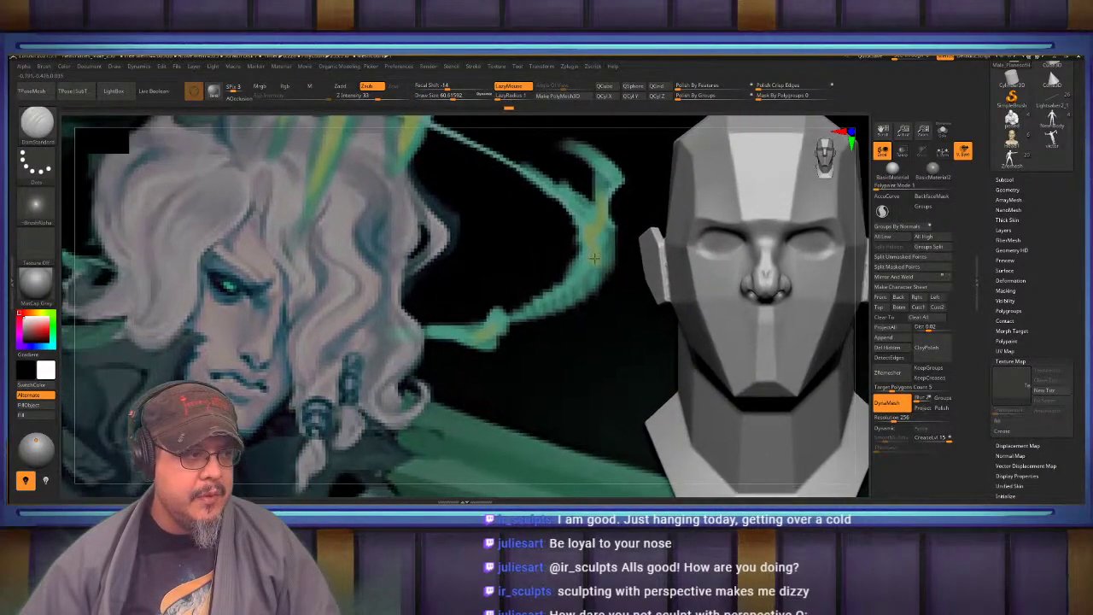
{"action": "mouse_move", "coordinate": [735, 192]}
{"action": "right_mouse_down", "text": "ctrl"}
{"action": "mouse_move", "coordinate": [693, 204]}
{"action": "mouse_move", "coordinate": [700, 249]}
{"action": "mouse_move", "coordinate": [672, 252]}
{"action": "right_mouse_up", "text": "ctrl"}
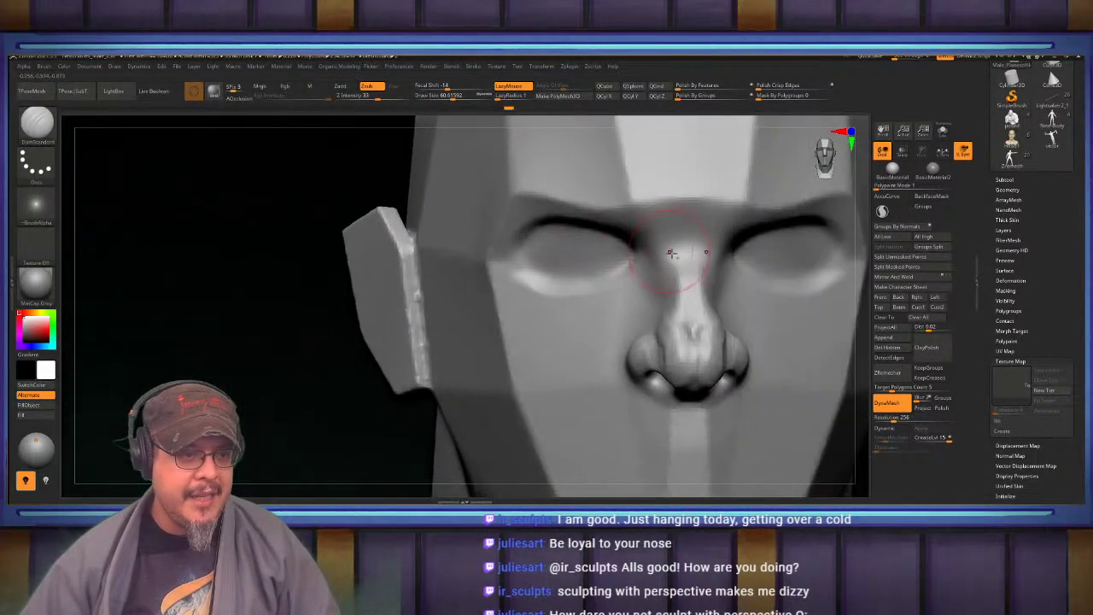
{"action": "mouse_move", "coordinate": [634, 254]}
{"action": "left_mouse_down"}
{"action": "mouse_move", "coordinate": [587, 279]}
{"action": "mouse_move", "coordinate": [537, 247]}
{"action": "mouse_move", "coordinate": [630, 242]}
{"action": "mouse_move", "coordinate": [570, 232]}
{"action": "mouse_move", "coordinate": [533, 249]}
{"action": "mouse_move", "coordinate": [621, 259]}
{"action": "mouse_move", "coordinate": [575, 243]}
{"action": "mouse_move", "coordinate": [543, 248]}
{"action": "left_mouse_up"}
Adjust the nose's length and shape in front view with the Move brush at draw sizes about 166 and 128
{"action": "mouse_move", "coordinate": [557, 238]}
{"action": "right_mouse_down", "text": "alt"}
{"action": "mouse_move", "coordinate": [537, 193]}
{"action": "mouse_move", "coordinate": [630, 242]}
{"action": "mouse_move", "coordinate": [527, 247]}
{"action": "mouse_move", "coordinate": [491, 269]}
{"action": "mouse_move", "coordinate": [557, 265]}
{"action": "right_mouse_up", "text": "alt"}
{"action": "key", "text": "b"}
{"action": "key", "text": "m"}
{"action": "key", "text": "v"}
{"action": "key", "text": "s"}
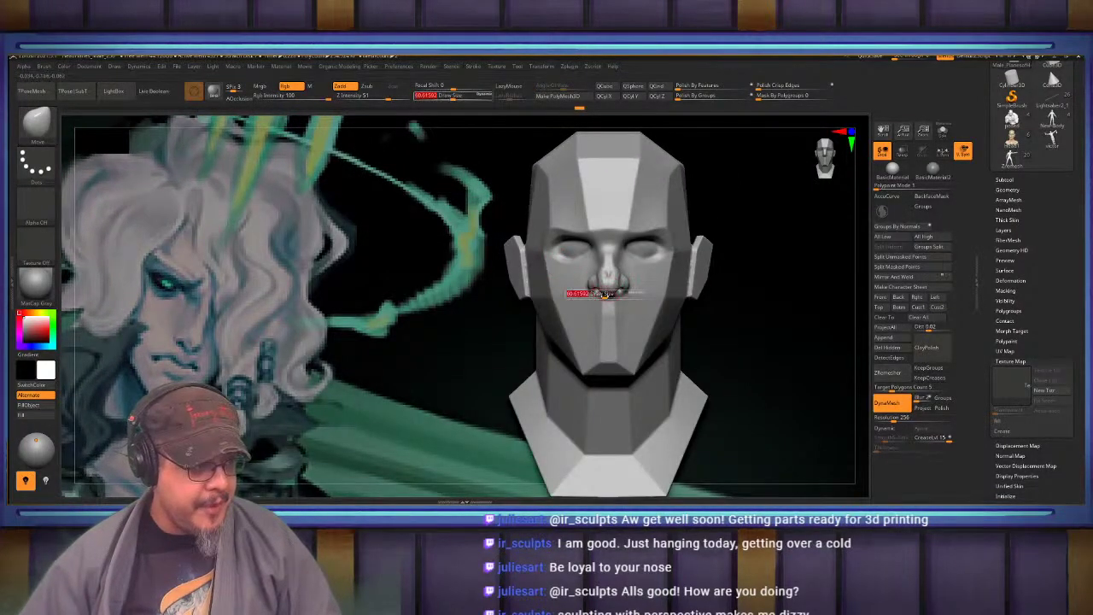
{"action": "left_click_drag", "start_coordinate": [605, 296], "coordinate": [615, 297]}
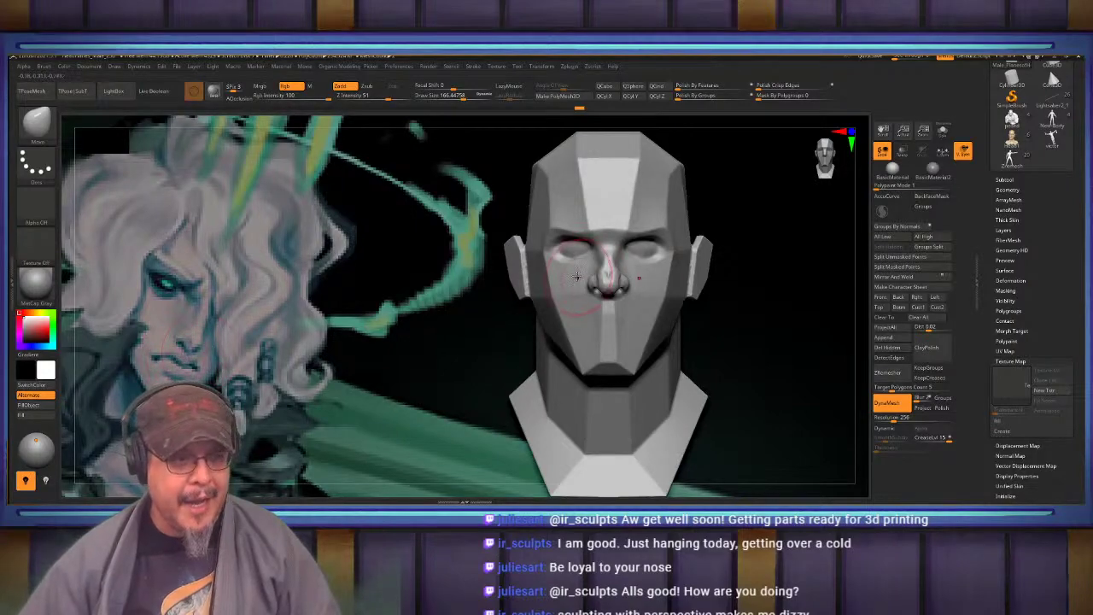
{"action": "key", "text": "s"}
{"action": "left_click_drag", "start_coordinate": [619, 289], "coordinate": [611, 287]}
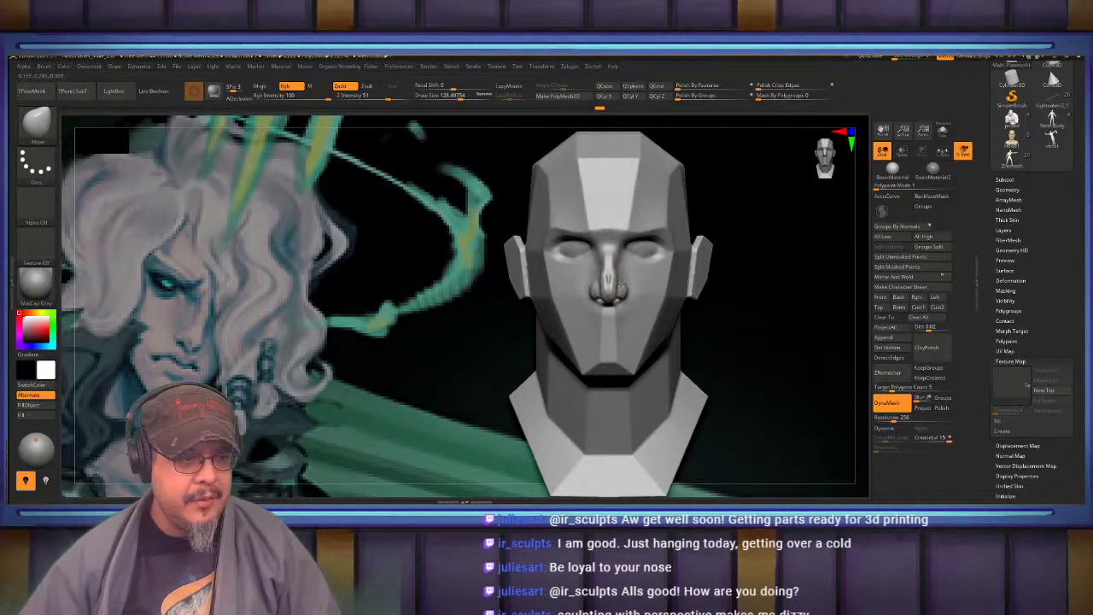
Refine the nose and the area below it in profile with the Move brush at draw size about 99
{"action": "left_click_drag", "start_coordinate": [732, 257], "coordinate": [555, 318], "text": "shift"}
{"action": "mouse_move", "coordinate": [579, 334]}
{"action": "right_mouse_down", "text": "alt"}
{"action": "mouse_move", "coordinate": [600, 278]}
{"action": "mouse_move", "coordinate": [617, 308]}
{"action": "right_mouse_up", "text": "alt"}
{"action": "key", "text": "s"}
{"action": "mouse_move", "coordinate": [586, 308]}
{"action": "left_mouse_down"}
{"action": "mouse_move", "coordinate": [596, 308]}
{"action": "mouse_move", "coordinate": [571, 313]}
{"action": "left_mouse_up"}
{"action": "key", "text": "s"}
{"action": "left_click_drag", "start_coordinate": [582, 315], "coordinate": [580, 307]}
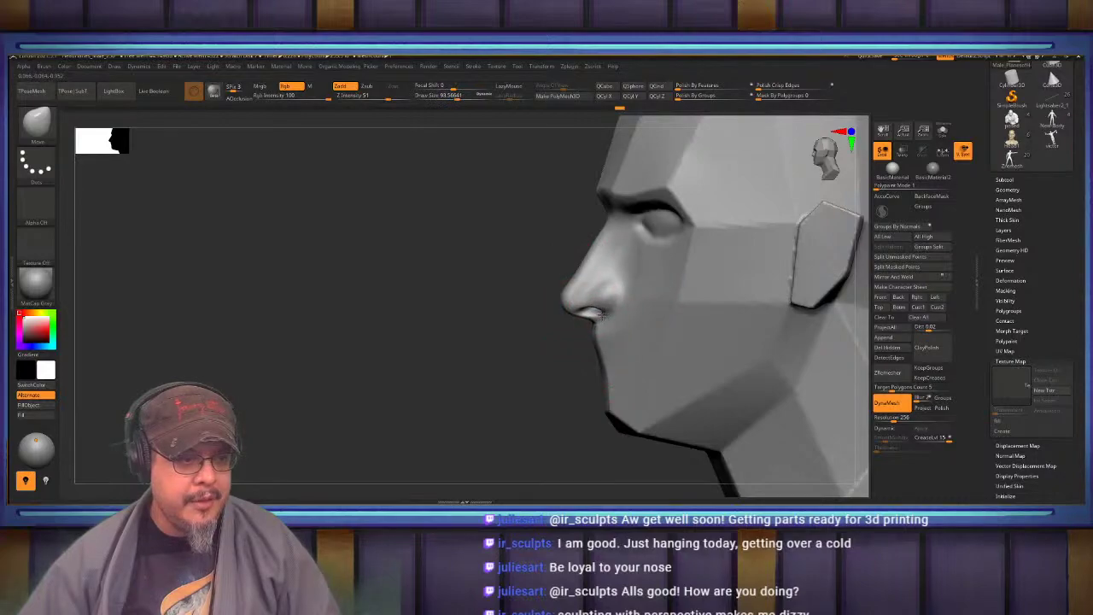
Carve the mouth line from the centre out to the corners with the DamStandard brush at draw size about 99
{"action": "mouse_move", "coordinate": [590, 292]}
{"action": "right_mouse_down", "text": "shift"}
{"action": "mouse_move", "coordinate": [618, 298]}
{"action": "mouse_move", "coordinate": [601, 248]}
{"action": "mouse_move", "coordinate": [718, 226]}
{"action": "mouse_move", "coordinate": [704, 277]}
{"action": "mouse_move", "coordinate": [639, 289]}
{"action": "mouse_move", "coordinate": [675, 277]}
{"action": "right_mouse_up", "text": "shift"}
{"action": "key", "text": "b"}
{"action": "key", "text": "d"}
{"action": "key", "text": "s"}
{"action": "right_click_drag", "start_coordinate": [649, 278], "coordinate": [621, 309], "text": "ctrl"}
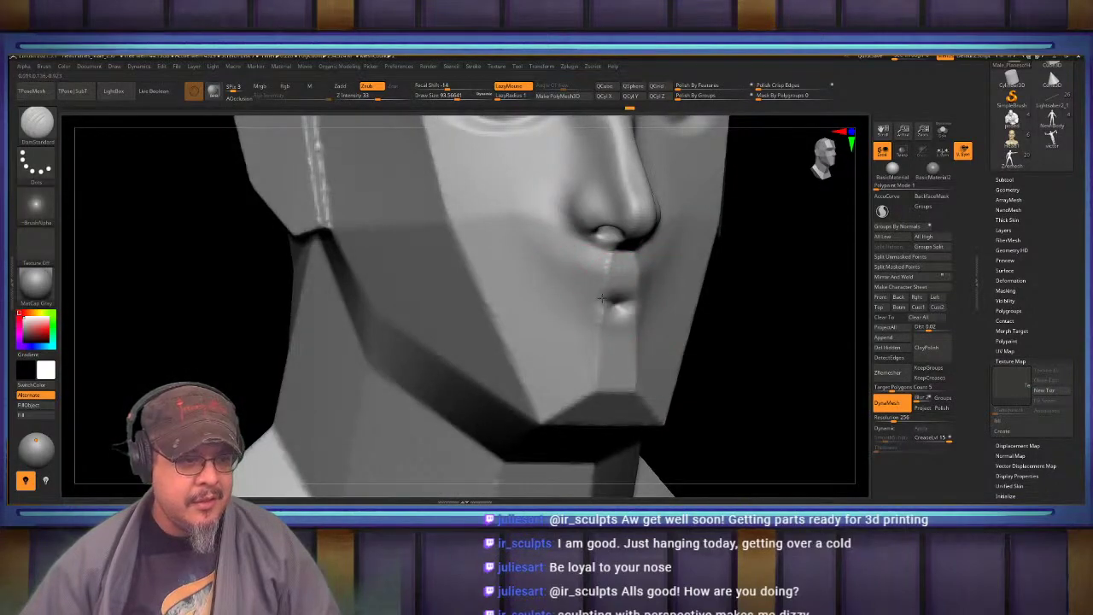
{"action": "left_click_drag", "start_coordinate": [602, 298], "coordinate": [560, 304]}
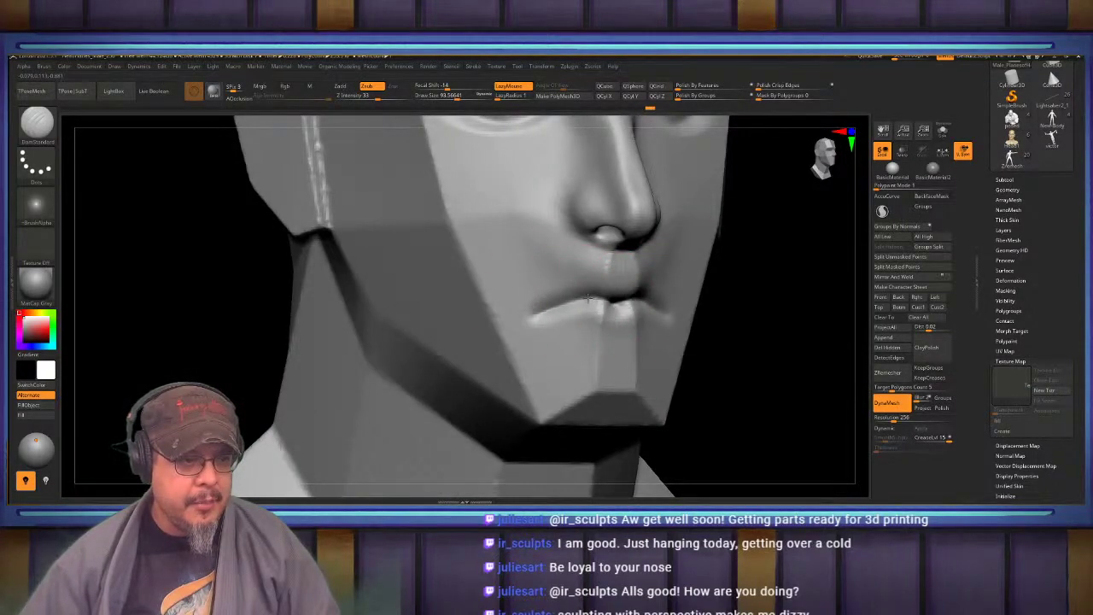
Shape the upper lip and philtrum above the mouth line and smooth the area
{"action": "key", "text": "b"}
{"action": "mouse_move", "coordinate": [608, 269]}
{"action": "right_mouse_down", "text": "ctrl"}
{"action": "mouse_move", "coordinate": [639, 280]}
{"action": "mouse_move", "coordinate": [627, 254]}
{"action": "mouse_move", "coordinate": [640, 254]}
{"action": "mouse_move", "coordinate": [651, 272]}
{"action": "right_mouse_up", "text": "ctrl"}
{"action": "key", "text": "f"}
{"action": "key", "text": "s"}
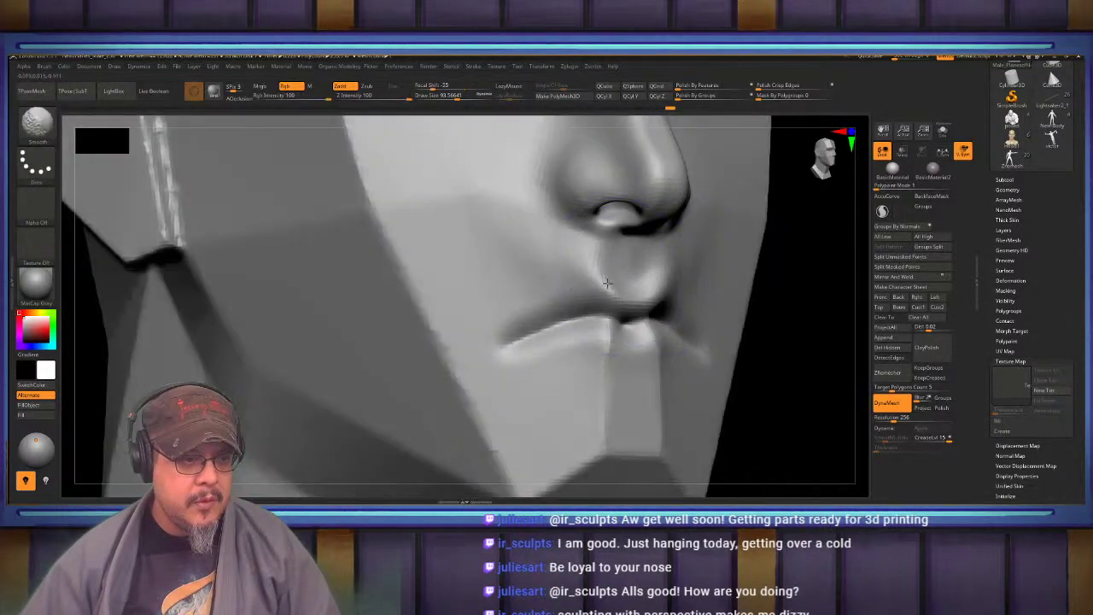
{"action": "left_click_drag", "start_coordinate": [610, 288], "coordinate": [581, 295], "text": "shift"}
{"action": "right_click_drag", "start_coordinate": [589, 292], "coordinate": [659, 263], "text": "alt"}
Deepen the mouth line and cut in the lower lip's underside with DamStandard, and smooth the area above the chin
{"action": "key", "text": "b"}
{"action": "key", "text": "d"}
{"action": "key", "text": "s"}
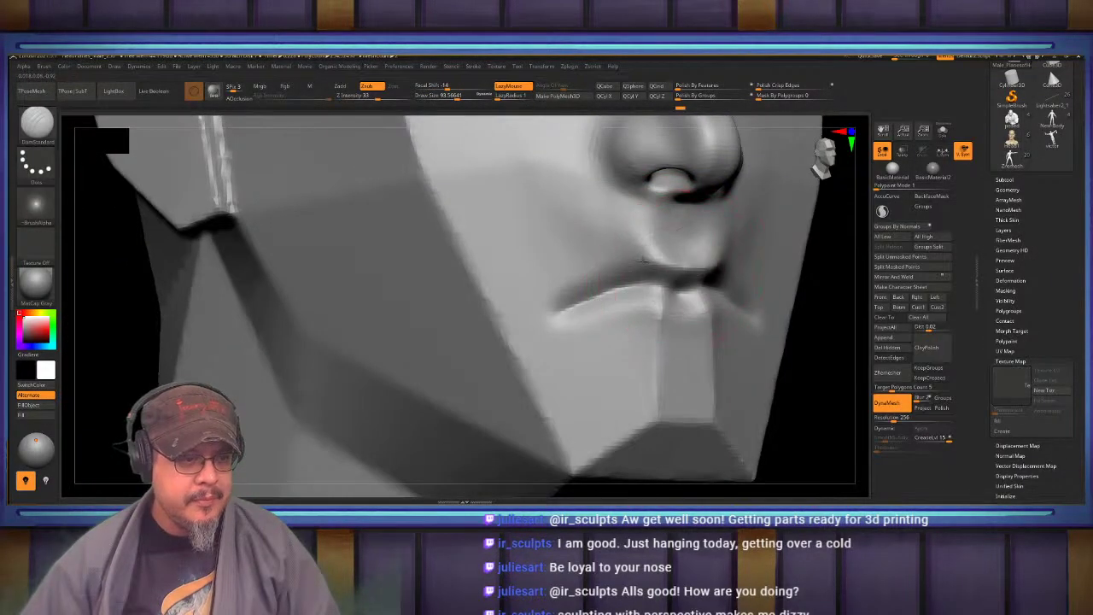
{"action": "left_click_drag", "start_coordinate": [642, 260], "coordinate": [570, 300]}
{"action": "right_click_drag", "start_coordinate": [603, 284], "coordinate": [652, 297]}
{"action": "right_click_drag", "start_coordinate": [687, 335], "coordinate": [604, 321]}
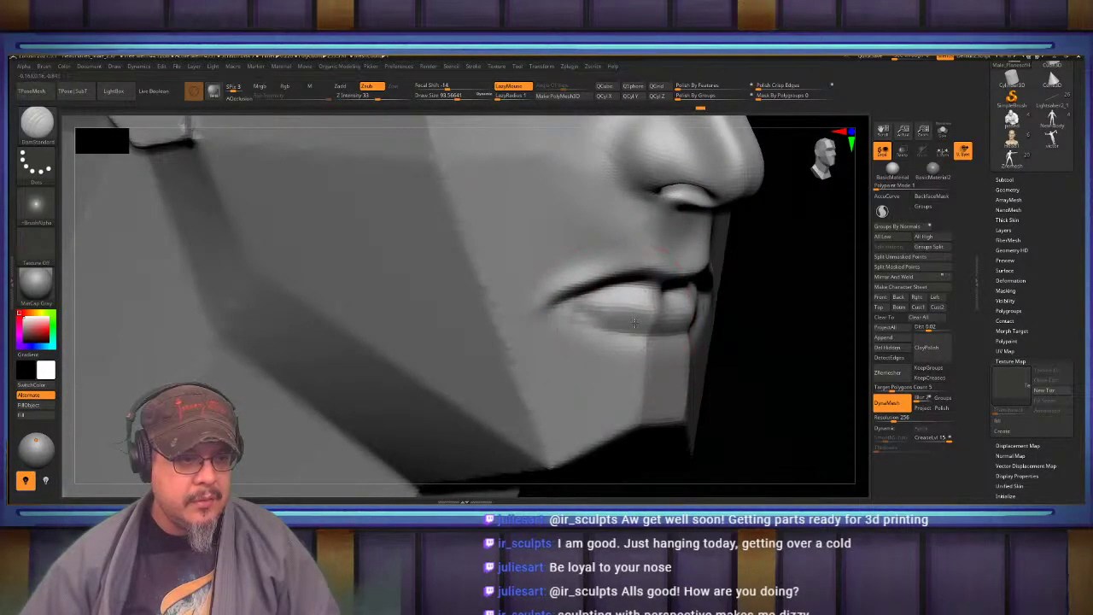
{"action": "left_click_drag", "start_coordinate": [671, 346], "coordinate": [675, 362], "text": "shift"}
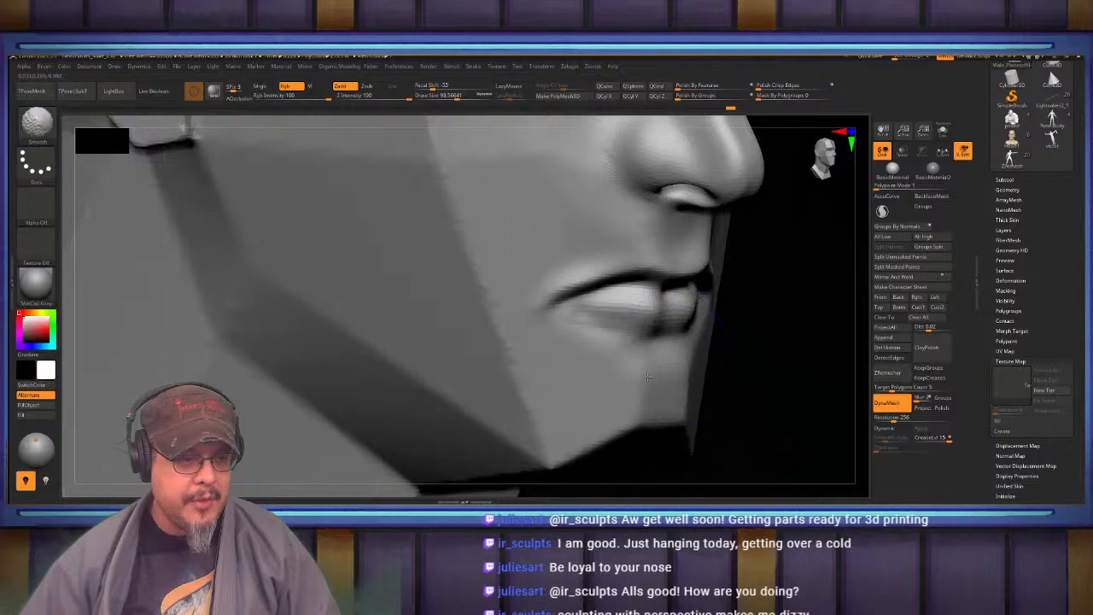
Build up the lower lip with the ClayBuildup brush at draw size about 43 and smooth it
{"action": "right_click_drag", "start_coordinate": [648, 377], "coordinate": [590, 340]}
{"action": "key", "text": "b"}
{"action": "key", "text": "c"}
{"action": "key", "text": "b"}
{"action": "key", "text": "s"}
{"action": "left_click_drag", "start_coordinate": [711, 301], "coordinate": [702, 300]}
{"action": "left_click_drag", "start_coordinate": [644, 305], "coordinate": [664, 306]}
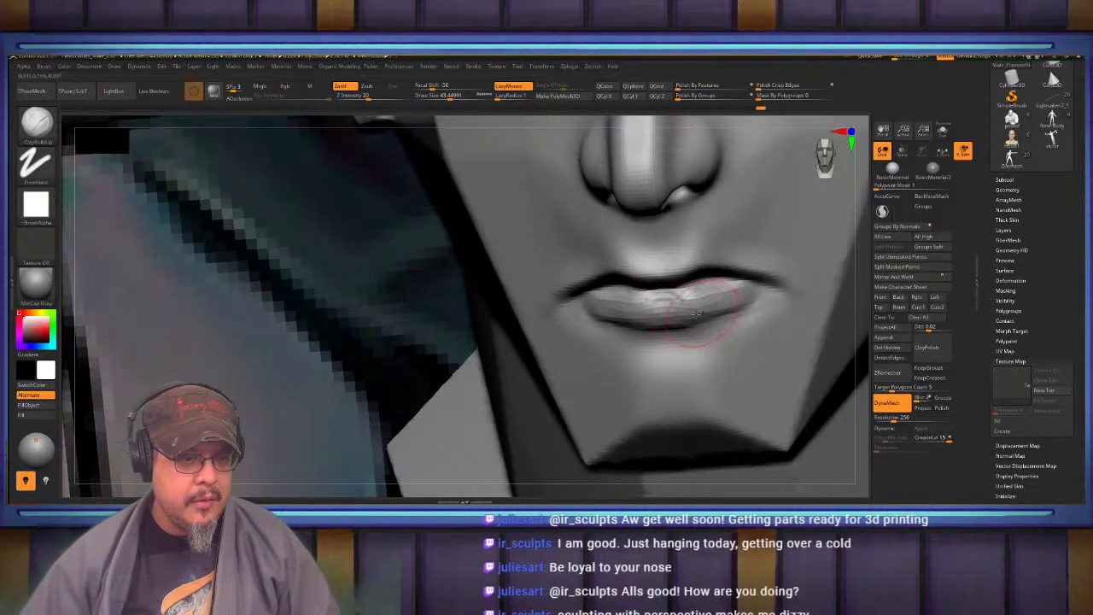
{"action": "key", "text": "shift"}
Add ClayBuildup strokes to the philtrum below the nose and smooth the upper lip area
{"action": "mouse_move", "coordinate": [574, 296]}
{"action": "right_mouse_down"}
{"action": "mouse_move", "coordinate": [618, 246]}
{"action": "mouse_move", "coordinate": [659, 293]}
{"action": "right_mouse_up"}
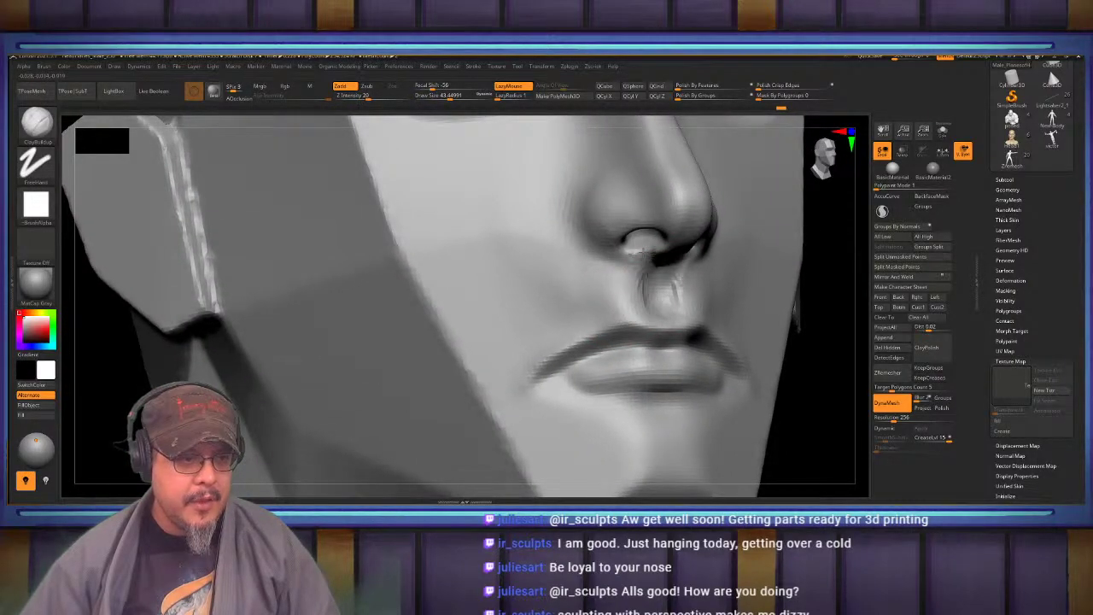
{"action": "key", "text": "shift"}
{"action": "left_click_drag", "start_coordinate": [633, 302], "coordinate": [569, 282], "text": "shift"}
Build up furrowed inner brows above the nose root with ClayBuildup at draw size about 50 and smooth them
{"action": "right_click_drag", "start_coordinate": [546, 272], "coordinate": [453, 248], "text": "ctrl"}
{"action": "mouse_move", "coordinate": [656, 185]}
{"action": "right_mouse_down", "text": "alt"}
{"action": "mouse_move", "coordinate": [639, 259]}
{"action": "mouse_move", "coordinate": [506, 271]}
{"action": "mouse_move", "coordinate": [576, 257]}
{"action": "mouse_move", "coordinate": [571, 278]}
{"action": "mouse_move", "coordinate": [665, 293]}
{"action": "mouse_move", "coordinate": [640, 210]}
{"action": "mouse_move", "coordinate": [768, 258]}
{"action": "mouse_move", "coordinate": [642, 313]}
{"action": "mouse_move", "coordinate": [702, 274]}
{"action": "right_mouse_up", "text": "alt"}
{"action": "mouse_move", "coordinate": [703, 273]}
{"action": "left_mouse_down"}
{"action": "mouse_move", "coordinate": [677, 295]}
{"action": "mouse_move", "coordinate": [675, 229]}
{"action": "mouse_move", "coordinate": [673, 270]}
{"action": "left_mouse_up"}
{"action": "key", "text": "s"}
{"action": "right_click_drag", "start_coordinate": [667, 248], "coordinate": [680, 308], "text": "alt"}
{"action": "mouse_move", "coordinate": [659, 280]}
{"action": "left_mouse_down"}
{"action": "mouse_move", "coordinate": [676, 315]}
{"action": "mouse_move", "coordinate": [608, 315]}
{"action": "left_mouse_up"}
{"action": "mouse_move", "coordinate": [668, 282]}
{"action": "left_mouse_down", "text": "shift"}
{"action": "mouse_move", "coordinate": [652, 275]}
{"action": "mouse_move", "coordinate": [617, 149]}
{"action": "left_mouse_up", "text": "shift"}
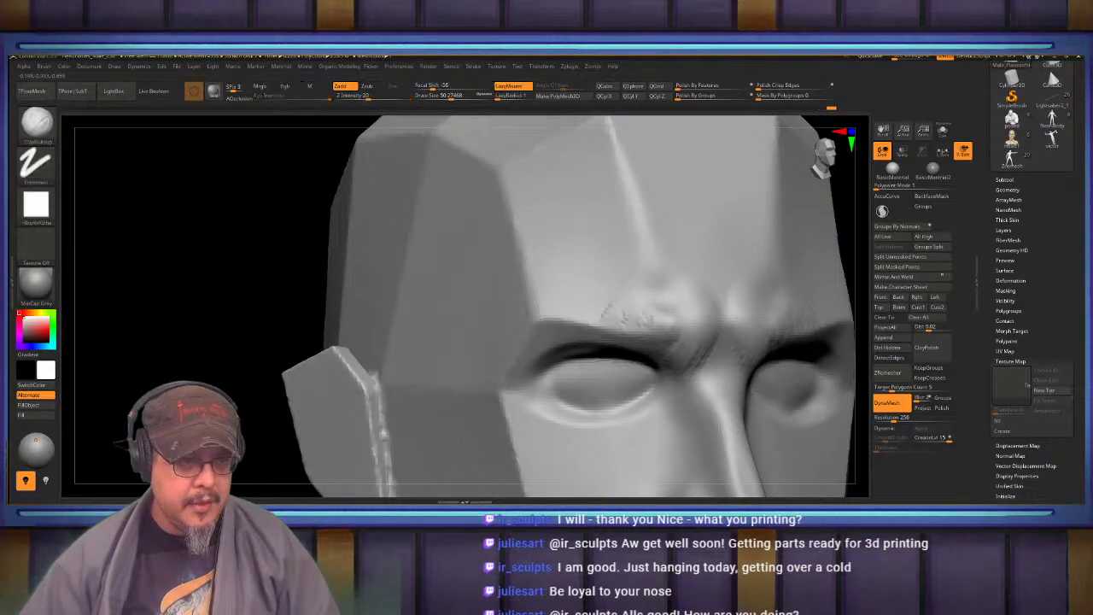
Round out the central forehead with ClayBuildup at draw size about 97 and smooth it into the brows
{"action": "right_click_drag", "start_coordinate": [680, 170], "coordinate": [632, 275], "text": "alt"}
{"action": "key", "text": "s"}
{"action": "left_click_drag", "start_coordinate": [631, 275], "coordinate": [636, 275]}
{"action": "mouse_move", "coordinate": [683, 229]}
{"action": "left_mouse_down"}
{"action": "mouse_move", "coordinate": [644, 311]}
{"action": "mouse_move", "coordinate": [674, 196]}
{"action": "mouse_move", "coordinate": [690, 270]}
{"action": "mouse_move", "coordinate": [725, 259]}
{"action": "mouse_move", "coordinate": [649, 242]}
{"action": "mouse_move", "coordinate": [689, 232]}
{"action": "left_mouse_up"}
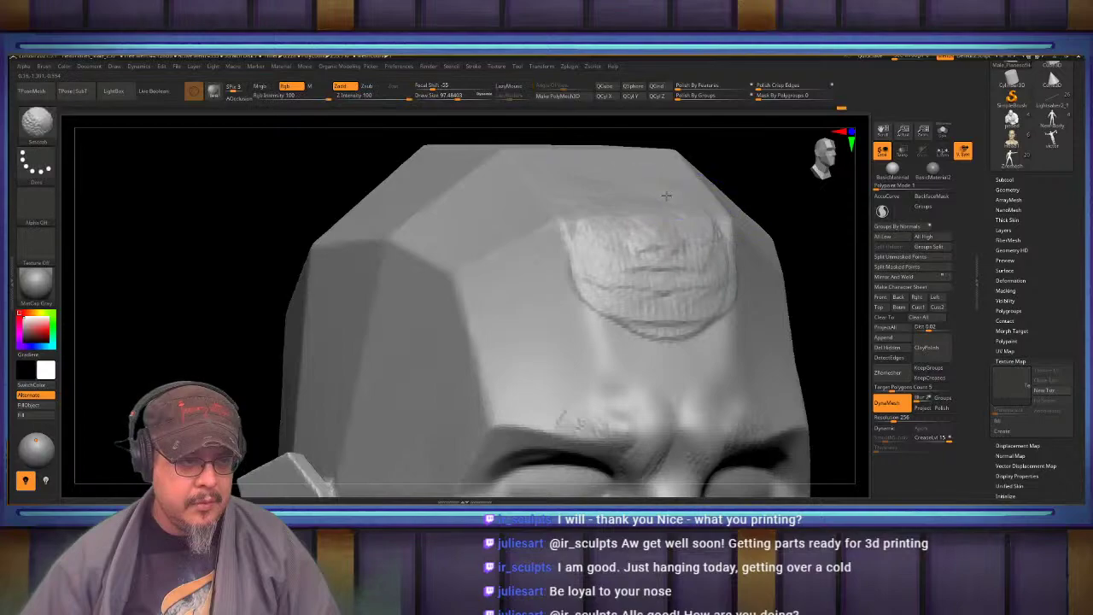
{"action": "mouse_move", "coordinate": [642, 261]}
{"action": "left_mouse_down", "text": "shift"}
{"action": "mouse_move", "coordinate": [673, 219]}
{"action": "mouse_move", "coordinate": [690, 320]}
{"action": "left_mouse_up", "text": "shift"}
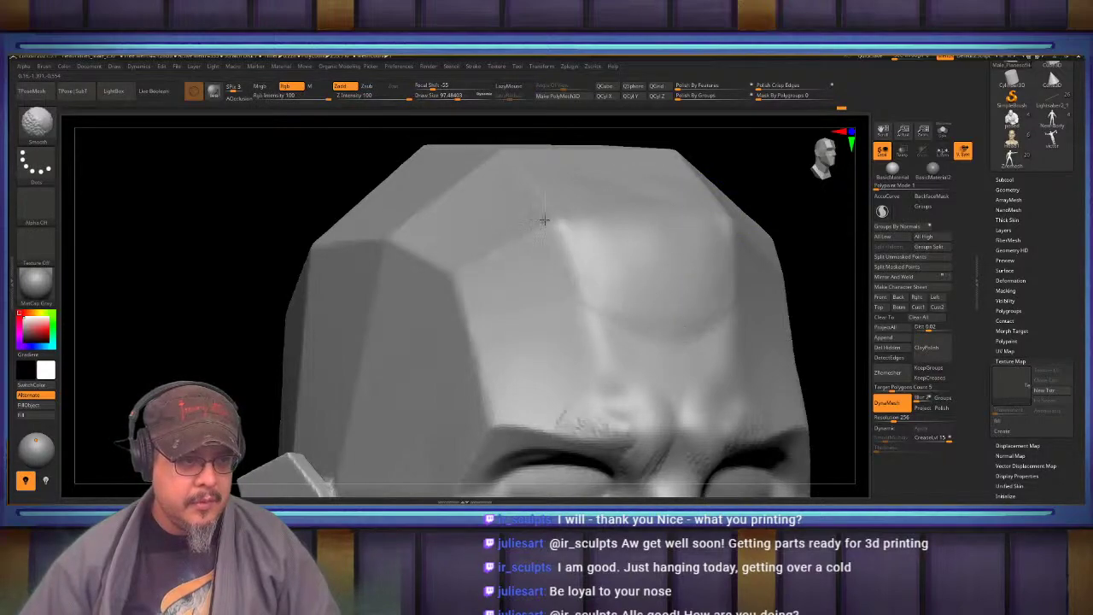
{"action": "left_click_drag", "start_coordinate": [594, 380], "coordinate": [581, 410], "text": "shift"}
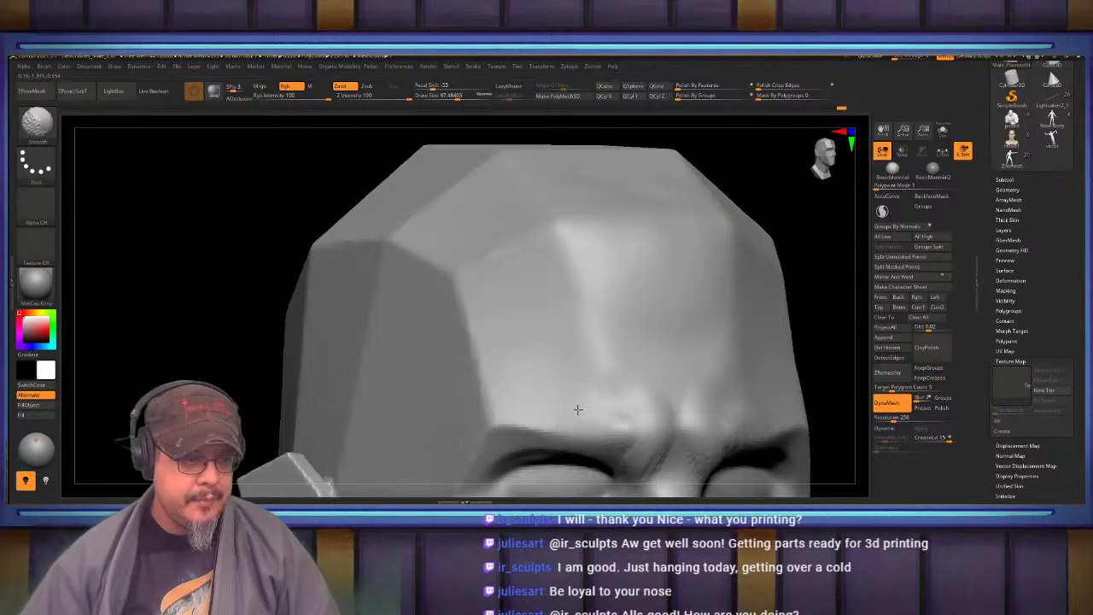
Build up the chin and carve the underside of the jaw with ClayBuildup at draw size about 97
{"action": "mouse_move", "coordinate": [513, 316]}
{"action": "right_mouse_down"}
{"action": "mouse_move", "coordinate": [433, 305]}
{"action": "mouse_move", "coordinate": [512, 295]}
{"action": "mouse_move", "coordinate": [529, 223]}
{"action": "mouse_move", "coordinate": [523, 184]}
{"action": "right_mouse_up"}
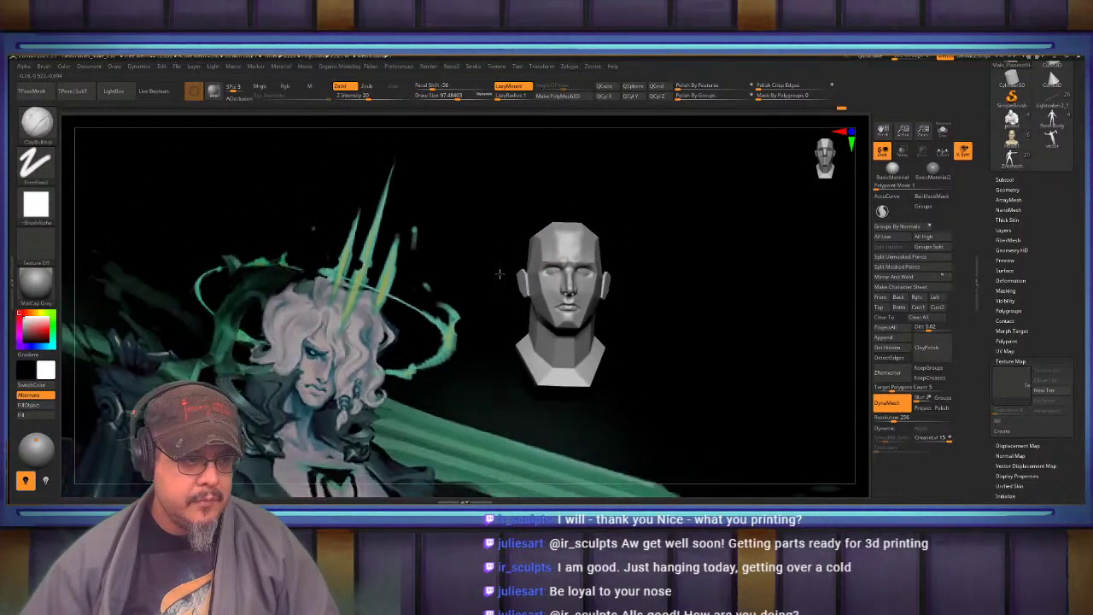
{"action": "right_click_drag", "start_coordinate": [478, 256], "coordinate": [599, 328], "text": "shift"}
{"action": "mouse_move", "coordinate": [584, 332]}
{"action": "left_mouse_down", "text": "alt"}
{"action": "mouse_move", "coordinate": [591, 318]}
{"action": "mouse_move", "coordinate": [565, 289]}
{"action": "left_mouse_up", "text": "alt"}
{"action": "right_click_drag", "start_coordinate": [574, 284], "coordinate": [534, 287]}
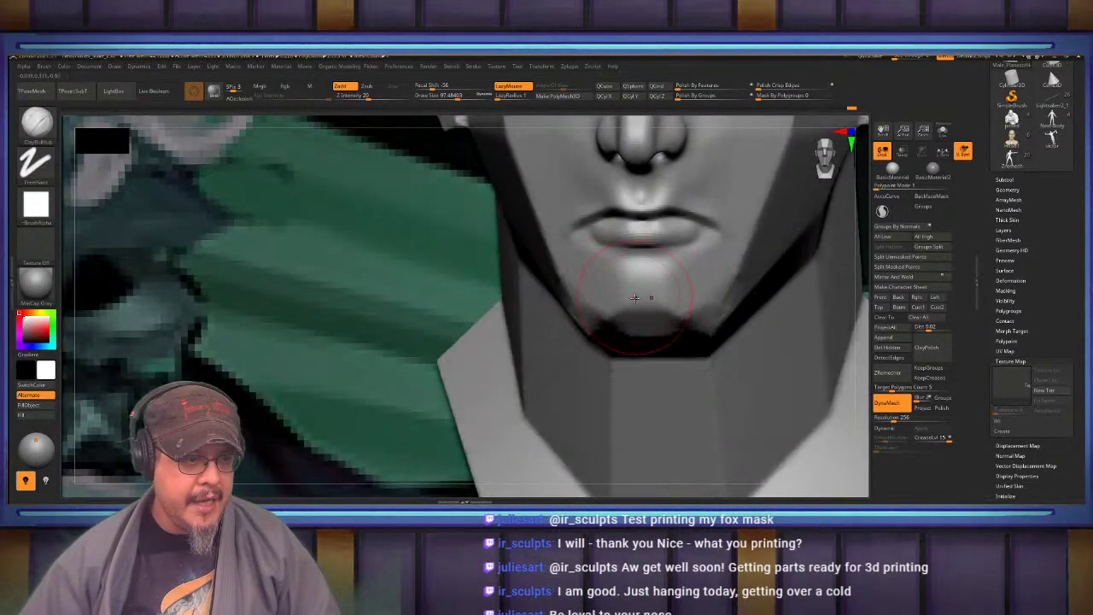
{"action": "mouse_move", "coordinate": [670, 319]}
{"action": "right_mouse_down"}
{"action": "mouse_move", "coordinate": [690, 325]}
{"action": "mouse_move", "coordinate": [646, 269]}
{"action": "mouse_move", "coordinate": [542, 308]}
{"action": "right_mouse_up"}
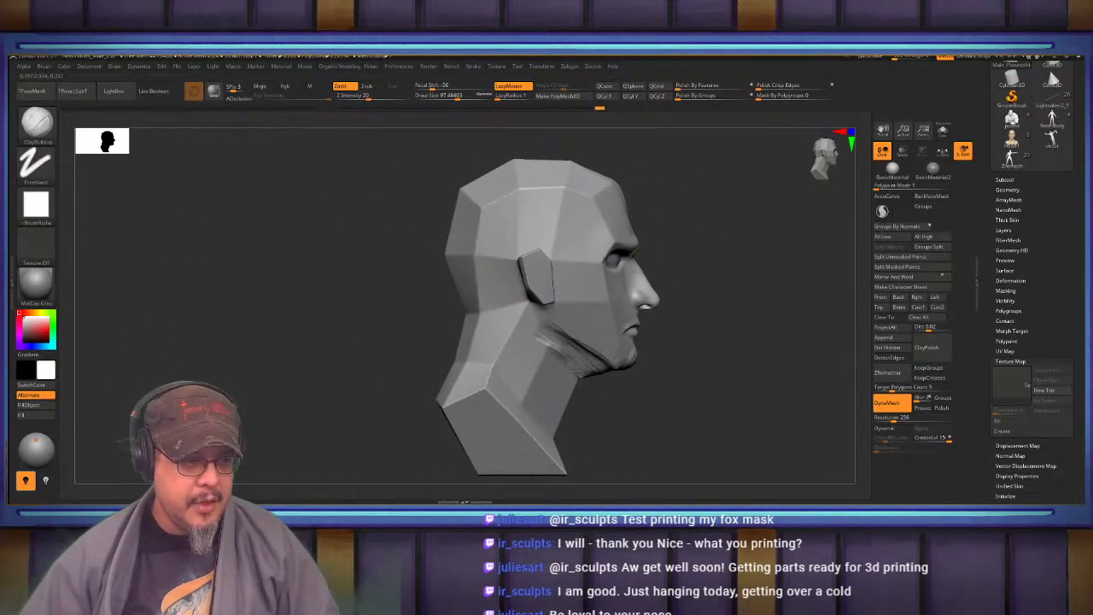
Reshape the jaw and lower face proportions with the Move brush at draw sizes about 524 and 124
{"action": "right_click_drag", "start_coordinate": [601, 365], "coordinate": [592, 302]}
{"action": "key", "text": "b"}
{"action": "key", "text": "m"}
{"action": "key", "text": "v"}
{"action": "key", "text": "s"}
{"action": "mouse_move", "coordinate": [674, 334]}
{"action": "left_mouse_down"}
{"action": "mouse_move", "coordinate": [689, 334]}
{"action": "mouse_move", "coordinate": [677, 338]}
{"action": "mouse_move", "coordinate": [672, 304]}
{"action": "left_mouse_up"}
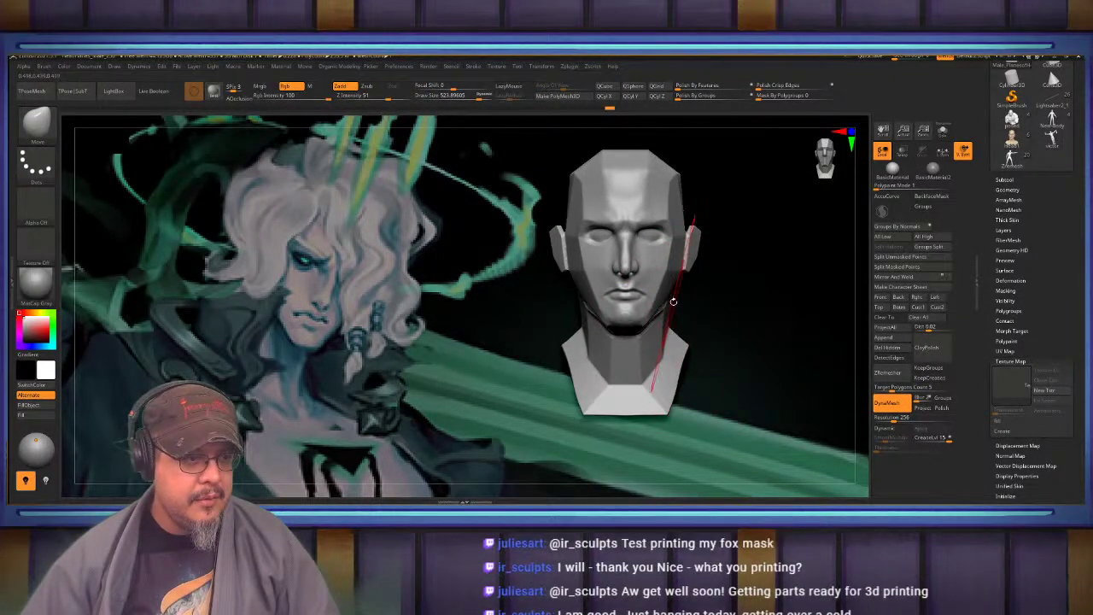
{"action": "right_click_drag", "start_coordinate": [671, 304], "coordinate": [598, 316], "text": "alt"}
{"action": "right_click_drag", "start_coordinate": [461, 329], "coordinate": [502, 330]}
{"action": "key", "text": "s"}
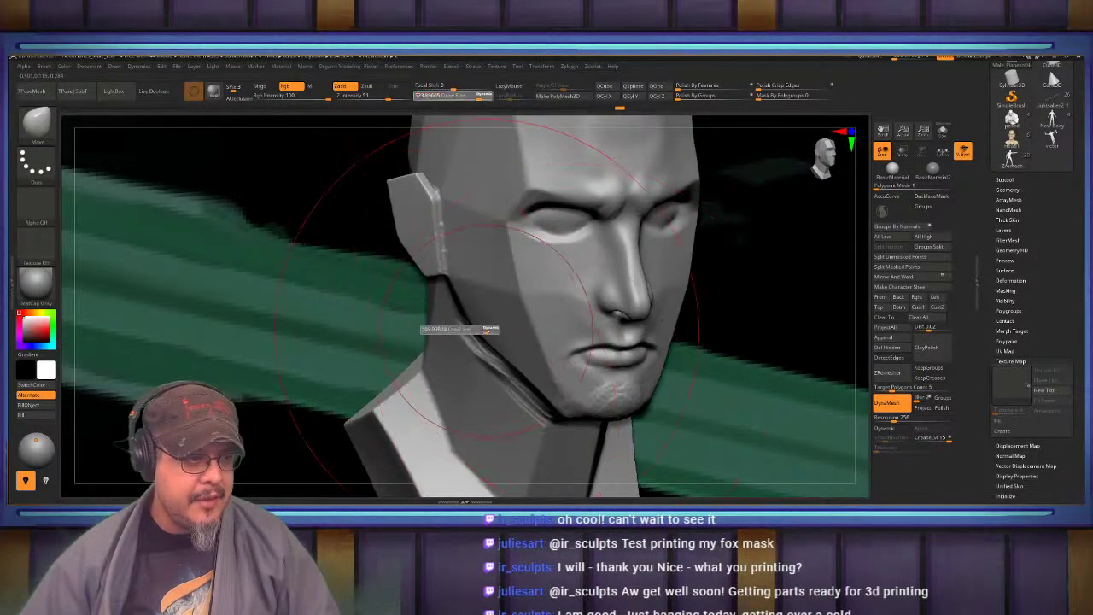
{"action": "left_click_drag", "start_coordinate": [491, 329], "coordinate": [460, 320]}
{"action": "mouse_move", "coordinate": [459, 334]}
{"action": "right_mouse_down"}
{"action": "mouse_move", "coordinate": [452, 316]}
{"action": "mouse_move", "coordinate": [504, 338]}
{"action": "mouse_move", "coordinate": [466, 337]}
{"action": "mouse_move", "coordinate": [537, 286]}
{"action": "mouse_move", "coordinate": [530, 345]}
{"action": "right_mouse_up"}
Sculpt the temple and the cheekbone running to the ear with ClayBuildup at draw size about 124
{"action": "mouse_move", "coordinate": [428, 327]}
{"action": "right_mouse_down", "text": "ctrl"}
{"action": "mouse_move", "coordinate": [430, 257]}
{"action": "mouse_move", "coordinate": [586, 307]}
{"action": "mouse_move", "coordinate": [645, 288]}
{"action": "mouse_move", "coordinate": [602, 295]}
{"action": "mouse_move", "coordinate": [605, 329]}
{"action": "mouse_move", "coordinate": [551, 330]}
{"action": "mouse_move", "coordinate": [574, 317]}
{"action": "mouse_move", "coordinate": [589, 282]}
{"action": "right_mouse_up", "text": "ctrl"}
{"action": "key", "text": "b"}
{"action": "key", "text": "c"}
{"action": "key", "text": "b"}
{"action": "key", "text": "s"}
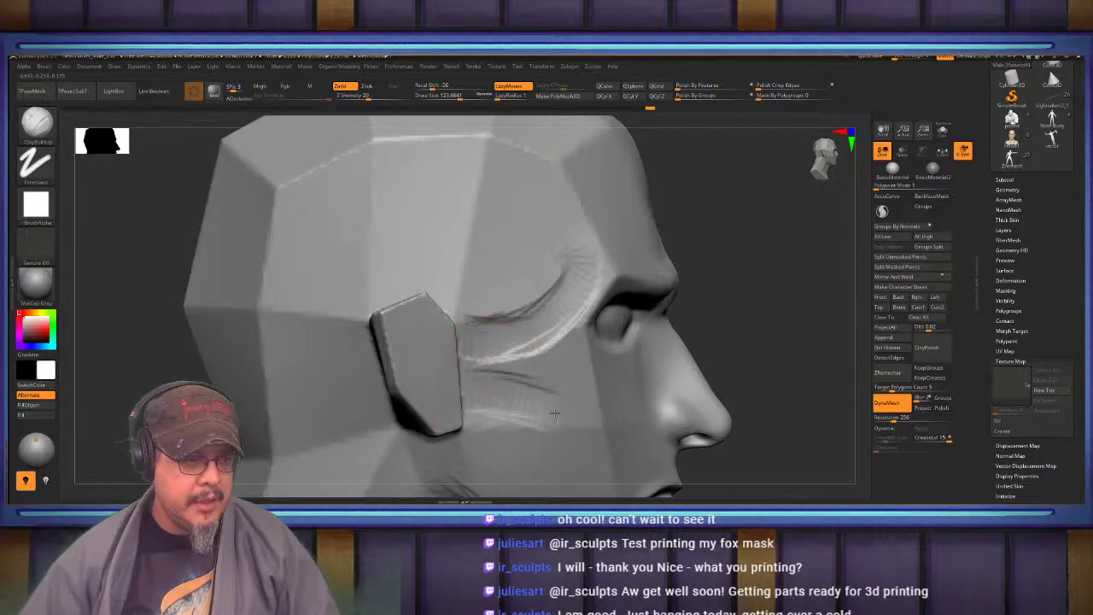
{"action": "mouse_move", "coordinate": [560, 391]}
{"action": "right_mouse_down"}
{"action": "mouse_move", "coordinate": [514, 368]}
{"action": "mouse_move", "coordinate": [457, 312]}
{"action": "right_mouse_up"}
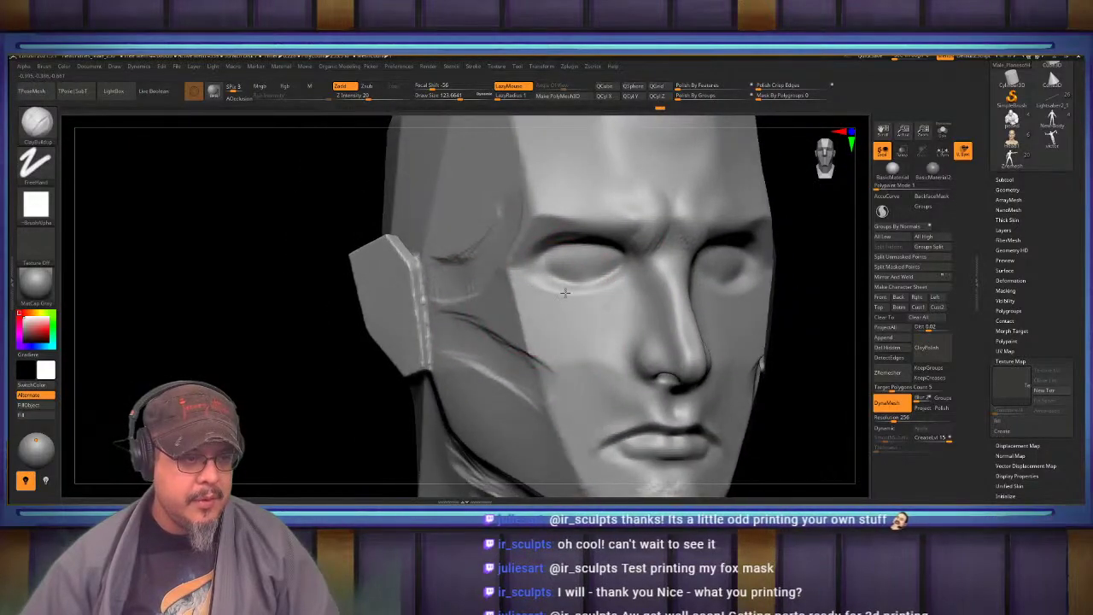
Fill in the front of the cheek with ClayBuildup, and build up the mouth corner at draw size about 66
{"action": "right_click_drag", "start_coordinate": [563, 404], "coordinate": [582, 360]}
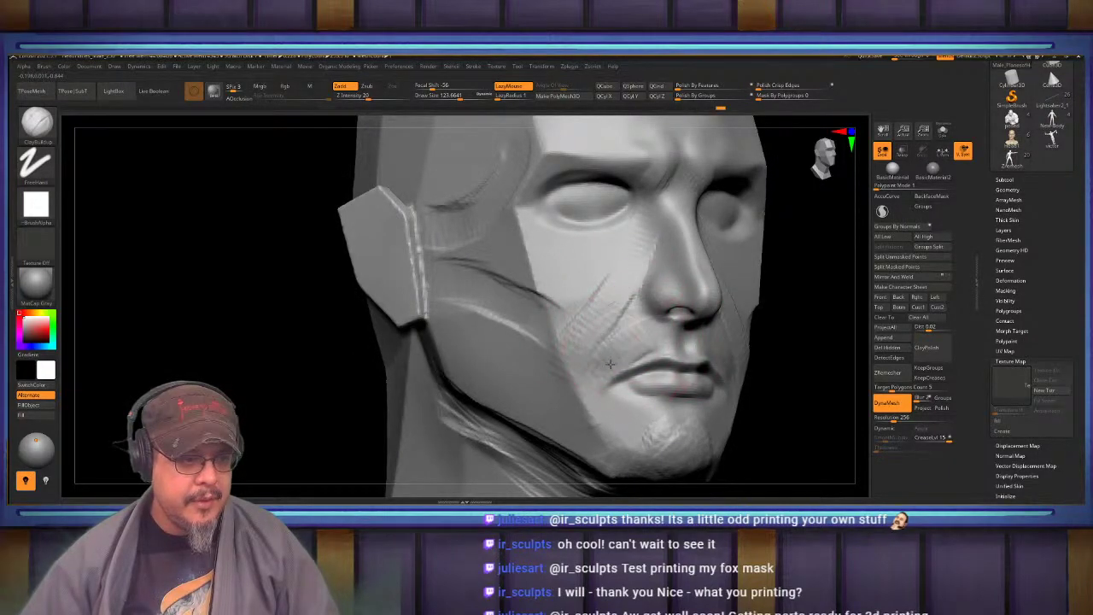
{"action": "mouse_move", "coordinate": [598, 377]}
{"action": "right_mouse_down", "text": "alt"}
{"action": "mouse_move", "coordinate": [564, 303]}
{"action": "mouse_move", "coordinate": [577, 344]}
{"action": "mouse_move", "coordinate": [587, 329]}
{"action": "right_mouse_up", "text": "alt"}
{"action": "key", "text": "s"}
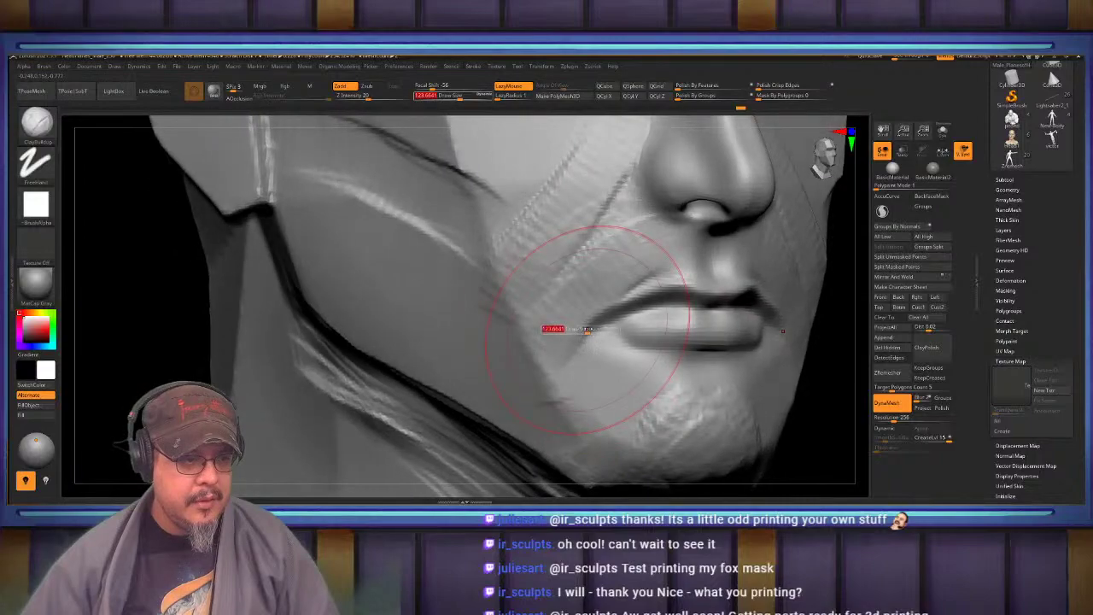
{"action": "left_click_drag", "start_coordinate": [587, 329], "coordinate": [580, 330]}
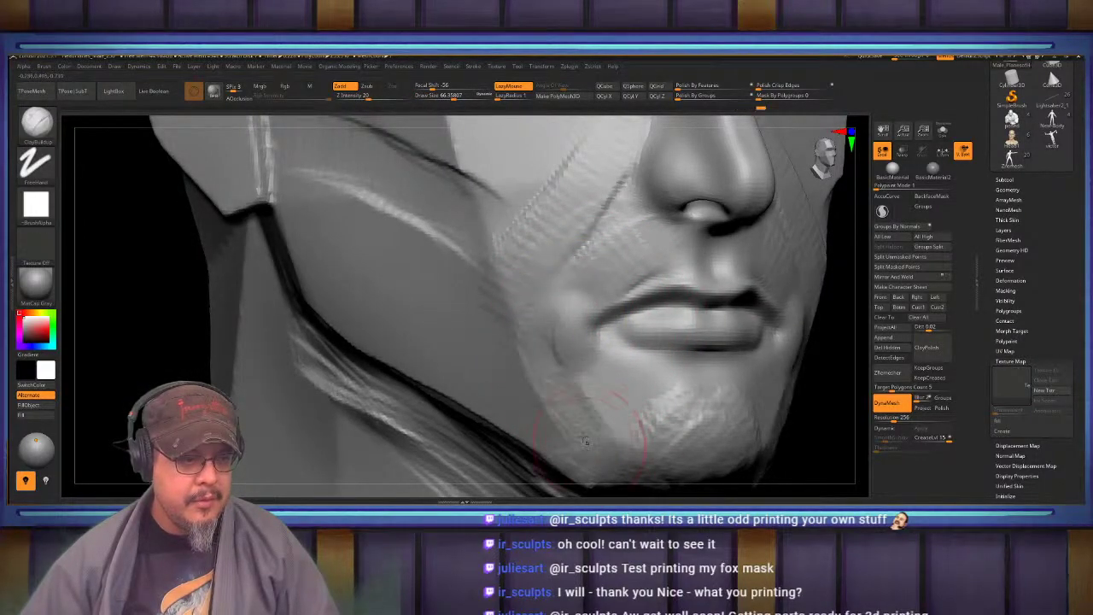
Shape the chin and lower lip with ClayBuildup at draw size about 66
{"action": "right_click_drag", "start_coordinate": [585, 441], "coordinate": [588, 313]}
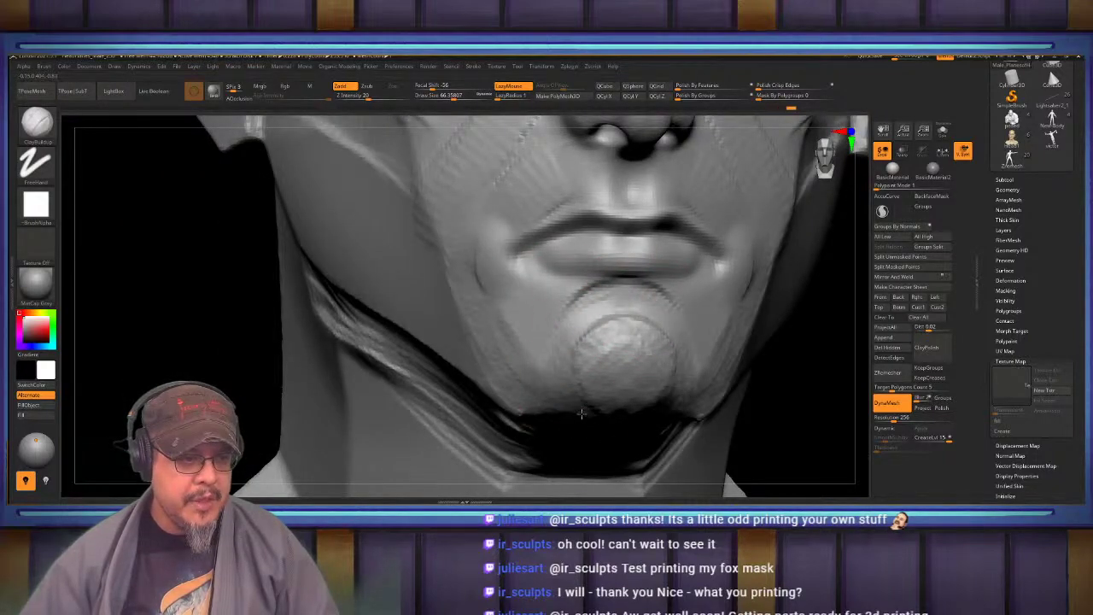
{"action": "mouse_move", "coordinate": [612, 320]}
{"action": "left_mouse_down"}
{"action": "mouse_move", "coordinate": [588, 367]}
{"action": "mouse_move", "coordinate": [580, 346]}
{"action": "mouse_move", "coordinate": [503, 391]}
{"action": "mouse_move", "coordinate": [514, 400]}
{"action": "left_mouse_up"}
{"action": "mouse_move", "coordinate": [530, 294]}
{"action": "right_mouse_down"}
{"action": "mouse_move", "coordinate": [589, 318]}
{"action": "mouse_move", "coordinate": [608, 310]}
{"action": "mouse_move", "coordinate": [598, 331]}
{"action": "right_mouse_up"}
{"action": "left_click_drag", "start_coordinate": [552, 302], "coordinate": [650, 303]}
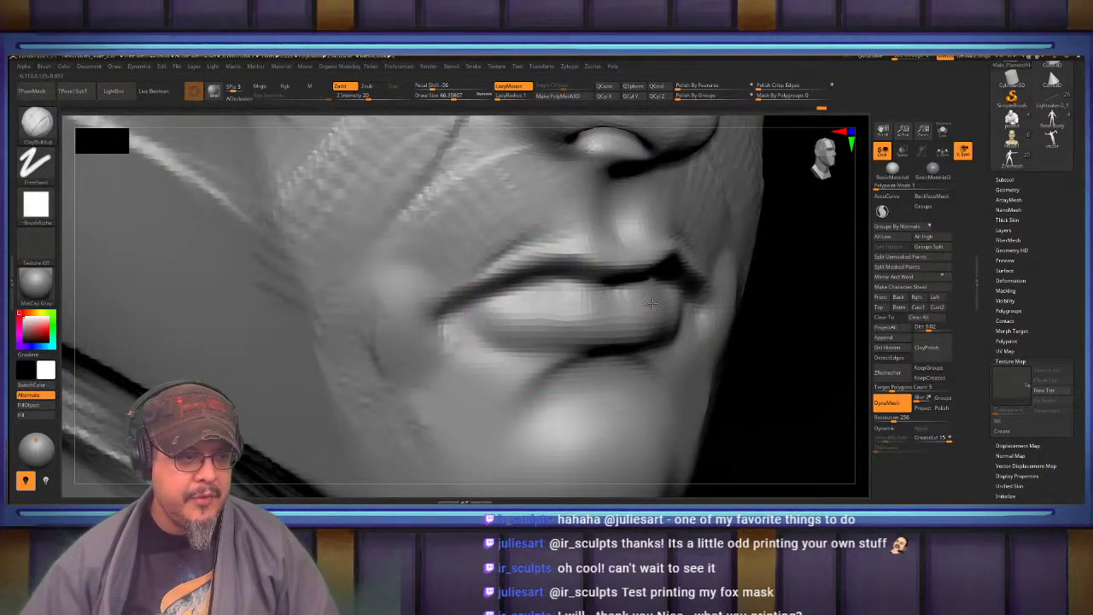
{"action": "left_click_drag", "start_coordinate": [560, 304], "coordinate": [504, 302]}
Fill in the area between the mouth corner and chin with ClayBuildup, and rework and smooth the jawline beneath it
{"action": "mouse_move", "coordinate": [556, 325]}
{"action": "right_mouse_down", "text": "alt"}
{"action": "mouse_move", "coordinate": [551, 238]}
{"action": "mouse_move", "coordinate": [611, 244]}
{"action": "right_mouse_up", "text": "alt"}
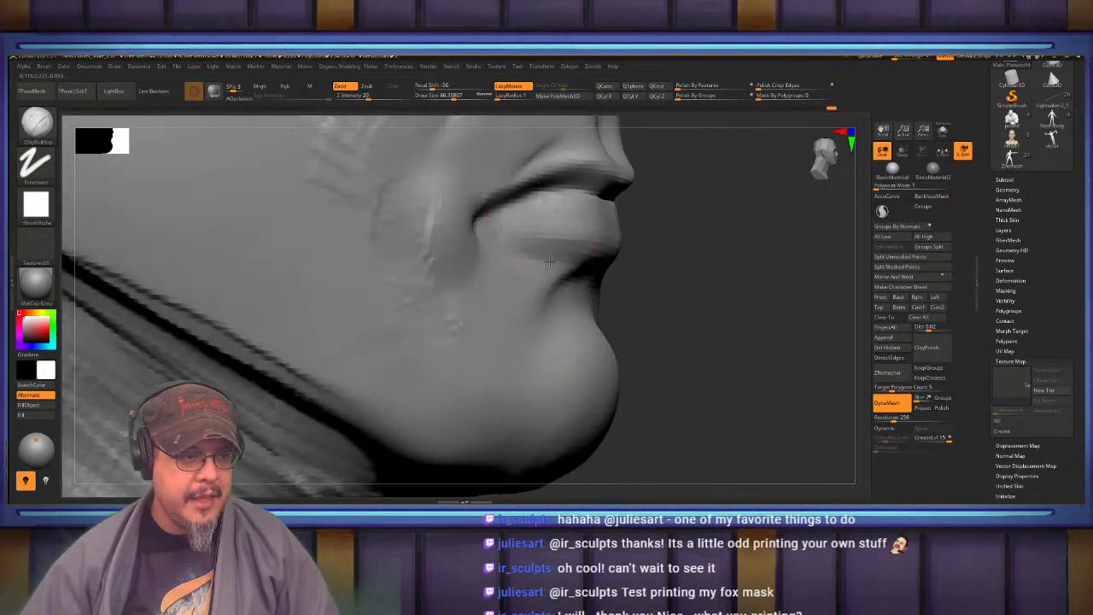
{"action": "left_click_drag", "start_coordinate": [498, 378], "coordinate": [523, 315]}
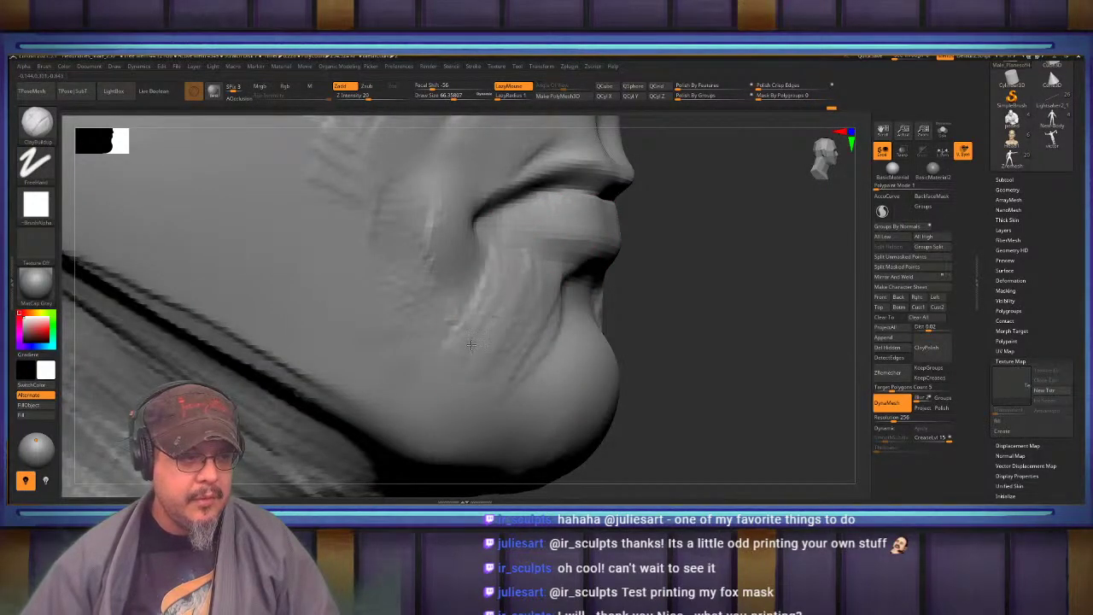
{"action": "left_click_drag", "start_coordinate": [471, 345], "coordinate": [503, 293]}
{"action": "right_click_drag", "start_coordinate": [511, 316], "coordinate": [572, 262], "text": "alt"}
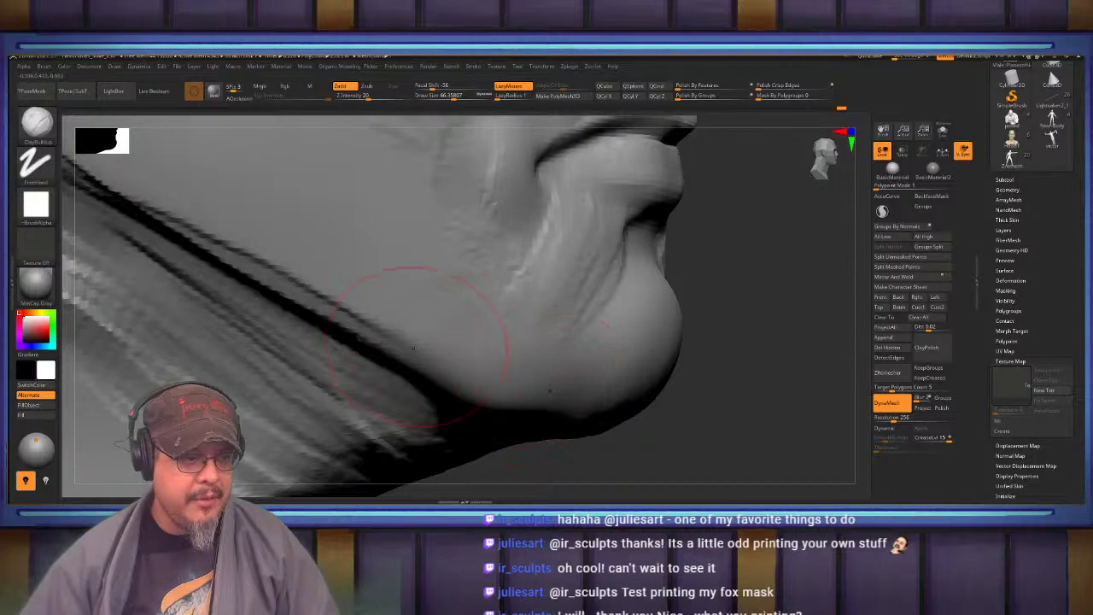
{"action": "mouse_move", "coordinate": [521, 405]}
{"action": "left_mouse_down"}
{"action": "mouse_move", "coordinate": [427, 361]}
{"action": "mouse_move", "coordinate": [517, 402]}
{"action": "mouse_move", "coordinate": [470, 397]}
{"action": "mouse_move", "coordinate": [544, 402]}
{"action": "mouse_move", "coordinate": [272, 284]}
{"action": "left_mouse_up"}
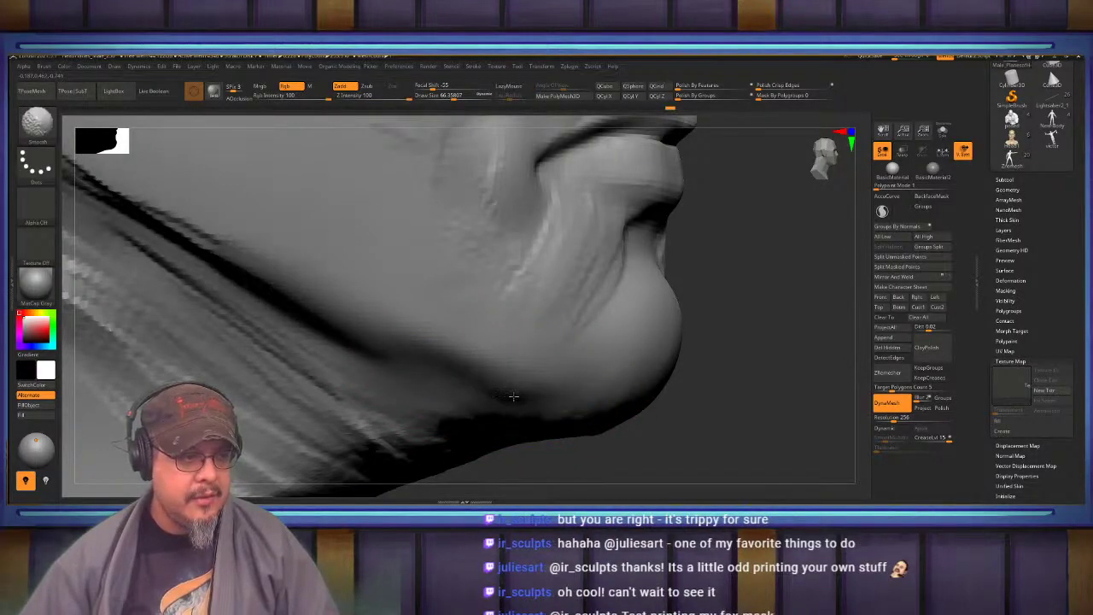
{"action": "left_click_drag", "start_coordinate": [465, 391], "coordinate": [340, 337], "text": "shift"}
Mask everything except the base of the bust and stretch it sideways into broad shoulders with the transform gizmo
{"action": "key", "text": "f"}
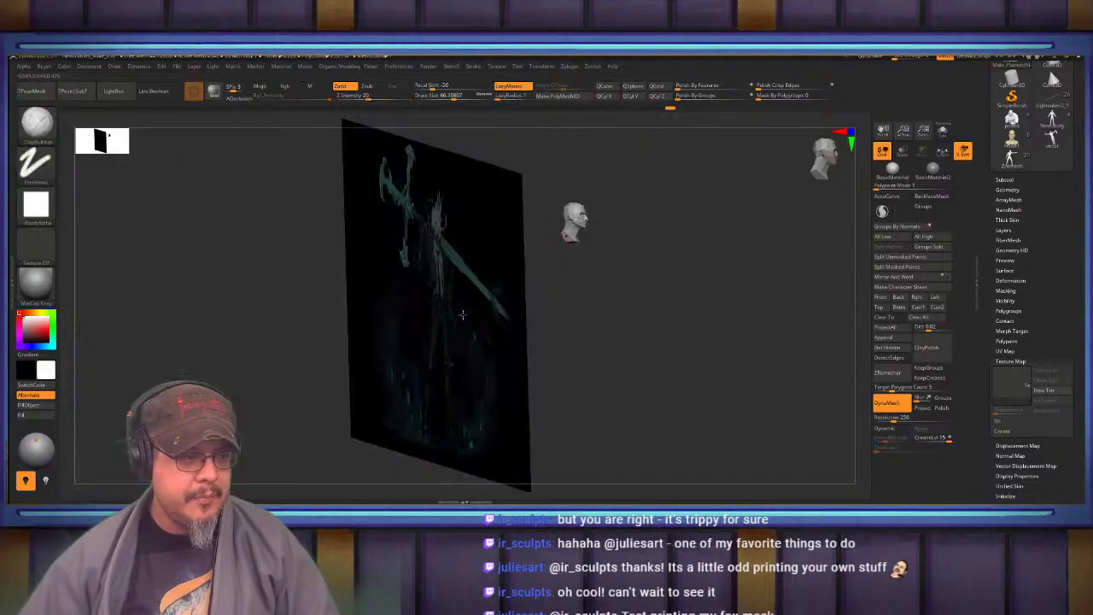
{"action": "mouse_move", "coordinate": [666, 196]}
{"action": "left_mouse_down", "text": "shift"}
{"action": "mouse_move", "coordinate": [569, 189]}
{"action": "mouse_move", "coordinate": [535, 287]}
{"action": "mouse_move", "coordinate": [607, 299]}
{"action": "mouse_move", "coordinate": [613, 340]}
{"action": "mouse_move", "coordinate": [571, 341]}
{"action": "mouse_move", "coordinate": [612, 294]}
{"action": "left_mouse_up", "text": "shift"}
{"action": "mouse_move", "coordinate": [580, 258]}
{"action": "left_mouse_down", "text": "alt"}
{"action": "mouse_move", "coordinate": [626, 250]}
{"action": "mouse_move", "coordinate": [641, 259]}
{"action": "left_mouse_up", "text": "alt"}
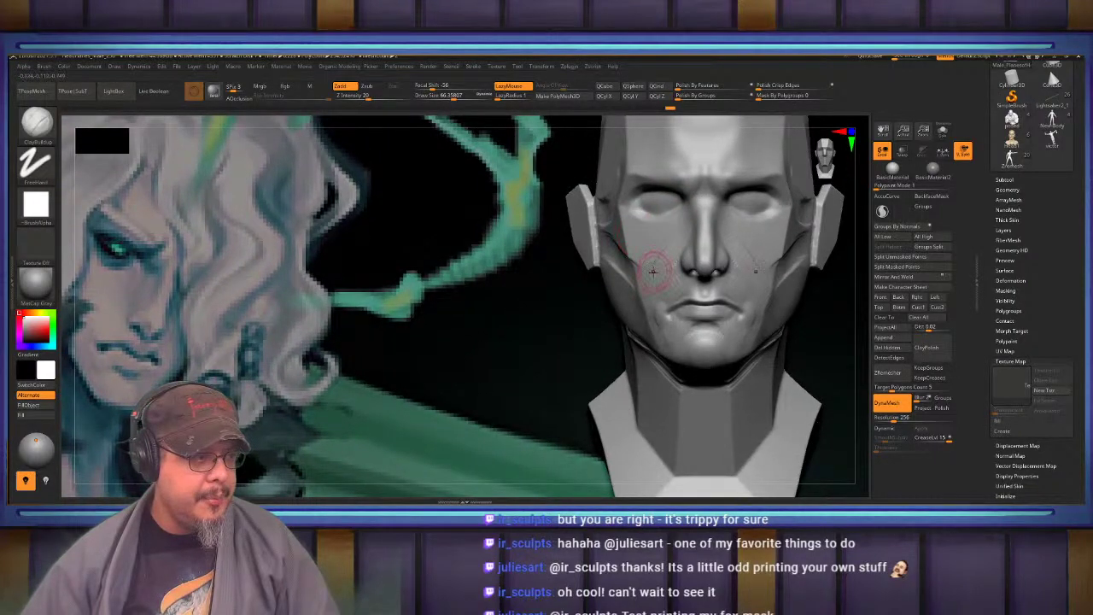
{"action": "mouse_move", "coordinate": [656, 270]}
{"action": "right_mouse_down"}
{"action": "mouse_move", "coordinate": [696, 272]}
{"action": "mouse_move", "coordinate": [656, 272]}
{"action": "mouse_move", "coordinate": [644, 292]}
{"action": "mouse_move", "coordinate": [634, 249]}
{"action": "mouse_move", "coordinate": [595, 253]}
{"action": "mouse_move", "coordinate": [516, 290]}
{"action": "mouse_move", "coordinate": [564, 287]}
{"action": "mouse_move", "coordinate": [564, 323]}
{"action": "mouse_move", "coordinate": [677, 258]}
{"action": "mouse_move", "coordinate": [676, 322]}
{"action": "right_mouse_up"}
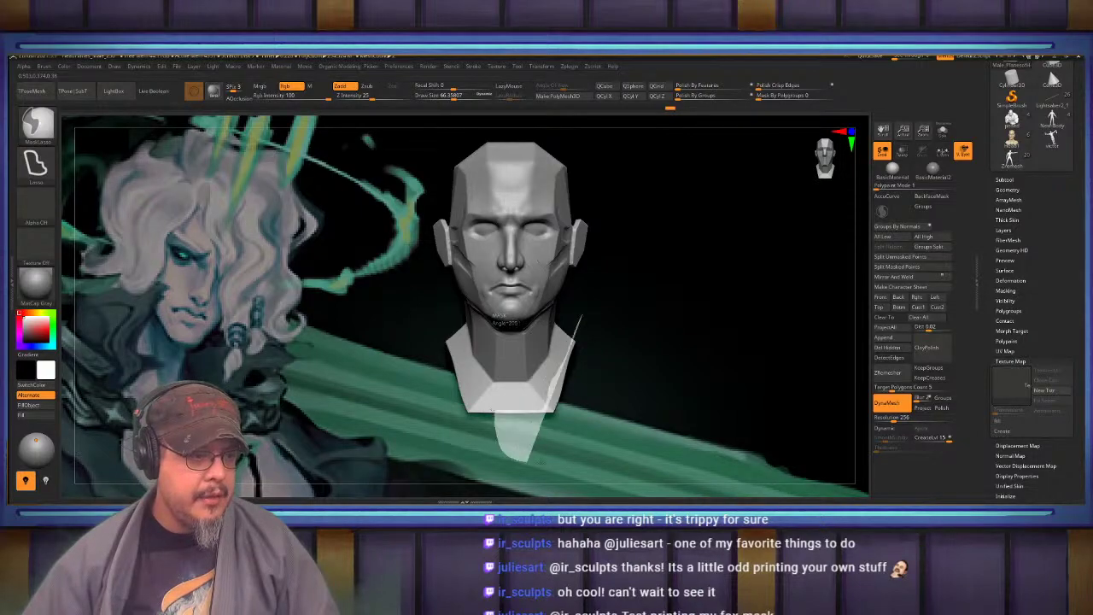
{"action": "left_click_drag", "start_coordinate": [527, 461], "coordinate": [710, 405], "text": "ctrl"}
{"action": "left_click", "coordinate": [747, 375], "text": "ctrl"}
{"action": "right_click_drag", "start_coordinate": [747, 374], "coordinate": [686, 276], "text": "alt"}
{"action": "key", "text": "w"}
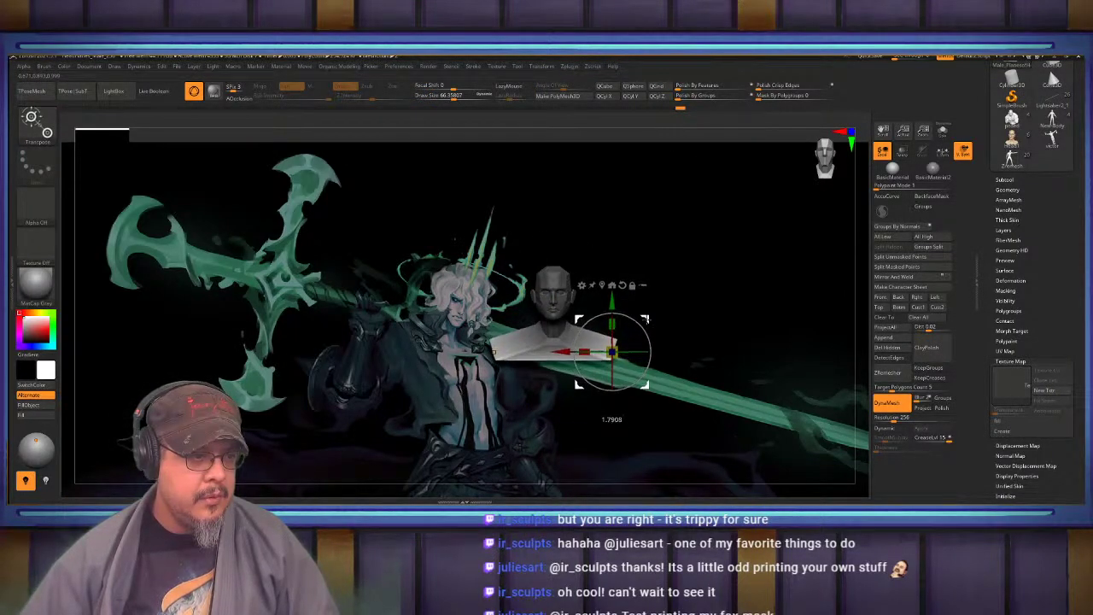
{"action": "right_click_drag", "start_coordinate": [653, 320], "coordinate": [571, 198], "text": "alt"}
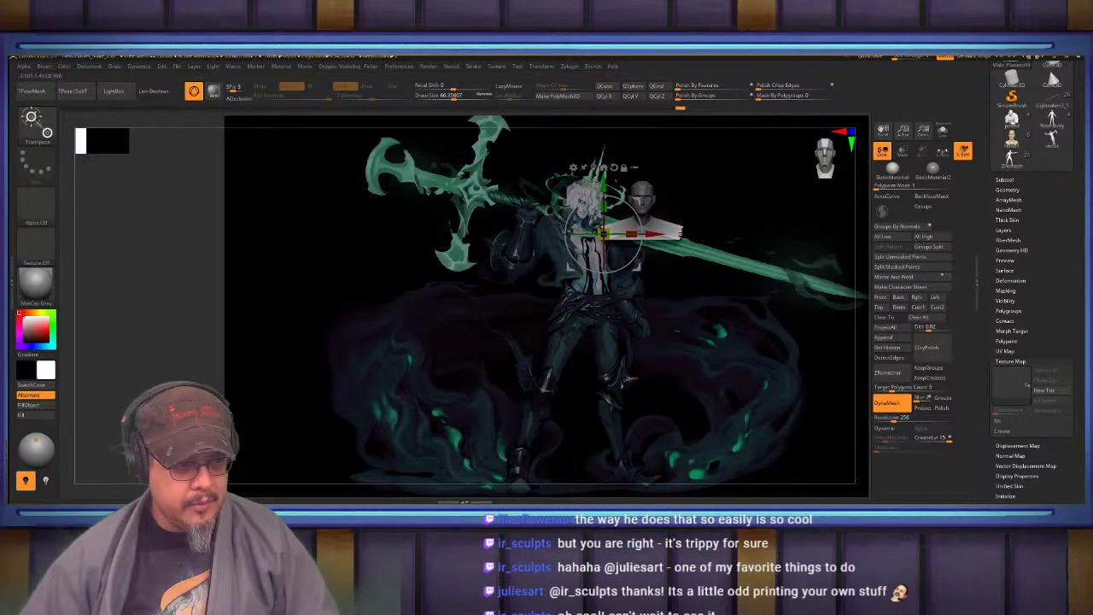
{"action": "right_click_drag", "start_coordinate": [597, 321], "coordinate": [495, 465], "text": "alt"}
{"action": "right_click_drag", "start_coordinate": [546, 248], "coordinate": [522, 299], "text": "alt"}
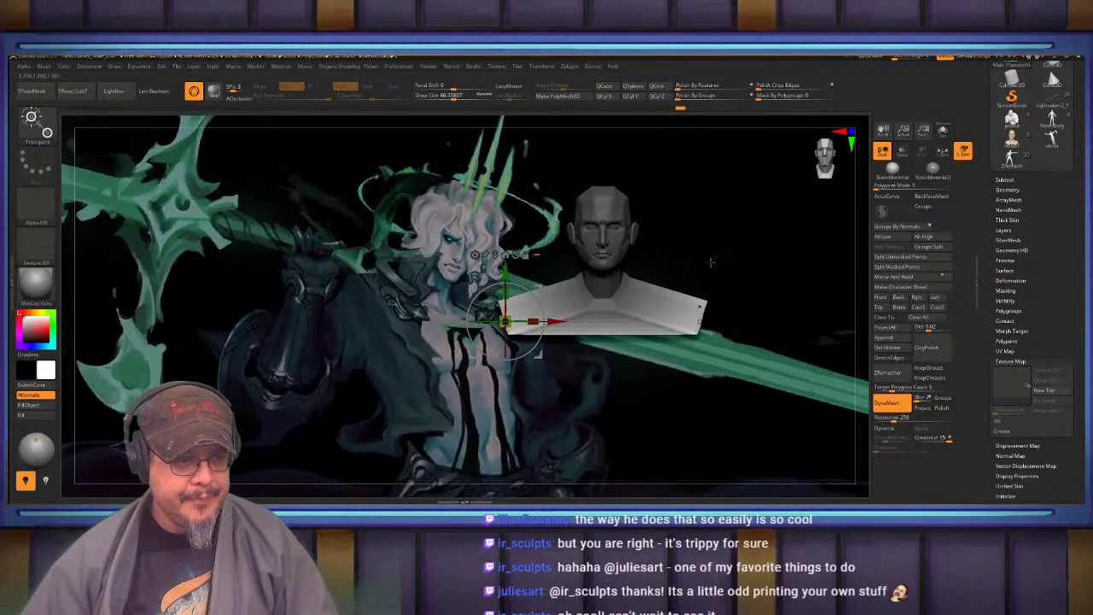
Reset the gizmo orientation, clear the mask and return to sculpting mode
{"action": "left_click", "coordinate": [516, 254]}
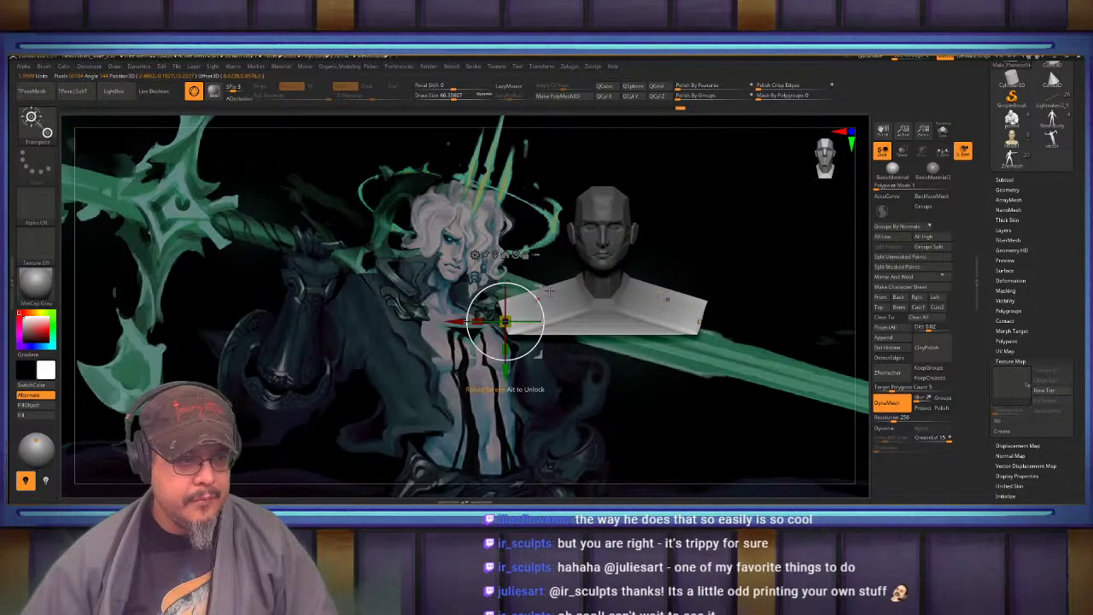
{"action": "left_click_drag", "start_coordinate": [863, 212], "coordinate": [877, 226], "text": "ctrl"}
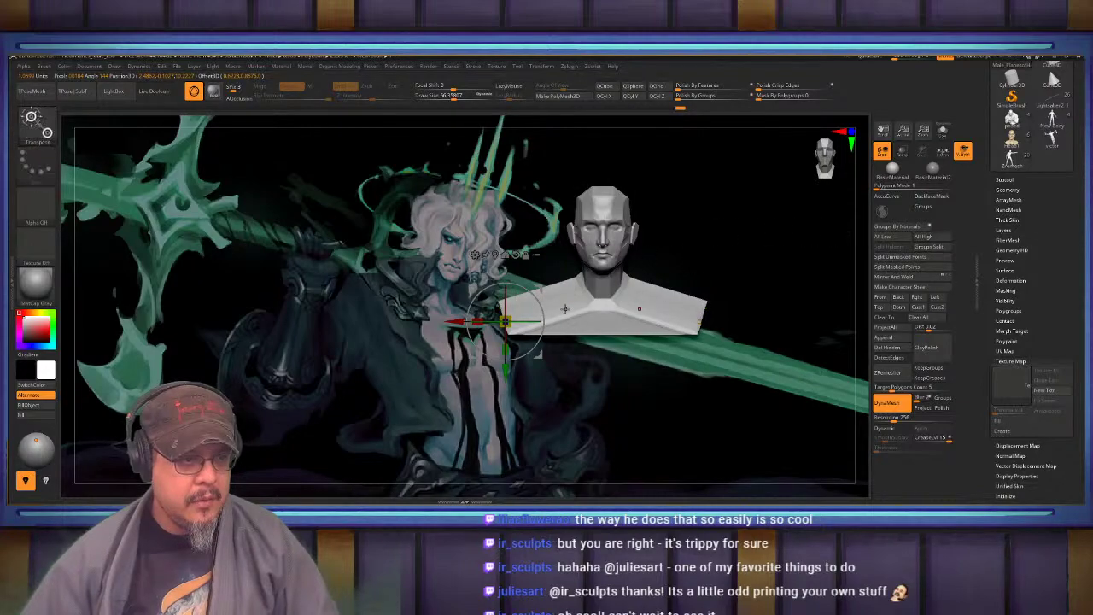
{"action": "key", "text": "q"}
{"action": "key", "text": "ctrl"}
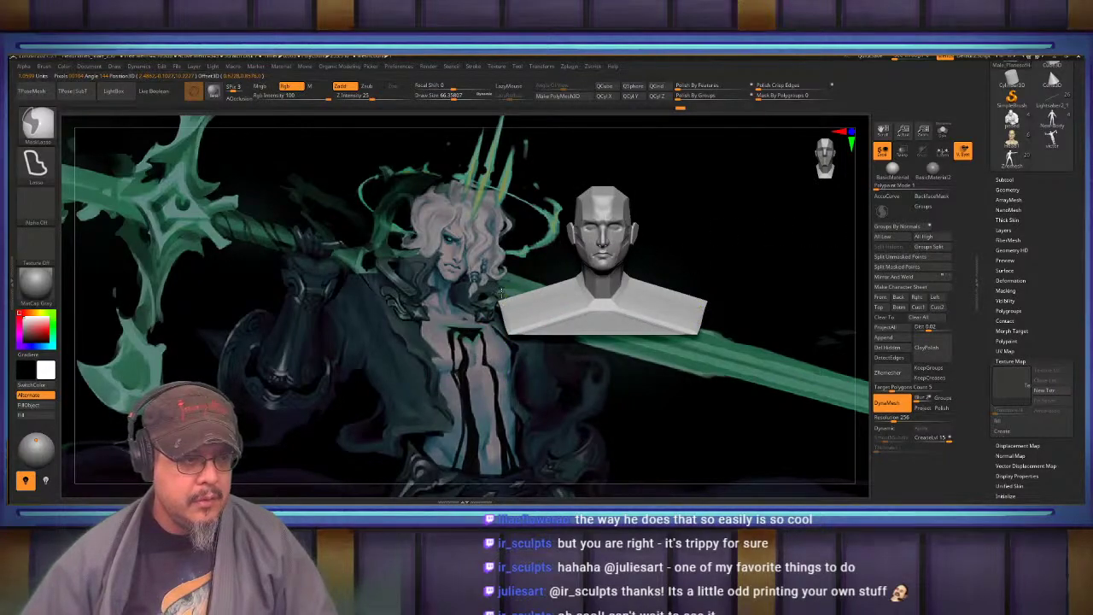
{"action": "mouse_move", "coordinate": [580, 325]}
{"action": "left_mouse_down", "text": "ctrl+alt"}
{"action": "mouse_move", "coordinate": [610, 327]}
{"action": "mouse_move", "coordinate": [586, 387]}
{"action": "mouse_move", "coordinate": [570, 385]}
{"action": "left_mouse_up", "text": "ctrl+alt"}
{"action": "key", "text": "w"}
{"action": "key", "text": "q"}
{"action": "left_click_drag", "start_coordinate": [751, 258], "coordinate": [765, 271], "text": "ctrl"}
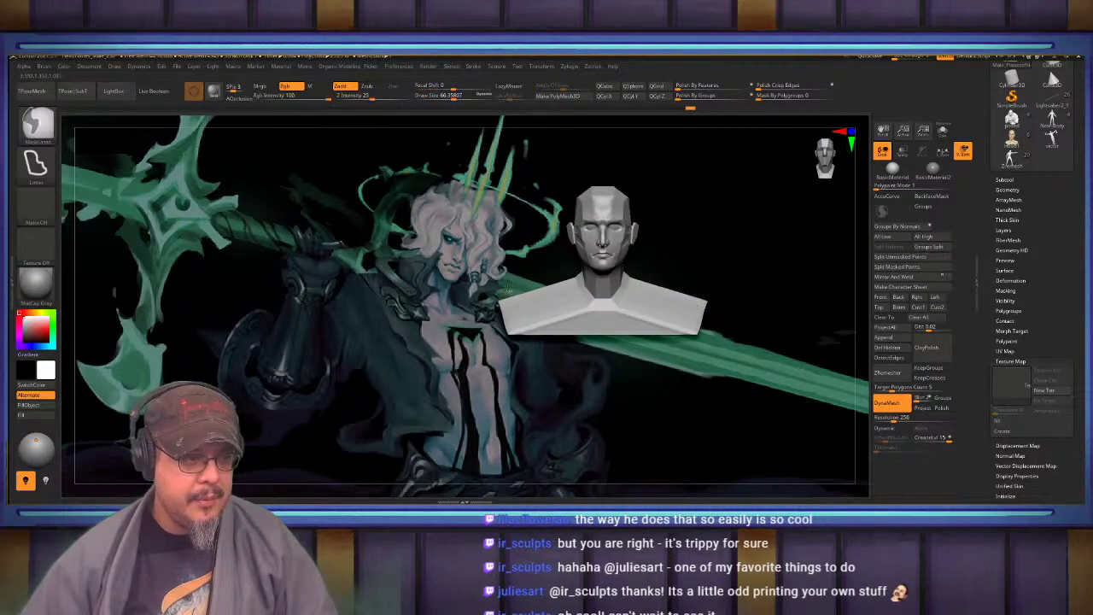
Mask all but the bust's lower edge, pull it down into a torso, narrow it toward the waist and clear the mask
{"action": "mouse_move", "coordinate": [611, 325]}
{"action": "left_mouse_down", "text": "ctrl+alt"}
{"action": "mouse_move", "coordinate": [597, 366]}
{"action": "mouse_move", "coordinate": [433, 318]}
{"action": "mouse_move", "coordinate": [439, 309]}
{"action": "left_mouse_up", "text": "ctrl+alt"}
{"action": "key", "text": "w"}
{"action": "left_click_drag", "start_coordinate": [538, 289], "coordinate": [545, 389]}
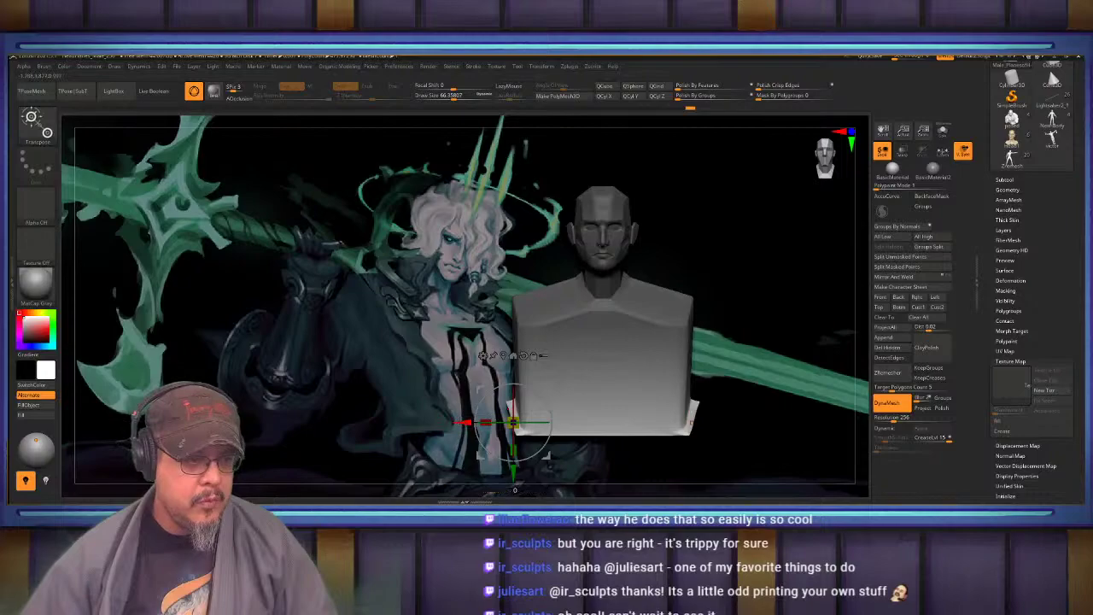
{"action": "left_click_drag", "start_coordinate": [458, 424], "coordinate": [499, 425]}
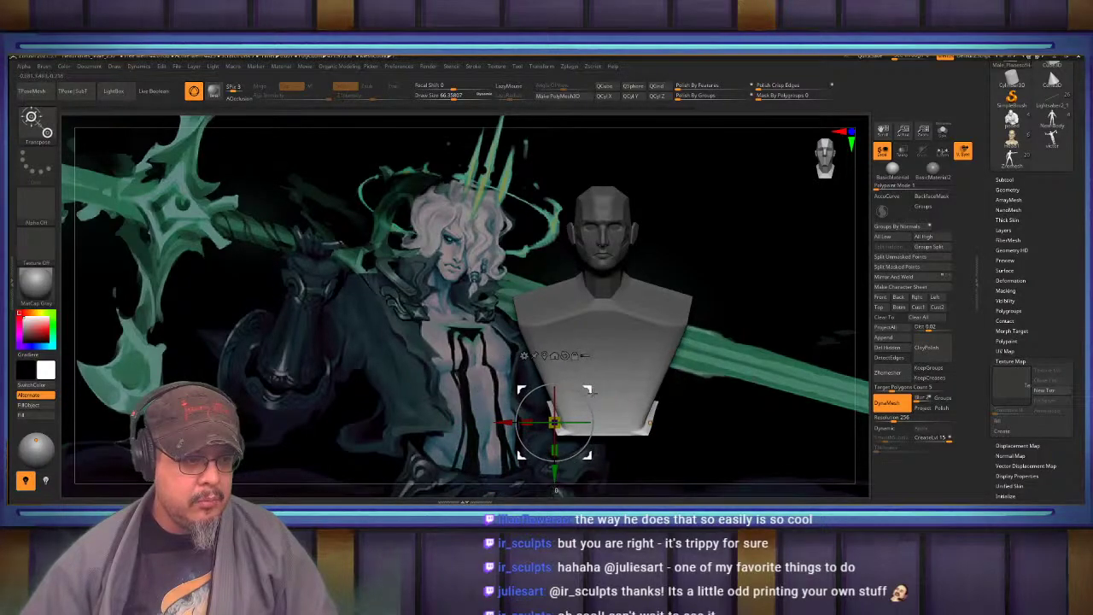
{"action": "left_click_drag", "start_coordinate": [592, 393], "coordinate": [590, 409]}
{"action": "key", "text": "q"}
{"action": "mouse_move", "coordinate": [624, 297]}
{"action": "right_mouse_down", "text": "ctrl"}
{"action": "mouse_move", "coordinate": [427, 310]}
{"action": "mouse_move", "coordinate": [288, 282]}
{"action": "right_mouse_up", "text": "ctrl"}
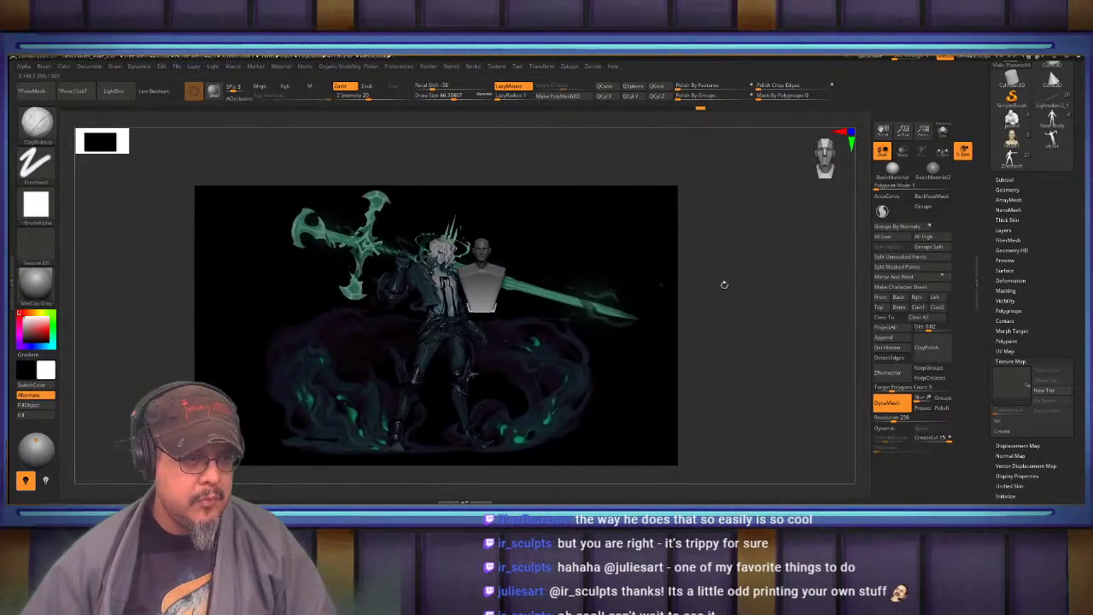
{"action": "left_click_drag", "start_coordinate": [726, 285], "coordinate": [738, 293], "text": "ctrl"}
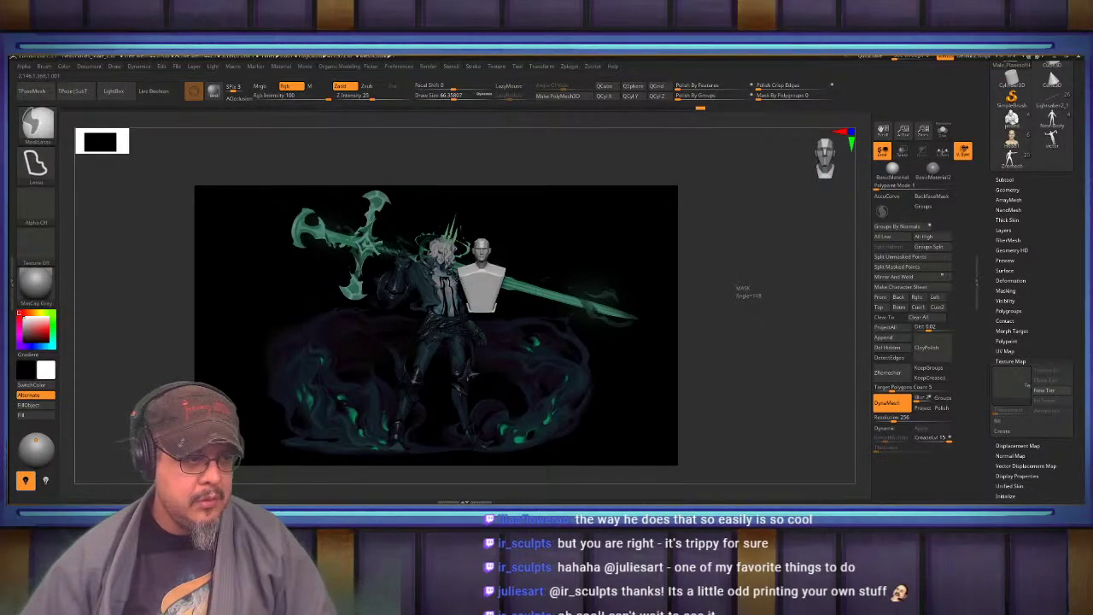
{"action": "mouse_move", "coordinate": [458, 277]}
{"action": "right_mouse_down", "text": "alt"}
{"action": "mouse_move", "coordinate": [550, 345]}
{"action": "mouse_move", "coordinate": [615, 309]}
{"action": "mouse_move", "coordinate": [605, 255]}
{"action": "mouse_move", "coordinate": [581, 256]}
{"action": "mouse_move", "coordinate": [603, 253]}
{"action": "right_mouse_up", "text": "alt"}
{"action": "mouse_move", "coordinate": [603, 253]}
{"action": "right_mouse_down", "text": "alt"}
{"action": "mouse_move", "coordinate": [579, 273]}
{"action": "mouse_move", "coordinate": [614, 294]}
{"action": "mouse_move", "coordinate": [610, 310]}
{"action": "mouse_move", "coordinate": [620, 293]}
{"action": "mouse_move", "coordinate": [591, 295]}
{"action": "right_mouse_up", "text": "alt"}
{"action": "key", "text": "b"}
{"action": "key", "text": "c"}
{"action": "key", "text": "b"}
{"action": "right_click_drag", "start_coordinate": [591, 295], "coordinate": [571, 355], "text": "ctrl"}
{"action": "right_click_drag", "start_coordinate": [571, 354], "coordinate": [551, 311], "text": "alt"}
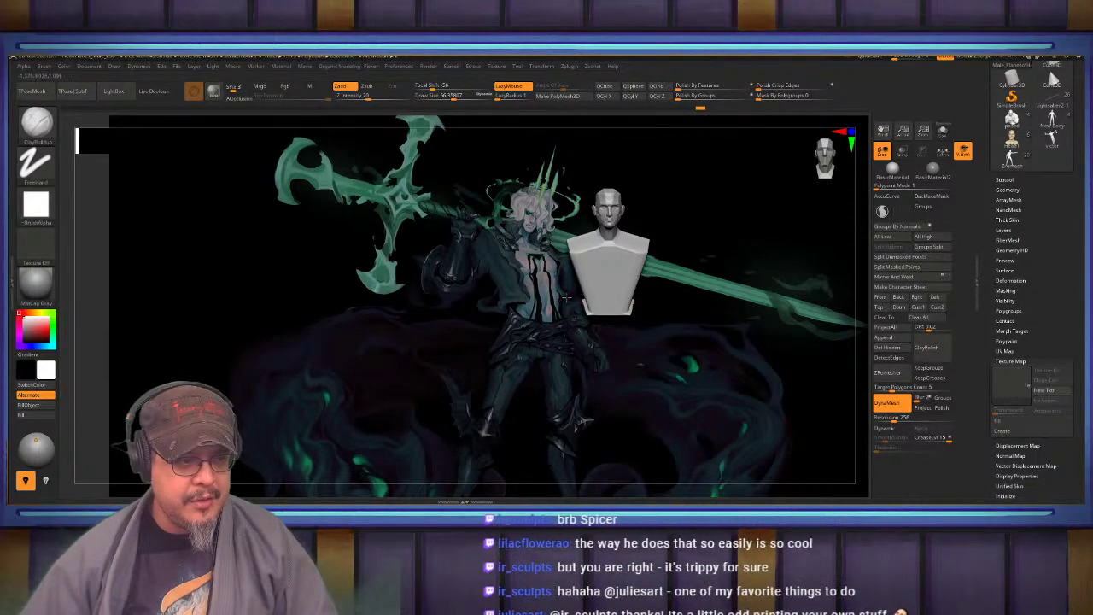
Reshape the torso's side profile with the Move brush at draw size 1000, pushing out the chest and lower edge
{"action": "right_click_drag", "start_coordinate": [590, 286], "coordinate": [629, 239], "text": "shift"}
{"action": "key", "text": "b"}
{"action": "key", "text": "m"}
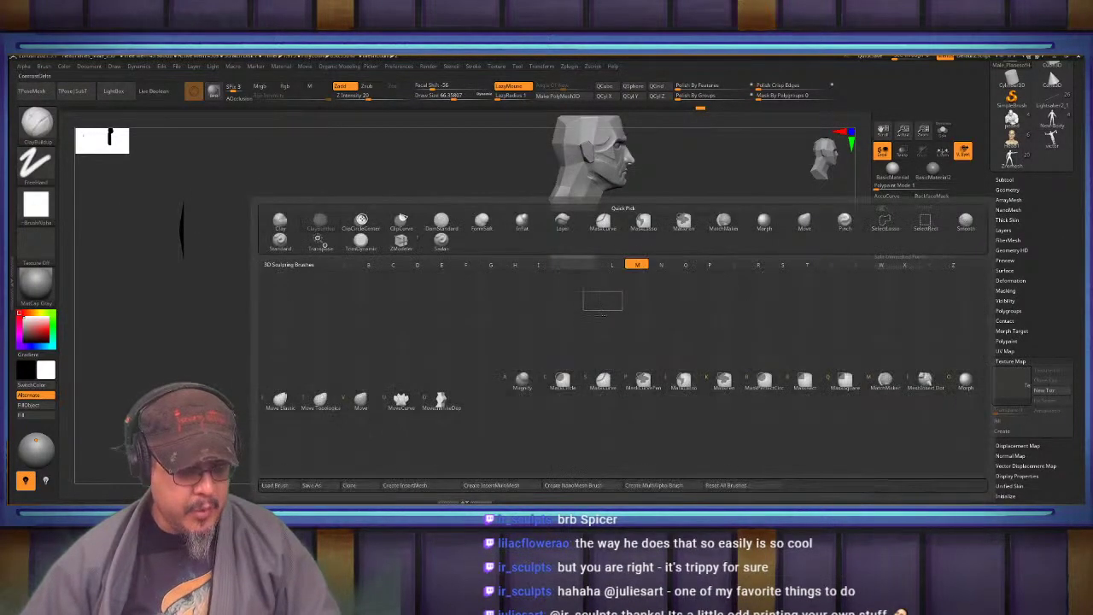
{"action": "key", "text": "v"}
{"action": "key", "text": "s"}
{"action": "left_click_drag", "start_coordinate": [626, 347], "coordinate": [631, 361]}
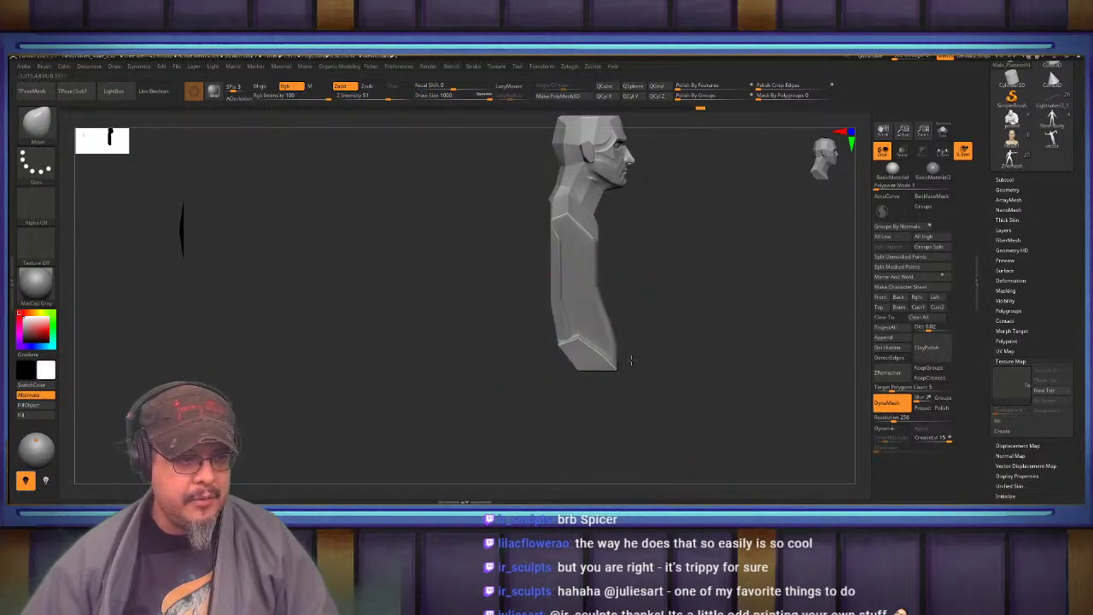
{"action": "left_click_drag", "start_coordinate": [578, 280], "coordinate": [600, 273]}
{"action": "left_click_drag", "start_coordinate": [575, 352], "coordinate": [626, 368]}
Build up the chest mass across the front of the torso with ClayBuildup at draw size 1000
{"action": "mouse_move", "coordinate": [630, 317]}
{"action": "right_mouse_down"}
{"action": "mouse_move", "coordinate": [574, 299]}
{"action": "mouse_move", "coordinate": [569, 320]}
{"action": "mouse_move", "coordinate": [555, 308]}
{"action": "right_mouse_up"}
{"action": "key", "text": "b"}
{"action": "key", "text": "c"}
{"action": "key", "text": "b"}
{"action": "mouse_move", "coordinate": [538, 300]}
{"action": "left_mouse_down"}
{"action": "mouse_move", "coordinate": [524, 315]}
{"action": "mouse_move", "coordinate": [527, 427]}
{"action": "mouse_move", "coordinate": [547, 294]}
{"action": "mouse_move", "coordinate": [469, 322]}
{"action": "left_mouse_up"}
{"action": "right_click_drag", "start_coordinate": [434, 250], "coordinate": [437, 327], "text": "alt"}
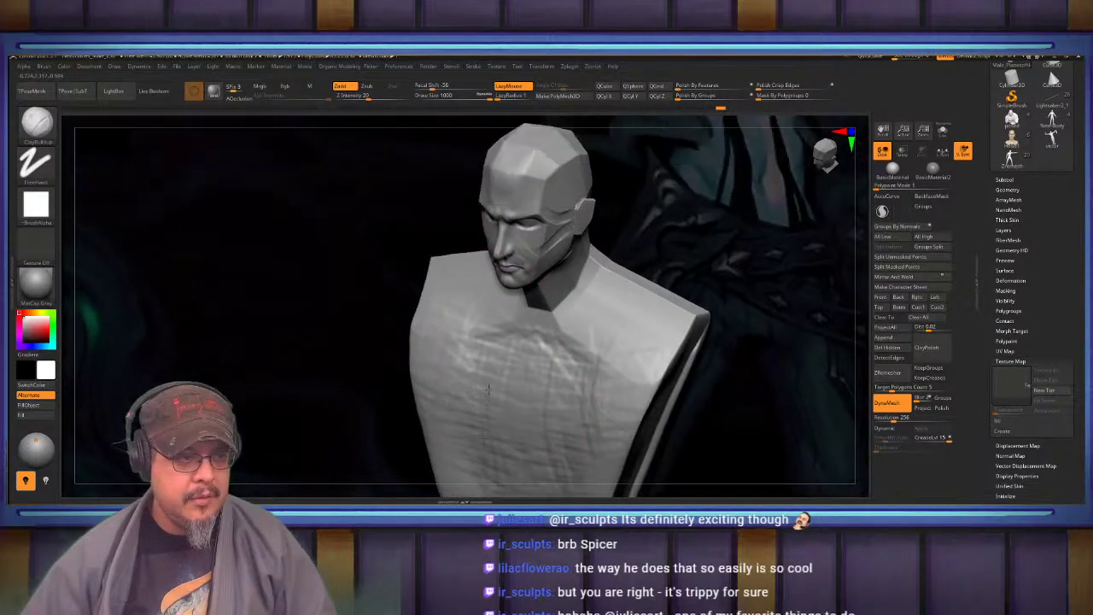
Sculpt the collarbones and the front of the shoulders with ClayBuildup at draw size about 293
{"action": "right_click_drag", "start_coordinate": [547, 286], "coordinate": [622, 322], "text": "ctrl"}
{"action": "key", "text": "s"}
{"action": "left_click_drag", "start_coordinate": [622, 322], "coordinate": [604, 322]}
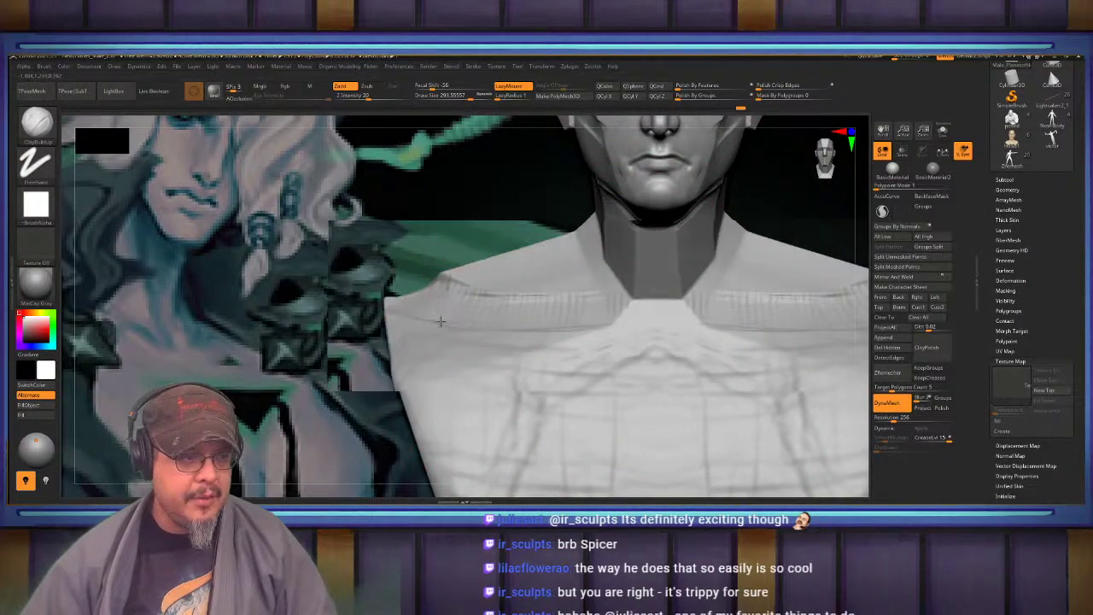
{"action": "right_click_drag", "start_coordinate": [409, 301], "coordinate": [483, 336]}
{"action": "mouse_move", "coordinate": [483, 337]}
{"action": "left_mouse_down"}
{"action": "mouse_move", "coordinate": [465, 334]}
{"action": "mouse_move", "coordinate": [461, 349]}
{"action": "left_mouse_up"}
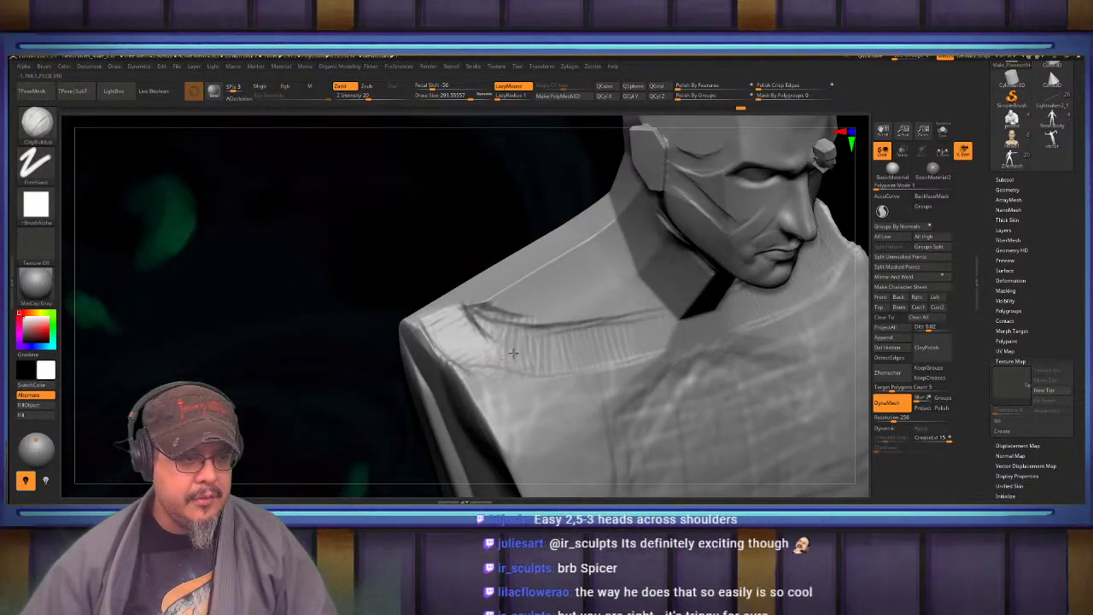
{"action": "right_click_drag", "start_coordinate": [460, 349], "coordinate": [709, 347]}
{"action": "left_click_drag", "start_coordinate": [595, 351], "coordinate": [483, 358]}
Turn on BackfaceMask and build up the shoulder blades and back with ClayBuildup at draw size about 538
{"action": "mouse_move", "coordinate": [555, 331]}
{"action": "right_mouse_down"}
{"action": "mouse_move", "coordinate": [545, 351]}
{"action": "mouse_move", "coordinate": [505, 310]}
{"action": "mouse_move", "coordinate": [581, 268]}
{"action": "mouse_move", "coordinate": [547, 292]}
{"action": "mouse_move", "coordinate": [569, 305]}
{"action": "mouse_move", "coordinate": [565, 267]}
{"action": "mouse_move", "coordinate": [570, 306]}
{"action": "mouse_move", "coordinate": [639, 278]}
{"action": "right_mouse_up"}
{"action": "right_click_drag", "start_coordinate": [638, 278], "coordinate": [592, 295], "text": "ctrl"}
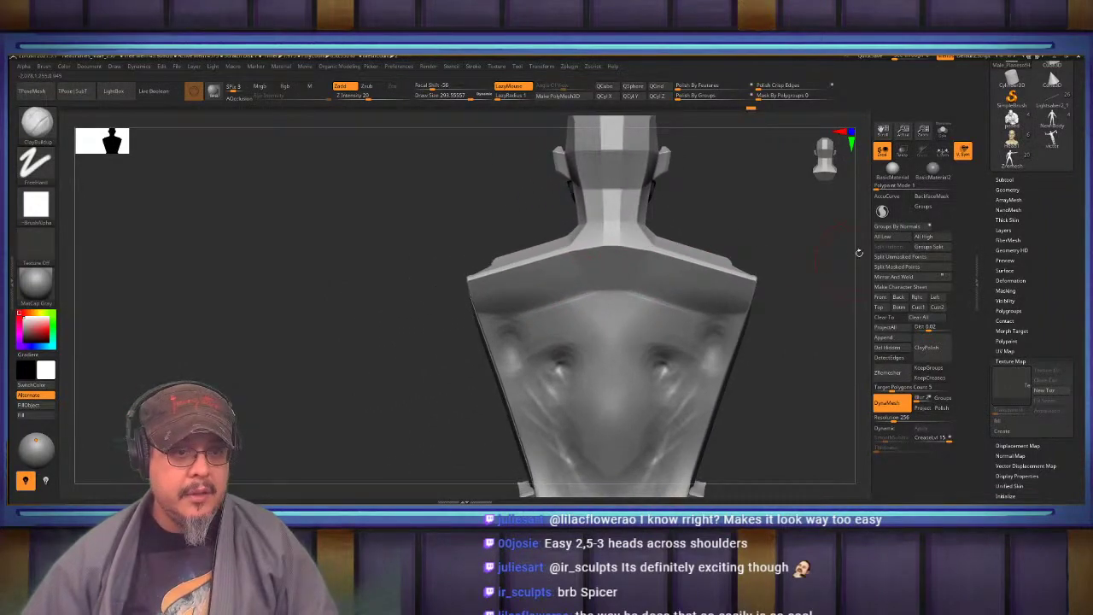
{"action": "left_click", "coordinate": [931, 201]}
{"action": "right_click_drag", "start_coordinate": [542, 272], "coordinate": [574, 275]}
{"action": "key", "text": "s"}
{"action": "mouse_move", "coordinate": [557, 285]}
{"action": "left_mouse_down"}
{"action": "mouse_move", "coordinate": [568, 285]}
{"action": "mouse_move", "coordinate": [580, 331]}
{"action": "mouse_move", "coordinate": [531, 352]}
{"action": "mouse_move", "coordinate": [506, 335]}
{"action": "mouse_move", "coordinate": [540, 373]}
{"action": "mouse_move", "coordinate": [504, 343]}
{"action": "left_mouse_up"}
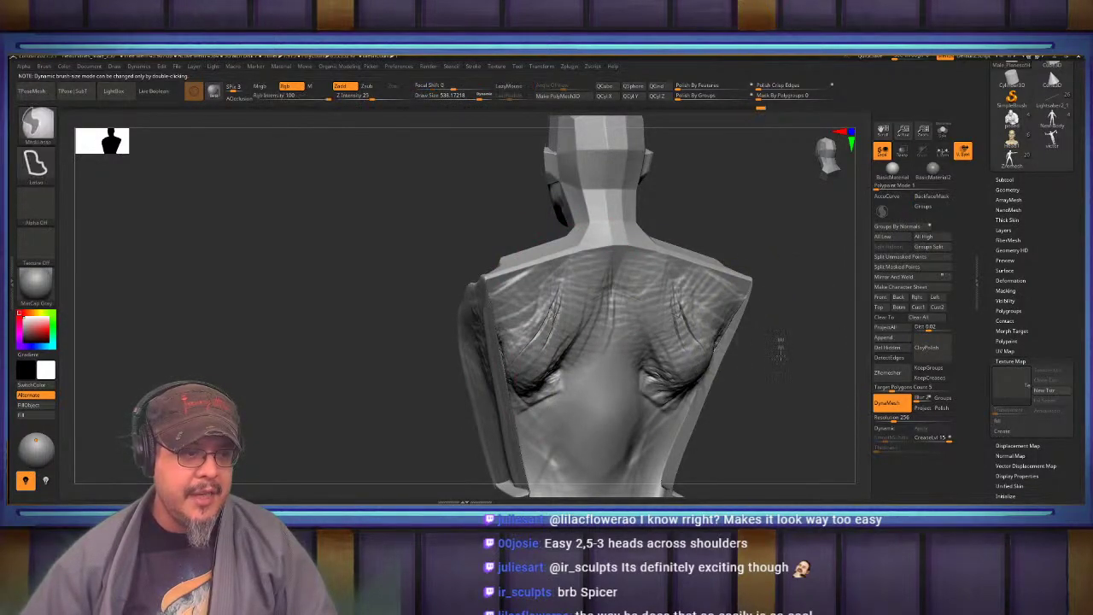
{"action": "right_click_drag", "start_coordinate": [633, 348], "coordinate": [603, 307]}
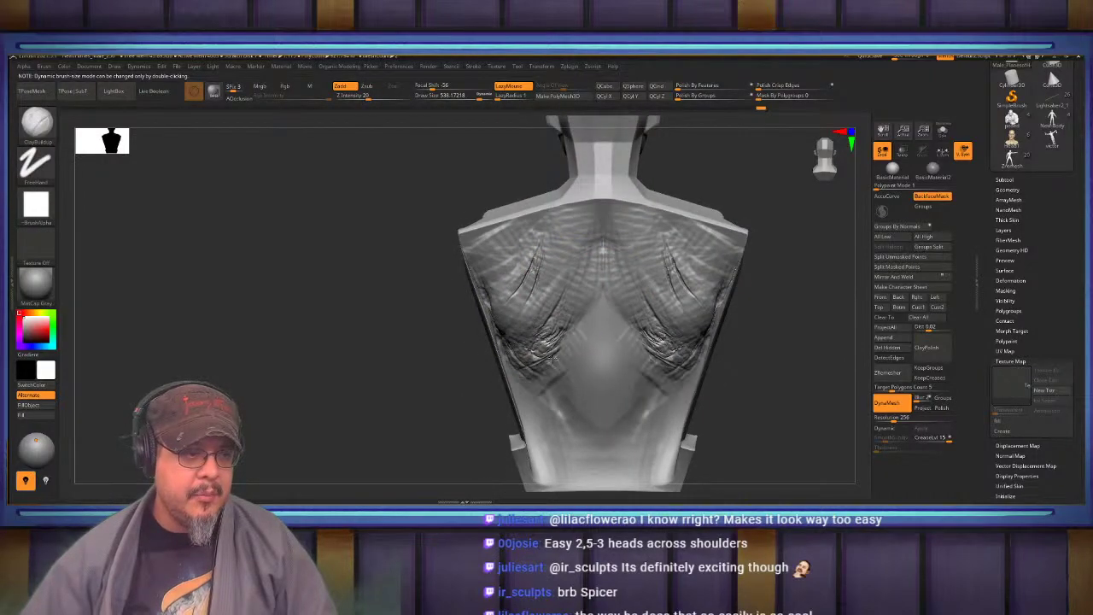
{"action": "mouse_move", "coordinate": [553, 357]}
{"action": "left_mouse_down"}
{"action": "mouse_move", "coordinate": [574, 420]}
{"action": "mouse_move", "coordinate": [523, 384]}
{"action": "mouse_move", "coordinate": [538, 435]}
{"action": "left_mouse_up"}
Fill in the lower flank near the waist with ClayBuildup and undo the last stroke
{"action": "right_click_drag", "start_coordinate": [478, 410], "coordinate": [590, 406]}
{"action": "right_click_drag", "start_coordinate": [513, 418], "coordinate": [557, 380], "text": "alt"}
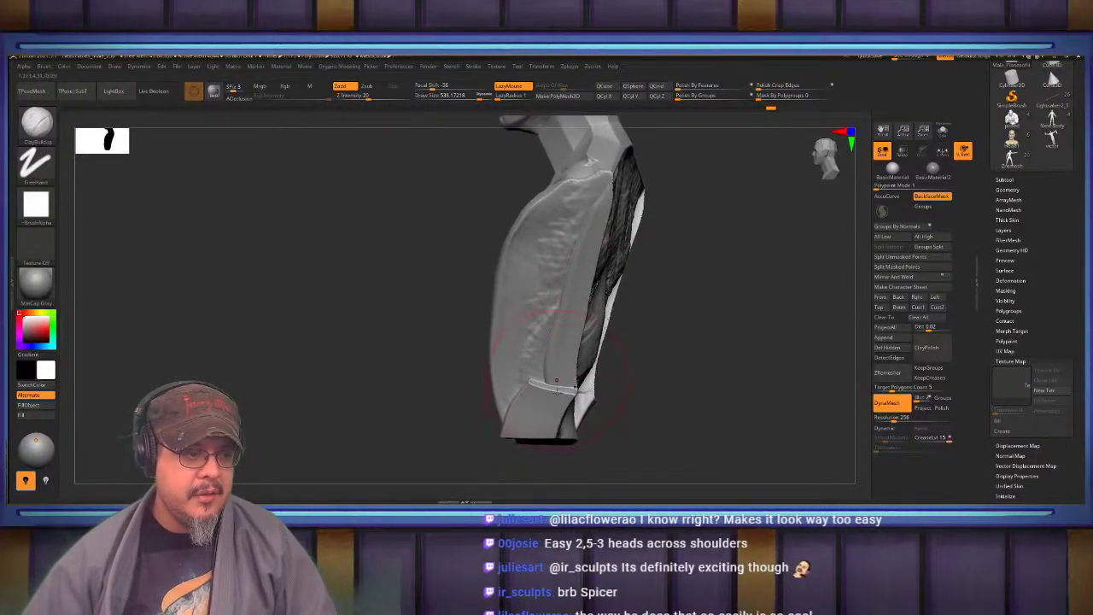
{"action": "mouse_move", "coordinate": [577, 387]}
{"action": "left_mouse_down"}
{"action": "mouse_move", "coordinate": [586, 389]}
{"action": "mouse_move", "coordinate": [576, 318]}
{"action": "left_mouse_up"}
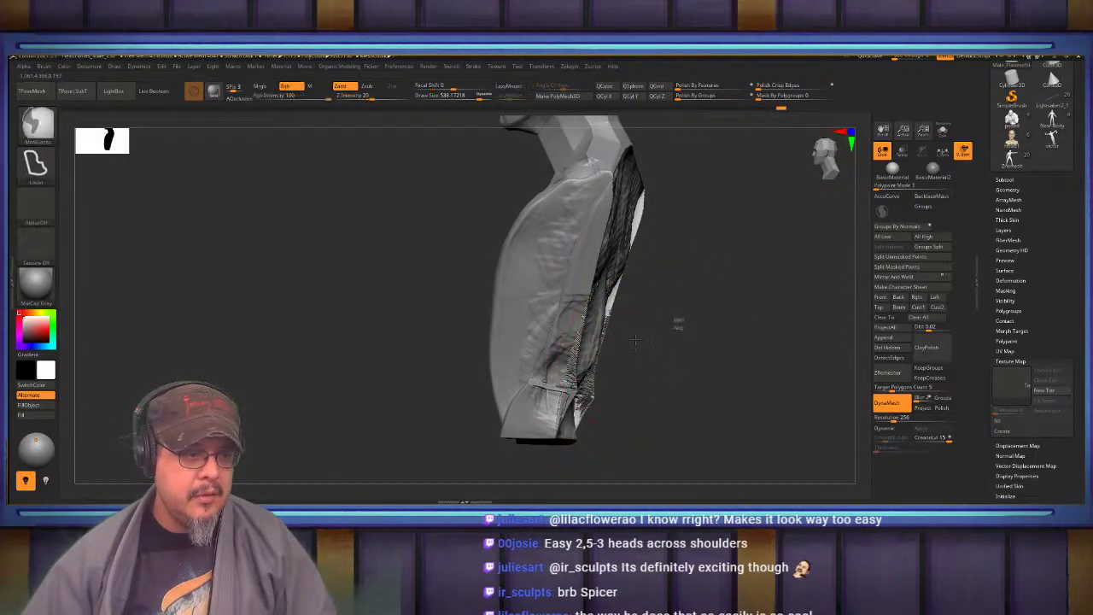
{"action": "key", "text": "ctrl+z"}
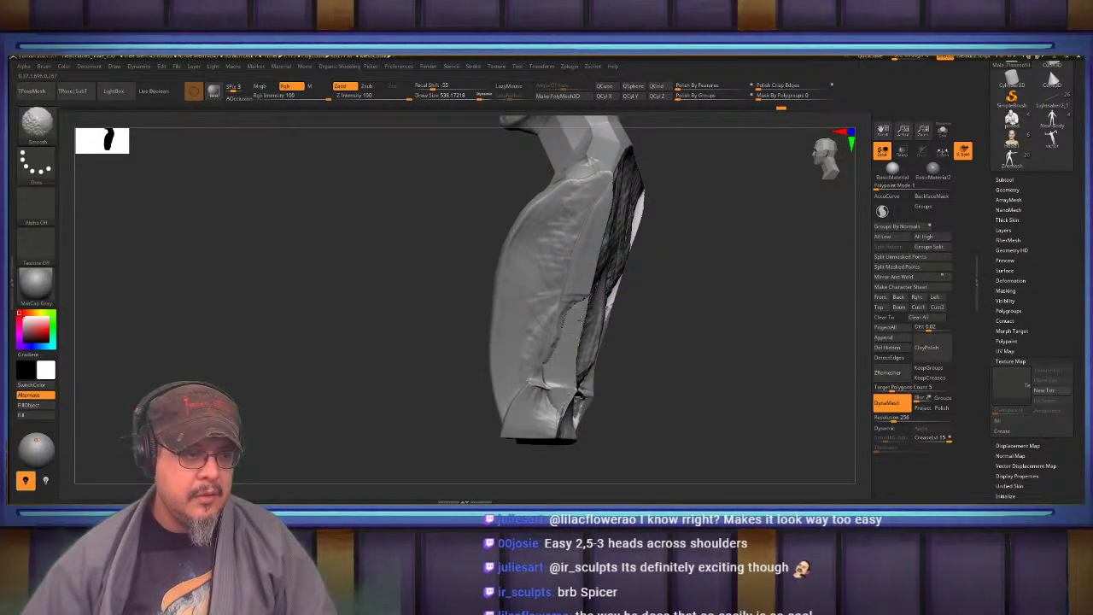
Thicken the torso's side edges with the Inflate brush at draw size about 789, and remesh the bust with DynaMesh
{"action": "mouse_move", "coordinate": [702, 333]}
{"action": "right_mouse_down"}
{"action": "mouse_move", "coordinate": [554, 316]}
{"action": "mouse_move", "coordinate": [513, 323]}
{"action": "mouse_move", "coordinate": [553, 318]}
{"action": "right_mouse_up"}
{"action": "key", "text": "b"}
{"action": "key", "text": "i"}
{"action": "key", "text": "n"}
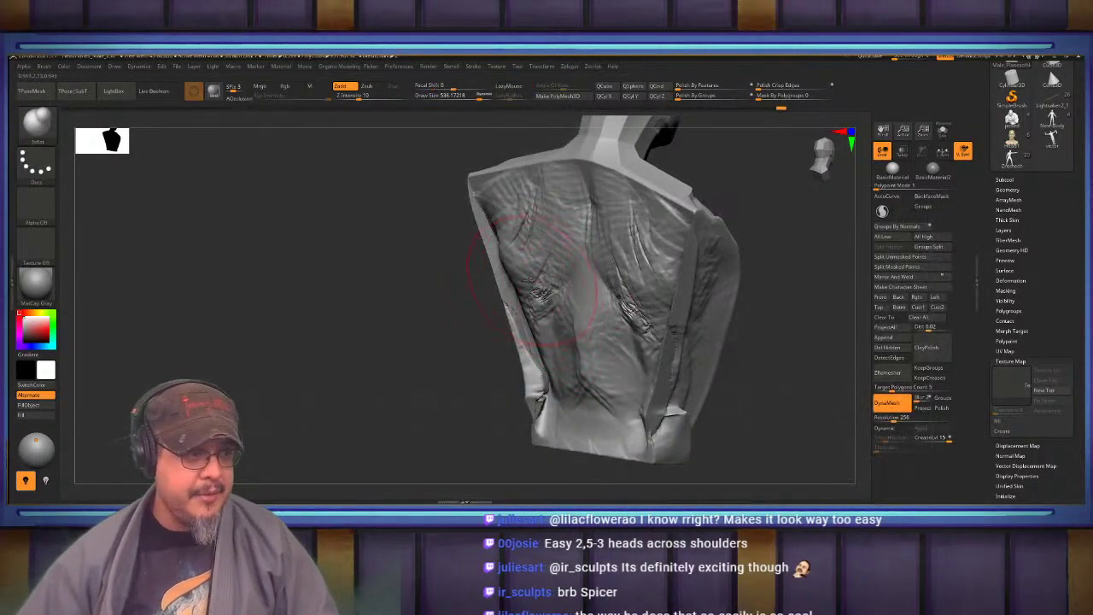
{"action": "key", "text": "s"}
{"action": "left_click_drag", "start_coordinate": [518, 276], "coordinate": [526, 276]}
{"action": "mouse_move", "coordinate": [480, 201]}
{"action": "left_mouse_down"}
{"action": "mouse_move", "coordinate": [540, 393]}
{"action": "mouse_move", "coordinate": [480, 195]}
{"action": "mouse_move", "coordinate": [523, 331]}
{"action": "mouse_move", "coordinate": [523, 301]}
{"action": "left_mouse_up"}
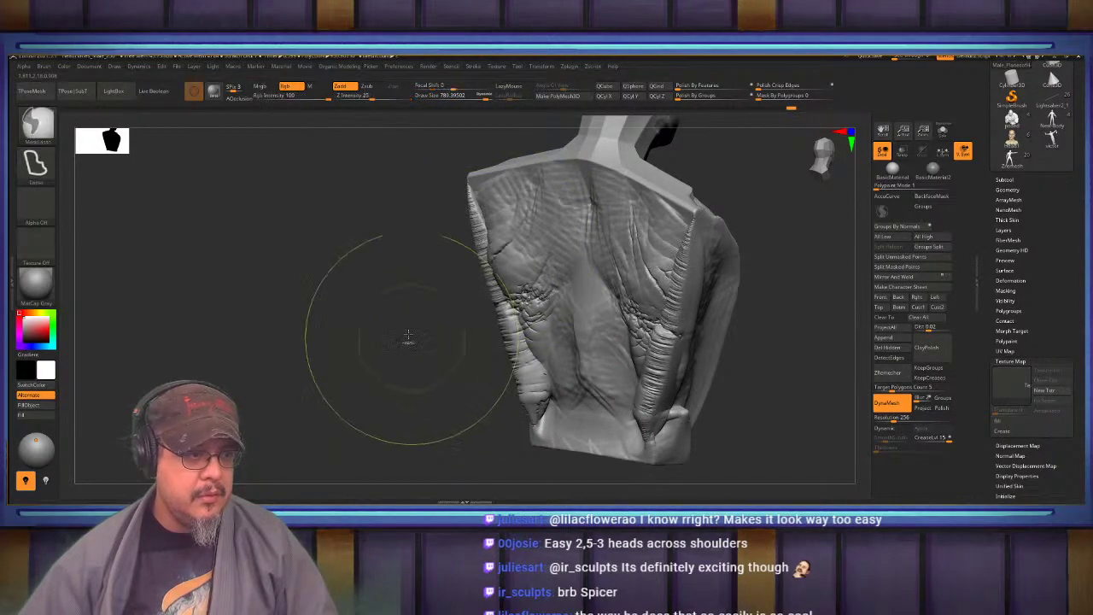
{"action": "left_click_drag", "start_coordinate": [411, 340], "coordinate": [442, 348], "text": "ctrl"}
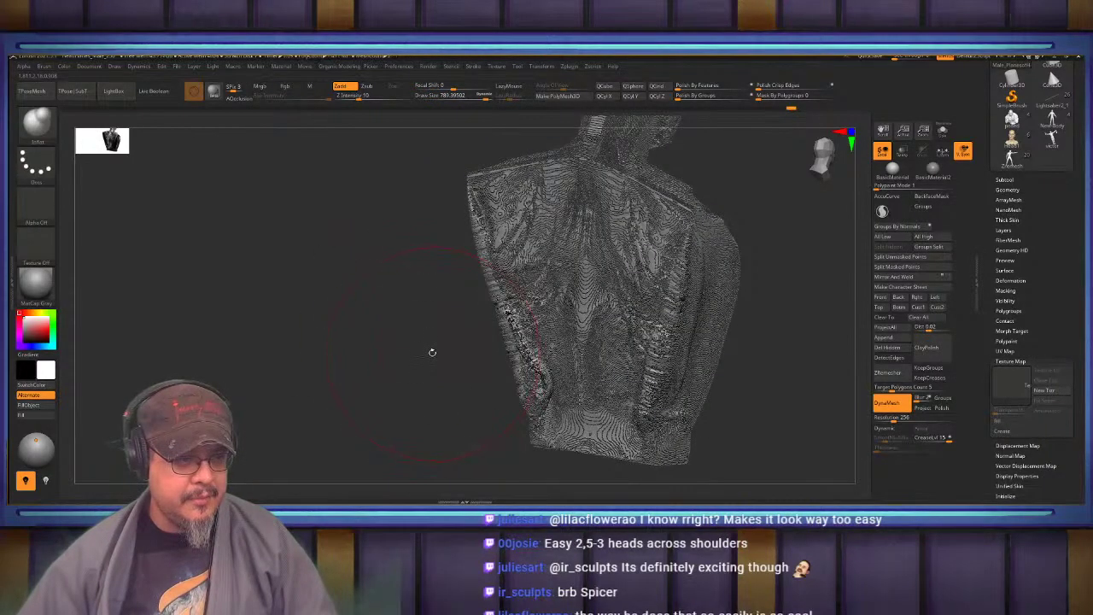
Remesh the bust with DynaMesh and build up the upper back with ClayBuildup at draw size about 470
{"action": "mouse_move", "coordinate": [506, 333]}
{"action": "left_mouse_down"}
{"action": "mouse_move", "coordinate": [525, 357]}
{"action": "mouse_move", "coordinate": [518, 281]}
{"action": "mouse_move", "coordinate": [528, 338]}
{"action": "left_mouse_up"}
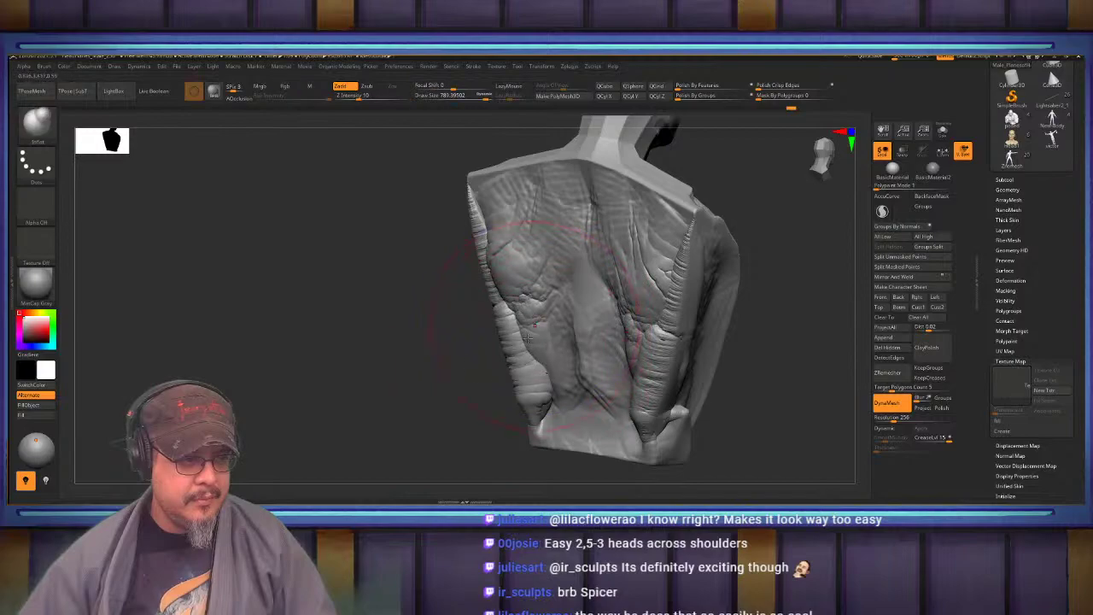
{"action": "mouse_move", "coordinate": [430, 395]}
{"action": "left_mouse_down", "text": "ctrl"}
{"action": "mouse_move", "coordinate": [399, 350]}
{"action": "mouse_move", "coordinate": [453, 363]}
{"action": "mouse_move", "coordinate": [610, 342]}
{"action": "mouse_move", "coordinate": [669, 319]}
{"action": "mouse_move", "coordinate": [402, 321]}
{"action": "left_mouse_up", "text": "ctrl"}
{"action": "key", "text": "b"}
{"action": "key", "text": "c"}
{"action": "key", "text": "b"}
{"action": "key", "text": "bracketleft"}
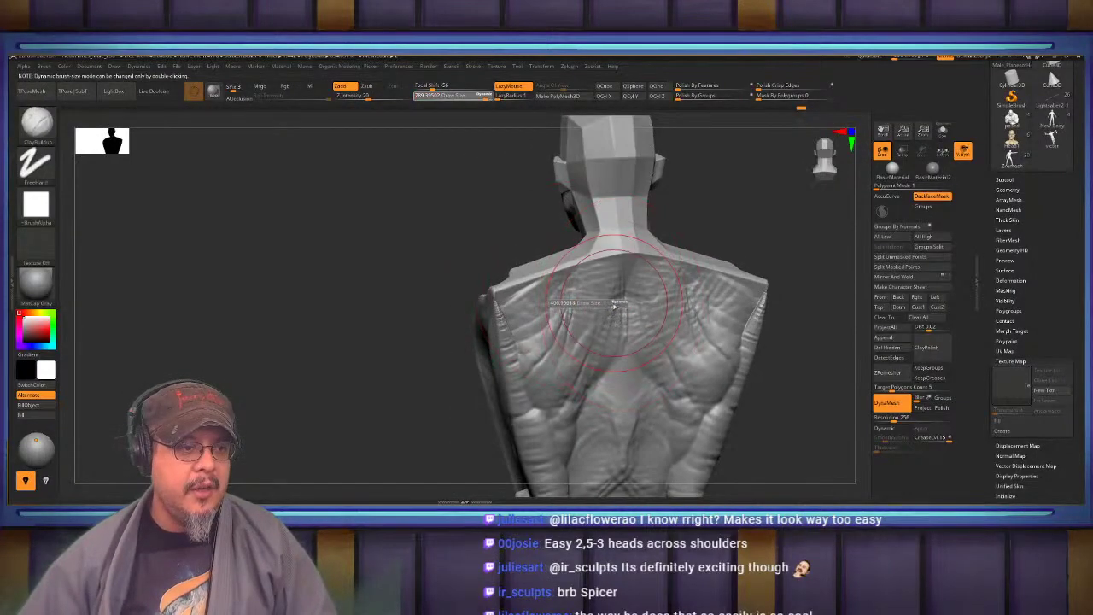
{"action": "mouse_move", "coordinate": [567, 280]}
{"action": "left_mouse_down"}
{"action": "mouse_move", "coordinate": [615, 319]}
{"action": "mouse_move", "coordinate": [608, 398]}
{"action": "left_mouse_up"}
{"action": "mouse_move", "coordinate": [579, 305]}
{"action": "left_mouse_down"}
{"action": "mouse_move", "coordinate": [606, 385]}
{"action": "mouse_move", "coordinate": [511, 308]}
{"action": "mouse_move", "coordinate": [563, 343]}
{"action": "mouse_move", "coordinate": [595, 412]}
{"action": "left_mouse_up"}
{"action": "left_click_drag", "start_coordinate": [555, 345], "coordinate": [504, 320]}
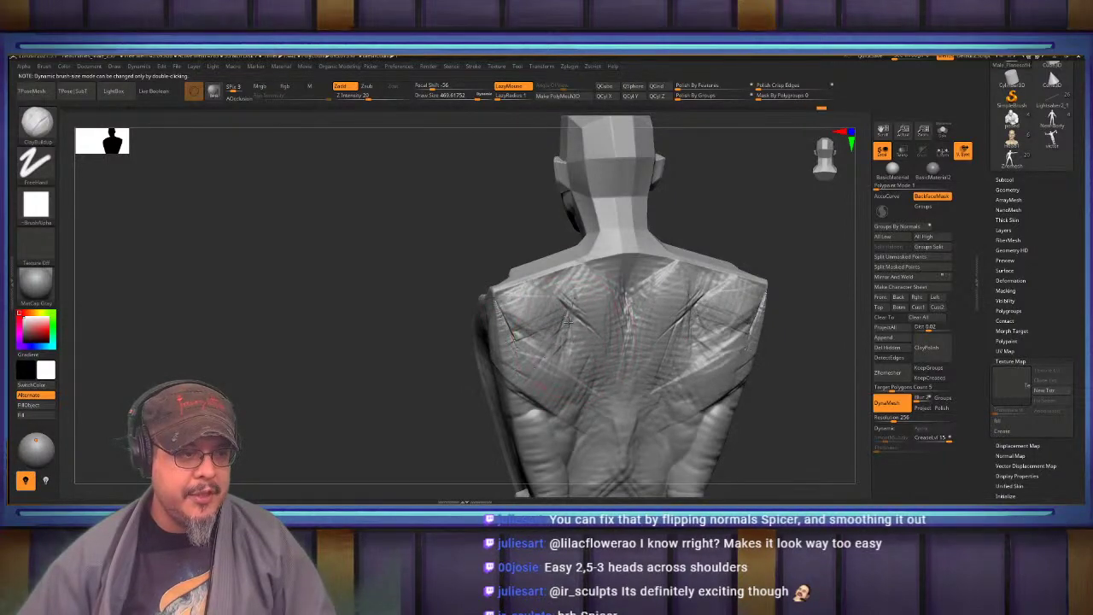
Round out the shoulder blades and the muscles between them and the neck with ClayBuildup strokes
{"action": "mouse_move", "coordinate": [601, 350]}
{"action": "left_mouse_down"}
{"action": "mouse_move", "coordinate": [583, 312]}
{"action": "mouse_move", "coordinate": [587, 355]}
{"action": "left_mouse_up"}
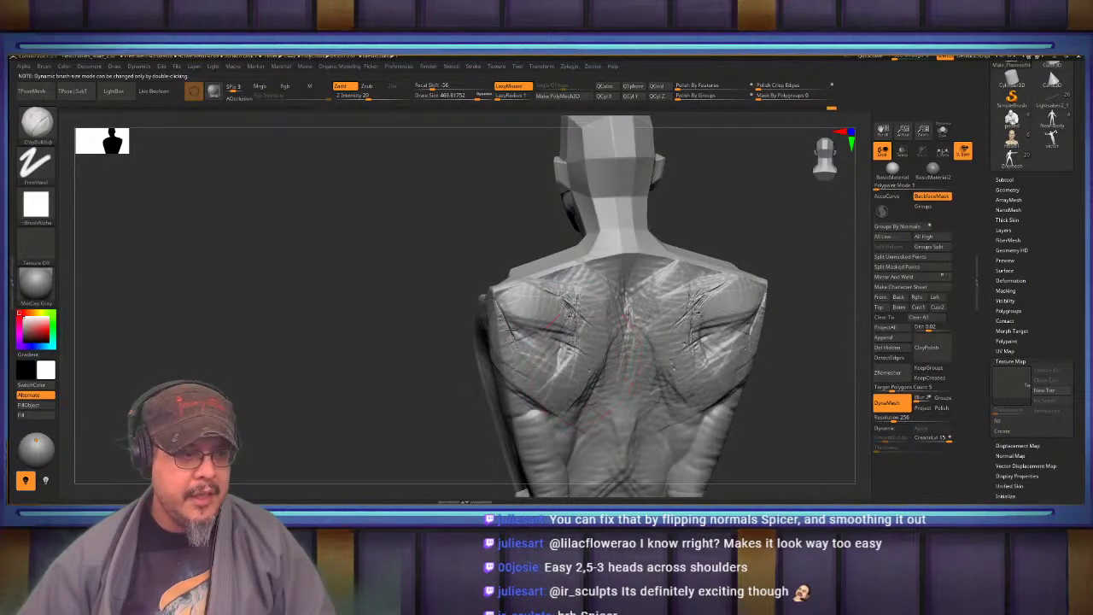
{"action": "mouse_move", "coordinate": [511, 329]}
{"action": "left_mouse_down"}
{"action": "mouse_move", "coordinate": [516, 372]}
{"action": "mouse_move", "coordinate": [579, 355]}
{"action": "left_mouse_up"}
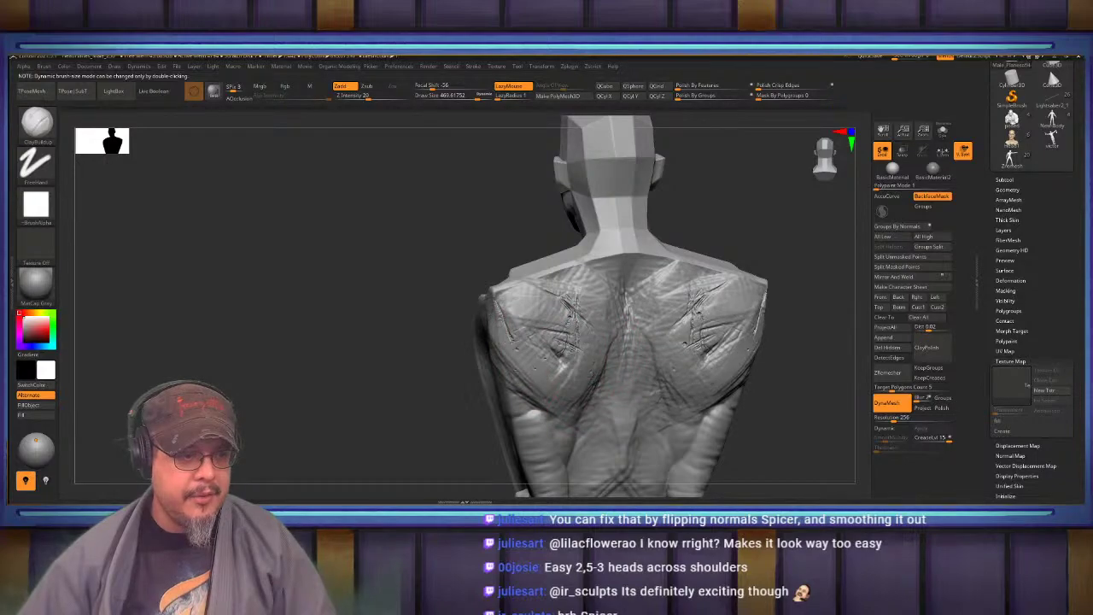
{"action": "left_click_drag", "start_coordinate": [605, 396], "coordinate": [589, 410]}
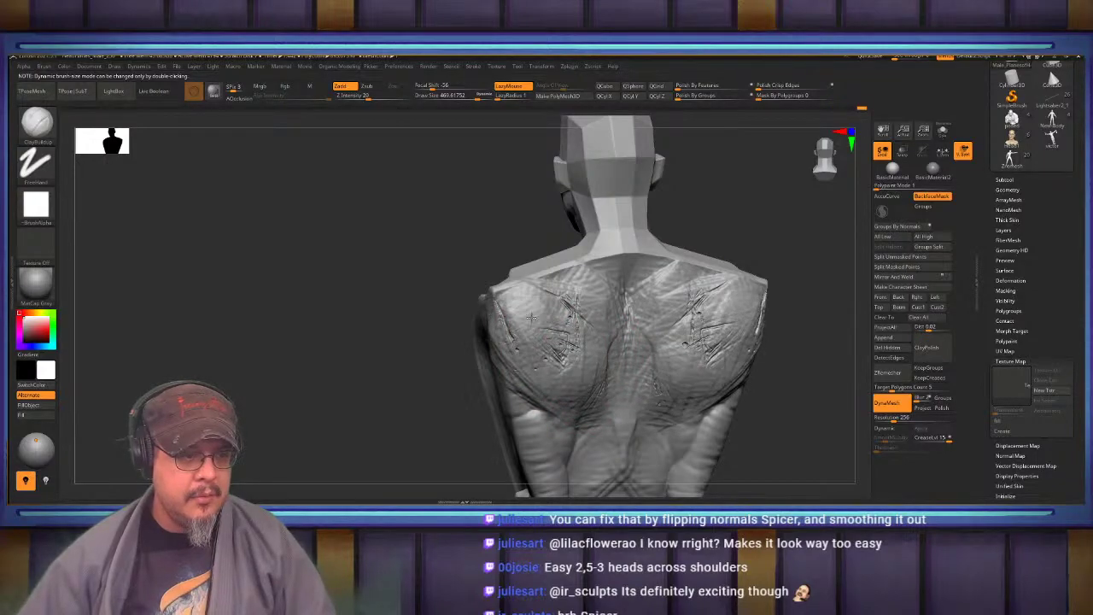
{"action": "right_click_drag", "start_coordinate": [532, 318], "coordinate": [548, 316]}
{"action": "left_click_drag", "start_coordinate": [557, 286], "coordinate": [603, 322]}
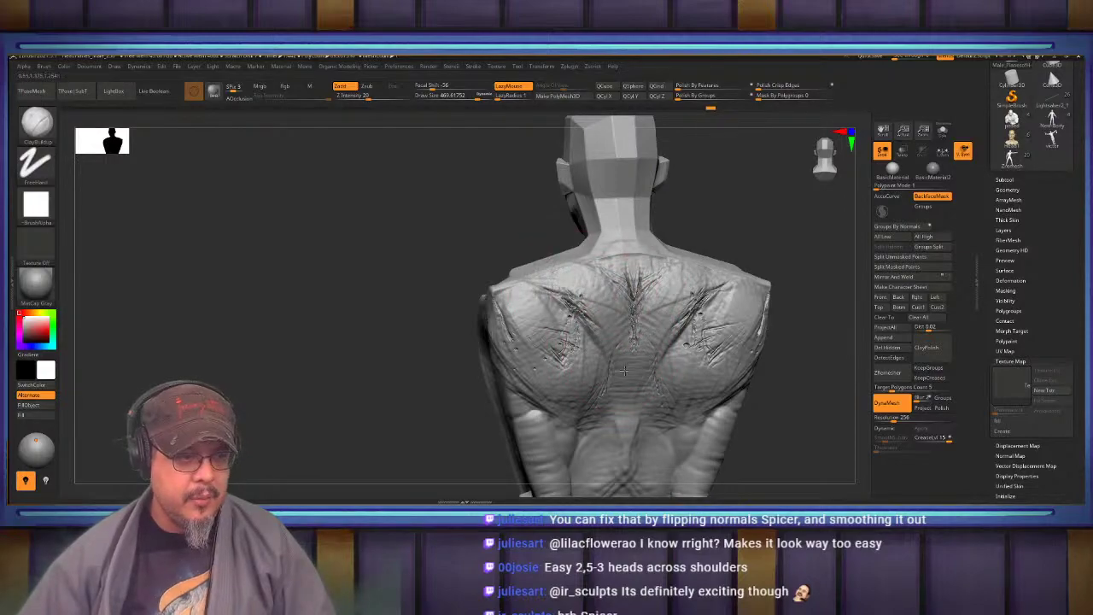
Build up the spine area of the mid-back and the flank below the shoulder blade with ClayBuildup
{"action": "left_click_drag", "start_coordinate": [624, 370], "coordinate": [628, 425]}
{"action": "right_click_drag", "start_coordinate": [641, 405], "coordinate": [605, 313], "text": "alt"}
{"action": "right_click_drag", "start_coordinate": [565, 365], "coordinate": [628, 360]}
{"action": "left_click_drag", "start_coordinate": [514, 397], "coordinate": [511, 342]}
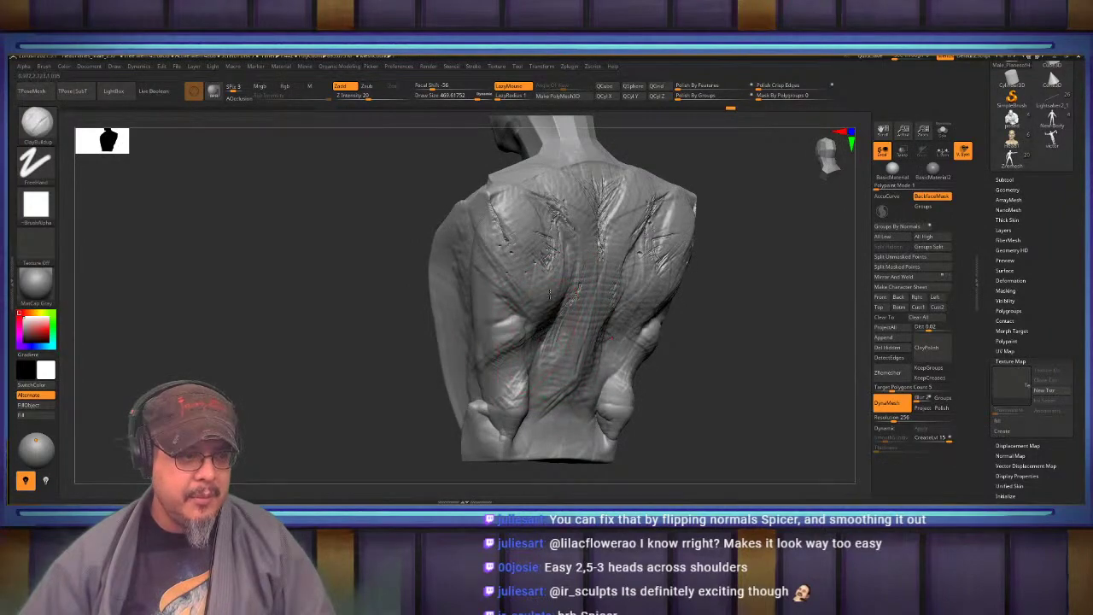
Smooth the lower flank near the waist and remesh the bust with DynaMesh
{"action": "right_click_drag", "start_coordinate": [511, 350], "coordinate": [541, 323]}
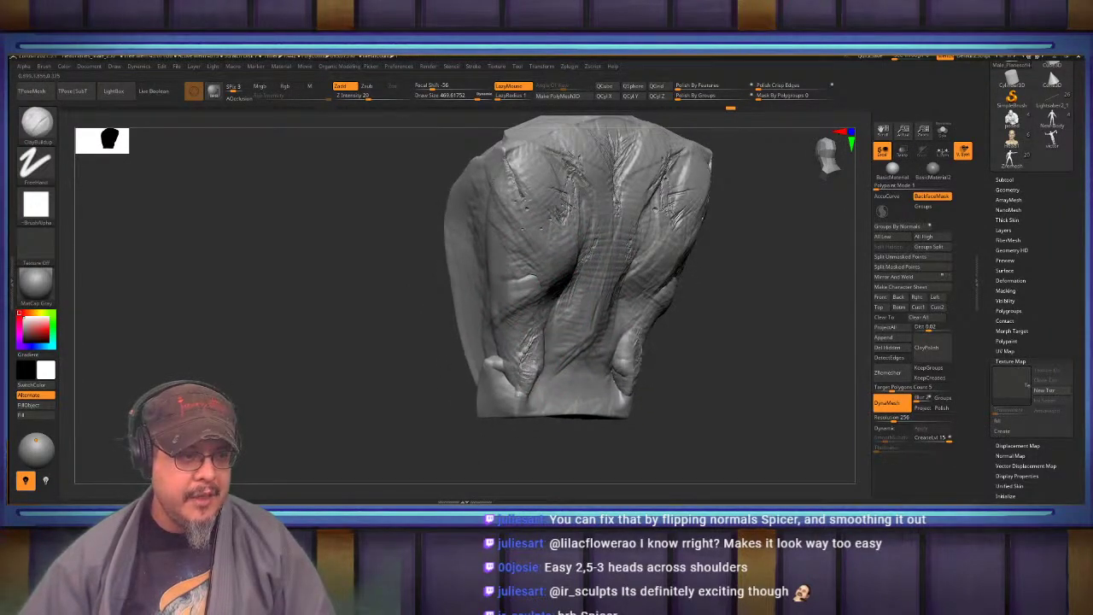
{"action": "mouse_move", "coordinate": [528, 342]}
{"action": "left_mouse_down", "text": "shift"}
{"action": "mouse_move", "coordinate": [522, 383]}
{"action": "mouse_move", "coordinate": [547, 380]}
{"action": "left_mouse_up", "text": "shift"}
{"action": "left_click_drag", "start_coordinate": [696, 290], "coordinate": [758, 364], "text": "ctrl"}
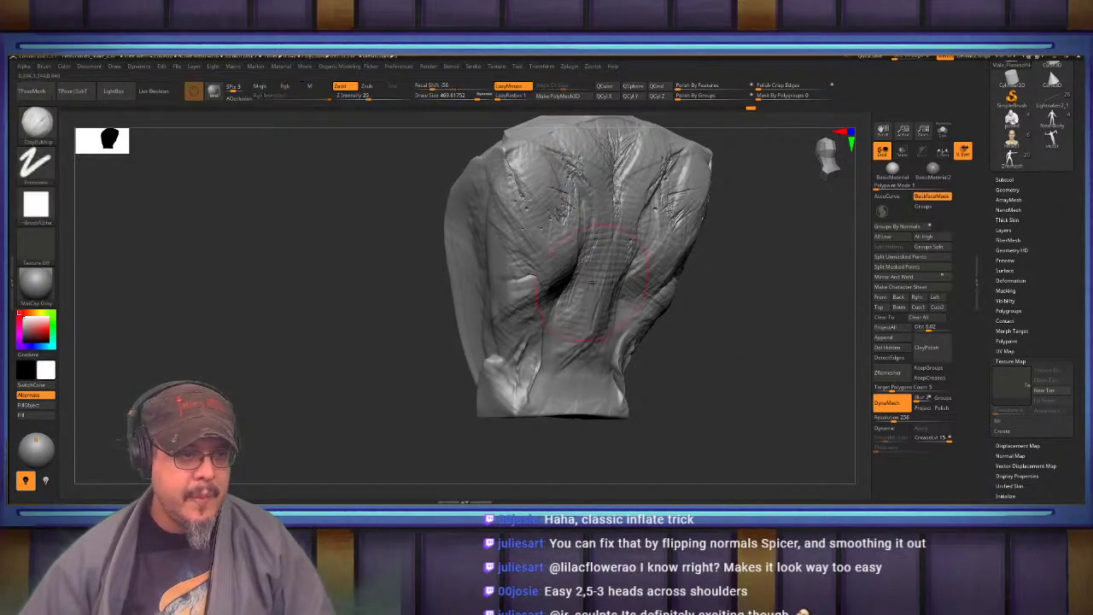
Mask the side of the shoulders where the arms attach, and invert the mask
{"action": "right_click_drag", "start_coordinate": [570, 244], "coordinate": [559, 331], "text": "alt"}
{"action": "mouse_move", "coordinate": [427, 332]}
{"action": "right_mouse_down", "text": "shift"}
{"action": "mouse_move", "coordinate": [574, 334]}
{"action": "mouse_move", "coordinate": [603, 301]}
{"action": "mouse_move", "coordinate": [576, 305]}
{"action": "mouse_move", "coordinate": [580, 282]}
{"action": "mouse_move", "coordinate": [571, 314]}
{"action": "mouse_move", "coordinate": [540, 314]}
{"action": "right_mouse_up", "text": "shift"}
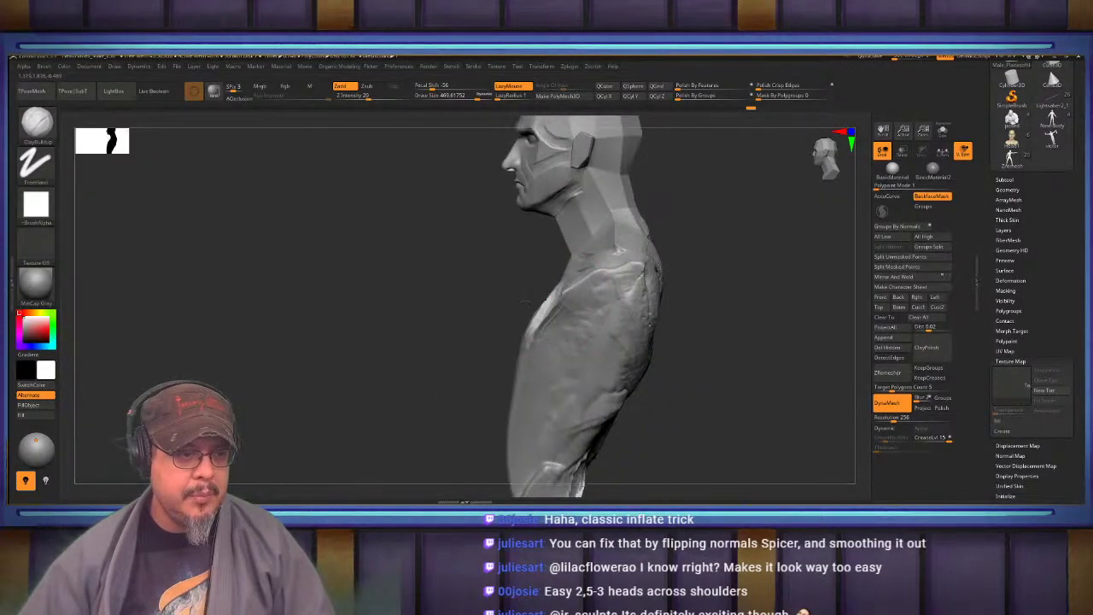
{"action": "right_click_drag", "start_coordinate": [609, 312], "coordinate": [592, 312], "text": "alt"}
{"action": "key", "text": "ctrl+z"}
{"action": "left_click_drag", "start_coordinate": [591, 324], "coordinate": [594, 310], "text": "ctrl"}
{"action": "key", "text": "b"}
{"action": "key", "text": "m"}
{"action": "key", "text": "v"}
{"action": "left_click", "coordinate": [718, 315], "text": "ctrl"}
{"action": "right_click_drag", "start_coordinate": [719, 312], "coordinate": [639, 261]}
Pull both arms down and outward from the unmasked shoulder areas with a Transpose line
{"action": "key", "text": "w"}
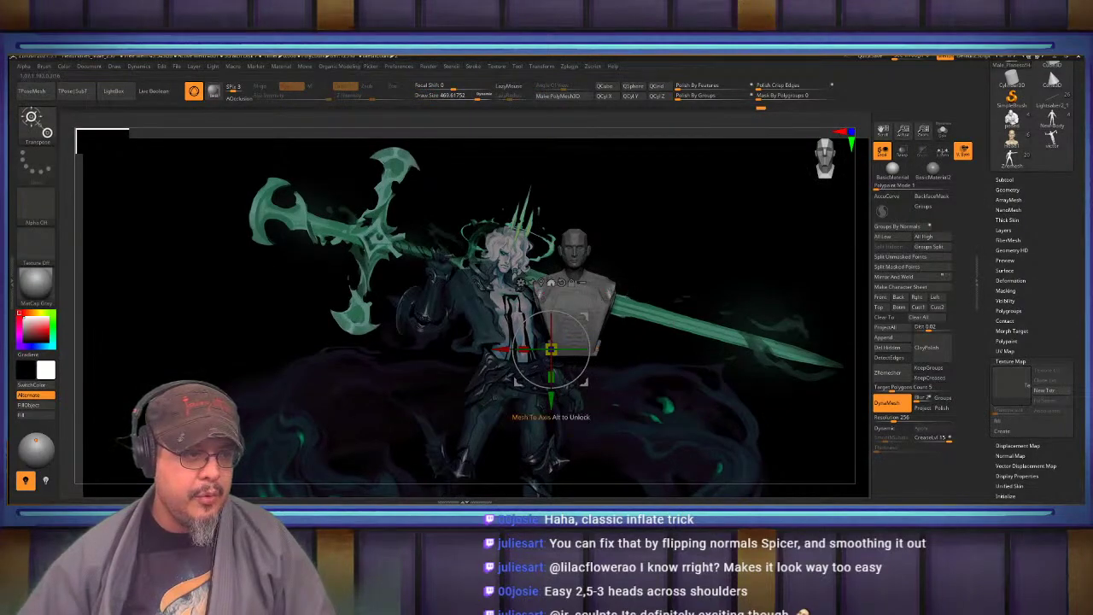
{"action": "left_click", "coordinate": [541, 282]}
{"action": "left_click_drag", "start_coordinate": [576, 263], "coordinate": [528, 358]}
{"action": "left_click_drag", "start_coordinate": [490, 391], "coordinate": [493, 396]}
{"action": "key", "text": "q"}
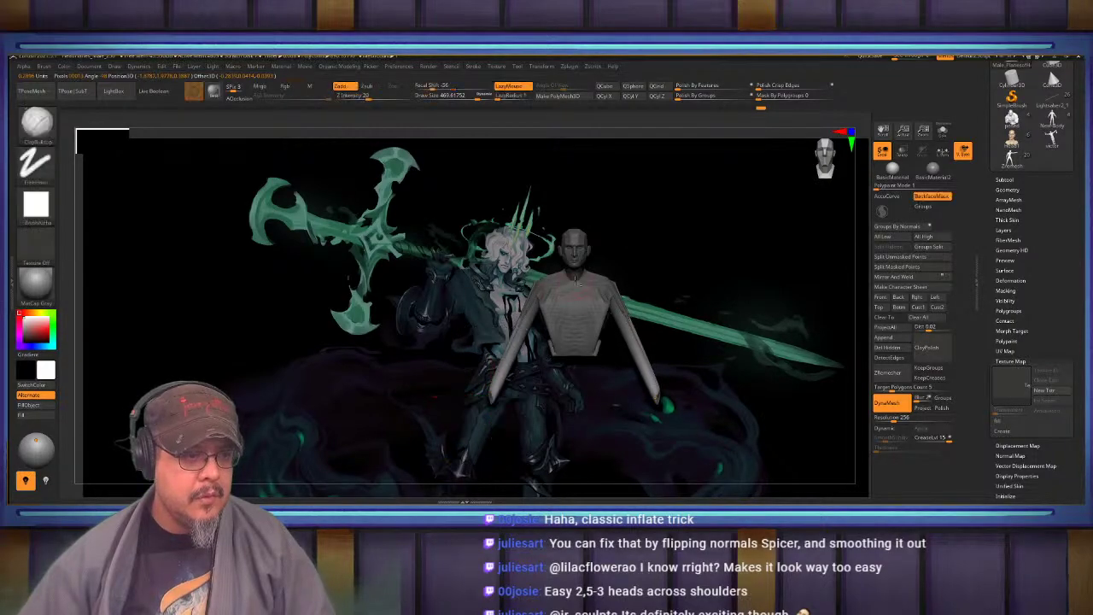
Clear the mask, remesh, and build up the back of the shoulder over the new arm with ClayBuildup at draw size about 352
{"action": "mouse_move", "coordinate": [812, 256]}
{"action": "left_mouse_down", "text": "alt"}
{"action": "mouse_move", "coordinate": [914, 252]}
{"action": "mouse_move", "coordinate": [829, 257]}
{"action": "mouse_move", "coordinate": [863, 263]}
{"action": "left_mouse_up", "text": "alt"}
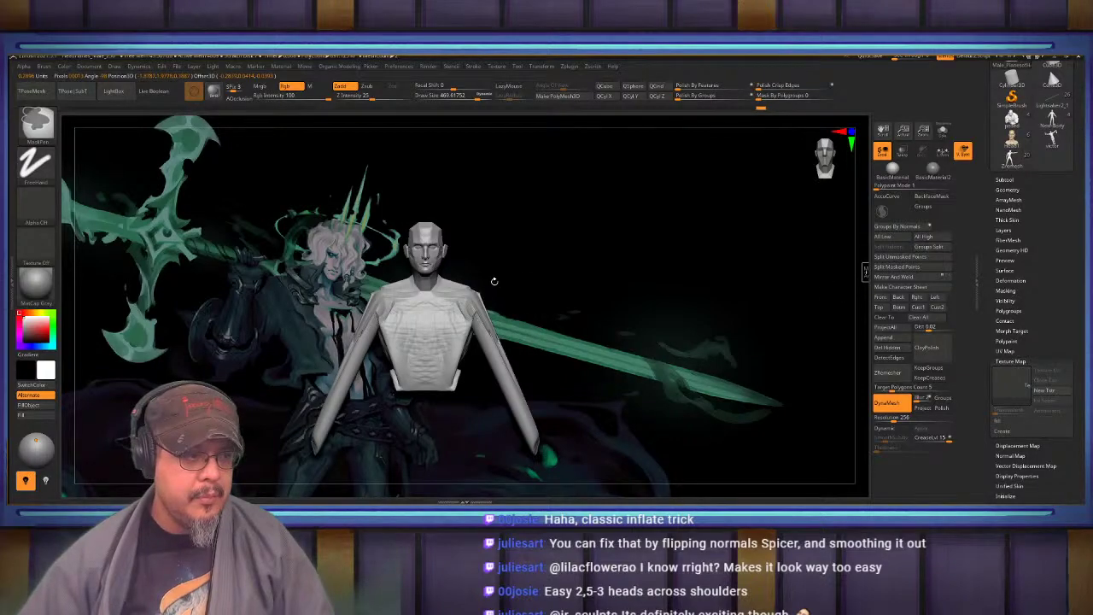
{"action": "mouse_move", "coordinate": [486, 278]}
{"action": "left_mouse_down", "text": "alt"}
{"action": "mouse_move", "coordinate": [722, 287]}
{"action": "mouse_move", "coordinate": [666, 285]}
{"action": "left_mouse_up", "text": "alt"}
{"action": "mouse_move", "coordinate": [680, 299]}
{"action": "left_mouse_down"}
{"action": "mouse_move", "coordinate": [690, 341]}
{"action": "mouse_move", "coordinate": [742, 275]}
{"action": "left_mouse_up"}
{"action": "mouse_move", "coordinate": [602, 229]}
{"action": "left_mouse_down"}
{"action": "mouse_move", "coordinate": [461, 243]}
{"action": "mouse_move", "coordinate": [470, 246]}
{"action": "left_mouse_up"}
{"action": "left_click_drag", "start_coordinate": [658, 293], "coordinate": [622, 297]}
{"action": "mouse_move", "coordinate": [655, 295]}
{"action": "right_mouse_down"}
{"action": "mouse_move", "coordinate": [610, 286]}
{"action": "mouse_move", "coordinate": [652, 278]}
{"action": "right_mouse_up"}
{"action": "key", "text": "s"}
{"action": "left_click_drag", "start_coordinate": [652, 277], "coordinate": [647, 277]}
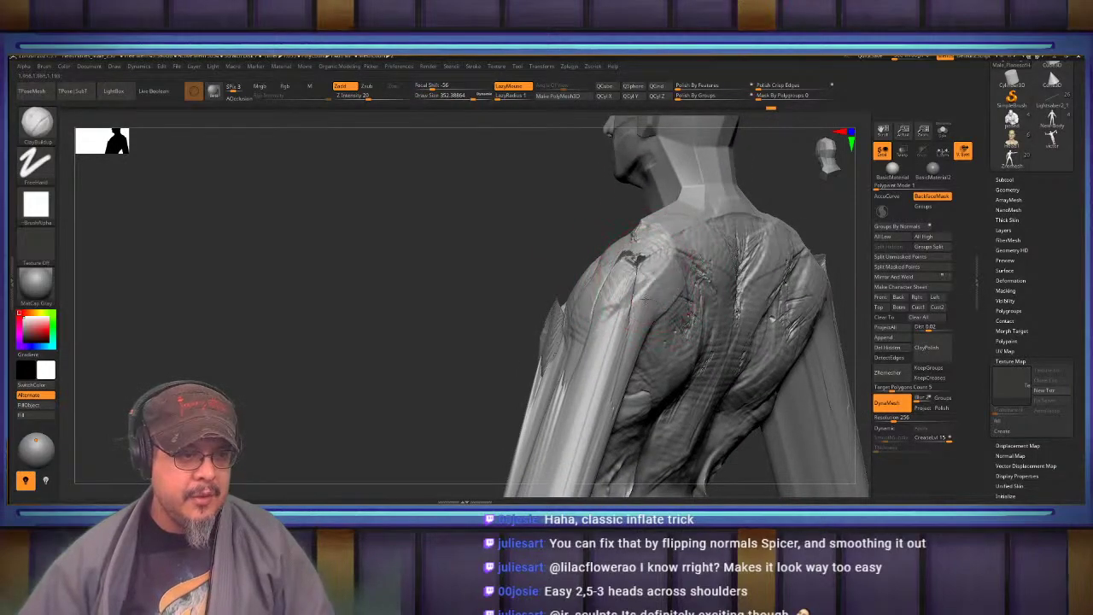
{"action": "right_click_drag", "start_coordinate": [646, 299], "coordinate": [720, 264], "text": "shift"}
{"action": "mouse_move", "coordinate": [676, 244]}
{"action": "left_mouse_down"}
{"action": "mouse_move", "coordinate": [711, 260]}
{"action": "mouse_move", "coordinate": [683, 313]}
{"action": "mouse_move", "coordinate": [622, 352]}
{"action": "left_mouse_up"}
Build up the outer and front deltoid and its transition into the upper arm with ClayBuildup
{"action": "right_click_drag", "start_coordinate": [622, 345], "coordinate": [702, 327]}
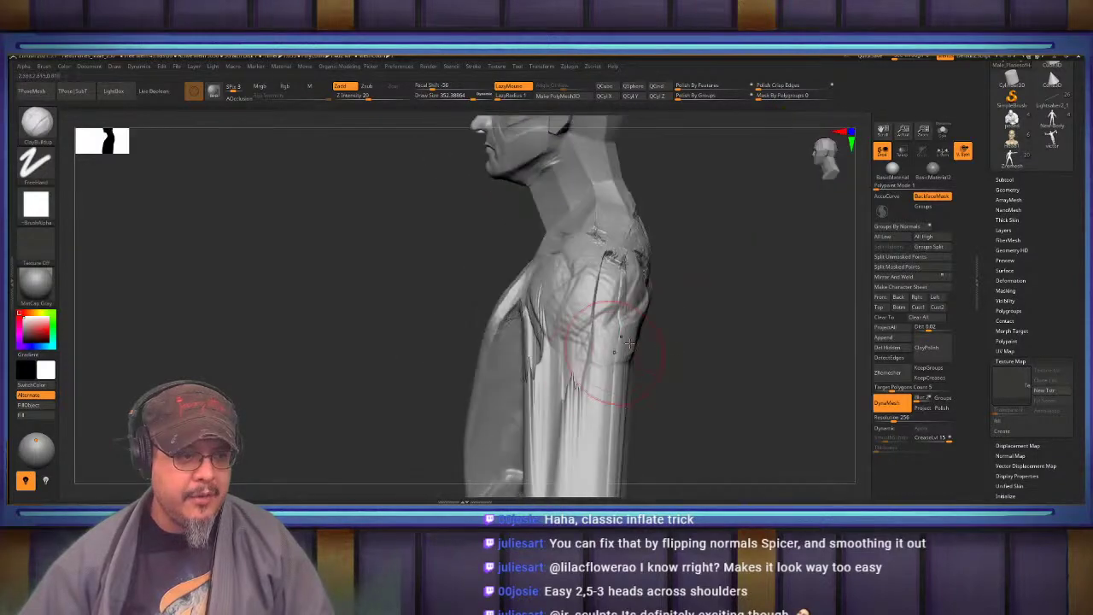
{"action": "mouse_move", "coordinate": [604, 354]}
{"action": "left_mouse_down"}
{"action": "mouse_move", "coordinate": [605, 365]}
{"action": "mouse_move", "coordinate": [592, 361]}
{"action": "left_mouse_up"}
{"action": "right_click_drag", "start_coordinate": [591, 359], "coordinate": [645, 352]}
{"action": "mouse_move", "coordinate": [566, 339]}
{"action": "left_mouse_down"}
{"action": "mouse_move", "coordinate": [538, 320]}
{"action": "mouse_move", "coordinate": [527, 336]}
{"action": "mouse_move", "coordinate": [520, 327]}
{"action": "left_mouse_up"}
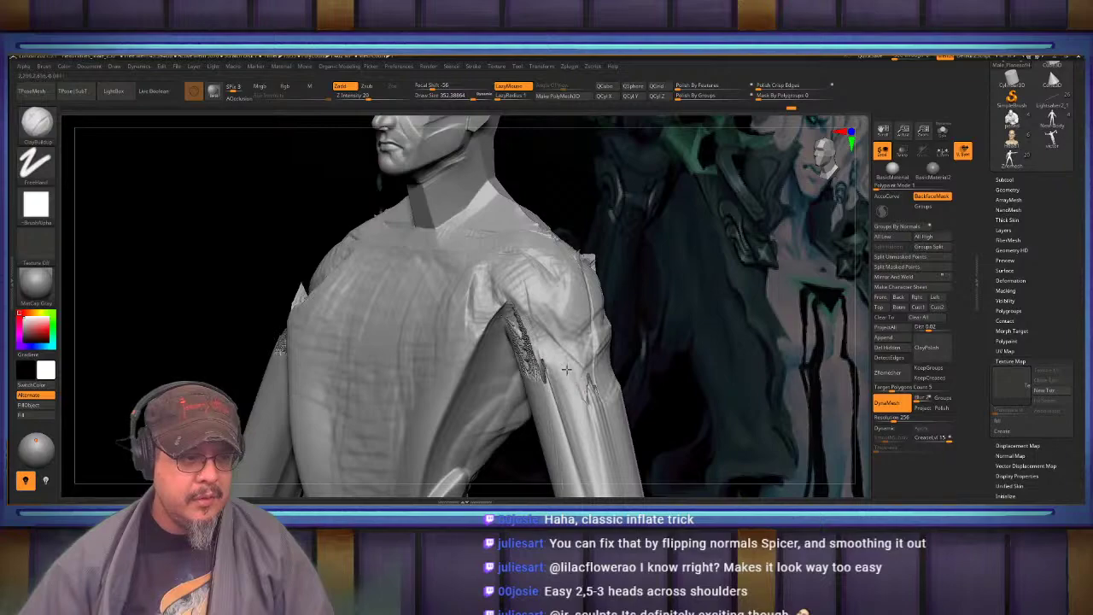
{"action": "left_click_drag", "start_coordinate": [568, 369], "coordinate": [547, 364]}
Remesh the figure, then thicken the inner upper arms with the Inflat brush at draw size about 733, remeshing between passes
{"action": "right_click_drag", "start_coordinate": [547, 364], "coordinate": [408, 316], "text": "alt"}
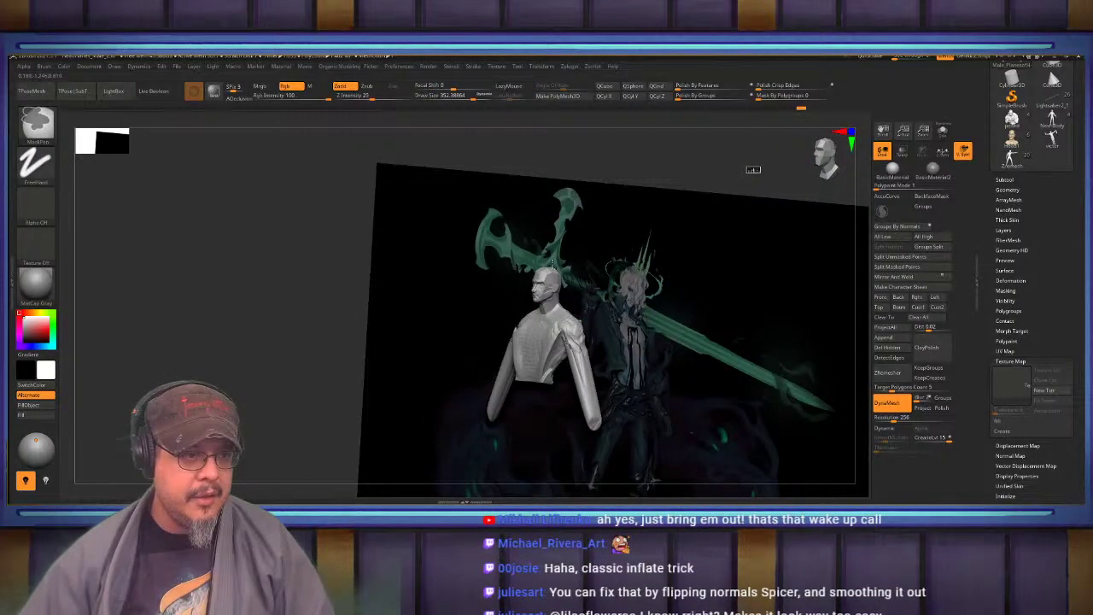
{"action": "right_click_drag", "start_coordinate": [753, 170], "coordinate": [812, 174], "text": "shift"}
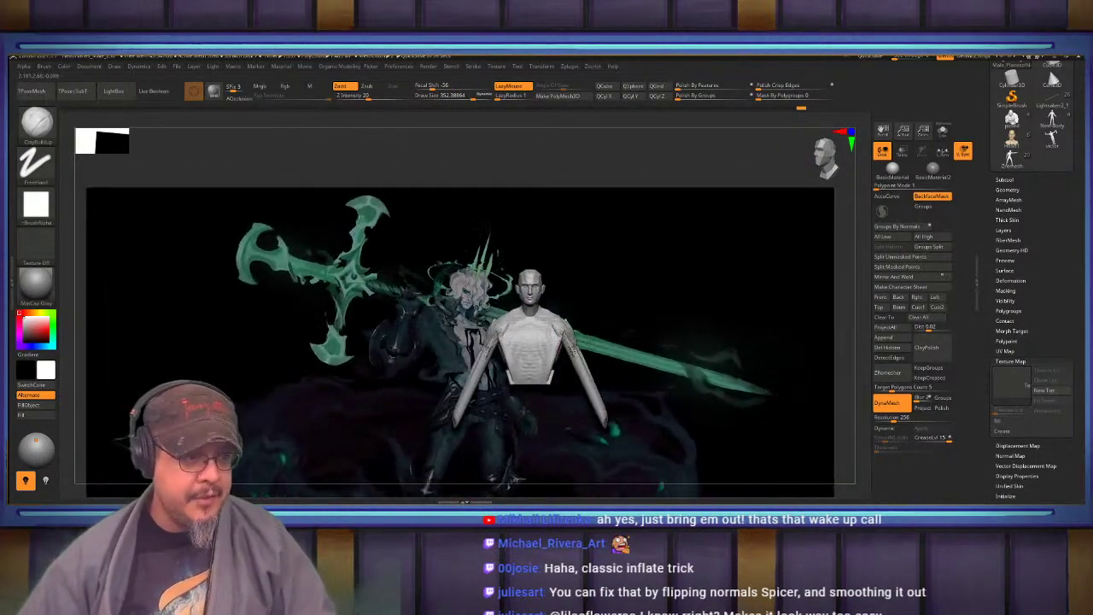
{"action": "right_click_drag", "start_coordinate": [571, 340], "coordinate": [591, 389], "text": "ctrl"}
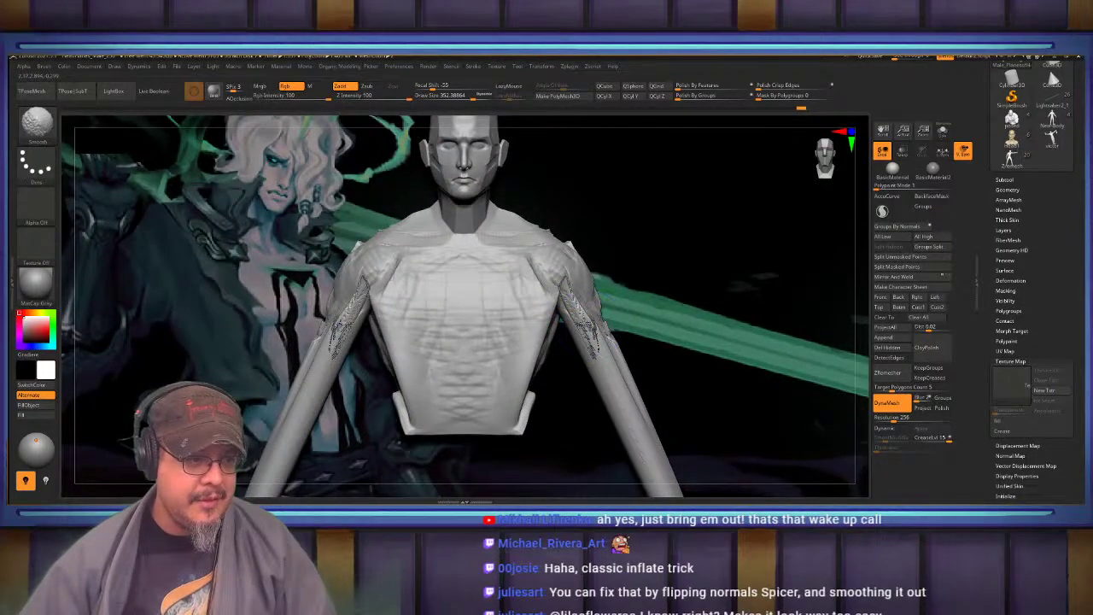
{"action": "key", "text": "b"}
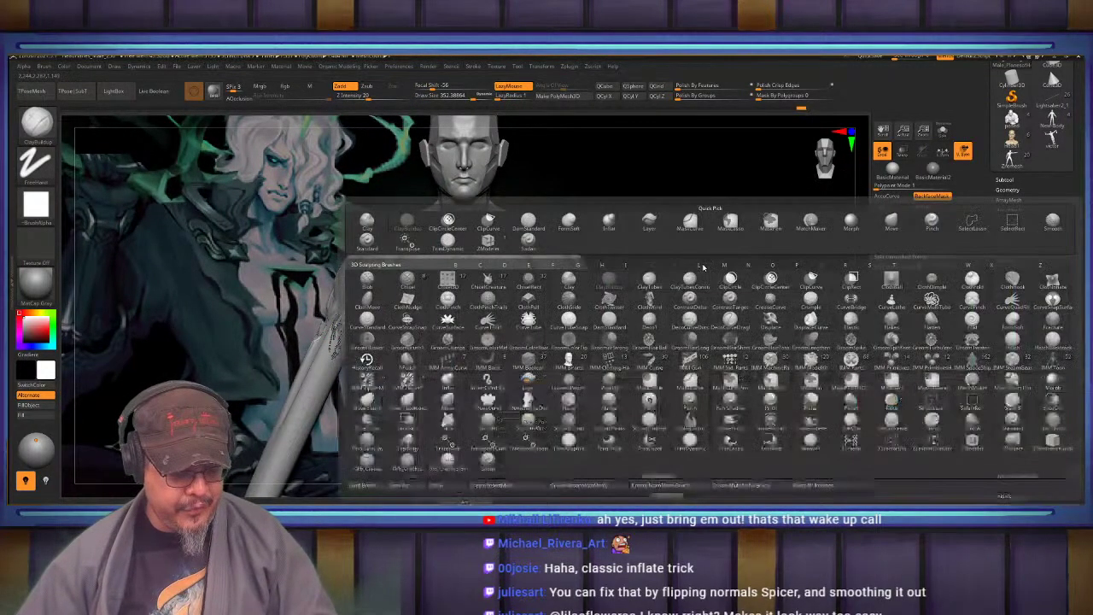
{"action": "key", "text": "b"}
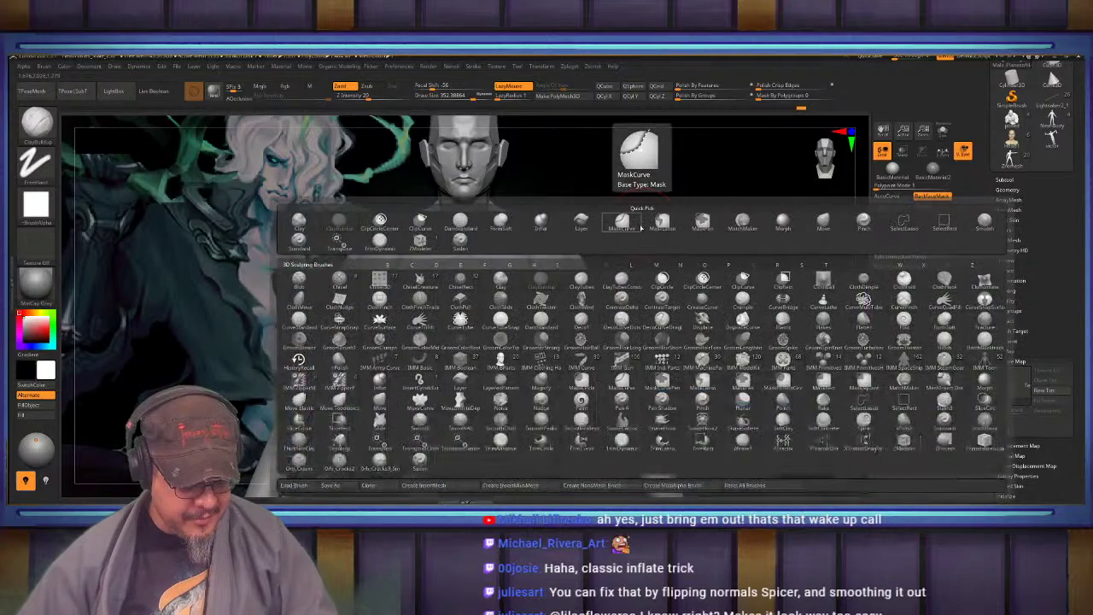
{"action": "key", "text": "i"}
{"action": "key", "text": "n"}
{"action": "left_click_drag", "start_coordinate": [599, 301], "coordinate": [607, 359]}
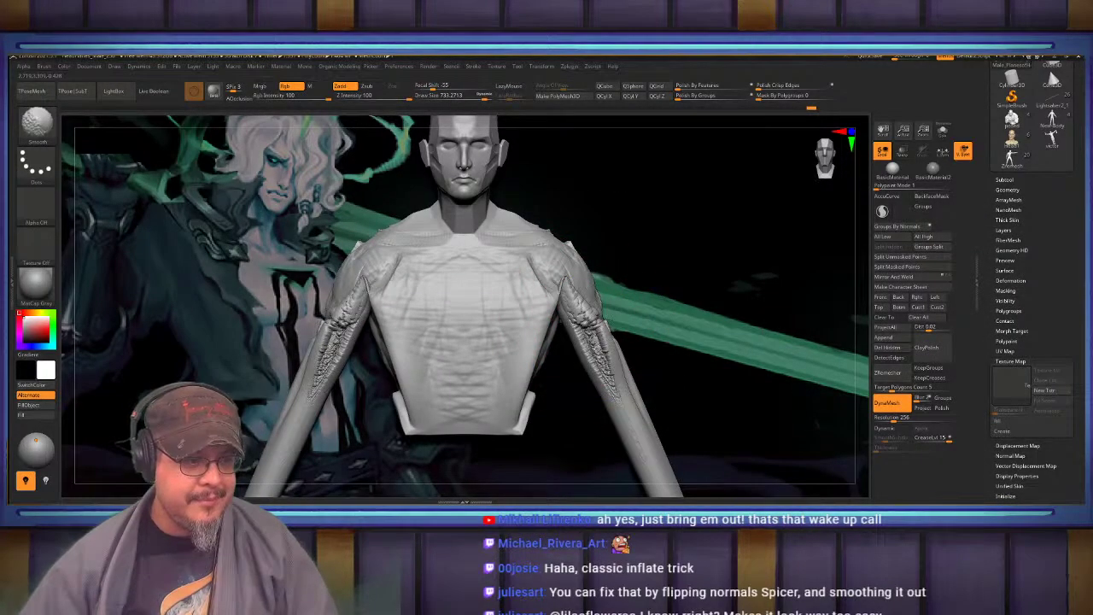
{"action": "mouse_move", "coordinate": [581, 299]}
{"action": "left_mouse_down"}
{"action": "mouse_move", "coordinate": [612, 367]}
{"action": "mouse_move", "coordinate": [602, 343]}
{"action": "left_mouse_up"}
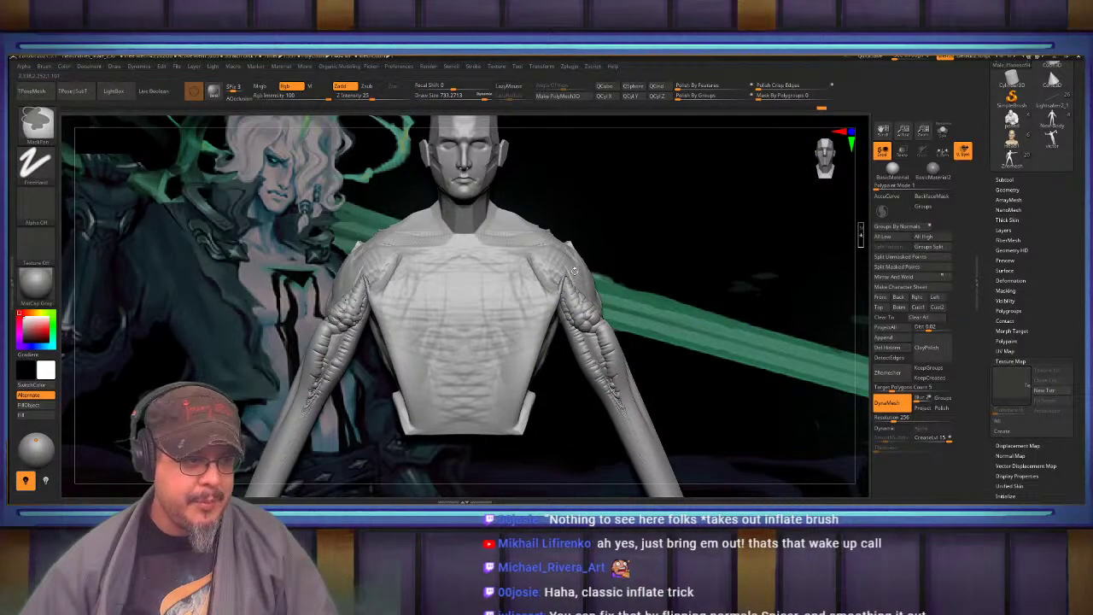
{"action": "left_click", "coordinate": [803, 236], "text": "ctrl"}
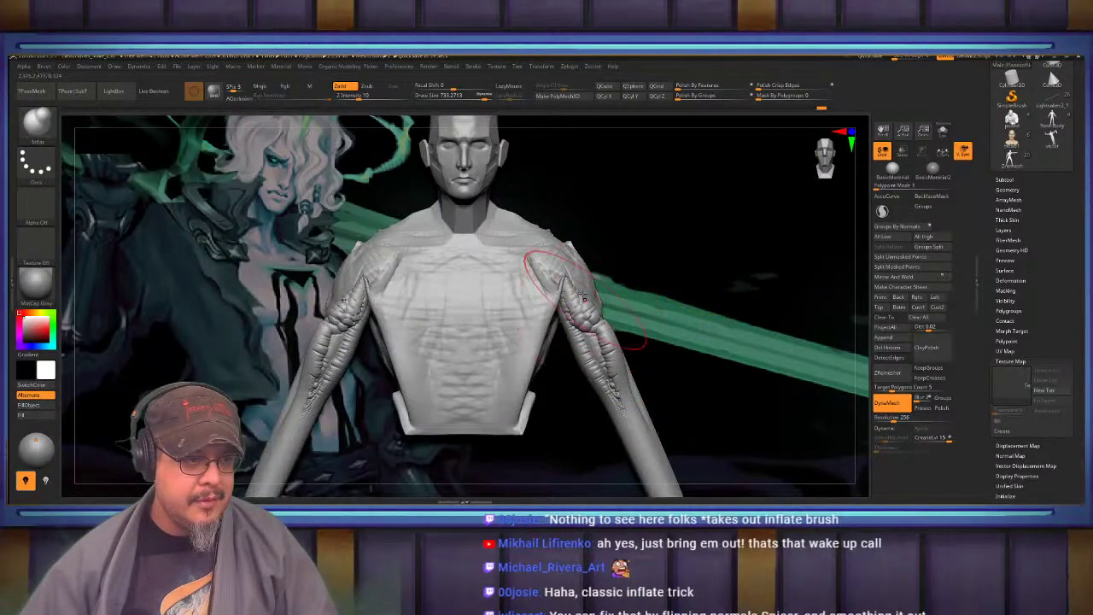
{"action": "left_click_drag", "start_coordinate": [568, 287], "coordinate": [629, 407]}
{"action": "key", "text": "ctrl"}
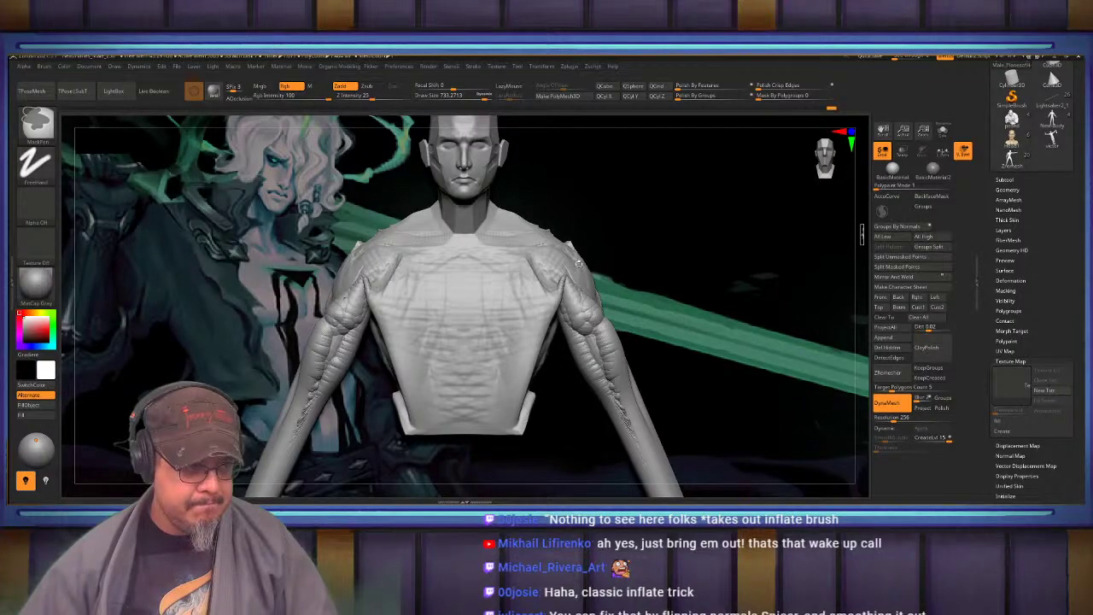
Switch back to ClayBuildup and smooth the lumpy inflated surface at the armpit and inner upper arm
{"action": "mouse_move", "coordinate": [574, 237]}
{"action": "right_mouse_down"}
{"action": "mouse_move", "coordinate": [569, 268]}
{"action": "mouse_move", "coordinate": [555, 274]}
{"action": "right_mouse_up"}
{"action": "key", "text": "b"}
{"action": "key", "text": "c"}
{"action": "key", "text": "b"}
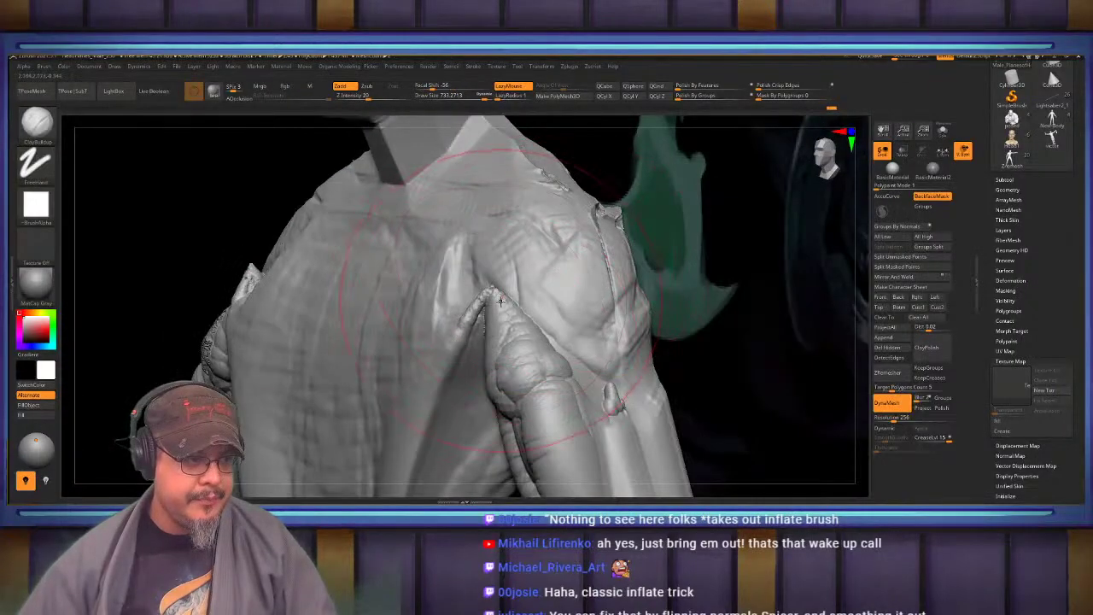
{"action": "key", "text": "shift"}
{"action": "left_click_drag", "start_coordinate": [490, 307], "coordinate": [506, 363], "text": "shift"}
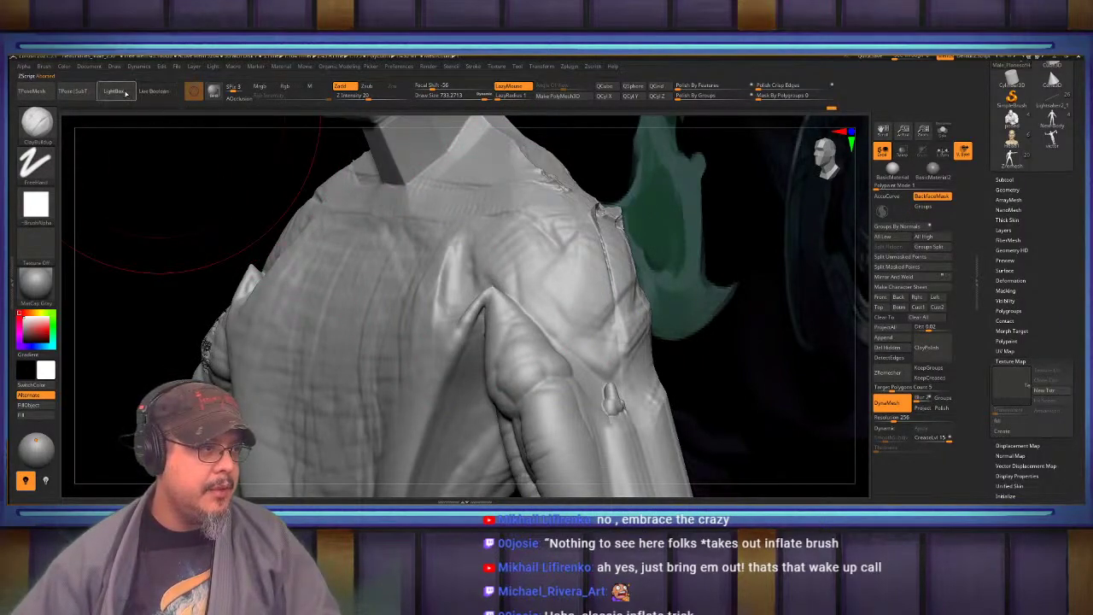
Load Smooth Stronger from the LightBox smooth brushes as the smoothing brush
{"action": "left_click", "coordinate": [113, 92]}
{"action": "left_click", "coordinate": [161, 119]}
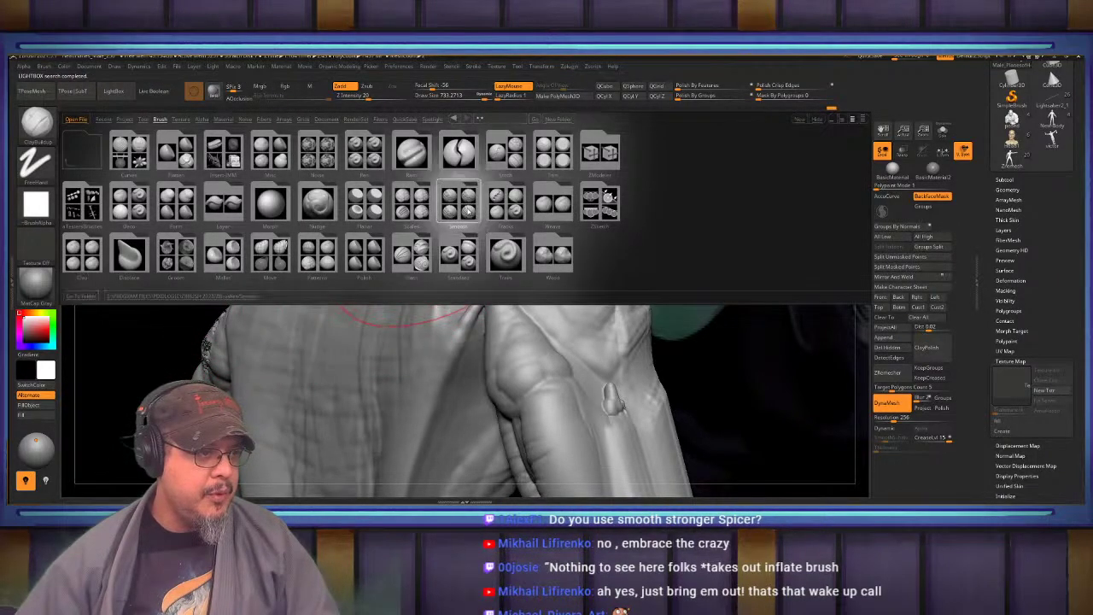
{"action": "left_click", "coordinate": [129, 254]}
{"action": "double_click", "coordinate": [131, 264]}
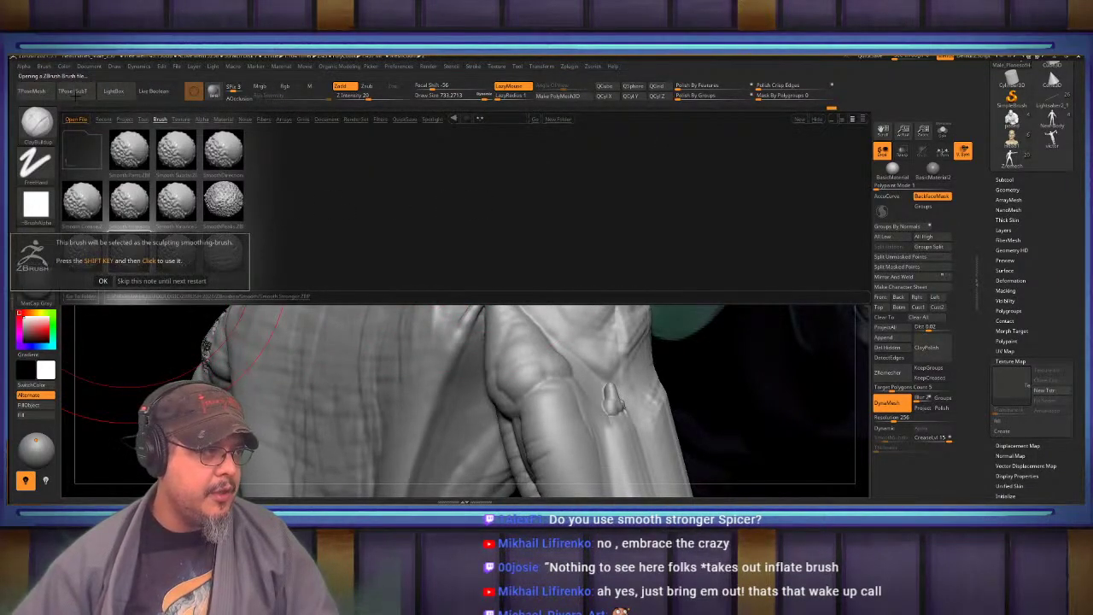
{"action": "left_click", "coordinate": [138, 282]}
{"action": "left_click", "coordinate": [115, 92]}
{"action": "key", "text": "shift"}
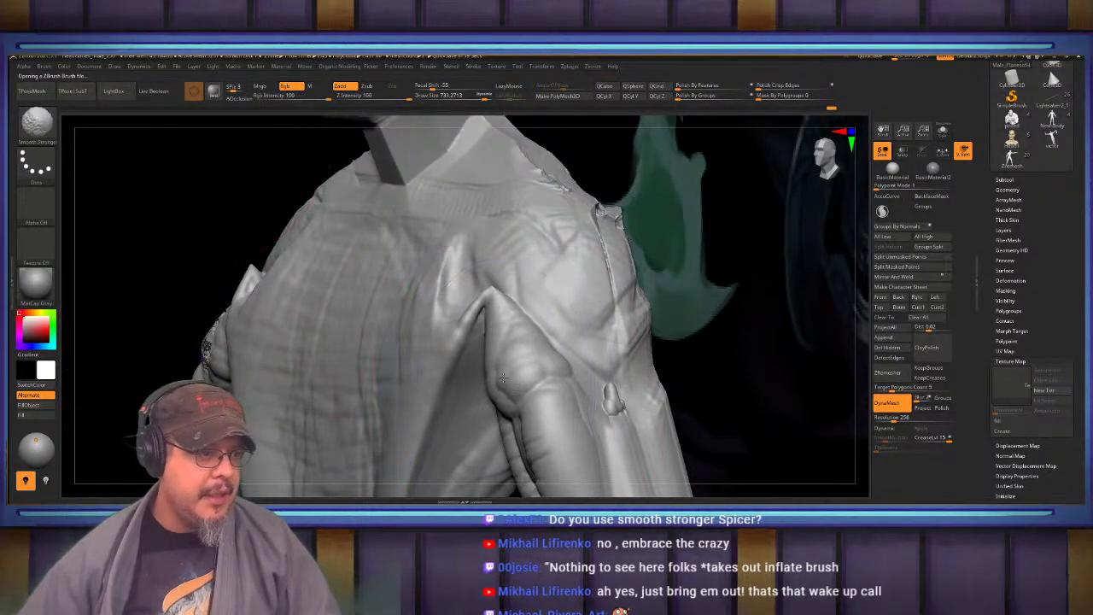
Build up the front of the shoulder and the area above the armpit with ClayBuildup strokes
{"action": "key", "text": "b"}
{"action": "key", "text": "c"}
{"action": "key", "text": "b"}
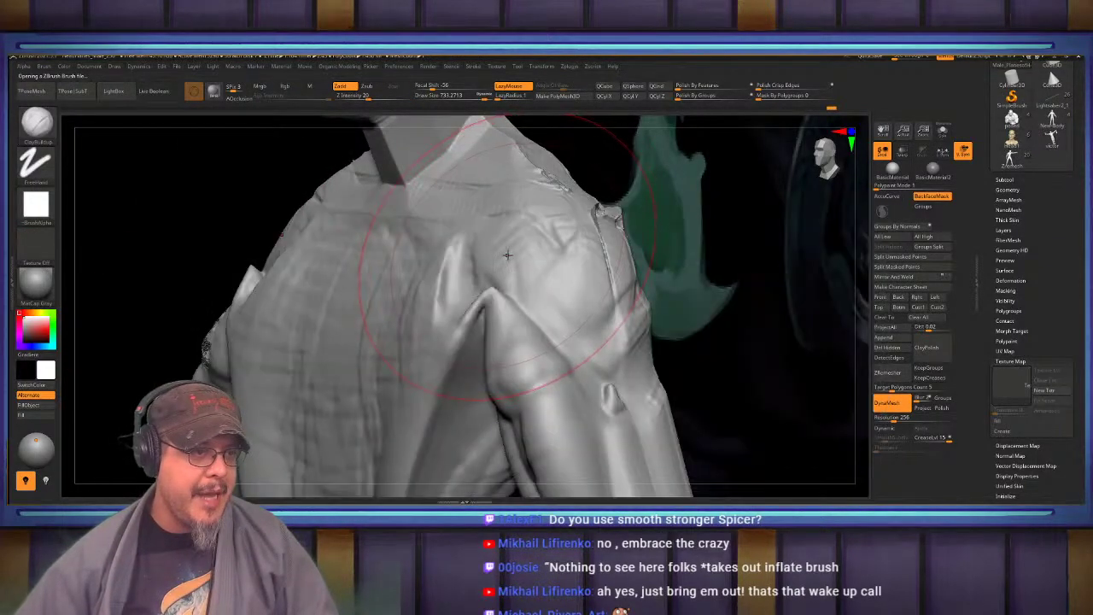
{"action": "key", "text": "b"}
{"action": "key", "text": "c"}
{"action": "key", "text": "b"}
{"action": "key", "text": "b"}
{"action": "key", "text": "c"}
{"action": "key", "text": "b"}
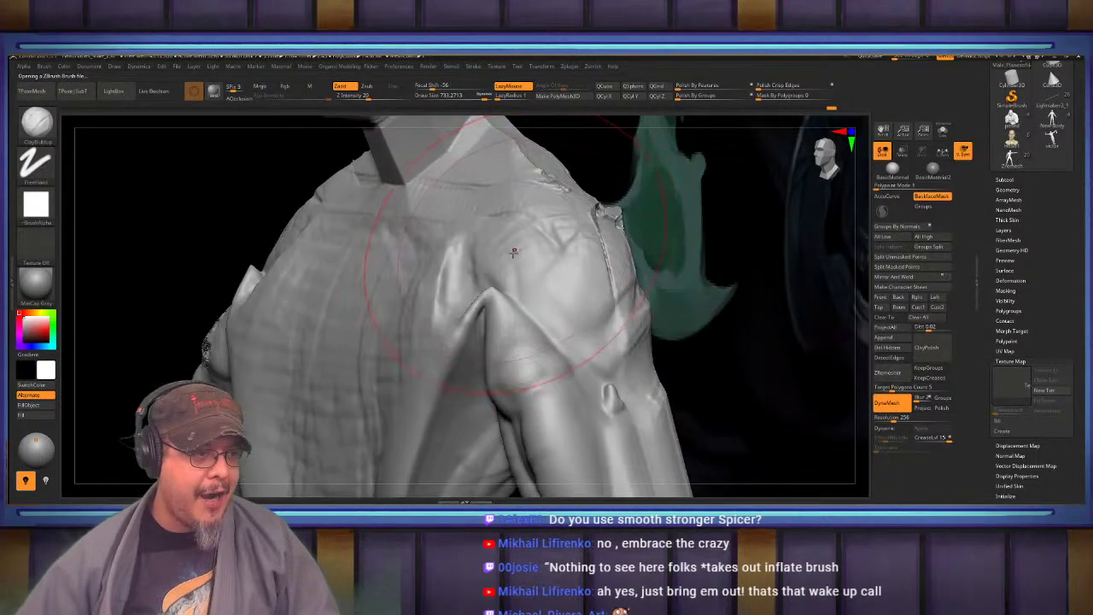
{"action": "key", "text": "s"}
{"action": "key", "text": "s"}
{"action": "mouse_move", "coordinate": [508, 253]}
{"action": "left_mouse_down"}
{"action": "mouse_move", "coordinate": [498, 253]}
{"action": "mouse_move", "coordinate": [534, 358]}
{"action": "left_mouse_up"}
{"action": "left_click_drag", "start_coordinate": [508, 305], "coordinate": [581, 391]}
{"action": "mouse_move", "coordinate": [549, 266]}
{"action": "right_mouse_down"}
{"action": "mouse_move", "coordinate": [483, 299]}
{"action": "mouse_move", "coordinate": [530, 313]}
{"action": "right_mouse_up"}
{"action": "left_click_drag", "start_coordinate": [499, 239], "coordinate": [535, 318]}
Add ClayBuildup strokes down the upper arm and smooth the armpit and front shoulder with Smooth Stronger
{"action": "mouse_move", "coordinate": [465, 375]}
{"action": "right_mouse_down", "text": "alt"}
{"action": "mouse_move", "coordinate": [516, 278]}
{"action": "mouse_move", "coordinate": [496, 284]}
{"action": "right_mouse_up", "text": "alt"}
{"action": "mouse_move", "coordinate": [495, 283]}
{"action": "left_mouse_down"}
{"action": "mouse_move", "coordinate": [516, 323]}
{"action": "mouse_move", "coordinate": [511, 296]}
{"action": "mouse_move", "coordinate": [534, 402]}
{"action": "mouse_move", "coordinate": [507, 271]}
{"action": "mouse_move", "coordinate": [503, 335]}
{"action": "mouse_move", "coordinate": [552, 371]}
{"action": "mouse_move", "coordinate": [560, 444]}
{"action": "left_mouse_up"}
{"action": "mouse_move", "coordinate": [560, 444]}
{"action": "right_mouse_down"}
{"action": "mouse_move", "coordinate": [547, 385]}
{"action": "mouse_move", "coordinate": [555, 348]}
{"action": "right_mouse_up"}
{"action": "left_click_drag", "start_coordinate": [541, 351], "coordinate": [502, 271], "text": "shift"}
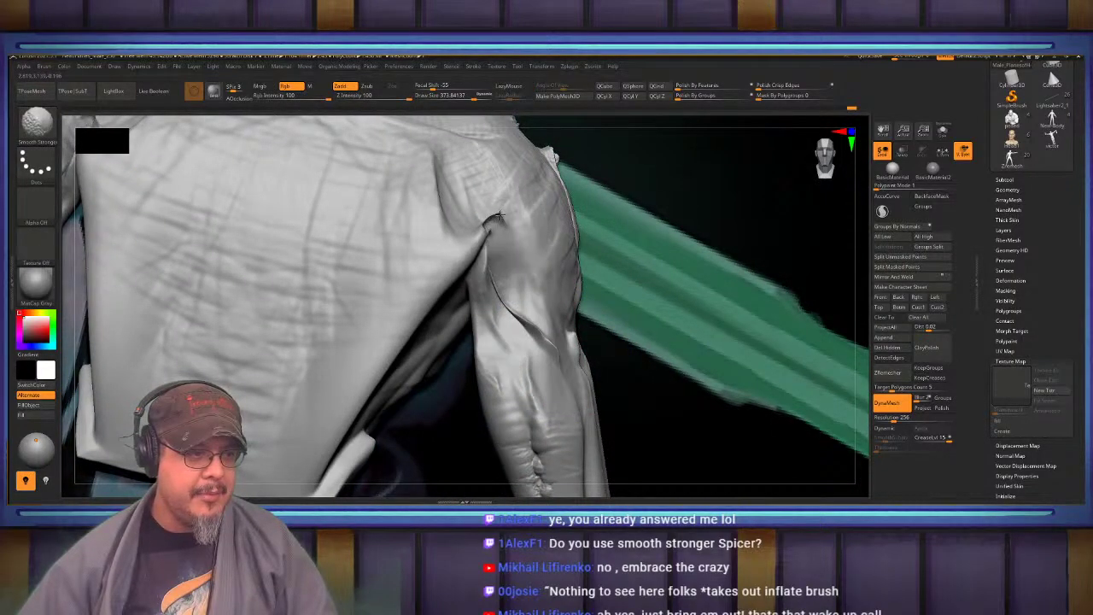
{"action": "right_click_drag", "start_coordinate": [526, 326], "coordinate": [504, 291], "text": "ctrl"}
{"action": "left_click_drag", "start_coordinate": [504, 296], "coordinate": [489, 328]}
{"action": "right_click_drag", "start_coordinate": [490, 327], "coordinate": [496, 317]}
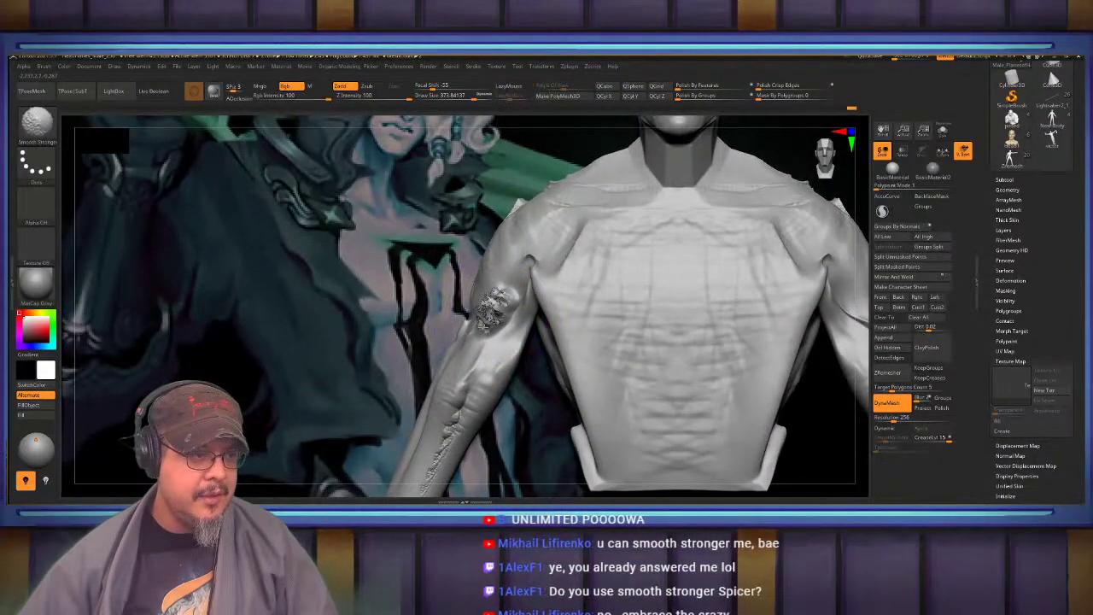
Smooth the rough, broken patches on the upper arms and remesh the body with DynaMesh
{"action": "key", "text": "ctrl"}
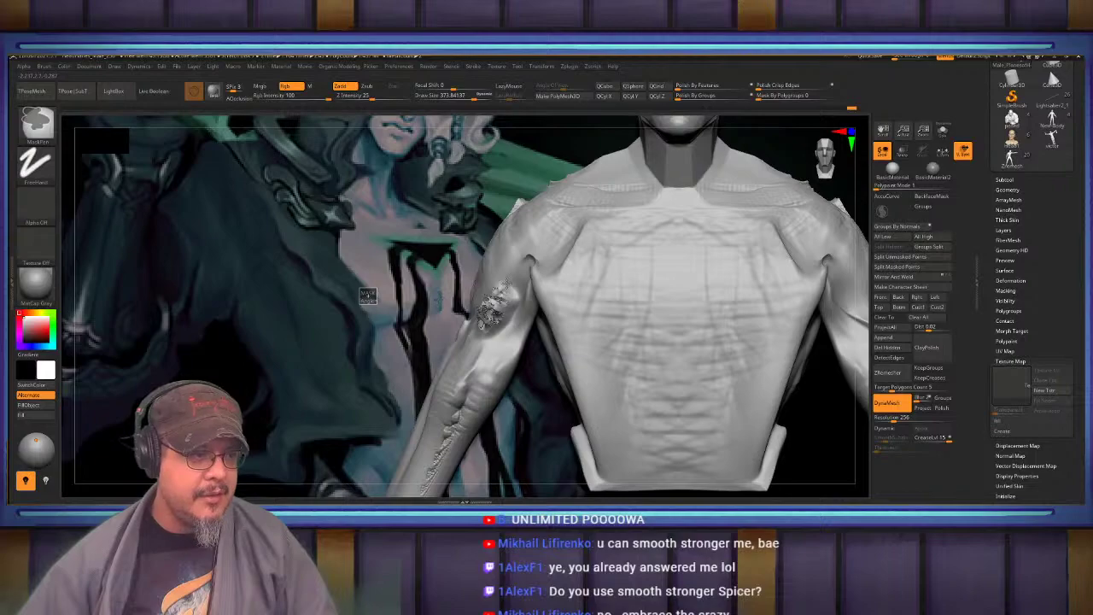
{"action": "left_click_drag", "start_coordinate": [504, 292], "coordinate": [496, 307], "text": "shift"}
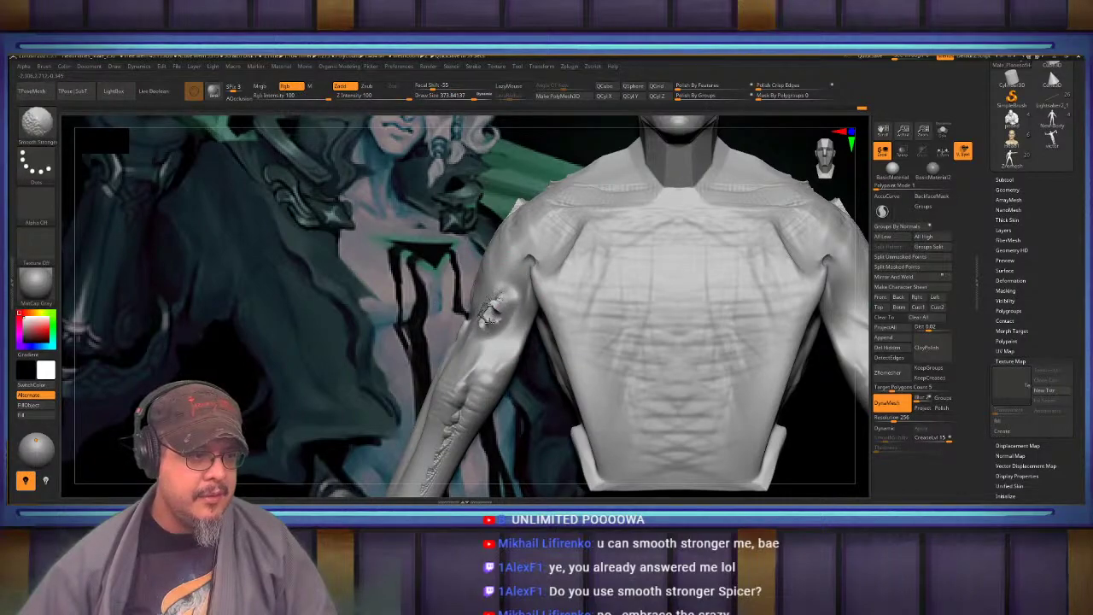
{"action": "key", "text": "space"}
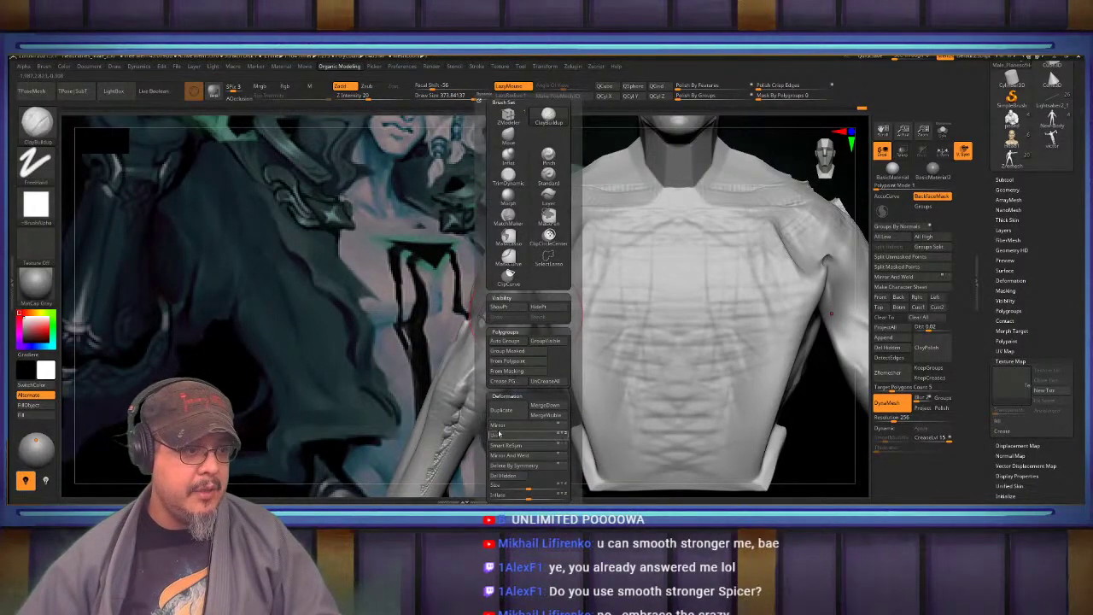
{"action": "left_click_drag", "start_coordinate": [365, 286], "coordinate": [252, 306], "text": "alt"}
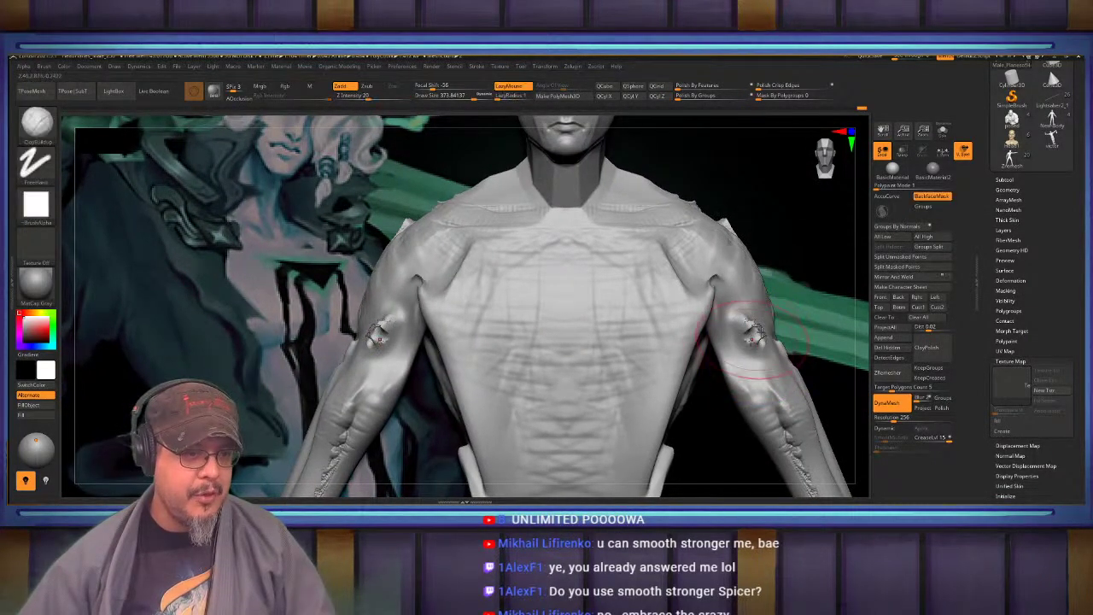
{"action": "left_click_drag", "start_coordinate": [821, 256], "coordinate": [831, 283], "text": "ctrl"}
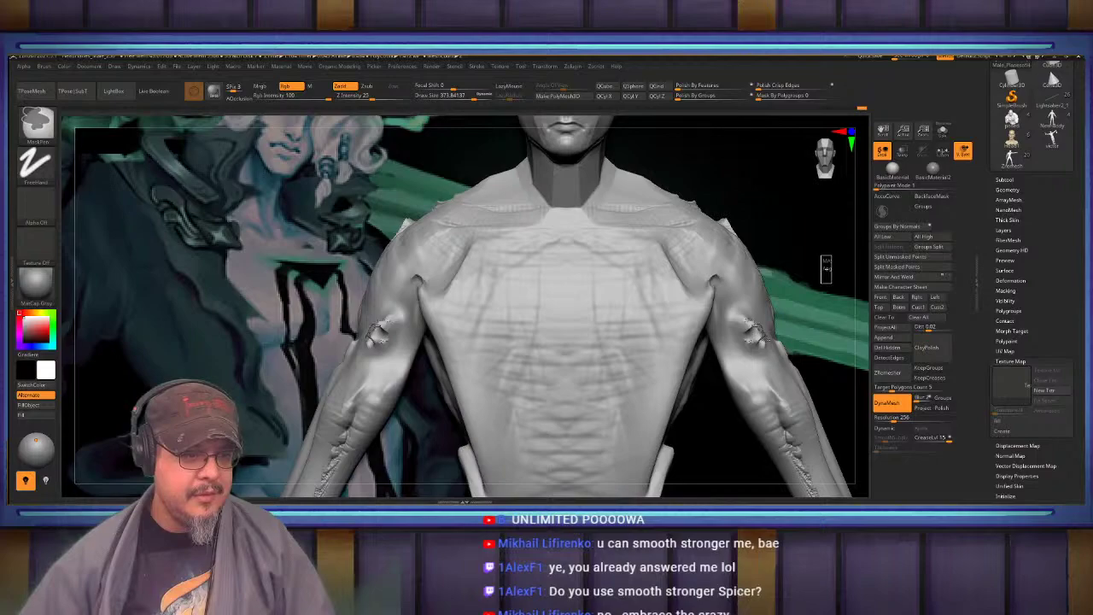
{"action": "left_click_drag", "start_coordinate": [758, 340], "coordinate": [753, 346], "text": "shift"}
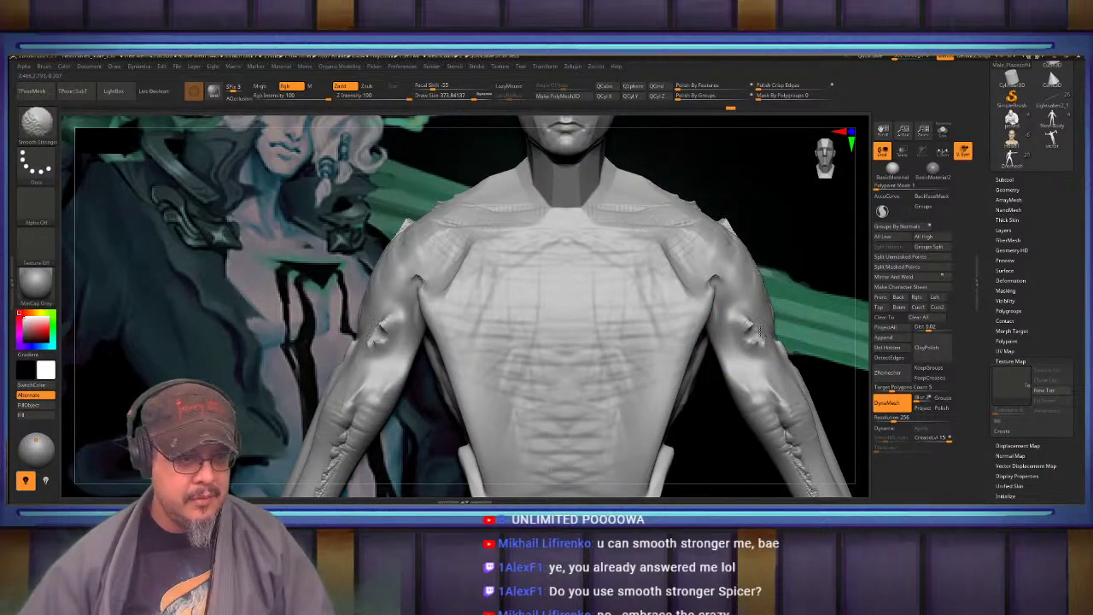
{"action": "left_click_drag", "start_coordinate": [813, 279], "coordinate": [829, 305], "text": "ctrl"}
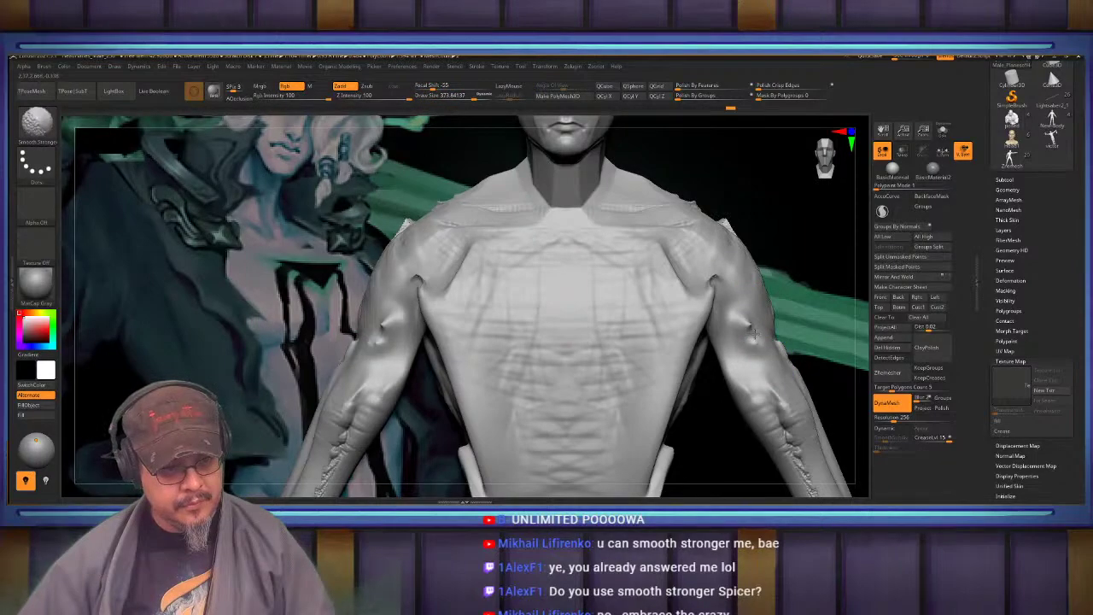
Sculpt the armpit, outer chest and flank with ClayBuildup, smooth the strokes, and refresh the DynaMesh
{"action": "mouse_move", "coordinate": [742, 320]}
{"action": "right_mouse_down"}
{"action": "mouse_move", "coordinate": [683, 316]}
{"action": "mouse_move", "coordinate": [708, 288]}
{"action": "right_mouse_up"}
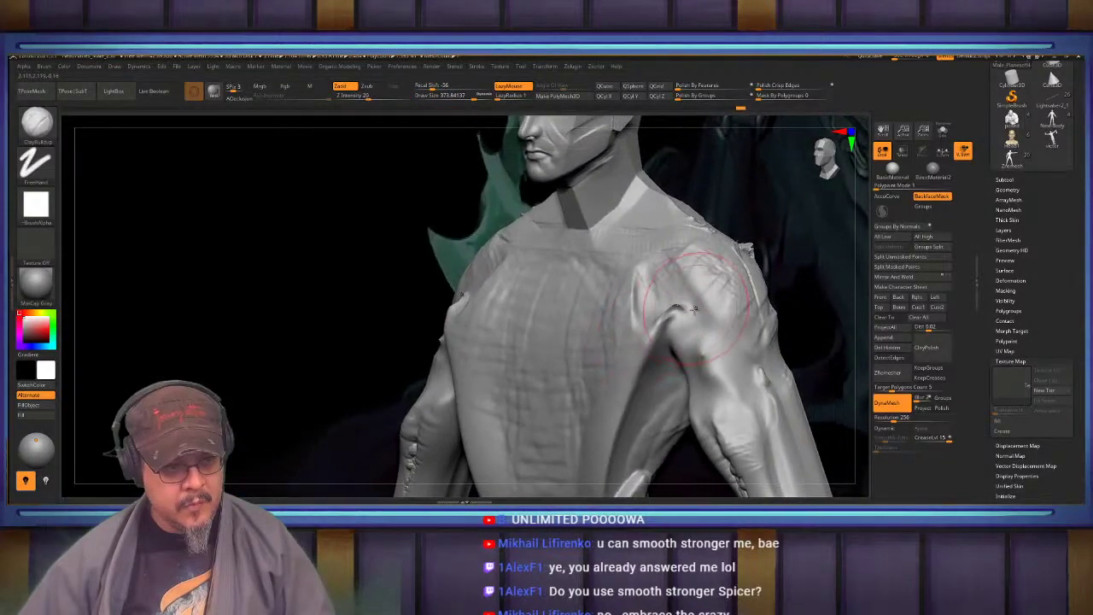
{"action": "mouse_move", "coordinate": [695, 295]}
{"action": "left_mouse_down", "text": "shift"}
{"action": "mouse_move", "coordinate": [677, 316]}
{"action": "mouse_move", "coordinate": [716, 342]}
{"action": "mouse_move", "coordinate": [716, 377]}
{"action": "mouse_move", "coordinate": [682, 273]}
{"action": "left_mouse_up", "text": "shift"}
{"action": "mouse_move", "coordinate": [681, 275]}
{"action": "left_mouse_down"}
{"action": "mouse_move", "coordinate": [672, 320]}
{"action": "mouse_move", "coordinate": [644, 342]}
{"action": "mouse_move", "coordinate": [600, 468]}
{"action": "left_mouse_up"}
{"action": "right_click_drag", "start_coordinate": [616, 414], "coordinate": [676, 304], "text": "alt"}
{"action": "mouse_move", "coordinate": [724, 270]}
{"action": "left_mouse_down"}
{"action": "mouse_move", "coordinate": [696, 299]}
{"action": "mouse_move", "coordinate": [698, 331]}
{"action": "mouse_move", "coordinate": [665, 362]}
{"action": "mouse_move", "coordinate": [686, 291]}
{"action": "mouse_move", "coordinate": [658, 379]}
{"action": "mouse_move", "coordinate": [685, 314]}
{"action": "left_mouse_up"}
{"action": "mouse_move", "coordinate": [649, 329]}
{"action": "right_mouse_down"}
{"action": "mouse_move", "coordinate": [773, 324]}
{"action": "mouse_move", "coordinate": [792, 374]}
{"action": "right_mouse_up"}
{"action": "mouse_move", "coordinate": [529, 301]}
{"action": "left_mouse_down", "text": "shift"}
{"action": "mouse_move", "coordinate": [540, 381]}
{"action": "mouse_move", "coordinate": [529, 309]}
{"action": "left_mouse_up", "text": "shift"}
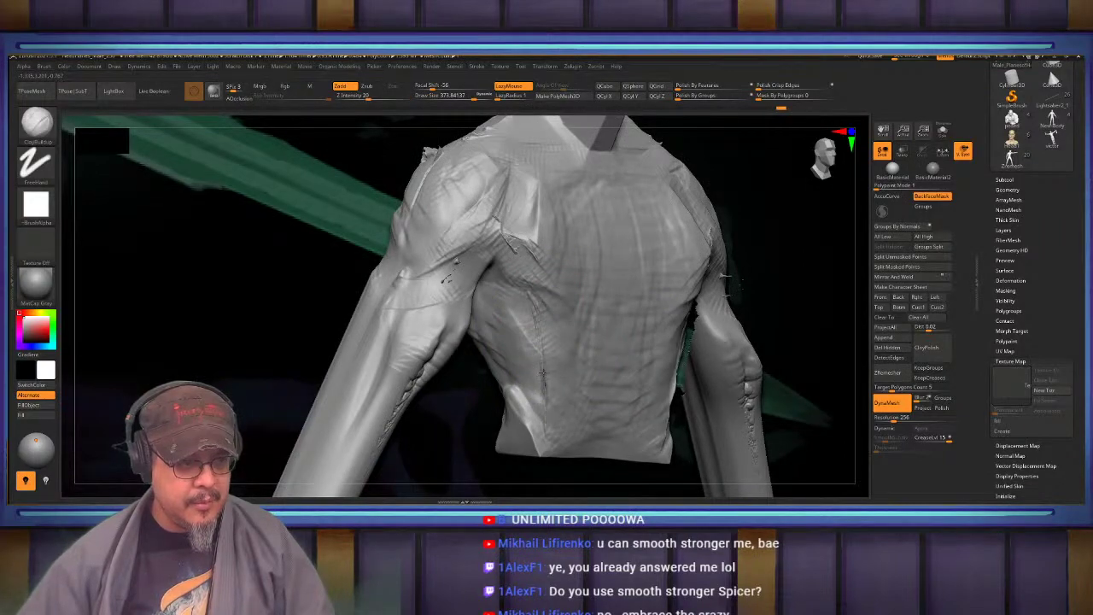
{"action": "left_click_drag", "start_coordinate": [810, 293], "coordinate": [813, 320], "text": "ctrl"}
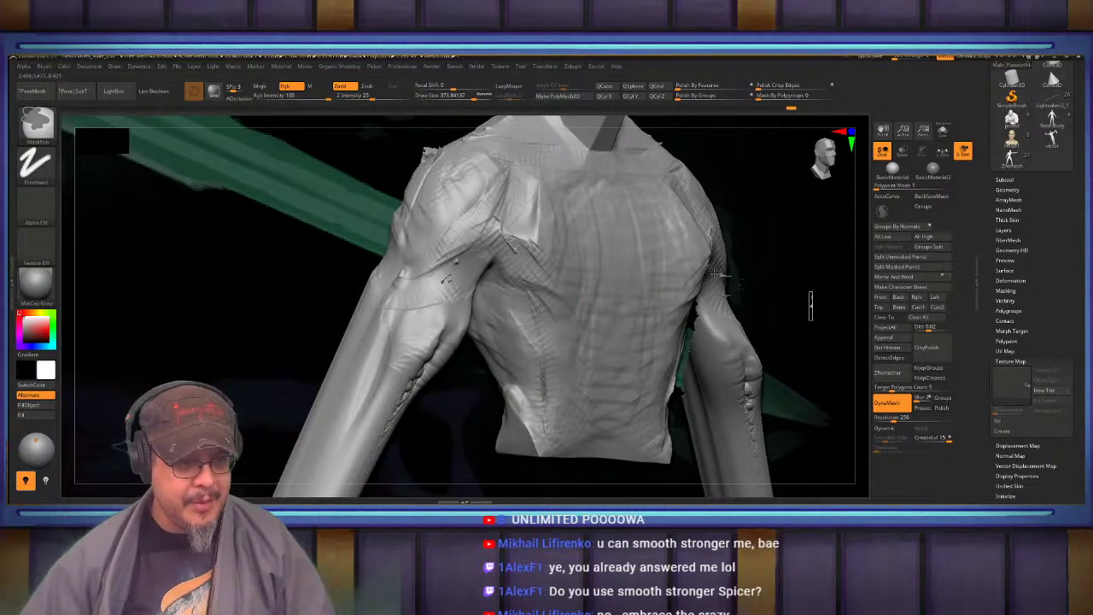
Smooth the clay strokes across the shoulders, outer chest, flanks and upper back
{"action": "right_click_drag", "start_coordinate": [675, 258], "coordinate": [590, 273]}
{"action": "left_click_drag", "start_coordinate": [515, 323], "coordinate": [517, 274], "text": "shift"}
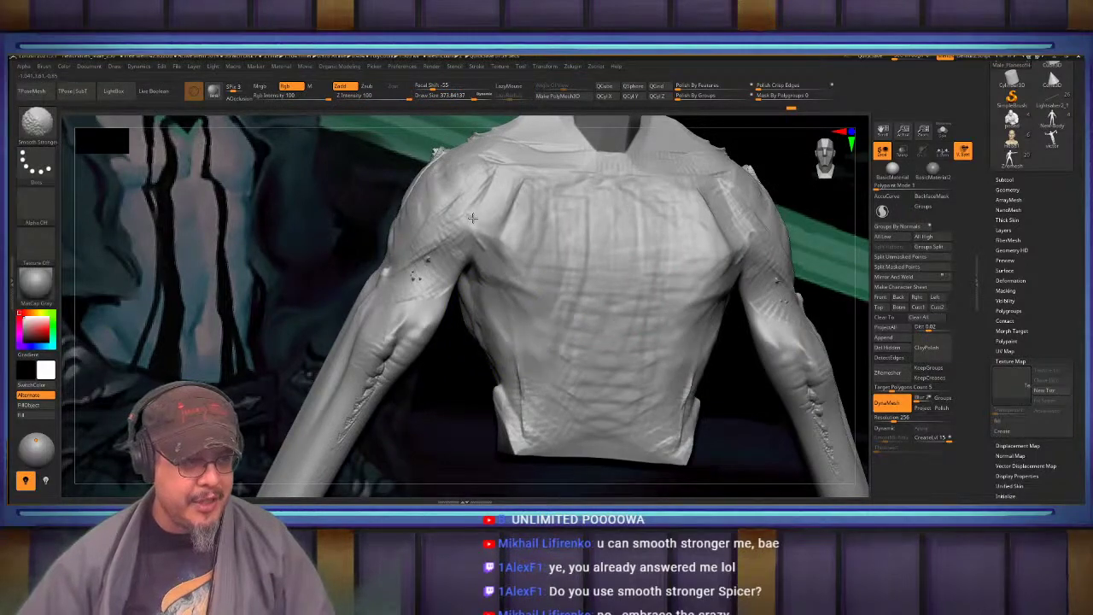
{"action": "left_click_drag", "start_coordinate": [504, 371], "coordinate": [539, 376], "text": "shift"}
{"action": "right_click_drag", "start_coordinate": [522, 370], "coordinate": [528, 469], "text": "alt"}
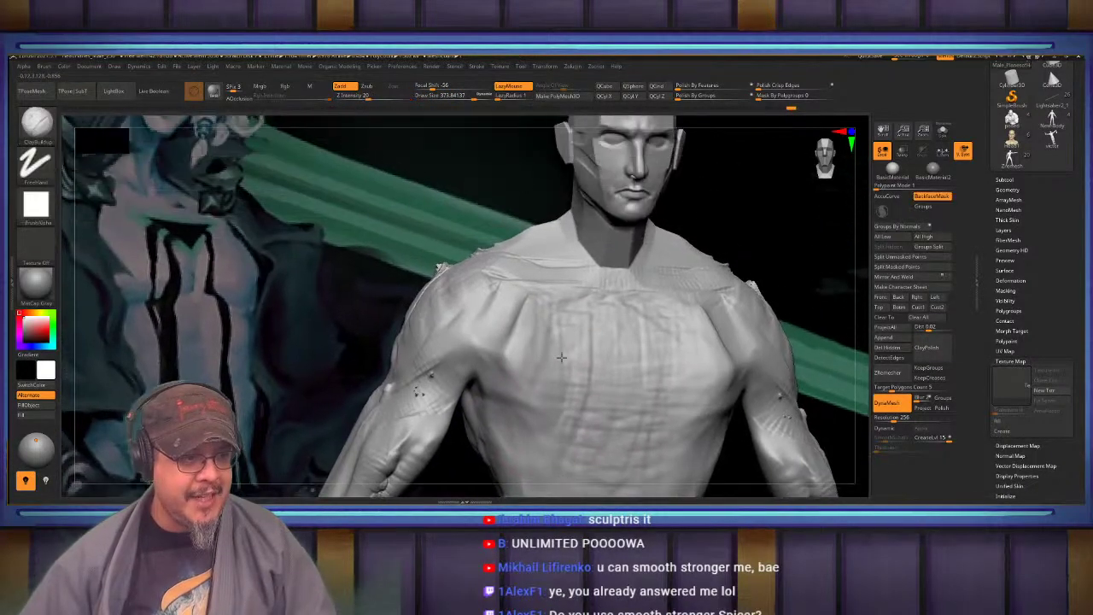
{"action": "right_click_drag", "start_coordinate": [461, 358], "coordinate": [519, 352]}
{"action": "mouse_move", "coordinate": [521, 354]}
{"action": "left_mouse_down", "text": "shift"}
{"action": "mouse_move", "coordinate": [496, 328]}
{"action": "mouse_move", "coordinate": [453, 334]}
{"action": "left_mouse_up", "text": "shift"}
{"action": "right_click_drag", "start_coordinate": [453, 334], "coordinate": [647, 319], "text": "shift"}
{"action": "mouse_move", "coordinate": [420, 363]}
{"action": "left_mouse_down", "text": "shift"}
{"action": "mouse_move", "coordinate": [451, 306]}
{"action": "mouse_move", "coordinate": [434, 287]}
{"action": "mouse_move", "coordinate": [461, 261]}
{"action": "left_mouse_up", "text": "shift"}
Reshape the trapezius and shoulder line from behind with an enlarged Move brush, and remesh the body
{"action": "key", "text": "b"}
{"action": "key", "text": "m"}
{"action": "key", "text": "v"}
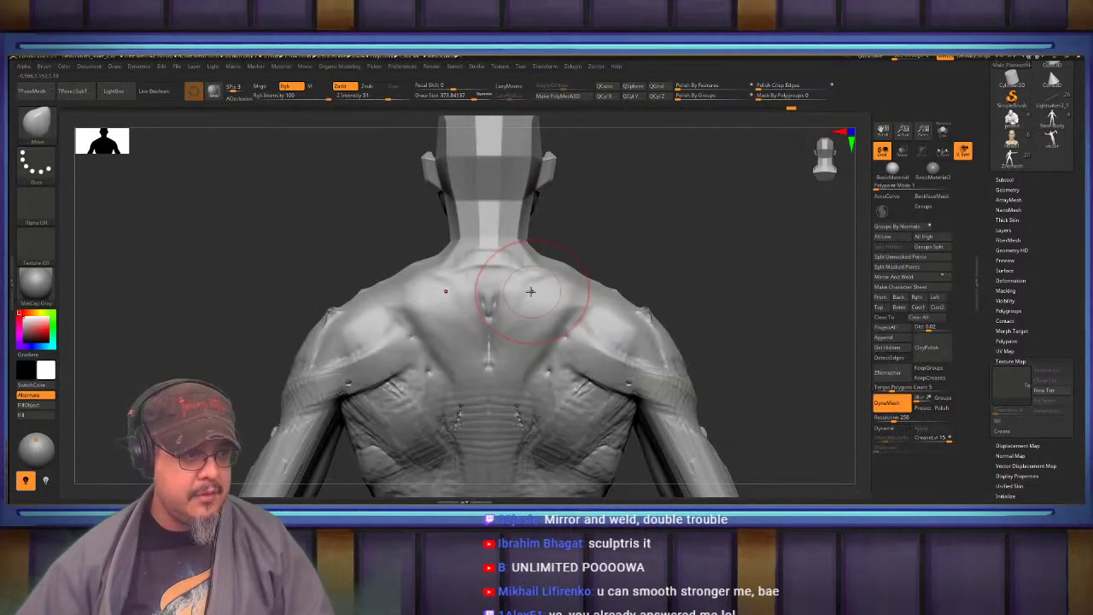
{"action": "key", "text": "s"}
{"action": "mouse_move", "coordinate": [529, 289]}
{"action": "left_mouse_down"}
{"action": "mouse_move", "coordinate": [546, 284]}
{"action": "mouse_move", "coordinate": [658, 338]}
{"action": "left_mouse_up"}
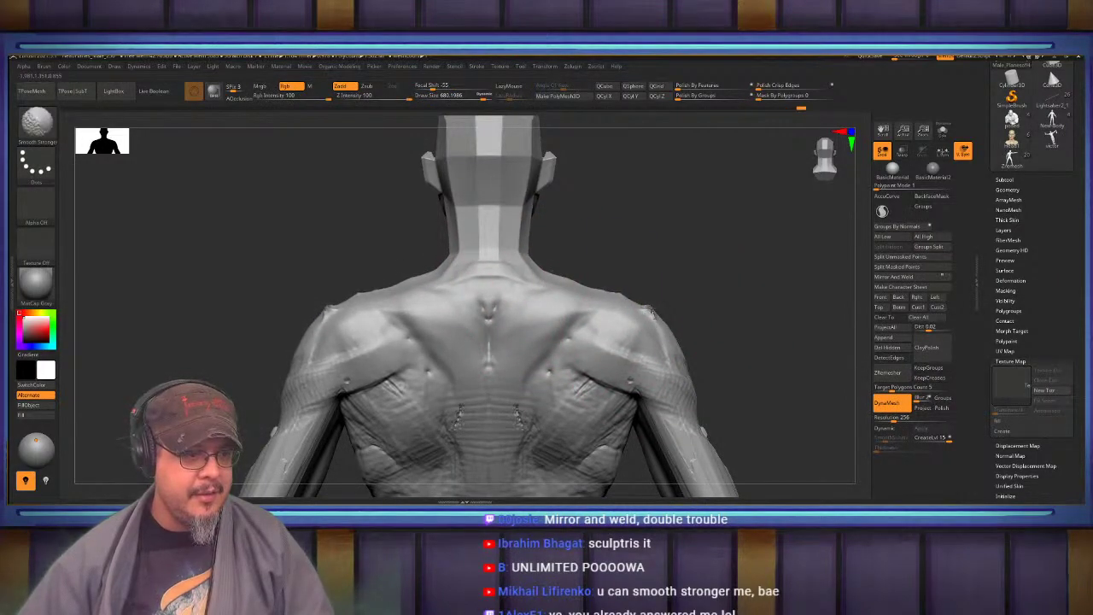
{"action": "left_click_drag", "start_coordinate": [728, 275], "coordinate": [748, 315], "text": "ctrl"}
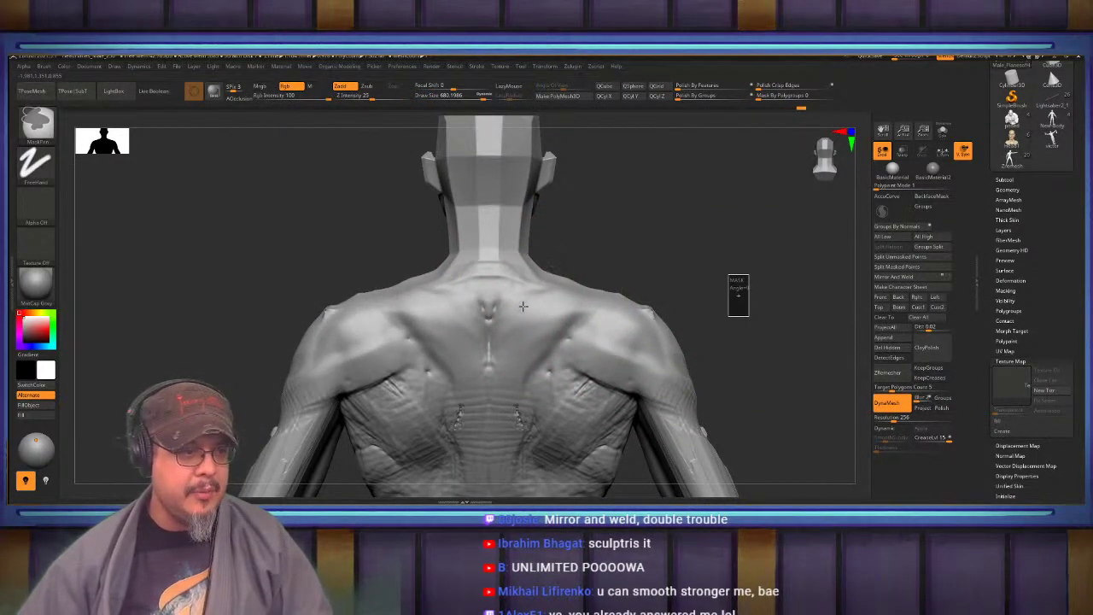
Smooth the upper back beside the spine and refine the rear shoulder with a smaller ClayBuildup brush
{"action": "right_click_drag", "start_coordinate": [509, 312], "coordinate": [589, 298], "text": "alt"}
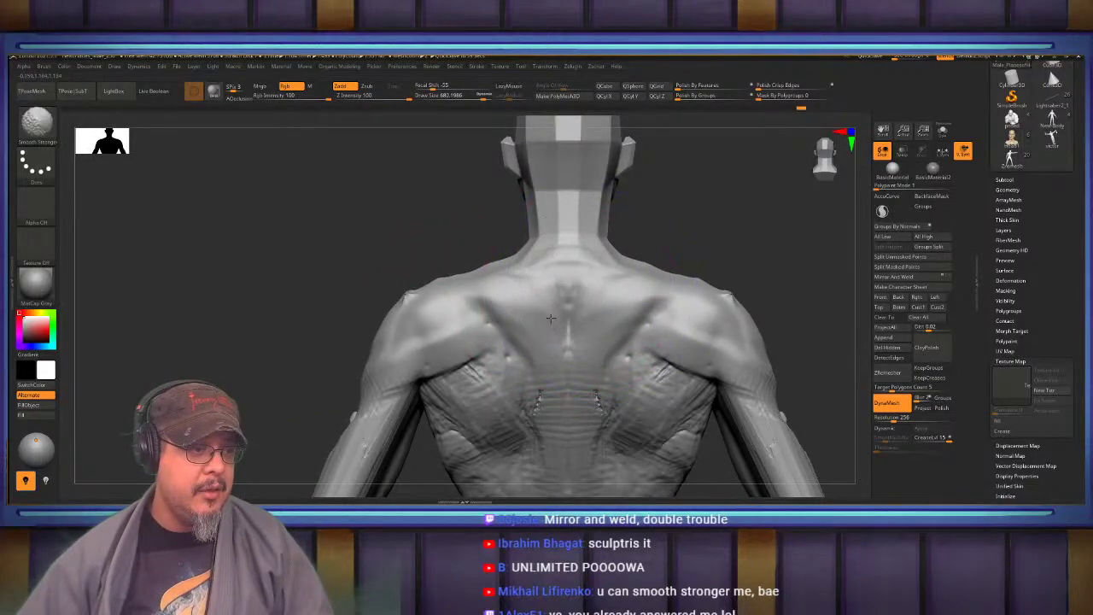
{"action": "left_click_drag", "start_coordinate": [551, 319], "coordinate": [542, 291], "text": "shift"}
{"action": "key", "text": "b"}
{"action": "key", "text": "c"}
{"action": "key", "text": "b"}
{"action": "right_click_drag", "start_coordinate": [542, 290], "coordinate": [463, 293]}
{"action": "key", "text": "s"}
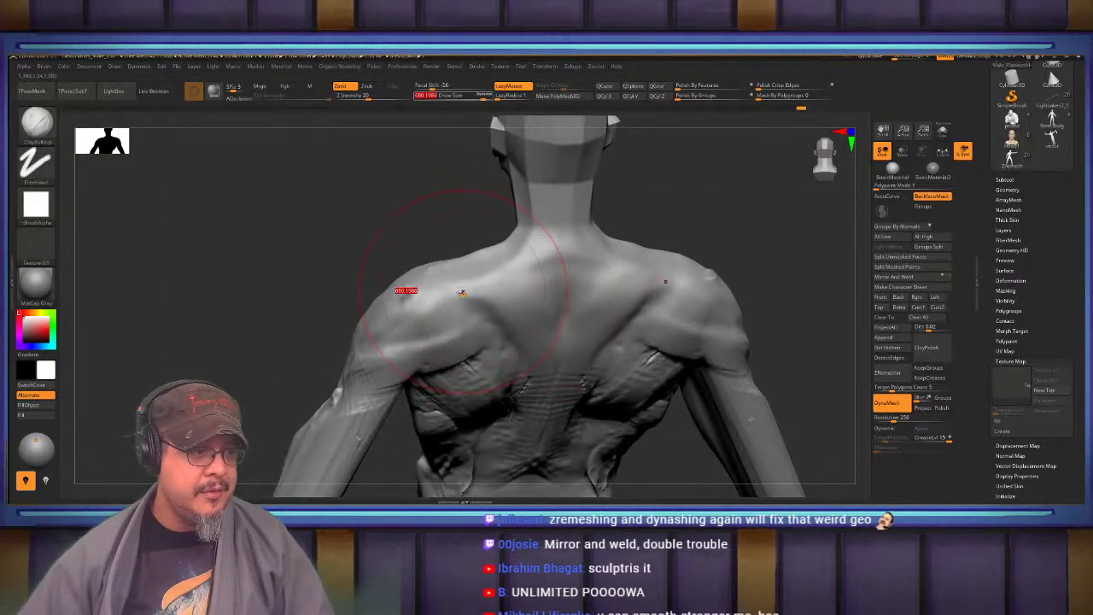
{"action": "left_click_drag", "start_coordinate": [461, 293], "coordinate": [428, 294]}
{"action": "right_click_drag", "start_coordinate": [427, 294], "coordinate": [479, 291]}
{"action": "left_click_drag", "start_coordinate": [478, 290], "coordinate": [510, 248], "text": "shift"}
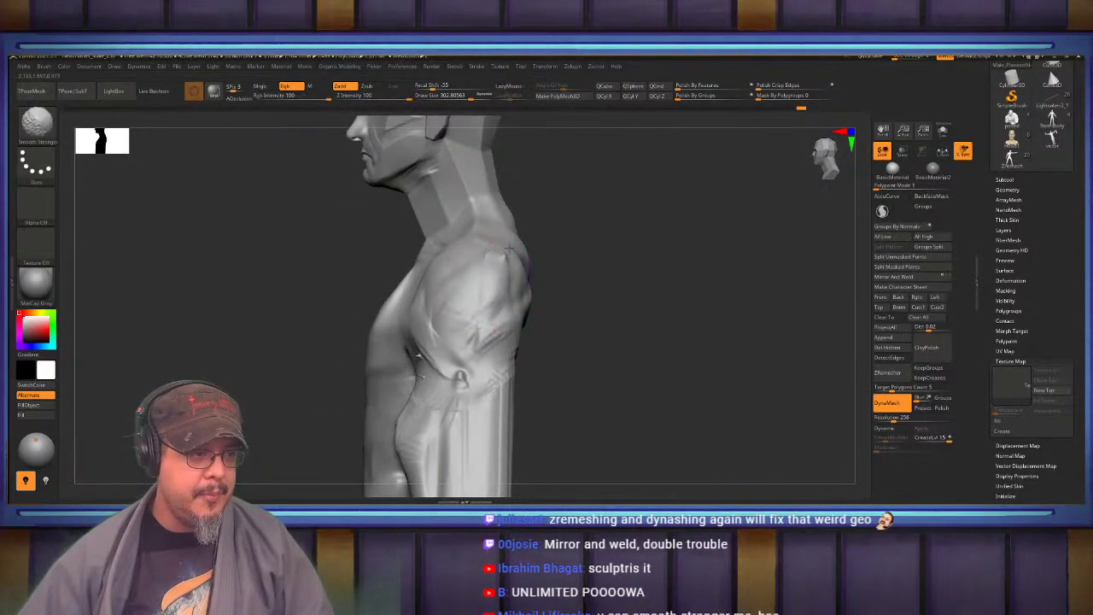
Pull the inner contour of the upper arm into shape with the Move brush
{"action": "mouse_move", "coordinate": [486, 294]}
{"action": "right_mouse_down"}
{"action": "mouse_move", "coordinate": [464, 362]}
{"action": "mouse_move", "coordinate": [505, 302]}
{"action": "right_mouse_up"}
{"action": "key", "text": "b"}
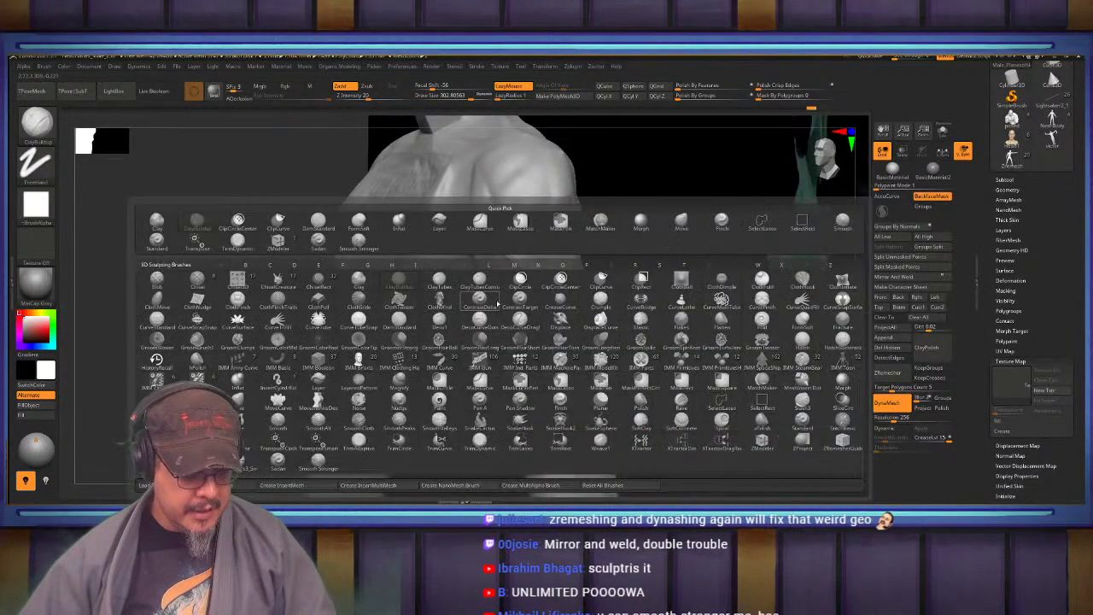
{"action": "key", "text": "m"}
{"action": "key", "text": "v"}
{"action": "left_click_drag", "start_coordinate": [501, 334], "coordinate": [500, 334]}
{"action": "left_click_drag", "start_coordinate": [485, 332], "coordinate": [504, 333]}
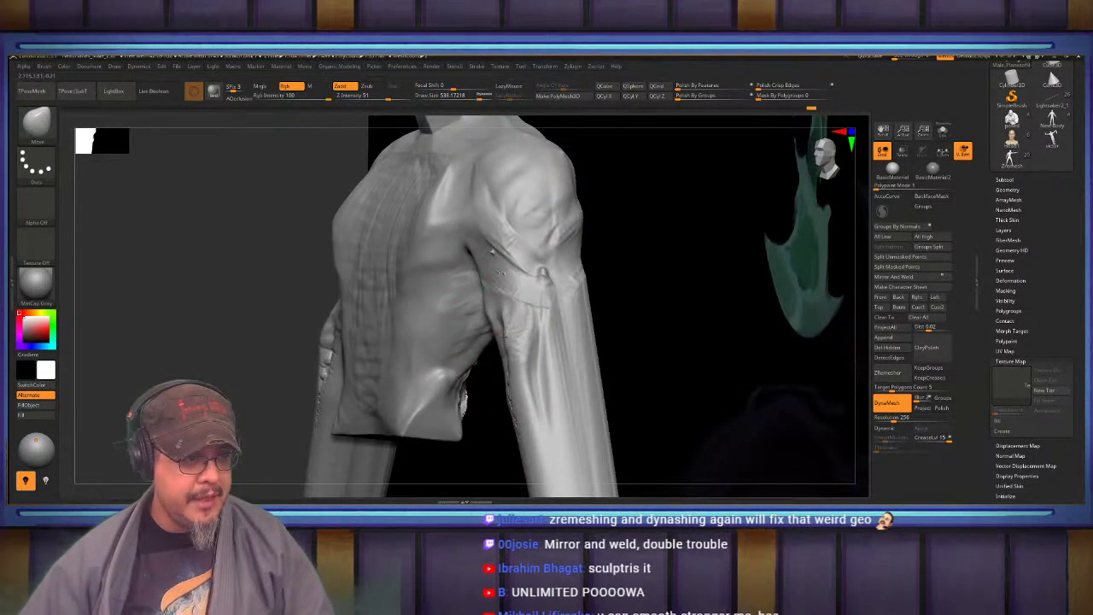
{"action": "mouse_move", "coordinate": [532, 396]}
{"action": "left_mouse_down"}
{"action": "mouse_move", "coordinate": [551, 414]}
{"action": "mouse_move", "coordinate": [493, 297]}
{"action": "left_mouse_up"}
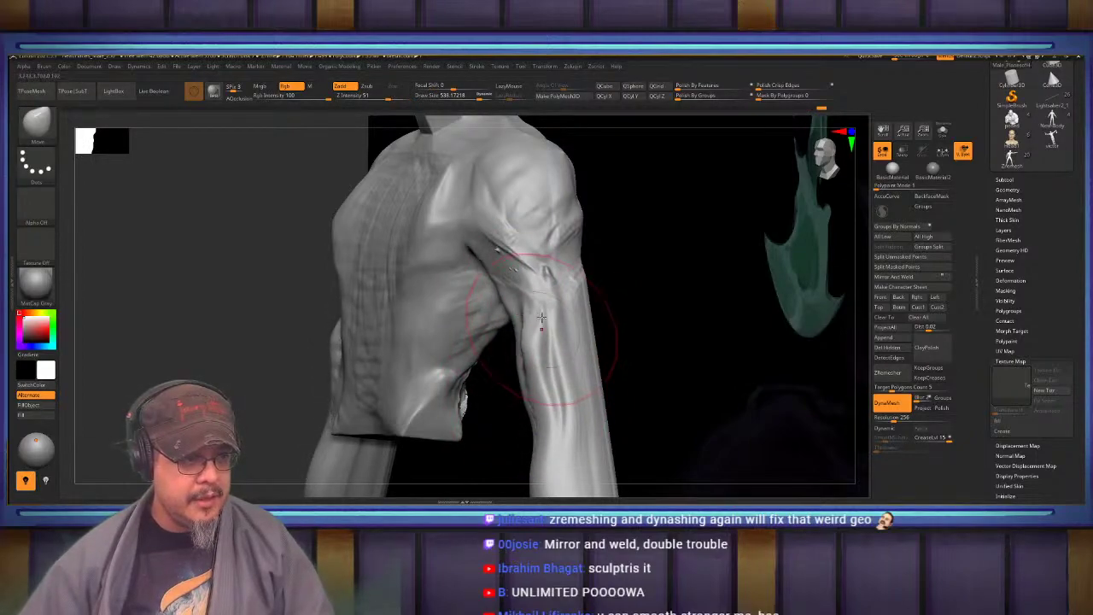
Adjust the arm around the elbow with Move Topological, smooth its rough patch, and refresh the DynaMesh
{"action": "right_click_drag", "start_coordinate": [530, 345], "coordinate": [530, 301], "text": "ctrl"}
{"action": "mouse_move", "coordinate": [529, 300]}
{"action": "right_mouse_down"}
{"action": "mouse_move", "coordinate": [487, 306]}
{"action": "mouse_move", "coordinate": [503, 359]}
{"action": "mouse_move", "coordinate": [491, 310]}
{"action": "mouse_move", "coordinate": [508, 299]}
{"action": "right_mouse_up"}
{"action": "key", "text": "b"}
{"action": "key", "text": "m"}
{"action": "key", "text": "t"}
{"action": "key", "text": "s"}
{"action": "mouse_move", "coordinate": [495, 296]}
{"action": "left_mouse_down"}
{"action": "mouse_move", "coordinate": [503, 290]}
{"action": "mouse_move", "coordinate": [498, 317]}
{"action": "left_mouse_up"}
{"action": "right_click_drag", "start_coordinate": [498, 316], "coordinate": [492, 286]}
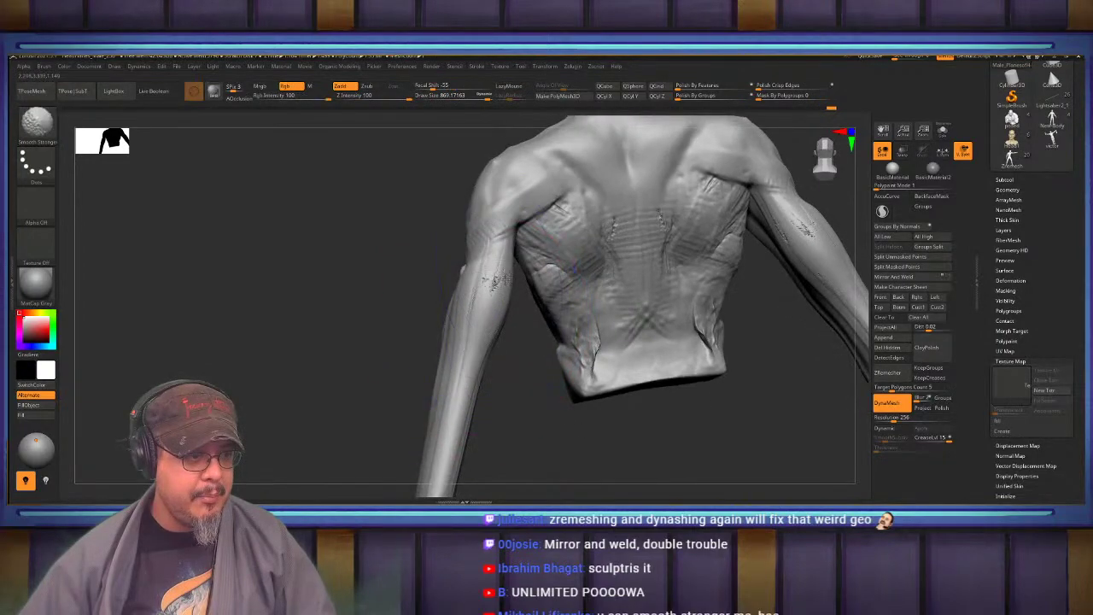
{"action": "mouse_move", "coordinate": [492, 277]}
{"action": "left_mouse_down", "text": "shift"}
{"action": "mouse_move", "coordinate": [489, 295]}
{"action": "mouse_move", "coordinate": [488, 261]}
{"action": "left_mouse_up", "text": "shift"}
{"action": "left_click_drag", "start_coordinate": [383, 305], "coordinate": [409, 355], "text": "ctrl"}
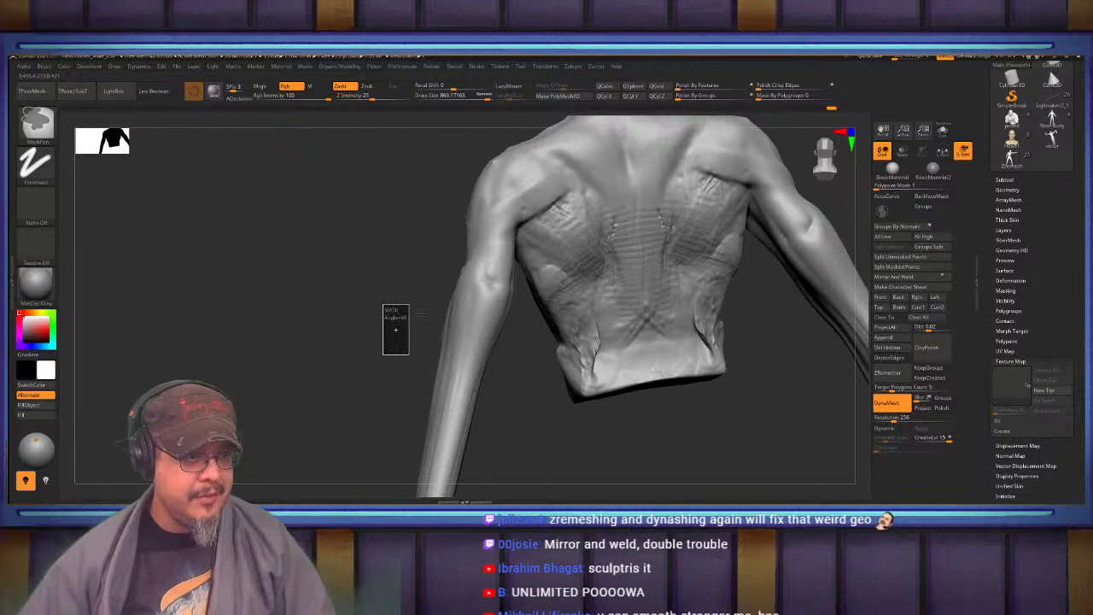
{"action": "right_click_drag", "start_coordinate": [430, 310], "coordinate": [451, 291]}
{"action": "mouse_move", "coordinate": [489, 278]}
{"action": "left_mouse_down"}
{"action": "mouse_move", "coordinate": [494, 293]}
{"action": "mouse_move", "coordinate": [479, 295]}
{"action": "left_mouse_up"}
{"action": "key", "text": "ctrl+z"}
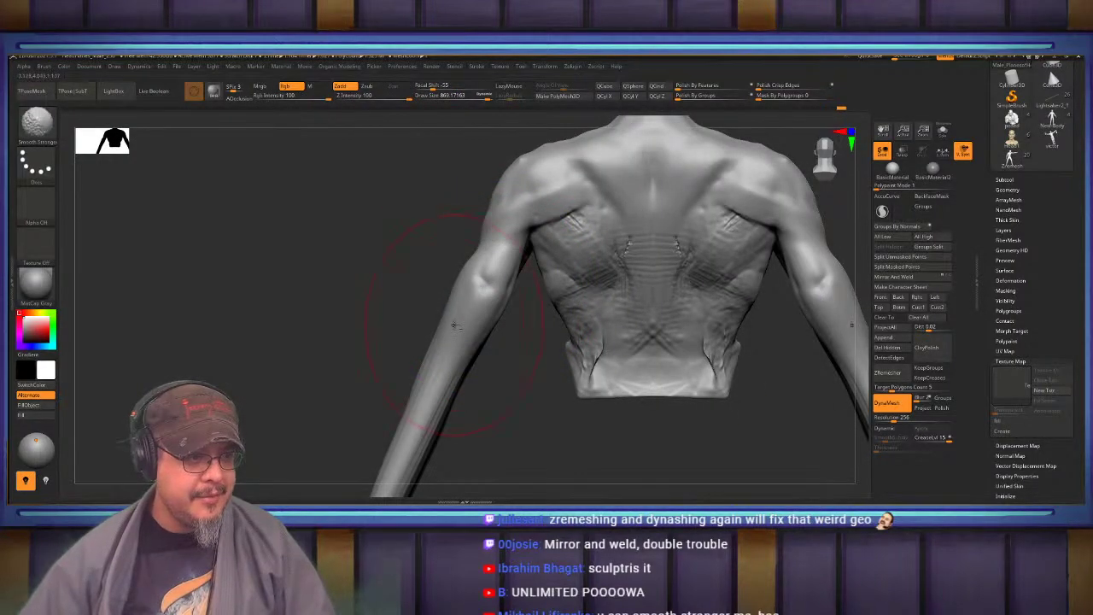
Extend the torso's lower edge downward with the Move brush and smooth the abdomen
{"action": "right_click_drag", "start_coordinate": [454, 326], "coordinate": [564, 332]}
{"action": "mouse_move", "coordinate": [393, 401]}
{"action": "right_mouse_down", "text": "ctrl"}
{"action": "mouse_move", "coordinate": [367, 277]}
{"action": "mouse_move", "coordinate": [506, 313]}
{"action": "right_mouse_up", "text": "ctrl"}
{"action": "key", "text": "b"}
{"action": "key", "text": "m"}
{"action": "key", "text": "v"}
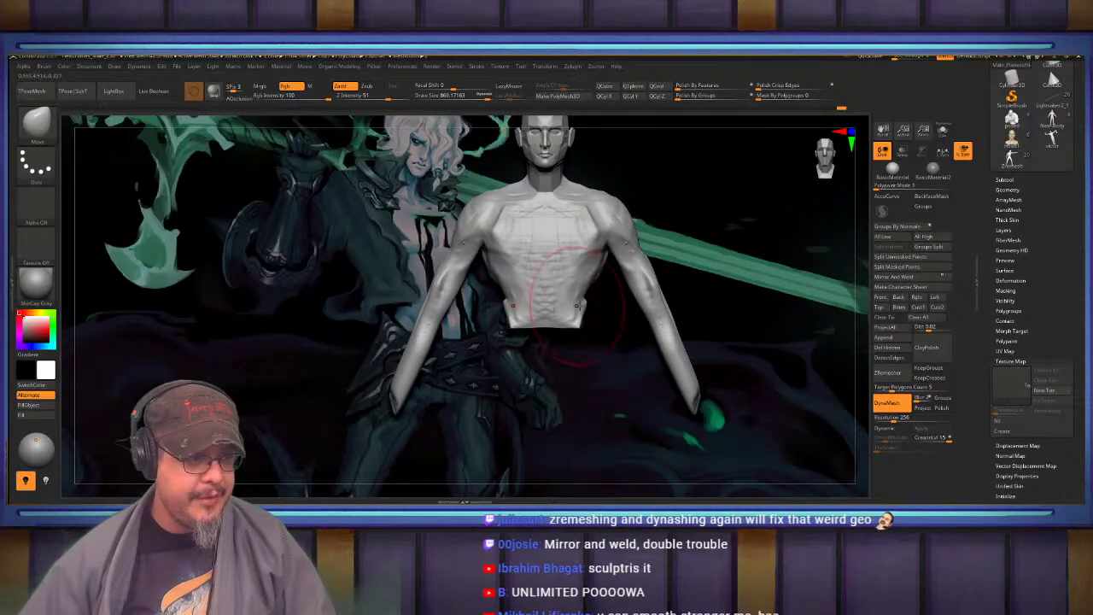
{"action": "left_click_drag", "start_coordinate": [562, 323], "coordinate": [523, 303], "text": "shift"}
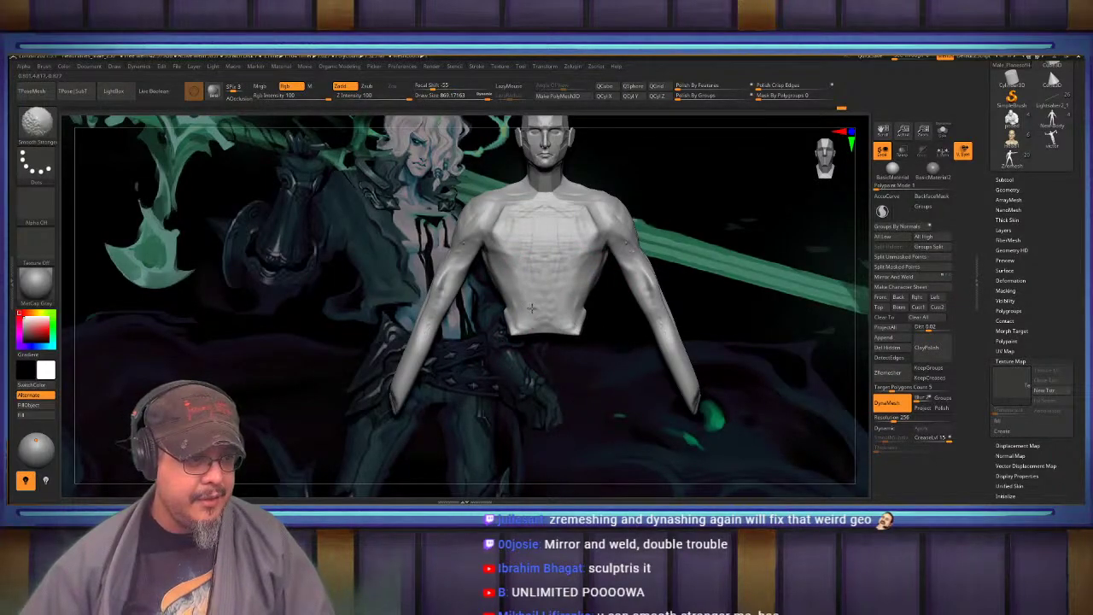
Build up the pectorals and rib cage with ClayBuildup strokes, defining the lower chest line and the ribs
{"action": "mouse_move", "coordinate": [507, 236]}
{"action": "right_mouse_down", "text": "alt"}
{"action": "mouse_move", "coordinate": [548, 326]}
{"action": "mouse_move", "coordinate": [535, 342]}
{"action": "mouse_move", "coordinate": [546, 334]}
{"action": "mouse_move", "coordinate": [530, 304]}
{"action": "right_mouse_up", "text": "alt"}
{"action": "key", "text": "s"}
{"action": "mouse_move", "coordinate": [529, 304]}
{"action": "left_mouse_down"}
{"action": "mouse_move", "coordinate": [542, 262]}
{"action": "mouse_move", "coordinate": [523, 296]}
{"action": "mouse_move", "coordinate": [537, 325]}
{"action": "mouse_move", "coordinate": [548, 343]}
{"action": "mouse_move", "coordinate": [574, 330]}
{"action": "mouse_move", "coordinate": [512, 296]}
{"action": "mouse_move", "coordinate": [555, 324]}
{"action": "mouse_move", "coordinate": [540, 328]}
{"action": "mouse_move", "coordinate": [528, 357]}
{"action": "mouse_move", "coordinate": [642, 367]}
{"action": "left_mouse_up"}
{"action": "key", "text": "ctrl+z"}
{"action": "key", "text": "b"}
{"action": "key", "text": "c"}
{"action": "key", "text": "b"}
{"action": "left_click_drag", "start_coordinate": [496, 331], "coordinate": [545, 366]}
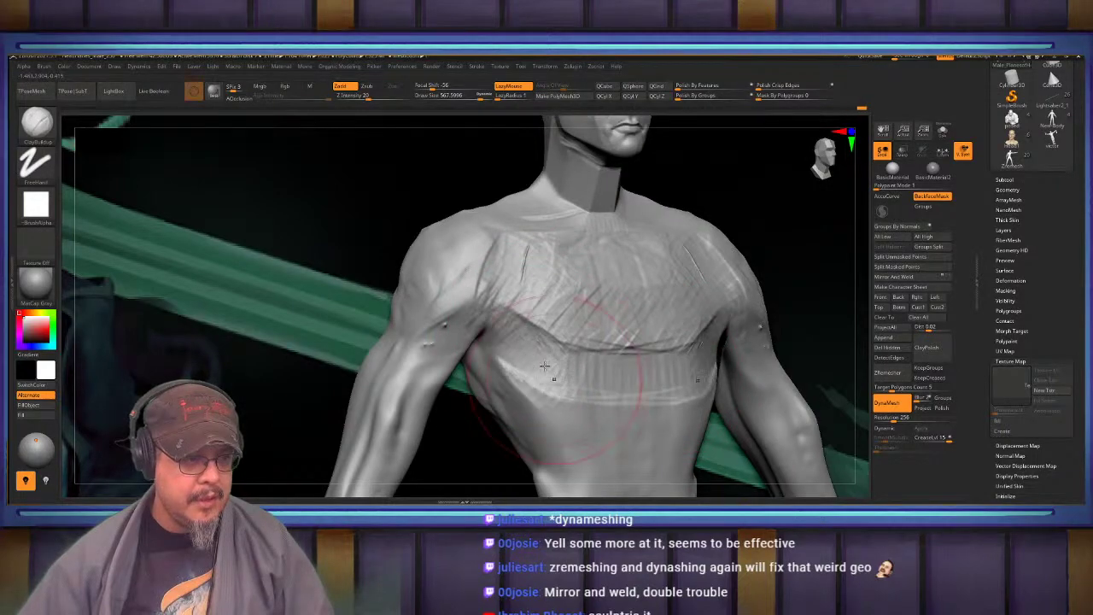
{"action": "right_click_drag", "start_coordinate": [545, 366], "coordinate": [552, 297], "text": "alt"}
{"action": "left_click_drag", "start_coordinate": [574, 380], "coordinate": [554, 391]}
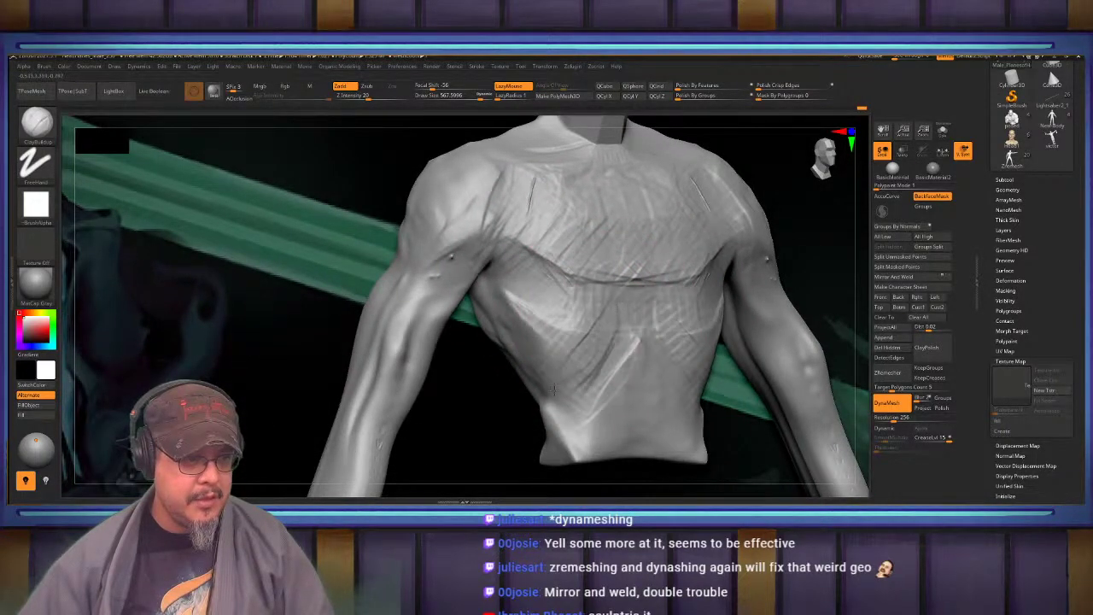
{"action": "left_click_drag", "start_coordinate": [520, 323], "coordinate": [552, 346]}
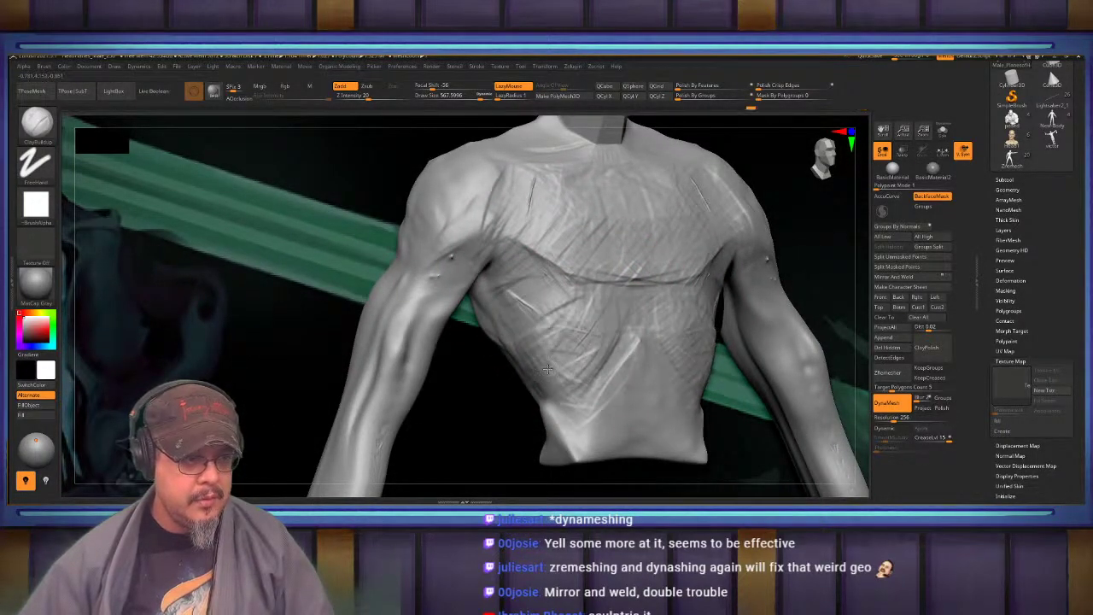
Build up the muscles along the sides of the neck with ClayBuildup strokes running from the ear towards the collarbone
{"action": "mouse_move", "coordinate": [547, 369]}
{"action": "right_mouse_down"}
{"action": "mouse_move", "coordinate": [570, 360]}
{"action": "mouse_move", "coordinate": [551, 295]}
{"action": "mouse_move", "coordinate": [568, 305]}
{"action": "mouse_move", "coordinate": [536, 323]}
{"action": "mouse_move", "coordinate": [581, 317]}
{"action": "right_mouse_up"}
{"action": "right_click_drag", "start_coordinate": [513, 317], "coordinate": [561, 301], "text": "shift"}
{"action": "key", "text": "s"}
{"action": "left_click_drag", "start_coordinate": [561, 299], "coordinate": [547, 299]}
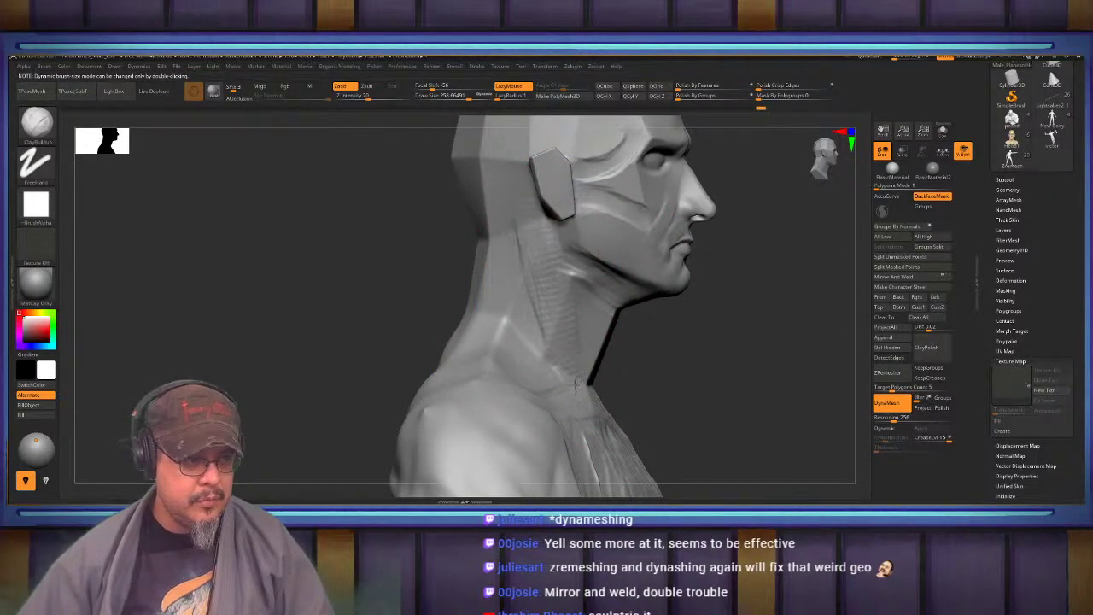
{"action": "mouse_move", "coordinate": [575, 381]}
{"action": "right_mouse_down"}
{"action": "mouse_move", "coordinate": [531, 346]}
{"action": "mouse_move", "coordinate": [613, 318]}
{"action": "mouse_move", "coordinate": [551, 326]}
{"action": "right_mouse_up"}
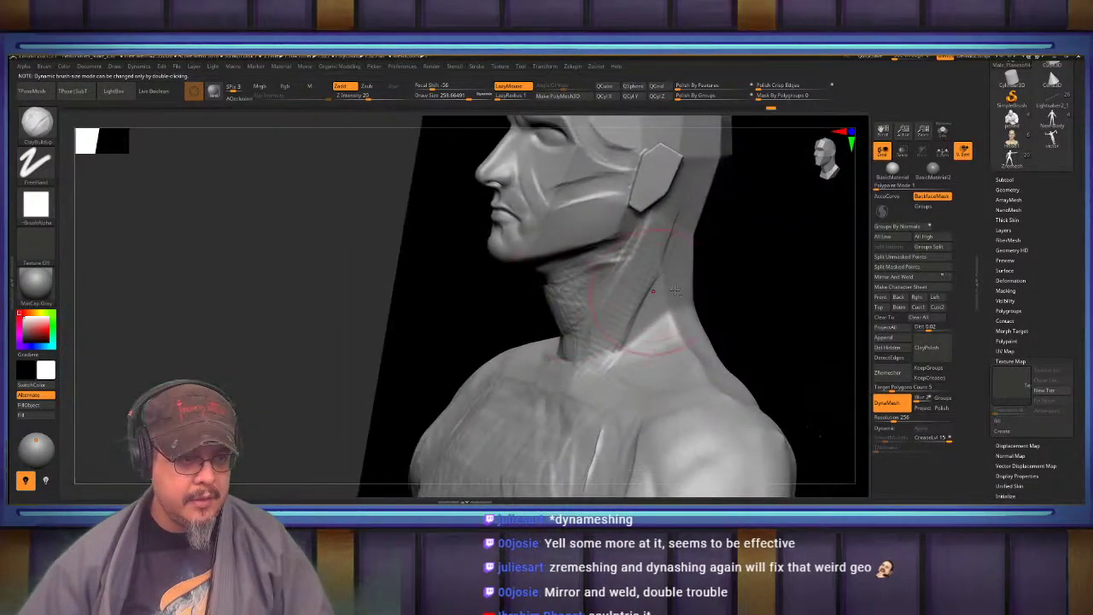
{"action": "right_click_drag", "start_coordinate": [647, 317], "coordinate": [654, 396]}
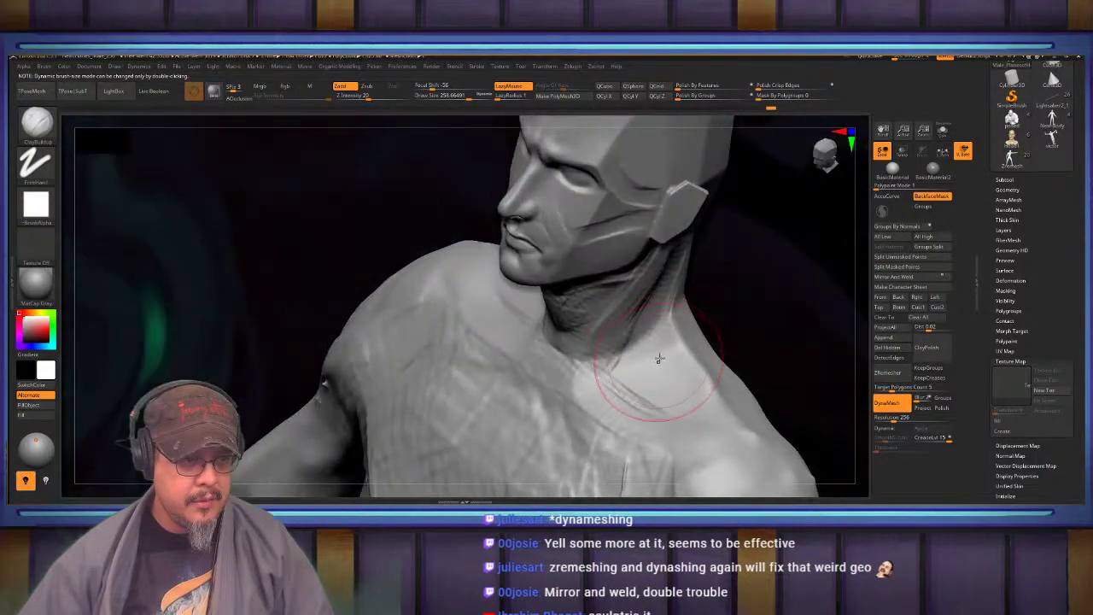
{"action": "mouse_move", "coordinate": [649, 316]}
{"action": "right_mouse_down", "text": "shift"}
{"action": "mouse_move", "coordinate": [676, 318]}
{"action": "mouse_move", "coordinate": [666, 349]}
{"action": "right_mouse_up", "text": "shift"}
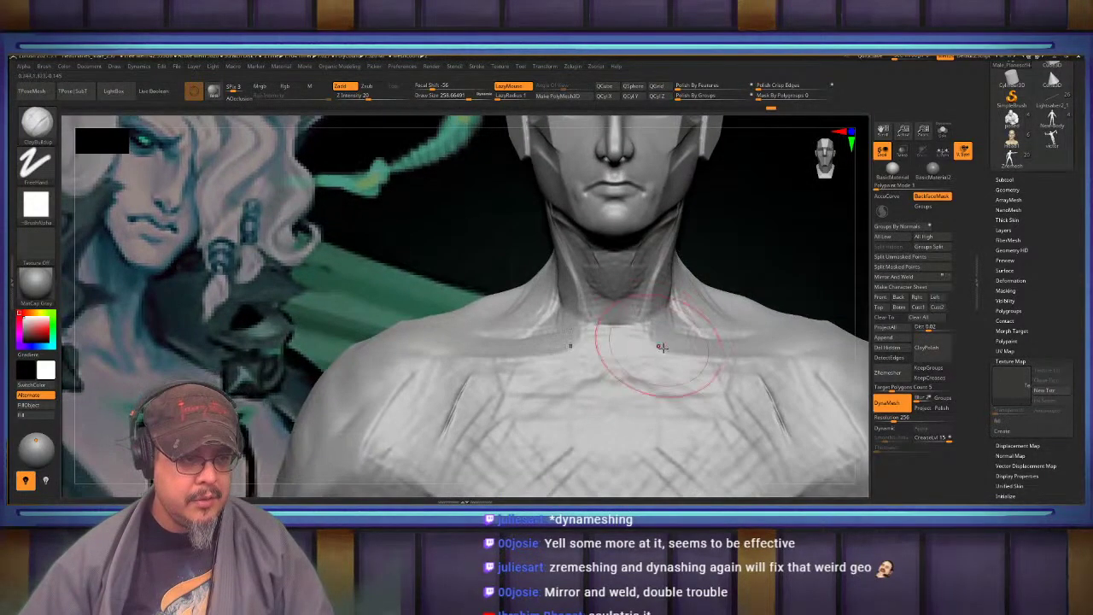
Define the inner ends of the collarbones and the pit of the neck between them with small ClayBuildup strokes
{"action": "key", "text": "s"}
{"action": "left_click_drag", "start_coordinate": [675, 337], "coordinate": [663, 337]}
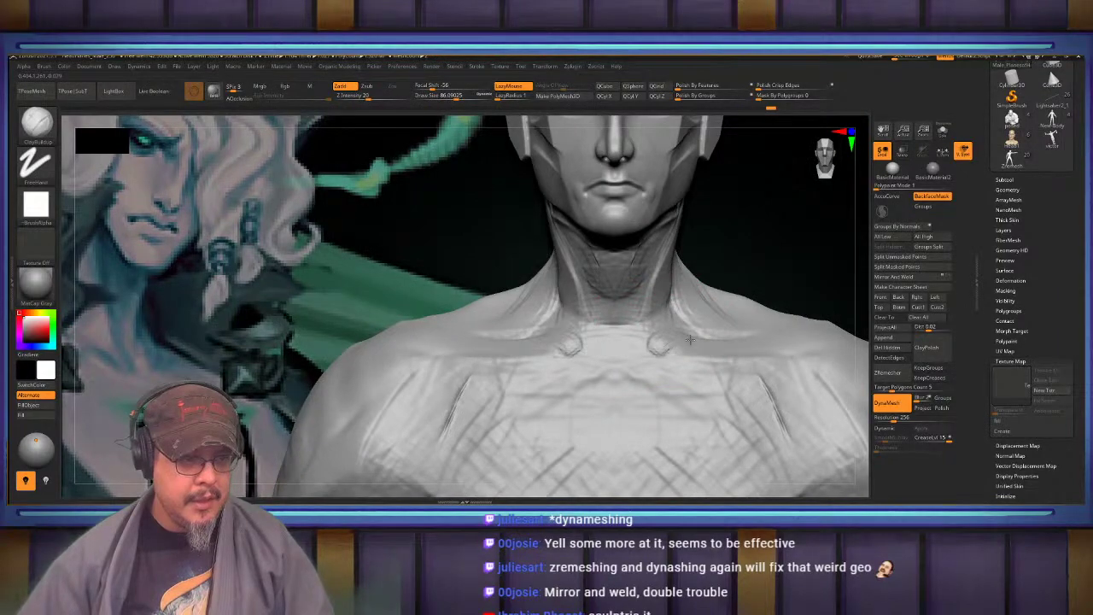
{"action": "mouse_move", "coordinate": [690, 340]}
{"action": "right_mouse_down"}
{"action": "mouse_move", "coordinate": [723, 349]}
{"action": "mouse_move", "coordinate": [683, 350]}
{"action": "right_mouse_up"}
{"action": "key", "text": "s"}
{"action": "mouse_move", "coordinate": [603, 336]}
{"action": "left_mouse_down"}
{"action": "mouse_move", "coordinate": [610, 325]}
{"action": "mouse_move", "coordinate": [618, 340]}
{"action": "left_mouse_up"}
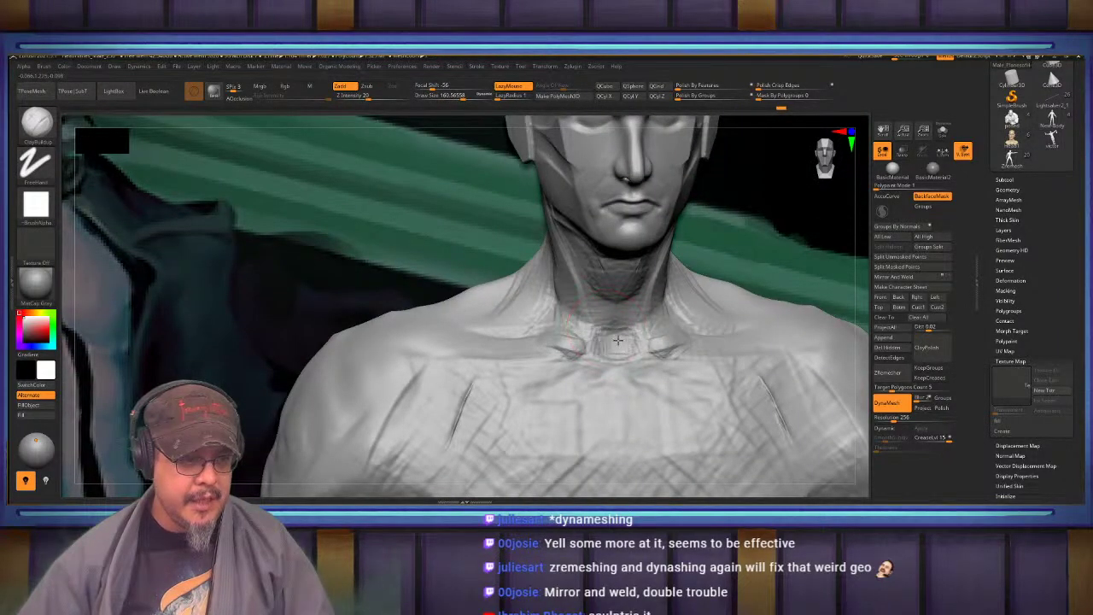
{"action": "left_click_drag", "start_coordinate": [590, 306], "coordinate": [607, 357]}
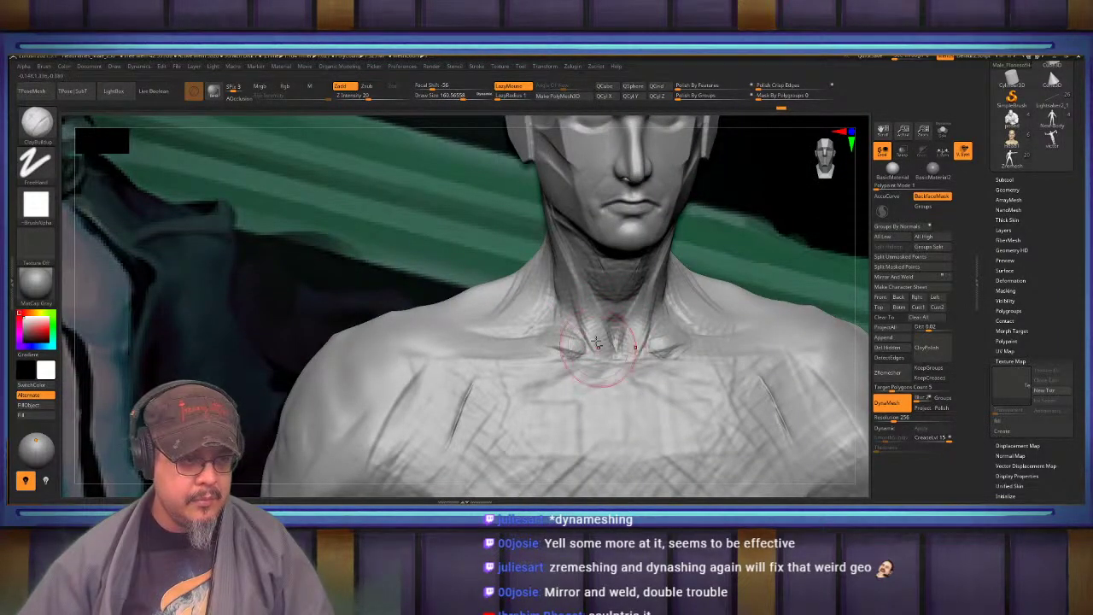
Sculpt the sternum line between the pectorals and sharpen the lower chest line with ClayBuildup
{"action": "right_click_drag", "start_coordinate": [597, 342], "coordinate": [594, 270], "text": "alt"}
{"action": "left_click_drag", "start_coordinate": [586, 255], "coordinate": [607, 439]}
{"action": "right_click_drag", "start_coordinate": [605, 434], "coordinate": [601, 332], "text": "alt"}
{"action": "mouse_move", "coordinate": [607, 307]}
{"action": "left_mouse_down"}
{"action": "mouse_move", "coordinate": [600, 375]}
{"action": "mouse_move", "coordinate": [567, 398]}
{"action": "mouse_move", "coordinate": [419, 401]}
{"action": "left_mouse_up"}
{"action": "right_click_drag", "start_coordinate": [256, 359], "coordinate": [345, 347]}
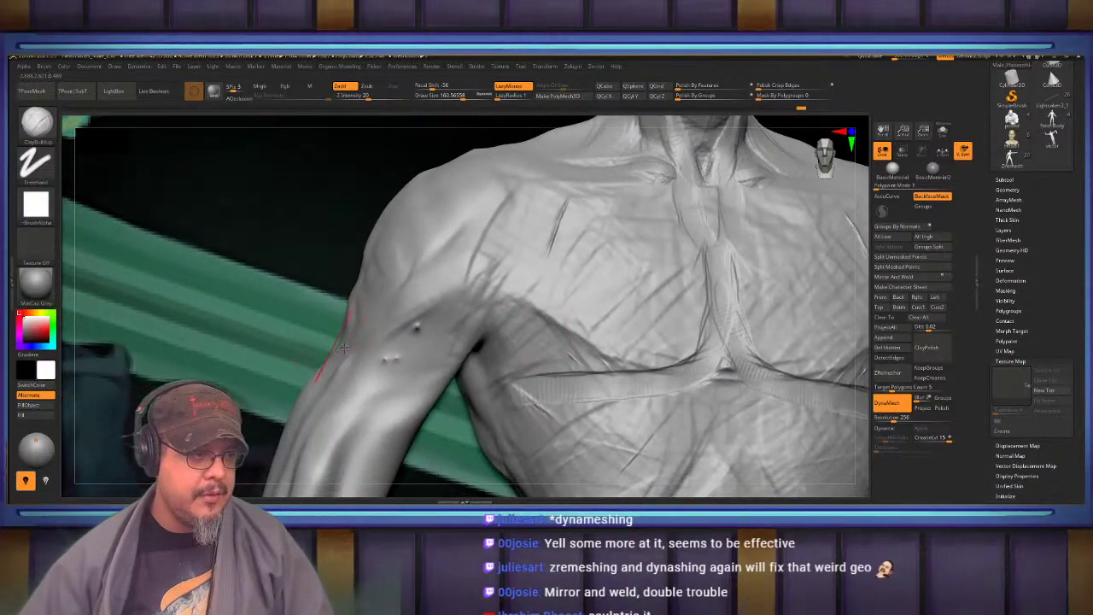
Build up the outer lower pectoral where it runs past the armpit into the upper arm, using a larger ClayBuildup brush
{"action": "mouse_move", "coordinate": [426, 336]}
{"action": "left_mouse_down"}
{"action": "mouse_move", "coordinate": [550, 332]}
{"action": "mouse_move", "coordinate": [601, 353]}
{"action": "left_mouse_up"}
{"action": "key", "text": "s"}
{"action": "mouse_move", "coordinate": [512, 343]}
{"action": "left_mouse_down"}
{"action": "mouse_move", "coordinate": [521, 330]}
{"action": "mouse_move", "coordinate": [579, 345]}
{"action": "left_mouse_up"}
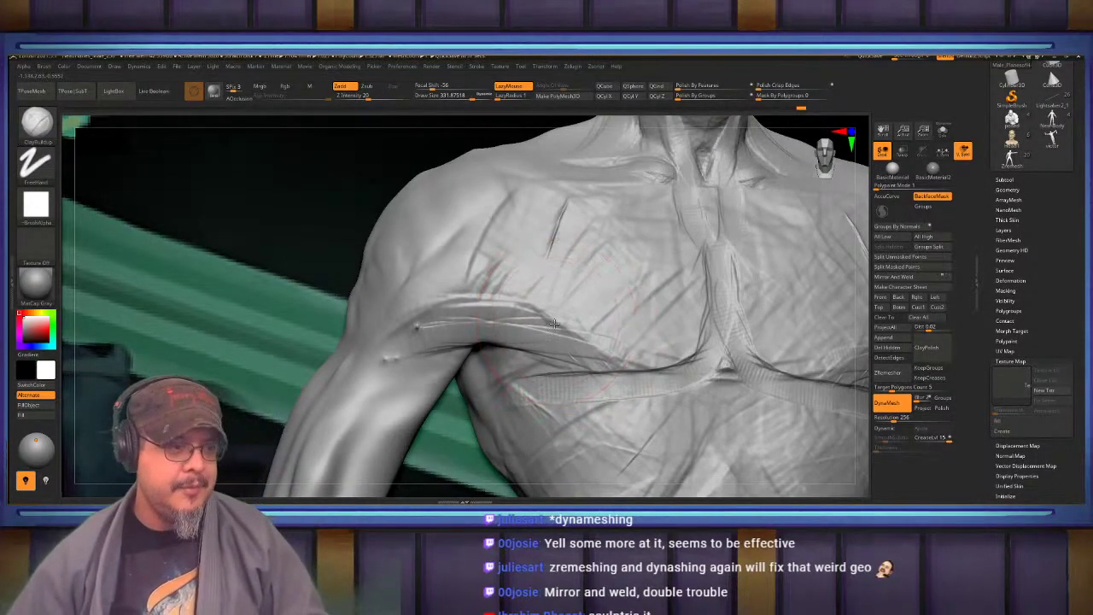
Build up the latissimus below the armpit and the front of the rib cage with ClayBuildup strokes
{"action": "right_click_drag", "start_coordinate": [560, 320], "coordinate": [492, 273], "text": "alt"}
{"action": "right_click_drag", "start_coordinate": [440, 360], "coordinate": [456, 316]}
{"action": "mouse_move", "coordinate": [427, 333]}
{"action": "left_mouse_down"}
{"action": "mouse_move", "coordinate": [465, 401]}
{"action": "mouse_move", "coordinate": [444, 419]}
{"action": "mouse_move", "coordinate": [453, 308]}
{"action": "mouse_move", "coordinate": [484, 351]}
{"action": "mouse_move", "coordinate": [500, 403]}
{"action": "mouse_move", "coordinate": [444, 342]}
{"action": "mouse_move", "coordinate": [433, 389]}
{"action": "mouse_move", "coordinate": [451, 373]}
{"action": "mouse_move", "coordinate": [462, 436]}
{"action": "left_mouse_up"}
{"action": "mouse_move", "coordinate": [446, 380]}
{"action": "left_mouse_down"}
{"action": "mouse_move", "coordinate": [463, 452]}
{"action": "mouse_move", "coordinate": [427, 358]}
{"action": "mouse_move", "coordinate": [480, 334]}
{"action": "mouse_move", "coordinate": [487, 369]}
{"action": "left_mouse_up"}
{"action": "mouse_move", "coordinate": [487, 384]}
{"action": "right_mouse_down", "text": "alt"}
{"action": "mouse_move", "coordinate": [487, 314]}
{"action": "mouse_move", "coordinate": [469, 338]}
{"action": "right_mouse_up", "text": "alt"}
{"action": "mouse_move", "coordinate": [504, 337]}
{"action": "left_mouse_down"}
{"action": "mouse_move", "coordinate": [477, 410]}
{"action": "mouse_move", "coordinate": [487, 429]}
{"action": "left_mouse_up"}
{"action": "mouse_move", "coordinate": [488, 367]}
{"action": "right_mouse_down", "text": "alt"}
{"action": "mouse_move", "coordinate": [501, 328]}
{"action": "mouse_move", "coordinate": [516, 335]}
{"action": "mouse_move", "coordinate": [474, 337]}
{"action": "mouse_move", "coordinate": [500, 349]}
{"action": "right_mouse_up", "text": "alt"}
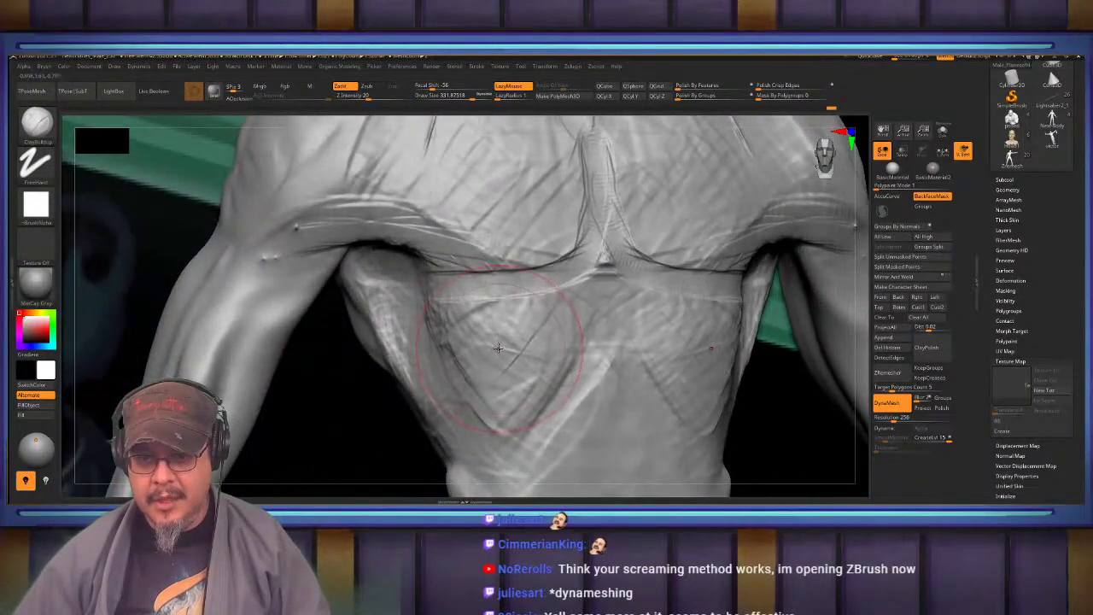
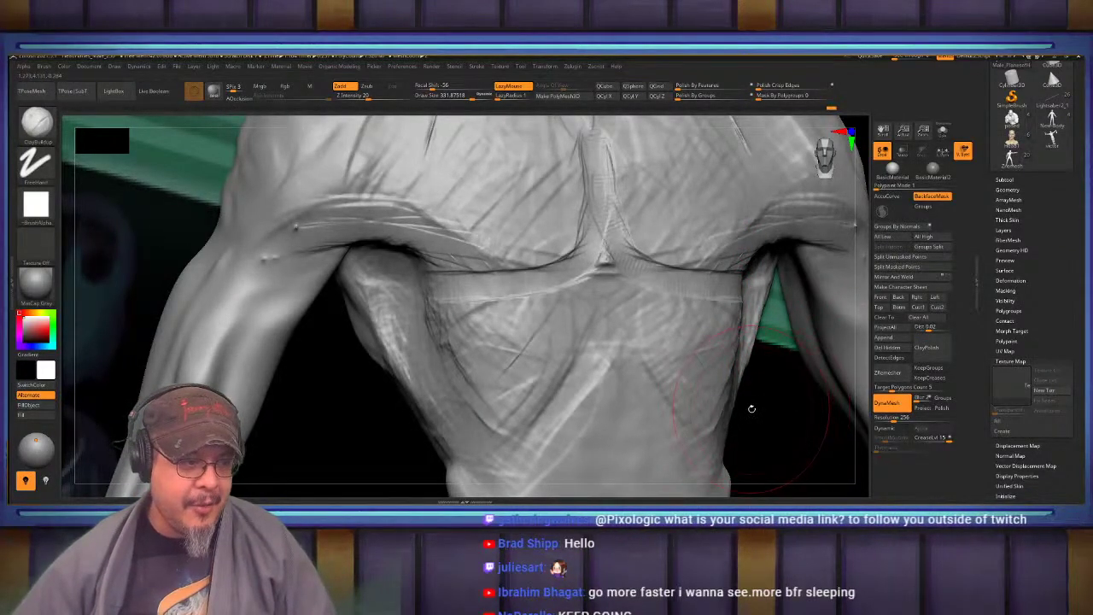
Isolate the leg bases on the torso's underside by masking the rest of the body
{"action": "key", "text": "f"}
{"action": "left_click_drag", "start_coordinate": [859, 292], "coordinate": [832, 293]}
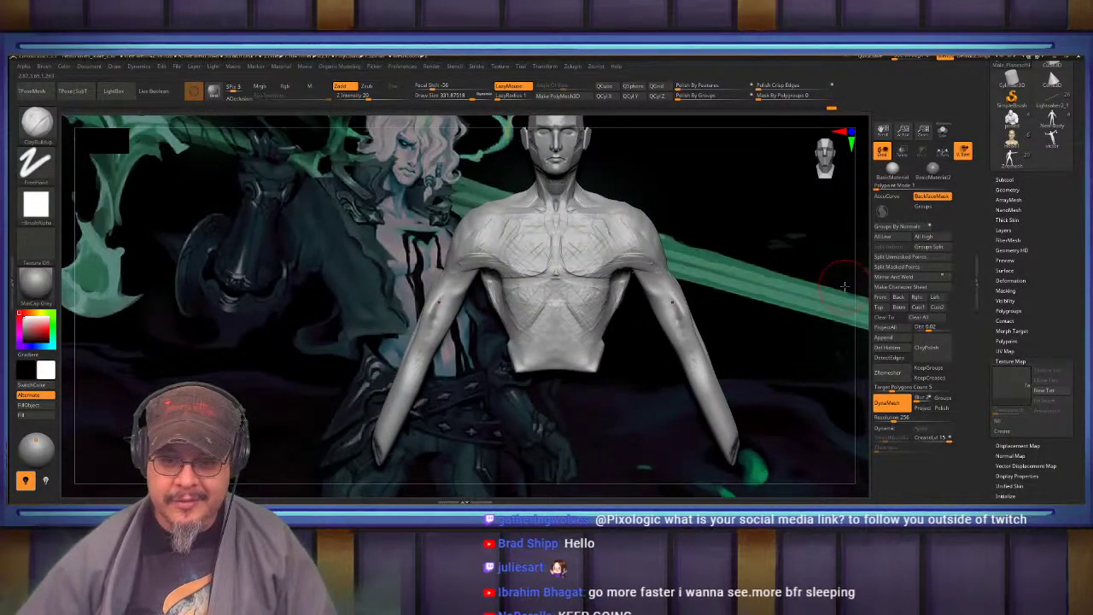
{"action": "left_click_drag", "start_coordinate": [735, 339], "coordinate": [774, 292]}
{"action": "right_click_drag", "start_coordinate": [689, 308], "coordinate": [695, 357], "text": "ctrl"}
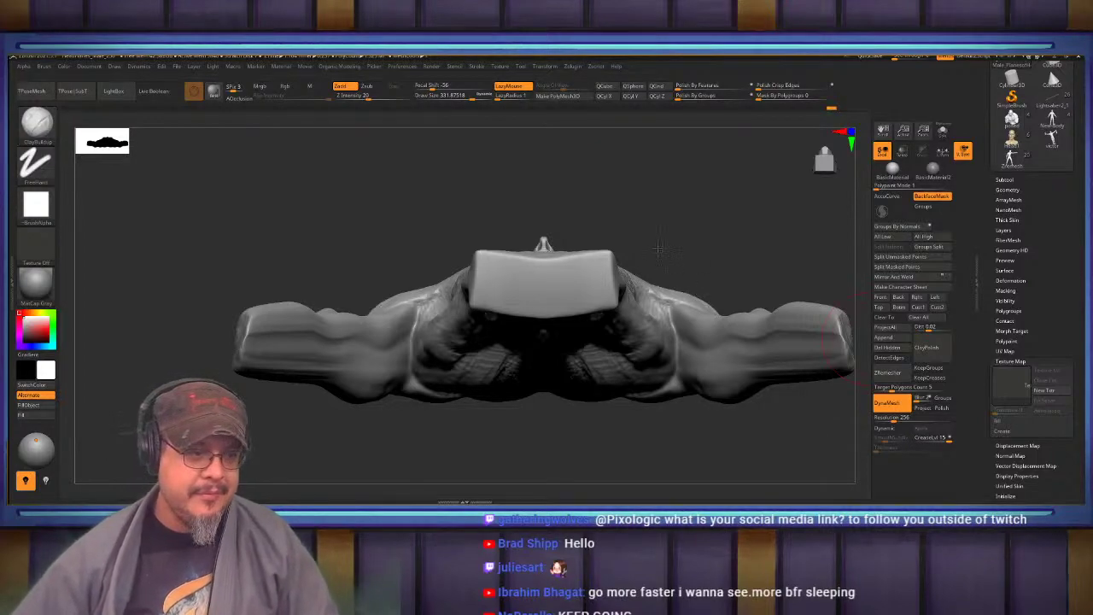
{"action": "left_click_drag", "start_coordinate": [764, 242], "coordinate": [737, 228]}
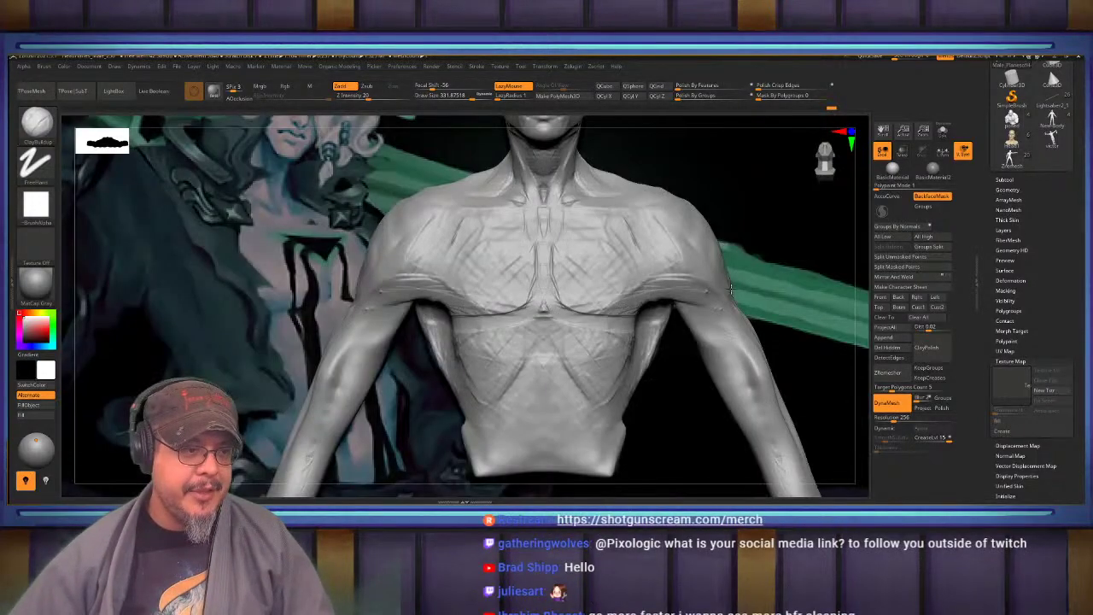
{"action": "mouse_move", "coordinate": [462, 382]}
{"action": "right_mouse_down"}
{"action": "mouse_move", "coordinate": [539, 313]}
{"action": "mouse_move", "coordinate": [532, 285]}
{"action": "right_mouse_up"}
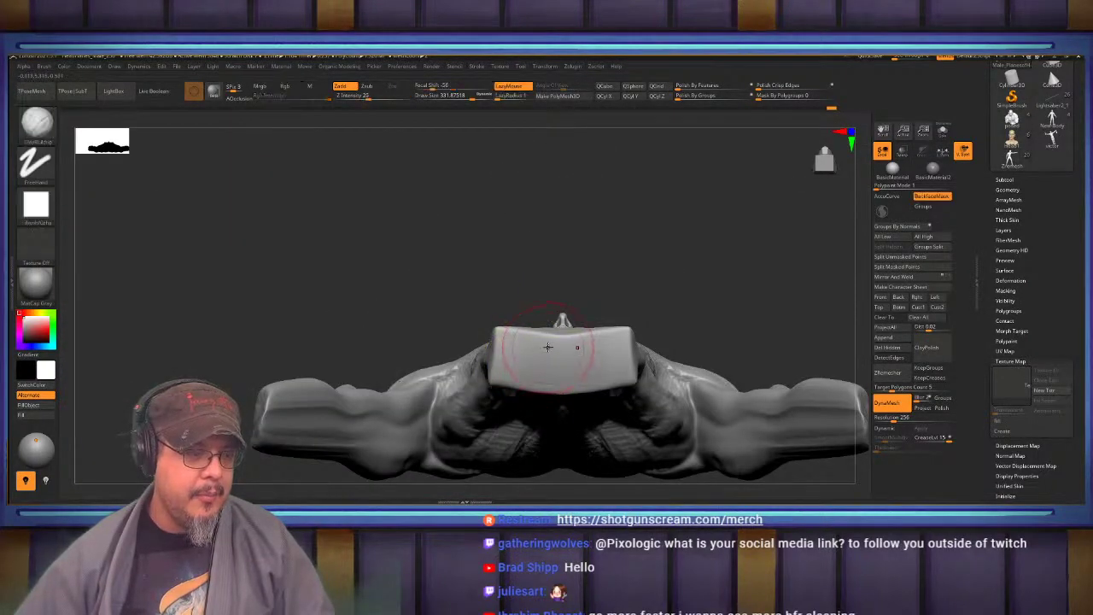
{"action": "key", "text": "b"}
{"action": "key", "text": "m"}
{"action": "key", "text": "v"}
{"action": "key", "text": "s"}
{"action": "mouse_move", "coordinate": [540, 336]}
{"action": "left_mouse_down"}
{"action": "mouse_move", "coordinate": [561, 328]}
{"action": "mouse_move", "coordinate": [537, 333]}
{"action": "left_mouse_up"}
{"action": "mouse_move", "coordinate": [532, 375]}
{"action": "left_mouse_down"}
{"action": "mouse_move", "coordinate": [525, 391]}
{"action": "mouse_move", "coordinate": [490, 362]}
{"action": "mouse_move", "coordinate": [505, 357]}
{"action": "mouse_move", "coordinate": [506, 331]}
{"action": "mouse_move", "coordinate": [515, 439]}
{"action": "mouse_move", "coordinate": [561, 293]}
{"action": "left_mouse_up"}
{"action": "key", "text": "ctrl+h"}
Pull the unmasked leg bases downward with the gizmo into two long, slightly spread legs and clear the mask
{"action": "key", "text": "w"}
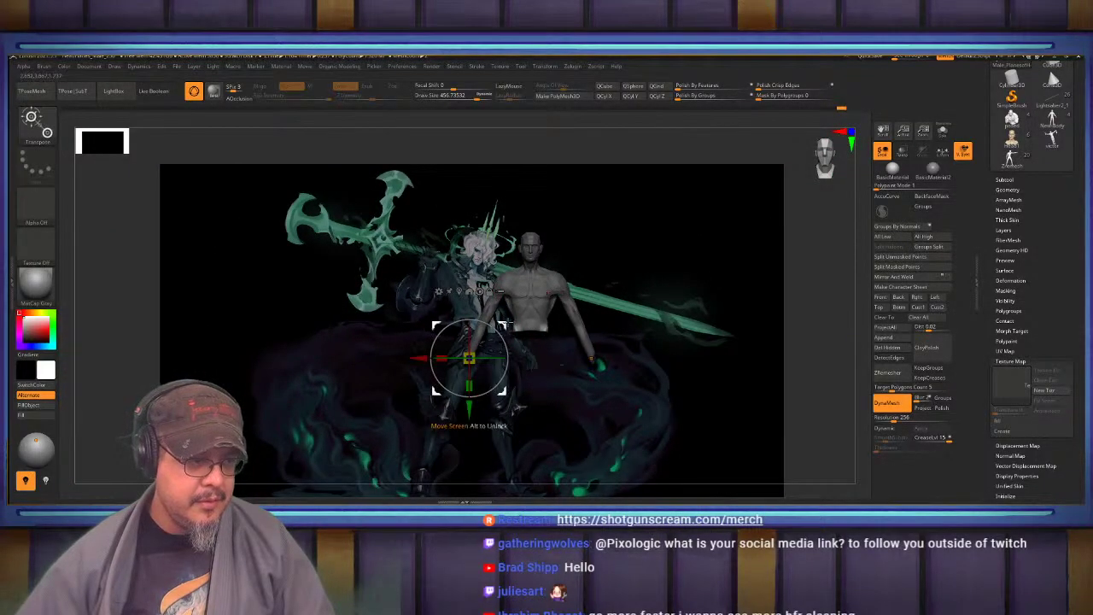
{"action": "left_click_drag", "start_coordinate": [507, 324], "coordinate": [489, 421]}
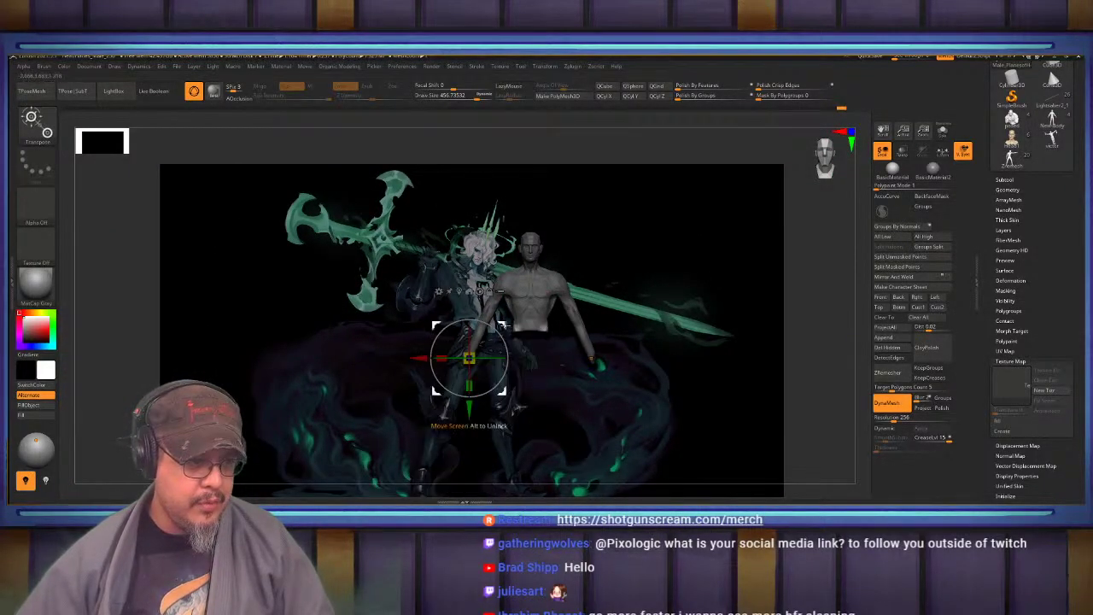
{"action": "left_click_drag", "start_coordinate": [505, 325], "coordinate": [489, 476]}
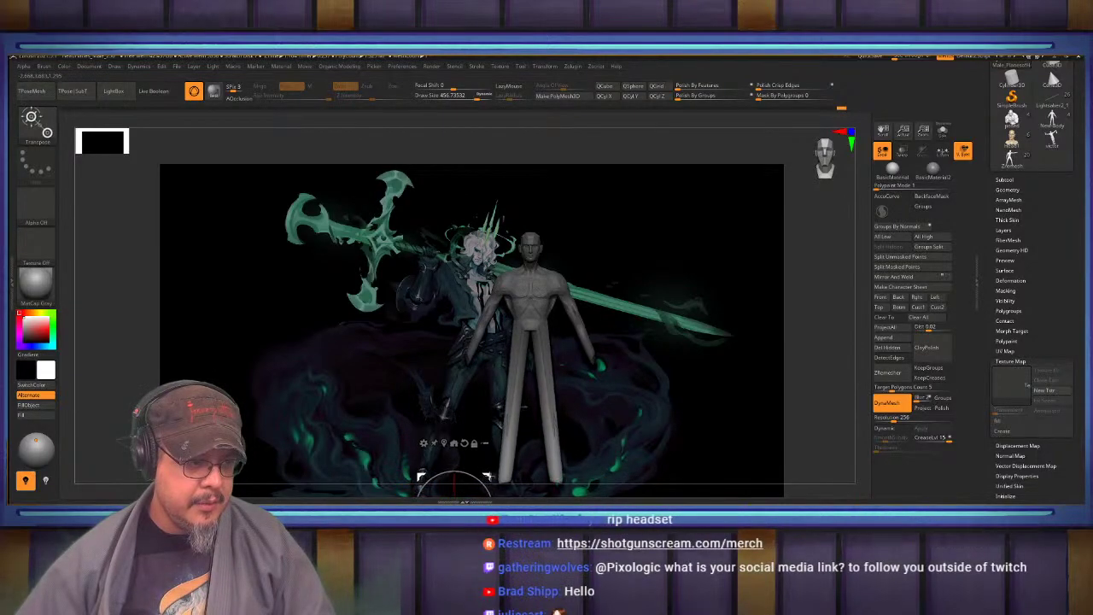
{"action": "left_click_drag", "start_coordinate": [471, 421], "coordinate": [507, 287], "text": "alt"}
{"action": "left_click_drag", "start_coordinate": [525, 344], "coordinate": [521, 360]}
{"action": "key", "text": "q"}
{"action": "left_click_drag", "start_coordinate": [769, 183], "coordinate": [667, 310], "text": "alt"}
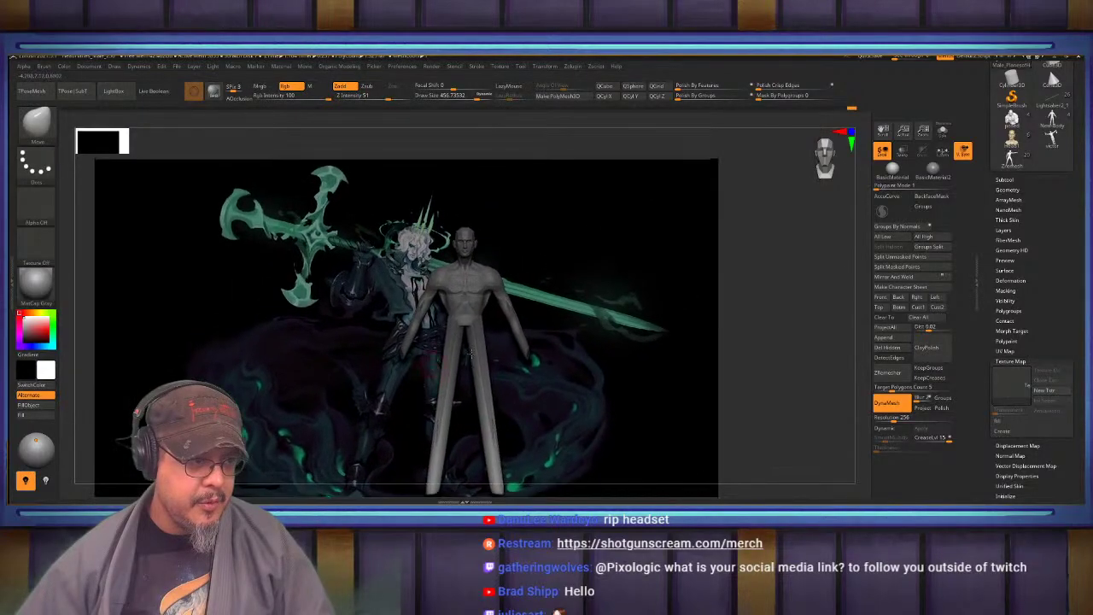
{"action": "left_click_drag", "start_coordinate": [770, 276], "coordinate": [790, 294], "text": "ctrl"}
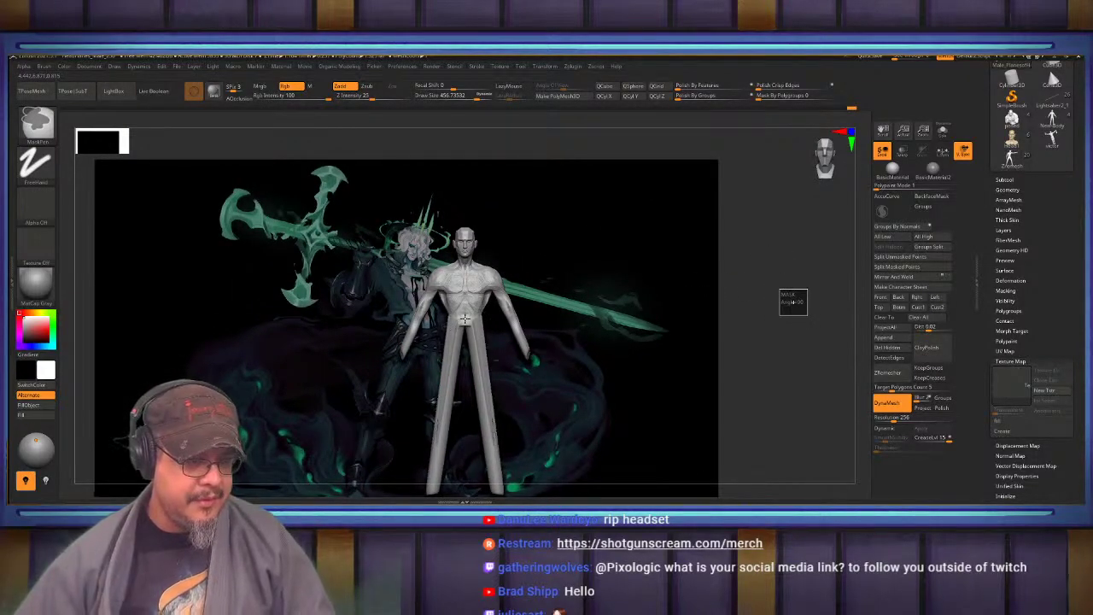
Reshape the waist and hips with a large Move brush and smooth the lower back where the legs join
{"action": "key", "text": "b"}
{"action": "key", "text": "m"}
{"action": "key", "text": "v"}
{"action": "mouse_move", "coordinate": [466, 321]}
{"action": "left_mouse_down", "text": "alt"}
{"action": "mouse_move", "coordinate": [545, 319]}
{"action": "mouse_move", "coordinate": [560, 362]}
{"action": "left_mouse_up", "text": "alt"}
{"action": "key", "text": "s"}
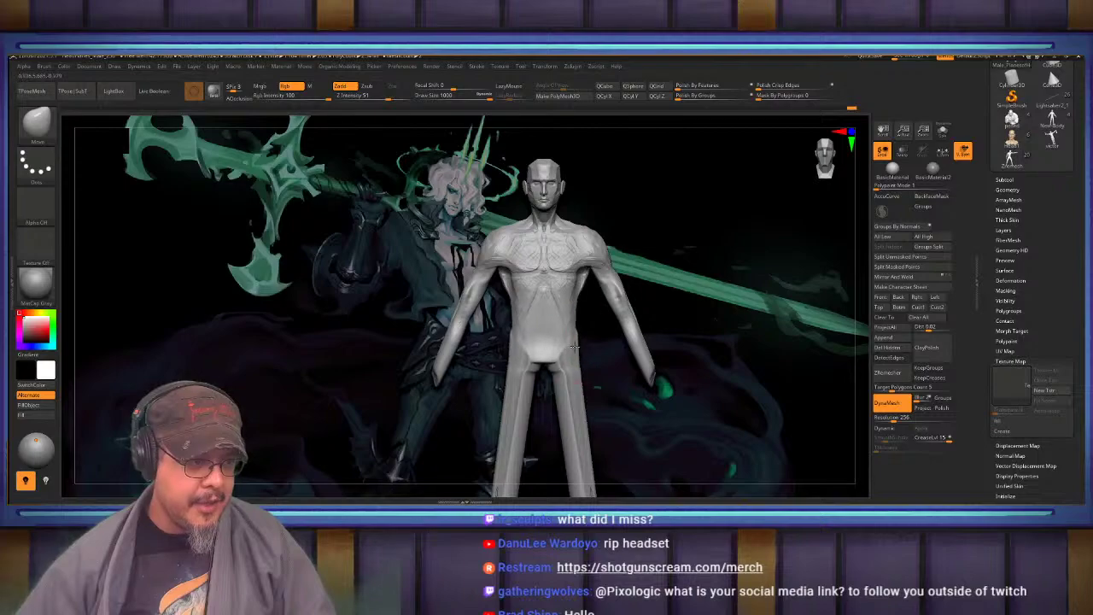
{"action": "left_click_drag", "start_coordinate": [608, 335], "coordinate": [445, 335]}
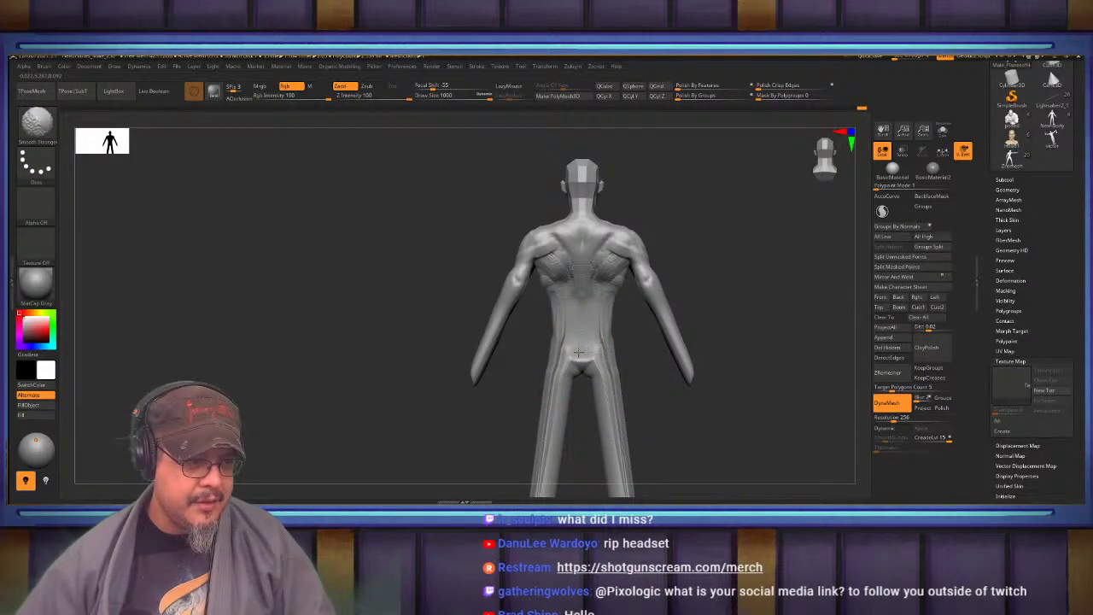
{"action": "left_click_drag", "start_coordinate": [578, 352], "coordinate": [532, 320], "text": "shift"}
{"action": "mouse_move", "coordinate": [608, 320]}
{"action": "left_mouse_down", "text": "alt"}
{"action": "mouse_move", "coordinate": [539, 325]}
{"action": "mouse_move", "coordinate": [540, 345]}
{"action": "mouse_move", "coordinate": [532, 316]}
{"action": "mouse_move", "coordinate": [474, 315]}
{"action": "mouse_move", "coordinate": [593, 313]}
{"action": "mouse_move", "coordinate": [586, 298]}
{"action": "mouse_move", "coordinate": [560, 346]}
{"action": "mouse_move", "coordinate": [564, 380]}
{"action": "mouse_move", "coordinate": [550, 383]}
{"action": "mouse_move", "coordinate": [578, 408]}
{"action": "mouse_move", "coordinate": [571, 418]}
{"action": "mouse_move", "coordinate": [586, 380]}
{"action": "left_mouse_up", "text": "alt"}
Build up the groin and lower abdomen with ClayBuildup
{"action": "key", "text": "s"}
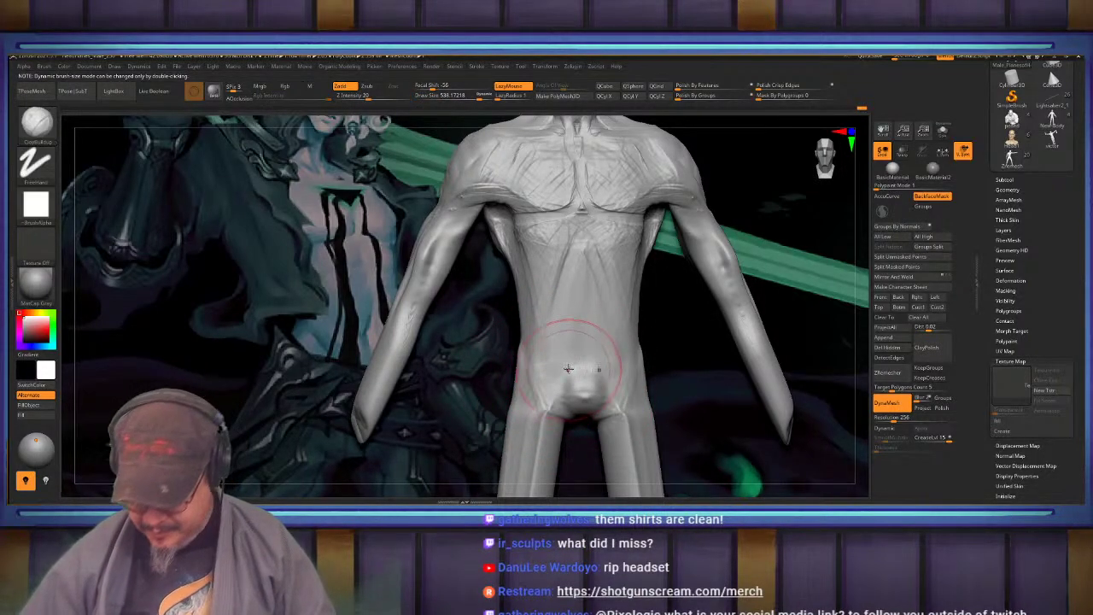
{"action": "mouse_move", "coordinate": [578, 367]}
{"action": "right_mouse_down", "text": "alt"}
{"action": "mouse_move", "coordinate": [598, 367]}
{"action": "mouse_move", "coordinate": [600, 317]}
{"action": "mouse_move", "coordinate": [590, 360]}
{"action": "mouse_move", "coordinate": [557, 363]}
{"action": "mouse_move", "coordinate": [588, 342]}
{"action": "mouse_move", "coordinate": [586, 371]}
{"action": "mouse_move", "coordinate": [582, 340]}
{"action": "mouse_move", "coordinate": [543, 344]}
{"action": "mouse_move", "coordinate": [568, 341]}
{"action": "right_mouse_up", "text": "alt"}
{"action": "left_click_drag", "start_coordinate": [568, 342], "coordinate": [606, 297]}
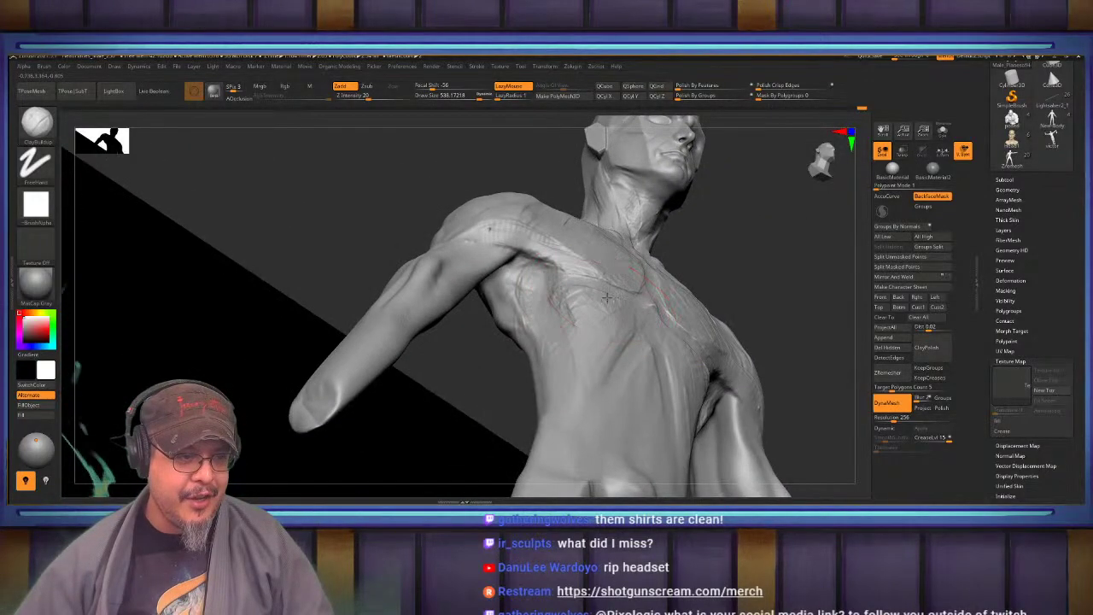
Adjust the chest and torso silhouette in side profile with the Move brush
{"action": "mouse_move", "coordinate": [595, 310]}
{"action": "right_mouse_down"}
{"action": "mouse_move", "coordinate": [639, 302]}
{"action": "mouse_move", "coordinate": [652, 315]}
{"action": "right_mouse_up"}
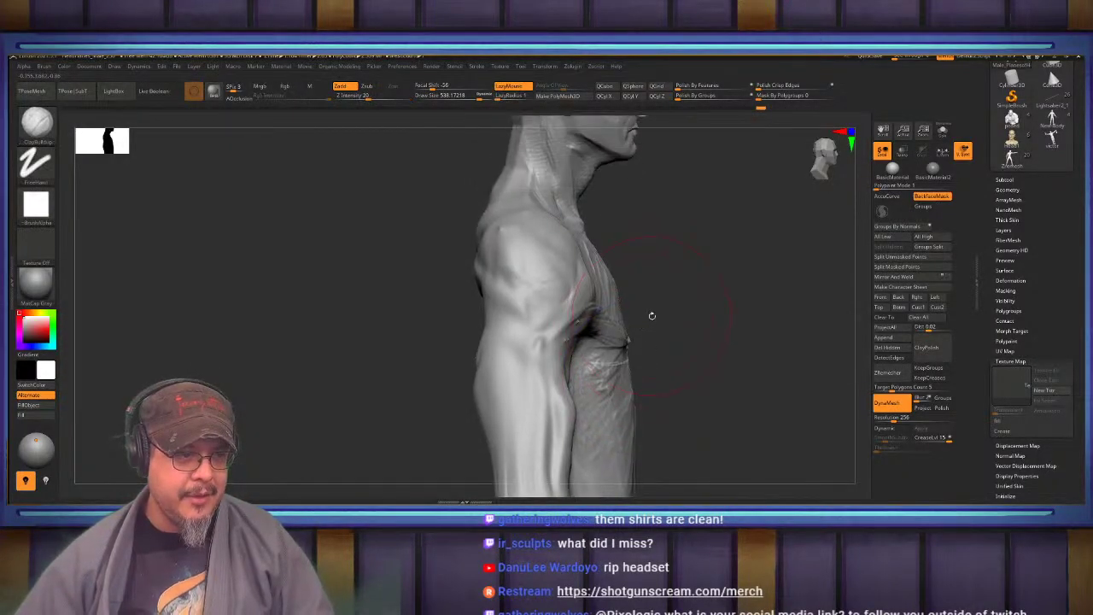
{"action": "key", "text": "b"}
{"action": "key", "text": "m"}
{"action": "key", "text": "v"}
{"action": "left_click_drag", "start_coordinate": [635, 338], "coordinate": [639, 344]}
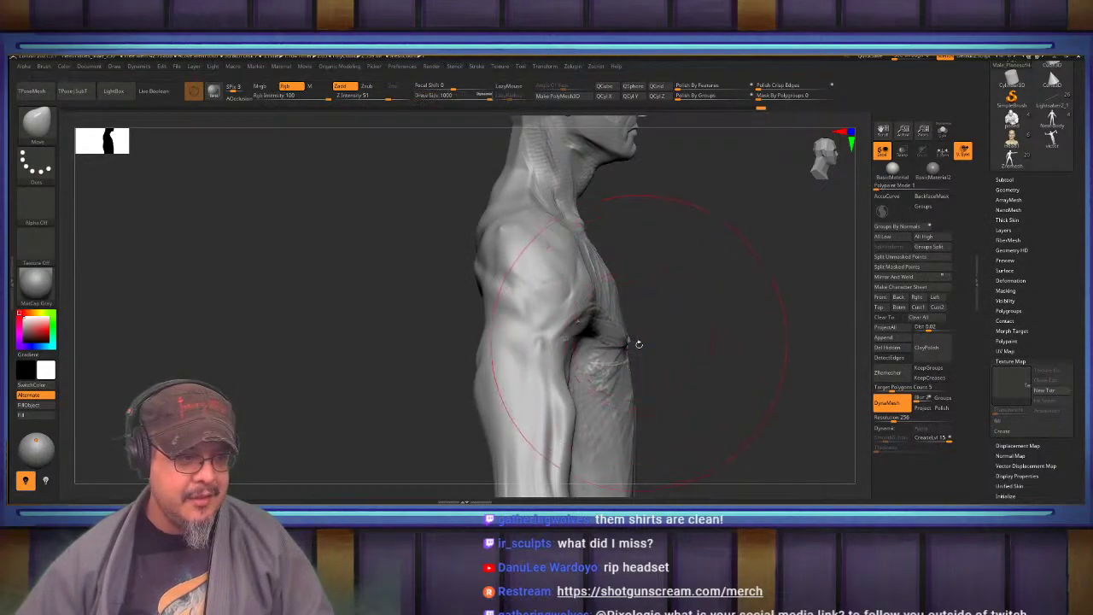
{"action": "right_click_drag", "start_coordinate": [643, 350], "coordinate": [608, 311], "text": "ctrl"}
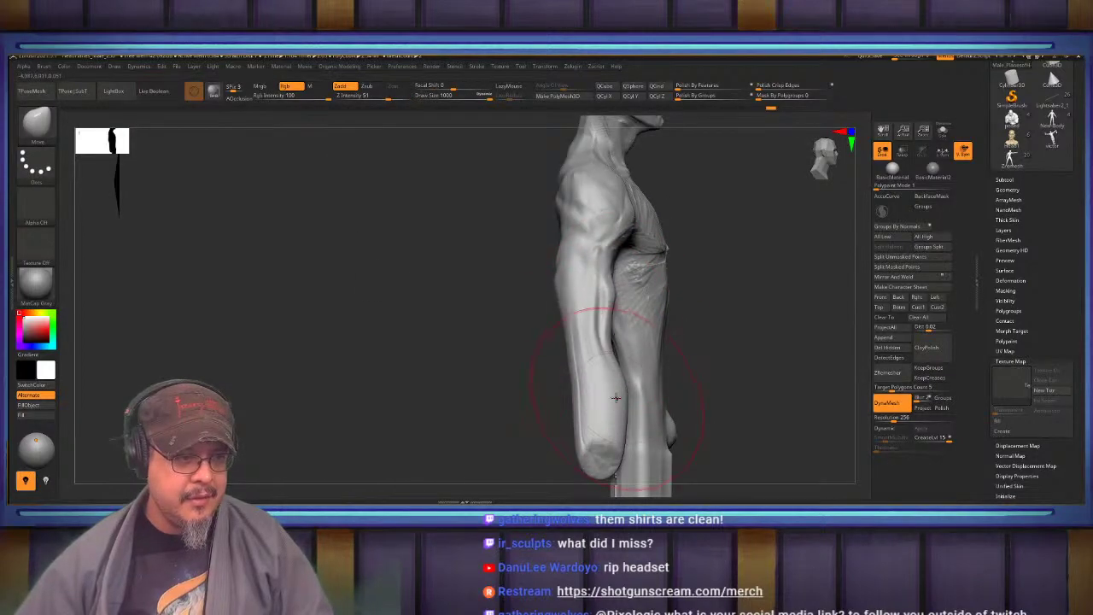
Refine the contour around the shoulder and armpit with a smaller Move brush
{"action": "mouse_move", "coordinate": [625, 222]}
{"action": "right_mouse_down", "text": "alt"}
{"action": "mouse_move", "coordinate": [611, 280]}
{"action": "mouse_move", "coordinate": [627, 274]}
{"action": "mouse_move", "coordinate": [546, 266]}
{"action": "right_mouse_up", "text": "alt"}
{"action": "key", "text": "s"}
{"action": "mouse_move", "coordinate": [622, 256]}
{"action": "right_mouse_down", "text": "ctrl"}
{"action": "mouse_move", "coordinate": [620, 224]}
{"action": "mouse_move", "coordinate": [622, 266]}
{"action": "right_mouse_up", "text": "ctrl"}
{"action": "right_click_drag", "start_coordinate": [623, 266], "coordinate": [623, 312], "text": "alt"}
{"action": "left_click_drag", "start_coordinate": [613, 318], "coordinate": [608, 313]}
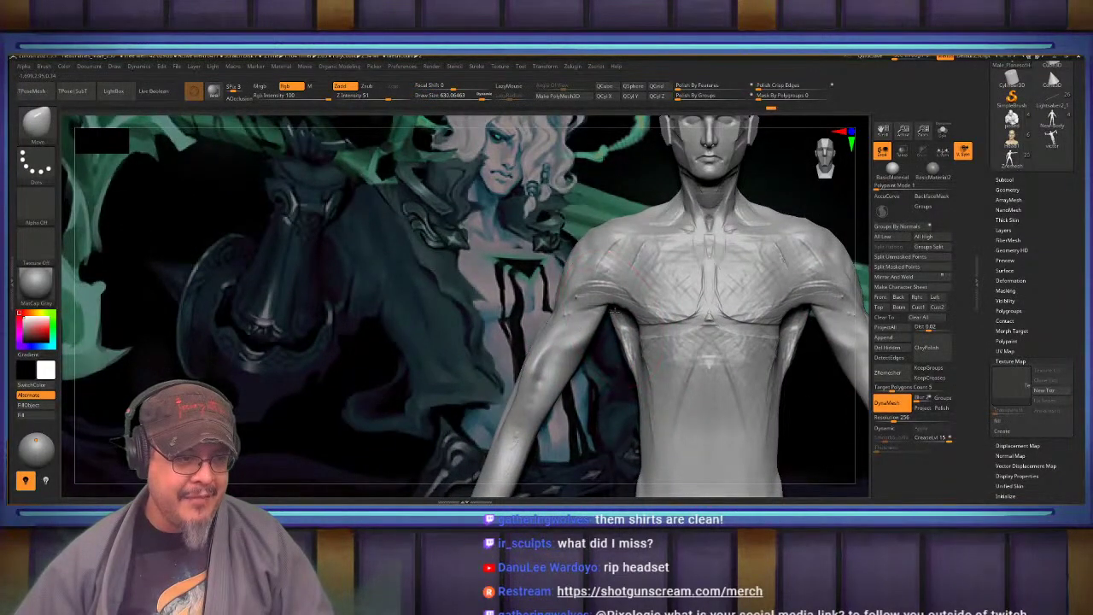
{"action": "mouse_move", "coordinate": [614, 319]}
{"action": "right_mouse_down", "text": "alt"}
{"action": "mouse_move", "coordinate": [600, 248]}
{"action": "mouse_move", "coordinate": [662, 295]}
{"action": "mouse_move", "coordinate": [618, 315]}
{"action": "mouse_move", "coordinate": [623, 341]}
{"action": "right_mouse_up", "text": "alt"}
Define the lower edge of the rib cage and the upper abdomen with ClayBuildup strokes
{"action": "key", "text": "b"}
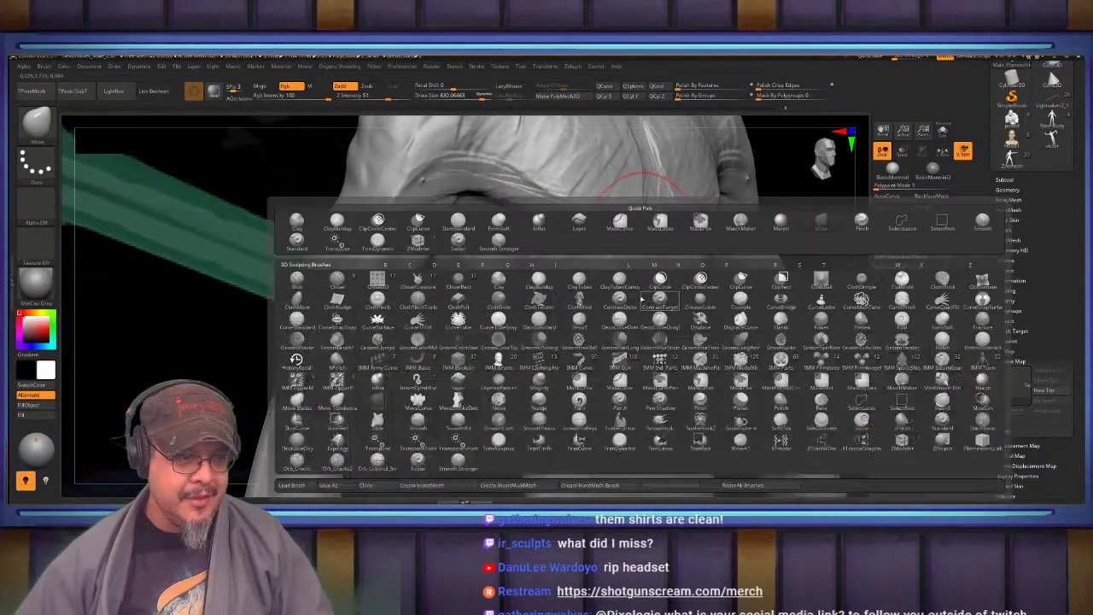
{"action": "key", "text": "c"}
{"action": "key", "text": "b"}
{"action": "mouse_move", "coordinate": [655, 276]}
{"action": "right_mouse_down", "text": "alt"}
{"action": "mouse_move", "coordinate": [635, 325]}
{"action": "mouse_move", "coordinate": [638, 273]}
{"action": "right_mouse_up", "text": "alt"}
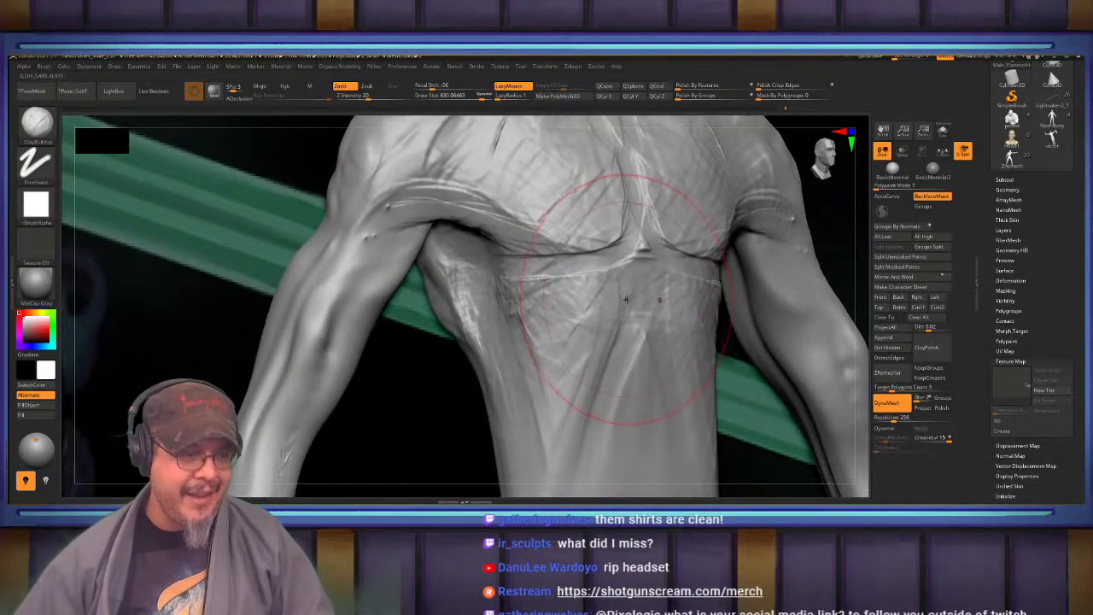
{"action": "key", "text": "s"}
{"action": "left_click_drag", "start_coordinate": [631, 291], "coordinate": [623, 290]}
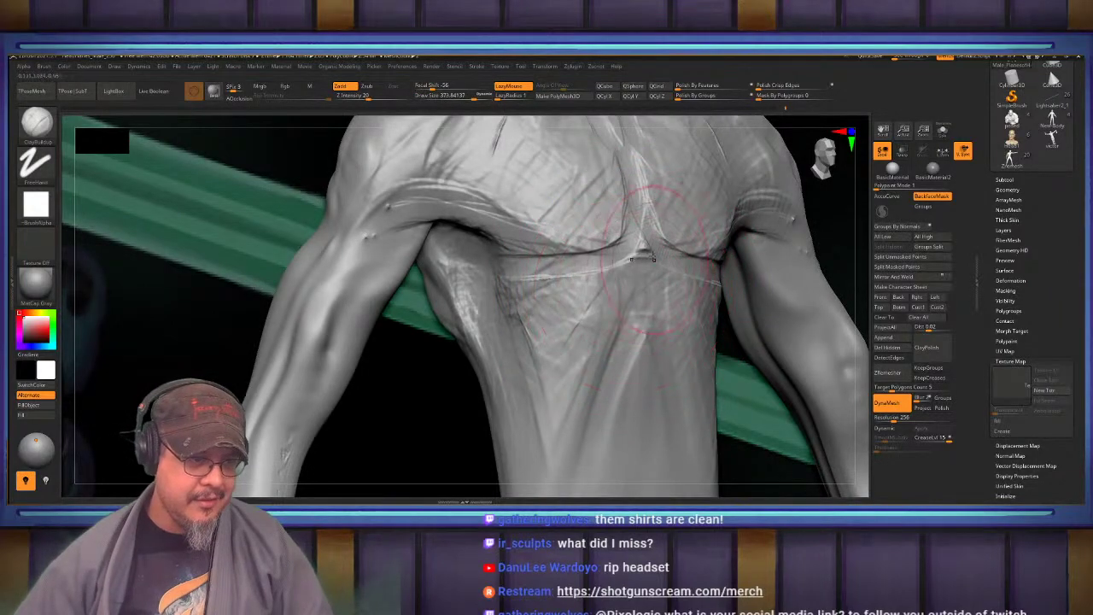
{"action": "mouse_move", "coordinate": [623, 291]}
{"action": "right_mouse_down"}
{"action": "mouse_move", "coordinate": [651, 256]}
{"action": "mouse_move", "coordinate": [635, 283]}
{"action": "right_mouse_up"}
{"action": "key", "text": "s"}
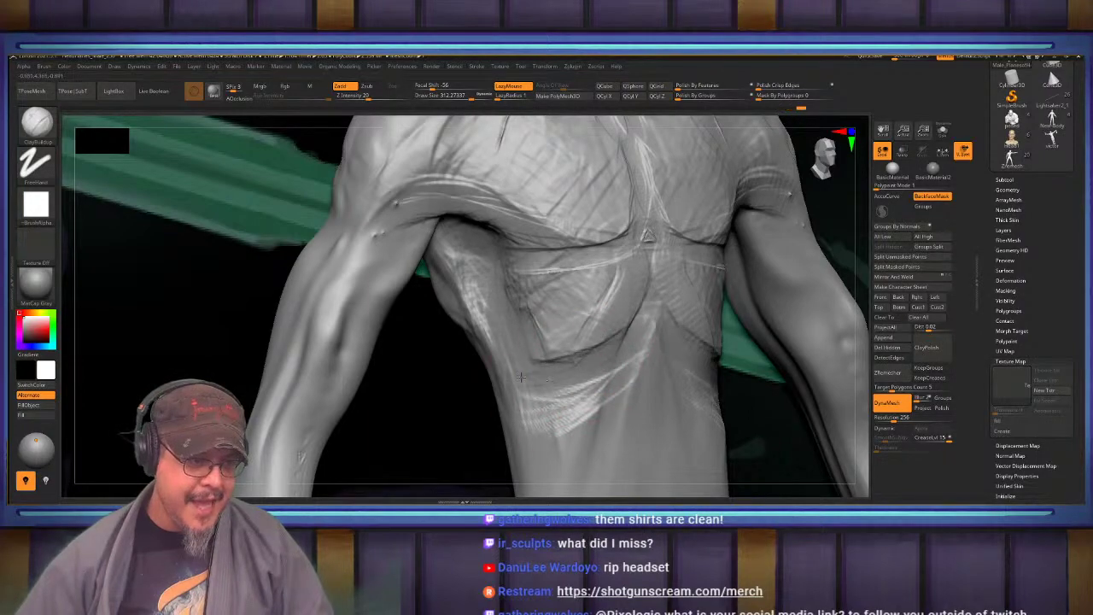
Build up the lower ribs, the side of the waist and the obliques with ClayBuildup strokes
{"action": "mouse_move", "coordinate": [528, 354]}
{"action": "right_mouse_down"}
{"action": "mouse_move", "coordinate": [551, 363]}
{"action": "mouse_move", "coordinate": [568, 347]}
{"action": "right_mouse_up"}
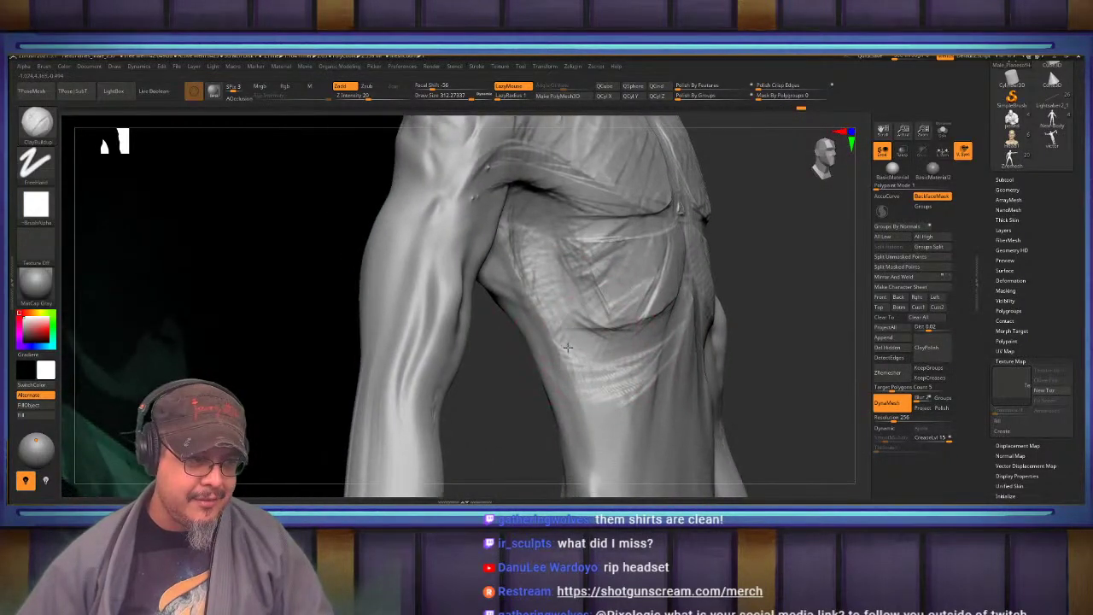
{"action": "left_click_drag", "start_coordinate": [539, 328], "coordinate": [642, 335]}
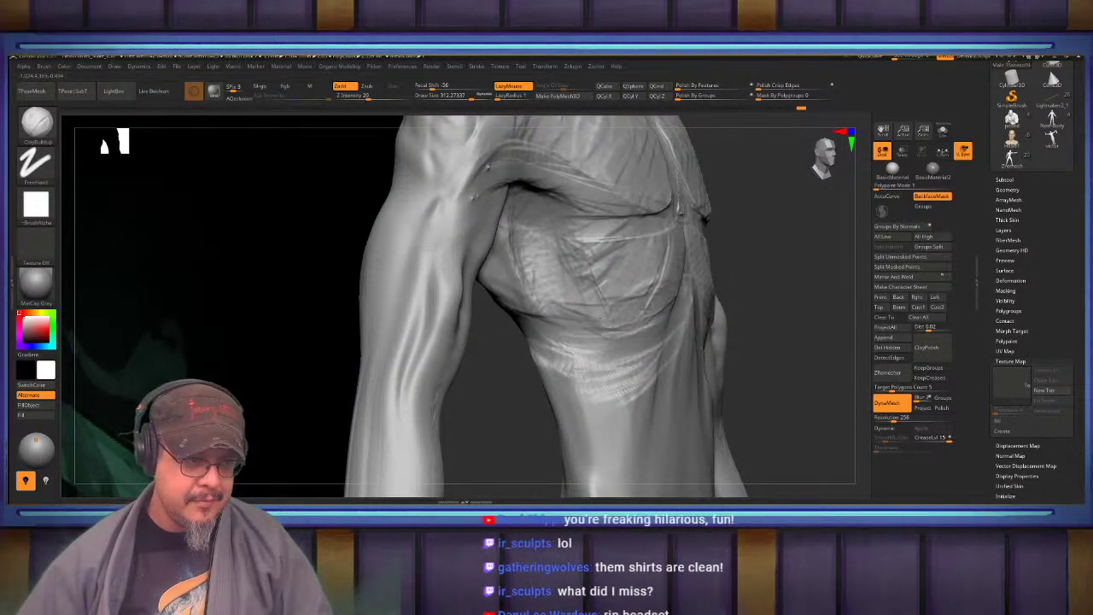
{"action": "mouse_move", "coordinate": [683, 299]}
{"action": "right_mouse_down"}
{"action": "mouse_move", "coordinate": [656, 314]}
{"action": "mouse_move", "coordinate": [598, 318]}
{"action": "mouse_move", "coordinate": [598, 256]}
{"action": "mouse_move", "coordinate": [621, 342]}
{"action": "mouse_move", "coordinate": [627, 310]}
{"action": "mouse_move", "coordinate": [593, 315]}
{"action": "mouse_move", "coordinate": [604, 300]}
{"action": "mouse_move", "coordinate": [623, 340]}
{"action": "mouse_move", "coordinate": [617, 295]}
{"action": "mouse_move", "coordinate": [601, 331]}
{"action": "mouse_move", "coordinate": [623, 331]}
{"action": "mouse_move", "coordinate": [610, 317]}
{"action": "mouse_move", "coordinate": [627, 310]}
{"action": "mouse_move", "coordinate": [625, 332]}
{"action": "mouse_move", "coordinate": [639, 325]}
{"action": "mouse_move", "coordinate": [578, 360]}
{"action": "right_mouse_up"}
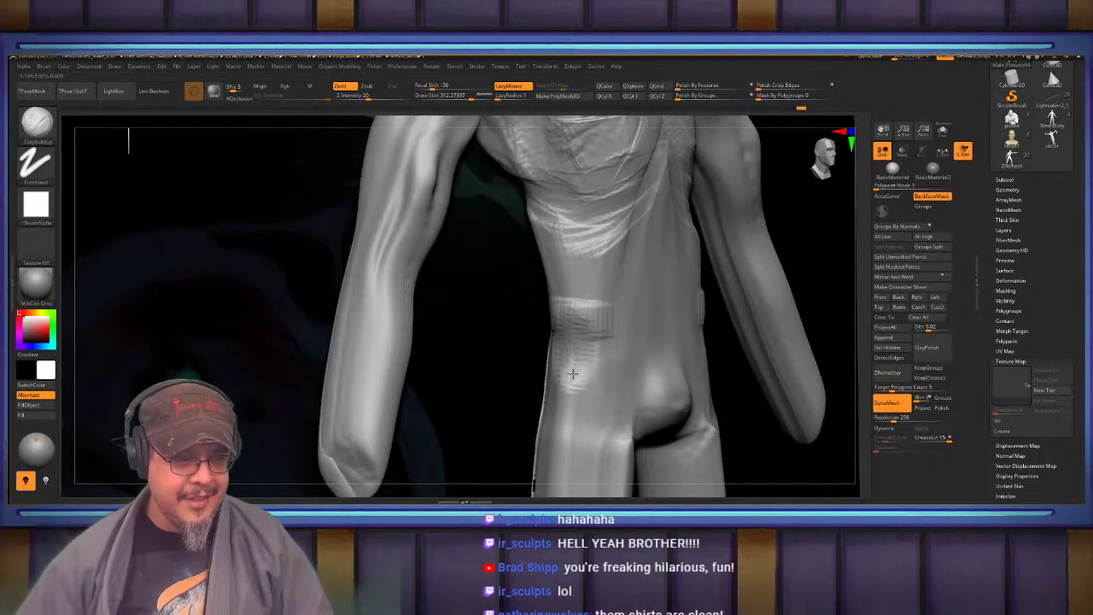
{"action": "mouse_move", "coordinate": [617, 322]}
{"action": "right_mouse_down", "text": "alt"}
{"action": "mouse_move", "coordinate": [570, 335]}
{"action": "mouse_move", "coordinate": [591, 343]}
{"action": "mouse_move", "coordinate": [590, 320]}
{"action": "mouse_move", "coordinate": [546, 365]}
{"action": "mouse_move", "coordinate": [588, 325]}
{"action": "mouse_move", "coordinate": [569, 355]}
{"action": "mouse_move", "coordinate": [606, 354]}
{"action": "mouse_move", "coordinate": [628, 325]}
{"action": "right_mouse_up", "text": "alt"}
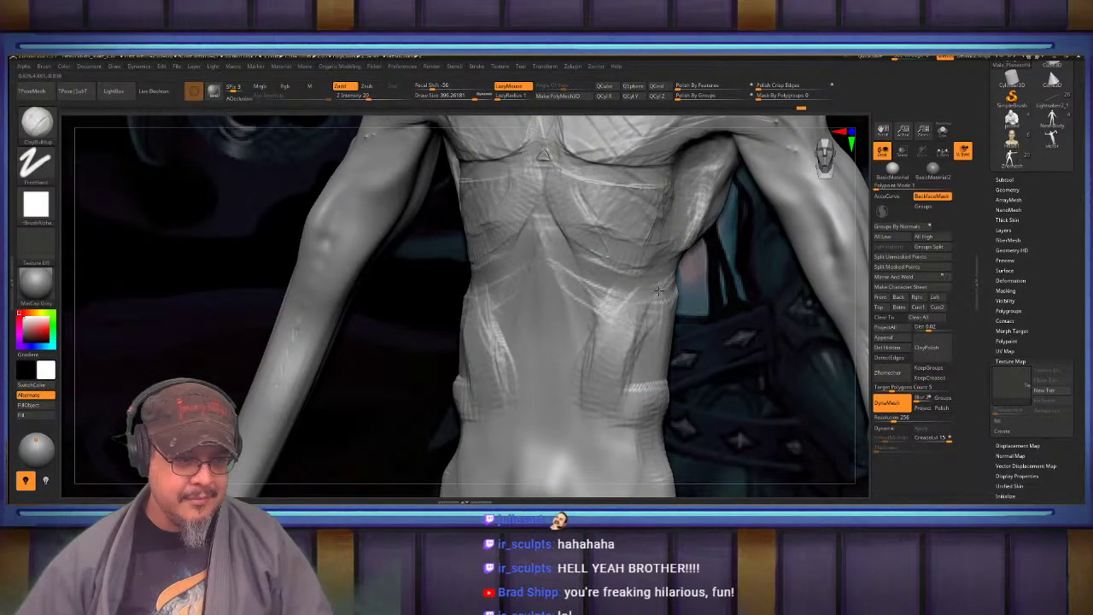
{"action": "left_click_drag", "start_coordinate": [605, 342], "coordinate": [615, 312]}
{"action": "right_click_drag", "start_coordinate": [615, 313], "coordinate": [567, 314]}
{"action": "mouse_move", "coordinate": [567, 314]}
{"action": "right_mouse_down", "text": "alt"}
{"action": "mouse_move", "coordinate": [559, 352]}
{"action": "mouse_move", "coordinate": [572, 350]}
{"action": "right_mouse_up", "text": "alt"}
Sculpt the muscle planes running down both sides of the lower back and under the lats
{"action": "mouse_move", "coordinate": [568, 392]}
{"action": "right_mouse_down", "text": "alt"}
{"action": "mouse_move", "coordinate": [588, 343]}
{"action": "mouse_move", "coordinate": [658, 309]}
{"action": "mouse_move", "coordinate": [603, 271]}
{"action": "right_mouse_up", "text": "alt"}
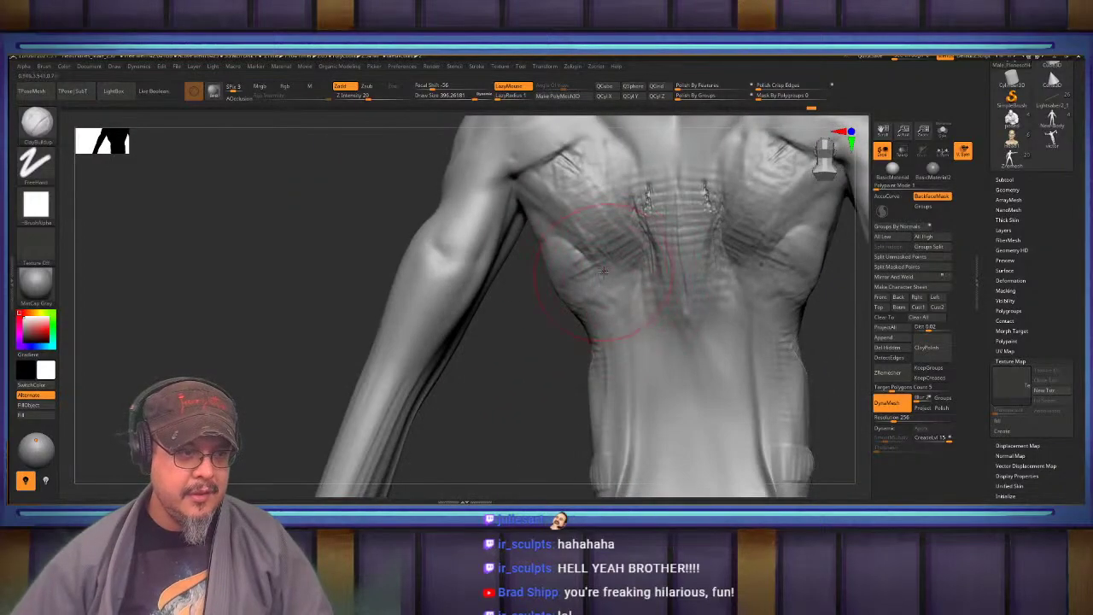
{"action": "left_click_drag", "start_coordinate": [621, 375], "coordinate": [652, 444]}
{"action": "left_click_drag", "start_coordinate": [639, 335], "coordinate": [649, 444]}
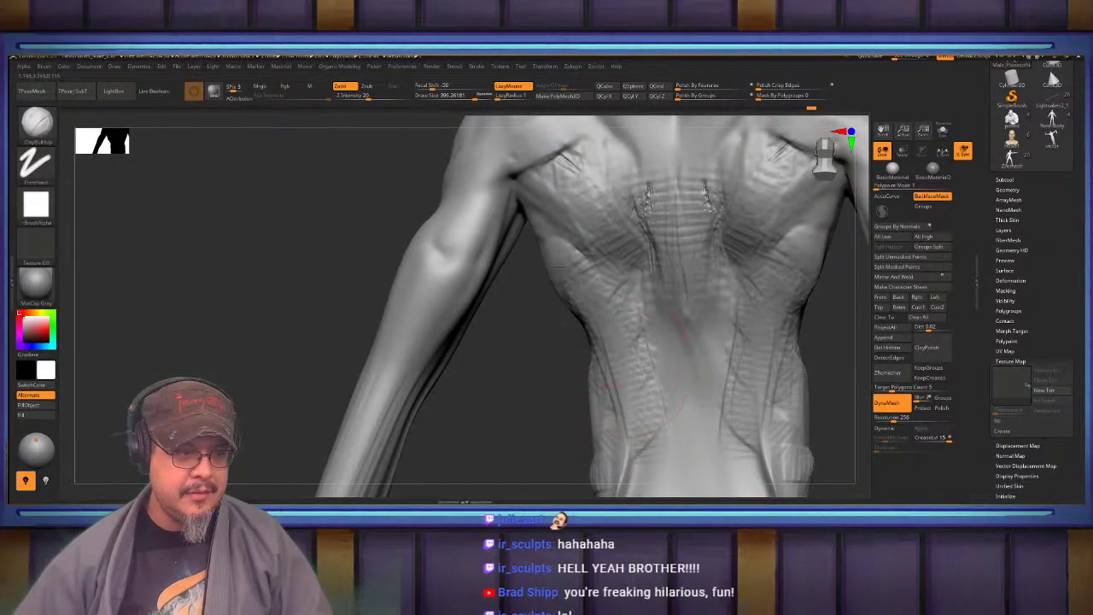
{"action": "left_click_drag", "start_coordinate": [559, 266], "coordinate": [617, 295]}
Build up the shoulder blade and the muscles around it with a smaller ClayBuildup brush
{"action": "right_click_drag", "start_coordinate": [600, 211], "coordinate": [598, 289], "text": "alt"}
{"action": "right_click_drag", "start_coordinate": [556, 219], "coordinate": [576, 245]}
{"action": "key", "text": "s"}
{"action": "mouse_move", "coordinate": [576, 243]}
{"action": "left_mouse_down"}
{"action": "mouse_move", "coordinate": [599, 217]}
{"action": "mouse_move", "coordinate": [599, 263]}
{"action": "left_mouse_up"}
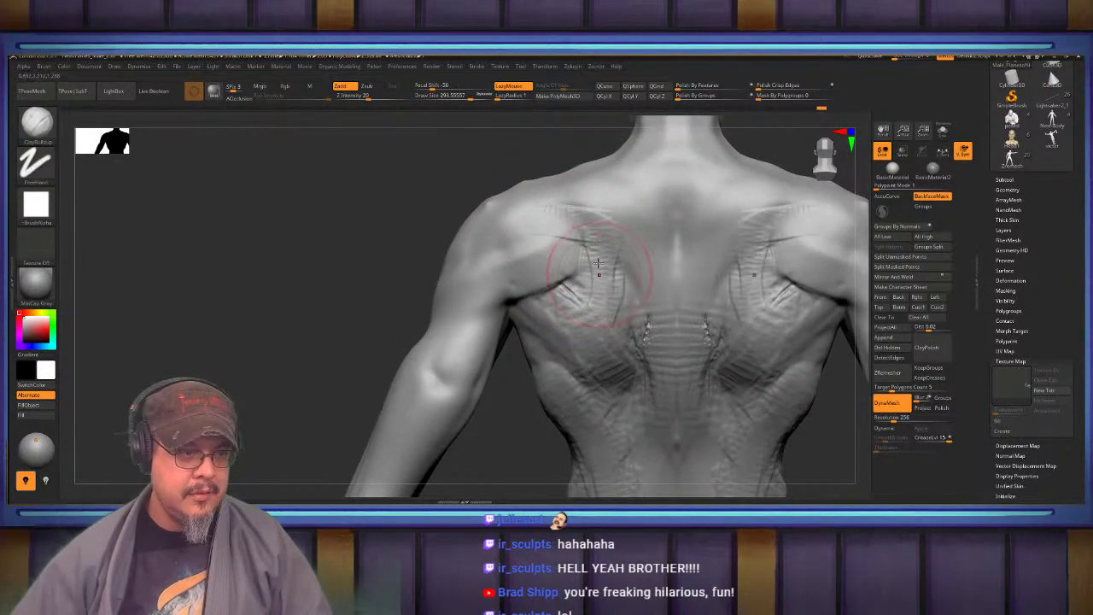
{"action": "left_click_drag", "start_coordinate": [610, 325], "coordinate": [596, 352]}
{"action": "mouse_move", "coordinate": [589, 286]}
{"action": "left_mouse_down"}
{"action": "mouse_move", "coordinate": [600, 345]}
{"action": "mouse_move", "coordinate": [574, 359]}
{"action": "mouse_move", "coordinate": [549, 348]}
{"action": "left_mouse_up"}
{"action": "left_click_drag", "start_coordinate": [519, 285], "coordinate": [545, 311]}
Define the inner edge of the shoulder blade and add diagonal muscle strokes across it toward the armpit
{"action": "right_click_drag", "start_coordinate": [547, 264], "coordinate": [571, 290], "text": "alt"}
{"action": "mouse_move", "coordinate": [612, 251]}
{"action": "left_mouse_down"}
{"action": "mouse_move", "coordinate": [605, 320]}
{"action": "mouse_move", "coordinate": [617, 324]}
{"action": "left_mouse_up"}
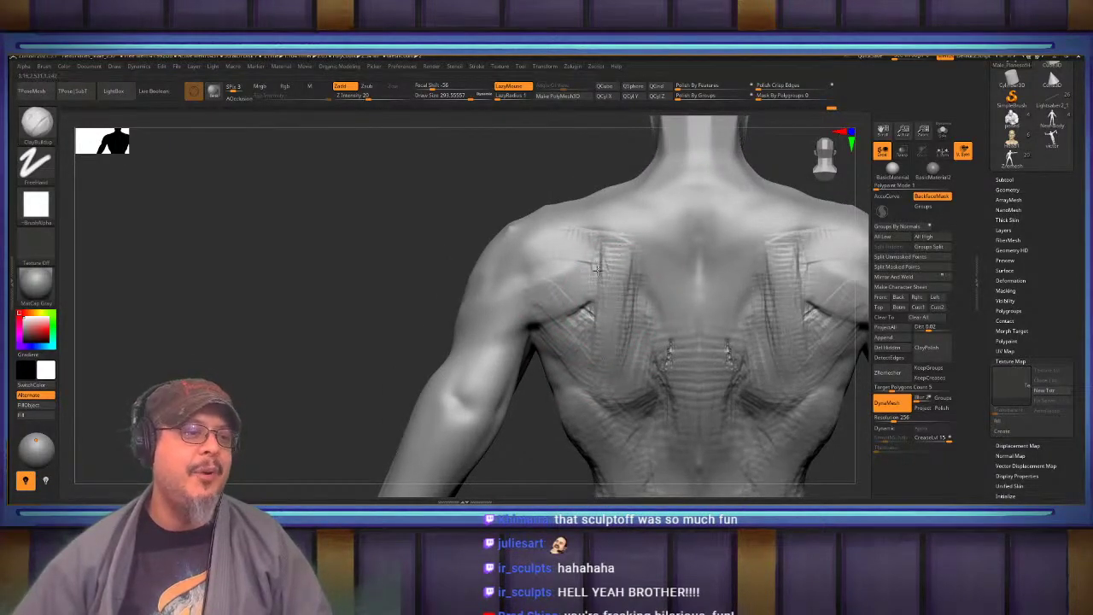
{"action": "left_click_drag", "start_coordinate": [611, 276], "coordinate": [579, 314]}
{"action": "left_click_drag", "start_coordinate": [613, 301], "coordinate": [581, 336]}
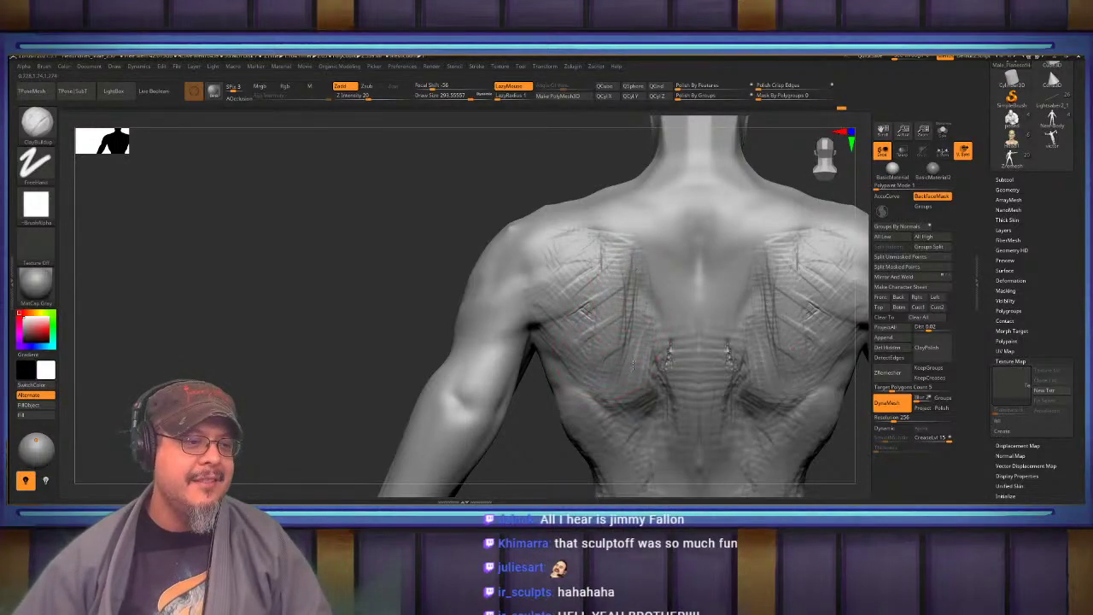
{"action": "left_click_drag", "start_coordinate": [642, 388], "coordinate": [611, 404]}
Shape the lower lats and the side of the back below the shoulder blade
{"action": "mouse_move", "coordinate": [622, 380]}
{"action": "right_mouse_down", "text": "alt"}
{"action": "mouse_move", "coordinate": [677, 289]}
{"action": "mouse_move", "coordinate": [751, 277]}
{"action": "mouse_move", "coordinate": [727, 275]}
{"action": "right_mouse_up", "text": "alt"}
{"action": "mouse_move", "coordinate": [685, 292]}
{"action": "left_mouse_down"}
{"action": "mouse_move", "coordinate": [672, 323]}
{"action": "mouse_move", "coordinate": [678, 381]}
{"action": "mouse_move", "coordinate": [689, 346]}
{"action": "mouse_move", "coordinate": [678, 331]}
{"action": "left_mouse_up"}
{"action": "right_click_drag", "start_coordinate": [674, 323], "coordinate": [681, 276], "text": "alt"}
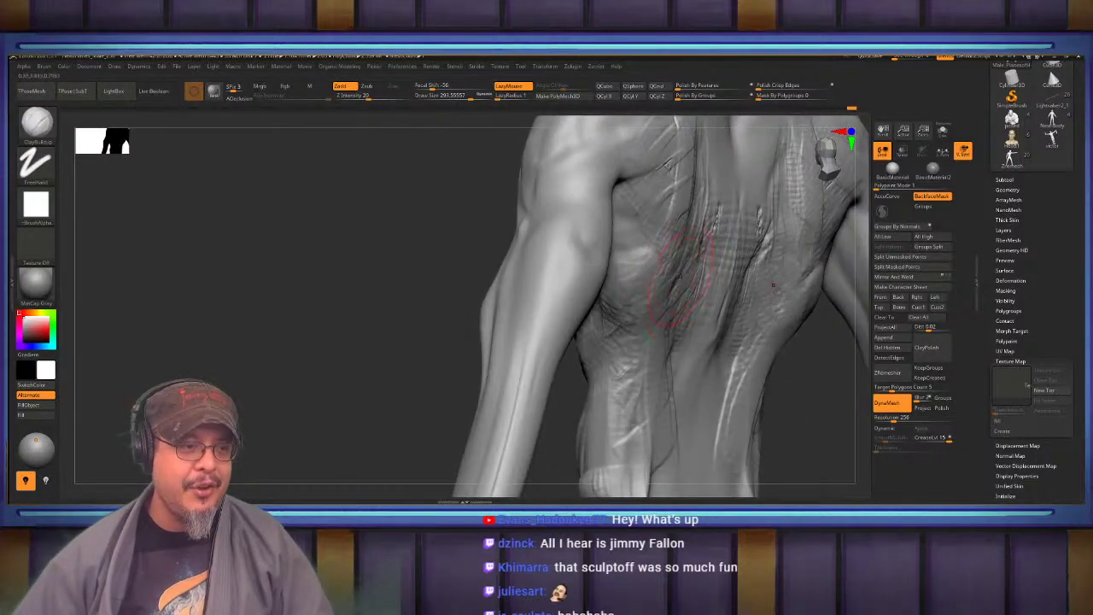
{"action": "mouse_move", "coordinate": [656, 280]}
{"action": "left_mouse_down"}
{"action": "mouse_move", "coordinate": [635, 293]}
{"action": "mouse_move", "coordinate": [635, 258]}
{"action": "left_mouse_up"}
Build up the deltoid from the side, back and front with ClayBuildup strokes
{"action": "mouse_move", "coordinate": [653, 247]}
{"action": "right_mouse_down", "text": "alt"}
{"action": "mouse_move", "coordinate": [608, 306]}
{"action": "mouse_move", "coordinate": [583, 298]}
{"action": "mouse_move", "coordinate": [540, 381]}
{"action": "mouse_move", "coordinate": [649, 349]}
{"action": "right_mouse_up", "text": "alt"}
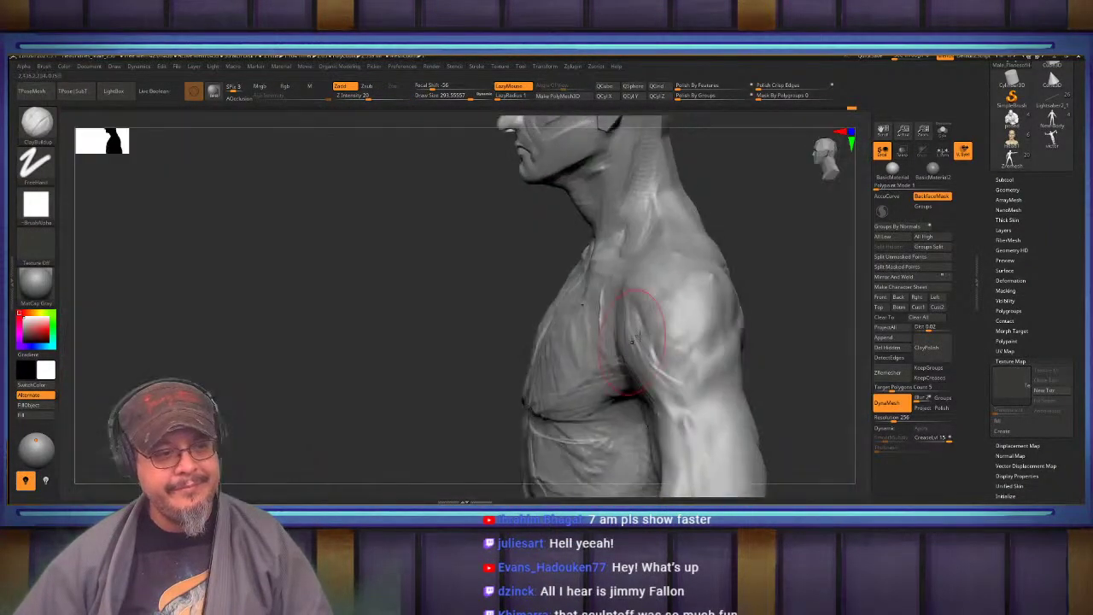
{"action": "right_click_drag", "start_coordinate": [670, 291], "coordinate": [673, 246]}
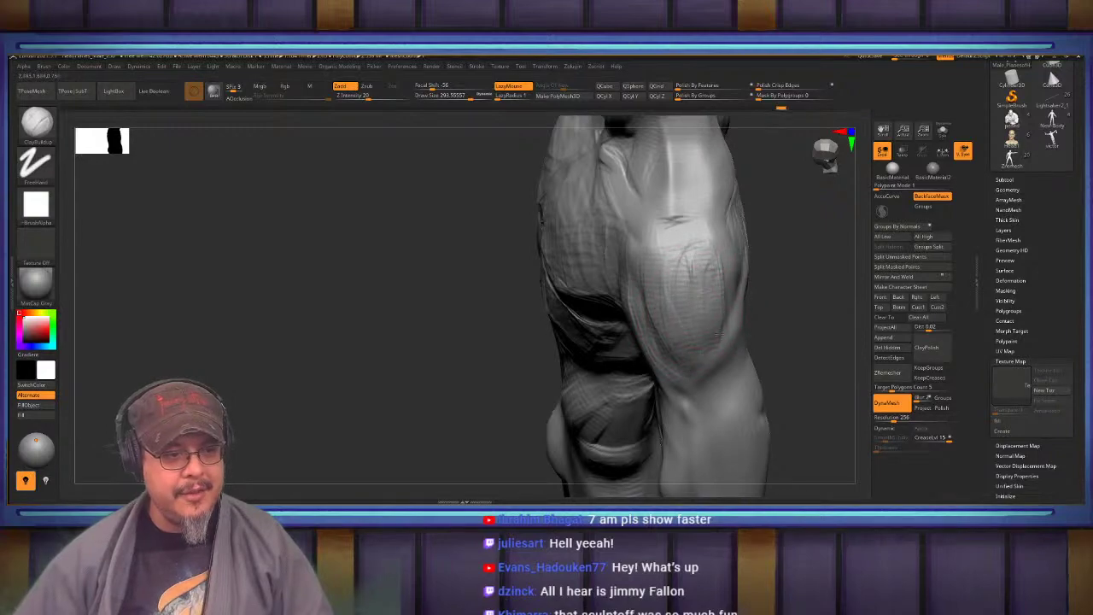
{"action": "right_click_drag", "start_coordinate": [721, 335], "coordinate": [665, 260]}
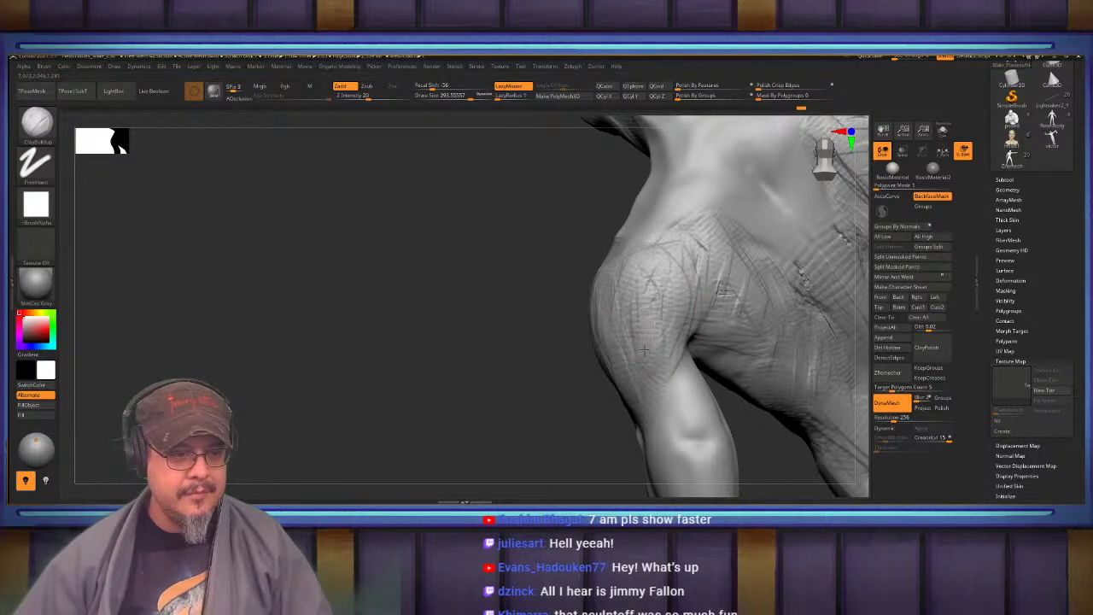
{"action": "mouse_move", "coordinate": [645, 350]}
{"action": "right_mouse_down"}
{"action": "mouse_move", "coordinate": [654, 329]}
{"action": "mouse_move", "coordinate": [639, 299]}
{"action": "mouse_move", "coordinate": [657, 309]}
{"action": "mouse_move", "coordinate": [639, 317]}
{"action": "mouse_move", "coordinate": [651, 322]}
{"action": "mouse_move", "coordinate": [737, 300]}
{"action": "mouse_move", "coordinate": [617, 326]}
{"action": "right_mouse_up"}
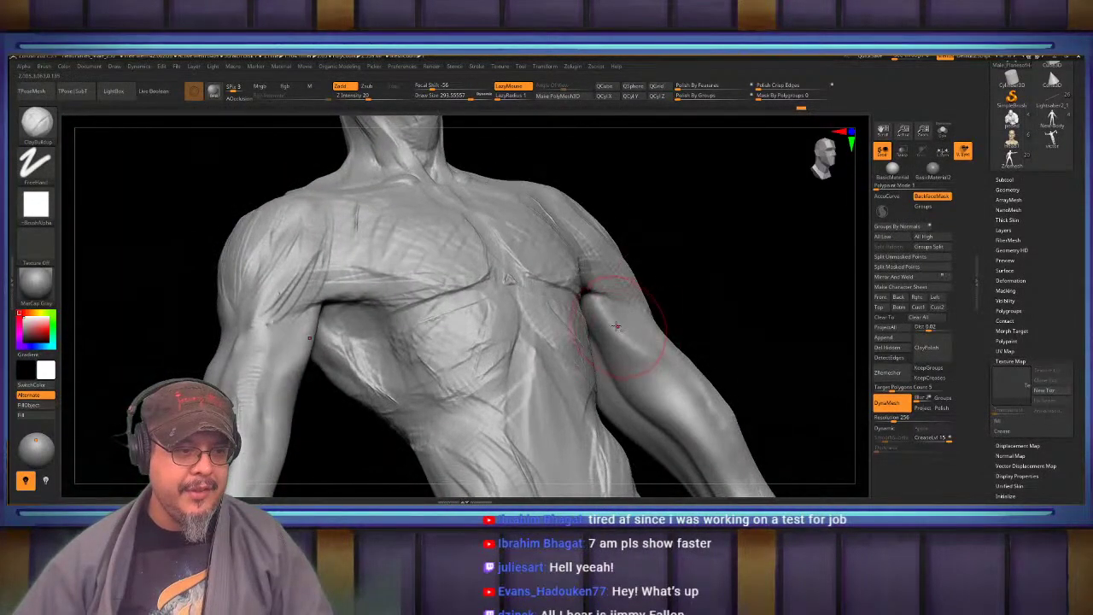
Add muscle volume to the front and inner side of the upper arm
{"action": "right_click_drag", "start_coordinate": [649, 368], "coordinate": [620, 271]}
{"action": "right_click_drag", "start_coordinate": [651, 308], "coordinate": [661, 340]}
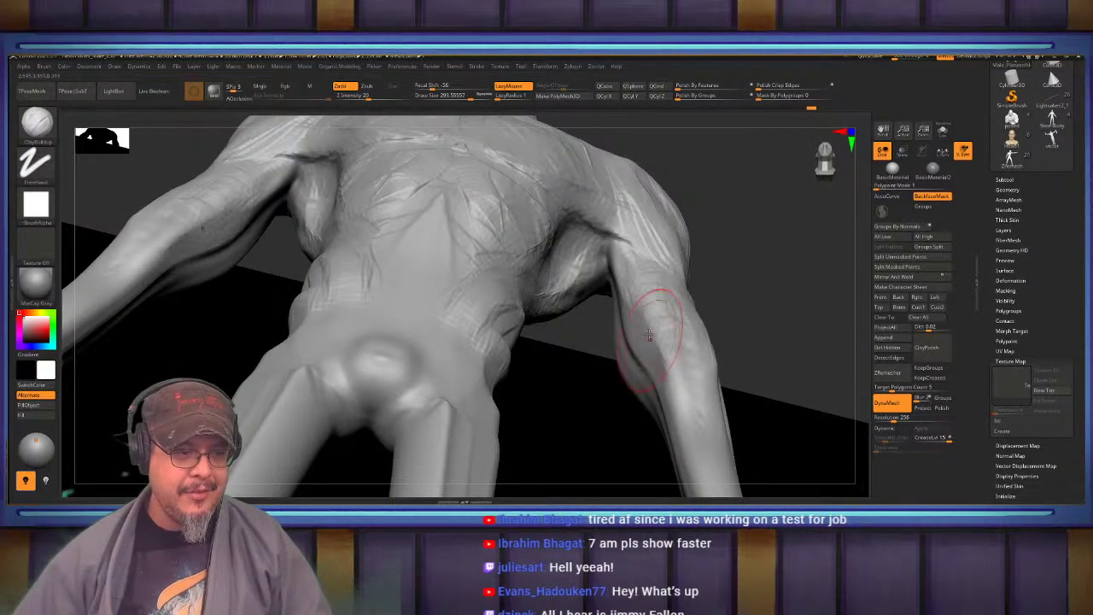
{"action": "mouse_move", "coordinate": [647, 256]}
{"action": "right_mouse_down"}
{"action": "mouse_move", "coordinate": [615, 292]}
{"action": "mouse_move", "coordinate": [639, 313]}
{"action": "mouse_move", "coordinate": [545, 293]}
{"action": "mouse_move", "coordinate": [621, 282]}
{"action": "mouse_move", "coordinate": [595, 277]}
{"action": "mouse_move", "coordinate": [603, 295]}
{"action": "right_mouse_up"}
{"action": "left_click_drag", "start_coordinate": [635, 241], "coordinate": [614, 335]}
{"action": "left_click_drag", "start_coordinate": [625, 285], "coordinate": [618, 309]}
Build up the triceps on the back of the upper arm down to the elbow
{"action": "right_click_drag", "start_coordinate": [618, 299], "coordinate": [577, 285]}
{"action": "mouse_move", "coordinate": [548, 377]}
{"action": "right_mouse_down"}
{"action": "mouse_move", "coordinate": [565, 315]}
{"action": "mouse_move", "coordinate": [549, 330]}
{"action": "right_mouse_up"}
{"action": "left_click_drag", "start_coordinate": [584, 294], "coordinate": [563, 366]}
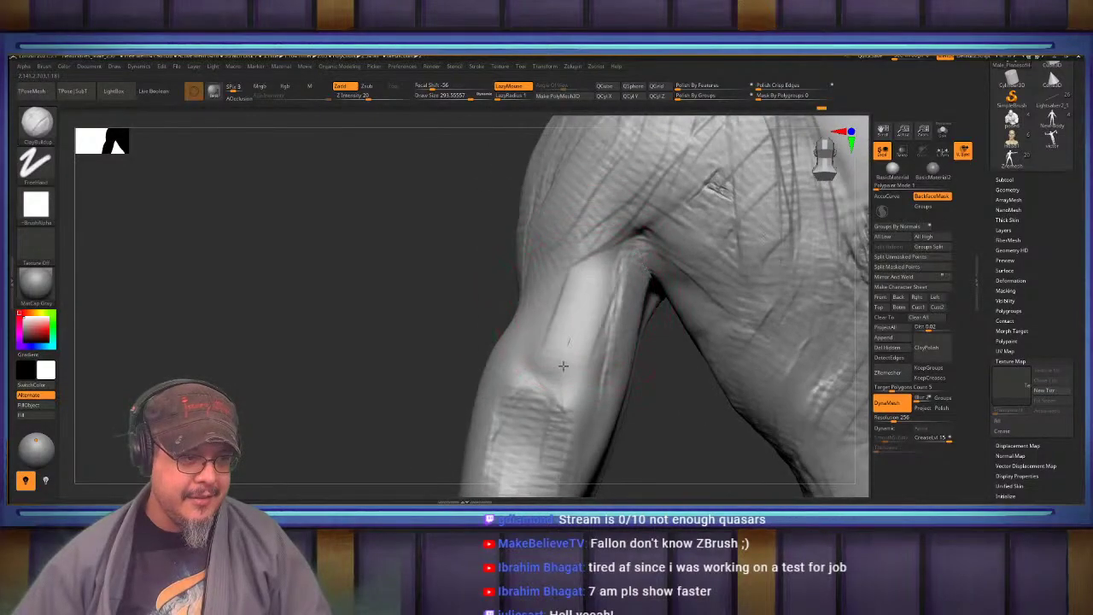
{"action": "right_click_drag", "start_coordinate": [595, 314], "coordinate": [553, 316]}
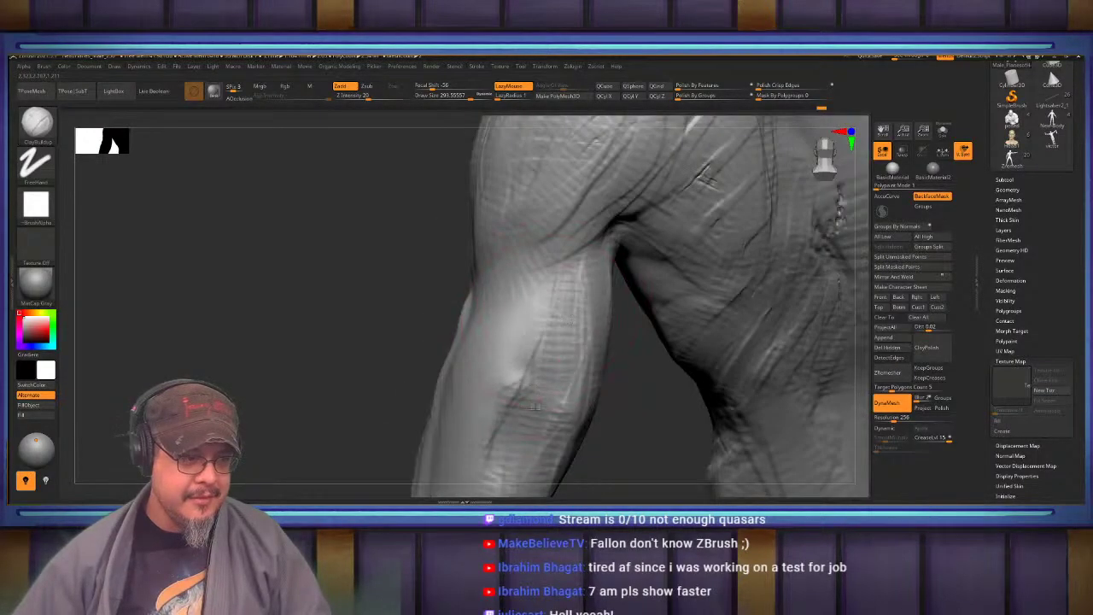
Sculpt the elbow area and the upper forearm from behind with ClayBuildup
{"action": "right_click_drag", "start_coordinate": [534, 406], "coordinate": [534, 318]}
{"action": "right_click_drag", "start_coordinate": [486, 412], "coordinate": [534, 218]}
{"action": "mouse_move", "coordinate": [516, 182]}
{"action": "left_mouse_down"}
{"action": "mouse_move", "coordinate": [492, 218]}
{"action": "mouse_move", "coordinate": [493, 340]}
{"action": "left_mouse_up"}
{"action": "right_click_drag", "start_coordinate": [494, 387], "coordinate": [497, 348]}
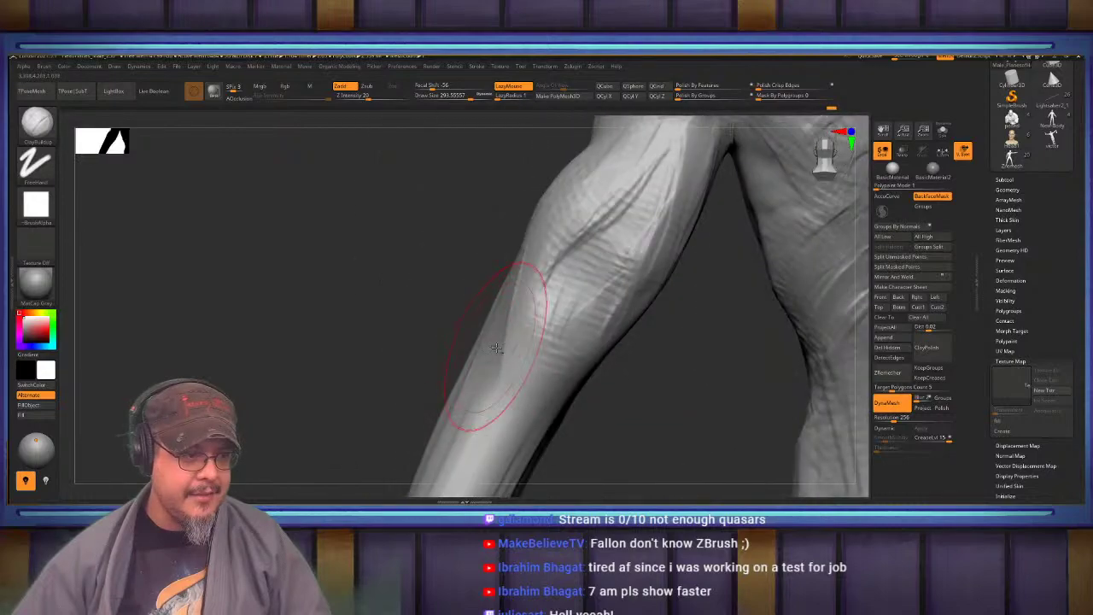
{"action": "mouse_move", "coordinate": [482, 417]}
{"action": "right_mouse_down", "text": "alt"}
{"action": "mouse_move", "coordinate": [534, 325]}
{"action": "mouse_move", "coordinate": [525, 299]}
{"action": "mouse_move", "coordinate": [540, 376]}
{"action": "mouse_move", "coordinate": [547, 307]}
{"action": "mouse_move", "coordinate": [478, 305]}
{"action": "mouse_move", "coordinate": [457, 320]}
{"action": "mouse_move", "coordinate": [476, 288]}
{"action": "mouse_move", "coordinate": [440, 248]}
{"action": "right_mouse_up", "text": "alt"}
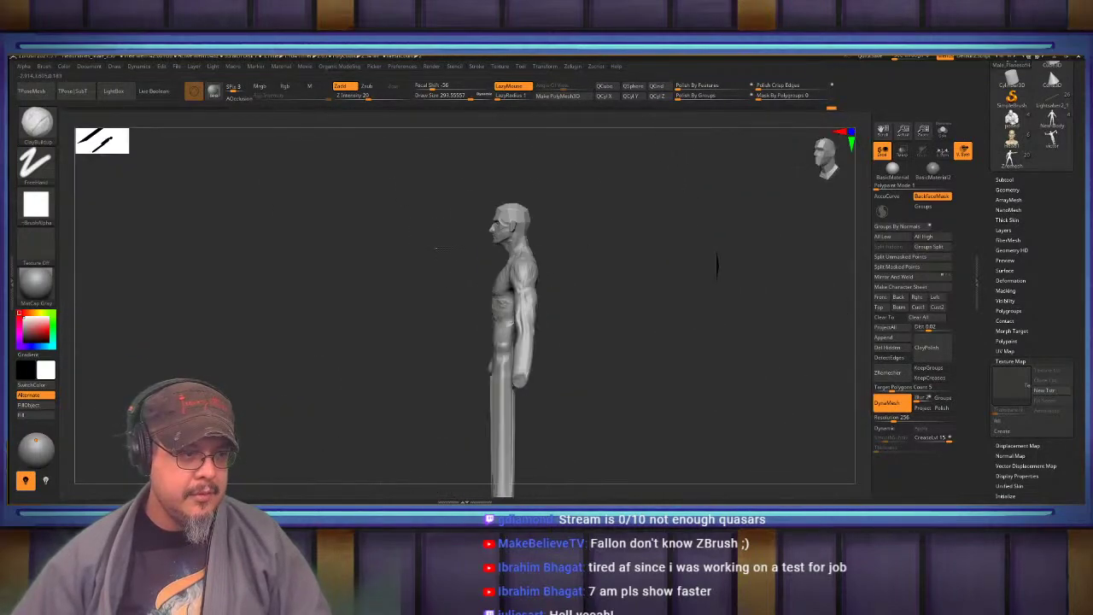
Refine the biceps and elbow crease and build up the forearm muscles from several angles
{"action": "right_click_drag", "start_coordinate": [532, 261], "coordinate": [544, 285], "text": "alt"}
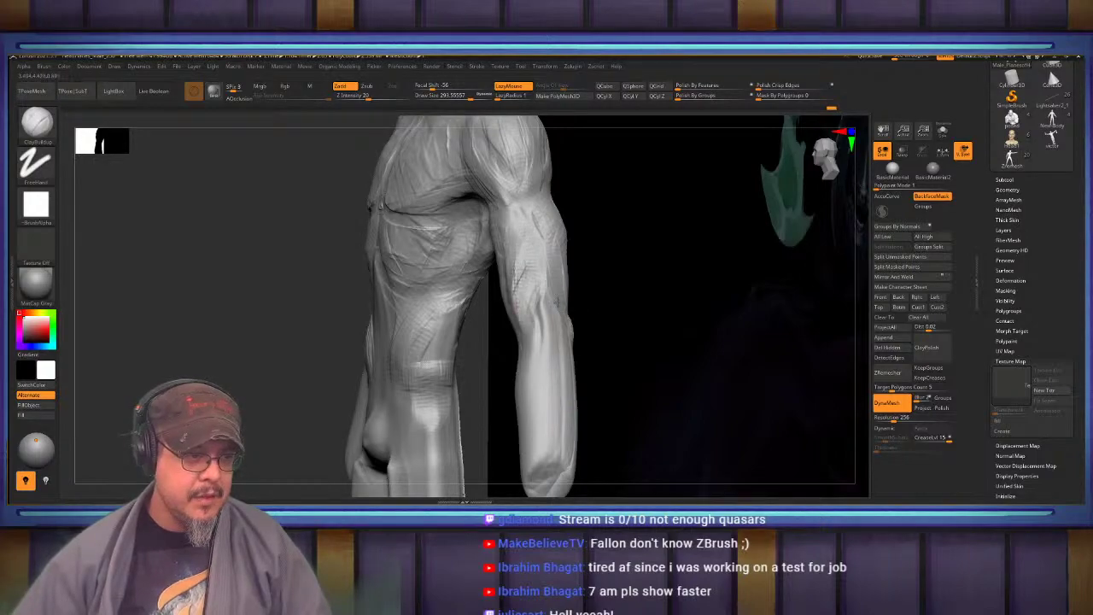
{"action": "right_click_drag", "start_coordinate": [532, 418], "coordinate": [513, 286]}
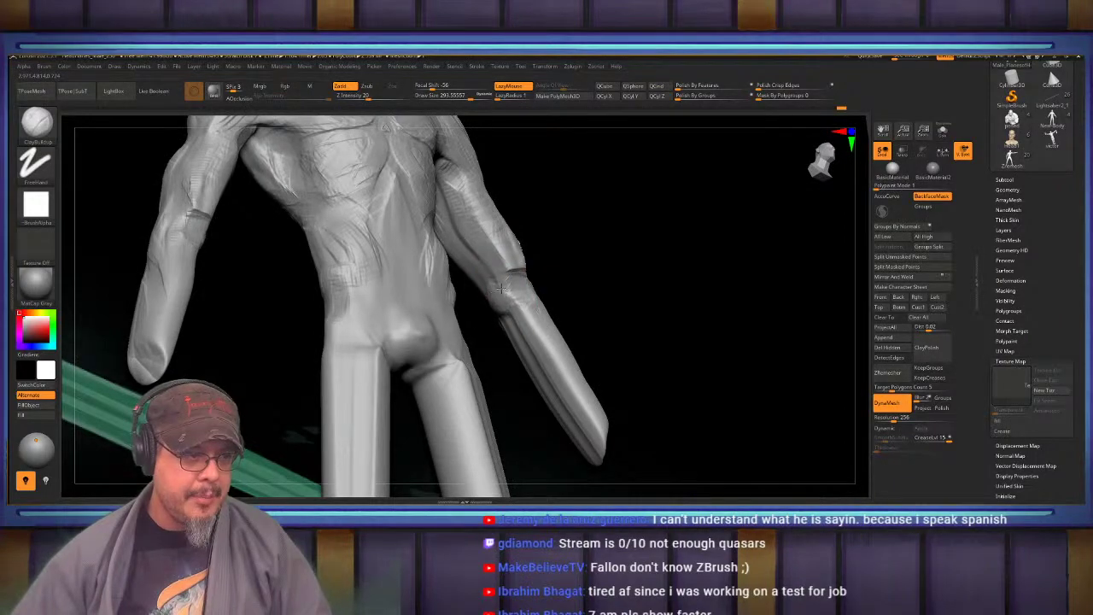
{"action": "right_click_drag", "start_coordinate": [540, 345], "coordinate": [504, 317]}
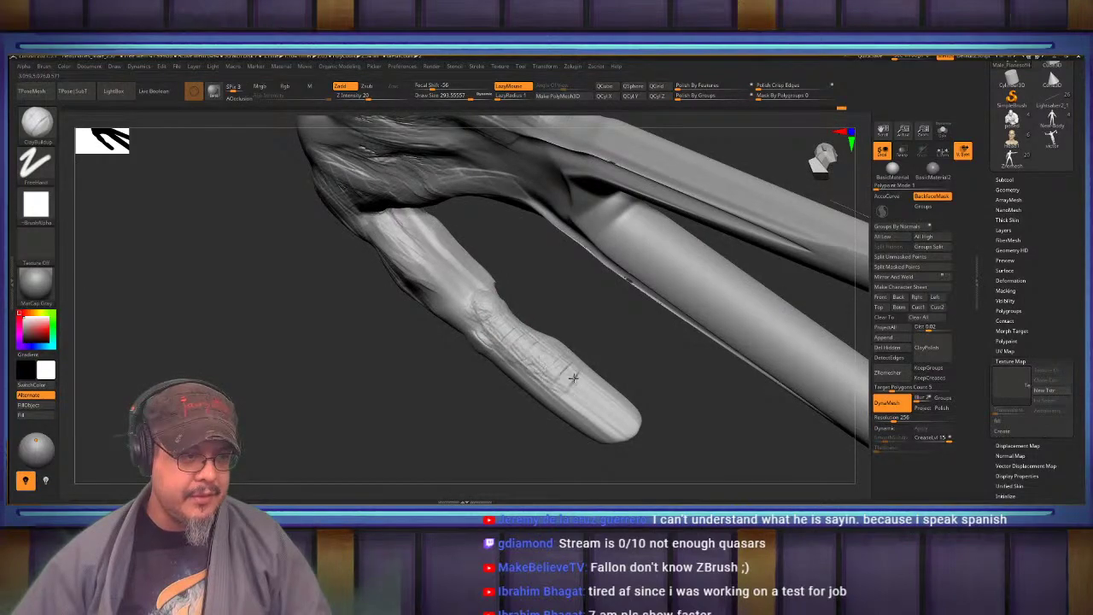
{"action": "right_click_drag", "start_coordinate": [573, 378], "coordinate": [561, 306]}
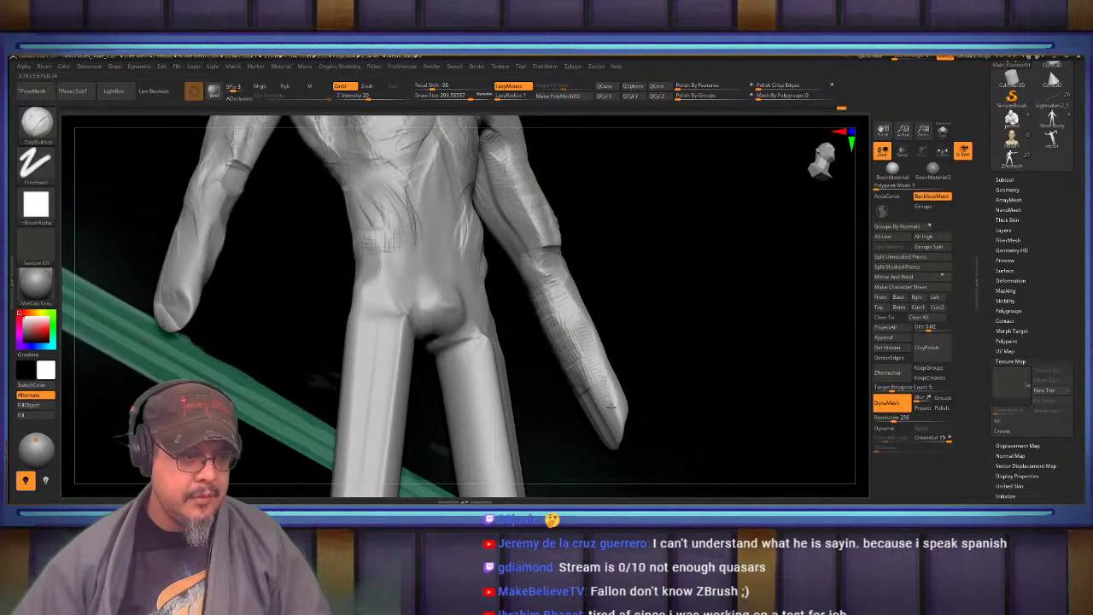
{"action": "right_click_drag", "start_coordinate": [610, 408], "coordinate": [564, 317]}
{"action": "right_click_drag", "start_coordinate": [565, 360], "coordinate": [594, 293]}
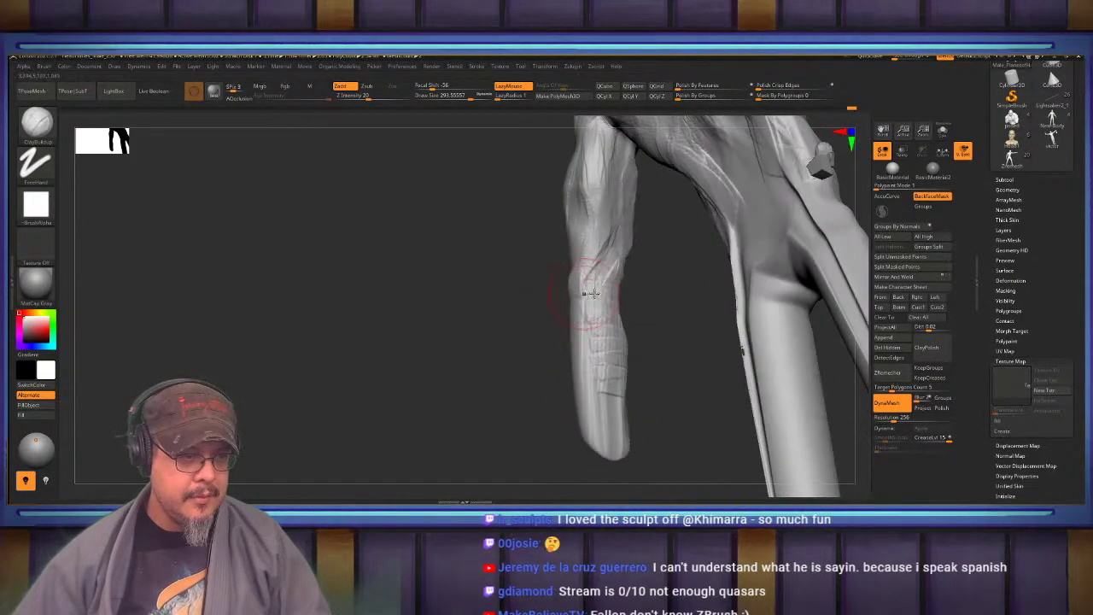
{"action": "right_click_drag", "start_coordinate": [608, 401], "coordinate": [649, 342]}
Adjust the arm and lower torso silhouette in side profile with a larger Move brush
{"action": "right_click_drag", "start_coordinate": [524, 320], "coordinate": [545, 308]}
{"action": "key", "text": "b"}
{"action": "key", "text": "m"}
{"action": "key", "text": "v"}
{"action": "key", "text": "s"}
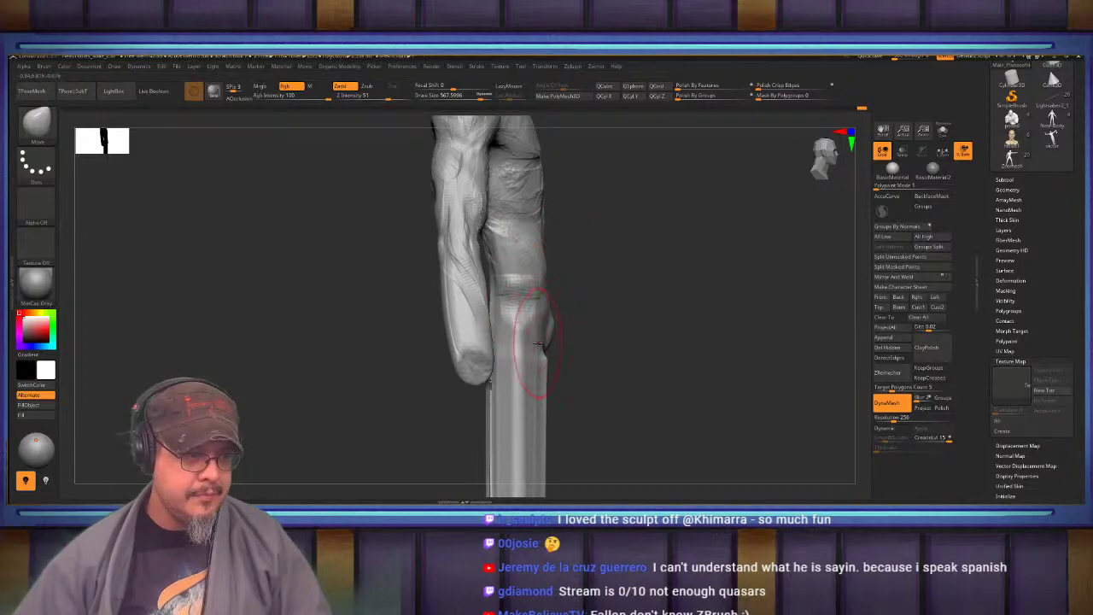
{"action": "right_click_drag", "start_coordinate": [524, 335], "coordinate": [726, 295]}
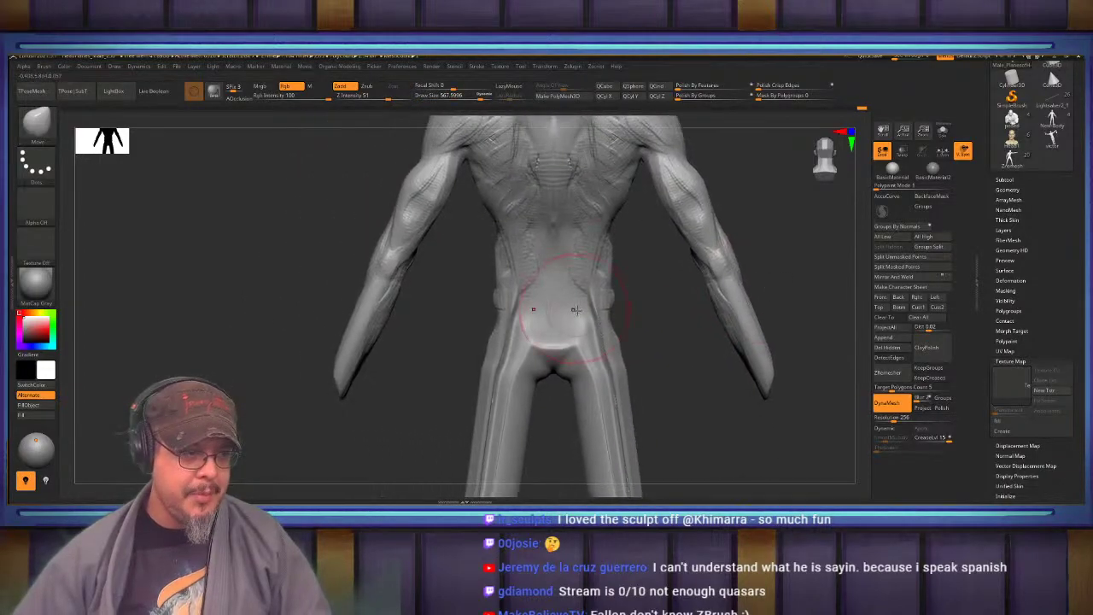
Build up the glutes and the crease between them with a large ClayBuildup brush
{"action": "key", "text": "b"}
{"action": "key", "text": "c"}
{"action": "key", "text": "b"}
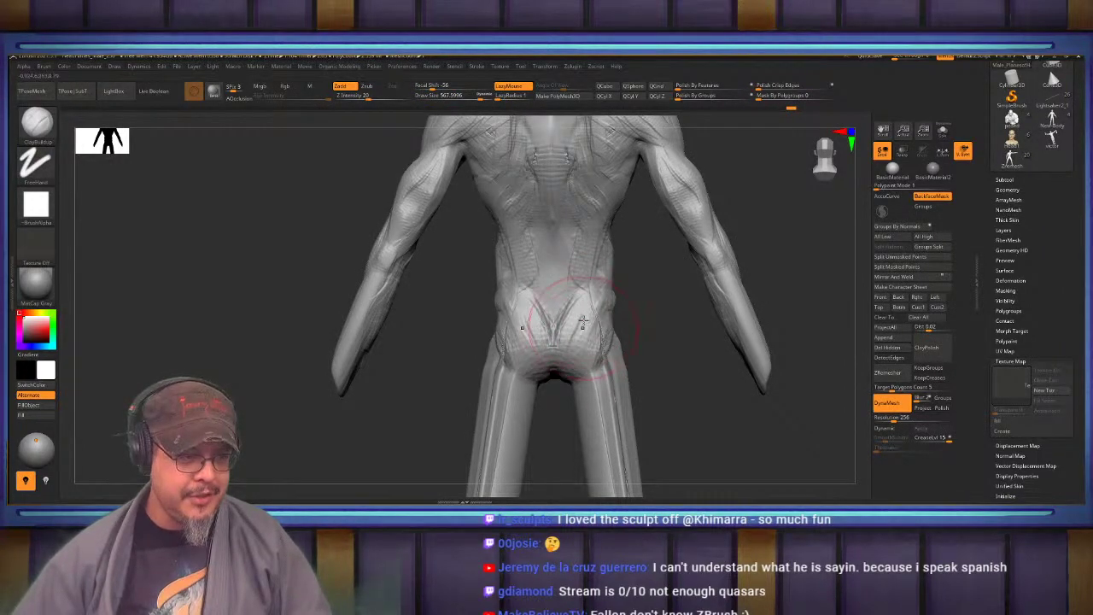
{"action": "mouse_move", "coordinate": [583, 320]}
{"action": "right_mouse_down"}
{"action": "mouse_move", "coordinate": [554, 325]}
{"action": "mouse_move", "coordinate": [556, 361]}
{"action": "mouse_move", "coordinate": [607, 325]}
{"action": "mouse_move", "coordinate": [575, 346]}
{"action": "mouse_move", "coordinate": [585, 338]}
{"action": "right_mouse_up"}
{"action": "mouse_move", "coordinate": [548, 325]}
{"action": "left_mouse_down"}
{"action": "mouse_move", "coordinate": [579, 412]}
{"action": "mouse_move", "coordinate": [571, 429]}
{"action": "mouse_move", "coordinate": [565, 389]}
{"action": "left_mouse_up"}
{"action": "mouse_move", "coordinate": [551, 380]}
{"action": "right_mouse_down"}
{"action": "mouse_move", "coordinate": [548, 343]}
{"action": "mouse_move", "coordinate": [566, 333]}
{"action": "mouse_move", "coordinate": [534, 273]}
{"action": "right_mouse_up"}
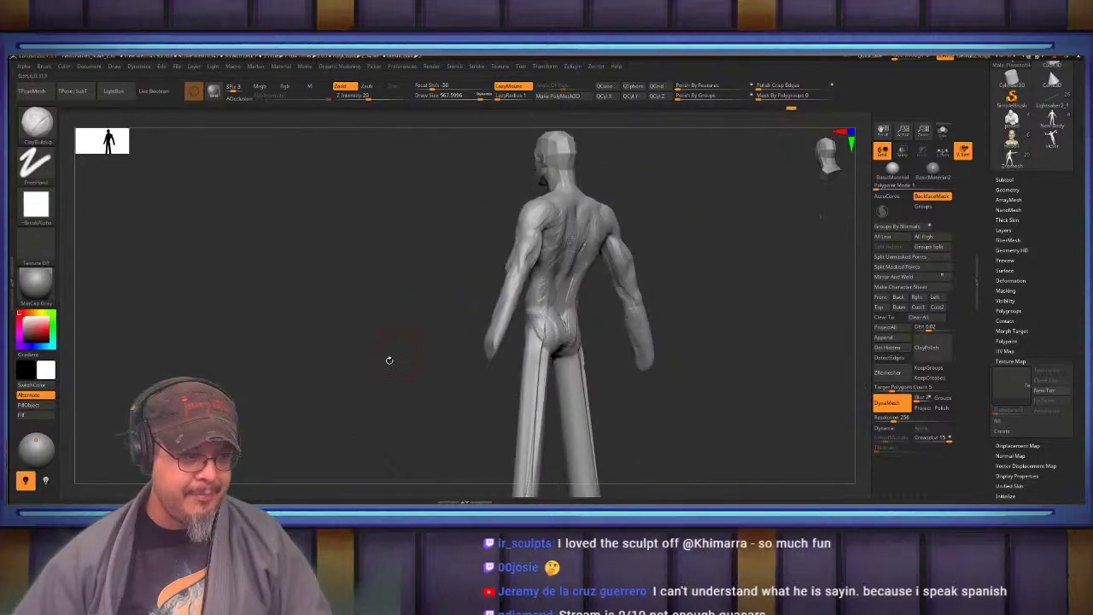
Remesh the figure with DynaMesh and build up the muscle columns along the lower spine with a smaller ClayBuildup brush
{"action": "left_click_drag", "start_coordinate": [374, 353], "coordinate": [424, 400], "text": "ctrl"}
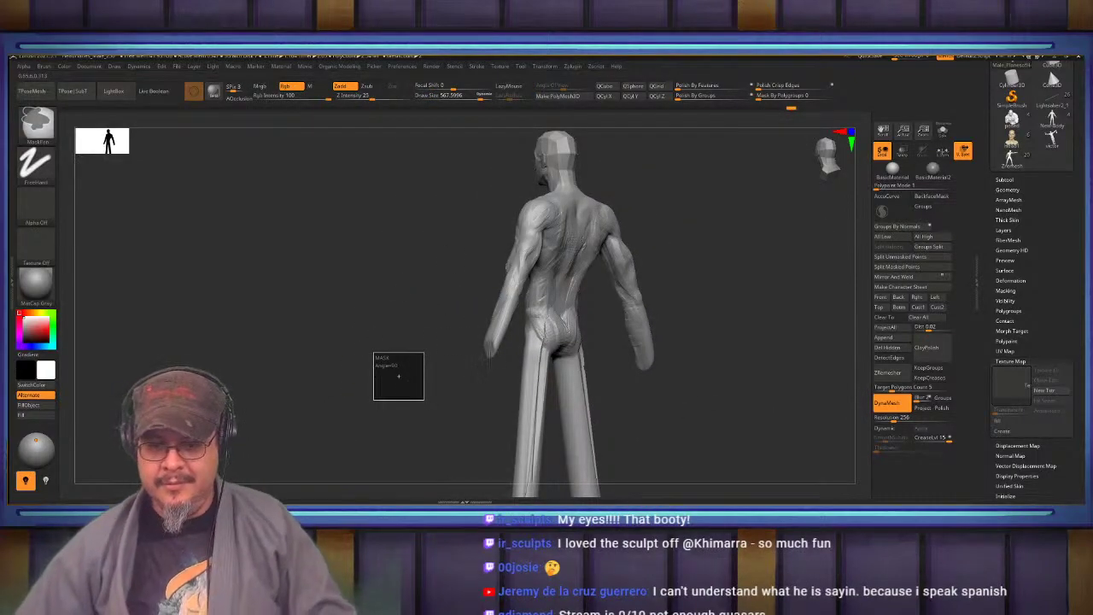
{"action": "mouse_move", "coordinate": [464, 351]}
{"action": "right_mouse_down", "text": "ctrl"}
{"action": "mouse_move", "coordinate": [528, 349]}
{"action": "mouse_move", "coordinate": [505, 395]}
{"action": "mouse_move", "coordinate": [485, 376]}
{"action": "mouse_move", "coordinate": [493, 340]}
{"action": "right_mouse_up", "text": "ctrl"}
{"action": "key", "text": "s"}
{"action": "left_click_drag", "start_coordinate": [493, 339], "coordinate": [495, 339]}
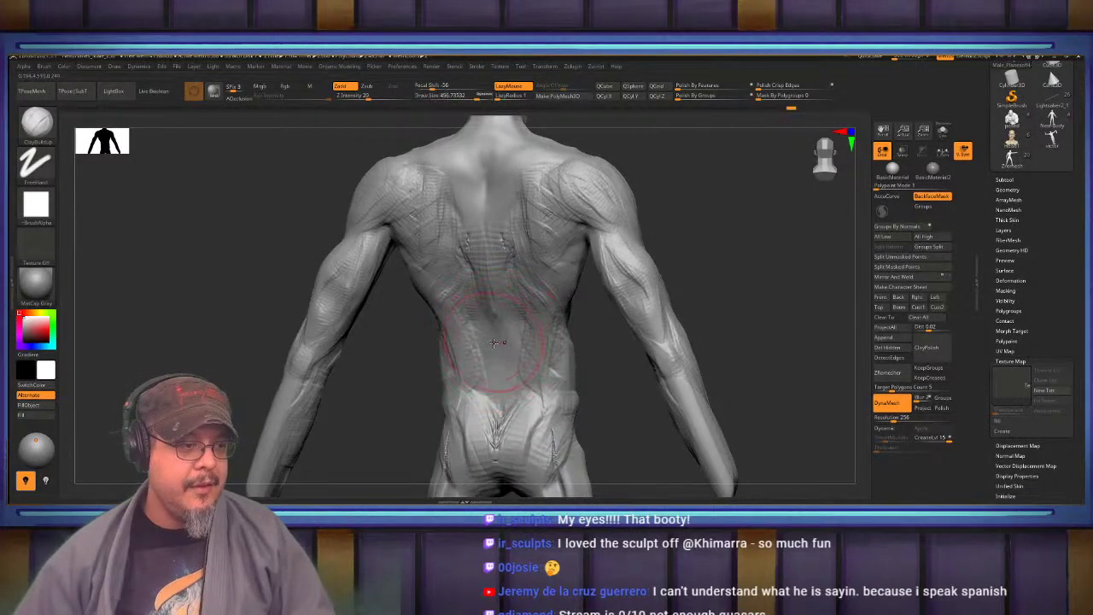
{"action": "right_click_drag", "start_coordinate": [493, 343], "coordinate": [486, 340]}
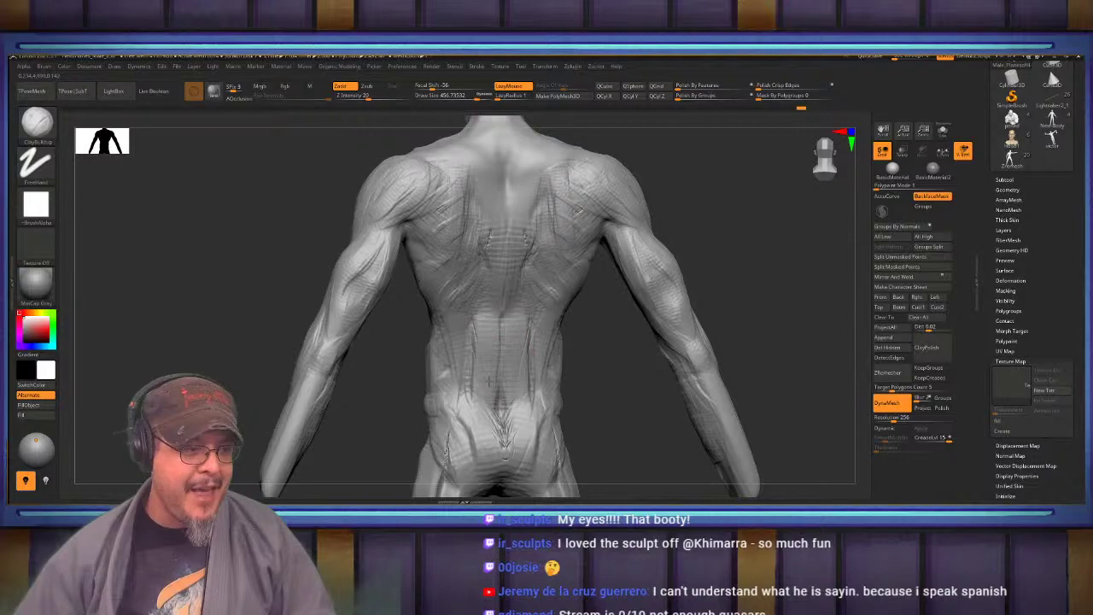
Add ClayBuildup strokes along the upper and middle back between the shoulder blades
{"action": "right_click_drag", "start_coordinate": [489, 381], "coordinate": [503, 444], "text": "alt"}
{"action": "right_click_drag", "start_coordinate": [510, 322], "coordinate": [477, 282]}
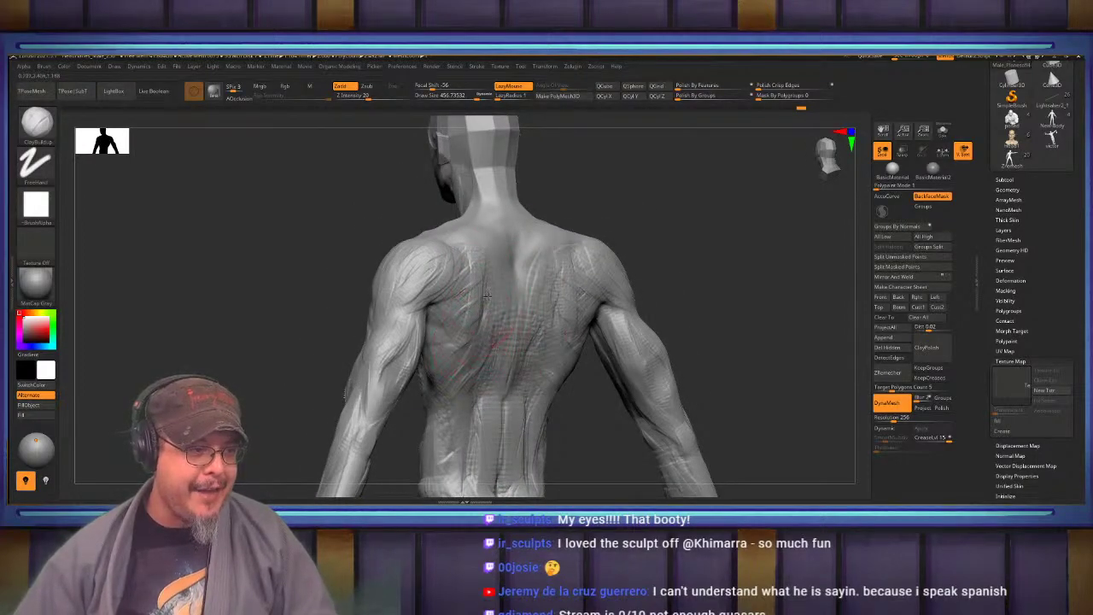
{"action": "mouse_move", "coordinate": [487, 296]}
{"action": "left_mouse_down"}
{"action": "mouse_move", "coordinate": [497, 376]}
{"action": "mouse_move", "coordinate": [494, 308]}
{"action": "left_mouse_up"}
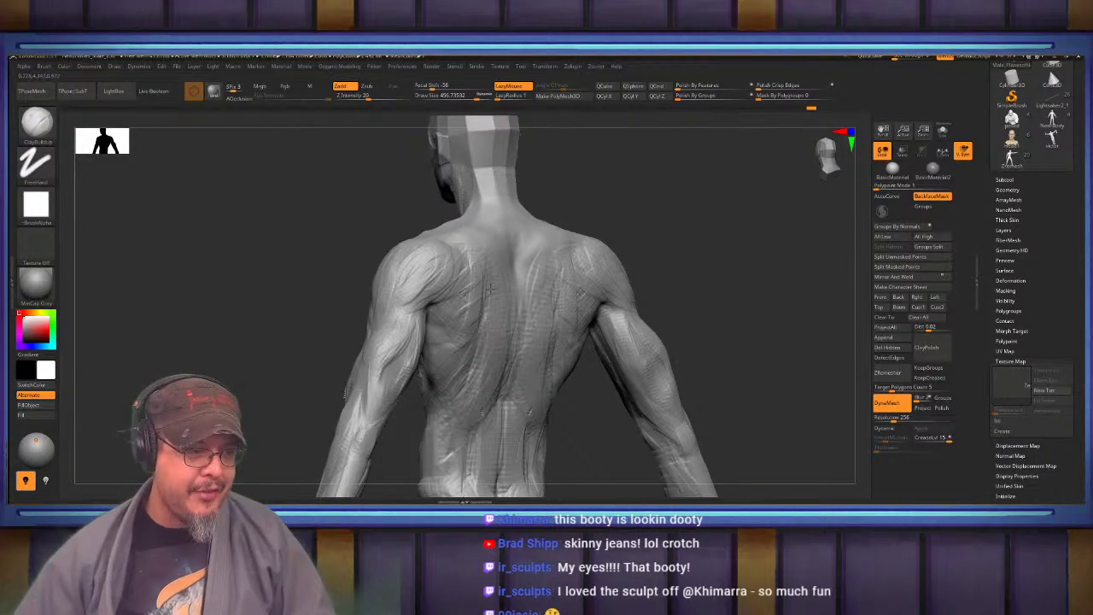
Smooth the ribs and obliques on the front, and build up the hips and outer glutes with ClayBuildup
{"action": "right_click_drag", "start_coordinate": [461, 392], "coordinate": [568, 376]}
{"action": "right_click_drag", "start_coordinate": [530, 342], "coordinate": [581, 323], "text": "ctrl"}
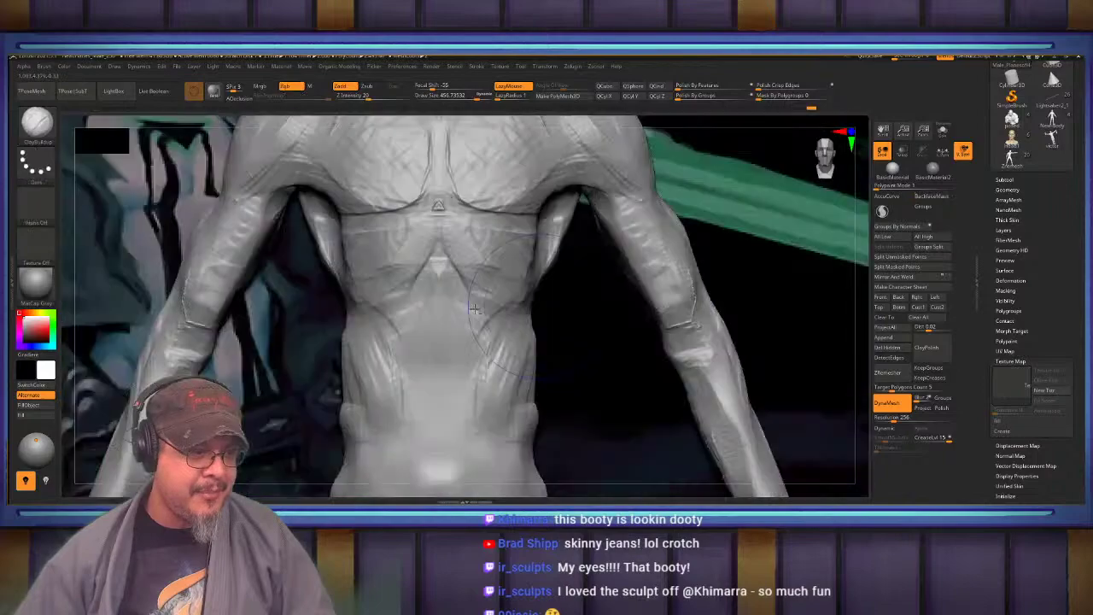
{"action": "right_click_drag", "start_coordinate": [410, 320], "coordinate": [453, 320], "text": "alt"}
{"action": "right_click_drag", "start_coordinate": [500, 295], "coordinate": [465, 299], "text": "shift"}
{"action": "right_click_drag", "start_coordinate": [468, 384], "coordinate": [547, 277], "text": "ctrl"}
{"action": "right_click_drag", "start_coordinate": [542, 265], "coordinate": [472, 309], "text": "ctrl"}
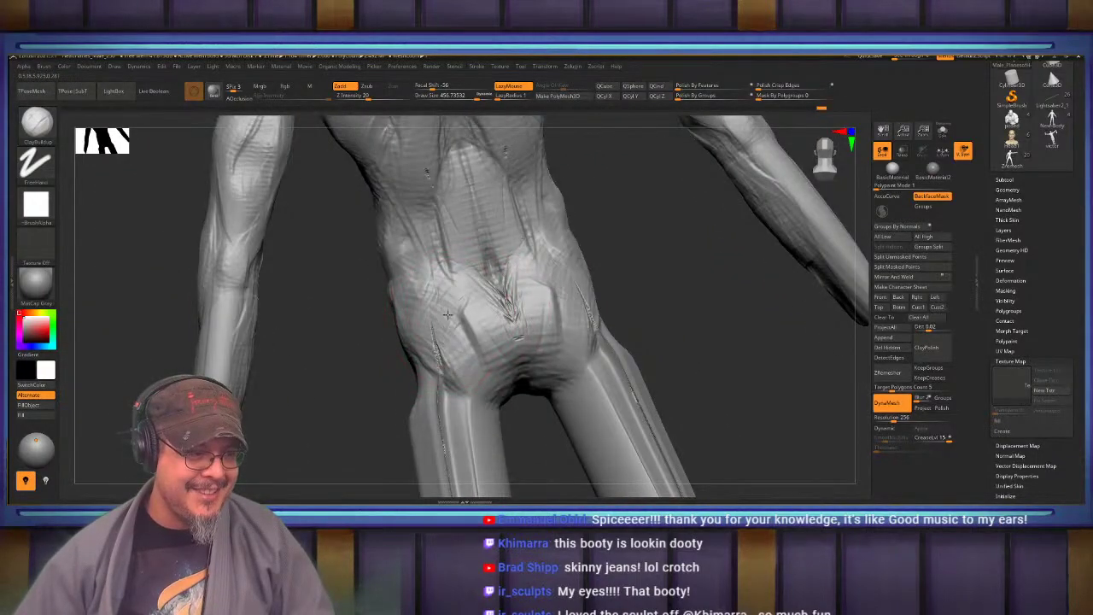
Build up the lower glutes with ClayBuildup and smooth the transition into the backs of the thighs
{"action": "right_click_drag", "start_coordinate": [456, 385], "coordinate": [493, 323], "text": "alt"}
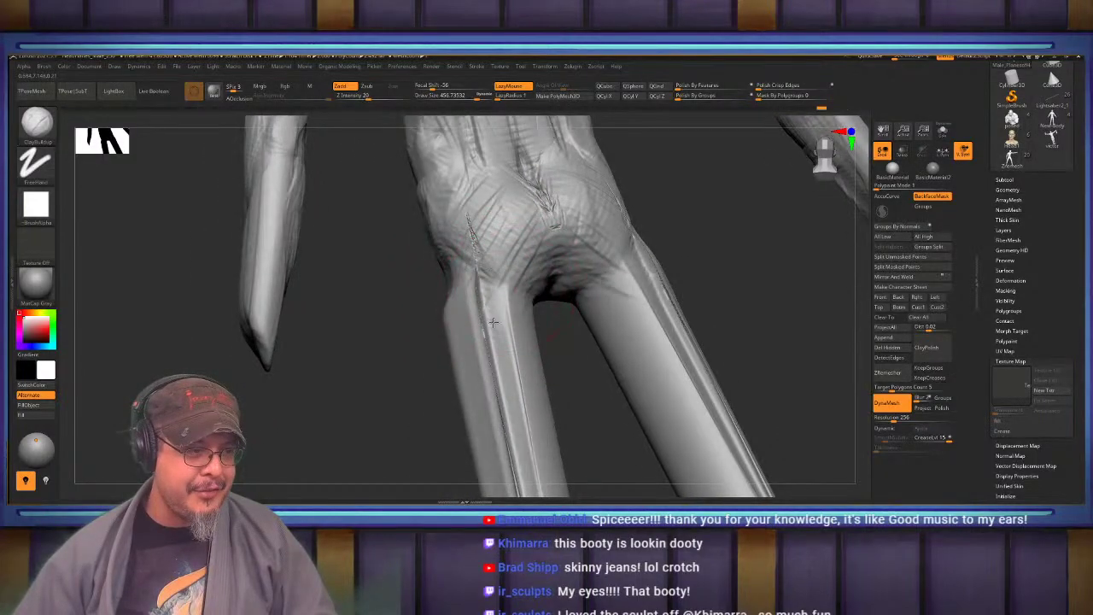
{"action": "right_click_drag", "start_coordinate": [468, 248], "coordinate": [458, 321], "text": "alt"}
{"action": "left_click_drag", "start_coordinate": [508, 367], "coordinate": [516, 365], "text": "shift"}
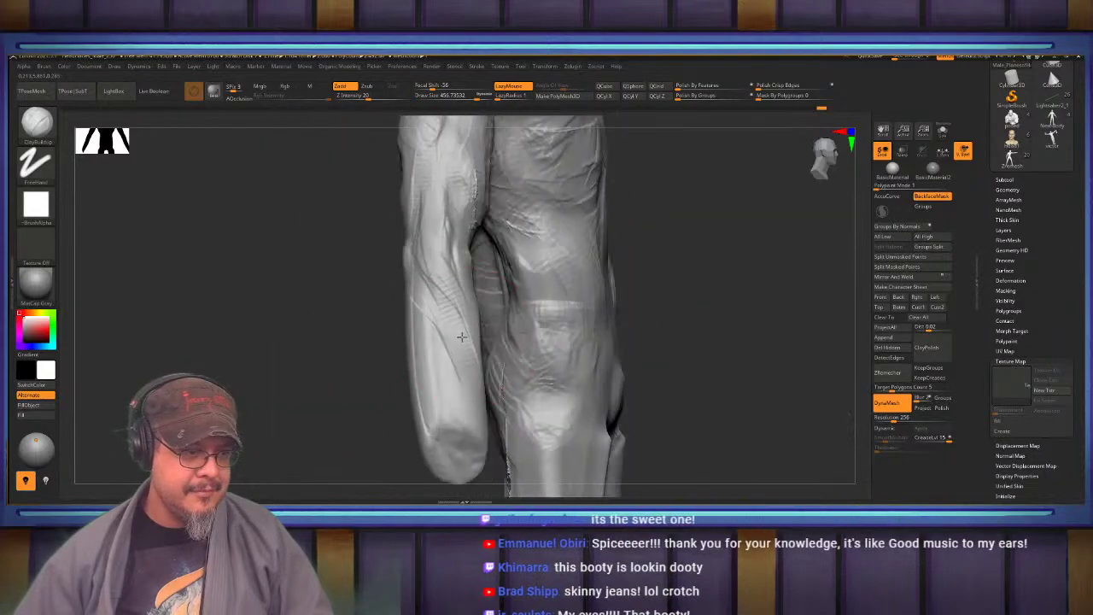
Build up the front thigh muscles below the hips with ClayBuildup strokes running down toward the knees
{"action": "mouse_move", "coordinate": [463, 334]}
{"action": "right_mouse_down"}
{"action": "mouse_move", "coordinate": [447, 358]}
{"action": "mouse_move", "coordinate": [387, 309]}
{"action": "mouse_move", "coordinate": [395, 258]}
{"action": "mouse_move", "coordinate": [381, 299]}
{"action": "mouse_move", "coordinate": [392, 329]}
{"action": "mouse_move", "coordinate": [470, 279]}
{"action": "mouse_move", "coordinate": [467, 267]}
{"action": "right_mouse_up"}
{"action": "mouse_move", "coordinate": [534, 317]}
{"action": "right_mouse_down"}
{"action": "mouse_move", "coordinate": [550, 286]}
{"action": "mouse_move", "coordinate": [523, 258]}
{"action": "mouse_move", "coordinate": [495, 321]}
{"action": "mouse_move", "coordinate": [515, 262]}
{"action": "right_mouse_up"}
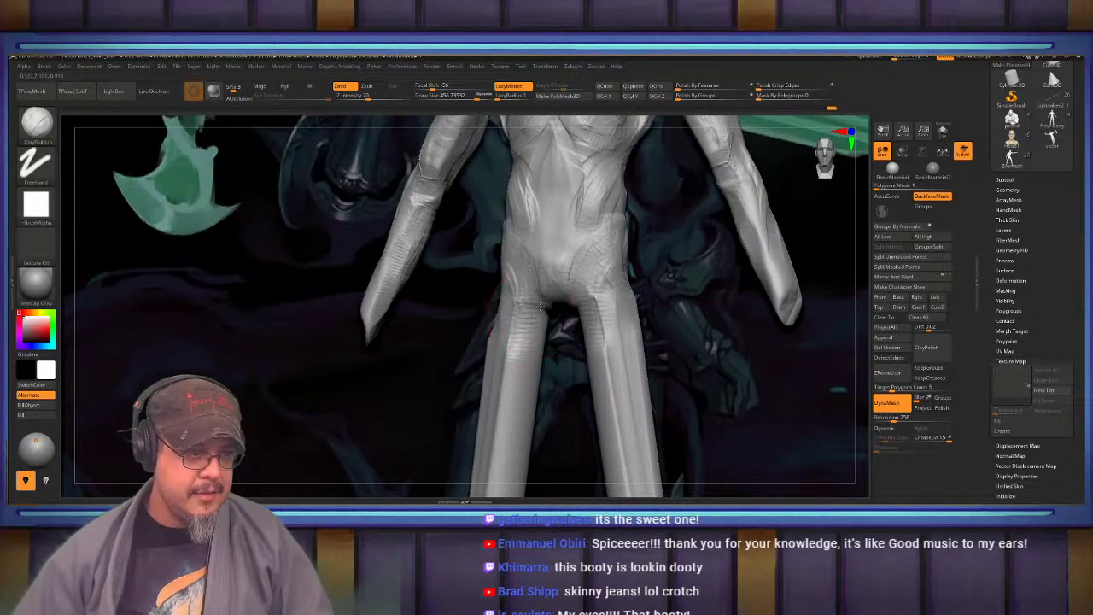
{"action": "mouse_move", "coordinate": [530, 356]}
{"action": "right_mouse_down"}
{"action": "mouse_move", "coordinate": [509, 323]}
{"action": "mouse_move", "coordinate": [513, 270]}
{"action": "right_mouse_up"}
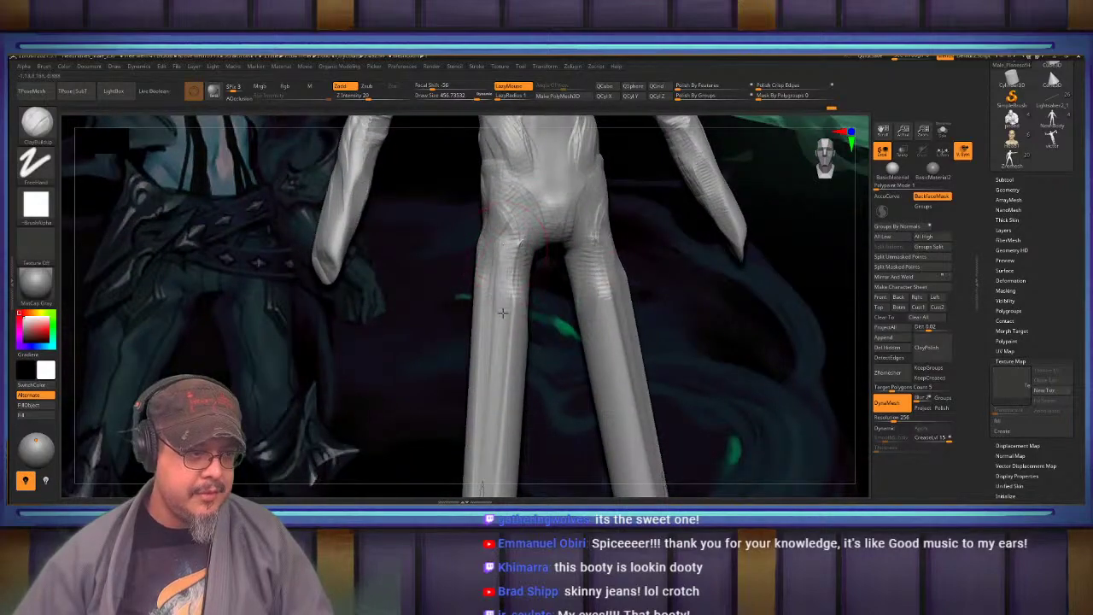
{"action": "left_click_drag", "start_coordinate": [502, 313], "coordinate": [498, 349]}
{"action": "left_click_drag", "start_coordinate": [518, 244], "coordinate": [522, 298]}
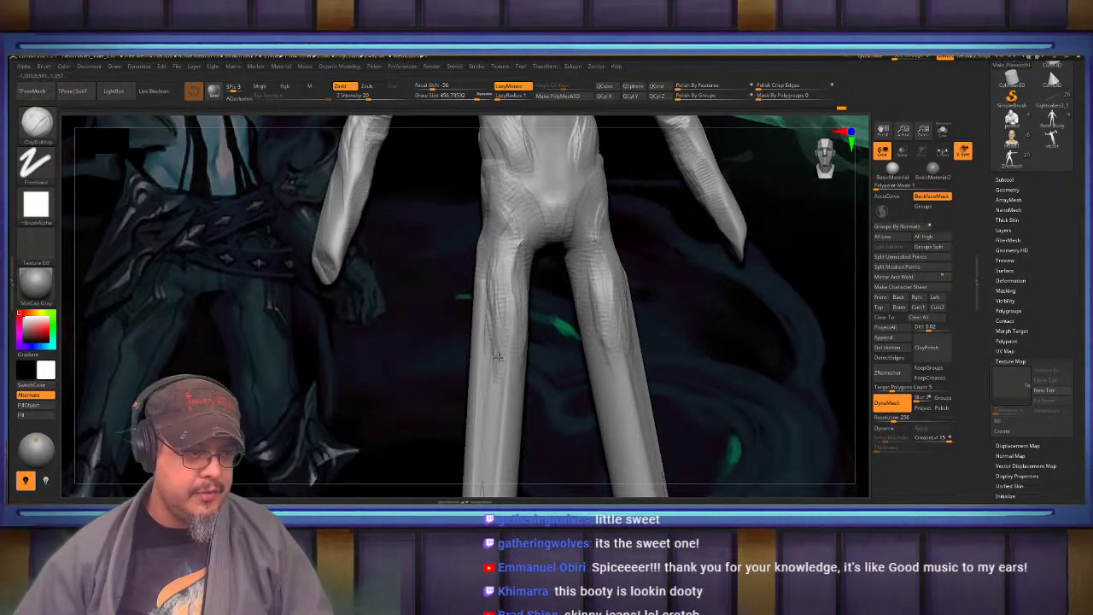
Add ClayBuildup strokes down the outer side of the thigh from the hip
{"action": "mouse_move", "coordinate": [484, 292]}
{"action": "right_mouse_down"}
{"action": "mouse_move", "coordinate": [549, 300]}
{"action": "mouse_move", "coordinate": [523, 303]}
{"action": "mouse_move", "coordinate": [542, 317]}
{"action": "mouse_move", "coordinate": [512, 288]}
{"action": "mouse_move", "coordinate": [552, 298]}
{"action": "mouse_move", "coordinate": [522, 276]}
{"action": "mouse_move", "coordinate": [522, 242]}
{"action": "right_mouse_up"}
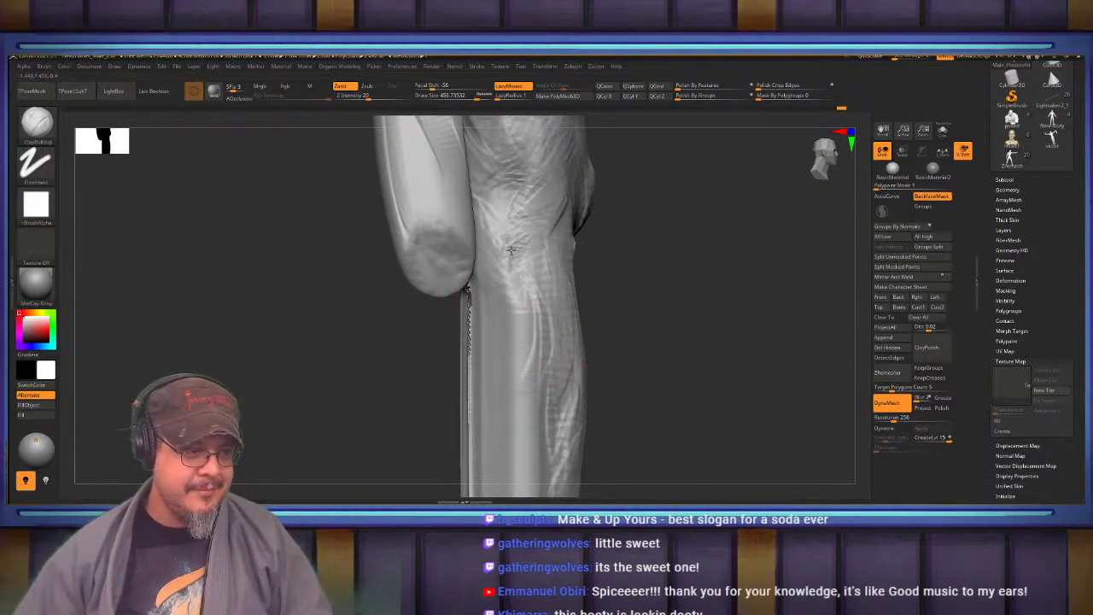
{"action": "right_click_drag", "start_coordinate": [500, 321], "coordinate": [492, 263], "text": "alt"}
{"action": "left_click_drag", "start_coordinate": [525, 229], "coordinate": [531, 248]}
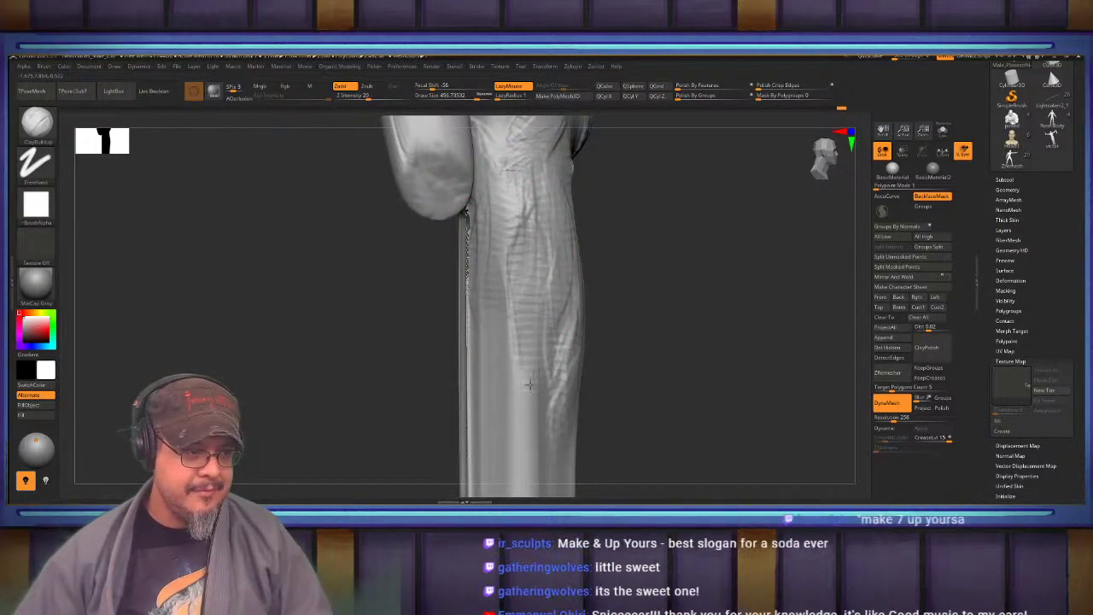
Raise the Draw Size to about 733 and smooth the pinched creases along the outer sides of the legs
{"action": "mouse_move", "coordinate": [465, 248]}
{"action": "right_mouse_down", "text": "ctrl"}
{"action": "mouse_move", "coordinate": [444, 320]}
{"action": "mouse_move", "coordinate": [448, 243]}
{"action": "mouse_move", "coordinate": [499, 318]}
{"action": "mouse_move", "coordinate": [507, 403]}
{"action": "right_mouse_up", "text": "ctrl"}
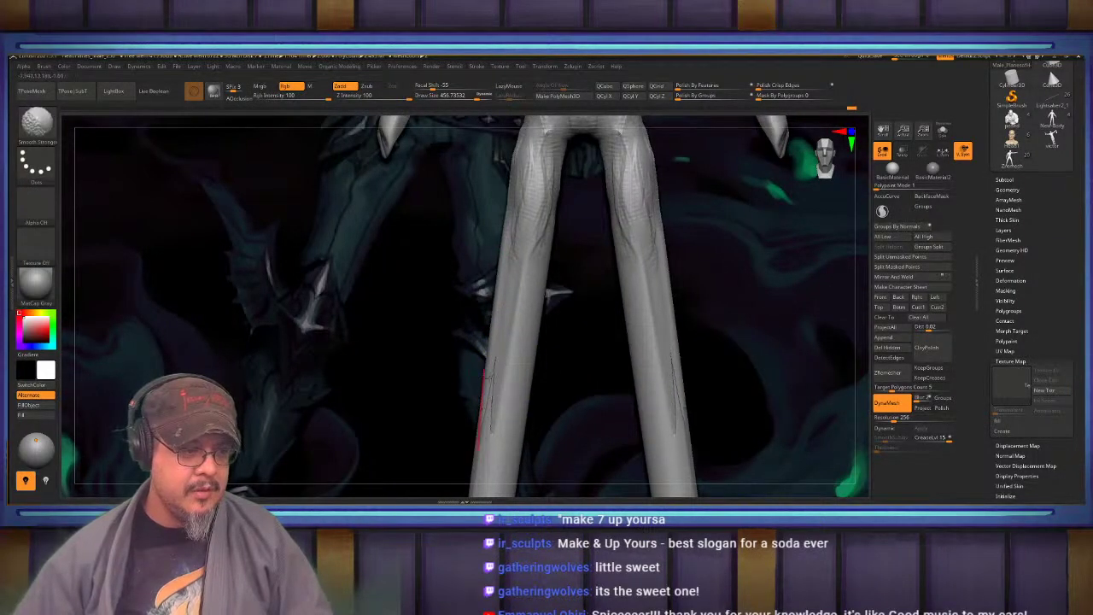
{"action": "key", "text": "f"}
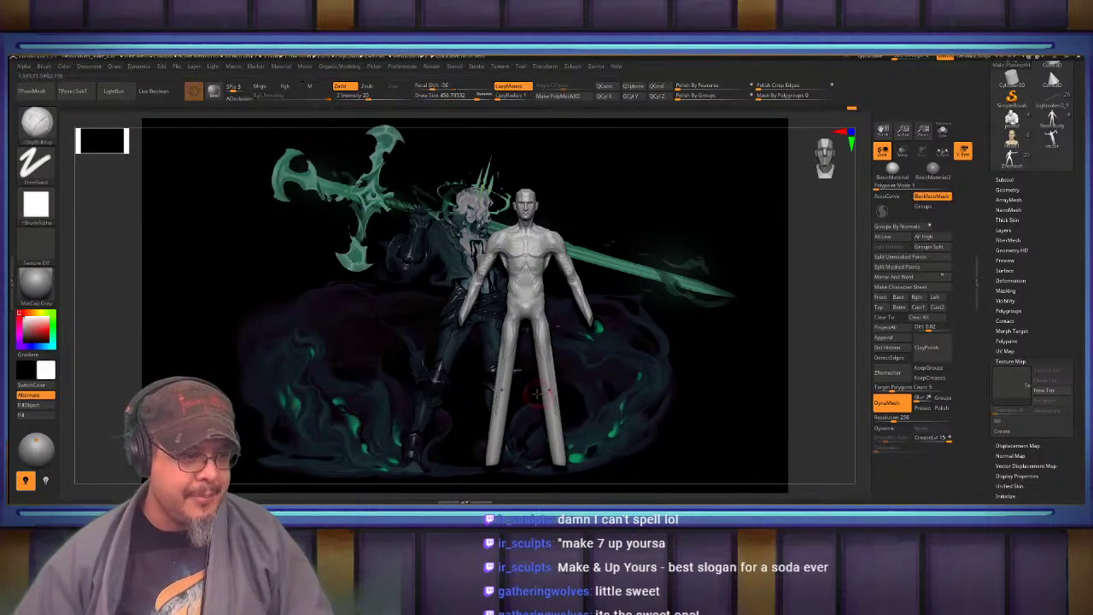
{"action": "mouse_move", "coordinate": [553, 401]}
{"action": "right_mouse_down", "text": "alt"}
{"action": "mouse_move", "coordinate": [567, 317]}
{"action": "mouse_move", "coordinate": [573, 328]}
{"action": "right_mouse_up", "text": "alt"}
{"action": "key", "text": "s"}
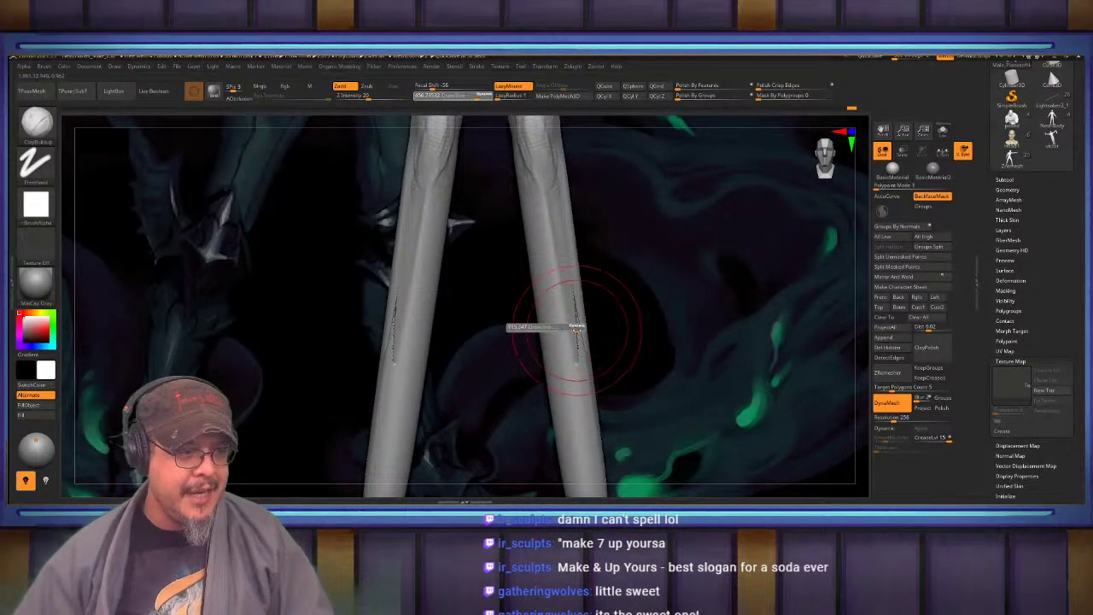
{"action": "left_click_drag", "start_coordinate": [577, 329], "coordinate": [579, 330]}
{"action": "left_click_drag", "start_coordinate": [578, 301], "coordinate": [580, 364], "text": "shift"}
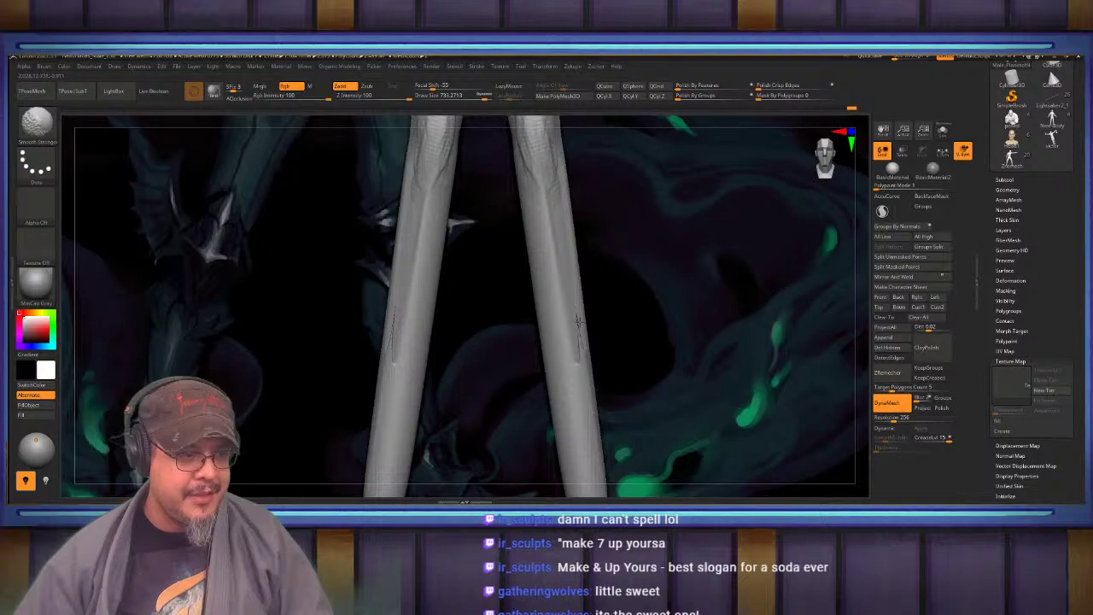
{"action": "left_click_drag", "start_coordinate": [578, 321], "coordinate": [573, 342], "text": "shift"}
{"action": "right_click_drag", "start_coordinate": [575, 342], "coordinate": [808, 304], "text": "ctrl"}
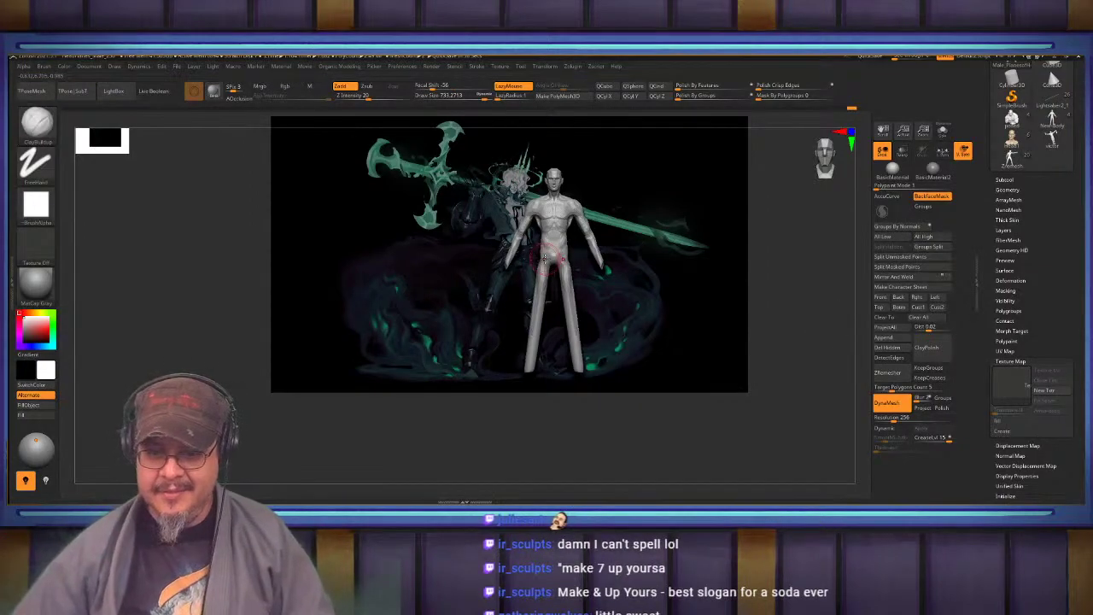
Reshape the side profile of the thigh and knee with the Move brush at Draw Size 1000
{"action": "mouse_move", "coordinate": [523, 308]}
{"action": "right_mouse_down", "text": "ctrl"}
{"action": "mouse_move", "coordinate": [606, 309]}
{"action": "mouse_move", "coordinate": [540, 389]}
{"action": "mouse_move", "coordinate": [470, 327]}
{"action": "mouse_move", "coordinate": [443, 342]}
{"action": "mouse_move", "coordinate": [513, 261]}
{"action": "mouse_move", "coordinate": [475, 328]}
{"action": "mouse_move", "coordinate": [450, 320]}
{"action": "mouse_move", "coordinate": [455, 350]}
{"action": "mouse_move", "coordinate": [461, 295]}
{"action": "mouse_move", "coordinate": [526, 353]}
{"action": "mouse_move", "coordinate": [531, 374]}
{"action": "mouse_move", "coordinate": [571, 359]}
{"action": "mouse_move", "coordinate": [564, 329]}
{"action": "mouse_move", "coordinate": [483, 299]}
{"action": "right_mouse_up", "text": "ctrl"}
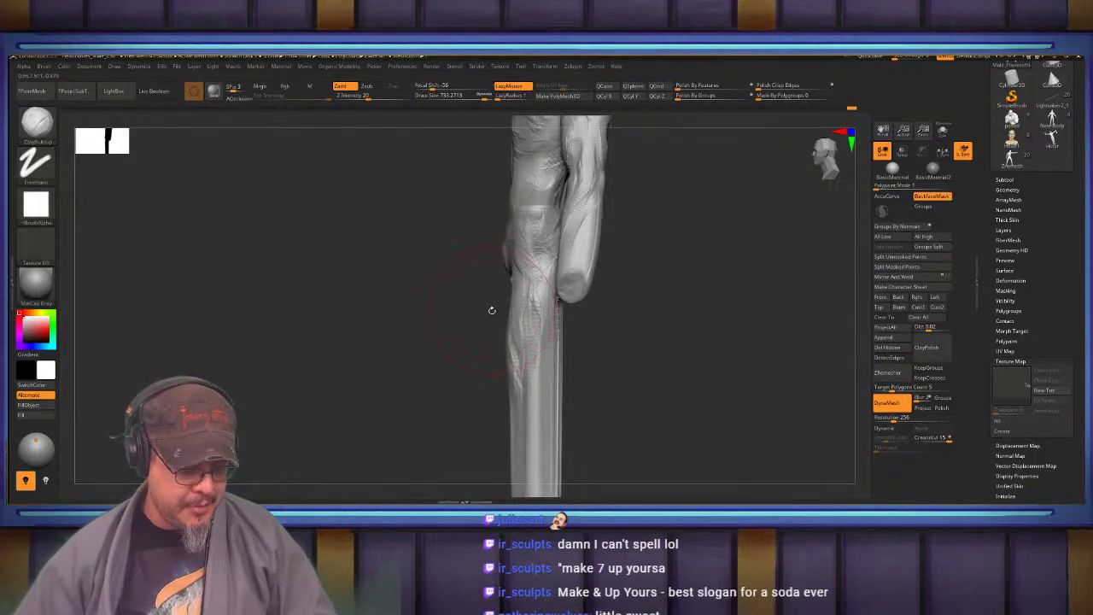
{"action": "key", "text": "b"}
{"action": "key", "text": "m"}
{"action": "key", "text": "v"}
{"action": "key", "text": "s"}
{"action": "left_click_drag", "start_coordinate": [516, 333], "coordinate": [523, 334]}
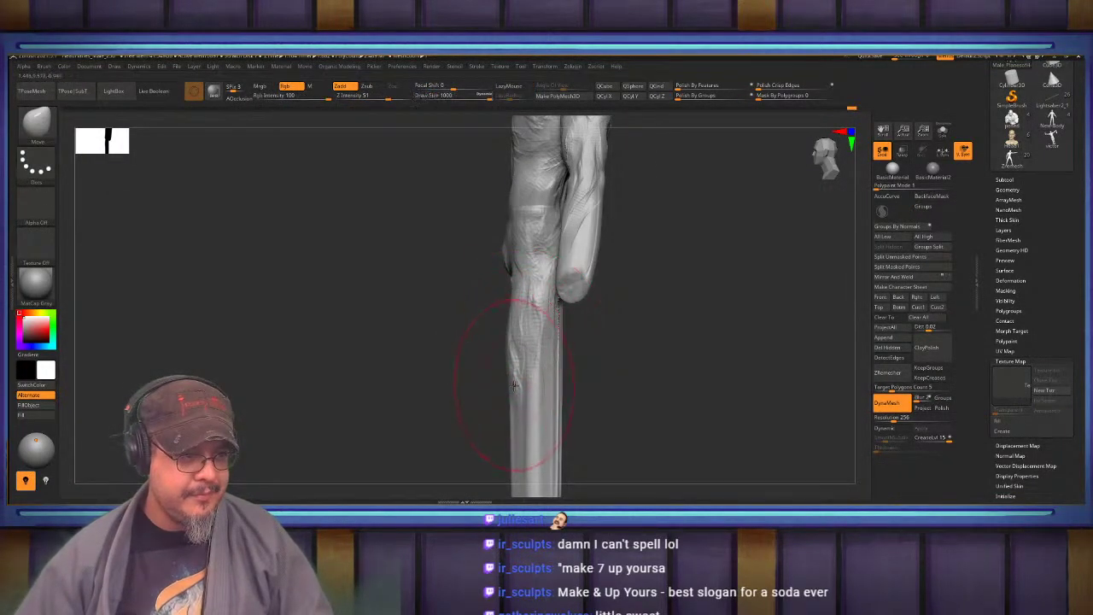
{"action": "left_click_drag", "start_coordinate": [536, 386], "coordinate": [523, 384]}
{"action": "left_click_drag", "start_coordinate": [537, 306], "coordinate": [518, 306]}
{"action": "right_click_drag", "start_coordinate": [513, 328], "coordinate": [493, 265], "text": "alt"}
{"action": "left_click_drag", "start_coordinate": [538, 267], "coordinate": [546, 267]}
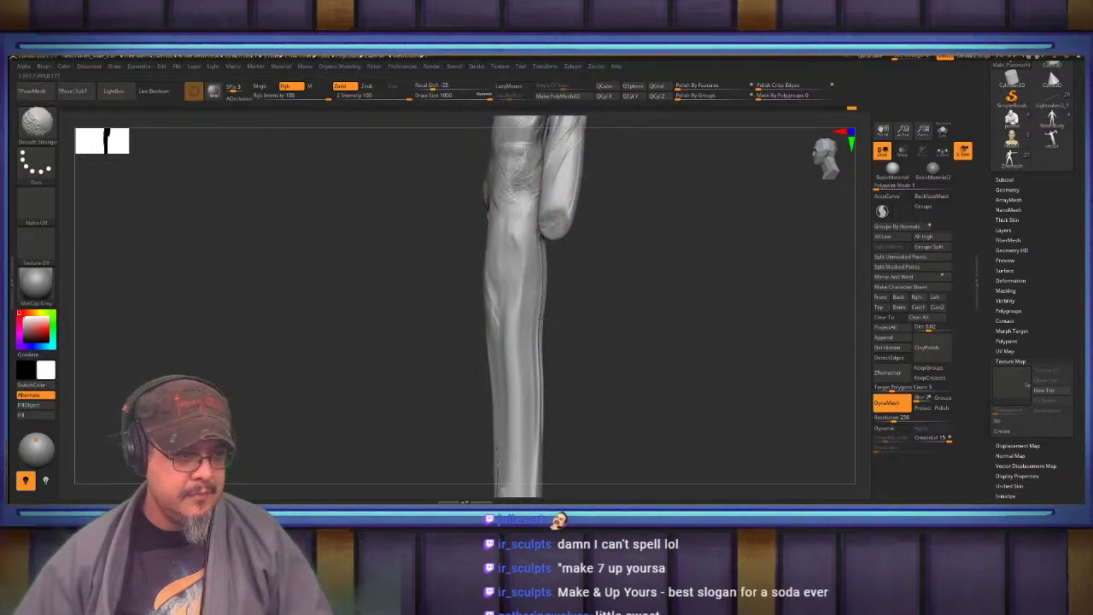
{"action": "left_click_drag", "start_coordinate": [501, 353], "coordinate": [491, 353]}
Smooth the crease on the front of the lower leg and remesh the figure with DynaMesh
{"action": "right_click_drag", "start_coordinate": [497, 392], "coordinate": [516, 289], "text": "alt"}
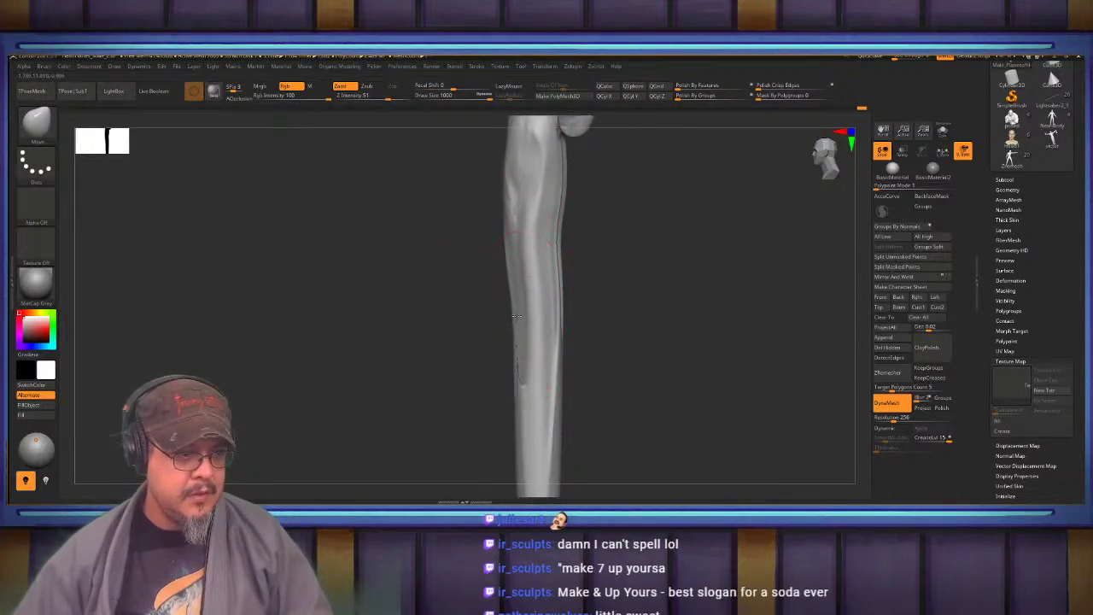
{"action": "left_click_drag", "start_coordinate": [517, 316], "coordinate": [519, 380], "text": "shift"}
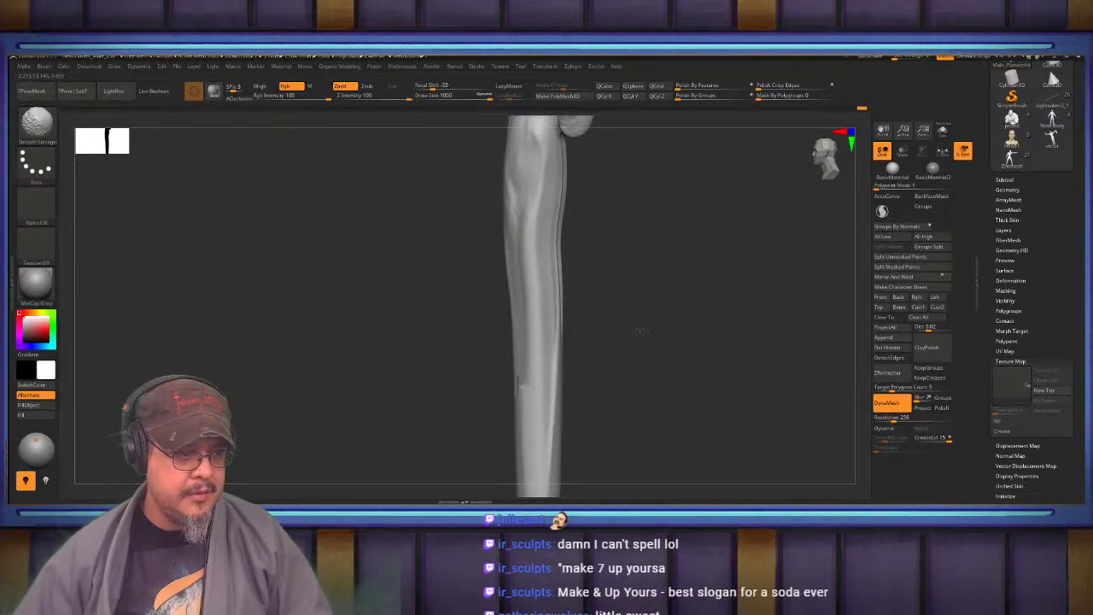
{"action": "left_click_drag", "start_coordinate": [642, 323], "coordinate": [652, 351], "text": "ctrl"}
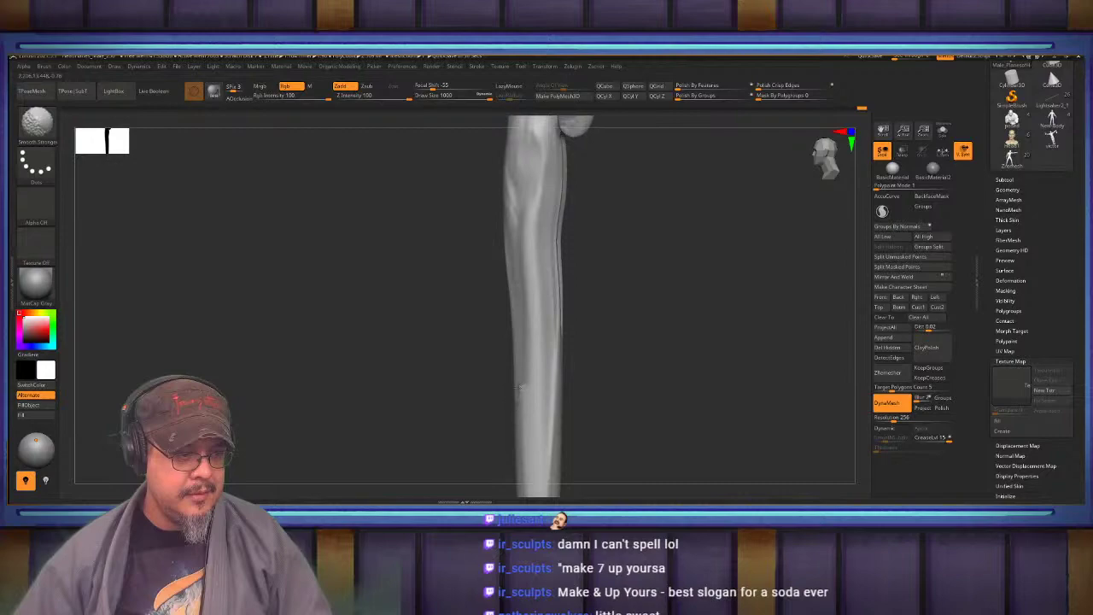
Nudge the lower shin with the Move brush and turn off dynamic brush sizing
{"action": "key", "text": "f"}
{"action": "left_click_drag", "start_coordinate": [572, 303], "coordinate": [621, 268], "text": "alt"}
{"action": "left_click_drag", "start_coordinate": [584, 385], "coordinate": [585, 389]}
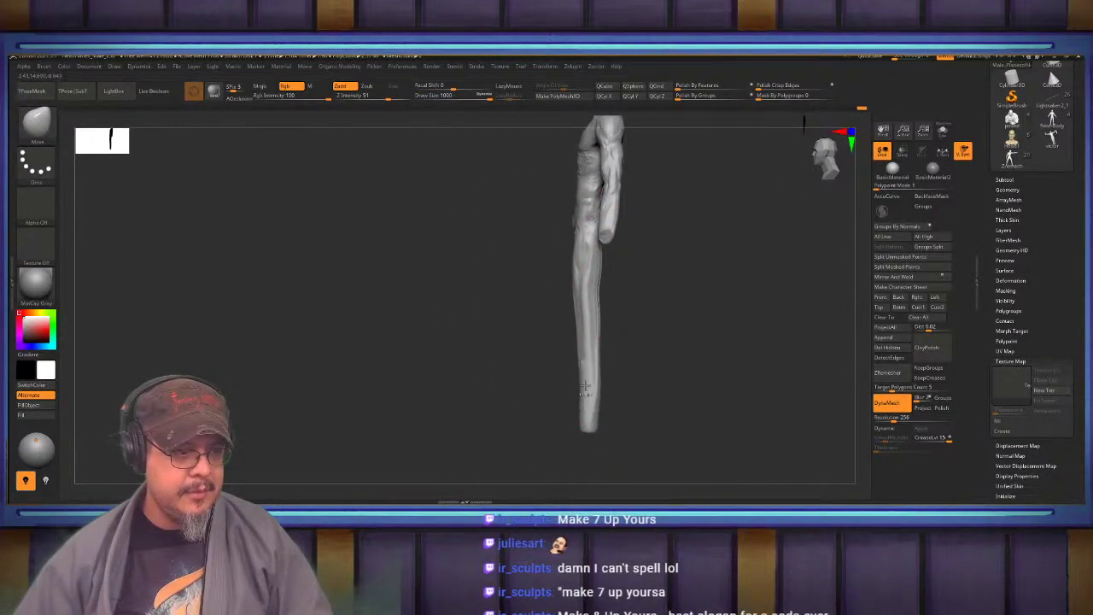
{"action": "key", "text": "s"}
{"action": "left_click", "coordinate": [589, 415]}
{"action": "key", "text": "space"}
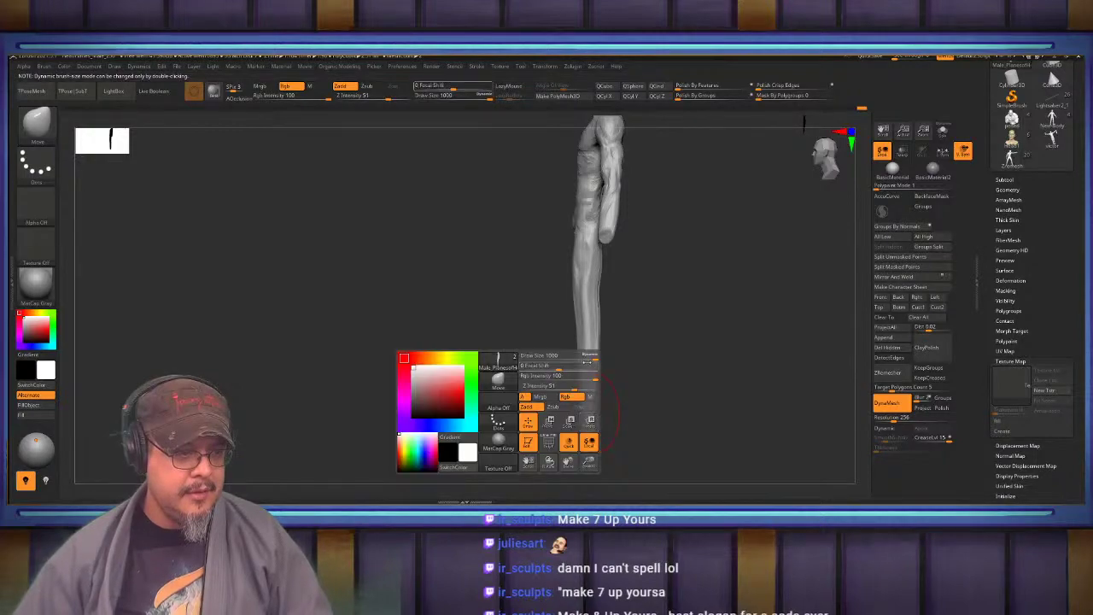
{"action": "double_click", "coordinate": [594, 356]}
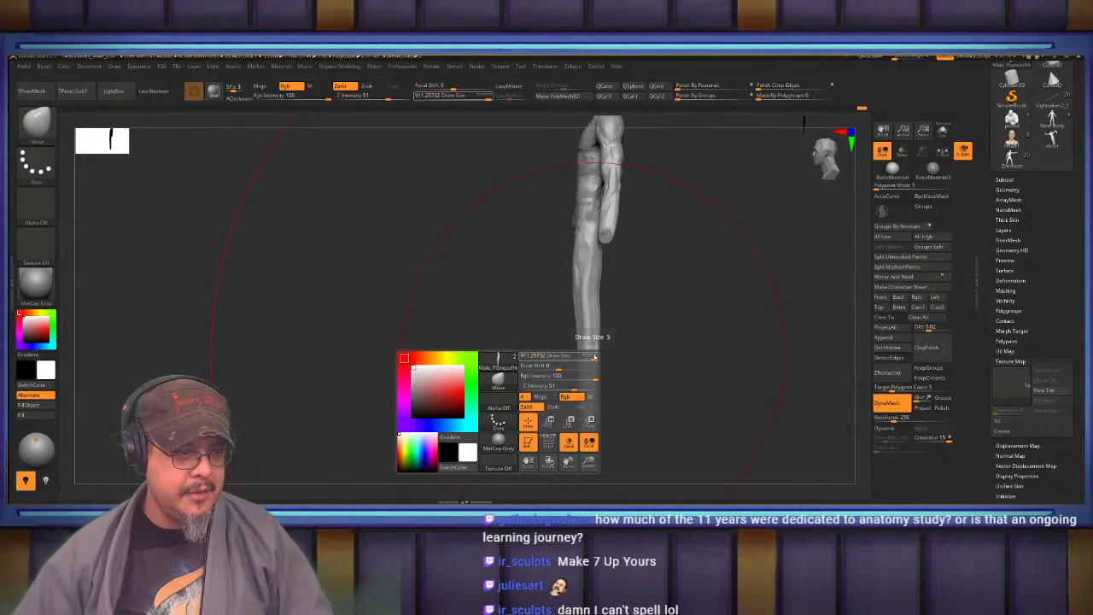
Set the Move brush's Draw Size to about 192 and shift the lower legs backward in side view
{"action": "key", "text": "s"}
{"action": "left_click_drag", "start_coordinate": [588, 386], "coordinate": [601, 406]}
{"action": "key", "text": "s"}
{"action": "left_click_drag", "start_coordinate": [591, 309], "coordinate": [593, 294]}
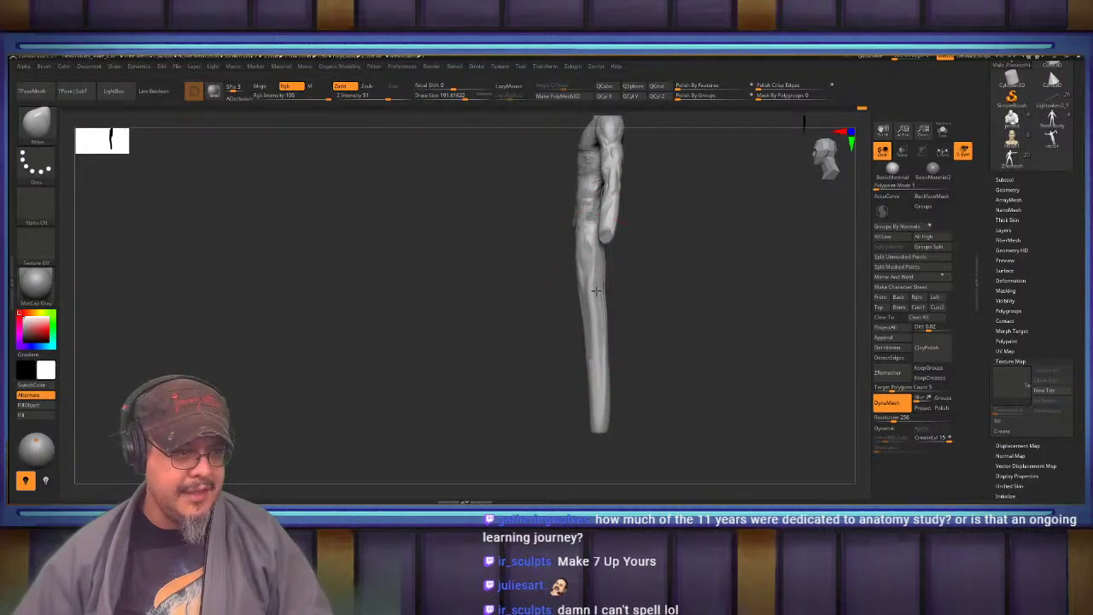
{"action": "left_click_drag", "start_coordinate": [583, 241], "coordinate": [577, 244]}
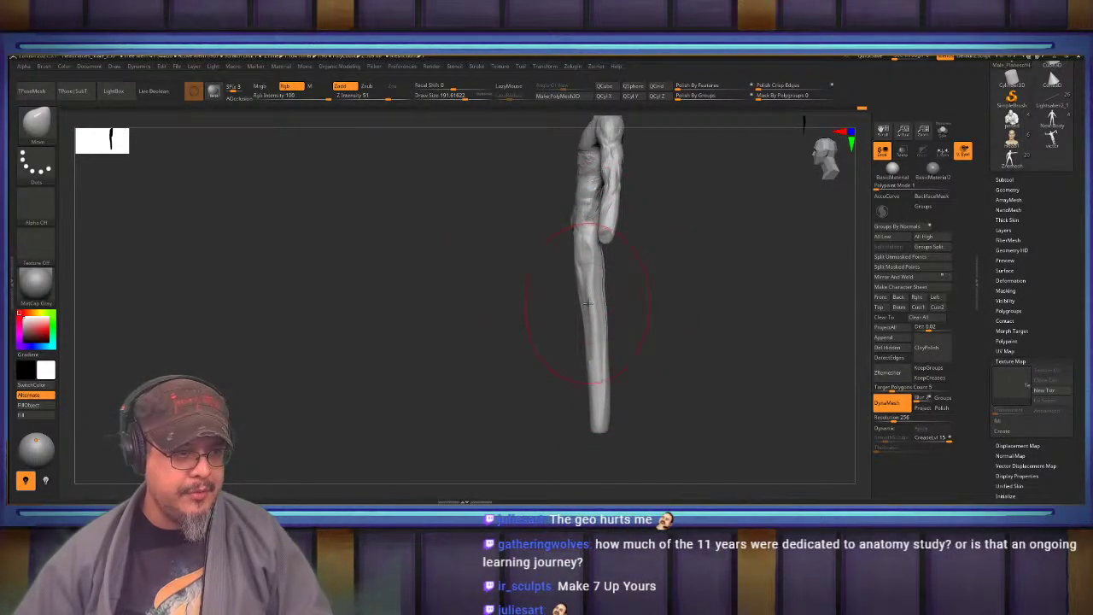
Pull the feet forward out of the leg ends from below with the Move brush at Draw Size about 102
{"action": "right_click_drag", "start_coordinate": [606, 313], "coordinate": [639, 268], "text": "alt"}
{"action": "right_click_drag", "start_coordinate": [656, 361], "coordinate": [709, 351], "text": "alt"}
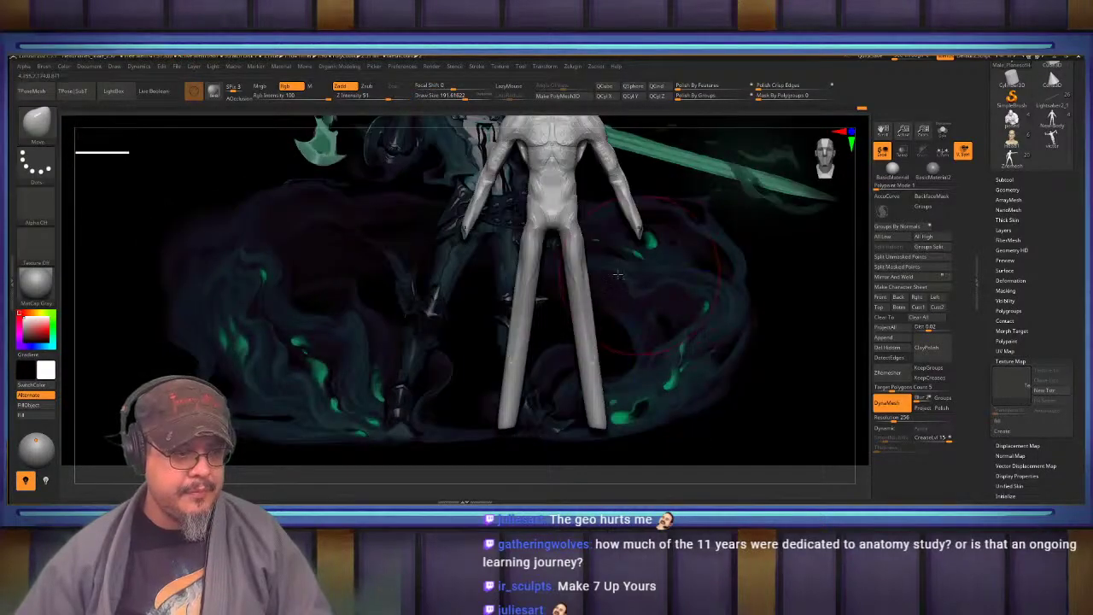
{"action": "right_click_drag", "start_coordinate": [605, 318], "coordinate": [664, 299]}
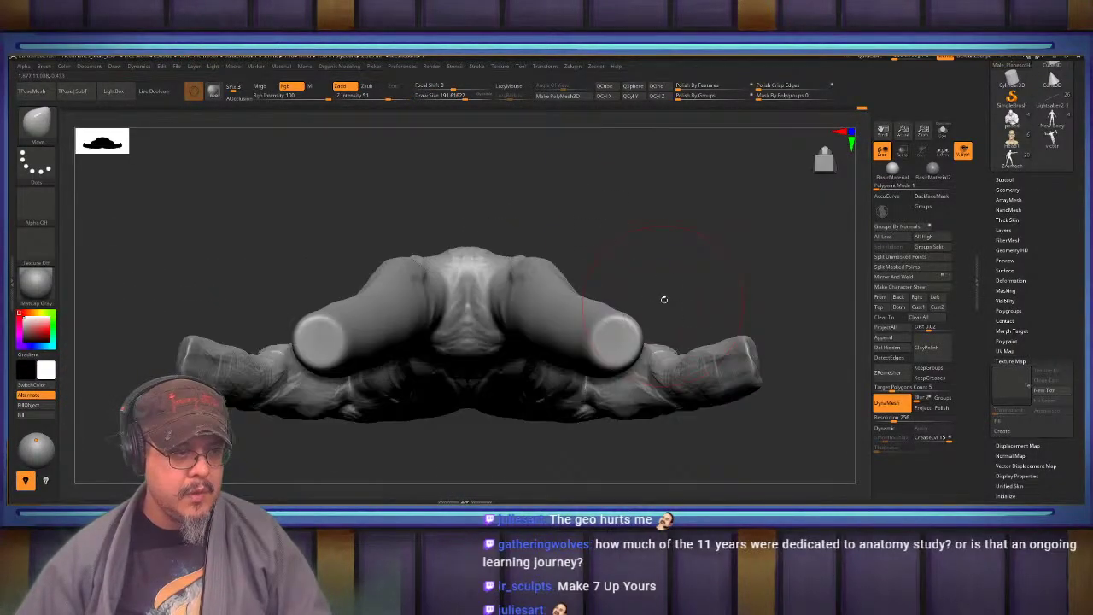
{"action": "right_click", "coordinate": [649, 245]}
{"action": "key", "text": "s"}
{"action": "left_click_drag", "start_coordinate": [621, 328], "coordinate": [649, 202]}
{"action": "left_click_drag", "start_coordinate": [638, 272], "coordinate": [643, 261]}
{"action": "right_click_drag", "start_coordinate": [703, 222], "coordinate": [696, 329]}
Narrow the ankles above the feet by pushing in both sides with the Move brush
{"action": "mouse_move", "coordinate": [612, 308]}
{"action": "right_mouse_down"}
{"action": "mouse_move", "coordinate": [562, 299]}
{"action": "mouse_move", "coordinate": [574, 363]}
{"action": "right_mouse_up"}
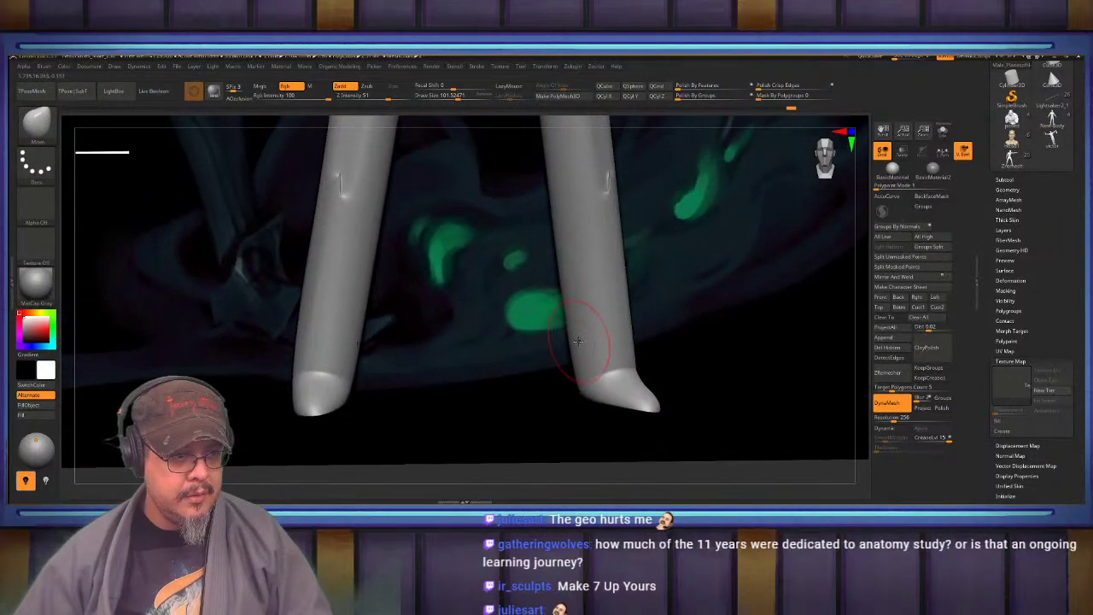
{"action": "left_click_drag", "start_coordinate": [571, 347], "coordinate": [588, 345]}
{"action": "right_click_drag", "start_coordinate": [594, 354], "coordinate": [559, 348]}
{"action": "left_click_drag", "start_coordinate": [655, 330], "coordinate": [642, 331]}
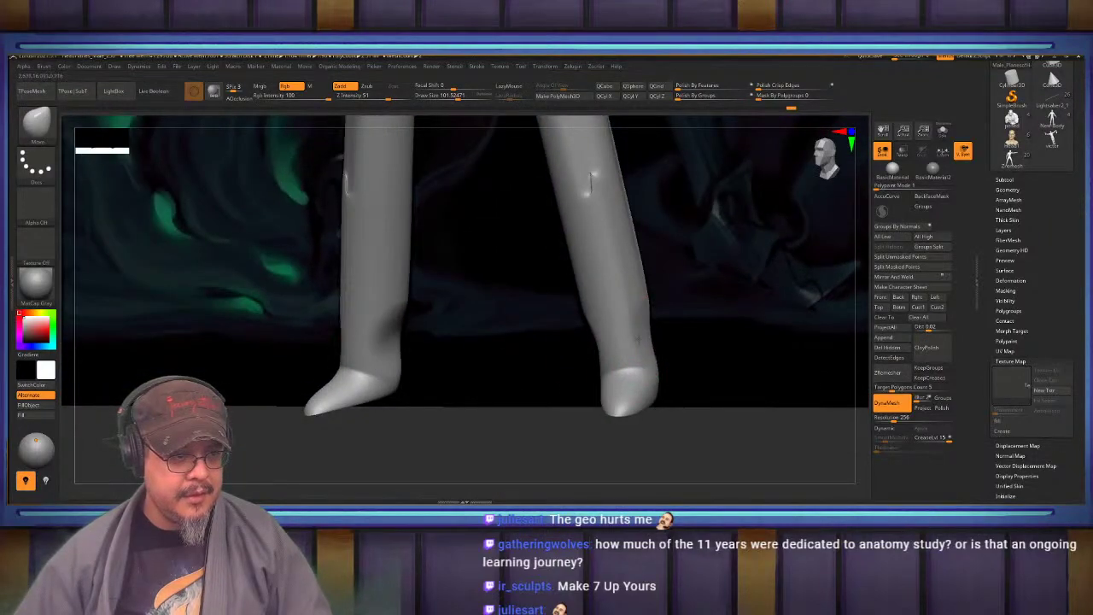
{"action": "mouse_move", "coordinate": [617, 325]}
{"action": "right_mouse_down"}
{"action": "mouse_move", "coordinate": [647, 322]}
{"action": "mouse_move", "coordinate": [634, 313]}
{"action": "right_mouse_up"}
Smooth the dents on the lower shins and remesh the whole figure with DynaMesh
{"action": "right_click_drag", "start_coordinate": [634, 312], "coordinate": [630, 373], "text": "alt"}
{"action": "key", "text": "shift"}
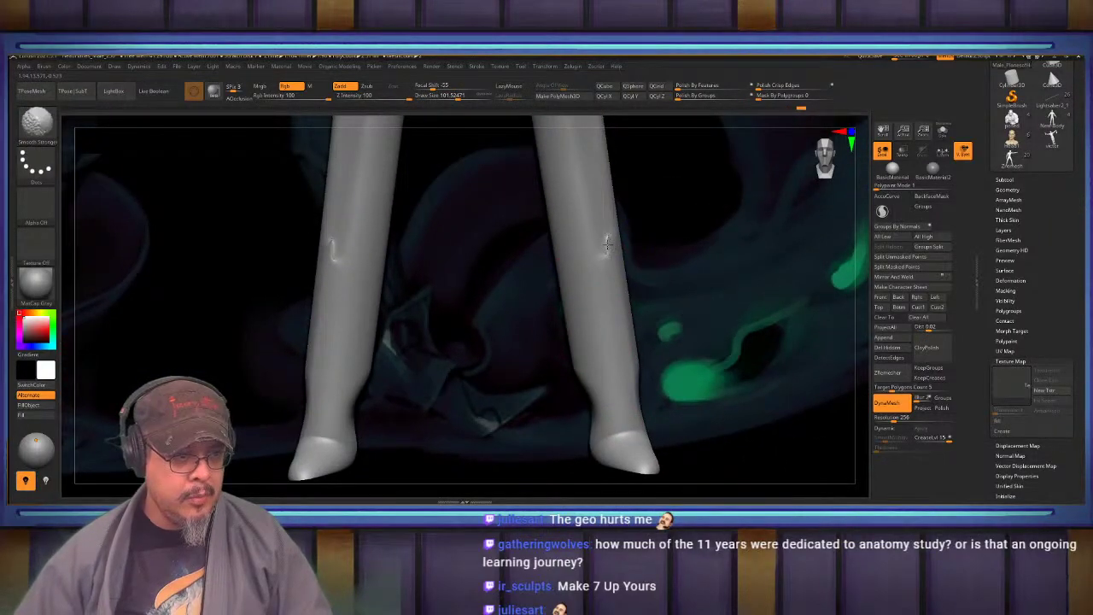
{"action": "key", "text": "f"}
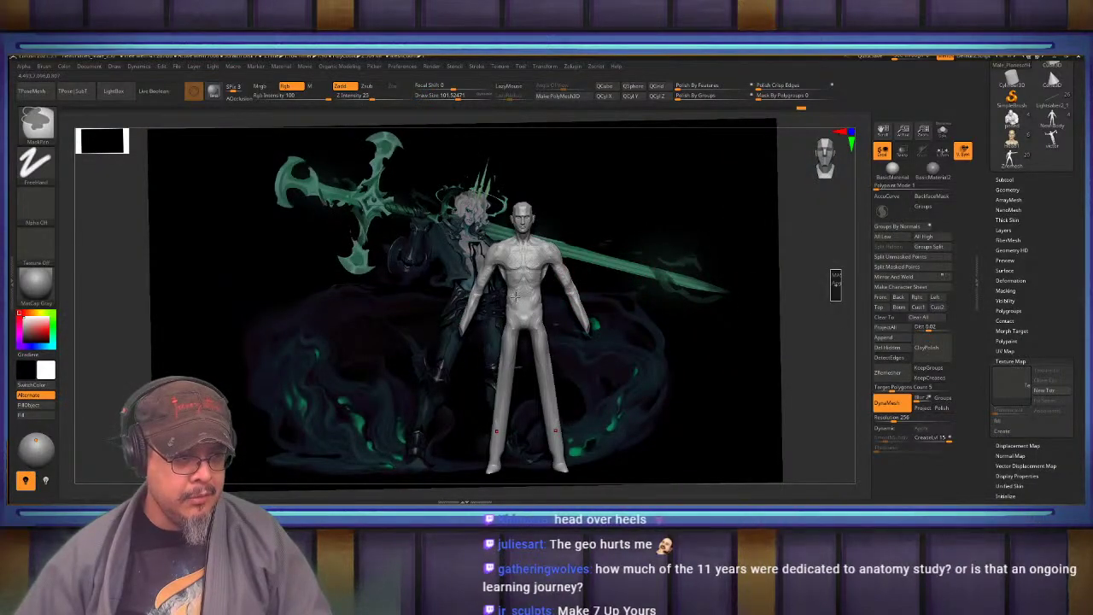
{"action": "right_click_drag", "start_coordinate": [838, 302], "coordinate": [833, 401], "text": "ctrl"}
Adjust the shape of the abdomen and lower torso with the Move brush
{"action": "mouse_move", "coordinate": [536, 342]}
{"action": "right_mouse_down", "text": "alt"}
{"action": "mouse_move", "coordinate": [598, 244]}
{"action": "mouse_move", "coordinate": [598, 282]}
{"action": "mouse_move", "coordinate": [538, 341]}
{"action": "mouse_move", "coordinate": [519, 316]}
{"action": "mouse_move", "coordinate": [540, 328]}
{"action": "mouse_move", "coordinate": [540, 363]}
{"action": "right_mouse_up", "text": "alt"}
{"action": "right_click_drag", "start_coordinate": [537, 275], "coordinate": [532, 303], "text": "alt"}
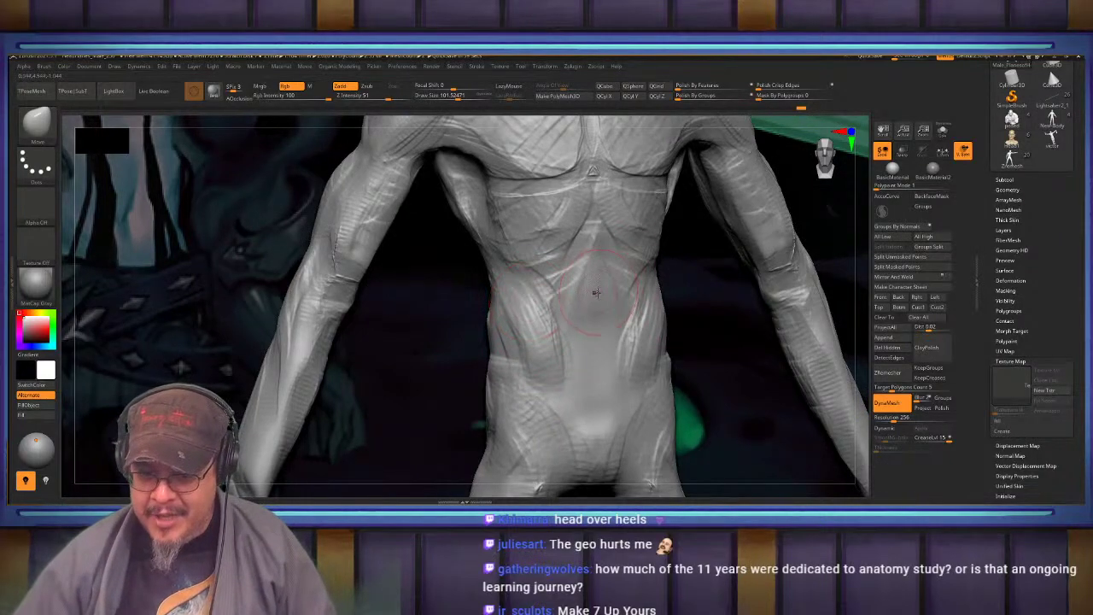
{"action": "right_click_drag", "start_coordinate": [590, 342], "coordinate": [567, 261], "text": "ctrl"}
{"action": "mouse_move", "coordinate": [539, 254]}
{"action": "right_mouse_down"}
{"action": "mouse_move", "coordinate": [567, 257]}
{"action": "mouse_move", "coordinate": [569, 318]}
{"action": "mouse_move", "coordinate": [666, 296]}
{"action": "mouse_move", "coordinate": [549, 294]}
{"action": "mouse_move", "coordinate": [547, 338]}
{"action": "mouse_move", "coordinate": [538, 246]}
{"action": "mouse_move", "coordinate": [545, 300]}
{"action": "mouse_move", "coordinate": [570, 290]}
{"action": "mouse_move", "coordinate": [555, 275]}
{"action": "mouse_move", "coordinate": [555, 239]}
{"action": "right_mouse_up"}
{"action": "left_click_drag", "start_coordinate": [557, 248], "coordinate": [553, 268]}
{"action": "right_click_drag", "start_coordinate": [554, 268], "coordinate": [556, 334], "text": "alt"}
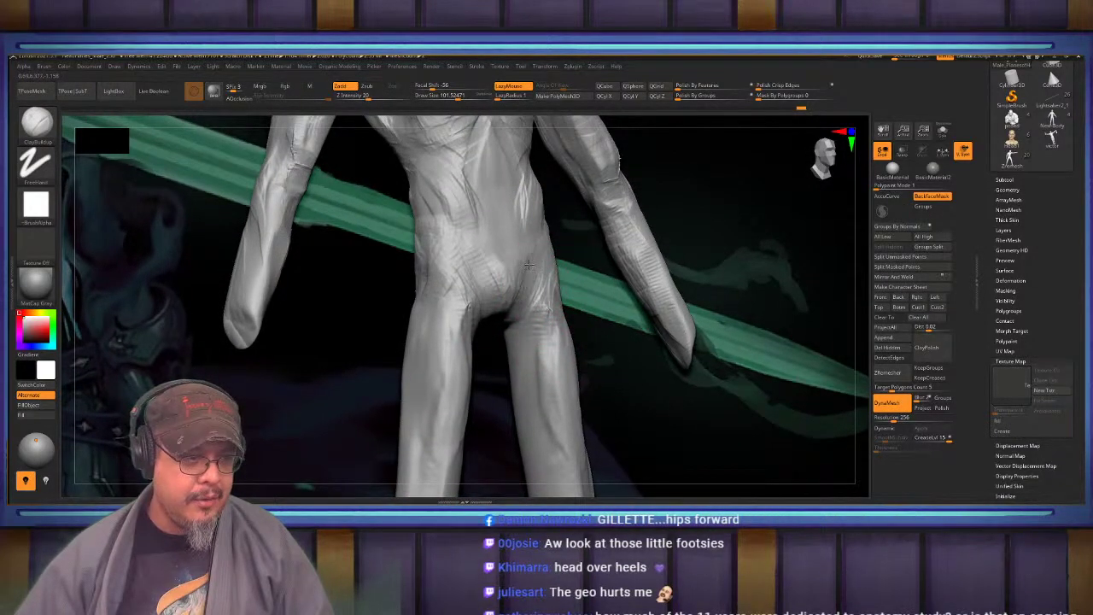
Smooth the groin area and build up the front and inner upper thighs with the ClayBuildup brush
{"action": "key", "text": "shift"}
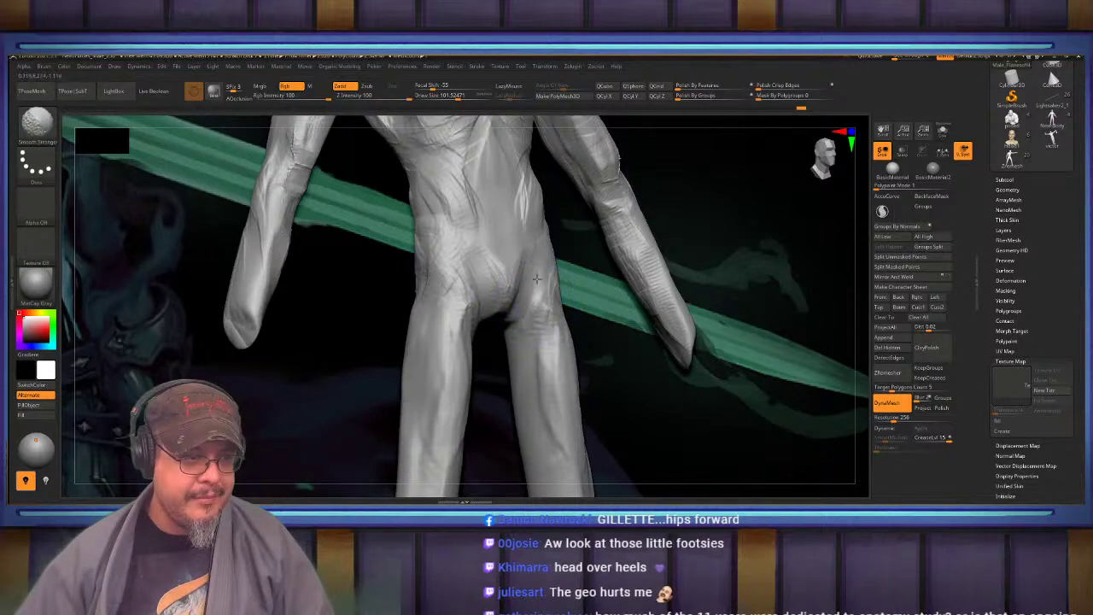
{"action": "left_click_drag", "start_coordinate": [537, 280], "coordinate": [542, 261], "text": "shift"}
{"action": "right_click_drag", "start_coordinate": [528, 364], "coordinate": [528, 293], "text": "alt"}
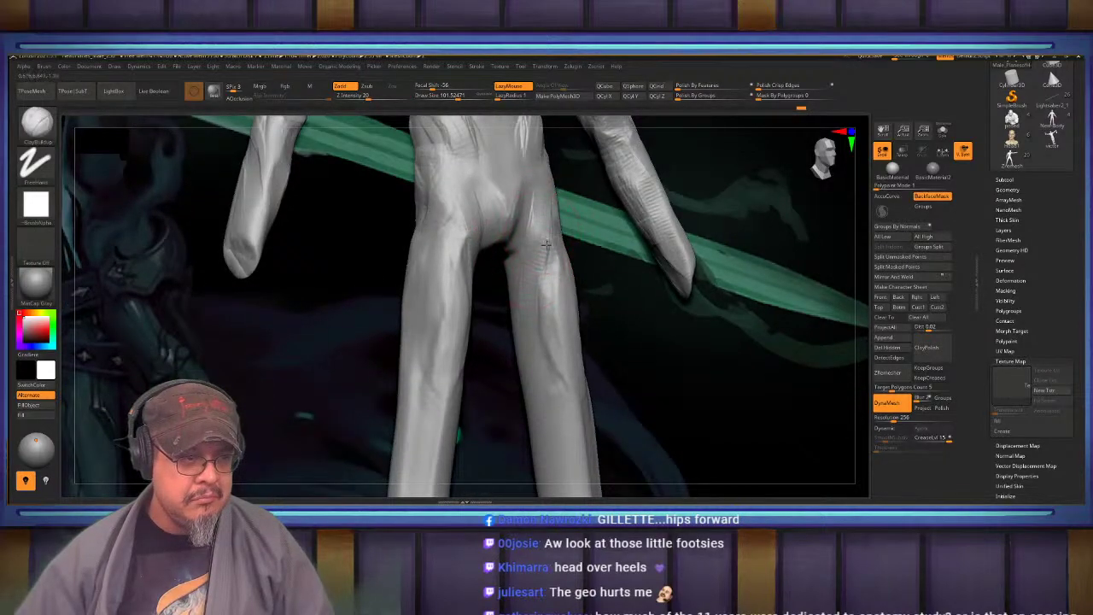
{"action": "right_click_drag", "start_coordinate": [537, 231], "coordinate": [558, 301], "text": "alt"}
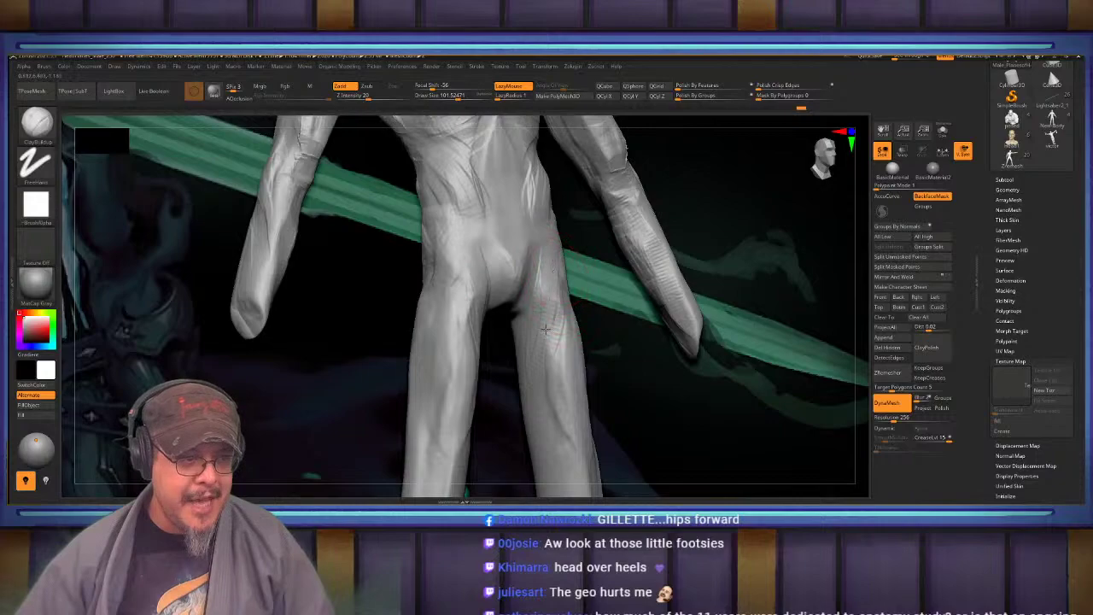
{"action": "right_click_drag", "start_coordinate": [549, 359], "coordinate": [533, 291], "text": "alt"}
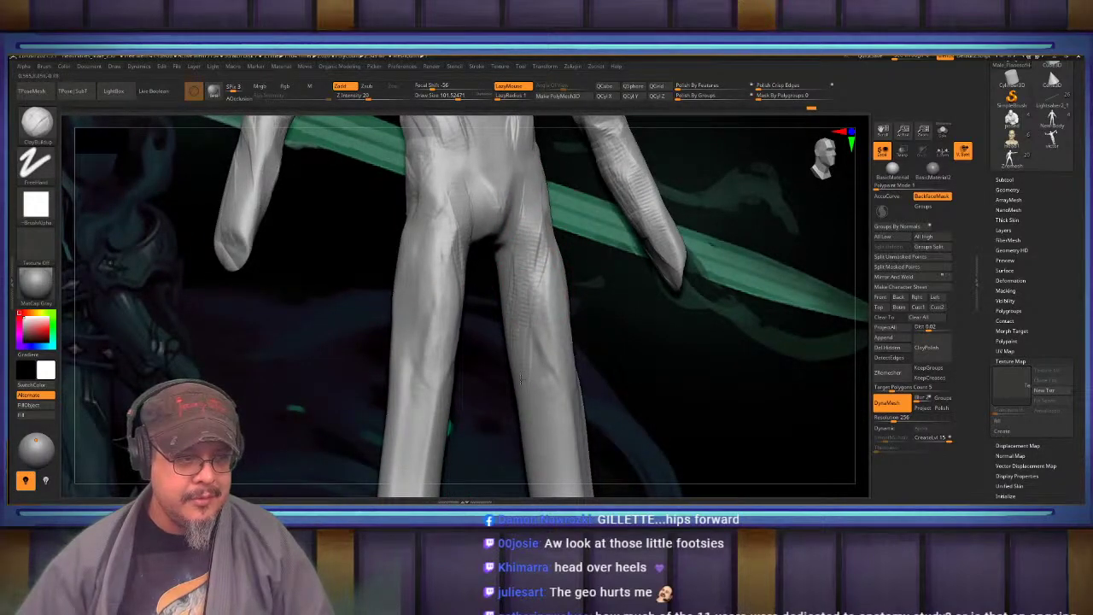
{"action": "mouse_move", "coordinate": [521, 365]}
{"action": "right_mouse_down", "text": "alt"}
{"action": "mouse_move", "coordinate": [512, 268]}
{"action": "mouse_move", "coordinate": [490, 324]}
{"action": "right_mouse_up", "text": "alt"}
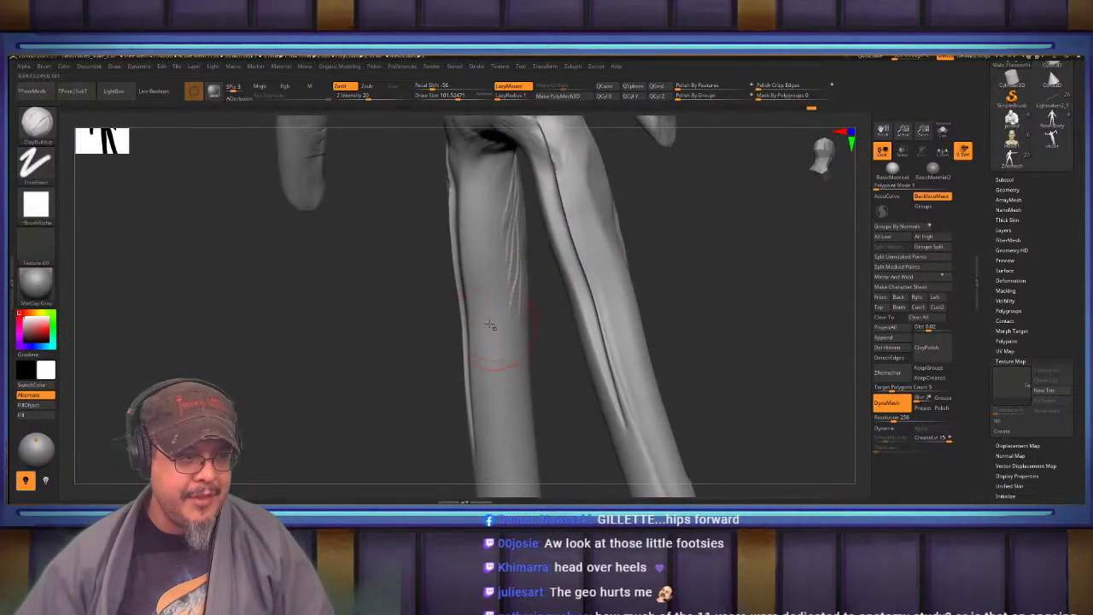
Build up the backs of the knees and upper calves with a larger ClayBuildup brush and smooth them
{"action": "left_click_drag", "start_coordinate": [471, 363], "coordinate": [499, 367]}
{"action": "mouse_move", "coordinate": [500, 368]}
{"action": "right_mouse_down"}
{"action": "mouse_move", "coordinate": [504, 346]}
{"action": "mouse_move", "coordinate": [480, 319]}
{"action": "mouse_move", "coordinate": [510, 324]}
{"action": "right_mouse_up"}
{"action": "key", "text": "s"}
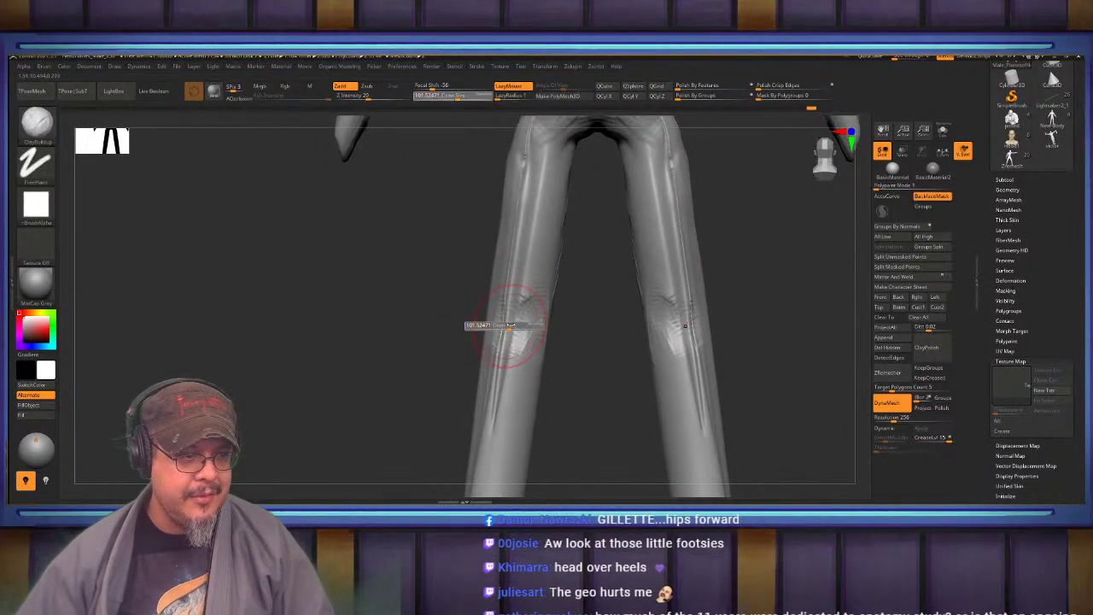
{"action": "mouse_move", "coordinate": [510, 325]}
{"action": "left_mouse_down"}
{"action": "mouse_move", "coordinate": [523, 335]}
{"action": "mouse_move", "coordinate": [516, 298]}
{"action": "left_mouse_up"}
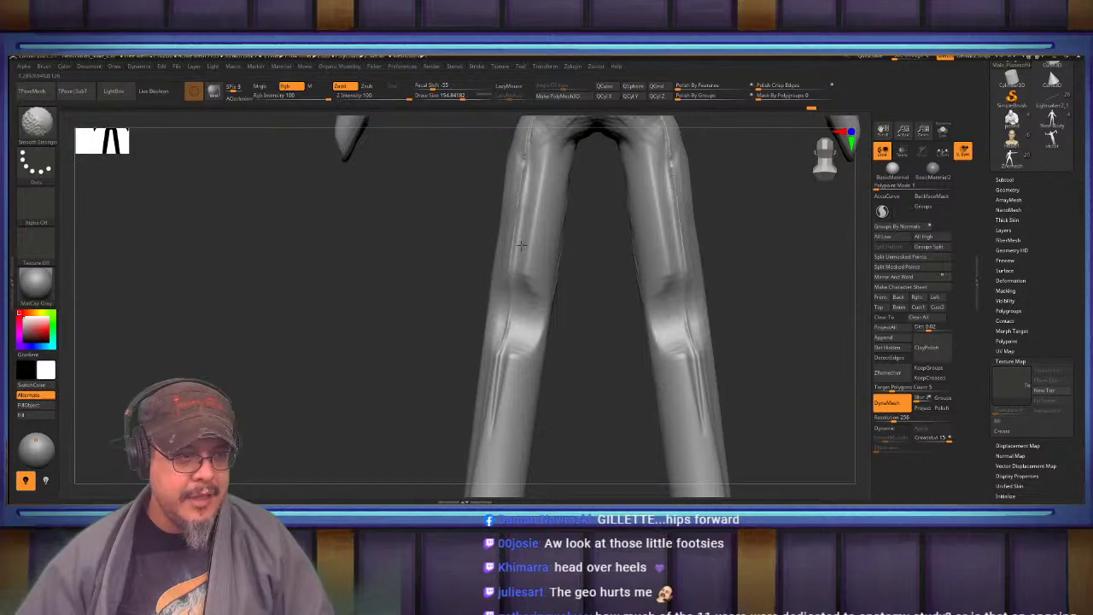
Build up the hamstrings along the backs of the thighs with the ClayBuildup brush
{"action": "right_click_drag", "start_coordinate": [527, 311], "coordinate": [530, 385], "text": "alt"}
{"action": "mouse_move", "coordinate": [529, 225]}
{"action": "left_mouse_down"}
{"action": "mouse_move", "coordinate": [523, 299]}
{"action": "mouse_move", "coordinate": [539, 245]}
{"action": "mouse_move", "coordinate": [538, 325]}
{"action": "left_mouse_up"}
{"action": "right_click_drag", "start_coordinate": [536, 205], "coordinate": [539, 283], "text": "alt"}
{"action": "right_click_drag", "start_coordinate": [466, 263], "coordinate": [521, 261]}
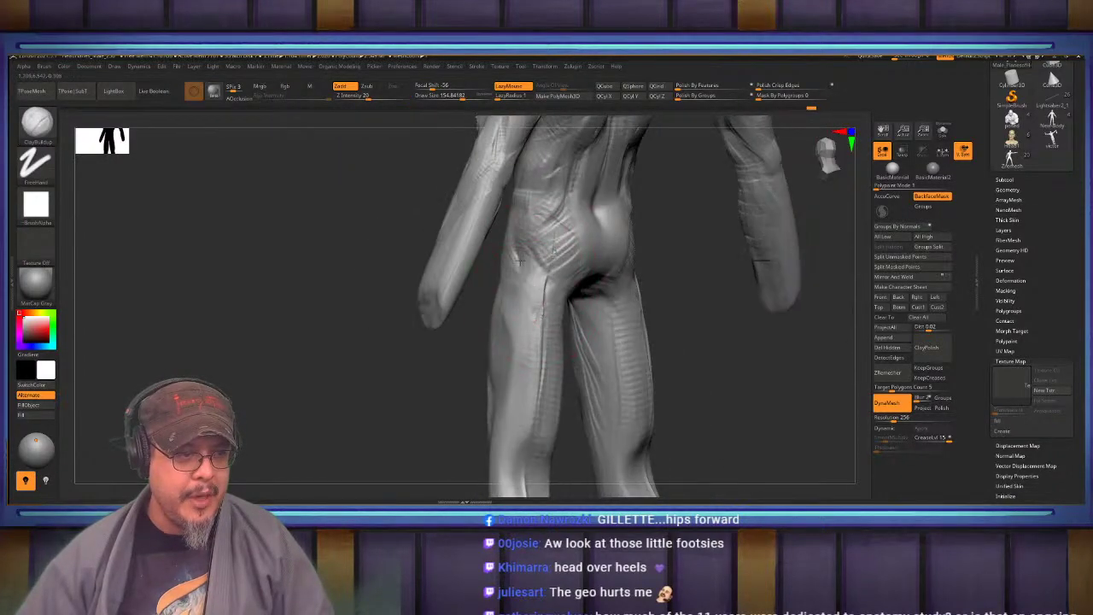
Build up the outer thigh muscles with ClayBuildup at Draw Size about 114 and smooth the strokes
{"action": "right_click_drag", "start_coordinate": [484, 392], "coordinate": [503, 331], "text": "alt"}
{"action": "mouse_move", "coordinate": [502, 332]}
{"action": "right_mouse_down"}
{"action": "mouse_move", "coordinate": [525, 293]}
{"action": "mouse_move", "coordinate": [552, 293]}
{"action": "right_mouse_up"}
{"action": "key", "text": "s"}
{"action": "left_click_drag", "start_coordinate": [522, 295], "coordinate": [517, 296]}
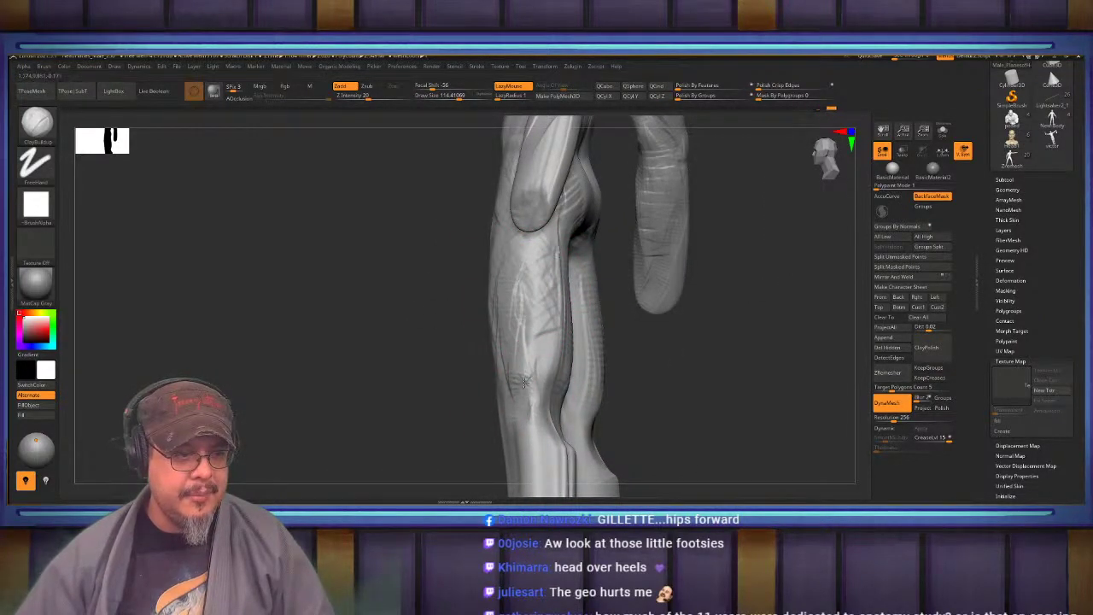
{"action": "left_click_drag", "start_coordinate": [524, 382], "coordinate": [527, 388]}
{"action": "left_click_drag", "start_coordinate": [522, 317], "coordinate": [516, 348], "text": "shift"}
Build up the inner and outer sides of the knees and upper calves with the ClayBuildup brush
{"action": "mouse_move", "coordinate": [505, 374]}
{"action": "right_mouse_down"}
{"action": "mouse_move", "coordinate": [560, 373]}
{"action": "mouse_move", "coordinate": [578, 300]}
{"action": "mouse_move", "coordinate": [555, 340]}
{"action": "mouse_move", "coordinate": [547, 293]}
{"action": "mouse_move", "coordinate": [506, 300]}
{"action": "mouse_move", "coordinate": [512, 314]}
{"action": "right_mouse_up"}
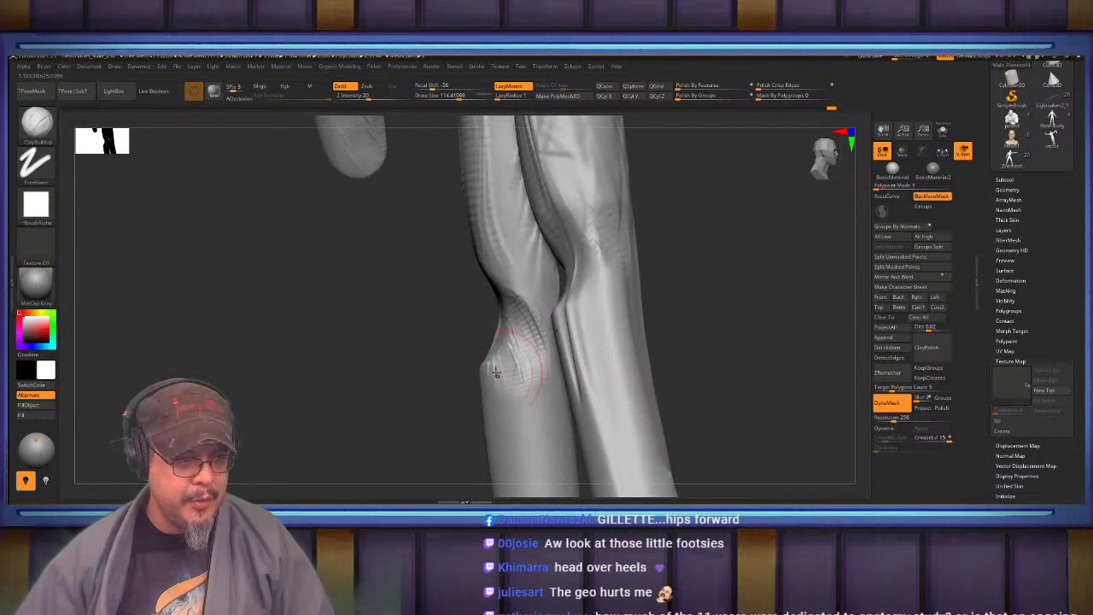
{"action": "mouse_move", "coordinate": [496, 372]}
{"action": "right_mouse_down"}
{"action": "mouse_move", "coordinate": [506, 343]}
{"action": "mouse_move", "coordinate": [534, 332]}
{"action": "right_mouse_up"}
{"action": "mouse_move", "coordinate": [523, 284]}
{"action": "left_mouse_down"}
{"action": "mouse_move", "coordinate": [526, 329]}
{"action": "mouse_move", "coordinate": [512, 299]}
{"action": "left_mouse_up"}
{"action": "mouse_move", "coordinate": [487, 298]}
{"action": "right_mouse_down", "text": "shift"}
{"action": "mouse_move", "coordinate": [524, 284]}
{"action": "mouse_move", "coordinate": [528, 314]}
{"action": "right_mouse_up", "text": "shift"}
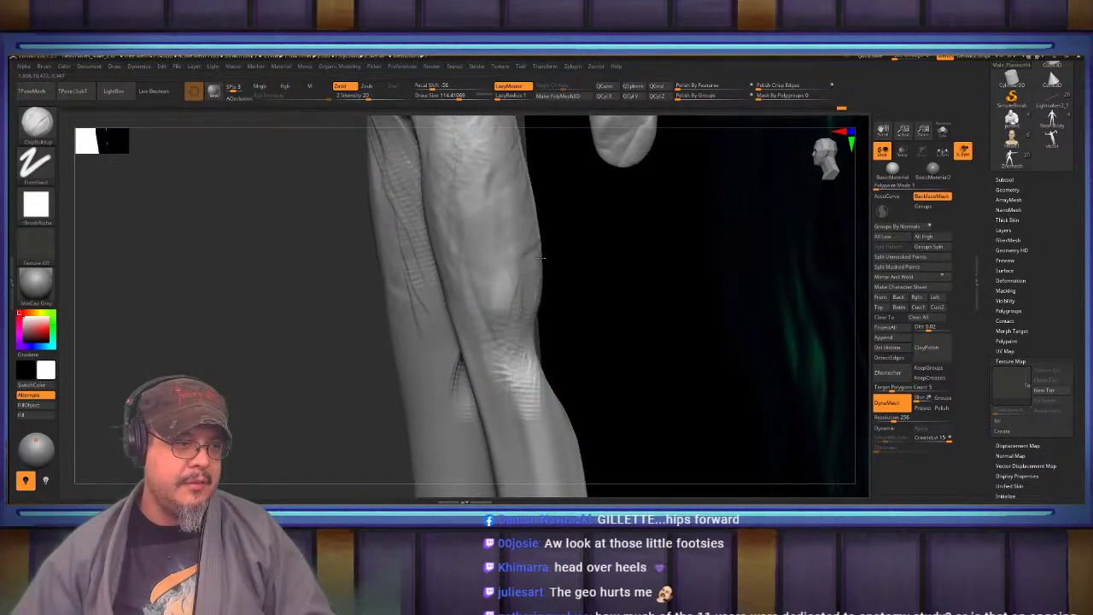
Thicken the backs of the thighs below the buttocks with ClayBuildup at Draw Size about 250
{"action": "right_click_drag", "start_coordinate": [541, 258], "coordinate": [525, 318], "text": "alt"}
{"action": "key", "text": "s"}
{"action": "mouse_move", "coordinate": [529, 359]}
{"action": "left_mouse_down"}
{"action": "mouse_move", "coordinate": [542, 359]}
{"action": "mouse_move", "coordinate": [522, 331]}
{"action": "left_mouse_up"}
{"action": "right_click_drag", "start_coordinate": [506, 314], "coordinate": [475, 304]}
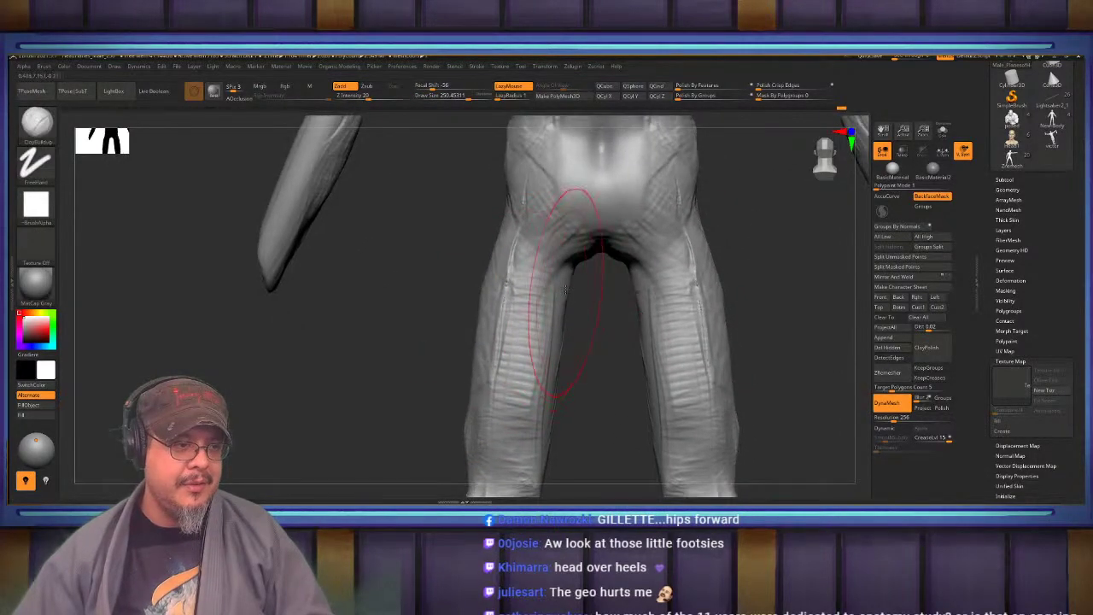
{"action": "left_click_drag", "start_coordinate": [565, 289], "coordinate": [551, 329]}
{"action": "mouse_move", "coordinate": [551, 325]}
{"action": "right_mouse_down"}
{"action": "mouse_move", "coordinate": [540, 273]}
{"action": "mouse_move", "coordinate": [567, 254]}
{"action": "right_mouse_up"}
Inflate the upper thighs and buttocks with the Inflat brush at Draw Size about 385 and remesh the figure with DynaMesh
{"action": "key", "text": "b"}
{"action": "key", "text": "i"}
{"action": "key", "text": "n"}
{"action": "key", "text": "s"}
{"action": "mouse_move", "coordinate": [563, 235]}
{"action": "left_mouse_down"}
{"action": "mouse_move", "coordinate": [593, 261]}
{"action": "mouse_move", "coordinate": [589, 244]}
{"action": "mouse_move", "coordinate": [591, 273]}
{"action": "mouse_move", "coordinate": [582, 208]}
{"action": "left_mouse_up"}
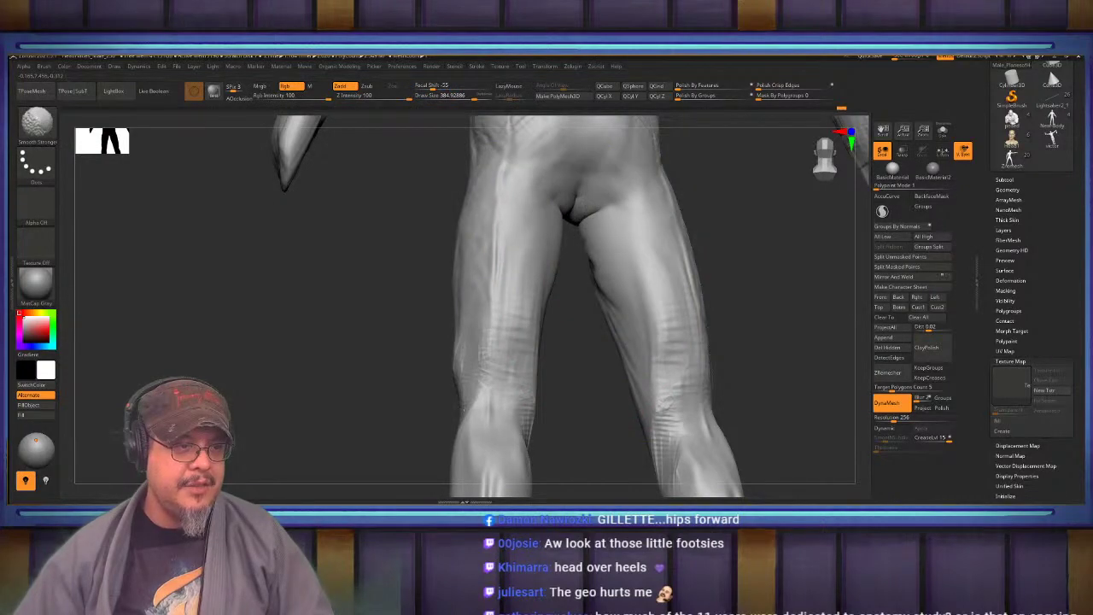
{"action": "mouse_move", "coordinate": [763, 237]}
{"action": "right_mouse_down", "text": "ctrl"}
{"action": "mouse_move", "coordinate": [725, 305]}
{"action": "mouse_move", "coordinate": [630, 289]}
{"action": "right_mouse_up", "text": "ctrl"}
{"action": "key", "text": "f"}
{"action": "left_click_drag", "start_coordinate": [628, 287], "coordinate": [665, 335], "text": "ctrl"}
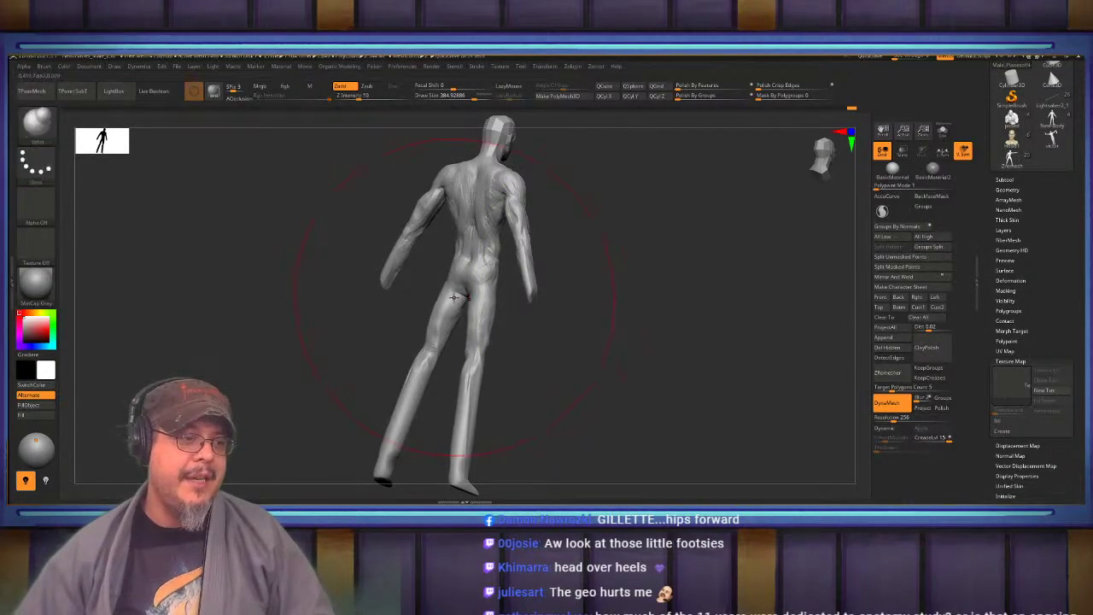
Reshape the crotch from behind with the Move brush at Draw Size about 139, smooth it and remesh with DynaMesh
{"action": "mouse_move", "coordinate": [456, 299]}
{"action": "right_mouse_down", "text": "shift"}
{"action": "mouse_move", "coordinate": [551, 369]}
{"action": "mouse_move", "coordinate": [520, 350]}
{"action": "mouse_move", "coordinate": [519, 331]}
{"action": "mouse_move", "coordinate": [539, 322]}
{"action": "mouse_move", "coordinate": [515, 346]}
{"action": "right_mouse_up", "text": "shift"}
{"action": "key", "text": "b"}
{"action": "key", "text": "m"}
{"action": "key", "text": "v"}
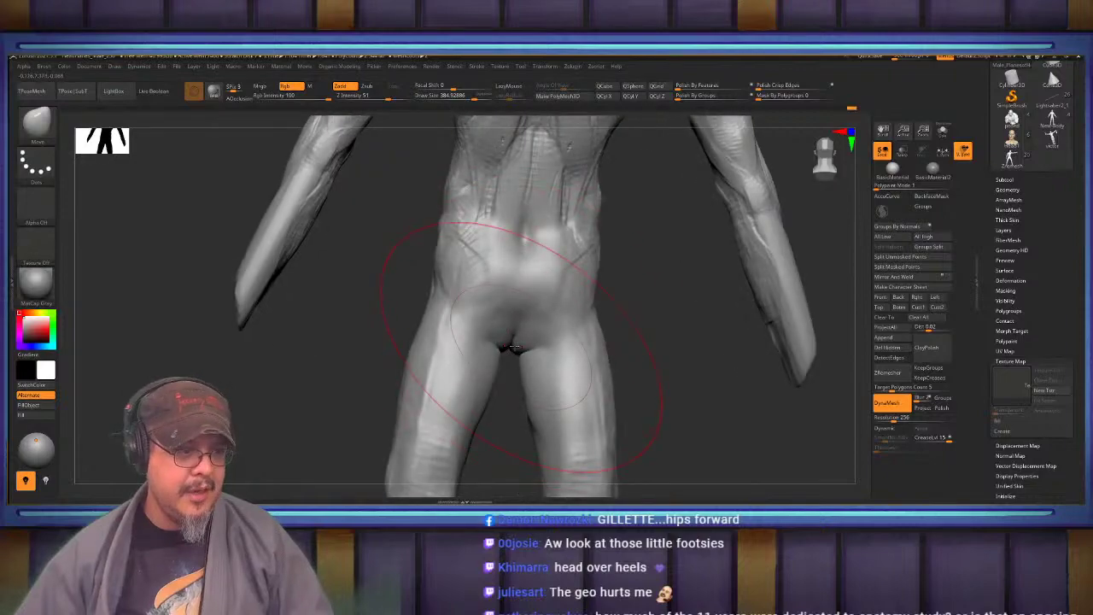
{"action": "key", "text": "s"}
{"action": "mouse_move", "coordinate": [515, 346]}
{"action": "left_mouse_down"}
{"action": "mouse_move", "coordinate": [503, 347]}
{"action": "mouse_move", "coordinate": [518, 340]}
{"action": "left_mouse_up"}
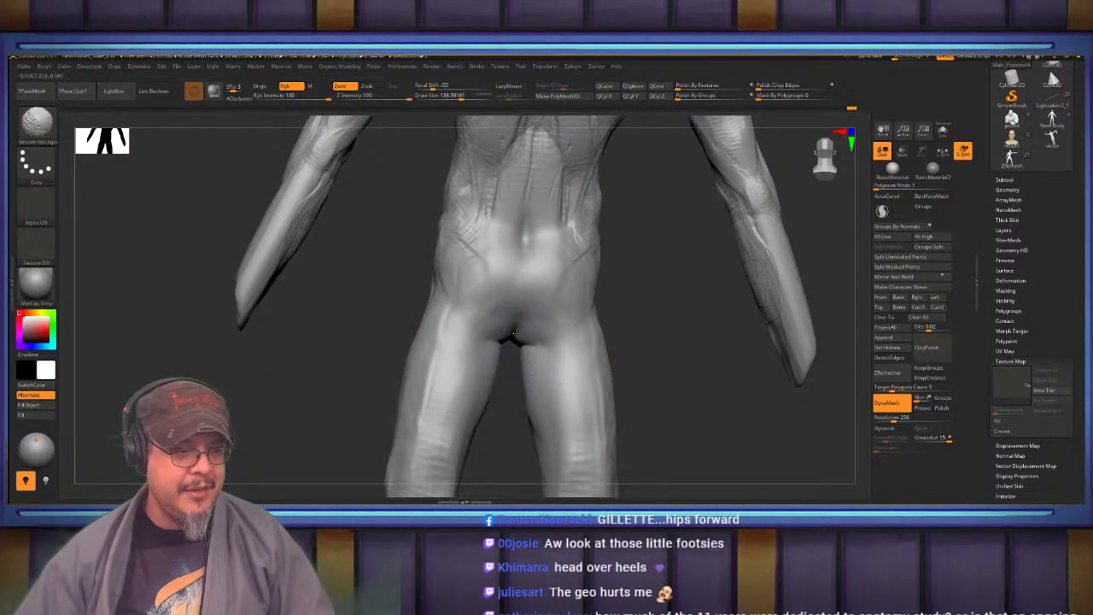
{"action": "right_click_drag", "start_coordinate": [526, 342], "coordinate": [555, 335], "text": "shift"}
{"action": "left_click_drag", "start_coordinate": [650, 313], "coordinate": [677, 347], "text": "ctrl"}
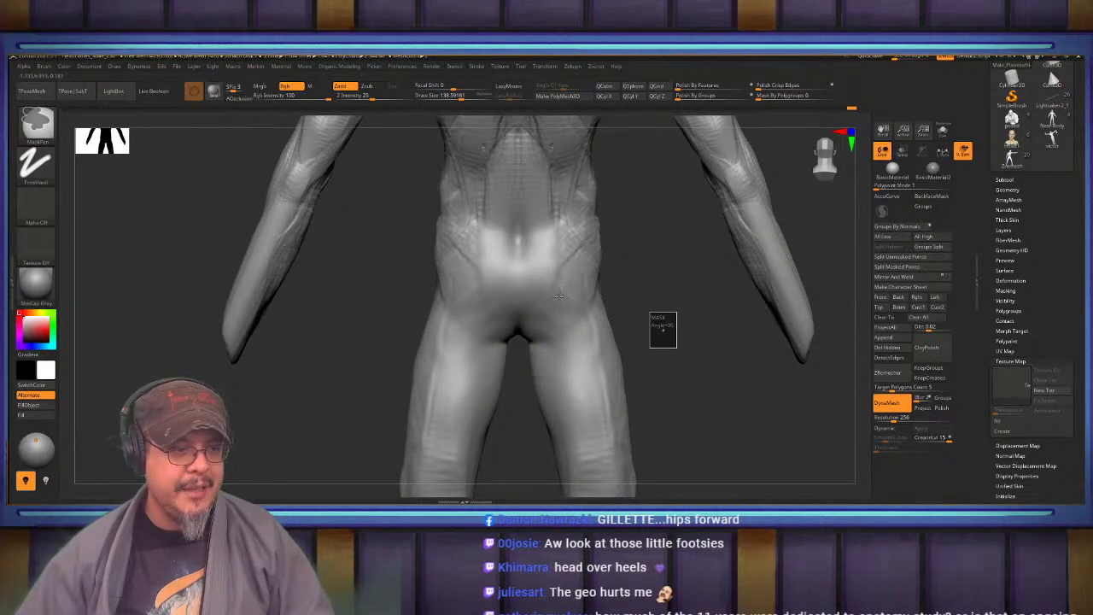
Adjust the outer hip and waist silhouette from behind with the Move brush
{"action": "mouse_move", "coordinate": [540, 326]}
{"action": "right_mouse_down"}
{"action": "mouse_move", "coordinate": [586, 329]}
{"action": "mouse_move", "coordinate": [543, 334]}
{"action": "right_mouse_up"}
{"action": "left_click_drag", "start_coordinate": [429, 348], "coordinate": [434, 371]}
{"action": "mouse_move", "coordinate": [491, 362]}
{"action": "right_mouse_down"}
{"action": "mouse_move", "coordinate": [449, 351]}
{"action": "mouse_move", "coordinate": [536, 368]}
{"action": "right_mouse_up"}
{"action": "right_click_drag", "start_coordinate": [566, 330], "coordinate": [598, 387], "text": "alt"}
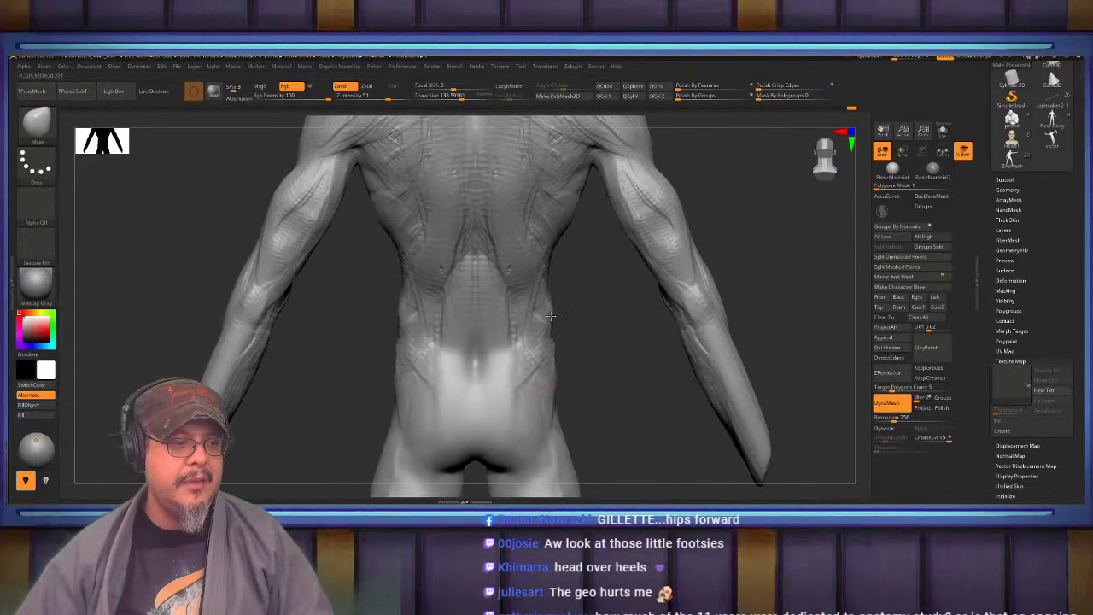
{"action": "left_click_drag", "start_coordinate": [559, 308], "coordinate": [552, 306]}
{"action": "right_click_drag", "start_coordinate": [600, 327], "coordinate": [444, 325]}
Shape the front of the lower abdomen and groin with the Move brush
{"action": "mouse_move", "coordinate": [535, 322]}
{"action": "right_mouse_down", "text": "alt"}
{"action": "mouse_move", "coordinate": [536, 244]}
{"action": "mouse_move", "coordinate": [574, 263]}
{"action": "right_mouse_up", "text": "alt"}
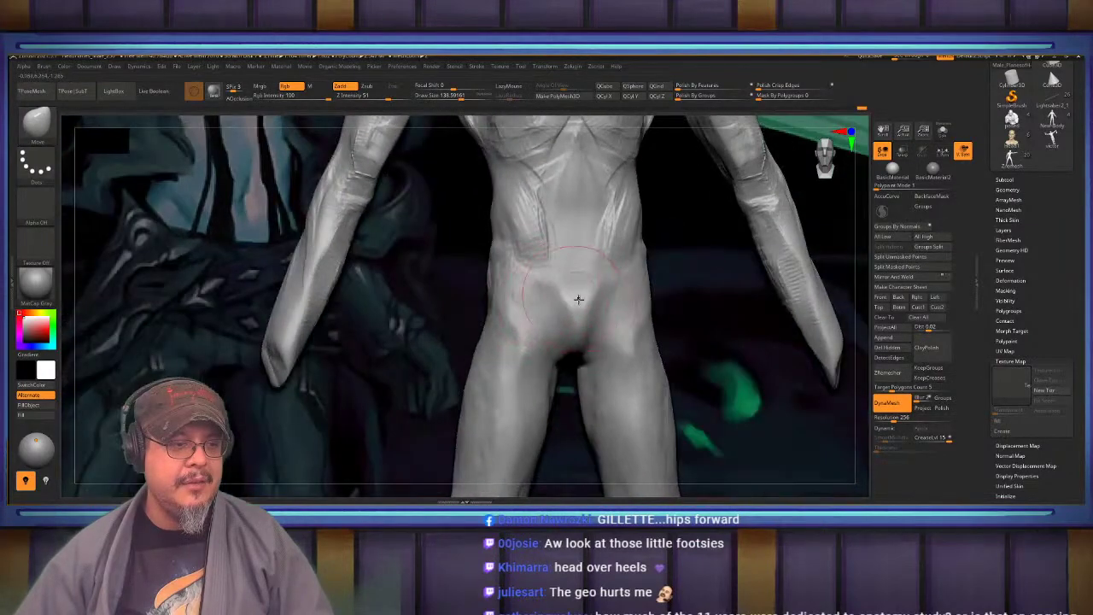
{"action": "left_click_drag", "start_coordinate": [578, 298], "coordinate": [586, 309]}
{"action": "right_click_drag", "start_coordinate": [559, 316], "coordinate": [596, 323]}
{"action": "left_click_drag", "start_coordinate": [595, 323], "coordinate": [579, 335]}
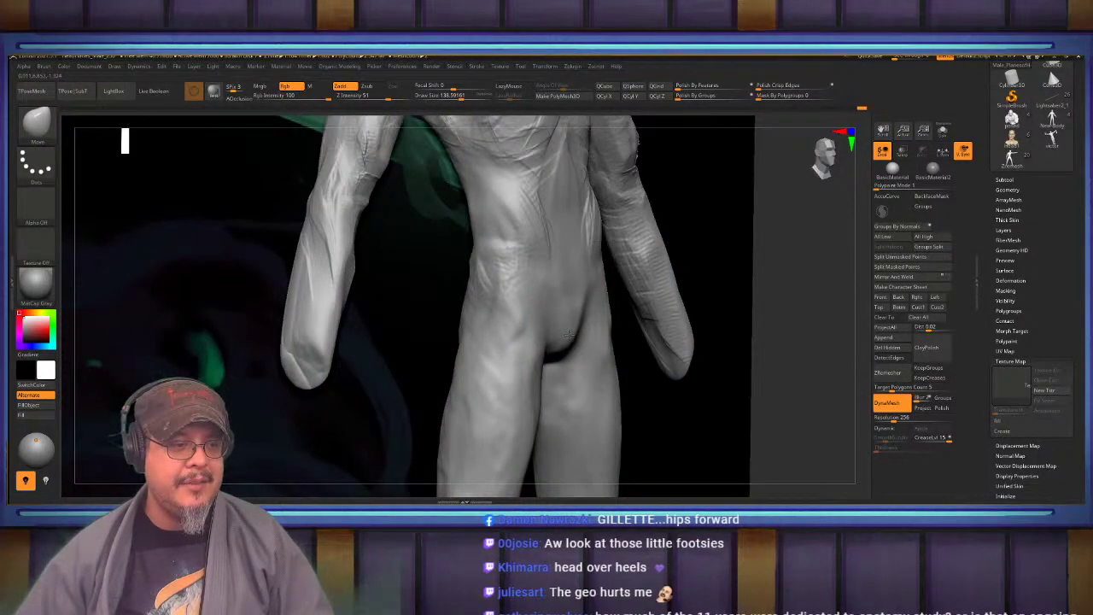
{"action": "right_click_drag", "start_coordinate": [561, 314], "coordinate": [545, 145]}
Build up the inner knees and calves with ClayBuildup at Draw Size about 90
{"action": "mouse_move", "coordinate": [545, 230]}
{"action": "right_mouse_down", "text": "ctrl"}
{"action": "mouse_move", "coordinate": [547, 286]}
{"action": "mouse_move", "coordinate": [539, 226]}
{"action": "mouse_move", "coordinate": [531, 330]}
{"action": "right_mouse_up", "text": "ctrl"}
{"action": "key", "text": "b"}
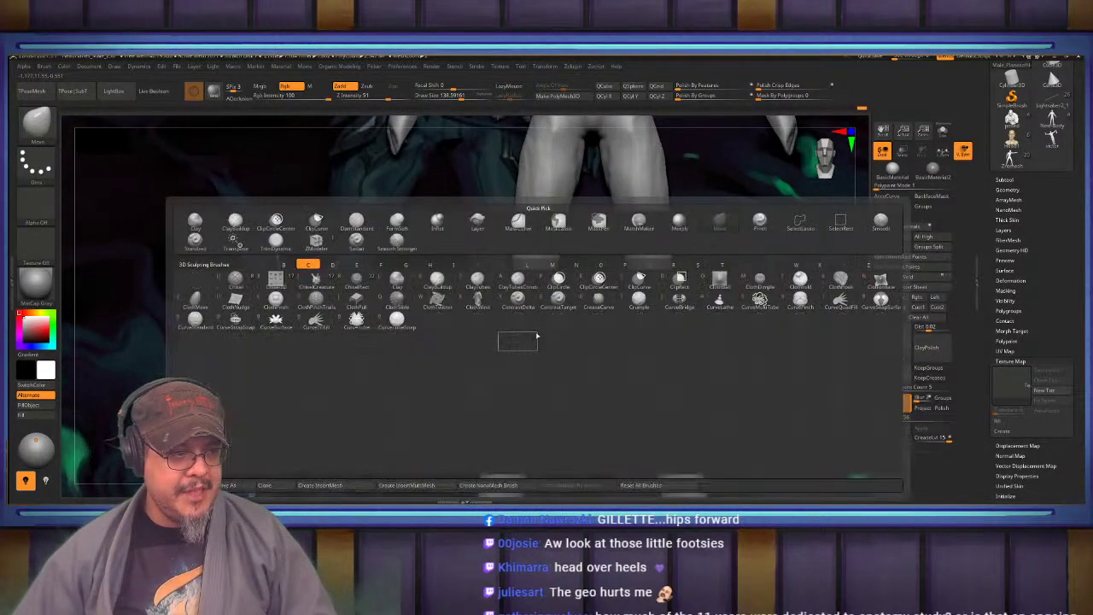
{"action": "key", "text": "c"}
{"action": "key", "text": "b"}
{"action": "key", "text": "s"}
{"action": "left_click_drag", "start_coordinate": [531, 329], "coordinate": [527, 329]}
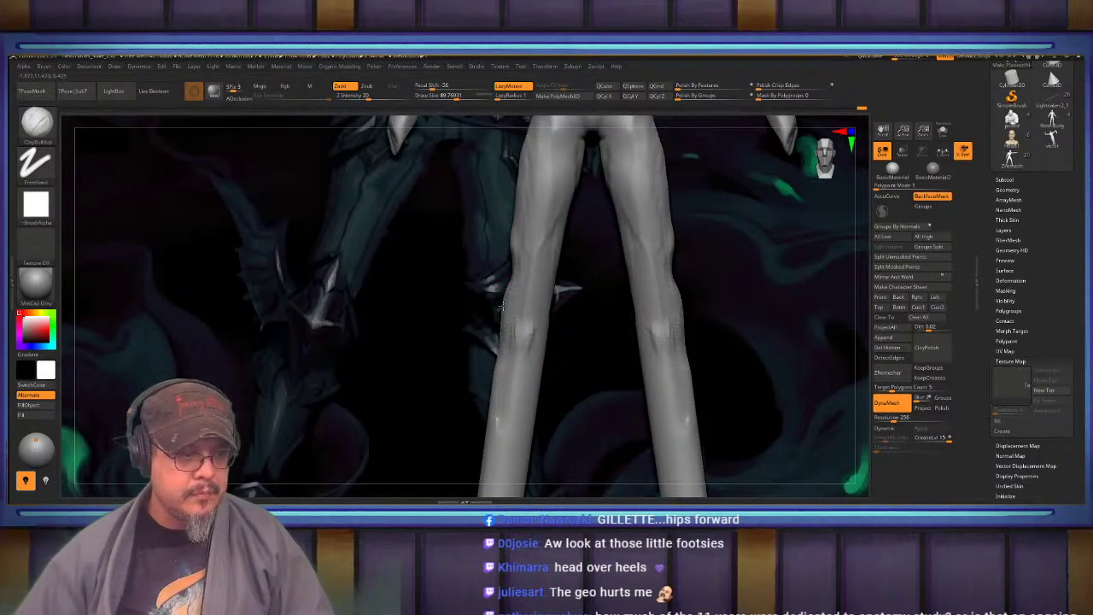
{"action": "right_click_drag", "start_coordinate": [506, 306], "coordinate": [483, 314]}
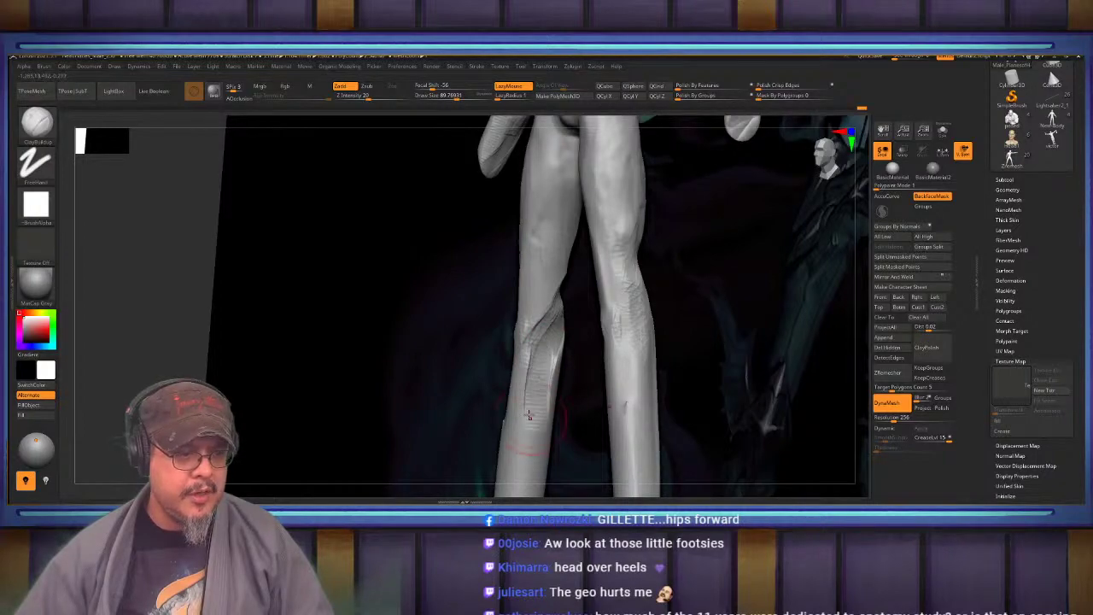
{"action": "right_click_drag", "start_coordinate": [530, 416], "coordinate": [522, 323], "text": "alt"}
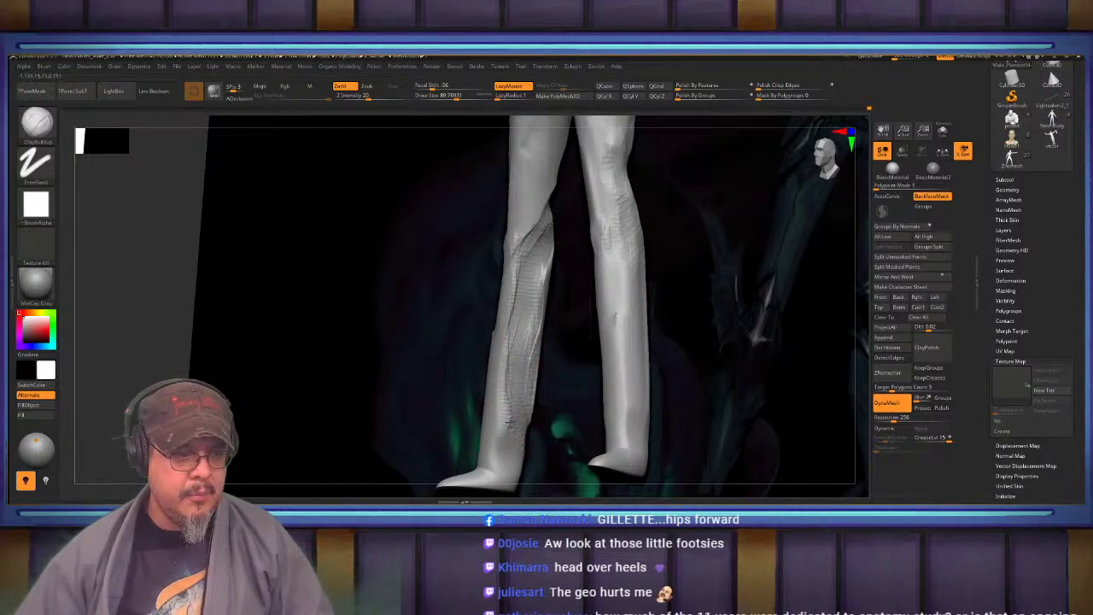
Fill out the lower inner calves and the backs of the knees with ClayBuildup and smooth them
{"action": "left_click_drag", "start_coordinate": [532, 306], "coordinate": [523, 388]}
{"action": "mouse_move", "coordinate": [524, 320]}
{"action": "right_mouse_down"}
{"action": "mouse_move", "coordinate": [476, 313]}
{"action": "mouse_move", "coordinate": [498, 315]}
{"action": "mouse_move", "coordinate": [500, 354]}
{"action": "right_mouse_up"}
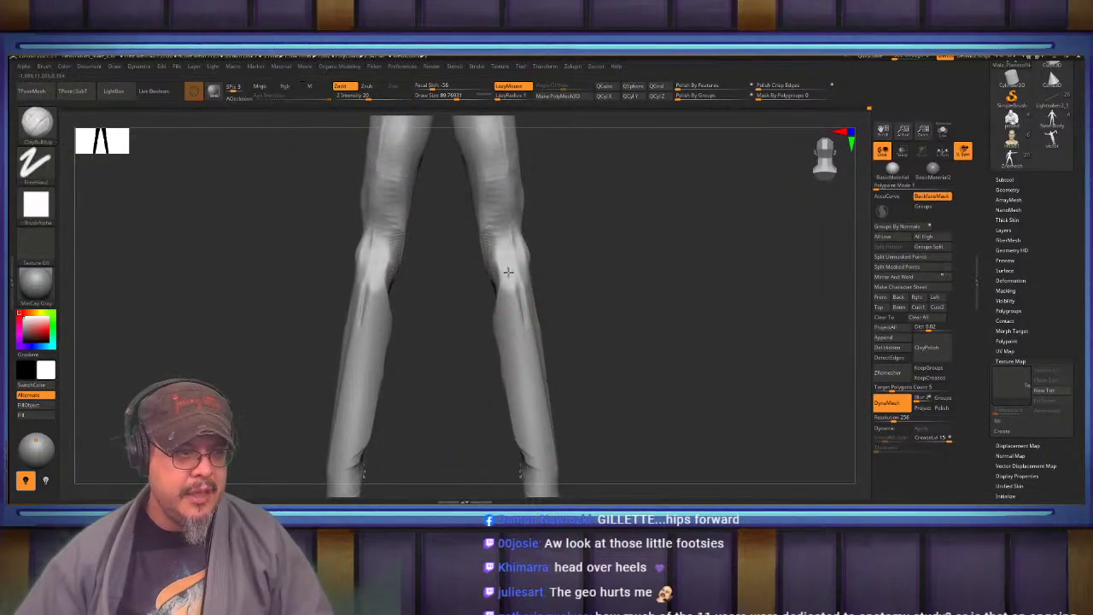
{"action": "left_click_drag", "start_coordinate": [507, 274], "coordinate": [497, 305]}
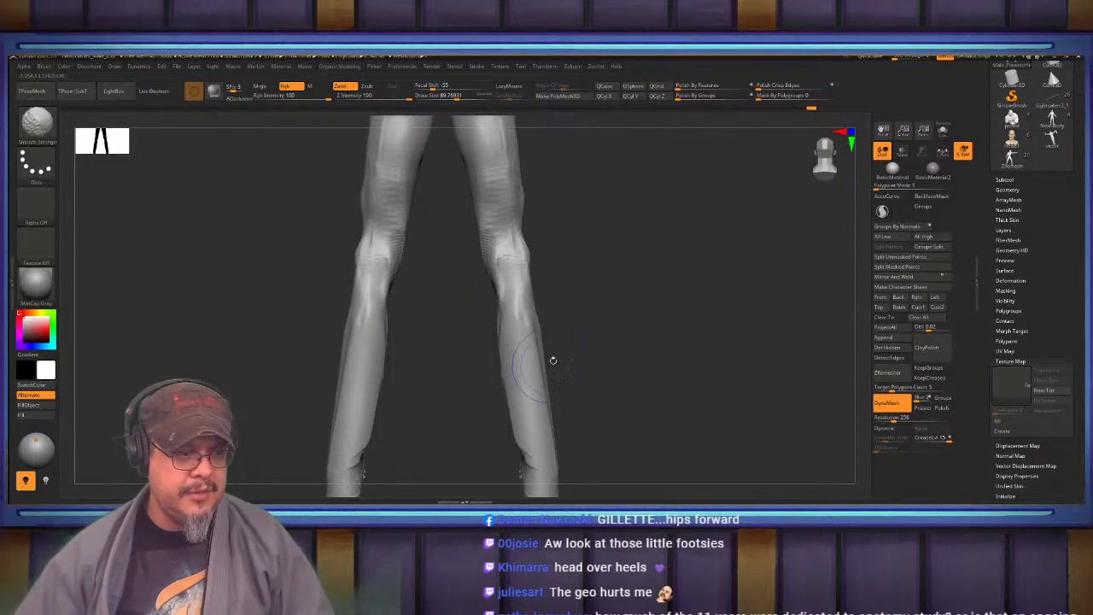
Pull the outer calves outward with a larger Move brush and smooth the inner calf contour
{"action": "right_click_drag", "start_coordinate": [554, 360], "coordinate": [553, 285], "text": "alt"}
{"action": "key", "text": "b"}
{"action": "key", "text": "m"}
{"action": "key", "text": "v"}
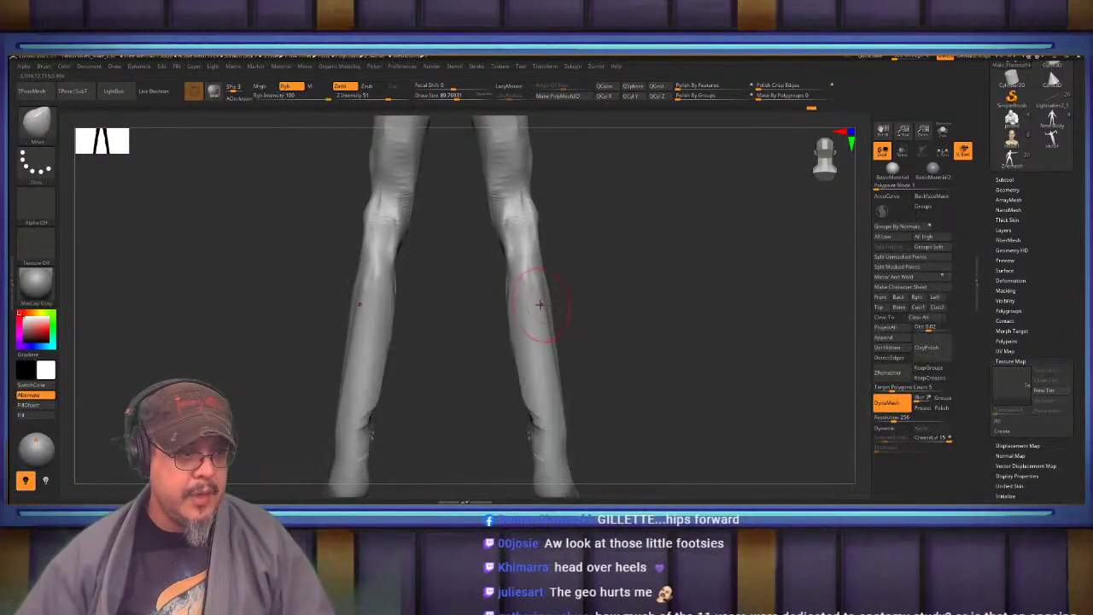
{"action": "key", "text": "s"}
{"action": "left_click_drag", "start_coordinate": [538, 303], "coordinate": [557, 306]}
{"action": "left_click_drag", "start_coordinate": [558, 356], "coordinate": [568, 362]}
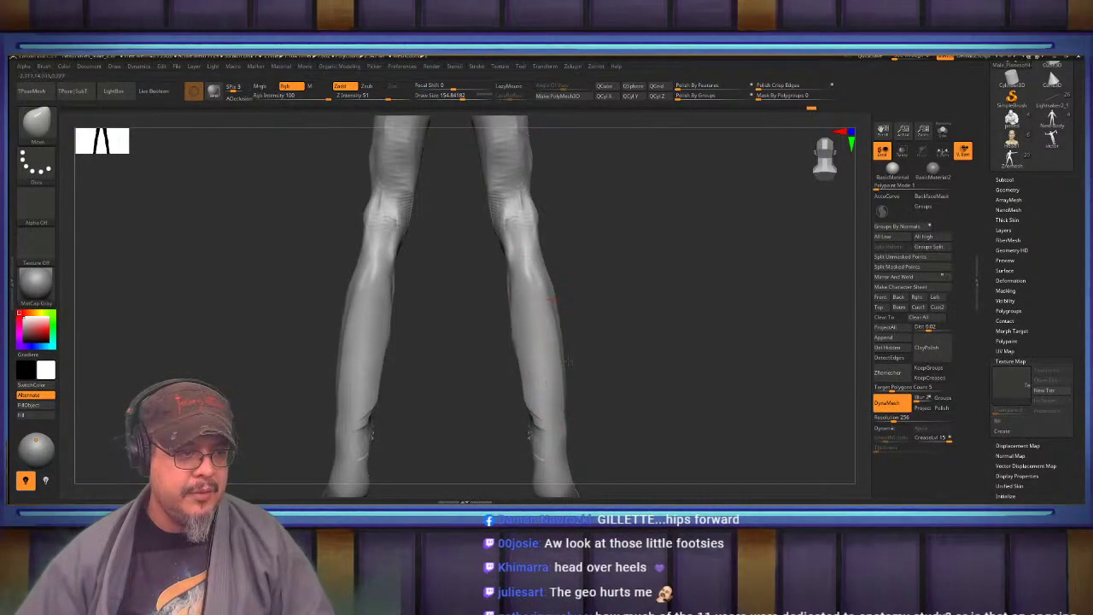
{"action": "left_click_drag", "start_coordinate": [535, 399], "coordinate": [520, 325]}
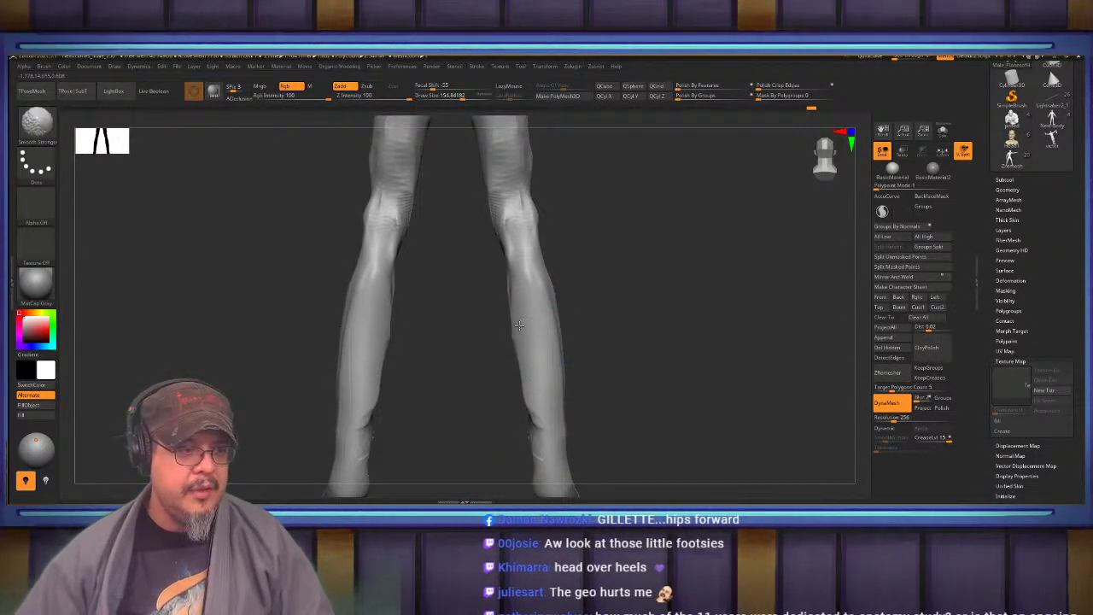
Refine the calf profile from the side with the Move brush and smooth the surface
{"action": "mouse_move", "coordinate": [675, 244]}
{"action": "left_mouse_down", "text": "alt"}
{"action": "mouse_move", "coordinate": [671, 313]}
{"action": "mouse_move", "coordinate": [557, 327]}
{"action": "left_mouse_up", "text": "alt"}
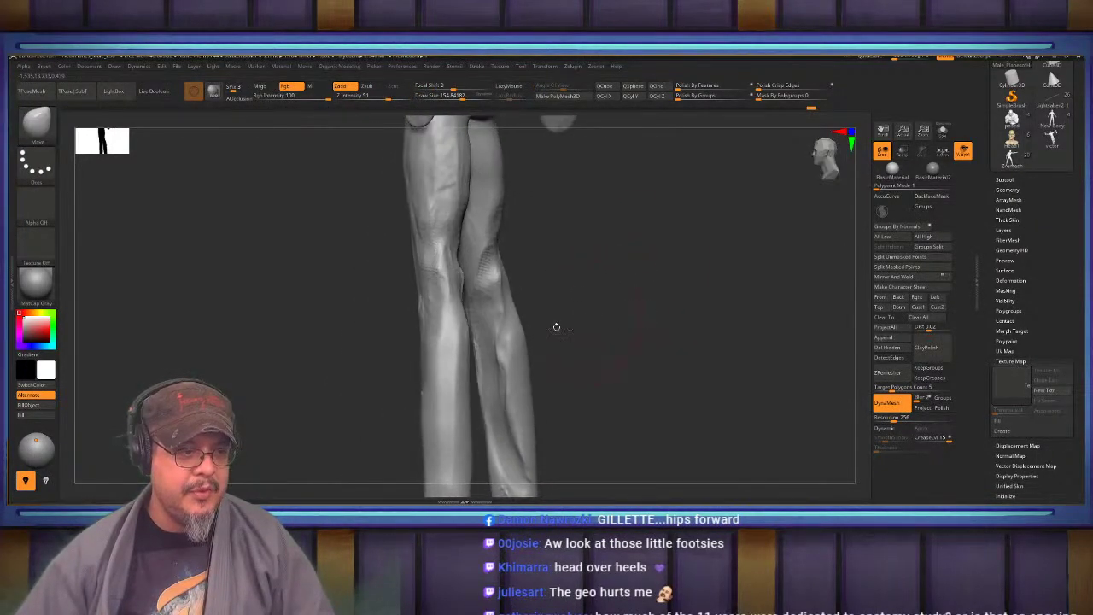
{"action": "left_click_drag", "start_coordinate": [521, 361], "coordinate": [523, 366]}
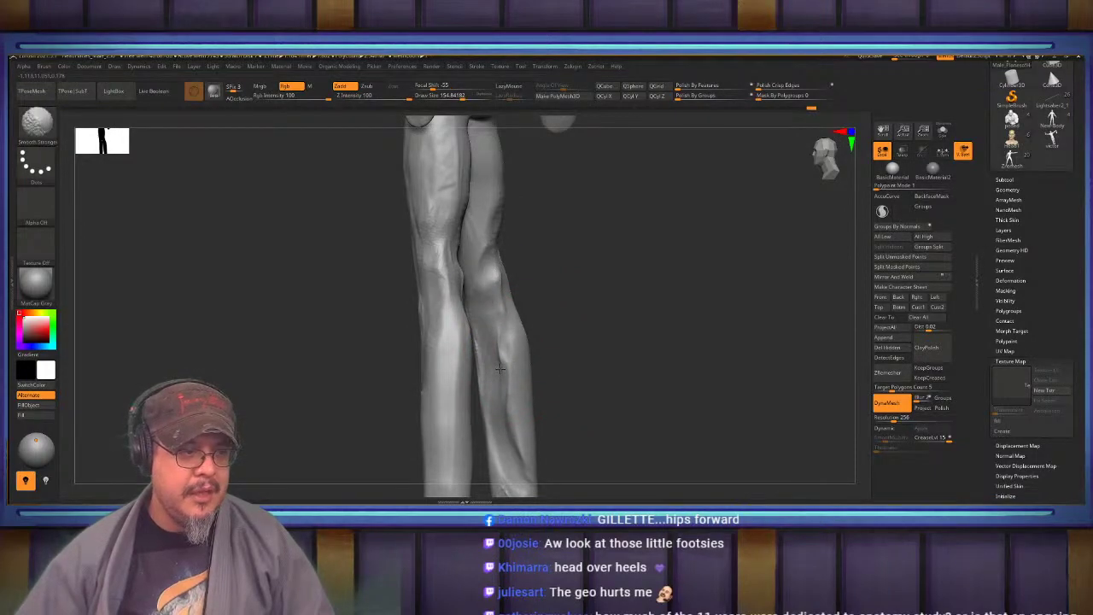
{"action": "mouse_move", "coordinate": [574, 306]}
{"action": "left_mouse_down"}
{"action": "mouse_move", "coordinate": [622, 308]}
{"action": "mouse_move", "coordinate": [647, 327]}
{"action": "mouse_move", "coordinate": [538, 285]}
{"action": "mouse_move", "coordinate": [469, 293]}
{"action": "mouse_move", "coordinate": [523, 295]}
{"action": "left_mouse_up"}
{"action": "left_click_drag", "start_coordinate": [522, 295], "coordinate": [630, 287], "text": "alt"}
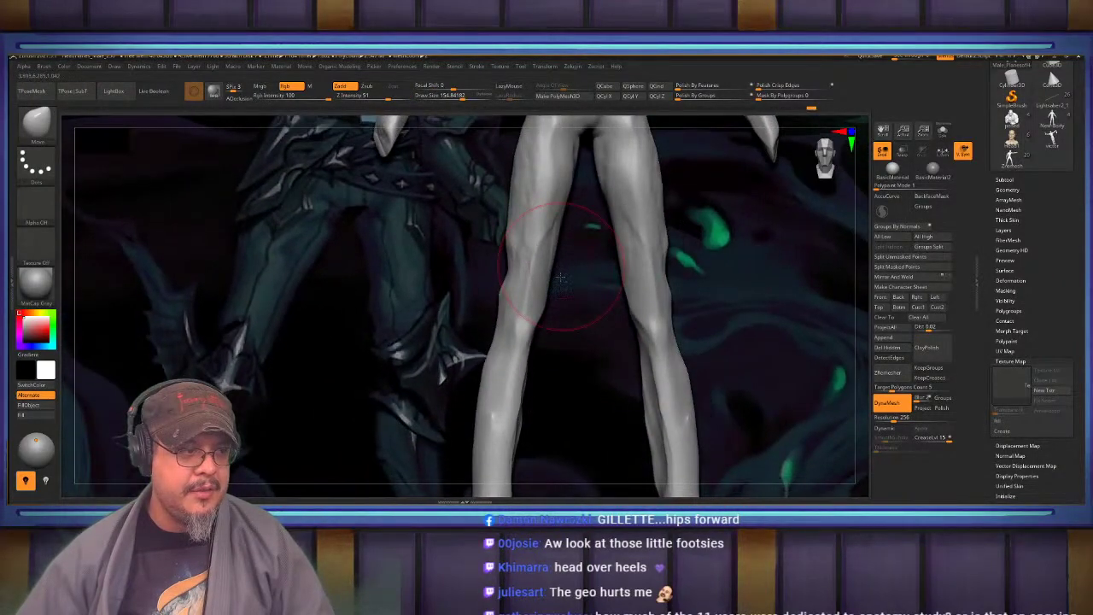
Build up the outer sides of the lower legs with ClayBuildup at Draw Size about 139
{"action": "left_click_drag", "start_coordinate": [561, 232], "coordinate": [568, 304], "text": "alt"}
{"action": "right_click_drag", "start_coordinate": [566, 231], "coordinate": [555, 342], "text": "alt"}
{"action": "key", "text": "b"}
{"action": "key", "text": "c"}
{"action": "key", "text": "b"}
{"action": "key", "text": "s"}
{"action": "left_click_drag", "start_coordinate": [544, 294], "coordinate": [530, 323]}
{"action": "right_click_drag", "start_coordinate": [490, 247], "coordinate": [524, 235]}
{"action": "right_click_drag", "start_coordinate": [524, 235], "coordinate": [552, 301], "text": "alt"}
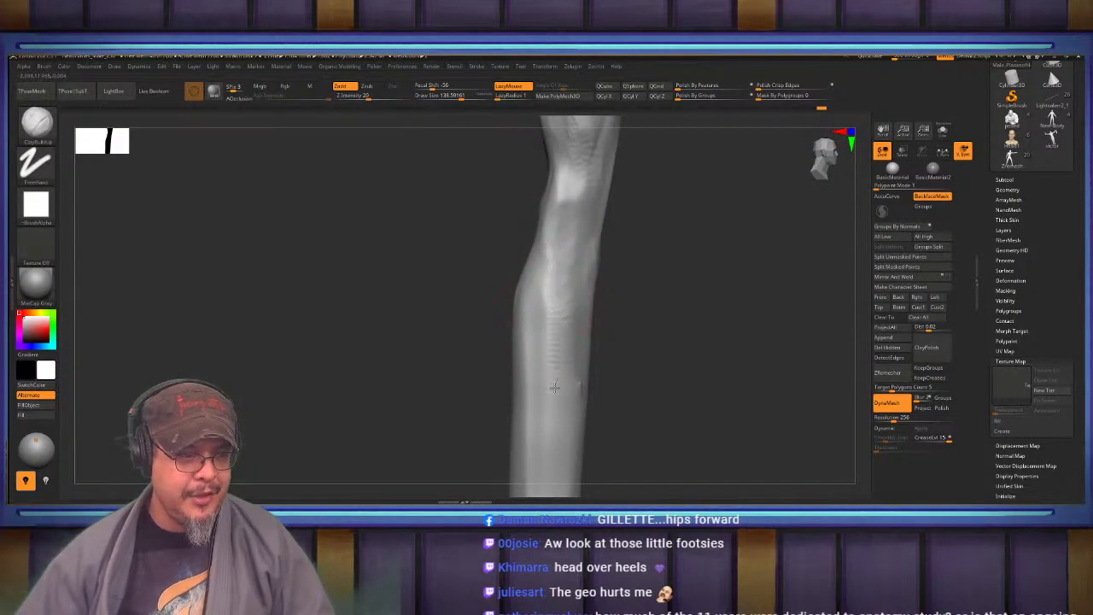
{"action": "left_click_drag", "start_coordinate": [554, 338], "coordinate": [555, 315]}
Build up the outer calves and the backs of the lower legs down to the heels with ClayBuildup and update the DynaMesh
{"action": "mouse_move", "coordinate": [555, 314]}
{"action": "right_mouse_down"}
{"action": "mouse_move", "coordinate": [546, 298]}
{"action": "mouse_move", "coordinate": [576, 271]}
{"action": "mouse_move", "coordinate": [554, 256]}
{"action": "mouse_move", "coordinate": [508, 295]}
{"action": "mouse_move", "coordinate": [548, 293]}
{"action": "mouse_move", "coordinate": [540, 282]}
{"action": "right_mouse_up"}
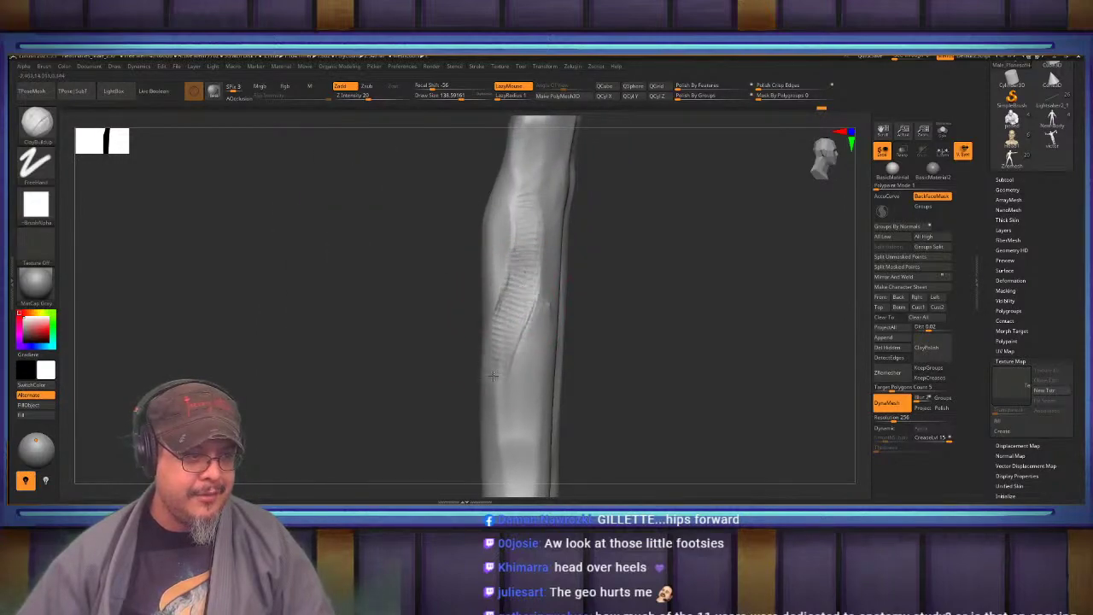
{"action": "mouse_move", "coordinate": [510, 315]}
{"action": "right_mouse_down"}
{"action": "mouse_move", "coordinate": [561, 281]}
{"action": "mouse_move", "coordinate": [514, 286]}
{"action": "right_mouse_up"}
{"action": "mouse_move", "coordinate": [513, 289]}
{"action": "left_mouse_down"}
{"action": "mouse_move", "coordinate": [515, 344]}
{"action": "mouse_move", "coordinate": [494, 338]}
{"action": "mouse_move", "coordinate": [537, 316]}
{"action": "left_mouse_up"}
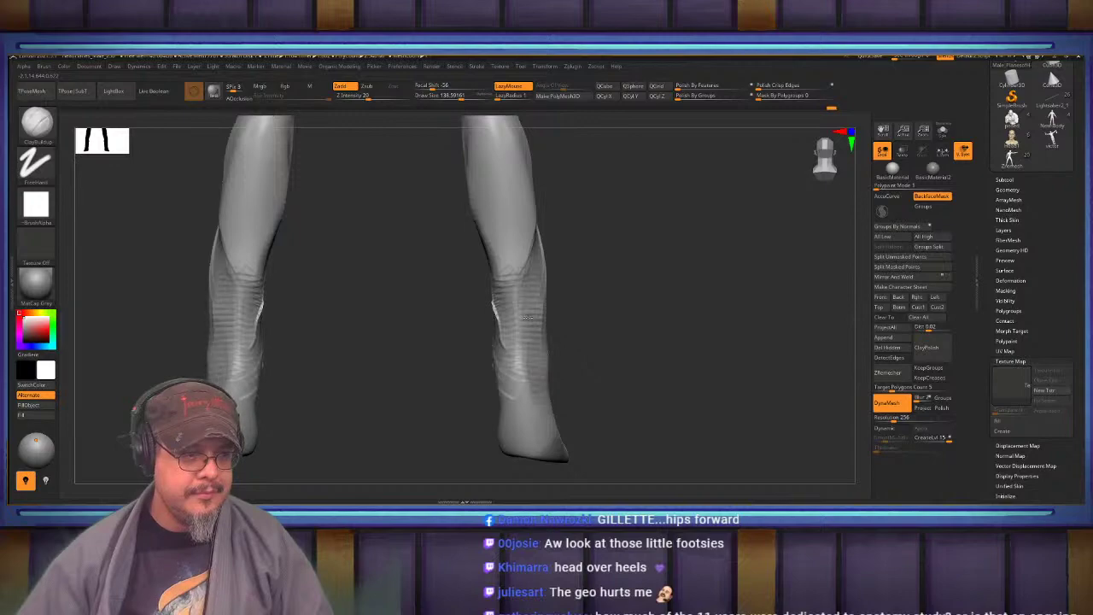
{"action": "right_click_drag", "start_coordinate": [502, 370], "coordinate": [544, 330]}
{"action": "left_click_drag", "start_coordinate": [497, 297], "coordinate": [502, 393]}
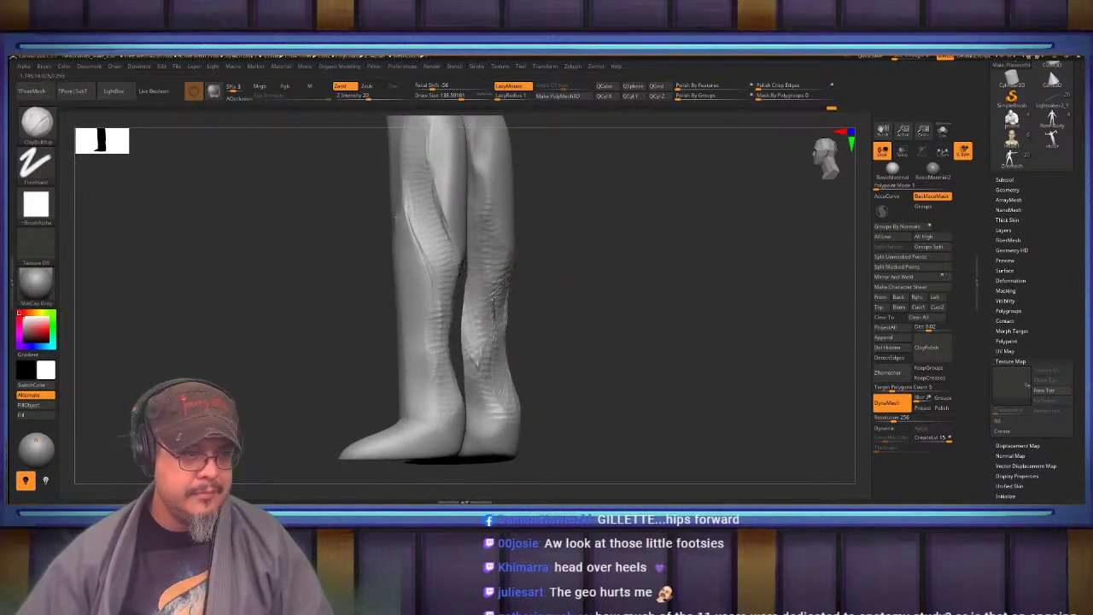
{"action": "left_click_drag", "start_coordinate": [584, 286], "coordinate": [597, 334], "text": "ctrl"}
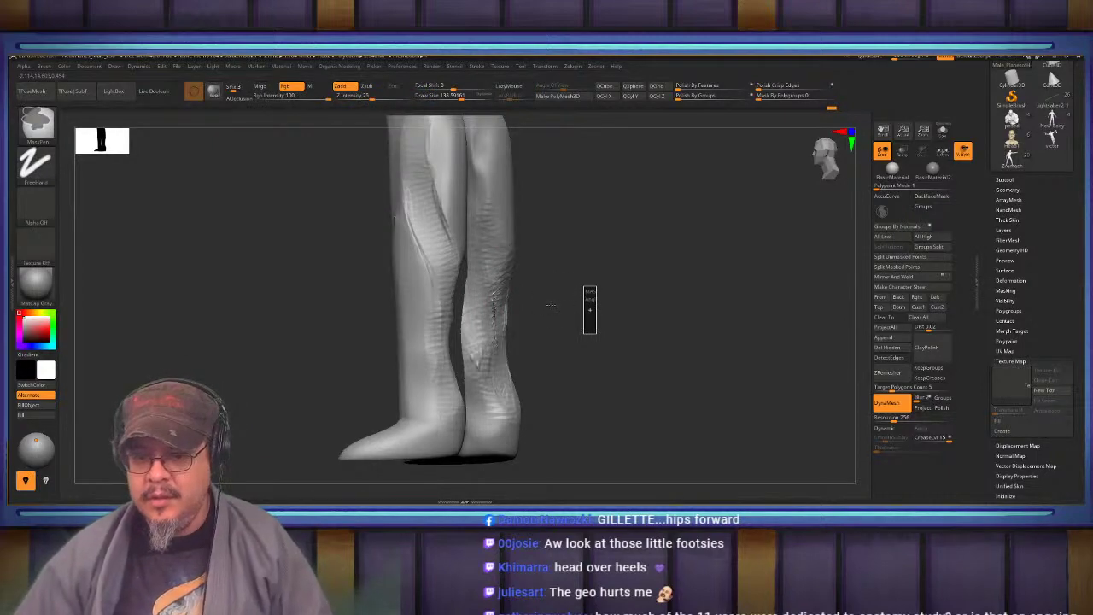
Add volume above the ankles and around the Achilles tendons with ClayBuildup, working from the back and sides
{"action": "mouse_move", "coordinate": [586, 283]}
{"action": "left_mouse_down"}
{"action": "mouse_move", "coordinate": [600, 293]}
{"action": "mouse_move", "coordinate": [582, 357]}
{"action": "mouse_move", "coordinate": [560, 352]}
{"action": "mouse_move", "coordinate": [523, 400]}
{"action": "mouse_move", "coordinate": [629, 285]}
{"action": "mouse_move", "coordinate": [571, 280]}
{"action": "left_mouse_up"}
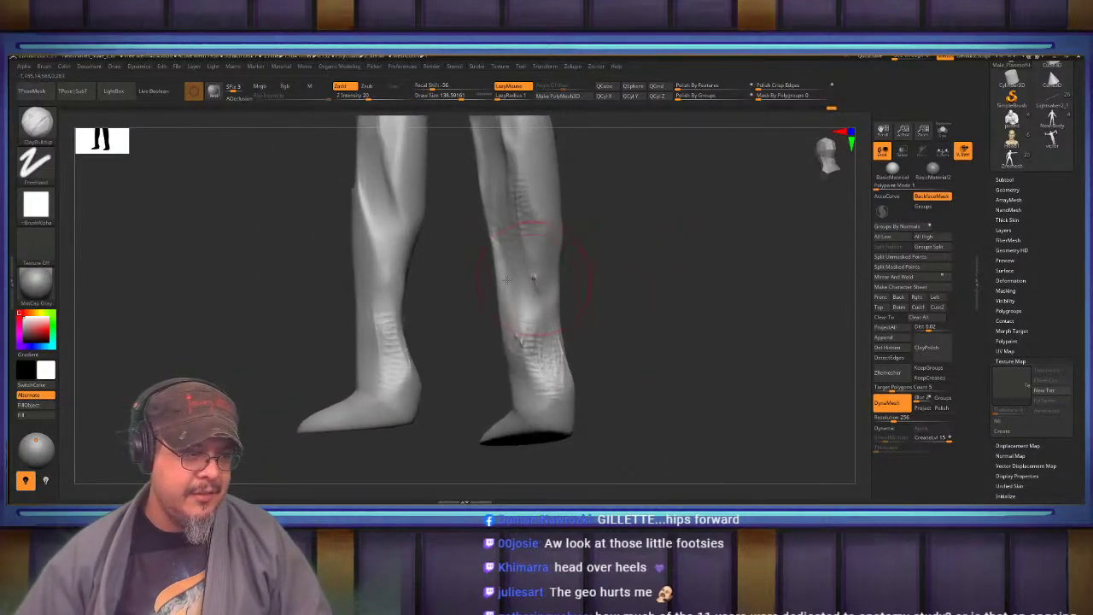
{"action": "mouse_move", "coordinate": [519, 365]}
{"action": "left_mouse_down"}
{"action": "mouse_move", "coordinate": [526, 303]}
{"action": "mouse_move", "coordinate": [509, 360]}
{"action": "left_mouse_up"}
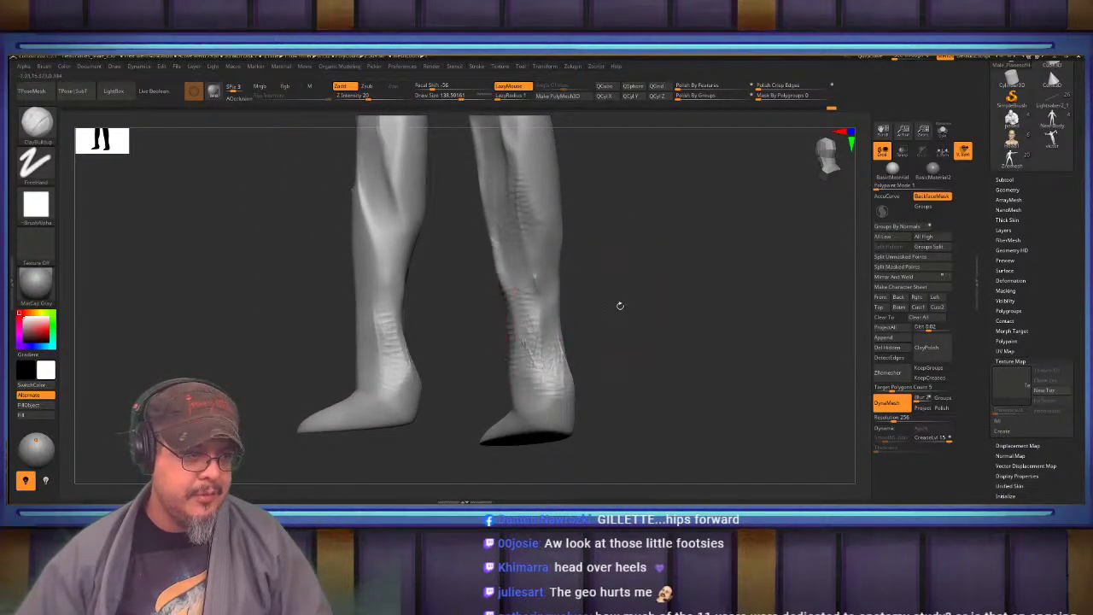
{"action": "left_click_drag", "start_coordinate": [620, 306], "coordinate": [666, 299]}
{"action": "mouse_move", "coordinate": [547, 291]}
{"action": "left_mouse_down"}
{"action": "mouse_move", "coordinate": [520, 310]}
{"action": "mouse_move", "coordinate": [482, 303]}
{"action": "left_mouse_up"}
{"action": "mouse_move", "coordinate": [504, 247]}
{"action": "left_mouse_down"}
{"action": "mouse_move", "coordinate": [490, 325]}
{"action": "mouse_move", "coordinate": [501, 287]}
{"action": "left_mouse_up"}
{"action": "mouse_move", "coordinate": [499, 358]}
{"action": "left_mouse_down"}
{"action": "mouse_move", "coordinate": [492, 412]}
{"action": "mouse_move", "coordinate": [483, 371]}
{"action": "left_mouse_up"}
{"action": "mouse_move", "coordinate": [589, 380]}
{"action": "left_mouse_down", "text": "alt"}
{"action": "mouse_move", "coordinate": [593, 308]}
{"action": "mouse_move", "coordinate": [475, 301]}
{"action": "left_mouse_up", "text": "alt"}
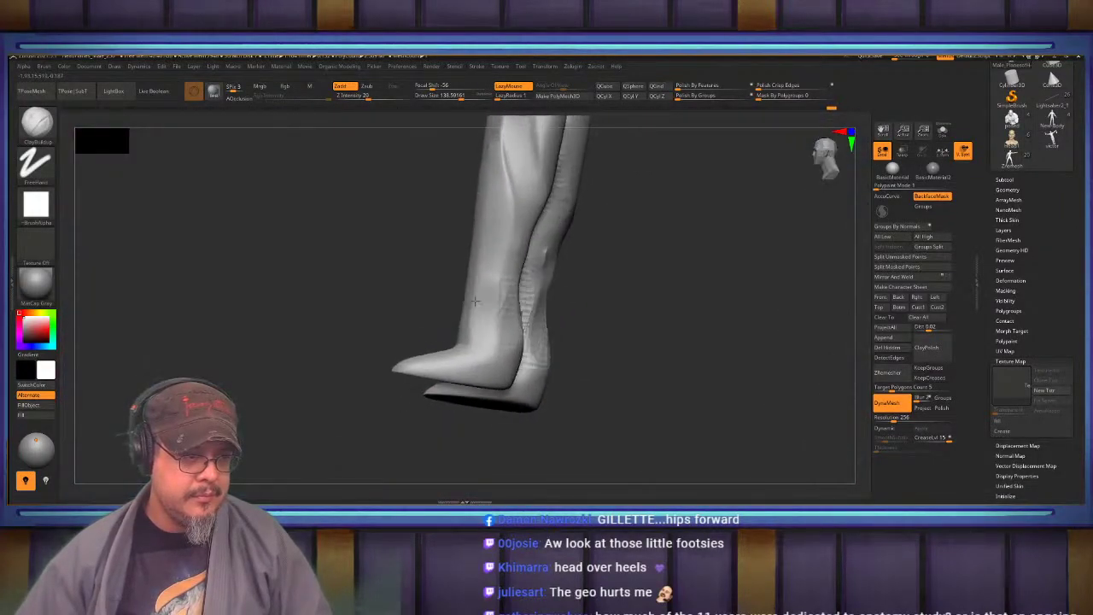
Thicken the ankles and heels from both sides with ClayBuildup and update the DynaMesh
{"action": "right_click_drag", "start_coordinate": [475, 301], "coordinate": [527, 346]}
{"action": "mouse_move", "coordinate": [559, 366]}
{"action": "left_mouse_down"}
{"action": "mouse_move", "coordinate": [530, 312]}
{"action": "mouse_move", "coordinate": [535, 343]}
{"action": "mouse_move", "coordinate": [532, 309]}
{"action": "left_mouse_up"}
{"action": "left_click_drag", "start_coordinate": [658, 367], "coordinate": [576, 381]}
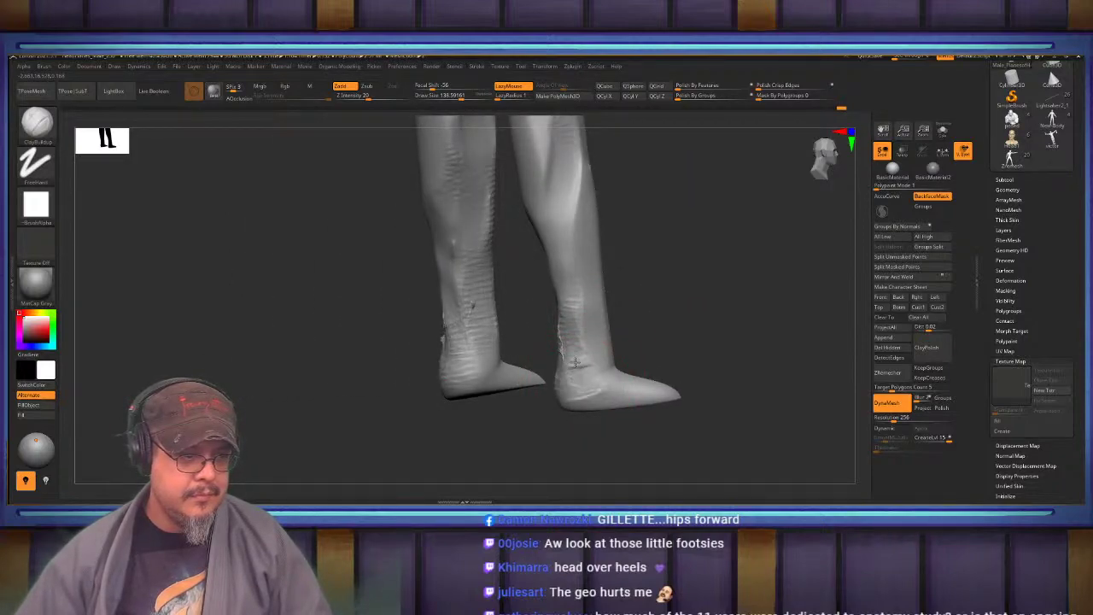
{"action": "right_click_drag", "start_coordinate": [624, 342], "coordinate": [545, 346]}
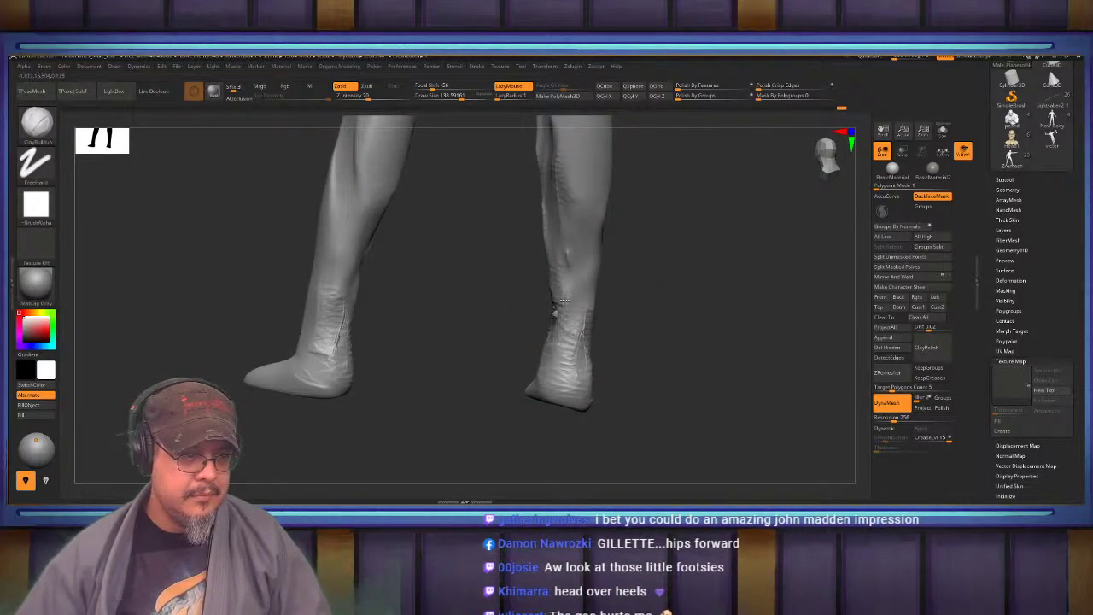
{"action": "right_click_drag", "start_coordinate": [564, 301], "coordinate": [555, 325], "text": "alt"}
{"action": "left_click_drag", "start_coordinate": [663, 310], "coordinate": [675, 362], "text": "ctrl"}
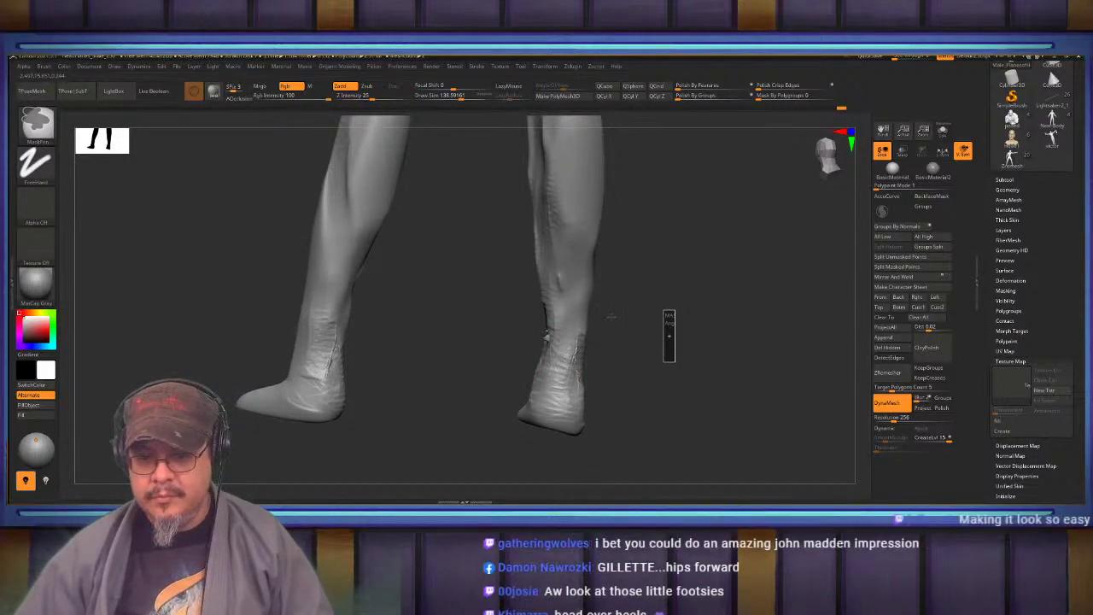
Smooth the ankles and lower calves
{"action": "right_click_drag", "start_coordinate": [592, 294], "coordinate": [663, 309]}
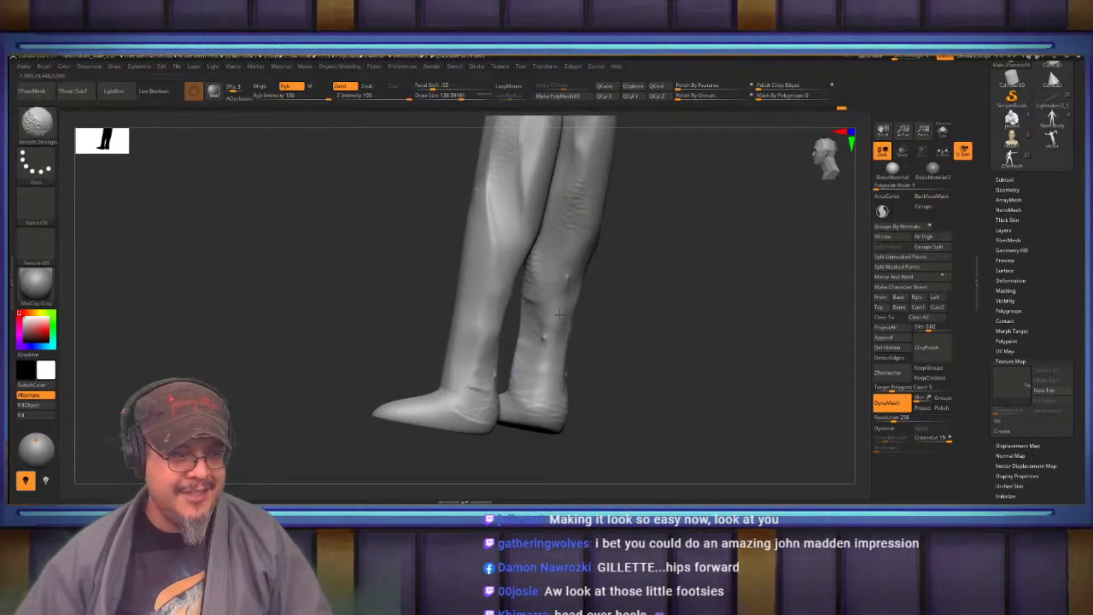
{"action": "mouse_move", "coordinate": [631, 290]}
{"action": "left_mouse_down", "text": "alt"}
{"action": "mouse_move", "coordinate": [634, 367]}
{"action": "mouse_move", "coordinate": [654, 312]}
{"action": "mouse_move", "coordinate": [601, 290]}
{"action": "mouse_move", "coordinate": [613, 353]}
{"action": "mouse_move", "coordinate": [547, 281]}
{"action": "mouse_move", "coordinate": [579, 299]}
{"action": "left_mouse_up", "text": "alt"}
{"action": "right_click_drag", "start_coordinate": [579, 298], "coordinate": [557, 291]}
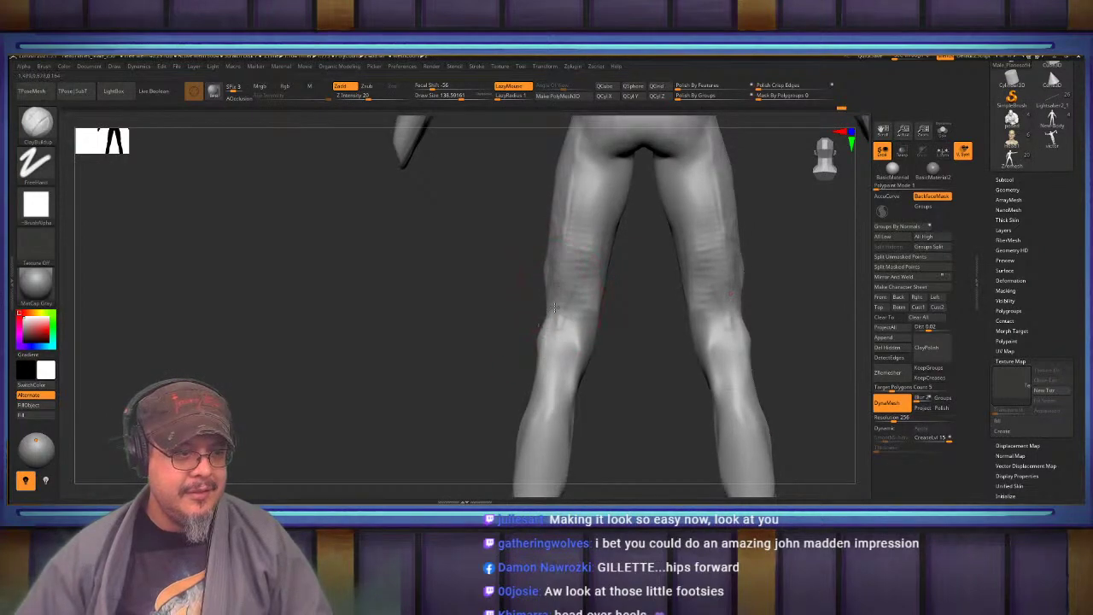
Build up the hamstrings along the backs of the thighs from the knees to the buttocks with ClayBuildup
{"action": "right_click_drag", "start_coordinate": [574, 358], "coordinate": [550, 342], "text": "alt"}
{"action": "right_click_drag", "start_coordinate": [547, 269], "coordinate": [559, 296], "text": "alt"}
{"action": "right_click_drag", "start_coordinate": [546, 322], "coordinate": [553, 300]}
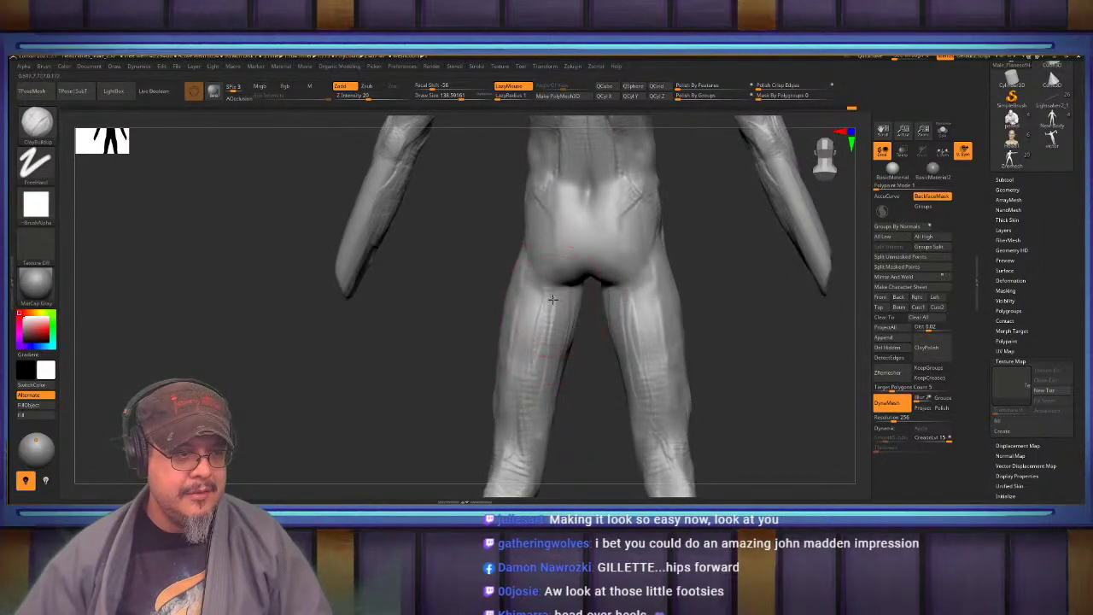
{"action": "left_click_drag", "start_coordinate": [540, 326], "coordinate": [528, 359]}
{"action": "mouse_move", "coordinate": [522, 342]}
{"action": "right_mouse_down"}
{"action": "mouse_move", "coordinate": [589, 339]}
{"action": "mouse_move", "coordinate": [552, 342]}
{"action": "mouse_move", "coordinate": [546, 285]}
{"action": "mouse_move", "coordinate": [554, 341]}
{"action": "mouse_move", "coordinate": [556, 287]}
{"action": "mouse_move", "coordinate": [559, 317]}
{"action": "mouse_move", "coordinate": [655, 264]}
{"action": "mouse_move", "coordinate": [555, 239]}
{"action": "mouse_move", "coordinate": [553, 293]}
{"action": "mouse_move", "coordinate": [524, 285]}
{"action": "mouse_move", "coordinate": [504, 256]}
{"action": "right_mouse_up"}
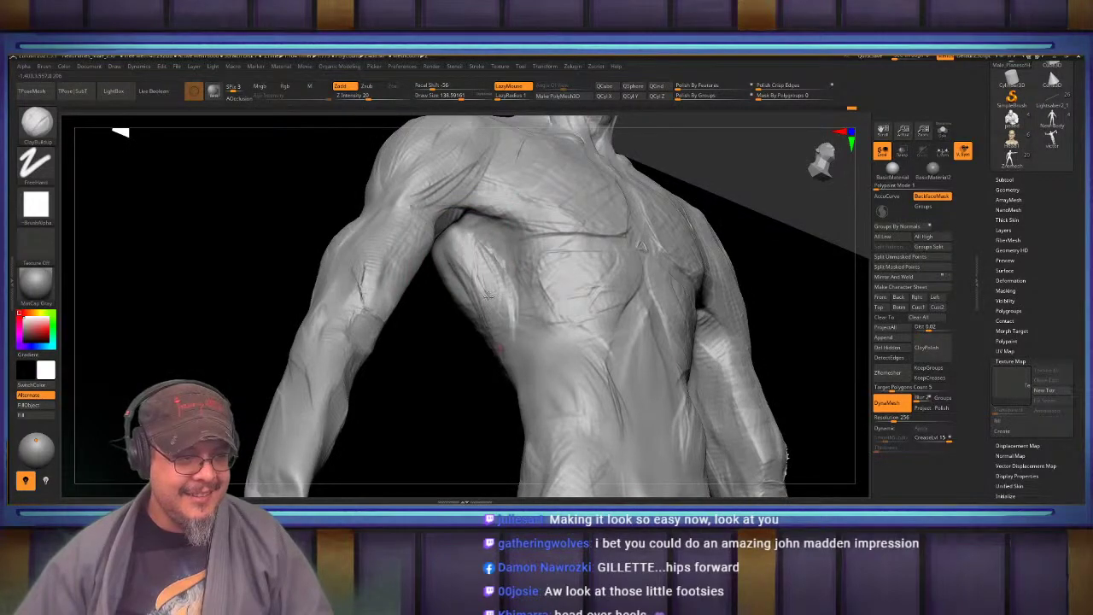
Build up the trapezius from the shoulders along the inner edges of the shoulder blades with ClayBuildup
{"action": "right_click_drag", "start_coordinate": [514, 315], "coordinate": [391, 293]}
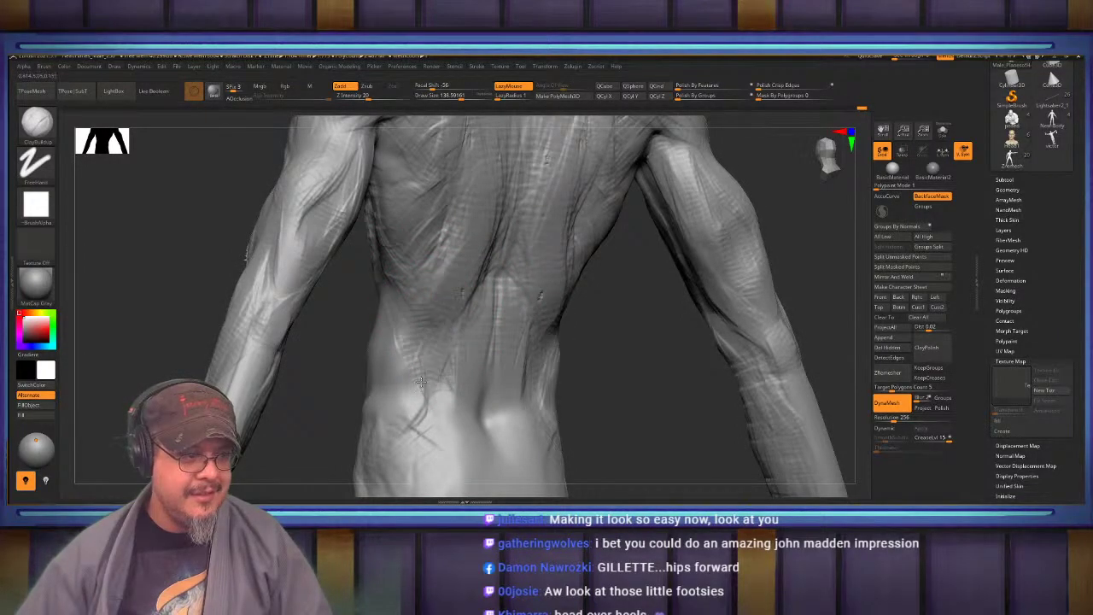
{"action": "mouse_move", "coordinate": [398, 383]}
{"action": "right_mouse_down"}
{"action": "mouse_move", "coordinate": [471, 316]}
{"action": "mouse_move", "coordinate": [380, 364]}
{"action": "mouse_move", "coordinate": [435, 310]}
{"action": "mouse_move", "coordinate": [406, 271]}
{"action": "mouse_move", "coordinate": [455, 325]}
{"action": "mouse_move", "coordinate": [613, 301]}
{"action": "mouse_move", "coordinate": [575, 299]}
{"action": "mouse_move", "coordinate": [579, 320]}
{"action": "mouse_move", "coordinate": [548, 294]}
{"action": "mouse_move", "coordinate": [621, 299]}
{"action": "mouse_move", "coordinate": [645, 279]}
{"action": "mouse_move", "coordinate": [536, 287]}
{"action": "mouse_move", "coordinate": [545, 271]}
{"action": "mouse_move", "coordinate": [572, 285]}
{"action": "mouse_move", "coordinate": [563, 318]}
{"action": "mouse_move", "coordinate": [580, 290]}
{"action": "mouse_move", "coordinate": [583, 310]}
{"action": "mouse_move", "coordinate": [548, 290]}
{"action": "mouse_move", "coordinate": [496, 308]}
{"action": "mouse_move", "coordinate": [466, 299]}
{"action": "right_mouse_up"}
{"action": "right_click_drag", "start_coordinate": [465, 299], "coordinate": [504, 303], "text": "ctrl"}
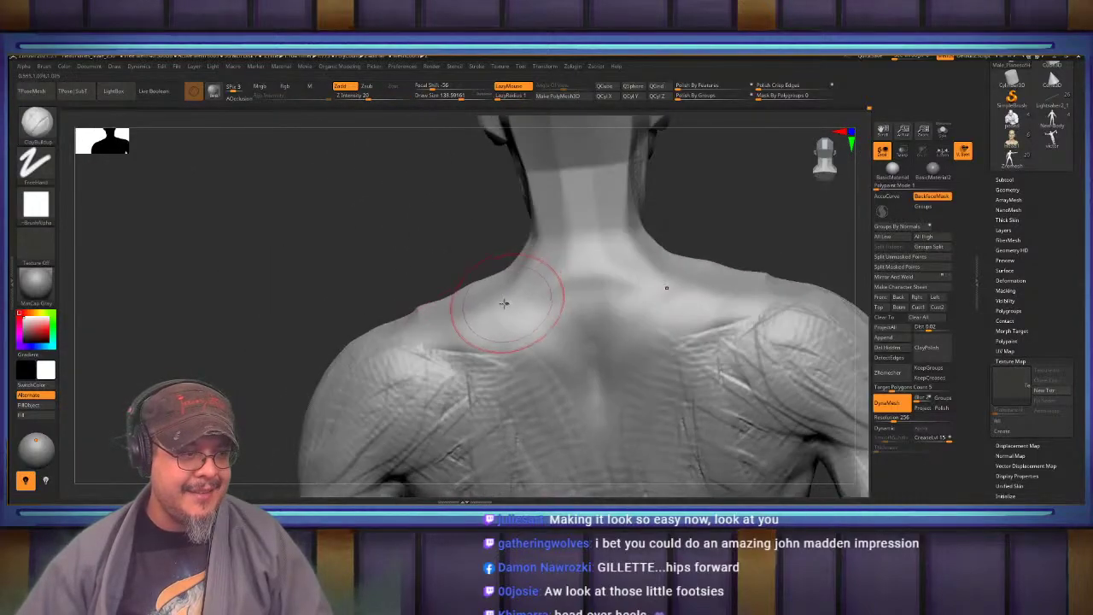
{"action": "left_click_drag", "start_coordinate": [470, 352], "coordinate": [503, 352]}
{"action": "mouse_move", "coordinate": [478, 318]}
{"action": "right_mouse_down"}
{"action": "mouse_move", "coordinate": [483, 274]}
{"action": "mouse_move", "coordinate": [505, 283]}
{"action": "mouse_move", "coordinate": [486, 287]}
{"action": "right_mouse_up"}
{"action": "left_click_drag", "start_coordinate": [445, 295], "coordinate": [525, 393]}
{"action": "left_click_drag", "start_coordinate": [495, 312], "coordinate": [534, 406]}
{"action": "right_click_drag", "start_coordinate": [503, 365], "coordinate": [506, 253], "text": "alt"}
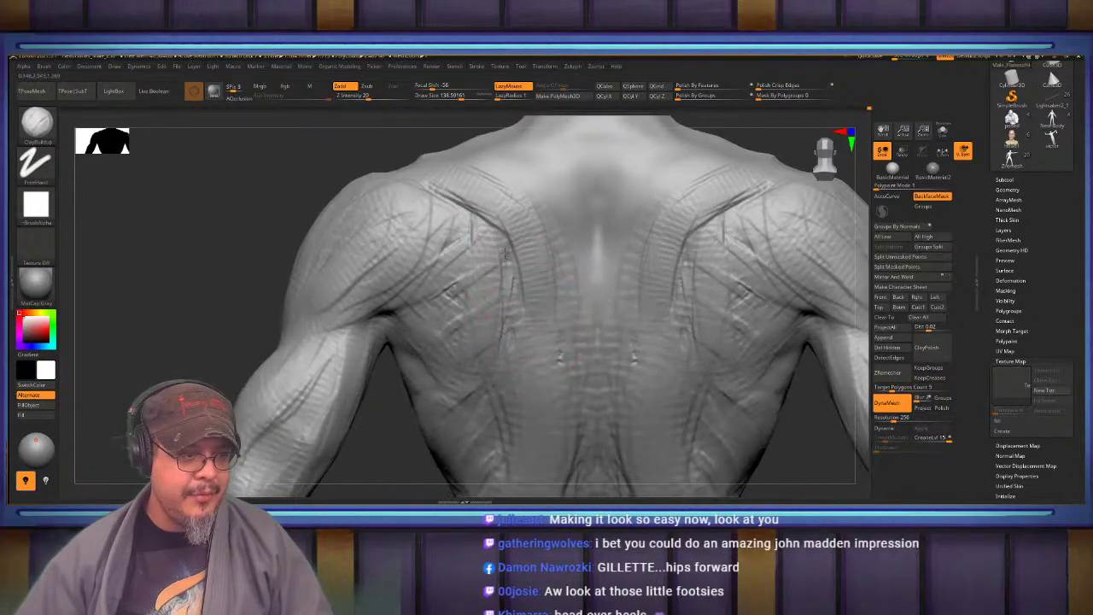
Extend the lower trapezius down the middle of the back, tapering it toward the spine with ClayBuildup
{"action": "left_click_drag", "start_coordinate": [555, 329], "coordinate": [580, 457]}
{"action": "left_click_drag", "start_coordinate": [547, 368], "coordinate": [565, 465]}
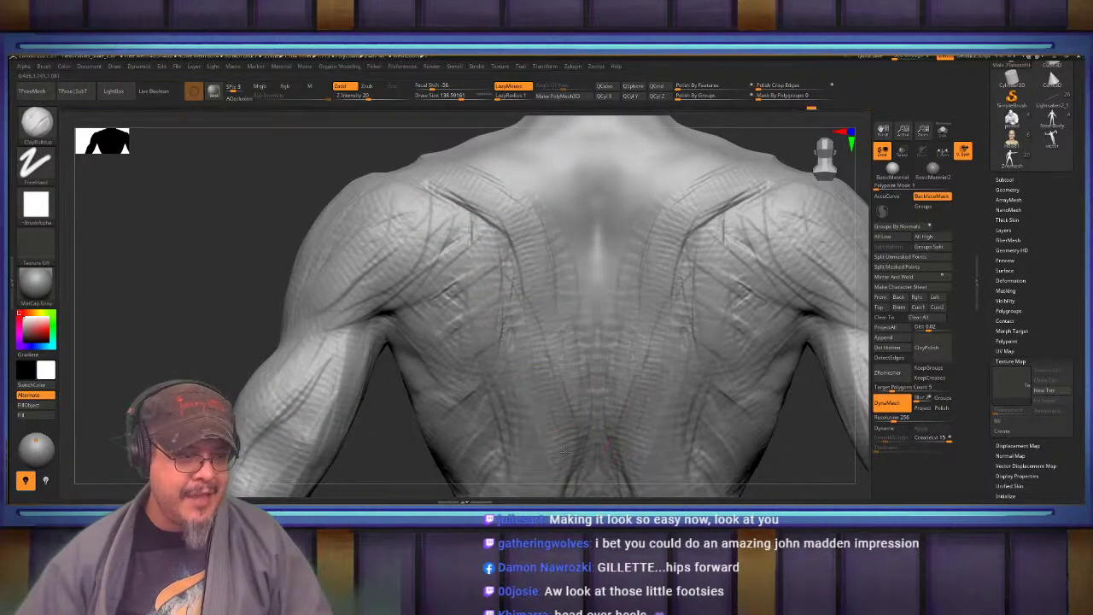
{"action": "right_click_drag", "start_coordinate": [505, 331], "coordinate": [466, 234], "text": "alt"}
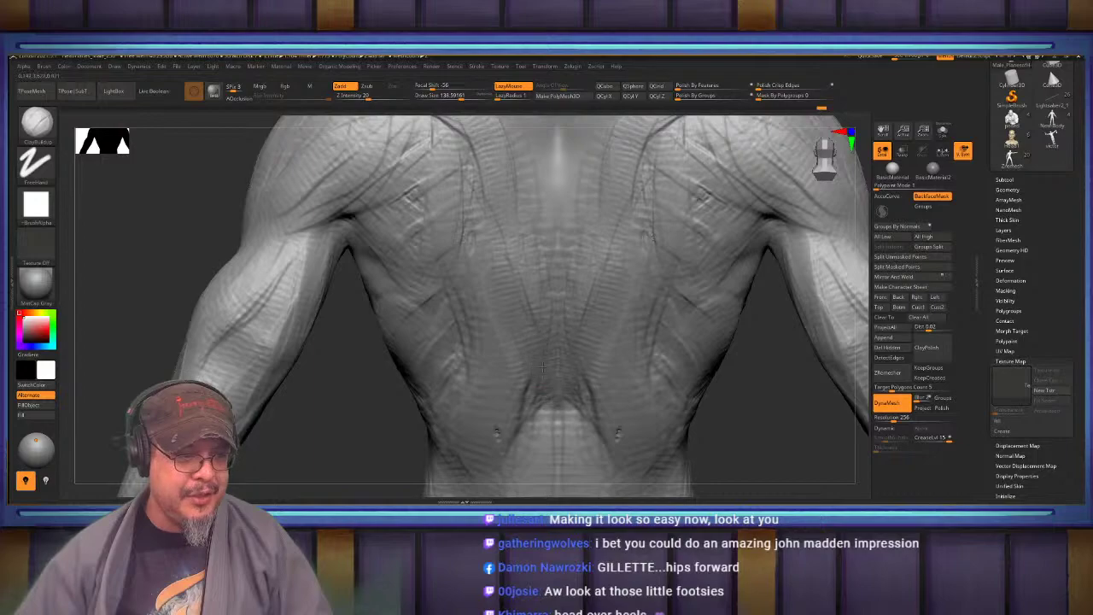
{"action": "left_click_drag", "start_coordinate": [543, 367], "coordinate": [557, 405]}
Build up the upper trapezius and the back and side of the neck up to the skull base with ClayBuildup
{"action": "mouse_move", "coordinate": [513, 162]}
{"action": "right_mouse_down", "text": "alt"}
{"action": "mouse_move", "coordinate": [516, 329]}
{"action": "mouse_move", "coordinate": [492, 258]}
{"action": "right_mouse_up", "text": "alt"}
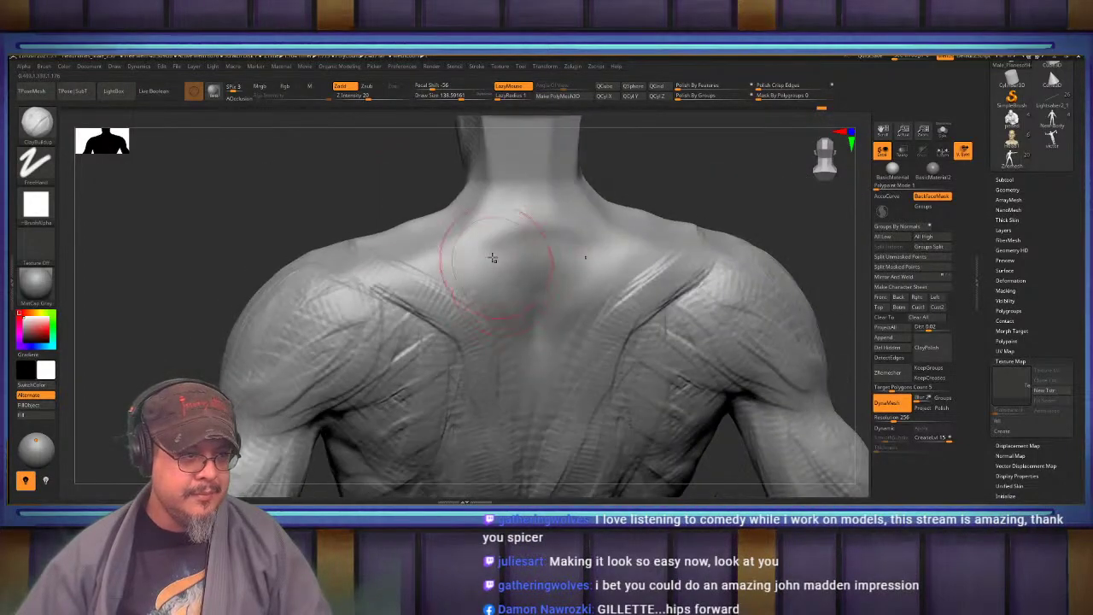
{"action": "left_click_drag", "start_coordinate": [468, 183], "coordinate": [425, 262]}
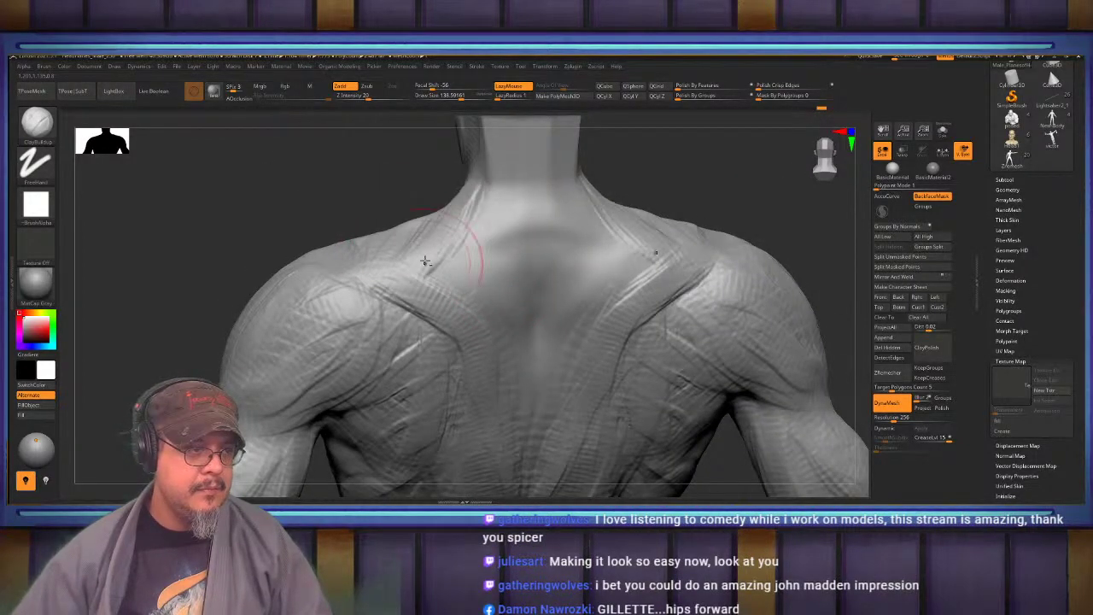
{"action": "right_click_drag", "start_coordinate": [480, 156], "coordinate": [461, 267], "text": "alt"}
{"action": "right_click_drag", "start_coordinate": [502, 205], "coordinate": [495, 263], "text": "alt"}
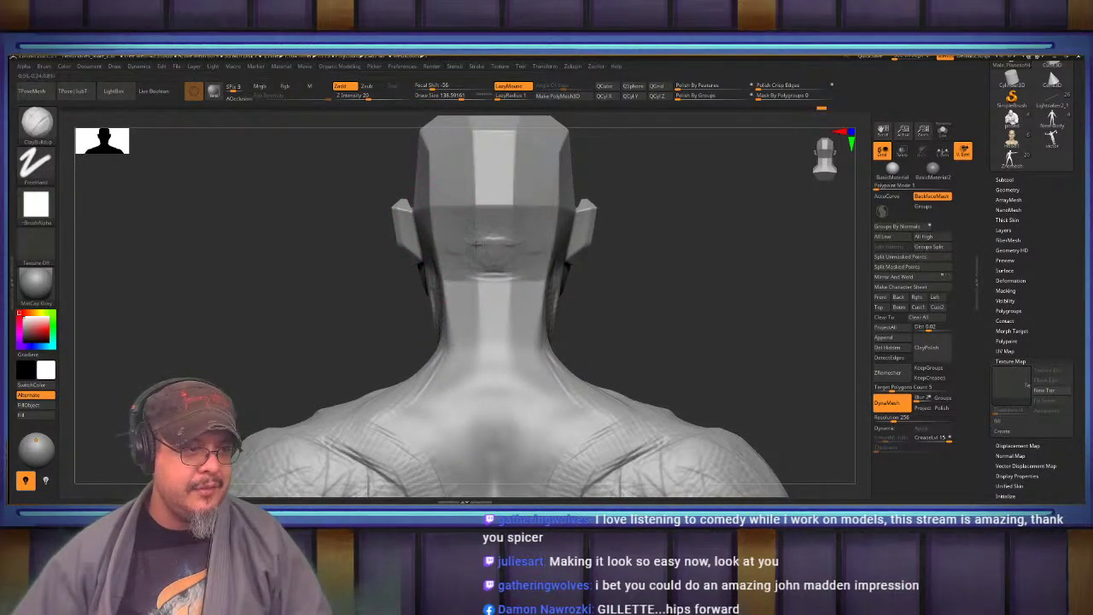
{"action": "mouse_move", "coordinate": [476, 245]}
{"action": "right_mouse_down"}
{"action": "mouse_move", "coordinate": [484, 253]}
{"action": "mouse_move", "coordinate": [445, 287]}
{"action": "right_mouse_up"}
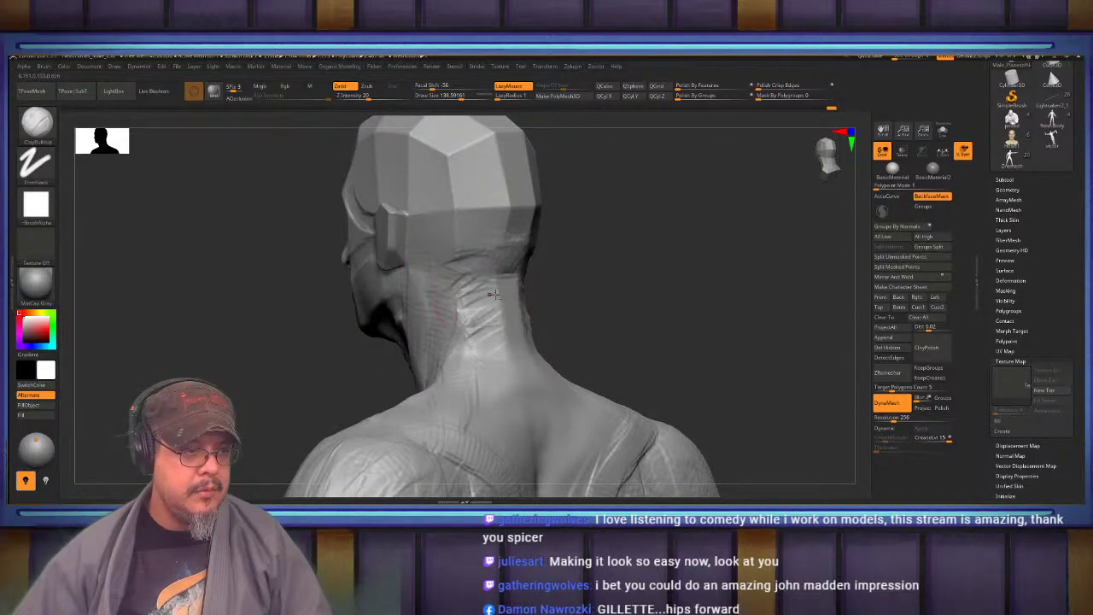
{"action": "mouse_move", "coordinate": [507, 348]}
{"action": "right_mouse_down"}
{"action": "mouse_move", "coordinate": [560, 340]}
{"action": "mouse_move", "coordinate": [517, 282]}
{"action": "mouse_move", "coordinate": [450, 306]}
{"action": "right_mouse_up"}
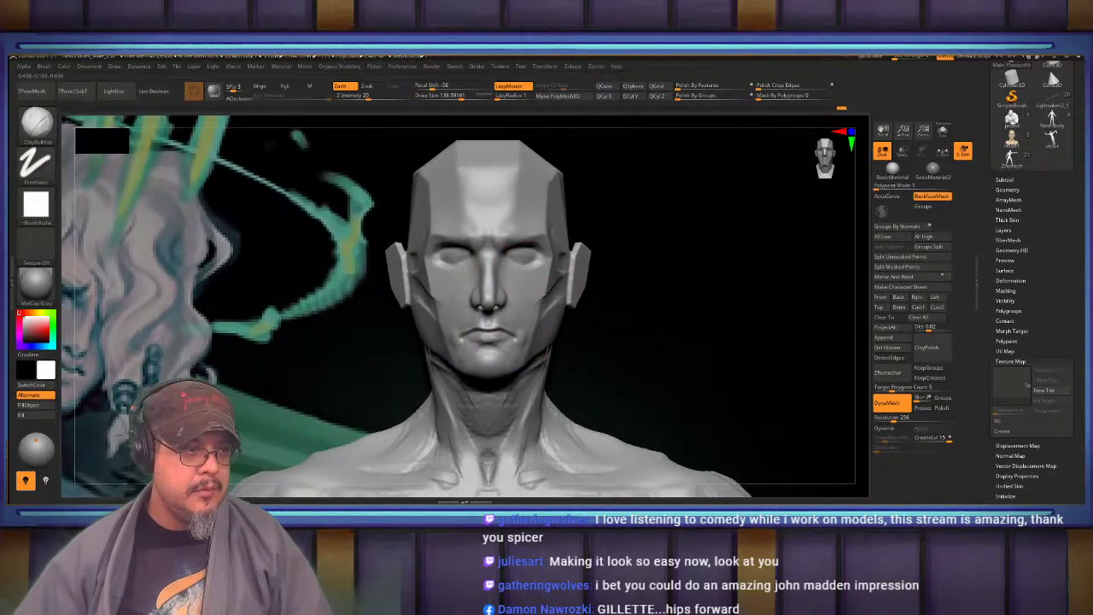
Build up the triceps and the outer and back forms of the upper arm around the elbow with ClayBuildup
{"action": "mouse_move", "coordinate": [442, 282]}
{"action": "right_mouse_down", "text": "ctrl"}
{"action": "mouse_move", "coordinate": [443, 267]}
{"action": "mouse_move", "coordinate": [454, 286]}
{"action": "mouse_move", "coordinate": [457, 230]}
{"action": "mouse_move", "coordinate": [481, 224]}
{"action": "mouse_move", "coordinate": [498, 283]}
{"action": "mouse_move", "coordinate": [457, 289]}
{"action": "mouse_move", "coordinate": [498, 342]}
{"action": "mouse_move", "coordinate": [441, 309]}
{"action": "mouse_move", "coordinate": [472, 330]}
{"action": "mouse_move", "coordinate": [313, 275]}
{"action": "right_mouse_up", "text": "ctrl"}
{"action": "mouse_move", "coordinate": [476, 296]}
{"action": "right_mouse_down", "text": "ctrl"}
{"action": "mouse_move", "coordinate": [479, 334]}
{"action": "mouse_move", "coordinate": [506, 301]}
{"action": "mouse_move", "coordinate": [461, 317]}
{"action": "mouse_move", "coordinate": [475, 382]}
{"action": "mouse_move", "coordinate": [436, 372]}
{"action": "right_mouse_up", "text": "ctrl"}
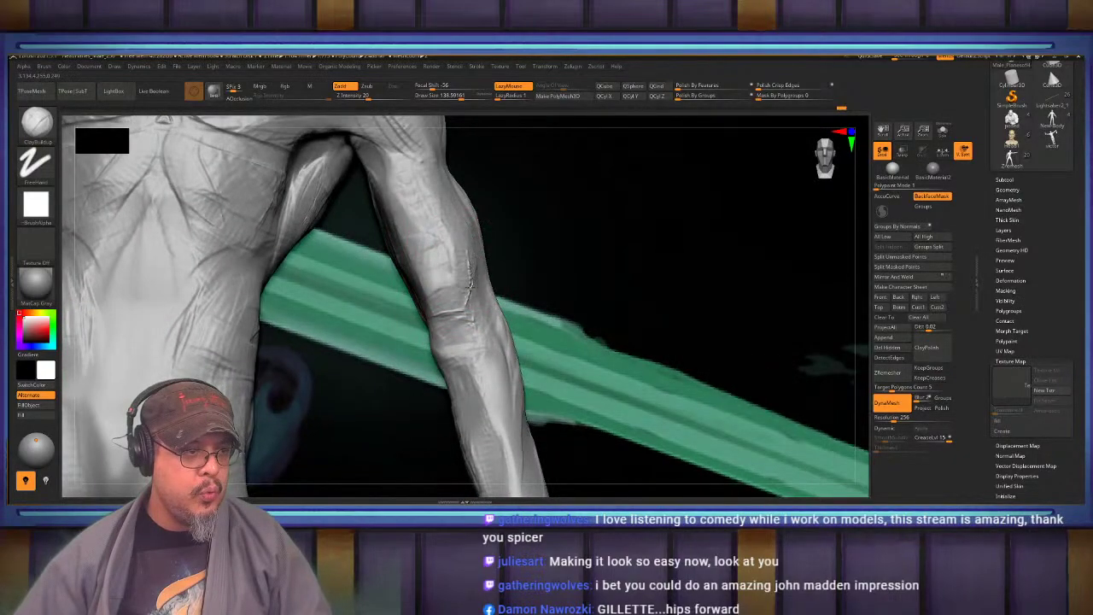
{"action": "mouse_move", "coordinate": [471, 265]}
{"action": "right_mouse_down"}
{"action": "mouse_move", "coordinate": [456, 296]}
{"action": "mouse_move", "coordinate": [464, 312]}
{"action": "mouse_move", "coordinate": [483, 296]}
{"action": "right_mouse_up"}
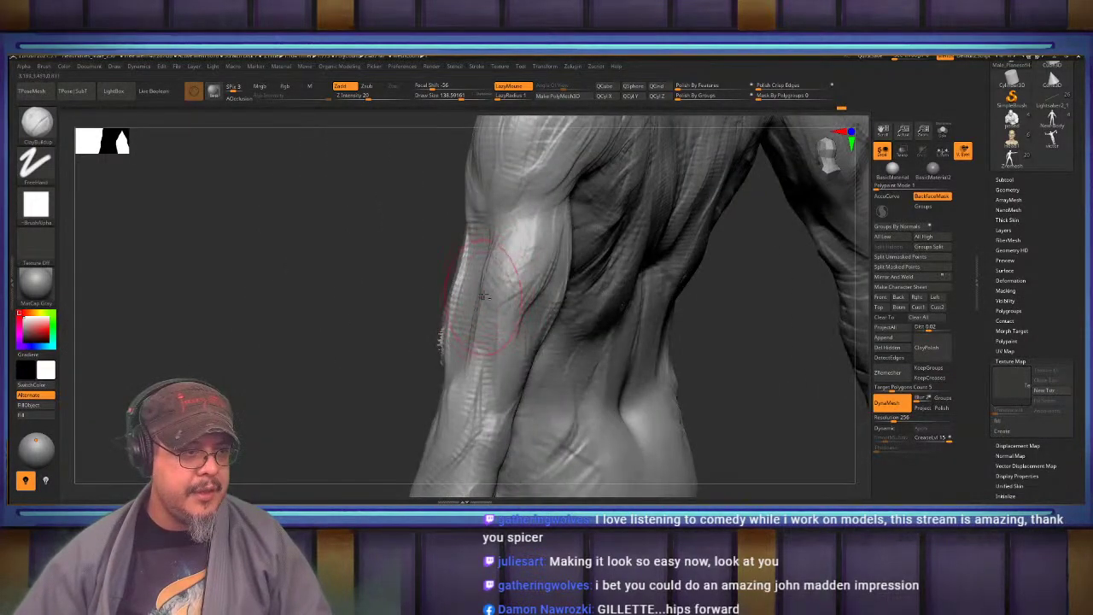
{"action": "mouse_move", "coordinate": [487, 348]}
{"action": "right_mouse_down"}
{"action": "mouse_move", "coordinate": [461, 318]}
{"action": "mouse_move", "coordinate": [498, 265]}
{"action": "right_mouse_up"}
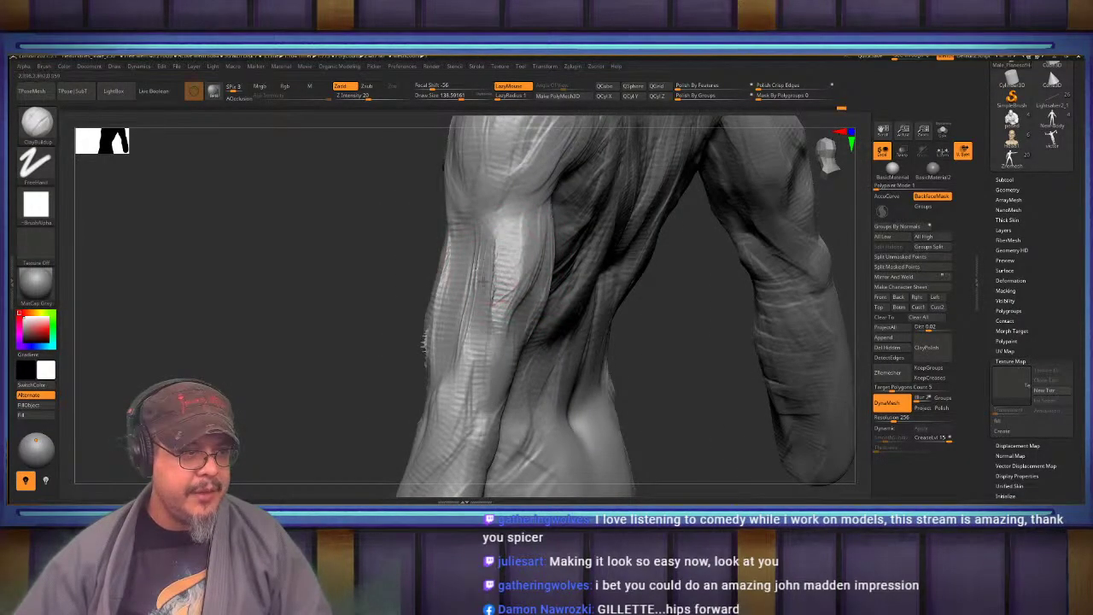
{"action": "mouse_move", "coordinate": [531, 258]}
{"action": "right_mouse_down"}
{"action": "mouse_move", "coordinate": [502, 260]}
{"action": "mouse_move", "coordinate": [512, 253]}
{"action": "right_mouse_up"}
{"action": "left_click_drag", "start_coordinate": [526, 233], "coordinate": [530, 294]}
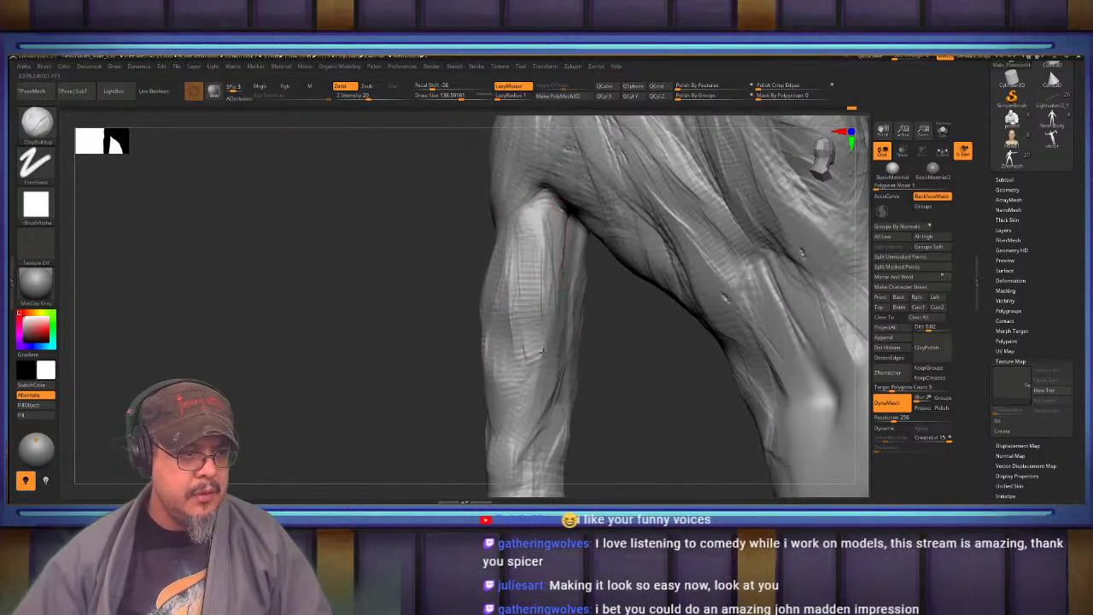
{"action": "mouse_move", "coordinate": [536, 256]}
{"action": "right_mouse_down"}
{"action": "mouse_move", "coordinate": [504, 243]}
{"action": "mouse_move", "coordinate": [521, 256]}
{"action": "right_mouse_up"}
{"action": "left_click_drag", "start_coordinate": [523, 217], "coordinate": [527, 329]}
Check the figure against the concept art, switch to the FormSoft brush, and swell the lower rib cage and oblique areas
{"action": "mouse_move", "coordinate": [528, 278]}
{"action": "right_mouse_down"}
{"action": "mouse_move", "coordinate": [510, 271]}
{"action": "mouse_move", "coordinate": [581, 334]}
{"action": "mouse_move", "coordinate": [543, 232]}
{"action": "mouse_move", "coordinate": [469, 244]}
{"action": "mouse_move", "coordinate": [588, 213]}
{"action": "right_mouse_up"}
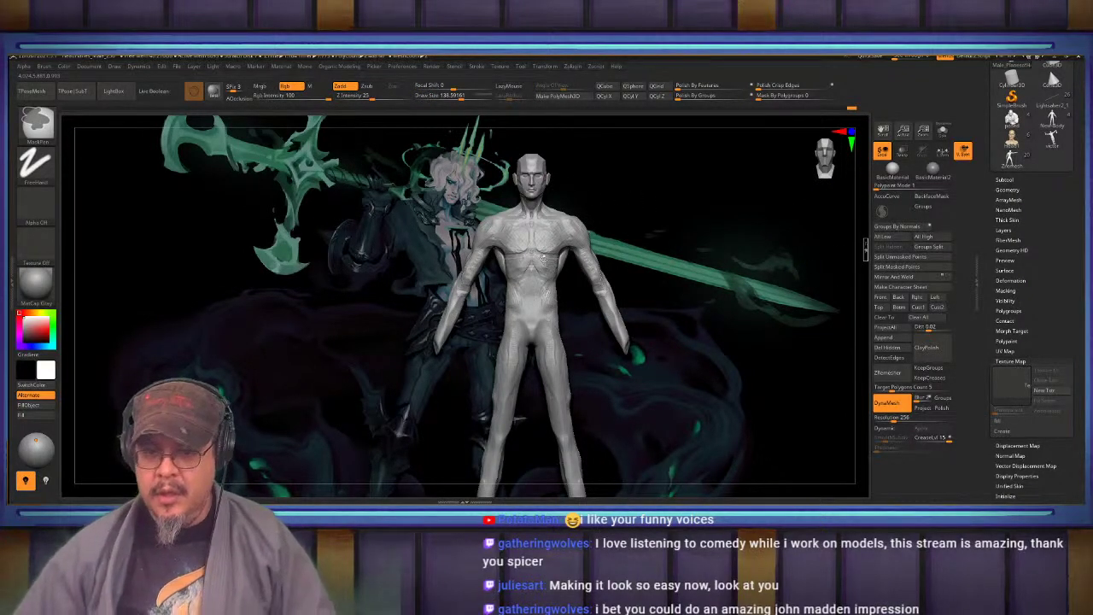
{"action": "right_click_drag", "start_coordinate": [594, 238], "coordinate": [543, 259], "text": "ctrl"}
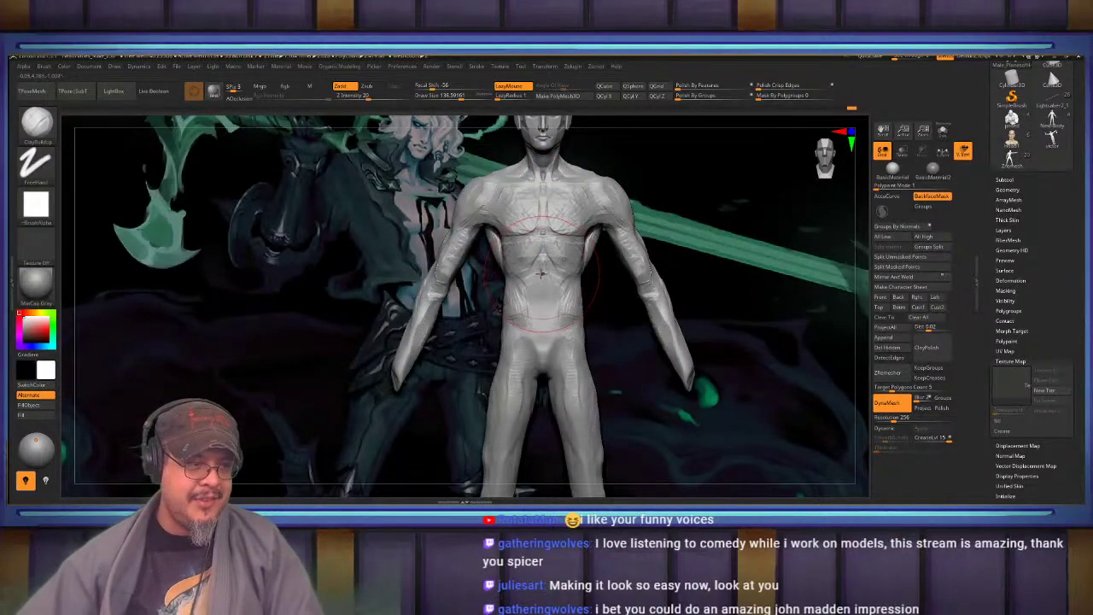
{"action": "mouse_move", "coordinate": [541, 274]}
{"action": "right_mouse_down", "text": "ctrl"}
{"action": "mouse_move", "coordinate": [551, 264]}
{"action": "mouse_move", "coordinate": [542, 299]}
{"action": "mouse_move", "coordinate": [520, 234]}
{"action": "mouse_move", "coordinate": [492, 268]}
{"action": "mouse_move", "coordinate": [502, 292]}
{"action": "mouse_move", "coordinate": [540, 282]}
{"action": "mouse_move", "coordinate": [511, 279]}
{"action": "mouse_move", "coordinate": [557, 255]}
{"action": "right_mouse_up", "text": "ctrl"}
{"action": "key", "text": "b"}
{"action": "key", "text": "f"}
{"action": "key", "text": "s"}
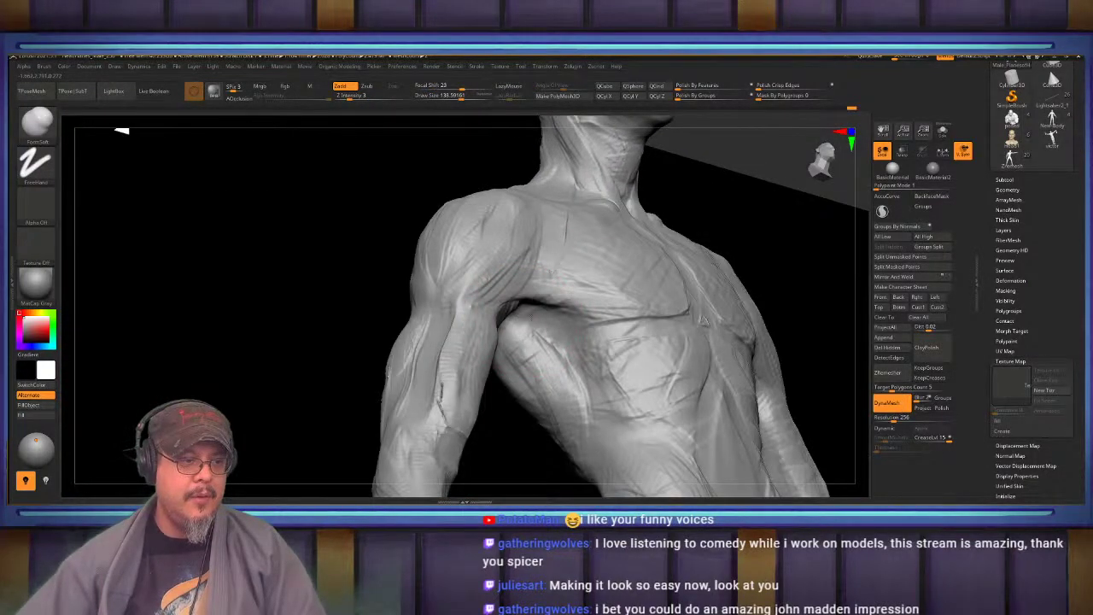
{"action": "mouse_move", "coordinate": [550, 322]}
{"action": "right_mouse_down"}
{"action": "mouse_move", "coordinate": [524, 333]}
{"action": "mouse_move", "coordinate": [527, 289]}
{"action": "right_mouse_up"}
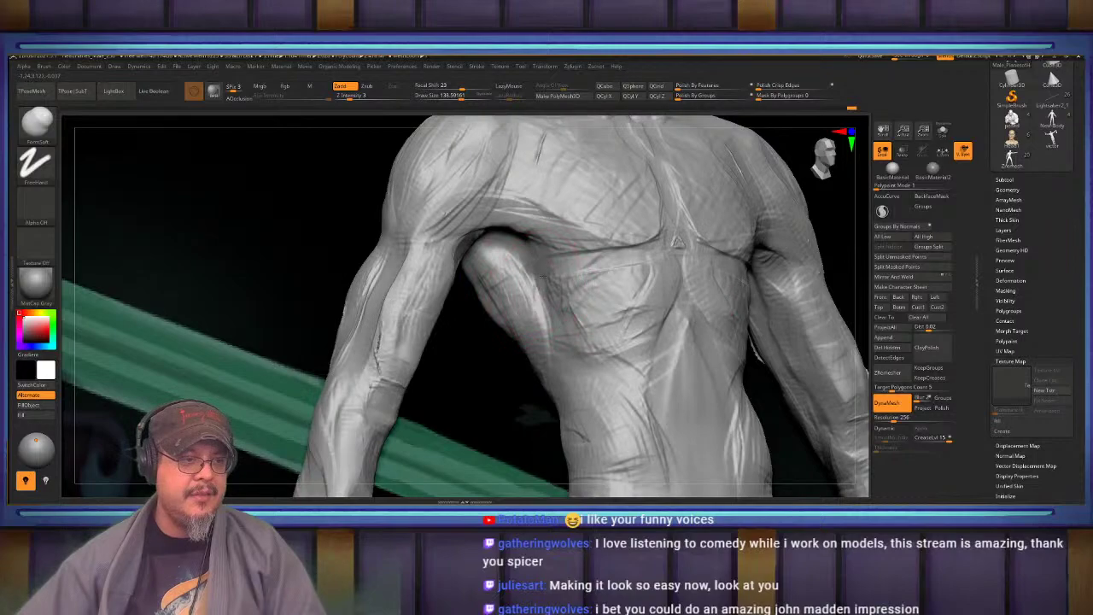
{"action": "left_click_drag", "start_coordinate": [583, 366], "coordinate": [601, 389]}
{"action": "mouse_move", "coordinate": [601, 389]}
{"action": "right_mouse_down", "text": "alt"}
{"action": "mouse_move", "coordinate": [520, 333]}
{"action": "mouse_move", "coordinate": [551, 294]}
{"action": "right_mouse_up", "text": "alt"}
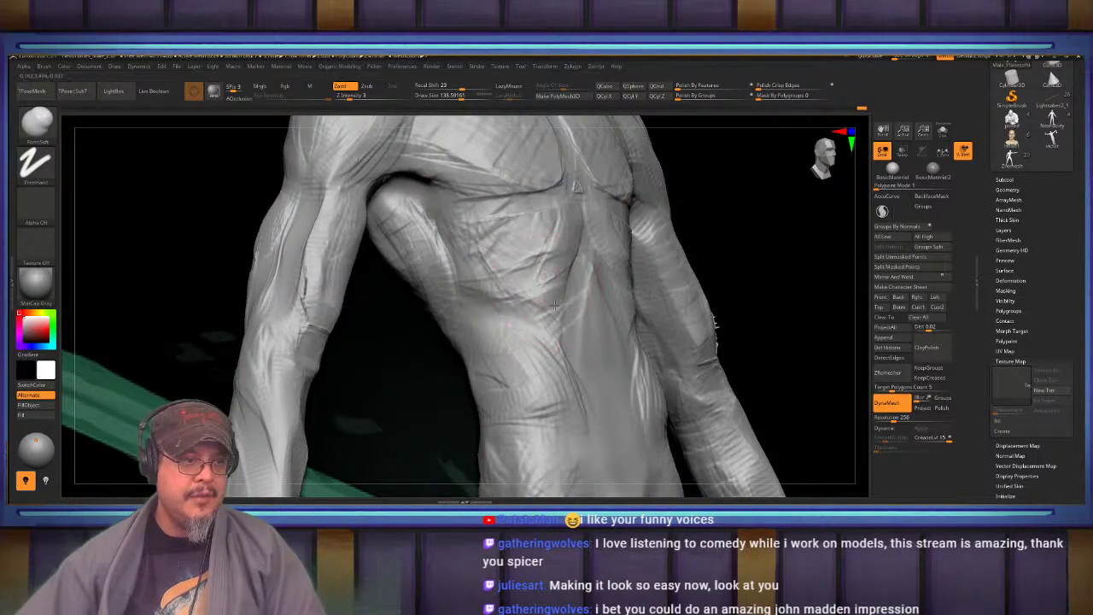
{"action": "left_click_drag", "start_coordinate": [548, 321], "coordinate": [555, 410]}
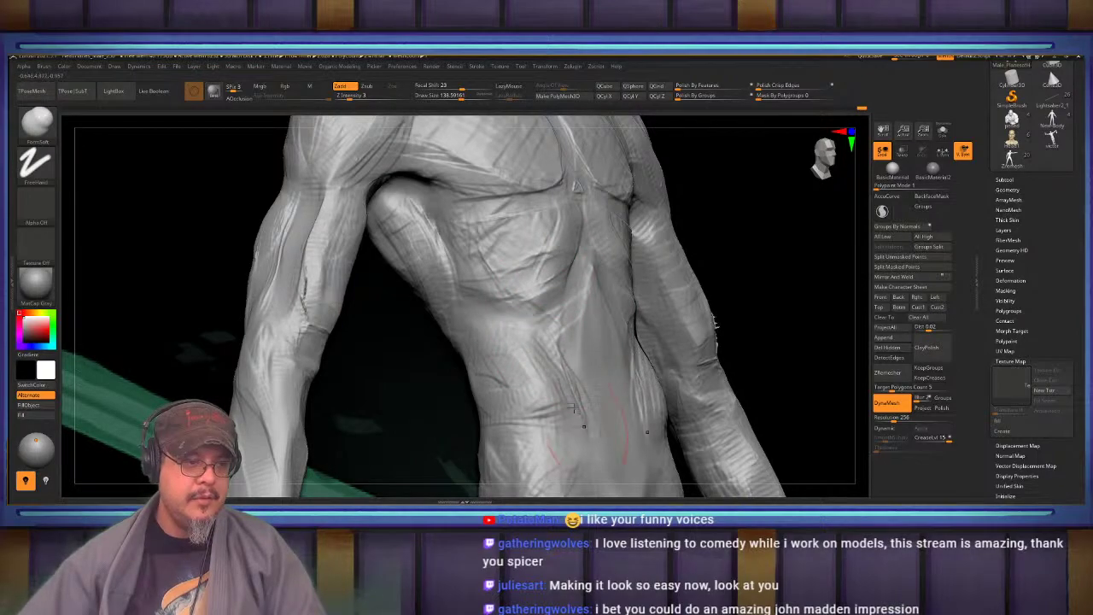
Switch to the ClayBuildup brush and build up the upper abdominals on both sides of the midline below the sternum
{"action": "mouse_move", "coordinate": [552, 410]}
{"action": "right_mouse_down"}
{"action": "mouse_move", "coordinate": [464, 300]}
{"action": "mouse_move", "coordinate": [401, 283]}
{"action": "right_mouse_up"}
{"action": "key", "text": "s"}
{"action": "left_click_drag", "start_coordinate": [545, 313], "coordinate": [553, 311]}
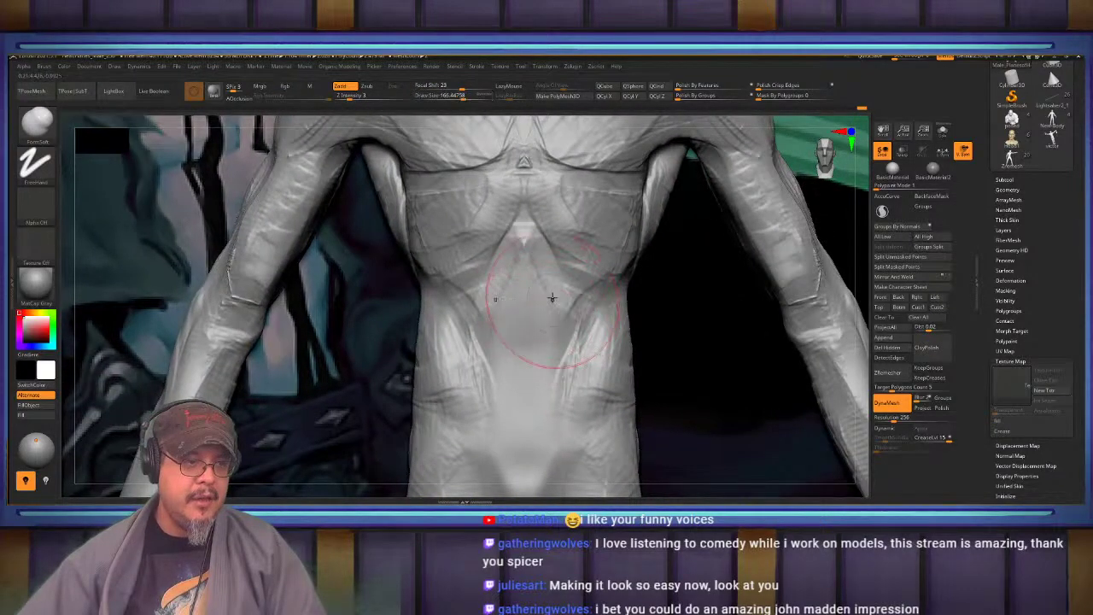
{"action": "key", "text": "b"}
{"action": "key", "text": "c"}
{"action": "key", "text": "b"}
{"action": "right_click_drag", "start_coordinate": [479, 214], "coordinate": [502, 239], "text": "alt"}
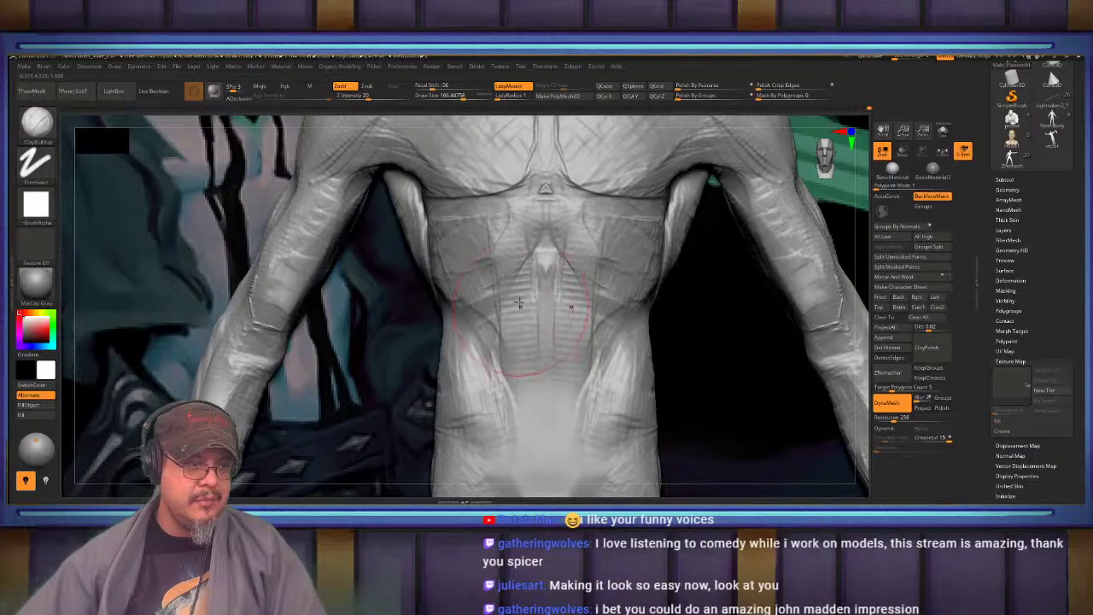
{"action": "right_click_drag", "start_coordinate": [523, 286], "coordinate": [529, 227], "text": "alt"}
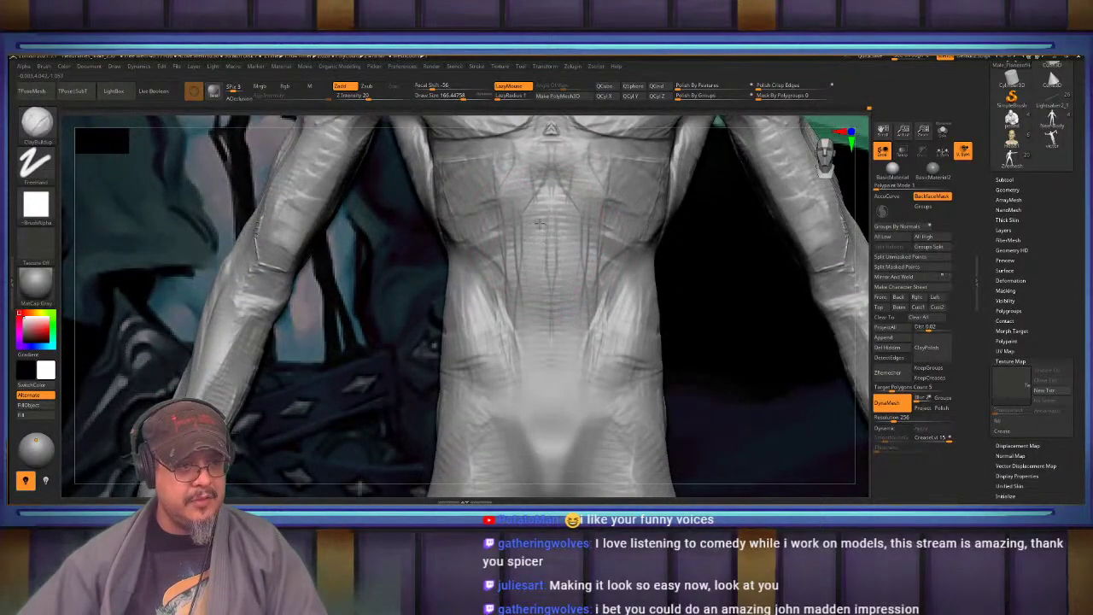
Extend the rectus abdominis down the lower abdomen to the pubic area and crotch with ClayBuildup
{"action": "left_click_drag", "start_coordinate": [516, 210], "coordinate": [556, 263]}
{"action": "mouse_move", "coordinate": [536, 387]}
{"action": "right_mouse_down"}
{"action": "mouse_move", "coordinate": [538, 404]}
{"action": "mouse_move", "coordinate": [539, 316]}
{"action": "mouse_move", "coordinate": [544, 385]}
{"action": "right_mouse_up"}
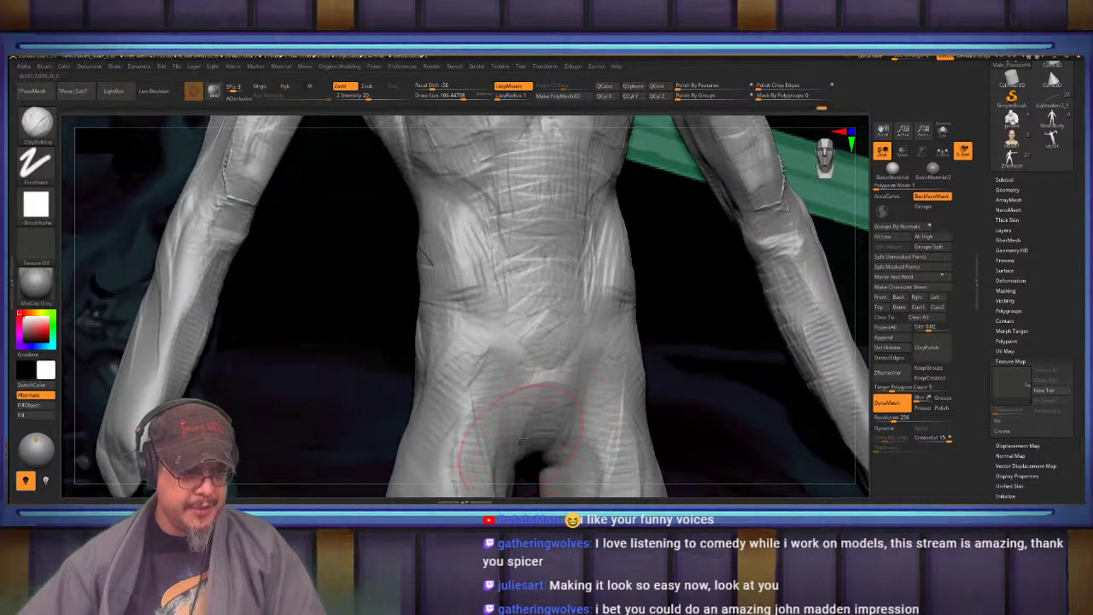
{"action": "mouse_move", "coordinate": [545, 440]}
{"action": "right_mouse_down"}
{"action": "mouse_move", "coordinate": [540, 466]}
{"action": "mouse_move", "coordinate": [478, 410]}
{"action": "mouse_move", "coordinate": [508, 293]}
{"action": "right_mouse_up"}
{"action": "mouse_move", "coordinate": [508, 293]}
{"action": "left_mouse_down"}
{"action": "mouse_move", "coordinate": [520, 209]}
{"action": "mouse_move", "coordinate": [501, 355]}
{"action": "left_mouse_up"}
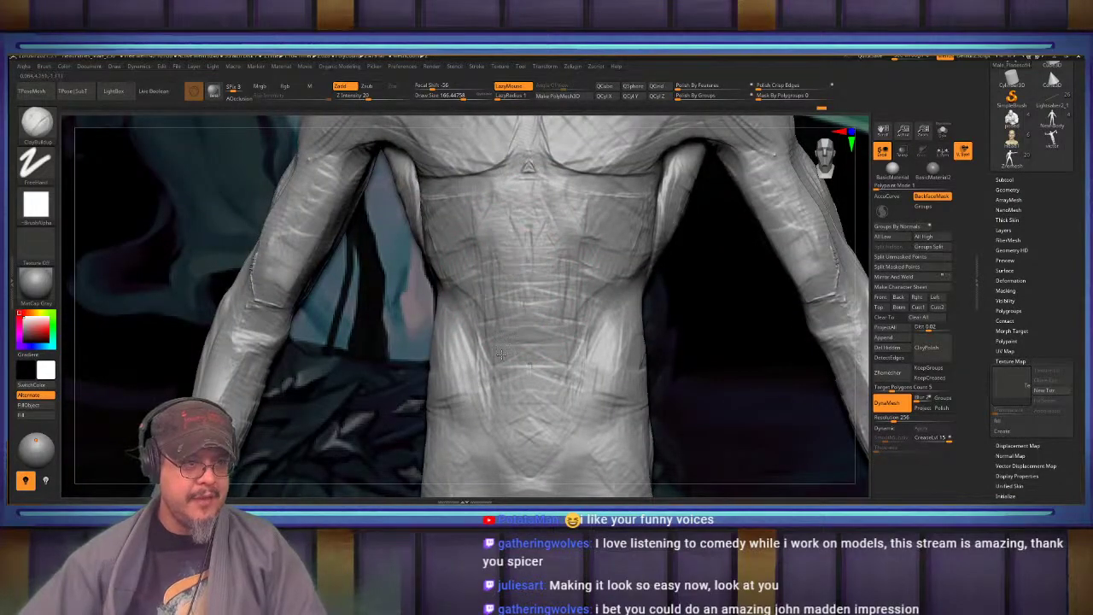
Build up the side of the rib cage, the flank and the area below the armpit with ClayBuildup
{"action": "mouse_move", "coordinate": [495, 320]}
{"action": "right_mouse_down", "text": "alt"}
{"action": "mouse_move", "coordinate": [491, 265]}
{"action": "mouse_move", "coordinate": [519, 329]}
{"action": "mouse_move", "coordinate": [513, 298]}
{"action": "mouse_move", "coordinate": [531, 296]}
{"action": "mouse_move", "coordinate": [475, 306]}
{"action": "right_mouse_up", "text": "alt"}
{"action": "right_click_drag", "start_coordinate": [522, 375], "coordinate": [522, 334], "text": "alt"}
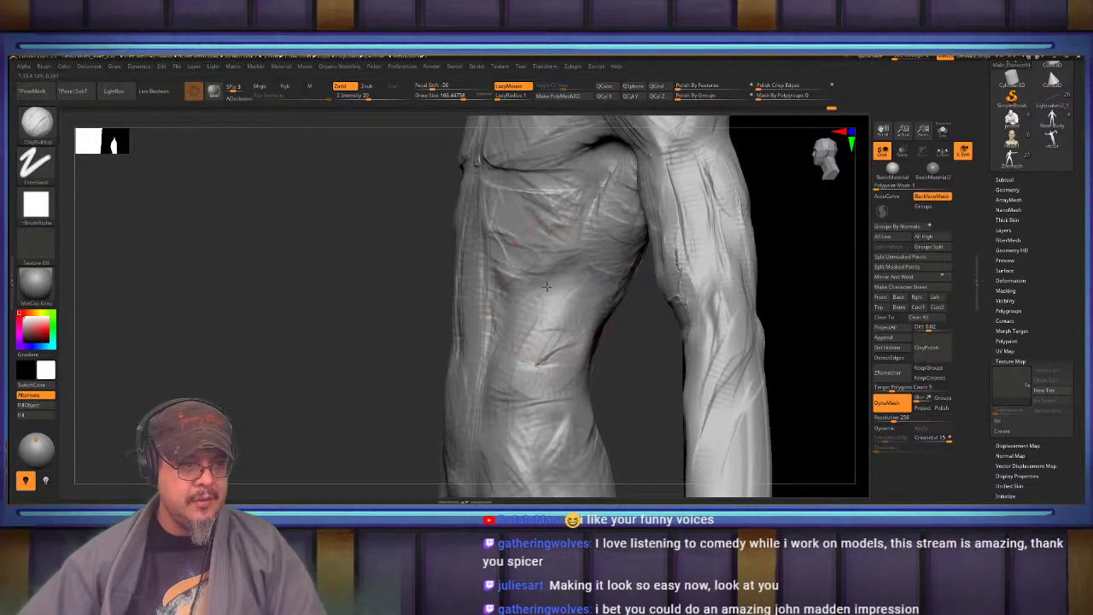
{"action": "right_click_drag", "start_coordinate": [566, 225], "coordinate": [520, 317], "text": "alt"}
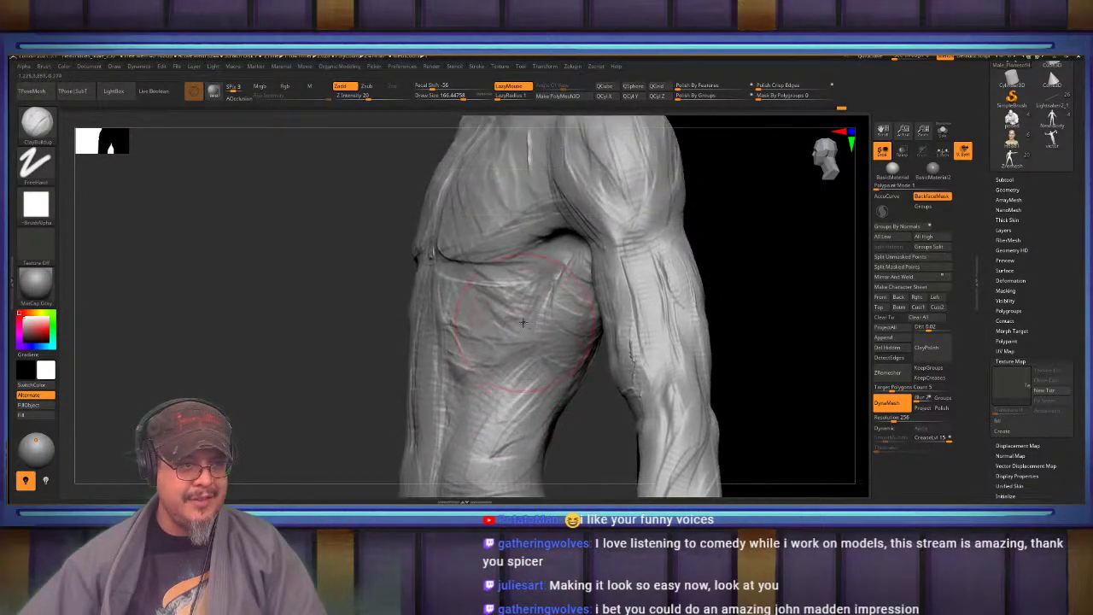
{"action": "left_click_drag", "start_coordinate": [447, 347], "coordinate": [464, 381]}
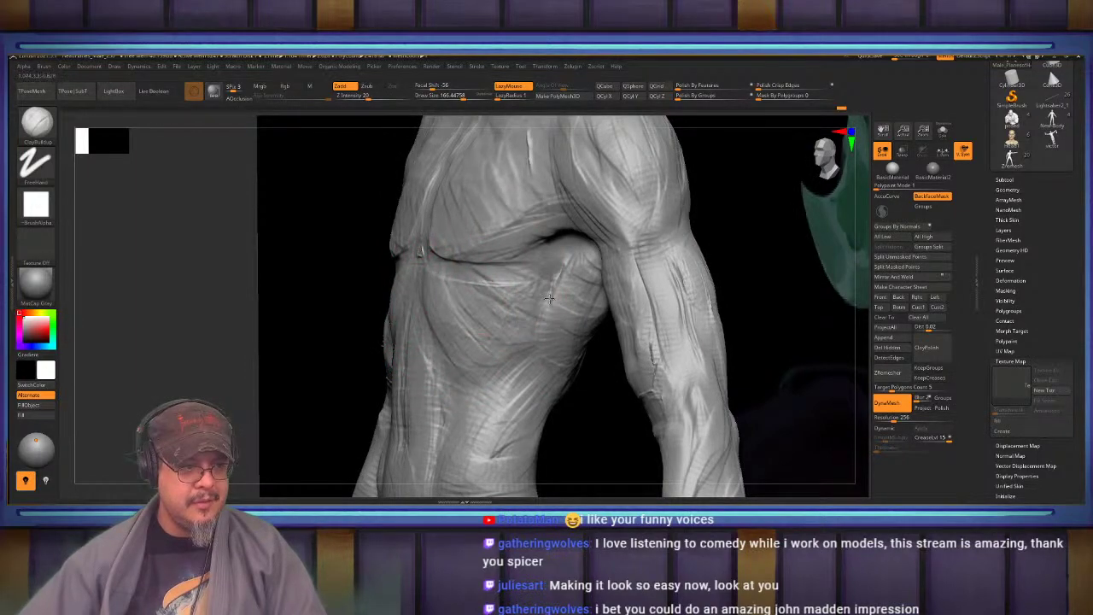
{"action": "right_click_drag", "start_coordinate": [542, 269], "coordinate": [622, 261]}
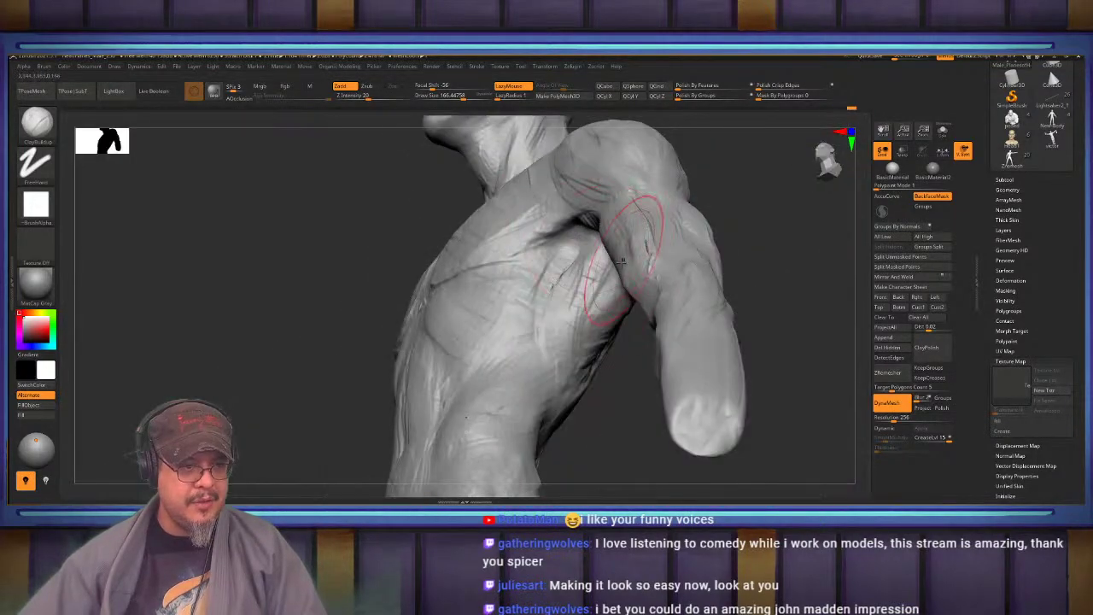
Build up the outer glute and its transition into the upper back of the thigh with ClayBuildup
{"action": "mouse_move", "coordinate": [584, 336]}
{"action": "right_mouse_down"}
{"action": "mouse_move", "coordinate": [537, 276]}
{"action": "mouse_move", "coordinate": [435, 252]}
{"action": "mouse_move", "coordinate": [458, 214]}
{"action": "mouse_move", "coordinate": [501, 269]}
{"action": "mouse_move", "coordinate": [536, 246]}
{"action": "mouse_move", "coordinate": [518, 250]}
{"action": "mouse_move", "coordinate": [537, 271]}
{"action": "right_mouse_up"}
{"action": "key", "text": "s"}
{"action": "left_click_drag", "start_coordinate": [537, 271], "coordinate": [499, 291]}
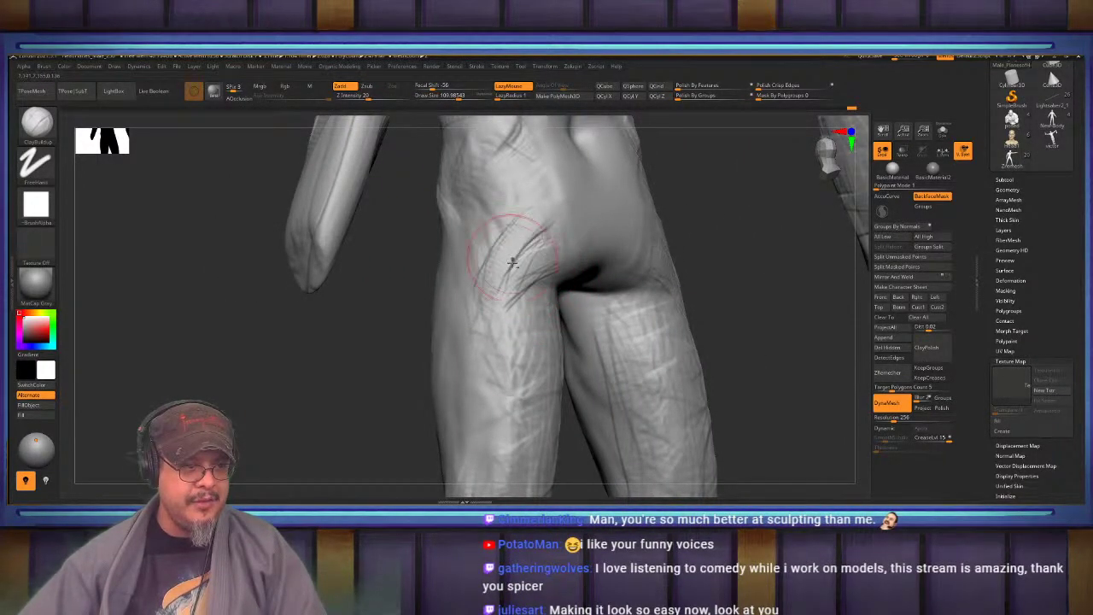
{"action": "mouse_move", "coordinate": [512, 263]}
{"action": "right_mouse_down"}
{"action": "mouse_move", "coordinate": [500, 298]}
{"action": "mouse_move", "coordinate": [462, 296]}
{"action": "mouse_move", "coordinate": [520, 288]}
{"action": "mouse_move", "coordinate": [459, 275]}
{"action": "mouse_move", "coordinate": [464, 295]}
{"action": "right_mouse_up"}
{"action": "key", "text": "s"}
{"action": "left_click_drag", "start_coordinate": [459, 300], "coordinate": [462, 301]}
Build up the gluteus maximus toward the sacrum and define the lower back above the buttocks with ClayBuildup
{"action": "mouse_move", "coordinate": [540, 280]}
{"action": "right_mouse_down"}
{"action": "mouse_move", "coordinate": [508, 293]}
{"action": "mouse_move", "coordinate": [549, 309]}
{"action": "right_mouse_up"}
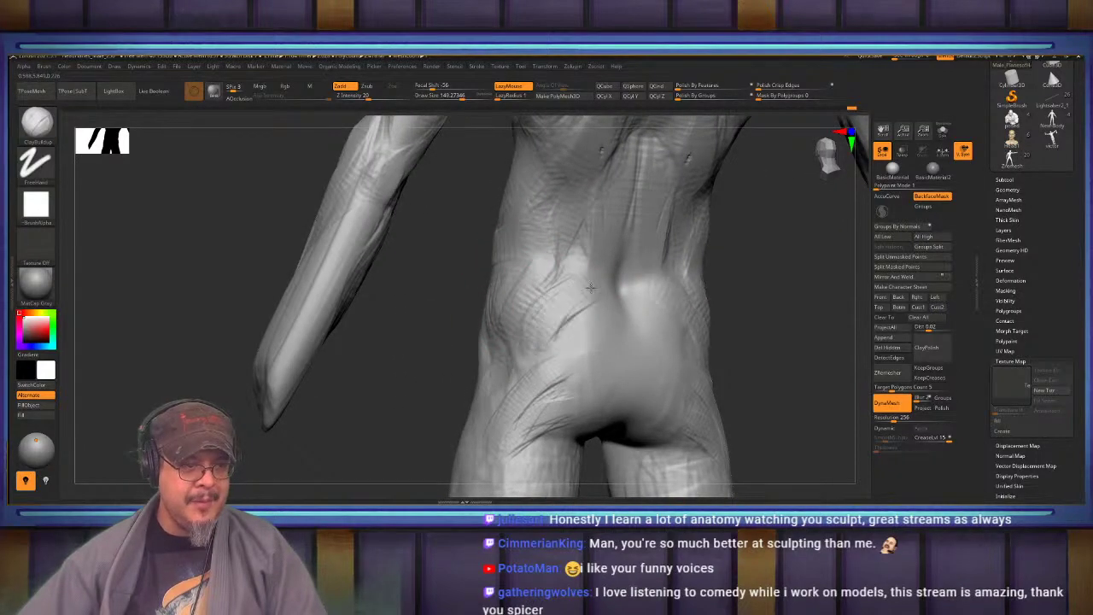
{"action": "mouse_move", "coordinate": [602, 294]}
{"action": "left_mouse_down"}
{"action": "mouse_move", "coordinate": [583, 383]}
{"action": "mouse_move", "coordinate": [554, 405]}
{"action": "left_mouse_up"}
{"action": "right_click_drag", "start_coordinate": [492, 276], "coordinate": [502, 206], "text": "alt"}
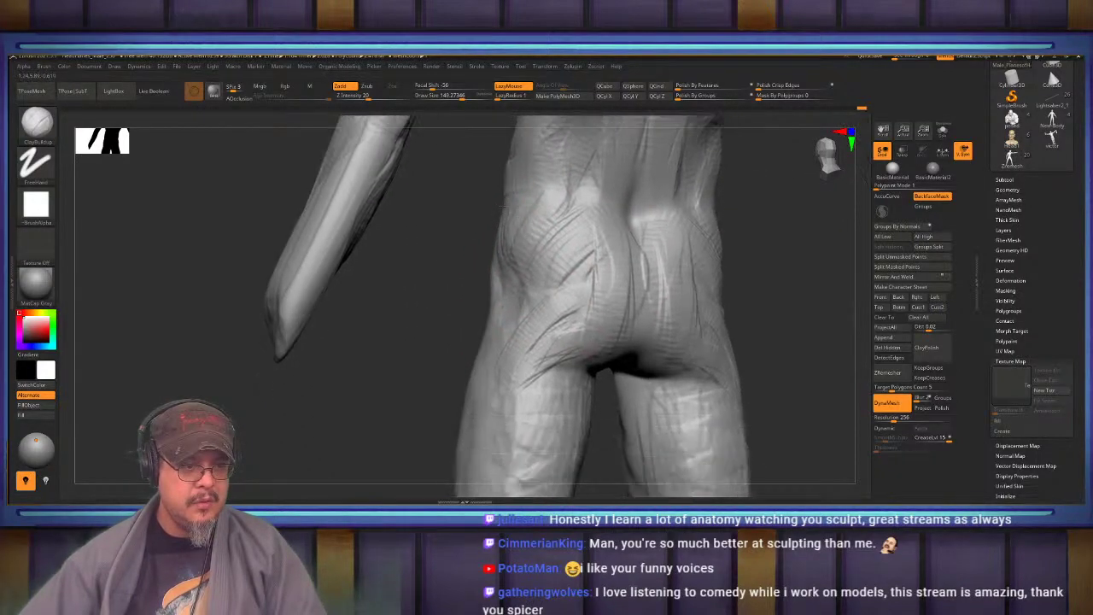
{"action": "left_click_drag", "start_coordinate": [598, 248], "coordinate": [588, 313]}
{"action": "left_click_drag", "start_coordinate": [593, 229], "coordinate": [569, 274]}
{"action": "mouse_move", "coordinate": [553, 292]}
{"action": "right_mouse_down"}
{"action": "mouse_move", "coordinate": [535, 293]}
{"action": "mouse_move", "coordinate": [557, 291]}
{"action": "right_mouse_up"}
{"action": "mouse_move", "coordinate": [584, 248]}
{"action": "right_mouse_down", "text": "alt"}
{"action": "mouse_move", "coordinate": [542, 299]}
{"action": "mouse_move", "coordinate": [559, 331]}
{"action": "right_mouse_up", "text": "alt"}
{"action": "right_click_drag", "start_coordinate": [448, 338], "coordinate": [475, 362]}
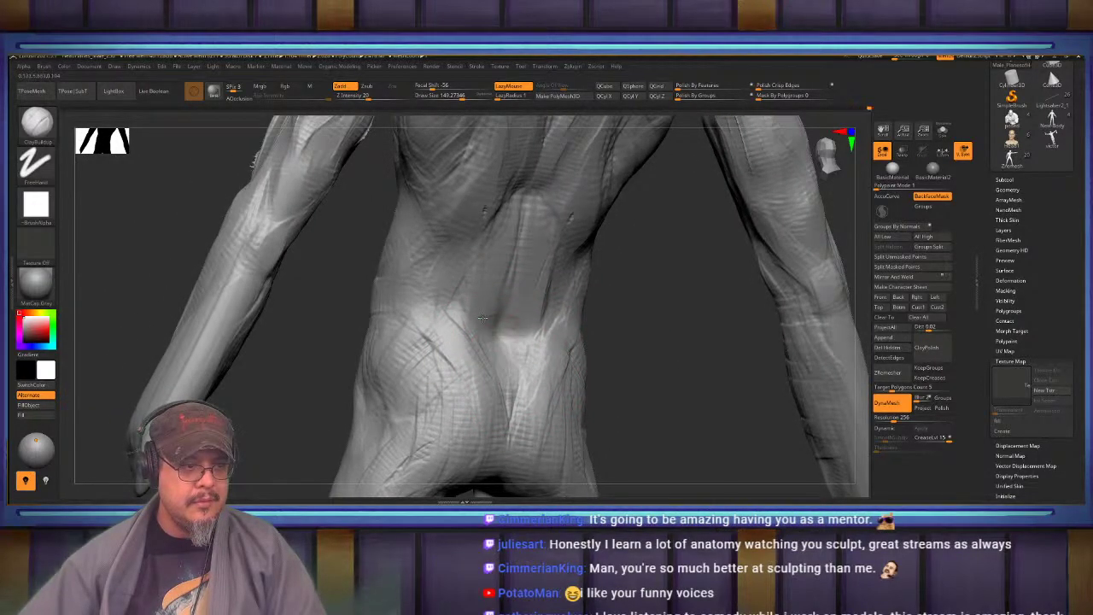
Define the underside of the buttocks and the gluteal fold across the tops of the hamstrings with ClayBuildup
{"action": "right_click_drag", "start_coordinate": [500, 380], "coordinate": [517, 275]}
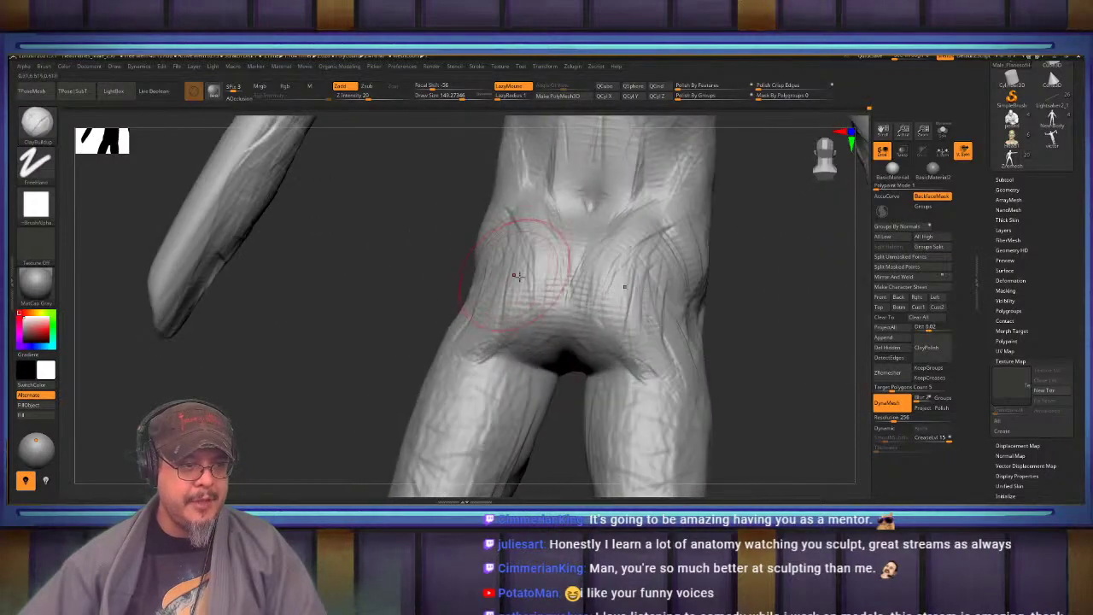
{"action": "mouse_move", "coordinate": [502, 336]}
{"action": "right_mouse_down"}
{"action": "mouse_move", "coordinate": [525, 278]}
{"action": "mouse_move", "coordinate": [551, 300]}
{"action": "mouse_move", "coordinate": [535, 286]}
{"action": "right_mouse_up"}
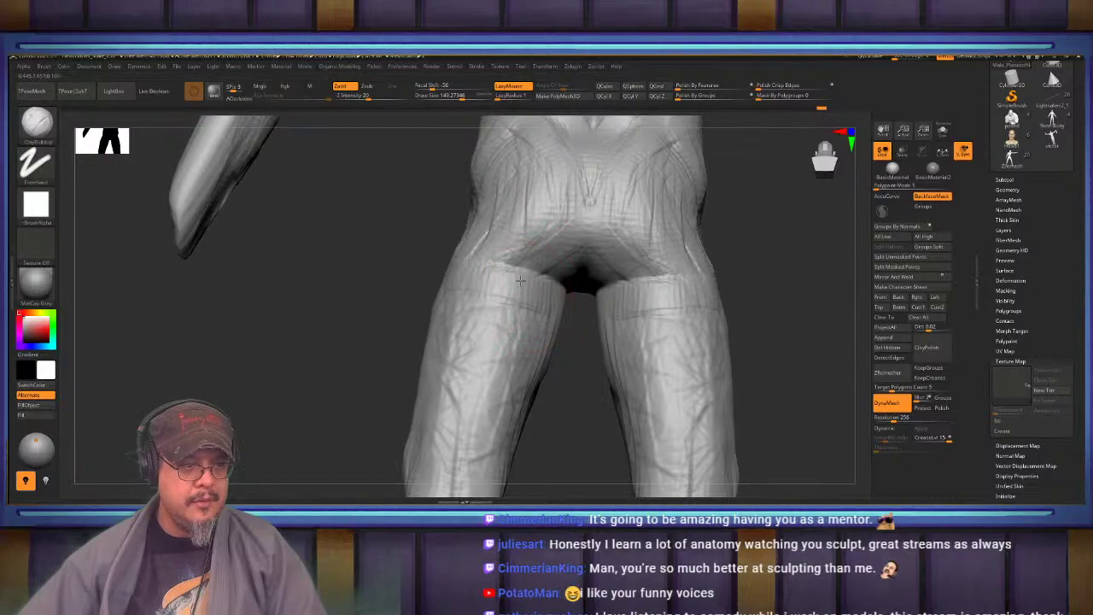
{"action": "mouse_move", "coordinate": [589, 307]}
{"action": "right_mouse_down", "text": "alt"}
{"action": "mouse_move", "coordinate": [483, 281]}
{"action": "mouse_move", "coordinate": [496, 342]}
{"action": "right_mouse_up", "text": "alt"}
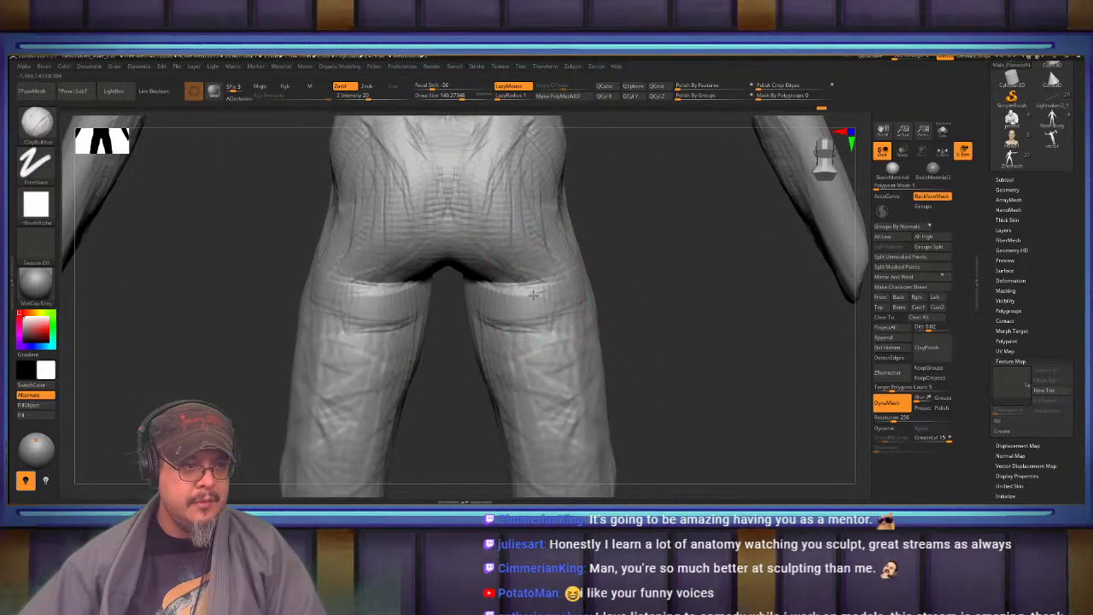
{"action": "left_click_drag", "start_coordinate": [548, 286], "coordinate": [495, 296]}
Switch to the Move brush and adjust the shape of the forearm and wrist end
{"action": "right_click_drag", "start_coordinate": [495, 297], "coordinate": [468, 288]}
{"action": "mouse_move", "coordinate": [491, 317]}
{"action": "right_mouse_down"}
{"action": "mouse_move", "coordinate": [532, 246]}
{"action": "mouse_move", "coordinate": [529, 271]}
{"action": "mouse_move", "coordinate": [576, 300]}
{"action": "mouse_move", "coordinate": [532, 304]}
{"action": "right_mouse_up"}
{"action": "key", "text": "f"}
{"action": "key", "text": "b"}
{"action": "key", "text": "m"}
{"action": "key", "text": "v"}
{"action": "left_click_drag", "start_coordinate": [512, 357], "coordinate": [537, 363]}
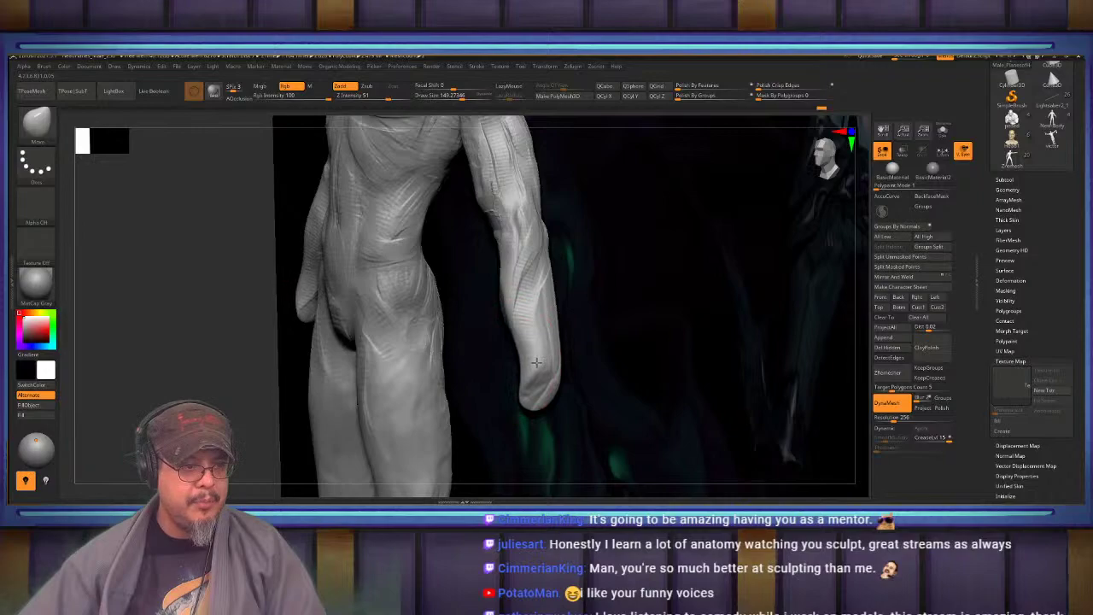
{"action": "right_click_drag", "start_coordinate": [528, 359], "coordinate": [458, 258]}
{"action": "mouse_move", "coordinate": [537, 364]}
{"action": "right_mouse_down"}
{"action": "mouse_move", "coordinate": [523, 366]}
{"action": "mouse_move", "coordinate": [496, 332]}
{"action": "mouse_move", "coordinate": [527, 328]}
{"action": "mouse_move", "coordinate": [507, 309]}
{"action": "mouse_move", "coordinate": [497, 338]}
{"action": "mouse_move", "coordinate": [536, 325]}
{"action": "right_mouse_up"}
Enlarge the Move brush to about 275 and refine the arm's contours from several angles
{"action": "key", "text": "s"}
{"action": "mouse_move", "coordinate": [458, 367]}
{"action": "right_mouse_down"}
{"action": "mouse_move", "coordinate": [531, 311]}
{"action": "mouse_move", "coordinate": [461, 275]}
{"action": "mouse_move", "coordinate": [504, 264]}
{"action": "mouse_move", "coordinate": [540, 282]}
{"action": "mouse_move", "coordinate": [601, 149]}
{"action": "mouse_move", "coordinate": [561, 281]}
{"action": "mouse_move", "coordinate": [455, 324]}
{"action": "mouse_move", "coordinate": [487, 313]}
{"action": "mouse_move", "coordinate": [537, 363]}
{"action": "mouse_move", "coordinate": [570, 354]}
{"action": "right_mouse_up"}
{"action": "key", "text": "s"}
{"action": "mouse_move", "coordinate": [557, 301]}
{"action": "right_mouse_down"}
{"action": "mouse_move", "coordinate": [455, 278]}
{"action": "mouse_move", "coordinate": [467, 346]}
{"action": "right_mouse_up"}
{"action": "mouse_move", "coordinate": [461, 295]}
{"action": "right_mouse_down"}
{"action": "mouse_move", "coordinate": [531, 317]}
{"action": "mouse_move", "coordinate": [535, 284]}
{"action": "mouse_move", "coordinate": [565, 292]}
{"action": "mouse_move", "coordinate": [553, 229]}
{"action": "mouse_move", "coordinate": [551, 291]}
{"action": "mouse_move", "coordinate": [539, 283]}
{"action": "mouse_move", "coordinate": [493, 326]}
{"action": "mouse_move", "coordinate": [570, 258]}
{"action": "right_mouse_up"}
{"action": "key", "text": "s"}
{"action": "left_click_drag", "start_coordinate": [571, 258], "coordinate": [597, 250], "text": "shift"}
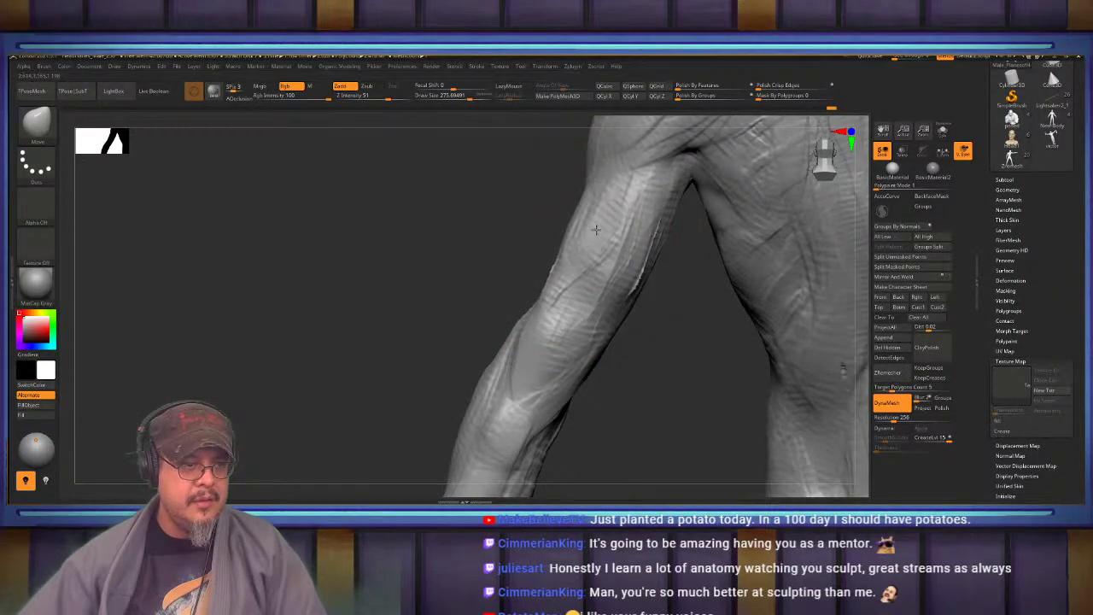
{"action": "mouse_move", "coordinate": [595, 229]}
{"action": "right_mouse_down"}
{"action": "mouse_move", "coordinate": [551, 263]}
{"action": "mouse_move", "coordinate": [517, 316]}
{"action": "mouse_move", "coordinate": [632, 276]}
{"action": "mouse_move", "coordinate": [670, 286]}
{"action": "mouse_move", "coordinate": [617, 236]}
{"action": "mouse_move", "coordinate": [734, 209]}
{"action": "mouse_move", "coordinate": [725, 192]}
{"action": "right_mouse_up"}
{"action": "mouse_move", "coordinate": [598, 247]}
{"action": "right_mouse_down", "text": "ctrl"}
{"action": "mouse_move", "coordinate": [551, 324]}
{"action": "mouse_move", "coordinate": [541, 303]}
{"action": "mouse_move", "coordinate": [560, 290]}
{"action": "right_mouse_up", "text": "ctrl"}
{"action": "right_click_drag", "start_coordinate": [401, 356], "coordinate": [454, 283]}
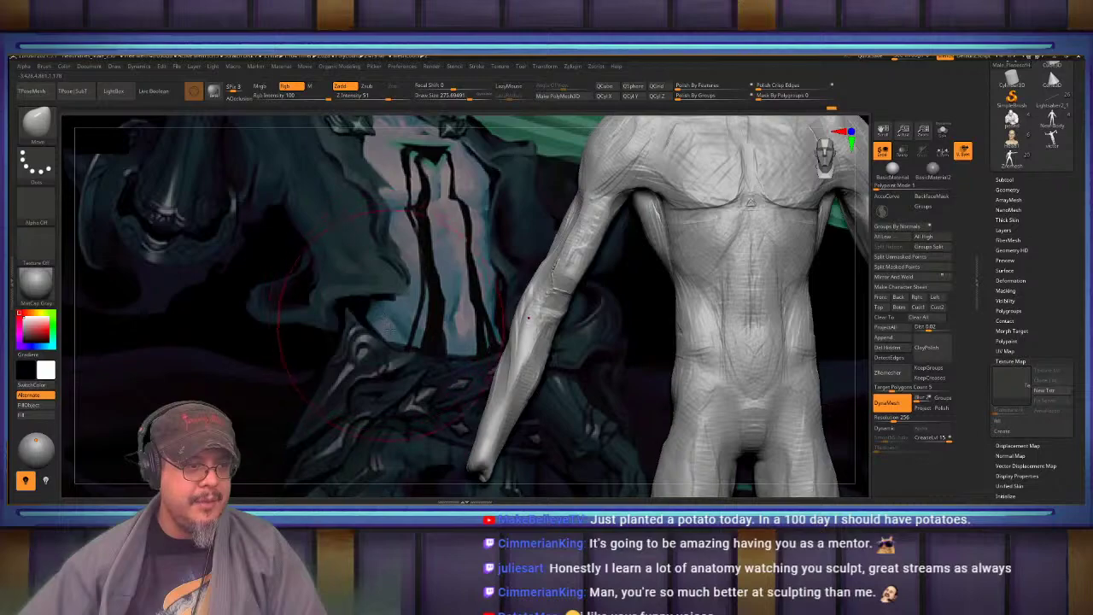
Switch to ClayBuildup at a draw size of about 185 and build up the front deltoid and upper chest
{"action": "mouse_move", "coordinate": [390, 331]}
{"action": "right_mouse_down", "text": "alt"}
{"action": "mouse_move", "coordinate": [295, 264]}
{"action": "mouse_move", "coordinate": [367, 256]}
{"action": "mouse_move", "coordinate": [444, 291]}
{"action": "mouse_move", "coordinate": [414, 402]}
{"action": "mouse_move", "coordinate": [397, 299]}
{"action": "mouse_move", "coordinate": [462, 306]}
{"action": "mouse_move", "coordinate": [447, 301]}
{"action": "mouse_move", "coordinate": [402, 342]}
{"action": "mouse_move", "coordinate": [405, 330]}
{"action": "right_mouse_up", "text": "alt"}
{"action": "key", "text": "b"}
{"action": "key", "text": "c"}
{"action": "key", "text": "b"}
{"action": "key", "text": "s"}
{"action": "left_click_drag", "start_coordinate": [349, 344], "coordinate": [342, 345]}
{"action": "left_click_drag", "start_coordinate": [386, 323], "coordinate": [441, 335]}
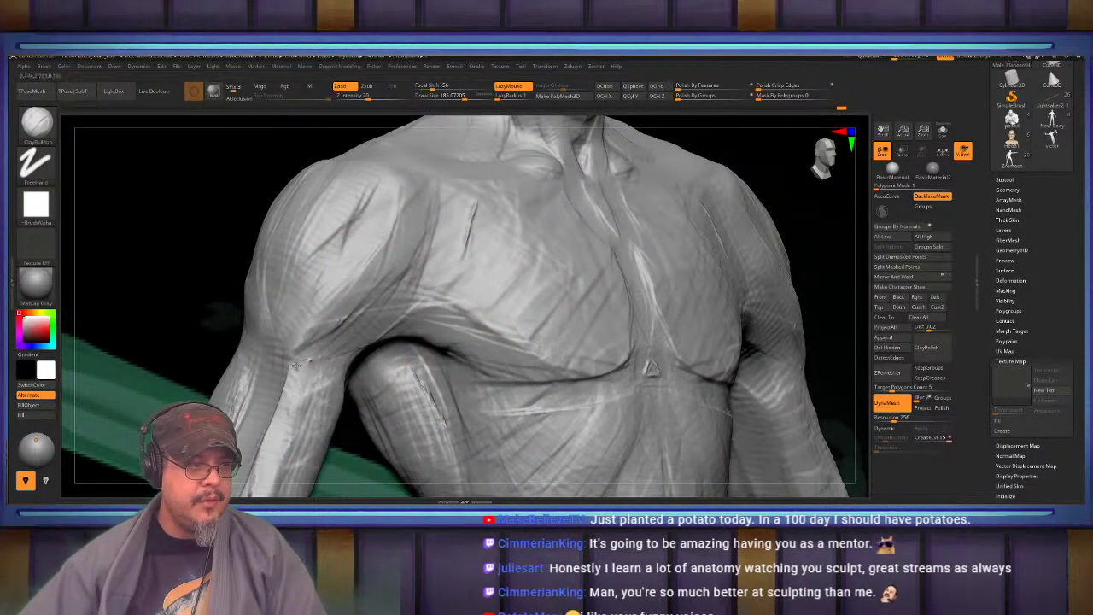
{"action": "left_click_drag", "start_coordinate": [292, 282], "coordinate": [275, 391]}
Build up and smooth the biceps and the front of the upper arm down to the elbow
{"action": "right_click_drag", "start_coordinate": [277, 399], "coordinate": [421, 256], "text": "alt"}
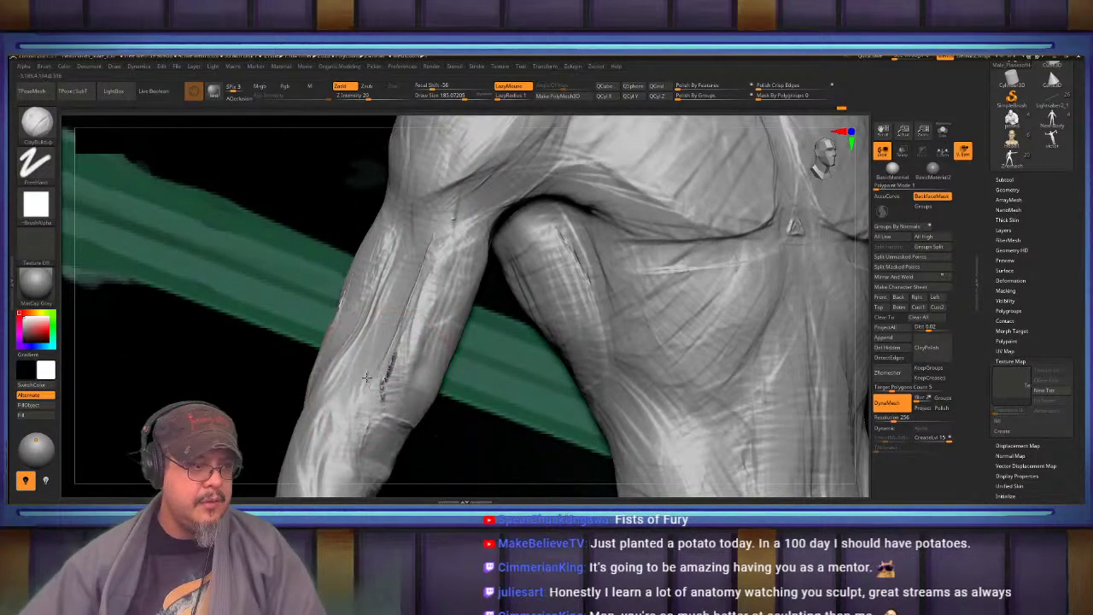
{"action": "mouse_move", "coordinate": [353, 395]}
{"action": "left_mouse_down", "text": "shift"}
{"action": "mouse_move", "coordinate": [383, 399]}
{"action": "mouse_move", "coordinate": [414, 309]}
{"action": "left_mouse_up", "text": "shift"}
{"action": "mouse_move", "coordinate": [359, 346]}
{"action": "right_mouse_down"}
{"action": "mouse_move", "coordinate": [442, 285]}
{"action": "mouse_move", "coordinate": [386, 331]}
{"action": "mouse_move", "coordinate": [444, 240]}
{"action": "mouse_move", "coordinate": [406, 214]}
{"action": "right_mouse_up"}
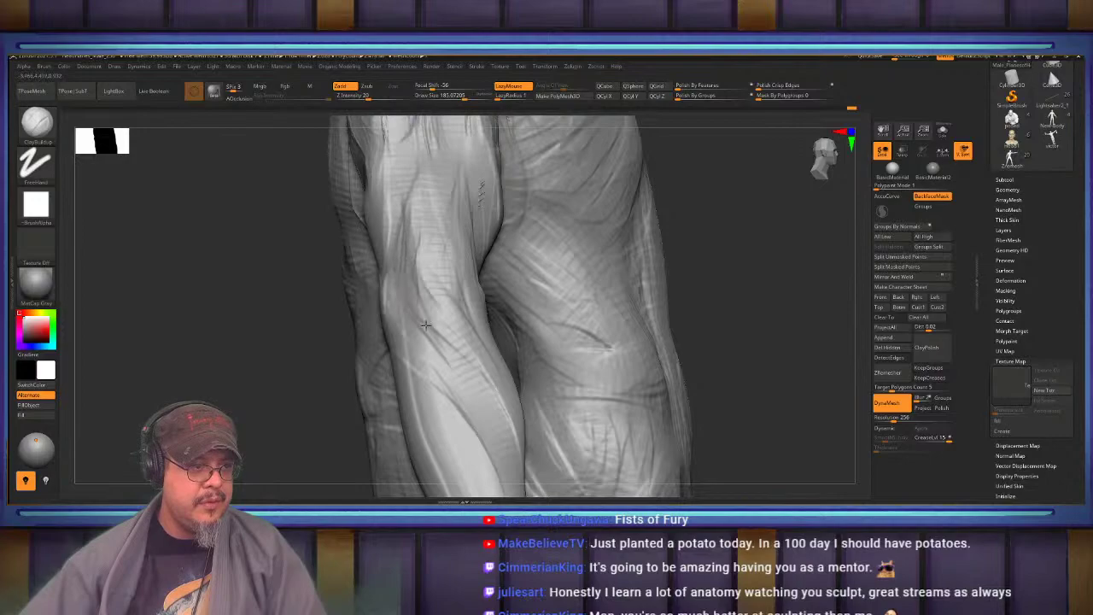
Build up the forearm muscles and the forms around the elbow with ClayBuildup
{"action": "mouse_move", "coordinate": [469, 393]}
{"action": "right_mouse_down"}
{"action": "mouse_move", "coordinate": [419, 359]}
{"action": "mouse_move", "coordinate": [408, 333]}
{"action": "mouse_move", "coordinate": [403, 420]}
{"action": "right_mouse_up"}
{"action": "right_click_drag", "start_coordinate": [478, 255], "coordinate": [431, 299], "text": "alt"}
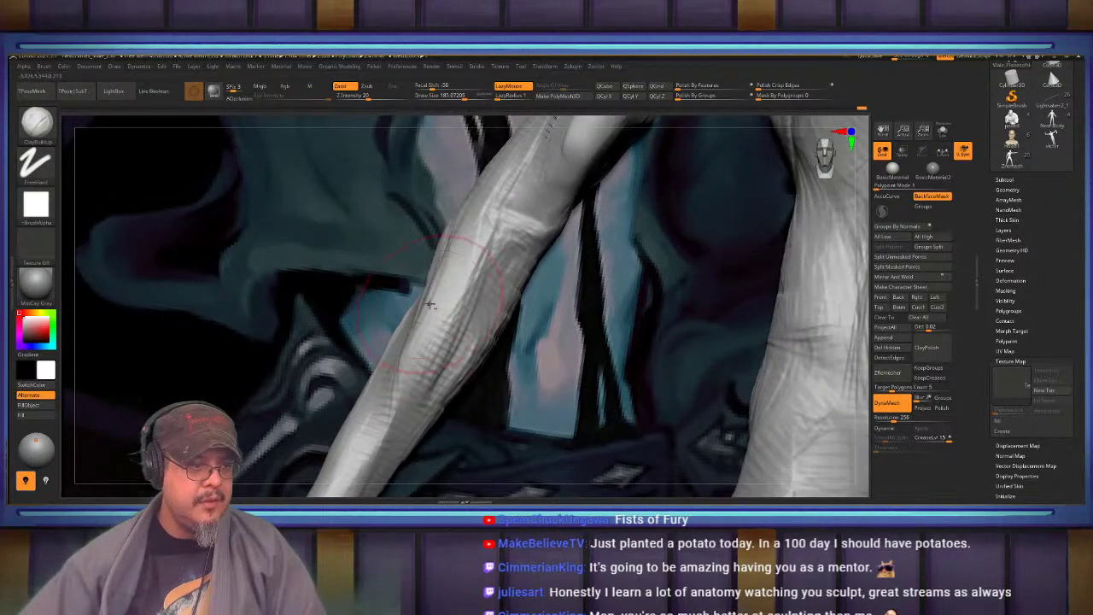
{"action": "right_click_drag", "start_coordinate": [522, 176], "coordinate": [467, 264], "text": "alt"}
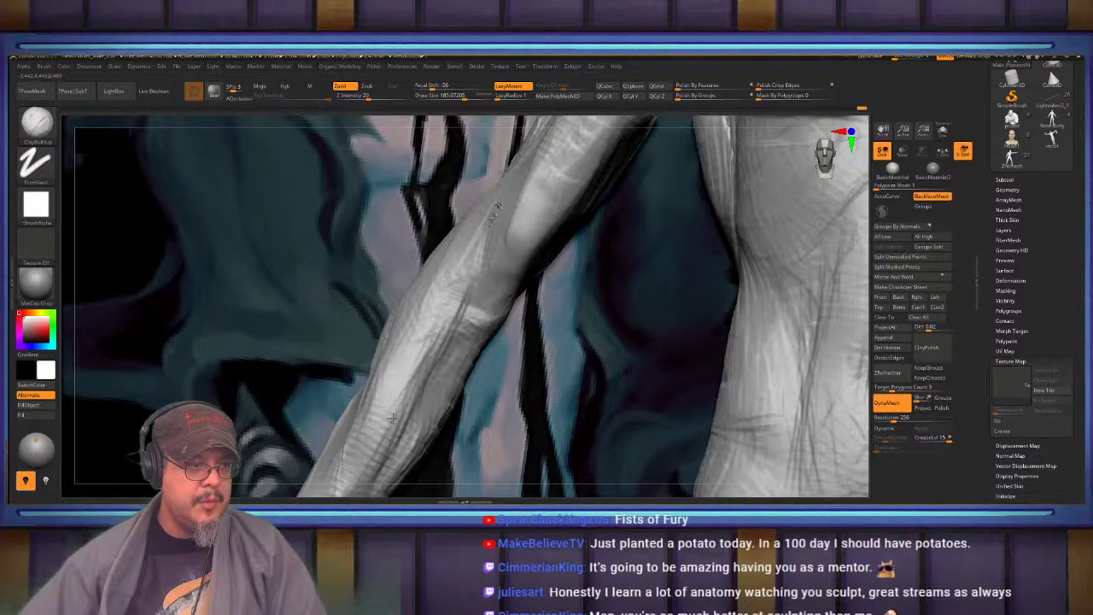
{"action": "mouse_move", "coordinate": [392, 419]}
{"action": "right_mouse_down", "text": "alt"}
{"action": "mouse_move", "coordinate": [441, 285]}
{"action": "mouse_move", "coordinate": [401, 202]}
{"action": "mouse_move", "coordinate": [448, 296]}
{"action": "mouse_move", "coordinate": [434, 271]}
{"action": "mouse_move", "coordinate": [491, 287]}
{"action": "mouse_move", "coordinate": [453, 318]}
{"action": "right_mouse_up", "text": "alt"}
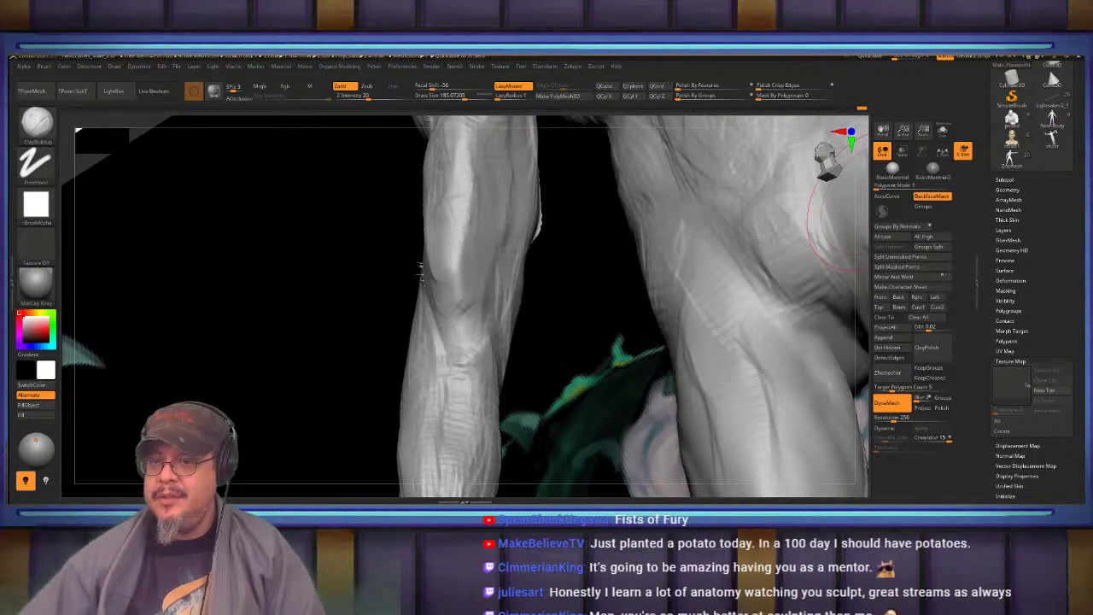
{"action": "left_click_drag", "start_coordinate": [519, 381], "coordinate": [509, 314]}
Swell the end of the forearm into a rounded hand mass with the Inflate brush, clear the mask and smooth it
{"action": "key", "text": "f"}
{"action": "mouse_move", "coordinate": [522, 391]}
{"action": "left_mouse_down", "text": "alt"}
{"action": "mouse_move", "coordinate": [445, 266]}
{"action": "mouse_move", "coordinate": [498, 302]}
{"action": "mouse_move", "coordinate": [381, 325]}
{"action": "mouse_move", "coordinate": [419, 376]}
{"action": "mouse_move", "coordinate": [464, 296]}
{"action": "mouse_move", "coordinate": [476, 360]}
{"action": "mouse_move", "coordinate": [464, 335]}
{"action": "mouse_move", "coordinate": [488, 359]}
{"action": "left_mouse_up", "text": "alt"}
{"action": "key", "text": "b"}
{"action": "key", "text": "i"}
{"action": "key", "text": "n"}
{"action": "left_click_drag", "start_coordinate": [648, 355], "coordinate": [586, 315], "text": "ctrl"}
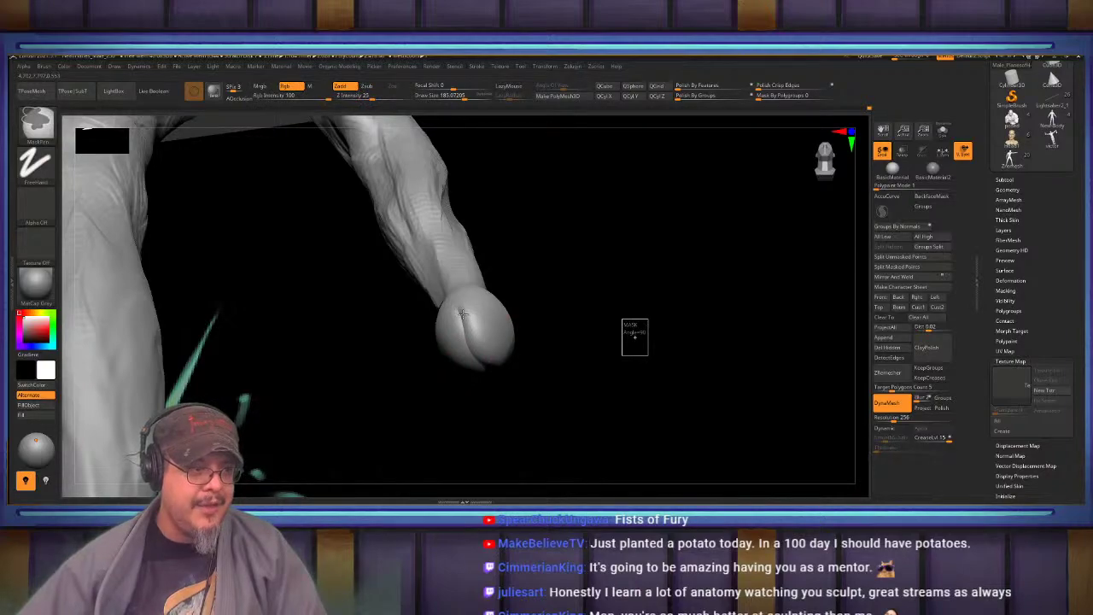
{"action": "right_click_drag", "start_coordinate": [464, 311], "coordinate": [479, 342]}
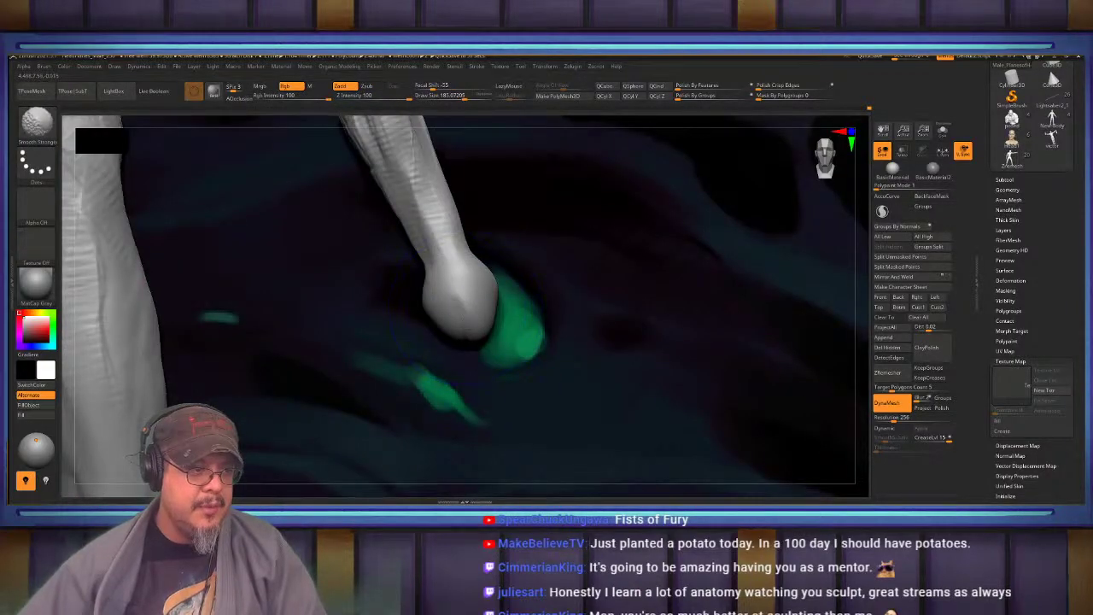
Switch to the Move brush and pull the lower edge of the hand mass downward in side view
{"action": "mouse_move", "coordinate": [394, 338]}
{"action": "right_mouse_down"}
{"action": "mouse_move", "coordinate": [441, 319]}
{"action": "mouse_move", "coordinate": [439, 339]}
{"action": "mouse_move", "coordinate": [478, 339]}
{"action": "mouse_move", "coordinate": [519, 359]}
{"action": "right_mouse_up"}
{"action": "key", "text": "b"}
{"action": "key", "text": "m"}
{"action": "key", "text": "v"}
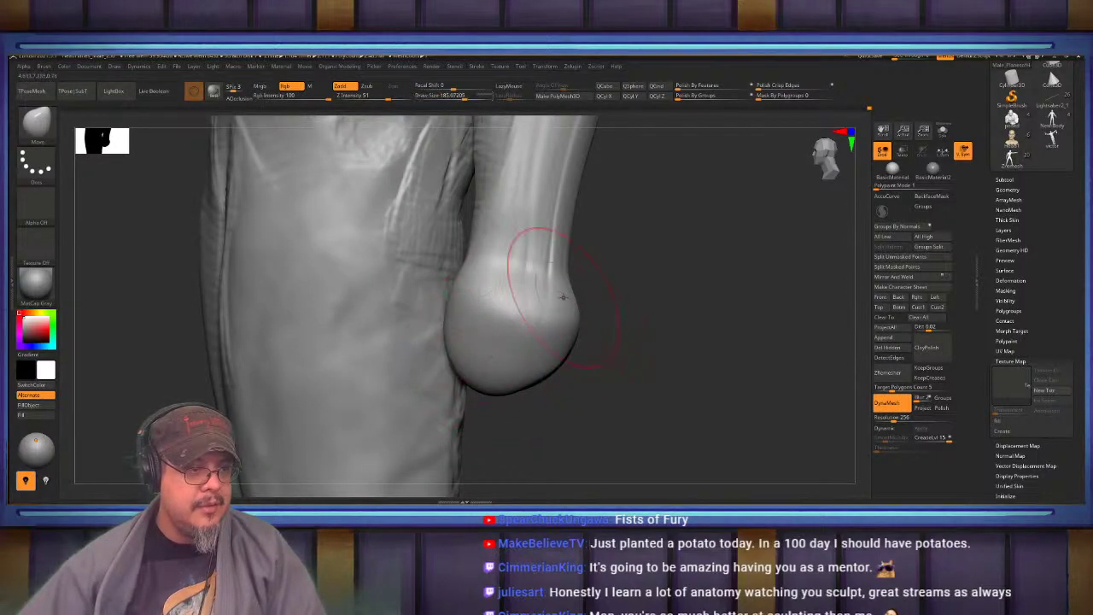
{"action": "left_click_drag", "start_coordinate": [539, 377], "coordinate": [554, 400]}
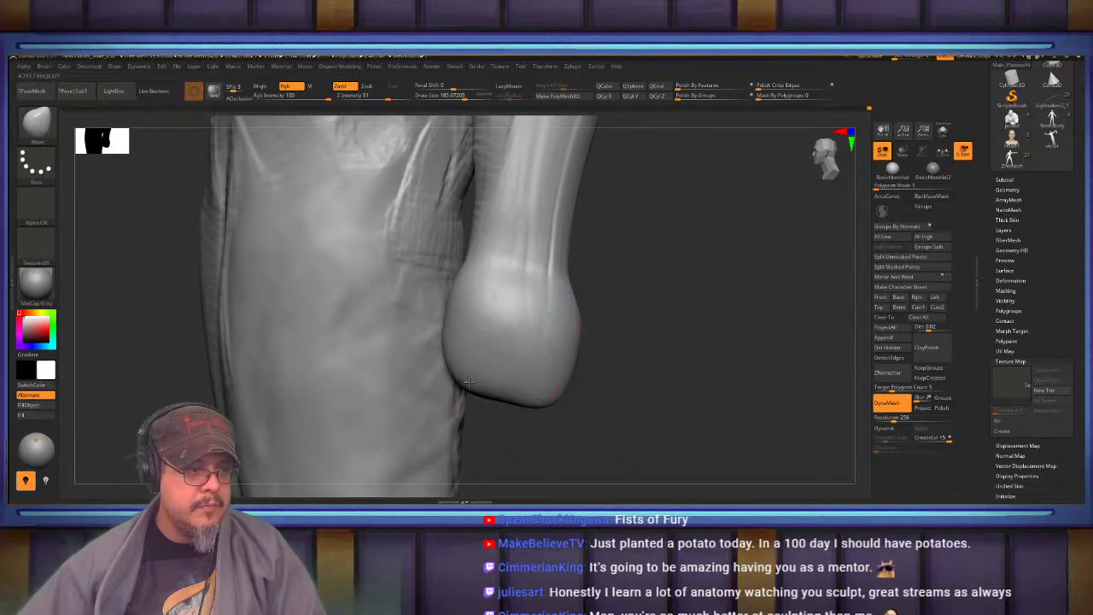
Reduce the Move brush to about 119 and shape the rounded hand mass into a flatter, blocky palm
{"action": "right_click_drag", "start_coordinate": [469, 382], "coordinate": [547, 346]}
{"action": "right_click_drag", "start_coordinate": [493, 392], "coordinate": [478, 301]}
{"action": "mouse_move", "coordinate": [494, 401]}
{"action": "right_mouse_down"}
{"action": "mouse_move", "coordinate": [514, 439]}
{"action": "mouse_move", "coordinate": [488, 416]}
{"action": "right_mouse_up"}
{"action": "left_click_drag", "start_coordinate": [487, 415], "coordinate": [445, 429]}
{"action": "key", "text": "s"}
{"action": "left_click_drag", "start_coordinate": [410, 445], "coordinate": [412, 434]}
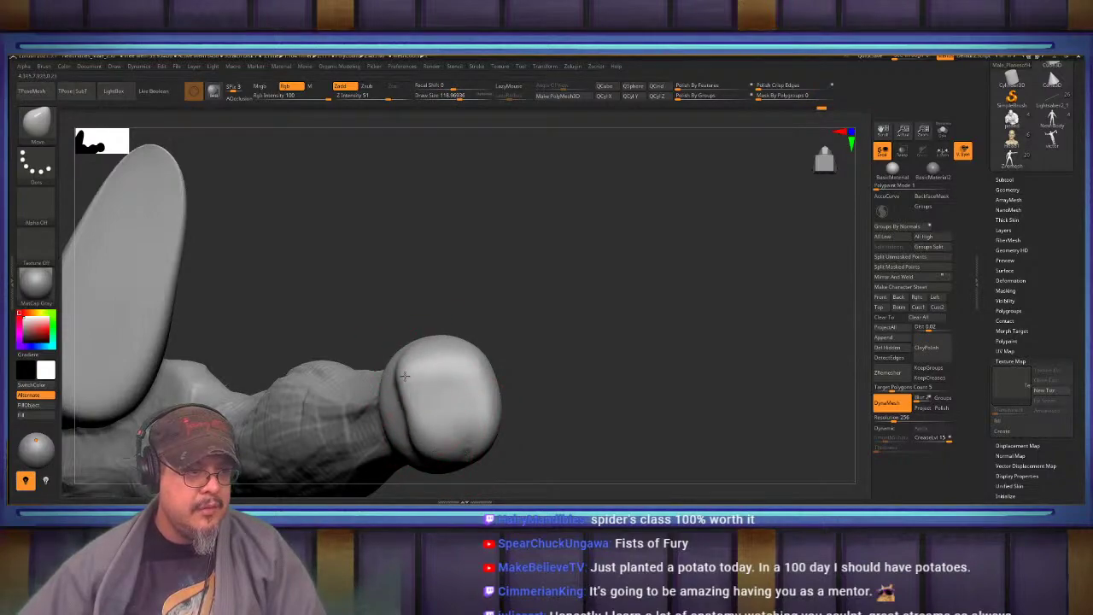
{"action": "mouse_move", "coordinate": [517, 275]}
{"action": "right_mouse_down"}
{"action": "mouse_move", "coordinate": [504, 312]}
{"action": "mouse_move", "coordinate": [476, 334]}
{"action": "mouse_move", "coordinate": [405, 330]}
{"action": "mouse_move", "coordinate": [436, 304]}
{"action": "mouse_move", "coordinate": [456, 319]}
{"action": "mouse_move", "coordinate": [453, 342]}
{"action": "mouse_move", "coordinate": [490, 325]}
{"action": "right_mouse_up"}
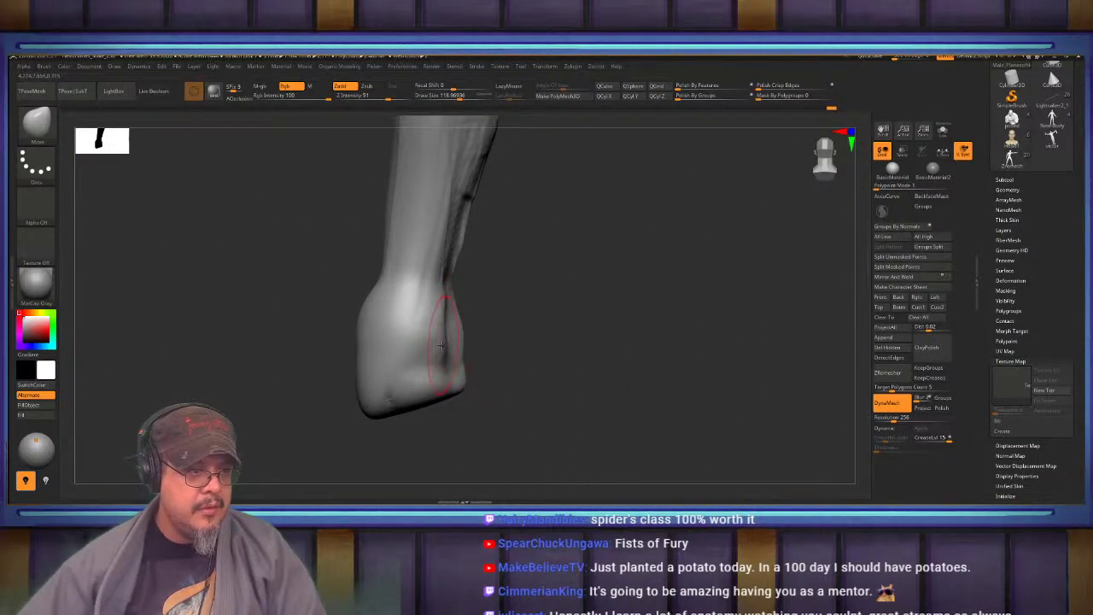
Isolate the hand, switch to ClayBuildup at a size of about 144, and start the thumb base on the palm's edge
{"action": "right_click_drag", "start_coordinate": [439, 349], "coordinate": [483, 302]}
{"action": "key", "text": "space"}
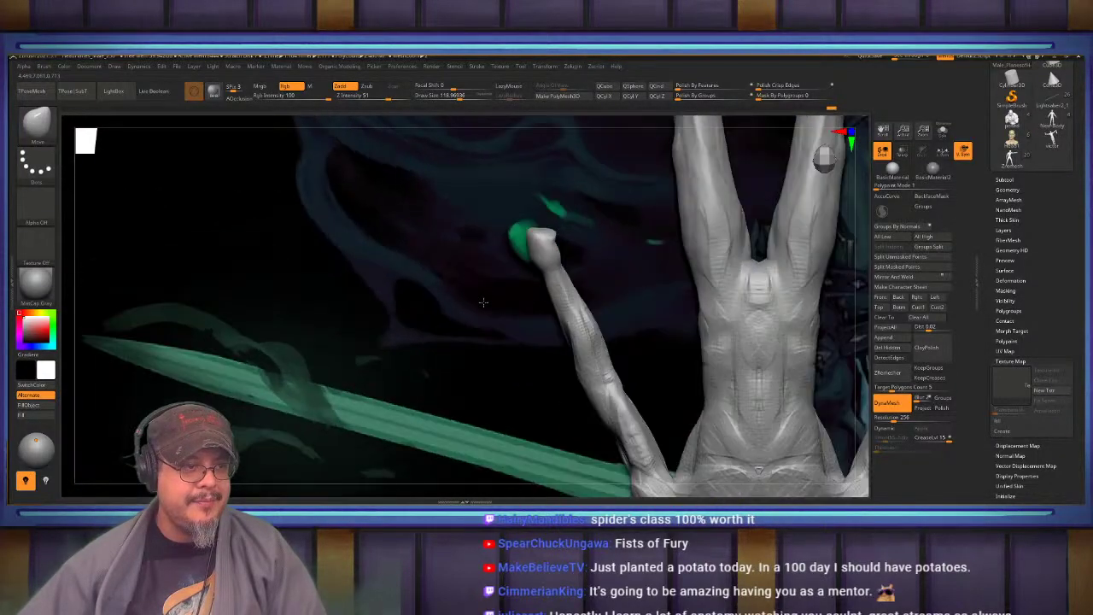
{"action": "left_click_drag", "start_coordinate": [476, 186], "coordinate": [627, 348], "text": "ctrl+shift"}
{"action": "mouse_move", "coordinate": [557, 299]}
{"action": "right_mouse_down"}
{"action": "mouse_move", "coordinate": [519, 269]}
{"action": "mouse_move", "coordinate": [537, 261]}
{"action": "mouse_move", "coordinate": [427, 364]}
{"action": "mouse_move", "coordinate": [432, 342]}
{"action": "mouse_move", "coordinate": [460, 334]}
{"action": "mouse_move", "coordinate": [434, 327]}
{"action": "right_mouse_up"}
{"action": "key", "text": "b"}
{"action": "key", "text": "c"}
{"action": "key", "text": "b"}
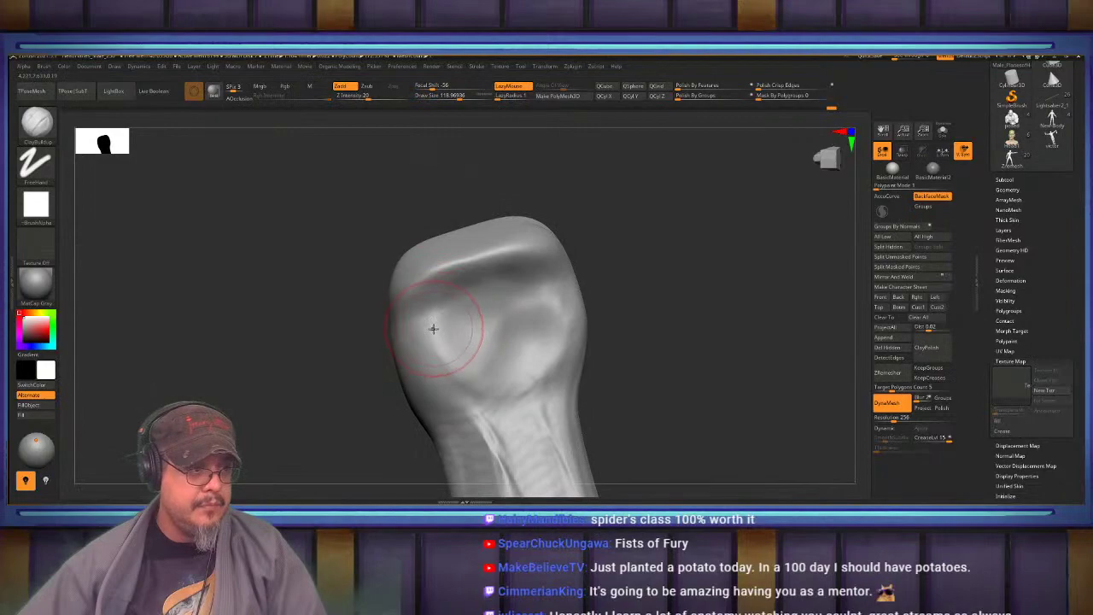
{"action": "key", "text": "s"}
{"action": "left_click_drag", "start_coordinate": [434, 327], "coordinate": [429, 333]}
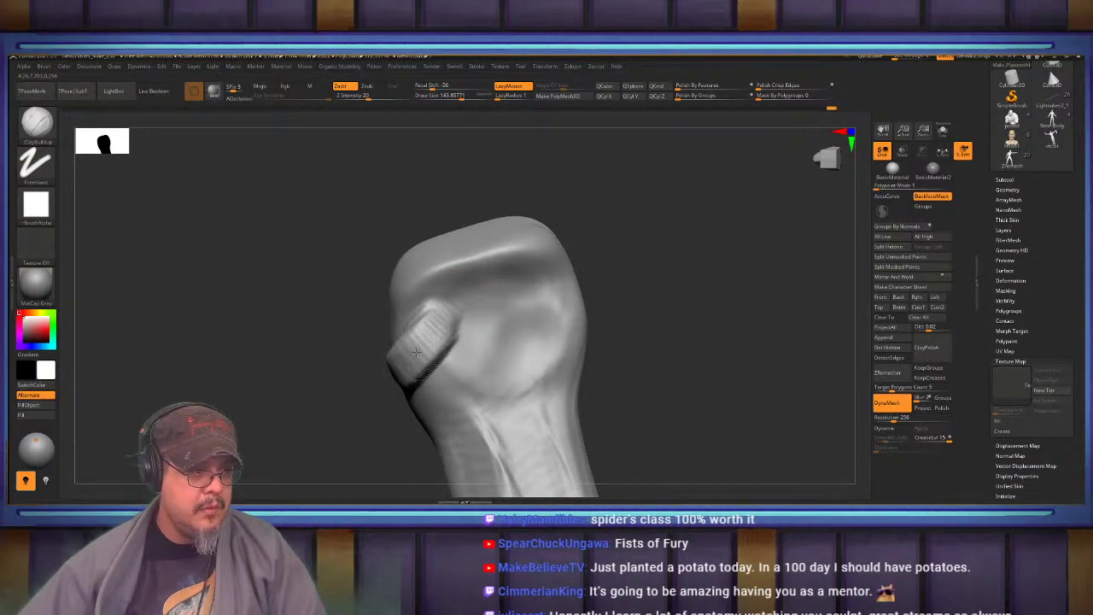
{"action": "left_click_drag", "start_coordinate": [428, 331], "coordinate": [413, 352]}
Build up the thumb base and thumb volume along the palm's side with ClayBuildup strokes from several angles
{"action": "right_click_drag", "start_coordinate": [413, 352], "coordinate": [468, 350]}
{"action": "mouse_move", "coordinate": [369, 349]}
{"action": "left_mouse_down"}
{"action": "mouse_move", "coordinate": [384, 376]}
{"action": "mouse_move", "coordinate": [365, 400]}
{"action": "left_mouse_up"}
{"action": "right_click_drag", "start_coordinate": [393, 368], "coordinate": [345, 365]}
{"action": "left_click_drag", "start_coordinate": [423, 331], "coordinate": [391, 370]}
{"action": "mouse_move", "coordinate": [406, 354]}
{"action": "right_mouse_down"}
{"action": "mouse_move", "coordinate": [504, 359]}
{"action": "mouse_move", "coordinate": [433, 341]}
{"action": "right_mouse_up"}
{"action": "left_click_drag", "start_coordinate": [484, 299], "coordinate": [447, 357]}
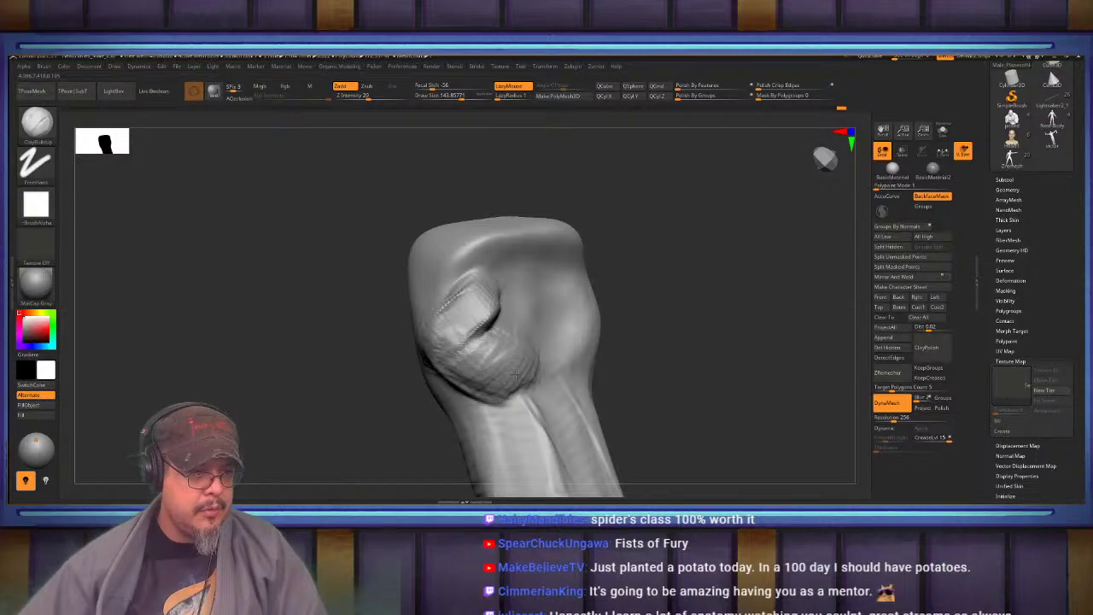
{"action": "right_click_drag", "start_coordinate": [487, 366], "coordinate": [449, 327], "text": "alt"}
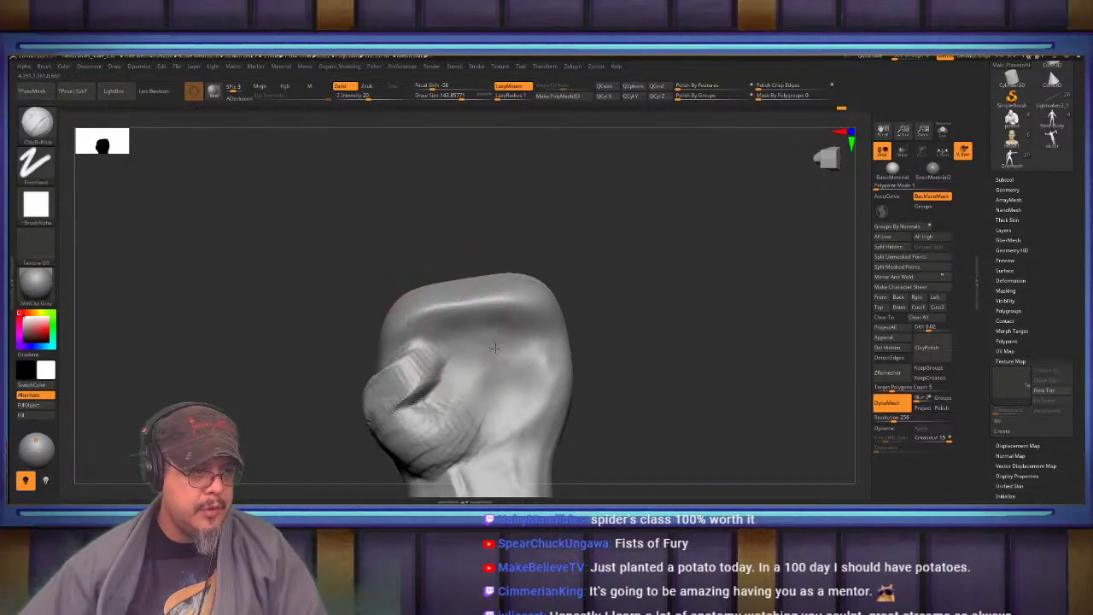
Add a broad band of clay across the upper palm and over the hand's end for the curled fingers
{"action": "left_click_drag", "start_coordinate": [495, 348], "coordinate": [499, 356]}
{"action": "mouse_move", "coordinate": [430, 339]}
{"action": "left_mouse_down"}
{"action": "mouse_move", "coordinate": [509, 316]}
{"action": "mouse_move", "coordinate": [531, 328]}
{"action": "left_mouse_up"}
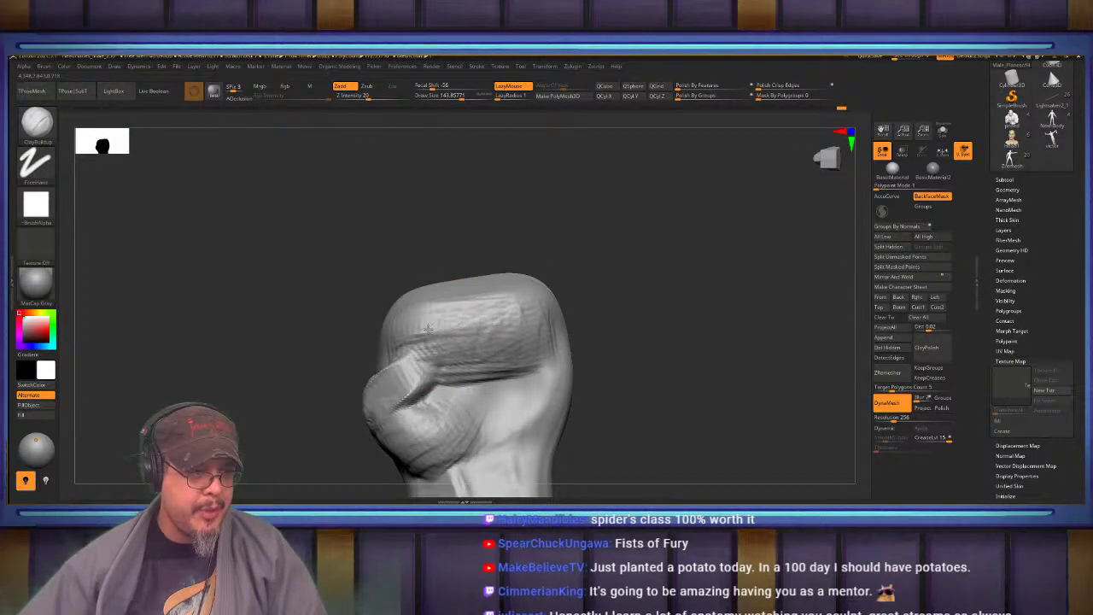
{"action": "mouse_move", "coordinate": [428, 329]}
{"action": "right_mouse_down"}
{"action": "mouse_move", "coordinate": [383, 325]}
{"action": "mouse_move", "coordinate": [350, 304]}
{"action": "mouse_move", "coordinate": [338, 324]}
{"action": "mouse_move", "coordinate": [381, 322]}
{"action": "mouse_move", "coordinate": [413, 349]}
{"action": "right_mouse_up"}
{"action": "mouse_move", "coordinate": [360, 290]}
{"action": "left_mouse_down"}
{"action": "mouse_move", "coordinate": [405, 260]}
{"action": "mouse_move", "coordinate": [341, 306]}
{"action": "mouse_move", "coordinate": [359, 263]}
{"action": "mouse_move", "coordinate": [381, 294]}
{"action": "mouse_move", "coordinate": [418, 263]}
{"action": "left_mouse_up"}
{"action": "mouse_move", "coordinate": [364, 313]}
{"action": "left_mouse_down"}
{"action": "mouse_move", "coordinate": [387, 268]}
{"action": "mouse_move", "coordinate": [411, 253]}
{"action": "left_mouse_up"}
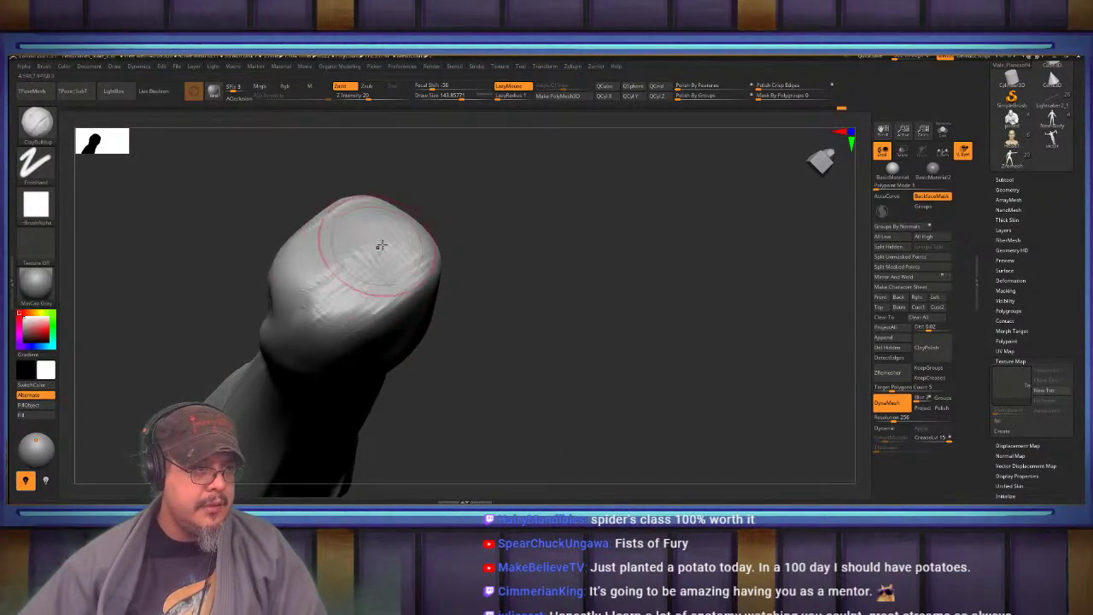
Refine the knuckle edge at the back of the hand with short ClayBuildup strokes
{"action": "mouse_move", "coordinate": [382, 246]}
{"action": "right_mouse_down"}
{"action": "mouse_move", "coordinate": [381, 269]}
{"action": "mouse_move", "coordinate": [339, 275]}
{"action": "mouse_move", "coordinate": [350, 276]}
{"action": "right_mouse_up"}
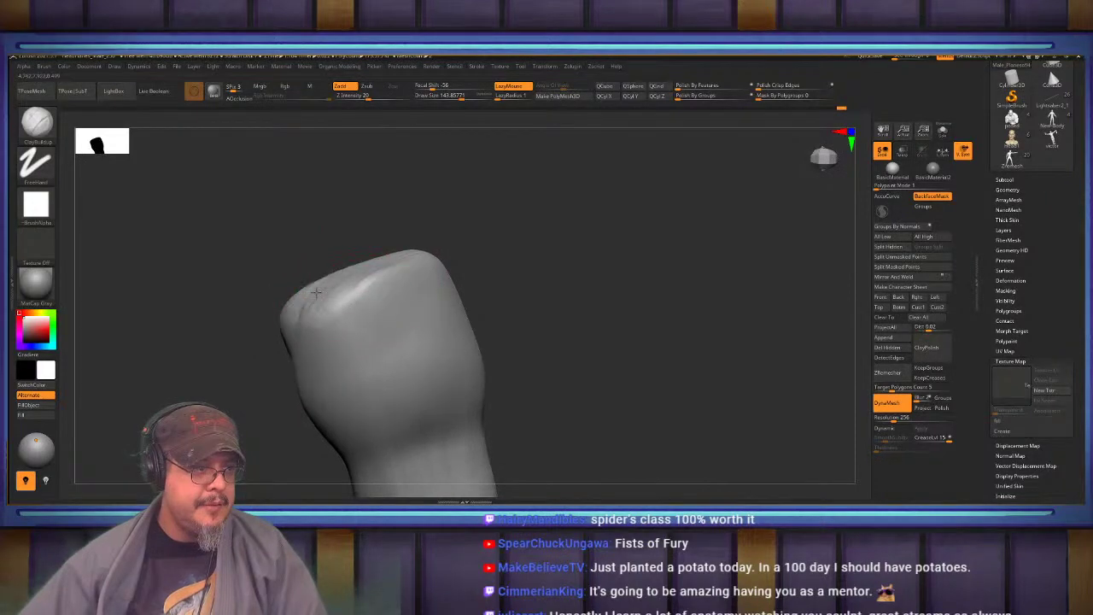
{"action": "mouse_move", "coordinate": [316, 292]}
{"action": "left_mouse_down"}
{"action": "mouse_move", "coordinate": [353, 288]}
{"action": "mouse_move", "coordinate": [328, 309]}
{"action": "left_mouse_up"}
{"action": "mouse_move", "coordinate": [342, 295]}
{"action": "right_mouse_down"}
{"action": "mouse_move", "coordinate": [301, 314]}
{"action": "mouse_move", "coordinate": [317, 290]}
{"action": "right_mouse_up"}
{"action": "mouse_move", "coordinate": [341, 299]}
{"action": "left_mouse_down"}
{"action": "mouse_move", "coordinate": [310, 271]}
{"action": "mouse_move", "coordinate": [272, 293]}
{"action": "mouse_move", "coordinate": [299, 306]}
{"action": "mouse_move", "coordinate": [335, 290]}
{"action": "left_mouse_up"}
{"action": "mouse_move", "coordinate": [335, 295]}
{"action": "right_mouse_down"}
{"action": "mouse_move", "coordinate": [341, 342]}
{"action": "mouse_move", "coordinate": [371, 278]}
{"action": "mouse_move", "coordinate": [346, 276]}
{"action": "mouse_move", "coordinate": [358, 286]}
{"action": "right_mouse_up"}
Reduce the brush to about 118 and extend the thumb across the side of the fist
{"action": "mouse_move", "coordinate": [369, 334]}
{"action": "right_mouse_down"}
{"action": "mouse_move", "coordinate": [410, 344]}
{"action": "mouse_move", "coordinate": [393, 291]}
{"action": "mouse_move", "coordinate": [376, 318]}
{"action": "mouse_move", "coordinate": [407, 391]}
{"action": "mouse_move", "coordinate": [428, 383]}
{"action": "right_mouse_up"}
{"action": "key", "text": "s"}
{"action": "left_click_drag", "start_coordinate": [427, 383], "coordinate": [423, 383]}
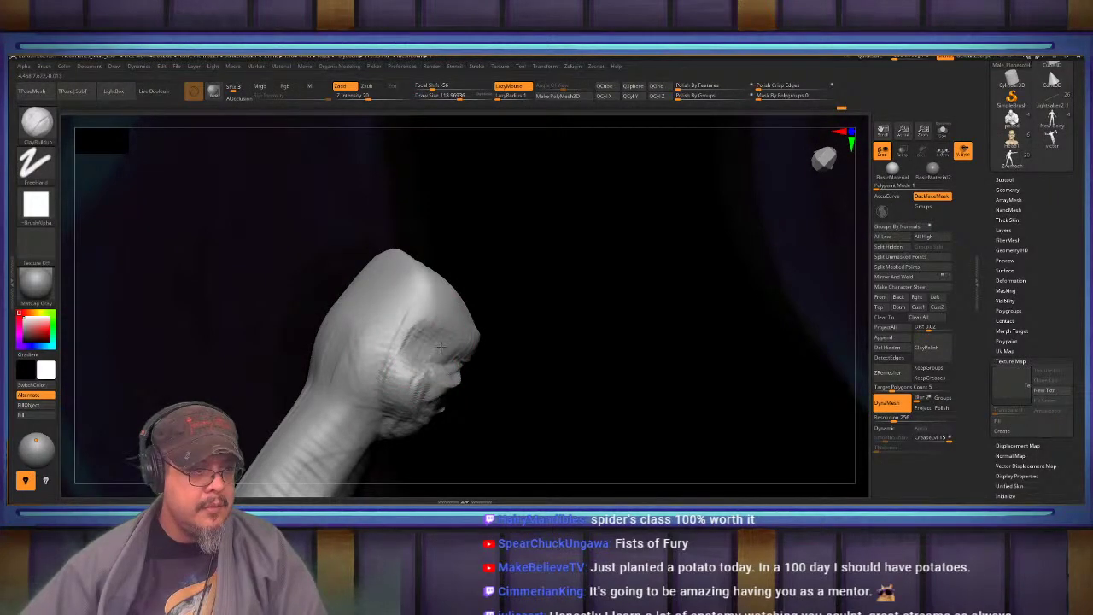
{"action": "right_click_drag", "start_coordinate": [423, 346], "coordinate": [415, 284]}
{"action": "left_click_drag", "start_coordinate": [431, 314], "coordinate": [400, 318]}
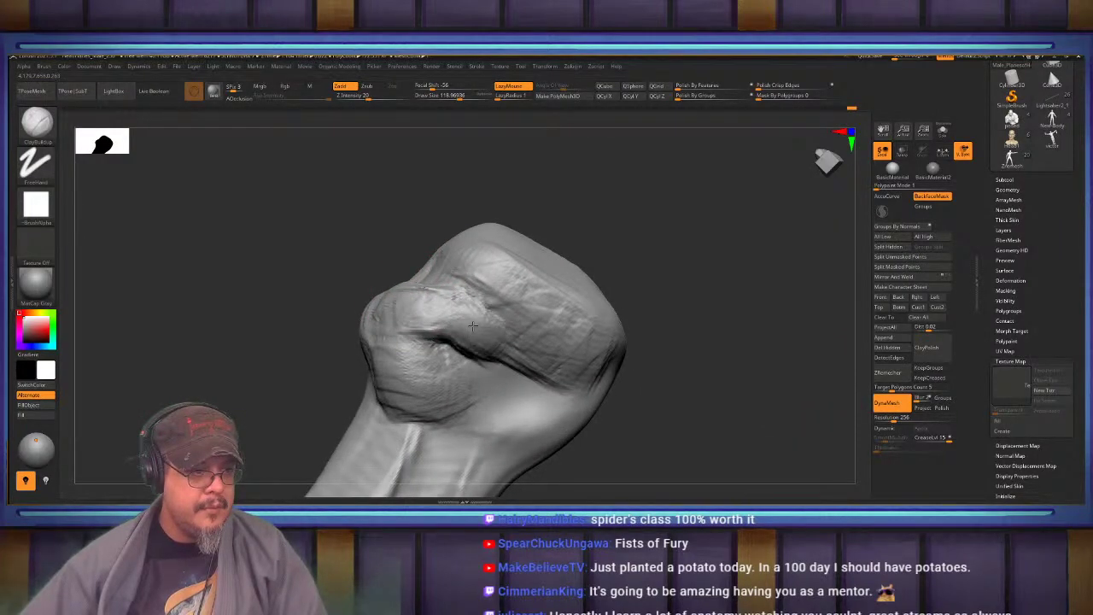
Enlarge the ClayBuildup brush to about 242 and lay the first finger's form across the front of the fist
{"action": "mouse_move", "coordinate": [480, 357]}
{"action": "right_mouse_down"}
{"action": "mouse_move", "coordinate": [476, 335]}
{"action": "mouse_move", "coordinate": [417, 304]}
{"action": "mouse_move", "coordinate": [430, 286]}
{"action": "mouse_move", "coordinate": [449, 282]}
{"action": "mouse_move", "coordinate": [552, 316]}
{"action": "mouse_move", "coordinate": [513, 302]}
{"action": "mouse_move", "coordinate": [521, 341]}
{"action": "mouse_move", "coordinate": [456, 275]}
{"action": "mouse_move", "coordinate": [518, 244]}
{"action": "mouse_move", "coordinate": [573, 281]}
{"action": "right_mouse_up"}
{"action": "key", "text": "s"}
{"action": "left_click_drag", "start_coordinate": [574, 281], "coordinate": [593, 279]}
{"action": "mouse_move", "coordinate": [623, 224]}
{"action": "left_mouse_down"}
{"action": "mouse_move", "coordinate": [559, 355]}
{"action": "mouse_move", "coordinate": [570, 259]}
{"action": "mouse_move", "coordinate": [557, 342]}
{"action": "left_mouse_up"}
{"action": "left_click_drag", "start_coordinate": [598, 247], "coordinate": [552, 326]}
{"action": "mouse_move", "coordinate": [552, 326]}
{"action": "right_mouse_down"}
{"action": "mouse_move", "coordinate": [572, 289]}
{"action": "mouse_move", "coordinate": [628, 290]}
{"action": "mouse_move", "coordinate": [611, 363]}
{"action": "mouse_move", "coordinate": [463, 353]}
{"action": "right_mouse_up"}
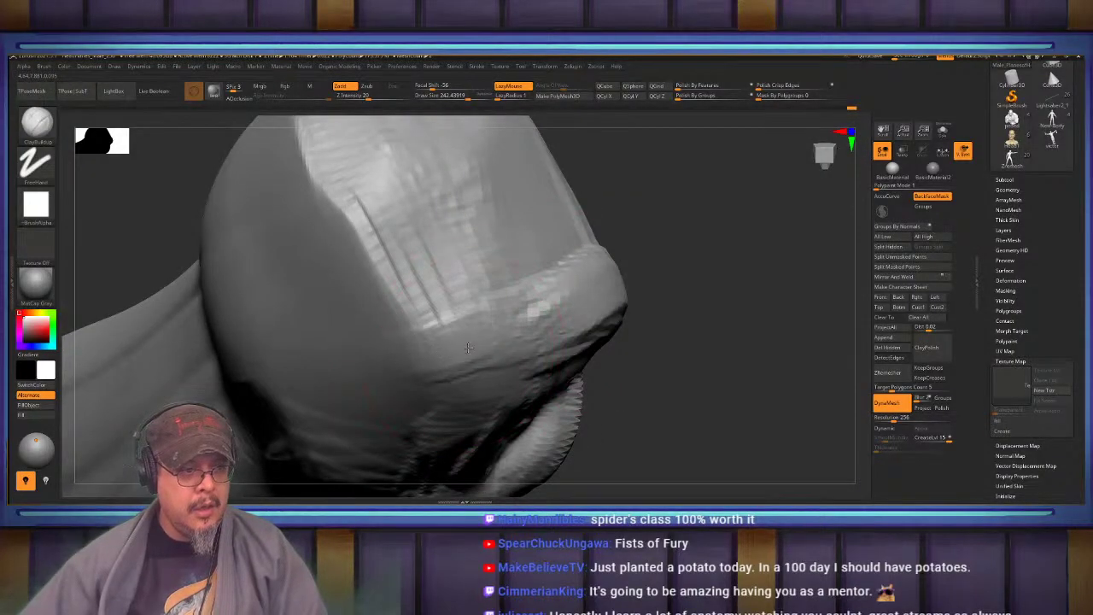
Block in separate finger segments side by side across the front of the fist
{"action": "left_click_drag", "start_coordinate": [468, 349], "coordinate": [456, 344]}
{"action": "right_click_drag", "start_coordinate": [456, 345], "coordinate": [516, 393], "text": "alt"}
{"action": "left_click_drag", "start_coordinate": [478, 325], "coordinate": [437, 334]}
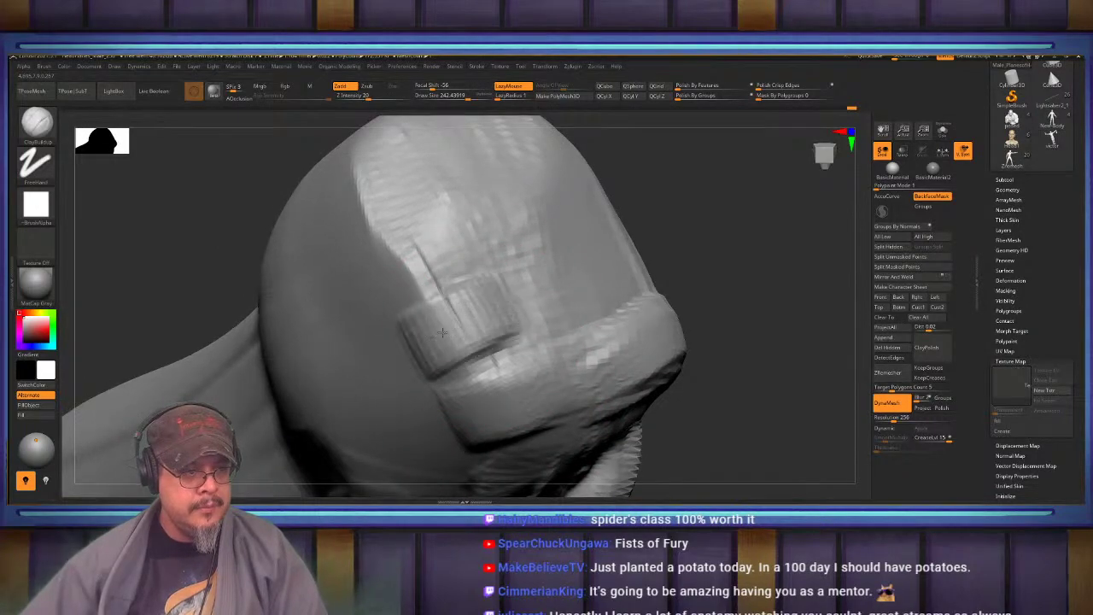
{"action": "mouse_move", "coordinate": [442, 334]}
{"action": "right_mouse_down"}
{"action": "mouse_move", "coordinate": [496, 317]}
{"action": "mouse_move", "coordinate": [452, 322]}
{"action": "right_mouse_up"}
{"action": "mouse_move", "coordinate": [452, 322]}
{"action": "left_mouse_down"}
{"action": "mouse_move", "coordinate": [464, 300]}
{"action": "mouse_move", "coordinate": [372, 267]}
{"action": "mouse_move", "coordinate": [410, 273]}
{"action": "mouse_move", "coordinate": [367, 291]}
{"action": "left_mouse_up"}
{"action": "right_click_drag", "start_coordinate": [496, 282], "coordinate": [432, 244]}
{"action": "left_click_drag", "start_coordinate": [461, 245], "coordinate": [617, 277]}
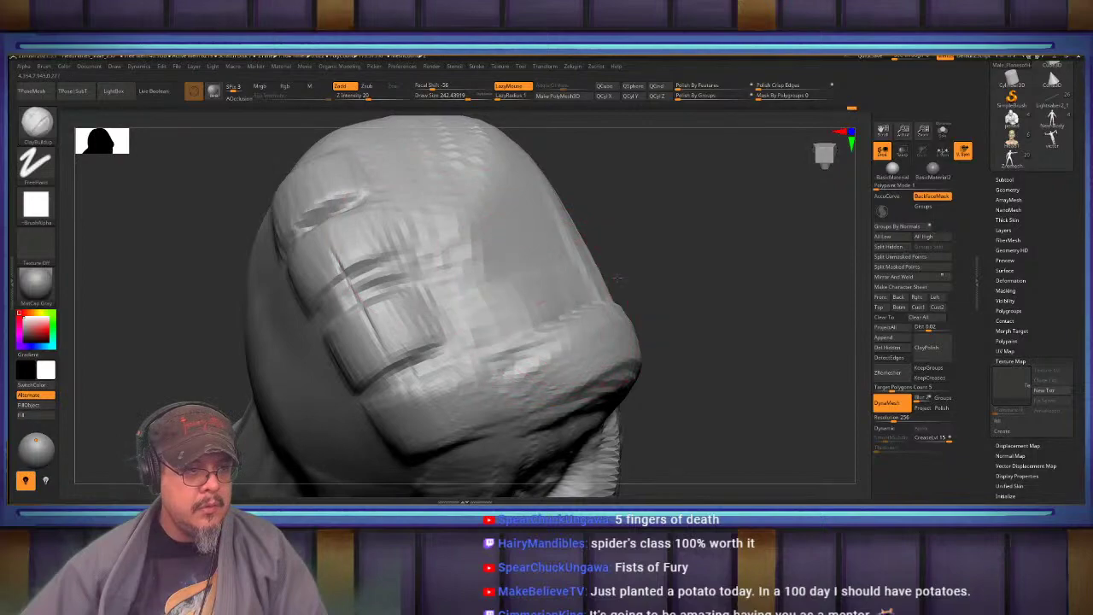
Unhide the rest of the body and strengthen the finger bands and the grooves between them
{"action": "left_click_drag", "start_coordinate": [733, 259], "coordinate": [704, 254], "text": "ctrl"}
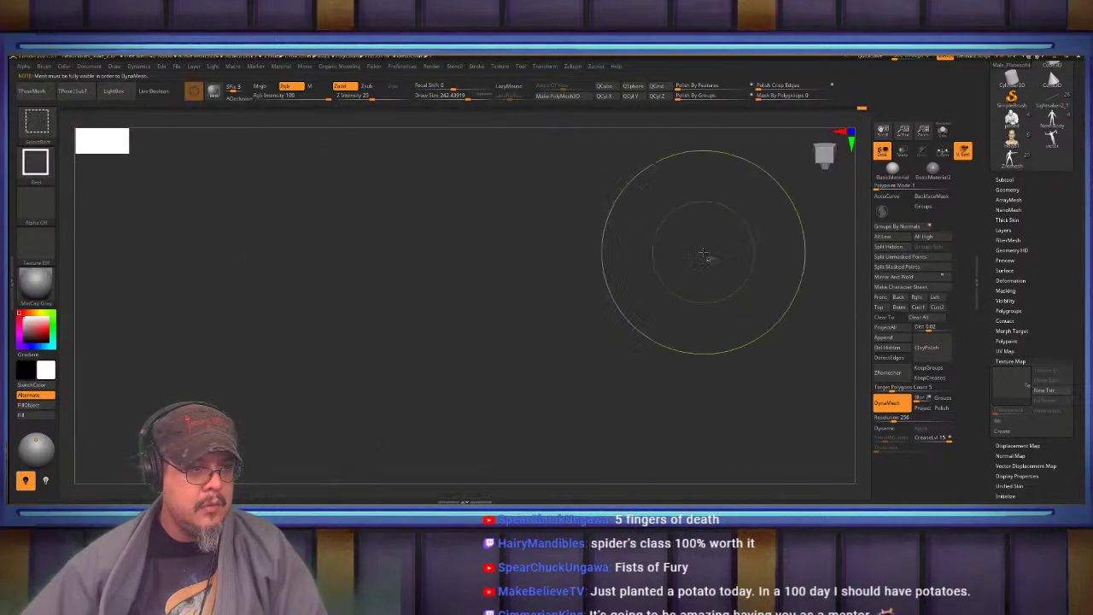
{"action": "left_click", "coordinate": [702, 256], "text": "ctrl+shift"}
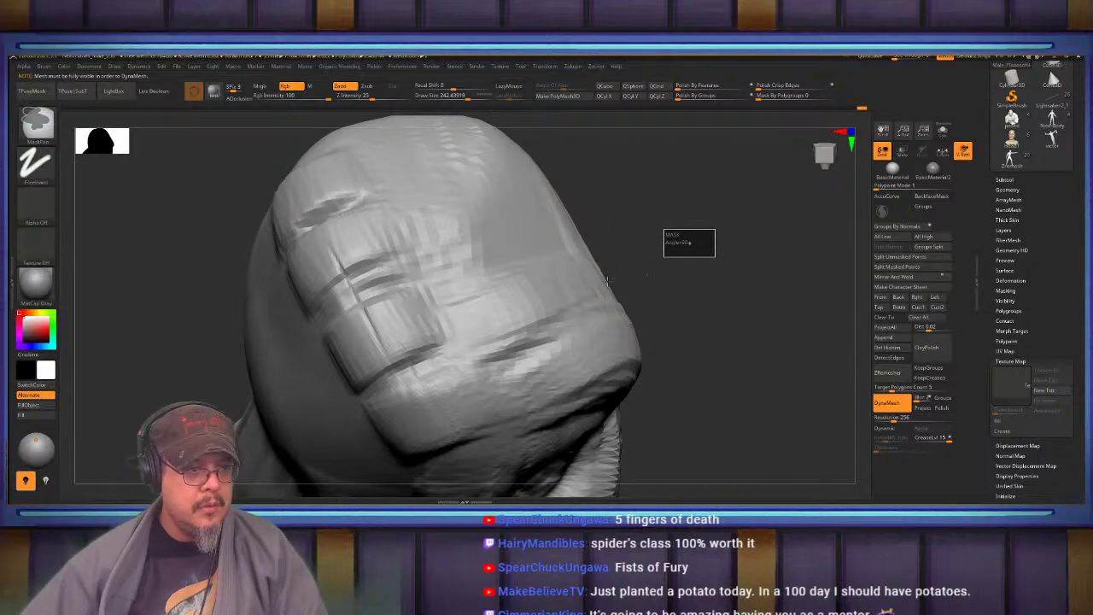
{"action": "right_click_drag", "start_coordinate": [504, 313], "coordinate": [469, 323]}
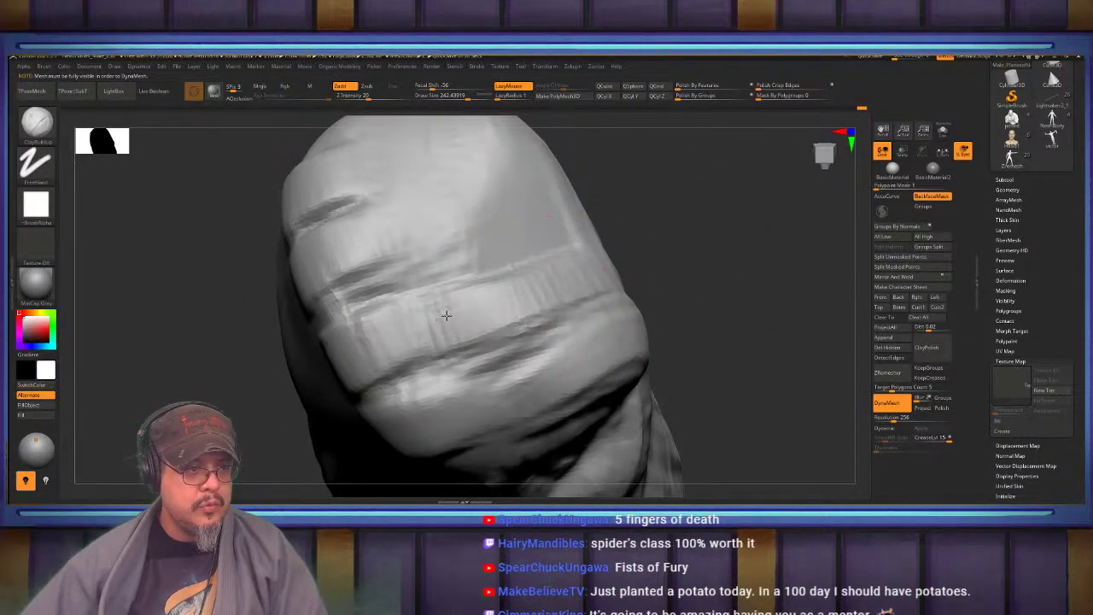
{"action": "mouse_move", "coordinate": [537, 274]}
{"action": "right_mouse_down"}
{"action": "mouse_move", "coordinate": [538, 298]}
{"action": "mouse_move", "coordinate": [518, 310]}
{"action": "right_mouse_up"}
{"action": "left_click_drag", "start_coordinate": [462, 288], "coordinate": [590, 259]}
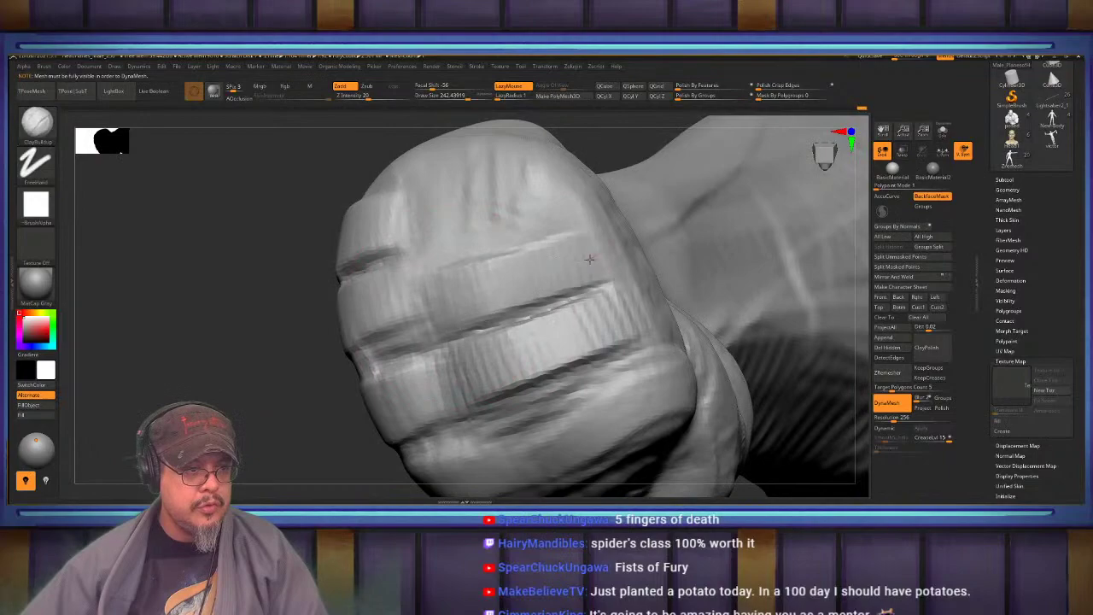
Carry the curled finger forms around the fist toward the palm with ClayBuildup strokes
{"action": "mouse_move", "coordinate": [502, 269]}
{"action": "right_mouse_down"}
{"action": "mouse_move", "coordinate": [502, 295]}
{"action": "mouse_move", "coordinate": [506, 251]}
{"action": "mouse_move", "coordinate": [571, 247]}
{"action": "right_mouse_up"}
{"action": "mouse_move", "coordinate": [639, 210]}
{"action": "left_mouse_down"}
{"action": "mouse_move", "coordinate": [607, 207]}
{"action": "mouse_move", "coordinate": [699, 250]}
{"action": "mouse_move", "coordinate": [651, 268]}
{"action": "left_mouse_up"}
{"action": "right_click_drag", "start_coordinate": [586, 261], "coordinate": [559, 262]}
{"action": "left_click_drag", "start_coordinate": [560, 265], "coordinate": [640, 269]}
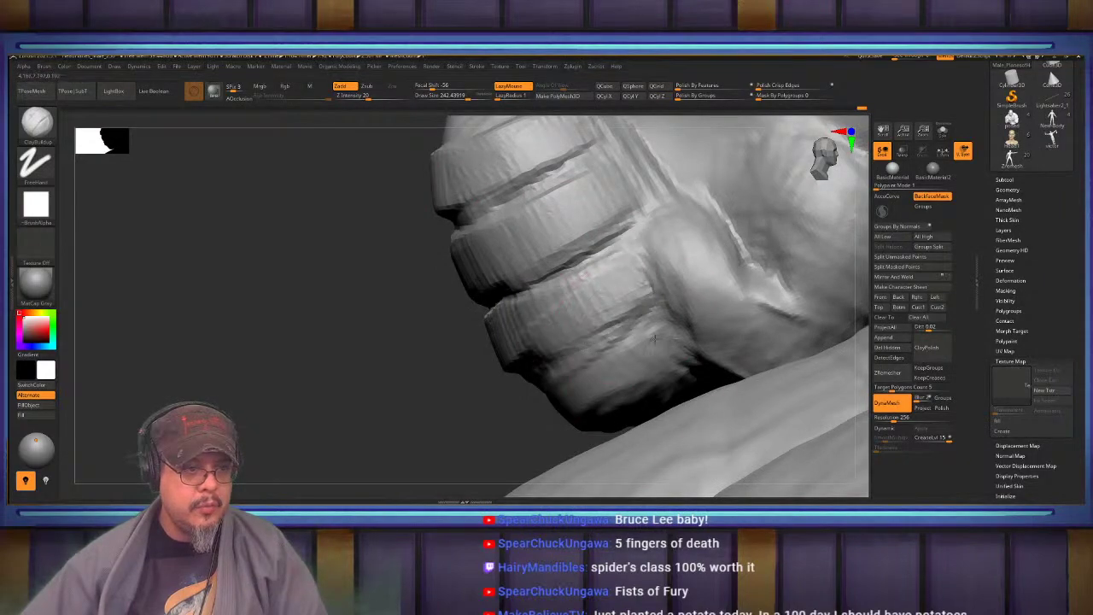
{"action": "left_click_drag", "start_coordinate": [655, 339], "coordinate": [591, 363]}
Build up the palm side of the fist where the curled fingers meet the heel of the hand
{"action": "mouse_move", "coordinate": [627, 276]}
{"action": "right_mouse_down"}
{"action": "mouse_move", "coordinate": [525, 331]}
{"action": "mouse_move", "coordinate": [518, 363]}
{"action": "right_mouse_up"}
{"action": "right_click_drag", "start_coordinate": [479, 282], "coordinate": [452, 342], "text": "alt"}
{"action": "mouse_move", "coordinate": [490, 284]}
{"action": "left_mouse_down"}
{"action": "mouse_move", "coordinate": [514, 235]}
{"action": "mouse_move", "coordinate": [439, 242]}
{"action": "mouse_move", "coordinate": [386, 279]}
{"action": "mouse_move", "coordinate": [429, 226]}
{"action": "mouse_move", "coordinate": [508, 242]}
{"action": "mouse_move", "coordinate": [506, 203]}
{"action": "left_mouse_up"}
{"action": "mouse_move", "coordinate": [506, 203]}
{"action": "right_mouse_down"}
{"action": "mouse_move", "coordinate": [521, 282]}
{"action": "mouse_move", "coordinate": [469, 260]}
{"action": "mouse_move", "coordinate": [547, 214]}
{"action": "mouse_move", "coordinate": [608, 329]}
{"action": "mouse_move", "coordinate": [605, 260]}
{"action": "mouse_move", "coordinate": [478, 248]}
{"action": "right_mouse_up"}
{"action": "mouse_move", "coordinate": [478, 248]}
{"action": "right_mouse_down", "text": "ctrl"}
{"action": "mouse_move", "coordinate": [562, 310]}
{"action": "mouse_move", "coordinate": [567, 331]}
{"action": "mouse_move", "coordinate": [521, 312]}
{"action": "mouse_move", "coordinate": [545, 359]}
{"action": "right_mouse_up", "text": "ctrl"}
Set the ClayBuildup brush to about 205 and build up the back of the hand toward the wrist
{"action": "key", "text": "s"}
{"action": "left_click_drag", "start_coordinate": [545, 322], "coordinate": [543, 323]}
{"action": "right_click_drag", "start_coordinate": [553, 310], "coordinate": [631, 361]}
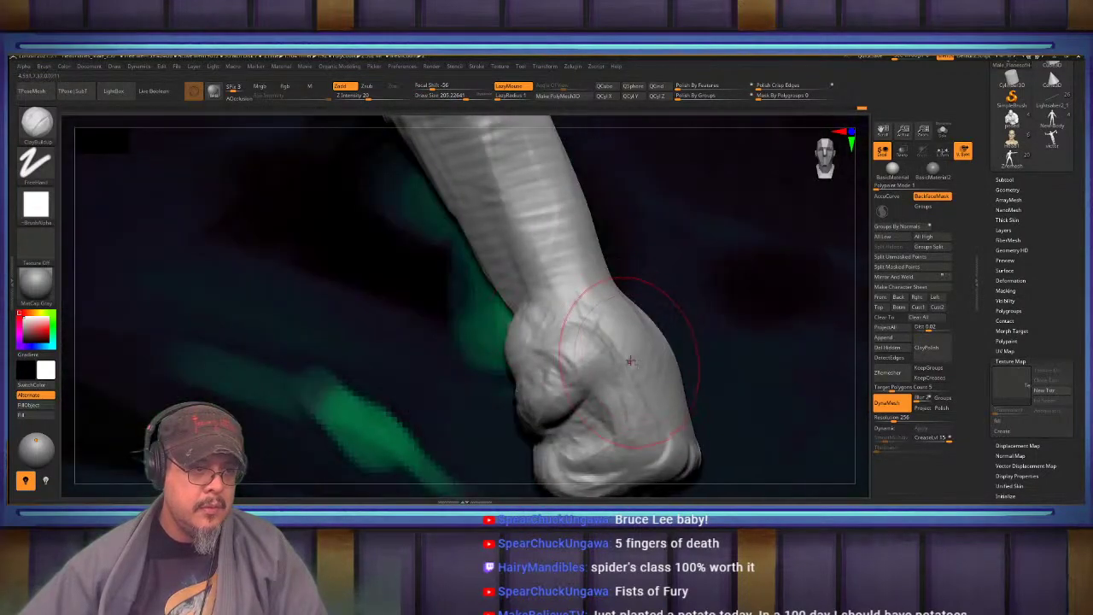
{"action": "right_click_drag", "start_coordinate": [640, 319], "coordinate": [589, 348]}
{"action": "mouse_move", "coordinate": [680, 313]}
{"action": "left_mouse_down"}
{"action": "mouse_move", "coordinate": [701, 350]}
{"action": "mouse_move", "coordinate": [755, 342]}
{"action": "mouse_move", "coordinate": [664, 322]}
{"action": "mouse_move", "coordinate": [727, 378]}
{"action": "mouse_move", "coordinate": [686, 379]}
{"action": "left_mouse_up"}
{"action": "mouse_move", "coordinate": [686, 379]}
{"action": "right_mouse_down"}
{"action": "mouse_move", "coordinate": [528, 299]}
{"action": "mouse_move", "coordinate": [566, 305]}
{"action": "mouse_move", "coordinate": [624, 343]}
{"action": "right_mouse_up"}
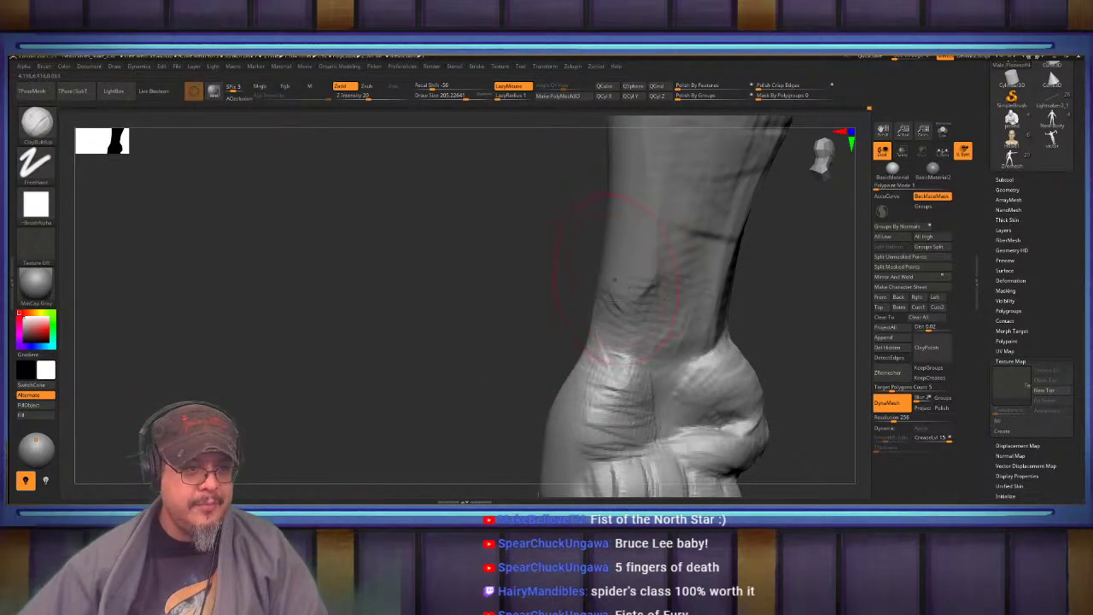
Switch to the Move brush and widen the fist in side view to suit the forearm
{"action": "right_click_drag", "start_coordinate": [614, 302], "coordinate": [704, 215]}
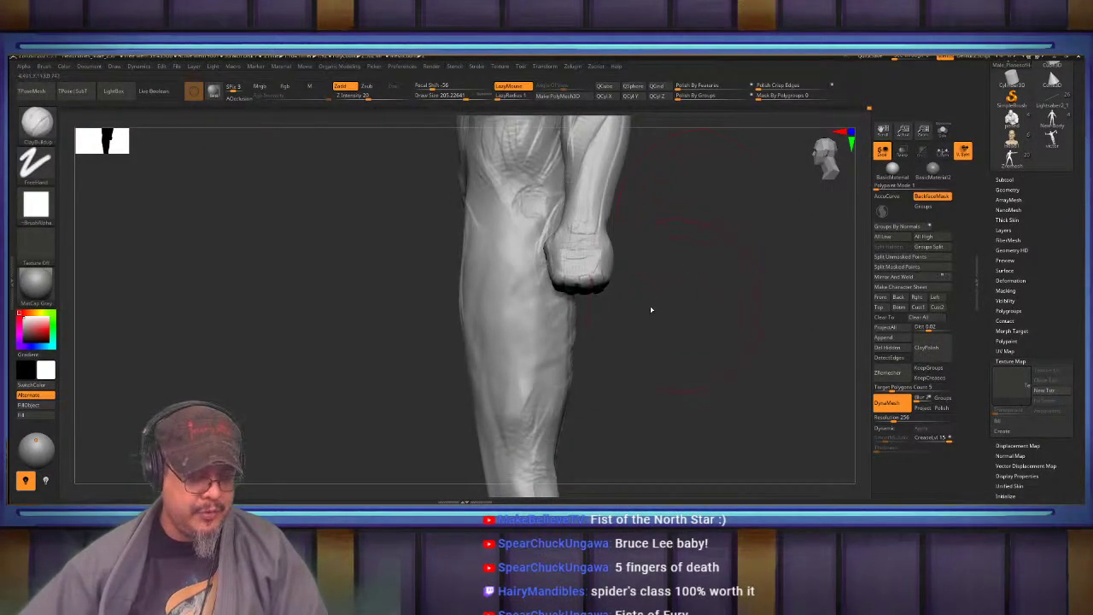
{"action": "key", "text": "b"}
{"action": "key", "text": "m"}
{"action": "key", "text": "v"}
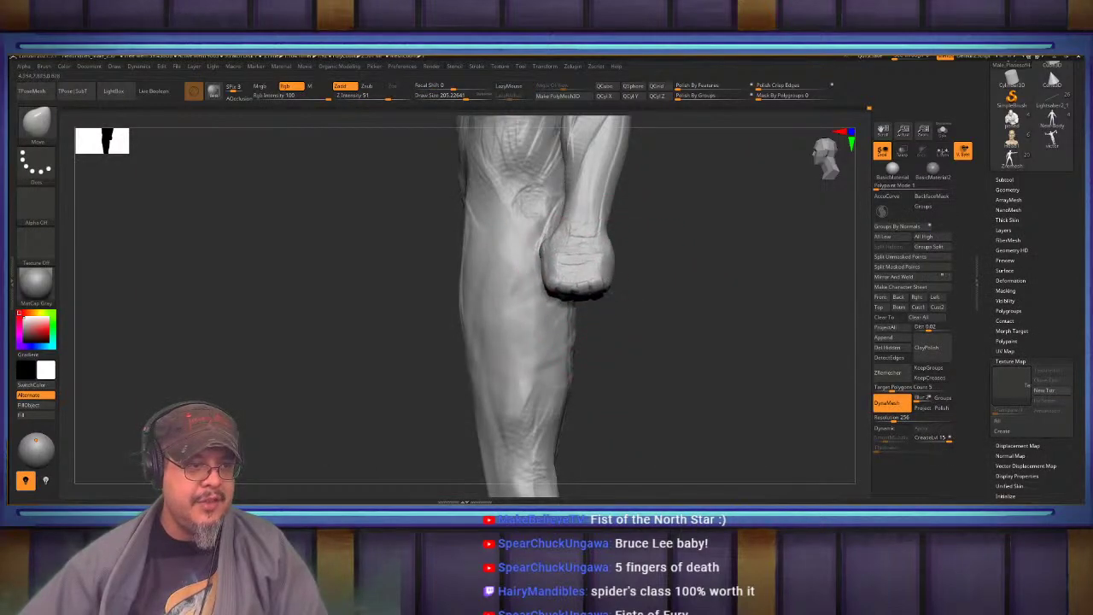
{"action": "right_click_drag", "start_coordinate": [608, 144], "coordinate": [584, 309], "text": "alt"}
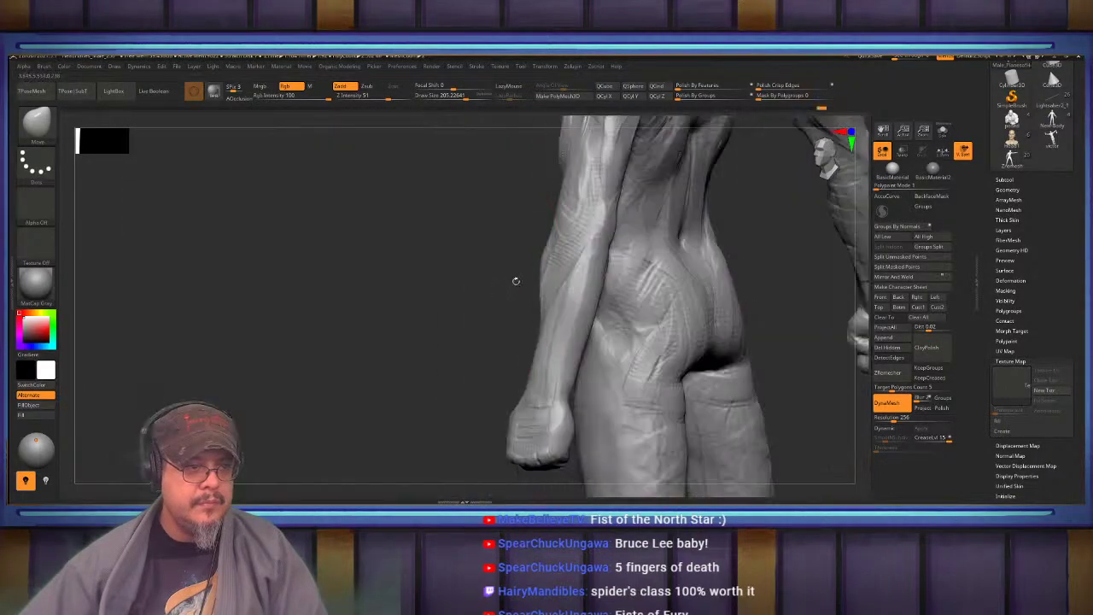
Adjust the arm's side profile with the Move brush, enlarging the brush to about 267
{"action": "right_click_drag", "start_coordinate": [589, 284], "coordinate": [683, 294]}
{"action": "right_click_drag", "start_coordinate": [607, 307], "coordinate": [543, 401]}
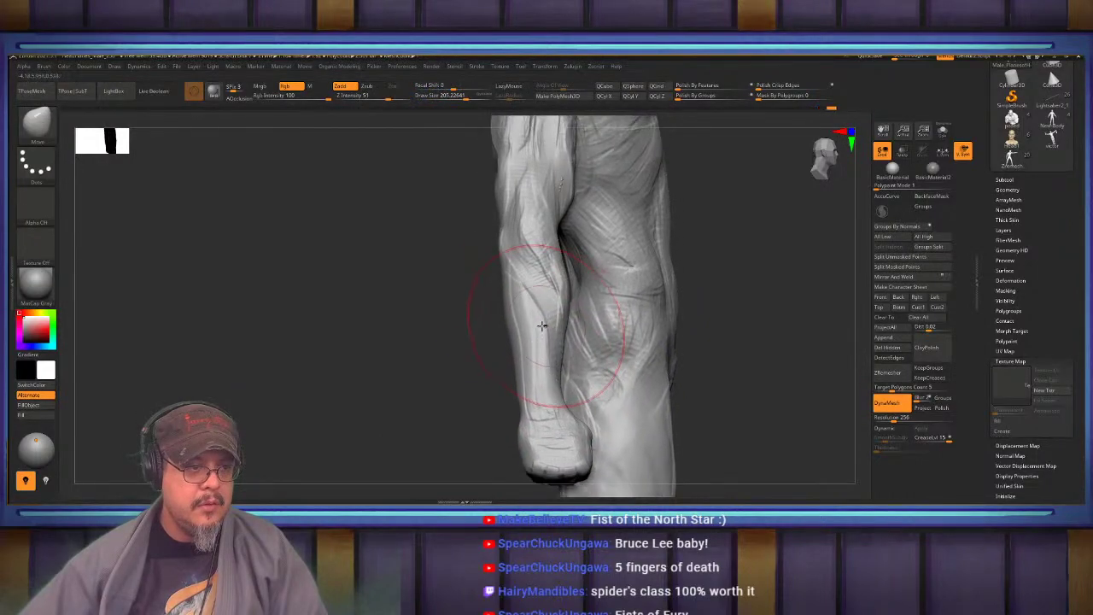
{"action": "right_click_drag", "start_coordinate": [544, 327], "coordinate": [421, 317], "text": "alt"}
{"action": "right_click_drag", "start_coordinate": [506, 314], "coordinate": [530, 410], "text": "alt"}
{"action": "right_click_drag", "start_coordinate": [708, 213], "coordinate": [561, 313], "text": "shift"}
{"action": "mouse_move", "coordinate": [561, 313]}
{"action": "right_mouse_down", "text": "alt"}
{"action": "mouse_move", "coordinate": [620, 311]}
{"action": "mouse_move", "coordinate": [634, 337]}
{"action": "mouse_move", "coordinate": [613, 274]}
{"action": "mouse_move", "coordinate": [641, 275]}
{"action": "right_mouse_up", "text": "alt"}
{"action": "key", "text": "s"}
{"action": "left_click_drag", "start_coordinate": [613, 269], "coordinate": [619, 269]}
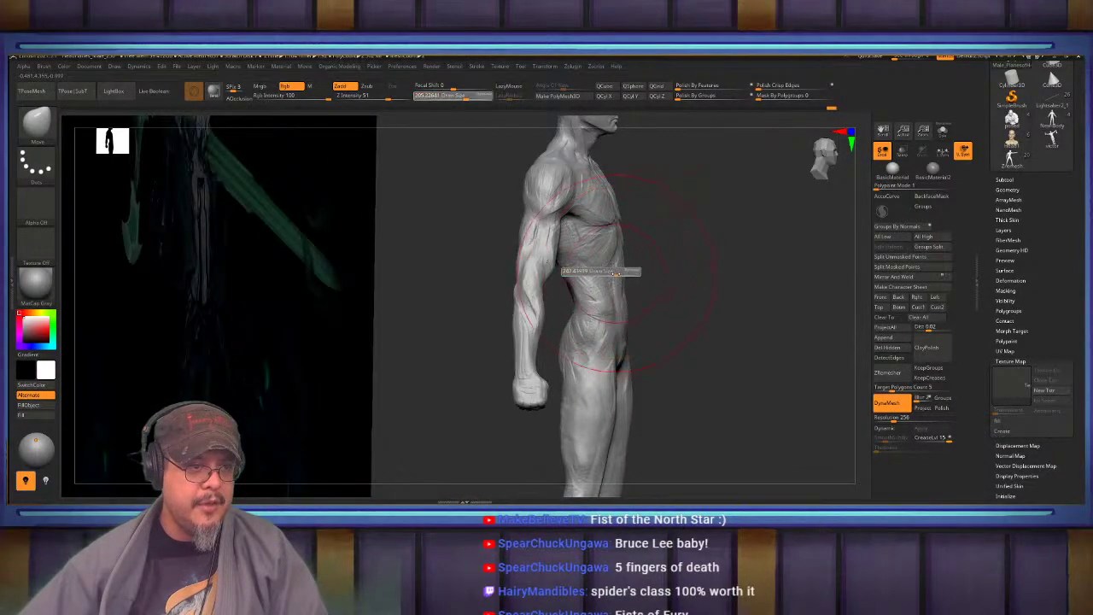
{"action": "mouse_move", "coordinate": [621, 268]}
{"action": "right_mouse_down"}
{"action": "mouse_move", "coordinate": [654, 272]}
{"action": "mouse_move", "coordinate": [696, 342]}
{"action": "mouse_move", "coordinate": [689, 268]}
{"action": "mouse_move", "coordinate": [694, 275]}
{"action": "mouse_move", "coordinate": [631, 274]}
{"action": "mouse_move", "coordinate": [550, 365]}
{"action": "mouse_move", "coordinate": [559, 401]}
{"action": "mouse_move", "coordinate": [482, 426]}
{"action": "right_mouse_up"}
Reduce the Move brush to about 144 and adjust the legs against the concept art in front view
{"action": "right_click_drag", "start_coordinate": [483, 426], "coordinate": [564, 356], "text": "alt"}
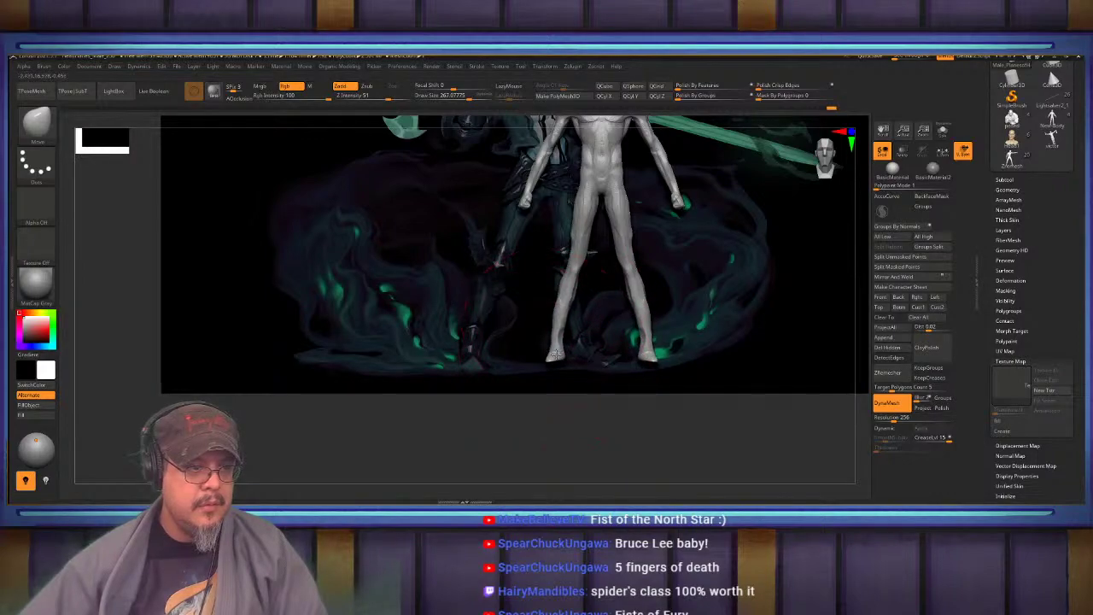
{"action": "right_click_drag", "start_coordinate": [567, 281], "coordinate": [553, 336], "text": "alt"}
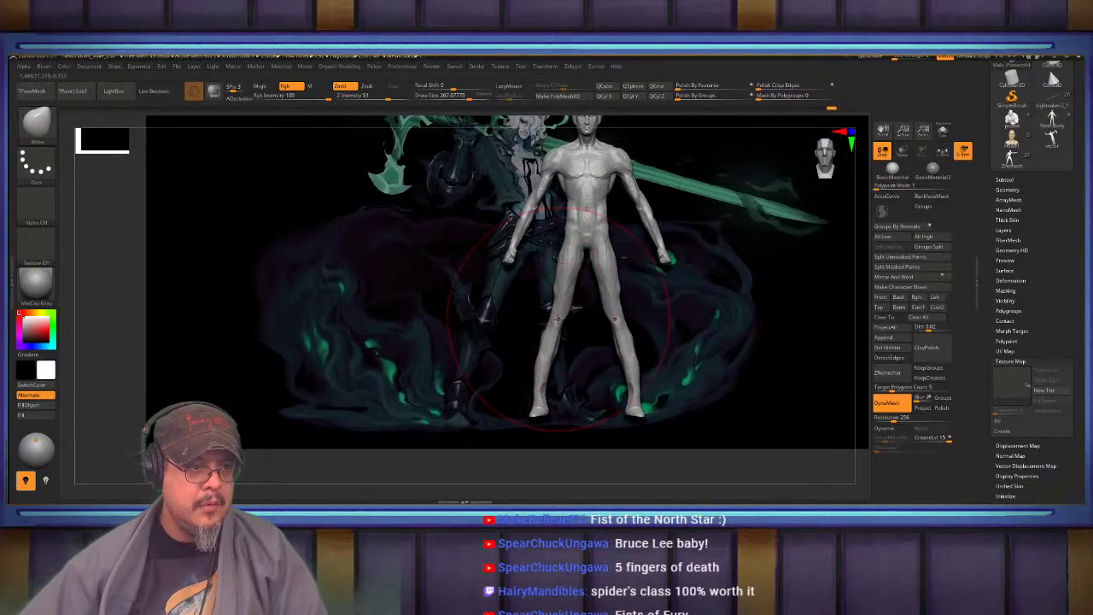
{"action": "key", "text": "s"}
{"action": "left_click_drag", "start_coordinate": [559, 318], "coordinate": [552, 315]}
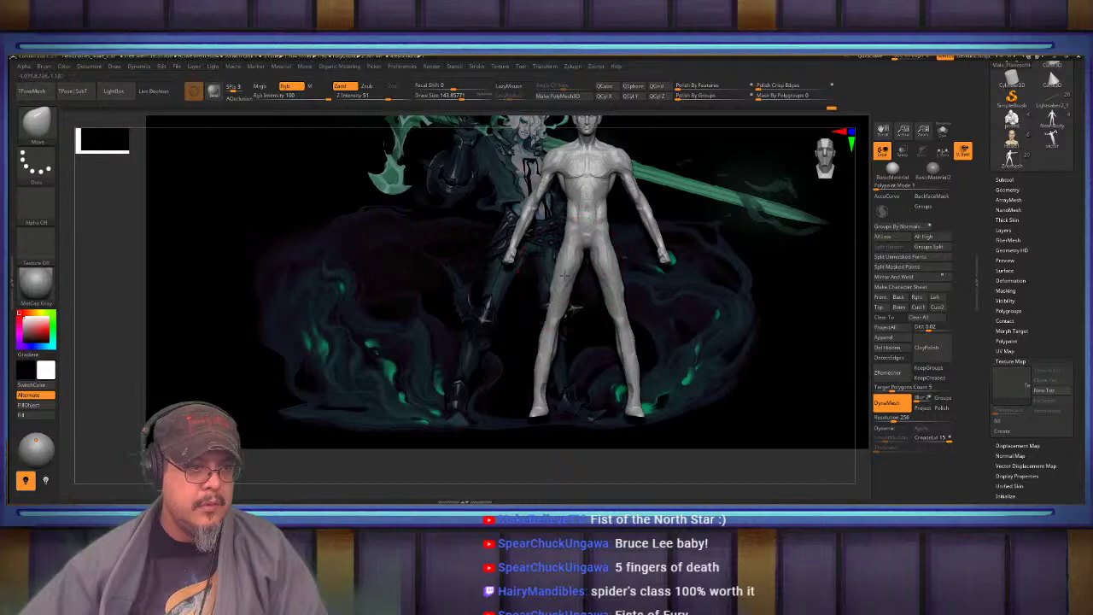
{"action": "right_click_drag", "start_coordinate": [565, 292], "coordinate": [620, 312], "text": "alt"}
Reshape the sole of the foot from below with a narrower arch and a wider ball
{"action": "mouse_move", "coordinate": [620, 313]}
{"action": "right_mouse_down"}
{"action": "mouse_move", "coordinate": [562, 317]}
{"action": "mouse_move", "coordinate": [571, 367]}
{"action": "right_mouse_up"}
{"action": "mouse_move", "coordinate": [571, 367]}
{"action": "right_mouse_down"}
{"action": "mouse_move", "coordinate": [631, 344]}
{"action": "mouse_move", "coordinate": [444, 373]}
{"action": "right_mouse_up"}
{"action": "mouse_move", "coordinate": [574, 335]}
{"action": "right_mouse_down"}
{"action": "mouse_move", "coordinate": [613, 330]}
{"action": "mouse_move", "coordinate": [604, 329]}
{"action": "mouse_move", "coordinate": [637, 242]}
{"action": "mouse_move", "coordinate": [630, 257]}
{"action": "mouse_move", "coordinate": [593, 227]}
{"action": "right_mouse_up"}
{"action": "mouse_move", "coordinate": [593, 227]}
{"action": "right_mouse_down", "text": "ctrl"}
{"action": "mouse_move", "coordinate": [623, 326]}
{"action": "mouse_move", "coordinate": [625, 299]}
{"action": "right_mouse_up", "text": "ctrl"}
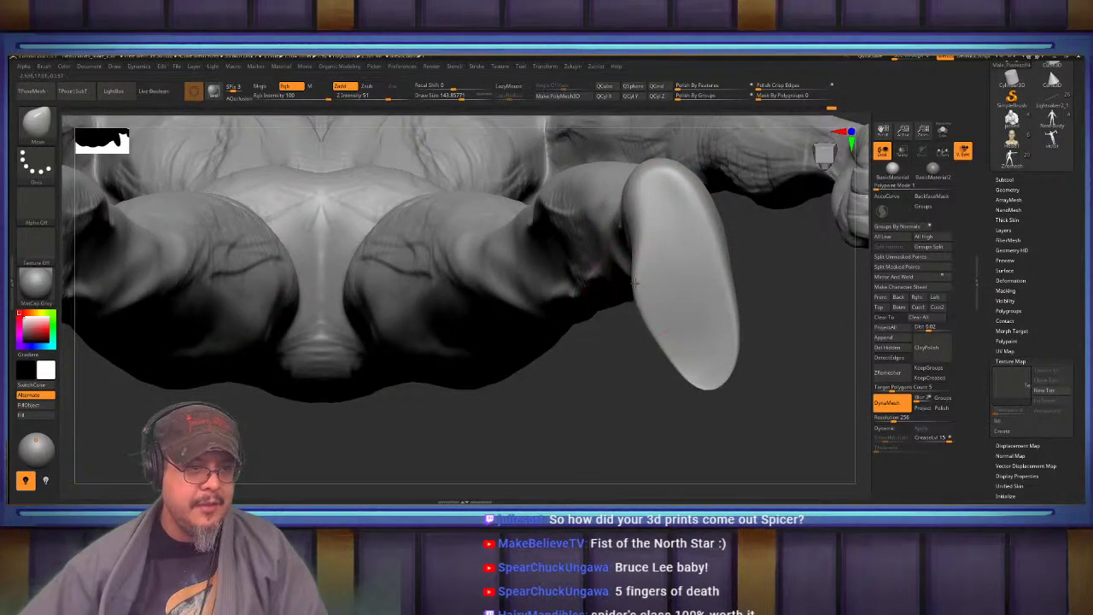
{"action": "mouse_move", "coordinate": [732, 329]}
{"action": "right_mouse_down", "text": "alt"}
{"action": "mouse_move", "coordinate": [657, 339]}
{"action": "mouse_move", "coordinate": [642, 280]}
{"action": "mouse_move", "coordinate": [621, 276]}
{"action": "right_mouse_up", "text": "alt"}
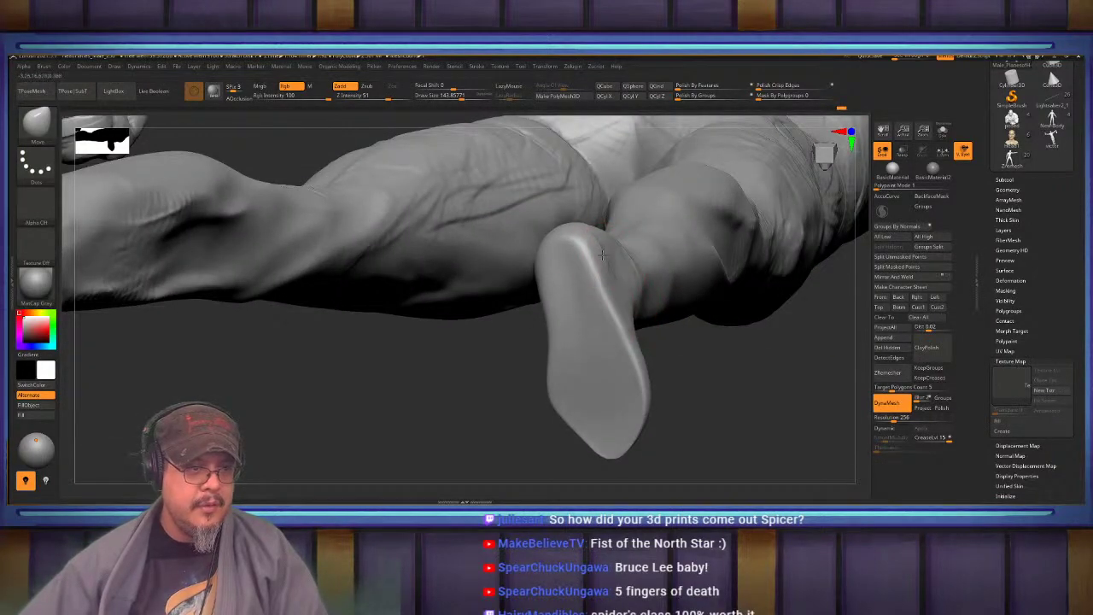
{"action": "right_click_drag", "start_coordinate": [596, 239], "coordinate": [614, 301]}
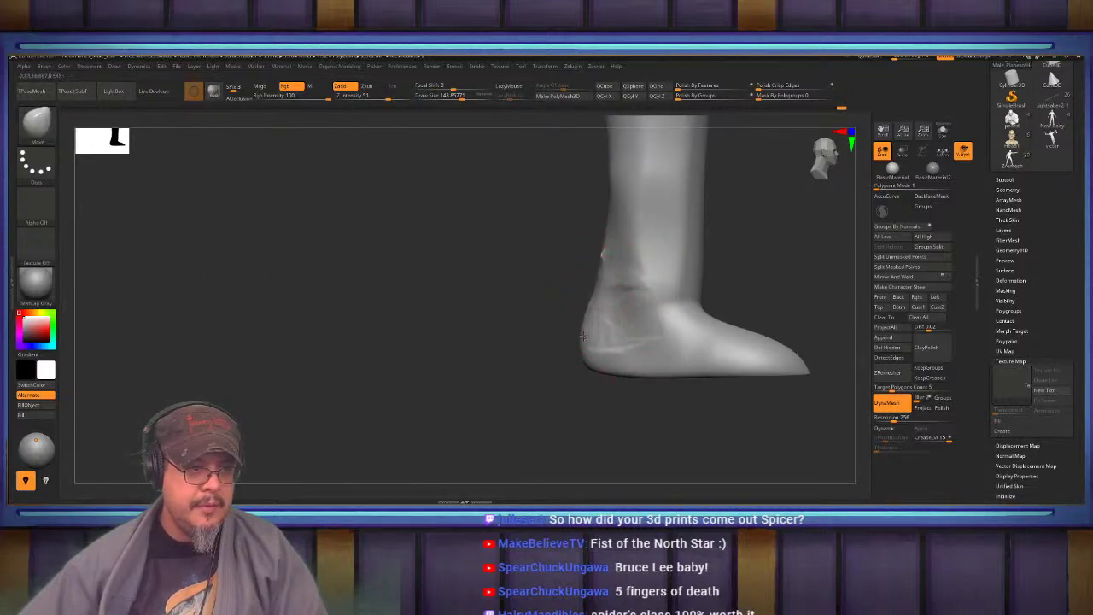
Adjust the heel and ankle in side view, and enlarge the Move brush to about 285 for the lower leg
{"action": "right_click_drag", "start_coordinate": [583, 335], "coordinate": [622, 338]}
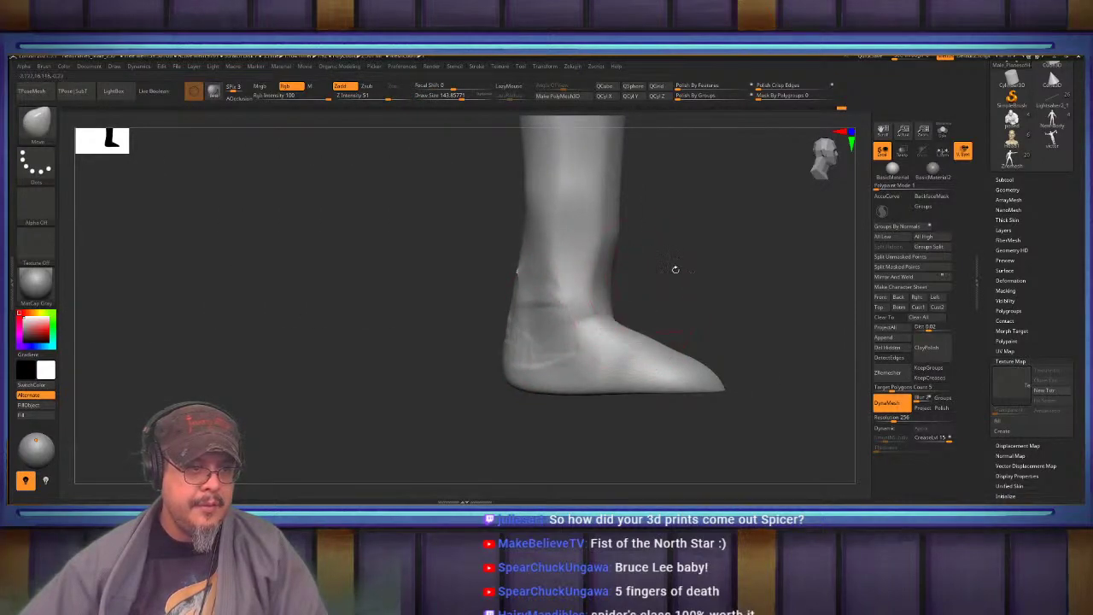
{"action": "right_click_drag", "start_coordinate": [676, 269], "coordinate": [666, 364], "text": "alt"}
{"action": "key", "text": "s"}
{"action": "left_click_drag", "start_coordinate": [652, 317], "coordinate": [661, 317]}
{"action": "right_click_drag", "start_coordinate": [644, 290], "coordinate": [672, 379], "text": "alt"}
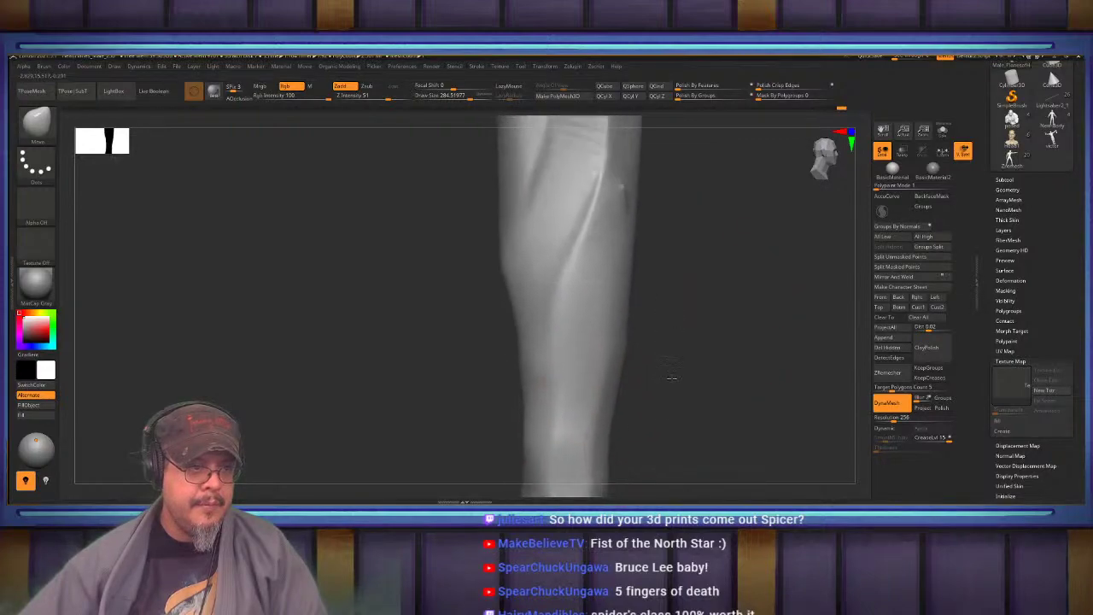
Shift the forearm and elbow contour in front view against the concept art with the Move brush
{"action": "key", "text": "f"}
{"action": "right_click_drag", "start_coordinate": [688, 312], "coordinate": [664, 311], "text": "shift"}
{"action": "mouse_move", "coordinate": [522, 259]}
{"action": "right_mouse_down", "text": "ctrl"}
{"action": "mouse_move", "coordinate": [554, 298]}
{"action": "mouse_move", "coordinate": [574, 291]}
{"action": "right_mouse_up", "text": "ctrl"}
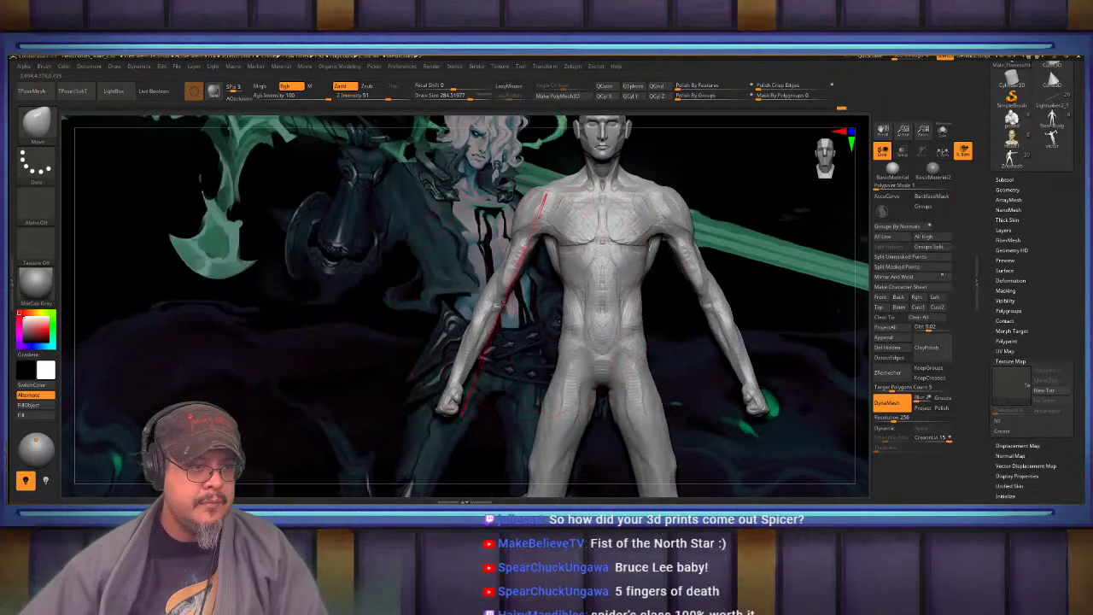
{"action": "left_click_drag", "start_coordinate": [500, 301], "coordinate": [492, 304]}
{"action": "right_click_drag", "start_coordinate": [512, 292], "coordinate": [515, 356], "text": "alt"}
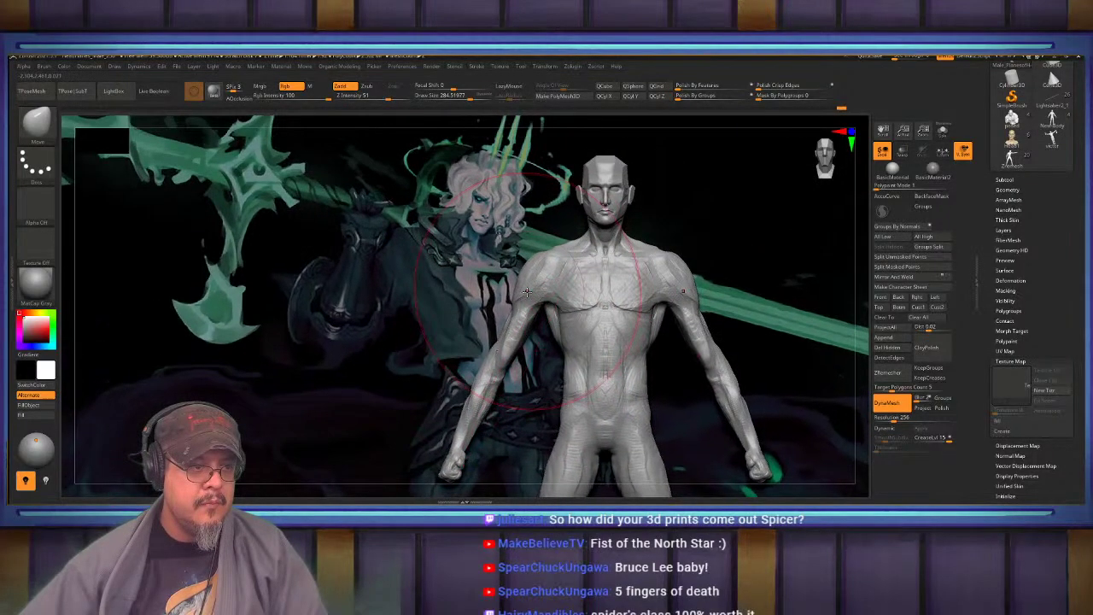
Reduce the Move brush to about 128 and adjust the shoulder slope between the neck and deltoid
{"action": "key", "text": "s"}
{"action": "left_click_drag", "start_coordinate": [527, 298], "coordinate": [520, 298]}
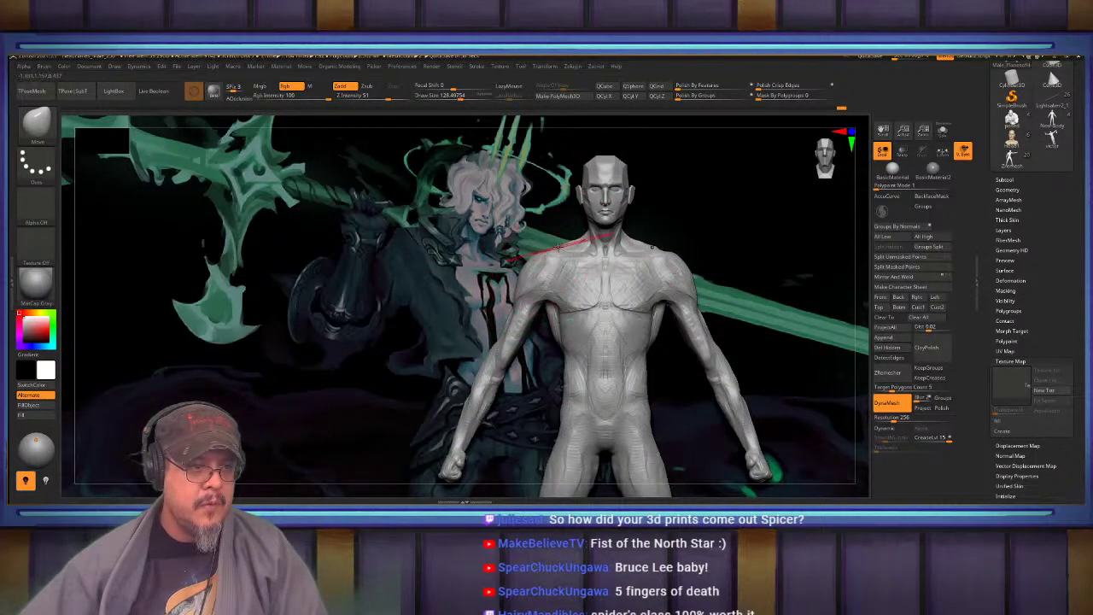
{"action": "left_click_drag", "start_coordinate": [557, 247], "coordinate": [563, 250]}
{"action": "mouse_move", "coordinate": [562, 250]}
{"action": "right_mouse_down", "text": "alt"}
{"action": "mouse_move", "coordinate": [543, 307]}
{"action": "mouse_move", "coordinate": [570, 359]}
{"action": "right_mouse_up", "text": "alt"}
{"action": "right_click_drag", "start_coordinate": [626, 219], "coordinate": [617, 297], "text": "alt"}
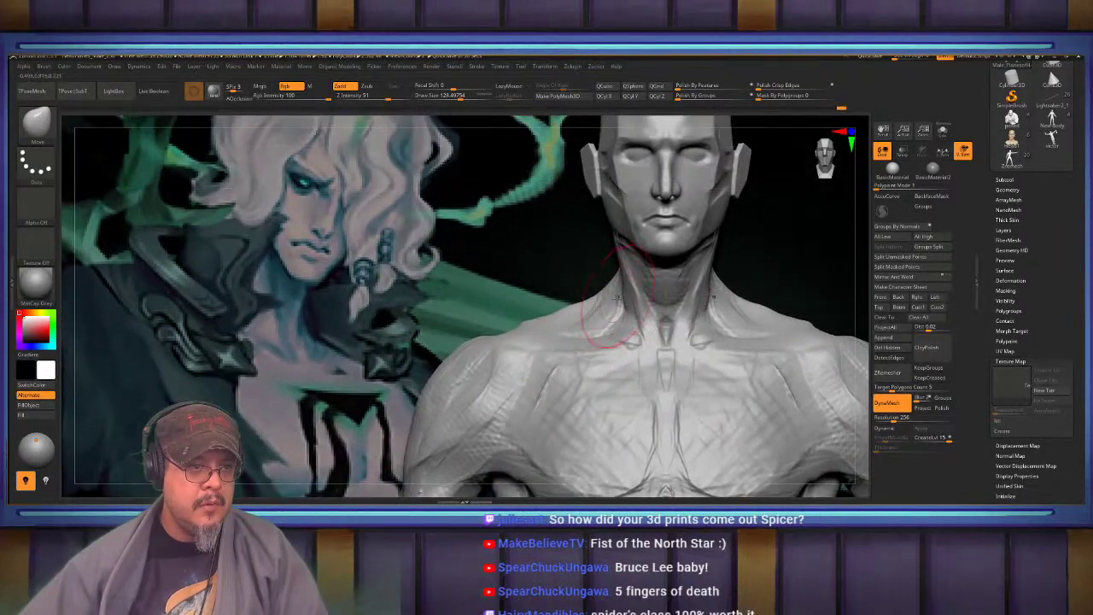
Refine the trapezius contour at the base of the neck from the front and back
{"action": "left_click_drag", "start_coordinate": [615, 301], "coordinate": [607, 296]}
{"action": "right_click_drag", "start_coordinate": [609, 293], "coordinate": [641, 290]}
{"action": "left_click_drag", "start_coordinate": [603, 285], "coordinate": [608, 283]}
{"action": "mouse_move", "coordinate": [608, 284]}
{"action": "right_mouse_down"}
{"action": "mouse_move", "coordinate": [668, 288]}
{"action": "mouse_move", "coordinate": [614, 283]}
{"action": "right_mouse_up"}
{"action": "left_click_drag", "start_coordinate": [567, 310], "coordinate": [562, 317]}
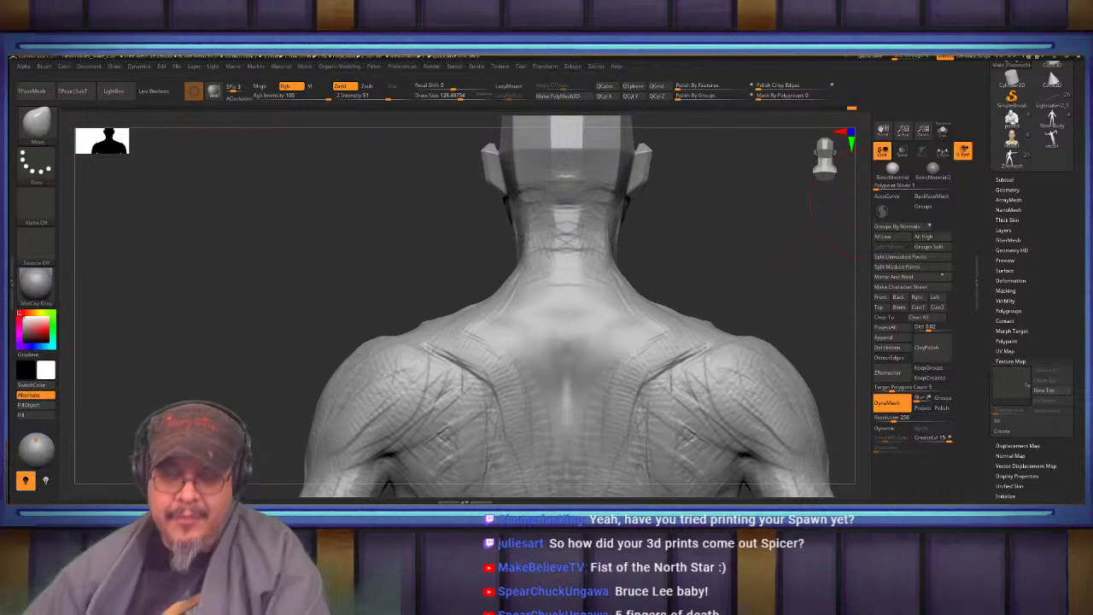
Enlarge the Move brush to about 179 and adjust the contour of the upper arm around the elbow
{"action": "left_click_drag", "start_coordinate": [742, 268], "coordinate": [566, 264]}
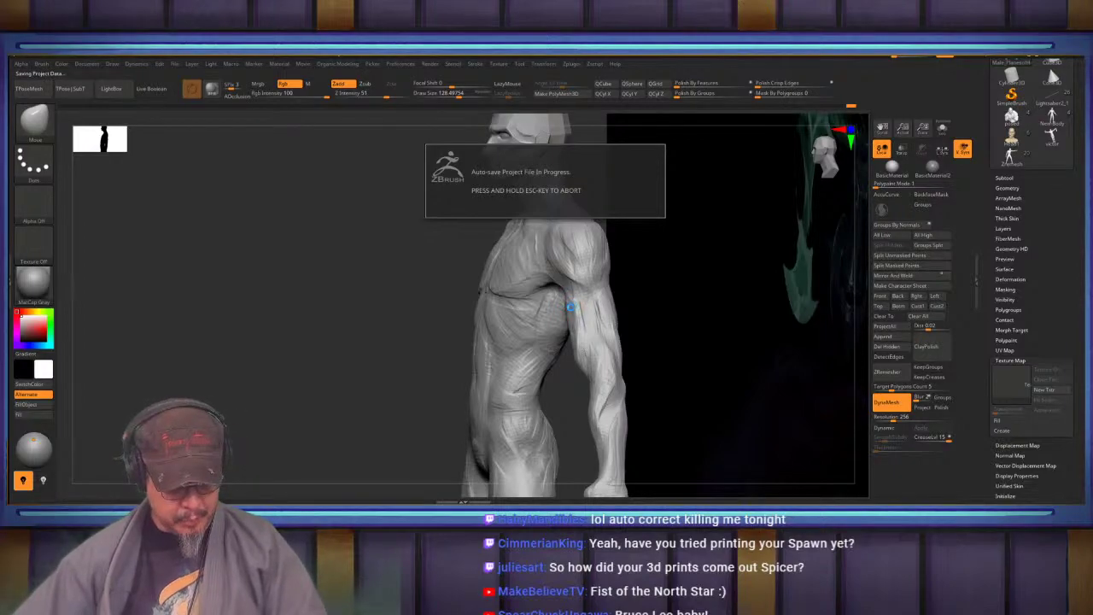
{"action": "right_click_drag", "start_coordinate": [571, 307], "coordinate": [596, 302]}
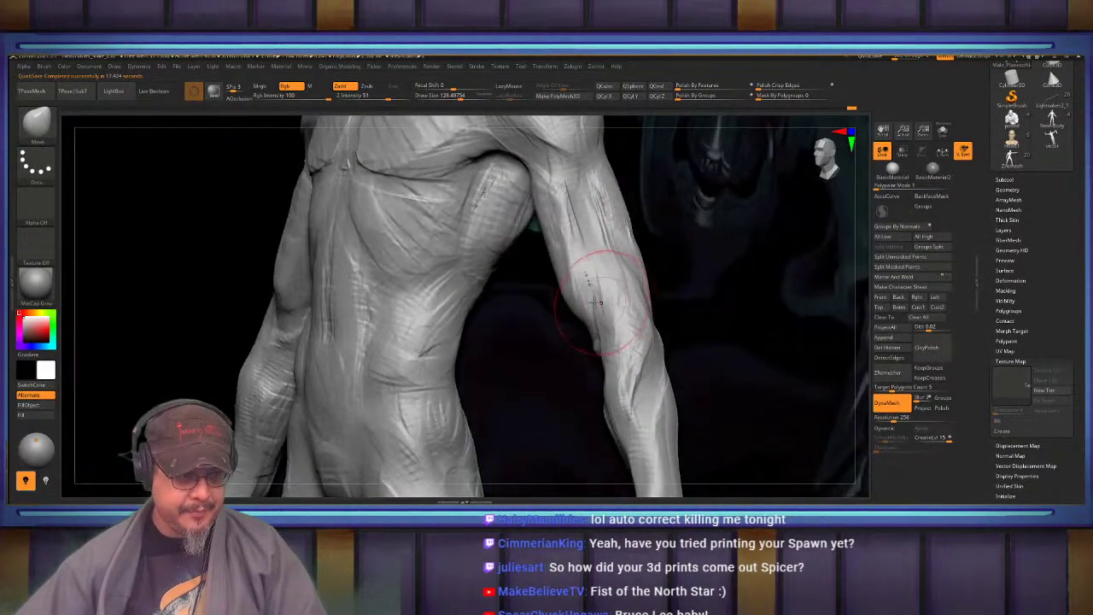
{"action": "key", "text": "s"}
{"action": "mouse_move", "coordinate": [569, 300]}
{"action": "left_mouse_down"}
{"action": "mouse_move", "coordinate": [586, 300]}
{"action": "mouse_move", "coordinate": [590, 286]}
{"action": "left_mouse_up"}
{"action": "mouse_move", "coordinate": [592, 287]}
{"action": "right_mouse_down"}
{"action": "mouse_move", "coordinate": [584, 320]}
{"action": "mouse_move", "coordinate": [540, 329]}
{"action": "mouse_move", "coordinate": [561, 334]}
{"action": "right_mouse_up"}
{"action": "key", "text": "s"}
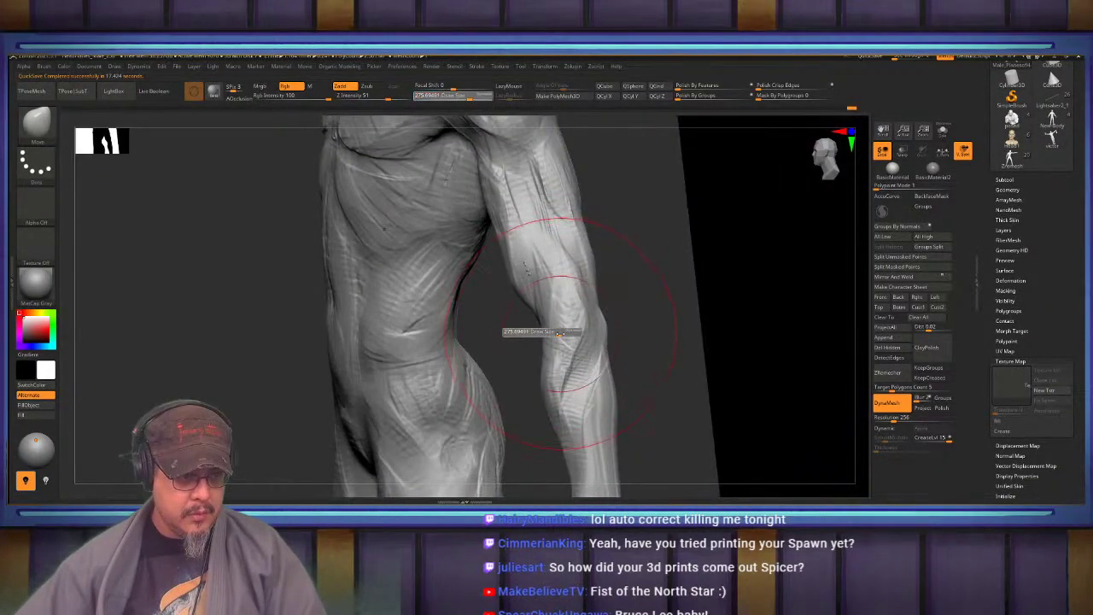
{"action": "left_click_drag", "start_coordinate": [559, 331], "coordinate": [550, 333]}
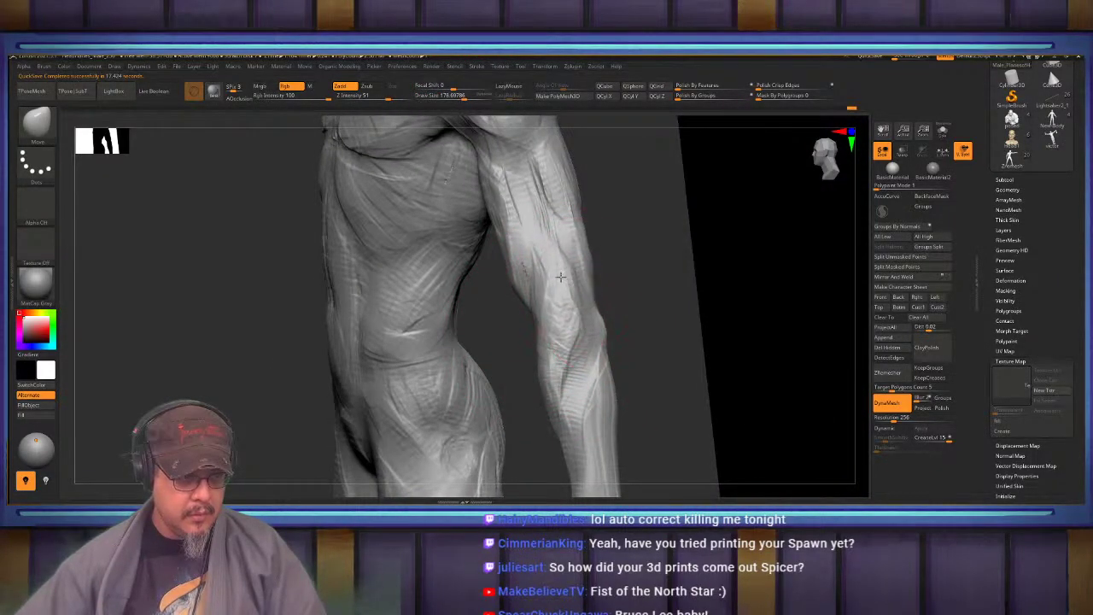
{"action": "mouse_move", "coordinate": [564, 312]}
{"action": "right_mouse_down"}
{"action": "mouse_move", "coordinate": [569, 297]}
{"action": "mouse_move", "coordinate": [564, 318]}
{"action": "mouse_move", "coordinate": [532, 333]}
{"action": "mouse_move", "coordinate": [617, 300]}
{"action": "mouse_move", "coordinate": [577, 317]}
{"action": "mouse_move", "coordinate": [532, 265]}
{"action": "mouse_move", "coordinate": [564, 263]}
{"action": "right_mouse_up"}
Build up the upper chest from the collarbone toward the armpit with the ClayBuildup brush at about size 139
{"action": "mouse_move", "coordinate": [564, 263]}
{"action": "right_mouse_down", "text": "alt"}
{"action": "mouse_move", "coordinate": [563, 319]}
{"action": "mouse_move", "coordinate": [533, 335]}
{"action": "mouse_move", "coordinate": [549, 293]}
{"action": "mouse_move", "coordinate": [571, 301]}
{"action": "mouse_move", "coordinate": [594, 290]}
{"action": "right_mouse_up", "text": "alt"}
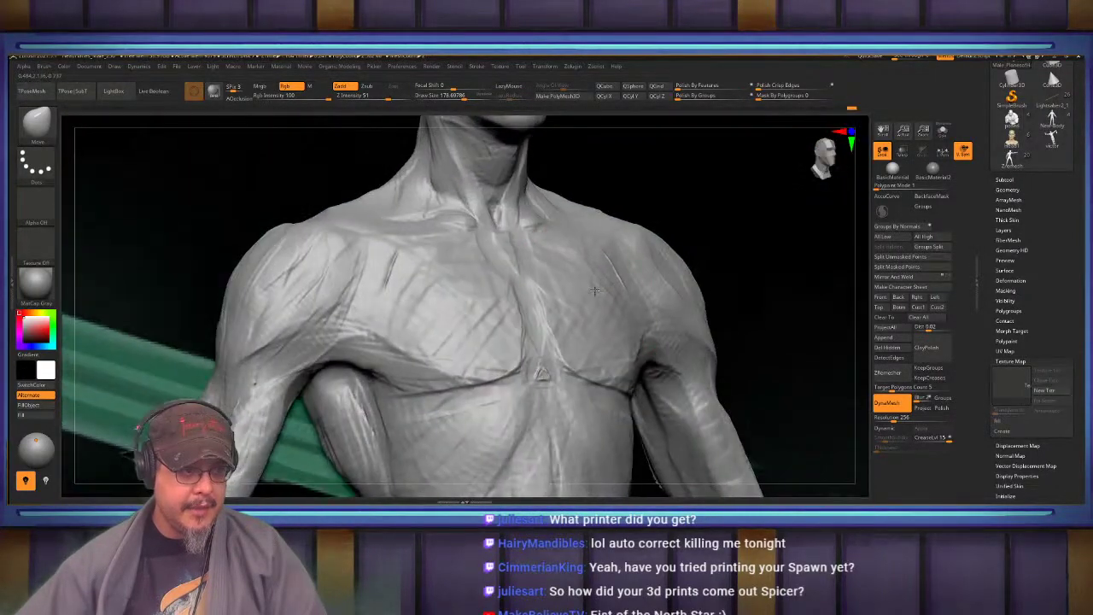
{"action": "key", "text": "b"}
{"action": "key", "text": "c"}
{"action": "key", "text": "b"}
{"action": "right_click_drag", "start_coordinate": [513, 305], "coordinate": [644, 263], "text": "alt"}
{"action": "key", "text": "bracketleft"}
{"action": "key", "text": "bracketleft"}
{"action": "right_click_drag", "start_coordinate": [540, 265], "coordinate": [548, 311], "text": "alt"}
{"action": "right_click_drag", "start_coordinate": [549, 311], "coordinate": [541, 246]}
{"action": "key", "text": "s"}
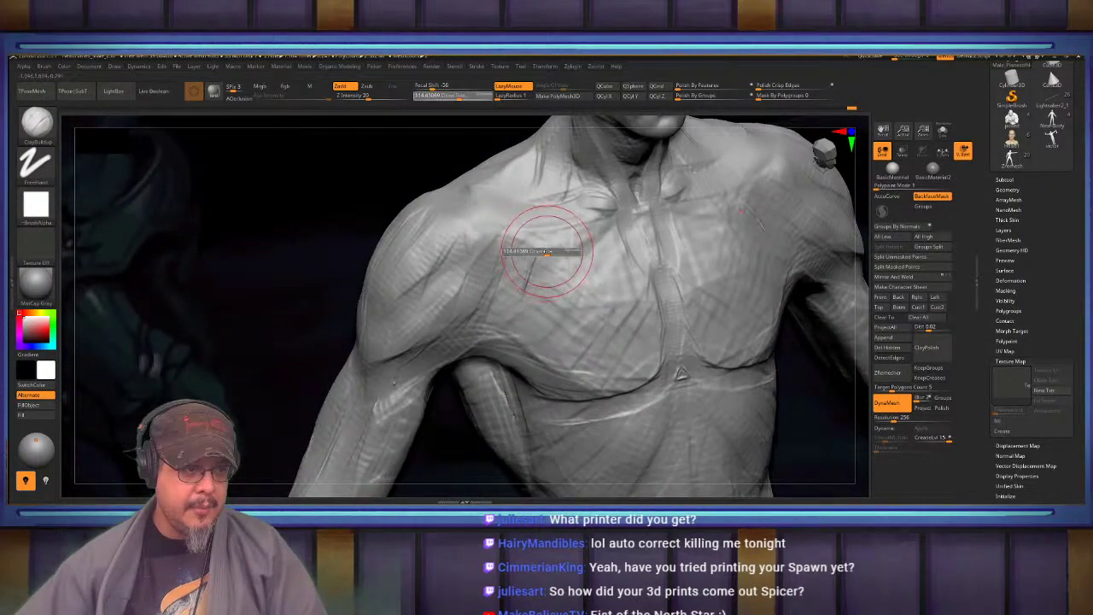
{"action": "left_click_drag", "start_coordinate": [540, 253], "coordinate": [471, 331]}
{"action": "left_click_drag", "start_coordinate": [617, 239], "coordinate": [462, 343]}
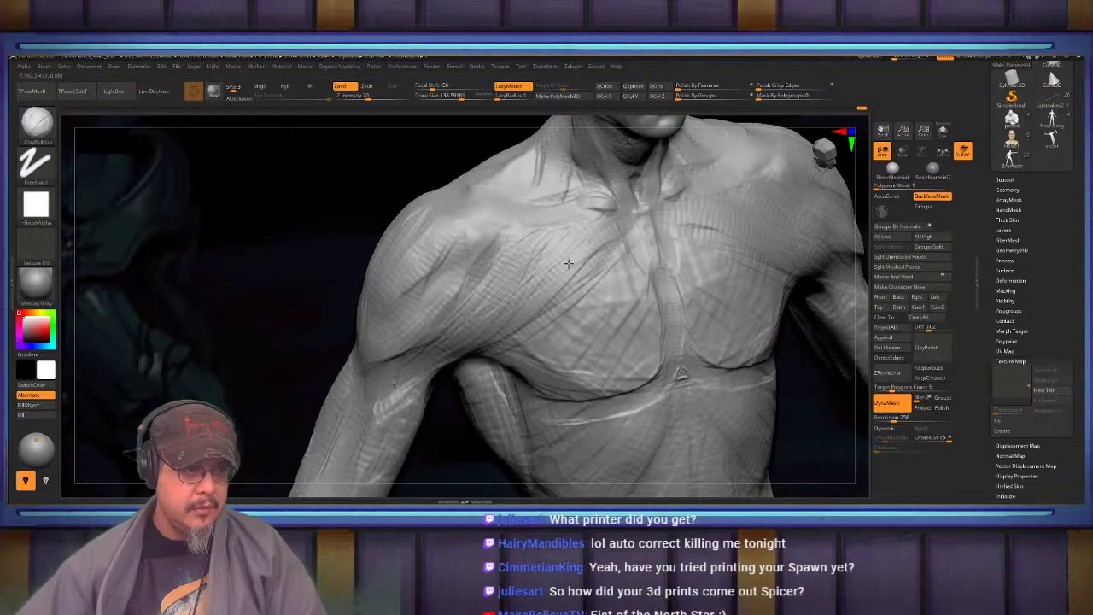
Build up the lower and inner pectoral fibres across the chest toward the sternum
{"action": "right_click_drag", "start_coordinate": [645, 280], "coordinate": [577, 287], "text": "alt"}
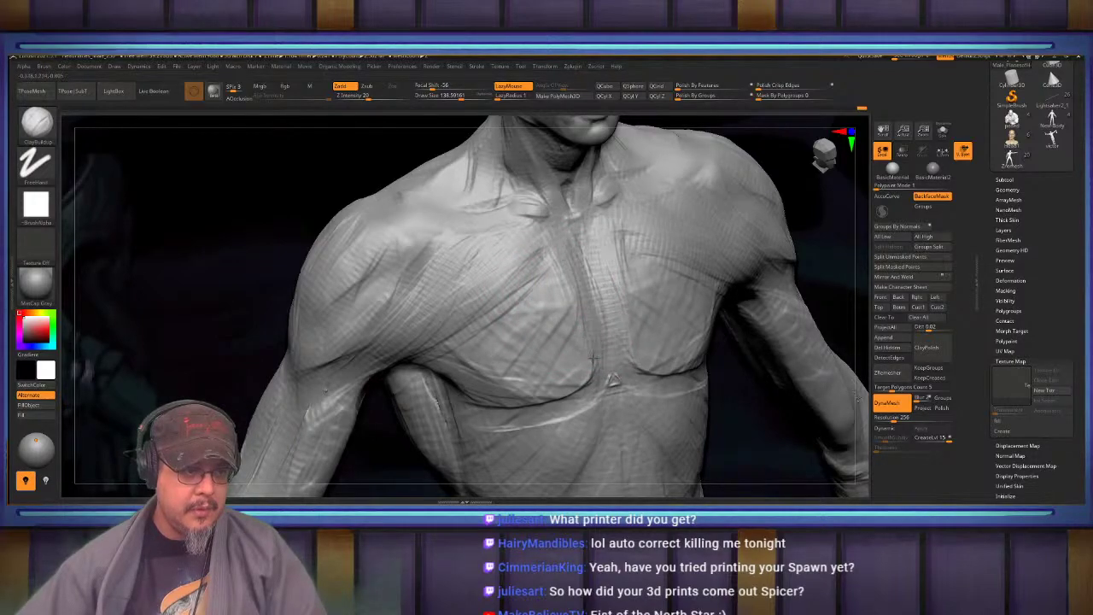
{"action": "right_click_drag", "start_coordinate": [578, 319], "coordinate": [597, 271], "text": "alt"}
{"action": "mouse_move", "coordinate": [481, 306]}
{"action": "left_mouse_down"}
{"action": "mouse_move", "coordinate": [592, 317]}
{"action": "mouse_move", "coordinate": [571, 272]}
{"action": "mouse_move", "coordinate": [489, 291]}
{"action": "left_mouse_up"}
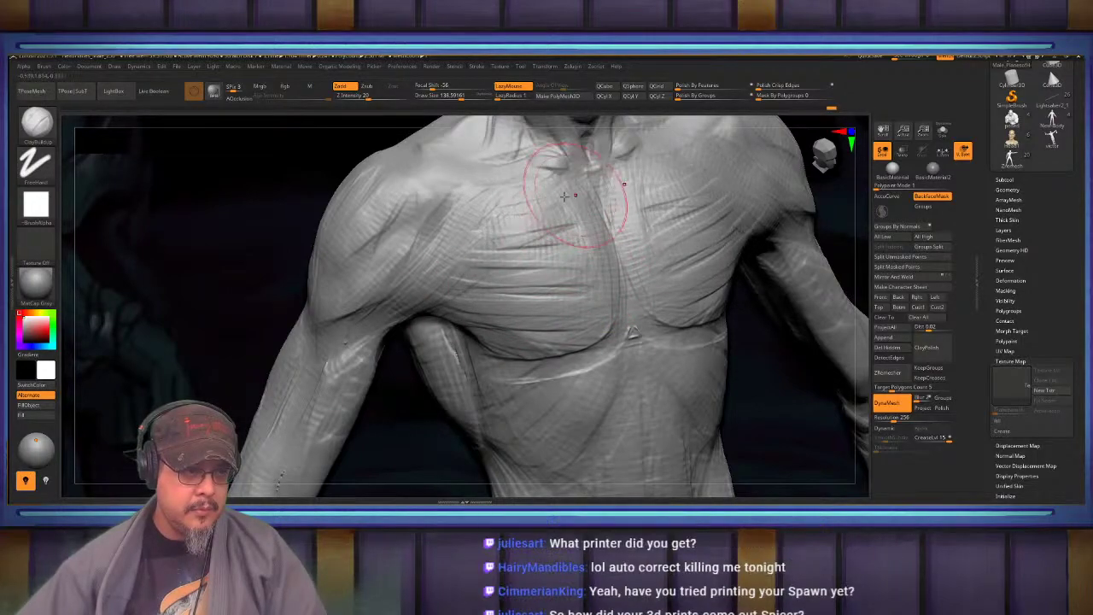
{"action": "right_click_drag", "start_coordinate": [448, 287], "coordinate": [563, 269]}
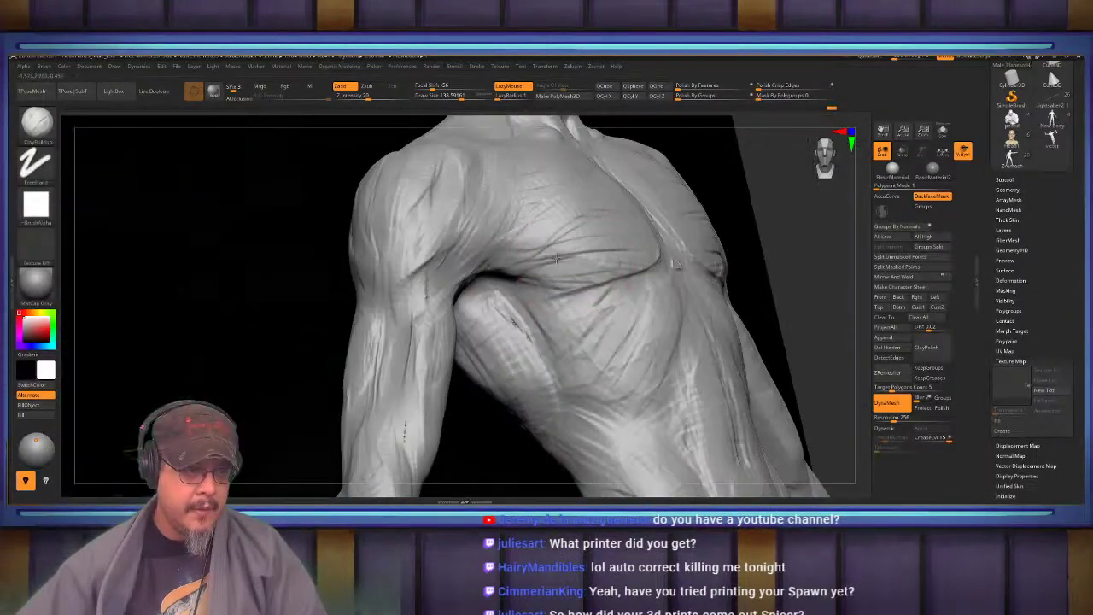
Build up the upper arm muscles between the deltoid and the elbow with lengthwise ClayBuildup strokes
{"action": "right_click_drag", "start_coordinate": [483, 274], "coordinate": [450, 270]}
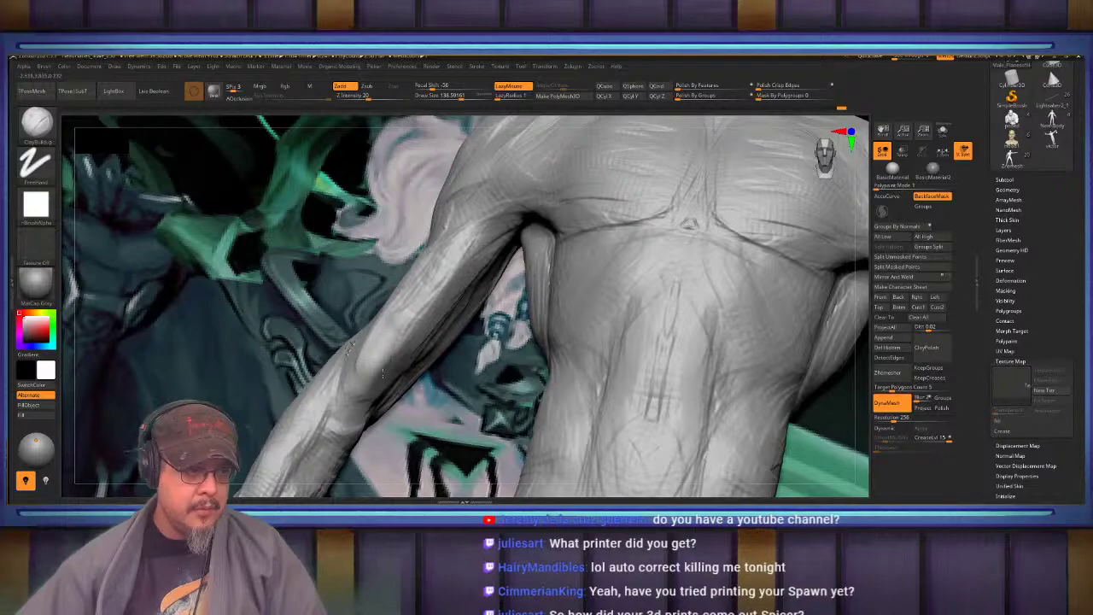
{"action": "right_click_drag", "start_coordinate": [383, 373], "coordinate": [440, 281]}
{"action": "right_click_drag", "start_coordinate": [329, 313], "coordinate": [371, 321]}
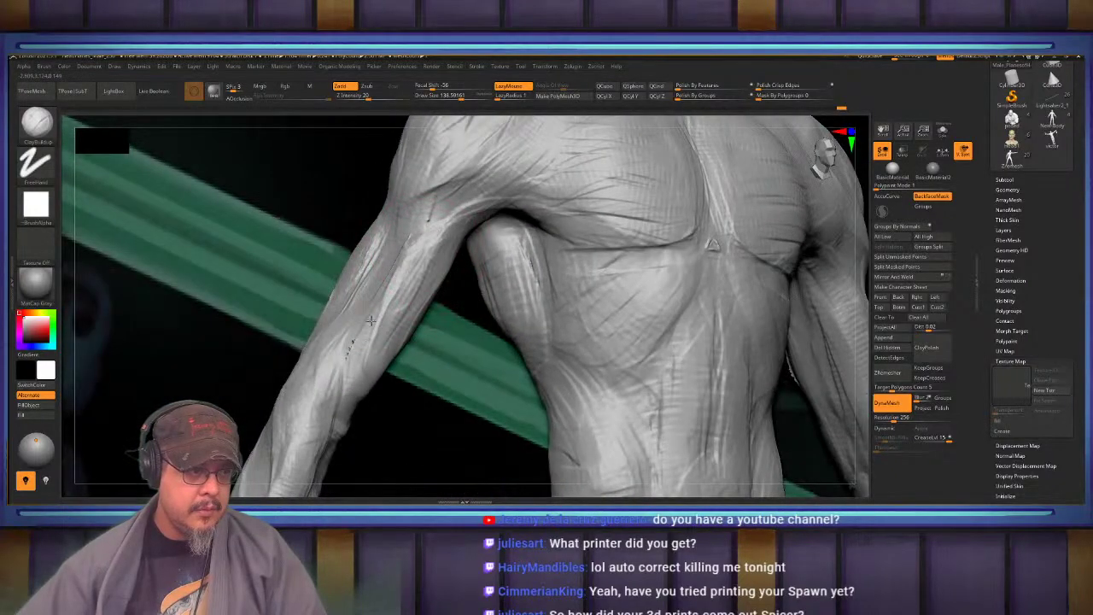
{"action": "mouse_move", "coordinate": [362, 370]}
{"action": "right_mouse_down"}
{"action": "mouse_move", "coordinate": [437, 289]}
{"action": "mouse_move", "coordinate": [451, 299]}
{"action": "mouse_move", "coordinate": [454, 278]}
{"action": "mouse_move", "coordinate": [457, 295]}
{"action": "mouse_move", "coordinate": [439, 301]}
{"action": "right_mouse_up"}
{"action": "left_click_drag", "start_coordinate": [439, 302], "coordinate": [429, 363]}
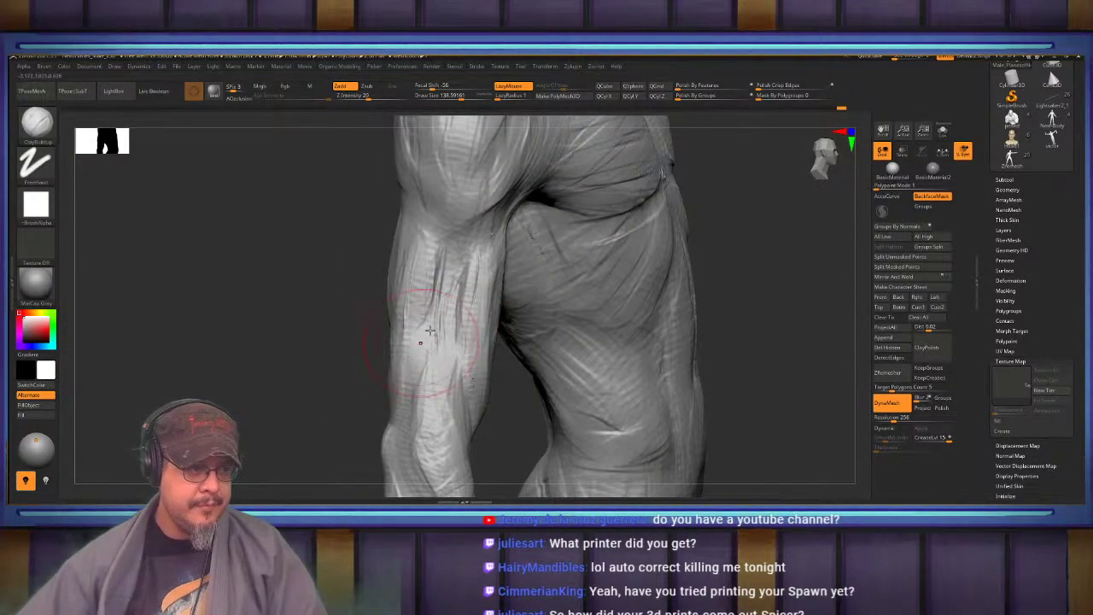
{"action": "right_click_drag", "start_coordinate": [430, 396], "coordinate": [447, 308], "text": "alt"}
{"action": "left_click_drag", "start_coordinate": [442, 272], "coordinate": [426, 398]}
{"action": "right_click_drag", "start_coordinate": [426, 393], "coordinate": [453, 310]}
{"action": "left_click_drag", "start_coordinate": [455, 328], "coordinate": [442, 376]}
{"action": "right_click_drag", "start_coordinate": [443, 342], "coordinate": [471, 318]}
{"action": "left_click_drag", "start_coordinate": [475, 299], "coordinate": [482, 376]}
Add clay to the back of the upper arm just above the elbow
{"action": "mouse_move", "coordinate": [480, 342]}
{"action": "right_mouse_down"}
{"action": "mouse_move", "coordinate": [480, 230]}
{"action": "mouse_move", "coordinate": [556, 241]}
{"action": "mouse_move", "coordinate": [531, 240]}
{"action": "right_mouse_up"}
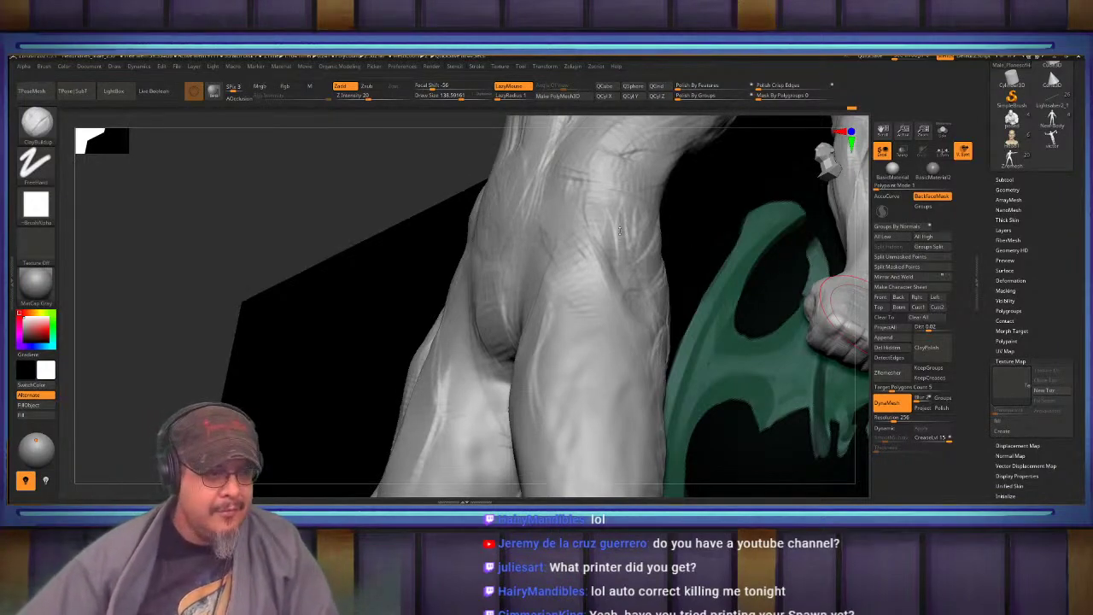
{"action": "mouse_move", "coordinate": [598, 259]}
{"action": "right_mouse_down"}
{"action": "mouse_move", "coordinate": [628, 262]}
{"action": "mouse_move", "coordinate": [610, 266]}
{"action": "right_mouse_up"}
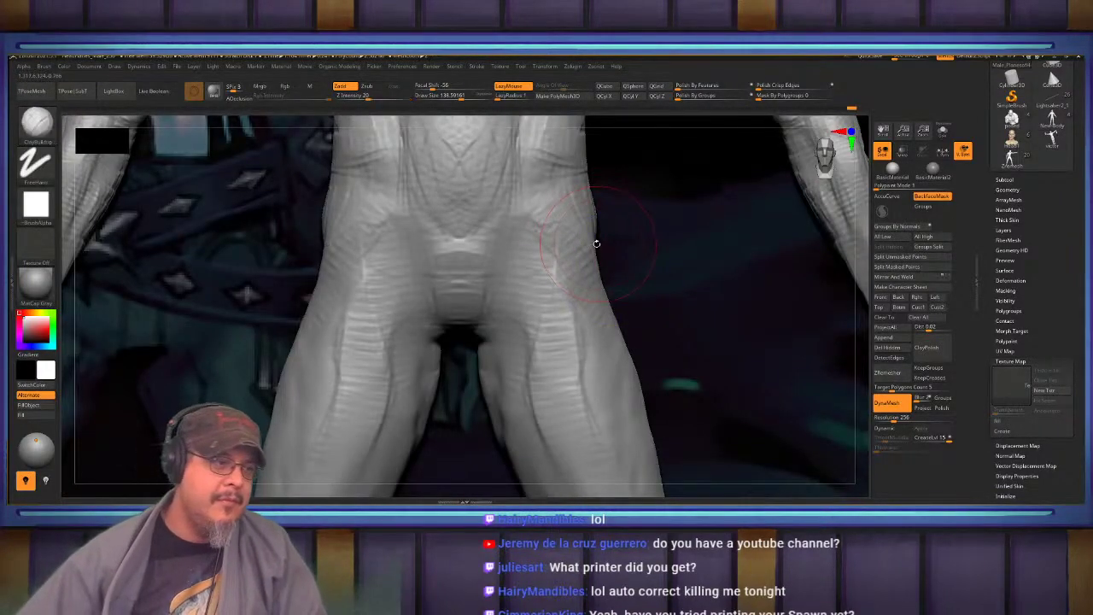
{"action": "key", "text": "f"}
{"action": "right_click_drag", "start_coordinate": [454, 368], "coordinate": [427, 206], "text": "alt"}
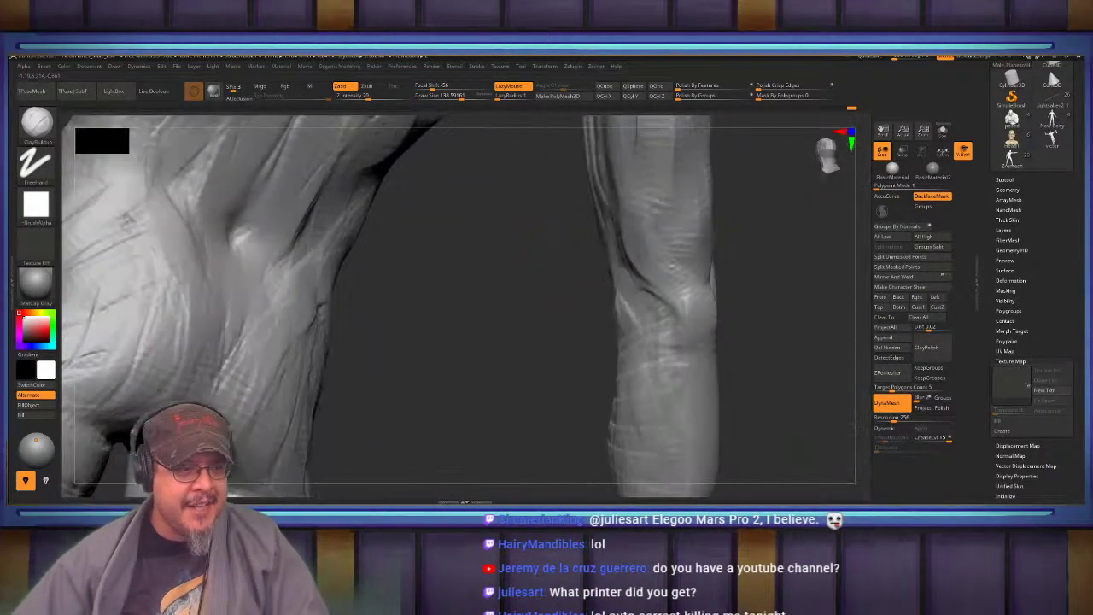
{"action": "right_click_drag", "start_coordinate": [625, 259], "coordinate": [580, 244], "text": "alt"}
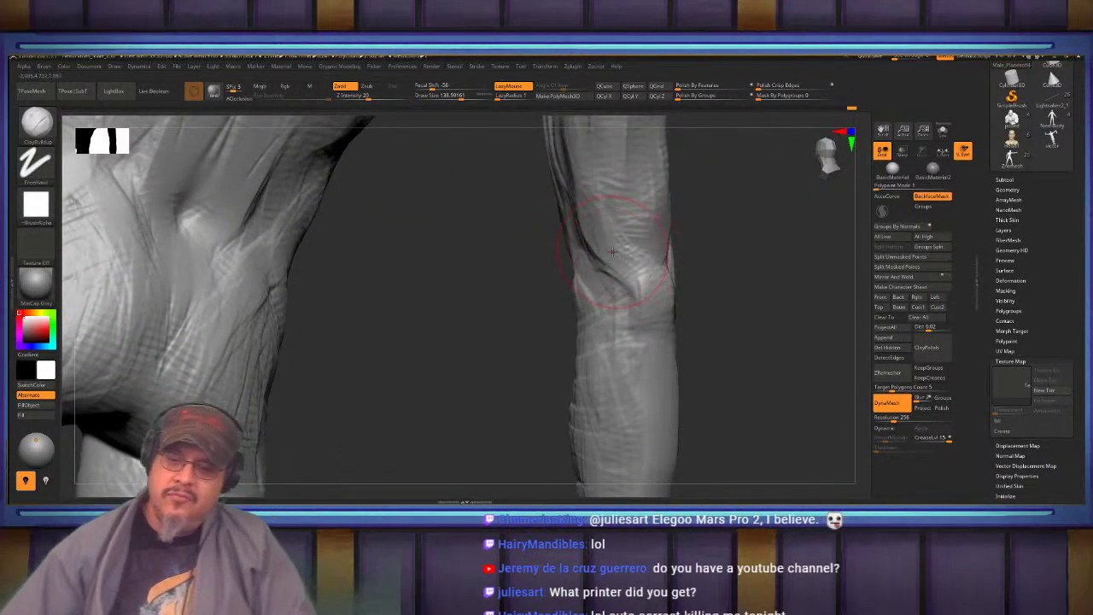
{"action": "left_click_drag", "start_coordinate": [595, 257], "coordinate": [617, 289]}
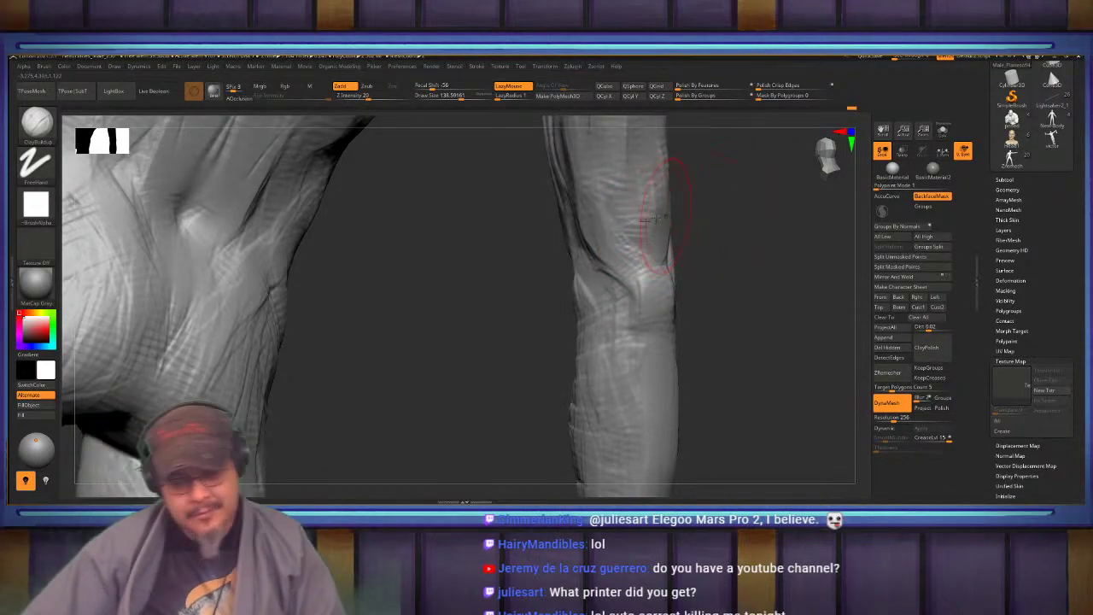
{"action": "mouse_move", "coordinate": [605, 232]}
{"action": "right_mouse_down"}
{"action": "mouse_move", "coordinate": [581, 290]}
{"action": "mouse_move", "coordinate": [641, 237]}
{"action": "right_mouse_up"}
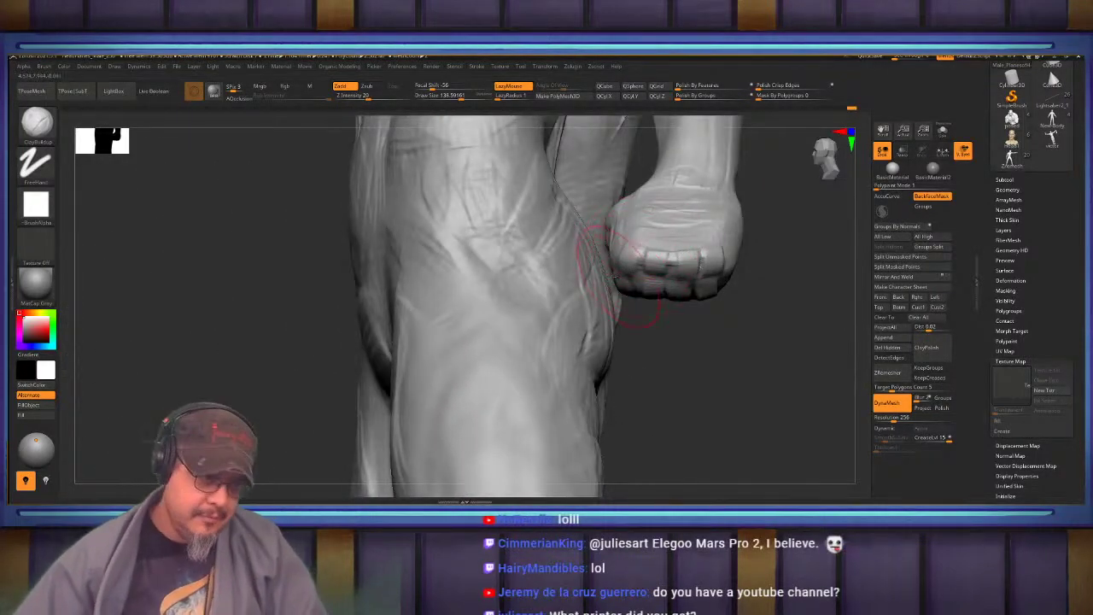
Swell the forms around the elbow from the back and the front with the FormSoft brush at intensity 3
{"action": "mouse_move", "coordinate": [613, 276]}
{"action": "right_mouse_down", "text": "alt"}
{"action": "mouse_move", "coordinate": [603, 317]}
{"action": "mouse_move", "coordinate": [595, 277]}
{"action": "right_mouse_up", "text": "alt"}
{"action": "key", "text": "b"}
{"action": "key", "text": "f"}
{"action": "key", "text": "s"}
{"action": "mouse_move", "coordinate": [554, 309]}
{"action": "right_mouse_down"}
{"action": "mouse_move", "coordinate": [504, 299]}
{"action": "mouse_move", "coordinate": [574, 258]}
{"action": "mouse_move", "coordinate": [563, 258]}
{"action": "mouse_move", "coordinate": [547, 306]}
{"action": "mouse_move", "coordinate": [566, 308]}
{"action": "mouse_move", "coordinate": [537, 302]}
{"action": "right_mouse_up"}
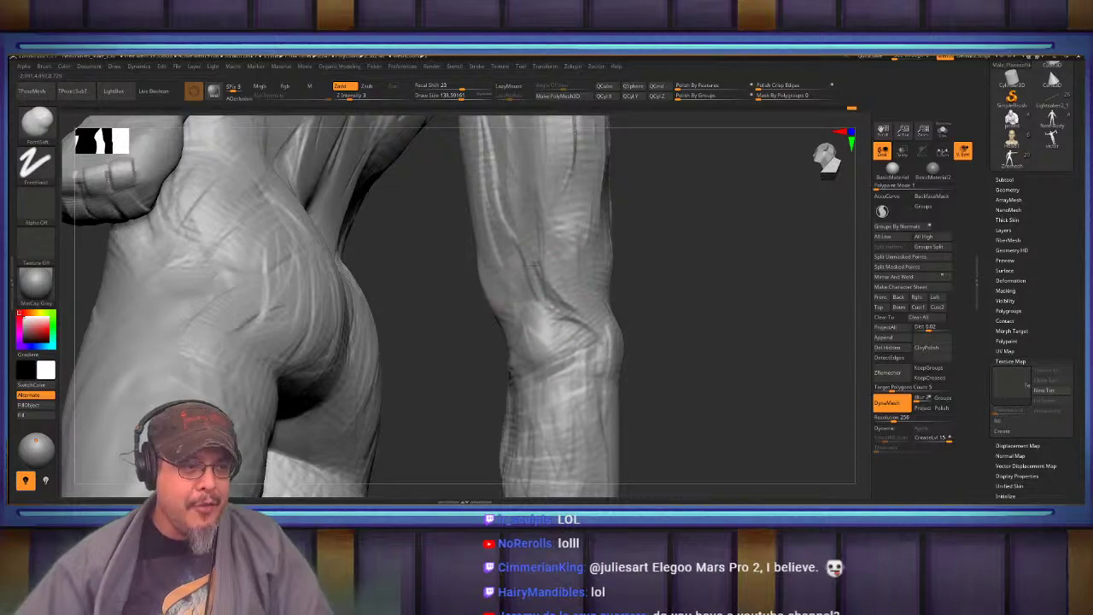
{"action": "mouse_move", "coordinate": [534, 264]}
{"action": "left_mouse_down"}
{"action": "mouse_move", "coordinate": [527, 300]}
{"action": "mouse_move", "coordinate": [552, 270]}
{"action": "left_mouse_up"}
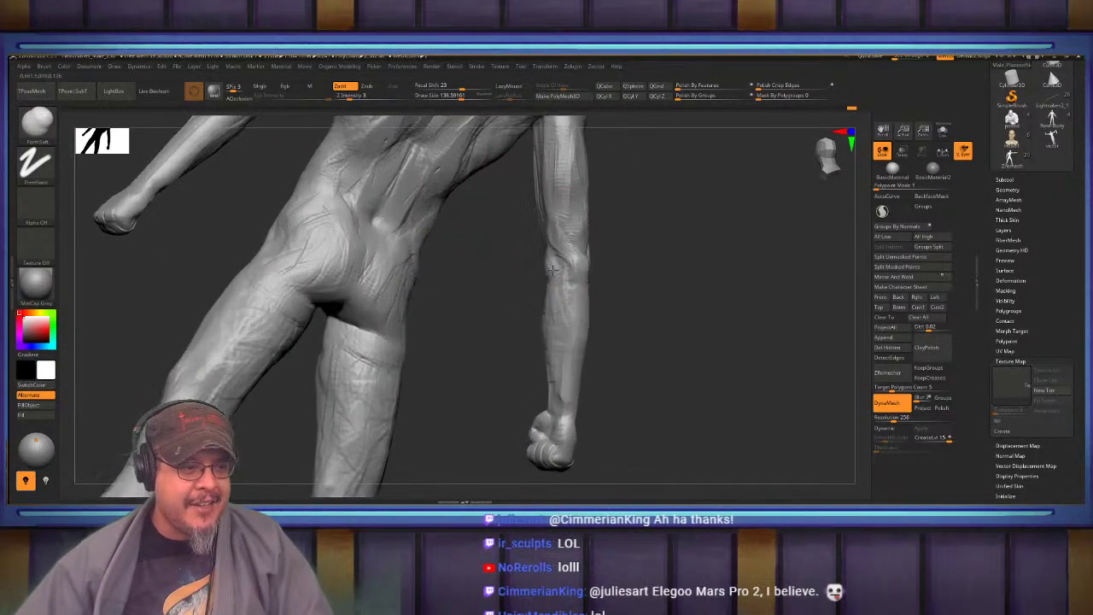
{"action": "mouse_move", "coordinate": [553, 271]}
{"action": "right_mouse_down", "text": "ctrl"}
{"action": "mouse_move", "coordinate": [555, 295]}
{"action": "mouse_move", "coordinate": [571, 263]}
{"action": "mouse_move", "coordinate": [580, 261]}
{"action": "mouse_move", "coordinate": [581, 282]}
{"action": "mouse_move", "coordinate": [608, 253]}
{"action": "mouse_move", "coordinate": [538, 316]}
{"action": "right_mouse_up", "text": "ctrl"}
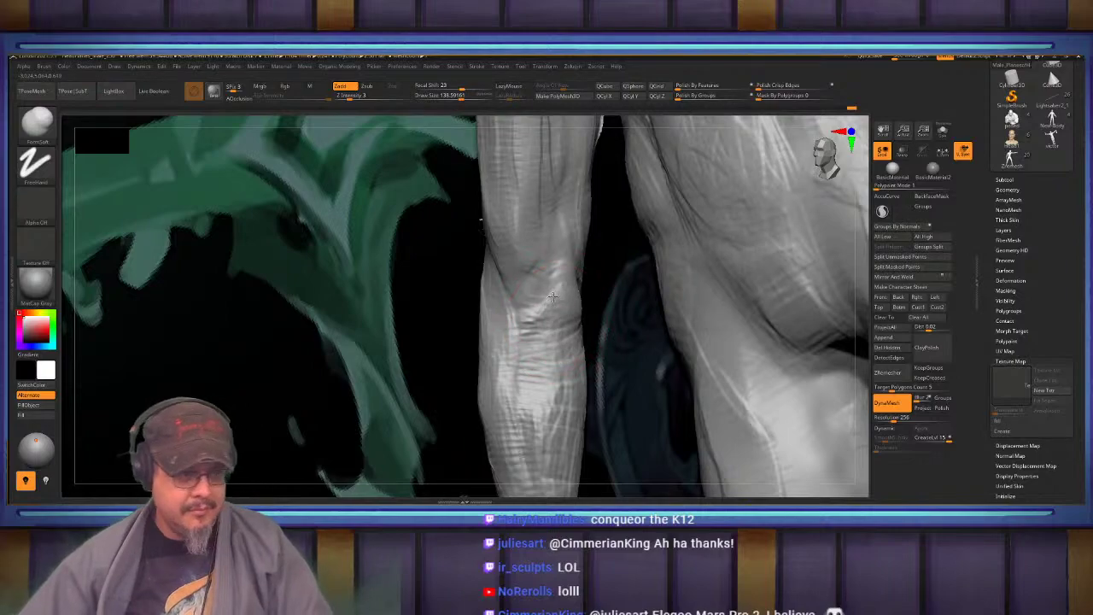
{"action": "left_click_drag", "start_coordinate": [566, 265], "coordinate": [548, 296]}
{"action": "mouse_move", "coordinate": [551, 294]}
{"action": "right_mouse_down"}
{"action": "mouse_move", "coordinate": [566, 277]}
{"action": "mouse_move", "coordinate": [554, 250]}
{"action": "mouse_move", "coordinate": [594, 242]}
{"action": "mouse_move", "coordinate": [555, 269]}
{"action": "right_mouse_up"}
Return to the ClayBuildup brush and build up the back of the elbow and the upper outer forearm
{"action": "key", "text": "1"}
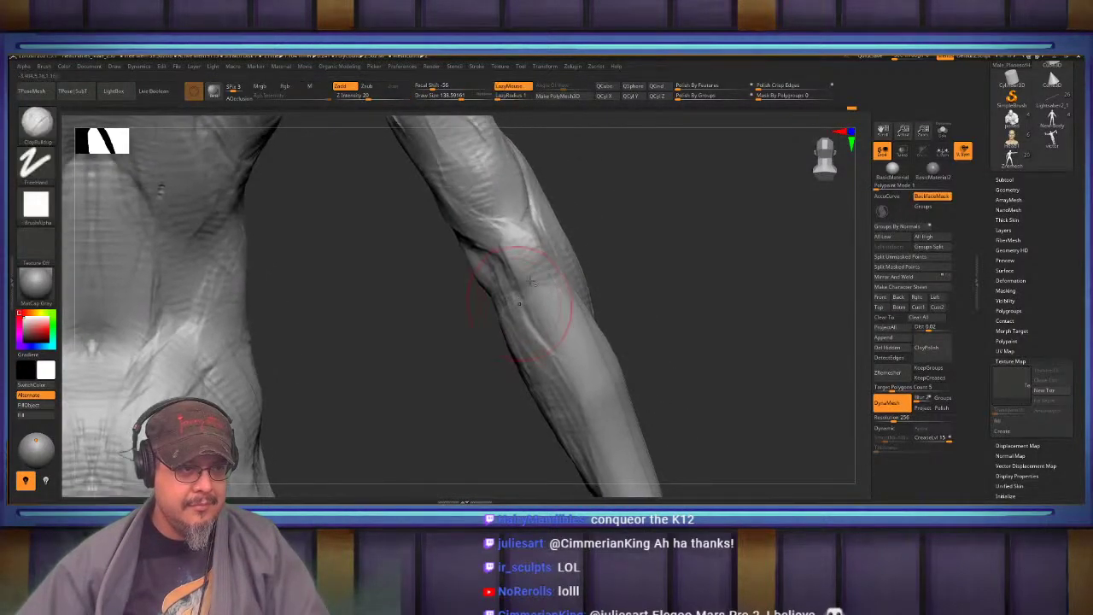
{"action": "left_click_drag", "start_coordinate": [561, 259], "coordinate": [552, 287]}
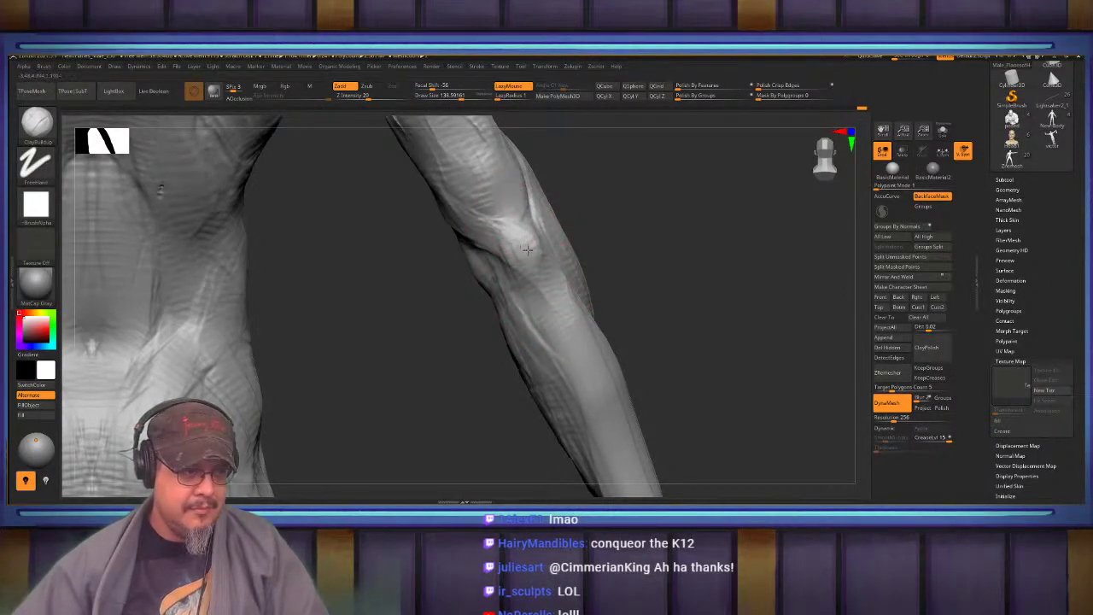
{"action": "mouse_move", "coordinate": [528, 250]}
{"action": "right_mouse_down"}
{"action": "mouse_move", "coordinate": [542, 251]}
{"action": "mouse_move", "coordinate": [523, 308]}
{"action": "mouse_move", "coordinate": [571, 265]}
{"action": "mouse_move", "coordinate": [546, 267]}
{"action": "mouse_move", "coordinate": [572, 238]}
{"action": "right_mouse_up"}
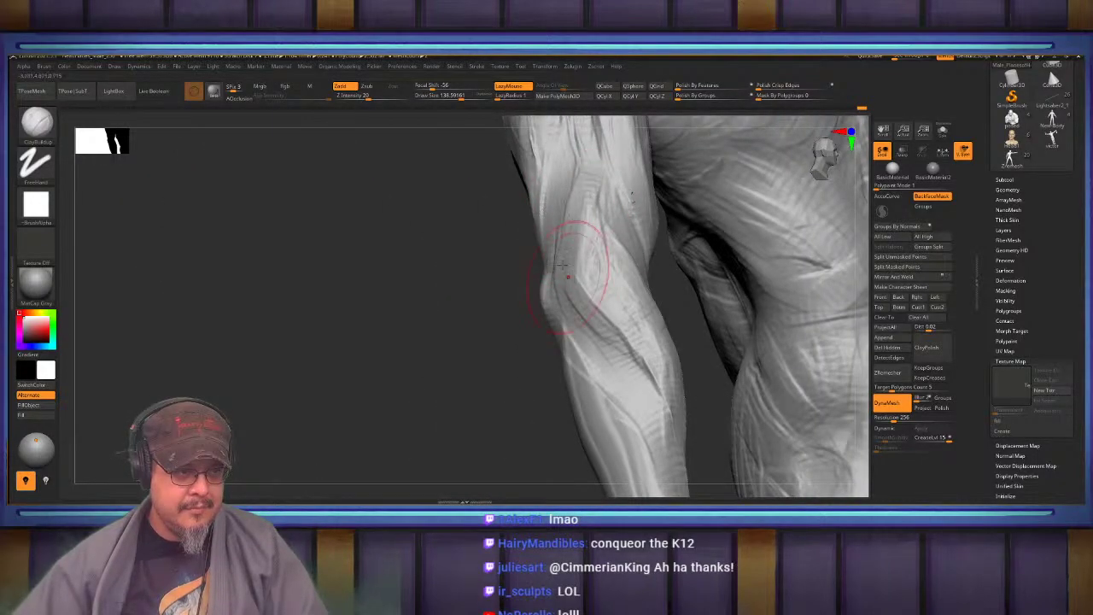
{"action": "mouse_move", "coordinate": [616, 360]}
{"action": "left_mouse_down"}
{"action": "mouse_move", "coordinate": [591, 315]}
{"action": "mouse_move", "coordinate": [633, 367]}
{"action": "mouse_move", "coordinate": [621, 323]}
{"action": "mouse_move", "coordinate": [637, 355]}
{"action": "mouse_move", "coordinate": [632, 341]}
{"action": "left_mouse_up"}
Define the outer forearm muscles from below the elbow down toward the wrist with ClayBuildup
{"action": "right_click_drag", "start_coordinate": [608, 346], "coordinate": [576, 248], "text": "alt"}
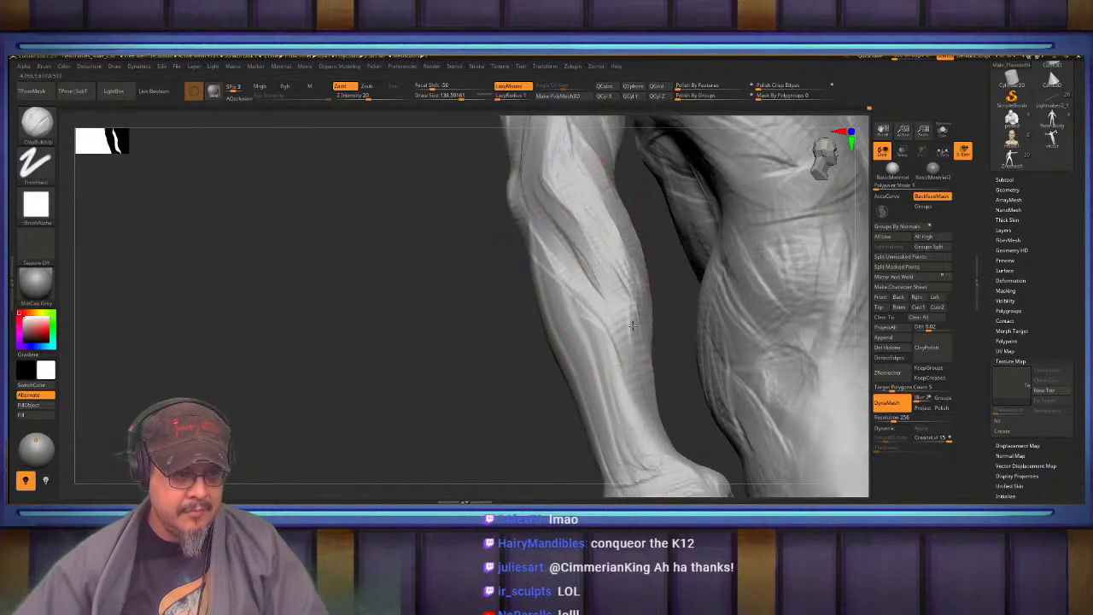
{"action": "right_click_drag", "start_coordinate": [614, 305], "coordinate": [540, 277]}
{"action": "left_click_drag", "start_coordinate": [540, 277], "coordinate": [557, 270]}
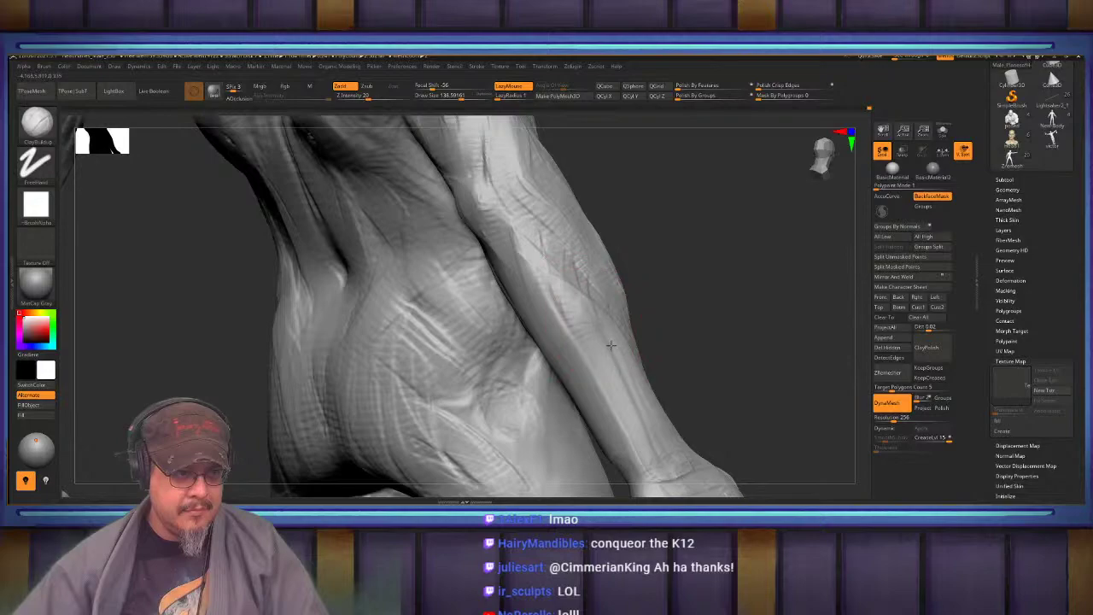
{"action": "right_click_drag", "start_coordinate": [575, 317], "coordinate": [570, 245], "text": "alt"}
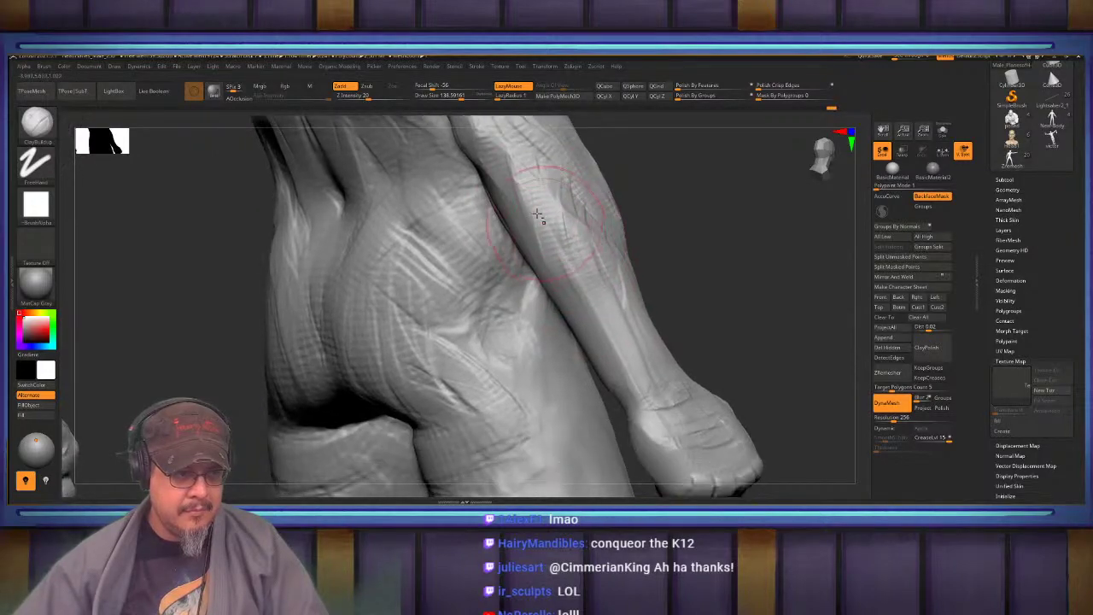
{"action": "right_click_drag", "start_coordinate": [634, 329], "coordinate": [624, 317]}
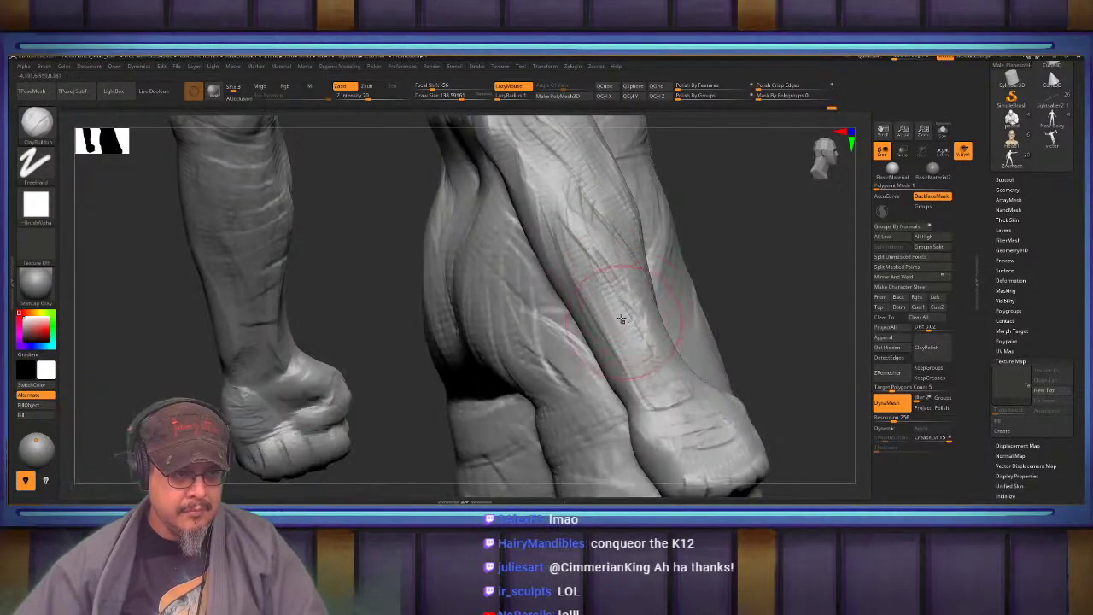
{"action": "right_click_drag", "start_coordinate": [634, 257], "coordinate": [614, 324], "text": "alt"}
{"action": "right_click_drag", "start_coordinate": [614, 324], "coordinate": [573, 296]}
{"action": "left_click_drag", "start_coordinate": [573, 295], "coordinate": [555, 233]}
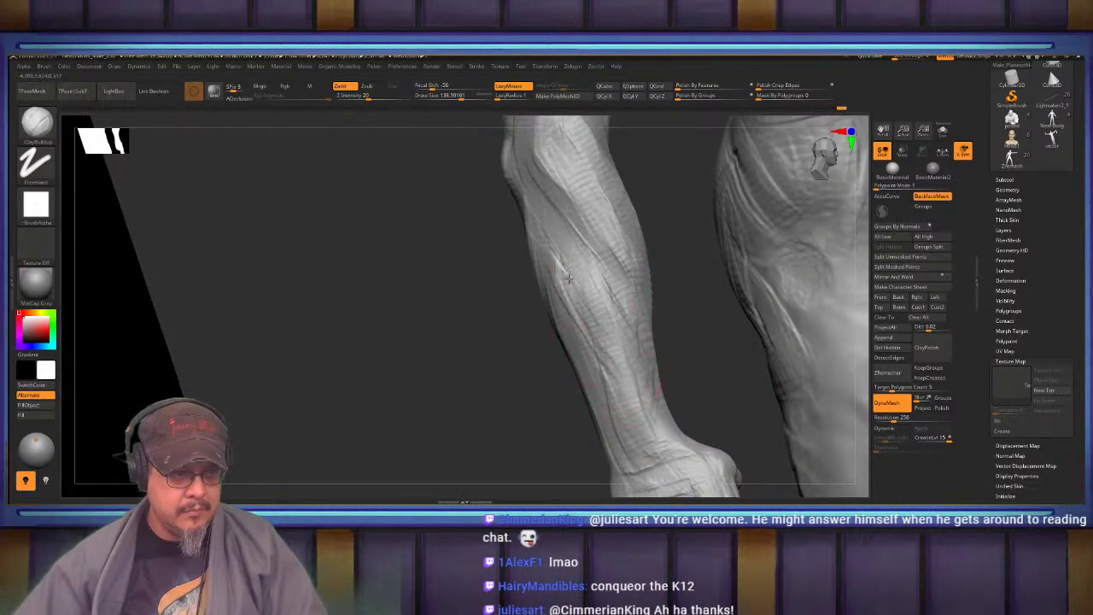
Build up the back and underside of the forearm and continue onto its front below the elbow crease
{"action": "right_click_drag", "start_coordinate": [569, 279], "coordinate": [604, 212]}
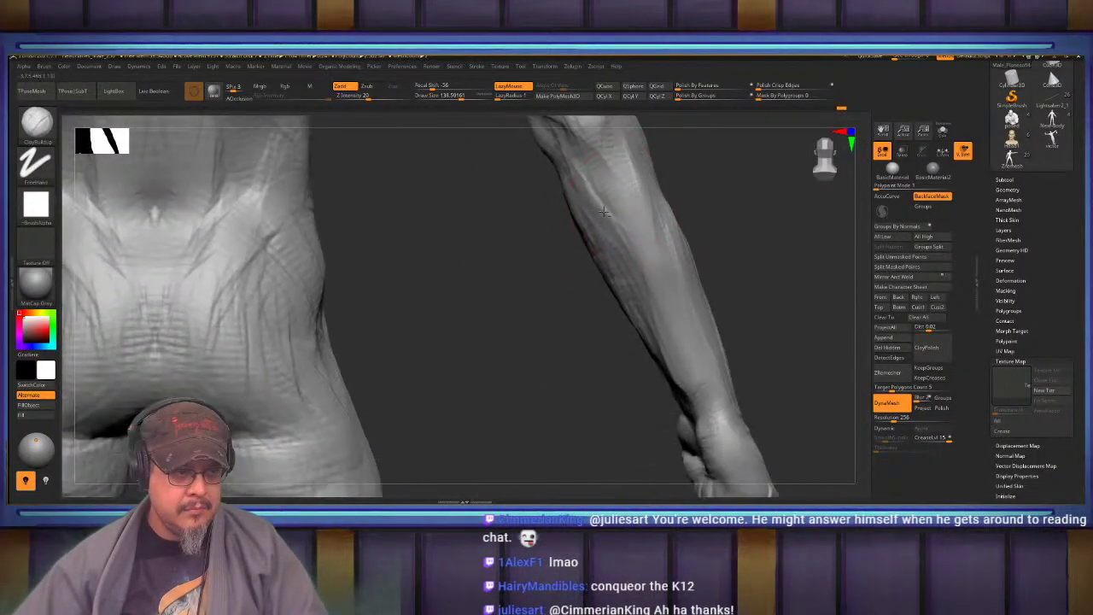
{"action": "left_click_drag", "start_coordinate": [603, 211], "coordinate": [596, 331]}
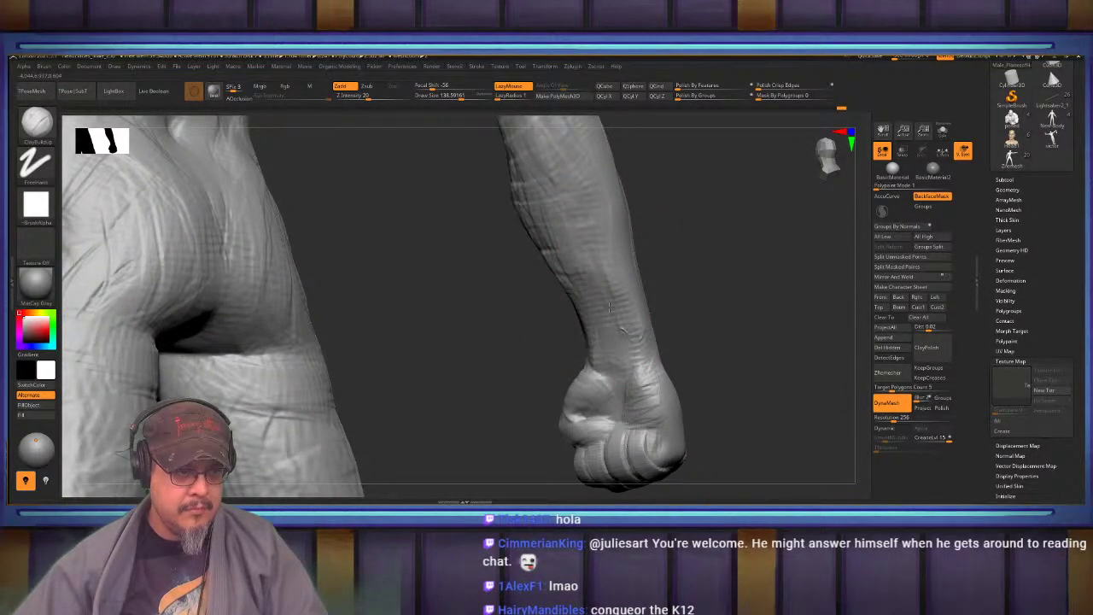
{"action": "right_click_drag", "start_coordinate": [563, 267], "coordinate": [586, 259]}
{"action": "left_click_drag", "start_coordinate": [586, 259], "coordinate": [609, 334]}
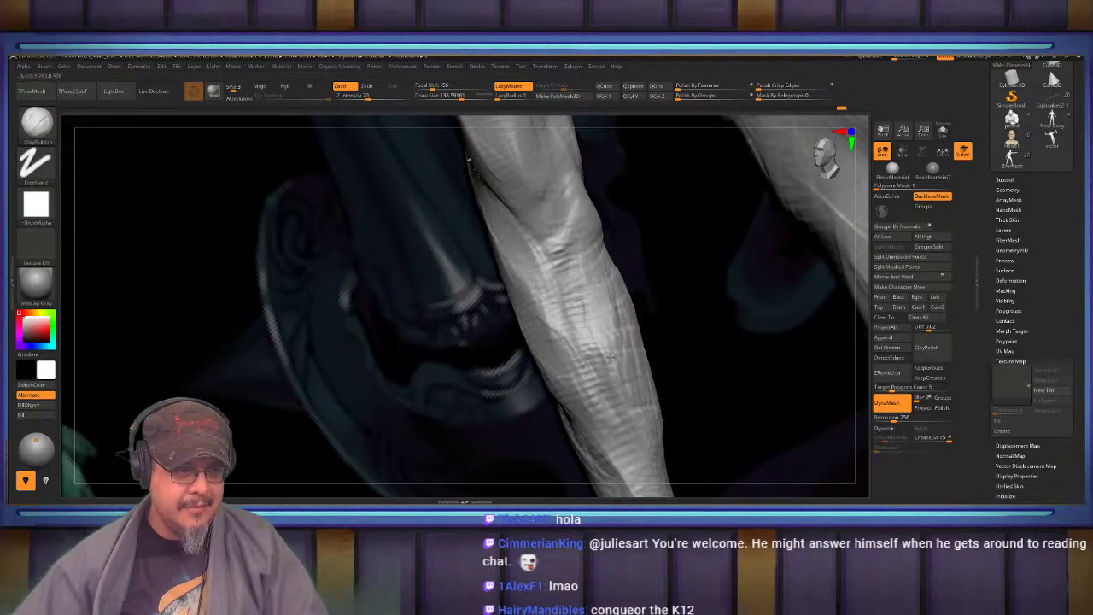
Refine the inner forearm muscle volume between the elbow and the wrist with ClayBuildup strokes
{"action": "right_click_drag", "start_coordinate": [594, 317], "coordinate": [583, 257]}
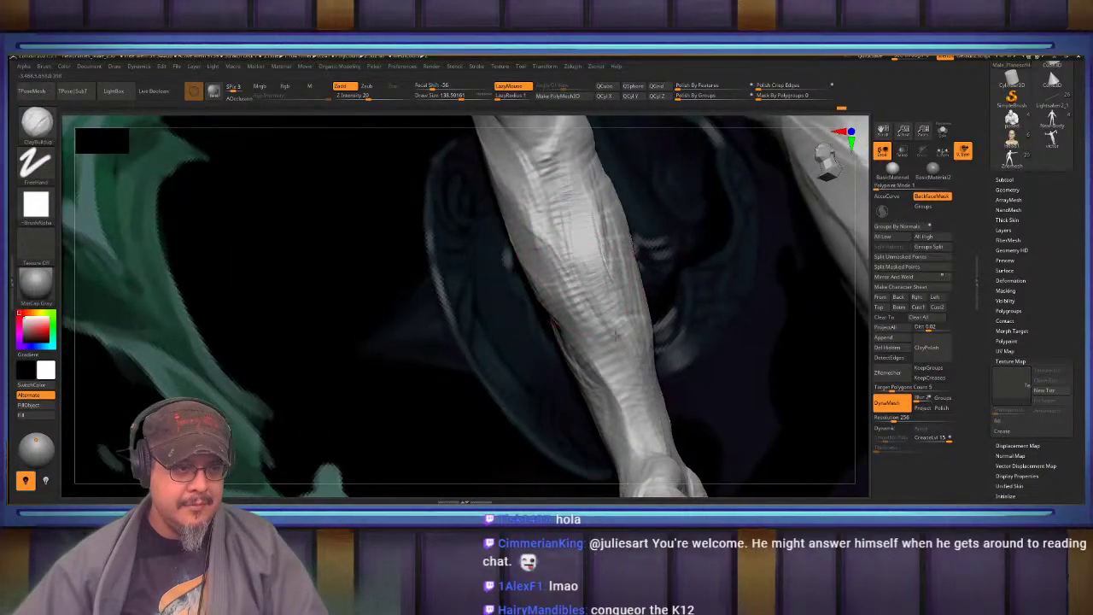
{"action": "right_click_drag", "start_coordinate": [600, 313], "coordinate": [570, 261]}
{"action": "left_click_drag", "start_coordinate": [569, 262], "coordinate": [562, 267]}
{"action": "mouse_move", "coordinate": [540, 375]}
{"action": "right_mouse_down"}
{"action": "mouse_move", "coordinate": [580, 232]}
{"action": "mouse_move", "coordinate": [590, 145]}
{"action": "right_mouse_up"}
{"action": "left_click_drag", "start_coordinate": [590, 128], "coordinate": [562, 186]}
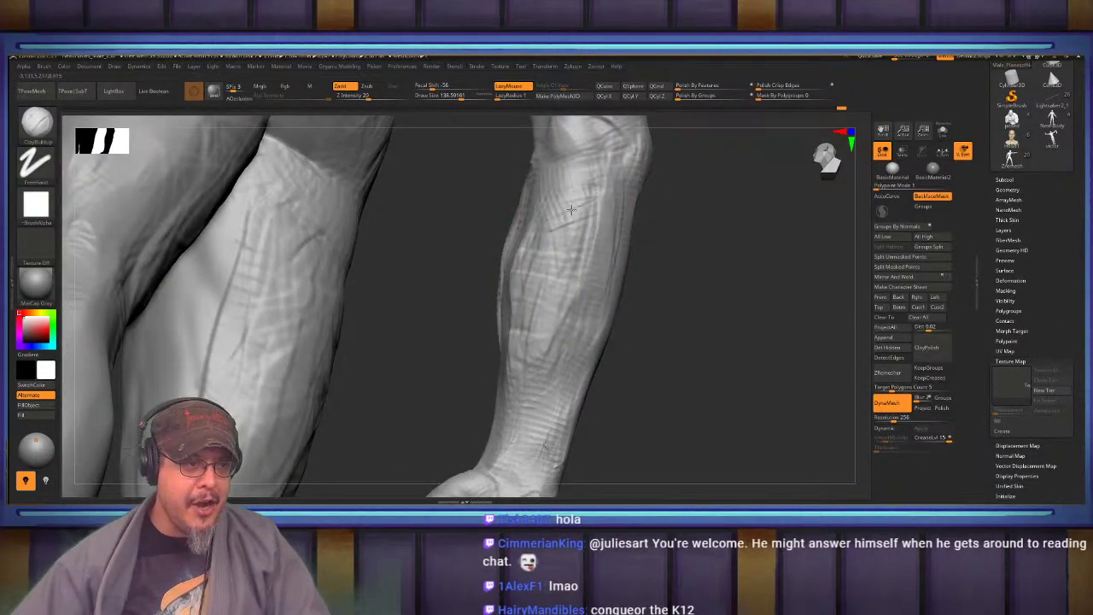
Build up the side of the mid forearm with short ClayBuildup strokes
{"action": "right_click_drag", "start_coordinate": [544, 279], "coordinate": [590, 231], "text": "alt"}
{"action": "left_click_drag", "start_coordinate": [562, 213], "coordinate": [559, 252]}
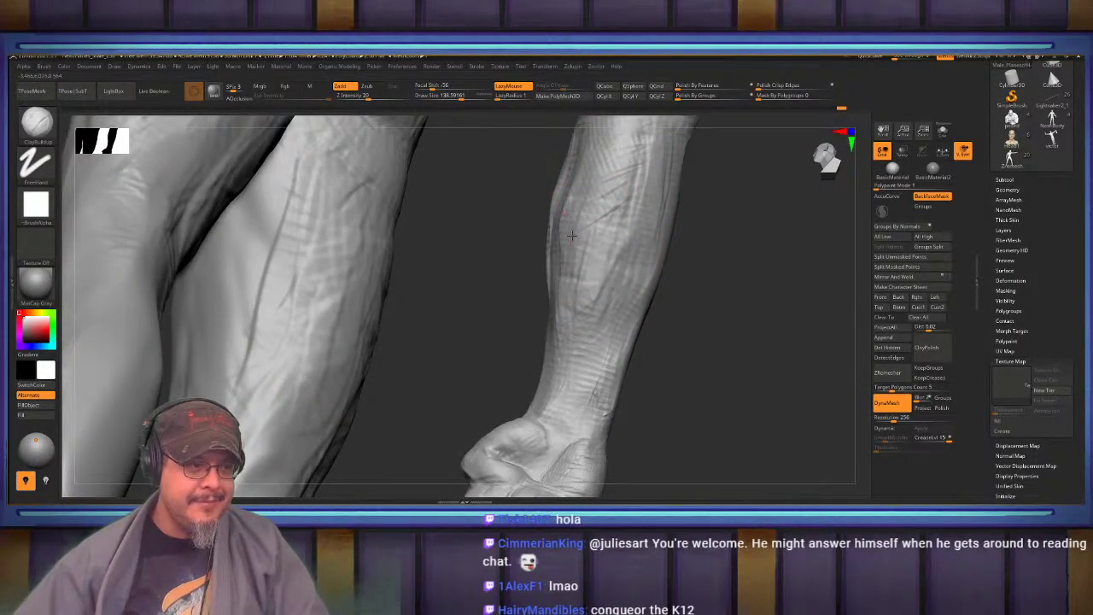
{"action": "left_click_drag", "start_coordinate": [568, 205], "coordinate": [576, 257]}
{"action": "mouse_move", "coordinate": [575, 256]}
{"action": "right_mouse_down"}
{"action": "mouse_move", "coordinate": [556, 281]}
{"action": "mouse_move", "coordinate": [541, 228]}
{"action": "mouse_move", "coordinate": [549, 290]}
{"action": "mouse_move", "coordinate": [589, 290]}
{"action": "mouse_move", "coordinate": [511, 304]}
{"action": "mouse_move", "coordinate": [550, 266]}
{"action": "mouse_move", "coordinate": [539, 271]}
{"action": "right_mouse_up"}
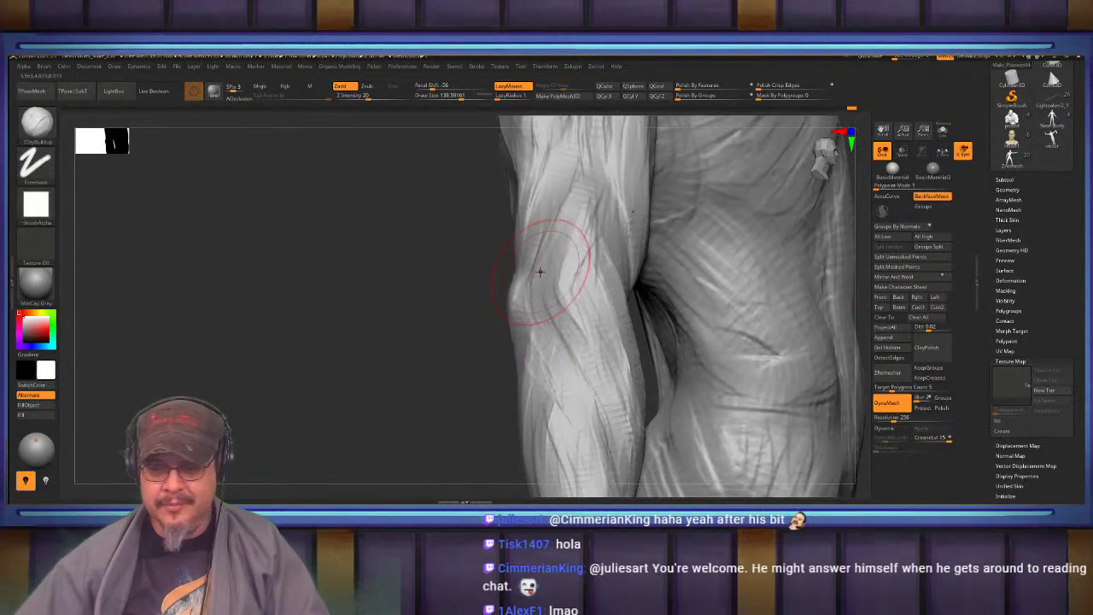
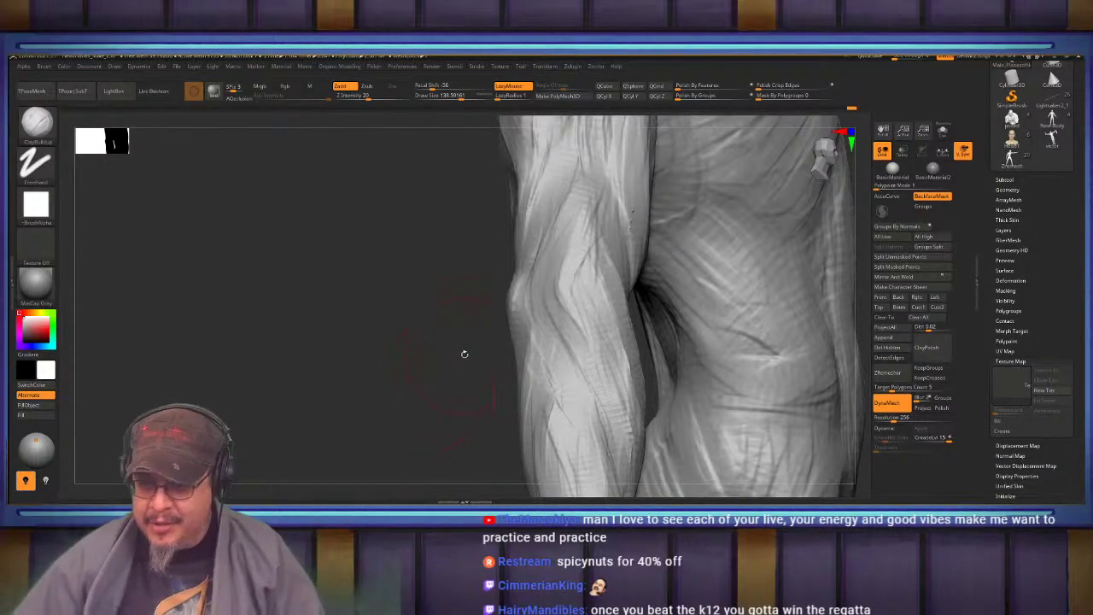
Compare the whole figure from the front with the concept art and touch up the outer arm just above the elbow
{"action": "left_click_drag", "start_coordinate": [464, 354], "coordinate": [412, 361]}
{"action": "key", "text": "f"}
{"action": "left_click_drag", "start_coordinate": [513, 343], "coordinate": [552, 341], "text": "shift"}
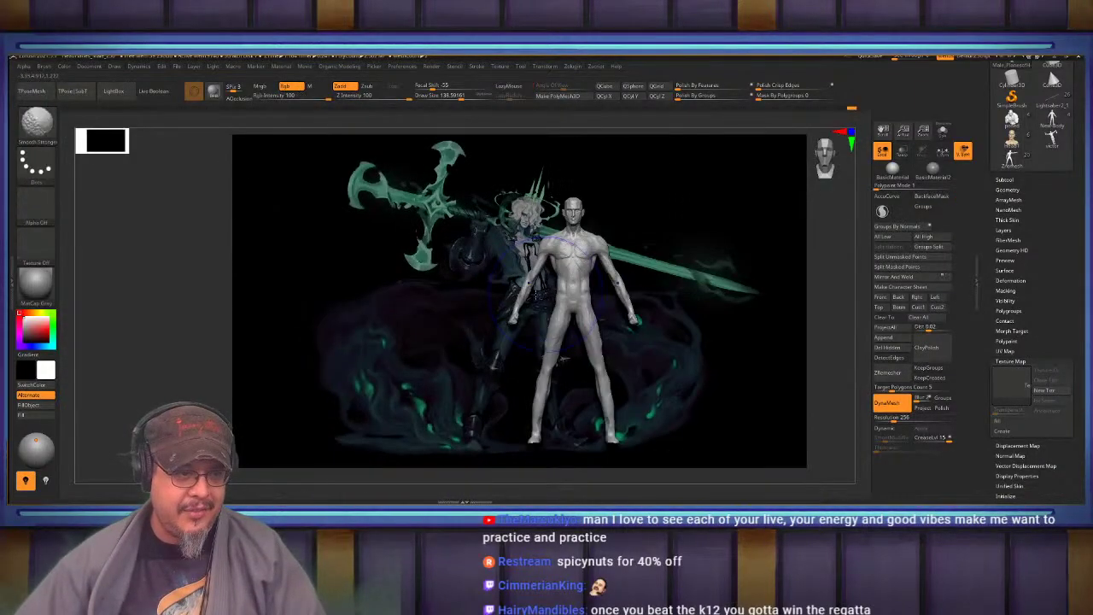
{"action": "mouse_move", "coordinate": [552, 294]}
{"action": "left_mouse_down", "text": "alt"}
{"action": "mouse_move", "coordinate": [539, 350]}
{"action": "mouse_move", "coordinate": [604, 256]}
{"action": "mouse_move", "coordinate": [590, 318]}
{"action": "left_mouse_up", "text": "alt"}
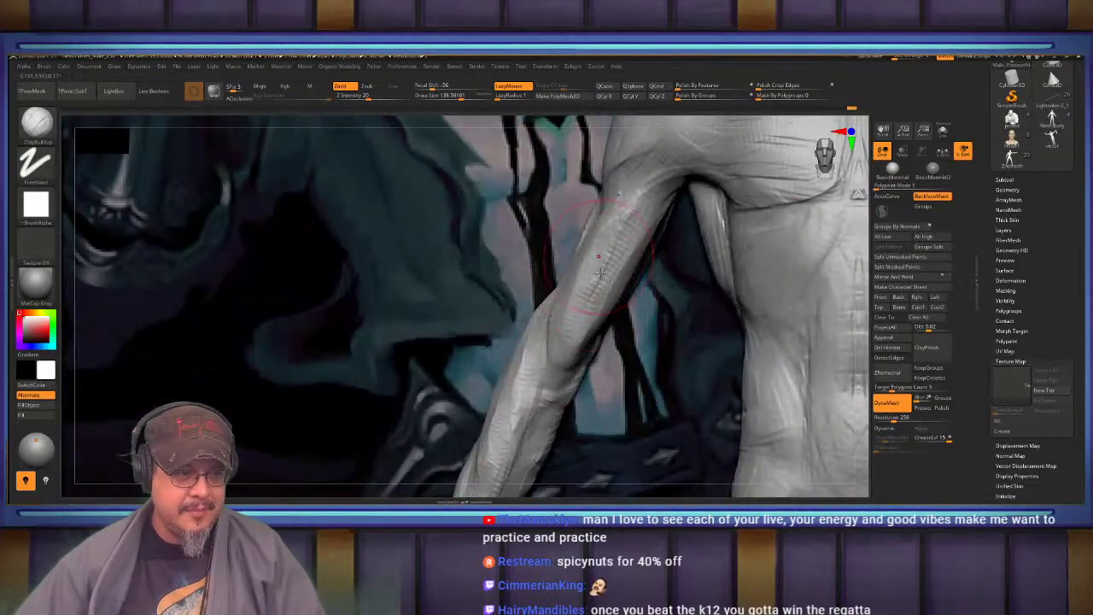
{"action": "mouse_move", "coordinate": [521, 316]}
{"action": "left_mouse_down"}
{"action": "mouse_move", "coordinate": [675, 305]}
{"action": "mouse_move", "coordinate": [559, 317]}
{"action": "mouse_move", "coordinate": [513, 340]}
{"action": "mouse_move", "coordinate": [642, 297]}
{"action": "mouse_move", "coordinate": [517, 335]}
{"action": "left_mouse_up"}
Switch to the DamStandard brush and cut the groove separating the rear deltoid from the back and upper arm
{"action": "key", "text": "b"}
{"action": "key", "text": "d"}
{"action": "key", "text": "s"}
{"action": "mouse_move", "coordinate": [497, 348]}
{"action": "right_mouse_down"}
{"action": "mouse_move", "coordinate": [552, 336]}
{"action": "mouse_move", "coordinate": [515, 378]}
{"action": "mouse_move", "coordinate": [526, 383]}
{"action": "right_mouse_up"}
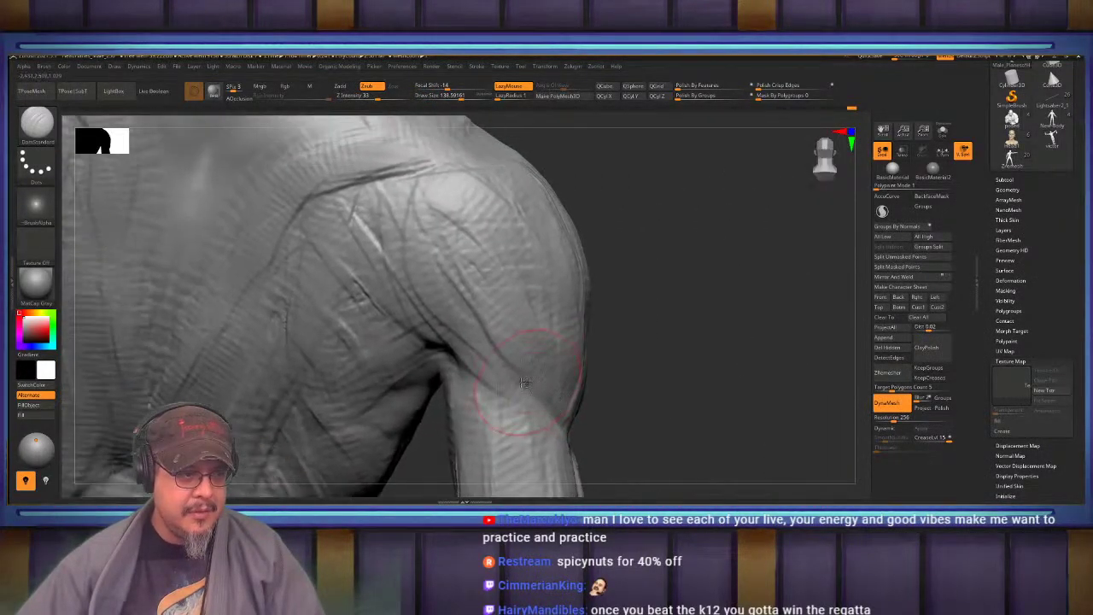
{"action": "mouse_move", "coordinate": [523, 389]}
{"action": "left_mouse_down"}
{"action": "mouse_move", "coordinate": [475, 367]}
{"action": "mouse_move", "coordinate": [425, 271]}
{"action": "left_mouse_up"}
{"action": "right_click_drag", "start_coordinate": [426, 270], "coordinate": [452, 313], "text": "alt"}
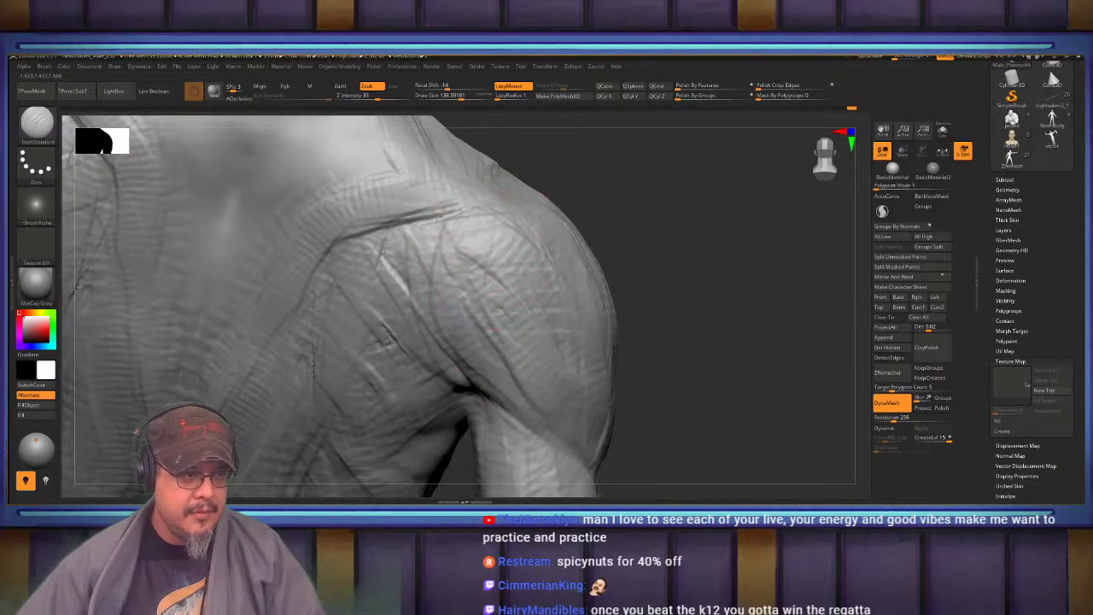
{"action": "left_click_drag", "start_coordinate": [499, 402], "coordinate": [441, 224]}
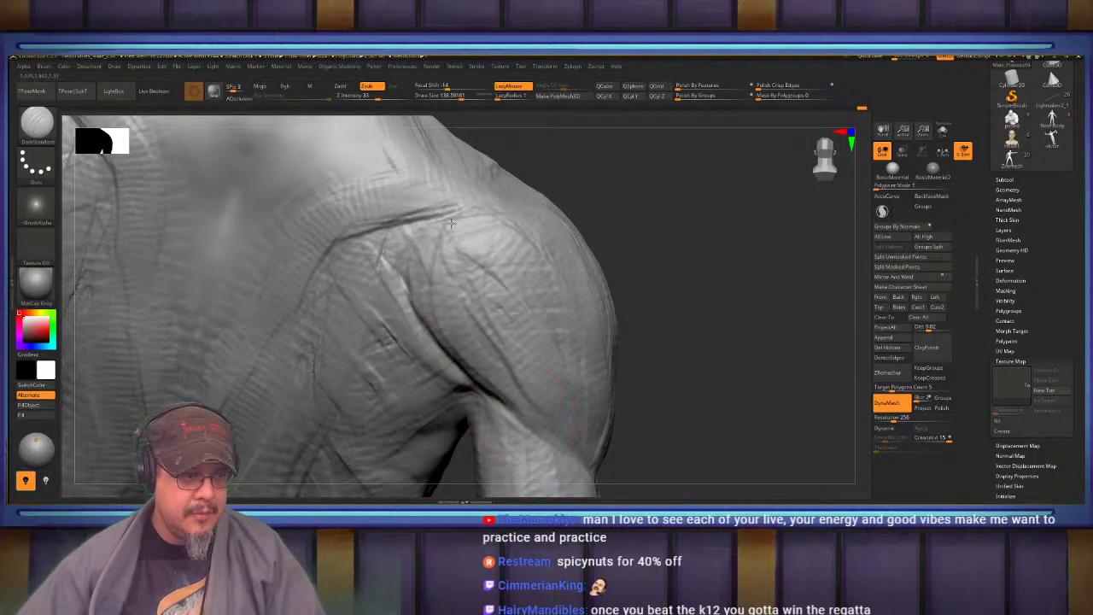
Deepen the crease between the top of the shoulder and the deltoid's upper edge with DamStandard
{"action": "mouse_move", "coordinate": [453, 229]}
{"action": "right_mouse_down"}
{"action": "mouse_move", "coordinate": [521, 299]}
{"action": "mouse_move", "coordinate": [545, 263]}
{"action": "mouse_move", "coordinate": [480, 261]}
{"action": "right_mouse_up"}
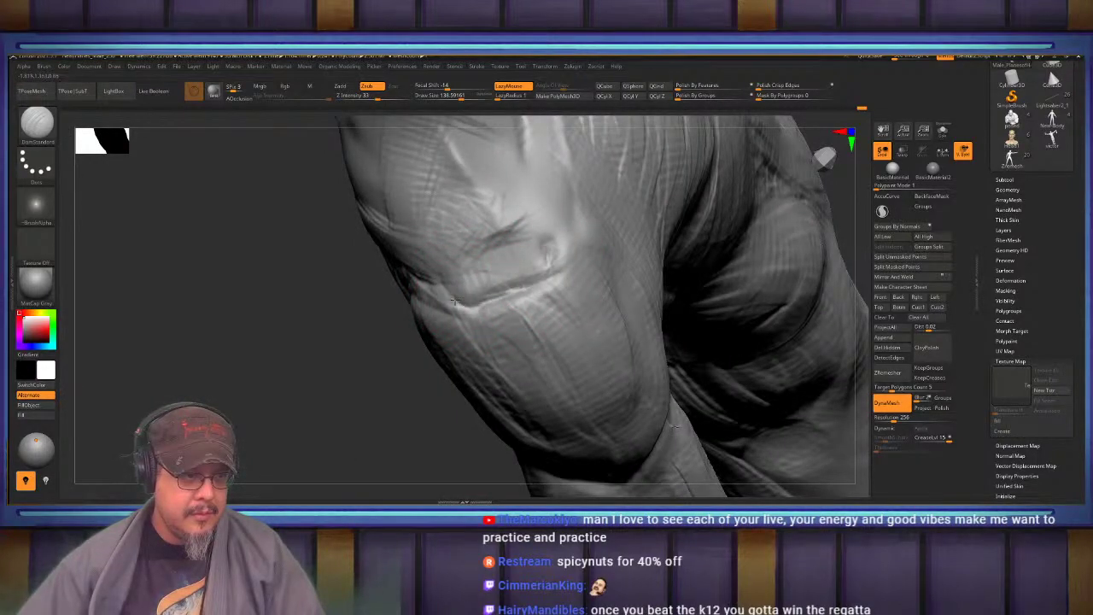
{"action": "left_click_drag", "start_coordinate": [445, 284], "coordinate": [474, 300]}
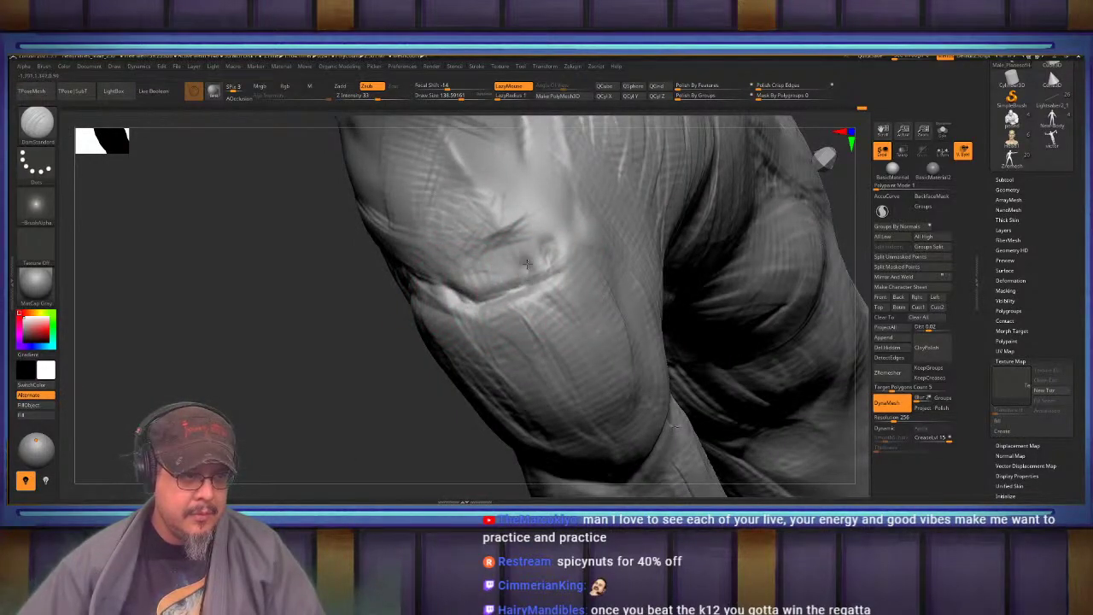
{"action": "right_click_drag", "start_coordinate": [527, 264], "coordinate": [520, 335], "text": "alt"}
Undo the trial strokes at the shoulder tip and recut the groove running inward along the collarbone with DamStandard
{"action": "left_click_drag", "start_coordinate": [517, 325], "coordinate": [531, 340]}
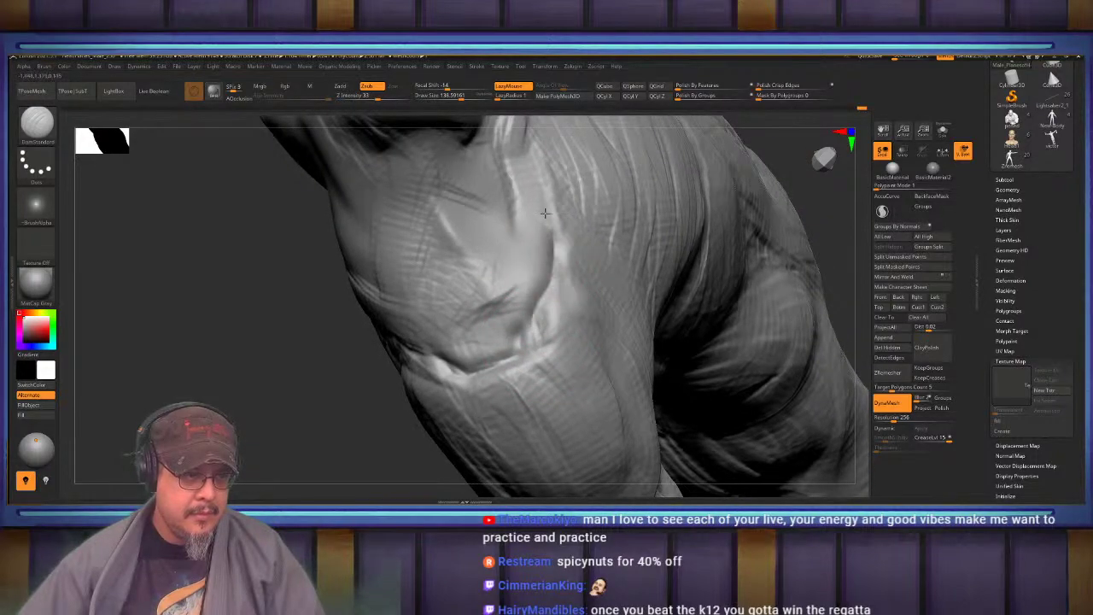
{"action": "key", "text": "ctrl+z"}
{"action": "key", "text": "ctrl+z"}
{"action": "key", "text": "ctrl+z"}
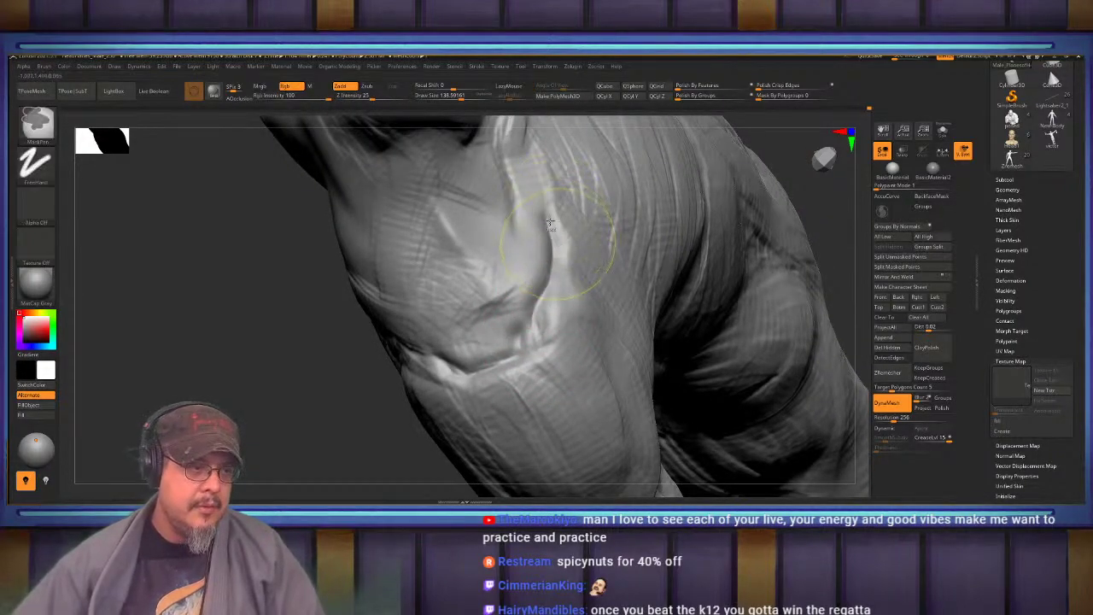
{"action": "left_click_drag", "start_coordinate": [520, 325], "coordinate": [561, 225]}
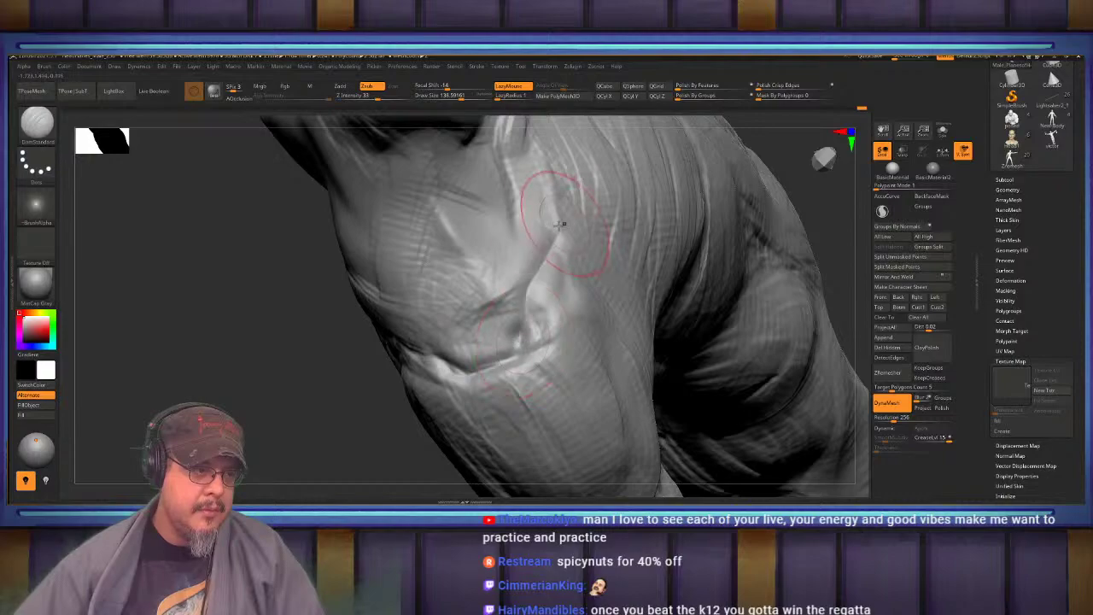
{"action": "key", "text": "ctrl+z"}
{"action": "mouse_move", "coordinate": [519, 329]}
{"action": "left_mouse_down"}
{"action": "mouse_move", "coordinate": [537, 254]}
{"action": "mouse_move", "coordinate": [523, 198]}
{"action": "mouse_move", "coordinate": [530, 163]}
{"action": "left_mouse_up"}
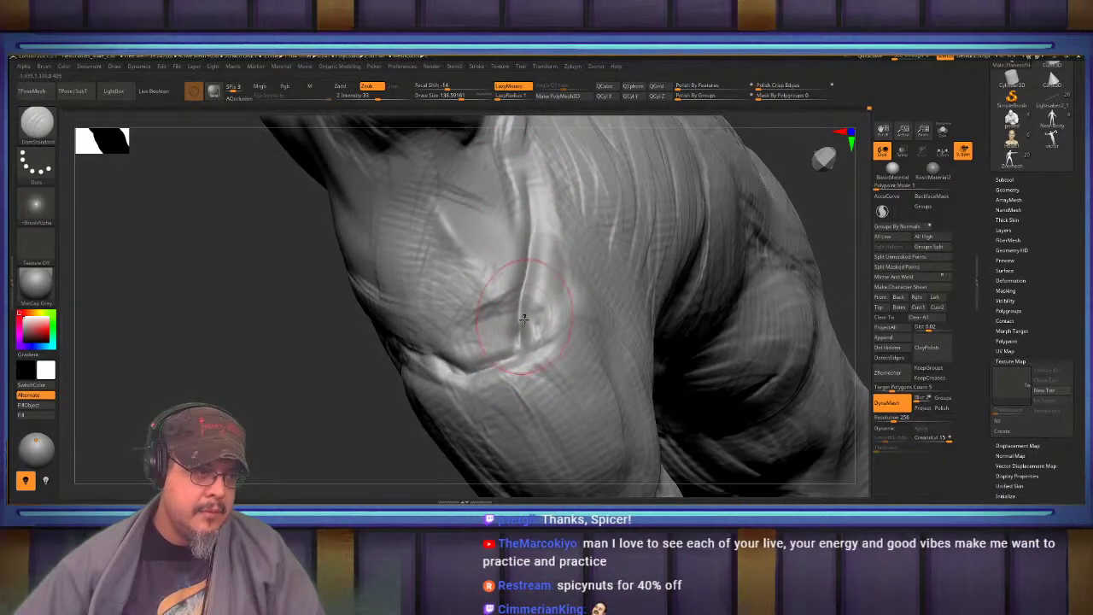
Return to the ClayBuildup brush and build up the front deltoid along its border with the pectoral
{"action": "mouse_move", "coordinate": [524, 320]}
{"action": "right_mouse_down", "text": "ctrl"}
{"action": "mouse_move", "coordinate": [532, 232]}
{"action": "mouse_move", "coordinate": [546, 243]}
{"action": "mouse_move", "coordinate": [504, 295]}
{"action": "mouse_move", "coordinate": [499, 268]}
{"action": "mouse_move", "coordinate": [491, 314]}
{"action": "right_mouse_up", "text": "ctrl"}
{"action": "key", "text": "b"}
{"action": "key", "text": "c"}
{"action": "key", "text": "b"}
{"action": "right_click_drag", "start_coordinate": [489, 223], "coordinate": [510, 261]}
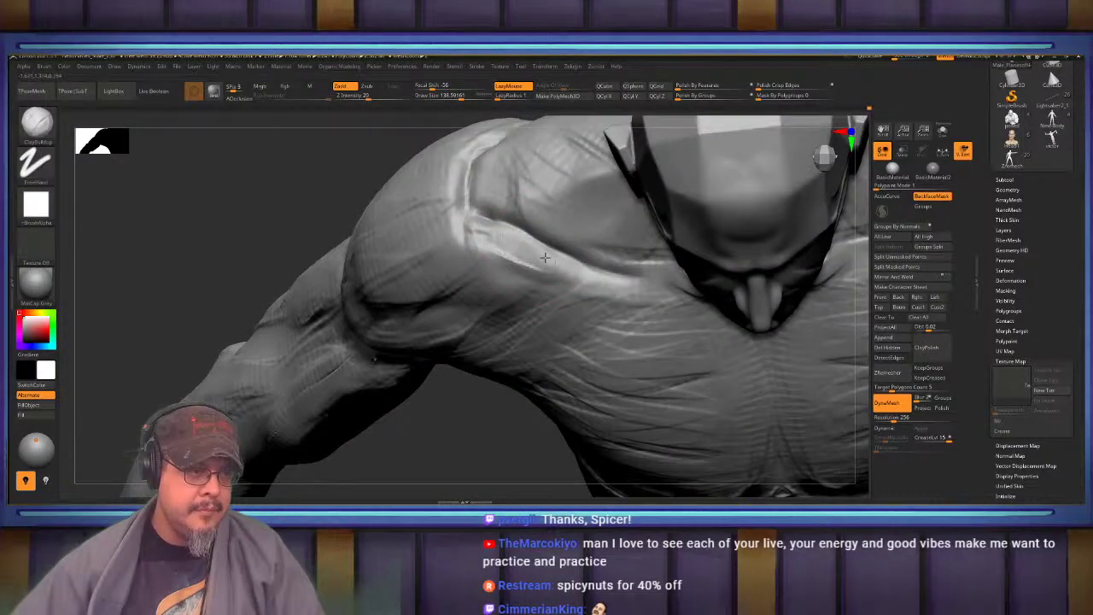
{"action": "right_click_drag", "start_coordinate": [522, 264], "coordinate": [547, 235]}
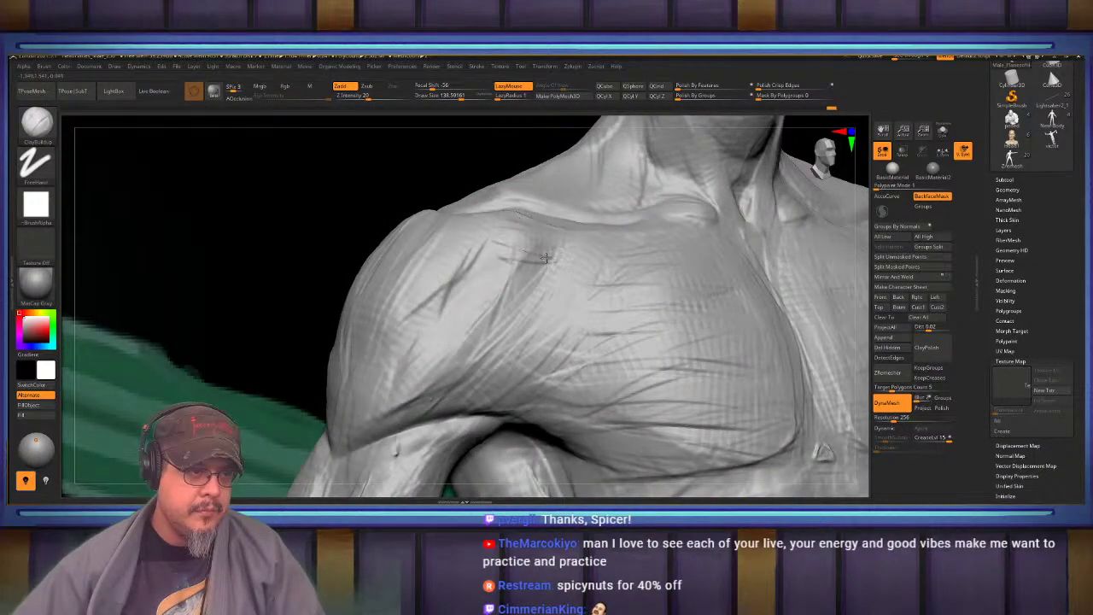
{"action": "right_click_drag", "start_coordinate": [442, 338], "coordinate": [510, 246], "text": "alt"}
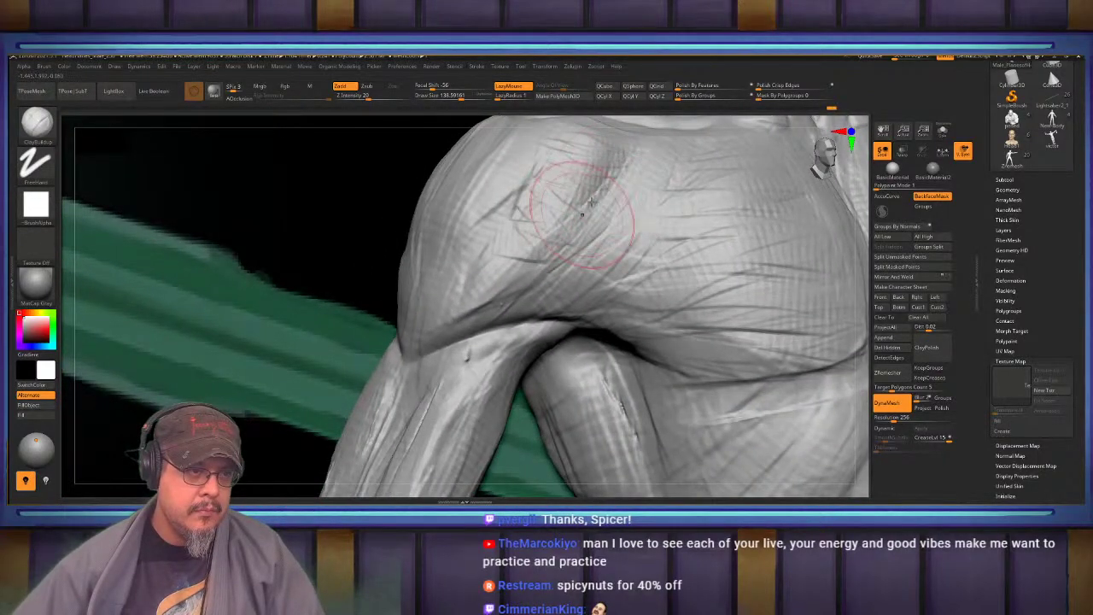
{"action": "left_click_drag", "start_coordinate": [583, 215], "coordinate": [448, 324]}
{"action": "right_click_drag", "start_coordinate": [442, 325], "coordinate": [416, 370], "text": "alt"}
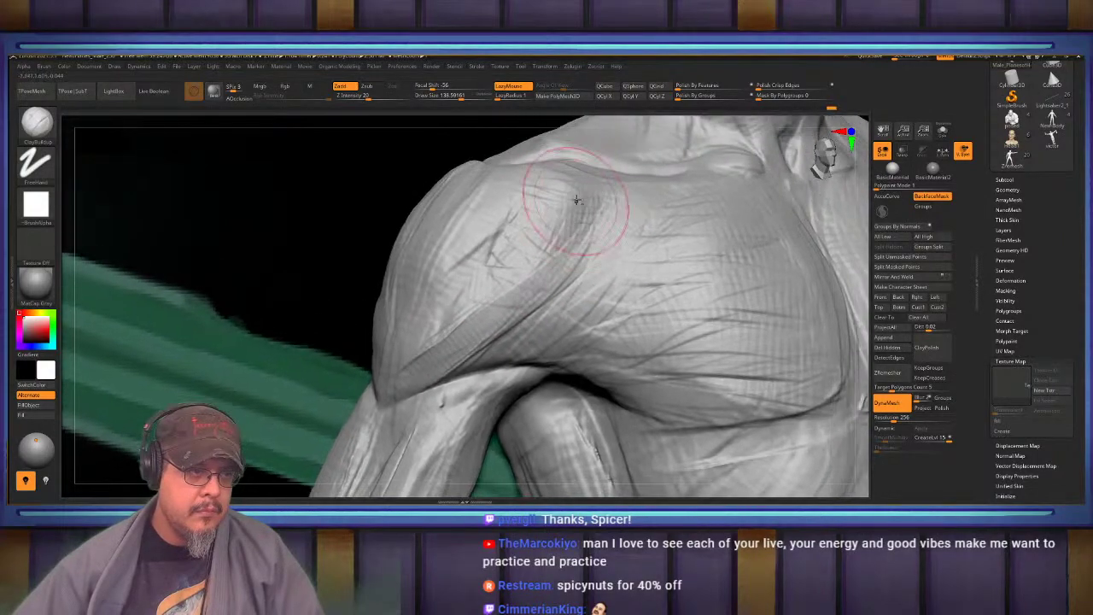
{"action": "left_click_drag", "start_coordinate": [578, 201], "coordinate": [457, 299]}
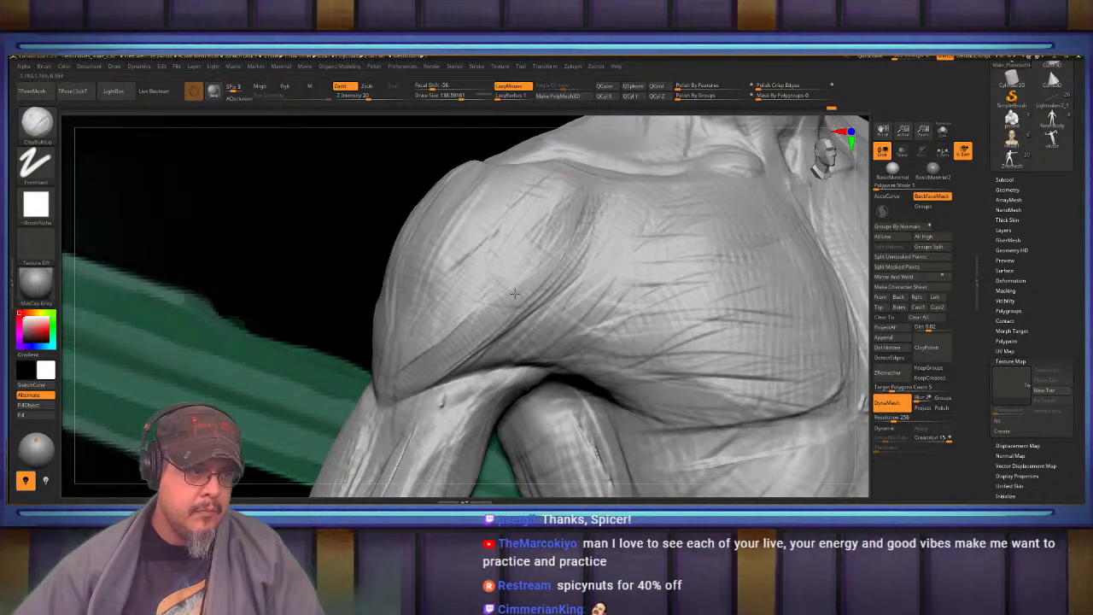
Shape the outer deltoid with long ClayBuildup strokes running down toward the upper arm, both adding and carving
{"action": "right_click_drag", "start_coordinate": [452, 326], "coordinate": [389, 261]}
{"action": "mouse_move", "coordinate": [389, 264]}
{"action": "left_mouse_down"}
{"action": "mouse_move", "coordinate": [420, 337]}
{"action": "mouse_move", "coordinate": [475, 369]}
{"action": "mouse_move", "coordinate": [509, 408]}
{"action": "left_mouse_up"}
{"action": "mouse_move", "coordinate": [509, 408]}
{"action": "right_mouse_down"}
{"action": "mouse_move", "coordinate": [547, 444]}
{"action": "mouse_move", "coordinate": [517, 427]}
{"action": "right_mouse_up"}
{"action": "left_click_drag", "start_coordinate": [449, 209], "coordinate": [531, 415]}
{"action": "mouse_move", "coordinate": [531, 414]}
{"action": "right_mouse_down"}
{"action": "mouse_move", "coordinate": [453, 393]}
{"action": "mouse_move", "coordinate": [470, 363]}
{"action": "right_mouse_up"}
{"action": "left_click_drag", "start_coordinate": [566, 235], "coordinate": [579, 418], "text": "alt"}
{"action": "mouse_move", "coordinate": [540, 250]}
{"action": "left_mouse_down"}
{"action": "mouse_move", "coordinate": [521, 270]}
{"action": "mouse_move", "coordinate": [547, 368]}
{"action": "mouse_move", "coordinate": [531, 445]}
{"action": "left_mouse_up"}
{"action": "key", "text": "f"}
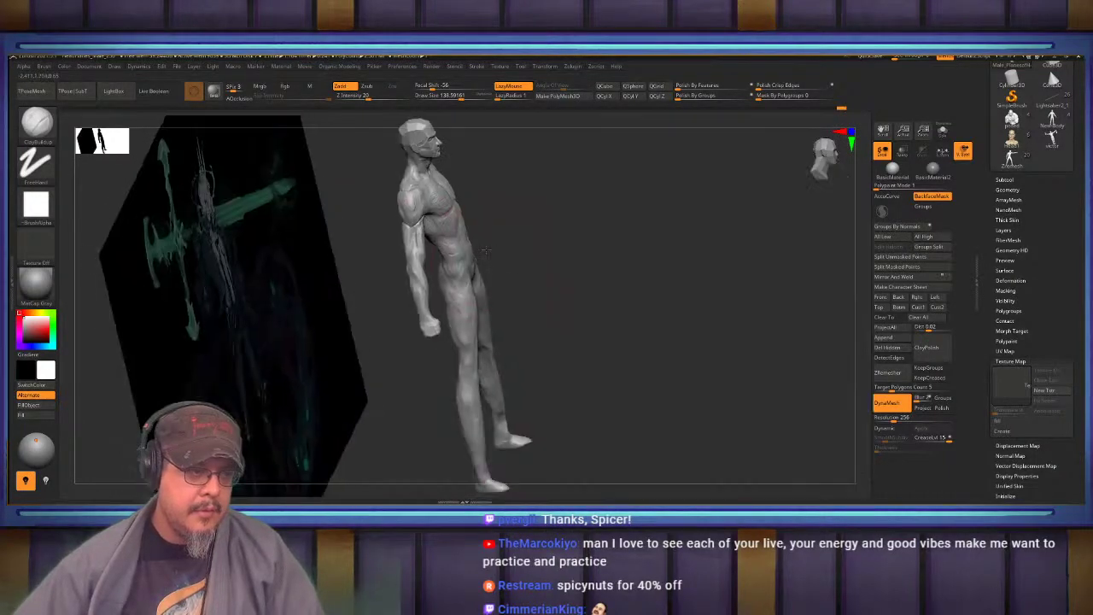
{"action": "mouse_move", "coordinate": [534, 256]}
{"action": "right_mouse_down"}
{"action": "mouse_move", "coordinate": [440, 180]}
{"action": "mouse_move", "coordinate": [549, 331]}
{"action": "mouse_move", "coordinate": [555, 222]}
{"action": "mouse_move", "coordinate": [598, 231]}
{"action": "mouse_move", "coordinate": [579, 303]}
{"action": "right_mouse_up"}
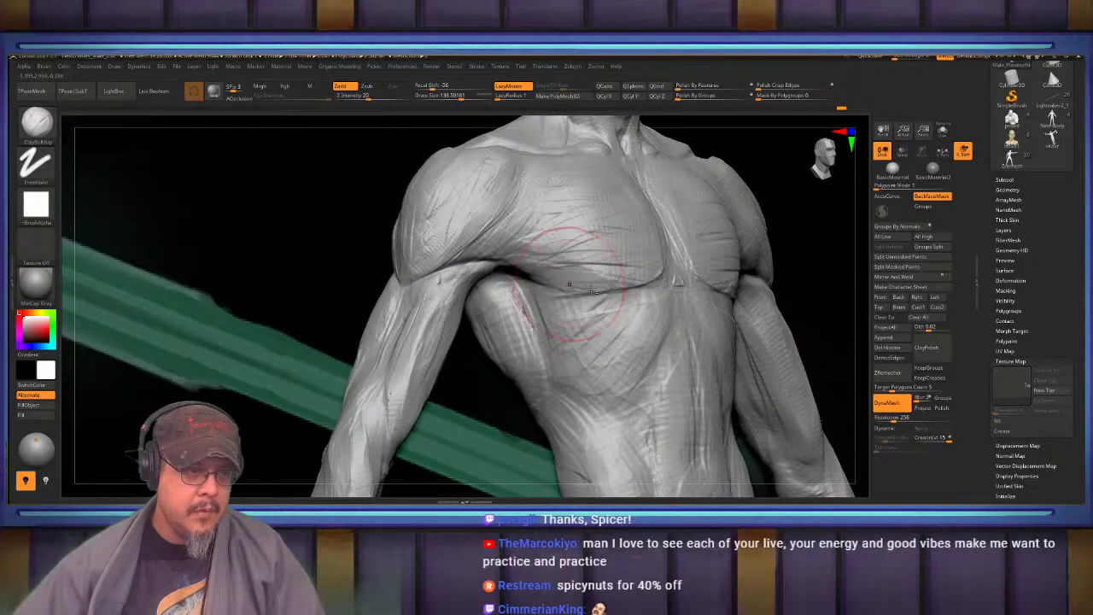
{"action": "mouse_move", "coordinate": [658, 274]}
{"action": "right_mouse_down", "text": "alt"}
{"action": "mouse_move", "coordinate": [551, 258]}
{"action": "mouse_move", "coordinate": [570, 239]}
{"action": "right_mouse_up", "text": "alt"}
Switch to the browser, look through the anatomy products in the ArtStation store, and return to ZBrush
{"action": "mouse_move", "coordinate": [1052, 119]}
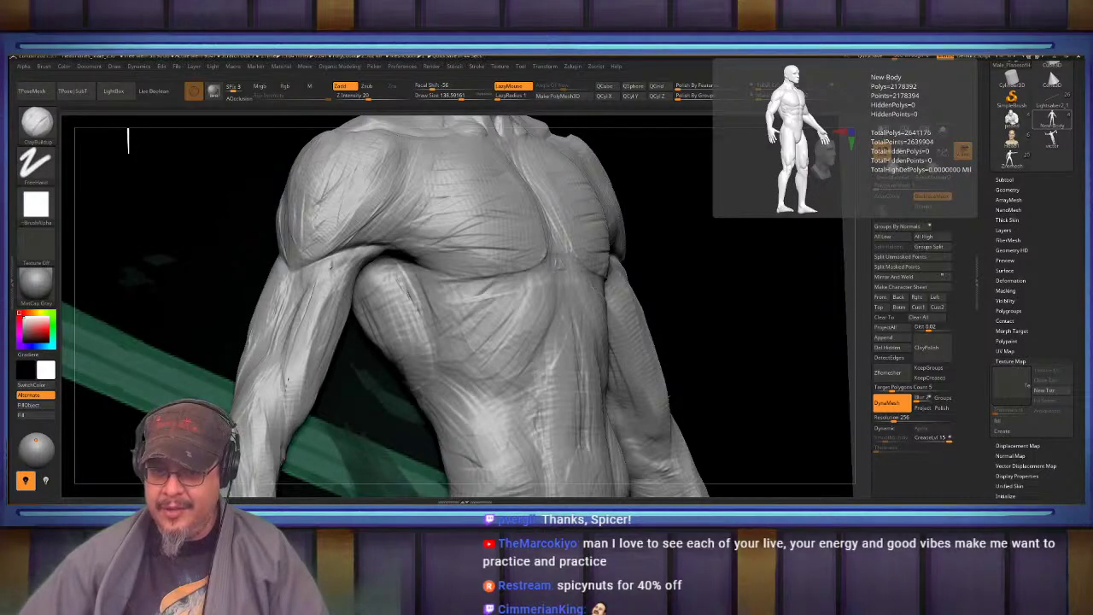
{"action": "left_click_drag", "start_coordinate": [1084, 257], "coordinate": [636, 59]}
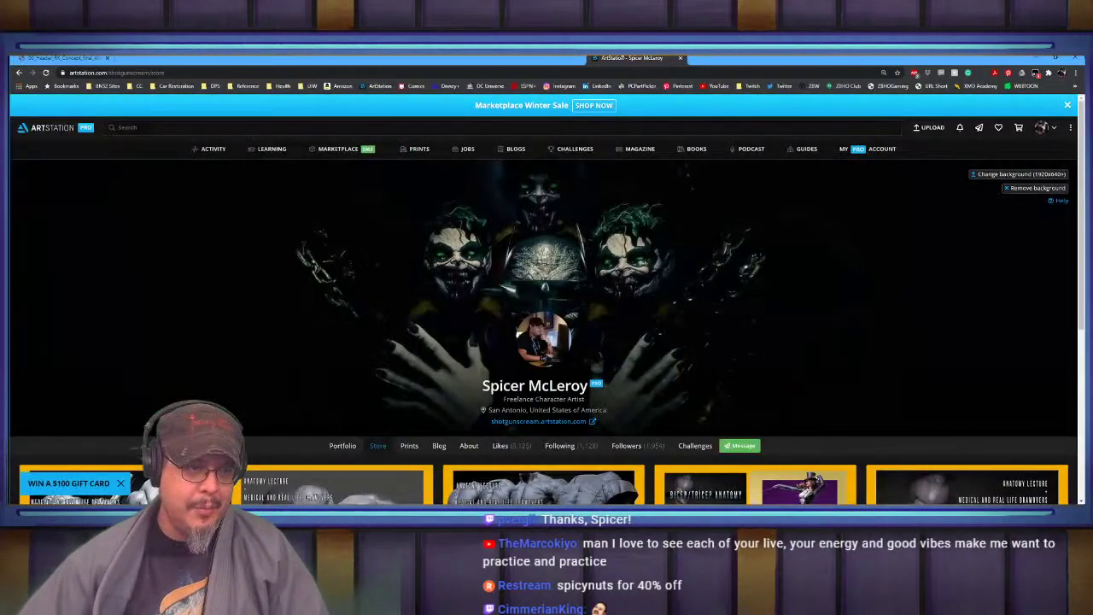
{"action": "scroll", "coordinate": [581, 305], "scroll_direction": "down", "scroll_amount": 5}
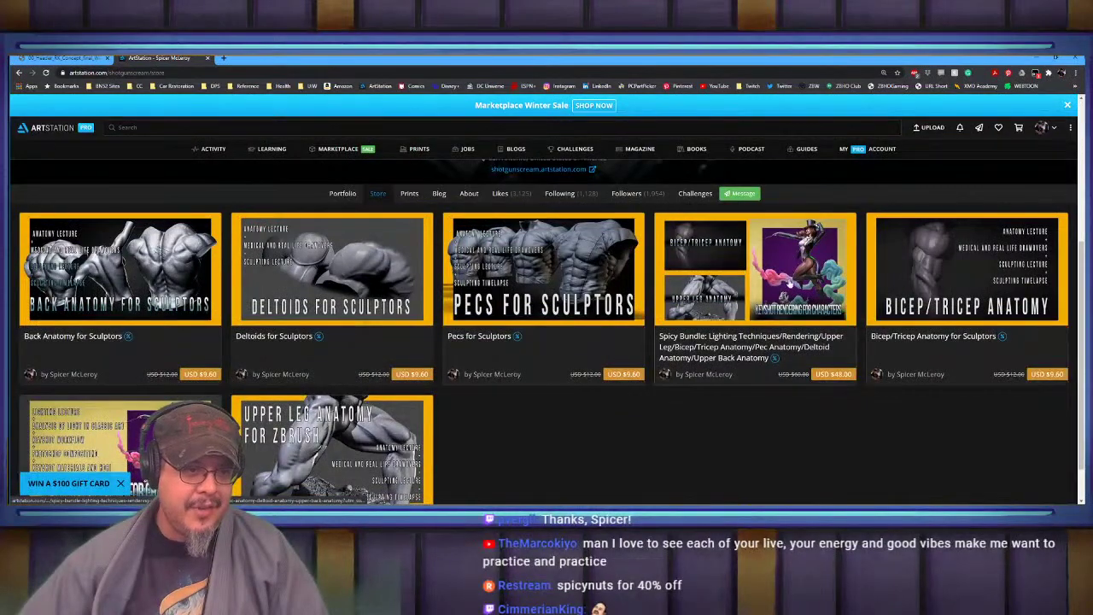
{"action": "scroll", "coordinate": [345, 446], "scroll_direction": "down", "scroll_amount": 1}
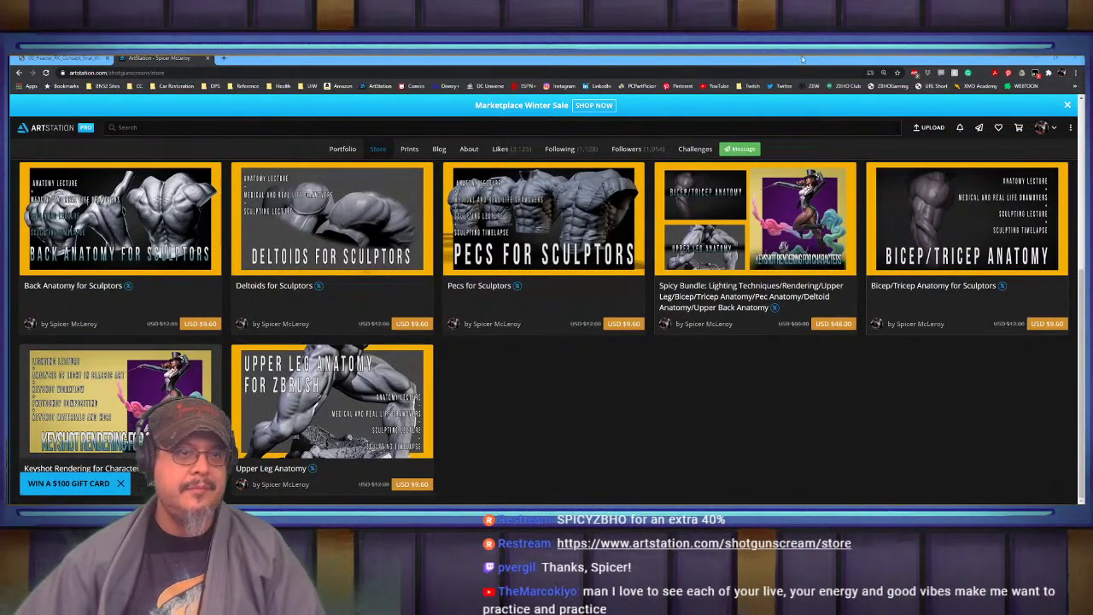
{"action": "left_click", "coordinate": [1036, 59]}
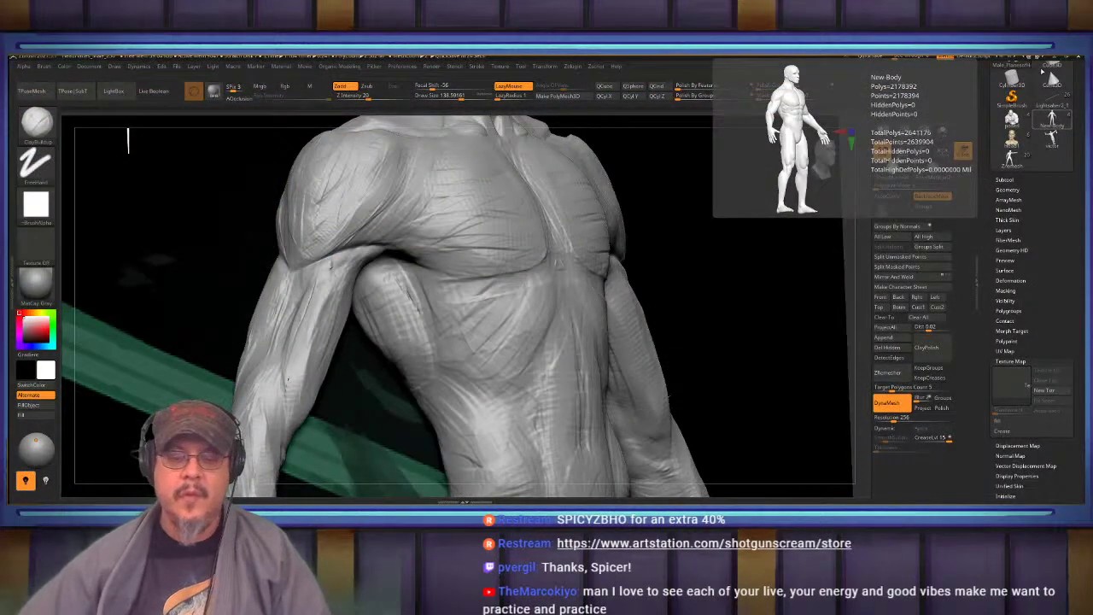
Refine the pectoral volume and its transition into the front deltoid with ClayBuildup strokes
{"action": "mouse_move", "coordinate": [519, 242]}
{"action": "right_mouse_down"}
{"action": "mouse_move", "coordinate": [500, 290]}
{"action": "mouse_move", "coordinate": [471, 321]}
{"action": "mouse_move", "coordinate": [488, 344]}
{"action": "mouse_move", "coordinate": [511, 338]}
{"action": "right_mouse_up"}
{"action": "mouse_move", "coordinate": [424, 286]}
{"action": "left_mouse_down"}
{"action": "mouse_move", "coordinate": [420, 323]}
{"action": "mouse_move", "coordinate": [502, 378]}
{"action": "left_mouse_up"}
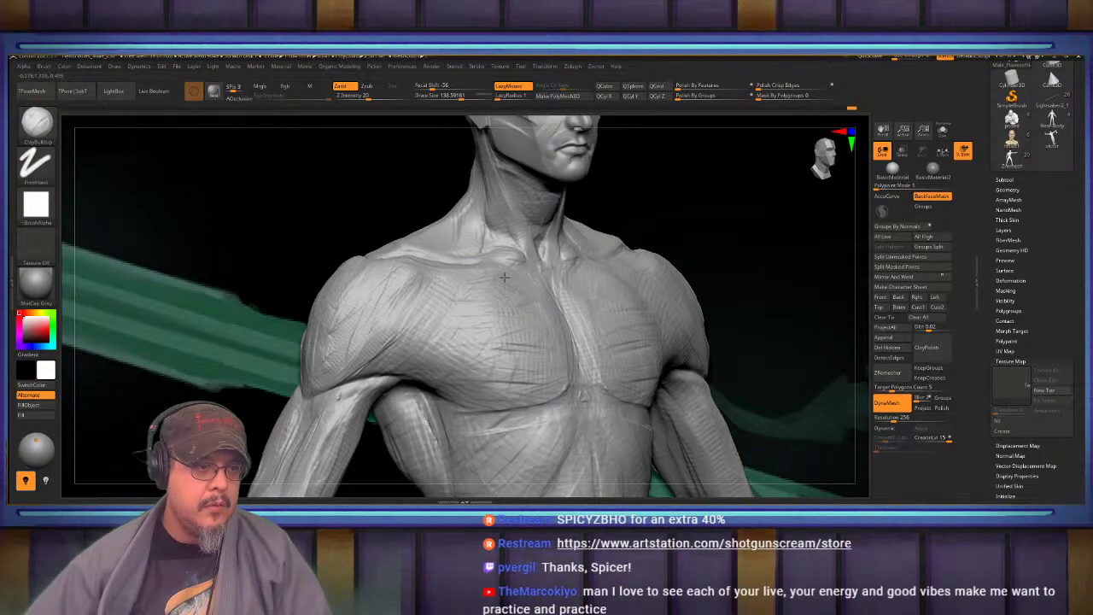
{"action": "mouse_move", "coordinate": [511, 278]}
{"action": "right_mouse_down"}
{"action": "mouse_move", "coordinate": [440, 283]}
{"action": "mouse_move", "coordinate": [410, 299]}
{"action": "mouse_move", "coordinate": [460, 328]}
{"action": "right_mouse_up"}
{"action": "mouse_move", "coordinate": [459, 329]}
{"action": "left_mouse_down"}
{"action": "mouse_move", "coordinate": [490, 352]}
{"action": "mouse_move", "coordinate": [480, 376]}
{"action": "left_mouse_up"}
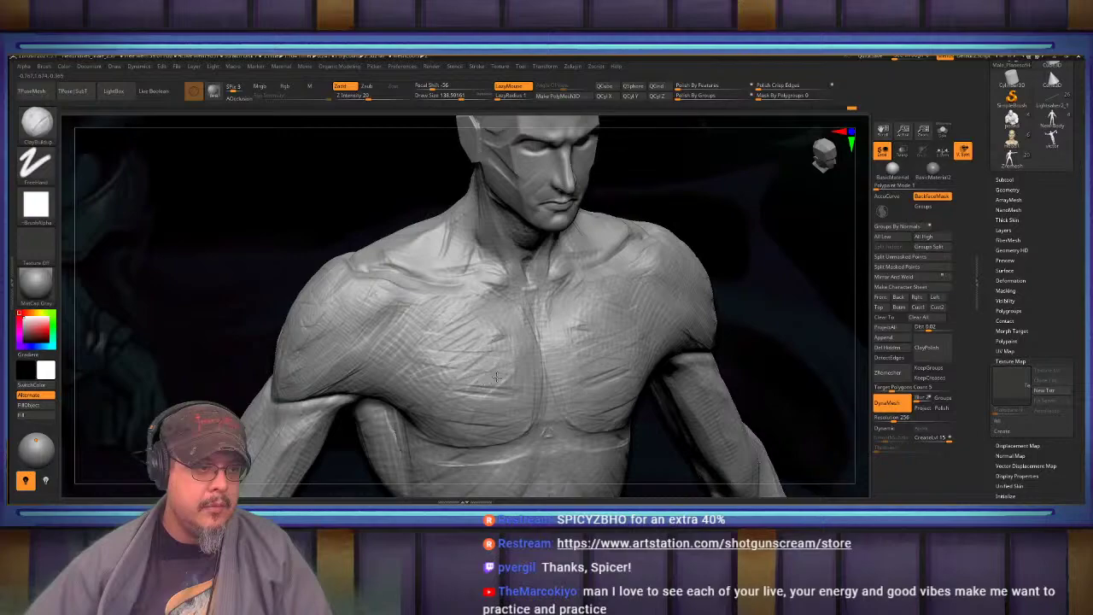
{"action": "right_click_drag", "start_coordinate": [475, 363], "coordinate": [504, 316]}
{"action": "left_click_drag", "start_coordinate": [419, 350], "coordinate": [357, 327]}
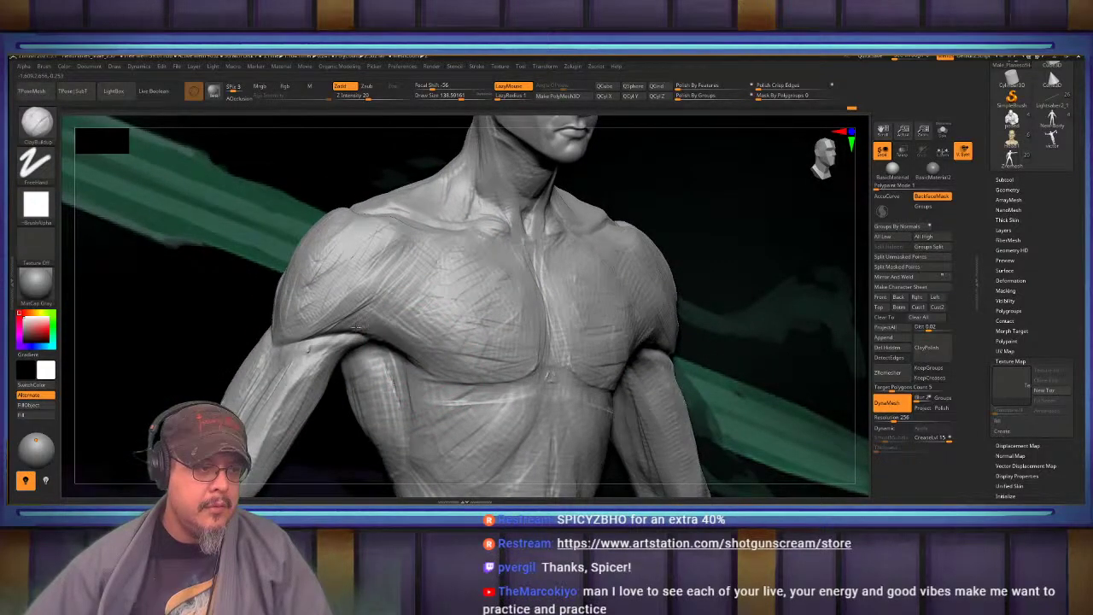
{"action": "mouse_move", "coordinate": [468, 379]}
{"action": "right_mouse_down"}
{"action": "mouse_move", "coordinate": [459, 310]}
{"action": "mouse_move", "coordinate": [479, 317]}
{"action": "mouse_move", "coordinate": [434, 331]}
{"action": "right_mouse_up"}
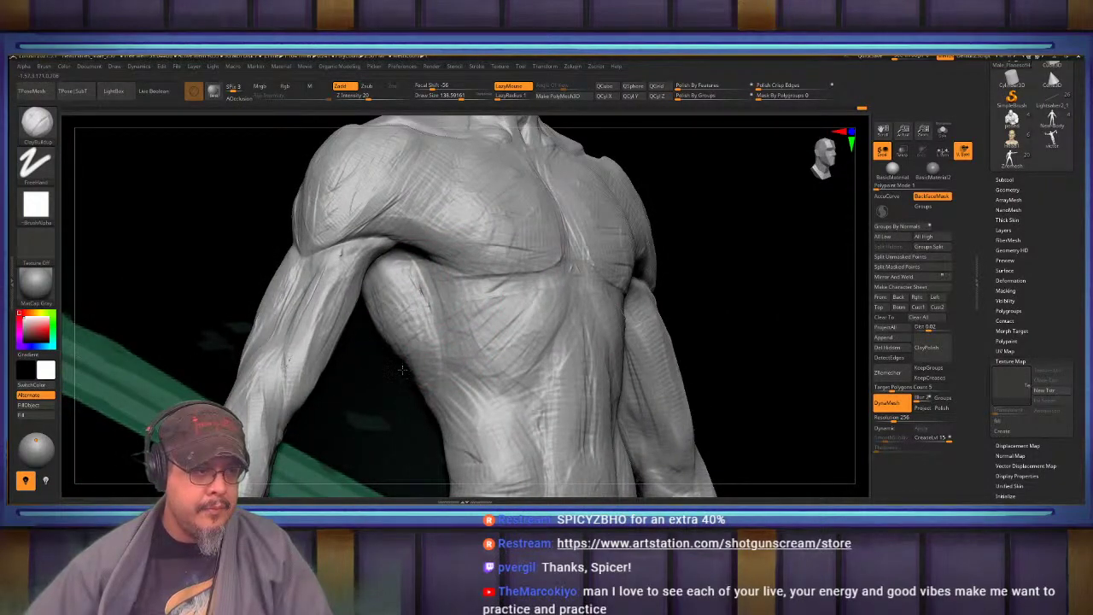
Switch to the Standard brush with a draw size of about 110 and define the rib cage arch below the pectorals
{"action": "mouse_move", "coordinate": [428, 365]}
{"action": "right_mouse_down"}
{"action": "mouse_move", "coordinate": [409, 329]}
{"action": "mouse_move", "coordinate": [442, 308]}
{"action": "mouse_move", "coordinate": [418, 300]}
{"action": "mouse_move", "coordinate": [432, 284]}
{"action": "mouse_move", "coordinate": [526, 309]}
{"action": "right_mouse_up"}
{"action": "key", "text": "b"}
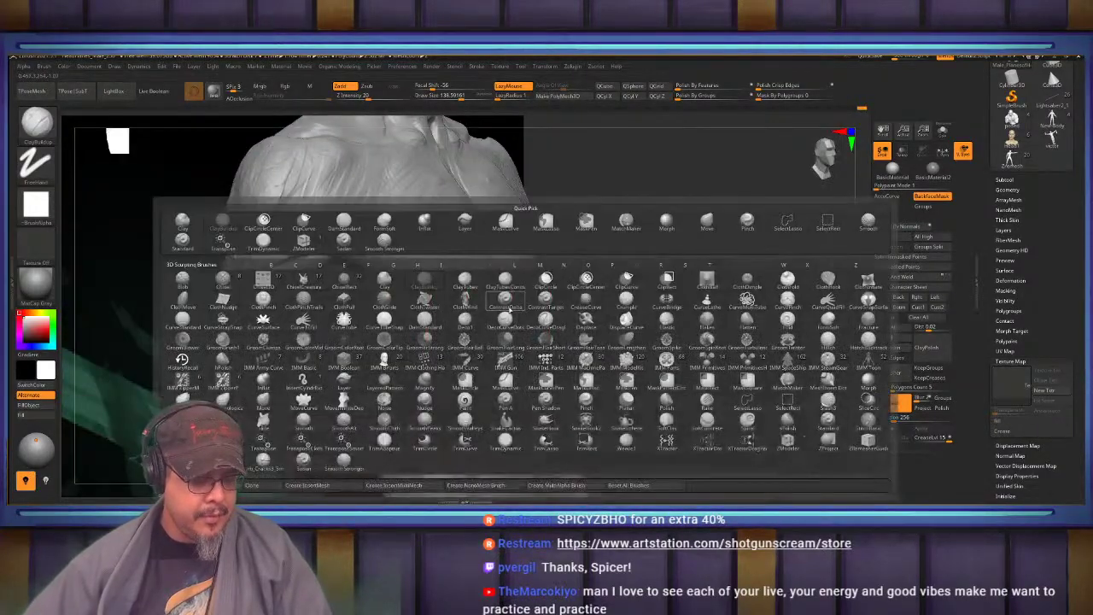
{"action": "key", "text": "s"}
{"action": "key", "text": "t"}
{"action": "mouse_move", "coordinate": [466, 286]}
{"action": "right_mouse_down"}
{"action": "mouse_move", "coordinate": [504, 296]}
{"action": "mouse_move", "coordinate": [477, 299]}
{"action": "right_mouse_up"}
{"action": "key", "text": "s"}
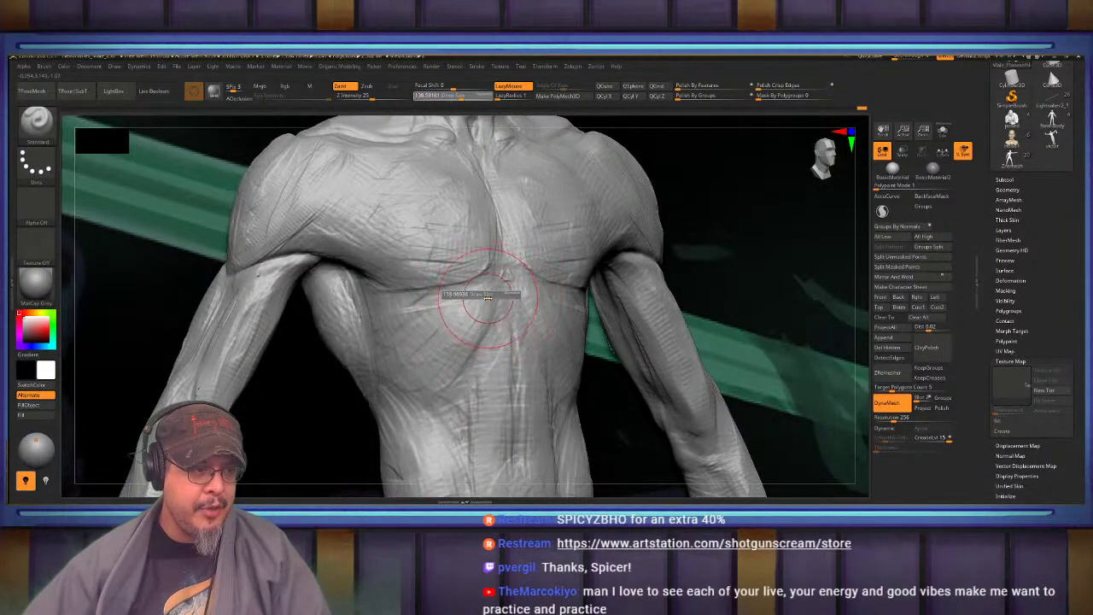
{"action": "left_click_drag", "start_coordinate": [495, 297], "coordinate": [487, 296]}
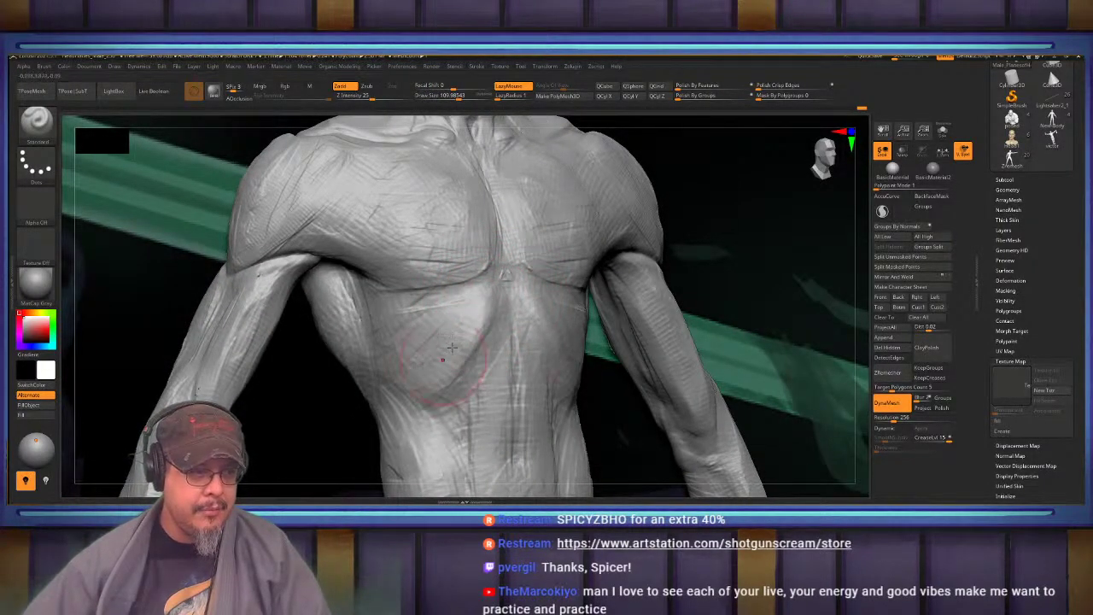
{"action": "key", "text": "ctrl"}
{"action": "right_click_drag", "start_coordinate": [491, 292], "coordinate": [495, 305]}
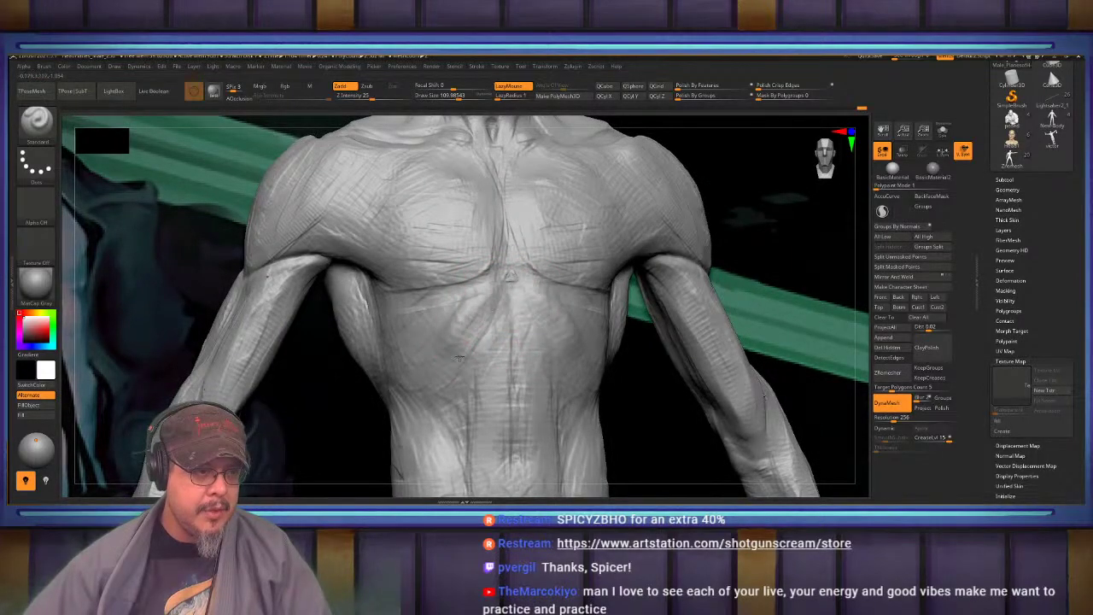
{"action": "right_click_drag", "start_coordinate": [450, 327], "coordinate": [474, 321]}
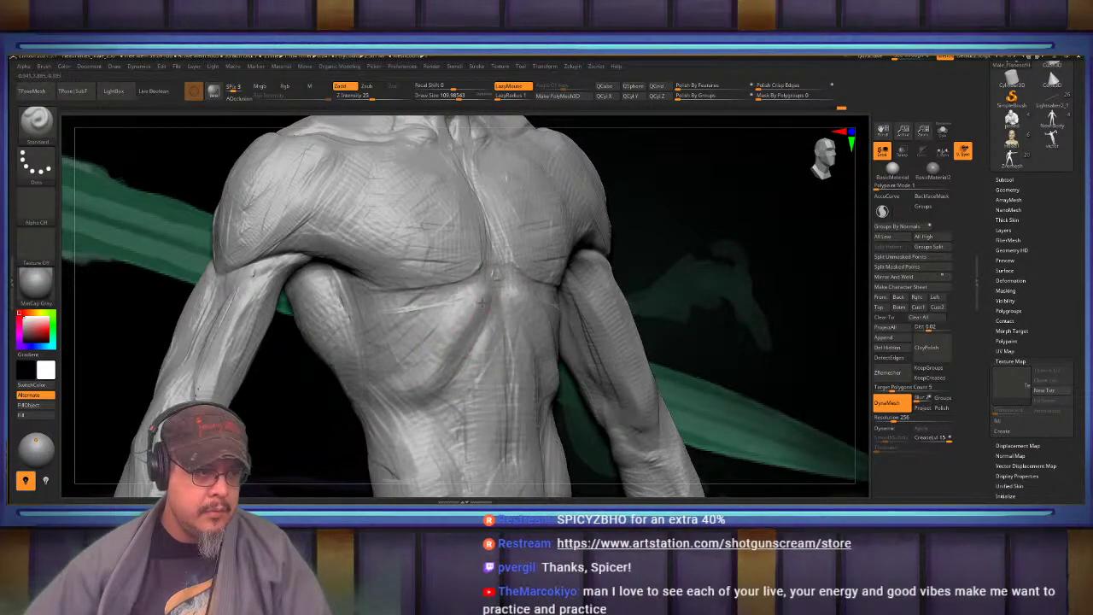
Return to the ClayBuildup brush and build up the obliques along the waist and lower abdomen
{"action": "mouse_move", "coordinate": [461, 299]}
{"action": "right_mouse_down", "text": "shift"}
{"action": "mouse_move", "coordinate": [551, 307]}
{"action": "mouse_move", "coordinate": [413, 327]}
{"action": "right_mouse_up", "text": "shift"}
{"action": "key", "text": "b"}
{"action": "key", "text": "c"}
{"action": "key", "text": "b"}
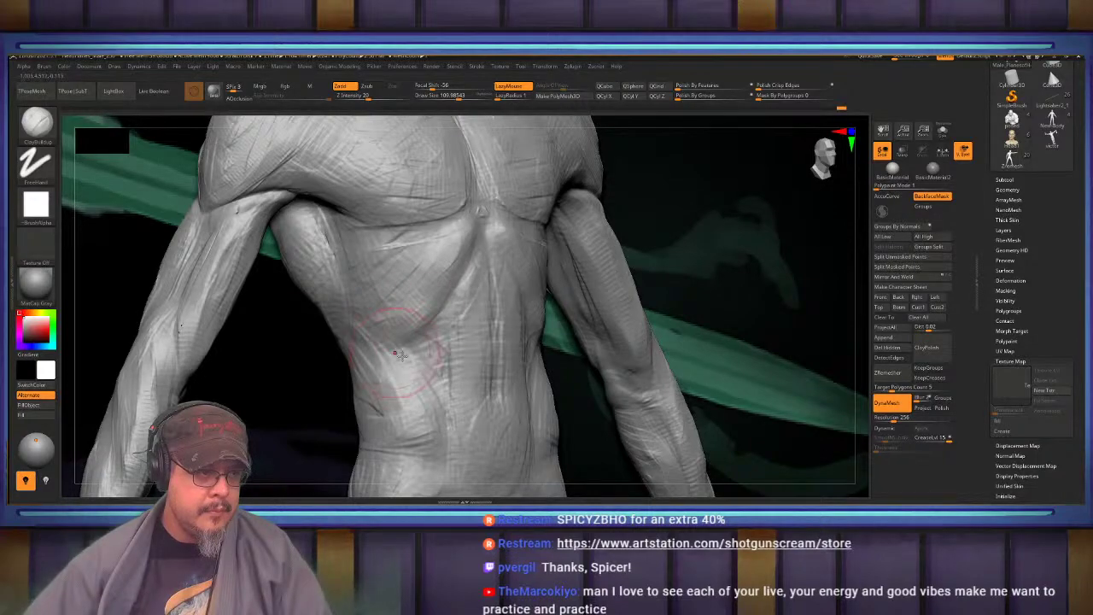
{"action": "right_click_drag", "start_coordinate": [401, 356], "coordinate": [408, 346]}
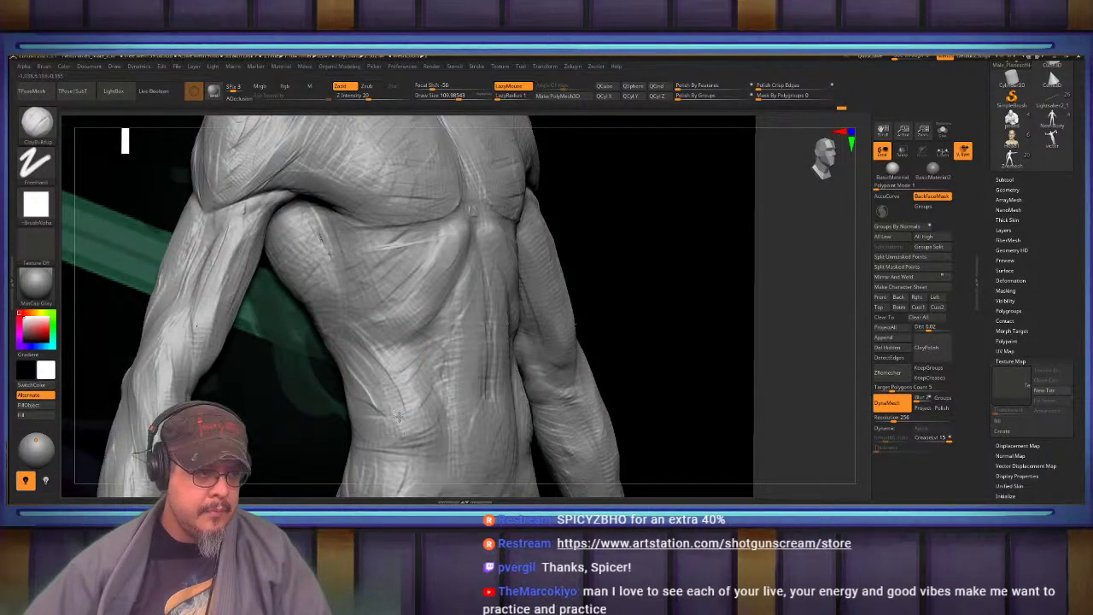
{"action": "right_click_drag", "start_coordinate": [408, 385], "coordinate": [425, 420]}
{"action": "mouse_move", "coordinate": [391, 432]}
{"action": "left_mouse_down"}
{"action": "mouse_move", "coordinate": [379, 410]}
{"action": "mouse_move", "coordinate": [397, 390]}
{"action": "mouse_move", "coordinate": [362, 355]}
{"action": "left_mouse_up"}
{"action": "mouse_move", "coordinate": [423, 405]}
{"action": "right_mouse_down"}
{"action": "mouse_move", "coordinate": [413, 307]}
{"action": "mouse_move", "coordinate": [452, 373]}
{"action": "right_mouse_up"}
{"action": "left_click_drag", "start_coordinate": [427, 388], "coordinate": [406, 410]}
{"action": "right_click_drag", "start_coordinate": [412, 420], "coordinate": [417, 349], "text": "alt"}
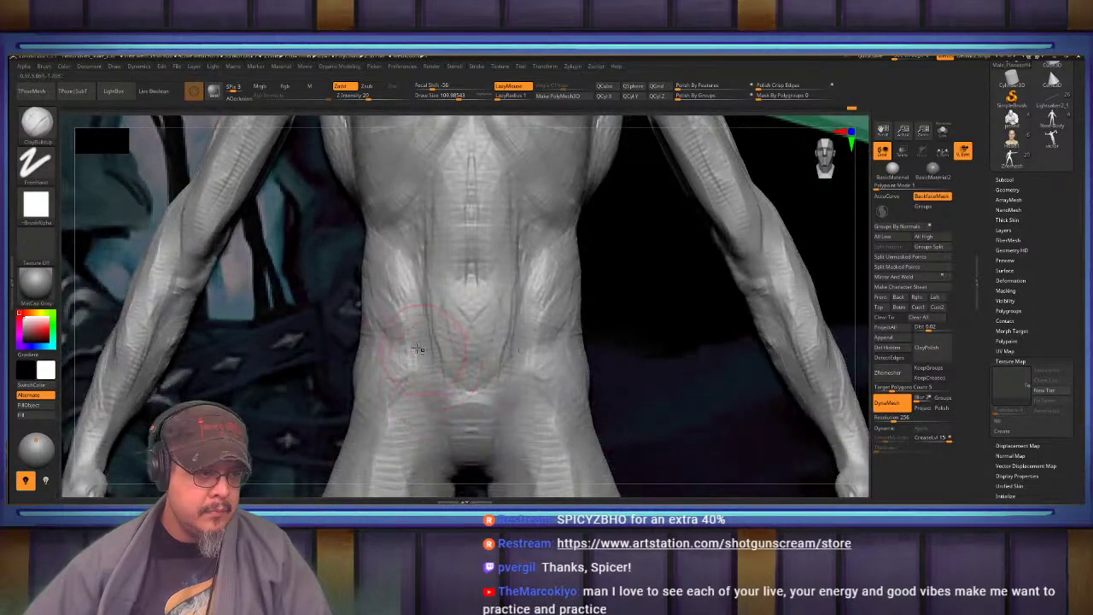
Start building up the upper calves below the backs of the knees with ClayBuildup
{"action": "right_click_drag", "start_coordinate": [502, 406], "coordinate": [423, 247]}
{"action": "right_click_drag", "start_coordinate": [423, 248], "coordinate": [502, 315]}
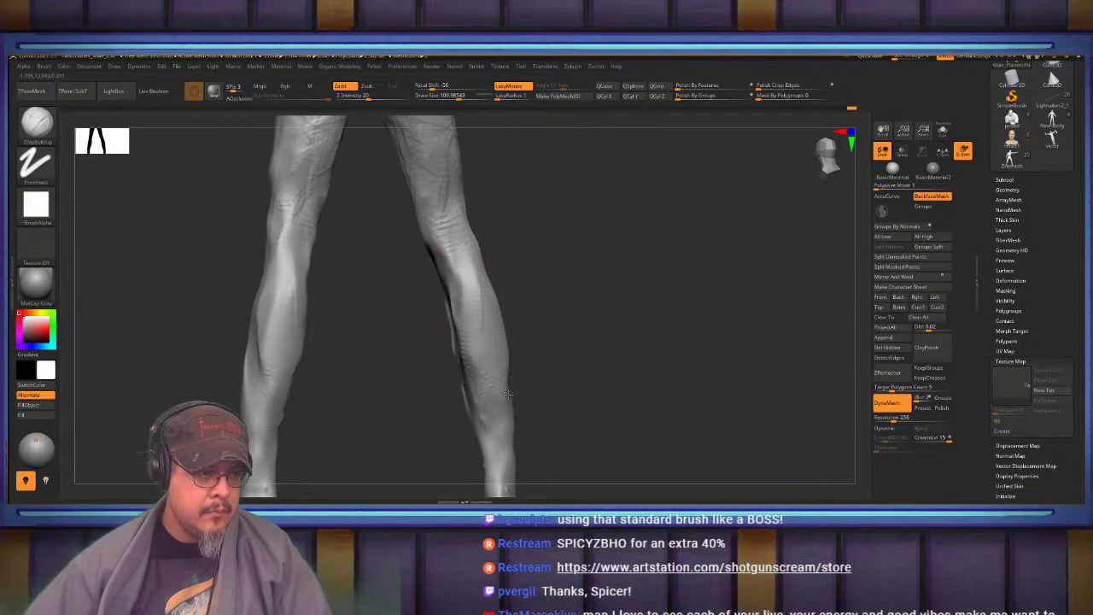
{"action": "right_click_drag", "start_coordinate": [508, 395], "coordinate": [461, 252]}
{"action": "right_click_drag", "start_coordinate": [461, 252], "coordinate": [429, 297], "text": "alt"}
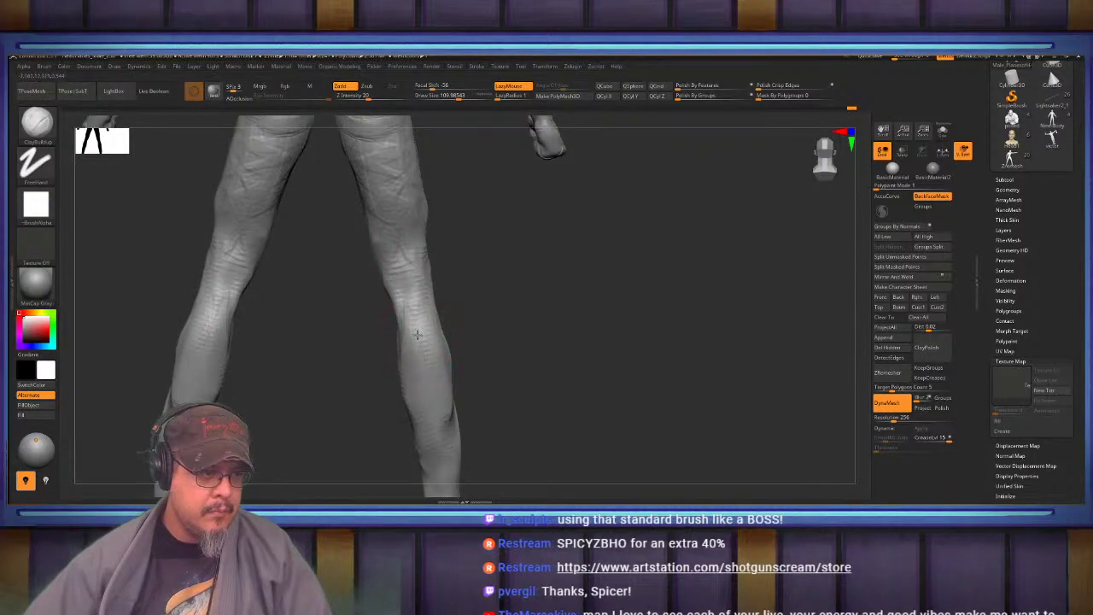
Build up the calf muscles on the back and side of the lower legs with the ClayBuildup brush
{"action": "left_click_drag", "start_coordinate": [418, 335], "coordinate": [426, 353]}
{"action": "left_click_drag", "start_coordinate": [529, 329], "coordinate": [457, 323]}
{"action": "left_click_drag", "start_coordinate": [445, 339], "coordinate": [453, 269]}
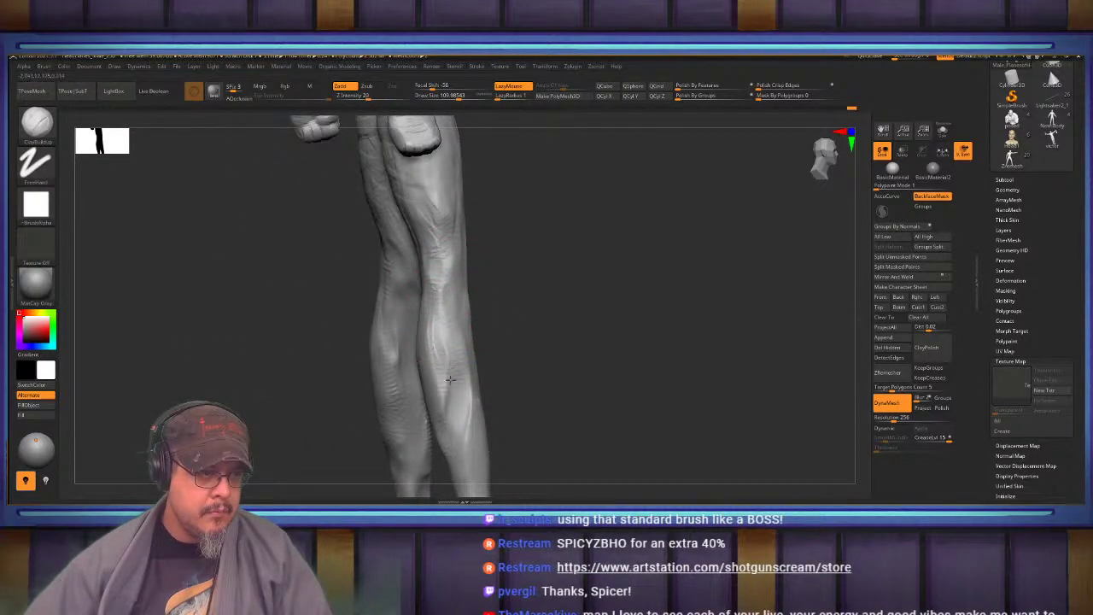
{"action": "mouse_move", "coordinate": [531, 282]}
{"action": "left_mouse_down"}
{"action": "mouse_move", "coordinate": [483, 255]}
{"action": "mouse_move", "coordinate": [469, 261]}
{"action": "left_mouse_up"}
{"action": "left_click_drag", "start_coordinate": [442, 366], "coordinate": [444, 397]}
{"action": "left_click_drag", "start_coordinate": [521, 384], "coordinate": [520, 295], "text": "alt"}
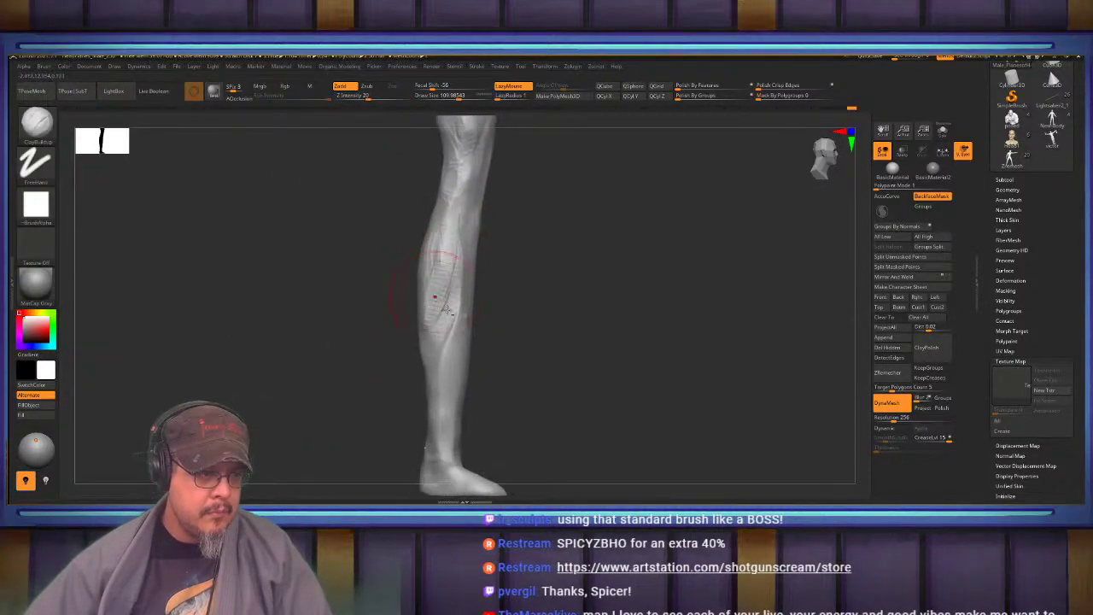
{"action": "mouse_move", "coordinate": [494, 256]}
{"action": "left_mouse_down", "text": "alt"}
{"action": "mouse_move", "coordinate": [456, 325]}
{"action": "mouse_move", "coordinate": [494, 215]}
{"action": "left_mouse_up", "text": "alt"}
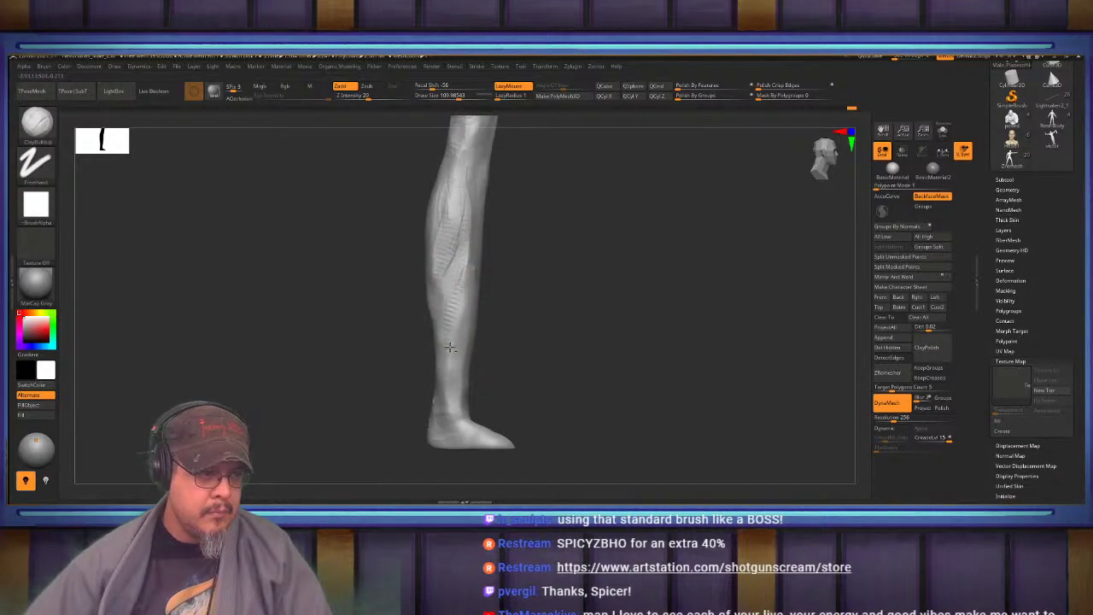
Reshape the toe end of the foot and pull in the back contour of the lower leg with the Move brush
{"action": "key", "text": "b"}
{"action": "key", "text": "m"}
{"action": "key", "text": "v"}
{"action": "left_click_drag", "start_coordinate": [638, 334], "coordinate": [590, 256]}
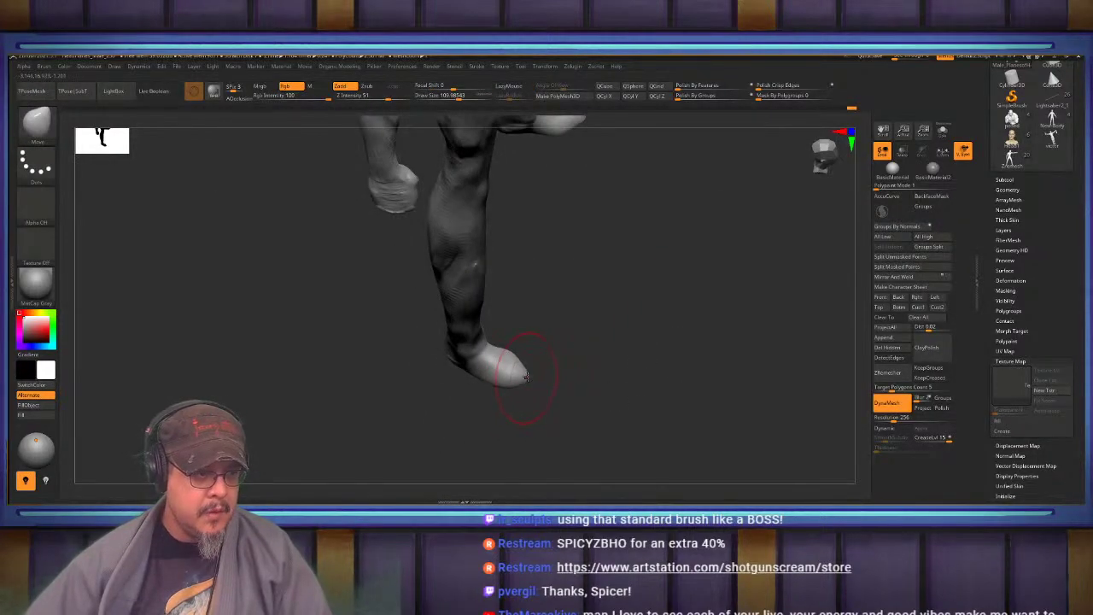
{"action": "left_click_drag", "start_coordinate": [525, 377], "coordinate": [547, 385]}
{"action": "mouse_move", "coordinate": [598, 299]}
{"action": "left_mouse_down"}
{"action": "mouse_move", "coordinate": [608, 356]}
{"action": "mouse_move", "coordinate": [676, 380]}
{"action": "left_mouse_up"}
{"action": "mouse_move", "coordinate": [540, 410]}
{"action": "left_mouse_down"}
{"action": "mouse_move", "coordinate": [529, 346]}
{"action": "mouse_move", "coordinate": [583, 376]}
{"action": "mouse_move", "coordinate": [539, 397]}
{"action": "left_mouse_up"}
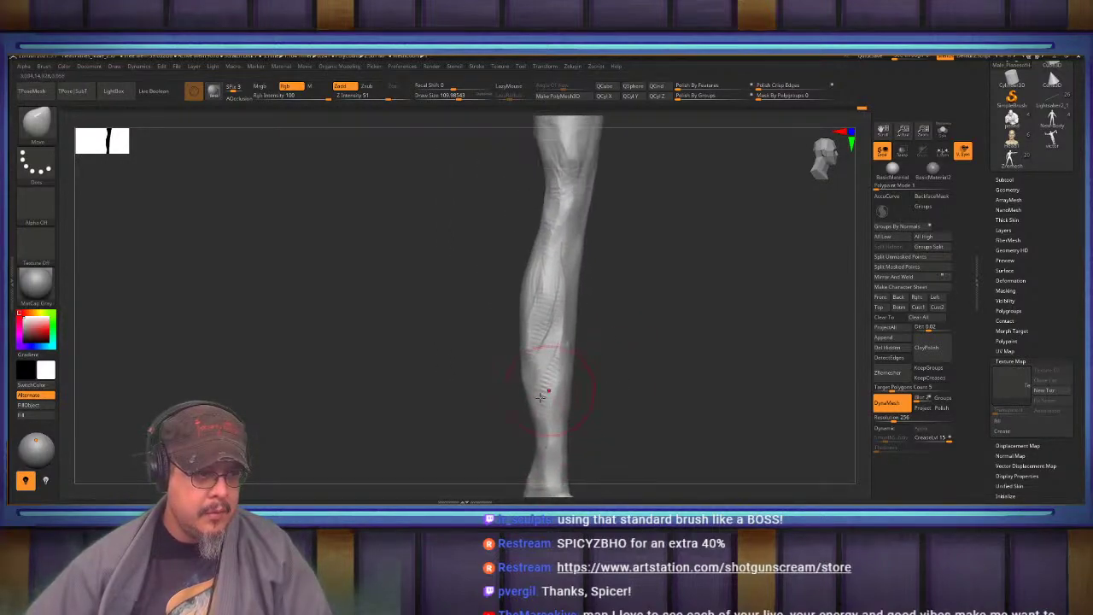
{"action": "left_click_drag", "start_coordinate": [528, 334], "coordinate": [535, 334]}
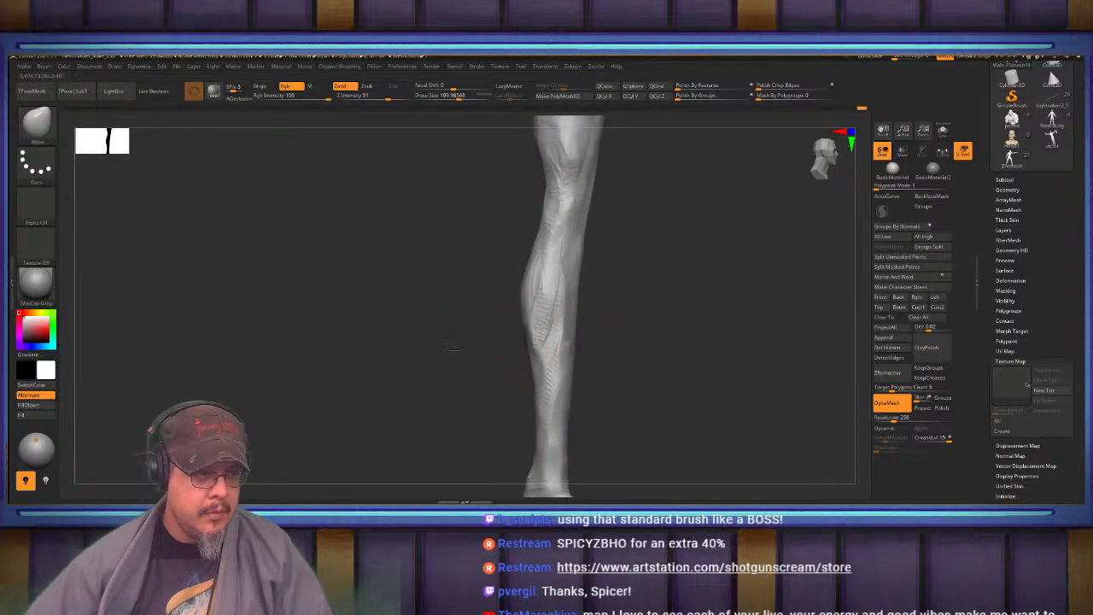
Add clay strokes along the front and outer side of the shins with the ClayBuildup brush
{"action": "left_click_drag", "start_coordinate": [653, 338], "coordinate": [496, 333]}
{"action": "mouse_move", "coordinate": [610, 333]}
{"action": "left_mouse_down", "text": "alt"}
{"action": "mouse_move", "coordinate": [630, 379]}
{"action": "mouse_move", "coordinate": [674, 358]}
{"action": "mouse_move", "coordinate": [541, 301]}
{"action": "mouse_move", "coordinate": [545, 318]}
{"action": "left_mouse_up", "text": "alt"}
{"action": "key", "text": "b"}
{"action": "key", "text": "c"}
{"action": "key", "text": "b"}
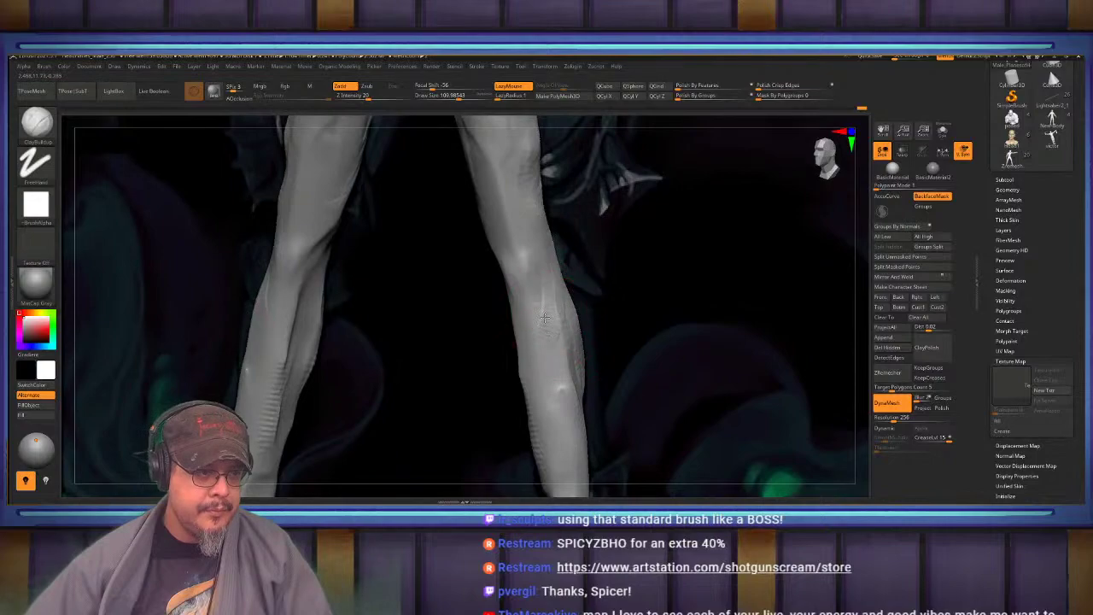
{"action": "left_click_drag", "start_coordinate": [556, 366], "coordinate": [561, 392]}
{"action": "left_click_drag", "start_coordinate": [552, 341], "coordinate": [564, 410]}
{"action": "left_click_drag", "start_coordinate": [615, 329], "coordinate": [670, 326]}
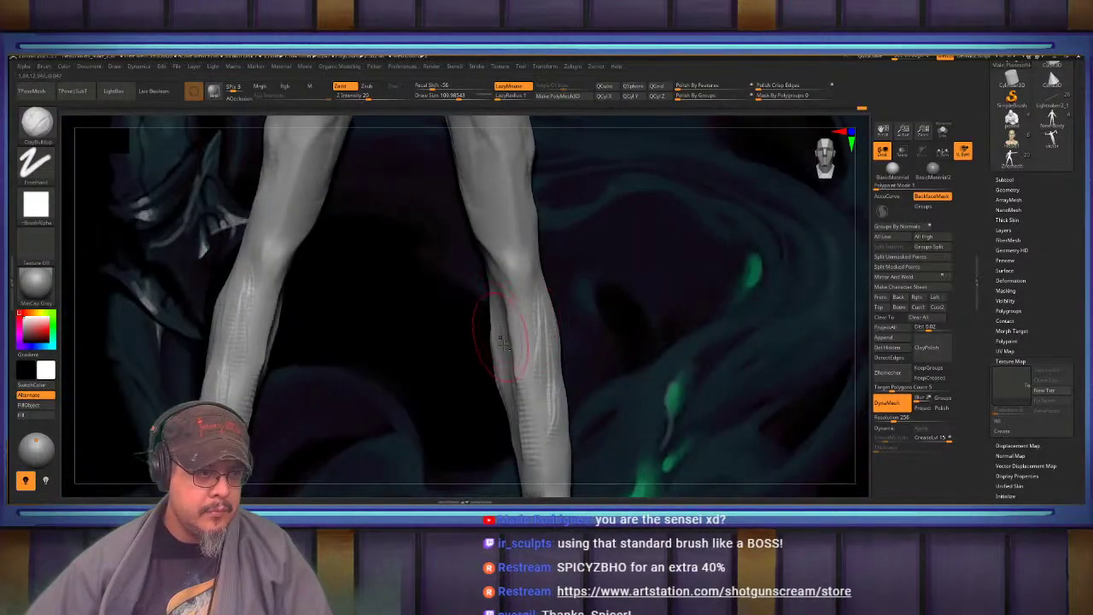
Build up the inner calf below the knee, smooth it lightly, and extend the clay strokes along the lower leg
{"action": "left_click_drag", "start_coordinate": [516, 299], "coordinate": [526, 354]}
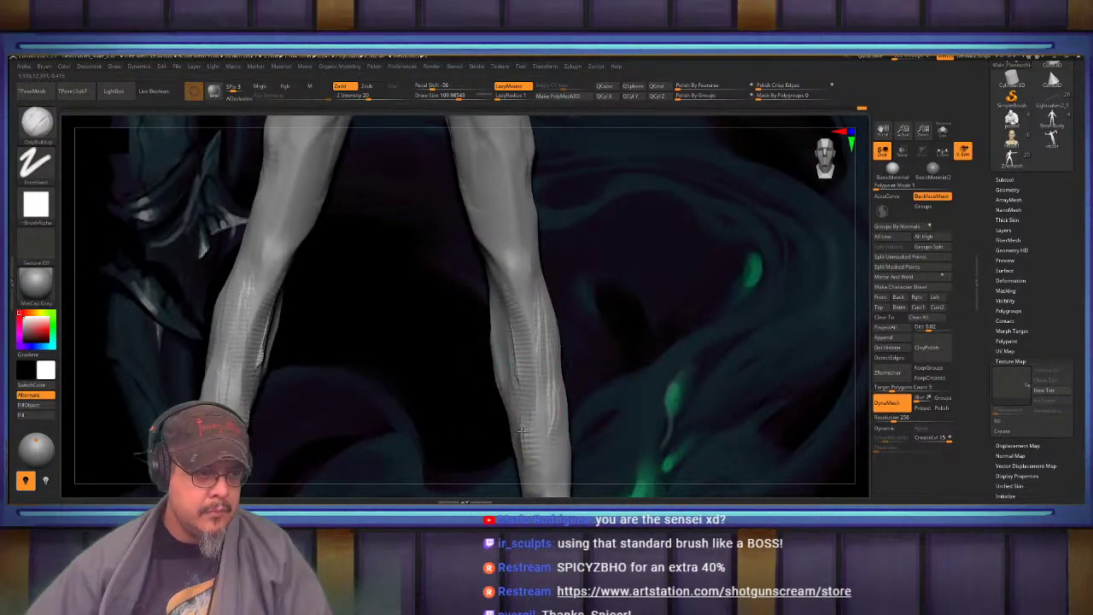
{"action": "key", "text": "shift"}
{"action": "left_click_drag", "start_coordinate": [516, 348], "coordinate": [518, 367], "text": "shift"}
{"action": "mouse_move", "coordinate": [615, 342]}
{"action": "left_mouse_down"}
{"action": "mouse_move", "coordinate": [589, 324]}
{"action": "mouse_move", "coordinate": [557, 362]}
{"action": "left_mouse_up"}
{"action": "left_click_drag", "start_coordinate": [555, 295], "coordinate": [560, 406]}
{"action": "mouse_move", "coordinate": [513, 350]}
{"action": "left_mouse_down"}
{"action": "mouse_move", "coordinate": [536, 340]}
{"action": "mouse_move", "coordinate": [481, 321]}
{"action": "mouse_move", "coordinate": [472, 299]}
{"action": "mouse_move", "coordinate": [487, 350]}
{"action": "mouse_move", "coordinate": [501, 333]}
{"action": "left_mouse_up"}
{"action": "left_click_drag", "start_coordinate": [504, 348], "coordinate": [507, 399]}
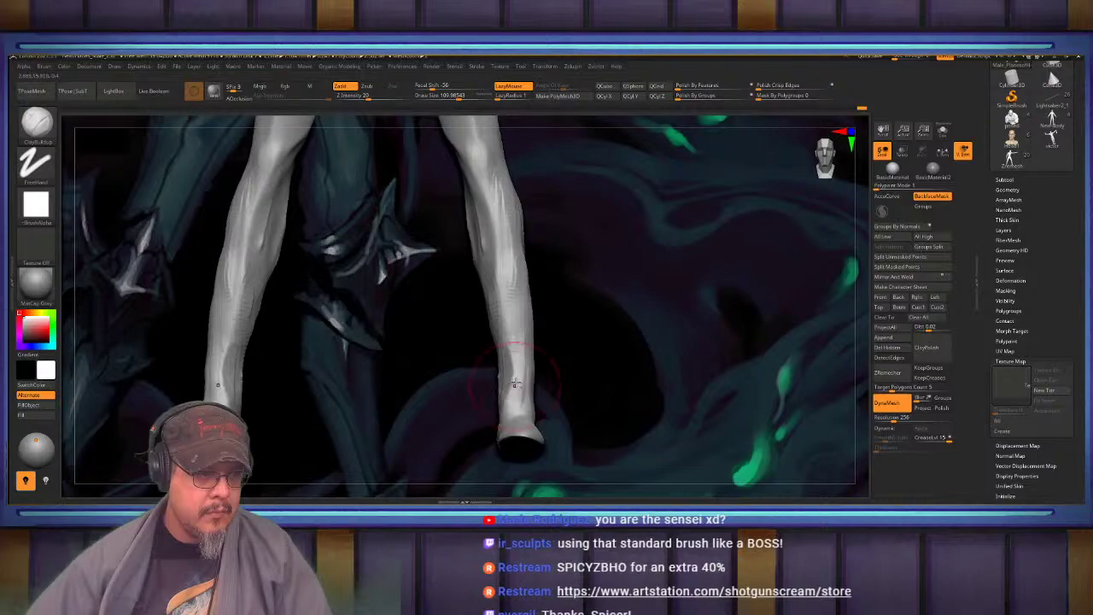
Adjust the thigh's side silhouette with the Move brush at a draw size of about 250
{"action": "right_click_drag", "start_coordinate": [513, 367], "coordinate": [500, 306]}
{"action": "key", "text": "b"}
{"action": "key", "text": "m"}
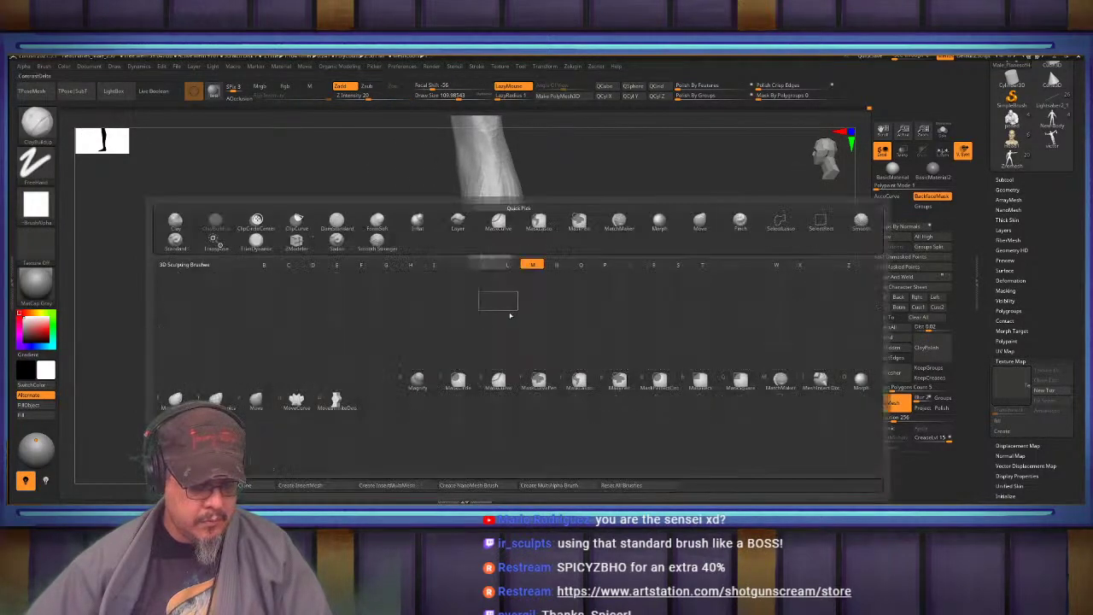
{"action": "key", "text": "v"}
{"action": "key", "text": "s"}
{"action": "left_click_drag", "start_coordinate": [488, 359], "coordinate": [511, 338]}
{"action": "right_click_drag", "start_coordinate": [511, 339], "coordinate": [485, 362]}
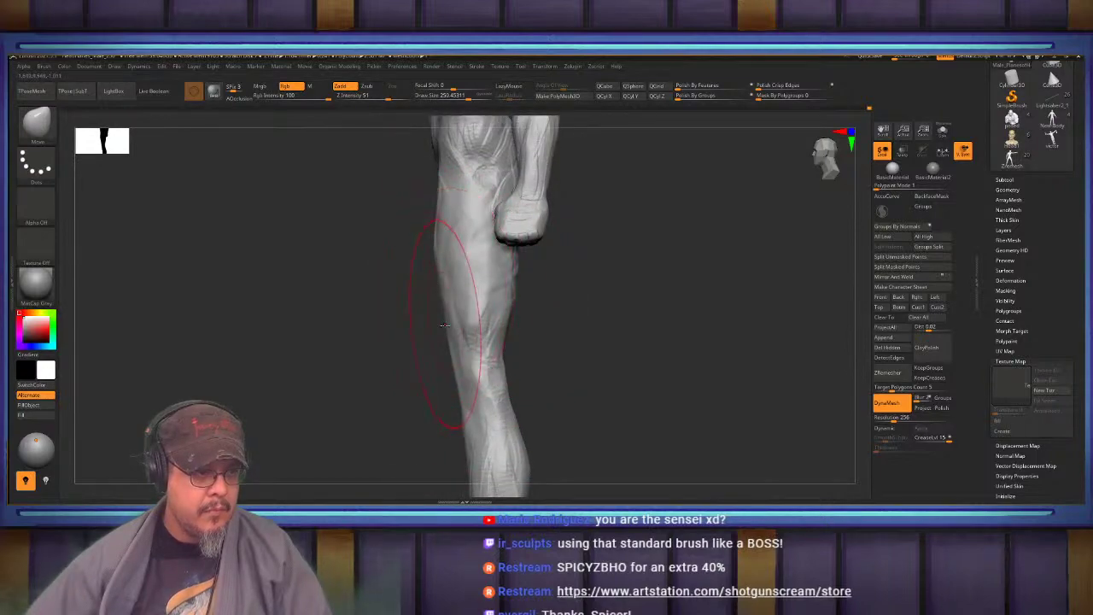
{"action": "mouse_move", "coordinate": [444, 324]}
{"action": "right_mouse_down"}
{"action": "mouse_move", "coordinate": [485, 317]}
{"action": "mouse_move", "coordinate": [478, 247]}
{"action": "mouse_move", "coordinate": [504, 299]}
{"action": "right_mouse_up"}
{"action": "left_click_drag", "start_coordinate": [515, 334], "coordinate": [508, 332]}
Reshape the buttock volume from behind with the Move brush
{"action": "right_click_drag", "start_coordinate": [478, 329], "coordinate": [541, 293]}
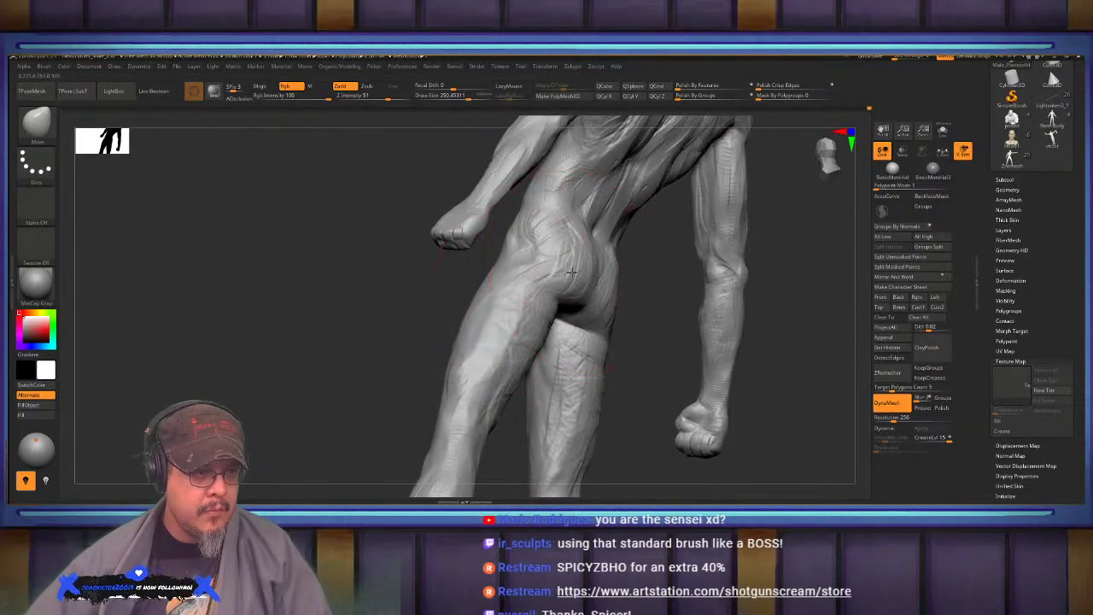
{"action": "left_click_drag", "start_coordinate": [570, 275], "coordinate": [568, 266]}
{"action": "right_click_drag", "start_coordinate": [568, 267], "coordinate": [579, 254]}
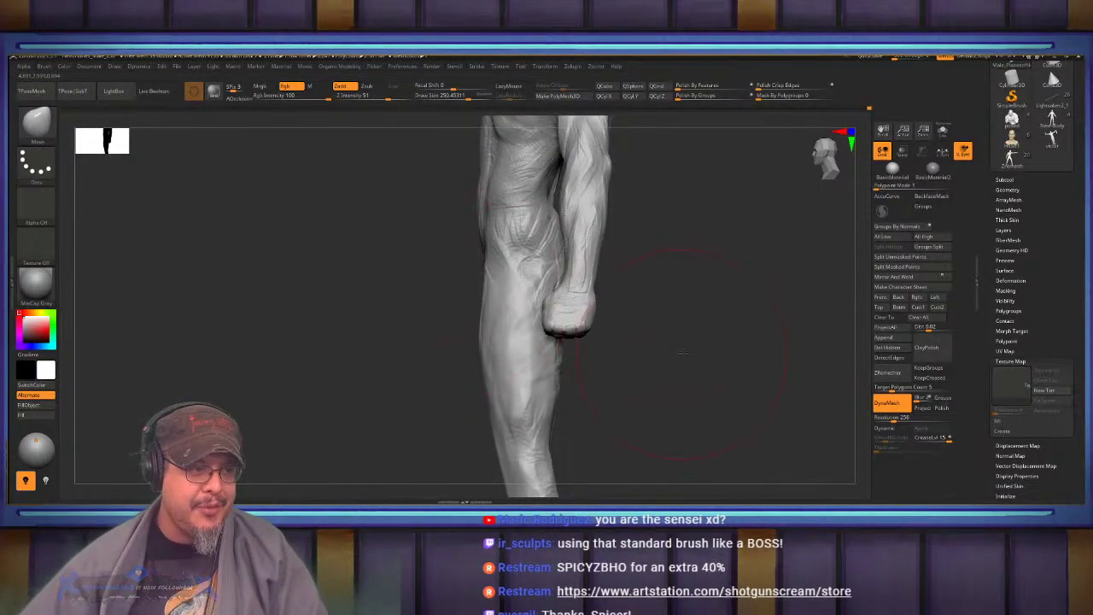
{"action": "left_click_drag", "start_coordinate": [471, 296], "coordinate": [564, 298], "text": "shift"}
Build up the front and inner thigh muscles with the ClayBuildup brush at a draw size of about 106
{"action": "left_click_drag", "start_coordinate": [504, 376], "coordinate": [522, 259], "text": "alt"}
{"action": "mouse_move", "coordinate": [590, 323]}
{"action": "left_mouse_down", "text": "alt"}
{"action": "mouse_move", "coordinate": [608, 310]}
{"action": "mouse_move", "coordinate": [602, 326]}
{"action": "left_mouse_up", "text": "alt"}
{"action": "key", "text": "b"}
{"action": "key", "text": "c"}
{"action": "key", "text": "b"}
{"action": "mouse_move", "coordinate": [666, 342]}
{"action": "left_mouse_down"}
{"action": "mouse_move", "coordinate": [554, 385]}
{"action": "mouse_move", "coordinate": [568, 360]}
{"action": "mouse_move", "coordinate": [552, 326]}
{"action": "left_mouse_up"}
{"action": "key", "text": "s"}
{"action": "mouse_move", "coordinate": [556, 331]}
{"action": "right_mouse_down"}
{"action": "mouse_move", "coordinate": [540, 302]}
{"action": "mouse_move", "coordinate": [547, 322]}
{"action": "right_mouse_up"}
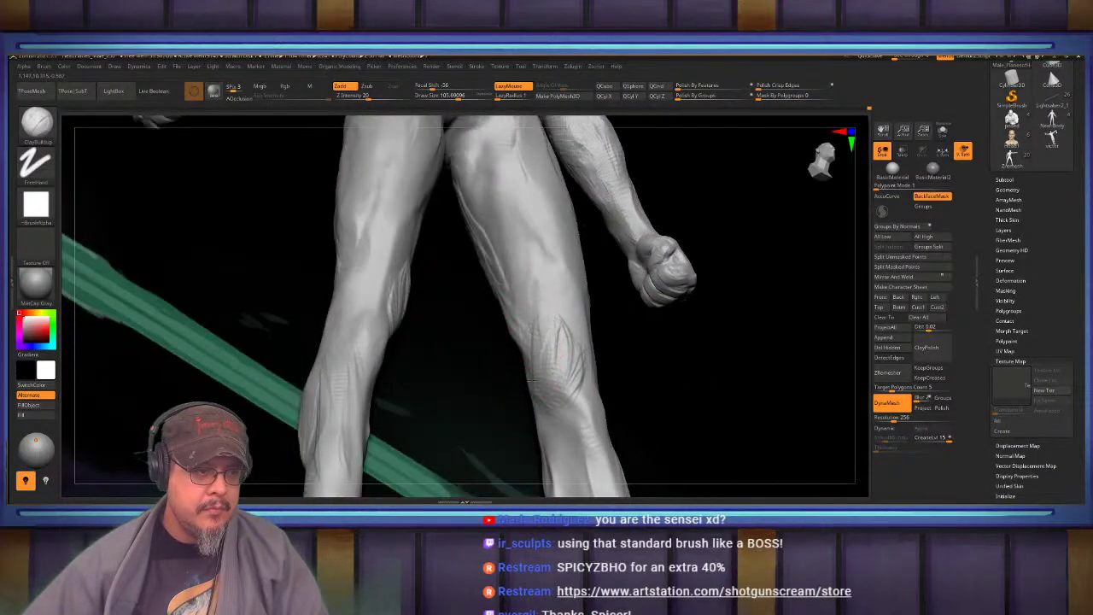
{"action": "right_click_drag", "start_coordinate": [547, 416], "coordinate": [564, 523], "text": "alt"}
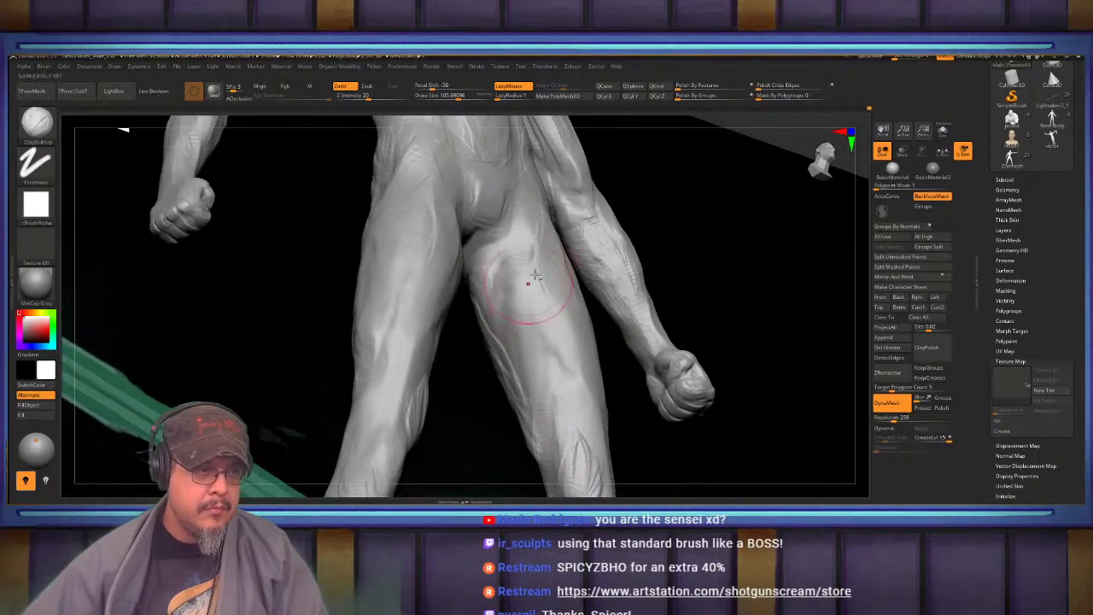
{"action": "mouse_move", "coordinate": [532, 277]}
{"action": "left_mouse_down"}
{"action": "mouse_move", "coordinate": [527, 231]}
{"action": "mouse_move", "coordinate": [533, 422]}
{"action": "left_mouse_up"}
{"action": "left_click_drag", "start_coordinate": [533, 338], "coordinate": [537, 446]}
Add clay strokes to the back of the leg near the knee and to the upper inner thigh below the groin
{"action": "mouse_move", "coordinate": [527, 324]}
{"action": "right_mouse_down"}
{"action": "mouse_move", "coordinate": [540, 327]}
{"action": "mouse_move", "coordinate": [475, 299]}
{"action": "mouse_move", "coordinate": [462, 312]}
{"action": "mouse_move", "coordinate": [537, 264]}
{"action": "right_mouse_up"}
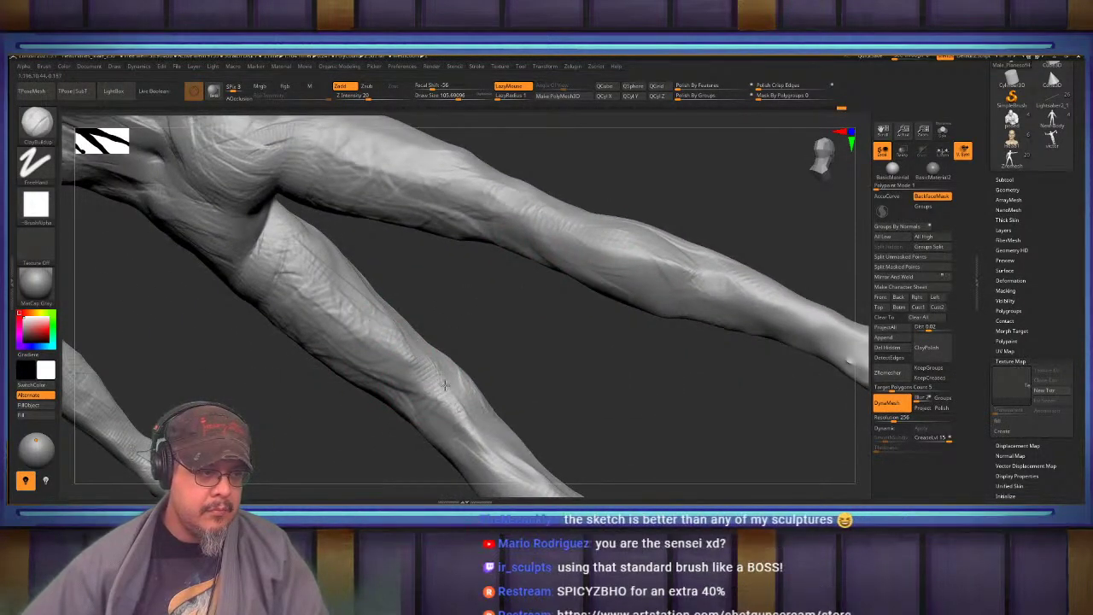
{"action": "left_click_drag", "start_coordinate": [439, 381], "coordinate": [480, 437]}
{"action": "mouse_move", "coordinate": [480, 437]}
{"action": "right_mouse_down"}
{"action": "mouse_move", "coordinate": [422, 437]}
{"action": "mouse_move", "coordinate": [429, 359]}
{"action": "mouse_move", "coordinate": [411, 378]}
{"action": "mouse_move", "coordinate": [419, 366]}
{"action": "right_mouse_up"}
{"action": "right_click_drag", "start_coordinate": [415, 243], "coordinate": [432, 299], "text": "alt"}
{"action": "right_click_drag", "start_coordinate": [410, 263], "coordinate": [418, 261]}
{"action": "left_click_drag", "start_coordinate": [381, 255], "coordinate": [383, 309]}
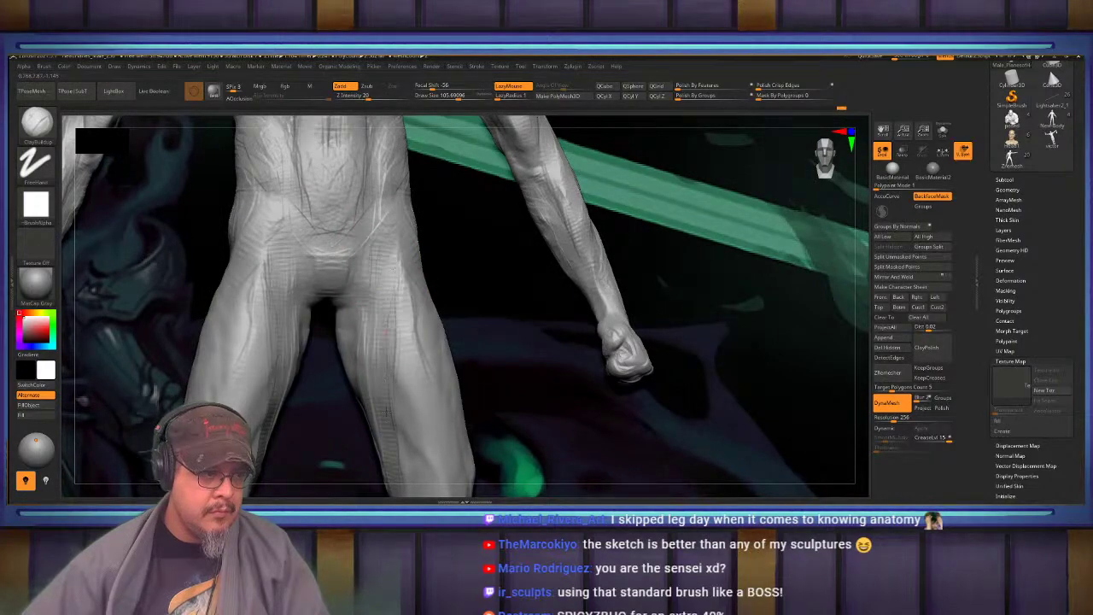
{"action": "right_click_drag", "start_coordinate": [365, 346], "coordinate": [400, 259]}
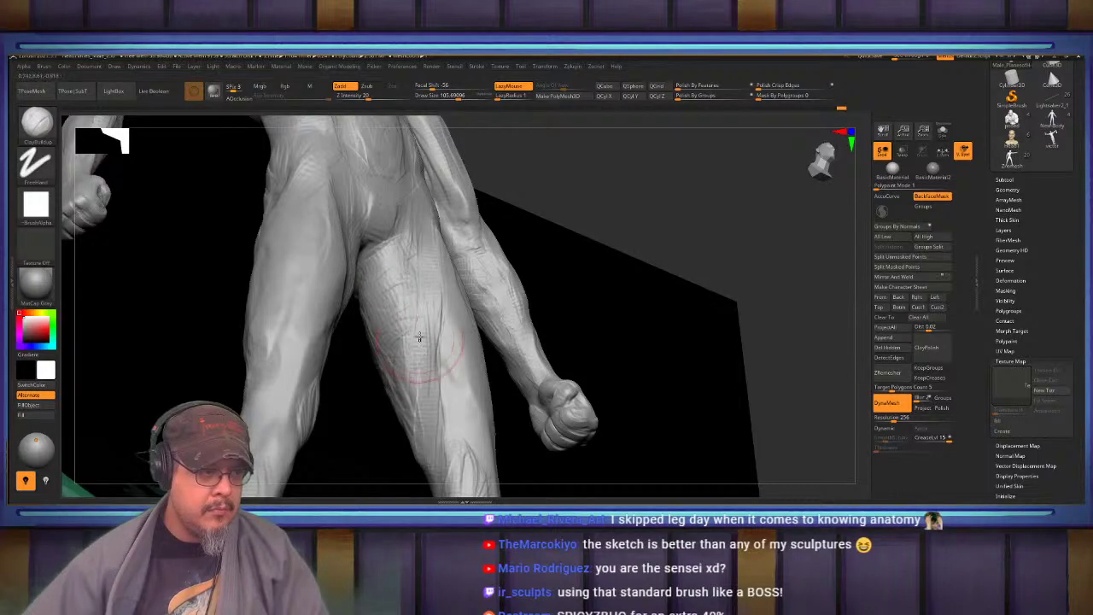
Sculpt long clay strokes down the front of the thighs from the hip to define the quadriceps
{"action": "mouse_move", "coordinate": [419, 336]}
{"action": "right_mouse_down"}
{"action": "mouse_move", "coordinate": [464, 281]}
{"action": "mouse_move", "coordinate": [475, 348]}
{"action": "right_mouse_up"}
{"action": "mouse_move", "coordinate": [475, 349]}
{"action": "left_mouse_down"}
{"action": "mouse_move", "coordinate": [530, 346]}
{"action": "mouse_move", "coordinate": [536, 365]}
{"action": "left_mouse_up"}
{"action": "mouse_move", "coordinate": [548, 369]}
{"action": "right_mouse_down"}
{"action": "mouse_move", "coordinate": [482, 307]}
{"action": "mouse_move", "coordinate": [450, 248]}
{"action": "mouse_move", "coordinate": [450, 237]}
{"action": "mouse_move", "coordinate": [603, 273]}
{"action": "mouse_move", "coordinate": [534, 301]}
{"action": "mouse_move", "coordinate": [532, 238]}
{"action": "right_mouse_up"}
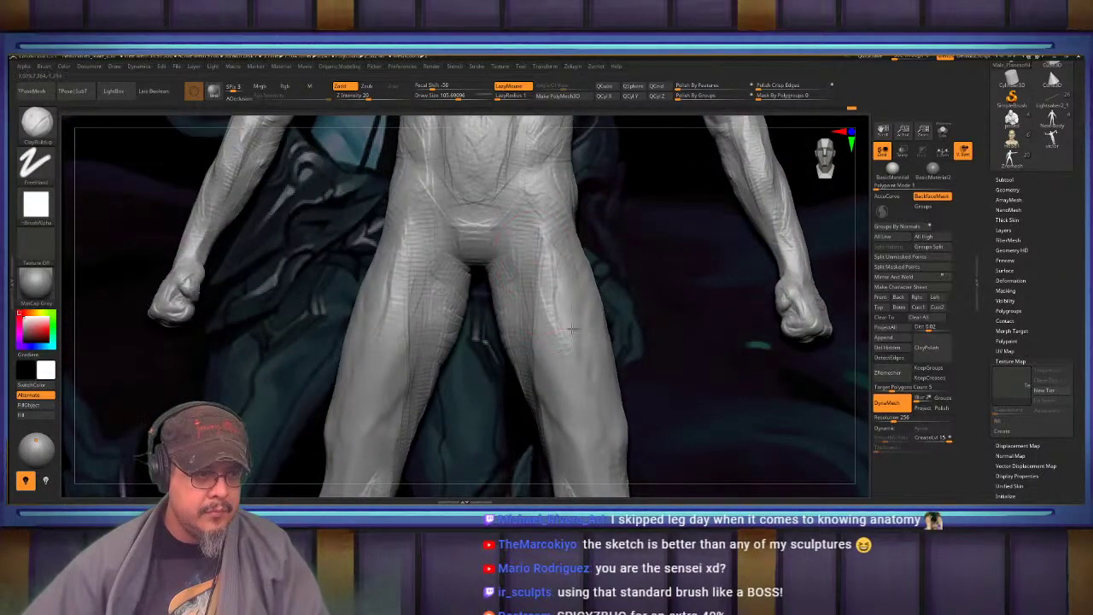
{"action": "left_click_drag", "start_coordinate": [536, 319], "coordinate": [565, 415]}
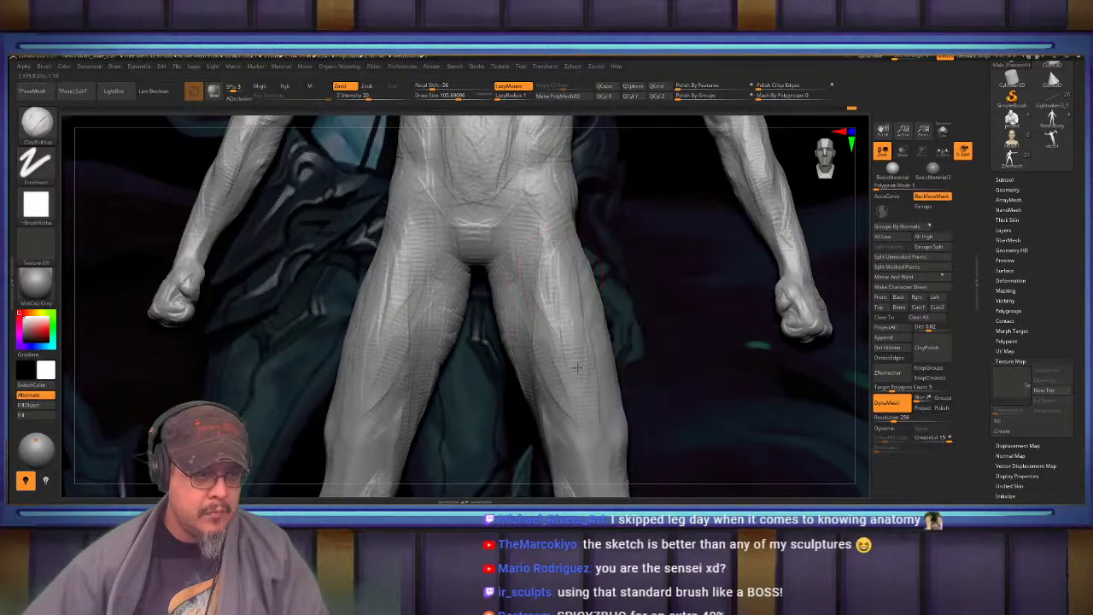
{"action": "mouse_move", "coordinate": [552, 254]}
{"action": "left_mouse_down"}
{"action": "mouse_move", "coordinate": [566, 329]}
{"action": "mouse_move", "coordinate": [558, 410]}
{"action": "left_mouse_up"}
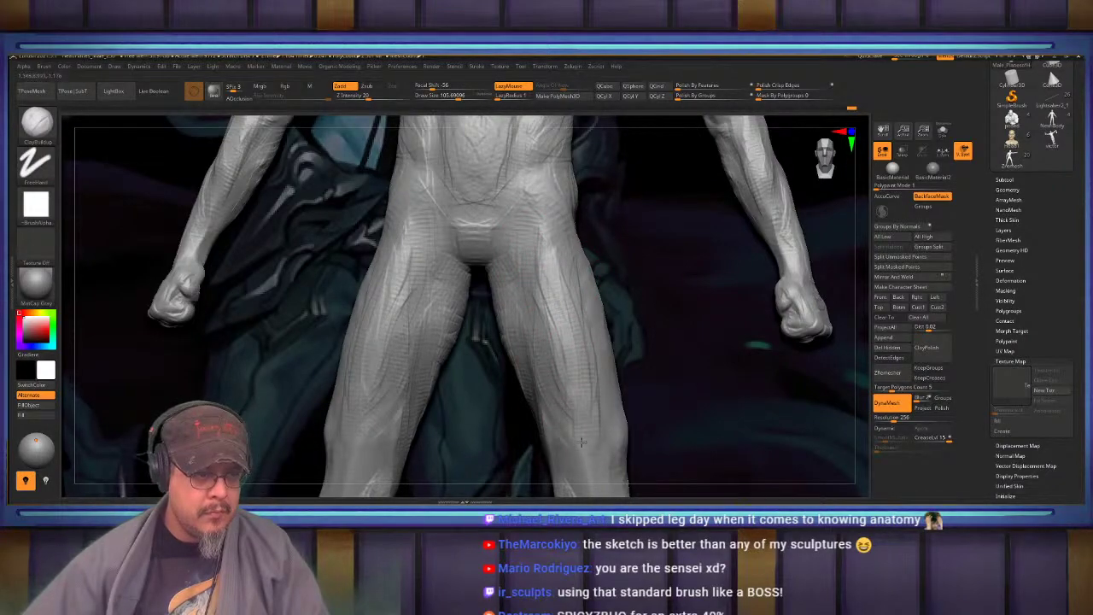
Define the lower thigh muscles just above the knee with ClayBuildup strokes
{"action": "right_click_drag", "start_coordinate": [581, 442], "coordinate": [565, 374], "text": "alt"}
{"action": "mouse_move", "coordinate": [578, 393]}
{"action": "left_mouse_down"}
{"action": "mouse_move", "coordinate": [561, 425]}
{"action": "mouse_move", "coordinate": [569, 452]}
{"action": "left_mouse_up"}
{"action": "mouse_move", "coordinate": [567, 424]}
{"action": "right_mouse_down", "text": "alt"}
{"action": "mouse_move", "coordinate": [554, 346]}
{"action": "mouse_move", "coordinate": [514, 313]}
{"action": "right_mouse_up", "text": "alt"}
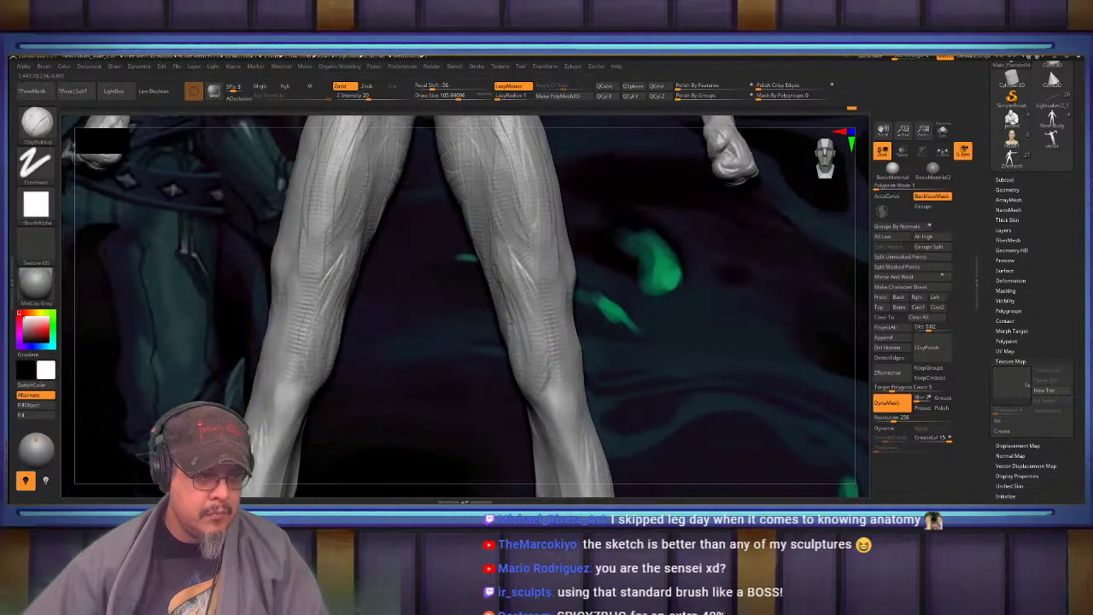
{"action": "right_click_drag", "start_coordinate": [535, 336], "coordinate": [534, 381], "text": "alt"}
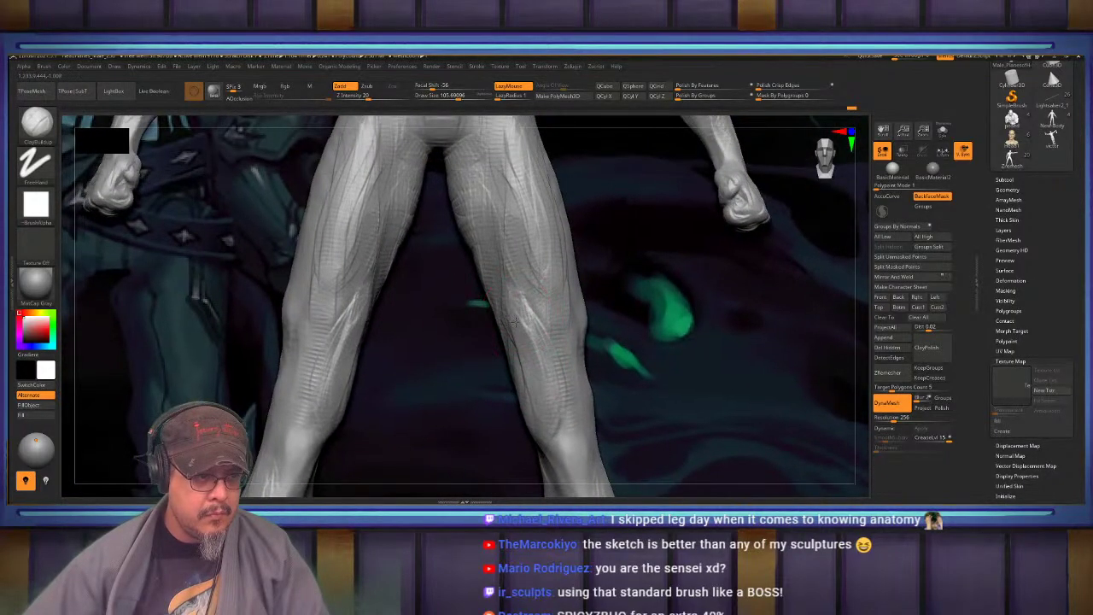
{"action": "right_click_drag", "start_coordinate": [488, 303], "coordinate": [513, 331]}
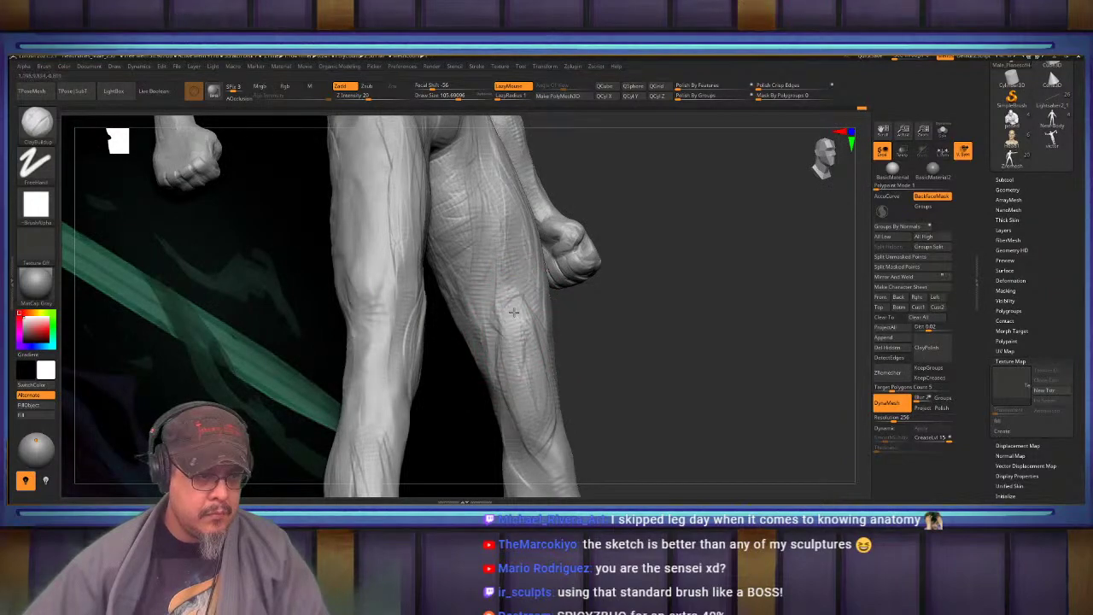
{"action": "right_click_drag", "start_coordinate": [523, 405], "coordinate": [496, 332], "text": "alt"}
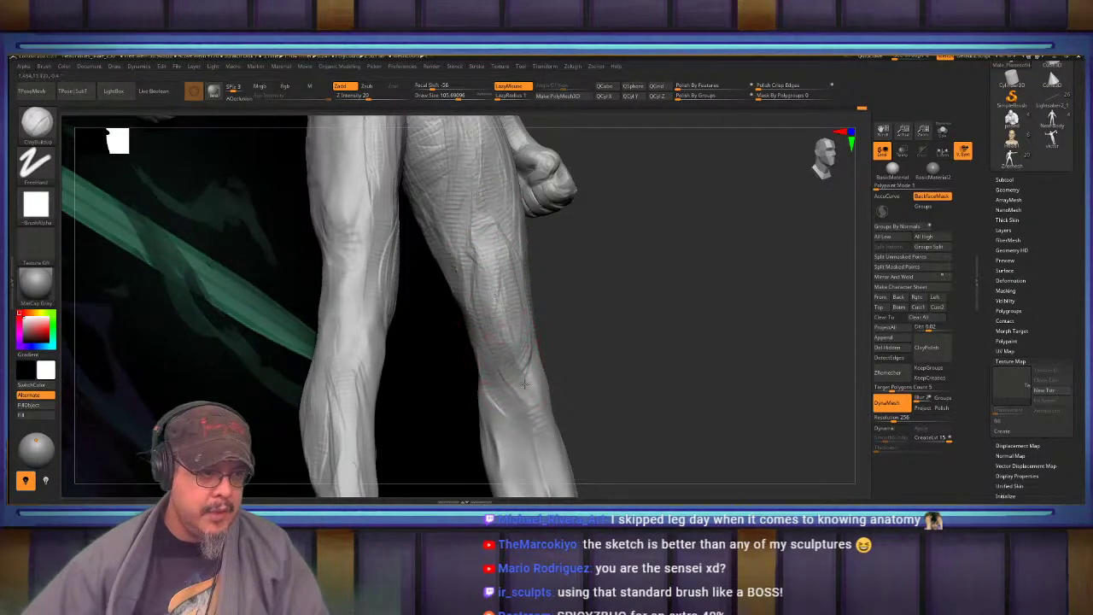
Build up the forms around the side and back of the knee with short clay strokes
{"action": "right_click_drag", "start_coordinate": [524, 385], "coordinate": [524, 310]}
{"action": "mouse_move", "coordinate": [546, 410]}
{"action": "right_mouse_down", "text": "alt"}
{"action": "mouse_move", "coordinate": [565, 289]}
{"action": "mouse_move", "coordinate": [528, 284]}
{"action": "mouse_move", "coordinate": [511, 302]}
{"action": "mouse_move", "coordinate": [564, 318]}
{"action": "right_mouse_up", "text": "alt"}
{"action": "left_click_drag", "start_coordinate": [503, 301], "coordinate": [518, 323]}
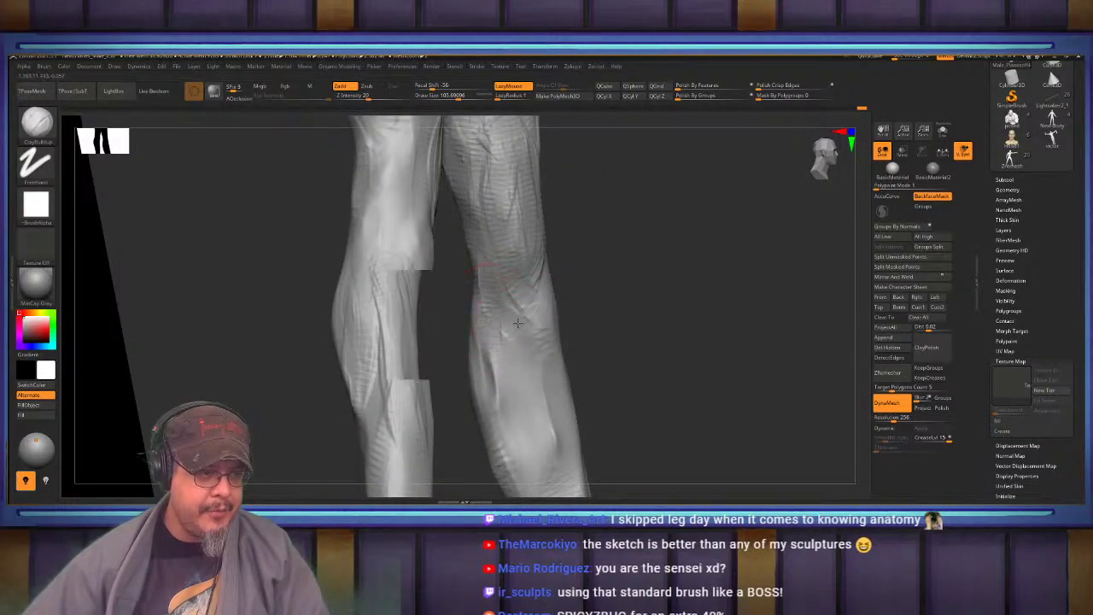
{"action": "mouse_move", "coordinate": [518, 323]}
{"action": "right_mouse_down"}
{"action": "mouse_move", "coordinate": [487, 313]}
{"action": "mouse_move", "coordinate": [533, 310]}
{"action": "mouse_move", "coordinate": [513, 282]}
{"action": "right_mouse_up"}
{"action": "left_click_drag", "start_coordinate": [512, 282], "coordinate": [517, 306]}
{"action": "right_click_drag", "start_coordinate": [564, 299], "coordinate": [510, 290]}
{"action": "left_click_drag", "start_coordinate": [510, 290], "coordinate": [501, 278]}
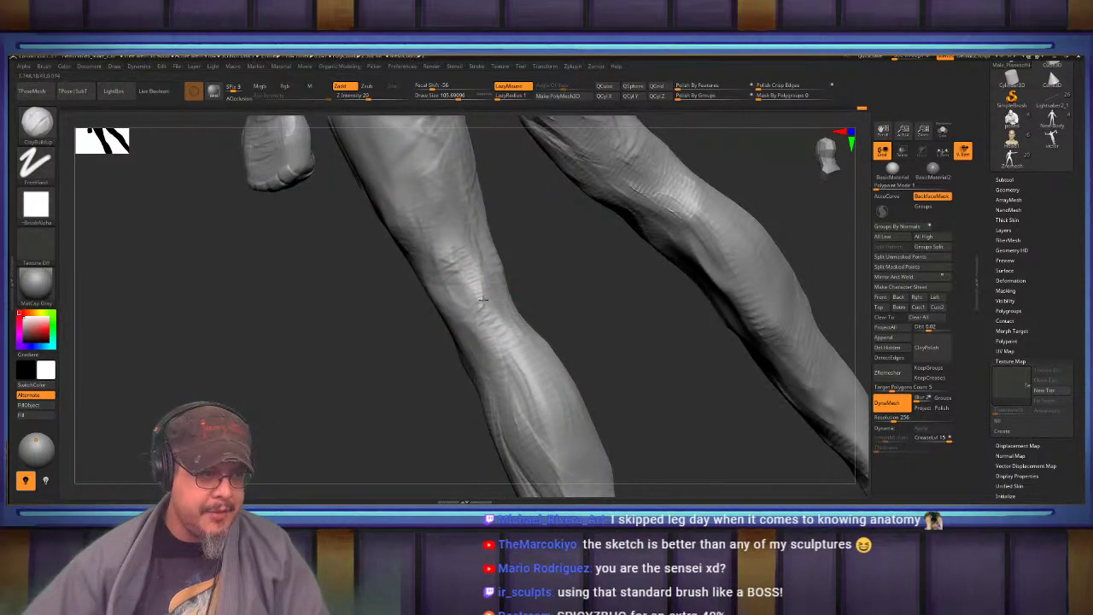
Add clay strokes along the outer side of the thigh toward the knee
{"action": "mouse_move", "coordinate": [559, 295]}
{"action": "right_mouse_down"}
{"action": "mouse_move", "coordinate": [487, 271]}
{"action": "mouse_move", "coordinate": [523, 287]}
{"action": "mouse_move", "coordinate": [458, 282]}
{"action": "mouse_move", "coordinate": [406, 304]}
{"action": "mouse_move", "coordinate": [428, 257]}
{"action": "mouse_move", "coordinate": [476, 312]}
{"action": "mouse_move", "coordinate": [639, 293]}
{"action": "mouse_move", "coordinate": [600, 293]}
{"action": "mouse_move", "coordinate": [662, 232]}
{"action": "mouse_move", "coordinate": [745, 264]}
{"action": "right_mouse_up"}
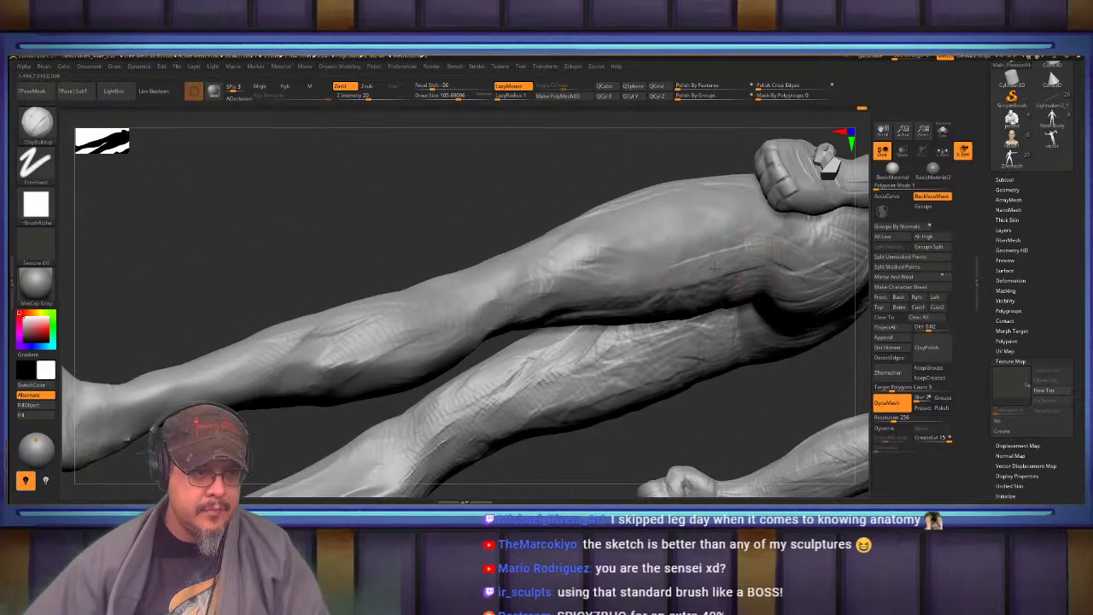
{"action": "left_click_drag", "start_coordinate": [715, 268], "coordinate": [621, 280]}
{"action": "right_click_drag", "start_coordinate": [500, 293], "coordinate": [528, 369]}
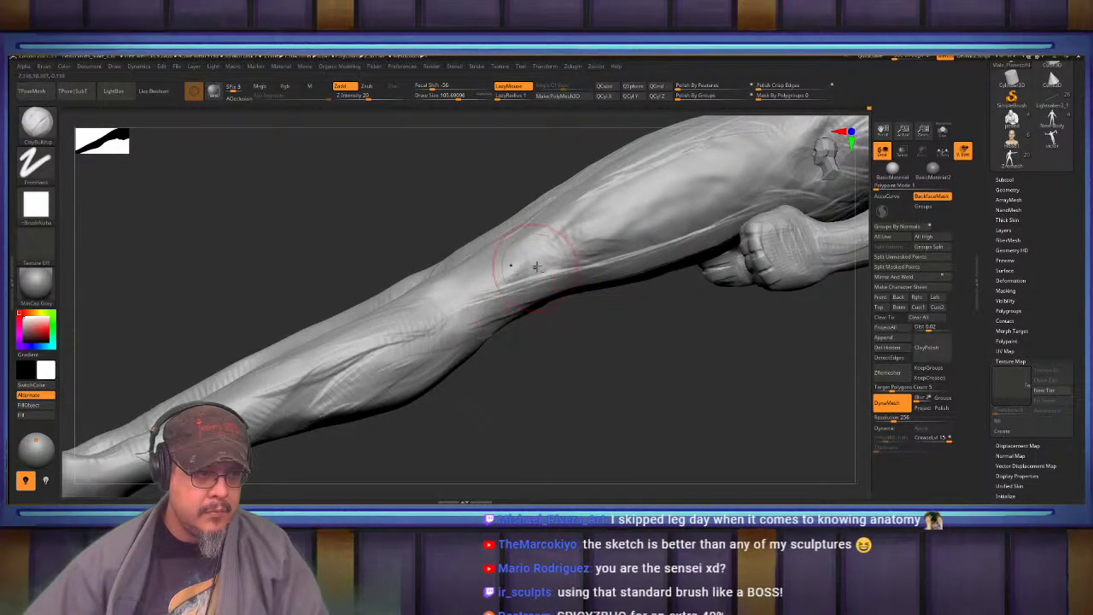
{"action": "mouse_move", "coordinate": [501, 268]}
{"action": "right_mouse_down"}
{"action": "mouse_move", "coordinate": [518, 367]}
{"action": "mouse_move", "coordinate": [513, 315]}
{"action": "mouse_move", "coordinate": [504, 382]}
{"action": "mouse_move", "coordinate": [503, 294]}
{"action": "mouse_move", "coordinate": [481, 306]}
{"action": "right_mouse_up"}
Set the ClayBuildup draw size to about 110 and build up the outer thigh below the hip
{"action": "key", "text": "s"}
{"action": "left_click_drag", "start_coordinate": [499, 321], "coordinate": [500, 321]}
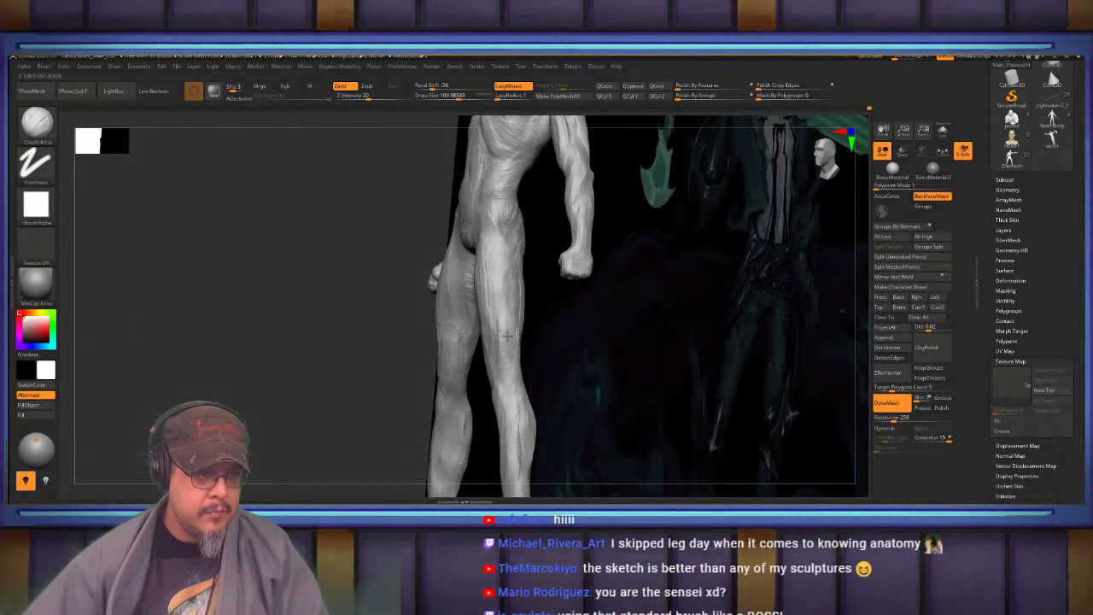
{"action": "right_click_drag", "start_coordinate": [508, 205], "coordinate": [504, 256], "text": "ctrl"}
{"action": "right_click_drag", "start_coordinate": [504, 256], "coordinate": [498, 227]}
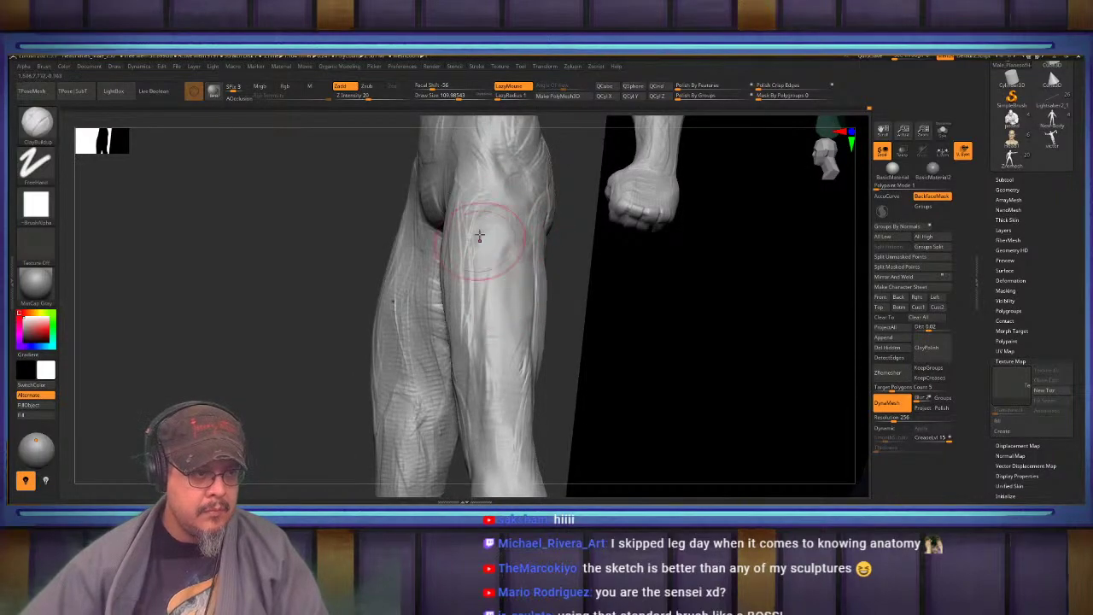
{"action": "right_click_drag", "start_coordinate": [488, 427], "coordinate": [540, 282]}
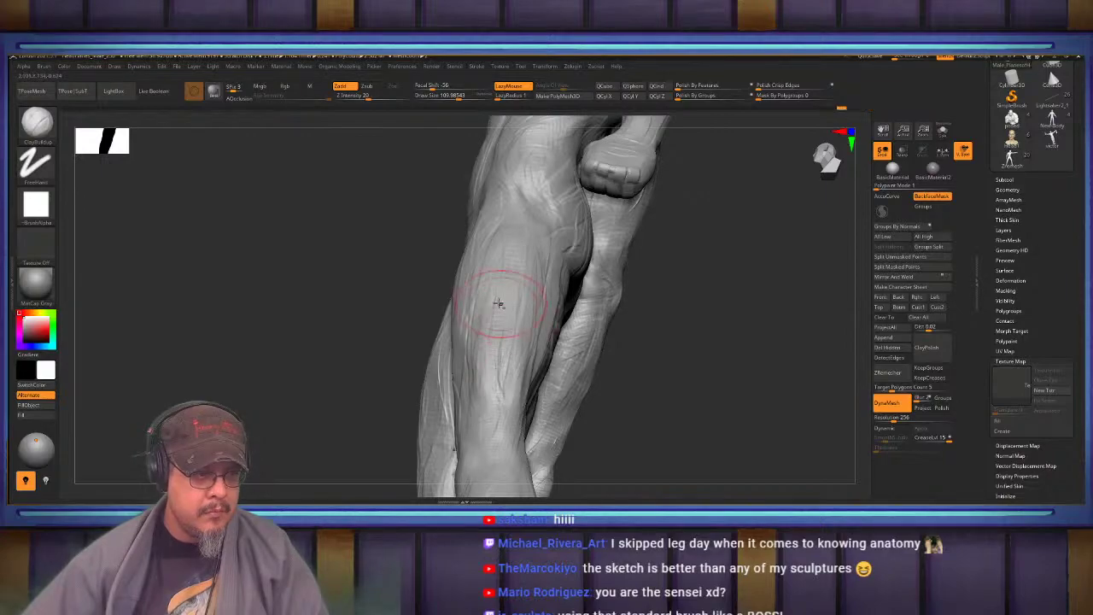
{"action": "right_click_drag", "start_coordinate": [535, 321], "coordinate": [530, 215]}
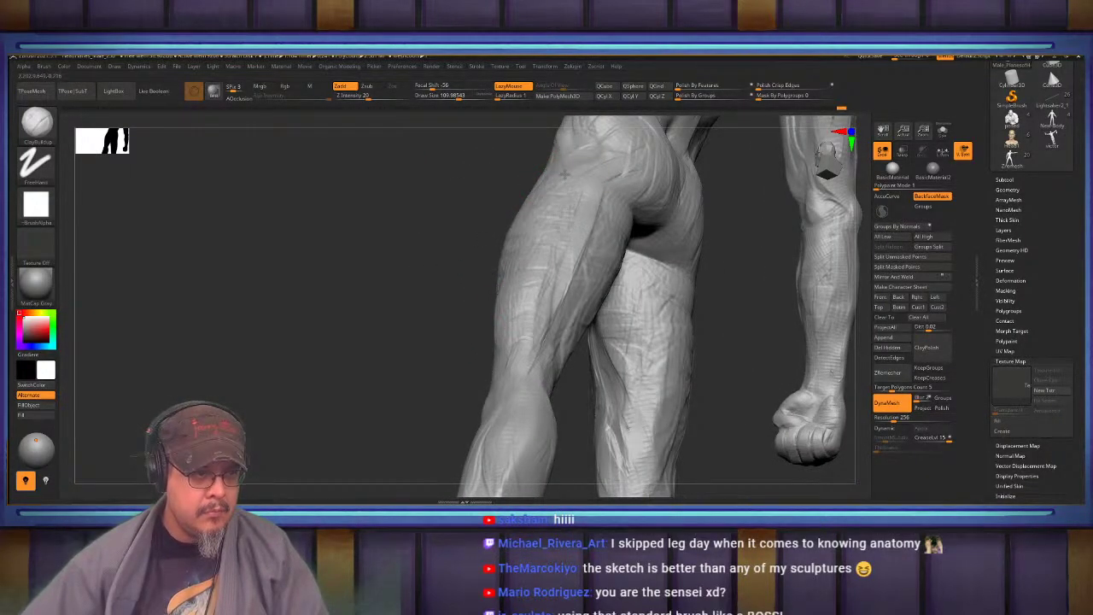
{"action": "right_click_drag", "start_coordinate": [530, 308], "coordinate": [565, 327]}
{"action": "key", "text": "f"}
{"action": "right_click_drag", "start_coordinate": [515, 286], "coordinate": [593, 225], "text": "alt"}
{"action": "right_click_drag", "start_coordinate": [566, 313], "coordinate": [554, 286], "text": "ctrl"}
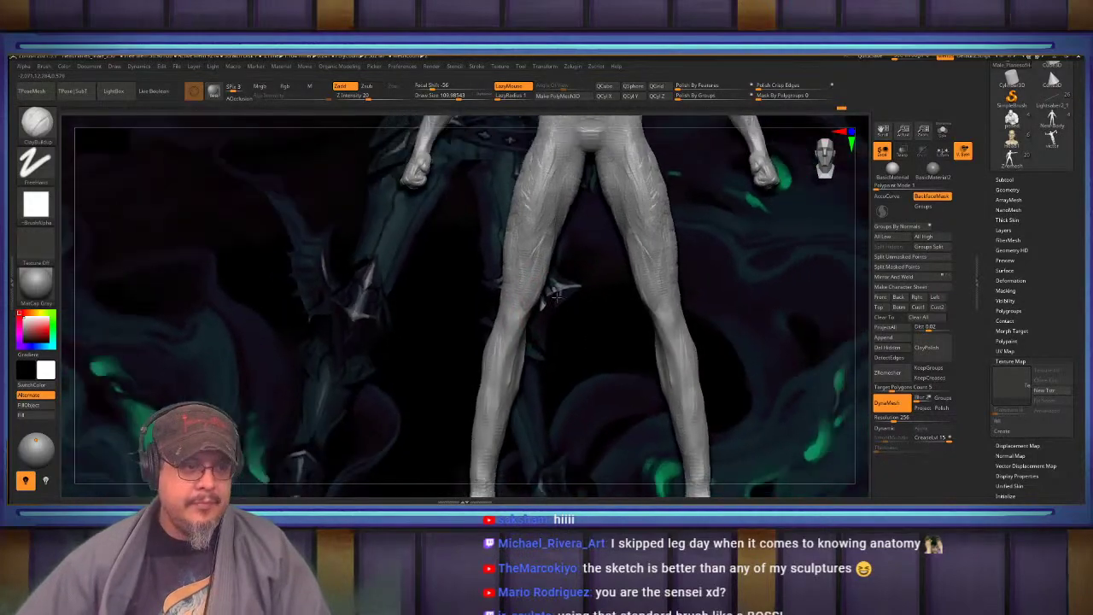
Reduce the ClayBuildup draw size to about 69 and build up the bony bump on the side of the ankle
{"action": "right_click_drag", "start_coordinate": [521, 354], "coordinate": [644, 261], "text": "alt"}
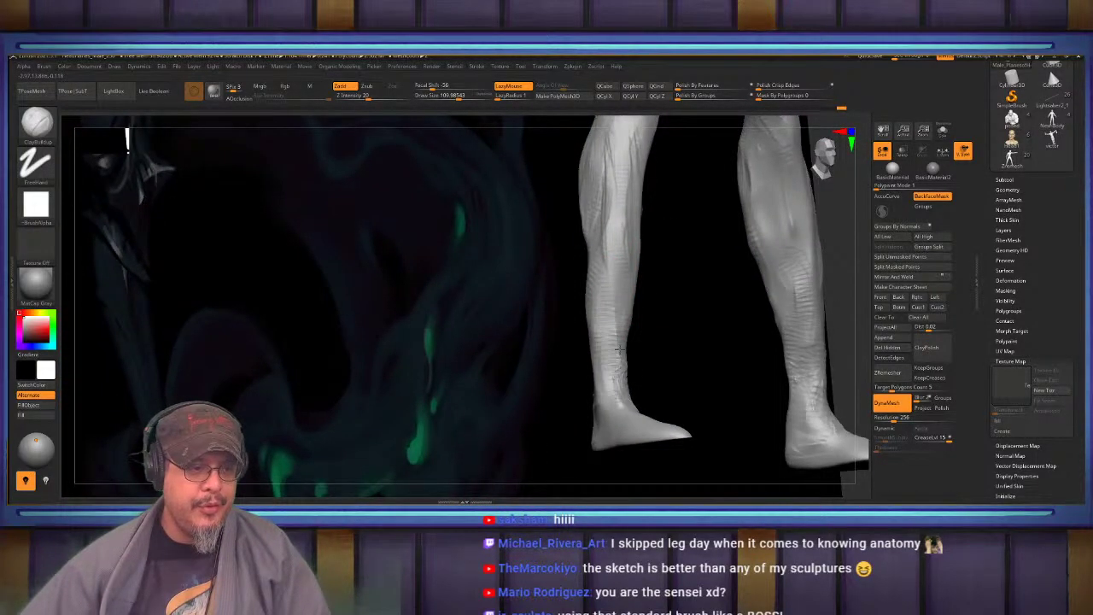
{"action": "right_click_drag", "start_coordinate": [620, 348], "coordinate": [689, 329]}
{"action": "left_click_drag", "start_coordinate": [597, 290], "coordinate": [564, 272]}
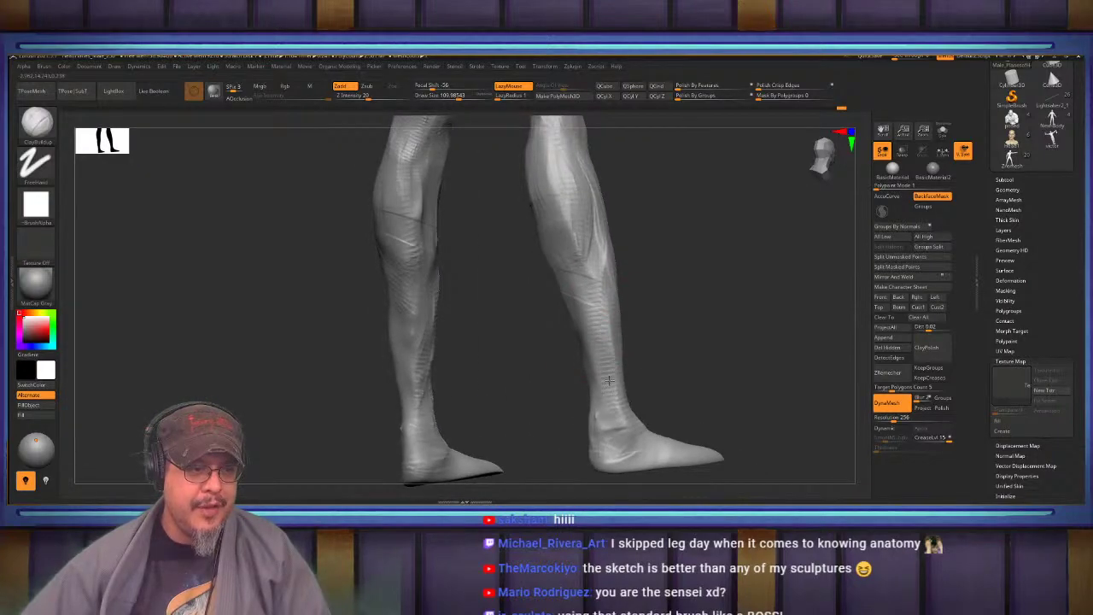
{"action": "mouse_move", "coordinate": [589, 372]}
{"action": "right_mouse_down", "text": "alt"}
{"action": "mouse_move", "coordinate": [575, 268]}
{"action": "mouse_move", "coordinate": [637, 330]}
{"action": "mouse_move", "coordinate": [642, 361]}
{"action": "right_mouse_up", "text": "alt"}
{"action": "key", "text": "s"}
{"action": "left_click_drag", "start_coordinate": [647, 365], "coordinate": [642, 365]}
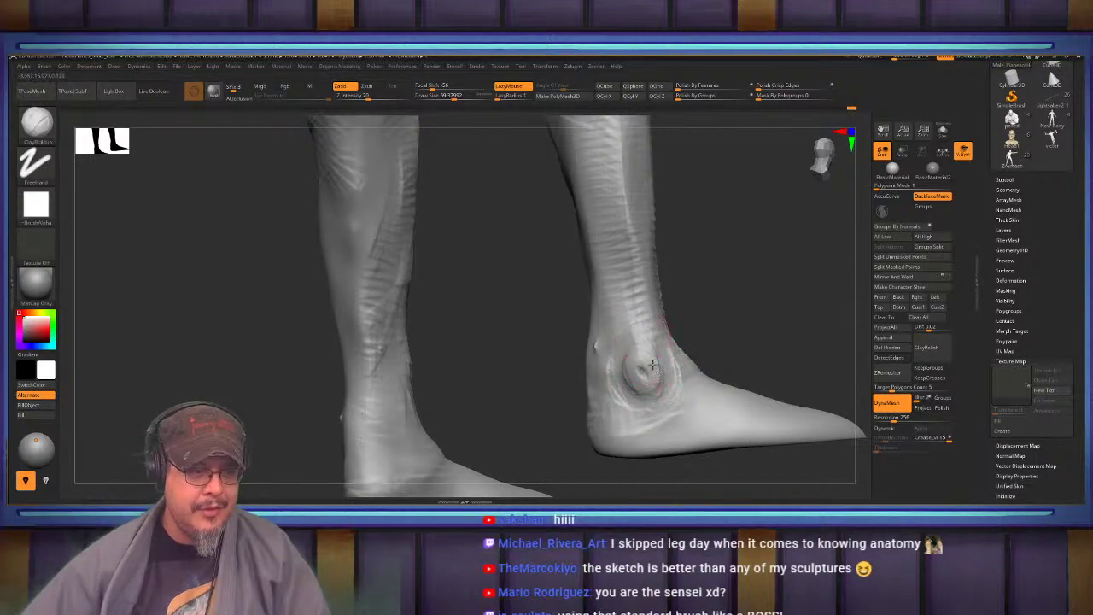
{"action": "left_click_drag", "start_coordinate": [653, 365], "coordinate": [646, 374]}
Refine and smooth the forms behind the ankle bone, just above the heel
{"action": "right_click_drag", "start_coordinate": [591, 367], "coordinate": [620, 350]}
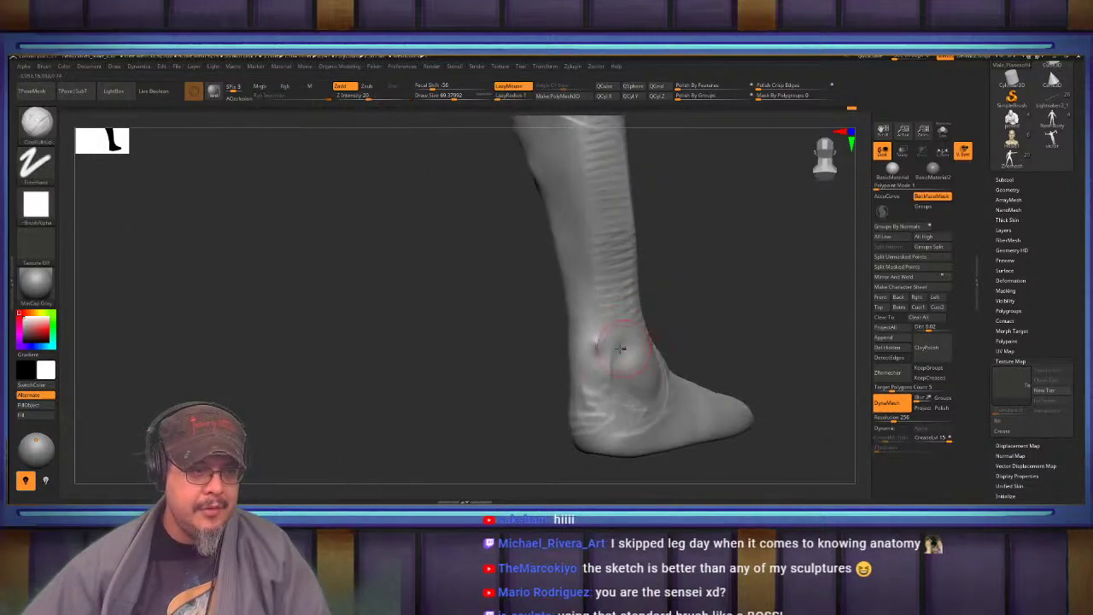
{"action": "key", "text": "s"}
{"action": "left_click_drag", "start_coordinate": [586, 358], "coordinate": [595, 382]}
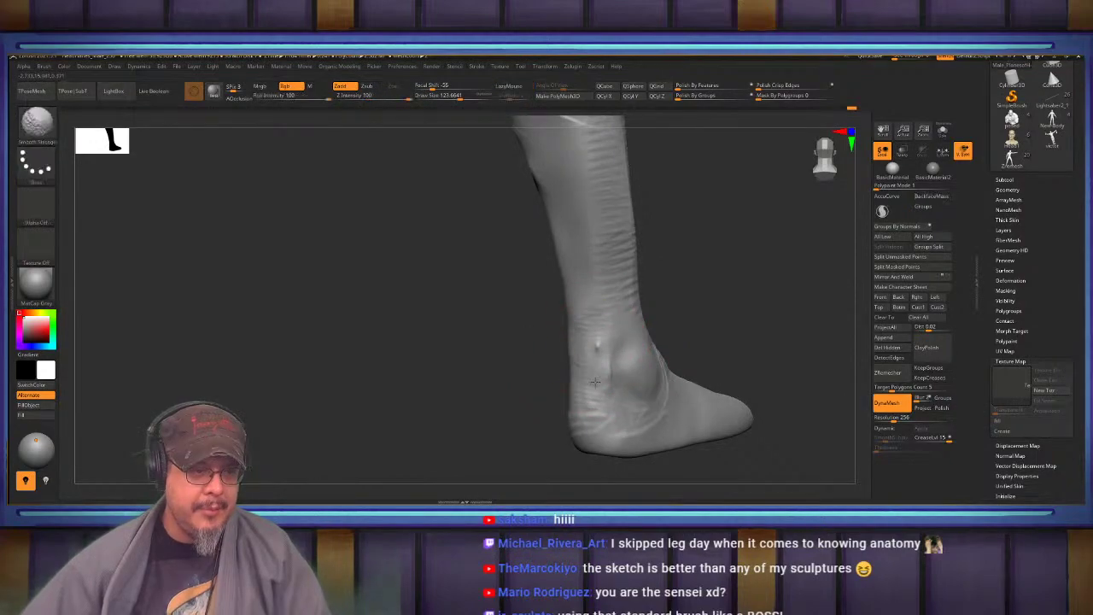
Enlarge the ClayBuildup draw size to about 303 and build up the calf with broad strokes
{"action": "right_click_drag", "start_coordinate": [532, 183], "coordinate": [510, 342], "text": "alt"}
{"action": "mouse_move", "coordinate": [511, 290]}
{"action": "right_mouse_down"}
{"action": "mouse_move", "coordinate": [573, 244]}
{"action": "mouse_move", "coordinate": [630, 268]}
{"action": "mouse_move", "coordinate": [589, 444]}
{"action": "right_mouse_up"}
{"action": "mouse_move", "coordinate": [590, 342]}
{"action": "right_mouse_down"}
{"action": "mouse_move", "coordinate": [565, 201]}
{"action": "mouse_move", "coordinate": [586, 227]}
{"action": "mouse_move", "coordinate": [593, 349]}
{"action": "mouse_move", "coordinate": [613, 376]}
{"action": "right_mouse_up"}
{"action": "key", "text": "bracketright"}
{"action": "key", "text": "bracketright"}
{"action": "key", "text": "bracketright"}
{"action": "key", "text": "bracketright"}
{"action": "mouse_move", "coordinate": [612, 396]}
{"action": "left_mouse_down"}
{"action": "mouse_move", "coordinate": [609, 350]}
{"action": "mouse_move", "coordinate": [627, 408]}
{"action": "left_mouse_up"}
{"action": "mouse_move", "coordinate": [585, 359]}
{"action": "left_mouse_down"}
{"action": "mouse_move", "coordinate": [574, 376]}
{"action": "mouse_move", "coordinate": [589, 370]}
{"action": "left_mouse_up"}
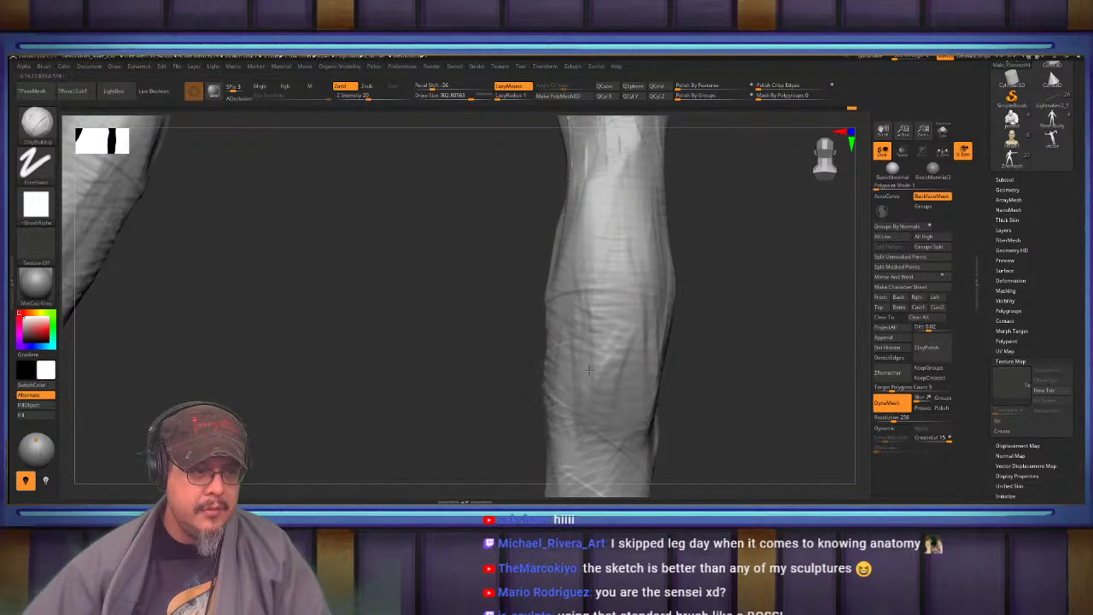
Set the ClayBuildup draw size to about 128 and add clay below the kneecap and down the shin
{"action": "mouse_move", "coordinate": [611, 325]}
{"action": "right_mouse_down", "text": "shift"}
{"action": "mouse_move", "coordinate": [581, 306]}
{"action": "mouse_move", "coordinate": [598, 337]}
{"action": "mouse_move", "coordinate": [583, 289]}
{"action": "mouse_move", "coordinate": [591, 319]}
{"action": "mouse_move", "coordinate": [565, 298]}
{"action": "mouse_move", "coordinate": [610, 293]}
{"action": "mouse_move", "coordinate": [518, 346]}
{"action": "mouse_move", "coordinate": [564, 296]}
{"action": "mouse_move", "coordinate": [588, 291]}
{"action": "right_mouse_up", "text": "shift"}
{"action": "key", "text": "s"}
{"action": "mouse_move", "coordinate": [589, 291]}
{"action": "left_mouse_down"}
{"action": "mouse_move", "coordinate": [577, 289]}
{"action": "mouse_move", "coordinate": [587, 268]}
{"action": "left_mouse_up"}
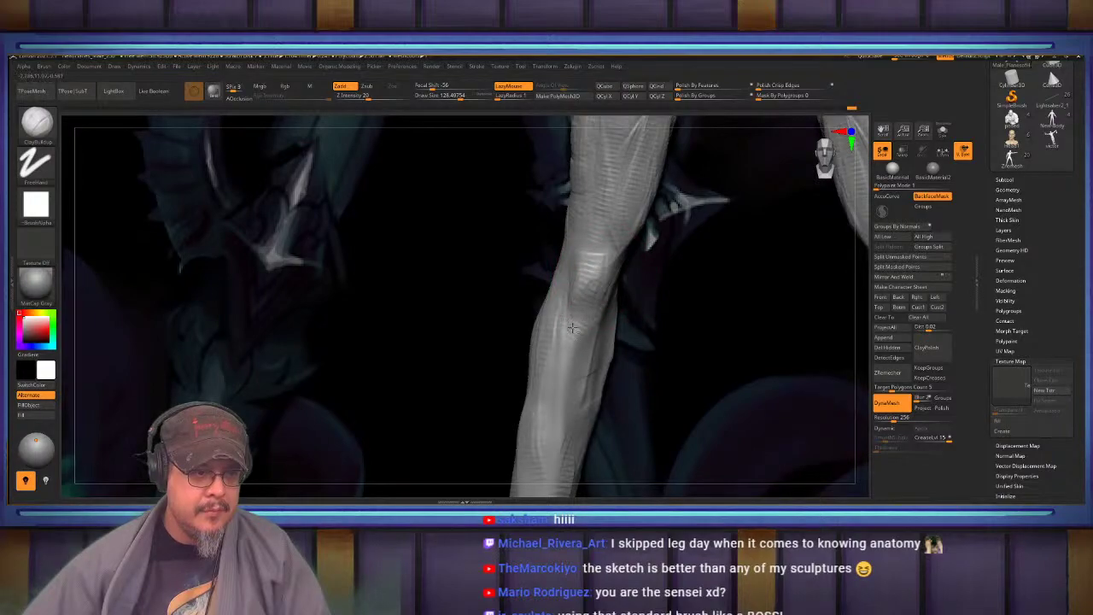
{"action": "right_click_drag", "start_coordinate": [573, 301], "coordinate": [600, 269], "text": "alt"}
{"action": "left_click_drag", "start_coordinate": [603, 283], "coordinate": [578, 328]}
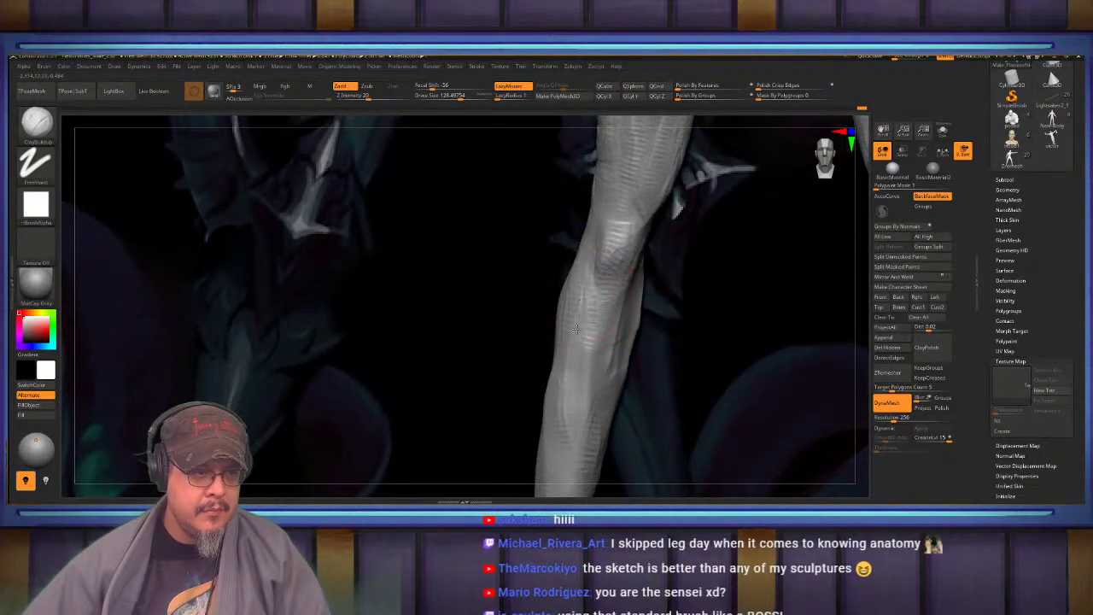
{"action": "right_click_drag", "start_coordinate": [577, 302], "coordinate": [566, 308]}
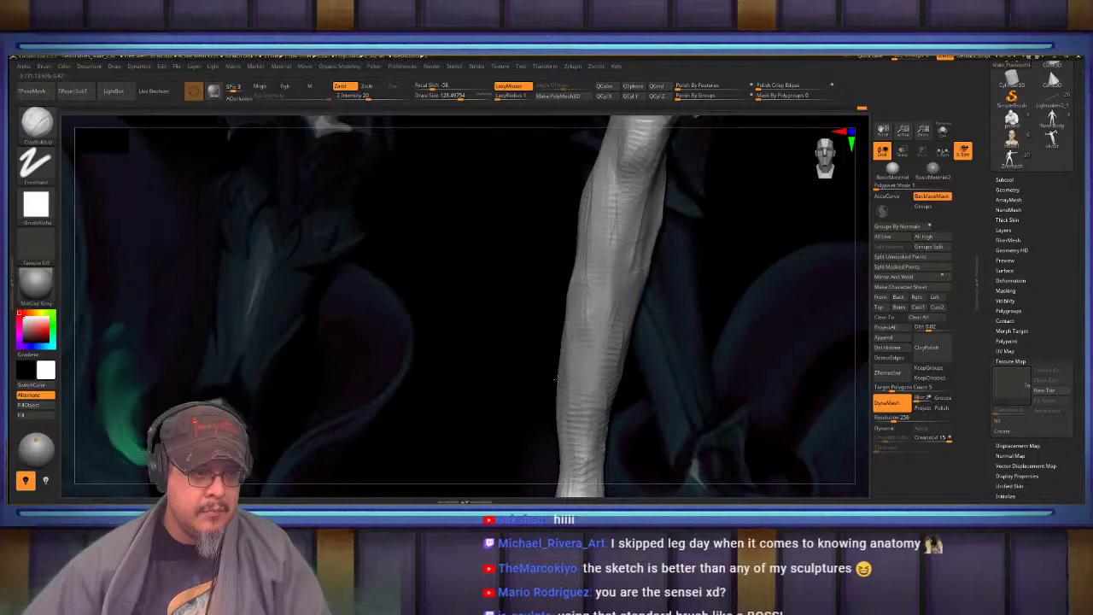
Set the ClayBuildup draw size to about 76 and refine the lower leg near the ankle
{"action": "right_click_drag", "start_coordinate": [556, 379], "coordinate": [547, 316]}
{"action": "mouse_move", "coordinate": [555, 387]}
{"action": "right_mouse_down"}
{"action": "mouse_move", "coordinate": [562, 325]}
{"action": "mouse_move", "coordinate": [605, 313]}
{"action": "right_mouse_up"}
{"action": "key", "text": "s"}
{"action": "left_click_drag", "start_coordinate": [619, 311], "coordinate": [615, 312]}
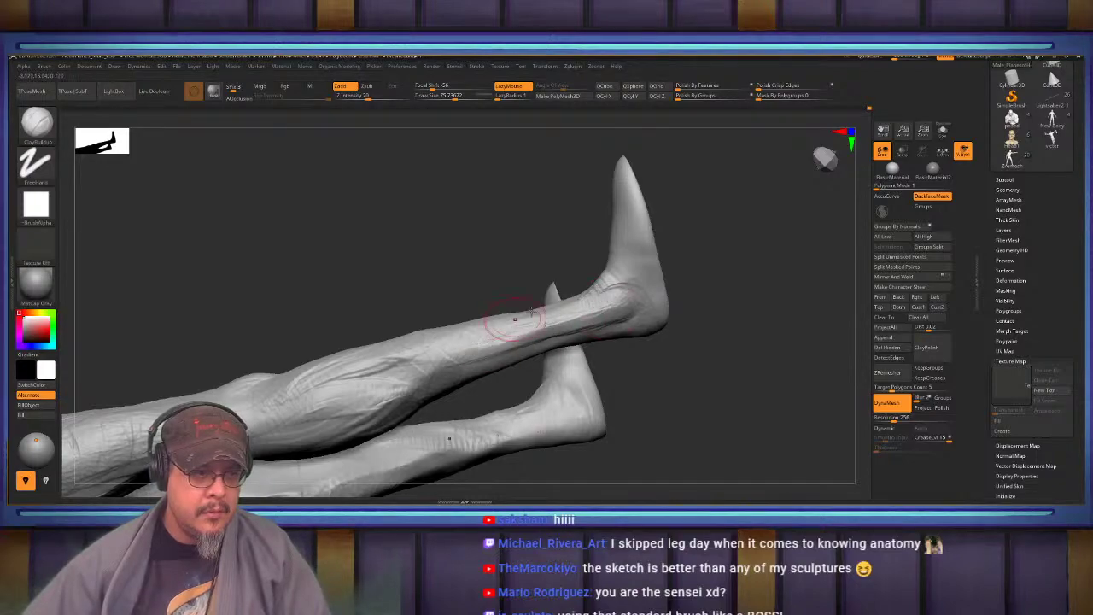
Examine the neck, chest, shoulder and arm forms from several angles, and compare the whole figure with the concept art
{"action": "right_click_drag", "start_coordinate": [531, 313], "coordinate": [654, 346]}
{"action": "key", "text": "f"}
{"action": "right_click_drag", "start_coordinate": [654, 346], "coordinate": [581, 386]}
{"action": "right_click_drag", "start_coordinate": [600, 275], "coordinate": [606, 316], "text": "alt"}
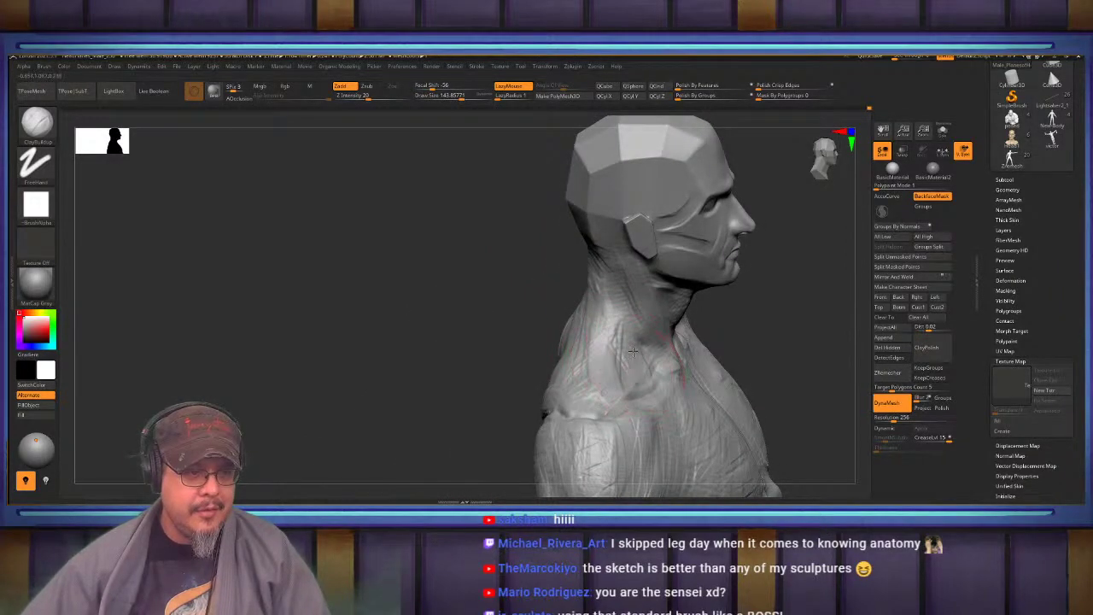
{"action": "right_click_drag", "start_coordinate": [633, 351], "coordinate": [634, 296]}
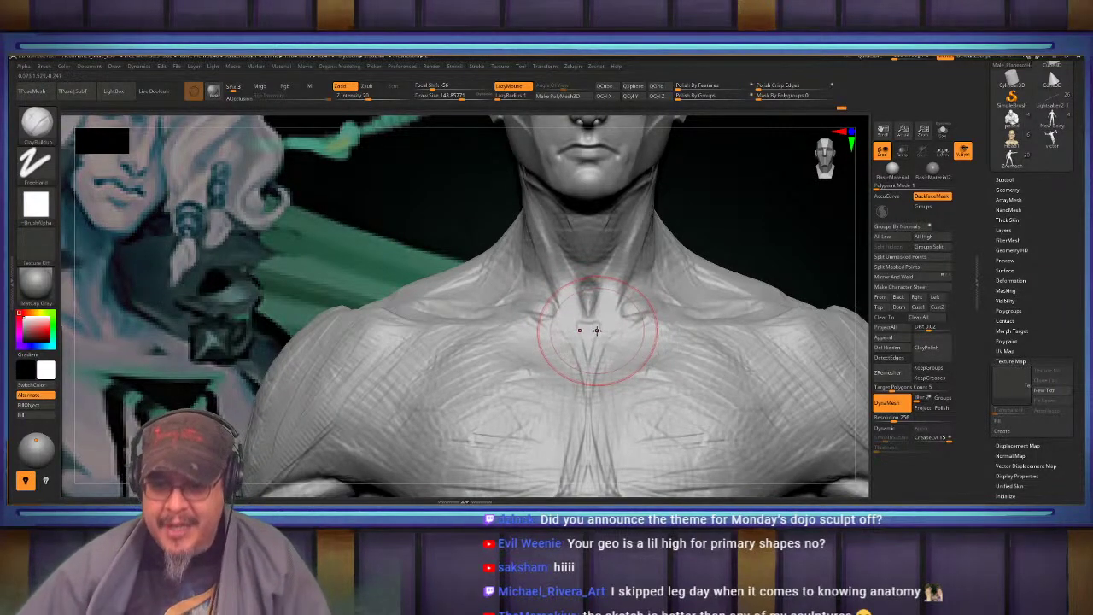
{"action": "mouse_move", "coordinate": [596, 330]}
{"action": "right_mouse_down"}
{"action": "mouse_move", "coordinate": [675, 314]}
{"action": "mouse_move", "coordinate": [575, 301]}
{"action": "mouse_move", "coordinate": [557, 343]}
{"action": "mouse_move", "coordinate": [578, 296]}
{"action": "right_mouse_up"}
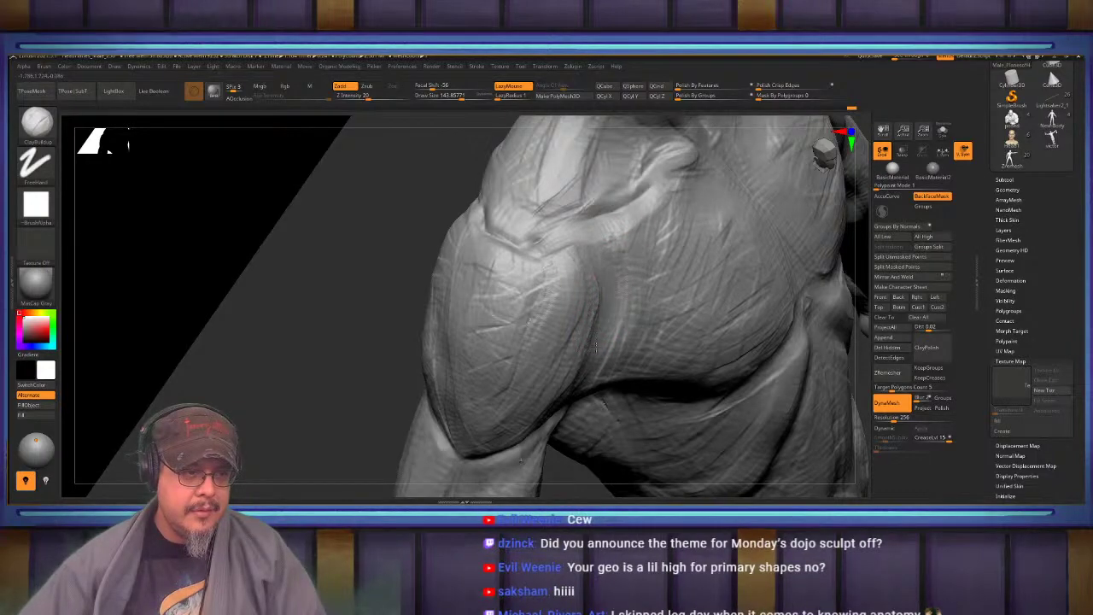
{"action": "mouse_move", "coordinate": [596, 348]}
{"action": "right_mouse_down"}
{"action": "mouse_move", "coordinate": [553, 287]}
{"action": "mouse_move", "coordinate": [576, 215]}
{"action": "right_mouse_up"}
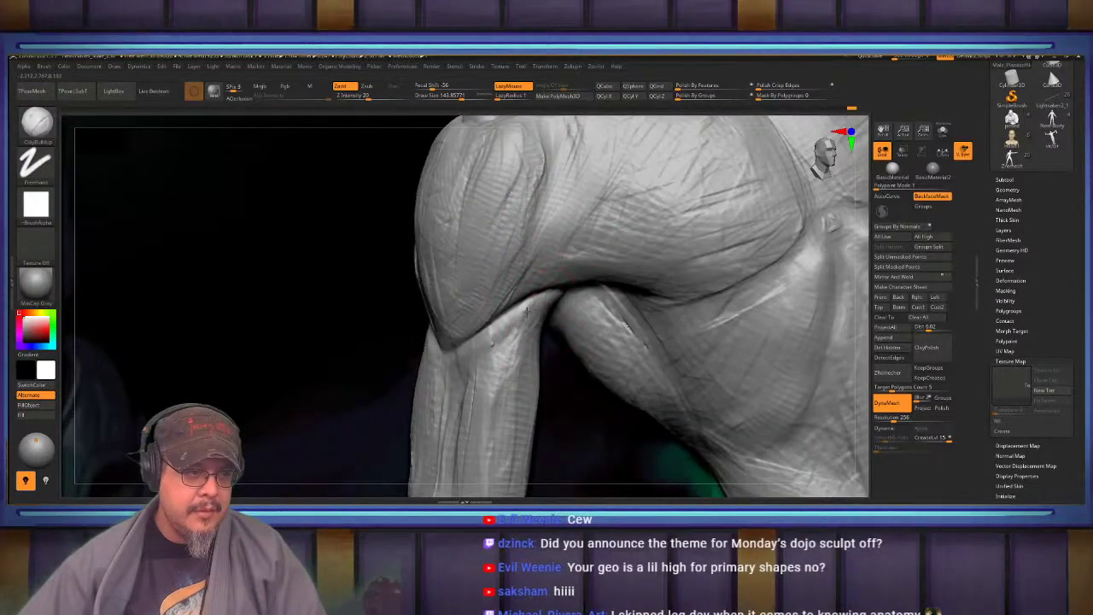
{"action": "mouse_move", "coordinate": [518, 299]}
{"action": "right_mouse_down"}
{"action": "mouse_move", "coordinate": [526, 309]}
{"action": "mouse_move", "coordinate": [513, 293]}
{"action": "right_mouse_up"}
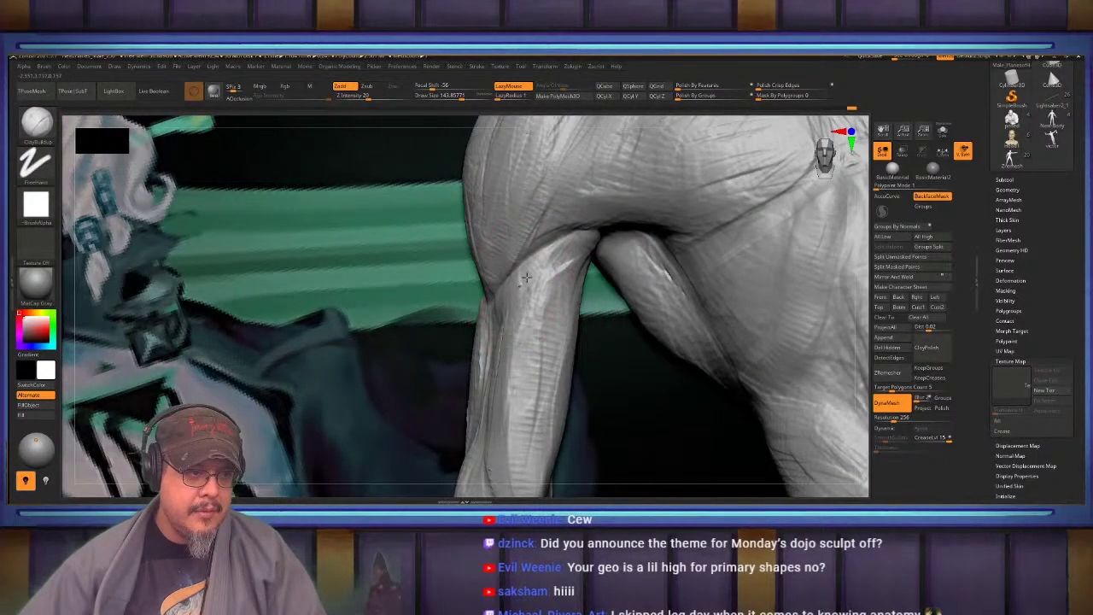
{"action": "mouse_move", "coordinate": [567, 347]}
{"action": "right_mouse_down"}
{"action": "mouse_move", "coordinate": [582, 260]}
{"action": "mouse_move", "coordinate": [574, 289]}
{"action": "right_mouse_up"}
{"action": "mouse_move", "coordinate": [547, 391]}
{"action": "right_mouse_down", "text": "alt"}
{"action": "mouse_move", "coordinate": [597, 299]}
{"action": "mouse_move", "coordinate": [557, 351]}
{"action": "mouse_move", "coordinate": [540, 335]}
{"action": "mouse_move", "coordinate": [566, 313]}
{"action": "mouse_move", "coordinate": [523, 402]}
{"action": "right_mouse_up", "text": "alt"}
{"action": "right_click_drag", "start_coordinate": [523, 321], "coordinate": [479, 278]}
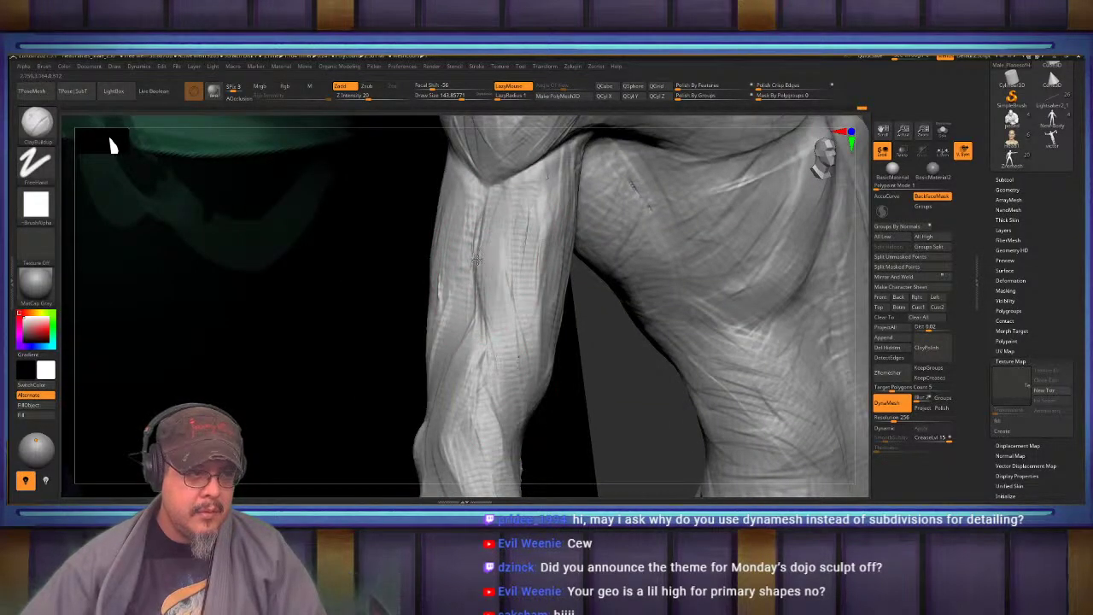
{"action": "right_click_drag", "start_coordinate": [494, 309], "coordinate": [502, 229], "text": "alt"}
{"action": "right_click_drag", "start_coordinate": [503, 229], "coordinate": [473, 333]}
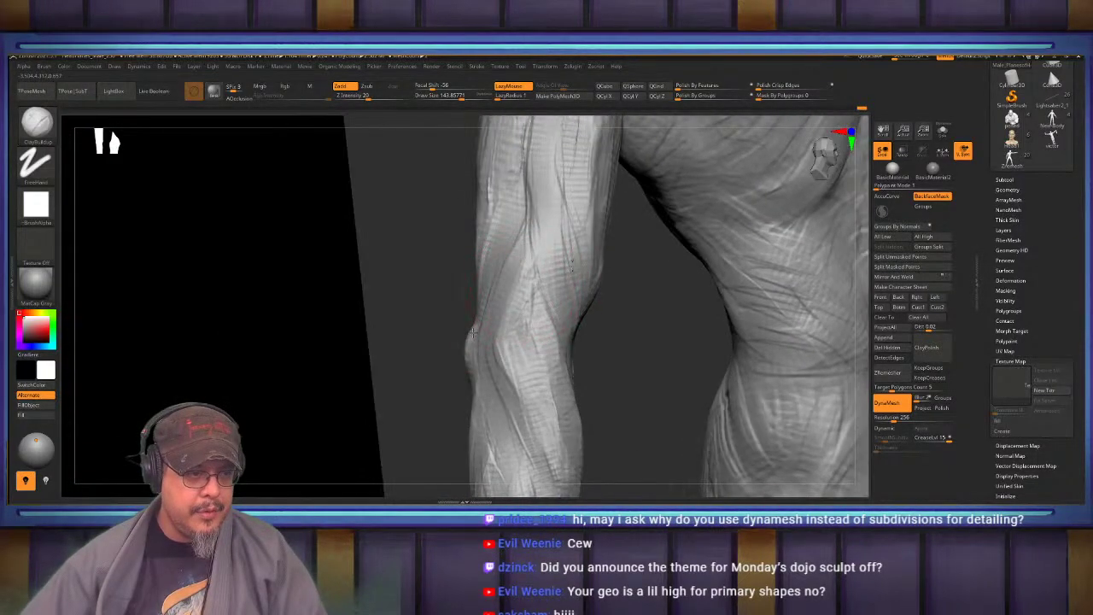
{"action": "right_click_drag", "start_coordinate": [502, 376], "coordinate": [502, 333]}
{"action": "right_click_drag", "start_coordinate": [511, 377], "coordinate": [478, 316]}
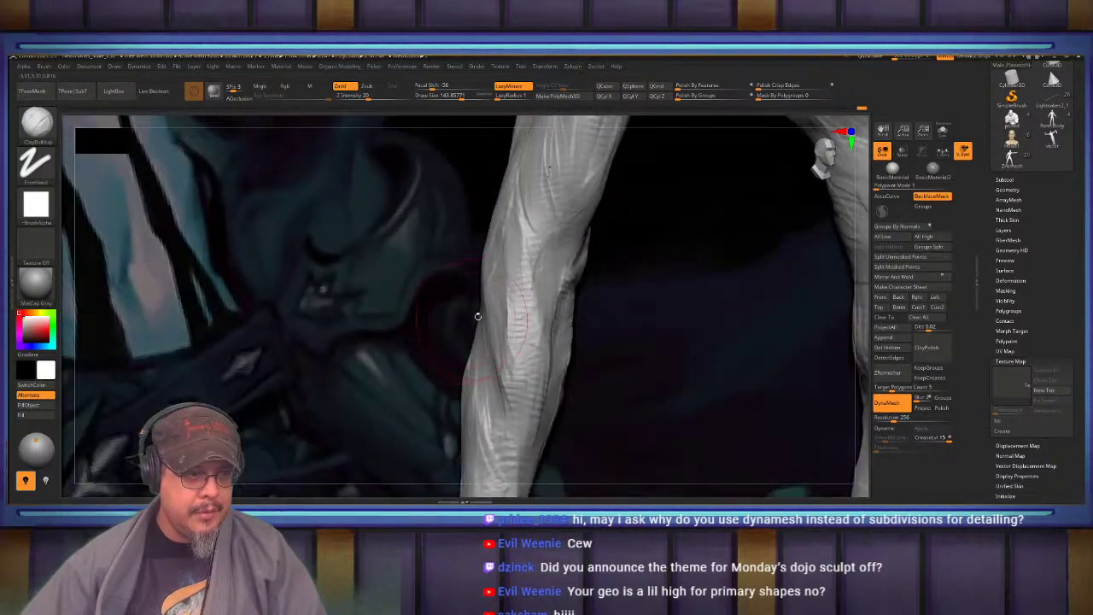
{"action": "key", "text": "f"}
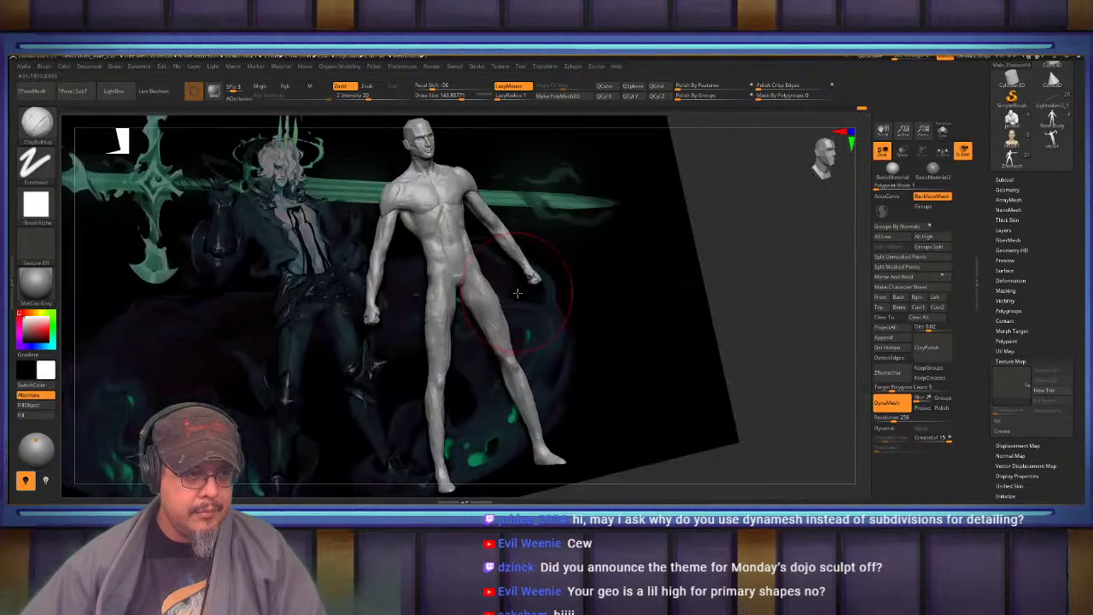
{"action": "right_click_drag", "start_coordinate": [566, 282], "coordinate": [594, 411], "text": "shift"}
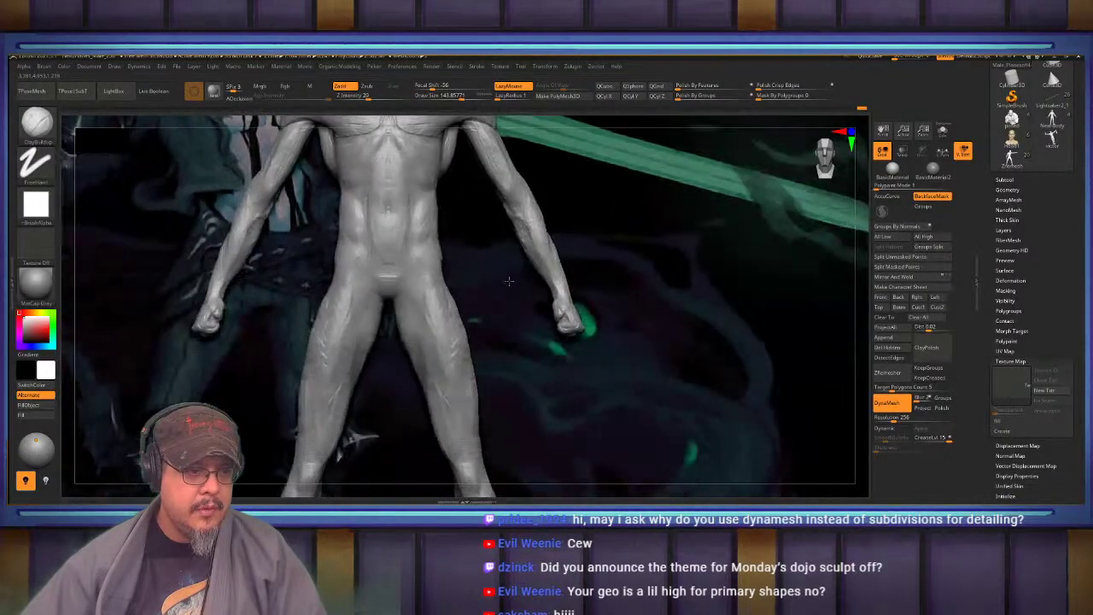
Insert a Sphere3D subtool alongside the head mesh and convert it to a QSphere
{"action": "right_click_drag", "start_coordinate": [384, 124], "coordinate": [509, 408], "text": "alt"}
{"action": "right_click_drag", "start_coordinate": [516, 281], "coordinate": [647, 314], "text": "alt"}
{"action": "right_click_drag", "start_coordinate": [647, 314], "coordinate": [652, 276], "text": "alt"}
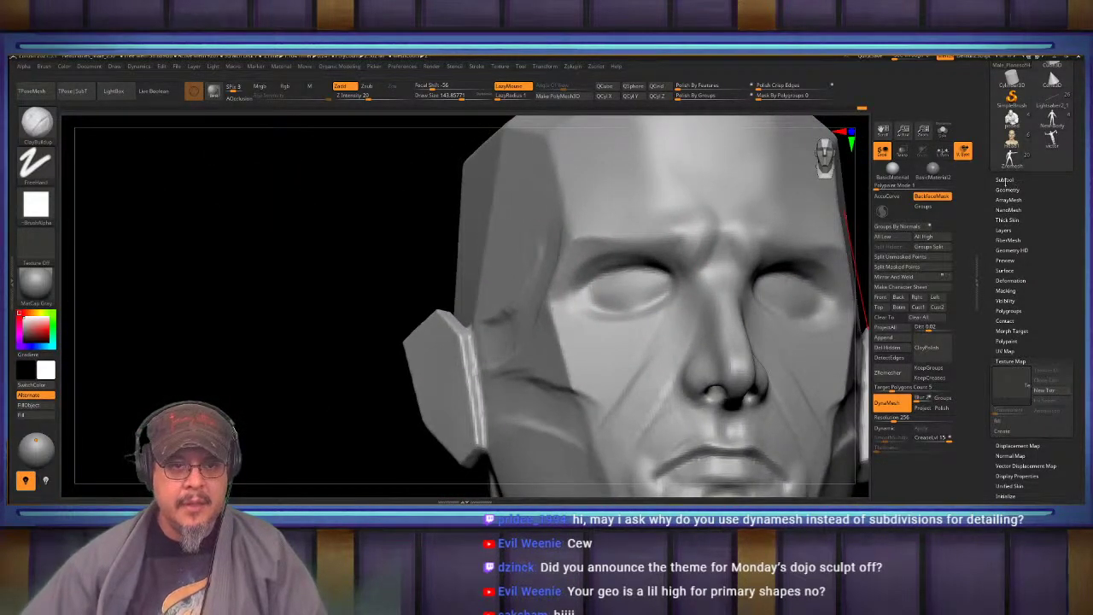
{"action": "left_click", "coordinate": [1005, 180]}
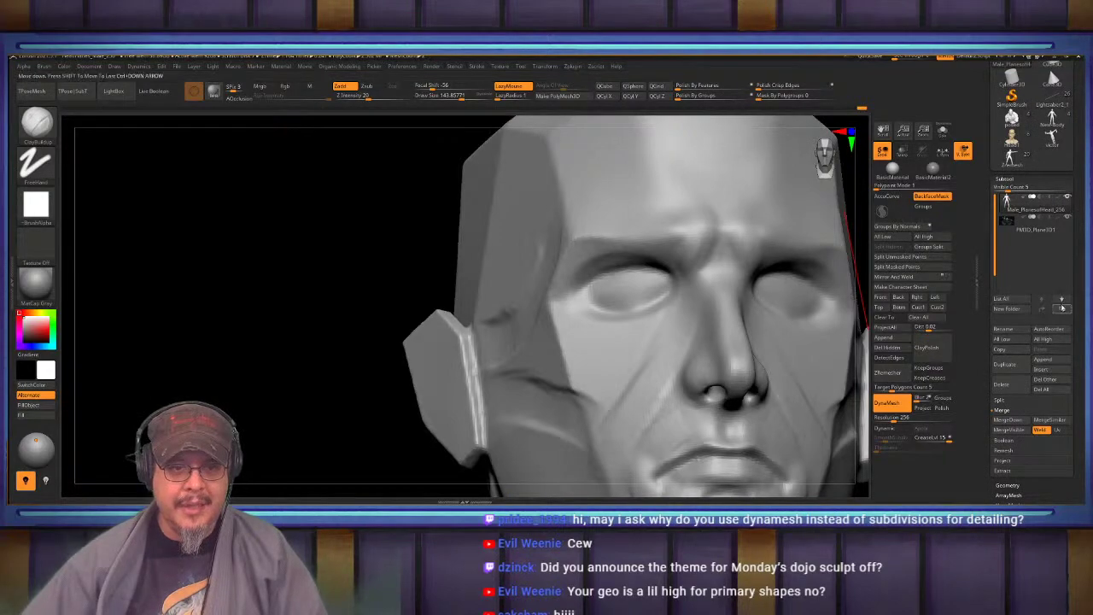
{"action": "left_click", "coordinate": [1048, 370]}
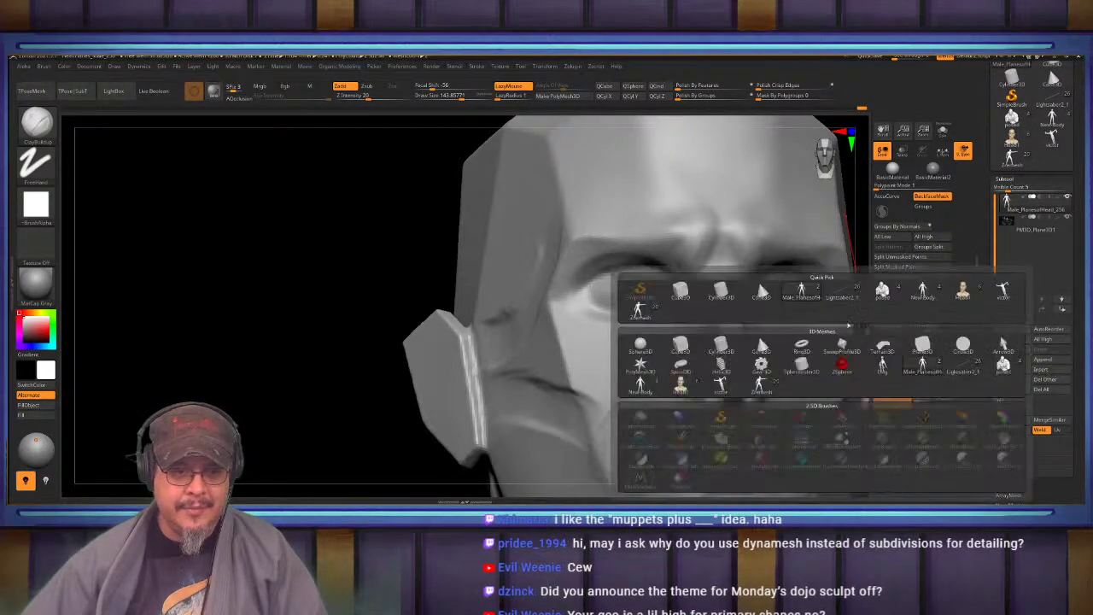
{"action": "left_click", "coordinate": [641, 328]}
{"action": "key", "text": "f"}
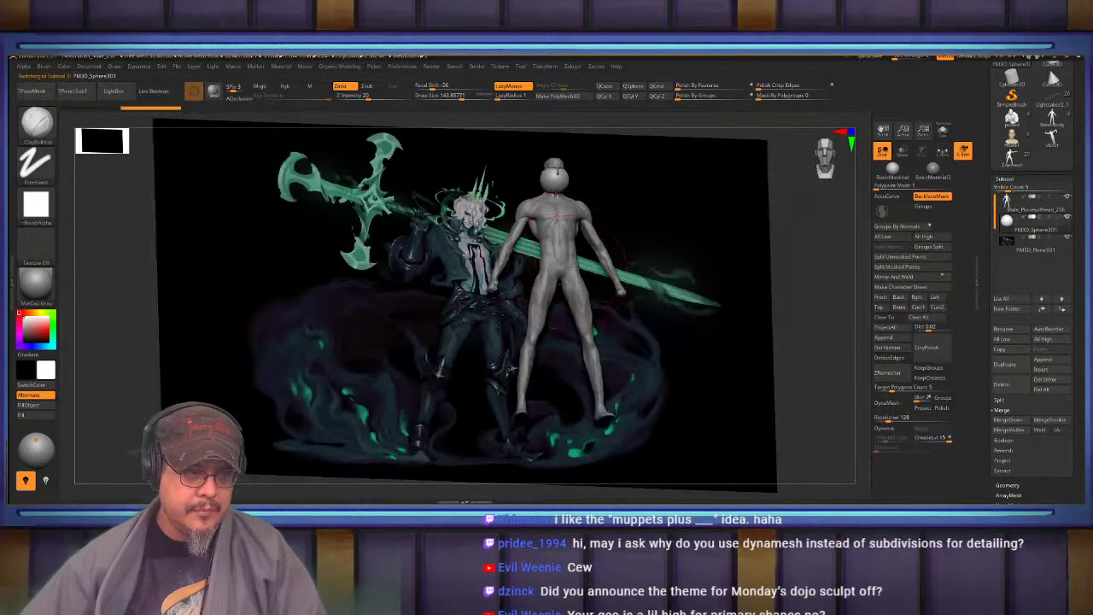
{"action": "left_click_drag", "start_coordinate": [640, 328], "coordinate": [590, 299]}
{"action": "left_click", "coordinate": [633, 87]}
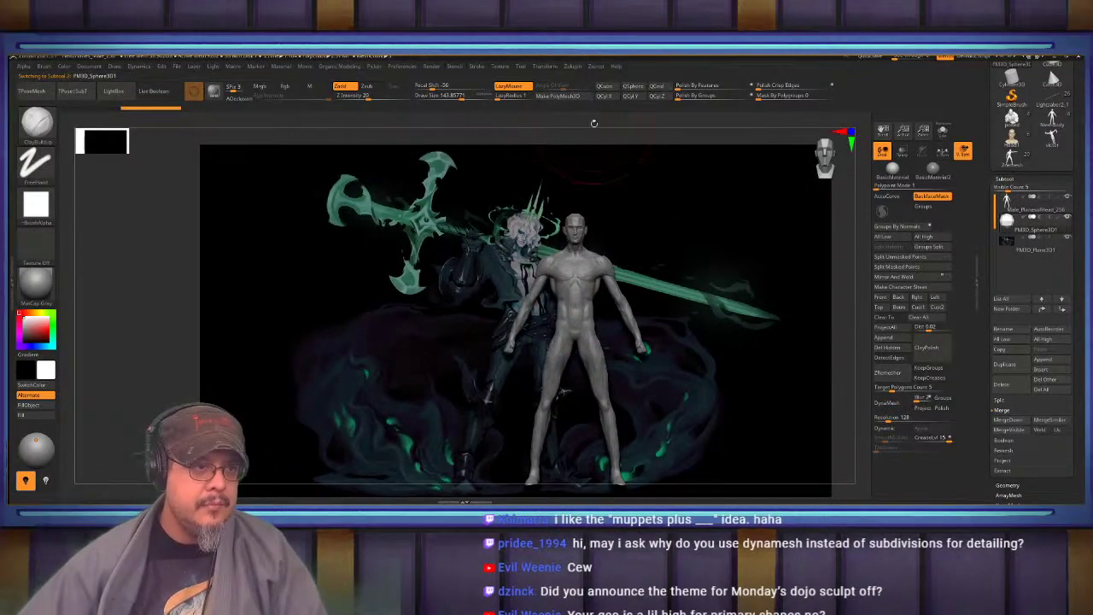
Move the sphere up into the eye socket in profile, size it as an eyeball and enable dynamic subdivision
{"action": "mouse_move", "coordinate": [593, 123]}
{"action": "left_mouse_down", "text": "alt"}
{"action": "mouse_move", "coordinate": [598, 188]}
{"action": "mouse_move", "coordinate": [713, 249]}
{"action": "mouse_move", "coordinate": [736, 278]}
{"action": "mouse_move", "coordinate": [728, 315]}
{"action": "left_mouse_up", "text": "alt"}
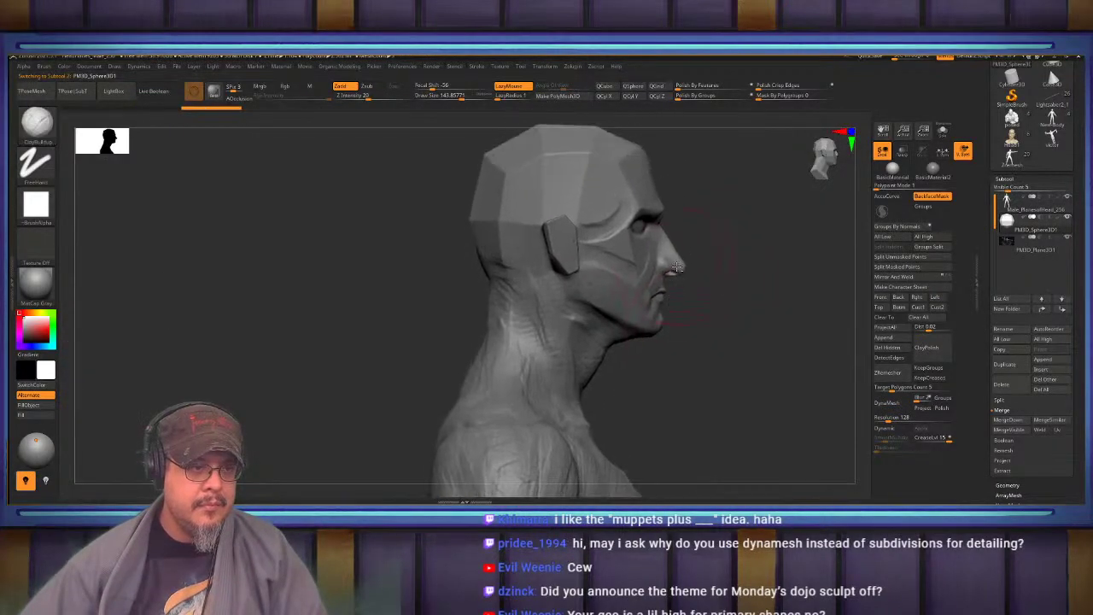
{"action": "key", "text": "w"}
{"action": "left_click_drag", "start_coordinate": [621, 283], "coordinate": [699, 283]}
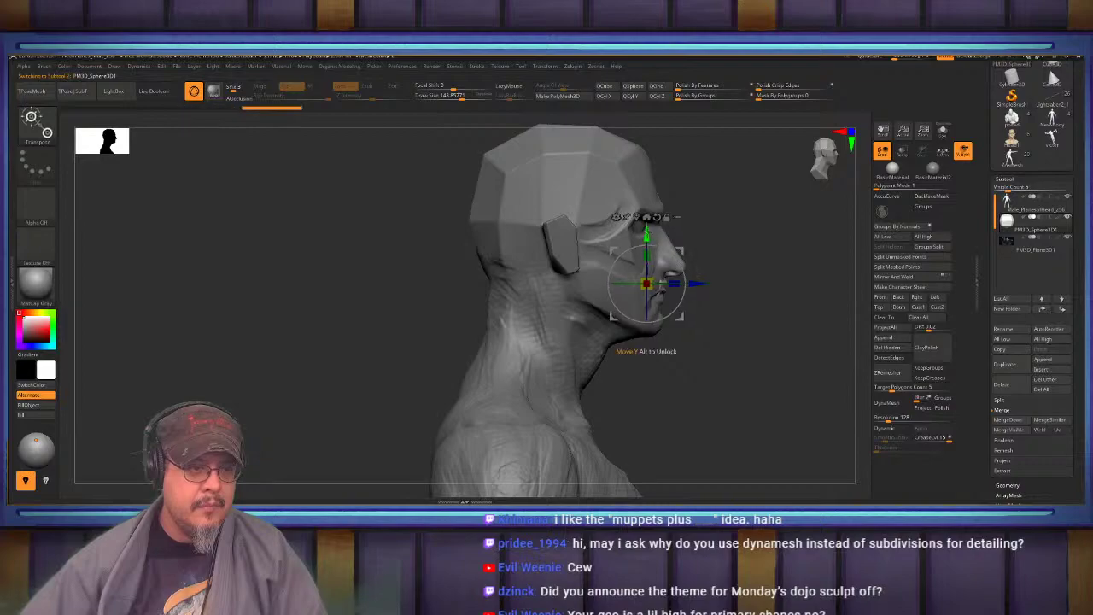
{"action": "left_click_drag", "start_coordinate": [647, 232], "coordinate": [647, 177]}
{"action": "left_click_drag", "start_coordinate": [784, 193], "coordinate": [536, 275]}
{"action": "key", "text": "d"}
{"action": "left_click", "coordinate": [555, 201]}
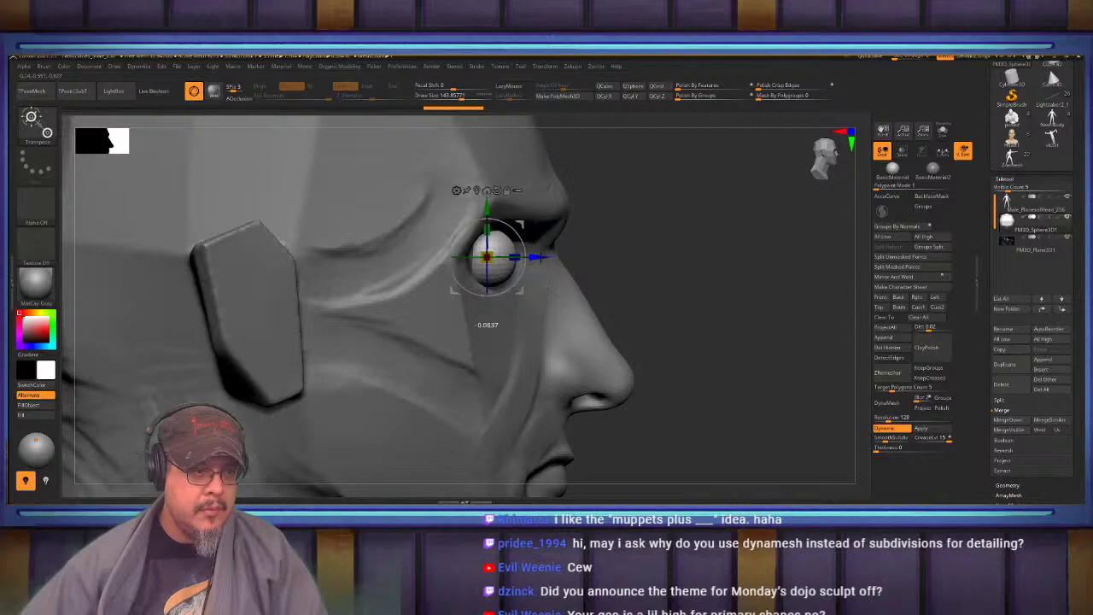
Adjust the eyeball's depth and sideways position in the character's right eye socket
{"action": "left_click_drag", "start_coordinate": [542, 257], "coordinate": [540, 257]}
{"action": "right_click_drag", "start_coordinate": [547, 259], "coordinate": [514, 286]}
{"action": "right_click_drag", "start_coordinate": [547, 338], "coordinate": [540, 275]}
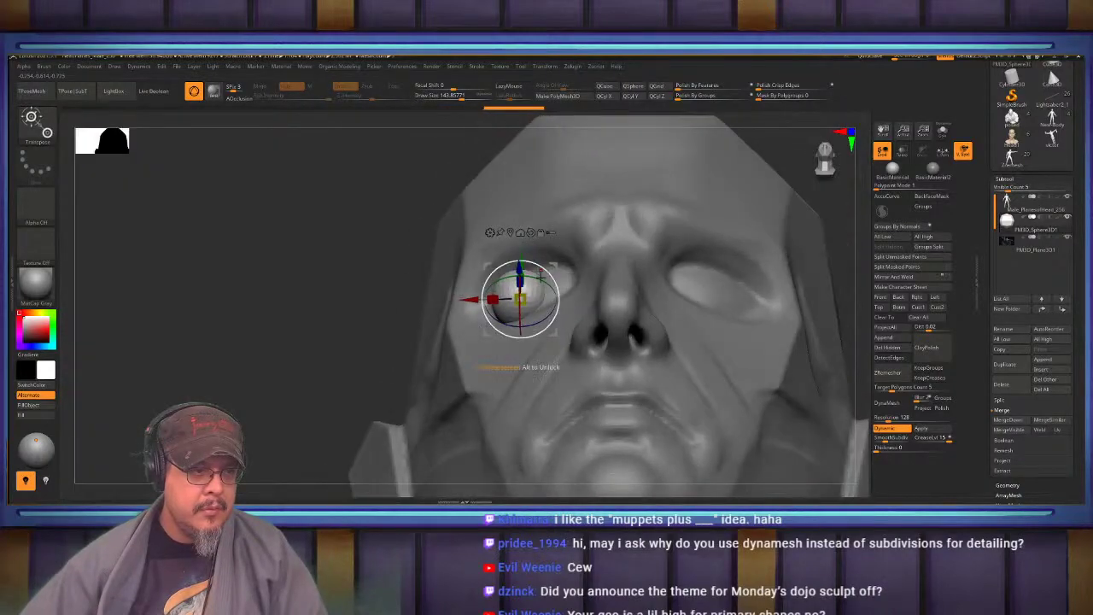
{"action": "left_click_drag", "start_coordinate": [521, 299], "coordinate": [533, 295]}
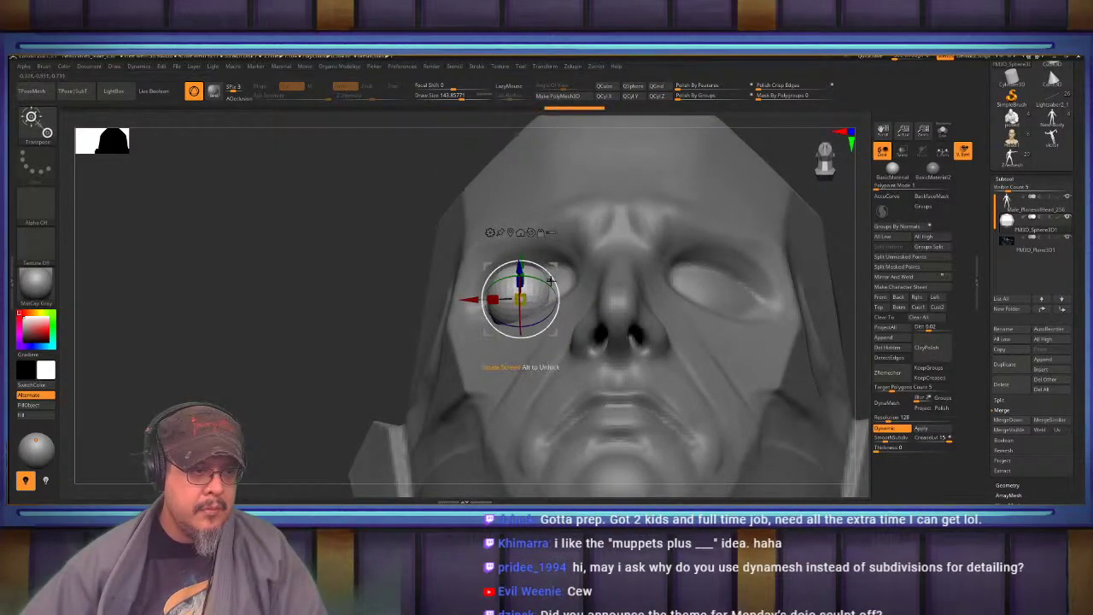
Duplicate the eyeball to the opposite eye socket with Mirror And Weld
{"action": "key", "text": "q"}
{"action": "mouse_move", "coordinate": [482, 296]}
{"action": "right_mouse_down"}
{"action": "mouse_move", "coordinate": [544, 320]}
{"action": "mouse_move", "coordinate": [524, 322]}
{"action": "right_mouse_up"}
{"action": "right_click_drag", "start_coordinate": [504, 281], "coordinate": [550, 269]}
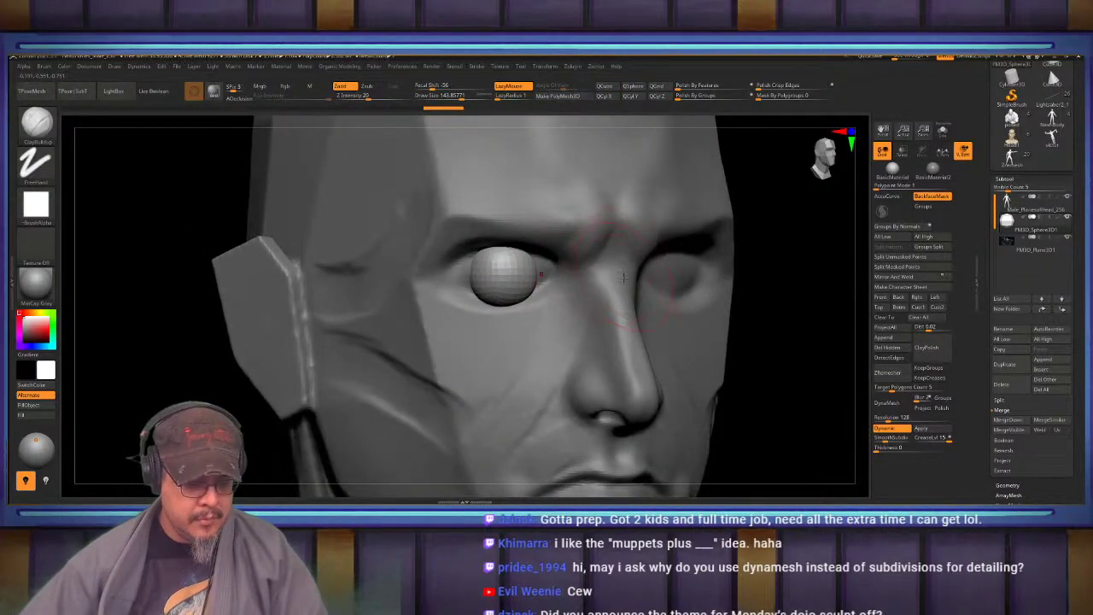
{"action": "key", "text": "space"}
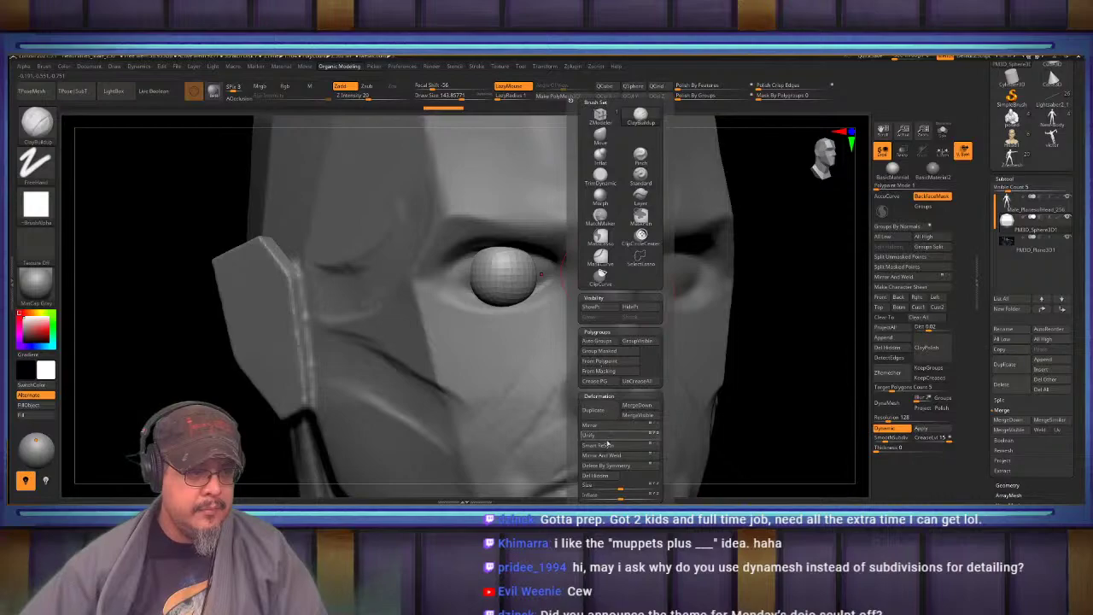
{"action": "left_click", "coordinate": [609, 456]}
Select the head subtool and shape the eye area with the FormSoft brush at a draw size of about 362
{"action": "mouse_move", "coordinate": [546, 295]}
{"action": "right_mouse_down", "text": "shift"}
{"action": "mouse_move", "coordinate": [512, 301]}
{"action": "mouse_move", "coordinate": [548, 255]}
{"action": "mouse_move", "coordinate": [559, 326]}
{"action": "mouse_move", "coordinate": [578, 264]}
{"action": "right_mouse_up", "text": "shift"}
{"action": "left_click", "coordinate": [559, 302], "text": "alt"}
{"action": "key", "text": "b"}
{"action": "key", "text": "f"}
{"action": "key", "text": "s"}
{"action": "key", "text": "s"}
{"action": "mouse_move", "coordinate": [560, 264]}
{"action": "left_mouse_down"}
{"action": "mouse_move", "coordinate": [578, 263]}
{"action": "mouse_move", "coordinate": [557, 267]}
{"action": "left_mouse_up"}
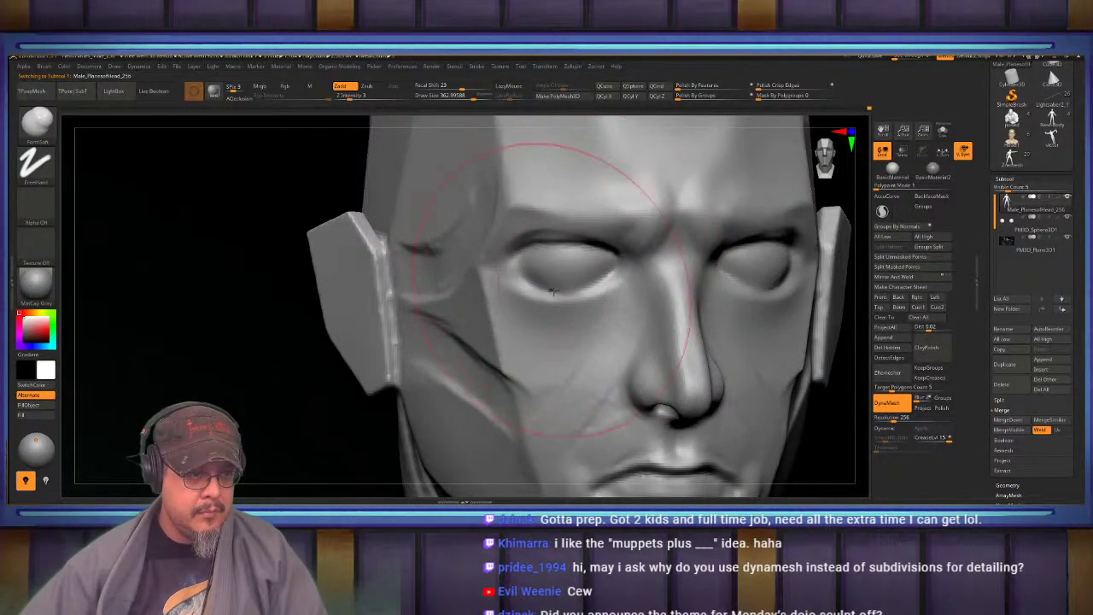
Carve the lower eyelid line from the inner to the outer eye corner with a smaller DamStandard brush
{"action": "mouse_move", "coordinate": [555, 263]}
{"action": "right_mouse_down"}
{"action": "mouse_move", "coordinate": [602, 253]}
{"action": "mouse_move", "coordinate": [584, 291]}
{"action": "mouse_move", "coordinate": [589, 280]}
{"action": "mouse_move", "coordinate": [551, 266]}
{"action": "mouse_move", "coordinate": [464, 269]}
{"action": "mouse_move", "coordinate": [571, 317]}
{"action": "mouse_move", "coordinate": [589, 275]}
{"action": "right_mouse_up"}
{"action": "key", "text": "s"}
{"action": "key", "text": "b"}
{"action": "key", "text": "d"}
{"action": "key", "text": "s"}
{"action": "key", "text": "s"}
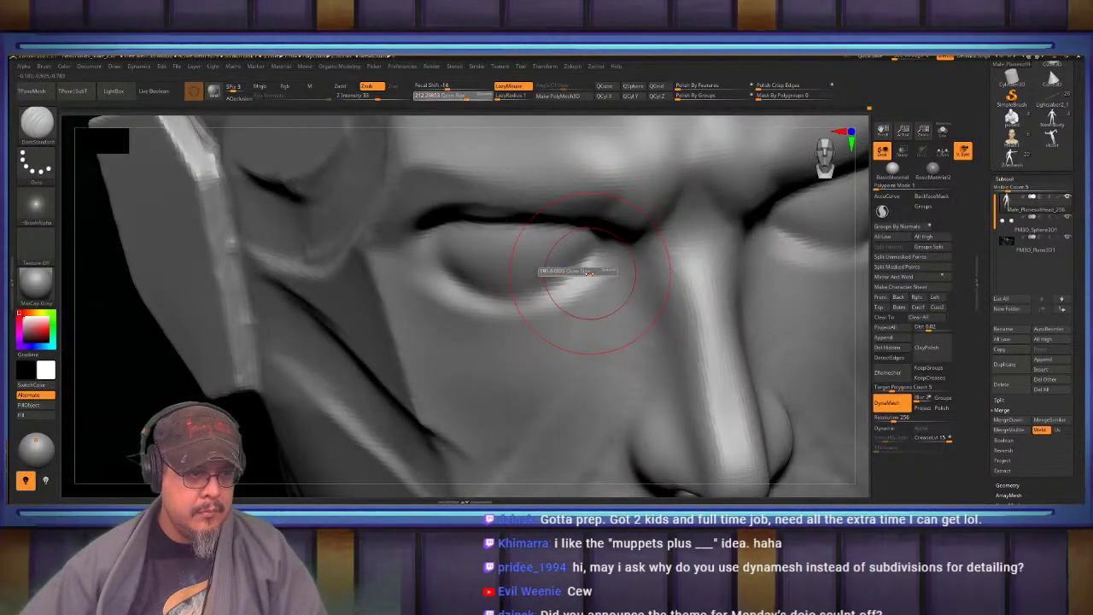
{"action": "left_click_drag", "start_coordinate": [591, 271], "coordinate": [576, 272]}
{"action": "mouse_move", "coordinate": [600, 259]}
{"action": "left_mouse_down"}
{"action": "mouse_move", "coordinate": [545, 302]}
{"action": "mouse_move", "coordinate": [511, 309]}
{"action": "mouse_move", "coordinate": [526, 305]}
{"action": "mouse_move", "coordinate": [452, 293]}
{"action": "left_mouse_up"}
Build up the lower eyelid and refine the upper lid's outer edge with the FormSoft brush at a draw size of about 160
{"action": "key", "text": "b"}
{"action": "key", "text": "f"}
{"action": "key", "text": "s"}
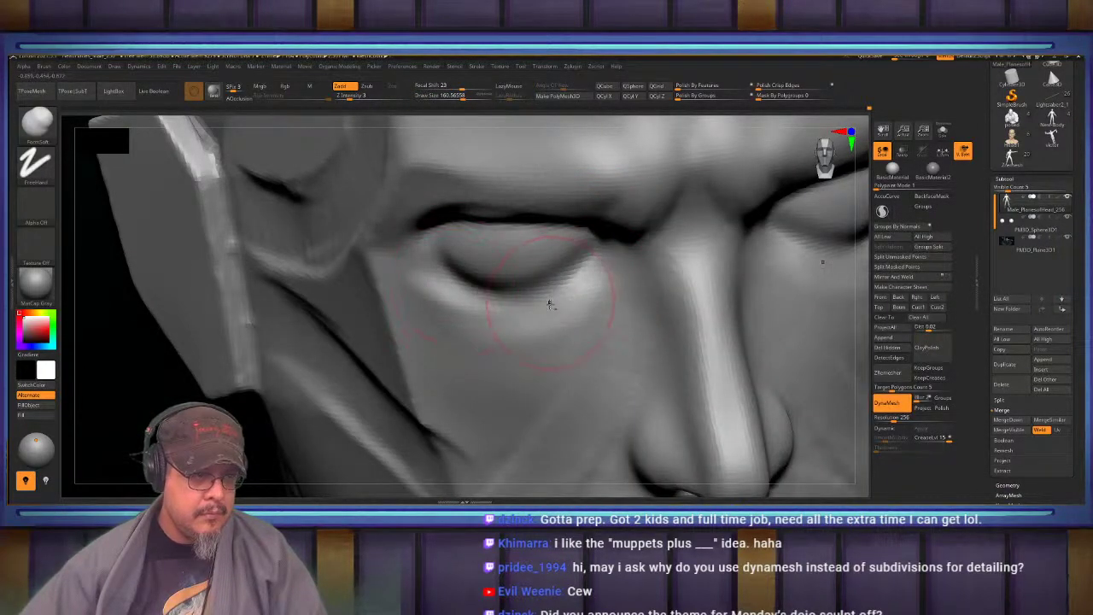
{"action": "mouse_move", "coordinate": [590, 280]}
{"action": "left_mouse_down"}
{"action": "mouse_move", "coordinate": [500, 303]}
{"action": "mouse_move", "coordinate": [446, 295]}
{"action": "left_mouse_up"}
{"action": "mouse_move", "coordinate": [566, 266]}
{"action": "right_mouse_down"}
{"action": "mouse_move", "coordinate": [576, 210]}
{"action": "mouse_move", "coordinate": [598, 232]}
{"action": "right_mouse_up"}
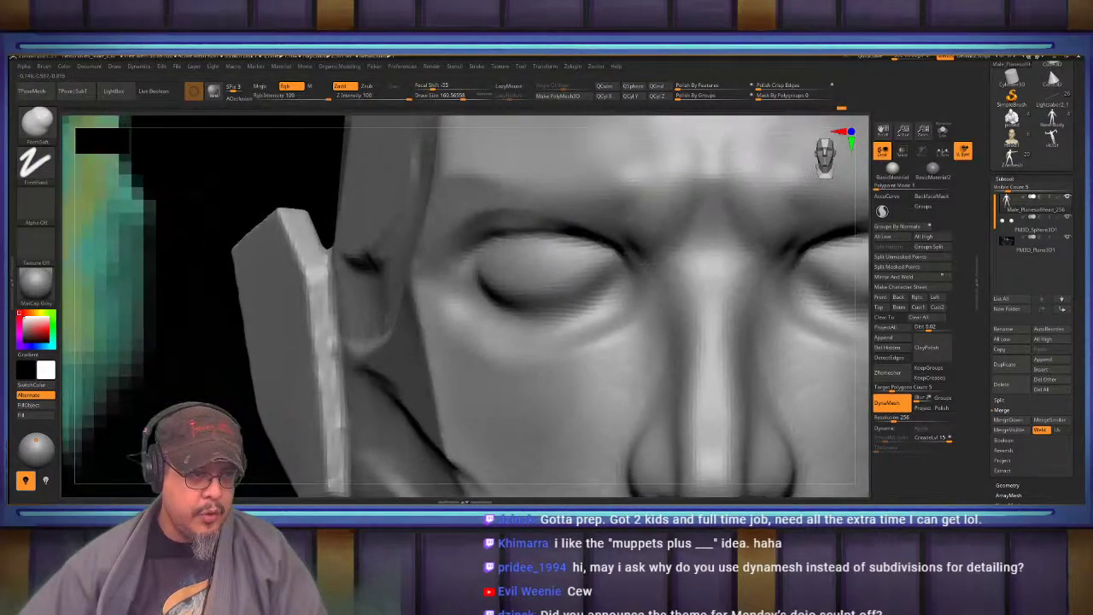
{"action": "mouse_move", "coordinate": [510, 245]}
{"action": "left_mouse_down"}
{"action": "mouse_move", "coordinate": [588, 236]}
{"action": "mouse_move", "coordinate": [620, 251]}
{"action": "mouse_move", "coordinate": [503, 231]}
{"action": "left_mouse_up"}
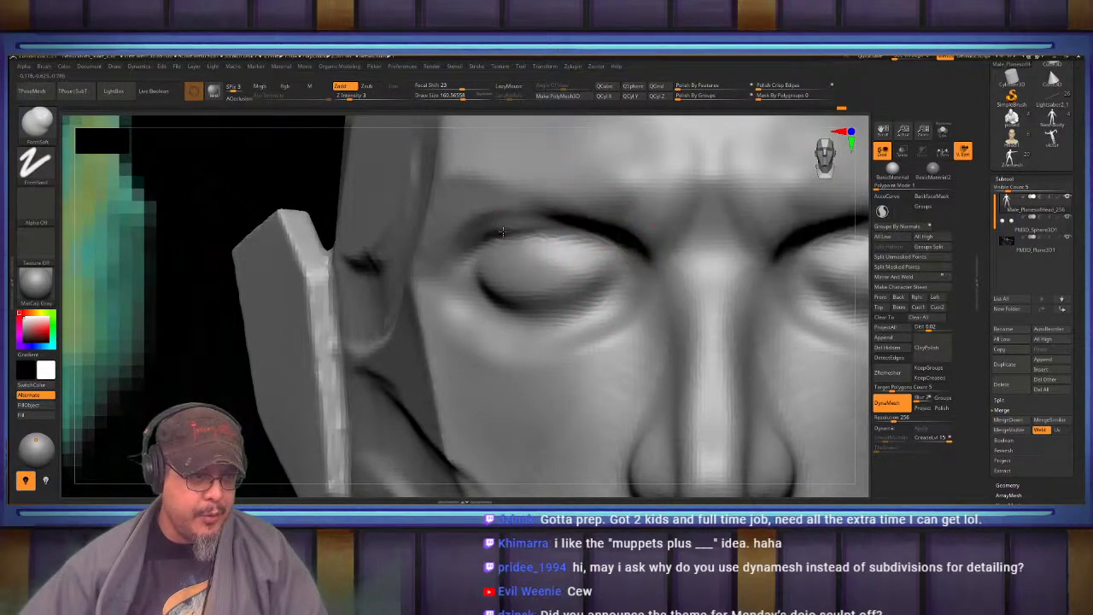
{"action": "right_click_drag", "start_coordinate": [507, 229], "coordinate": [566, 243]}
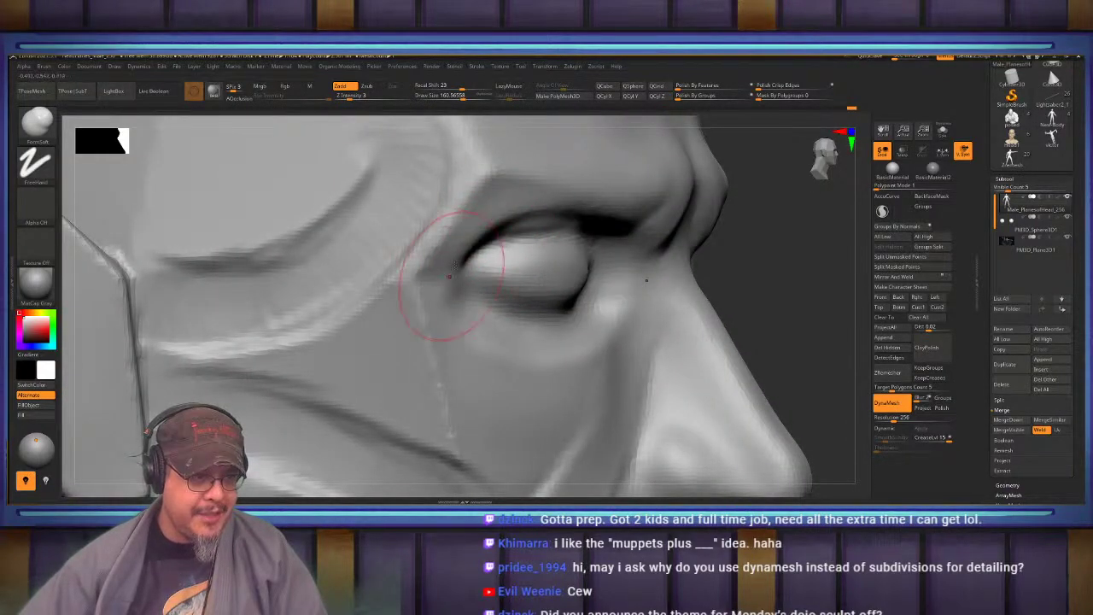
Fill the area beside the outer eye corner with FormSoft and smooth it into the cheekbone
{"action": "mouse_move", "coordinate": [439, 280]}
{"action": "left_mouse_down"}
{"action": "mouse_move", "coordinate": [439, 248]}
{"action": "mouse_move", "coordinate": [412, 276]}
{"action": "mouse_move", "coordinate": [430, 368]}
{"action": "left_mouse_up"}
{"action": "right_click_drag", "start_coordinate": [431, 367], "coordinate": [448, 425]}
{"action": "mouse_move", "coordinate": [448, 425]}
{"action": "left_mouse_down", "text": "shift"}
{"action": "mouse_move", "coordinate": [324, 339]}
{"action": "mouse_move", "coordinate": [441, 403]}
{"action": "left_mouse_up", "text": "shift"}
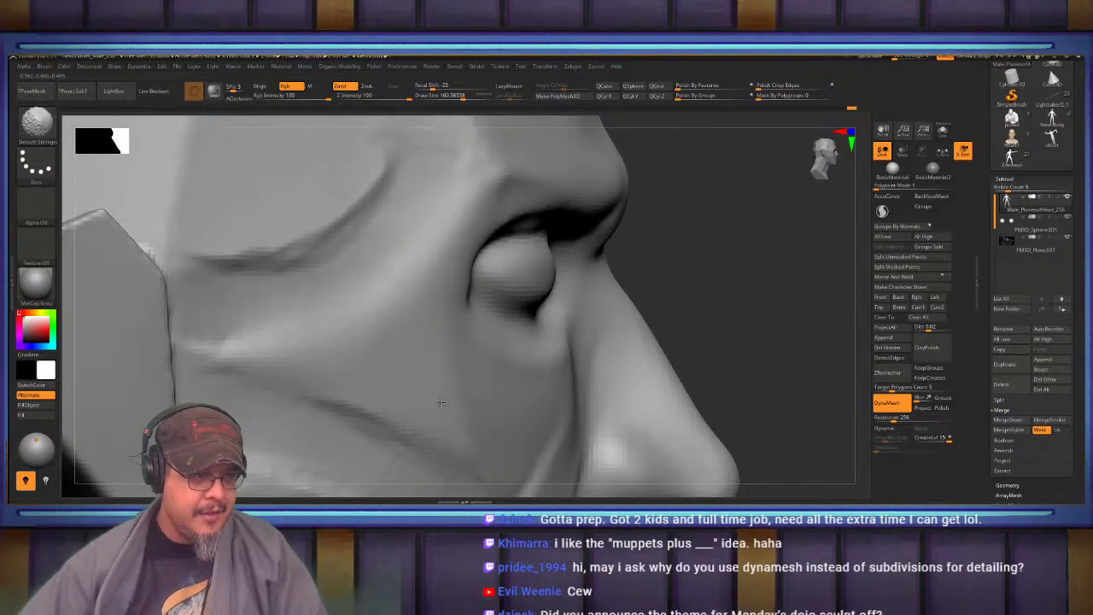
{"action": "mouse_move", "coordinate": [430, 361]}
{"action": "right_mouse_down"}
{"action": "mouse_move", "coordinate": [492, 273]}
{"action": "mouse_move", "coordinate": [530, 254]}
{"action": "right_mouse_up"}
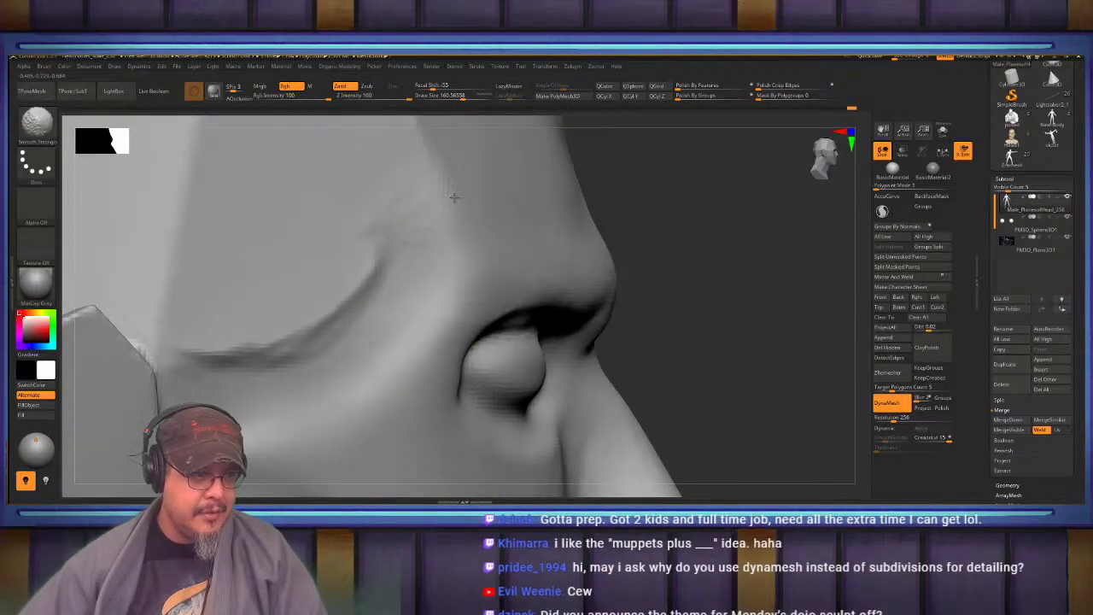
{"action": "right_click_drag", "start_coordinate": [461, 283], "coordinate": [574, 248]}
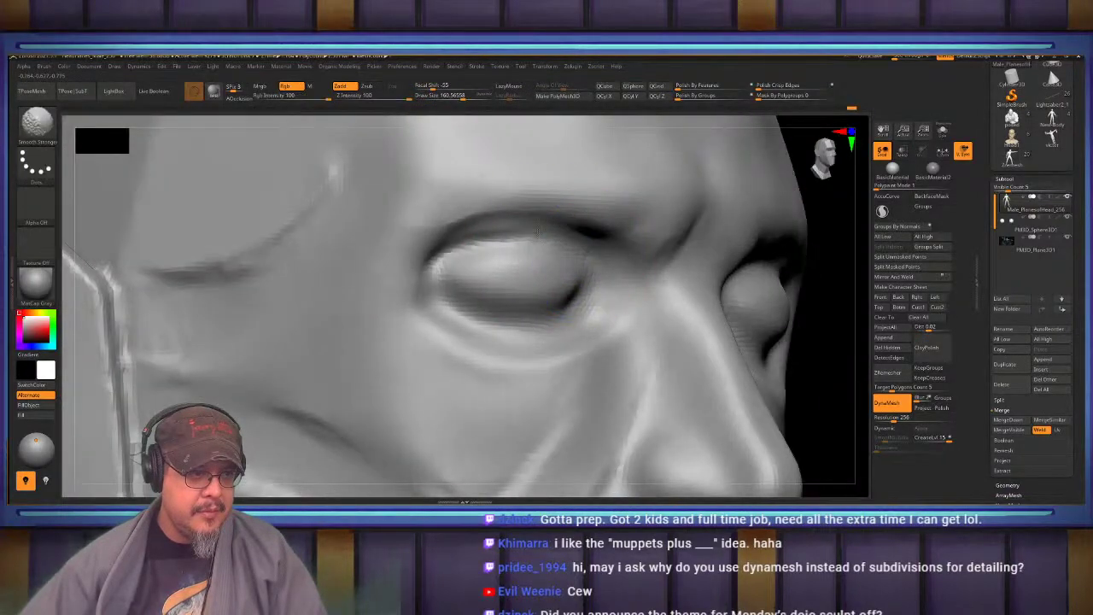
Smooth the closed eyelid surface over the eyeball and its inner corner
{"action": "mouse_move", "coordinate": [568, 235]}
{"action": "left_mouse_down", "text": "shift"}
{"action": "mouse_move", "coordinate": [465, 278]}
{"action": "mouse_move", "coordinate": [453, 271]}
{"action": "left_mouse_up", "text": "shift"}
{"action": "left_click_drag", "start_coordinate": [535, 255], "coordinate": [497, 255]}
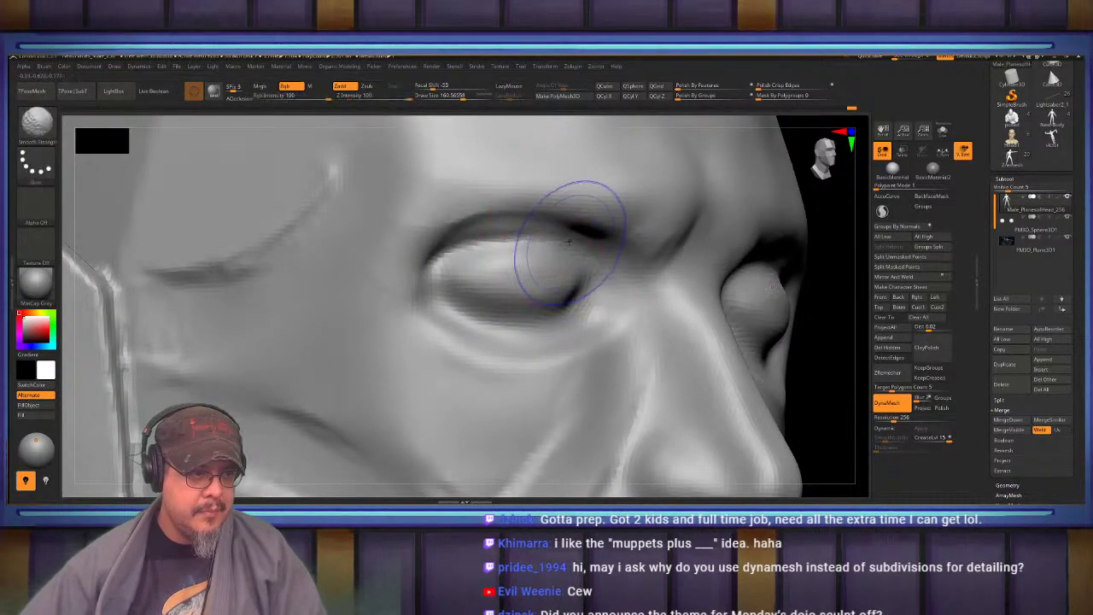
{"action": "mouse_move", "coordinate": [569, 239]}
{"action": "left_mouse_down", "text": "shift"}
{"action": "mouse_move", "coordinate": [448, 281]}
{"action": "mouse_move", "coordinate": [590, 299]}
{"action": "mouse_move", "coordinate": [551, 307]}
{"action": "mouse_move", "coordinate": [524, 295]}
{"action": "mouse_move", "coordinate": [539, 288]}
{"action": "left_mouse_up", "text": "shift"}
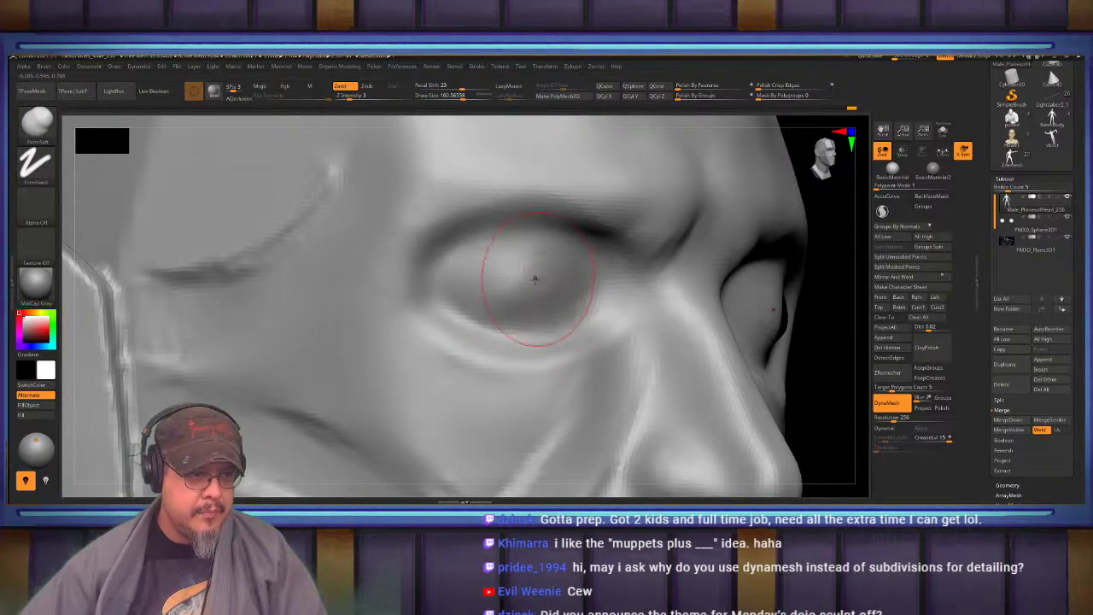
{"action": "right_click_drag", "start_coordinate": [536, 279], "coordinate": [513, 272]}
{"action": "left_click_drag", "start_coordinate": [538, 264], "coordinate": [547, 291], "text": "shift"}
{"action": "mouse_move", "coordinate": [578, 291]}
{"action": "right_mouse_down"}
{"action": "mouse_move", "coordinate": [596, 307]}
{"action": "mouse_move", "coordinate": [603, 252]}
{"action": "mouse_move", "coordinate": [555, 291]}
{"action": "mouse_move", "coordinate": [550, 267]}
{"action": "mouse_move", "coordinate": [574, 264]}
{"action": "mouse_move", "coordinate": [536, 262]}
{"action": "right_mouse_up"}
Adjust the shape of the eye area and upper cheek with the Move brush at a draw size of about 220
{"action": "key", "text": "b"}
{"action": "key", "text": "m"}
{"action": "key", "text": "v"}
{"action": "key", "text": "s"}
{"action": "left_click_drag", "start_coordinate": [545, 269], "coordinate": [575, 255]}
{"action": "mouse_move", "coordinate": [571, 267]}
{"action": "right_mouse_down"}
{"action": "mouse_move", "coordinate": [527, 270]}
{"action": "mouse_move", "coordinate": [564, 235]}
{"action": "mouse_move", "coordinate": [603, 269]}
{"action": "mouse_move", "coordinate": [598, 310]}
{"action": "right_mouse_up"}
{"action": "key", "text": "s"}
{"action": "left_click_drag", "start_coordinate": [625, 296], "coordinate": [604, 316]}
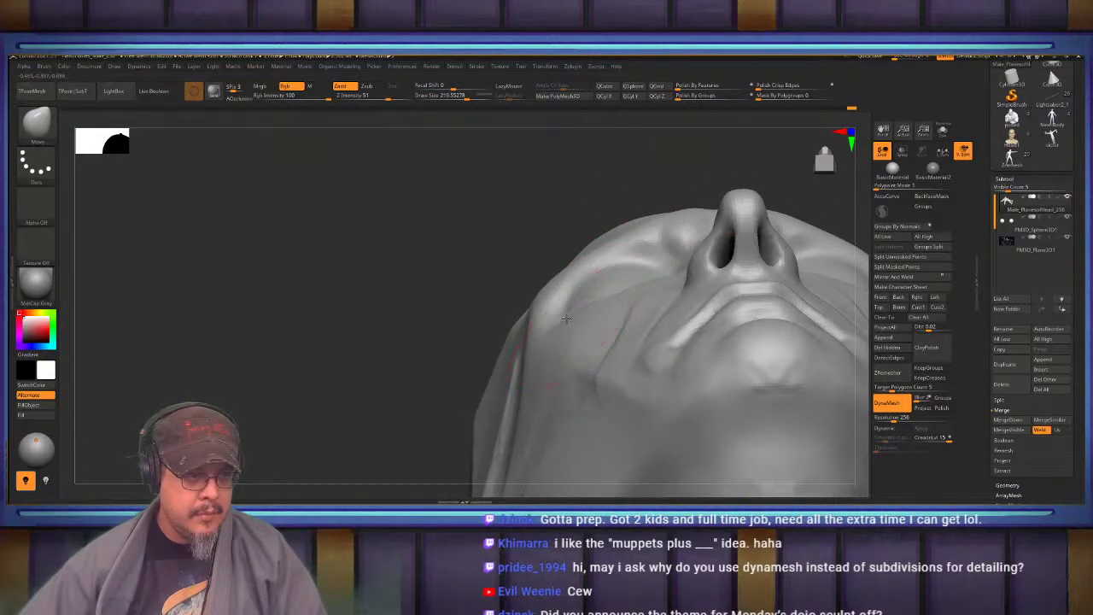
Smooth the cheek planes from below the eye down to the mouth corner and jaw
{"action": "left_click_drag", "start_coordinate": [669, 289], "coordinate": [624, 293], "text": "shift"}
{"action": "mouse_move", "coordinate": [598, 295]}
{"action": "right_mouse_down"}
{"action": "mouse_move", "coordinate": [586, 330]}
{"action": "mouse_move", "coordinate": [501, 270]}
{"action": "mouse_move", "coordinate": [536, 342]}
{"action": "right_mouse_up"}
{"action": "left_click_drag", "start_coordinate": [537, 346], "coordinate": [504, 335], "text": "shift"}
{"action": "right_click_drag", "start_coordinate": [505, 411], "coordinate": [516, 329], "text": "alt"}
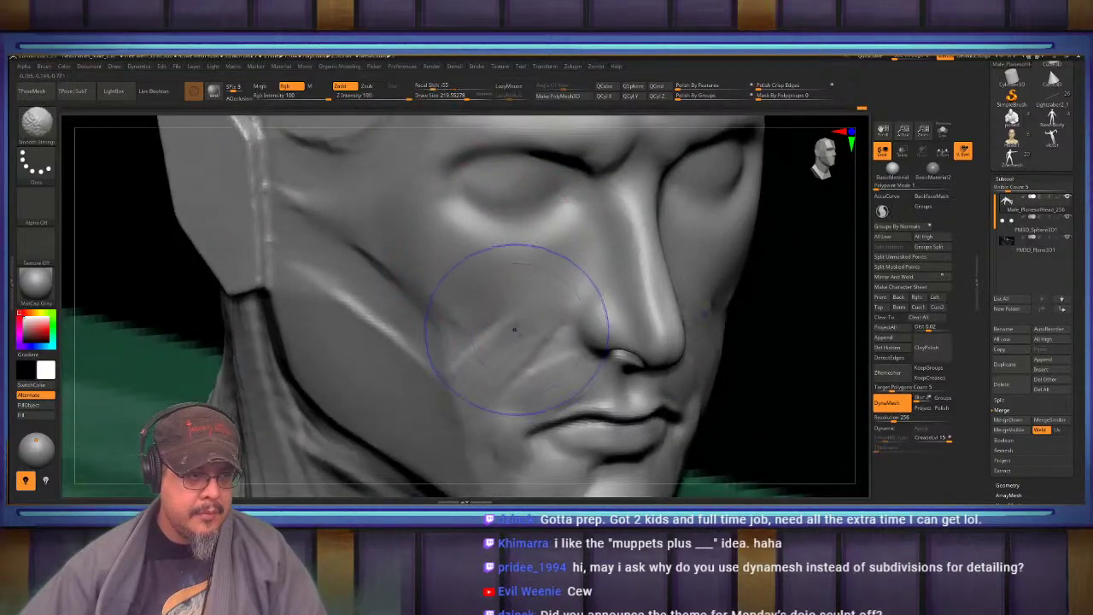
{"action": "left_click_drag", "start_coordinate": [517, 331], "coordinate": [480, 347], "text": "shift"}
{"action": "mouse_move", "coordinate": [478, 349]}
{"action": "right_mouse_down", "text": "alt"}
{"action": "mouse_move", "coordinate": [497, 268]}
{"action": "mouse_move", "coordinate": [540, 258]}
{"action": "right_mouse_up", "text": "alt"}
{"action": "left_click_drag", "start_coordinate": [540, 259], "coordinate": [519, 359], "text": "shift"}
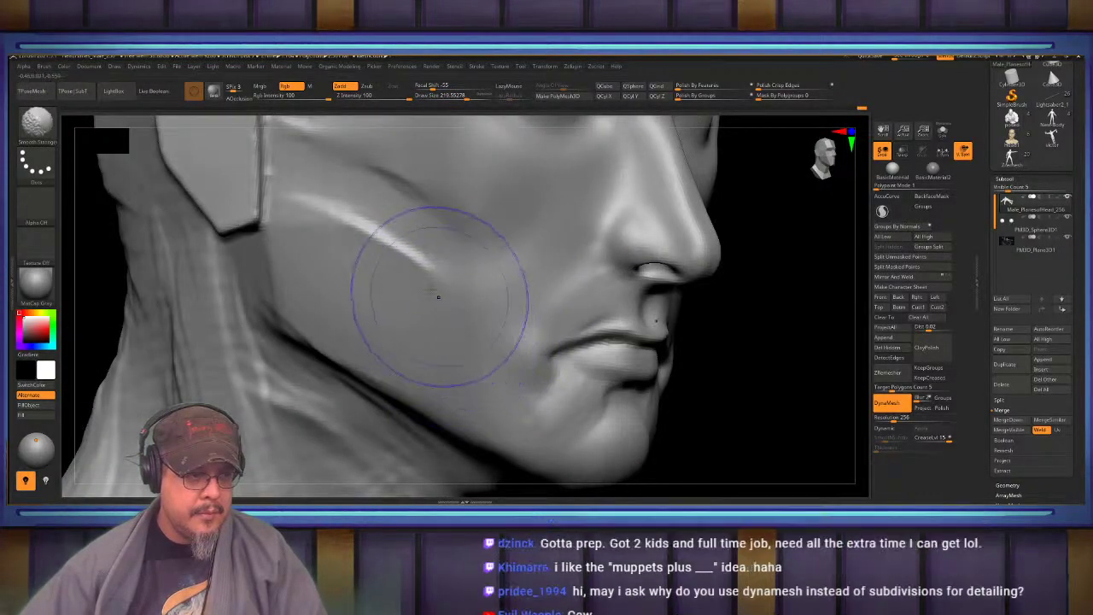
{"action": "mouse_move", "coordinate": [439, 296]}
{"action": "left_mouse_down", "text": "shift"}
{"action": "mouse_move", "coordinate": [305, 237]}
{"action": "mouse_move", "coordinate": [379, 368]}
{"action": "mouse_move", "coordinate": [425, 342]}
{"action": "left_mouse_up", "text": "shift"}
Build up the rim of the lower eyelid and inner eye corner with the FormSoft brush at a draw size of about 133
{"action": "mouse_move", "coordinate": [427, 336]}
{"action": "right_mouse_down"}
{"action": "mouse_move", "coordinate": [444, 288]}
{"action": "mouse_move", "coordinate": [469, 265]}
{"action": "right_mouse_up"}
{"action": "right_click_drag", "start_coordinate": [510, 268], "coordinate": [490, 384]}
{"action": "mouse_move", "coordinate": [470, 282]}
{"action": "right_mouse_down"}
{"action": "mouse_move", "coordinate": [606, 276]}
{"action": "mouse_move", "coordinate": [576, 276]}
{"action": "mouse_move", "coordinate": [586, 279]}
{"action": "right_mouse_up"}
{"action": "key", "text": "b"}
{"action": "key", "text": "d"}
{"action": "key", "text": "s"}
{"action": "key", "text": "b"}
{"action": "key", "text": "f"}
{"action": "key", "text": "s"}
{"action": "key", "text": "s"}
{"action": "mouse_move", "coordinate": [583, 281]}
{"action": "left_mouse_down"}
{"action": "mouse_move", "coordinate": [635, 245]}
{"action": "mouse_move", "coordinate": [607, 287]}
{"action": "left_mouse_up"}
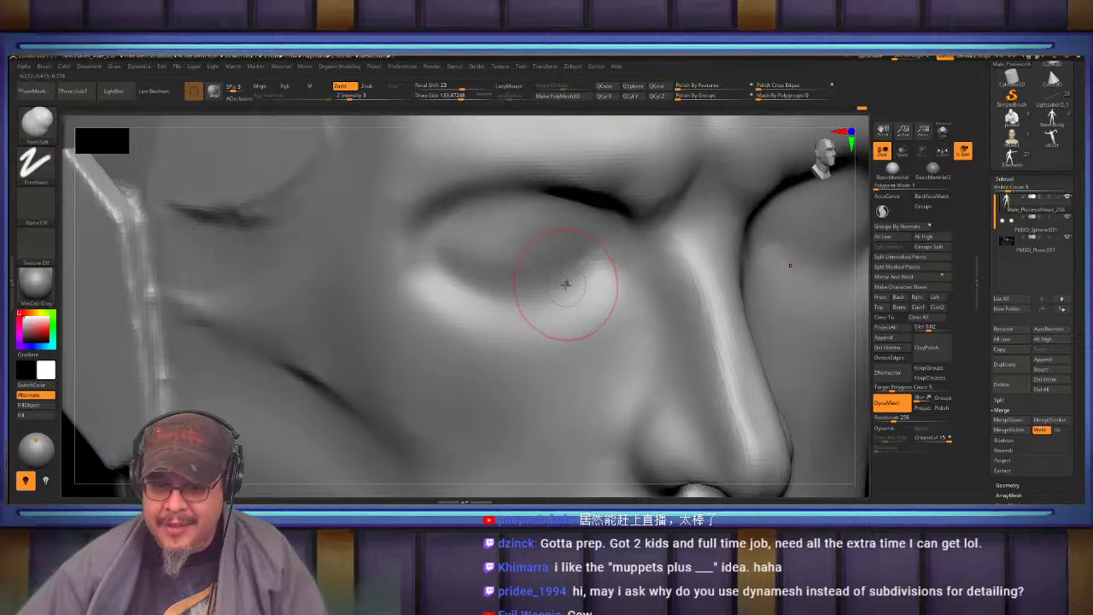
{"action": "right_click_drag", "start_coordinate": [567, 286], "coordinate": [613, 283]}
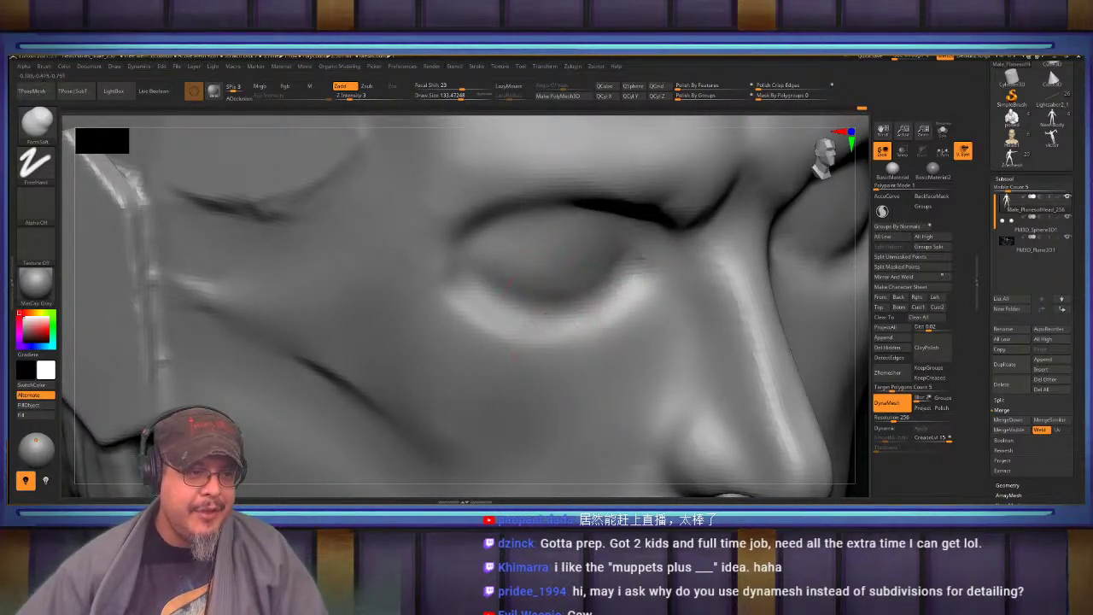
{"action": "right_click_drag", "start_coordinate": [637, 258], "coordinate": [622, 267]}
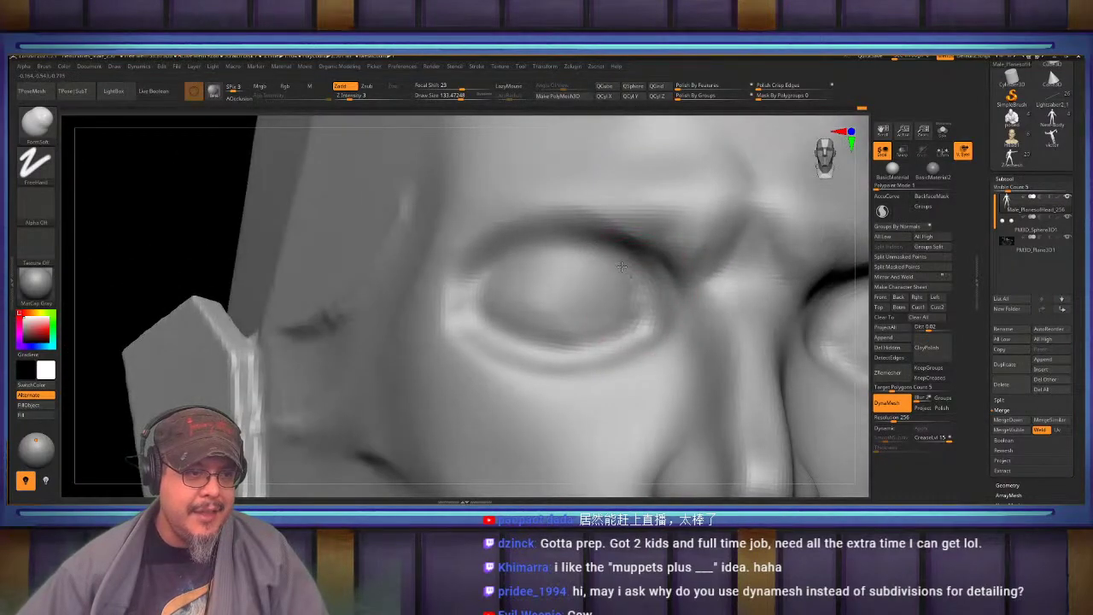
Smooth the outer eye corner and soften the crease across the temple in front of the ear
{"action": "right_click_drag", "start_coordinate": [510, 263], "coordinate": [547, 270]}
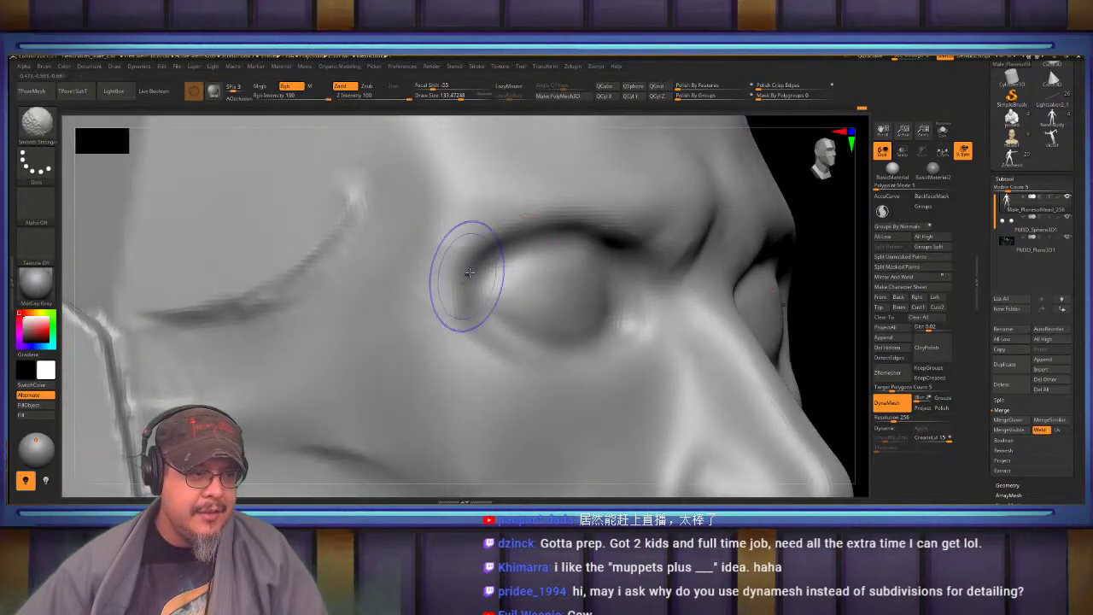
{"action": "left_click_drag", "start_coordinate": [466, 273], "coordinate": [455, 263], "text": "shift"}
{"action": "mouse_move", "coordinate": [599, 205]}
{"action": "right_mouse_down"}
{"action": "mouse_move", "coordinate": [553, 244]}
{"action": "mouse_move", "coordinate": [419, 295]}
{"action": "mouse_move", "coordinate": [585, 273]}
{"action": "right_mouse_up"}
{"action": "mouse_move", "coordinate": [417, 320]}
{"action": "left_mouse_down", "text": "shift"}
{"action": "mouse_move", "coordinate": [360, 360]}
{"action": "mouse_move", "coordinate": [285, 370]}
{"action": "left_mouse_up", "text": "shift"}
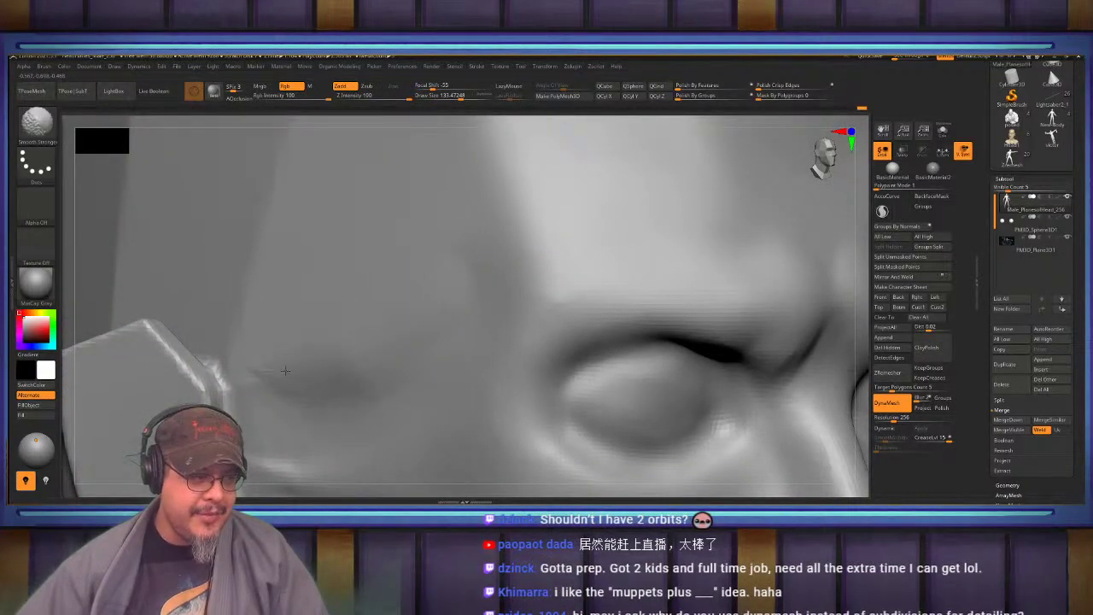
{"action": "left_click_drag", "start_coordinate": [306, 413], "coordinate": [330, 455], "text": "shift"}
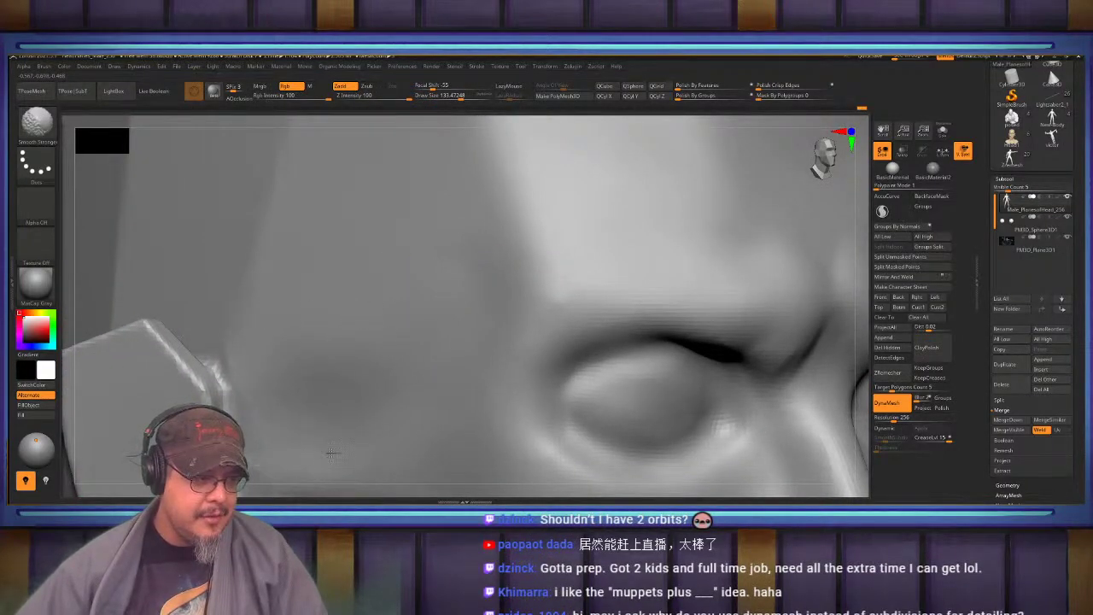
Push the nape inward below the skull in profile view with the Move brush at a draw size of about 220
{"action": "right_click_drag", "start_coordinate": [390, 261], "coordinate": [453, 270]}
{"action": "key", "text": "f"}
{"action": "right_click_drag", "start_coordinate": [540, 118], "coordinate": [589, 282], "text": "alt"}
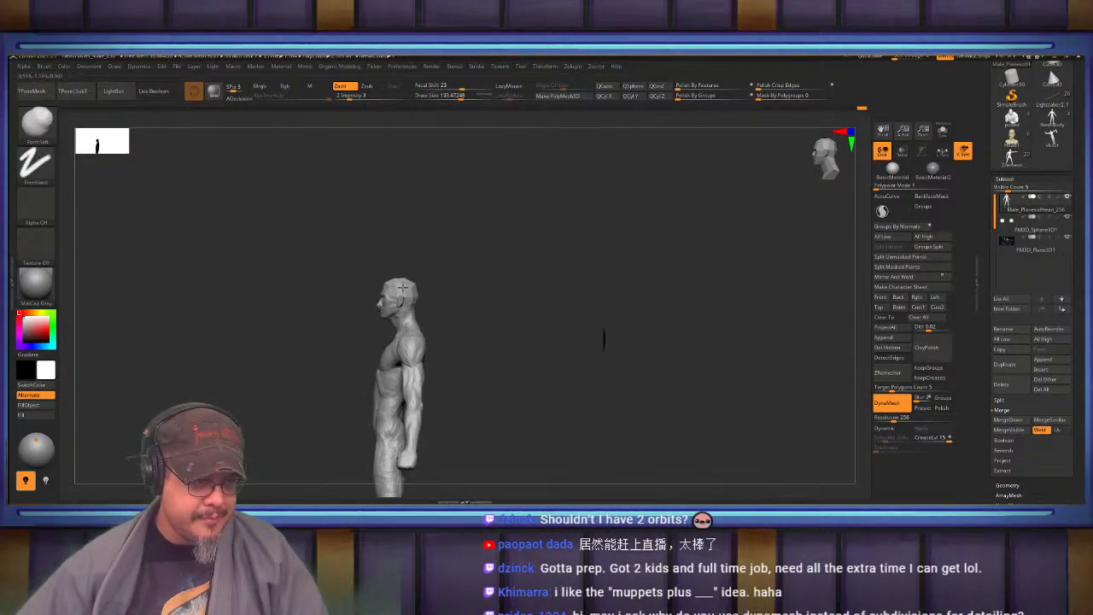
{"action": "right_click_drag", "start_coordinate": [512, 222], "coordinate": [538, 307], "text": "ctrl"}
{"action": "key", "text": "shift"}
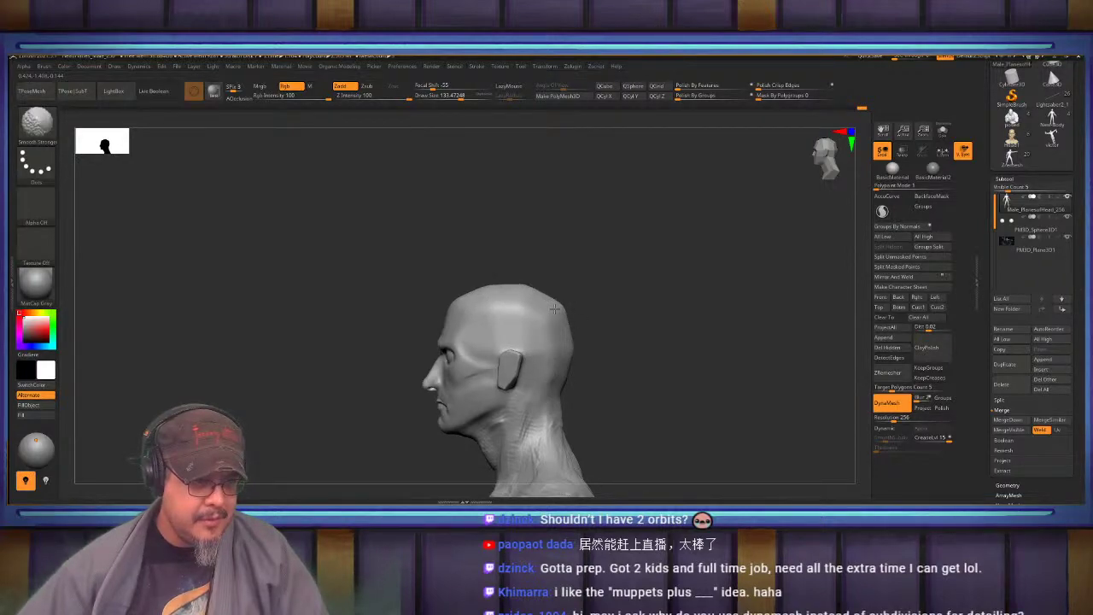
{"action": "mouse_move", "coordinate": [625, 331]}
{"action": "right_mouse_down", "text": "alt"}
{"action": "mouse_move", "coordinate": [623, 253]}
{"action": "mouse_move", "coordinate": [675, 254]}
{"action": "right_mouse_up", "text": "alt"}
{"action": "right_click_drag", "start_coordinate": [525, 210], "coordinate": [545, 314], "text": "ctrl"}
{"action": "right_click_drag", "start_coordinate": [545, 315], "coordinate": [583, 381], "text": "shift"}
{"action": "key", "text": "b"}
{"action": "key", "text": "m"}
{"action": "key", "text": "v"}
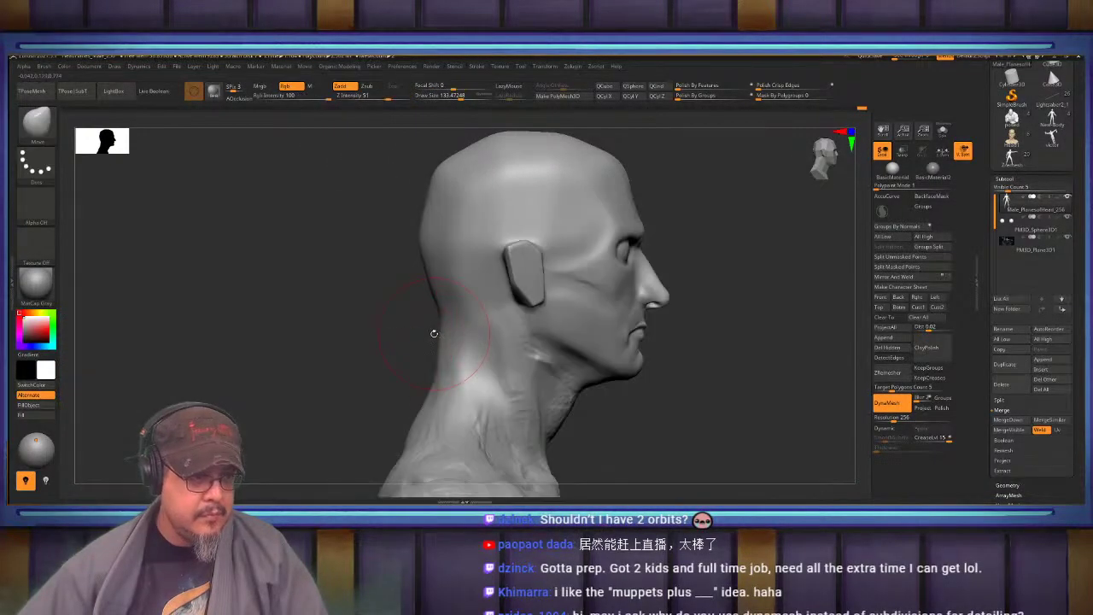
{"action": "key", "text": "s"}
{"action": "mouse_move", "coordinate": [426, 335]}
{"action": "left_mouse_down"}
{"action": "mouse_move", "coordinate": [461, 330]}
{"action": "mouse_move", "coordinate": [463, 364]}
{"action": "left_mouse_up"}
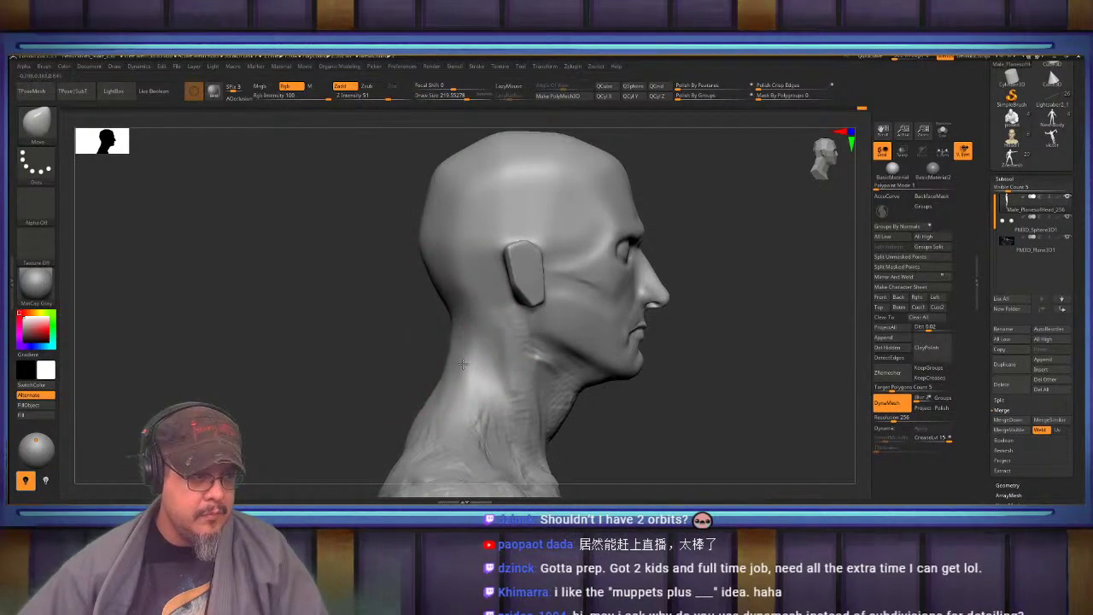
Adjust the side of the face below the cheekbone with a resized Move brush
{"action": "right_click_drag", "start_coordinate": [446, 281], "coordinate": [382, 317], "text": "alt"}
{"action": "right_click_drag", "start_coordinate": [382, 317], "coordinate": [384, 359], "text": "ctrl"}
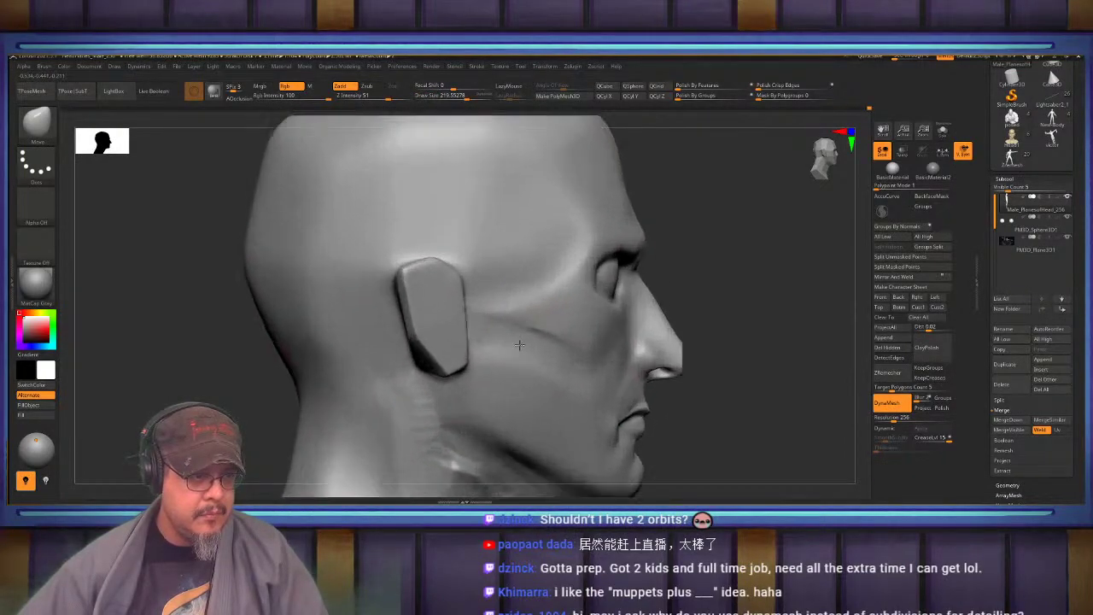
{"action": "right_click_drag", "start_coordinate": [598, 340], "coordinate": [532, 342]}
{"action": "key", "text": "s"}
{"action": "mouse_move", "coordinate": [533, 341]}
{"action": "left_mouse_down"}
{"action": "mouse_move", "coordinate": [501, 313]}
{"action": "mouse_move", "coordinate": [527, 321]}
{"action": "mouse_move", "coordinate": [506, 333]}
{"action": "left_mouse_up"}
Soften the hollow around the cheekbone with FormSoft at a draw size of about 185 and smooth the transition
{"action": "key", "text": "b"}
{"action": "key", "text": "f"}
{"action": "key", "text": "s"}
{"action": "key", "text": "s"}
{"action": "left_click_drag", "start_coordinate": [497, 328], "coordinate": [487, 318]}
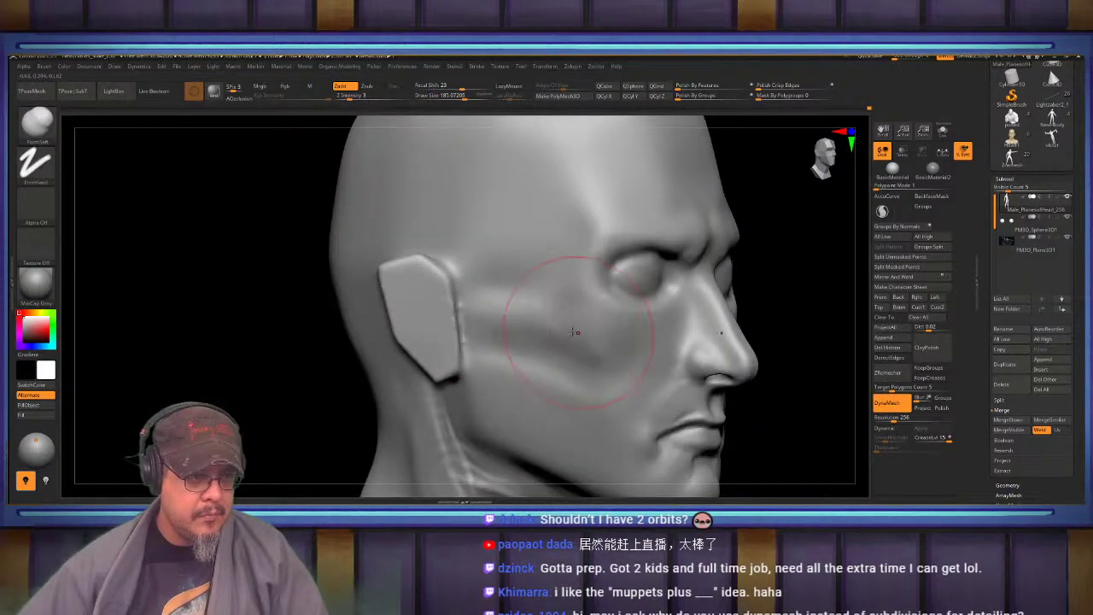
{"action": "left_click_drag", "start_coordinate": [584, 349], "coordinate": [546, 299], "text": "shift"}
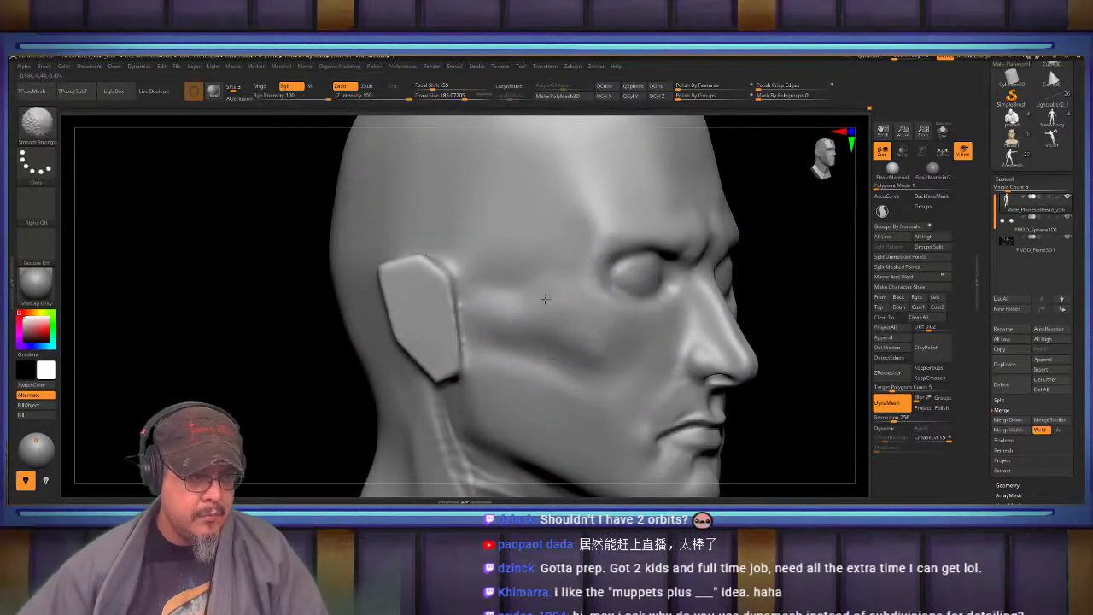
{"action": "right_click_drag", "start_coordinate": [490, 317], "coordinate": [513, 295]}
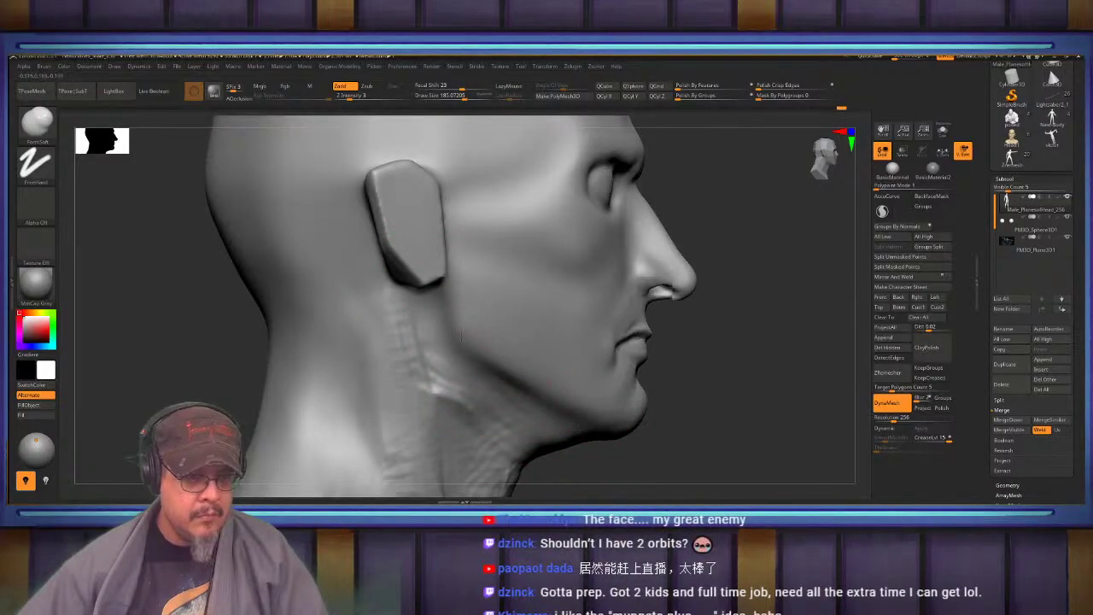
Refine the eye socket and smooth the frown area between the brows above the nose bridge
{"action": "right_click_drag", "start_coordinate": [442, 390], "coordinate": [450, 318], "text": "alt"}
{"action": "right_click_drag", "start_coordinate": [411, 273], "coordinate": [462, 318], "text": "alt"}
{"action": "right_click_drag", "start_coordinate": [444, 299], "coordinate": [535, 363], "text": "ctrl"}
{"action": "right_click_drag", "start_coordinate": [535, 299], "coordinate": [625, 274]}
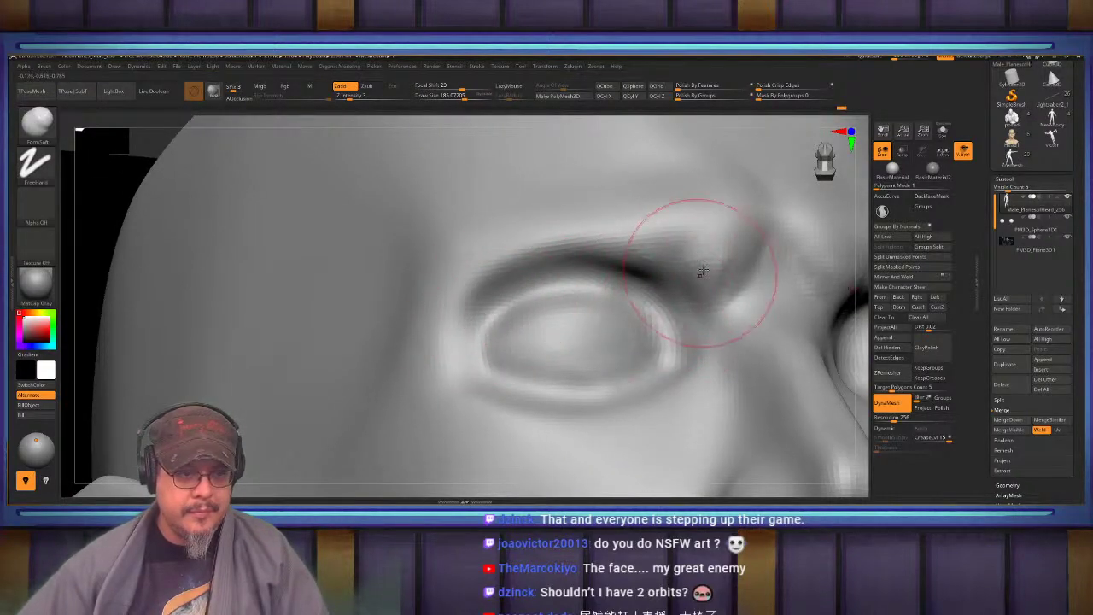
{"action": "right_click_drag", "start_coordinate": [695, 231], "coordinate": [631, 279]}
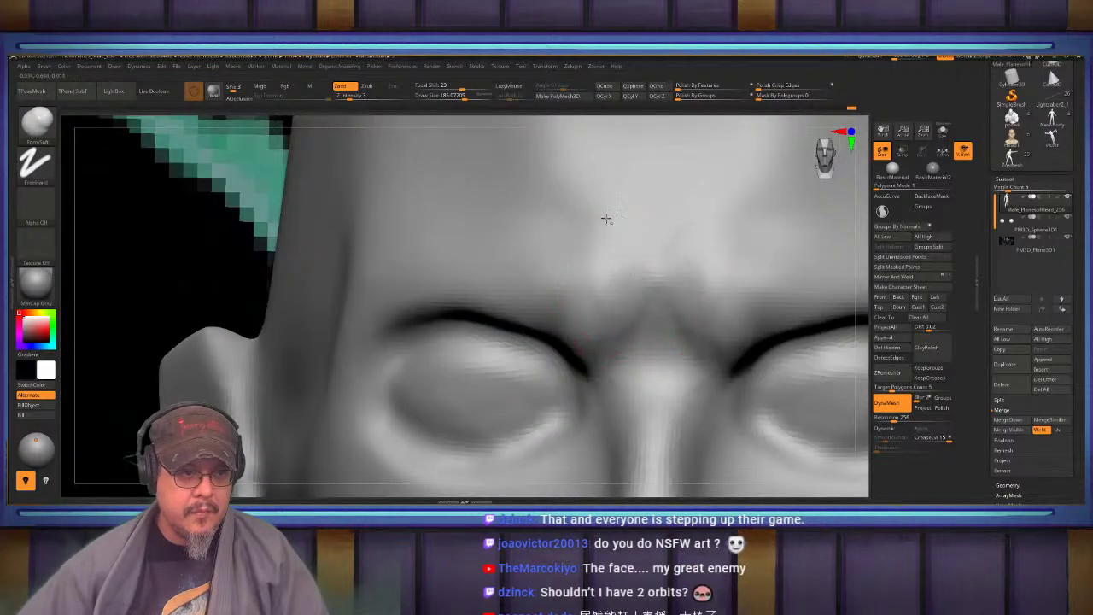
{"action": "left_click_drag", "start_coordinate": [629, 285], "coordinate": [631, 305], "text": "shift"}
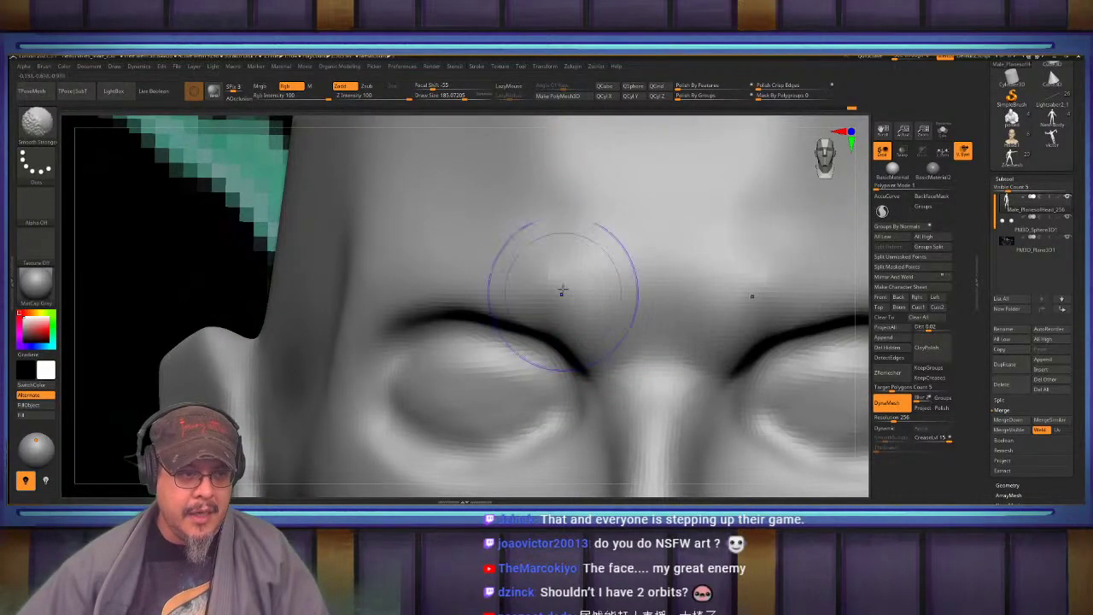
Build up the inner brow with FormSoft at a draw size of about 227 and smooth it into the brow ridge
{"action": "right_click_drag", "start_coordinate": [563, 291], "coordinate": [586, 264]}
{"action": "key", "text": "s"}
{"action": "left_click_drag", "start_coordinate": [615, 268], "coordinate": [621, 330]}
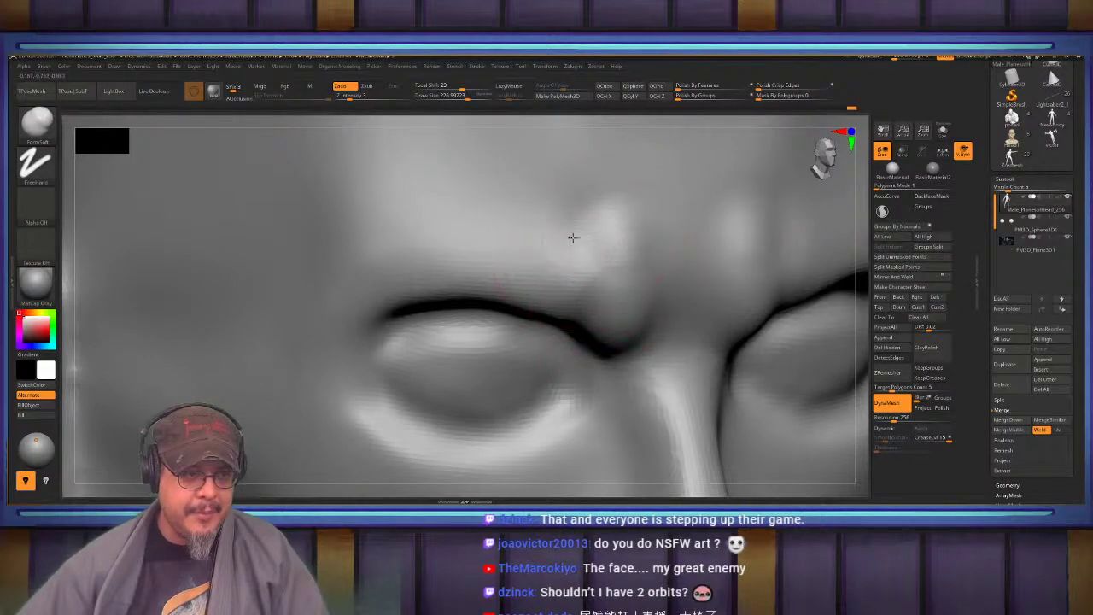
{"action": "left_click_drag", "start_coordinate": [591, 208], "coordinate": [590, 239], "text": "shift"}
{"action": "mouse_move", "coordinate": [544, 264]}
{"action": "right_mouse_down", "text": "ctrl"}
{"action": "mouse_move", "coordinate": [516, 276]}
{"action": "mouse_move", "coordinate": [496, 236]}
{"action": "mouse_move", "coordinate": [513, 259]}
{"action": "mouse_move", "coordinate": [559, 274]}
{"action": "mouse_move", "coordinate": [540, 257]}
{"action": "right_mouse_up", "text": "ctrl"}
{"action": "left_click_drag", "start_coordinate": [540, 253], "coordinate": [574, 254], "text": "shift"}
{"action": "mouse_move", "coordinate": [555, 269]}
{"action": "right_mouse_down"}
{"action": "mouse_move", "coordinate": [535, 293]}
{"action": "mouse_move", "coordinate": [556, 273]}
{"action": "right_mouse_up"}
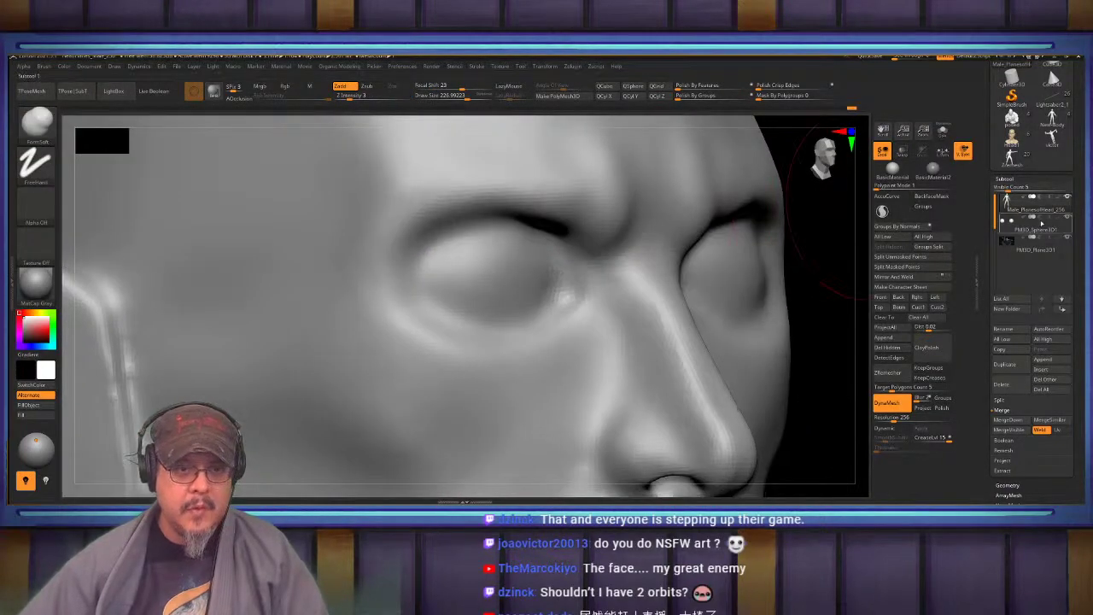
Turn on transparency and carve the eyelid opening with the DamStandard brush at a draw size of about 61
{"action": "left_click", "coordinate": [903, 151]}
{"action": "right_click_drag", "start_coordinate": [675, 256], "coordinate": [555, 273]}
{"action": "key", "text": "b"}
{"action": "key", "text": "d"}
{"action": "key", "text": "s"}
{"action": "left_click_drag", "start_coordinate": [555, 272], "coordinate": [453, 276]}
{"action": "key", "text": "s"}
{"action": "mouse_move", "coordinate": [534, 272]}
{"action": "left_mouse_down"}
{"action": "mouse_move", "coordinate": [517, 276]}
{"action": "mouse_move", "coordinate": [561, 271]}
{"action": "mouse_move", "coordinate": [418, 268]}
{"action": "mouse_move", "coordinate": [514, 284]}
{"action": "mouse_move", "coordinate": [549, 276]}
{"action": "left_mouse_up"}
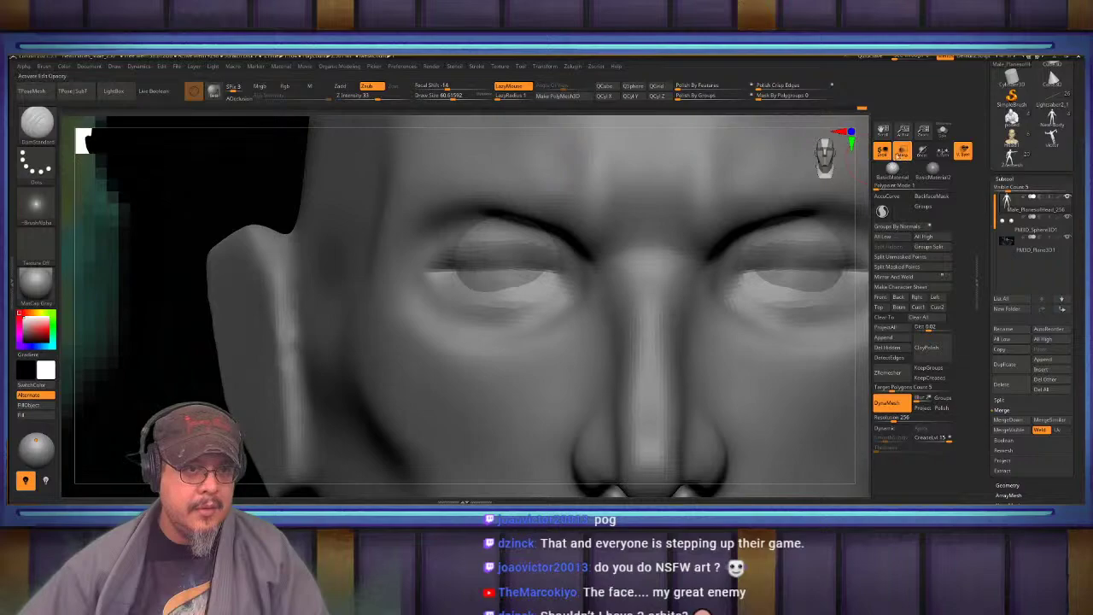
Turn off transparency and cut the upper eyelid line toward the outer corner with DamStandard at a draw size of about 99
{"action": "left_click", "coordinate": [897, 156]}
{"action": "mouse_move", "coordinate": [478, 295]}
{"action": "right_mouse_down"}
{"action": "mouse_move", "coordinate": [483, 278]}
{"action": "mouse_move", "coordinate": [555, 272]}
{"action": "right_mouse_up"}
{"action": "key", "text": "s"}
{"action": "mouse_move", "coordinate": [538, 265]}
{"action": "left_mouse_down"}
{"action": "mouse_move", "coordinate": [454, 258]}
{"action": "mouse_move", "coordinate": [425, 272]}
{"action": "left_mouse_up"}
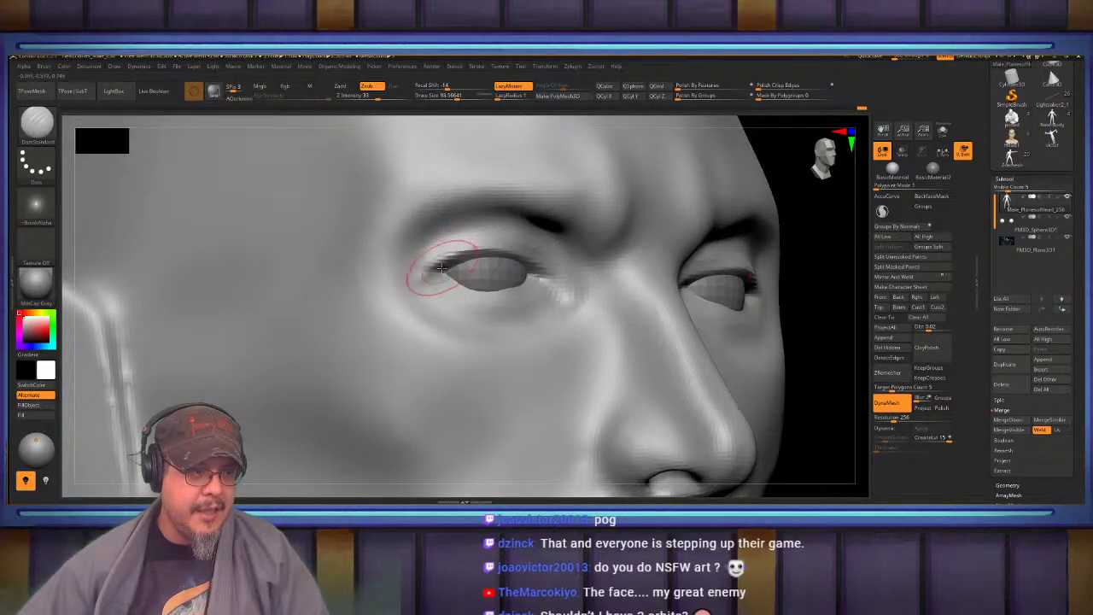
Carve along the lower eyelid edge with DamStandard to widen the opening around the eyeball
{"action": "right_click_drag", "start_coordinate": [441, 268], "coordinate": [511, 250]}
{"action": "left_click_drag", "start_coordinate": [504, 292], "coordinate": [439, 279]}
{"action": "right_click_drag", "start_coordinate": [440, 279], "coordinate": [512, 277]}
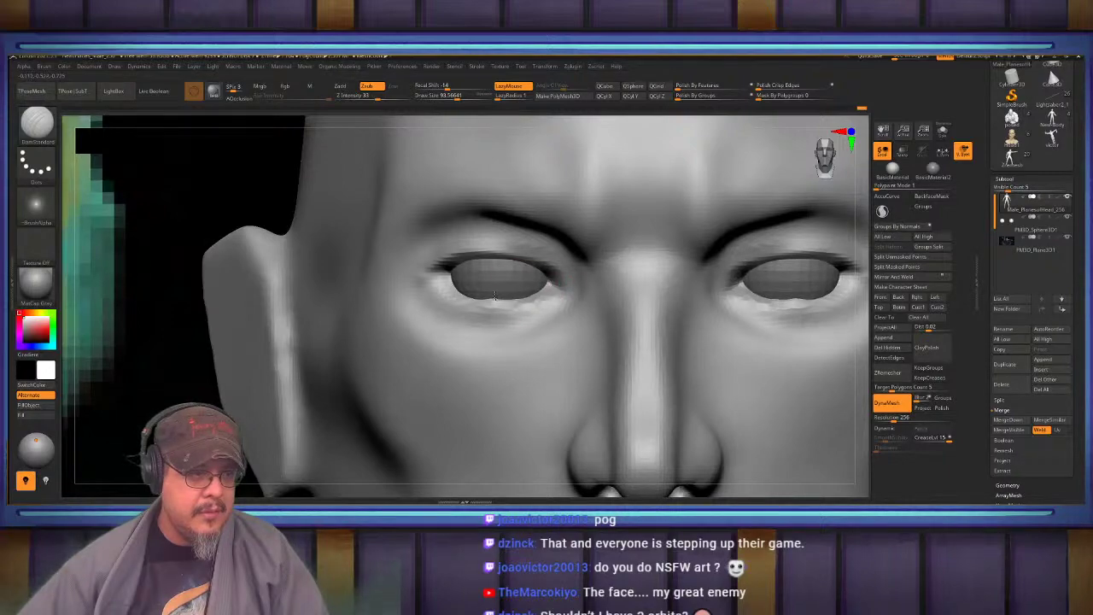
{"action": "mouse_move", "coordinate": [495, 296]}
{"action": "left_mouse_down"}
{"action": "mouse_move", "coordinate": [470, 296]}
{"action": "mouse_move", "coordinate": [540, 279]}
{"action": "mouse_move", "coordinate": [485, 301]}
{"action": "mouse_move", "coordinate": [442, 280]}
{"action": "left_mouse_up"}
Cut the crease above the upper eyelid with DamStandard at a draw size of about 139
{"action": "mouse_move", "coordinate": [444, 275]}
{"action": "right_mouse_down"}
{"action": "mouse_move", "coordinate": [566, 266]}
{"action": "mouse_move", "coordinate": [540, 249]}
{"action": "right_mouse_up"}
{"action": "mouse_move", "coordinate": [612, 309]}
{"action": "left_mouse_down"}
{"action": "mouse_move", "coordinate": [600, 274]}
{"action": "mouse_move", "coordinate": [517, 246]}
{"action": "mouse_move", "coordinate": [458, 287]}
{"action": "mouse_move", "coordinate": [484, 259]}
{"action": "left_mouse_up"}
{"action": "key", "text": "ctrl+z"}
{"action": "key", "text": "s"}
{"action": "mouse_move", "coordinate": [467, 263]}
{"action": "left_mouse_down"}
{"action": "mouse_move", "coordinate": [502, 244]}
{"action": "mouse_move", "coordinate": [571, 255]}
{"action": "mouse_move", "coordinate": [600, 293]}
{"action": "mouse_move", "coordinate": [590, 260]}
{"action": "mouse_move", "coordinate": [533, 245]}
{"action": "mouse_move", "coordinate": [545, 246]}
{"action": "left_mouse_up"}
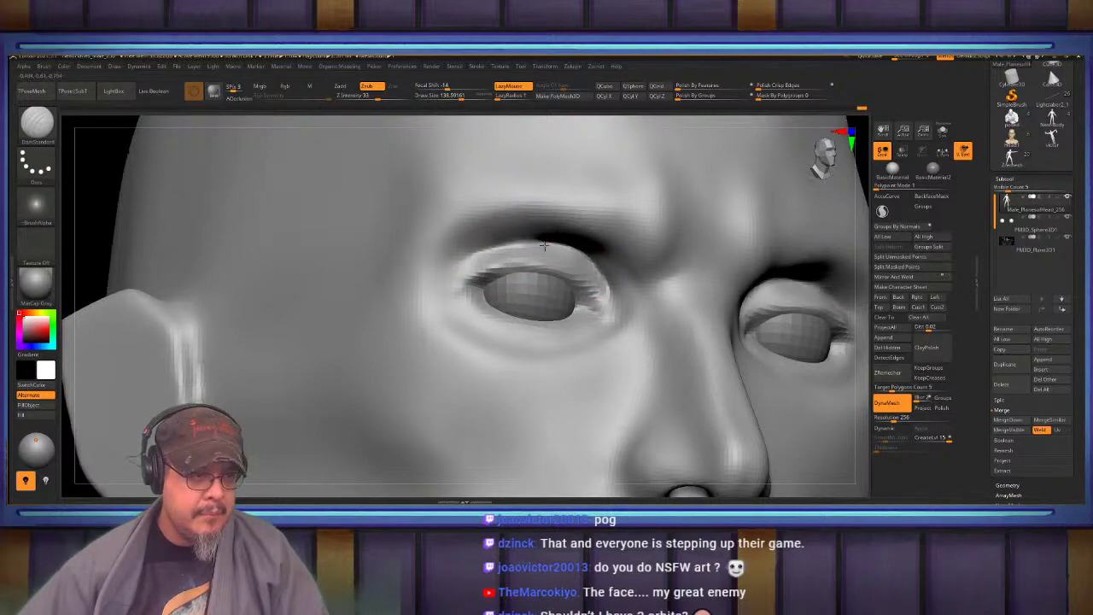
Smooth the upper eyelid and both eye corners, and remesh the figure with DynaMesh
{"action": "mouse_move", "coordinate": [593, 272]}
{"action": "left_mouse_down", "text": "shift"}
{"action": "mouse_move", "coordinate": [503, 251]}
{"action": "mouse_move", "coordinate": [486, 279]}
{"action": "mouse_move", "coordinate": [593, 306]}
{"action": "mouse_move", "coordinate": [512, 277]}
{"action": "left_mouse_up", "text": "shift"}
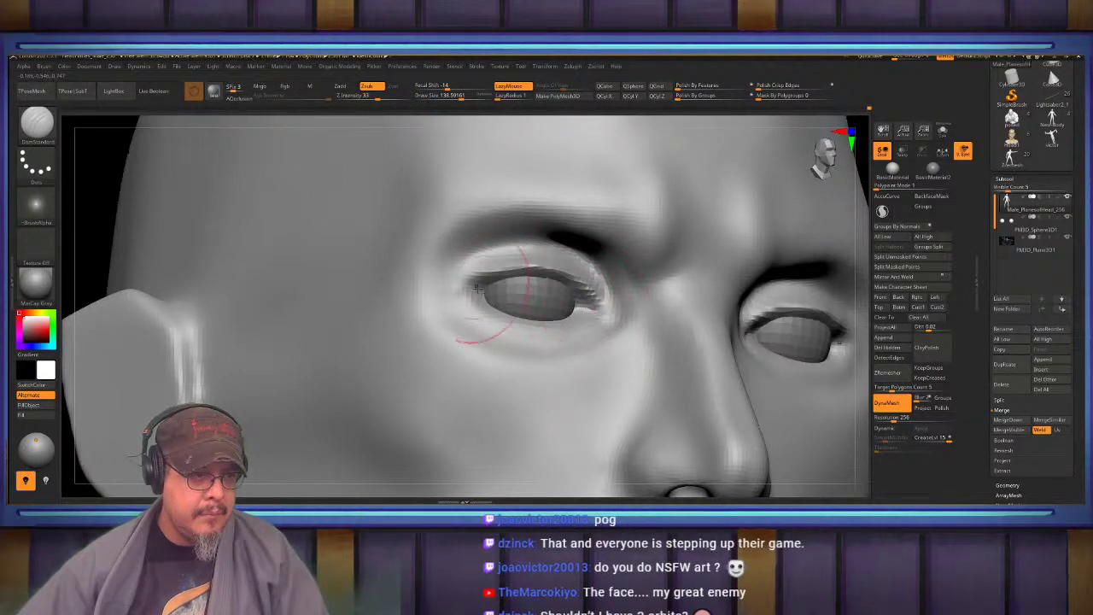
{"action": "right_click_drag", "start_coordinate": [505, 280], "coordinate": [523, 286]}
{"action": "left_click_drag", "start_coordinate": [543, 268], "coordinate": [476, 298], "text": "shift"}
{"action": "right_click_drag", "start_coordinate": [477, 298], "coordinate": [562, 277]}
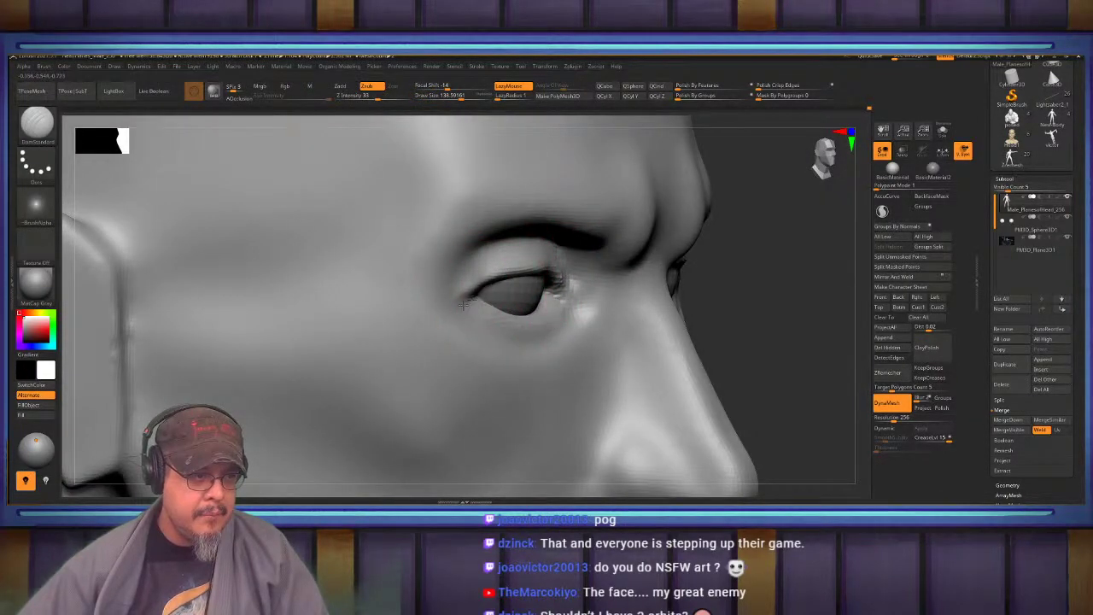
{"action": "right_click_drag", "start_coordinate": [462, 304], "coordinate": [492, 311]}
{"action": "mouse_move", "coordinate": [478, 295]}
{"action": "left_mouse_down", "text": "shift"}
{"action": "mouse_move", "coordinate": [520, 265]}
{"action": "mouse_move", "coordinate": [571, 267]}
{"action": "left_mouse_up", "text": "shift"}
{"action": "right_click_drag", "start_coordinate": [570, 266], "coordinate": [597, 254]}
{"action": "key", "text": "f"}
{"action": "left_click_drag", "start_coordinate": [819, 250], "coordinate": [837, 275], "text": "ctrl"}
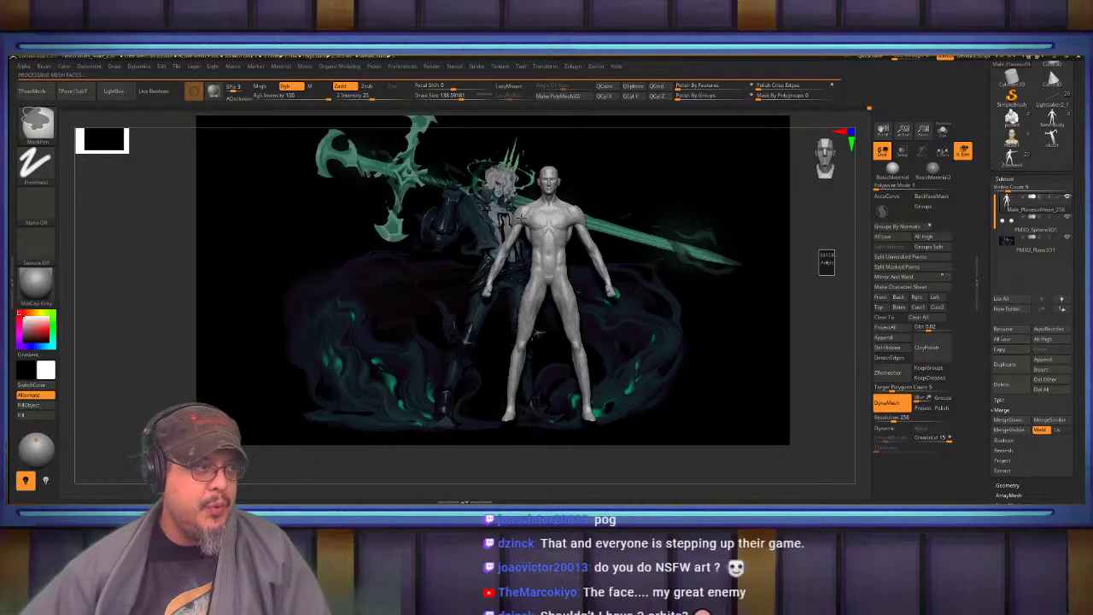
Refine the upper lid line toward both eye corners with DamStandard at a draw size of about 99 and smooth it
{"action": "mouse_move", "coordinate": [567, 183]}
{"action": "right_mouse_down", "text": "alt"}
{"action": "mouse_move", "coordinate": [583, 318]}
{"action": "mouse_move", "coordinate": [601, 291]}
{"action": "mouse_move", "coordinate": [574, 319]}
{"action": "mouse_move", "coordinate": [581, 269]}
{"action": "mouse_move", "coordinate": [649, 275]}
{"action": "mouse_move", "coordinate": [604, 265]}
{"action": "mouse_move", "coordinate": [605, 301]}
{"action": "right_mouse_up", "text": "alt"}
{"action": "mouse_move", "coordinate": [606, 301]}
{"action": "right_mouse_down", "text": "alt"}
{"action": "mouse_move", "coordinate": [604, 329]}
{"action": "mouse_move", "coordinate": [647, 294]}
{"action": "mouse_move", "coordinate": [651, 305]}
{"action": "right_mouse_up", "text": "alt"}
{"action": "key", "text": "s"}
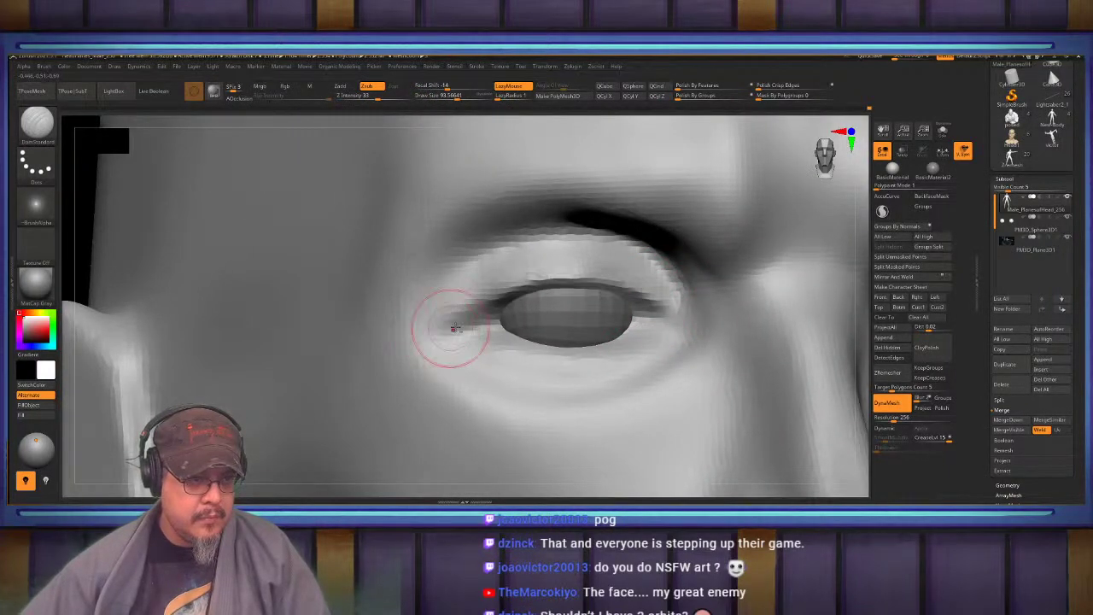
{"action": "mouse_move", "coordinate": [636, 299]}
{"action": "left_mouse_down", "text": "shift"}
{"action": "mouse_move", "coordinate": [581, 281]}
{"action": "mouse_move", "coordinate": [512, 292]}
{"action": "left_mouse_up", "text": "shift"}
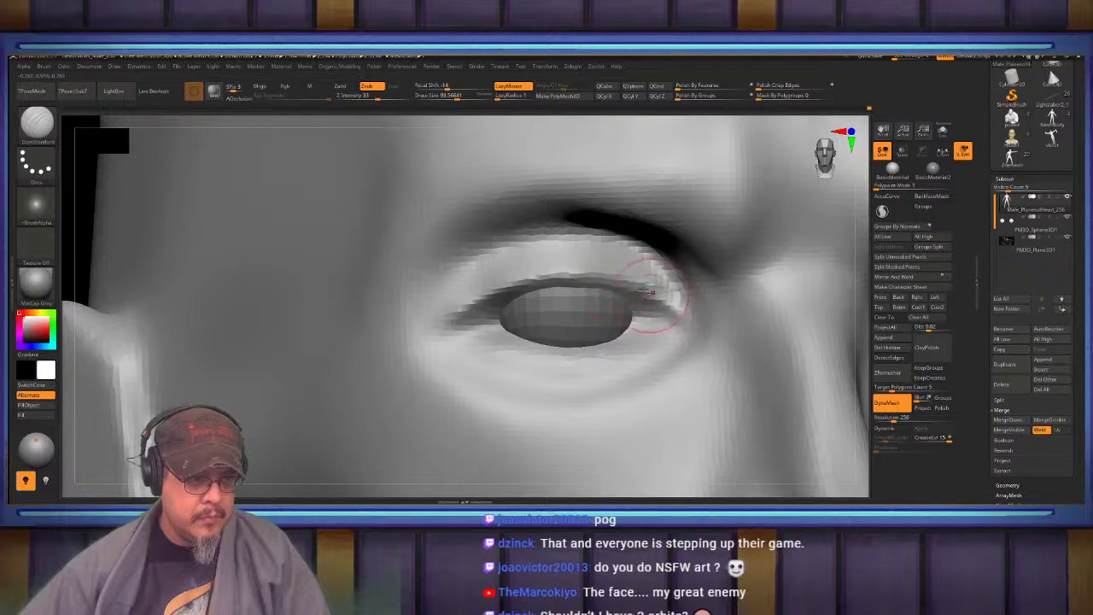
{"action": "mouse_move", "coordinate": [647, 291]}
{"action": "right_mouse_down"}
{"action": "mouse_move", "coordinate": [634, 278]}
{"action": "mouse_move", "coordinate": [640, 264]}
{"action": "mouse_move", "coordinate": [641, 291]}
{"action": "right_mouse_up"}
{"action": "mouse_move", "coordinate": [655, 299]}
{"action": "left_mouse_down", "text": "shift"}
{"action": "mouse_move", "coordinate": [642, 293]}
{"action": "mouse_move", "coordinate": [647, 332]}
{"action": "left_mouse_up", "text": "shift"}
Reshape the upper eyelid opening with the Move brush and smooth the temple beside the eye
{"action": "key", "text": "b"}
{"action": "key", "text": "m"}
{"action": "key", "text": "v"}
{"action": "key", "text": "s"}
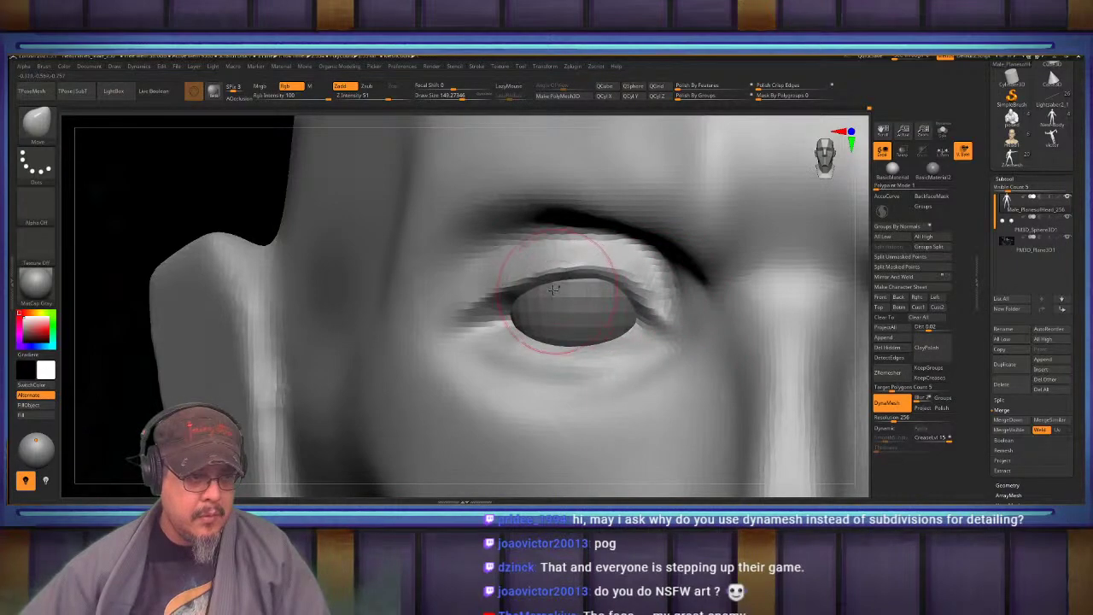
{"action": "right_click_drag", "start_coordinate": [554, 290], "coordinate": [514, 268]}
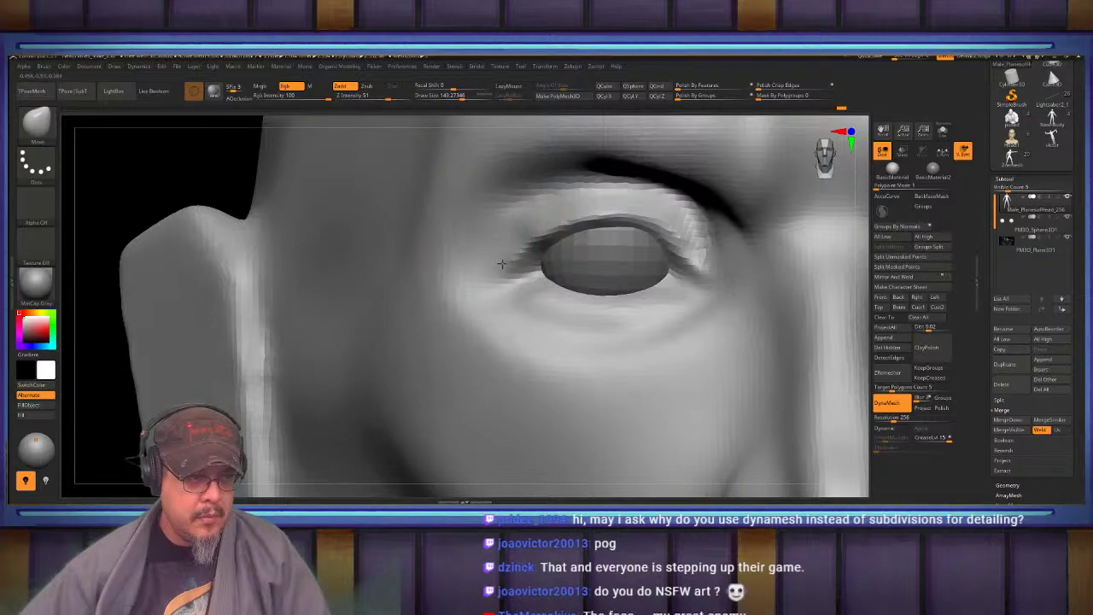
{"action": "key", "text": "s"}
{"action": "left_click_drag", "start_coordinate": [437, 251], "coordinate": [446, 250]}
{"action": "left_click_drag", "start_coordinate": [428, 182], "coordinate": [420, 188], "text": "shift"}
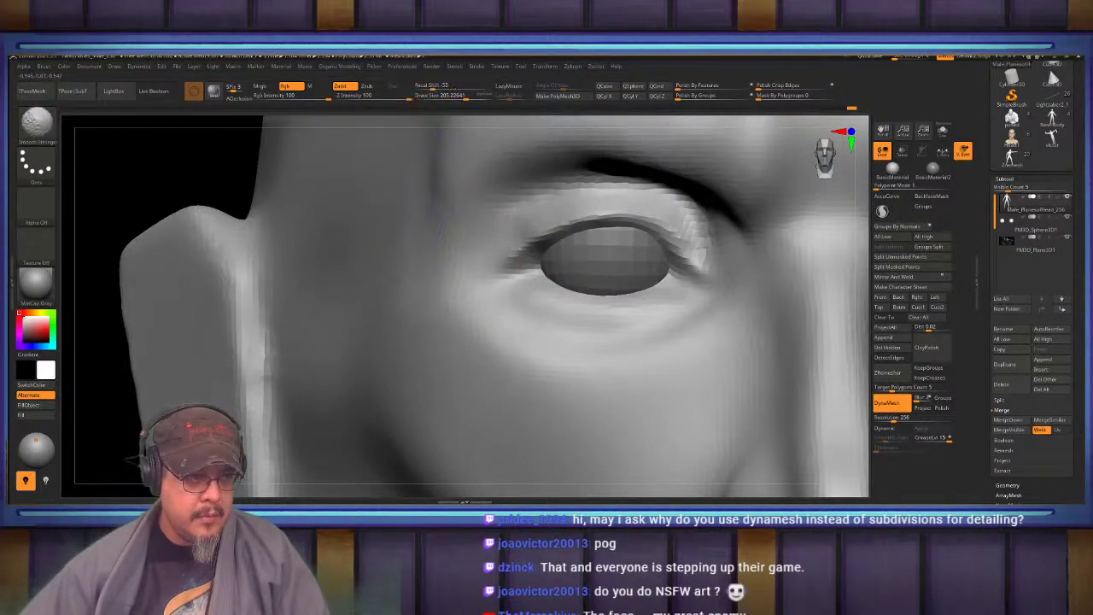
Define the lower eyelid rim below the eyeball with DamStandard at a draw size of about 128
{"action": "mouse_move", "coordinate": [387, 287]}
{"action": "right_mouse_down"}
{"action": "mouse_move", "coordinate": [476, 324]}
{"action": "mouse_move", "coordinate": [506, 321]}
{"action": "right_mouse_up"}
{"action": "key", "text": "b"}
{"action": "key", "text": "d"}
{"action": "key", "text": "s"}
{"action": "key", "text": "s"}
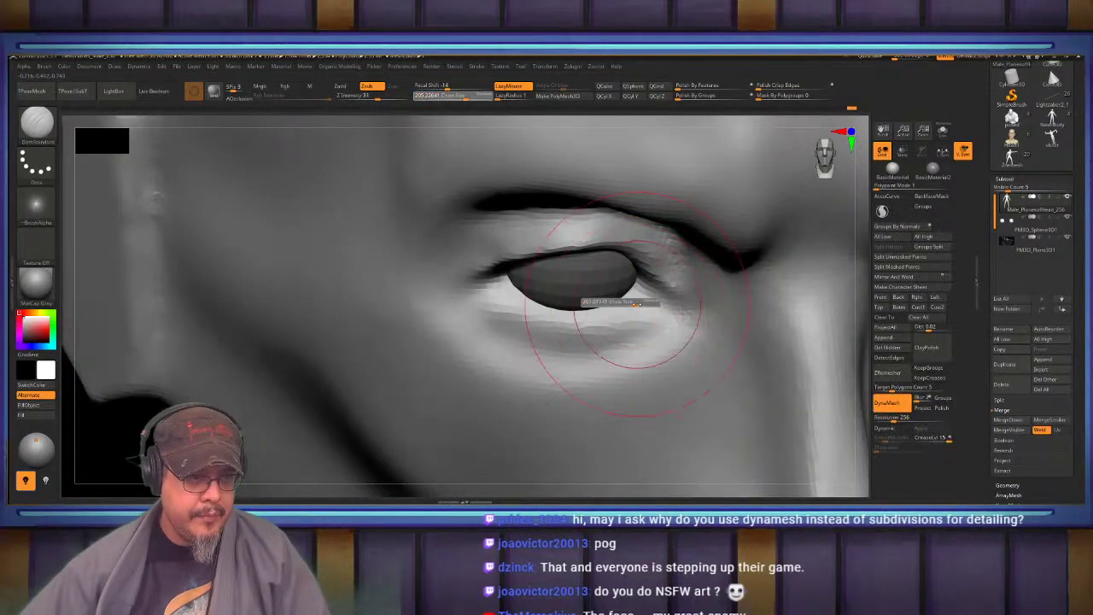
{"action": "left_click_drag", "start_coordinate": [630, 305], "coordinate": [626, 305]}
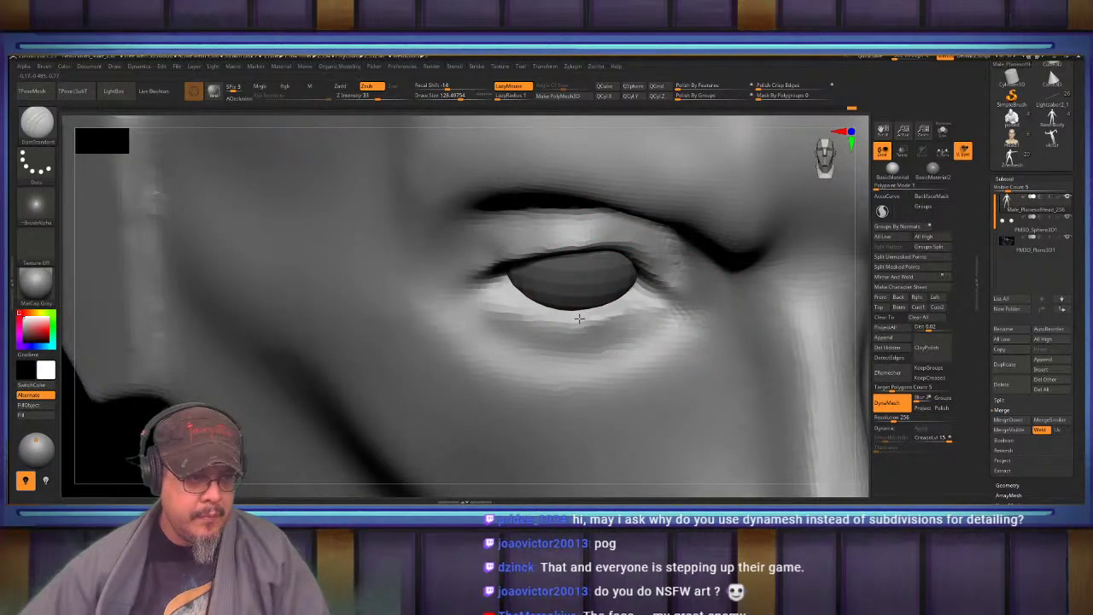
Adjust the outer corner of the eyelids with the Move brush at a draw size of about 99
{"action": "mouse_move", "coordinate": [504, 296]}
{"action": "right_mouse_down"}
{"action": "mouse_move", "coordinate": [622, 277]}
{"action": "mouse_move", "coordinate": [576, 254]}
{"action": "mouse_move", "coordinate": [596, 252]}
{"action": "mouse_move", "coordinate": [547, 314]}
{"action": "mouse_move", "coordinate": [552, 299]}
{"action": "mouse_move", "coordinate": [588, 376]}
{"action": "right_mouse_up"}
{"action": "key", "text": "b"}
{"action": "key", "text": "m"}
{"action": "key", "text": "v"}
{"action": "key", "text": "f"}
{"action": "right_click_drag", "start_coordinate": [512, 249], "coordinate": [630, 410], "text": "ctrl"}
{"action": "mouse_move", "coordinate": [564, 337]}
{"action": "right_mouse_down", "text": "ctrl"}
{"action": "mouse_move", "coordinate": [565, 397]}
{"action": "mouse_move", "coordinate": [662, 383]}
{"action": "right_mouse_up", "text": "ctrl"}
{"action": "mouse_move", "coordinate": [546, 278]}
{"action": "right_mouse_down", "text": "ctrl"}
{"action": "mouse_move", "coordinate": [529, 203]}
{"action": "mouse_move", "coordinate": [534, 240]}
{"action": "mouse_move", "coordinate": [599, 331]}
{"action": "right_mouse_up", "text": "ctrl"}
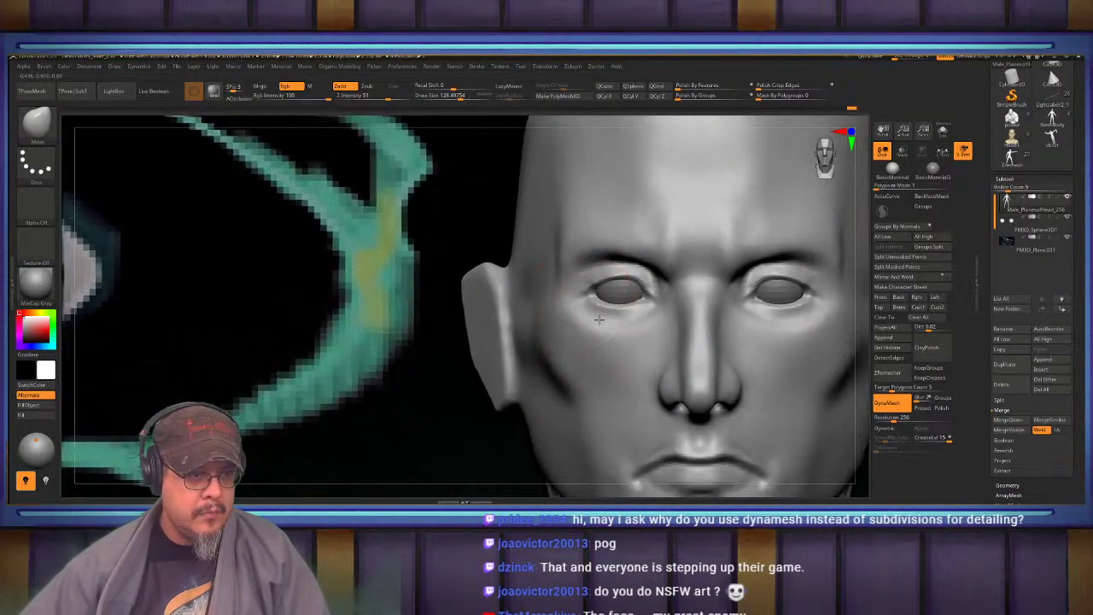
{"action": "right_click_drag", "start_coordinate": [605, 278], "coordinate": [604, 305], "text": "ctrl"}
{"action": "key", "text": "s"}
{"action": "left_click_drag", "start_coordinate": [589, 275], "coordinate": [596, 275]}
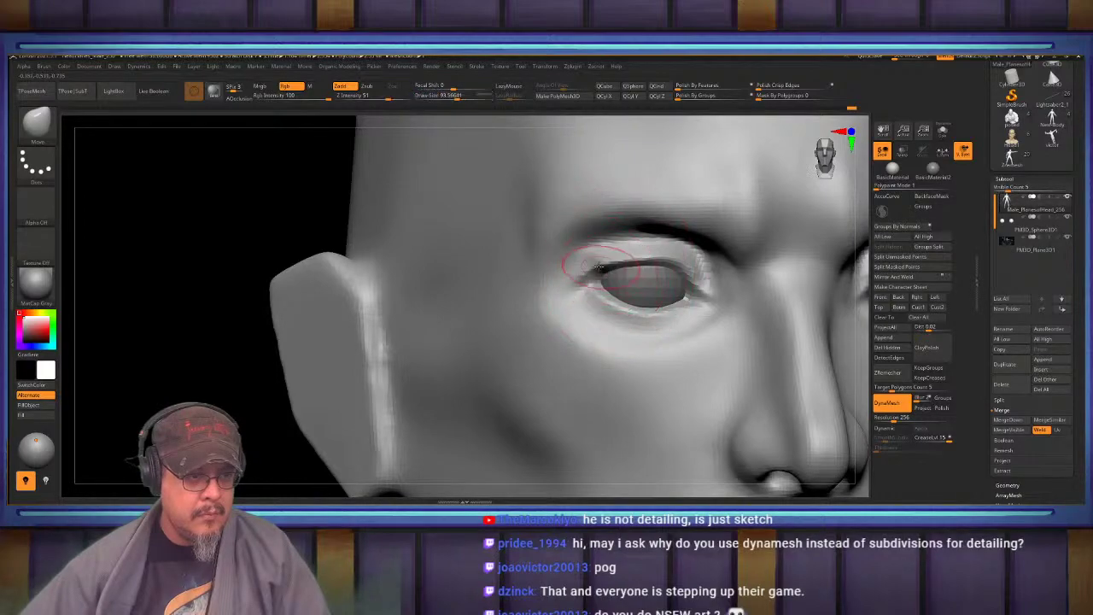
Shape the outer brow and the fold over the eye with an enlarged Move brush
{"action": "mouse_move", "coordinate": [617, 272]}
{"action": "right_mouse_down"}
{"action": "mouse_move", "coordinate": [656, 254]}
{"action": "mouse_move", "coordinate": [642, 246]}
{"action": "right_mouse_up"}
{"action": "key", "text": "s"}
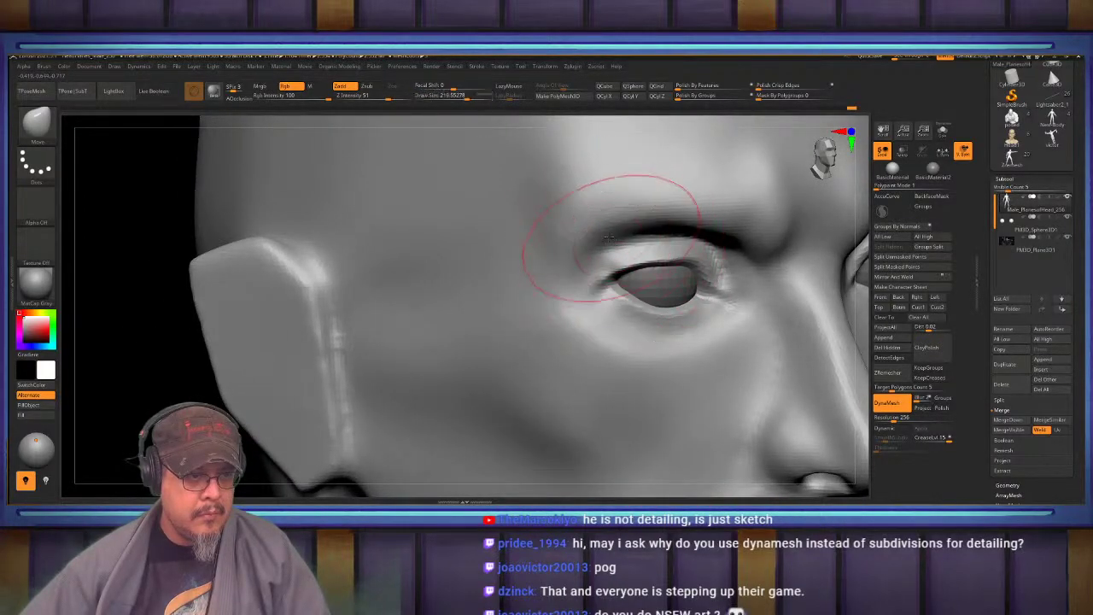
{"action": "right_click_drag", "start_coordinate": [625, 270], "coordinate": [695, 263]}
Smooth the rough strokes on the neck, trapezius, collarbone and top of the shoulder
{"action": "key", "text": "f"}
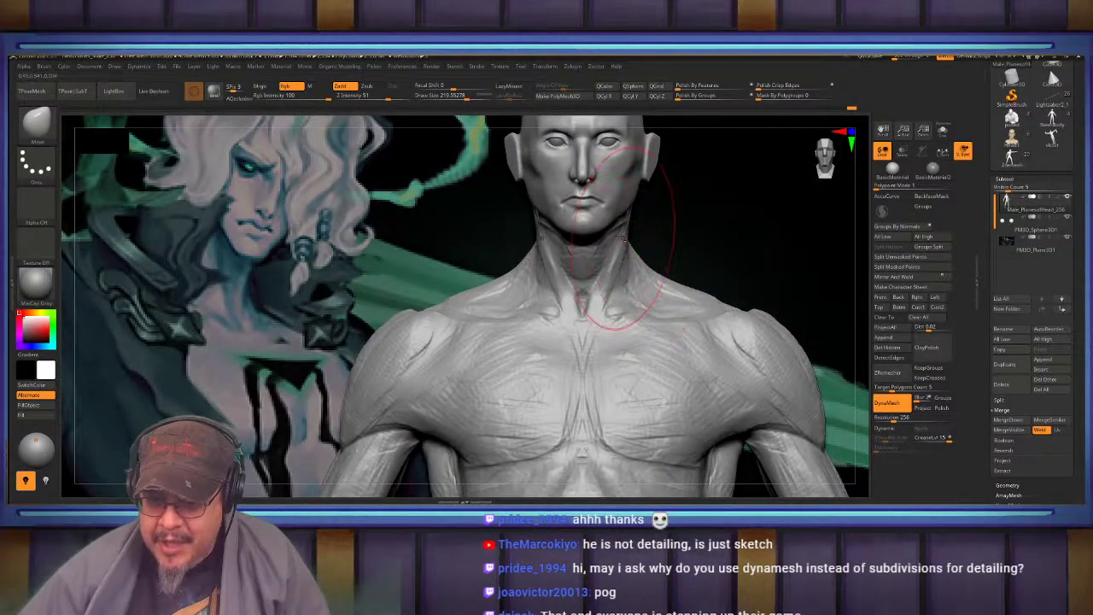
{"action": "right_click_drag", "start_coordinate": [623, 240], "coordinate": [621, 265], "text": "alt"}
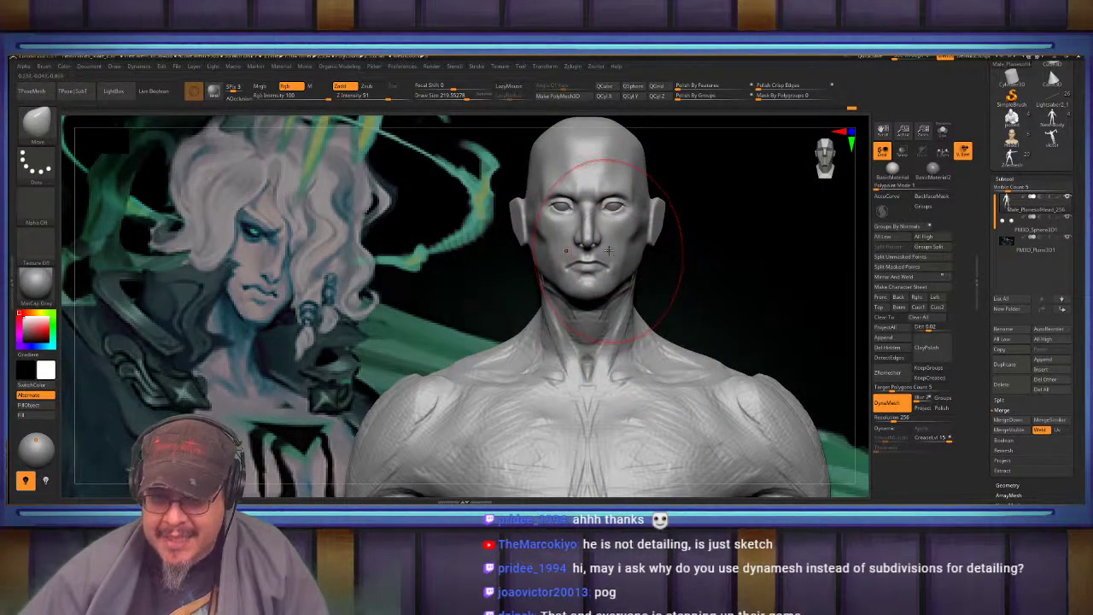
{"action": "right_click_drag", "start_coordinate": [572, 233], "coordinate": [631, 232]}
{"action": "mouse_move", "coordinate": [581, 203]}
{"action": "right_mouse_down", "text": "alt"}
{"action": "mouse_move", "coordinate": [589, 309]}
{"action": "mouse_move", "coordinate": [632, 259]}
{"action": "mouse_move", "coordinate": [551, 281]}
{"action": "mouse_move", "coordinate": [508, 271]}
{"action": "mouse_move", "coordinate": [587, 250]}
{"action": "mouse_move", "coordinate": [562, 275]}
{"action": "right_mouse_up", "text": "alt"}
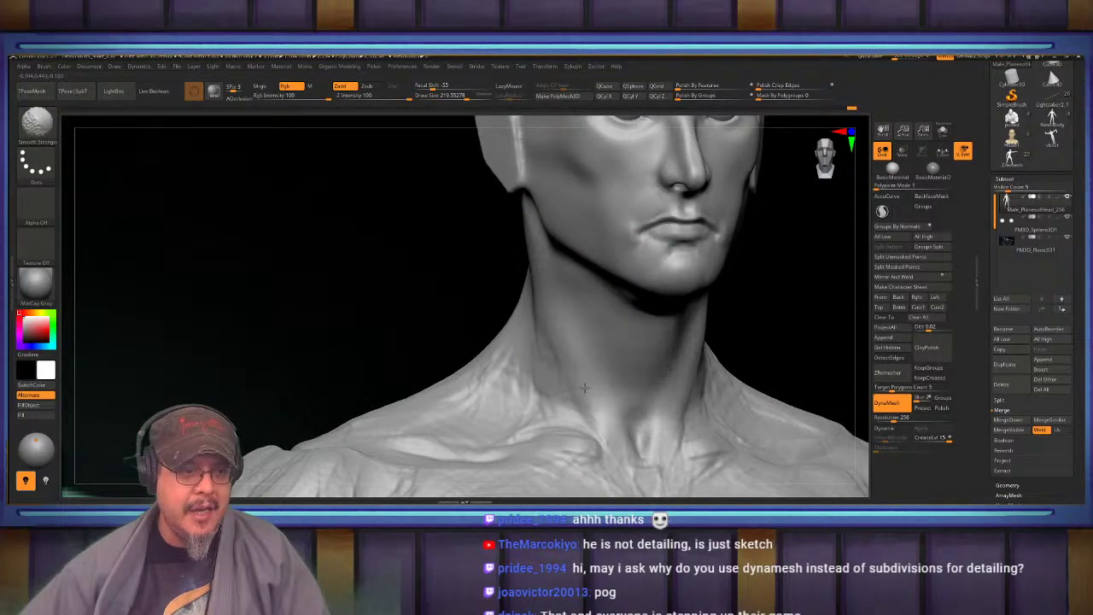
{"action": "left_click_drag", "start_coordinate": [503, 373], "coordinate": [472, 393], "text": "shift"}
{"action": "left_click_drag", "start_coordinate": [487, 293], "coordinate": [585, 199], "text": "alt"}
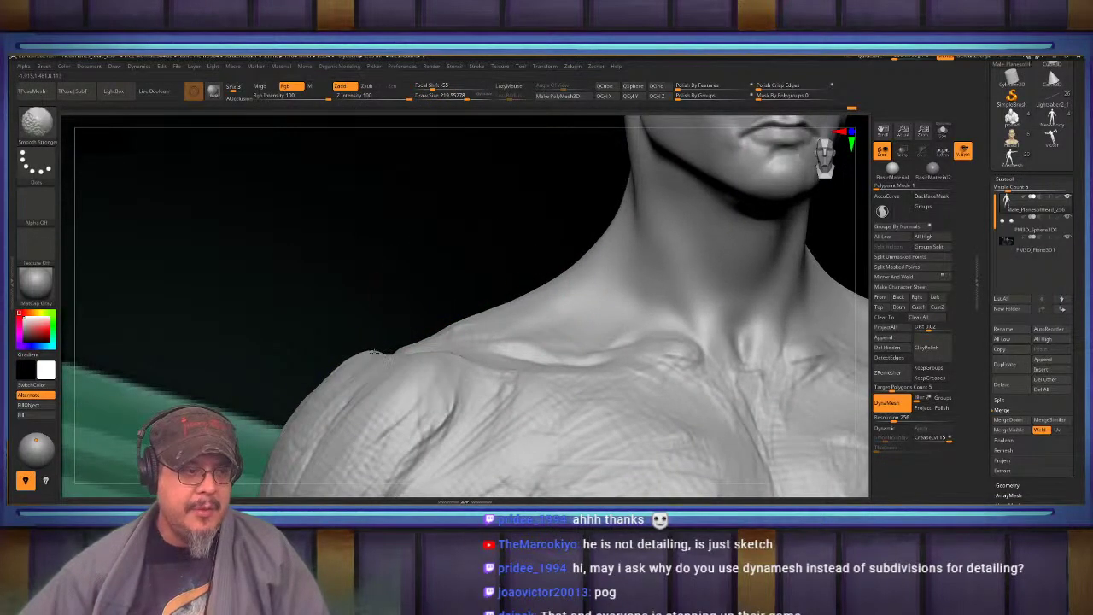
{"action": "left_click_drag", "start_coordinate": [685, 340], "coordinate": [555, 308], "text": "shift"}
{"action": "right_click_drag", "start_coordinate": [547, 282], "coordinate": [601, 236]}
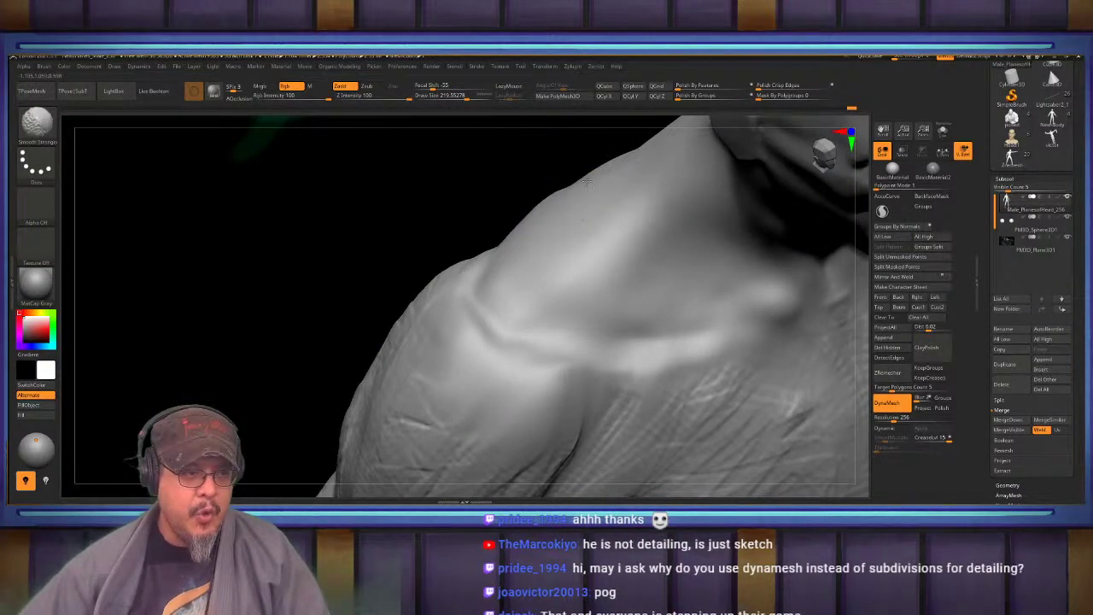
{"action": "right_click_drag", "start_coordinate": [516, 207], "coordinate": [494, 184]}
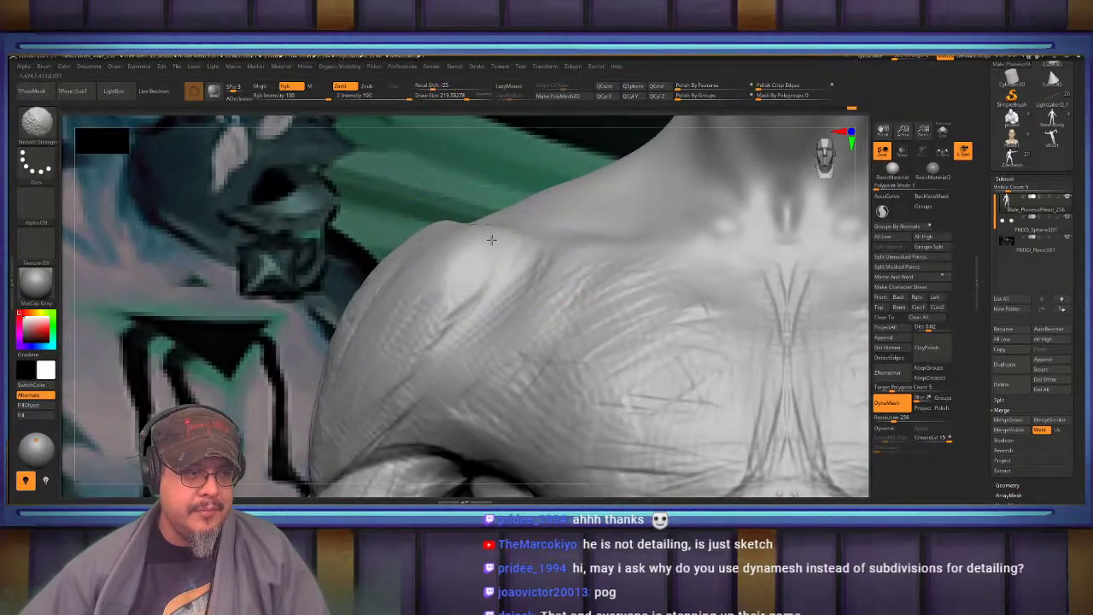
Build up the area around the mouth corner with FormSoft and smooth it into the cheek
{"action": "mouse_move", "coordinate": [603, 175]}
{"action": "right_mouse_down", "text": "alt"}
{"action": "mouse_move", "coordinate": [506, 266]}
{"action": "mouse_move", "coordinate": [462, 393]}
{"action": "mouse_move", "coordinate": [510, 301]}
{"action": "mouse_move", "coordinate": [543, 276]}
{"action": "mouse_move", "coordinate": [570, 177]}
{"action": "mouse_move", "coordinate": [586, 256]}
{"action": "mouse_move", "coordinate": [611, 275]}
{"action": "mouse_move", "coordinate": [634, 250]}
{"action": "mouse_move", "coordinate": [622, 277]}
{"action": "mouse_move", "coordinate": [554, 273]}
{"action": "right_mouse_up", "text": "alt"}
{"action": "key", "text": "b"}
{"action": "key", "text": "f"}
{"action": "key", "text": "s"}
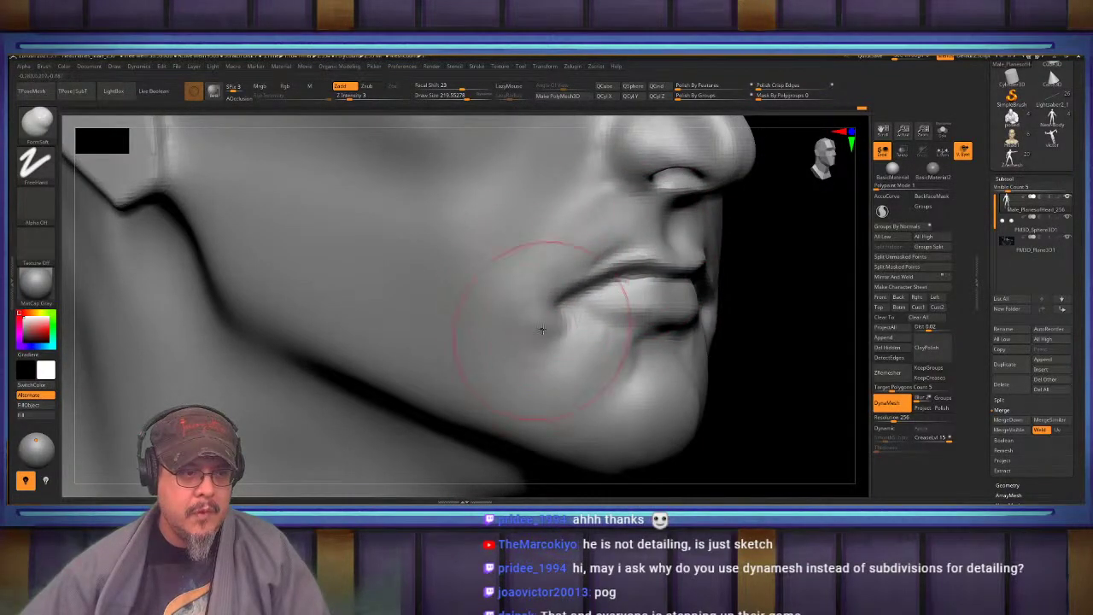
{"action": "left_click_drag", "start_coordinate": [551, 342], "coordinate": [542, 314]}
{"action": "mouse_move", "coordinate": [524, 290]}
{"action": "right_mouse_down", "text": "ctrl"}
{"action": "mouse_move", "coordinate": [549, 310]}
{"action": "mouse_move", "coordinate": [533, 277]}
{"action": "mouse_move", "coordinate": [542, 280]}
{"action": "mouse_move", "coordinate": [468, 283]}
{"action": "mouse_move", "coordinate": [505, 276]}
{"action": "mouse_move", "coordinate": [537, 251]}
{"action": "right_mouse_up", "text": "ctrl"}
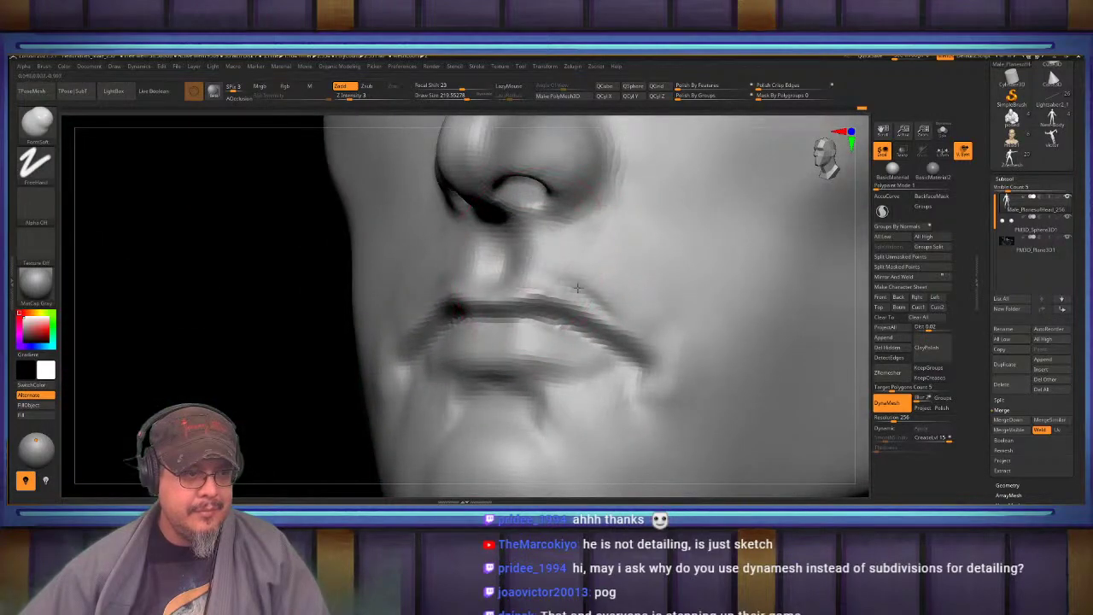
{"action": "left_click_drag", "start_coordinate": [647, 338], "coordinate": [654, 334], "text": "shift"}
Deepen the line between the lips with DamStandard and fill out the upper lip with FormSoft
{"action": "mouse_move", "coordinate": [526, 259]}
{"action": "right_mouse_down", "text": "alt"}
{"action": "mouse_move", "coordinate": [564, 290]}
{"action": "mouse_move", "coordinate": [641, 295]}
{"action": "right_mouse_up", "text": "alt"}
{"action": "right_click_drag", "start_coordinate": [524, 323], "coordinate": [586, 281], "text": "alt"}
{"action": "key", "text": "b"}
{"action": "key", "text": "d"}
{"action": "key", "text": "s"}
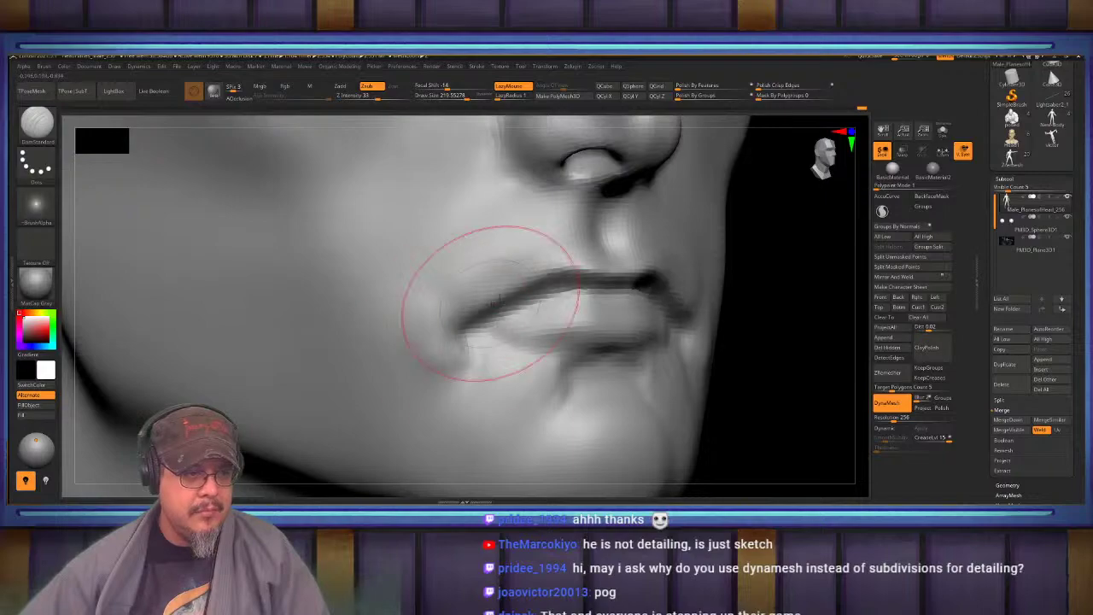
{"action": "mouse_move", "coordinate": [485, 313]}
{"action": "right_mouse_down"}
{"action": "mouse_move", "coordinate": [590, 291]}
{"action": "mouse_move", "coordinate": [419, 312]}
{"action": "mouse_move", "coordinate": [487, 332]}
{"action": "right_mouse_up"}
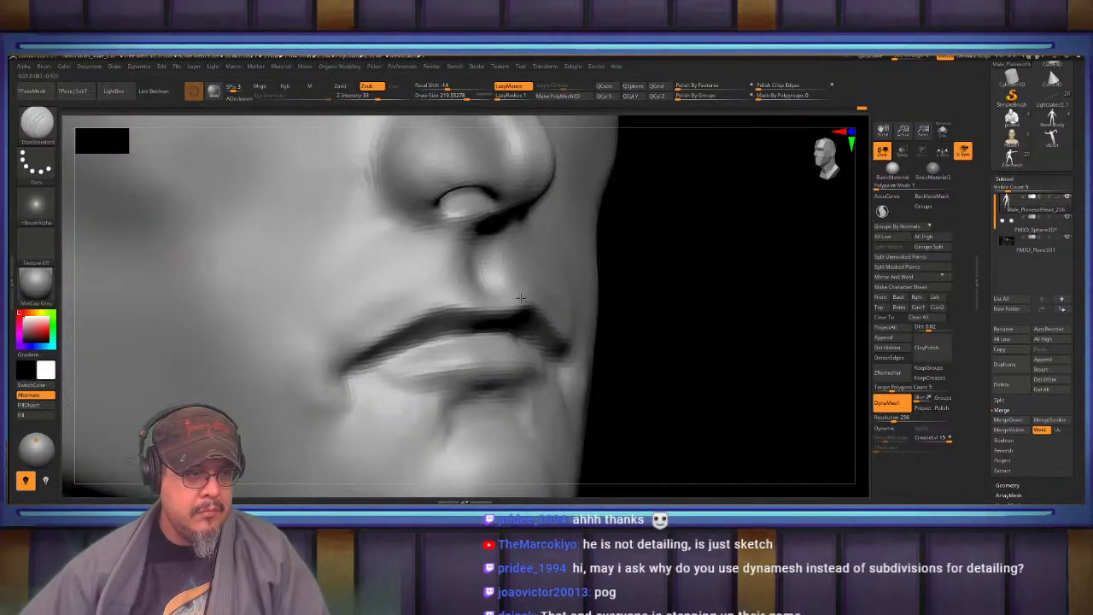
{"action": "key", "text": "b"}
{"action": "key", "text": "f"}
{"action": "key", "text": "s"}
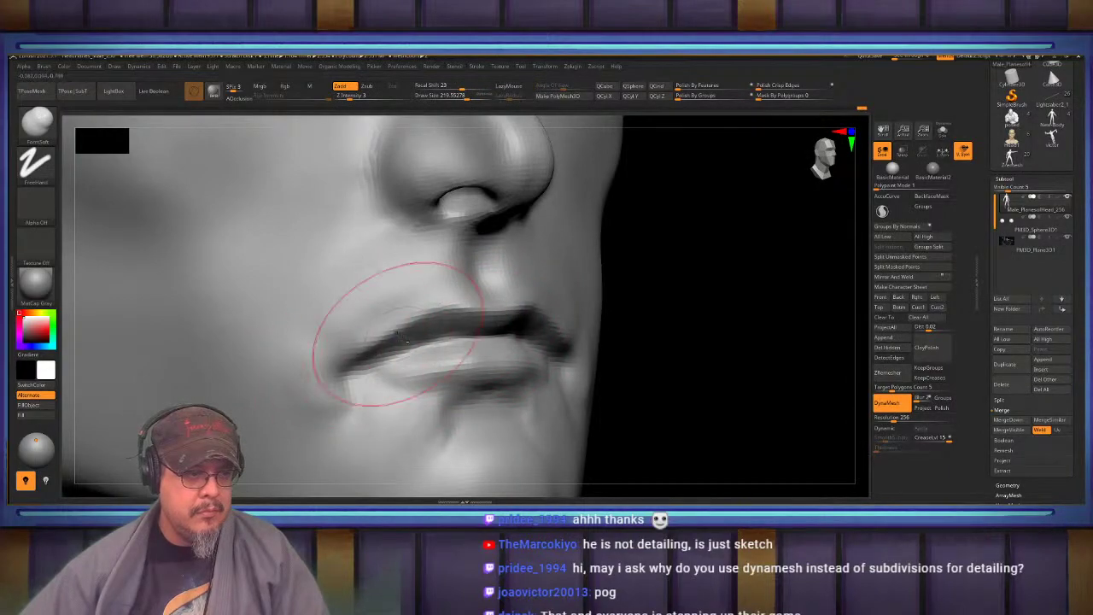
Carve the crease around the nostril wing, the nostril base and the edge of the philtrum with DamStandard
{"action": "right_click_drag", "start_coordinate": [410, 307], "coordinate": [484, 487], "text": "alt"}
{"action": "key", "text": "b"}
{"action": "key", "text": "d"}
{"action": "key", "text": "s"}
{"action": "right_click_drag", "start_coordinate": [491, 302], "coordinate": [521, 328]}
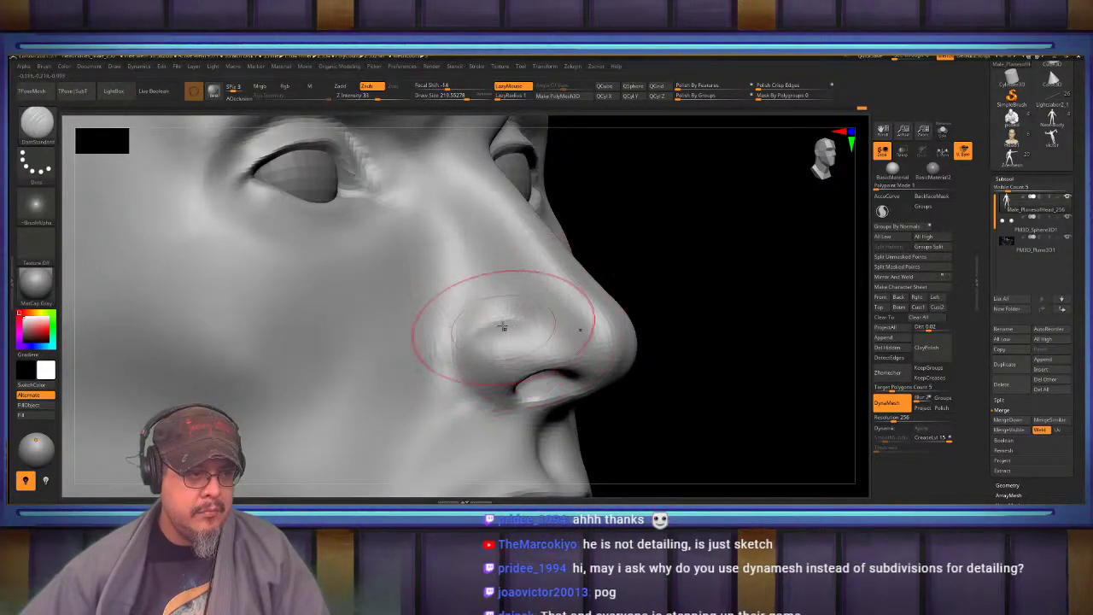
{"action": "mouse_move", "coordinate": [504, 393]}
{"action": "right_mouse_down", "text": "alt"}
{"action": "mouse_move", "coordinate": [496, 291]}
{"action": "mouse_move", "coordinate": [502, 341]}
{"action": "mouse_move", "coordinate": [501, 319]}
{"action": "right_mouse_up", "text": "alt"}
{"action": "left_click_drag", "start_coordinate": [517, 319], "coordinate": [502, 336]}
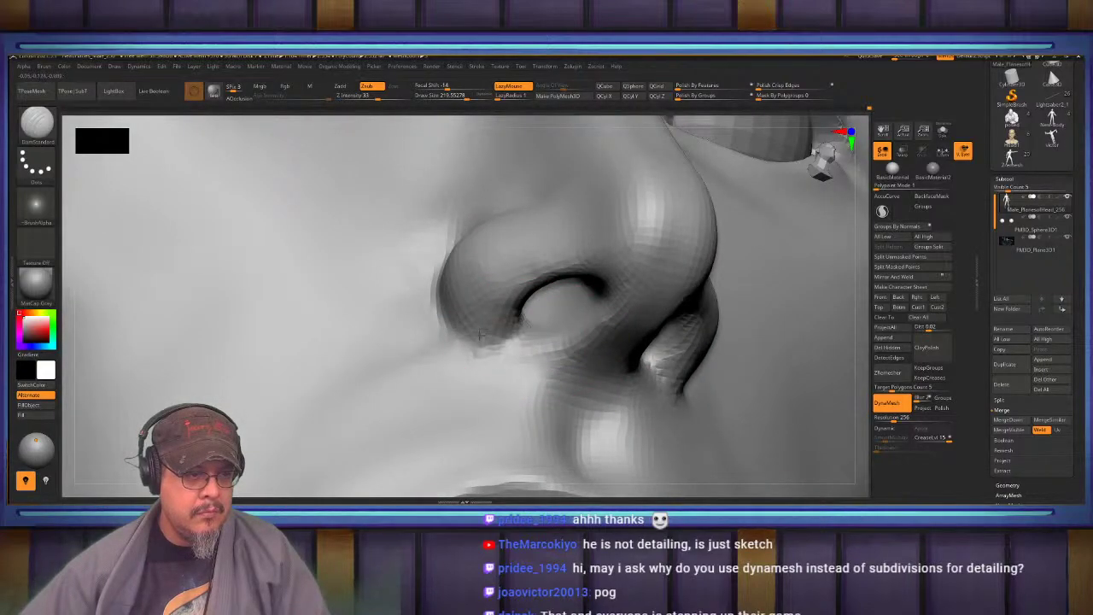
{"action": "right_click_drag", "start_coordinate": [524, 337], "coordinate": [528, 292]}
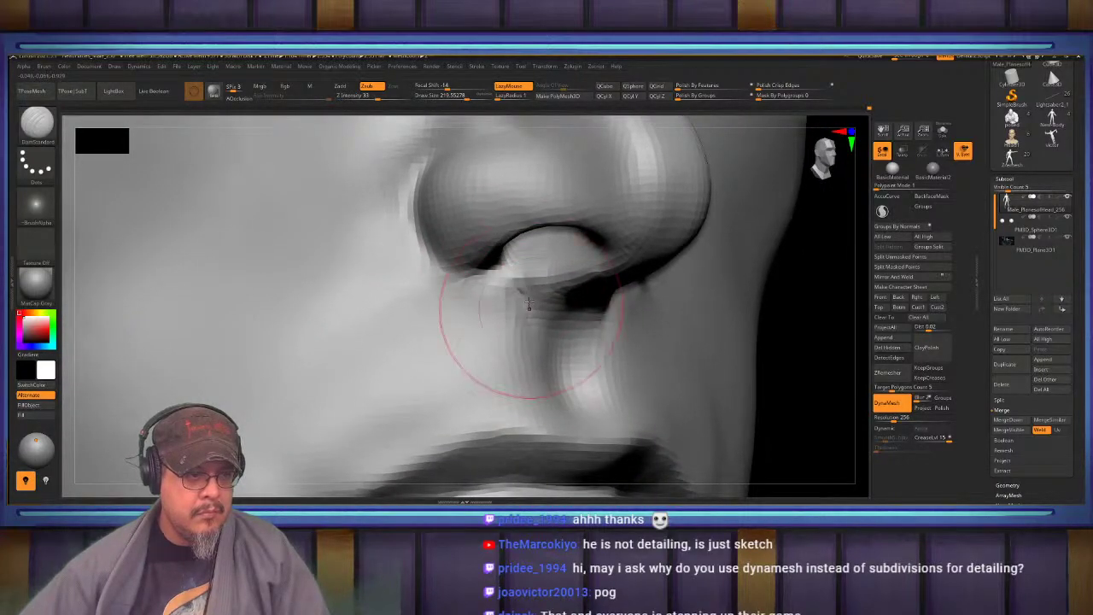
{"action": "left_click_drag", "start_coordinate": [530, 305], "coordinate": [548, 367]}
{"action": "mouse_move", "coordinate": [521, 367]}
{"action": "right_mouse_down", "text": "alt"}
{"action": "mouse_move", "coordinate": [533, 387]}
{"action": "mouse_move", "coordinate": [419, 313]}
{"action": "mouse_move", "coordinate": [537, 329]}
{"action": "right_mouse_up", "text": "alt"}
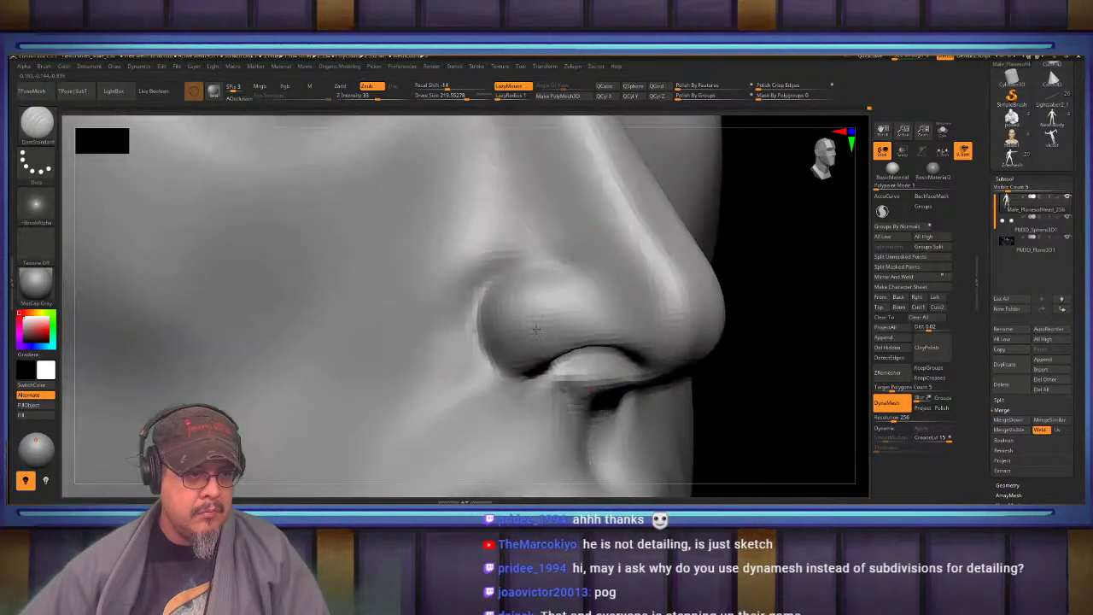
Build up the side and tip of the nose with the ClayBuildup brush
{"action": "key", "text": "b"}
{"action": "key", "text": "c"}
{"action": "key", "text": "b"}
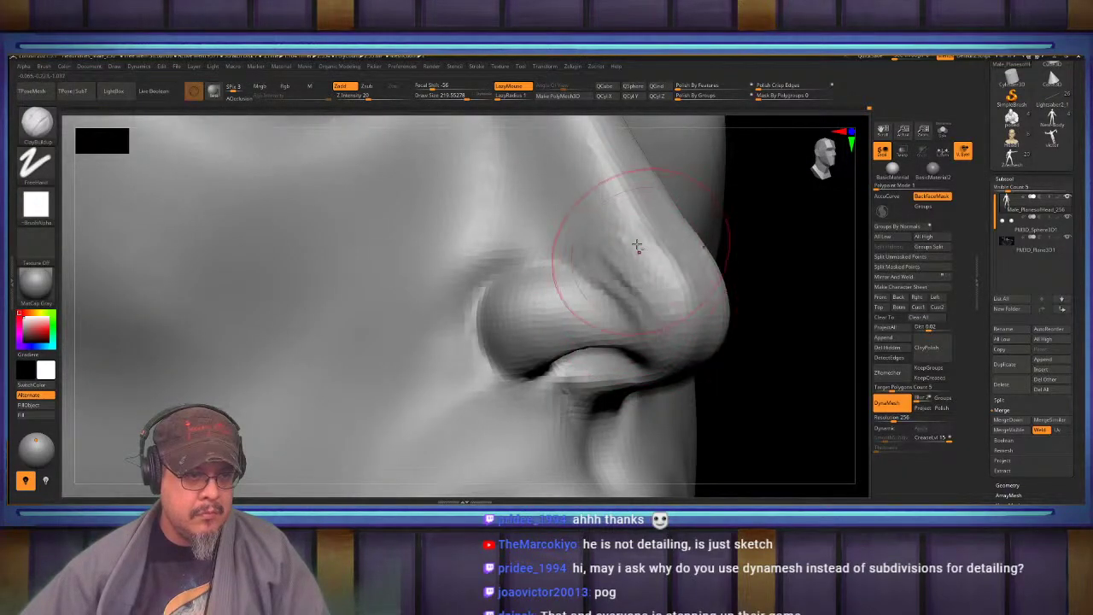
{"action": "left_click_drag", "start_coordinate": [638, 246], "coordinate": [688, 305]}
Add clay strokes to the nose bridge between the eyes and along its sides with ClayBuildup
{"action": "mouse_move", "coordinate": [645, 189]}
{"action": "right_mouse_down", "text": "alt"}
{"action": "mouse_move", "coordinate": [636, 258]}
{"action": "mouse_move", "coordinate": [586, 348]}
{"action": "right_mouse_up", "text": "alt"}
{"action": "mouse_move", "coordinate": [525, 219]}
{"action": "right_mouse_down"}
{"action": "mouse_move", "coordinate": [452, 224]}
{"action": "mouse_move", "coordinate": [436, 214]}
{"action": "right_mouse_up"}
{"action": "right_click_drag", "start_coordinate": [521, 186], "coordinate": [525, 251], "text": "alt"}
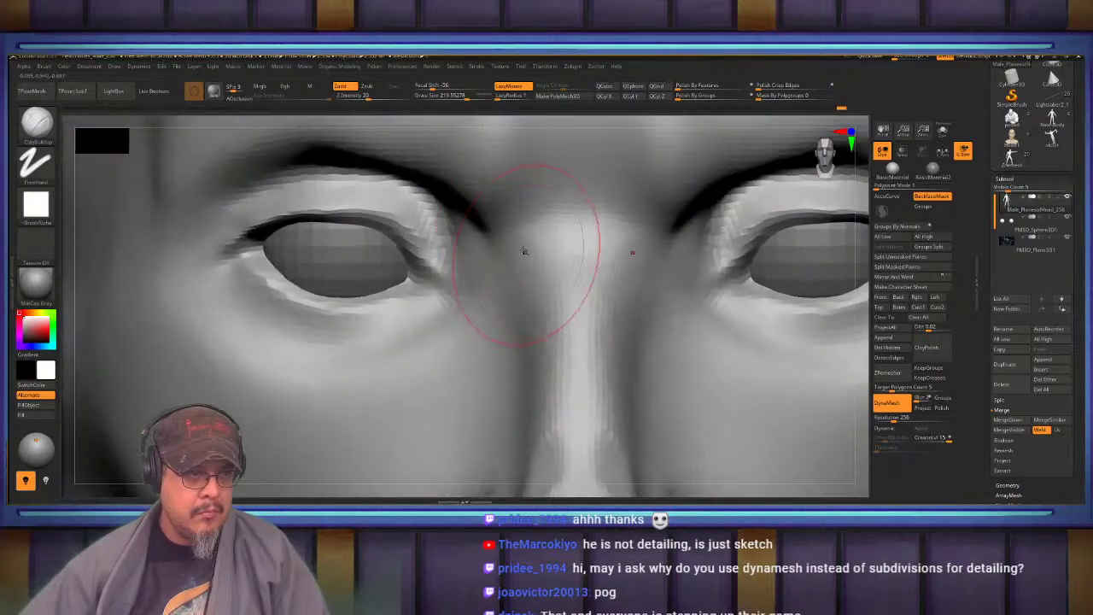
{"action": "left_click_drag", "start_coordinate": [516, 240], "coordinate": [555, 286]}
{"action": "right_click_drag", "start_coordinate": [553, 299], "coordinate": [557, 355]}
{"action": "left_click_drag", "start_coordinate": [581, 254], "coordinate": [573, 295]}
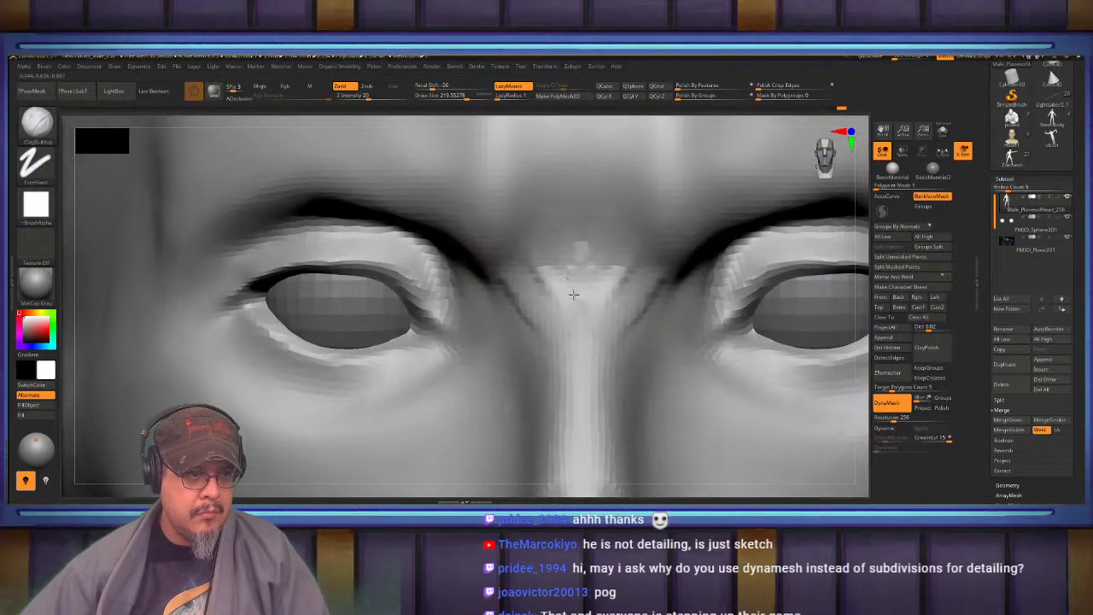
{"action": "right_click_drag", "start_coordinate": [571, 302], "coordinate": [462, 275]}
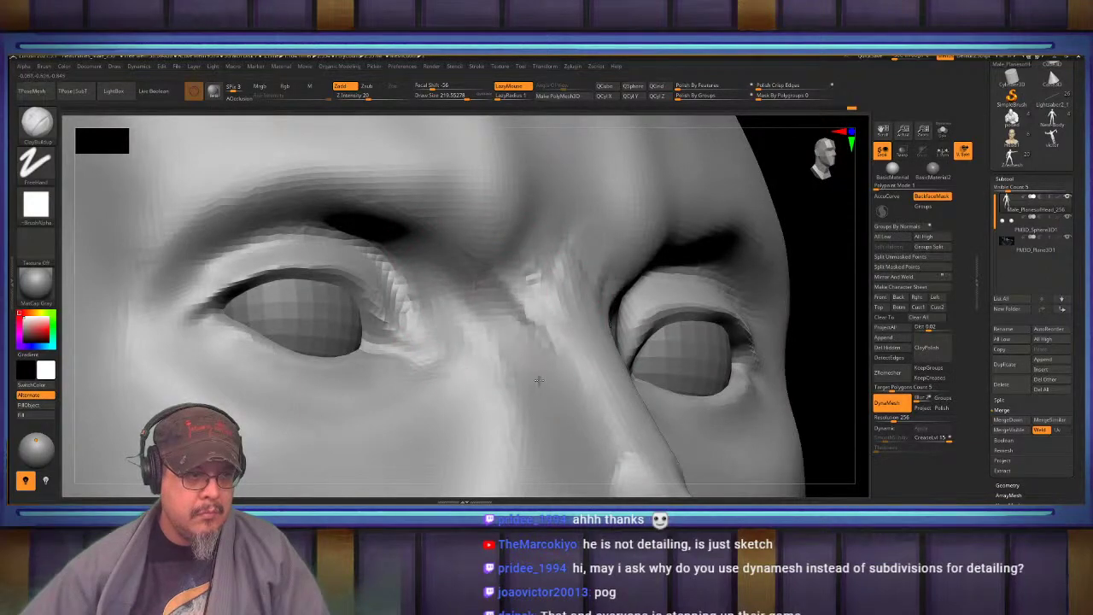
{"action": "mouse_move", "coordinate": [539, 381]}
{"action": "right_mouse_down", "text": "alt"}
{"action": "mouse_move", "coordinate": [532, 267]}
{"action": "mouse_move", "coordinate": [538, 342]}
{"action": "right_mouse_up", "text": "alt"}
Build up the jaw corner and the area under the jaw with ClayBuildup, smoothing the neck below the ear and the cheek
{"action": "key", "text": "f"}
{"action": "mouse_move", "coordinate": [538, 341]}
{"action": "right_mouse_down", "text": "ctrl"}
{"action": "mouse_move", "coordinate": [588, 282]}
{"action": "mouse_move", "coordinate": [624, 333]}
{"action": "mouse_move", "coordinate": [589, 341]}
{"action": "mouse_move", "coordinate": [510, 276]}
{"action": "mouse_move", "coordinate": [497, 245]}
{"action": "mouse_move", "coordinate": [479, 287]}
{"action": "right_mouse_up", "text": "ctrl"}
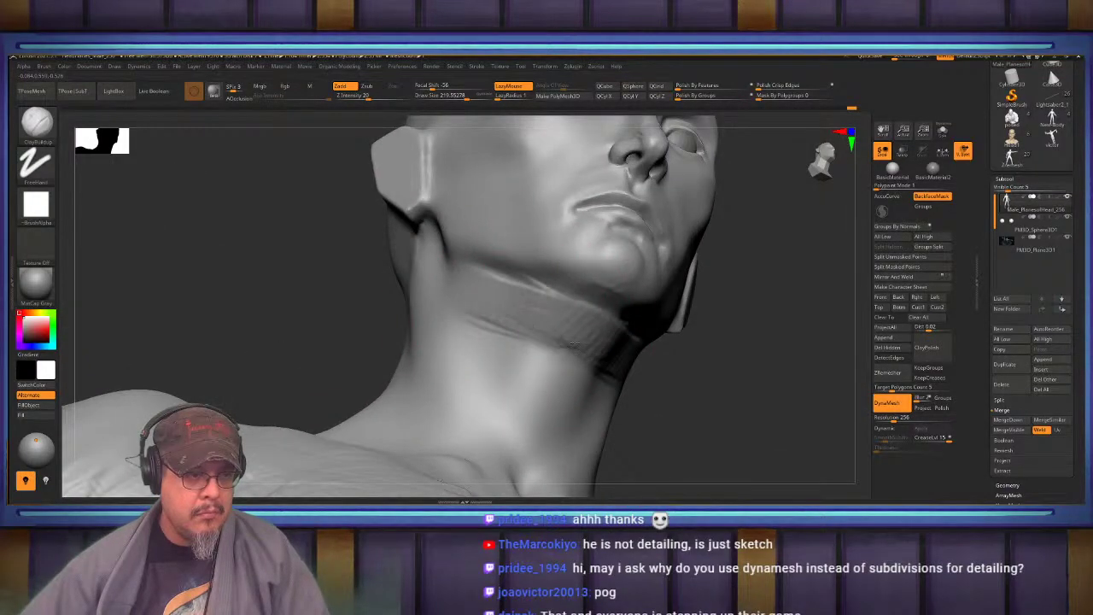
{"action": "key", "text": "shift"}
{"action": "mouse_move", "coordinate": [464, 293]}
{"action": "right_mouse_down"}
{"action": "mouse_move", "coordinate": [498, 351]}
{"action": "mouse_move", "coordinate": [476, 250]}
{"action": "right_mouse_up"}
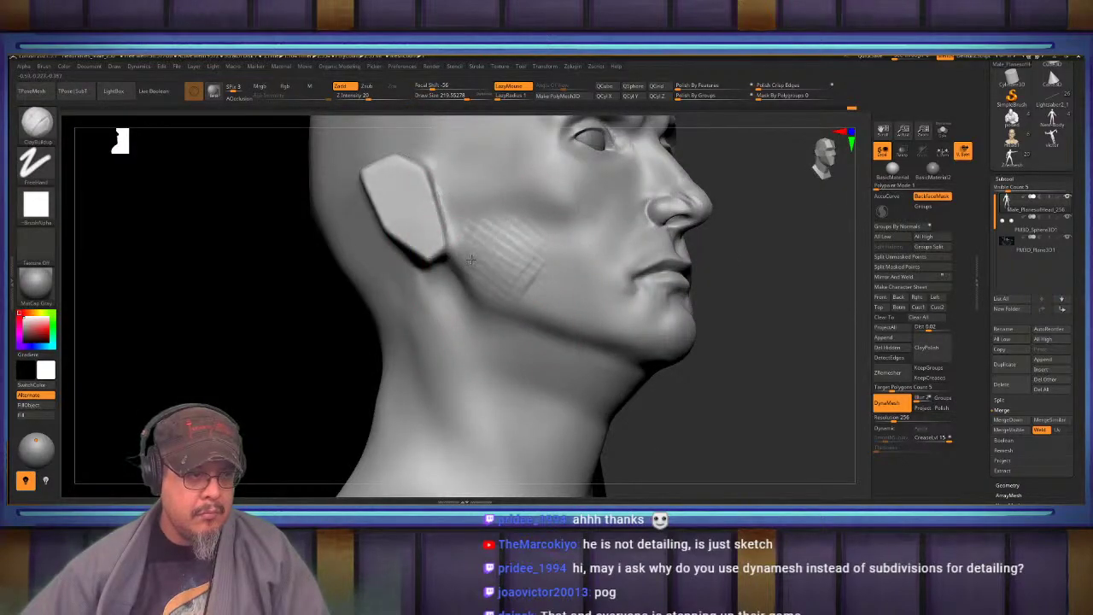
{"action": "right_click_drag", "start_coordinate": [442, 299], "coordinate": [441, 298]}
{"action": "left_click_drag", "start_coordinate": [429, 301], "coordinate": [444, 334], "text": "shift"}
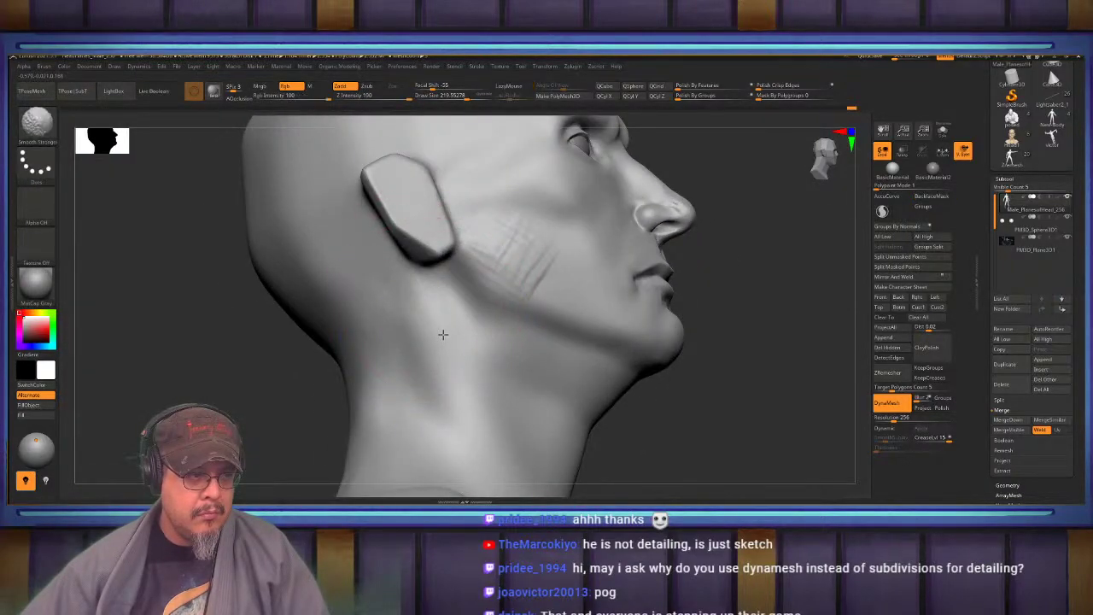
{"action": "left_click_drag", "start_coordinate": [511, 246], "coordinate": [524, 288], "text": "shift"}
{"action": "right_click_drag", "start_coordinate": [525, 288], "coordinate": [487, 311], "text": "shift"}
Examine the face in the concept art beside the sculpted head and compare the eyes, nose and mouth
{"action": "key", "text": "f"}
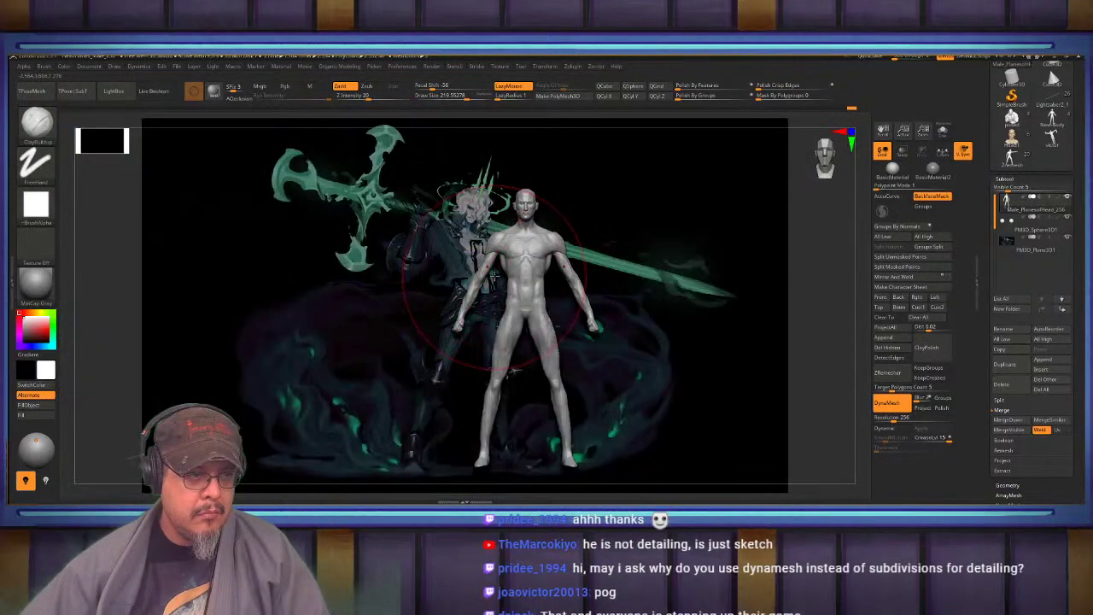
{"action": "right_click_drag", "start_coordinate": [496, 210], "coordinate": [540, 376], "text": "alt"}
{"action": "right_click_drag", "start_coordinate": [536, 256], "coordinate": [546, 317], "text": "ctrl"}
{"action": "mouse_move", "coordinate": [547, 317]}
{"action": "right_mouse_down", "text": "alt"}
{"action": "mouse_move", "coordinate": [571, 395]}
{"action": "mouse_move", "coordinate": [539, 312]}
{"action": "mouse_move", "coordinate": [543, 340]}
{"action": "right_mouse_up", "text": "alt"}
{"action": "mouse_move", "coordinate": [525, 289]}
{"action": "right_mouse_down", "text": "alt"}
{"action": "mouse_move", "coordinate": [539, 360]}
{"action": "mouse_move", "coordinate": [554, 364]}
{"action": "right_mouse_up", "text": "alt"}
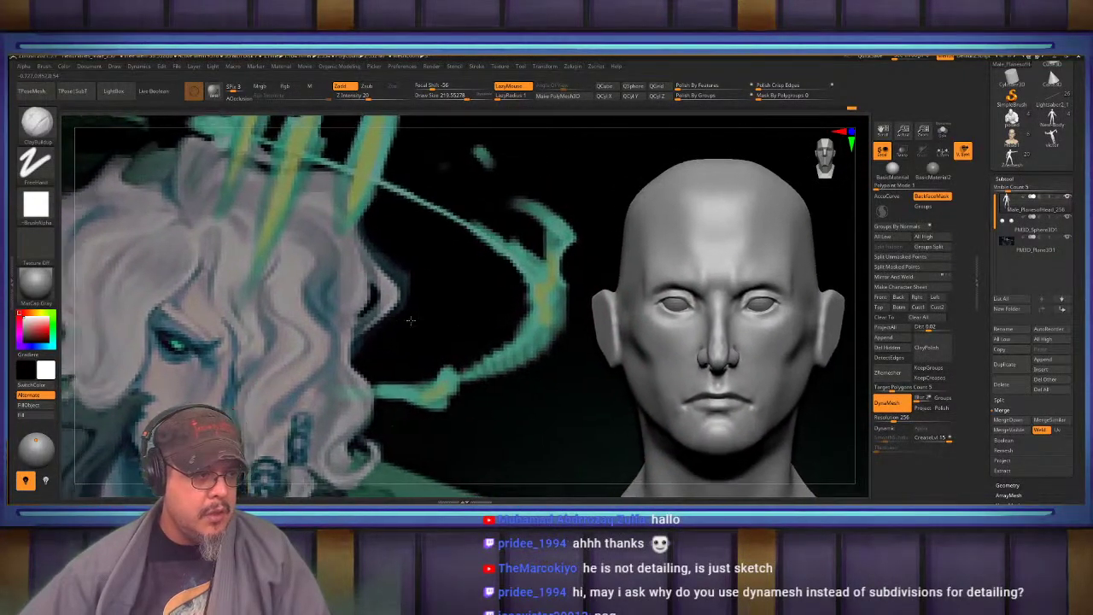
{"action": "right_click_drag", "start_coordinate": [171, 367], "coordinate": [365, 312], "text": "alt"}
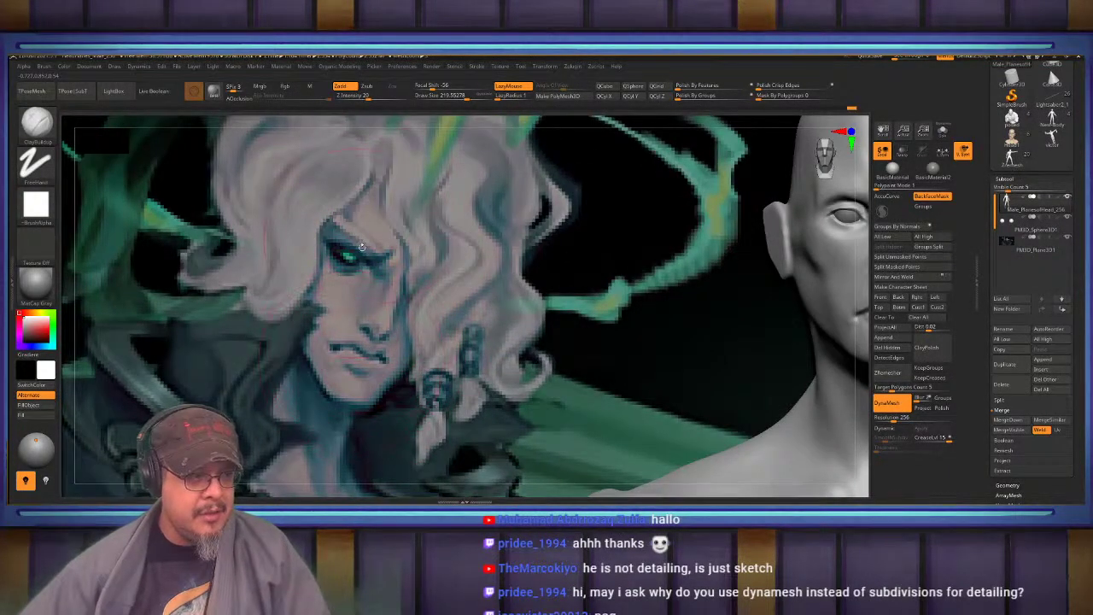
{"action": "right_click_drag", "start_coordinate": [362, 247], "coordinate": [333, 221], "text": "alt"}
{"action": "right_click_drag", "start_coordinate": [662, 289], "coordinate": [607, 276], "text": "alt"}
{"action": "mouse_move", "coordinate": [668, 235]}
{"action": "right_mouse_down", "text": "ctrl"}
{"action": "mouse_move", "coordinate": [677, 269]}
{"action": "mouse_move", "coordinate": [517, 333]}
{"action": "mouse_move", "coordinate": [483, 364]}
{"action": "right_mouse_up", "text": "ctrl"}
{"action": "mouse_move", "coordinate": [584, 255]}
{"action": "right_mouse_down", "text": "ctrl"}
{"action": "mouse_move", "coordinate": [592, 305]}
{"action": "mouse_move", "coordinate": [611, 223]}
{"action": "right_mouse_up", "text": "ctrl"}
{"action": "right_click_drag", "start_coordinate": [598, 324], "coordinate": [594, 248], "text": "alt"}
Shape the nostril opening and its rim with the Standard brush and smooth the nostril wing
{"action": "key", "text": "b"}
{"action": "key", "text": "m"}
{"action": "key", "text": "v"}
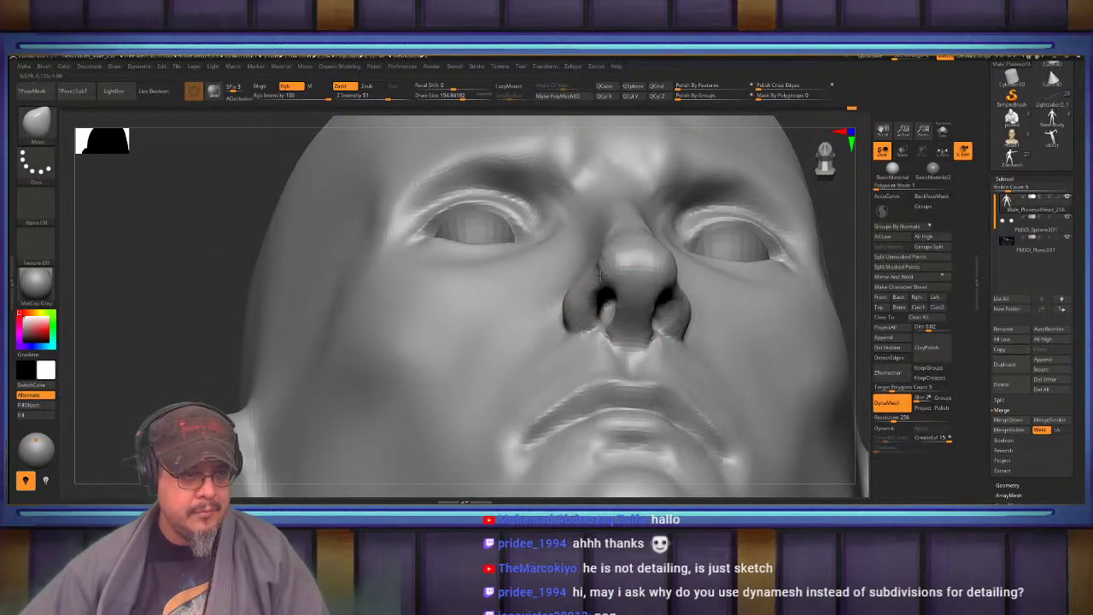
{"action": "right_click_drag", "start_coordinate": [600, 276], "coordinate": [594, 354]}
{"action": "mouse_move", "coordinate": [570, 263]}
{"action": "right_mouse_down", "text": "ctrl"}
{"action": "mouse_move", "coordinate": [566, 254]}
{"action": "mouse_move", "coordinate": [505, 299]}
{"action": "right_mouse_up", "text": "ctrl"}
{"action": "mouse_move", "coordinate": [372, 248]}
{"action": "right_mouse_down", "text": "alt"}
{"action": "mouse_move", "coordinate": [397, 292]}
{"action": "mouse_move", "coordinate": [507, 285]}
{"action": "mouse_move", "coordinate": [546, 320]}
{"action": "right_mouse_up", "text": "alt"}
{"action": "mouse_move", "coordinate": [718, 318]}
{"action": "right_mouse_down", "text": "alt"}
{"action": "mouse_move", "coordinate": [590, 314]}
{"action": "mouse_move", "coordinate": [613, 317]}
{"action": "mouse_move", "coordinate": [610, 276]}
{"action": "mouse_move", "coordinate": [650, 309]}
{"action": "right_mouse_up", "text": "alt"}
{"action": "key", "text": "b"}
{"action": "key", "text": "s"}
{"action": "key", "text": "t"}
{"action": "left_click_drag", "start_coordinate": [650, 309], "coordinate": [602, 360]}
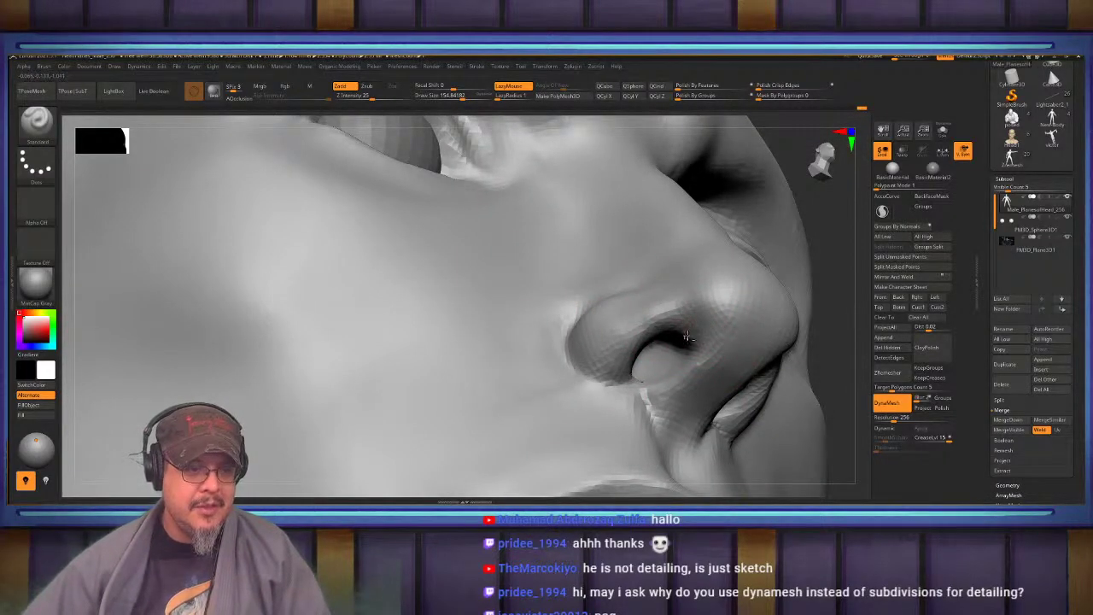
{"action": "right_click_drag", "start_coordinate": [688, 336], "coordinate": [698, 323]}
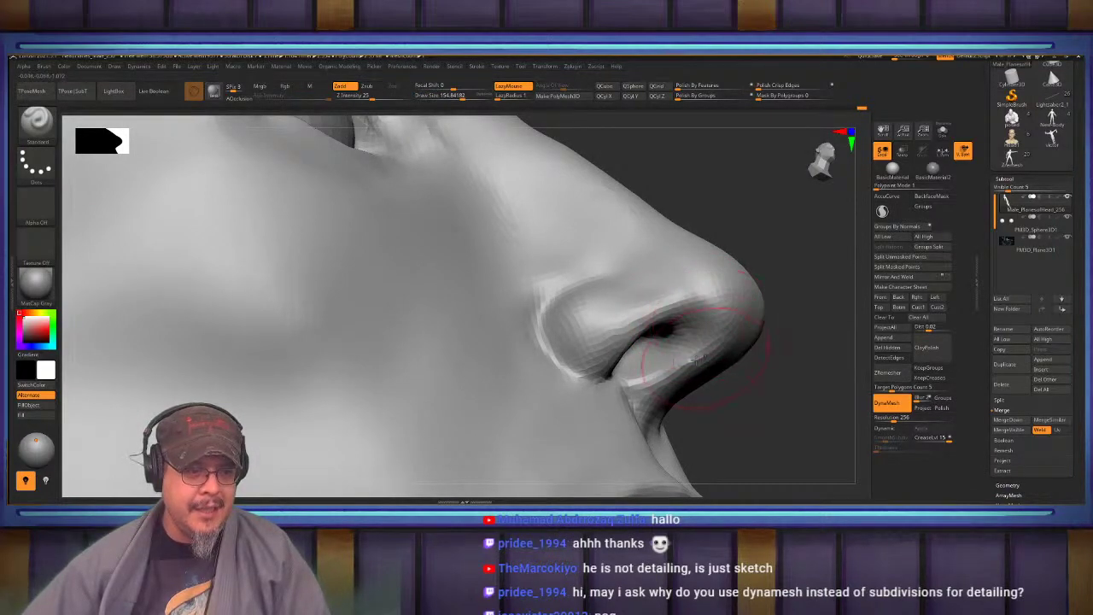
{"action": "mouse_move", "coordinate": [649, 362]}
{"action": "right_mouse_down"}
{"action": "mouse_move", "coordinate": [625, 331]}
{"action": "mouse_move", "coordinate": [628, 343]}
{"action": "right_mouse_up"}
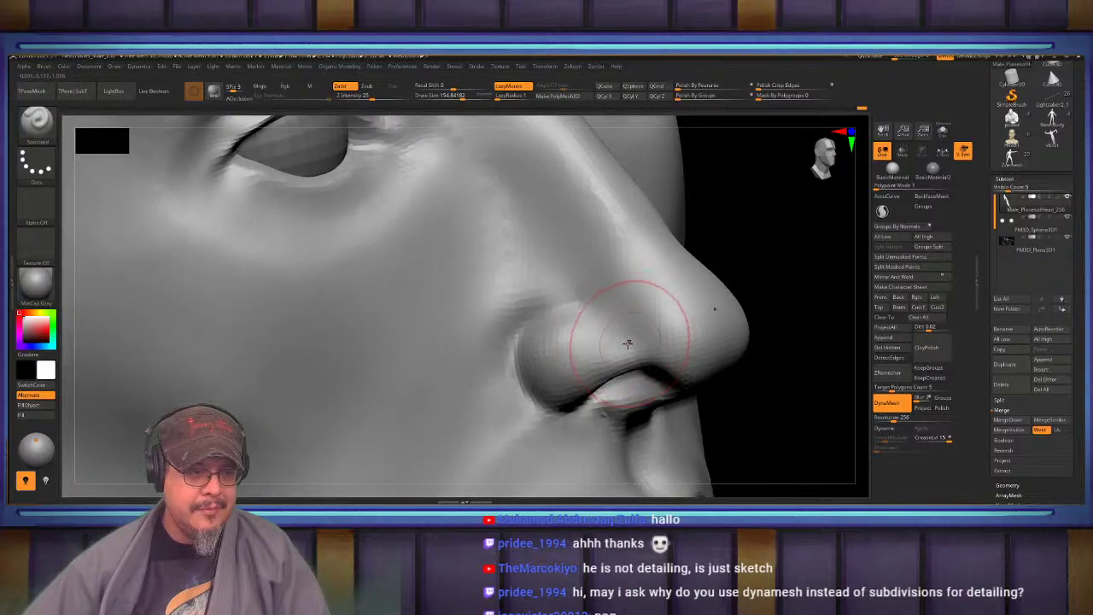
{"action": "left_click_drag", "start_coordinate": [596, 348], "coordinate": [549, 329], "text": "shift"}
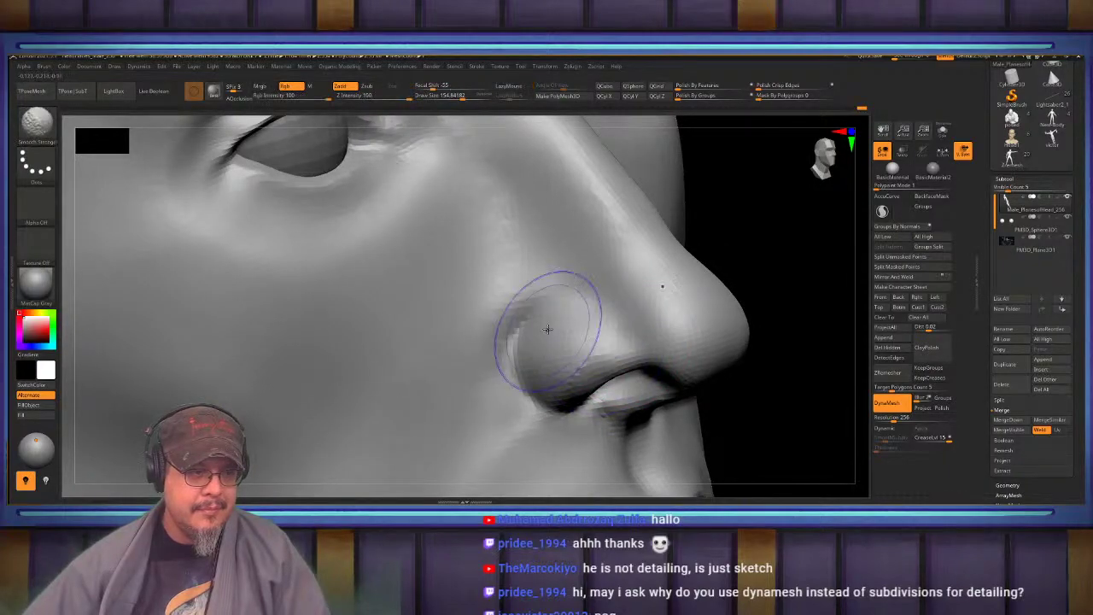
Smooth the upper chest of the torso, using the concept figure as reference
{"action": "mouse_move", "coordinate": [565, 310]}
{"action": "right_mouse_down", "text": "alt"}
{"action": "mouse_move", "coordinate": [581, 327]}
{"action": "mouse_move", "coordinate": [488, 379]}
{"action": "right_mouse_up", "text": "alt"}
{"action": "key", "text": "b"}
{"action": "key", "text": "d"}
{"action": "key", "text": "s"}
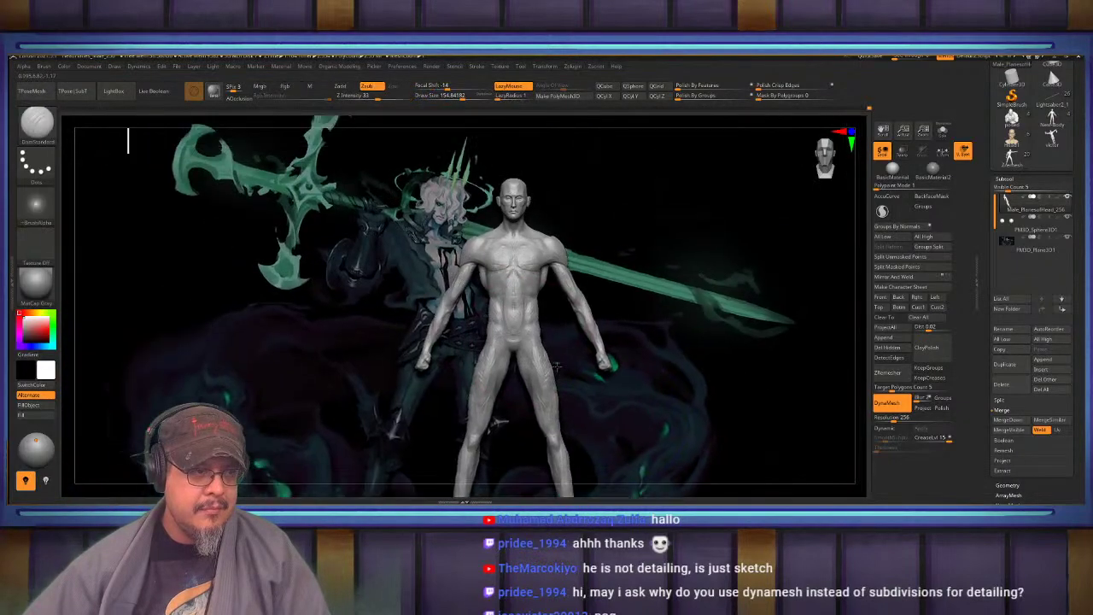
{"action": "mouse_move", "coordinate": [513, 325]}
{"action": "right_mouse_down", "text": "ctrl"}
{"action": "mouse_move", "coordinate": [564, 319]}
{"action": "mouse_move", "coordinate": [561, 274]}
{"action": "mouse_move", "coordinate": [541, 316]}
{"action": "mouse_move", "coordinate": [544, 275]}
{"action": "mouse_move", "coordinate": [544, 453]}
{"action": "right_mouse_up", "text": "ctrl"}
{"action": "key", "text": "b"}
{"action": "key", "text": "m"}
{"action": "key", "text": "v"}
{"action": "right_click_drag", "start_coordinate": [559, 341], "coordinate": [615, 321]}
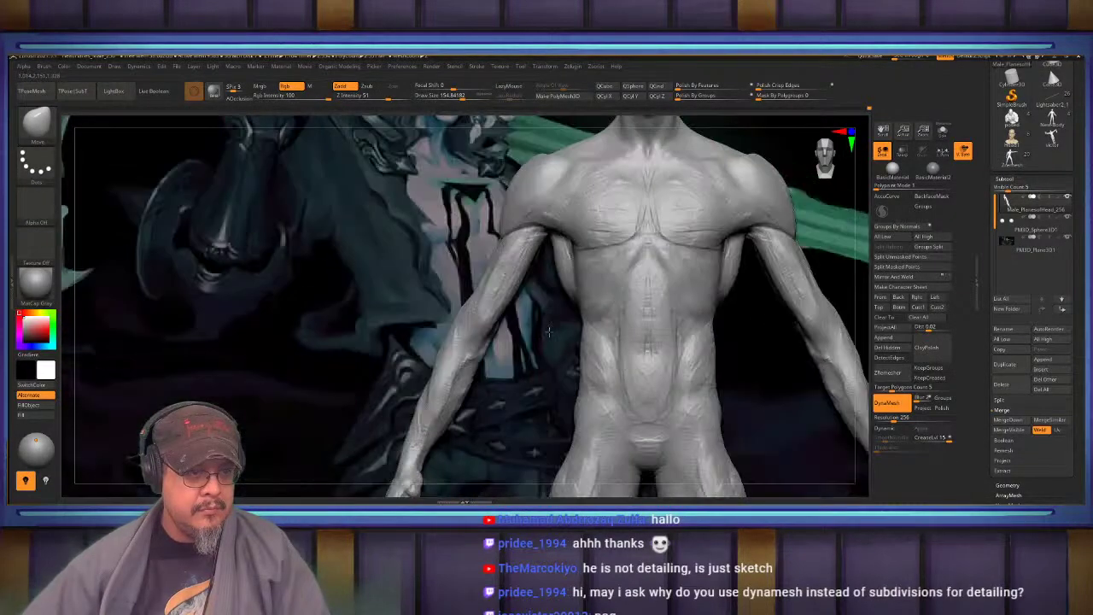
{"action": "right_click_drag", "start_coordinate": [641, 195], "coordinate": [646, 258], "text": "alt"}
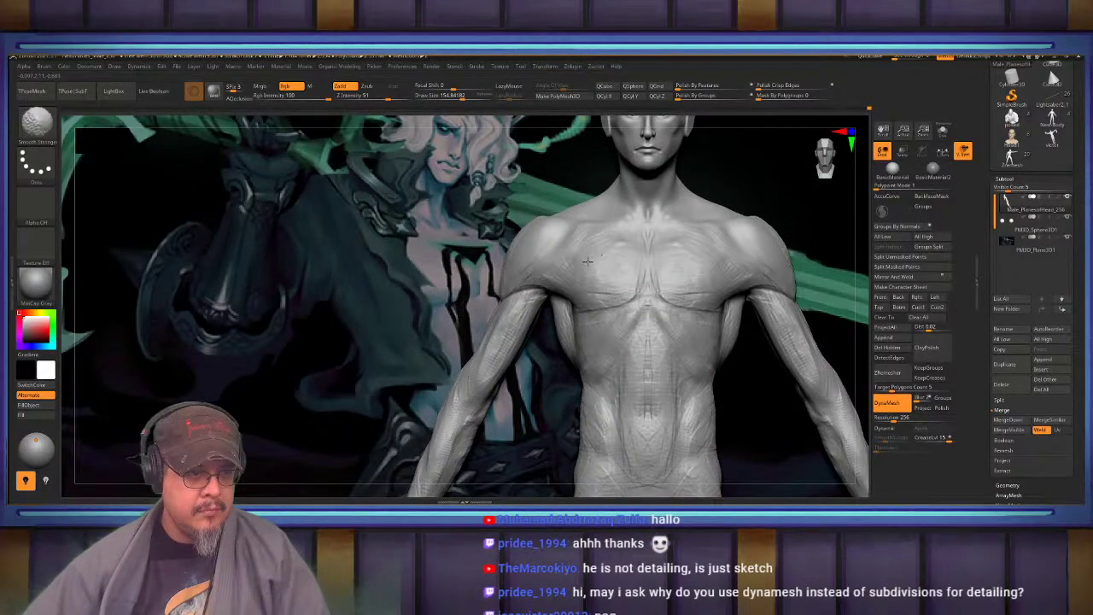
{"action": "right_click_drag", "start_coordinate": [593, 298], "coordinate": [642, 301]}
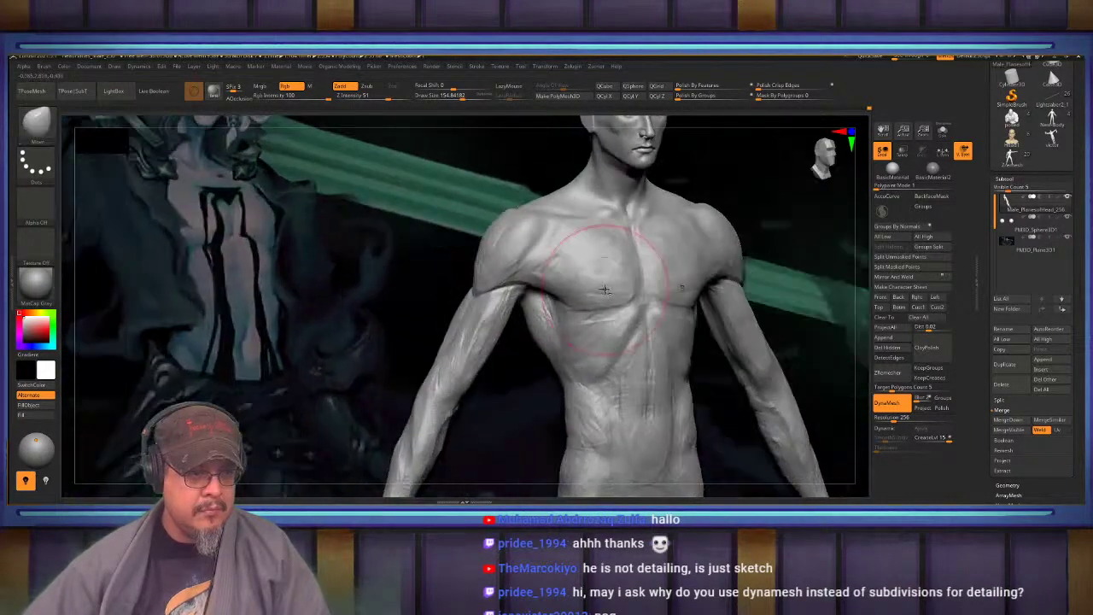
Carve the lower edge of the chest muscle in toward the sternum with DamStandard
{"action": "mouse_move", "coordinate": [556, 290]}
{"action": "right_mouse_down", "text": "alt"}
{"action": "mouse_move", "coordinate": [584, 320]}
{"action": "mouse_move", "coordinate": [544, 341]}
{"action": "right_mouse_up", "text": "alt"}
{"action": "key", "text": "b"}
{"action": "key", "text": "d"}
{"action": "key", "text": "s"}
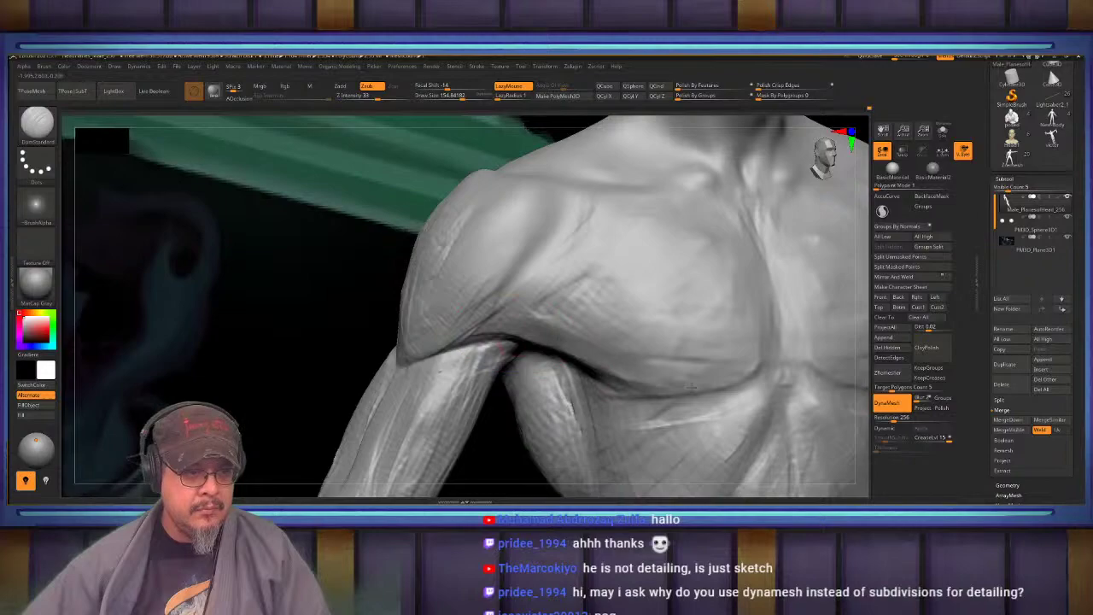
{"action": "left_click_drag", "start_coordinate": [692, 387], "coordinate": [762, 367]}
{"action": "mouse_move", "coordinate": [658, 299]}
{"action": "right_mouse_down"}
{"action": "mouse_move", "coordinate": [593, 288]}
{"action": "mouse_move", "coordinate": [574, 301]}
{"action": "right_mouse_up"}
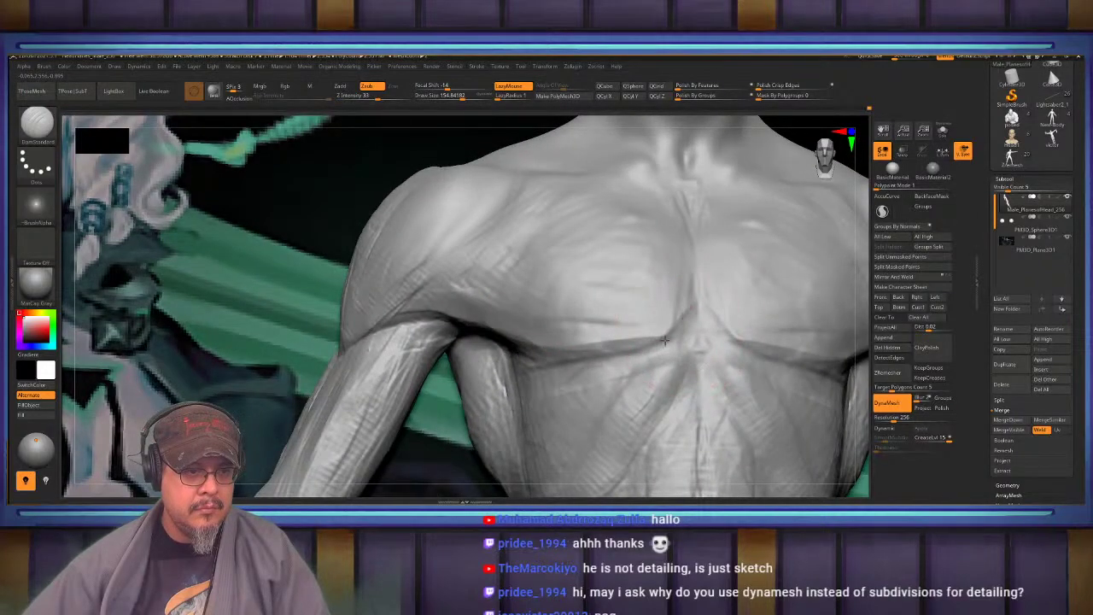
Fill out the chest muscle near the armpit with the ClayBuildup brush
{"action": "right_click_drag", "start_coordinate": [516, 333], "coordinate": [541, 256]}
{"action": "key", "text": "b"}
{"action": "key", "text": "c"}
{"action": "key", "text": "b"}
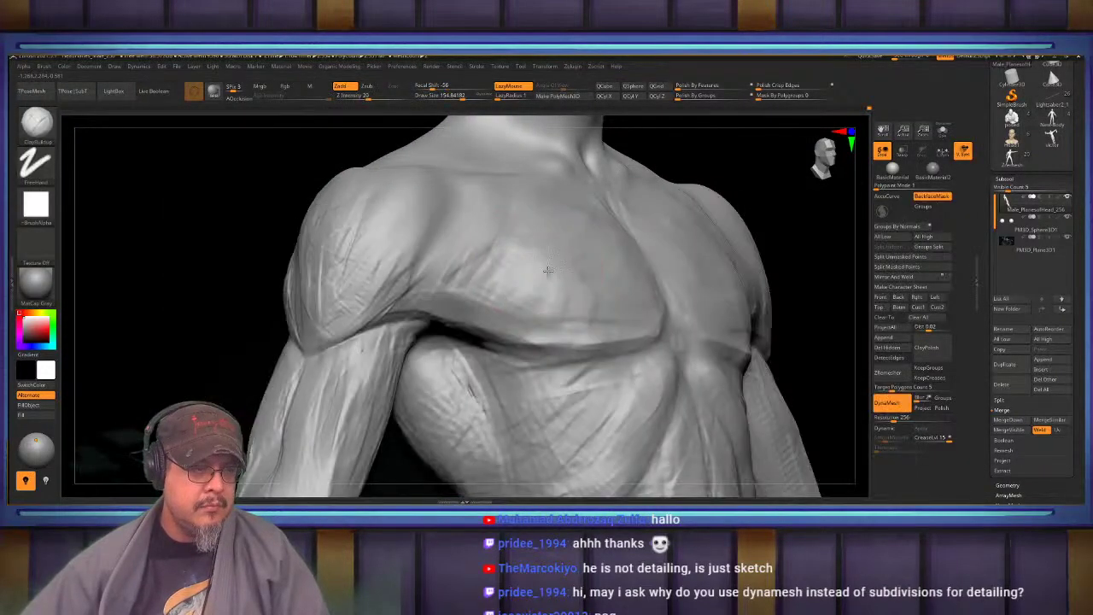
{"action": "mouse_move", "coordinate": [444, 269]}
{"action": "right_mouse_down"}
{"action": "mouse_move", "coordinate": [546, 293]}
{"action": "mouse_move", "coordinate": [560, 275]}
{"action": "mouse_move", "coordinate": [479, 295]}
{"action": "mouse_move", "coordinate": [376, 232]}
{"action": "mouse_move", "coordinate": [294, 244]}
{"action": "right_mouse_up"}
{"action": "right_click_drag", "start_coordinate": [563, 271], "coordinate": [589, 367], "text": "alt"}
{"action": "right_click_drag", "start_coordinate": [547, 294], "coordinate": [594, 351], "text": "alt"}
{"action": "mouse_move", "coordinate": [594, 278]}
{"action": "right_mouse_down", "text": "alt"}
{"action": "mouse_move", "coordinate": [564, 299]}
{"action": "mouse_move", "coordinate": [564, 317]}
{"action": "right_mouse_up", "text": "alt"}
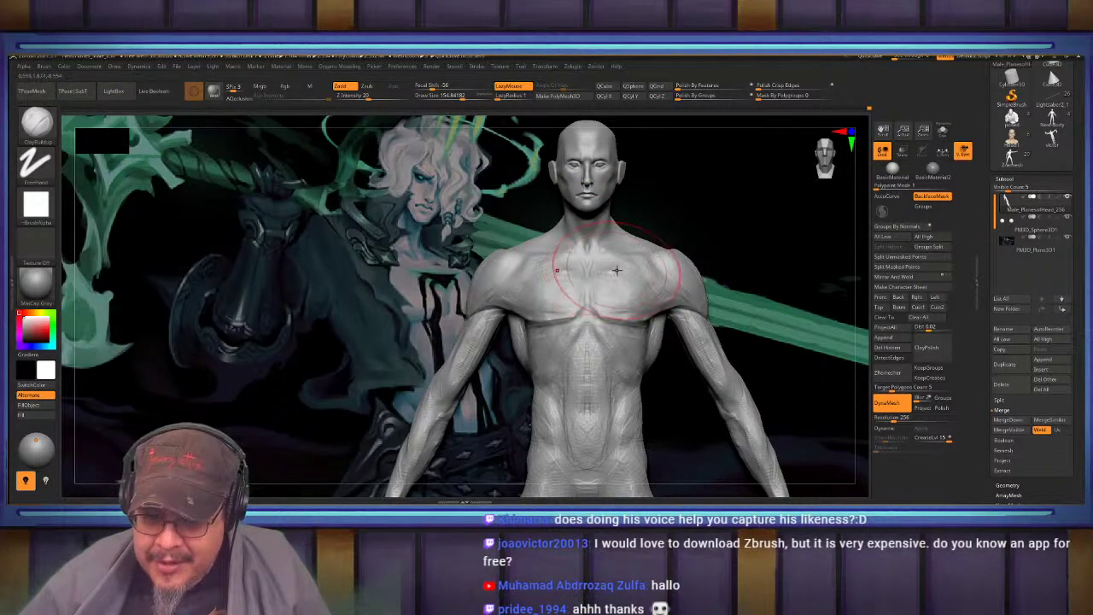
Reshape the chin and jawline with the Move brush and smooth the area beside the mouth
{"action": "left_click_drag", "start_coordinate": [559, 208], "coordinate": [551, 344]}
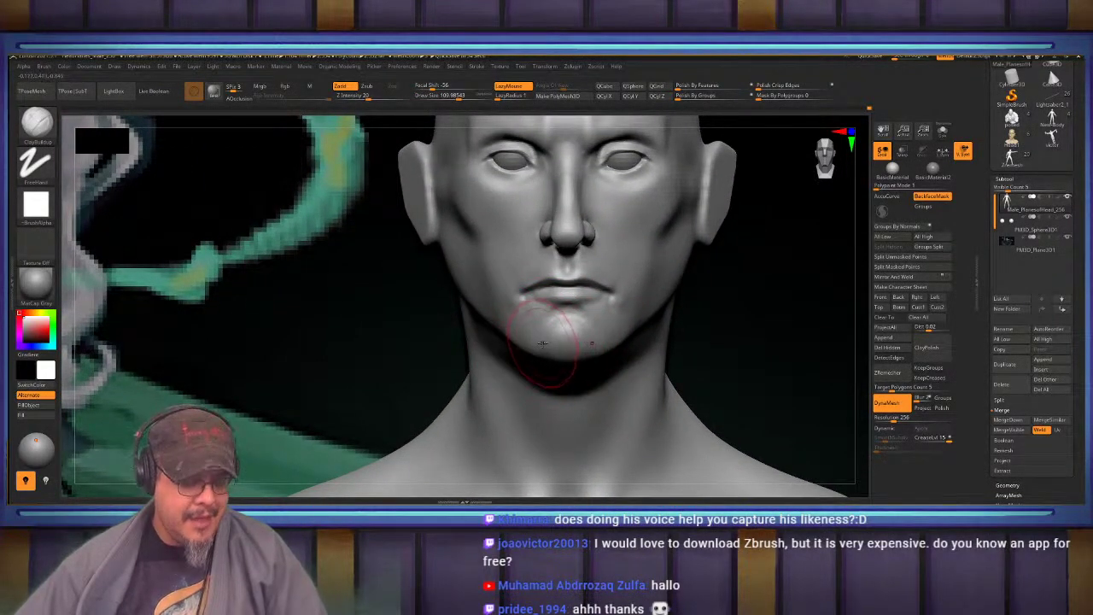
{"action": "key", "text": "b"}
{"action": "key", "text": "m"}
{"action": "key", "text": "v"}
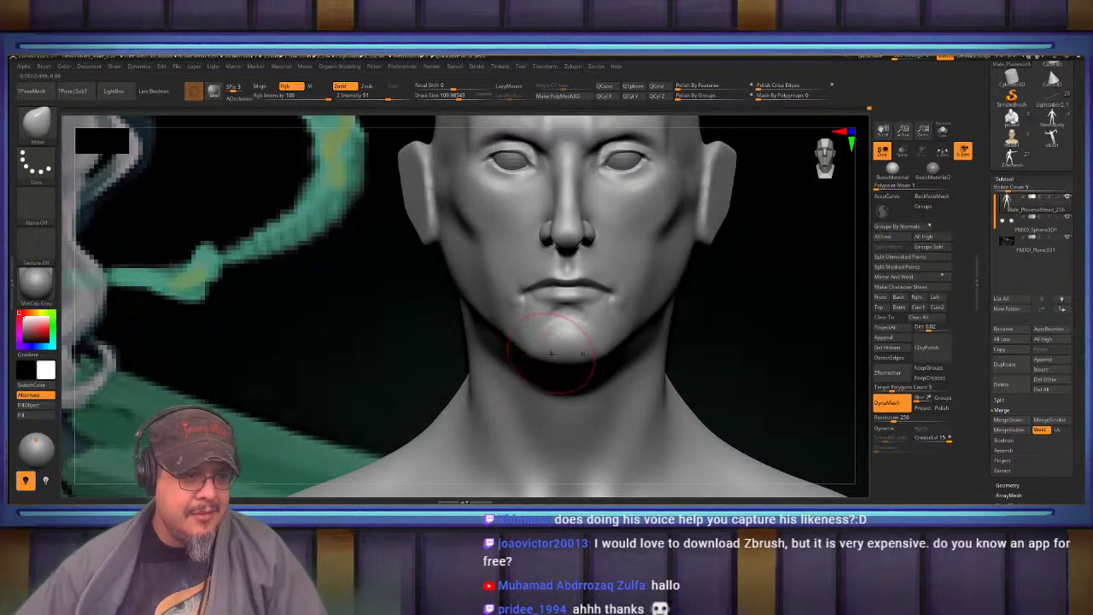
{"action": "right_click_drag", "start_coordinate": [522, 299], "coordinate": [540, 351], "text": "alt"}
{"action": "left_click_drag", "start_coordinate": [539, 351], "coordinate": [543, 343]}
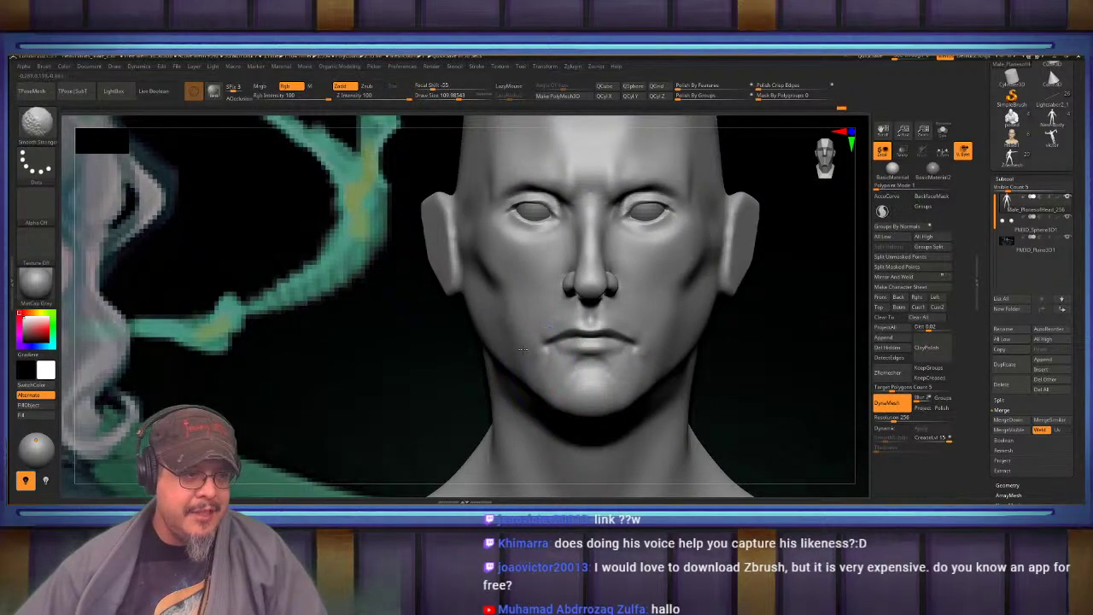
{"action": "mouse_move", "coordinate": [521, 342]}
{"action": "right_mouse_down", "text": "alt"}
{"action": "mouse_move", "coordinate": [468, 280]}
{"action": "mouse_move", "coordinate": [522, 291]}
{"action": "mouse_move", "coordinate": [548, 332]}
{"action": "mouse_move", "coordinate": [491, 335]}
{"action": "mouse_move", "coordinate": [551, 256]}
{"action": "mouse_move", "coordinate": [537, 307]}
{"action": "mouse_move", "coordinate": [565, 329]}
{"action": "mouse_move", "coordinate": [556, 288]}
{"action": "mouse_move", "coordinate": [547, 329]}
{"action": "right_mouse_up", "text": "alt"}
{"action": "right_click_drag", "start_coordinate": [504, 294], "coordinate": [530, 288]}
Compare the proportions of the neck, shoulders and chest with the concept art
{"action": "key", "text": "f"}
{"action": "right_click_drag", "start_coordinate": [489, 247], "coordinate": [573, 261], "text": "alt"}
{"action": "right_click_drag", "start_coordinate": [529, 342], "coordinate": [598, 293], "text": "alt"}
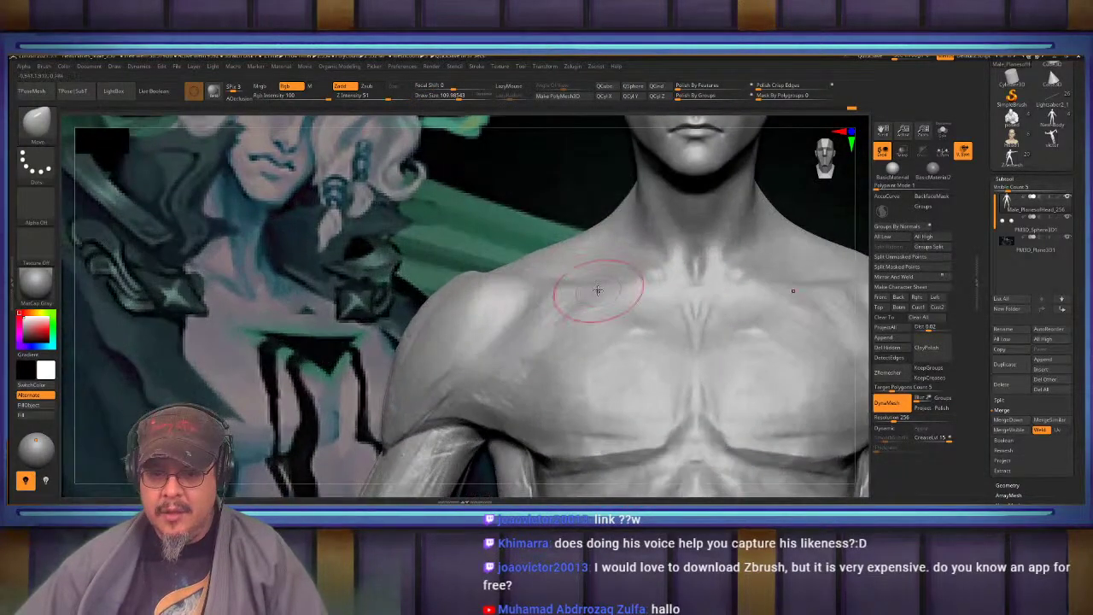
{"action": "right_click_drag", "start_coordinate": [551, 193], "coordinate": [526, 327], "text": "alt"}
{"action": "right_click_drag", "start_coordinate": [556, 242], "coordinate": [529, 297], "text": "alt"}
{"action": "right_click_drag", "start_coordinate": [461, 286], "coordinate": [542, 293]}
{"action": "right_click_drag", "start_coordinate": [491, 210], "coordinate": [500, 294], "text": "alt"}
Build up the outer fold above the upper eyelid with ClayBuildup and smooth it toward the eye corner
{"action": "mouse_move", "coordinate": [434, 223]}
{"action": "right_mouse_down", "text": "alt"}
{"action": "mouse_move", "coordinate": [492, 273]}
{"action": "mouse_move", "coordinate": [500, 259]}
{"action": "right_mouse_up", "text": "alt"}
{"action": "key", "text": "b"}
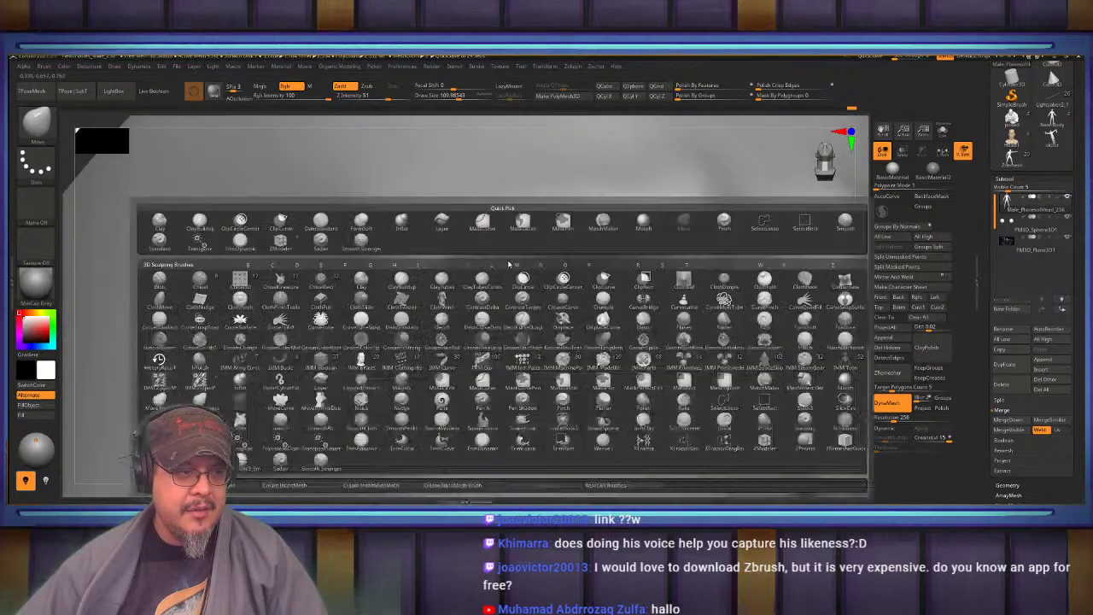
{"action": "key", "text": "c"}
{"action": "key", "text": "b"}
{"action": "left_click_drag", "start_coordinate": [514, 256], "coordinate": [421, 310]}
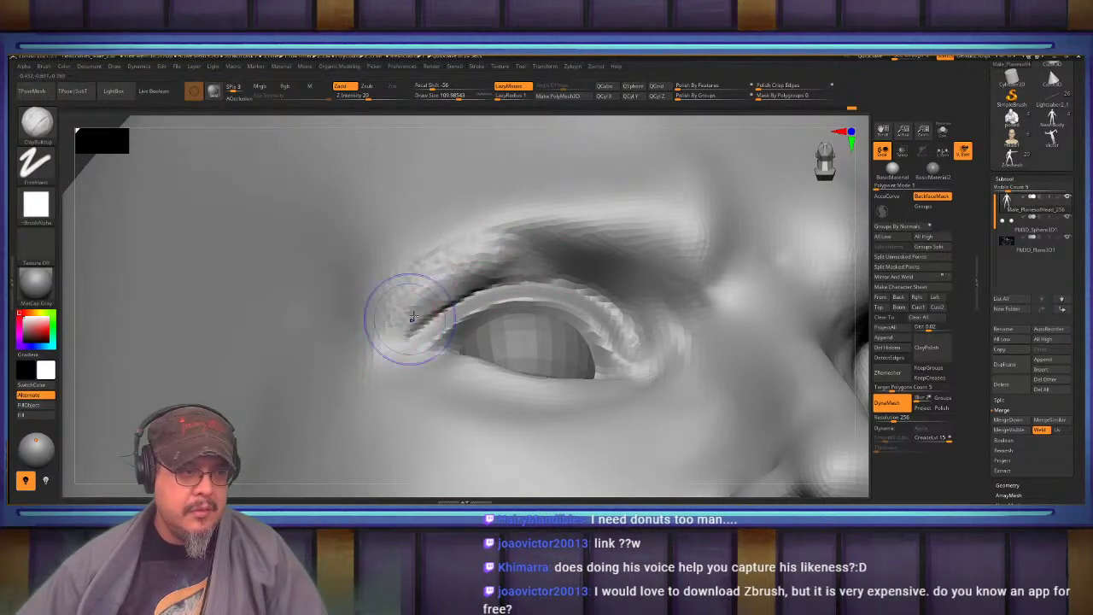
{"action": "left_click_drag", "start_coordinate": [412, 317], "coordinate": [466, 268], "text": "shift"}
{"action": "mouse_move", "coordinate": [465, 269]}
{"action": "right_mouse_down"}
{"action": "mouse_move", "coordinate": [451, 285]}
{"action": "mouse_move", "coordinate": [459, 275]}
{"action": "right_mouse_up"}
Smooth the underside of the jaw near the chin
{"action": "key", "text": "f"}
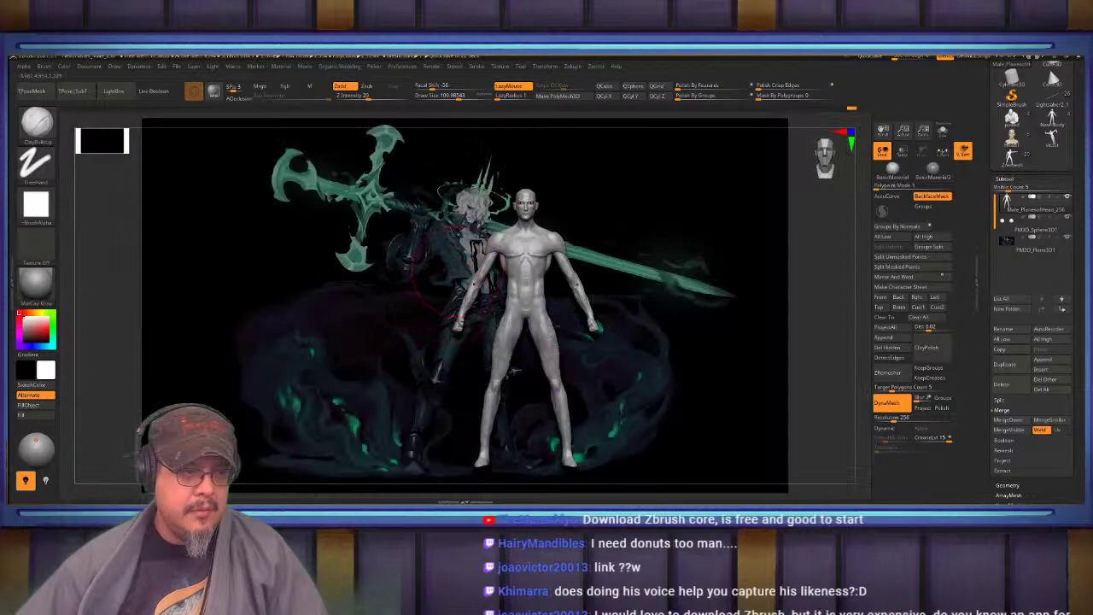
{"action": "right_click_drag", "start_coordinate": [514, 371], "coordinate": [511, 268], "text": "alt"}
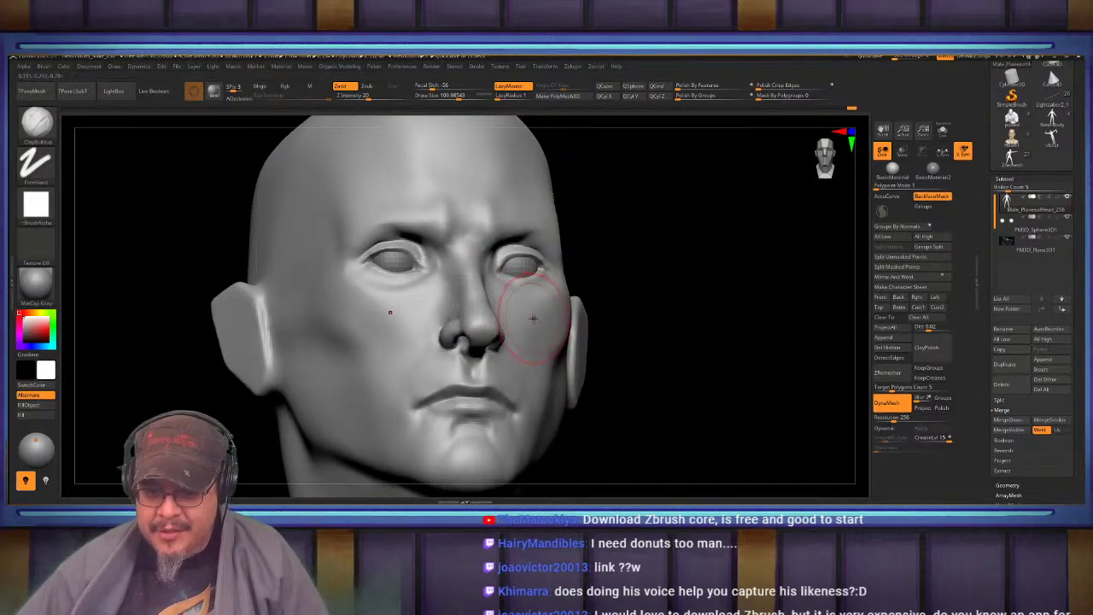
{"action": "mouse_move", "coordinate": [538, 312]}
{"action": "right_mouse_down", "text": "ctrl"}
{"action": "mouse_move", "coordinate": [516, 265]}
{"action": "mouse_move", "coordinate": [526, 299]}
{"action": "mouse_move", "coordinate": [465, 299]}
{"action": "mouse_move", "coordinate": [521, 296]}
{"action": "mouse_move", "coordinate": [528, 257]}
{"action": "mouse_move", "coordinate": [603, 376]}
{"action": "mouse_move", "coordinate": [662, 363]}
{"action": "right_mouse_up", "text": "ctrl"}
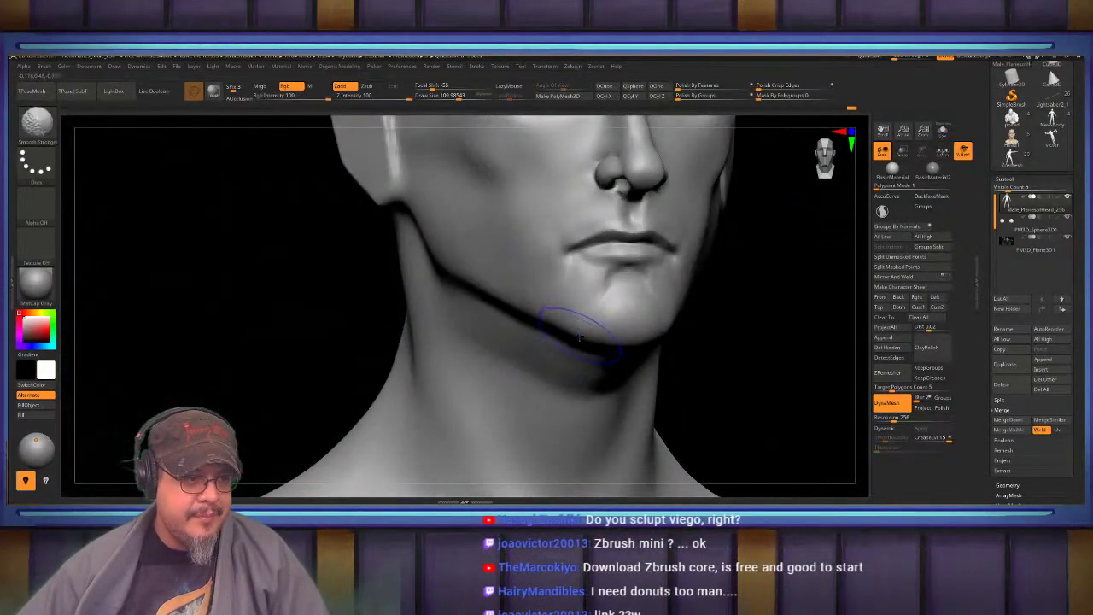
{"action": "mouse_move", "coordinate": [598, 323]}
{"action": "right_mouse_down"}
{"action": "mouse_move", "coordinate": [550, 317]}
{"action": "mouse_move", "coordinate": [534, 282]}
{"action": "mouse_move", "coordinate": [550, 315]}
{"action": "mouse_move", "coordinate": [506, 296]}
{"action": "mouse_move", "coordinate": [475, 308]}
{"action": "mouse_move", "coordinate": [546, 296]}
{"action": "mouse_move", "coordinate": [455, 287]}
{"action": "mouse_move", "coordinate": [517, 276]}
{"action": "mouse_move", "coordinate": [527, 310]}
{"action": "right_mouse_up"}
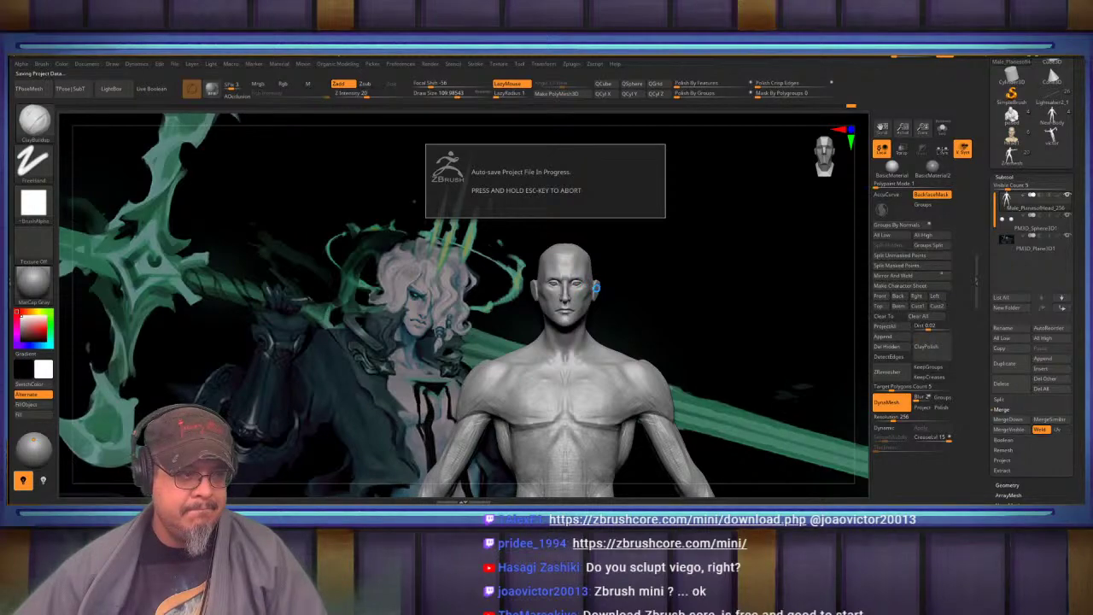
Adjust the outer and inner corners of the eye with the Move brush
{"action": "mouse_move", "coordinate": [546, 288]}
{"action": "right_mouse_down"}
{"action": "mouse_move", "coordinate": [568, 293]}
{"action": "mouse_move", "coordinate": [551, 281]}
{"action": "mouse_move", "coordinate": [551, 226]}
{"action": "mouse_move", "coordinate": [565, 231]}
{"action": "mouse_move", "coordinate": [567, 299]}
{"action": "mouse_move", "coordinate": [599, 322]}
{"action": "mouse_move", "coordinate": [576, 287]}
{"action": "right_mouse_up"}
{"action": "right_click_drag", "start_coordinate": [576, 287], "coordinate": [598, 292]}
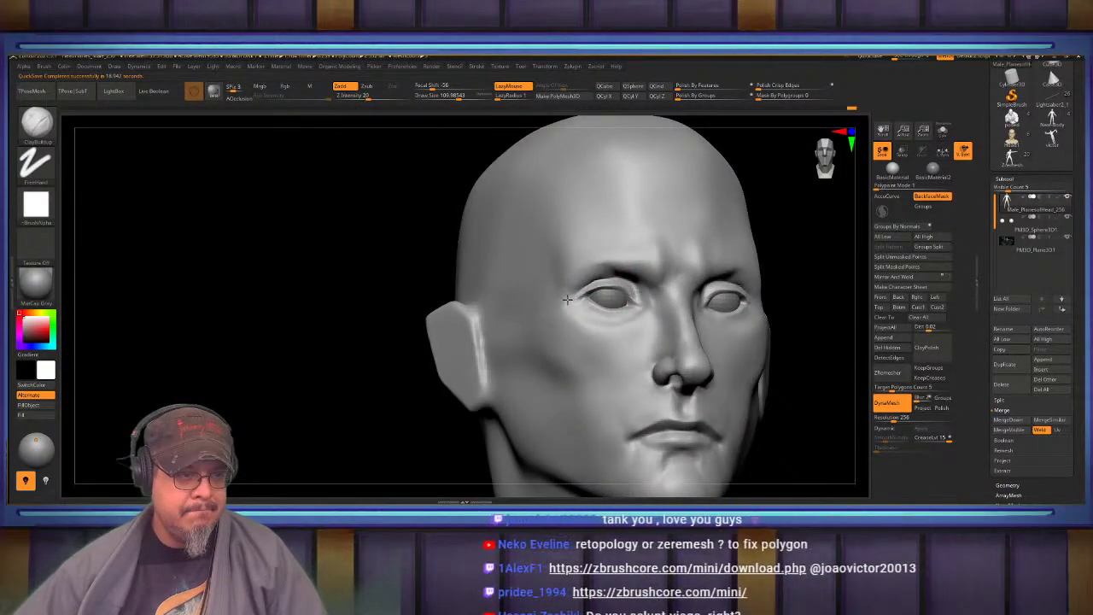
{"action": "key", "text": "b"}
{"action": "key", "text": "m"}
{"action": "key", "text": "v"}
{"action": "left_click_drag", "start_coordinate": [583, 292], "coordinate": [572, 295]}
{"action": "right_click_drag", "start_coordinate": [573, 295], "coordinate": [551, 295]}
{"action": "mouse_move", "coordinate": [641, 299]}
{"action": "left_mouse_down"}
{"action": "mouse_move", "coordinate": [607, 277]}
{"action": "mouse_move", "coordinate": [608, 313]}
{"action": "left_mouse_up"}
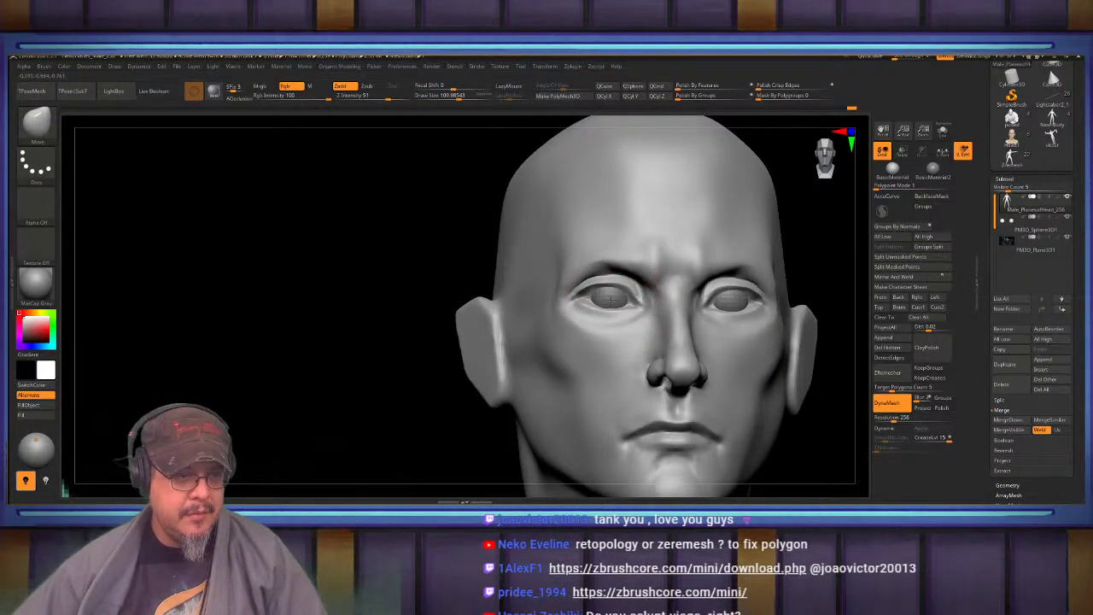
Switch to the eyeball subtool, undo a trial gizmo transform and enable local symmetry
{"action": "right_click_drag", "start_coordinate": [611, 301], "coordinate": [628, 328], "text": "shift"}
{"action": "left_click", "coordinate": [612, 298], "text": "alt"}
{"action": "key", "text": "w"}
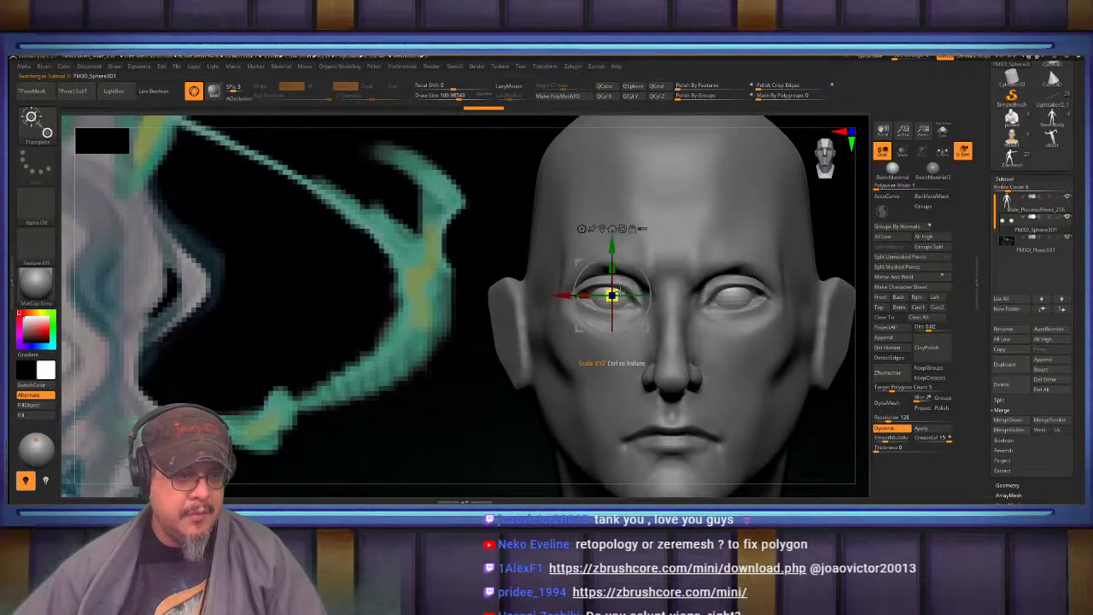
{"action": "mouse_move", "coordinate": [616, 293]}
{"action": "left_mouse_down"}
{"action": "mouse_move", "coordinate": [627, 291]}
{"action": "mouse_move", "coordinate": [560, 296]}
{"action": "left_mouse_up"}
{"action": "key", "text": "ctrl+z"}
{"action": "left_click", "coordinate": [944, 151]}
{"action": "key", "text": "q"}
{"action": "mouse_move", "coordinate": [598, 296]}
{"action": "right_mouse_down"}
{"action": "mouse_move", "coordinate": [624, 343]}
{"action": "mouse_move", "coordinate": [623, 316]}
{"action": "right_mouse_up"}
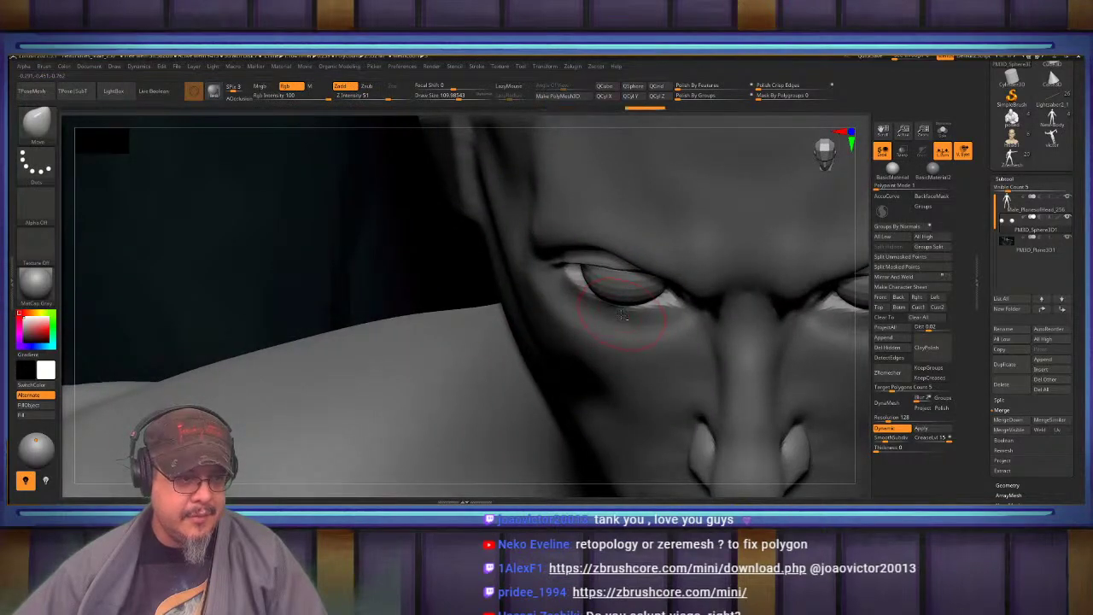
Return to the body subtool and fit the eyelid around the eyeball with the Move brush
{"action": "left_click", "coordinate": [622, 314], "text": "alt"}
{"action": "key", "text": "b"}
{"action": "key", "text": "m"}
{"action": "key", "text": "v"}
{"action": "right_click_drag", "start_coordinate": [615, 282], "coordinate": [617, 306]}
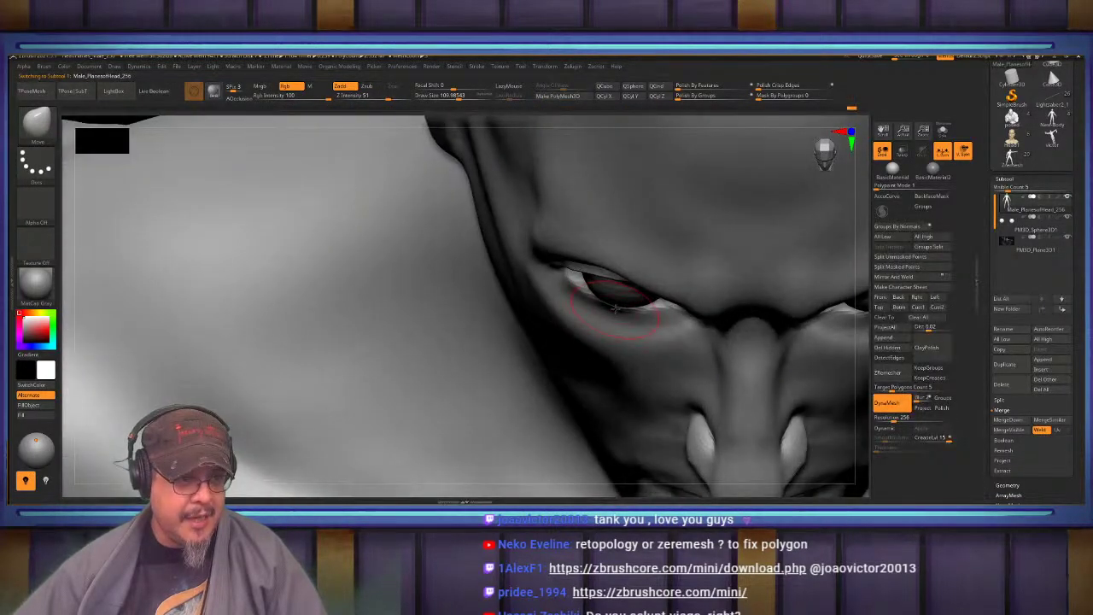
{"action": "mouse_move", "coordinate": [618, 303]}
{"action": "left_mouse_down"}
{"action": "mouse_move", "coordinate": [587, 301]}
{"action": "mouse_move", "coordinate": [633, 316]}
{"action": "left_mouse_up"}
{"action": "mouse_move", "coordinate": [622, 301]}
{"action": "right_mouse_down"}
{"action": "mouse_move", "coordinate": [616, 255]}
{"action": "mouse_move", "coordinate": [639, 219]}
{"action": "right_mouse_up"}
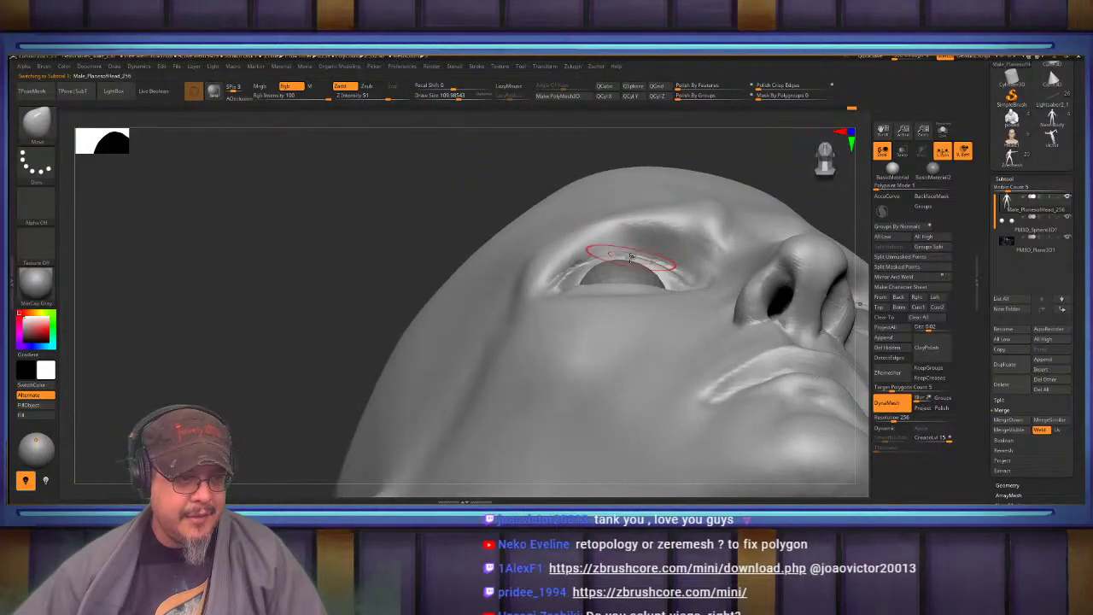
Refine the upper eyelid's curve around the eyeball with the Move brush and undo the last stroke
{"action": "left_click_drag", "start_coordinate": [630, 258], "coordinate": [581, 261]}
{"action": "mouse_move", "coordinate": [617, 251]}
{"action": "right_mouse_down"}
{"action": "mouse_move", "coordinate": [605, 268]}
{"action": "mouse_move", "coordinate": [633, 280]}
{"action": "mouse_move", "coordinate": [626, 312]}
{"action": "right_mouse_up"}
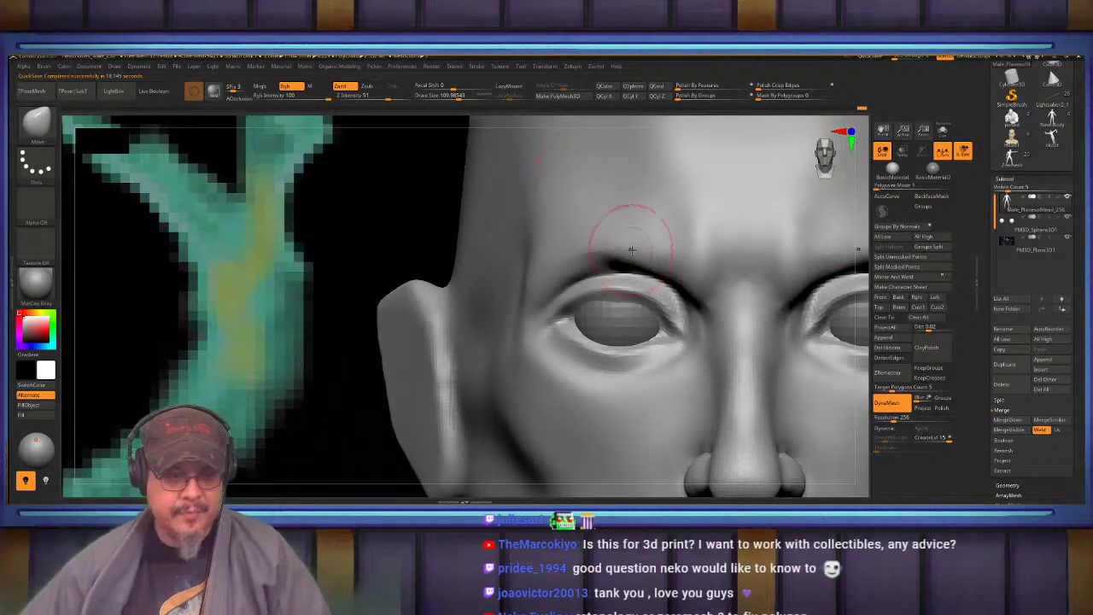
{"action": "right_click_drag", "start_coordinate": [632, 248], "coordinate": [638, 225]}
{"action": "left_click_drag", "start_coordinate": [642, 318], "coordinate": [598, 313]}
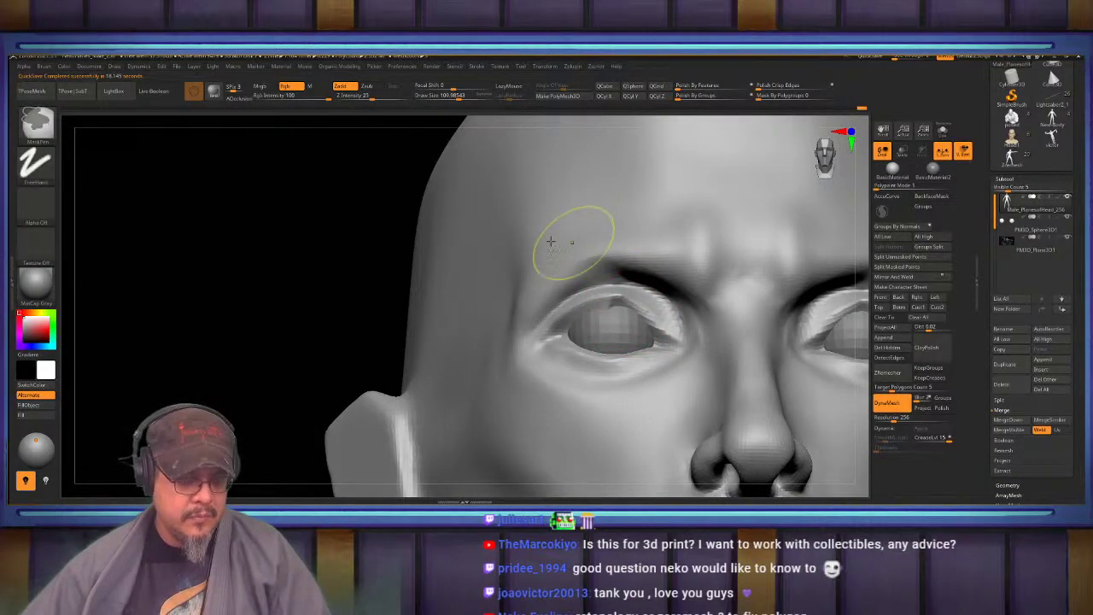
{"action": "key", "text": "ctrl+z"}
Sharpen the eyelid edge and inner eye corner with the DamStandard brush
{"action": "key", "text": "b"}
{"action": "key", "text": "d"}
{"action": "key", "text": "s"}
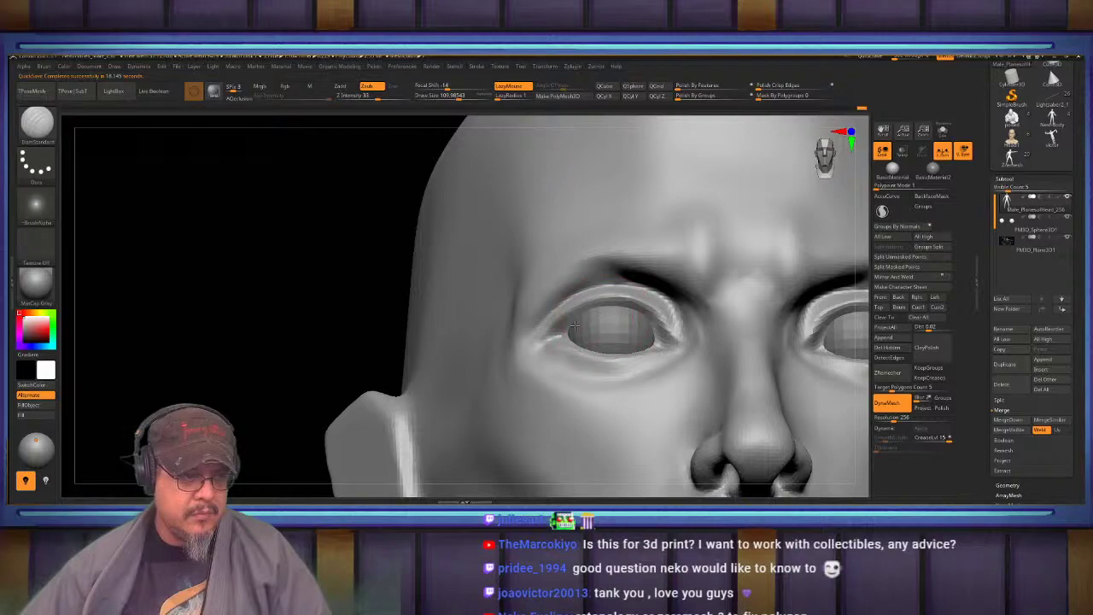
{"action": "right_click_drag", "start_coordinate": [619, 299], "coordinate": [650, 297]}
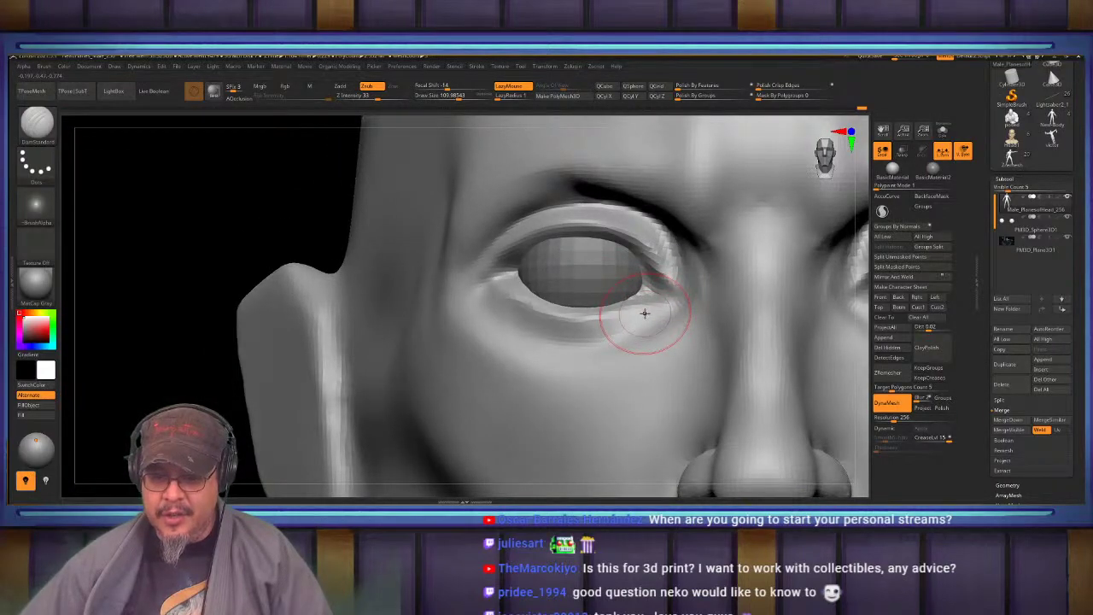
Adjust the lower eyelid and eye corners with the Move brush, checking the shape from other angles
{"action": "key", "text": "b"}
{"action": "key", "text": "m"}
{"action": "key", "text": "v"}
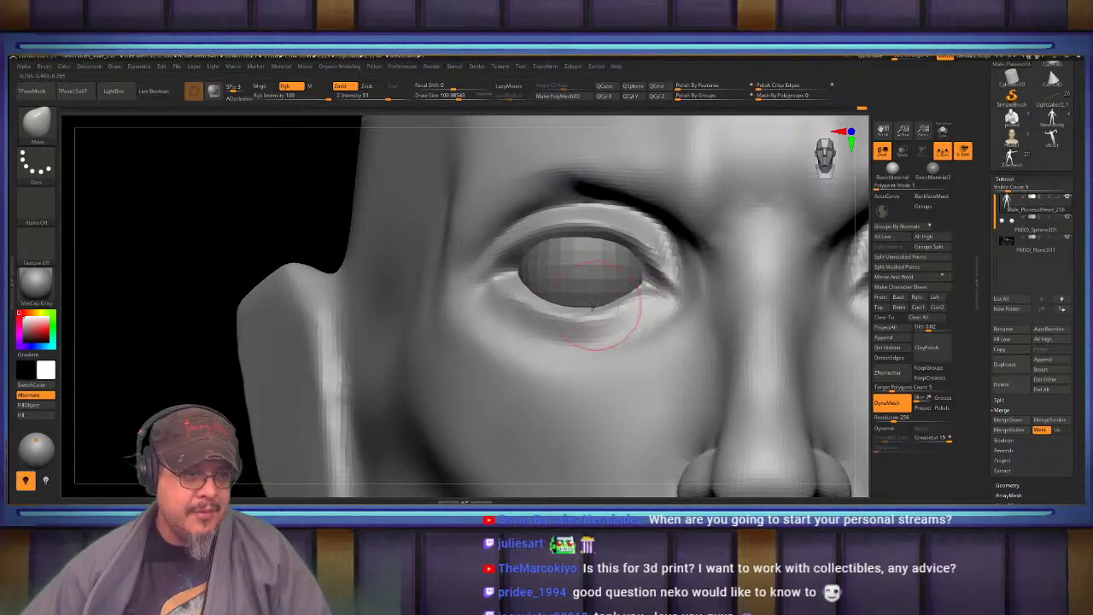
{"action": "right_click_drag", "start_coordinate": [572, 312], "coordinate": [553, 391]}
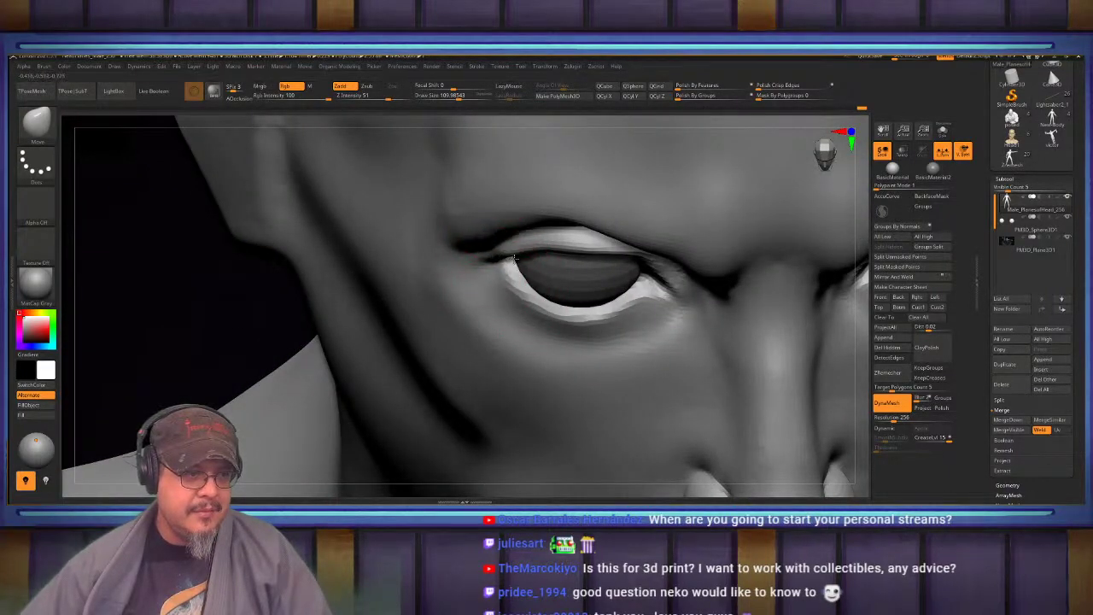
{"action": "mouse_move", "coordinate": [543, 246]}
{"action": "right_mouse_down"}
{"action": "mouse_move", "coordinate": [533, 236]}
{"action": "mouse_move", "coordinate": [444, 299]}
{"action": "mouse_move", "coordinate": [503, 252]}
{"action": "mouse_move", "coordinate": [498, 200]}
{"action": "mouse_move", "coordinate": [499, 239]}
{"action": "mouse_move", "coordinate": [564, 288]}
{"action": "mouse_move", "coordinate": [658, 262]}
{"action": "mouse_move", "coordinate": [659, 242]}
{"action": "mouse_move", "coordinate": [668, 248]}
{"action": "mouse_move", "coordinate": [671, 271]}
{"action": "mouse_move", "coordinate": [598, 306]}
{"action": "mouse_move", "coordinate": [644, 319]}
{"action": "mouse_move", "coordinate": [641, 268]}
{"action": "mouse_move", "coordinate": [612, 300]}
{"action": "mouse_move", "coordinate": [627, 296]}
{"action": "right_mouse_up"}
Rework the inner brow beside the nose bridge with the ClayBuildup brush and smooth the strokes
{"action": "key", "text": "b"}
{"action": "key", "text": "c"}
{"action": "key", "text": "b"}
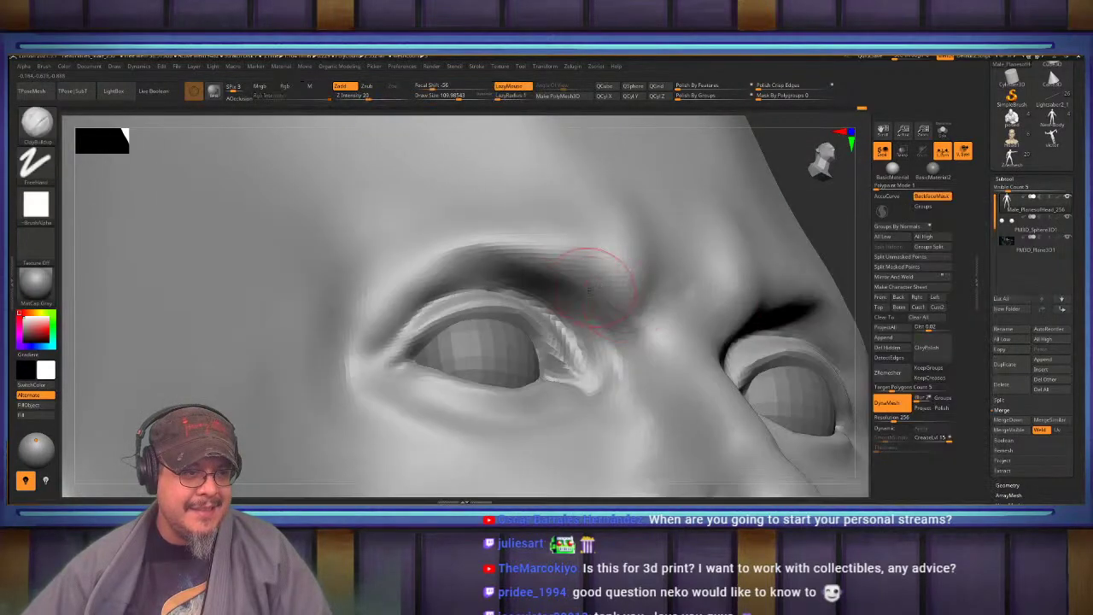
{"action": "left_click_drag", "start_coordinate": [570, 301], "coordinate": [500, 269], "text": "alt"}
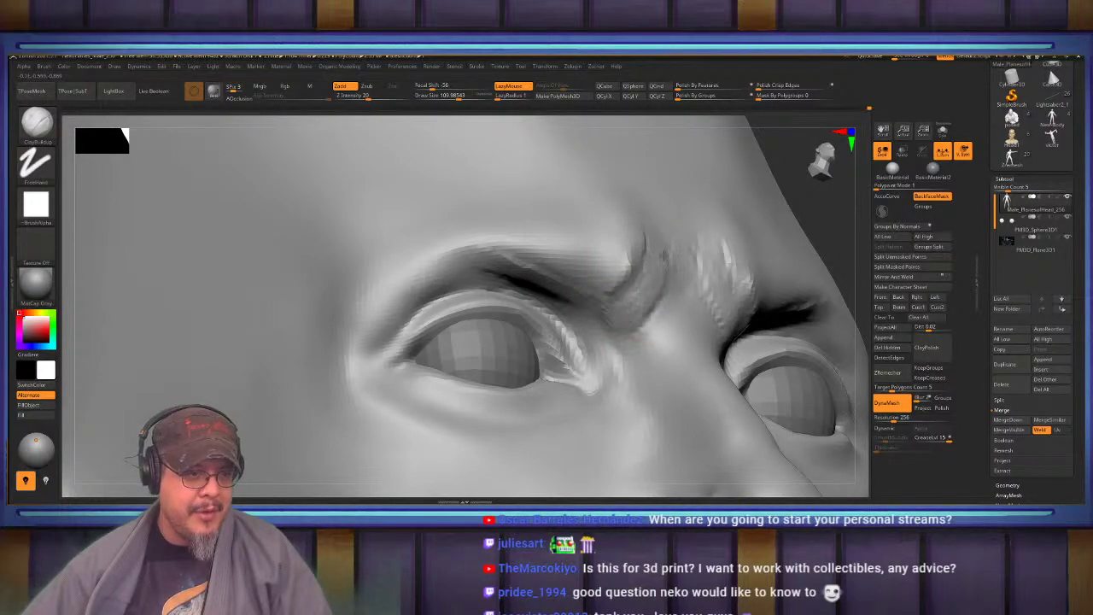
{"action": "left_click_drag", "start_coordinate": [641, 320], "coordinate": [642, 292], "text": "shift"}
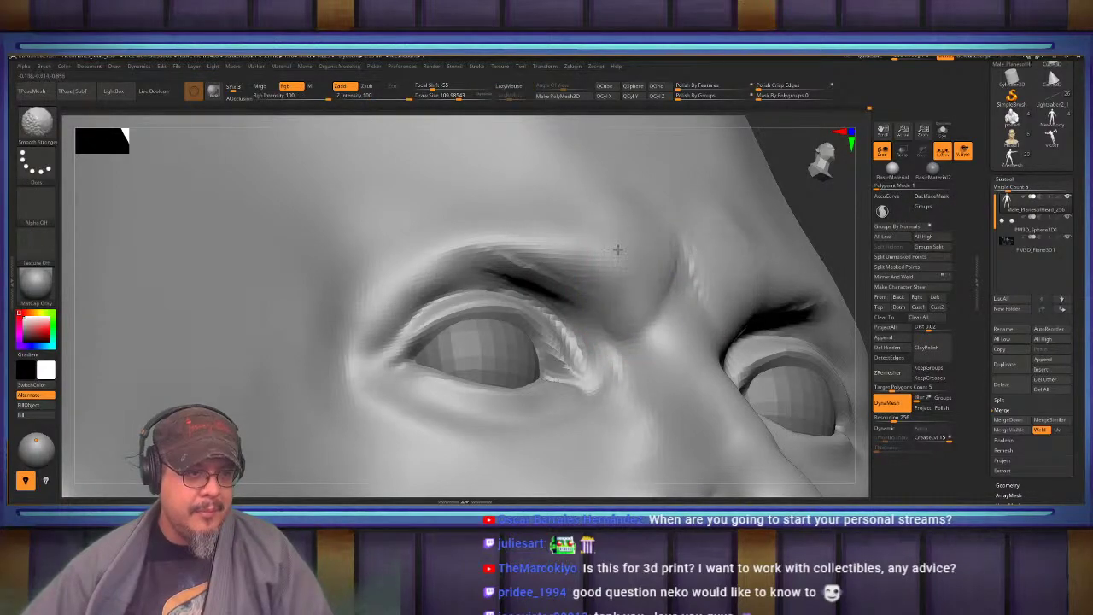
Switch from the face to the upper body and adjust the collarbone and shoulder area with a Move brush sized about 166
{"action": "right_click_drag", "start_coordinate": [618, 250], "coordinate": [534, 254]}
{"action": "key", "text": "f"}
{"action": "mouse_move", "coordinate": [512, 206]}
{"action": "right_mouse_down", "text": "ctrl"}
{"action": "mouse_move", "coordinate": [526, 267]}
{"action": "mouse_move", "coordinate": [670, 369]}
{"action": "mouse_move", "coordinate": [649, 363]}
{"action": "mouse_move", "coordinate": [583, 266]}
{"action": "mouse_move", "coordinate": [581, 320]}
{"action": "right_mouse_up", "text": "ctrl"}
{"action": "right_click_drag", "start_coordinate": [581, 320], "coordinate": [608, 308]}
{"action": "key", "text": "b"}
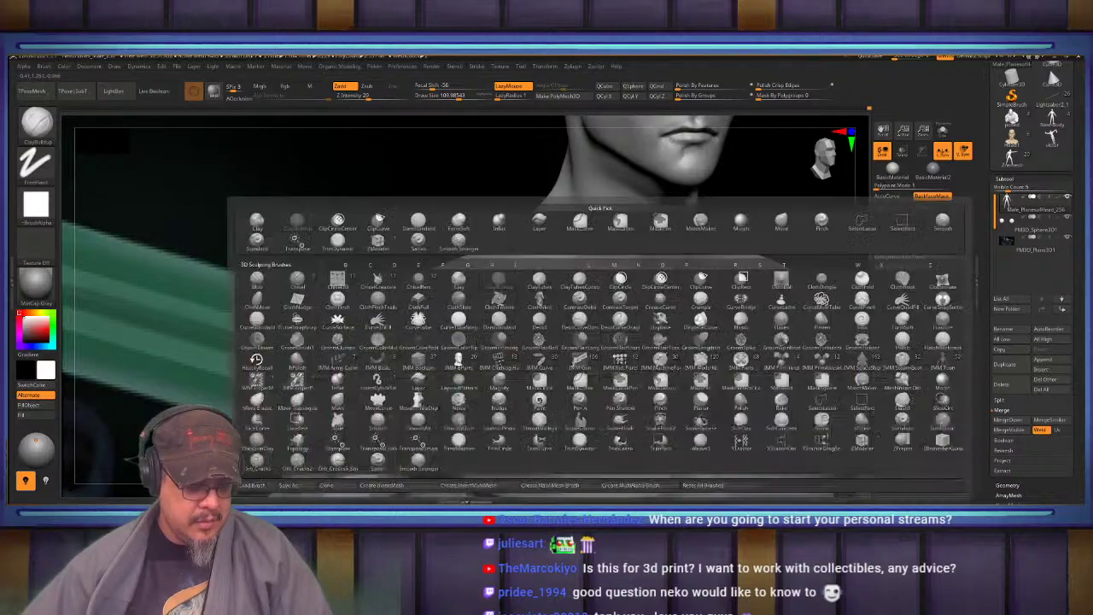
{"action": "key", "text": "m"}
{"action": "key", "text": "v"}
{"action": "key", "text": "s"}
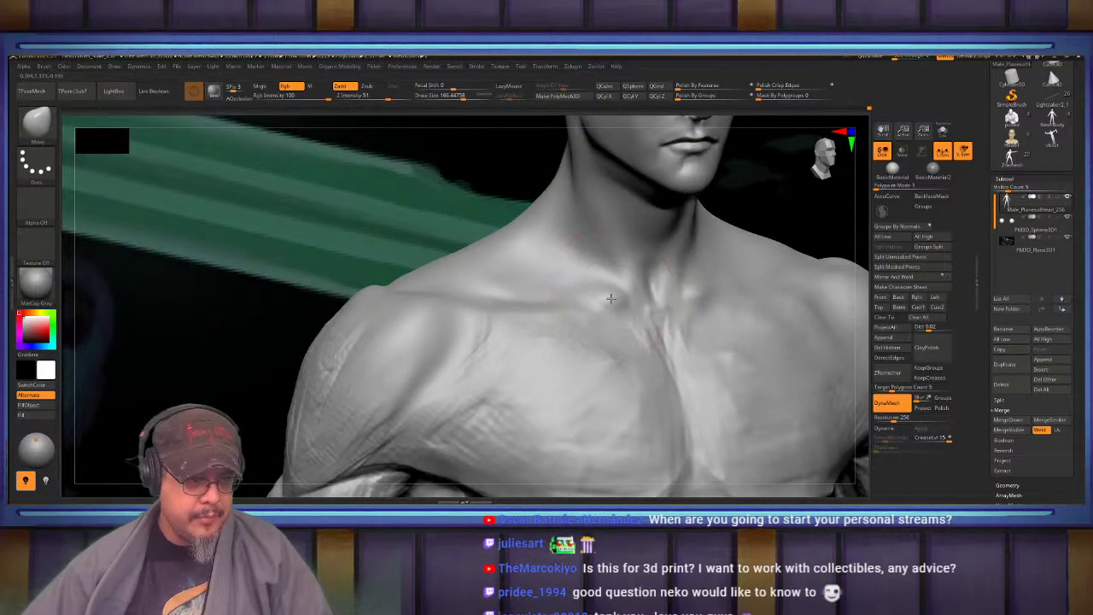
{"action": "mouse_move", "coordinate": [536, 304]}
{"action": "right_mouse_down"}
{"action": "mouse_move", "coordinate": [546, 329]}
{"action": "mouse_move", "coordinate": [513, 285]}
{"action": "mouse_move", "coordinate": [542, 227]}
{"action": "mouse_move", "coordinate": [549, 282]}
{"action": "mouse_move", "coordinate": [567, 272]}
{"action": "mouse_move", "coordinate": [567, 295]}
{"action": "mouse_move", "coordinate": [559, 285]}
{"action": "mouse_move", "coordinate": [607, 259]}
{"action": "mouse_move", "coordinate": [601, 274]}
{"action": "mouse_move", "coordinate": [638, 272]}
{"action": "right_mouse_up"}
Rework the pectoral surface beside the sternum with the ClayBuildup brush and soften it by smoothing
{"action": "key", "text": "b"}
{"action": "key", "text": "c"}
{"action": "key", "text": "b"}
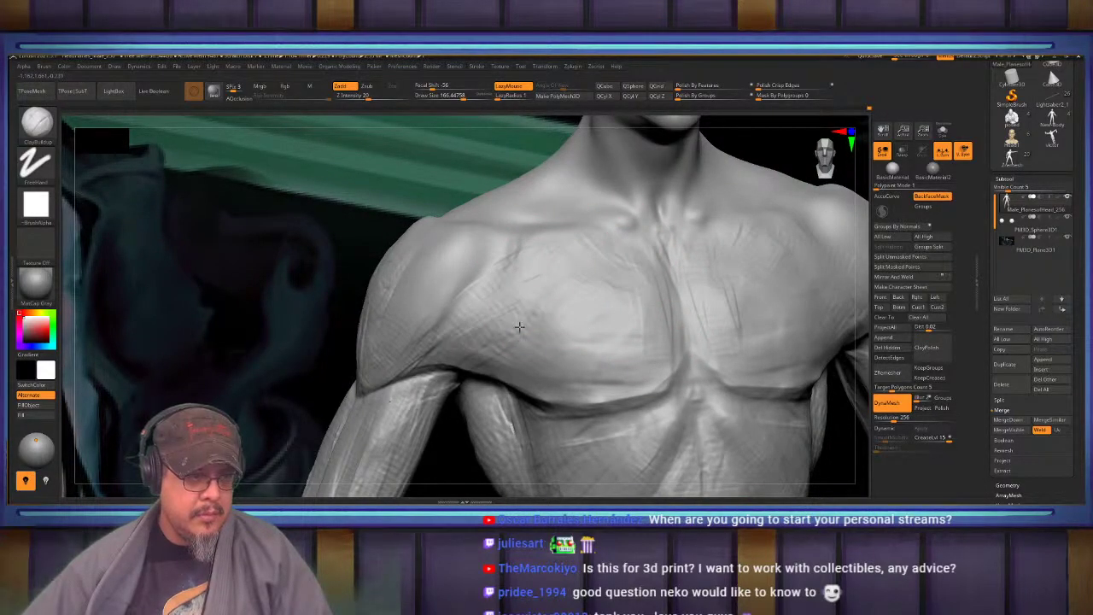
{"action": "key", "text": "shift"}
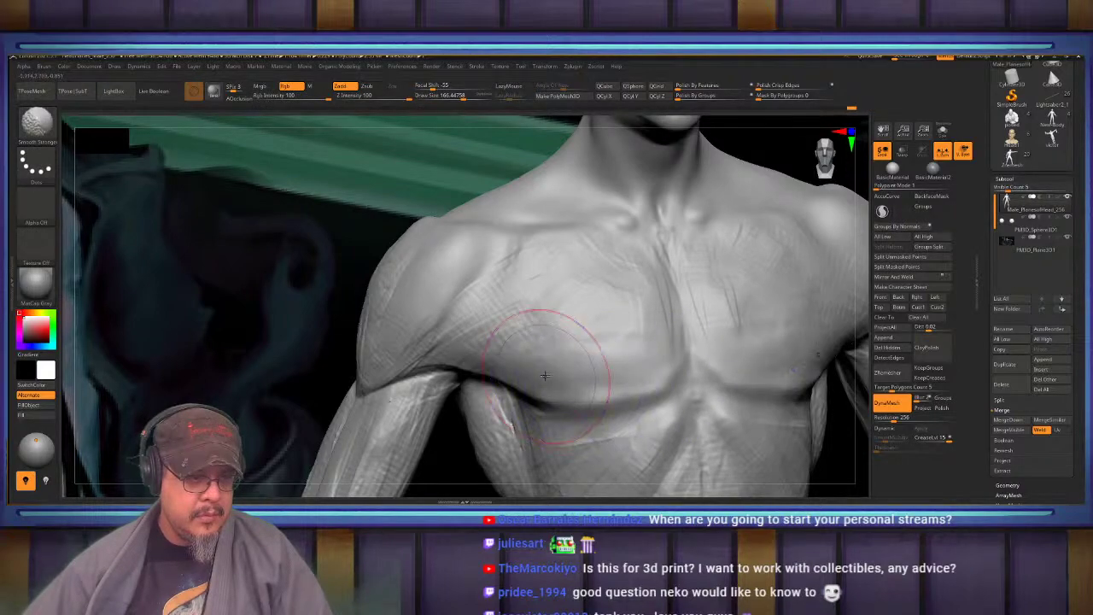
{"action": "mouse_move", "coordinate": [545, 376]}
{"action": "right_mouse_down"}
{"action": "mouse_move", "coordinate": [496, 265]}
{"action": "mouse_move", "coordinate": [504, 366]}
{"action": "mouse_move", "coordinate": [480, 369]}
{"action": "right_mouse_up"}
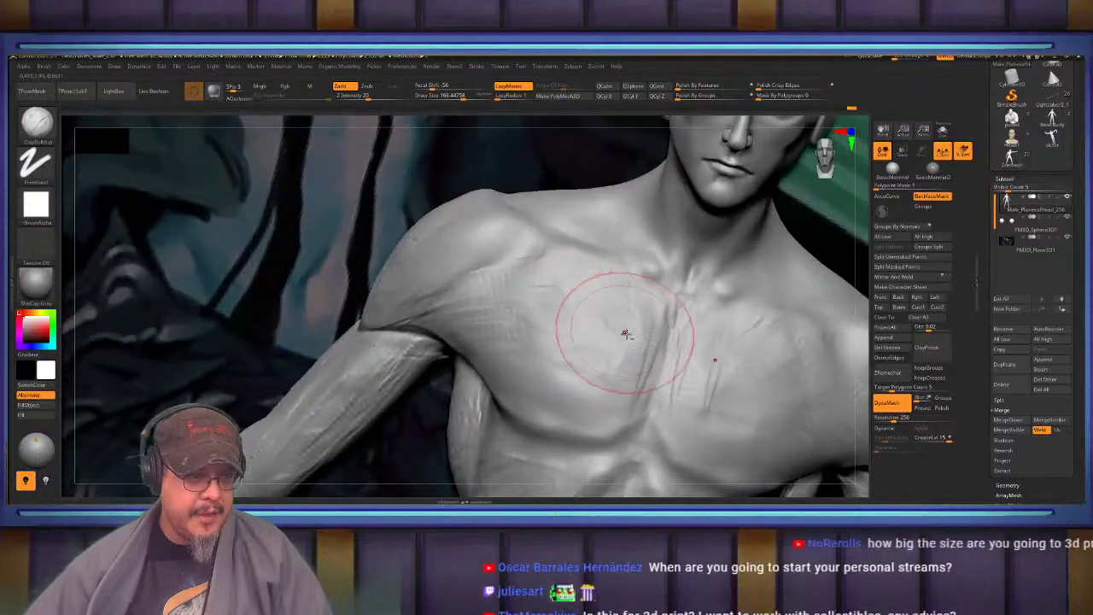
{"action": "right_click_drag", "start_coordinate": [624, 330], "coordinate": [629, 269], "text": "alt"}
{"action": "left_click_drag", "start_coordinate": [585, 366], "coordinate": [583, 374]}
{"action": "mouse_move", "coordinate": [590, 342]}
{"action": "right_mouse_down"}
{"action": "mouse_move", "coordinate": [625, 317]}
{"action": "mouse_move", "coordinate": [580, 295]}
{"action": "right_mouse_up"}
{"action": "mouse_move", "coordinate": [649, 282]}
{"action": "right_mouse_down", "text": "alt"}
{"action": "mouse_move", "coordinate": [675, 300]}
{"action": "mouse_move", "coordinate": [691, 290]}
{"action": "mouse_move", "coordinate": [612, 268]}
{"action": "mouse_move", "coordinate": [634, 275]}
{"action": "mouse_move", "coordinate": [613, 282]}
{"action": "mouse_move", "coordinate": [644, 246]}
{"action": "right_mouse_up", "text": "alt"}
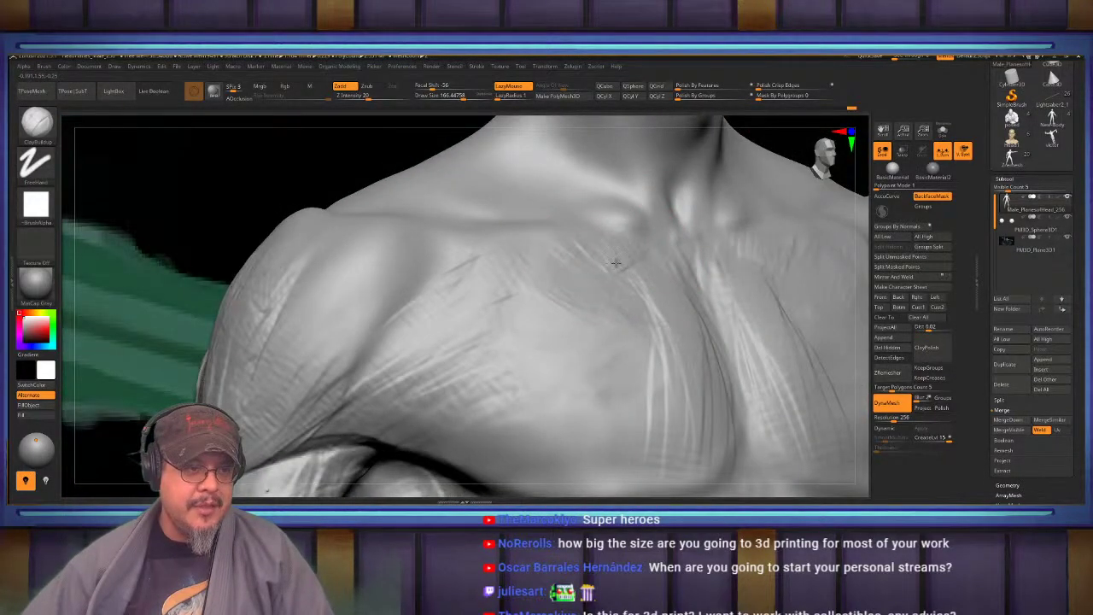
Sculpt muscle fibers from the collarbone toward the armpit and across the front deltoid with ClayBuildup
{"action": "right_click_drag", "start_coordinate": [589, 279], "coordinate": [649, 247]}
{"action": "mouse_move", "coordinate": [666, 240]}
{"action": "left_mouse_down"}
{"action": "mouse_move", "coordinate": [432, 367]}
{"action": "mouse_move", "coordinate": [520, 336]}
{"action": "mouse_move", "coordinate": [497, 343]}
{"action": "left_mouse_up"}
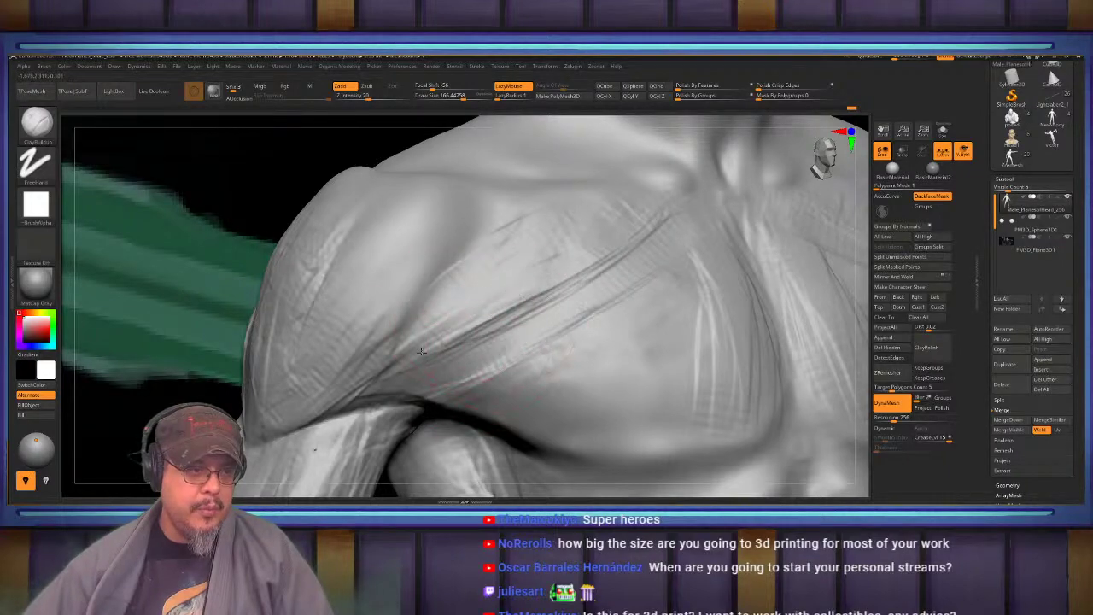
{"action": "mouse_move", "coordinate": [491, 205]}
{"action": "left_mouse_down"}
{"action": "mouse_move", "coordinate": [405, 280]}
{"action": "mouse_move", "coordinate": [370, 371]}
{"action": "left_mouse_up"}
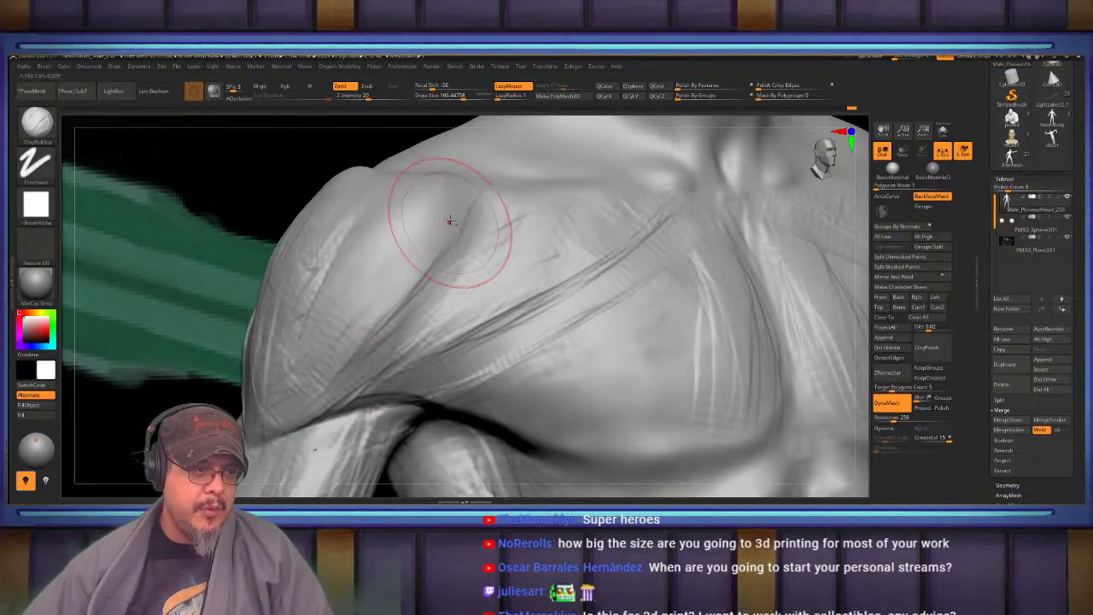
{"action": "left_click_drag", "start_coordinate": [456, 235], "coordinate": [363, 335]}
{"action": "left_click_drag", "start_coordinate": [440, 201], "coordinate": [360, 264]}
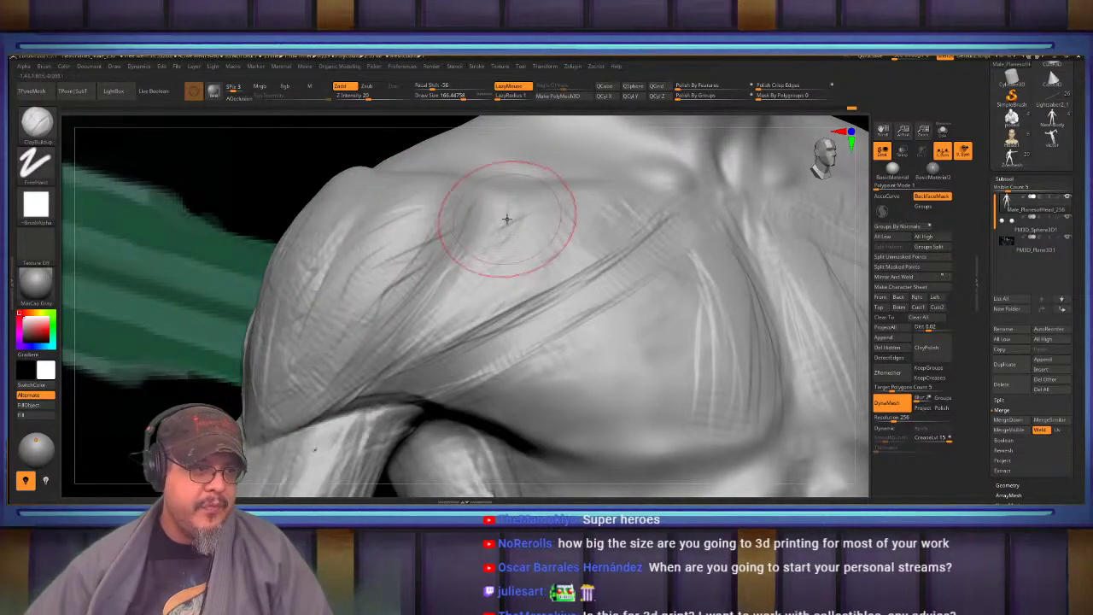
Build up diagonal muscle fibers across the upper pectoral, converging toward the armpit
{"action": "mouse_move", "coordinate": [508, 219]}
{"action": "left_mouse_down"}
{"action": "mouse_move", "coordinate": [517, 188]}
{"action": "mouse_move", "coordinate": [462, 299]}
{"action": "mouse_move", "coordinate": [399, 359]}
{"action": "mouse_move", "coordinate": [497, 280]}
{"action": "mouse_move", "coordinate": [559, 200]}
{"action": "mouse_move", "coordinate": [521, 316]}
{"action": "mouse_move", "coordinate": [475, 346]}
{"action": "left_mouse_up"}
{"action": "mouse_move", "coordinate": [637, 217]}
{"action": "left_mouse_down"}
{"action": "mouse_move", "coordinate": [468, 358]}
{"action": "mouse_move", "coordinate": [422, 376]}
{"action": "left_mouse_up"}
{"action": "mouse_move", "coordinate": [496, 322]}
{"action": "left_mouse_down"}
{"action": "mouse_move", "coordinate": [444, 341]}
{"action": "mouse_move", "coordinate": [508, 265]}
{"action": "left_mouse_up"}
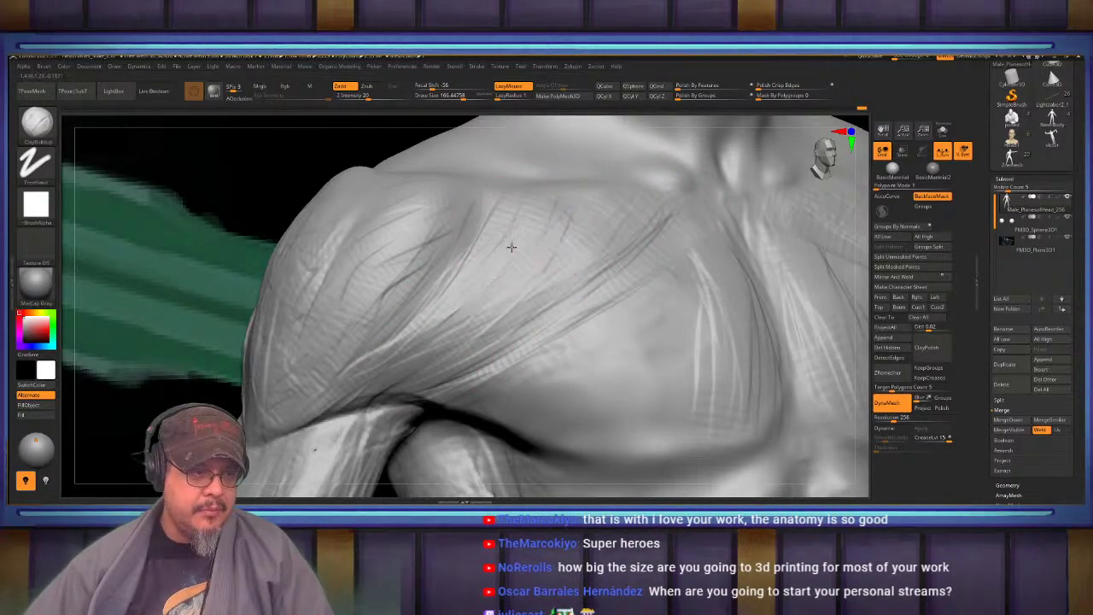
{"action": "mouse_move", "coordinate": [512, 247]}
{"action": "right_mouse_down"}
{"action": "mouse_move", "coordinate": [300, 283]}
{"action": "mouse_move", "coordinate": [500, 244]}
{"action": "right_mouse_up"}
{"action": "left_click_drag", "start_coordinate": [506, 299], "coordinate": [564, 248]}
{"action": "mouse_move", "coordinate": [558, 304]}
{"action": "left_mouse_down"}
{"action": "mouse_move", "coordinate": [601, 246]}
{"action": "mouse_move", "coordinate": [453, 368]}
{"action": "left_mouse_up"}
{"action": "left_click_drag", "start_coordinate": [533, 260], "coordinate": [368, 374]}
Build up horizontal fiber strokes across the middle and lower pectoral, running from the sternum outward
{"action": "mouse_move", "coordinate": [376, 282]}
{"action": "right_mouse_down"}
{"action": "mouse_move", "coordinate": [413, 245]}
{"action": "mouse_move", "coordinate": [464, 232]}
{"action": "mouse_move", "coordinate": [555, 241]}
{"action": "right_mouse_up"}
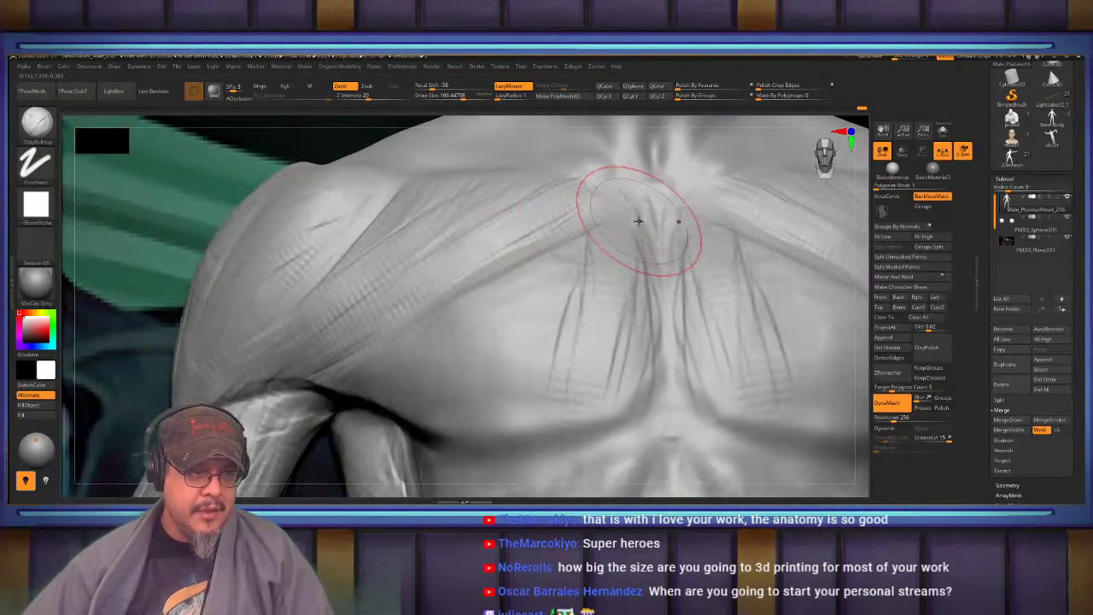
{"action": "mouse_move", "coordinate": [618, 282]}
{"action": "right_mouse_down"}
{"action": "mouse_move", "coordinate": [525, 264]}
{"action": "mouse_move", "coordinate": [376, 322]}
{"action": "right_mouse_up"}
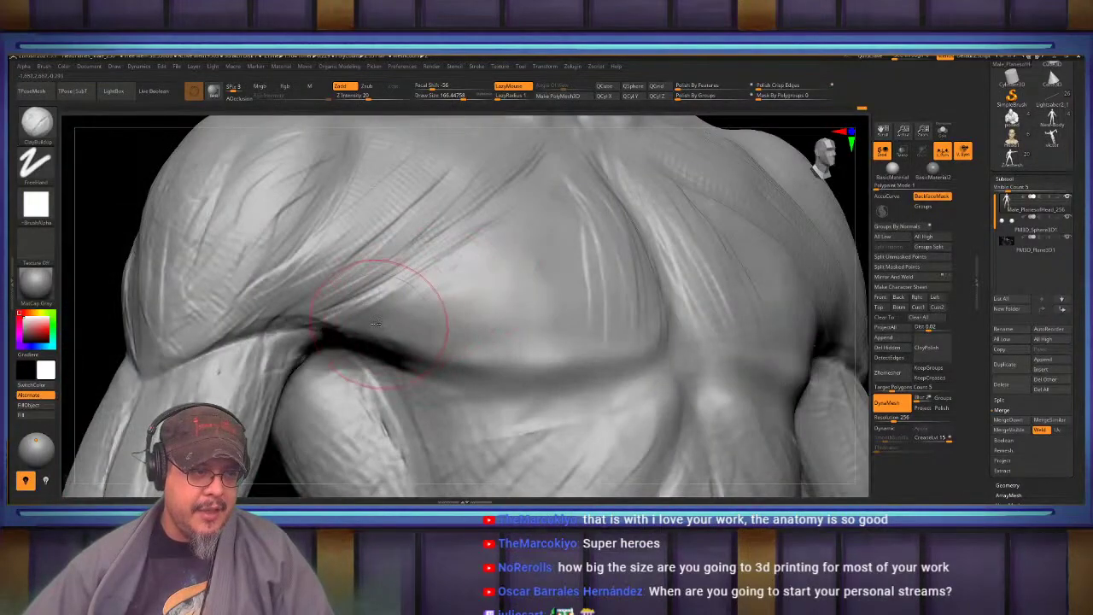
{"action": "mouse_move", "coordinate": [376, 324]}
{"action": "left_mouse_down"}
{"action": "mouse_move", "coordinate": [608, 335]}
{"action": "mouse_move", "coordinate": [357, 316]}
{"action": "left_mouse_up"}
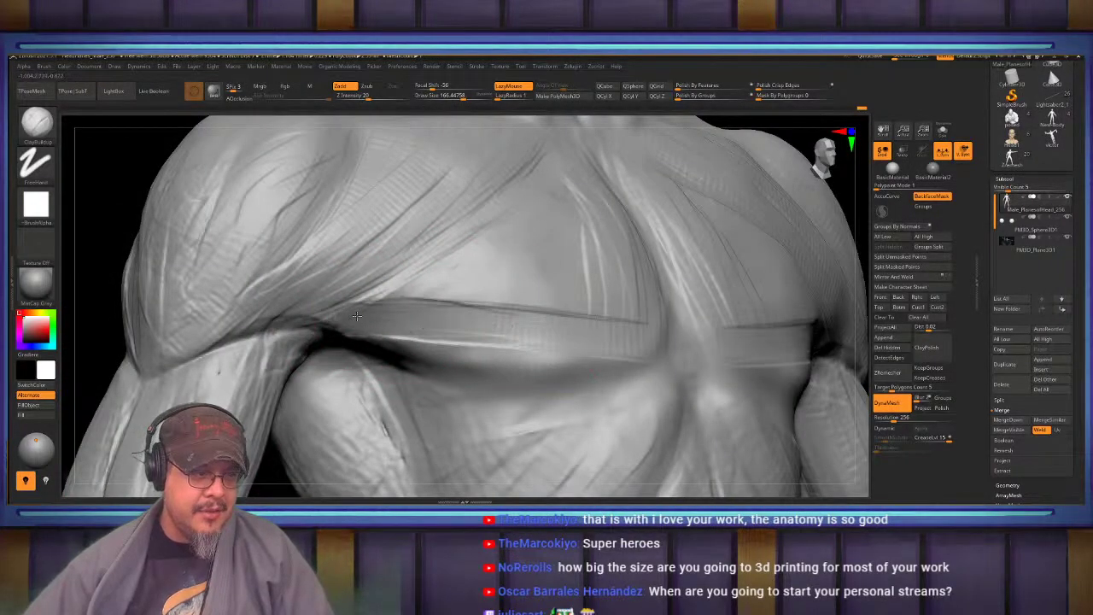
{"action": "right_click_drag", "start_coordinate": [353, 315], "coordinate": [442, 334]}
{"action": "left_click_drag", "start_coordinate": [359, 345], "coordinate": [590, 369]}
{"action": "mouse_move", "coordinate": [519, 367]}
{"action": "left_mouse_down"}
{"action": "mouse_move", "coordinate": [598, 370]}
{"action": "mouse_move", "coordinate": [589, 391]}
{"action": "mouse_move", "coordinate": [389, 325]}
{"action": "mouse_move", "coordinate": [581, 352]}
{"action": "mouse_move", "coordinate": [409, 311]}
{"action": "mouse_move", "coordinate": [601, 303]}
{"action": "left_mouse_up"}
{"action": "mouse_move", "coordinate": [602, 302]}
{"action": "left_mouse_down"}
{"action": "mouse_move", "coordinate": [453, 277]}
{"action": "mouse_move", "coordinate": [600, 243]}
{"action": "mouse_move", "coordinate": [537, 176]}
{"action": "mouse_move", "coordinate": [376, 331]}
{"action": "mouse_move", "coordinate": [483, 345]}
{"action": "left_mouse_up"}
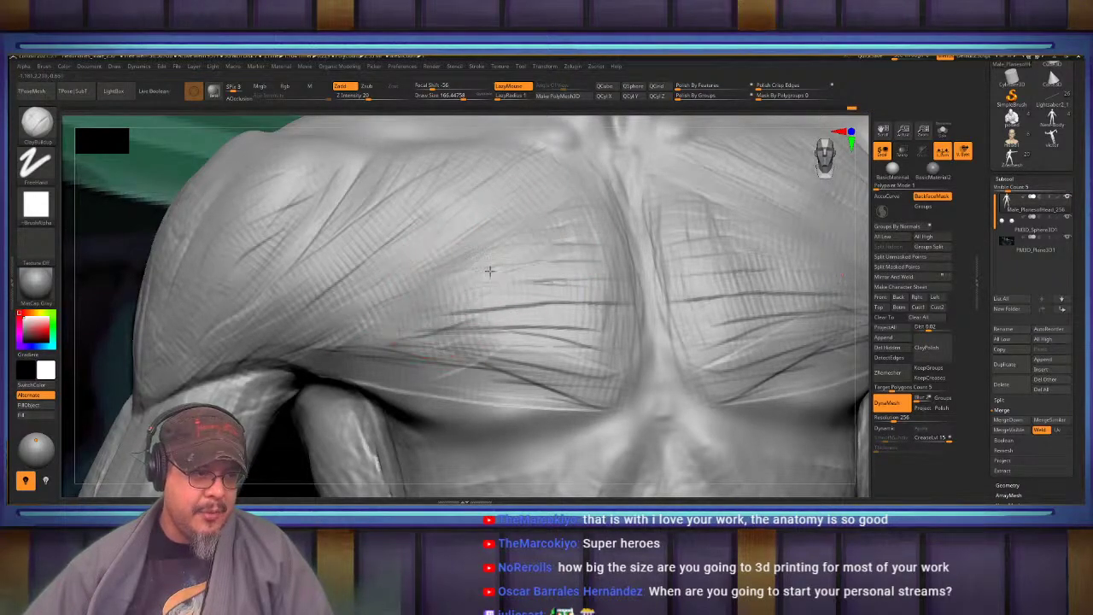
Thicken the lower edge of the pectoral below the armpit with layered ClayBuildup strokes
{"action": "right_click_drag", "start_coordinate": [489, 271], "coordinate": [505, 241]}
{"action": "left_click_drag", "start_coordinate": [401, 320], "coordinate": [606, 377]}
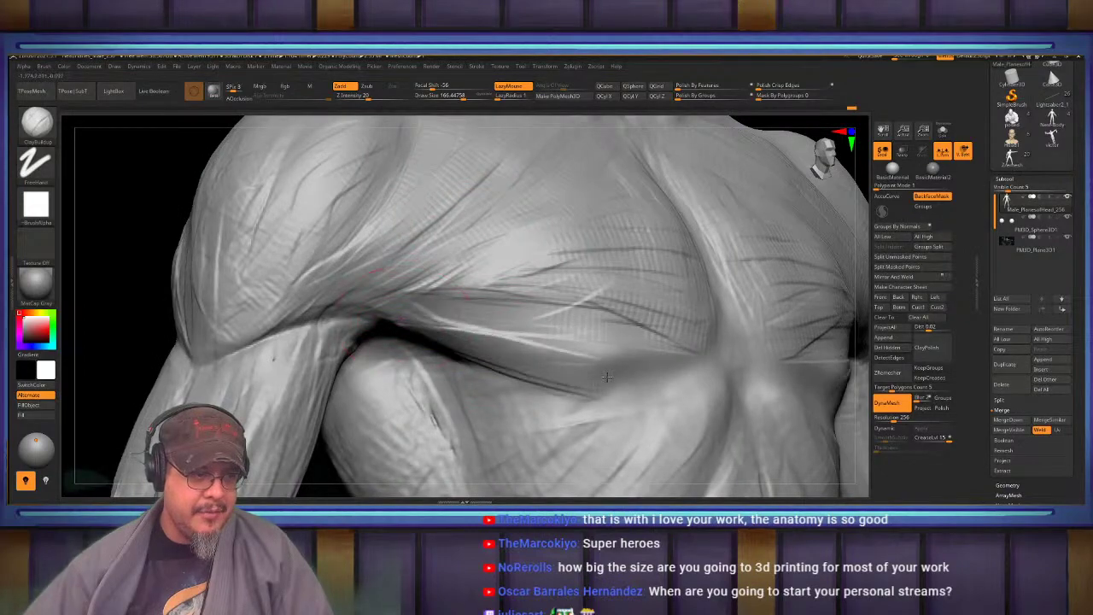
{"action": "left_click_drag", "start_coordinate": [461, 323], "coordinate": [634, 364]}
{"action": "left_click_drag", "start_coordinate": [556, 322], "coordinate": [639, 352]}
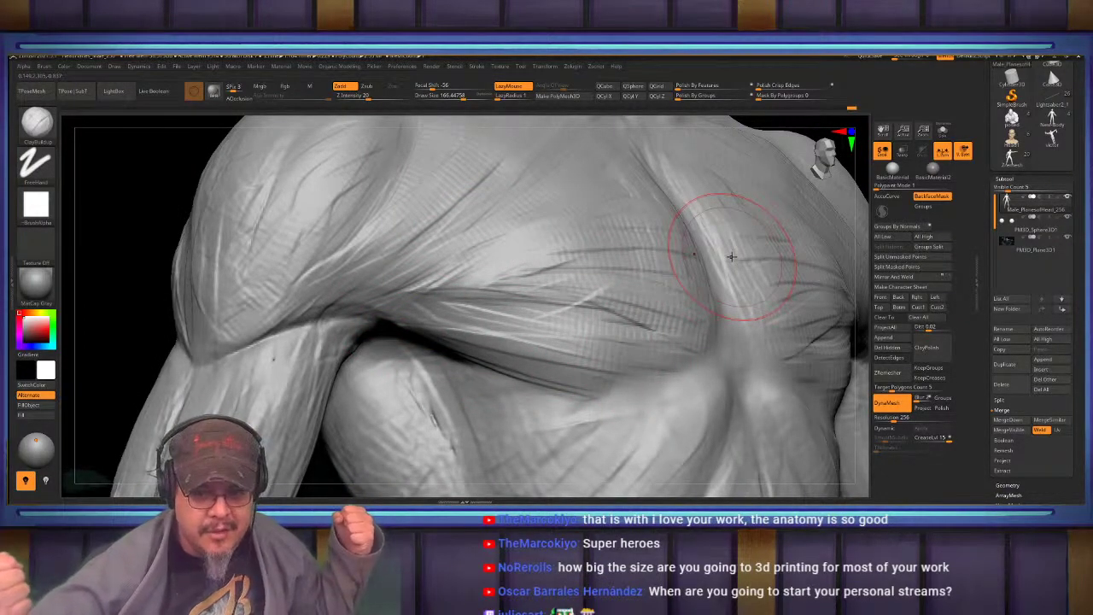
{"action": "mouse_move", "coordinate": [391, 317]}
{"action": "right_mouse_down"}
{"action": "mouse_move", "coordinate": [410, 282]}
{"action": "mouse_move", "coordinate": [367, 264]}
{"action": "mouse_move", "coordinate": [437, 264]}
{"action": "right_mouse_up"}
{"action": "left_click_drag", "start_coordinate": [436, 261], "coordinate": [559, 275]}
{"action": "mouse_move", "coordinate": [551, 274]}
{"action": "right_mouse_down"}
{"action": "mouse_move", "coordinate": [615, 271]}
{"action": "mouse_move", "coordinate": [482, 309]}
{"action": "mouse_move", "coordinate": [539, 235]}
{"action": "mouse_move", "coordinate": [441, 296]}
{"action": "mouse_move", "coordinate": [456, 291]}
{"action": "mouse_move", "coordinate": [462, 308]}
{"action": "mouse_move", "coordinate": [508, 254]}
{"action": "right_mouse_up"}
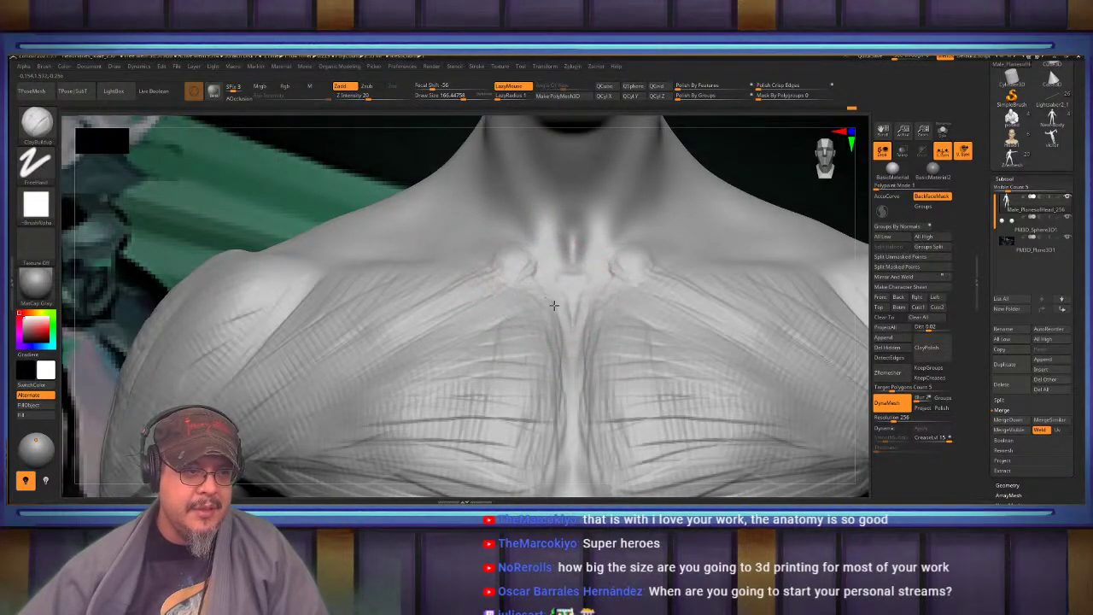
Refine the base of the neck and inner collarbone ends, smoothing around the sternal notch
{"action": "mouse_move", "coordinate": [550, 231]}
{"action": "right_mouse_down", "text": "alt"}
{"action": "mouse_move", "coordinate": [567, 300]}
{"action": "mouse_move", "coordinate": [546, 314]}
{"action": "right_mouse_up", "text": "alt"}
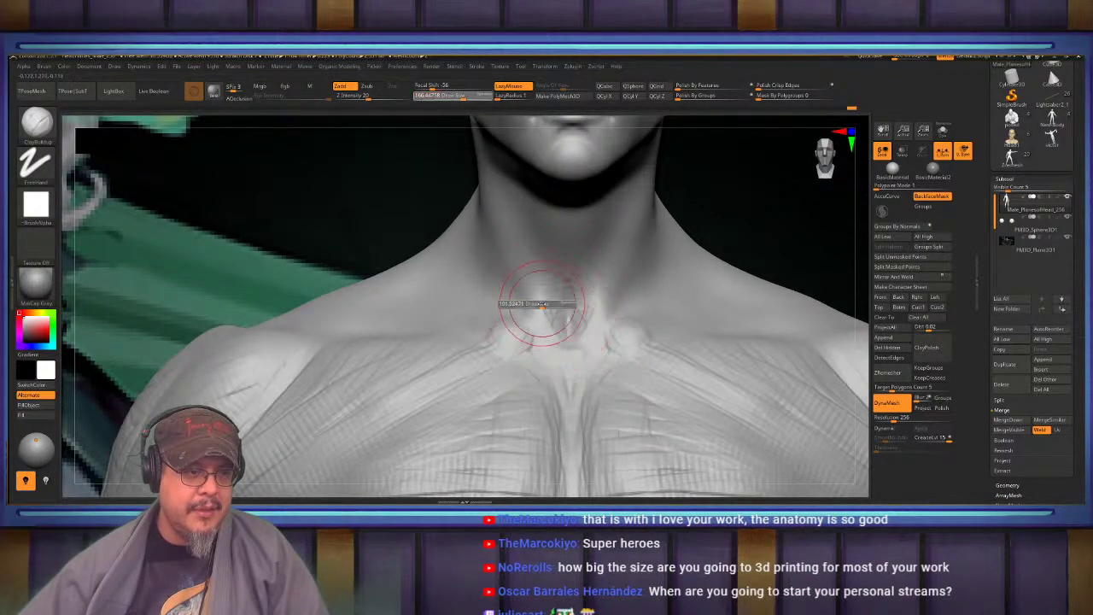
{"action": "left_click_drag", "start_coordinate": [557, 352], "coordinate": [564, 305], "text": "shift"}
{"action": "mouse_move", "coordinate": [536, 303]}
{"action": "right_mouse_down", "text": "alt"}
{"action": "mouse_move", "coordinate": [524, 254]}
{"action": "mouse_move", "coordinate": [581, 261]}
{"action": "mouse_move", "coordinate": [589, 282]}
{"action": "right_mouse_up", "text": "alt"}
{"action": "mouse_move", "coordinate": [512, 324]}
{"action": "right_mouse_down", "text": "ctrl"}
{"action": "mouse_move", "coordinate": [473, 267]}
{"action": "mouse_move", "coordinate": [504, 267]}
{"action": "mouse_move", "coordinate": [470, 308]}
{"action": "mouse_move", "coordinate": [474, 337]}
{"action": "right_mouse_up", "text": "ctrl"}
{"action": "right_click_drag", "start_coordinate": [580, 282], "coordinate": [521, 274]}
{"action": "mouse_move", "coordinate": [564, 209]}
{"action": "right_mouse_down", "text": "alt"}
{"action": "mouse_move", "coordinate": [473, 262]}
{"action": "mouse_move", "coordinate": [490, 237]}
{"action": "mouse_move", "coordinate": [532, 289]}
{"action": "right_mouse_up", "text": "alt"}
Adjust the pectoral's overall volume from a low angle with a Move brush sized about 227
{"action": "key", "text": "b"}
{"action": "key", "text": "m"}
{"action": "key", "text": "v"}
{"action": "key", "text": "s"}
{"action": "left_click_drag", "start_coordinate": [517, 290], "coordinate": [526, 291]}
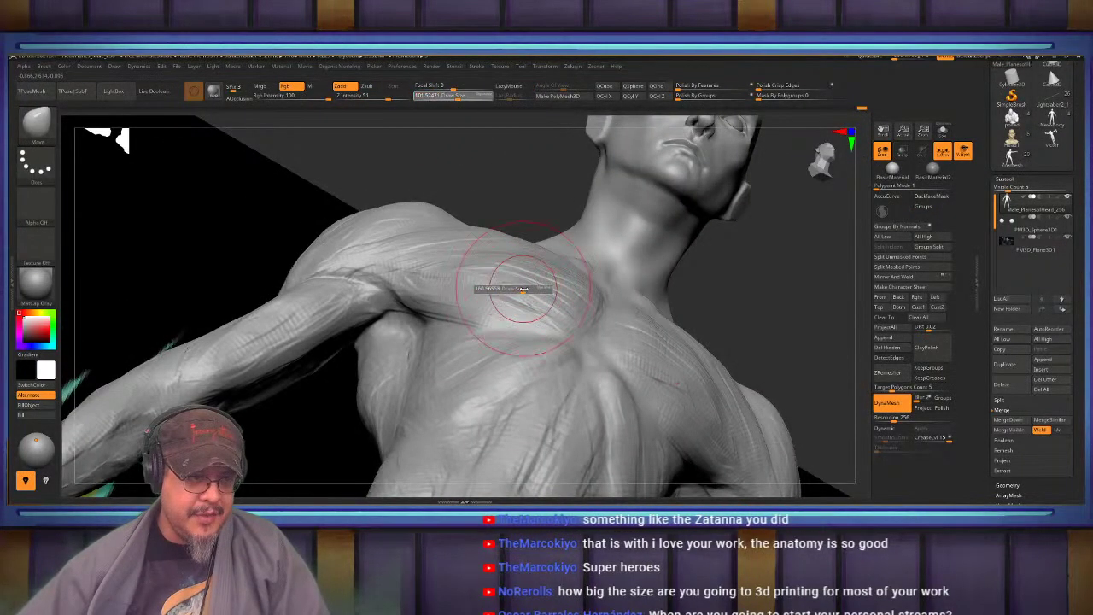
{"action": "right_click_drag", "start_coordinate": [533, 293], "coordinate": [516, 274]}
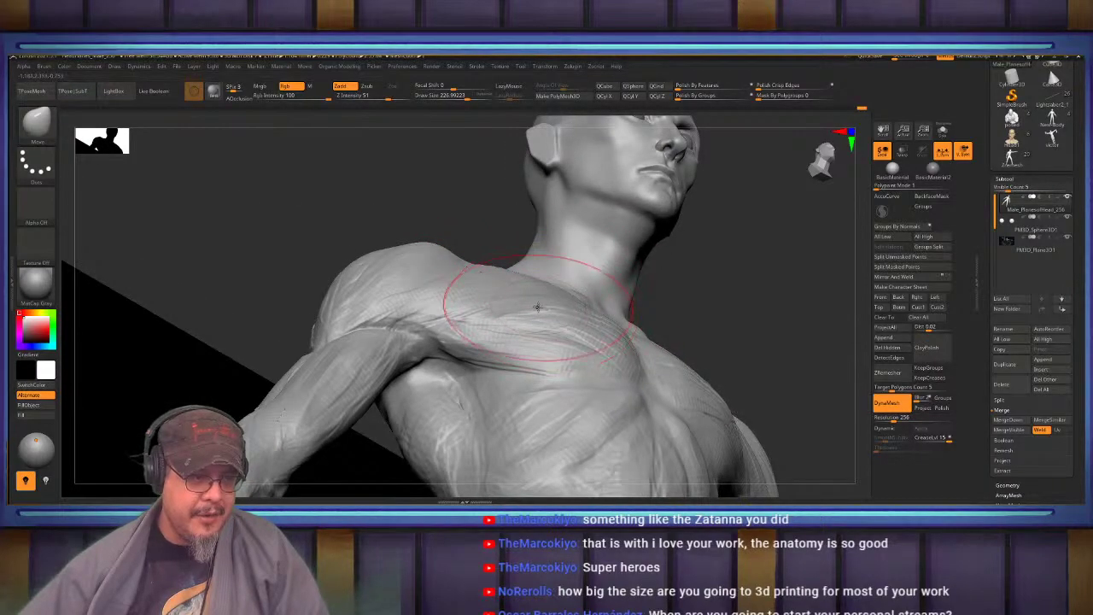
{"action": "right_click_drag", "start_coordinate": [537, 308], "coordinate": [531, 289]}
Adjust the torso silhouette below the armpit with the Move brush, comparing the side and front profiles
{"action": "right_click_drag", "start_coordinate": [433, 320], "coordinate": [532, 363]}
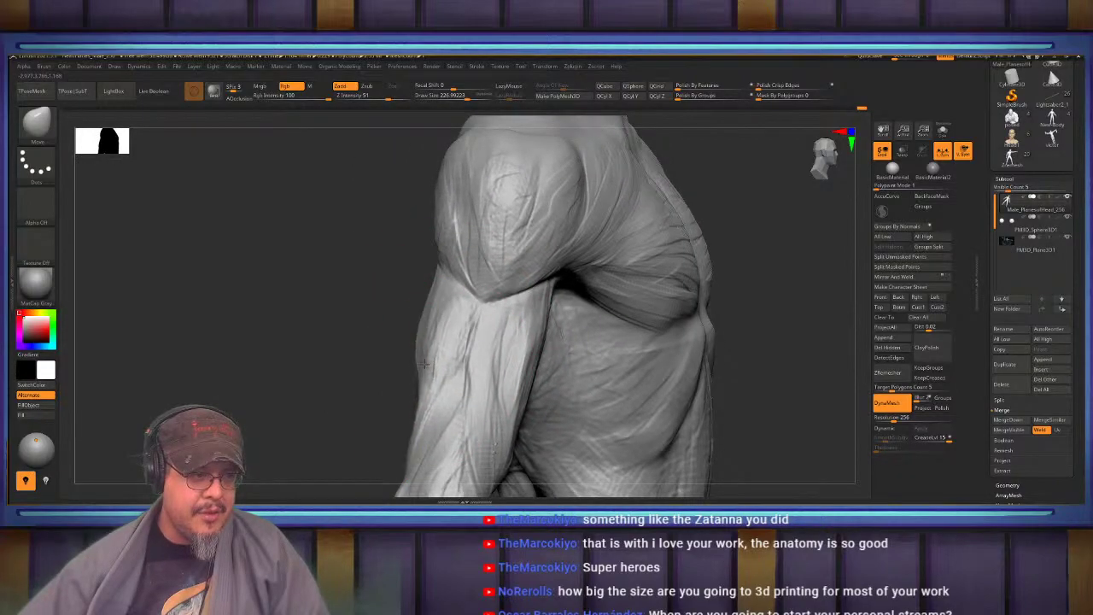
{"action": "right_click_drag", "start_coordinate": [425, 355], "coordinate": [446, 425]}
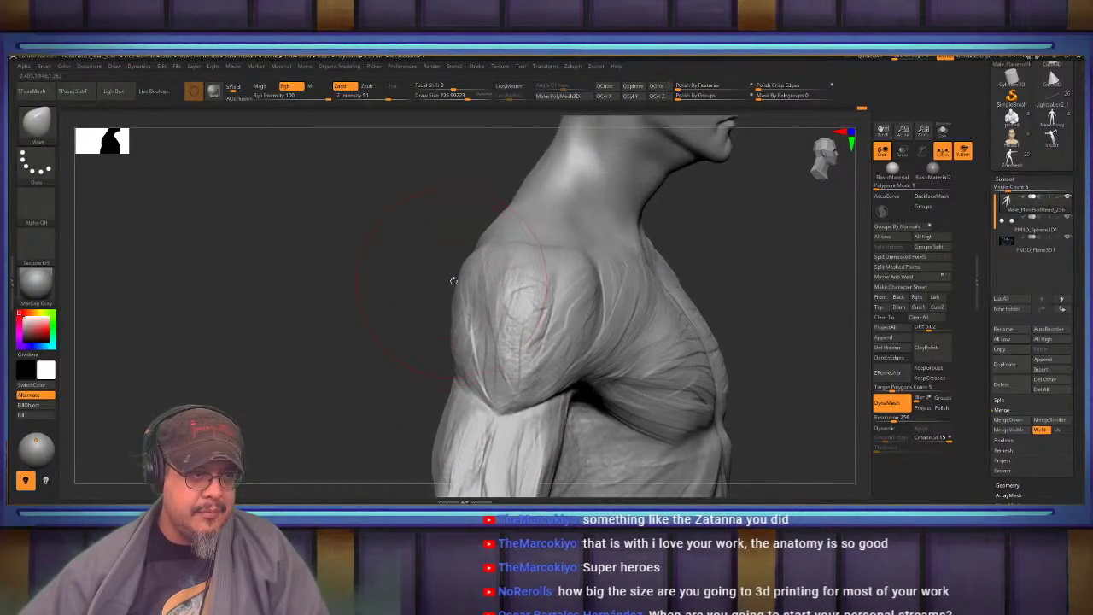
{"action": "right_click_drag", "start_coordinate": [451, 281], "coordinate": [385, 299]}
{"action": "mouse_move", "coordinate": [402, 342]}
{"action": "right_mouse_down", "text": "ctrl"}
{"action": "mouse_move", "coordinate": [420, 194]}
{"action": "mouse_move", "coordinate": [419, 341]}
{"action": "right_mouse_up", "text": "ctrl"}
{"action": "right_click_drag", "start_coordinate": [418, 342], "coordinate": [478, 292], "text": "alt"}
{"action": "left_click_drag", "start_coordinate": [575, 352], "coordinate": [584, 357]}
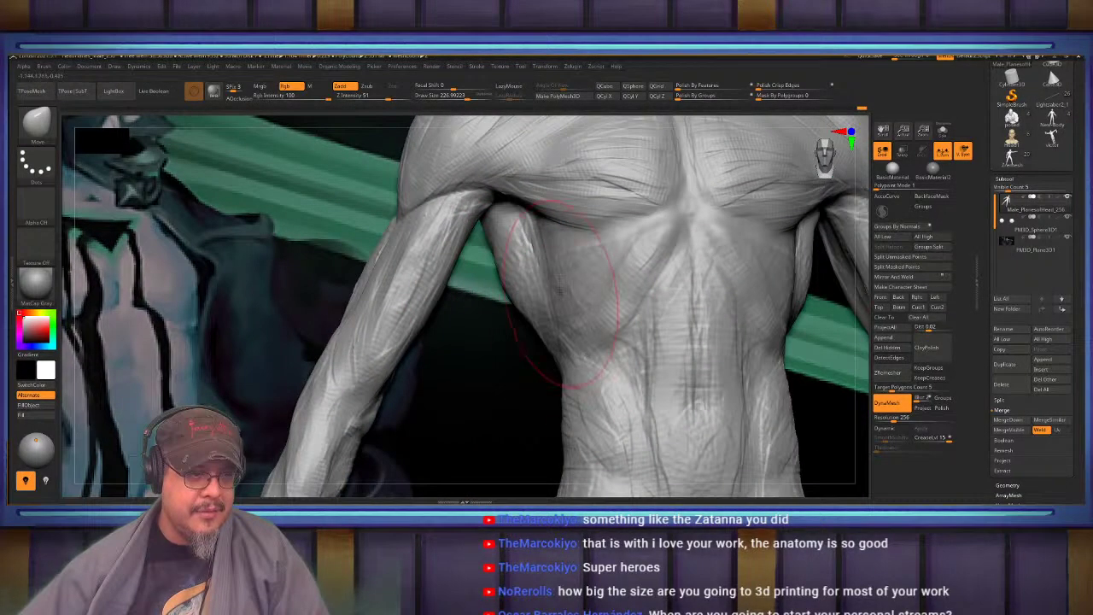
{"action": "left_click_drag", "start_coordinate": [513, 248], "coordinate": [526, 251]}
Reduce the Move brush size to about 133 and reshape the upper rib cage beneath the pectoral
{"action": "mouse_move", "coordinate": [537, 269]}
{"action": "right_mouse_down"}
{"action": "mouse_move", "coordinate": [495, 271]}
{"action": "mouse_move", "coordinate": [444, 299]}
{"action": "mouse_move", "coordinate": [508, 330]}
{"action": "mouse_move", "coordinate": [501, 295]}
{"action": "mouse_move", "coordinate": [540, 354]}
{"action": "right_mouse_up"}
{"action": "key", "text": "s"}
{"action": "left_click_drag", "start_coordinate": [429, 322], "coordinate": [414, 325]}
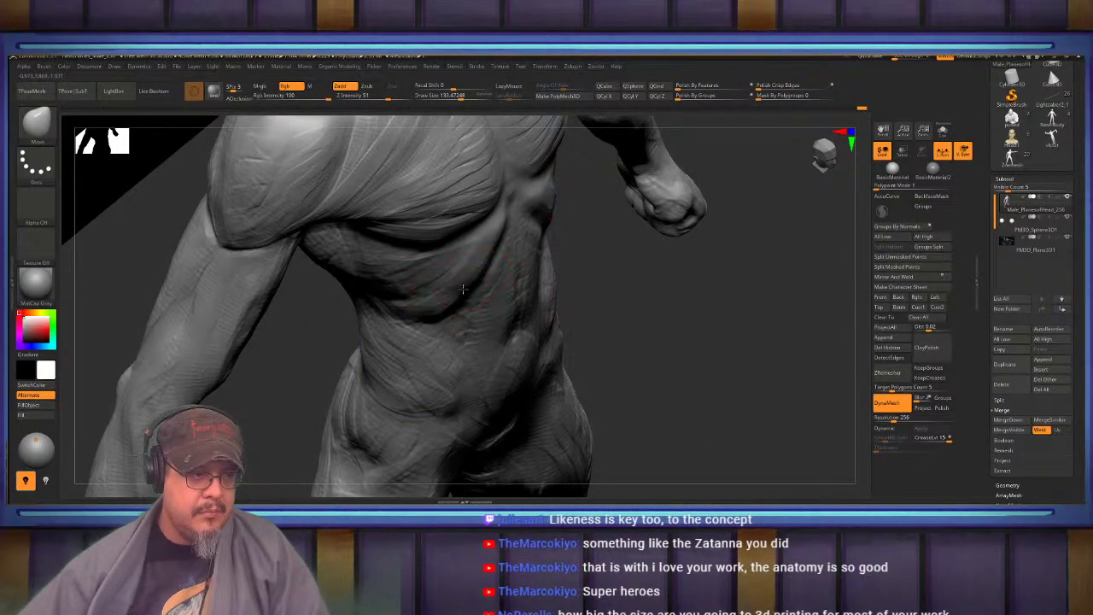
{"action": "right_click_drag", "start_coordinate": [471, 261], "coordinate": [478, 229]}
{"action": "left_click_drag", "start_coordinate": [472, 217], "coordinate": [462, 203]}
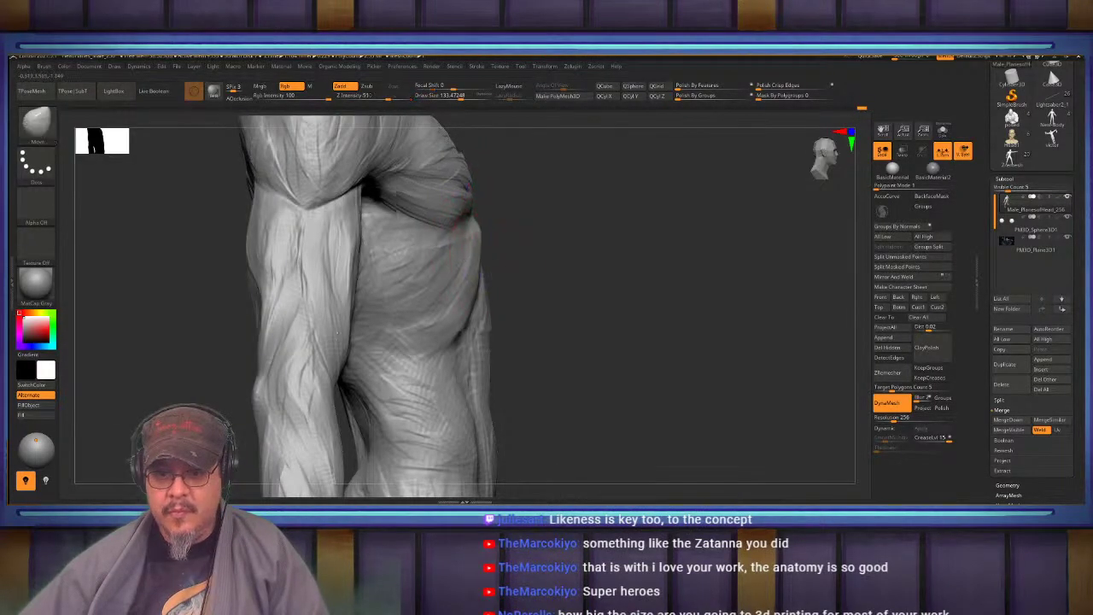
{"action": "mouse_move", "coordinate": [478, 223]}
{"action": "right_mouse_down"}
{"action": "mouse_move", "coordinate": [512, 244]}
{"action": "mouse_move", "coordinate": [532, 283]}
{"action": "right_mouse_up"}
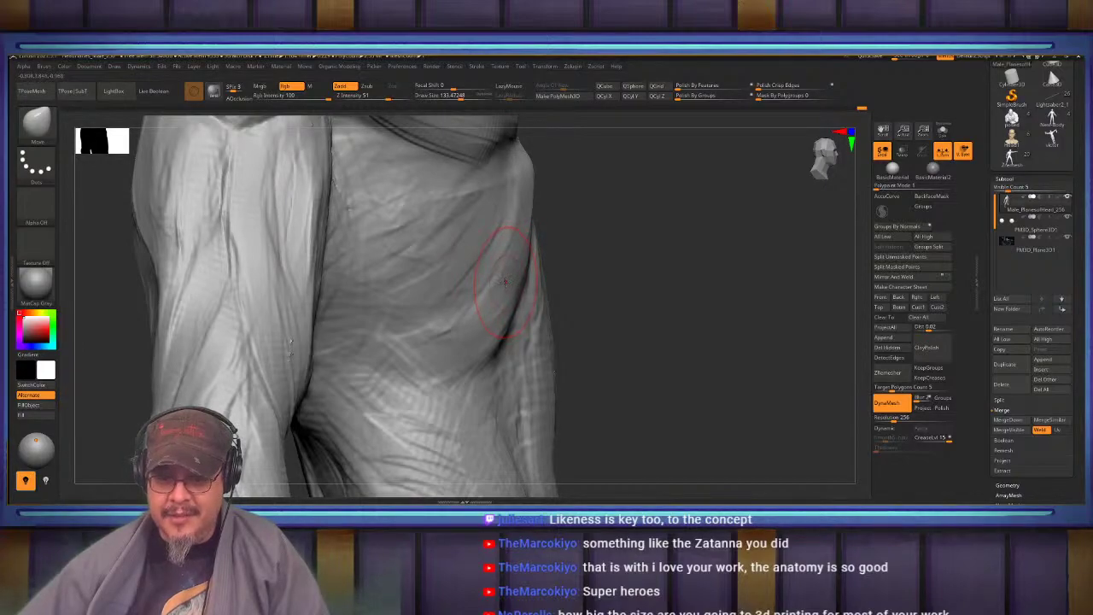
Refine the rib cage surface and upper abdomen beneath the pectorals with the ClayBuildup brush
{"action": "mouse_move", "coordinate": [507, 274]}
{"action": "right_mouse_down"}
{"action": "mouse_move", "coordinate": [487, 268]}
{"action": "mouse_move", "coordinate": [427, 310]}
{"action": "mouse_move", "coordinate": [464, 271]}
{"action": "mouse_move", "coordinate": [493, 263]}
{"action": "mouse_move", "coordinate": [469, 274]}
{"action": "mouse_move", "coordinate": [478, 315]}
{"action": "mouse_move", "coordinate": [528, 263]}
{"action": "right_mouse_up"}
{"action": "key", "text": "b"}
{"action": "key", "text": "c"}
{"action": "key", "text": "b"}
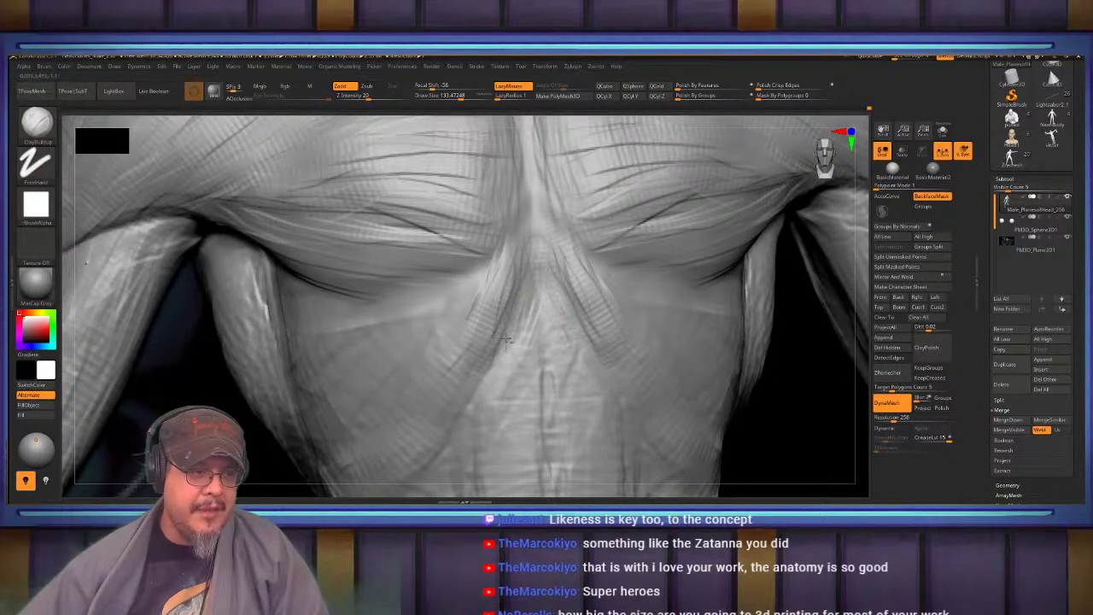
{"action": "mouse_move", "coordinate": [498, 312]}
{"action": "right_mouse_down"}
{"action": "mouse_move", "coordinate": [540, 310]}
{"action": "mouse_move", "coordinate": [482, 318]}
{"action": "mouse_move", "coordinate": [500, 228]}
{"action": "mouse_move", "coordinate": [495, 277]}
{"action": "right_mouse_up"}
{"action": "right_click_drag", "start_coordinate": [418, 312], "coordinate": [464, 319]}
Enlarge the Move brush to about 212 and reshape the forearm's silhouette
{"action": "mouse_move", "coordinate": [464, 318]}
{"action": "right_mouse_down", "text": "ctrl"}
{"action": "mouse_move", "coordinate": [419, 310]}
{"action": "mouse_move", "coordinate": [486, 261]}
{"action": "mouse_move", "coordinate": [489, 298]}
{"action": "mouse_move", "coordinate": [485, 229]}
{"action": "mouse_move", "coordinate": [482, 268]}
{"action": "mouse_move", "coordinate": [515, 308]}
{"action": "right_mouse_up", "text": "ctrl"}
{"action": "key", "text": "b"}
{"action": "key", "text": "m"}
{"action": "key", "text": "v"}
{"action": "key", "text": "s"}
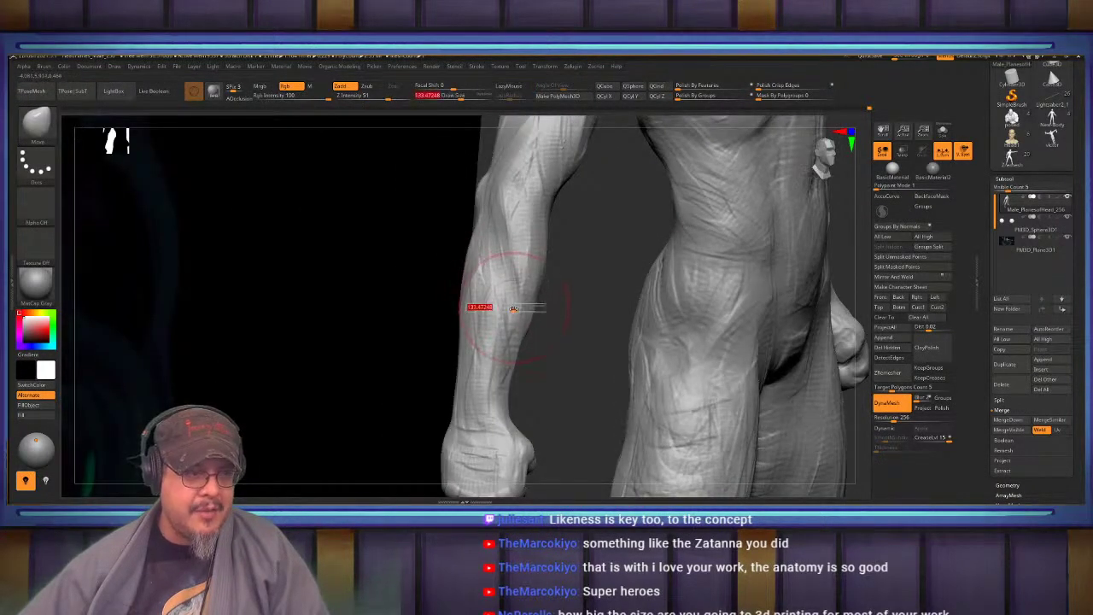
{"action": "left_click_drag", "start_coordinate": [517, 310], "coordinate": [519, 310]}
{"action": "left_click_drag", "start_coordinate": [518, 310], "coordinate": [524, 314]}
{"action": "right_click_drag", "start_coordinate": [515, 309], "coordinate": [488, 336]}
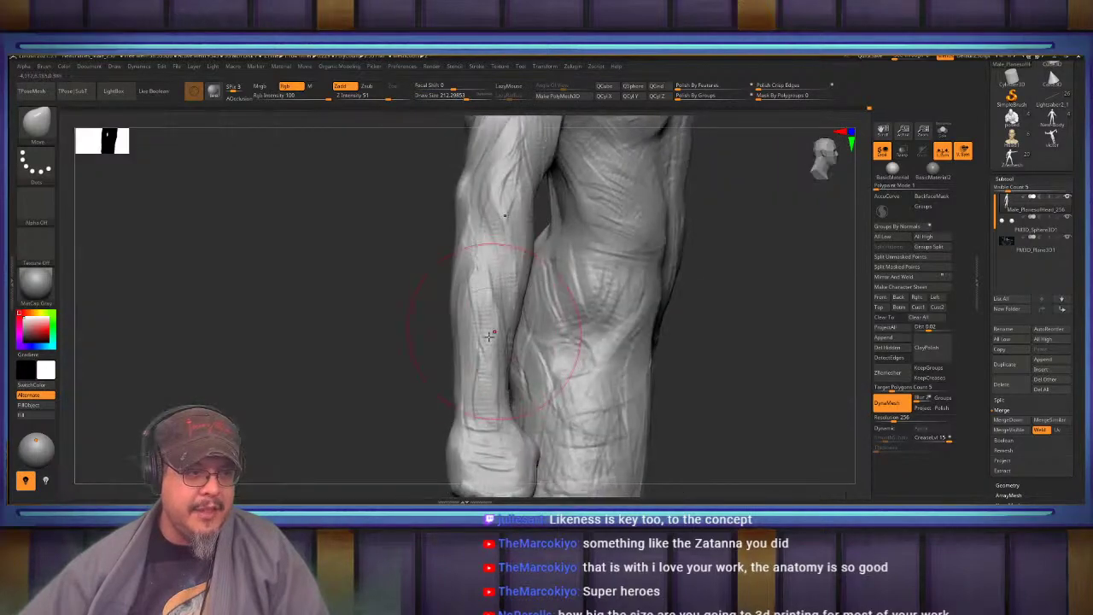
Adjust the upper arm's shape above the elbow from behind with a Move brush sized about 124
{"action": "mouse_move", "coordinate": [468, 277]}
{"action": "right_mouse_down"}
{"action": "mouse_move", "coordinate": [540, 293]}
{"action": "mouse_move", "coordinate": [436, 300]}
{"action": "right_mouse_up"}
{"action": "mouse_move", "coordinate": [517, 295]}
{"action": "right_mouse_down"}
{"action": "mouse_move", "coordinate": [506, 316]}
{"action": "mouse_move", "coordinate": [514, 288]}
{"action": "mouse_move", "coordinate": [555, 277]}
{"action": "right_mouse_up"}
{"action": "right_click_drag", "start_coordinate": [435, 306], "coordinate": [508, 281]}
{"action": "left_click_drag", "start_coordinate": [508, 282], "coordinate": [493, 329]}
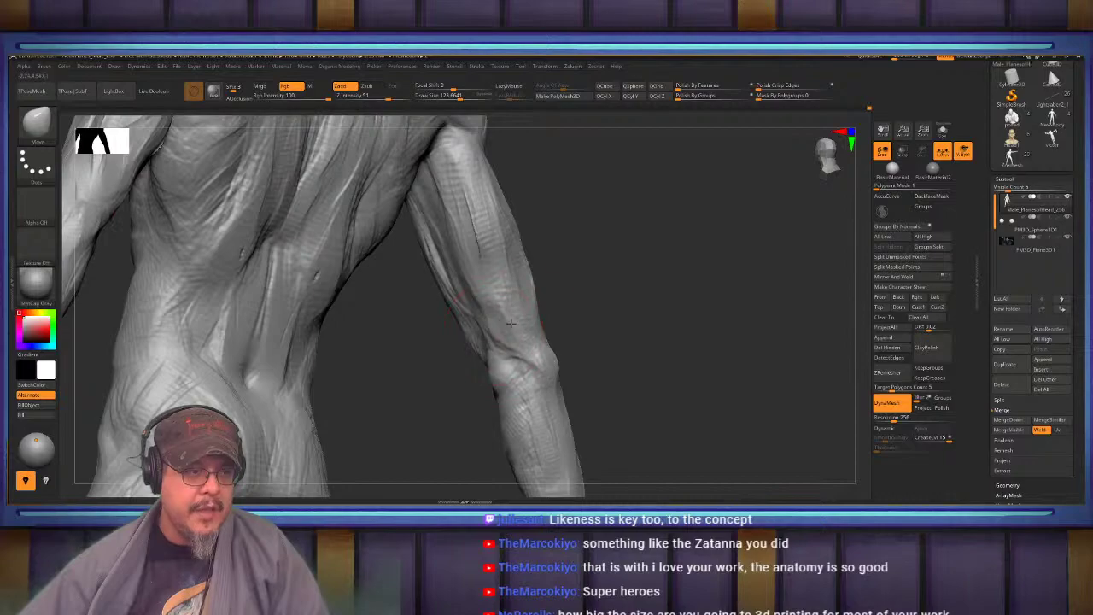
{"action": "right_click_drag", "start_coordinate": [536, 298], "coordinate": [512, 309]}
{"action": "left_click_drag", "start_coordinate": [588, 231], "coordinate": [603, 290], "text": "alt"}
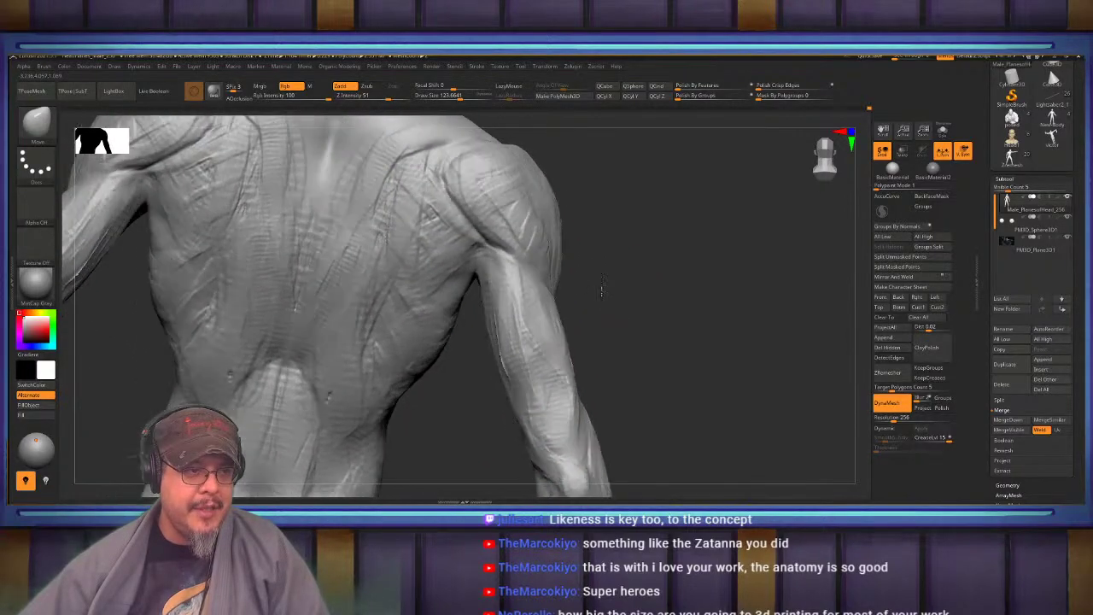
Build up the triceps on the back of the upper arm with a ClayBuildup brush sized about 220
{"action": "key", "text": "b"}
{"action": "key", "text": "c"}
{"action": "key", "text": "b"}
{"action": "right_click_drag", "start_coordinate": [522, 301], "coordinate": [528, 339], "text": "alt"}
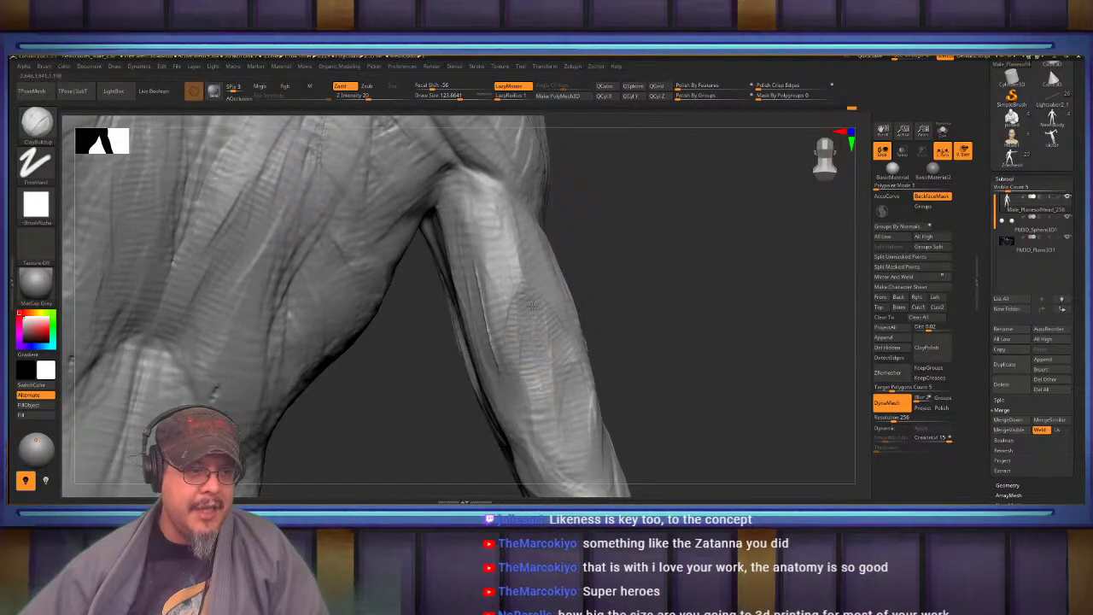
{"action": "right_click_drag", "start_coordinate": [508, 264], "coordinate": [481, 233]}
{"action": "key", "text": "bracketright"}
{"action": "key", "text": "bracketright"}
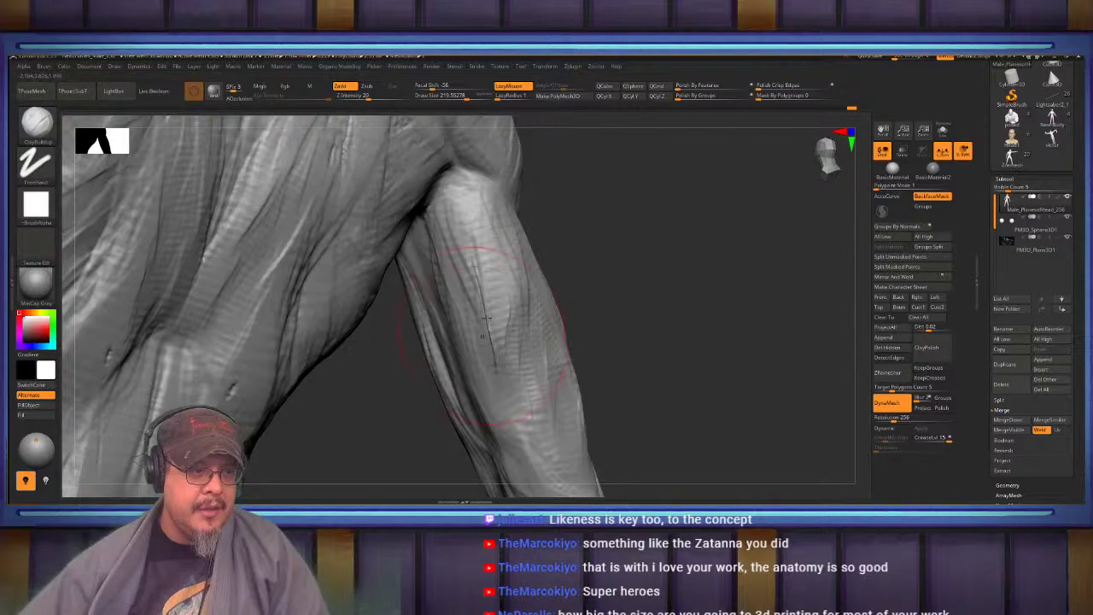
Reduce the ClayBuildup brush to about 139 and define the outer triceps head below the deltoid
{"action": "right_click_drag", "start_coordinate": [501, 340], "coordinate": [429, 338]}
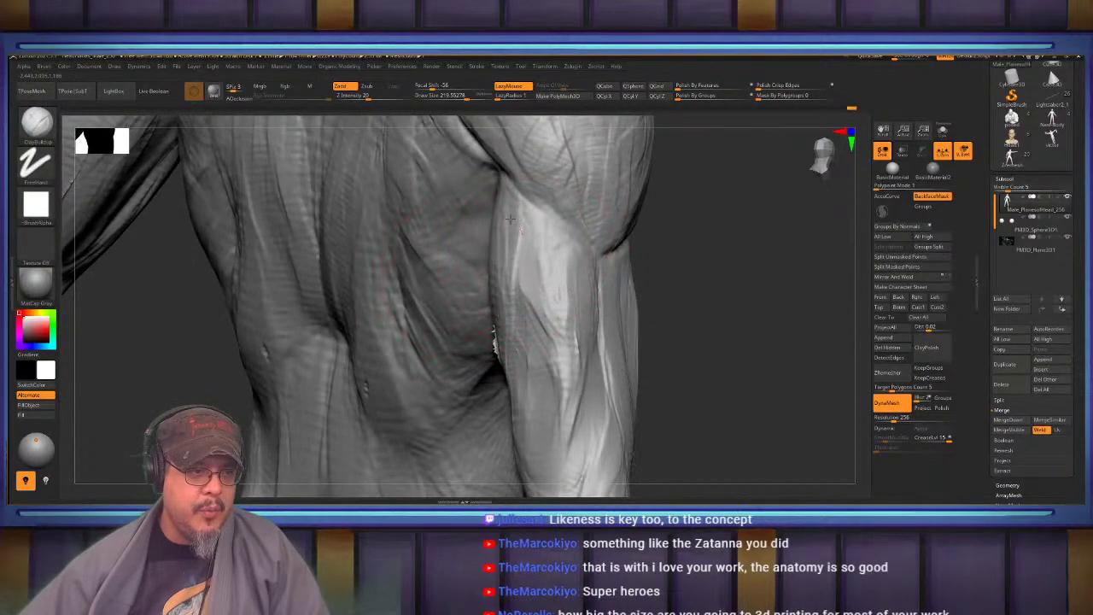
{"action": "mouse_move", "coordinate": [579, 337]}
{"action": "right_mouse_down", "text": "alt"}
{"action": "mouse_move", "coordinate": [537, 275]}
{"action": "mouse_move", "coordinate": [516, 293]}
{"action": "mouse_move", "coordinate": [484, 288]}
{"action": "mouse_move", "coordinate": [510, 286]}
{"action": "right_mouse_up", "text": "alt"}
{"action": "key", "text": "s"}
{"action": "left_click_drag", "start_coordinate": [510, 285], "coordinate": [505, 286]}
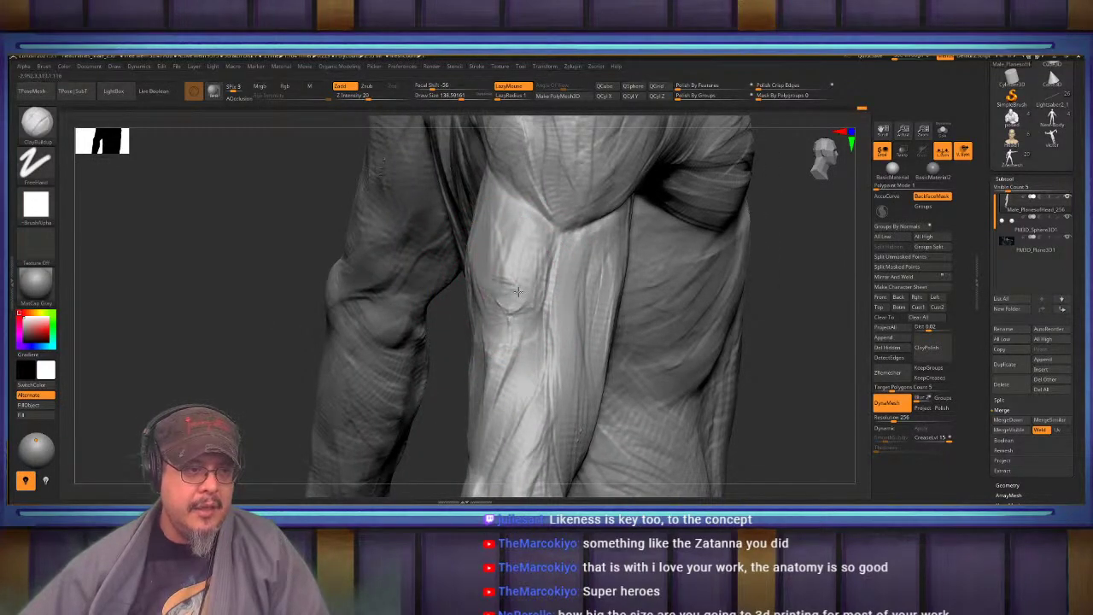
{"action": "mouse_move", "coordinate": [542, 233]}
{"action": "right_mouse_down", "text": "alt"}
{"action": "mouse_move", "coordinate": [518, 215]}
{"action": "mouse_move", "coordinate": [504, 297]}
{"action": "right_mouse_up", "text": "alt"}
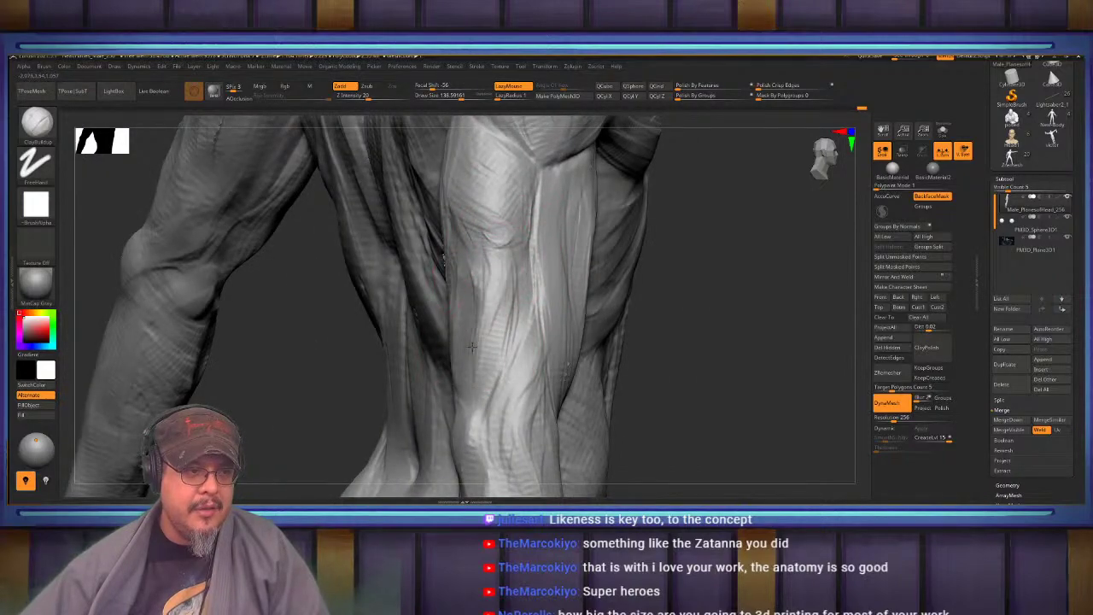
Build up the lower triceps with clay strokes running down toward the elbow
{"action": "right_click_drag", "start_coordinate": [472, 347], "coordinate": [497, 251]}
{"action": "mouse_move", "coordinate": [503, 329]}
{"action": "right_mouse_down"}
{"action": "mouse_move", "coordinate": [513, 313]}
{"action": "mouse_move", "coordinate": [481, 299]}
{"action": "mouse_move", "coordinate": [484, 311]}
{"action": "mouse_move", "coordinate": [481, 300]}
{"action": "right_mouse_up"}
{"action": "mouse_move", "coordinate": [512, 318]}
{"action": "left_mouse_down"}
{"action": "mouse_move", "coordinate": [522, 344]}
{"action": "mouse_move", "coordinate": [511, 313]}
{"action": "left_mouse_up"}
{"action": "mouse_move", "coordinate": [480, 215]}
{"action": "right_mouse_down", "text": "alt"}
{"action": "mouse_move", "coordinate": [457, 303]}
{"action": "mouse_move", "coordinate": [465, 285]}
{"action": "mouse_move", "coordinate": [453, 266]}
{"action": "mouse_move", "coordinate": [430, 323]}
{"action": "right_mouse_up", "text": "alt"}
{"action": "mouse_move", "coordinate": [467, 397]}
{"action": "left_mouse_down"}
{"action": "mouse_move", "coordinate": [464, 376]}
{"action": "mouse_move", "coordinate": [503, 397]}
{"action": "left_mouse_up"}
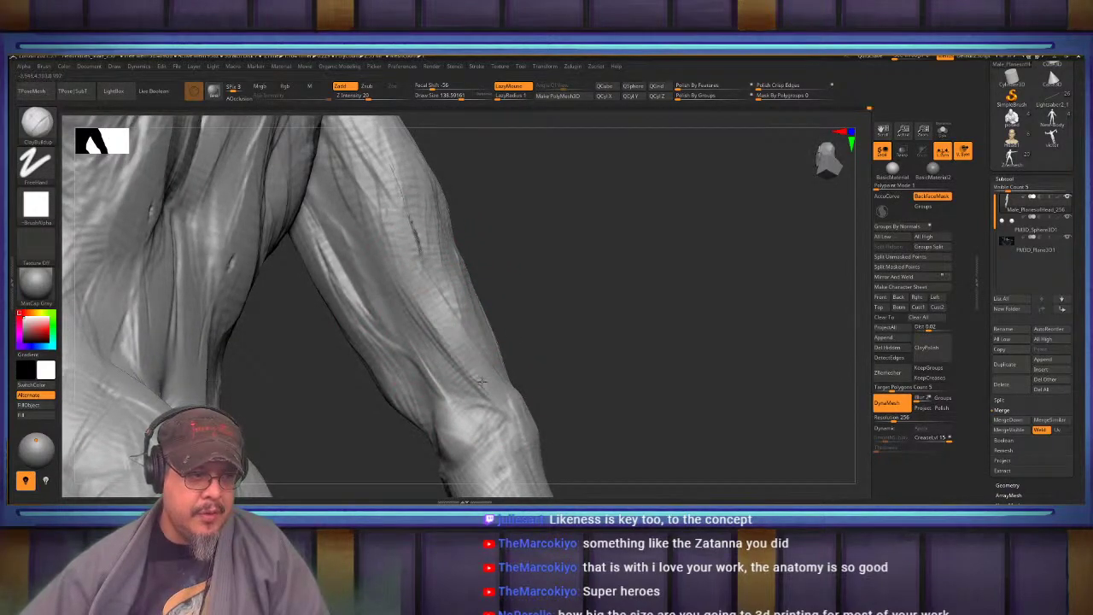
Add clay strokes along the back of the upper arm and smooth the inner triceps
{"action": "mouse_move", "coordinate": [482, 381]}
{"action": "right_mouse_down"}
{"action": "mouse_move", "coordinate": [501, 368]}
{"action": "mouse_move", "coordinate": [442, 355]}
{"action": "right_mouse_up"}
{"action": "mouse_move", "coordinate": [389, 223]}
{"action": "left_mouse_down"}
{"action": "mouse_move", "coordinate": [386, 260]}
{"action": "mouse_move", "coordinate": [434, 357]}
{"action": "left_mouse_up"}
{"action": "mouse_move", "coordinate": [453, 342]}
{"action": "right_mouse_down"}
{"action": "mouse_move", "coordinate": [419, 368]}
{"action": "mouse_move", "coordinate": [487, 305]}
{"action": "right_mouse_up"}
{"action": "left_click_drag", "start_coordinate": [568, 277], "coordinate": [584, 314], "text": "ctrl"}
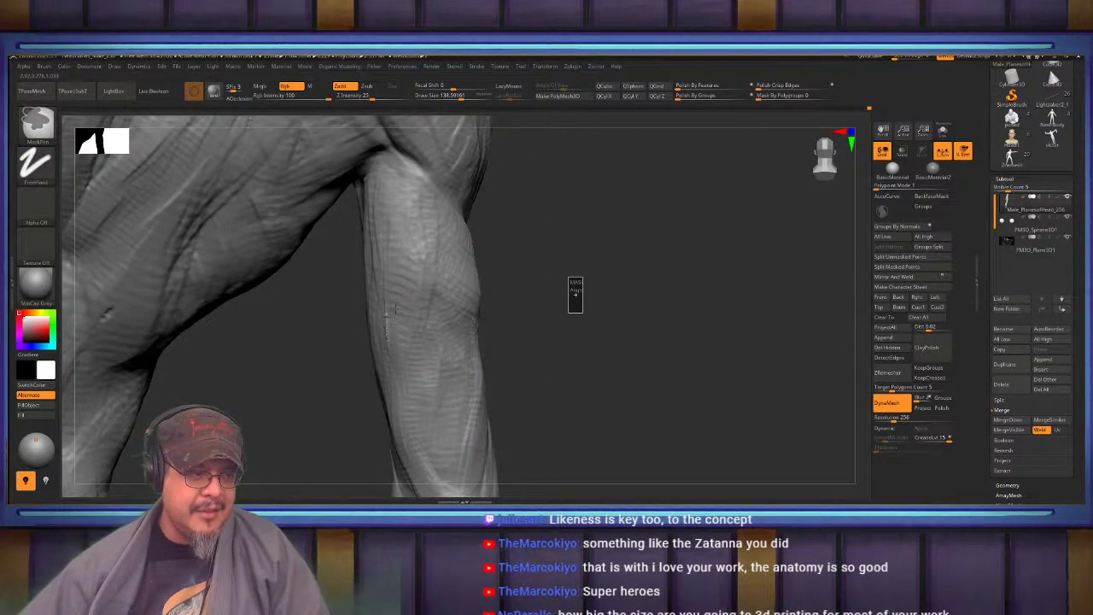
{"action": "mouse_move", "coordinate": [393, 299]}
{"action": "left_mouse_down", "text": "shift"}
{"action": "mouse_move", "coordinate": [392, 329]}
{"action": "mouse_move", "coordinate": [408, 316]}
{"action": "left_mouse_up", "text": "shift"}
Carve the separations between the triceps heads and their tendon with the DamStandard brush
{"action": "right_click_drag", "start_coordinate": [512, 257], "coordinate": [462, 273]}
{"action": "key", "text": "b"}
{"action": "key", "text": "d"}
{"action": "key", "text": "s"}
{"action": "left_click_drag", "start_coordinate": [412, 263], "coordinate": [466, 346]}
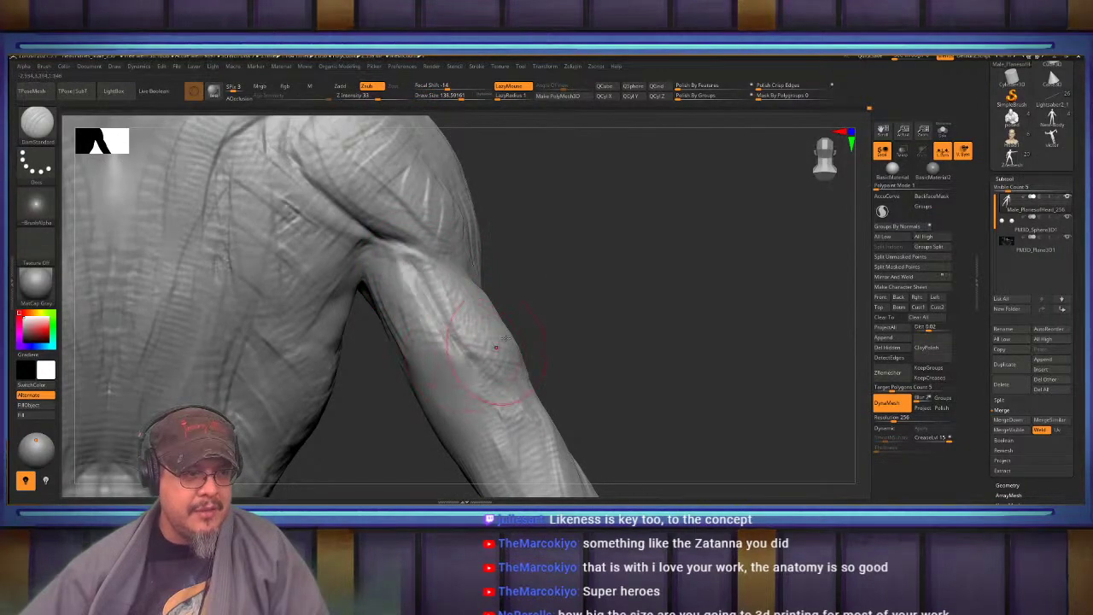
{"action": "right_click_drag", "start_coordinate": [457, 321], "coordinate": [484, 298]}
{"action": "left_click_drag", "start_coordinate": [465, 346], "coordinate": [504, 380]}
{"action": "right_click_drag", "start_coordinate": [505, 372], "coordinate": [630, 224]}
{"action": "left_click_drag", "start_coordinate": [458, 265], "coordinate": [461, 275]}
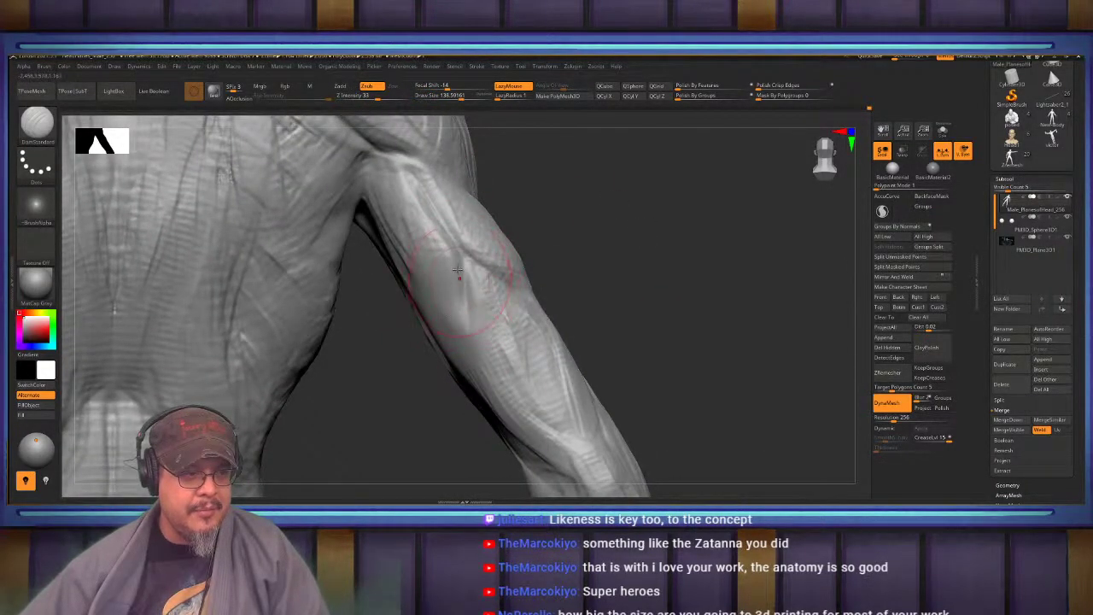
{"action": "left_click_drag", "start_coordinate": [466, 314], "coordinate": [469, 333]}
Build up the triceps tendon area and lower outer arm with the ClayBuildup brush
{"action": "key", "text": "b"}
{"action": "key", "text": "c"}
{"action": "key", "text": "b"}
{"action": "right_click_drag", "start_coordinate": [470, 295], "coordinate": [488, 290]}
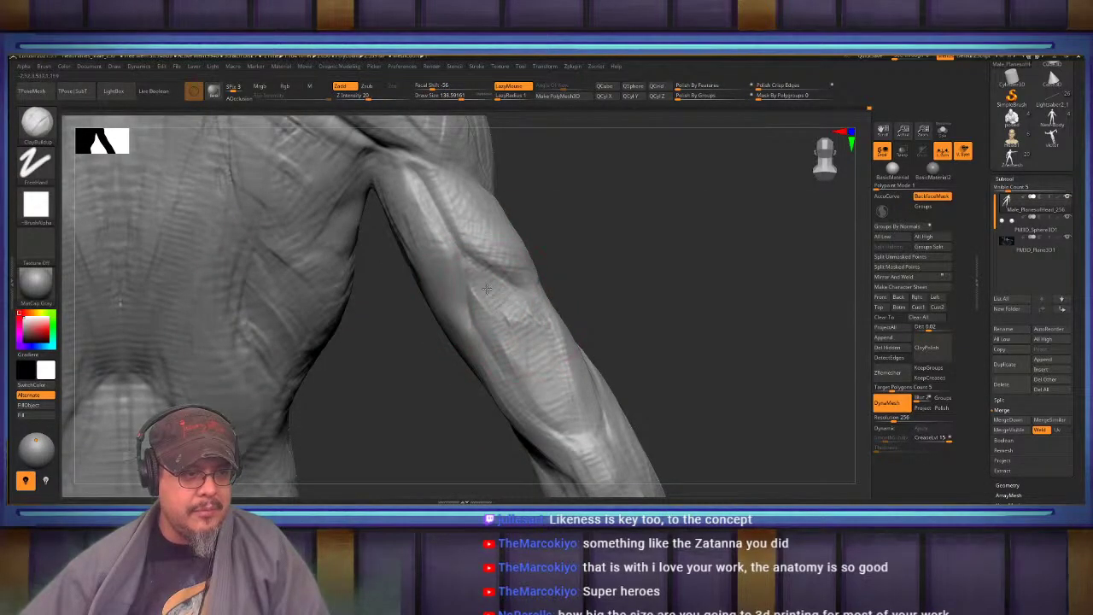
{"action": "left_click_drag", "start_coordinate": [534, 329], "coordinate": [528, 381]}
{"action": "right_click_drag", "start_coordinate": [547, 350], "coordinate": [496, 294]}
{"action": "left_click_drag", "start_coordinate": [498, 295], "coordinate": [506, 340]}
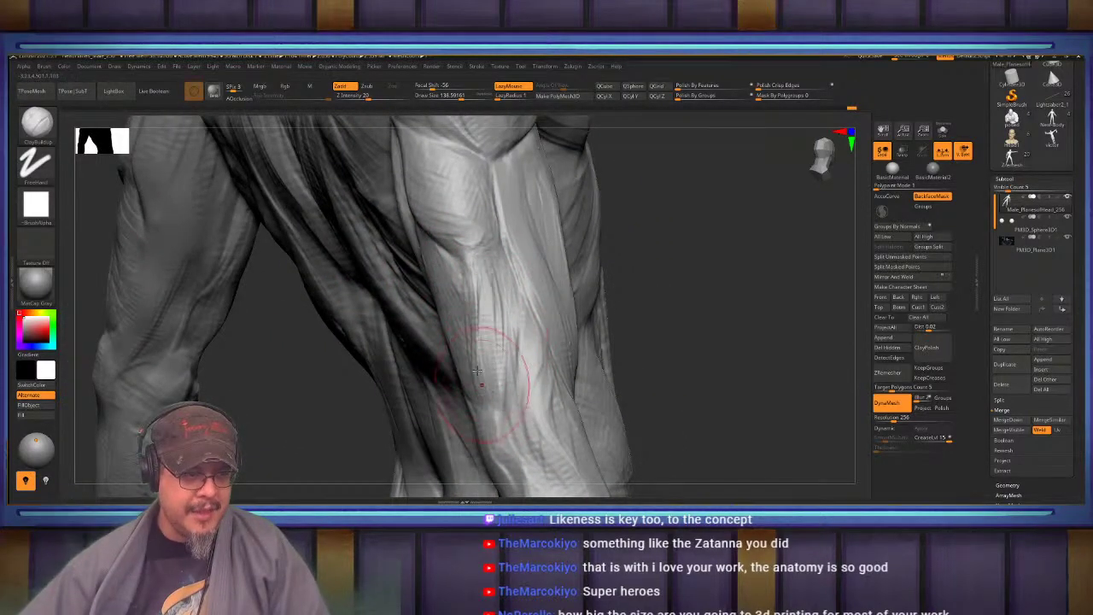
{"action": "right_click_drag", "start_coordinate": [481, 342], "coordinate": [486, 311]}
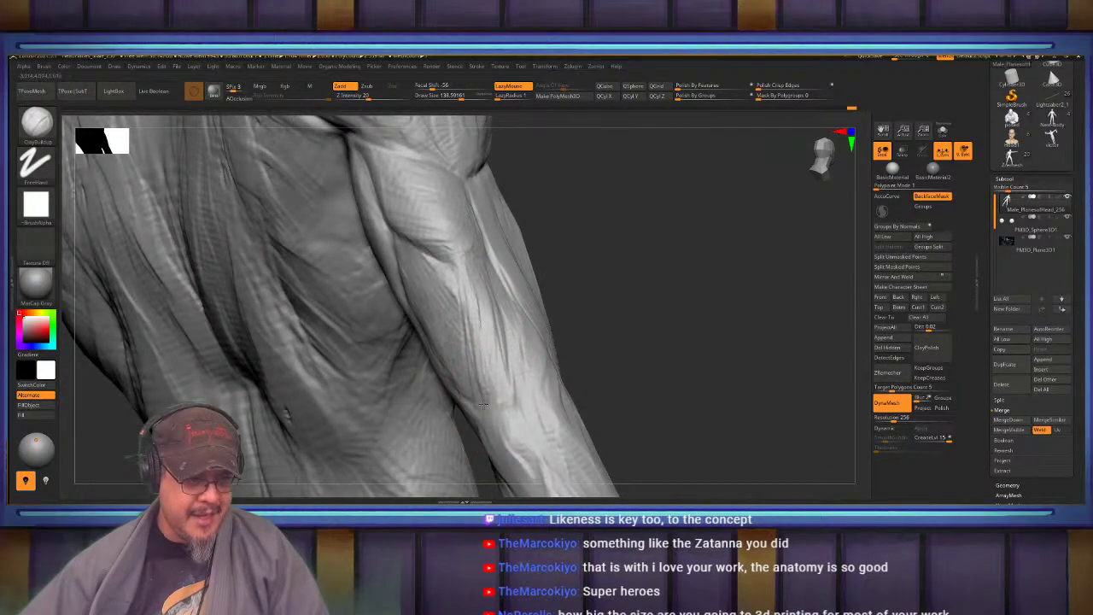
Add clay strokes around the inner elbow to connect the lower triceps to the joint
{"action": "mouse_move", "coordinate": [484, 405]}
{"action": "right_mouse_down", "text": "alt"}
{"action": "mouse_move", "coordinate": [447, 253]}
{"action": "mouse_move", "coordinate": [465, 260]}
{"action": "mouse_move", "coordinate": [438, 268]}
{"action": "mouse_move", "coordinate": [453, 304]}
{"action": "right_mouse_up", "text": "alt"}
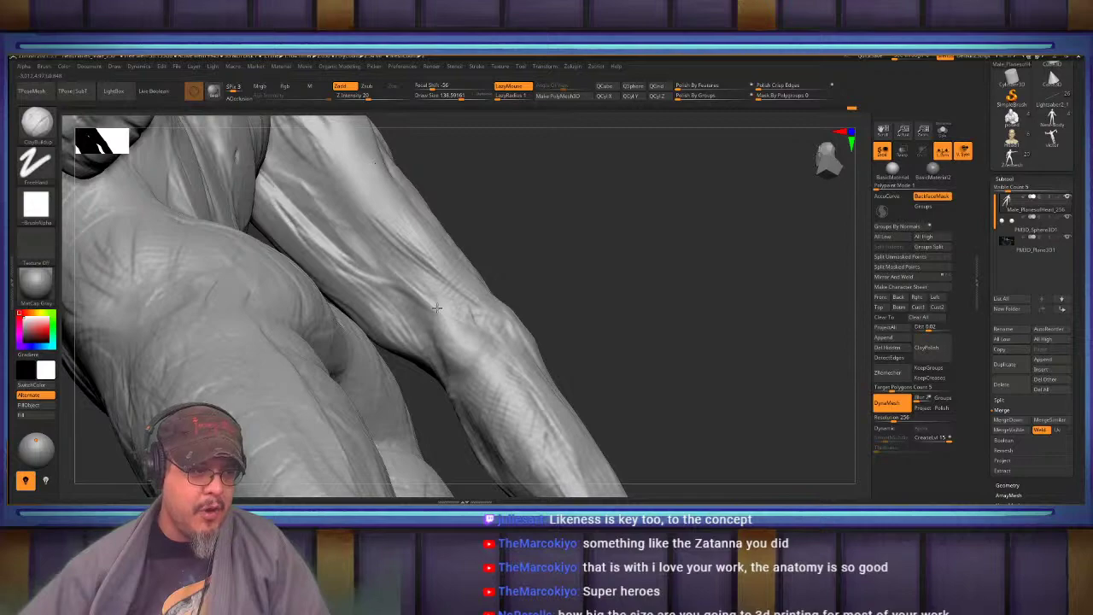
{"action": "left_click_drag", "start_coordinate": [421, 318], "coordinate": [446, 330]}
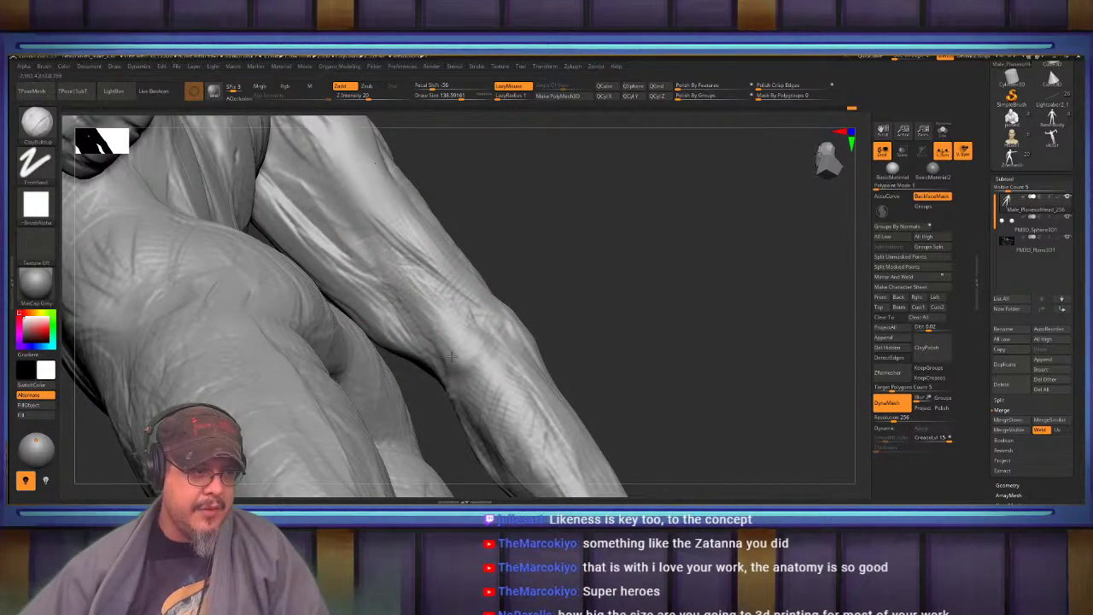
{"action": "right_click_drag", "start_coordinate": [432, 307], "coordinate": [370, 265]}
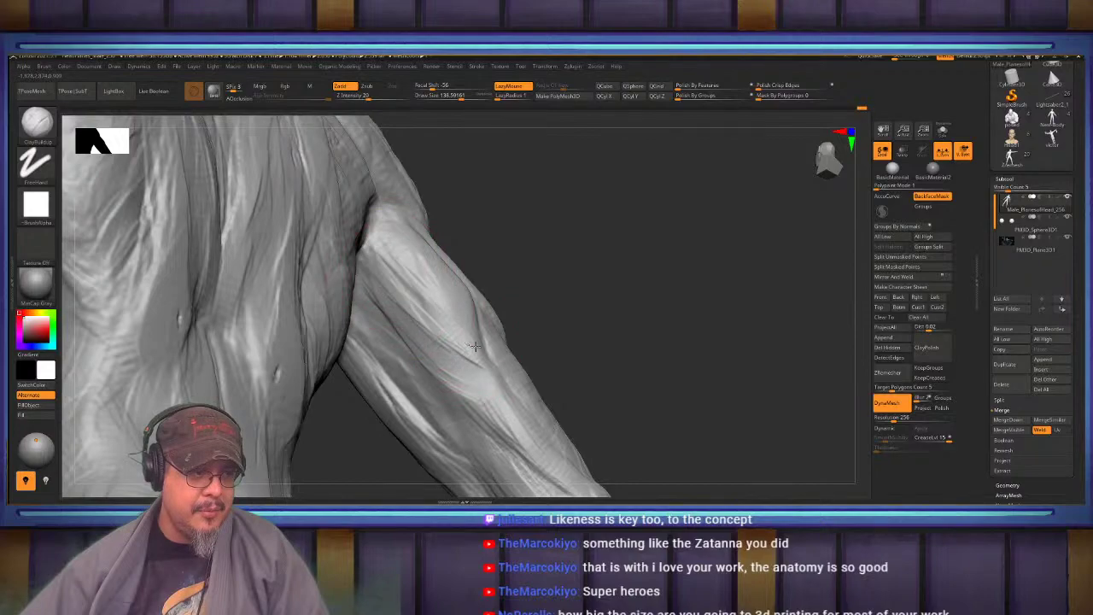
Refine the biceps from the armpit to the elbow crease in the front view with ClayBuildup
{"action": "mouse_move", "coordinate": [475, 346]}
{"action": "right_mouse_down", "text": "alt"}
{"action": "mouse_move", "coordinate": [448, 259]}
{"action": "mouse_move", "coordinate": [365, 276]}
{"action": "mouse_move", "coordinate": [349, 301]}
{"action": "mouse_move", "coordinate": [427, 224]}
{"action": "mouse_move", "coordinate": [456, 174]}
{"action": "right_mouse_up", "text": "alt"}
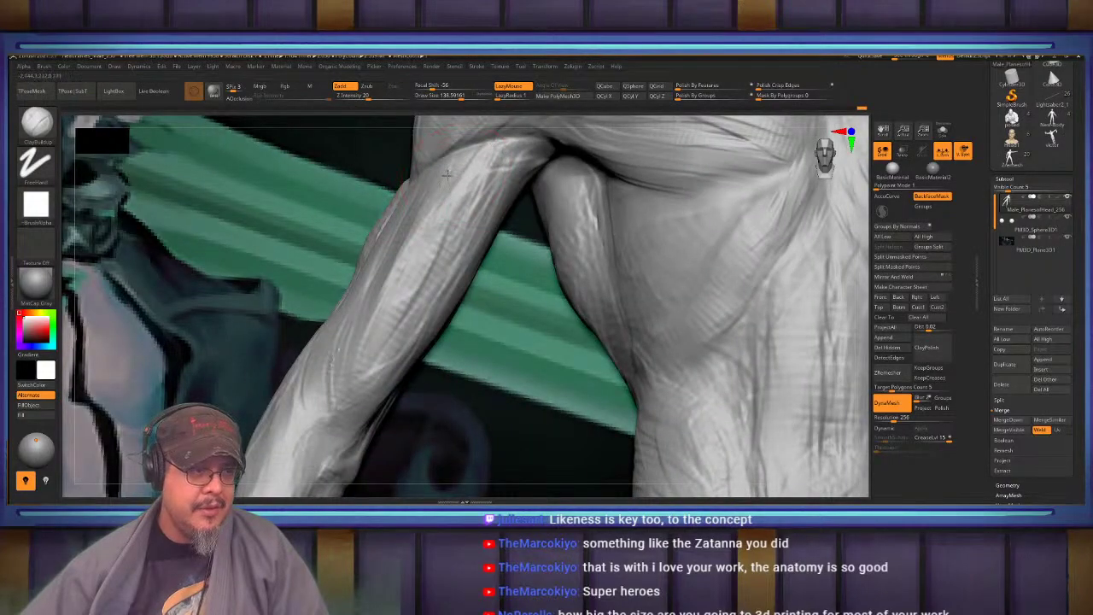
{"action": "mouse_move", "coordinate": [481, 163]}
{"action": "left_mouse_down"}
{"action": "mouse_move", "coordinate": [490, 163]}
{"action": "mouse_move", "coordinate": [449, 208]}
{"action": "mouse_move", "coordinate": [509, 164]}
{"action": "mouse_move", "coordinate": [499, 195]}
{"action": "left_mouse_up"}
{"action": "mouse_move", "coordinate": [445, 236]}
{"action": "right_mouse_down"}
{"action": "mouse_move", "coordinate": [405, 248]}
{"action": "mouse_move", "coordinate": [445, 256]}
{"action": "mouse_move", "coordinate": [453, 240]}
{"action": "right_mouse_up"}
{"action": "right_click_drag", "start_coordinate": [405, 351], "coordinate": [427, 306], "text": "alt"}
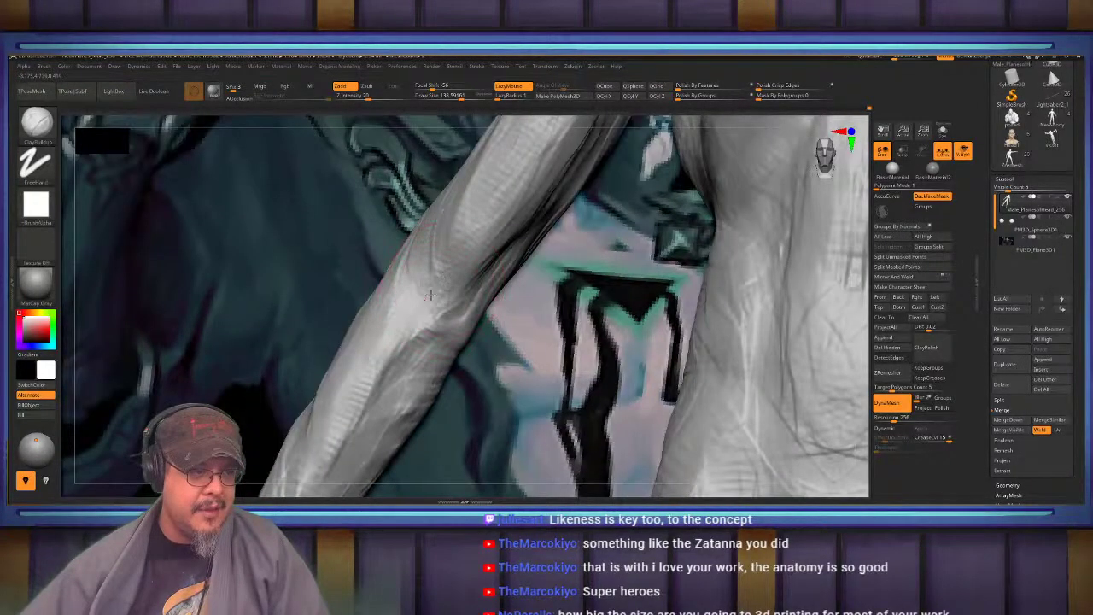
{"action": "right_click_drag", "start_coordinate": [401, 351], "coordinate": [416, 295], "text": "alt"}
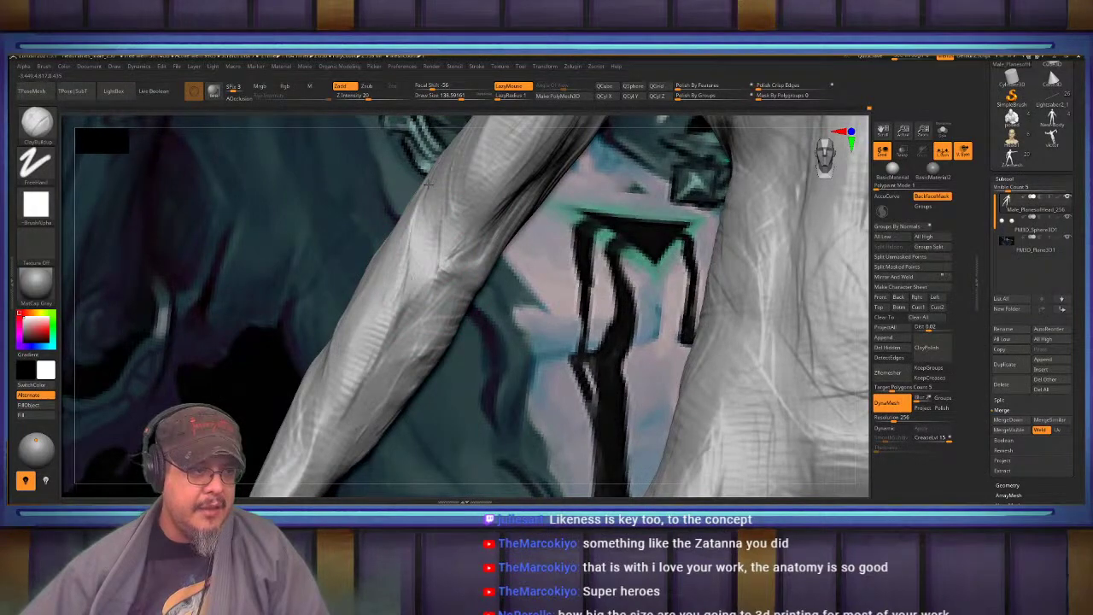
Build up the forearm muscles from the elbow down to the wrist along the front
{"action": "mouse_move", "coordinate": [473, 265]}
{"action": "right_mouse_down"}
{"action": "mouse_move", "coordinate": [411, 296]}
{"action": "mouse_move", "coordinate": [412, 237]}
{"action": "mouse_move", "coordinate": [410, 337]}
{"action": "mouse_move", "coordinate": [434, 253]}
{"action": "mouse_move", "coordinate": [449, 288]}
{"action": "mouse_move", "coordinate": [468, 275]}
{"action": "mouse_move", "coordinate": [452, 258]}
{"action": "right_mouse_up"}
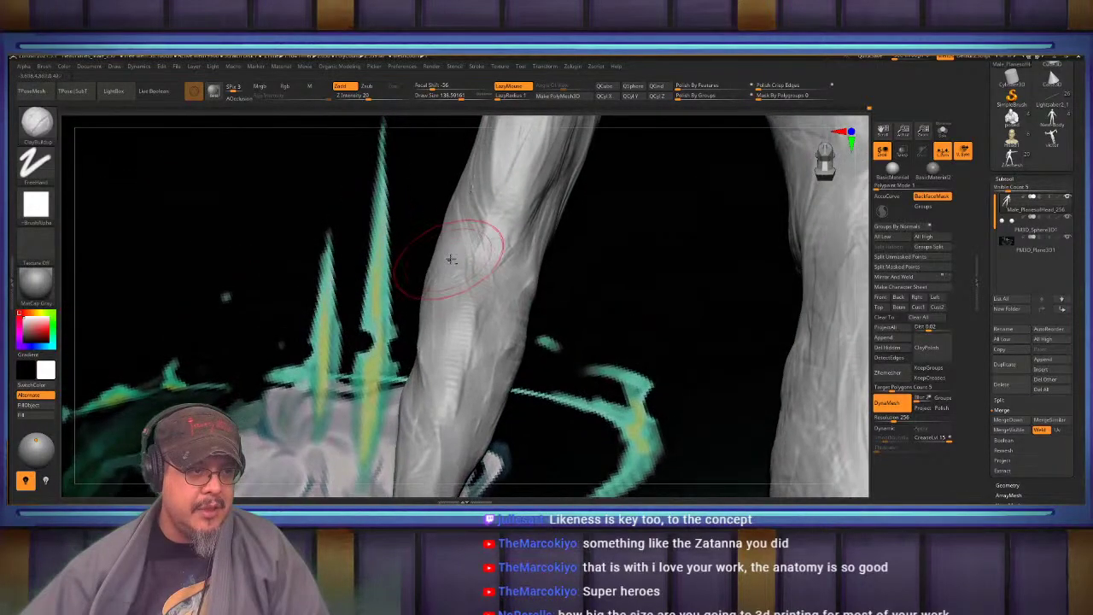
{"action": "left_click_drag", "start_coordinate": [461, 302], "coordinate": [449, 348]}
{"action": "right_click_drag", "start_coordinate": [424, 392], "coordinate": [434, 291], "text": "alt"}
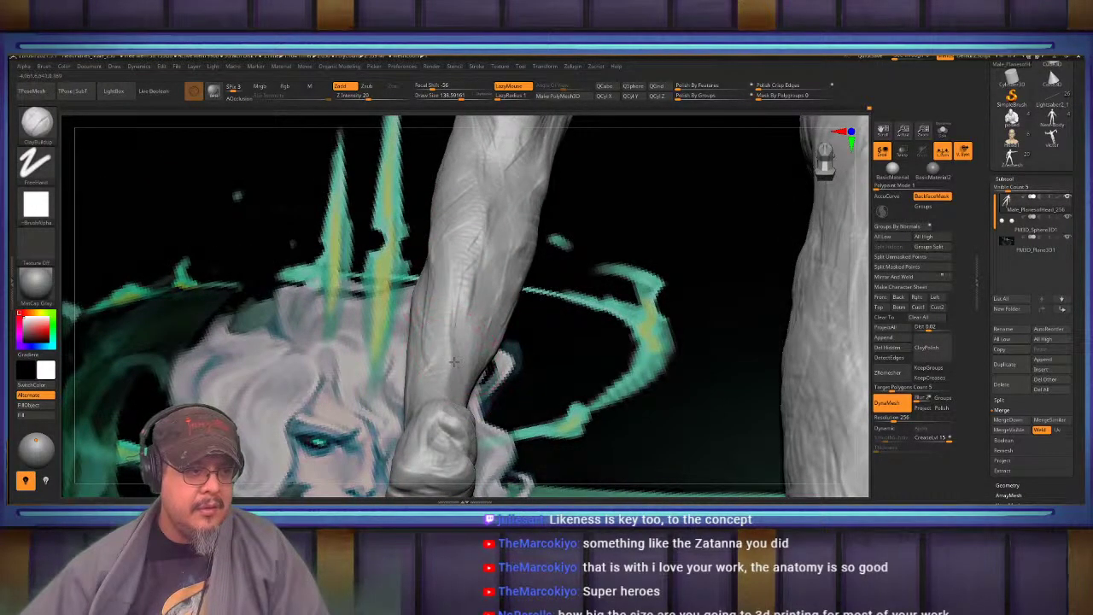
{"action": "mouse_move", "coordinate": [434, 259]}
{"action": "right_mouse_down", "text": "alt"}
{"action": "mouse_move", "coordinate": [389, 365]}
{"action": "mouse_move", "coordinate": [444, 308]}
{"action": "right_mouse_up", "text": "alt"}
{"action": "mouse_move", "coordinate": [444, 308]}
{"action": "left_mouse_down"}
{"action": "mouse_move", "coordinate": [426, 368]}
{"action": "mouse_move", "coordinate": [425, 323]}
{"action": "left_mouse_up"}
Define the inner forearm's muscle mass and its taper toward the wrist with clay strokes
{"action": "right_click_drag", "start_coordinate": [424, 322], "coordinate": [464, 234]}
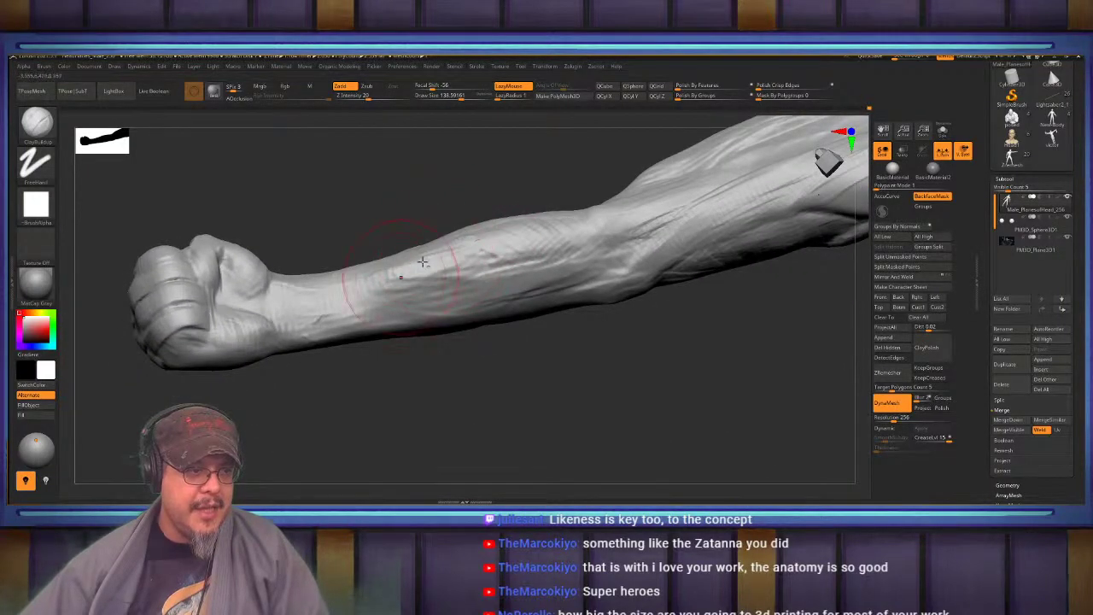
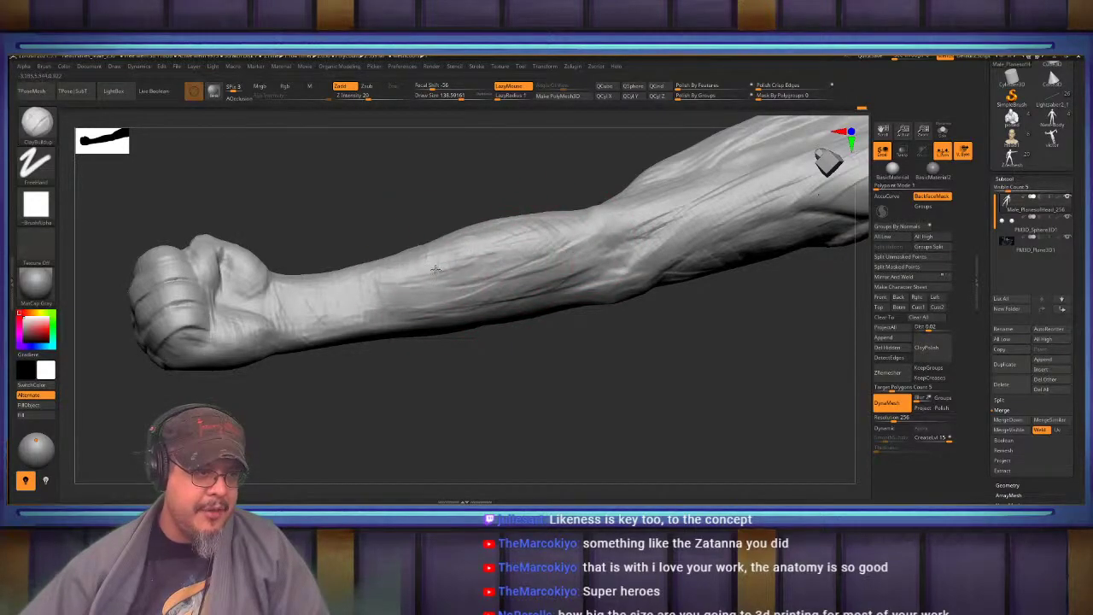
{"action": "left_click_drag", "start_coordinate": [402, 239], "coordinate": [418, 287]}
{"action": "mouse_move", "coordinate": [417, 287]}
{"action": "right_mouse_down"}
{"action": "mouse_move", "coordinate": [403, 272]}
{"action": "mouse_move", "coordinate": [434, 235]}
{"action": "right_mouse_up"}
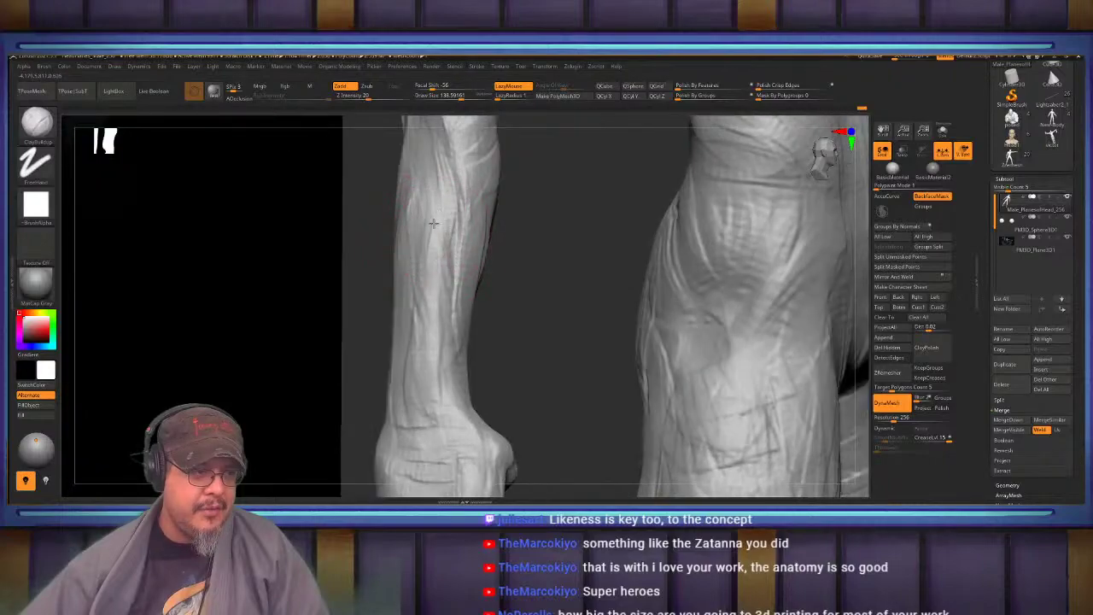
Fill in the back of the fist and build up the thumb side of the hand
{"action": "mouse_move", "coordinate": [423, 287]}
{"action": "right_mouse_down"}
{"action": "mouse_move", "coordinate": [405, 313]}
{"action": "mouse_move", "coordinate": [434, 294]}
{"action": "mouse_move", "coordinate": [423, 291]}
{"action": "right_mouse_up"}
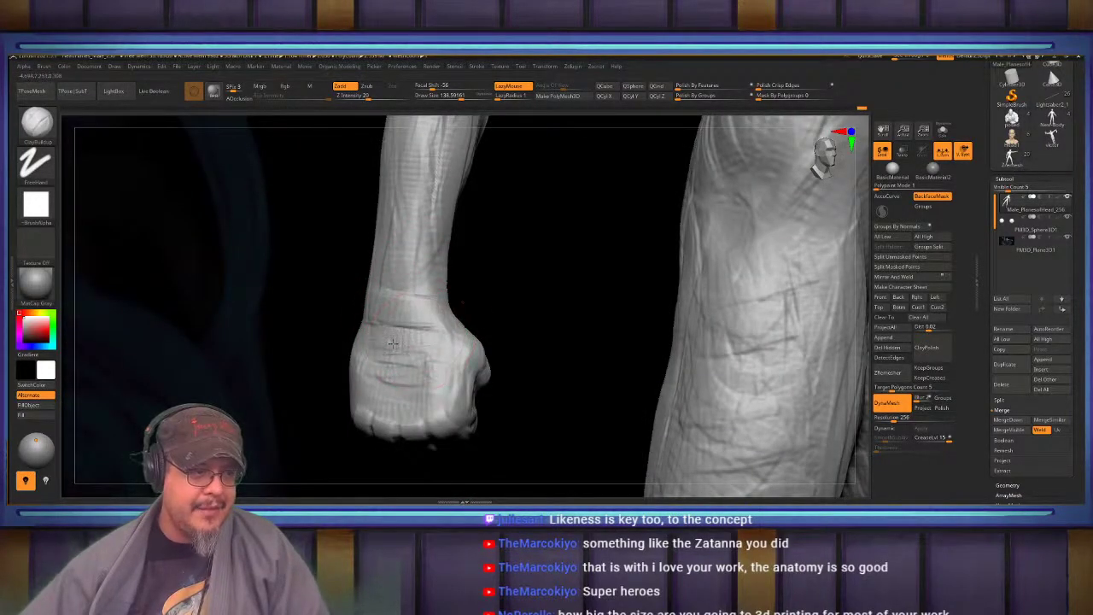
{"action": "mouse_move", "coordinate": [393, 344]}
{"action": "left_mouse_down"}
{"action": "mouse_move", "coordinate": [409, 398]}
{"action": "mouse_move", "coordinate": [364, 362]}
{"action": "left_mouse_up"}
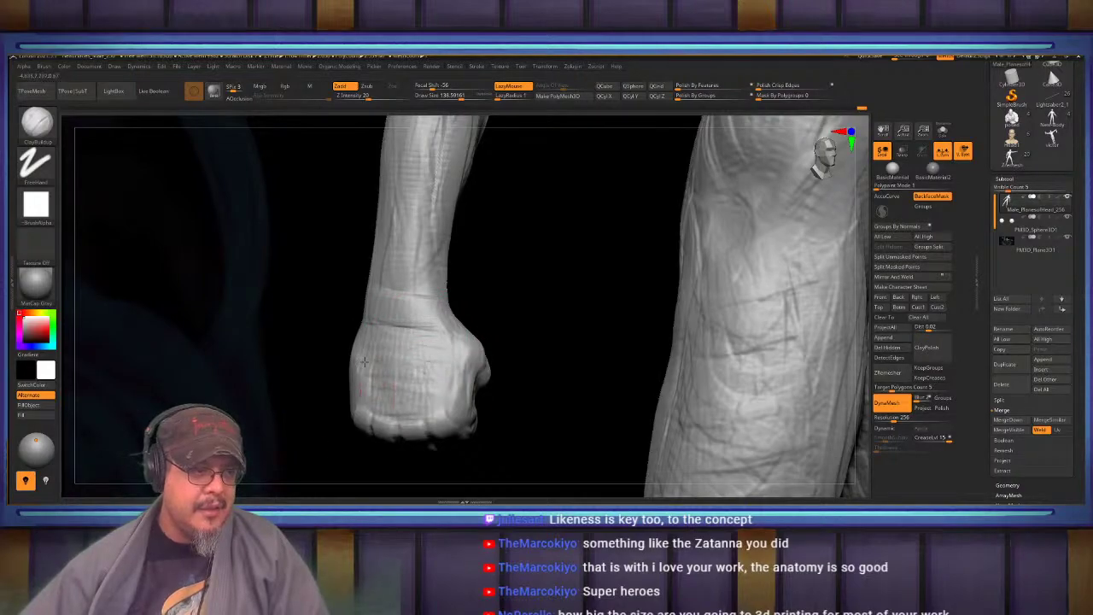
{"action": "mouse_move", "coordinate": [376, 391]}
{"action": "right_mouse_down", "text": "alt"}
{"action": "mouse_move", "coordinate": [396, 313]}
{"action": "mouse_move", "coordinate": [438, 310]}
{"action": "mouse_move", "coordinate": [433, 290]}
{"action": "mouse_move", "coordinate": [410, 290]}
{"action": "mouse_move", "coordinate": [462, 272]}
{"action": "mouse_move", "coordinate": [444, 262]}
{"action": "mouse_move", "coordinate": [466, 277]}
{"action": "mouse_move", "coordinate": [437, 286]}
{"action": "right_mouse_up", "text": "alt"}
{"action": "left_click_drag", "start_coordinate": [443, 299], "coordinate": [463, 307]}
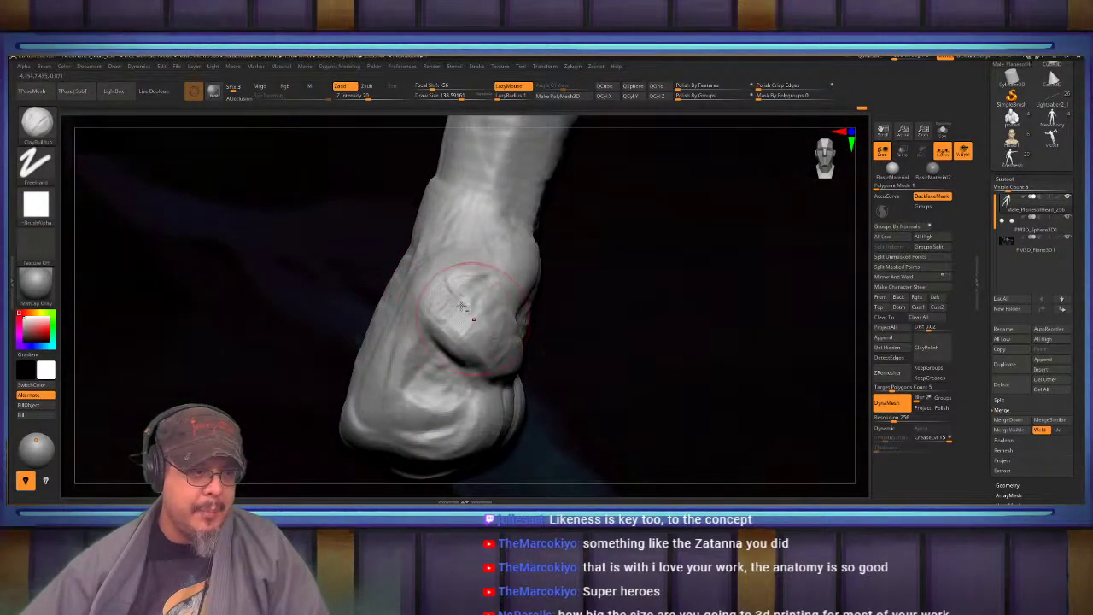
Shape the folded thumb over the fingers with ClayBuildup strokes
{"action": "right_click_drag", "start_coordinate": [453, 278], "coordinate": [432, 269]}
{"action": "left_click_drag", "start_coordinate": [433, 269], "coordinate": [425, 261]}
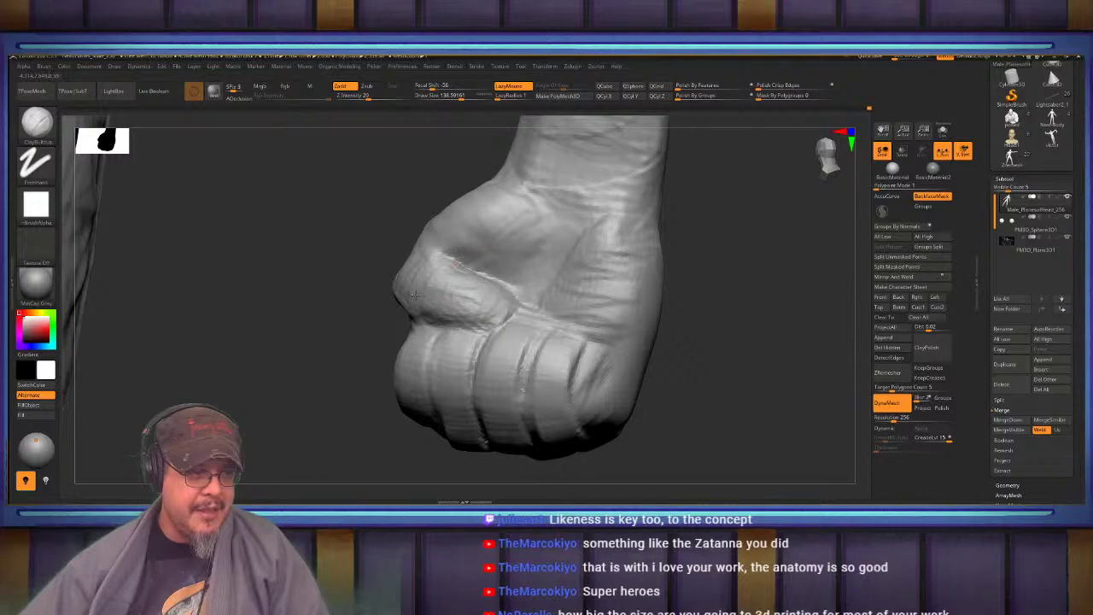
{"action": "mouse_move", "coordinate": [425, 247]}
{"action": "right_mouse_down"}
{"action": "mouse_move", "coordinate": [428, 281]}
{"action": "mouse_move", "coordinate": [501, 284]}
{"action": "right_mouse_up"}
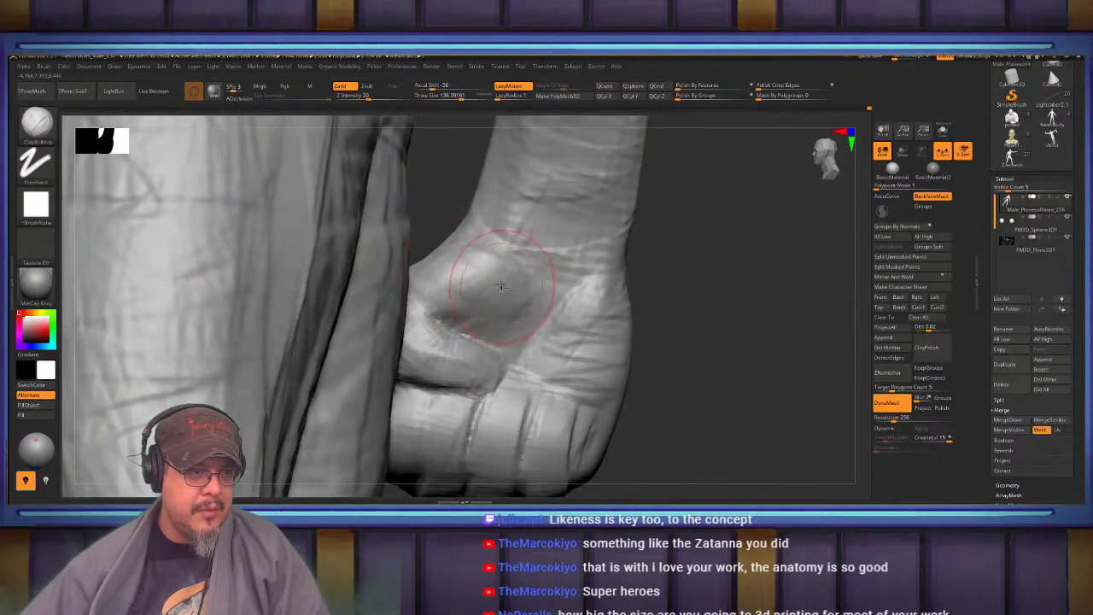
Build up the fleshy base of the thumb and blend it into the wrist
{"action": "left_click_drag", "start_coordinate": [484, 233], "coordinate": [487, 293]}
{"action": "right_click_drag", "start_coordinate": [488, 293], "coordinate": [470, 301]}
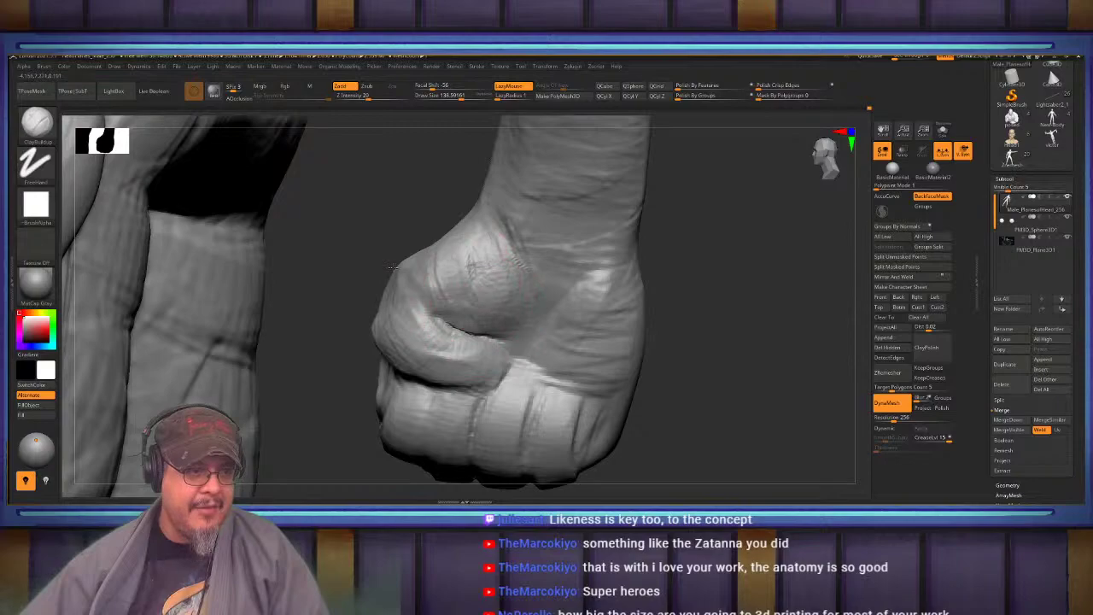
{"action": "mouse_move", "coordinate": [393, 267]}
{"action": "right_mouse_down"}
{"action": "mouse_move", "coordinate": [408, 236]}
{"action": "mouse_move", "coordinate": [411, 301]}
{"action": "right_mouse_up"}
{"action": "mouse_move", "coordinate": [394, 235]}
{"action": "left_mouse_down"}
{"action": "mouse_move", "coordinate": [392, 284]}
{"action": "mouse_move", "coordinate": [472, 229]}
{"action": "left_mouse_up"}
{"action": "right_click_drag", "start_coordinate": [488, 244], "coordinate": [436, 290]}
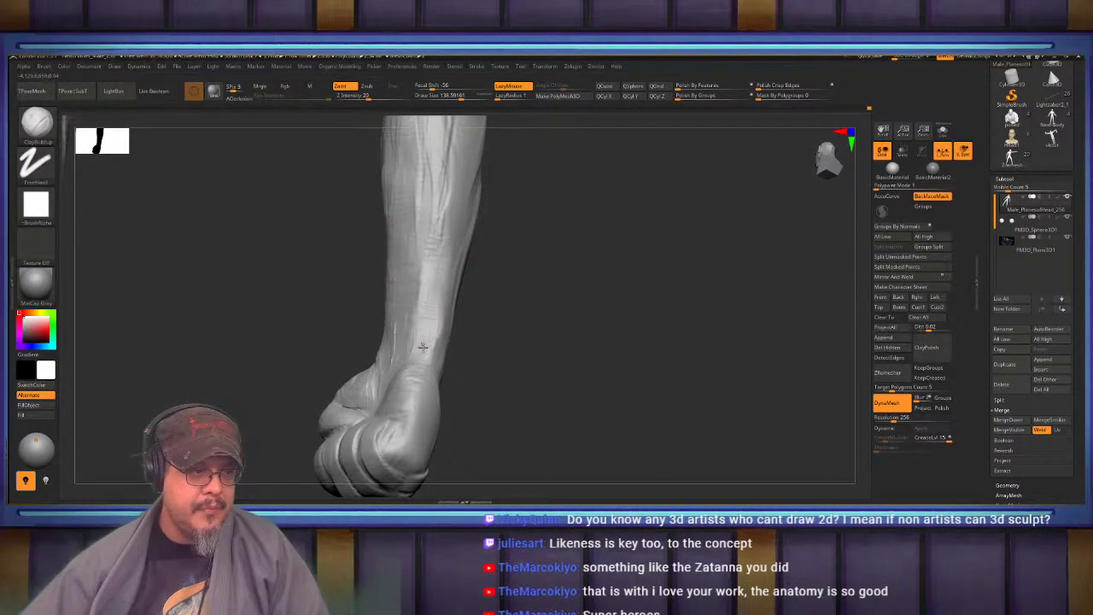
Build up the little-finger edge of the fist and blend it into the back of the hand with ClayBuildup
{"action": "right_click_drag", "start_coordinate": [423, 348], "coordinate": [436, 276]}
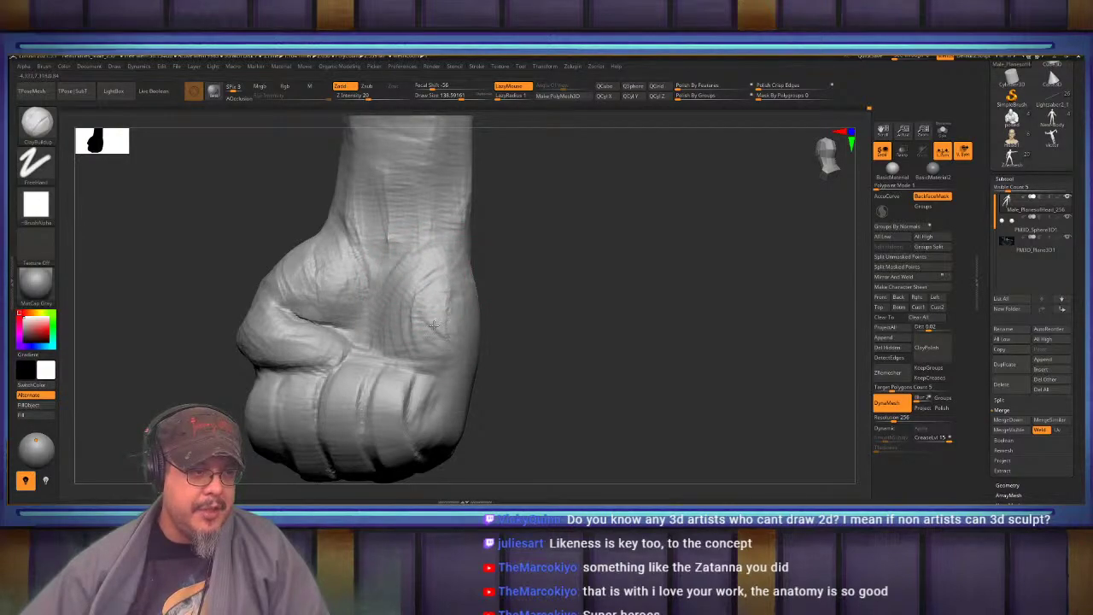
{"action": "right_click_drag", "start_coordinate": [434, 324], "coordinate": [418, 249]}
{"action": "left_click_drag", "start_coordinate": [422, 265], "coordinate": [402, 298]}
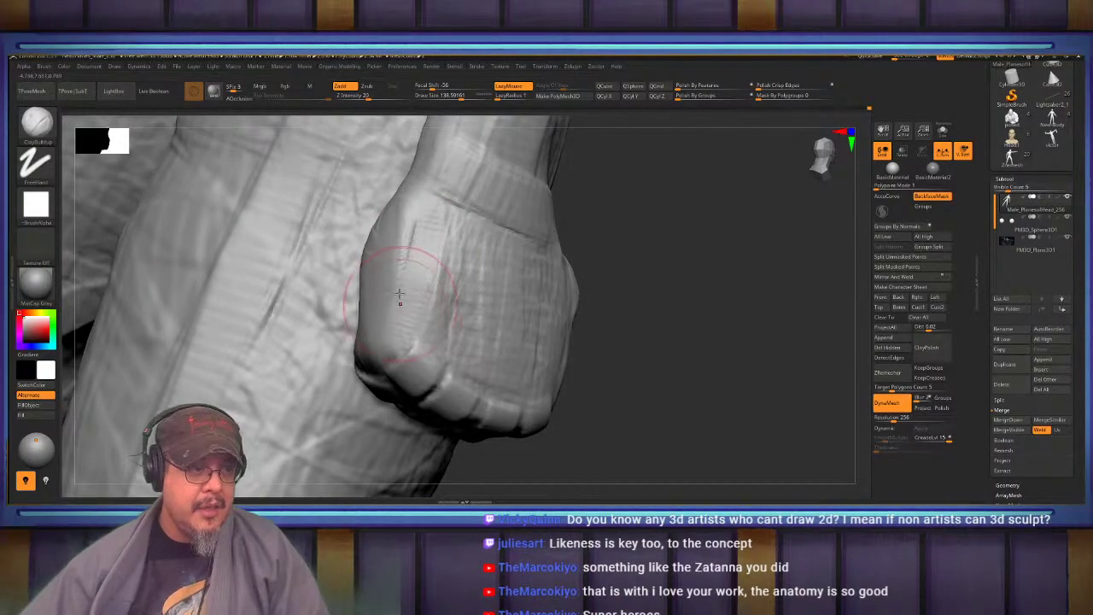
{"action": "right_click_drag", "start_coordinate": [401, 297], "coordinate": [410, 258]}
{"action": "left_click_drag", "start_coordinate": [410, 258], "coordinate": [412, 286]}
{"action": "right_click_drag", "start_coordinate": [411, 286], "coordinate": [388, 259]}
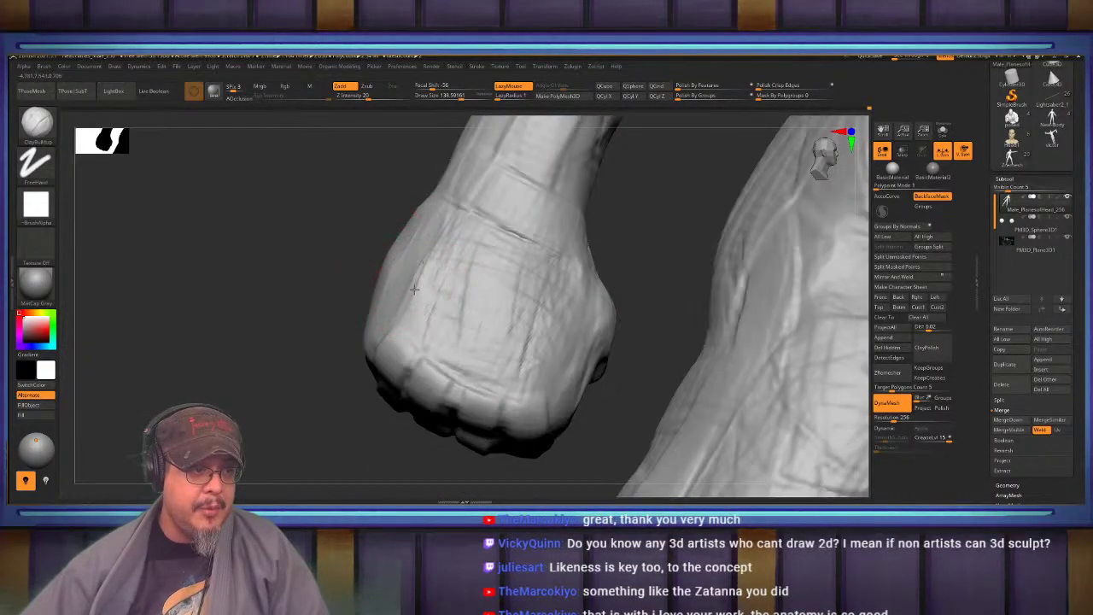
{"action": "right_click_drag", "start_coordinate": [401, 320], "coordinate": [385, 270]}
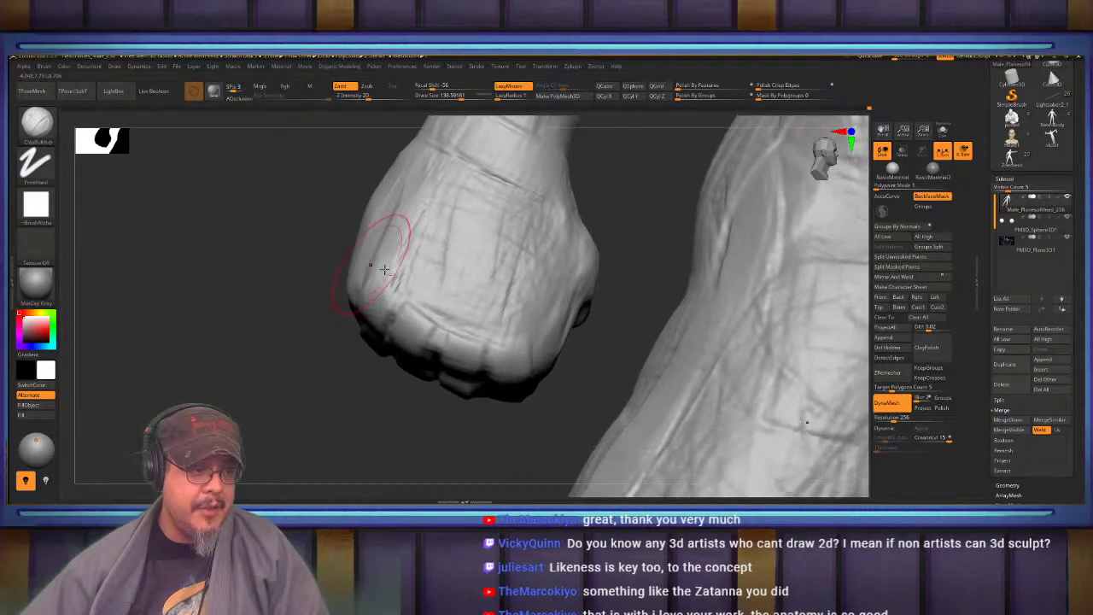
Carve the grooves between the knuckles up the back of the fist toward the wrist to separate the metacarpals
{"action": "left_click_drag", "start_coordinate": [407, 328], "coordinate": [400, 336]}
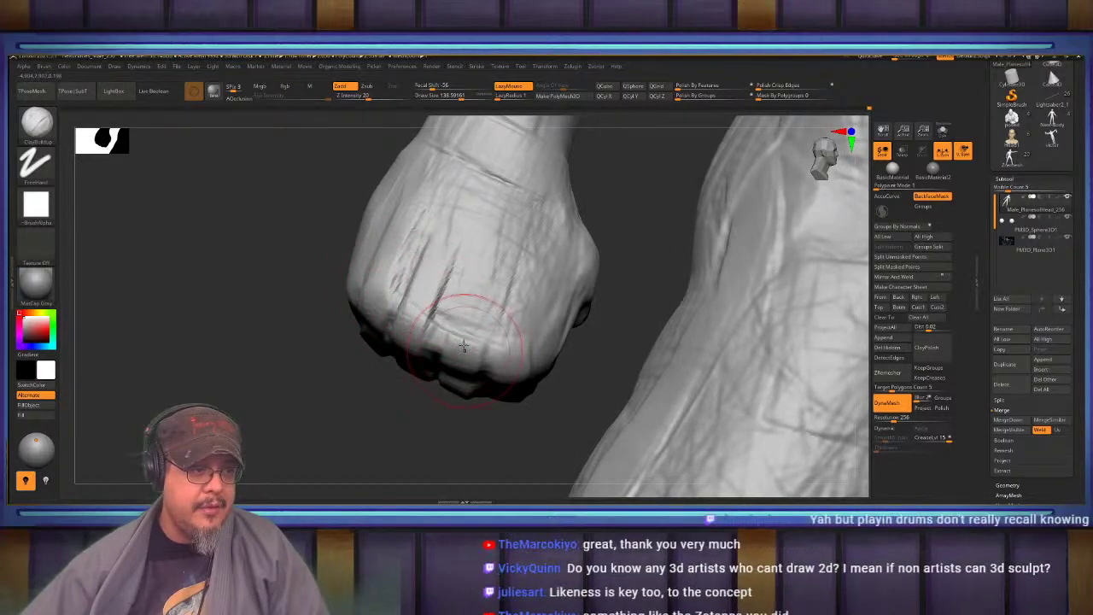
{"action": "mouse_move", "coordinate": [464, 263]}
{"action": "left_mouse_down"}
{"action": "mouse_move", "coordinate": [483, 343]}
{"action": "mouse_move", "coordinate": [519, 330]}
{"action": "mouse_move", "coordinate": [519, 268]}
{"action": "mouse_move", "coordinate": [515, 341]}
{"action": "left_mouse_up"}
{"action": "right_click_drag", "start_coordinate": [514, 295], "coordinate": [464, 368]}
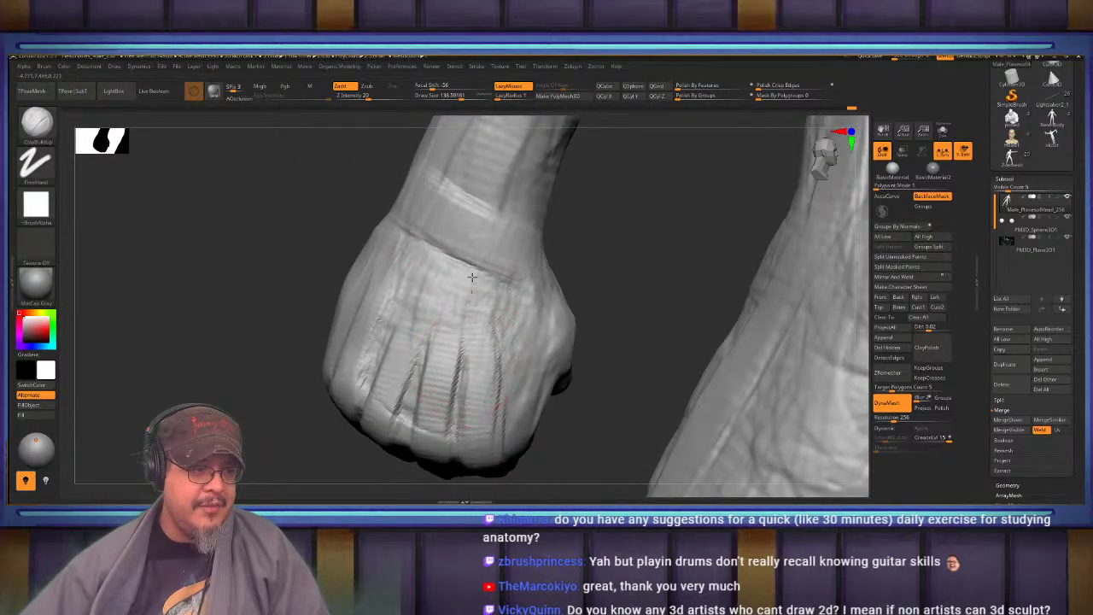
{"action": "left_click_drag", "start_coordinate": [472, 277], "coordinate": [460, 390]}
{"action": "left_click_drag", "start_coordinate": [511, 286], "coordinate": [500, 385]}
{"action": "left_click_drag", "start_coordinate": [461, 295], "coordinate": [443, 399]}
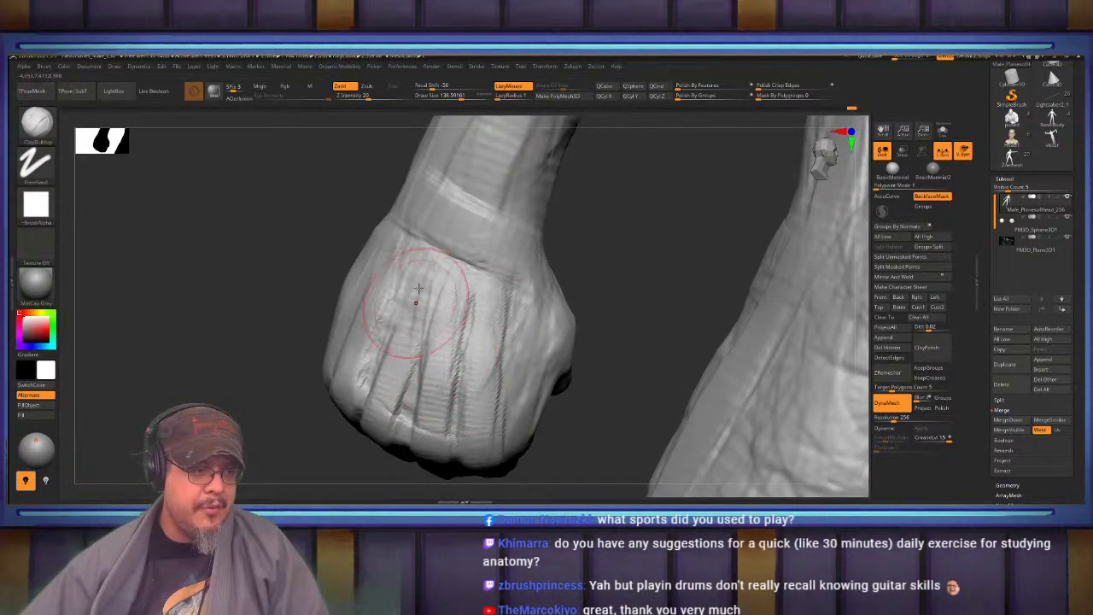
{"action": "left_click_drag", "start_coordinate": [389, 284], "coordinate": [344, 352]}
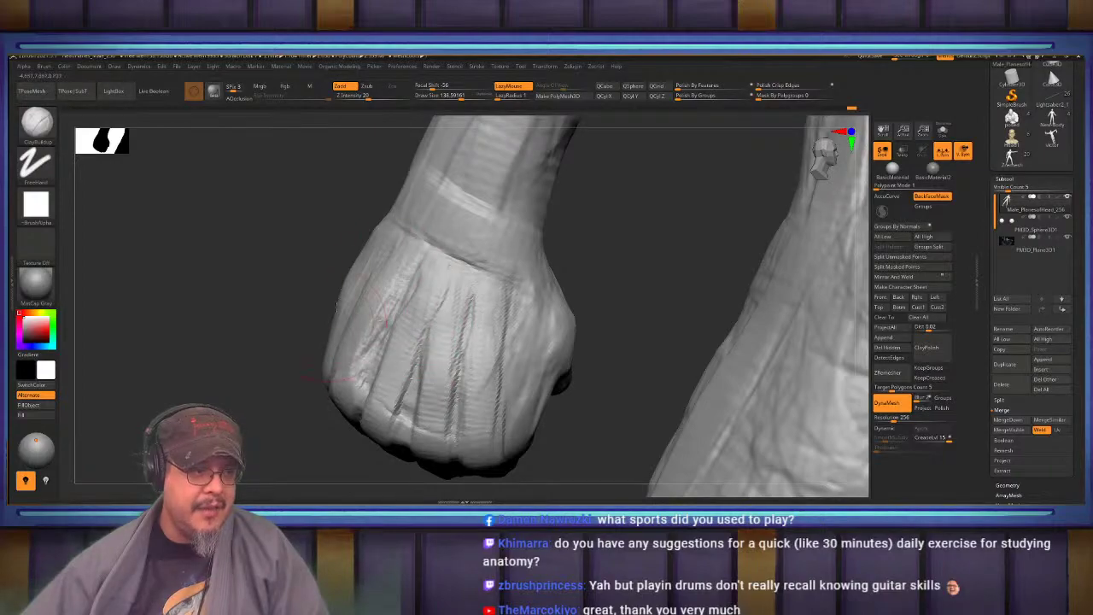
Adjust the silhouette of the curled fingers on the palm side of the fist with the Move brush
{"action": "mouse_move", "coordinate": [354, 329]}
{"action": "right_mouse_down"}
{"action": "mouse_move", "coordinate": [400, 291]}
{"action": "mouse_move", "coordinate": [413, 301]}
{"action": "right_mouse_up"}
{"action": "mouse_move", "coordinate": [391, 350]}
{"action": "right_mouse_down"}
{"action": "mouse_move", "coordinate": [341, 346]}
{"action": "mouse_move", "coordinate": [369, 297]}
{"action": "mouse_move", "coordinate": [398, 283]}
{"action": "mouse_move", "coordinate": [392, 248]}
{"action": "mouse_move", "coordinate": [388, 263]}
{"action": "right_mouse_up"}
{"action": "key", "text": "b"}
{"action": "key", "text": "m"}
{"action": "key", "text": "v"}
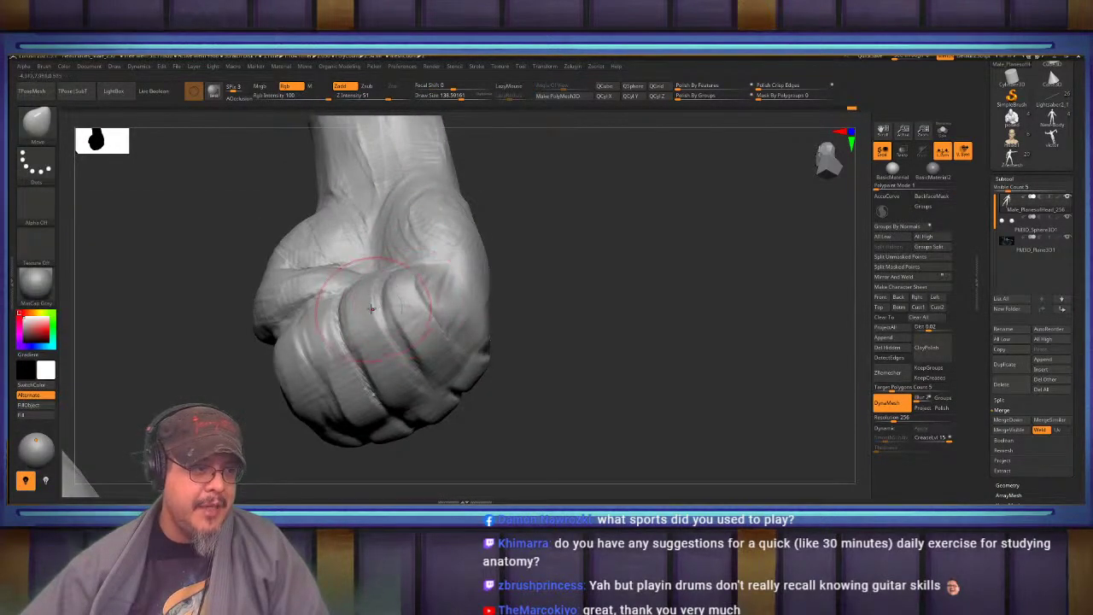
{"action": "left_click_drag", "start_coordinate": [323, 314], "coordinate": [311, 318]}
Carve the fold around the curled little finger at the outer side of the fist with DamStandard
{"action": "mouse_move", "coordinate": [311, 319]}
{"action": "right_mouse_down"}
{"action": "mouse_move", "coordinate": [335, 301]}
{"action": "mouse_move", "coordinate": [363, 301]}
{"action": "mouse_move", "coordinate": [388, 259]}
{"action": "mouse_move", "coordinate": [431, 299]}
{"action": "right_mouse_up"}
{"action": "key", "text": "b"}
{"action": "key", "text": "d"}
{"action": "key", "text": "s"}
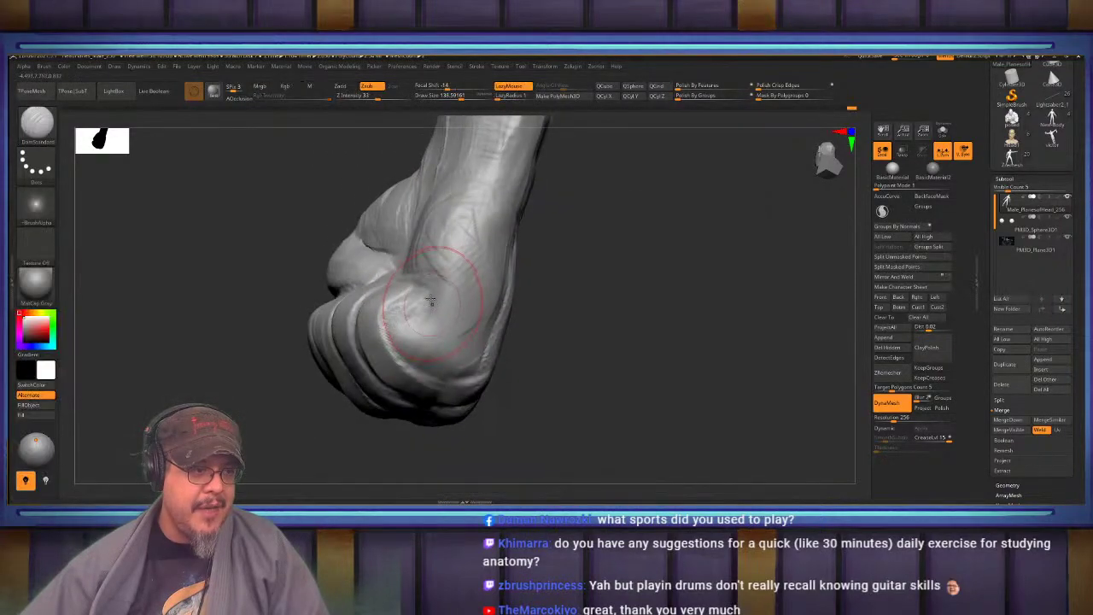
{"action": "left_click_drag", "start_coordinate": [413, 330], "coordinate": [430, 329]}
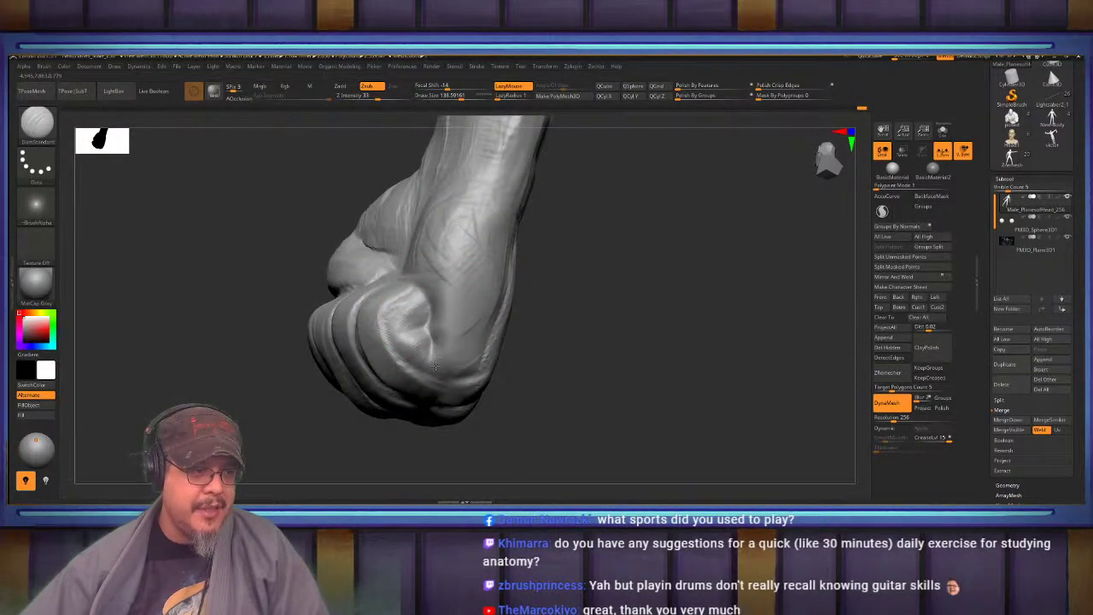
{"action": "right_click_drag", "start_coordinate": [436, 345], "coordinate": [426, 388]}
{"action": "mouse_move", "coordinate": [432, 260]}
{"action": "right_mouse_down", "text": "alt"}
{"action": "mouse_move", "coordinate": [433, 318]}
{"action": "mouse_move", "coordinate": [418, 323]}
{"action": "mouse_move", "coordinate": [430, 355]}
{"action": "mouse_move", "coordinate": [408, 342]}
{"action": "mouse_move", "coordinate": [474, 314]}
{"action": "mouse_move", "coordinate": [447, 291]}
{"action": "mouse_move", "coordinate": [438, 326]}
{"action": "mouse_move", "coordinate": [441, 302]}
{"action": "right_mouse_up", "text": "alt"}
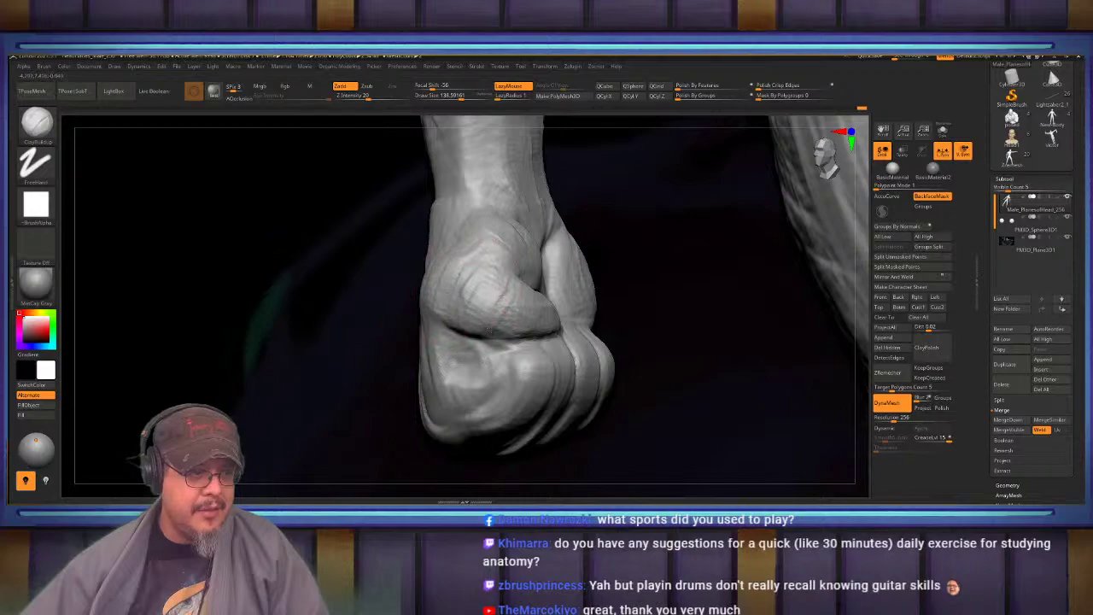
Add ClayBuildup volume to the folded finger segments below the thumb and smooth the surrounding forms
{"action": "right_click_drag", "start_coordinate": [490, 329], "coordinate": [549, 306]}
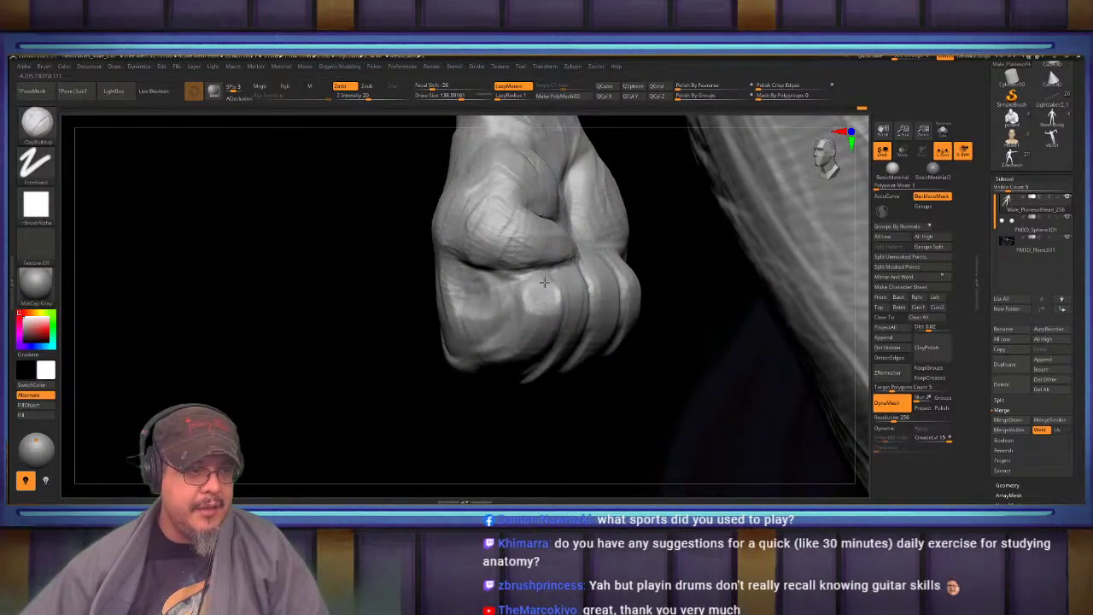
{"action": "left_click_drag", "start_coordinate": [598, 266], "coordinate": [612, 301]}
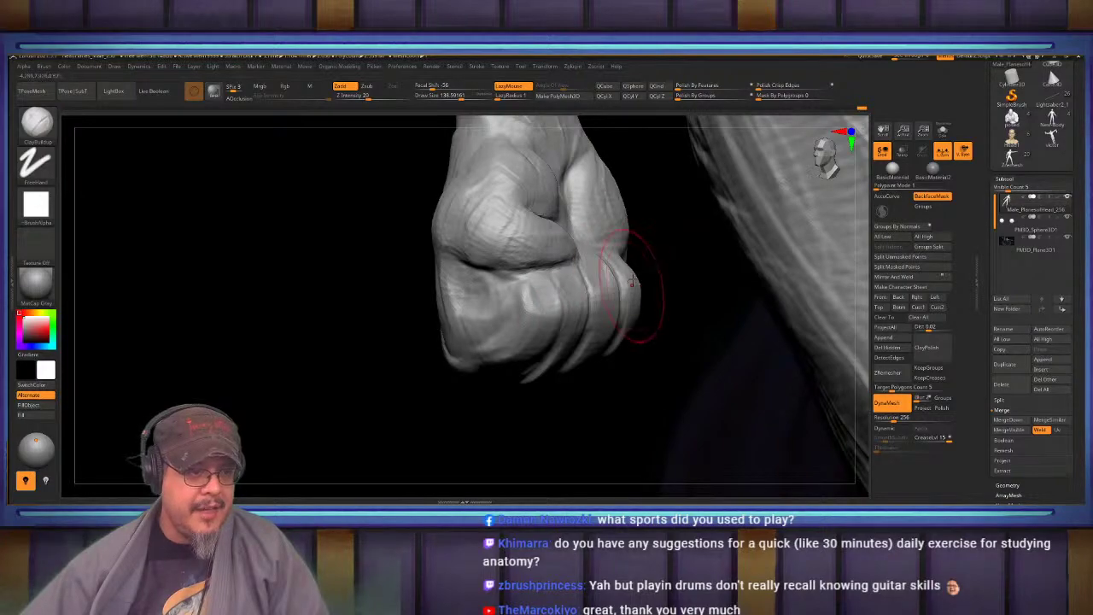
{"action": "mouse_move", "coordinate": [630, 278]}
{"action": "right_mouse_down"}
{"action": "mouse_move", "coordinate": [557, 232]}
{"action": "mouse_move", "coordinate": [455, 258]}
{"action": "mouse_move", "coordinate": [407, 257]}
{"action": "right_mouse_up"}
{"action": "left_click_drag", "start_coordinate": [395, 270], "coordinate": [329, 299], "text": "shift"}
{"action": "left_click_drag", "start_coordinate": [420, 348], "coordinate": [551, 338], "text": "alt"}
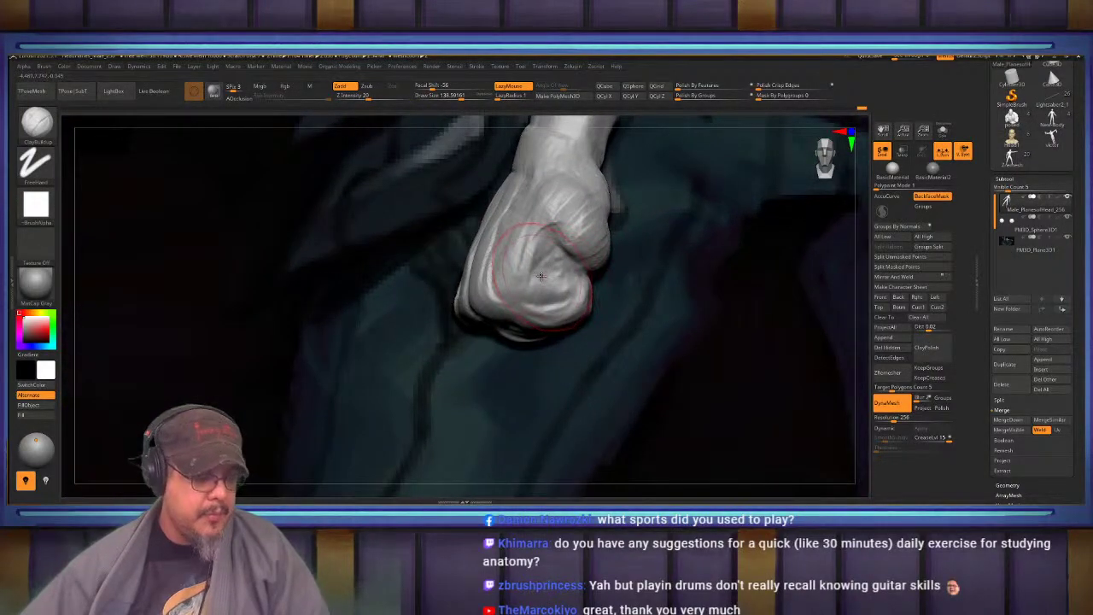
Build up the thumb's knuckle and the form between its base and the wrist with ClayBuildup
{"action": "mouse_move", "coordinate": [541, 276]}
{"action": "right_mouse_down", "text": "alt"}
{"action": "mouse_move", "coordinate": [536, 263]}
{"action": "mouse_move", "coordinate": [551, 259]}
{"action": "mouse_move", "coordinate": [550, 282]}
{"action": "right_mouse_up", "text": "alt"}
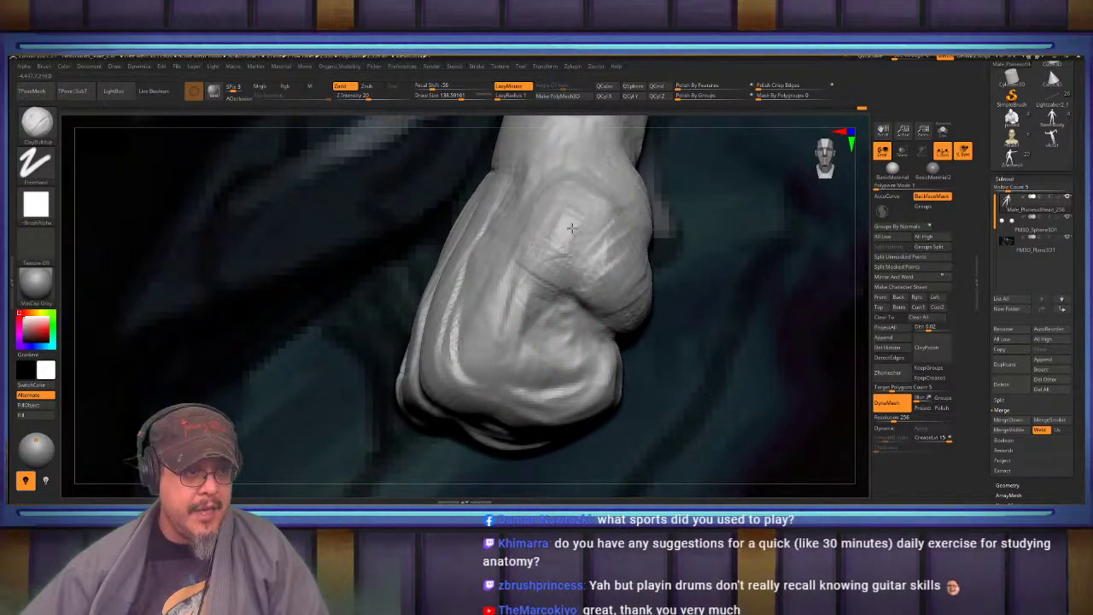
{"action": "right_click_drag", "start_coordinate": [564, 238], "coordinate": [545, 291]}
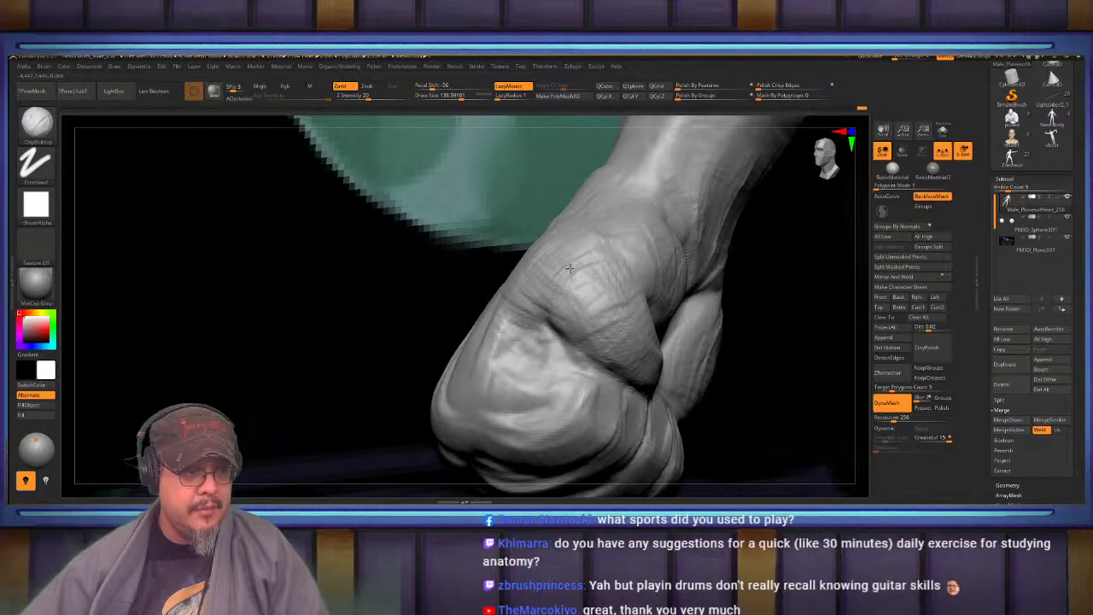
{"action": "right_click_drag", "start_coordinate": [631, 259], "coordinate": [697, 256]}
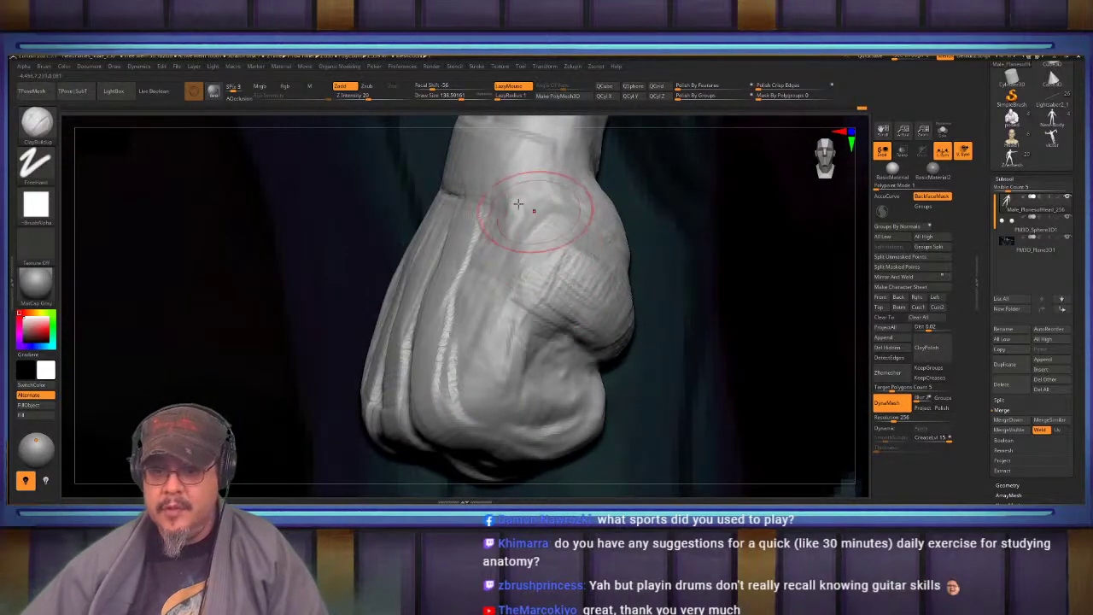
{"action": "mouse_move", "coordinate": [519, 203]}
{"action": "left_mouse_down"}
{"action": "mouse_move", "coordinate": [571, 243]}
{"action": "mouse_move", "coordinate": [567, 265]}
{"action": "left_mouse_up"}
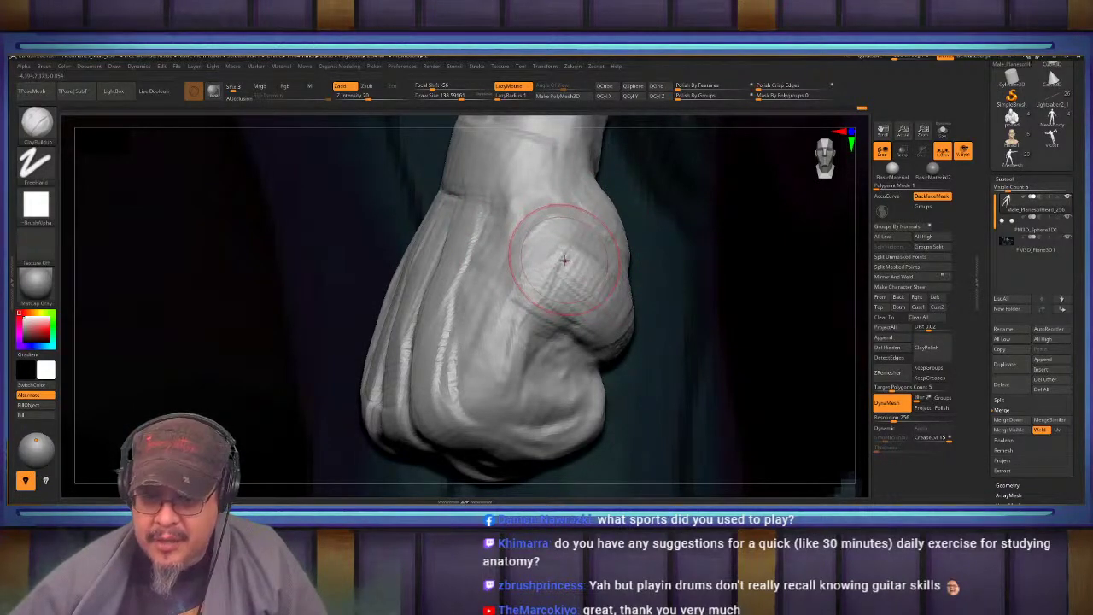
{"action": "mouse_move", "coordinate": [549, 244]}
{"action": "right_mouse_down"}
{"action": "mouse_move", "coordinate": [542, 232]}
{"action": "mouse_move", "coordinate": [559, 261]}
{"action": "right_mouse_up"}
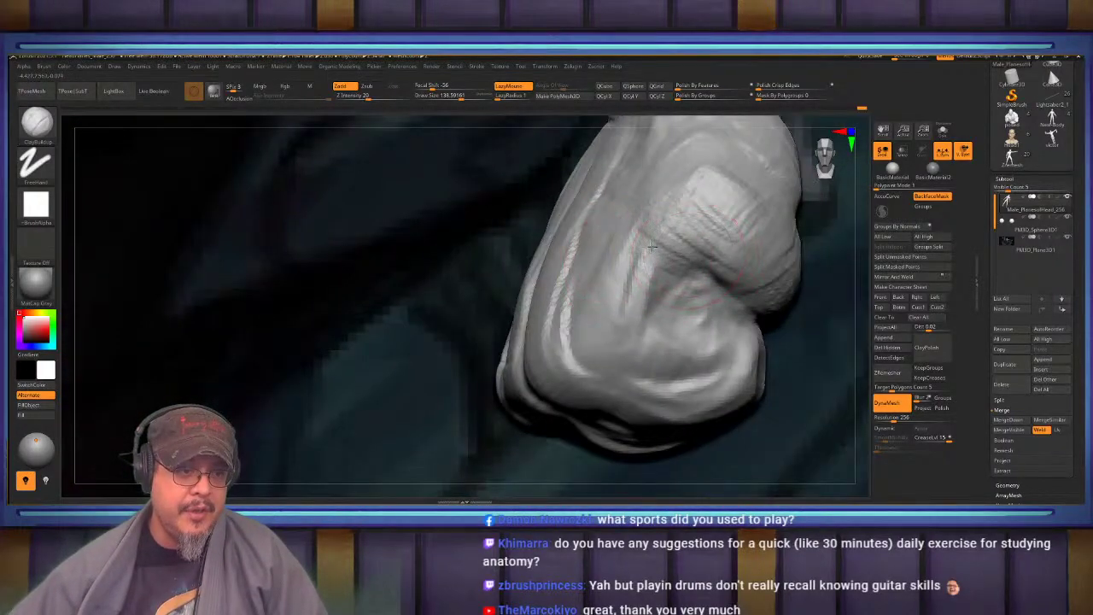
Define the curled index finger's side planes and inner hollow, and blend its base into the thumb
{"action": "right_click_drag", "start_coordinate": [702, 266], "coordinate": [642, 240], "text": "alt"}
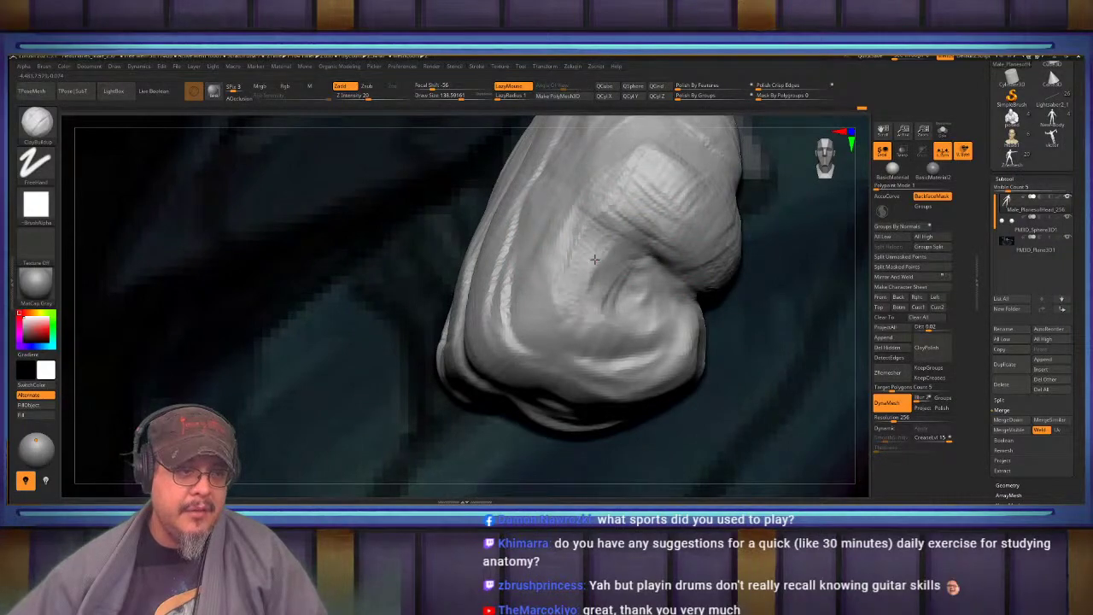
{"action": "right_click_drag", "start_coordinate": [653, 323], "coordinate": [681, 263]}
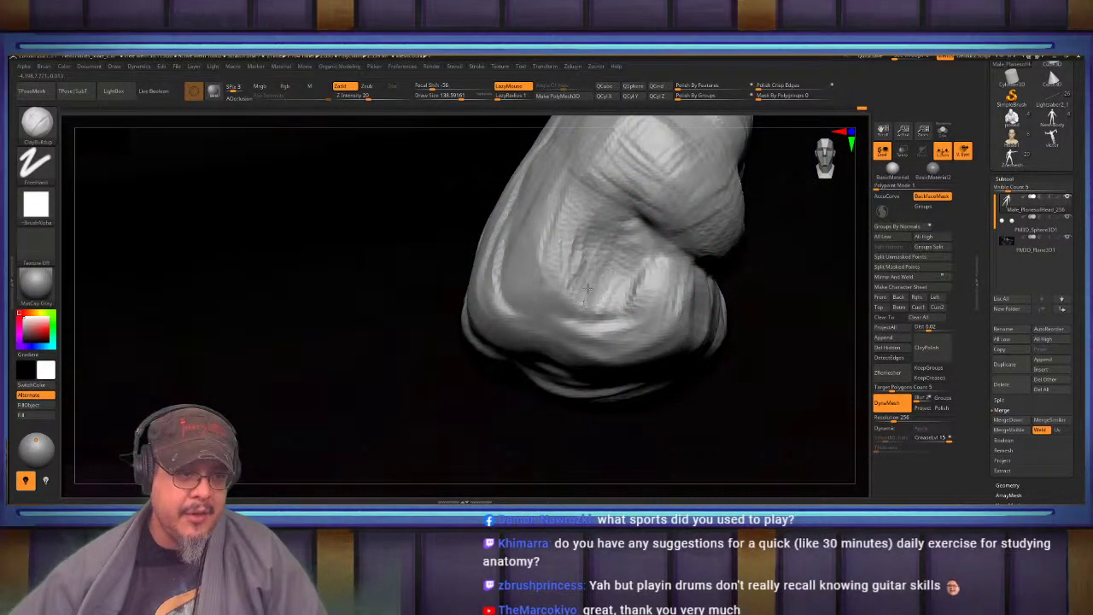
{"action": "right_click_drag", "start_coordinate": [588, 289], "coordinate": [674, 323]}
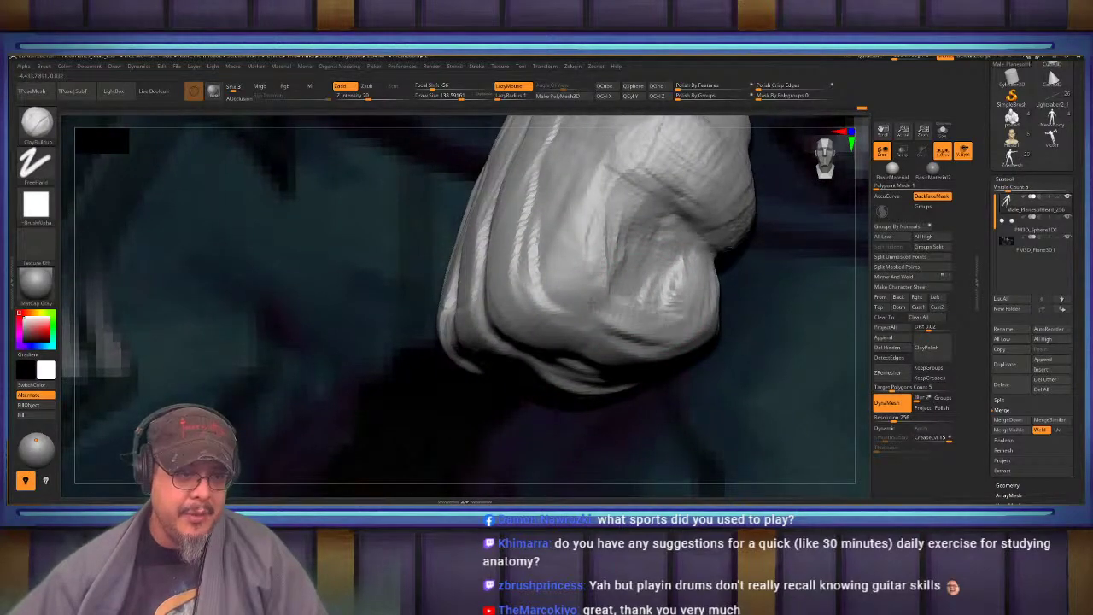
{"action": "right_click_drag", "start_coordinate": [592, 303], "coordinate": [606, 344], "text": "alt"}
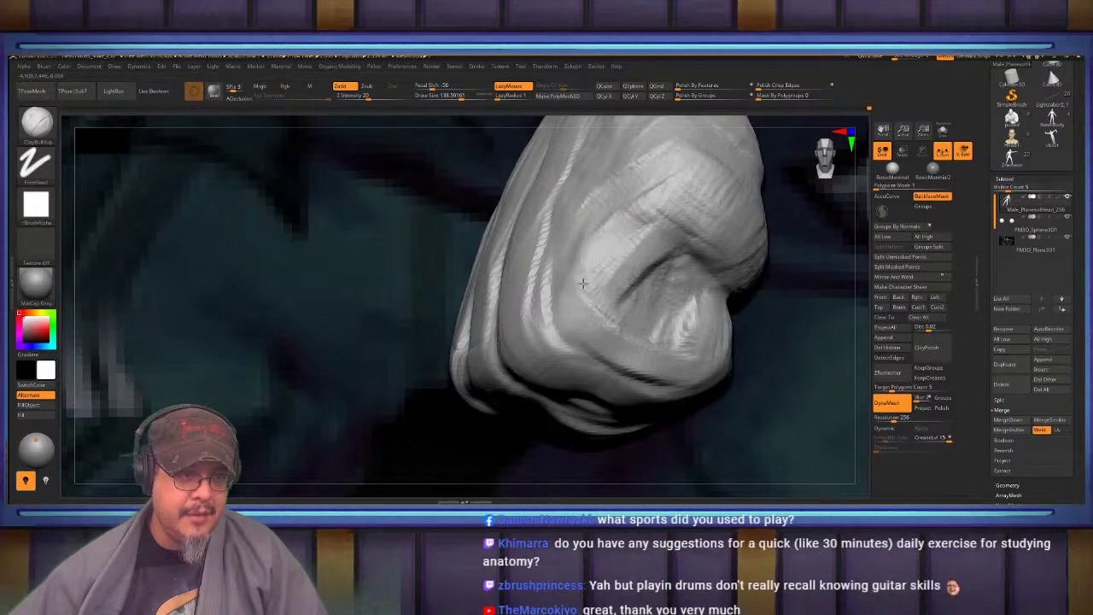
{"action": "right_click_drag", "start_coordinate": [581, 234], "coordinate": [600, 314]}
{"action": "left_click_drag", "start_coordinate": [601, 314], "coordinate": [656, 277]}
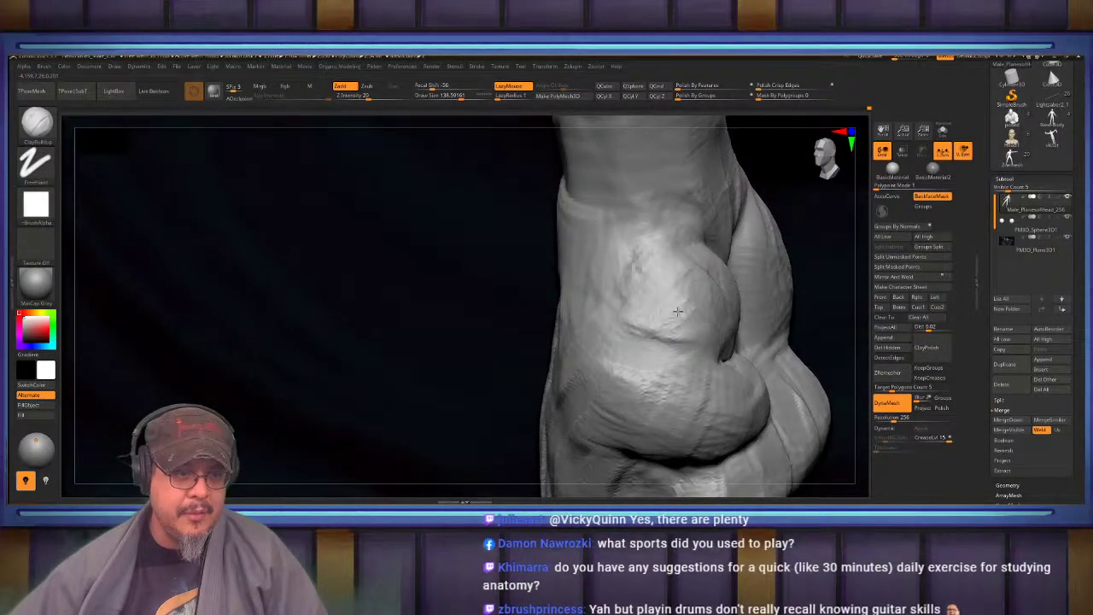
{"action": "mouse_move", "coordinate": [631, 312]}
{"action": "right_mouse_down"}
{"action": "mouse_move", "coordinate": [598, 253]}
{"action": "mouse_move", "coordinate": [651, 265]}
{"action": "mouse_move", "coordinate": [643, 205]}
{"action": "mouse_move", "coordinate": [658, 243]}
{"action": "mouse_move", "coordinate": [603, 242]}
{"action": "mouse_move", "coordinate": [664, 260]}
{"action": "right_mouse_up"}
Sharpen the parting line between the character's lips with DamStandard
{"action": "key", "text": "f"}
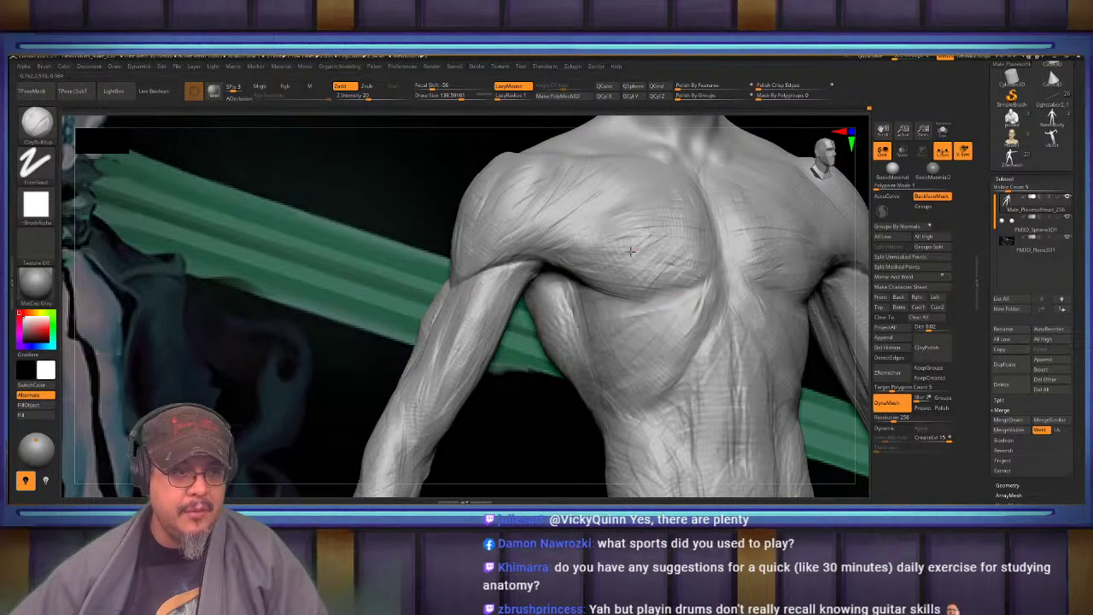
{"action": "right_click_drag", "start_coordinate": [624, 228], "coordinate": [716, 198], "text": "alt"}
{"action": "right_click_drag", "start_coordinate": [615, 197], "coordinate": [617, 252], "text": "ctrl"}
{"action": "right_click_drag", "start_coordinate": [568, 136], "coordinate": [620, 355], "text": "alt"}
{"action": "mouse_move", "coordinate": [620, 291]}
{"action": "right_mouse_down", "text": "ctrl"}
{"action": "mouse_move", "coordinate": [623, 309]}
{"action": "mouse_move", "coordinate": [633, 253]}
{"action": "mouse_move", "coordinate": [636, 286]}
{"action": "mouse_move", "coordinate": [656, 252]}
{"action": "mouse_move", "coordinate": [655, 280]}
{"action": "mouse_move", "coordinate": [655, 226]}
{"action": "right_mouse_up", "text": "ctrl"}
{"action": "key", "text": "b"}
{"action": "key", "text": "m"}
{"action": "key", "text": "v"}
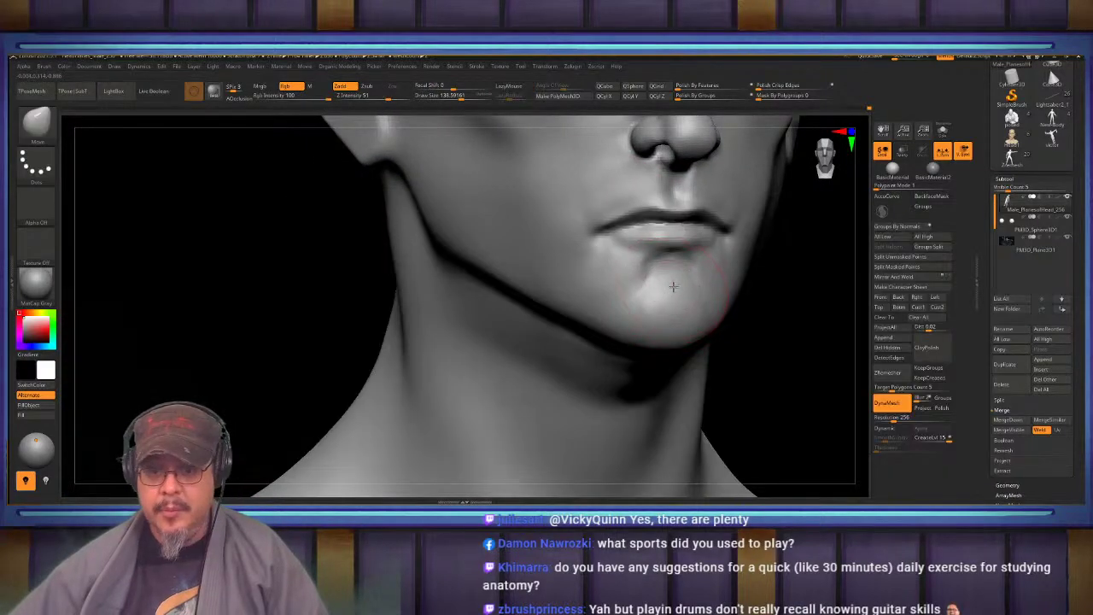
{"action": "mouse_move", "coordinate": [673, 287]}
{"action": "right_mouse_down", "text": "ctrl"}
{"action": "mouse_move", "coordinate": [682, 319]}
{"action": "mouse_move", "coordinate": [681, 304]}
{"action": "right_mouse_up", "text": "ctrl"}
{"action": "right_click_drag", "start_coordinate": [681, 304], "coordinate": [655, 299]}
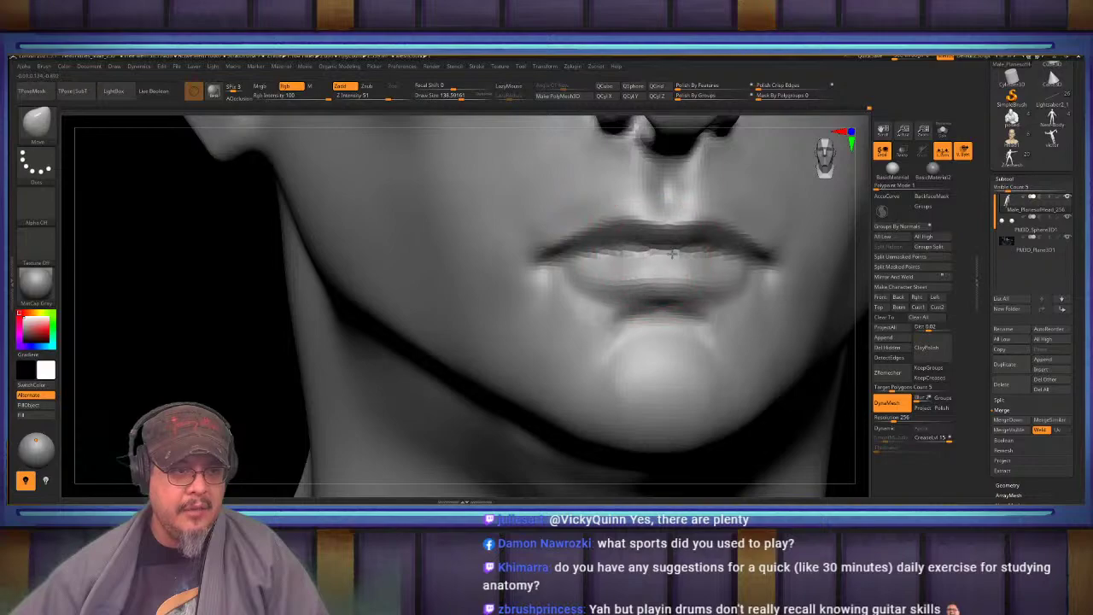
{"action": "mouse_move", "coordinate": [608, 257]}
{"action": "right_mouse_down", "text": "alt"}
{"action": "mouse_move", "coordinate": [698, 288]}
{"action": "mouse_move", "coordinate": [752, 277]}
{"action": "right_mouse_up", "text": "alt"}
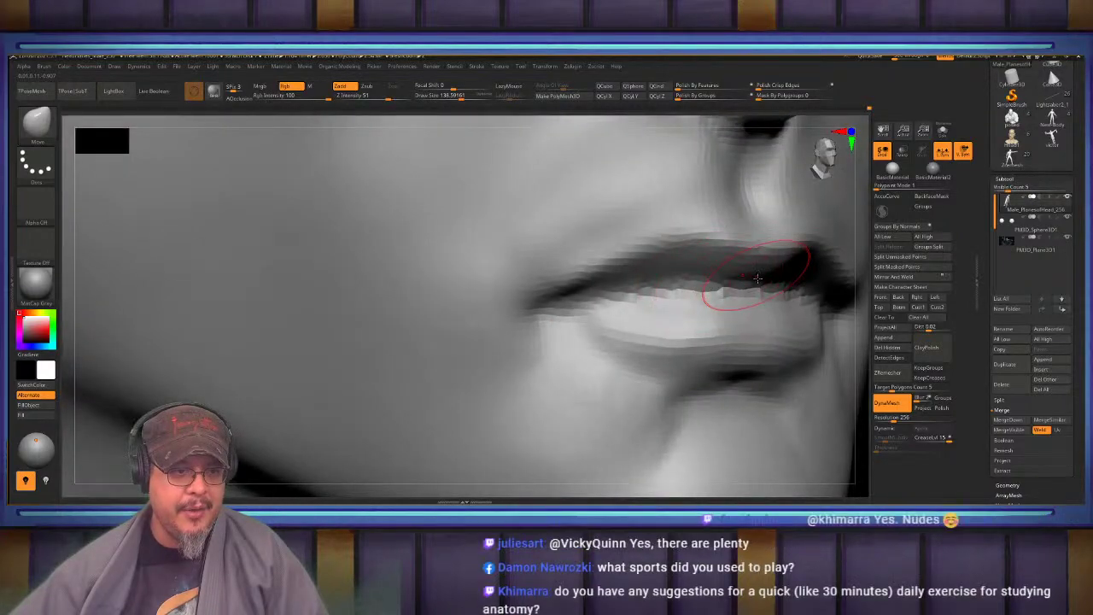
{"action": "key", "text": "b"}
{"action": "key", "text": "d"}
{"action": "key", "text": "s"}
{"action": "left_click_drag", "start_coordinate": [662, 288], "coordinate": [713, 286]}
{"action": "mouse_move", "coordinate": [735, 286]}
{"action": "right_mouse_down"}
{"action": "mouse_move", "coordinate": [629, 270]}
{"action": "mouse_move", "coordinate": [653, 279]}
{"action": "right_mouse_up"}
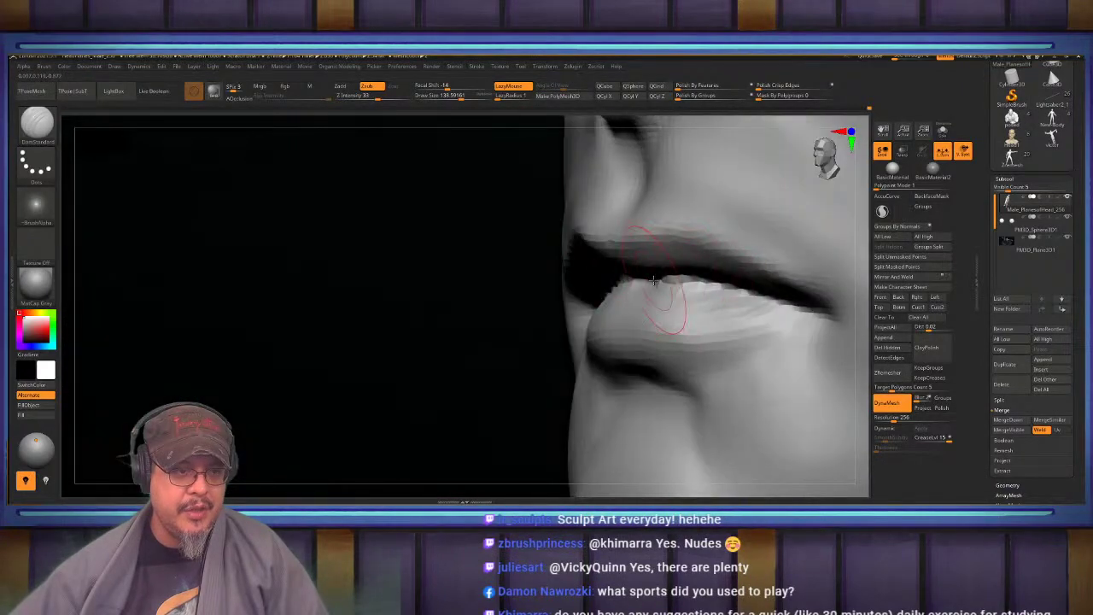
{"action": "right_click_drag", "start_coordinate": [774, 289], "coordinate": [824, 282]}
{"action": "mouse_move", "coordinate": [675, 256]}
{"action": "right_mouse_down"}
{"action": "mouse_move", "coordinate": [715, 241]}
{"action": "mouse_move", "coordinate": [756, 260]}
{"action": "mouse_move", "coordinate": [709, 253]}
{"action": "right_mouse_up"}
Shape the upper lip with ClayBuildup strokes from its center out to the mouth corner
{"action": "key", "text": "b"}
{"action": "key", "text": "c"}
{"action": "key", "text": "b"}
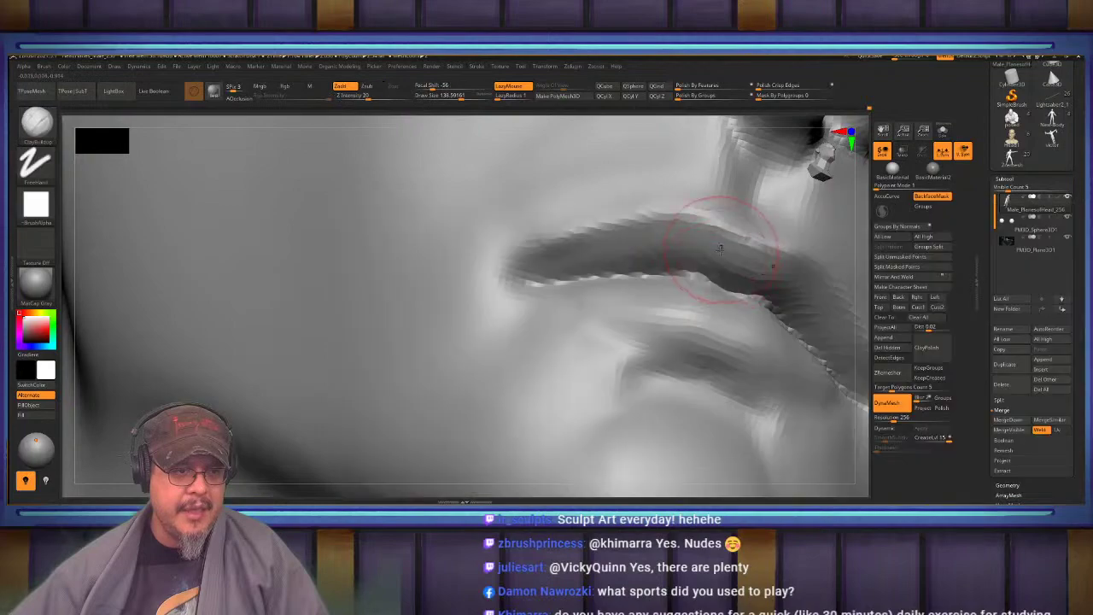
{"action": "mouse_move", "coordinate": [748, 252]}
{"action": "left_mouse_down"}
{"action": "mouse_move", "coordinate": [706, 230]}
{"action": "mouse_move", "coordinate": [803, 295]}
{"action": "left_mouse_up"}
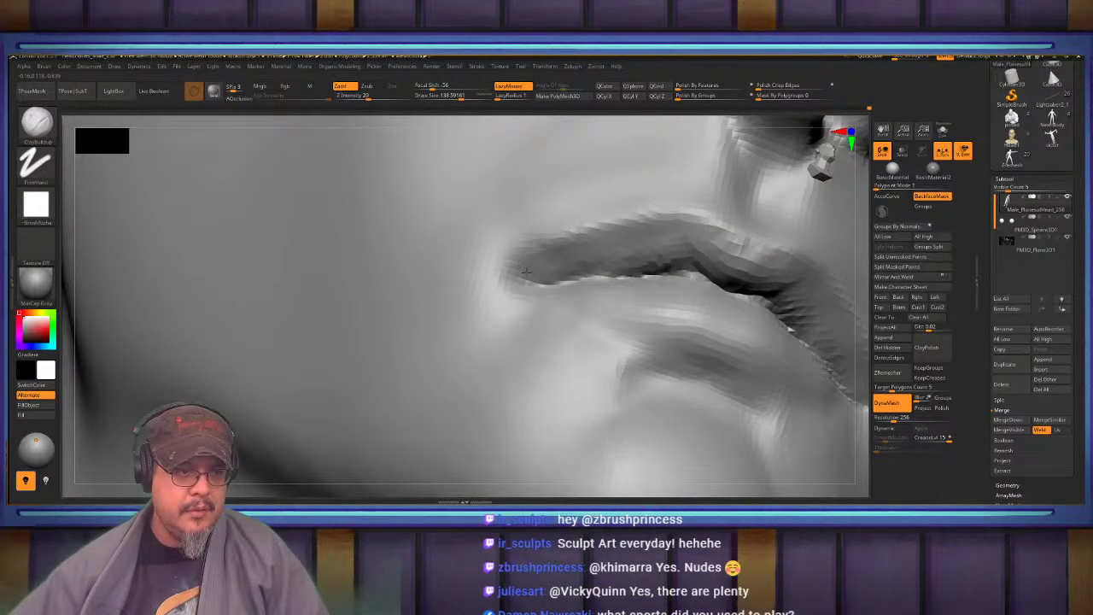
{"action": "left_click_drag", "start_coordinate": [649, 243], "coordinate": [598, 256]}
Fill out the lower lip with ClayBuildup and smooth the area beneath the mouth corner
{"action": "mouse_move", "coordinate": [598, 257]}
{"action": "right_mouse_down"}
{"action": "mouse_move", "coordinate": [581, 296]}
{"action": "mouse_move", "coordinate": [608, 297]}
{"action": "right_mouse_up"}
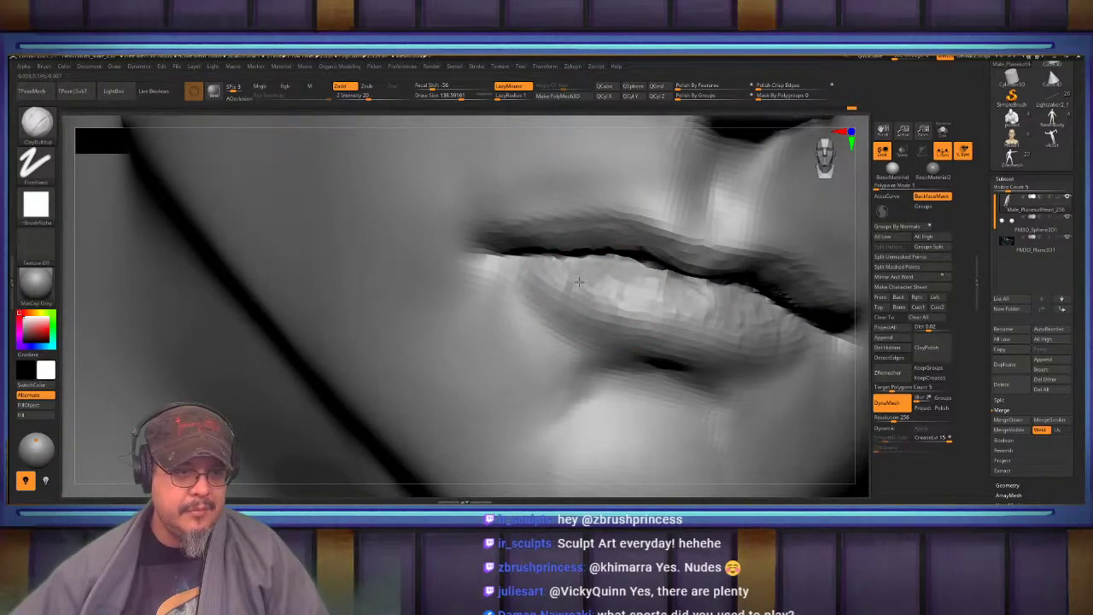
{"action": "right_click_drag", "start_coordinate": [594, 297], "coordinate": [624, 317]}
{"action": "left_click_drag", "start_coordinate": [562, 346], "coordinate": [547, 343], "text": "shift"}
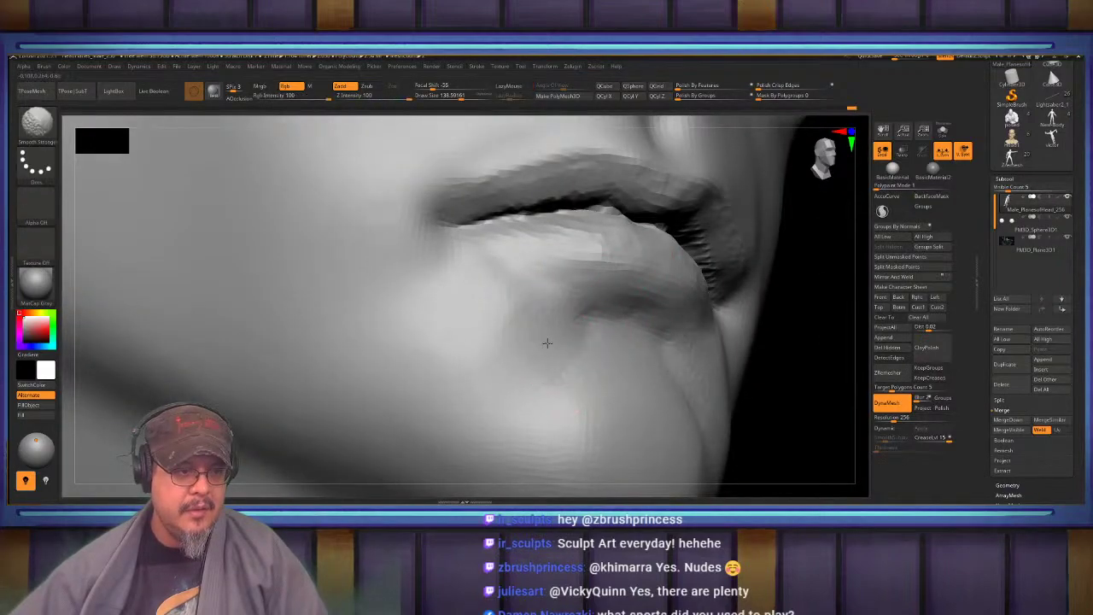
{"action": "right_click_drag", "start_coordinate": [585, 325], "coordinate": [684, 273]}
{"action": "key", "text": "f"}
{"action": "mouse_move", "coordinate": [546, 227]}
{"action": "right_mouse_down", "text": "alt"}
{"action": "mouse_move", "coordinate": [590, 257]}
{"action": "mouse_move", "coordinate": [611, 295]}
{"action": "mouse_move", "coordinate": [611, 350]}
{"action": "right_mouse_up", "text": "alt"}
{"action": "mouse_move", "coordinate": [612, 307]}
{"action": "right_mouse_down", "text": "alt"}
{"action": "mouse_move", "coordinate": [599, 360]}
{"action": "mouse_move", "coordinate": [641, 337]}
{"action": "right_mouse_up", "text": "alt"}
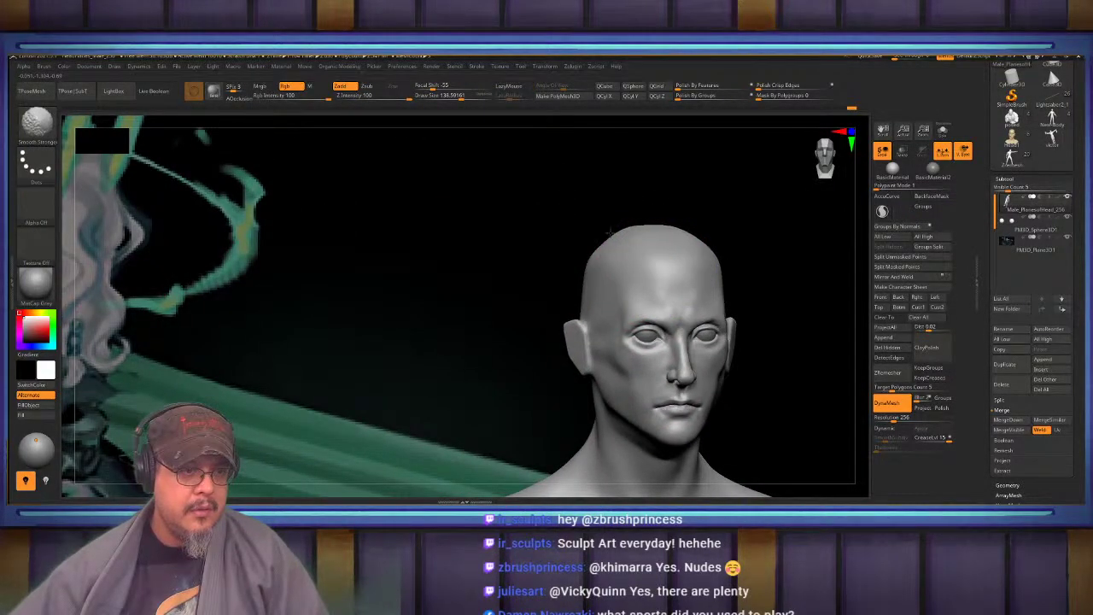
Insert a sphere as a new subtool for the hair and make it the active subtool
{"action": "right_click_drag", "start_coordinate": [633, 241], "coordinate": [694, 247]}
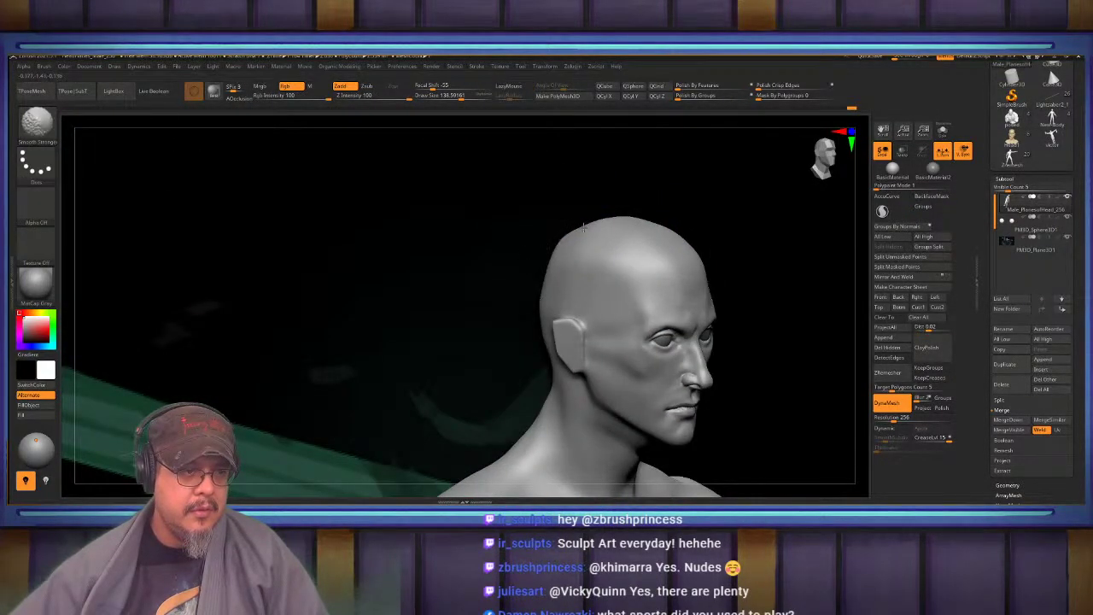
{"action": "mouse_move", "coordinate": [607, 245]}
{"action": "right_mouse_down", "text": "shift"}
{"action": "mouse_move", "coordinate": [566, 271]}
{"action": "mouse_move", "coordinate": [598, 236]}
{"action": "mouse_move", "coordinate": [624, 316]}
{"action": "right_mouse_up", "text": "shift"}
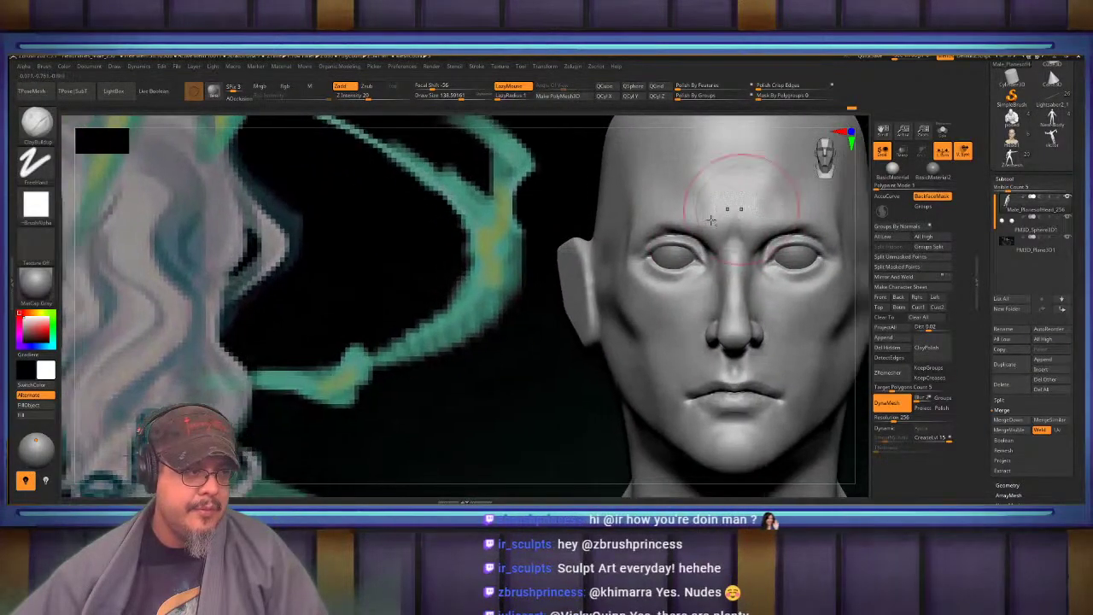
{"action": "right_click_drag", "start_coordinate": [712, 220], "coordinate": [630, 224], "text": "ctrl"}
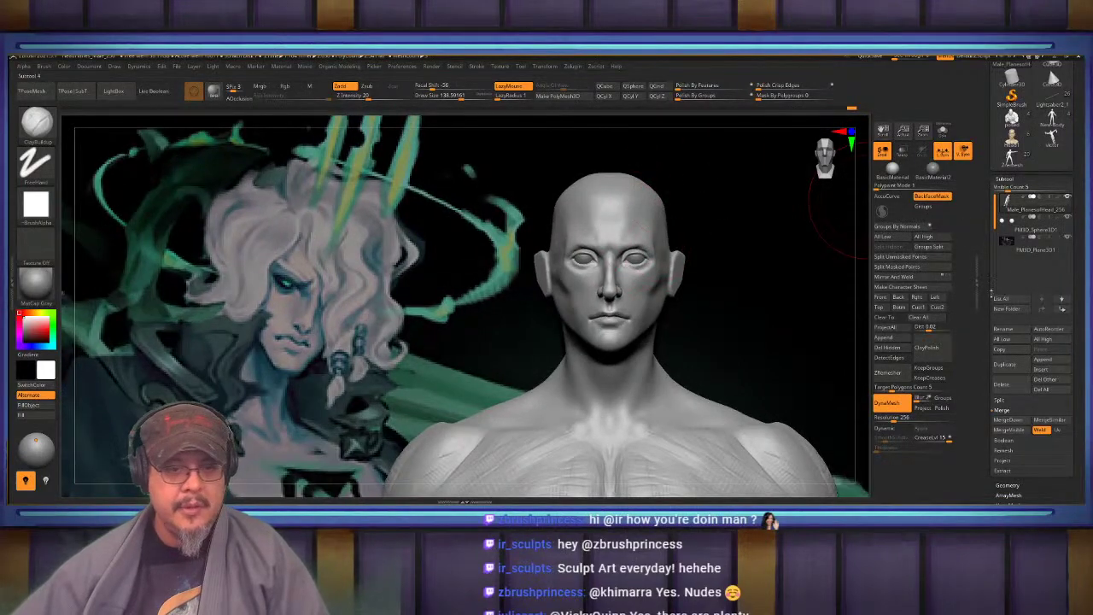
{"action": "left_click", "coordinate": [1047, 370]}
{"action": "left_click", "coordinate": [641, 345]}
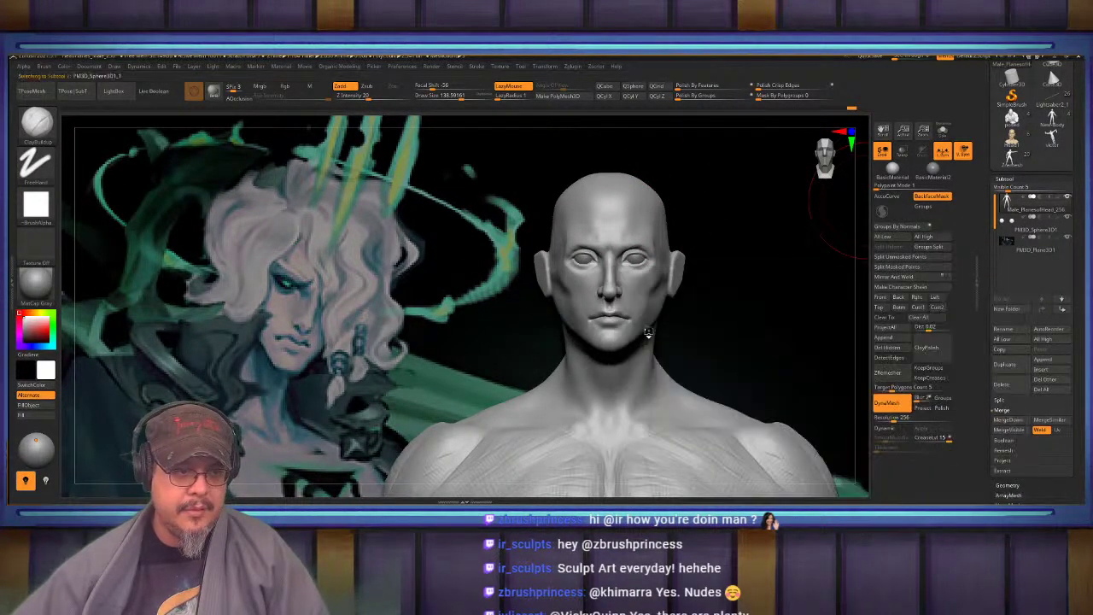
{"action": "left_click", "coordinate": [662, 298], "text": "alt"}
Move the sphere up over the skull, then flatten it vertically and tilt it toward the back of the head
{"action": "right_click_drag", "start_coordinate": [663, 296], "coordinate": [692, 351], "text": "alt"}
{"action": "key", "text": "w"}
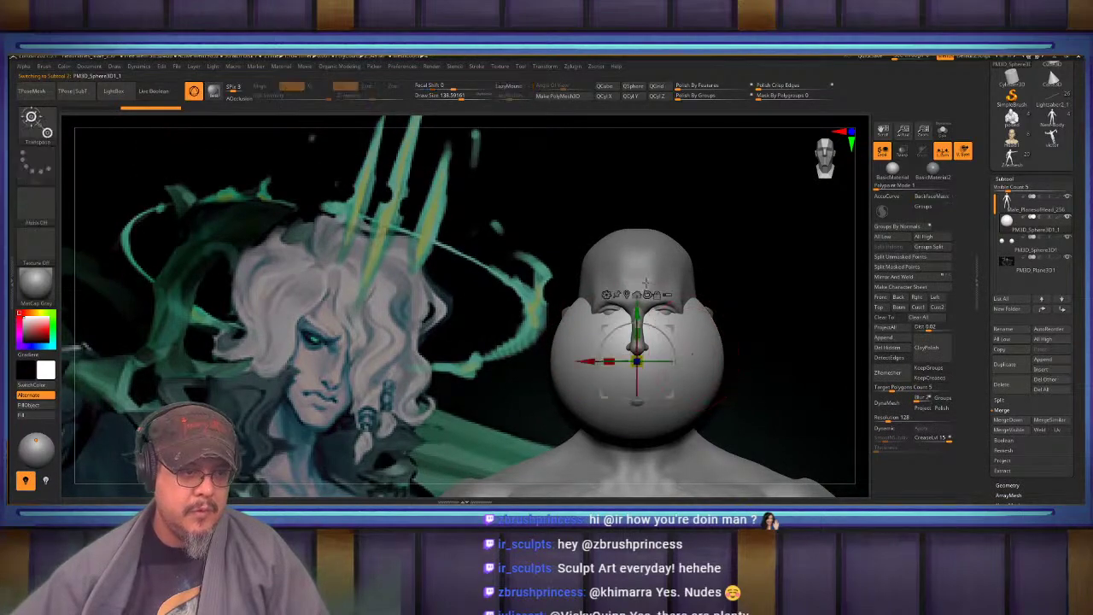
{"action": "left_click_drag", "start_coordinate": [637, 314], "coordinate": [641, 205]}
{"action": "right_click_drag", "start_coordinate": [646, 207], "coordinate": [720, 274], "text": "shift"}
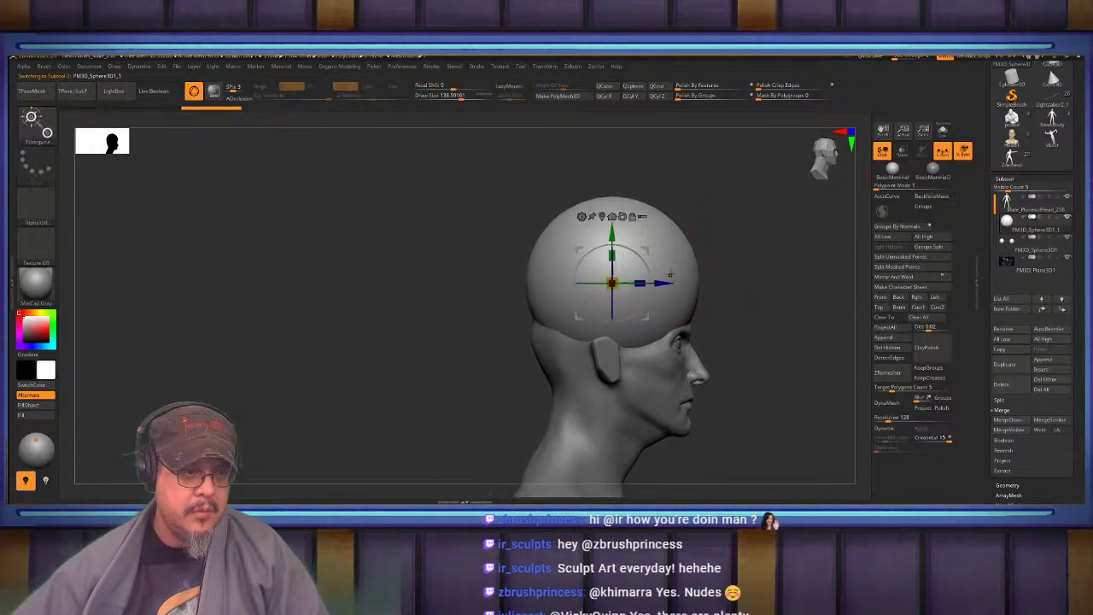
{"action": "mouse_move", "coordinate": [613, 255]}
{"action": "left_mouse_down"}
{"action": "mouse_move", "coordinate": [614, 269]}
{"action": "mouse_move", "coordinate": [619, 249]}
{"action": "left_mouse_up"}
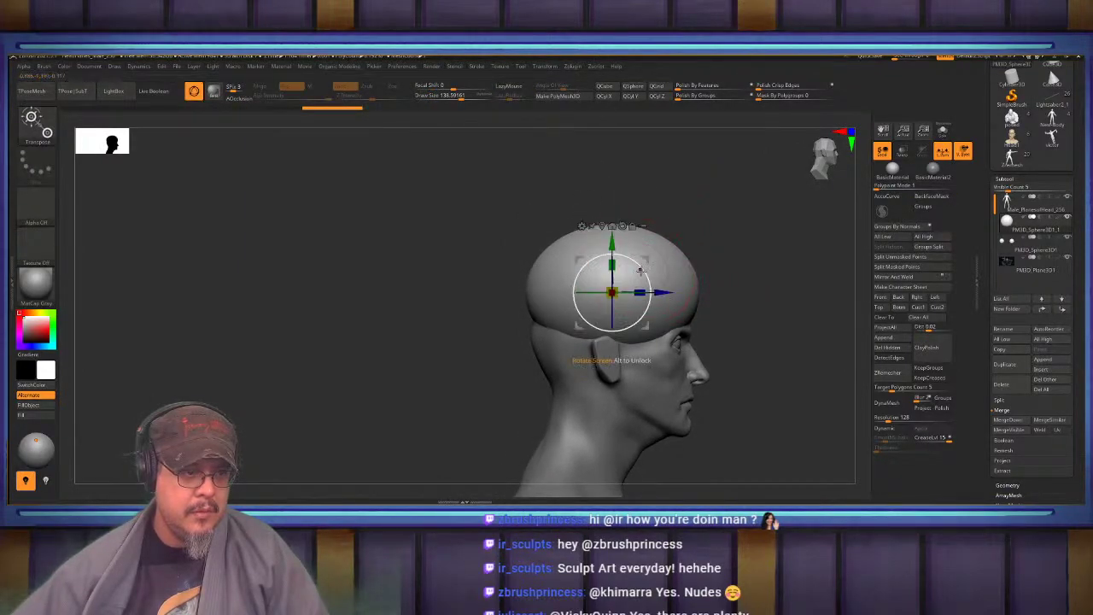
{"action": "left_click_drag", "start_coordinate": [643, 258], "coordinate": [631, 268]}
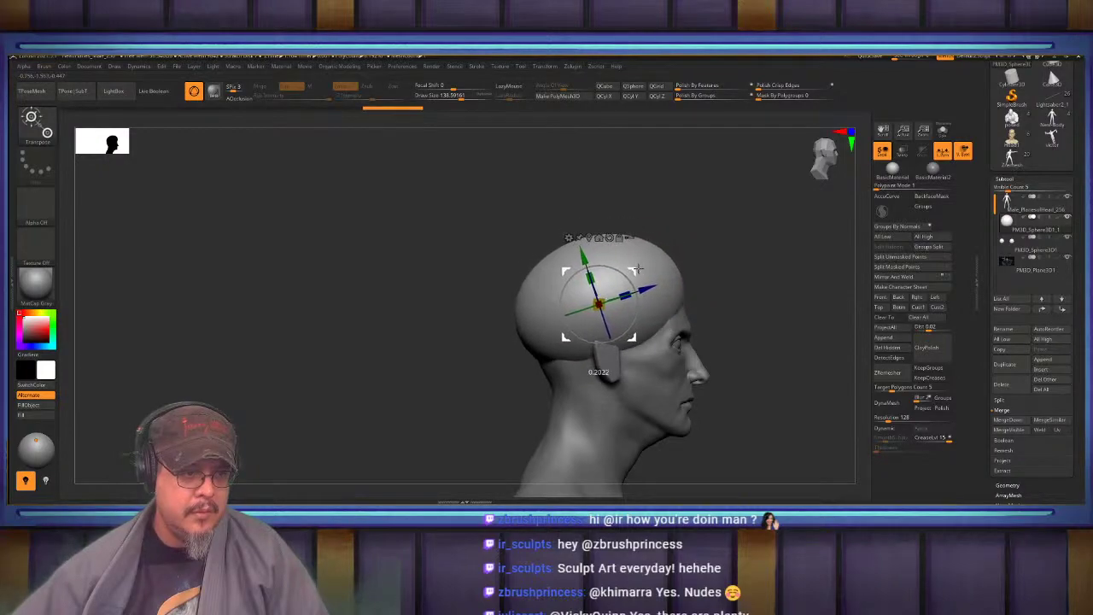
Convert the flattened hair sphere to DynaMesh at resolution 128 and return to sculpting
{"action": "key", "text": "q"}
{"action": "mouse_move", "coordinate": [766, 257]}
{"action": "right_mouse_down", "text": "shift"}
{"action": "mouse_move", "coordinate": [715, 258]}
{"action": "mouse_move", "coordinate": [726, 197]}
{"action": "mouse_move", "coordinate": [747, 179]}
{"action": "mouse_move", "coordinate": [854, 388]}
{"action": "mouse_move", "coordinate": [871, 386]}
{"action": "right_mouse_up", "text": "shift"}
{"action": "left_click", "coordinate": [893, 405]}
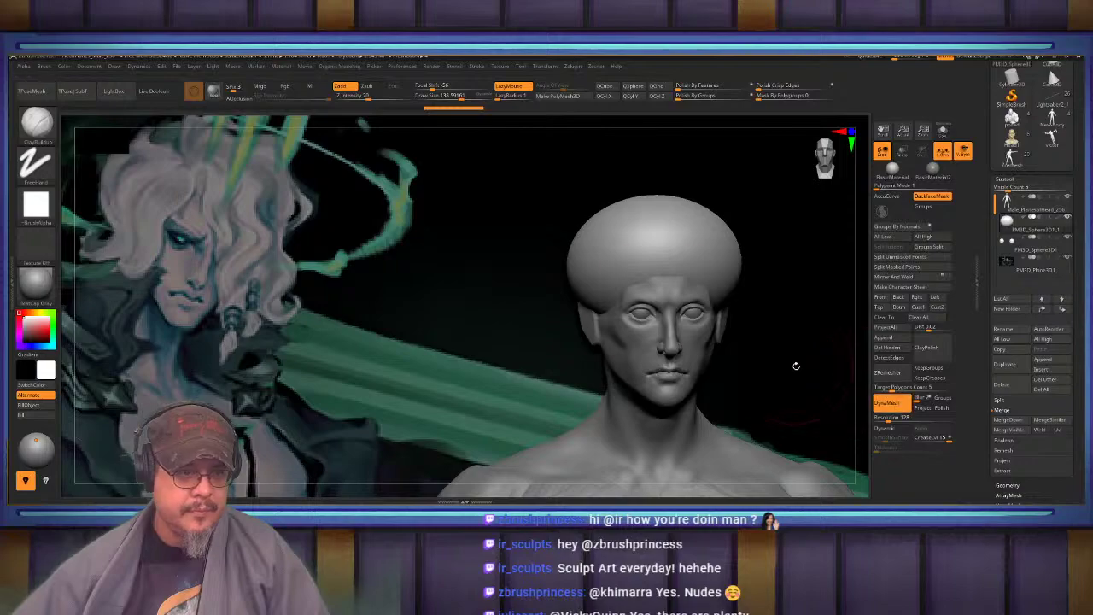
Carve an off-center parting groove with DamStandard, without symmetry, from the front of the hair mass to the back
{"action": "mouse_move", "coordinate": [654, 243]}
{"action": "right_mouse_down", "text": "alt"}
{"action": "mouse_move", "coordinate": [709, 286]}
{"action": "mouse_move", "coordinate": [676, 266]}
{"action": "mouse_move", "coordinate": [693, 321]}
{"action": "right_mouse_up", "text": "alt"}
{"action": "key", "text": "b"}
{"action": "key", "text": "d"}
{"action": "key", "text": "s"}
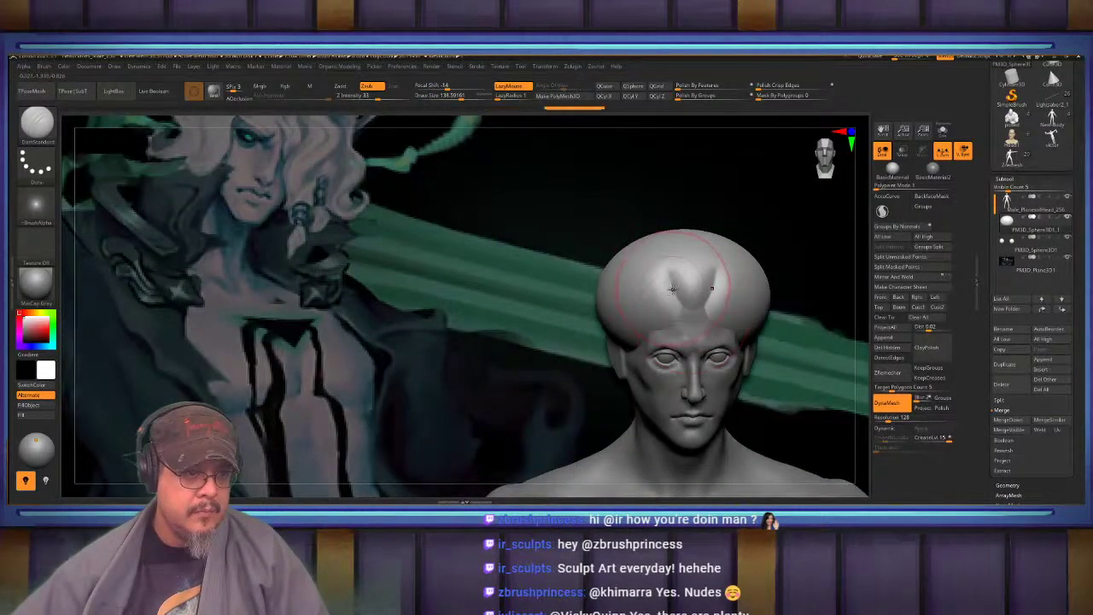
{"action": "key", "text": "ctrl+z"}
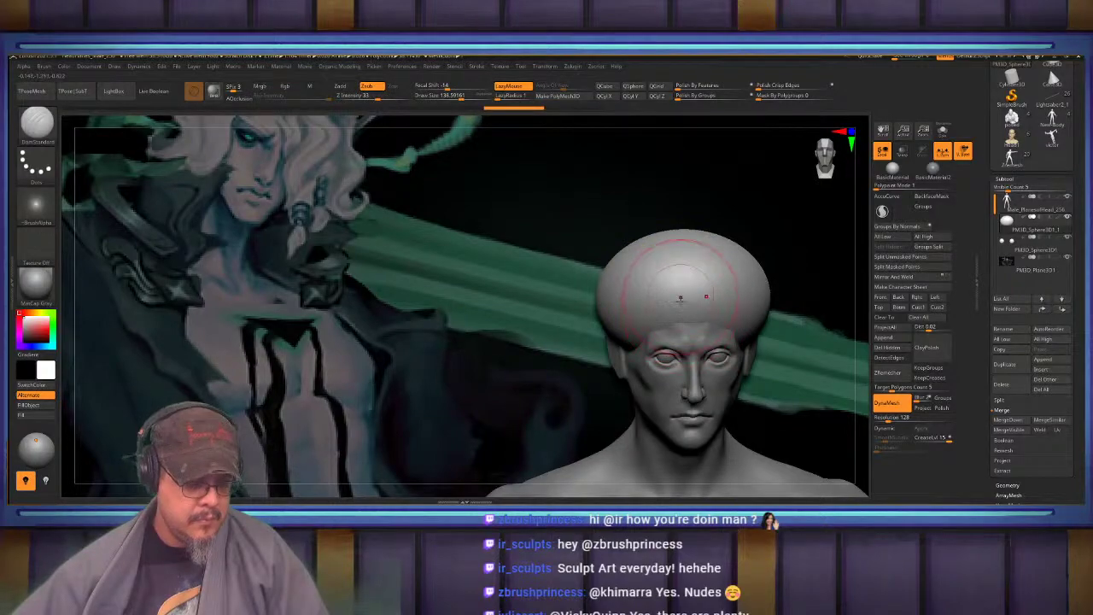
{"action": "right_click_drag", "start_coordinate": [681, 298], "coordinate": [693, 309]}
{"action": "left_click_drag", "start_coordinate": [671, 320], "coordinate": [633, 248]}
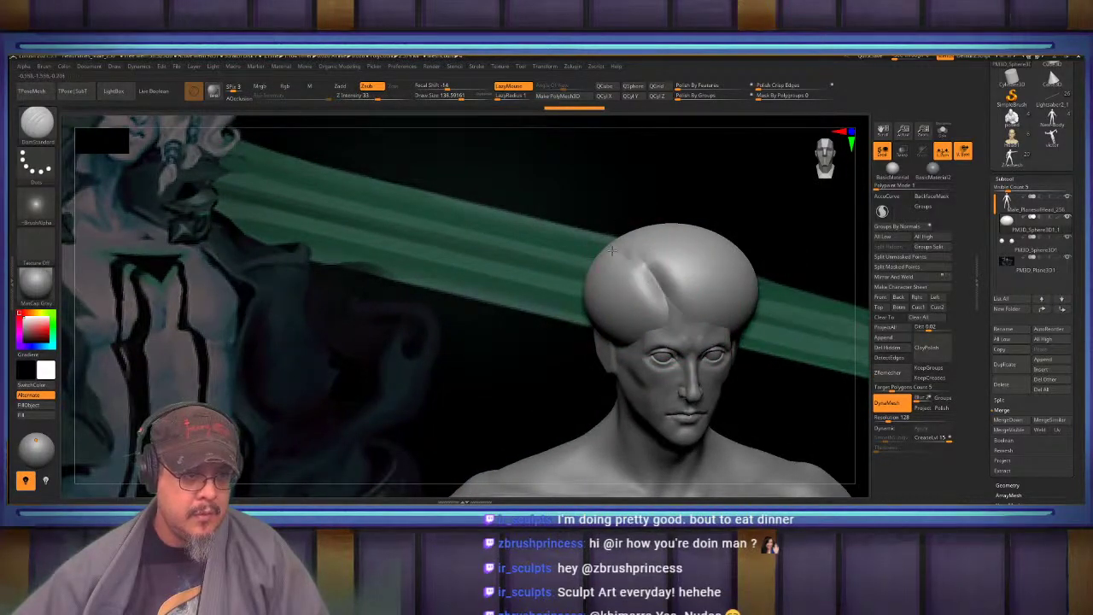
{"action": "right_click_drag", "start_coordinate": [612, 251], "coordinate": [700, 294]}
{"action": "left_click_drag", "start_coordinate": [702, 296], "coordinate": [629, 264]}
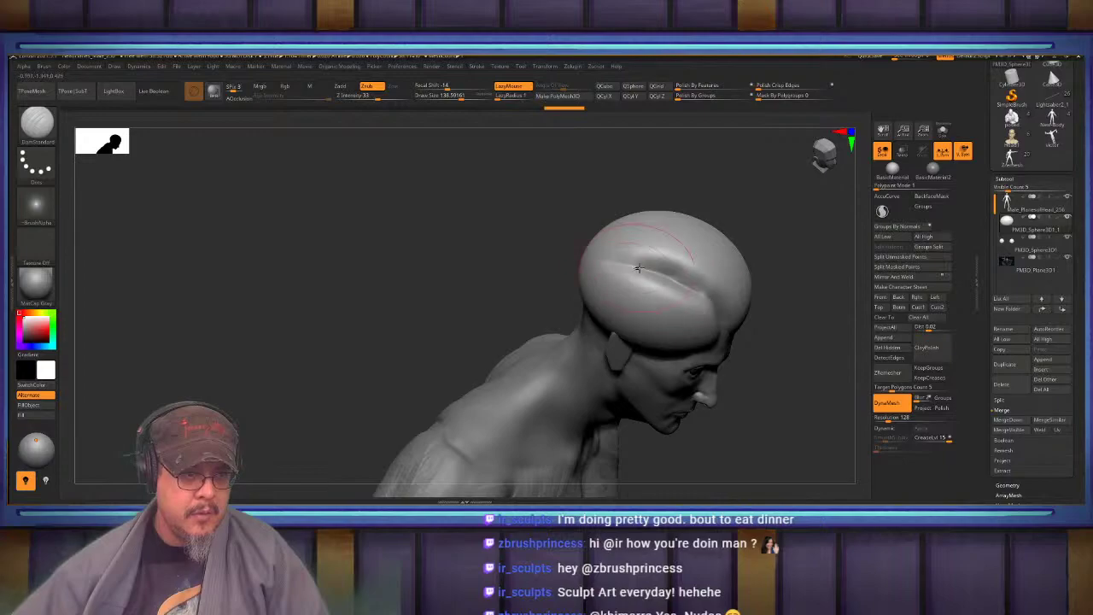
{"action": "right_click_drag", "start_coordinate": [639, 269], "coordinate": [669, 262]}
{"action": "left_click_drag", "start_coordinate": [638, 267], "coordinate": [565, 274]}
{"action": "mouse_move", "coordinate": [602, 282]}
{"action": "right_mouse_down"}
{"action": "mouse_move", "coordinate": [571, 252]}
{"action": "mouse_move", "coordinate": [633, 264]}
{"action": "right_mouse_up"}
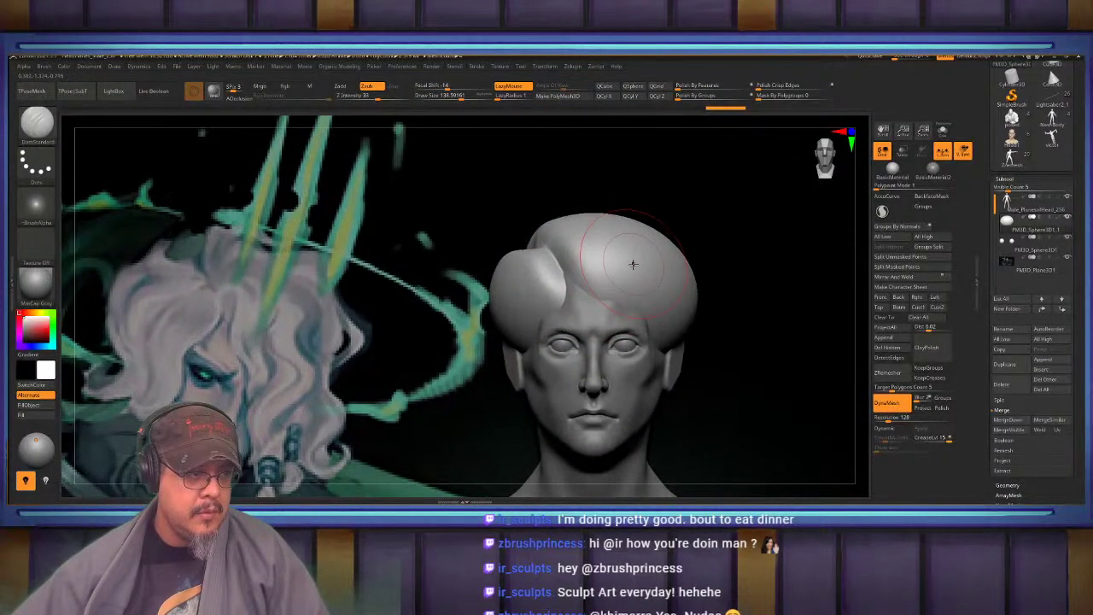
Build up the front of the hair beside the parting with ClayBuildup, sweeping across the upper forehead
{"action": "key", "text": "b"}
{"action": "key", "text": "c"}
{"action": "key", "text": "b"}
{"action": "mouse_move", "coordinate": [580, 270]}
{"action": "left_mouse_down"}
{"action": "mouse_move", "coordinate": [610, 268]}
{"action": "mouse_move", "coordinate": [636, 309]}
{"action": "left_mouse_up"}
{"action": "mouse_move", "coordinate": [644, 319]}
{"action": "right_mouse_down", "text": "alt"}
{"action": "mouse_move", "coordinate": [646, 283]}
{"action": "mouse_move", "coordinate": [667, 249]}
{"action": "mouse_move", "coordinate": [633, 243]}
{"action": "right_mouse_up", "text": "alt"}
Pull a long front lock down past the character's left eye and cheek with SnakeHook
{"action": "key", "text": "b"}
{"action": "key", "text": "s"}
{"action": "key", "text": "h"}
{"action": "left_click_drag", "start_coordinate": [641, 227], "coordinate": [665, 365]}
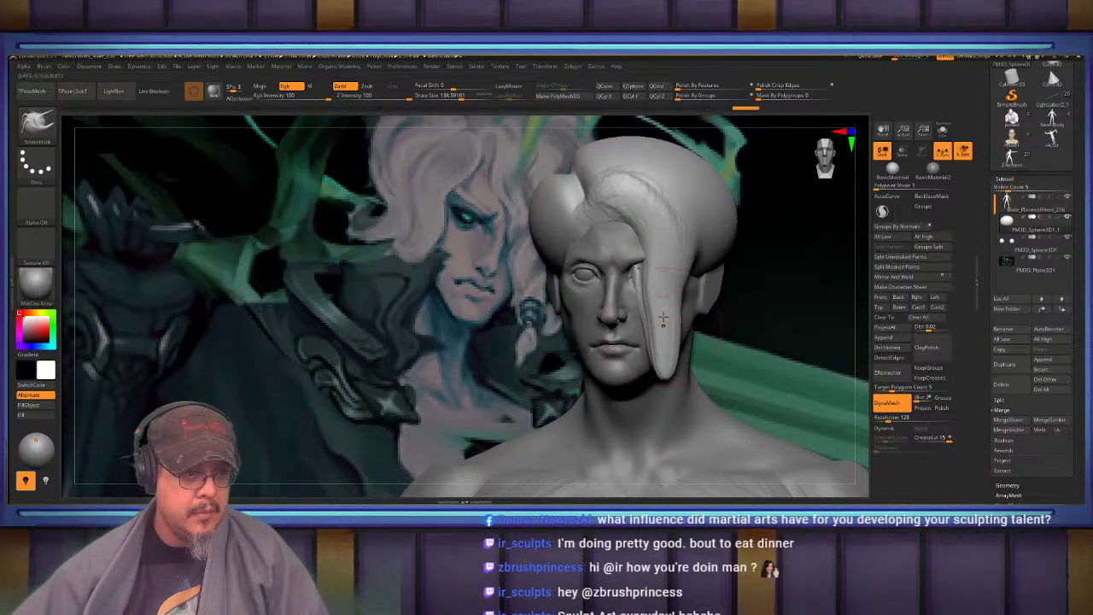
{"action": "right_click_drag", "start_coordinate": [662, 319], "coordinate": [724, 286]}
{"action": "right_click_drag", "start_coordinate": [627, 270], "coordinate": [653, 271]}
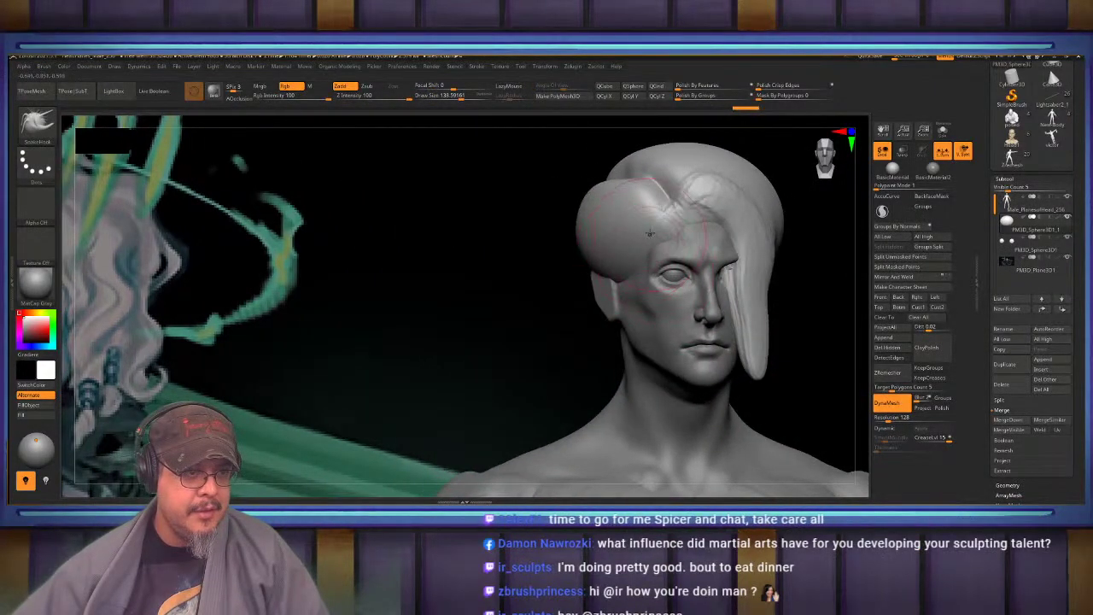
Draw the hair on the character's right side into hanging locks in front of and behind the ear
{"action": "mouse_move", "coordinate": [654, 230]}
{"action": "left_mouse_down"}
{"action": "mouse_move", "coordinate": [634, 312]}
{"action": "mouse_move", "coordinate": [601, 344]}
{"action": "left_mouse_up"}
{"action": "mouse_move", "coordinate": [579, 332]}
{"action": "right_mouse_down", "text": "alt"}
{"action": "mouse_move", "coordinate": [627, 350]}
{"action": "mouse_move", "coordinate": [590, 321]}
{"action": "mouse_move", "coordinate": [615, 319]}
{"action": "mouse_move", "coordinate": [646, 264]}
{"action": "mouse_move", "coordinate": [649, 281]}
{"action": "mouse_move", "coordinate": [675, 287]}
{"action": "right_mouse_up", "text": "alt"}
{"action": "left_click_drag", "start_coordinate": [663, 261], "coordinate": [614, 358]}
{"action": "mouse_move", "coordinate": [614, 358]}
{"action": "right_mouse_down"}
{"action": "mouse_move", "coordinate": [693, 342]}
{"action": "mouse_move", "coordinate": [788, 349]}
{"action": "right_mouse_up"}
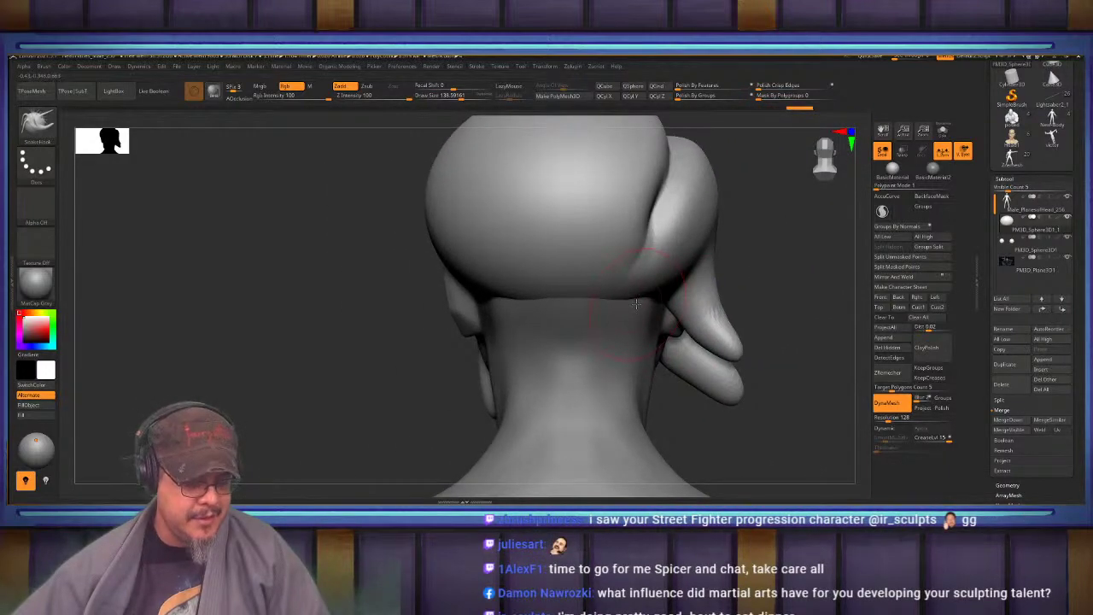
Adjust the brush size and extend the back of the hair downward over the nape
{"action": "key", "text": "s"}
{"action": "mouse_move", "coordinate": [608, 305]}
{"action": "left_mouse_down"}
{"action": "mouse_move", "coordinate": [621, 305]}
{"action": "mouse_move", "coordinate": [595, 371]}
{"action": "left_mouse_up"}
{"action": "left_click_drag", "start_coordinate": [509, 290], "coordinate": [493, 316]}
{"action": "mouse_move", "coordinate": [493, 317]}
{"action": "right_mouse_down"}
{"action": "mouse_move", "coordinate": [589, 319]}
{"action": "mouse_move", "coordinate": [614, 309]}
{"action": "mouse_move", "coordinate": [611, 250]}
{"action": "mouse_move", "coordinate": [654, 218]}
{"action": "mouse_move", "coordinate": [662, 256]}
{"action": "mouse_move", "coordinate": [639, 257]}
{"action": "mouse_move", "coordinate": [631, 224]}
{"action": "mouse_move", "coordinate": [639, 259]}
{"action": "right_mouse_up"}
Pull more hanging locks down around the character's left side and behind the ear with SnakeHook
{"action": "key", "text": "b"}
{"action": "key", "text": "s"}
{"action": "key", "text": "h"}
{"action": "key", "text": "s"}
{"action": "left_click_drag", "start_coordinate": [642, 263], "coordinate": [624, 262]}
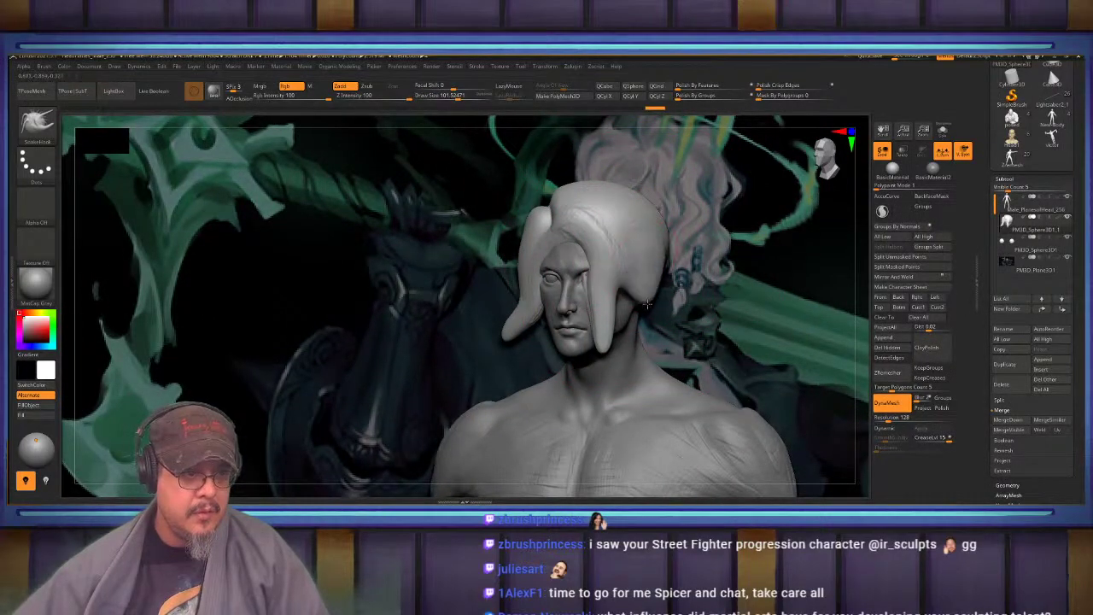
{"action": "right_click_drag", "start_coordinate": [671, 336], "coordinate": [593, 339]}
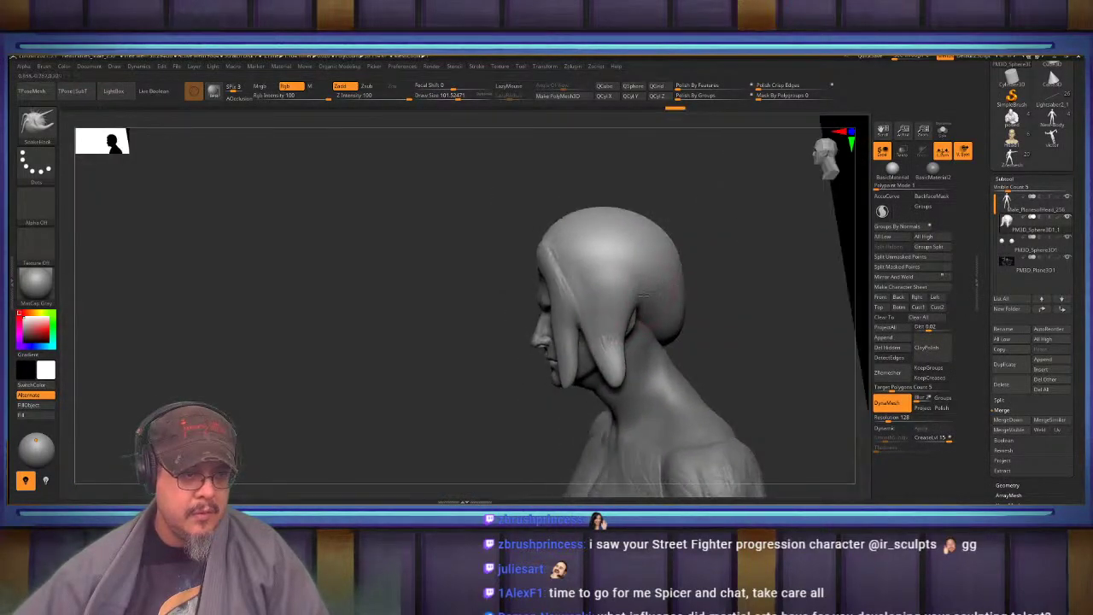
{"action": "left_click_drag", "start_coordinate": [663, 385], "coordinate": [665, 403]}
{"action": "right_click_drag", "start_coordinate": [663, 395], "coordinate": [591, 369]}
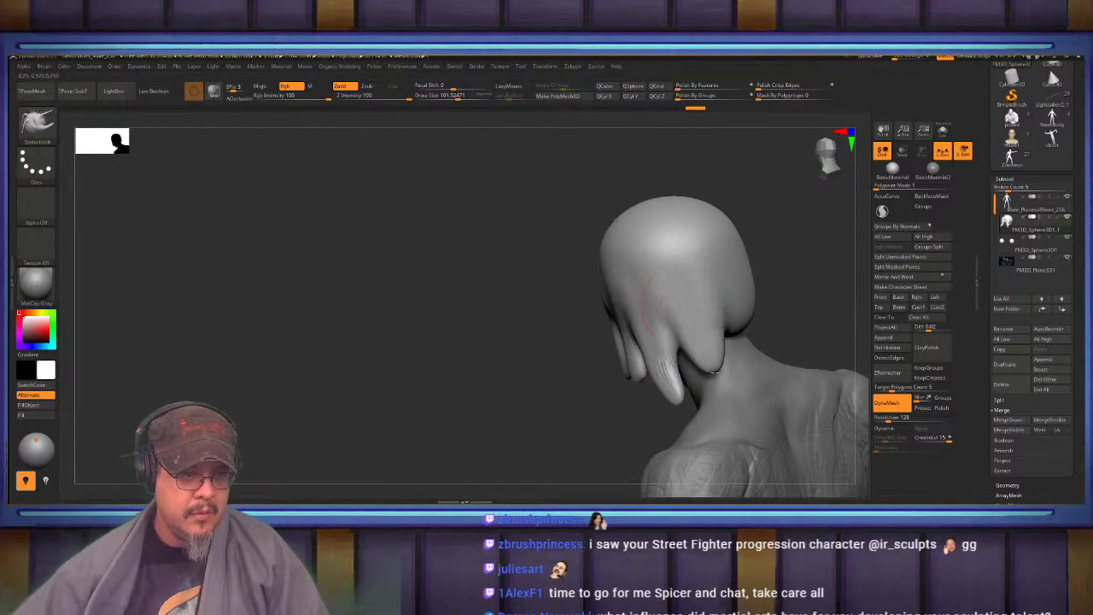
Smooth the long lock beside the character's left eye and rebuild the hair's DynaMesh
{"action": "right_click_drag", "start_coordinate": [725, 299], "coordinate": [769, 289]}
{"action": "mouse_move", "coordinate": [673, 284]}
{"action": "right_mouse_down", "text": "alt"}
{"action": "mouse_move", "coordinate": [664, 295]}
{"action": "mouse_move", "coordinate": [678, 265]}
{"action": "mouse_move", "coordinate": [659, 307]}
{"action": "right_mouse_up", "text": "alt"}
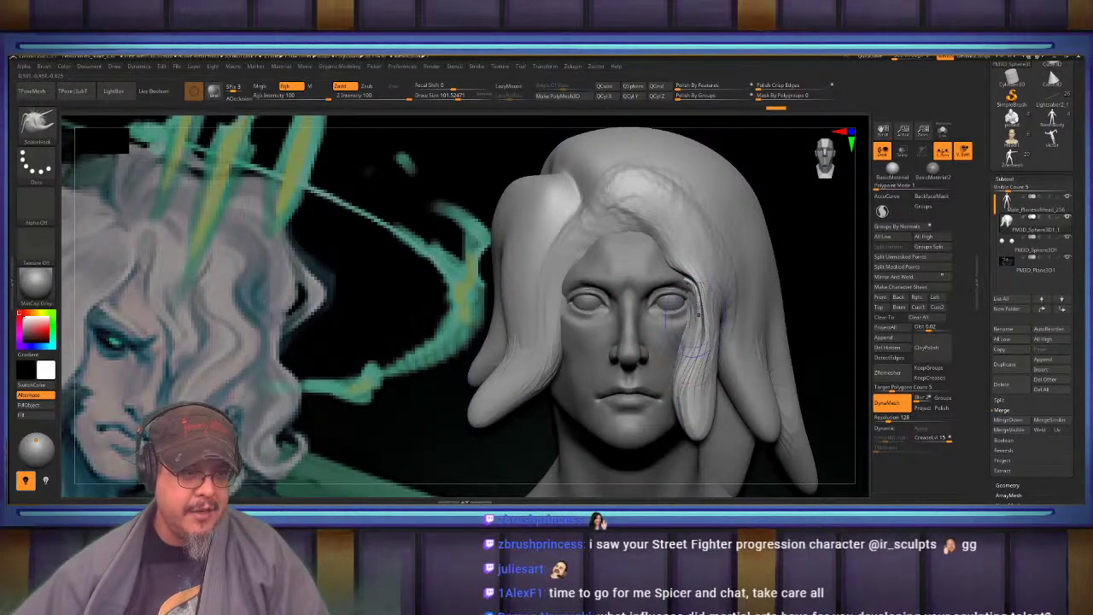
{"action": "left_click_drag", "start_coordinate": [695, 329], "coordinate": [693, 410], "text": "shift"}
{"action": "left_click_drag", "start_coordinate": [811, 238], "coordinate": [823, 266], "text": "ctrl"}
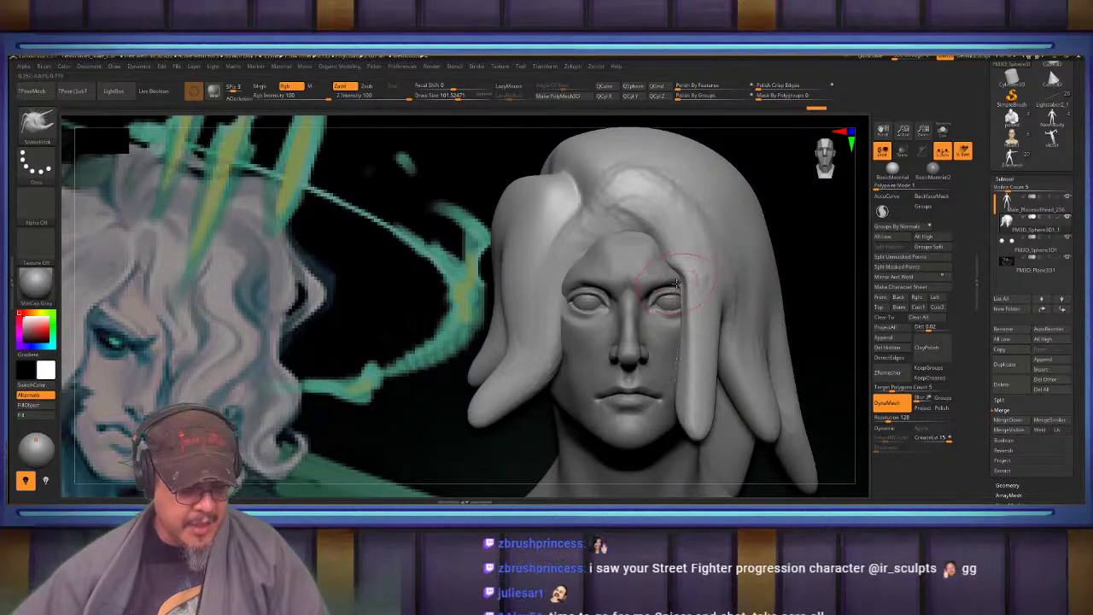
Reposition the locks framing the character's left cheek with a larger Move brush, smooth them, and rebuild the DynaMesh
{"action": "key", "text": "b"}
{"action": "key", "text": "m"}
{"action": "key", "text": "v"}
{"action": "key", "text": "s"}
{"action": "left_click_drag", "start_coordinate": [680, 293], "coordinate": [678, 293]}
{"action": "left_click_drag", "start_coordinate": [677, 279], "coordinate": [693, 256]}
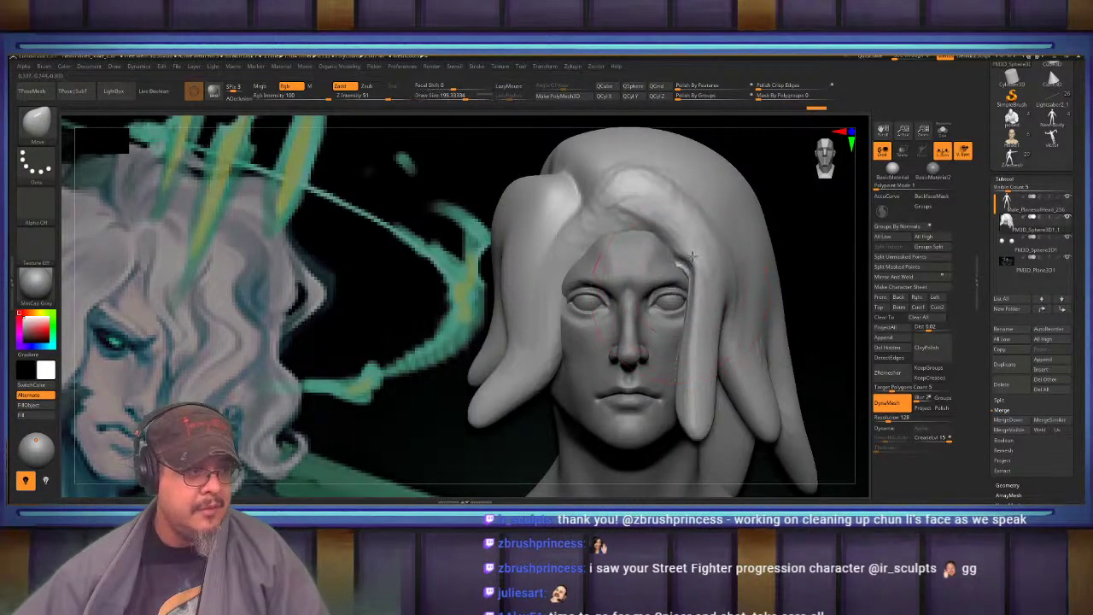
{"action": "left_click_drag", "start_coordinate": [715, 379], "coordinate": [726, 381]}
{"action": "left_click_drag", "start_coordinate": [686, 266], "coordinate": [667, 276], "text": "shift"}
{"action": "left_click_drag", "start_coordinate": [744, 329], "coordinate": [748, 318], "text": "shift"}
{"action": "left_click_drag", "start_coordinate": [825, 262], "coordinate": [840, 297], "text": "ctrl"}
Cut DamStandard grooves into the forelock where it sweeps from the parting across the forehead
{"action": "mouse_move", "coordinate": [645, 205]}
{"action": "right_mouse_down", "text": "alt"}
{"action": "mouse_move", "coordinate": [690, 287]}
{"action": "mouse_move", "coordinate": [699, 274]}
{"action": "mouse_move", "coordinate": [678, 288]}
{"action": "mouse_move", "coordinate": [686, 266]}
{"action": "right_mouse_up", "text": "alt"}
{"action": "key", "text": "b"}
{"action": "key", "text": "d"}
{"action": "key", "text": "s"}
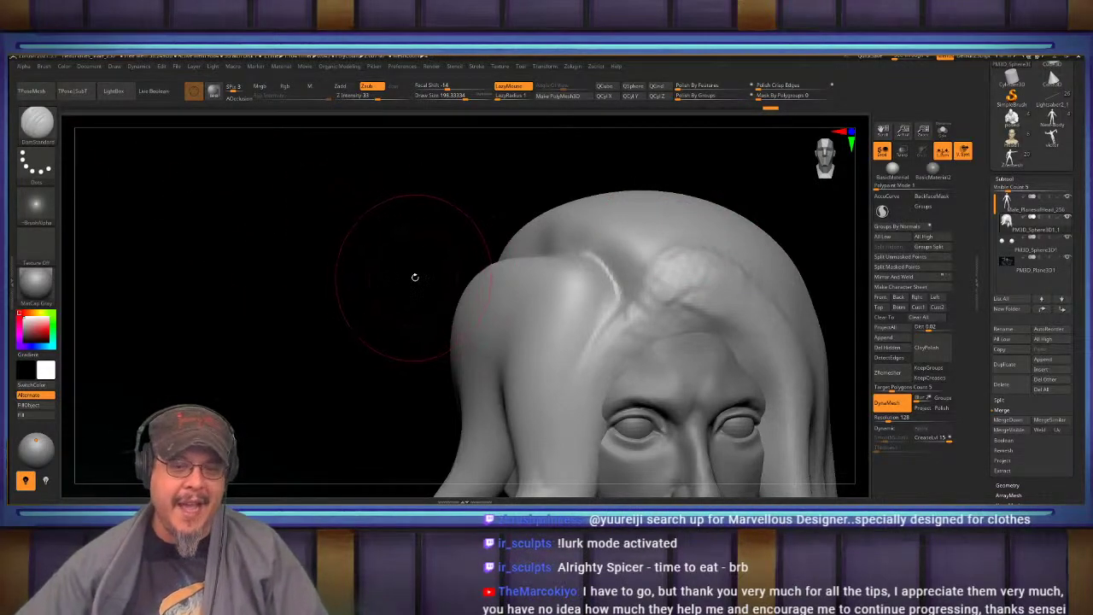
{"action": "right_click_drag", "start_coordinate": [444, 245], "coordinate": [396, 227], "text": "alt"}
{"action": "mouse_move", "coordinate": [532, 242]}
{"action": "right_mouse_down", "text": "ctrl"}
{"action": "mouse_move", "coordinate": [480, 241]}
{"action": "mouse_move", "coordinate": [501, 238]}
{"action": "mouse_move", "coordinate": [491, 206]}
{"action": "mouse_move", "coordinate": [507, 205]}
{"action": "mouse_move", "coordinate": [543, 259]}
{"action": "mouse_move", "coordinate": [541, 234]}
{"action": "mouse_move", "coordinate": [558, 253]}
{"action": "right_mouse_up", "text": "ctrl"}
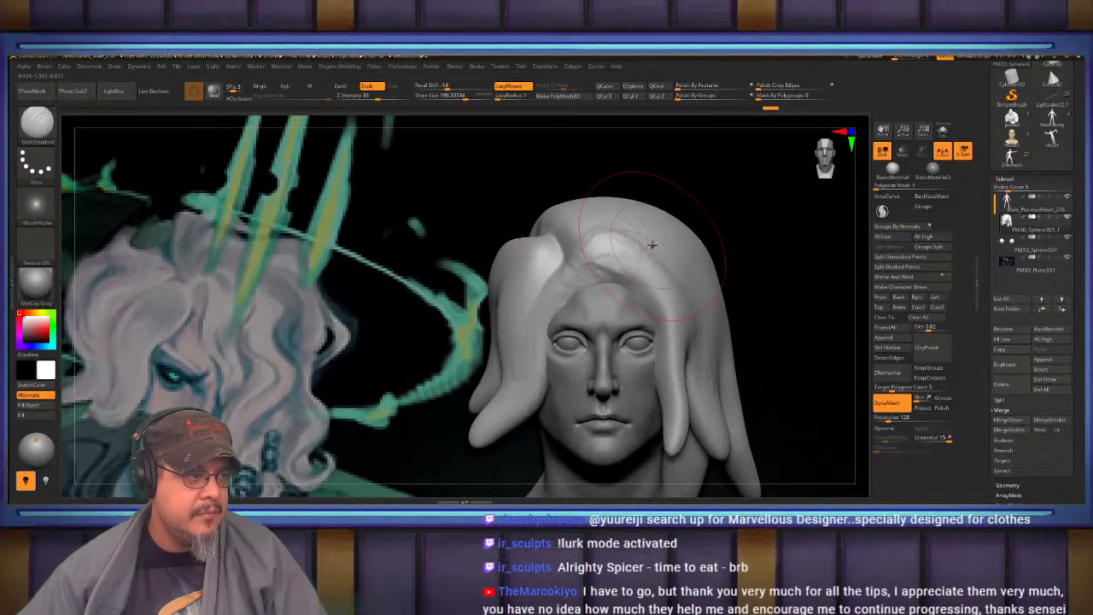
{"action": "right_click_drag", "start_coordinate": [651, 245], "coordinate": [592, 252]}
{"action": "mouse_move", "coordinate": [567, 248]}
{"action": "left_mouse_down"}
{"action": "mouse_move", "coordinate": [576, 278]}
{"action": "mouse_move", "coordinate": [573, 261]}
{"action": "mouse_move", "coordinate": [607, 248]}
{"action": "mouse_move", "coordinate": [642, 272]}
{"action": "mouse_move", "coordinate": [582, 261]}
{"action": "mouse_move", "coordinate": [642, 261]}
{"action": "mouse_move", "coordinate": [672, 328]}
{"action": "left_mouse_up"}
{"action": "mouse_move", "coordinate": [662, 299]}
{"action": "right_mouse_down", "text": "alt"}
{"action": "mouse_move", "coordinate": [626, 239]}
{"action": "mouse_move", "coordinate": [547, 237]}
{"action": "mouse_move", "coordinate": [619, 229]}
{"action": "mouse_move", "coordinate": [574, 201]}
{"action": "mouse_move", "coordinate": [595, 236]}
{"action": "right_mouse_up", "text": "alt"}
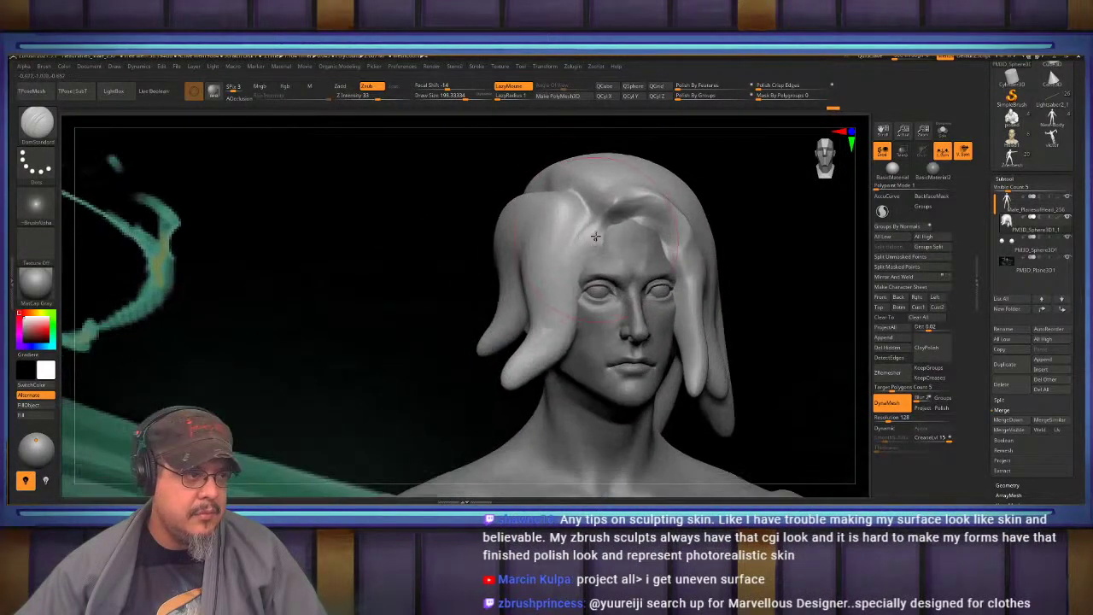
Define the inner edge of the character's right front lock and deepen the groove along the parting
{"action": "mouse_move", "coordinate": [598, 231]}
{"action": "left_mouse_down"}
{"action": "mouse_move", "coordinate": [561, 319]}
{"action": "mouse_move", "coordinate": [569, 336]}
{"action": "left_mouse_up"}
{"action": "right_click_drag", "start_coordinate": [532, 234], "coordinate": [565, 234]}
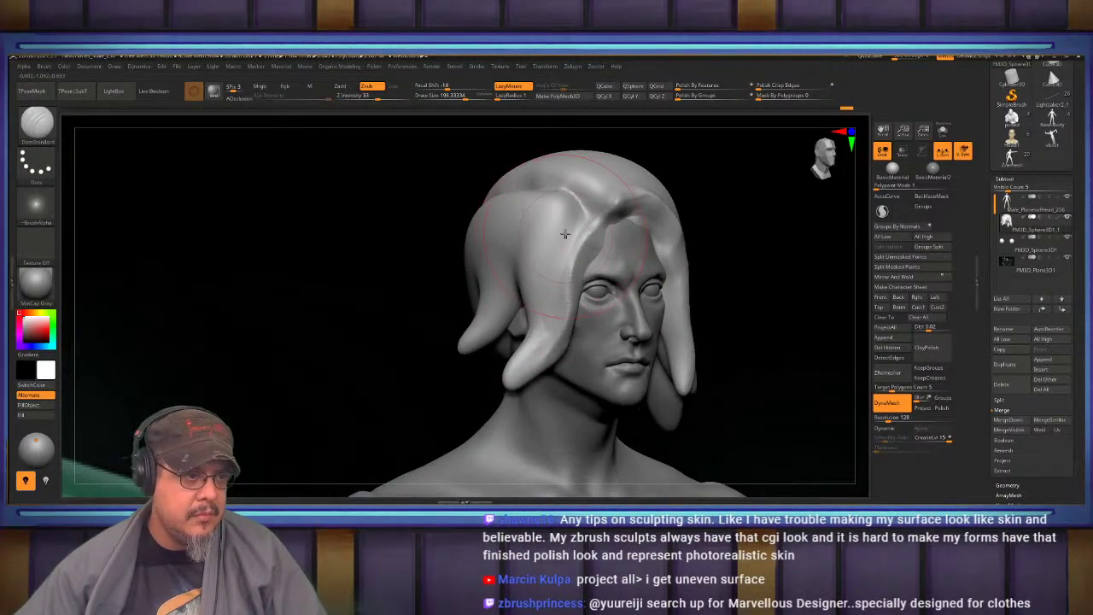
{"action": "left_click_drag", "start_coordinate": [572, 213], "coordinate": [544, 258]}
{"action": "right_click_drag", "start_coordinate": [479, 222], "coordinate": [534, 206]}
{"action": "left_click_drag", "start_coordinate": [533, 207], "coordinate": [540, 195]}
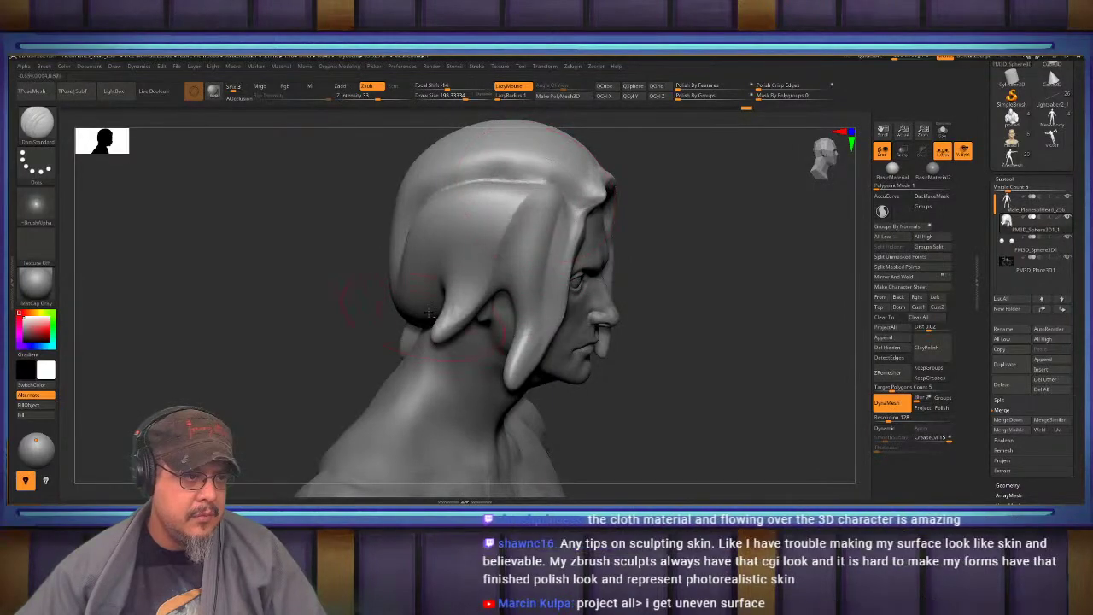
Carve grooves separating the locks around the character's right ear and running toward the front lock's tip
{"action": "left_click_drag", "start_coordinate": [435, 315], "coordinate": [496, 257]}
{"action": "left_click_drag", "start_coordinate": [545, 186], "coordinate": [511, 256]}
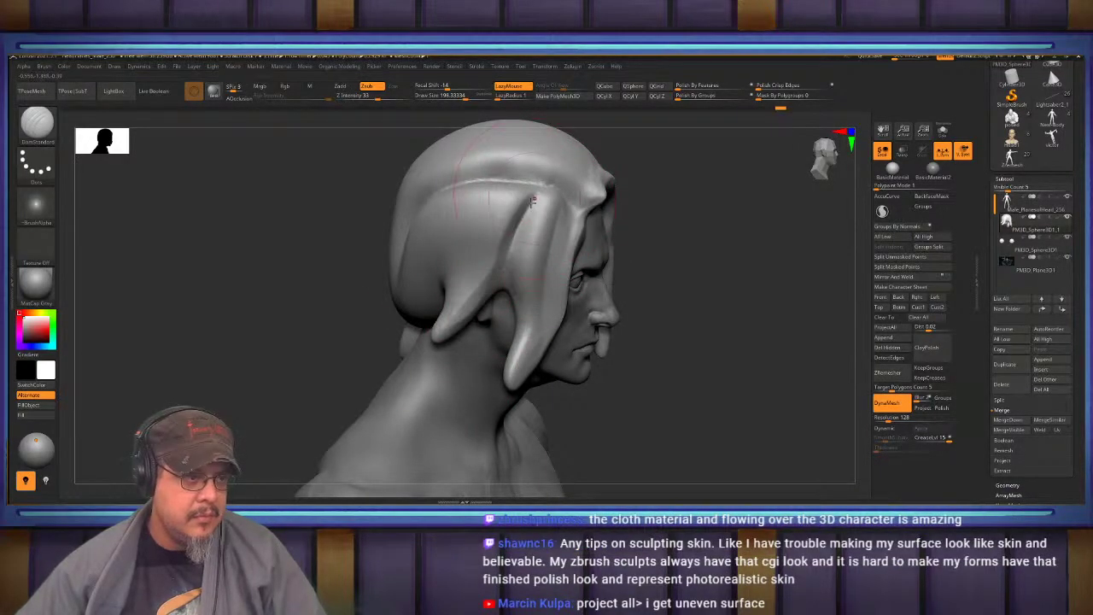
{"action": "left_click_drag", "start_coordinate": [533, 201], "coordinate": [514, 258]}
{"action": "left_click_drag", "start_coordinate": [537, 319], "coordinate": [523, 352]}
{"action": "left_click_drag", "start_coordinate": [539, 298], "coordinate": [525, 352]}
{"action": "mouse_move", "coordinate": [539, 316]}
{"action": "right_mouse_down"}
{"action": "mouse_move", "coordinate": [457, 314]}
{"action": "mouse_move", "coordinate": [456, 265]}
{"action": "mouse_move", "coordinate": [488, 174]}
{"action": "mouse_move", "coordinate": [487, 290]}
{"action": "right_mouse_up"}
Reshape the character's right front lock with the Move brush, curling its tip outward and adjusting its inner edge
{"action": "key", "text": "b"}
{"action": "key", "text": "m"}
{"action": "key", "text": "v"}
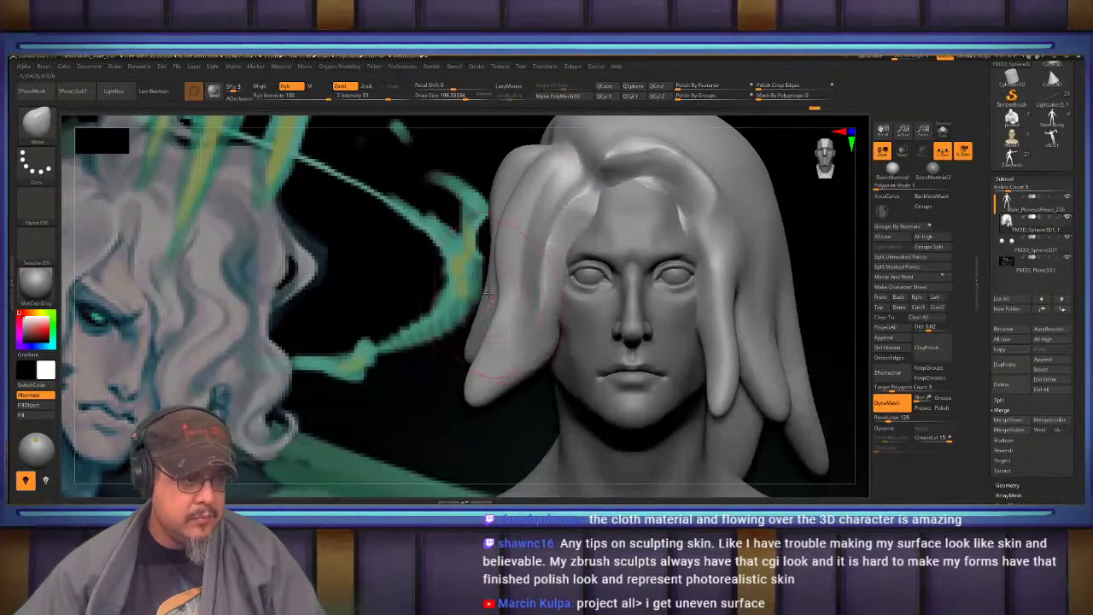
{"action": "mouse_move", "coordinate": [489, 346]}
{"action": "left_mouse_down"}
{"action": "mouse_move", "coordinate": [505, 352]}
{"action": "mouse_move", "coordinate": [504, 373]}
{"action": "mouse_move", "coordinate": [539, 367]}
{"action": "mouse_move", "coordinate": [475, 354]}
{"action": "mouse_move", "coordinate": [510, 381]}
{"action": "mouse_move", "coordinate": [480, 358]}
{"action": "mouse_move", "coordinate": [528, 299]}
{"action": "left_mouse_up"}
{"action": "key", "text": "s"}
{"action": "mouse_move", "coordinate": [528, 291]}
{"action": "right_mouse_down", "text": "ctrl"}
{"action": "mouse_move", "coordinate": [543, 192]}
{"action": "mouse_move", "coordinate": [555, 307]}
{"action": "right_mouse_up", "text": "ctrl"}
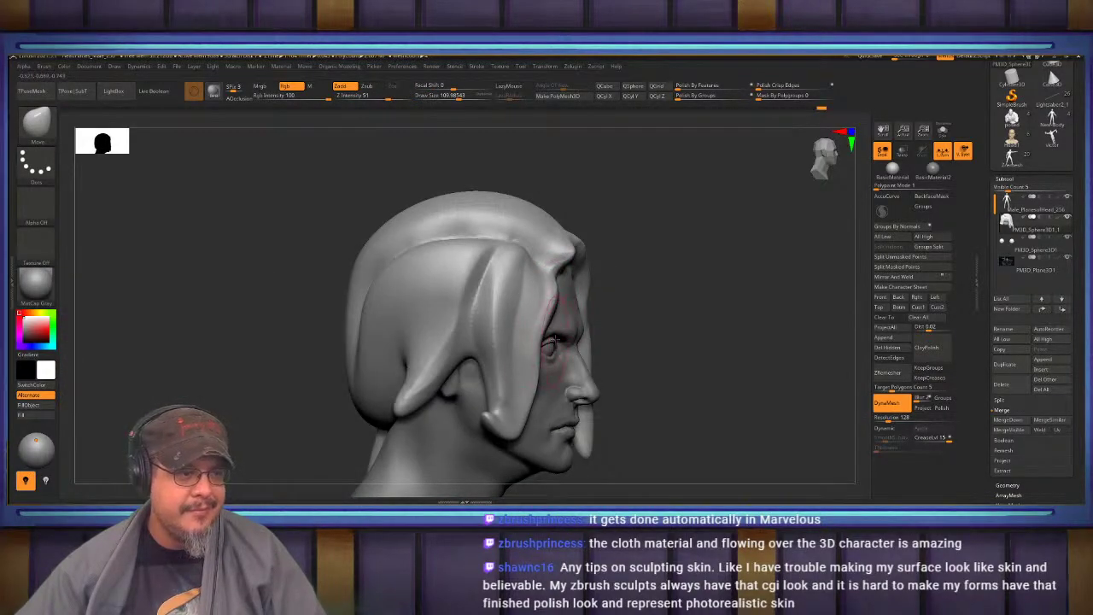
{"action": "left_click_drag", "start_coordinate": [555, 340], "coordinate": [559, 339]}
{"action": "right_click_drag", "start_coordinate": [559, 339], "coordinate": [514, 311]}
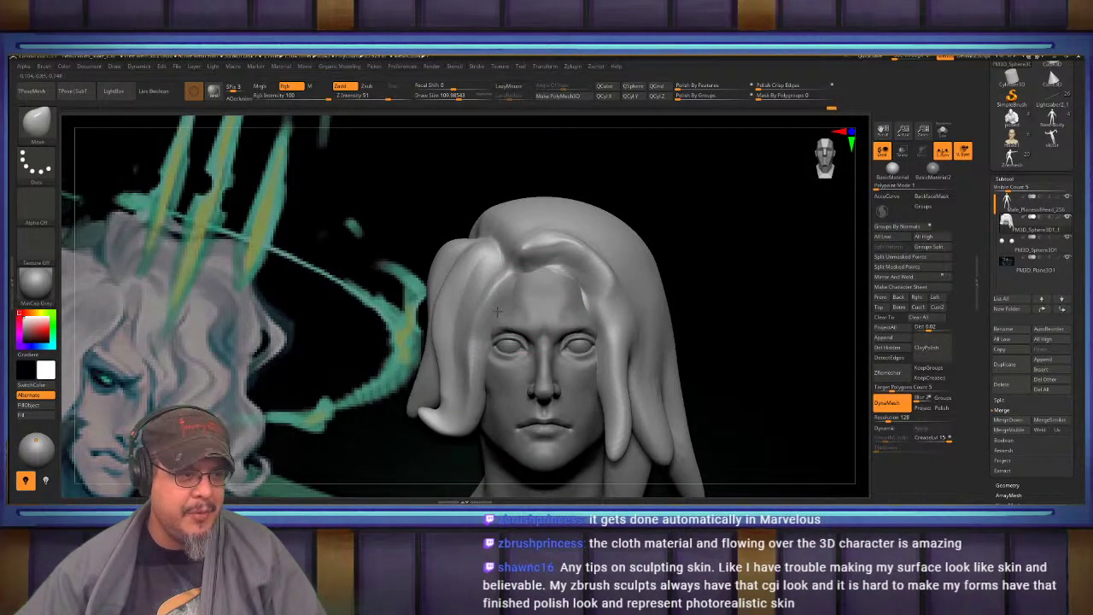
{"action": "left_click_drag", "start_coordinate": [497, 312], "coordinate": [498, 310]}
Refine the strands of the front locks on both sides of the face with DamStandard strokes
{"action": "mouse_move", "coordinate": [497, 310]}
{"action": "right_mouse_down", "text": "alt"}
{"action": "mouse_move", "coordinate": [522, 260]}
{"action": "mouse_move", "coordinate": [557, 253]}
{"action": "right_mouse_up", "text": "alt"}
{"action": "key", "text": "b"}
{"action": "key", "text": "d"}
{"action": "key", "text": "s"}
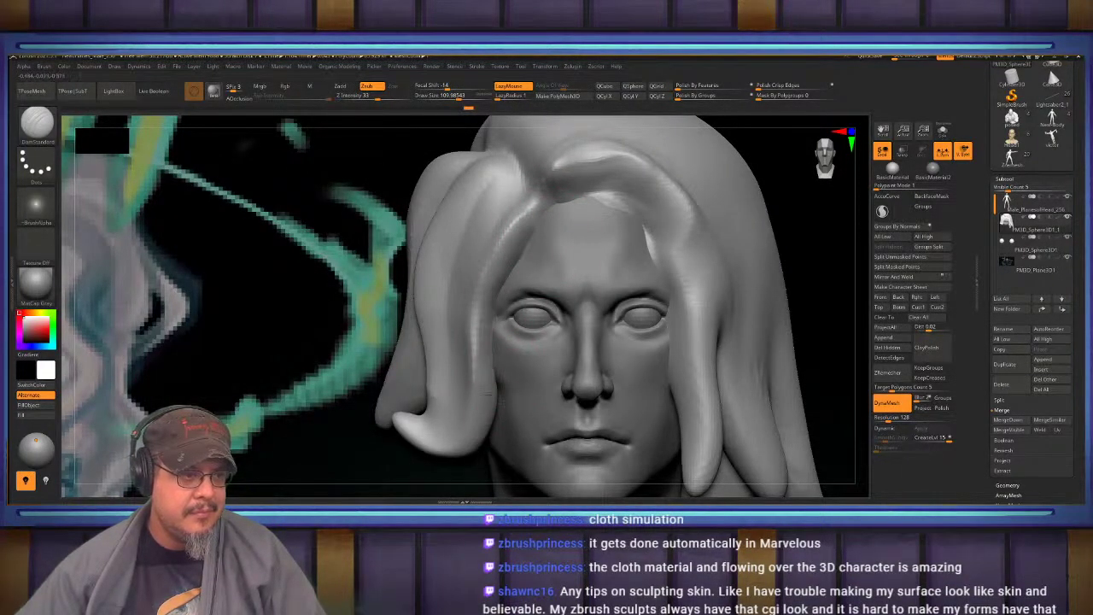
{"action": "left_click_drag", "start_coordinate": [487, 393], "coordinate": [490, 399]}
{"action": "right_click_drag", "start_coordinate": [624, 213], "coordinate": [526, 267], "text": "alt"}
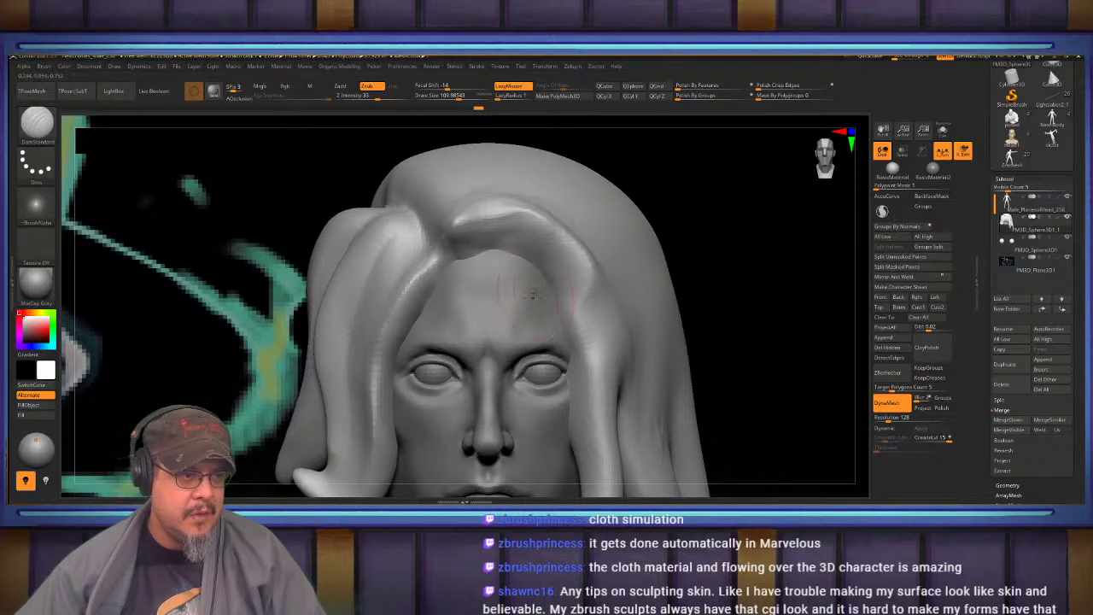
{"action": "left_click_drag", "start_coordinate": [534, 295], "coordinate": [534, 297]}
{"action": "mouse_move", "coordinate": [534, 294]}
{"action": "right_mouse_down", "text": "ctrl"}
{"action": "mouse_move", "coordinate": [466, 257]}
{"action": "mouse_move", "coordinate": [581, 243]}
{"action": "mouse_move", "coordinate": [586, 218]}
{"action": "mouse_move", "coordinate": [551, 214]}
{"action": "mouse_move", "coordinate": [551, 259]}
{"action": "mouse_move", "coordinate": [566, 279]}
{"action": "right_mouse_up", "text": "ctrl"}
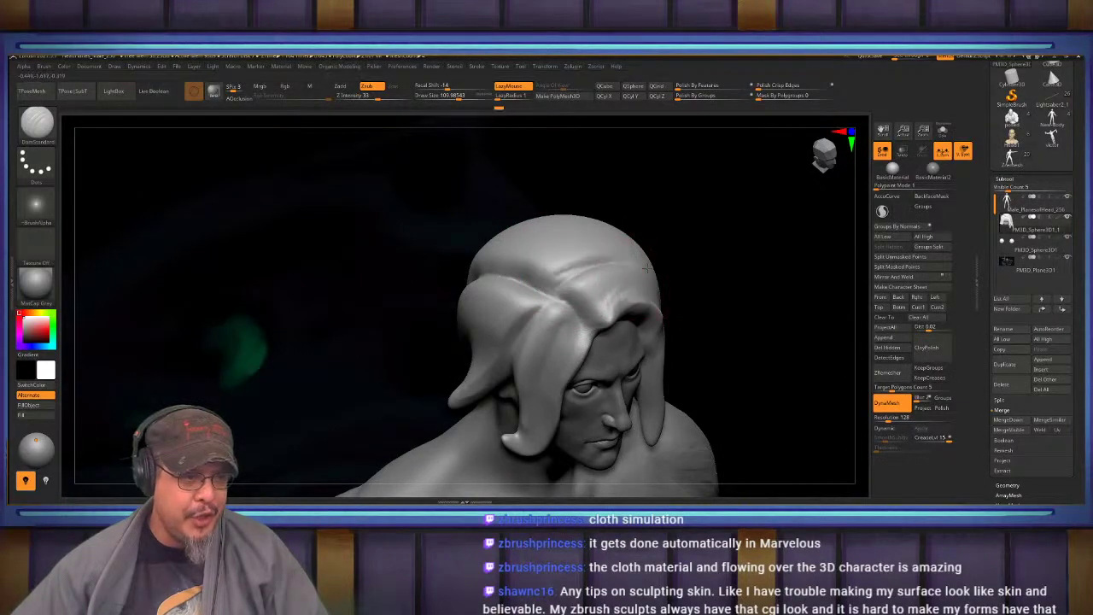
Carve flowing grooves with DamStandard from the parting down the back of the head and behind the character's right ear
{"action": "mouse_move", "coordinate": [538, 260]}
{"action": "right_mouse_down"}
{"action": "mouse_move", "coordinate": [585, 267]}
{"action": "mouse_move", "coordinate": [635, 305]}
{"action": "mouse_move", "coordinate": [614, 242]}
{"action": "mouse_move", "coordinate": [643, 241]}
{"action": "right_mouse_up"}
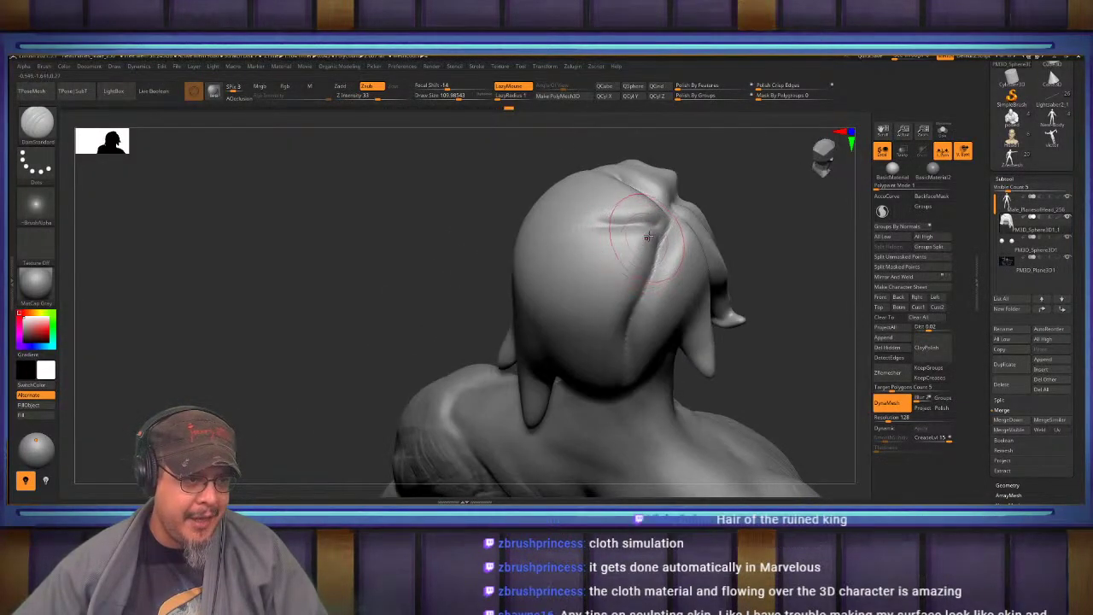
{"action": "left_click_drag", "start_coordinate": [656, 238], "coordinate": [514, 306]}
{"action": "mouse_move", "coordinate": [535, 322]}
{"action": "right_mouse_down"}
{"action": "mouse_move", "coordinate": [568, 287]}
{"action": "mouse_move", "coordinate": [608, 203]}
{"action": "right_mouse_up"}
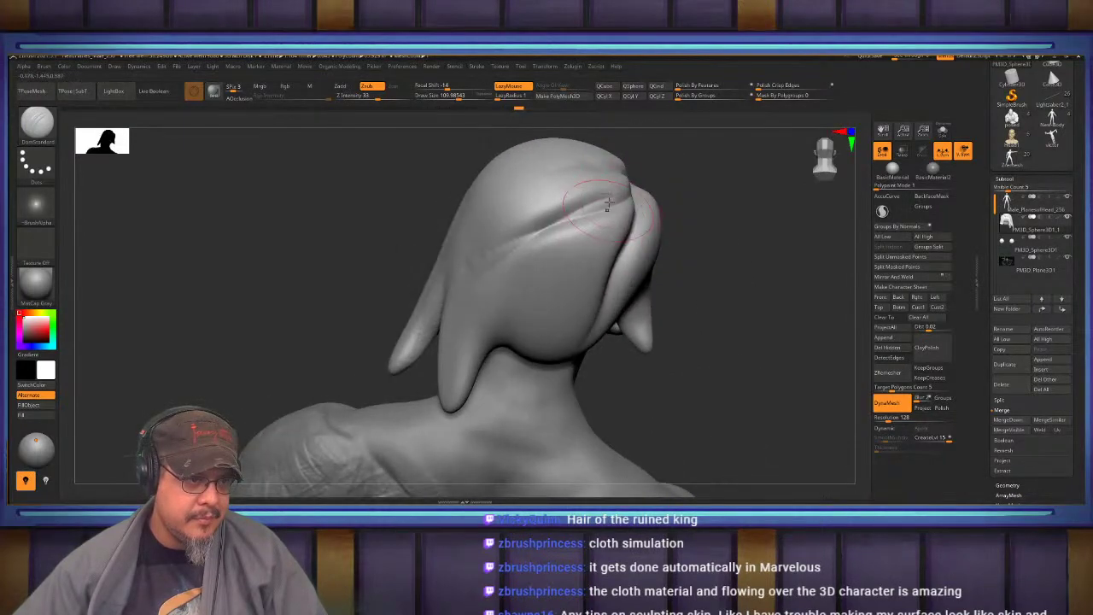
{"action": "left_click_drag", "start_coordinate": [521, 351], "coordinate": [518, 355]}
{"action": "mouse_move", "coordinate": [518, 355]}
{"action": "right_mouse_down"}
{"action": "mouse_move", "coordinate": [547, 335]}
{"action": "mouse_move", "coordinate": [610, 233]}
{"action": "right_mouse_up"}
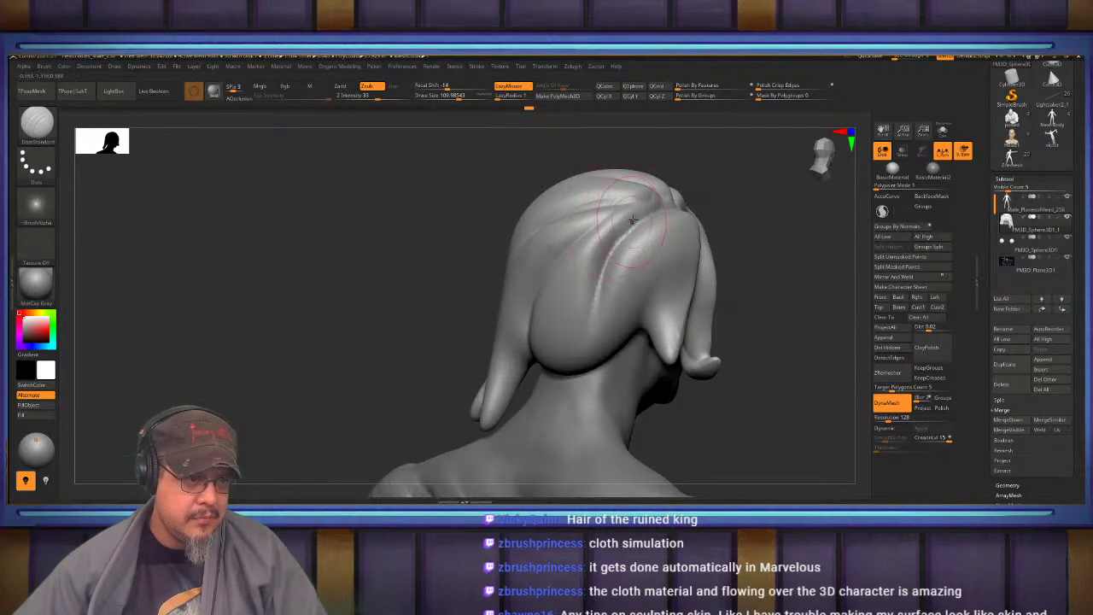
{"action": "right_click_drag", "start_coordinate": [557, 310], "coordinate": [578, 221]}
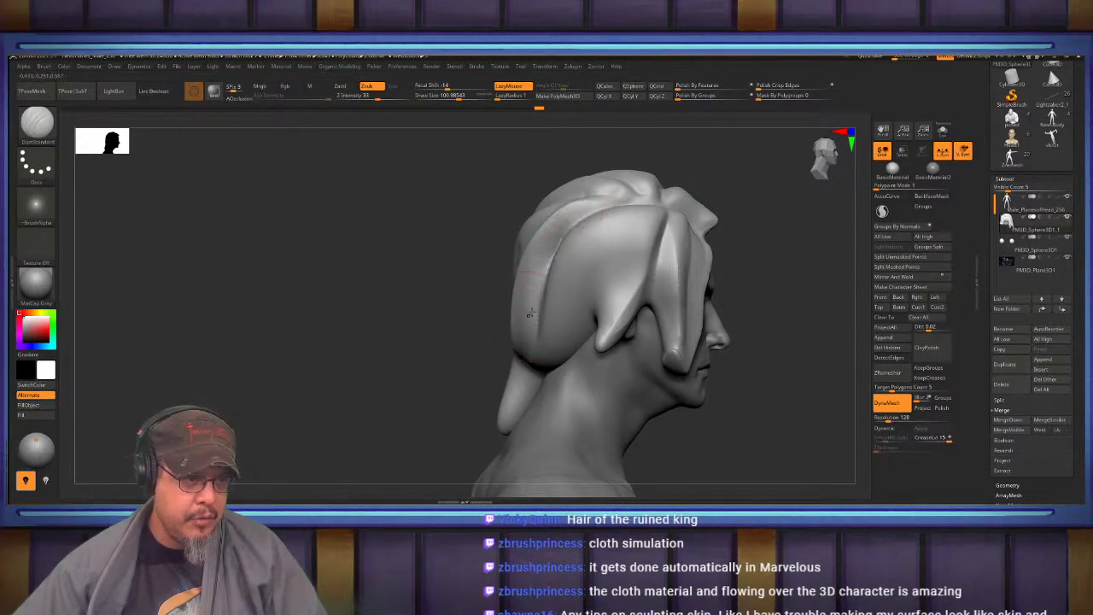
{"action": "right_click_drag", "start_coordinate": [531, 314], "coordinate": [615, 228]}
{"action": "left_click_drag", "start_coordinate": [615, 227], "coordinate": [573, 321]}
{"action": "mouse_move", "coordinate": [573, 321]}
{"action": "right_mouse_down"}
{"action": "mouse_move", "coordinate": [605, 235]}
{"action": "mouse_move", "coordinate": [563, 261]}
{"action": "mouse_move", "coordinate": [547, 259]}
{"action": "mouse_move", "coordinate": [556, 236]}
{"action": "mouse_move", "coordinate": [581, 261]}
{"action": "mouse_move", "coordinate": [576, 215]}
{"action": "right_mouse_up"}
Bend the tip of the character's left front lock outward with the Move brush
{"action": "key", "text": "b"}
{"action": "key", "text": "m"}
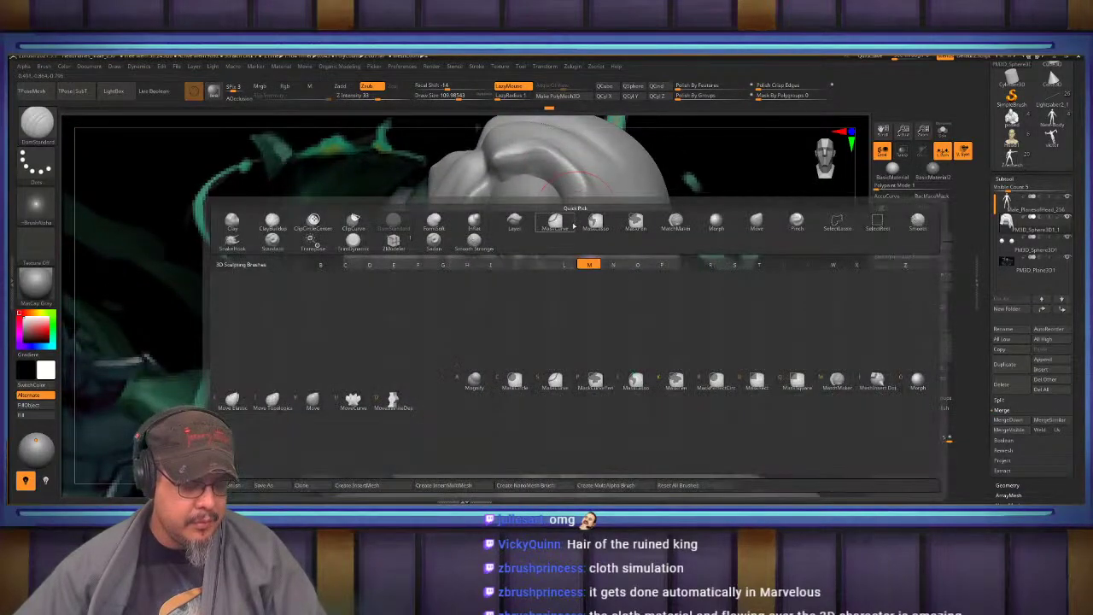
{"action": "key", "text": "v"}
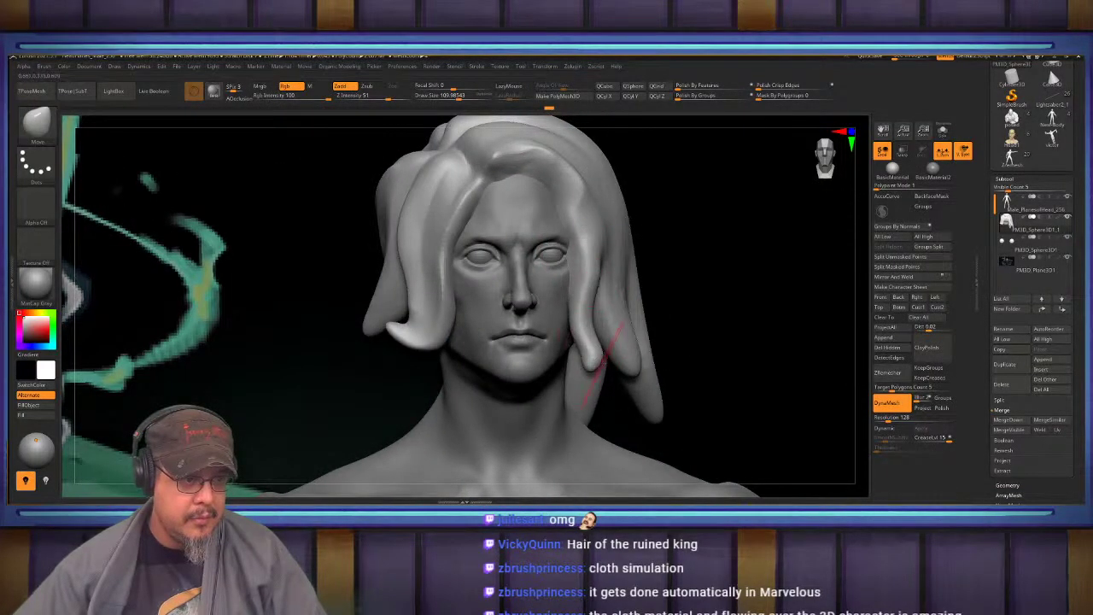
{"action": "left_click_drag", "start_coordinate": [625, 361], "coordinate": [600, 368]}
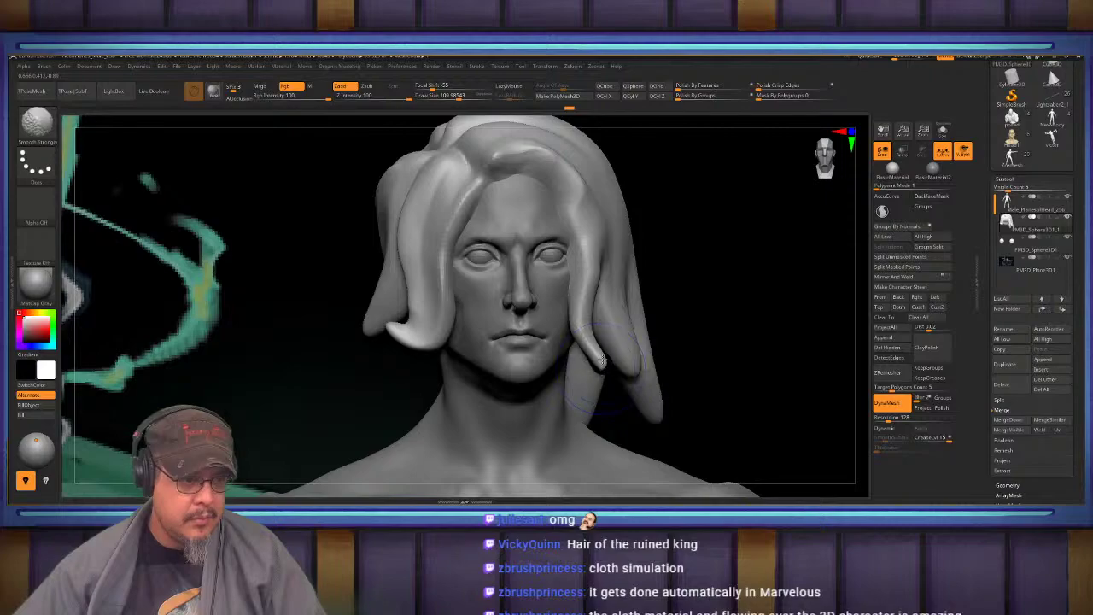
{"action": "mouse_move", "coordinate": [603, 360]}
{"action": "right_mouse_down"}
{"action": "mouse_move", "coordinate": [543, 364]}
{"action": "mouse_move", "coordinate": [570, 362]}
{"action": "mouse_move", "coordinate": [538, 318]}
{"action": "right_mouse_up"}
{"action": "mouse_move", "coordinate": [539, 318]}
{"action": "right_mouse_down", "text": "alt"}
{"action": "mouse_move", "coordinate": [538, 274]}
{"action": "mouse_move", "coordinate": [491, 280]}
{"action": "mouse_move", "coordinate": [510, 324]}
{"action": "right_mouse_up", "text": "alt"}
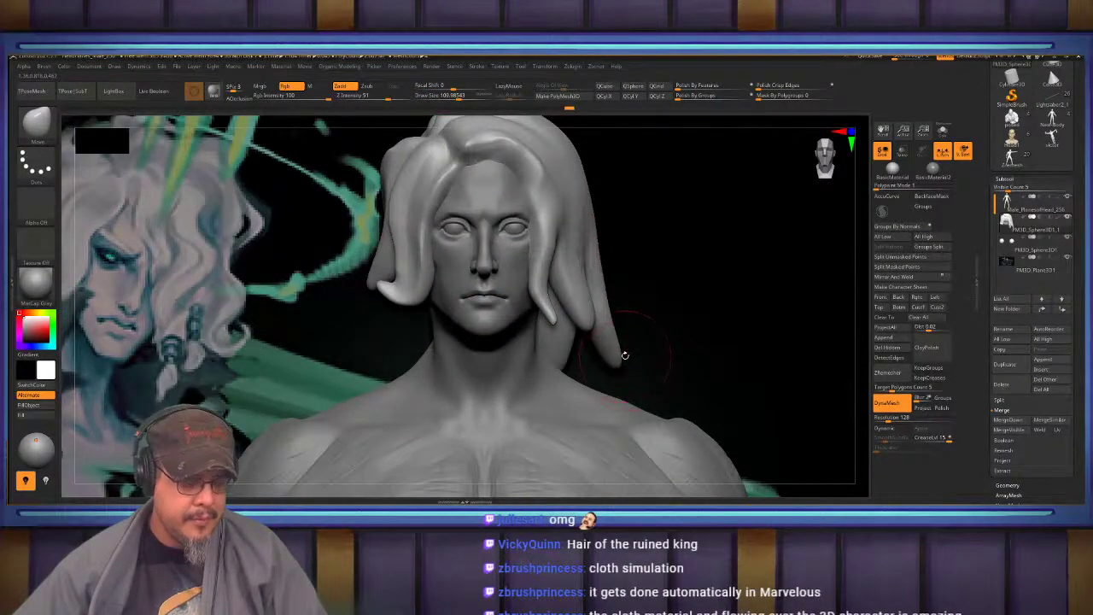
Pull the tip of the outermost lock on the character's left side outward into a curl with SnakeHook, and smooth it
{"action": "key", "text": "b"}
{"action": "key", "text": "s"}
{"action": "key", "text": "h"}
{"action": "left_click_drag", "start_coordinate": [649, 326], "coordinate": [620, 362]}
{"action": "mouse_move", "coordinate": [572, 352]}
{"action": "right_mouse_down"}
{"action": "mouse_move", "coordinate": [653, 340]}
{"action": "mouse_move", "coordinate": [444, 342]}
{"action": "right_mouse_up"}
{"action": "left_click_drag", "start_coordinate": [572, 331], "coordinate": [623, 343]}
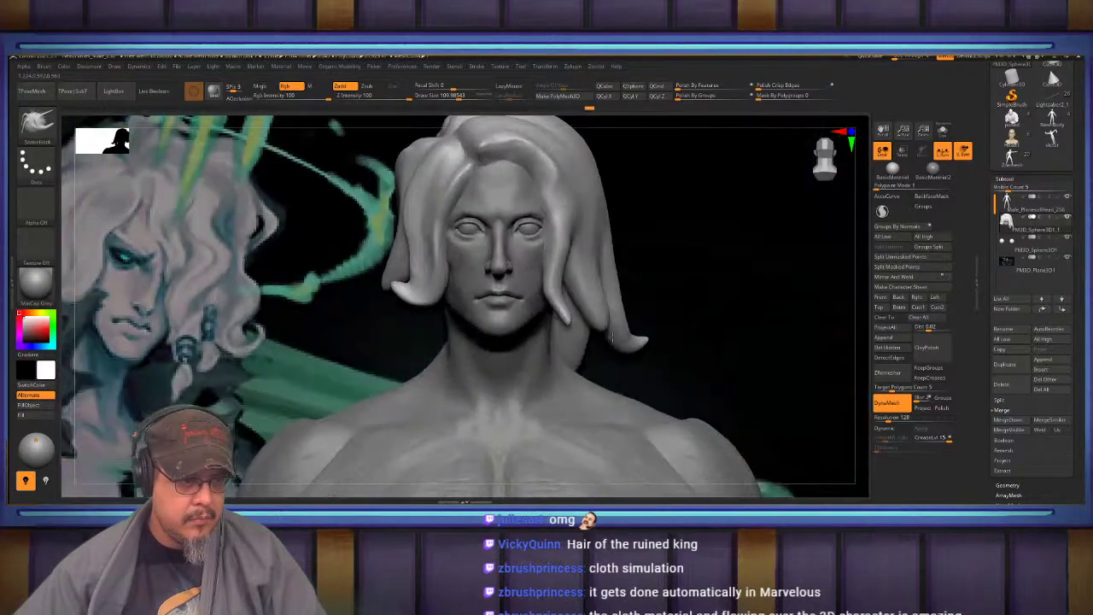
{"action": "right_click_drag", "start_coordinate": [621, 282], "coordinate": [677, 288], "text": "ctrl"}
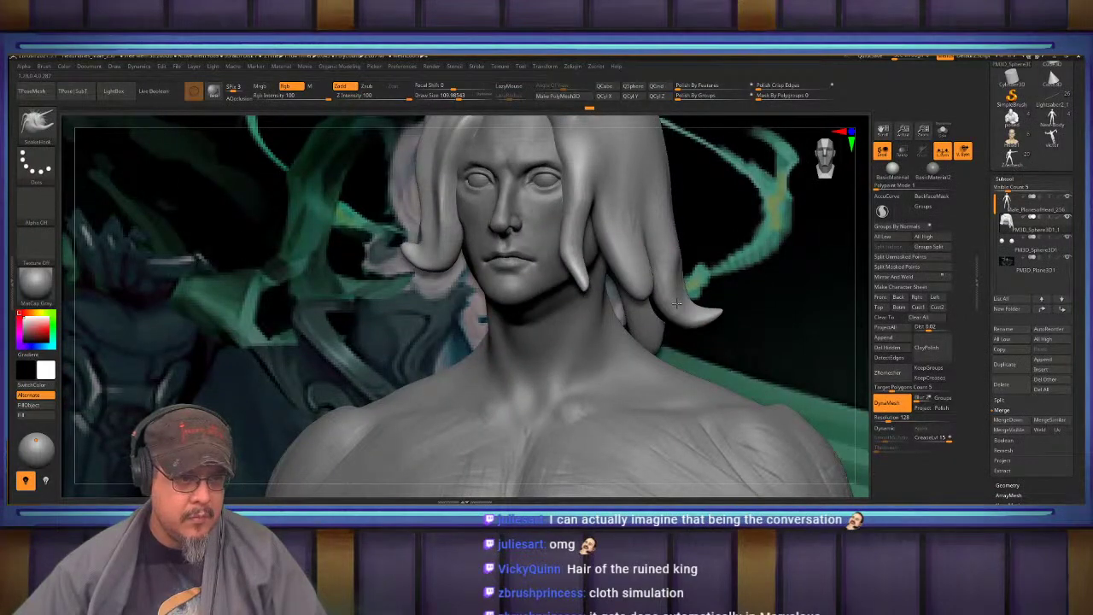
{"action": "key", "text": "shift"}
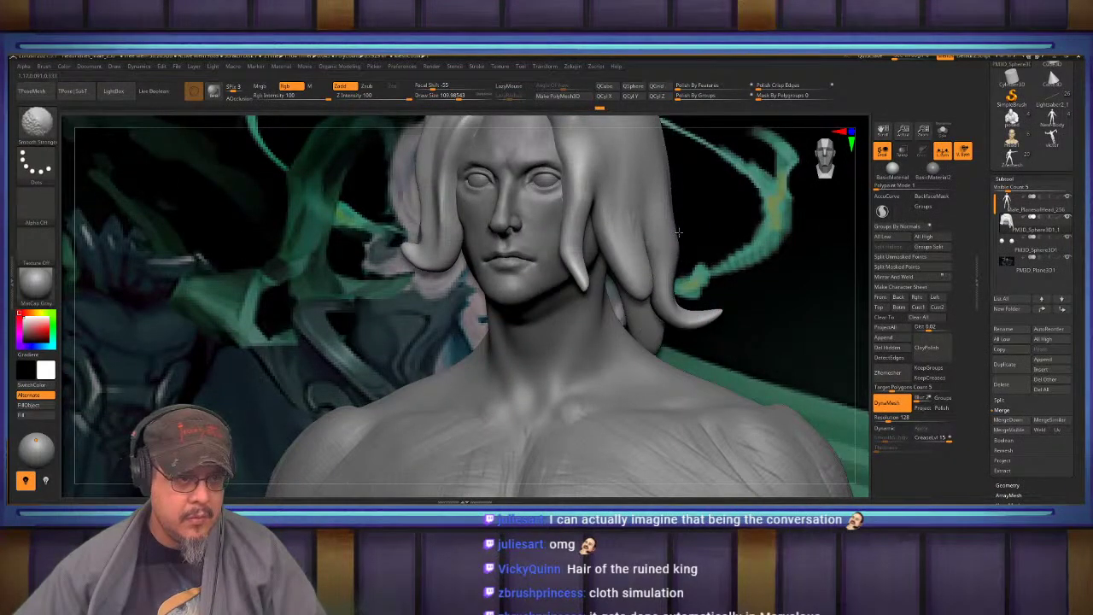
Curl the tip of the middle lock on the character's left side outward and smooth it
{"action": "mouse_move", "coordinate": [631, 240]}
{"action": "right_mouse_down"}
{"action": "mouse_move", "coordinate": [665, 230]}
{"action": "mouse_move", "coordinate": [589, 176]}
{"action": "right_mouse_up"}
{"action": "mouse_move", "coordinate": [667, 264]}
{"action": "right_mouse_down", "text": "alt"}
{"action": "mouse_move", "coordinate": [675, 266]}
{"action": "mouse_move", "coordinate": [661, 243]}
{"action": "mouse_move", "coordinate": [671, 270]}
{"action": "right_mouse_up", "text": "alt"}
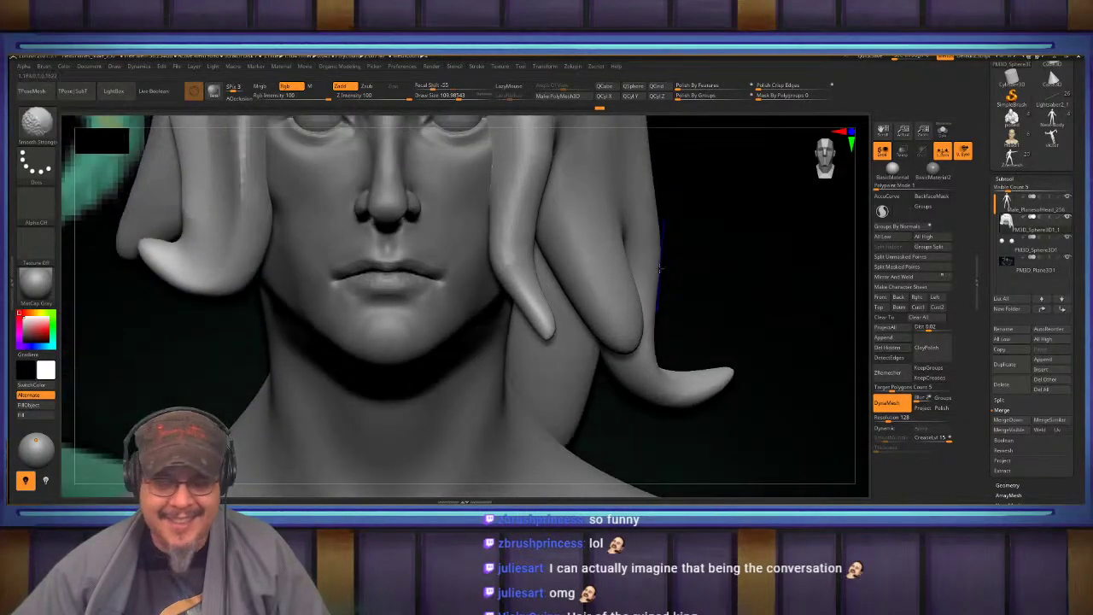
{"action": "left_click_drag", "start_coordinate": [682, 311], "coordinate": [683, 304]}
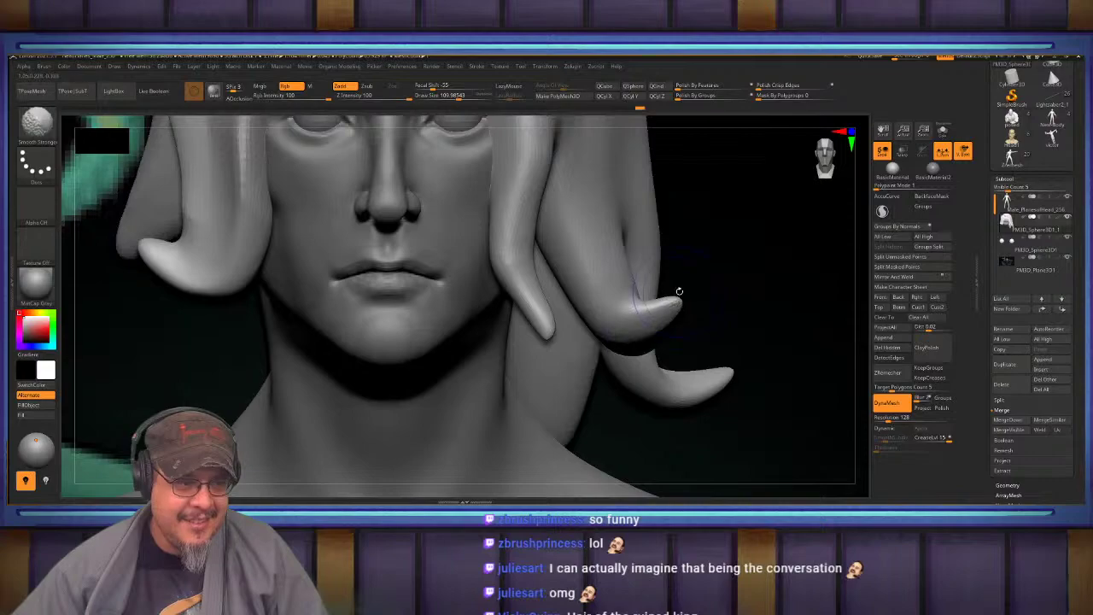
{"action": "right_click_drag", "start_coordinate": [679, 291], "coordinate": [662, 242], "text": "ctrl"}
{"action": "mouse_move", "coordinate": [573, 258]}
{"action": "right_mouse_down", "text": "ctrl"}
{"action": "mouse_move", "coordinate": [651, 256]}
{"action": "mouse_move", "coordinate": [617, 244]}
{"action": "mouse_move", "coordinate": [602, 268]}
{"action": "right_mouse_up", "text": "ctrl"}
Reshape the hairline over the forehead beside the parting with the Move brush at a draw size of about 119
{"action": "key", "text": "b"}
{"action": "key", "text": "m"}
{"action": "key", "text": "v"}
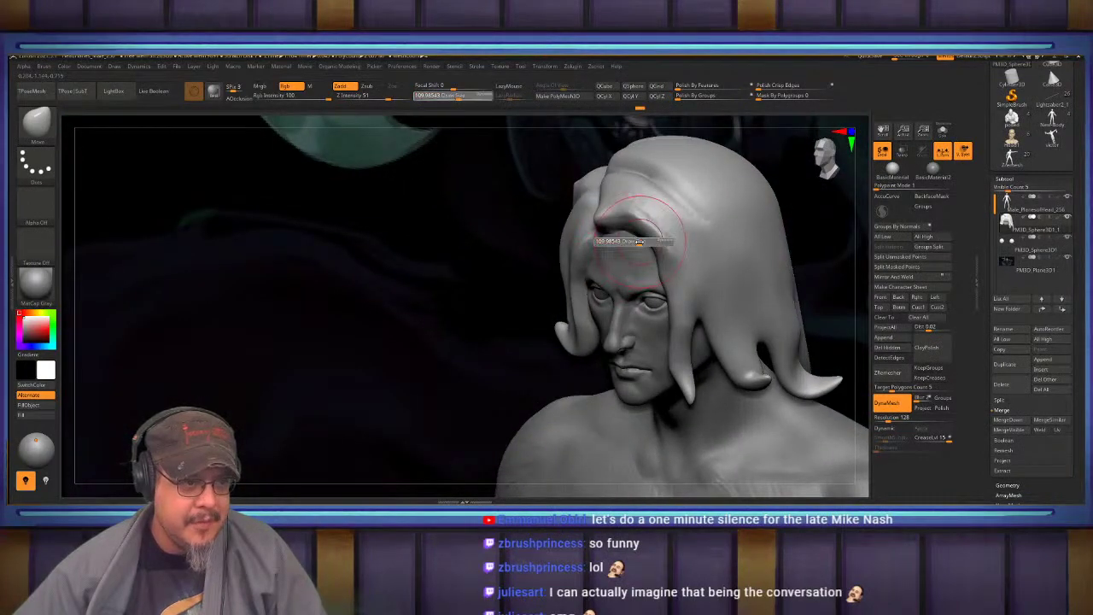
{"action": "left_click_drag", "start_coordinate": [639, 243], "coordinate": [641, 242]}
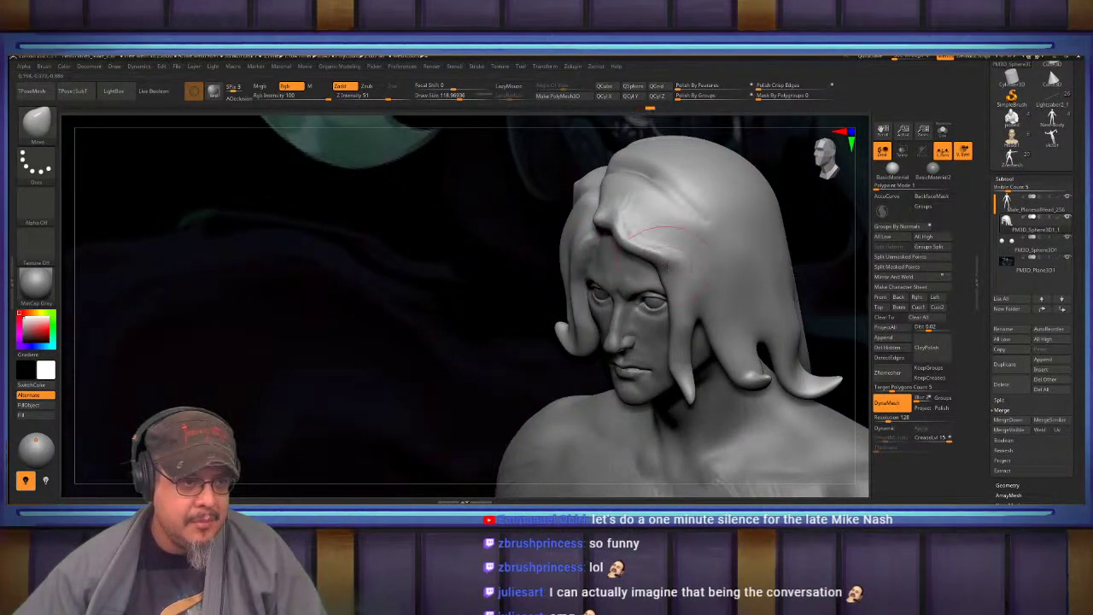
{"action": "mouse_move", "coordinate": [651, 306]}
{"action": "right_mouse_down"}
{"action": "mouse_move", "coordinate": [657, 240]}
{"action": "mouse_move", "coordinate": [609, 237]}
{"action": "mouse_move", "coordinate": [636, 220]}
{"action": "mouse_move", "coordinate": [654, 243]}
{"action": "mouse_move", "coordinate": [643, 219]}
{"action": "mouse_move", "coordinate": [589, 221]}
{"action": "right_mouse_up"}
Build up strands with ClayBuildup along the front lock from the parting past the character's left eye, and remesh the hair with DynaMesh
{"action": "key", "text": "b"}
{"action": "key", "text": "c"}
{"action": "key", "text": "b"}
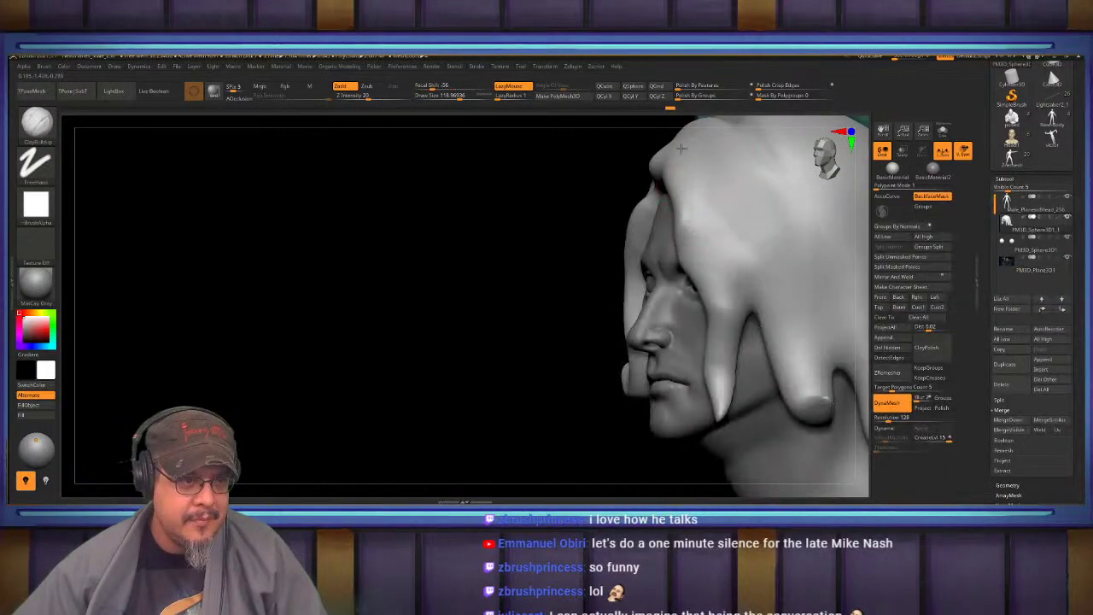
{"action": "right_click_drag", "start_coordinate": [676, 189], "coordinate": [715, 178]}
{"action": "mouse_move", "coordinate": [715, 178]}
{"action": "left_mouse_down"}
{"action": "mouse_move", "coordinate": [709, 316]}
{"action": "mouse_move", "coordinate": [741, 209]}
{"action": "mouse_move", "coordinate": [726, 169]}
{"action": "left_mouse_up"}
{"action": "mouse_move", "coordinate": [694, 154]}
{"action": "right_mouse_down", "text": "alt"}
{"action": "mouse_move", "coordinate": [682, 216]}
{"action": "mouse_move", "coordinate": [723, 205]}
{"action": "right_mouse_up", "text": "alt"}
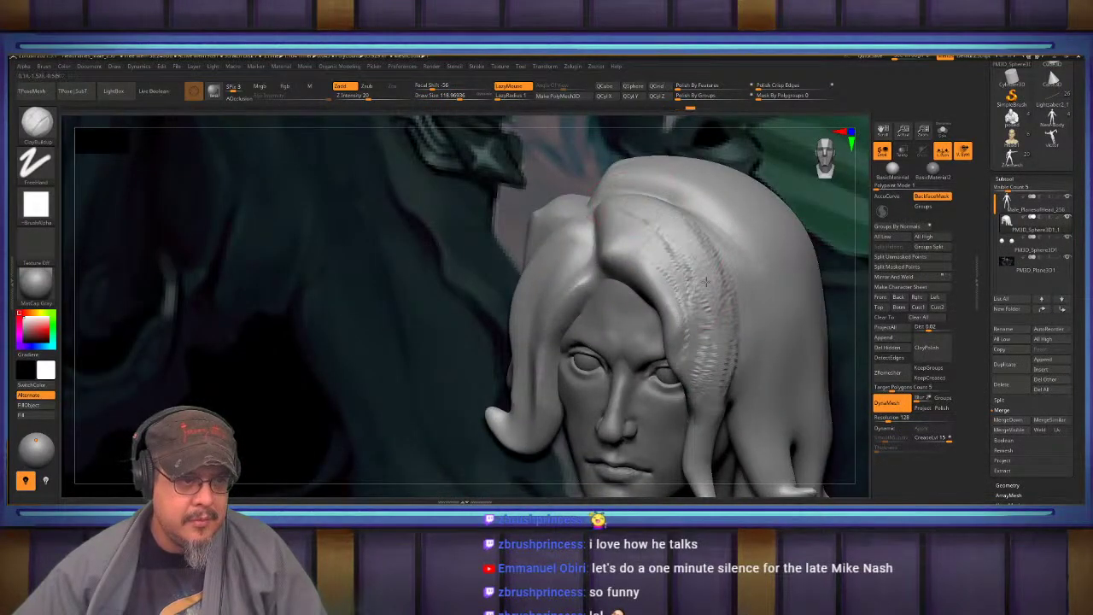
{"action": "mouse_move", "coordinate": [651, 234]}
{"action": "left_mouse_down"}
{"action": "mouse_move", "coordinate": [625, 215]}
{"action": "mouse_move", "coordinate": [646, 249]}
{"action": "left_mouse_up"}
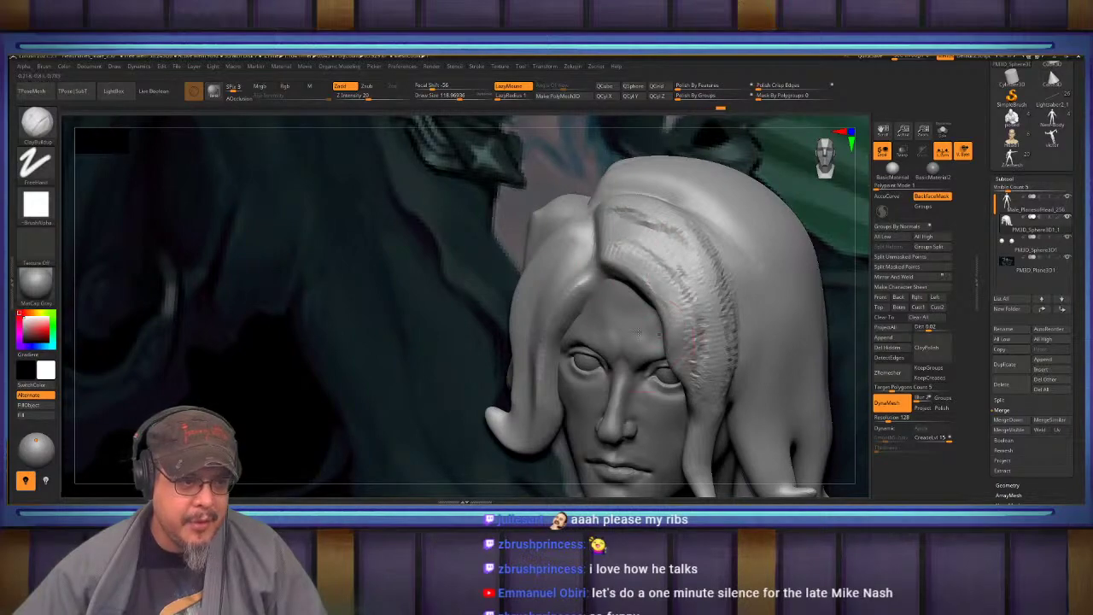
{"action": "right_click_drag", "start_coordinate": [639, 333], "coordinate": [714, 318]}
{"action": "key", "text": "f"}
{"action": "left_click_drag", "start_coordinate": [793, 262], "coordinate": [824, 300], "text": "ctrl"}
Pull the tip of the lock behind the character's right ear outward into a pointed curl with SnakeHook
{"action": "right_click_drag", "start_coordinate": [628, 239], "coordinate": [568, 237]}
{"action": "right_click_drag", "start_coordinate": [568, 238], "coordinate": [654, 256], "text": "alt"}
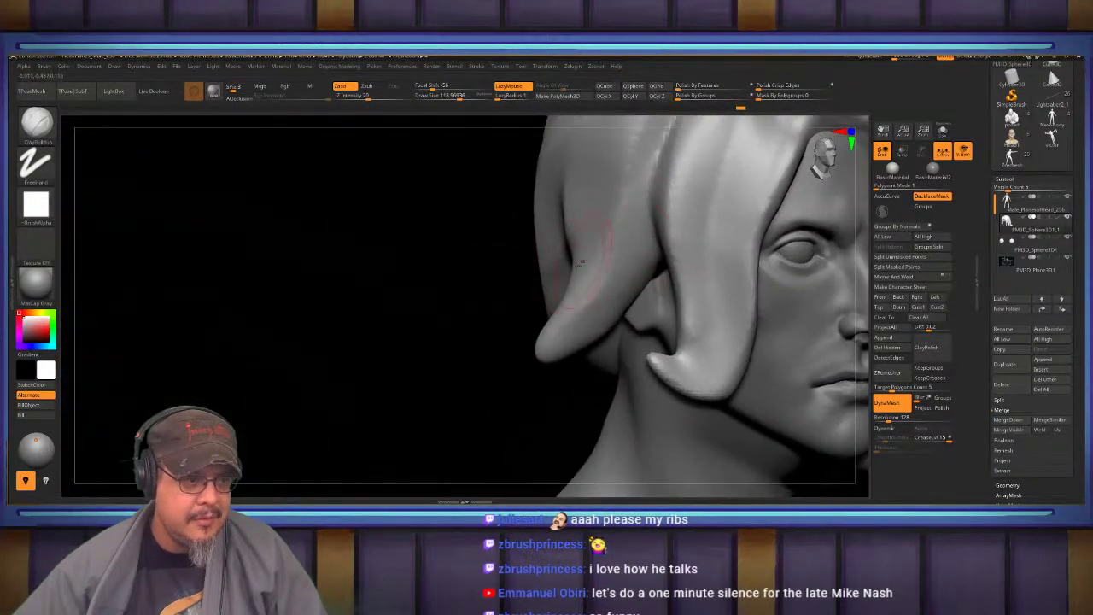
{"action": "right_click_drag", "start_coordinate": [579, 263], "coordinate": [688, 256]}
{"action": "key", "text": "b"}
{"action": "key", "text": "s"}
{"action": "key", "text": "h"}
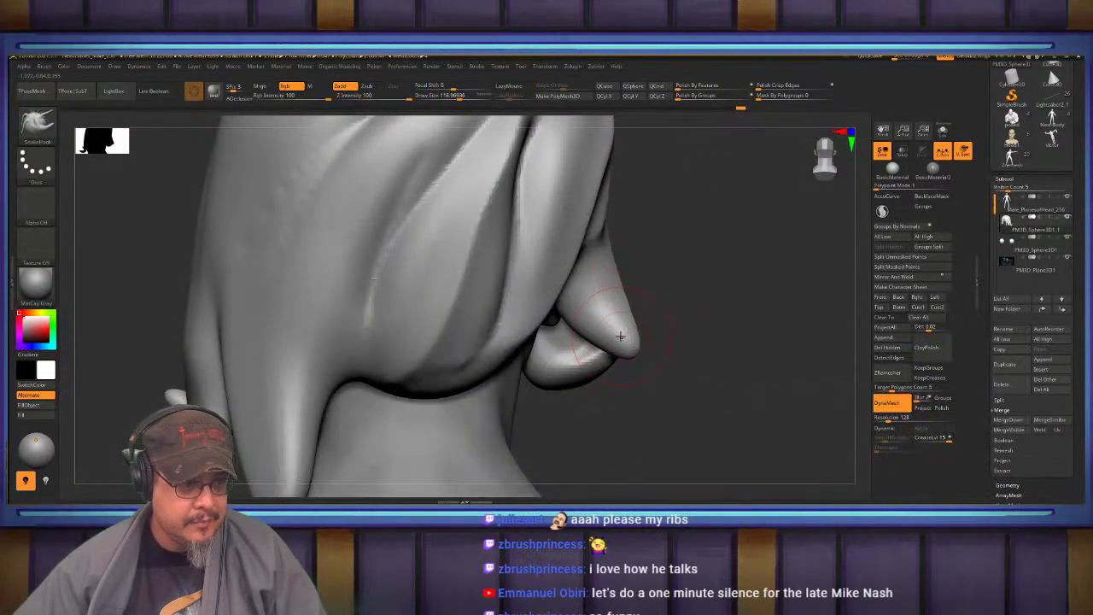
{"action": "mouse_move", "coordinate": [684, 312]}
{"action": "left_mouse_down"}
{"action": "mouse_move", "coordinate": [682, 300]}
{"action": "mouse_move", "coordinate": [637, 339]}
{"action": "mouse_move", "coordinate": [665, 313]}
{"action": "left_mouse_up"}
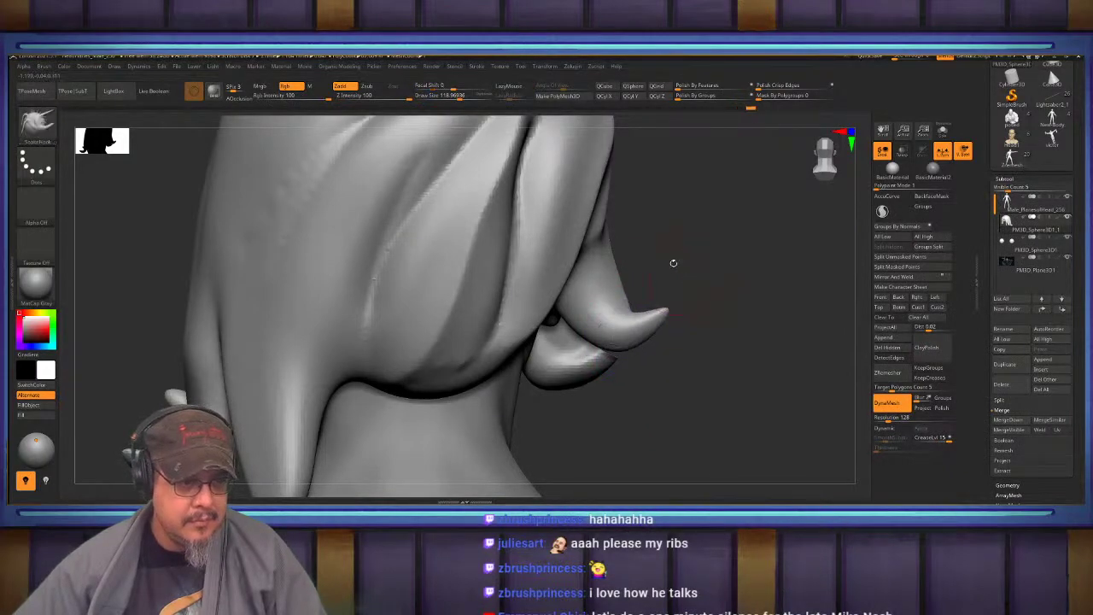
{"action": "mouse_move", "coordinate": [674, 262]}
{"action": "right_mouse_down"}
{"action": "mouse_move", "coordinate": [607, 255]}
{"action": "mouse_move", "coordinate": [603, 243]}
{"action": "mouse_move", "coordinate": [636, 254]}
{"action": "mouse_move", "coordinate": [558, 256]}
{"action": "mouse_move", "coordinate": [665, 238]}
{"action": "right_mouse_up"}
Build up strands across the crown and down the character's left side with ClayBuildup at a draw size of about 185
{"action": "key", "text": "f"}
{"action": "right_click_drag", "start_coordinate": [589, 240], "coordinate": [528, 291], "text": "ctrl"}
{"action": "mouse_move", "coordinate": [547, 205]}
{"action": "right_mouse_down", "text": "alt"}
{"action": "mouse_move", "coordinate": [522, 273]}
{"action": "mouse_move", "coordinate": [600, 307]}
{"action": "mouse_move", "coordinate": [589, 384]}
{"action": "right_mouse_up", "text": "alt"}
{"action": "mouse_move", "coordinate": [581, 254]}
{"action": "right_mouse_down", "text": "alt"}
{"action": "mouse_move", "coordinate": [601, 264]}
{"action": "mouse_move", "coordinate": [598, 232]}
{"action": "mouse_move", "coordinate": [560, 281]}
{"action": "right_mouse_up", "text": "alt"}
{"action": "key", "text": "b"}
{"action": "key", "text": "c"}
{"action": "key", "text": "b"}
{"action": "key", "text": "s"}
{"action": "left_click_drag", "start_coordinate": [559, 288], "coordinate": [574, 289]}
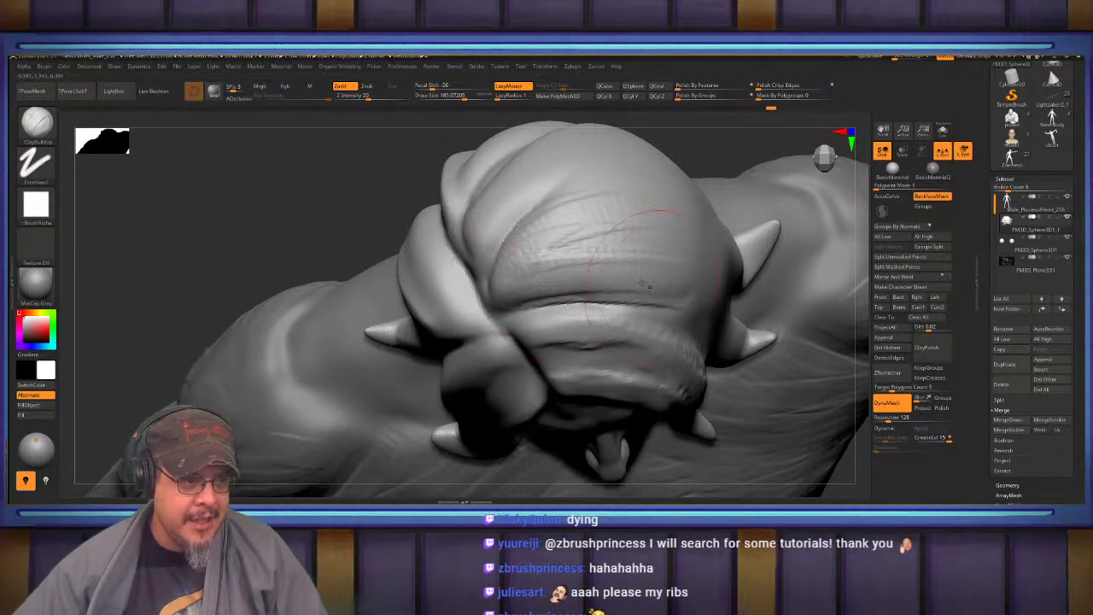
{"action": "right_click_drag", "start_coordinate": [644, 284], "coordinate": [516, 205]}
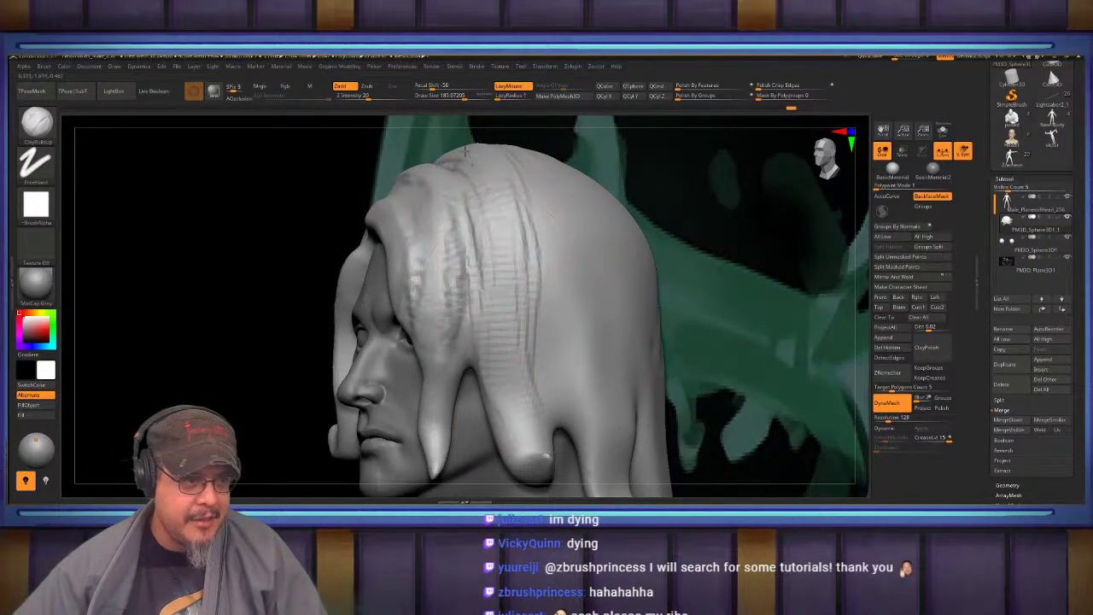
Extend the ClayBuildup strands from the parting over the back of the head and down the character's left side locks
{"action": "right_click_drag", "start_coordinate": [526, 231], "coordinate": [493, 254]}
{"action": "right_click_drag", "start_coordinate": [470, 293], "coordinate": [427, 282]}
{"action": "right_click_drag", "start_coordinate": [535, 205], "coordinate": [472, 252], "text": "alt"}
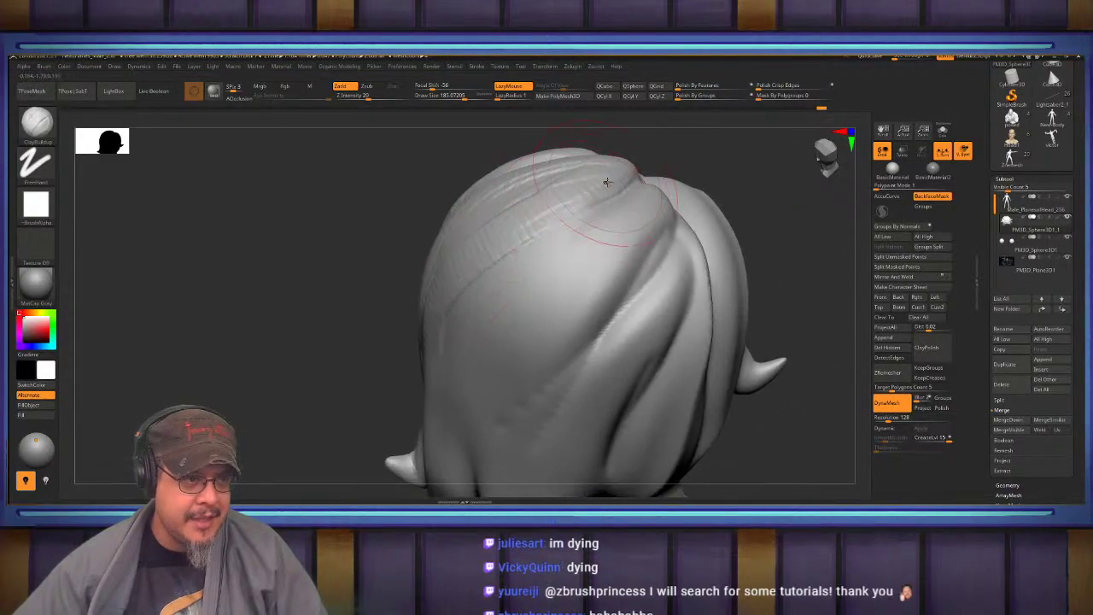
{"action": "left_click_drag", "start_coordinate": [607, 180], "coordinate": [447, 281]}
{"action": "mouse_move", "coordinate": [447, 281]}
{"action": "right_mouse_down"}
{"action": "mouse_move", "coordinate": [542, 182]}
{"action": "mouse_move", "coordinate": [501, 214]}
{"action": "right_mouse_up"}
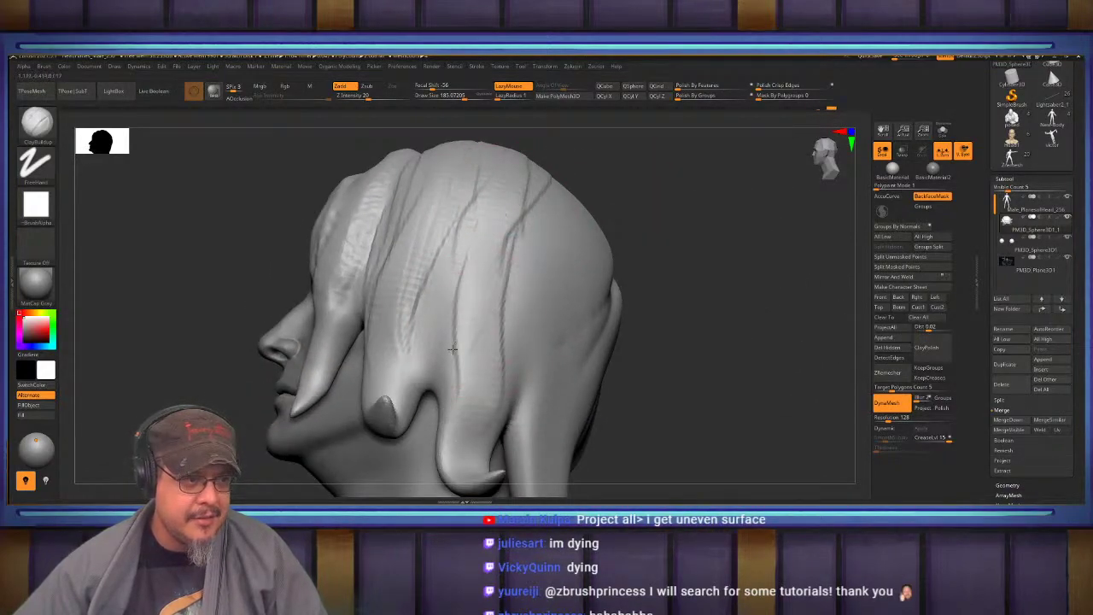
{"action": "left_click_drag", "start_coordinate": [472, 205], "coordinate": [461, 395]}
{"action": "left_click_drag", "start_coordinate": [487, 223], "coordinate": [475, 400]}
{"action": "left_click_drag", "start_coordinate": [424, 239], "coordinate": [407, 381]}
Add ClayBuildup strands to the character's right front lock and the lock over the right ear
{"action": "right_click_drag", "start_coordinate": [375, 384], "coordinate": [512, 368]}
{"action": "right_click_drag", "start_coordinate": [305, 262], "coordinate": [558, 237], "text": "alt"}
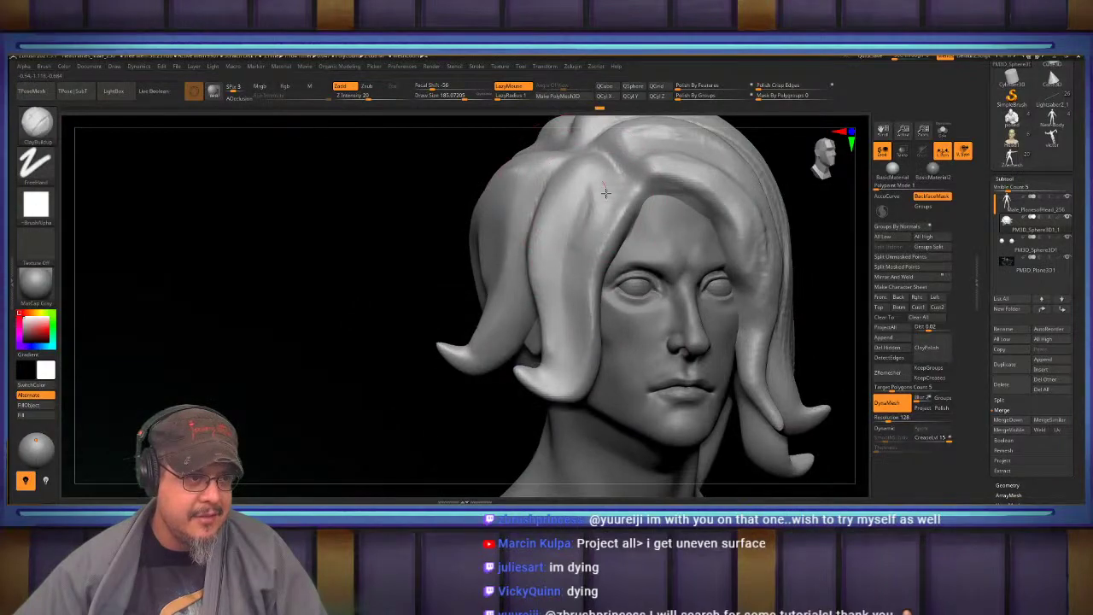
{"action": "left_click_drag", "start_coordinate": [606, 193], "coordinate": [577, 268]}
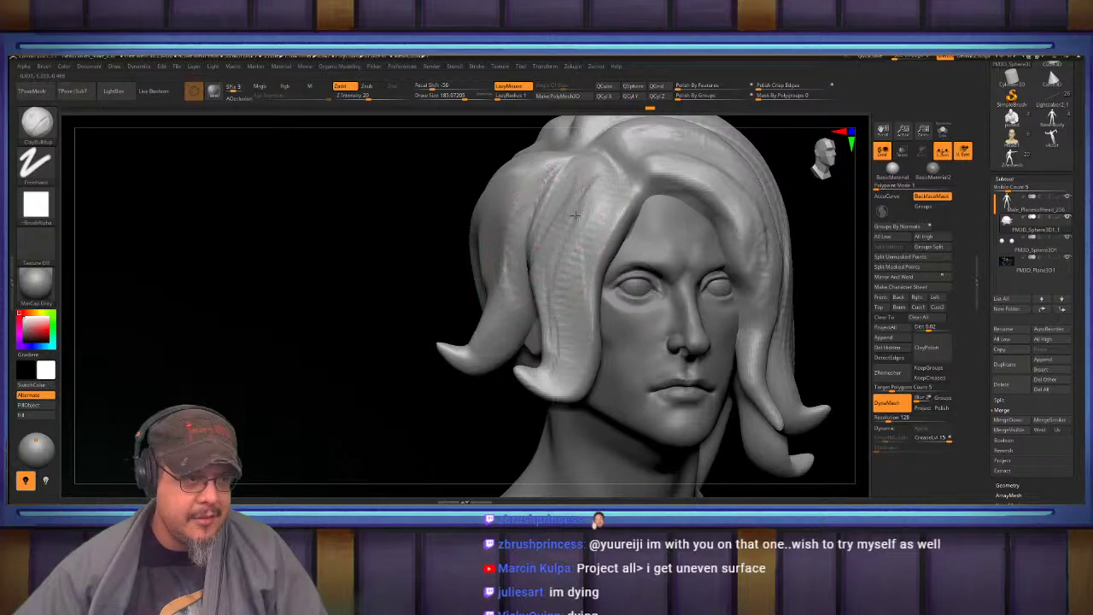
{"action": "right_click_drag", "start_coordinate": [504, 223], "coordinate": [523, 260]}
{"action": "left_click_drag", "start_coordinate": [485, 259], "coordinate": [505, 267]}
{"action": "mouse_move", "coordinate": [505, 267]}
{"action": "right_mouse_down"}
{"action": "mouse_move", "coordinate": [546, 239]}
{"action": "mouse_move", "coordinate": [545, 211]}
{"action": "right_mouse_up"}
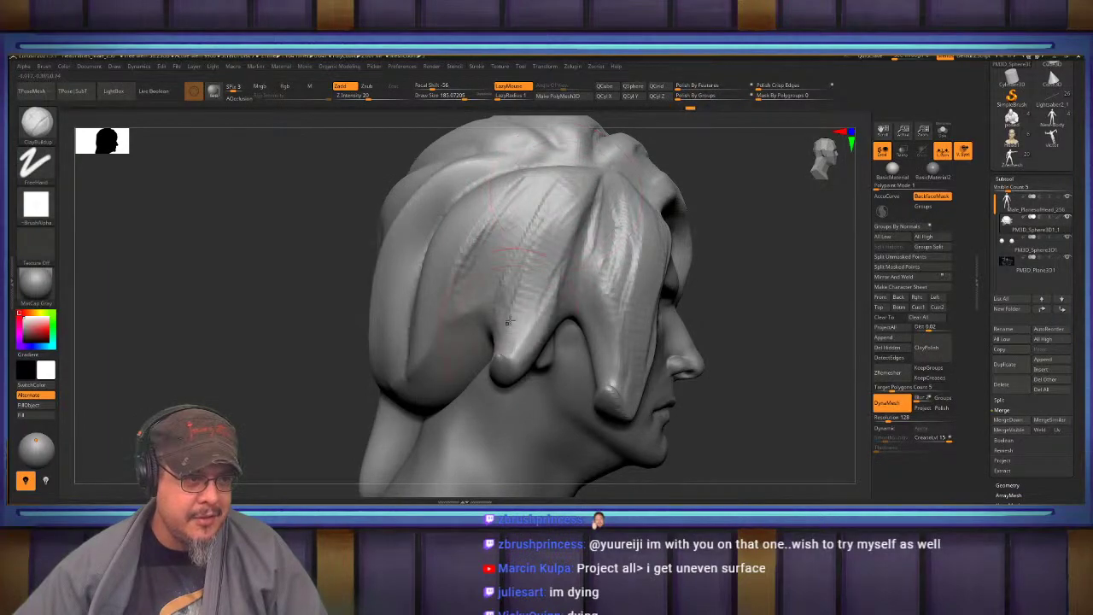
{"action": "mouse_move", "coordinate": [508, 321]}
{"action": "right_mouse_down"}
{"action": "mouse_move", "coordinate": [564, 228]}
{"action": "mouse_move", "coordinate": [500, 243]}
{"action": "mouse_move", "coordinate": [554, 181]}
{"action": "right_mouse_up"}
Pull the lower back hair into pointed locks with SnakeHook at a draw size of about 102, and remesh the hair
{"action": "right_click_drag", "start_coordinate": [574, 221], "coordinate": [608, 295], "text": "alt"}
{"action": "right_click_drag", "start_coordinate": [608, 214], "coordinate": [605, 261], "text": "alt"}
{"action": "mouse_move", "coordinate": [605, 193]}
{"action": "right_mouse_down", "text": "ctrl"}
{"action": "mouse_move", "coordinate": [608, 224]}
{"action": "mouse_move", "coordinate": [564, 260]}
{"action": "mouse_move", "coordinate": [567, 293]}
{"action": "right_mouse_up", "text": "ctrl"}
{"action": "mouse_move", "coordinate": [588, 226]}
{"action": "right_mouse_down", "text": "alt"}
{"action": "mouse_move", "coordinate": [546, 288]}
{"action": "mouse_move", "coordinate": [367, 295]}
{"action": "right_mouse_up", "text": "alt"}
{"action": "mouse_move", "coordinate": [540, 297]}
{"action": "right_mouse_down", "text": "alt"}
{"action": "mouse_move", "coordinate": [581, 261]}
{"action": "mouse_move", "coordinate": [581, 283]}
{"action": "right_mouse_up", "text": "alt"}
{"action": "key", "text": "b"}
{"action": "key", "text": "s"}
{"action": "key", "text": "h"}
{"action": "key", "text": "s"}
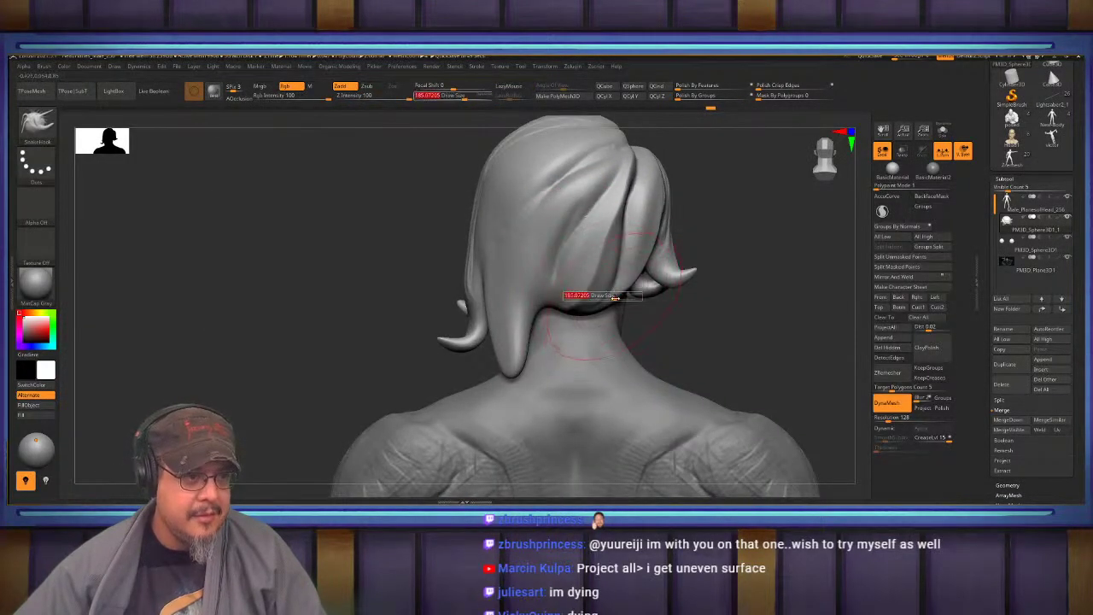
{"action": "mouse_move", "coordinate": [602, 295]}
{"action": "left_mouse_down"}
{"action": "mouse_move", "coordinate": [642, 330]}
{"action": "mouse_move", "coordinate": [663, 324]}
{"action": "left_mouse_up"}
{"action": "left_click_drag", "start_coordinate": [577, 312], "coordinate": [551, 374]}
{"action": "mouse_move", "coordinate": [583, 337]}
{"action": "left_mouse_down"}
{"action": "mouse_move", "coordinate": [557, 376]}
{"action": "mouse_move", "coordinate": [546, 364]}
{"action": "mouse_move", "coordinate": [589, 345]}
{"action": "left_mouse_up"}
{"action": "left_click_drag", "start_coordinate": [740, 309], "coordinate": [775, 338], "text": "ctrl"}
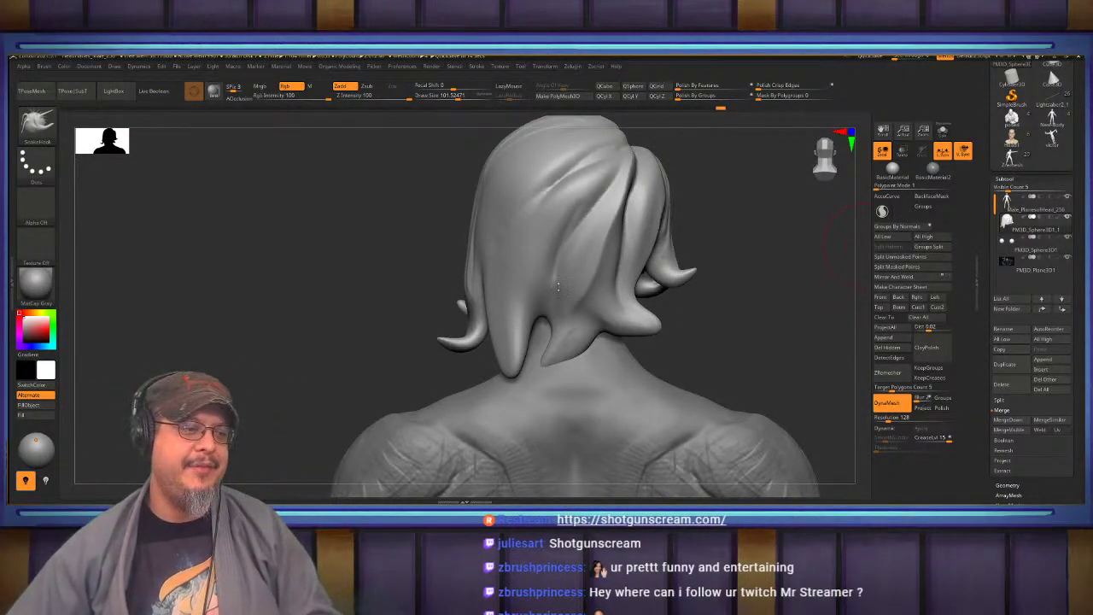
{"action": "mouse_move", "coordinate": [515, 368]}
{"action": "left_mouse_down"}
{"action": "mouse_move", "coordinate": [458, 366]}
{"action": "mouse_move", "coordinate": [520, 342]}
{"action": "mouse_move", "coordinate": [499, 359]}
{"action": "left_mouse_up"}
Bend waves into the locks beside the character's left cheek with SnakeHook, following the concept art
{"action": "mouse_move", "coordinate": [299, 299]}
{"action": "left_mouse_down"}
{"action": "mouse_move", "coordinate": [329, 314]}
{"action": "mouse_move", "coordinate": [495, 321]}
{"action": "mouse_move", "coordinate": [581, 299]}
{"action": "mouse_move", "coordinate": [547, 265]}
{"action": "mouse_move", "coordinate": [475, 332]}
{"action": "mouse_move", "coordinate": [468, 389]}
{"action": "left_mouse_up"}
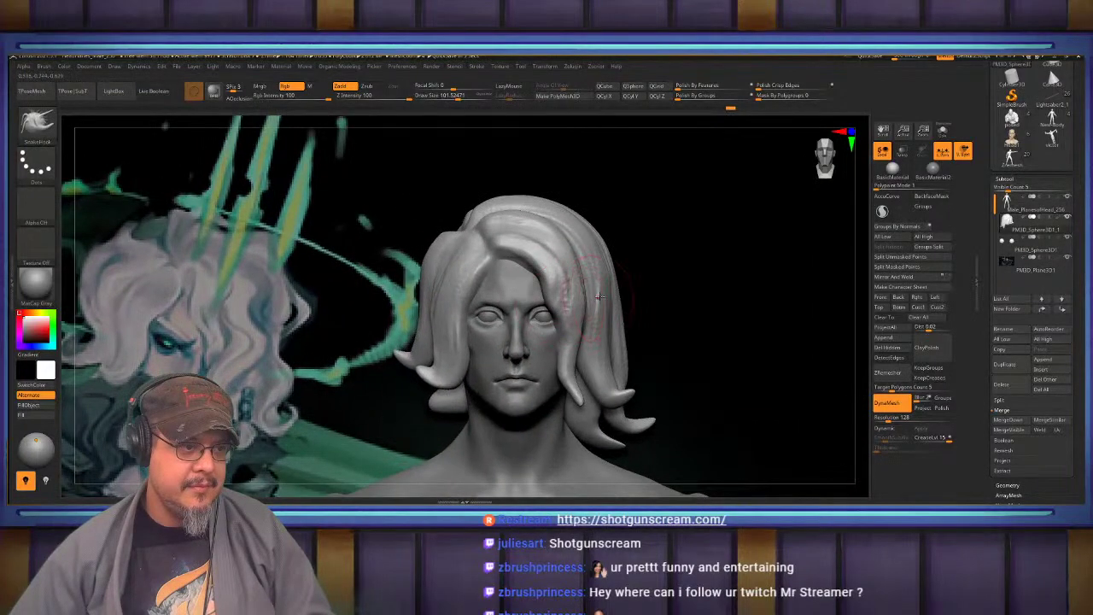
{"action": "mouse_move", "coordinate": [578, 300]}
{"action": "left_mouse_down"}
{"action": "mouse_move", "coordinate": [564, 301]}
{"action": "mouse_move", "coordinate": [580, 264]}
{"action": "left_mouse_up"}
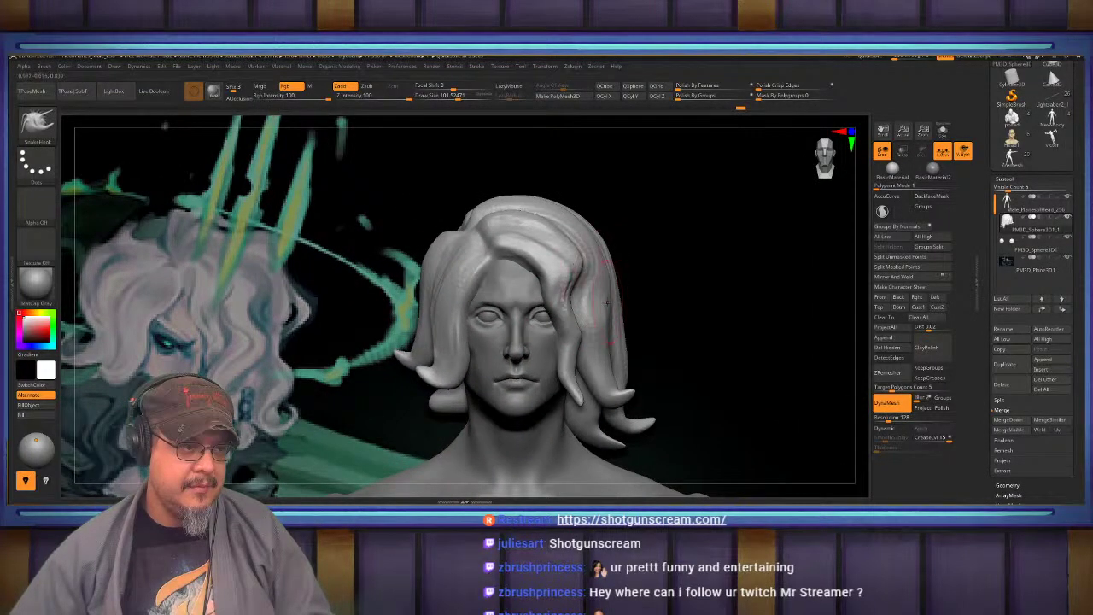
Pull the long hair lock beside the face slightly inward with the SnakeHook brush
{"action": "left_click_drag", "start_coordinate": [607, 303], "coordinate": [588, 306]}
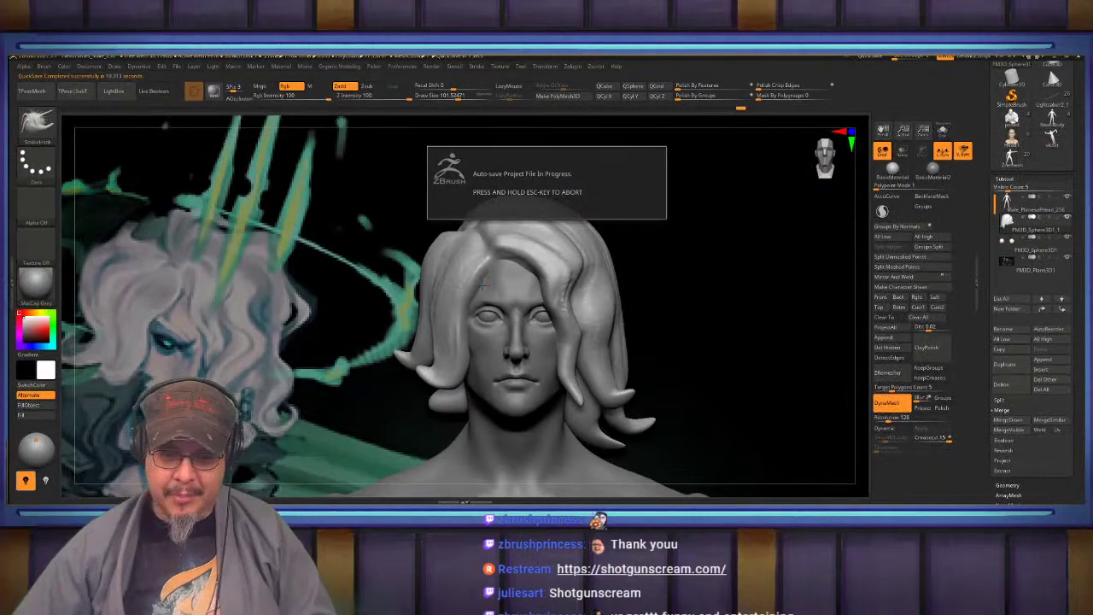
Select the head subtool, reduce the Draw Size to about 63 and mask both eyebrow shapes with the MaskPen brush
{"action": "right_click_drag", "start_coordinate": [483, 286], "coordinate": [553, 326]}
{"action": "left_click", "coordinate": [540, 302], "text": "alt"}
{"action": "key", "text": "s"}
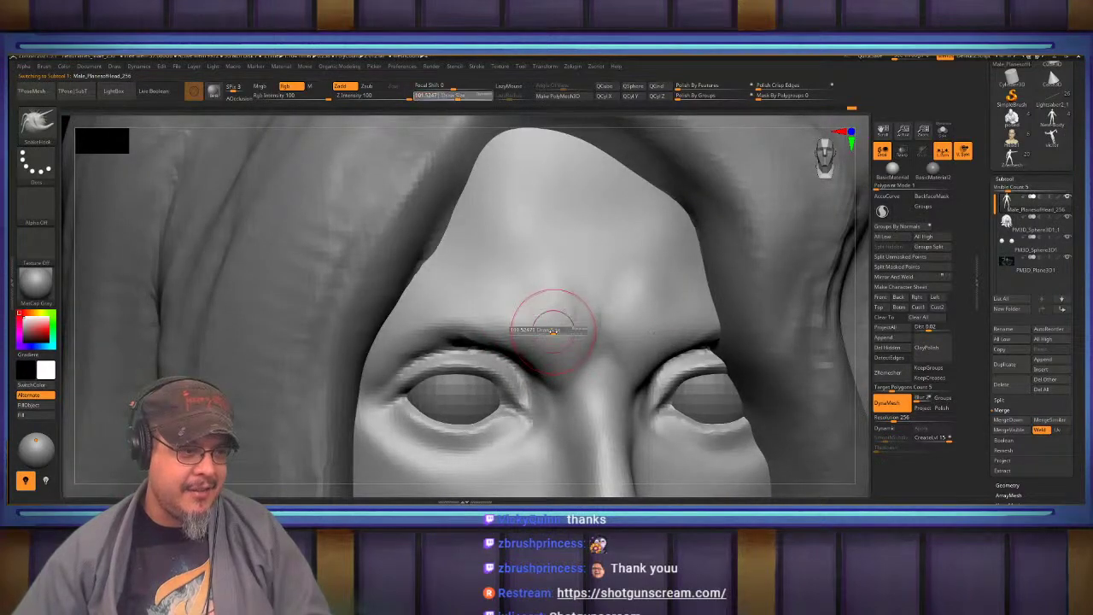
{"action": "mouse_move", "coordinate": [553, 327]}
{"action": "left_mouse_down"}
{"action": "mouse_move", "coordinate": [436, 313]}
{"action": "mouse_move", "coordinate": [397, 329]}
{"action": "left_mouse_up"}
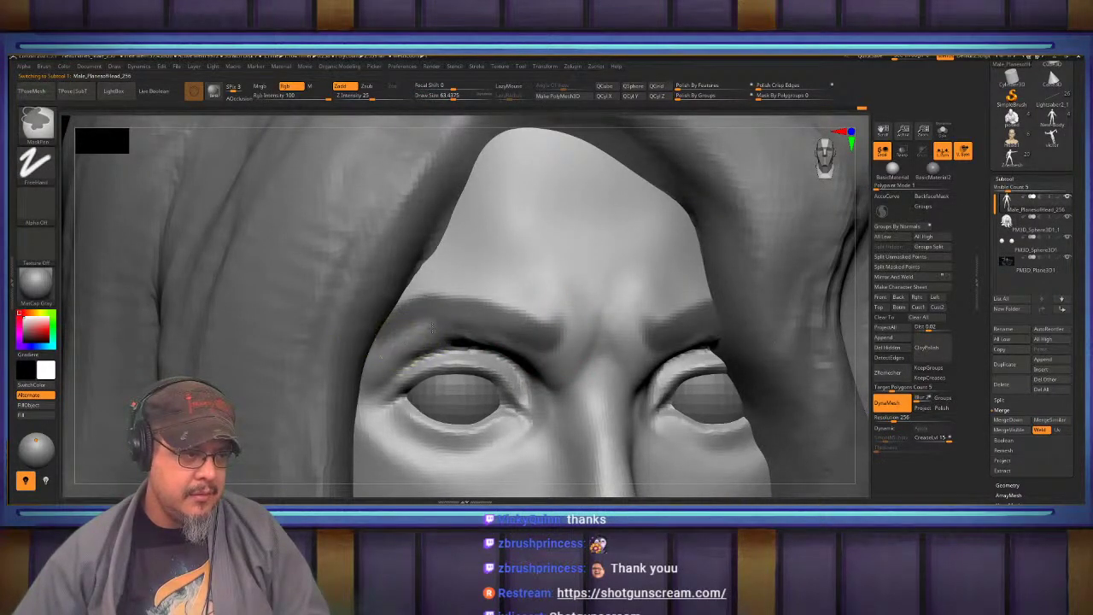
{"action": "left_click_drag", "start_coordinate": [533, 353], "coordinate": [405, 312], "text": "ctrl+alt"}
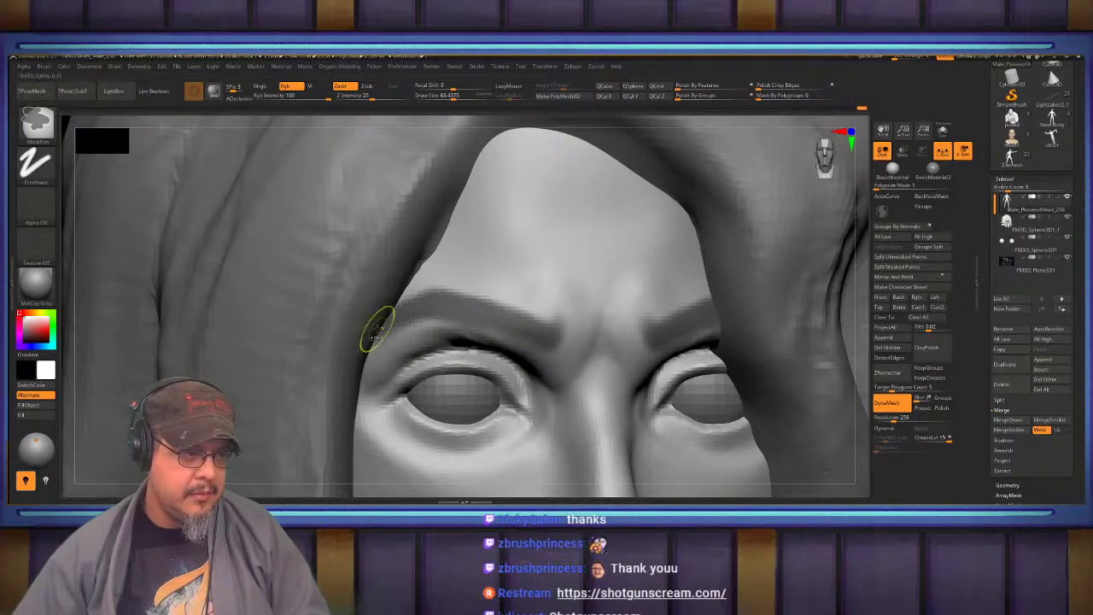
{"action": "mouse_move", "coordinate": [383, 332]}
{"action": "right_mouse_down"}
{"action": "mouse_move", "coordinate": [367, 333]}
{"action": "mouse_move", "coordinate": [410, 295]}
{"action": "mouse_move", "coordinate": [471, 310]}
{"action": "right_mouse_up"}
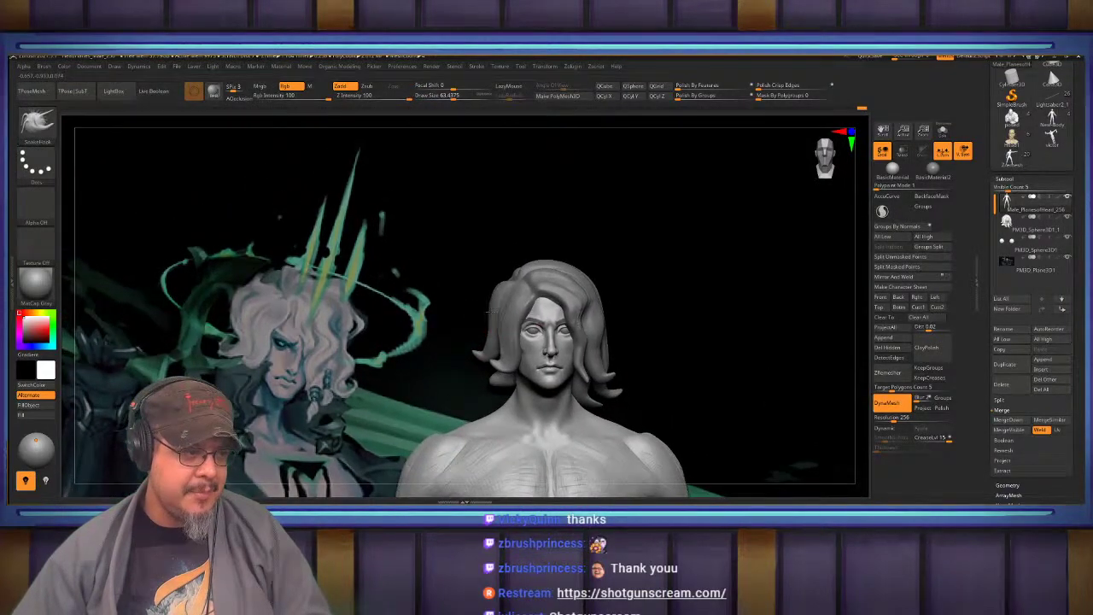
{"action": "right_click_drag", "start_coordinate": [489, 312], "coordinate": [543, 273], "text": "ctrl"}
{"action": "right_click_drag", "start_coordinate": [479, 282], "coordinate": [483, 298]}
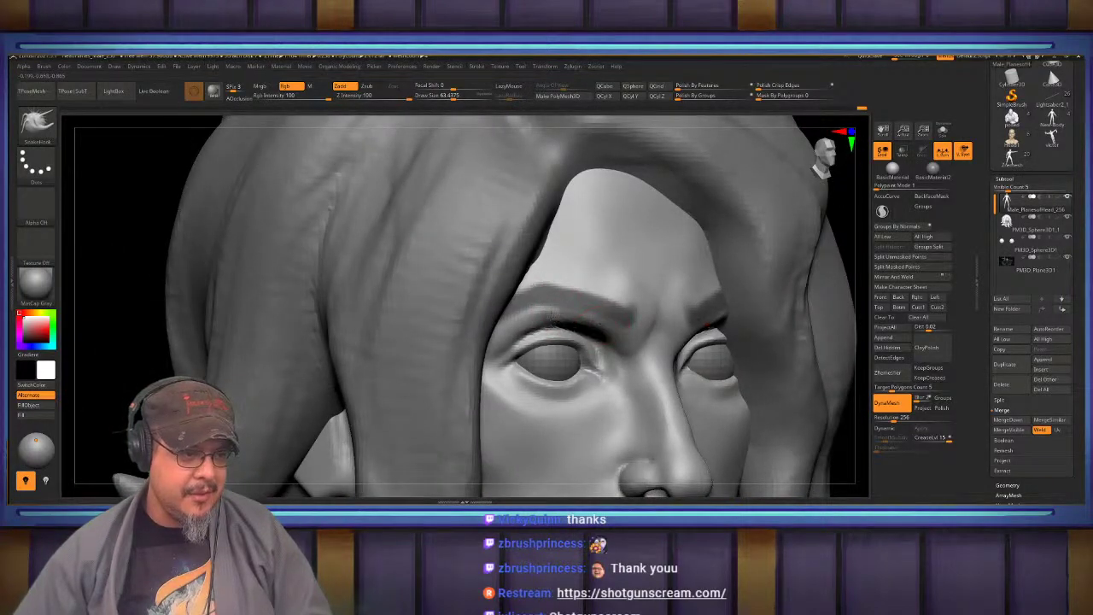
Undo the last change and switch to the FormSoft brush
{"action": "key", "text": "ctrl+z"}
{"action": "key", "text": "b"}
{"action": "key", "text": "f"}
{"action": "key", "text": "s"}
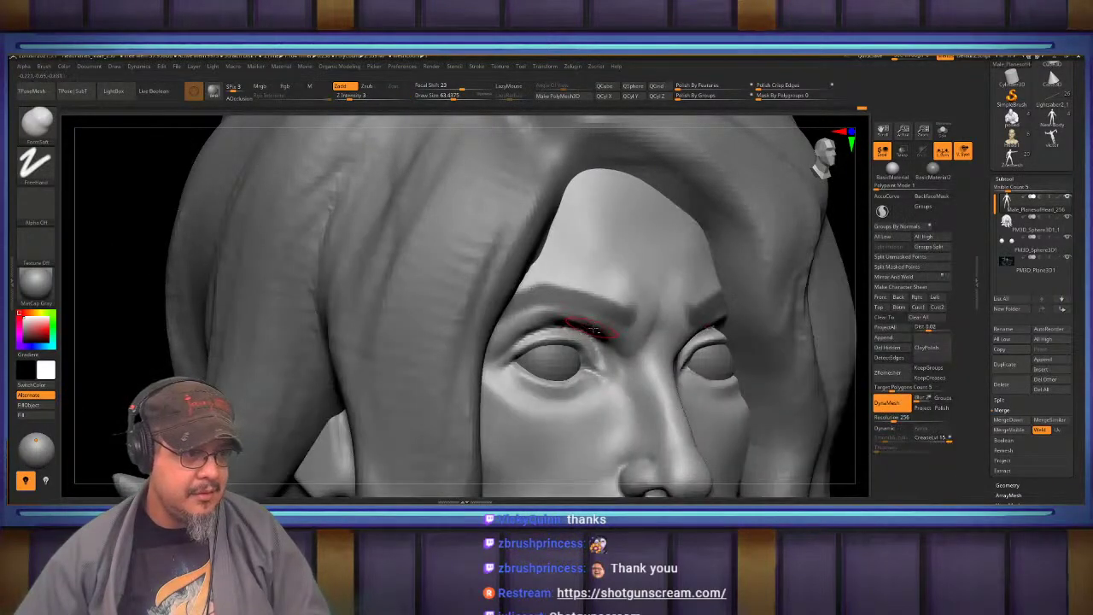
{"action": "key", "text": "ctrl"}
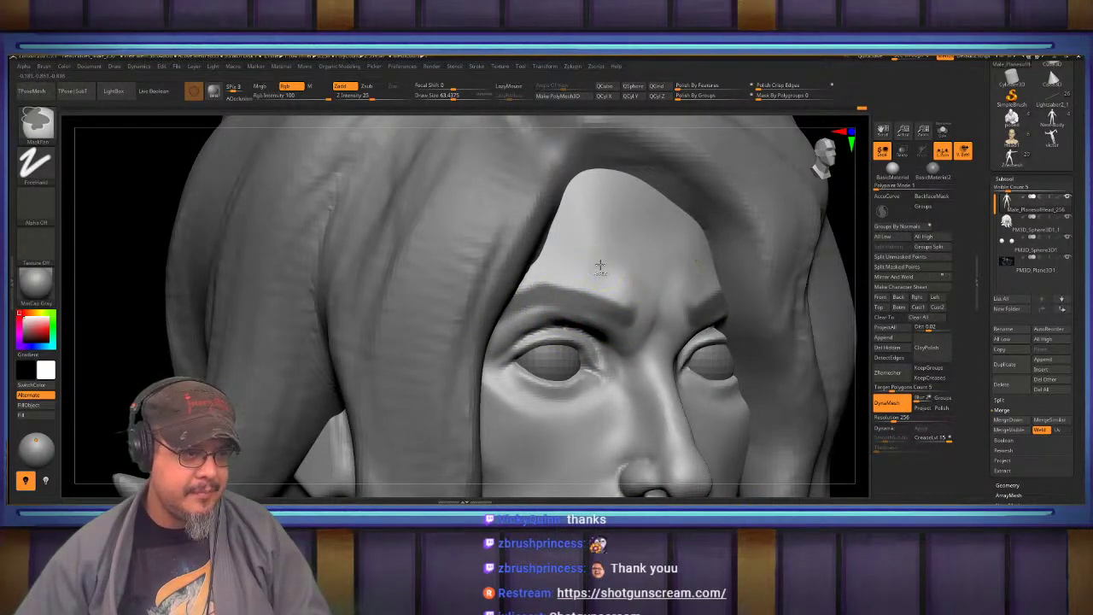
Extract the masked eyebrows with a thickness of 0.002 and accept them as a new subtool
{"action": "right_click_drag", "start_coordinate": [601, 268], "coordinate": [557, 268]}
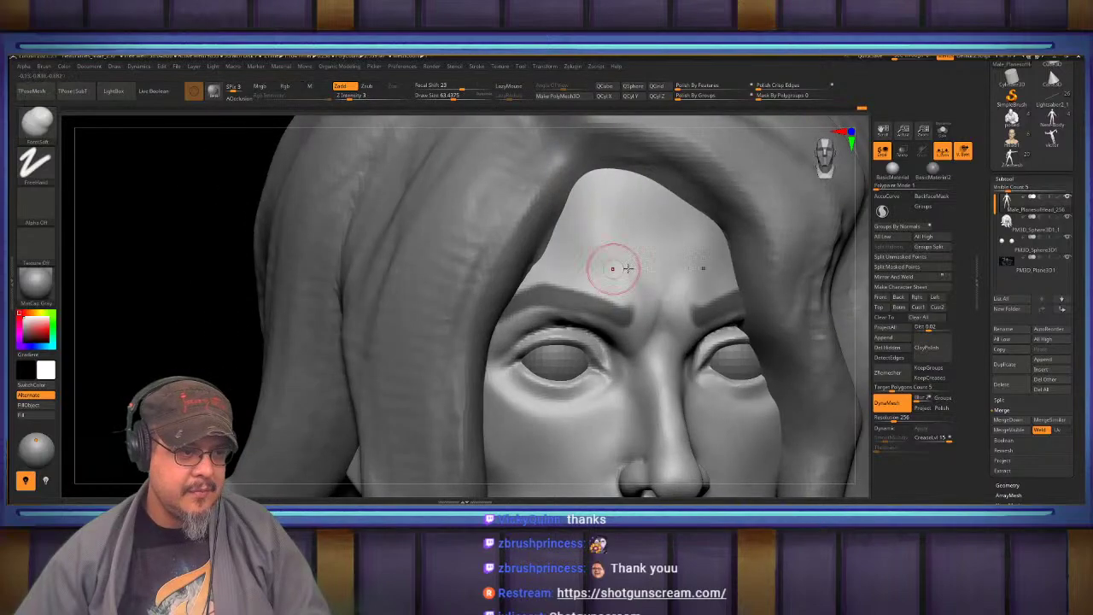
{"action": "left_click", "coordinate": [1004, 473]}
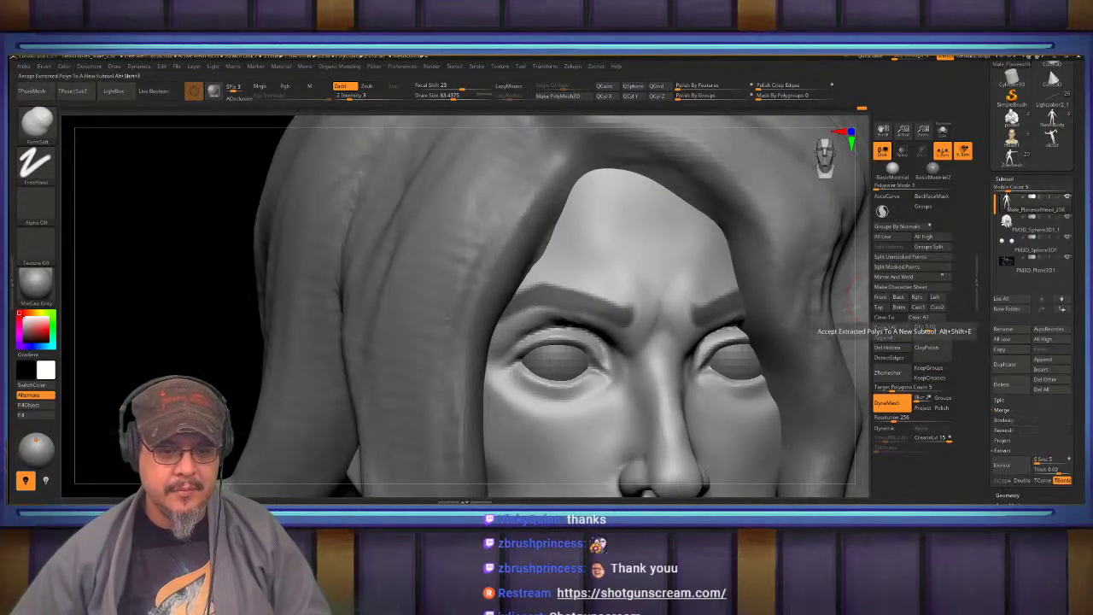
{"action": "left_click", "coordinate": [1013, 473]}
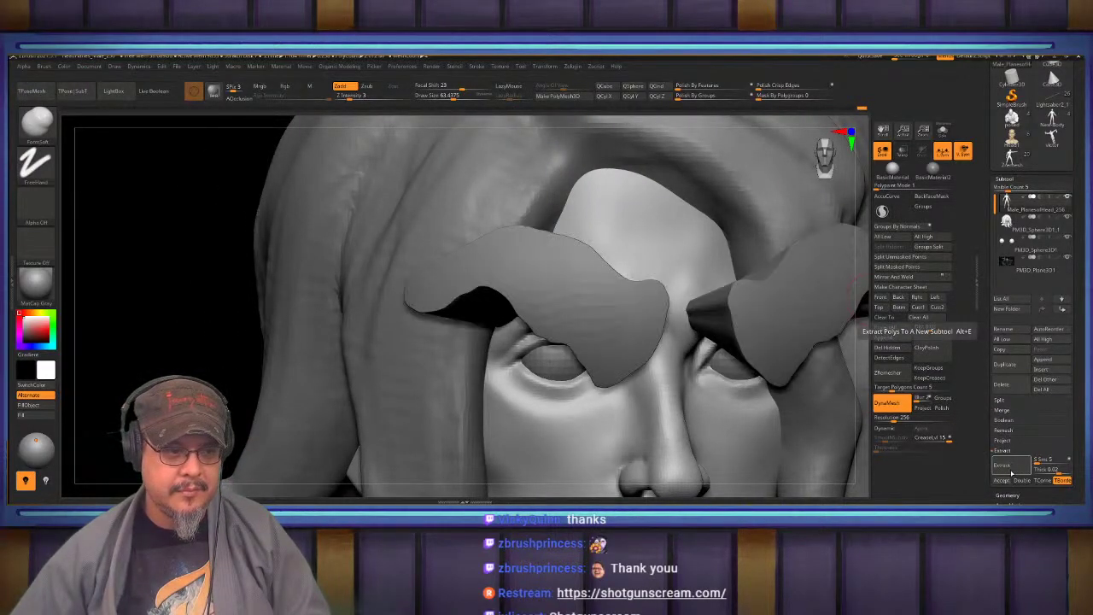
{"action": "left_click", "coordinate": [1057, 470]}
{"action": "type", "text": "0.002"}
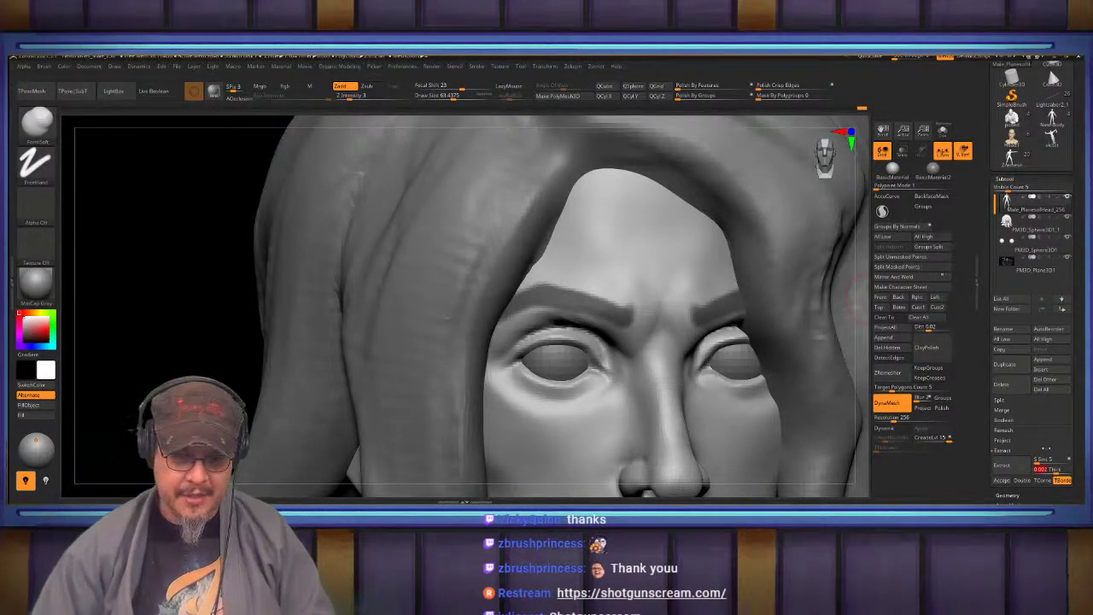
{"action": "left_click", "coordinate": [1003, 464]}
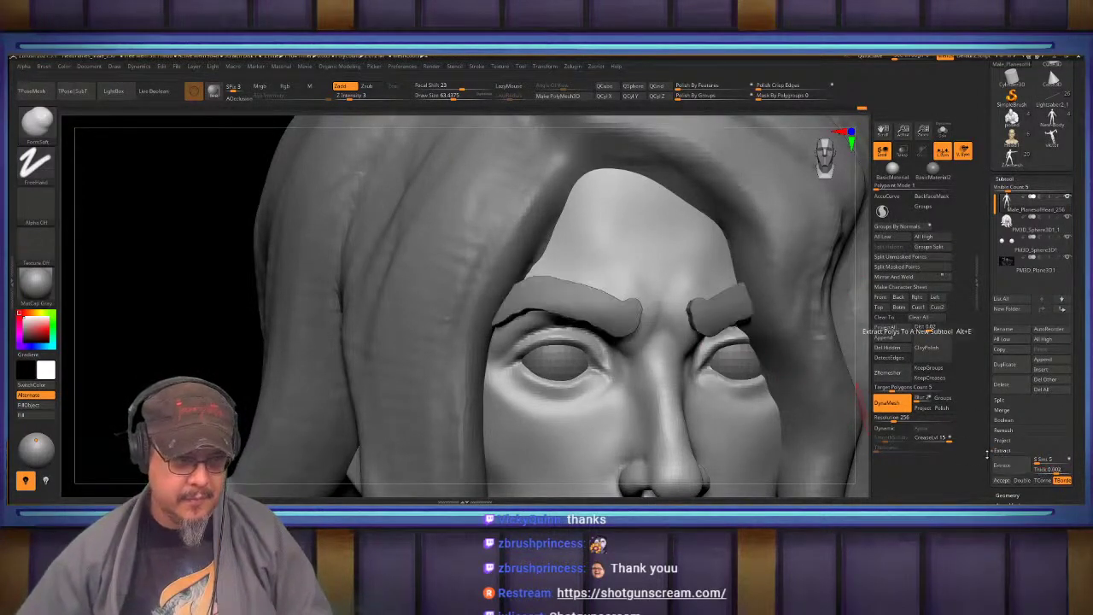
{"action": "left_click_drag", "start_coordinate": [191, 311], "coordinate": [226, 322], "text": "ctrl"}
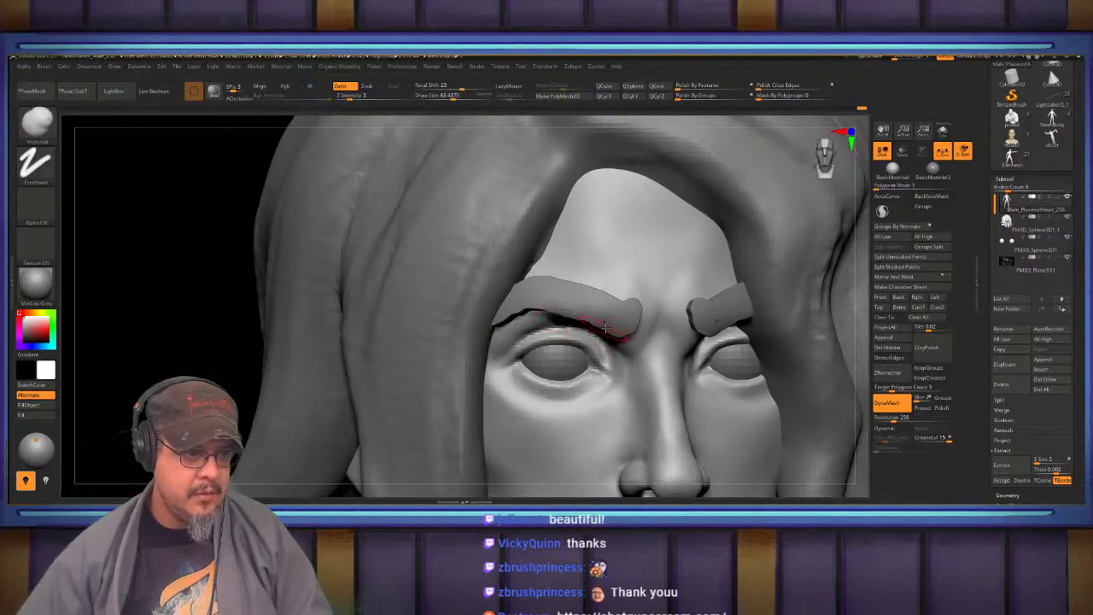
{"action": "left_click", "coordinate": [1001, 481]}
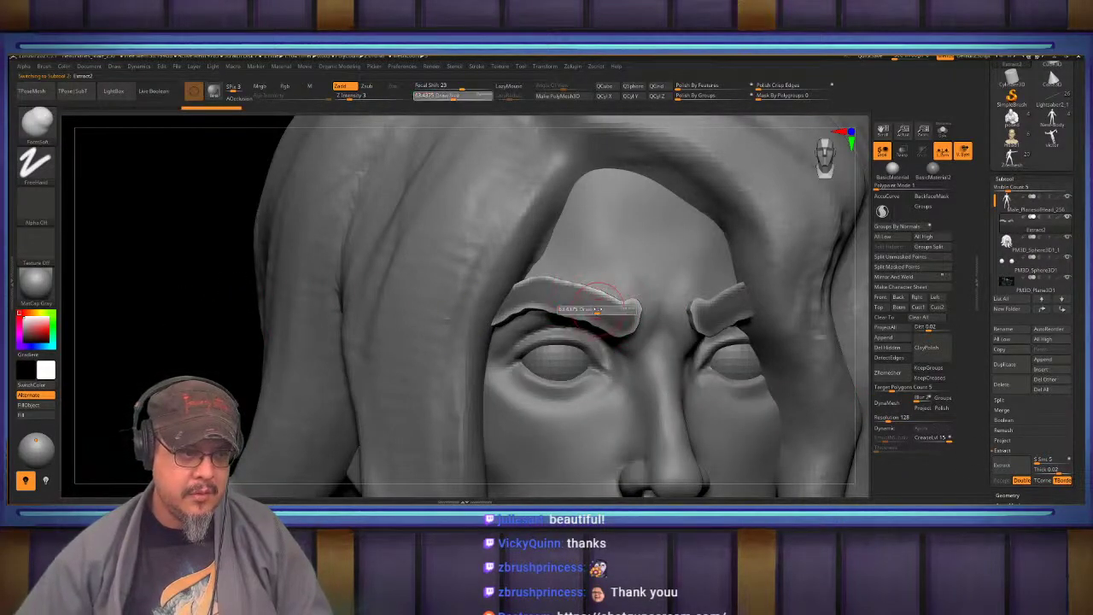
Smooth the extracted eyebrows into thinner, softer shapes and clear their mask
{"action": "left_click_drag", "start_coordinate": [579, 302], "coordinate": [504, 313], "text": "shift"}
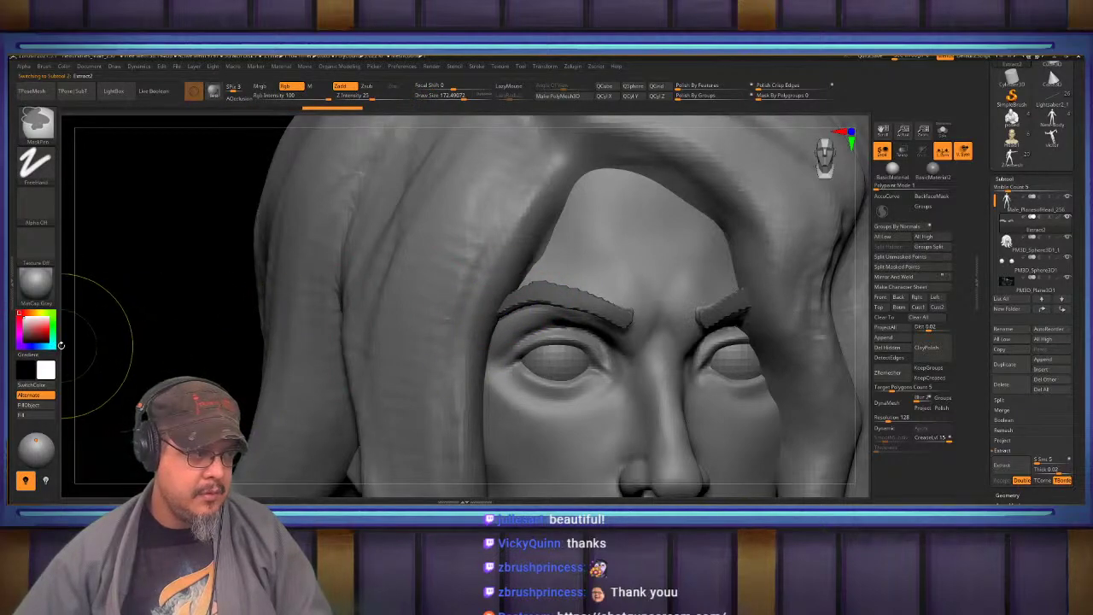
{"action": "left_click_drag", "start_coordinate": [73, 361], "coordinate": [85, 376], "text": "ctrl"}
{"action": "left_click_drag", "start_coordinate": [617, 314], "coordinate": [521, 299], "text": "shift"}
Select the hair subtool and reshape its side locks into looser waves with the Move brush
{"action": "mouse_move", "coordinate": [453, 271]}
{"action": "right_mouse_down"}
{"action": "mouse_move", "coordinate": [523, 278]}
{"action": "mouse_move", "coordinate": [533, 249]}
{"action": "mouse_move", "coordinate": [510, 277]}
{"action": "mouse_move", "coordinate": [526, 263]}
{"action": "mouse_move", "coordinate": [547, 295]}
{"action": "mouse_move", "coordinate": [512, 329]}
{"action": "mouse_move", "coordinate": [522, 351]}
{"action": "mouse_move", "coordinate": [482, 371]}
{"action": "right_mouse_up"}
{"action": "mouse_move", "coordinate": [558, 282]}
{"action": "right_mouse_down"}
{"action": "mouse_move", "coordinate": [444, 289]}
{"action": "mouse_move", "coordinate": [457, 320]}
{"action": "mouse_move", "coordinate": [393, 322]}
{"action": "mouse_move", "coordinate": [506, 301]}
{"action": "mouse_move", "coordinate": [494, 305]}
{"action": "mouse_move", "coordinate": [527, 285]}
{"action": "mouse_move", "coordinate": [500, 275]}
{"action": "right_mouse_up"}
{"action": "left_click", "coordinate": [512, 285], "text": "alt"}
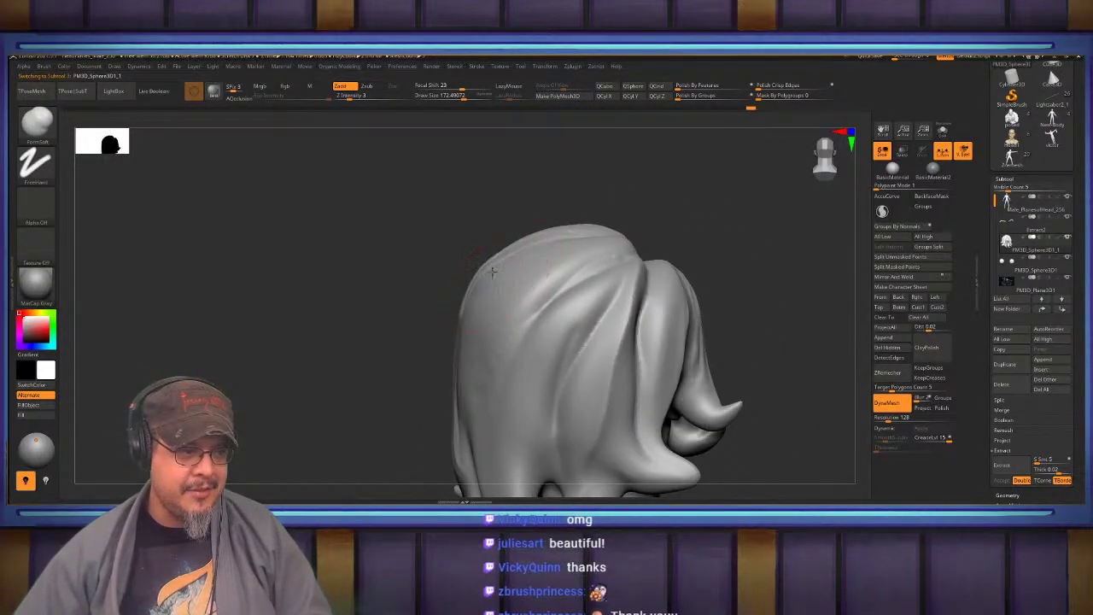
{"action": "key", "text": "b"}
{"action": "key", "text": "m"}
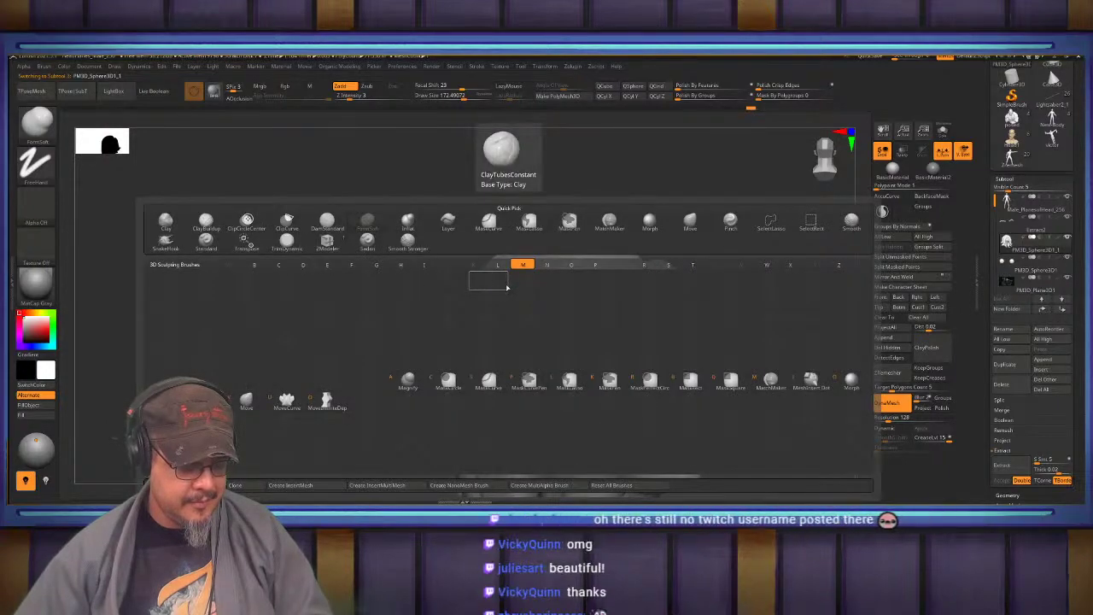
{"action": "key", "text": "v"}
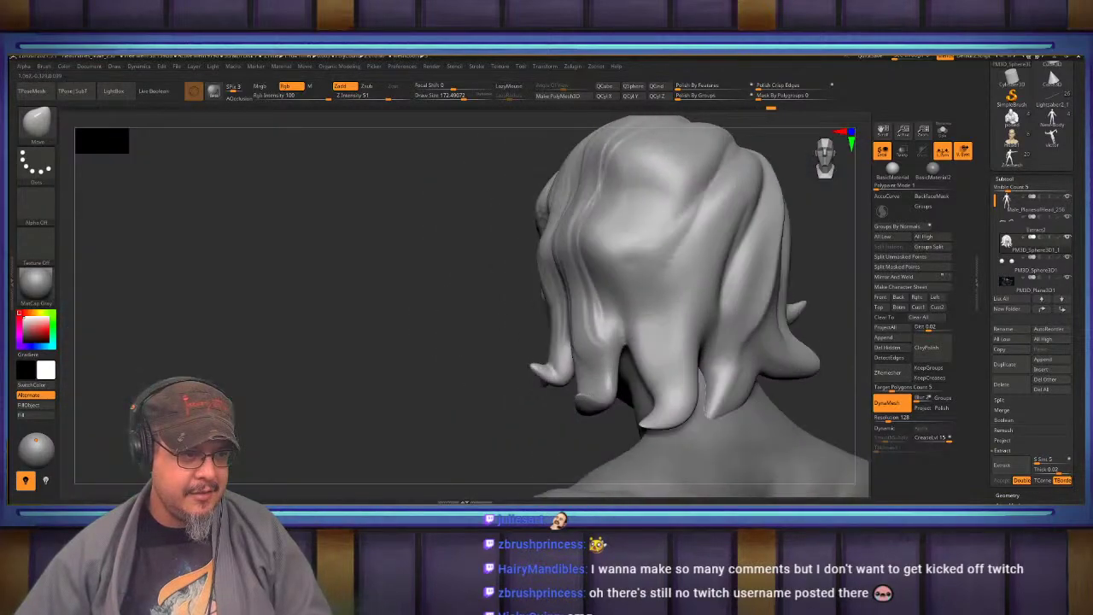
{"action": "mouse_move", "coordinate": [479, 359]}
{"action": "left_mouse_down"}
{"action": "mouse_move", "coordinate": [537, 391]}
{"action": "mouse_move", "coordinate": [523, 391]}
{"action": "left_mouse_up"}
{"action": "left_click_drag", "start_coordinate": [444, 367], "coordinate": [514, 365]}
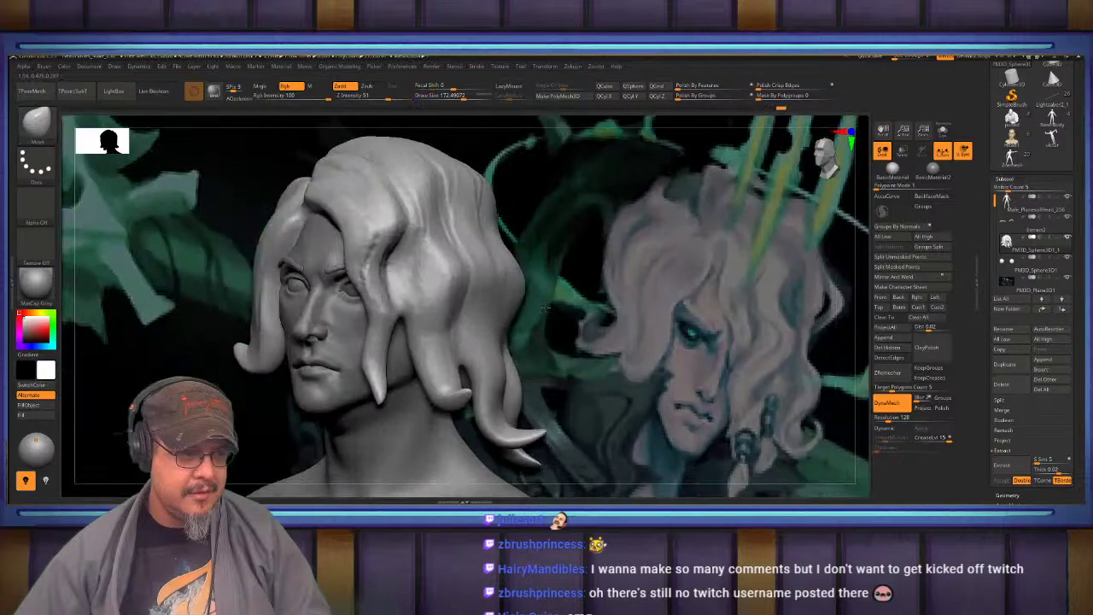
{"action": "left_click_drag", "start_coordinate": [726, 256], "coordinate": [530, 292]}
{"action": "mouse_move", "coordinate": [531, 293]}
{"action": "right_mouse_down", "text": "ctrl"}
{"action": "mouse_move", "coordinate": [489, 304]}
{"action": "mouse_move", "coordinate": [600, 275]}
{"action": "right_mouse_up", "text": "ctrl"}
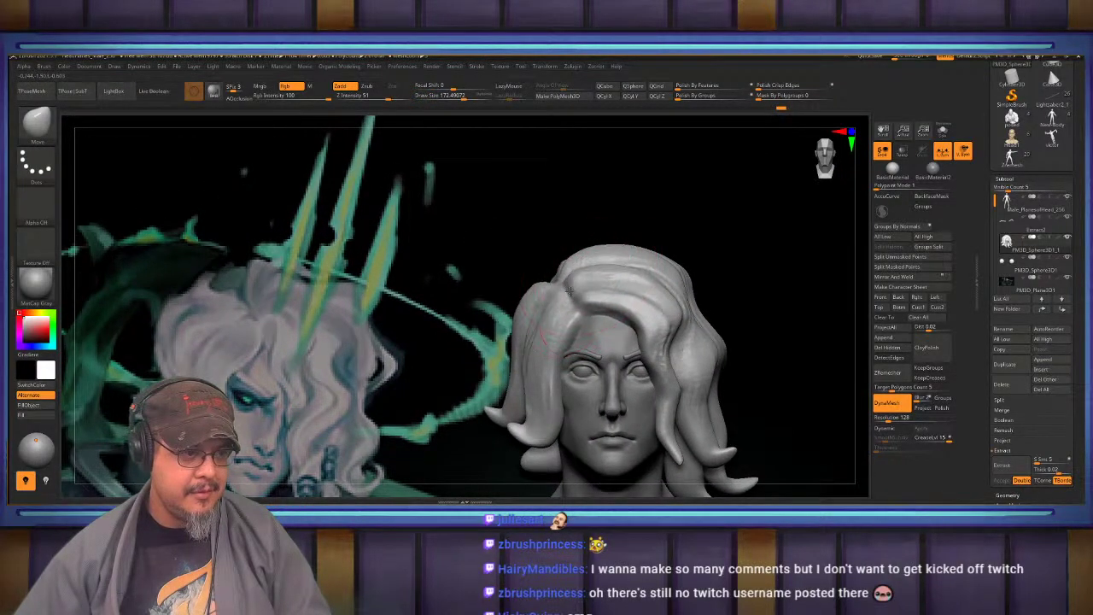
Reshape the crown and the curled lock ends at the nape of the neck with the Move brush
{"action": "left_click_drag", "start_coordinate": [419, 234], "coordinate": [496, 283]}
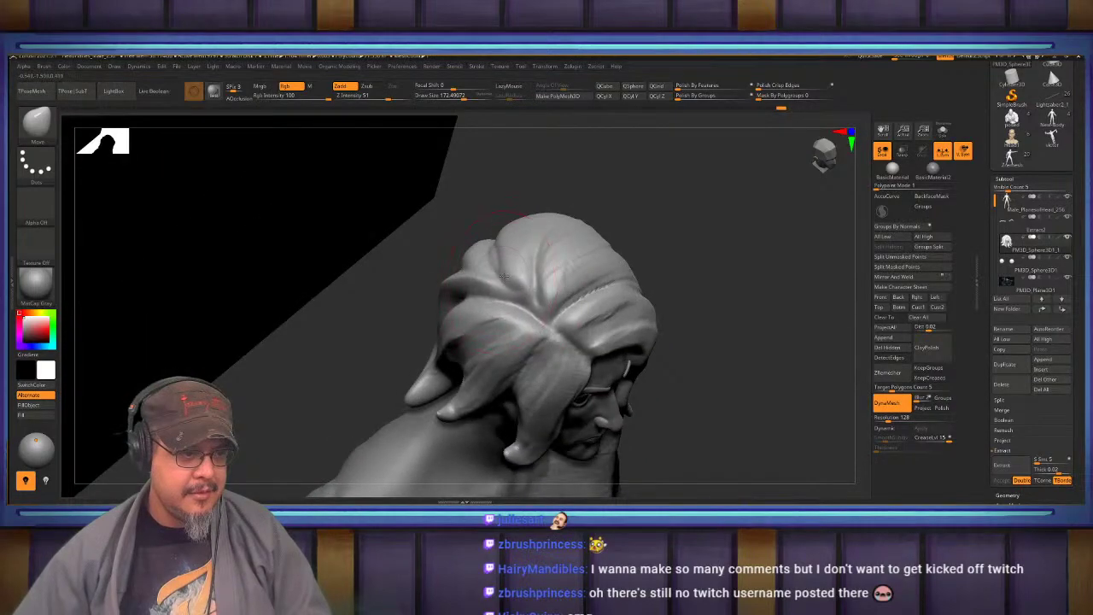
{"action": "right_click_drag", "start_coordinate": [504, 275], "coordinate": [565, 327]}
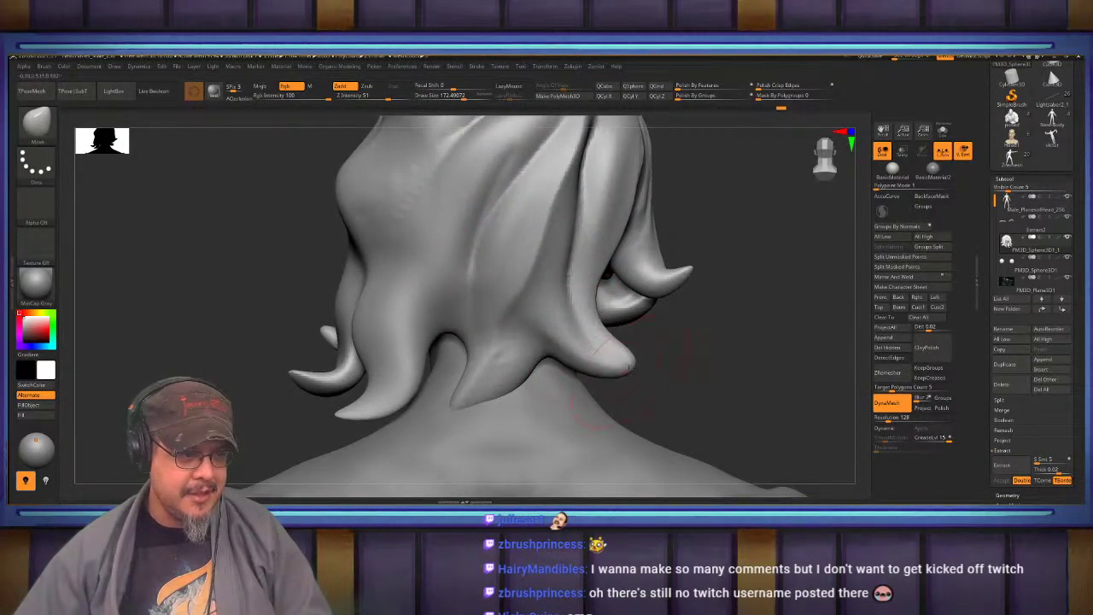
{"action": "right_click_drag", "start_coordinate": [494, 406], "coordinate": [444, 403]}
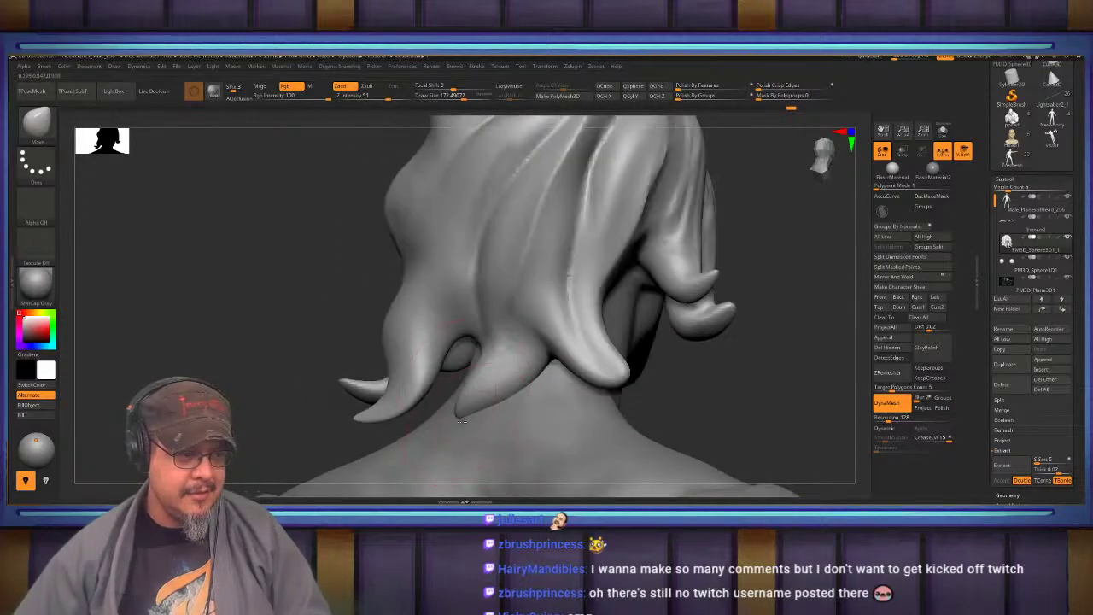
{"action": "left_click_drag", "start_coordinate": [487, 391], "coordinate": [470, 399]}
{"action": "right_click_drag", "start_coordinate": [470, 402], "coordinate": [480, 256]}
{"action": "right_click_drag", "start_coordinate": [435, 311], "coordinate": [514, 286], "text": "alt"}
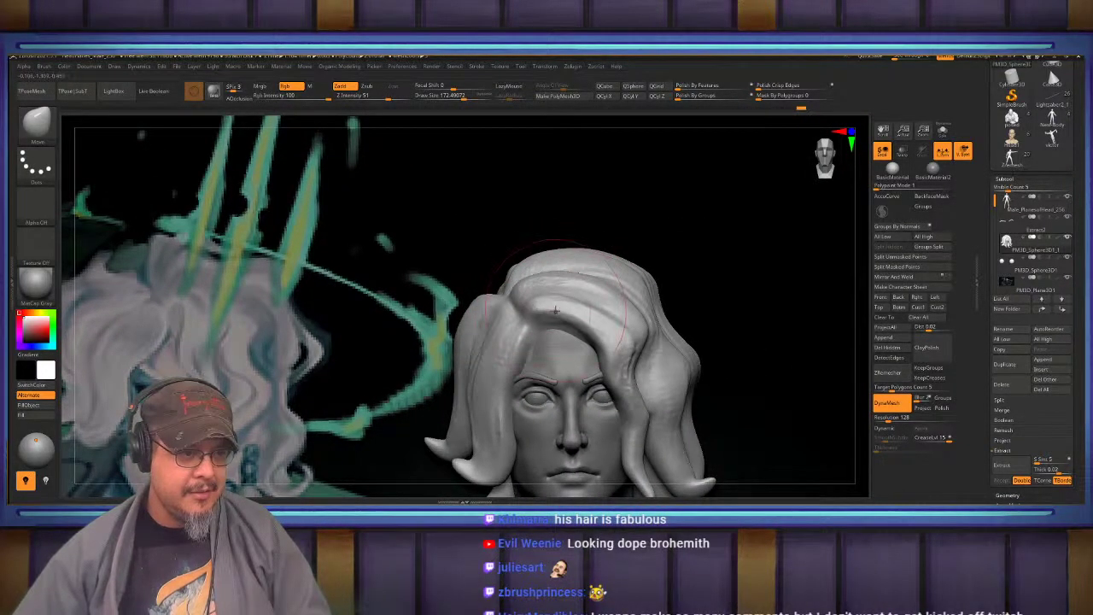
Lift the fringe slightly above the forehead and push the side lock by the eye back from the face
{"action": "left_click_drag", "start_coordinate": [555, 310], "coordinate": [553, 304]}
{"action": "mouse_move", "coordinate": [545, 334]}
{"action": "right_mouse_down"}
{"action": "mouse_move", "coordinate": [518, 334]}
{"action": "mouse_move", "coordinate": [537, 320]}
{"action": "right_mouse_up"}
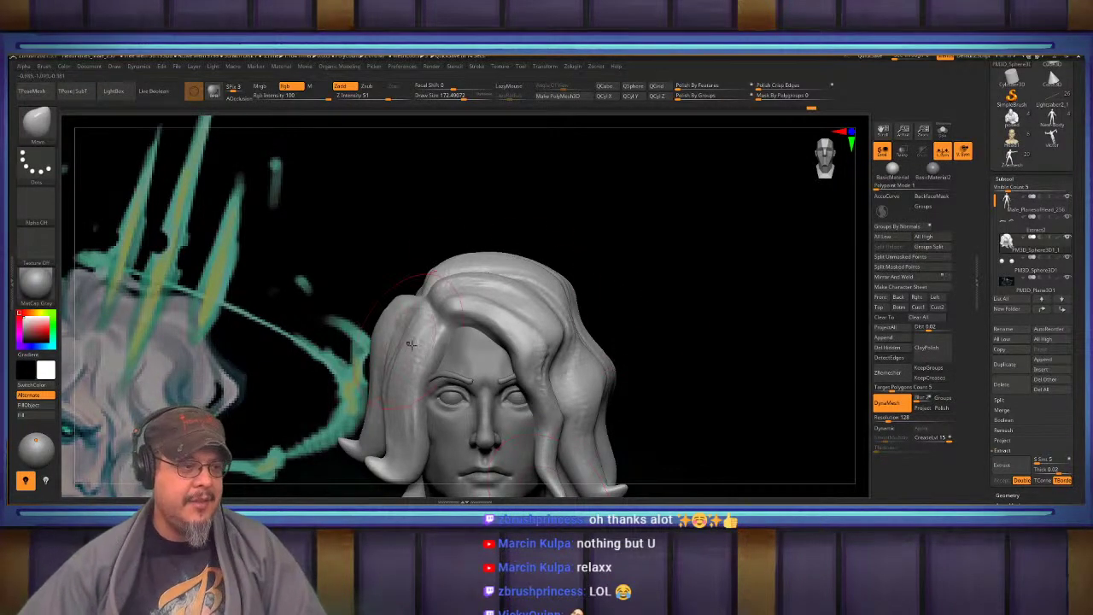
{"action": "right_click_drag", "start_coordinate": [411, 335], "coordinate": [589, 376]}
{"action": "mouse_move", "coordinate": [546, 295]}
{"action": "right_mouse_down"}
{"action": "mouse_move", "coordinate": [505, 288]}
{"action": "mouse_move", "coordinate": [564, 286]}
{"action": "right_mouse_up"}
{"action": "mouse_move", "coordinate": [564, 286]}
{"action": "right_mouse_down", "text": "ctrl"}
{"action": "mouse_move", "coordinate": [594, 318]}
{"action": "mouse_move", "coordinate": [647, 301]}
{"action": "right_mouse_up", "text": "ctrl"}
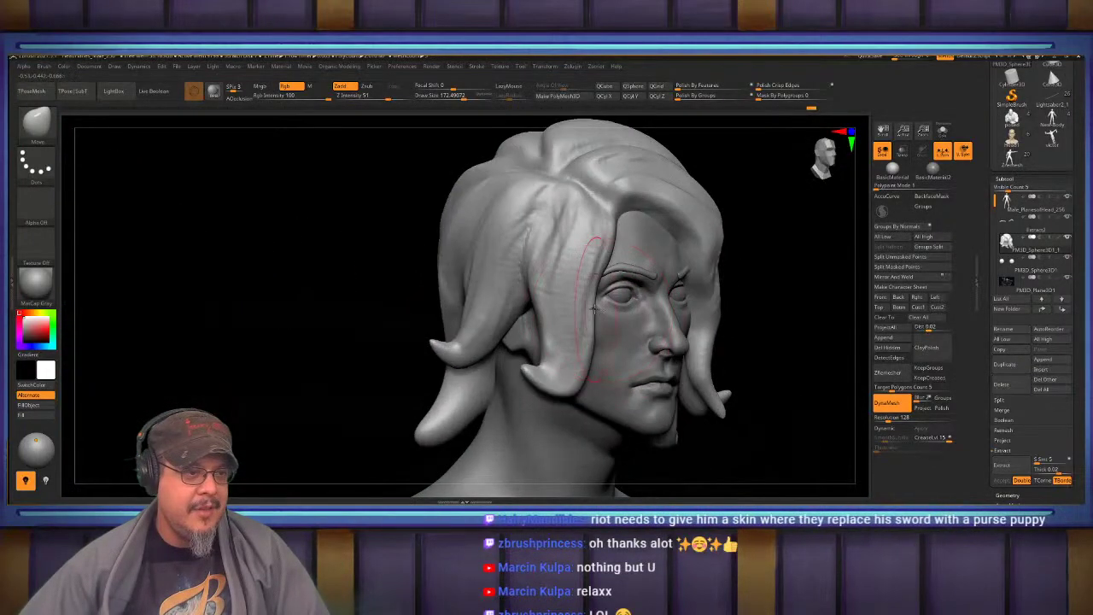
{"action": "left_click_drag", "start_coordinate": [597, 297], "coordinate": [577, 299]}
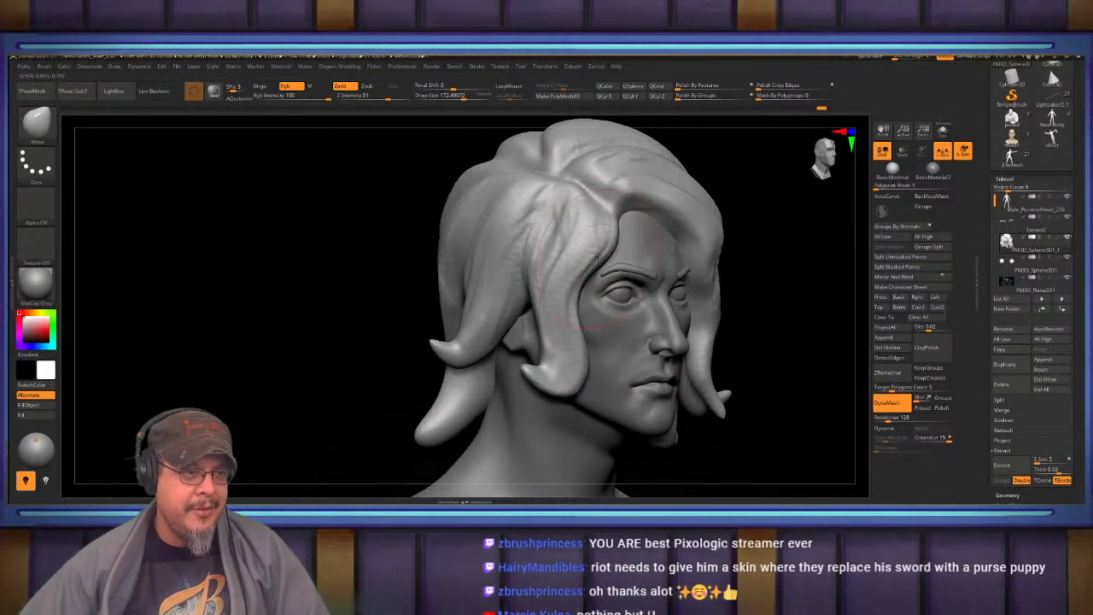
{"action": "mouse_move", "coordinate": [603, 300]}
{"action": "right_mouse_down"}
{"action": "mouse_move", "coordinate": [546, 305]}
{"action": "mouse_move", "coordinate": [548, 223]}
{"action": "mouse_move", "coordinate": [551, 298]}
{"action": "right_mouse_up"}
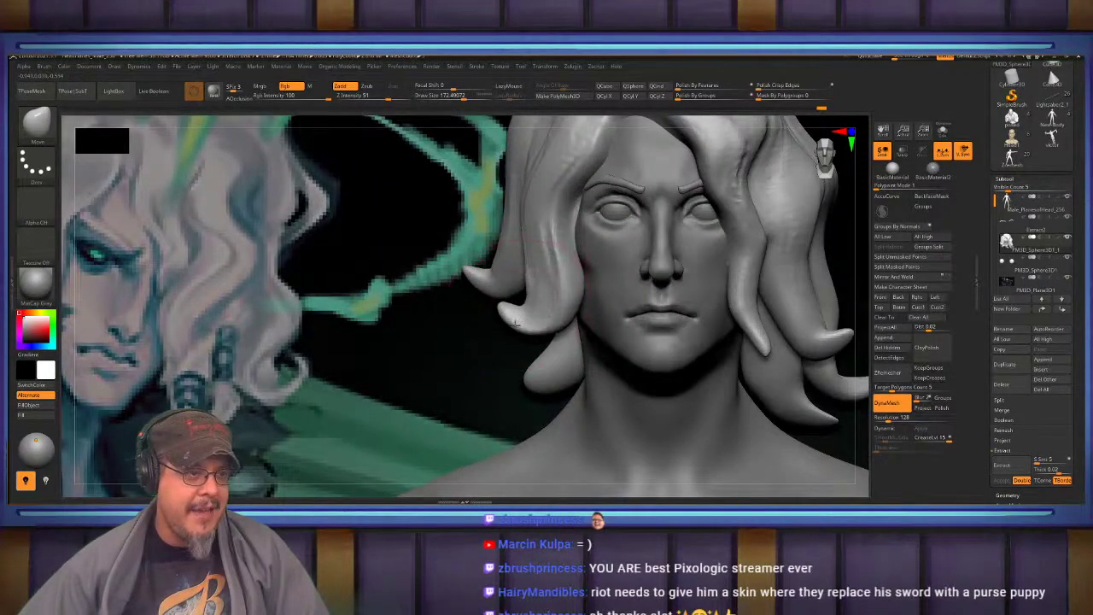
Compare the hair and upper body with the reference artwork, including the sword and the back of the head
{"action": "right_click_drag", "start_coordinate": [521, 332], "coordinate": [684, 243], "text": "ctrl"}
{"action": "right_click_drag", "start_coordinate": [483, 305], "coordinate": [480, 354], "text": "ctrl"}
{"action": "mouse_move", "coordinate": [162, 220]}
{"action": "right_mouse_down", "text": "alt"}
{"action": "mouse_move", "coordinate": [352, 248]}
{"action": "mouse_move", "coordinate": [422, 352]}
{"action": "mouse_move", "coordinate": [441, 275]}
{"action": "right_mouse_up", "text": "alt"}
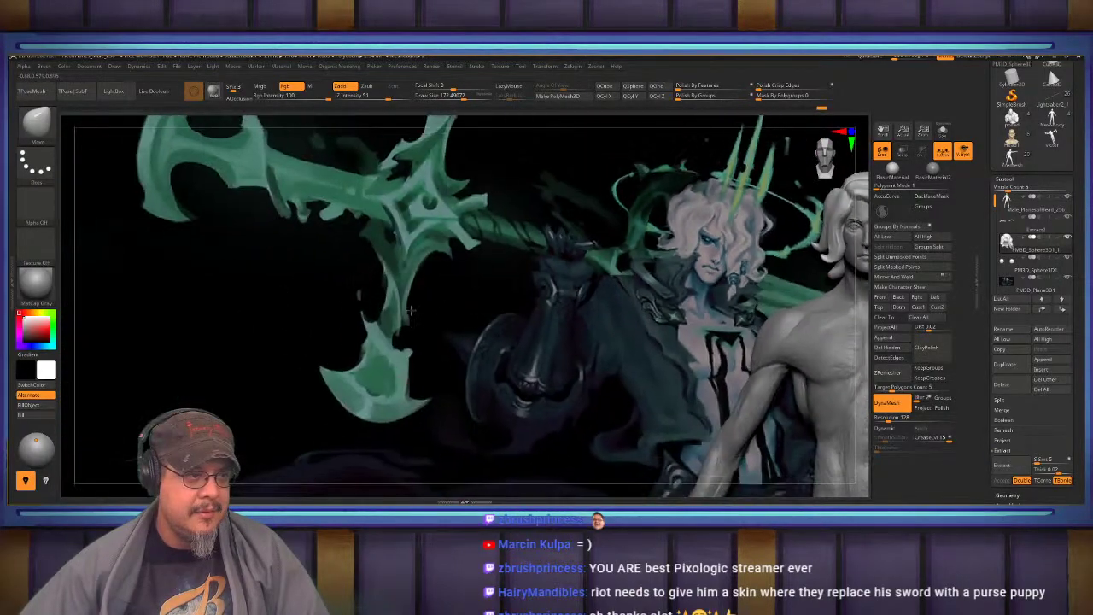
{"action": "mouse_move", "coordinate": [812, 290]}
{"action": "right_mouse_down", "text": "alt"}
{"action": "mouse_move", "coordinate": [655, 287]}
{"action": "mouse_move", "coordinate": [504, 303]}
{"action": "right_mouse_up", "text": "alt"}
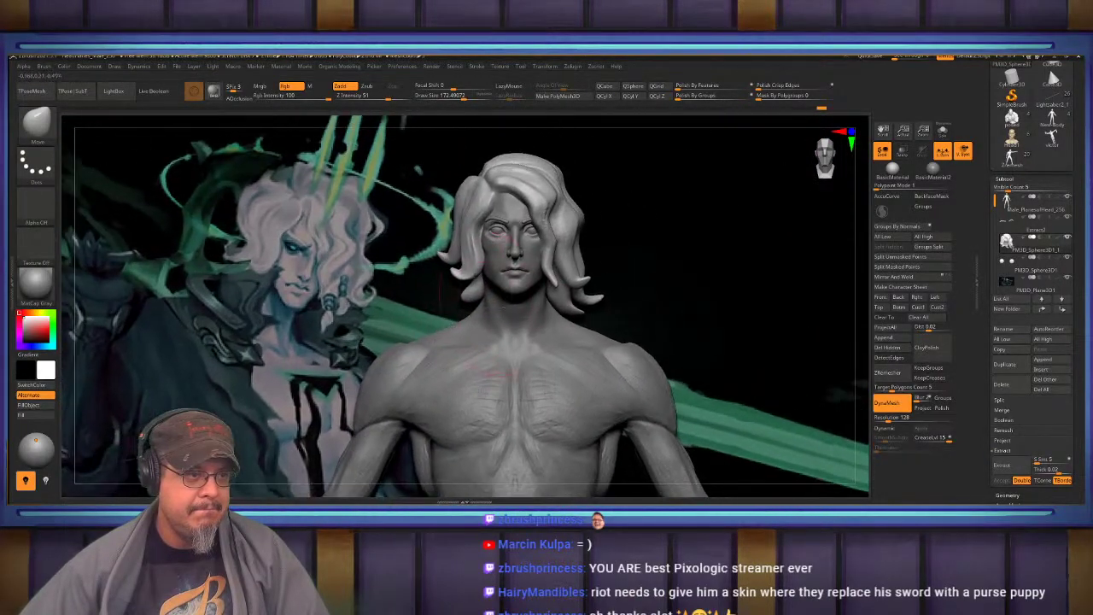
{"action": "mouse_move", "coordinate": [570, 290]}
{"action": "right_mouse_down"}
{"action": "mouse_move", "coordinate": [505, 295]}
{"action": "mouse_move", "coordinate": [574, 307]}
{"action": "right_mouse_up"}
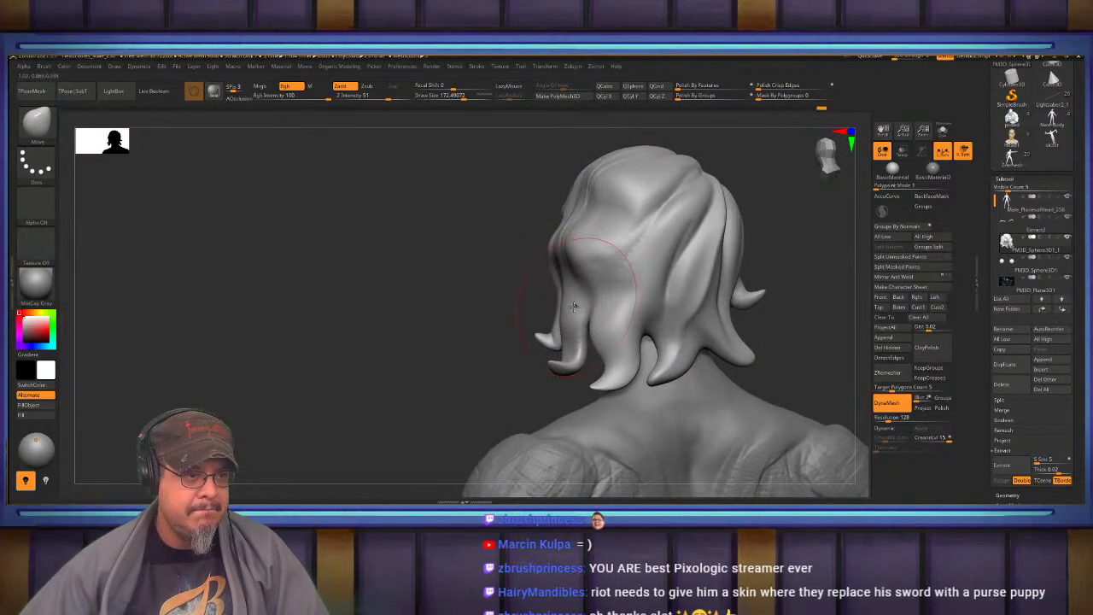
{"action": "mouse_move", "coordinate": [401, 311]}
{"action": "right_mouse_down"}
{"action": "mouse_move", "coordinate": [445, 291]}
{"action": "mouse_move", "coordinate": [480, 238]}
{"action": "right_mouse_up"}
Select the body subtool, enlarge the Move brush's Draw Size to about 259 and frame the full figure
{"action": "key", "text": "f"}
{"action": "mouse_move", "coordinate": [547, 286]}
{"action": "right_mouse_down", "text": "alt"}
{"action": "mouse_move", "coordinate": [559, 310]}
{"action": "mouse_move", "coordinate": [562, 384]}
{"action": "mouse_move", "coordinate": [452, 318]}
{"action": "mouse_move", "coordinate": [510, 280]}
{"action": "mouse_move", "coordinate": [502, 318]}
{"action": "mouse_move", "coordinate": [461, 326]}
{"action": "mouse_move", "coordinate": [440, 295]}
{"action": "mouse_move", "coordinate": [528, 323]}
{"action": "right_mouse_up", "text": "alt"}
{"action": "left_click", "coordinate": [526, 322], "text": "alt"}
{"action": "key", "text": "s"}
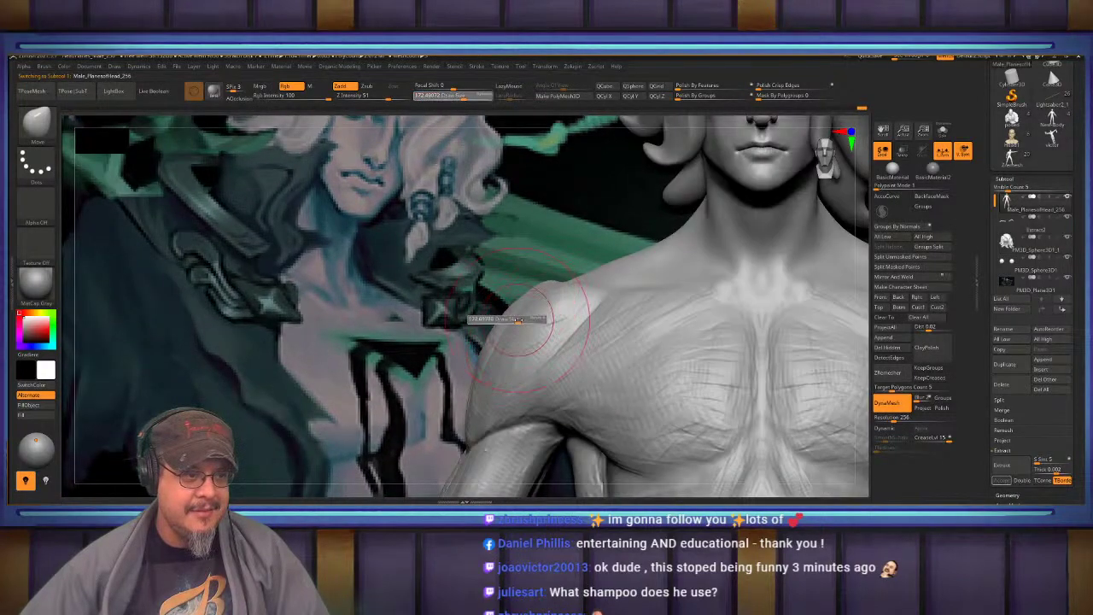
{"action": "left_click_drag", "start_coordinate": [532, 321], "coordinate": [546, 320]}
{"action": "mouse_move", "coordinate": [557, 389]}
{"action": "right_mouse_down", "text": "alt"}
{"action": "mouse_move", "coordinate": [564, 312]}
{"action": "mouse_move", "coordinate": [529, 266]}
{"action": "mouse_move", "coordinate": [557, 205]}
{"action": "mouse_move", "coordinate": [551, 293]}
{"action": "right_mouse_up", "text": "alt"}
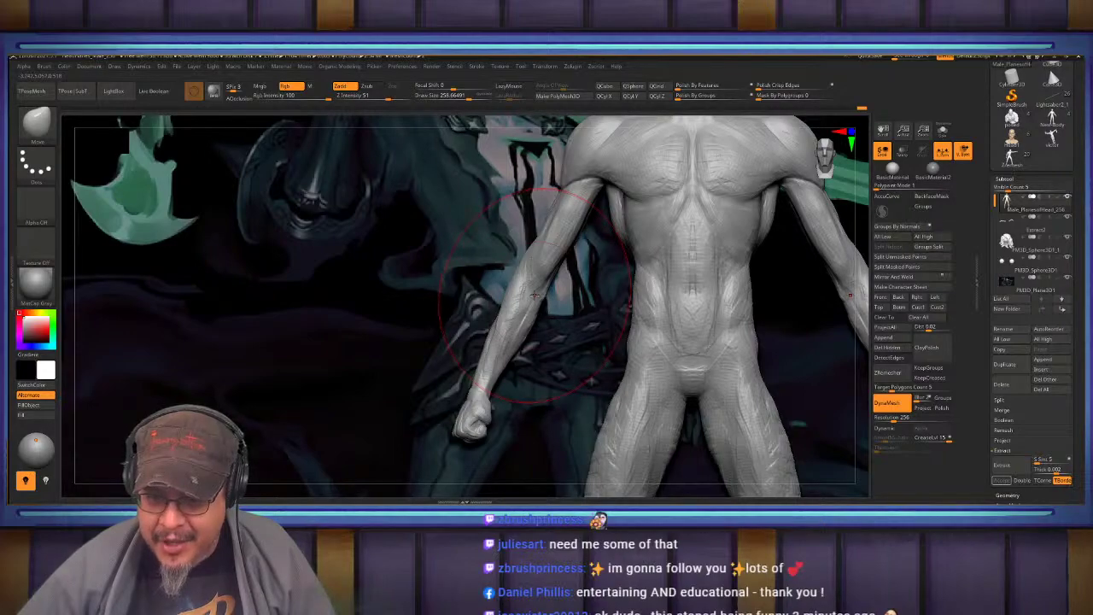
{"action": "key", "text": "f"}
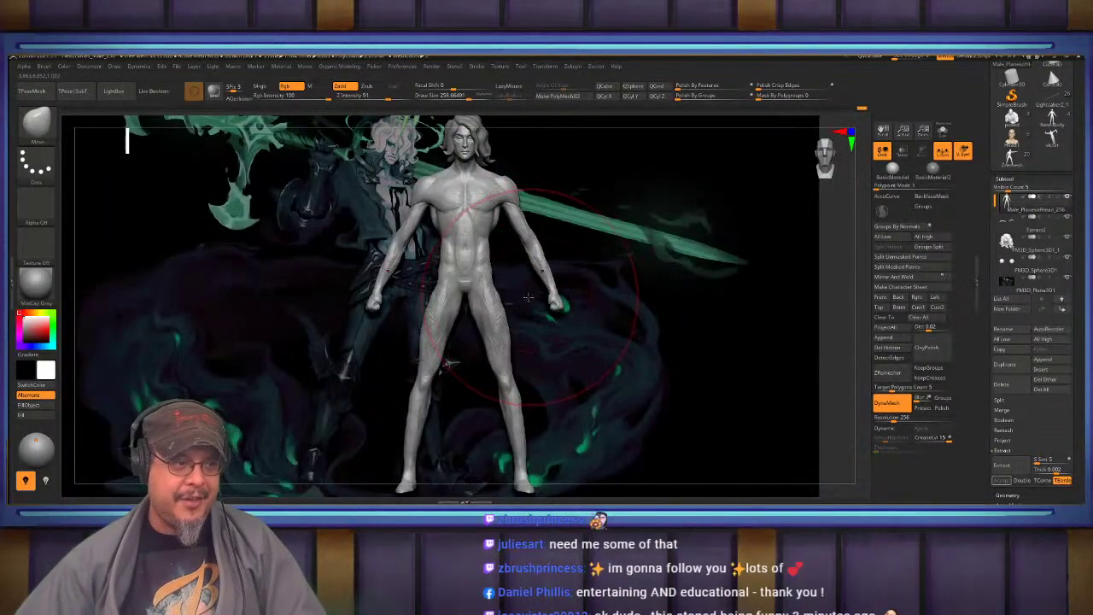
Reduce the Move brush's Draw Size to about 119 and pull the groin form slightly downward
{"action": "left_click_drag", "start_coordinate": [535, 296], "coordinate": [503, 298]}
{"action": "mouse_move", "coordinate": [502, 298]}
{"action": "right_mouse_down", "text": "alt"}
{"action": "mouse_move", "coordinate": [554, 307]}
{"action": "mouse_move", "coordinate": [547, 350]}
{"action": "mouse_move", "coordinate": [530, 295]}
{"action": "mouse_move", "coordinate": [567, 292]}
{"action": "mouse_move", "coordinate": [506, 304]}
{"action": "right_mouse_up", "text": "alt"}
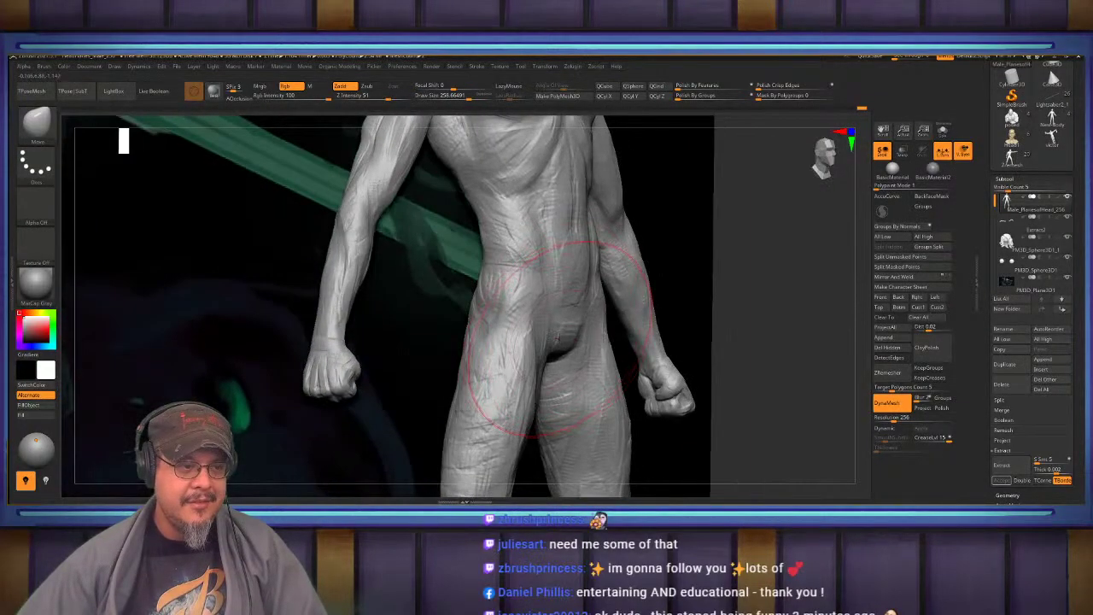
{"action": "key", "text": "s"}
{"action": "left_click_drag", "start_coordinate": [559, 338], "coordinate": [550, 338]}
{"action": "left_click_drag", "start_coordinate": [569, 332], "coordinate": [575, 350]}
{"action": "right_click_drag", "start_coordinate": [572, 345], "coordinate": [540, 402], "text": "ctrl"}
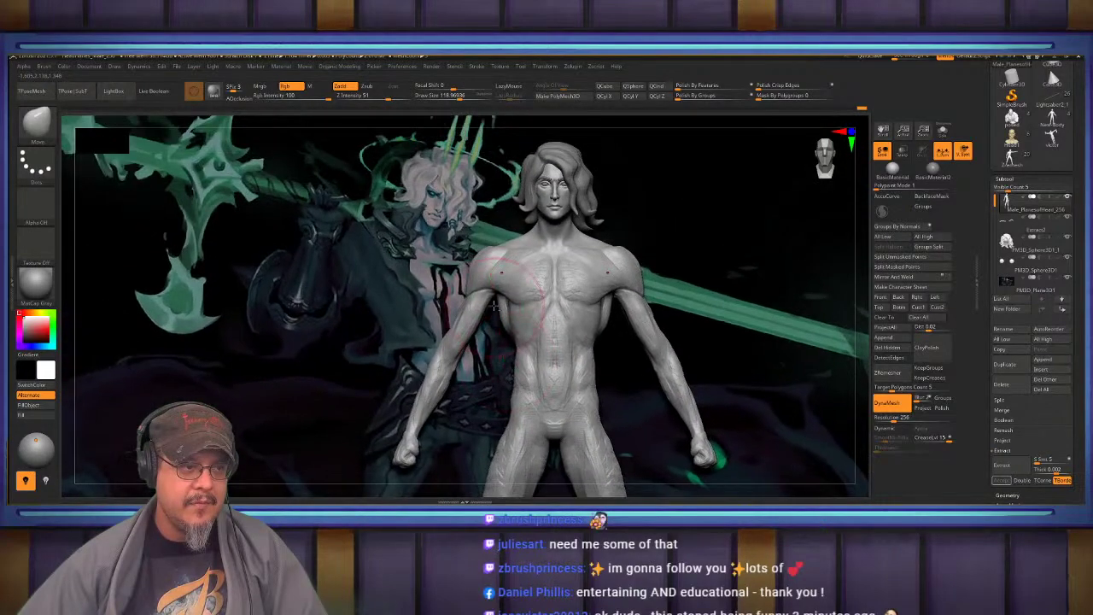
Build up the pectoral muscles and the area around the breastbone with the ClayBuildup brush
{"action": "mouse_move", "coordinate": [535, 305]}
{"action": "right_mouse_down", "text": "ctrl"}
{"action": "mouse_move", "coordinate": [519, 343]}
{"action": "mouse_move", "coordinate": [542, 343]}
{"action": "mouse_move", "coordinate": [554, 315]}
{"action": "mouse_move", "coordinate": [545, 299]}
{"action": "mouse_move", "coordinate": [552, 322]}
{"action": "mouse_move", "coordinate": [555, 300]}
{"action": "mouse_move", "coordinate": [601, 289]}
{"action": "right_mouse_up", "text": "ctrl"}
{"action": "key", "text": "b"}
{"action": "key", "text": "c"}
{"action": "key", "text": "b"}
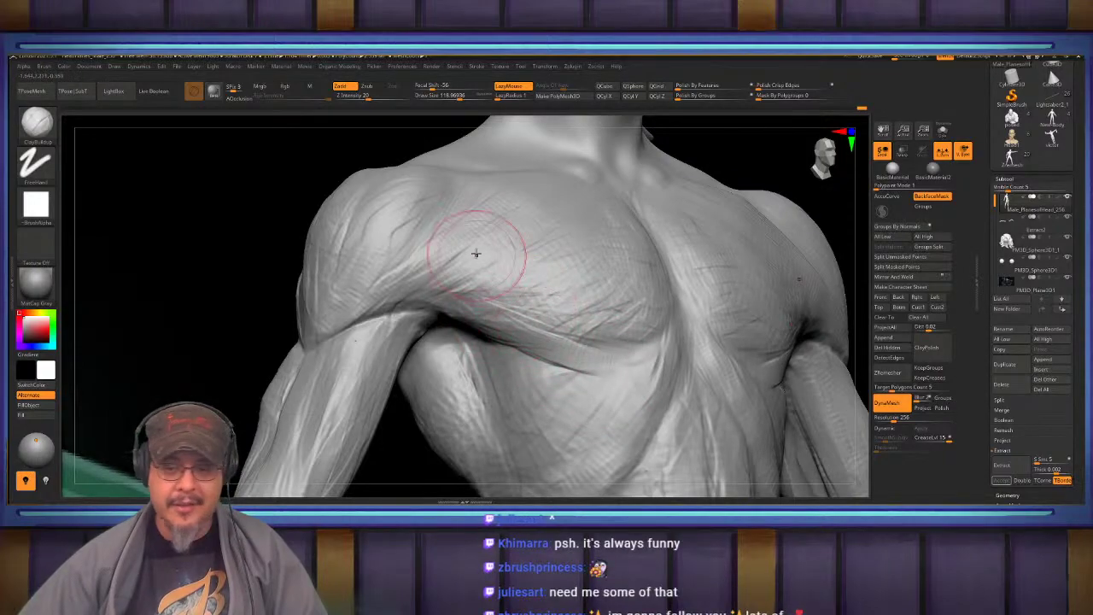
{"action": "mouse_move", "coordinate": [541, 305]}
{"action": "right_mouse_down"}
{"action": "mouse_move", "coordinate": [545, 331]}
{"action": "mouse_move", "coordinate": [561, 342]}
{"action": "right_mouse_up"}
{"action": "right_click_drag", "start_coordinate": [603, 312], "coordinate": [606, 247]}
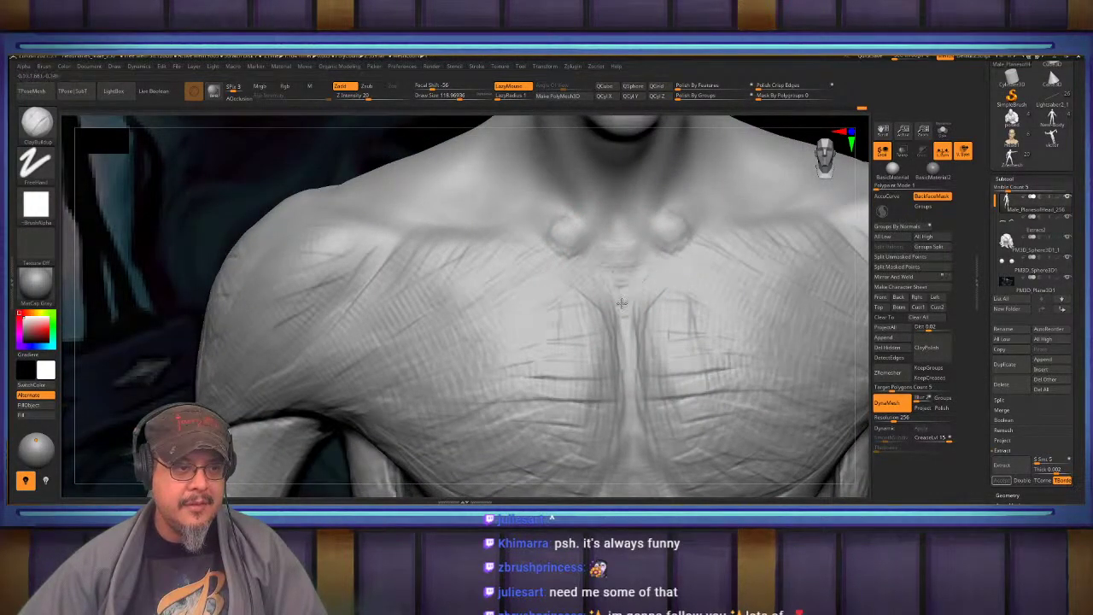
{"action": "mouse_move", "coordinate": [579, 297]}
{"action": "right_mouse_down", "text": "ctrl"}
{"action": "mouse_move", "coordinate": [519, 254]}
{"action": "mouse_move", "coordinate": [537, 259]}
{"action": "mouse_move", "coordinate": [550, 310]}
{"action": "mouse_move", "coordinate": [519, 205]}
{"action": "mouse_move", "coordinate": [510, 270]}
{"action": "mouse_move", "coordinate": [541, 237]}
{"action": "mouse_move", "coordinate": [558, 268]}
{"action": "mouse_move", "coordinate": [534, 293]}
{"action": "mouse_move", "coordinate": [519, 340]}
{"action": "right_mouse_up", "text": "ctrl"}
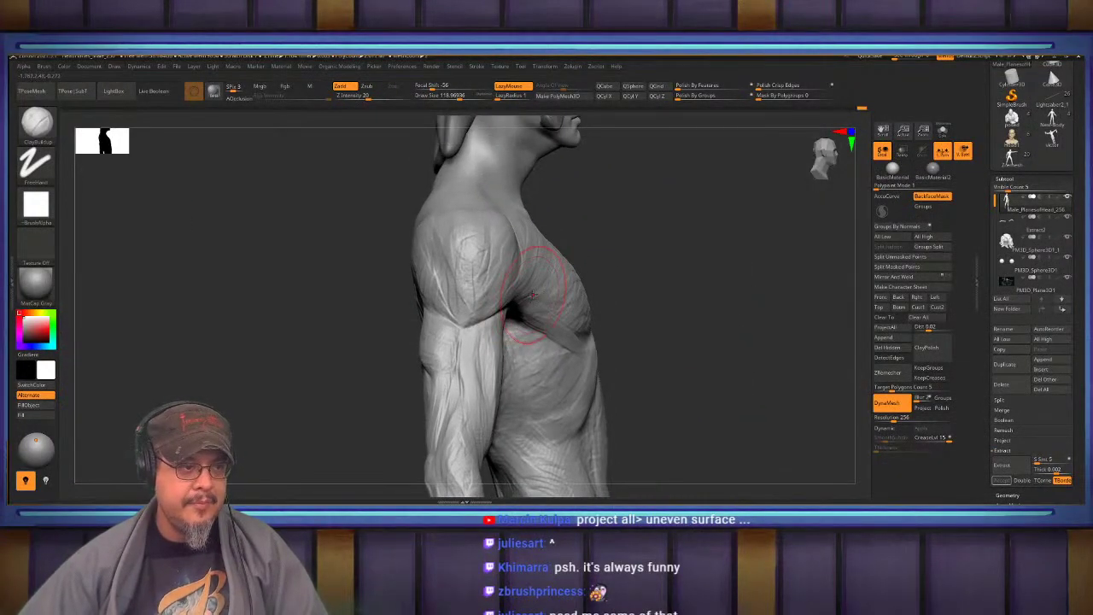
Reshape the shoulder's side profile with the Move brush at a Draw Size of about 192
{"action": "key", "text": "b"}
{"action": "key", "text": "m"}
{"action": "key", "text": "v"}
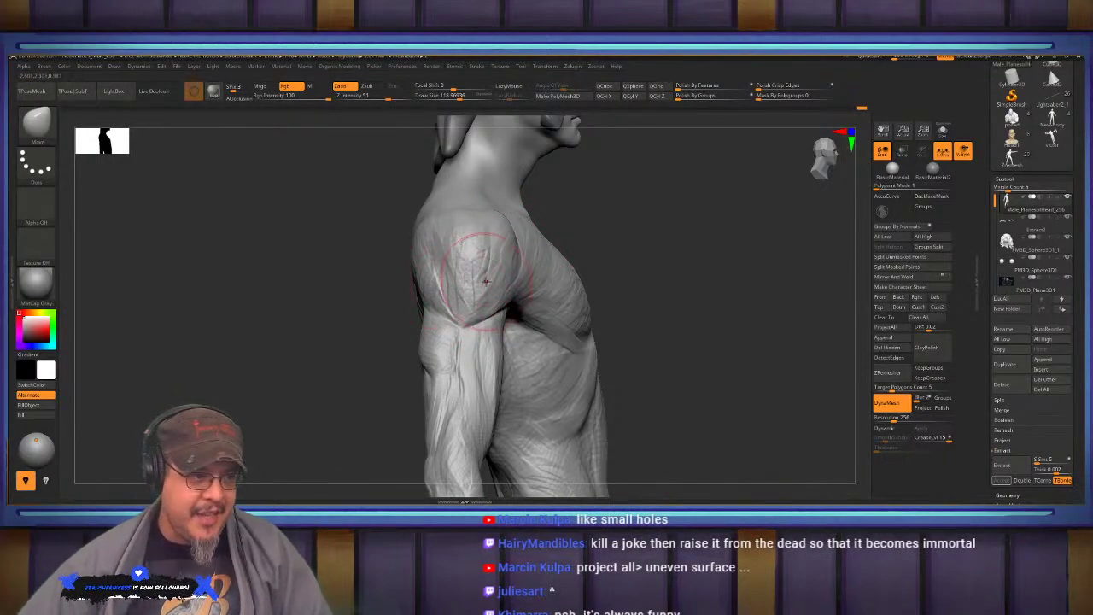
{"action": "key", "text": "s"}
{"action": "left_click_drag", "start_coordinate": [459, 278], "coordinate": [472, 279]}
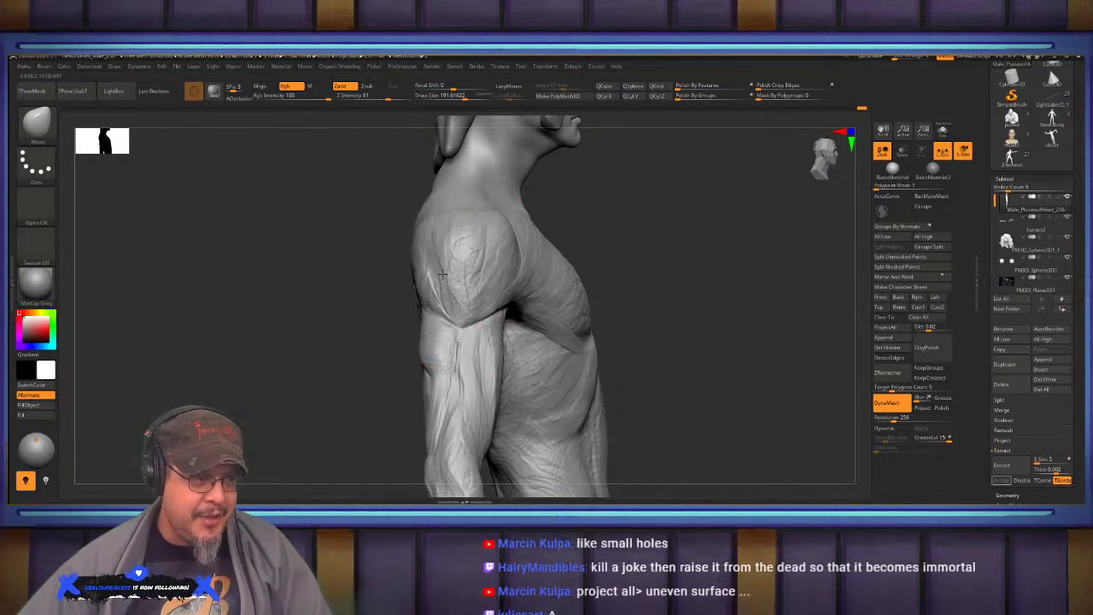
{"action": "right_click_drag", "start_coordinate": [493, 275], "coordinate": [427, 303], "text": "alt"}
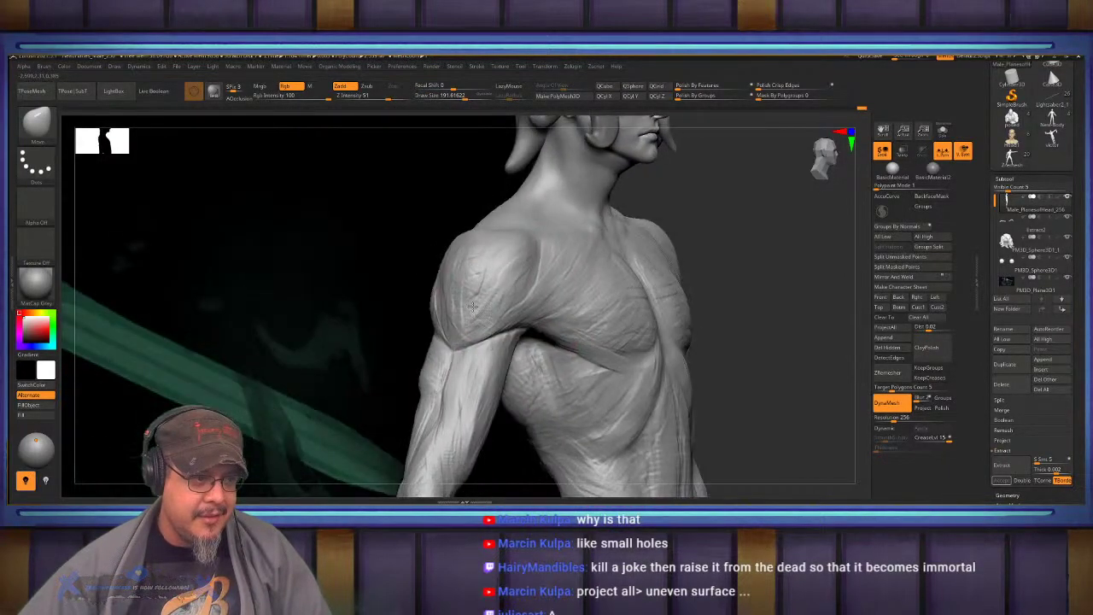
{"action": "mouse_move", "coordinate": [498, 313]}
{"action": "right_mouse_down"}
{"action": "mouse_move", "coordinate": [427, 299]}
{"action": "mouse_move", "coordinate": [415, 249]}
{"action": "mouse_move", "coordinate": [405, 282]}
{"action": "mouse_move", "coordinate": [454, 328]}
{"action": "mouse_move", "coordinate": [472, 291]}
{"action": "mouse_move", "coordinate": [529, 299]}
{"action": "right_mouse_up"}
Set the Move brush's Draw Size to about 205 and push the forearm and wrist outward
{"action": "key", "text": "s"}
{"action": "left_click_drag", "start_coordinate": [458, 296], "coordinate": [452, 297]}
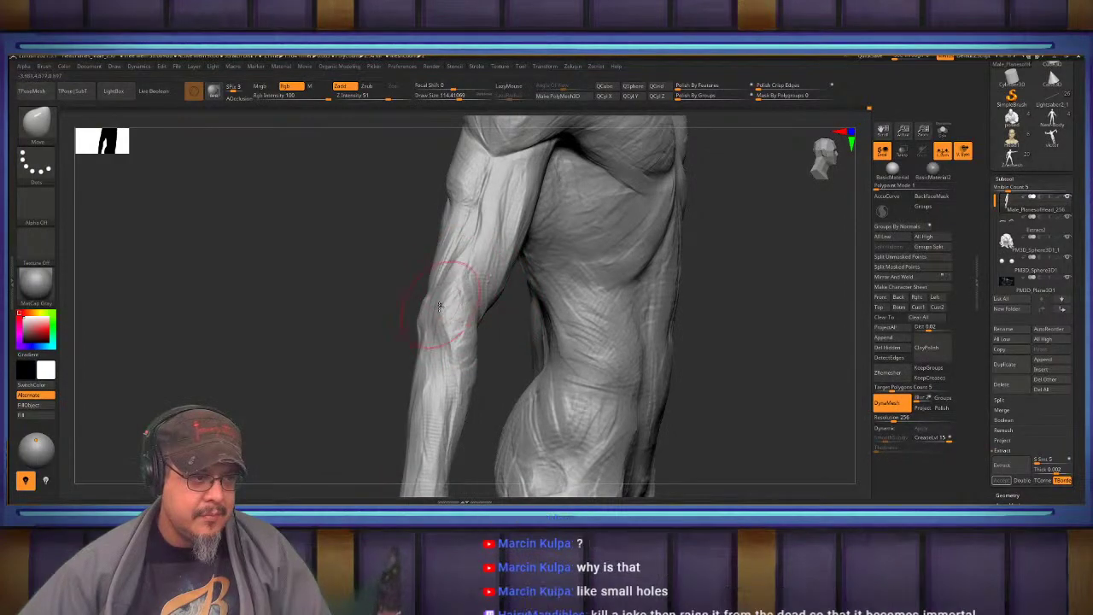
{"action": "mouse_move", "coordinate": [439, 340]}
{"action": "right_mouse_down", "text": "alt"}
{"action": "mouse_move", "coordinate": [466, 275]}
{"action": "mouse_move", "coordinate": [395, 295]}
{"action": "right_mouse_up", "text": "alt"}
{"action": "right_click_drag", "start_coordinate": [449, 310], "coordinate": [428, 276], "text": "alt"}
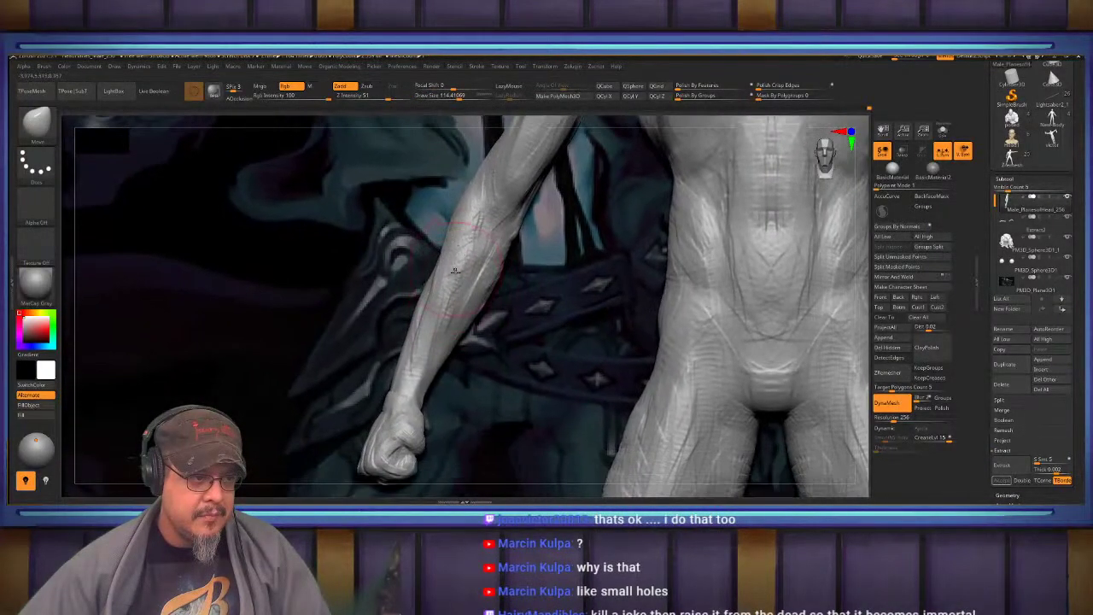
{"action": "key", "text": "s"}
{"action": "left_click_drag", "start_coordinate": [429, 276], "coordinate": [437, 277]}
{"action": "right_click_drag", "start_coordinate": [448, 246], "coordinate": [464, 219], "text": "alt"}
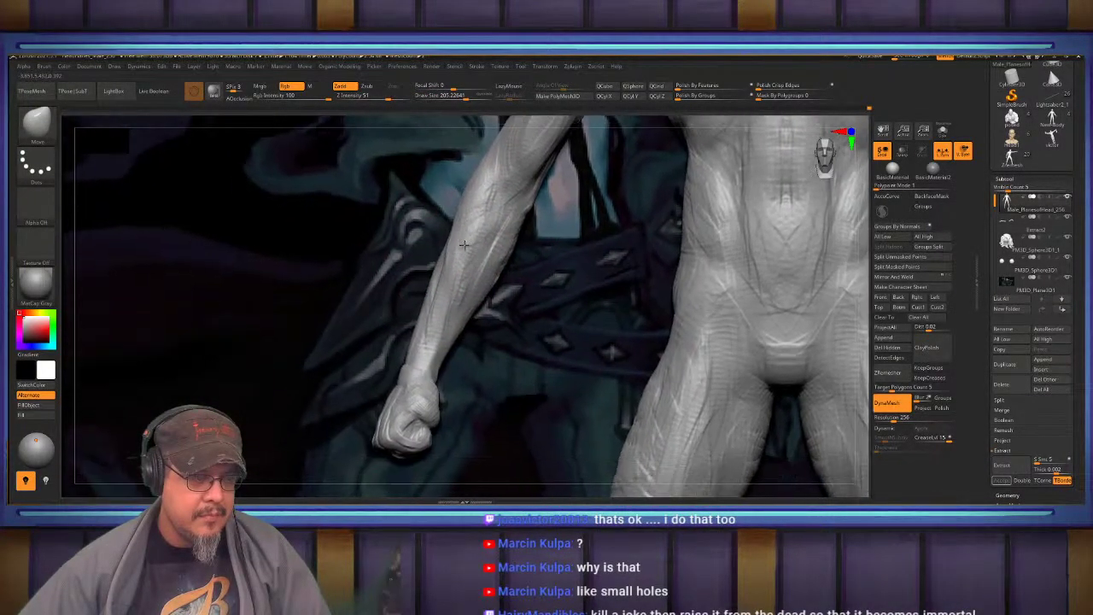
{"action": "left_click_drag", "start_coordinate": [462, 317], "coordinate": [450, 311]}
{"action": "right_click_drag", "start_coordinate": [479, 295], "coordinate": [428, 315]}
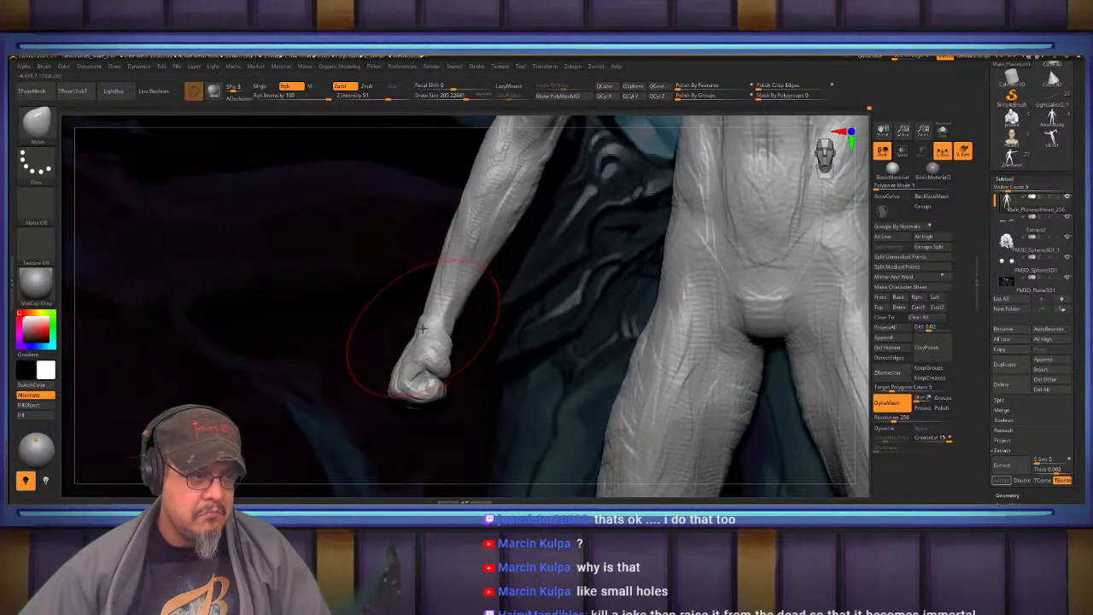
{"action": "left_click_drag", "start_coordinate": [427, 330], "coordinate": [406, 319]}
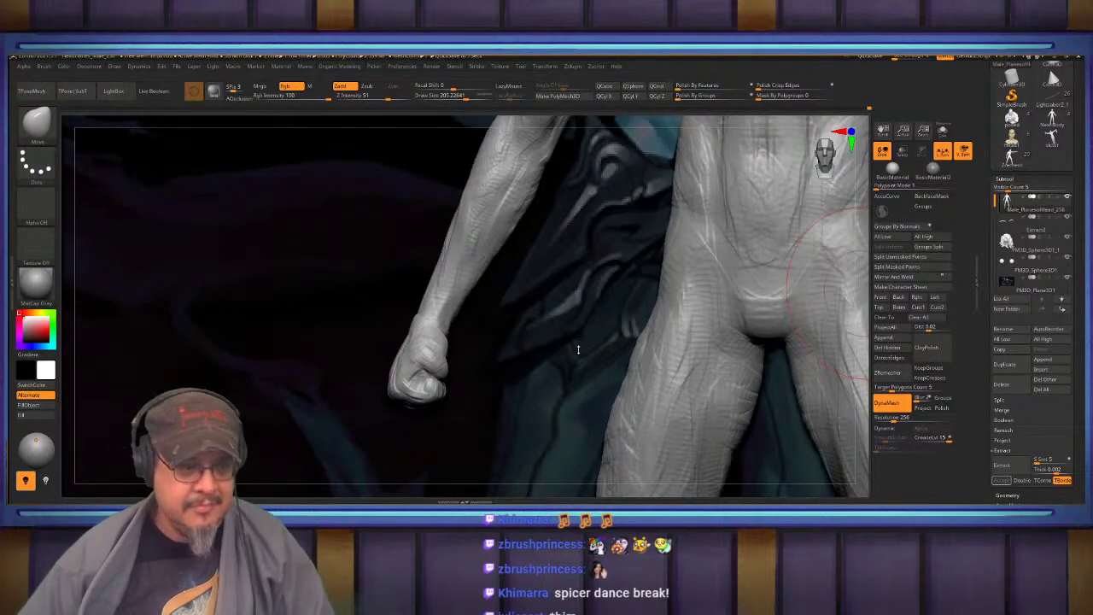
Push the outer edges of the back inward below the armpits with the Move brush to slim the torso
{"action": "left_click_drag", "start_coordinate": [579, 348], "coordinate": [547, 376], "text": "alt"}
{"action": "mouse_move", "coordinate": [504, 316]}
{"action": "left_mouse_down", "text": "alt"}
{"action": "mouse_move", "coordinate": [513, 367]}
{"action": "mouse_move", "coordinate": [493, 363]}
{"action": "mouse_move", "coordinate": [487, 307]}
{"action": "mouse_move", "coordinate": [532, 311]}
{"action": "mouse_move", "coordinate": [501, 342]}
{"action": "mouse_move", "coordinate": [507, 353]}
{"action": "mouse_move", "coordinate": [543, 299]}
{"action": "mouse_move", "coordinate": [568, 333]}
{"action": "mouse_move", "coordinate": [551, 329]}
{"action": "mouse_move", "coordinate": [573, 336]}
{"action": "mouse_move", "coordinate": [566, 401]}
{"action": "left_mouse_up", "text": "alt"}
{"action": "left_click_drag", "start_coordinate": [565, 401], "coordinate": [634, 351]}
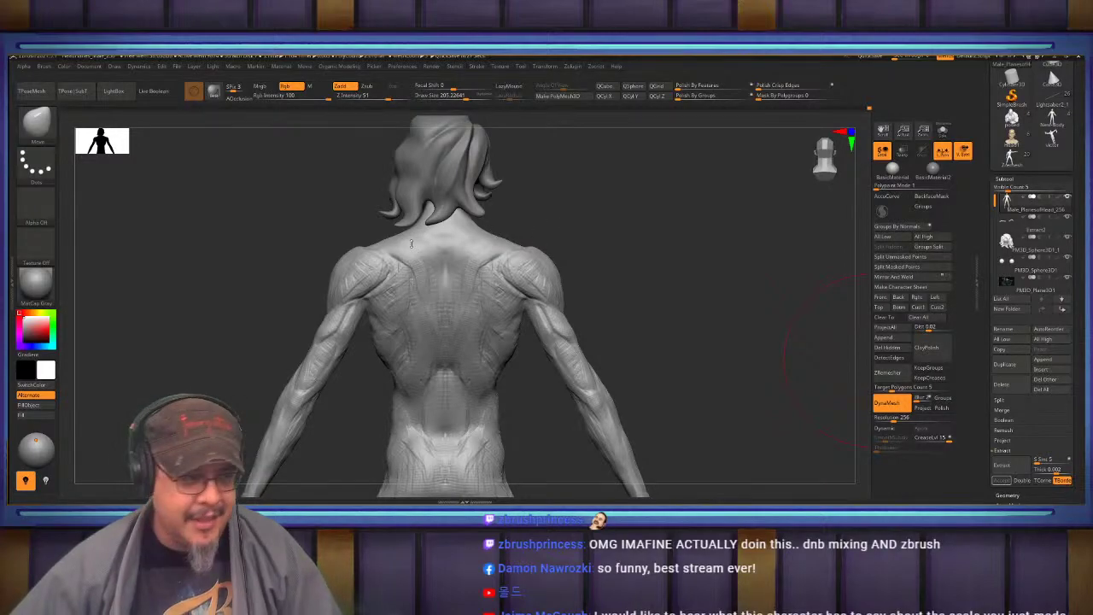
{"action": "mouse_move", "coordinate": [377, 307]}
{"action": "right_mouse_down", "text": "alt"}
{"action": "mouse_move", "coordinate": [462, 271]}
{"action": "mouse_move", "coordinate": [472, 317]}
{"action": "mouse_move", "coordinate": [498, 289]}
{"action": "right_mouse_up", "text": "alt"}
{"action": "key", "text": "b"}
{"action": "key", "text": "m"}
{"action": "key", "text": "v"}
{"action": "left_click_drag", "start_coordinate": [496, 298], "coordinate": [515, 295]}
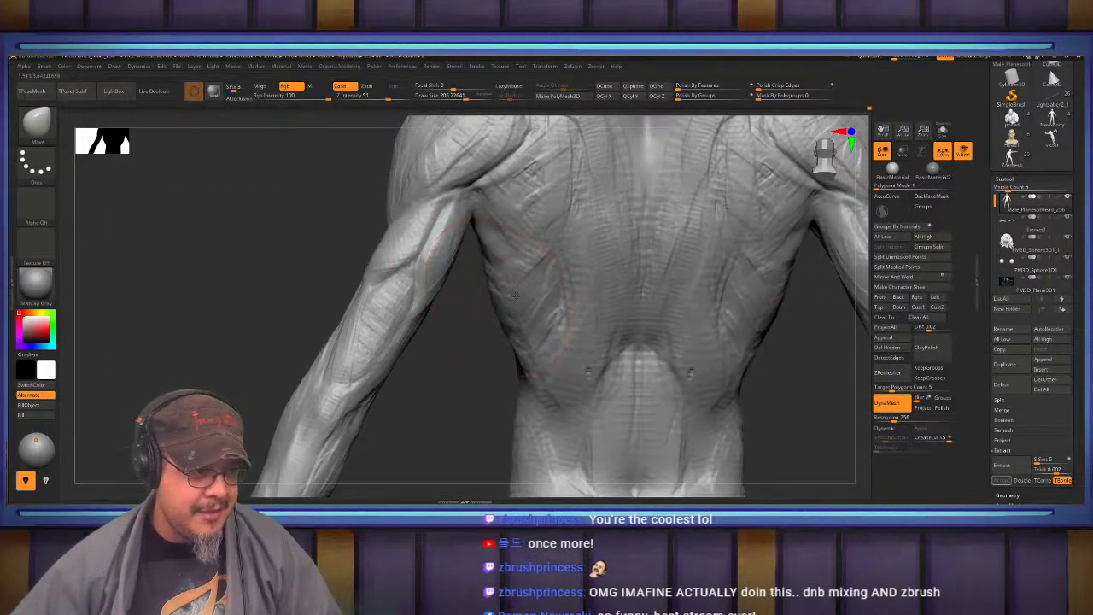
{"action": "right_click_drag", "start_coordinate": [515, 293], "coordinate": [494, 341], "text": "alt"}
{"action": "left_click_drag", "start_coordinate": [474, 350], "coordinate": [488, 346]}
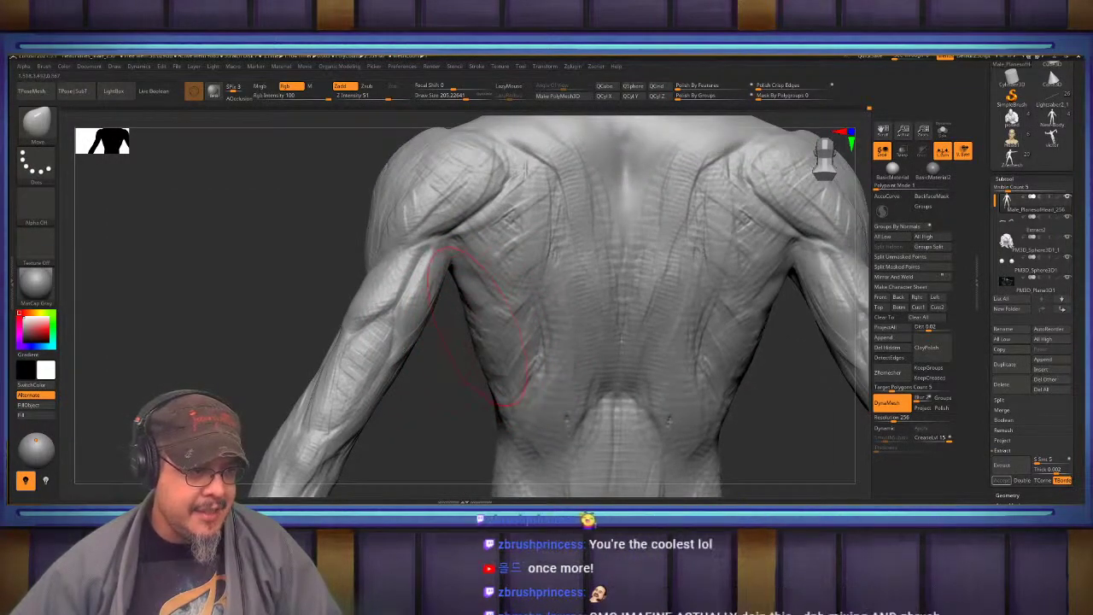
{"action": "right_click_drag", "start_coordinate": [475, 245], "coordinate": [474, 297], "text": "alt"}
{"action": "left_click_drag", "start_coordinate": [456, 311], "coordinate": [465, 315]}
{"action": "right_click_drag", "start_coordinate": [437, 358], "coordinate": [474, 318], "text": "alt"}
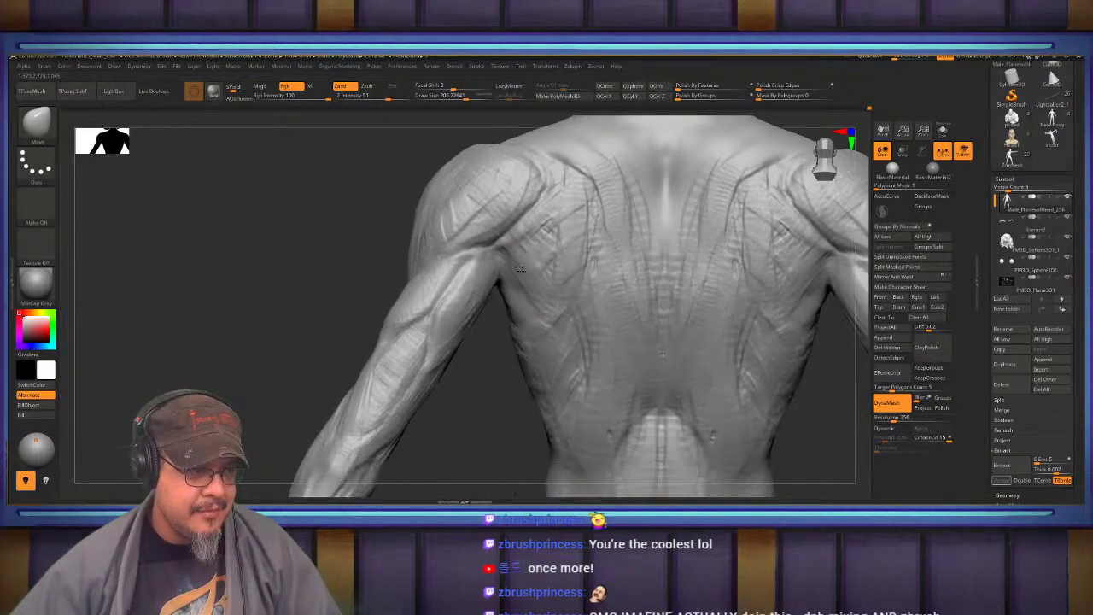
{"action": "left_click_drag", "start_coordinate": [474, 318], "coordinate": [480, 322]}
Soften and fill out the groin form between the thighs with the FormSoft brush
{"action": "mouse_move", "coordinate": [504, 315]}
{"action": "right_mouse_down"}
{"action": "mouse_move", "coordinate": [636, 317]}
{"action": "mouse_move", "coordinate": [598, 282]}
{"action": "right_mouse_up"}
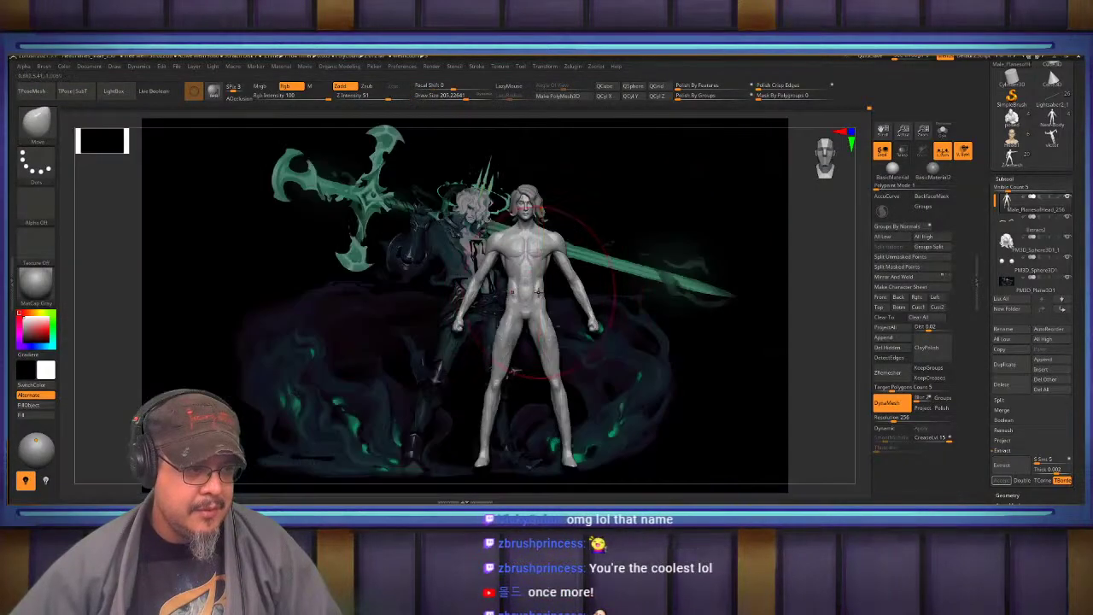
{"action": "right_click_drag", "start_coordinate": [518, 371], "coordinate": [574, 348], "text": "alt"}
{"action": "right_click_drag", "start_coordinate": [570, 183], "coordinate": [498, 245], "text": "ctrl"}
{"action": "right_click_drag", "start_coordinate": [605, 269], "coordinate": [522, 317], "text": "alt"}
{"action": "key", "text": "b"}
{"action": "key", "text": "f"}
{"action": "key", "text": "s"}
{"action": "left_click_drag", "start_coordinate": [514, 332], "coordinate": [512, 370]}
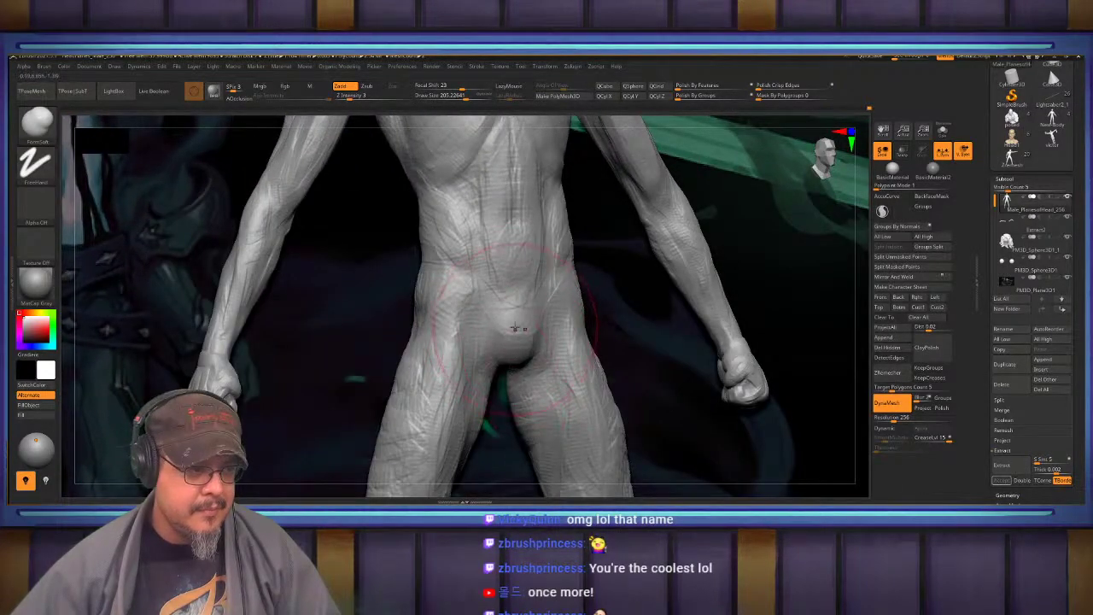
{"action": "mouse_move", "coordinate": [515, 328]}
{"action": "right_mouse_down"}
{"action": "mouse_move", "coordinate": [589, 332]}
{"action": "mouse_move", "coordinate": [534, 289]}
{"action": "mouse_move", "coordinate": [437, 291]}
{"action": "mouse_move", "coordinate": [567, 288]}
{"action": "mouse_move", "coordinate": [565, 320]}
{"action": "mouse_move", "coordinate": [564, 256]}
{"action": "right_mouse_up"}
{"action": "mouse_move", "coordinate": [564, 256]}
{"action": "right_mouse_down"}
{"action": "mouse_move", "coordinate": [501, 246]}
{"action": "mouse_move", "coordinate": [639, 281]}
{"action": "mouse_move", "coordinate": [504, 296]}
{"action": "mouse_move", "coordinate": [485, 233]}
{"action": "mouse_move", "coordinate": [523, 296]}
{"action": "mouse_move", "coordinate": [539, 295]}
{"action": "mouse_move", "coordinate": [536, 246]}
{"action": "mouse_move", "coordinate": [498, 177]}
{"action": "mouse_move", "coordinate": [492, 291]}
{"action": "mouse_move", "coordinate": [478, 242]}
{"action": "mouse_move", "coordinate": [514, 289]}
{"action": "mouse_move", "coordinate": [547, 278]}
{"action": "mouse_move", "coordinate": [561, 325]}
{"action": "right_mouse_up"}
Push the hips outward and adjust the buttock with the Move brush at a Draw Size of about 124
{"action": "key", "text": "b"}
{"action": "key", "text": "m"}
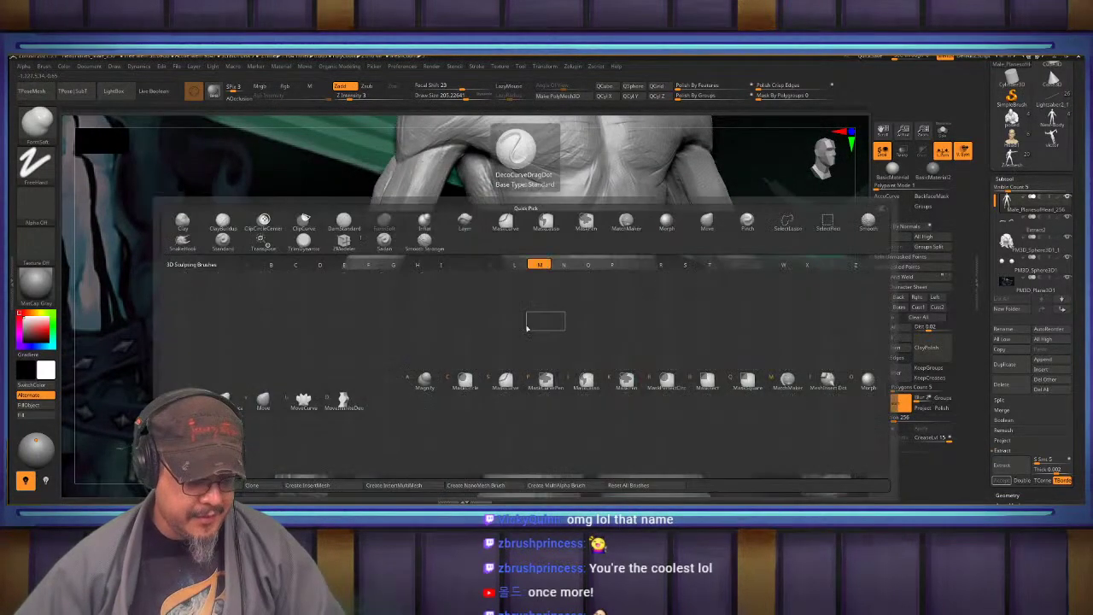
{"action": "key", "text": "v"}
{"action": "right_click_drag", "start_coordinate": [662, 333], "coordinate": [636, 338]}
{"action": "key", "text": "s"}
{"action": "left_click_drag", "start_coordinate": [578, 359], "coordinate": [566, 360]}
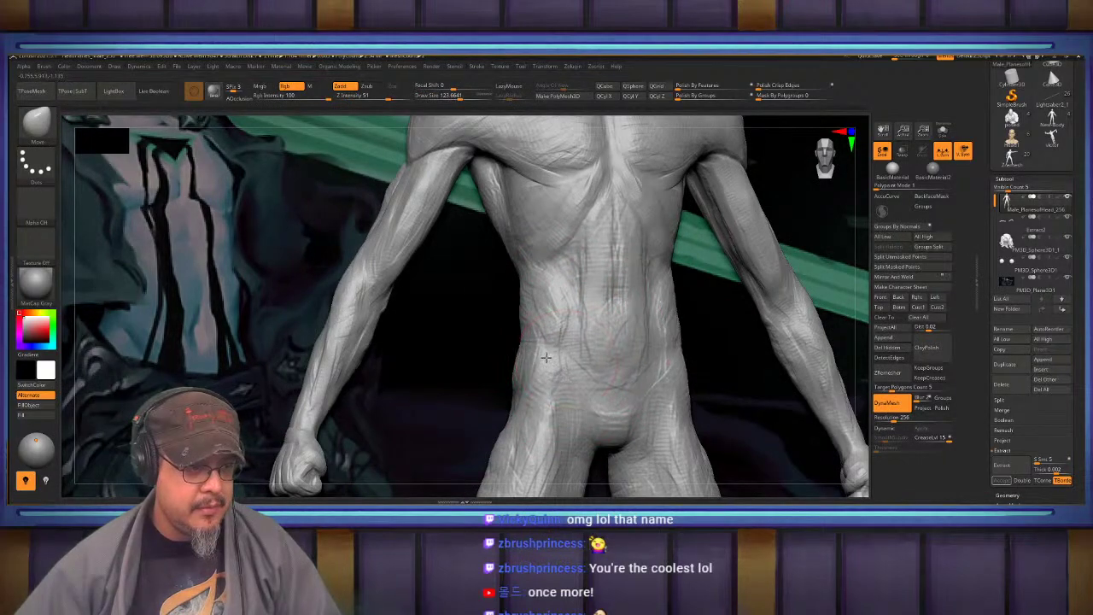
{"action": "mouse_move", "coordinate": [541, 362]}
{"action": "right_mouse_down"}
{"action": "mouse_move", "coordinate": [555, 359]}
{"action": "mouse_move", "coordinate": [553, 317]}
{"action": "mouse_move", "coordinate": [537, 328]}
{"action": "right_mouse_up"}
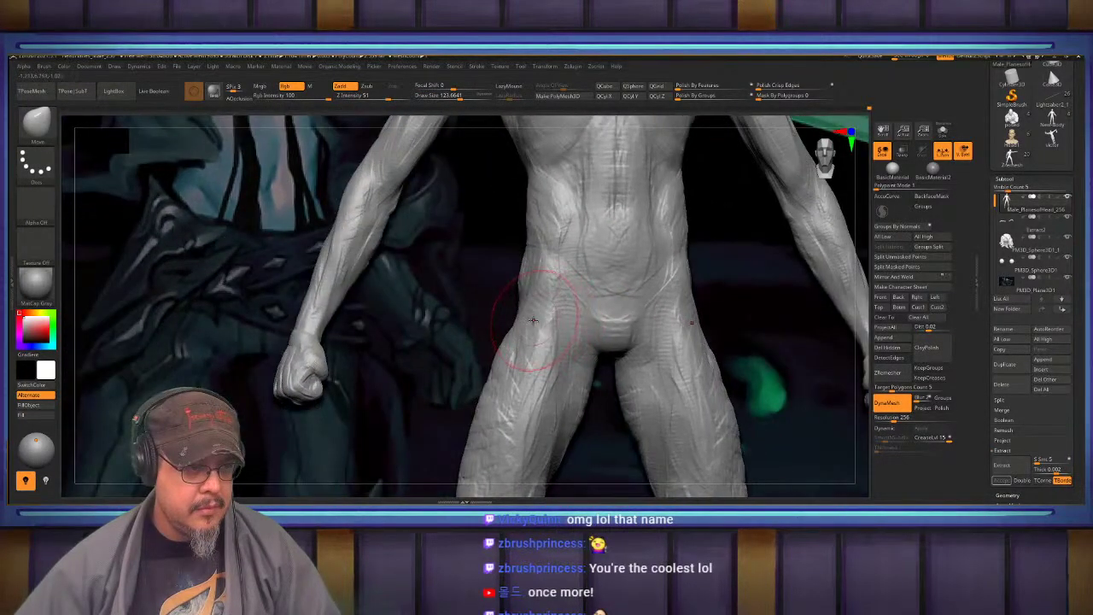
{"action": "left_click_drag", "start_coordinate": [530, 326], "coordinate": [516, 324]}
{"action": "mouse_move", "coordinate": [539, 342]}
{"action": "right_mouse_down"}
{"action": "mouse_move", "coordinate": [532, 335]}
{"action": "mouse_move", "coordinate": [530, 371]}
{"action": "mouse_move", "coordinate": [605, 362]}
{"action": "right_mouse_up"}
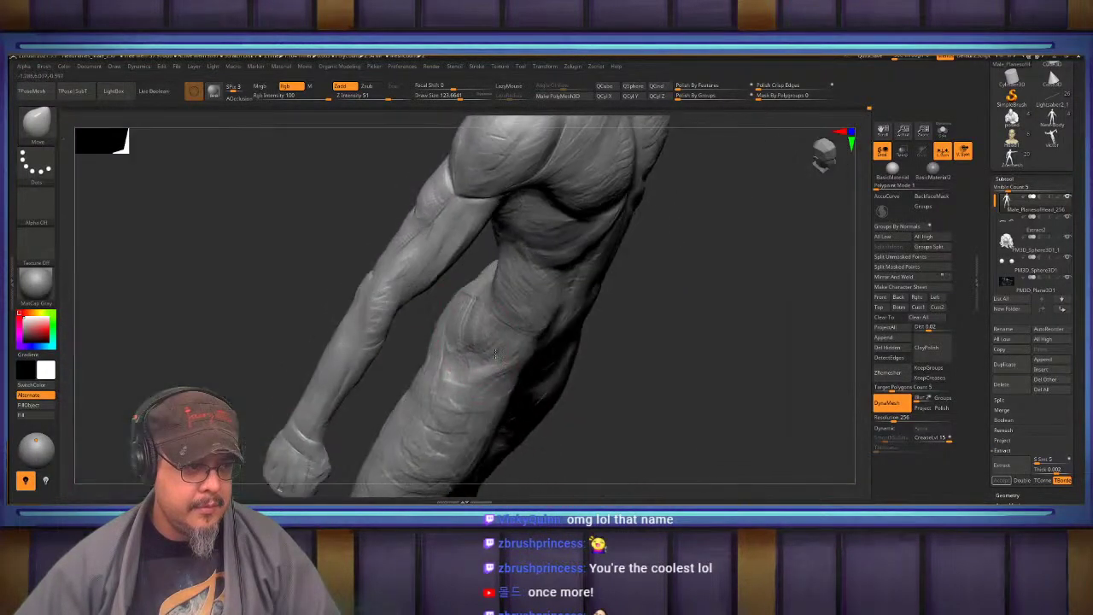
{"action": "mouse_move", "coordinate": [472, 318]}
{"action": "right_mouse_down"}
{"action": "mouse_move", "coordinate": [504, 292]}
{"action": "mouse_move", "coordinate": [541, 310]}
{"action": "mouse_move", "coordinate": [444, 308]}
{"action": "mouse_move", "coordinate": [472, 323]}
{"action": "right_mouse_up"}
{"action": "left_click_drag", "start_coordinate": [471, 323], "coordinate": [469, 364]}
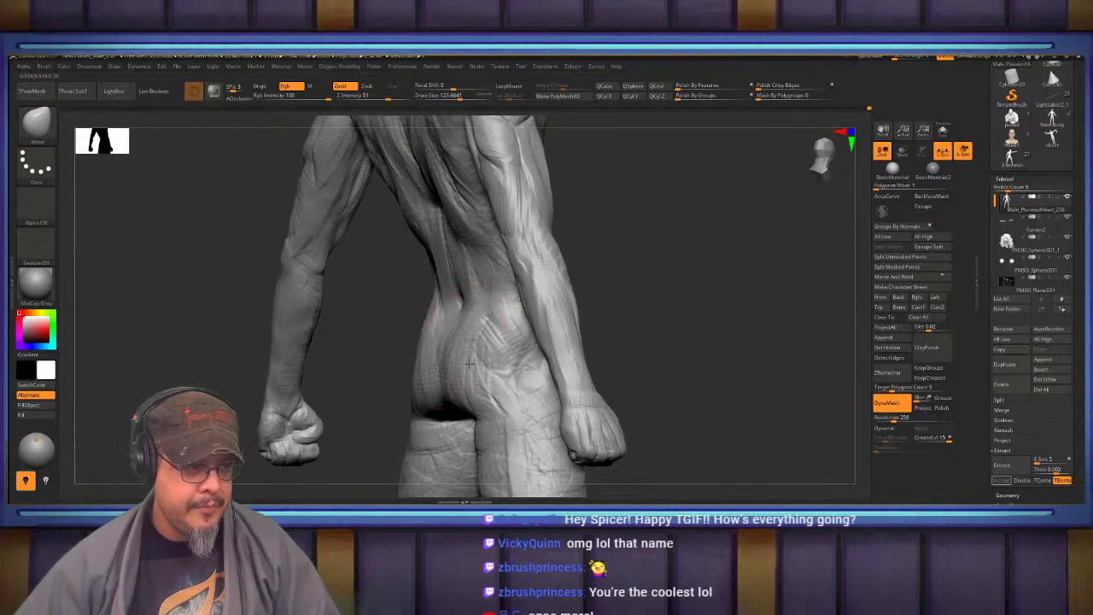
{"action": "right_click_drag", "start_coordinate": [493, 367], "coordinate": [401, 363]}
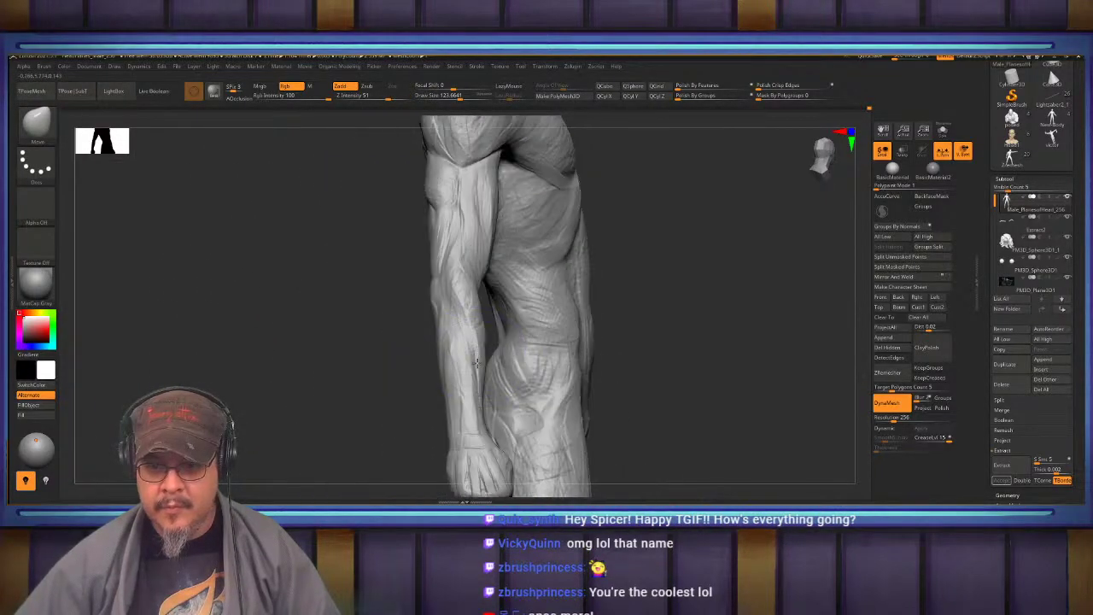
Build up the lower back muscles beside the spine with the ClayBuildup brush at a Draw Size of about 166
{"action": "right_click_drag", "start_coordinate": [590, 329], "coordinate": [530, 340], "text": "alt"}
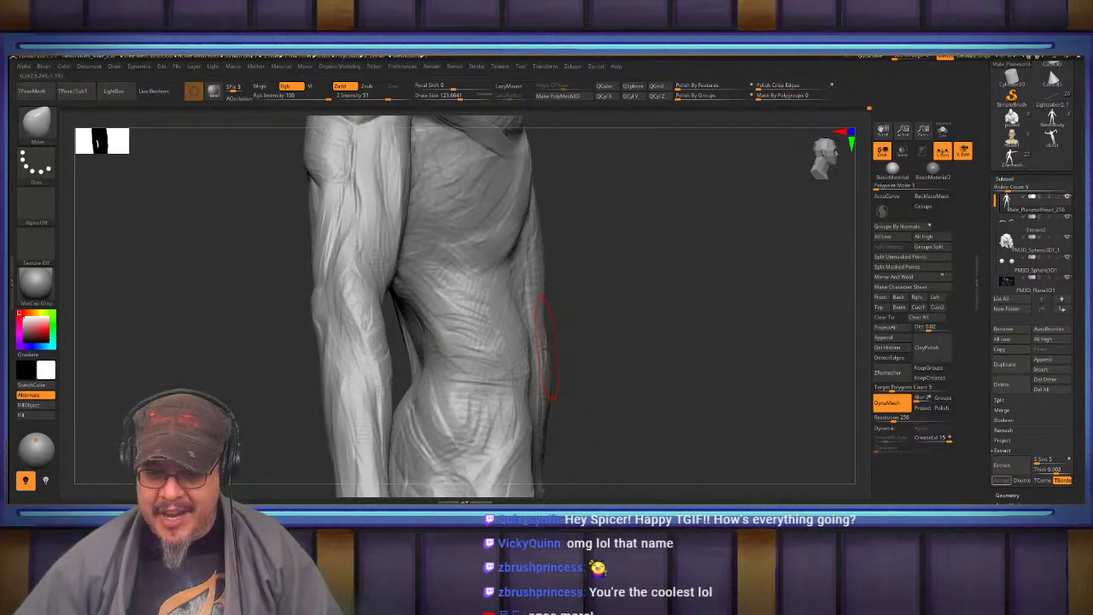
{"action": "mouse_move", "coordinate": [547, 349]}
{"action": "right_mouse_down", "text": "ctrl"}
{"action": "mouse_move", "coordinate": [541, 311]}
{"action": "mouse_move", "coordinate": [586, 281]}
{"action": "mouse_move", "coordinate": [621, 313]}
{"action": "mouse_move", "coordinate": [568, 318]}
{"action": "right_mouse_up", "text": "ctrl"}
{"action": "key", "text": "s"}
{"action": "left_click_drag", "start_coordinate": [563, 322], "coordinate": [570, 322]}
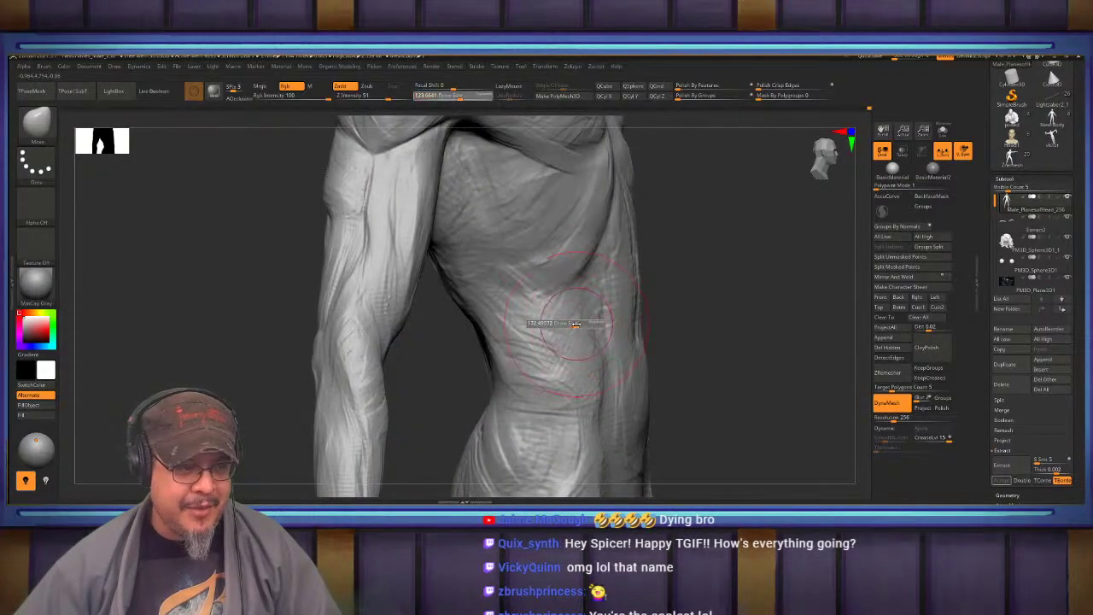
{"action": "mouse_move", "coordinate": [570, 323]}
{"action": "right_mouse_down", "text": "alt"}
{"action": "mouse_move", "coordinate": [579, 407]}
{"action": "mouse_move", "coordinate": [490, 329]}
{"action": "mouse_move", "coordinate": [501, 288]}
{"action": "mouse_move", "coordinate": [567, 286]}
{"action": "mouse_move", "coordinate": [533, 326]}
{"action": "right_mouse_up", "text": "alt"}
{"action": "key", "text": "b"}
{"action": "key", "text": "c"}
{"action": "key", "text": "b"}
{"action": "left_click_drag", "start_coordinate": [532, 327], "coordinate": [568, 371]}
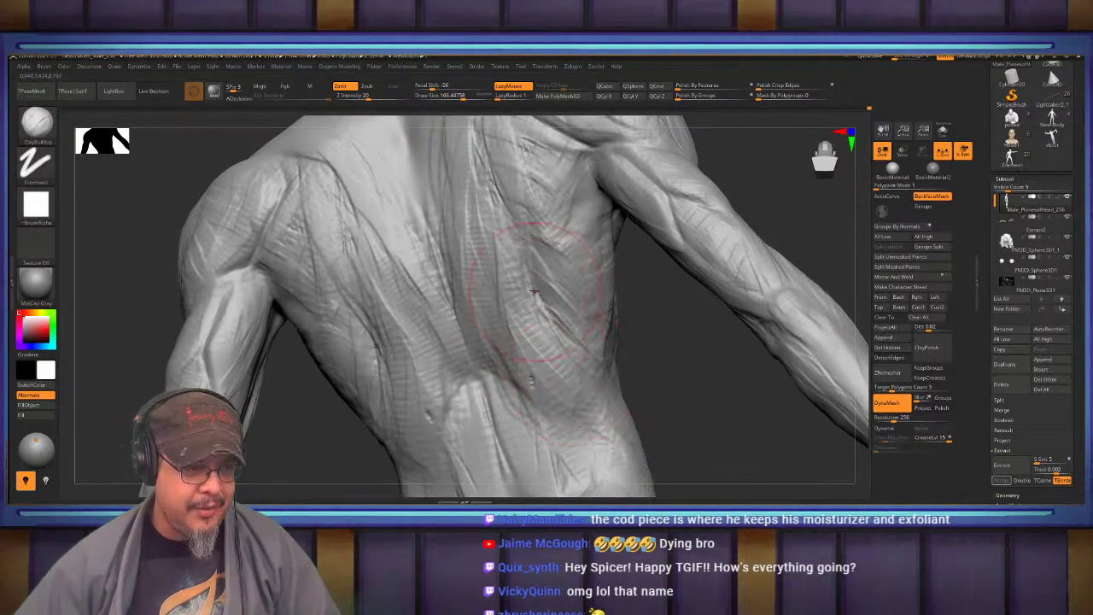
{"action": "left_click_drag", "start_coordinate": [534, 290], "coordinate": [612, 394]}
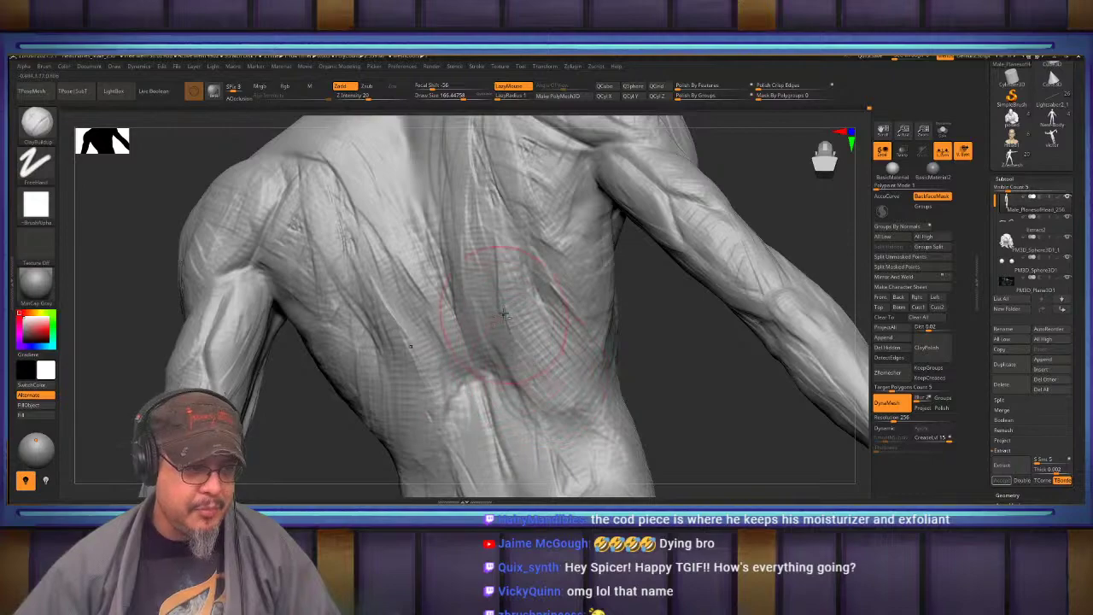
{"action": "mouse_move", "coordinate": [504, 314]}
{"action": "right_mouse_down"}
{"action": "mouse_move", "coordinate": [514, 339]}
{"action": "mouse_move", "coordinate": [510, 290]}
{"action": "mouse_move", "coordinate": [505, 317]}
{"action": "right_mouse_up"}
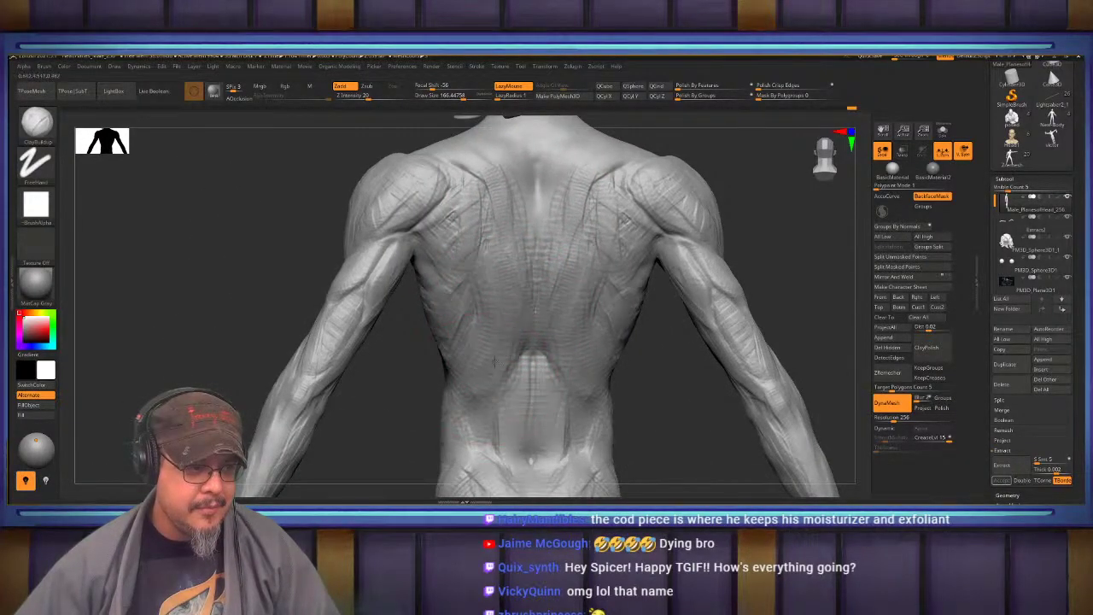
Refine the side of the ribcage and the obliques down to the hip with the ClayBuildup brush
{"action": "mouse_move", "coordinate": [460, 401]}
{"action": "right_mouse_down", "text": "alt"}
{"action": "mouse_move", "coordinate": [491, 303]}
{"action": "mouse_move", "coordinate": [519, 276]}
{"action": "right_mouse_up", "text": "alt"}
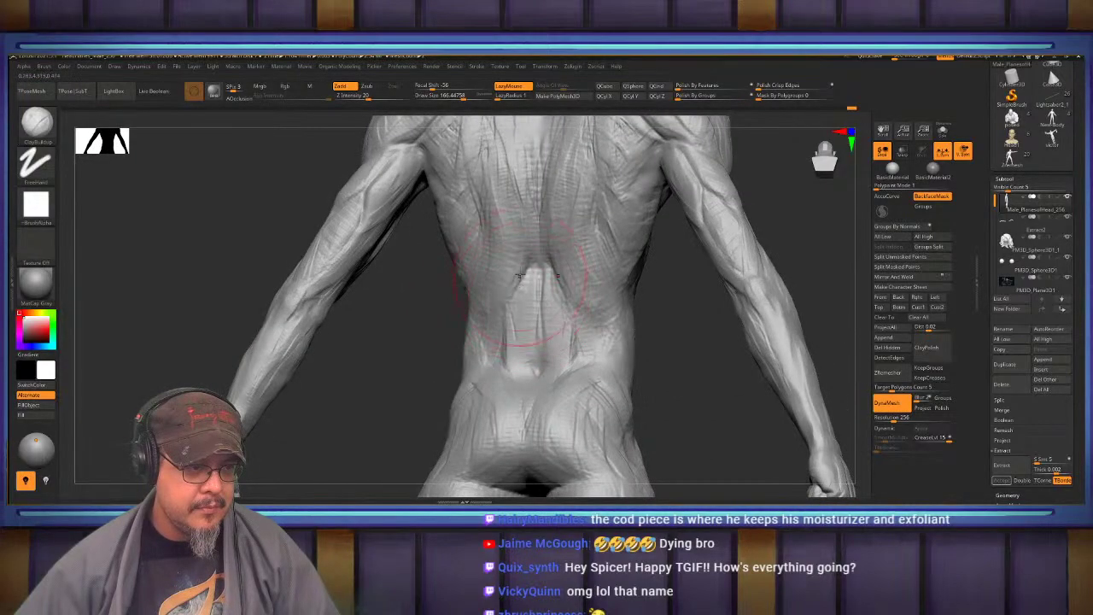
{"action": "mouse_move", "coordinate": [538, 350]}
{"action": "right_mouse_down"}
{"action": "mouse_move", "coordinate": [503, 306]}
{"action": "mouse_move", "coordinate": [532, 297]}
{"action": "mouse_move", "coordinate": [517, 323]}
{"action": "mouse_move", "coordinate": [516, 304]}
{"action": "mouse_move", "coordinate": [564, 328]}
{"action": "right_mouse_up"}
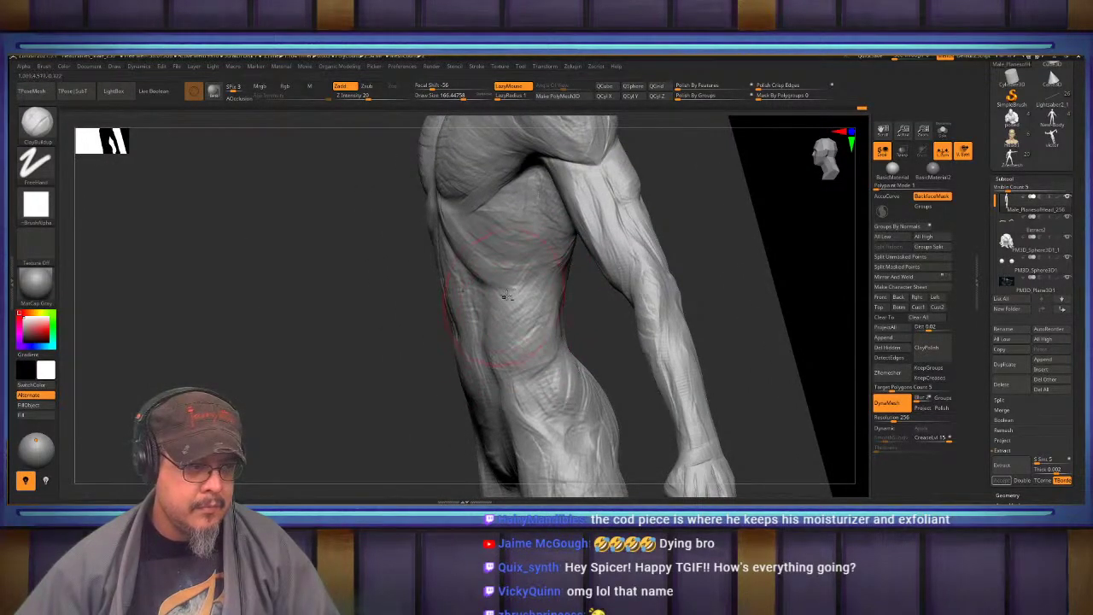
{"action": "right_click_drag", "start_coordinate": [506, 296], "coordinate": [502, 376], "text": "alt"}
{"action": "right_click_drag", "start_coordinate": [440, 346], "coordinate": [488, 328]}
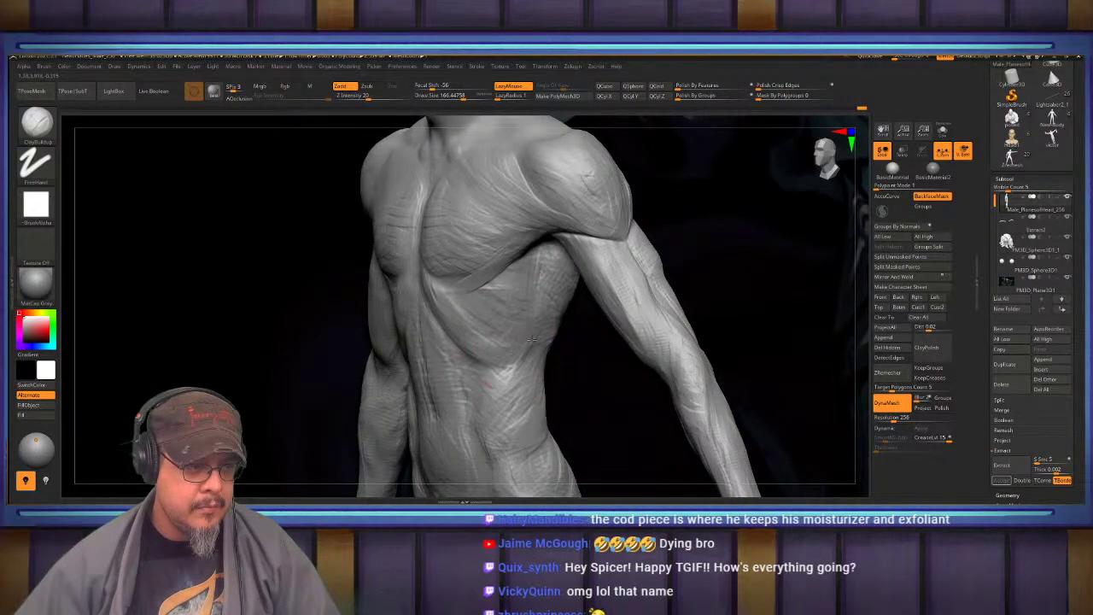
{"action": "mouse_move", "coordinate": [523, 368]}
{"action": "right_mouse_down", "text": "alt"}
{"action": "mouse_move", "coordinate": [533, 264]}
{"action": "mouse_move", "coordinate": [579, 274]}
{"action": "right_mouse_up", "text": "alt"}
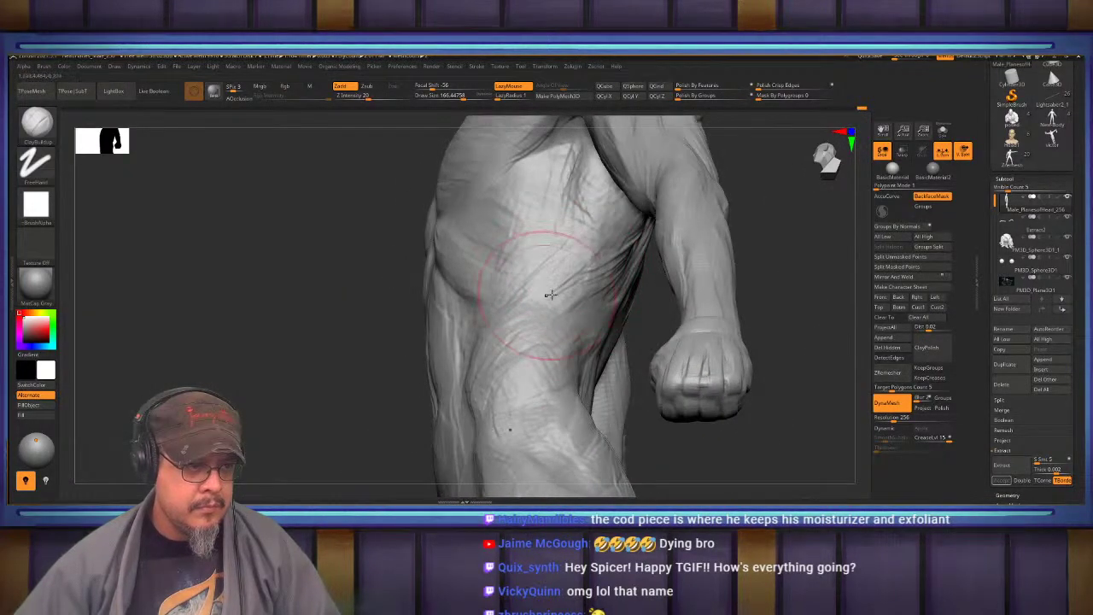
{"action": "mouse_move", "coordinate": [476, 359]}
{"action": "right_mouse_down"}
{"action": "mouse_move", "coordinate": [506, 322]}
{"action": "mouse_move", "coordinate": [492, 226]}
{"action": "mouse_move", "coordinate": [559, 286]}
{"action": "mouse_move", "coordinate": [555, 334]}
{"action": "mouse_move", "coordinate": [571, 279]}
{"action": "mouse_move", "coordinate": [568, 320]}
{"action": "mouse_move", "coordinate": [534, 342]}
{"action": "mouse_move", "coordinate": [525, 289]}
{"action": "mouse_move", "coordinate": [488, 261]}
{"action": "mouse_move", "coordinate": [485, 299]}
{"action": "right_mouse_up"}
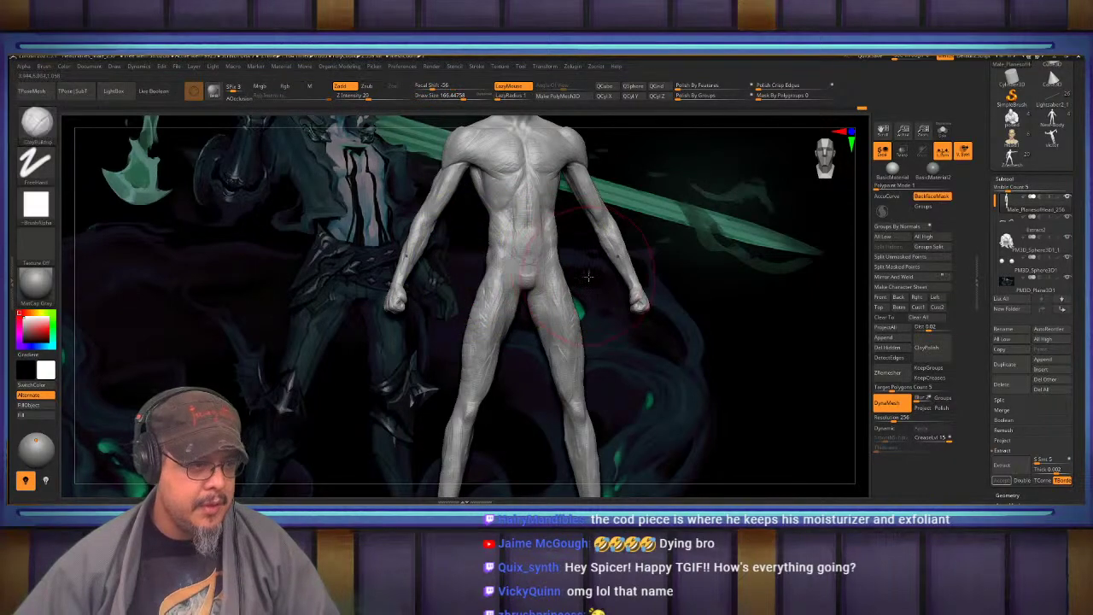
Carve the creases running from the hips down to the groin on the lower abdomen with the DamStandard brush
{"action": "key", "text": "b"}
{"action": "key", "text": "c"}
{"action": "key", "text": "b"}
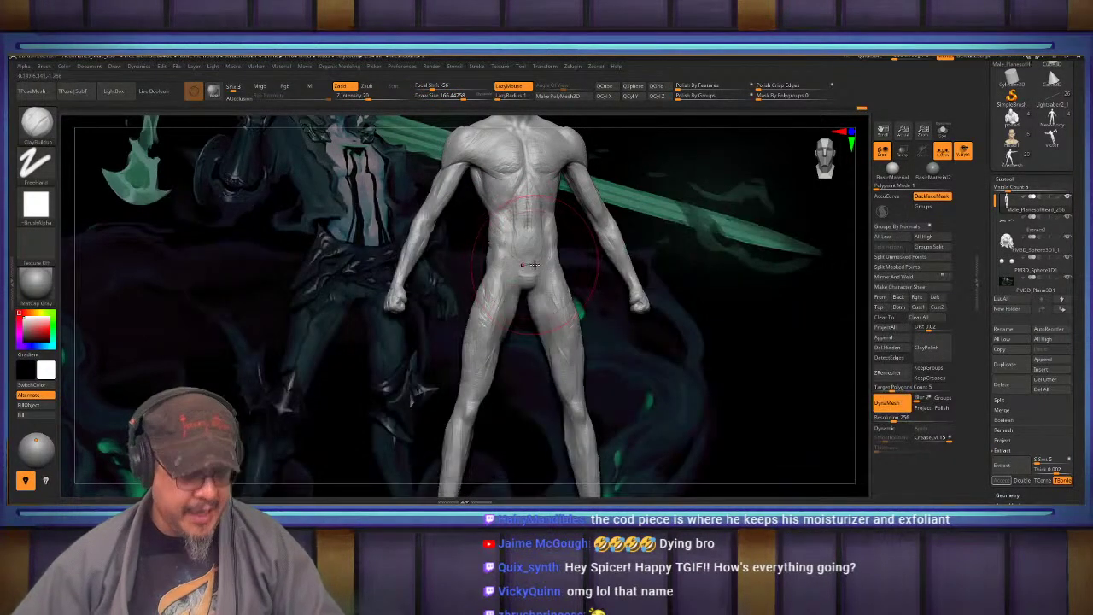
{"action": "mouse_move", "coordinate": [532, 269]}
{"action": "right_mouse_down", "text": "alt"}
{"action": "mouse_move", "coordinate": [560, 258]}
{"action": "mouse_move", "coordinate": [558, 299]}
{"action": "mouse_move", "coordinate": [544, 296]}
{"action": "mouse_move", "coordinate": [544, 313]}
{"action": "right_mouse_up", "text": "alt"}
{"action": "right_click_drag", "start_coordinate": [544, 313], "coordinate": [564, 309]}
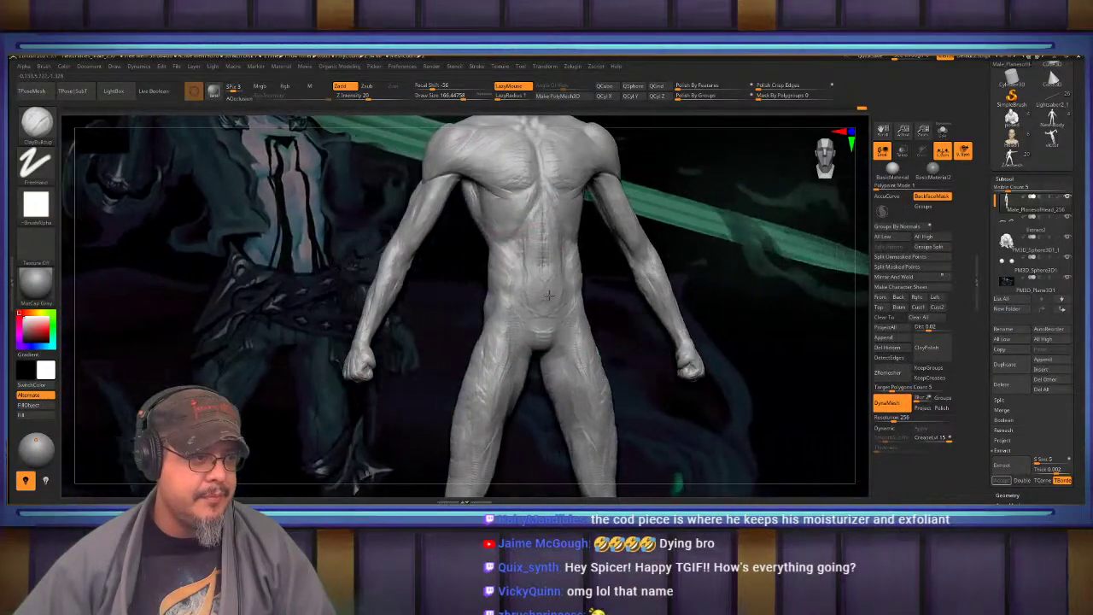
{"action": "mouse_move", "coordinate": [540, 274]}
{"action": "right_mouse_down", "text": "ctrl"}
{"action": "mouse_move", "coordinate": [538, 299]}
{"action": "mouse_move", "coordinate": [521, 299]}
{"action": "right_mouse_up", "text": "ctrl"}
{"action": "key", "text": "b"}
{"action": "key", "text": "d"}
{"action": "key", "text": "s"}
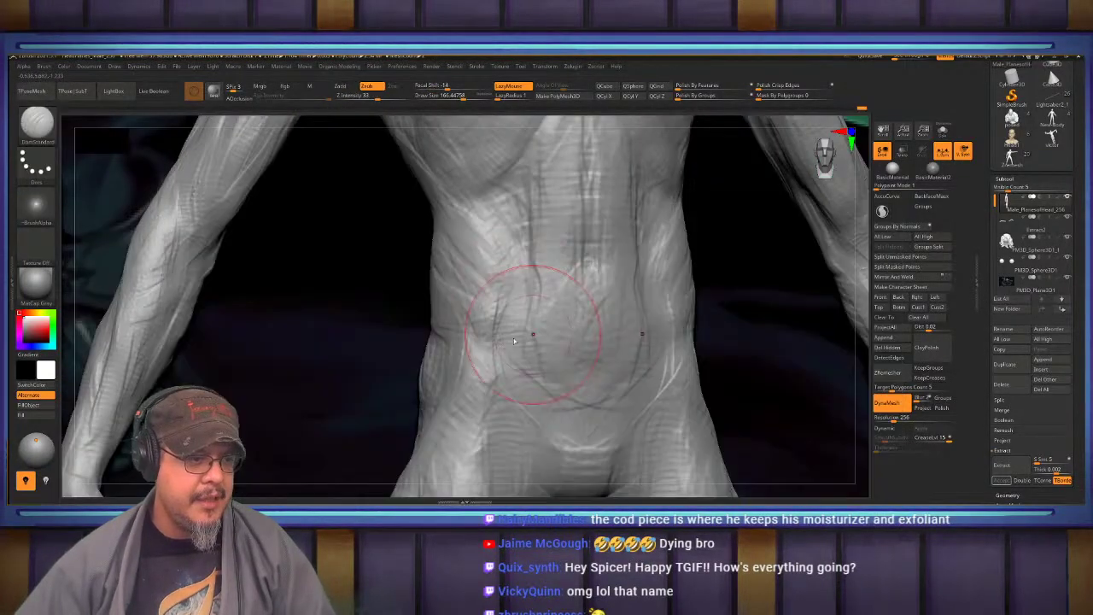
{"action": "right_click_drag", "start_coordinate": [509, 340], "coordinate": [505, 293], "text": "alt"}
{"action": "left_click_drag", "start_coordinate": [555, 434], "coordinate": [489, 276]}
{"action": "right_click_drag", "start_coordinate": [506, 288], "coordinate": [533, 271], "text": "ctrl"}
{"action": "left_click_drag", "start_coordinate": [535, 271], "coordinate": [567, 395]}
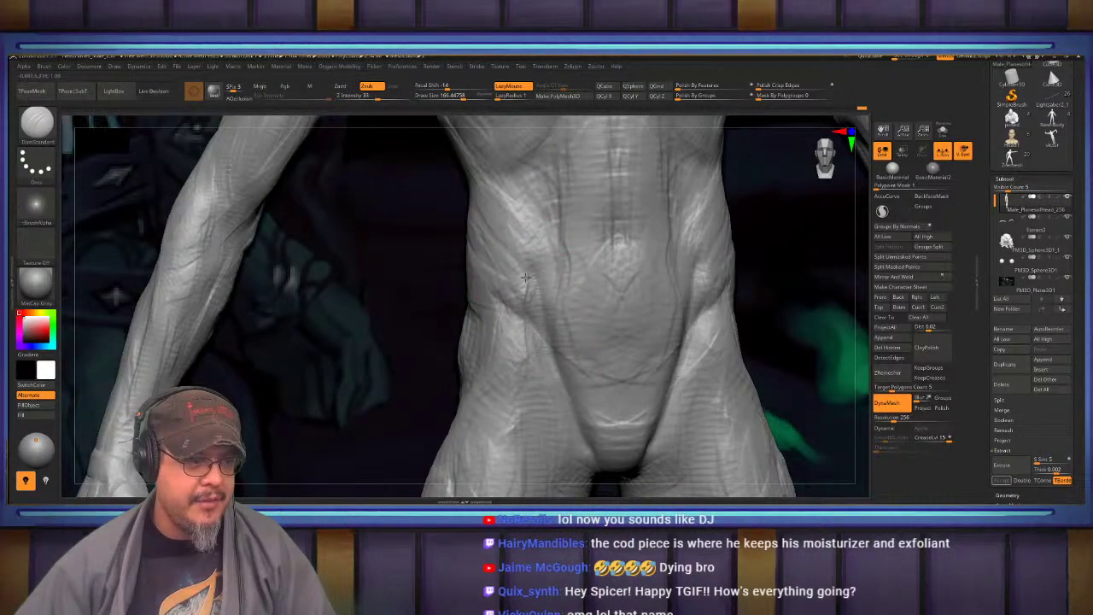
Build up the lower abdomen and the obliques above the hip crease with the ClayBuildup brush
{"action": "mouse_move", "coordinate": [532, 274]}
{"action": "right_mouse_down", "text": "ctrl"}
{"action": "mouse_move", "coordinate": [533, 250]}
{"action": "mouse_move", "coordinate": [564, 255]}
{"action": "mouse_move", "coordinate": [526, 272]}
{"action": "mouse_move", "coordinate": [542, 336]}
{"action": "right_mouse_up", "text": "ctrl"}
{"action": "key", "text": "b"}
{"action": "key", "text": "c"}
{"action": "key", "text": "b"}
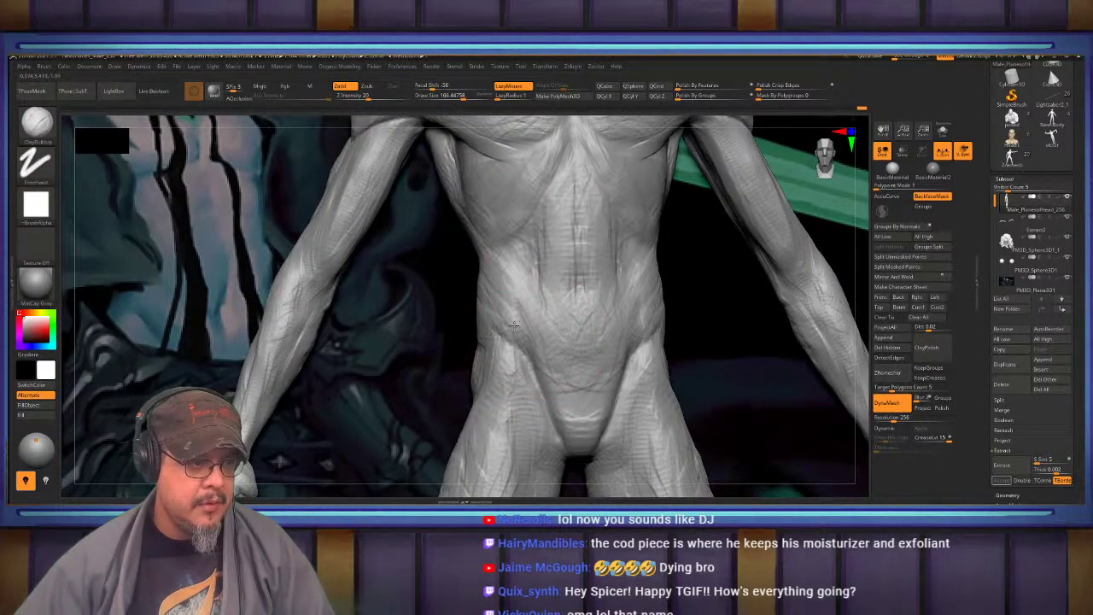
{"action": "right_click_drag", "start_coordinate": [516, 341], "coordinate": [541, 345]}
{"action": "left_click_drag", "start_coordinate": [536, 383], "coordinate": [555, 419]}
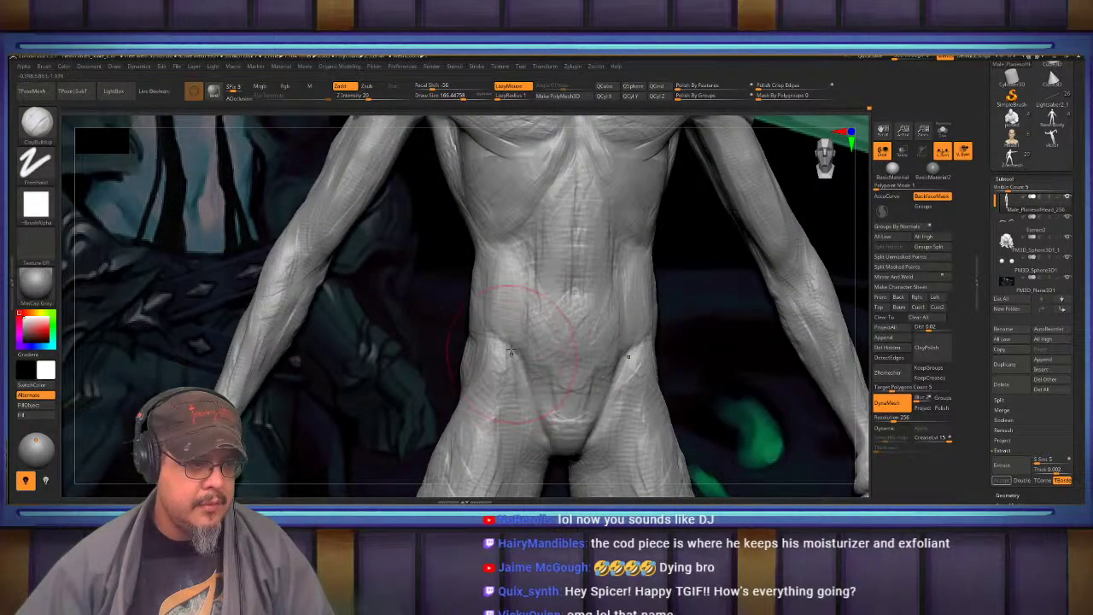
{"action": "mouse_move", "coordinate": [530, 357]}
{"action": "right_mouse_down"}
{"action": "mouse_move", "coordinate": [514, 323]}
{"action": "mouse_move", "coordinate": [507, 334]}
{"action": "mouse_move", "coordinate": [505, 268]}
{"action": "mouse_move", "coordinate": [515, 290]}
{"action": "mouse_move", "coordinate": [473, 358]}
{"action": "mouse_move", "coordinate": [509, 351]}
{"action": "mouse_move", "coordinate": [536, 282]}
{"action": "mouse_move", "coordinate": [461, 256]}
{"action": "right_mouse_up"}
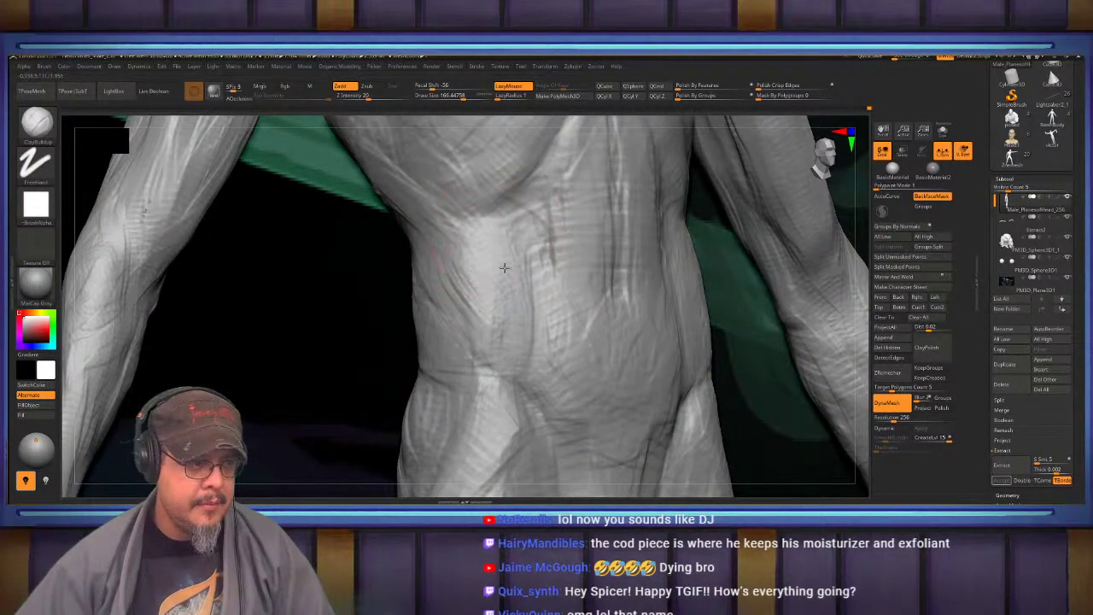
Adjust the sides of the ribcage from below and from the front with the Move brush
{"action": "key", "text": "f"}
{"action": "right_click_drag", "start_coordinate": [494, 352], "coordinate": [453, 341], "text": "shift"}
{"action": "right_click_drag", "start_coordinate": [555, 282], "coordinate": [598, 344], "text": "ctrl"}
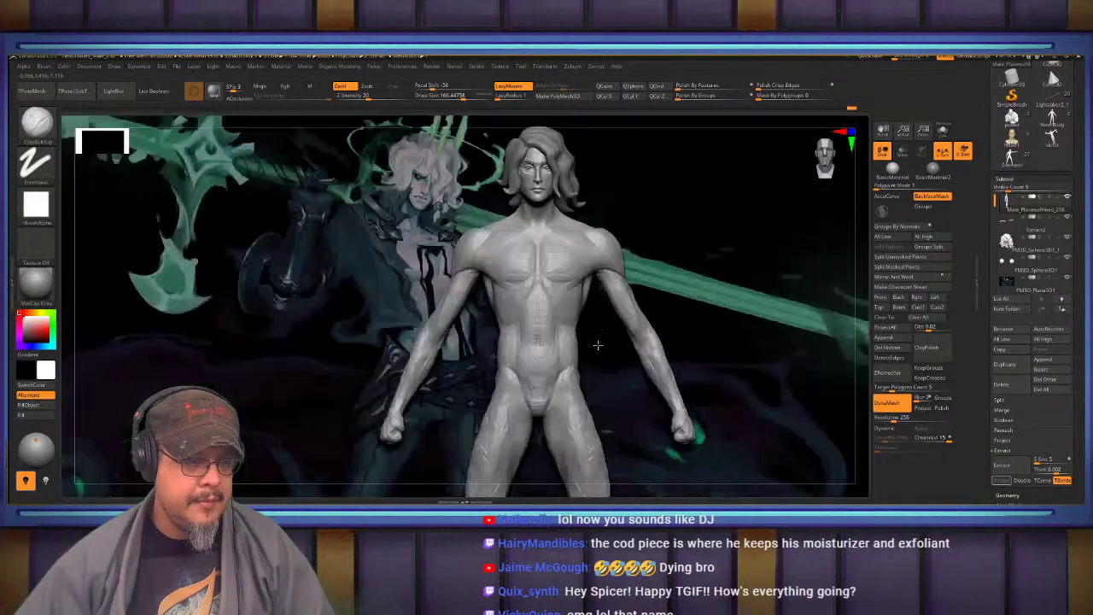
{"action": "right_click_drag", "start_coordinate": [478, 324], "coordinate": [535, 291], "text": "alt"}
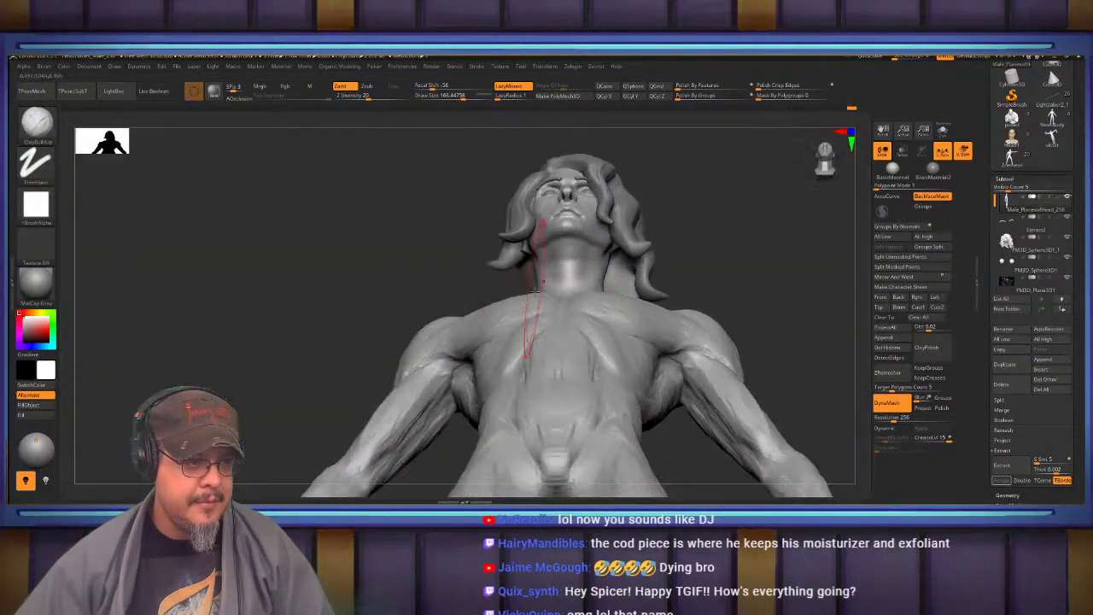
{"action": "mouse_move", "coordinate": [537, 354]}
{"action": "right_mouse_down"}
{"action": "mouse_move", "coordinate": [541, 319]}
{"action": "mouse_move", "coordinate": [523, 323]}
{"action": "right_mouse_up"}
{"action": "key", "text": "b"}
{"action": "key", "text": "m"}
{"action": "key", "text": "v"}
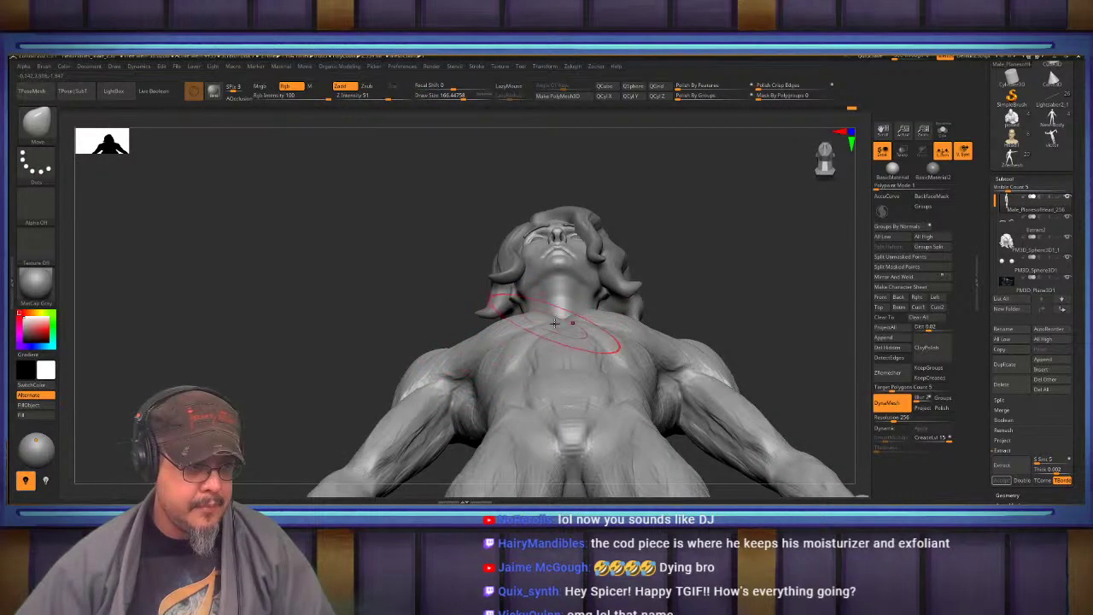
{"action": "left_click_drag", "start_coordinate": [498, 354], "coordinate": [482, 367]}
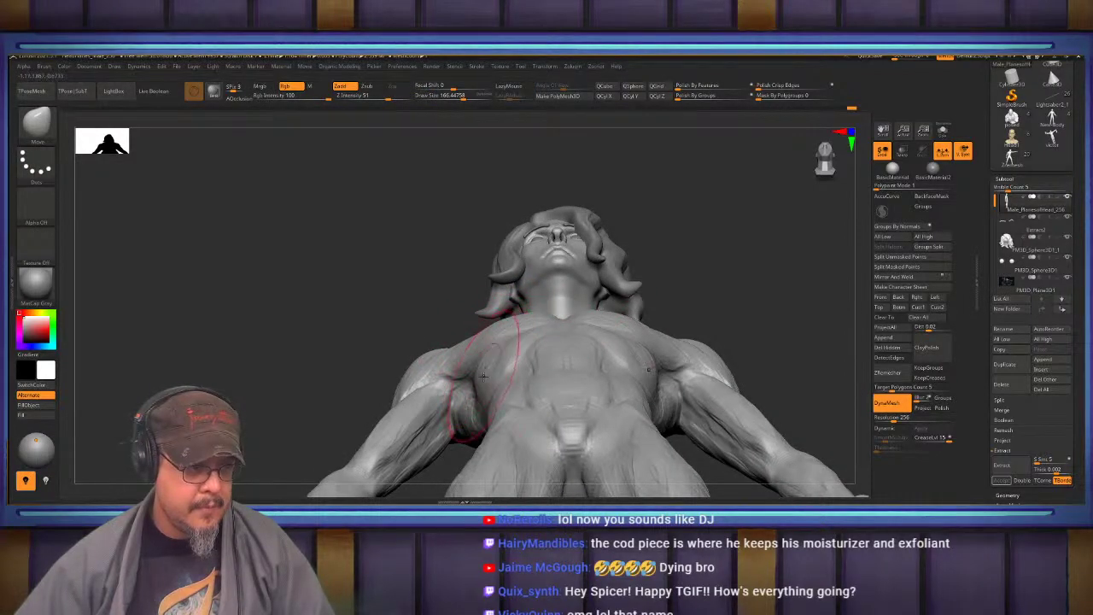
{"action": "mouse_move", "coordinate": [483, 375]}
{"action": "right_mouse_down"}
{"action": "mouse_move", "coordinate": [511, 431]}
{"action": "mouse_move", "coordinate": [547, 385]}
{"action": "right_mouse_up"}
{"action": "left_click_drag", "start_coordinate": [533, 376], "coordinate": [545, 373]}
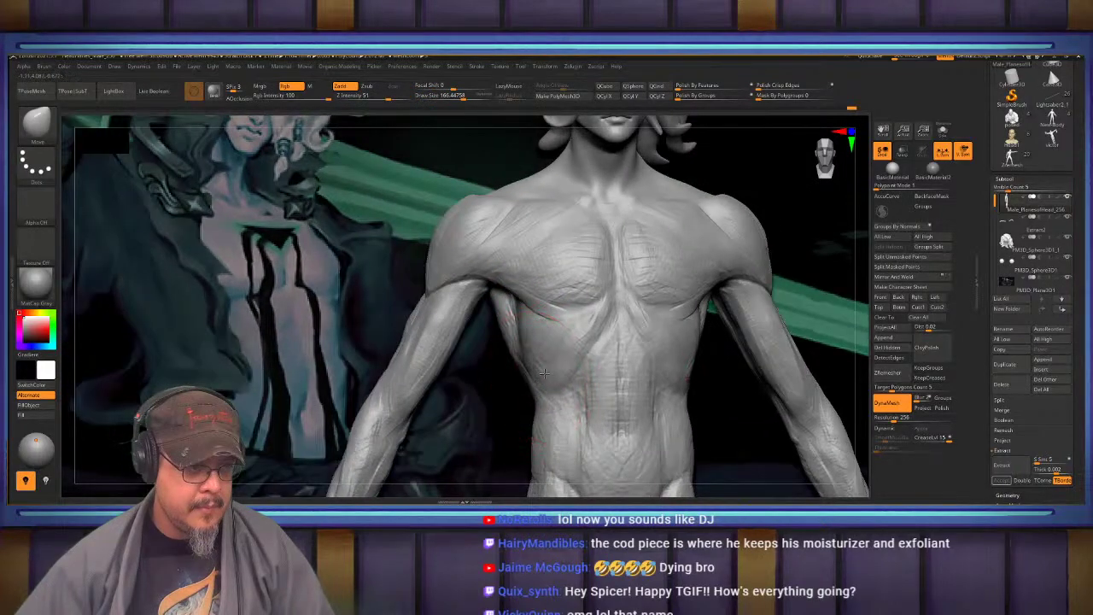
Refine the waist contour from the back and side with the Move brush at a Draw Size of about 97
{"action": "mouse_move", "coordinate": [543, 366]}
{"action": "right_mouse_down"}
{"action": "mouse_move", "coordinate": [530, 362]}
{"action": "mouse_move", "coordinate": [570, 365]}
{"action": "mouse_move", "coordinate": [559, 369]}
{"action": "mouse_move", "coordinate": [586, 272]}
{"action": "right_mouse_up"}
{"action": "key", "text": "s"}
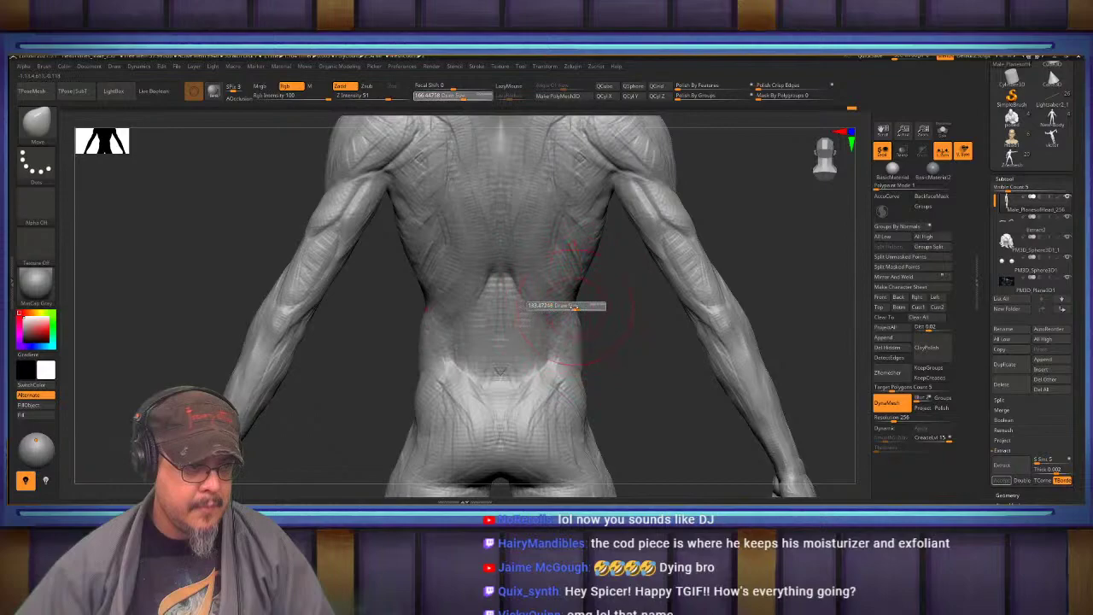
{"action": "left_click_drag", "start_coordinate": [578, 305], "coordinate": [571, 305]}
{"action": "right_click_drag", "start_coordinate": [578, 301], "coordinate": [592, 325]}
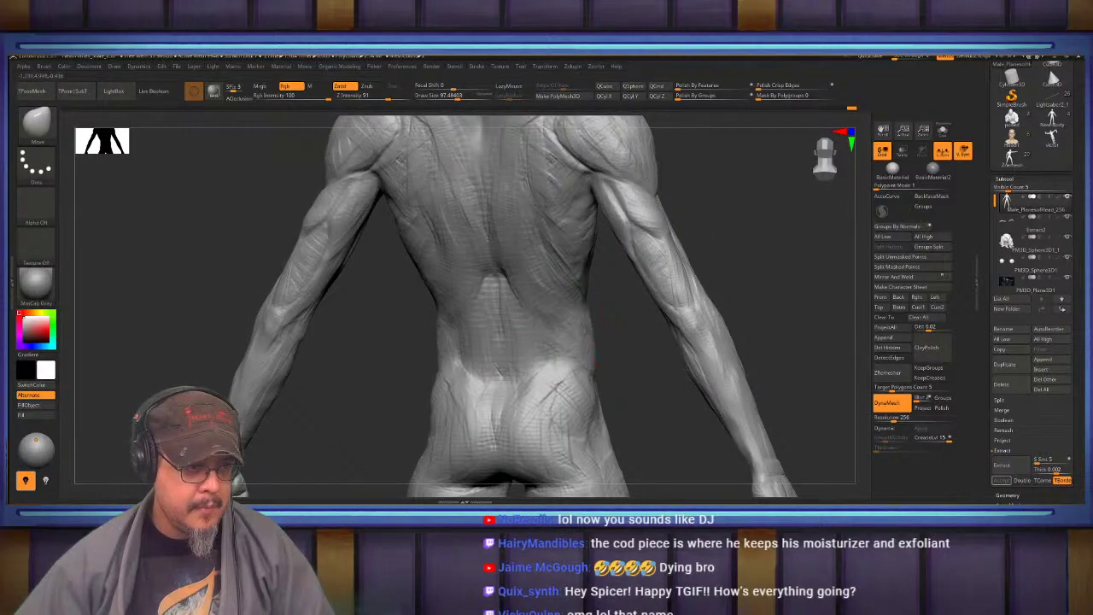
{"action": "mouse_move", "coordinate": [595, 362]}
{"action": "right_mouse_down"}
{"action": "mouse_move", "coordinate": [505, 334]}
{"action": "mouse_move", "coordinate": [491, 350]}
{"action": "mouse_move", "coordinate": [547, 315]}
{"action": "mouse_move", "coordinate": [520, 329]}
{"action": "right_mouse_up"}
{"action": "key", "text": "s"}
{"action": "mouse_move", "coordinate": [519, 329]}
{"action": "left_mouse_down"}
{"action": "mouse_move", "coordinate": [531, 329]}
{"action": "mouse_move", "coordinate": [520, 328]}
{"action": "left_mouse_up"}
{"action": "mouse_move", "coordinate": [545, 314]}
{"action": "right_mouse_down", "text": "ctrl"}
{"action": "mouse_move", "coordinate": [549, 342]}
{"action": "mouse_move", "coordinate": [574, 347]}
{"action": "mouse_move", "coordinate": [590, 333]}
{"action": "mouse_move", "coordinate": [559, 344]}
{"action": "mouse_move", "coordinate": [537, 325]}
{"action": "mouse_move", "coordinate": [586, 327]}
{"action": "mouse_move", "coordinate": [545, 345]}
{"action": "mouse_move", "coordinate": [550, 381]}
{"action": "mouse_move", "coordinate": [563, 373]}
{"action": "right_mouse_up", "text": "ctrl"}
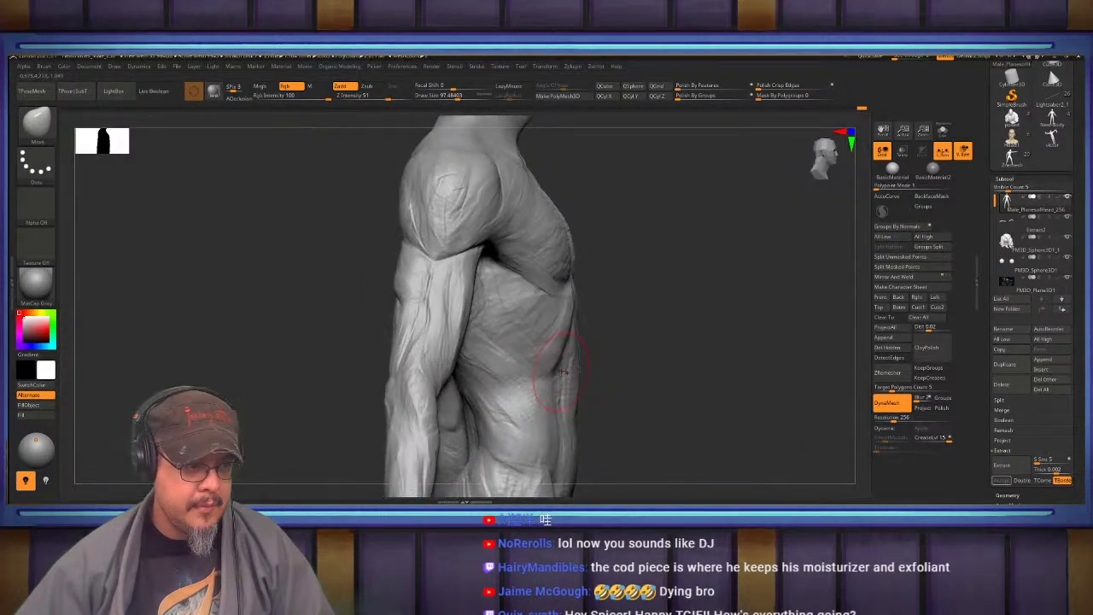
Set the Move brush's Draw Size to about 205 for work on the chest profile
{"action": "right_click_drag", "start_coordinate": [590, 332], "coordinate": [638, 378]}
{"action": "key", "text": "f"}
{"action": "right_click_drag", "start_coordinate": [637, 202], "coordinate": [586, 410], "text": "alt"}
{"action": "right_click_drag", "start_coordinate": [545, 192], "coordinate": [542, 496], "text": "alt"}
{"action": "key", "text": "s"}
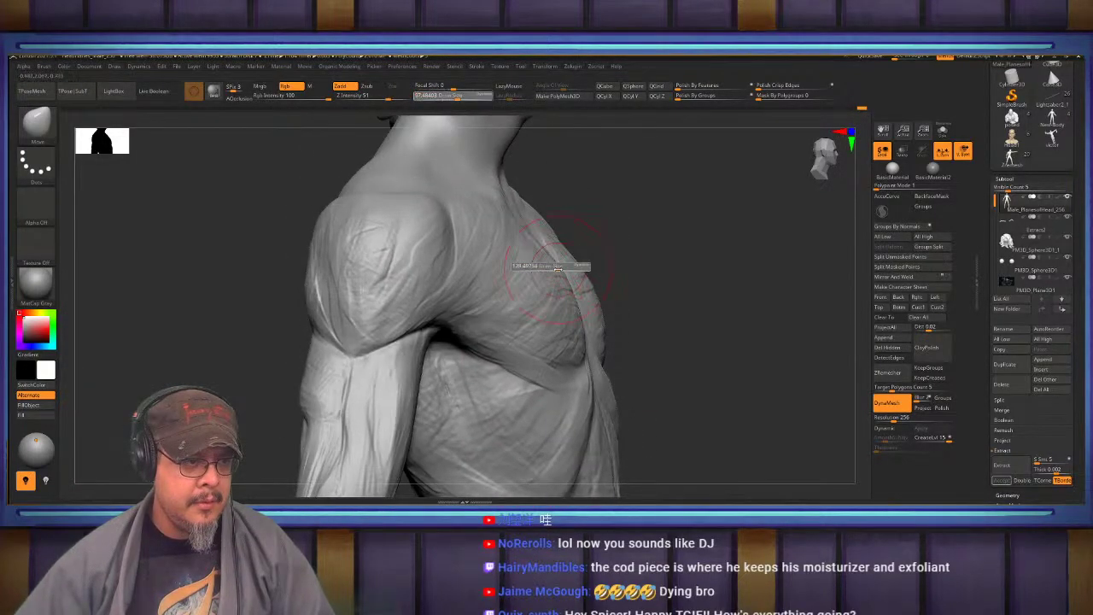
{"action": "left_click_drag", "start_coordinate": [557, 264], "coordinate": [567, 263]}
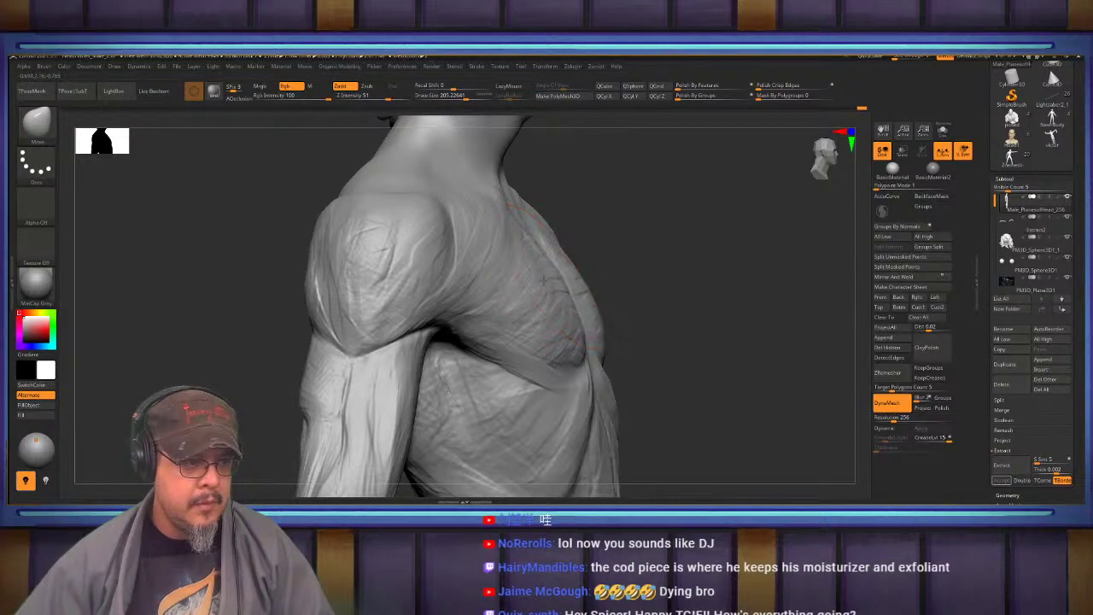
Build up the area under the jaw with the ClayBuildup brush at a Draw Size of about 172 and smooth it
{"action": "right_click_drag", "start_coordinate": [589, 272], "coordinate": [584, 325], "text": "alt"}
{"action": "right_click_drag", "start_coordinate": [557, 265], "coordinate": [555, 399], "text": "alt"}
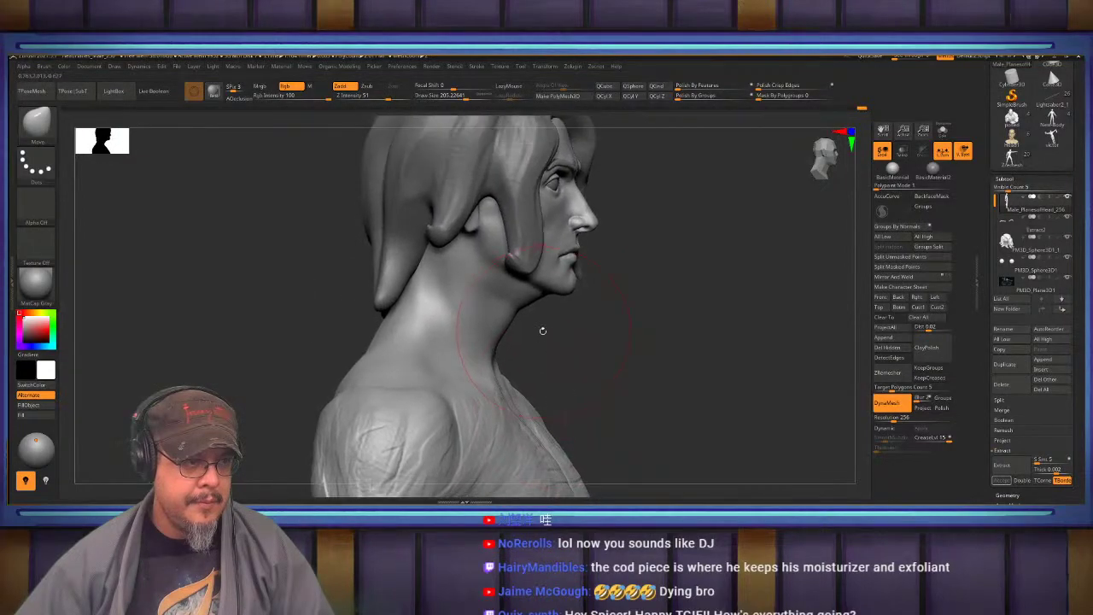
{"action": "right_click_drag", "start_coordinate": [541, 330], "coordinate": [427, 330]}
{"action": "right_click_drag", "start_coordinate": [521, 287], "coordinate": [551, 333], "text": "alt"}
{"action": "mouse_move", "coordinate": [547, 265]}
{"action": "right_mouse_down", "text": "ctrl"}
{"action": "mouse_move", "coordinate": [545, 349]}
{"action": "mouse_move", "coordinate": [542, 322]}
{"action": "right_mouse_up", "text": "ctrl"}
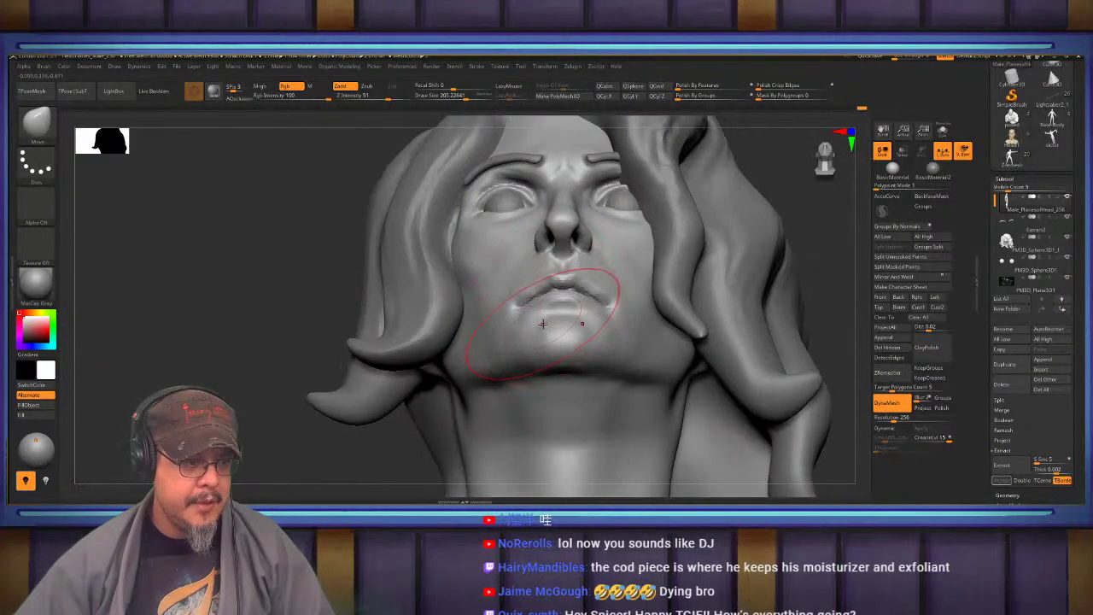
{"action": "key", "text": "b"}
{"action": "key", "text": "c"}
{"action": "key", "text": "b"}
{"action": "mouse_move", "coordinate": [538, 376]}
{"action": "right_mouse_down", "text": "alt"}
{"action": "mouse_move", "coordinate": [540, 317]}
{"action": "mouse_move", "coordinate": [489, 332]}
{"action": "right_mouse_up", "text": "alt"}
{"action": "key", "text": "s"}
{"action": "left_click_drag", "start_coordinate": [489, 331], "coordinate": [493, 326]}
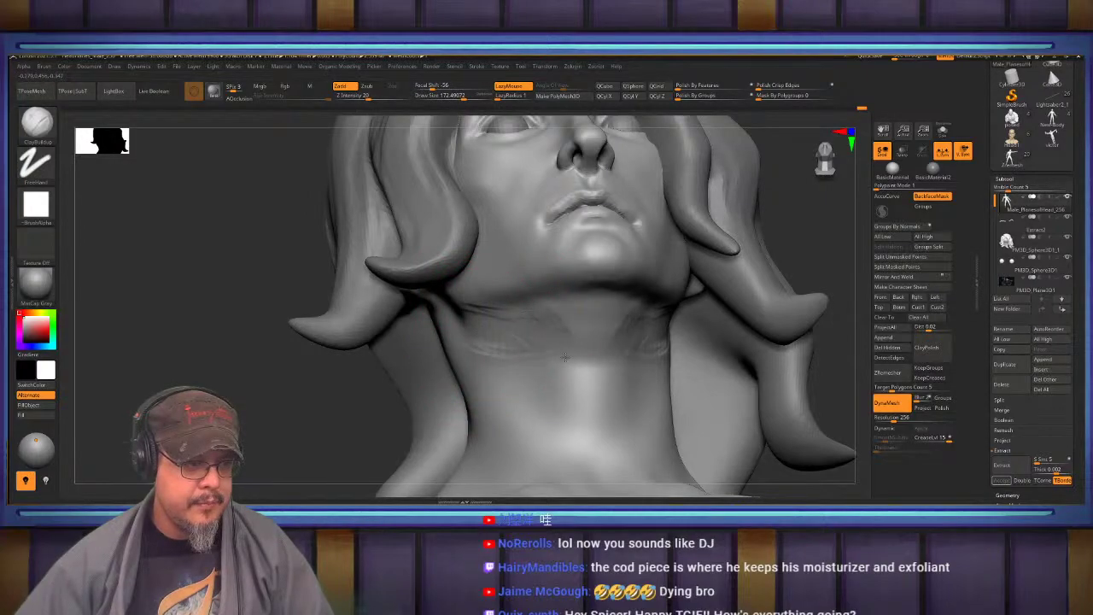
{"action": "left_click_drag", "start_coordinate": [592, 384], "coordinate": [547, 358], "text": "shift"}
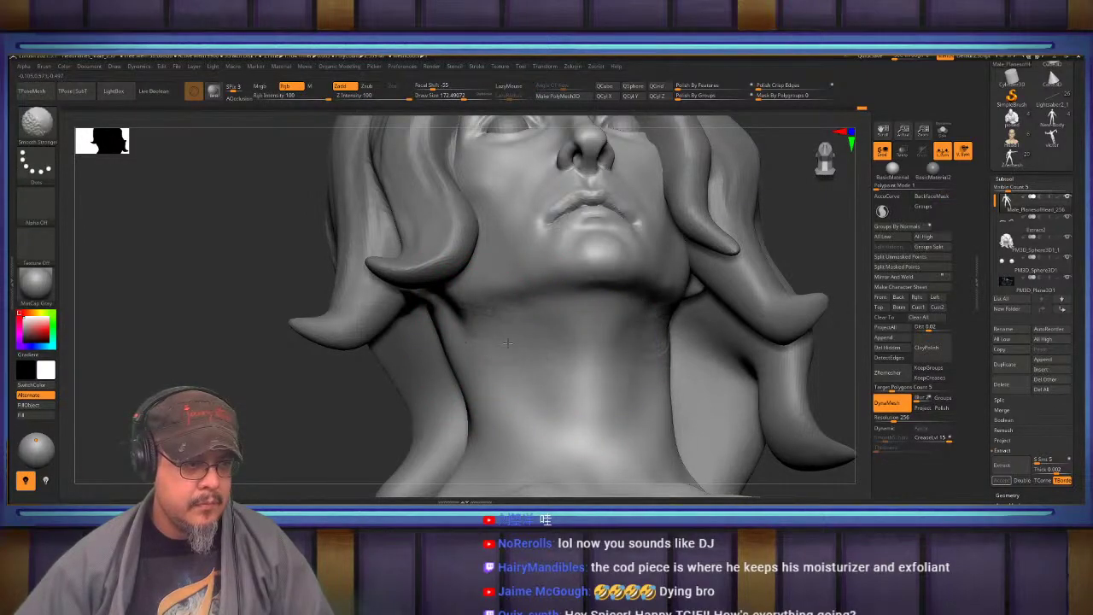
Reshape the throat profile beneath the chin from the side with the Move brush
{"action": "mouse_move", "coordinate": [521, 353]}
{"action": "right_mouse_down"}
{"action": "mouse_move", "coordinate": [523, 384]}
{"action": "mouse_move", "coordinate": [608, 367]}
{"action": "mouse_move", "coordinate": [559, 333]}
{"action": "mouse_move", "coordinate": [547, 269]}
{"action": "mouse_move", "coordinate": [536, 305]}
{"action": "right_mouse_up"}
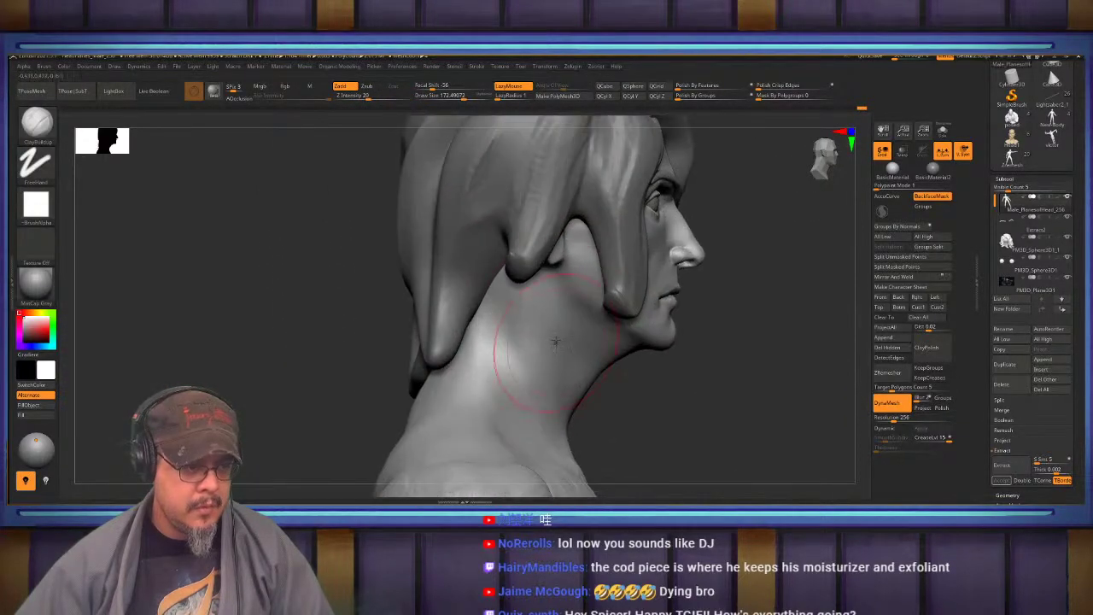
{"action": "key", "text": "b"}
{"action": "key", "text": "m"}
{"action": "key", "text": "v"}
{"action": "right_click_drag", "start_coordinate": [613, 346], "coordinate": [630, 362], "text": "ctrl"}
{"action": "left_click_drag", "start_coordinate": [629, 361], "coordinate": [616, 343]}
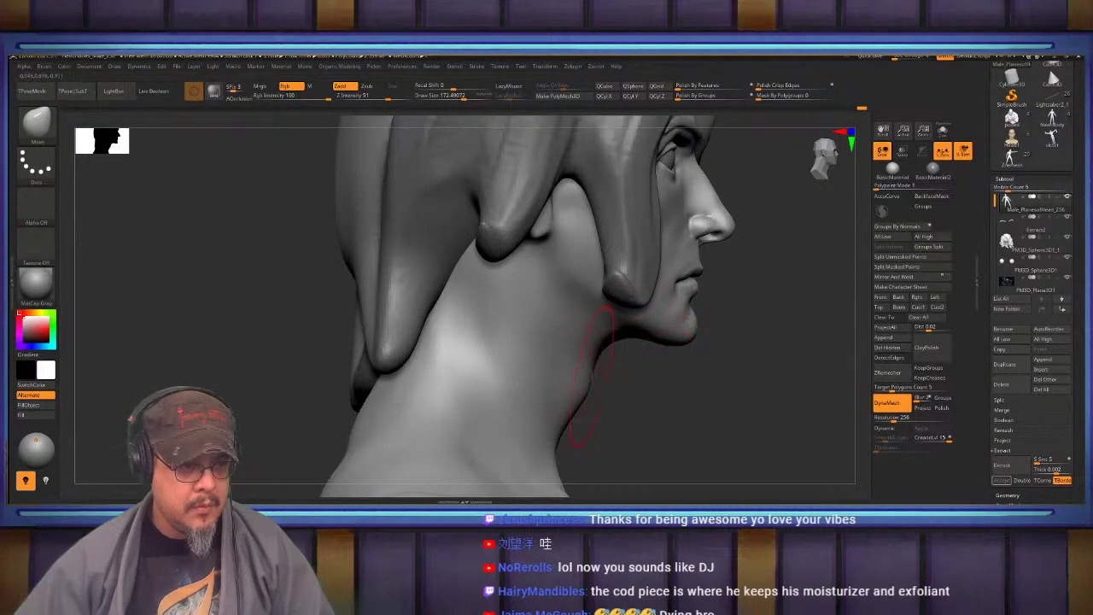
Isolate the body subtool and define the underside of the jawline with the Standard brush, smoothing the transition
{"action": "mouse_move", "coordinate": [556, 351]}
{"action": "right_mouse_down"}
{"action": "mouse_move", "coordinate": [529, 351]}
{"action": "mouse_move", "coordinate": [567, 334]}
{"action": "right_mouse_up"}
{"action": "left_click", "coordinate": [944, 132]}
{"action": "key", "text": "b"}
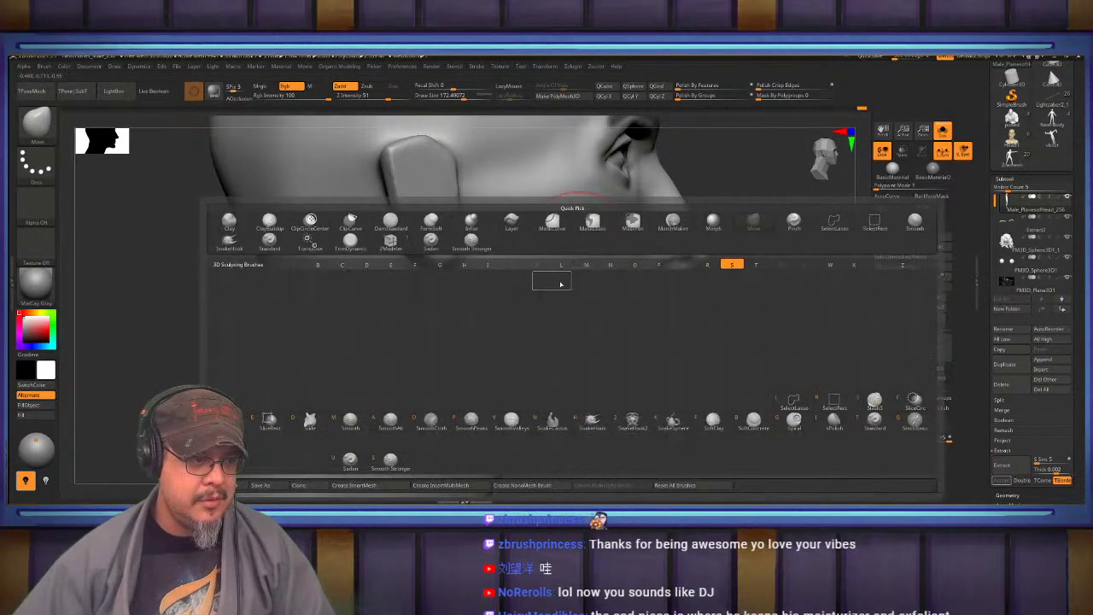
{"action": "key", "text": "t"}
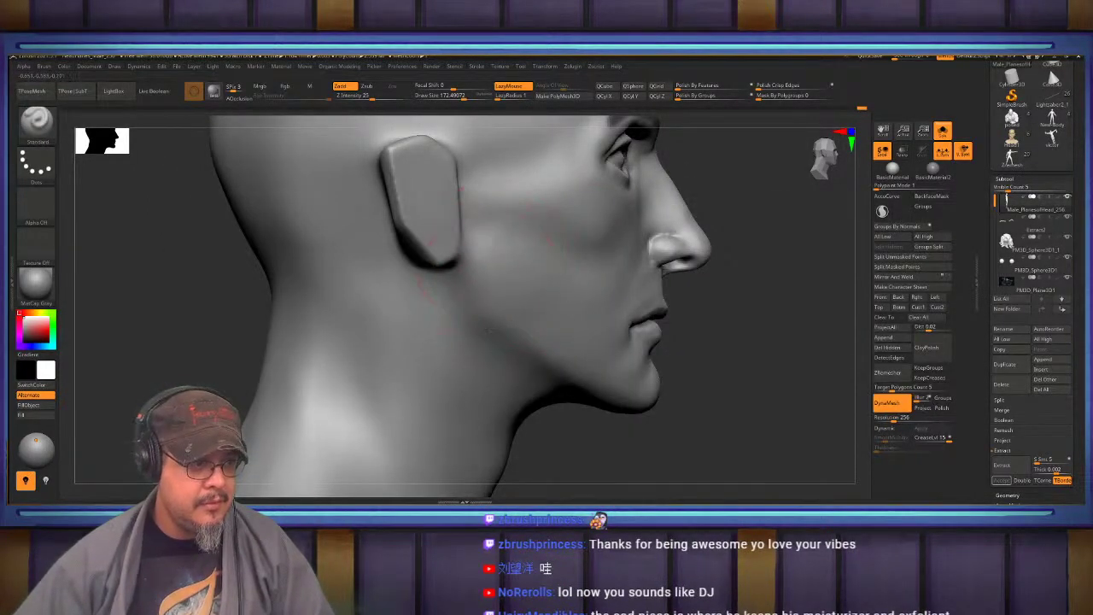
{"action": "left_click_drag", "start_coordinate": [552, 370], "coordinate": [535, 357], "text": "shift"}
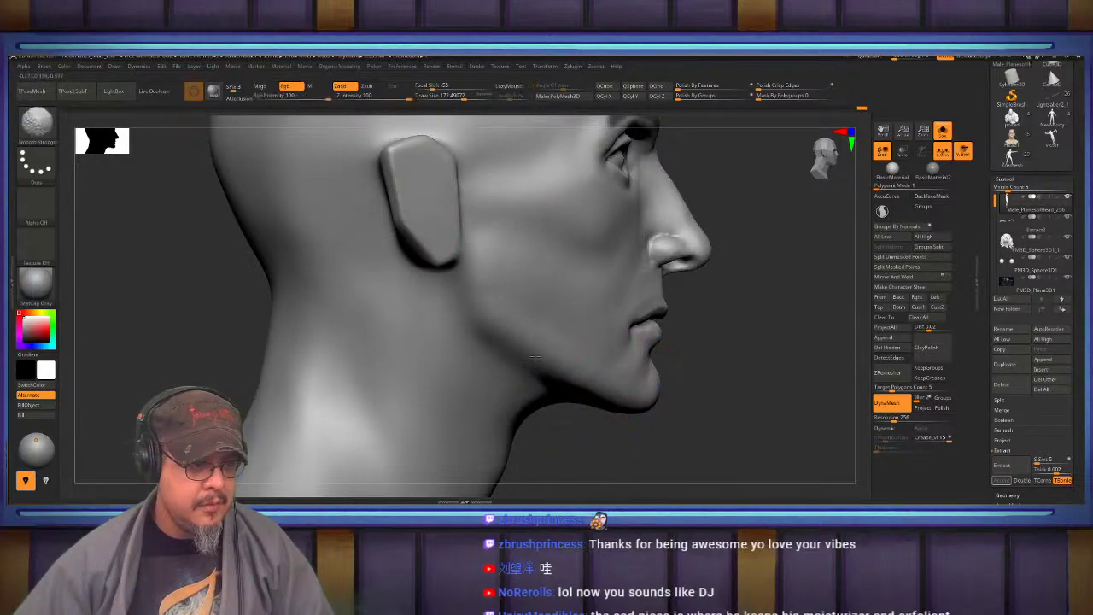
{"action": "right_click_drag", "start_coordinate": [517, 371], "coordinate": [493, 355]}
{"action": "right_click_drag", "start_coordinate": [493, 355], "coordinate": [471, 295], "text": "alt"}
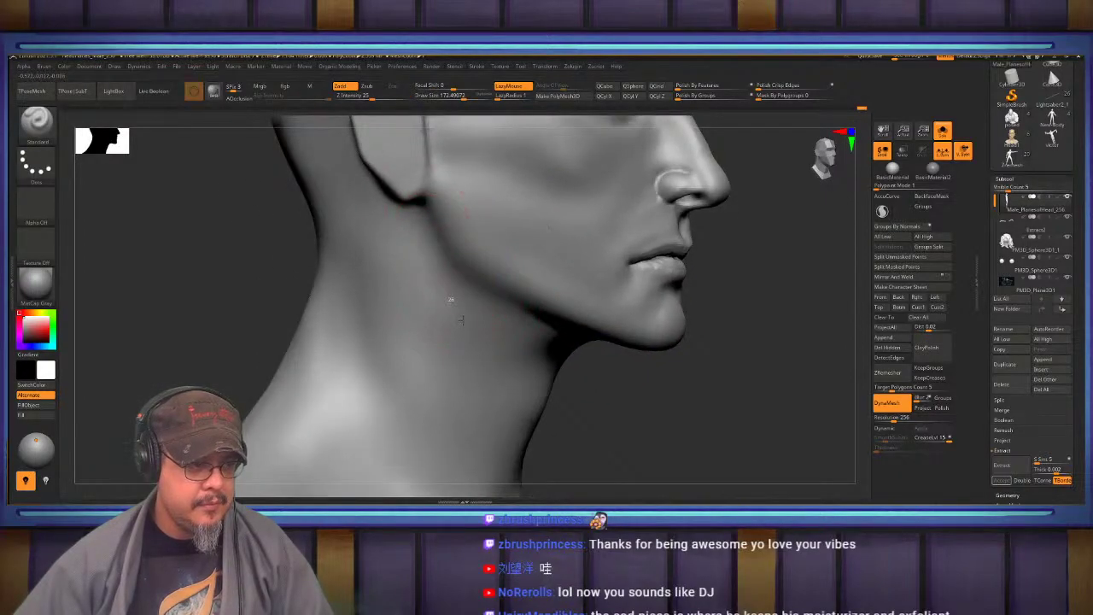
Shape the neck muscle running from behind the ear to the collarbone with the Standard brush and smooth it
{"action": "mouse_move", "coordinate": [479, 423]}
{"action": "right_mouse_down"}
{"action": "mouse_move", "coordinate": [414, 424]}
{"action": "mouse_move", "coordinate": [417, 351]}
{"action": "right_mouse_up"}
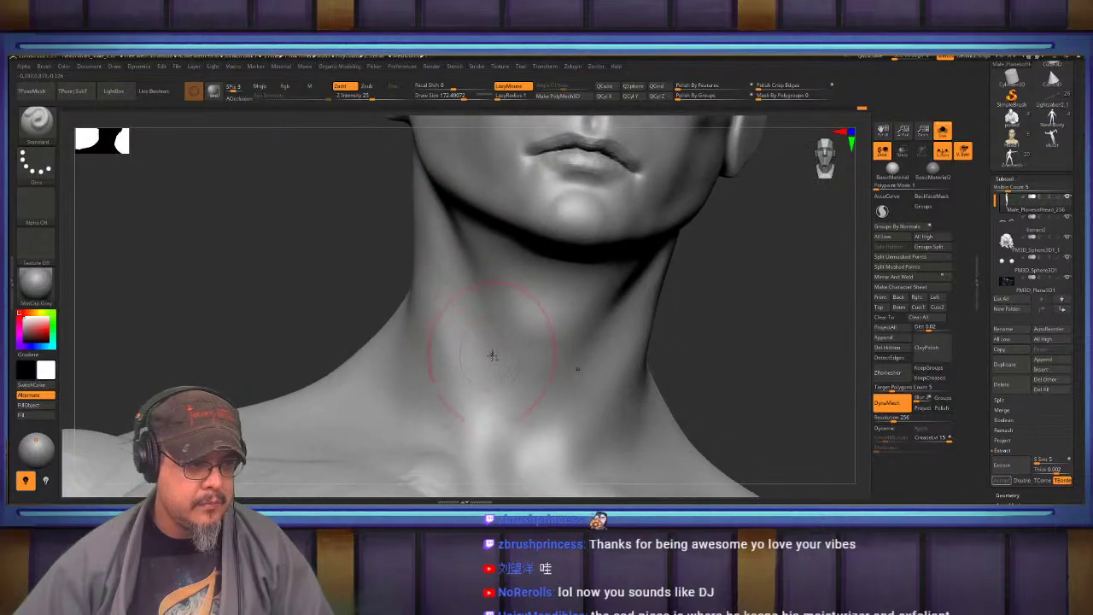
{"action": "left_click_drag", "start_coordinate": [468, 331], "coordinate": [483, 385]}
{"action": "right_click_drag", "start_coordinate": [456, 275], "coordinate": [514, 367], "text": "alt"}
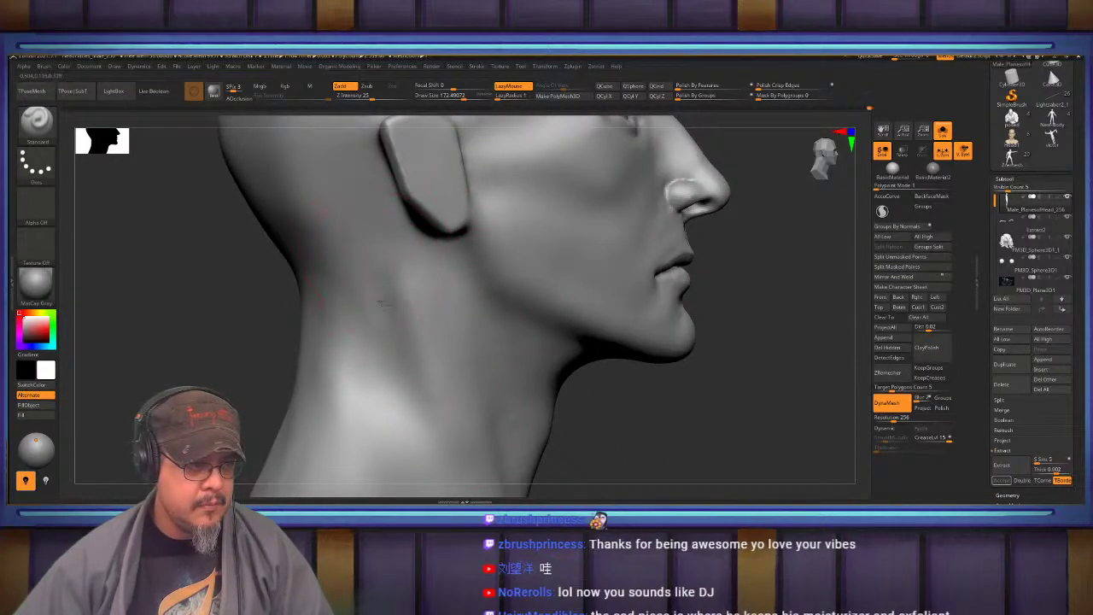
{"action": "key", "text": "shift"}
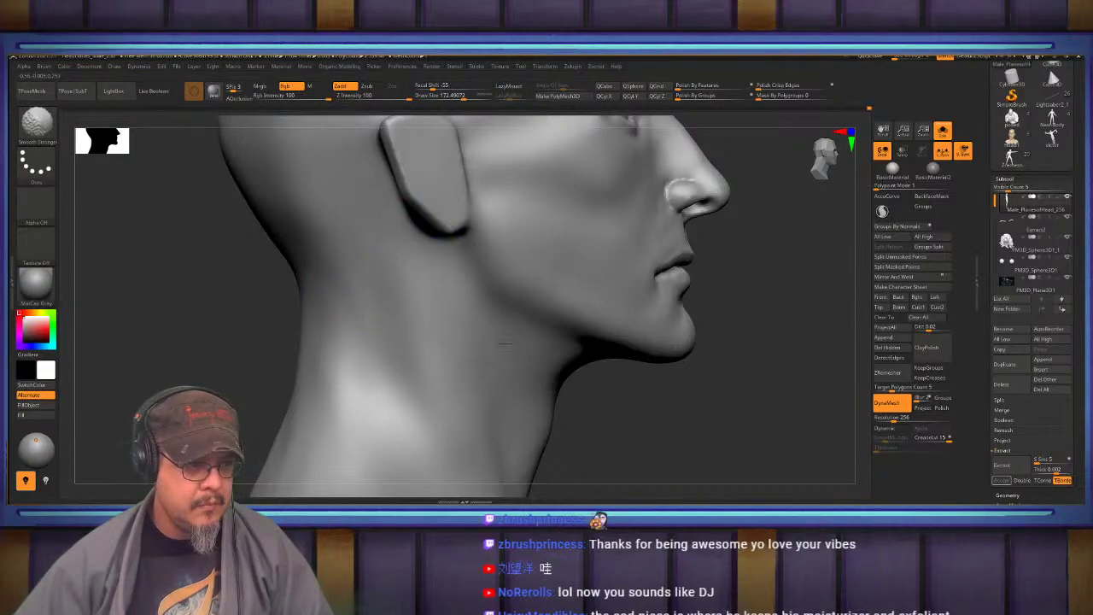
Check the full figure from the front, and soften the base of the throat with the FormSoft and smoothing brushes
{"action": "mouse_move", "coordinate": [506, 316]}
{"action": "right_mouse_down"}
{"action": "mouse_move", "coordinate": [446, 284]}
{"action": "mouse_move", "coordinate": [419, 333]}
{"action": "mouse_move", "coordinate": [659, 255]}
{"action": "mouse_move", "coordinate": [610, 263]}
{"action": "mouse_move", "coordinate": [671, 245]}
{"action": "mouse_move", "coordinate": [665, 232]}
{"action": "right_mouse_up"}
{"action": "key", "text": "f"}
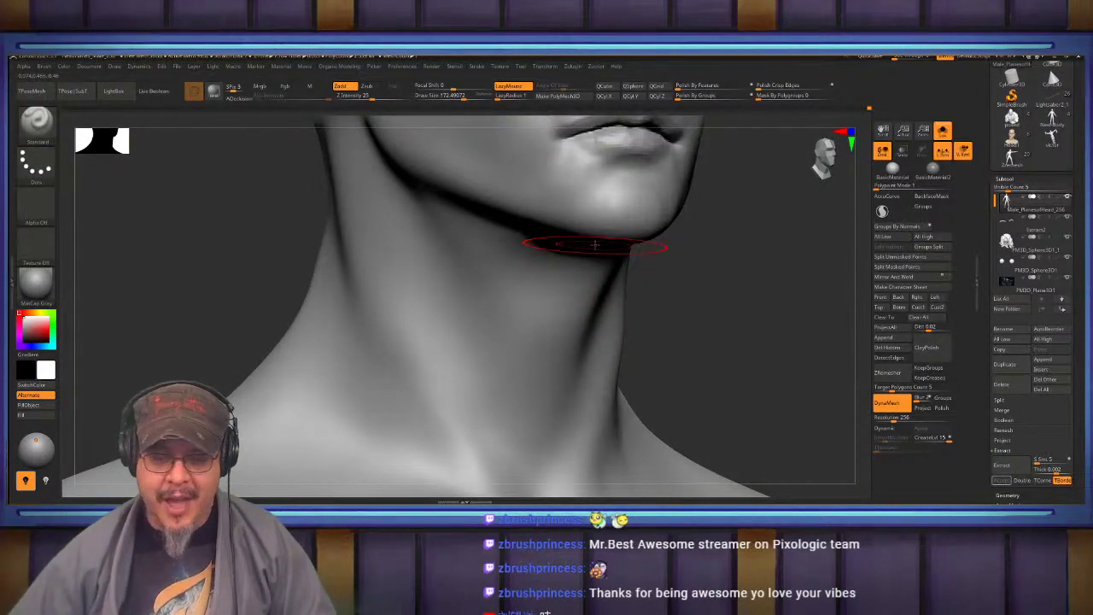
{"action": "right_click_drag", "start_coordinate": [552, 334], "coordinate": [665, 337], "text": "shift"}
{"action": "key", "text": "f"}
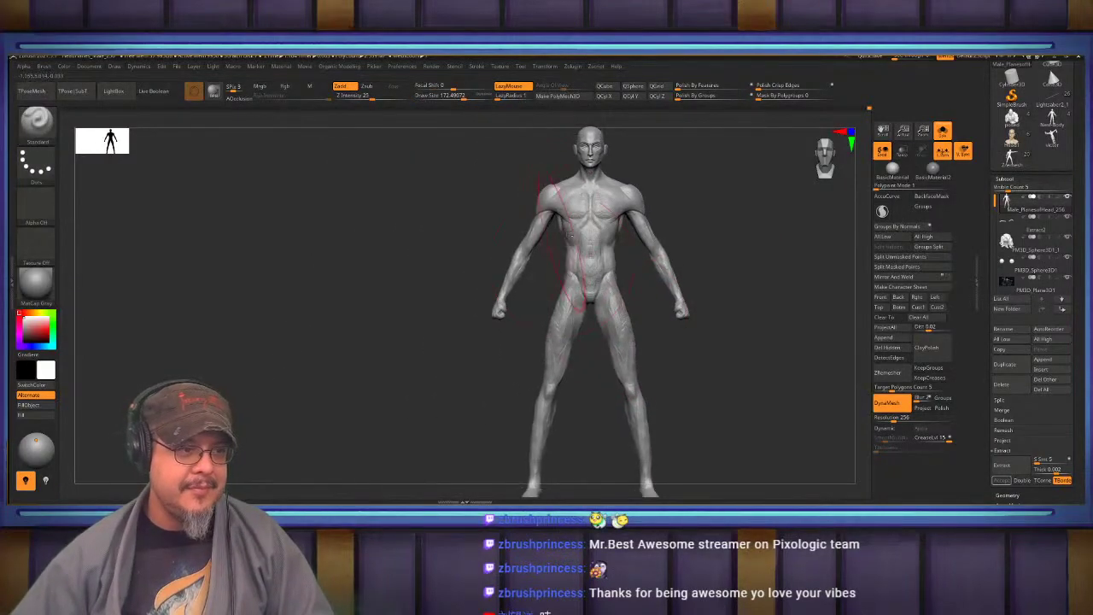
{"action": "right_click_drag", "start_coordinate": [590, 248], "coordinate": [589, 316], "text": "ctrl"}
{"action": "mouse_move", "coordinate": [588, 145]}
{"action": "right_mouse_down", "text": "alt"}
{"action": "mouse_move", "coordinate": [586, 227]}
{"action": "mouse_move", "coordinate": [547, 374]}
{"action": "mouse_move", "coordinate": [571, 478]}
{"action": "right_mouse_up", "text": "alt"}
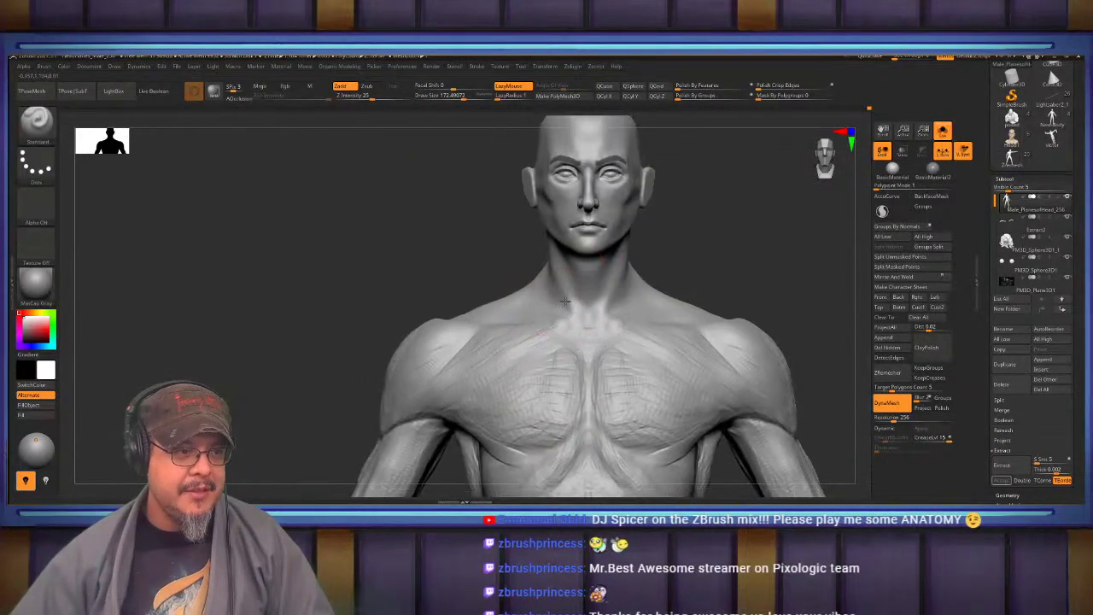
{"action": "mouse_move", "coordinate": [596, 247]}
{"action": "right_mouse_down", "text": "ctrl"}
{"action": "mouse_move", "coordinate": [616, 348]}
{"action": "mouse_move", "coordinate": [654, 348]}
{"action": "right_mouse_up", "text": "ctrl"}
{"action": "key", "text": "b"}
{"action": "key", "text": "f"}
{"action": "key", "text": "s"}
{"action": "mouse_move", "coordinate": [584, 412]}
{"action": "left_mouse_down"}
{"action": "mouse_move", "coordinate": [555, 391]}
{"action": "mouse_move", "coordinate": [587, 367]}
{"action": "mouse_move", "coordinate": [591, 383]}
{"action": "mouse_move", "coordinate": [581, 350]}
{"action": "mouse_move", "coordinate": [597, 359]}
{"action": "left_mouse_up"}
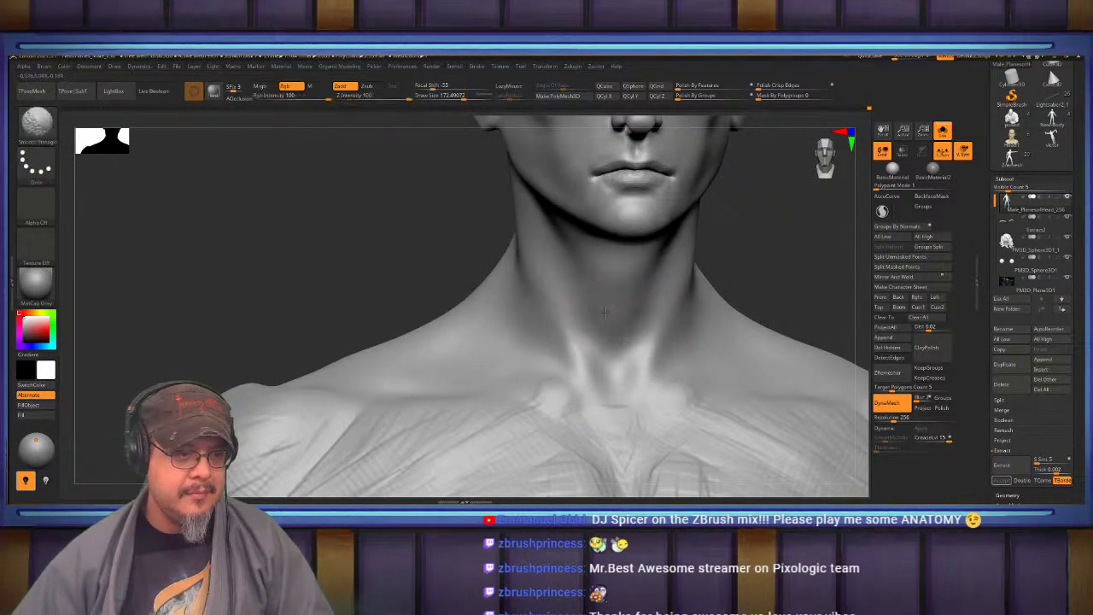
Build up the hollow at the side of the neck above the collarbone with the ClayBuildup brush and smooth it
{"action": "right_click_drag", "start_coordinate": [605, 312], "coordinate": [662, 309]}
{"action": "right_click_drag", "start_coordinate": [585, 275], "coordinate": [563, 306], "text": "alt"}
{"action": "mouse_move", "coordinate": [546, 376]}
{"action": "right_mouse_down"}
{"action": "mouse_move", "coordinate": [592, 362]}
{"action": "mouse_move", "coordinate": [556, 342]}
{"action": "mouse_move", "coordinate": [575, 264]}
{"action": "right_mouse_up"}
{"action": "key", "text": "b"}
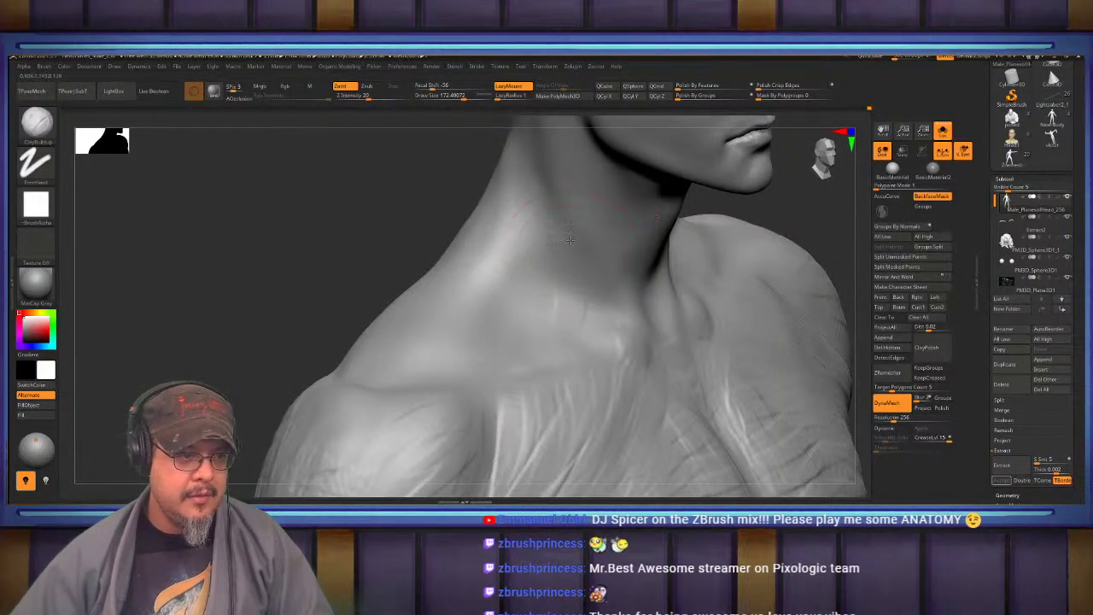
{"action": "key", "text": "shift"}
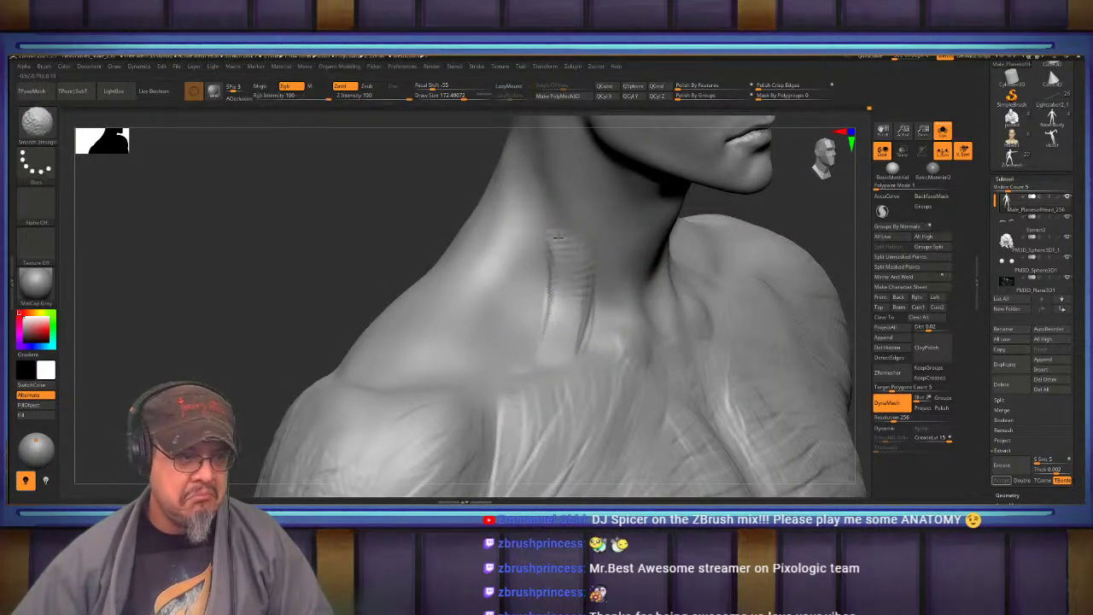
{"action": "mouse_move", "coordinate": [552, 271]}
{"action": "right_mouse_down"}
{"action": "mouse_move", "coordinate": [478, 266]}
{"action": "mouse_move", "coordinate": [468, 289]}
{"action": "mouse_move", "coordinate": [552, 281]}
{"action": "right_mouse_up"}
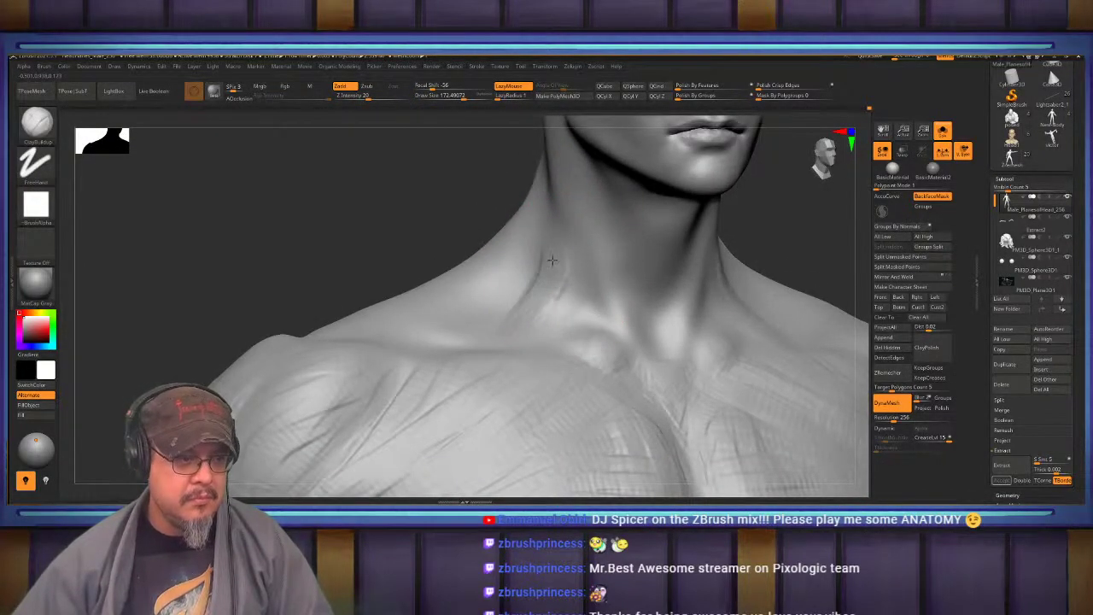
{"action": "key", "text": "shift"}
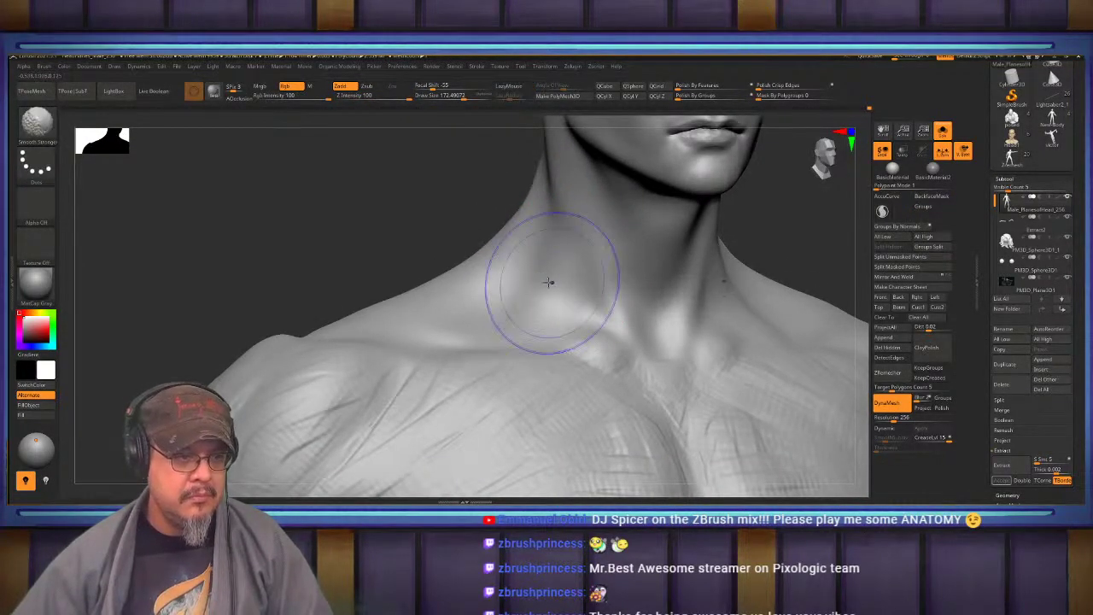
{"action": "key", "text": "f"}
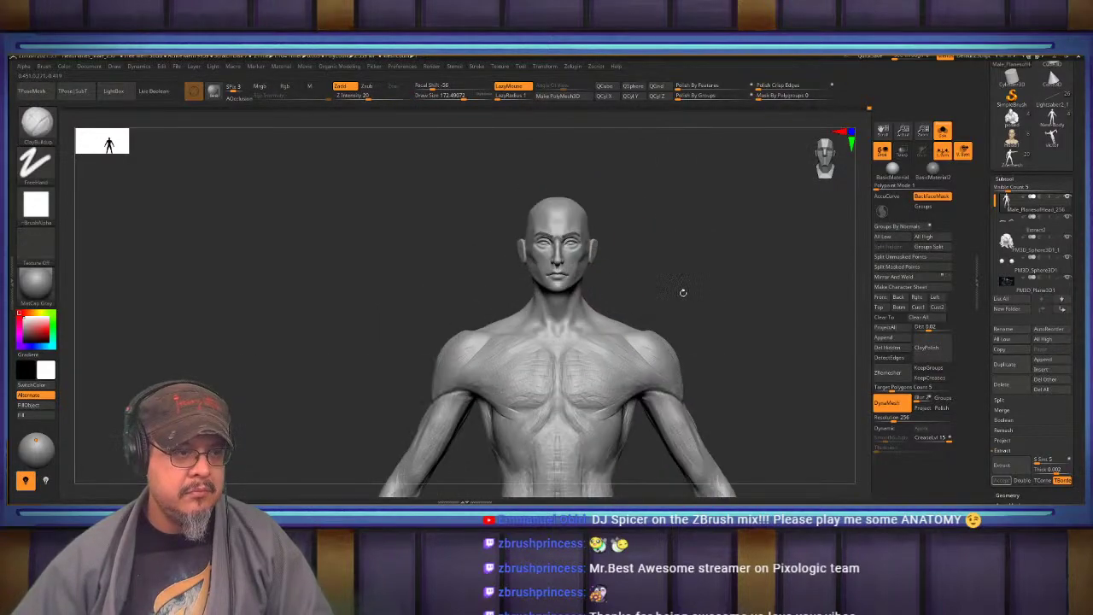
Check the head and neck, and show all subtools again to compare the bust with the reference artwork
{"action": "right_click_drag", "start_coordinate": [683, 293], "coordinate": [608, 322], "text": "alt"}
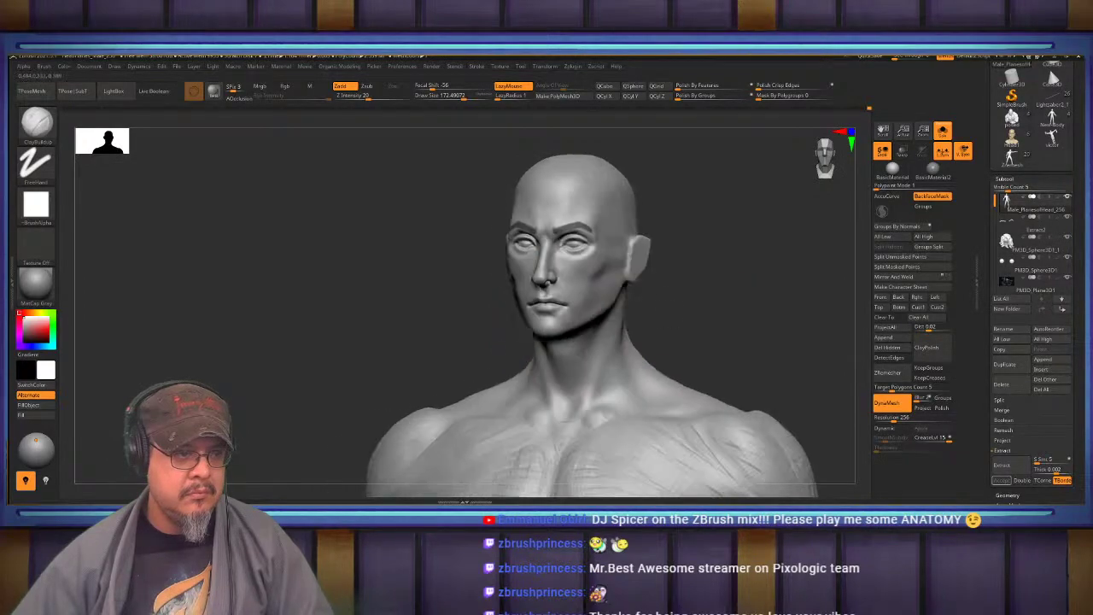
{"action": "right_click_drag", "start_coordinate": [675, 333], "coordinate": [733, 266]}
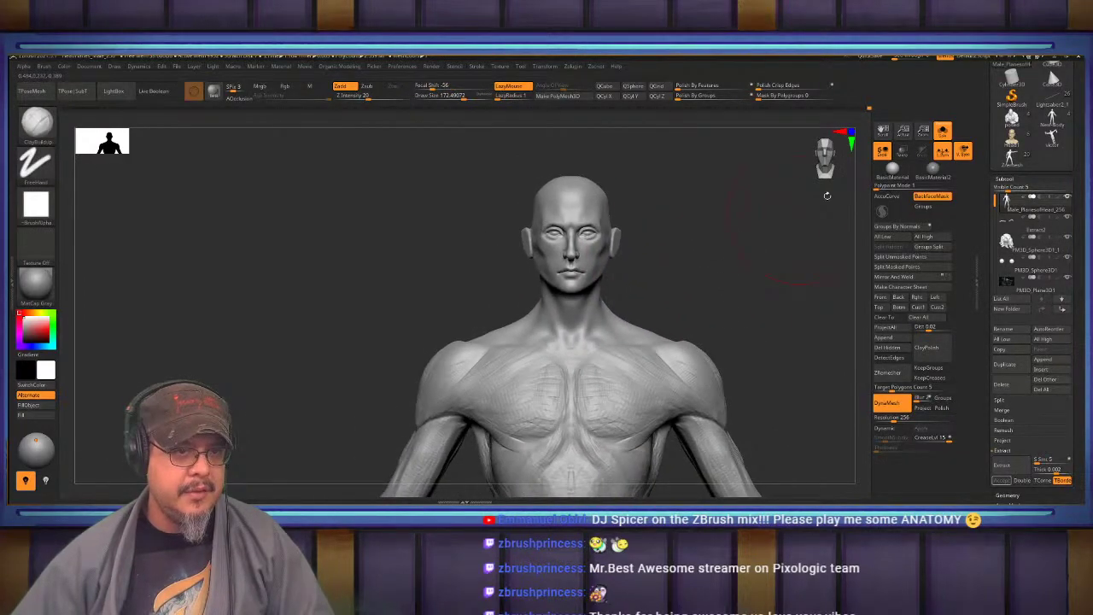
{"action": "left_click", "coordinate": [948, 134]}
{"action": "right_click_drag", "start_coordinate": [632, 312], "coordinate": [705, 357], "text": "ctrl"}
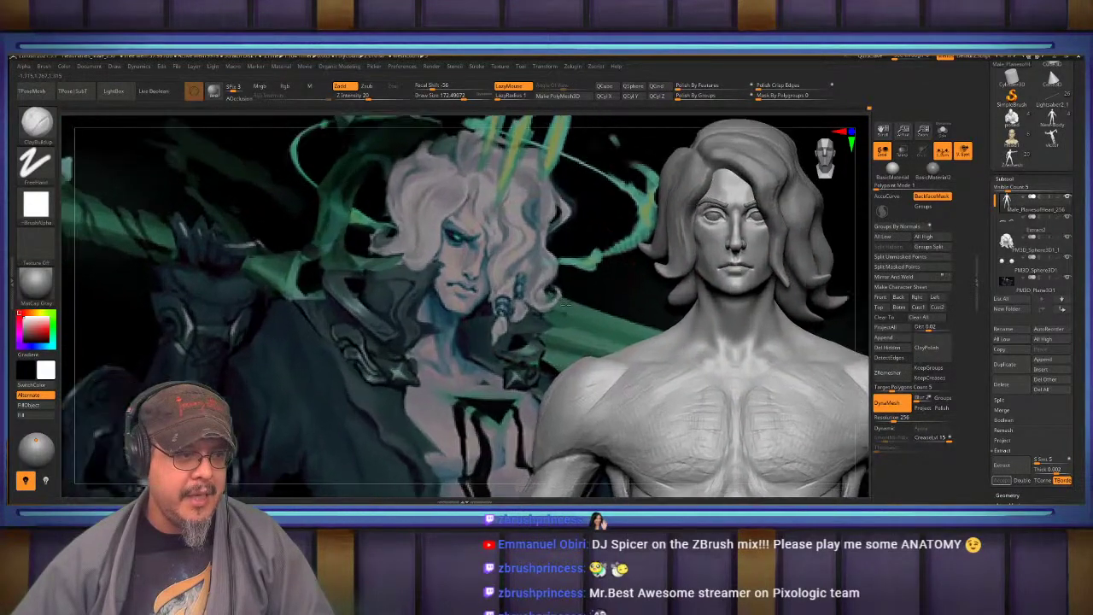
{"action": "right_click_drag", "start_coordinate": [564, 305], "coordinate": [568, 326], "text": "ctrl"}
{"action": "mouse_move", "coordinate": [771, 254]}
{"action": "right_mouse_down", "text": "alt"}
{"action": "mouse_move", "coordinate": [646, 297]}
{"action": "mouse_move", "coordinate": [610, 318]}
{"action": "mouse_move", "coordinate": [612, 340]}
{"action": "mouse_move", "coordinate": [642, 325]}
{"action": "right_mouse_up", "text": "alt"}
Adjust the chin and mouth profile with the Move brush at a draw size of about 179
{"action": "key", "text": "s"}
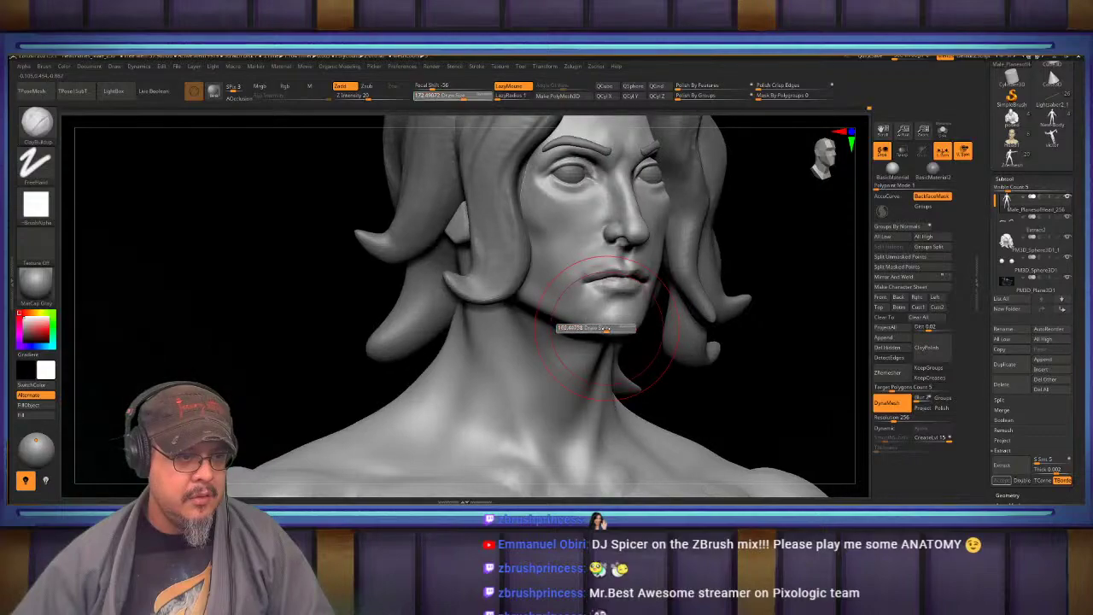
{"action": "left_click_drag", "start_coordinate": [602, 329], "coordinate": [602, 329]}
{"action": "key", "text": "b"}
{"action": "key", "text": "m"}
{"action": "key", "text": "v"}
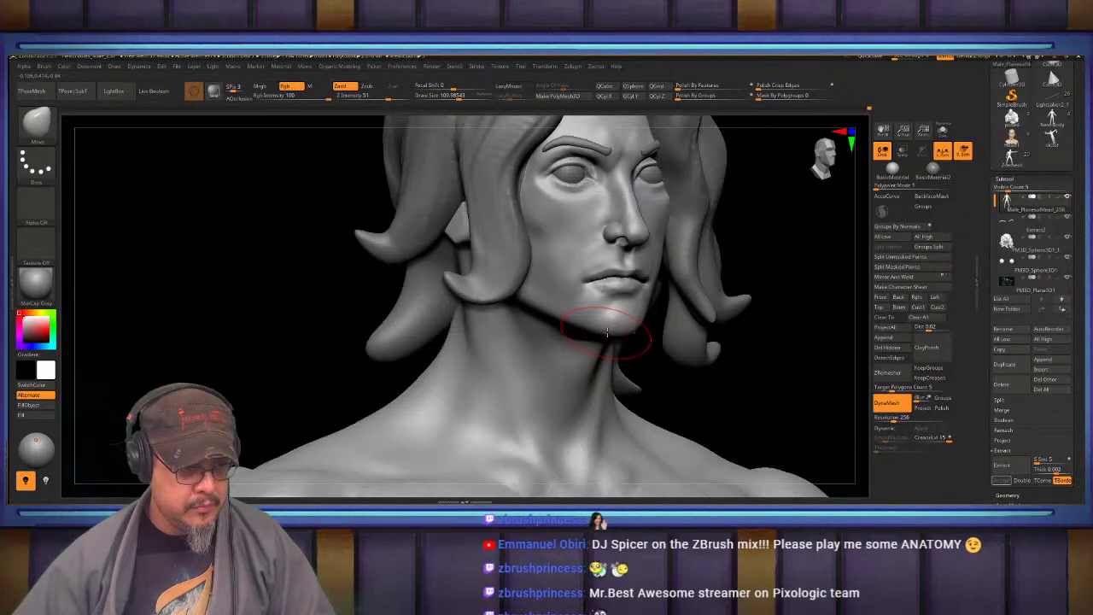
{"action": "mouse_move", "coordinate": [605, 329]}
{"action": "right_mouse_down"}
{"action": "mouse_move", "coordinate": [519, 325]}
{"action": "mouse_move", "coordinate": [622, 320]}
{"action": "mouse_move", "coordinate": [617, 290]}
{"action": "mouse_move", "coordinate": [619, 315]}
{"action": "mouse_move", "coordinate": [648, 279]}
{"action": "right_mouse_up"}
{"action": "key", "text": "s"}
{"action": "left_click_drag", "start_coordinate": [541, 362], "coordinate": [564, 360]}
{"action": "mouse_move", "coordinate": [481, 312]}
{"action": "right_mouse_down", "text": "alt"}
{"action": "mouse_move", "coordinate": [593, 328]}
{"action": "mouse_move", "coordinate": [667, 306]}
{"action": "right_mouse_up", "text": "alt"}
{"action": "right_click_drag", "start_coordinate": [666, 222], "coordinate": [617, 288], "text": "alt"}
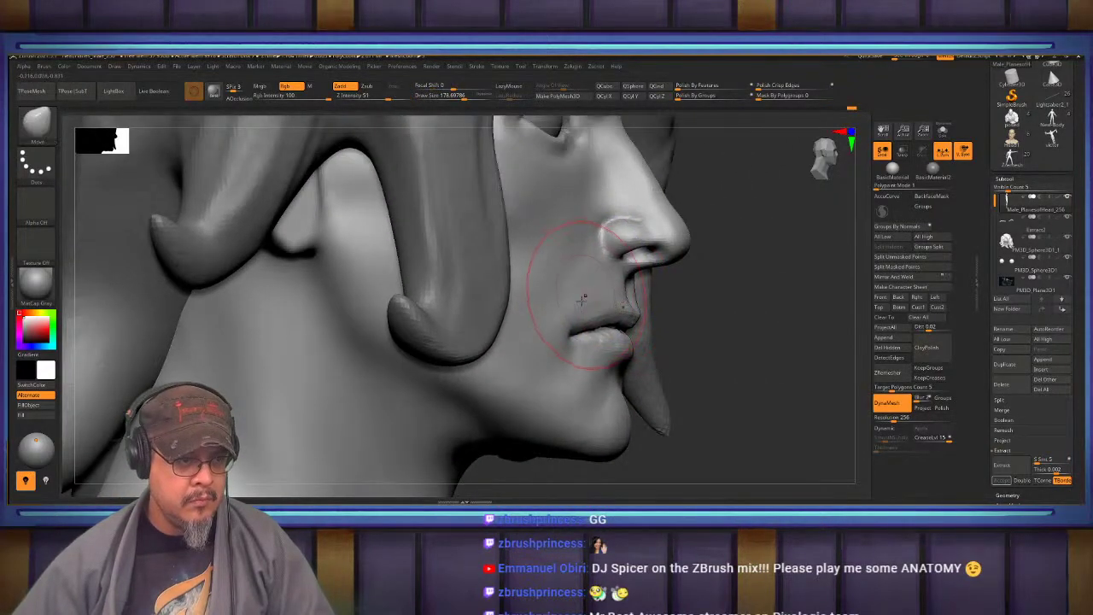
{"action": "mouse_move", "coordinate": [807, 293]}
{"action": "right_mouse_down"}
{"action": "mouse_move", "coordinate": [637, 279]}
{"action": "mouse_move", "coordinate": [625, 177]}
{"action": "mouse_move", "coordinate": [636, 257]}
{"action": "right_mouse_up"}
{"action": "mouse_move", "coordinate": [718, 264]}
{"action": "right_mouse_down"}
{"action": "mouse_move", "coordinate": [571, 302]}
{"action": "mouse_move", "coordinate": [591, 313]}
{"action": "mouse_move", "coordinate": [580, 304]}
{"action": "right_mouse_up"}
Soften the forms around the mouth with the FormSoft and smoothing brushes
{"action": "key", "text": "b"}
{"action": "key", "text": "f"}
{"action": "key", "text": "s"}
{"action": "left_click_drag", "start_coordinate": [569, 362], "coordinate": [564, 368]}
{"action": "mouse_move", "coordinate": [564, 367]}
{"action": "left_mouse_down", "text": "shift"}
{"action": "mouse_move", "coordinate": [576, 368]}
{"action": "mouse_move", "coordinate": [560, 342]}
{"action": "left_mouse_up", "text": "shift"}
{"action": "mouse_move", "coordinate": [580, 338]}
{"action": "right_mouse_down"}
{"action": "mouse_move", "coordinate": [504, 367]}
{"action": "mouse_move", "coordinate": [540, 385]}
{"action": "mouse_move", "coordinate": [493, 376]}
{"action": "mouse_move", "coordinate": [538, 293]}
{"action": "mouse_move", "coordinate": [547, 332]}
{"action": "right_mouse_up"}
{"action": "left_click_drag", "start_coordinate": [546, 332], "coordinate": [495, 339], "text": "shift"}
{"action": "mouse_move", "coordinate": [490, 336]}
{"action": "right_mouse_down"}
{"action": "mouse_move", "coordinate": [574, 294]}
{"action": "mouse_move", "coordinate": [572, 339]}
{"action": "mouse_move", "coordinate": [523, 305]}
{"action": "mouse_move", "coordinate": [577, 252]}
{"action": "right_mouse_up"}
Sharpen the crease between the lips with the DamStandard brush and smooth the lip surface
{"action": "key", "text": "b"}
{"action": "key", "text": "d"}
{"action": "key", "text": "s"}
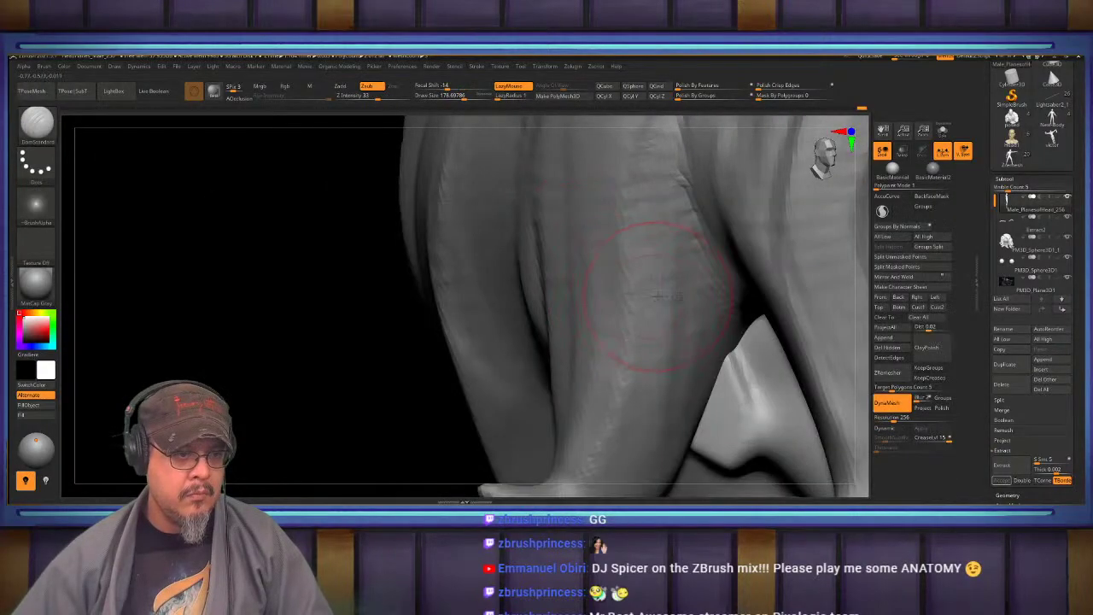
{"action": "mouse_move", "coordinate": [693, 282]}
{"action": "right_mouse_down"}
{"action": "mouse_move", "coordinate": [633, 302]}
{"action": "mouse_move", "coordinate": [598, 332]}
{"action": "mouse_move", "coordinate": [593, 364]}
{"action": "mouse_move", "coordinate": [530, 286]}
{"action": "right_mouse_up"}
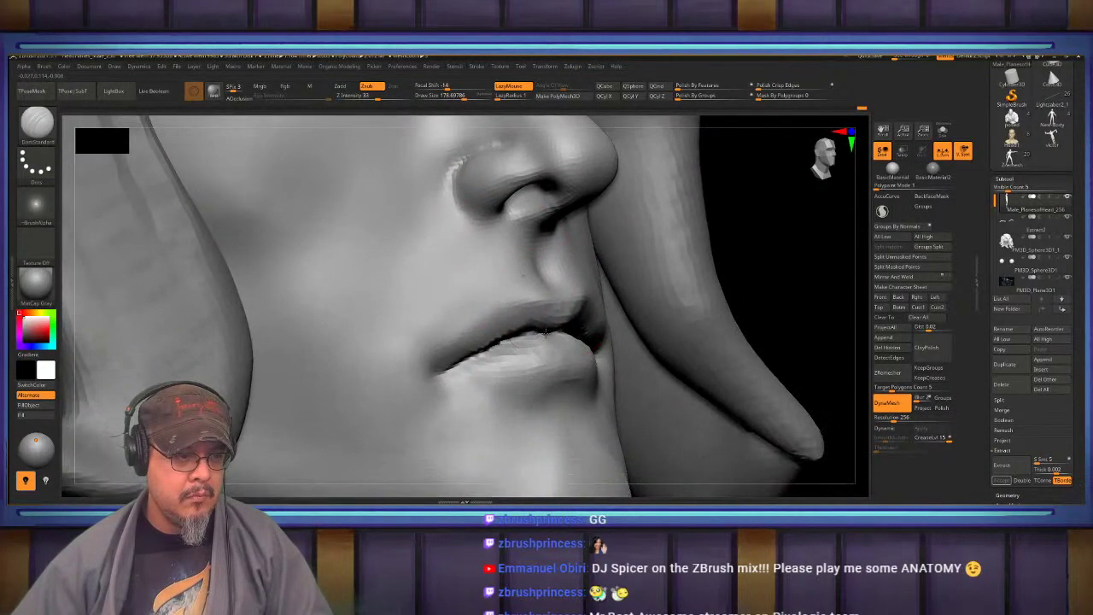
{"action": "right_click_drag", "start_coordinate": [555, 372], "coordinate": [513, 386]}
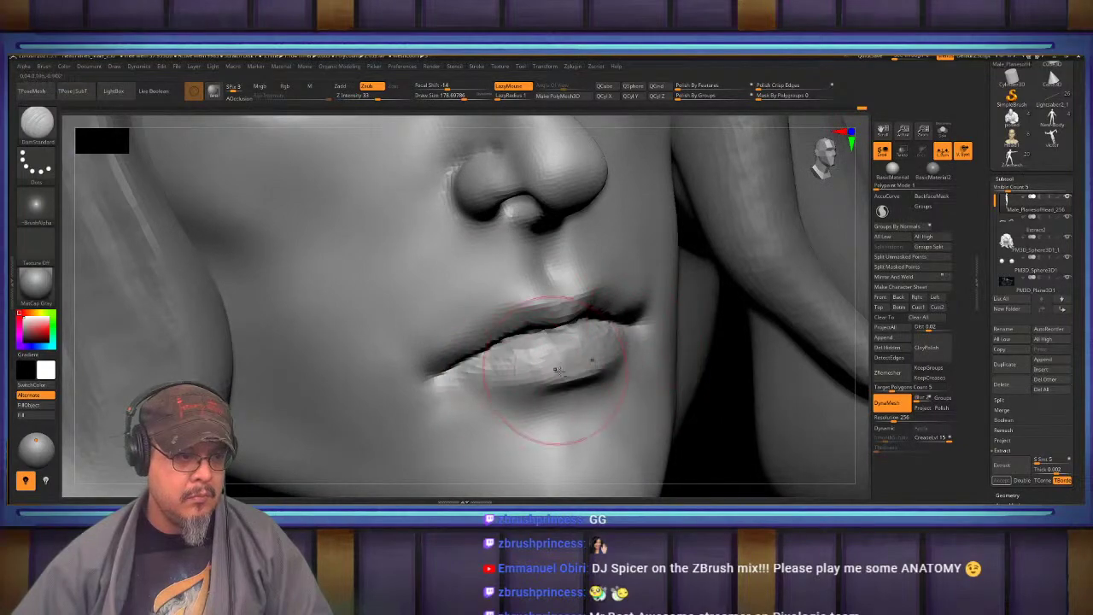
{"action": "right_click_drag", "start_coordinate": [474, 360], "coordinate": [534, 320], "text": "alt"}
{"action": "left_click_drag", "start_coordinate": [547, 324], "coordinate": [581, 314], "text": "shift"}
{"action": "mouse_move", "coordinate": [564, 290]}
{"action": "right_mouse_down"}
{"action": "mouse_move", "coordinate": [570, 326]}
{"action": "mouse_move", "coordinate": [500, 322]}
{"action": "mouse_move", "coordinate": [483, 339]}
{"action": "mouse_move", "coordinate": [518, 318]}
{"action": "mouse_move", "coordinate": [546, 338]}
{"action": "mouse_move", "coordinate": [594, 306]}
{"action": "mouse_move", "coordinate": [617, 363]}
{"action": "right_mouse_up"}
Build up the cheek from below the eye toward the mouth corner with the ClayBuildup brush, and smooth the strokes
{"action": "key", "text": "f"}
{"action": "right_click_drag", "start_coordinate": [653, 316], "coordinate": [608, 295]}
{"action": "mouse_move", "coordinate": [608, 257]}
{"action": "right_mouse_down", "text": "alt"}
{"action": "mouse_move", "coordinate": [633, 333]}
{"action": "mouse_move", "coordinate": [623, 317]}
{"action": "mouse_move", "coordinate": [635, 312]}
{"action": "mouse_move", "coordinate": [608, 273]}
{"action": "mouse_move", "coordinate": [637, 266]}
{"action": "mouse_move", "coordinate": [647, 277]}
{"action": "right_mouse_up", "text": "alt"}
{"action": "key", "text": "b"}
{"action": "key", "text": "f"}
{"action": "key", "text": "s"}
{"action": "key", "text": "b"}
{"action": "key", "text": "c"}
{"action": "key", "text": "b"}
{"action": "key", "text": "s"}
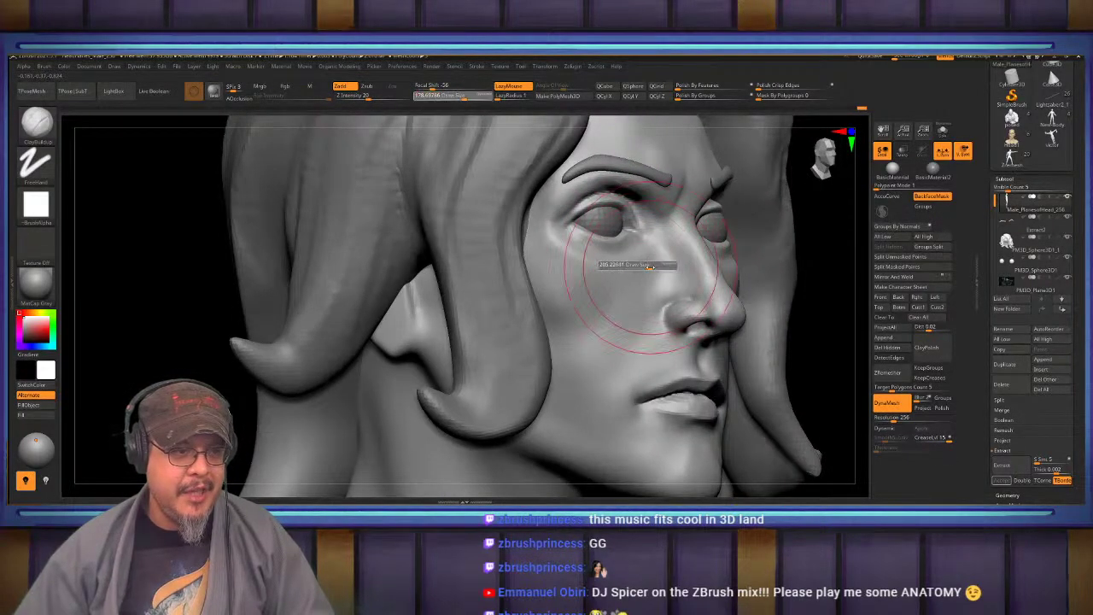
{"action": "left_click_drag", "start_coordinate": [648, 268], "coordinate": [646, 269]}
{"action": "left_click_drag", "start_coordinate": [648, 275], "coordinate": [604, 372]}
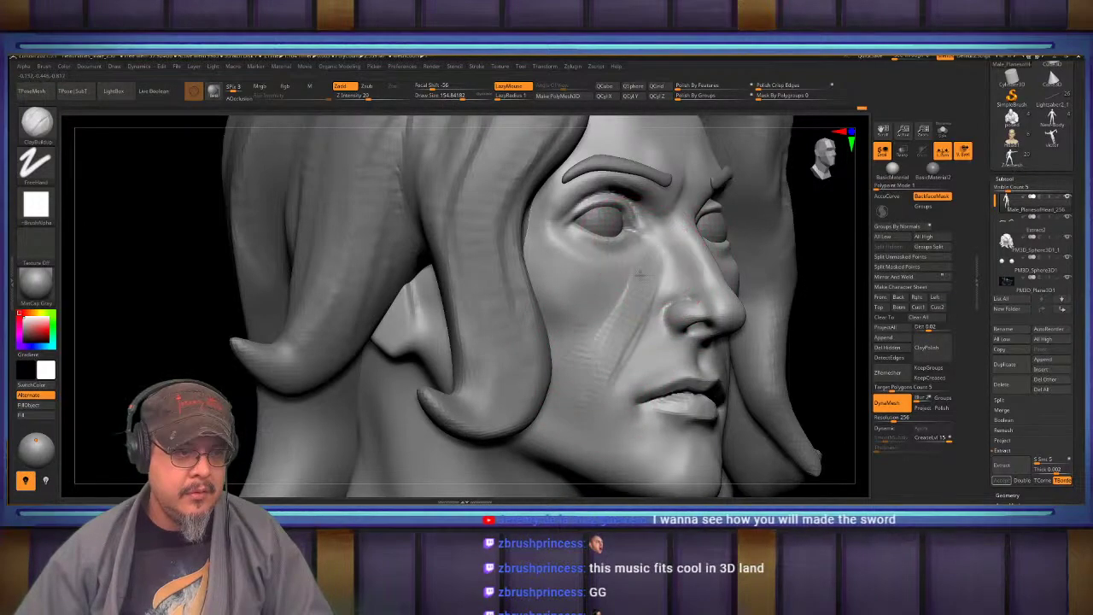
{"action": "key", "text": "shift"}
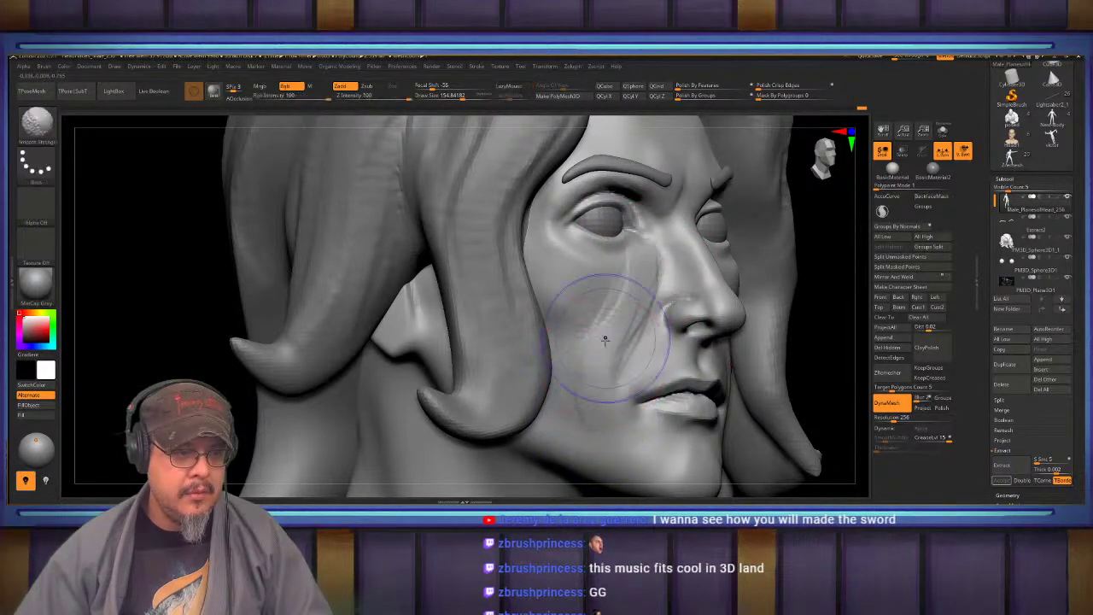
{"action": "left_click_drag", "start_coordinate": [641, 269], "coordinate": [590, 367], "text": "shift"}
{"action": "right_click_drag", "start_coordinate": [567, 350], "coordinate": [496, 346]}
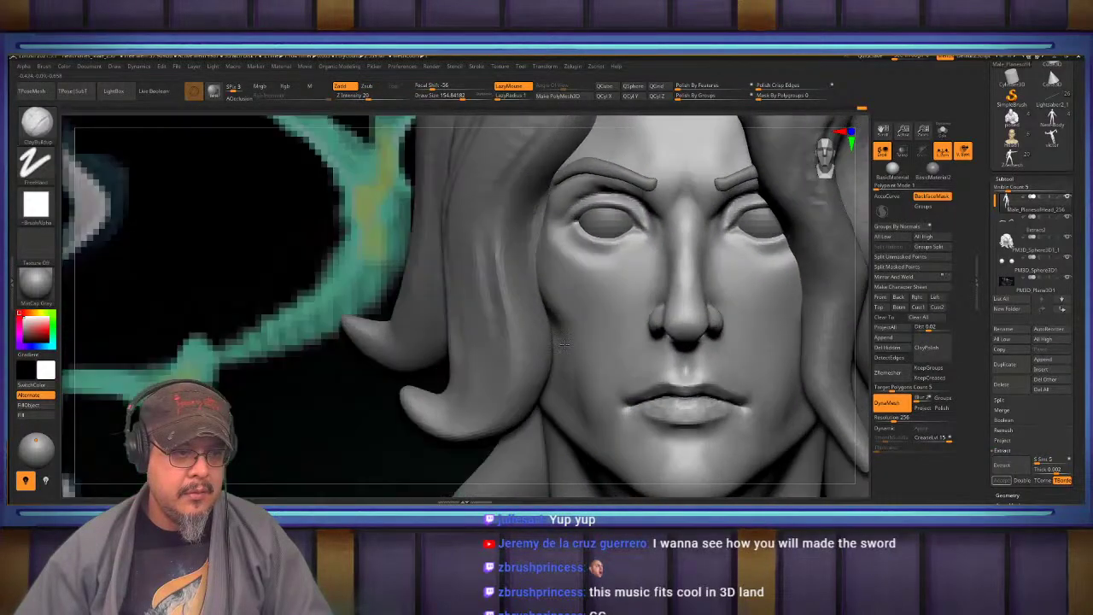
Compare the sculpted face with the face in the reference artwork
{"action": "key", "text": "f"}
{"action": "right_click_drag", "start_coordinate": [568, 337], "coordinate": [628, 410], "text": "alt"}
{"action": "right_click_drag", "start_coordinate": [590, 291], "coordinate": [631, 329]}
{"action": "right_click_drag", "start_coordinate": [598, 256], "coordinate": [605, 321], "text": "alt"}
{"action": "right_click_drag", "start_coordinate": [564, 231], "coordinate": [635, 329], "text": "ctrl"}
{"action": "right_click_drag", "start_coordinate": [521, 266], "coordinate": [535, 319], "text": "alt"}
{"action": "right_click_drag", "start_coordinate": [393, 313], "coordinate": [571, 348], "text": "alt"}
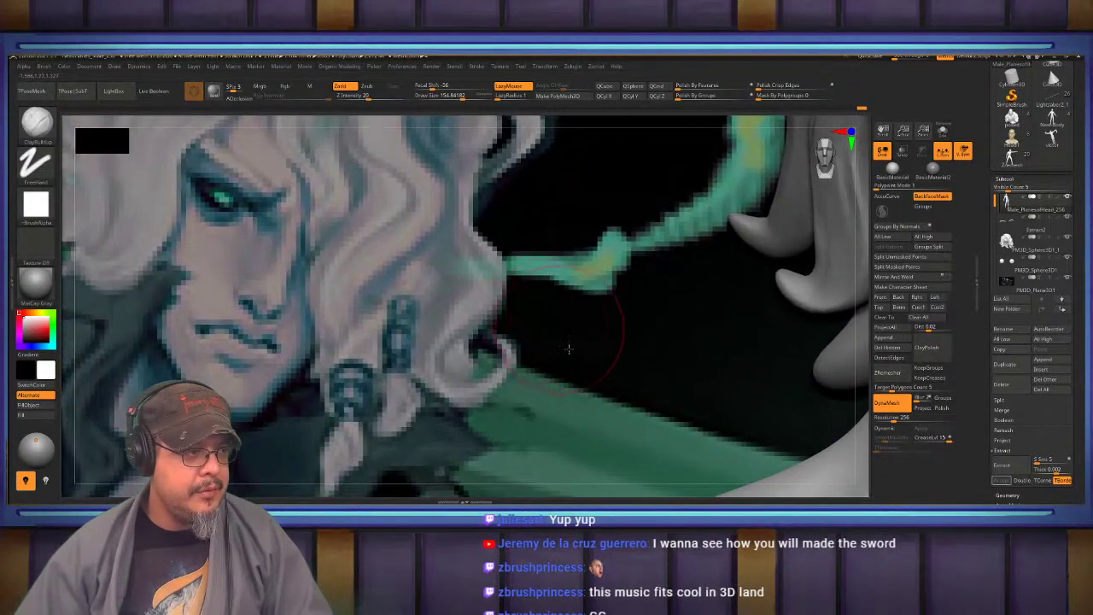
{"action": "right_click_drag", "start_coordinate": [372, 364], "coordinate": [197, 496], "text": "alt"}
Select the eyeball subtool and move the eyes slightly forward in their sockets with the transform gizmo
{"action": "right_click_drag", "start_coordinate": [766, 222], "coordinate": [833, 229]}
{"action": "right_click_drag", "start_coordinate": [756, 309], "coordinate": [696, 348], "text": "alt"}
{"action": "left_click", "coordinate": [666, 337], "text": "alt"}
{"action": "key", "text": "w"}
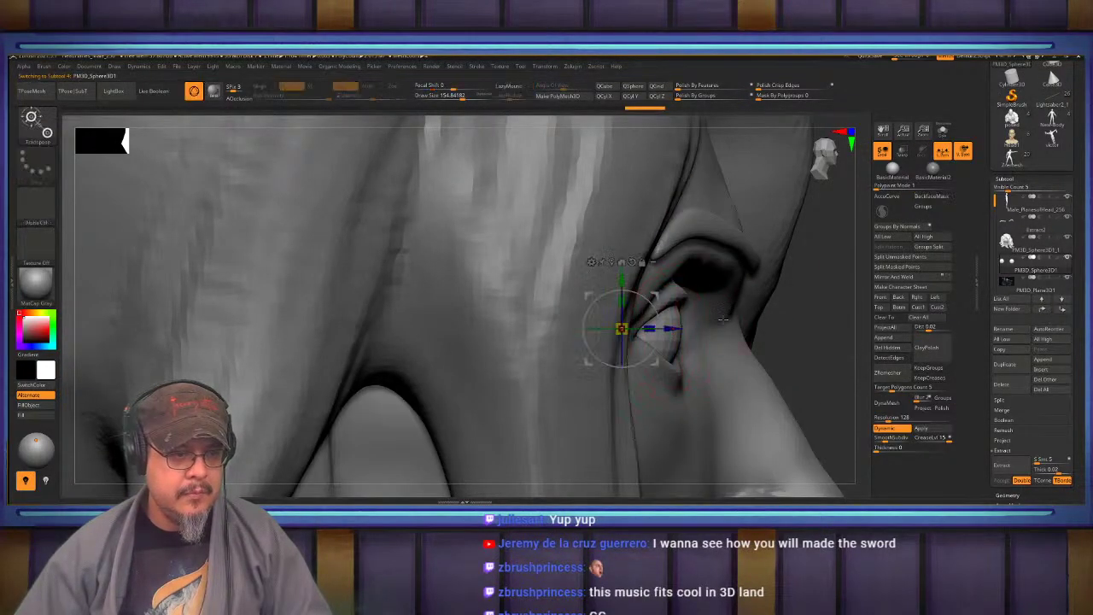
{"action": "left_click_drag", "start_coordinate": [675, 329], "coordinate": [695, 329]}
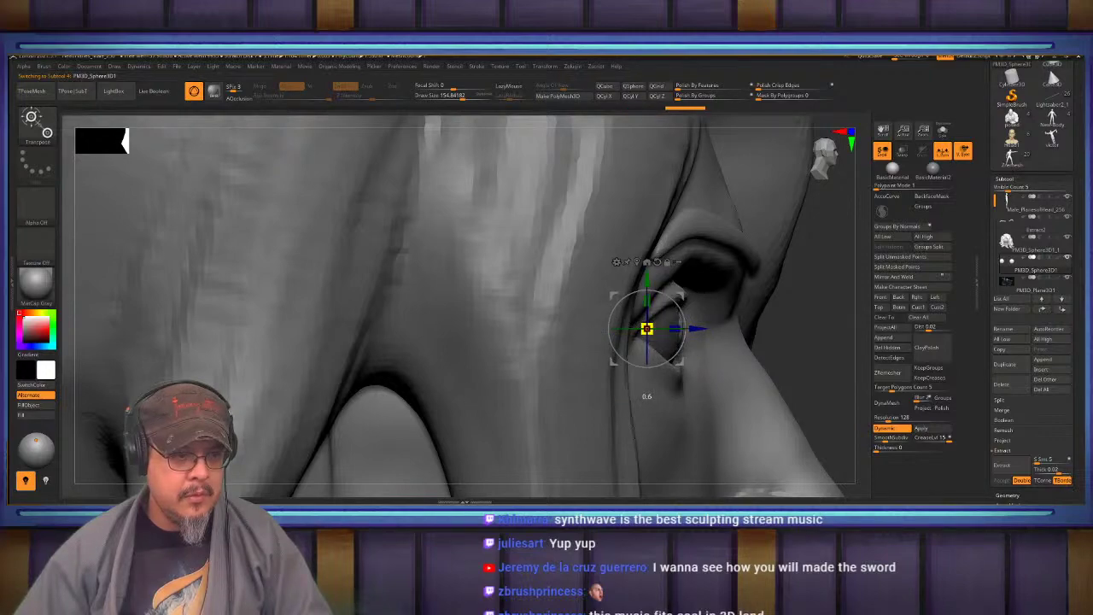
{"action": "left_click_drag", "start_coordinate": [575, 337], "coordinate": [574, 337]}
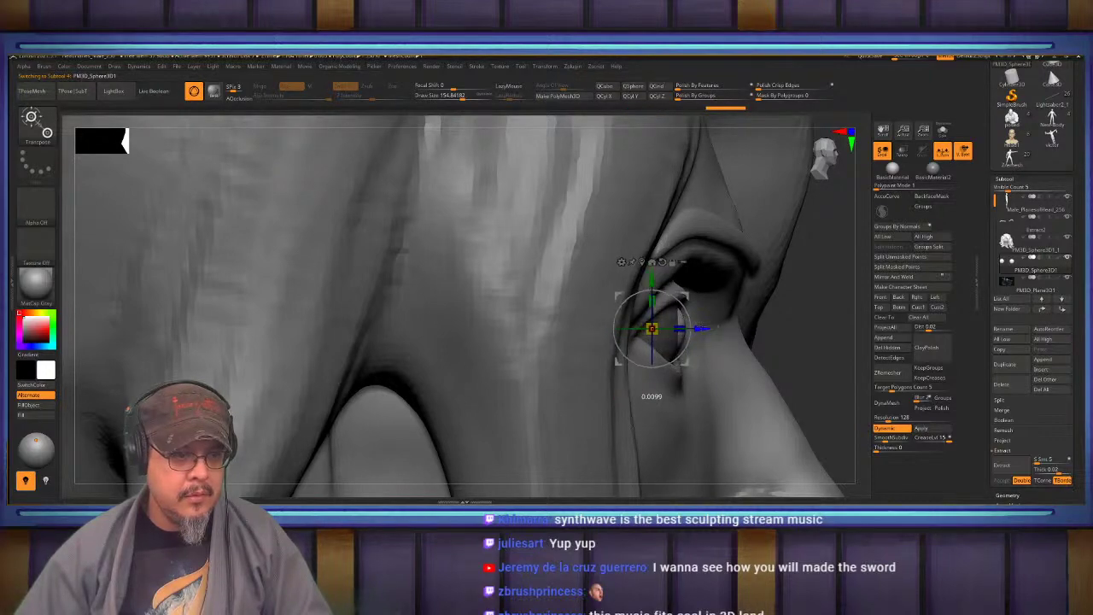
{"action": "left_click_drag", "start_coordinate": [705, 328], "coordinate": [705, 328]}
{"action": "key", "text": "q"}
{"action": "mouse_move", "coordinate": [704, 329]}
{"action": "right_mouse_down"}
{"action": "mouse_move", "coordinate": [634, 306]}
{"action": "mouse_move", "coordinate": [867, 266]}
{"action": "right_mouse_up"}
Sample the turquoise of the glowing eye in the reference artwork and fill the eyeballs with it
{"action": "key", "text": "f"}
{"action": "mouse_move", "coordinate": [867, 266]}
{"action": "right_mouse_down", "text": "ctrl"}
{"action": "mouse_move", "coordinate": [478, 285]}
{"action": "mouse_move", "coordinate": [644, 288]}
{"action": "mouse_move", "coordinate": [593, 289]}
{"action": "right_mouse_up", "text": "ctrl"}
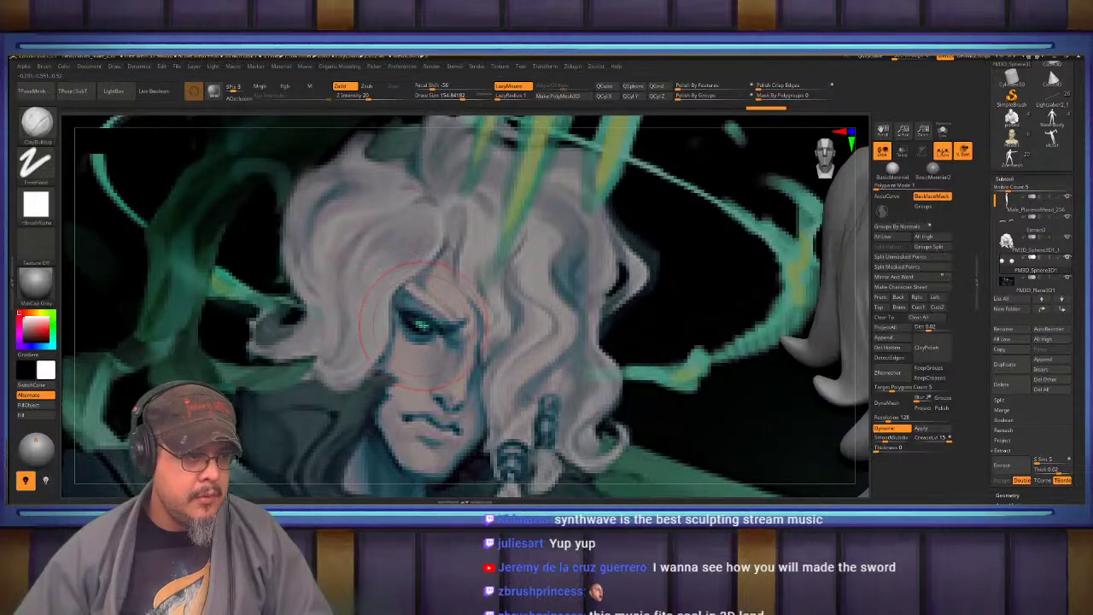
{"action": "key", "text": "c"}
{"action": "left_click", "coordinate": [41, 406]}
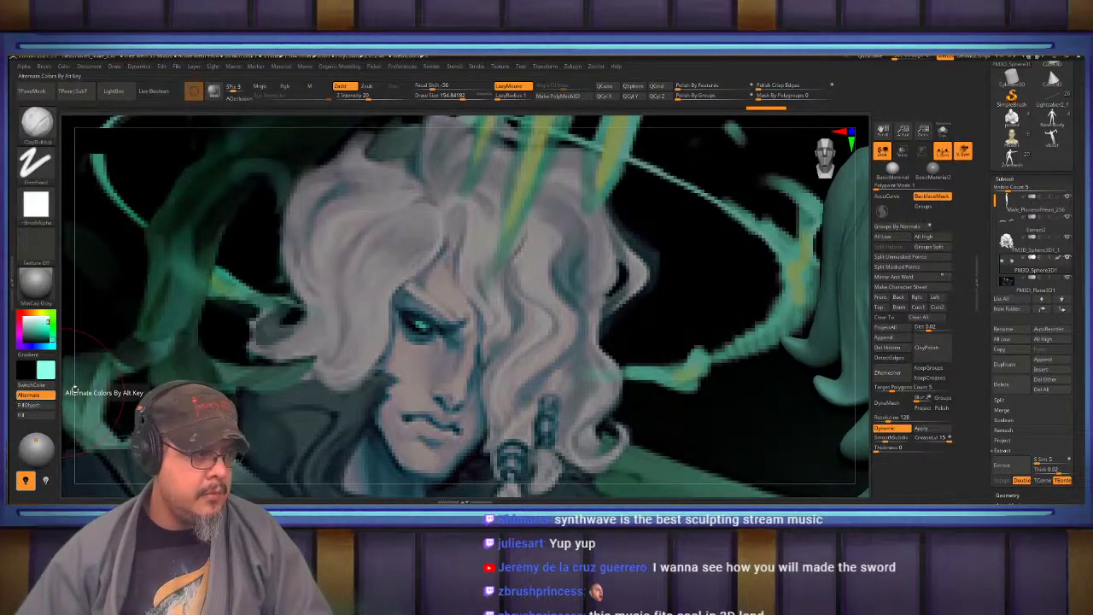
{"action": "right_click_drag", "start_coordinate": [794, 295], "coordinate": [779, 311], "text": "ctrl"}
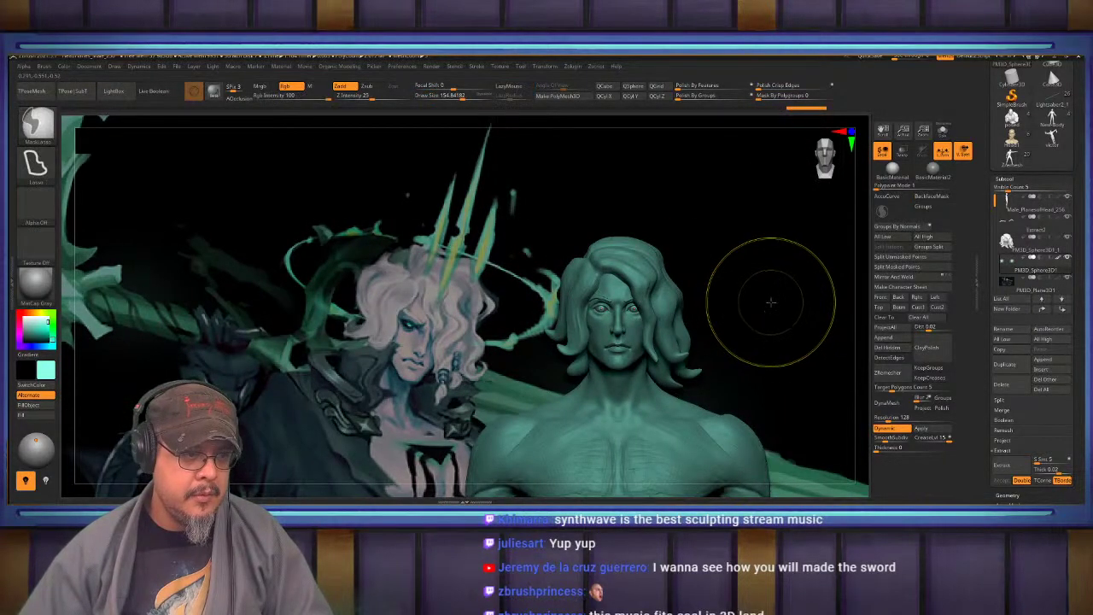
Fill the eyeball subtool with a near-black colour and set the active colour back to white
{"action": "left_click_drag", "start_coordinate": [771, 304], "coordinate": [857, 275], "text": "ctrl"}
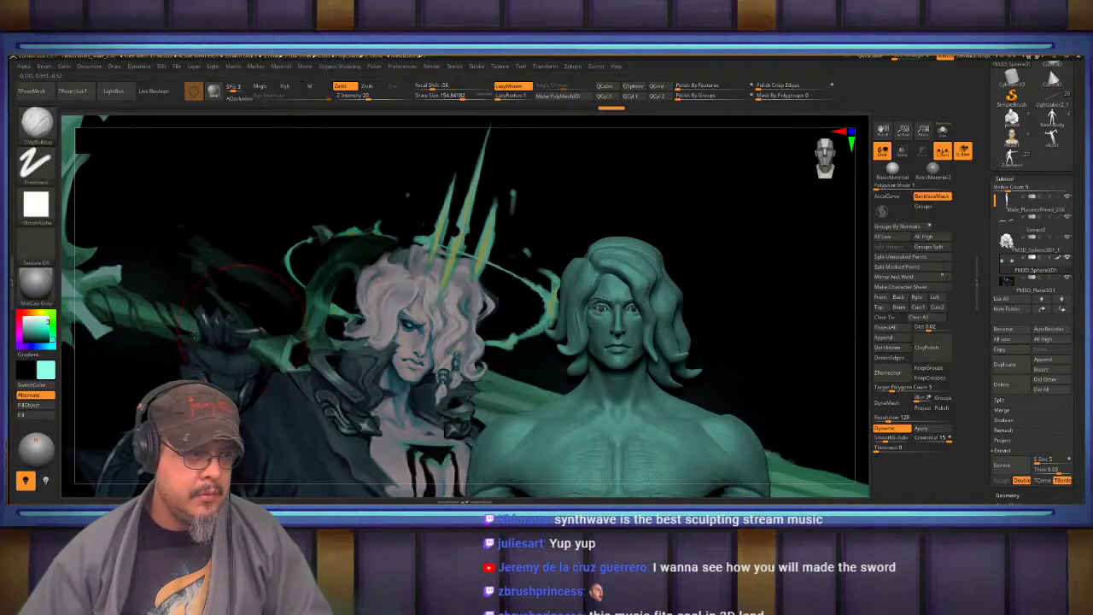
{"action": "left_click", "coordinate": [36, 331]}
{"action": "left_click_drag", "start_coordinate": [36, 332], "coordinate": [20, 338]}
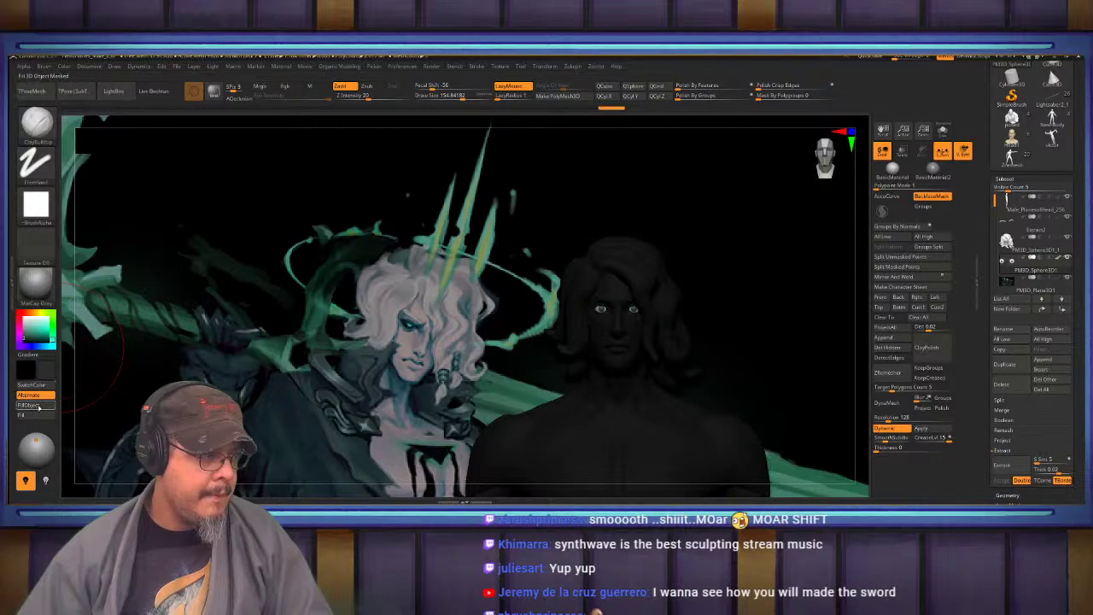
{"action": "left_click", "coordinate": [39, 408]}
{"action": "left_click", "coordinate": [20, 315]}
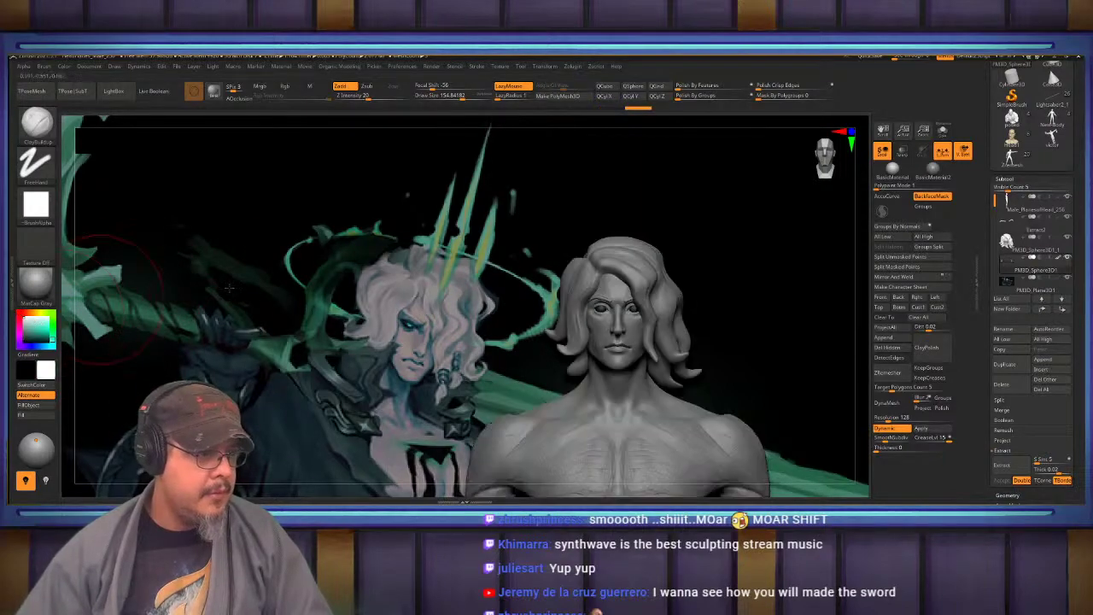
{"action": "mouse_move", "coordinate": [504, 301]}
{"action": "left_mouse_down"}
{"action": "mouse_move", "coordinate": [652, 286]}
{"action": "mouse_move", "coordinate": [671, 333]}
{"action": "mouse_move", "coordinate": [614, 305]}
{"action": "mouse_move", "coordinate": [675, 247]}
{"action": "mouse_move", "coordinate": [812, 258]}
{"action": "left_mouse_up"}
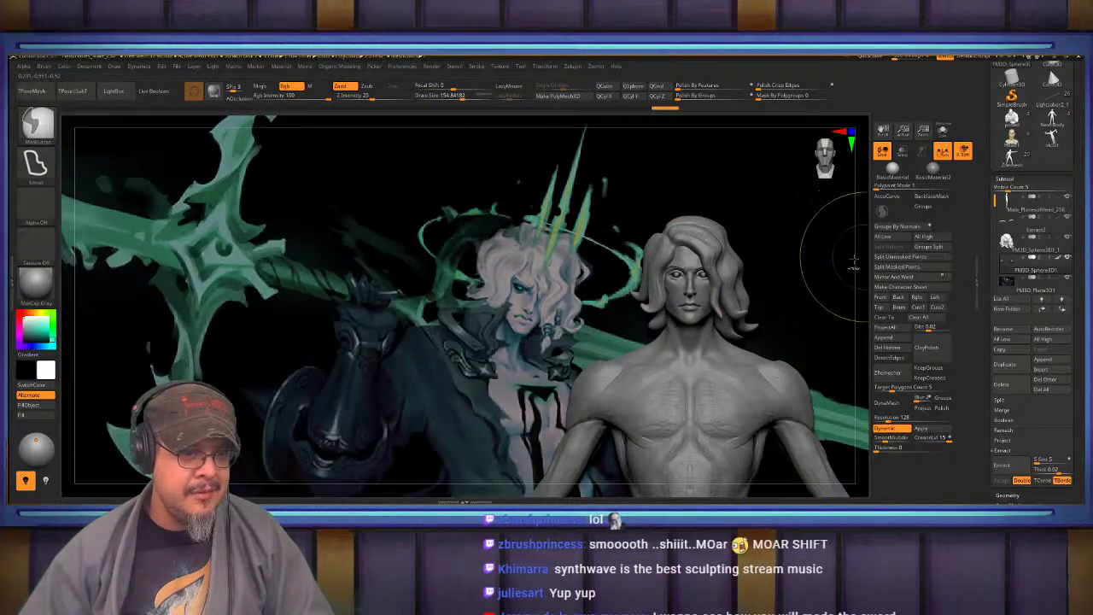
{"action": "mouse_move", "coordinate": [698, 257]}
{"action": "right_mouse_down", "text": "alt"}
{"action": "mouse_move", "coordinate": [713, 257]}
{"action": "mouse_move", "coordinate": [675, 316]}
{"action": "mouse_move", "coordinate": [641, 299]}
{"action": "mouse_move", "coordinate": [640, 288]}
{"action": "mouse_move", "coordinate": [697, 282]}
{"action": "mouse_move", "coordinate": [694, 260]}
{"action": "mouse_move", "coordinate": [627, 246]}
{"action": "mouse_move", "coordinate": [648, 246]}
{"action": "mouse_move", "coordinate": [627, 220]}
{"action": "right_mouse_up", "text": "alt"}
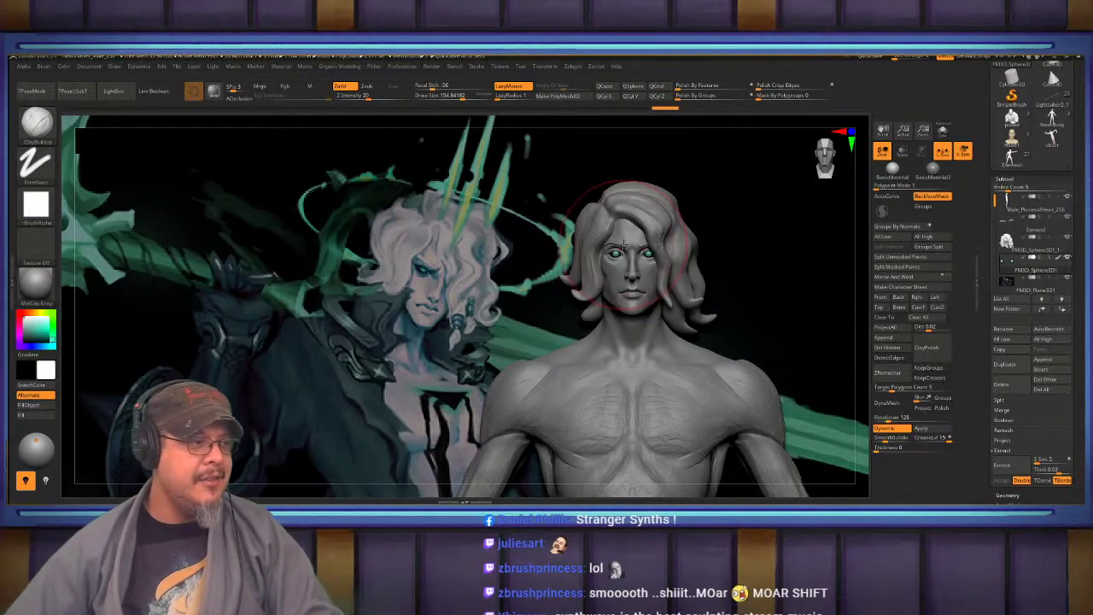
{"action": "key", "text": "f"}
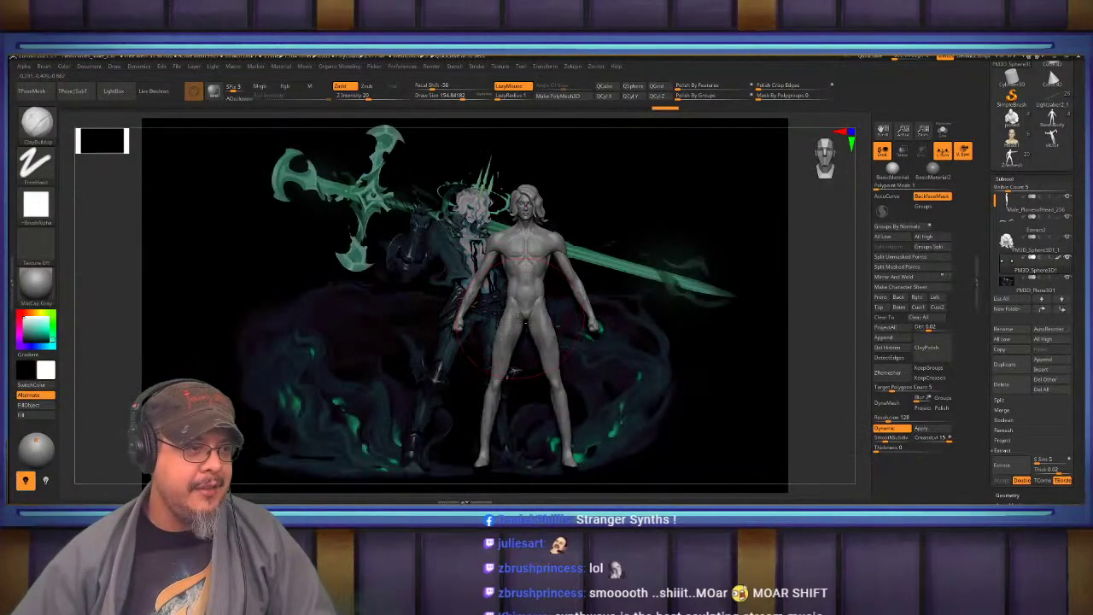
{"action": "left_click_drag", "start_coordinate": [476, 249], "coordinate": [534, 317], "text": "alt"}
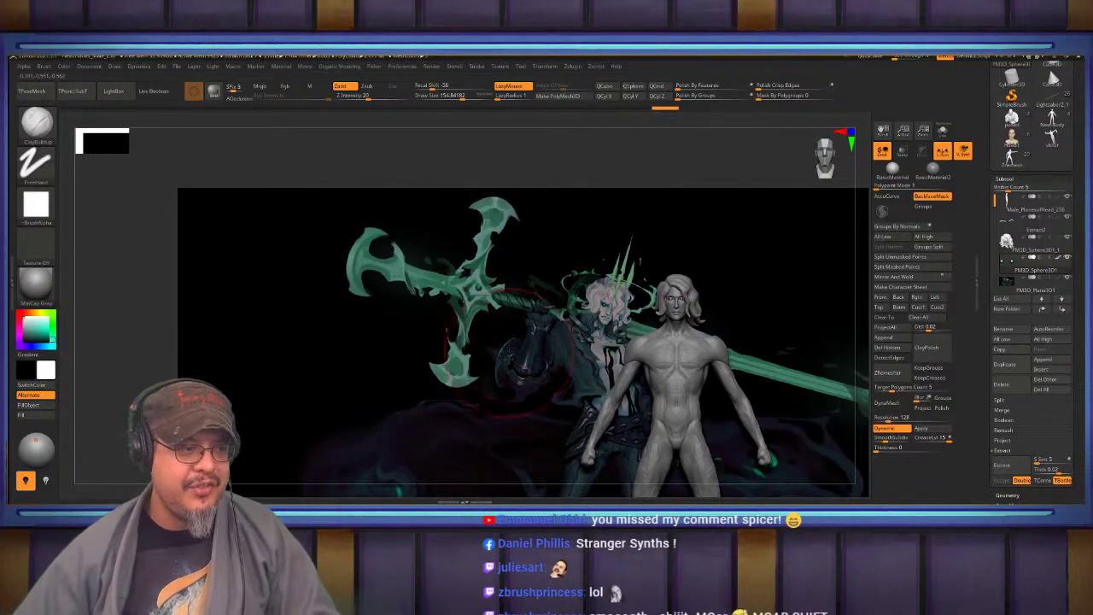
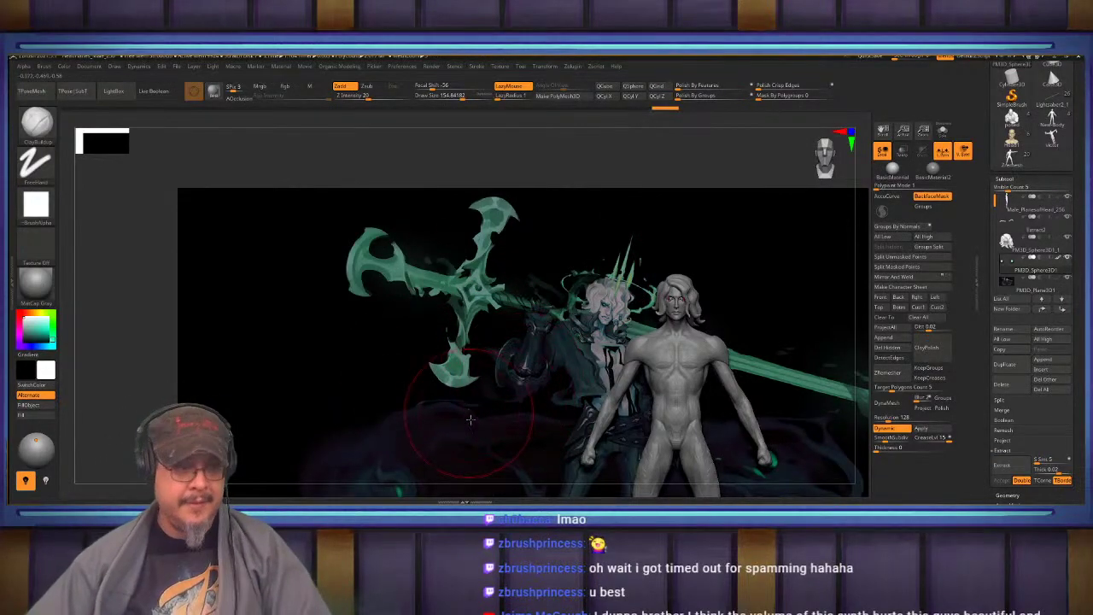
{"action": "left_click_drag", "start_coordinate": [509, 360], "coordinate": [484, 350], "text": "alt"}
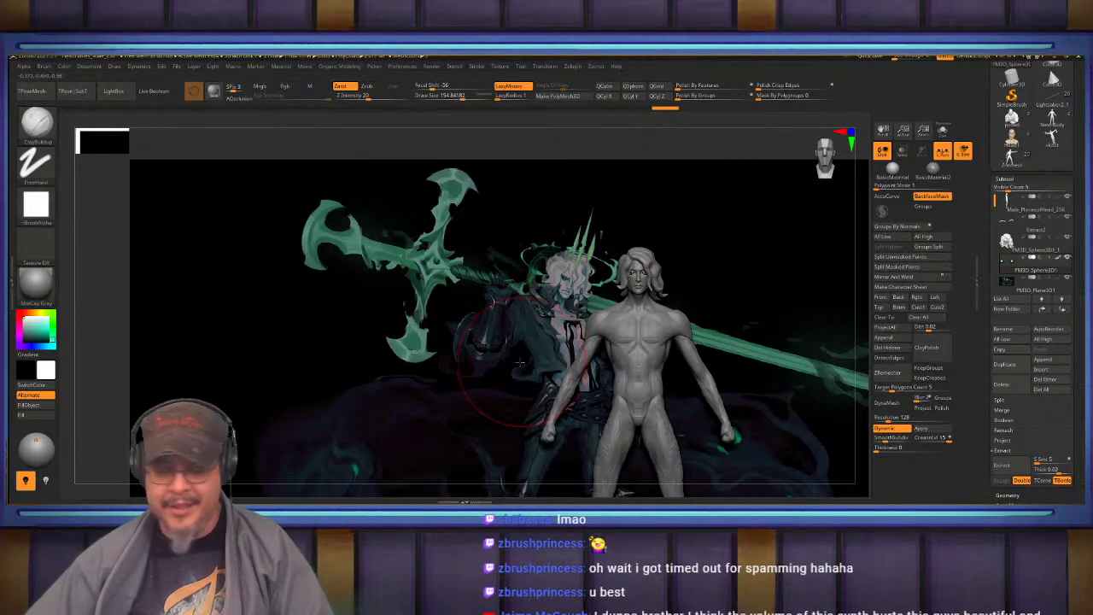
{"action": "mouse_move", "coordinate": [513, 354]}
{"action": "left_mouse_down", "text": "alt"}
{"action": "mouse_move", "coordinate": [528, 352]}
{"action": "mouse_move", "coordinate": [517, 317]}
{"action": "mouse_move", "coordinate": [475, 299]}
{"action": "mouse_move", "coordinate": [465, 341]}
{"action": "mouse_move", "coordinate": [515, 349]}
{"action": "mouse_move", "coordinate": [497, 322]}
{"action": "mouse_move", "coordinate": [577, 319]}
{"action": "left_mouse_up", "text": "alt"}
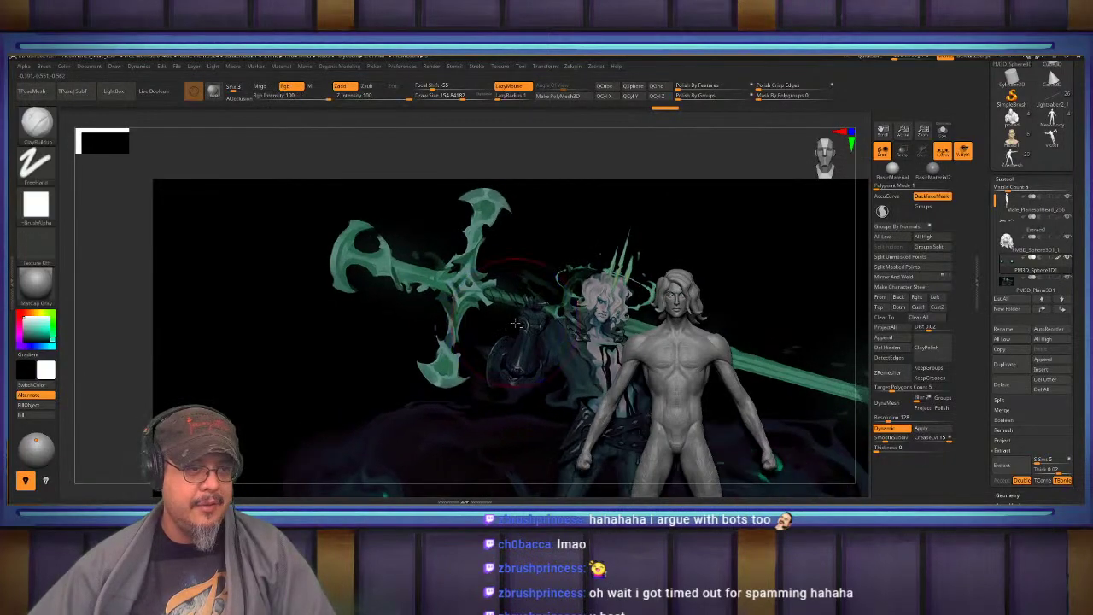
Duplicate the reference image plane subtool and show only the copy with the transform gizmo active
{"action": "left_click_drag", "start_coordinate": [502, 324], "coordinate": [284, 295], "text": "alt"}
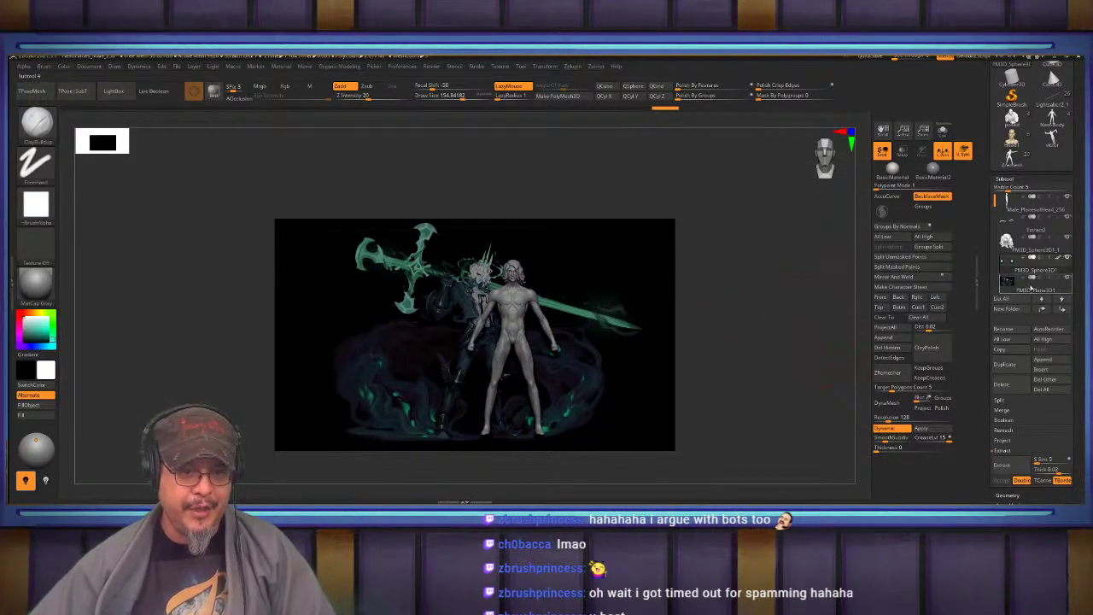
{"action": "left_click", "coordinate": [1031, 289]}
{"action": "key", "text": "ctrl+shift+d"}
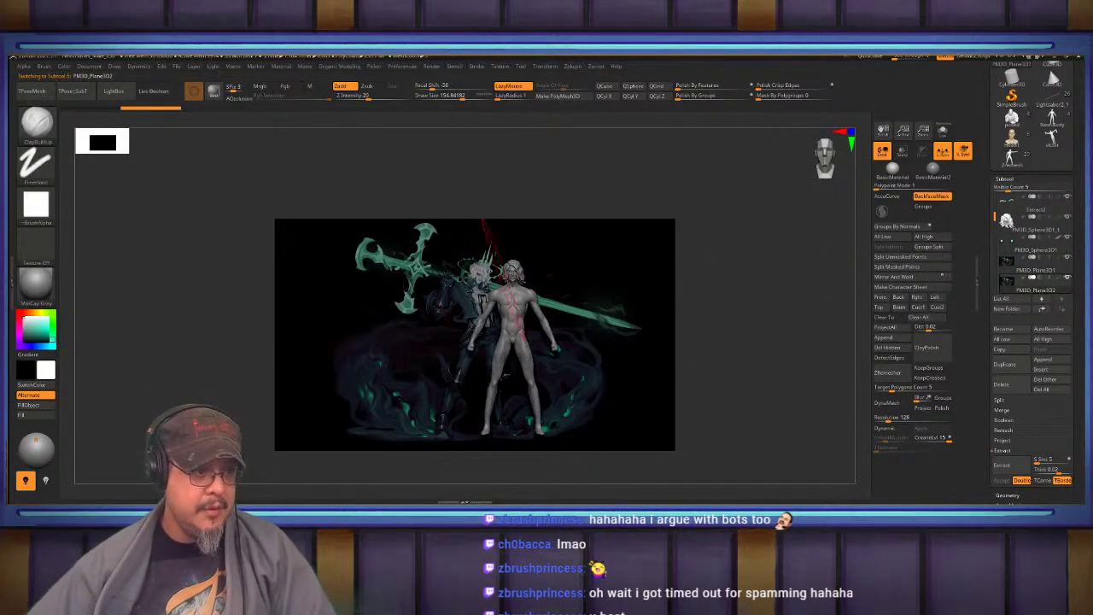
{"action": "key", "text": "w"}
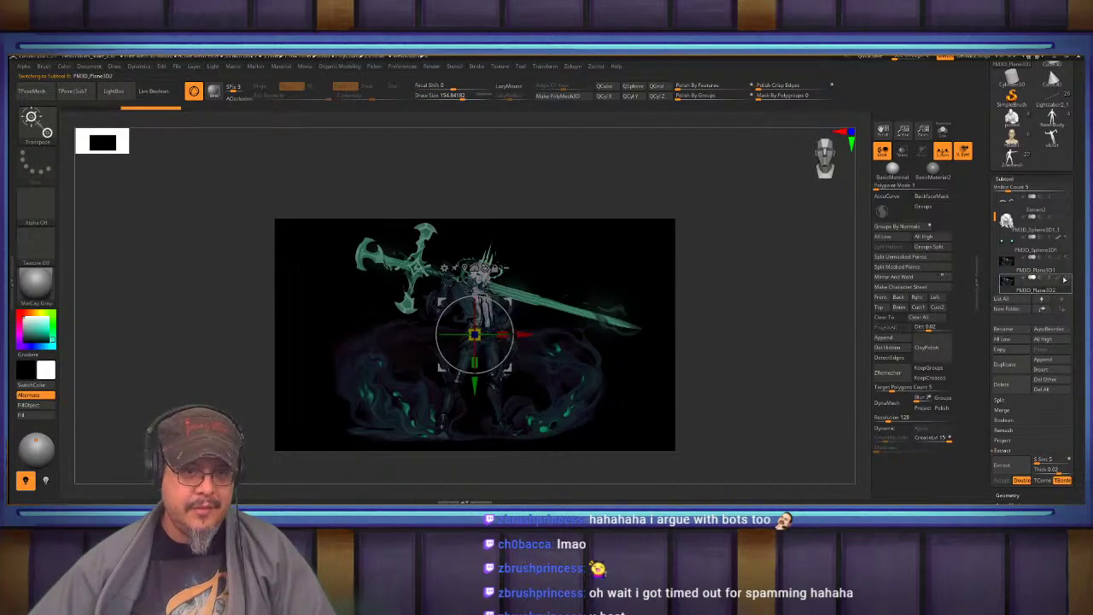
Rotate the duplicated reference plane until the sword stands nearly vertical with its blade pointing down
{"action": "left_click_drag", "start_coordinate": [510, 352], "coordinate": [468, 373]}
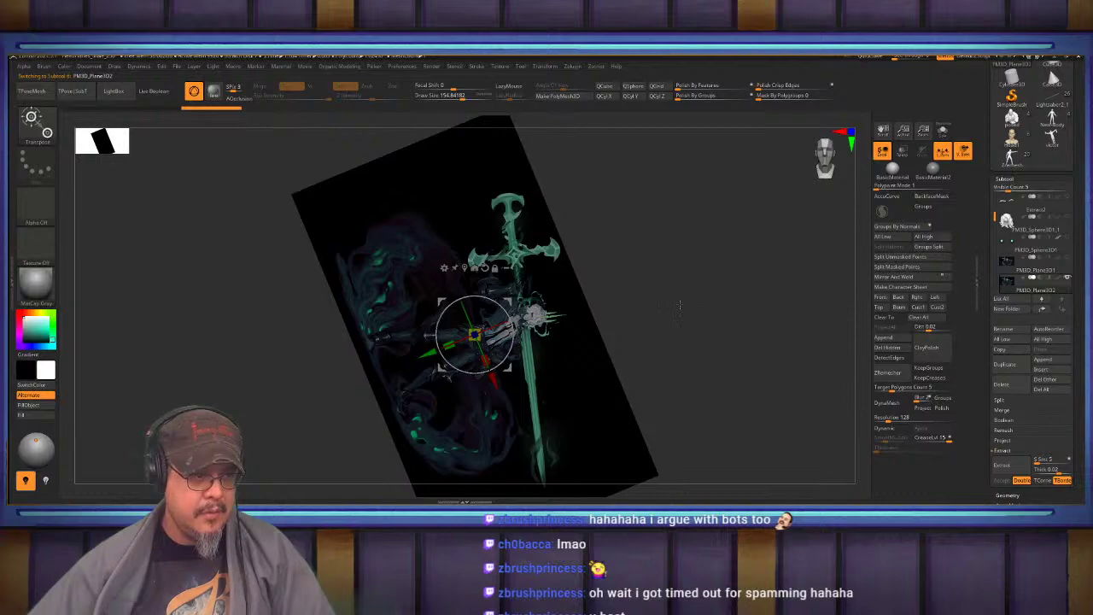
{"action": "left_click_drag", "start_coordinate": [683, 306], "coordinate": [689, 264], "text": "alt"}
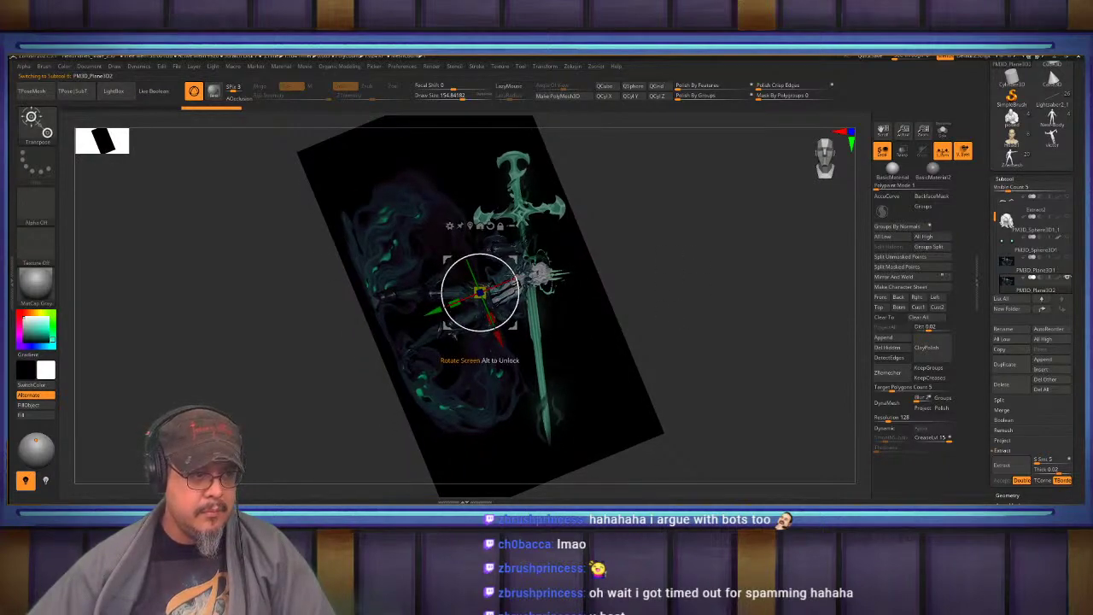
{"action": "left_click_drag", "start_coordinate": [517, 303], "coordinate": [514, 308]}
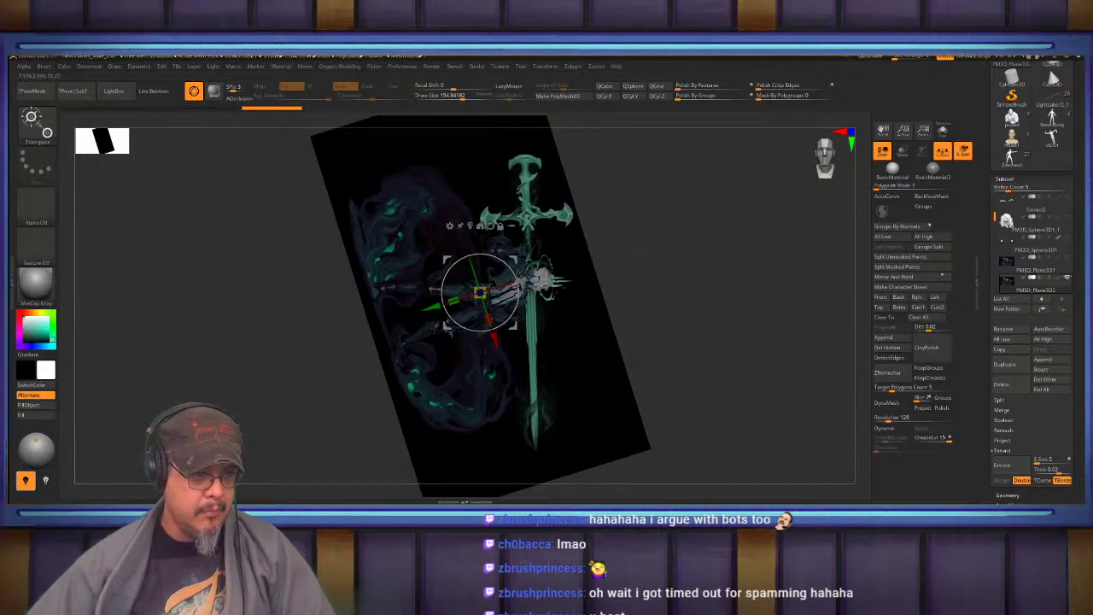
{"action": "left_click_drag", "start_coordinate": [648, 248], "coordinate": [671, 291], "text": "alt"}
Centre the gizmo on the sword's crossguard and fine-tune the plane's rotation until the sword is upright
{"action": "left_click_drag", "start_coordinate": [539, 302], "coordinate": [769, 258], "text": "alt"}
{"action": "left_click", "coordinate": [562, 194], "text": "alt"}
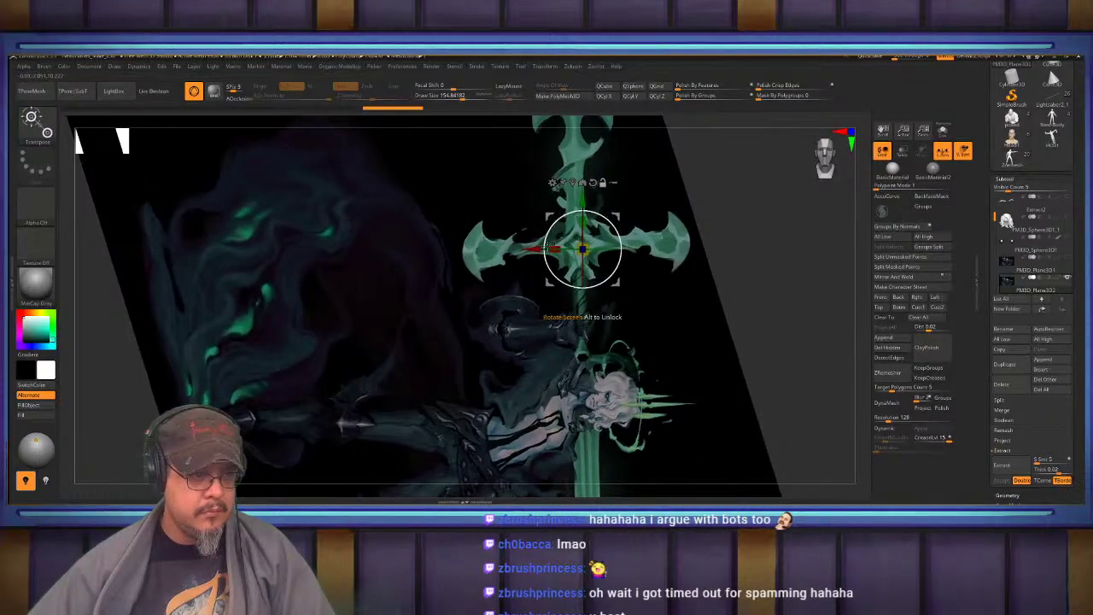
{"action": "left_click_drag", "start_coordinate": [537, 249], "coordinate": [535, 249]}
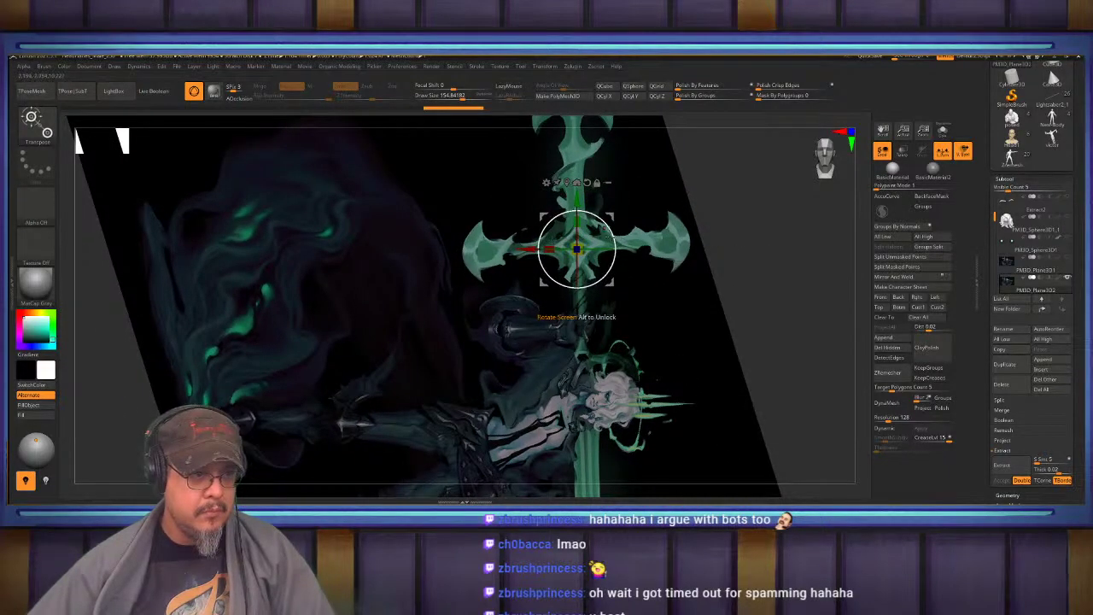
{"action": "left_click_drag", "start_coordinate": [612, 234], "coordinate": [613, 236]}
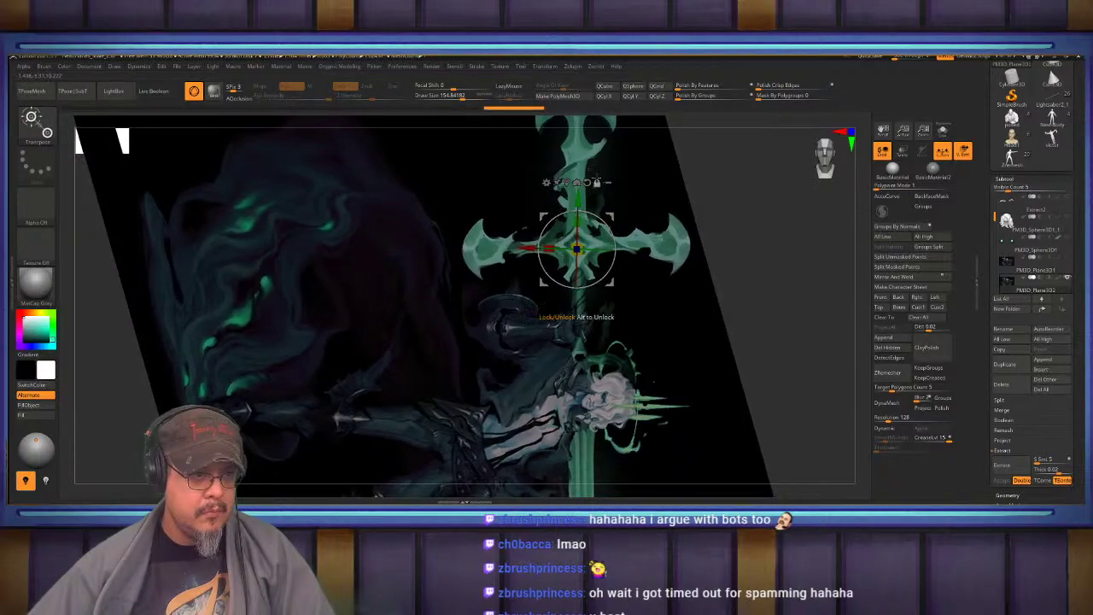
{"action": "left_click_drag", "start_coordinate": [783, 230], "coordinate": [736, 233], "text": "alt"}
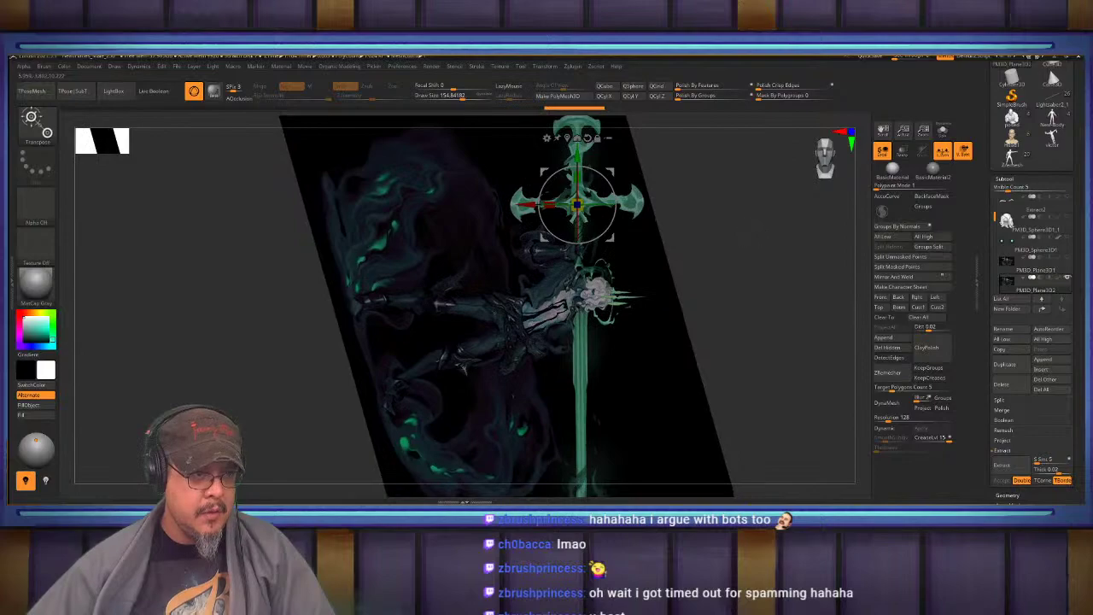
{"action": "left_click_drag", "start_coordinate": [617, 131], "coordinate": [613, 214], "text": "alt"}
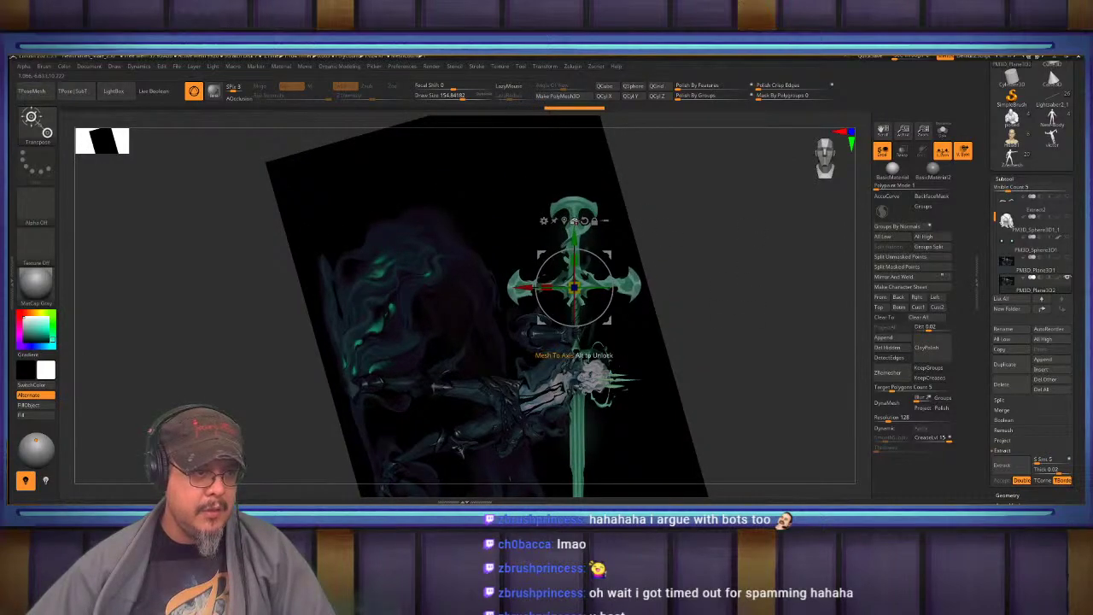
{"action": "mouse_move", "coordinate": [704, 255]}
{"action": "left_mouse_down", "text": "alt"}
{"action": "mouse_move", "coordinate": [691, 275]}
{"action": "mouse_move", "coordinate": [691, 220]}
{"action": "mouse_move", "coordinate": [705, 274]}
{"action": "mouse_move", "coordinate": [759, 281]}
{"action": "mouse_move", "coordinate": [745, 310]}
{"action": "mouse_move", "coordinate": [743, 285]}
{"action": "mouse_move", "coordinate": [794, 298]}
{"action": "mouse_move", "coordinate": [720, 298]}
{"action": "mouse_move", "coordinate": [725, 307]}
{"action": "mouse_move", "coordinate": [812, 310]}
{"action": "mouse_move", "coordinate": [776, 302]}
{"action": "mouse_move", "coordinate": [782, 331]}
{"action": "mouse_move", "coordinate": [749, 342]}
{"action": "mouse_move", "coordinate": [752, 367]}
{"action": "left_mouse_up", "text": "alt"}
{"action": "key", "text": "q"}
Subdivide the duplicated reference plane to about 4.19 million polygons
{"action": "key", "text": "f"}
{"action": "left_click_drag", "start_coordinate": [791, 235], "coordinate": [769, 307], "text": "alt"}
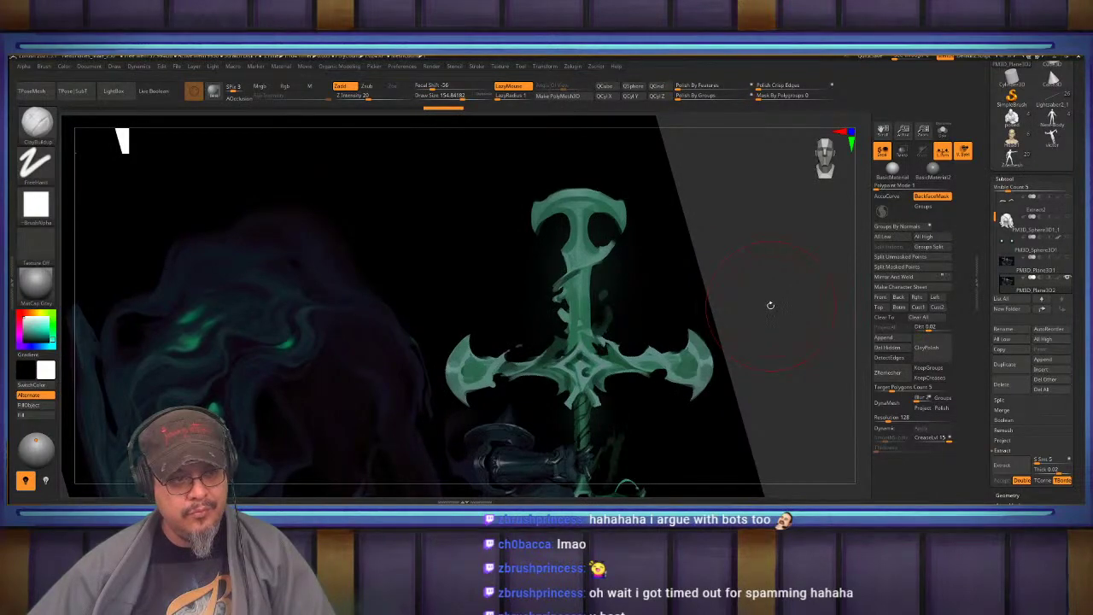
{"action": "key", "text": "ctrl"}
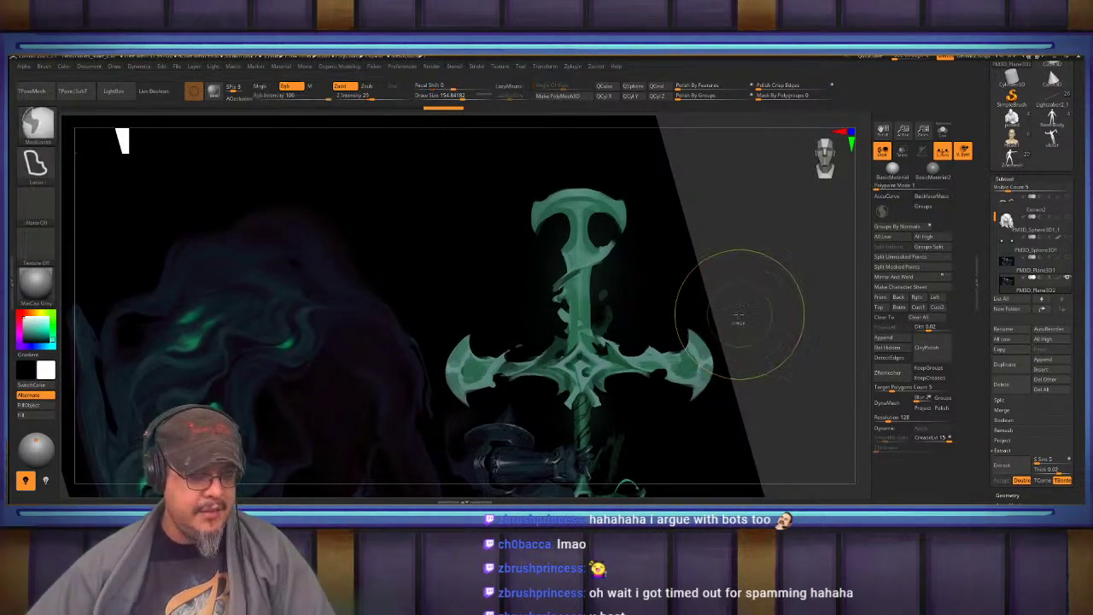
{"action": "key", "text": "shift"}
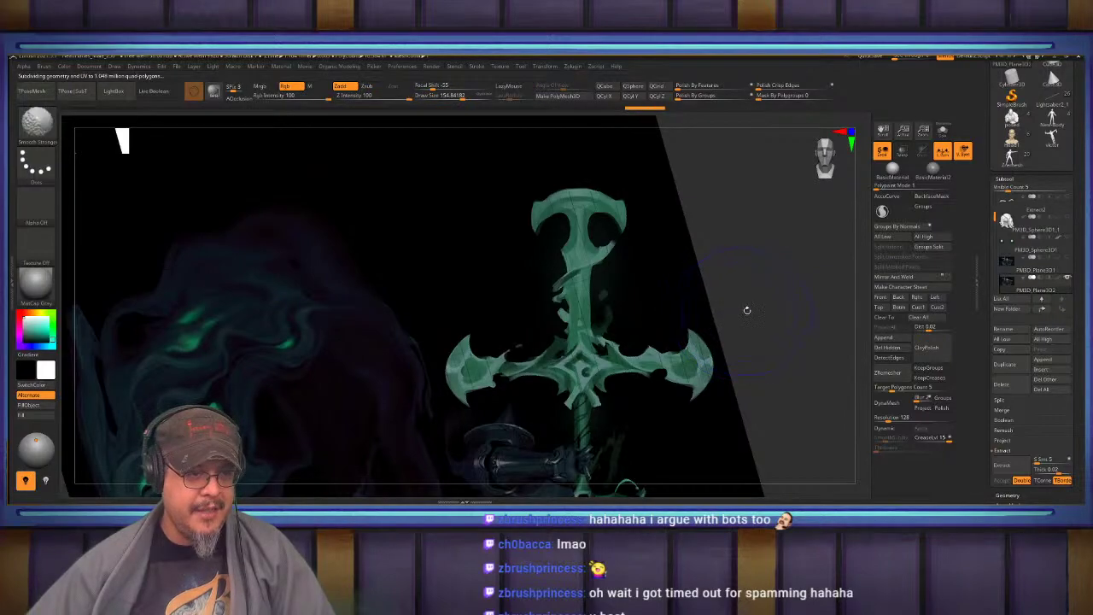
{"action": "mouse_move", "coordinate": [1033, 289]}
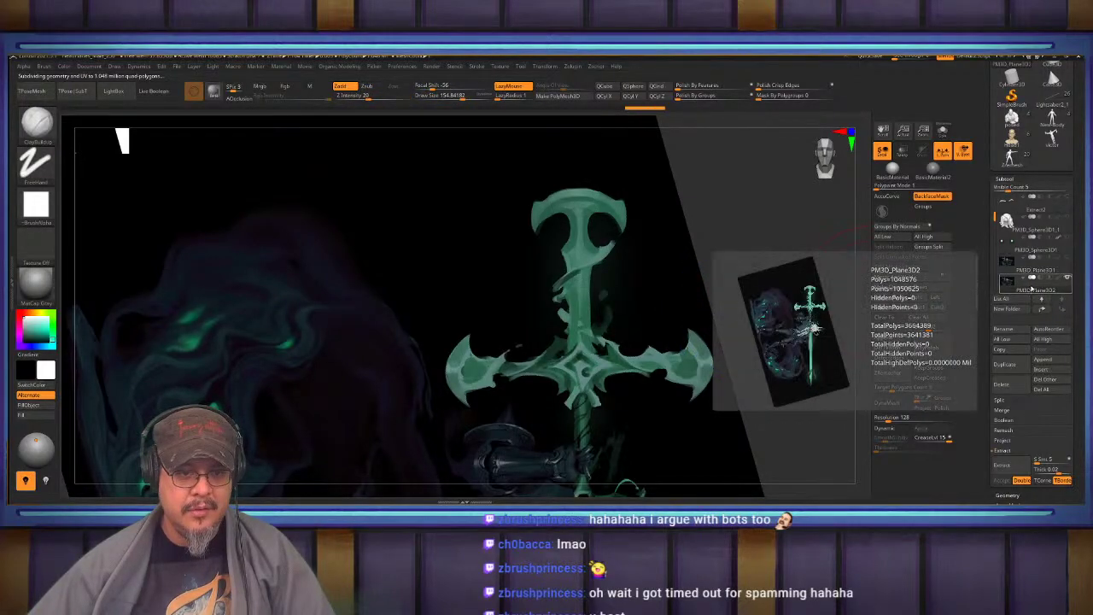
{"action": "key", "text": "ctrl+d"}
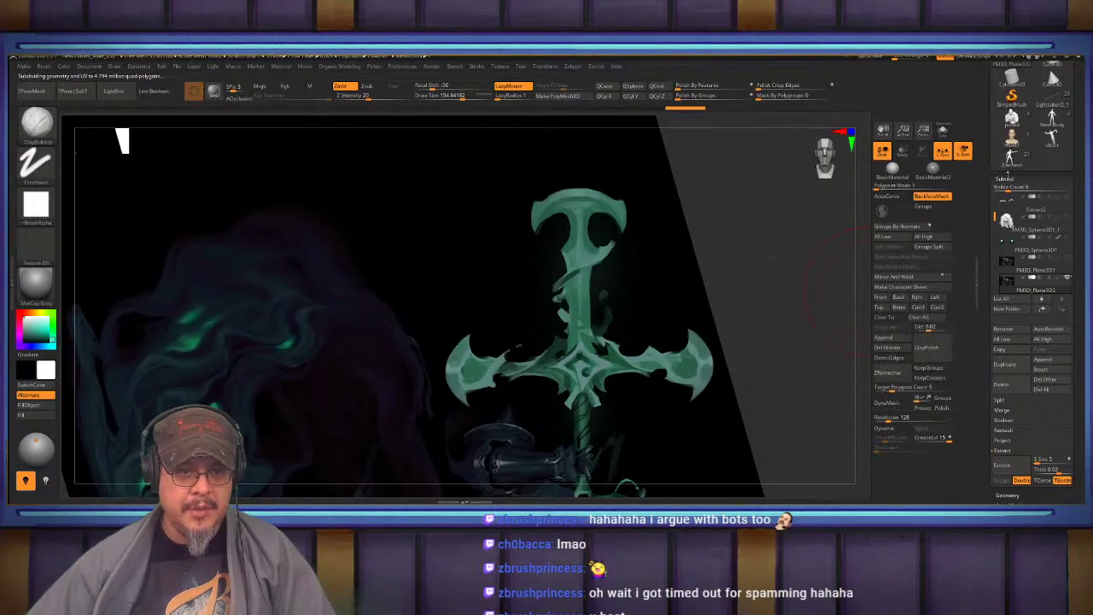
Convert the duplicated plane's reference texture into polypaint and switch RGB painting off again
{"action": "left_click", "coordinate": [1010, 177]}
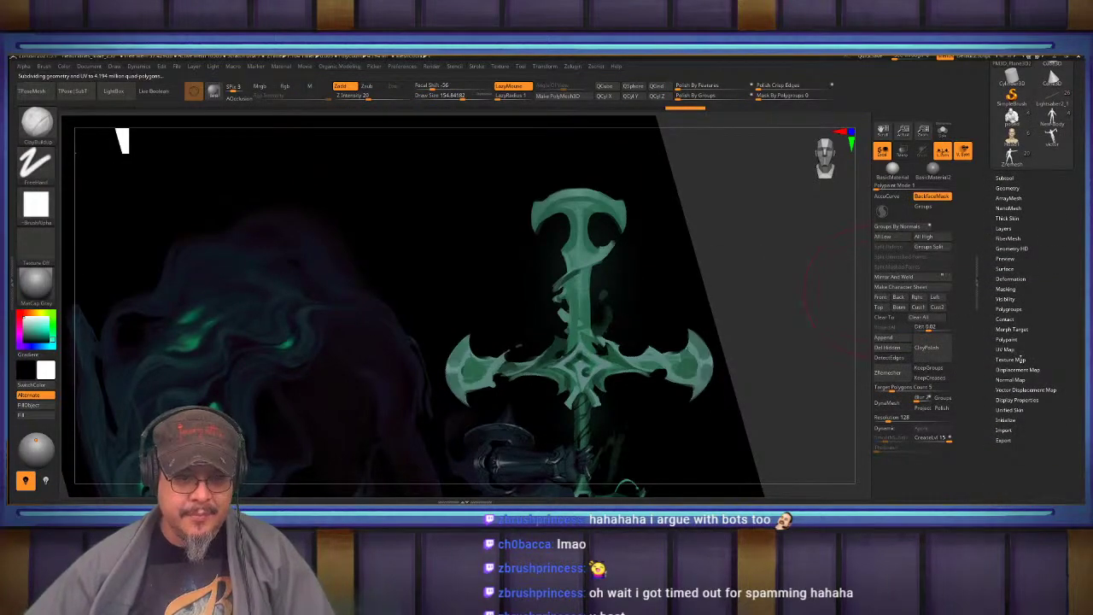
{"action": "left_click", "coordinate": [1012, 359]}
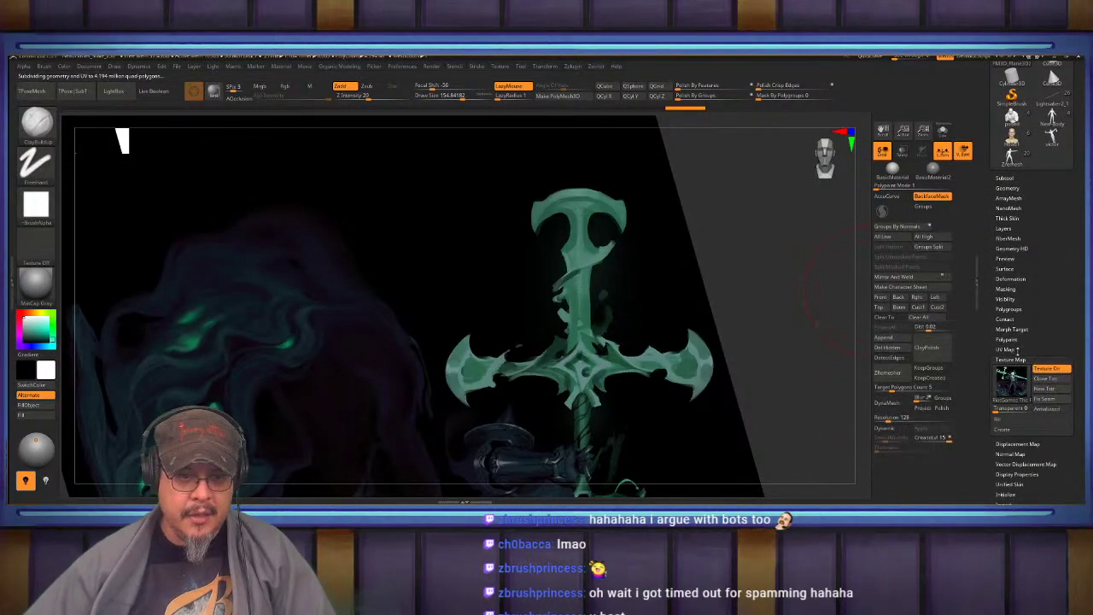
{"action": "left_click", "coordinate": [1011, 340]}
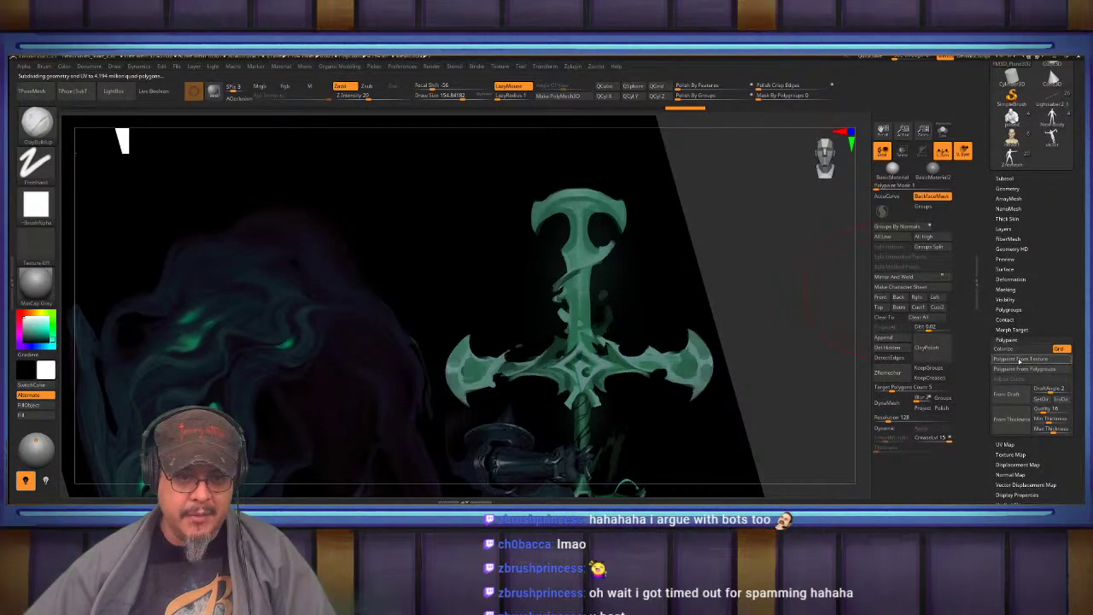
{"action": "left_click", "coordinate": [1019, 360]}
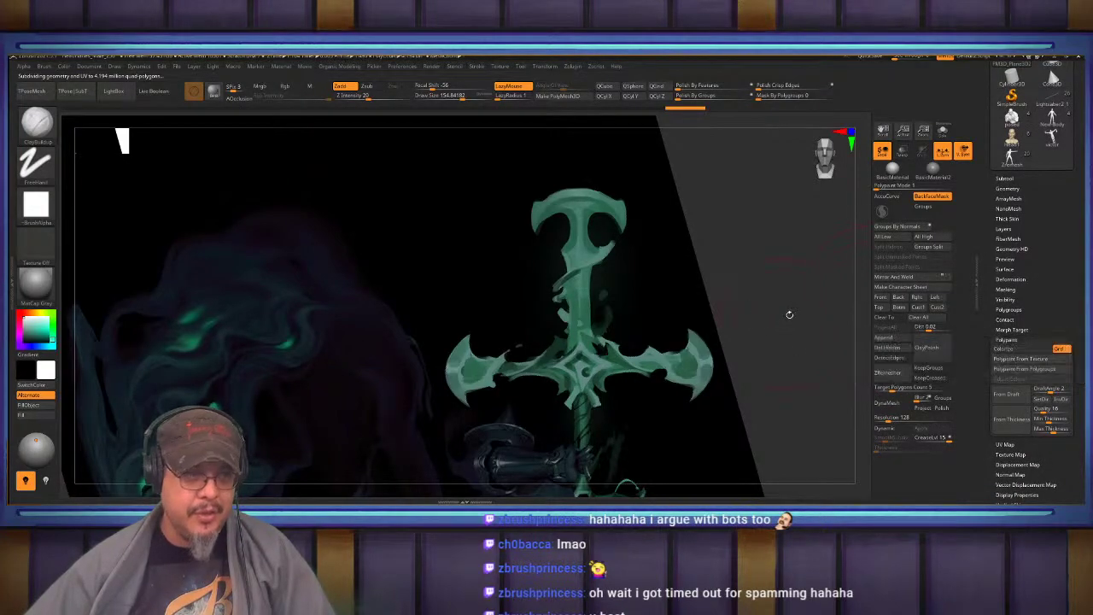
{"action": "left_click", "coordinate": [287, 86]}
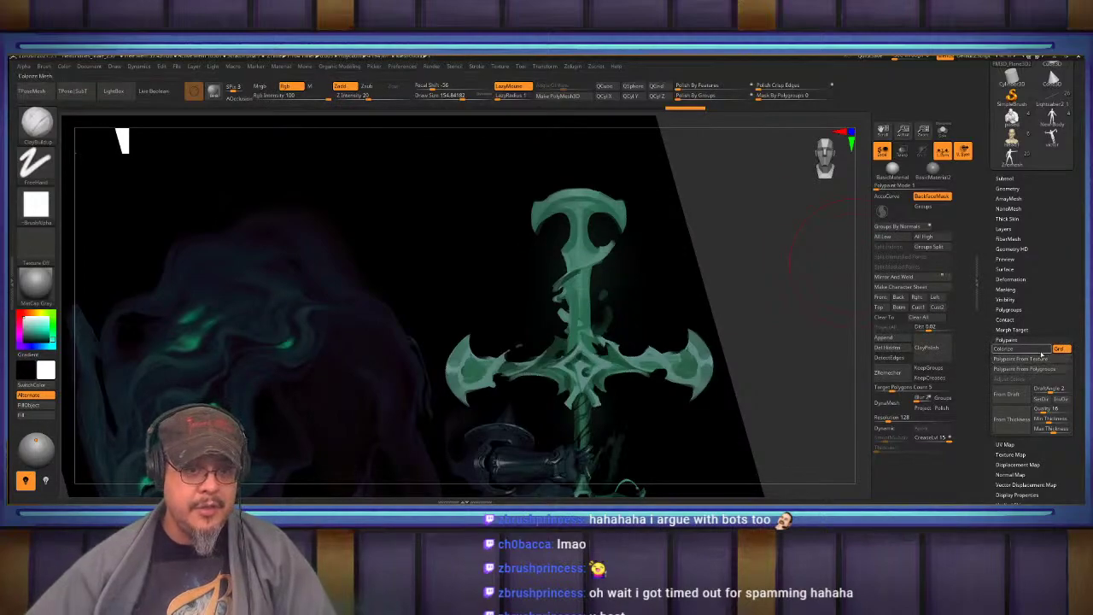
{"action": "left_click", "coordinate": [1025, 360]}
{"action": "left_click_drag", "start_coordinate": [786, 307], "coordinate": [803, 352], "text": "alt"}
{"action": "left_click", "coordinate": [289, 85]}
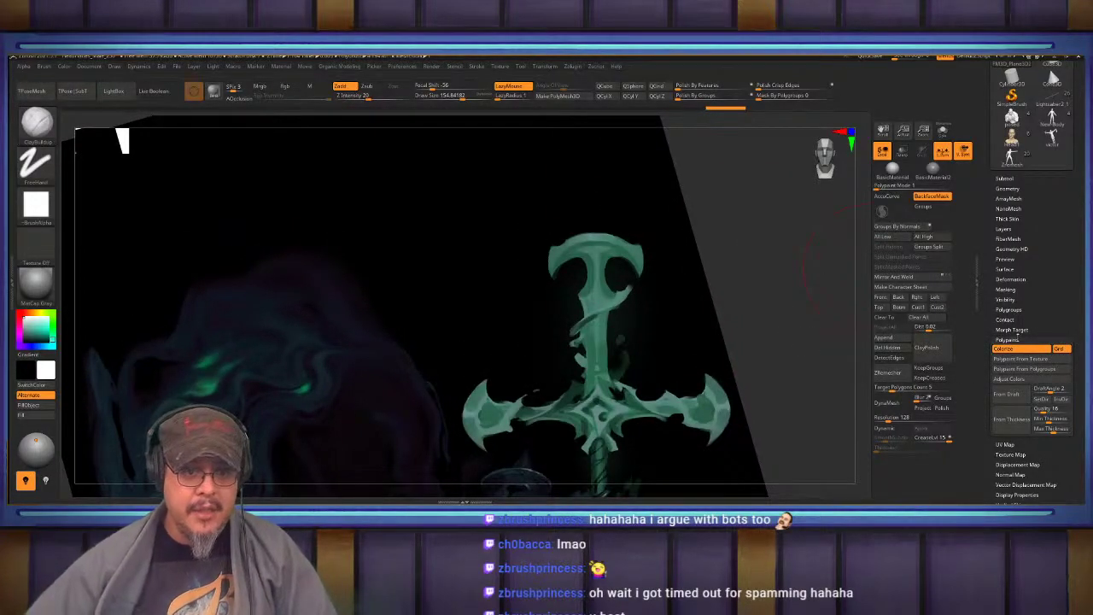
Mask the plane by polypaint, sampling the green of the sword's hilt and raising the colour's tolerance
{"action": "left_click", "coordinate": [1008, 340]}
{"action": "left_click", "coordinate": [1007, 288]}
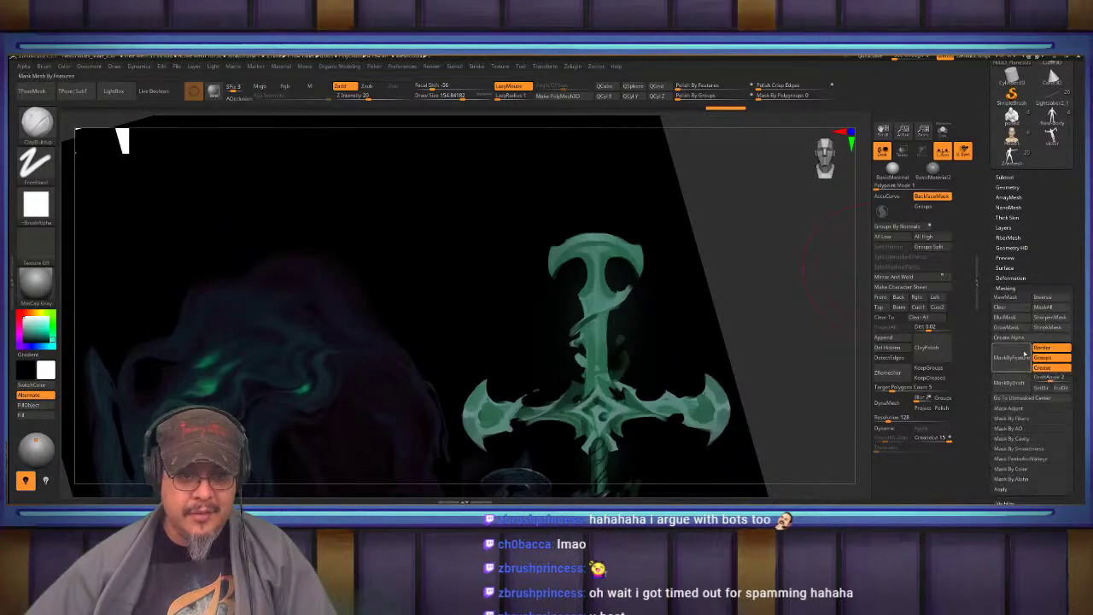
{"action": "left_click", "coordinate": [1021, 470]}
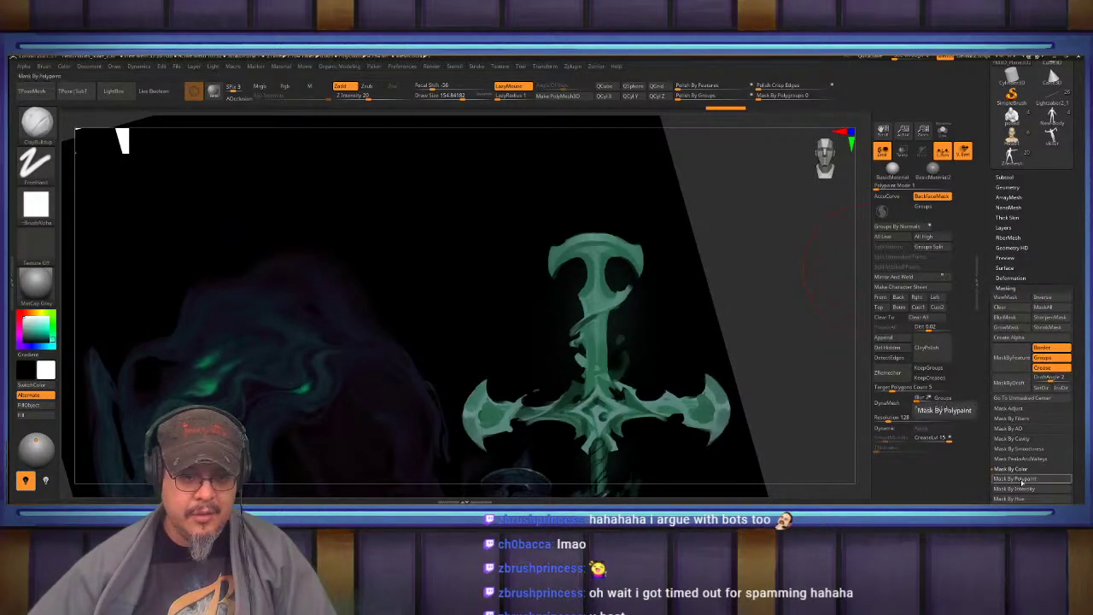
{"action": "left_click", "coordinate": [1023, 479]}
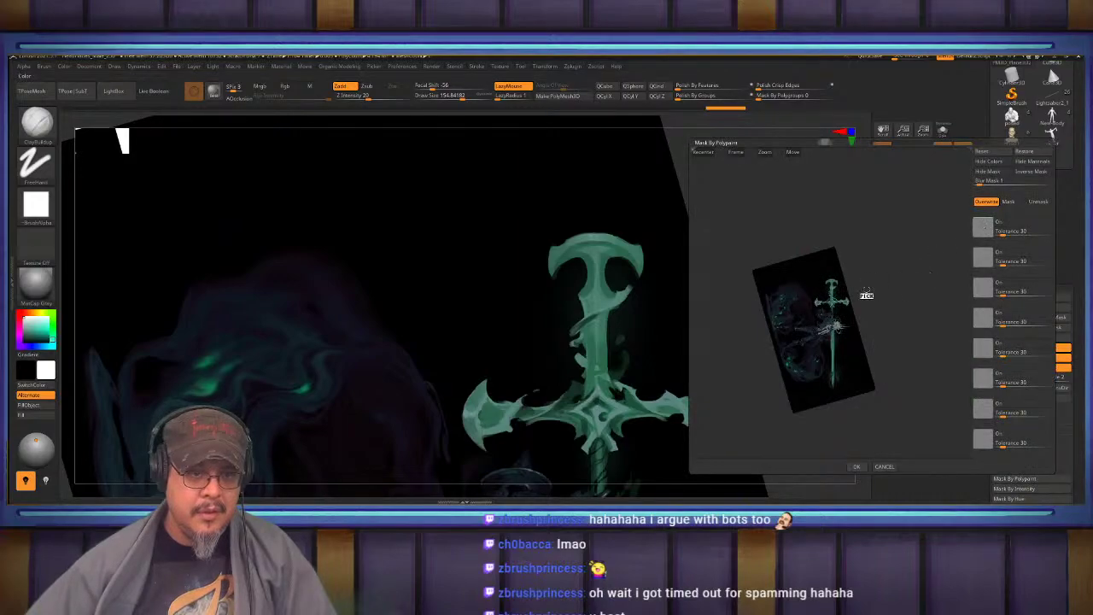
{"action": "left_click", "coordinate": [832, 288]}
{"action": "left_click_drag", "start_coordinate": [829, 288], "coordinate": [830, 301]}
{"action": "left_click_drag", "start_coordinate": [772, 155], "coordinate": [872, 454]}
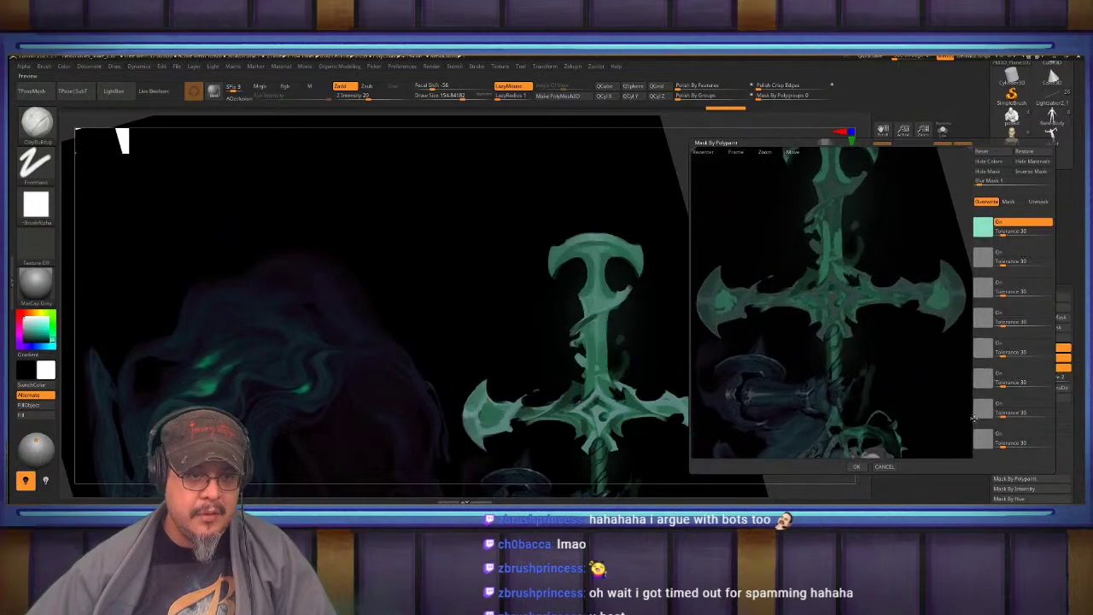
{"action": "left_click", "coordinate": [834, 247]}
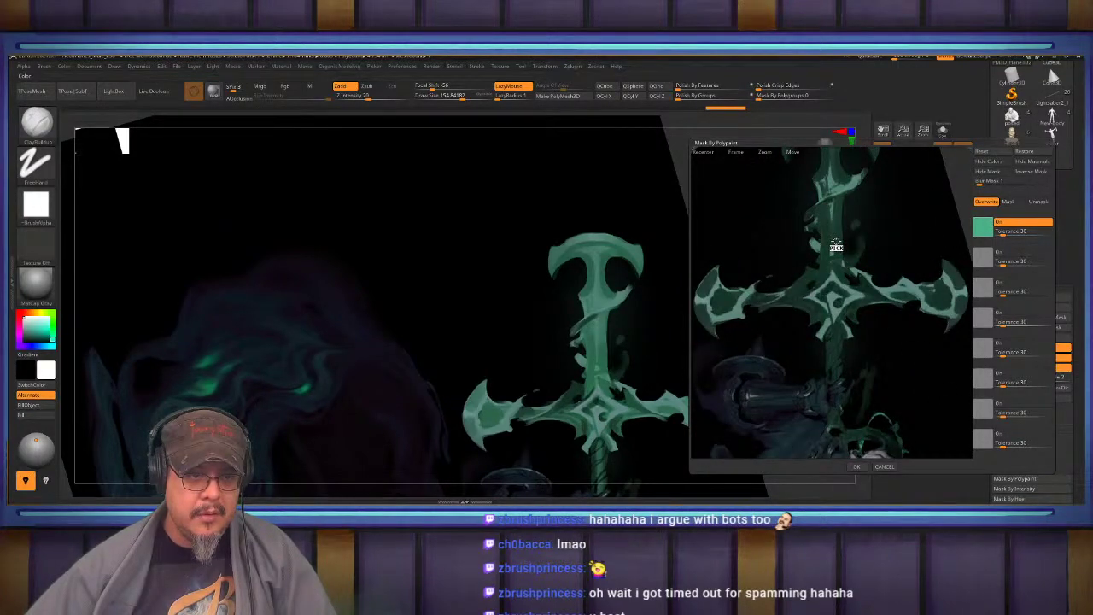
{"action": "left_click", "coordinate": [998, 232]}
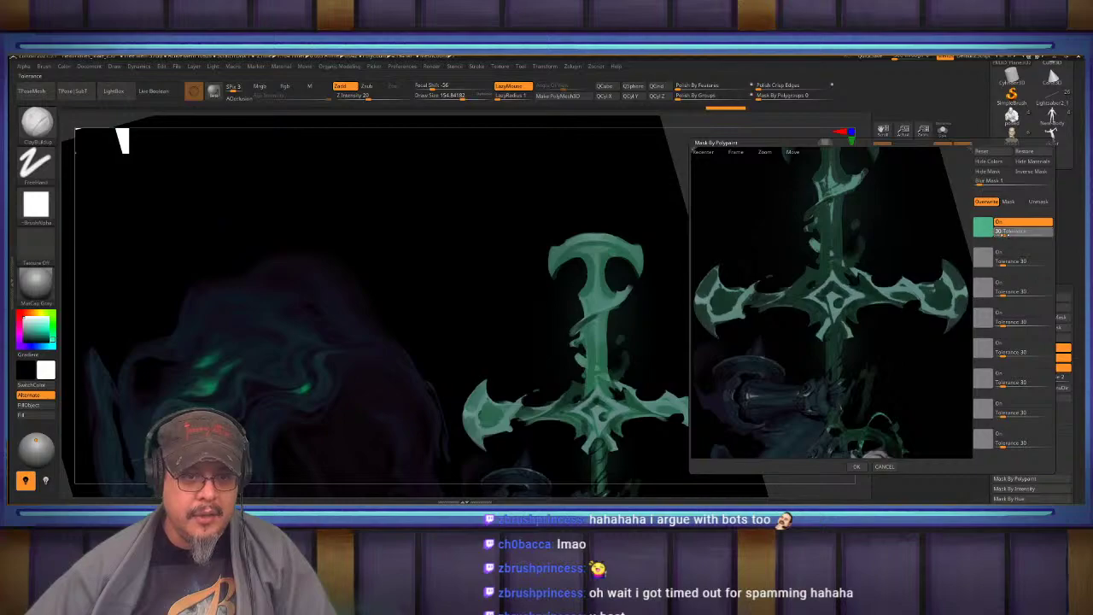
{"action": "mouse_move", "coordinate": [1003, 233]}
{"action": "left_mouse_down"}
{"action": "mouse_move", "coordinate": [1023, 233]}
{"action": "mouse_move", "coordinate": [1009, 235]}
{"action": "left_mouse_up"}
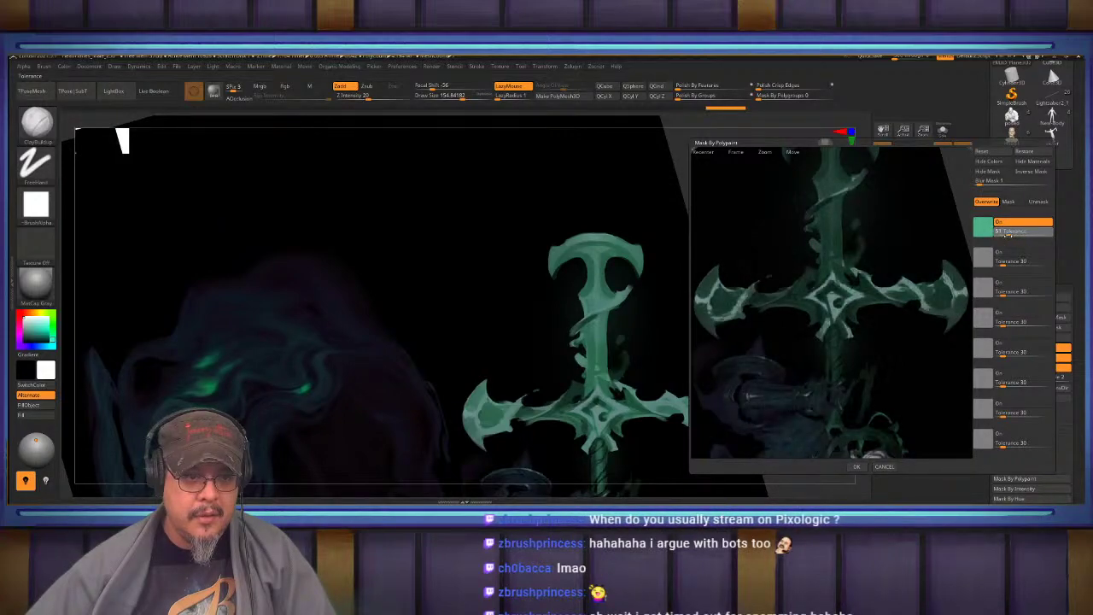
{"action": "left_click", "coordinate": [861, 470]}
Turn on the polyframe display, toggle the mask's visibility to check it, and invert the mask
{"action": "left_click_drag", "start_coordinate": [803, 410], "coordinate": [764, 307], "text": "alt"}
{"action": "key", "text": "shift+f"}
{"action": "key", "text": "ctrl+h"}
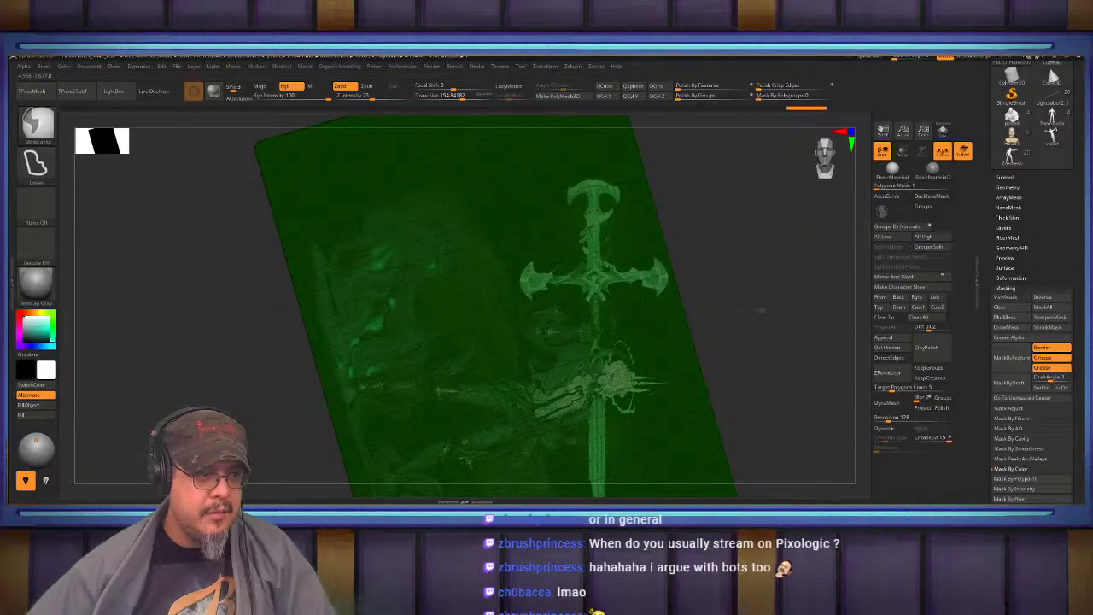
{"action": "key", "text": "ctrl+h"}
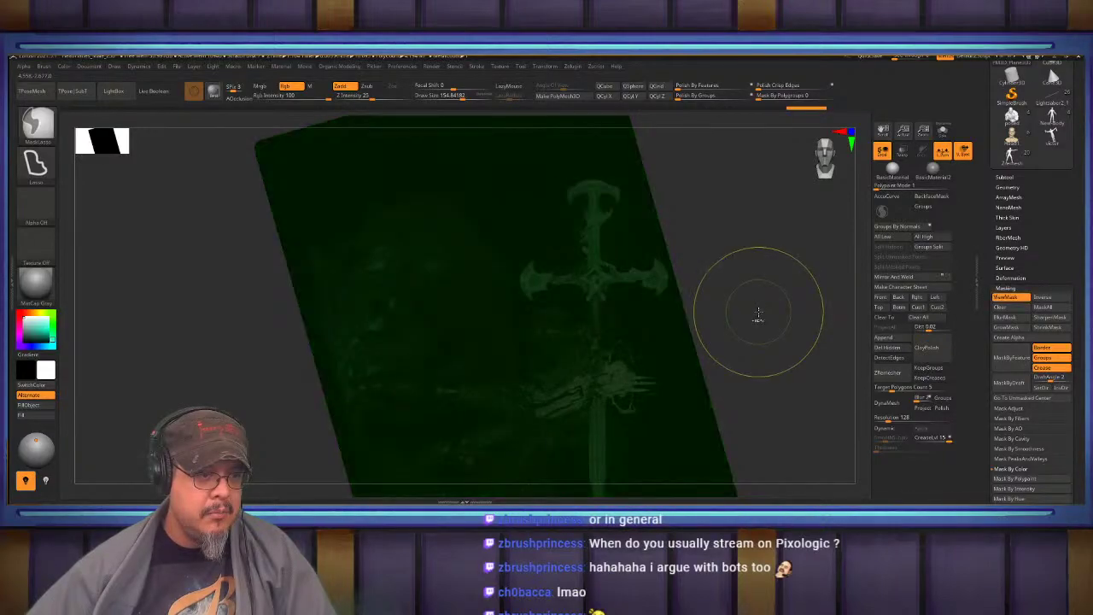
{"action": "left_click", "coordinate": [757, 313], "text": "ctrl"}
Preview an extraction of the masked shapes and clear the mask from the upper smoke and the body beside the sword
{"action": "left_click_drag", "start_coordinate": [774, 335], "coordinate": [783, 298], "text": "alt"}
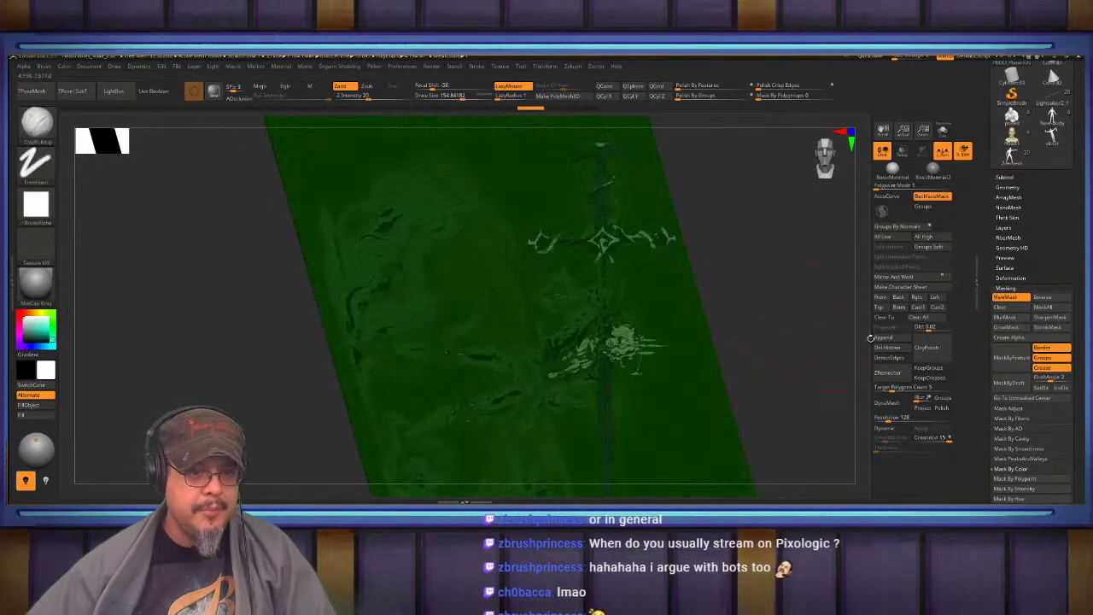
{"action": "left_click", "coordinate": [1006, 178]}
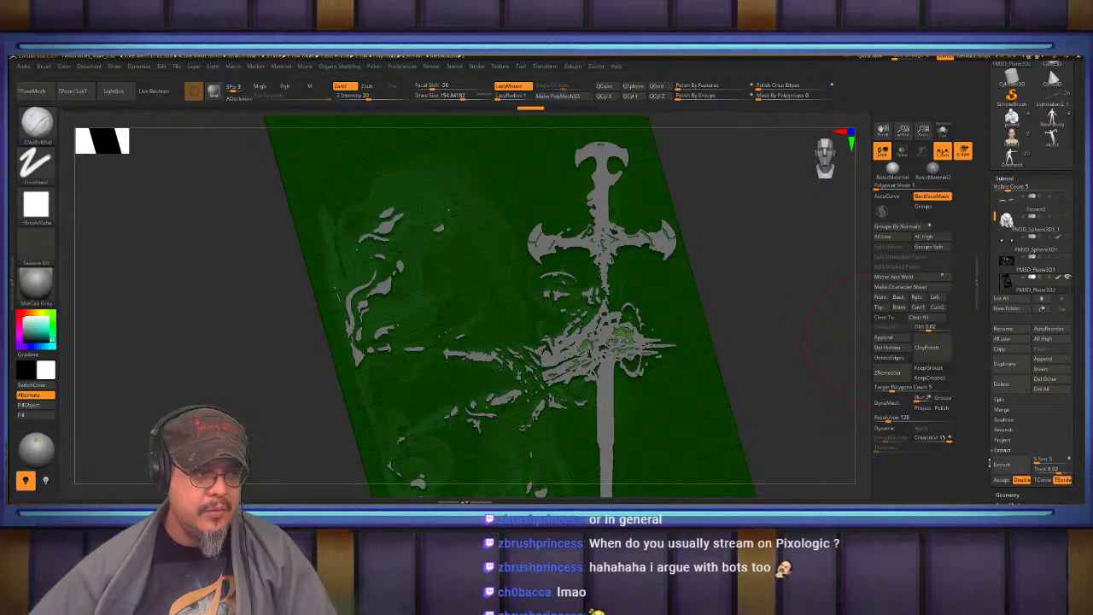
{"action": "left_click", "coordinate": [739, 260]}
{"action": "left_click_drag", "start_coordinate": [740, 262], "coordinate": [768, 231], "text": "alt"}
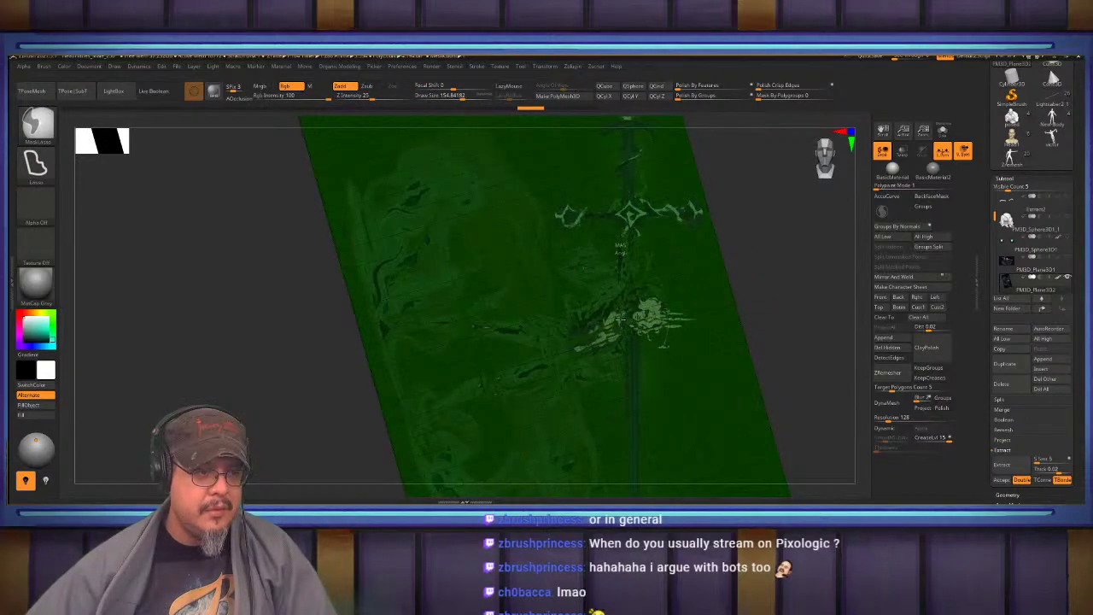
{"action": "mouse_move", "coordinate": [621, 344]}
{"action": "left_mouse_down", "text": "ctrl"}
{"action": "mouse_move", "coordinate": [589, 415]}
{"action": "mouse_move", "coordinate": [271, 287]}
{"action": "mouse_move", "coordinate": [358, 137]}
{"action": "mouse_move", "coordinate": [361, 183]}
{"action": "mouse_move", "coordinate": [376, 159]}
{"action": "mouse_move", "coordinate": [494, 167]}
{"action": "mouse_move", "coordinate": [523, 260]}
{"action": "left_mouse_up", "text": "ctrl"}
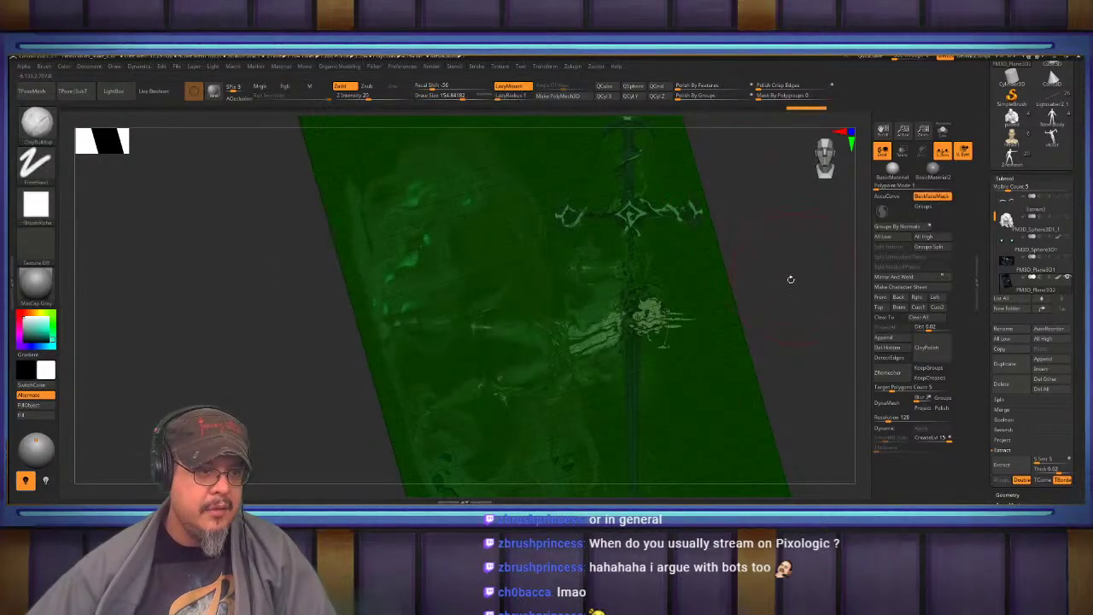
Clear the leftover mask beside the sword's hilt and blade down to the plane's lower part
{"action": "left_click_drag", "start_coordinate": [791, 279], "coordinate": [791, 249], "text": "alt"}
{"action": "mouse_move", "coordinate": [739, 212]}
{"action": "left_mouse_down", "text": "ctrl"}
{"action": "mouse_move", "coordinate": [697, 213]}
{"action": "mouse_move", "coordinate": [643, 235]}
{"action": "mouse_move", "coordinate": [637, 314]}
{"action": "mouse_move", "coordinate": [733, 346]}
{"action": "mouse_move", "coordinate": [782, 229]}
{"action": "left_mouse_up", "text": "ctrl"}
{"action": "right_click_drag", "start_coordinate": [533, 362], "coordinate": [622, 268], "text": "alt"}
{"action": "mouse_move", "coordinate": [641, 232]}
{"action": "left_mouse_down", "text": "ctrl"}
{"action": "mouse_move", "coordinate": [682, 312]}
{"action": "mouse_move", "coordinate": [650, 457]}
{"action": "mouse_move", "coordinate": [493, 249]}
{"action": "mouse_move", "coordinate": [504, 244]}
{"action": "left_mouse_up", "text": "ctrl"}
{"action": "right_click_drag", "start_coordinate": [504, 256], "coordinate": [401, 218], "text": "alt"}
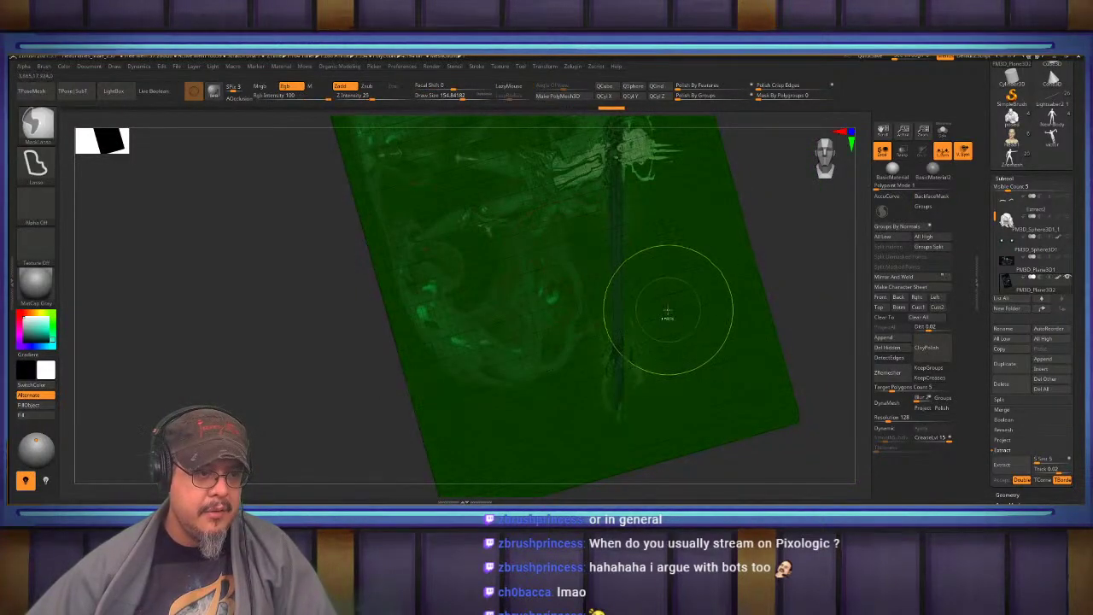
{"action": "left_click_drag", "start_coordinate": [658, 304], "coordinate": [646, 306], "text": "ctrl"}
{"action": "mouse_move", "coordinate": [623, 357]}
{"action": "left_mouse_down", "text": "ctrl"}
{"action": "mouse_move", "coordinate": [639, 398]}
{"action": "mouse_move", "coordinate": [716, 295]}
{"action": "left_mouse_up", "text": "ctrl"}
Inspect the masked sword shape on the plane close up, from the blade to the hilt
{"action": "right_click_drag", "start_coordinate": [698, 179], "coordinate": [637, 264], "text": "alt"}
{"action": "right_click_drag", "start_coordinate": [745, 269], "coordinate": [748, 310], "text": "alt"}
{"action": "right_click_drag", "start_coordinate": [748, 299], "coordinate": [775, 273]}
{"action": "left_click_drag", "start_coordinate": [775, 274], "coordinate": [580, 279]}
{"action": "right_click_drag", "start_coordinate": [580, 279], "coordinate": [434, 258], "text": "alt"}
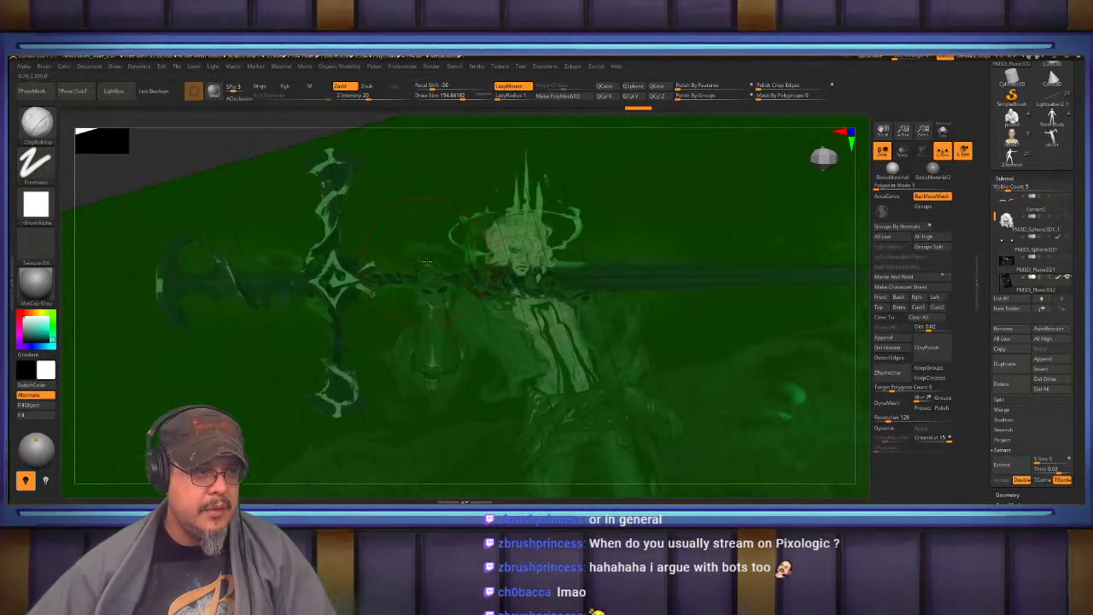
{"action": "right_click_drag", "start_coordinate": [630, 261], "coordinate": [557, 274]}
{"action": "right_click_drag", "start_coordinate": [472, 299], "coordinate": [463, 320], "text": "ctrl"}
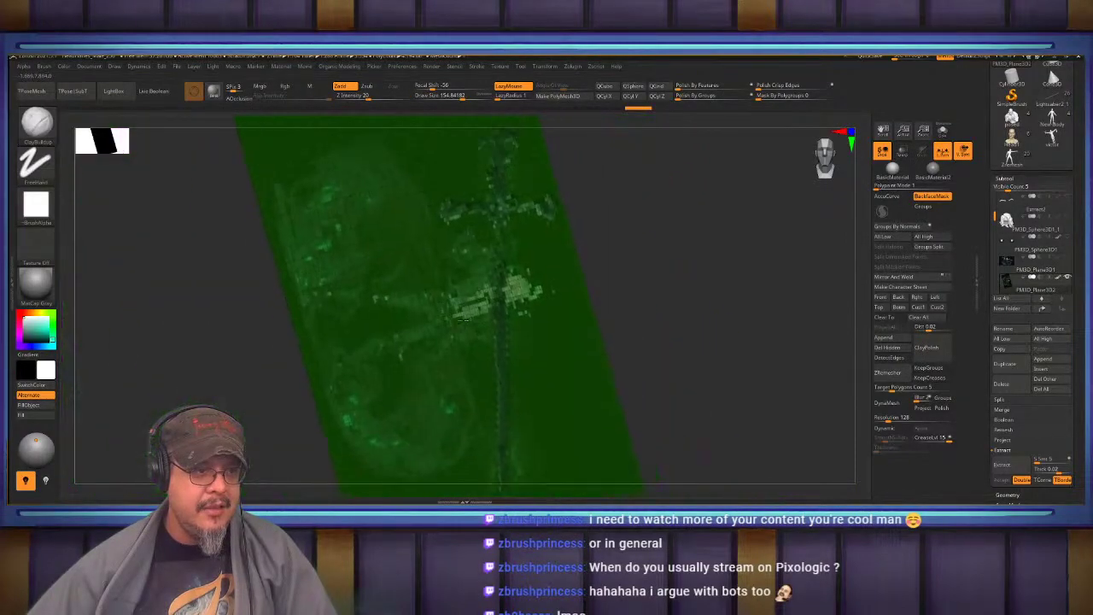
Clear the plane's mask and turn off the polyframe display
{"action": "left_click_drag", "start_coordinate": [461, 319], "coordinate": [496, 273]}
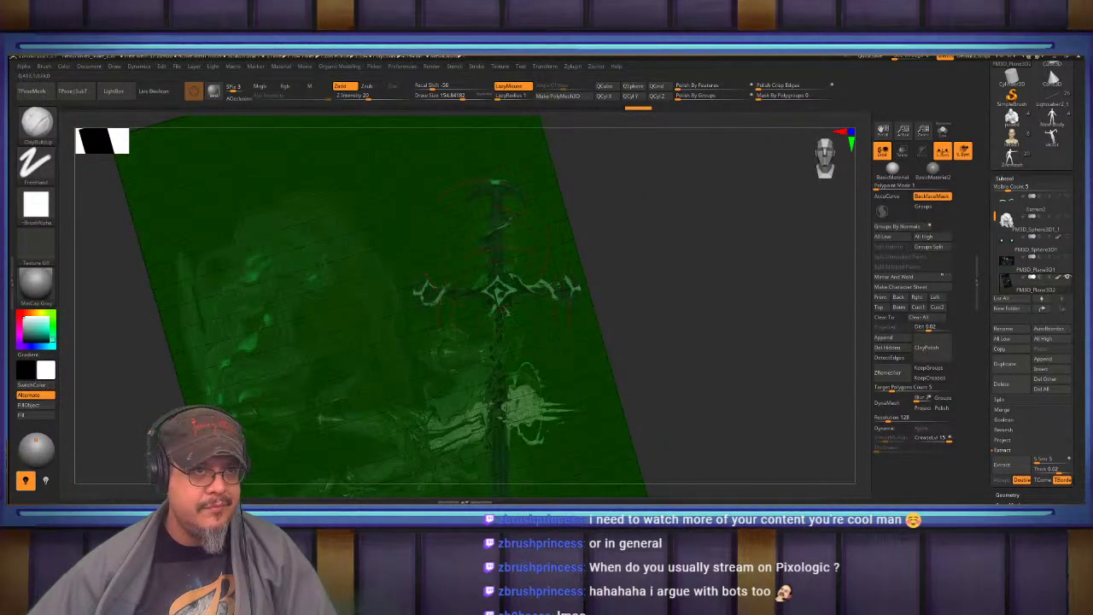
{"action": "right_click_drag", "start_coordinate": [504, 311], "coordinate": [529, 452], "text": "ctrl"}
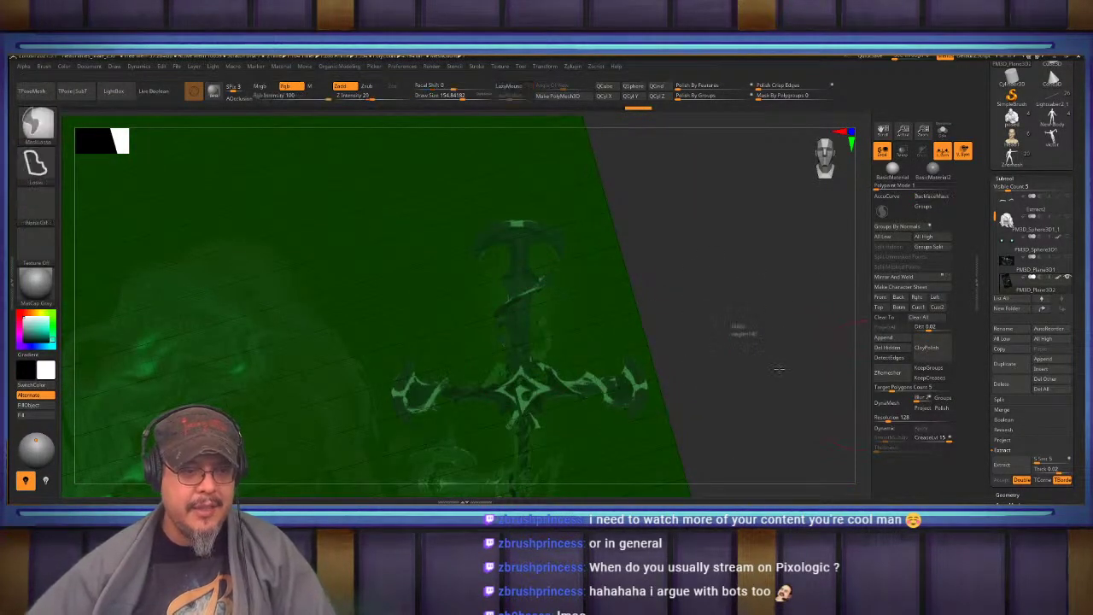
{"action": "left_click_drag", "start_coordinate": [779, 369], "coordinate": [786, 365], "text": "ctrl"}
{"action": "key", "text": "shift+f"}
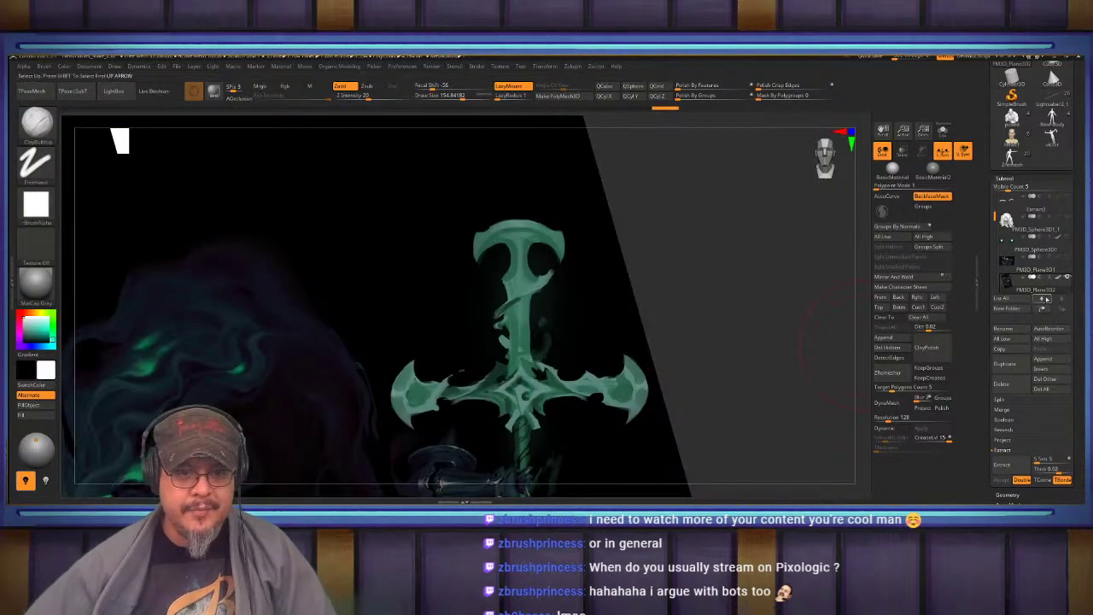
Append a cylinder as a new subtool and make it the active subtool
{"action": "left_click", "coordinate": [1046, 359]}
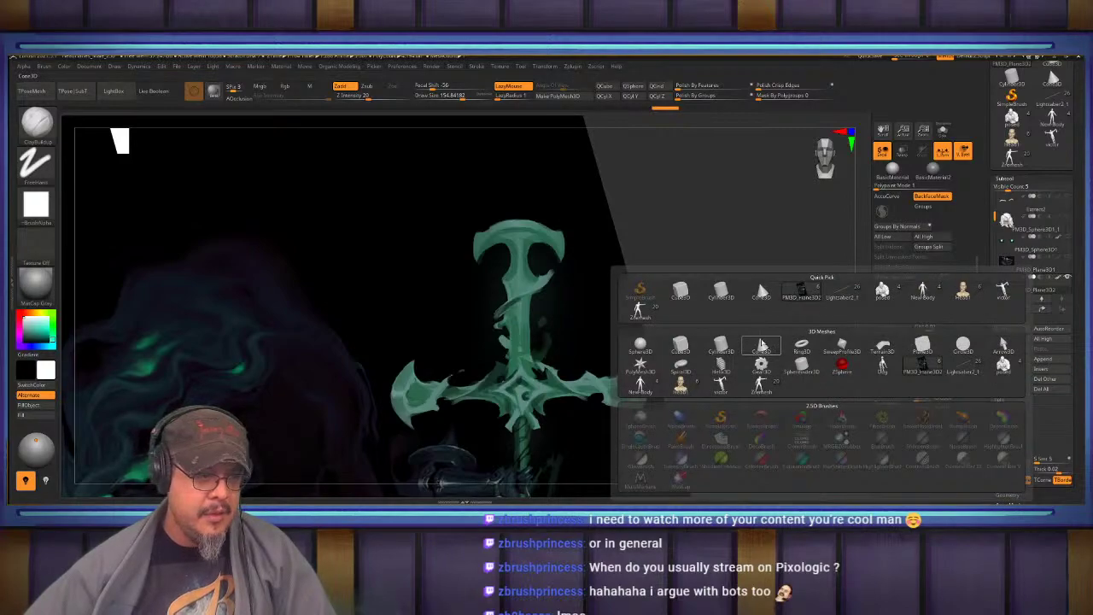
{"action": "mouse_move", "coordinate": [761, 345]}
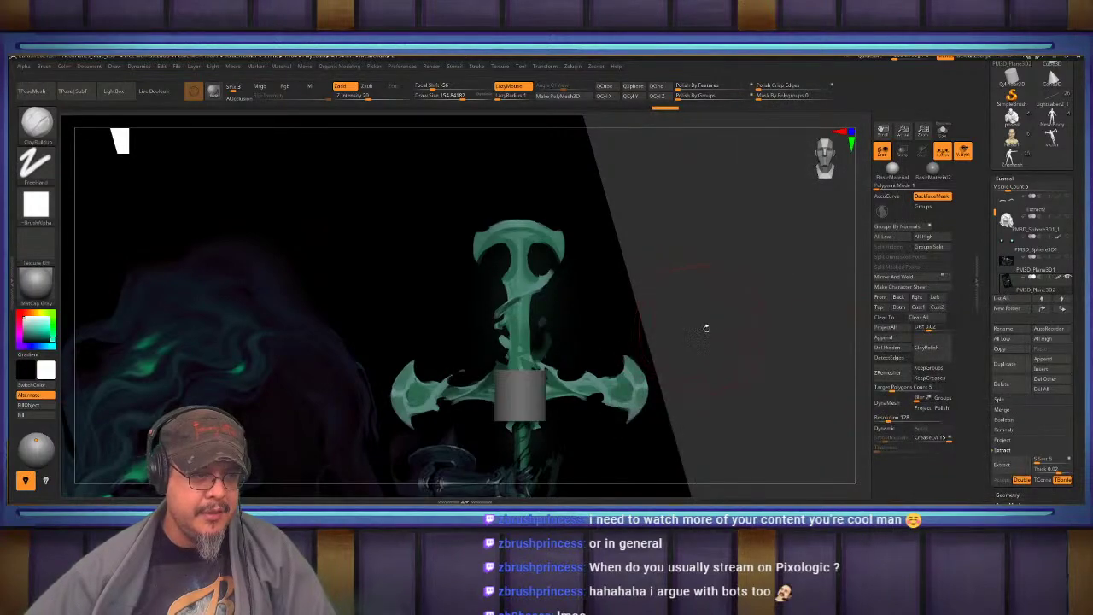
{"action": "left_click_drag", "start_coordinate": [705, 328], "coordinate": [745, 316], "text": "alt"}
{"action": "key", "text": "w"}
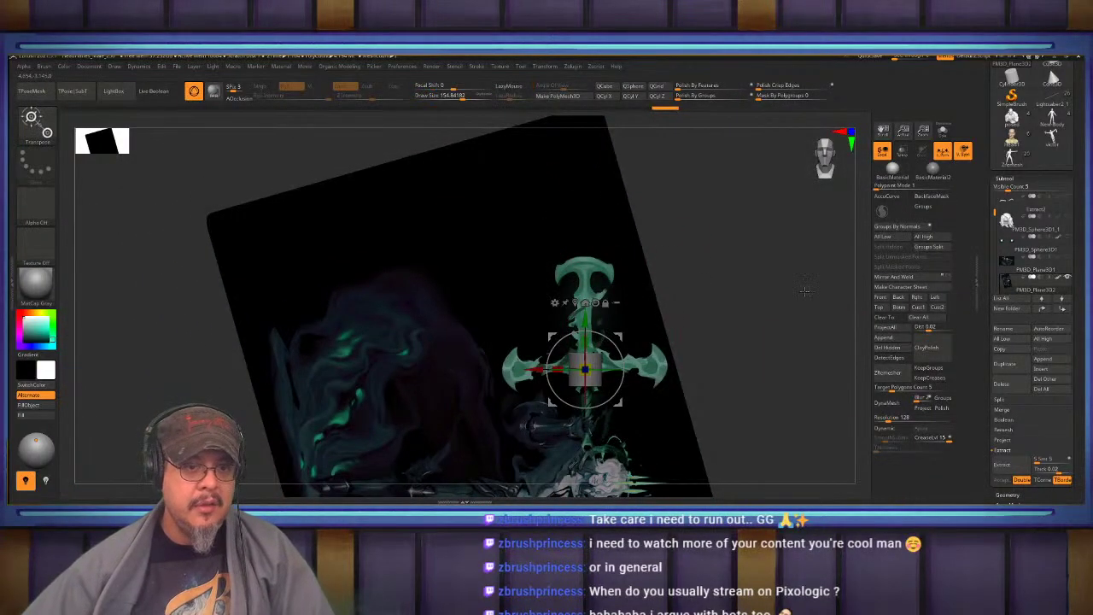
{"action": "left_click_drag", "start_coordinate": [995, 214], "coordinate": [995, 242]}
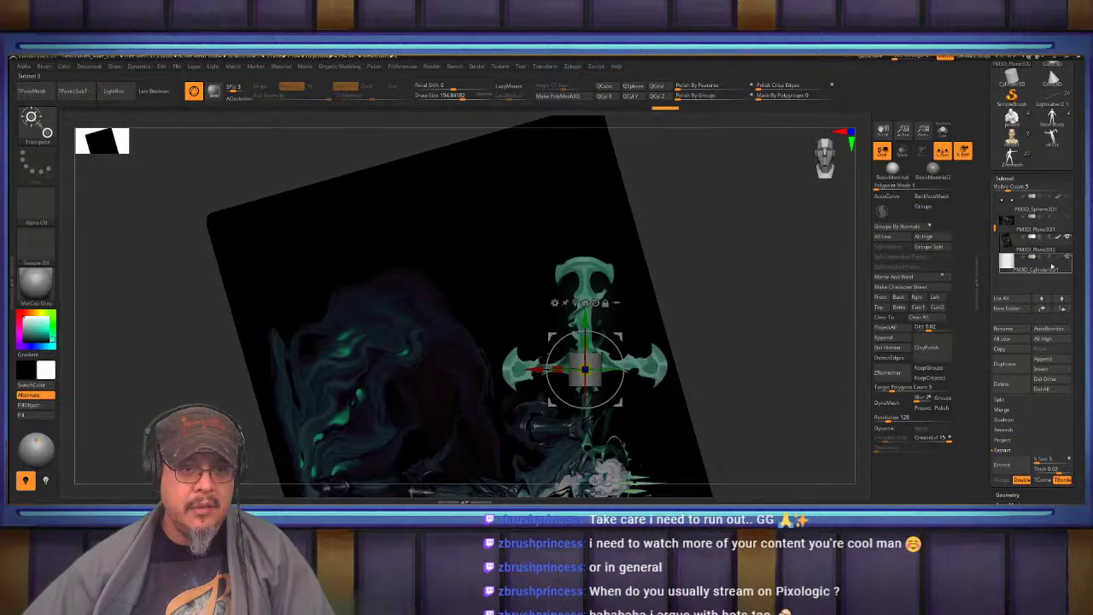
{"action": "left_click", "coordinate": [1054, 268]}
Lay the cylinder horizontally over the sword's pommel and stretch it to about the pommel's width
{"action": "left_click_drag", "start_coordinate": [601, 313], "coordinate": [529, 374], "text": "alt"}
{"action": "left_click_drag", "start_coordinate": [564, 443], "coordinate": [564, 217]}
{"action": "right_click_drag", "start_coordinate": [584, 152], "coordinate": [612, 278], "text": "alt"}
{"action": "left_click_drag", "start_coordinate": [595, 288], "coordinate": [498, 291]}
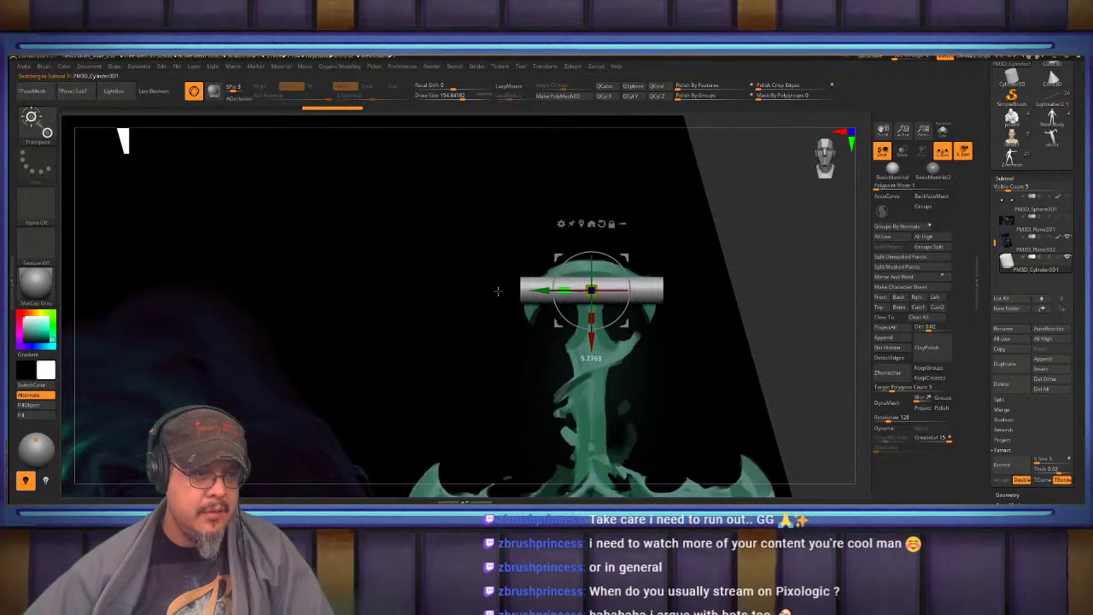
Pull the cylinder's middle up into an arch with a large Move Infinite Depth brush, following the pommel's upper curve
{"action": "key", "text": "q"}
{"action": "mouse_move", "coordinate": [648, 278]}
{"action": "right_mouse_down", "text": "alt"}
{"action": "mouse_move", "coordinate": [615, 322]}
{"action": "mouse_move", "coordinate": [647, 279]}
{"action": "right_mouse_up", "text": "alt"}
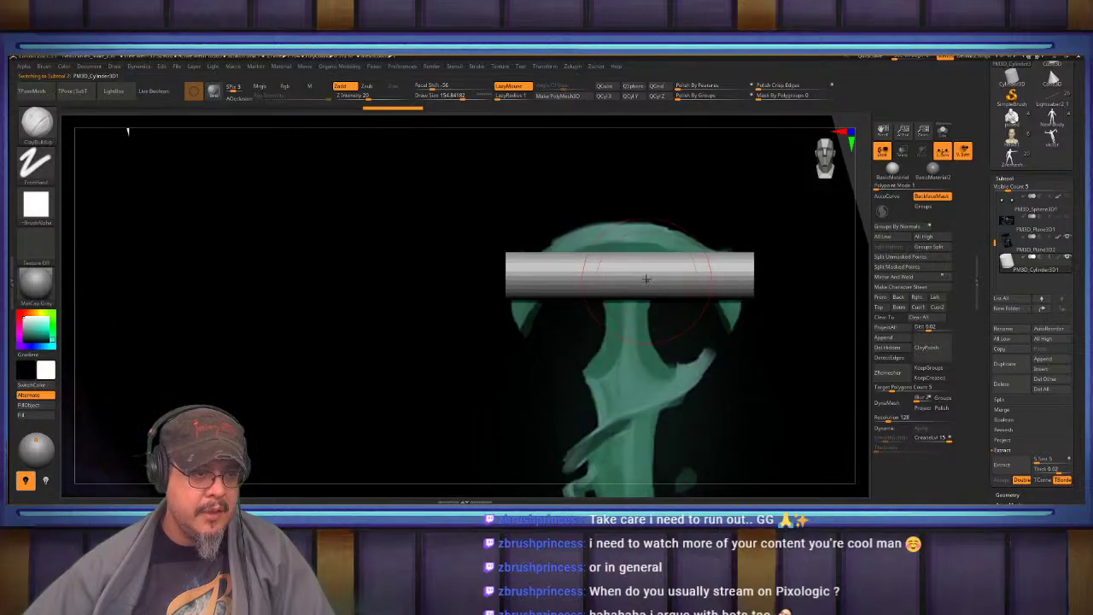
{"action": "key", "text": "b"}
{"action": "key", "text": "m"}
{"action": "key", "text": "i"}
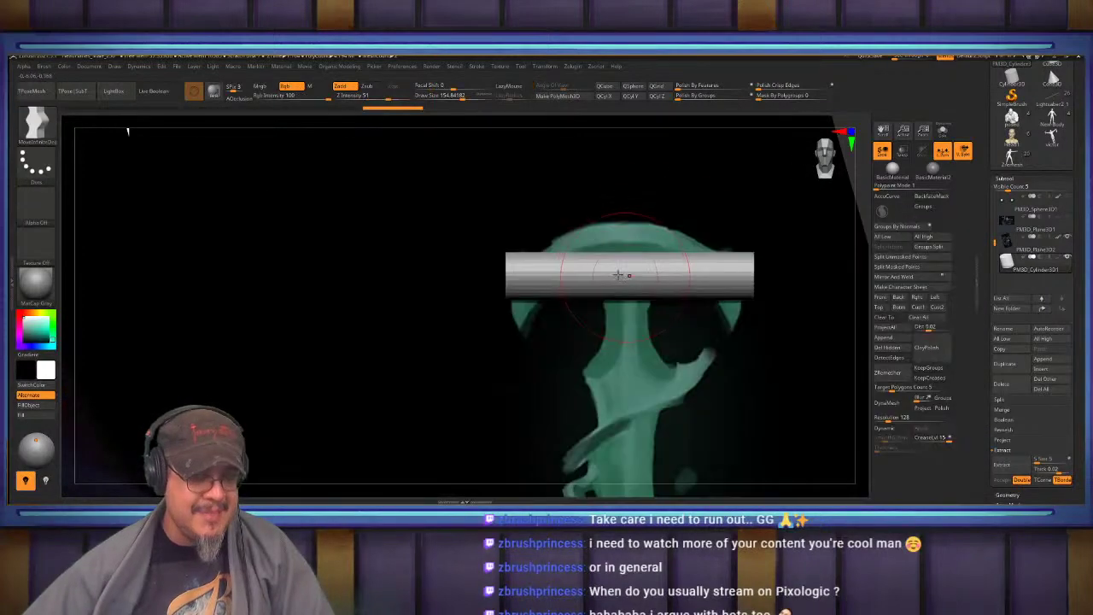
{"action": "key", "text": "s"}
{"action": "left_click_drag", "start_coordinate": [602, 271], "coordinate": [613, 241]}
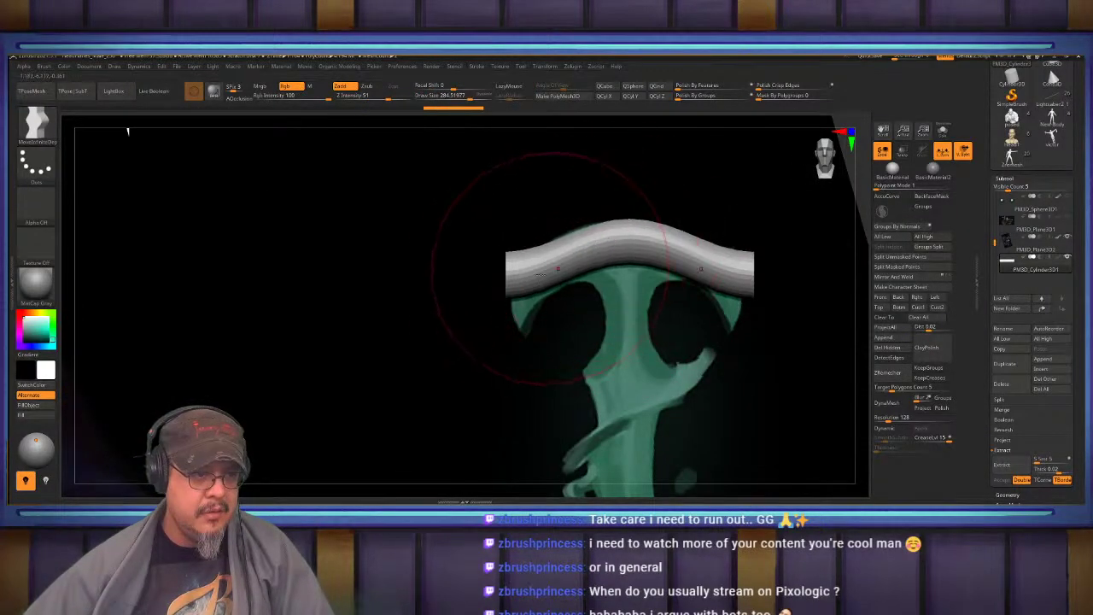
Smooth the arch and shape its ends down towards the pommel's pointed tips with a smaller brush
{"action": "mouse_move", "coordinate": [509, 298]}
{"action": "left_mouse_down"}
{"action": "mouse_move", "coordinate": [498, 314]}
{"action": "mouse_move", "coordinate": [520, 287]}
{"action": "mouse_move", "coordinate": [523, 242]}
{"action": "mouse_move", "coordinate": [580, 224]}
{"action": "left_mouse_up"}
{"action": "left_click", "coordinate": [610, 240], "text": "shift"}
{"action": "key", "text": "s"}
{"action": "left_click_drag", "start_coordinate": [599, 263], "coordinate": [600, 253]}
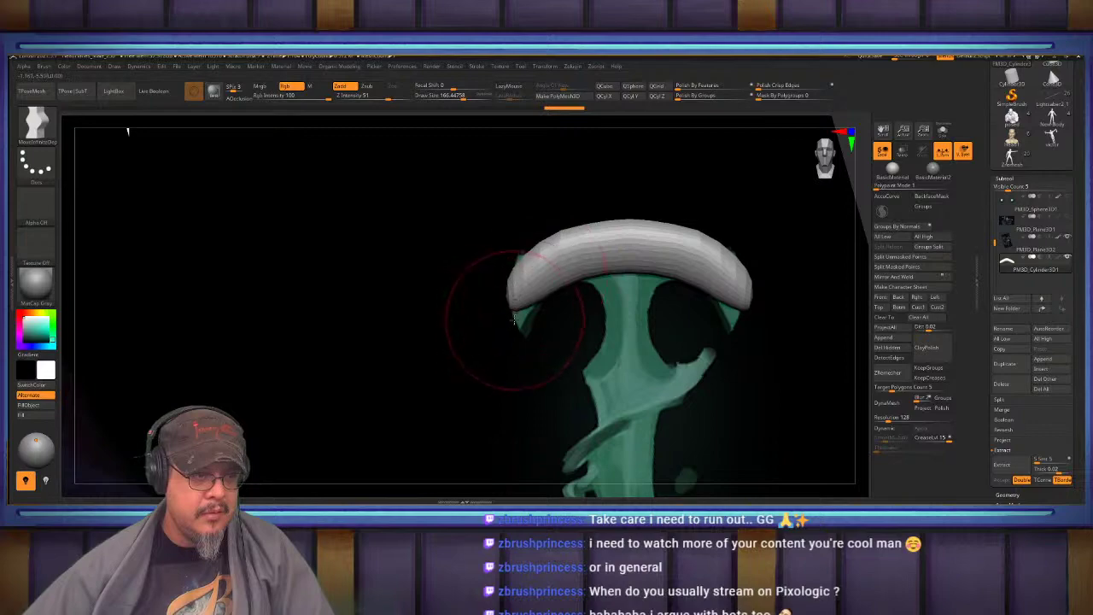
{"action": "left_click_drag", "start_coordinate": [516, 318], "coordinate": [527, 348]}
{"action": "mouse_move", "coordinate": [536, 269]}
{"action": "left_mouse_down"}
{"action": "mouse_move", "coordinate": [514, 256]}
{"action": "mouse_move", "coordinate": [551, 238]}
{"action": "left_mouse_up"}
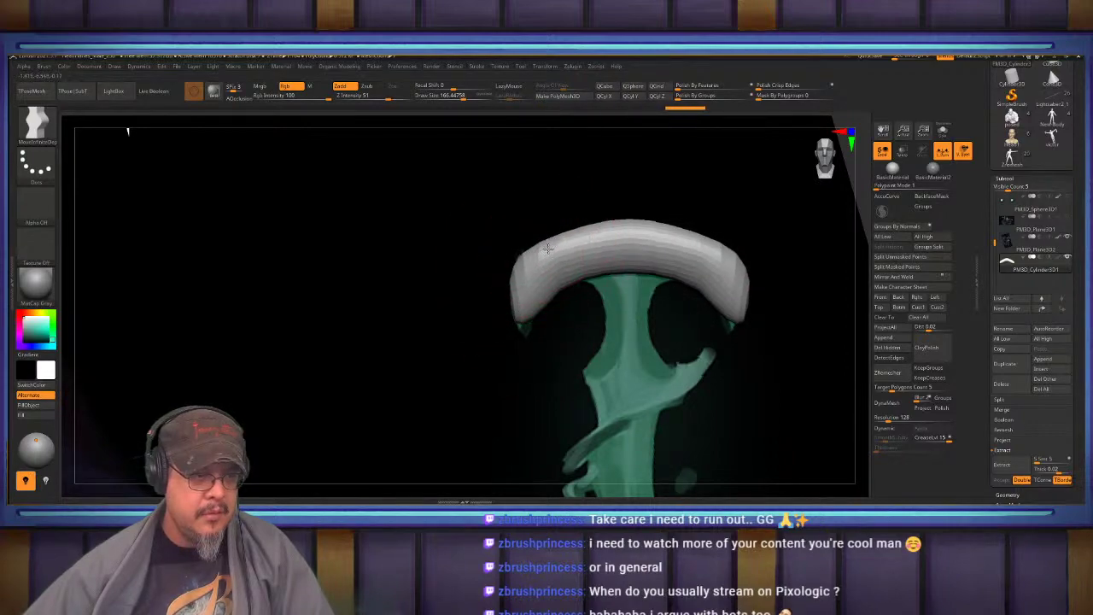
Turn on transparency and raise the Back Opacity in the draw preferences so the reference plane shows through
{"action": "left_click", "coordinate": [886, 373]}
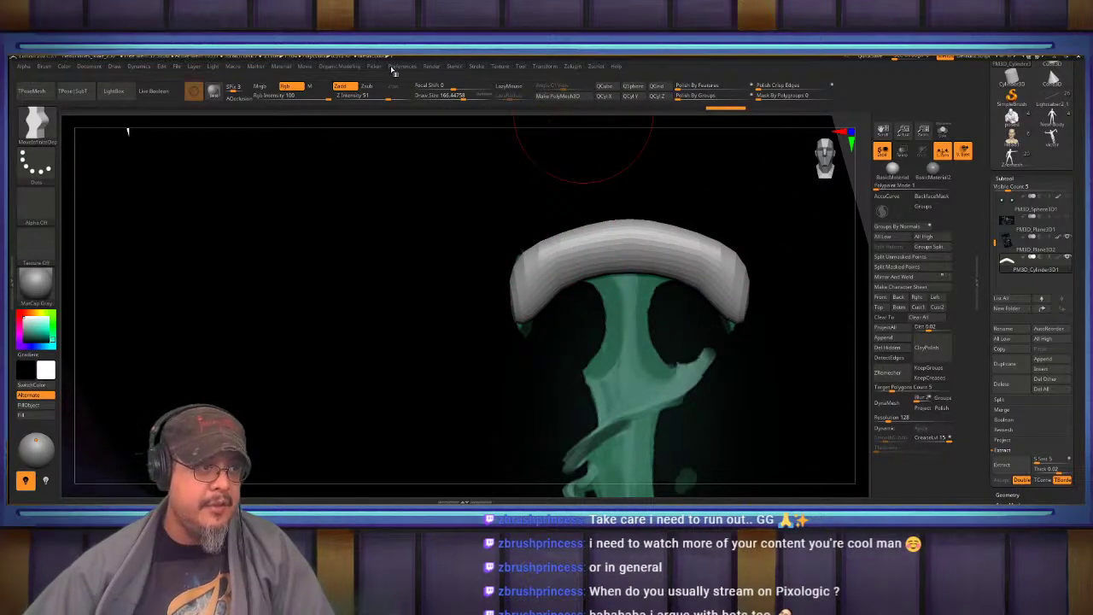
{"action": "left_click", "coordinate": [905, 152]}
{"action": "left_click_drag", "start_coordinate": [484, 171], "coordinate": [435, 167], "text": "alt"}
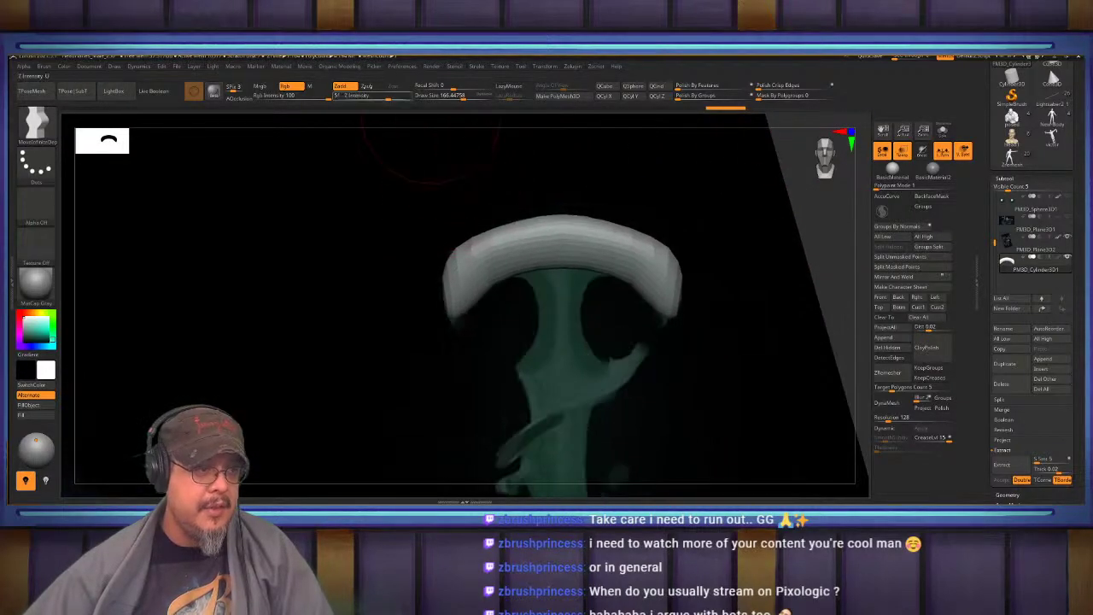
{"action": "left_click", "coordinate": [403, 68]}
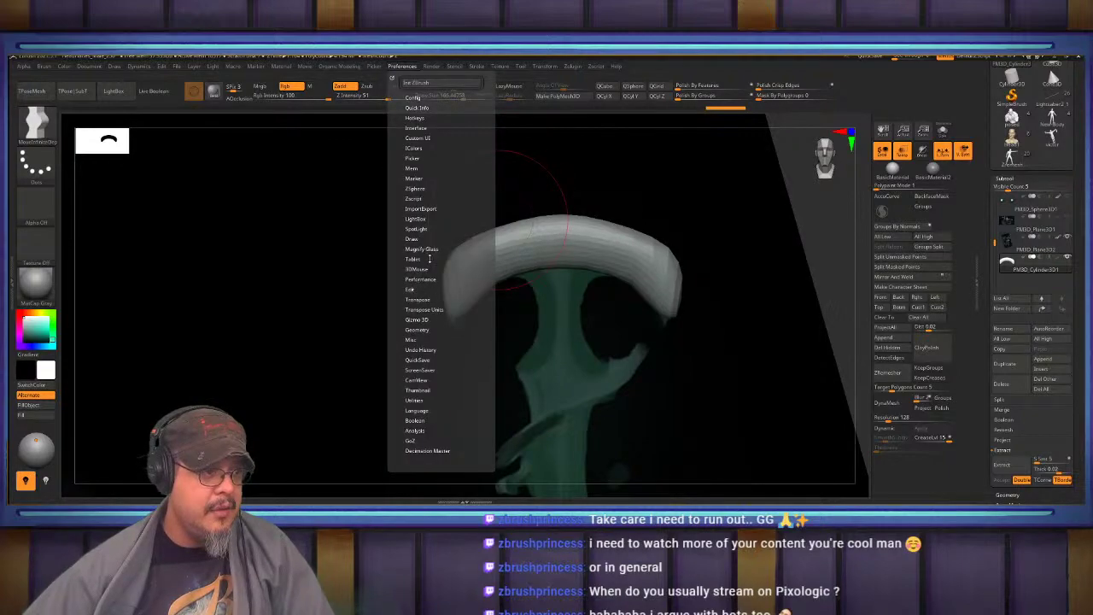
{"action": "left_click", "coordinate": [411, 238]}
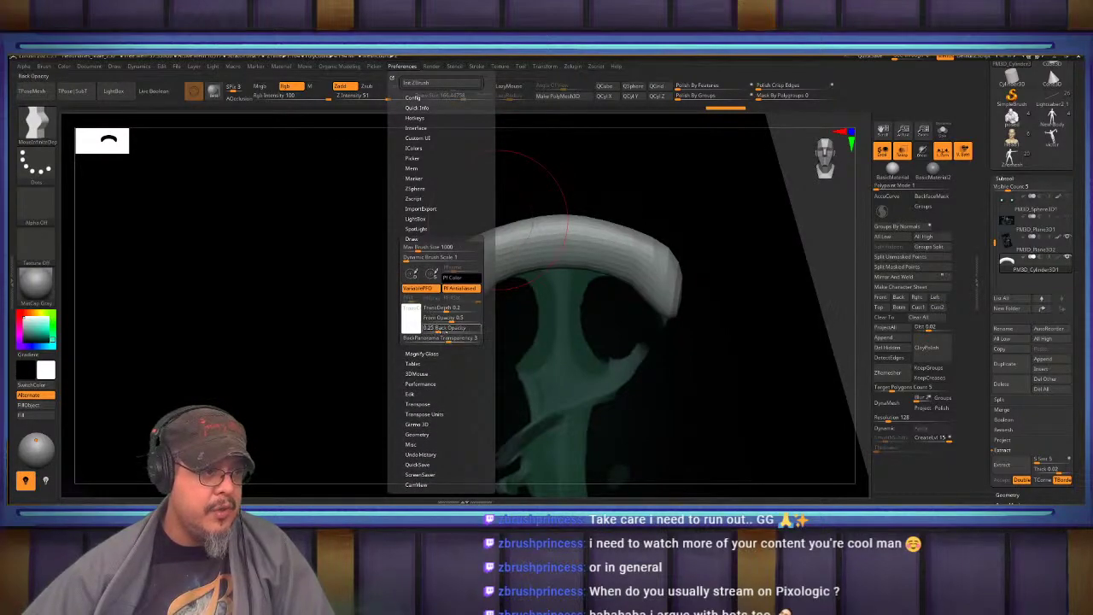
{"action": "left_click_drag", "start_coordinate": [447, 329], "coordinate": [460, 332]}
DynaMesh the arch at resolution 128 and reshape its outer corners to match the pommel's pointed ends
{"action": "mouse_move", "coordinate": [488, 221]}
{"action": "left_mouse_down", "text": "alt"}
{"action": "mouse_move", "coordinate": [547, 215]}
{"action": "mouse_move", "coordinate": [545, 249]}
{"action": "mouse_move", "coordinate": [537, 243]}
{"action": "left_mouse_up", "text": "alt"}
{"action": "key", "text": "s"}
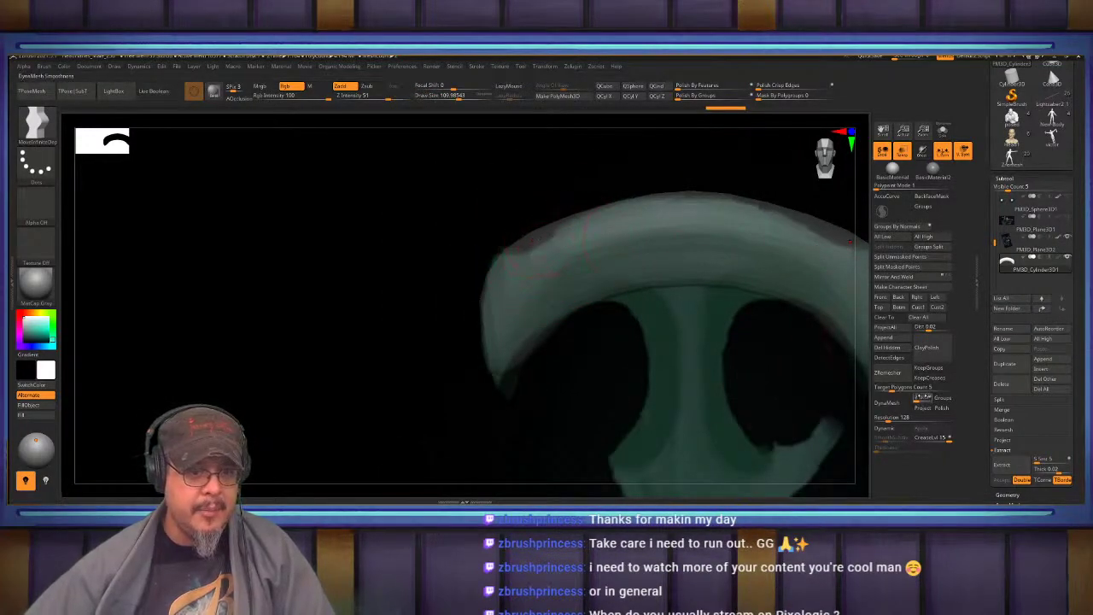
{"action": "left_click", "coordinate": [887, 402]}
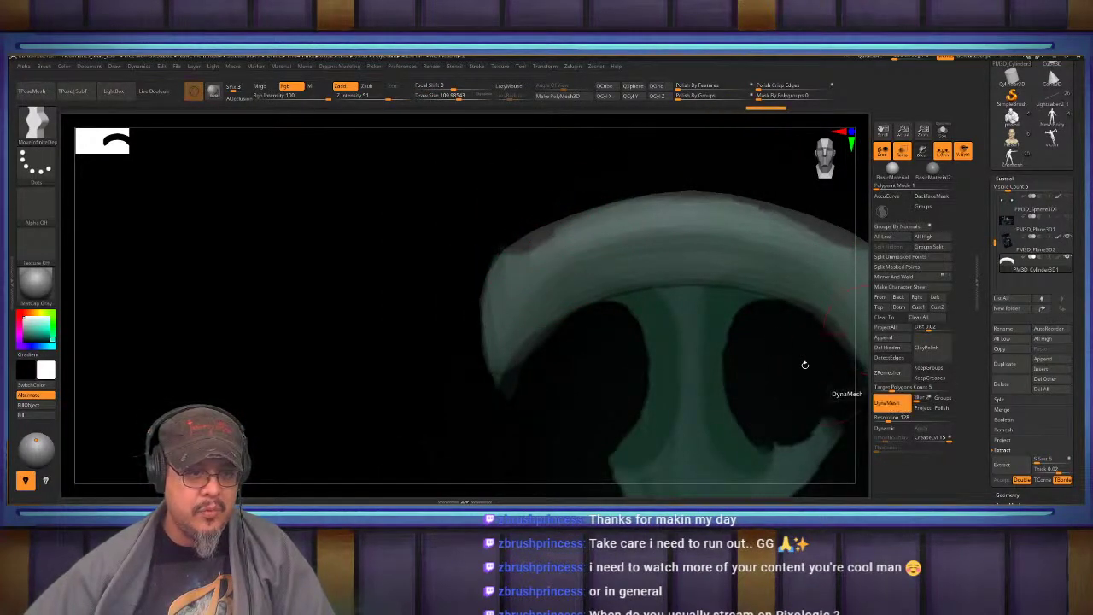
{"action": "mouse_move", "coordinate": [530, 237]}
{"action": "left_mouse_down"}
{"action": "mouse_move", "coordinate": [535, 249]}
{"action": "mouse_move", "coordinate": [551, 245]}
{"action": "mouse_move", "coordinate": [491, 247]}
{"action": "mouse_move", "coordinate": [507, 266]}
{"action": "left_mouse_up"}
{"action": "mouse_move", "coordinate": [468, 350]}
{"action": "left_mouse_down", "text": "alt"}
{"action": "mouse_move", "coordinate": [467, 285]}
{"action": "mouse_move", "coordinate": [500, 338]}
{"action": "mouse_move", "coordinate": [514, 284]}
{"action": "mouse_move", "coordinate": [447, 261]}
{"action": "mouse_move", "coordinate": [363, 296]}
{"action": "mouse_move", "coordinate": [371, 171]}
{"action": "left_mouse_up", "text": "alt"}
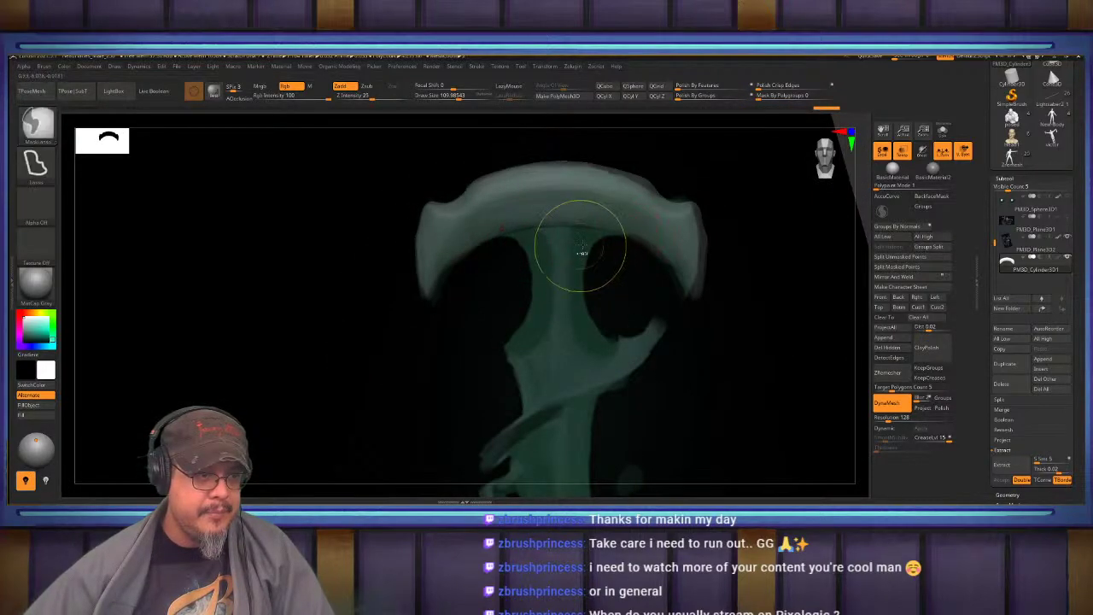
Isolate the arch's underside centre with an inverted mask and extend it down to the crossguard as the grip
{"action": "mouse_move", "coordinate": [581, 247]}
{"action": "left_mouse_down", "text": "ctrl"}
{"action": "mouse_move", "coordinate": [617, 256]}
{"action": "mouse_move", "coordinate": [615, 230]}
{"action": "mouse_move", "coordinate": [493, 221]}
{"action": "mouse_move", "coordinate": [561, 303]}
{"action": "mouse_move", "coordinate": [561, 433]}
{"action": "left_mouse_up", "text": "ctrl"}
{"action": "left_click", "coordinate": [554, 245], "text": "ctrl"}
{"action": "key", "text": "w"}
{"action": "right_click_drag", "start_coordinate": [554, 414], "coordinate": [593, 288], "text": "alt"}
{"action": "left_click_drag", "start_coordinate": [600, 306], "coordinate": [600, 442]}
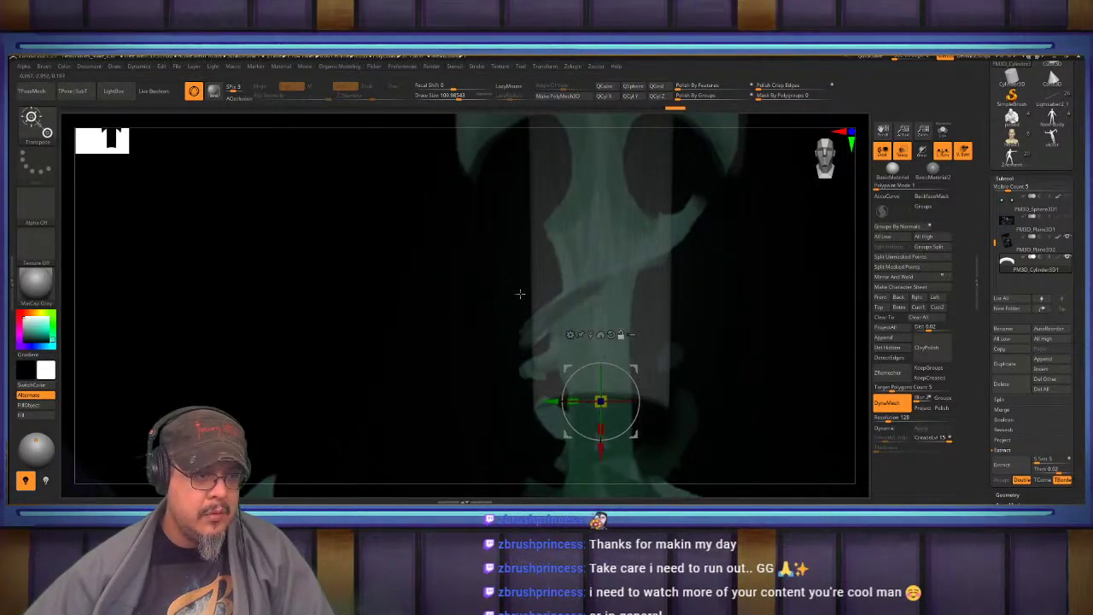
{"action": "right_click_drag", "start_coordinate": [521, 293], "coordinate": [513, 174], "text": "alt"}
{"action": "left_click_drag", "start_coordinate": [593, 334], "coordinate": [616, 475]}
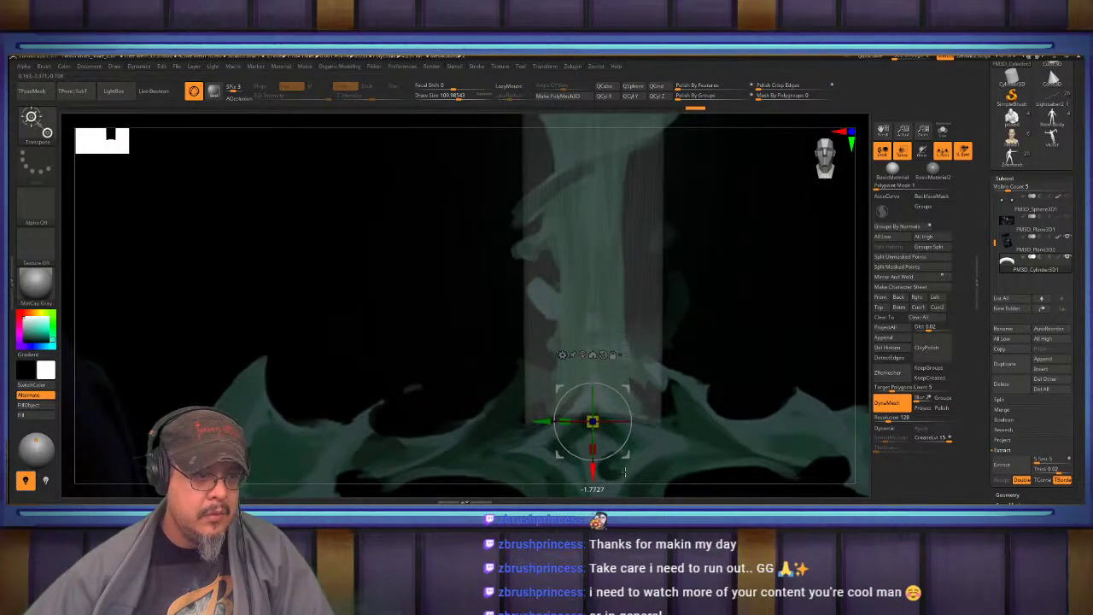
Clear the mask and update the DynaMesh of the extended grip
{"action": "key", "text": "q"}
{"action": "right_click_drag", "start_coordinate": [687, 311], "coordinate": [630, 337], "text": "alt"}
{"action": "left_click_drag", "start_coordinate": [645, 322], "coordinate": [669, 356], "text": "ctrl"}
{"action": "left_click_drag", "start_coordinate": [656, 319], "coordinate": [668, 338], "text": "ctrl"}
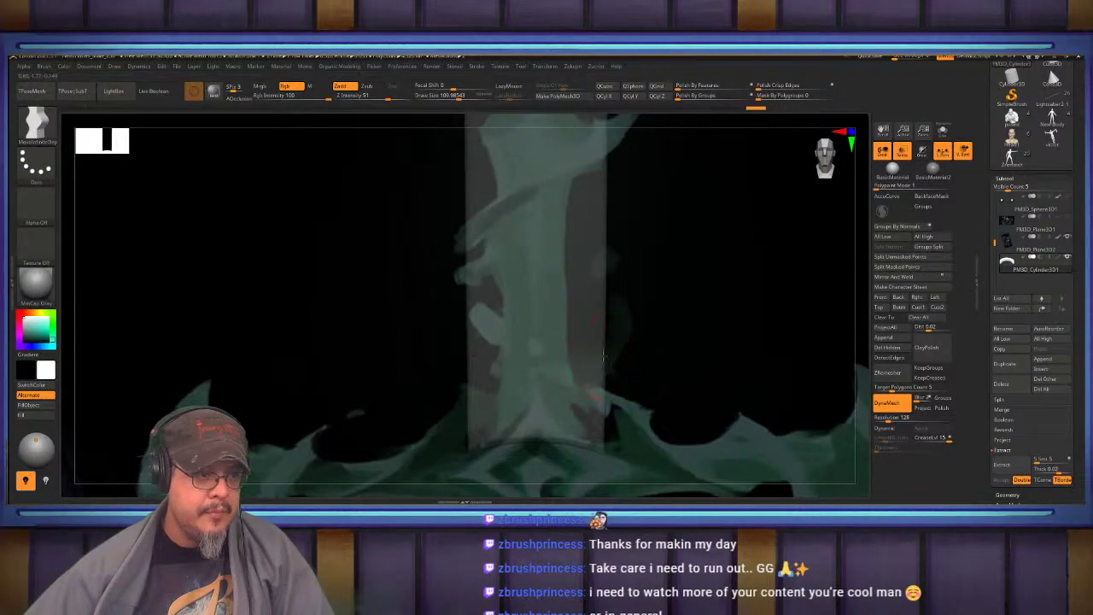
Push the grip's sides inward with a large Move Infinite Depth brush to follow the reference's narrow outline
{"action": "mouse_move", "coordinate": [604, 359]}
{"action": "left_mouse_down"}
{"action": "mouse_move", "coordinate": [571, 351]}
{"action": "mouse_move", "coordinate": [585, 322]}
{"action": "mouse_move", "coordinate": [586, 291]}
{"action": "mouse_move", "coordinate": [574, 291]}
{"action": "left_mouse_up"}
{"action": "key", "text": "s"}
{"action": "right_click_drag", "start_coordinate": [575, 288], "coordinate": [587, 357], "text": "alt"}
{"action": "left_click_drag", "start_coordinate": [600, 272], "coordinate": [581, 287]}
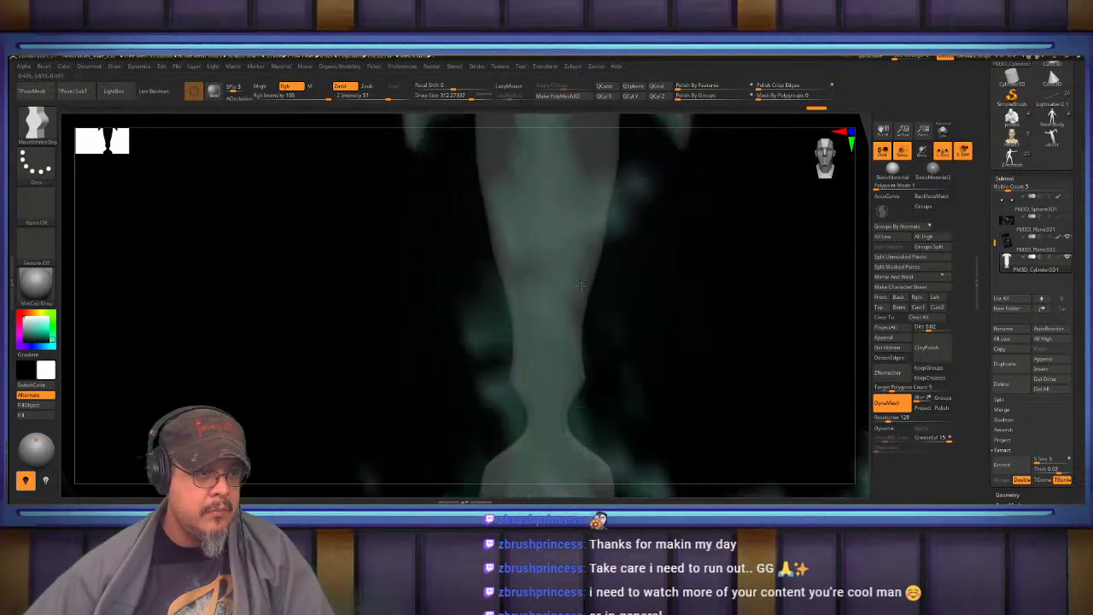
{"action": "right_click_drag", "start_coordinate": [581, 286], "coordinate": [584, 358], "text": "alt"}
{"action": "left_click_drag", "start_coordinate": [605, 299], "coordinate": [582, 297]}
{"action": "right_click_drag", "start_coordinate": [583, 297], "coordinate": [587, 332], "text": "alt"}
{"action": "key", "text": "s"}
Refine the grip's upper neck and its curved joints with the pommel using a smaller brush
{"action": "left_click_drag", "start_coordinate": [603, 281], "coordinate": [566, 279]}
{"action": "mouse_move", "coordinate": [607, 244]}
{"action": "left_mouse_down"}
{"action": "mouse_move", "coordinate": [586, 239]}
{"action": "mouse_move", "coordinate": [586, 219]}
{"action": "mouse_move", "coordinate": [636, 206]}
{"action": "mouse_move", "coordinate": [589, 206]}
{"action": "left_mouse_up"}
{"action": "left_click_drag", "start_coordinate": [646, 224], "coordinate": [610, 204]}
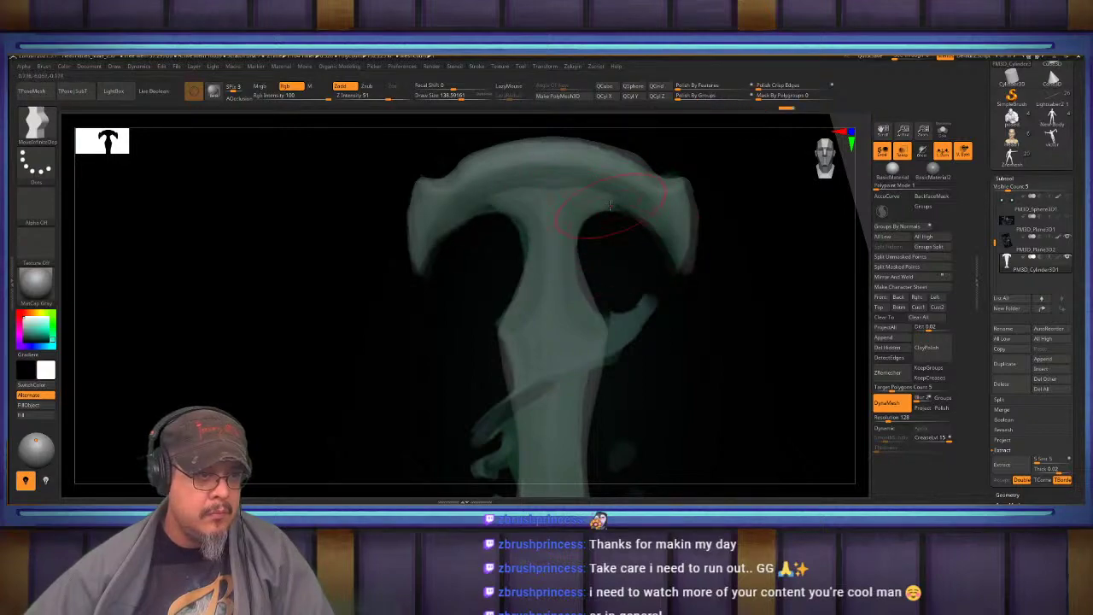
{"action": "left_click_drag", "start_coordinate": [579, 256], "coordinate": [543, 234]}
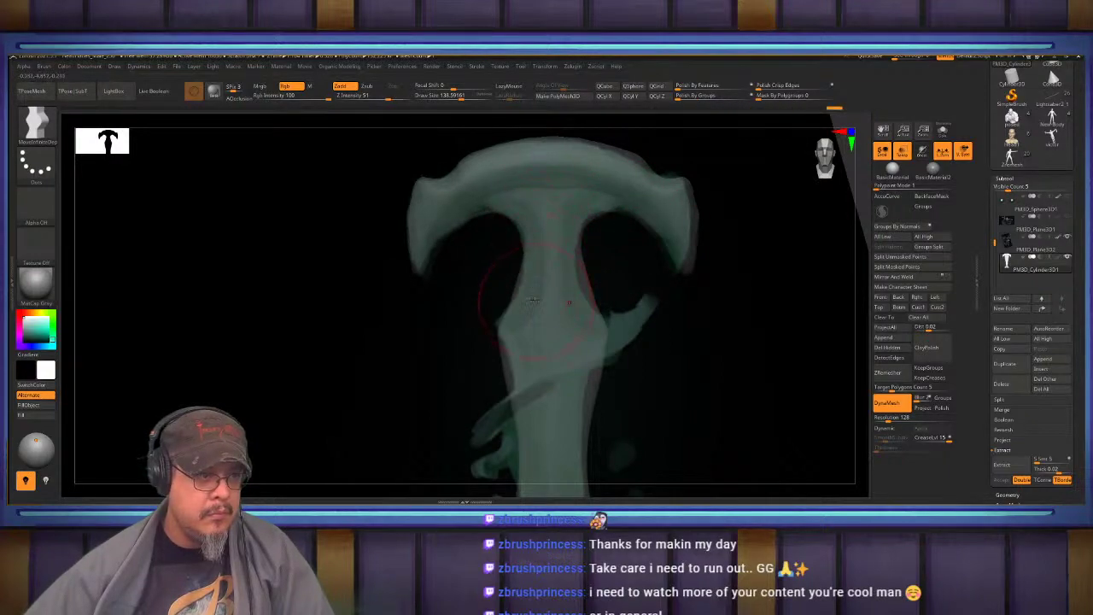
{"action": "left_click_drag", "start_coordinate": [522, 287], "coordinate": [529, 287]}
Adjust the grip's upper bulge and slim the shaft below it to match the reference silhouette
{"action": "right_click_drag", "start_coordinate": [527, 298], "coordinate": [544, 239], "text": "alt"}
{"action": "left_click_drag", "start_coordinate": [522, 286], "coordinate": [516, 268]}
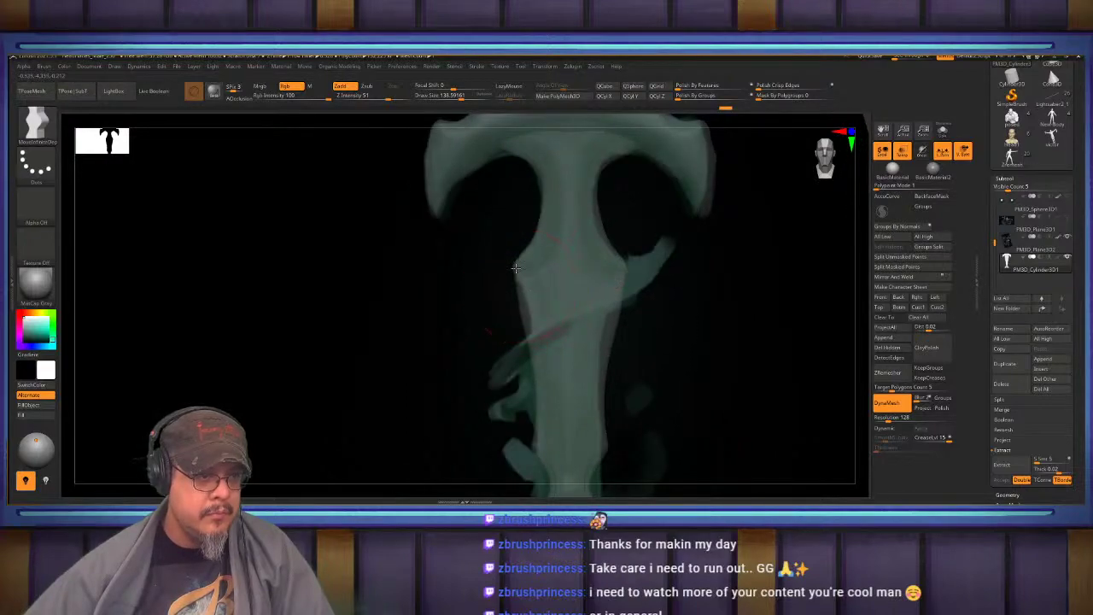
{"action": "left_click_drag", "start_coordinate": [529, 308], "coordinate": [538, 309]}
{"action": "right_click_drag", "start_coordinate": [549, 329], "coordinate": [543, 246], "text": "alt"}
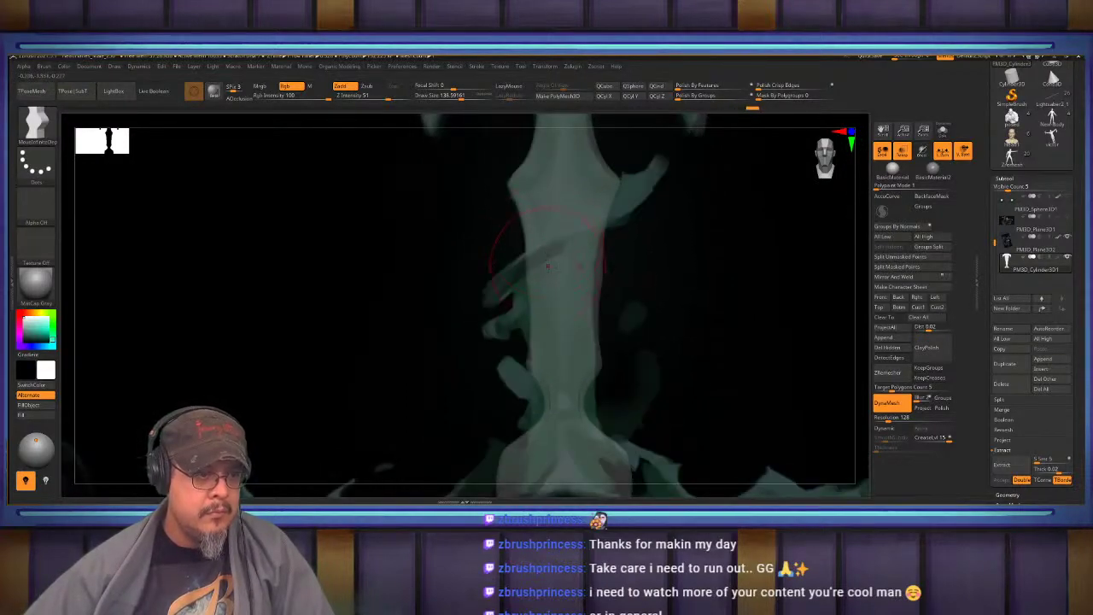
{"action": "left_click_drag", "start_coordinate": [527, 271], "coordinate": [536, 311]}
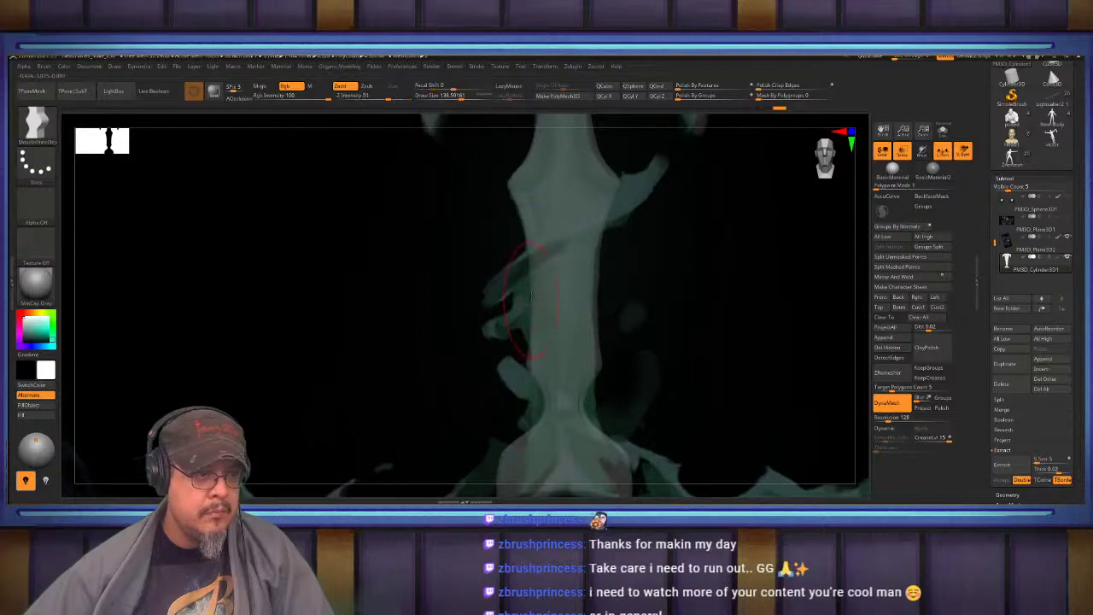
Smooth the grip's lower end and pull its flared base down over the crossguard's central diamond
{"action": "right_click_drag", "start_coordinate": [540, 320], "coordinate": [547, 239], "text": "alt"}
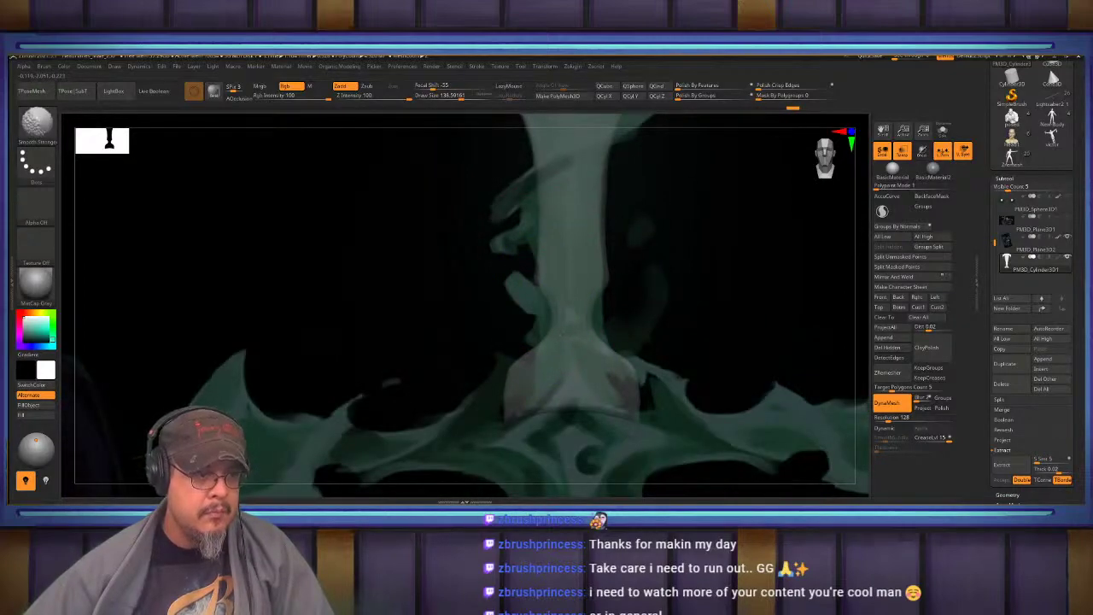
{"action": "mouse_move", "coordinate": [527, 343]}
{"action": "right_mouse_down", "text": "alt"}
{"action": "mouse_move", "coordinate": [564, 190]}
{"action": "mouse_move", "coordinate": [530, 262]}
{"action": "mouse_move", "coordinate": [555, 337]}
{"action": "right_mouse_up", "text": "alt"}
{"action": "right_click_drag", "start_coordinate": [556, 337], "coordinate": [573, 275], "text": "alt"}
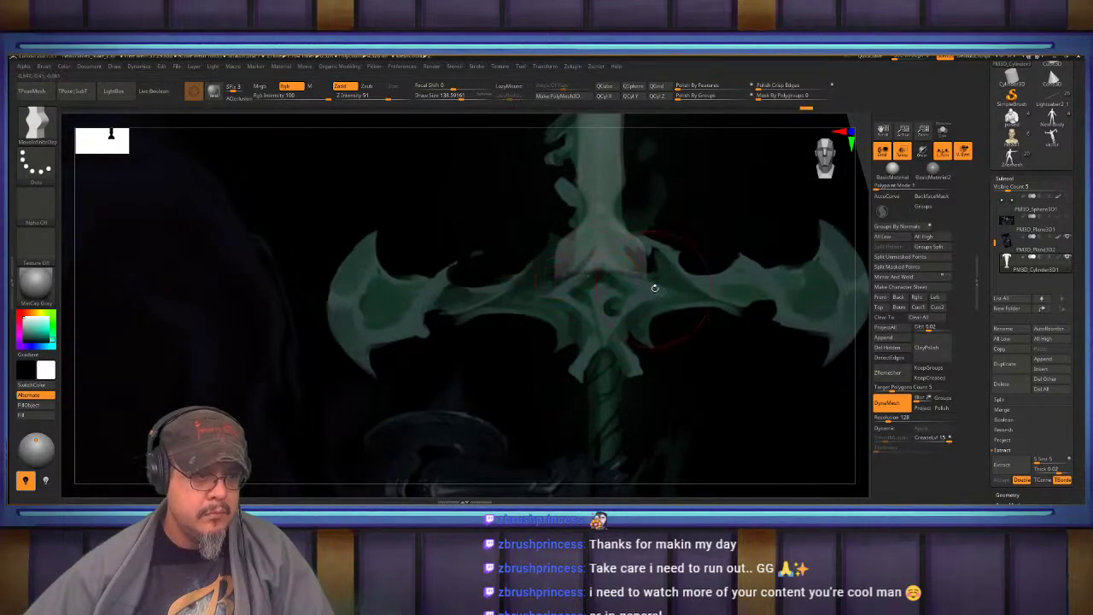
{"action": "left_click_drag", "start_coordinate": [580, 281], "coordinate": [579, 384]}
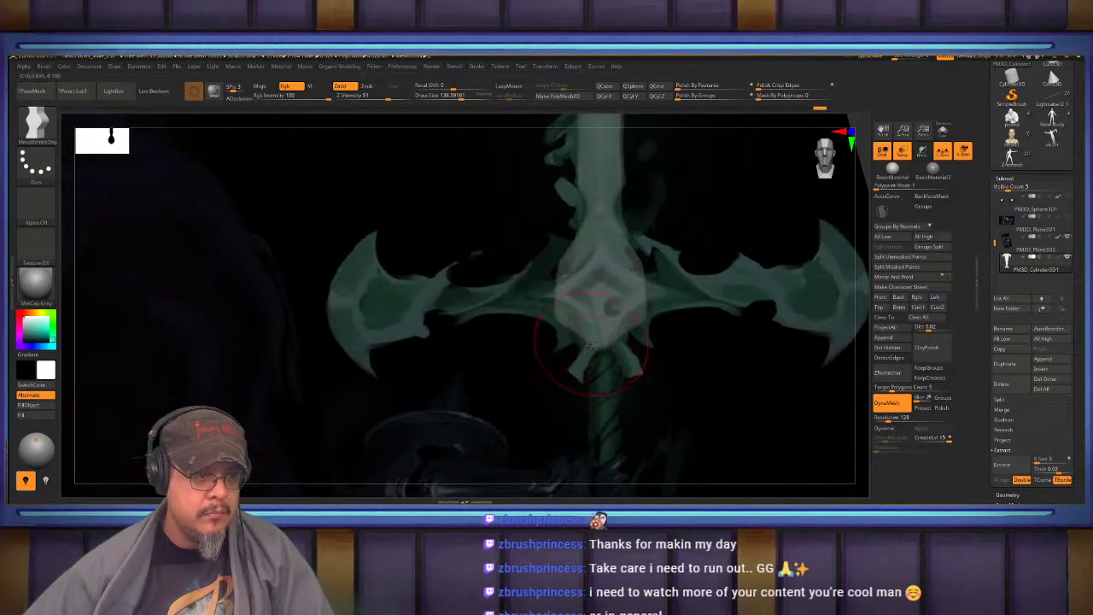
Pull the crossguard's arms out from the hilt to the flared ends in the reference and remesh them with DynaMesh
{"action": "mouse_move", "coordinate": [559, 290]}
{"action": "left_mouse_down"}
{"action": "mouse_move", "coordinate": [503, 288]}
{"action": "mouse_move", "coordinate": [520, 322]}
{"action": "mouse_move", "coordinate": [480, 325]}
{"action": "mouse_move", "coordinate": [455, 299]}
{"action": "mouse_move", "coordinate": [399, 305]}
{"action": "mouse_move", "coordinate": [405, 289]}
{"action": "mouse_move", "coordinate": [377, 282]}
{"action": "mouse_move", "coordinate": [373, 242]}
{"action": "left_mouse_up"}
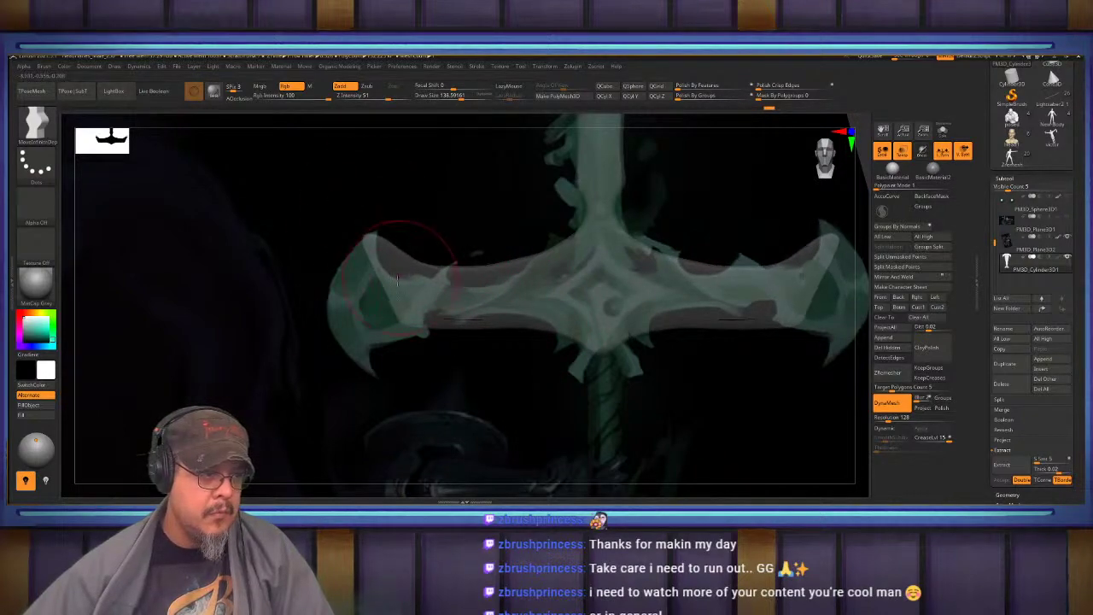
{"action": "mouse_move", "coordinate": [397, 280]}
{"action": "left_mouse_down"}
{"action": "mouse_move", "coordinate": [357, 271]}
{"action": "mouse_move", "coordinate": [346, 355]}
{"action": "left_mouse_up"}
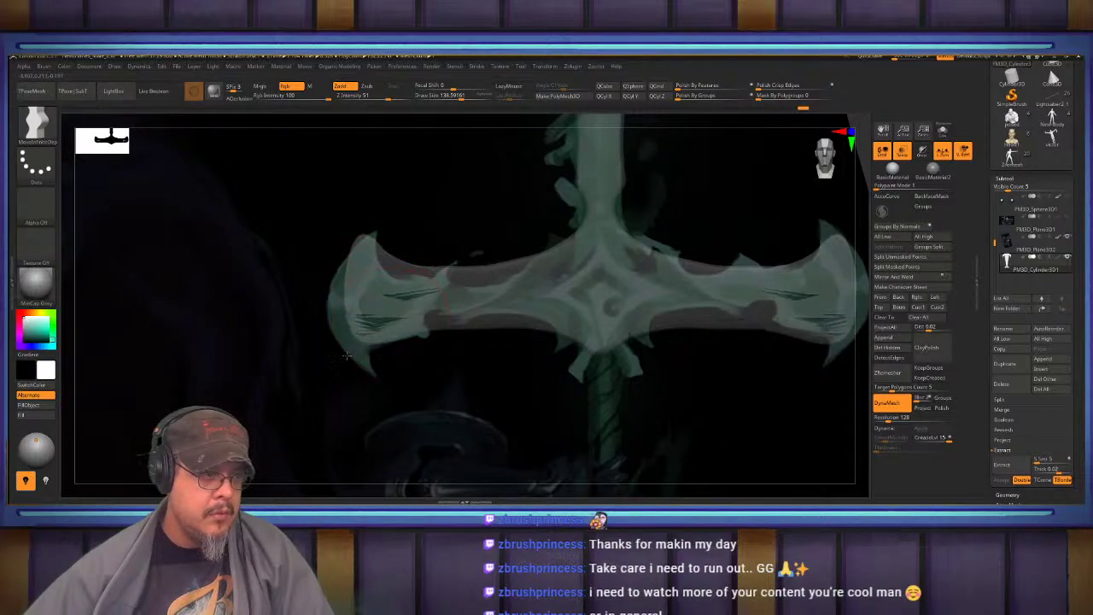
{"action": "left_click_drag", "start_coordinate": [450, 374], "coordinate": [490, 401], "text": "ctrl"}
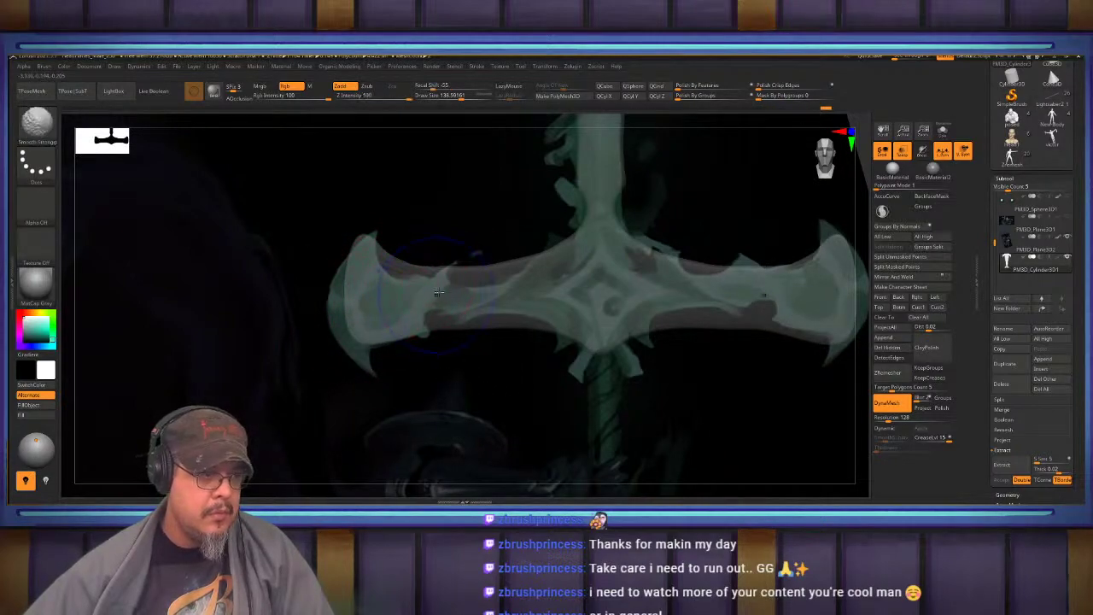
Push the crossguard's outer ends and pointed tips out to the reference's crescent outline
{"action": "left_click_drag", "start_coordinate": [369, 234], "coordinate": [374, 234]}
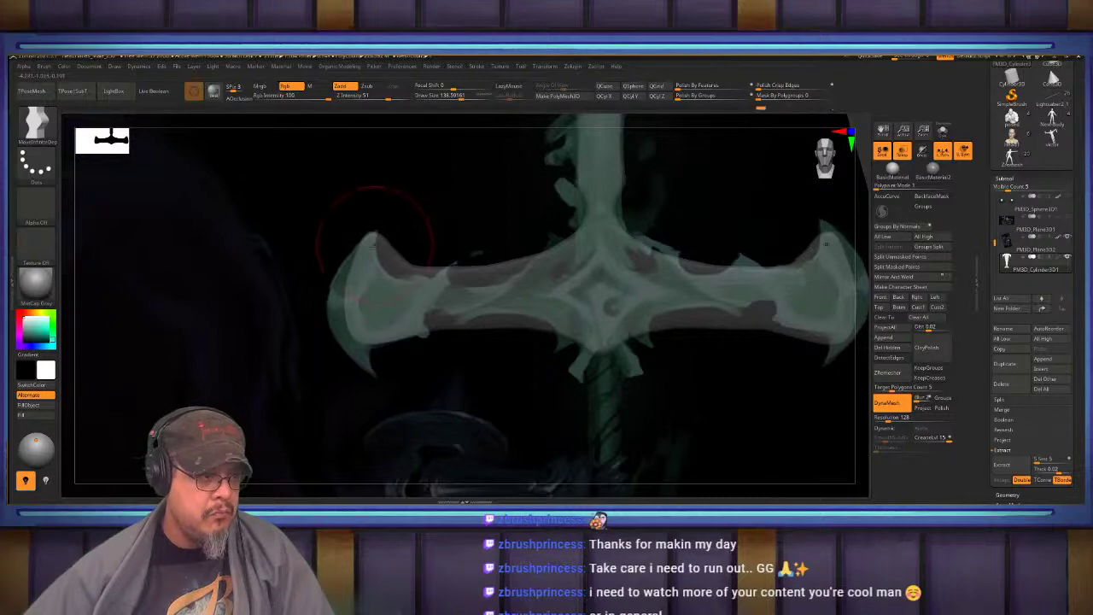
{"action": "left_click_drag", "start_coordinate": [361, 273], "coordinate": [333, 276]}
{"action": "mouse_move", "coordinate": [352, 319]}
{"action": "left_mouse_down"}
{"action": "mouse_move", "coordinate": [340, 332]}
{"action": "mouse_move", "coordinate": [371, 367]}
{"action": "mouse_move", "coordinate": [387, 333]}
{"action": "mouse_move", "coordinate": [353, 359]}
{"action": "mouse_move", "coordinate": [327, 344]}
{"action": "mouse_move", "coordinate": [370, 354]}
{"action": "mouse_move", "coordinate": [355, 351]}
{"action": "left_mouse_up"}
Carve the notches and central points along the crossguard's lower edge with a smaller brush, and lower the arm's upper edge
{"action": "key", "text": "s"}
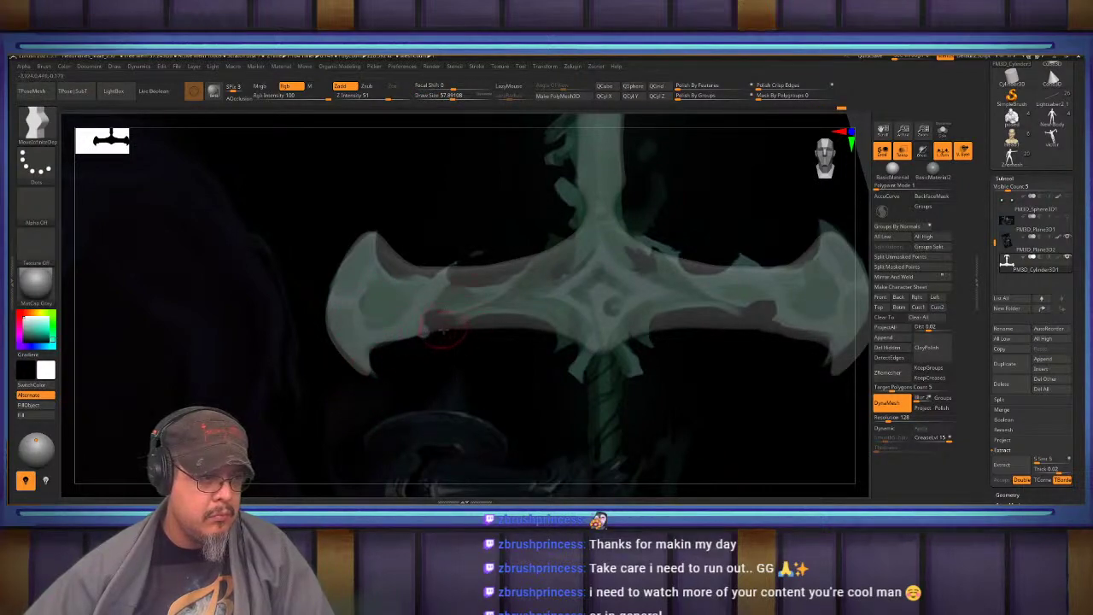
{"action": "mouse_move", "coordinate": [443, 331]}
{"action": "left_mouse_down"}
{"action": "mouse_move", "coordinate": [437, 313]}
{"action": "mouse_move", "coordinate": [509, 311]}
{"action": "mouse_move", "coordinate": [558, 337]}
{"action": "mouse_move", "coordinate": [562, 352]}
{"action": "mouse_move", "coordinate": [572, 342]}
{"action": "left_mouse_up"}
{"action": "key", "text": "shift"}
{"action": "mouse_move", "coordinate": [477, 254]}
{"action": "left_mouse_down", "text": "alt"}
{"action": "mouse_move", "coordinate": [503, 311]}
{"action": "mouse_move", "coordinate": [456, 314]}
{"action": "mouse_move", "coordinate": [443, 345]}
{"action": "left_mouse_up", "text": "alt"}
{"action": "key", "text": "s"}
{"action": "left_click_drag", "start_coordinate": [486, 312], "coordinate": [488, 331]}
{"action": "mouse_move", "coordinate": [520, 306]}
{"action": "left_mouse_down"}
{"action": "mouse_move", "coordinate": [518, 324]}
{"action": "mouse_move", "coordinate": [483, 330]}
{"action": "mouse_move", "coordinate": [483, 344]}
{"action": "left_mouse_up"}
Smooth the crossguard arm's upper edge and shape its upper barb with a larger brush, then turn transparency off
{"action": "key", "text": "s"}
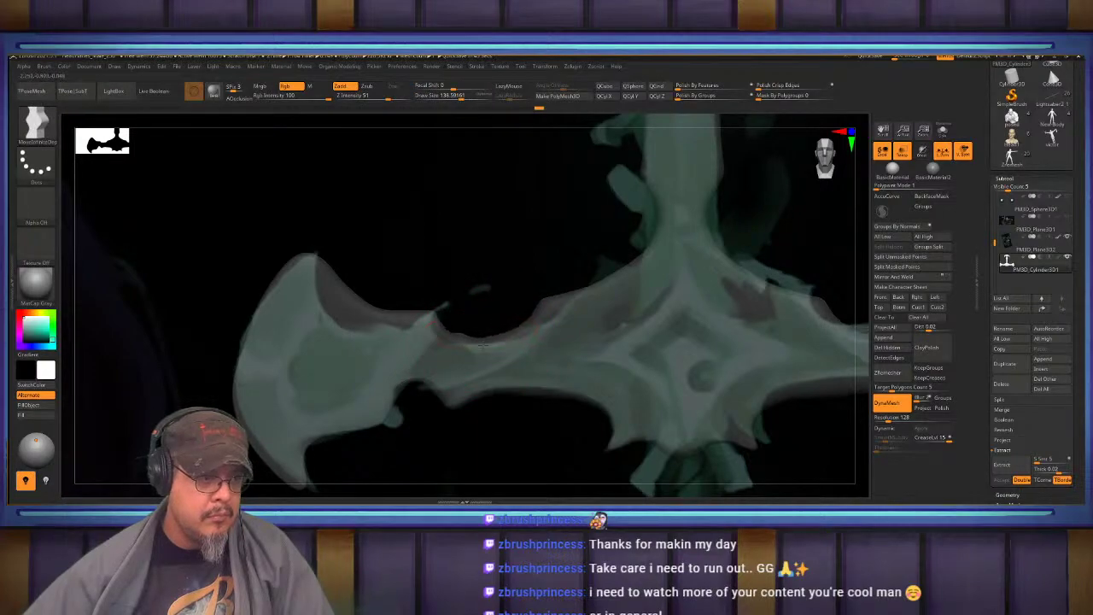
{"action": "left_click_drag", "start_coordinate": [536, 308], "coordinate": [542, 321]}
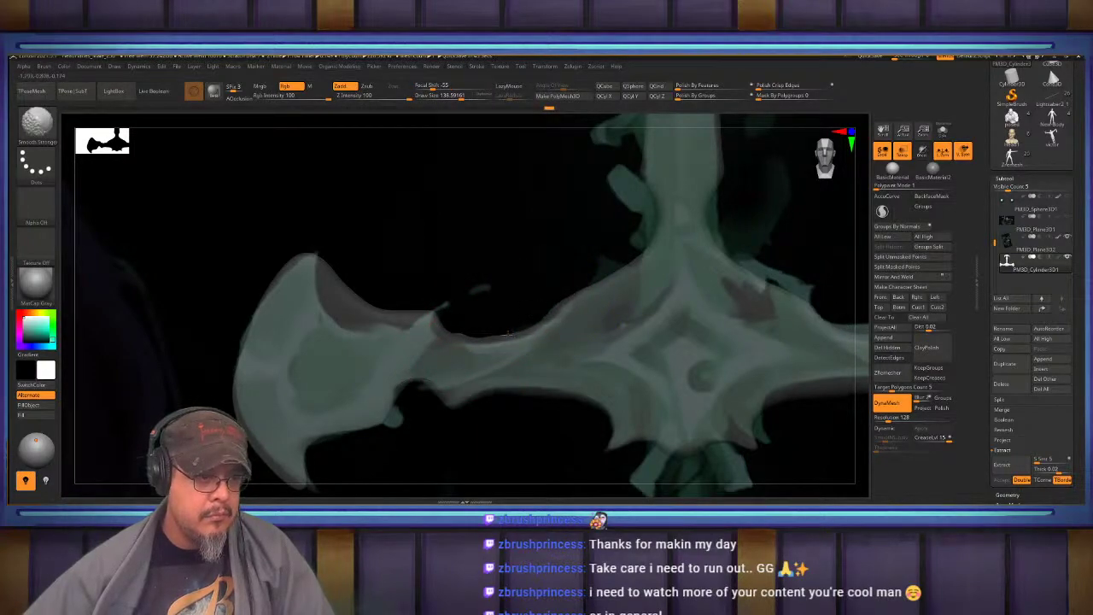
{"action": "mouse_move", "coordinate": [439, 315]}
{"action": "left_mouse_down"}
{"action": "mouse_move", "coordinate": [439, 333]}
{"action": "mouse_move", "coordinate": [381, 324]}
{"action": "mouse_move", "coordinate": [406, 324]}
{"action": "left_mouse_up"}
{"action": "left_click_drag", "start_coordinate": [424, 317], "coordinate": [435, 318]}
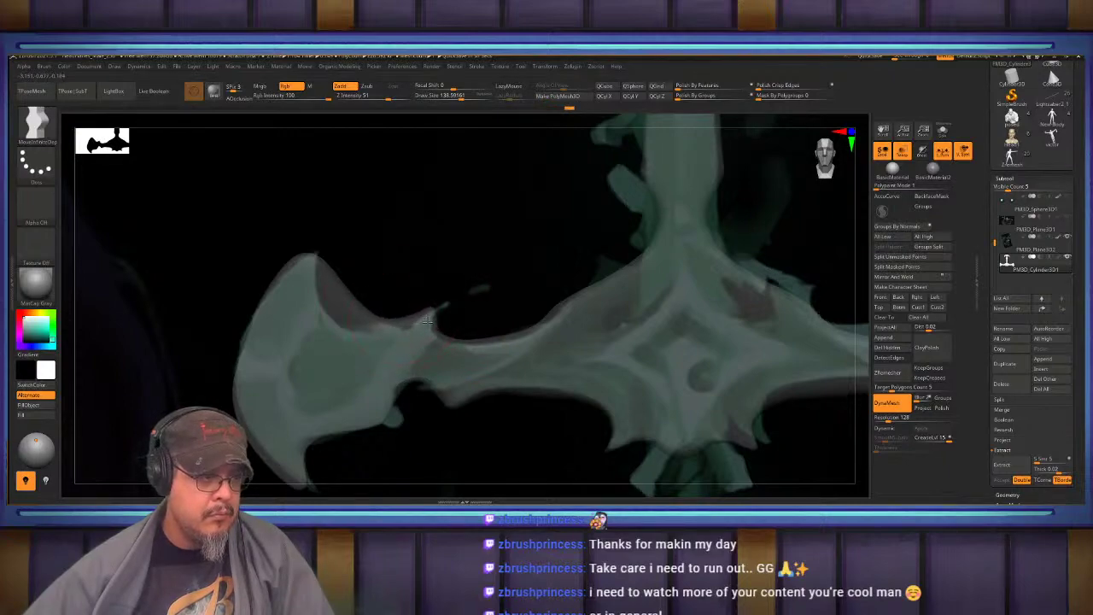
{"action": "mouse_move", "coordinate": [362, 309]}
{"action": "left_mouse_down"}
{"action": "mouse_move", "coordinate": [352, 320]}
{"action": "mouse_move", "coordinate": [324, 302]}
{"action": "mouse_move", "coordinate": [318, 277]}
{"action": "mouse_move", "coordinate": [297, 264]}
{"action": "mouse_move", "coordinate": [316, 258]}
{"action": "mouse_move", "coordinate": [346, 288]}
{"action": "mouse_move", "coordinate": [430, 269]}
{"action": "mouse_move", "coordinate": [317, 267]}
{"action": "mouse_move", "coordinate": [476, 293]}
{"action": "mouse_move", "coordinate": [524, 279]}
{"action": "left_mouse_up"}
{"action": "mouse_move", "coordinate": [420, 292]}
{"action": "left_mouse_down", "text": "alt"}
{"action": "mouse_move", "coordinate": [410, 280]}
{"action": "mouse_move", "coordinate": [456, 302]}
{"action": "left_mouse_up", "text": "alt"}
{"action": "left_click", "coordinate": [901, 152]}
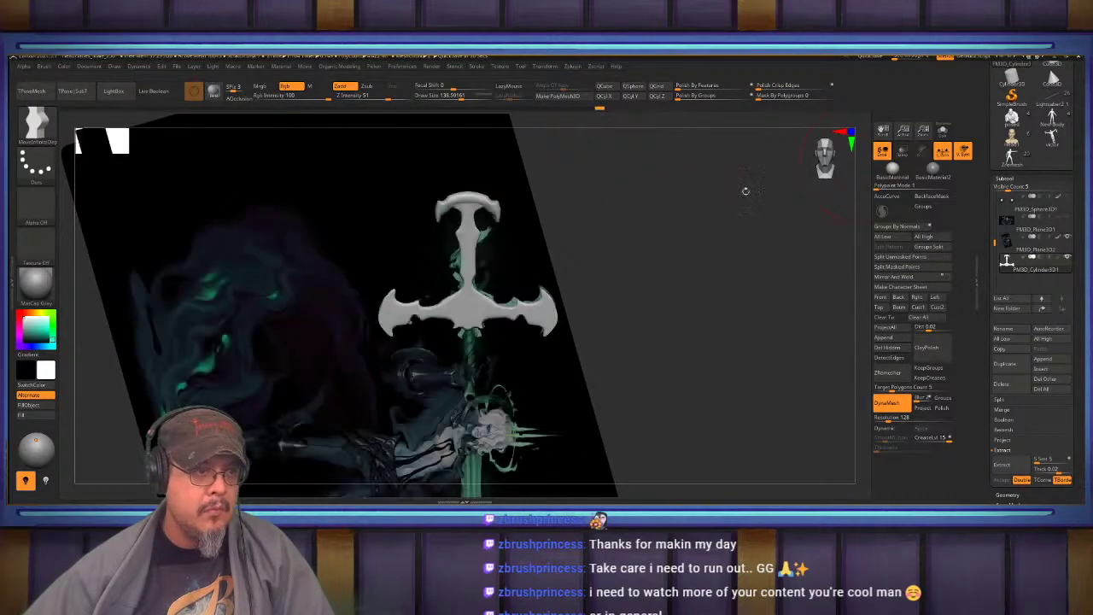
Pull out the barb beside the notch on the crossguard's lower edge with a smaller Move Infinite Depth brush
{"action": "mouse_move", "coordinate": [683, 224]}
{"action": "left_mouse_down"}
{"action": "mouse_move", "coordinate": [710, 224]}
{"action": "mouse_move", "coordinate": [683, 226]}
{"action": "mouse_move", "coordinate": [657, 261]}
{"action": "left_mouse_up"}
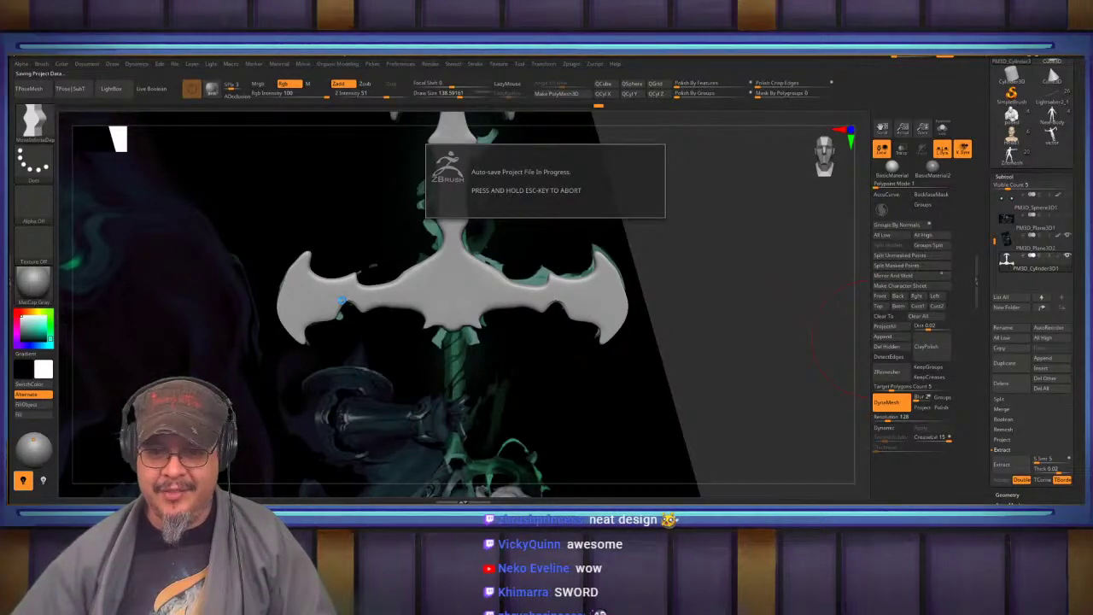
{"action": "left_click_drag", "start_coordinate": [319, 330], "coordinate": [398, 375]}
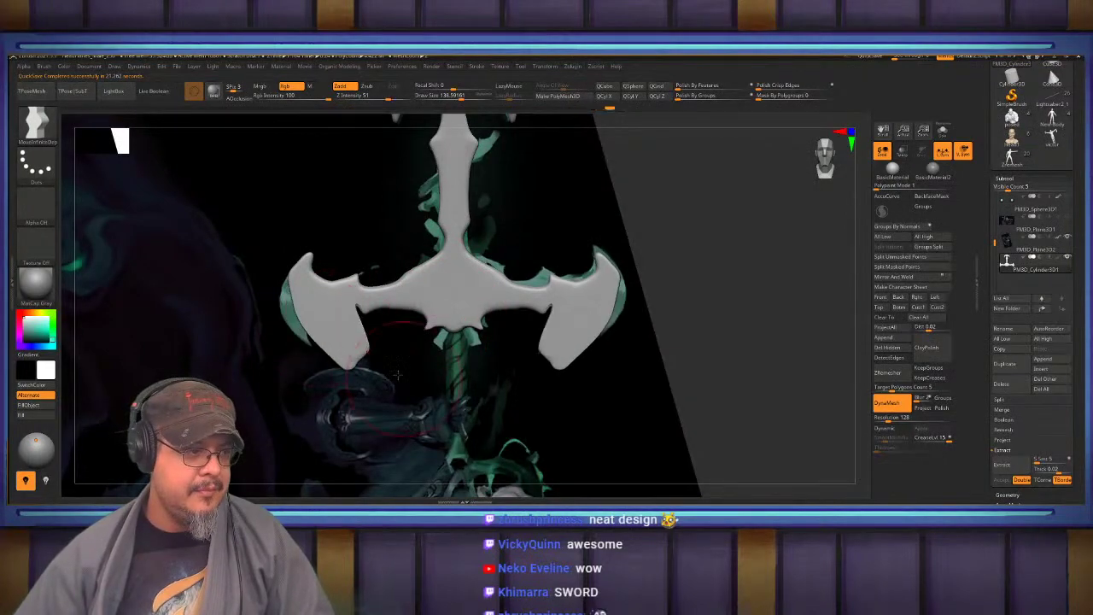
{"action": "key", "text": "ctrl+z"}
{"action": "mouse_move", "coordinate": [359, 333]}
{"action": "left_mouse_down", "text": "alt"}
{"action": "mouse_move", "coordinate": [410, 342]}
{"action": "mouse_move", "coordinate": [465, 319]}
{"action": "left_mouse_up", "text": "alt"}
{"action": "key", "text": "s"}
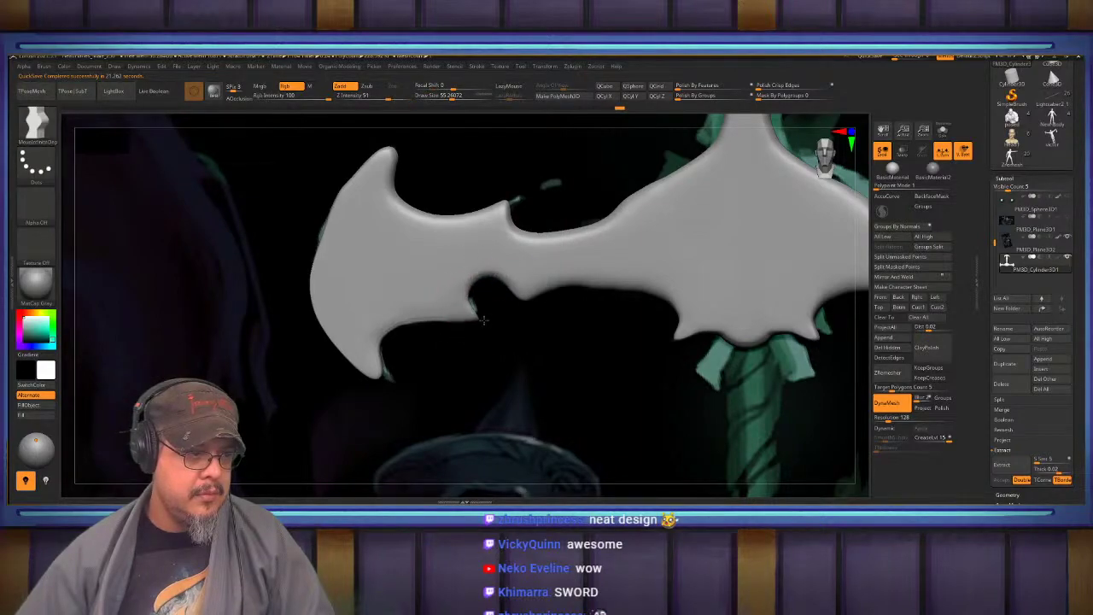
{"action": "mouse_move", "coordinate": [477, 302]}
{"action": "left_mouse_down", "text": "alt"}
{"action": "mouse_move", "coordinate": [504, 248]}
{"action": "mouse_move", "coordinate": [397, 230]}
{"action": "mouse_move", "coordinate": [421, 285]}
{"action": "mouse_move", "coordinate": [386, 270]}
{"action": "mouse_move", "coordinate": [491, 278]}
{"action": "mouse_move", "coordinate": [511, 235]}
{"action": "mouse_move", "coordinate": [544, 274]}
{"action": "mouse_move", "coordinate": [657, 269]}
{"action": "mouse_move", "coordinate": [664, 304]}
{"action": "mouse_move", "coordinate": [560, 300]}
{"action": "mouse_move", "coordinate": [521, 312]}
{"action": "mouse_move", "coordinate": [367, 299]}
{"action": "mouse_move", "coordinate": [352, 265]}
{"action": "mouse_move", "coordinate": [369, 309]}
{"action": "left_mouse_up", "text": "alt"}
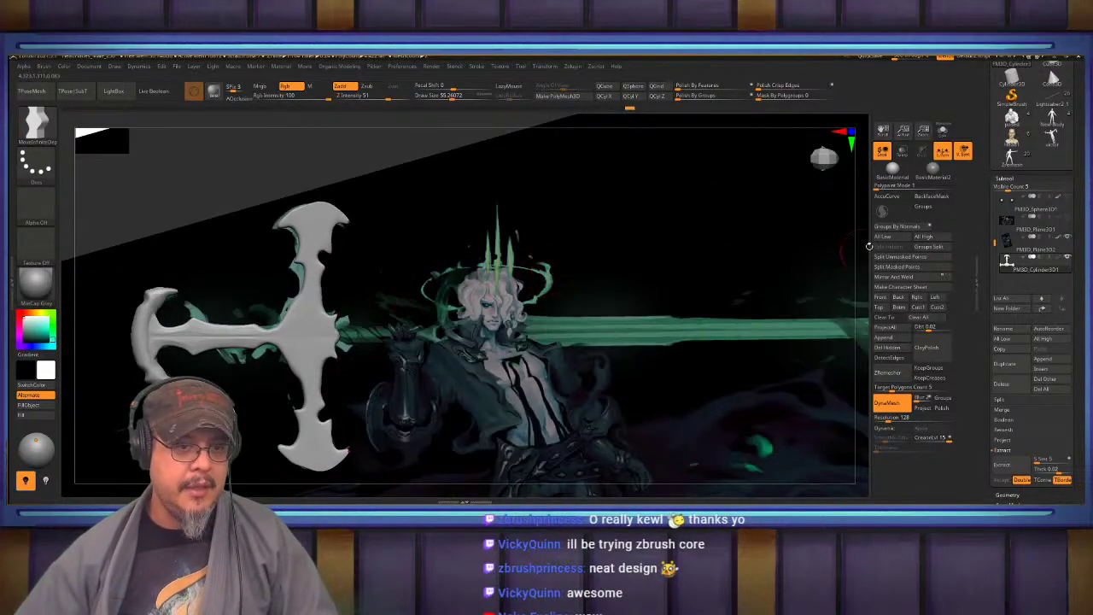
Append a Cylinder3D, move it beyond the crossguard's center, and scale it into a thin shaft along the sword's axis
{"action": "left_click", "coordinate": [1046, 371]}
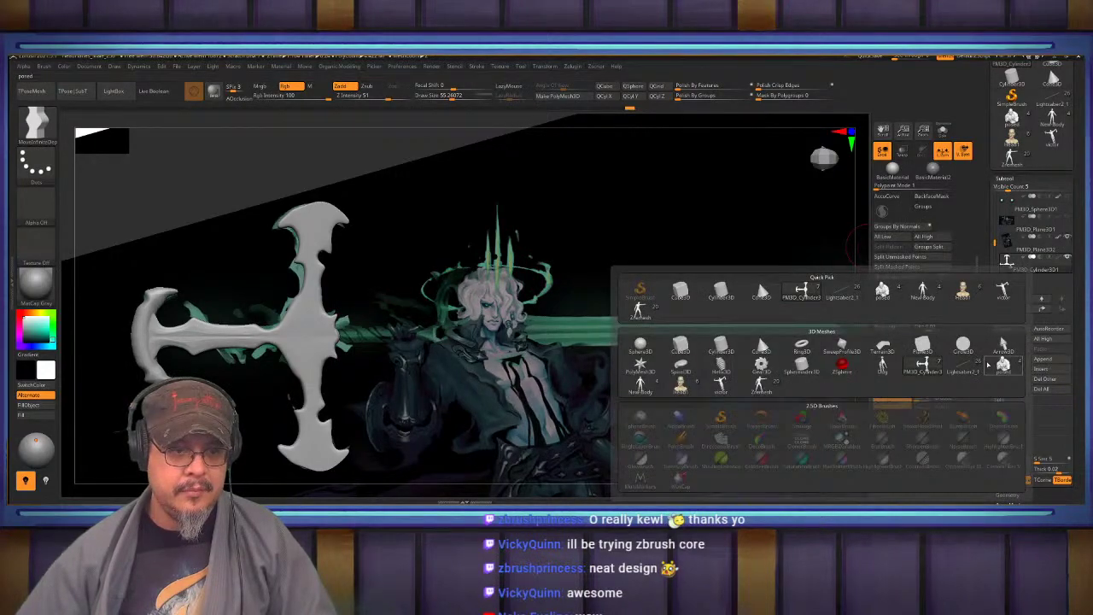
{"action": "left_click", "coordinate": [714, 293]}
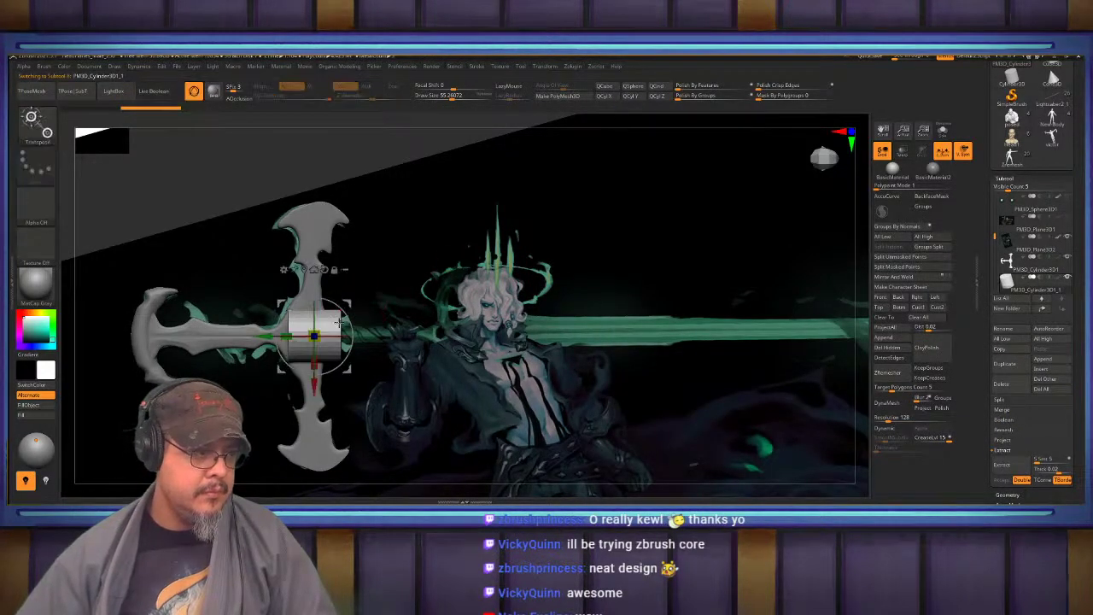
{"action": "left_click_drag", "start_coordinate": [266, 336], "coordinate": [321, 336]}
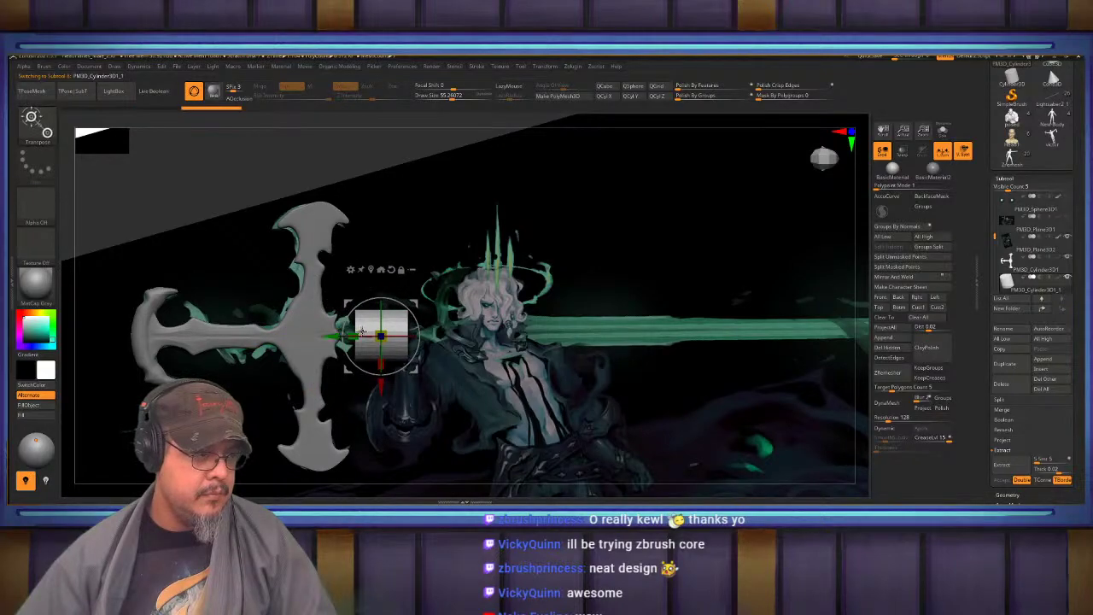
{"action": "left_click_drag", "start_coordinate": [386, 332], "coordinate": [357, 337]}
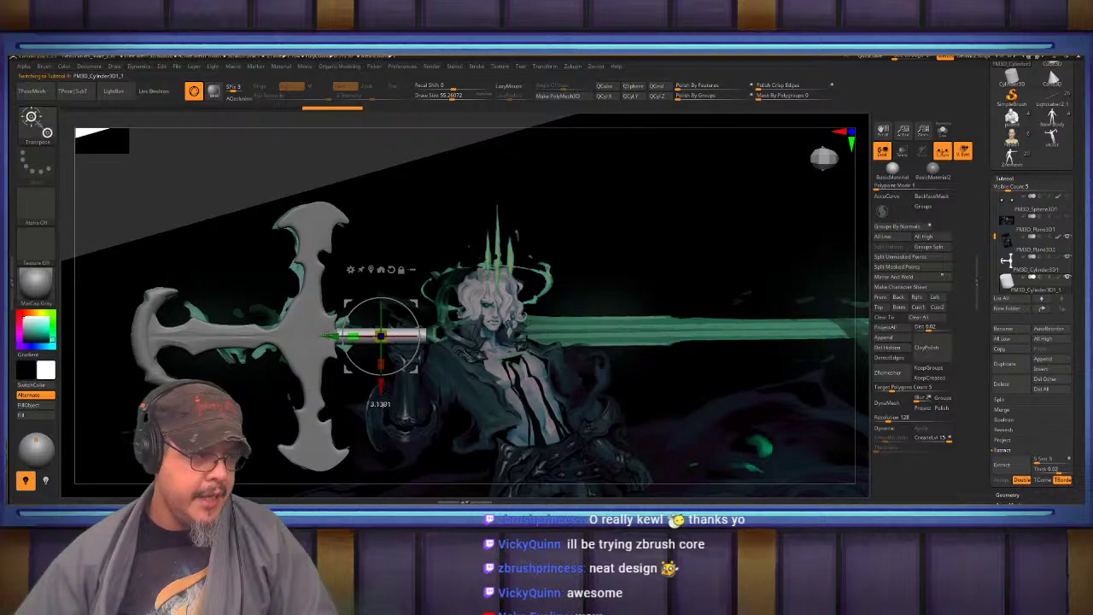
{"action": "left_click_drag", "start_coordinate": [323, 336], "coordinate": [319, 336]}
{"action": "key", "text": "q"}
Align the shaft cylinder in depth with the crossguard and fine-tune its position and length along the reference
{"action": "left_click_drag", "start_coordinate": [478, 444], "coordinate": [478, 334]}
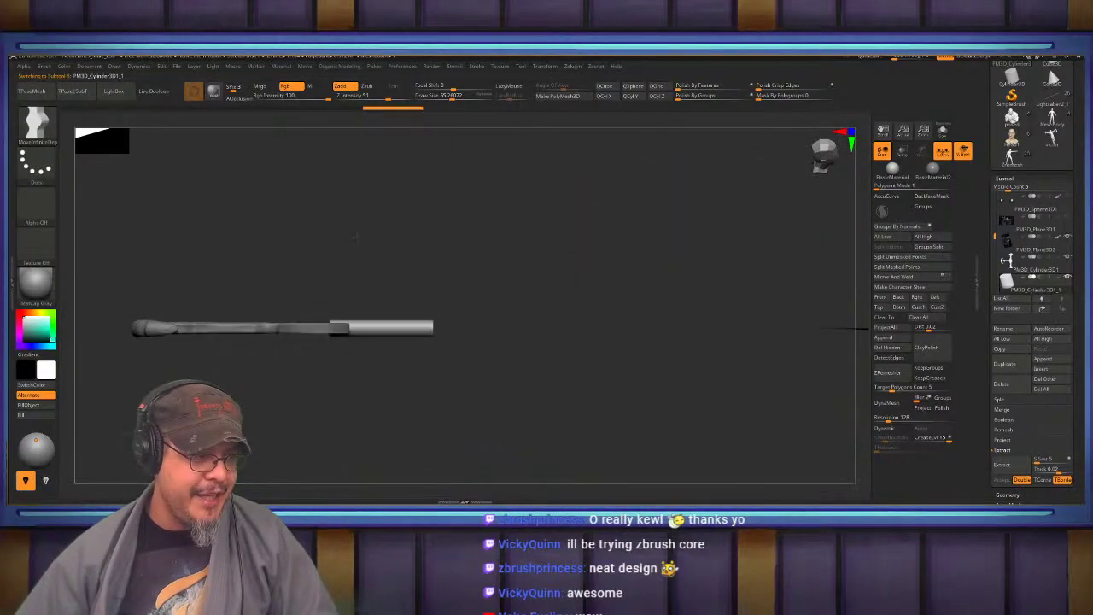
{"action": "left_click_drag", "start_coordinate": [427, 274], "coordinate": [467, 338], "text": "alt"}
{"action": "left_click_drag", "start_coordinate": [467, 248], "coordinate": [432, 288]}
{"action": "key", "text": "w"}
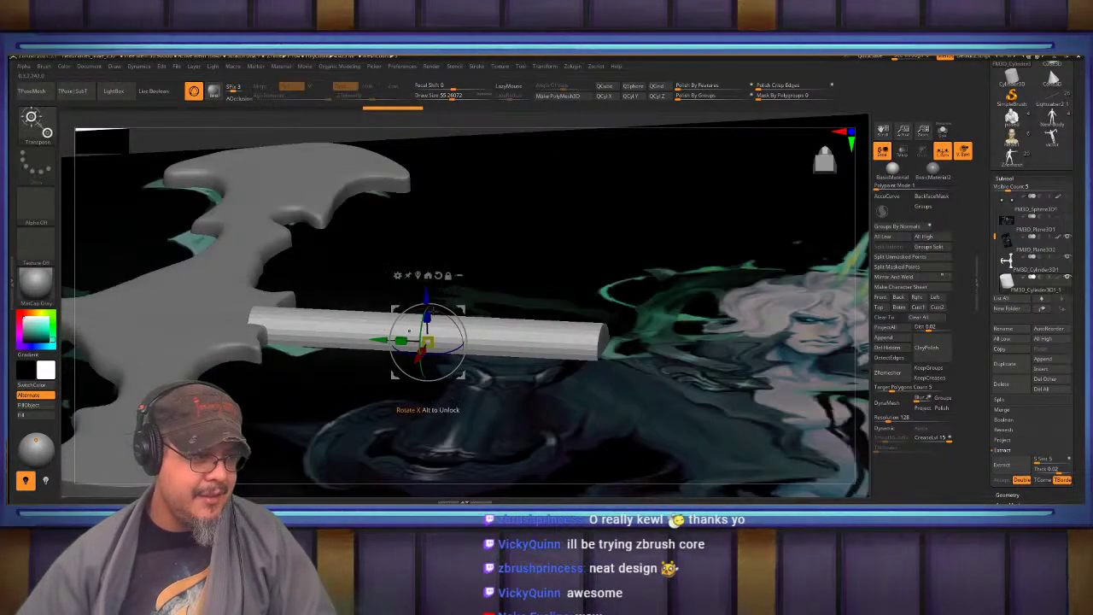
{"action": "left_click_drag", "start_coordinate": [427, 343], "coordinate": [418, 346]}
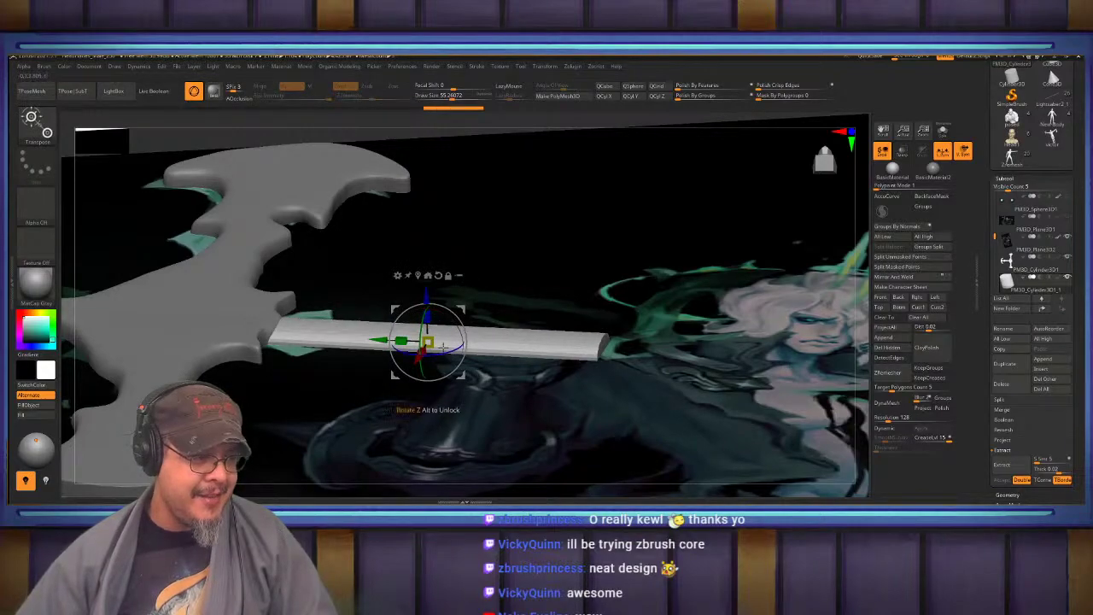
{"action": "left_click_drag", "start_coordinate": [461, 264], "coordinate": [439, 340]}
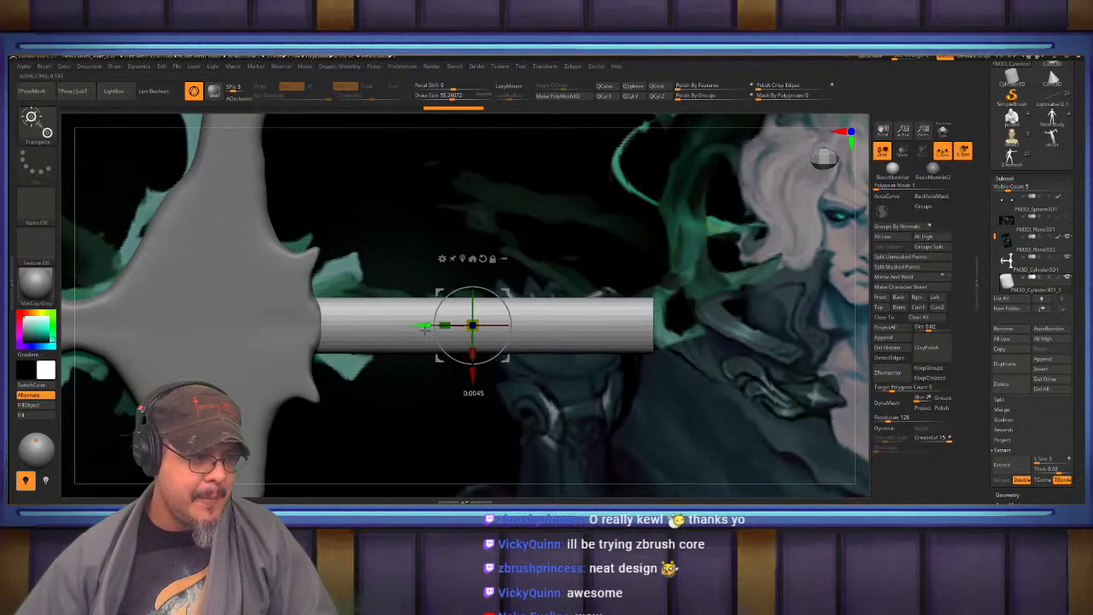
{"action": "left_click_drag", "start_coordinate": [594, 271], "coordinate": [437, 301], "text": "alt"}
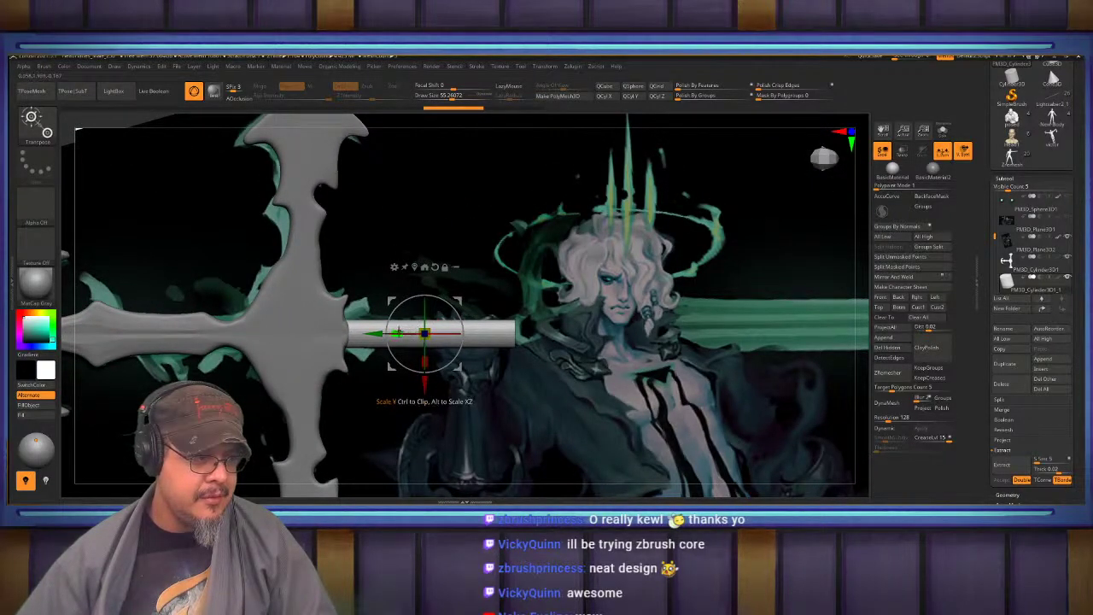
{"action": "left_click_drag", "start_coordinate": [396, 333], "coordinate": [394, 333]}
{"action": "key", "text": "q"}
{"action": "mouse_move", "coordinate": [478, 336]}
{"action": "left_mouse_down", "text": "alt"}
{"action": "mouse_move", "coordinate": [469, 290]}
{"action": "mouse_move", "coordinate": [427, 283]}
{"action": "mouse_move", "coordinate": [433, 323]}
{"action": "mouse_move", "coordinate": [405, 308]}
{"action": "mouse_move", "coordinate": [406, 289]}
{"action": "mouse_move", "coordinate": [446, 322]}
{"action": "mouse_move", "coordinate": [441, 288]}
{"action": "mouse_move", "coordinate": [401, 277]}
{"action": "mouse_move", "coordinate": [441, 314]}
{"action": "mouse_move", "coordinate": [479, 275]}
{"action": "mouse_move", "coordinate": [459, 267]}
{"action": "left_mouse_up", "text": "alt"}
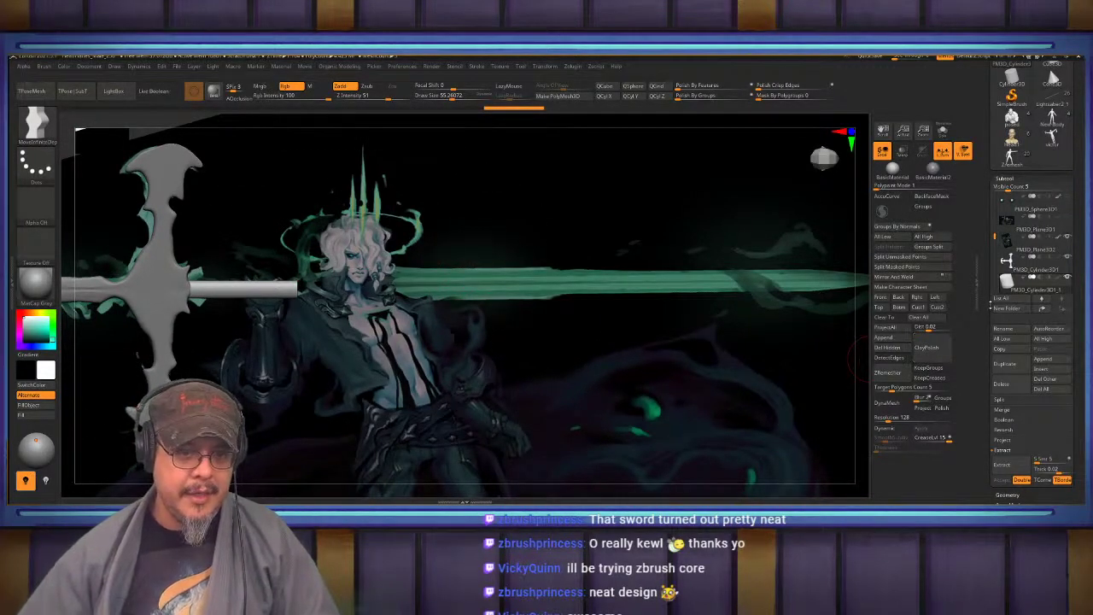
Append a Cube3D, move it to the free end of the shaft, and scale it down for the blade
{"action": "left_click", "coordinate": [1052, 371]}
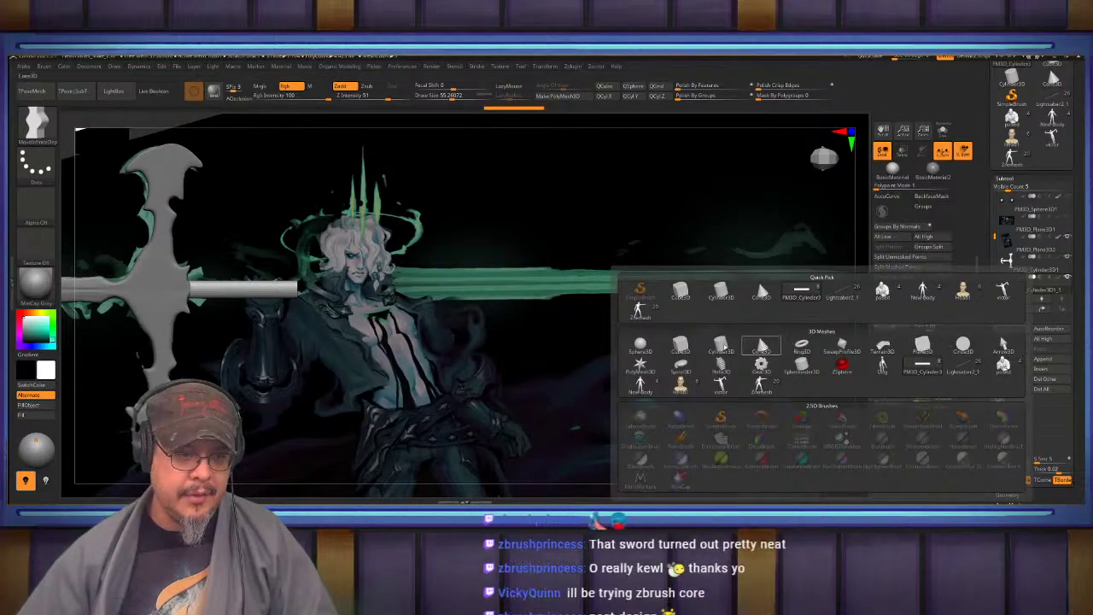
{"action": "left_click", "coordinate": [676, 345]}
{"action": "left_click_drag", "start_coordinate": [632, 319], "coordinate": [822, 370], "text": "alt"}
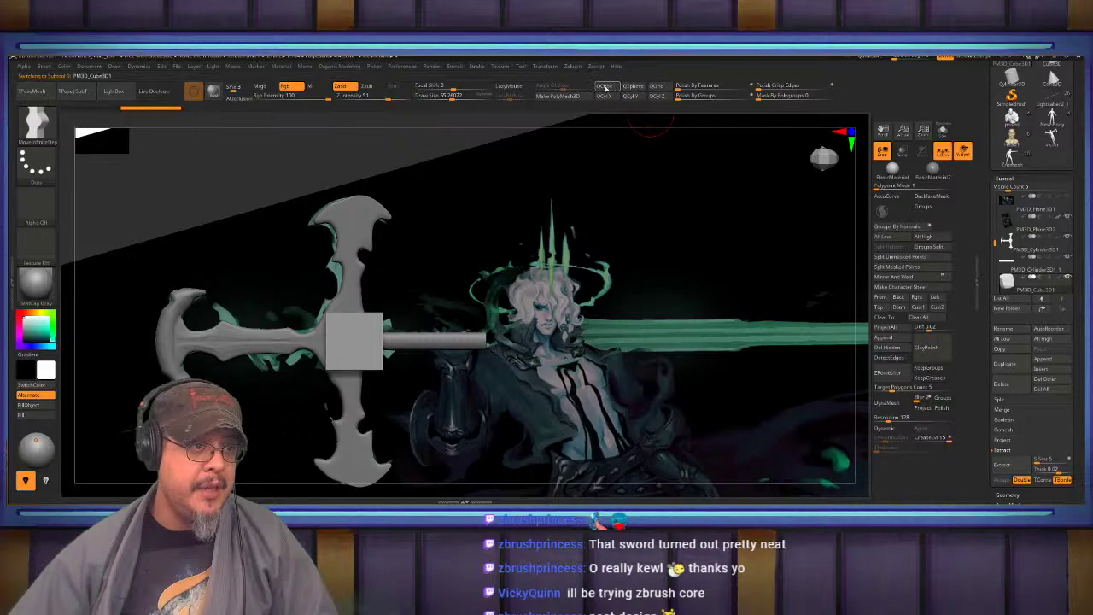
{"action": "key", "text": "w"}
{"action": "left_click_drag", "start_coordinate": [304, 341], "coordinate": [513, 335]}
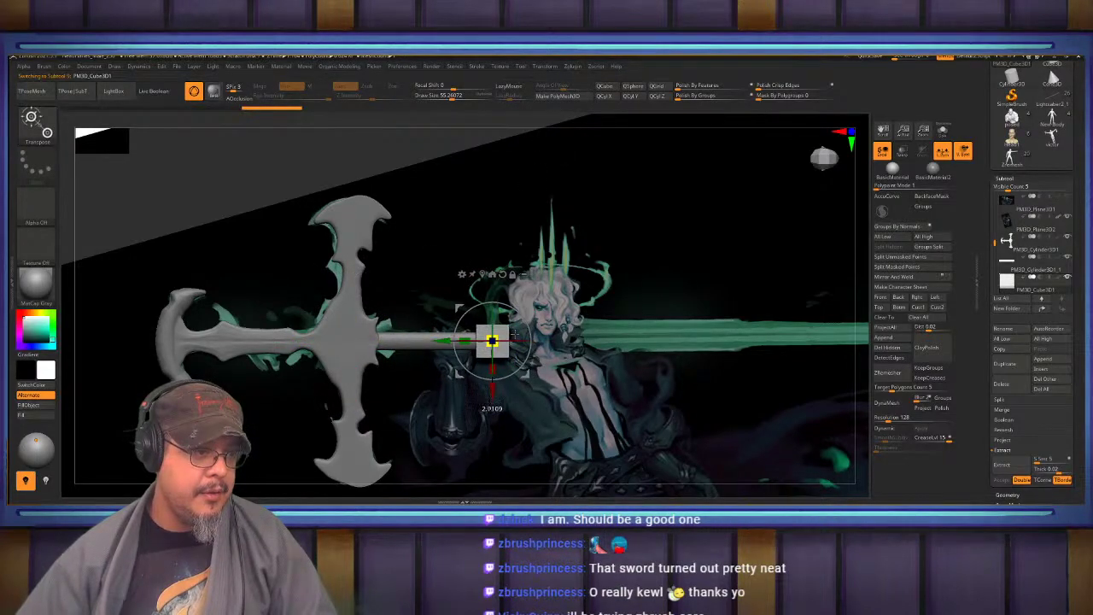
Move and stretch the cube into a long bar running from the shaft's end toward the reference blade's tip
{"action": "left_click_drag", "start_coordinate": [443, 341], "coordinate": [604, 344]}
{"action": "right_click_drag", "start_coordinate": [555, 367], "coordinate": [420, 343], "text": "ctrl"}
{"action": "mouse_move", "coordinate": [423, 339]}
{"action": "left_mouse_down"}
{"action": "mouse_move", "coordinate": [373, 333]}
{"action": "mouse_move", "coordinate": [502, 339]}
{"action": "left_mouse_up"}
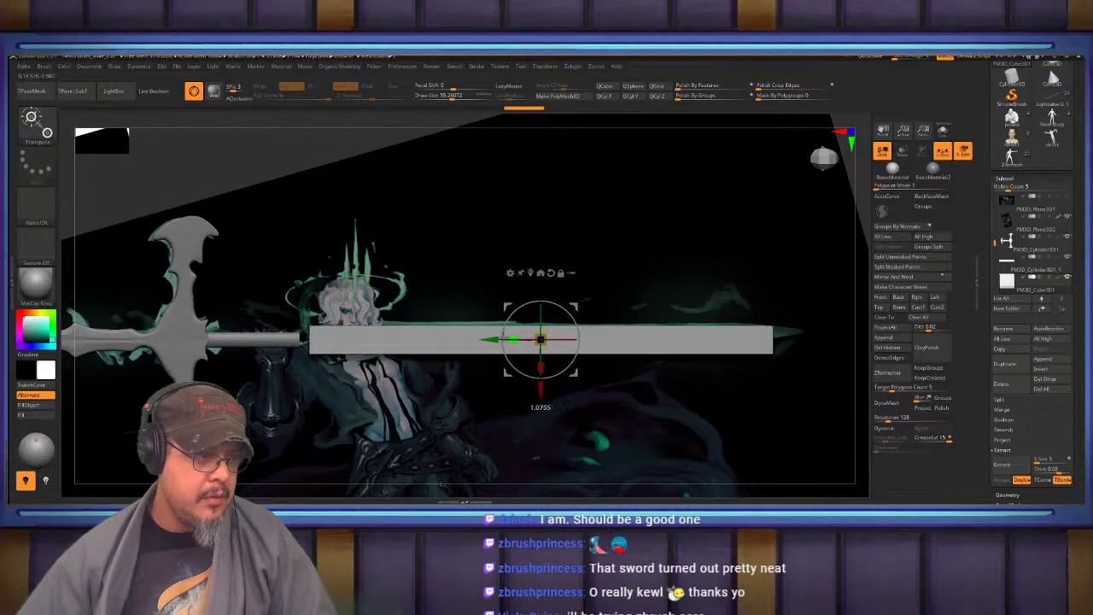
{"action": "key", "text": "q"}
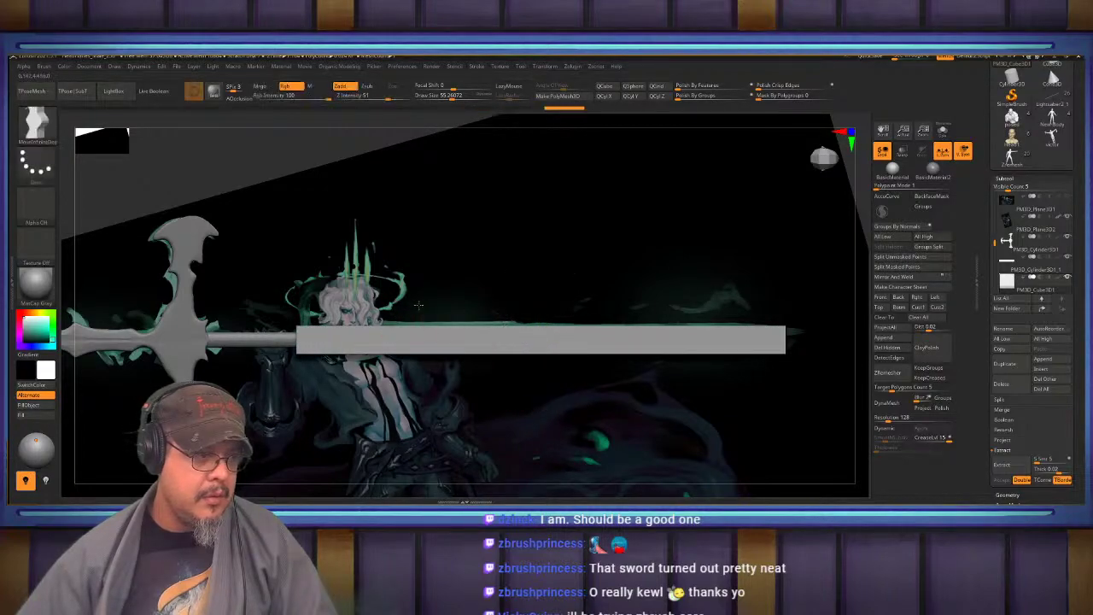
Make the blade bar transparent over the reference and select the ZModeler brush
{"action": "right_click_drag", "start_coordinate": [418, 330], "coordinate": [697, 226], "text": "alt"}
{"action": "left_click", "coordinate": [906, 155]}
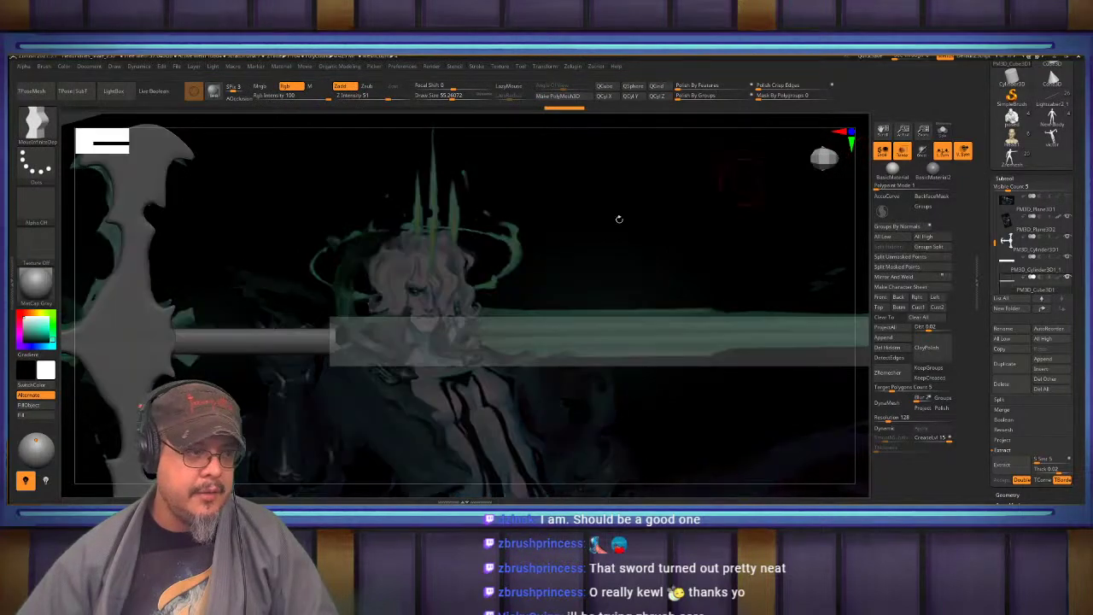
{"action": "mouse_move", "coordinate": [432, 299]}
{"action": "right_mouse_down", "text": "alt"}
{"action": "mouse_move", "coordinate": [493, 256]}
{"action": "mouse_move", "coordinate": [518, 253]}
{"action": "mouse_move", "coordinate": [427, 268]}
{"action": "mouse_move", "coordinate": [503, 262]}
{"action": "mouse_move", "coordinate": [455, 275]}
{"action": "mouse_move", "coordinate": [539, 244]}
{"action": "mouse_move", "coordinate": [572, 264]}
{"action": "right_mouse_up", "text": "alt"}
{"action": "key", "text": "b"}
{"action": "key", "text": "z"}
{"action": "key", "text": "m"}
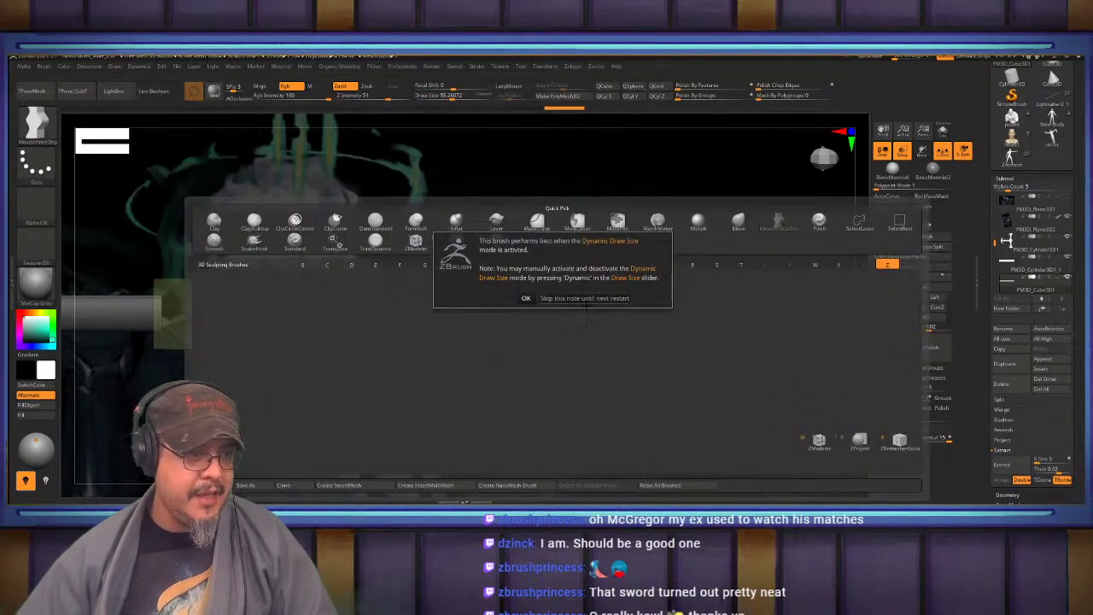
{"action": "left_click", "coordinate": [586, 300]}
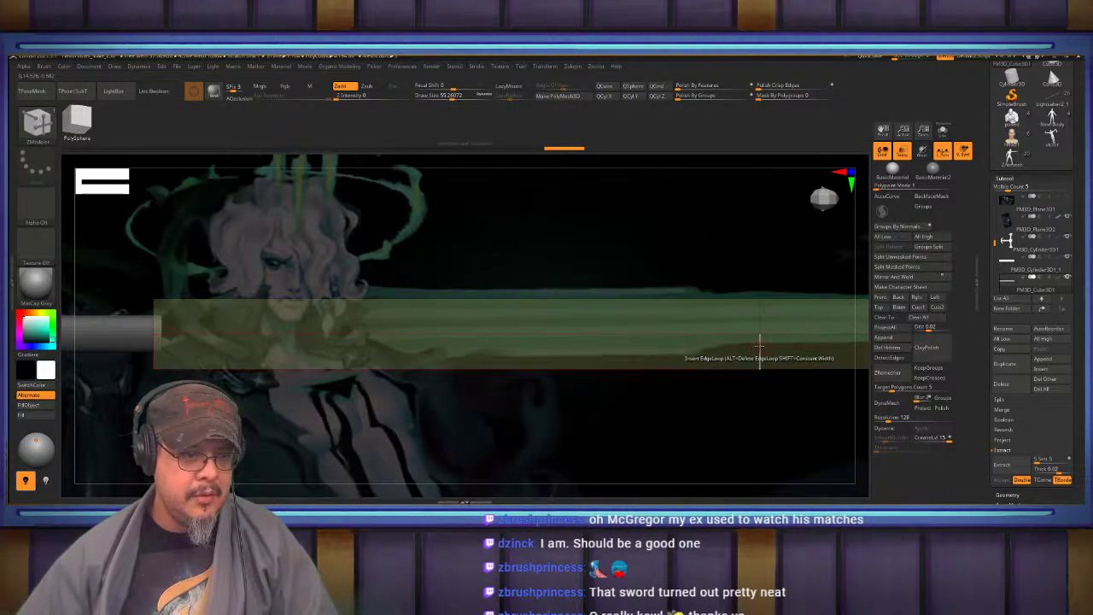
Try different ZModeler edge actions on the blade bar, starting with Slide
{"action": "key", "text": "space"}
{"action": "left_click", "coordinate": [817, 251]}
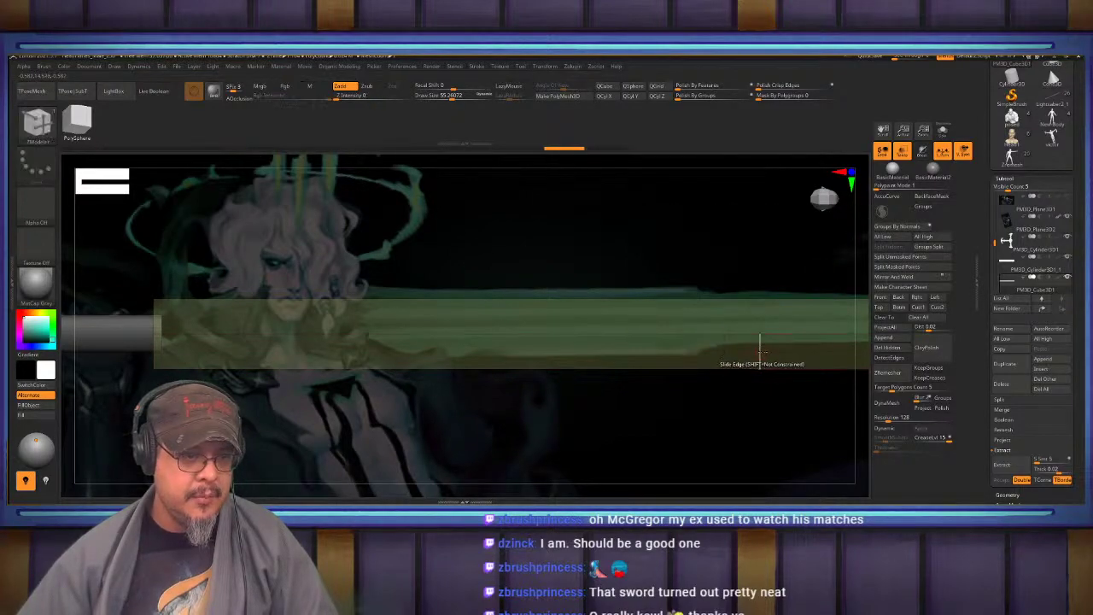
{"action": "key", "text": "space"}
{"action": "left_click", "coordinate": [751, 334]}
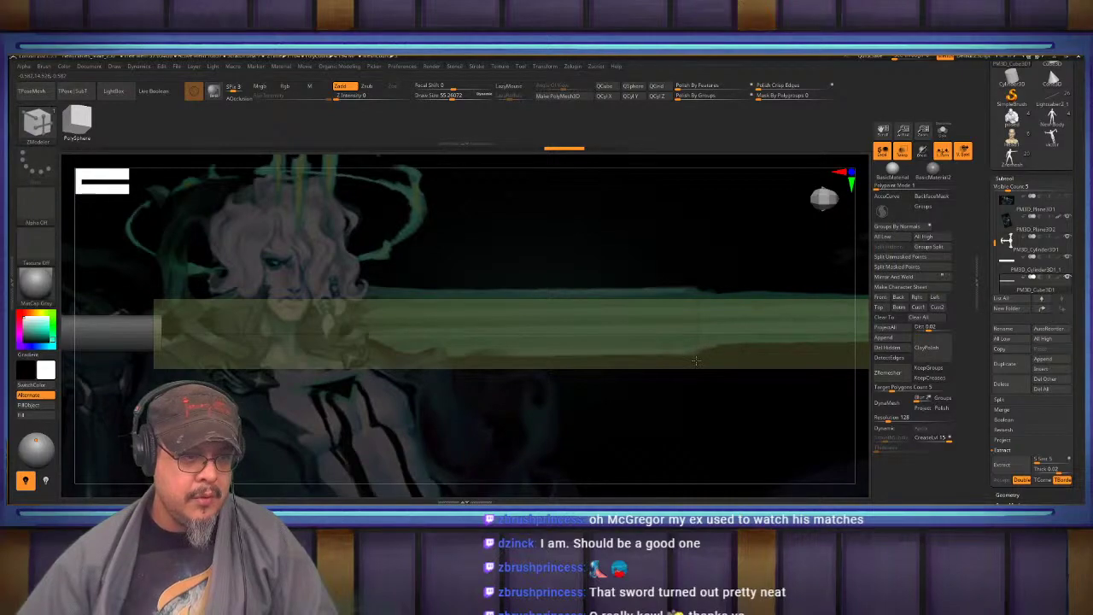
Insert an edge loop across the blade bar with the ZModeler Insert edge action, where the reference blade narrows
{"action": "mouse_move", "coordinate": [693, 401]}
{"action": "left_mouse_down", "text": "alt"}
{"action": "mouse_move", "coordinate": [689, 476]}
{"action": "mouse_move", "coordinate": [661, 340]}
{"action": "mouse_move", "coordinate": [538, 271]}
{"action": "mouse_move", "coordinate": [606, 320]}
{"action": "left_mouse_up", "text": "alt"}
{"action": "key", "text": "w"}
{"action": "left_click_drag", "start_coordinate": [651, 293], "coordinate": [499, 241]}
{"action": "left_click_drag", "start_coordinate": [453, 179], "coordinate": [527, 242]}
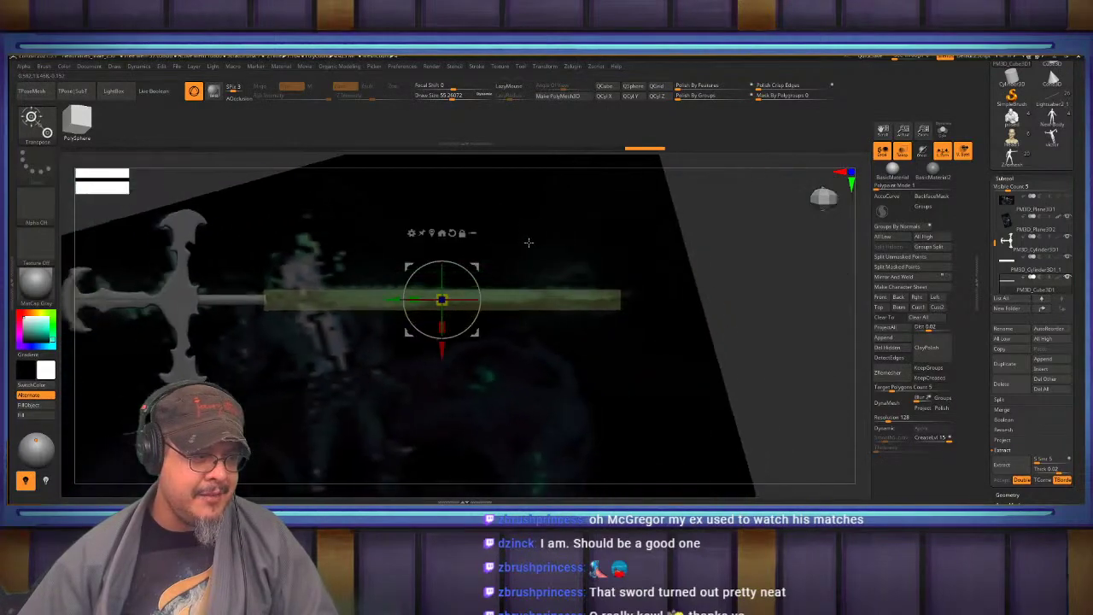
{"action": "mouse_move", "coordinate": [547, 290]}
{"action": "left_mouse_down", "text": "alt"}
{"action": "mouse_move", "coordinate": [632, 283]}
{"action": "mouse_move", "coordinate": [690, 335]}
{"action": "left_mouse_up", "text": "alt"}
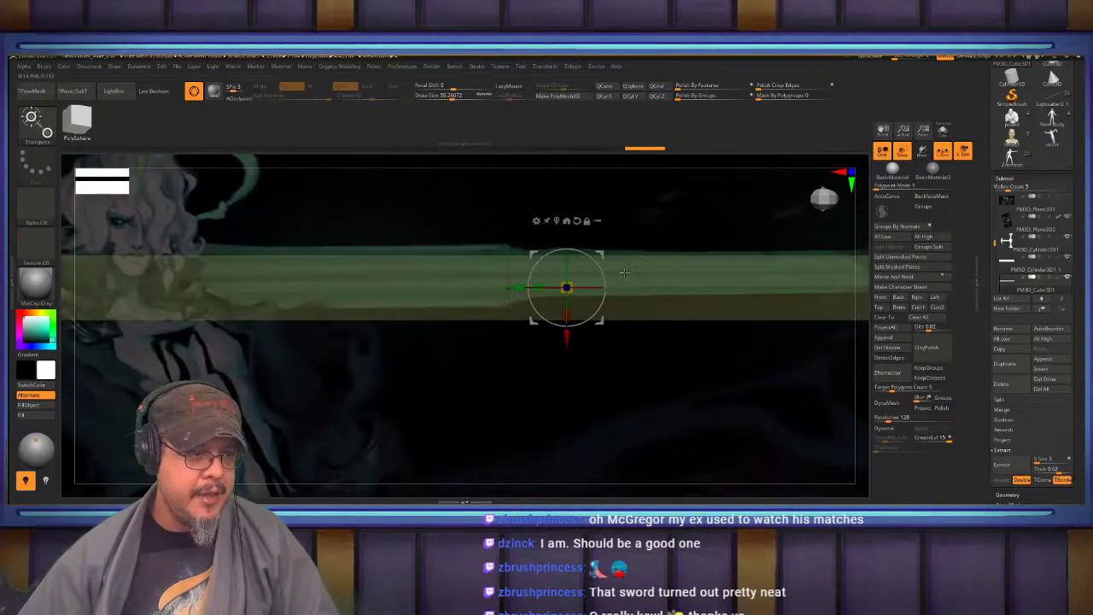
{"action": "key", "text": "q"}
{"action": "key", "text": "space"}
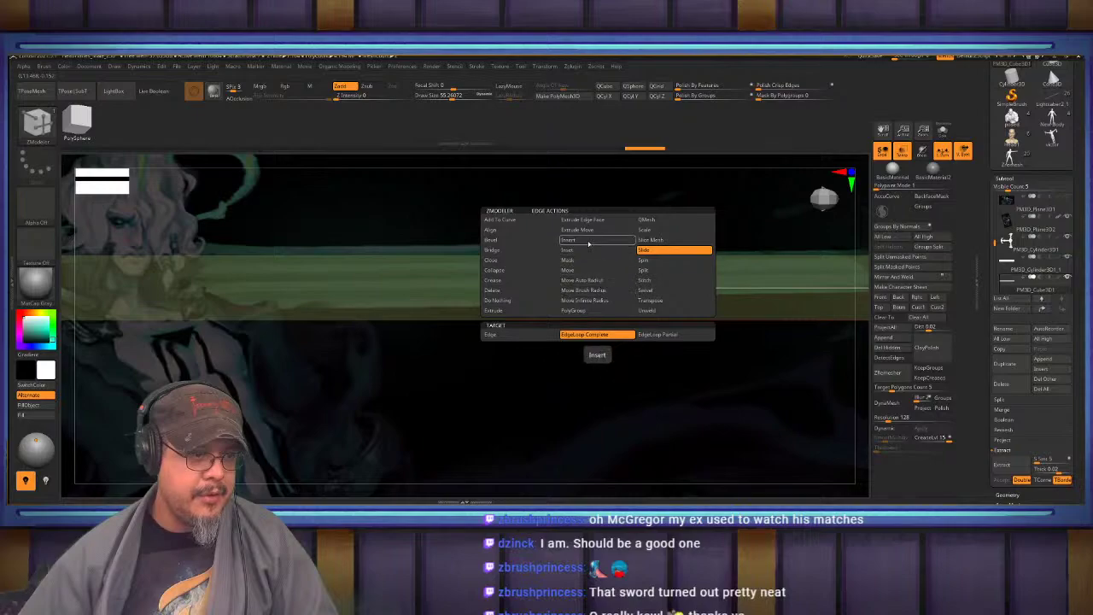
{"action": "left_click", "coordinate": [587, 242]}
{"action": "left_click_drag", "start_coordinate": [605, 289], "coordinate": [574, 285]}
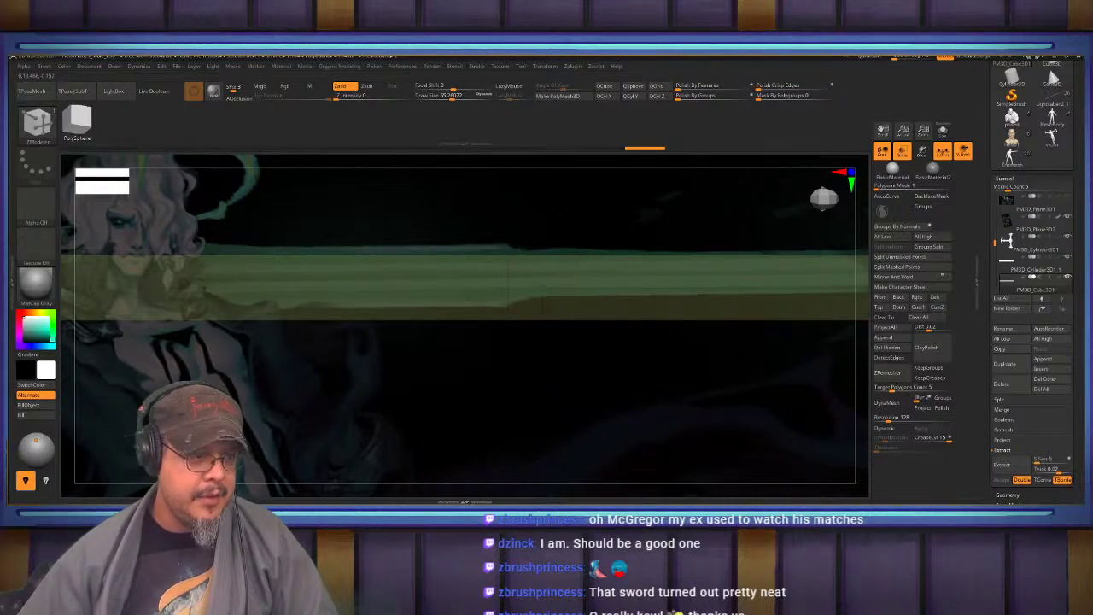
Mask the blade's shaft-side section and narrow the outer section to match the width of the reference blade
{"action": "key", "text": "ctrl"}
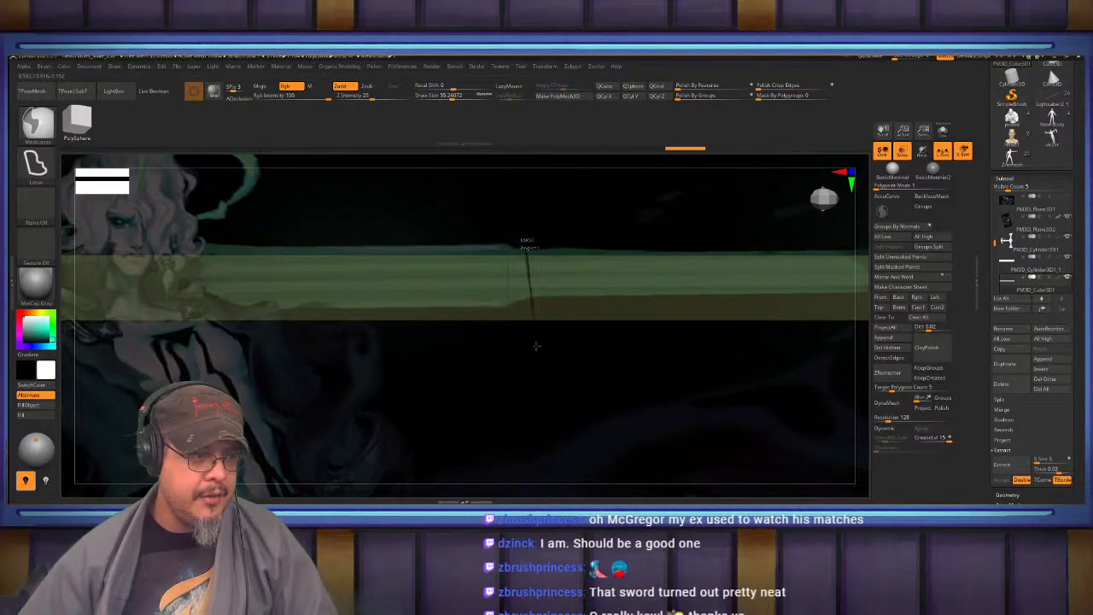
{"action": "left_click_drag", "start_coordinate": [526, 328], "coordinate": [551, 197], "text": "ctrl"}
{"action": "key", "text": "w"}
{"action": "mouse_move", "coordinate": [559, 250]}
{"action": "right_mouse_down", "text": "ctrl"}
{"action": "mouse_move", "coordinate": [550, 233]}
{"action": "mouse_move", "coordinate": [531, 234]}
{"action": "right_mouse_up", "text": "ctrl"}
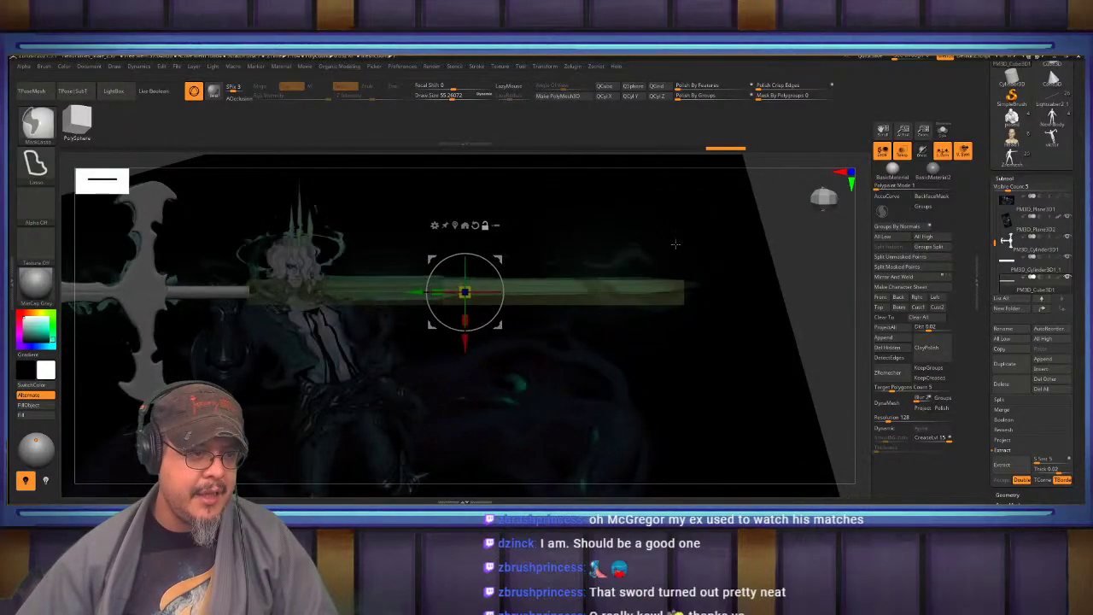
{"action": "mouse_move", "coordinate": [673, 244]}
{"action": "left_mouse_down", "text": "ctrl"}
{"action": "mouse_move", "coordinate": [712, 343]}
{"action": "mouse_move", "coordinate": [746, 239]}
{"action": "left_mouse_up", "text": "ctrl"}
{"action": "mouse_move", "coordinate": [529, 212]}
{"action": "right_mouse_down", "text": "alt"}
{"action": "mouse_move", "coordinate": [624, 225]}
{"action": "mouse_move", "coordinate": [617, 254]}
{"action": "right_mouse_up", "text": "alt"}
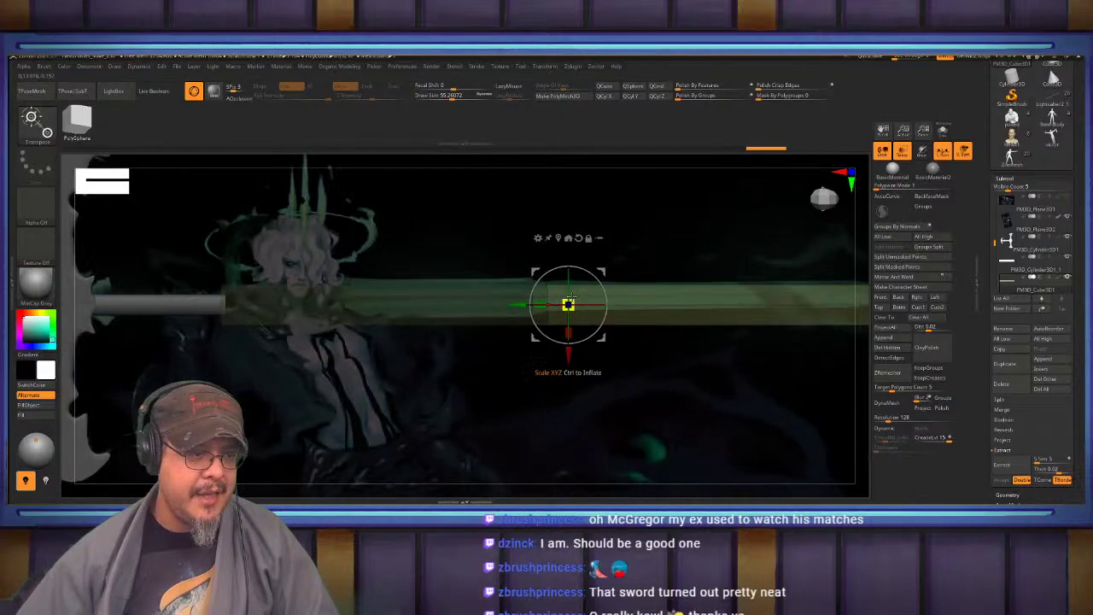
{"action": "left_click_drag", "start_coordinate": [569, 335], "coordinate": [583, 279]}
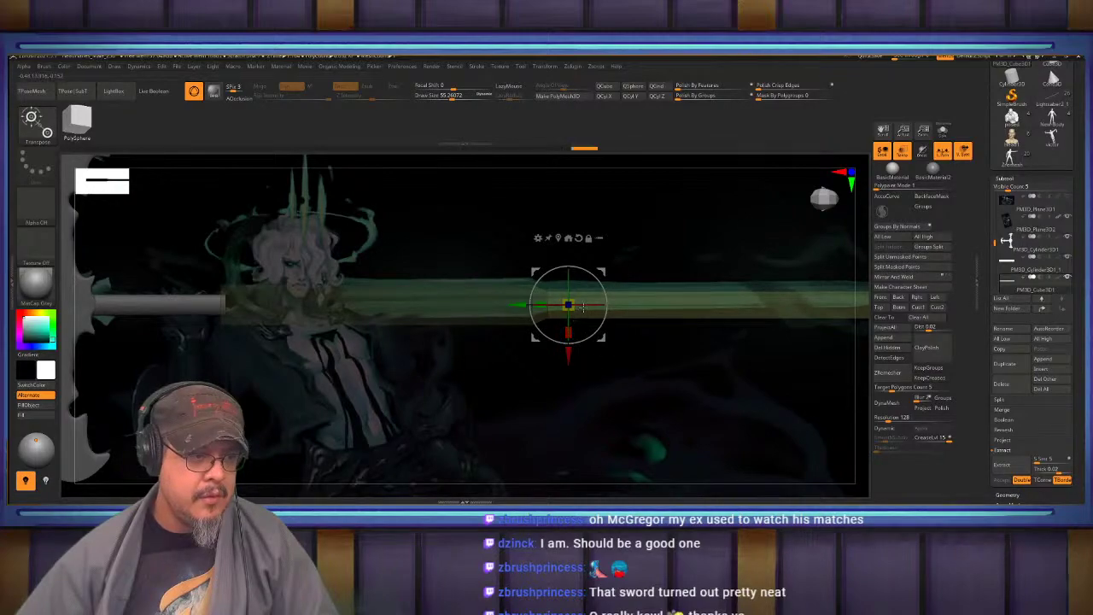
Clear the mask, isolate the centre of the blade's far end, and pull it outward into a pointed tip
{"action": "key", "text": "q"}
{"action": "right_click_drag", "start_coordinate": [576, 249], "coordinate": [408, 251], "text": "alt"}
{"action": "right_click_drag", "start_coordinate": [612, 239], "coordinate": [451, 251], "text": "alt"}
{"action": "left_click_drag", "start_coordinate": [752, 257], "coordinate": [762, 266], "text": "ctrl"}
{"action": "right_click_drag", "start_coordinate": [759, 256], "coordinate": [762, 308], "text": "ctrl"}
{"action": "right_click_drag", "start_coordinate": [708, 254], "coordinate": [436, 278], "text": "alt"}
{"action": "left_click_drag", "start_coordinate": [613, 339], "coordinate": [570, 340], "text": "ctrl"}
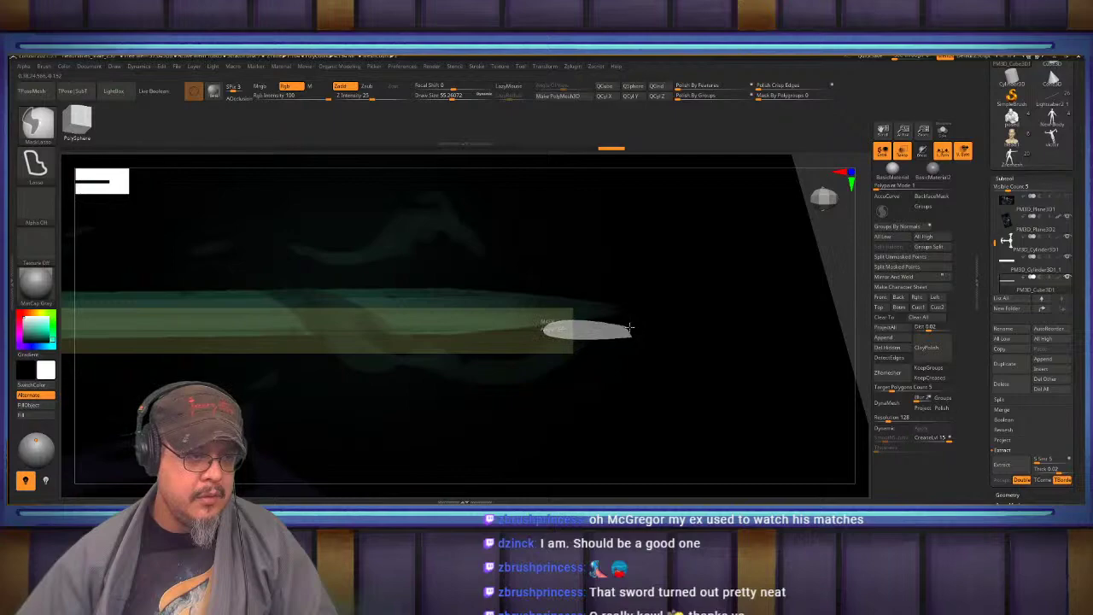
{"action": "key", "text": "w"}
{"action": "left_click", "coordinate": [568, 330]}
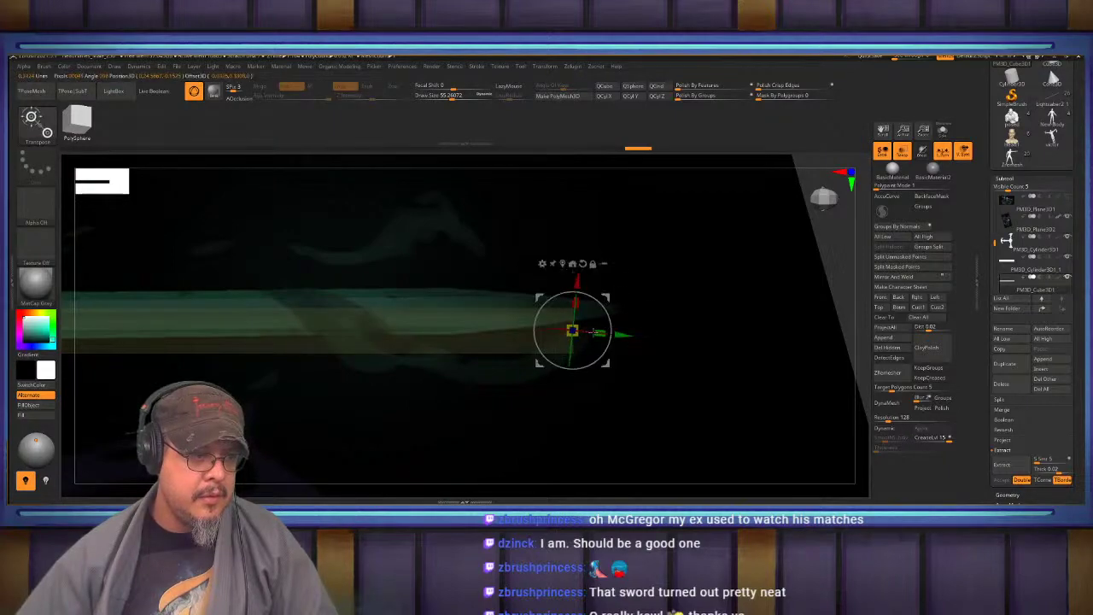
{"action": "left_click_drag", "start_coordinate": [635, 330], "coordinate": [704, 330]}
Turn off the polyframe display and transparency, and frame the whole sword over the reference
{"action": "key", "text": "q"}
{"action": "left_click_drag", "start_coordinate": [540, 299], "coordinate": [364, 292], "text": "alt"}
{"action": "left_click_drag", "start_coordinate": [725, 290], "coordinate": [820, 267], "text": "alt"}
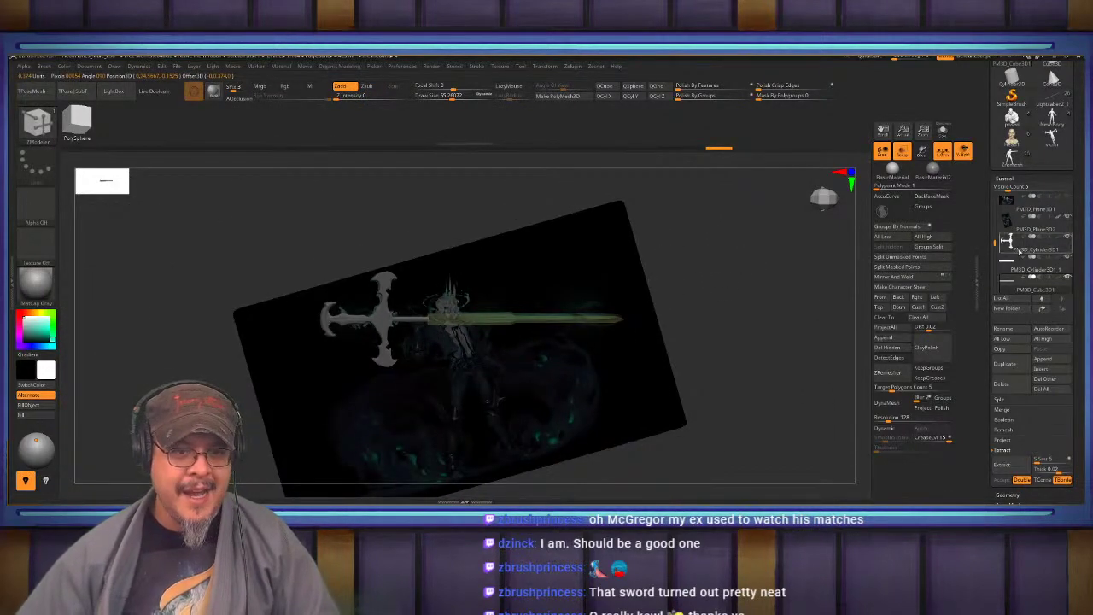
{"action": "key", "text": "shift+f"}
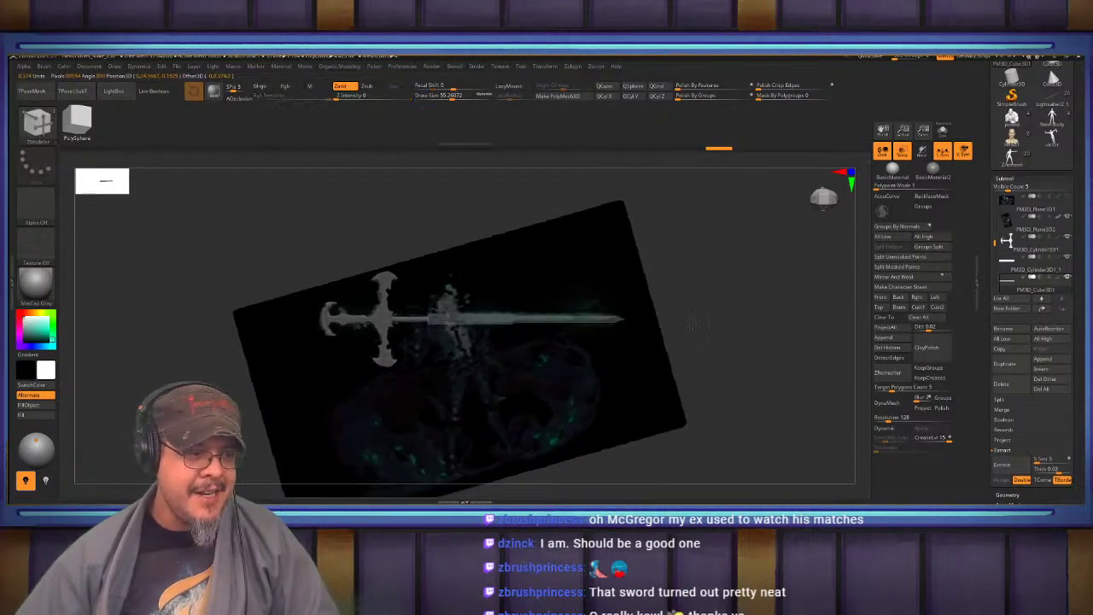
{"action": "left_click_drag", "start_coordinate": [698, 300], "coordinate": [881, 227], "text": "alt"}
{"action": "left_click", "coordinate": [905, 158]}
{"action": "left_click", "coordinate": [727, 255]}
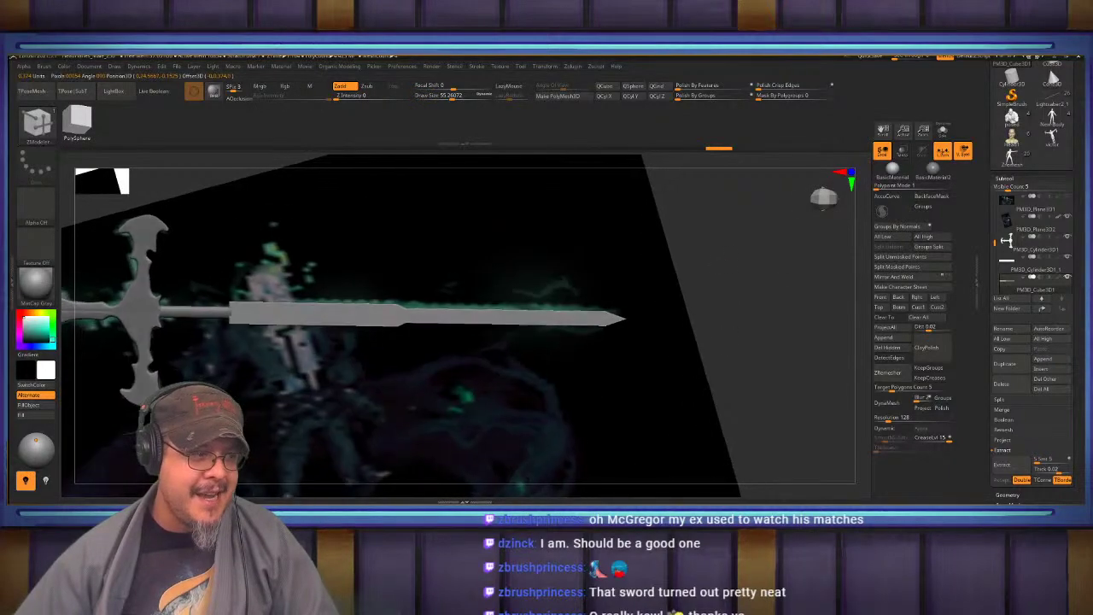
{"action": "right_click_drag", "start_coordinate": [735, 263], "coordinate": [617, 343], "text": "ctrl"}
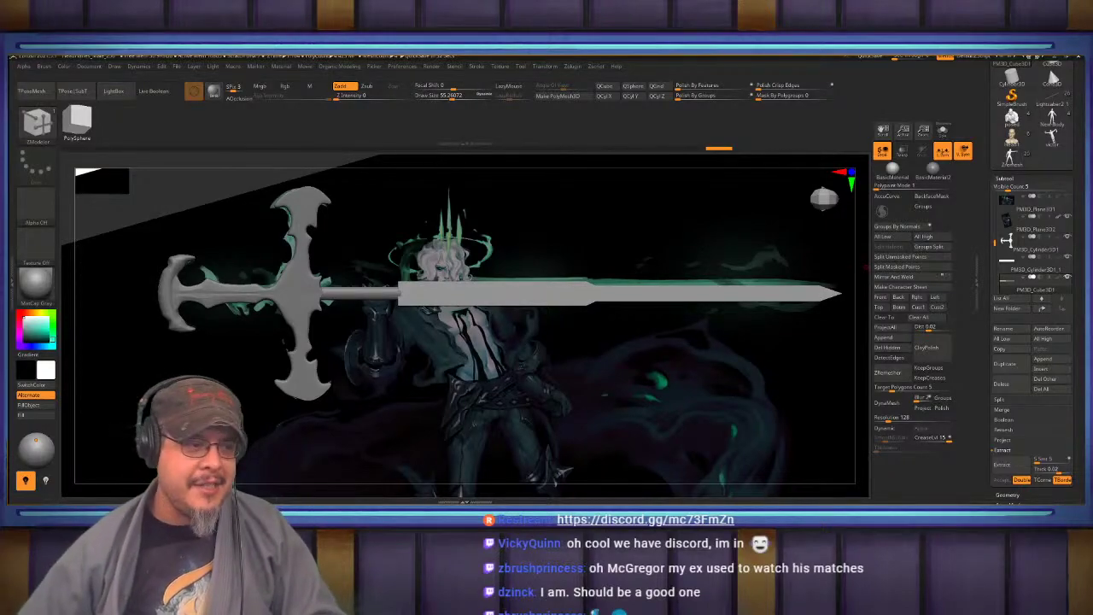
Select the shaft cylinder and move it in depth from the side view so it is centred between crossguard and blade
{"action": "key", "text": "shift"}
{"action": "mouse_move", "coordinate": [394, 292]}
{"action": "right_mouse_down"}
{"action": "mouse_move", "coordinate": [414, 287]}
{"action": "mouse_move", "coordinate": [420, 316]}
{"action": "mouse_move", "coordinate": [426, 241]}
{"action": "mouse_move", "coordinate": [440, 249]}
{"action": "mouse_move", "coordinate": [356, 279]}
{"action": "mouse_move", "coordinate": [453, 273]}
{"action": "right_mouse_up"}
{"action": "left_click", "coordinate": [445, 306], "text": "alt"}
{"action": "key", "text": "w"}
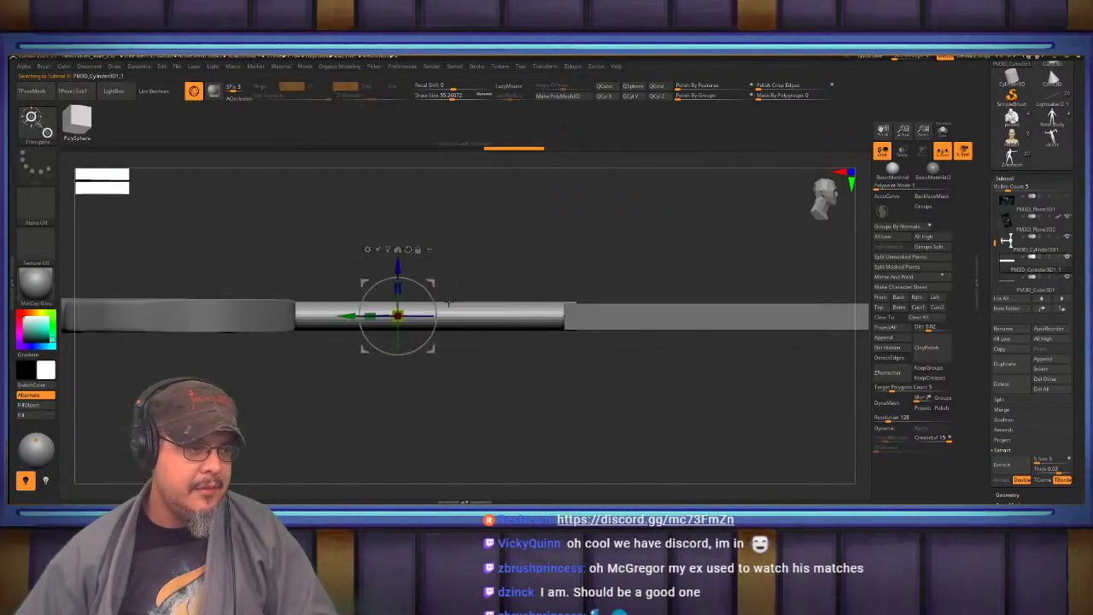
{"action": "left_click_drag", "start_coordinate": [398, 289], "coordinate": [402, 309]}
{"action": "mouse_move", "coordinate": [450, 237]}
{"action": "right_mouse_down"}
{"action": "mouse_move", "coordinate": [471, 291]}
{"action": "mouse_move", "coordinate": [509, 224]}
{"action": "mouse_move", "coordinate": [415, 272]}
{"action": "mouse_move", "coordinate": [417, 255]}
{"action": "right_mouse_up"}
{"action": "key", "text": "q"}
{"action": "left_click_drag", "start_coordinate": [416, 254], "coordinate": [414, 254]}
{"action": "left_click_drag", "start_coordinate": [630, 222], "coordinate": [653, 245], "text": "alt"}
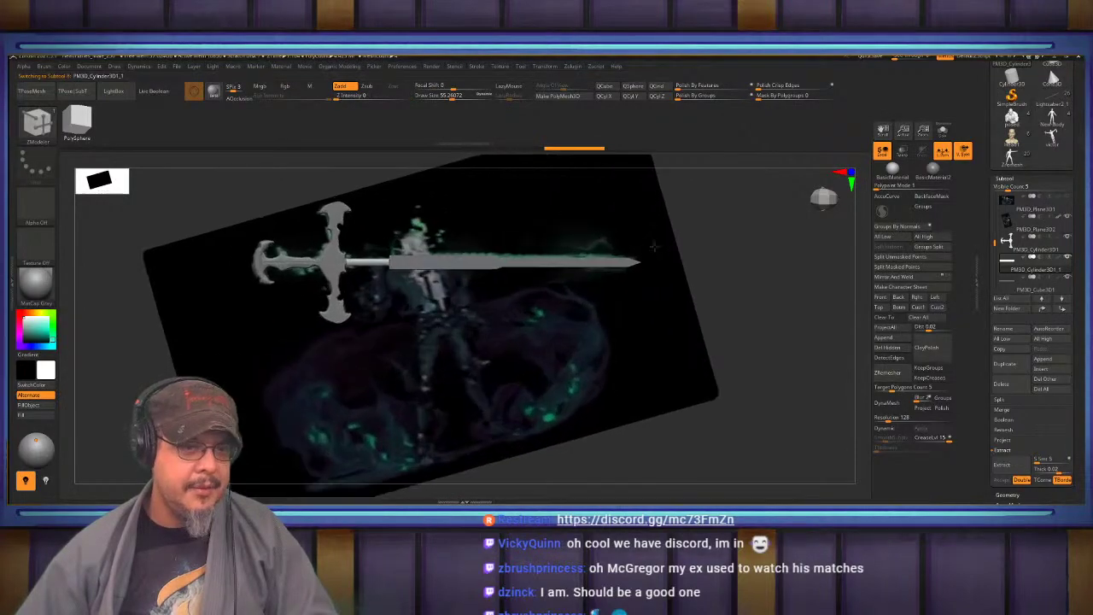
Show the male figure with the upright reference plane and hide the rotated reference plane
{"action": "mouse_move", "coordinate": [1032, 254]}
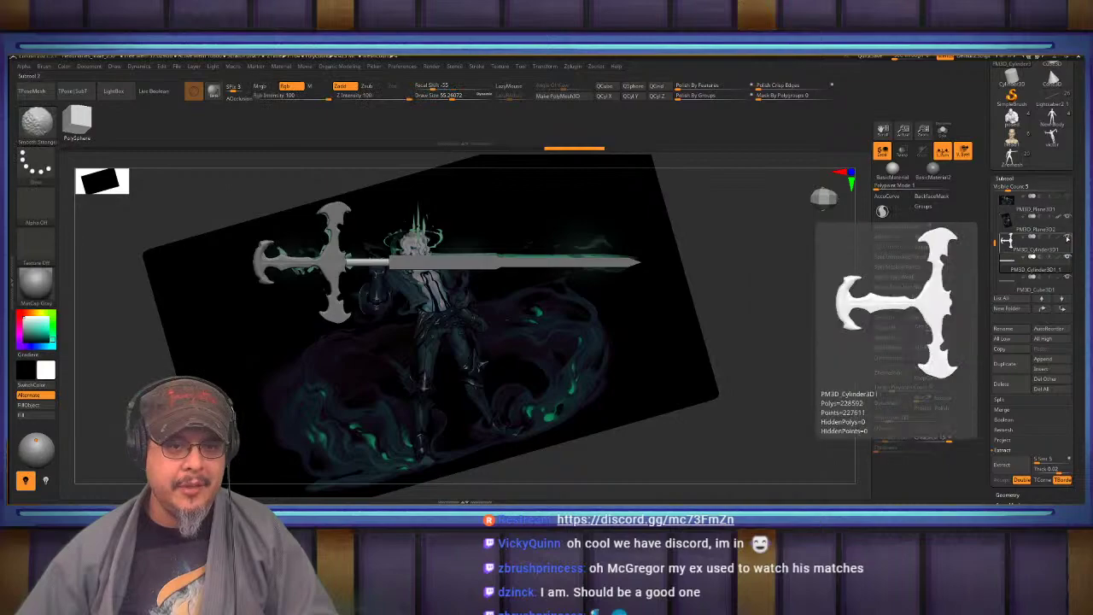
{"action": "left_click", "coordinate": [1067, 256]}
{"action": "left_click", "coordinate": [1068, 256]}
{"action": "left_click_drag", "start_coordinate": [714, 266], "coordinate": [772, 328], "text": "alt"}
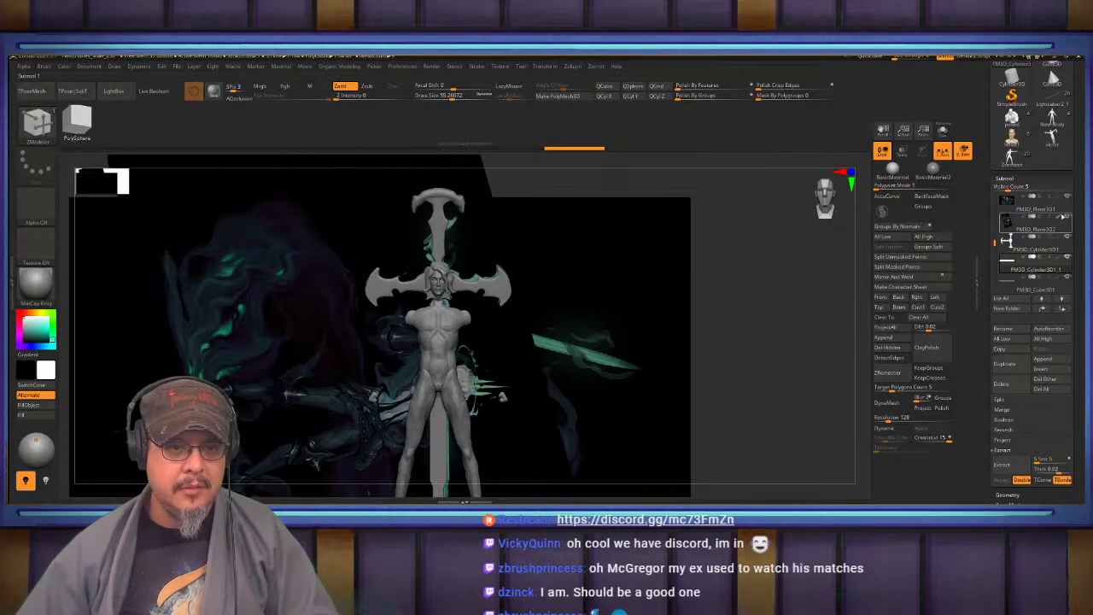
{"action": "left_click", "coordinate": [1066, 217]}
{"action": "mouse_move", "coordinate": [743, 285]}
{"action": "left_mouse_down", "text": "alt"}
{"action": "mouse_move", "coordinate": [759, 302]}
{"action": "mouse_move", "coordinate": [744, 299]}
{"action": "mouse_move", "coordinate": [749, 277]}
{"action": "mouse_move", "coordinate": [780, 313]}
{"action": "left_mouse_up", "text": "alt"}
Hide the body temporarily and select the crossguard, shaft and blade together for a combined transpose, leaving the reference plane unselected
{"action": "key", "text": "w"}
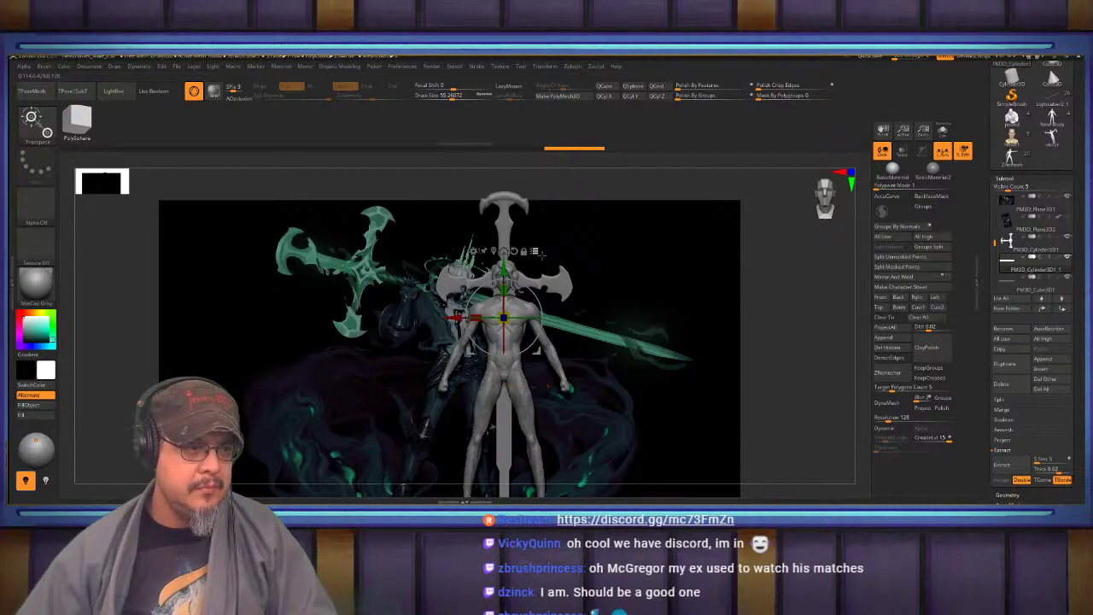
{"action": "mouse_move", "coordinate": [765, 264]}
{"action": "left_mouse_down", "text": "alt"}
{"action": "mouse_move", "coordinate": [762, 221]}
{"action": "mouse_move", "coordinate": [772, 278]}
{"action": "mouse_move", "coordinate": [682, 272]}
{"action": "left_mouse_up", "text": "alt"}
{"action": "key", "text": "ctrl+shift+d"}
{"action": "left_click_drag", "start_coordinate": [471, 205], "coordinate": [568, 238], "text": "ctrl+shift"}
{"action": "left_click_drag", "start_coordinate": [551, 226], "coordinate": [632, 215]}
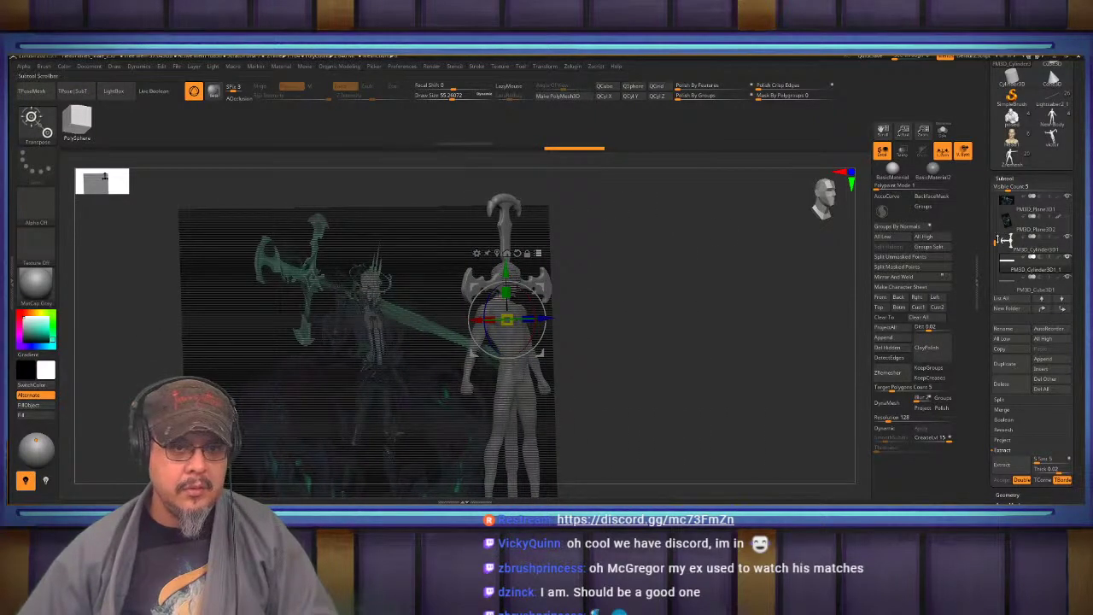
{"action": "left_click_drag", "start_coordinate": [996, 231], "coordinate": [991, 181]}
{"action": "left_click", "coordinate": [1070, 198]}
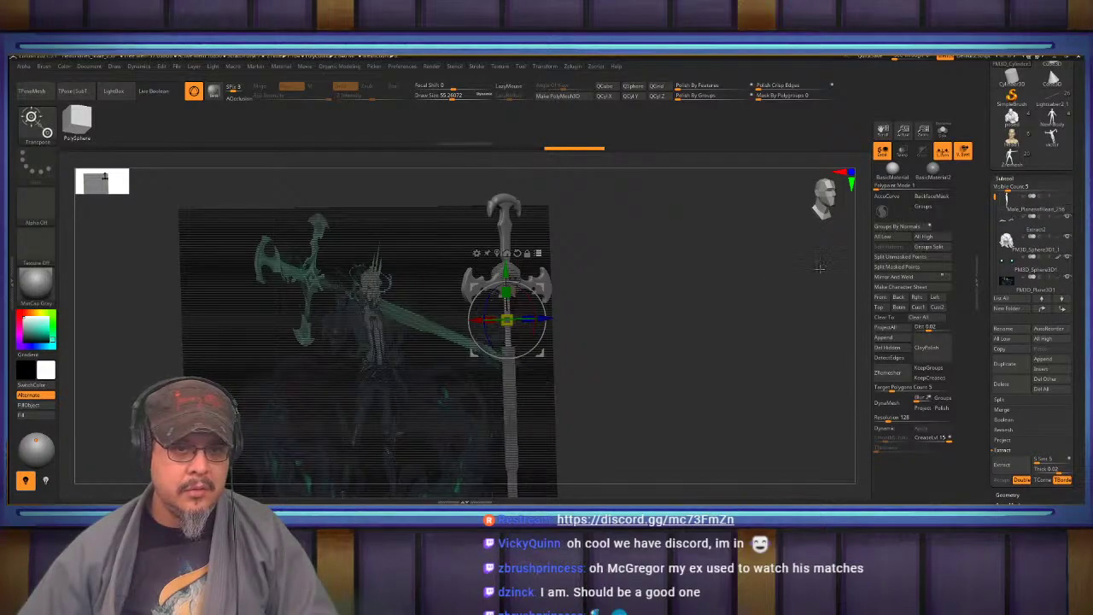
{"action": "left_click_drag", "start_coordinate": [666, 342], "coordinate": [630, 295], "text": "alt"}
{"action": "left_click_drag", "start_coordinate": [615, 414], "coordinate": [508, 269], "text": "ctrl+shift"}
{"action": "left_click_drag", "start_coordinate": [555, 295], "coordinate": [621, 300]}
{"action": "left_click_drag", "start_coordinate": [621, 299], "coordinate": [622, 361], "text": "alt"}
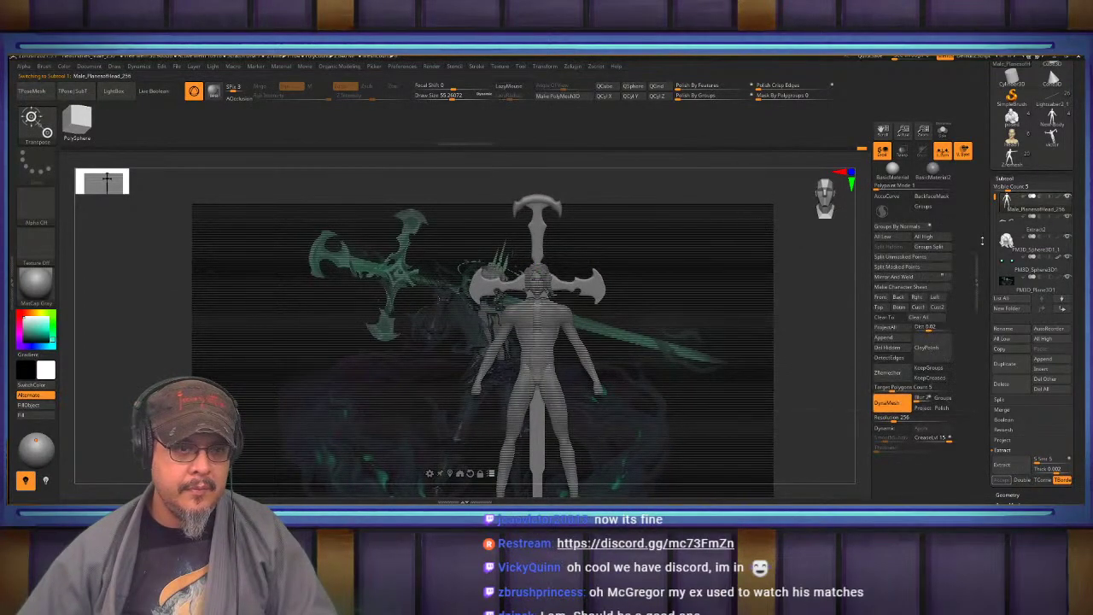
Rotate and move the selected sword parts together so they line up with the sword in the reference image
{"action": "left_click_drag", "start_coordinate": [996, 201], "coordinate": [997, 239]}
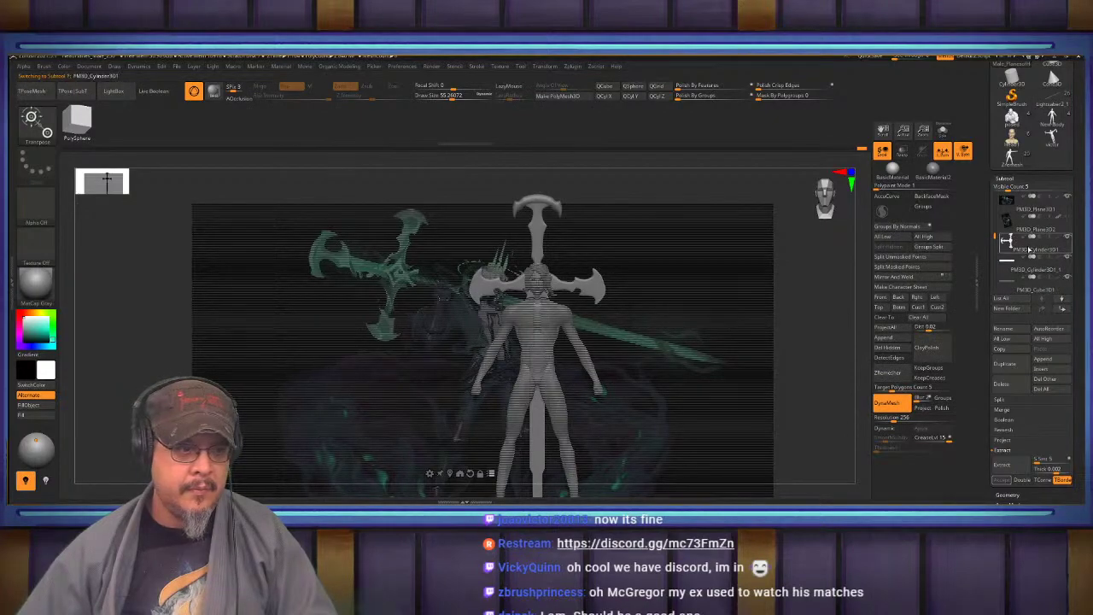
{"action": "mouse_move", "coordinate": [571, 259]}
{"action": "left_mouse_down"}
{"action": "mouse_move", "coordinate": [555, 225]}
{"action": "mouse_move", "coordinate": [504, 197]}
{"action": "mouse_move", "coordinate": [485, 208]}
{"action": "left_mouse_up"}
{"action": "key", "text": "ctrl+z"}
{"action": "key", "text": "q"}
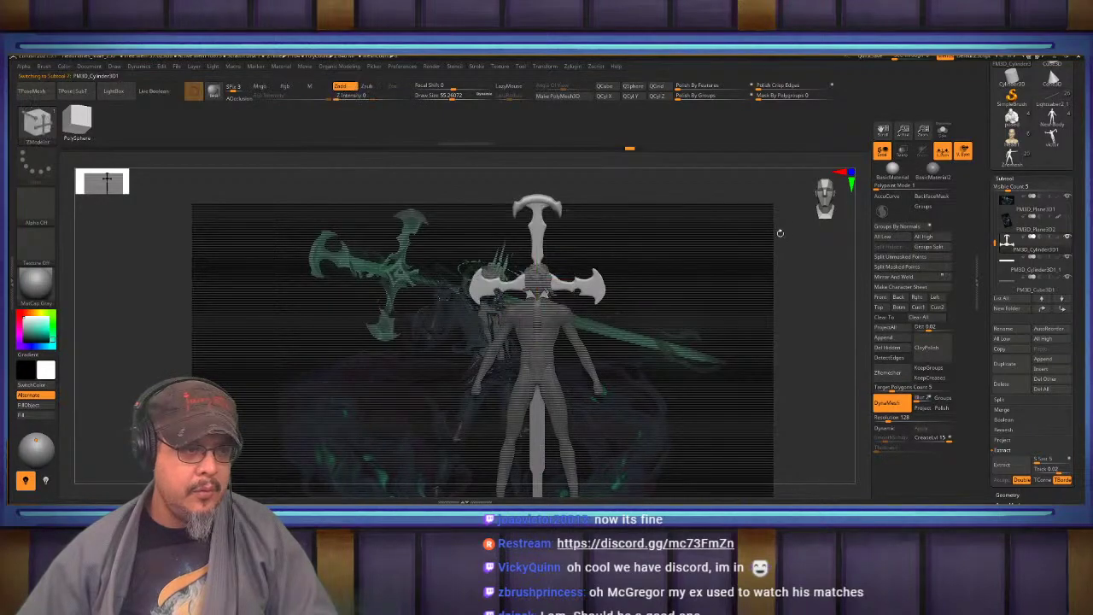
{"action": "key", "text": "ctrl"}
{"action": "mouse_move", "coordinate": [577, 264]}
{"action": "left_mouse_down", "text": "ctrl"}
{"action": "mouse_move", "coordinate": [569, 277]}
{"action": "mouse_move", "coordinate": [548, 243]}
{"action": "mouse_move", "coordinate": [440, 238]}
{"action": "mouse_move", "coordinate": [424, 247]}
{"action": "mouse_move", "coordinate": [426, 264]}
{"action": "mouse_move", "coordinate": [427, 240]}
{"action": "left_mouse_up", "text": "ctrl"}
{"action": "key", "text": "ctrl"}
{"action": "key", "text": "w"}
{"action": "key", "text": "ctrl+z"}
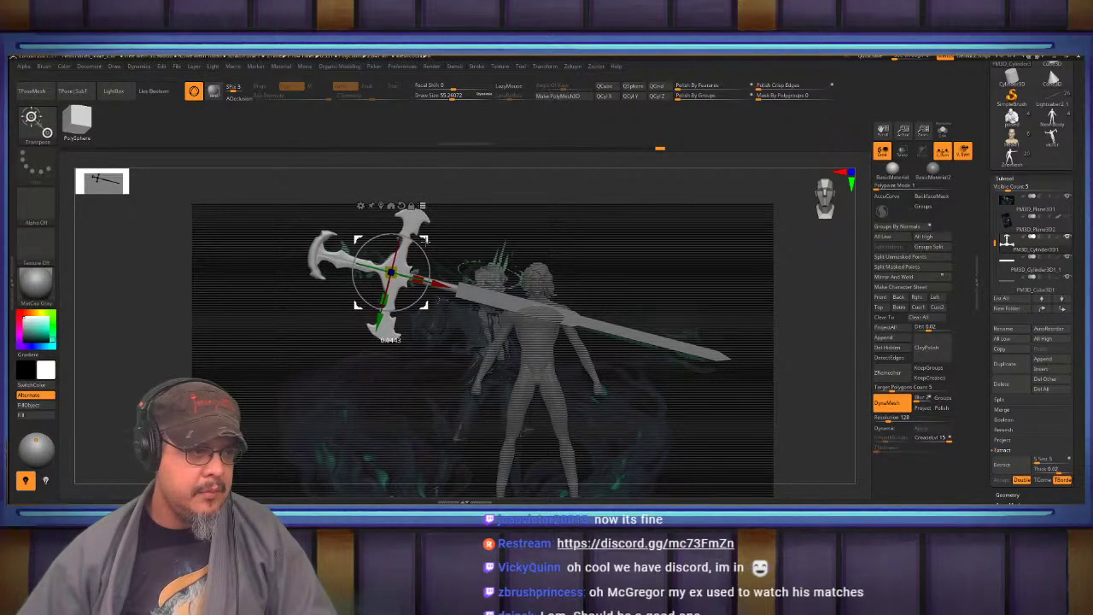
{"action": "key", "text": "q"}
{"action": "left_click_drag", "start_coordinate": [478, 224], "coordinate": [524, 205], "text": "shift"}
{"action": "left_click_drag", "start_coordinate": [581, 248], "coordinate": [377, 258], "text": "alt"}
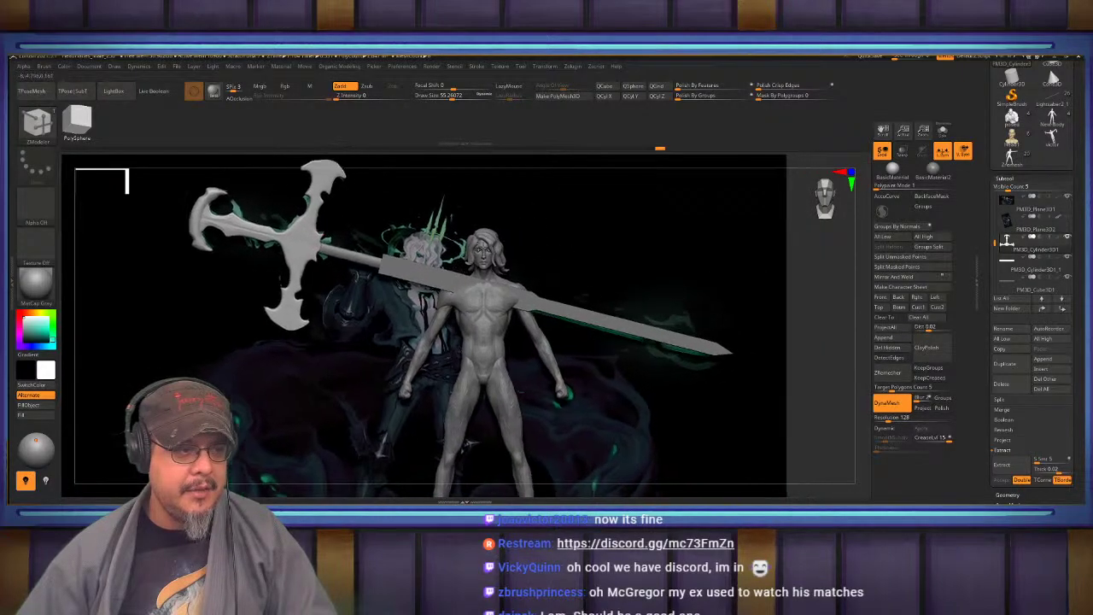
{"action": "left_click_drag", "start_coordinate": [555, 271], "coordinate": [616, 248], "text": "alt"}
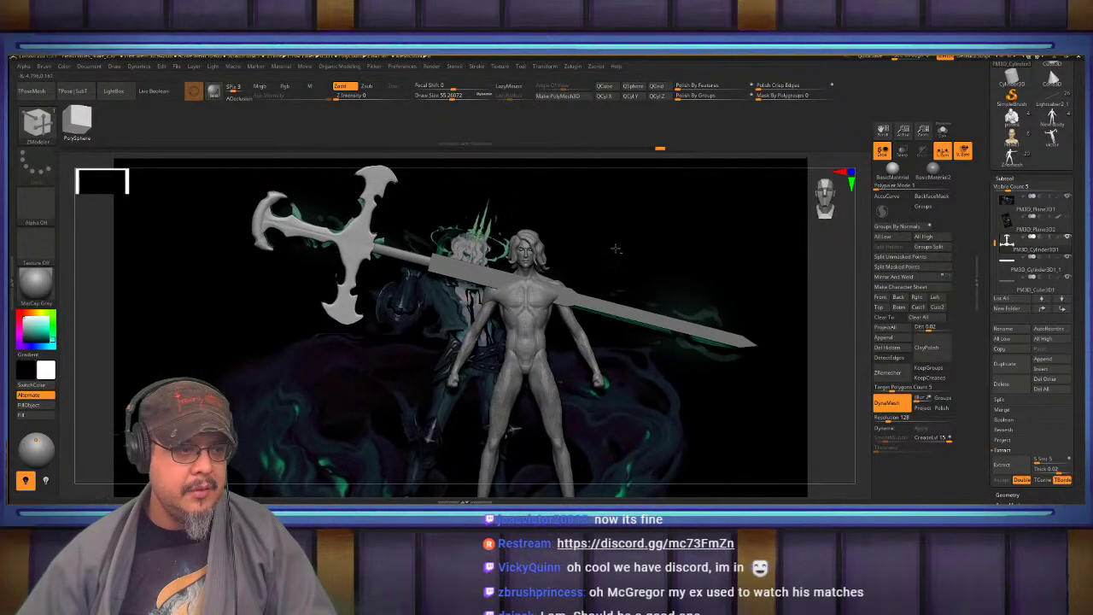
Select the reference image plane and move it sideways so the painted character sits behind the male figure
{"action": "left_click", "coordinate": [610, 249], "text": "alt"}
{"action": "key", "text": "w"}
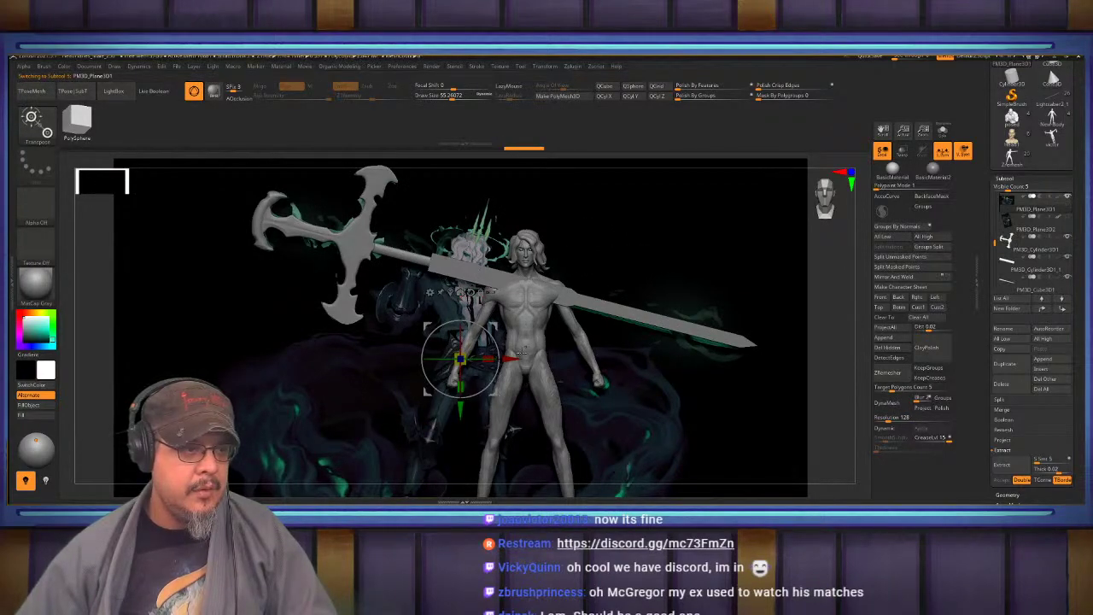
{"action": "left_click_drag", "start_coordinate": [511, 359], "coordinate": [563, 359]}
{"action": "key", "text": "q"}
{"action": "mouse_move", "coordinate": [513, 342]}
{"action": "right_mouse_down", "text": "alt"}
{"action": "mouse_move", "coordinate": [504, 282]}
{"action": "mouse_move", "coordinate": [485, 314]}
{"action": "right_mouse_up", "text": "alt"}
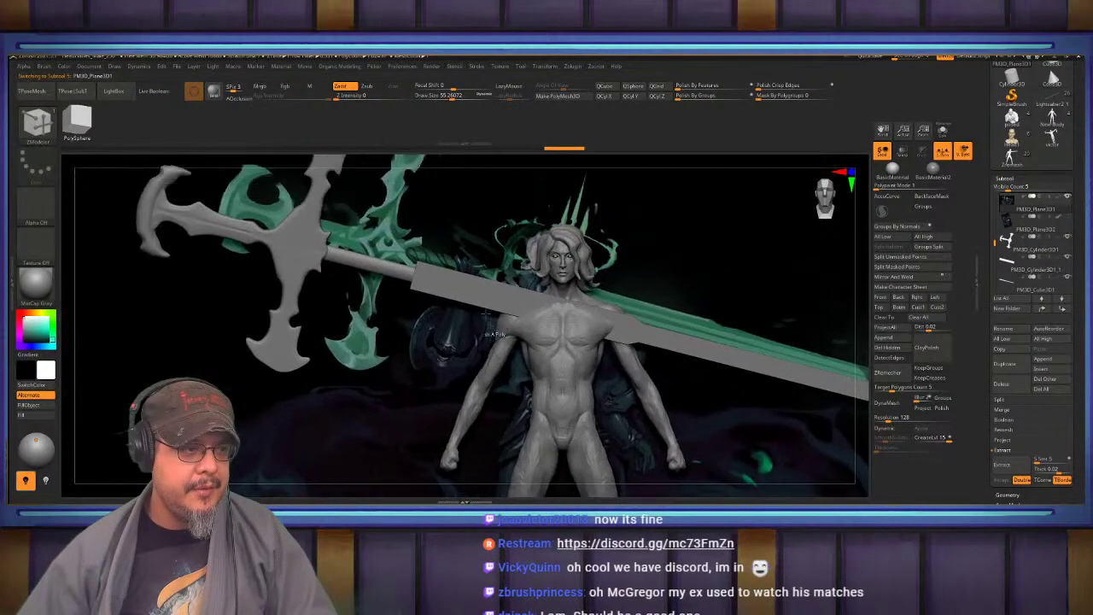
Select the crossguard, enable transposing of all selected subtools, and shift the whole sword onto the moved reference sword
{"action": "left_click", "coordinate": [467, 293], "text": "alt"}
{"action": "key", "text": "w"}
{"action": "right_click_drag", "start_coordinate": [308, 247], "coordinate": [400, 304], "text": "alt"}
{"action": "left_click", "coordinate": [382, 301], "text": "alt"}
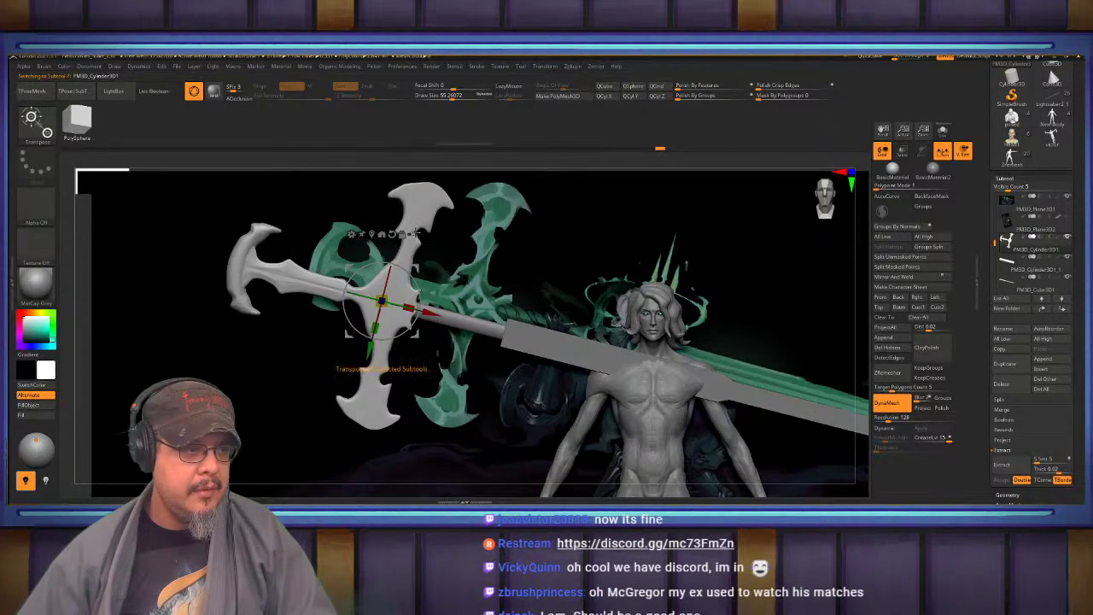
{"action": "left_click", "coordinate": [415, 234]}
{"action": "left_click_drag", "start_coordinate": [434, 305], "coordinate": [511, 323]}
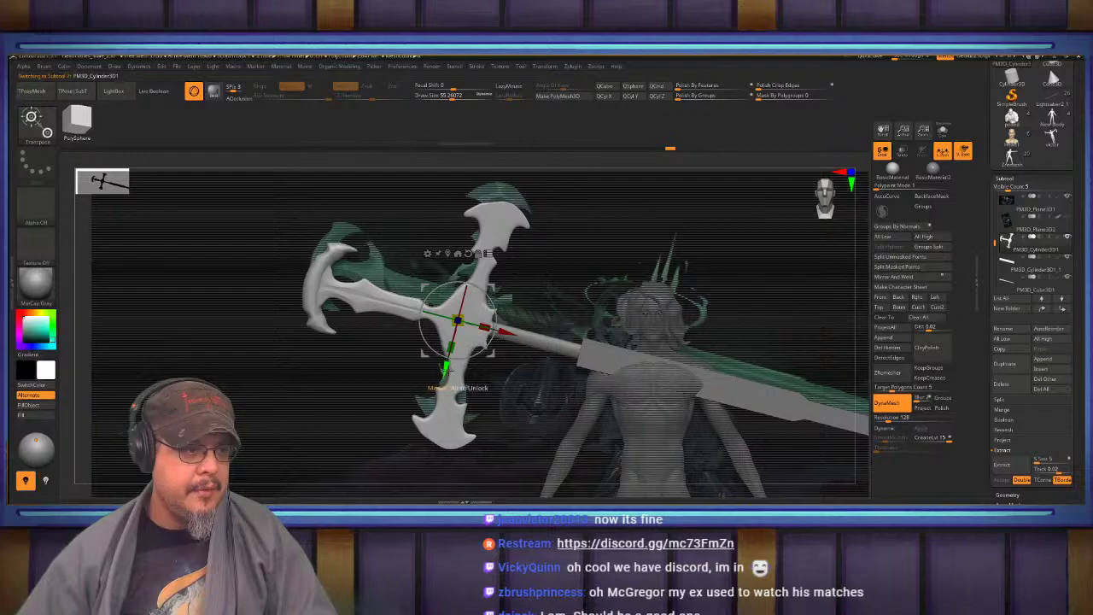
{"action": "left_click_drag", "start_coordinate": [450, 371], "coordinate": [455, 352]}
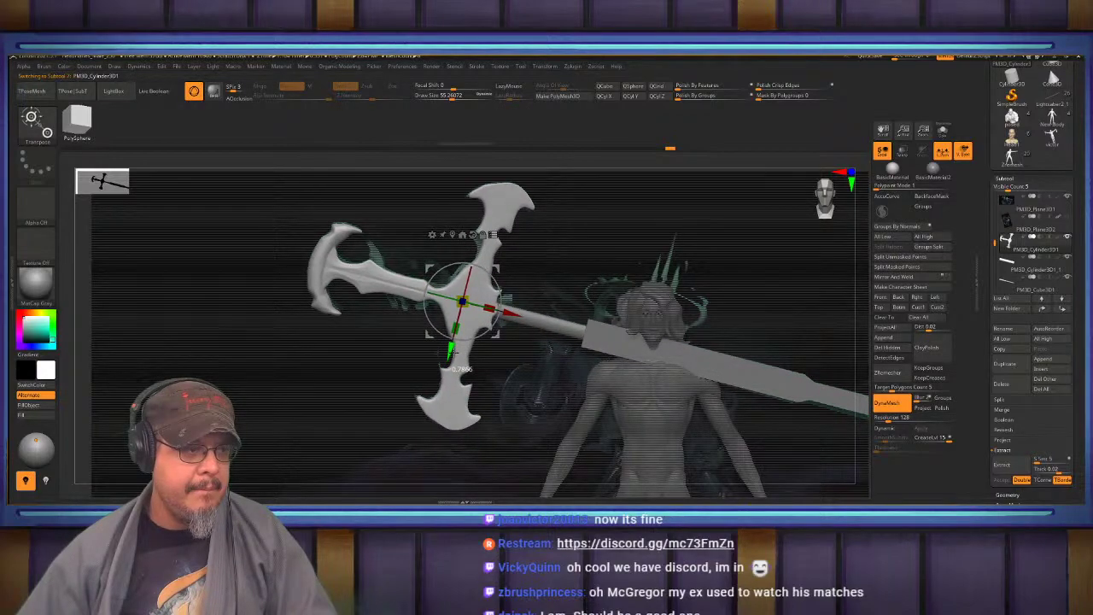
Offset the reference plane upward from the figure so the painted face and crown show above the sculpted head
{"action": "key", "text": "q"}
{"action": "mouse_move", "coordinate": [376, 376]}
{"action": "left_mouse_down", "text": "alt"}
{"action": "mouse_move", "coordinate": [372, 264]}
{"action": "mouse_move", "coordinate": [444, 286]}
{"action": "mouse_move", "coordinate": [492, 270]}
{"action": "mouse_move", "coordinate": [561, 300]}
{"action": "mouse_move", "coordinate": [470, 316]}
{"action": "left_mouse_up", "text": "alt"}
{"action": "key", "text": "w"}
{"action": "key", "text": "q"}
{"action": "mouse_move", "coordinate": [724, 368]}
{"action": "left_mouse_down", "text": "alt"}
{"action": "mouse_move", "coordinate": [720, 280]}
{"action": "mouse_move", "coordinate": [636, 255]}
{"action": "mouse_move", "coordinate": [632, 295]}
{"action": "mouse_move", "coordinate": [681, 299]}
{"action": "left_mouse_up", "text": "alt"}
{"action": "left_click_drag", "start_coordinate": [681, 231], "coordinate": [551, 168], "text": "alt"}
{"action": "left_click_drag", "start_coordinate": [536, 278], "coordinate": [477, 235], "text": "alt"}
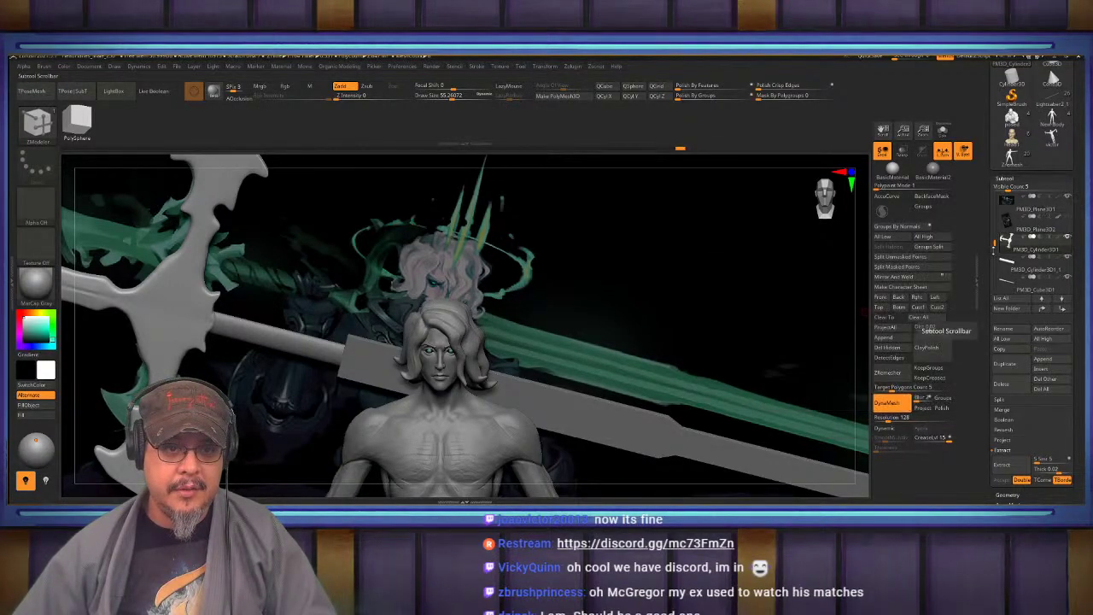
Select the male figure, append a Ring3D subtool, and raise the ring from his face to above his forehead
{"action": "left_click_drag", "start_coordinate": [995, 246], "coordinate": [996, 196]}
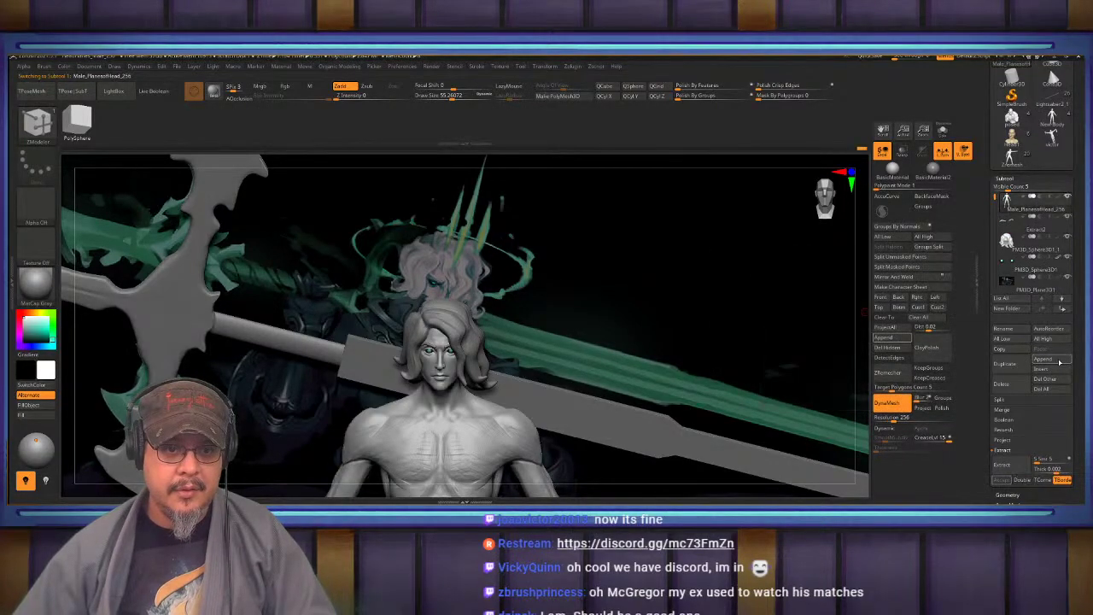
{"action": "left_click", "coordinate": [1047, 360]}
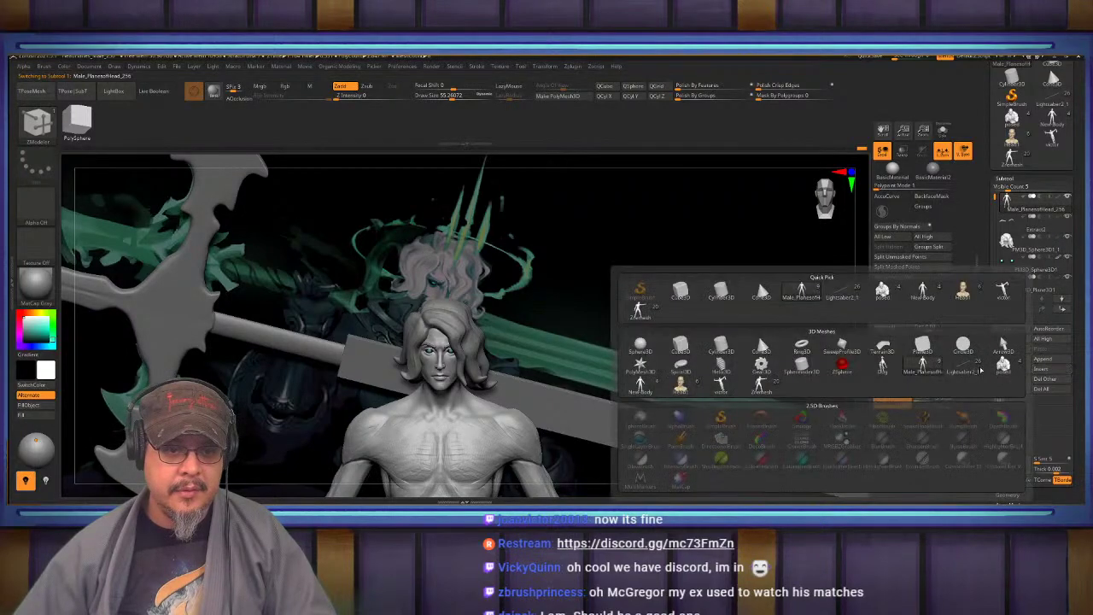
{"action": "left_click", "coordinate": [801, 346]}
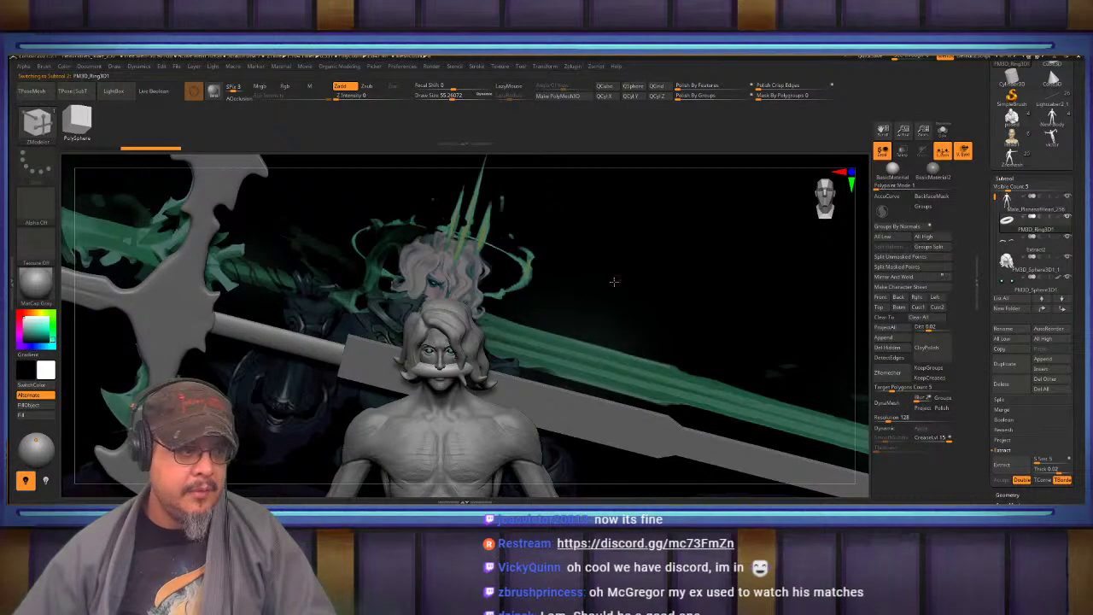
{"action": "key", "text": "w"}
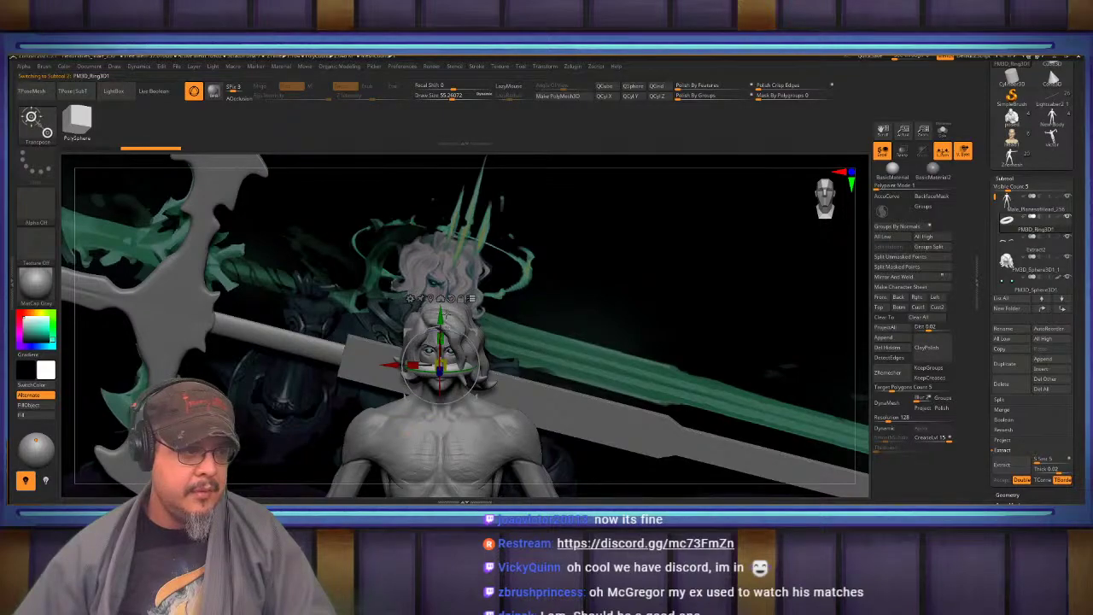
{"action": "left_click_drag", "start_coordinate": [441, 315], "coordinate": [453, 253]}
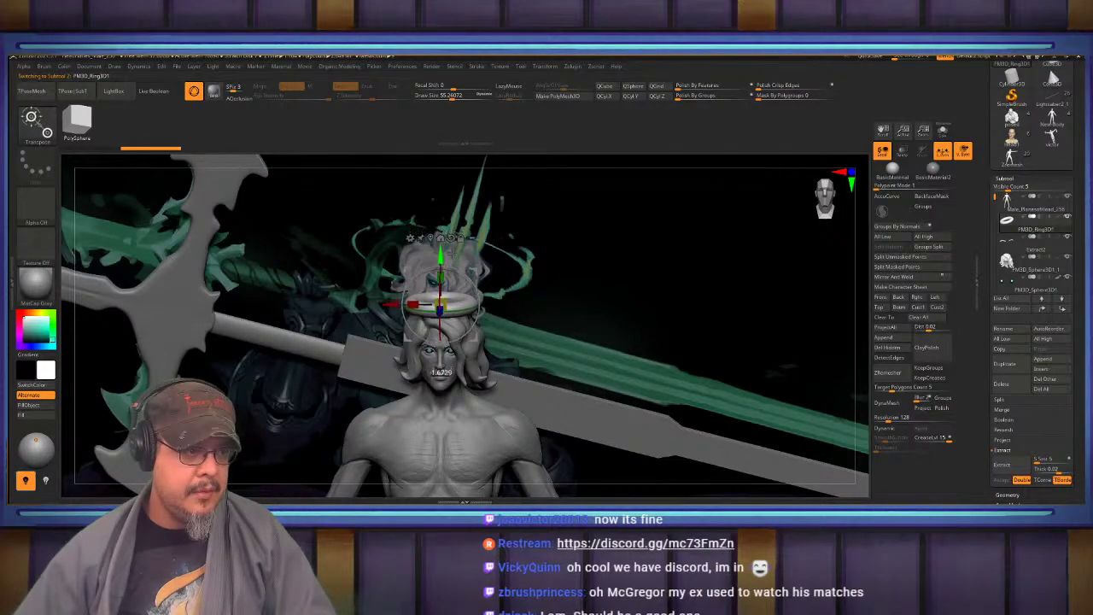
Scale and thin the ring into a slender halo wider than the head, and position it around the top of the hair
{"action": "left_click_drag", "start_coordinate": [441, 304], "coordinate": [529, 297]}
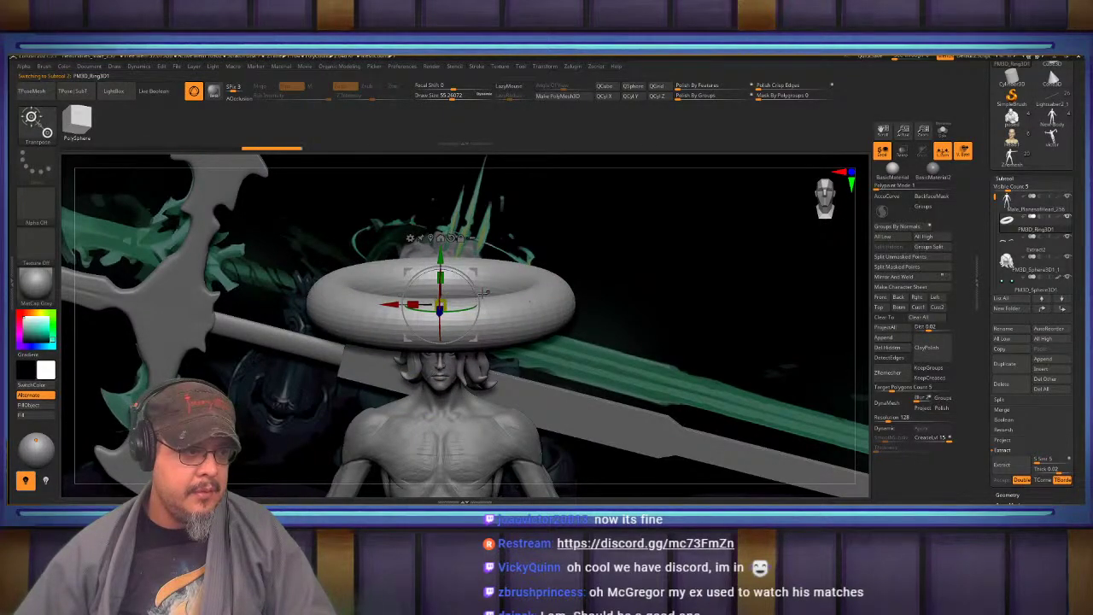
{"action": "left_click_drag", "start_coordinate": [441, 304], "coordinate": [228, 317], "text": "alt"}
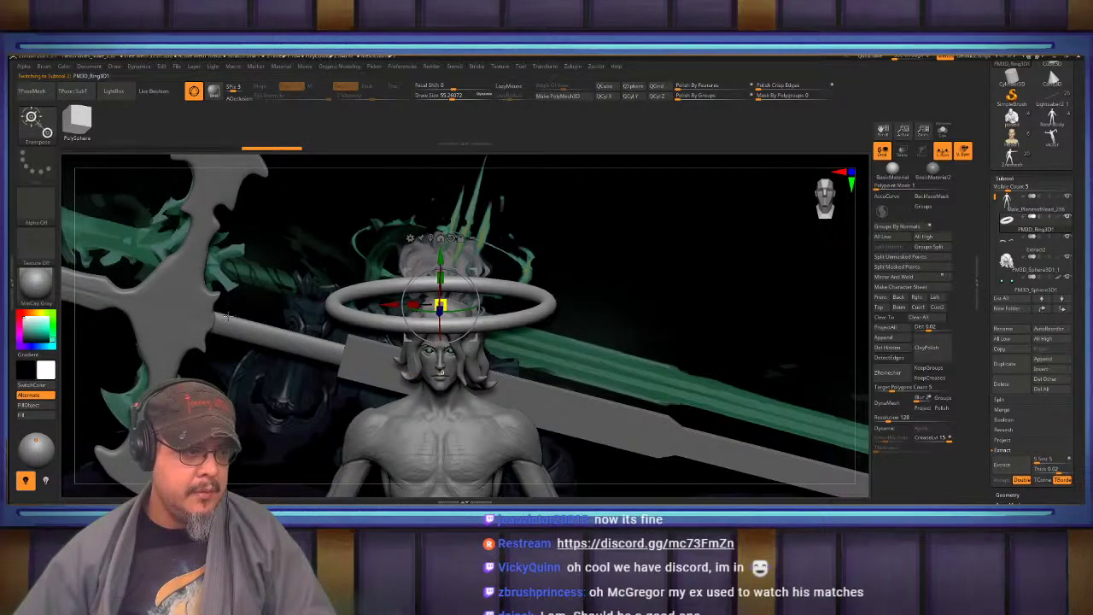
{"action": "left_click_drag", "start_coordinate": [566, 284], "coordinate": [553, 268]}
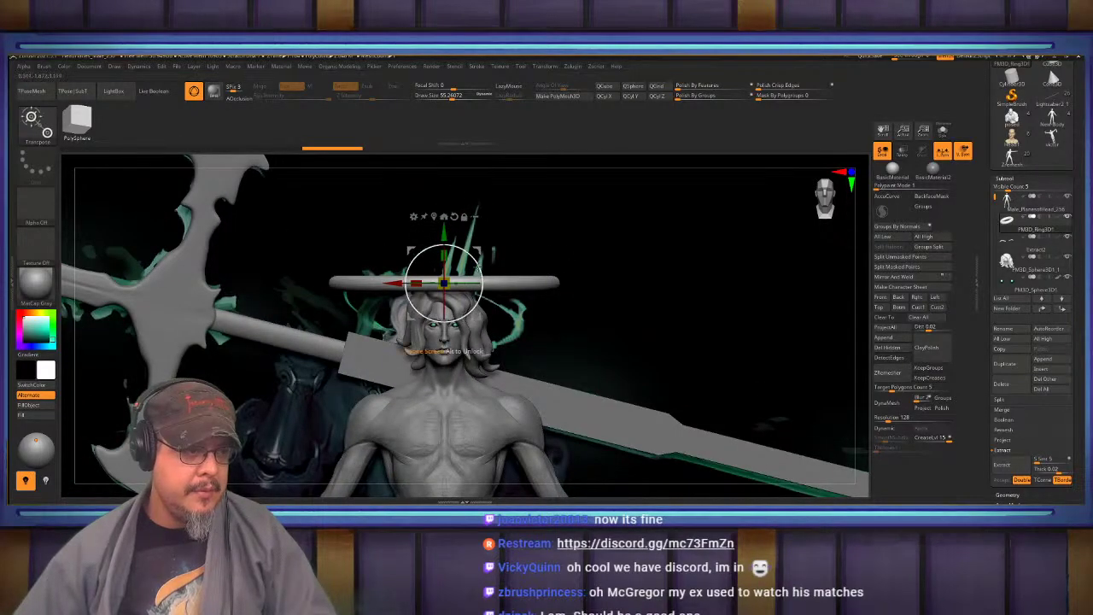
{"action": "left_click_drag", "start_coordinate": [448, 278], "coordinate": [438, 276]}
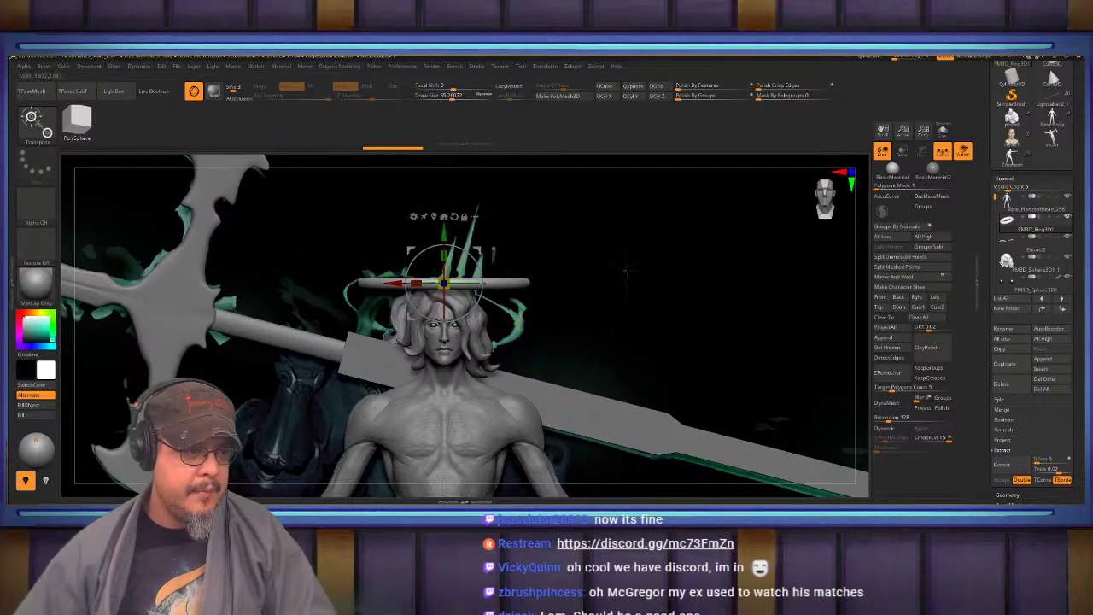
{"action": "left_click_drag", "start_coordinate": [650, 282], "coordinate": [727, 299]}
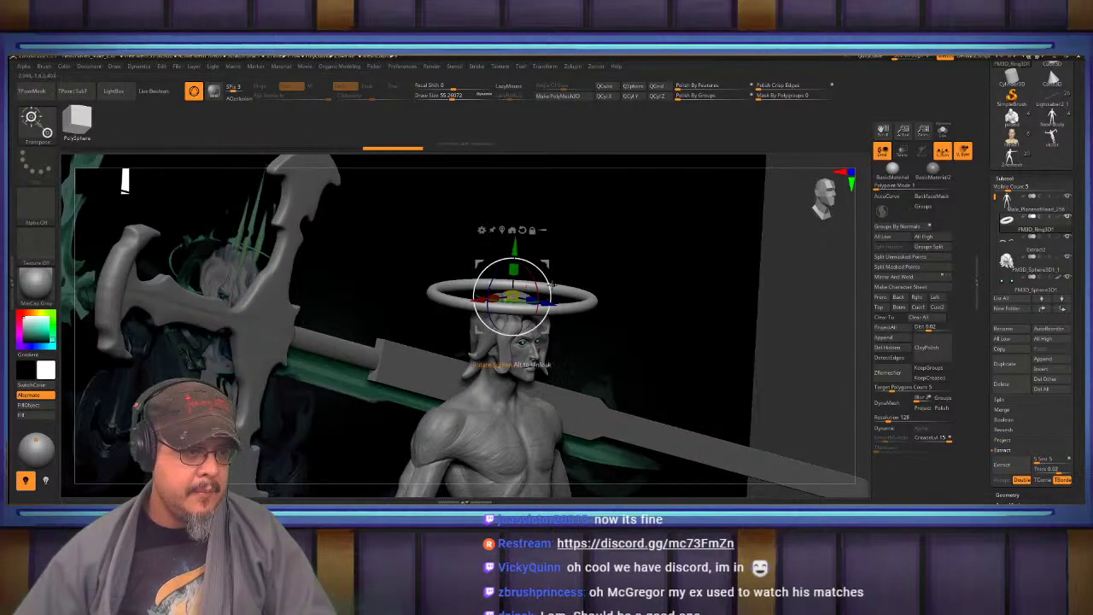
{"action": "left_click_drag", "start_coordinate": [532, 283], "coordinate": [527, 273]}
{"action": "key", "text": "q"}
{"action": "mouse_move", "coordinate": [741, 282]}
{"action": "left_mouse_down"}
{"action": "mouse_move", "coordinate": [629, 282]}
{"action": "mouse_move", "coordinate": [628, 299]}
{"action": "mouse_move", "coordinate": [644, 281]}
{"action": "mouse_move", "coordinate": [651, 312]}
{"action": "left_mouse_up"}
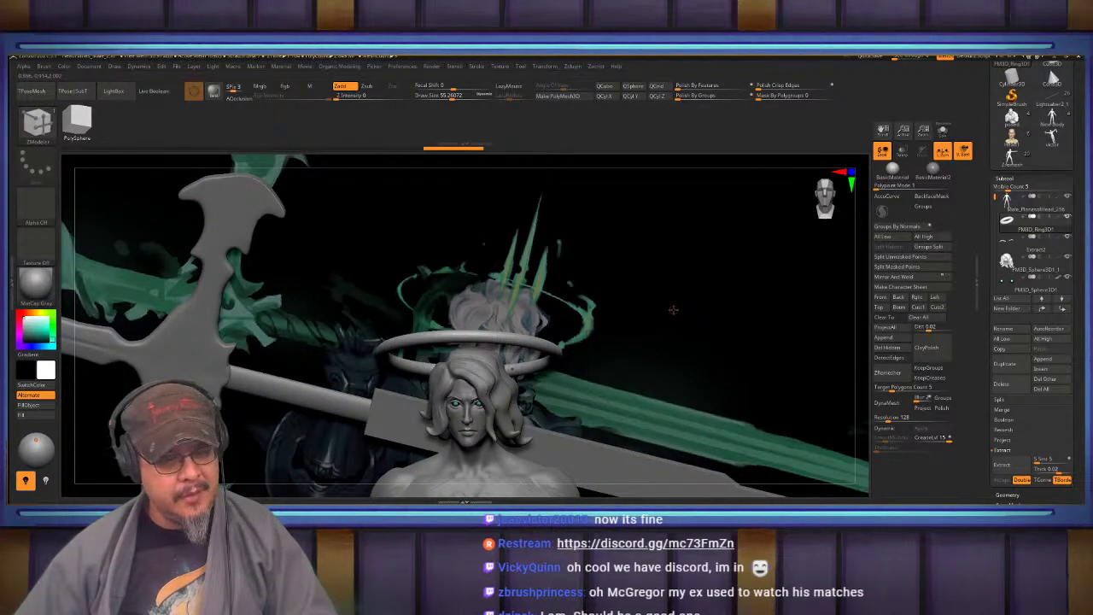
Switch to the Cone3D primitive and convert it into an editable PolyMesh3D
{"action": "left_click_drag", "start_coordinate": [1076, 169], "coordinate": [1075, 220]}
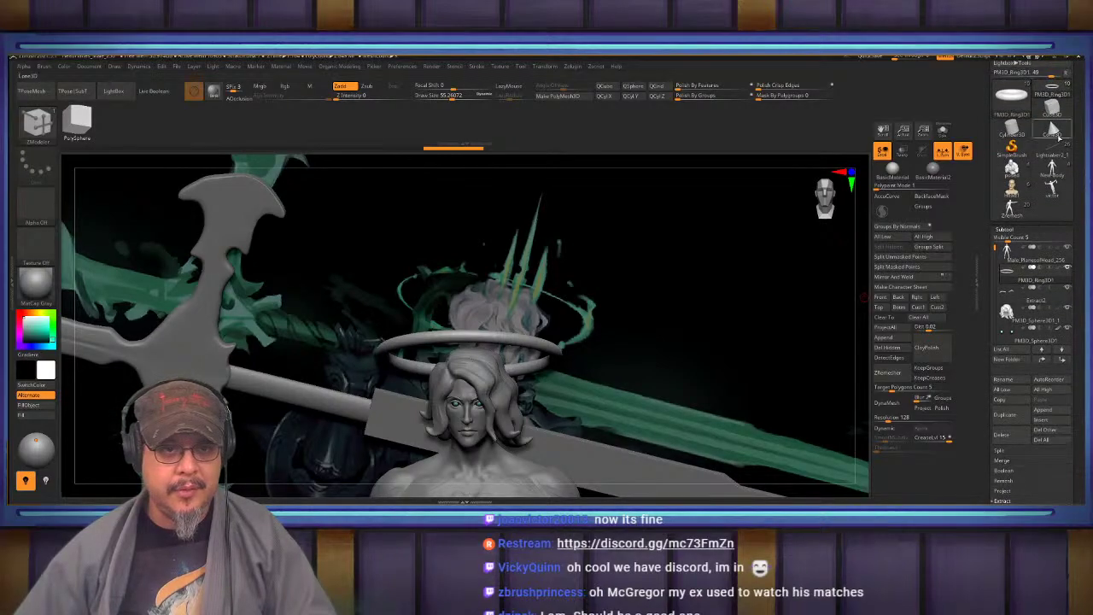
{"action": "left_click", "coordinate": [1053, 129]}
{"action": "key", "text": "w"}
{"action": "left_click_drag", "start_coordinate": [514, 381], "coordinate": [497, 341], "text": "shift"}
{"action": "left_click_drag", "start_coordinate": [565, 368], "coordinate": [695, 336], "text": "alt"}
{"action": "left_click", "coordinate": [560, 95]}
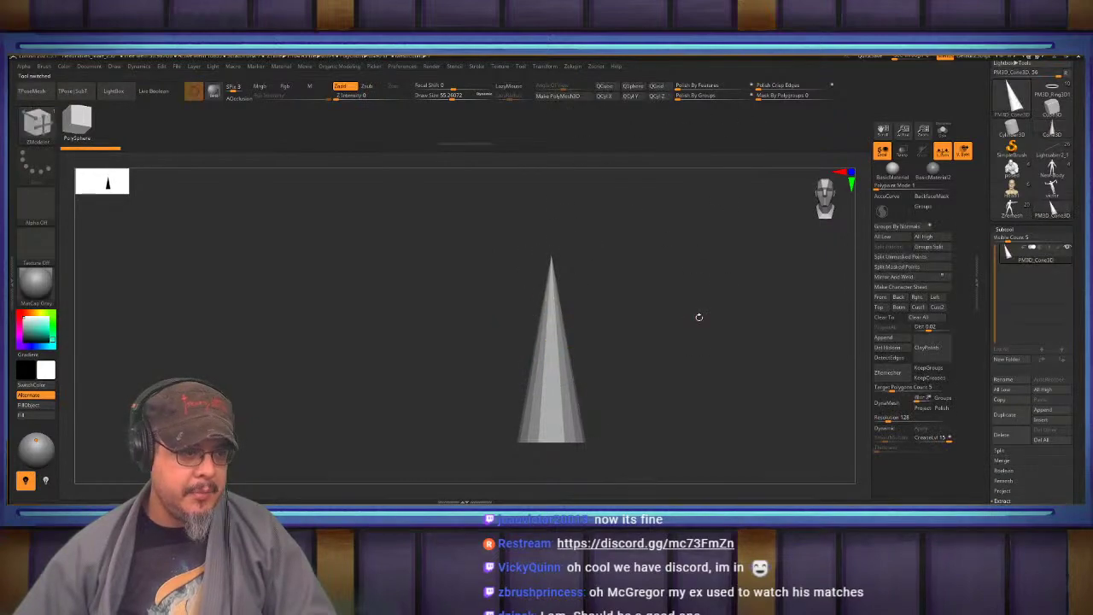
Narrow the cone along its width and depth axes into a slim spike
{"action": "left_click_drag", "start_coordinate": [667, 389], "coordinate": [673, 422]}
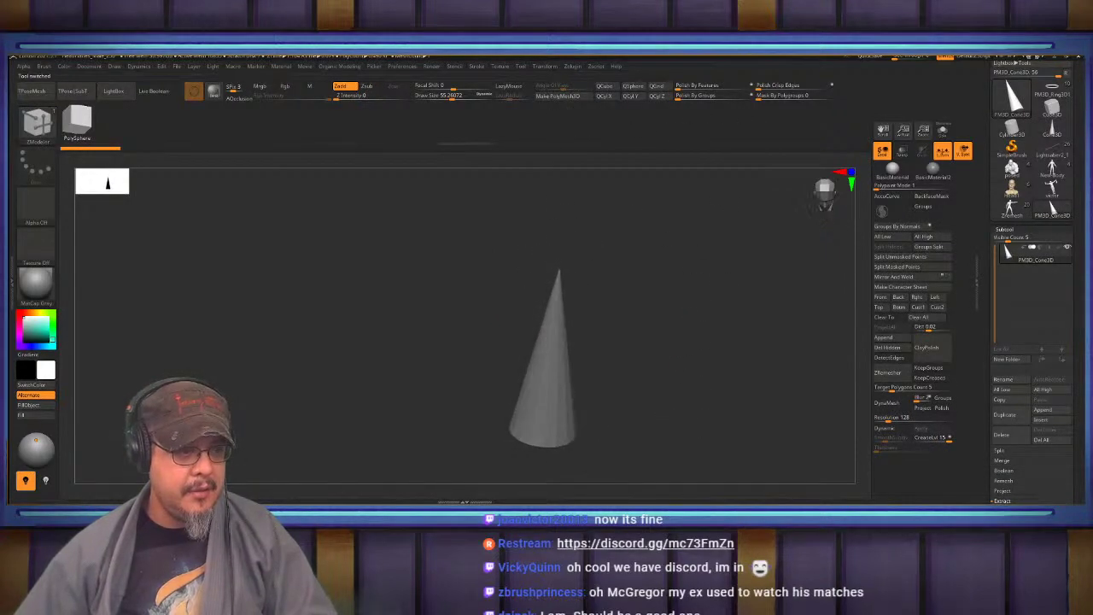
{"action": "key", "text": "w"}
{"action": "left_click_drag", "start_coordinate": [526, 351], "coordinate": [551, 350]}
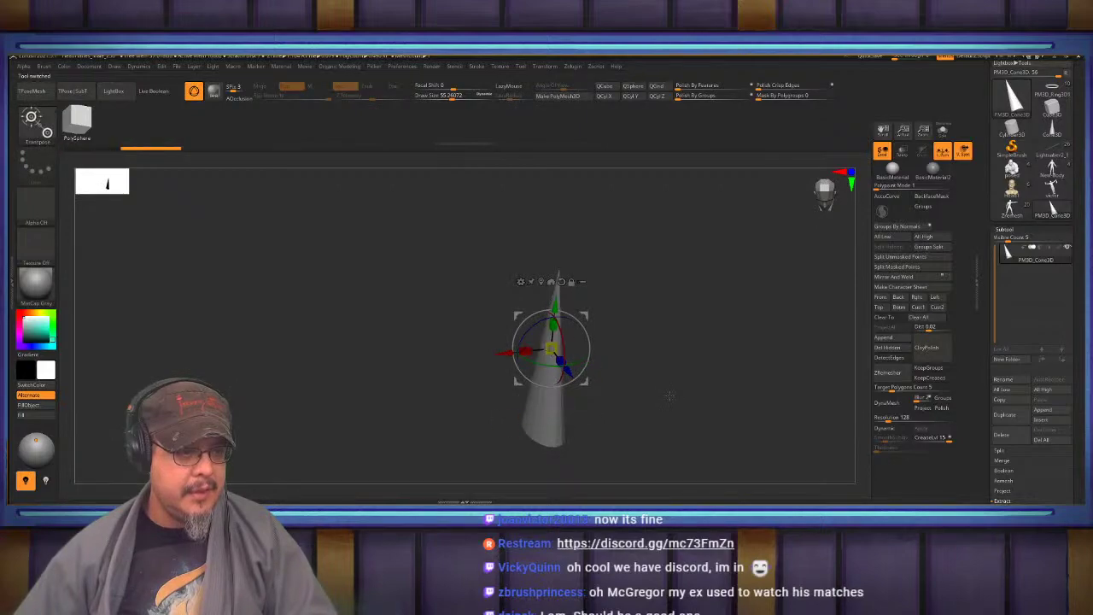
{"action": "left_click_drag", "start_coordinate": [670, 396], "coordinate": [692, 391]}
{"action": "left_click_drag", "start_coordinate": [574, 364], "coordinate": [563, 350]}
{"action": "left_click_drag", "start_coordinate": [677, 386], "coordinate": [672, 360], "text": "shift"}
Mirror and weld the cone vertically to form a spike pointed at both ends
{"action": "key", "text": "space"}
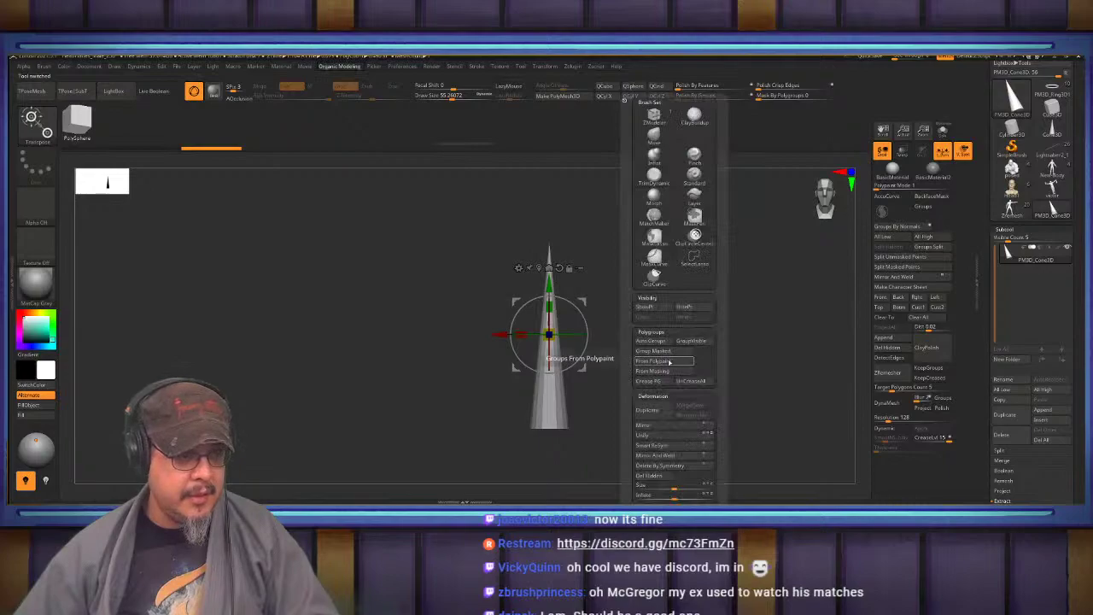
{"action": "left_click", "coordinate": [681, 457]}
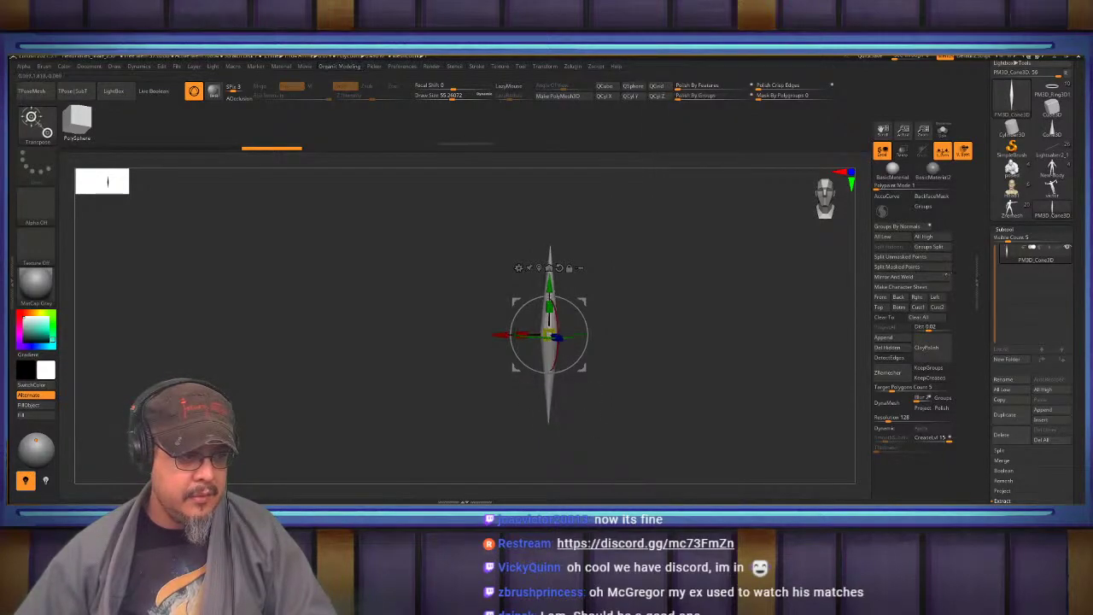
{"action": "left_click_drag", "start_coordinate": [606, 431], "coordinate": [610, 466], "text": "alt"}
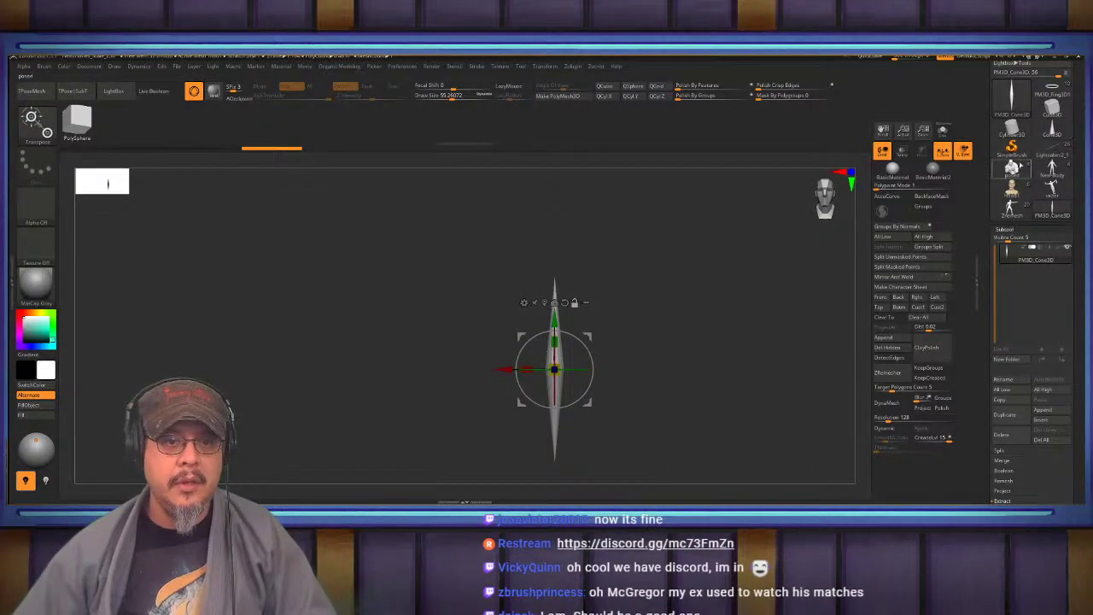
Return to the character tool, append the double-pointed spike, and move it forward and up above the face at halo height
{"action": "left_click", "coordinate": [1054, 106]}
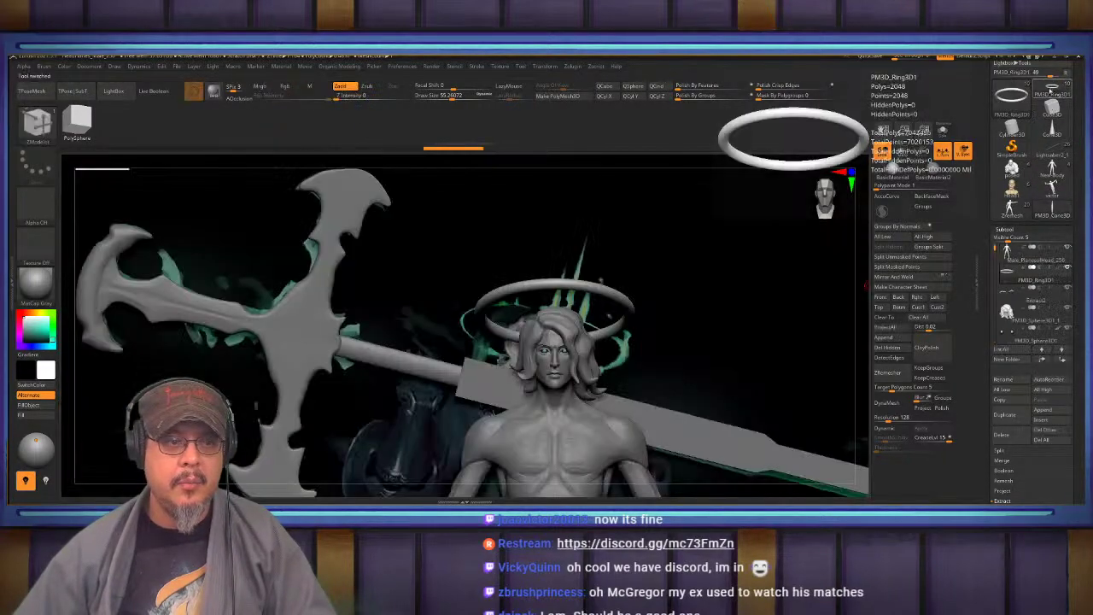
{"action": "left_click", "coordinate": [1037, 422]}
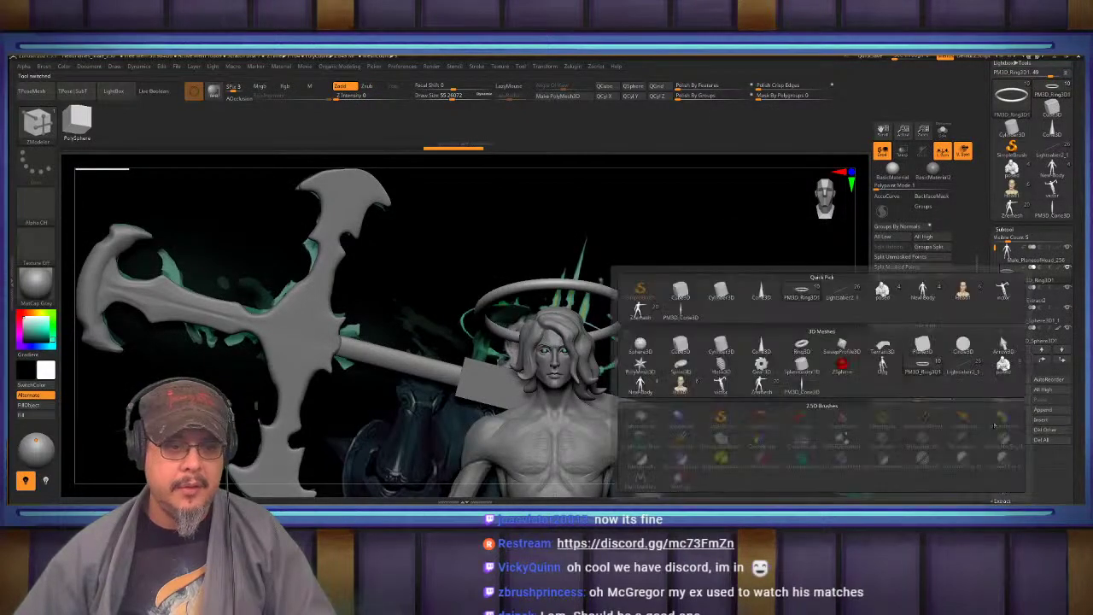
{"action": "left_click", "coordinate": [681, 316]}
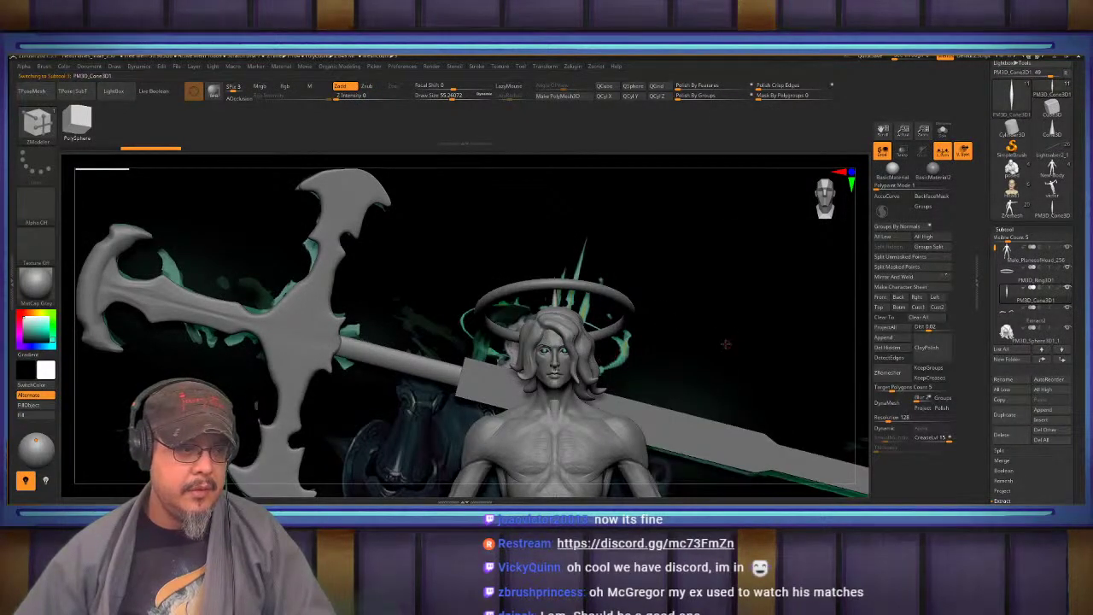
{"action": "left_click_drag", "start_coordinate": [726, 344], "coordinate": [787, 347]}
{"action": "key", "text": "w"}
{"action": "left_click_drag", "start_coordinate": [598, 378], "coordinate": [652, 386]}
{"action": "left_click_drag", "start_coordinate": [779, 350], "coordinate": [720, 348], "text": "shift"}
{"action": "left_click_drag", "start_coordinate": [610, 336], "coordinate": [612, 250]}
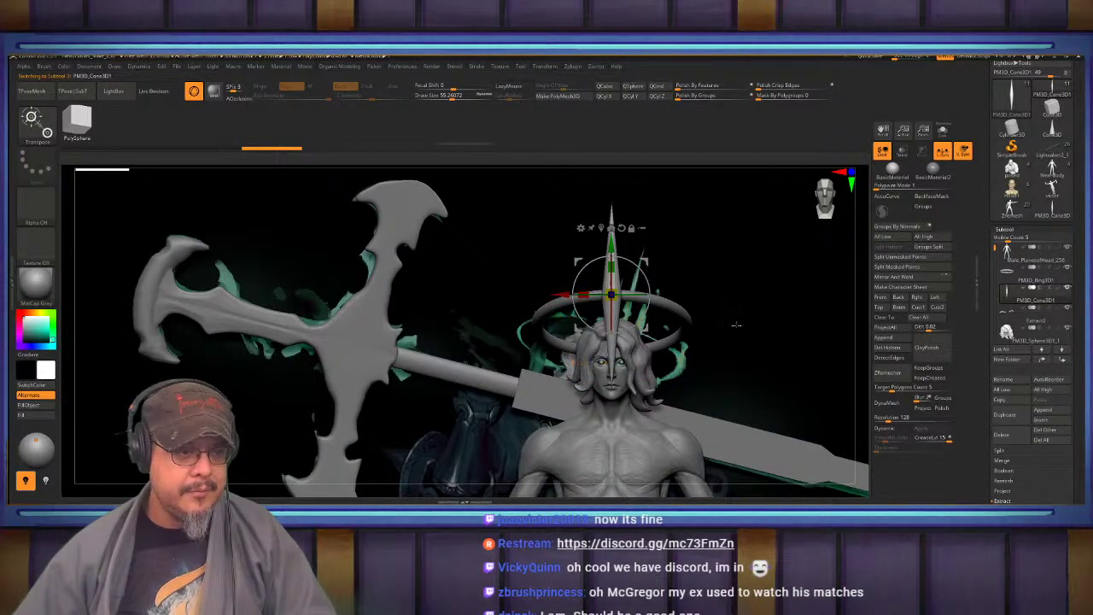
Align the spike with the front of the halo and make a smaller copy beside it
{"action": "left_click_drag", "start_coordinate": [737, 324], "coordinate": [608, 236]}
{"action": "left_click_drag", "start_coordinate": [668, 272], "coordinate": [658, 275]}
{"action": "left_click_drag", "start_coordinate": [723, 288], "coordinate": [636, 291]}
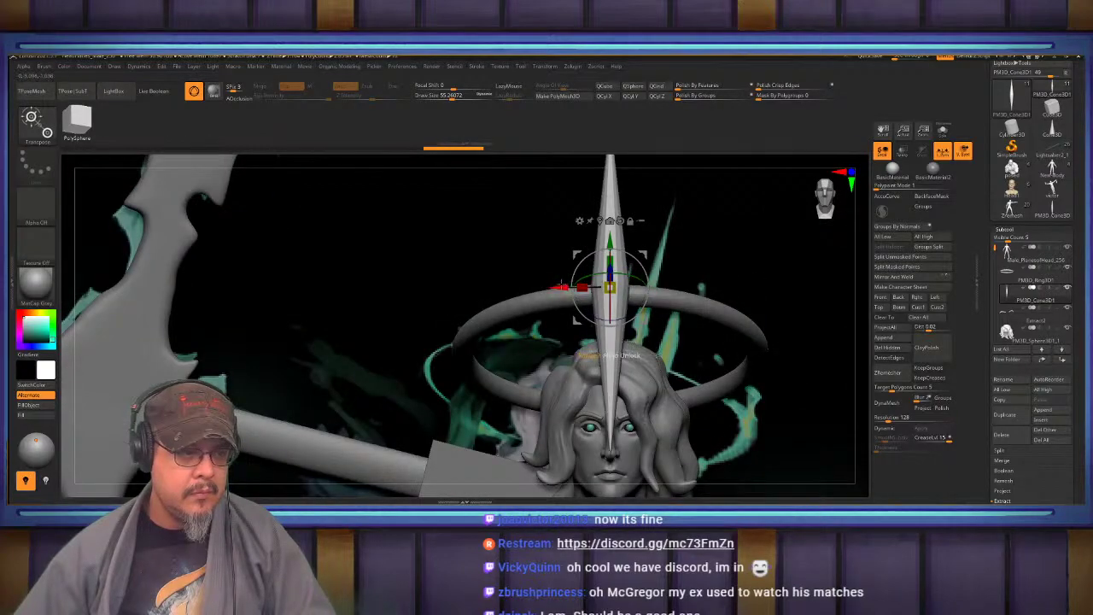
{"action": "mouse_move", "coordinate": [561, 284]}
{"action": "left_mouse_down", "text": "ctrl"}
{"action": "mouse_move", "coordinate": [510, 282]}
{"action": "mouse_move", "coordinate": [531, 288]}
{"action": "left_mouse_up", "text": "ctrl"}
{"action": "key", "text": "q"}
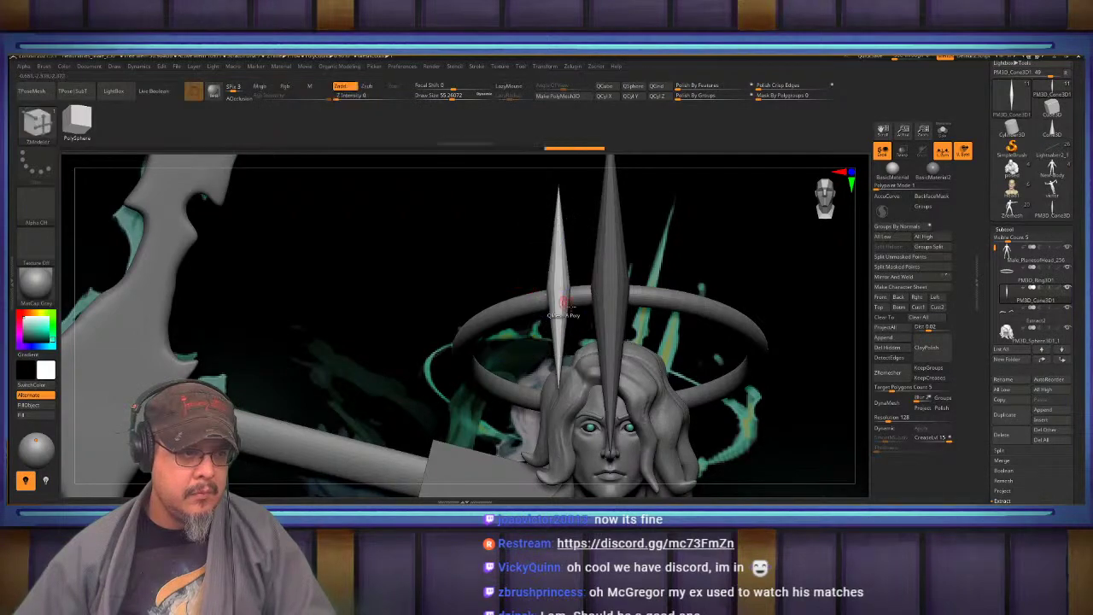
Try to mirror and weld the smaller spike copy with local symmetry still enabled
{"action": "key", "text": "1"}
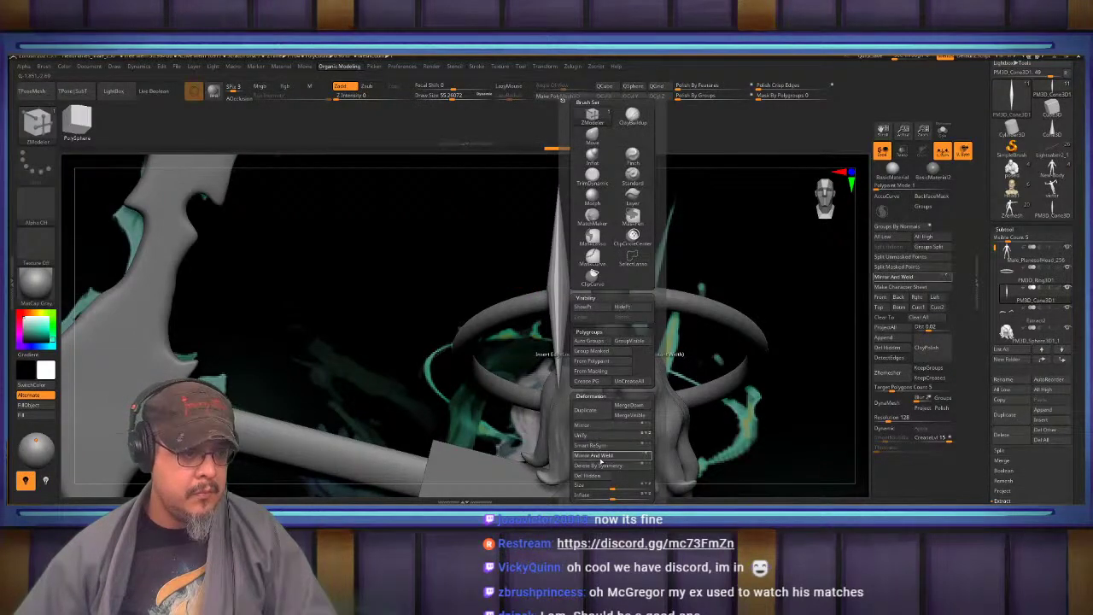
{"action": "left_click", "coordinate": [602, 458]}
{"action": "key", "text": "ctrl+z"}
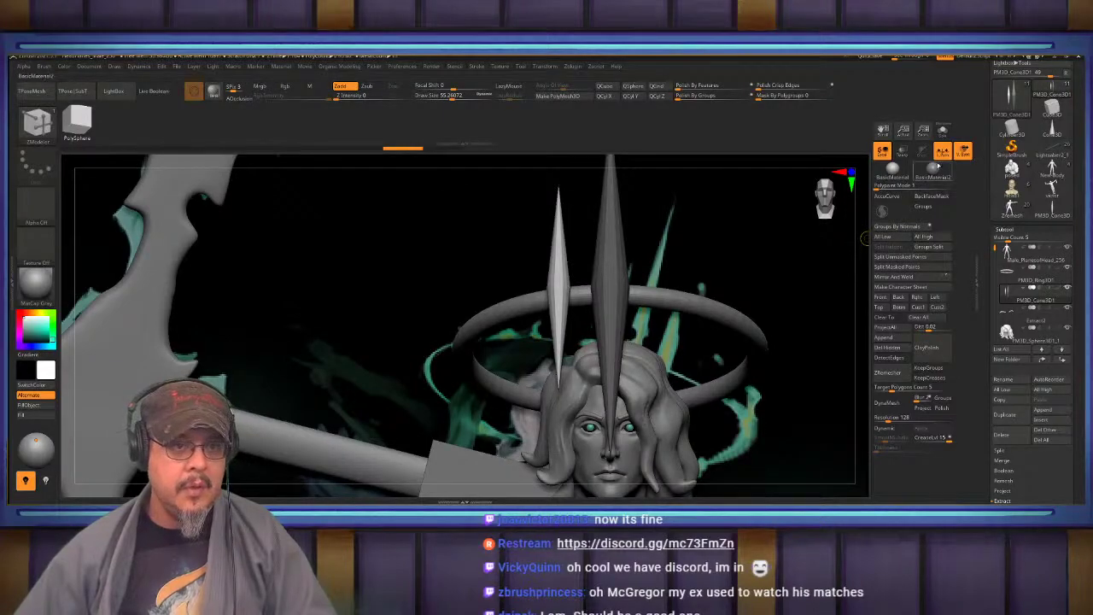
Turn off local symmetry and mirror and weld the smaller spike onto the other side of the central spike
{"action": "left_click", "coordinate": [942, 152]}
{"action": "key", "text": "space"}
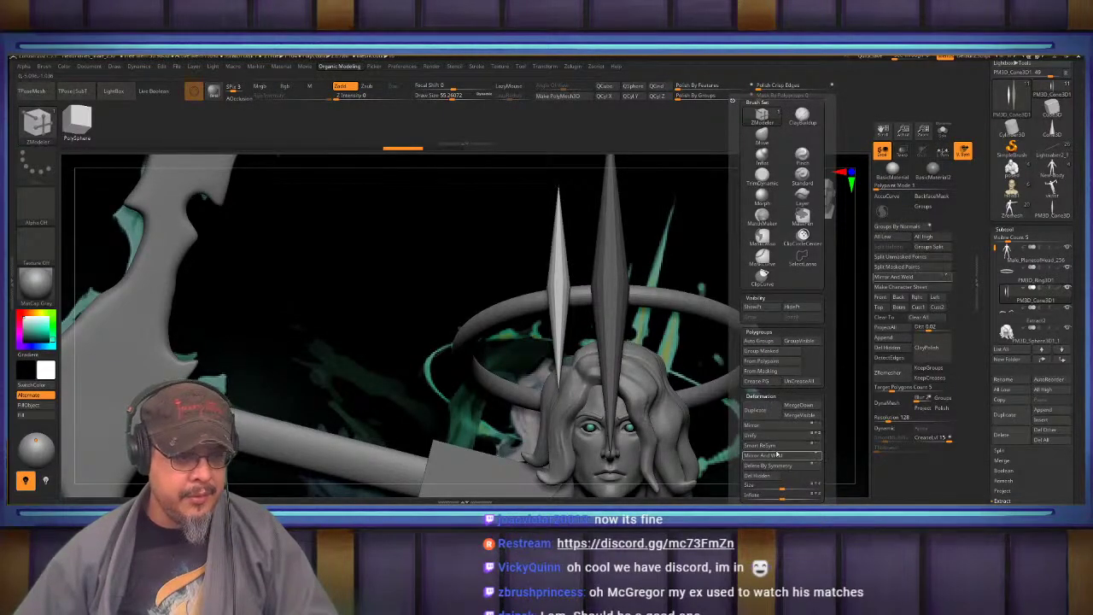
{"action": "left_click", "coordinate": [777, 454]}
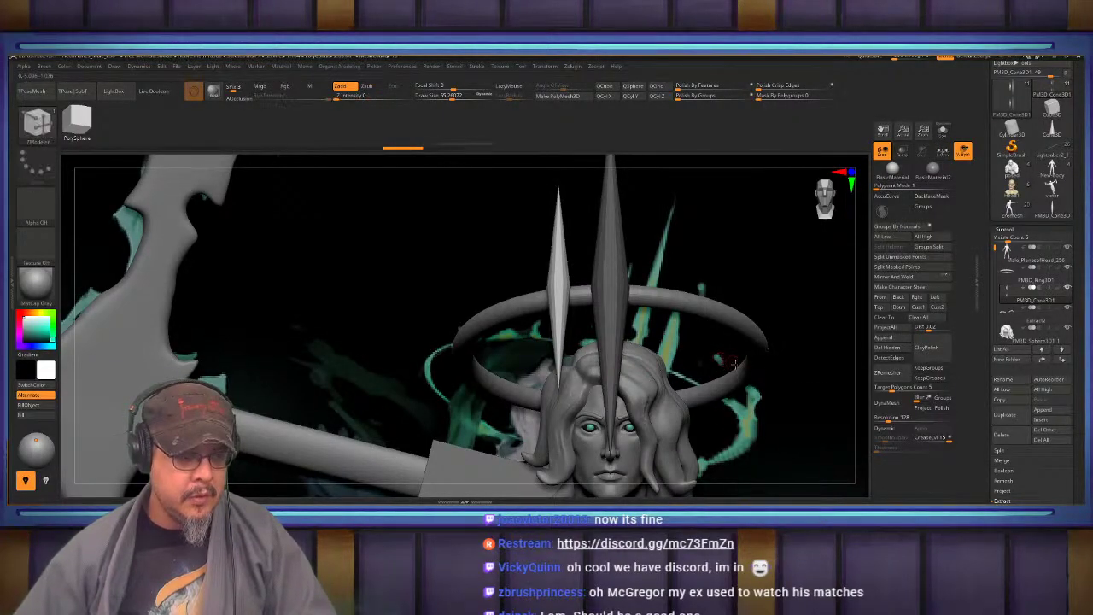
{"action": "key", "text": "space"}
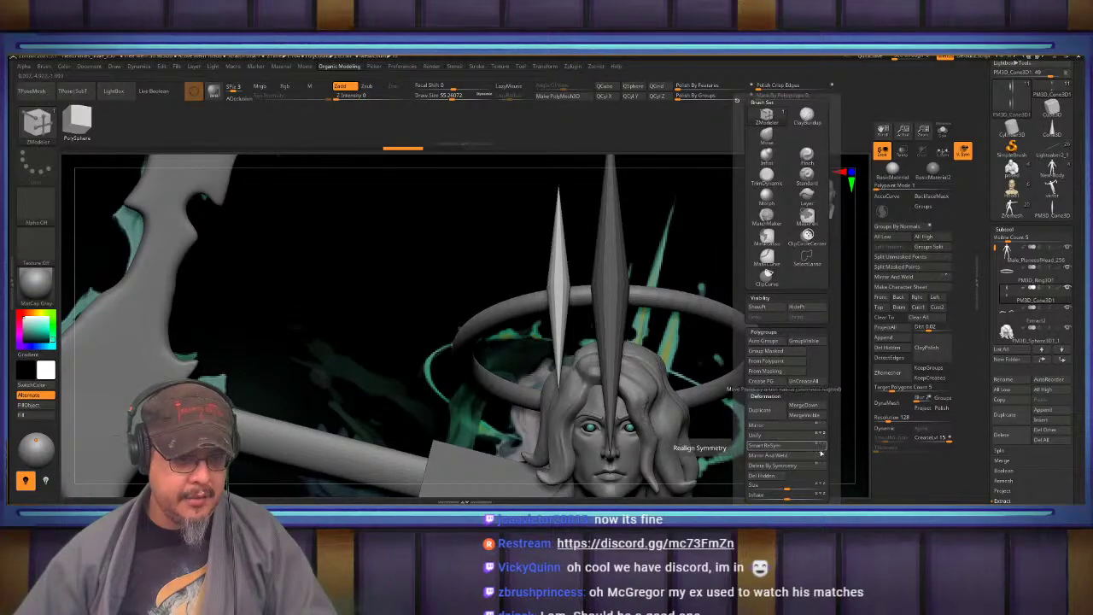
{"action": "left_click", "coordinate": [816, 456]}
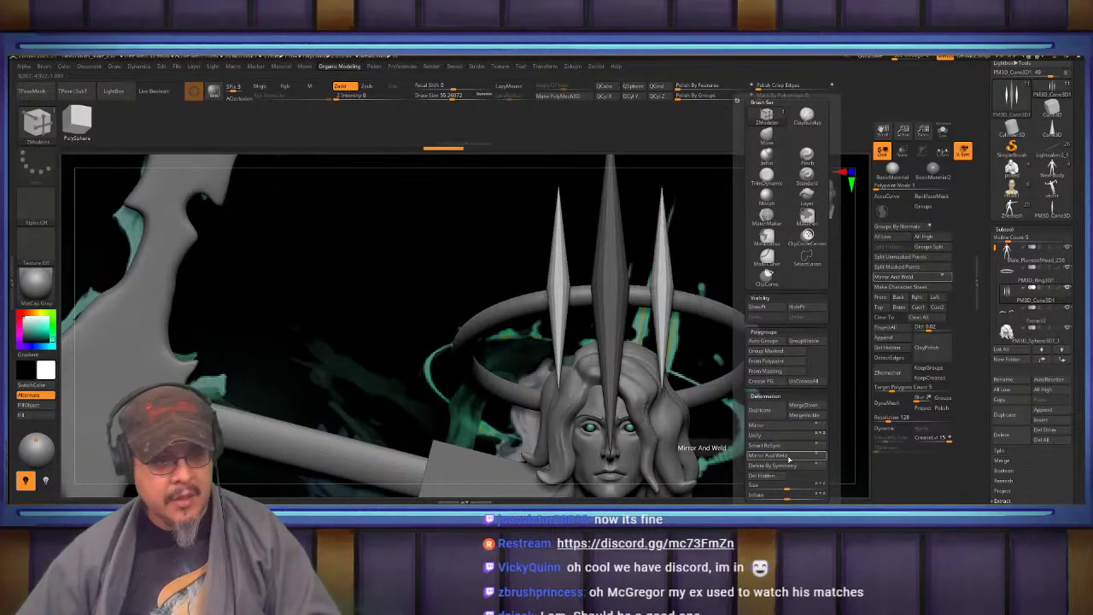
Raise the three crown spikes together so they stand higher above the forehead at the front of the halo
{"action": "key", "text": "f"}
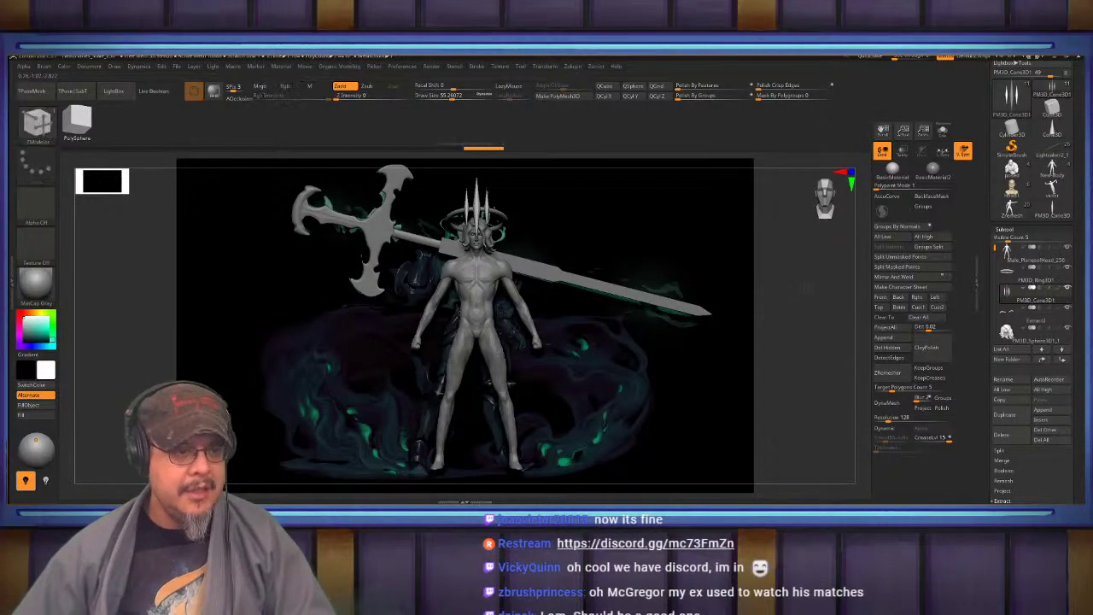
{"action": "left_click_drag", "start_coordinate": [798, 336], "coordinate": [825, 350]}
{"action": "left_click_drag", "start_coordinate": [815, 313], "coordinate": [672, 323], "text": "alt"}
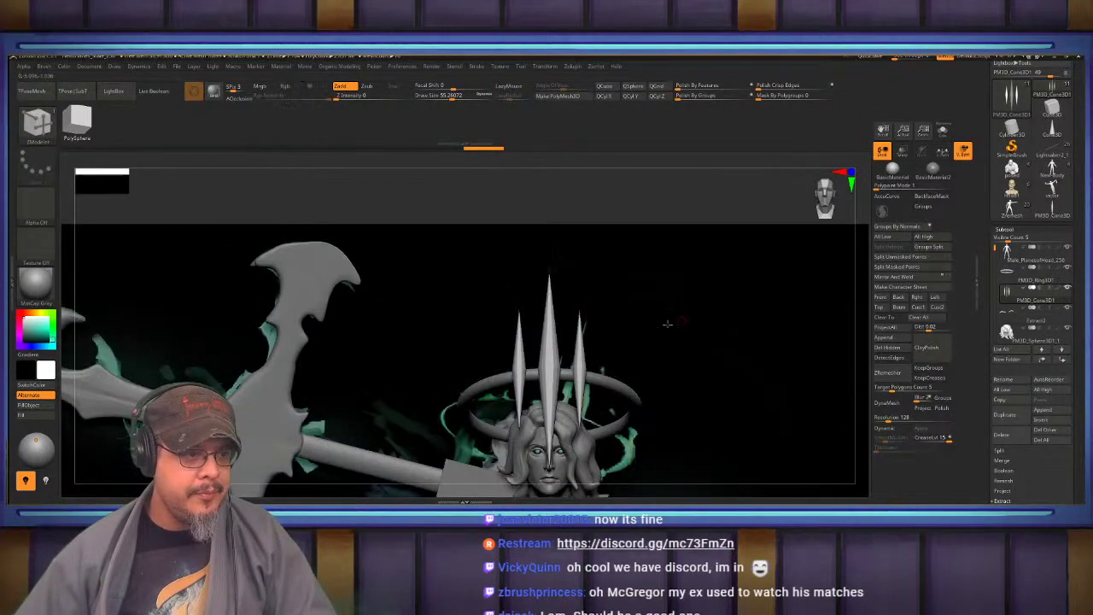
{"action": "key", "text": "w"}
{"action": "left_click", "coordinate": [509, 304]}
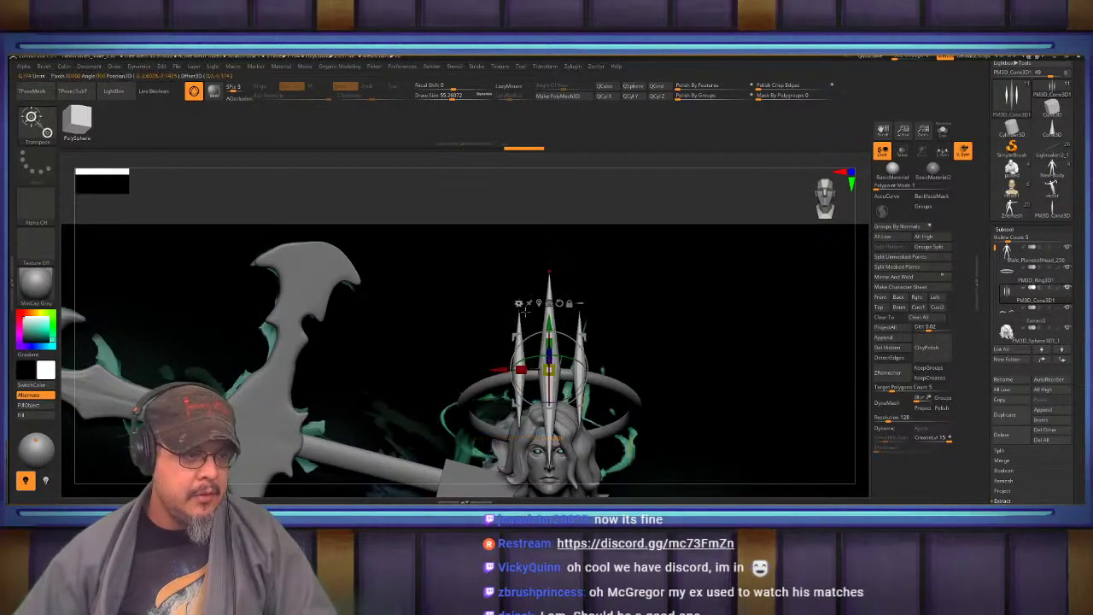
{"action": "left_click_drag", "start_coordinate": [549, 343], "coordinate": [549, 315]}
{"action": "key", "text": "q"}
{"action": "mouse_move", "coordinate": [637, 342]}
{"action": "left_mouse_down"}
{"action": "mouse_move", "coordinate": [737, 374]}
{"action": "mouse_move", "coordinate": [740, 355]}
{"action": "left_mouse_up"}
{"action": "mouse_move", "coordinate": [740, 363]}
{"action": "left_mouse_down"}
{"action": "mouse_move", "coordinate": [701, 378]}
{"action": "mouse_move", "coordinate": [652, 373]}
{"action": "left_mouse_up"}
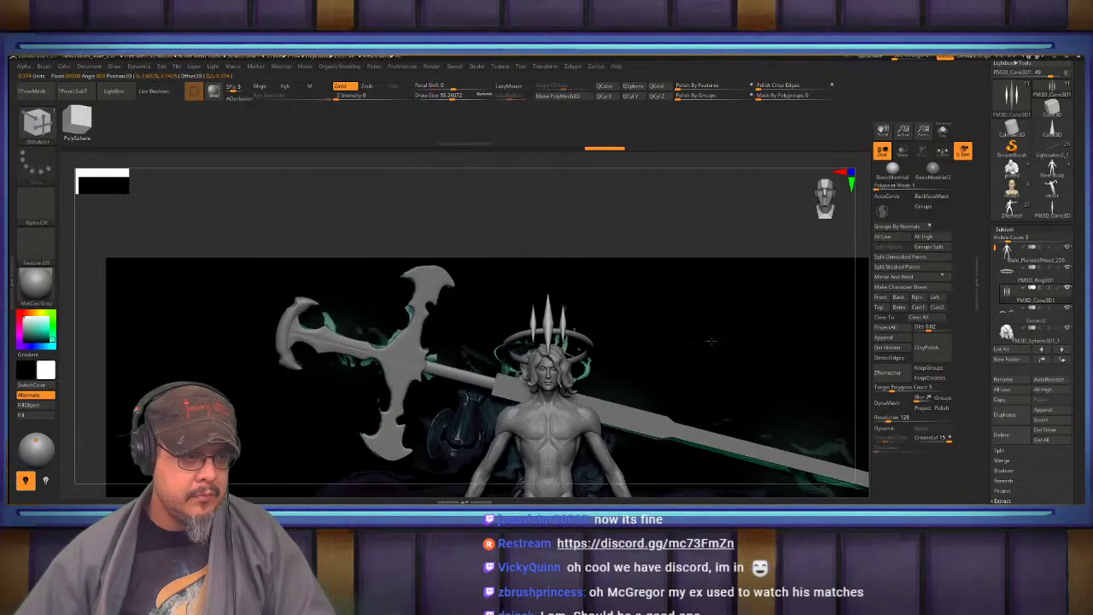
{"action": "mouse_move", "coordinate": [734, 337]}
{"action": "left_mouse_down", "text": "alt"}
{"action": "mouse_move", "coordinate": [720, 287]}
{"action": "mouse_move", "coordinate": [727, 315]}
{"action": "mouse_move", "coordinate": [742, 322]}
{"action": "left_mouse_up", "text": "alt"}
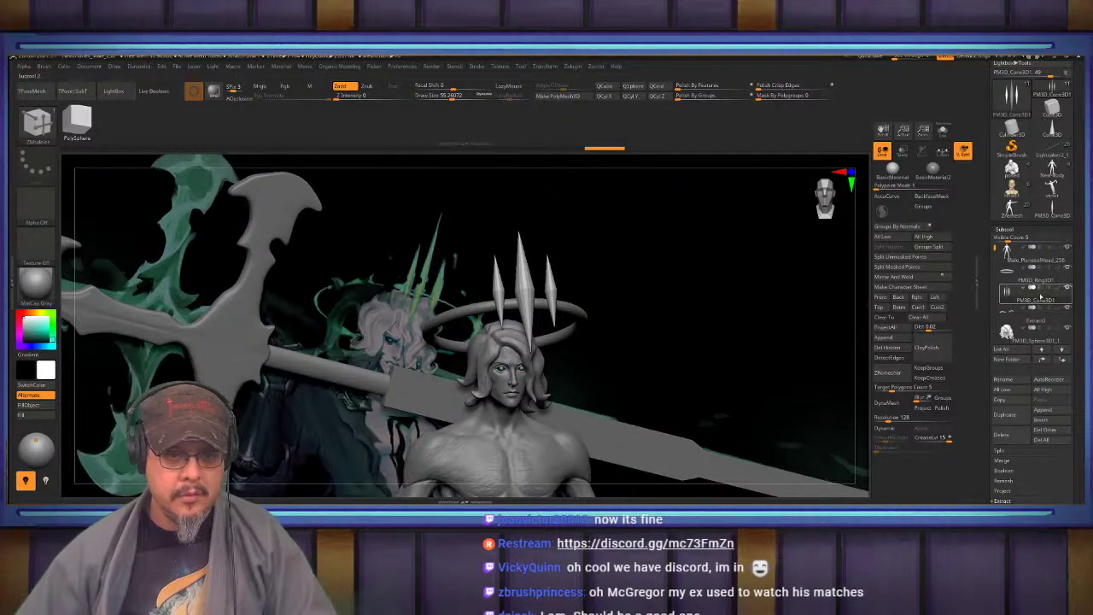
Merge the halo ring with the spikes subtool below it and scale the combined crown down slightly around the head
{"action": "left_click", "coordinate": [1032, 275]}
{"action": "left_click", "coordinate": [1004, 461]}
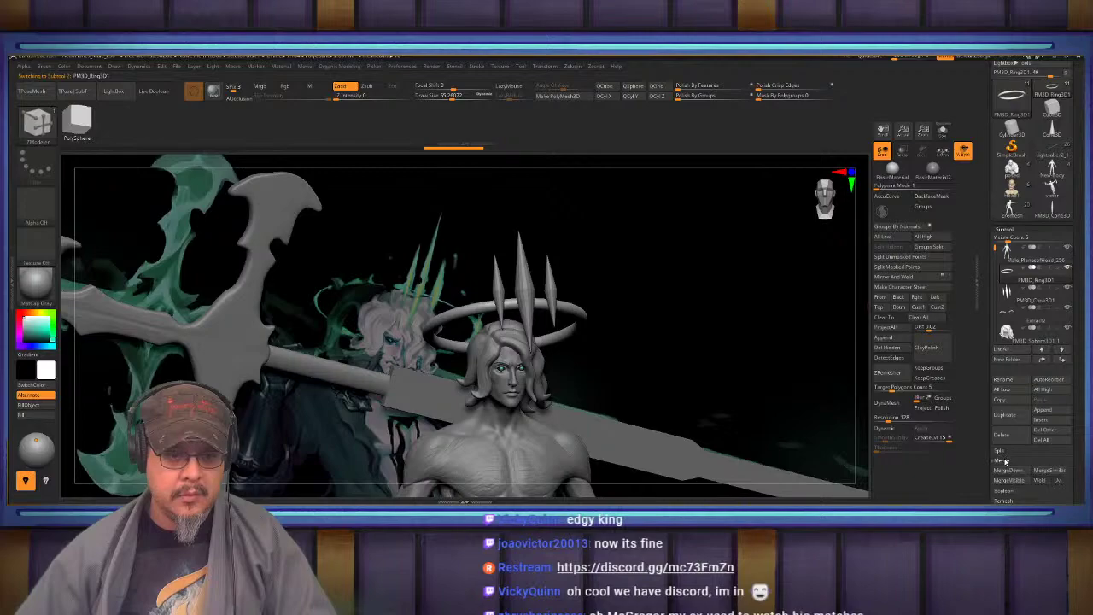
{"action": "left_click", "coordinate": [1009, 470]}
{"action": "left_click", "coordinate": [934, 489]}
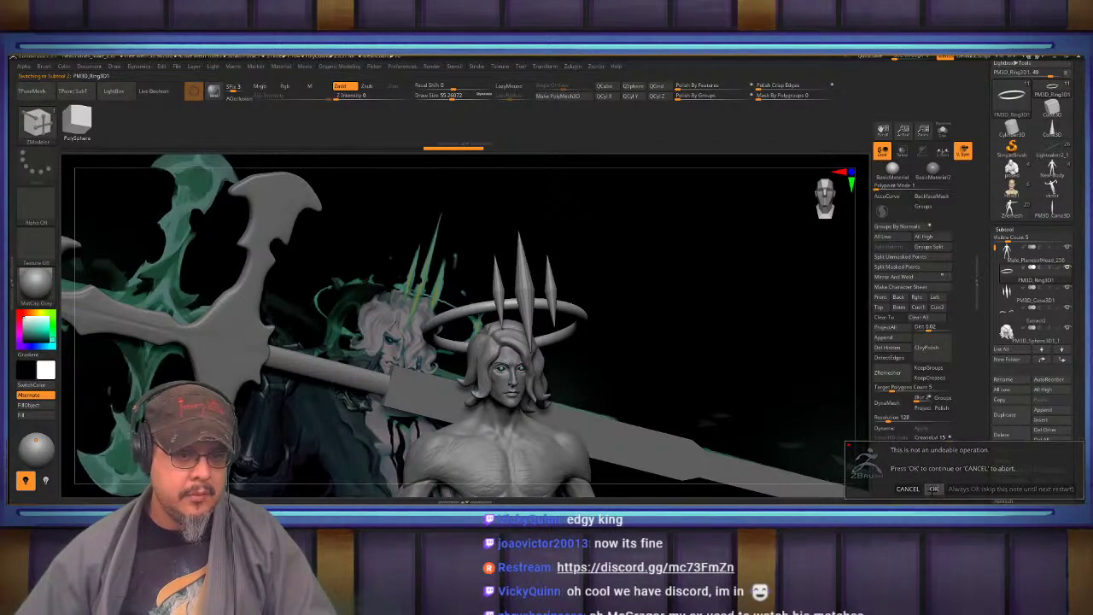
{"action": "key", "text": "w"}
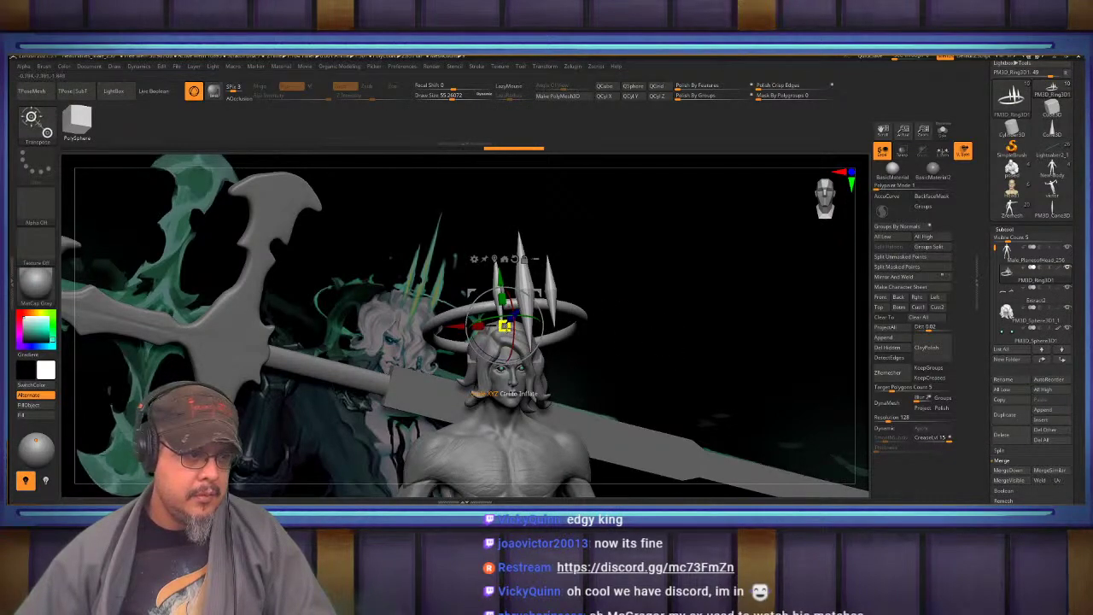
{"action": "key", "text": "q"}
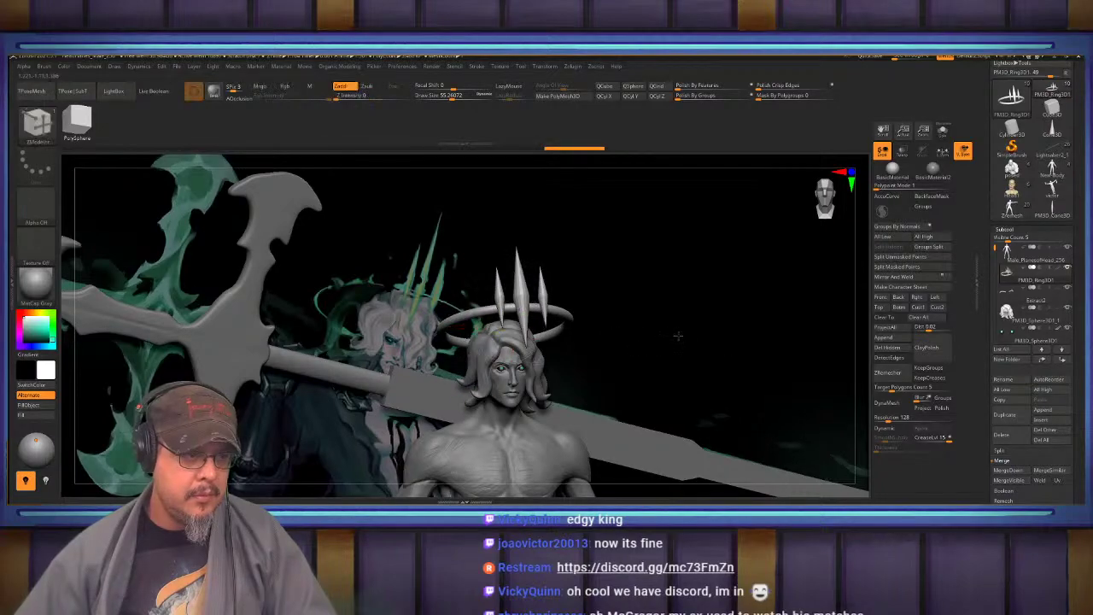
{"action": "mouse_move", "coordinate": [678, 336]}
{"action": "left_mouse_down", "text": "ctrl"}
{"action": "mouse_move", "coordinate": [709, 350]}
{"action": "mouse_move", "coordinate": [727, 326]}
{"action": "left_mouse_up", "text": "ctrl"}
{"action": "key", "text": "f"}
{"action": "key", "text": "f"}
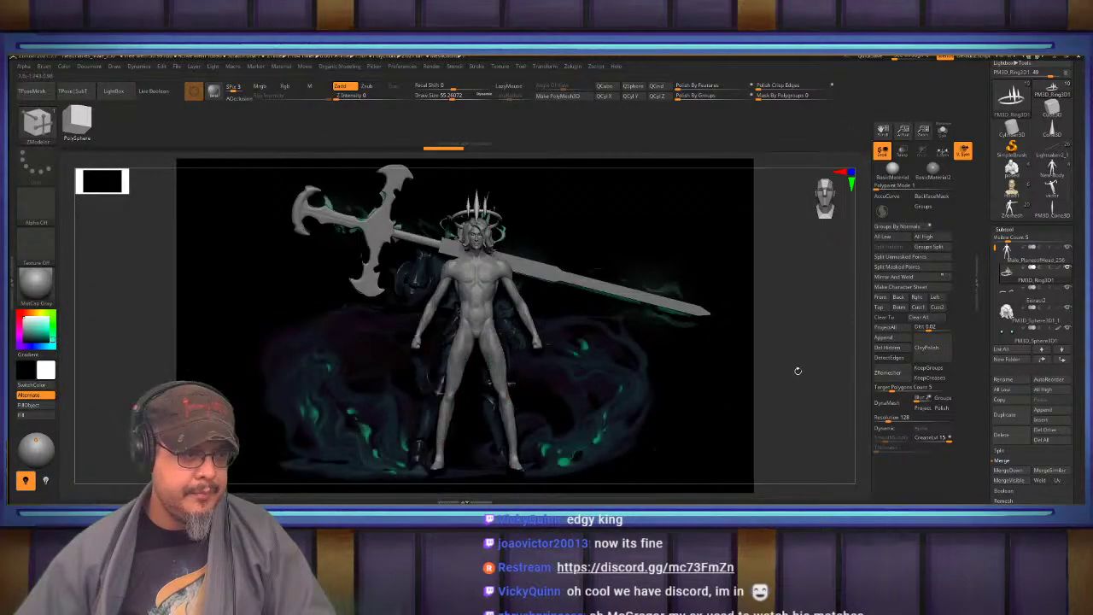
Select the body subtool and mask it with the lasso from the waist down past the knees
{"action": "left_click_drag", "start_coordinate": [808, 343], "coordinate": [684, 282], "text": "alt"}
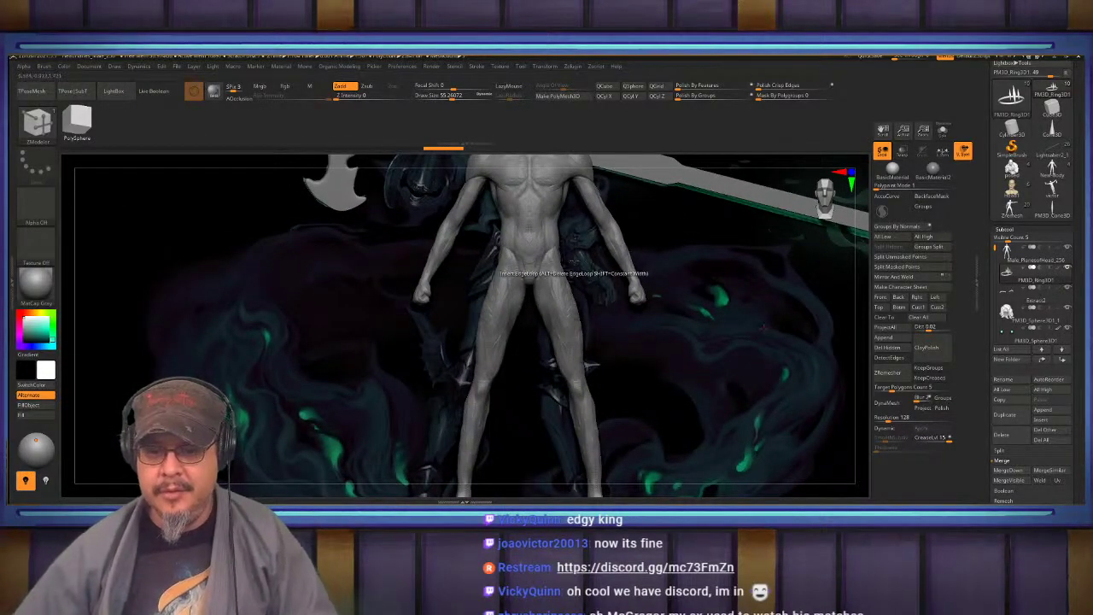
{"action": "right_click_drag", "start_coordinate": [547, 304], "coordinate": [600, 294], "text": "alt"}
{"action": "right_click_drag", "start_coordinate": [555, 323], "coordinate": [621, 285], "text": "alt"}
{"action": "key", "text": "ctrl"}
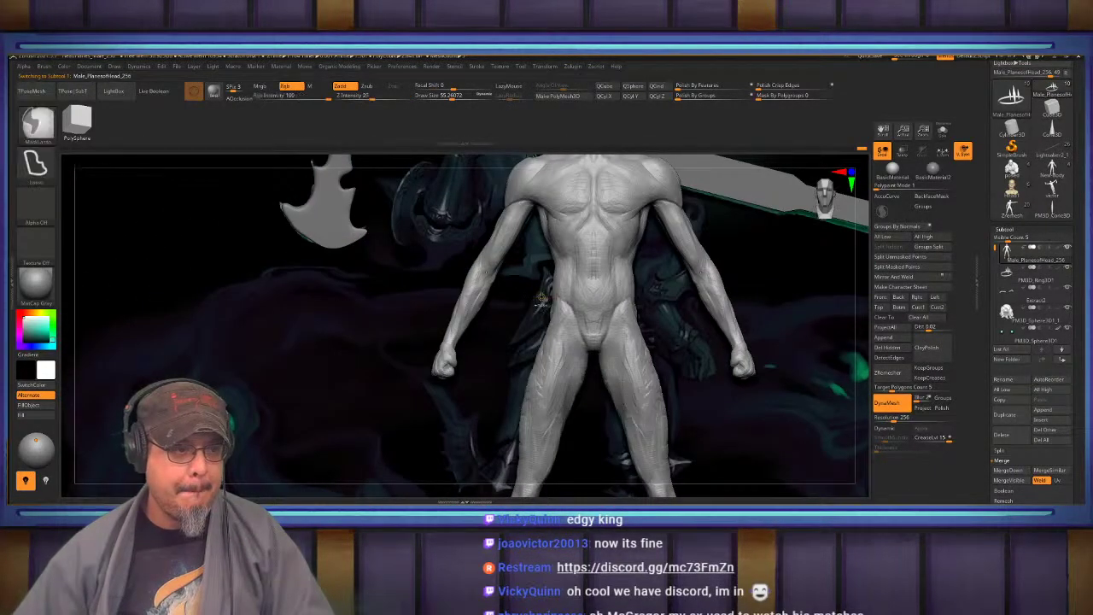
{"action": "mouse_move", "coordinate": [635, 298]}
{"action": "left_mouse_down", "text": "ctrl"}
{"action": "mouse_move", "coordinate": [656, 328]}
{"action": "mouse_move", "coordinate": [515, 376]}
{"action": "left_mouse_up", "text": "ctrl"}
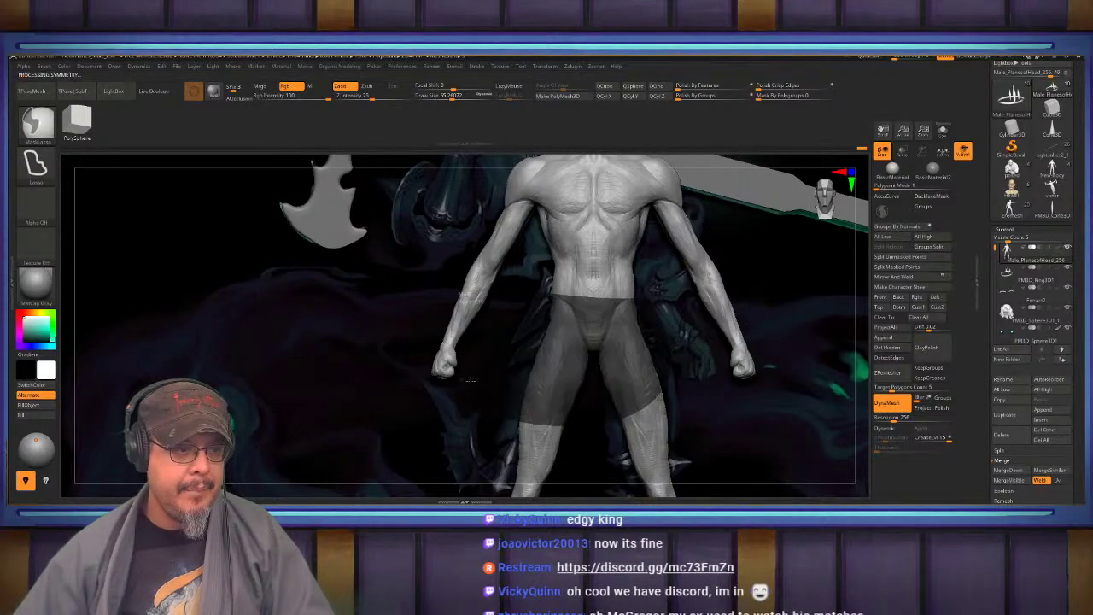
{"action": "right_click_drag", "start_coordinate": [512, 369], "coordinate": [527, 242], "text": "alt"}
{"action": "mouse_move", "coordinate": [497, 271]}
{"action": "left_mouse_down", "text": "ctrl"}
{"action": "mouse_move", "coordinate": [561, 384]}
{"action": "mouse_move", "coordinate": [589, 261]}
{"action": "left_mouse_up", "text": "ctrl"}
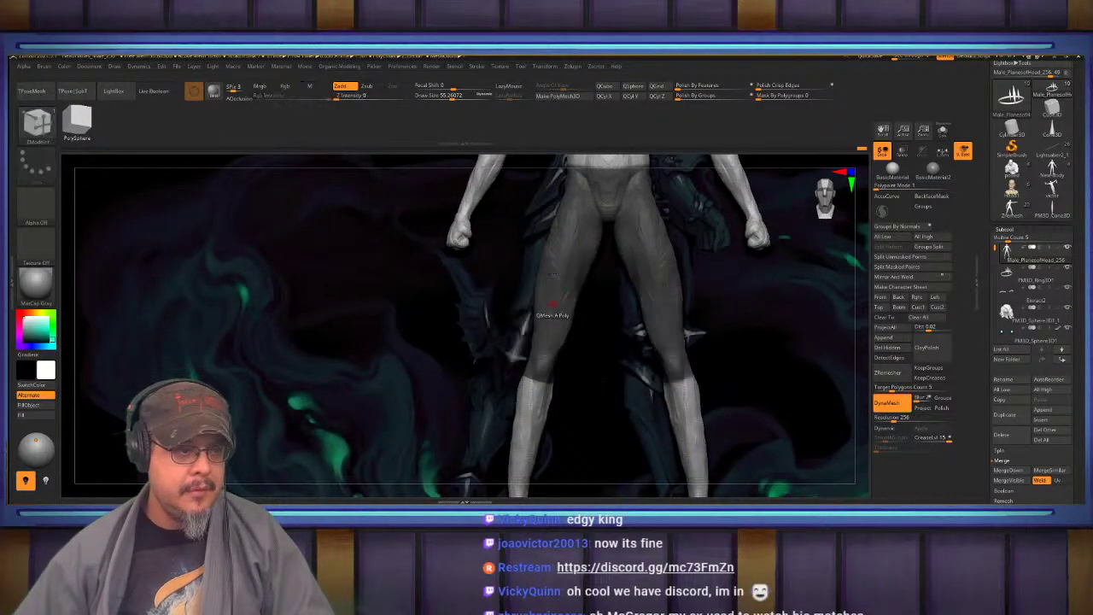
Extend the mask down the lower legs and check its coverage by inverting it and inverting it back
{"action": "right_click_drag", "start_coordinate": [564, 442], "coordinate": [570, 319], "text": "alt"}
{"action": "left_click_drag", "start_coordinate": [497, 373], "coordinate": [615, 205], "text": "ctrl"}
{"action": "right_click_drag", "start_coordinate": [603, 202], "coordinate": [509, 345], "text": "alt"}
{"action": "mouse_move", "coordinate": [444, 328]}
{"action": "right_mouse_down"}
{"action": "mouse_move", "coordinate": [497, 323]}
{"action": "mouse_move", "coordinate": [440, 397]}
{"action": "right_mouse_up"}
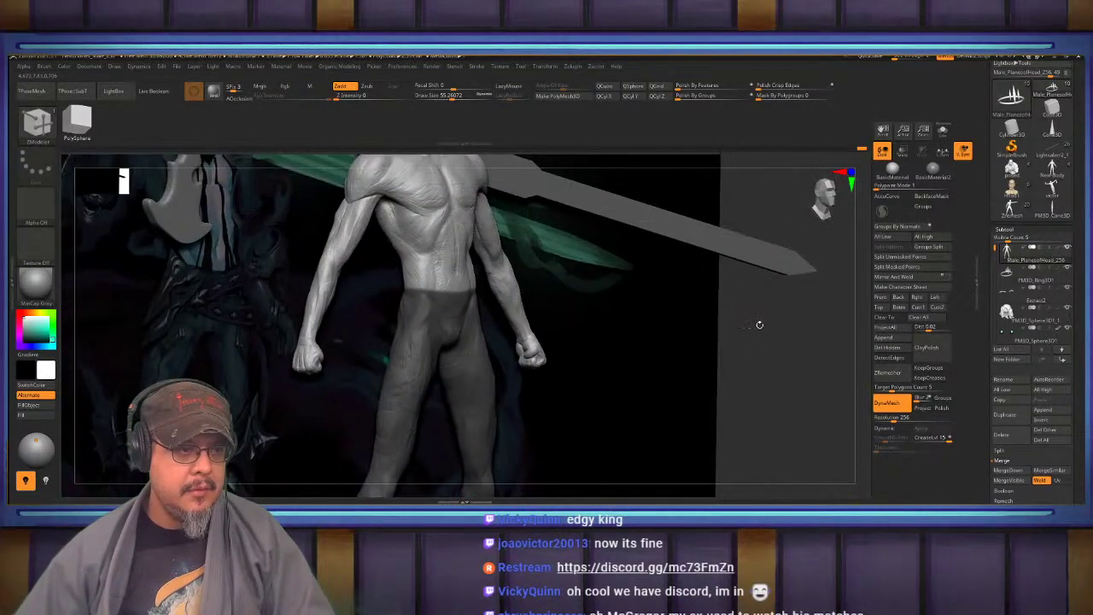
{"action": "left_click", "coordinate": [769, 343], "text": "ctrl"}
{"action": "right_click_drag", "start_coordinate": [489, 299], "coordinate": [550, 314], "text": "alt"}
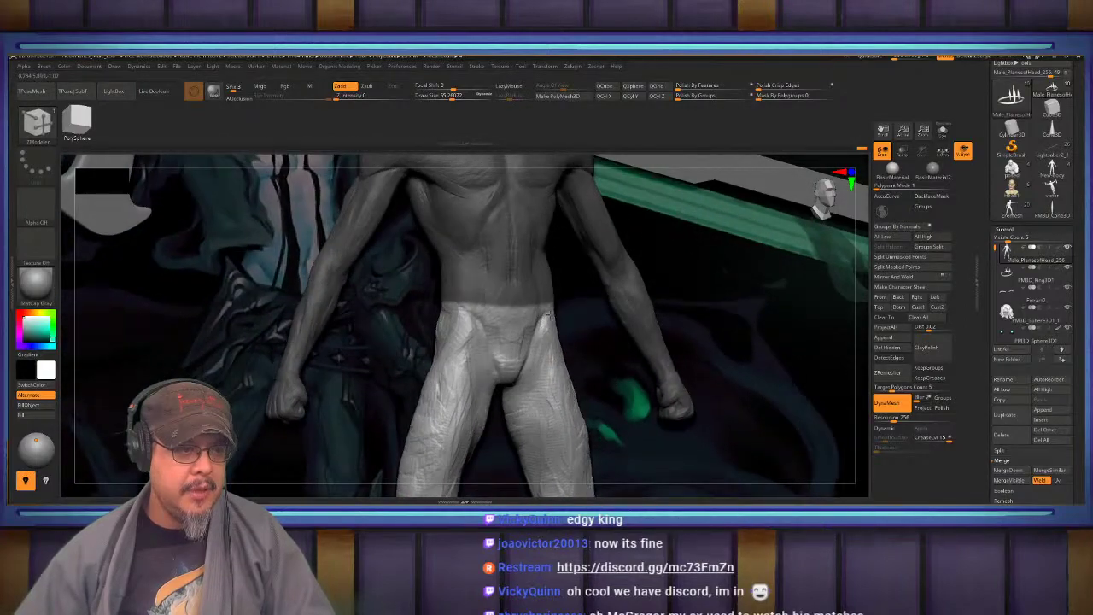
{"action": "left_click", "coordinate": [836, 328], "text": "ctrl"}
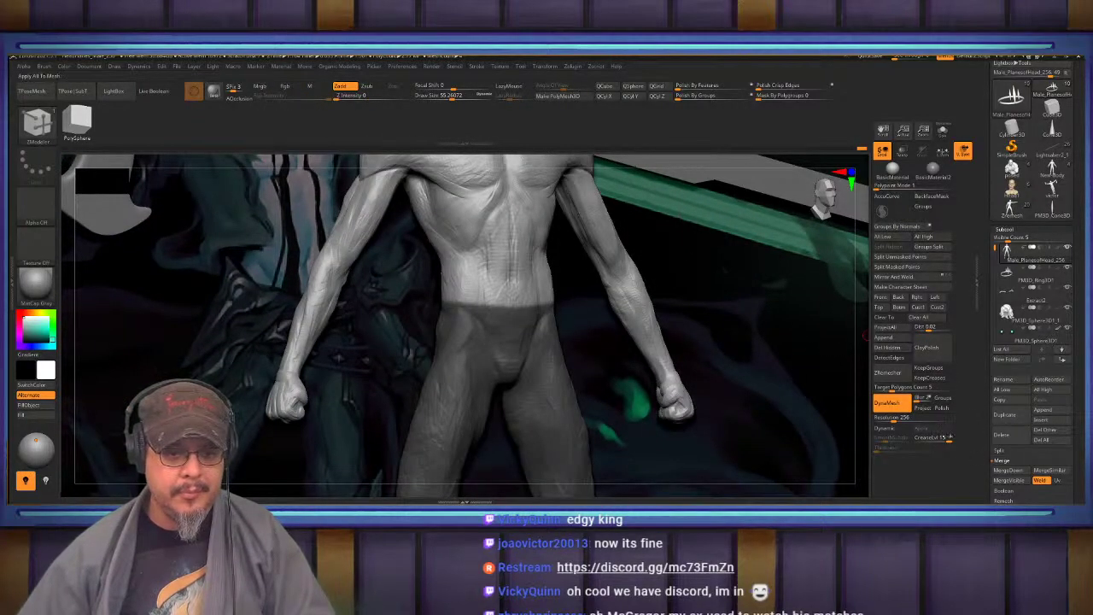
Extract the masked waist and legs as a new subtool for tight-fitting trousers and accept the extraction
{"action": "left_click_drag", "start_coordinate": [1074, 440], "coordinate": [1076, 374]}
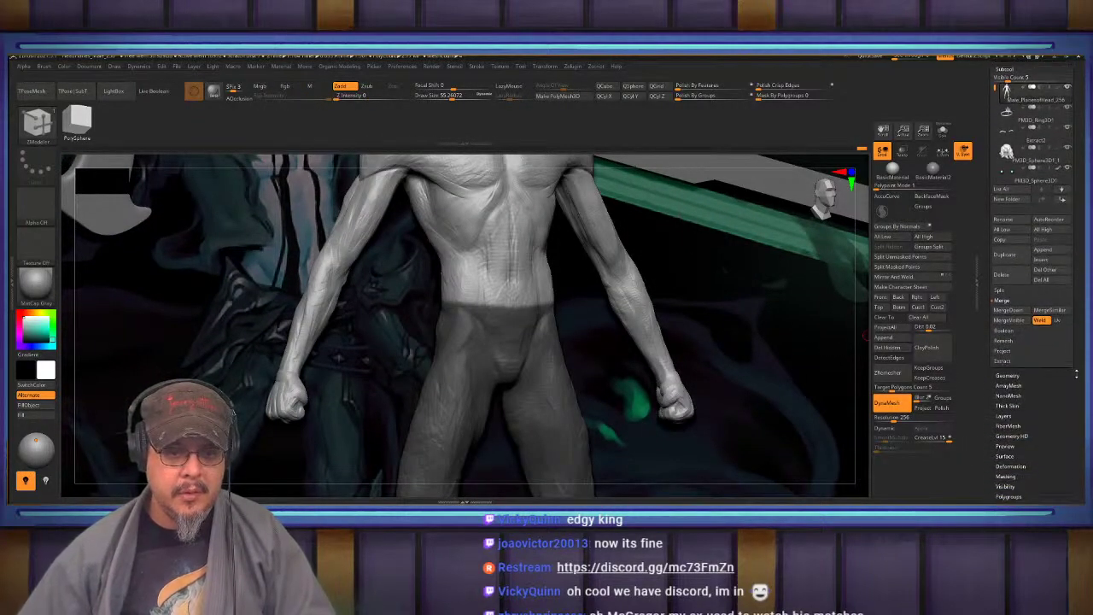
{"action": "left_click", "coordinate": [1004, 361]}
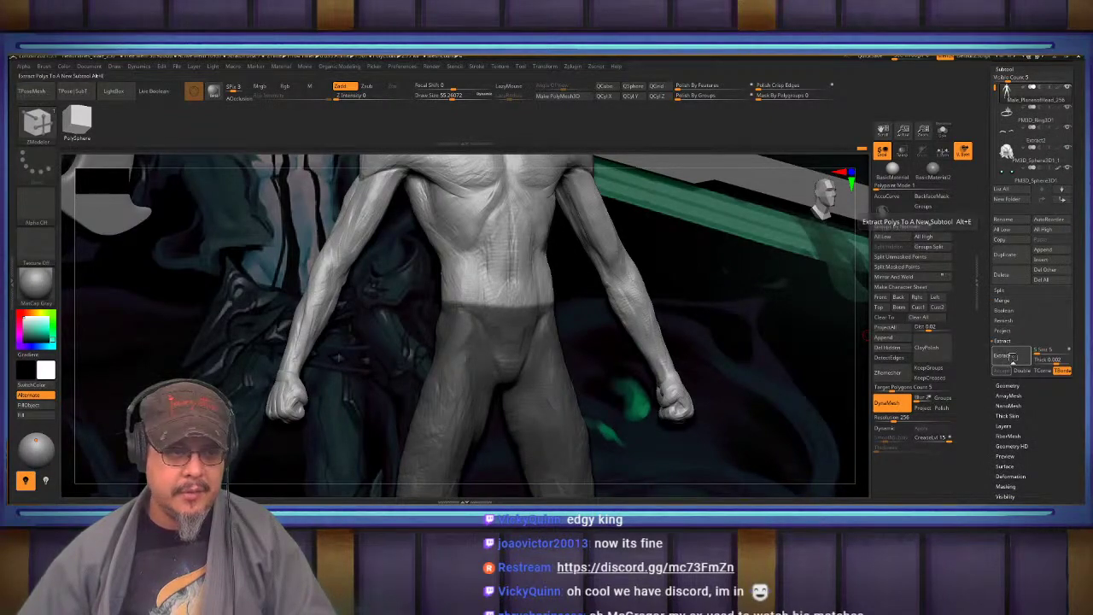
{"action": "left_click", "coordinate": [1003, 356]}
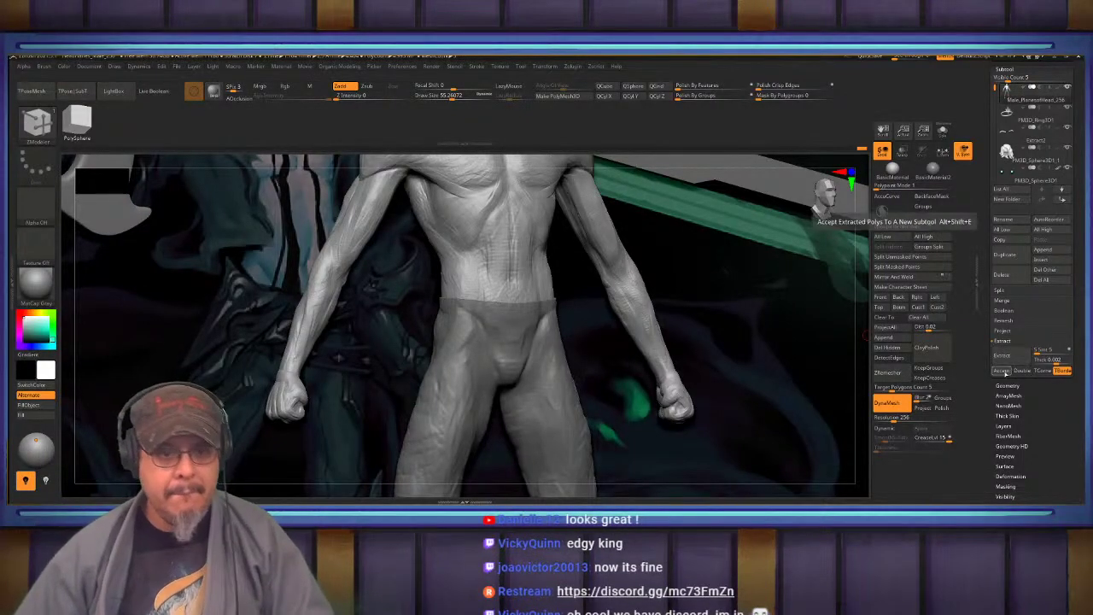
{"action": "left_click", "coordinate": [1004, 371]}
Clear the mask on the extracted trousers and ZRemesh them with KeepGroups enabled
{"action": "key", "text": "ctrl"}
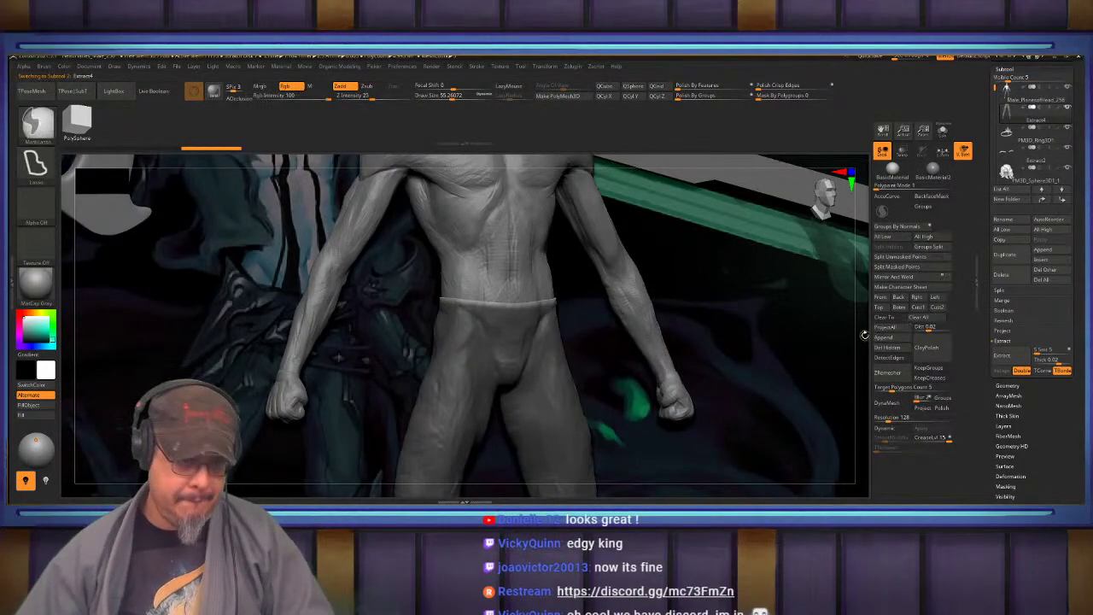
{"action": "left_click_drag", "start_coordinate": [861, 337], "coordinate": [865, 353], "text": "ctrl"}
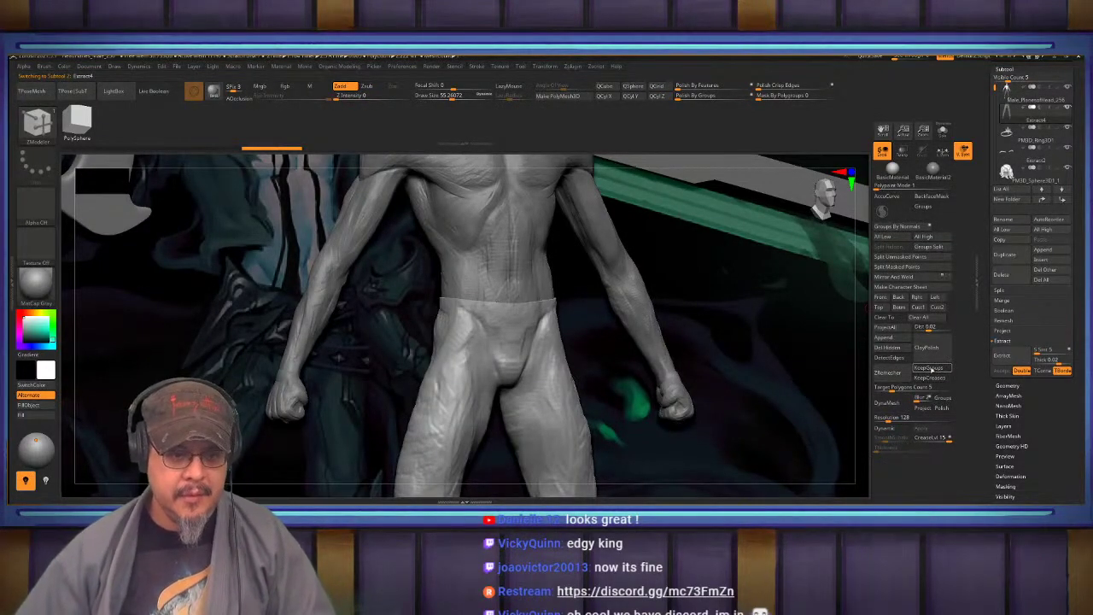
{"action": "left_click", "coordinate": [890, 373]}
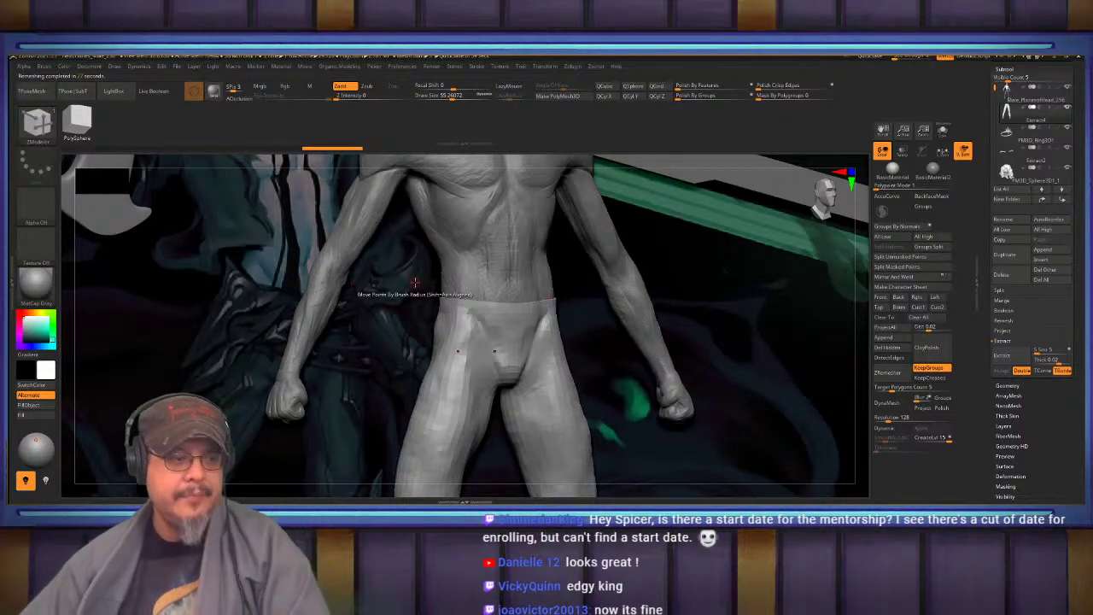
Fill the trousers with a dark teal colour sampled from the trousers in the reference artwork
{"action": "right_click_drag", "start_coordinate": [515, 283], "coordinate": [468, 319]}
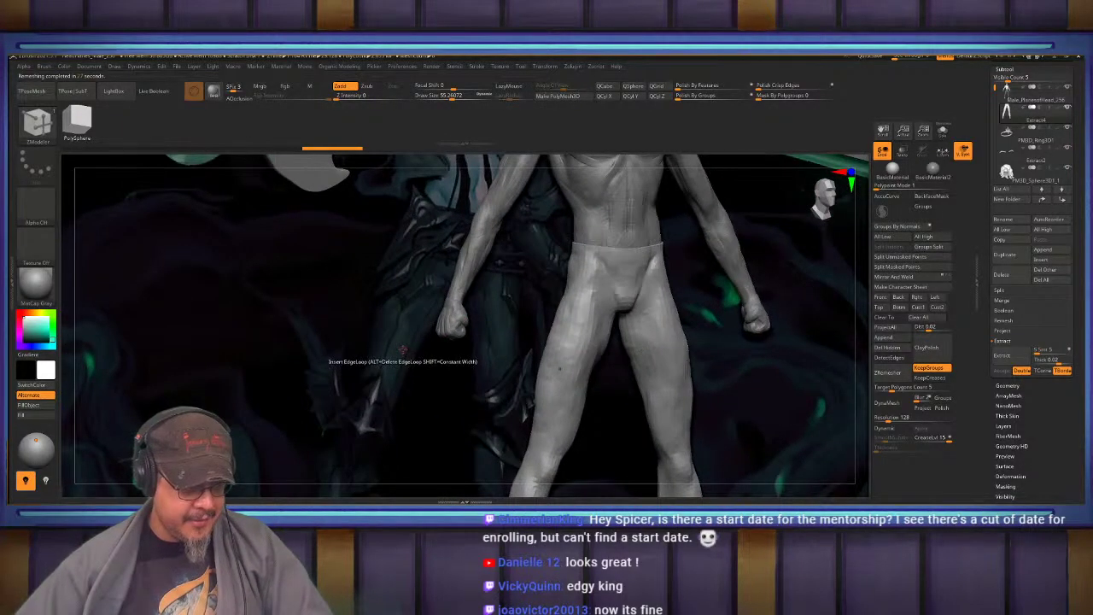
{"action": "key", "text": "c"}
{"action": "right_click_drag", "start_coordinate": [404, 351], "coordinate": [414, 299], "text": "alt"}
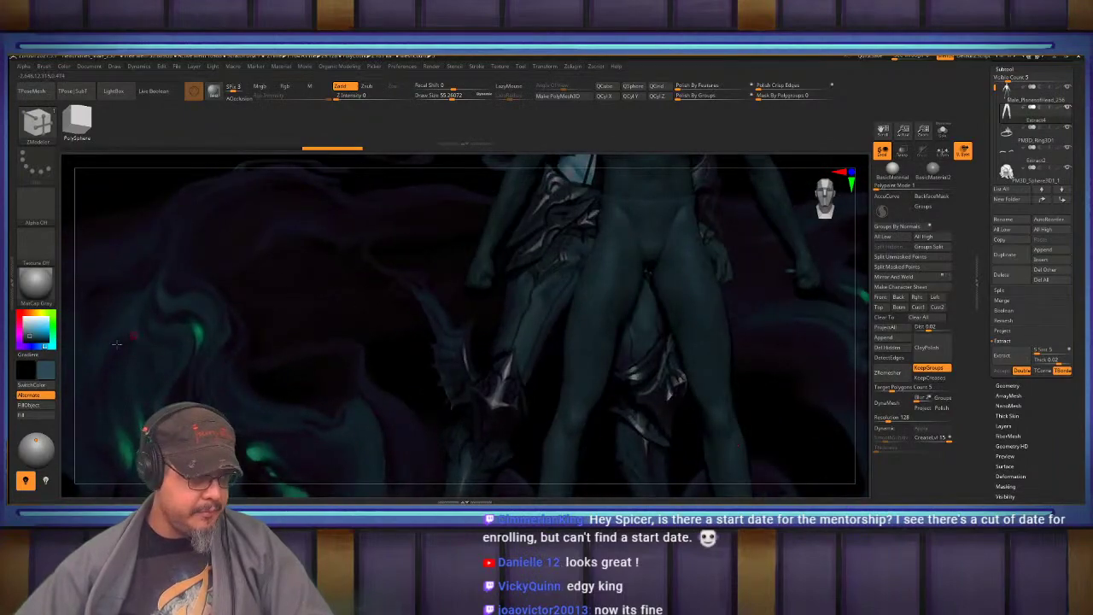
{"action": "left_click", "coordinate": [52, 412]}
Turn on Dynamic subdivision for the trousers and set the active colour back to white
{"action": "key", "text": "d"}
{"action": "right_click_drag", "start_coordinate": [108, 331], "coordinate": [149, 326]}
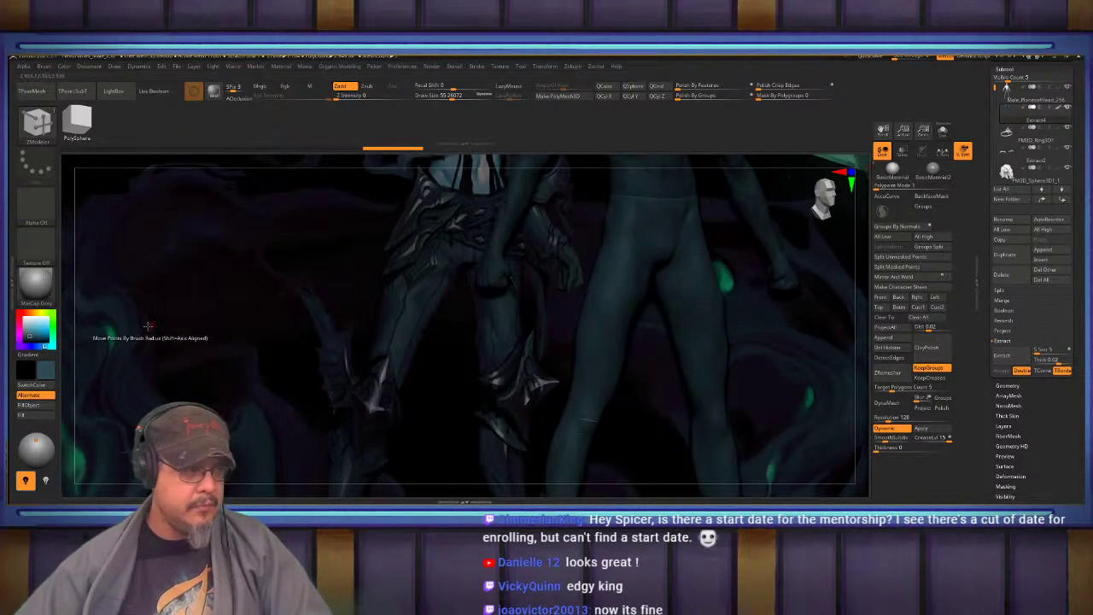
{"action": "left_click", "coordinate": [21, 317]}
Examine the figure's torso, arms and trousers against the reference artwork from the front and three-quarter view
{"action": "right_click_drag", "start_coordinate": [397, 184], "coordinate": [376, 376], "text": "alt"}
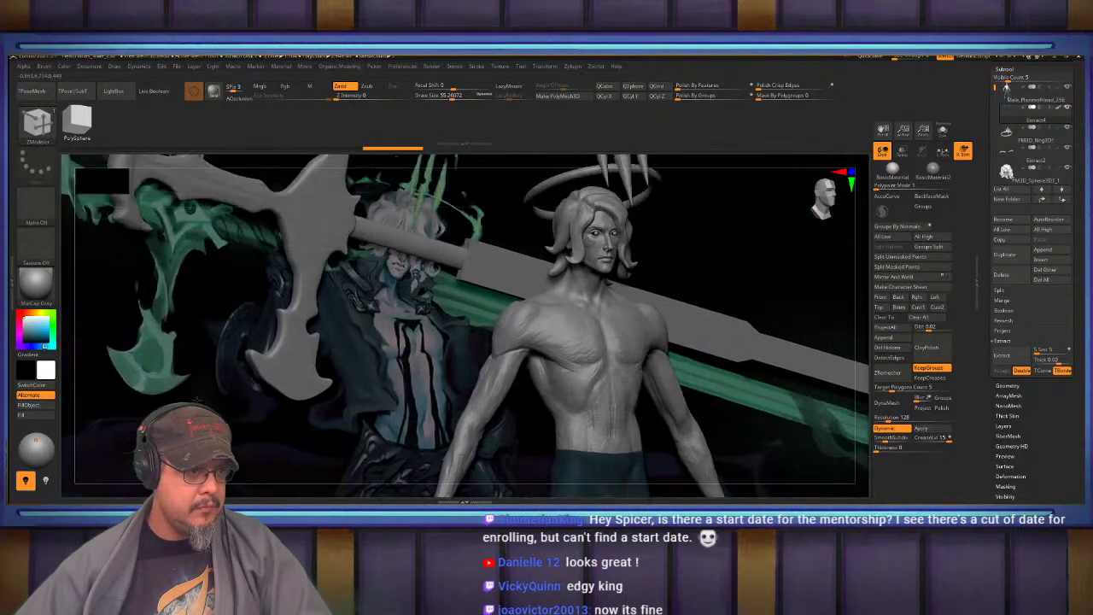
{"action": "right_click_drag", "start_coordinate": [386, 329], "coordinate": [328, 318]}
{"action": "right_click_drag", "start_coordinate": [331, 368], "coordinate": [335, 270], "text": "alt"}
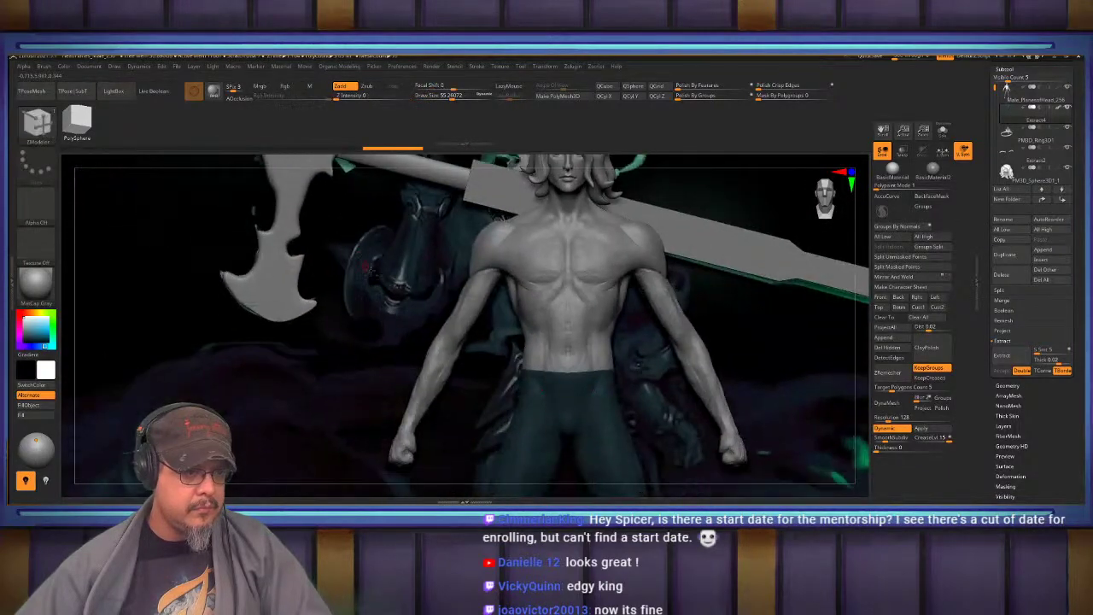
{"action": "right_click_drag", "start_coordinate": [342, 341], "coordinate": [359, 282], "text": "ctrl"}
{"action": "right_click_drag", "start_coordinate": [389, 363], "coordinate": [380, 410], "text": "alt"}
{"action": "right_click_drag", "start_coordinate": [380, 342], "coordinate": [302, 314]}
{"action": "right_click_drag", "start_coordinate": [302, 315], "coordinate": [323, 312]}
{"action": "left_click_drag", "start_coordinate": [323, 310], "coordinate": [314, 292]}
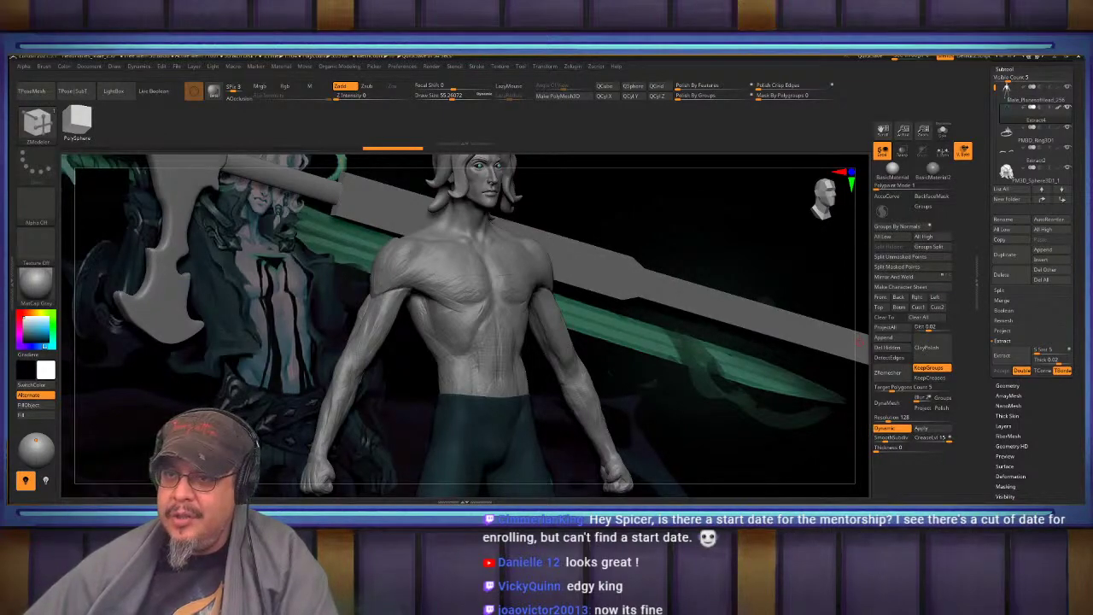
Switch to the web browser and copy the addresses of the merch store and the Character Creation for Collectibles course page
{"action": "left_click_drag", "start_coordinate": [1092, 342], "coordinate": [370, 56]}
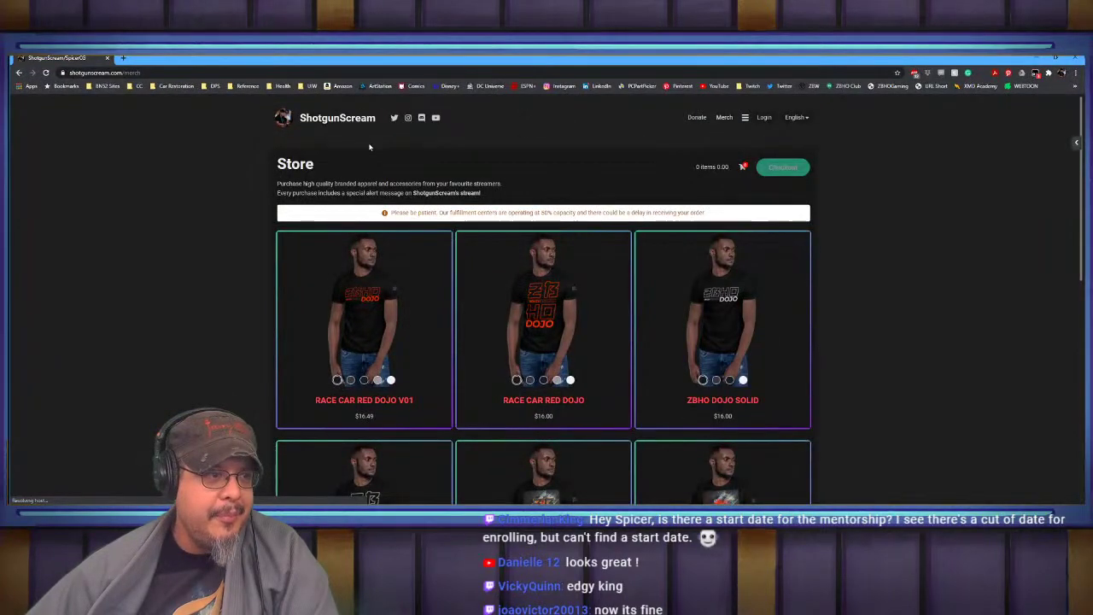
{"action": "left_click", "coordinate": [190, 74]}
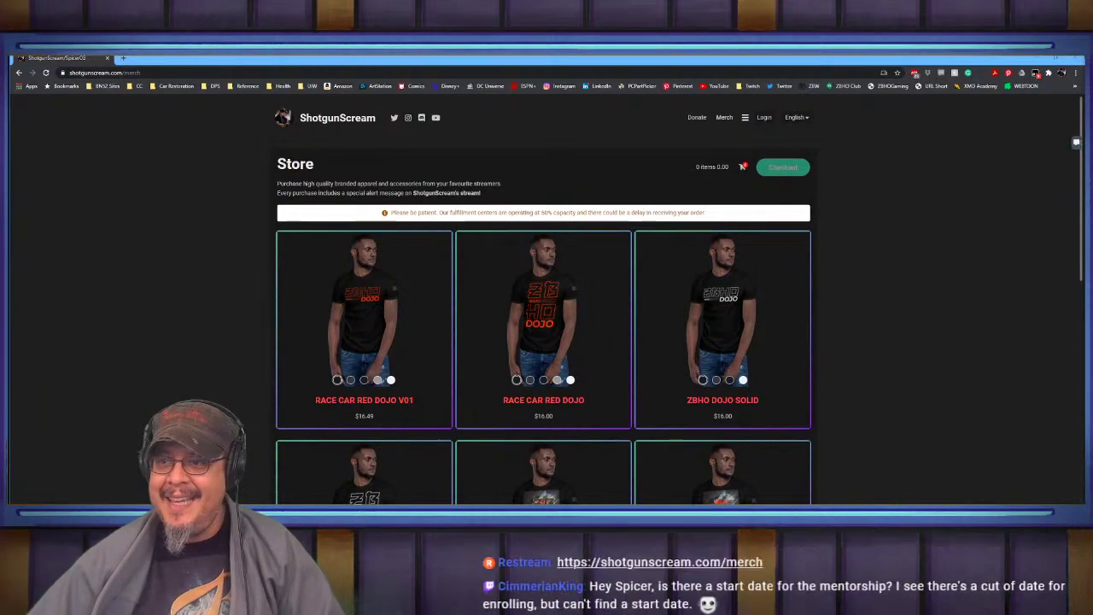
{"action": "left_click_drag", "start_coordinate": [1014, 141], "coordinate": [234, 69]}
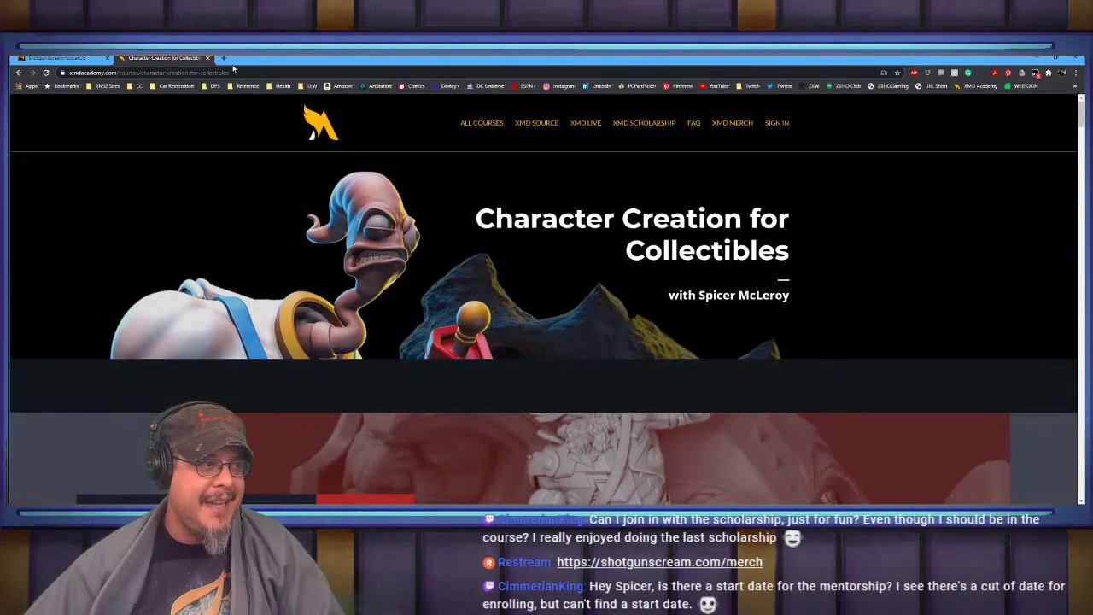
{"action": "left_click", "coordinate": [286, 73]}
{"action": "key", "text": "ctrl+a"}
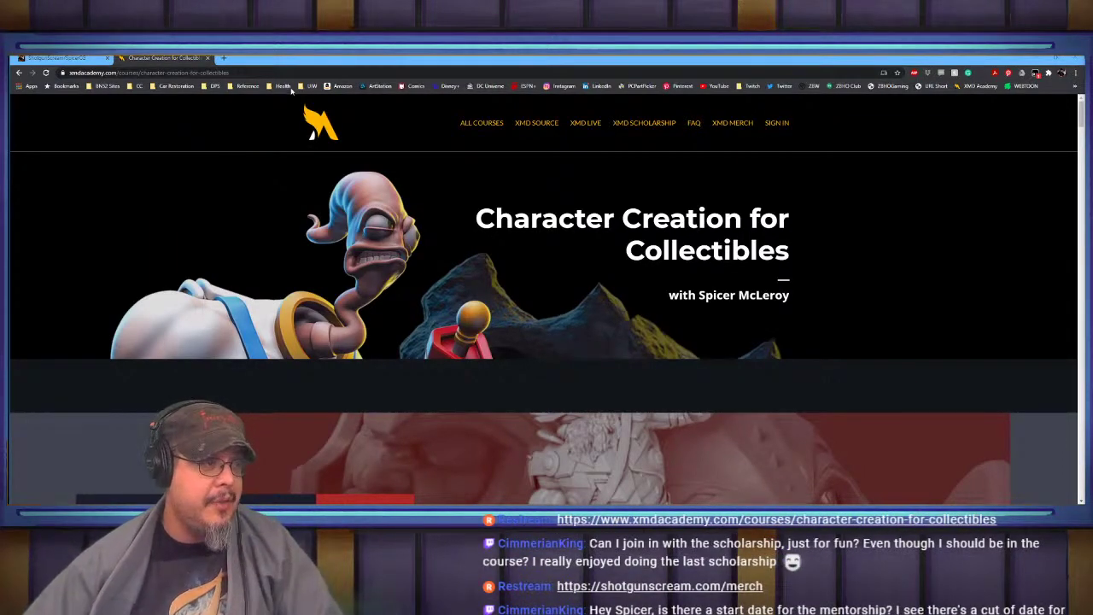
Open ArtStation in a new tab, go to the store page of the own profile, and copy its address
{"action": "left_click", "coordinate": [226, 58]}
{"action": "left_click", "coordinate": [373, 88]}
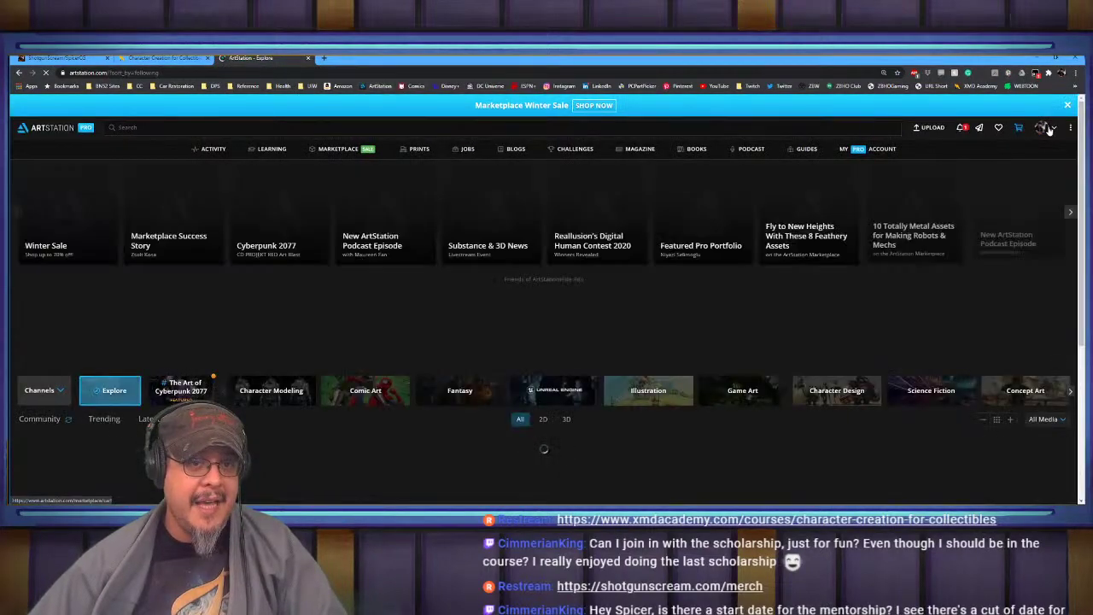
{"action": "left_click", "coordinate": [1048, 129]}
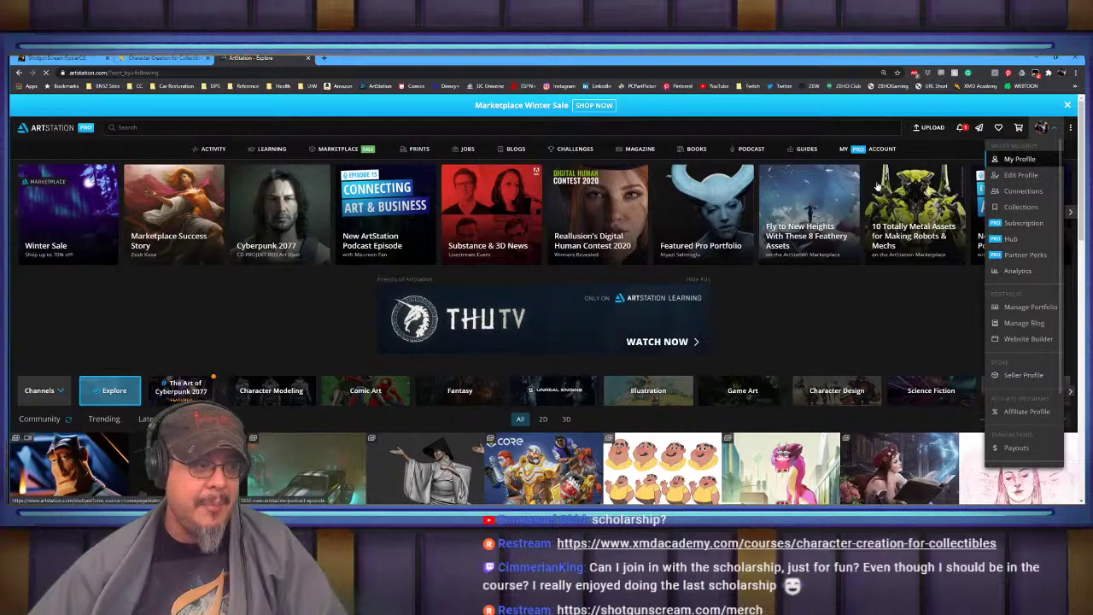
{"action": "left_click", "coordinate": [1020, 159]}
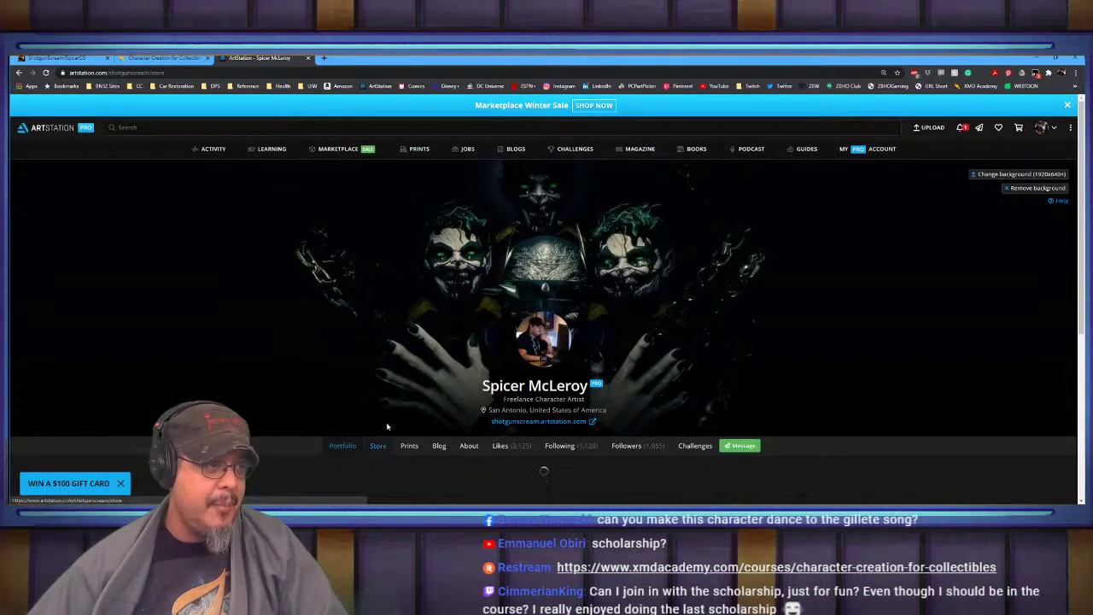
{"action": "left_click", "coordinate": [379, 446]}
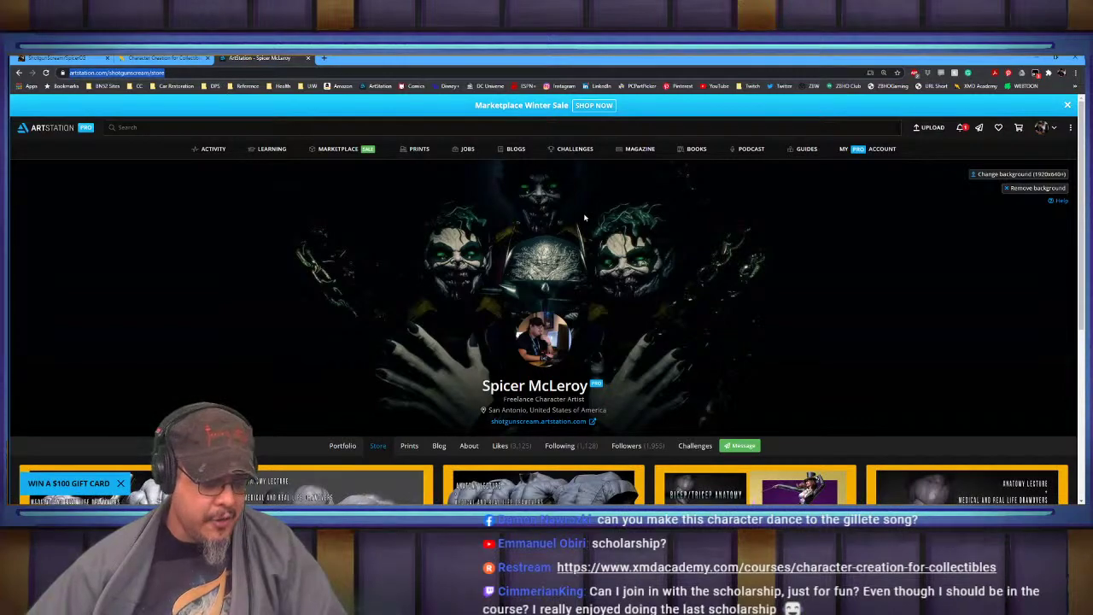
{"action": "key", "text": "alt+Tab"}
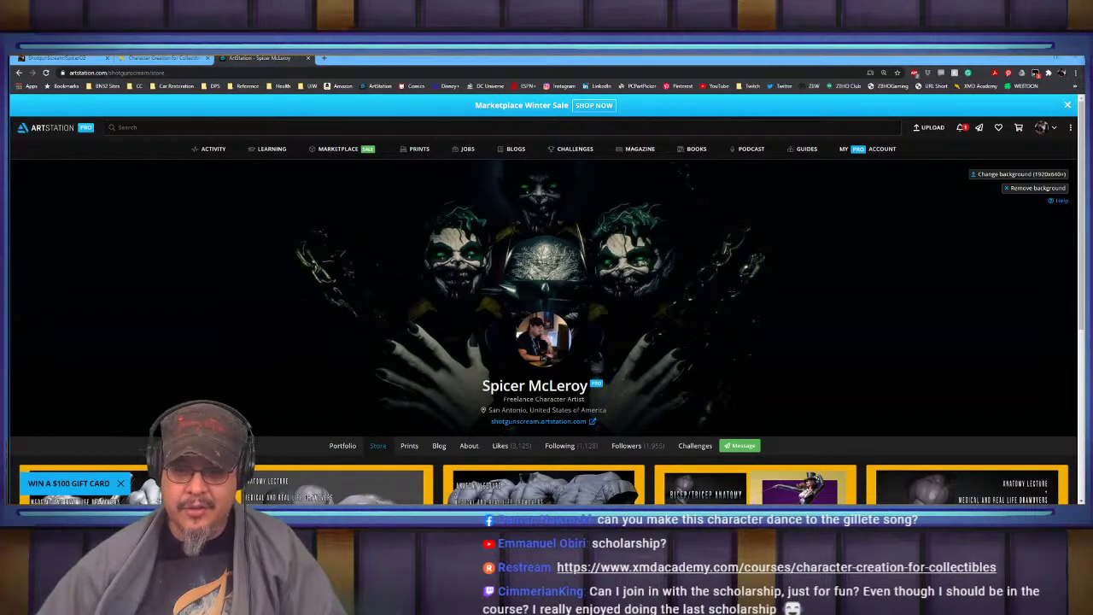